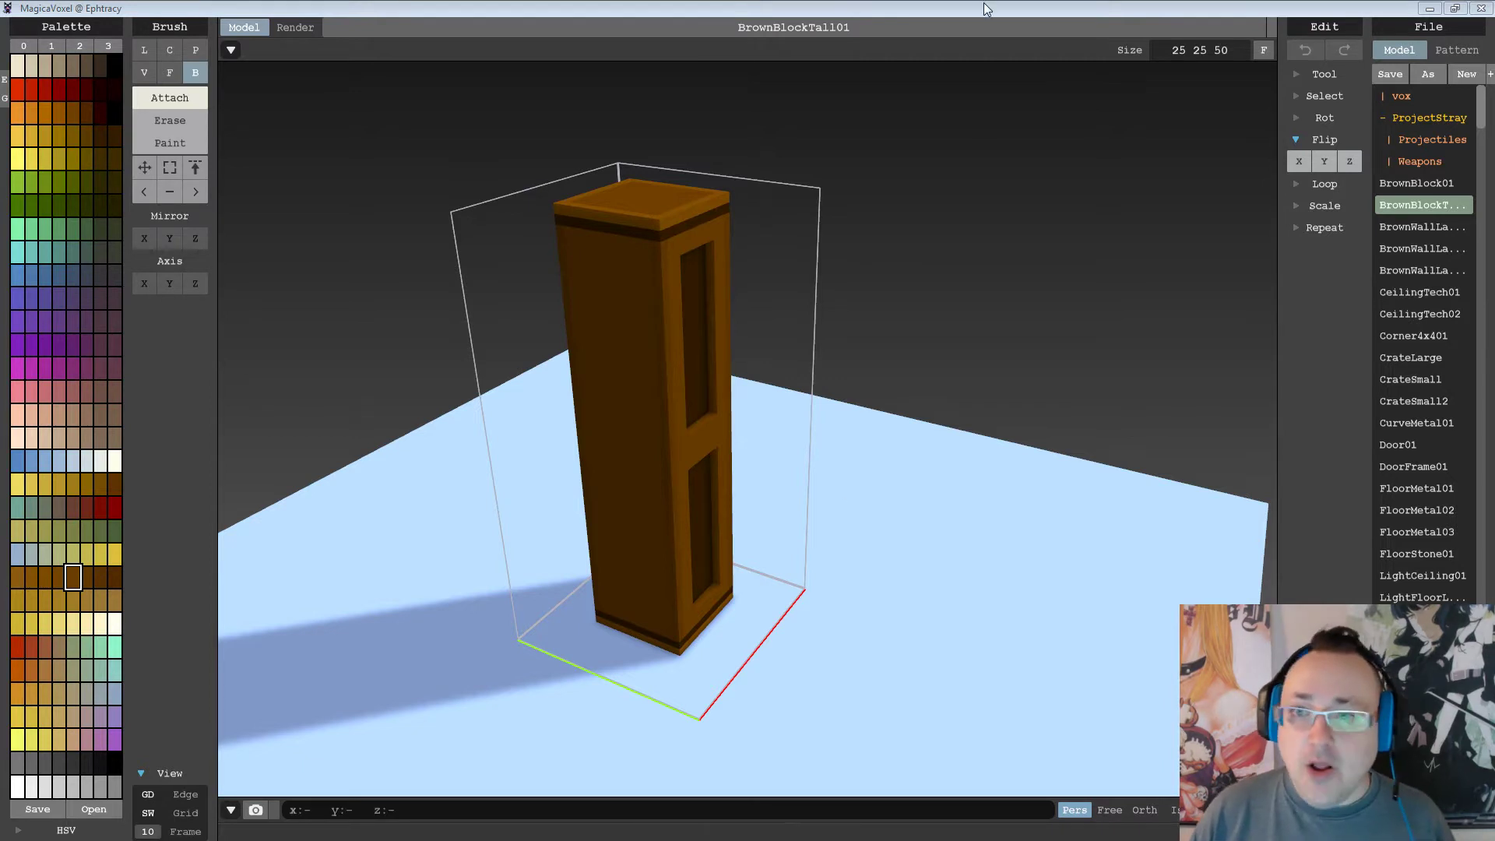
Switch to Unreal Editor and fly through the Level00Start level to examine the canyon terrain, lava pool and orange structures.
middle_drag(925, 320, 1040, 355)
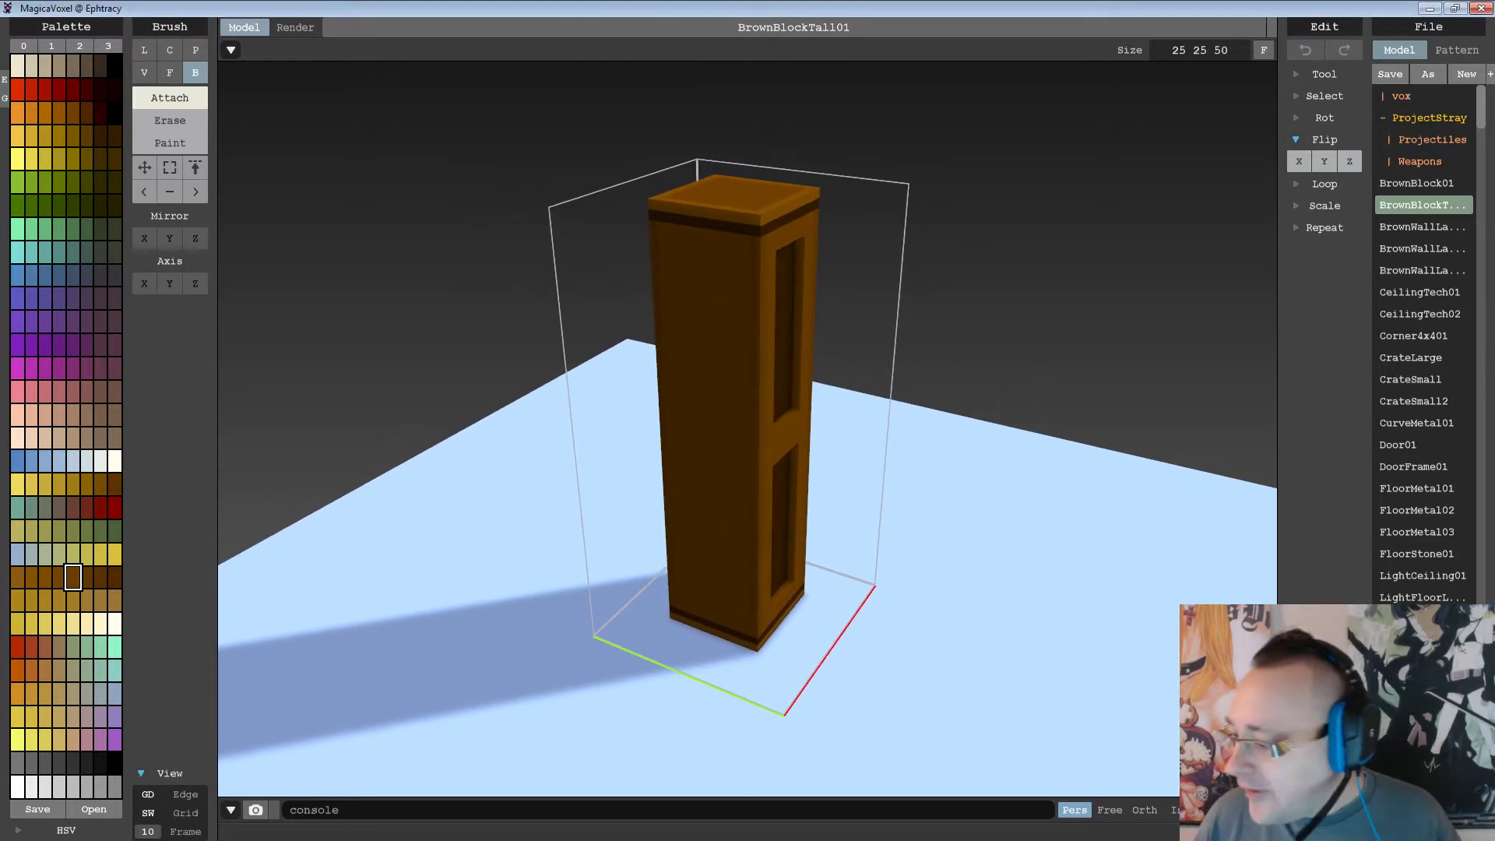
key(alt+Tab)
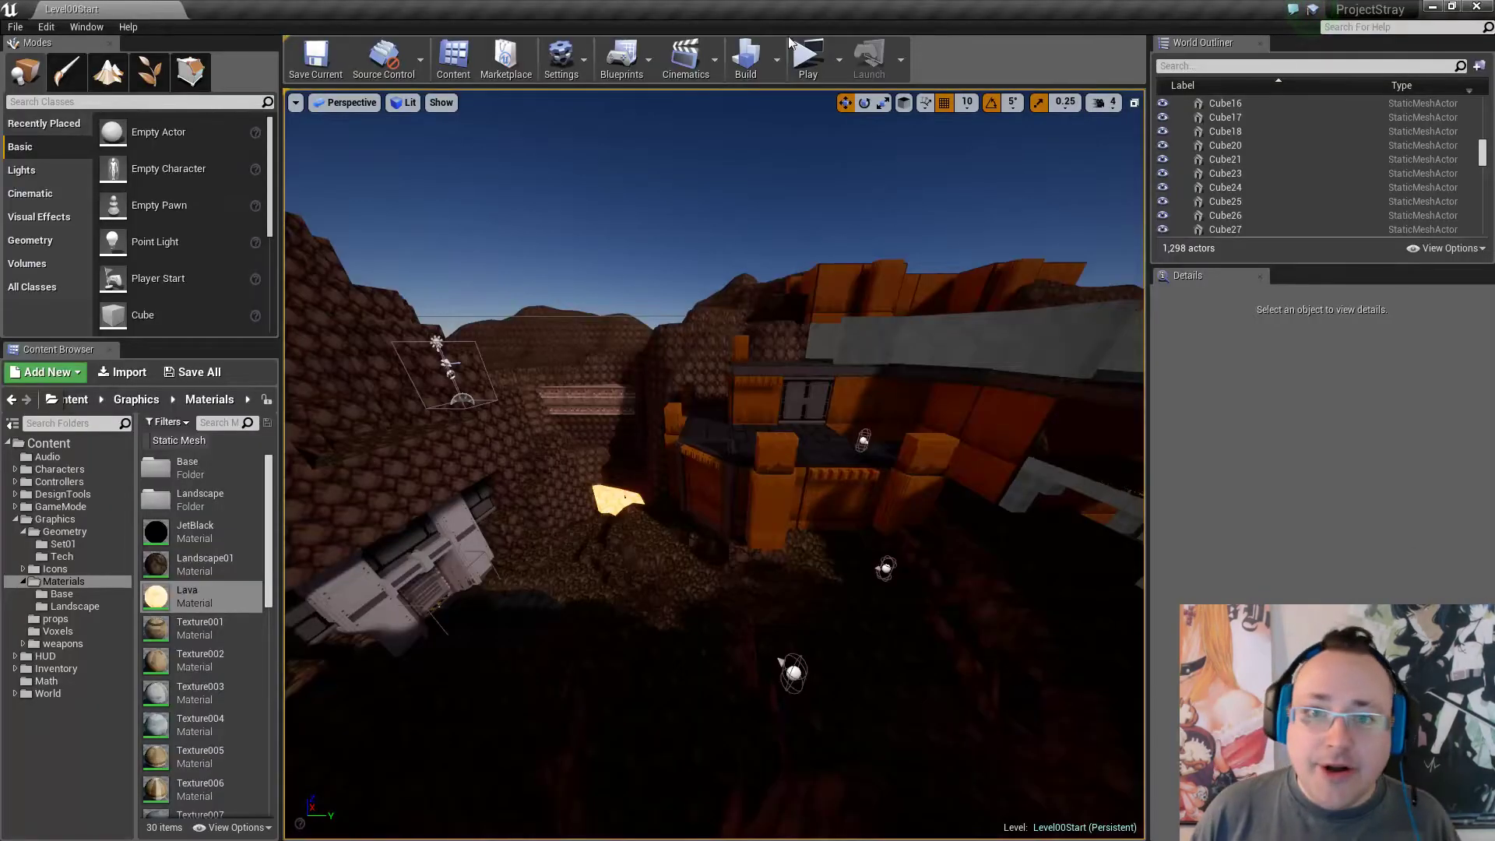
right_drag(785, 463, 1121, 440)
key(w)
right_drag(706, 482, 853, 500)
right_drag(709, 464, 794, 561)
key(a)
key(w)
key(d)
key(a)
key(w)
key(d)
key(w)
key(w)
key(w)
key(w)
key(w)
key(w)
right_drag(546, 444, 607, 527)
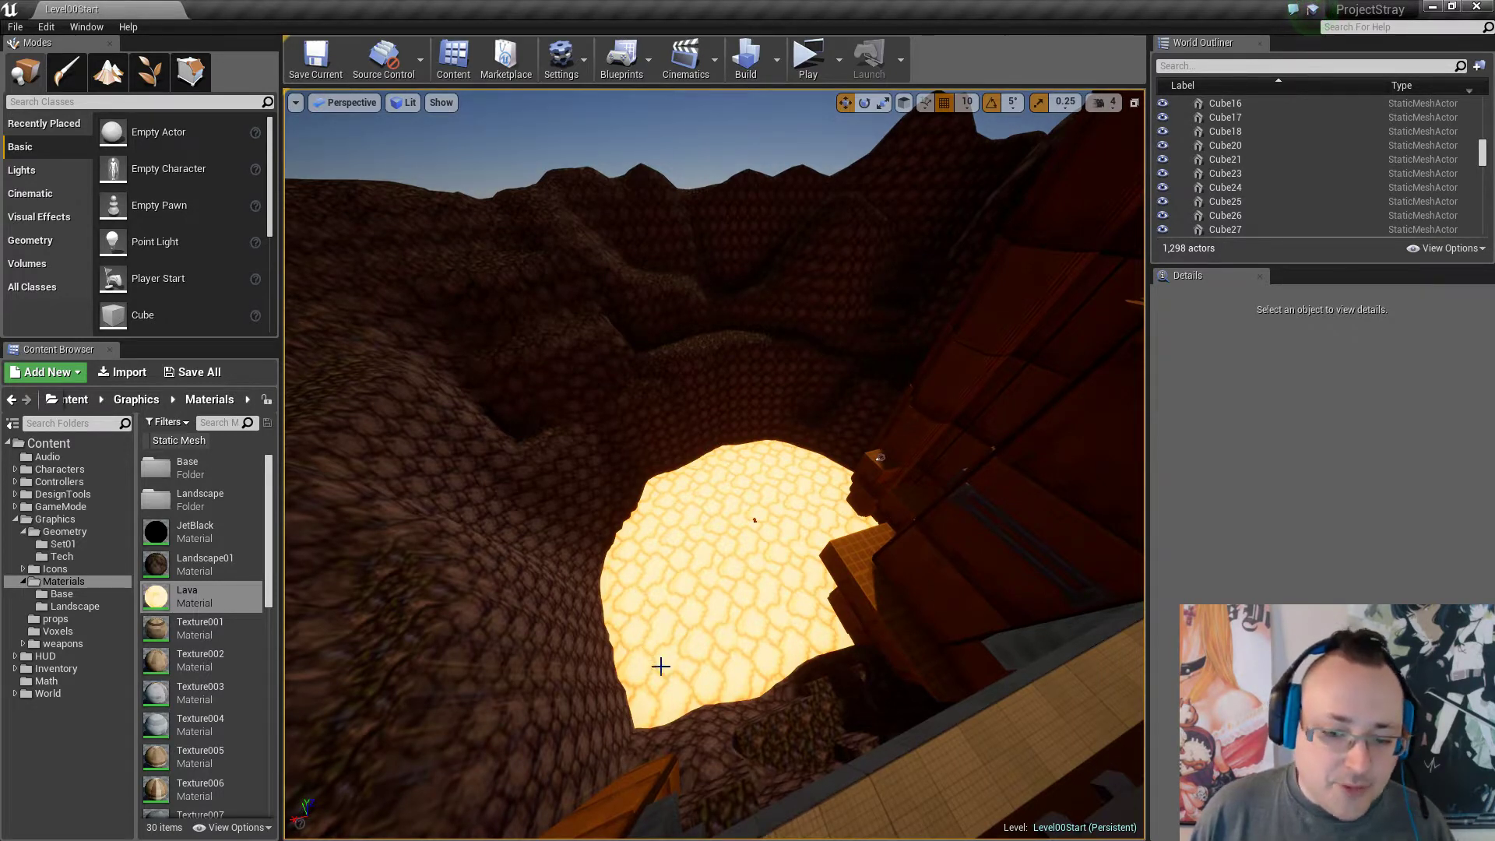
right_drag(739, 678, 755, 545)
key(w)
key(w)
key(w)
key(s)
key(w)
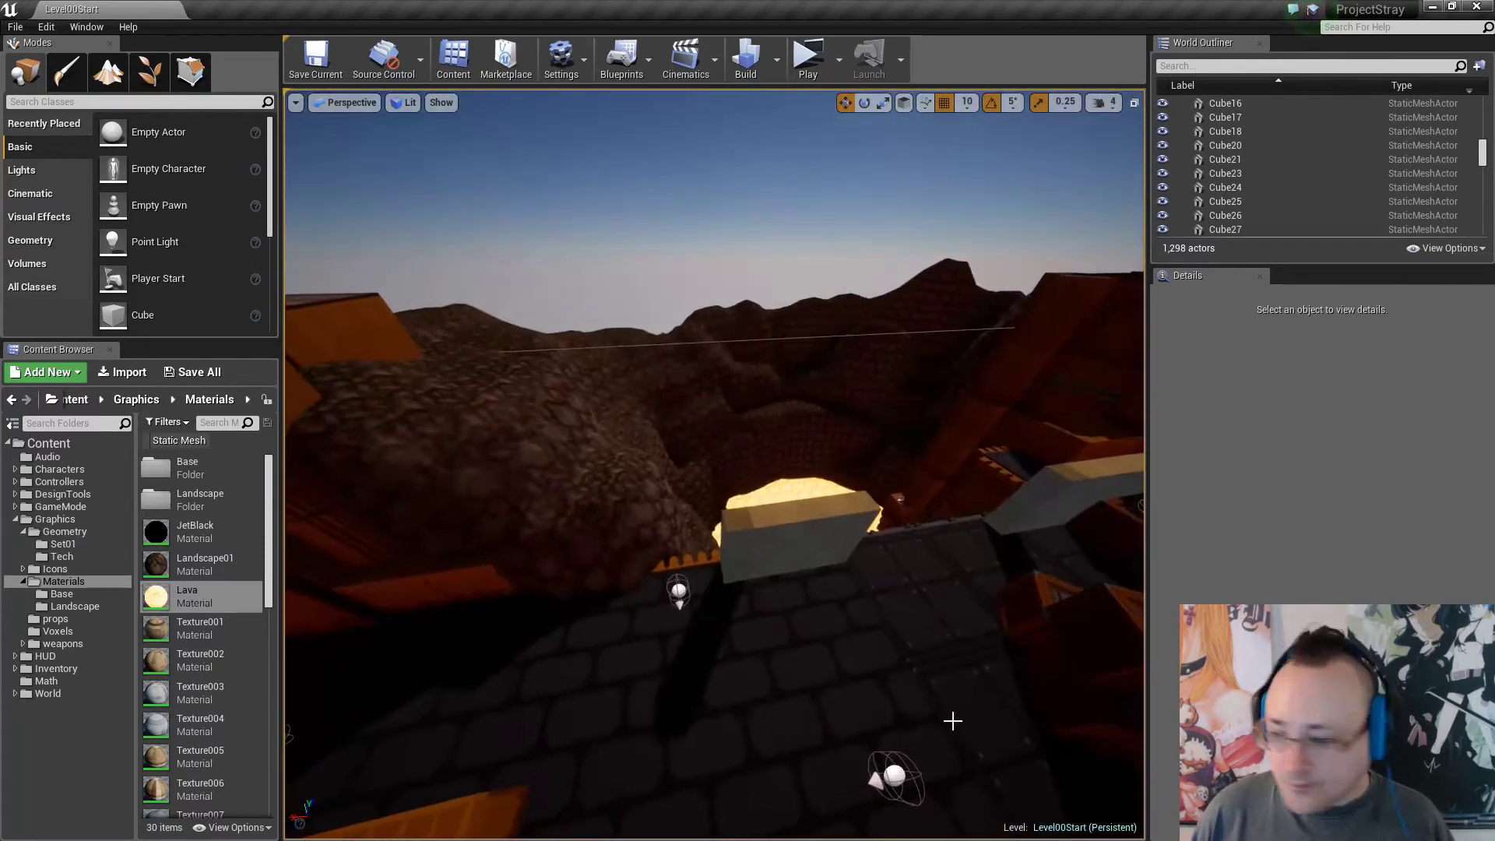
Return to MagicaVoxel and inspect the BrownBlockTall01 model's front, side and top faces.
key(alt+Tab)
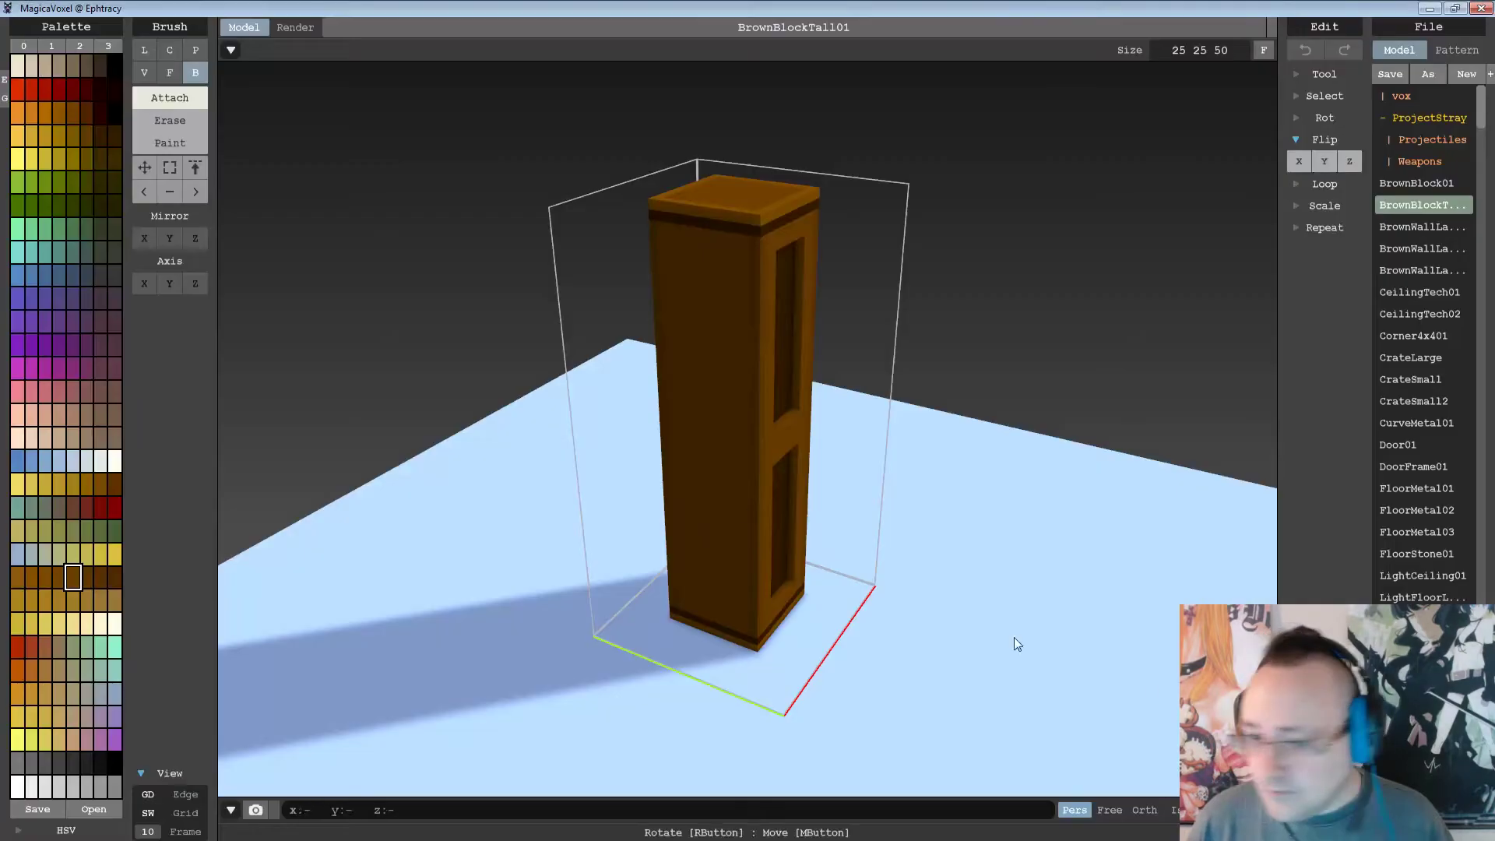
right_drag(855, 498, 757, 342)
scroll(764, 317, up, 5)
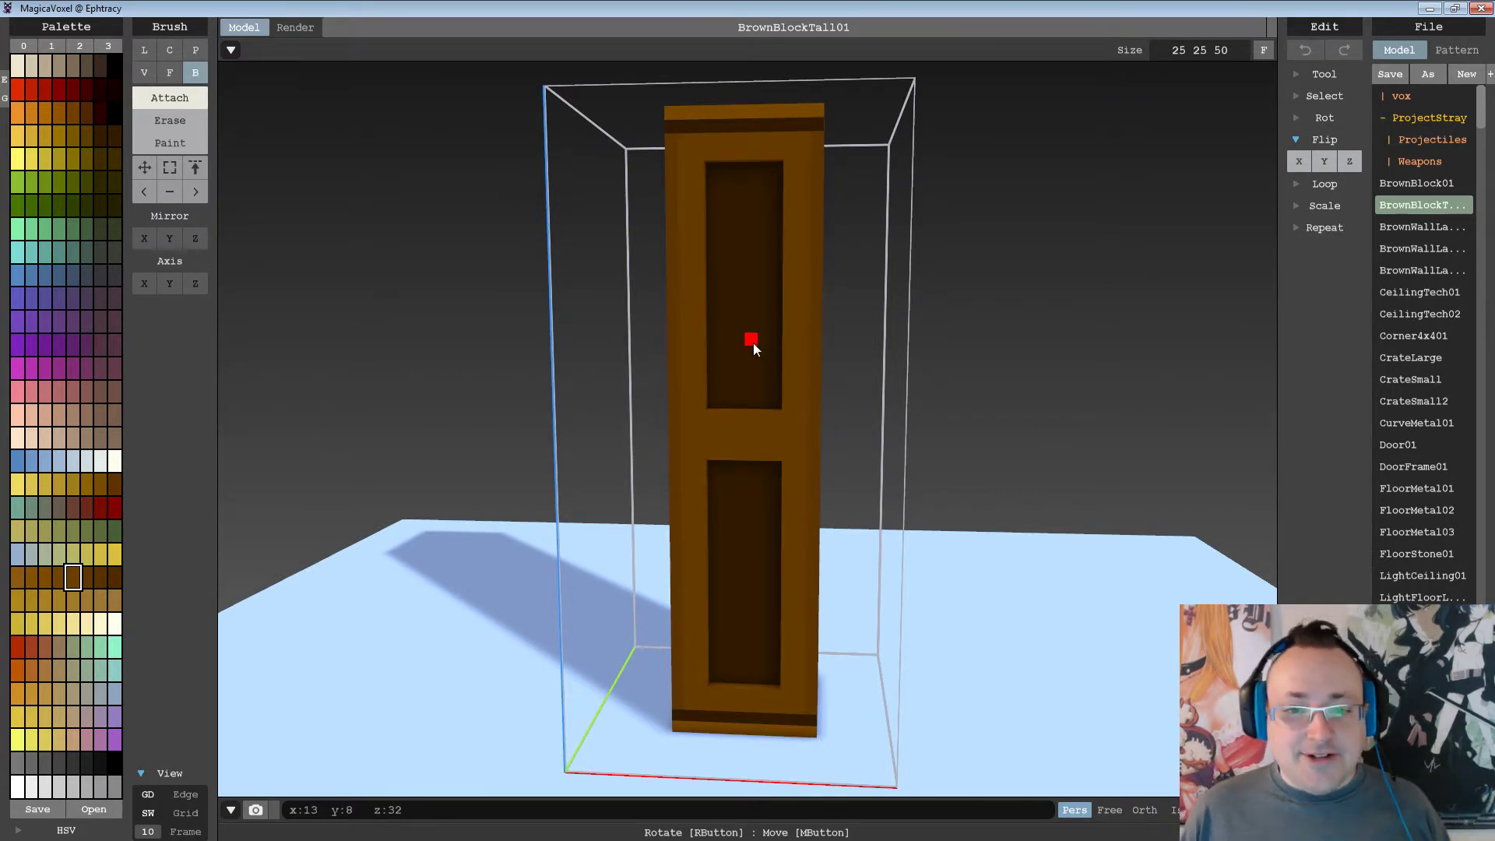
right_drag(754, 342, 825, 363)
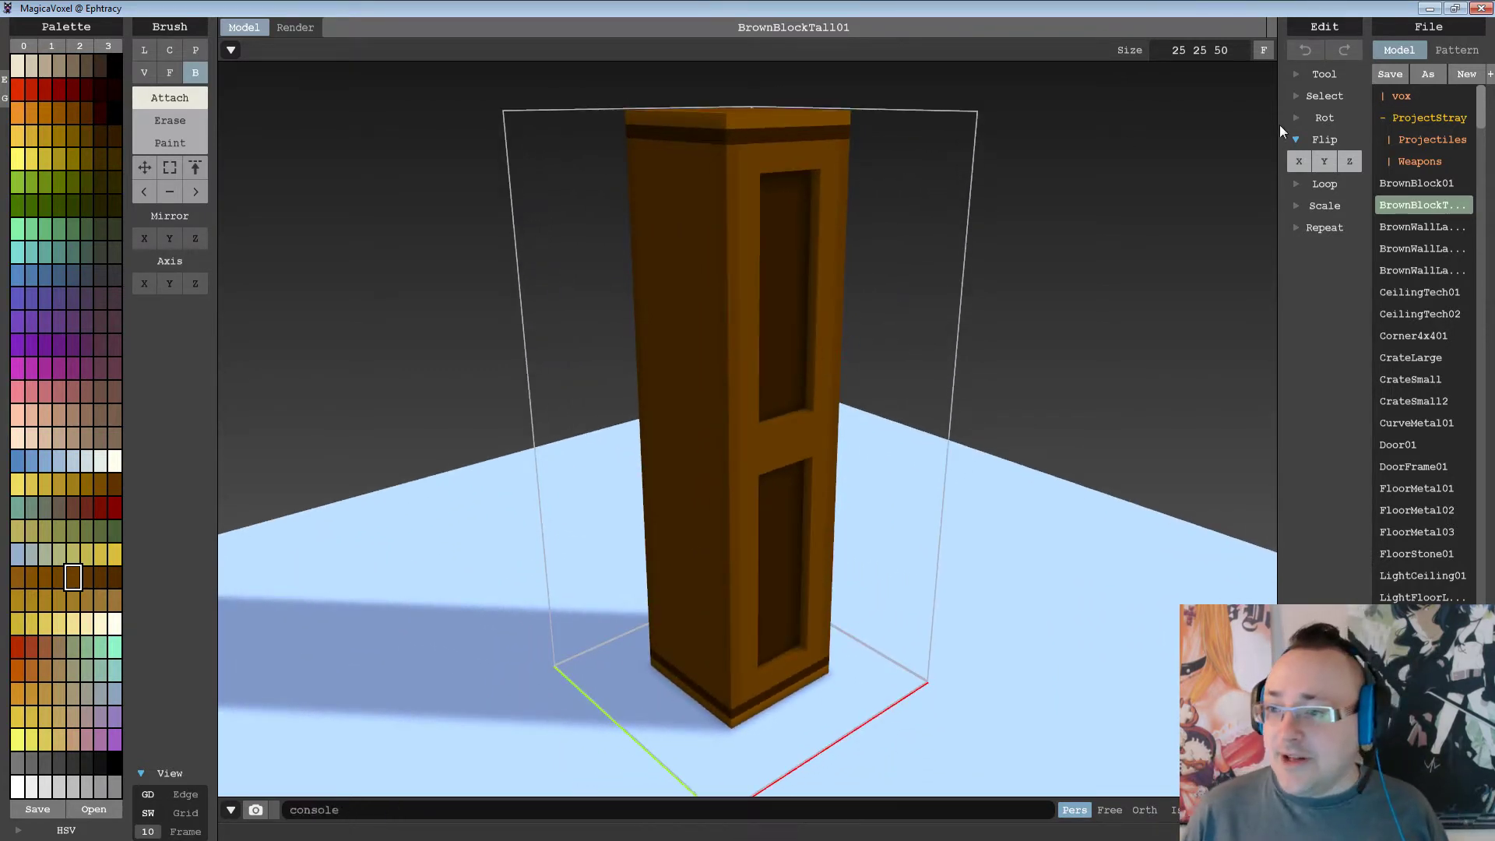
click(1296, 140)
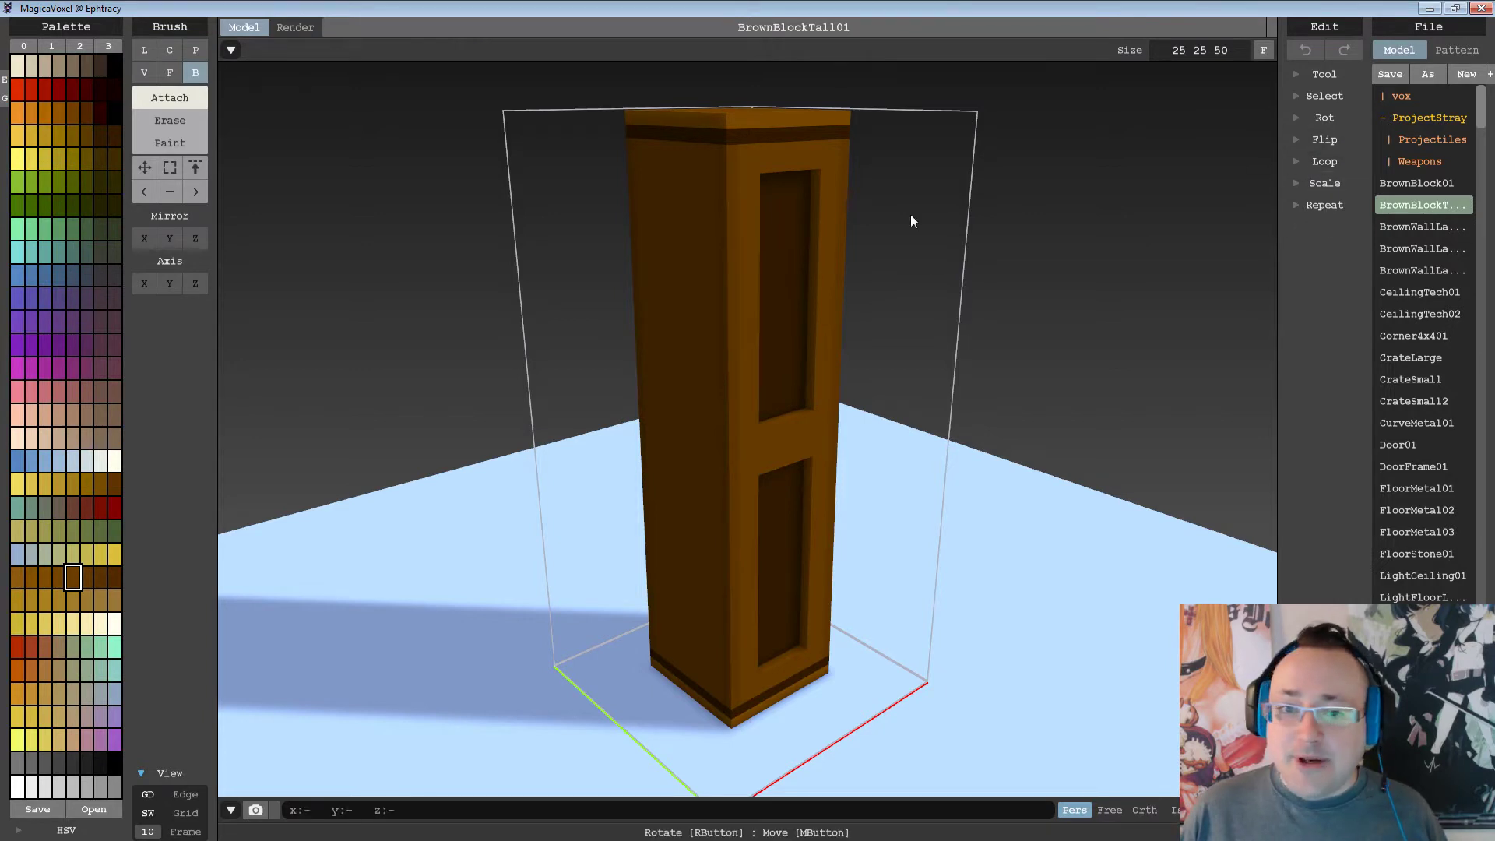
right_drag(910, 214, 852, 267)
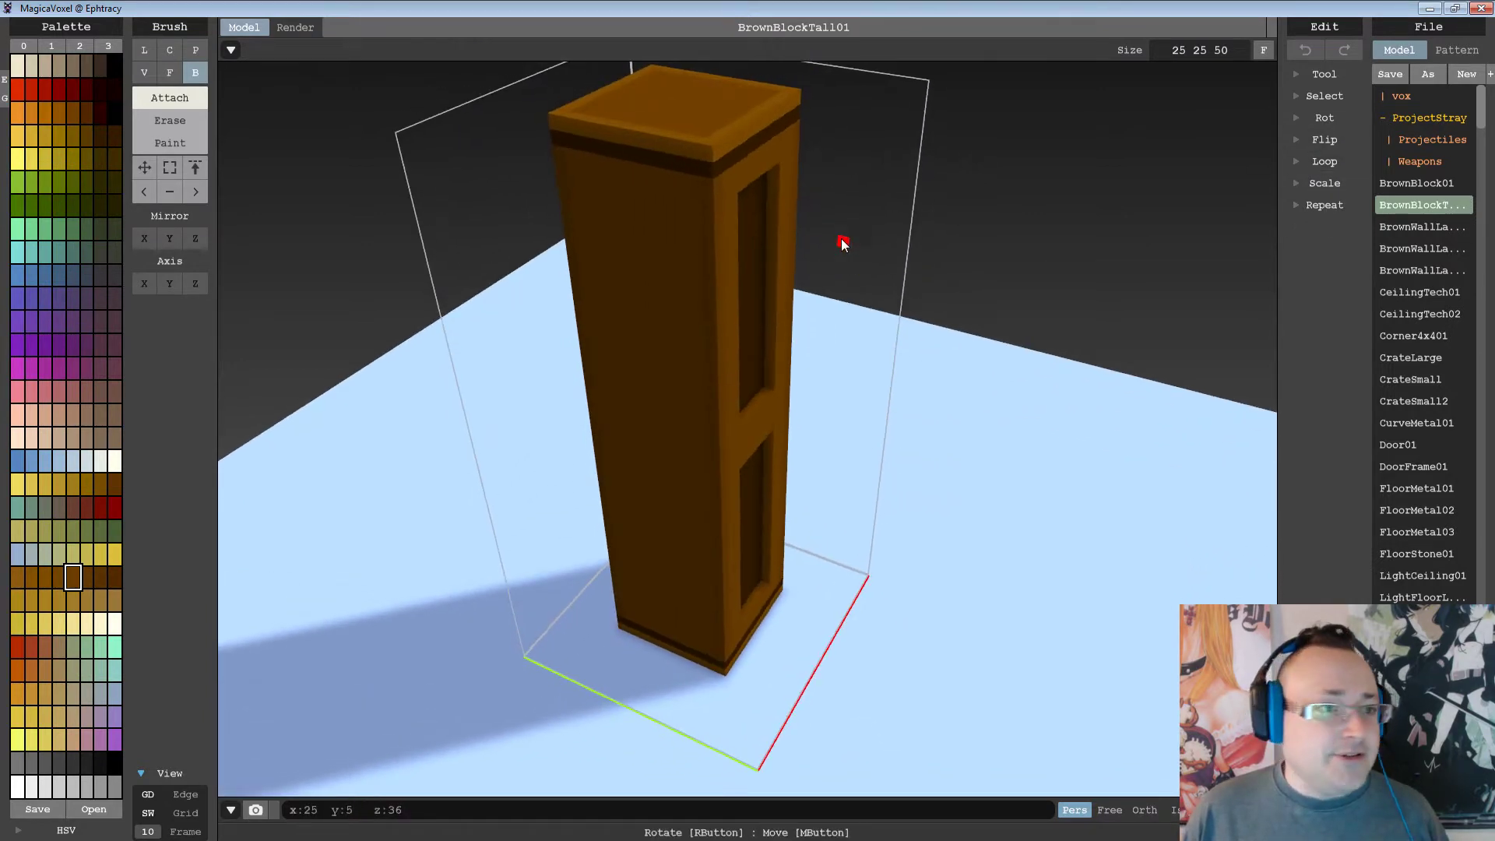
scroll(831, 237, down, 3)
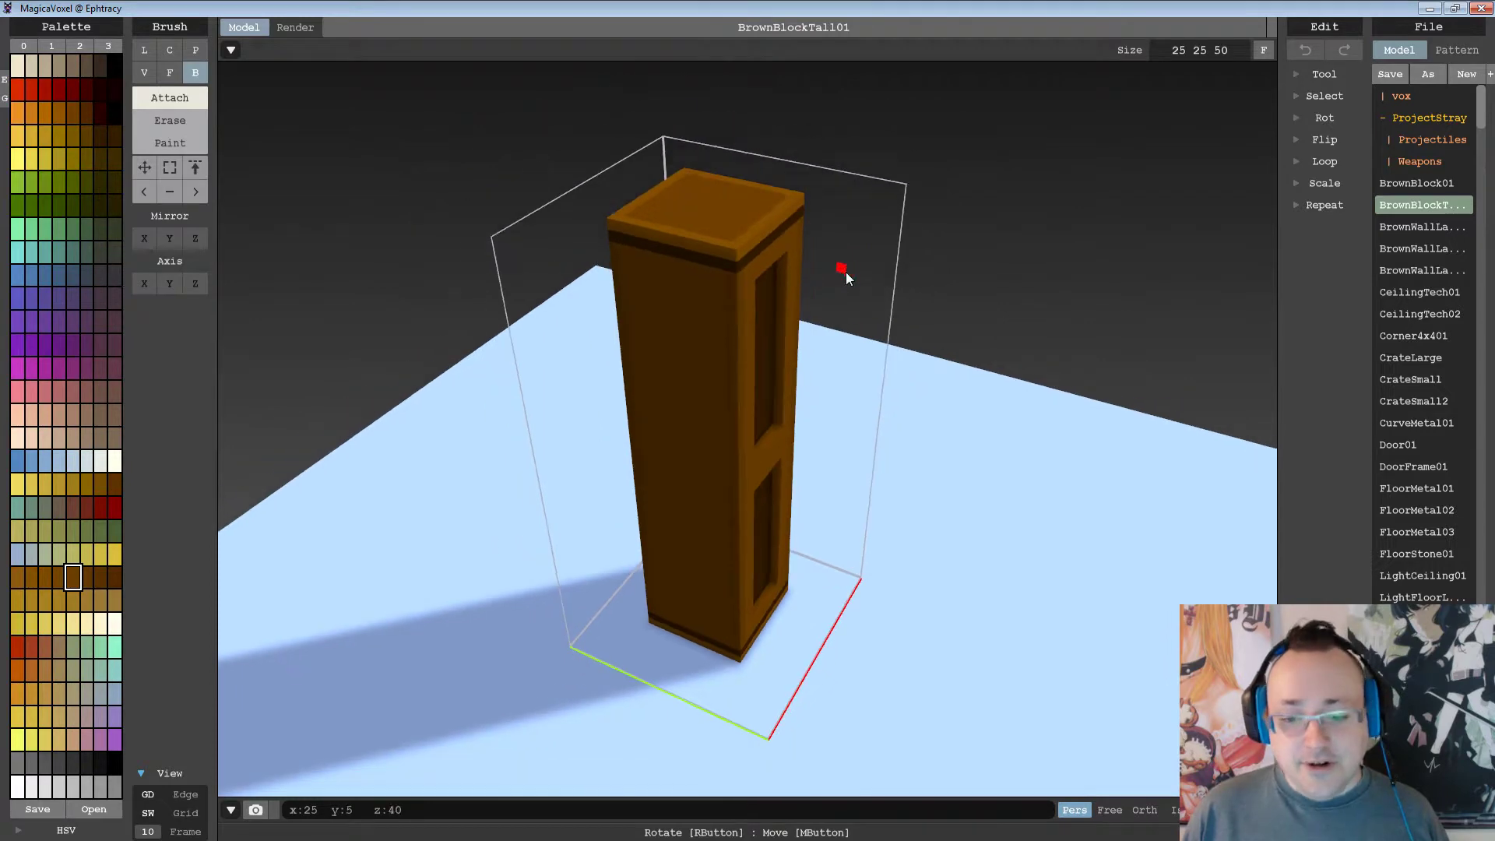
Box-select the whole tall block and move it into a corner of the model's bounding volume.
mouse_move(882, 387)
right_down()
mouse_move(746, 394)
mouse_move(727, 337)
mouse_move(758, 291)
mouse_move(764, 423)
mouse_move(905, 438)
mouse_move(877, 451)
right_up()
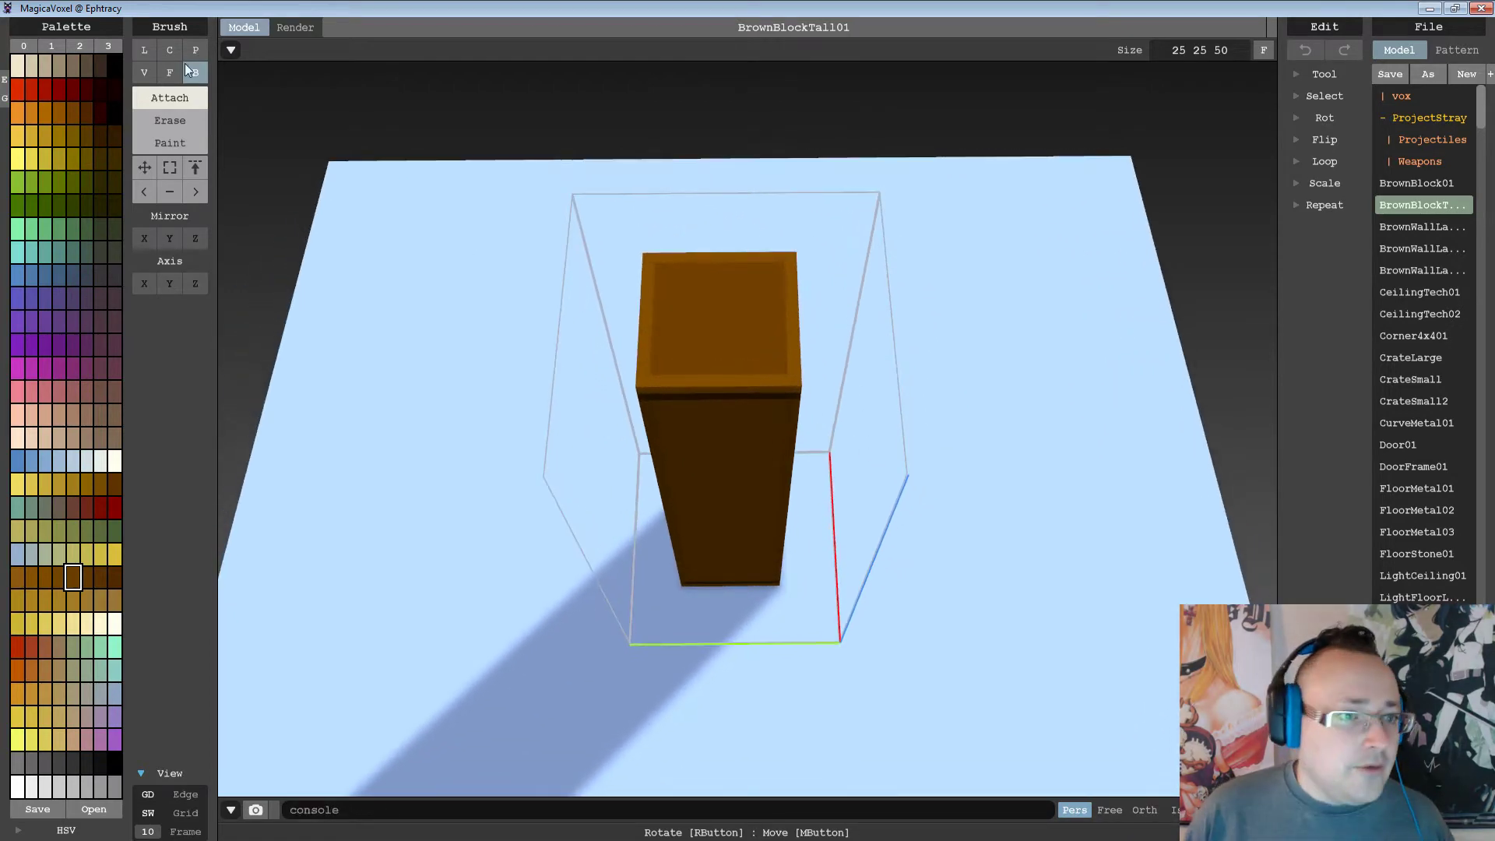
click(170, 168)
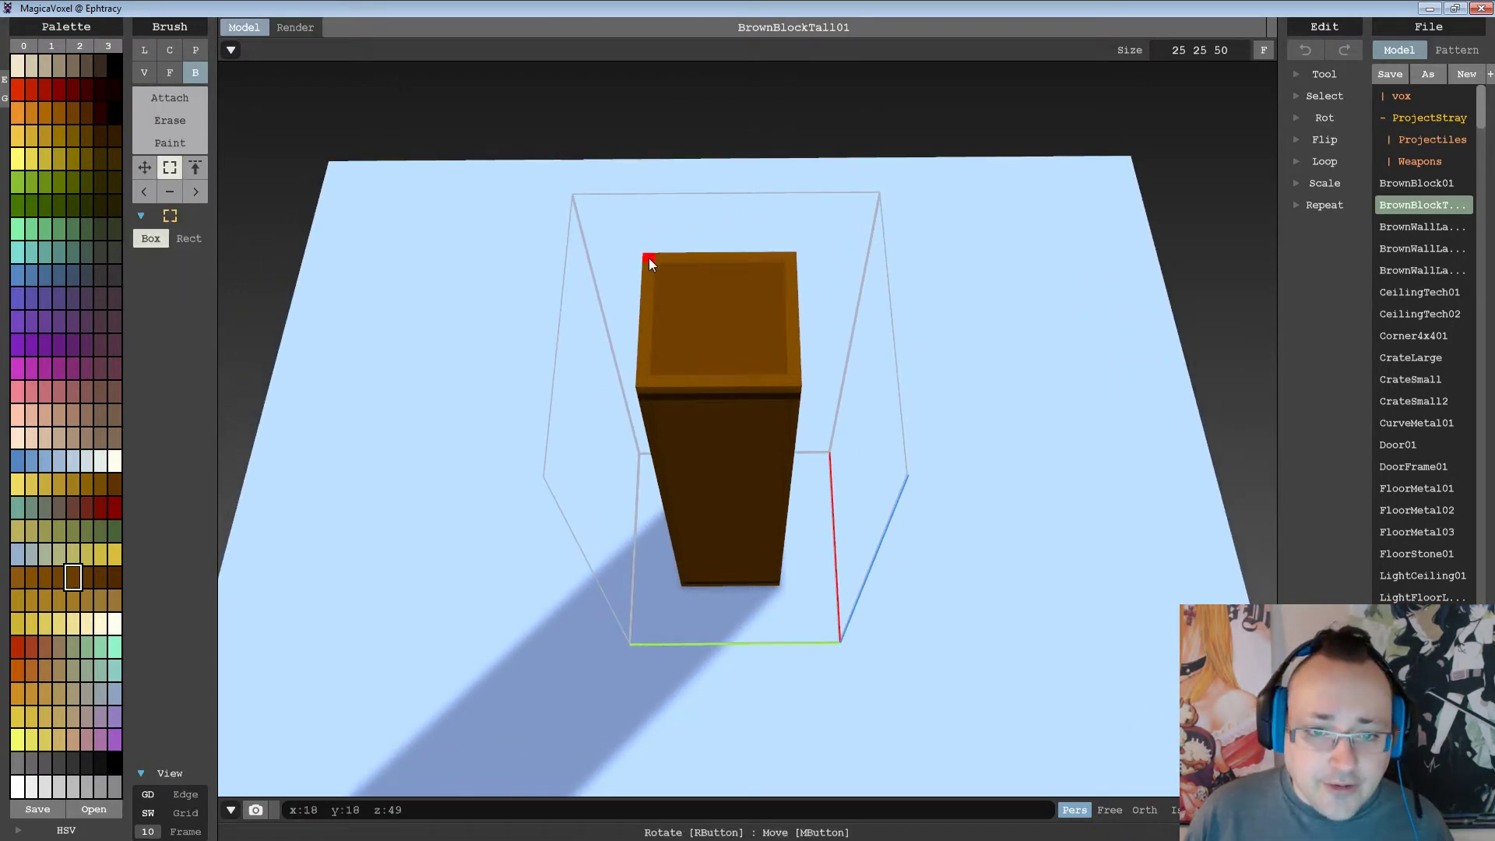
drag(649, 259, 777, 584)
right_drag(777, 584, 831, 517)
click(144, 167)
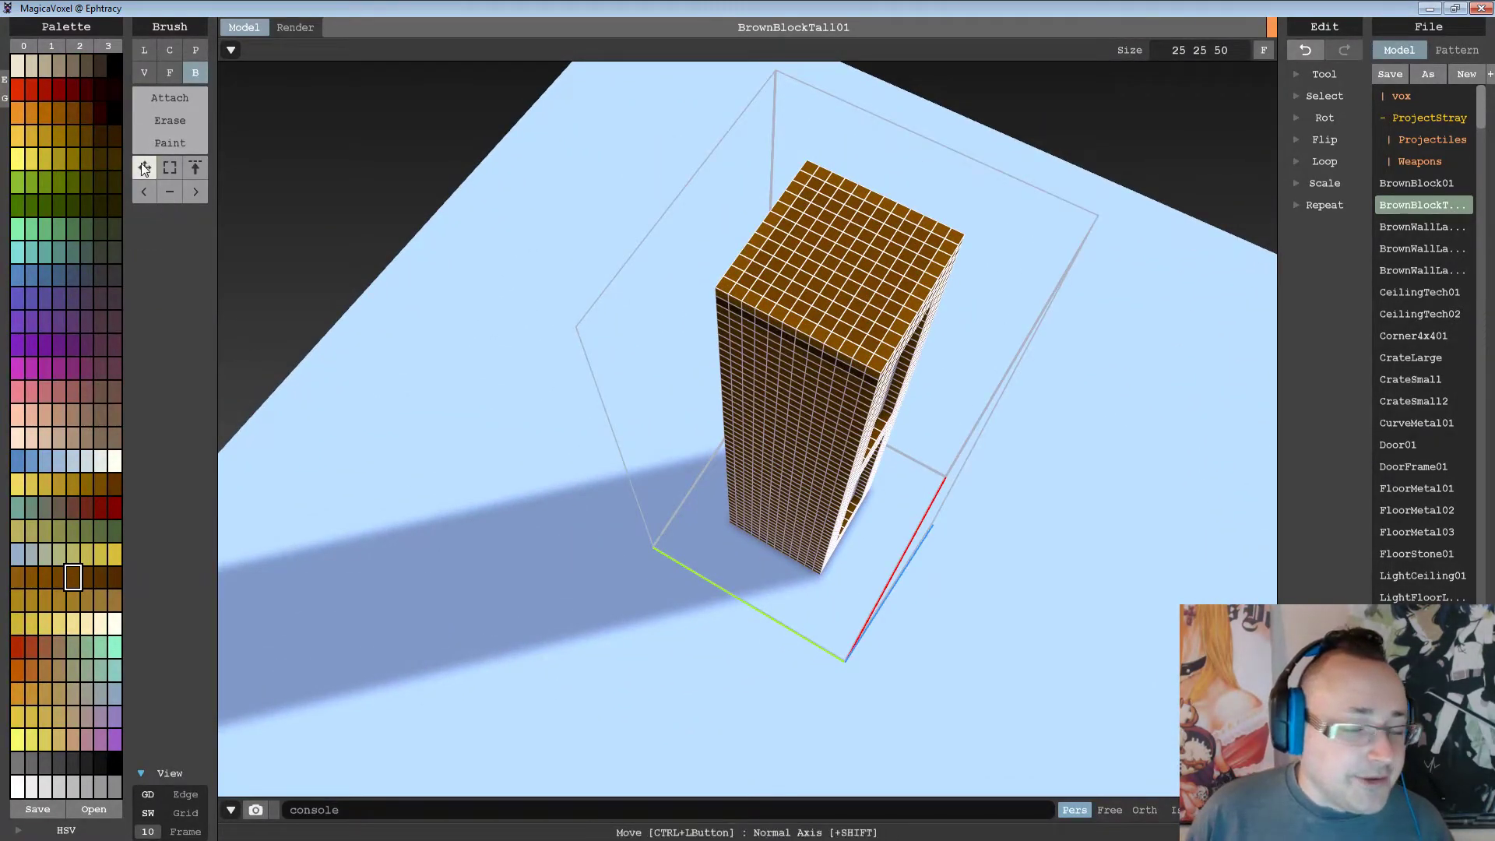
drag(847, 265, 713, 286)
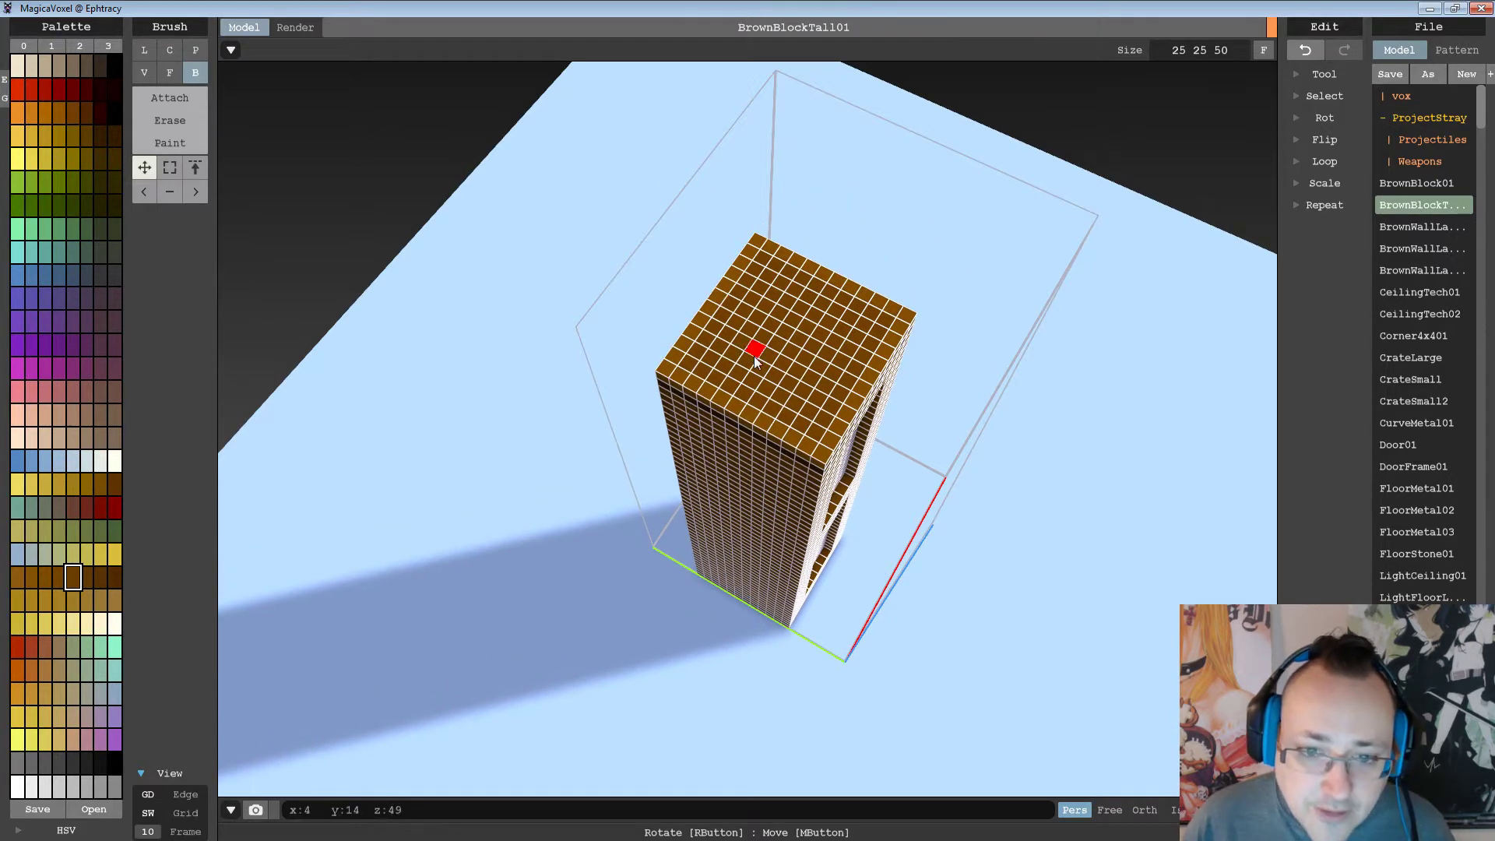
drag(754, 360, 669, 321)
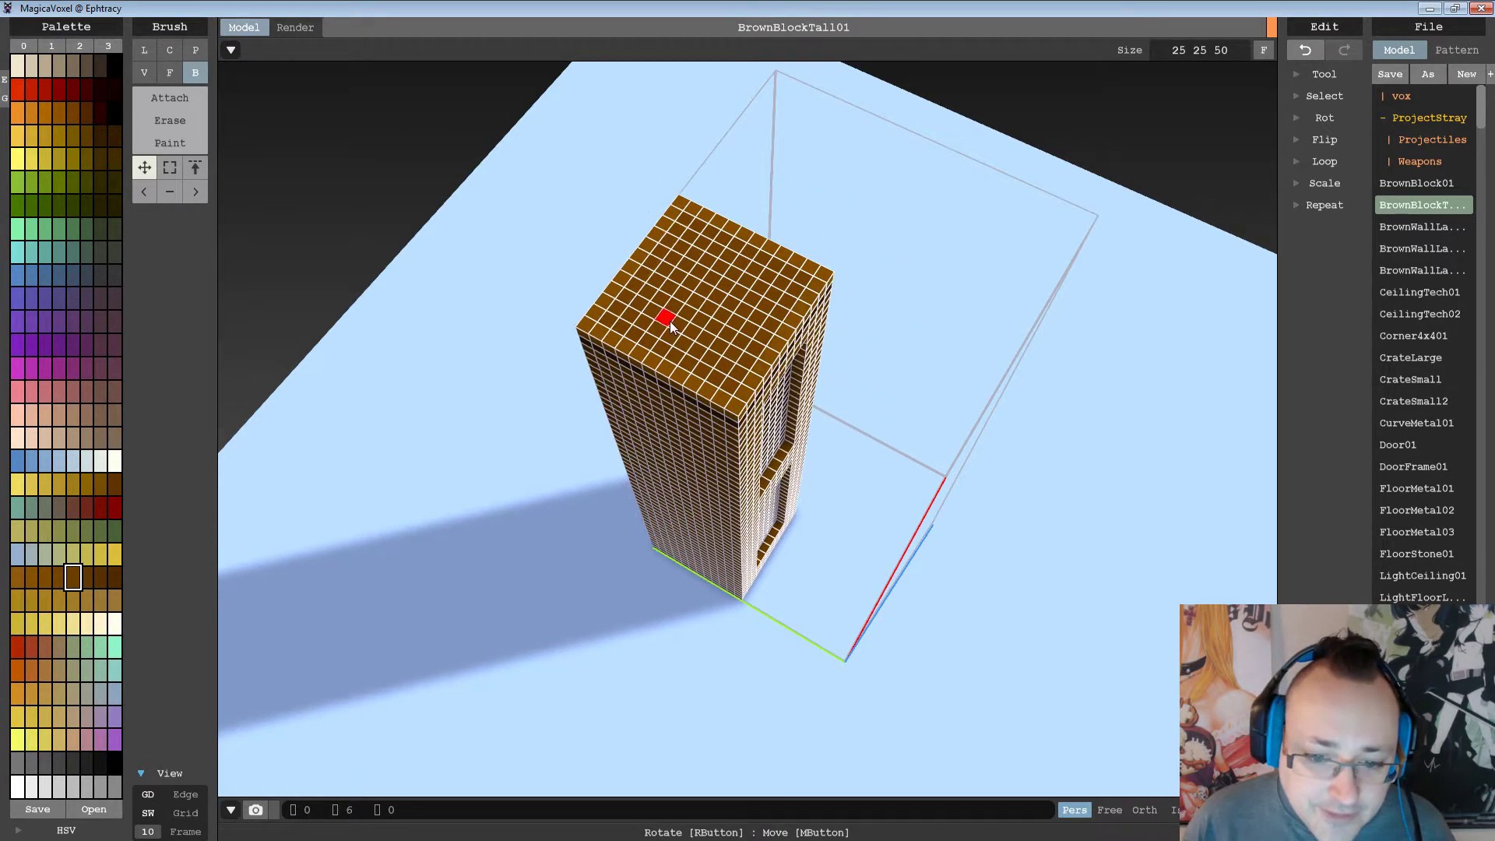
right_drag(937, 393, 798, 407)
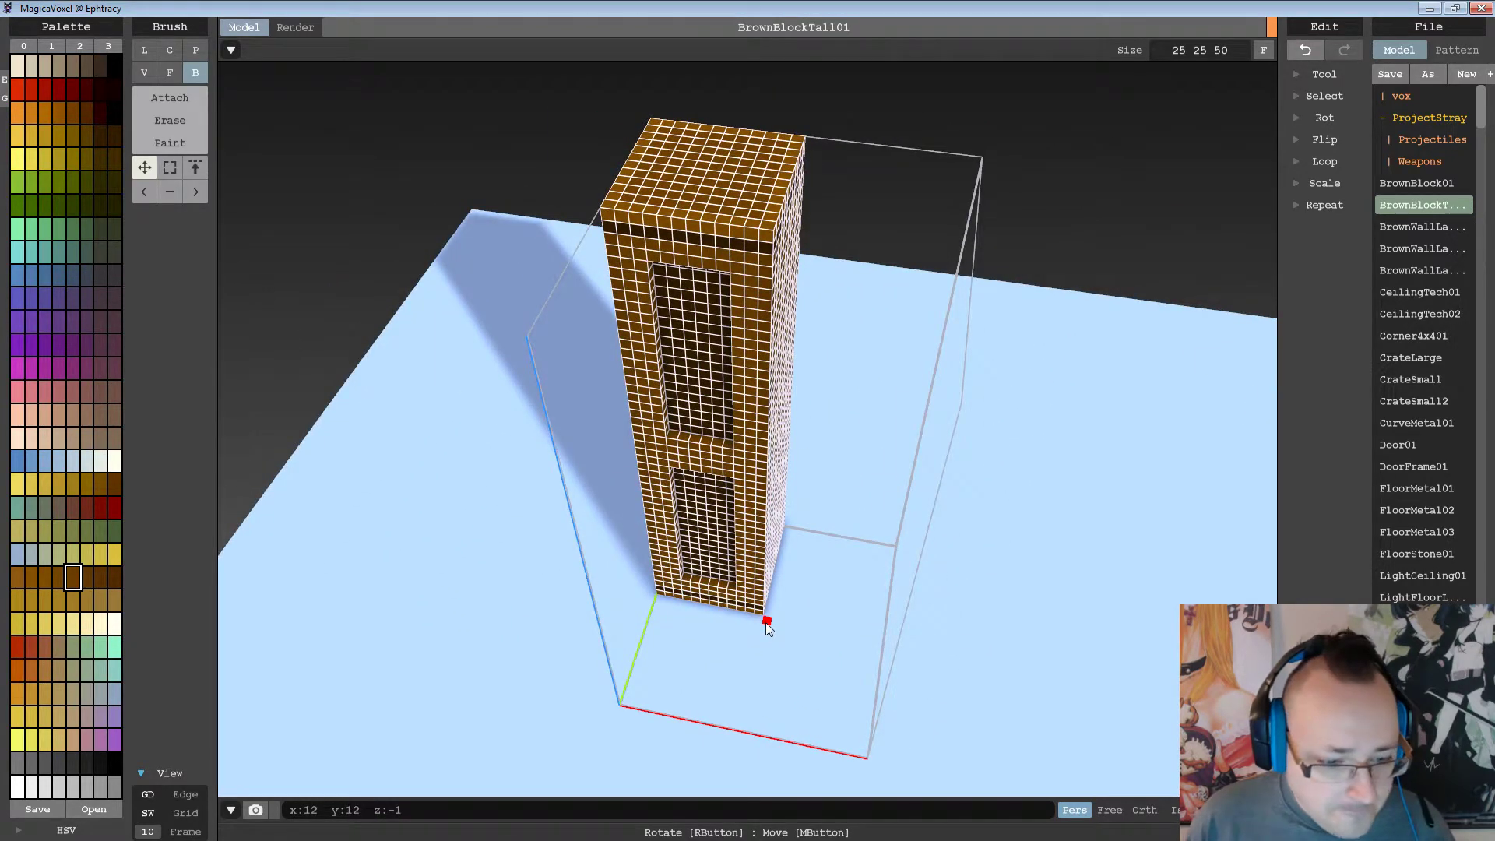
right_drag(764, 623, 857, 578)
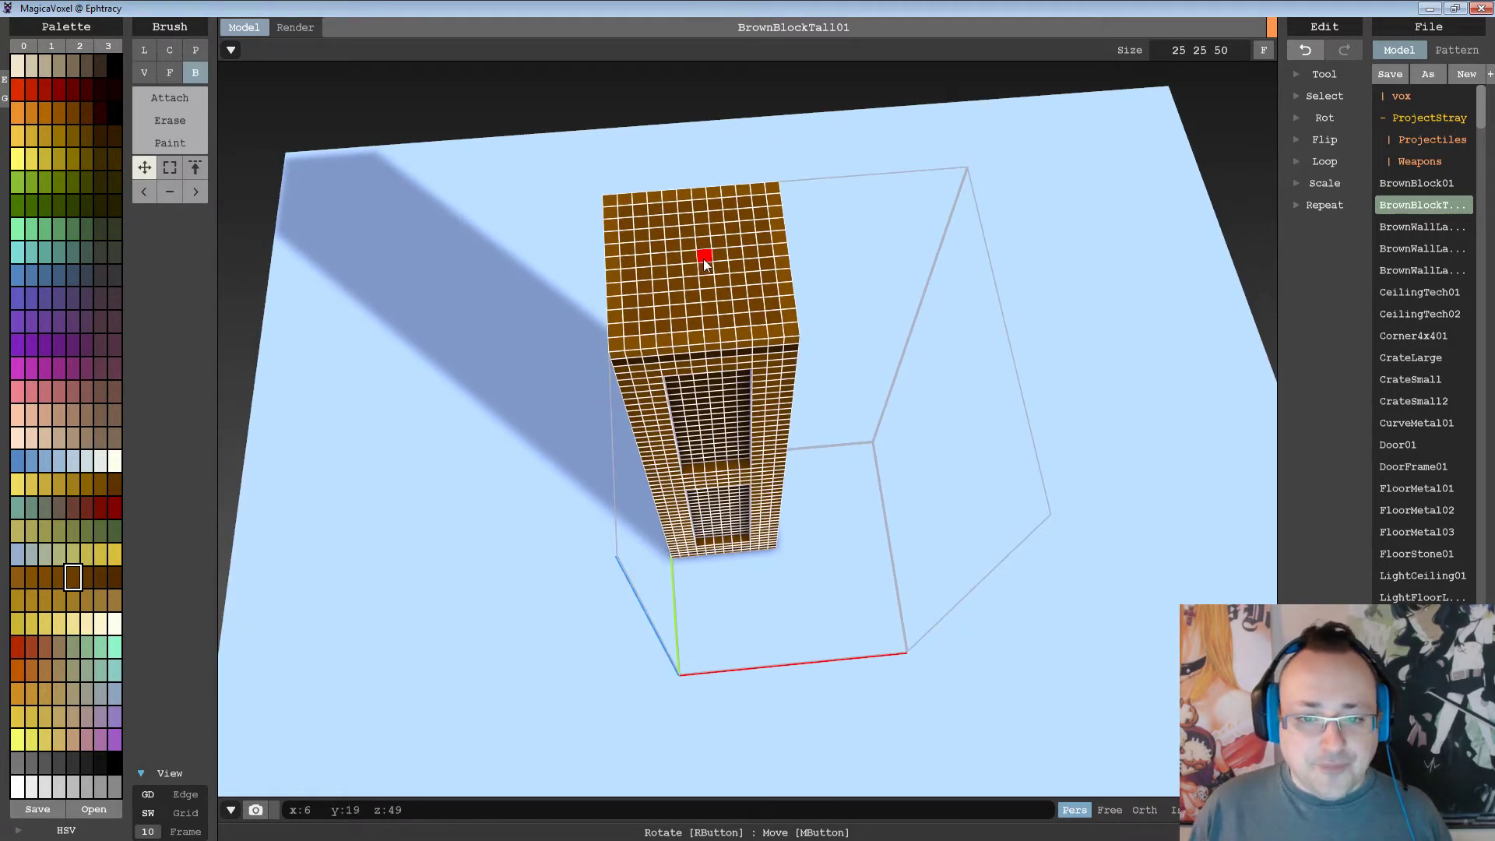
Undo moving the tall block into the corner and clear the voxel selection.
key(ctrl+z)
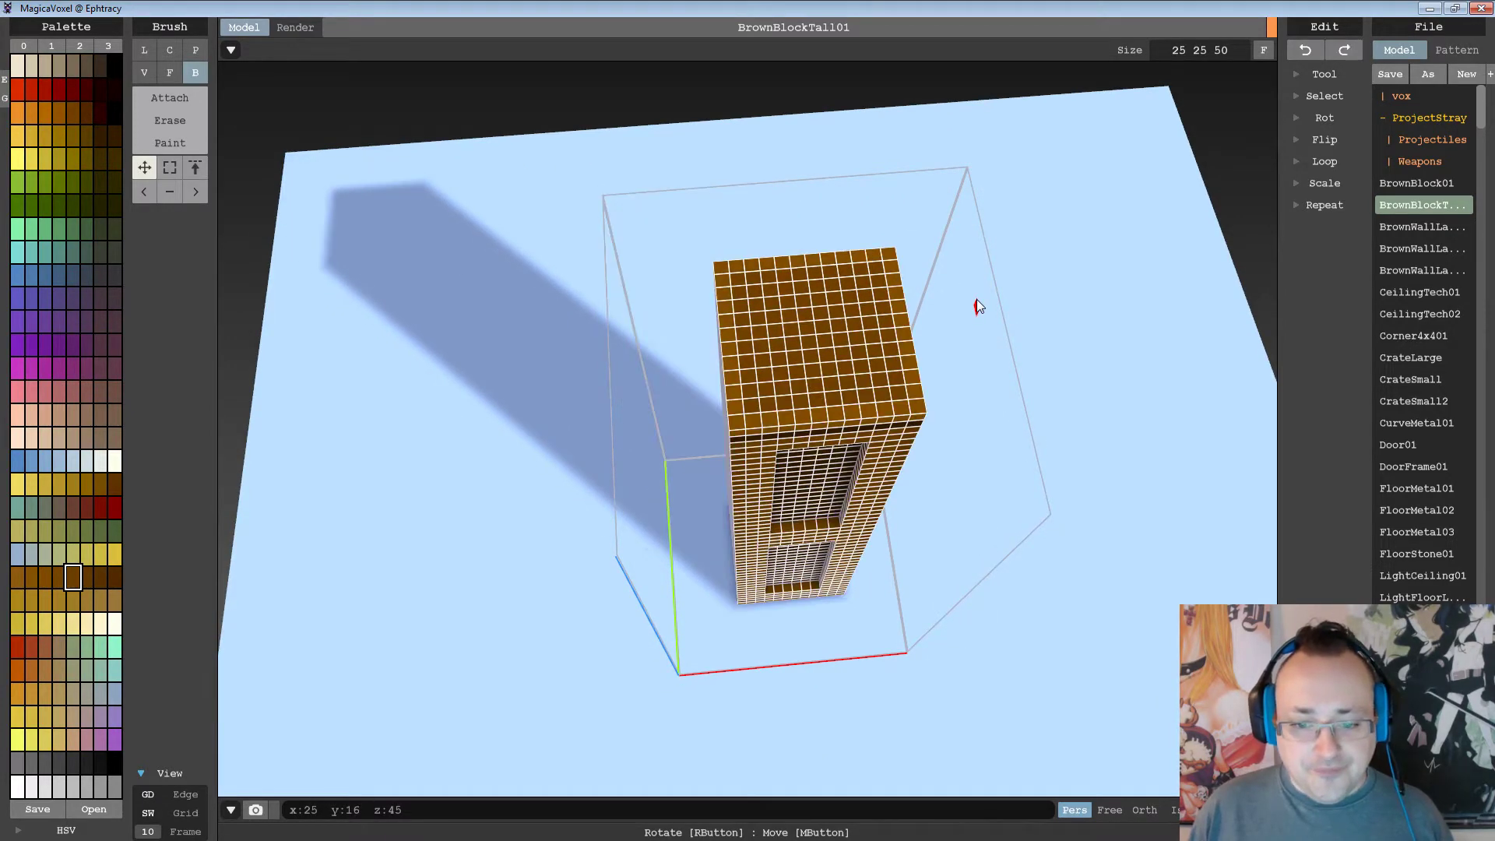
right_drag(947, 393, 821, 397)
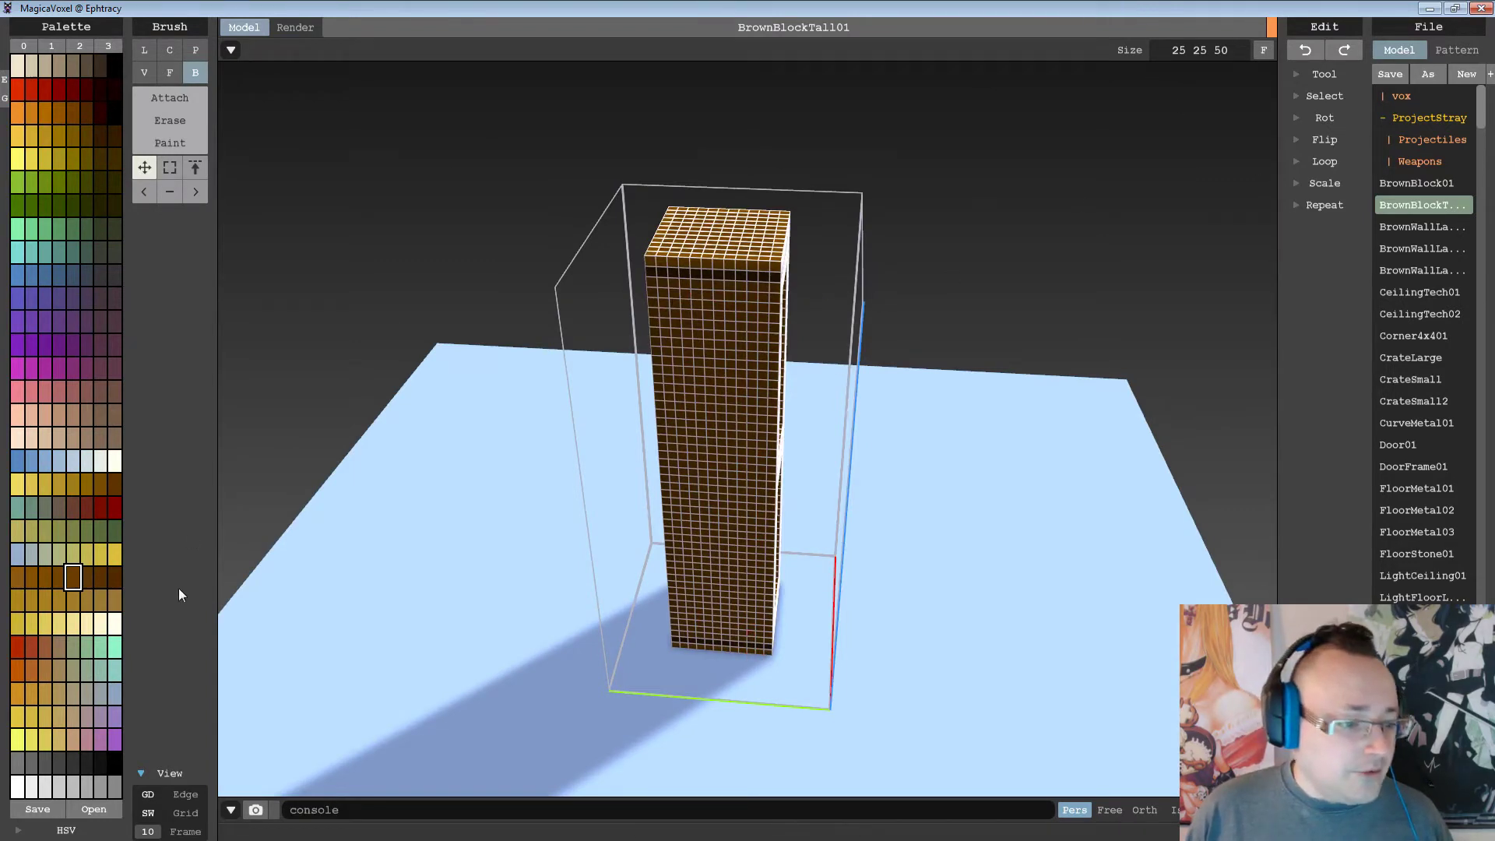
click(170, 168)
click(953, 185)
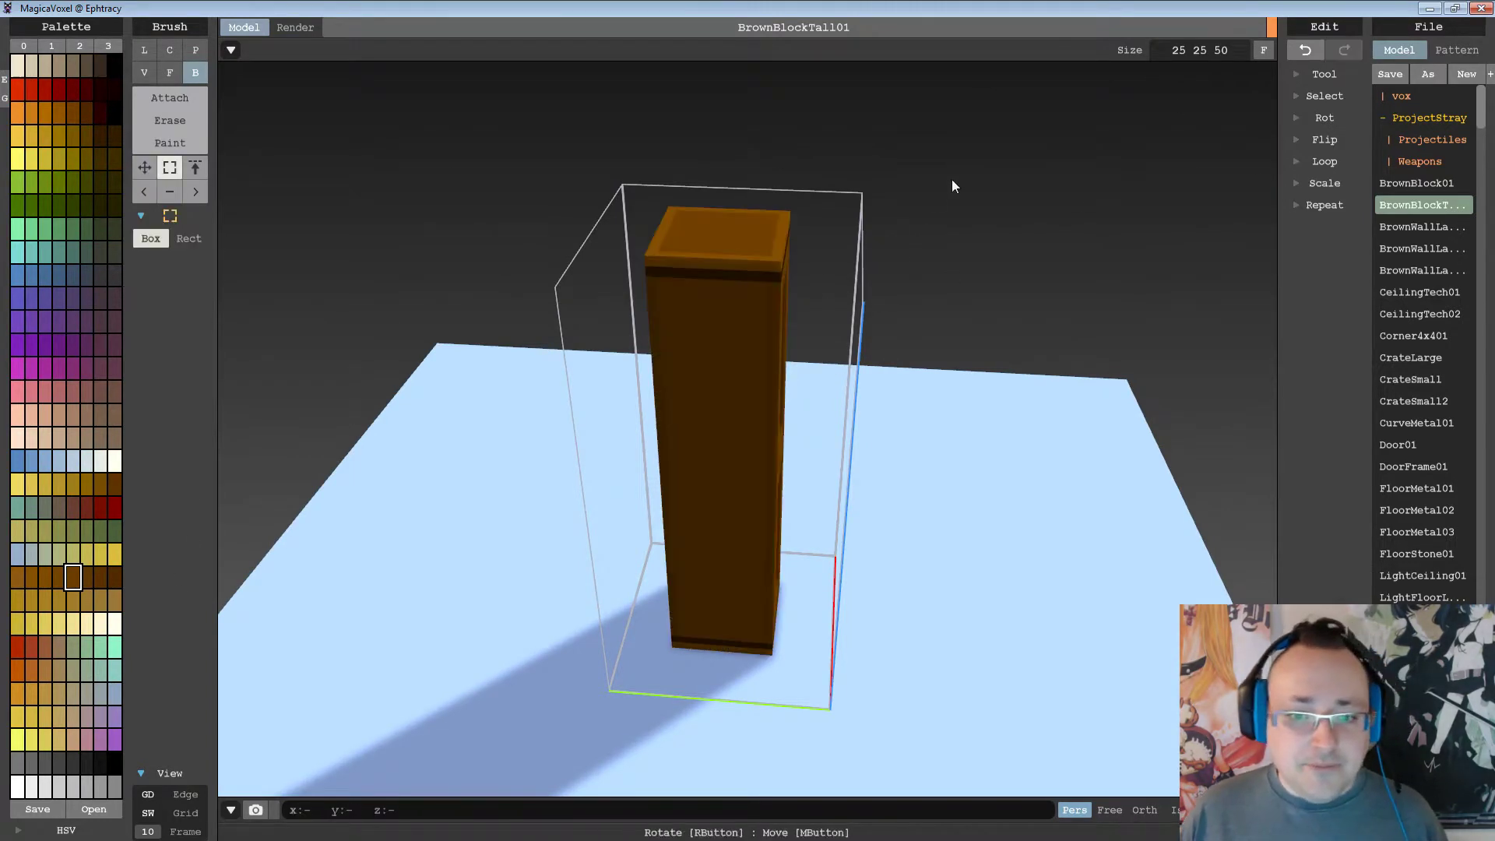
Save the tall block model and export it as an OBJ mesh named BrownBlockTall01 in the export folder.
right_drag(906, 320, 732, 274)
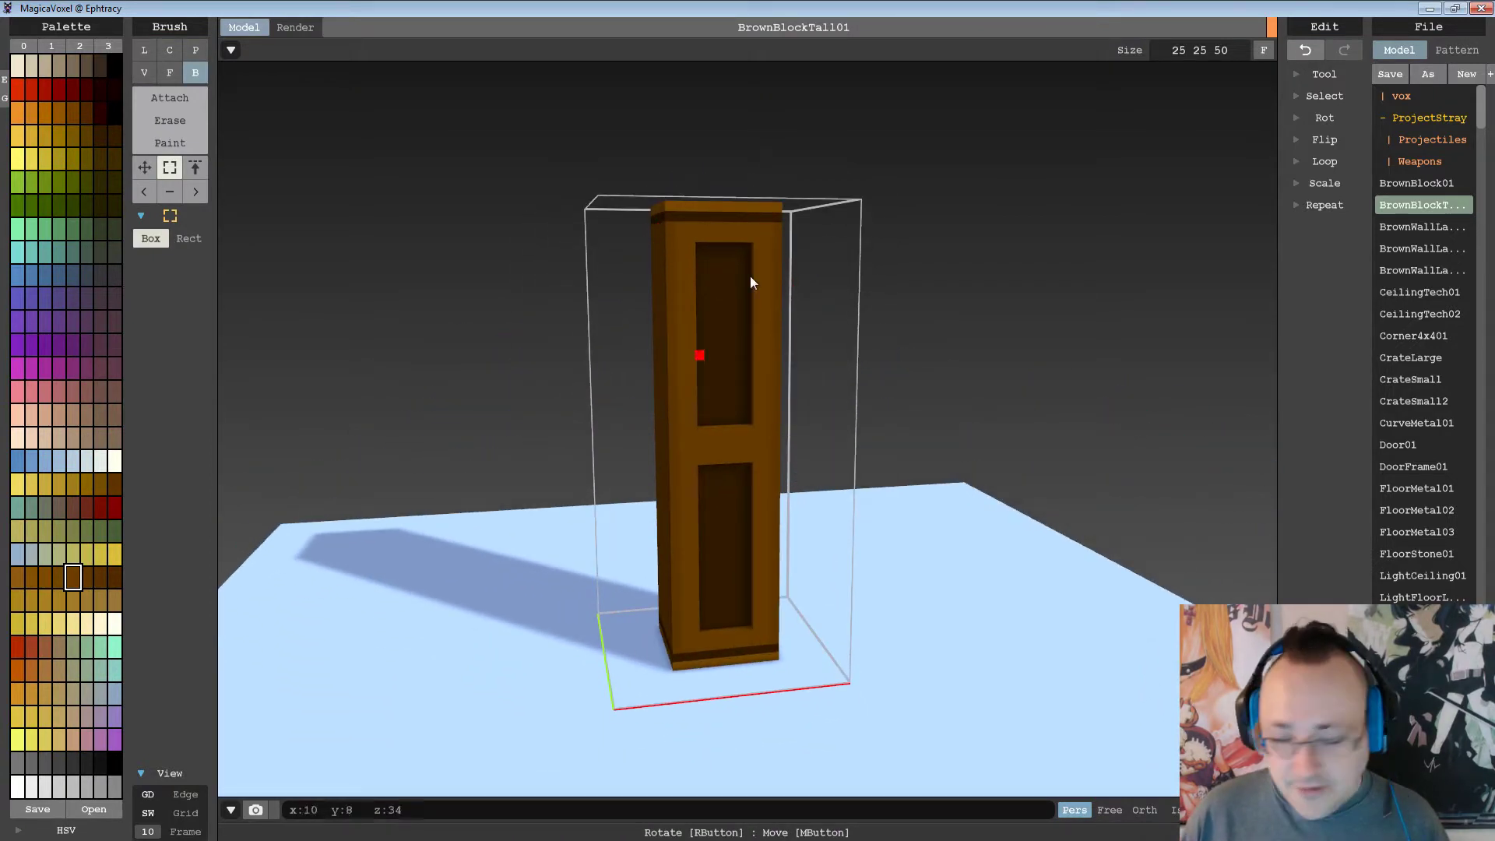
right_drag(750, 276, 928, 283)
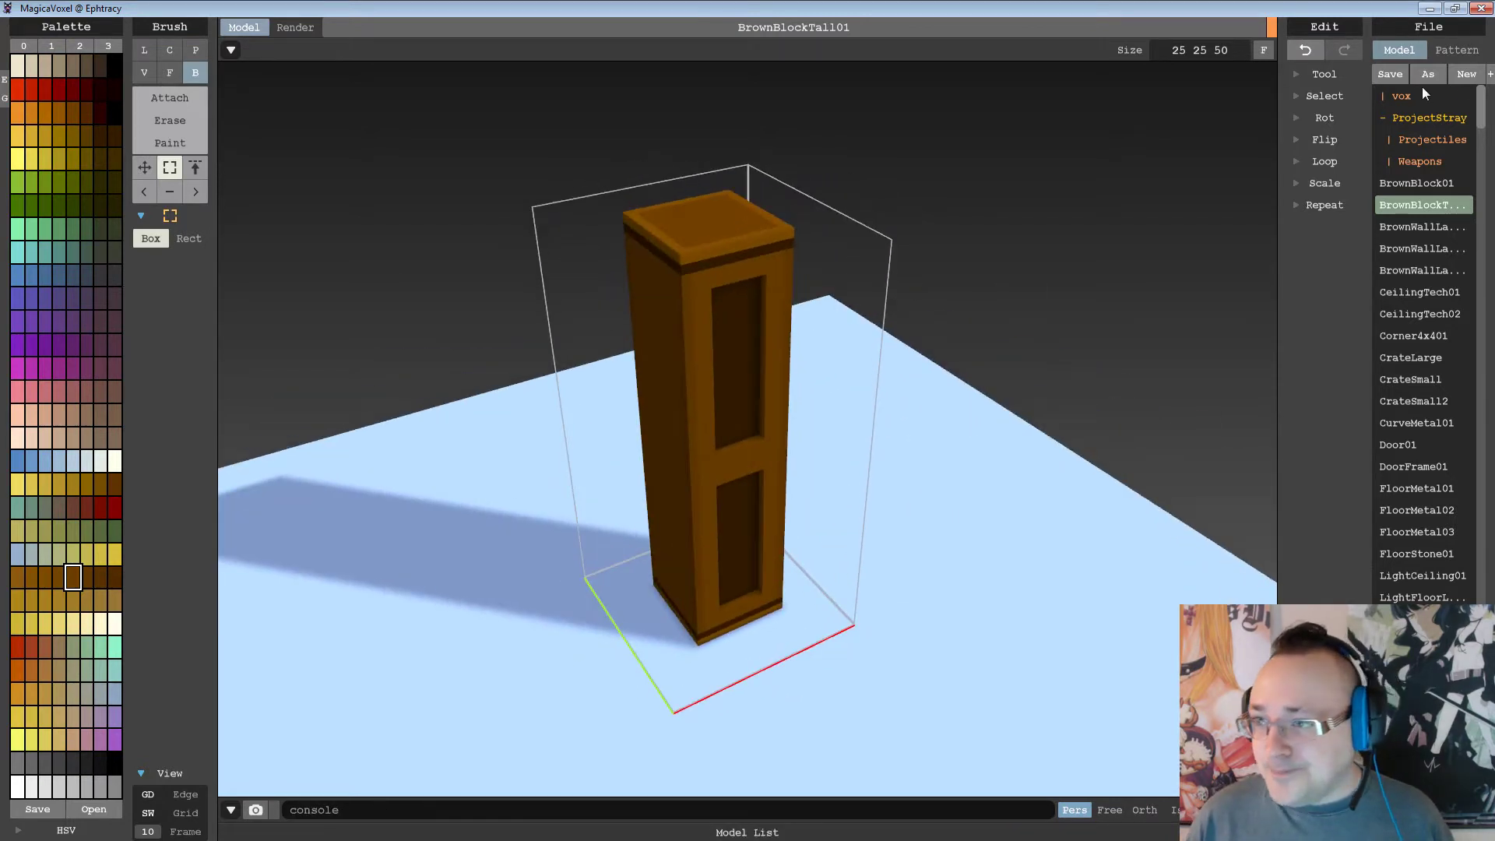
click(1390, 75)
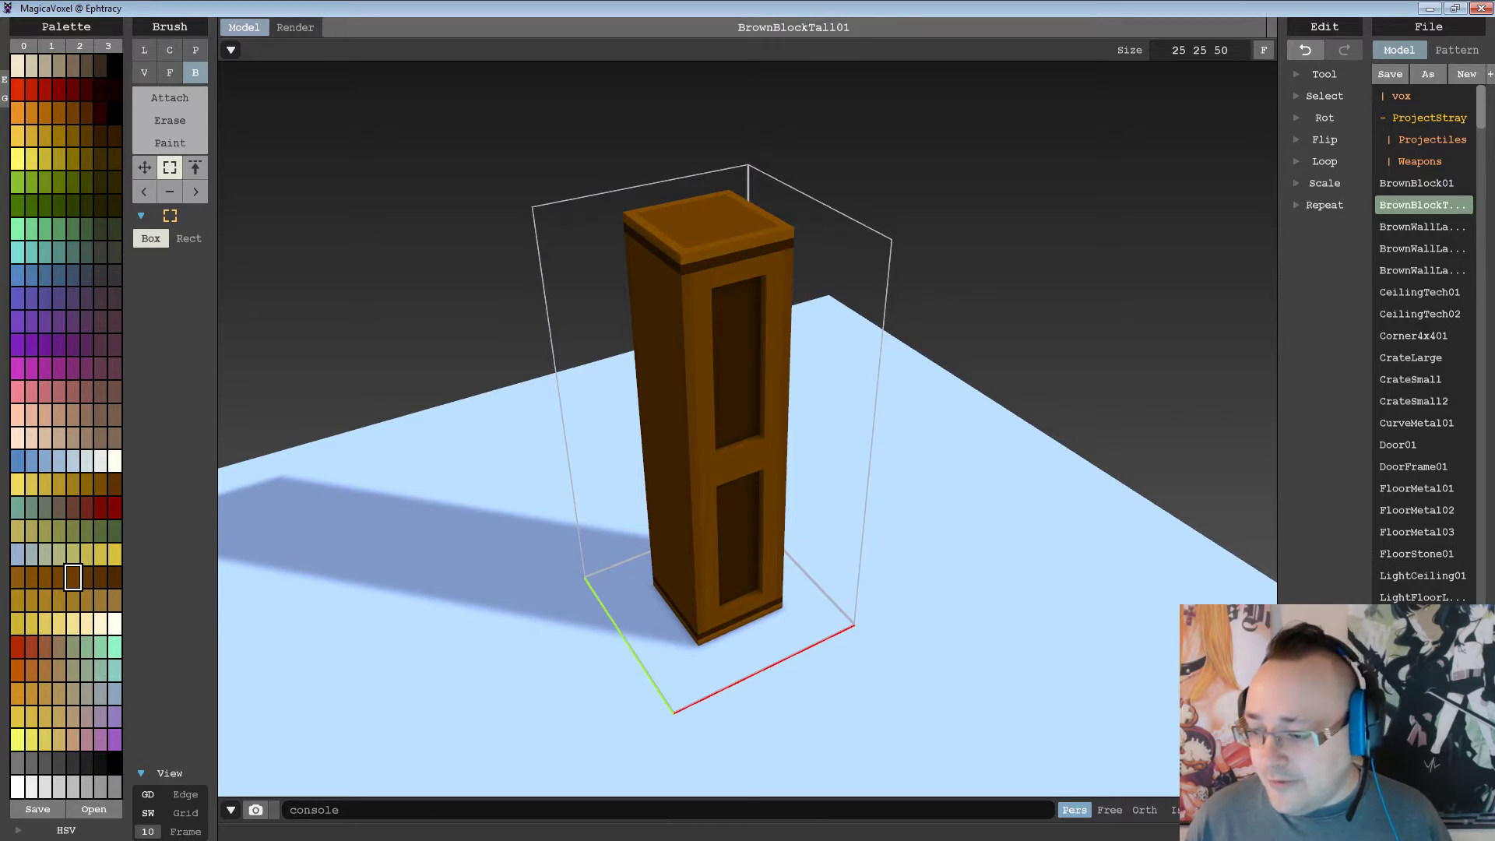
click(1391, 792)
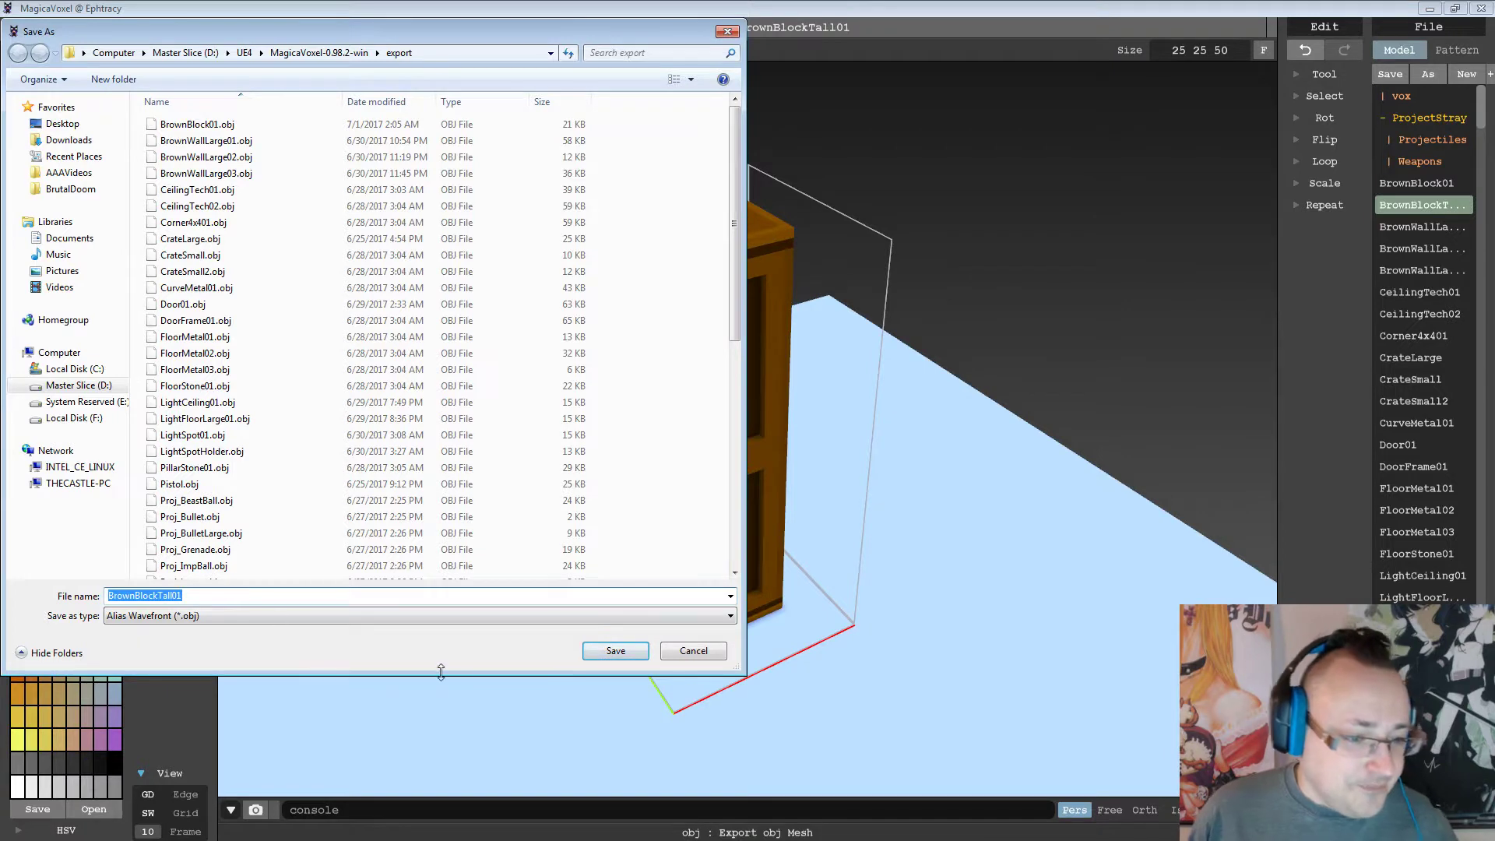
click(612, 653)
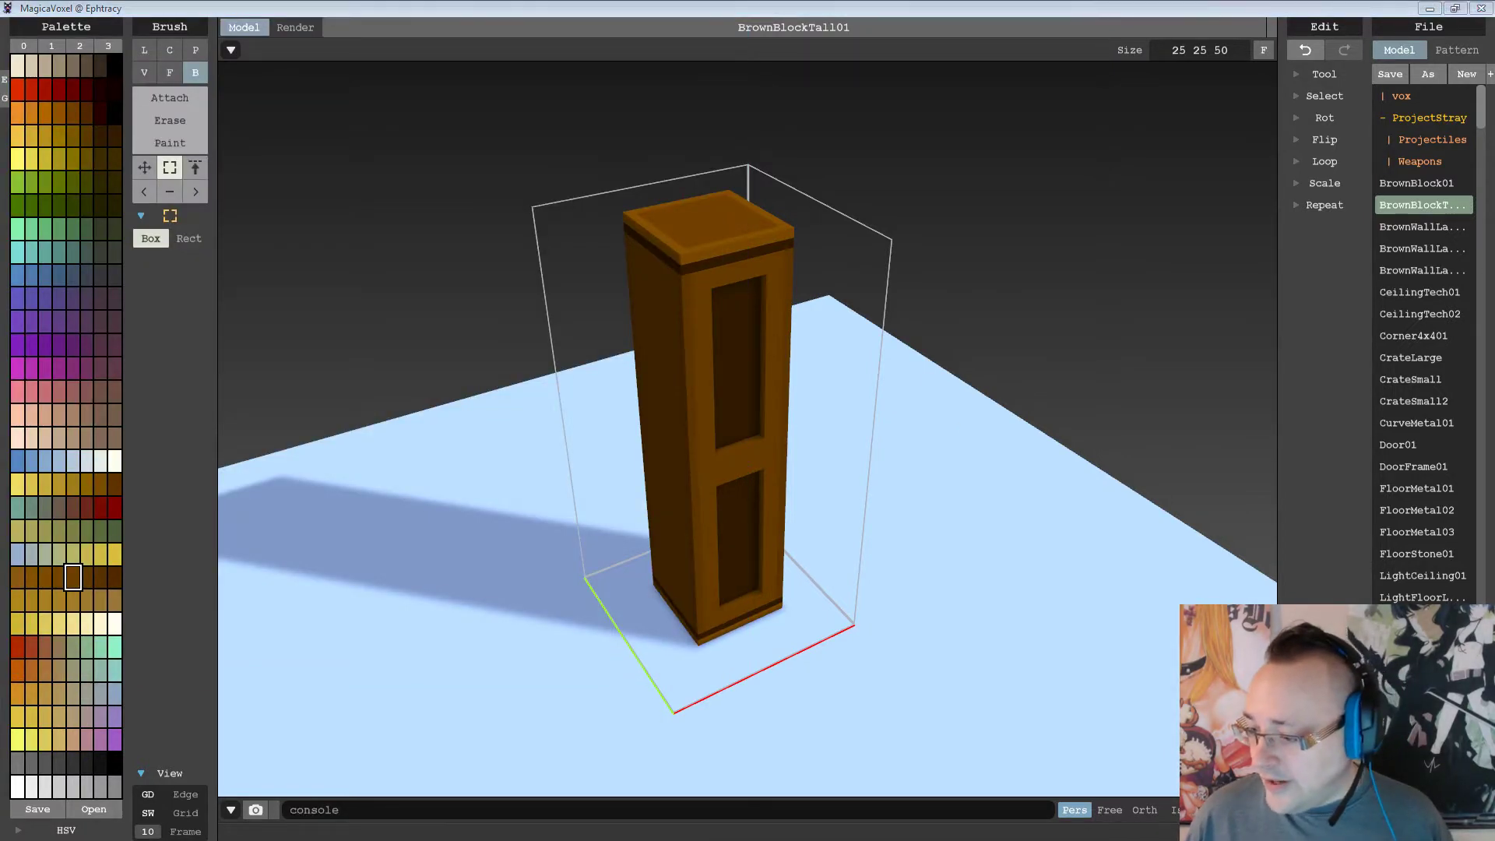
Switch to Blender and delete the BrownBlock01 object from the scene.
key(alt+Tab)
middle_drag(817, 342, 820, 262)
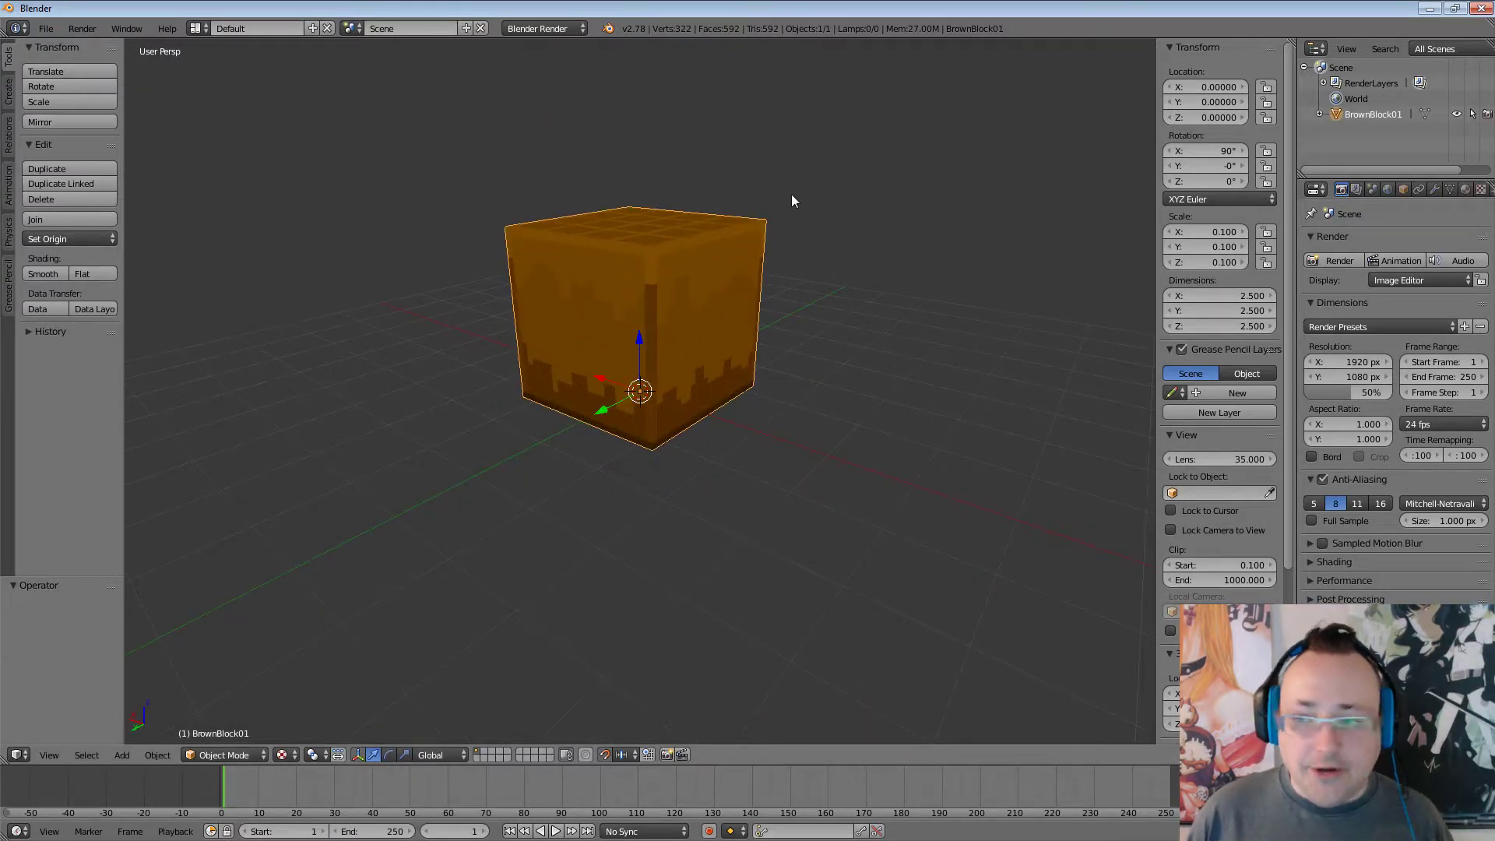
right_click(1371, 114)
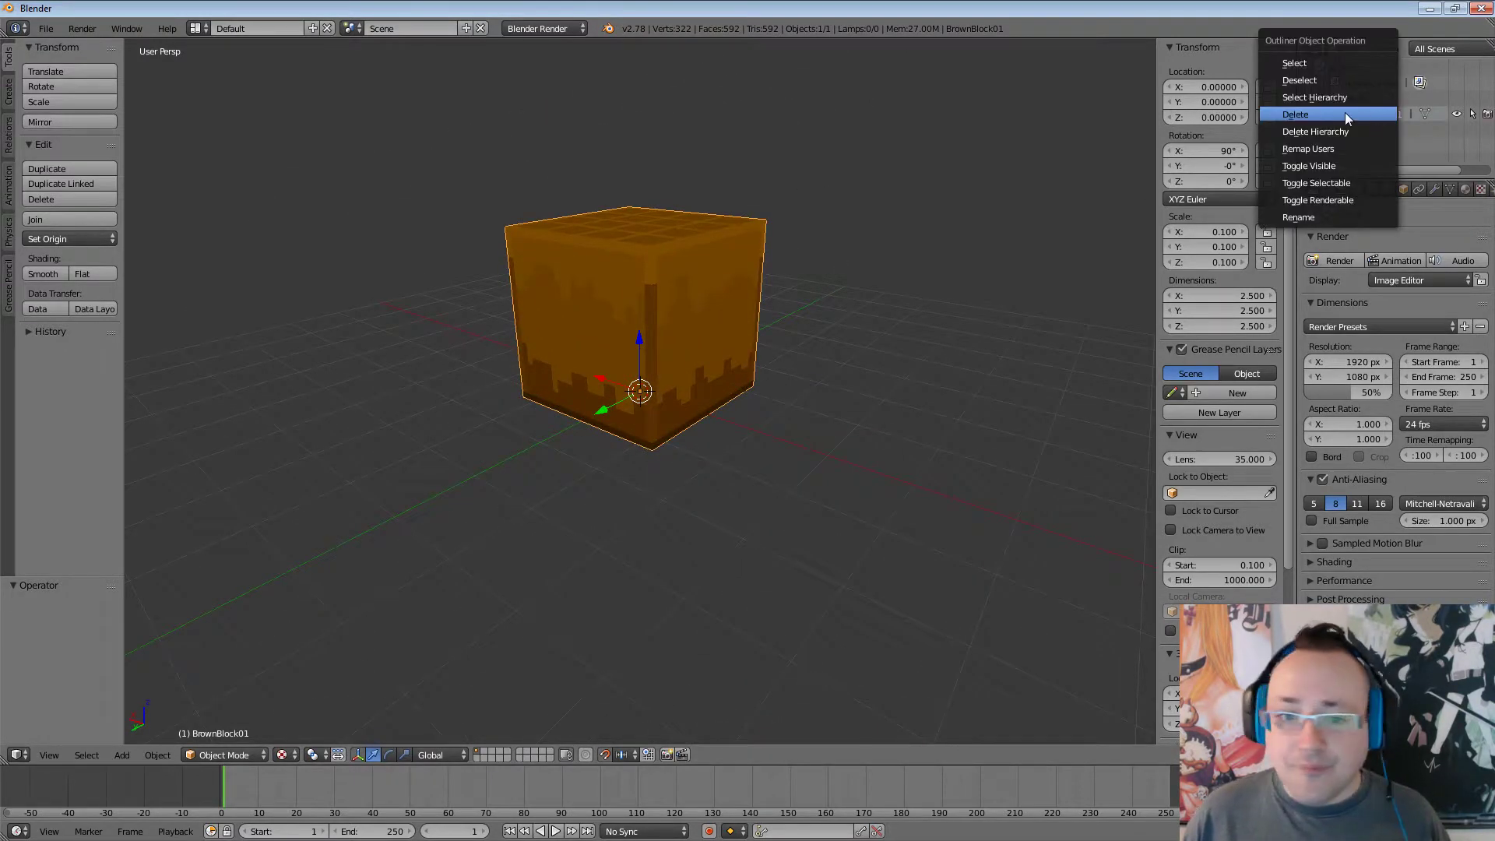
click(1345, 112)
Import BrownBlockTall01.obj from the MagicaVoxel export folder into the empty scene.
click(45, 29)
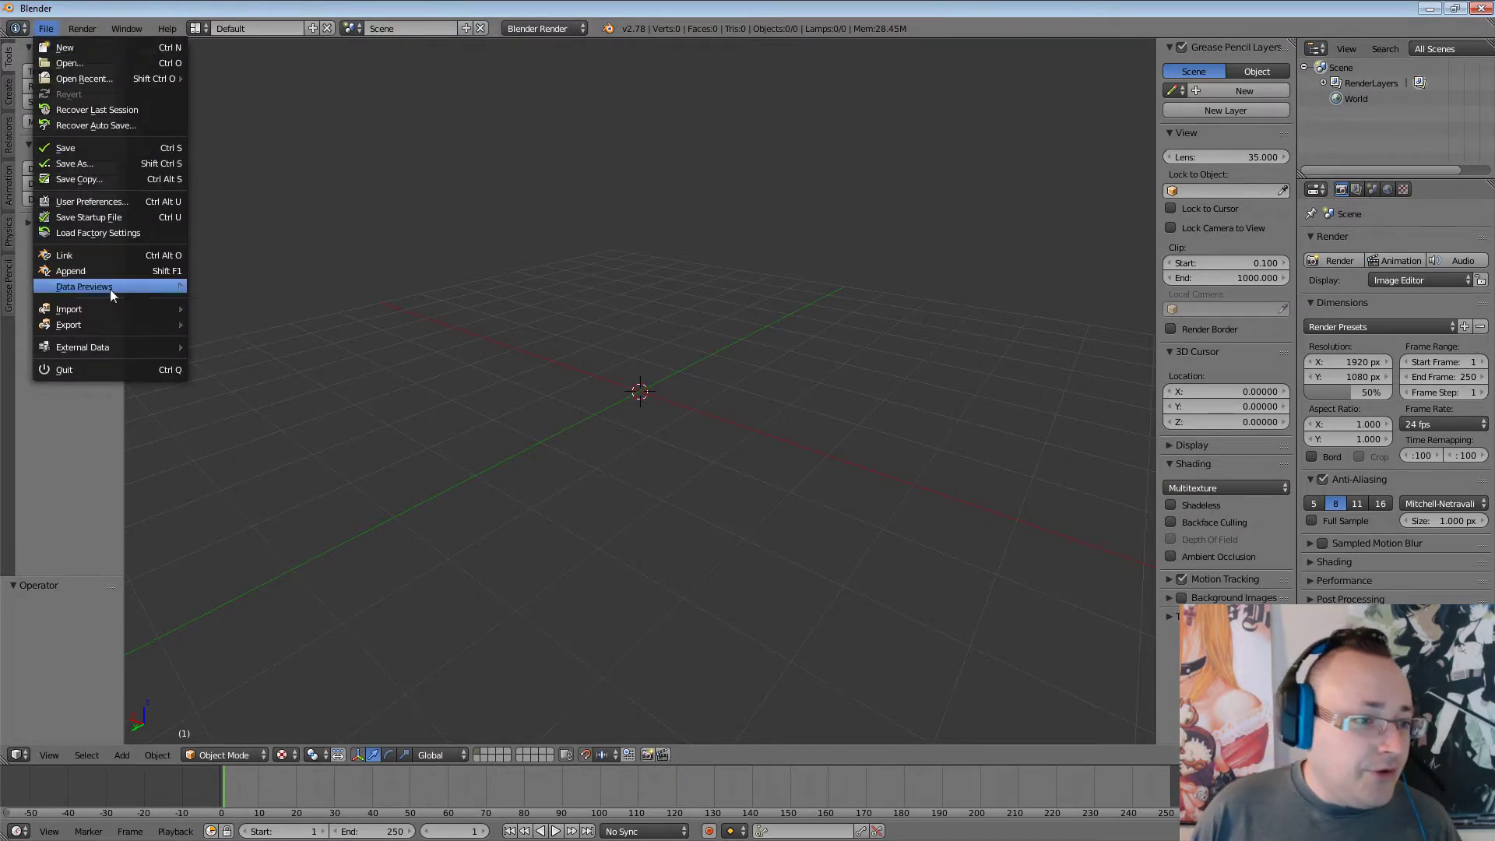
mouse_move(100, 309)
click(290, 402)
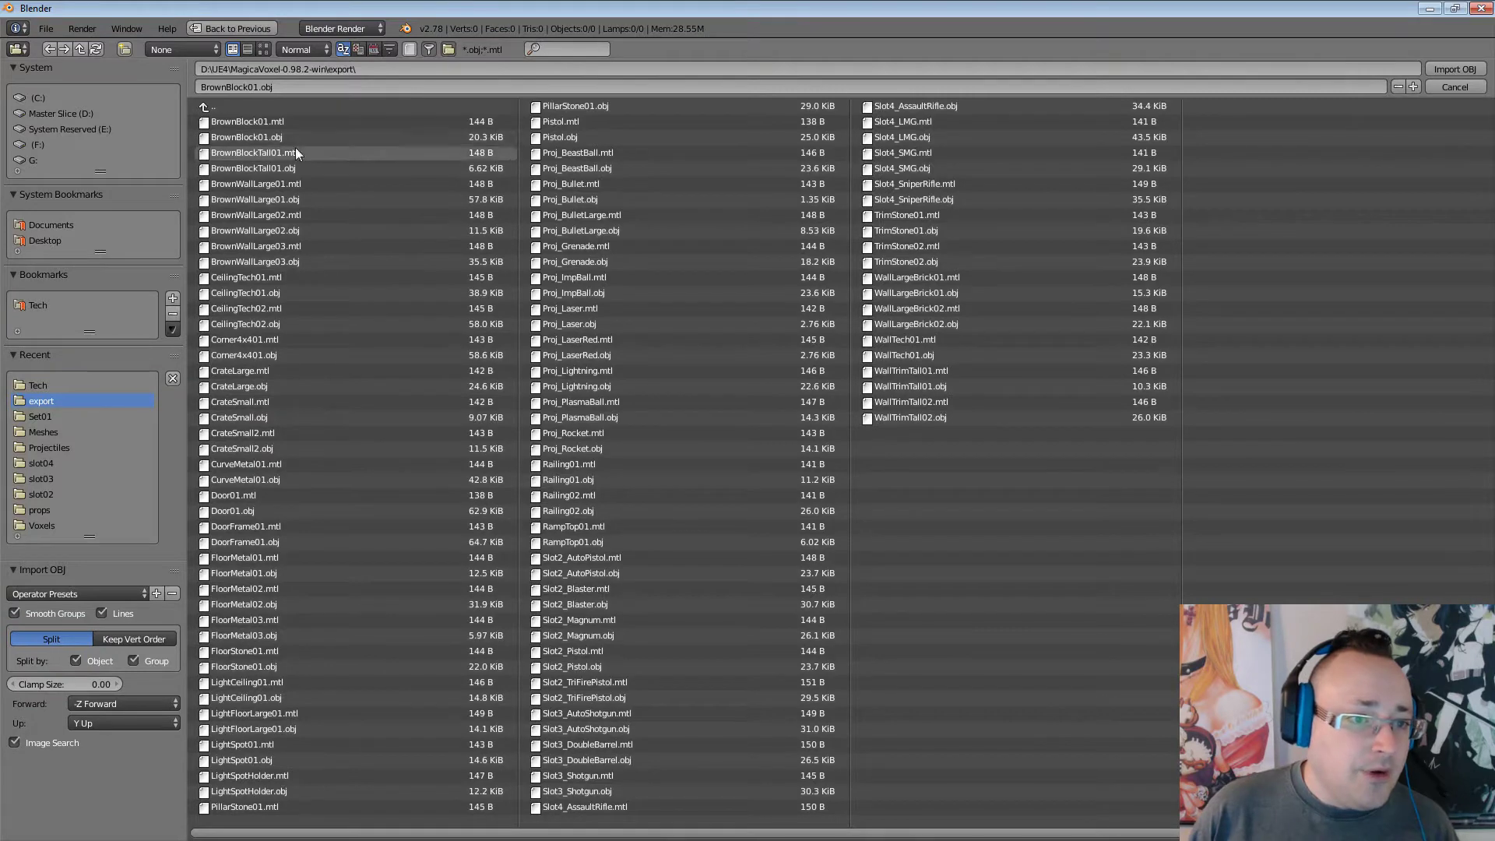
click(298, 169)
click(1456, 69)
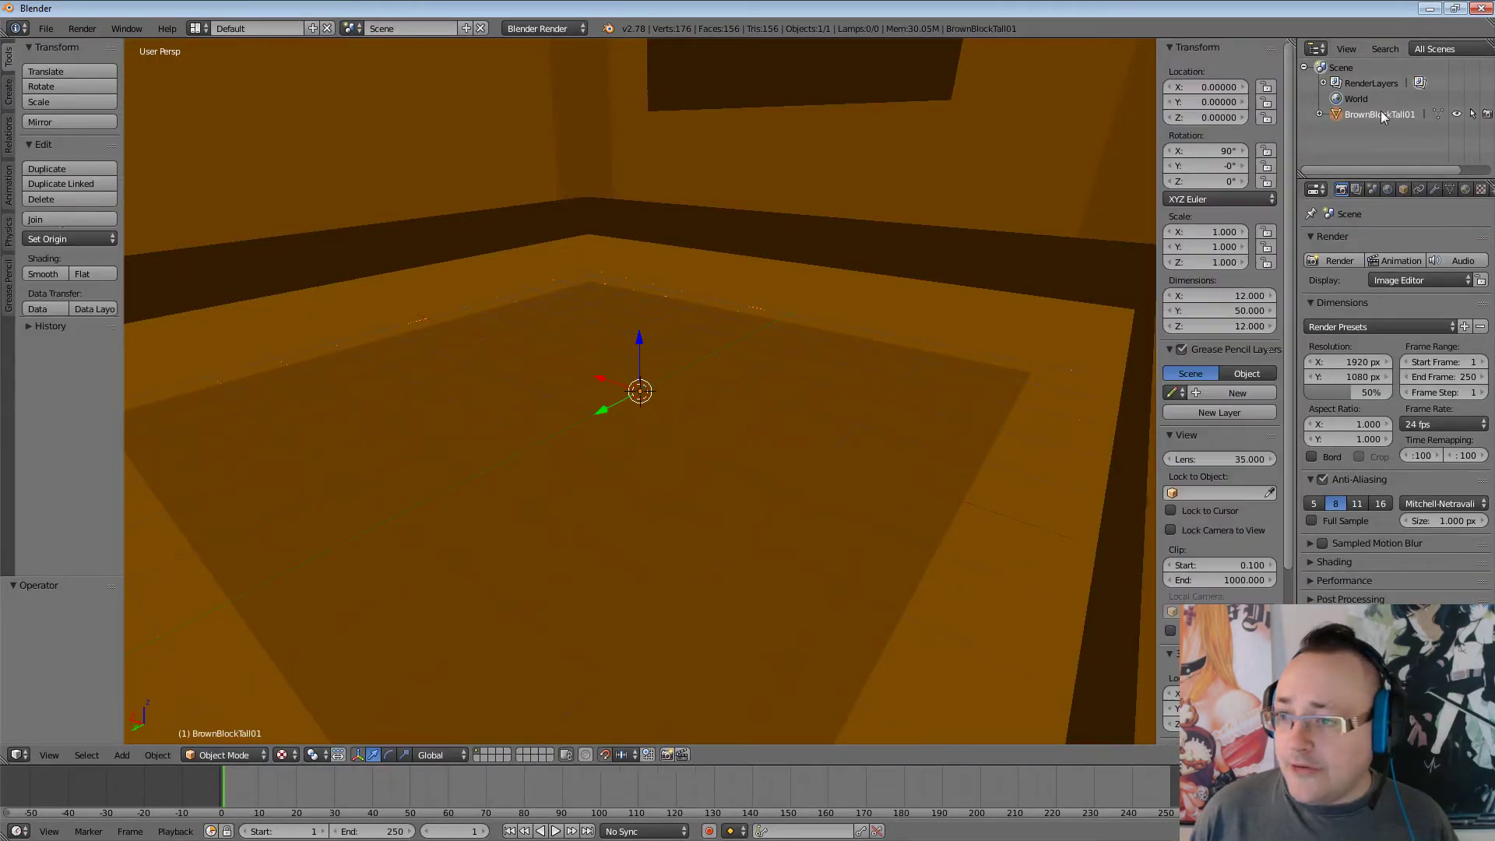
Scale the imported BrownBlockTall01 object to 0.1 on the X, Y and Z axes.
click(1219, 232)
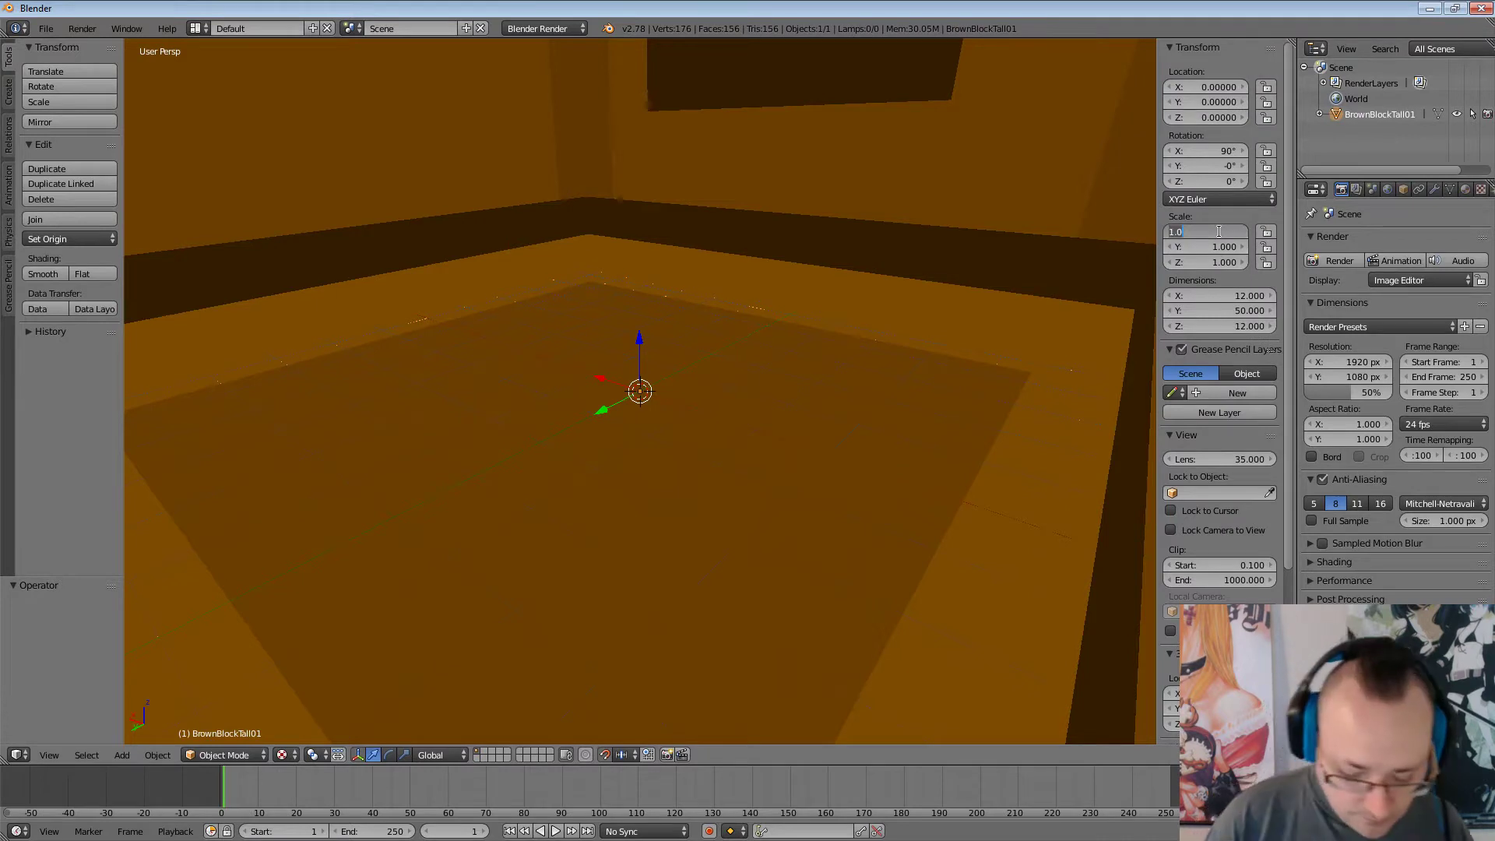
key(BackSpace)
key(Return)
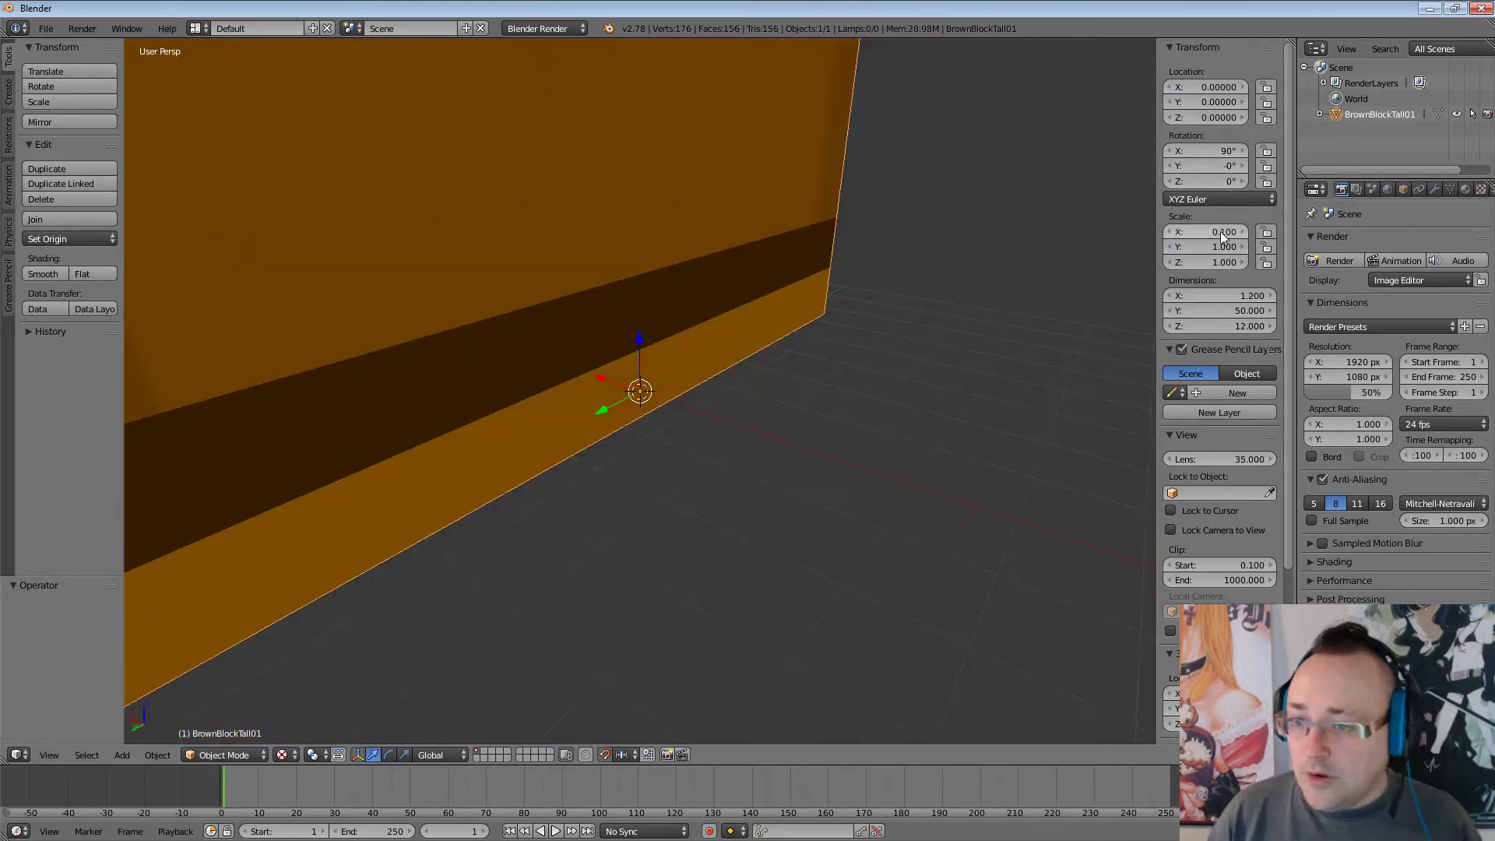
click(1222, 247)
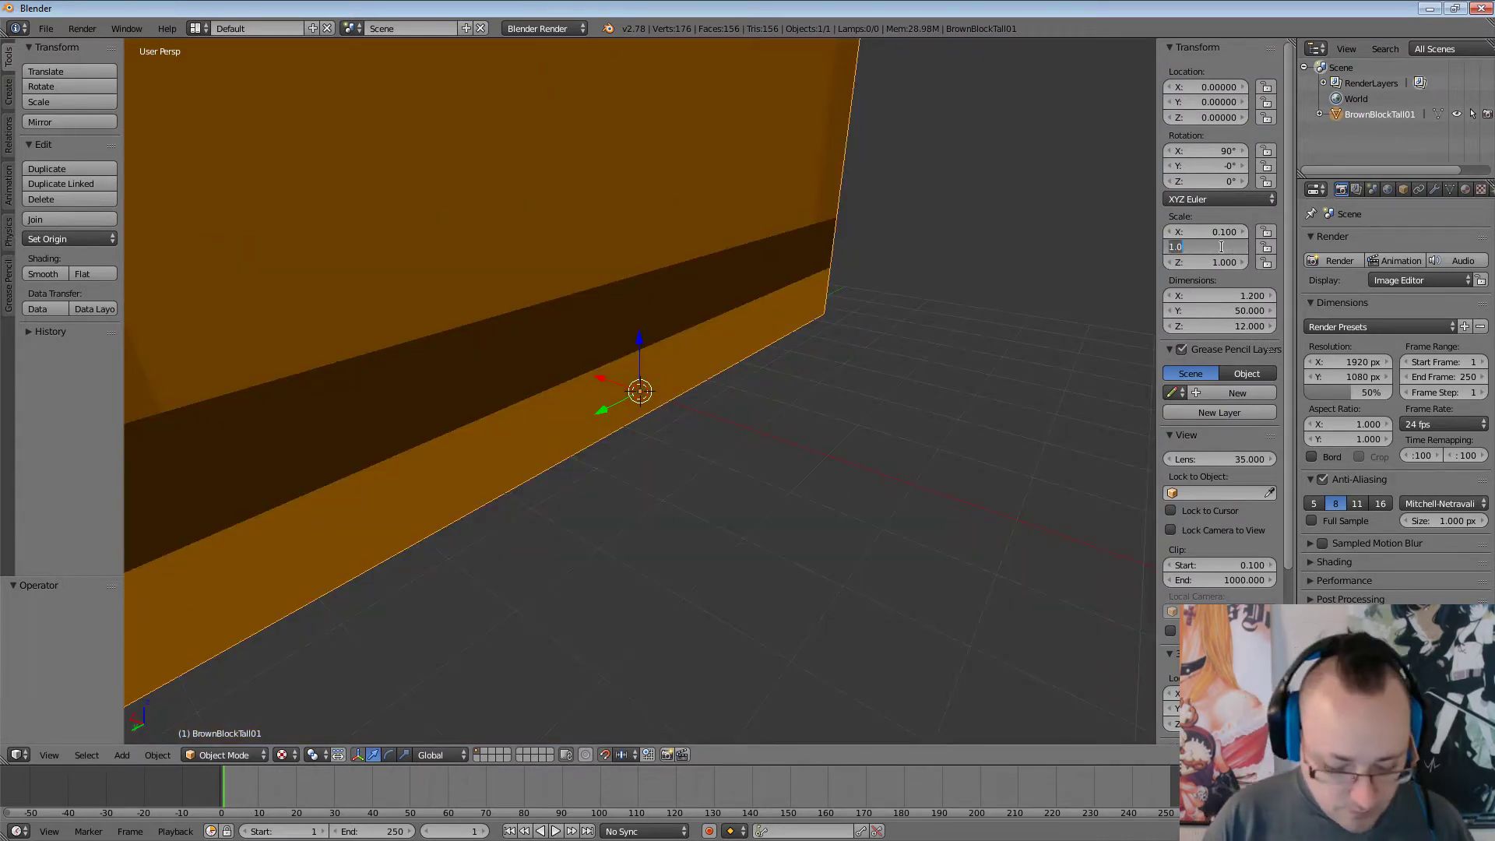
key(Return)
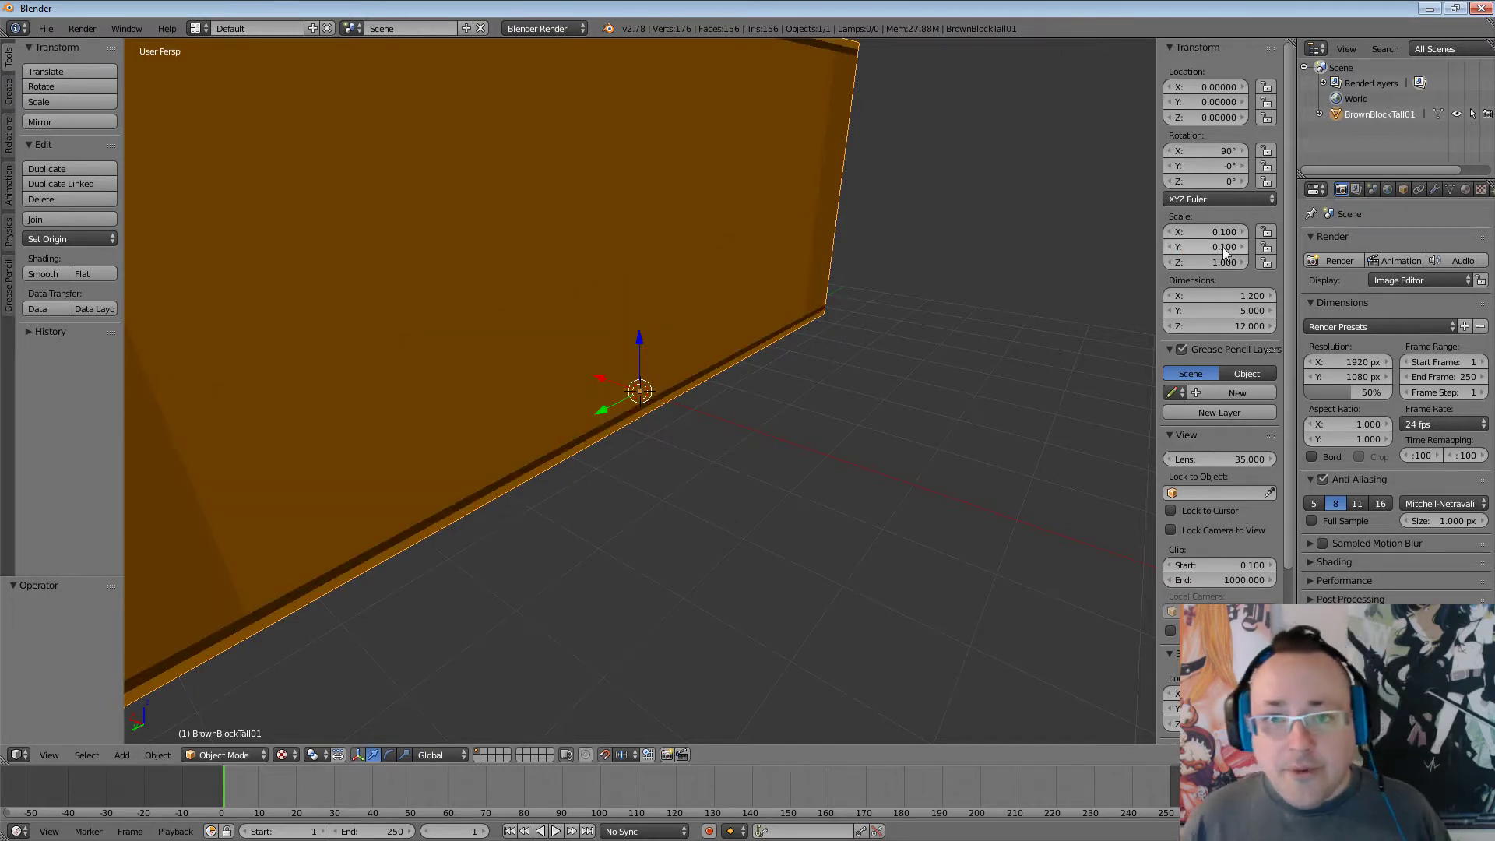
click(1225, 260)
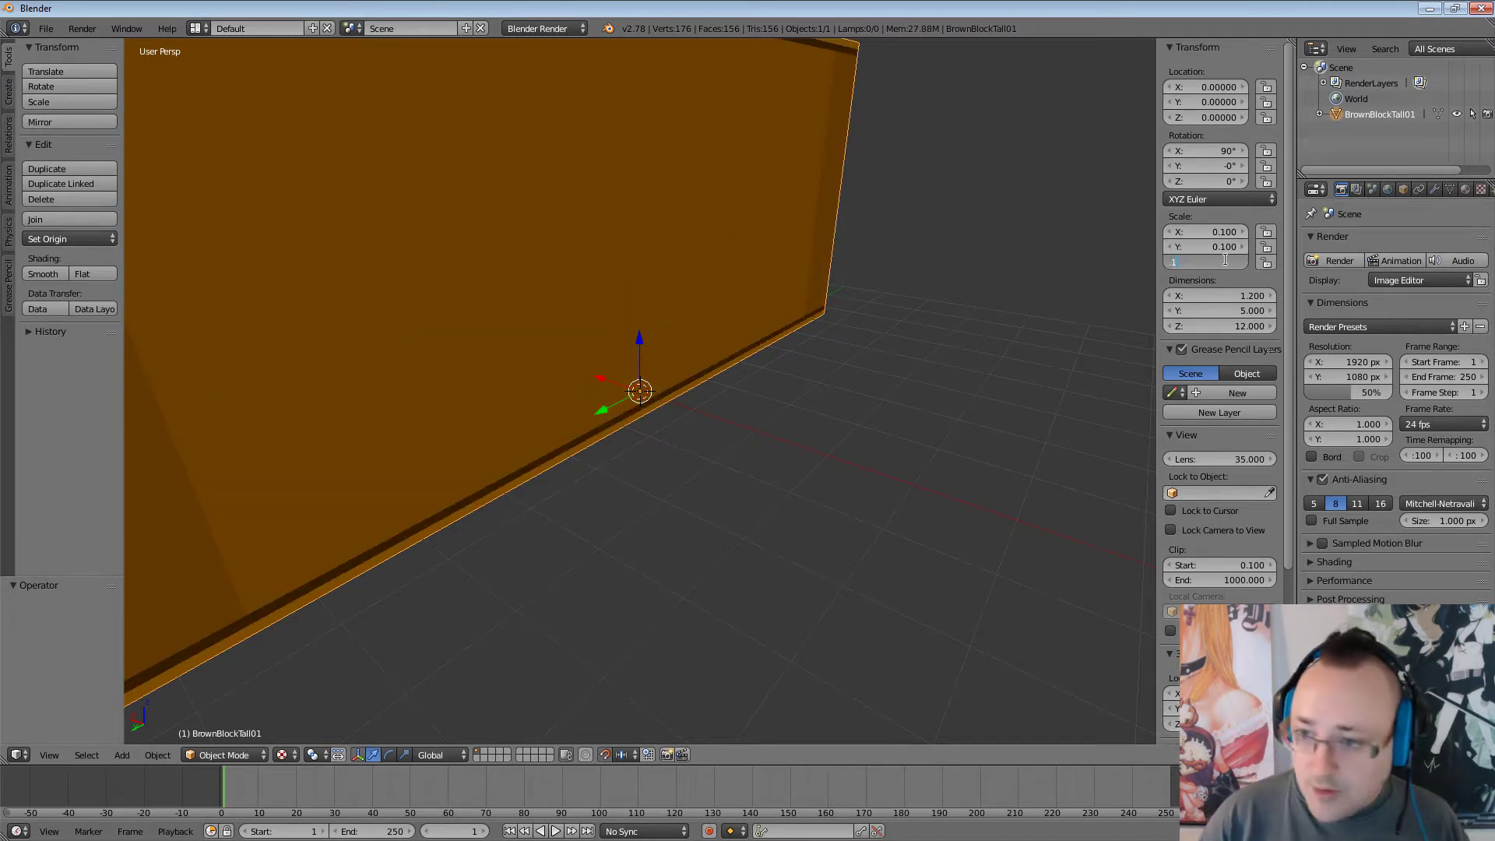
text(.1)
key(Return)
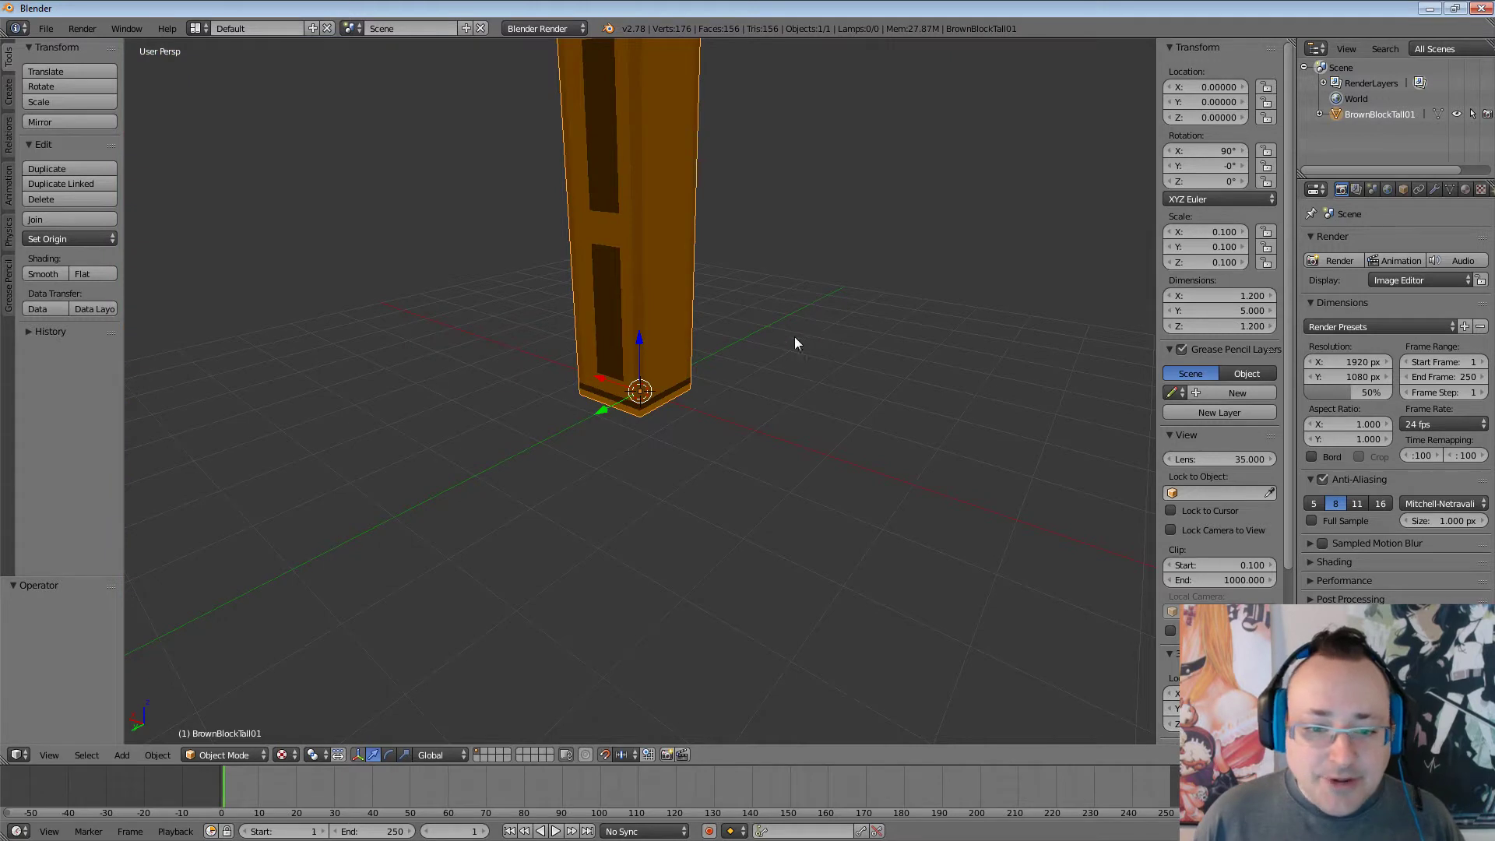
middle_drag(782, 352, 848, 298)
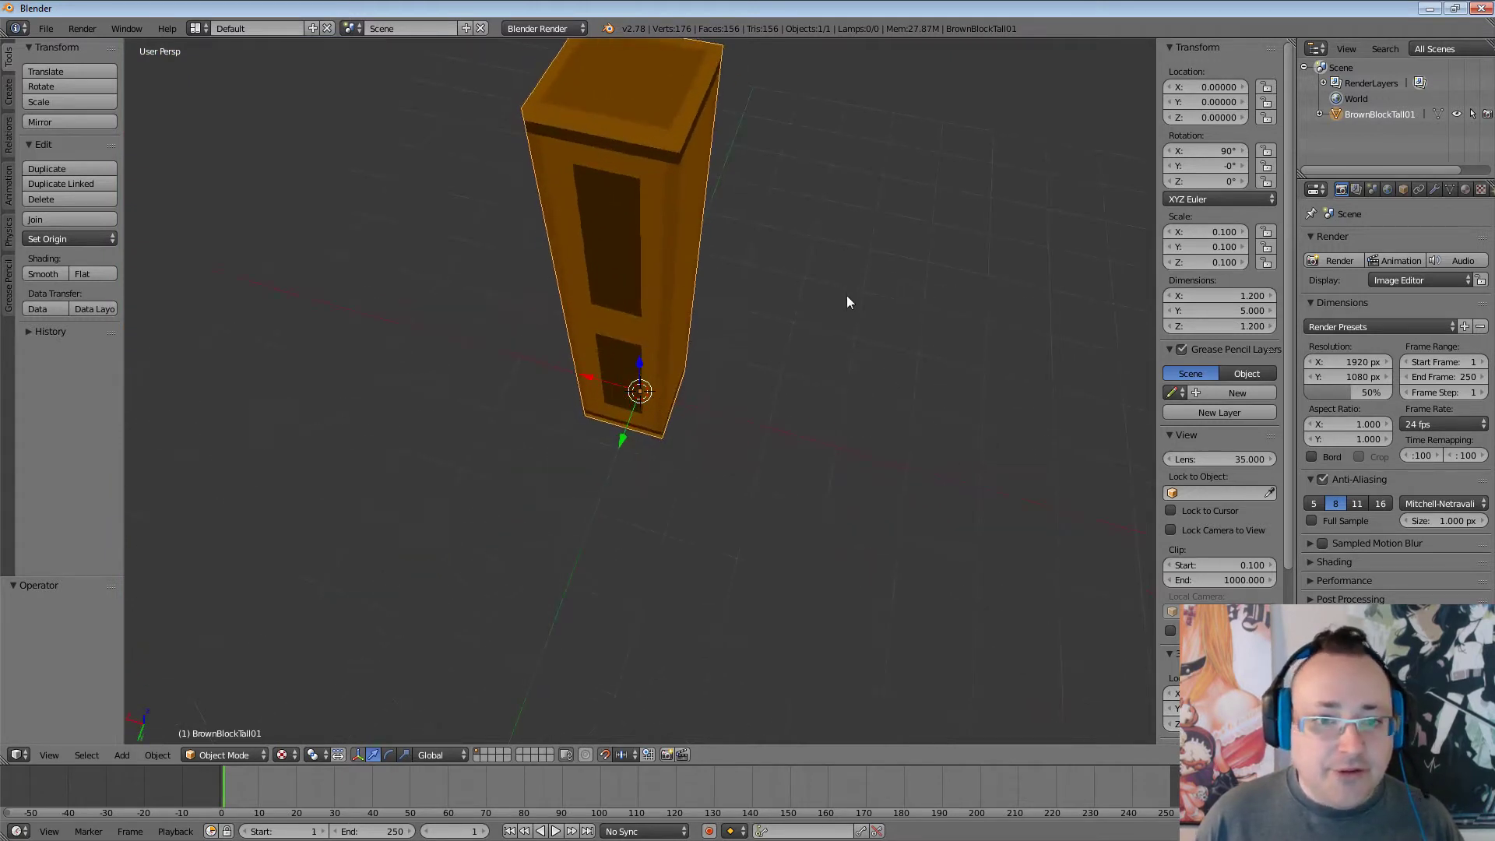
middle_drag(866, 391, 955, 439)
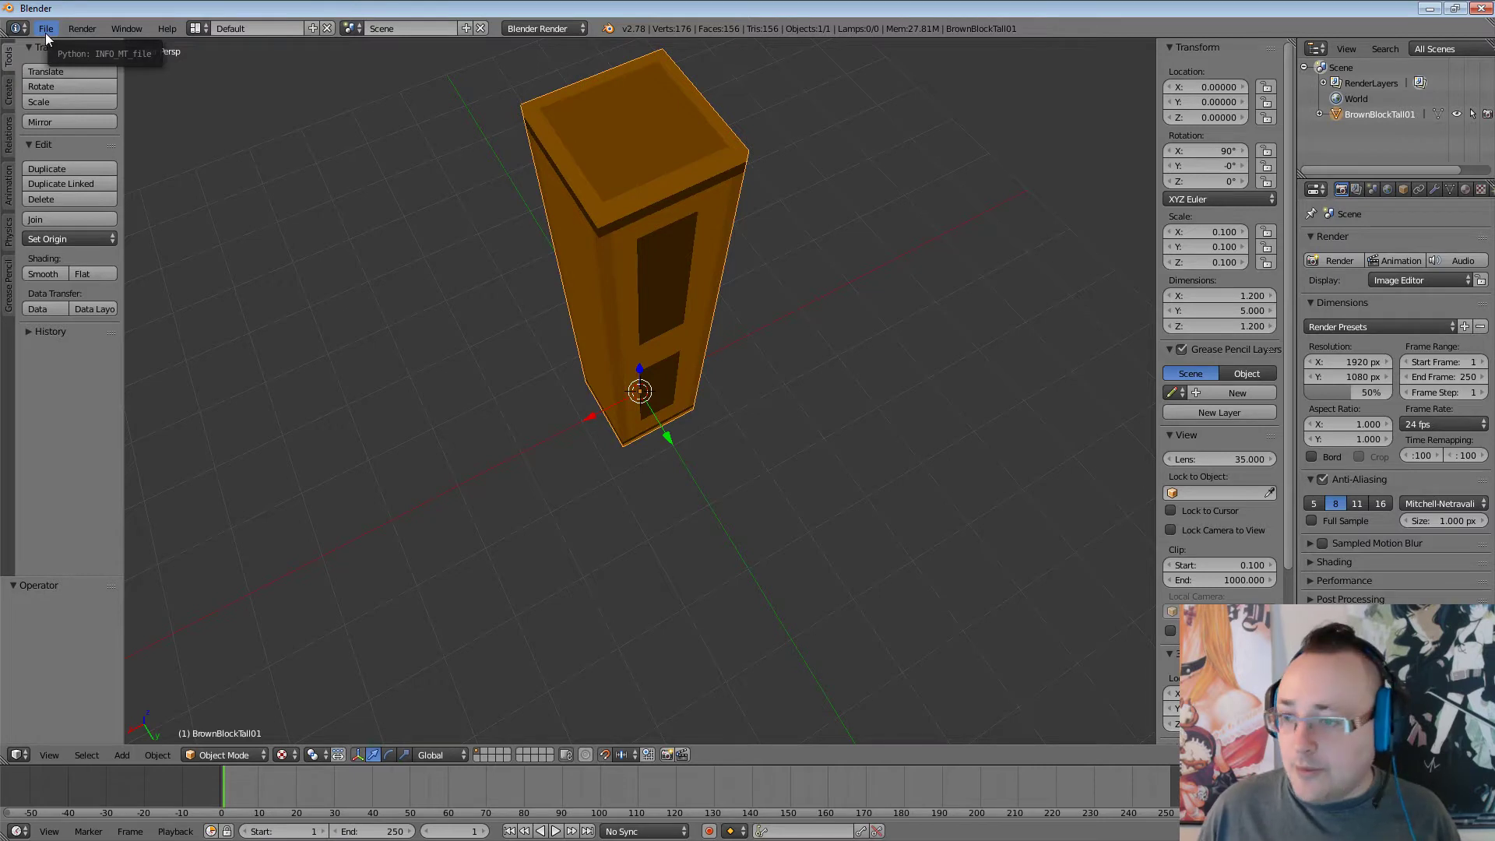
Export the scaled block as BrownBlockTall01.fbx into the project's Geometry\Tech folder.
click(46, 29)
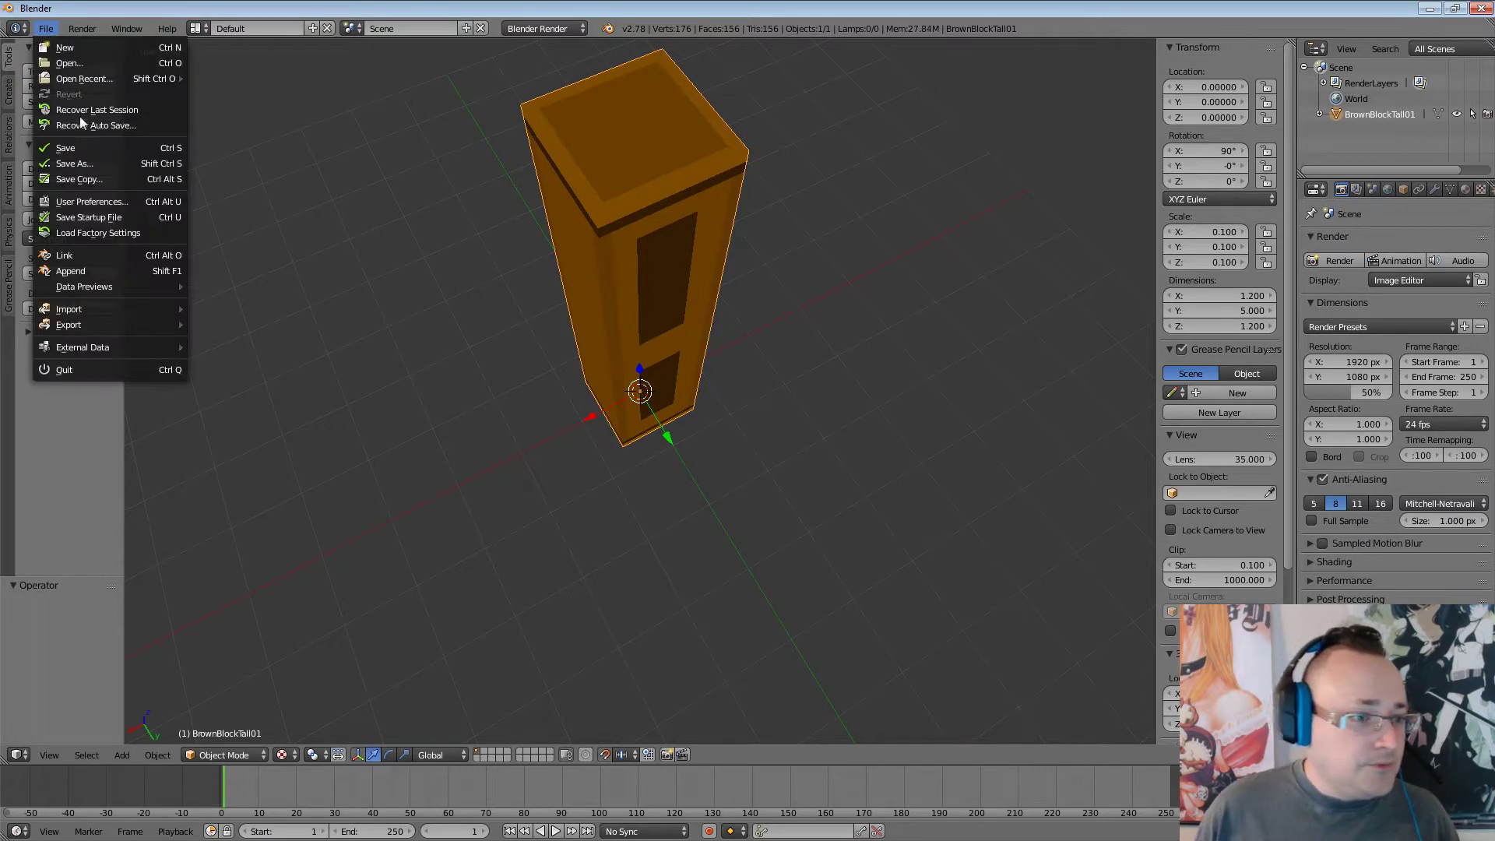
mouse_move(78, 323)
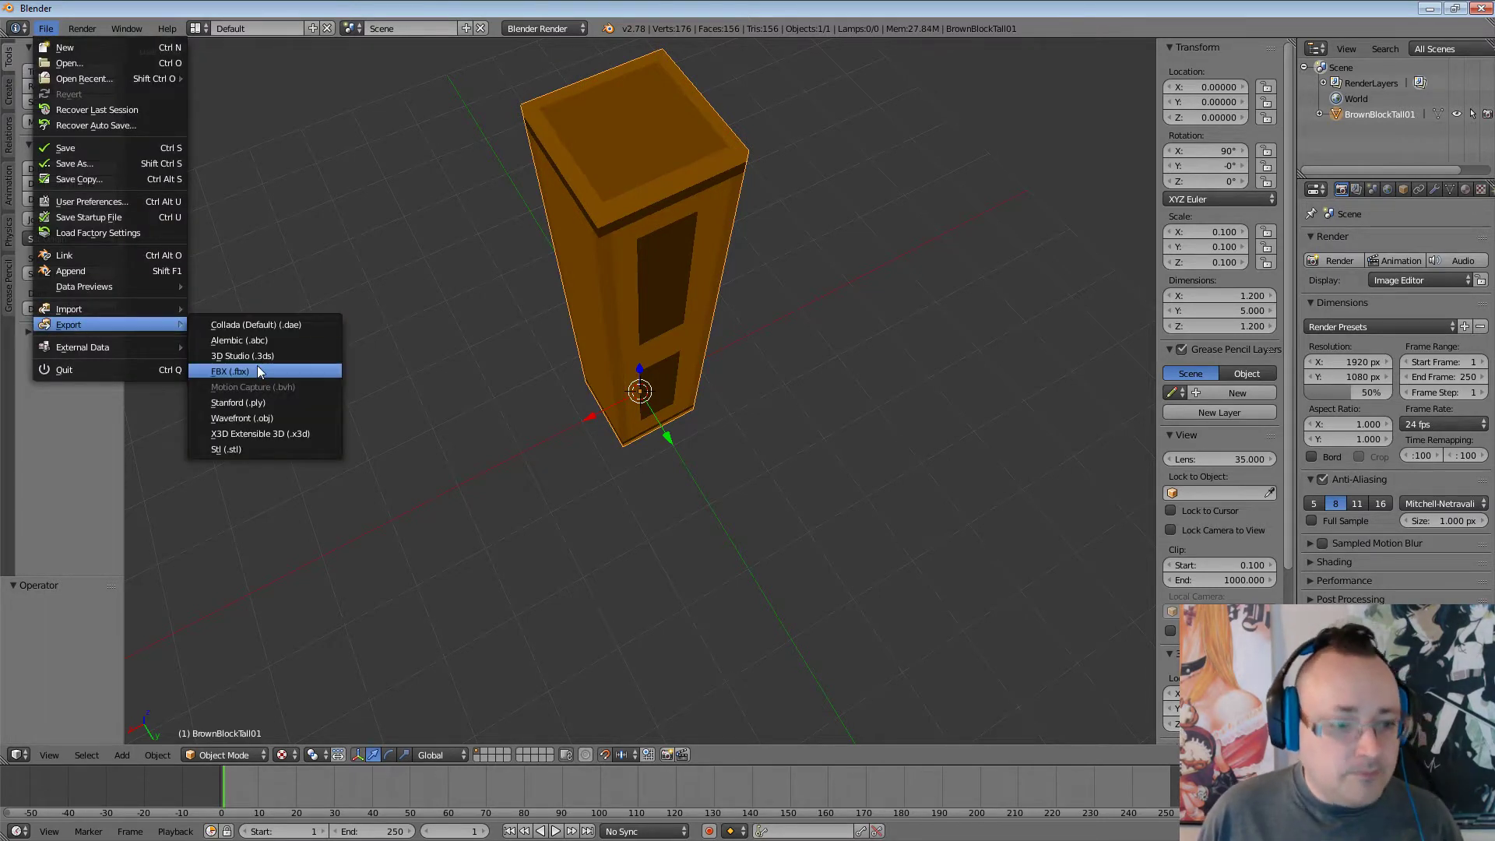
click(230, 371)
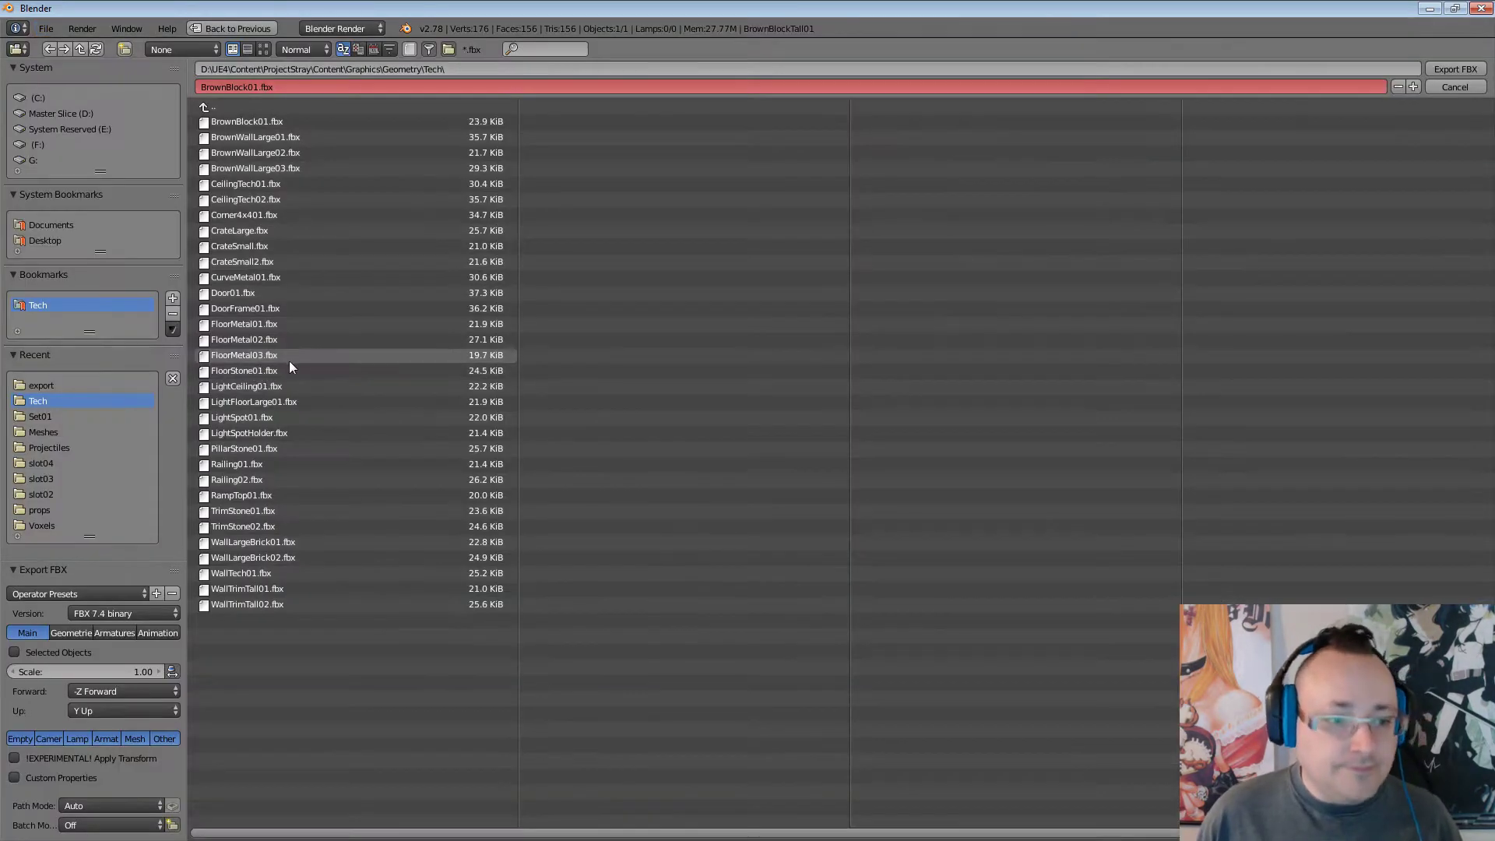
click(284, 83)
key(Left)
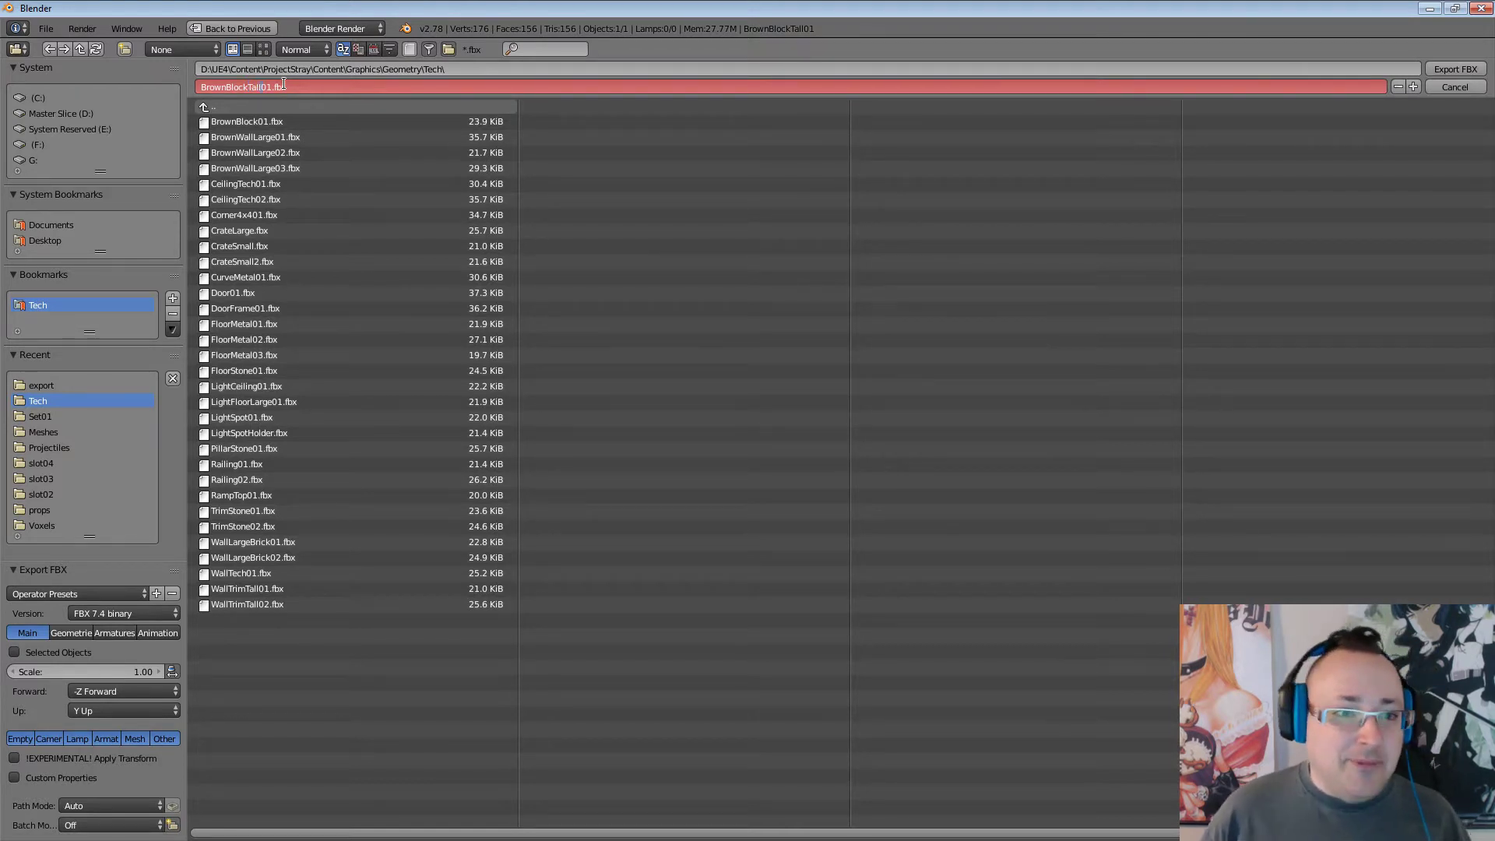
click(598, 678)
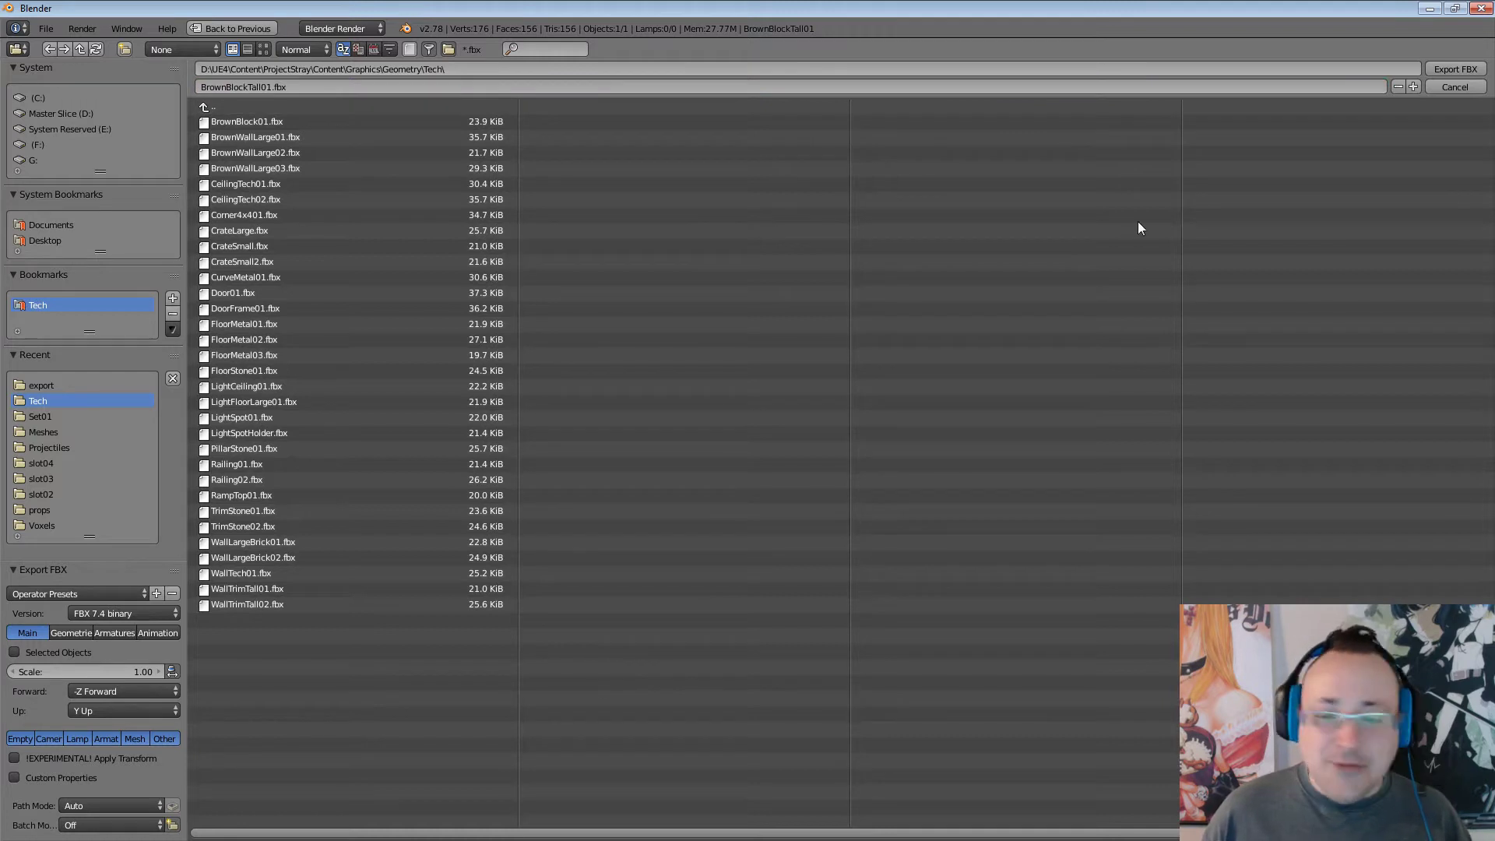
click(1447, 72)
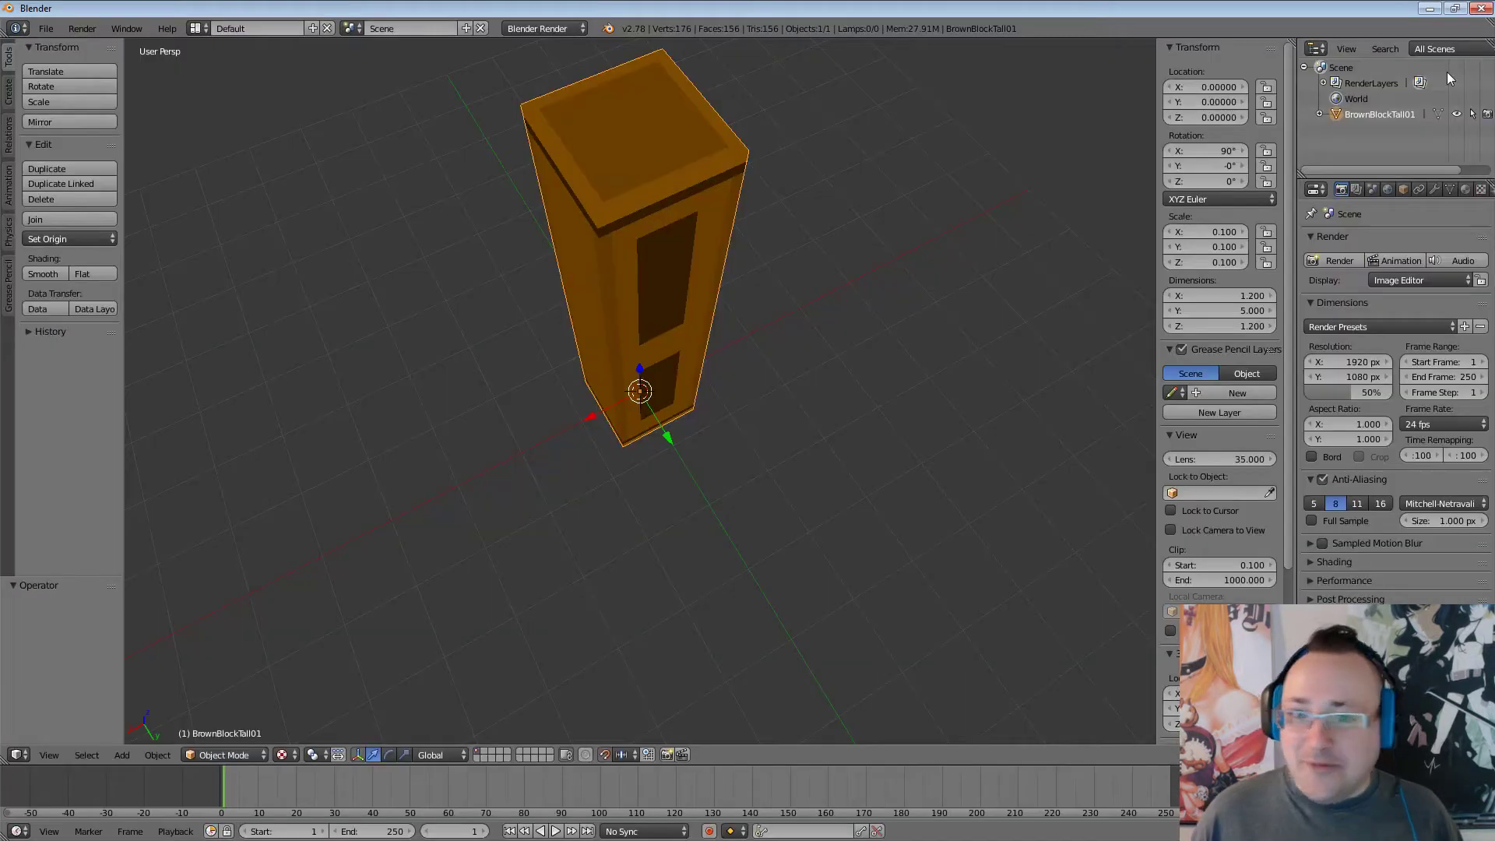
Switch to the Unreal editor, import BrownBlockTall01 with the default FBX options, and dismiss the message log.
click(1428, 9)
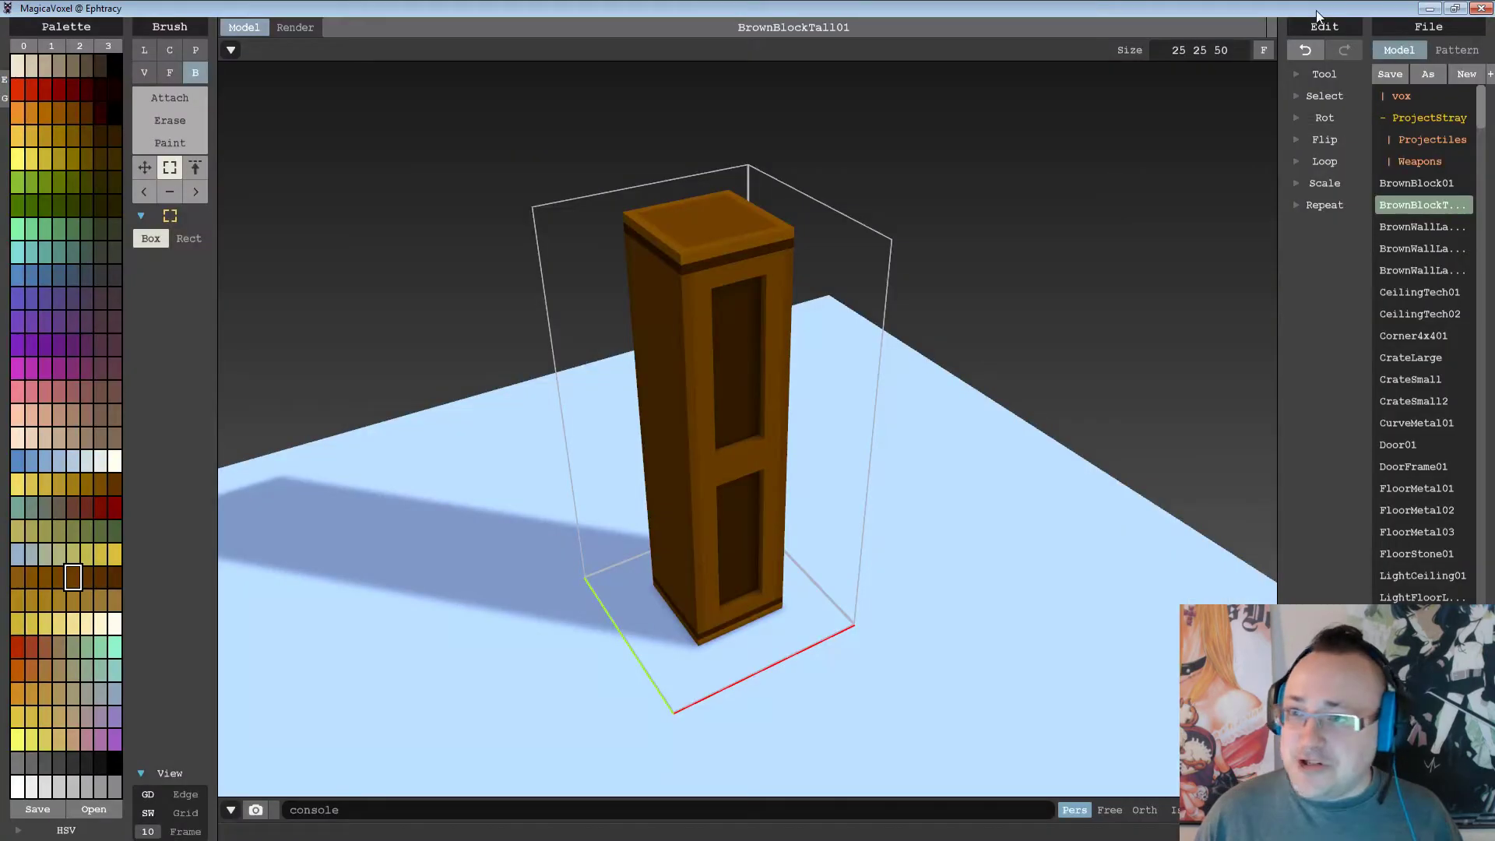
click(1428, 9)
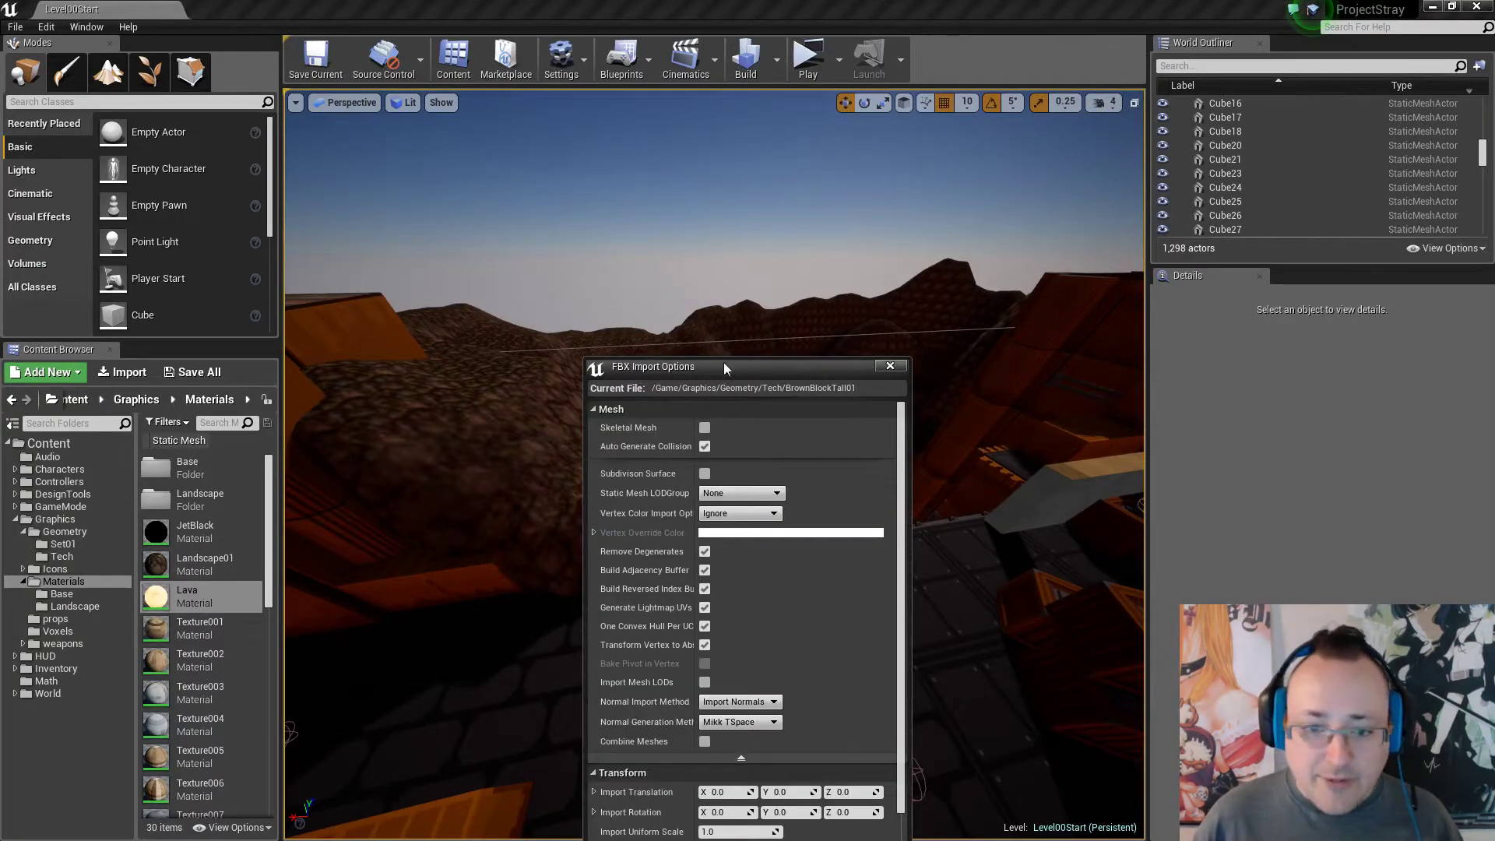
drag(724, 368, 721, 156)
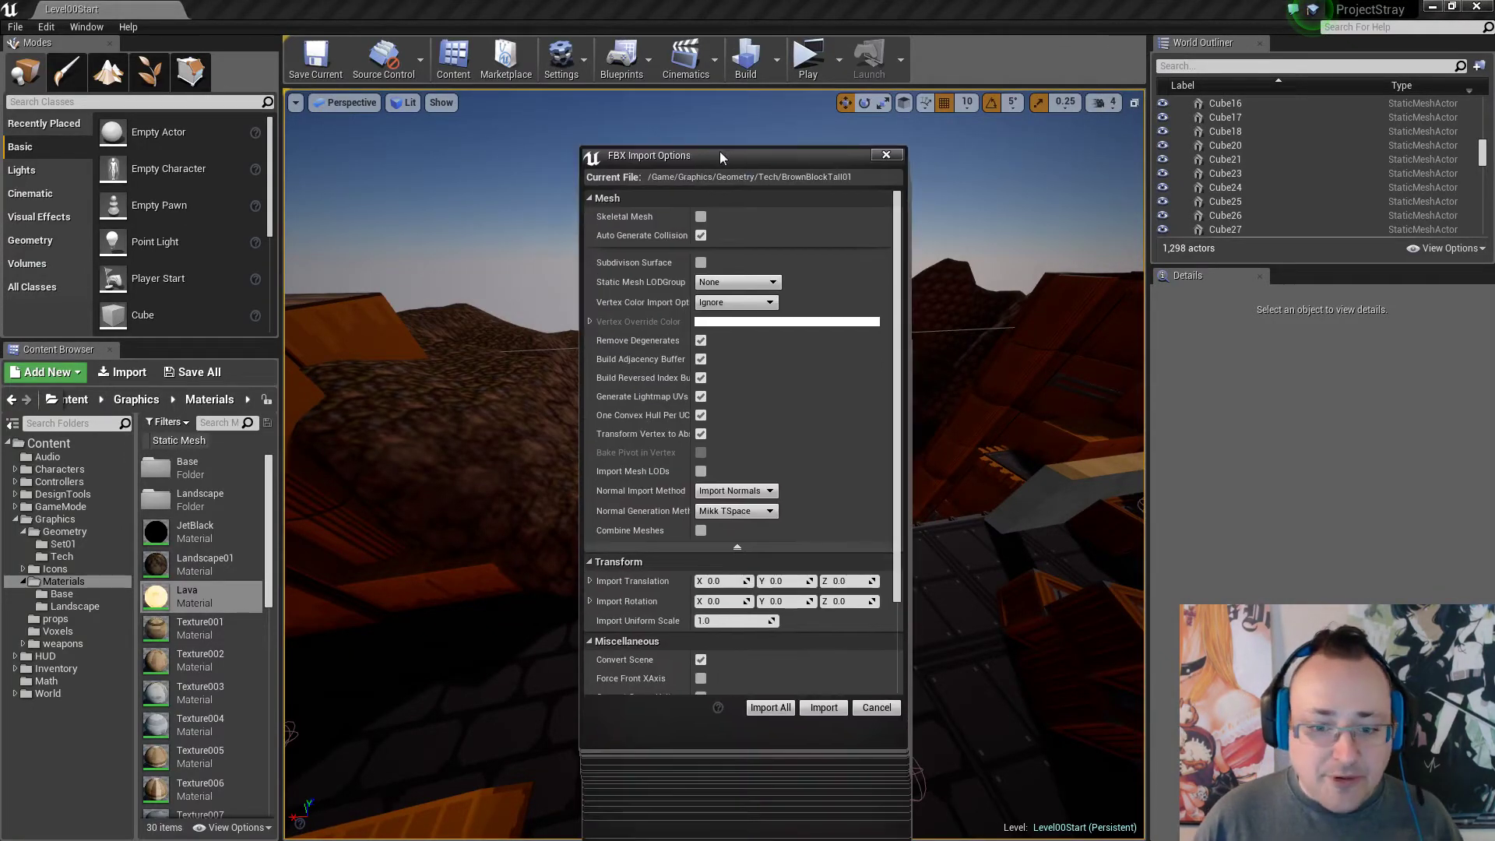
click(824, 708)
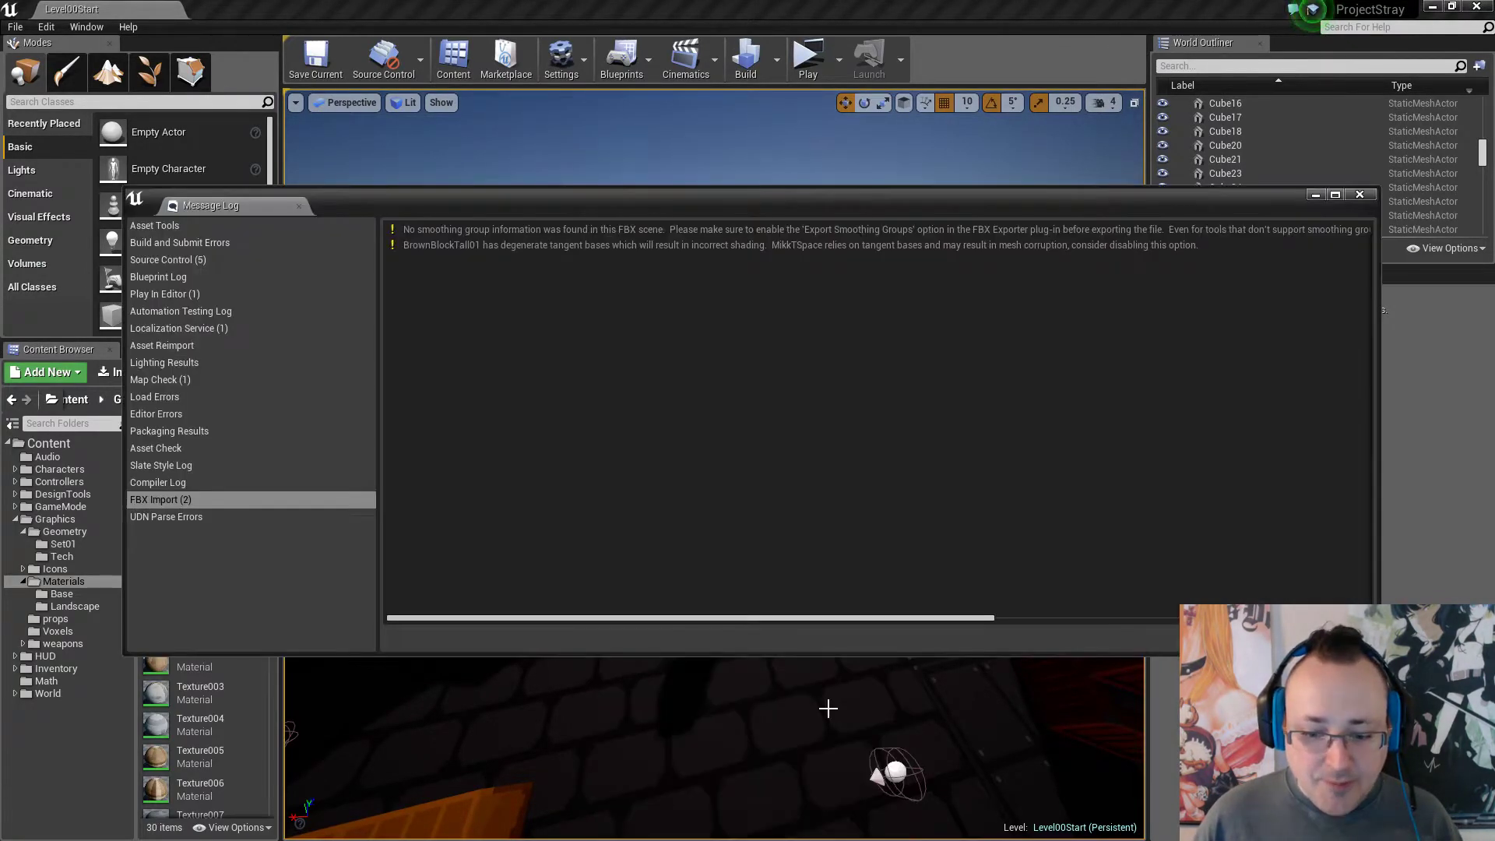
click(1360, 197)
Open the BrownBlockTall01 static mesh from the Graphics/Geometry/Tech folder for editing.
right_drag(834, 510, 981, 502)
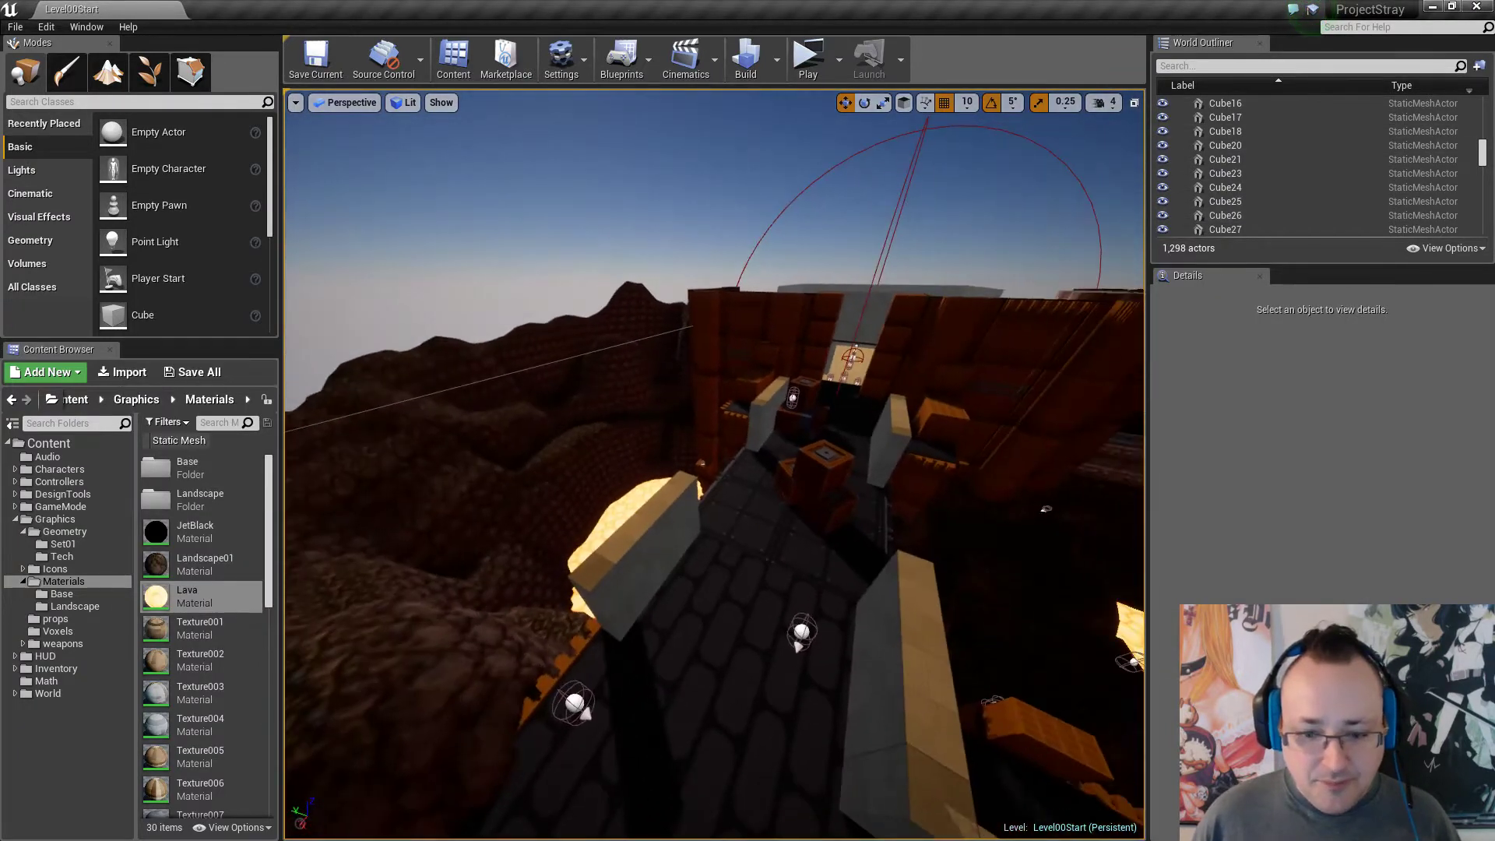
key(s)
right_drag(681, 564, 911, 576)
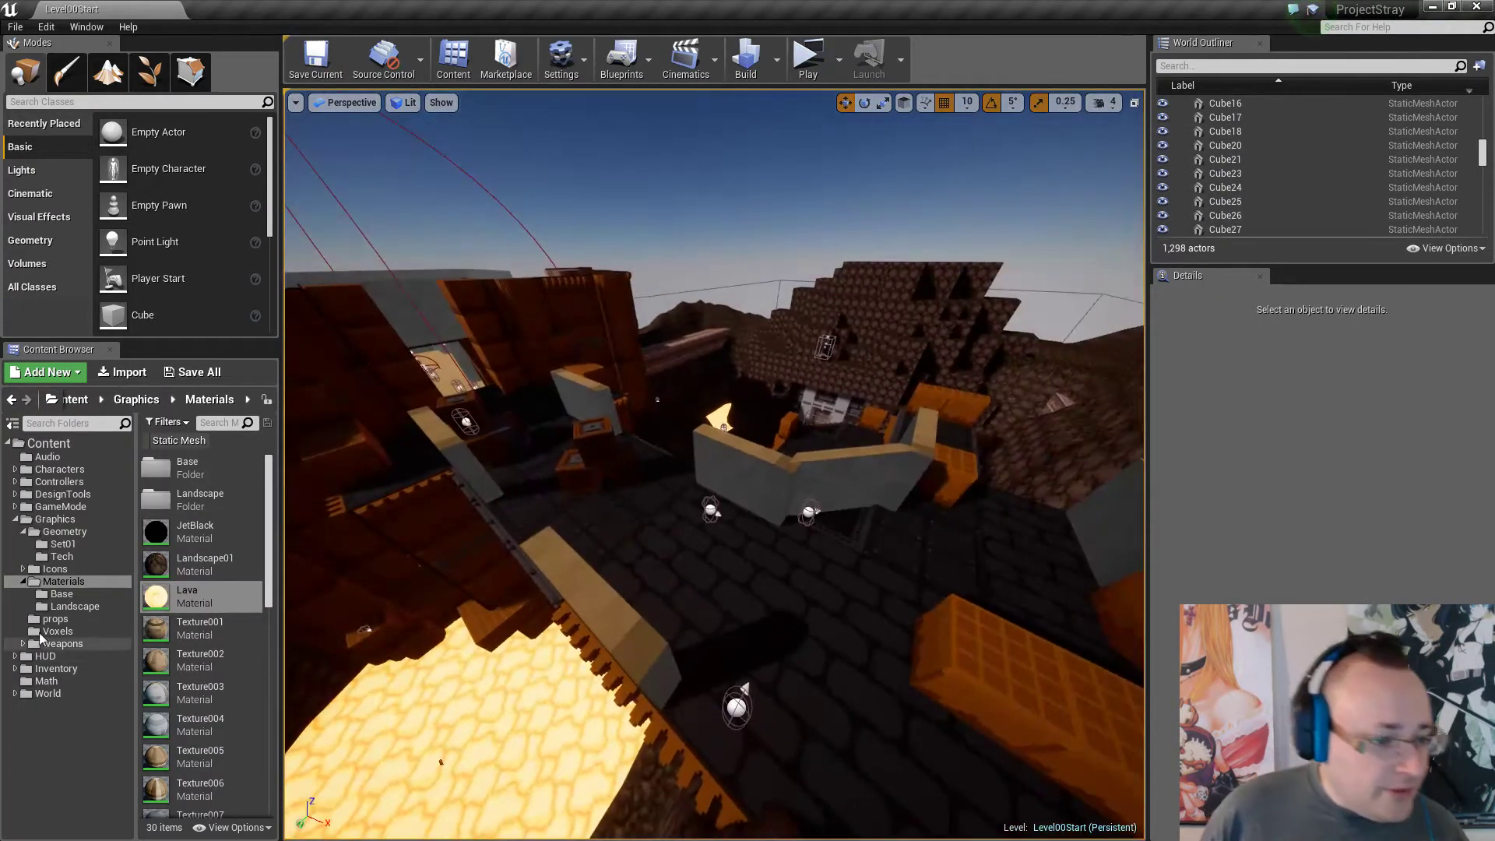
click(64, 556)
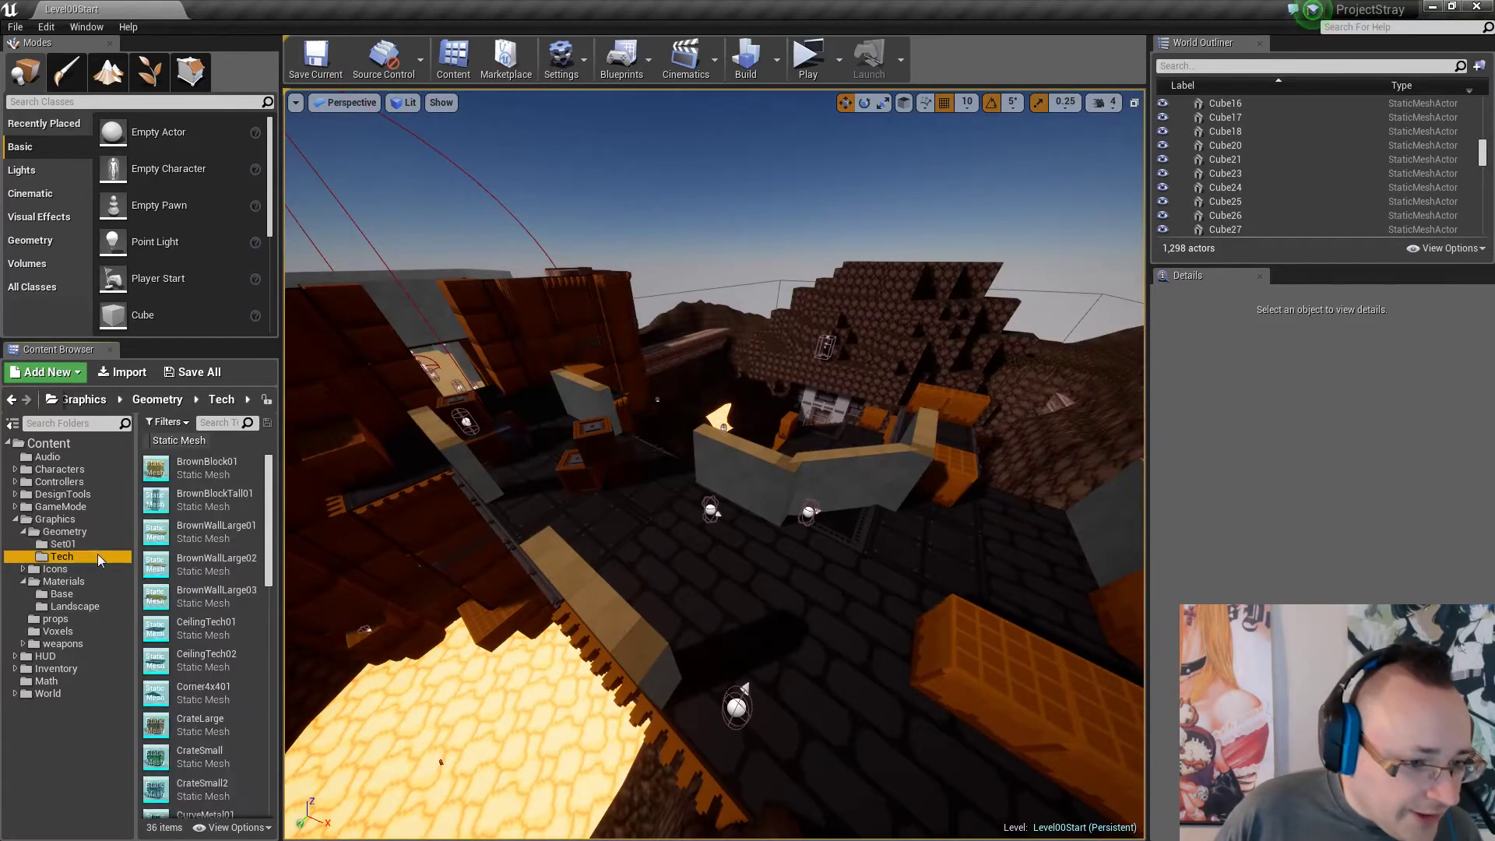
double_click(224, 497)
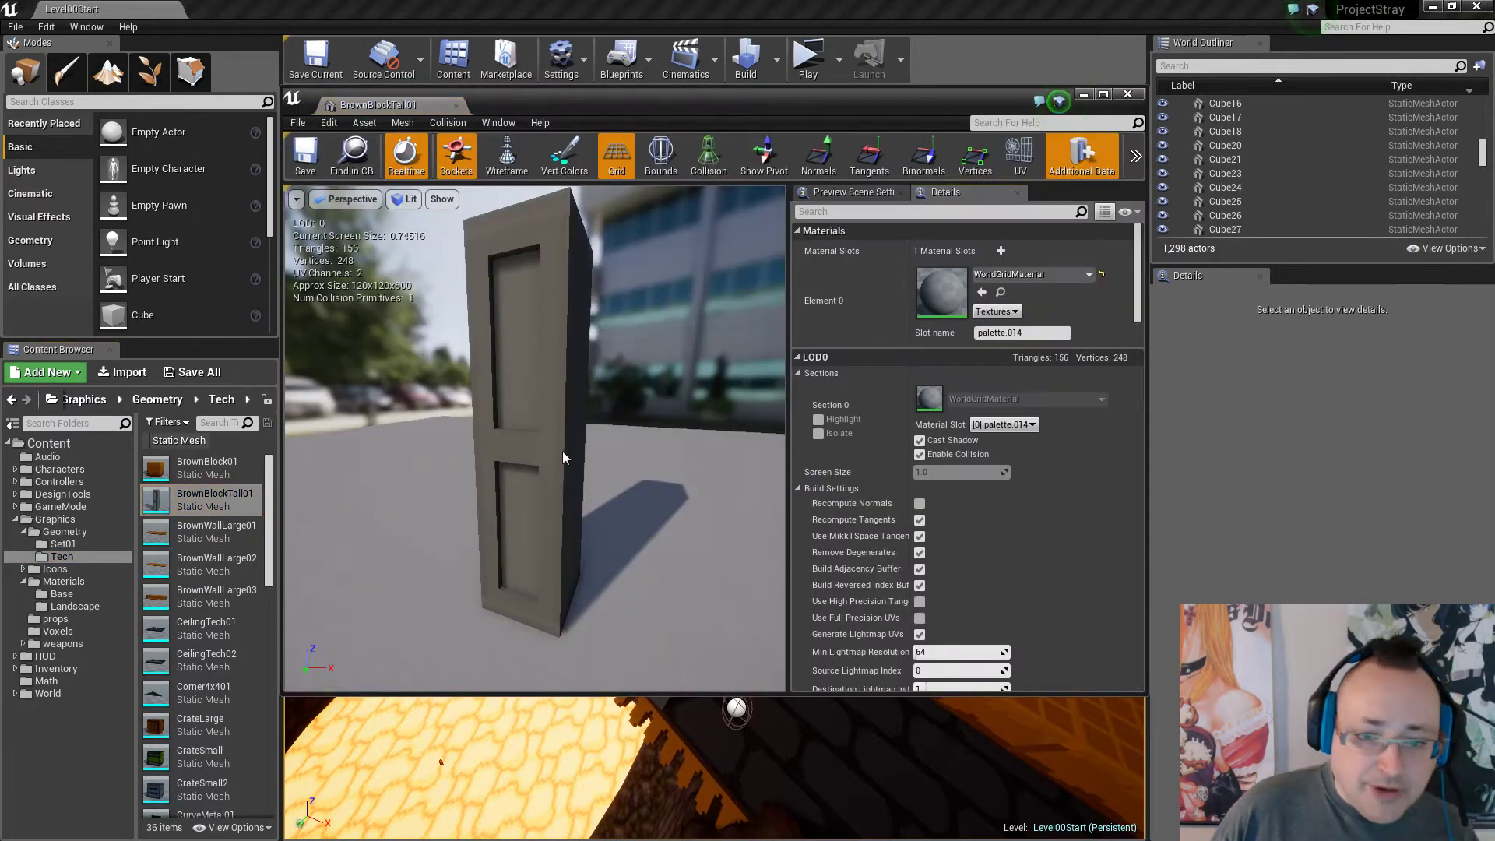
Replace the tall block's existing collision with a box simplified collision and save the mesh.
click(448, 122)
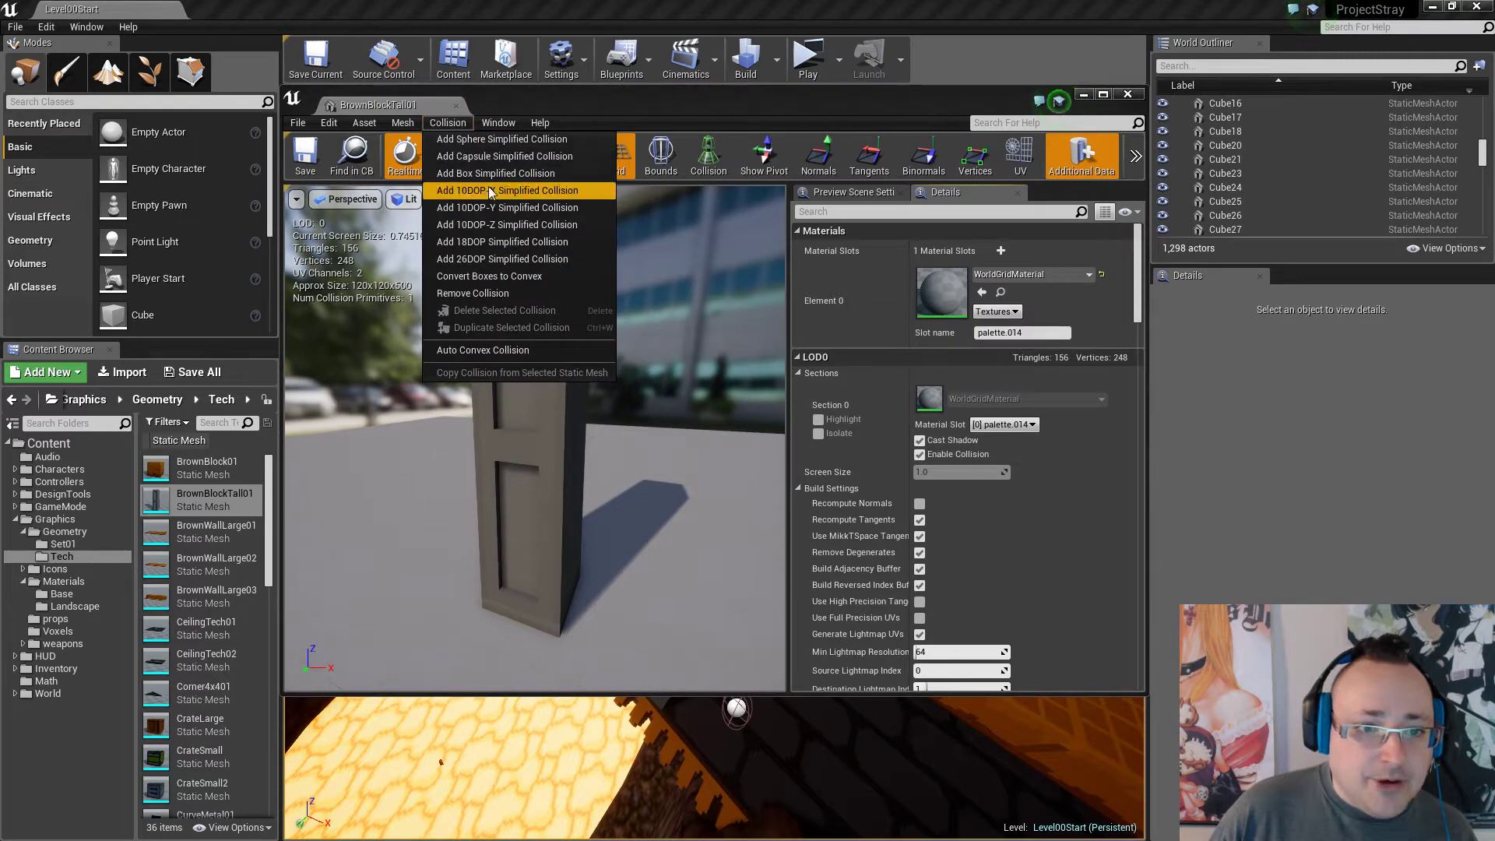
click(499, 294)
click(448, 122)
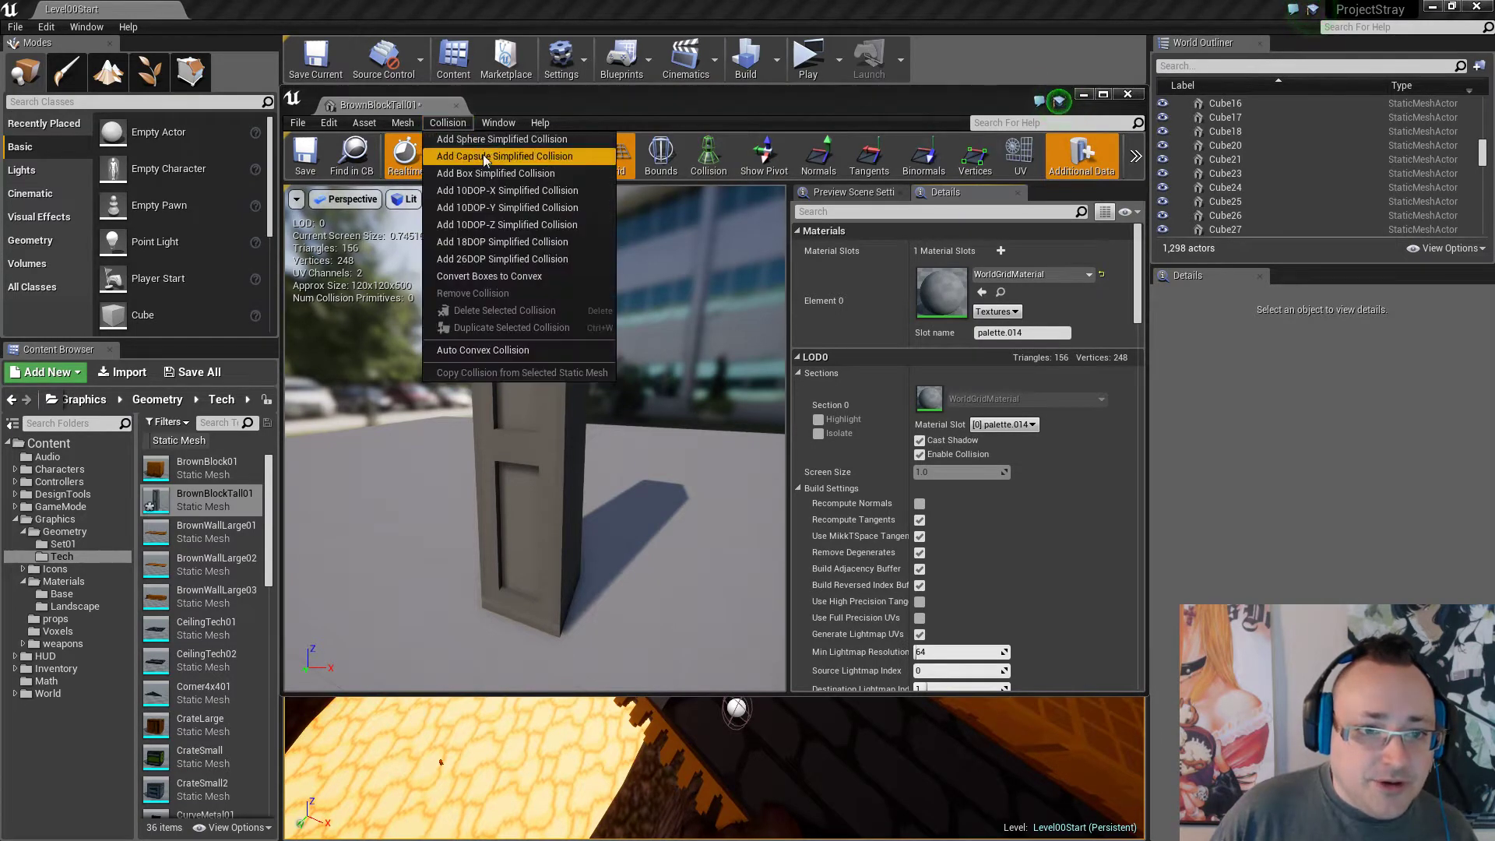
click(503, 173)
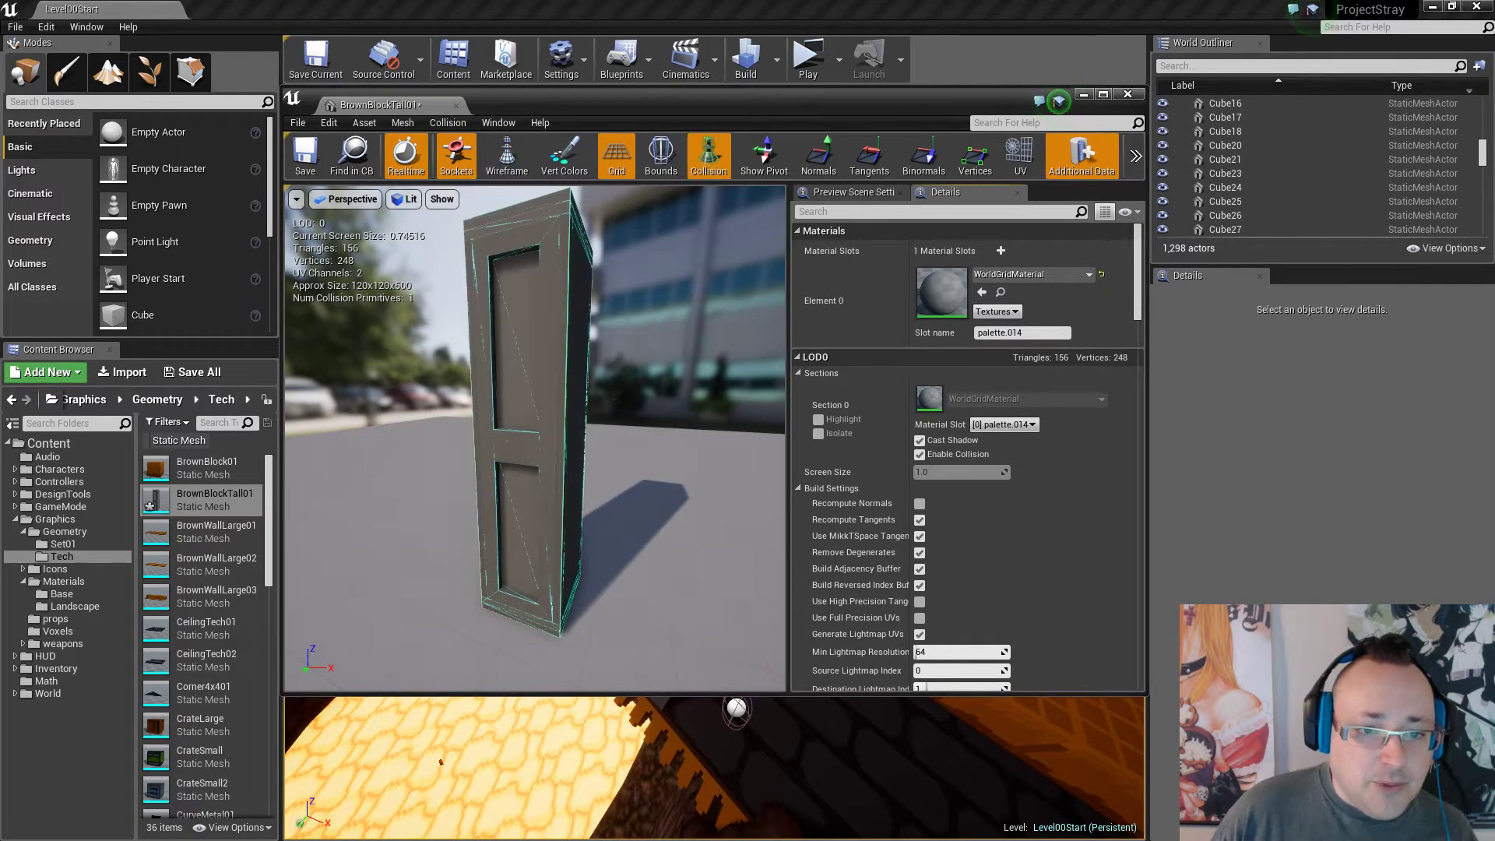
drag(551, 290, 631, 303)
key(s)
right_drag(545, 436, 620, 400)
key(w)
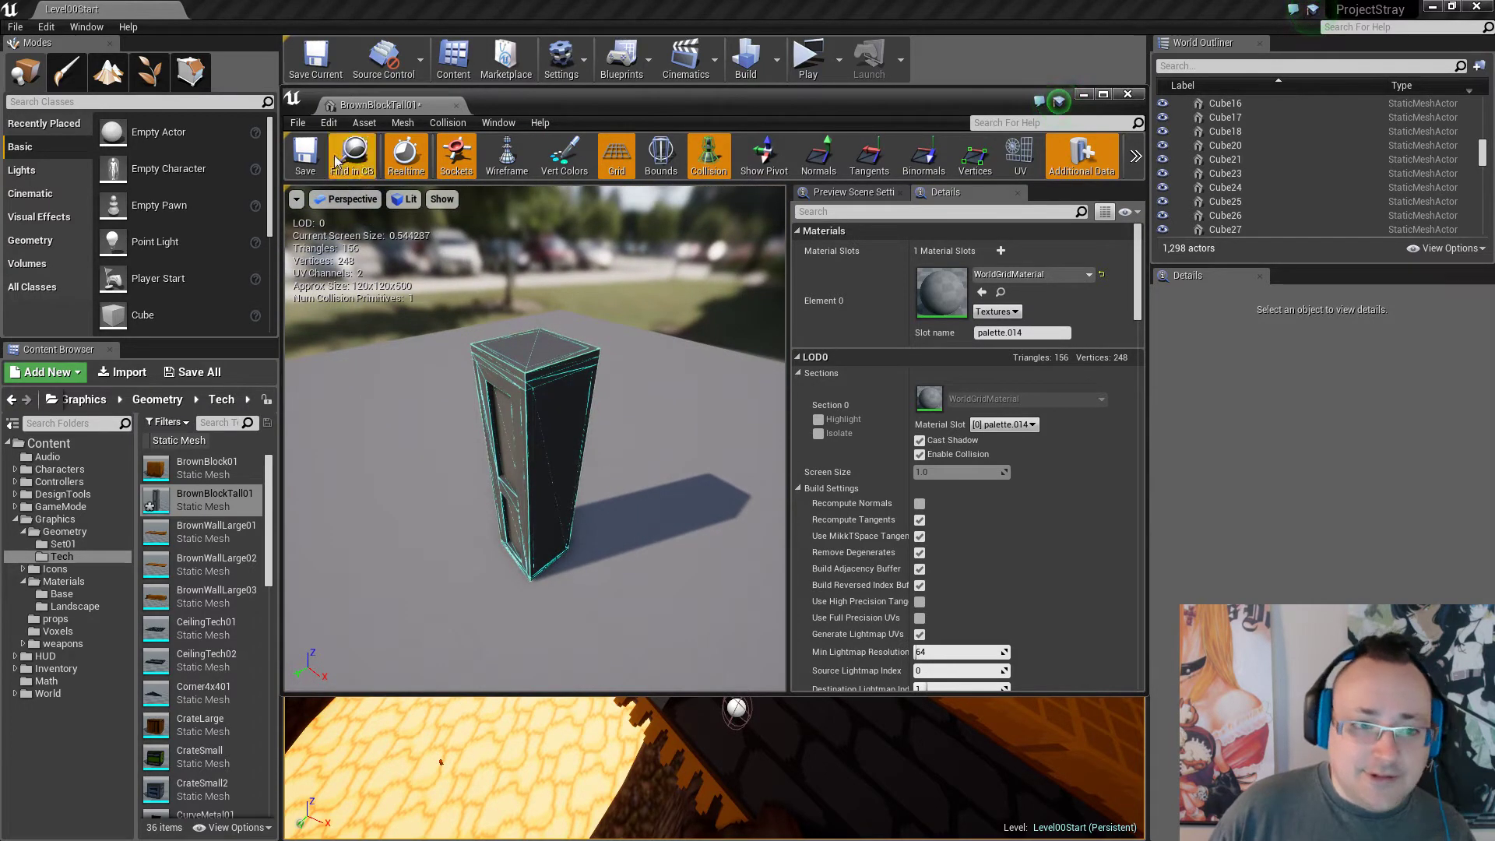
click(305, 158)
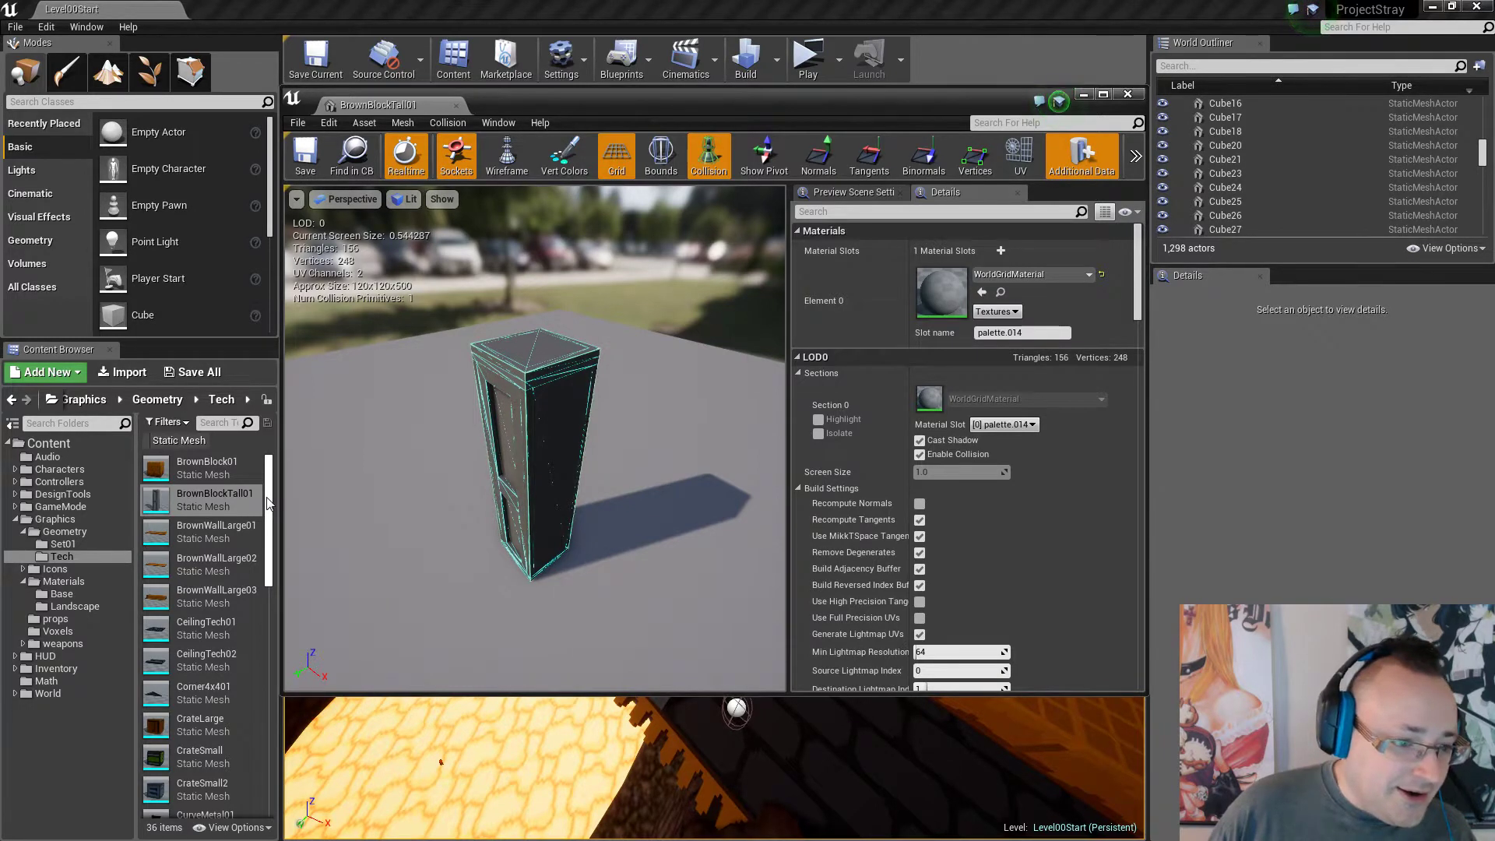
Assign the TechRough material to the tall block's Element 0 slot, save the mesh and return to the level.
scroll(257, 545, down, 10)
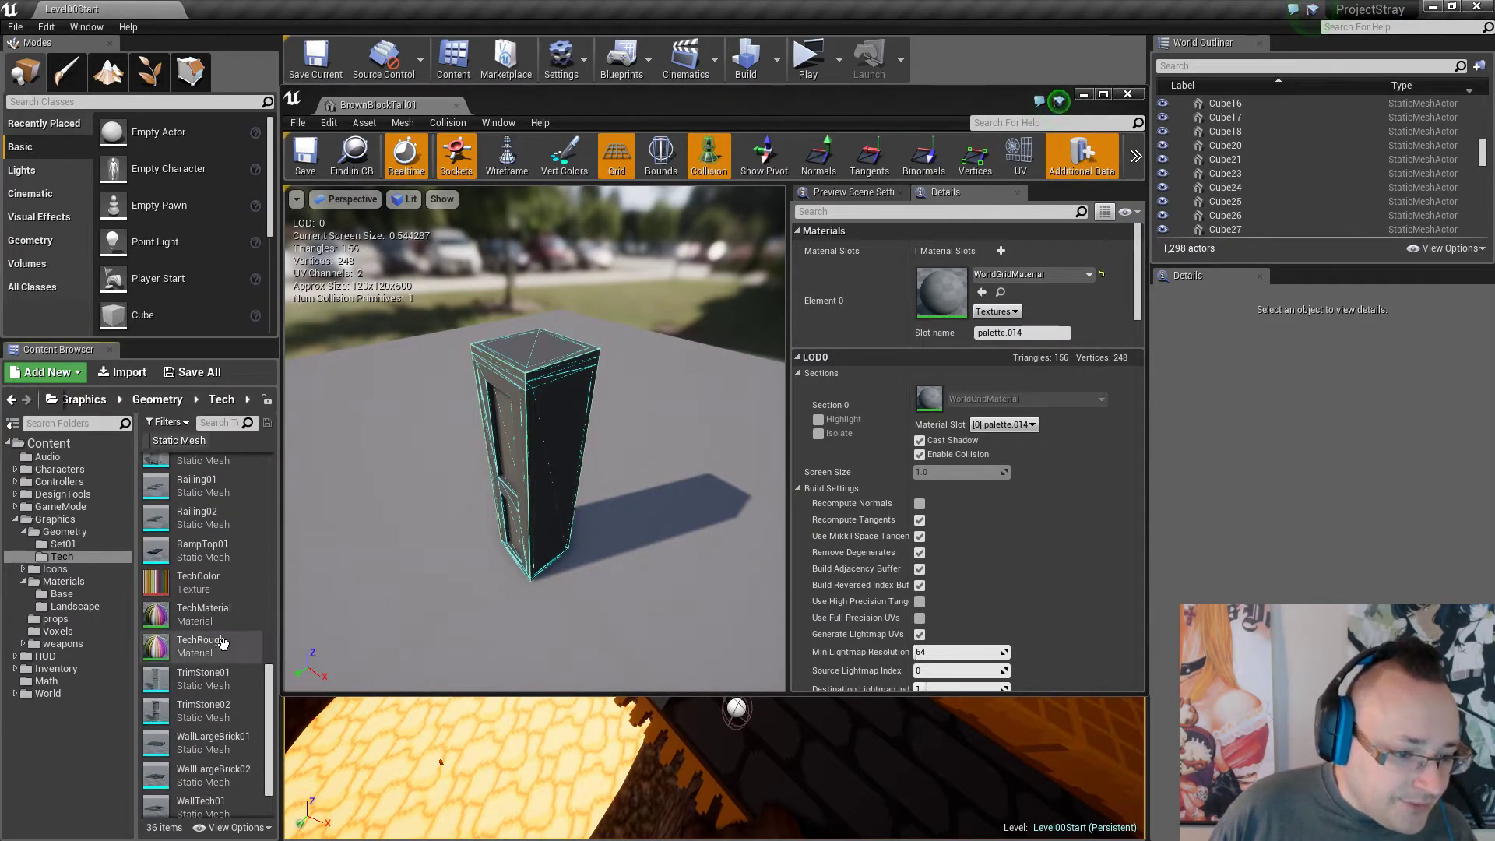
click(222, 643)
click(983, 292)
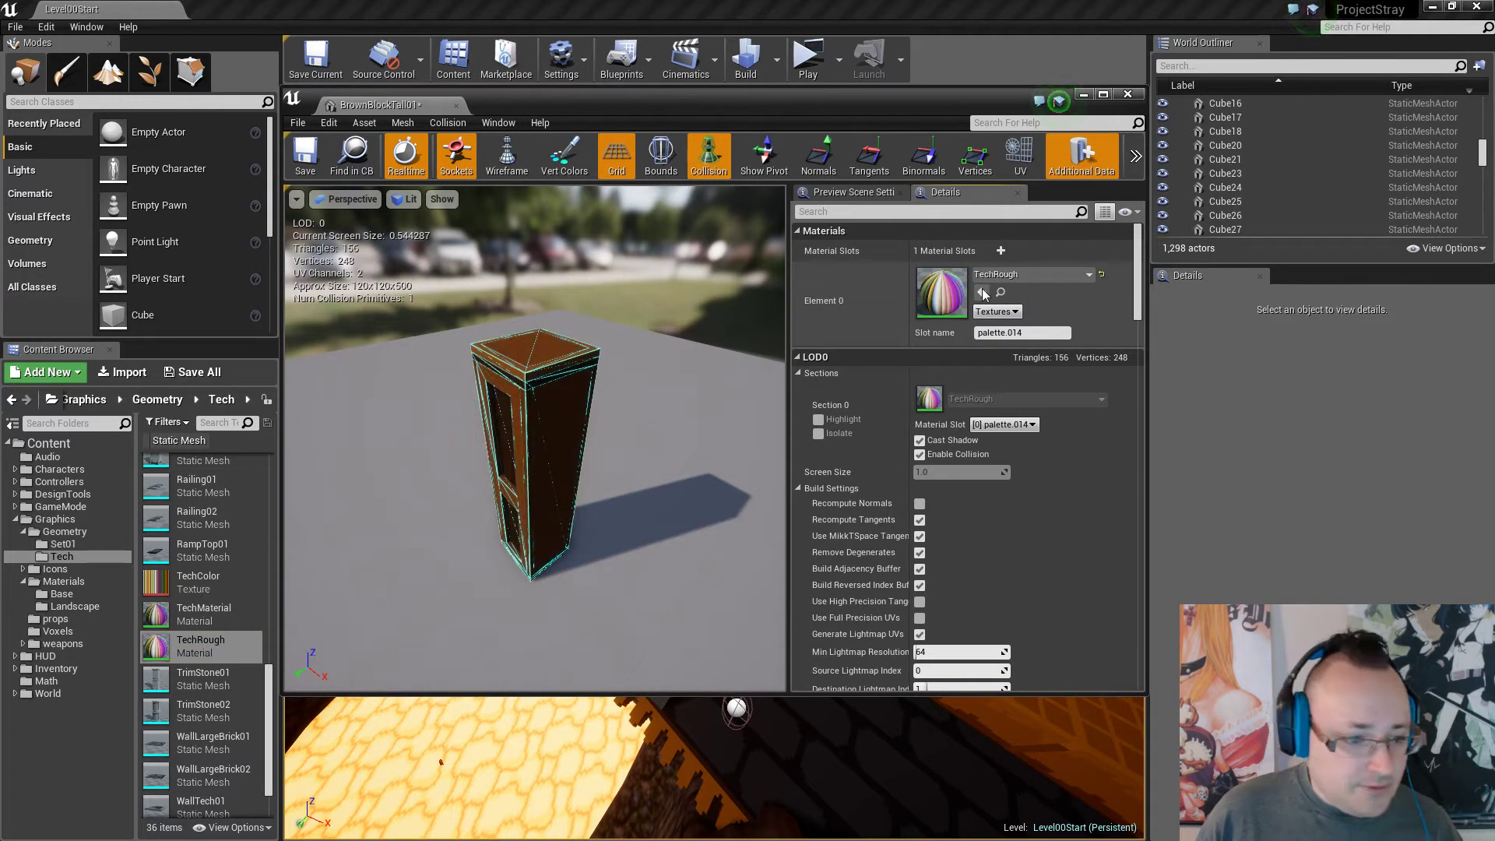
click(306, 161)
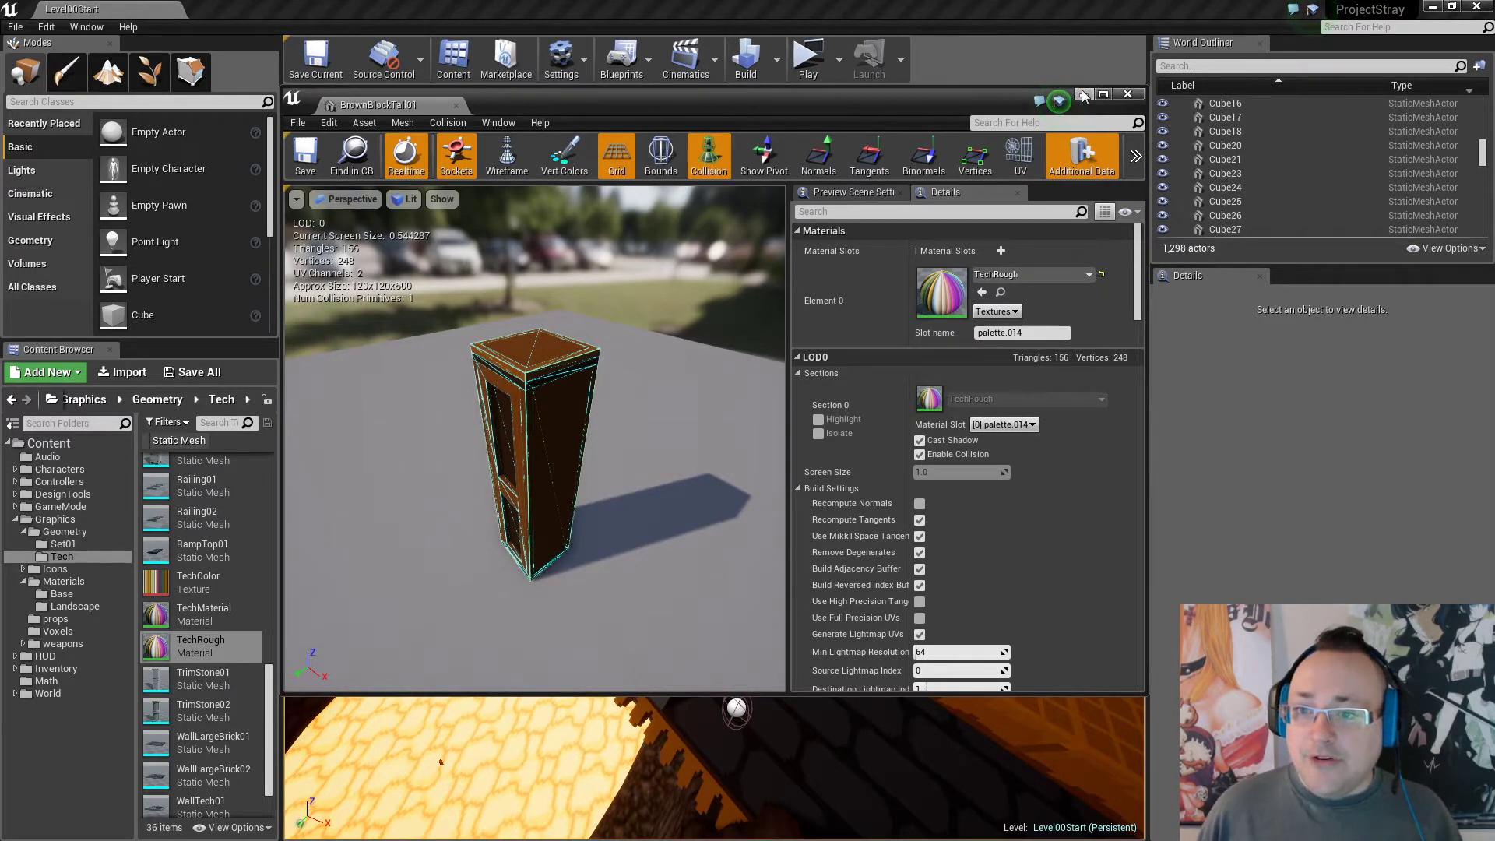
click(1084, 94)
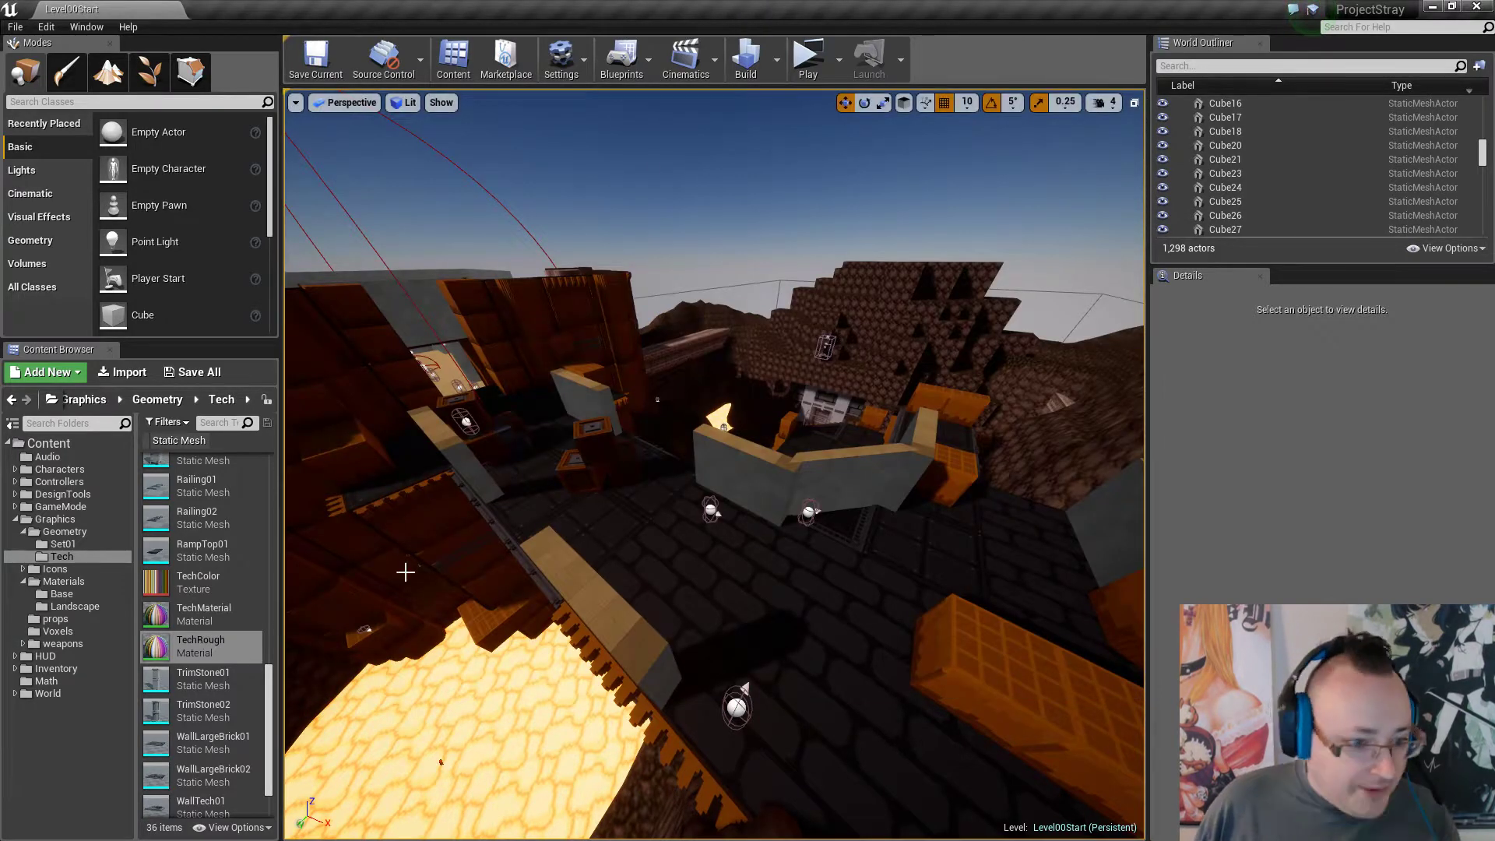
Place a BrownBlockTall01 mesh in the level and align it against the grey placeholder wall at the walkway's edge.
right_drag(423, 605, 296, 670)
mouse_move(721, 434)
right_down()
mouse_move(662, 366)
mouse_move(721, 434)
right_up()
drag(268, 691, 788, 511)
right_drag(788, 510, 781, 428)
drag(741, 419, 741, 453)
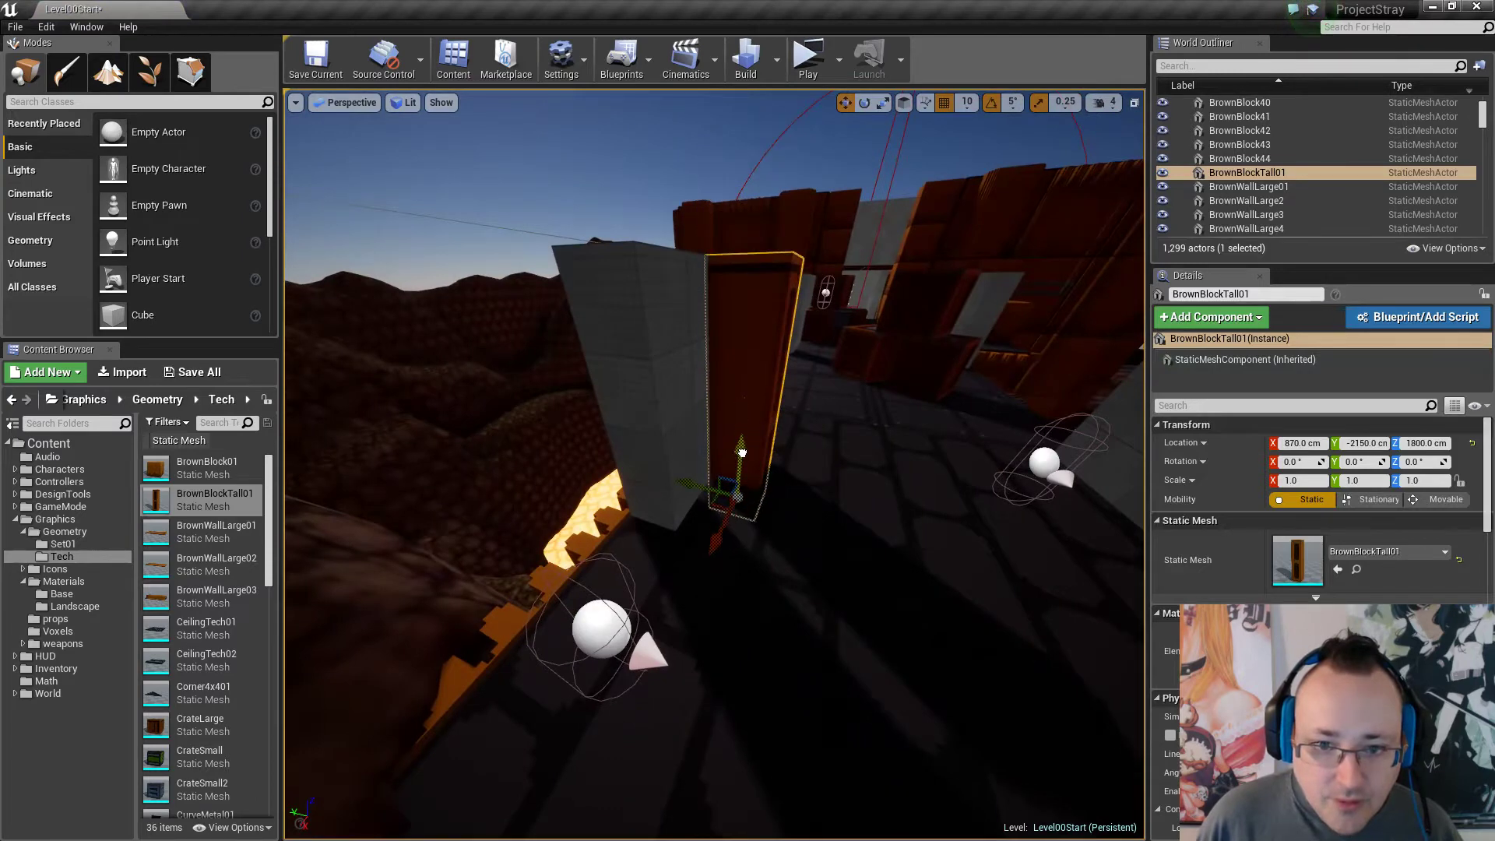
right_drag(675, 486, 668, 499)
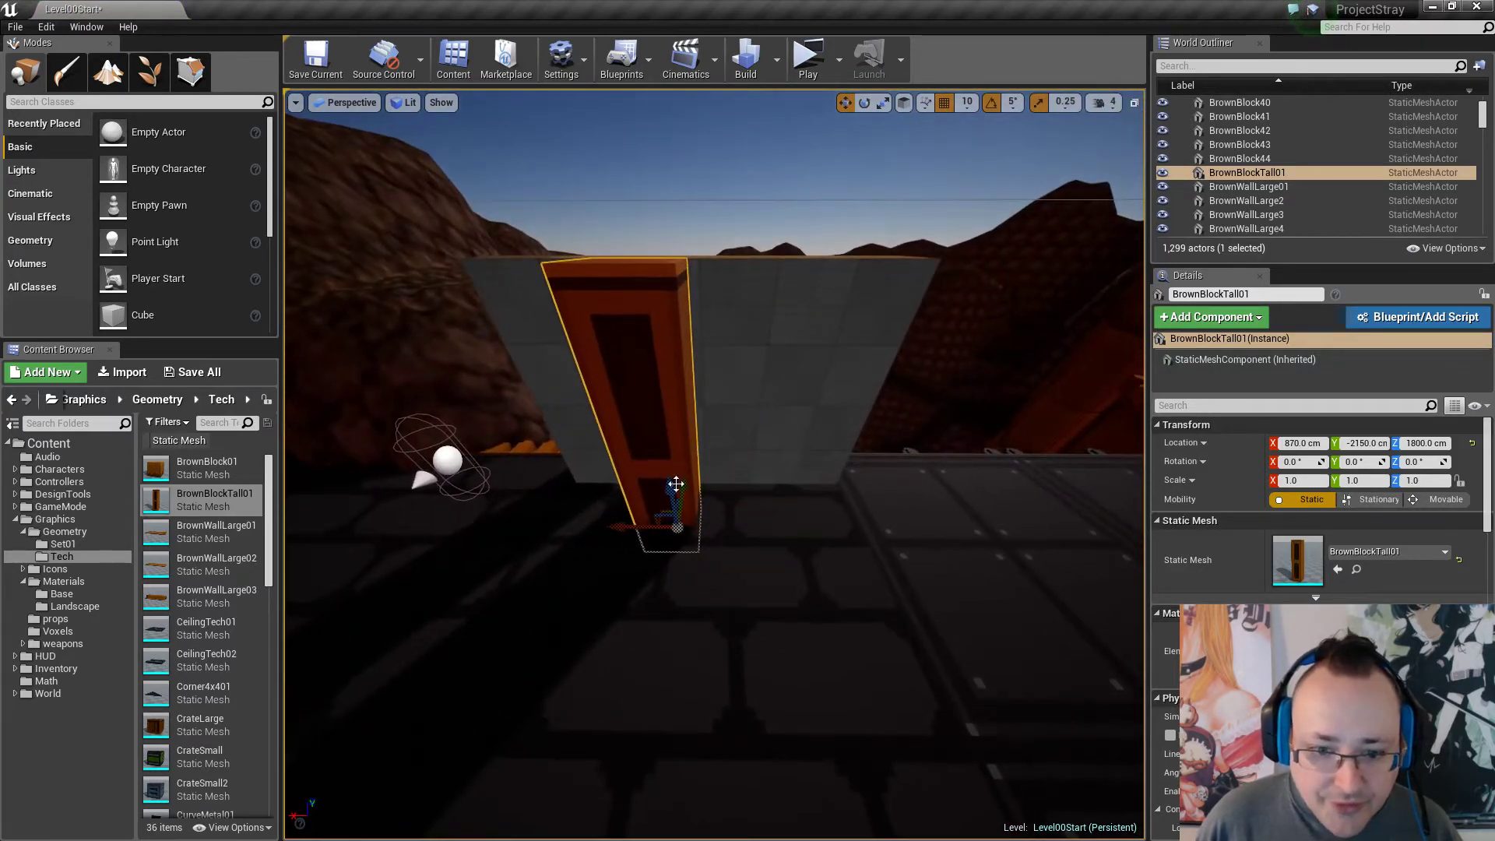
drag(624, 524, 633, 526)
mouse_move(633, 527)
right_down()
mouse_move(637, 490)
mouse_move(624, 515)
right_up()
right_drag(744, 485, 745, 497)
Duplicate the tall block directly beside the first along the wall, then adjust the height of both blocks together.
alt+drag(652, 636, 715, 629)
right_drag(701, 597, 584, 574)
right_drag(715, 462, 689, 495)
ctrl+click(715, 461)
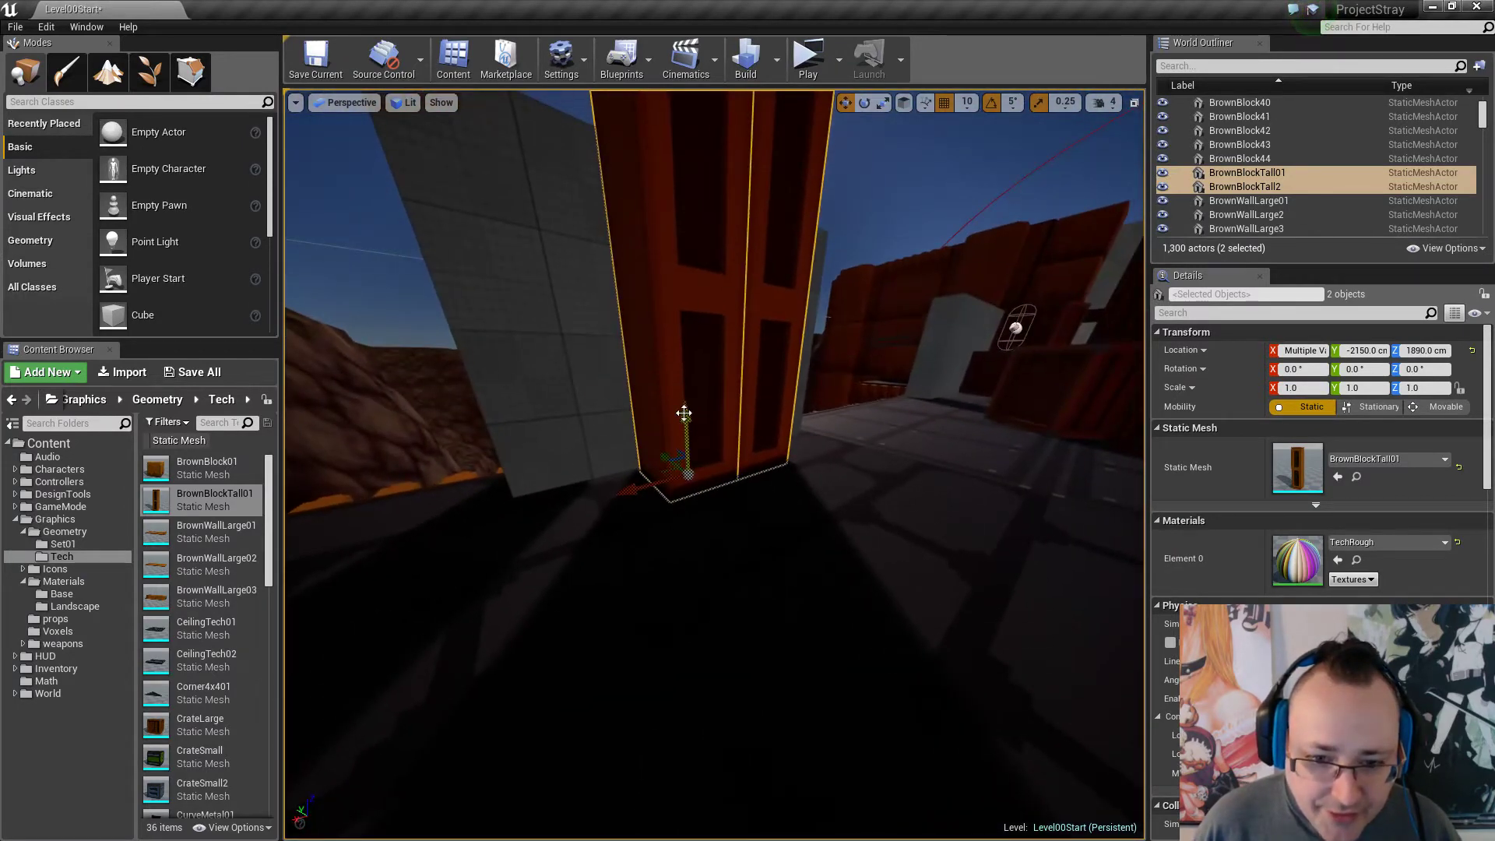
drag(683, 413, 684, 406)
right_drag(680, 408, 716, 448)
Select the grey placeholder wall behind the tall blocks together with its three flat collision sheets and delete them all.
click(672, 444)
ctrl+click(659, 404)
ctrl+click(719, 474)
ctrl+click(758, 472)
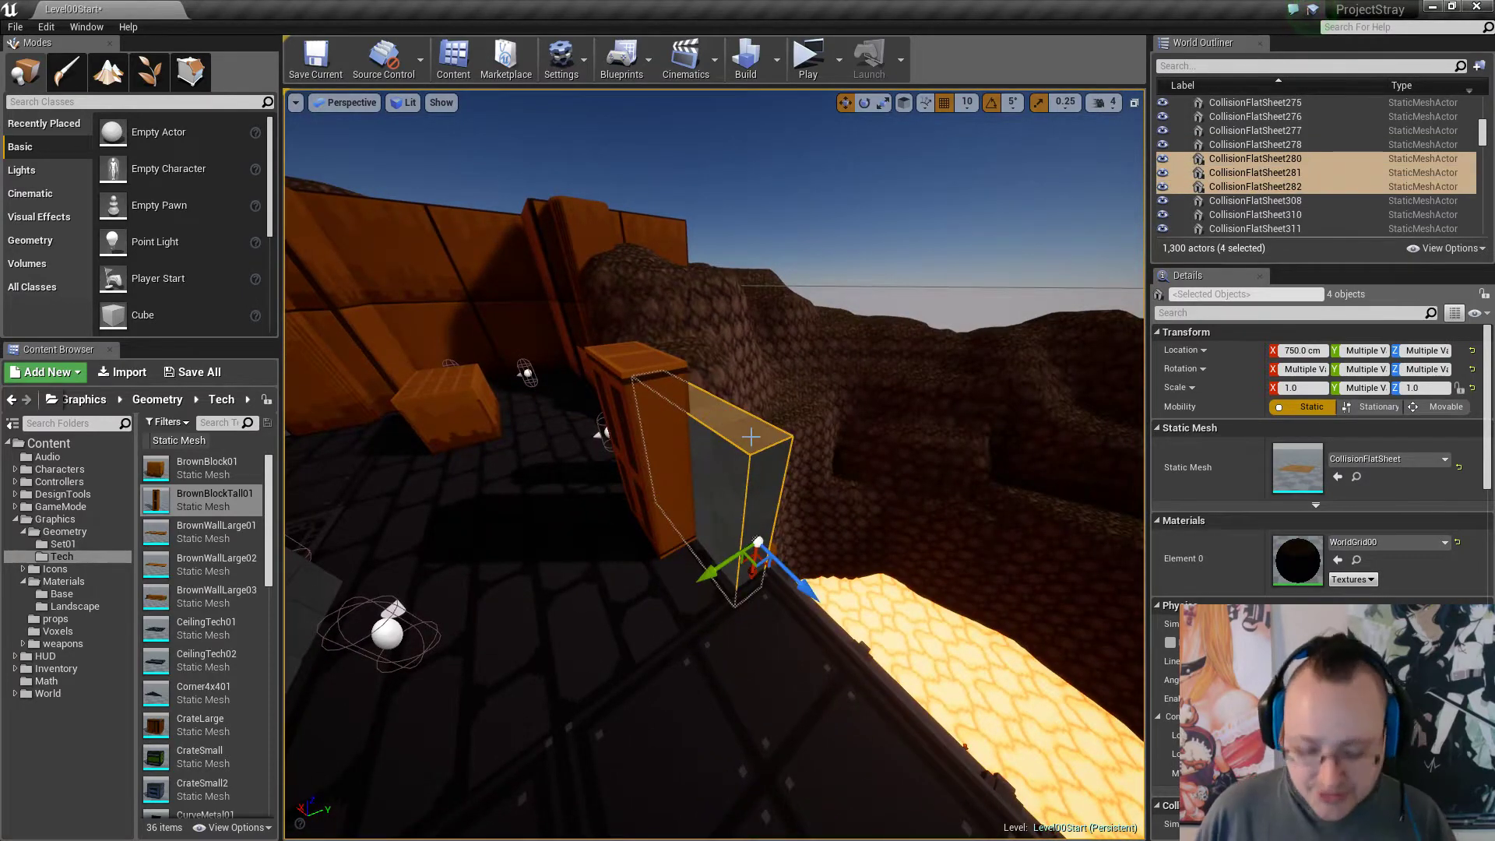
key(Delete)
Move both tall blocks together to Y -2050 cm at the floor's edge, then slide them along X against the remaining grey placeholder.
click(658, 434)
right_drag(657, 434, 657, 586)
ctrl+click(663, 443)
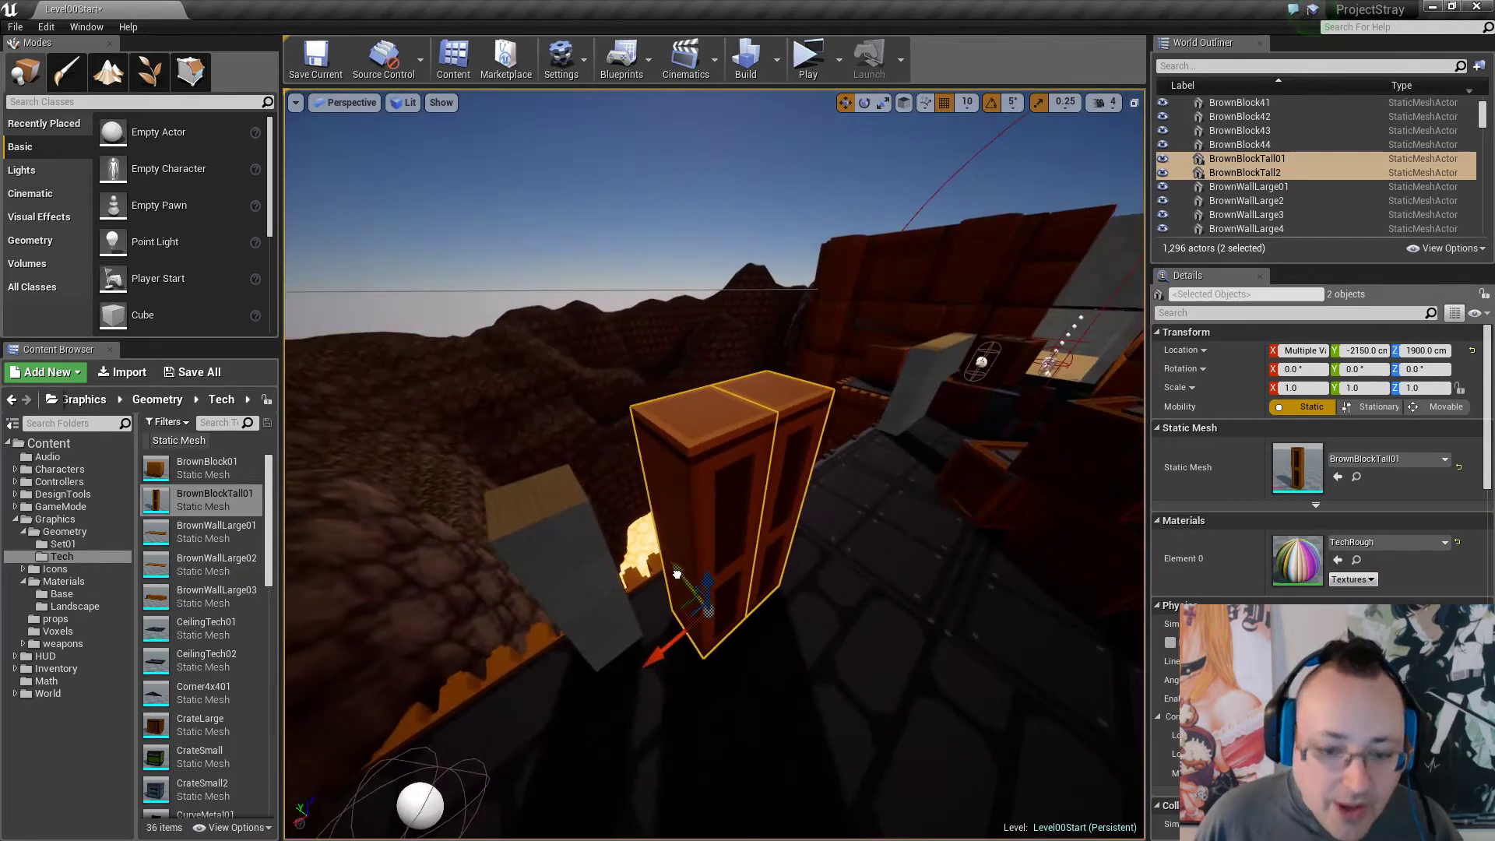
drag(677, 574, 652, 556)
right_drag(654, 556, 981, 572)
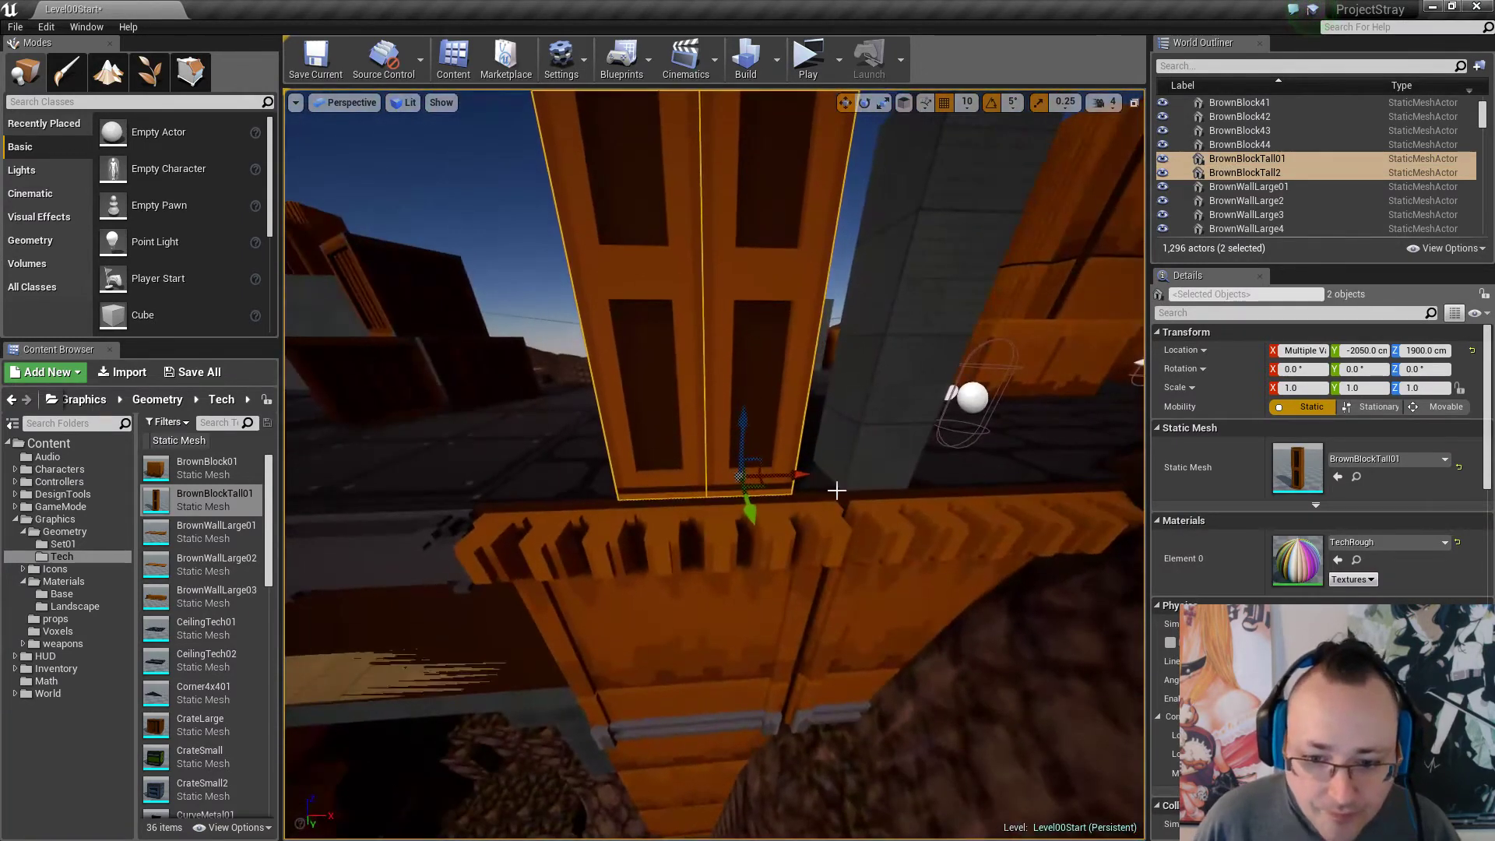
drag(801, 474, 839, 471)
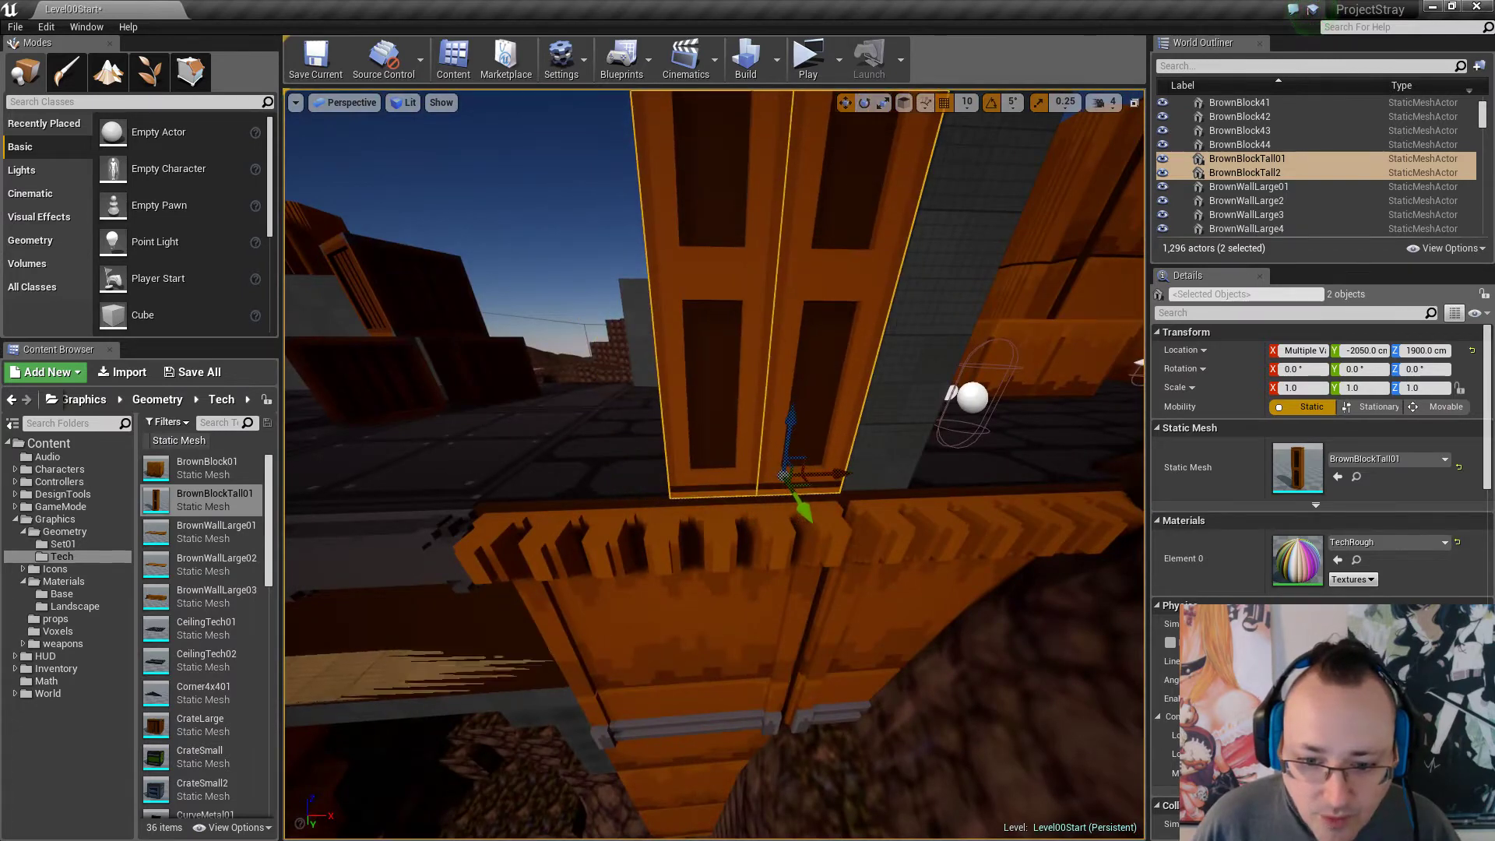
right_drag(838, 471, 736, 466)
key(Escape)
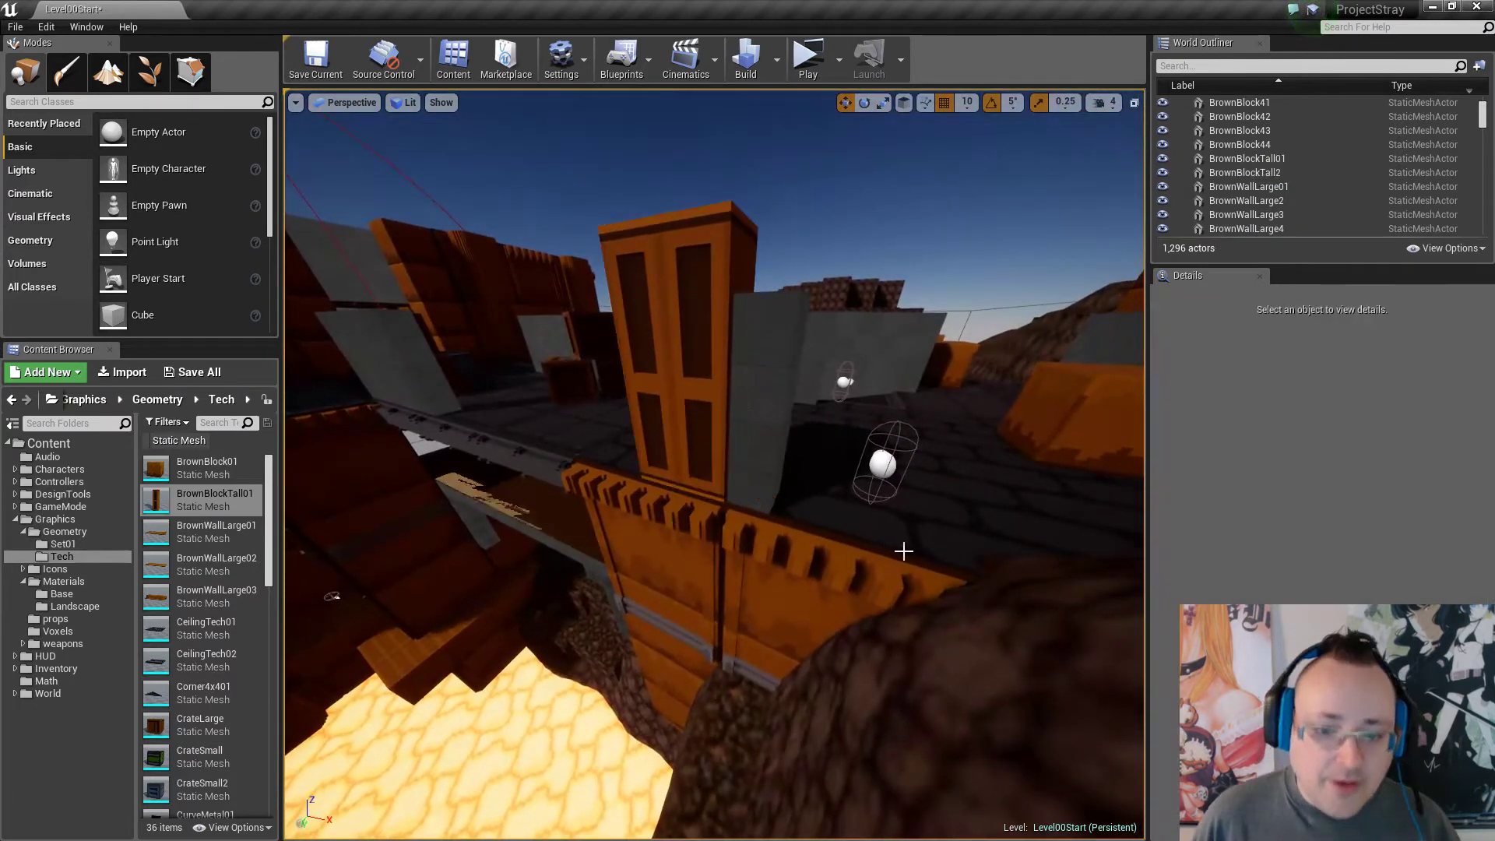
right_drag(904, 551, 614, 418)
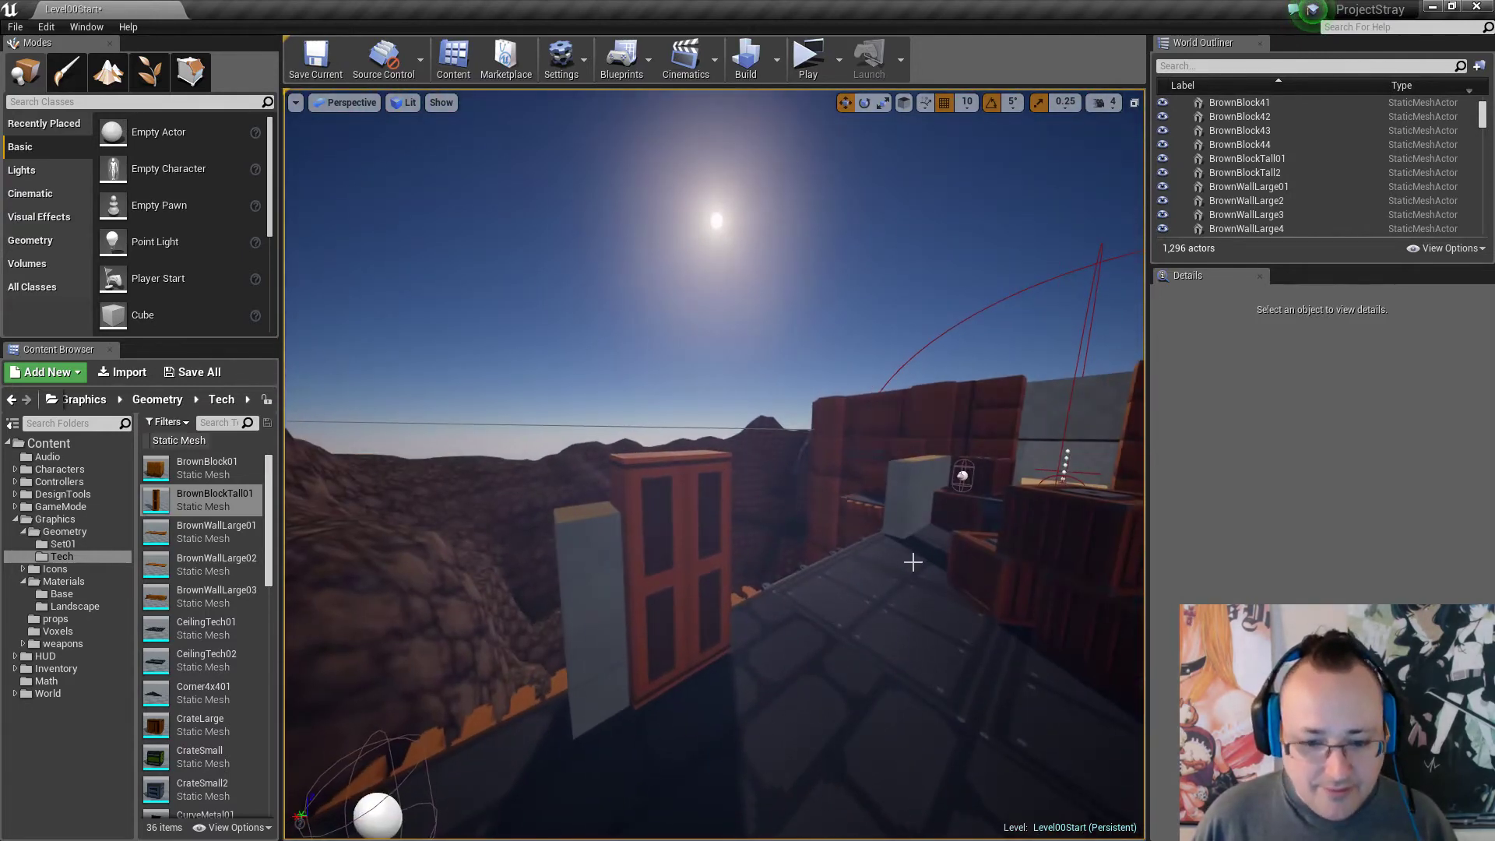
Duplicate BrownBlockTall2 to X 690 cm so a third tall block continues the row away from the grey placeholder.
click(575, 588)
right_drag(660, 613, 728, 553)
click(750, 546)
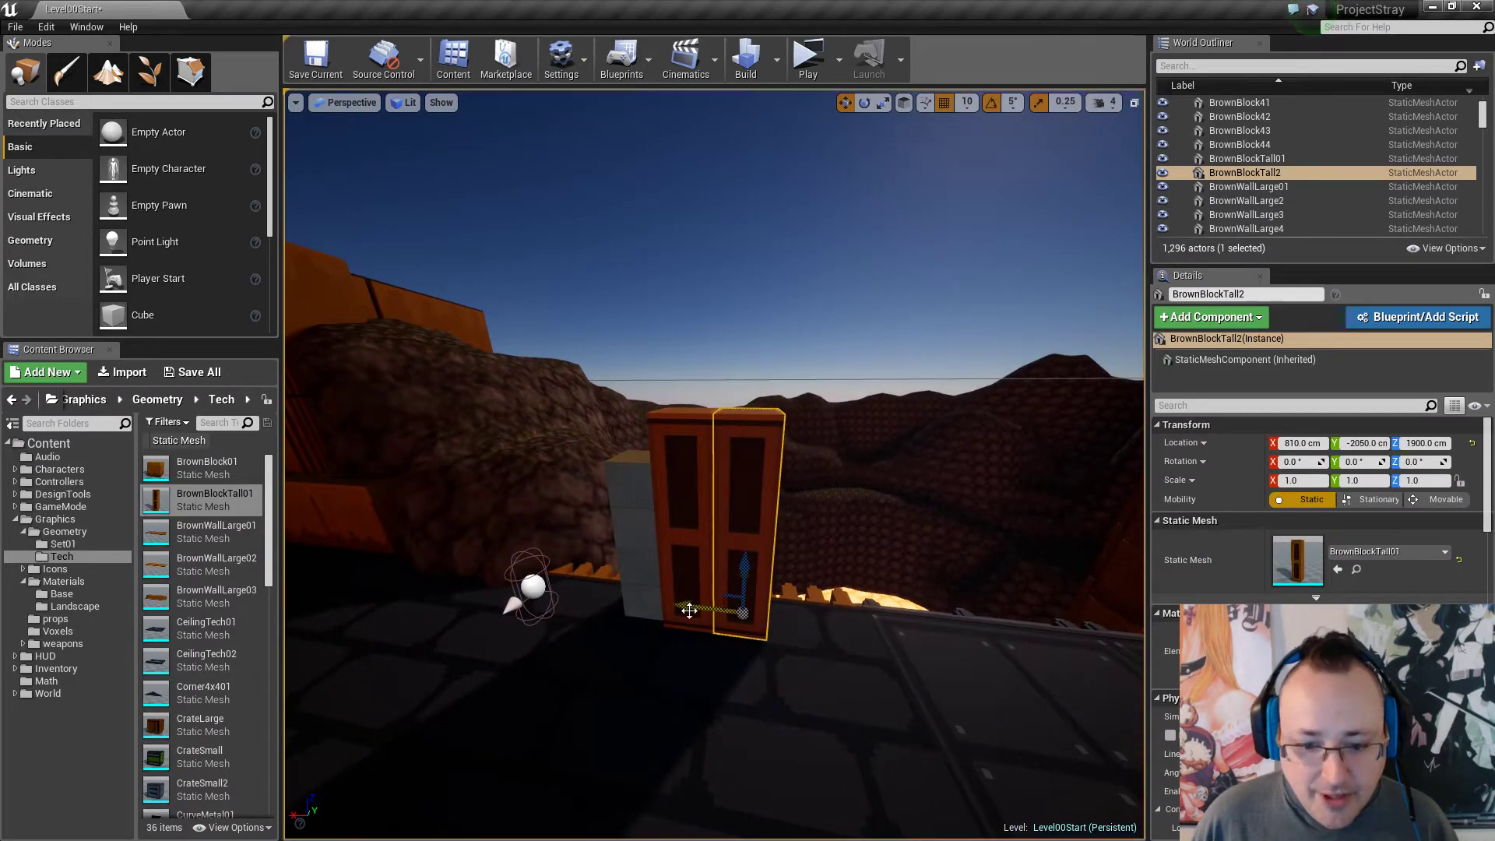
alt+drag(689, 610, 747, 602)
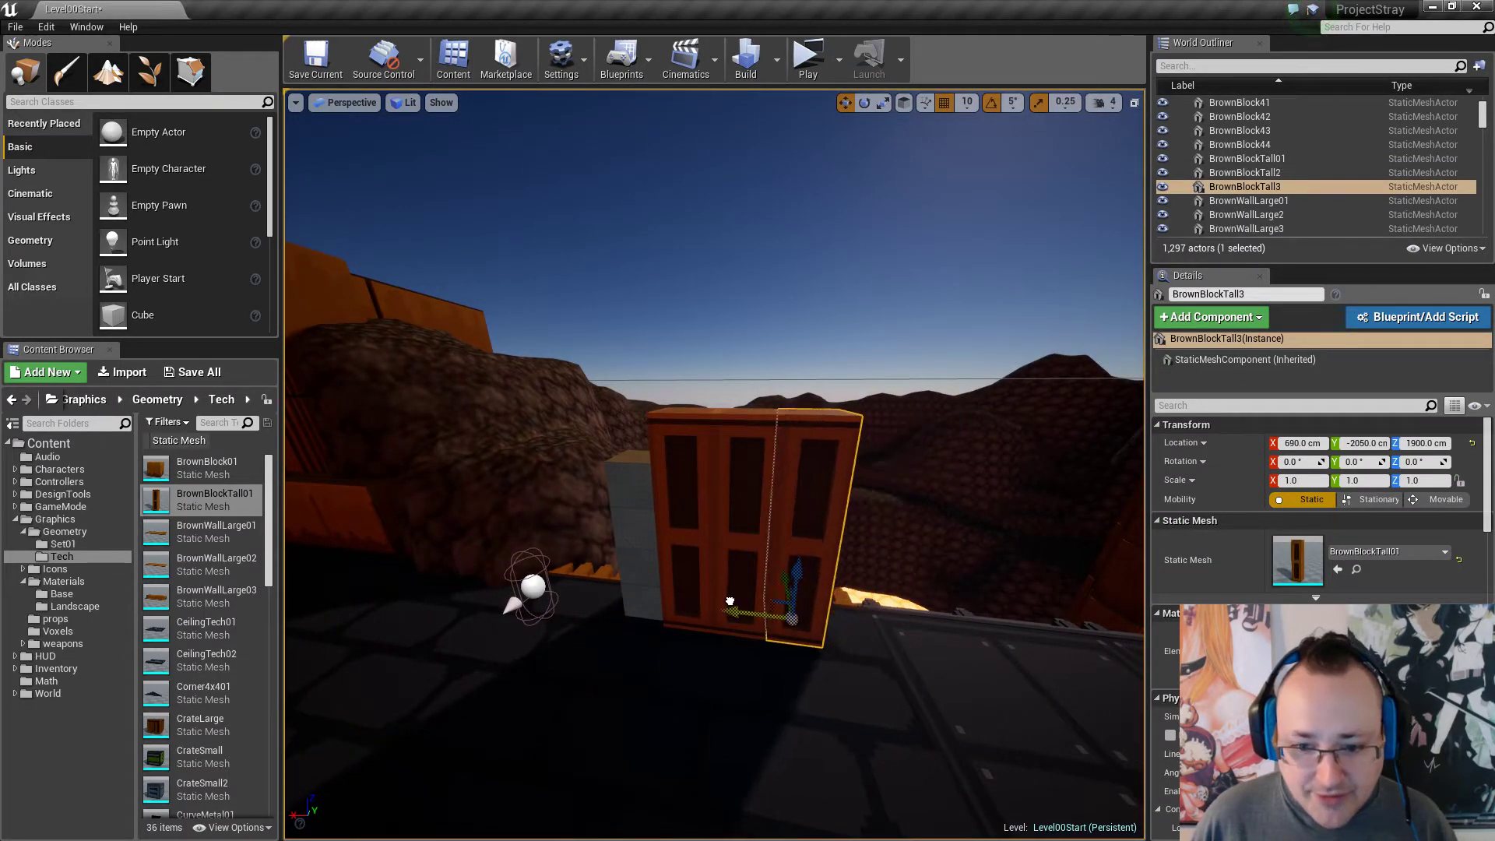
key(Escape)
mouse_move(746, 585)
right_down()
mouse_move(662, 588)
mouse_move(880, 584)
mouse_move(908, 553)
mouse_move(727, 581)
right_up()
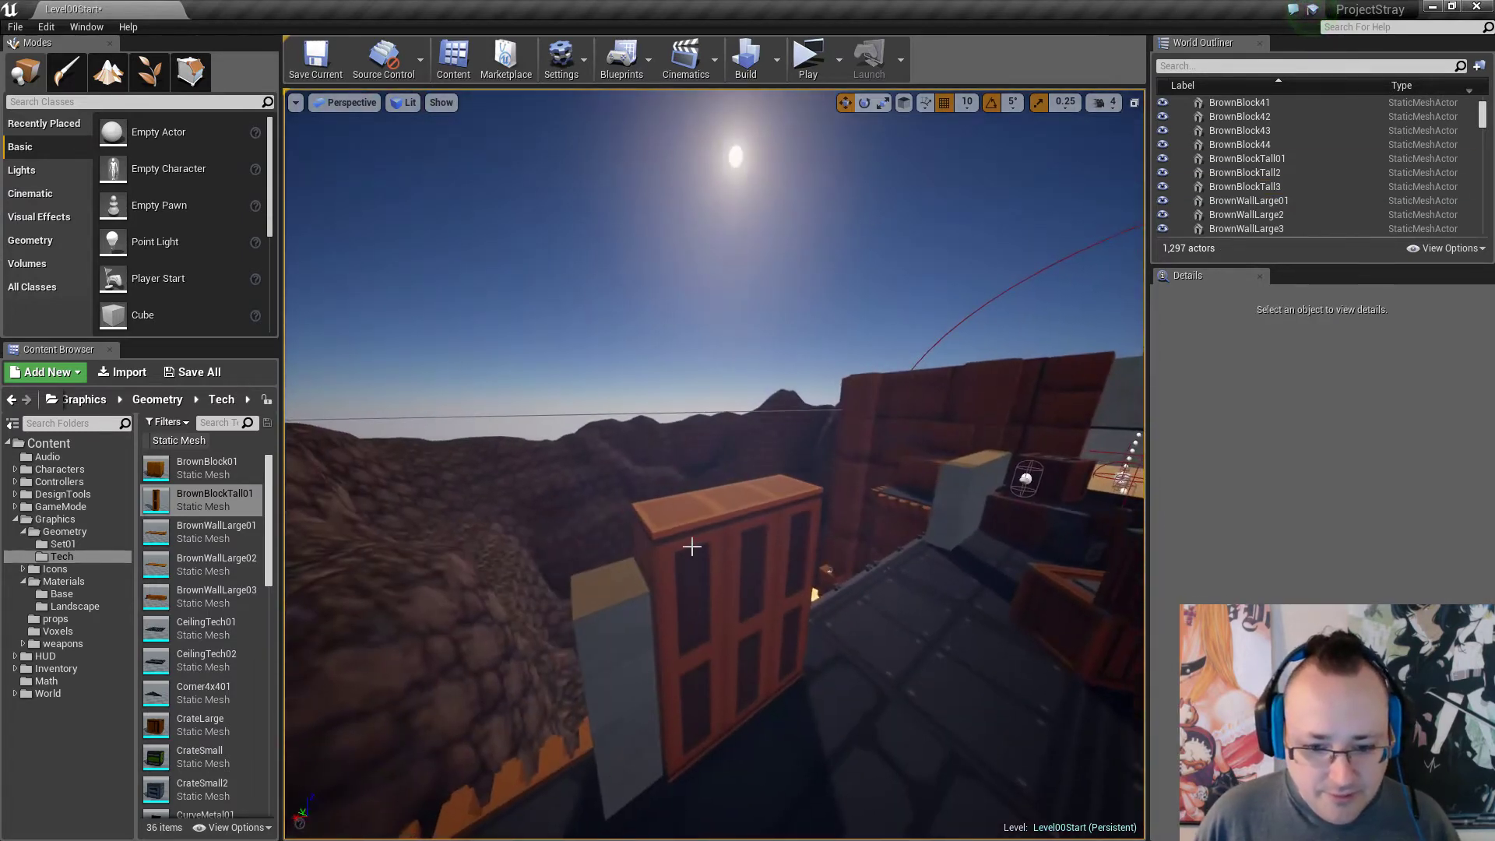
Rotate the tall block beside the grey placeholder 90° about Z and shift it to Y -2060 cm, in line with the row.
click(690, 541)
key(e)
drag(718, 718, 643, 743)
right_drag(643, 743, 851, 711)
key(w)
drag(675, 644, 685, 645)
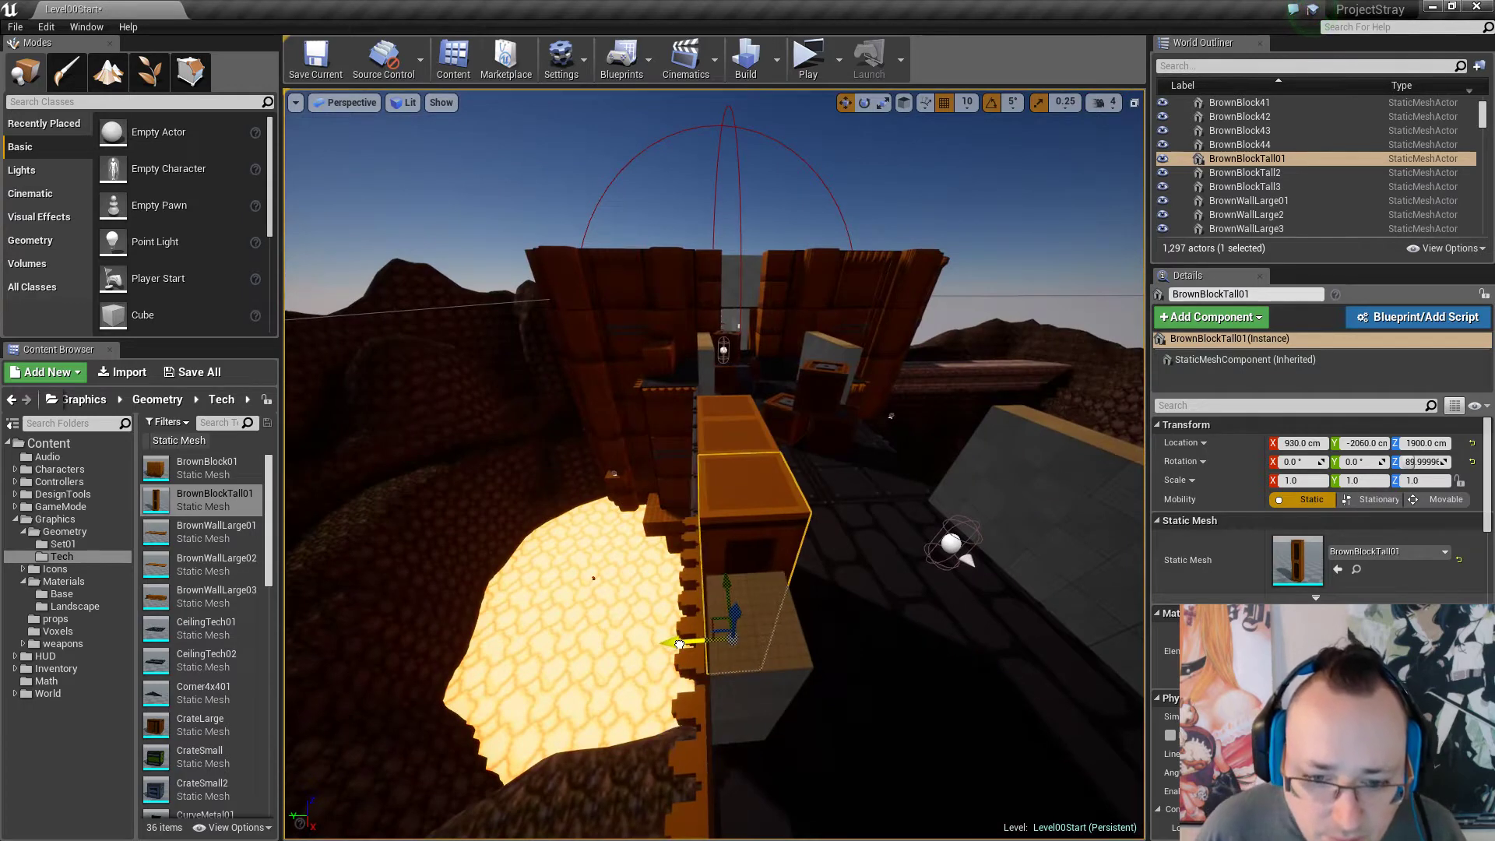
right_drag(606, 547, 779, 546)
key(Escape)
Rotate the tall block at the row's far end -90° about Z and move it to X 700 cm against its neighbour.
click(685, 564)
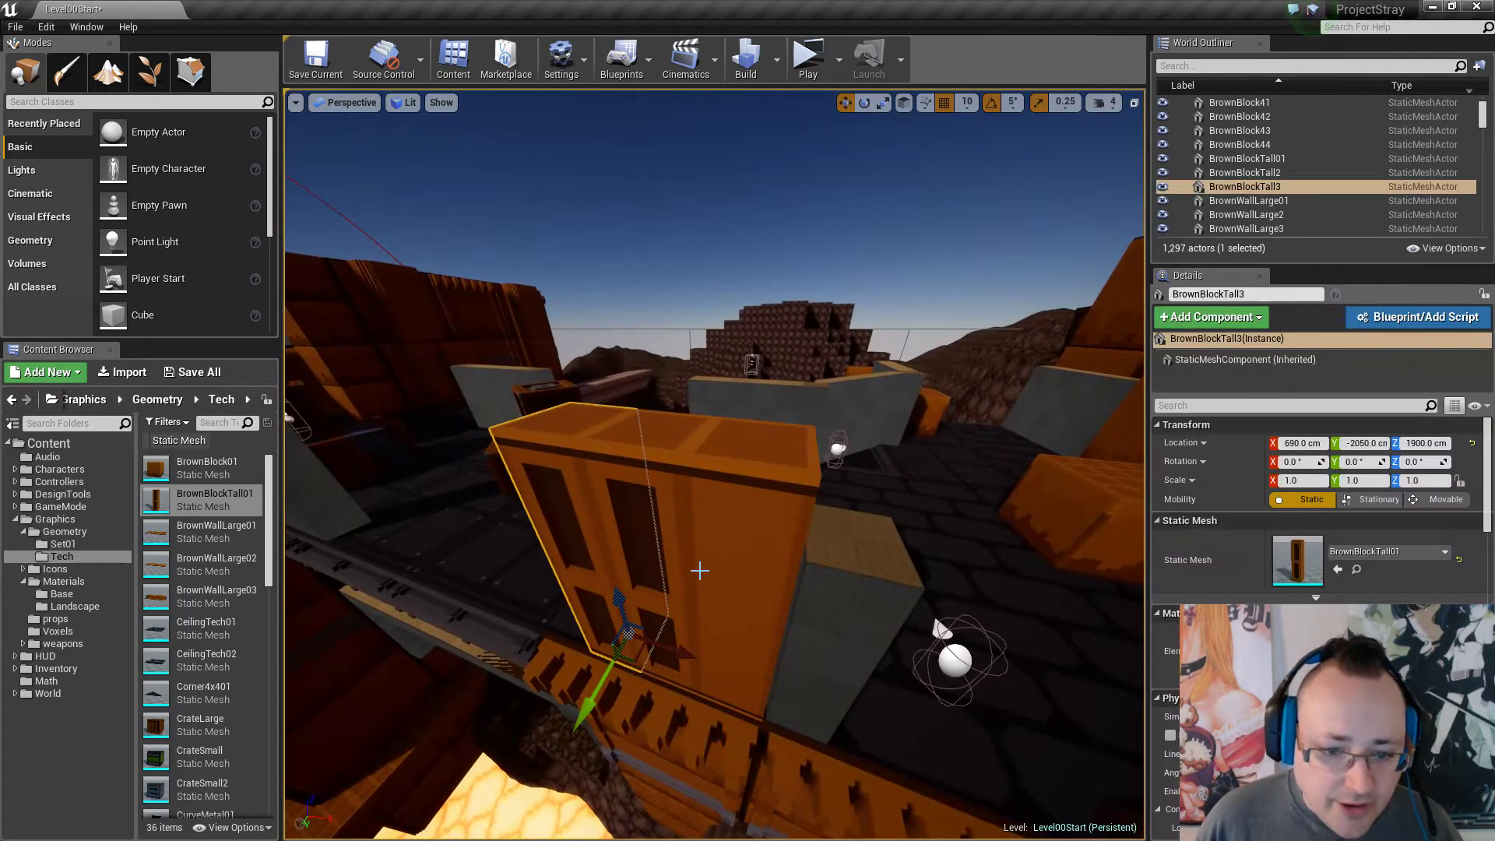
right_drag(686, 565, 716, 676)
key(e)
drag(715, 676, 652, 721)
key(w)
drag(724, 578, 722, 580)
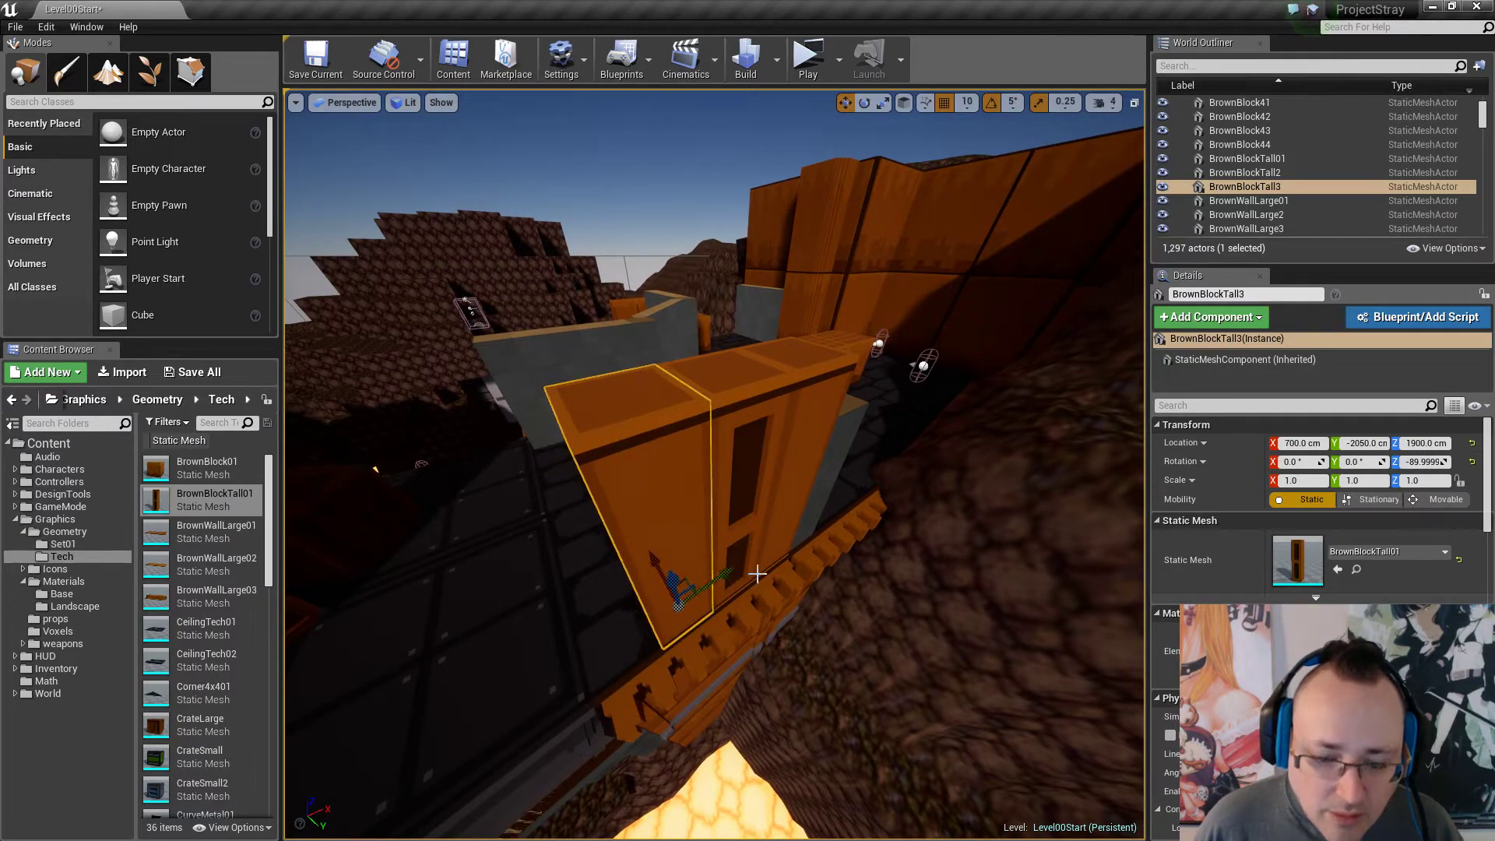
right_drag(757, 574, 560, 685)
mouse_move(835, 557)
right_down()
mouse_move(849, 475)
mouse_move(839, 569)
mouse_move(835, 557)
right_up()
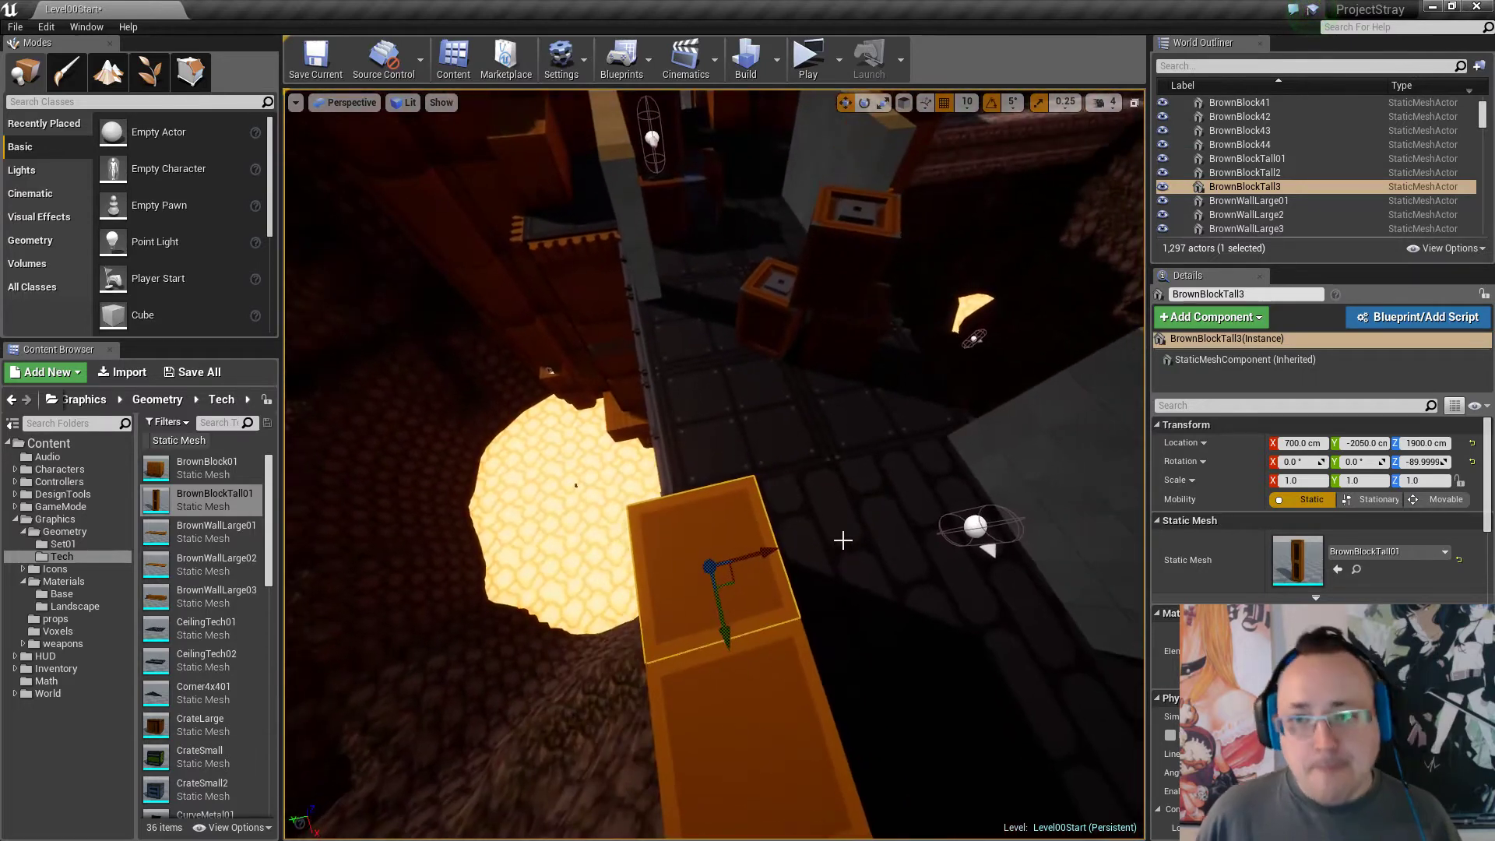
Open the BrownBlockTall01 mesh asset, inspect its shape and dimensions from above, and close it again.
double_click(220, 502)
drag(653, 419, 650, 389)
right_drag(650, 390, 578, 386)
key(w)
key(s)
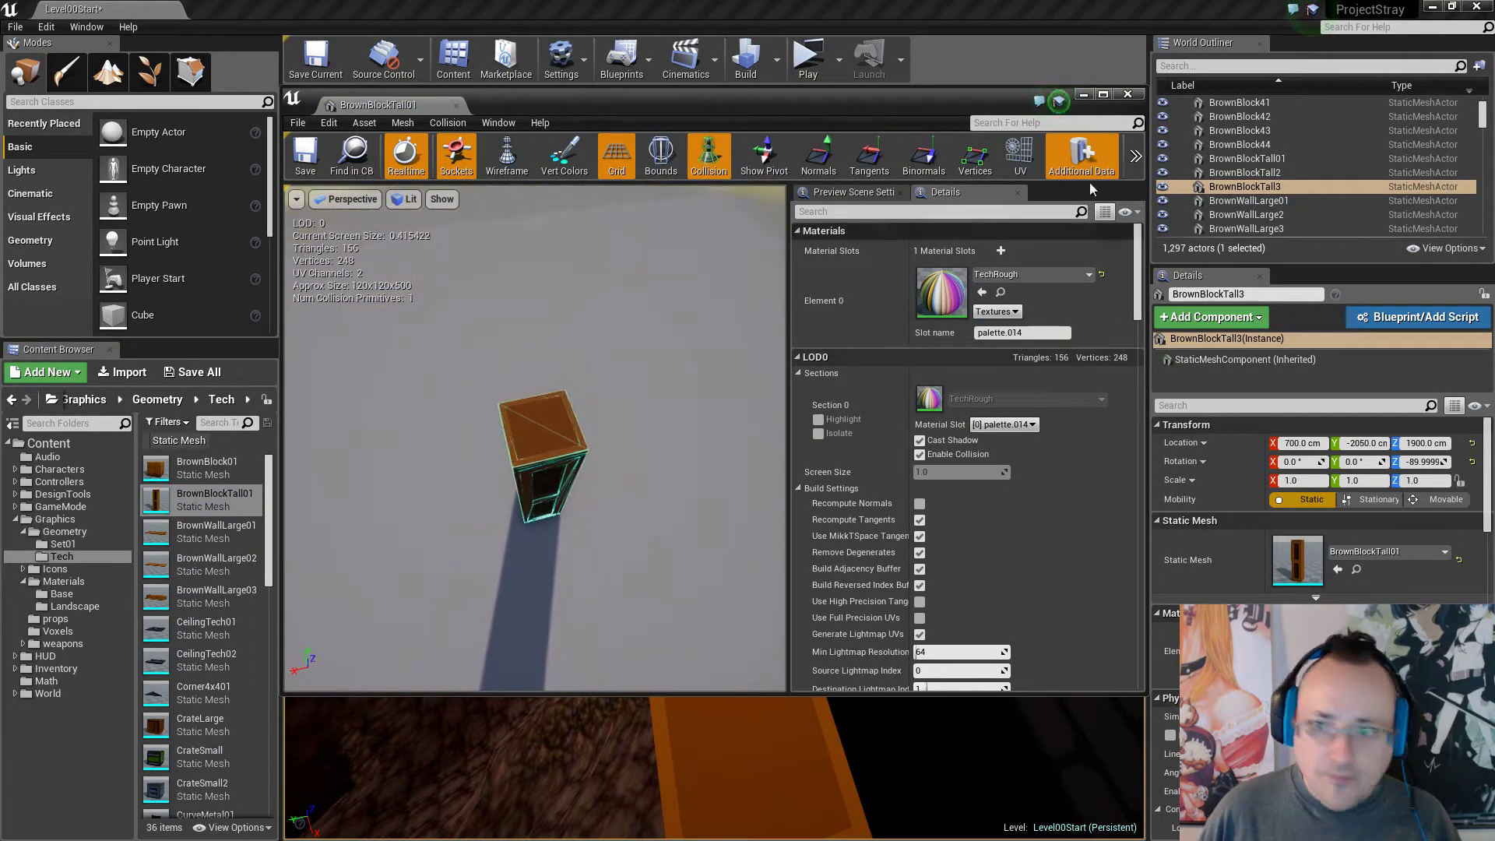
click(1127, 95)
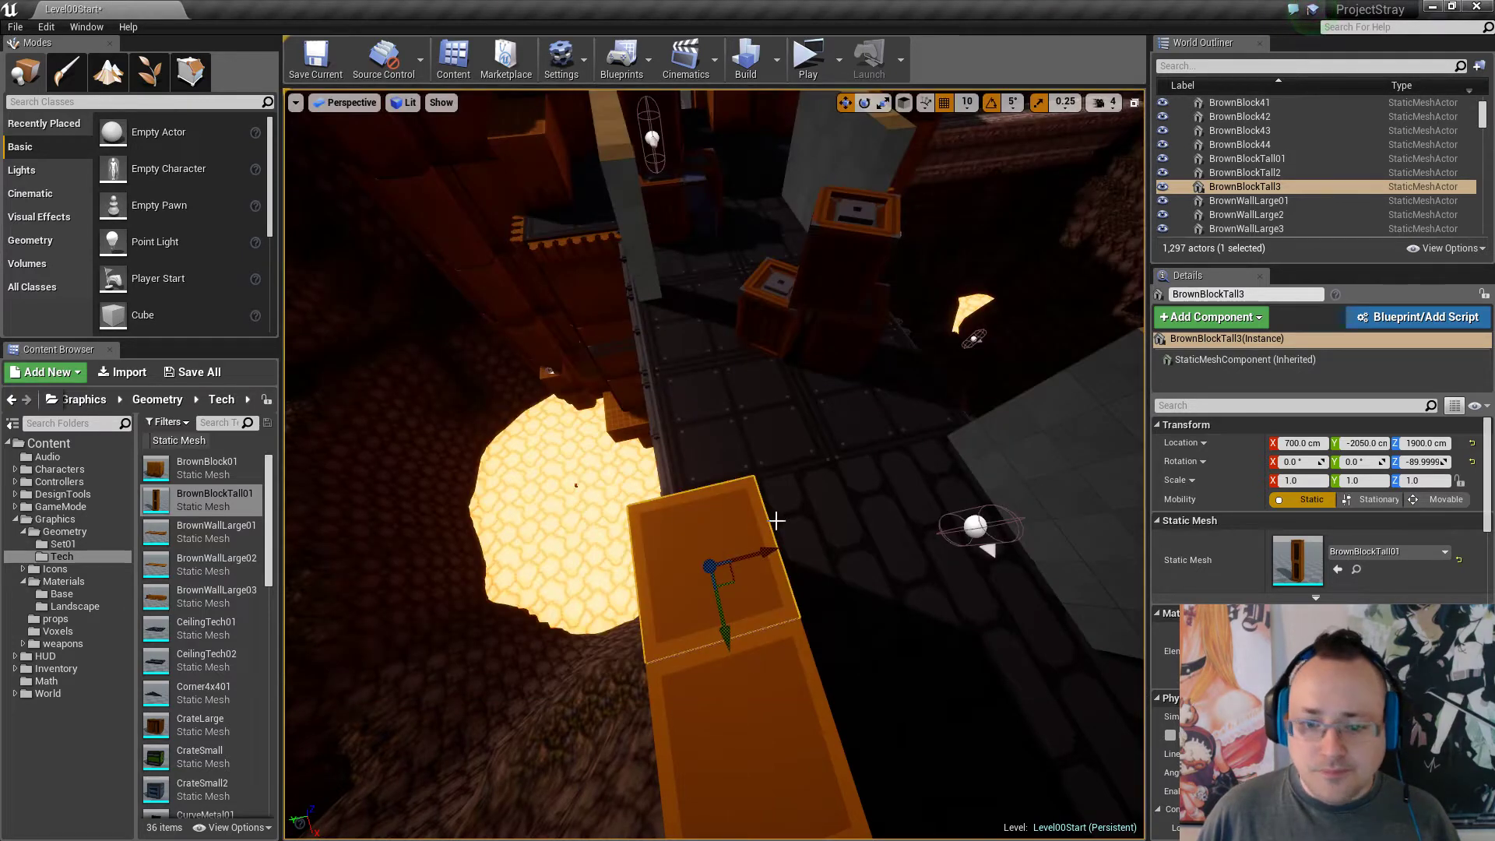
Examine the rotated end block's footprint and pivot in the maximized Top wireframe view, then return to the perspective view.
click(1135, 103)
right_drag(980, 585, 974, 560)
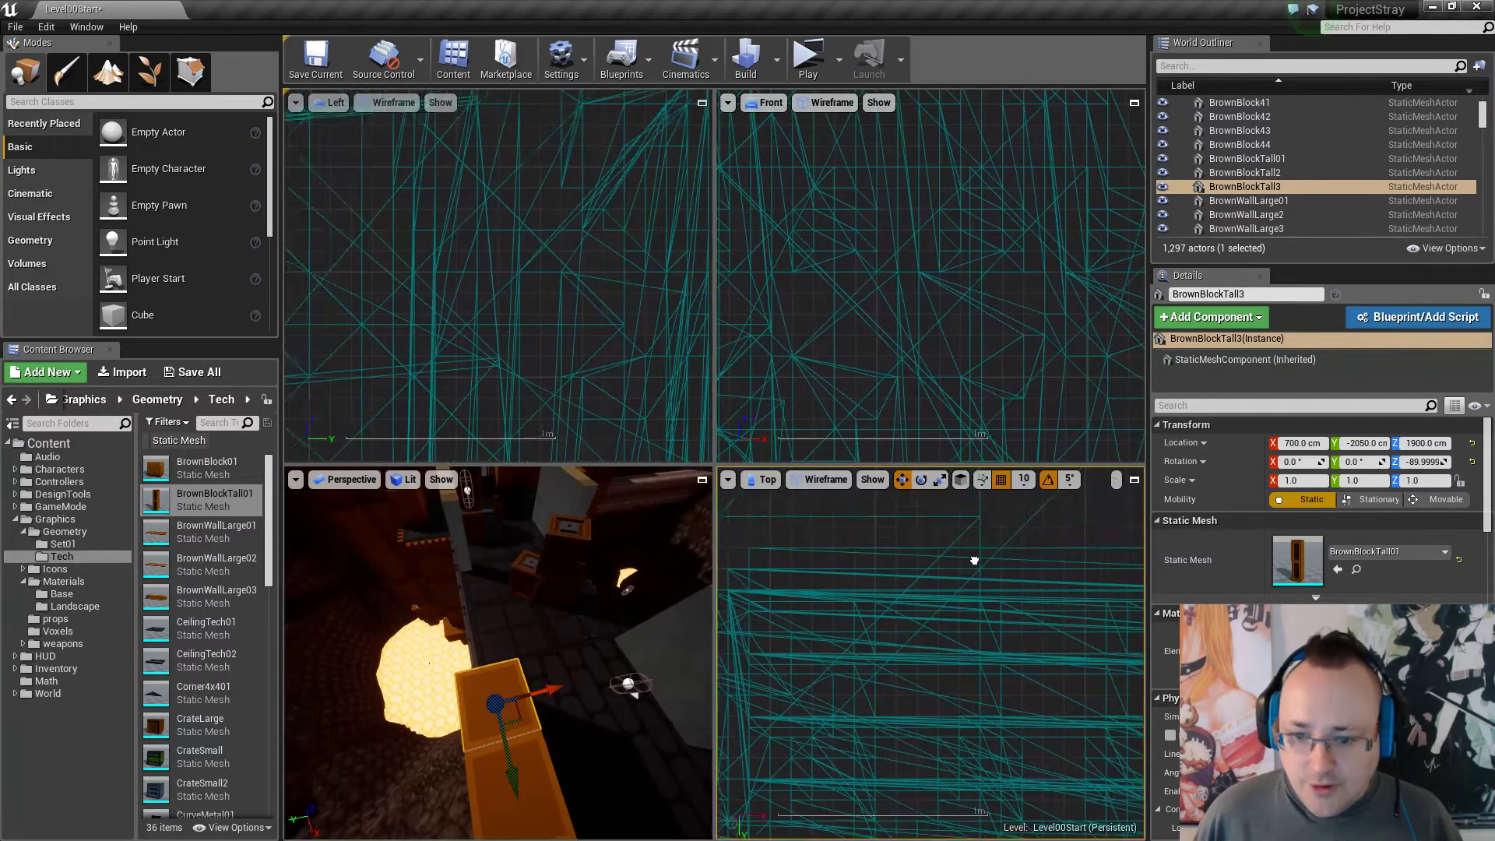
scroll(958, 592, down, 4)
click(1134, 479)
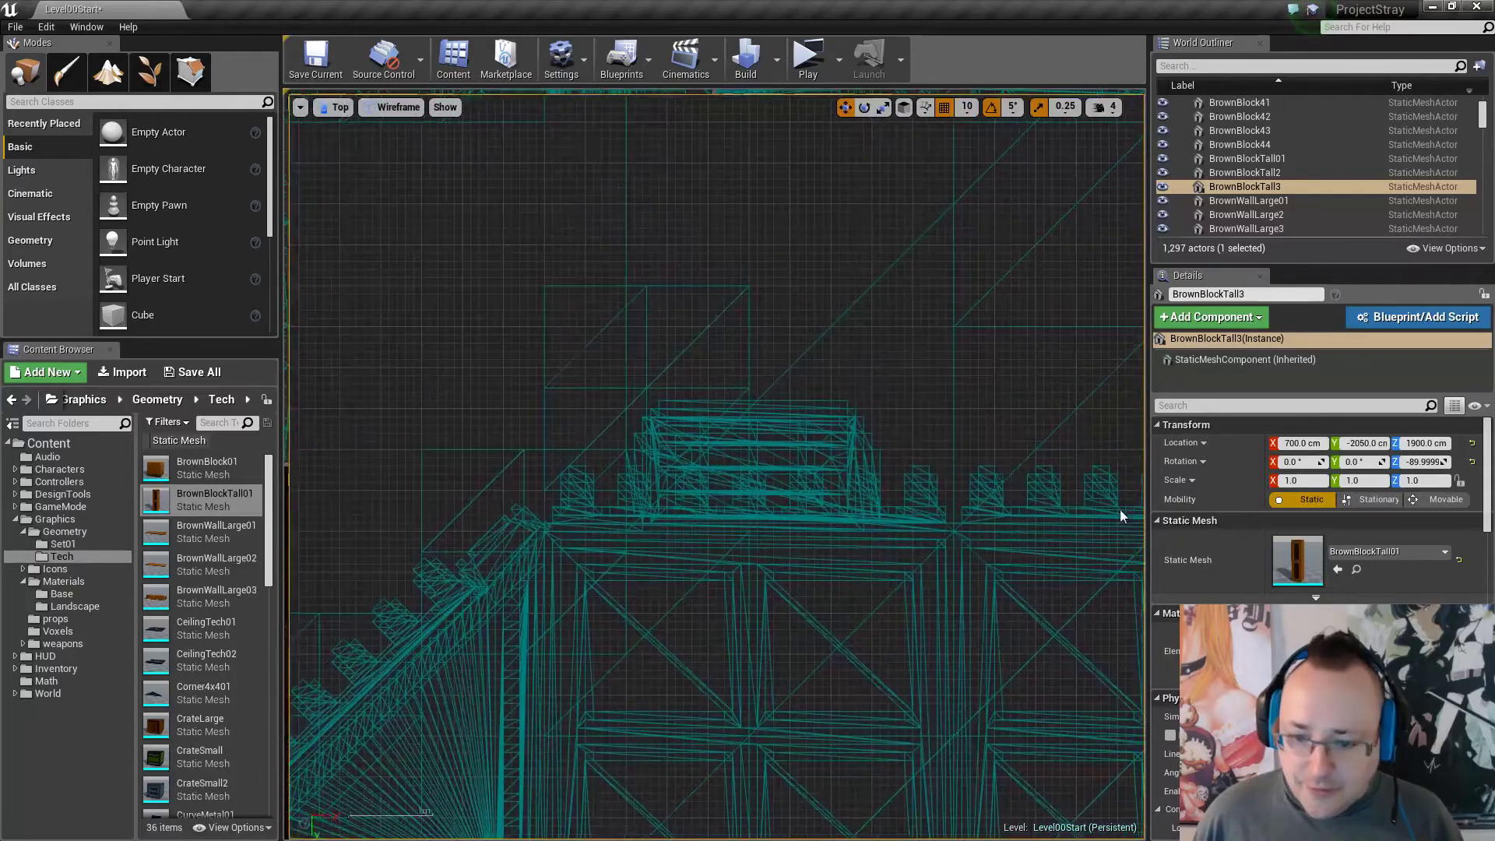
scroll(765, 577, down, 4)
scroll(751, 574, down, 7)
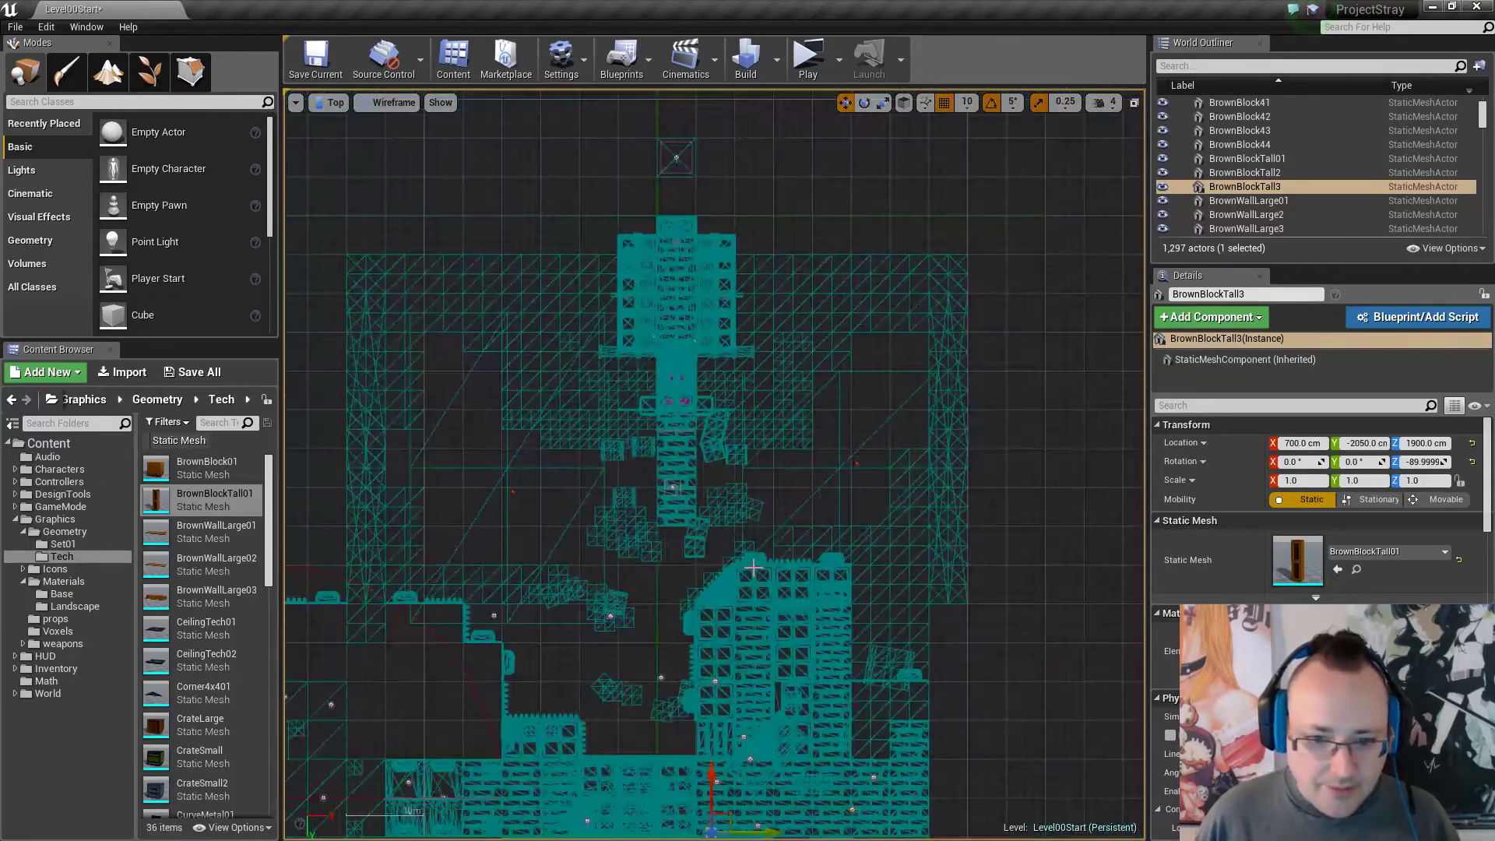
right_drag(744, 630, 770, 320)
scroll(762, 411, up, 5)
scroll(762, 411, up, 10)
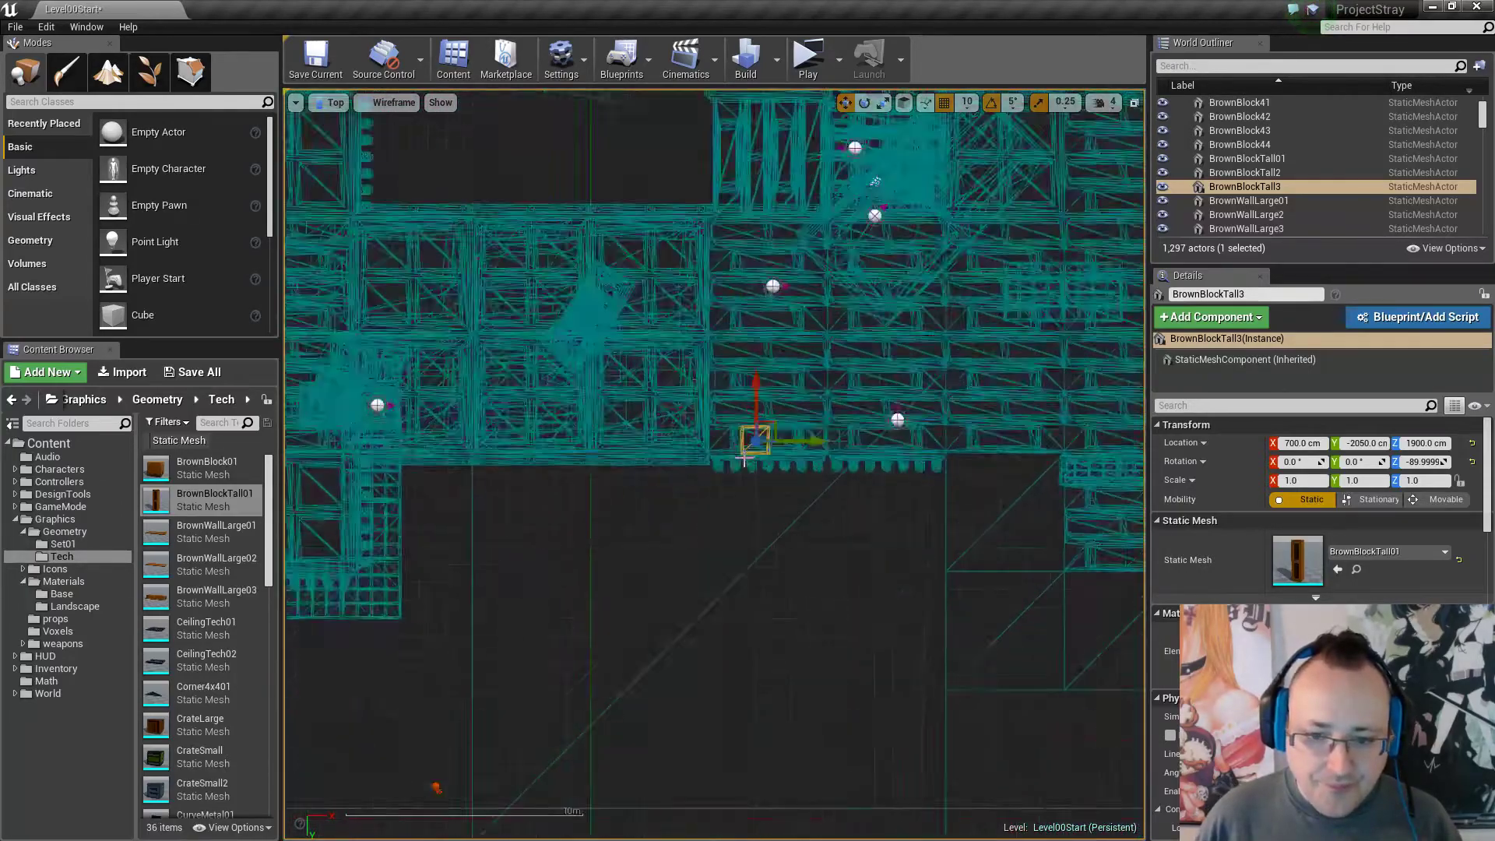
scroll(705, 462, up, 2)
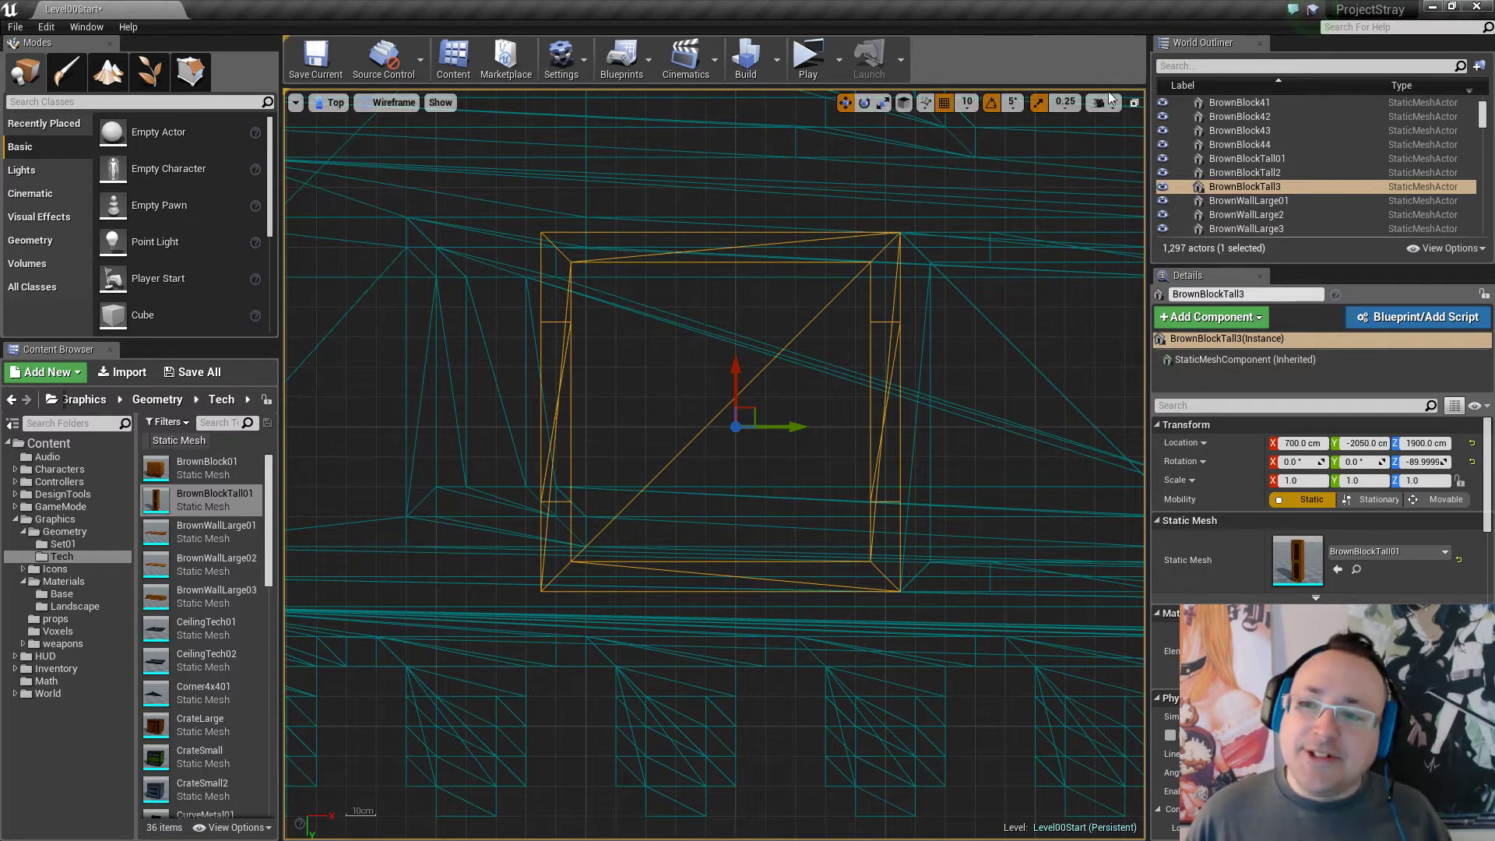
click(1134, 102)
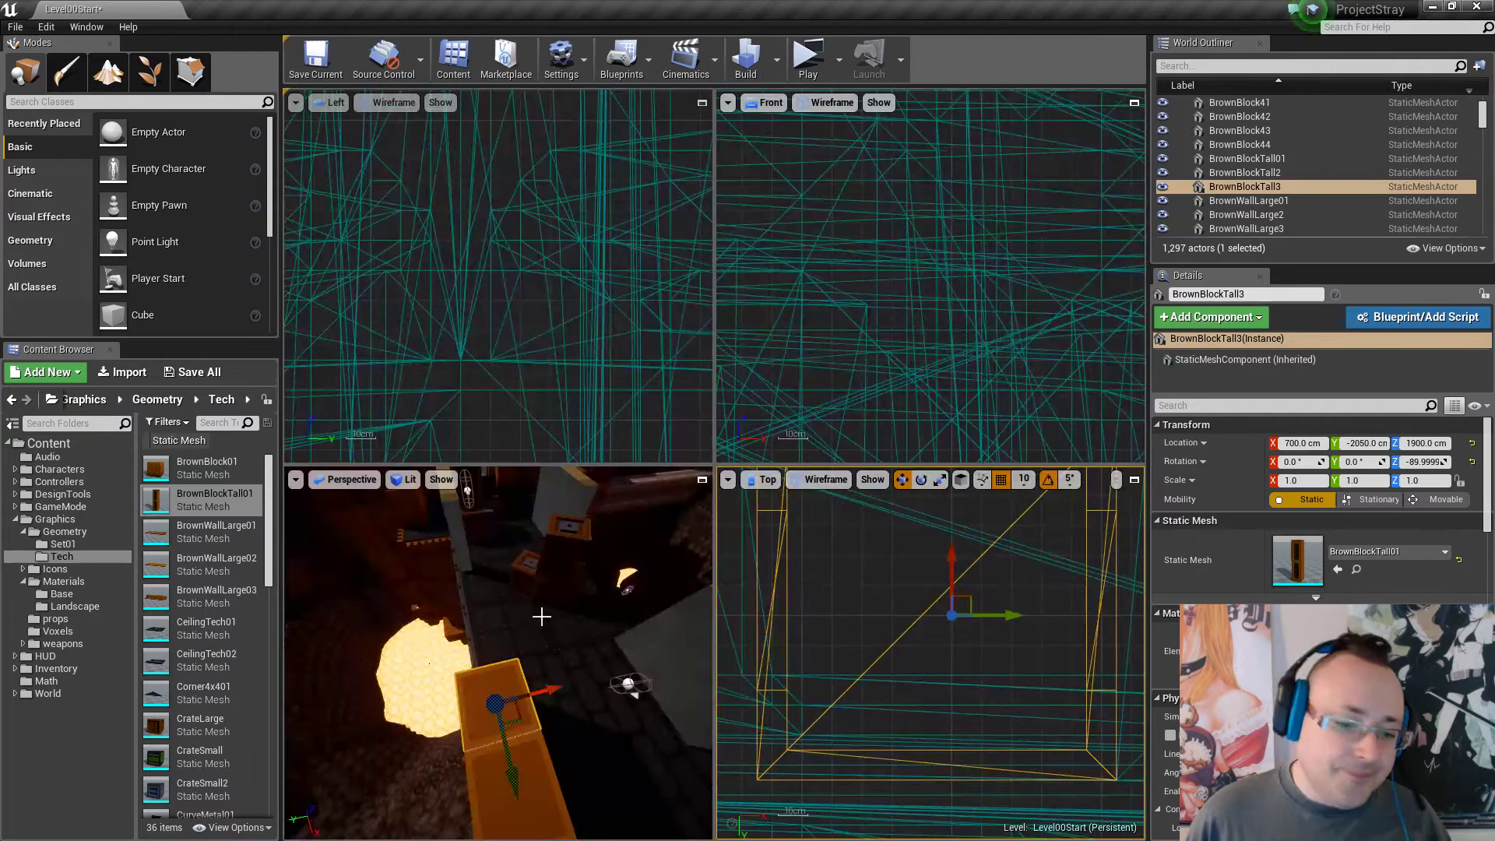
click(702, 479)
Delete the narrow grey placeholder cube standing at the end of the tall block row.
scroll(920, 345, up, 3)
right_drag(761, 457, 481, 371)
key(Escape)
right_drag(838, 536, 707, 451)
click(705, 456)
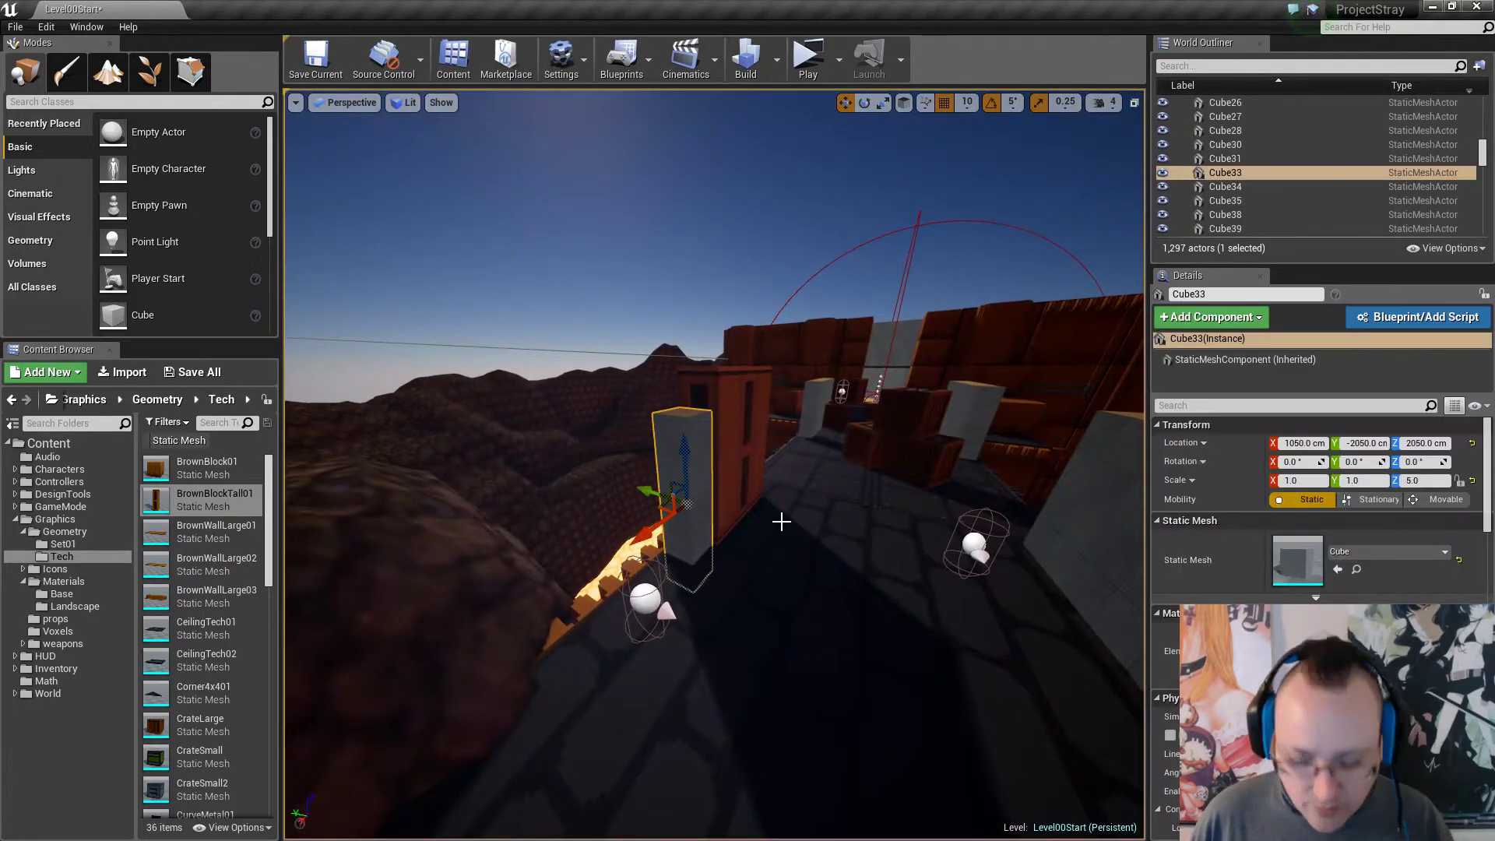
key(Delete)
Duplicate BrownBlockTall01 and BrownBlockTall2 together along the wall to fill the space left by the deleted placeholder.
right_drag(782, 521, 727, 456)
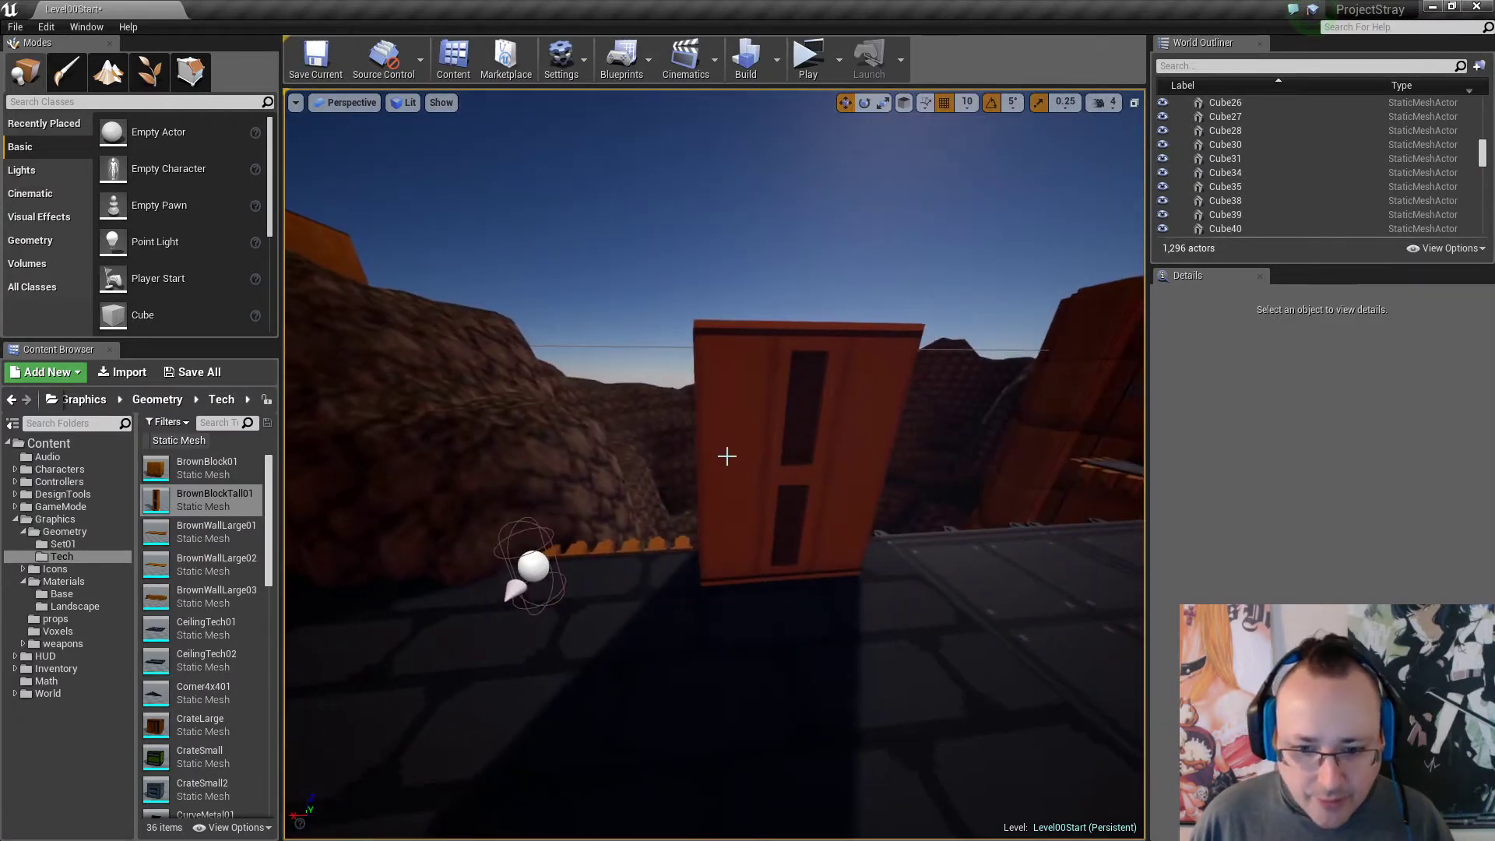
click(775, 436)
ctrl+click(719, 463)
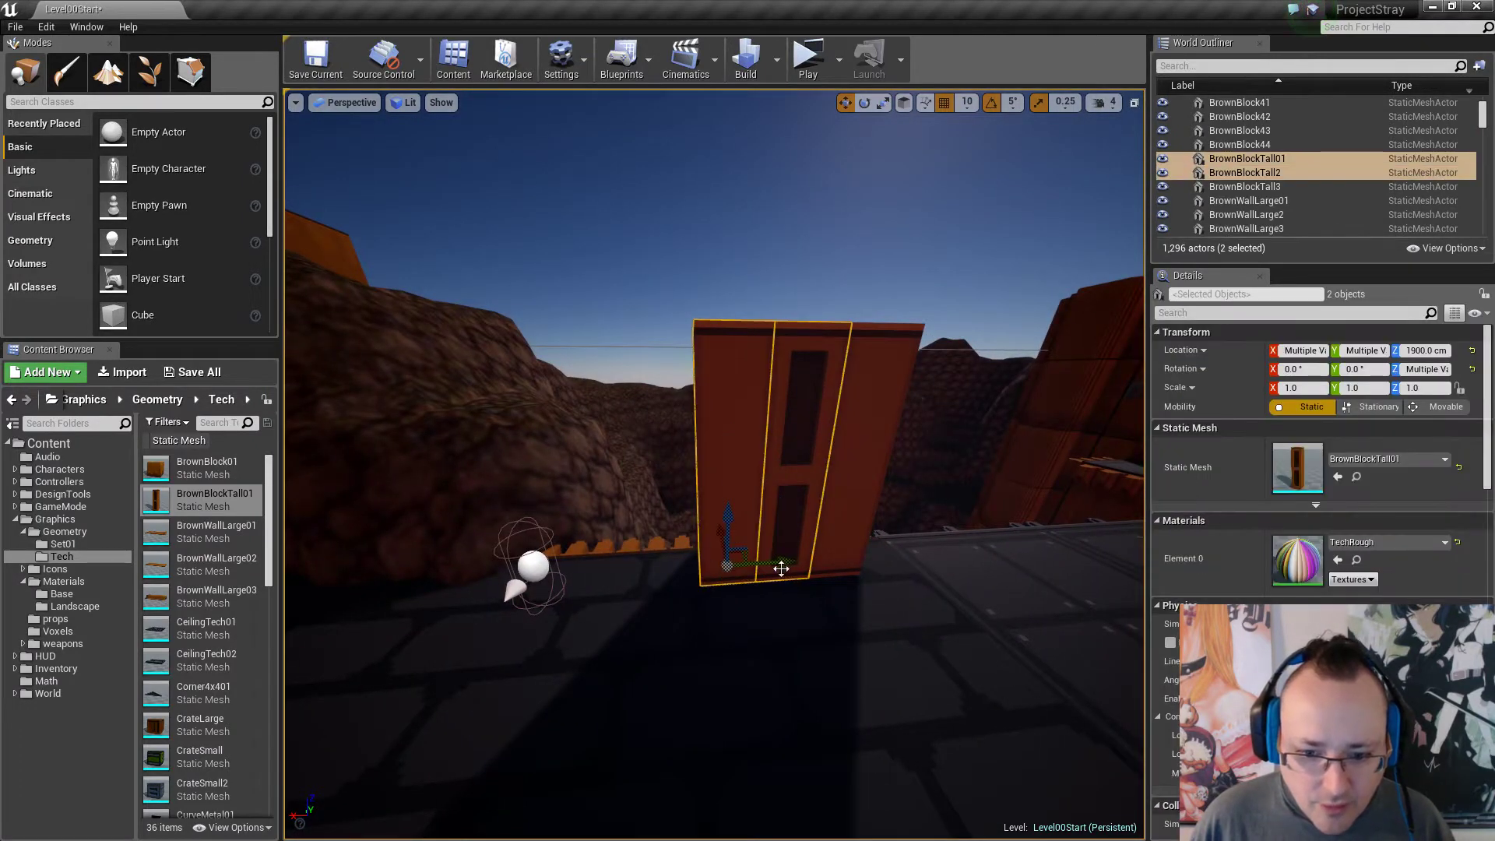
alt+drag(781, 568, 726, 560)
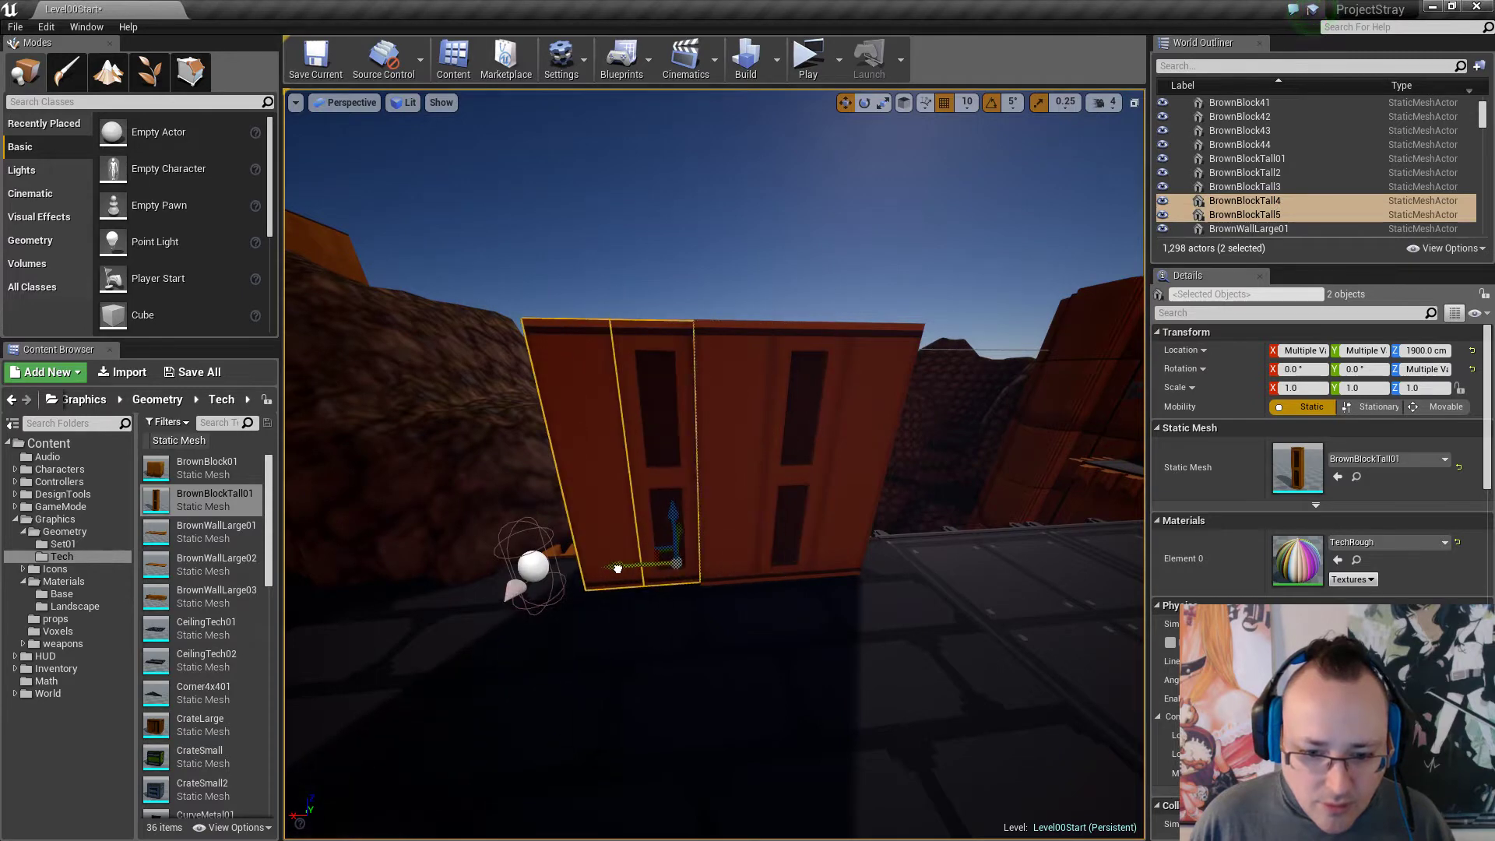
right_drag(669, 554, 691, 598)
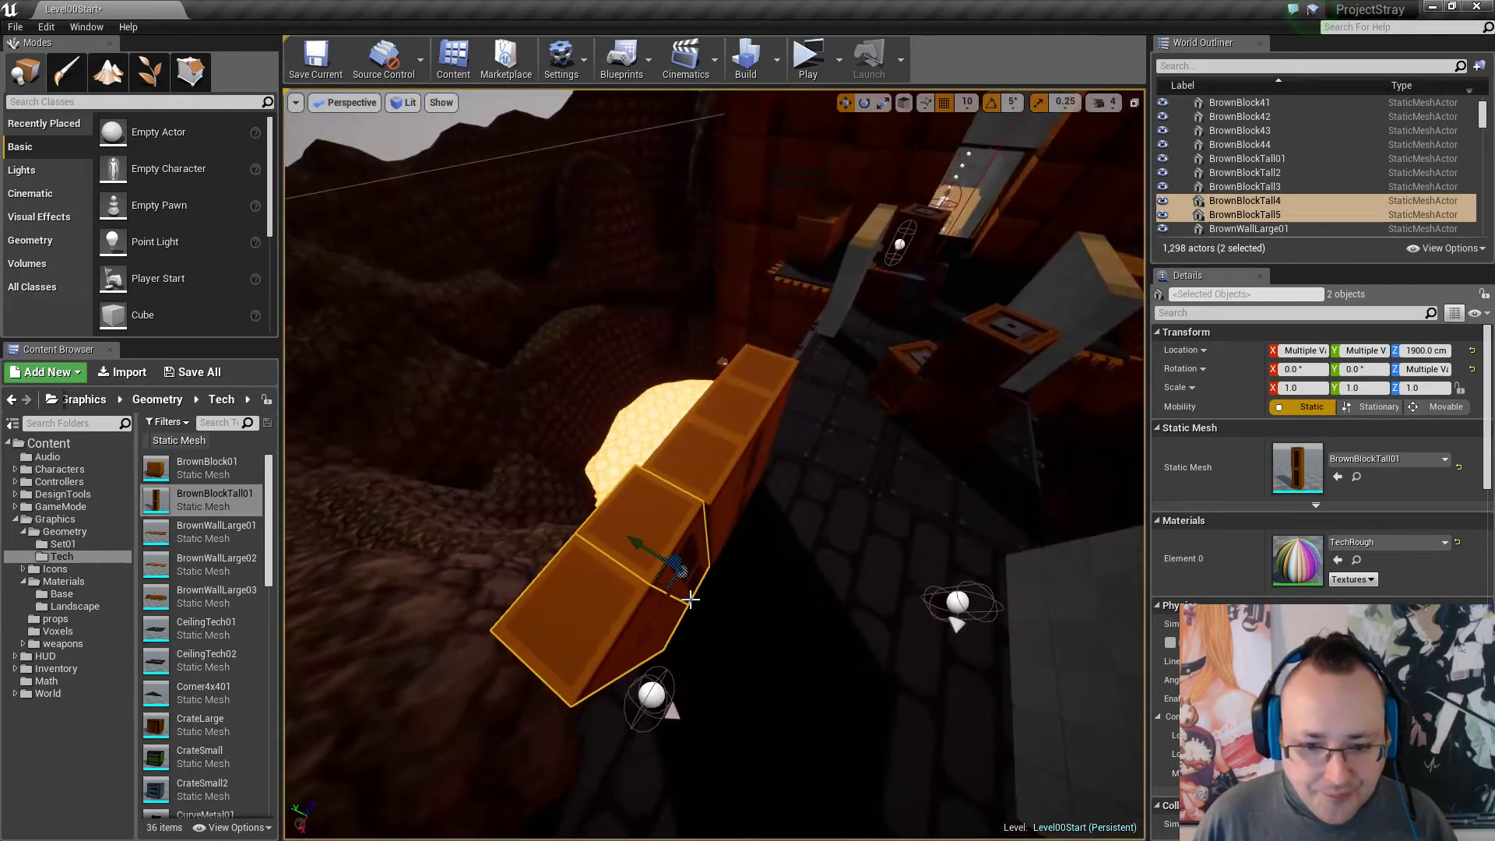
Select all five tall blocks and slide the whole row along X toward the metal walkway.
right_drag(643, 545, 721, 507)
key(Escape)
key(w)
key(a)
key(d)
click(574, 441)
ctrl+click(637, 438)
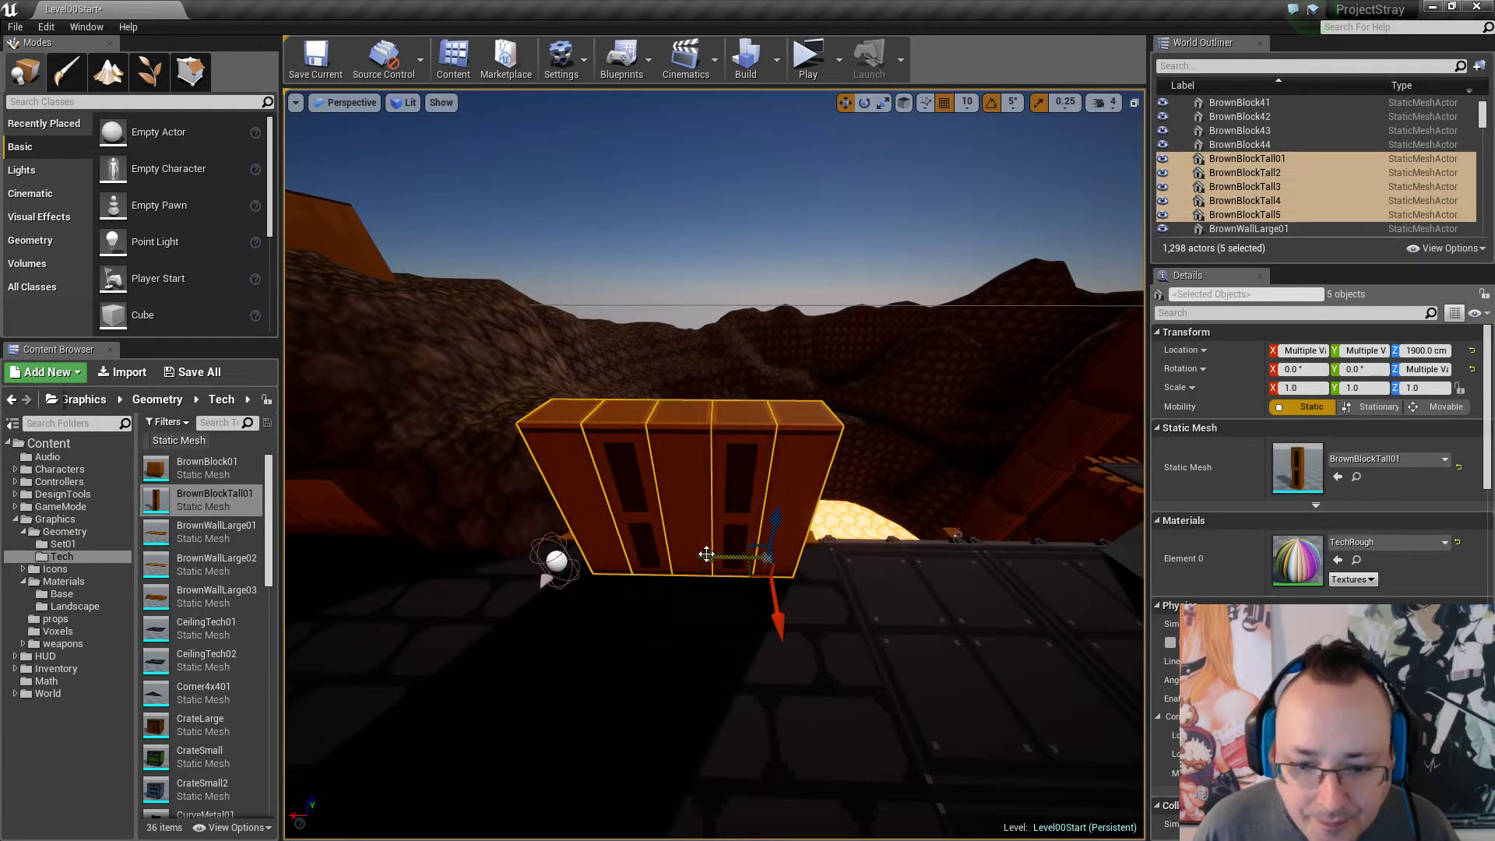
drag(717, 558, 743, 559)
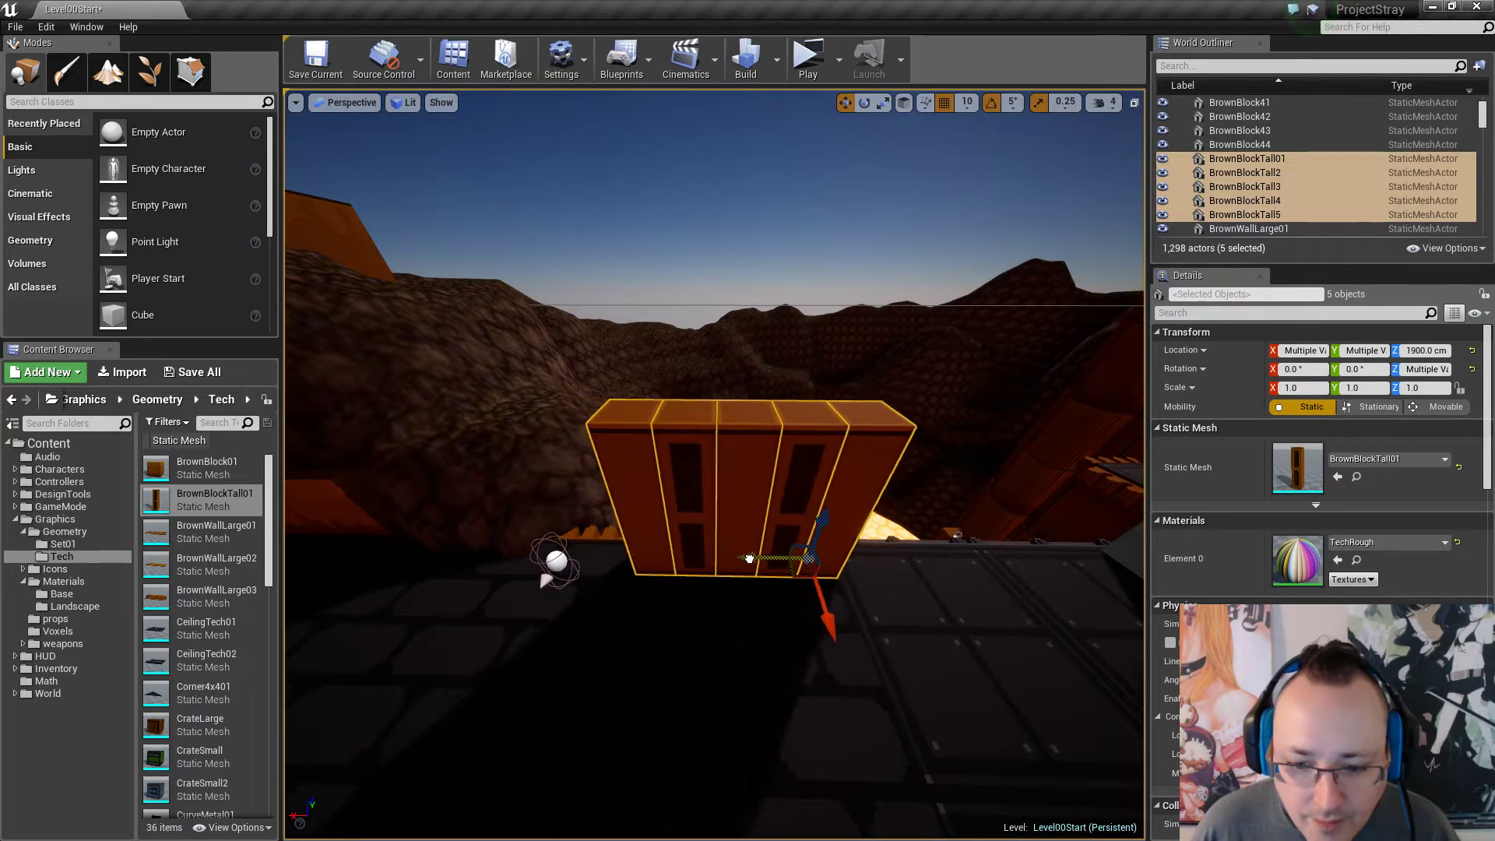
Set the position grid snap to 5 and nudge the five-block row until its end and side line up with the floor edge.
mouse_move(748, 562)
right_down()
mouse_move(686, 596)
mouse_move(538, 577)
mouse_move(491, 596)
mouse_move(764, 553)
right_up()
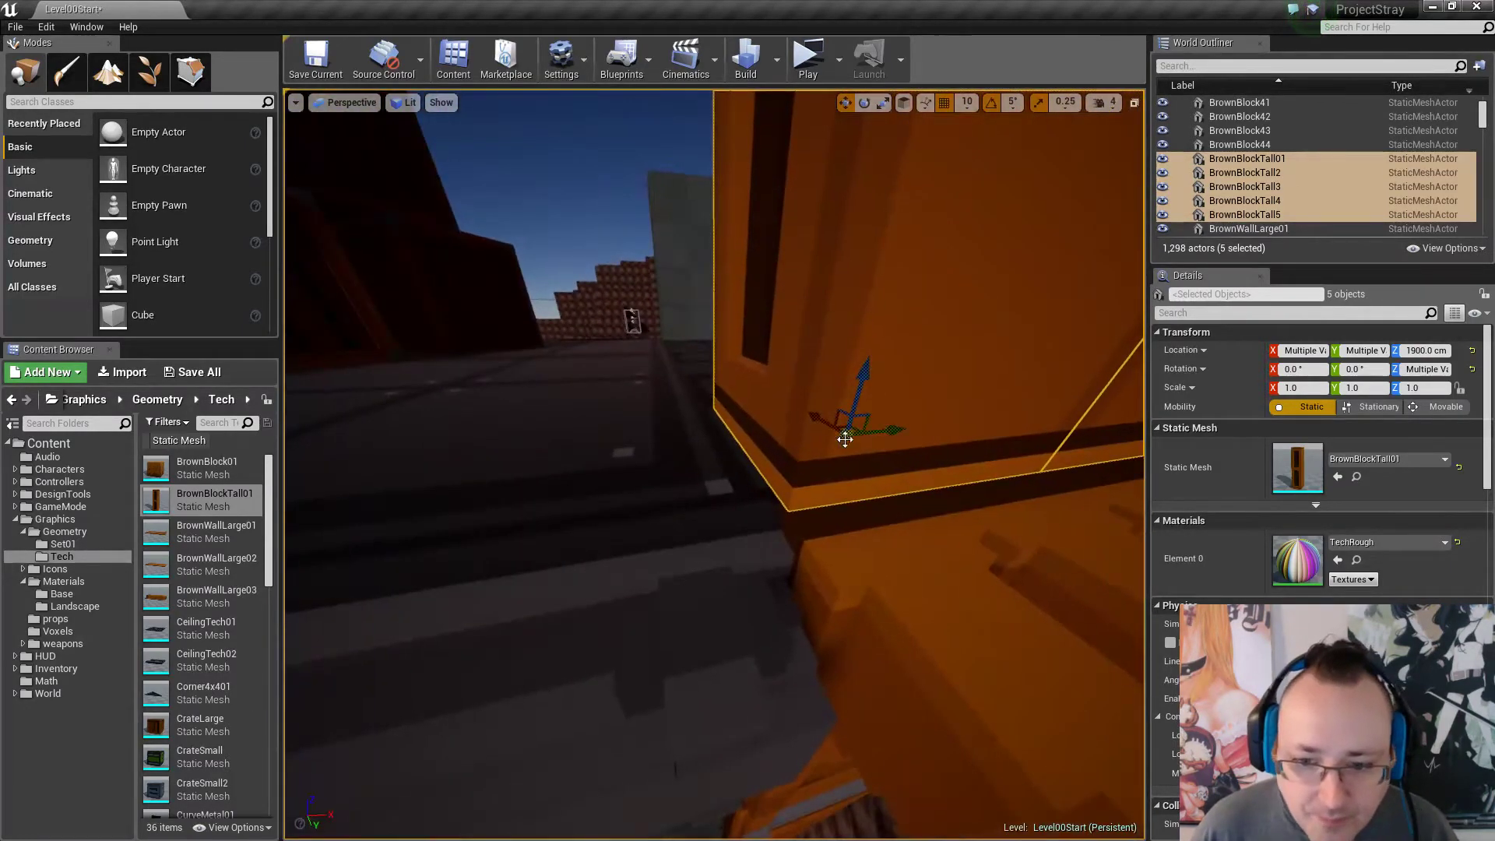
drag(894, 434, 884, 431)
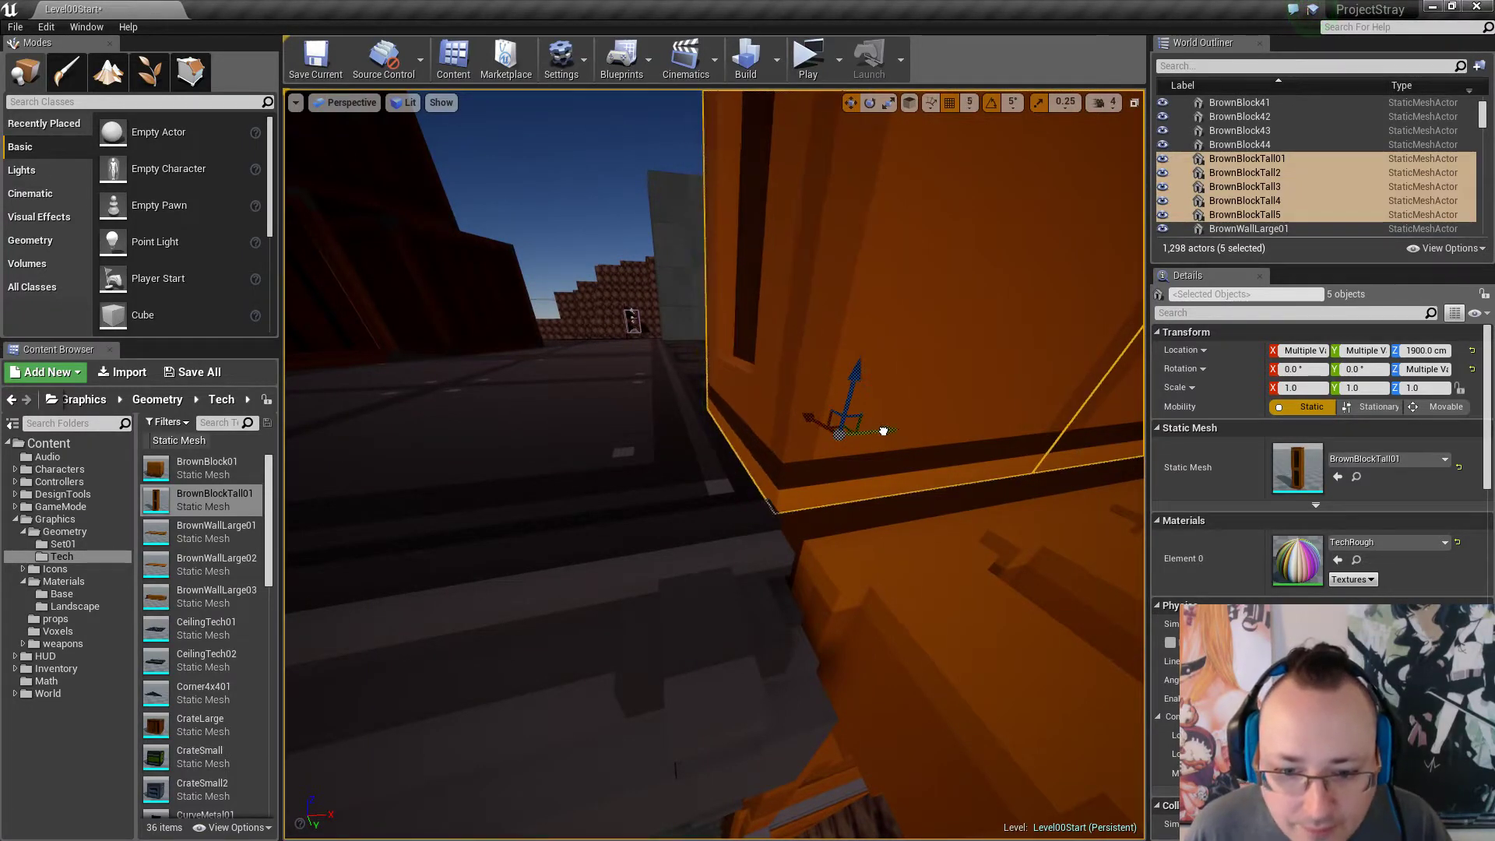
mouse_move(856, 497)
right_down()
mouse_move(771, 494)
mouse_move(840, 512)
right_up()
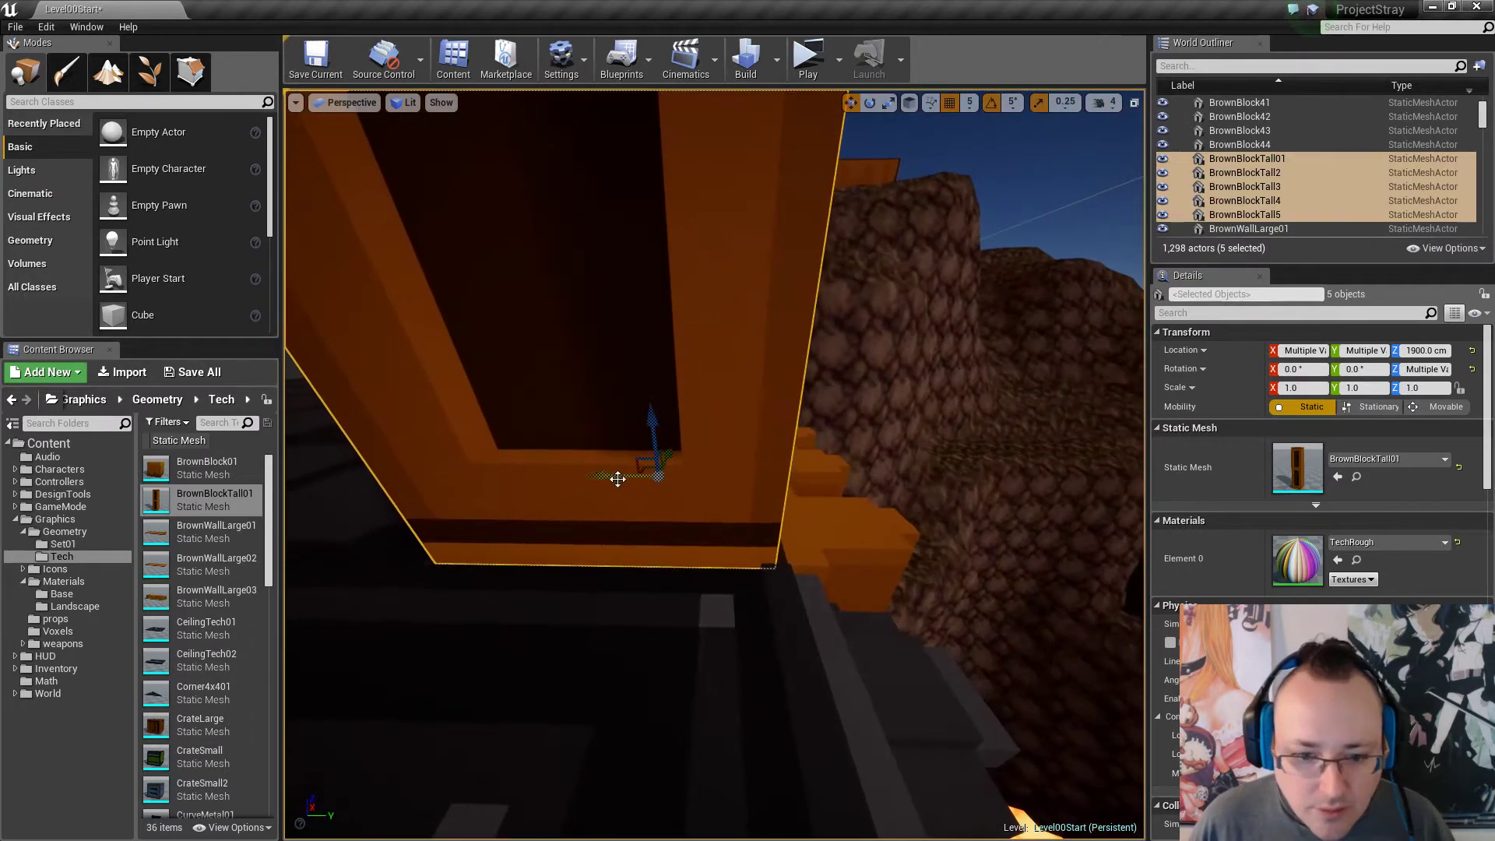
right_drag(604, 475, 711, 533)
drag(746, 450, 751, 452)
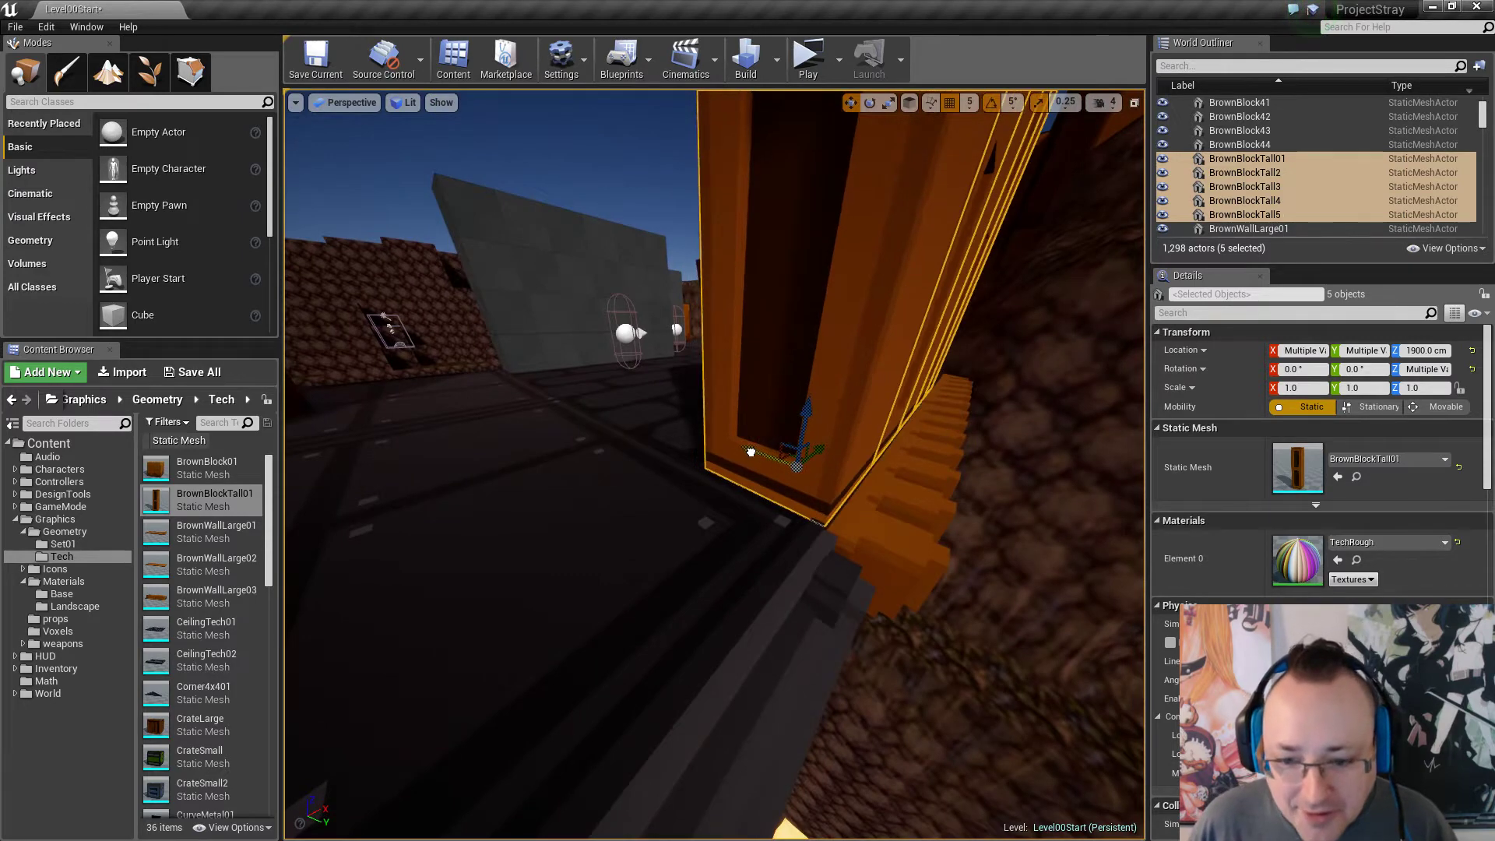
right_drag(759, 459, 724, 455)
drag(714, 447, 724, 445)
key(Escape)
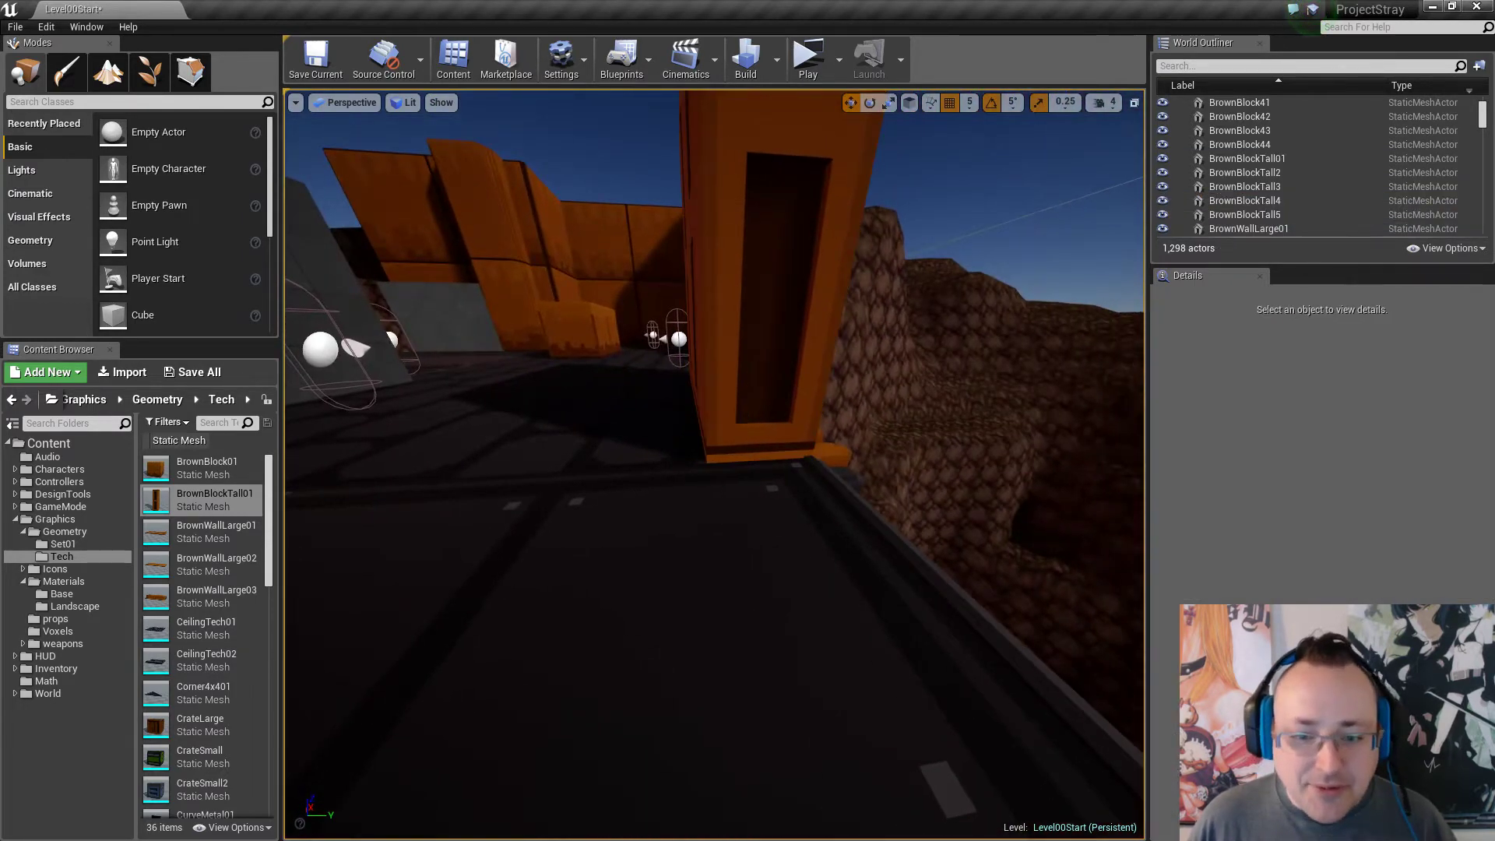
right_drag(731, 490, 735, 538)
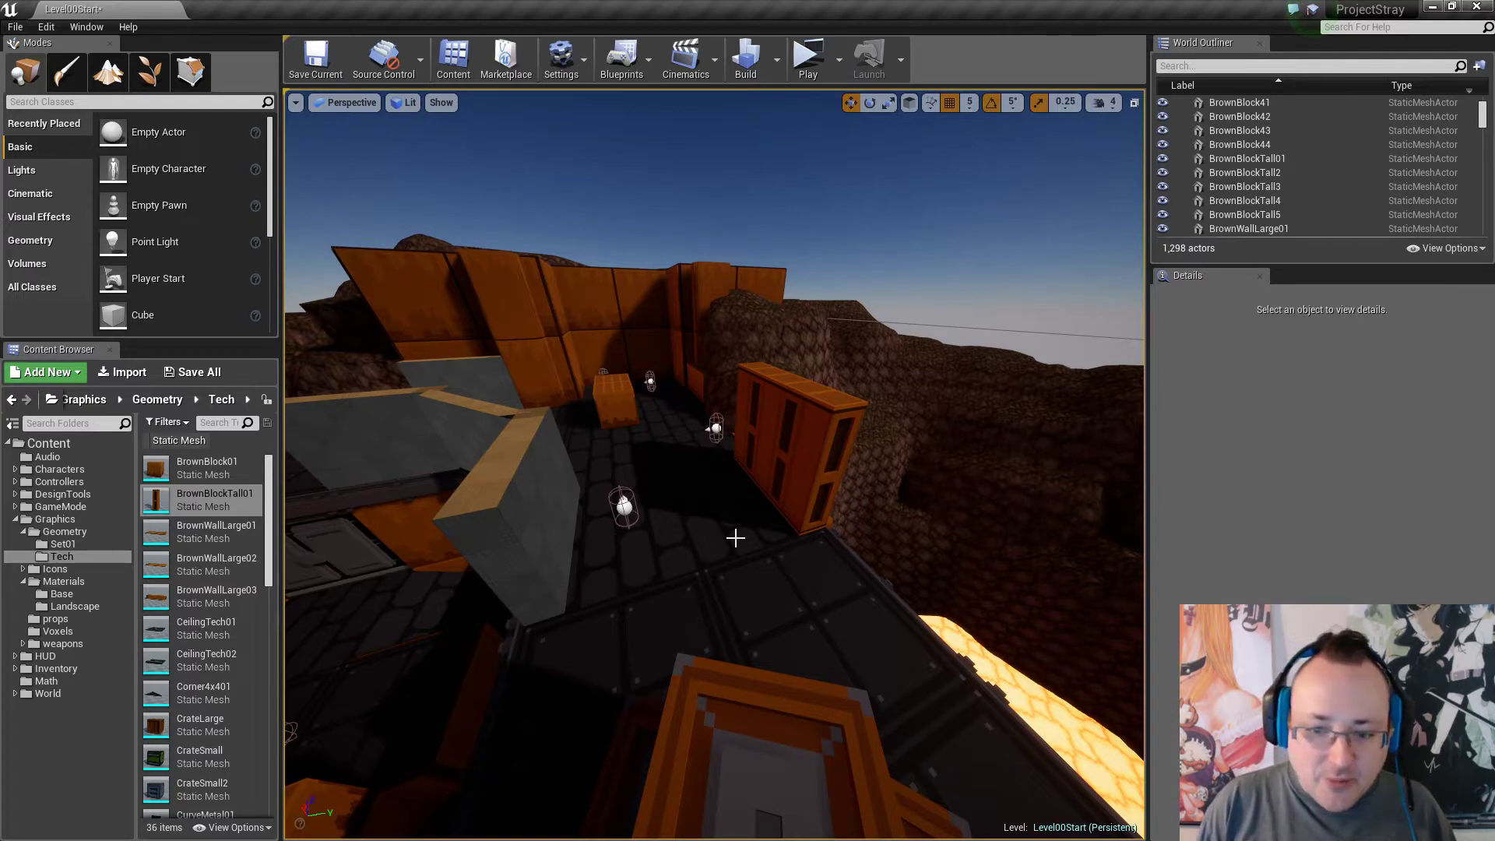
right_drag(805, 553, 806, 621)
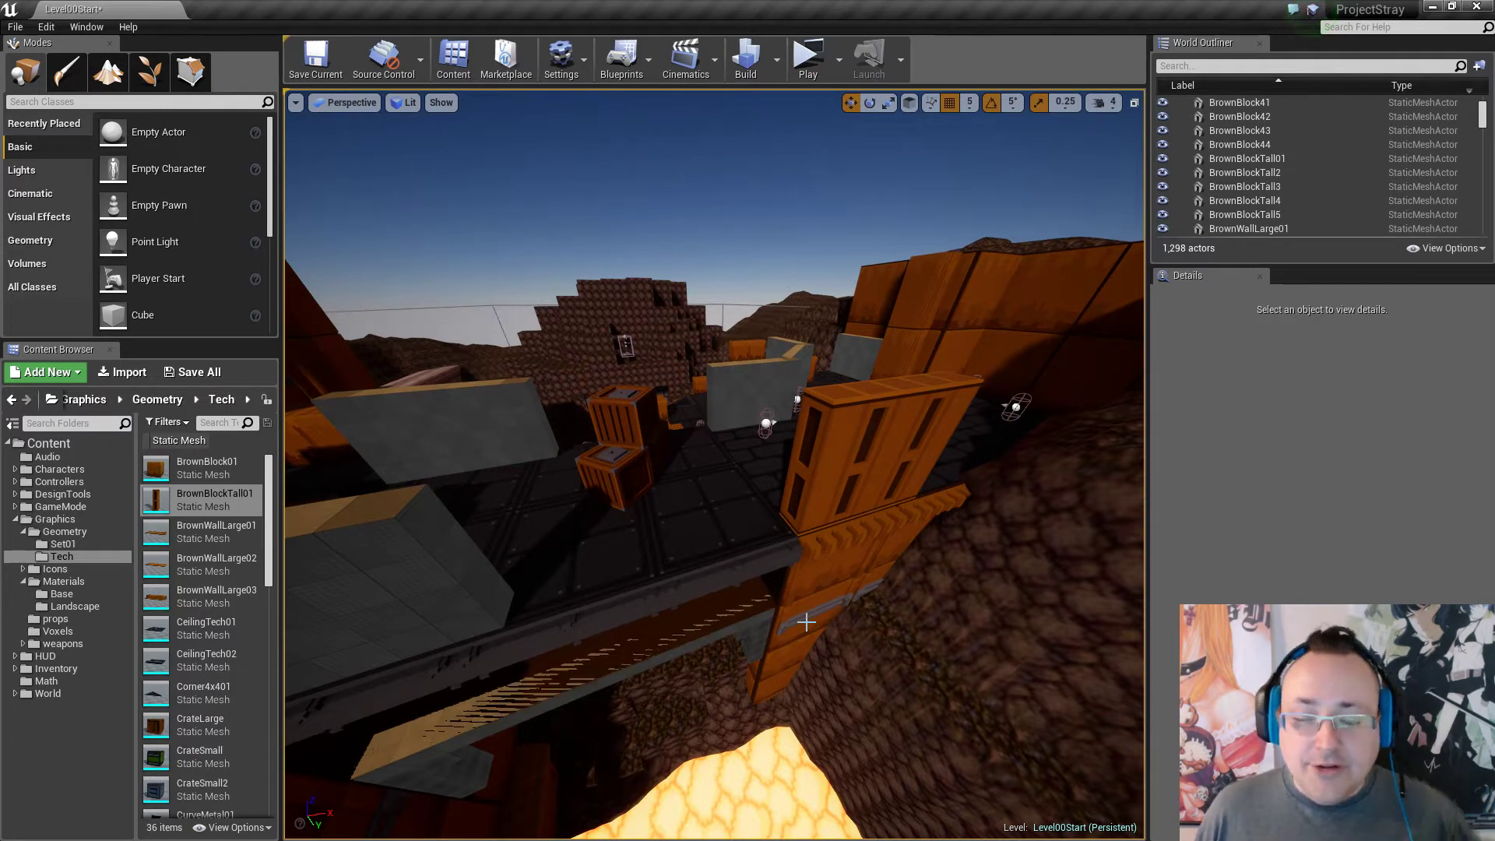
Save the current level with the aligned five-block wall in place.
mouse_move(861, 667)
right_down()
mouse_move(678, 642)
mouse_move(716, 619)
mouse_move(763, 654)
mouse_move(701, 670)
mouse_move(859, 665)
mouse_move(818, 647)
mouse_move(895, 607)
mouse_move(990, 701)
mouse_move(993, 600)
mouse_move(1120, 621)
mouse_move(958, 651)
mouse_move(1071, 575)
right_up()
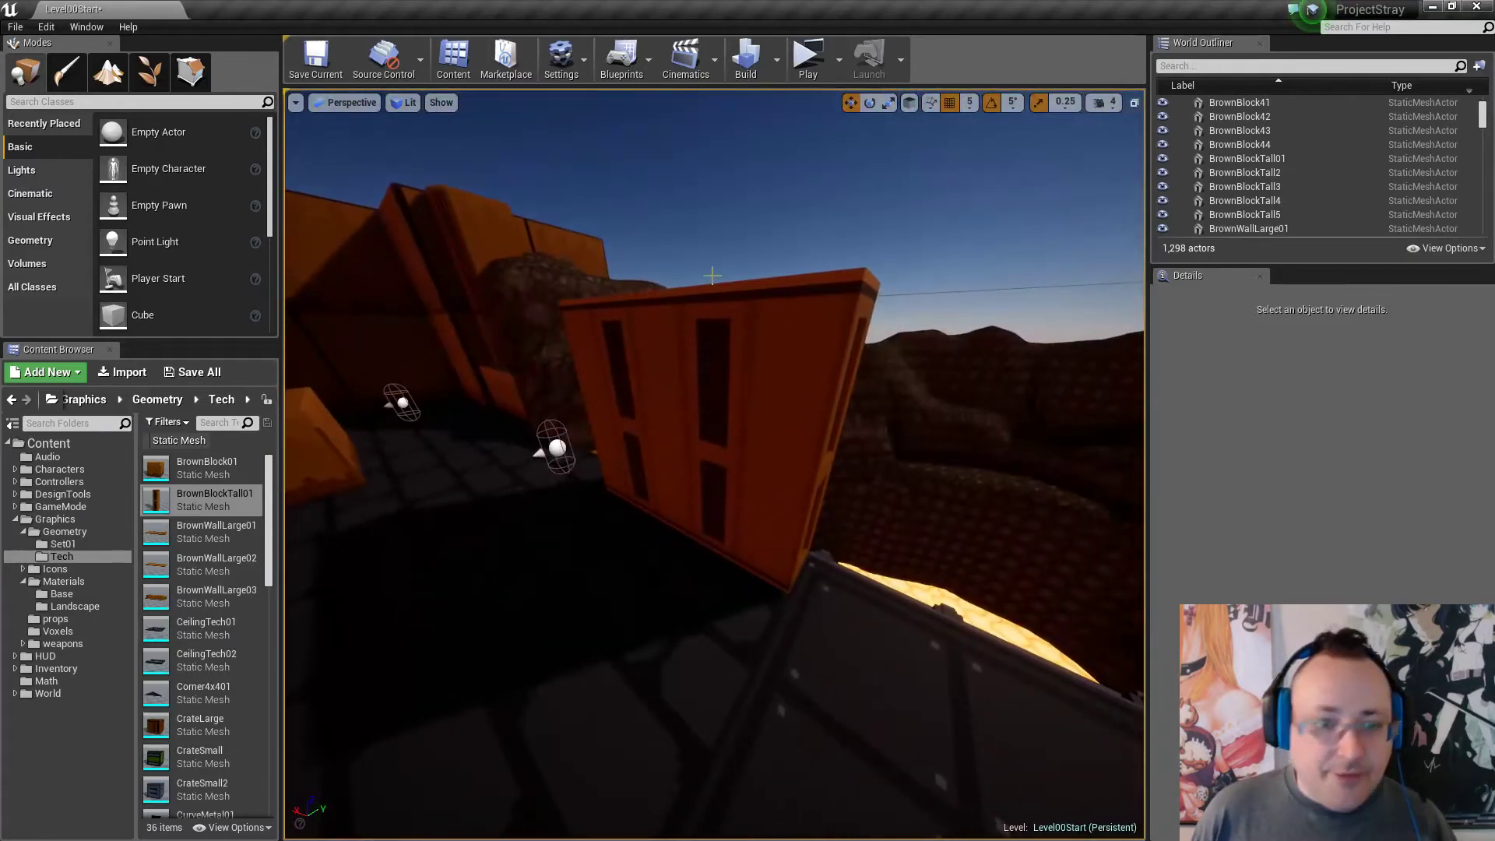
click(319, 63)
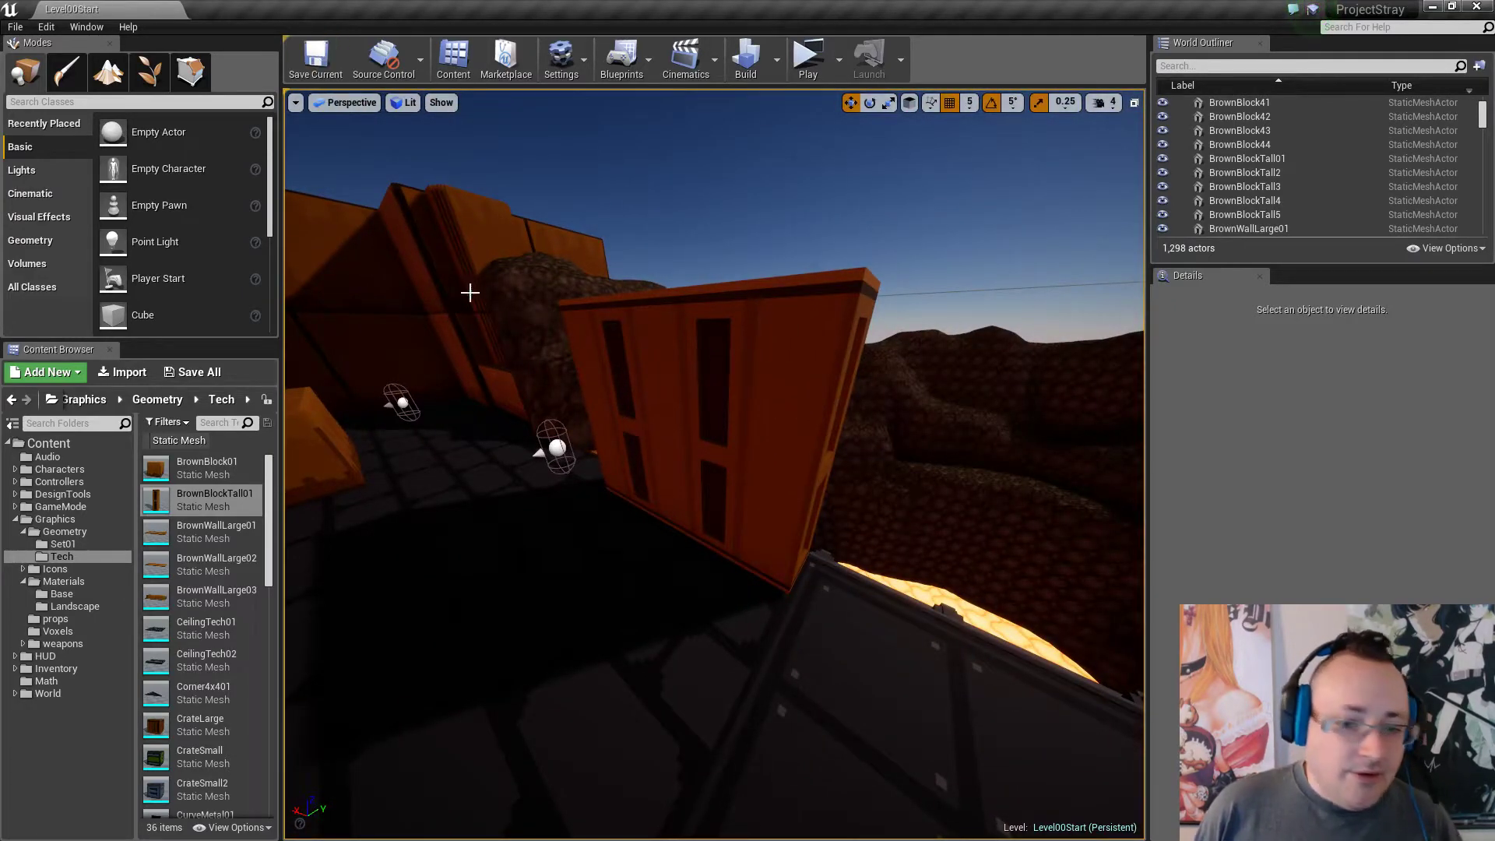
right_drag(470, 293, 479, 296)
right_drag(633, 531, 657, 530)
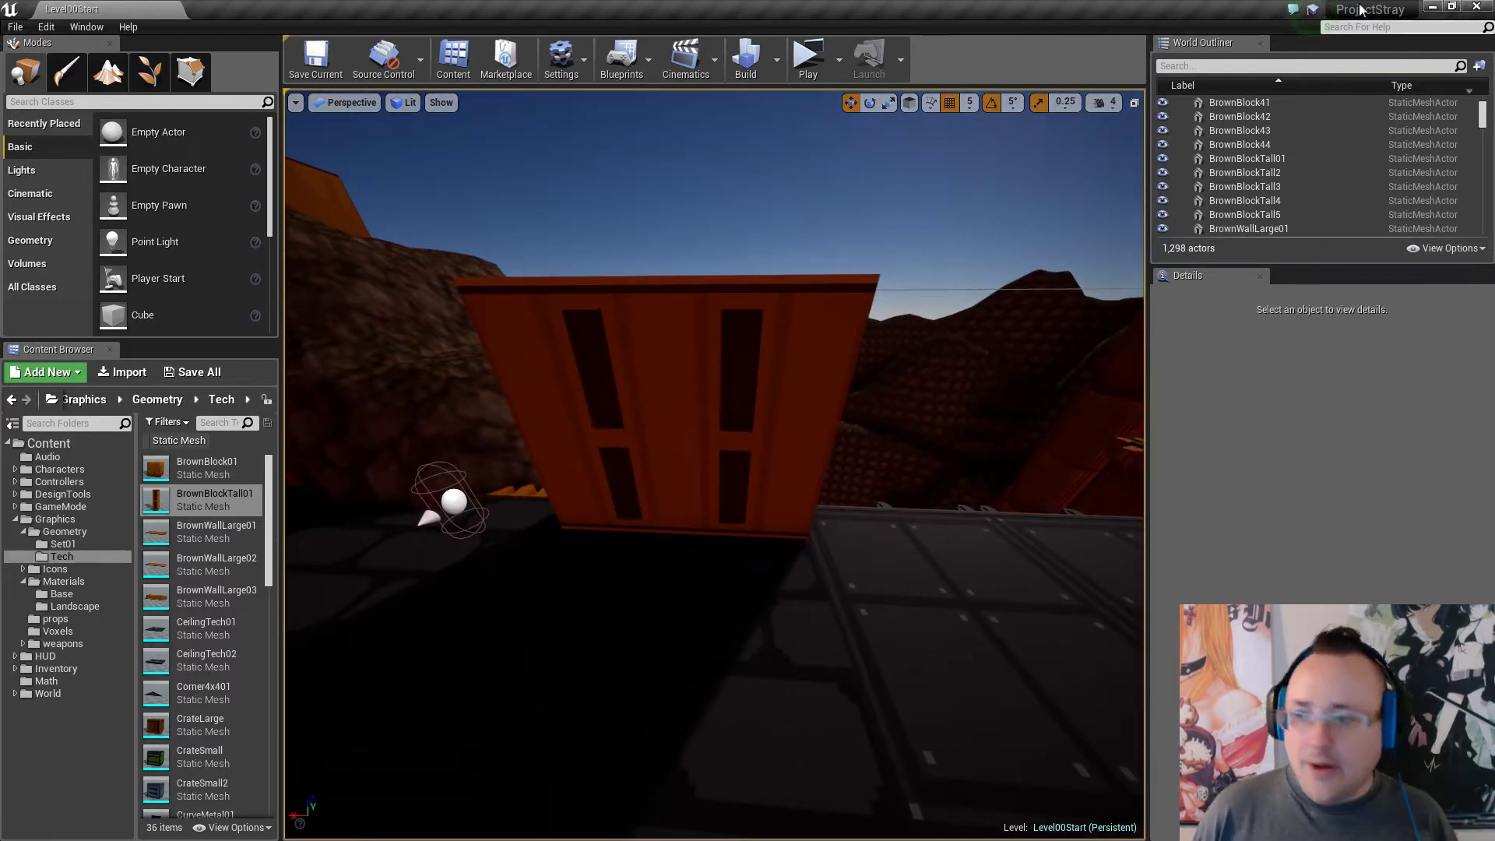
Switch to MagicaVoxel and try shifting the BrownBlockTall01 voxels within the model bounds.
click(1430, 6)
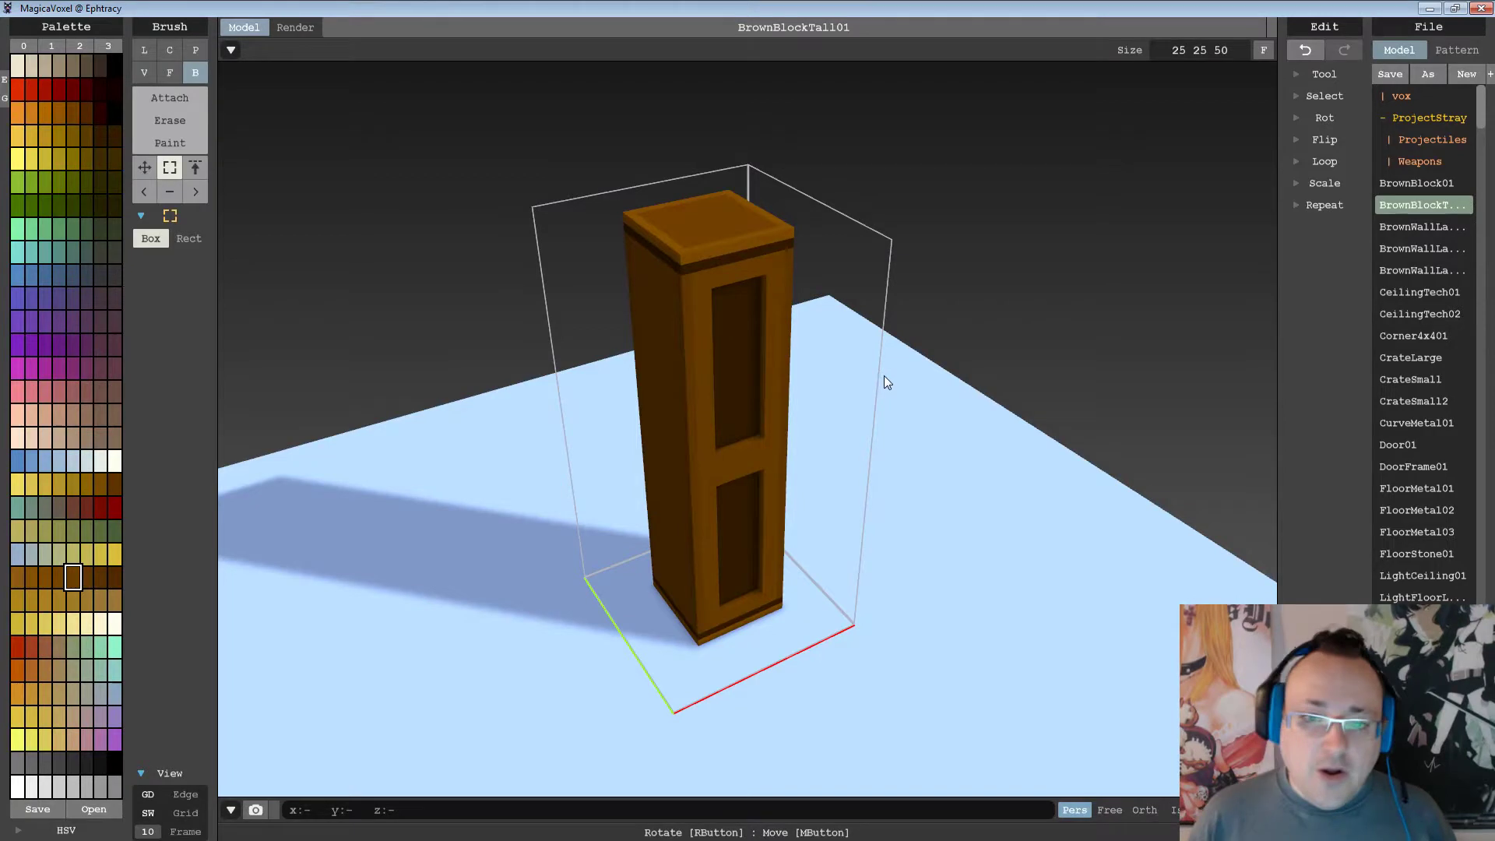
right_drag(885, 375, 840, 491)
middle_drag(824, 493, 886, 463)
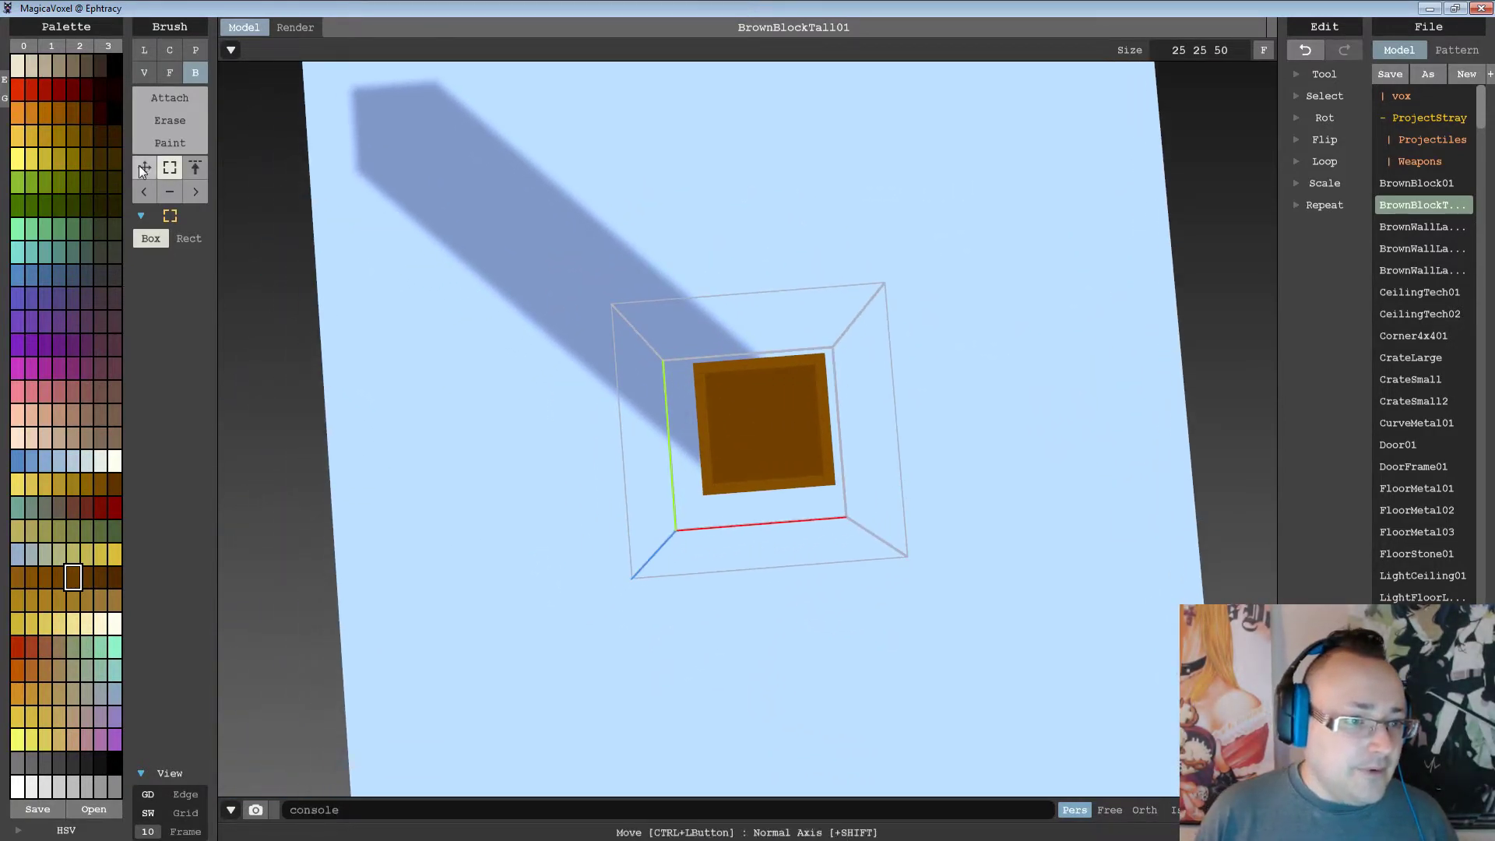
right_drag(763, 420, 731, 316)
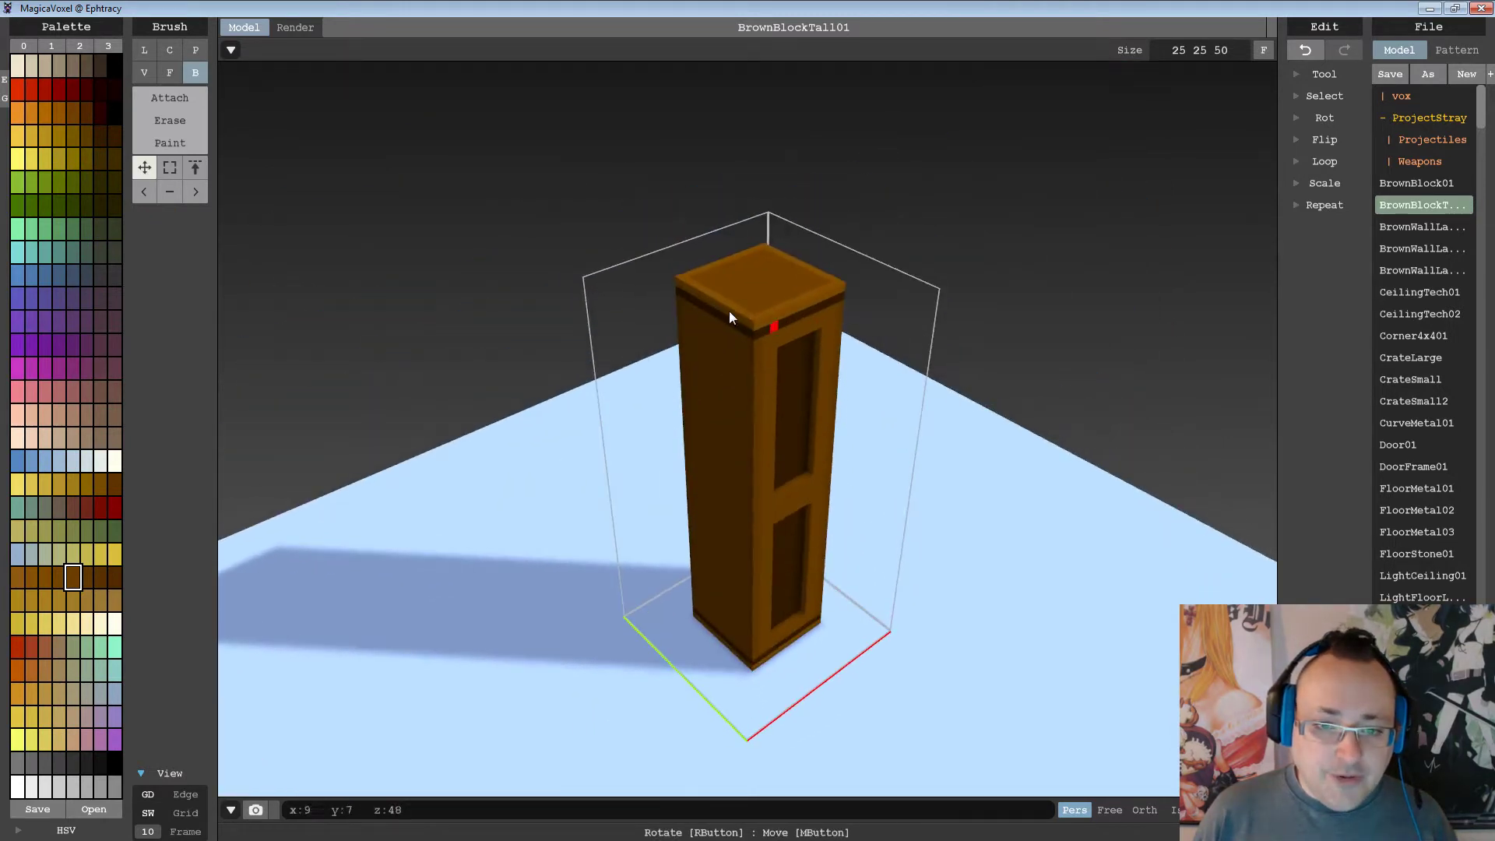
drag(680, 278, 722, 363)
key(ctrl+z)
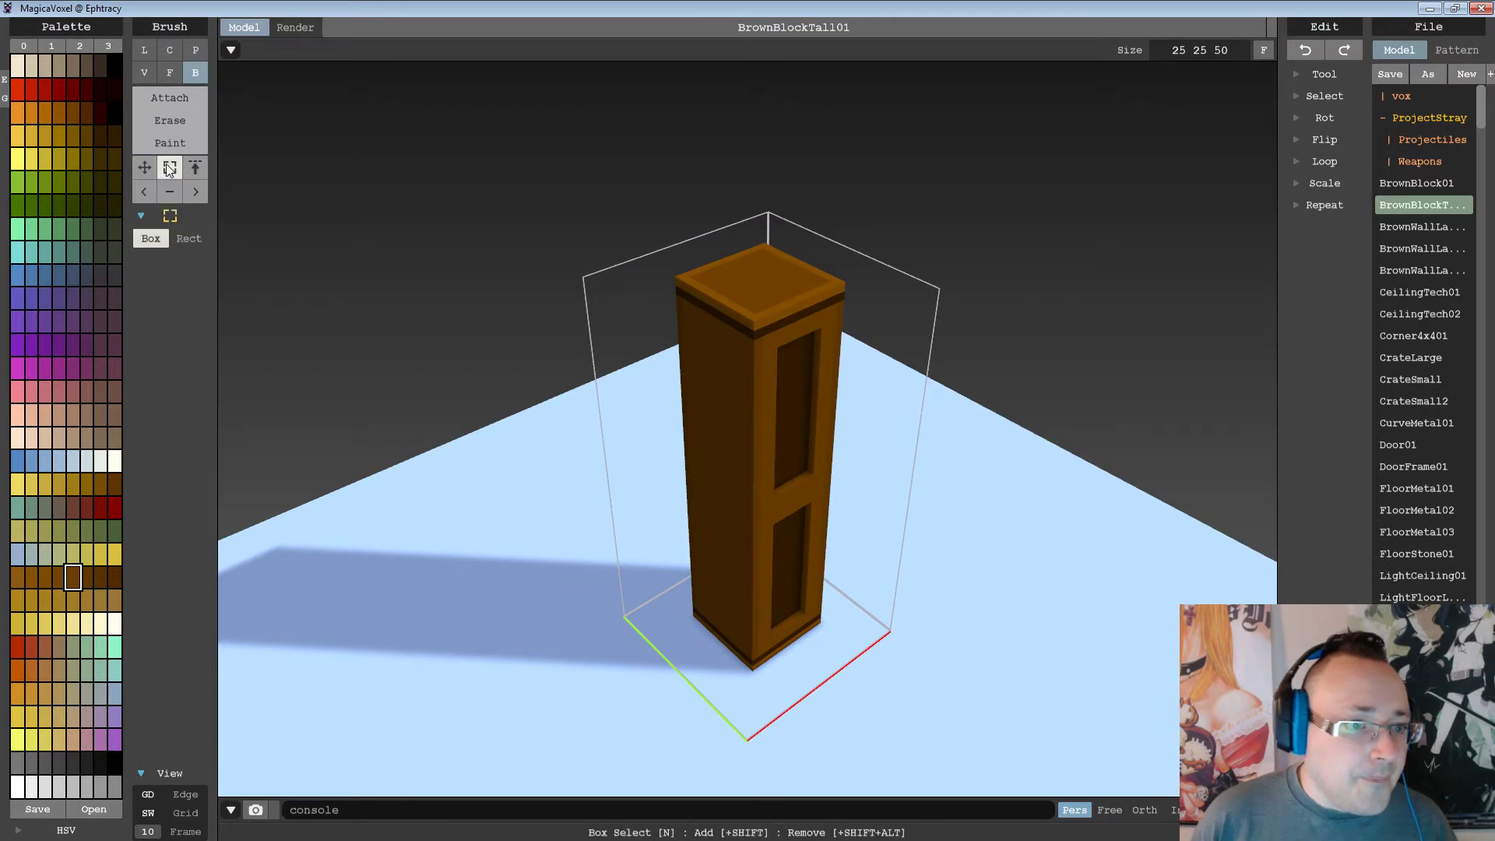
Box-select all voxels of the BrownBlockTall01 column and examine the voxel grid on its top and front.
drag(679, 279, 816, 622)
right_drag(817, 622, 857, 676)
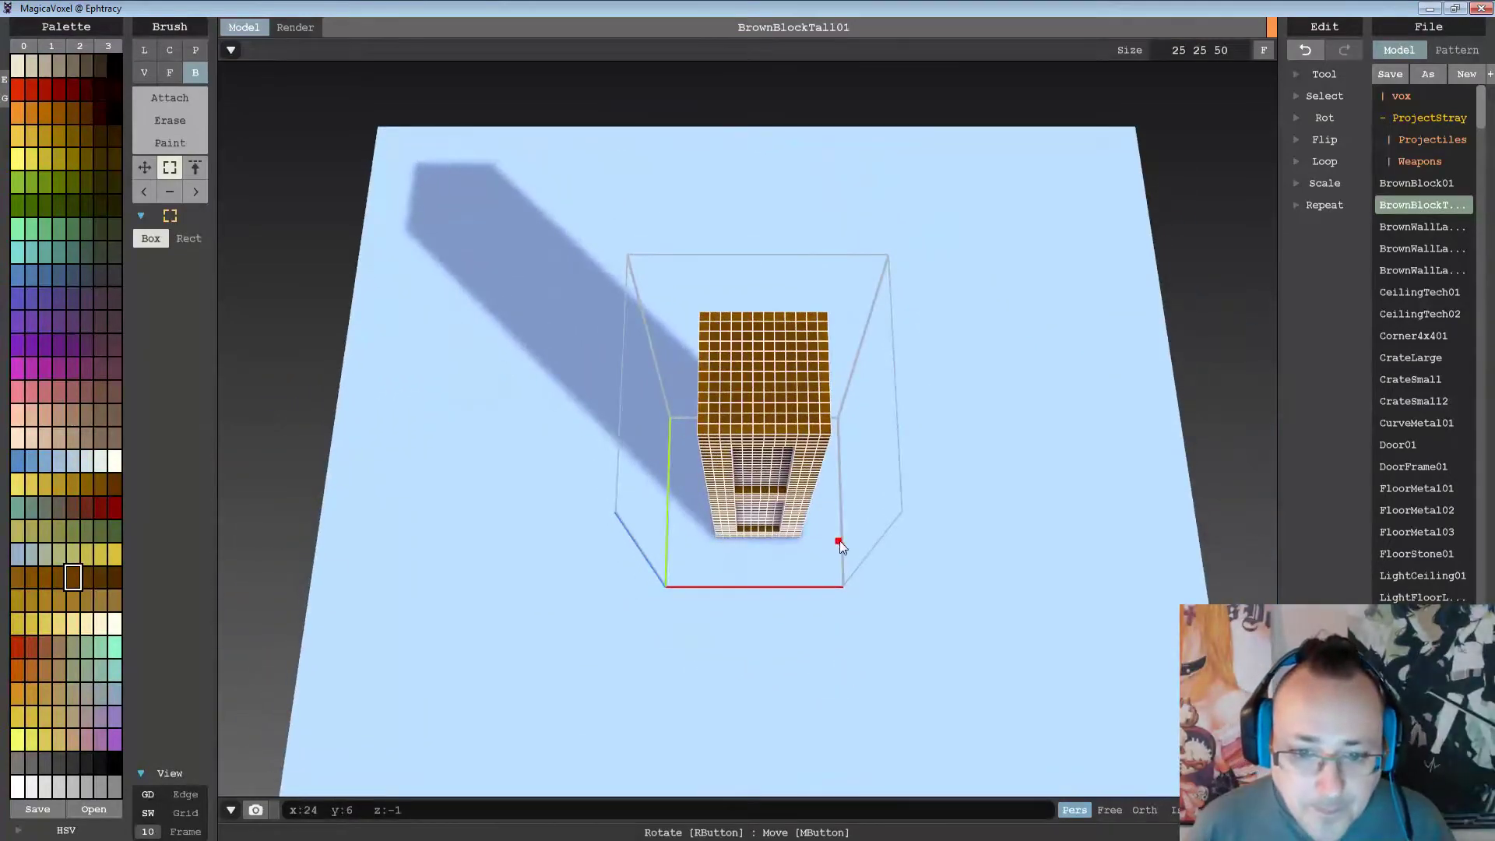
right_drag(840, 545, 900, 530)
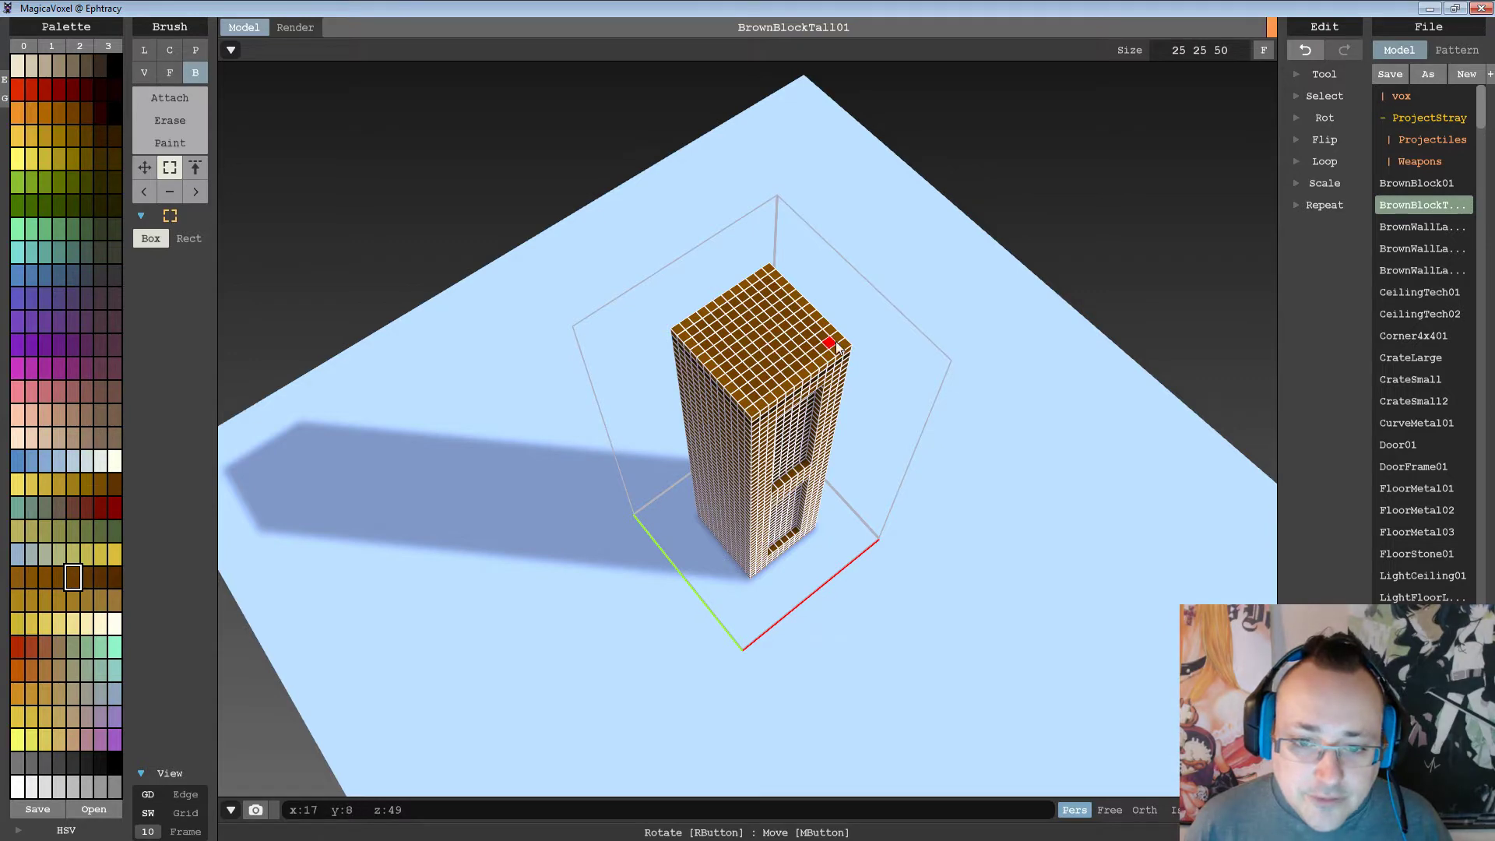
right_drag(837, 348, 778, 398)
scroll(767, 419, up, 2)
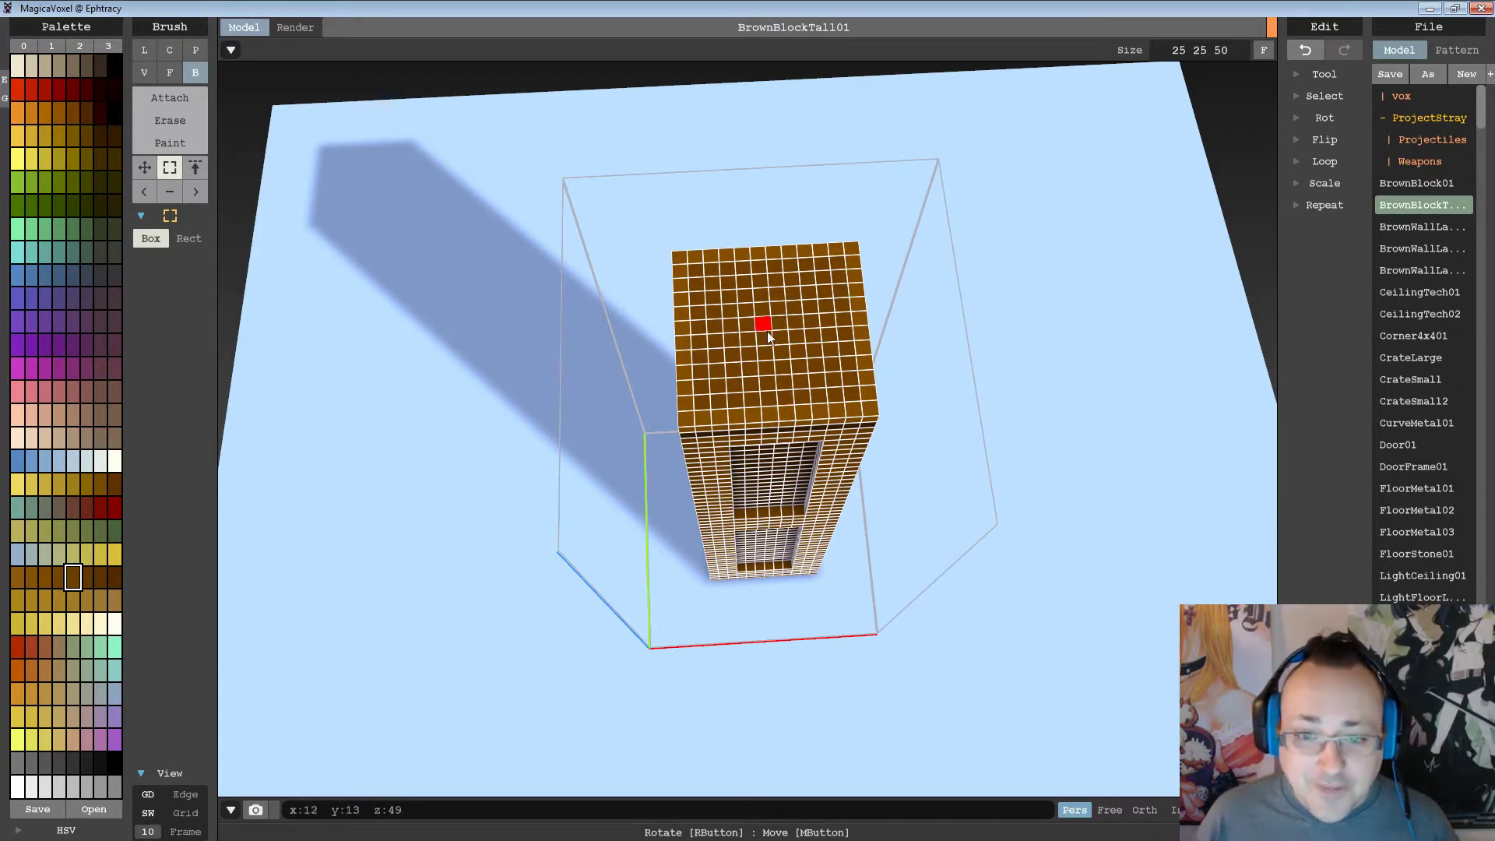
right_drag(775, 358, 803, 302)
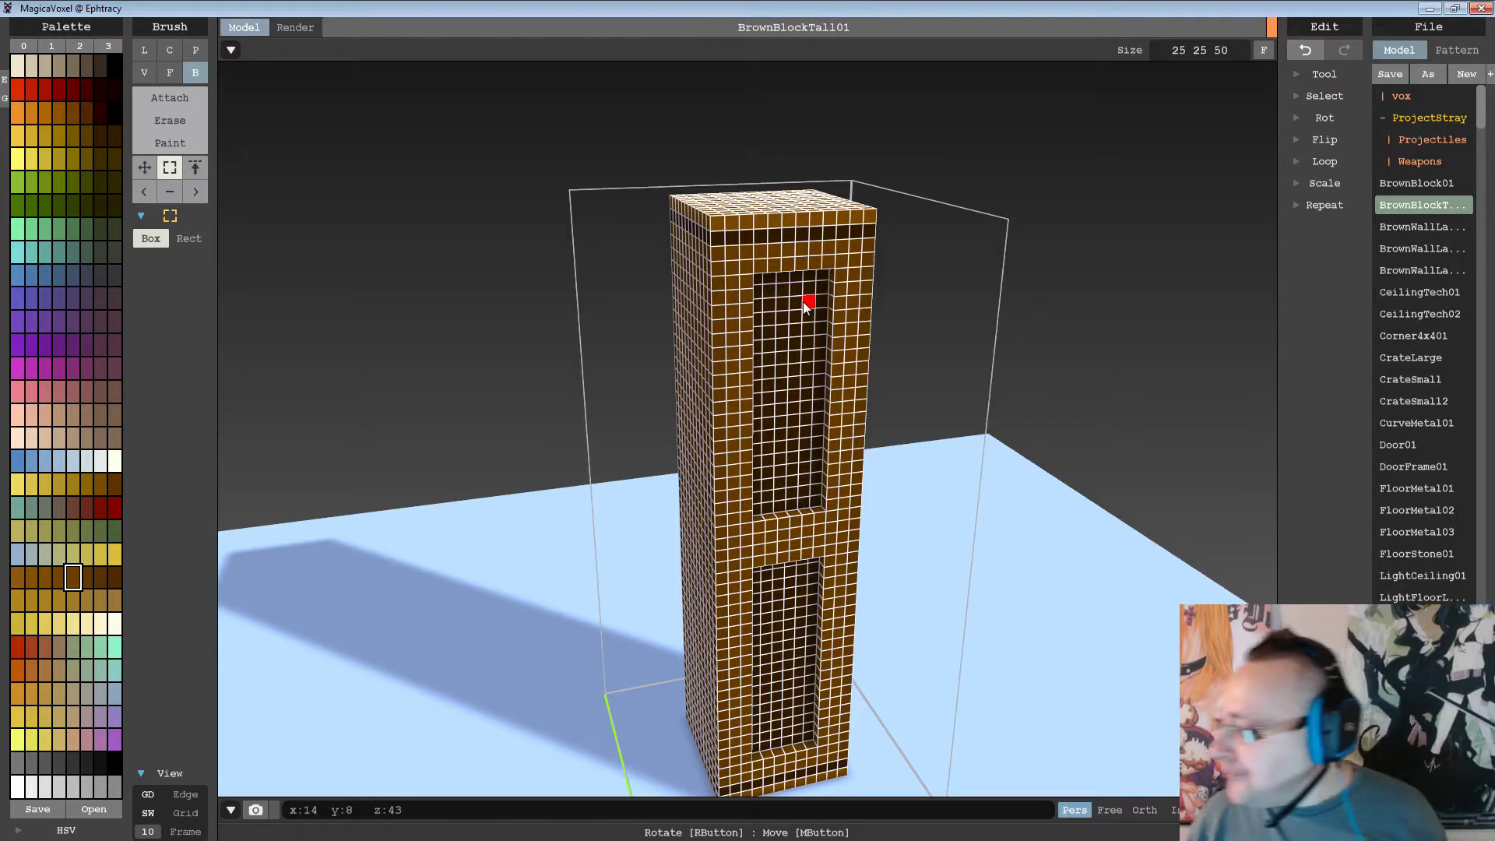
Try 12.5 as the model's X size, restore 25, and examine the block's top grid from above.
right_drag(759, 307, 792, 343)
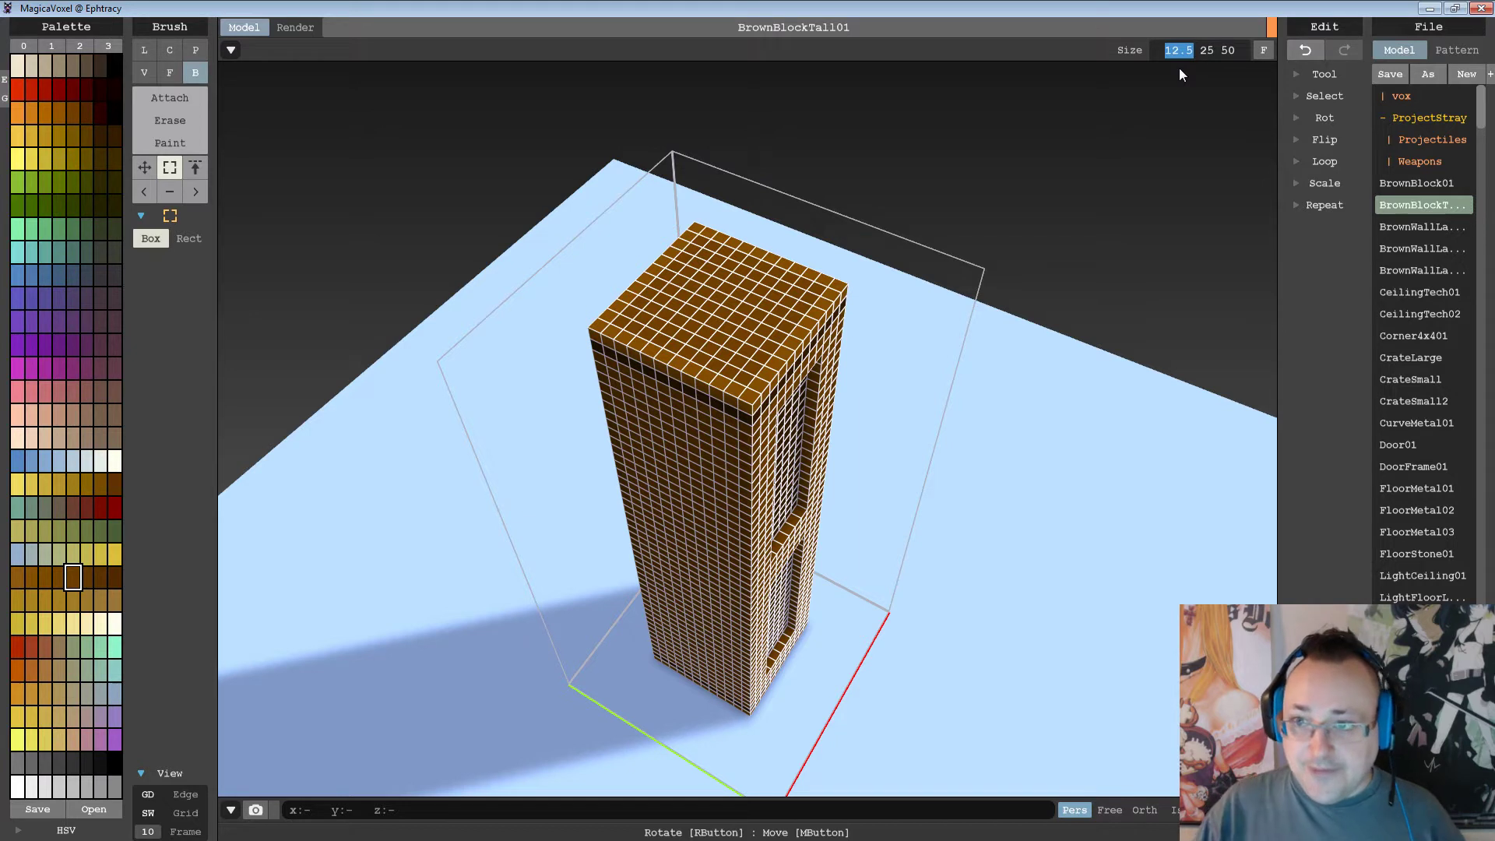
text(2)
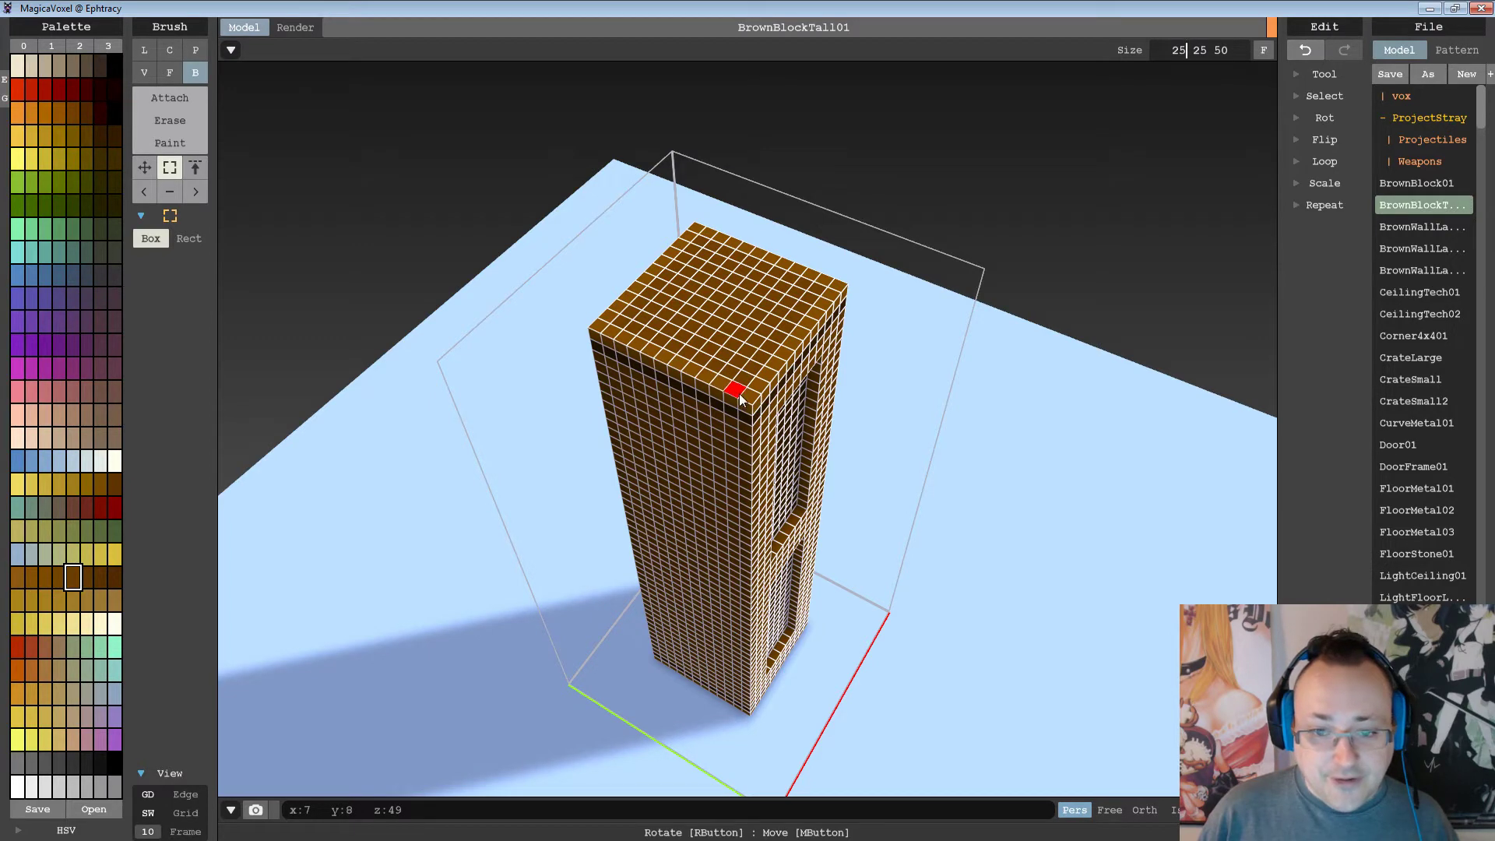
right_drag(832, 395, 737, 442)
middle_drag(736, 443, 758, 466)
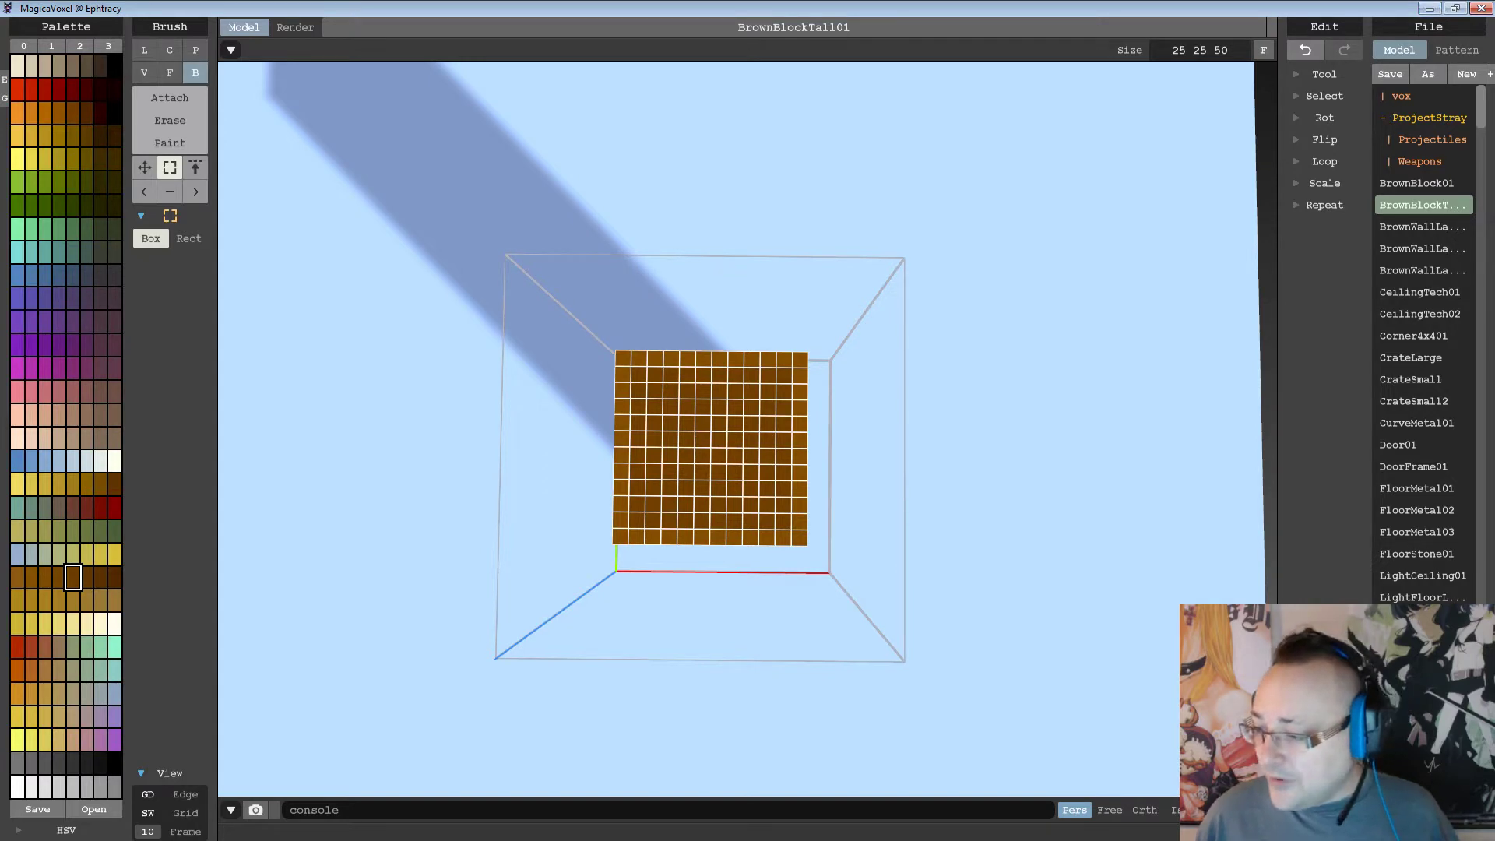
Switch back to Unreal and delete the four grey placeholder sheets forming the wall opposite the tall block row.
click(1428, 8)
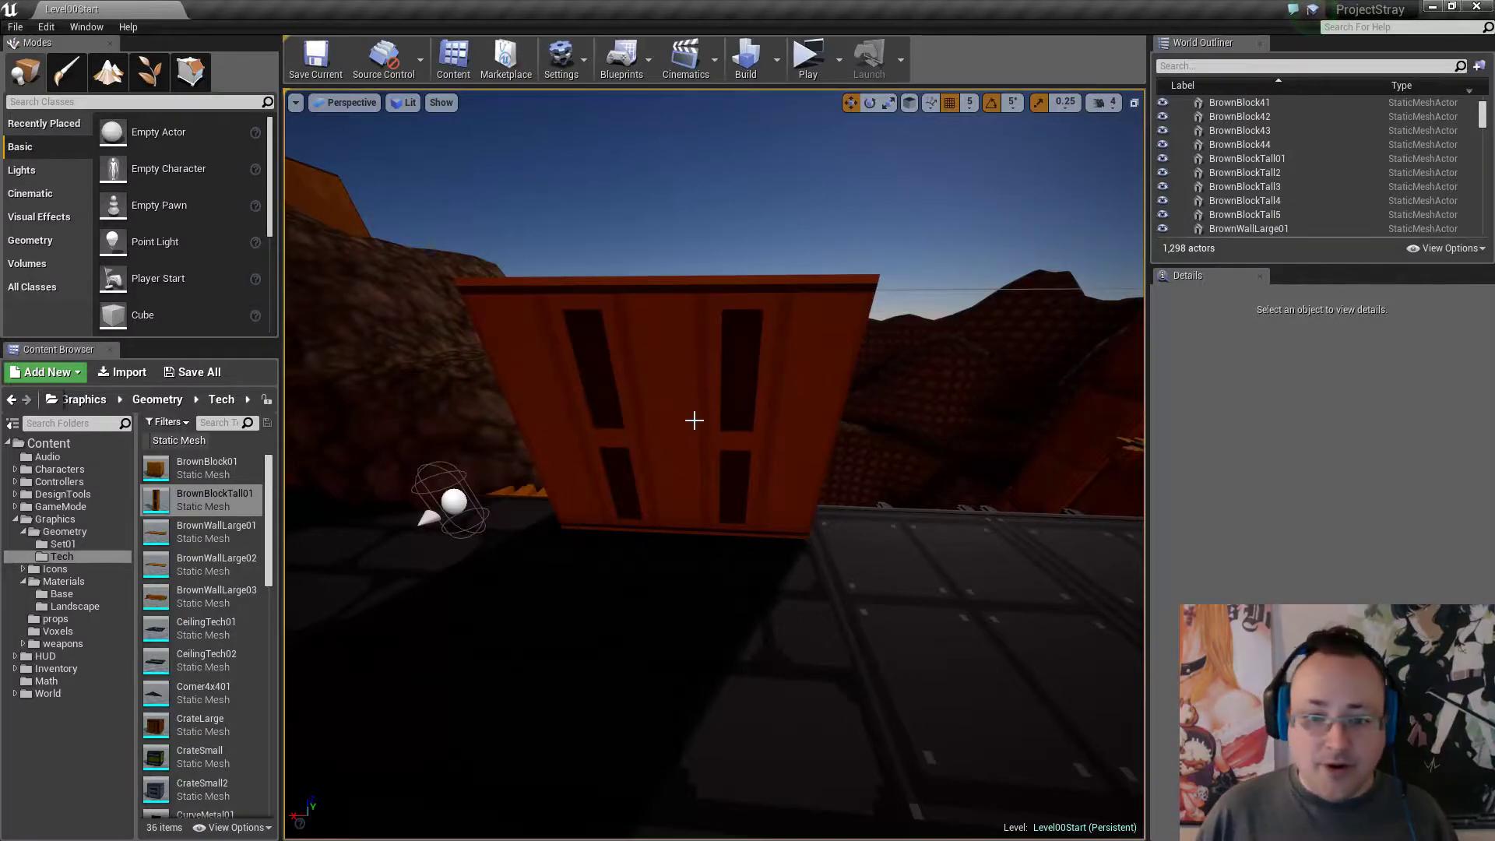
right_drag(695, 421, 692, 439)
click(617, 408)
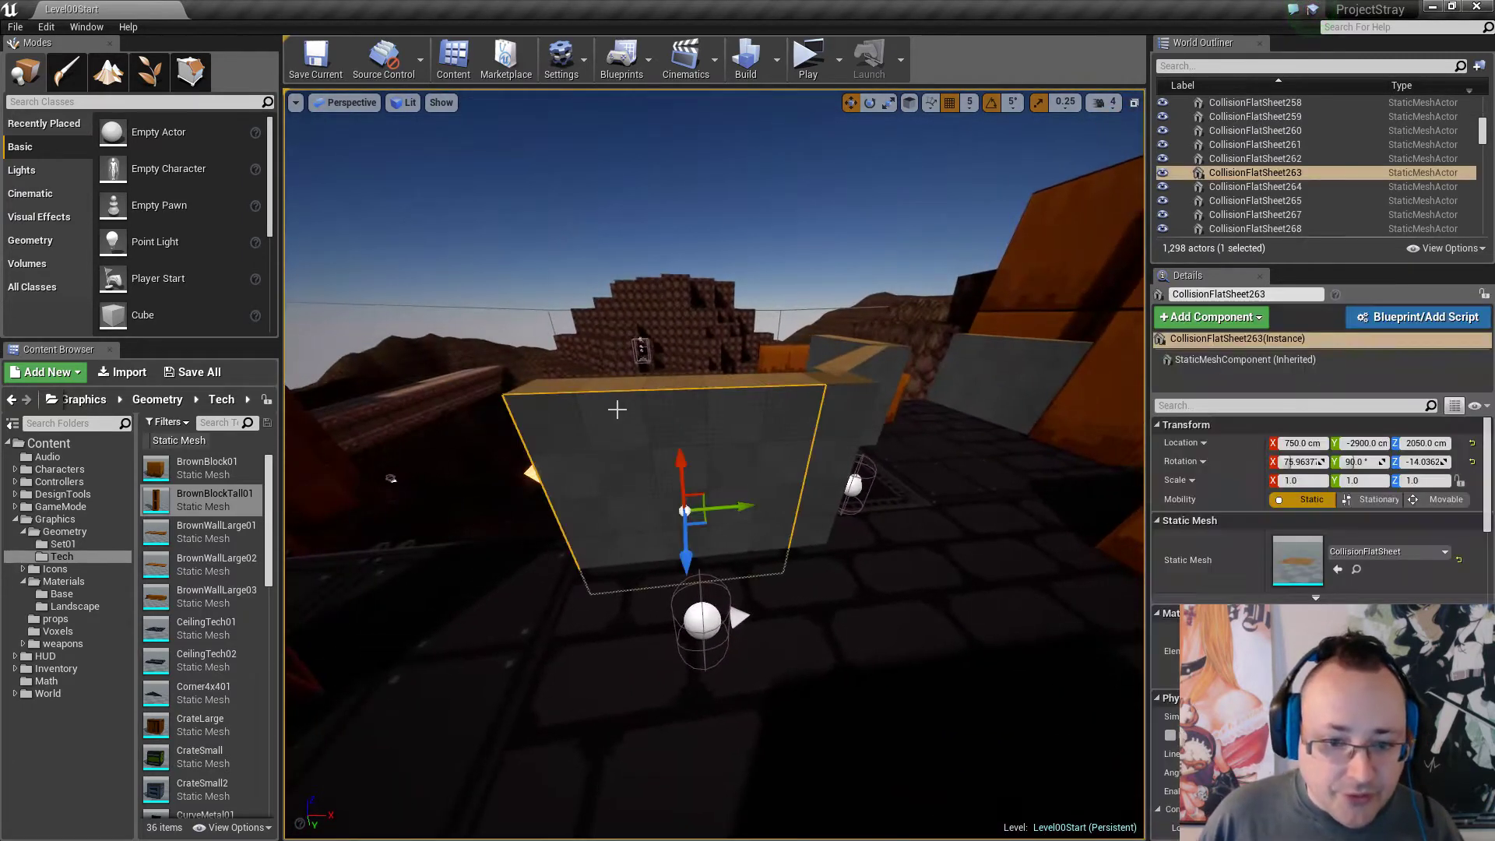
right_drag(618, 408, 634, 437)
ctrl+click(634, 437)
right_drag(634, 523, 634, 523)
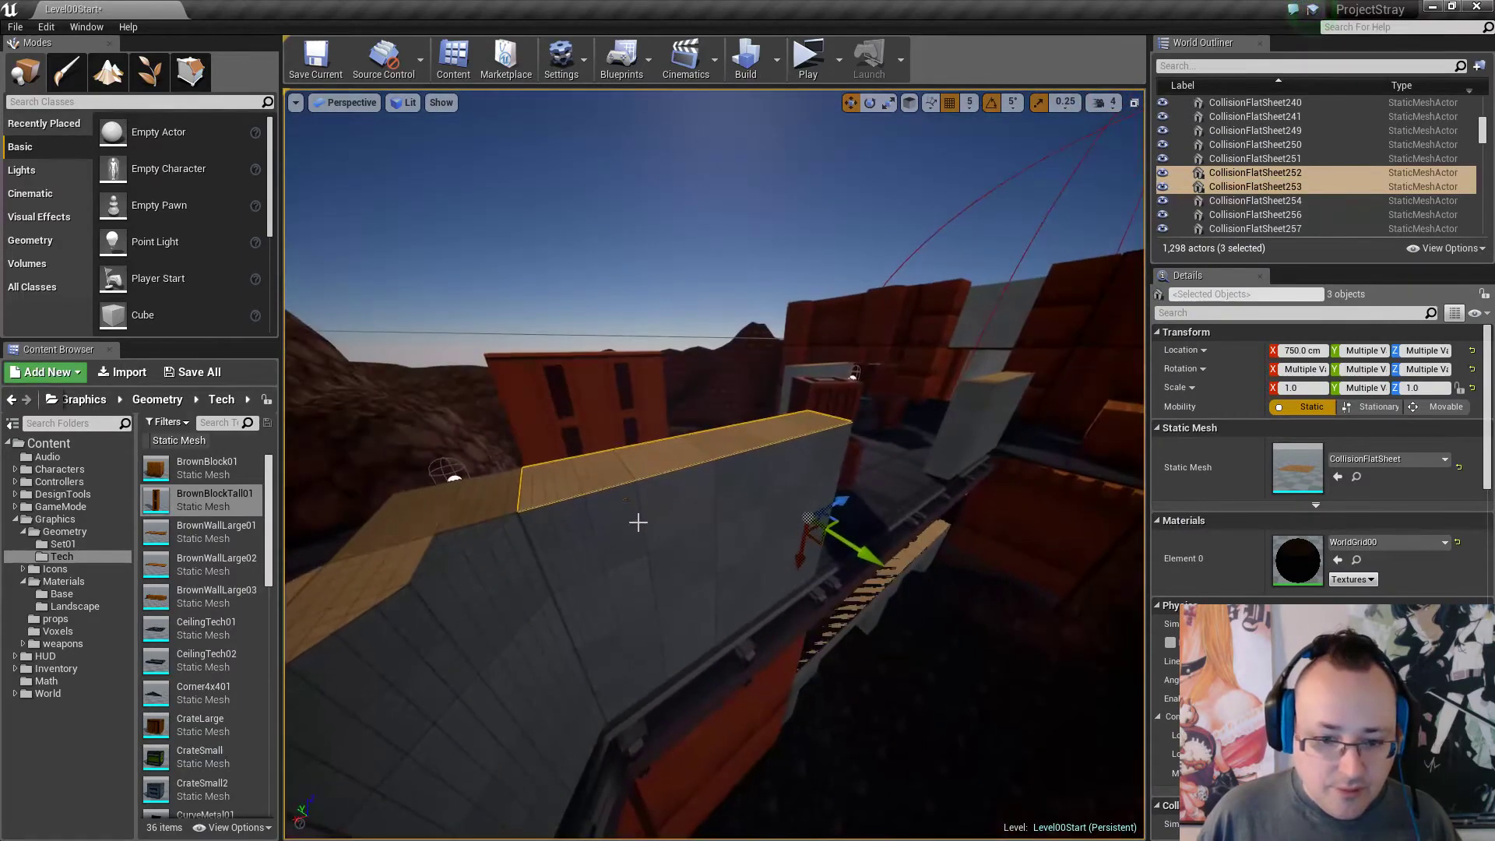
ctrl+click(694, 523)
key(Delete)
right_drag(771, 524, 771, 524)
click(839, 377)
ctrl+click(885, 367)
ctrl+click(965, 377)
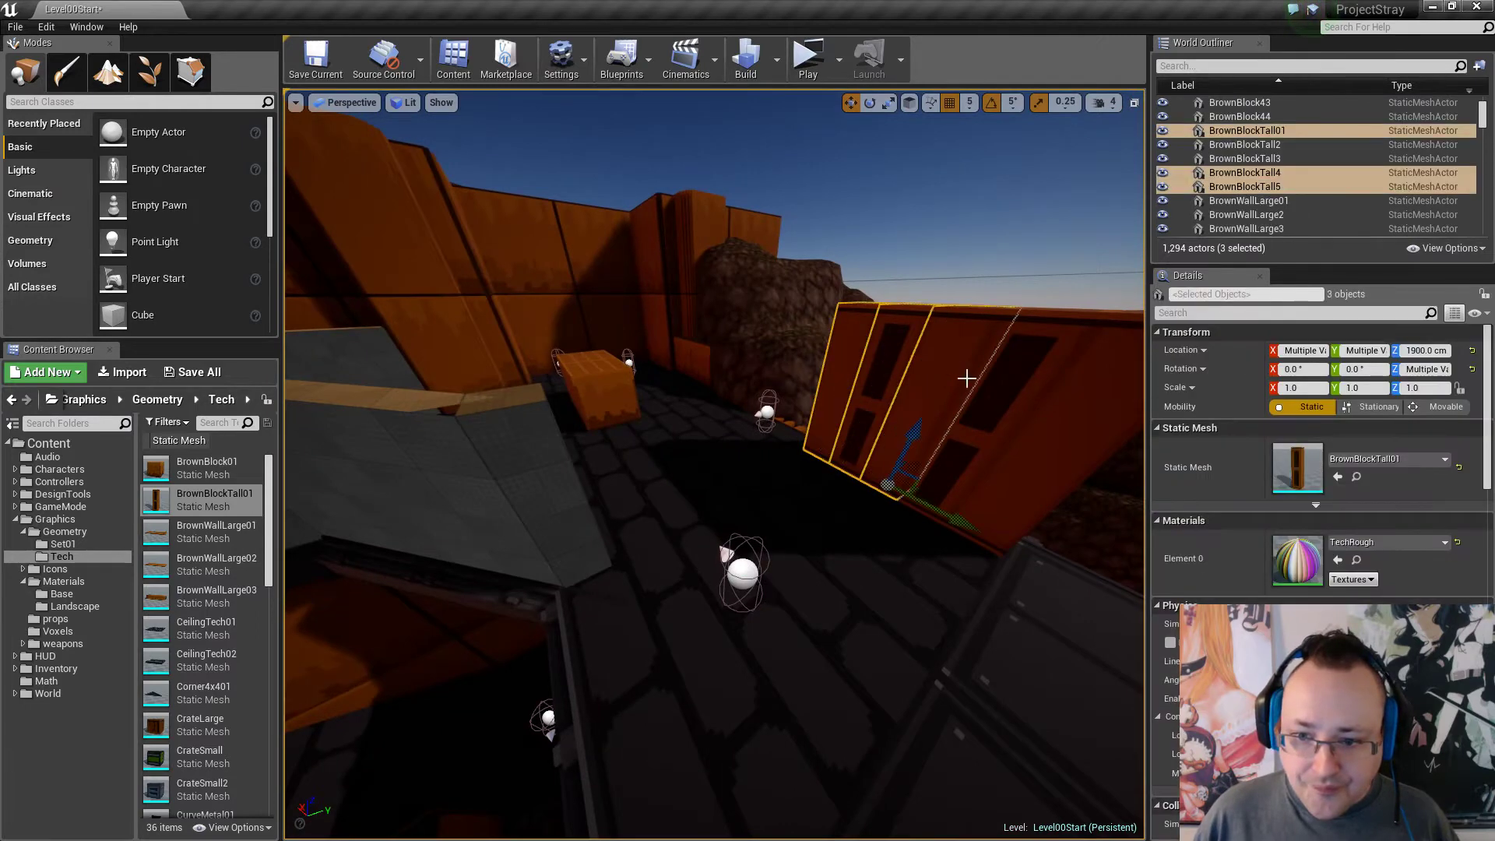
ctrl+click(1055, 414)
ctrl+click(1122, 366)
Delete the narrow grey placeholder cube left where the opposite wall was removed.
right_drag(775, 452, 775, 452)
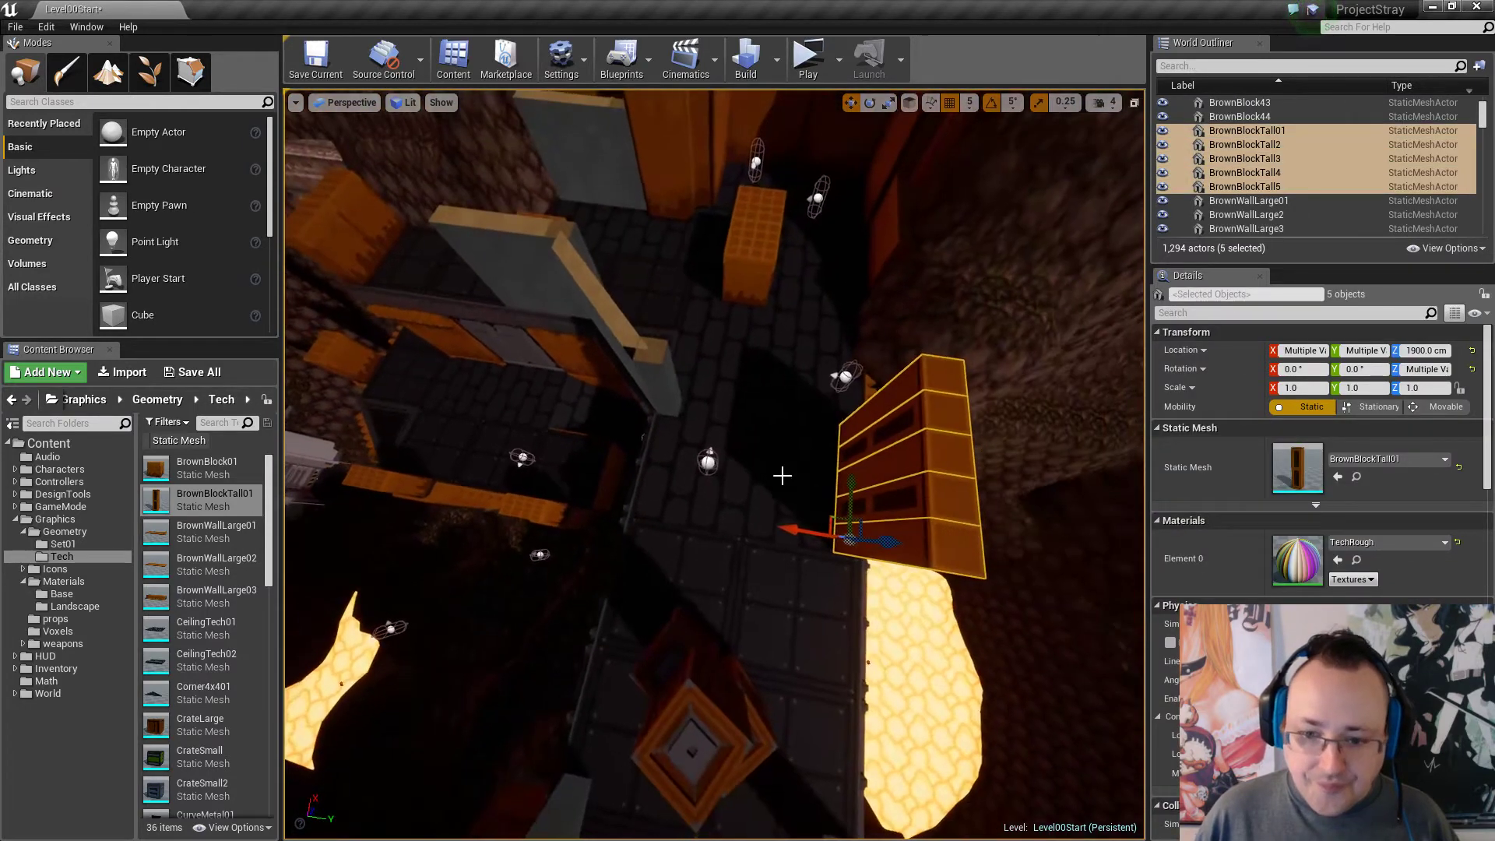
click(676, 380)
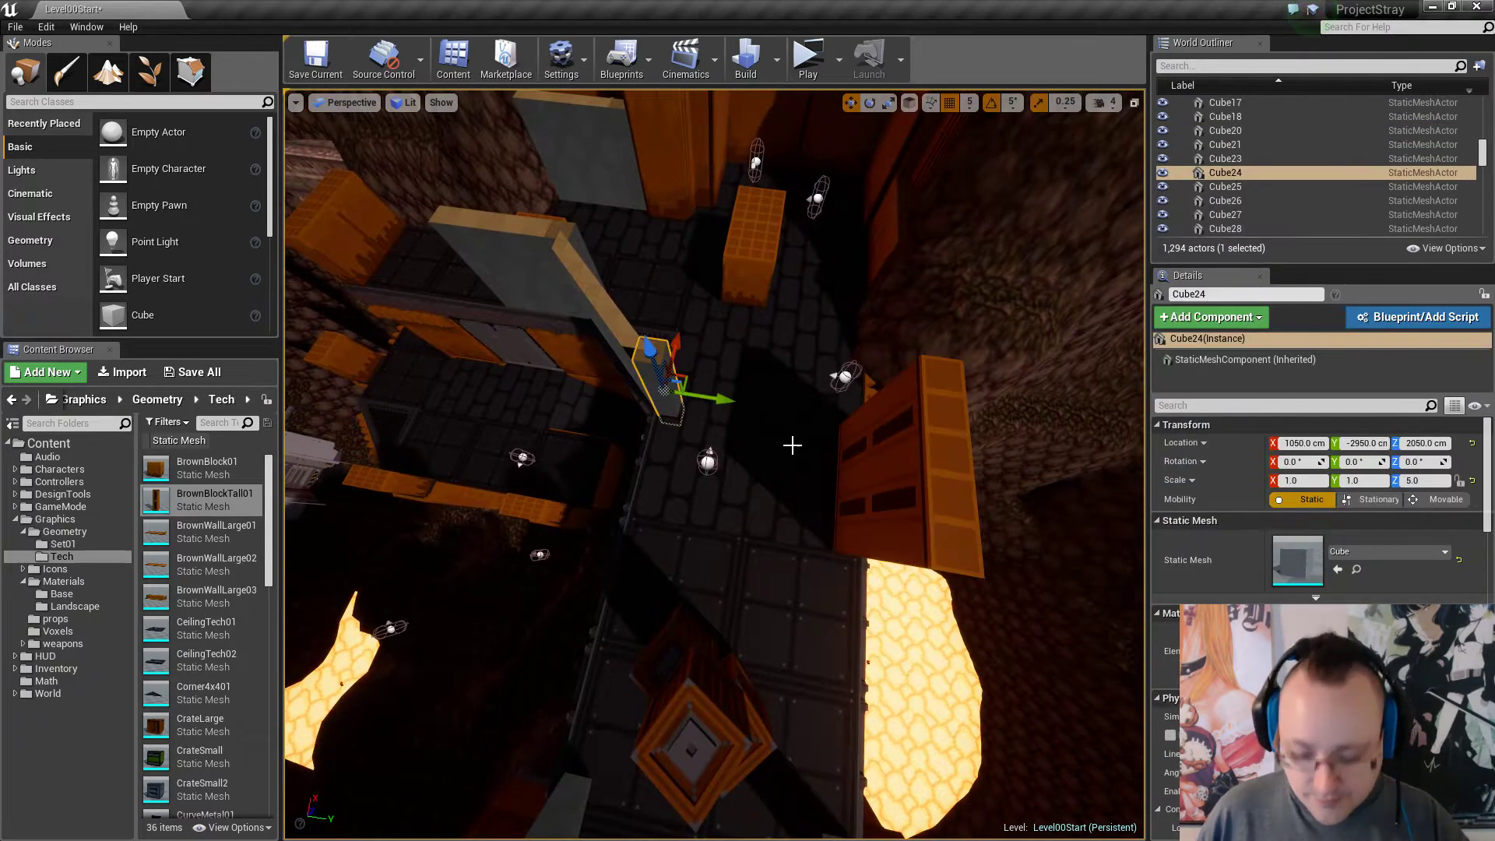
key(Delete)
Select all five tall blocks and duplicate the row across the floor toward the opposite platform edge.
click(860, 507)
ctrl+click(894, 464)
ctrl+click(896, 417)
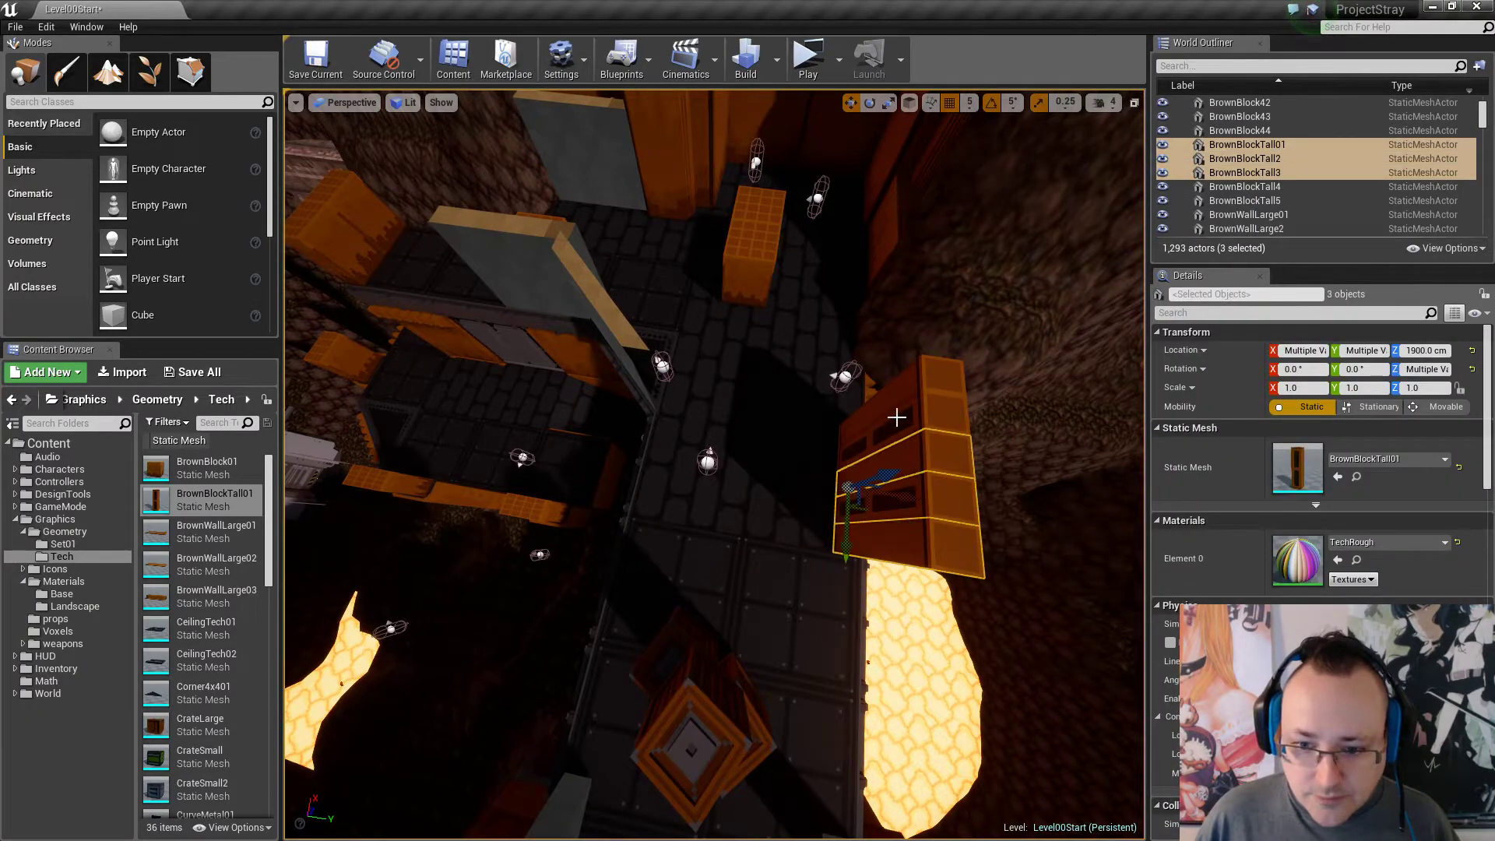
ctrl+click(897, 399)
ctrl+click(896, 374)
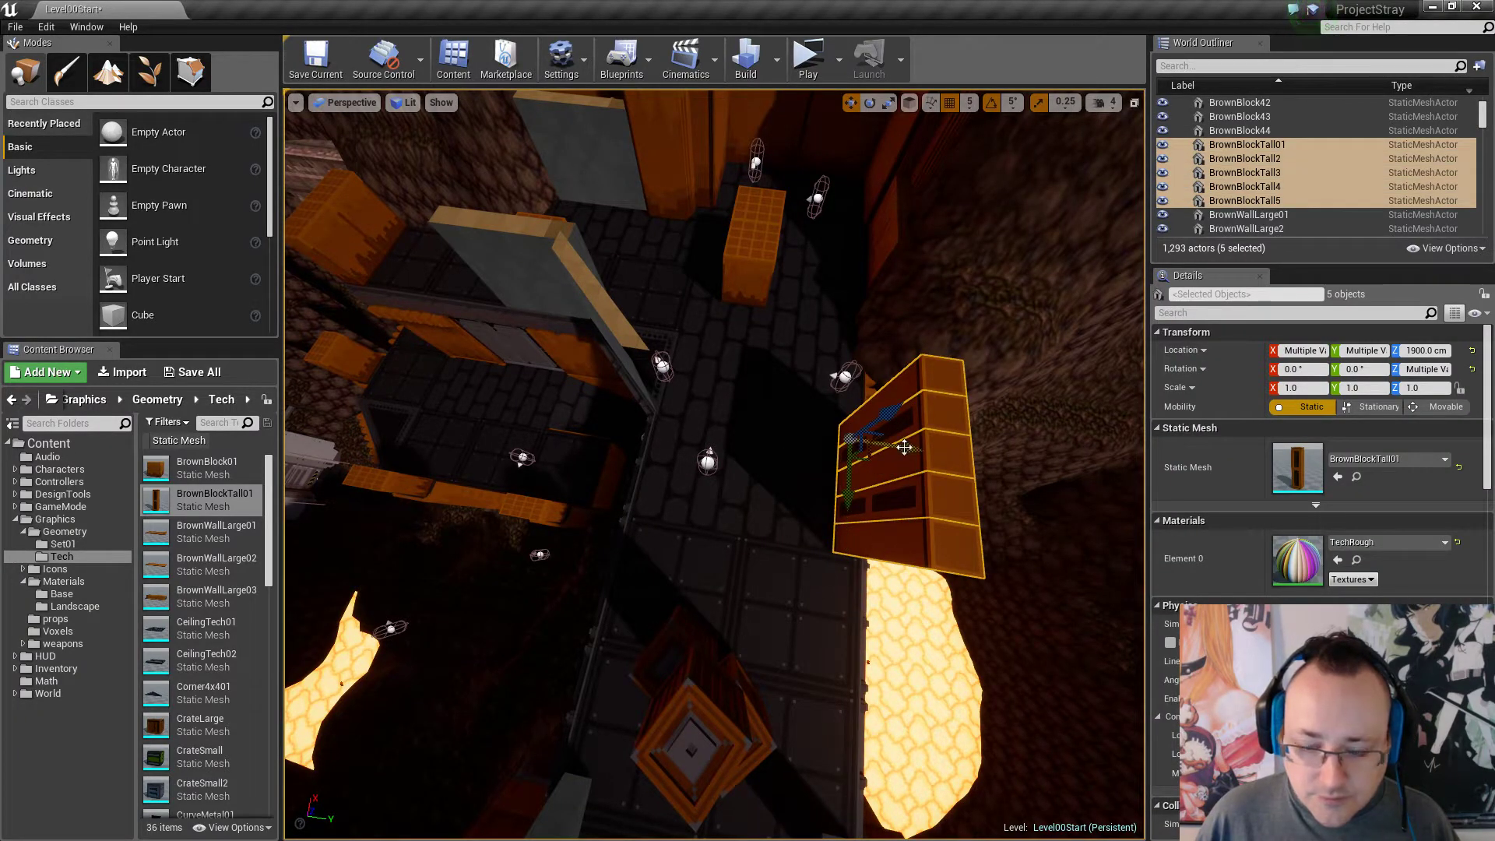
alt+drag(905, 447, 737, 431)
drag(903, 462, 811, 460)
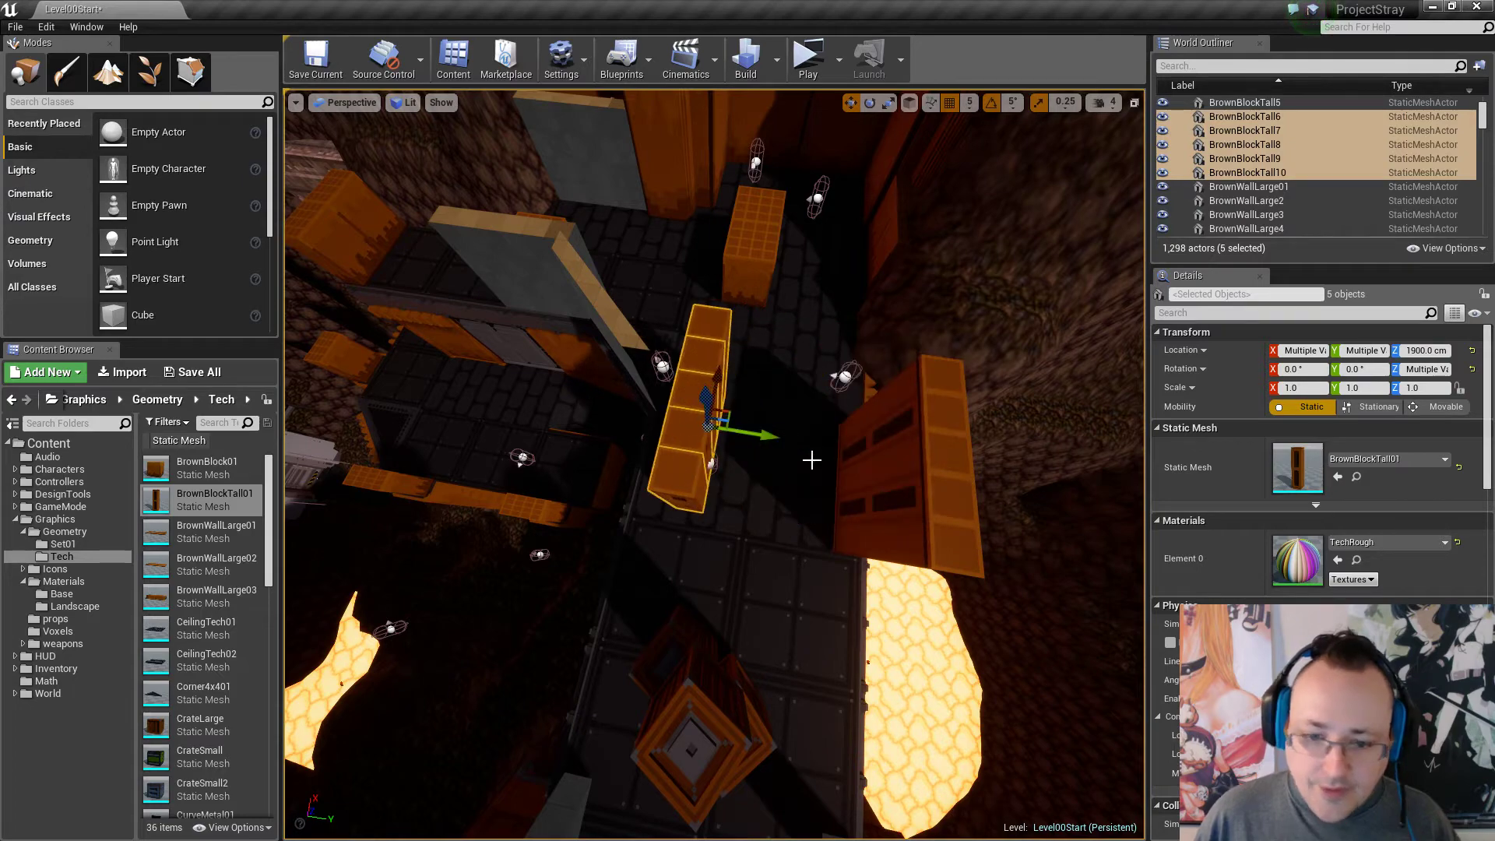
Move the duplicated row along Y to the platform edge and slide it along X beside the remaining grey wall.
right_drag(810, 460, 794, 312)
key(w)
right_drag(841, 389, 841, 423)
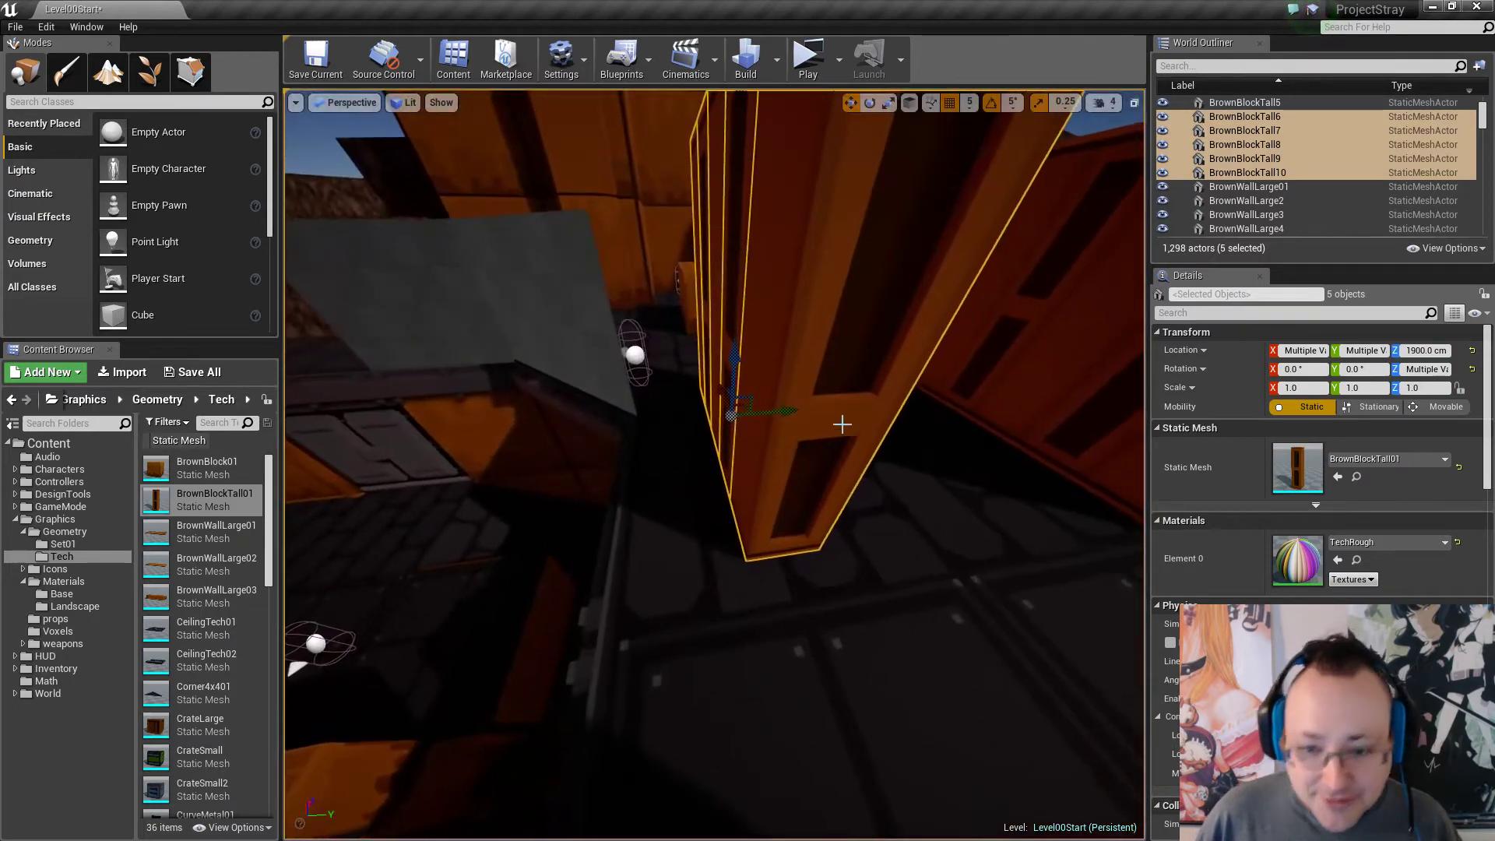
drag(780, 414, 712, 434)
right_drag(712, 434, 919, 417)
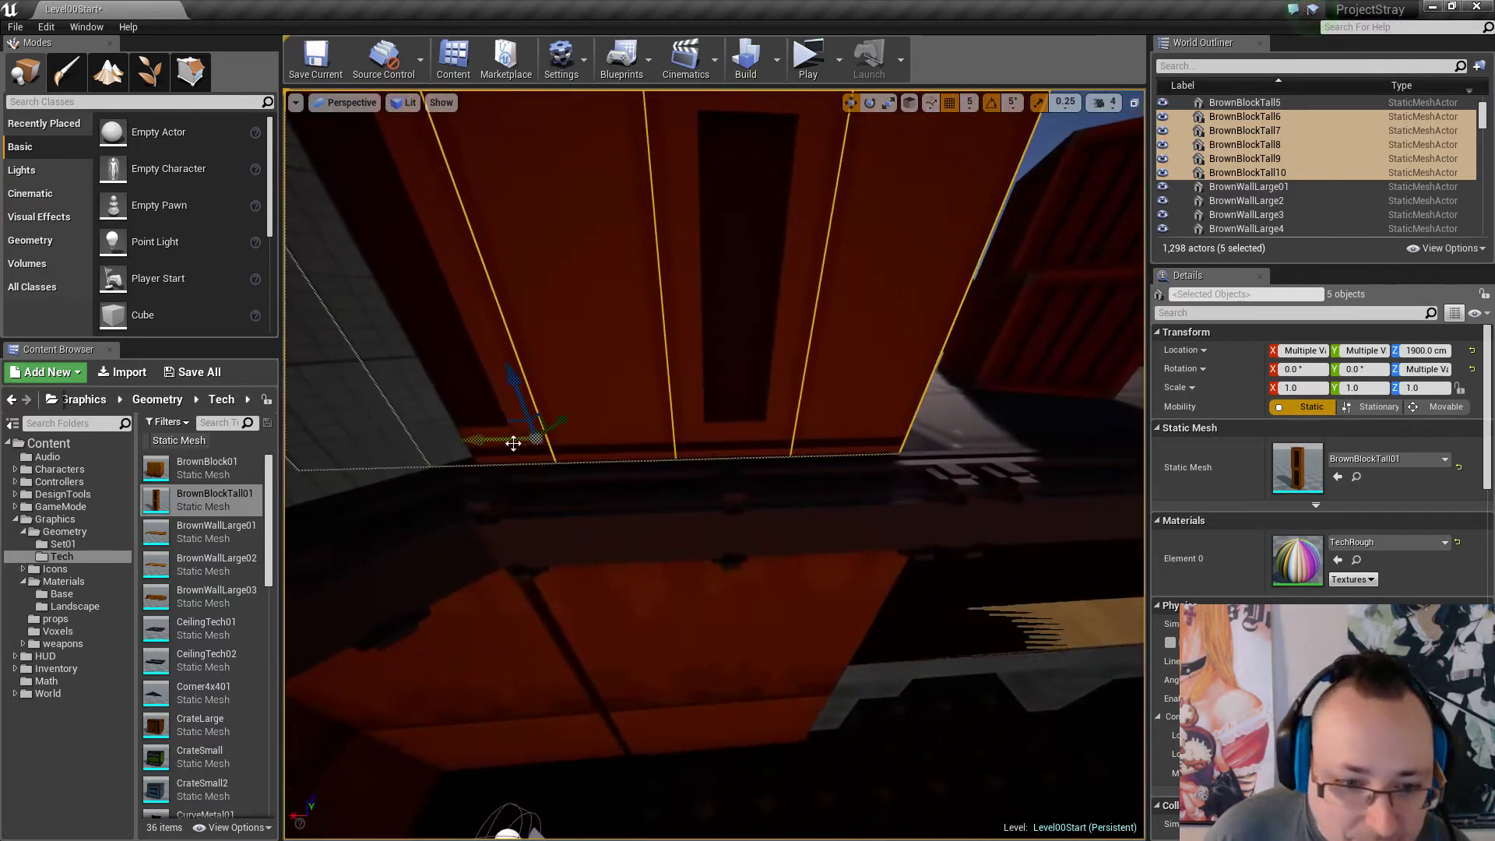
drag(482, 441, 532, 441)
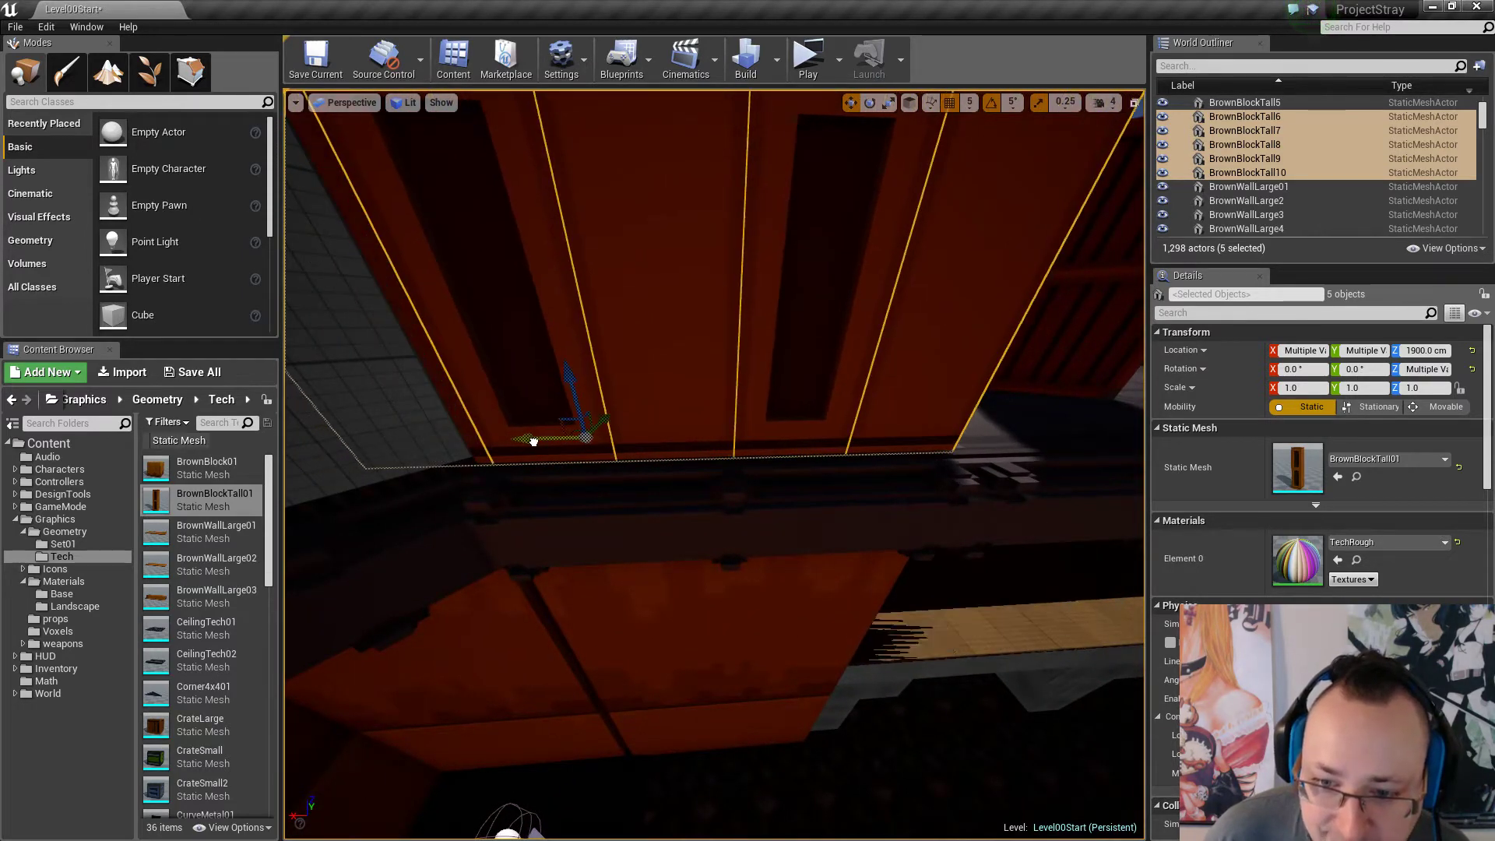
key(d)
right_drag(532, 440, 253, 378)
key(w)
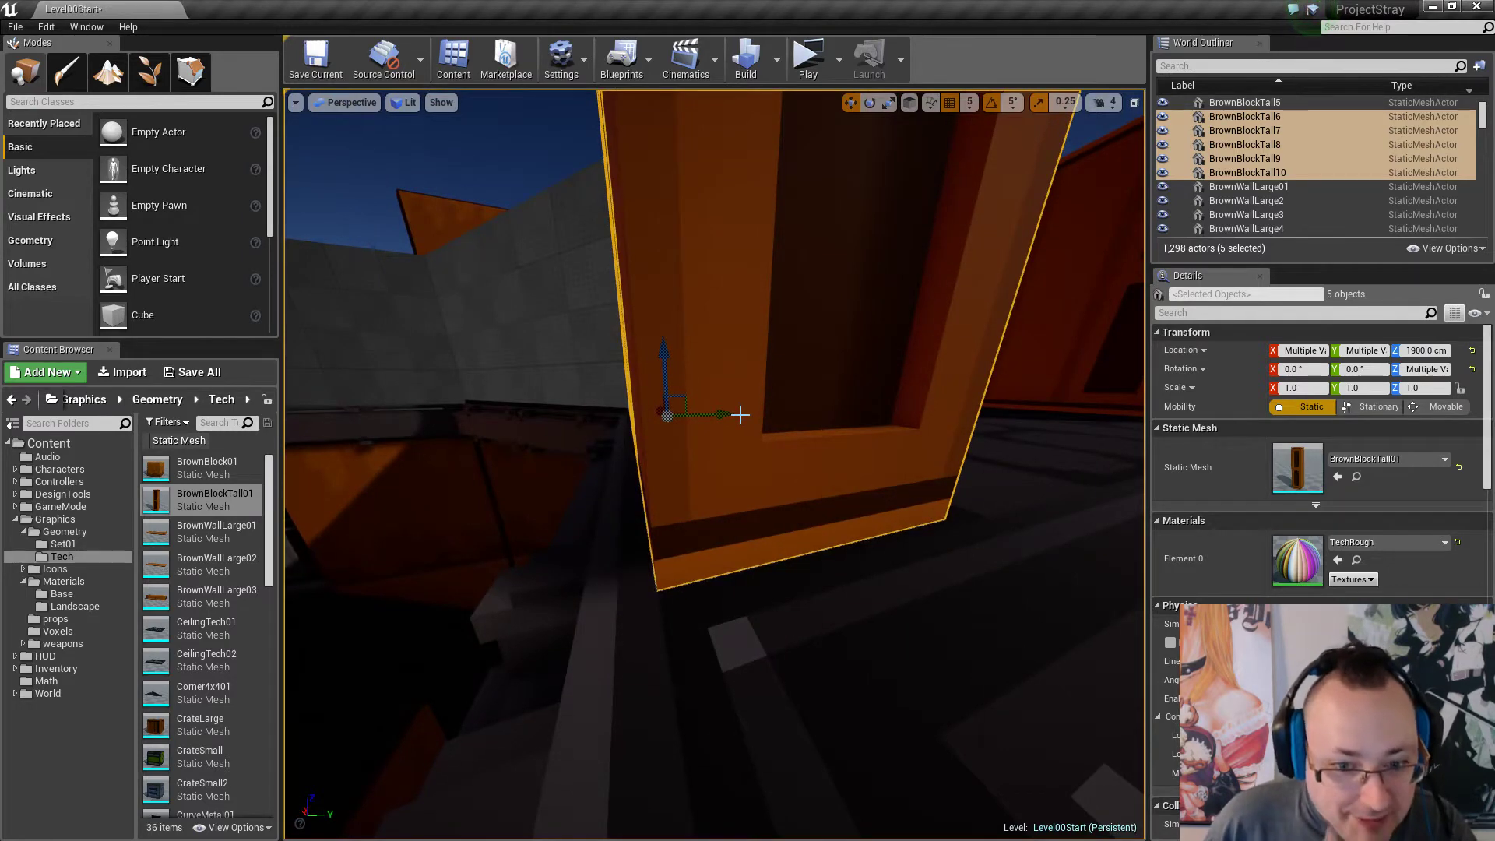
Reselect the five duplicated tall blocks, BrownBlockTall6 to BrownBlockTall10, and nudge the row against the platform edge.
right_drag(726, 416, 946, 420)
key(w)
key(w)
click(684, 483)
mouse_move(685, 484)
right_down()
mouse_move(681, 467)
mouse_move(678, 529)
mouse_move(716, 467)
mouse_move(677, 471)
mouse_move(826, 475)
mouse_move(685, 467)
right_up()
key(w)
click(689, 467)
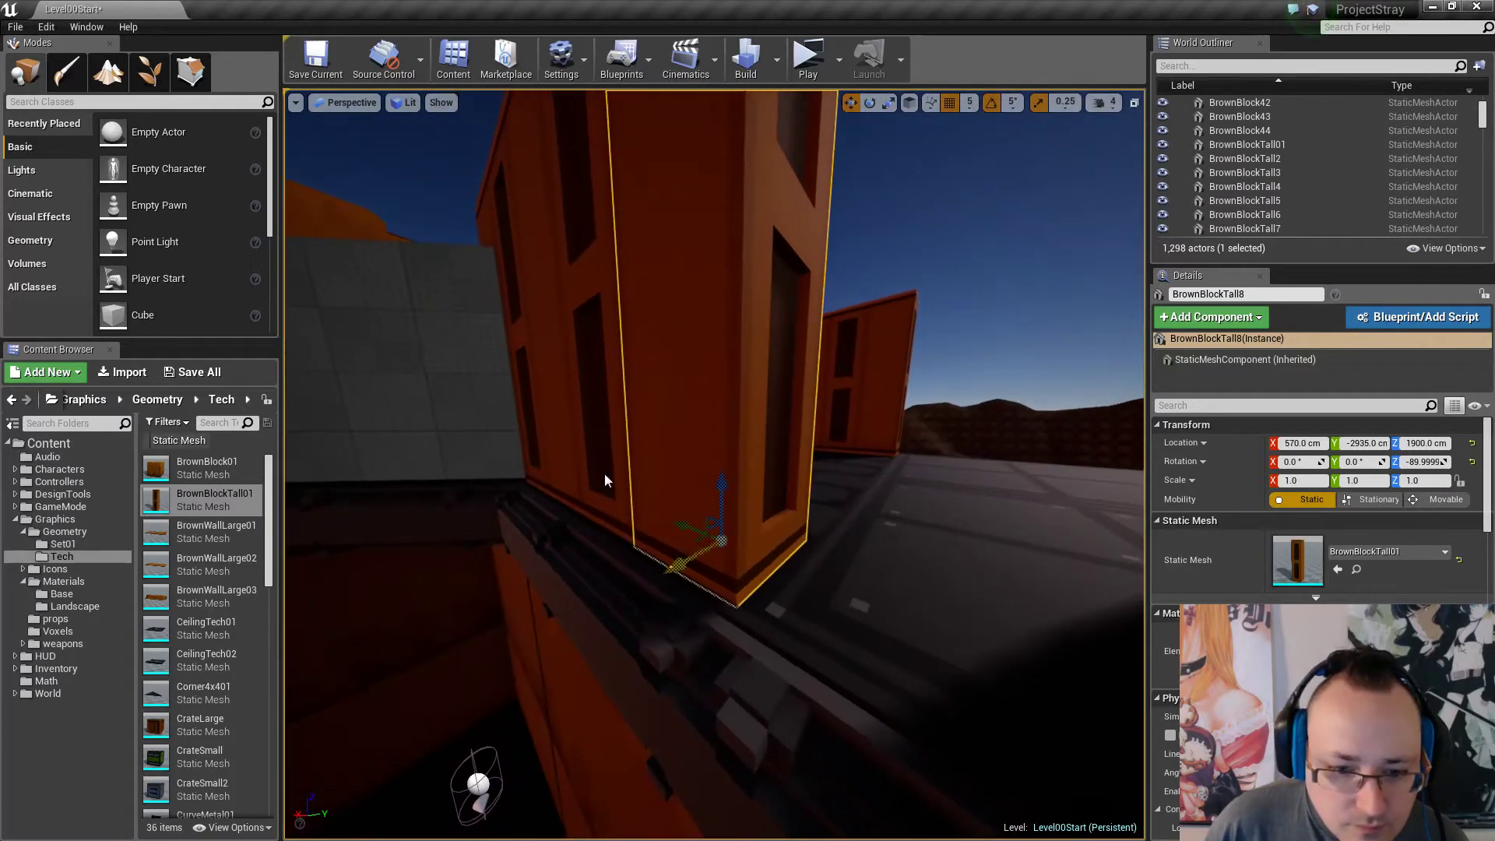
ctrl+click(603, 475)
ctrl+click(558, 467)
ctrl+click(535, 449)
ctrl+click(507, 285)
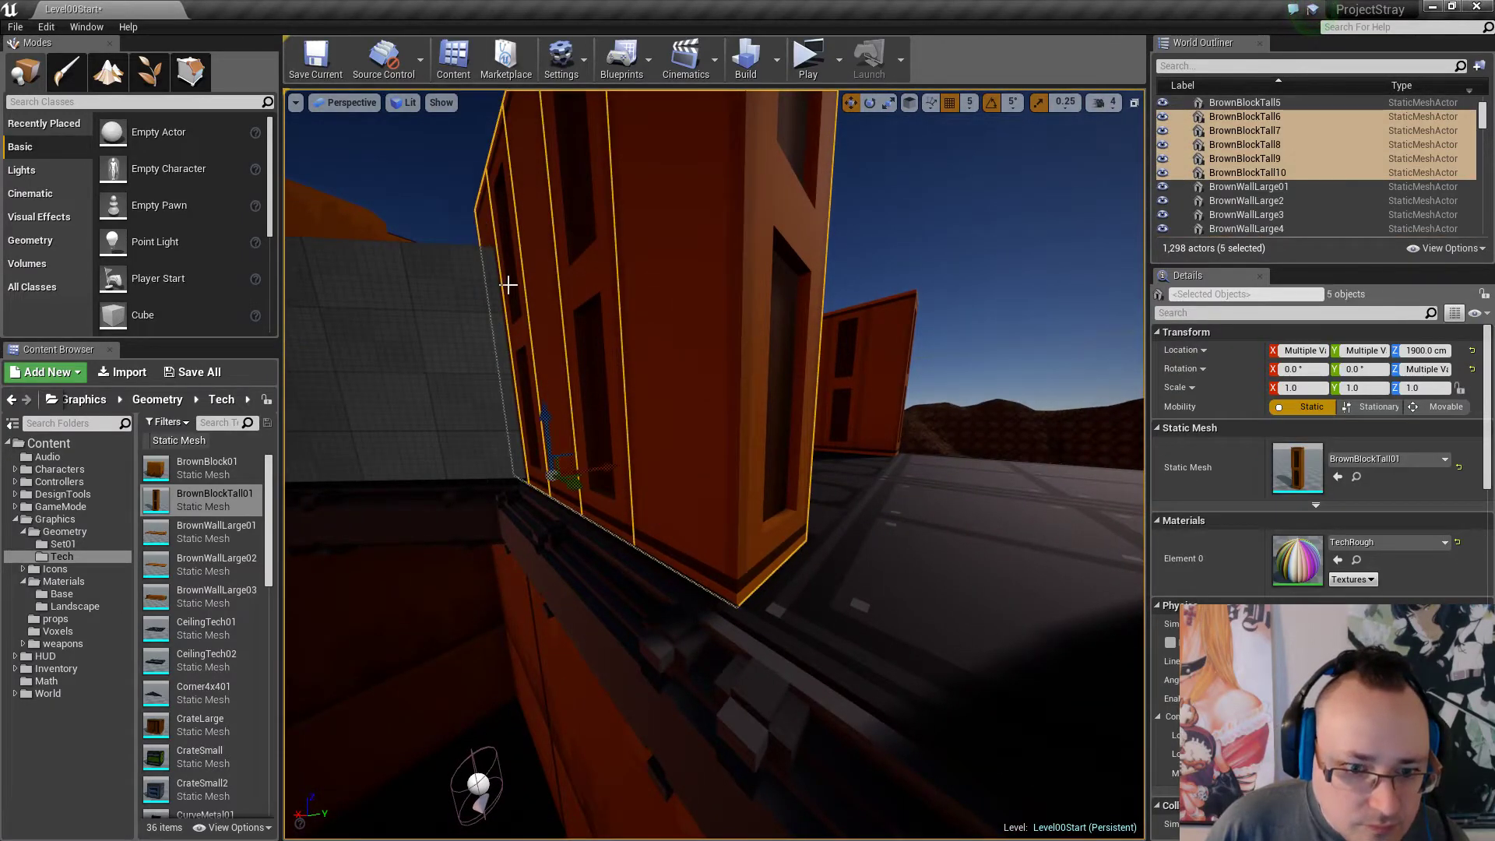
key(d)
right_drag(743, 476, 635, 482)
key(w)
drag(735, 424, 731, 426)
Delete the four placeholder pieces making up the grey wall above the lava, beside the stacked crates.
key(d)
right_drag(731, 426, 460, 534)
key(s)
key(w)
key(s)
key(Escape)
key(w)
key(s)
key(a)
right_drag(580, 476, 632, 466)
click(629, 462)
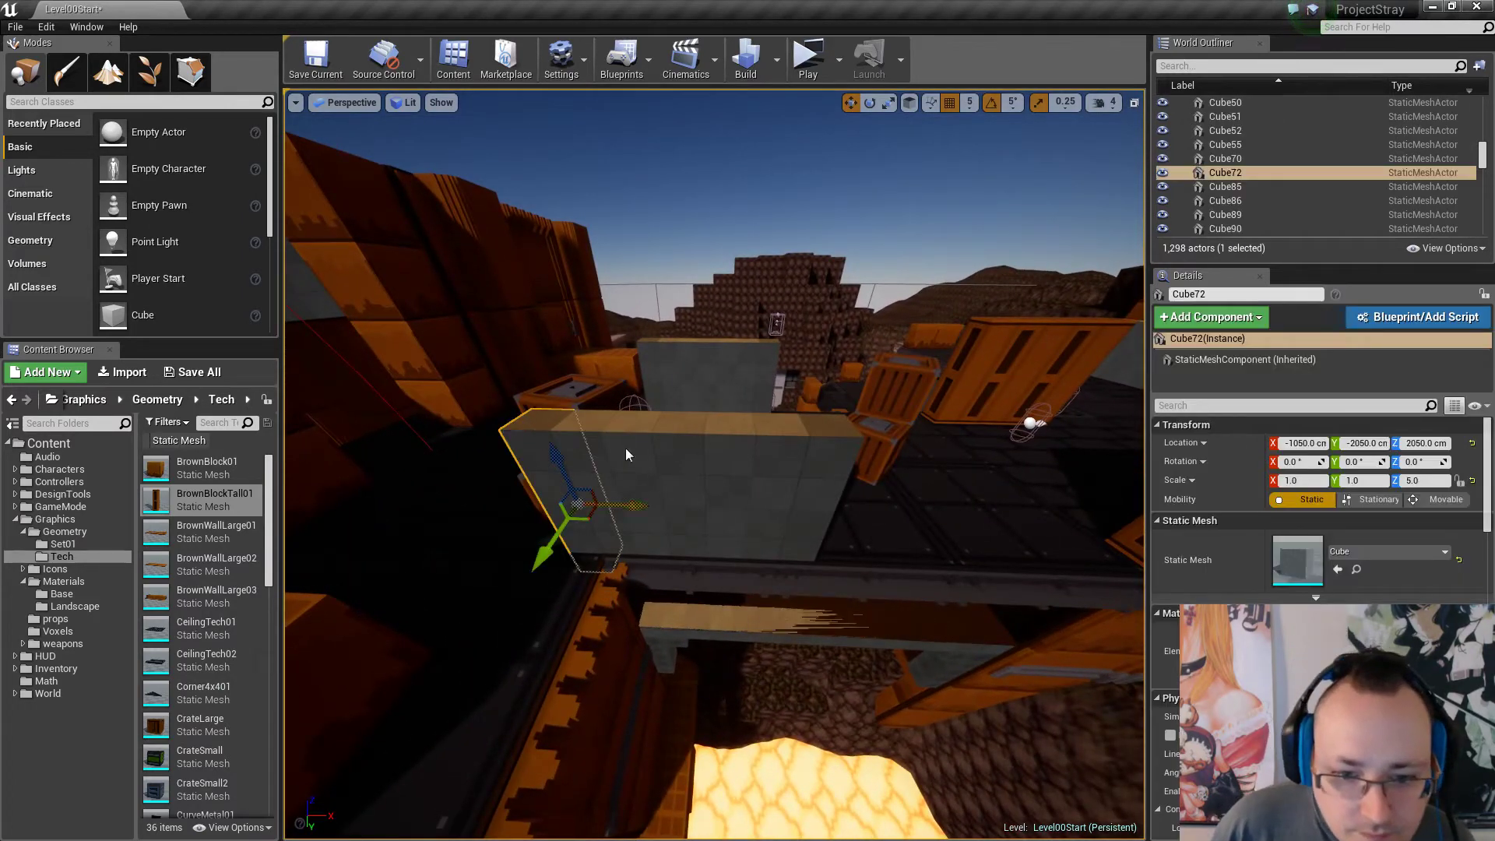
ctrl+click(629, 448)
ctrl+click(681, 426)
ctrl+click(802, 483)
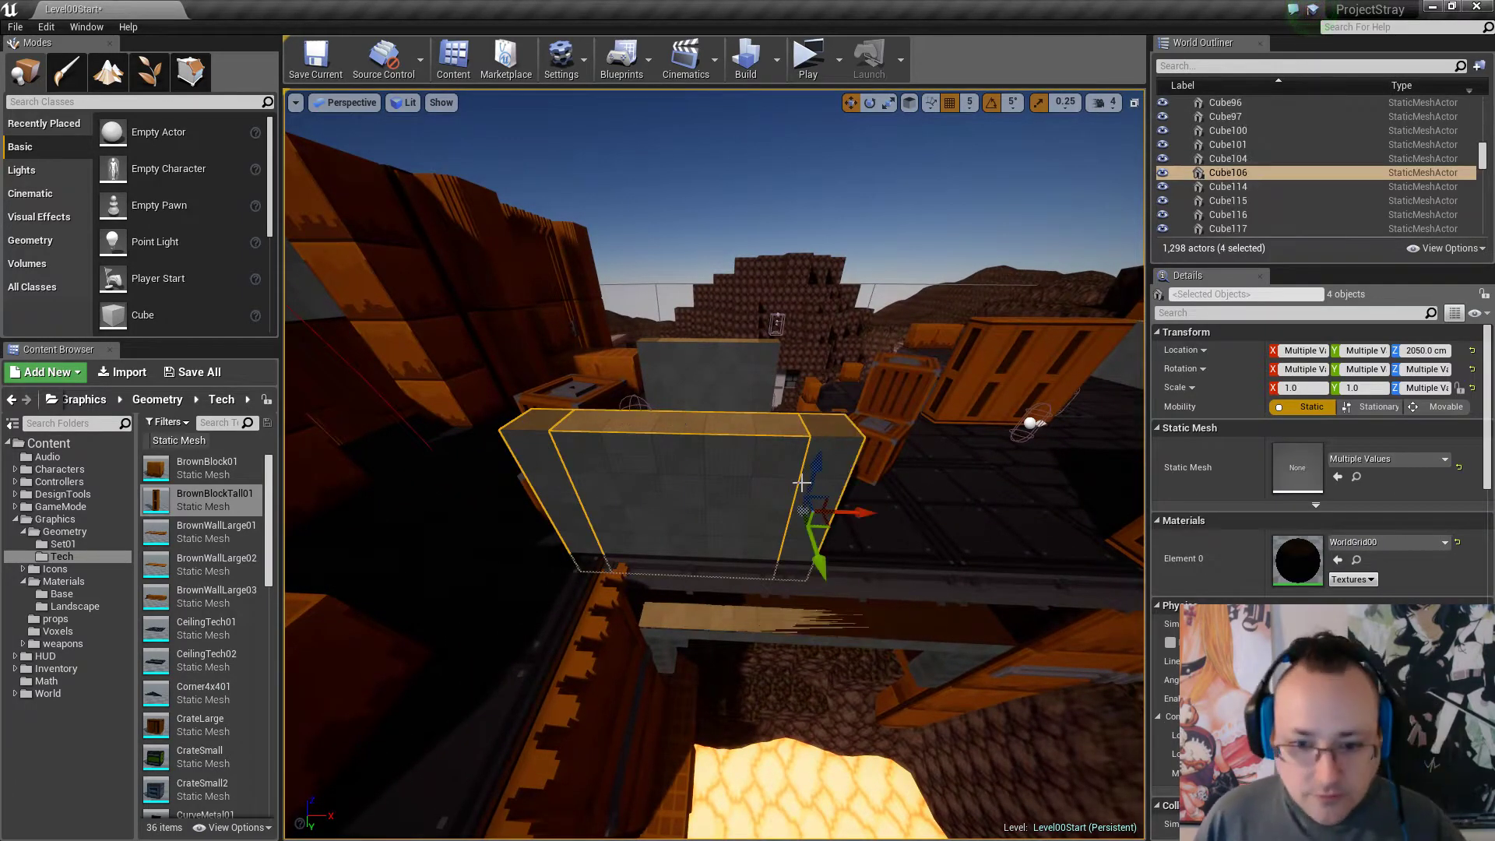
key(Delete)
Delete the leftover single grey collision sheet standing beside the crates.
right_drag(750, 486, 714, 511)
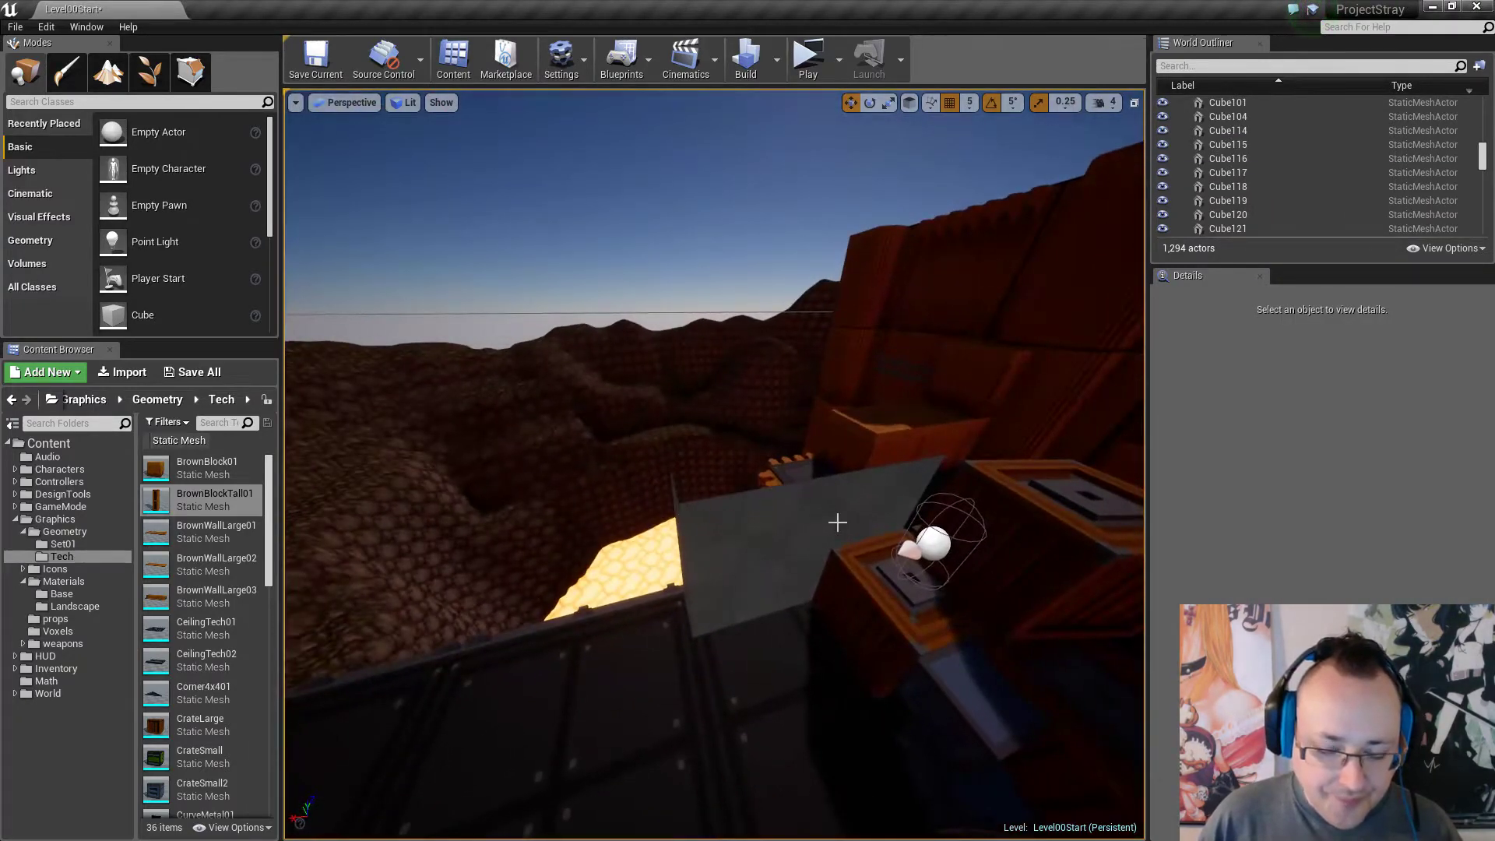
right_drag(838, 523, 767, 532)
click(612, 555)
key(Delete)
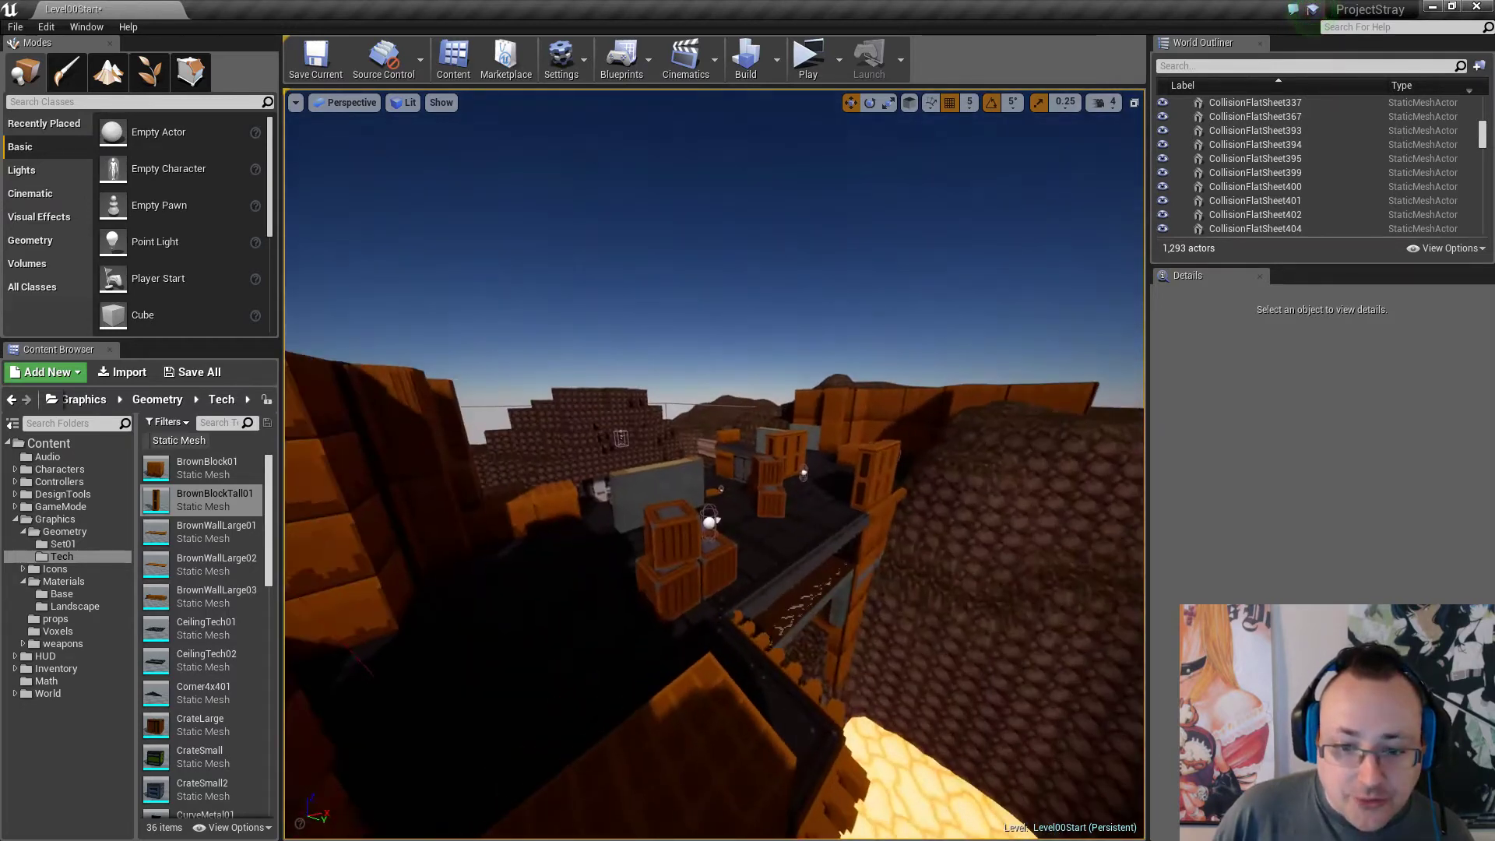
Try to delete the three pieces of the grey placeholder wall standing on the platform, then undo the deletion.
right_drag(629, 522, 630, 522)
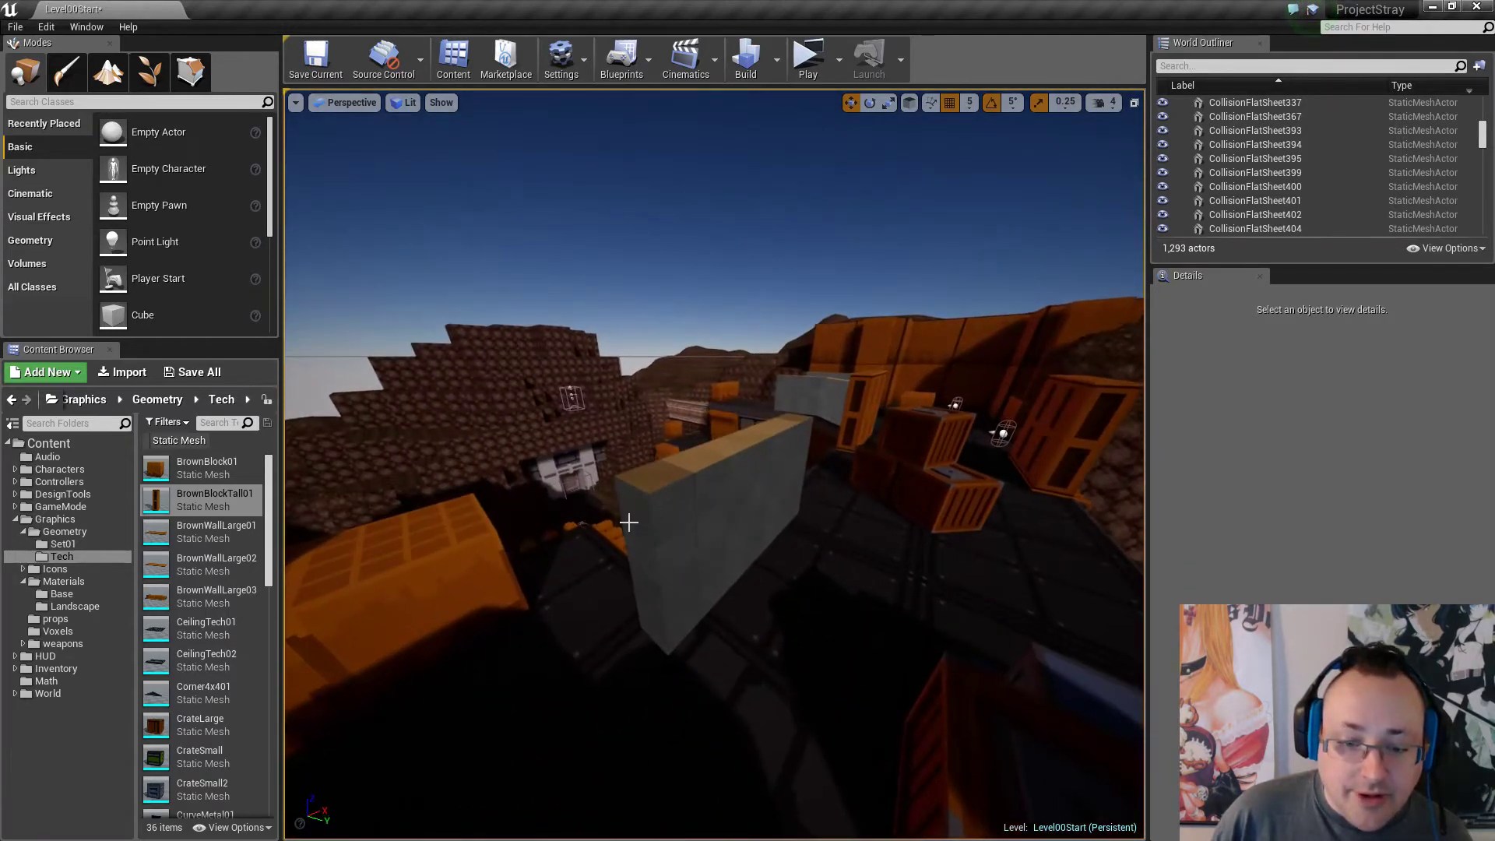
click(682, 505)
ctrl+click(728, 471)
ctrl+click(769, 431)
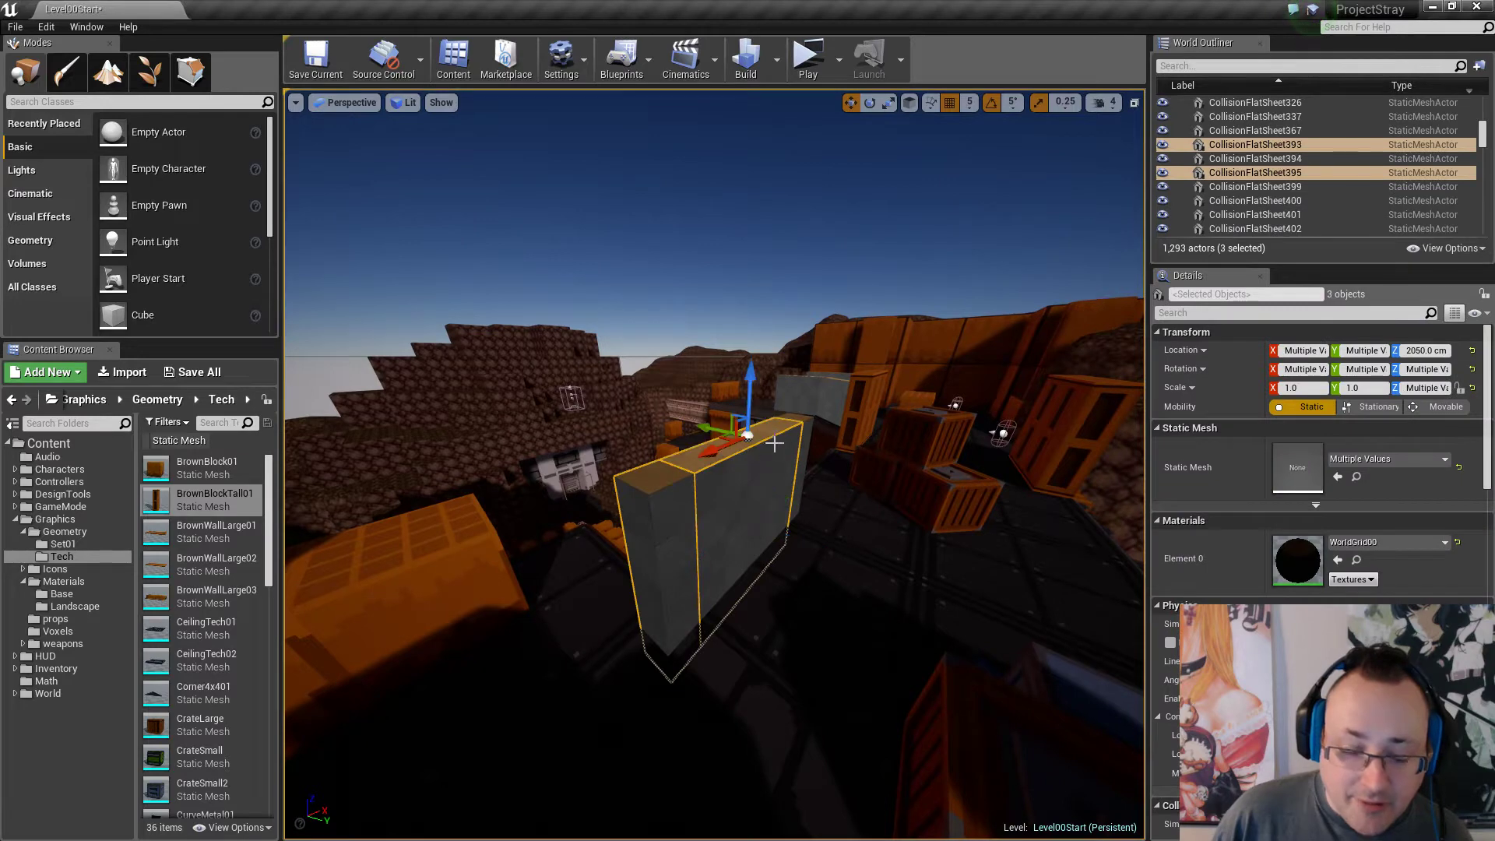
key(Delete)
key(ctrl+z)
Reselect the three adjoining pieces of the free-standing grey placeholder wall and delete them together.
click(728, 484)
ctrl+click(771, 447)
right_drag(789, 543, 601, 511)
ctrl+click(789, 544)
key(Delete)
Examine the remaining grey pillars, the tall block row and the orange wall panels around the opening beneath the platform.
click(622, 476)
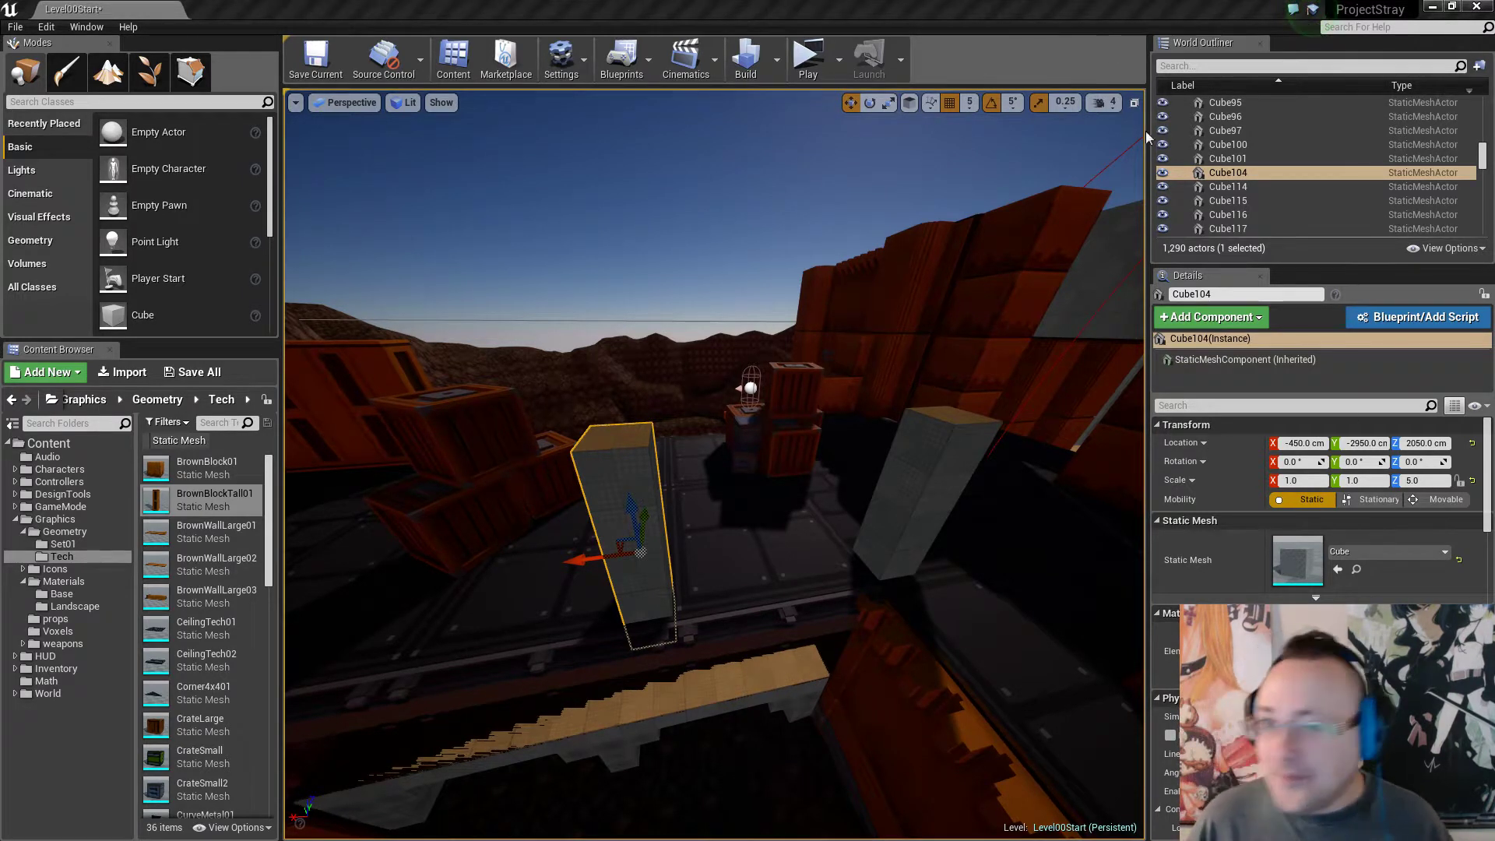
key(s)
right_drag(824, 559, 896, 544)
key(a)
key(d)
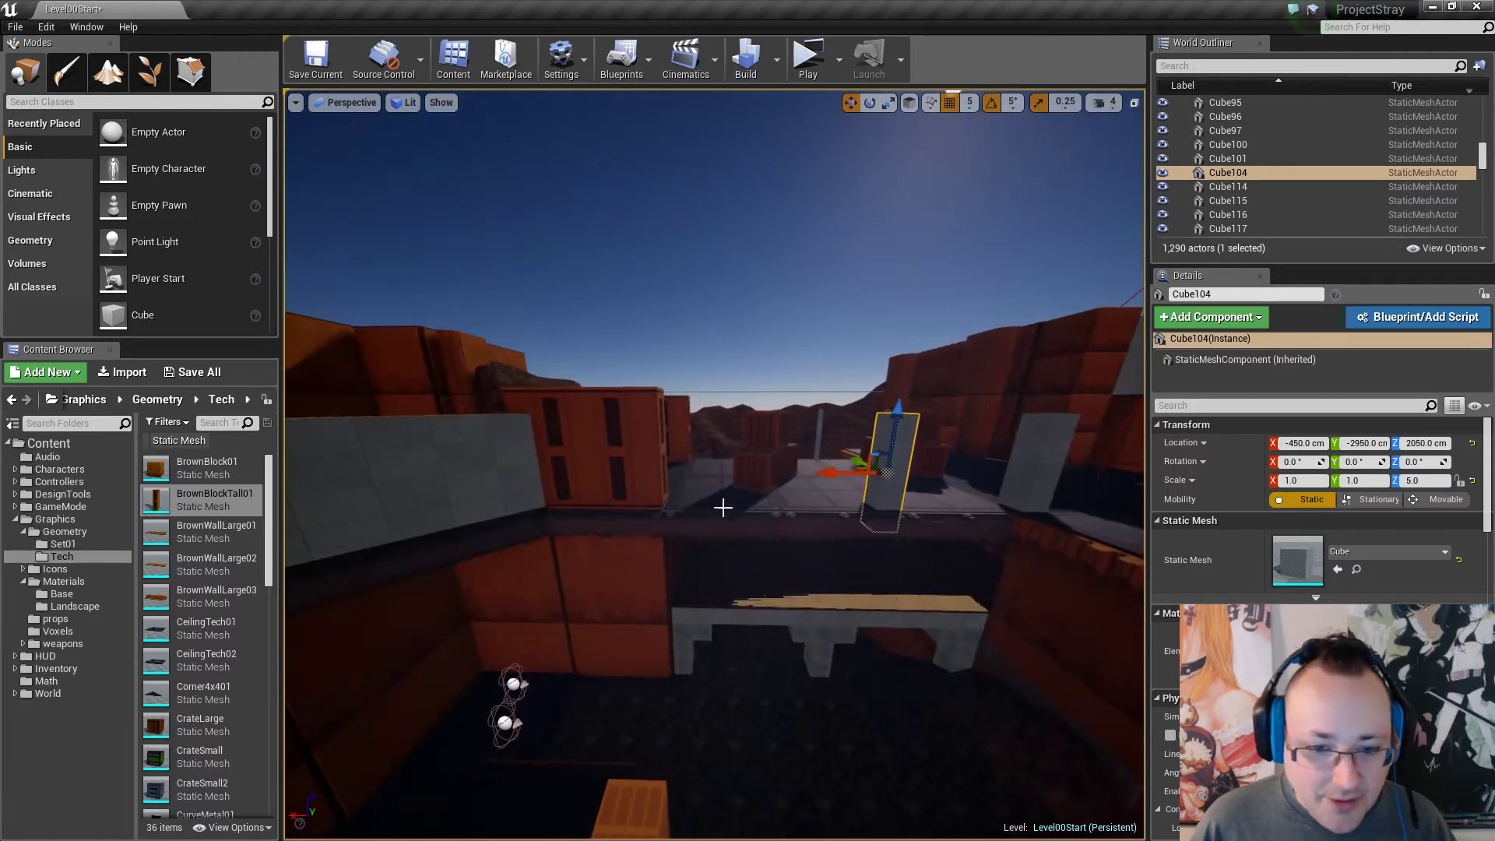
click(659, 437)
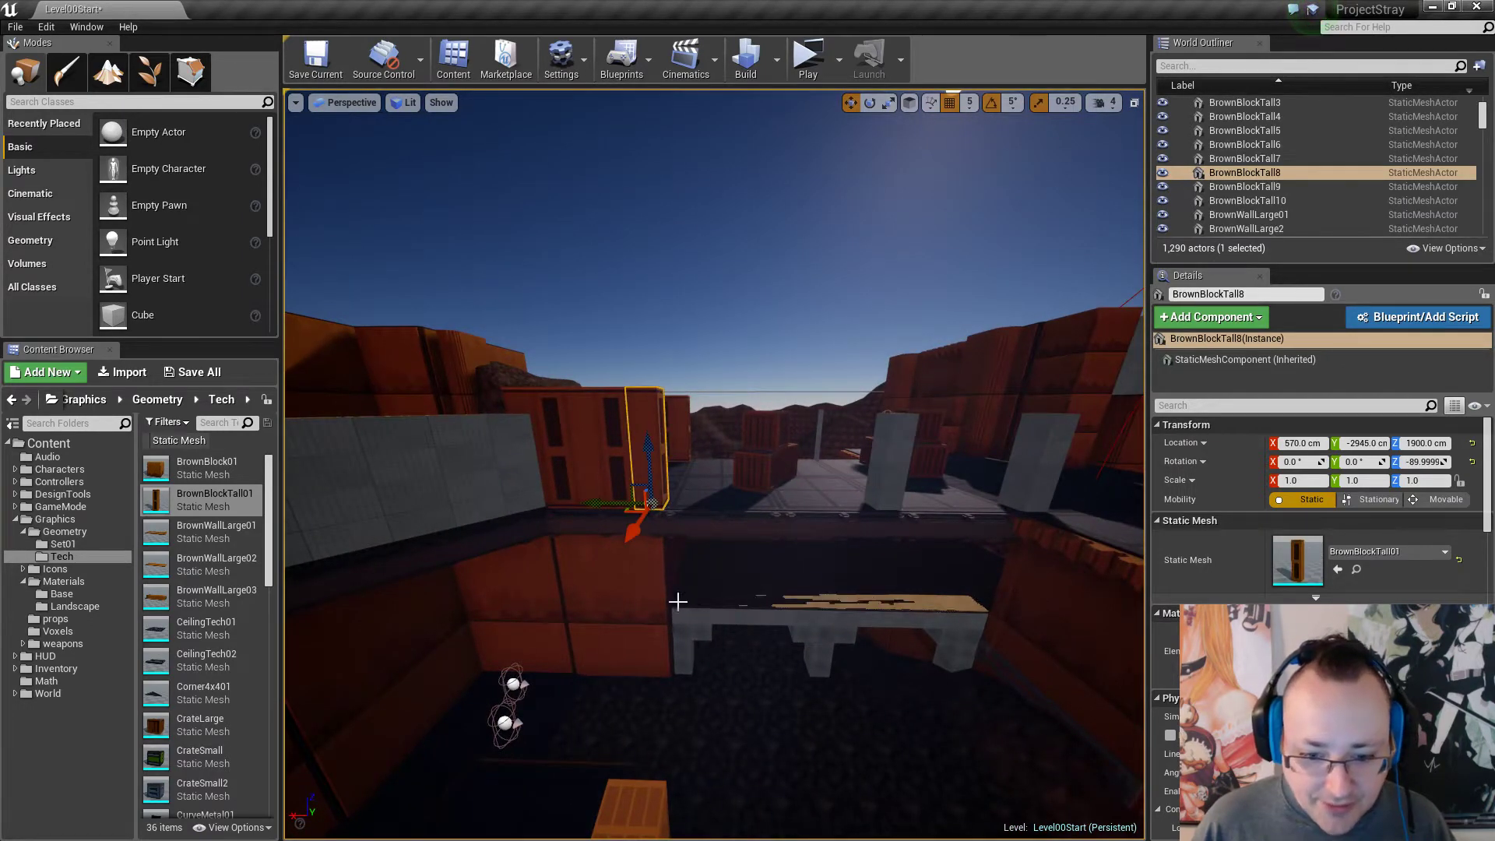
key(w)
right_drag(987, 620, 881, 621)
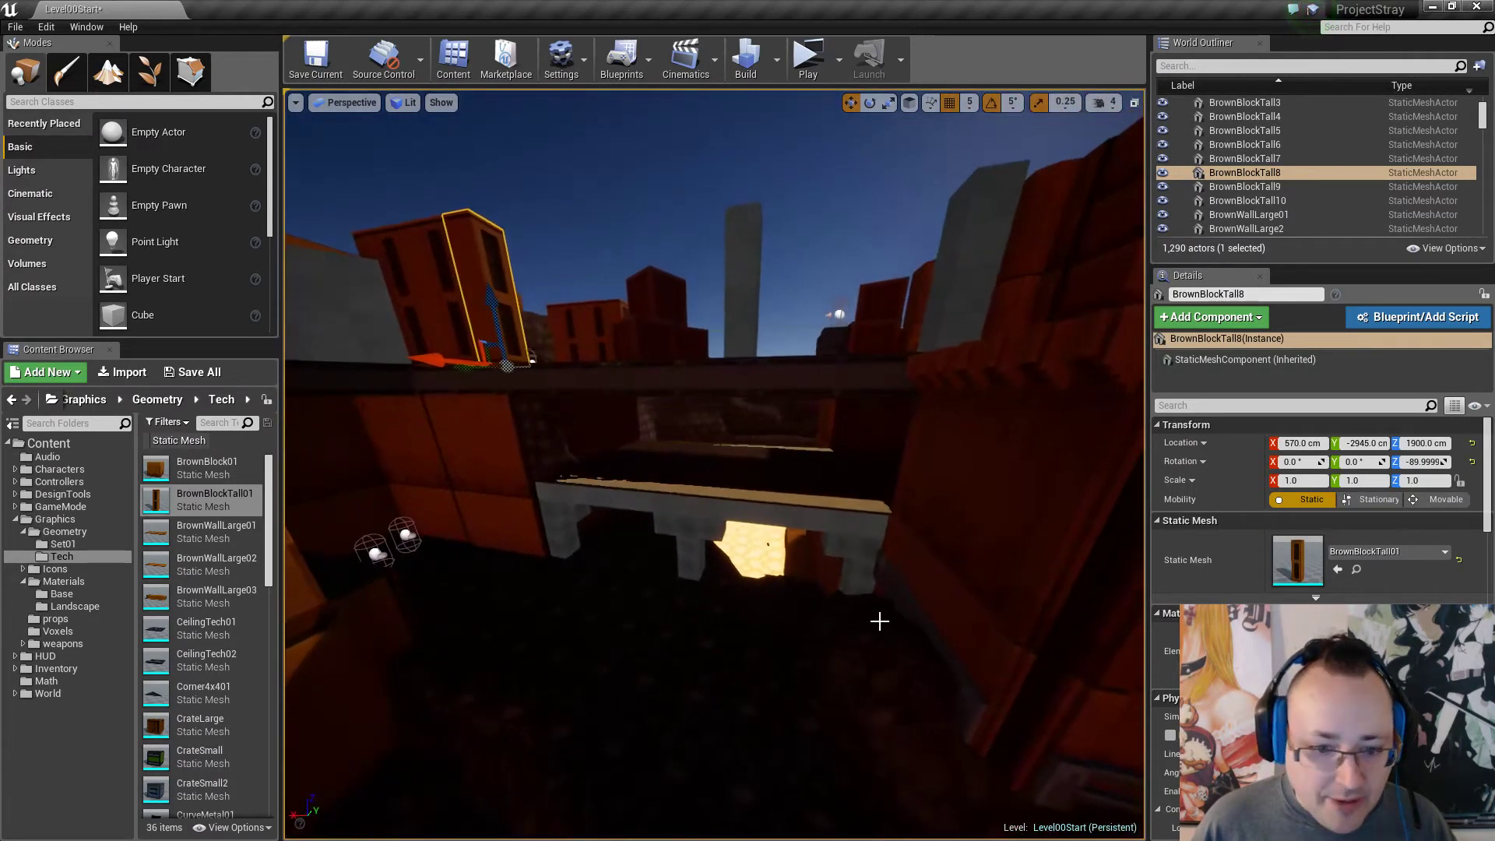
click(490, 438)
right_drag(645, 411, 506, 416)
key(w)
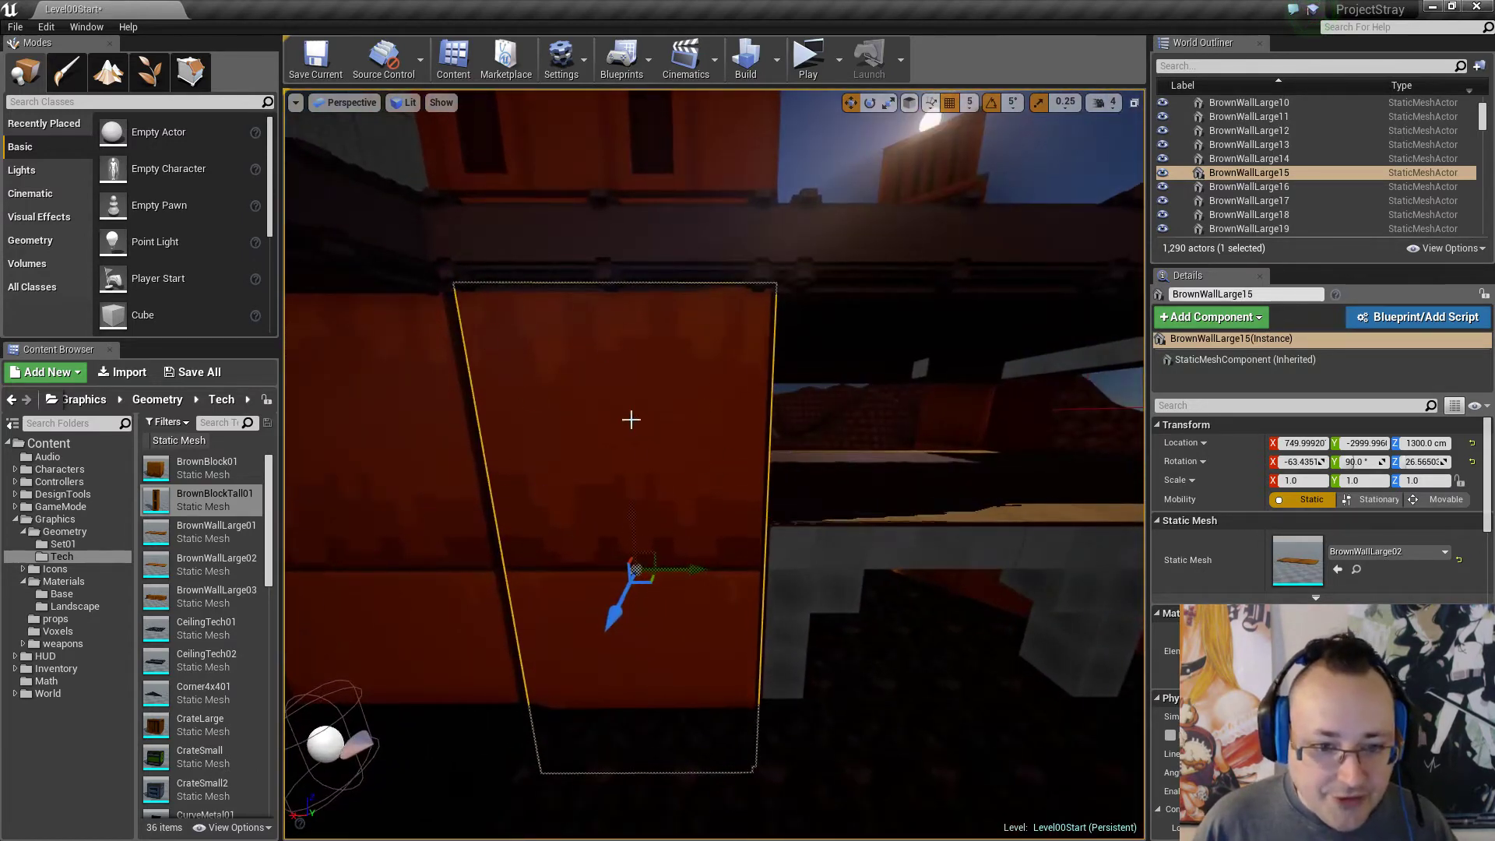
scroll(631, 420, down, 6)
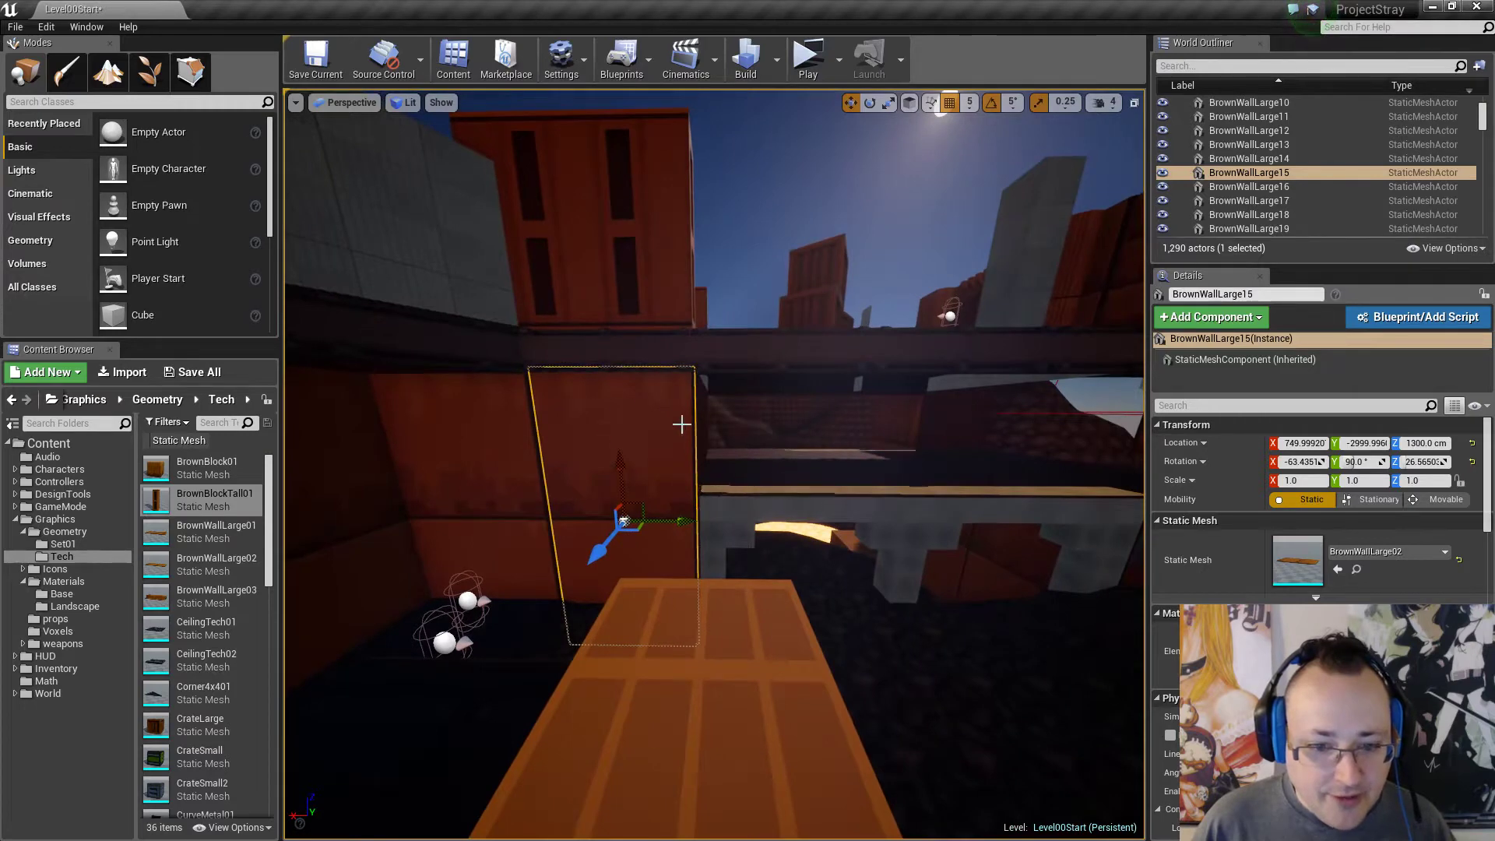
mouse_move(682, 424)
right_down()
mouse_move(724, 424)
mouse_move(681, 423)
right_up()
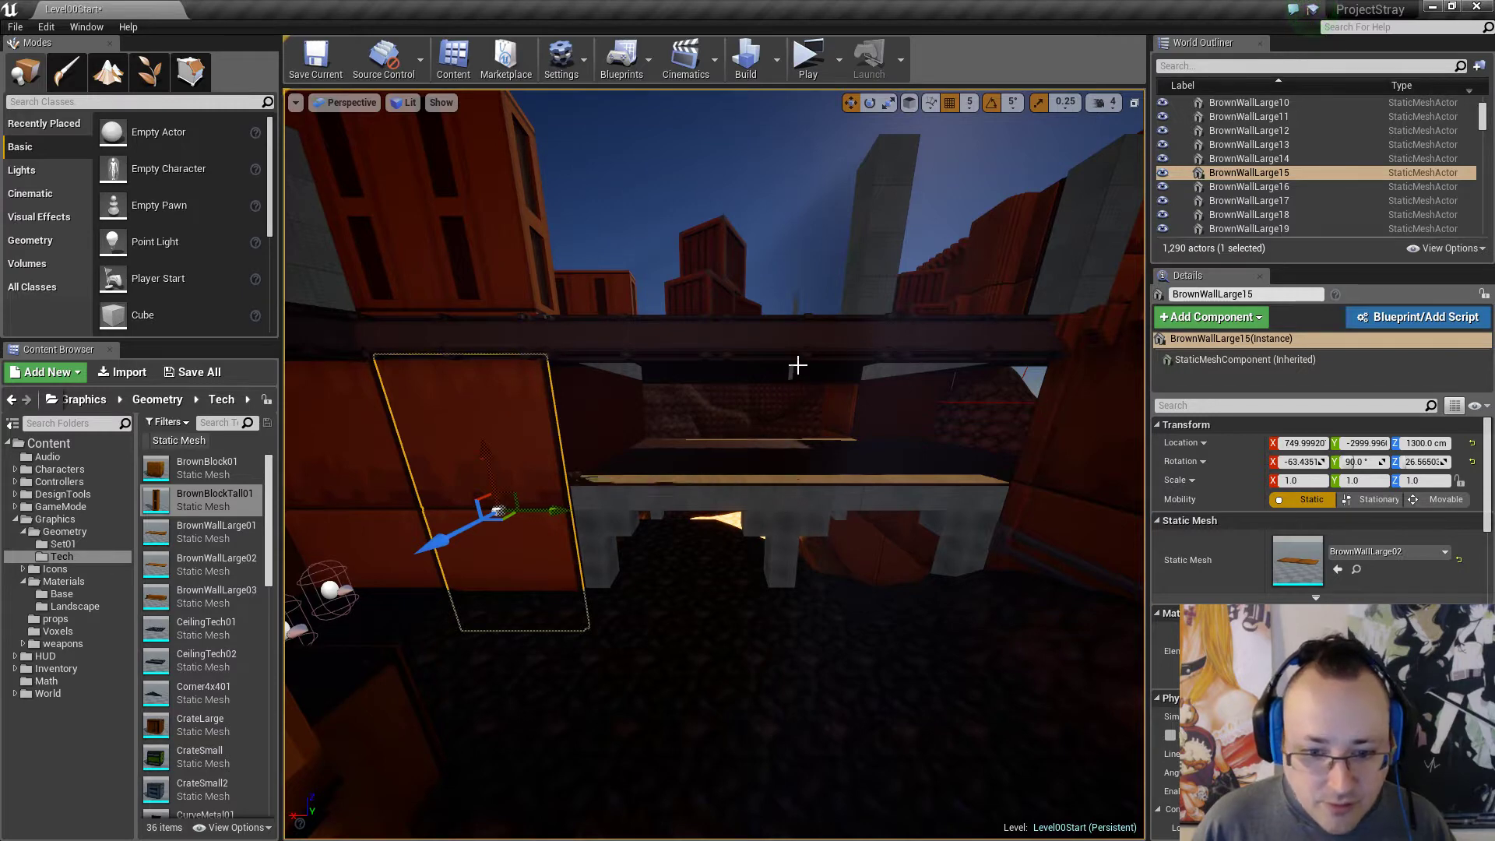
Examine the three adjoining FloorMetal01 panels along the platform edge above the opening, and clear the selection.
mouse_move(564, 444)
right_down()
mouse_move(577, 311)
mouse_move(564, 444)
right_up()
key(w)
click(564, 444)
ctrl+click(727, 458)
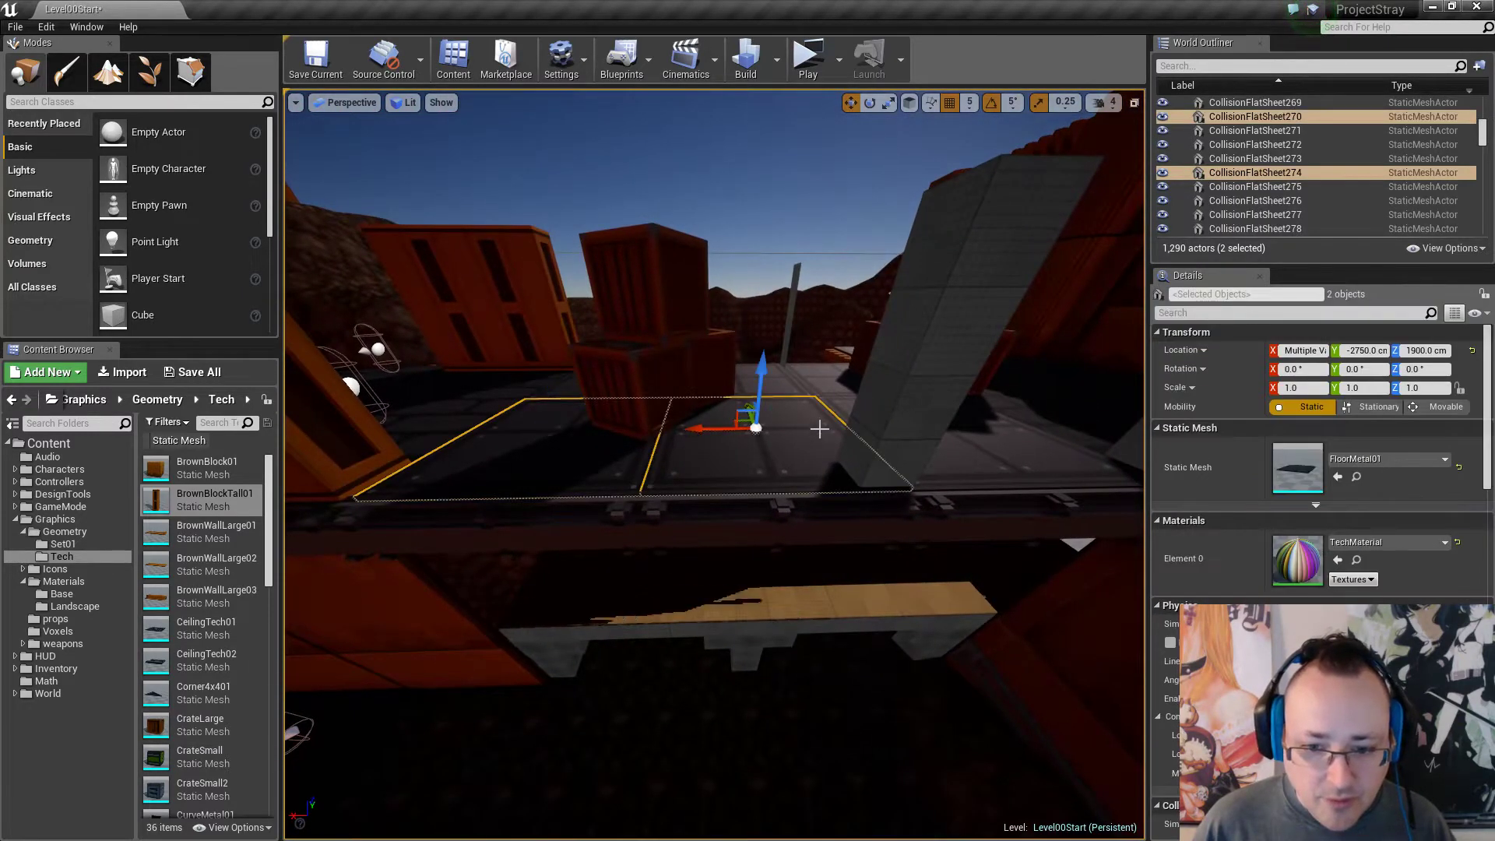
key(s)
right_drag(873, 457, 864, 466)
ctrl+click(873, 456)
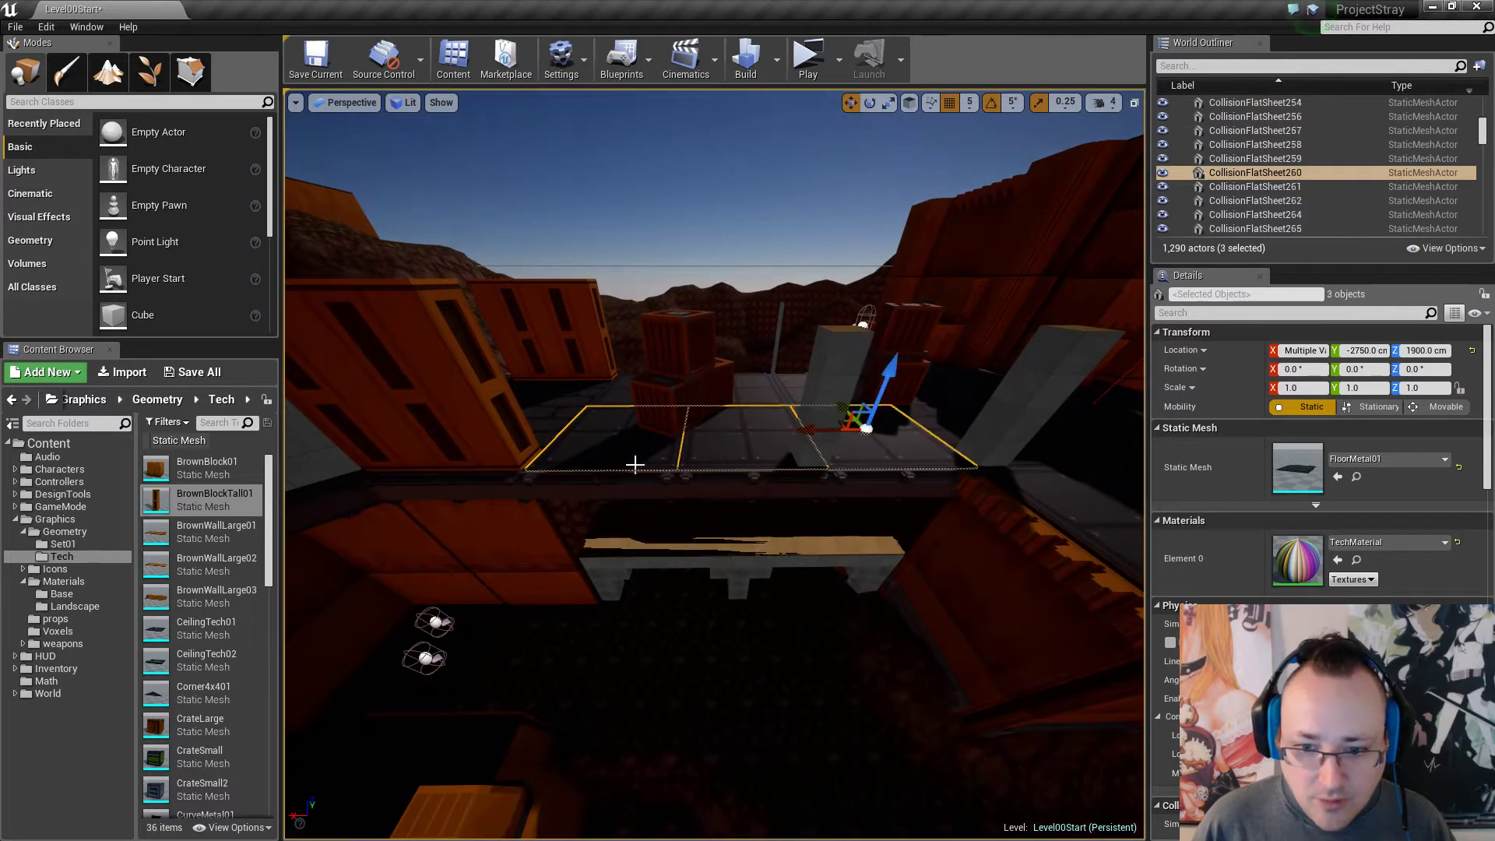
key(d)
right_drag(636, 464, 636, 458)
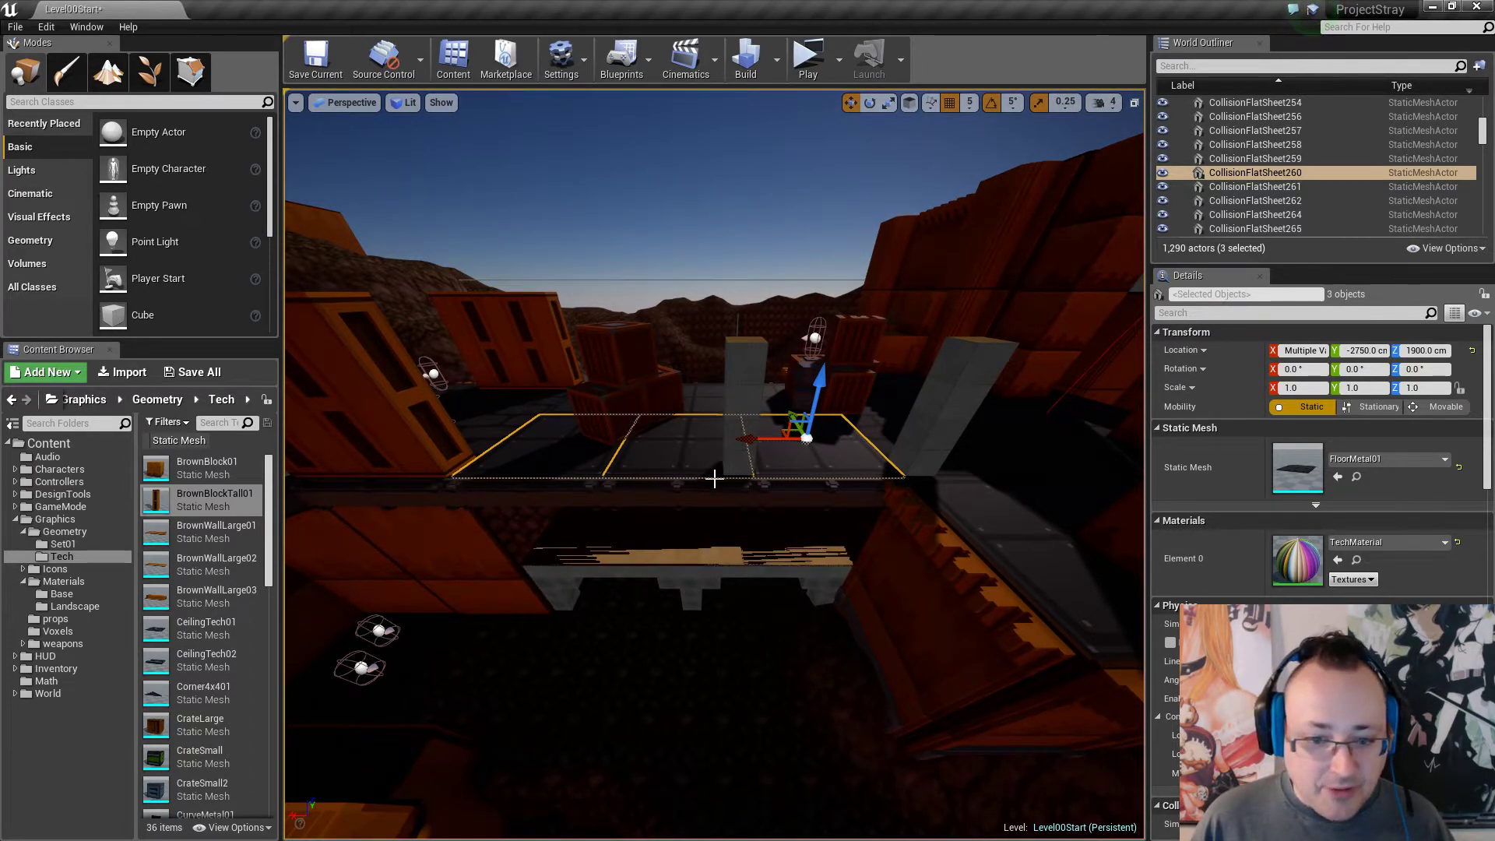
mouse_move(711, 484)
right_down()
mouse_move(715, 520)
mouse_move(693, 490)
right_up()
key(Escape)
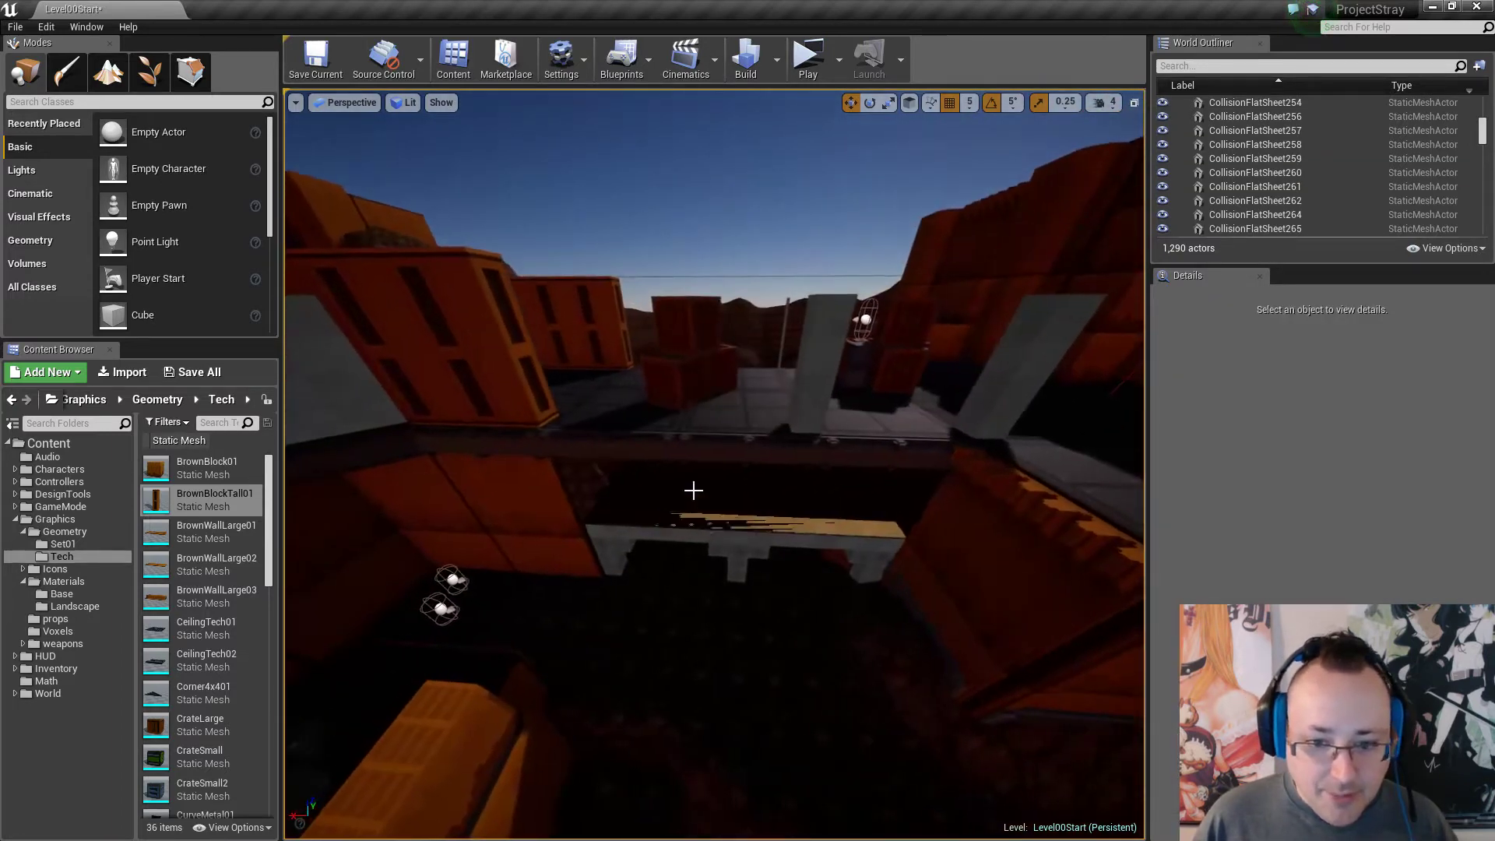
Inspect the end floor panel beside the tall blocks, clear the selection, and survey the level including the tutorial room.
click(556, 440)
right_drag(556, 439, 484, 430)
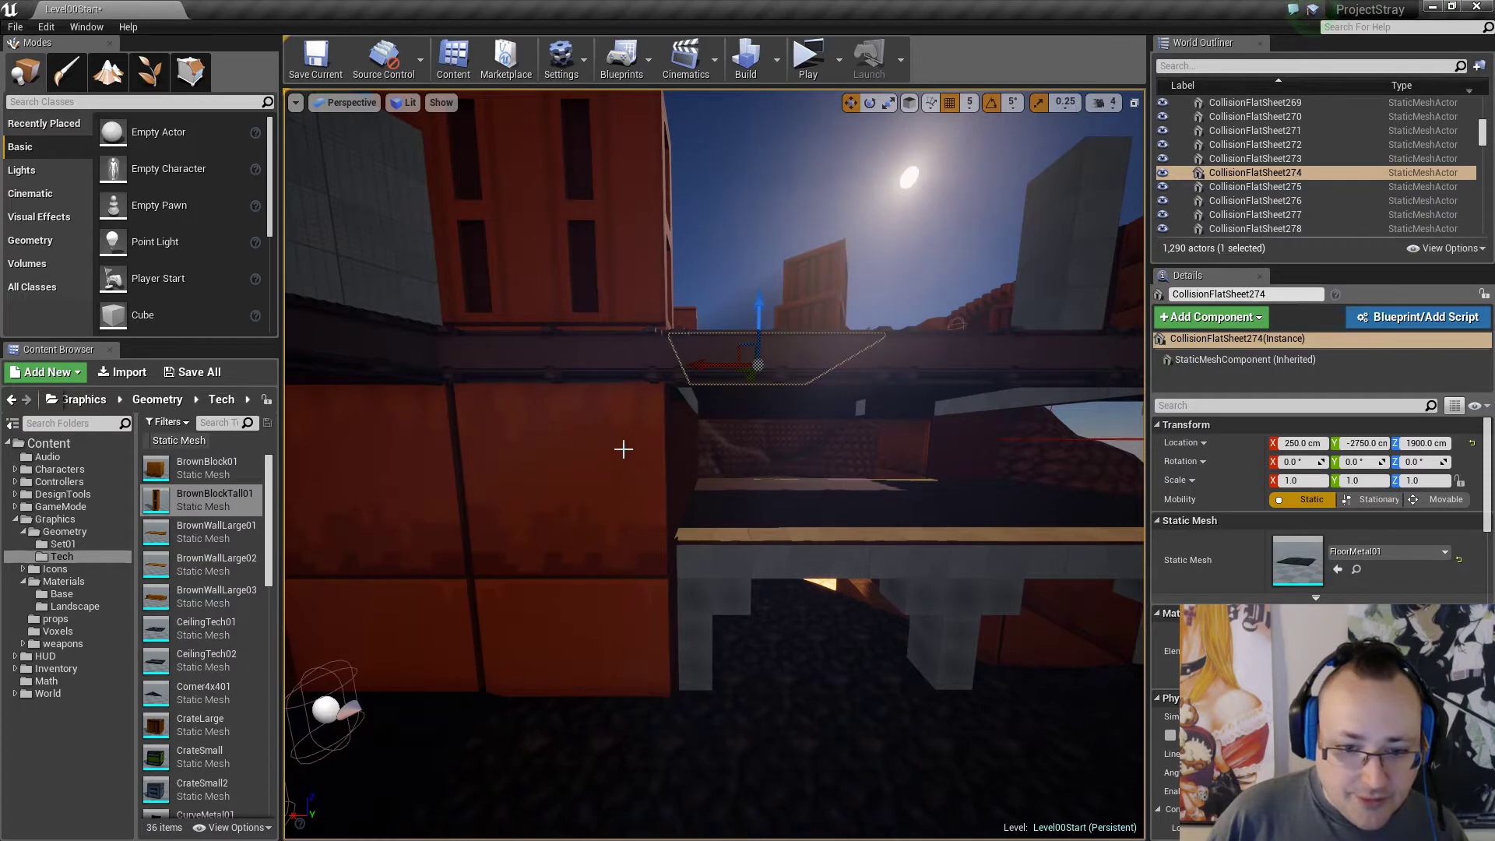
right_drag(943, 524, 943, 525)
key(Escape)
right_drag(711, 542, 711, 542)
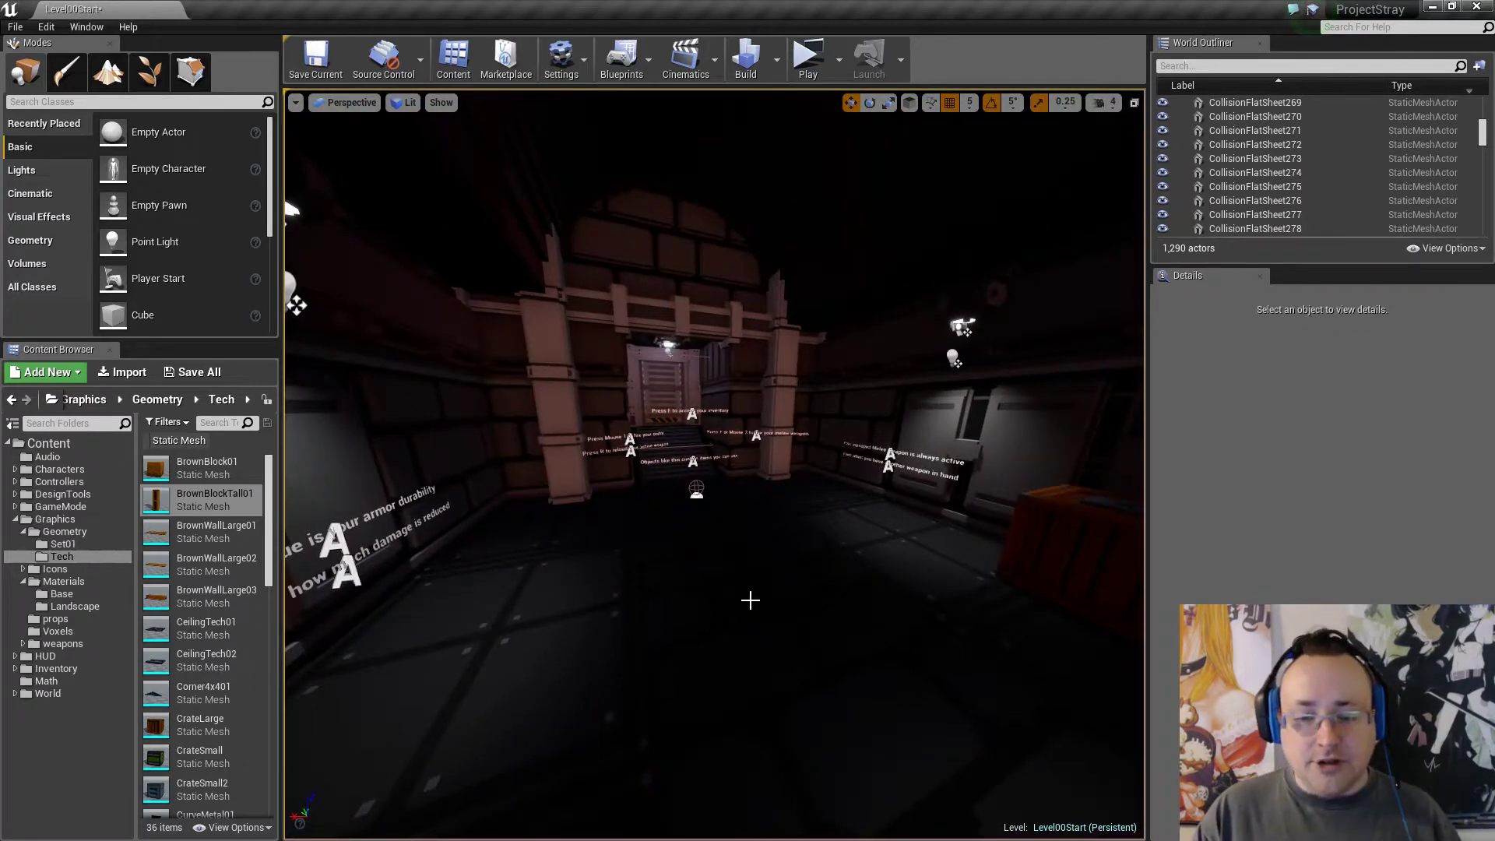
right_drag(750, 599, 844, 260)
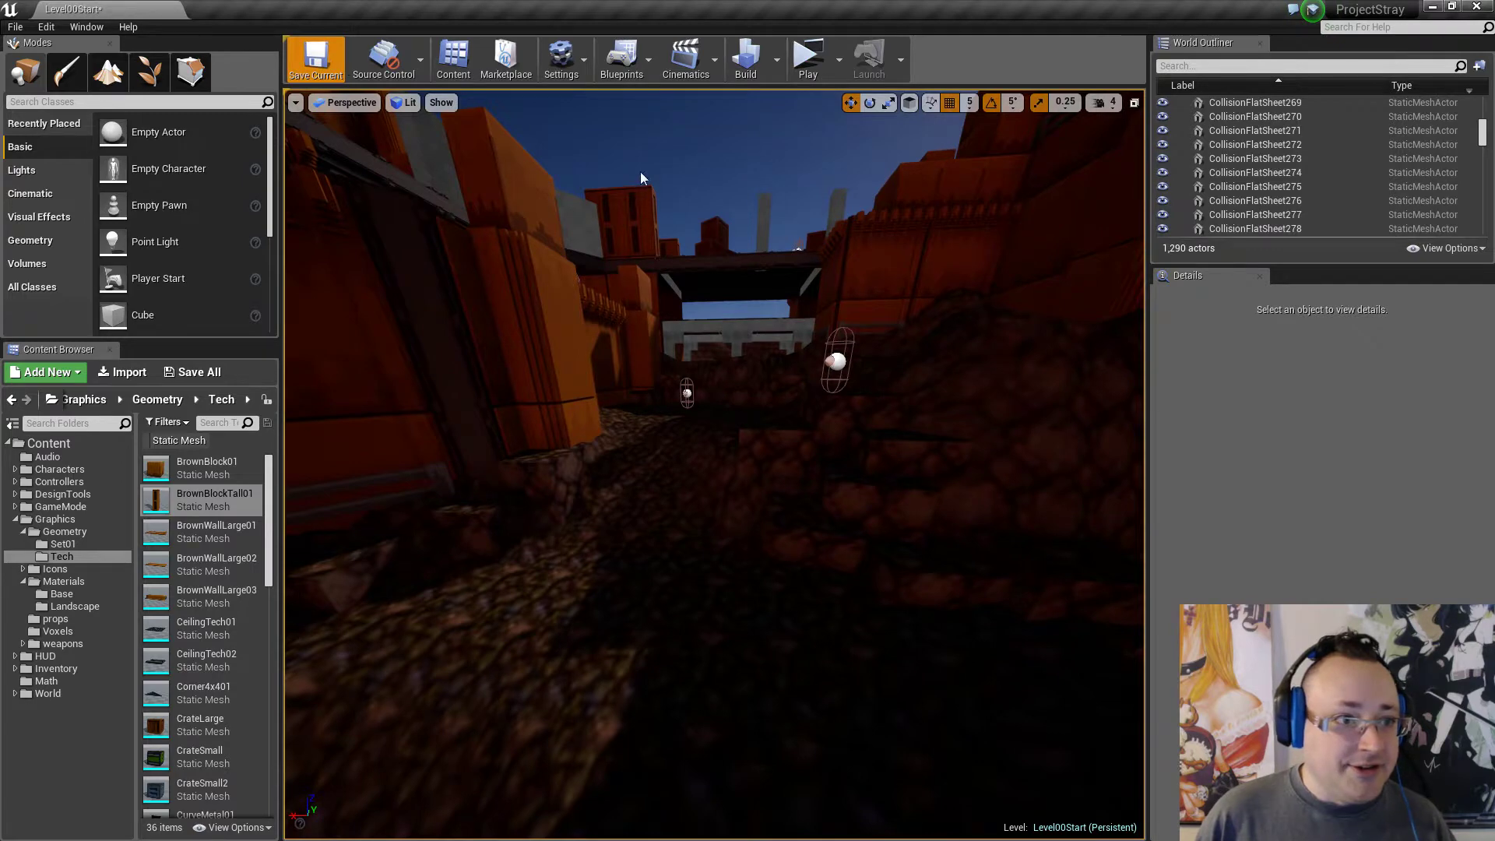
Launch the standalone game preview in a maximized window and walk to the loot sphere before the stairs.
click(809, 56)
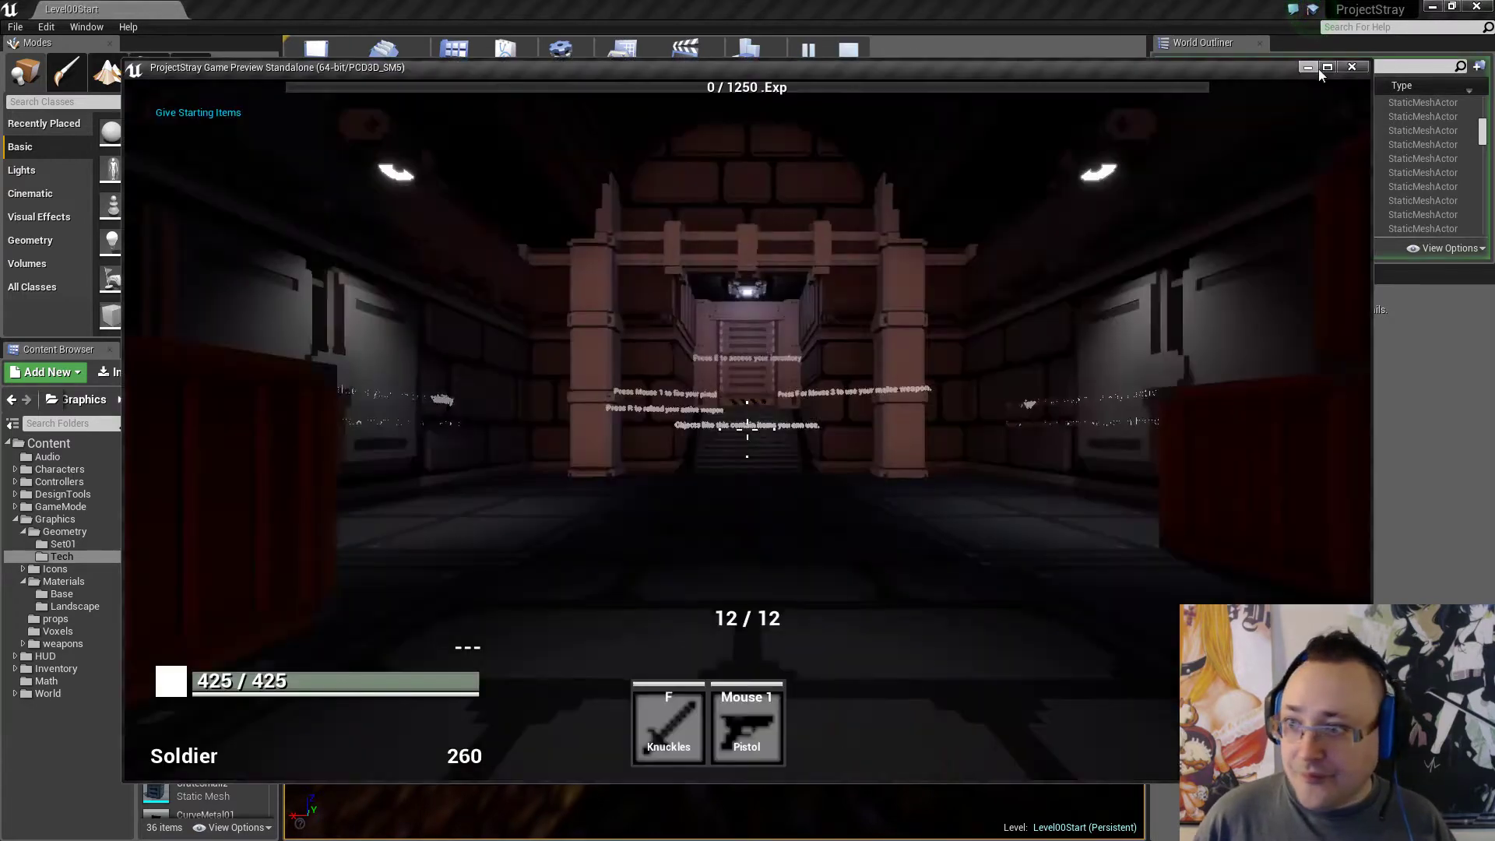
click(1328, 68)
key(w)
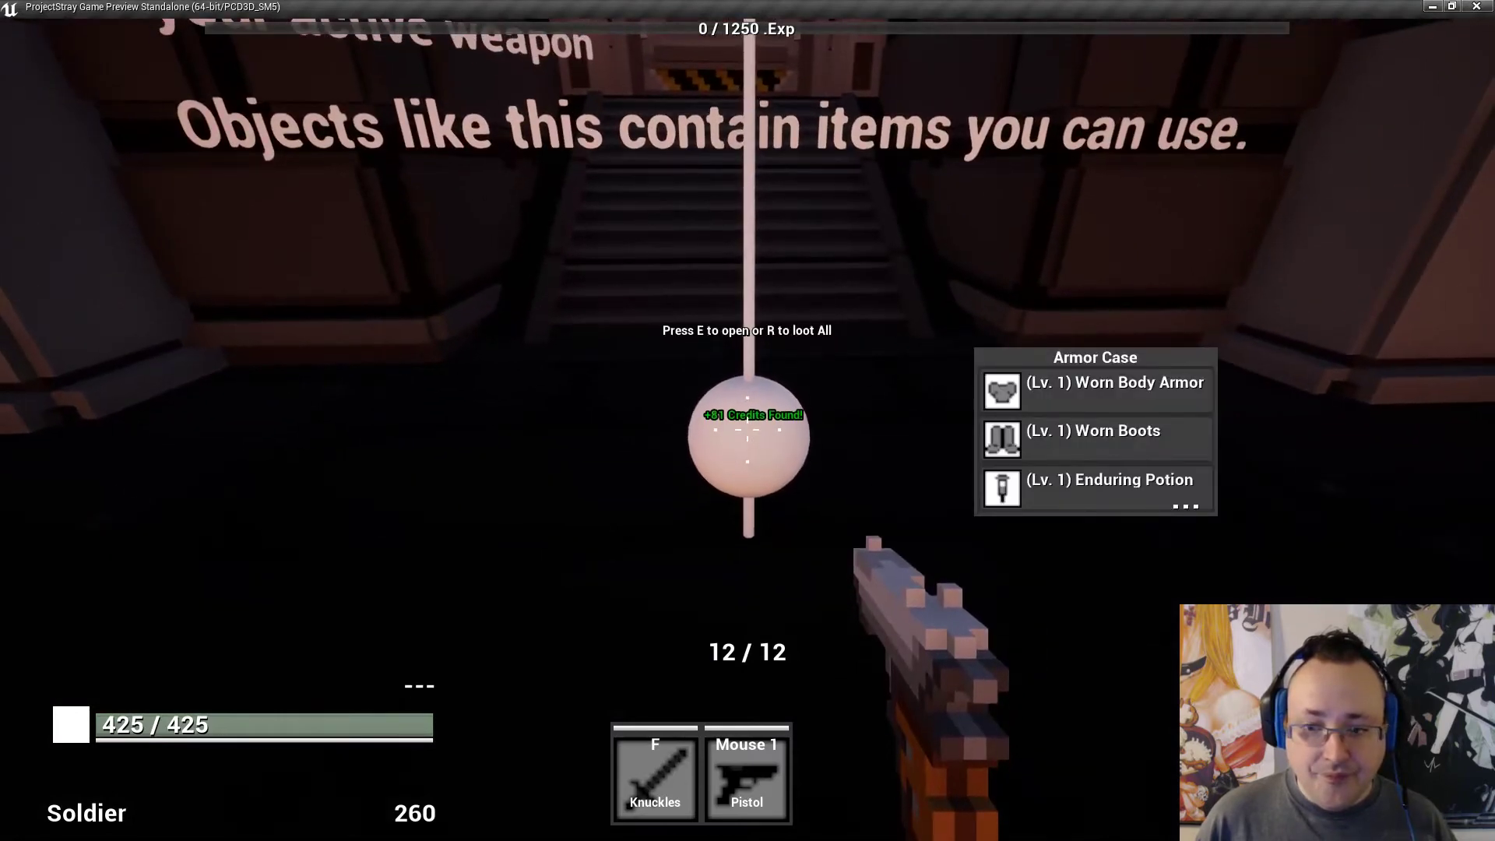
Loot everything from the Armor Case and equip the Worn Body Armor and Worn Boots from the inventory.
key(r)
key(Tab)
double_click(651, 144)
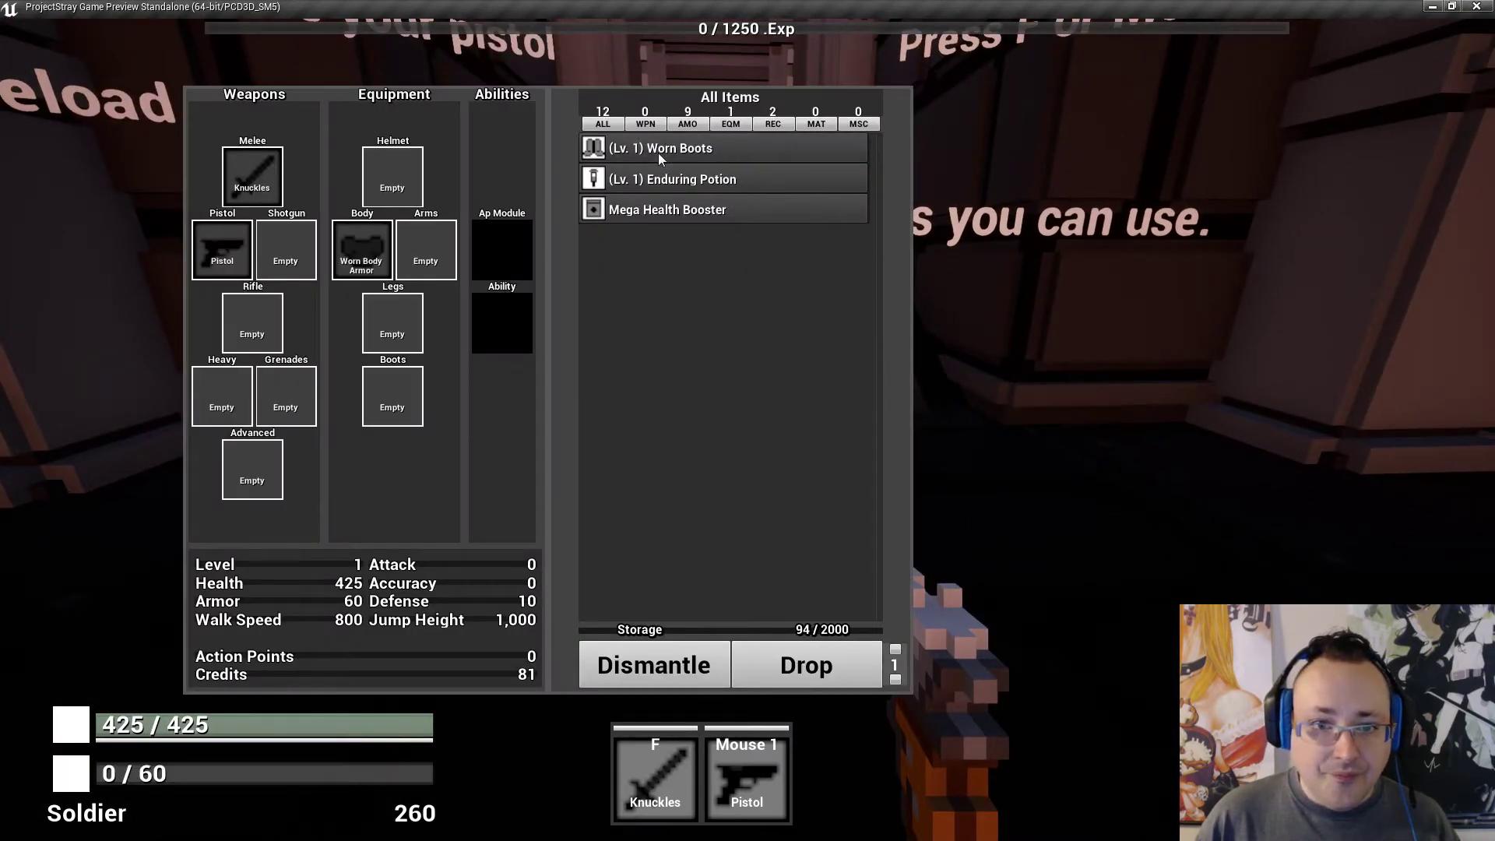
key(Tab)
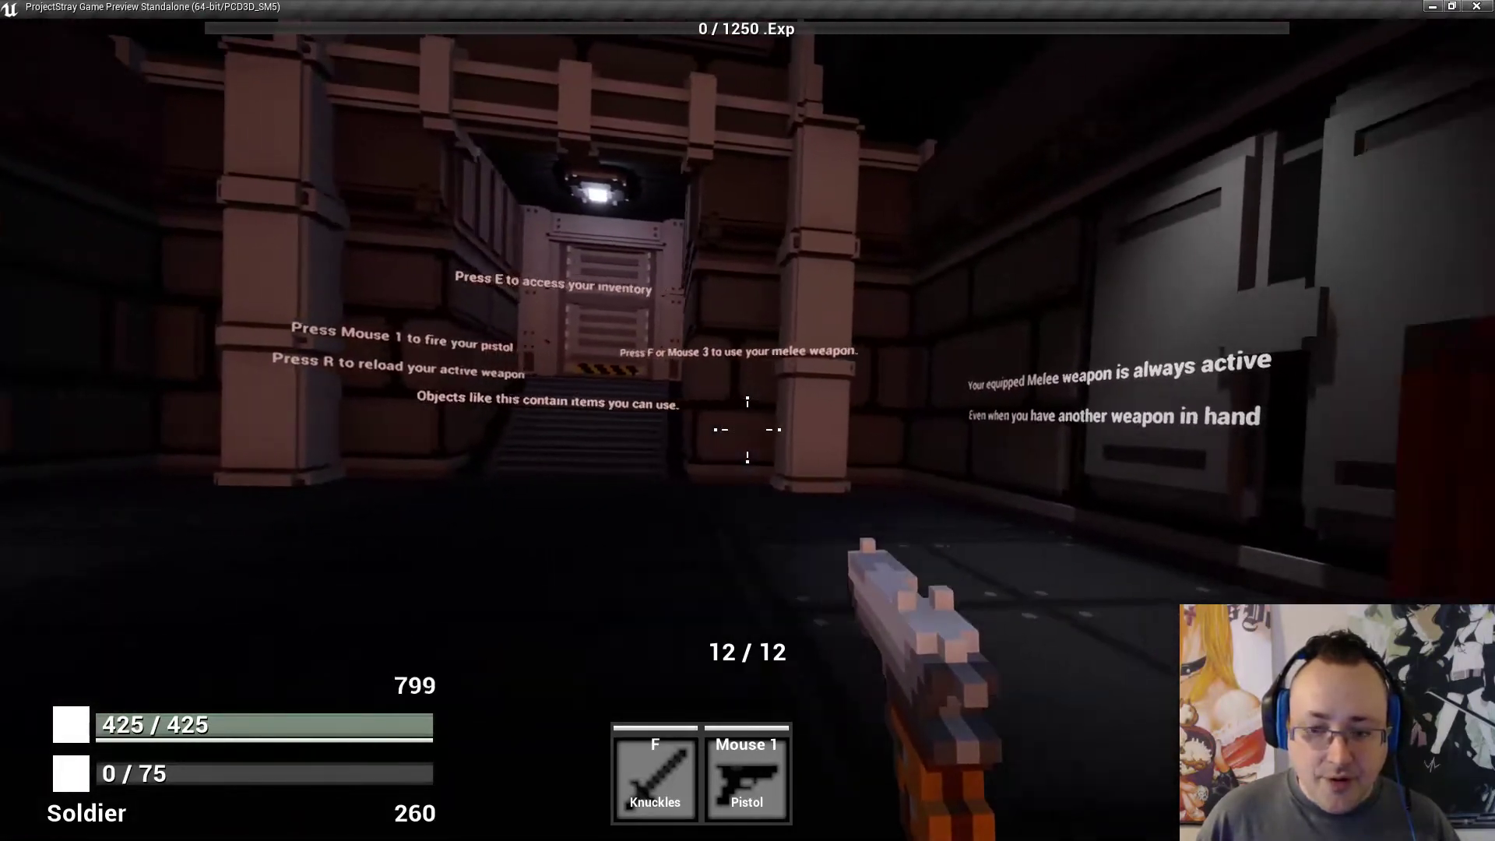
Walk up the stairs and through the tutorial room's door into the outdoor canyon area.
key(w)
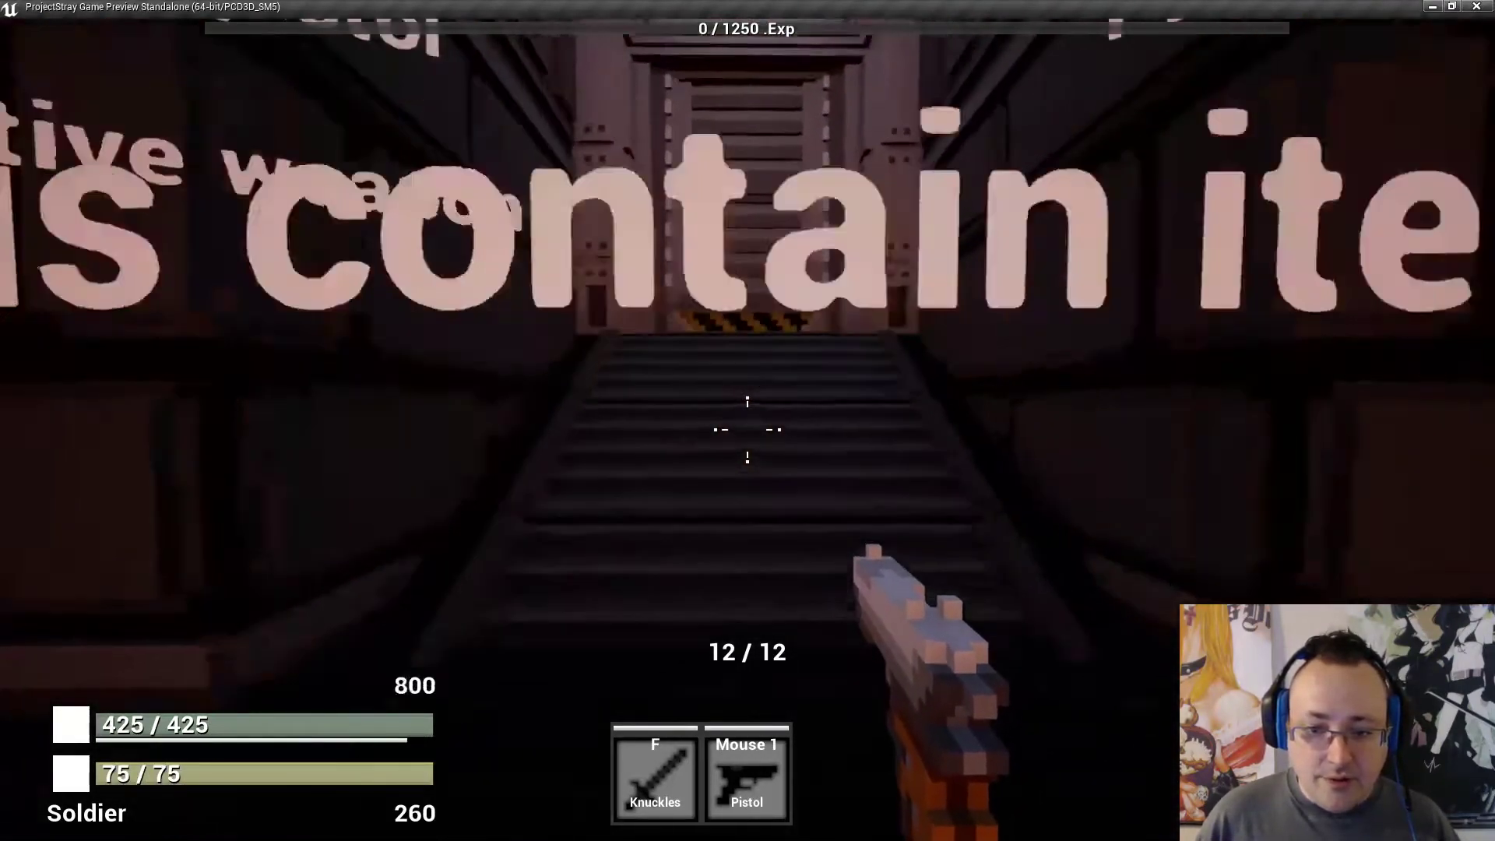
key(s)
key(w)
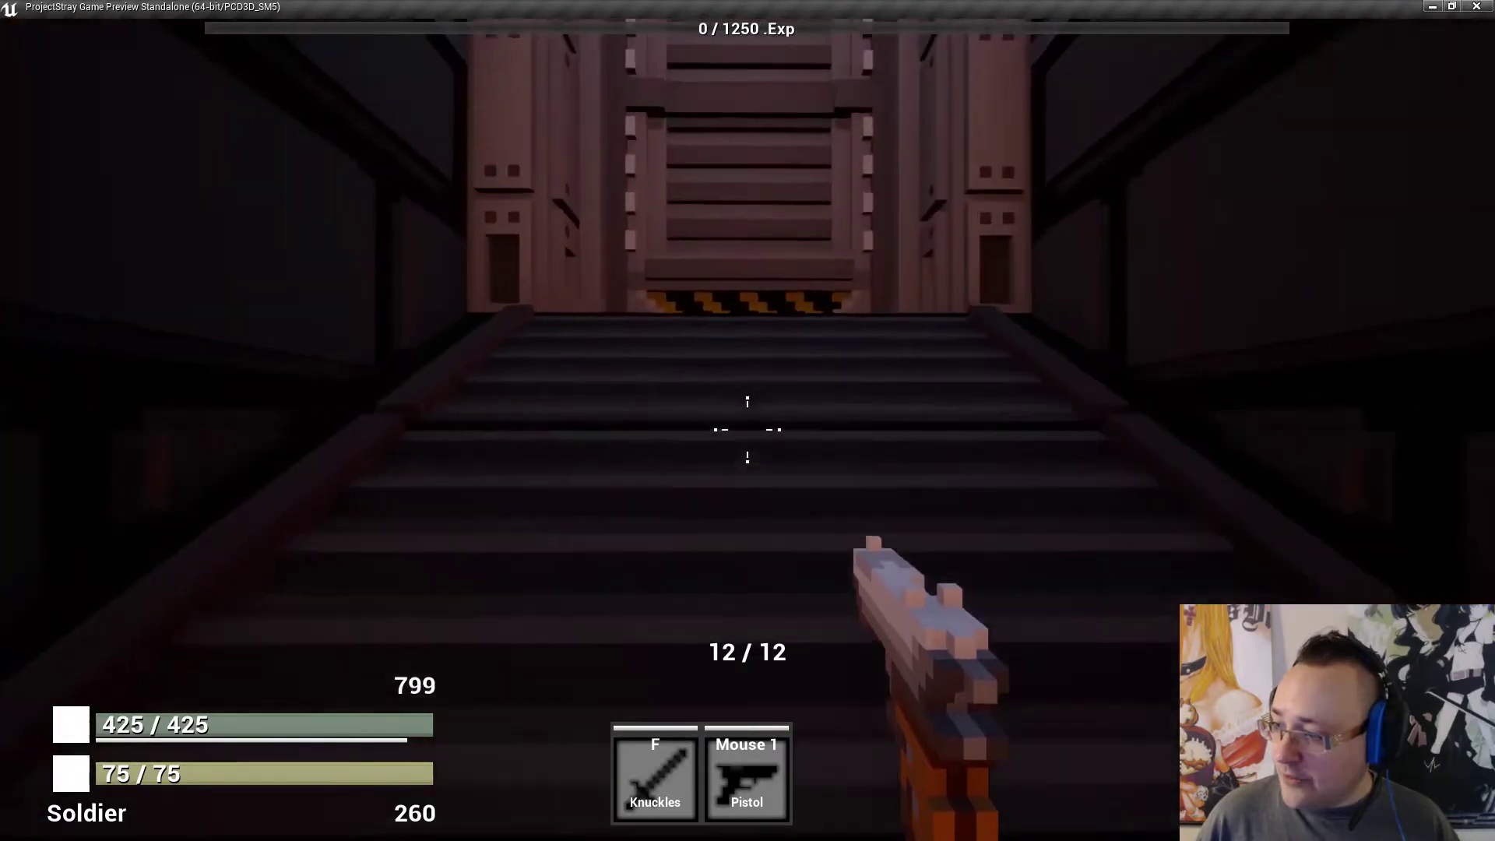
key(s)
key(w)
key(w)
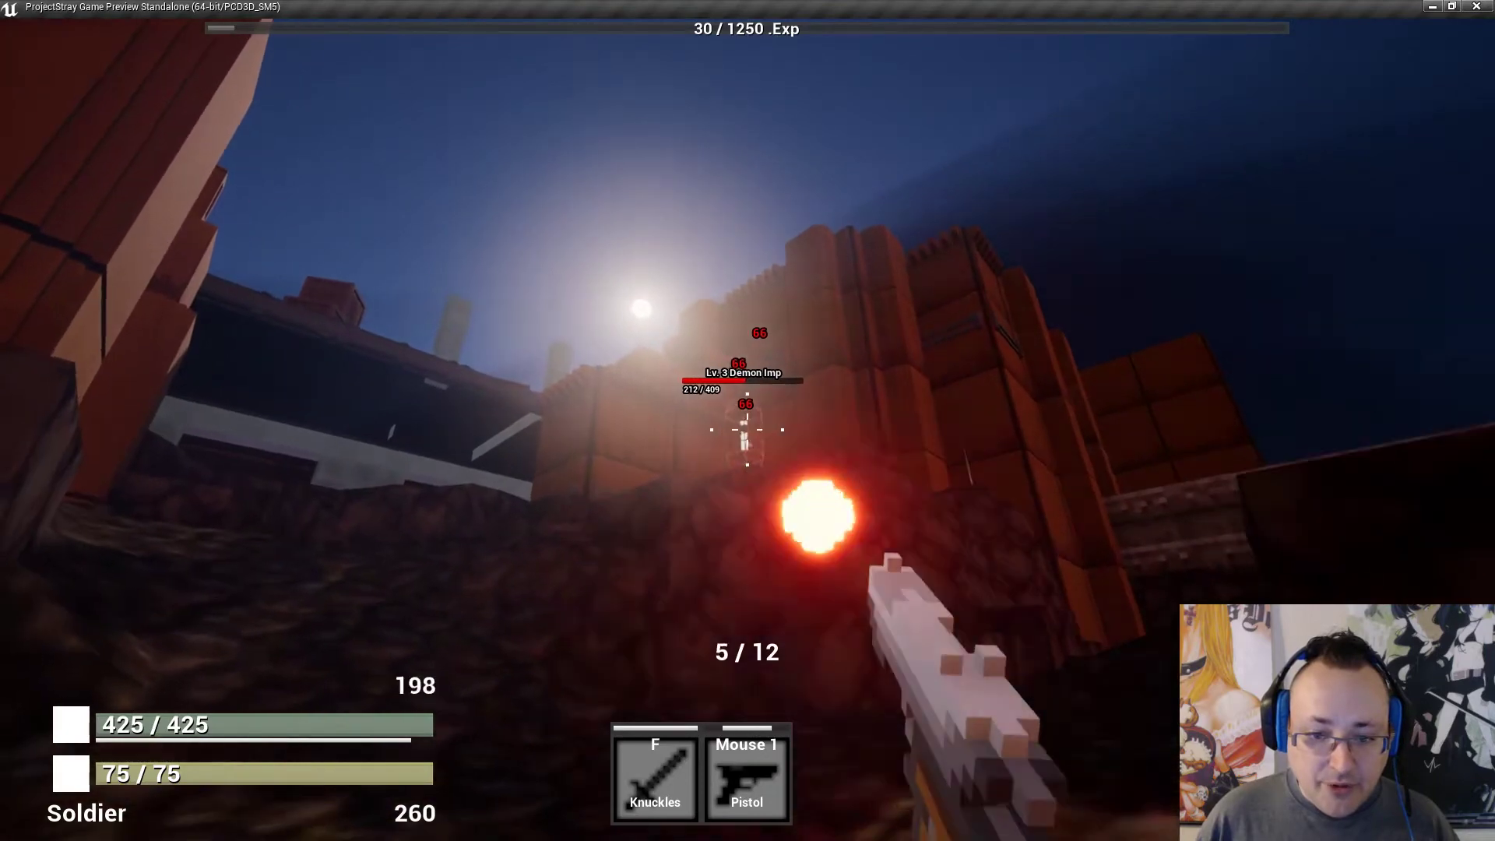
Shoot the Demon Imp on the ledge, reload the pistol, and advance through the canyon towards the raised platform.
click(747, 429)
click(747, 429)
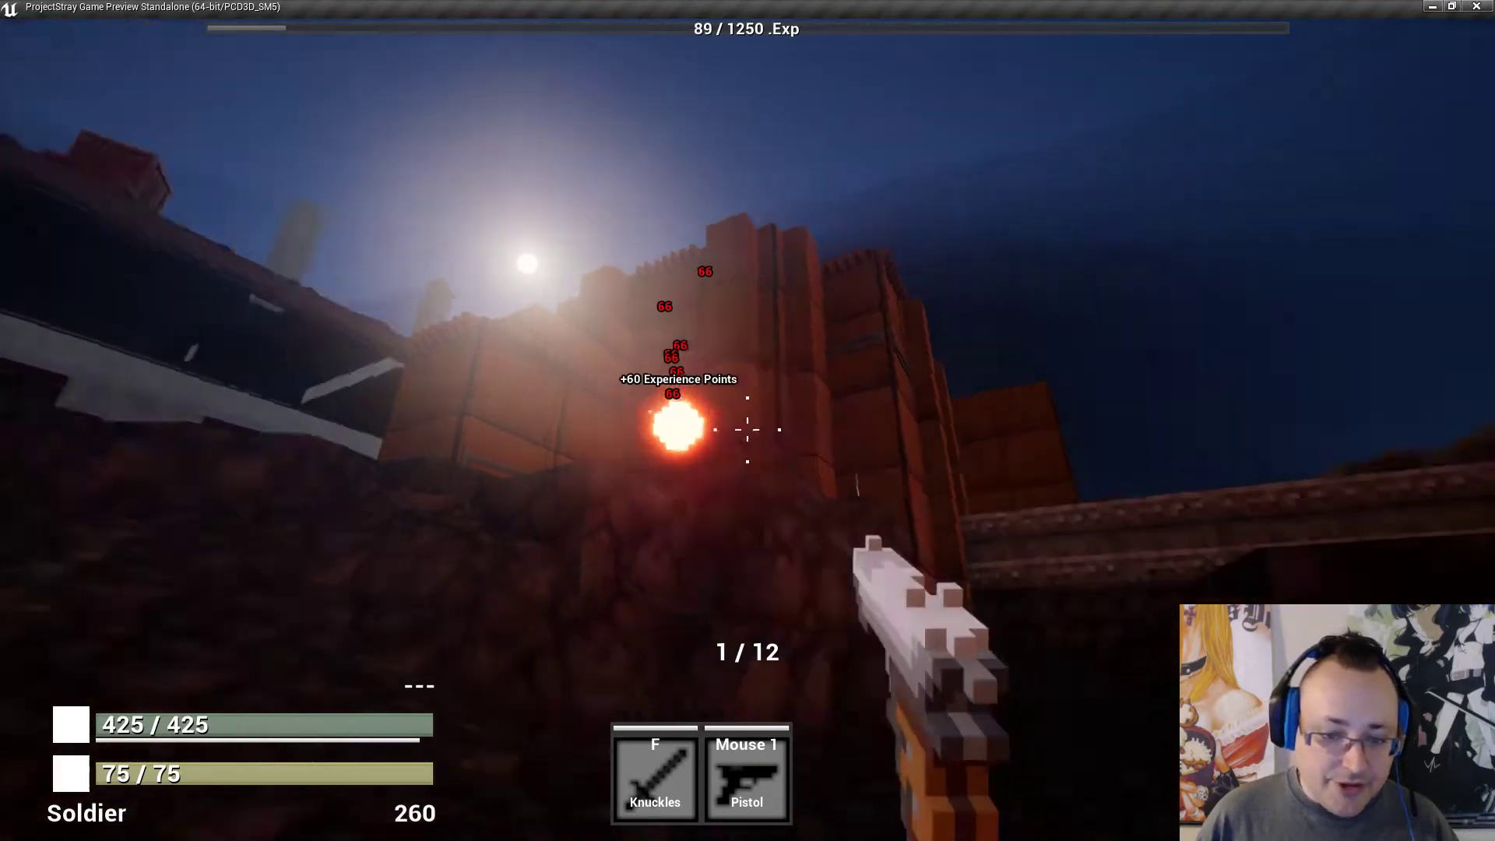
key(r)
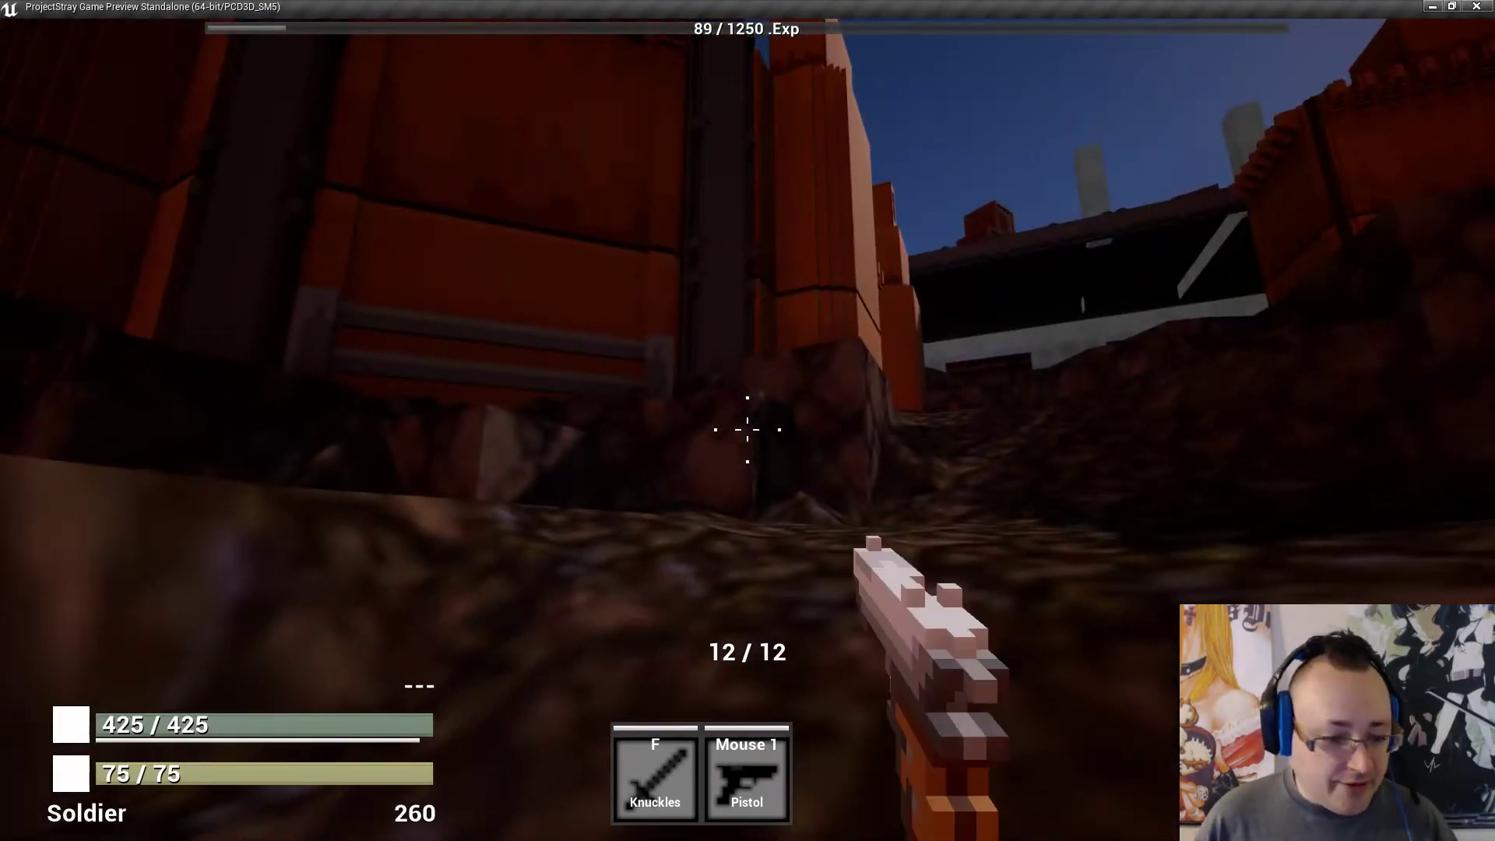
key(w)
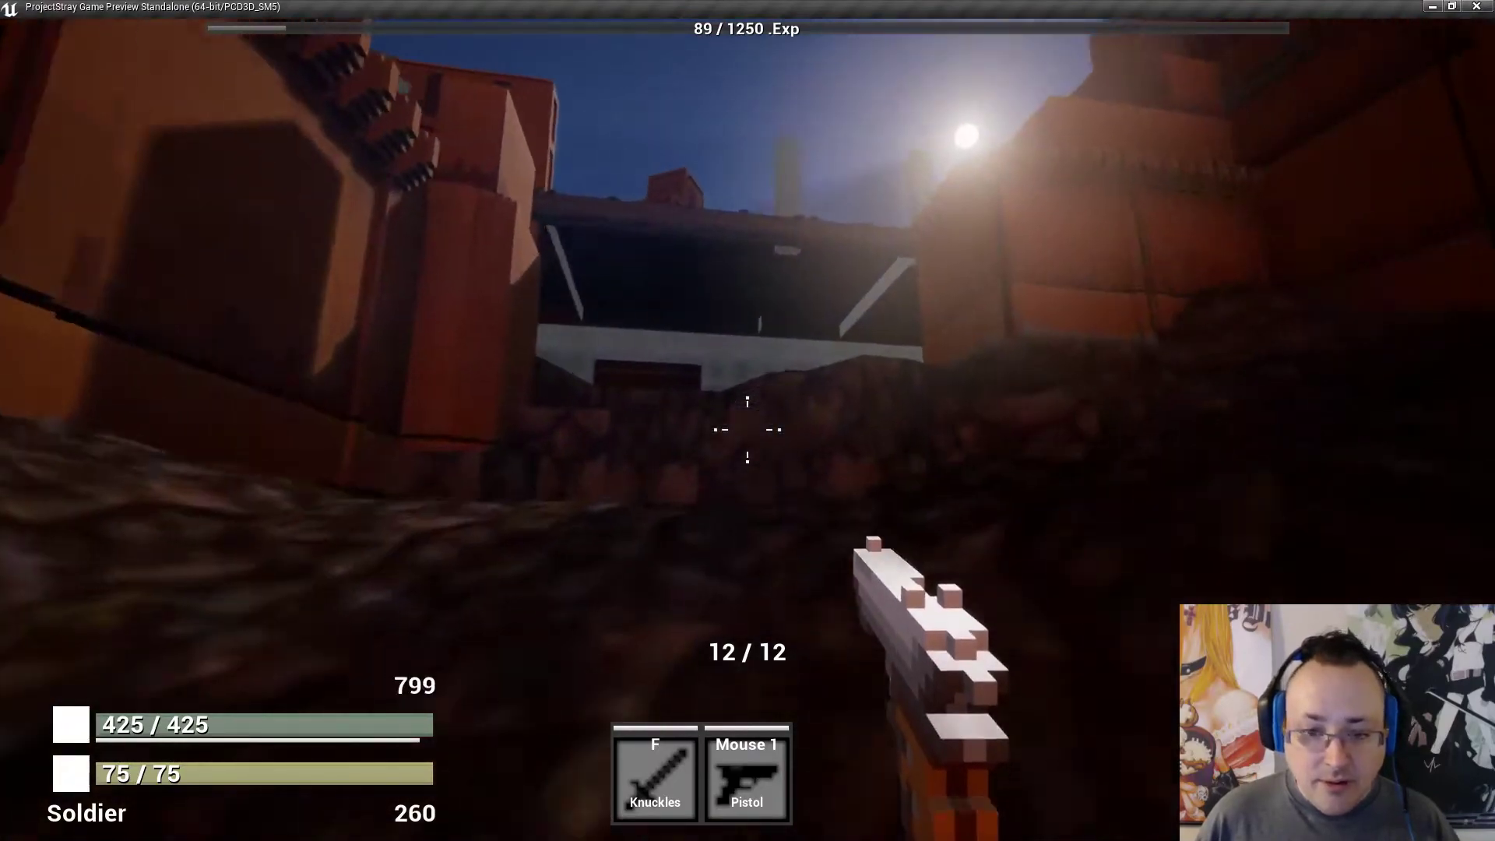
key(w)
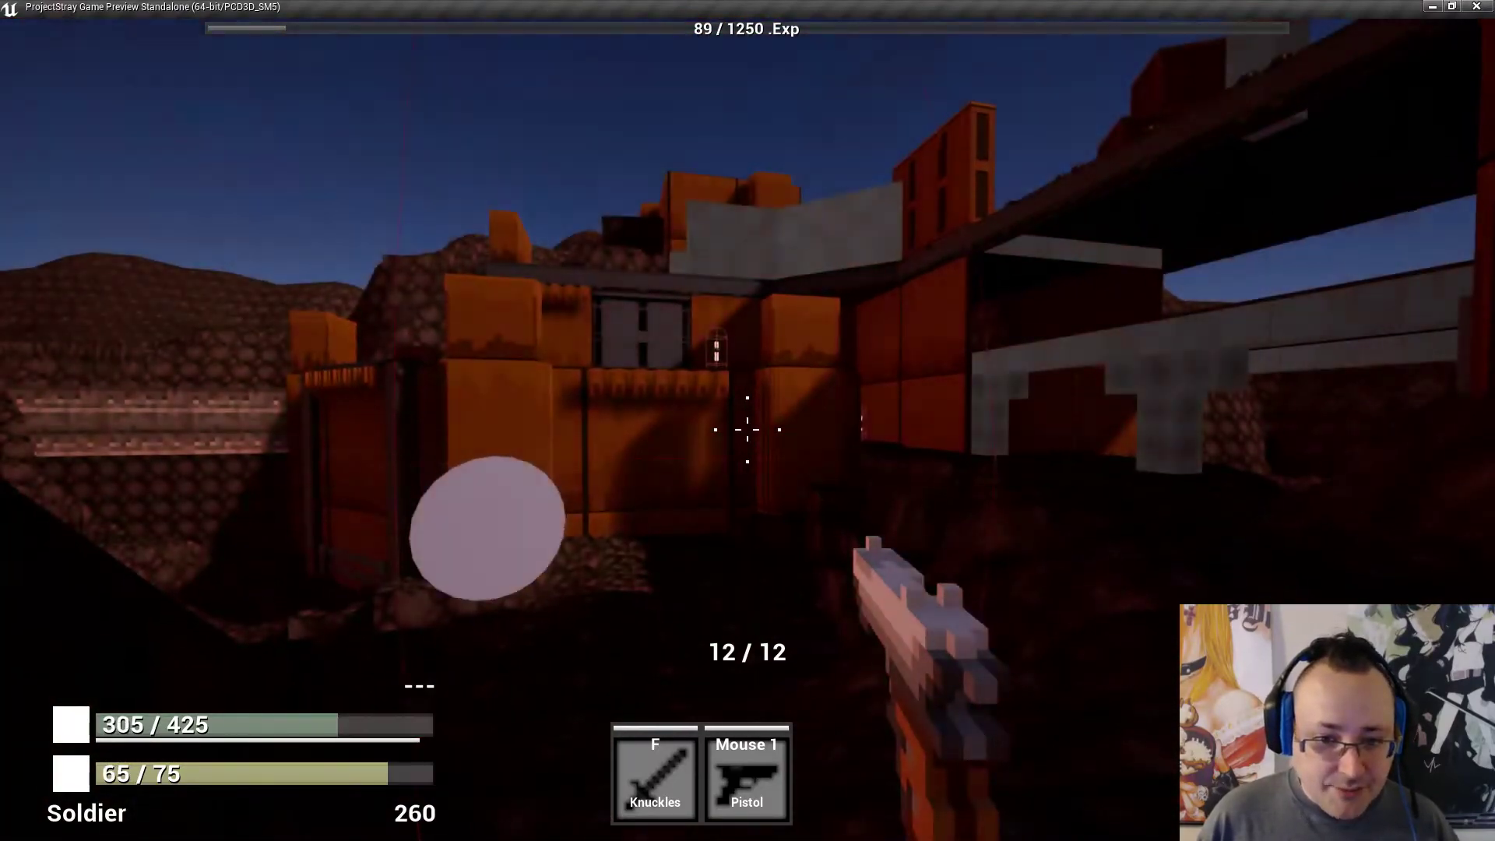
key(w)
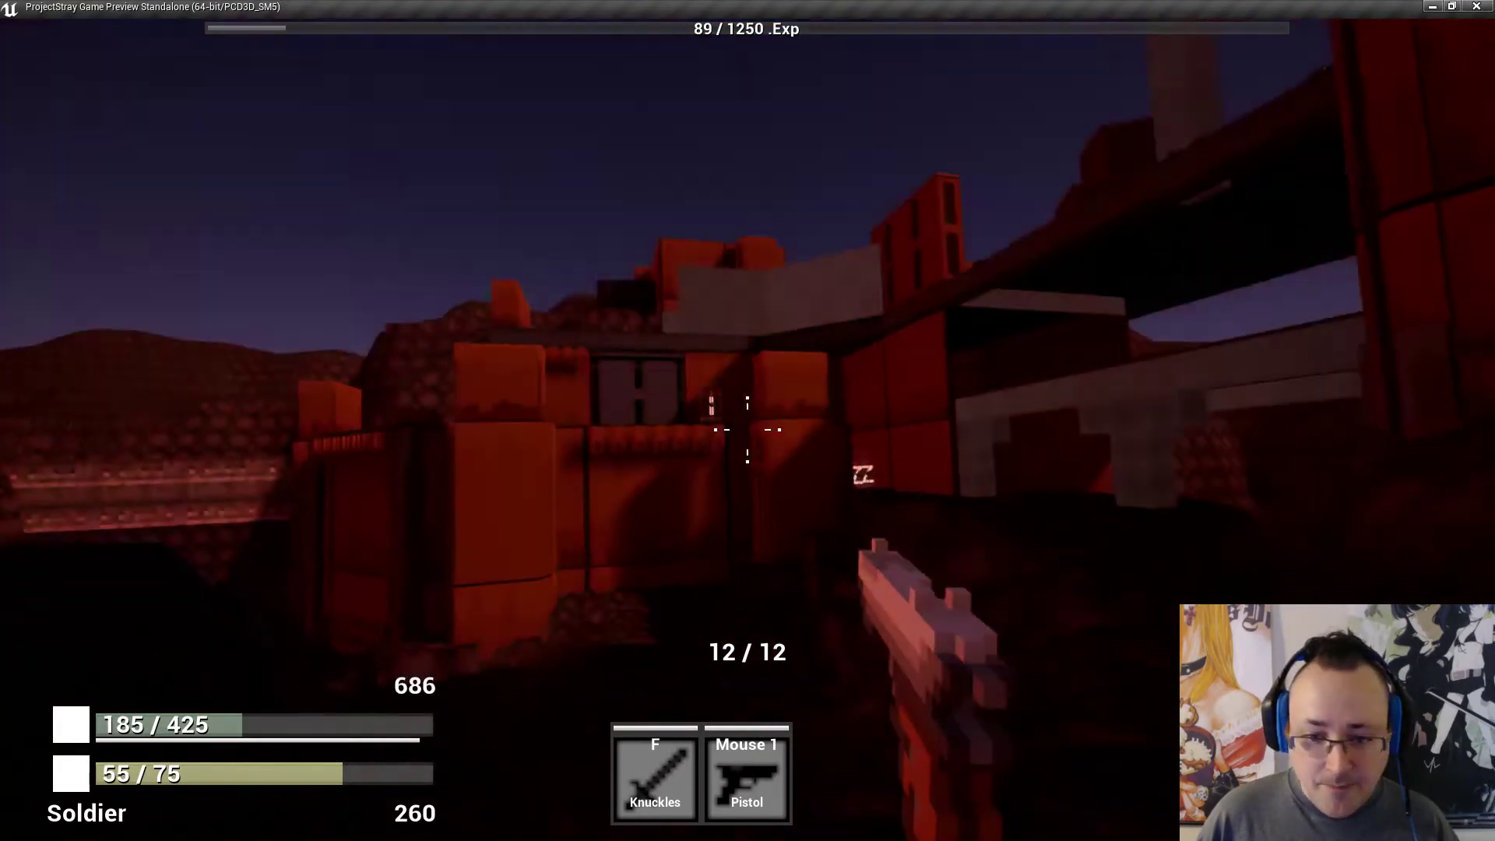
Fire the pistol at the Lv. 3 Zombies approaching from the canyon, and reload.
click(747, 429)
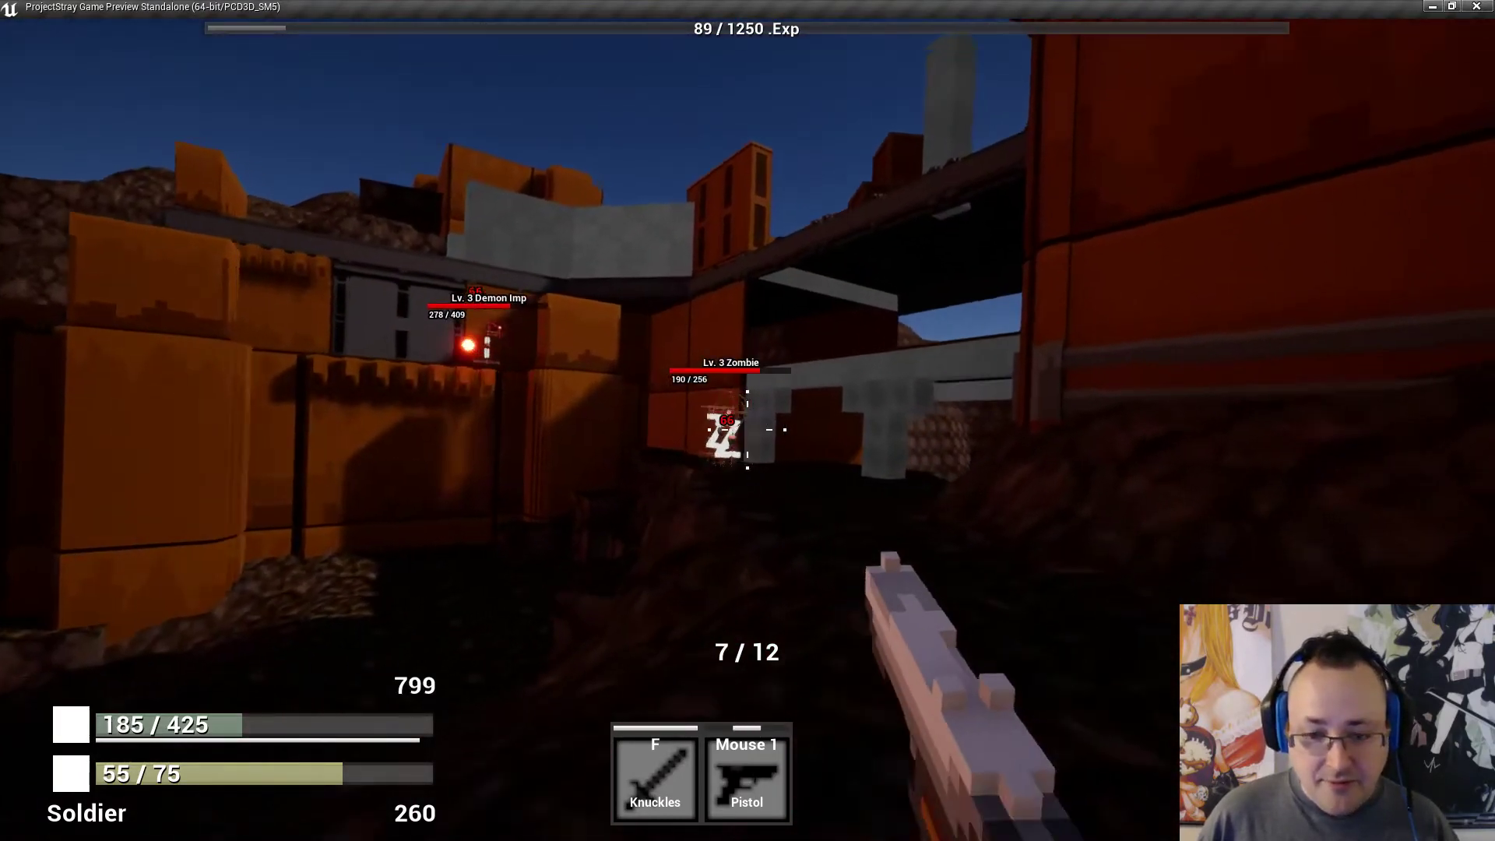
click(747, 430)
click(747, 429)
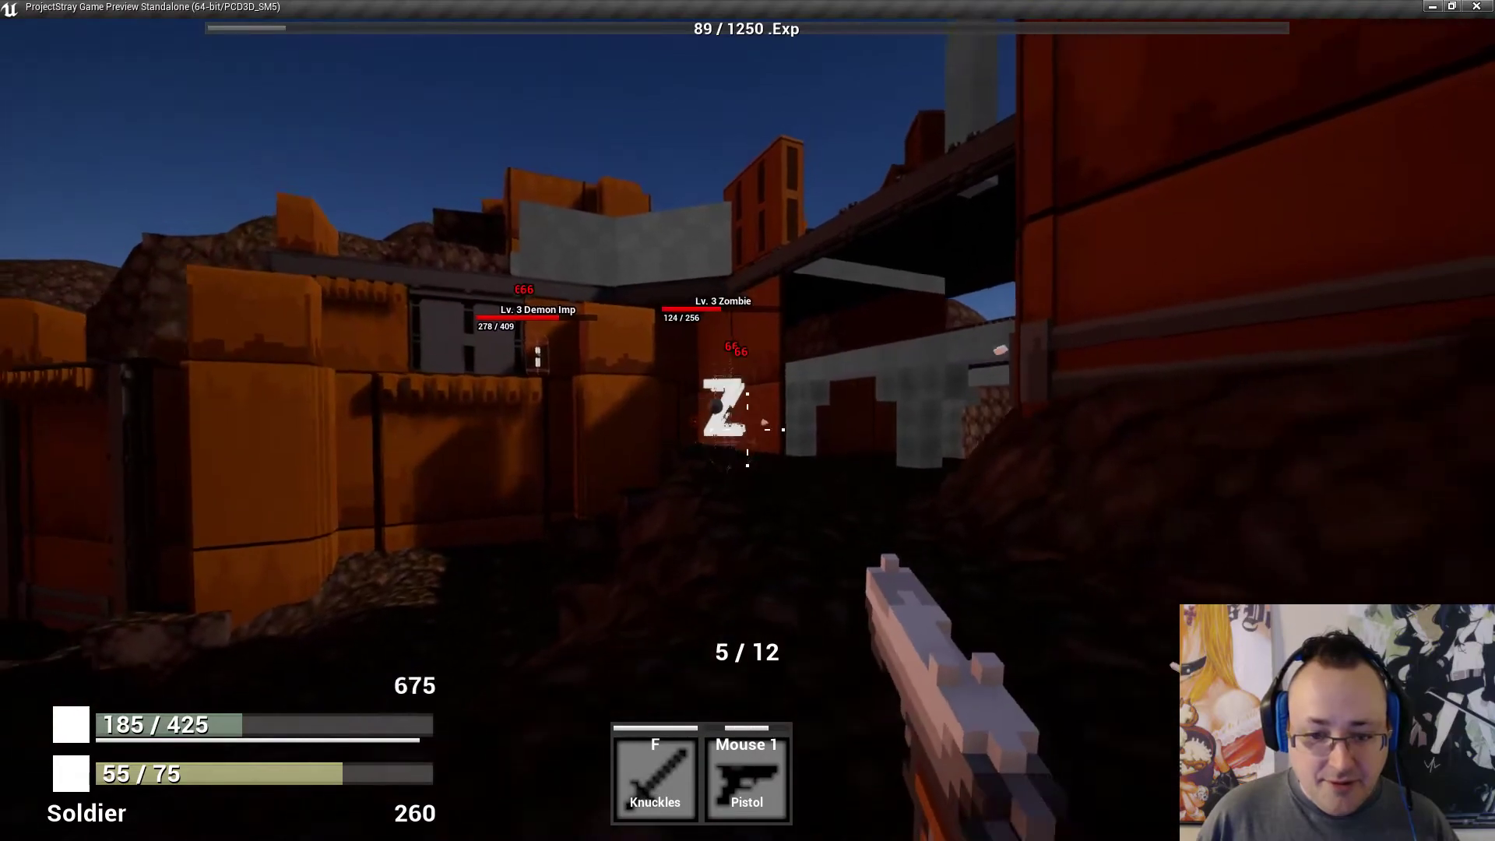
click(747, 430)
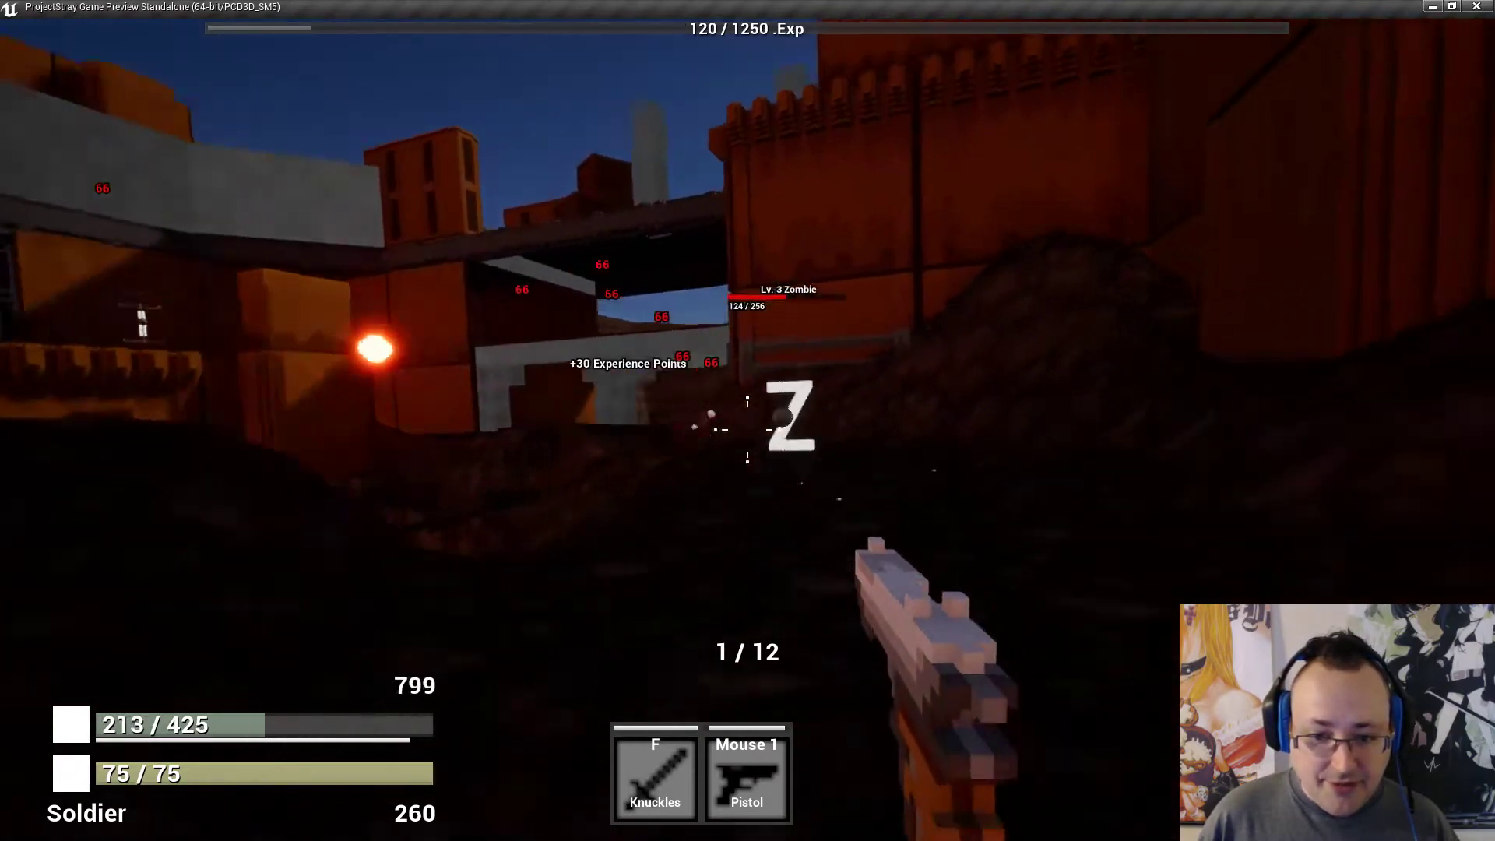
click(747, 429)
key(r)
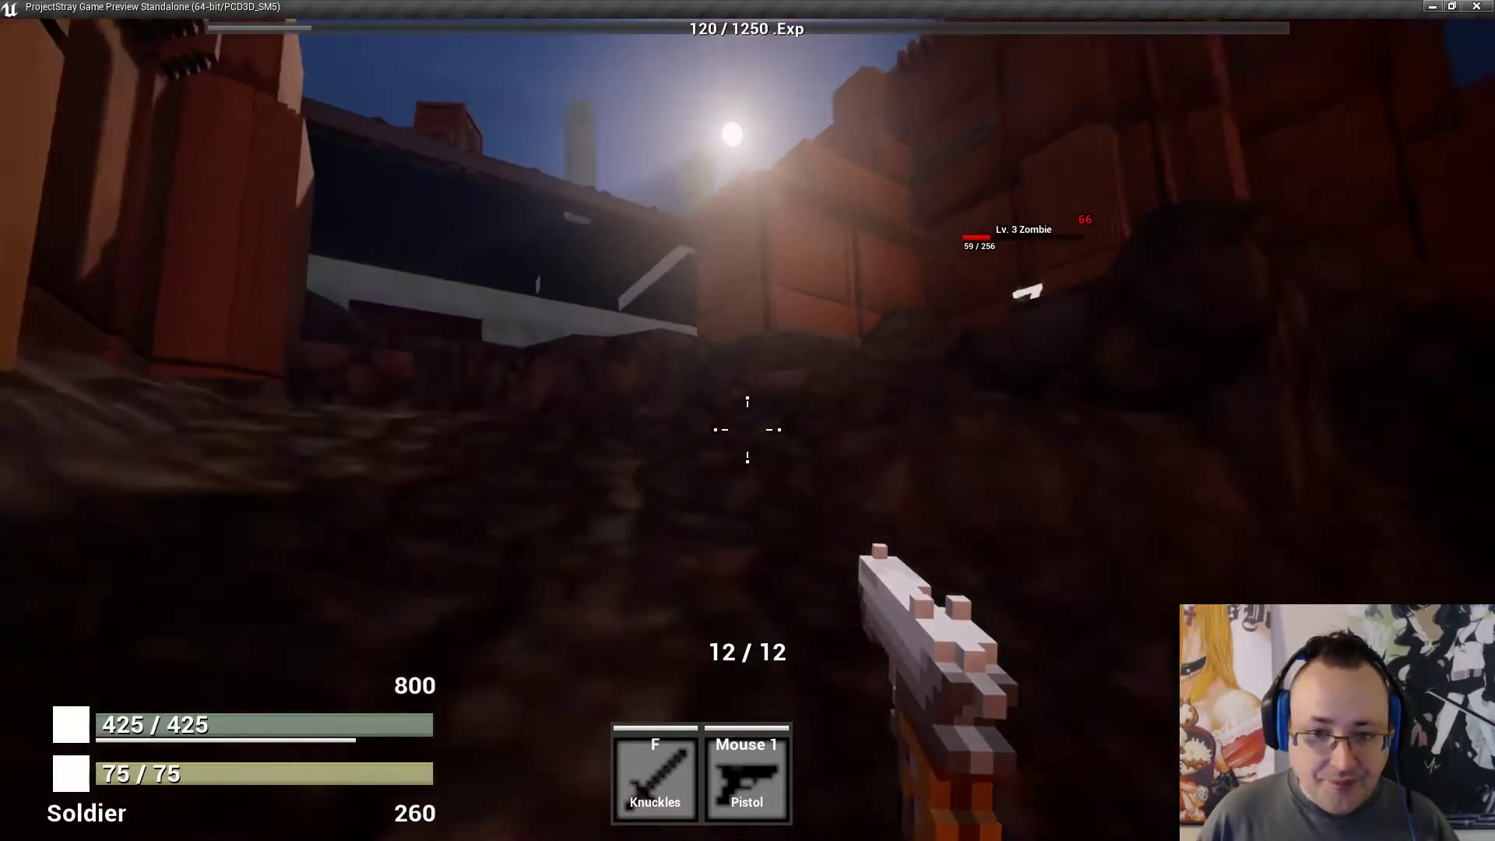
Shoot the remaining Lv. 3 Zombie and walk on around the orange wall to view the platform area.
click(747, 429)
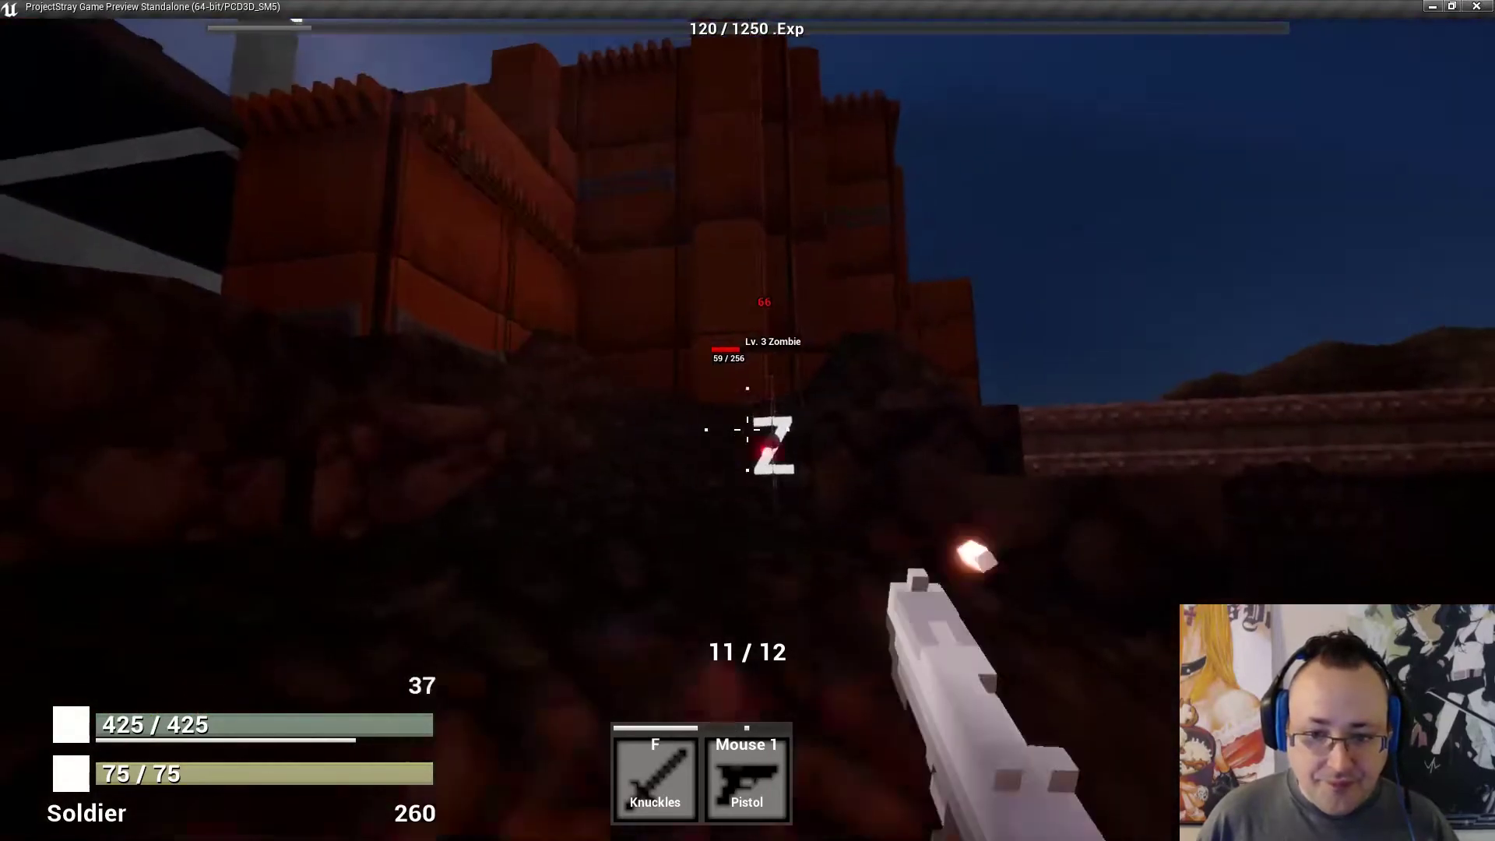
click(747, 430)
key(w)
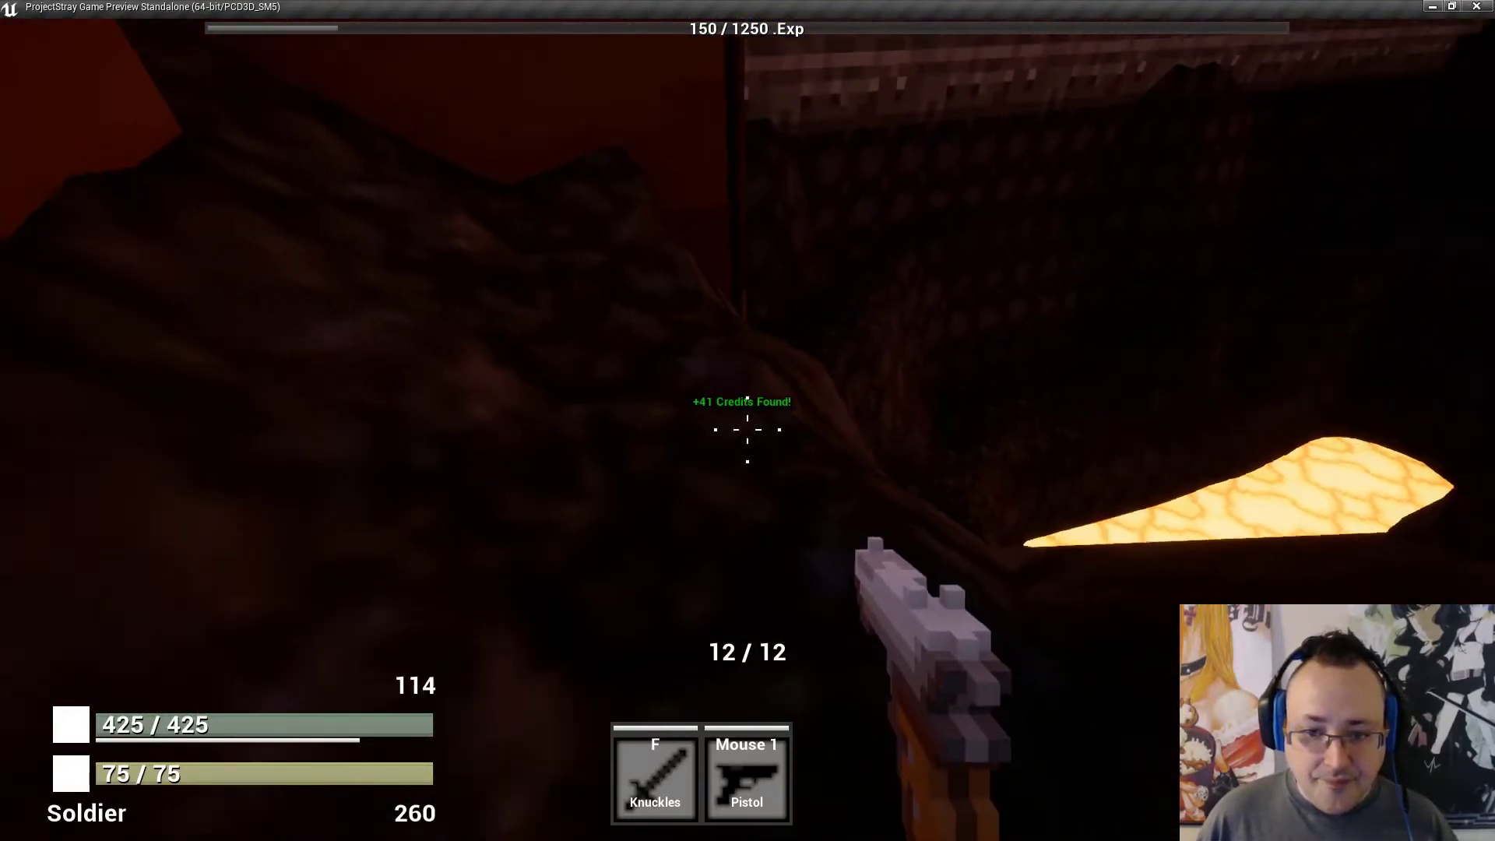
key(w)
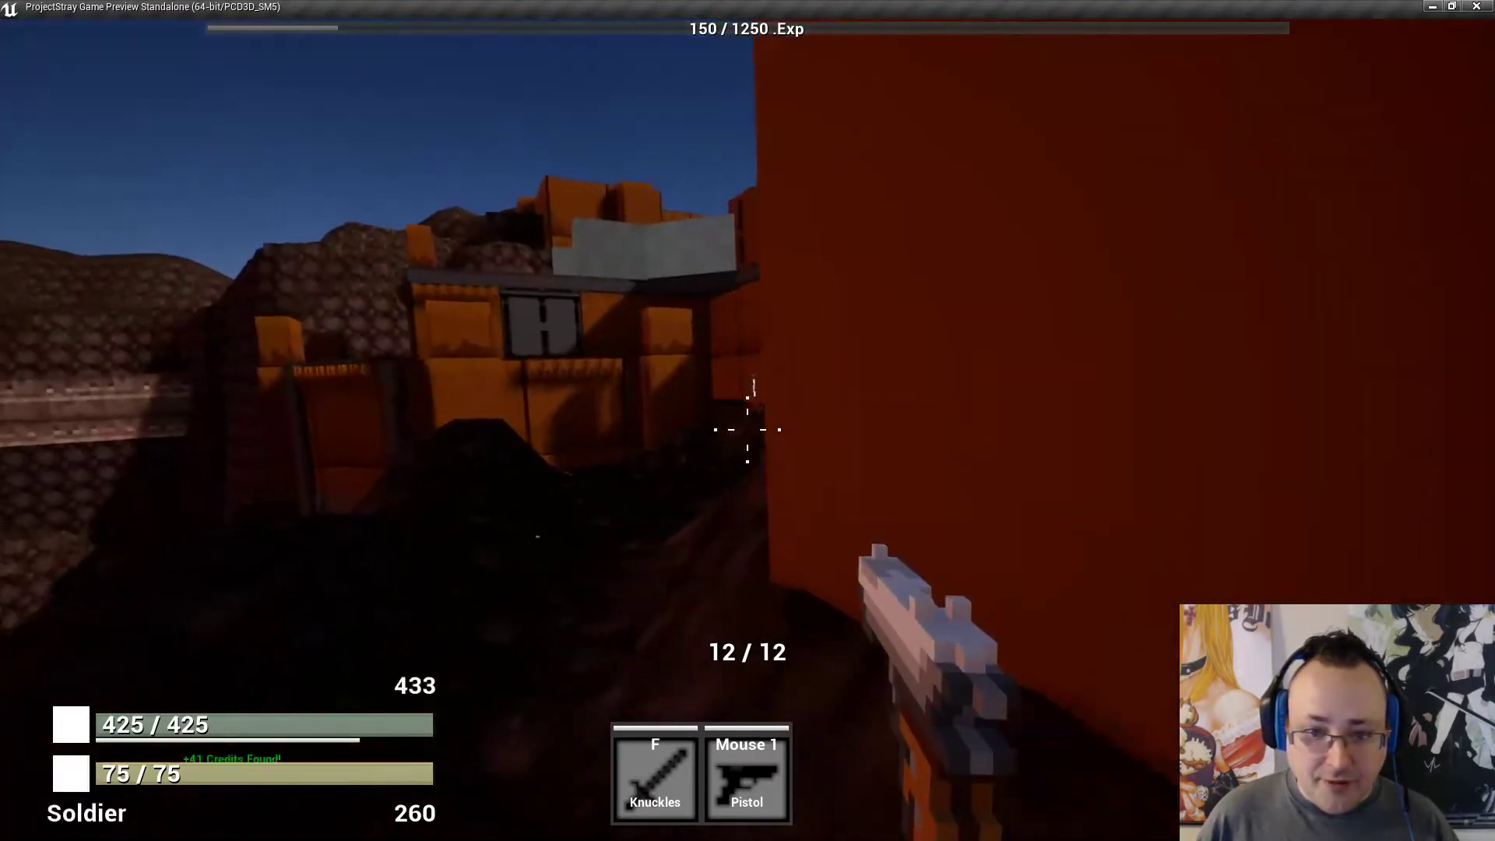
Advance past the orange wall and shoot the Lv. 3 Demon Imp in the opening beneath the bridge.
key(w)
click(748, 428)
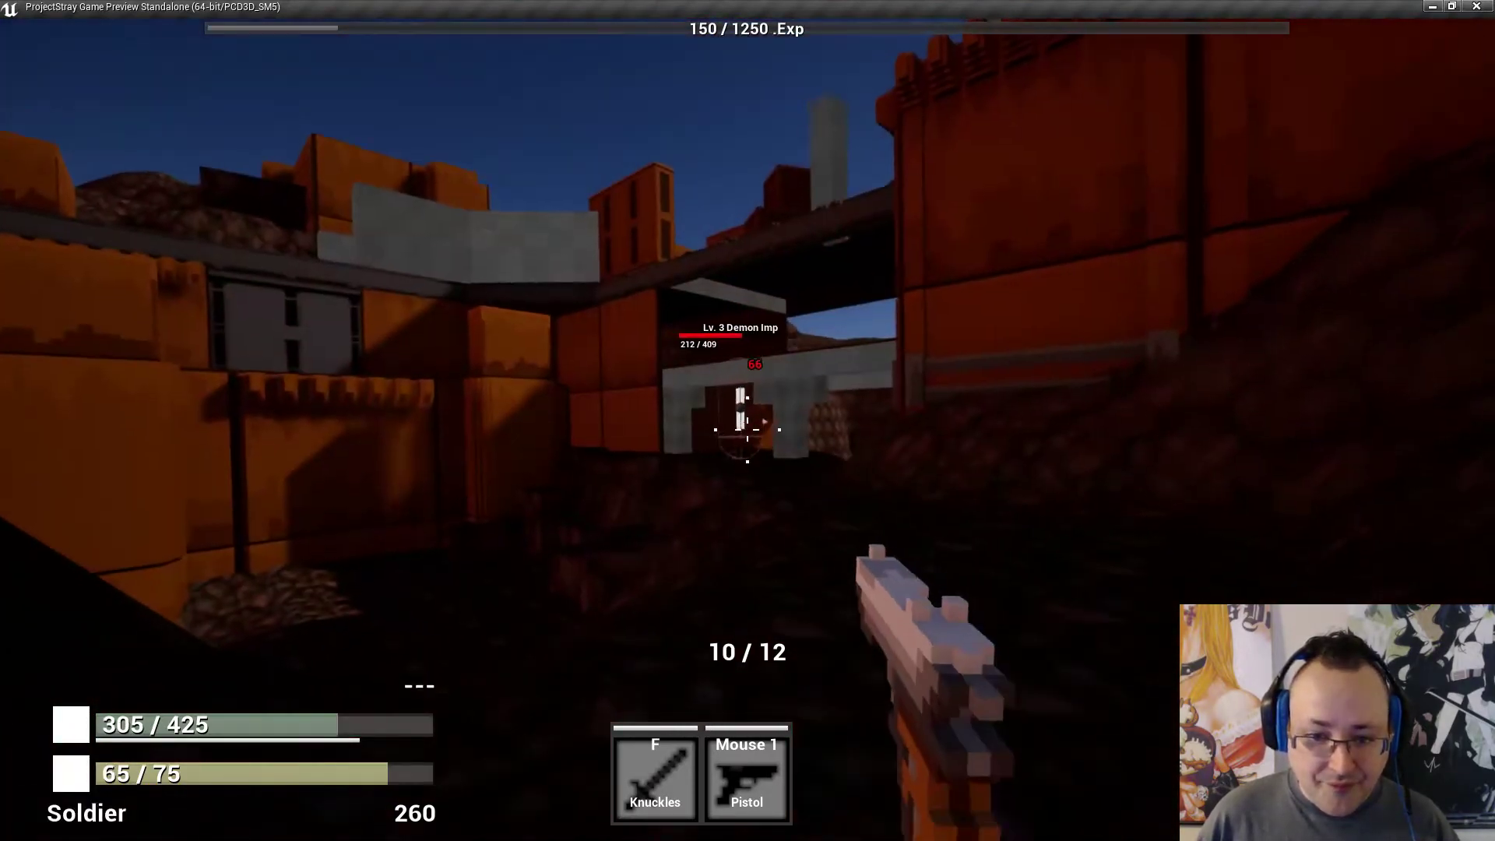
click(748, 428)
click(748, 428)
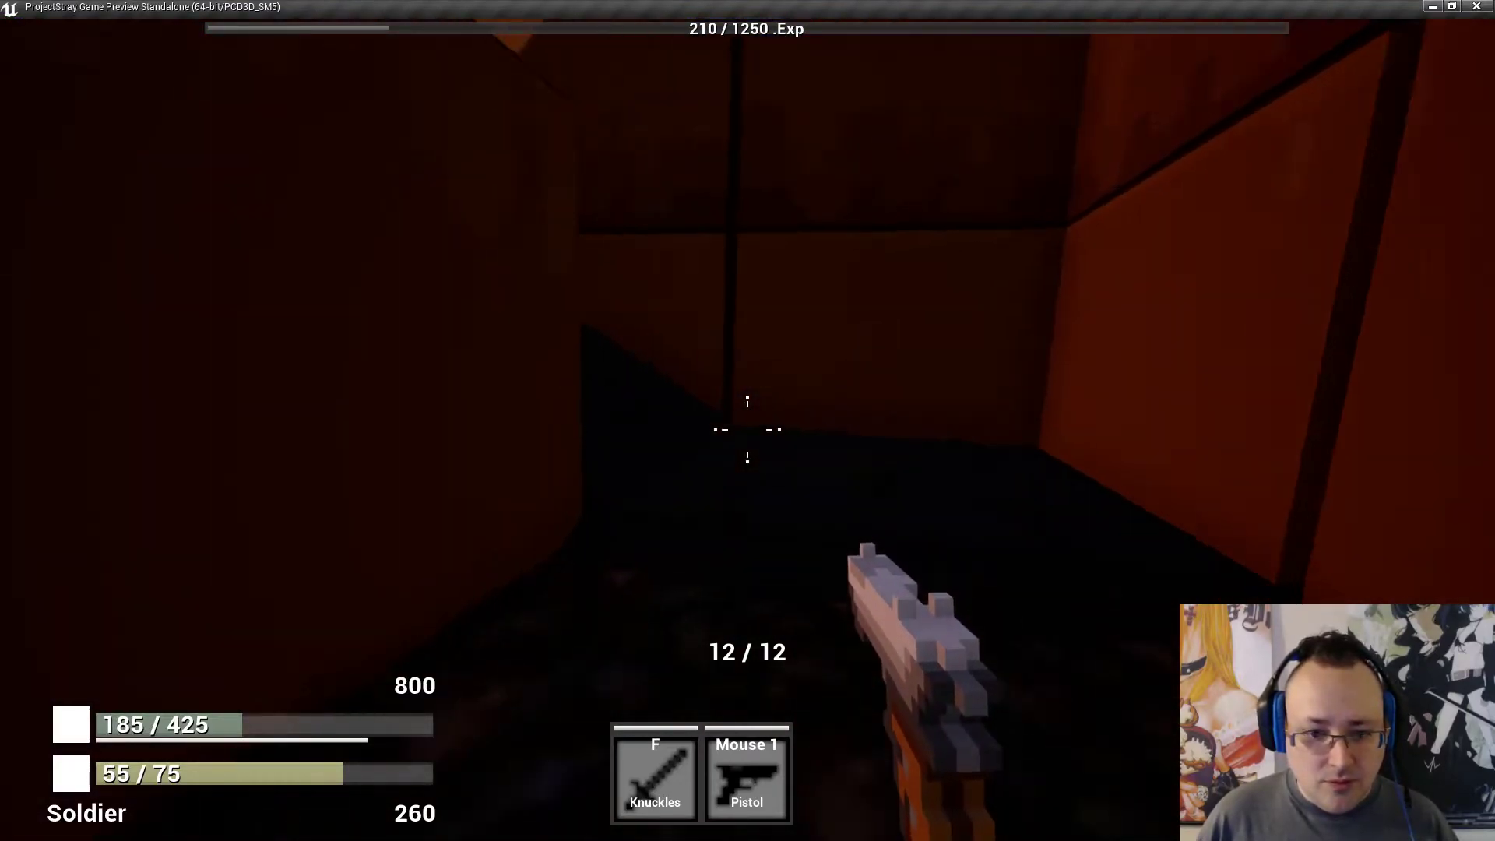
Walk through the dark orange-walled passage and up onto the platform beside the orange building.
key(w)
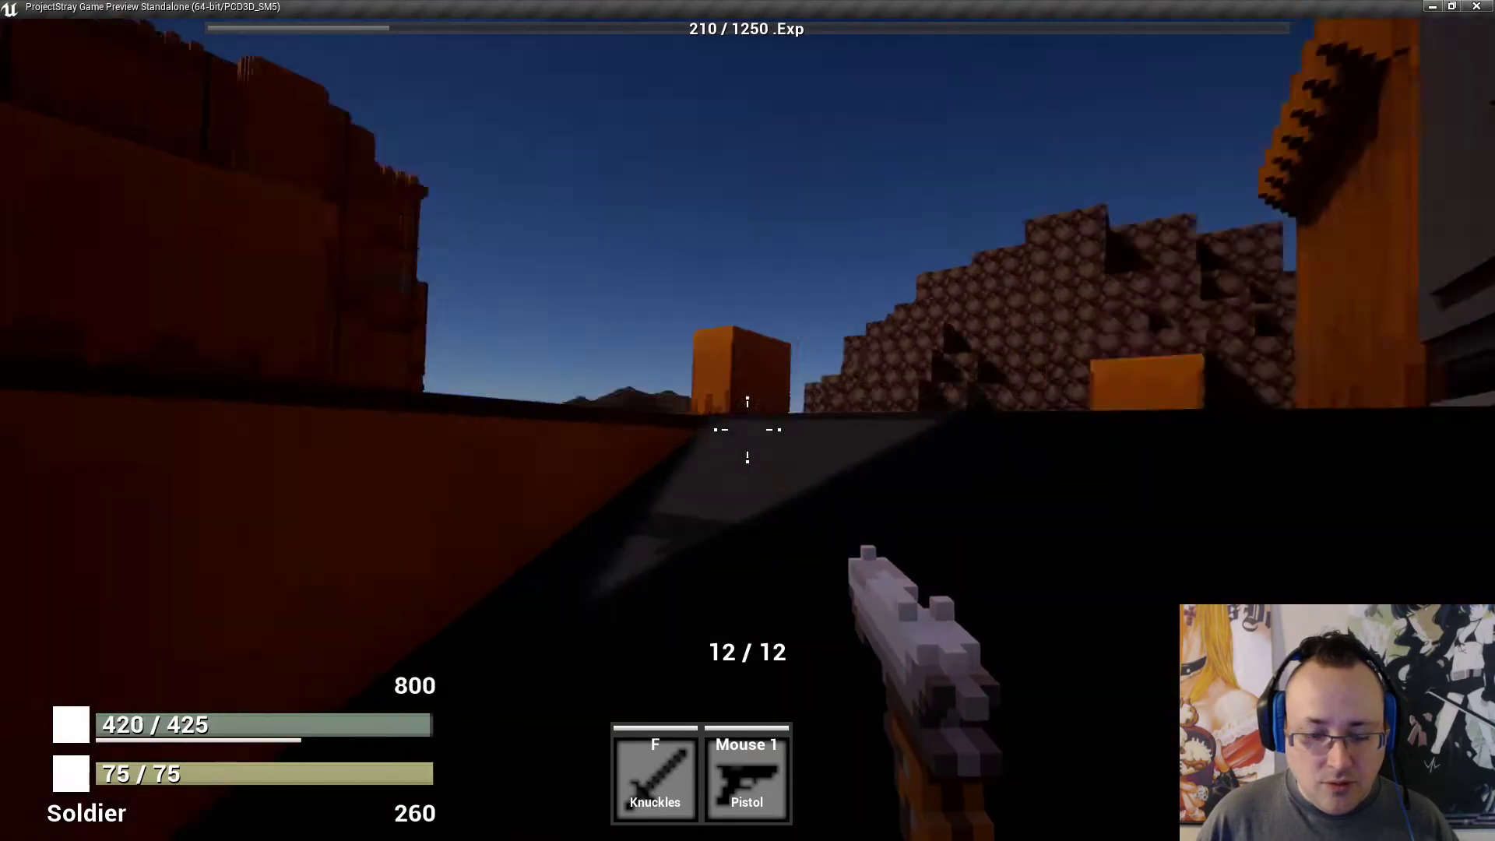
key(w)
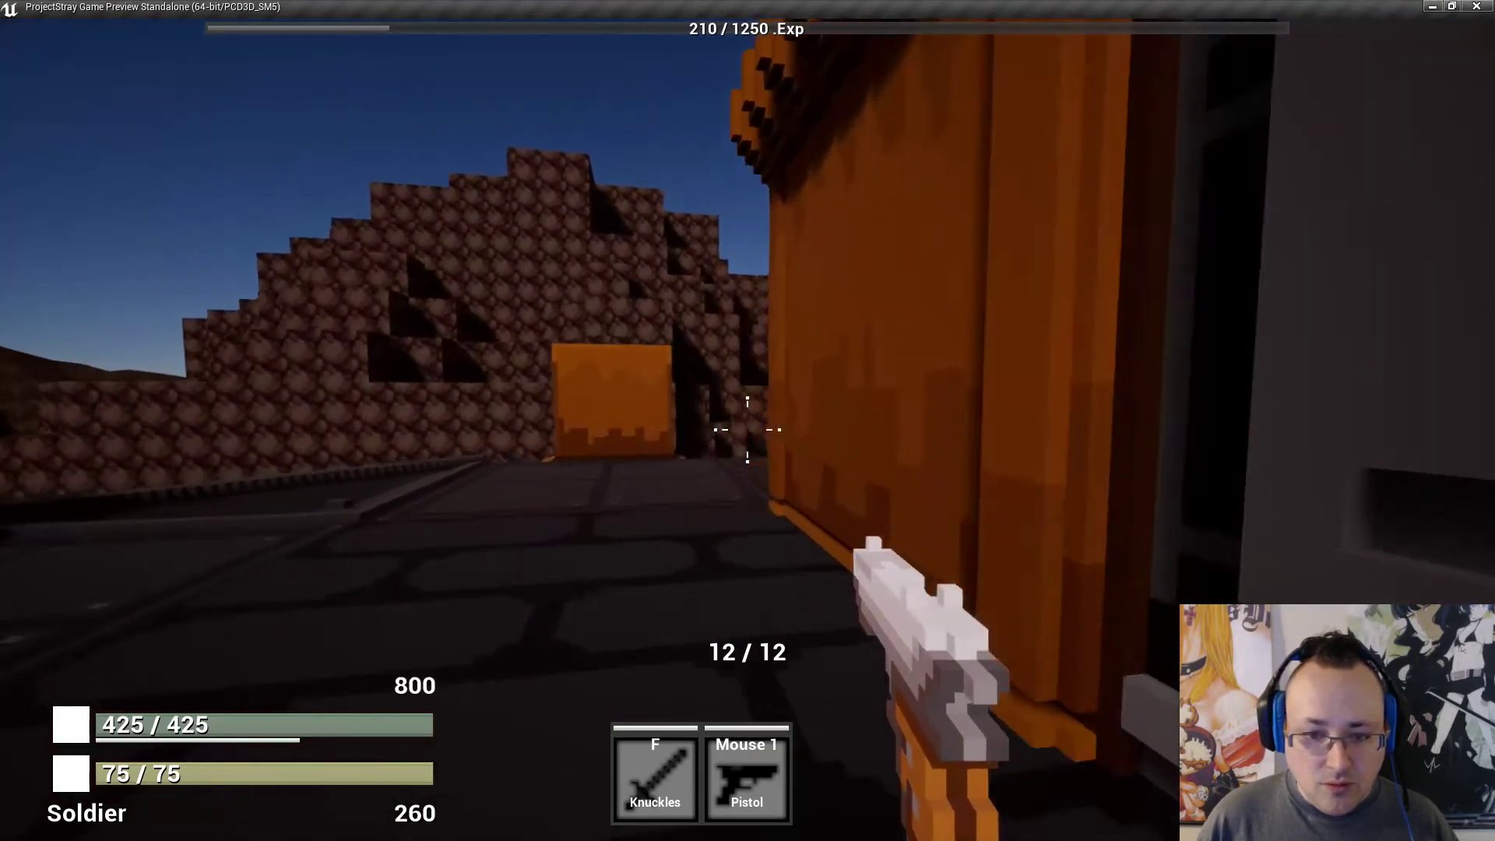
key(w)
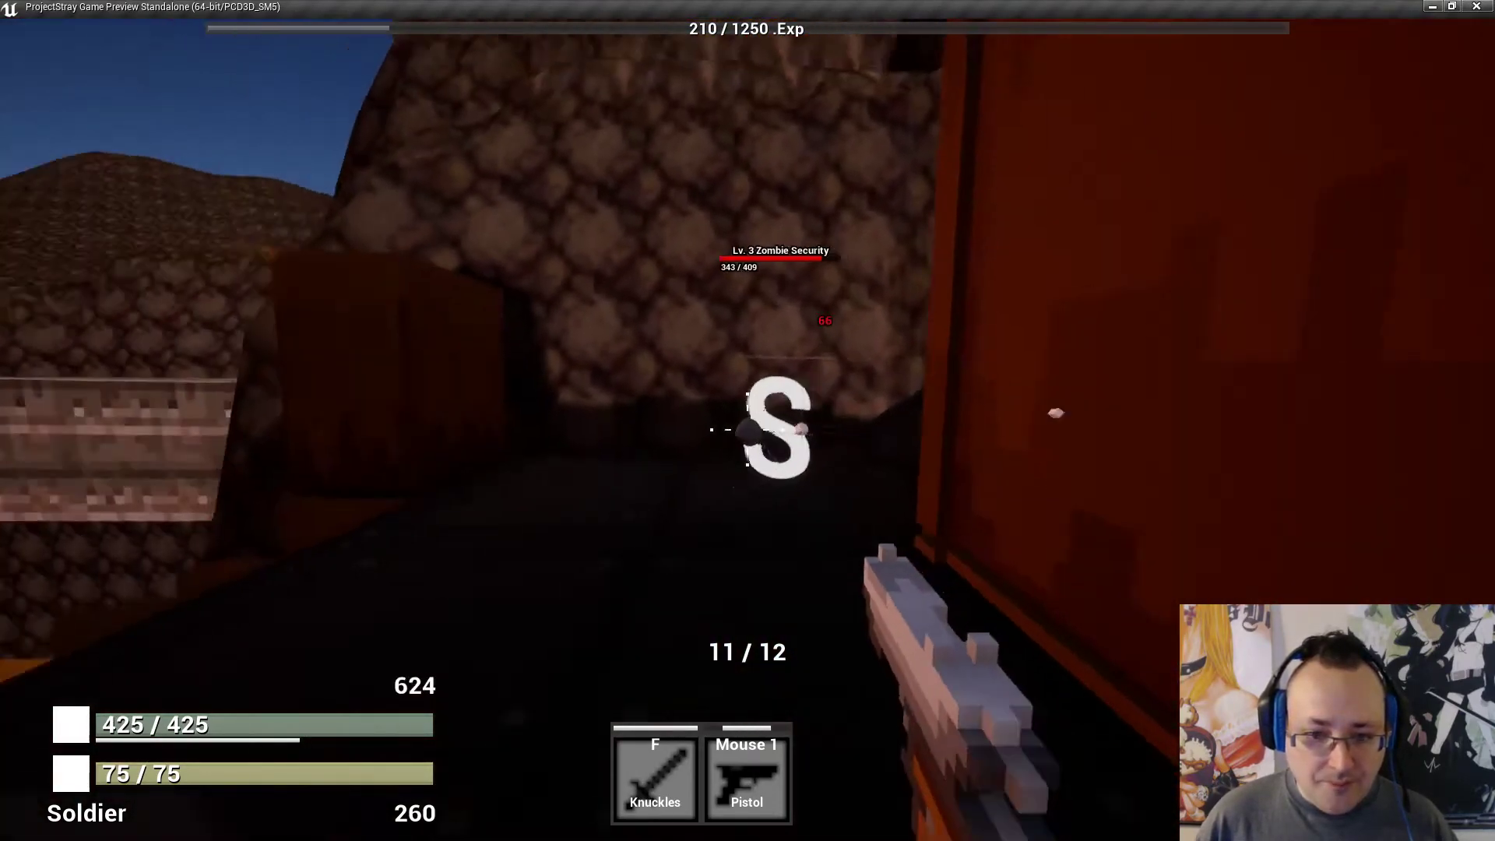
Shoot the Lv. 3 Zombie Security on the walkway beside the orange building and reload the pistol.
key(w)
click(747, 429)
key(w)
click(747, 429)
click(748, 429)
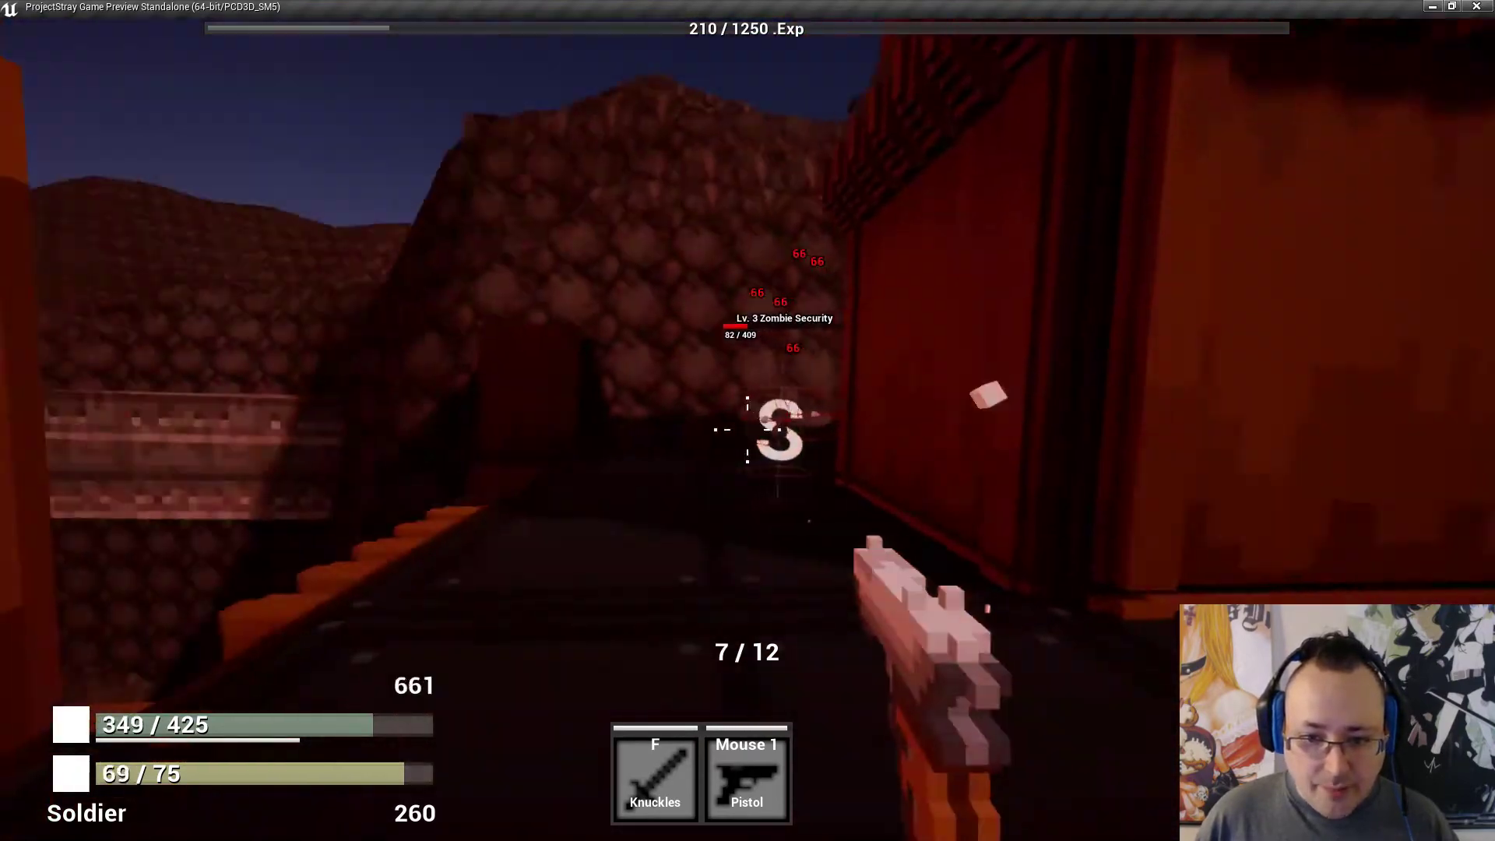
key(w)
key(r)
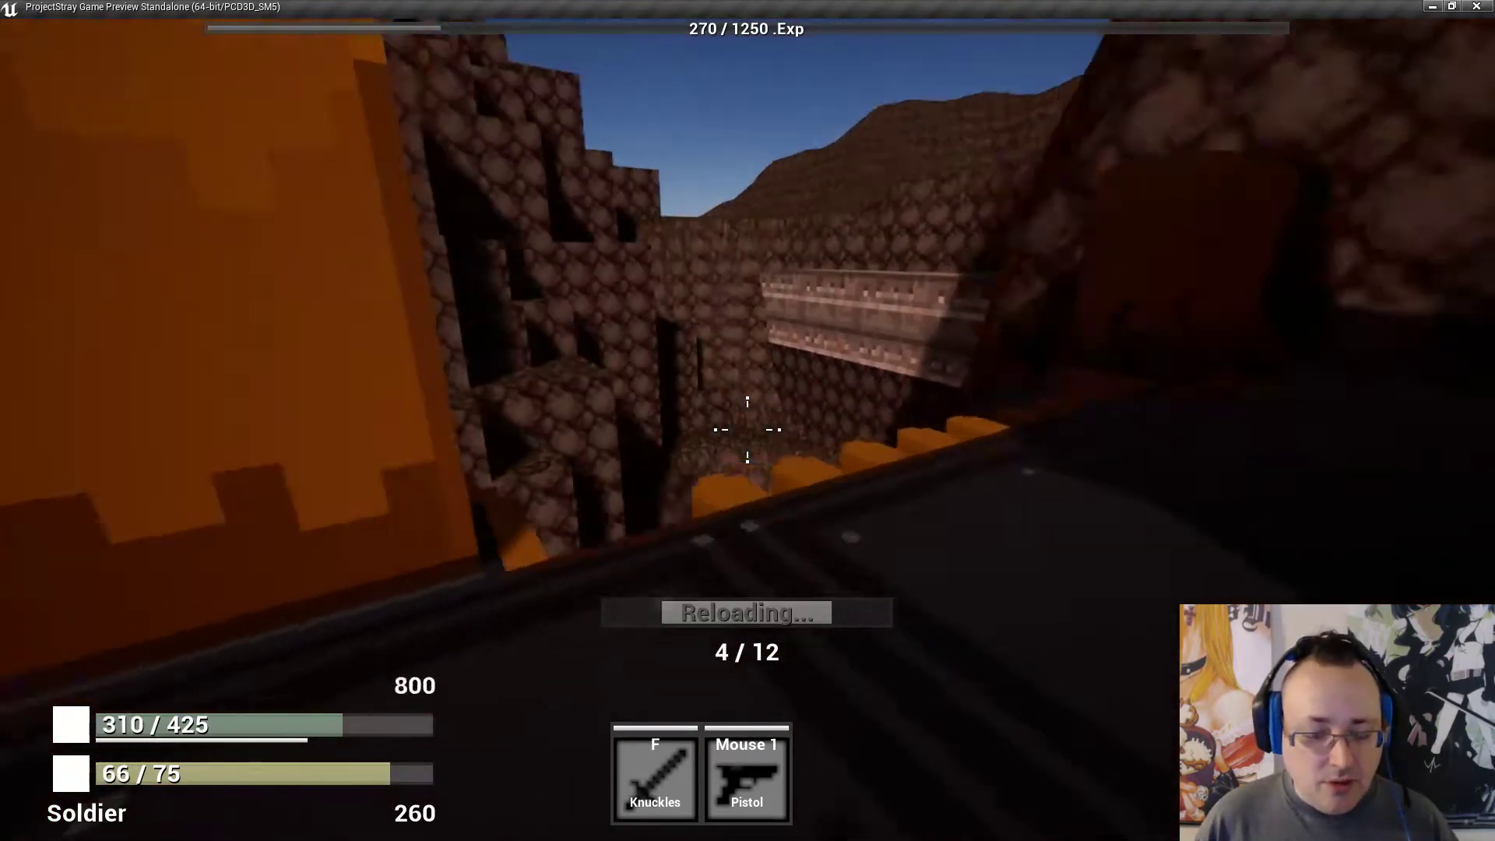
Walk along the platform's outer edge to examine the orange cover blocks, the canyon below and the rock walls.
key(w)
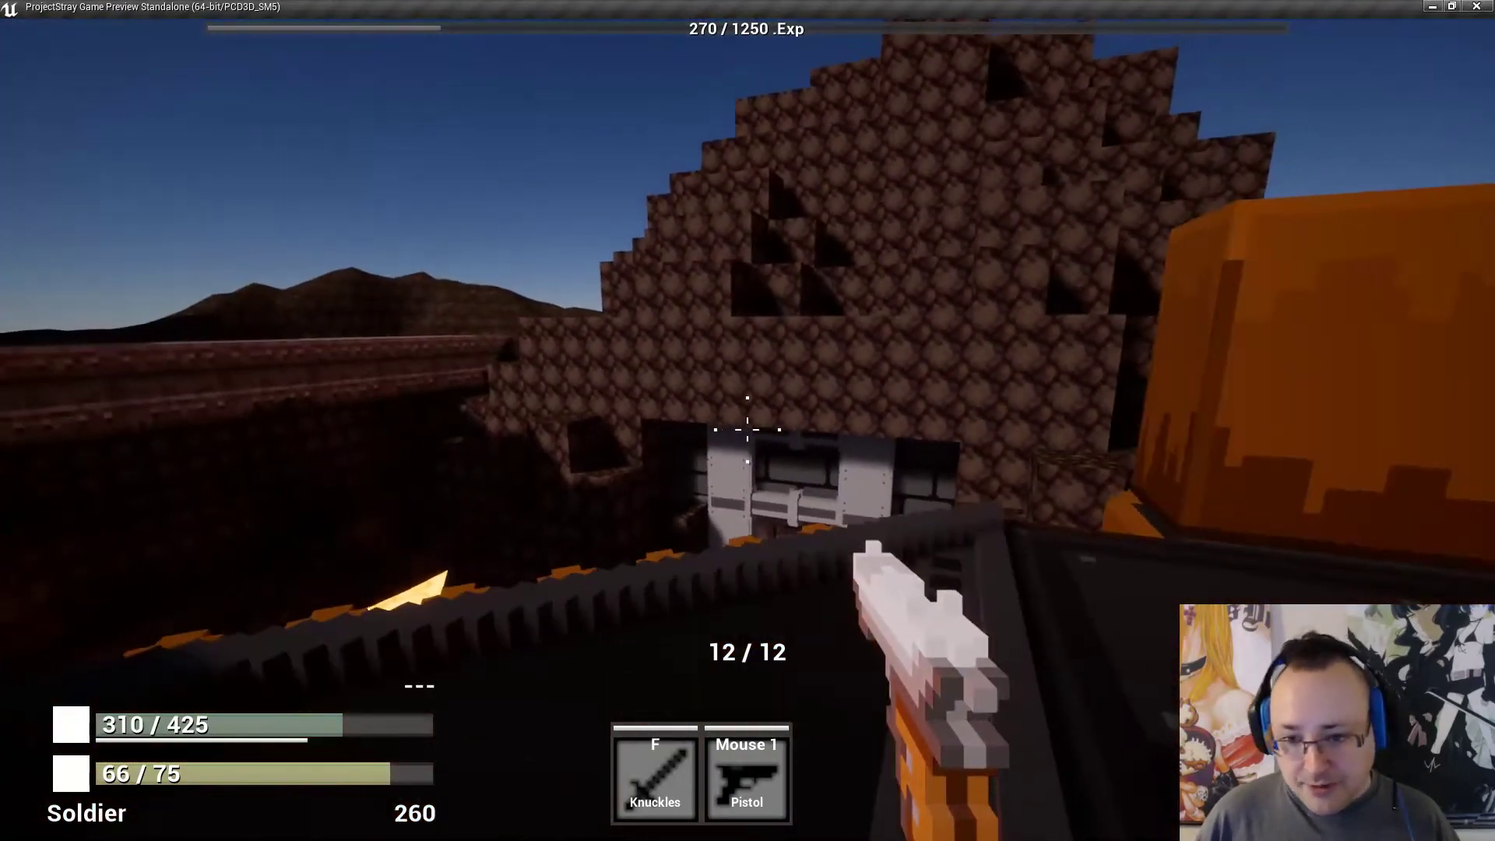
key(w)
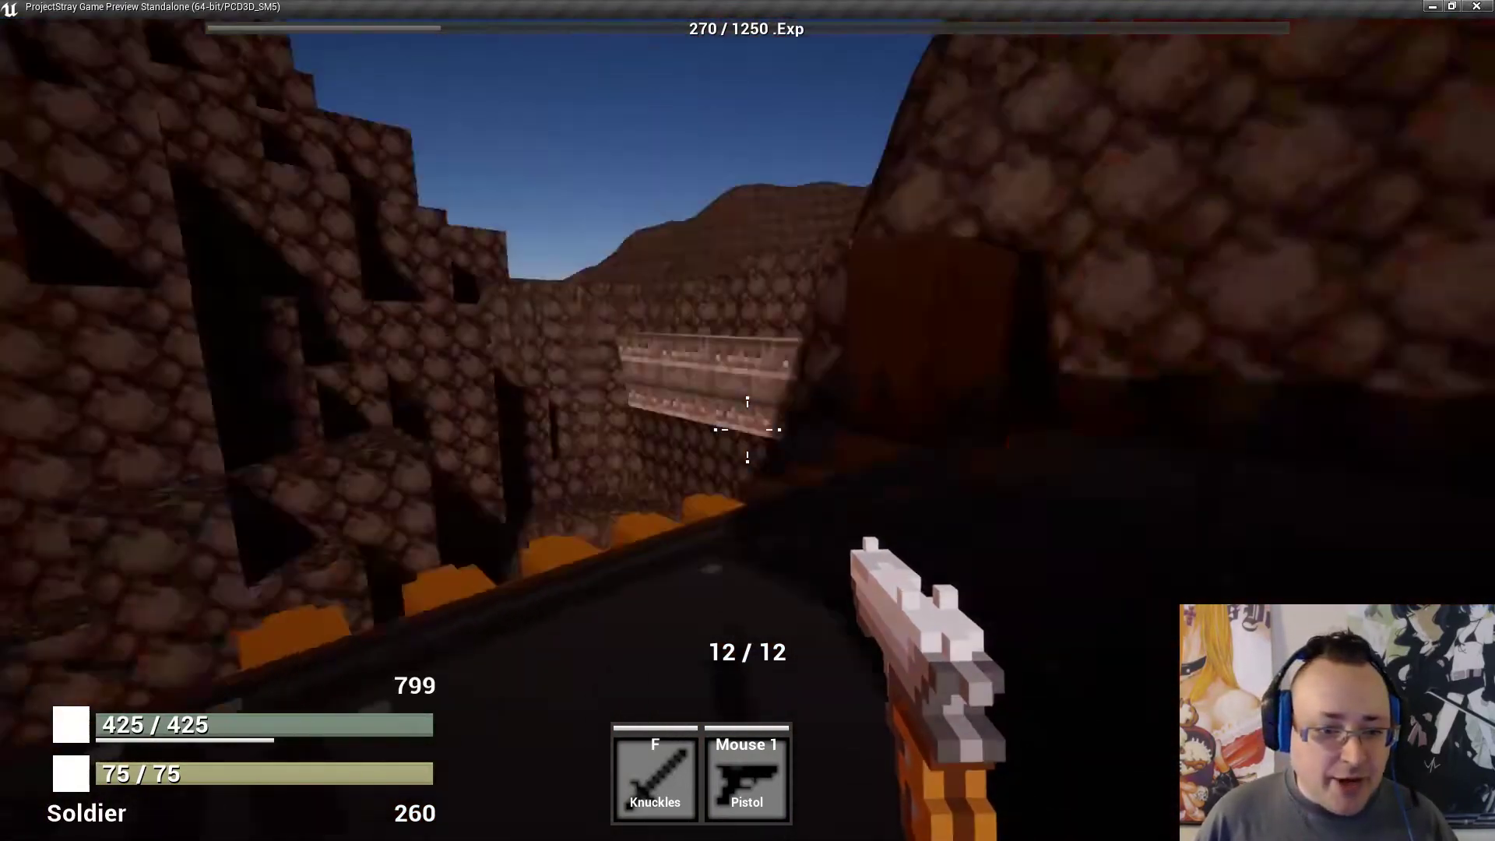
key(w)
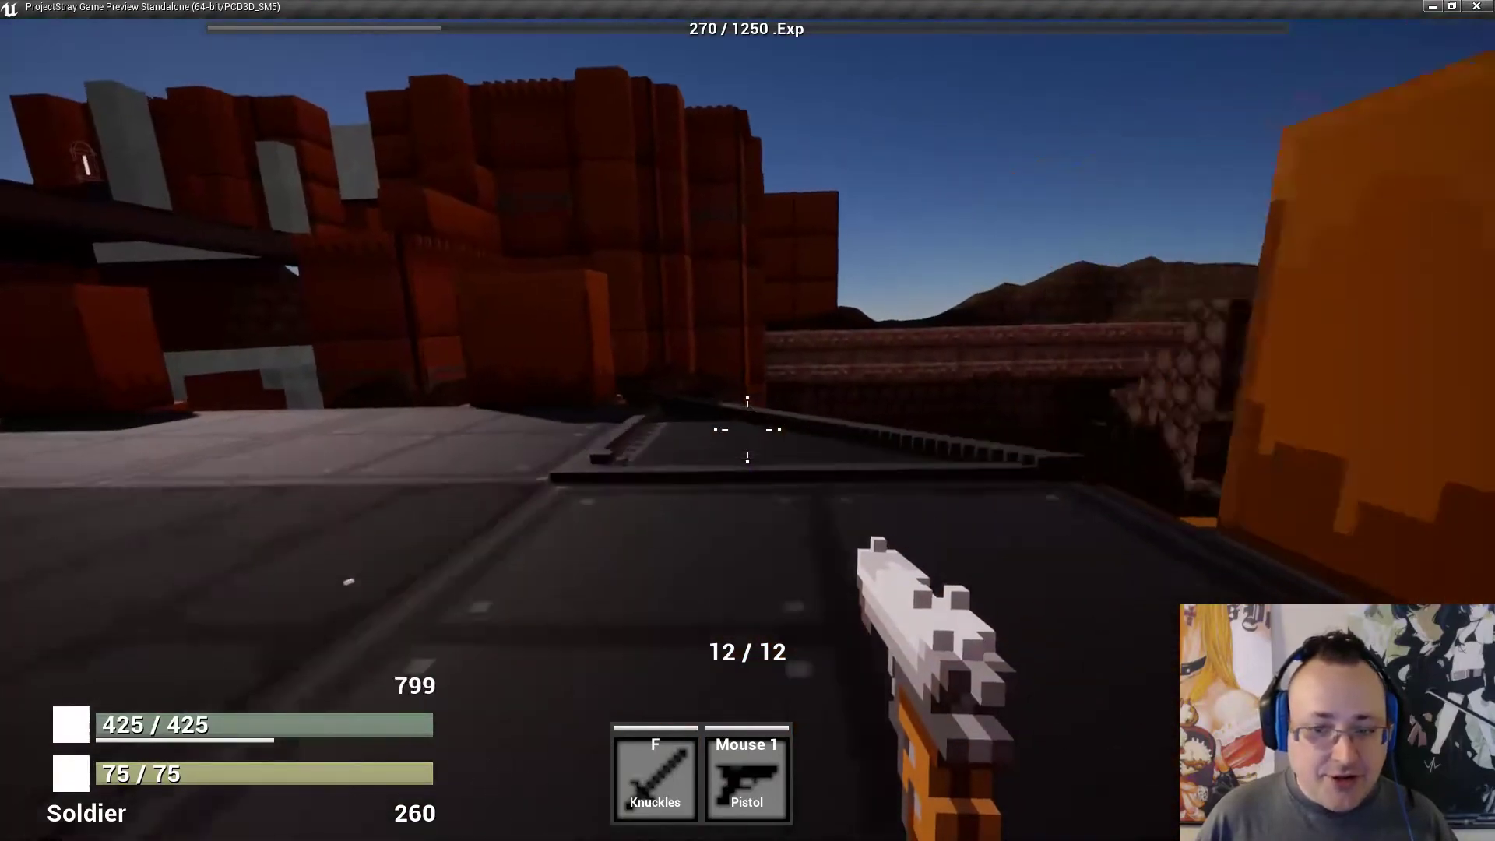
key(w)
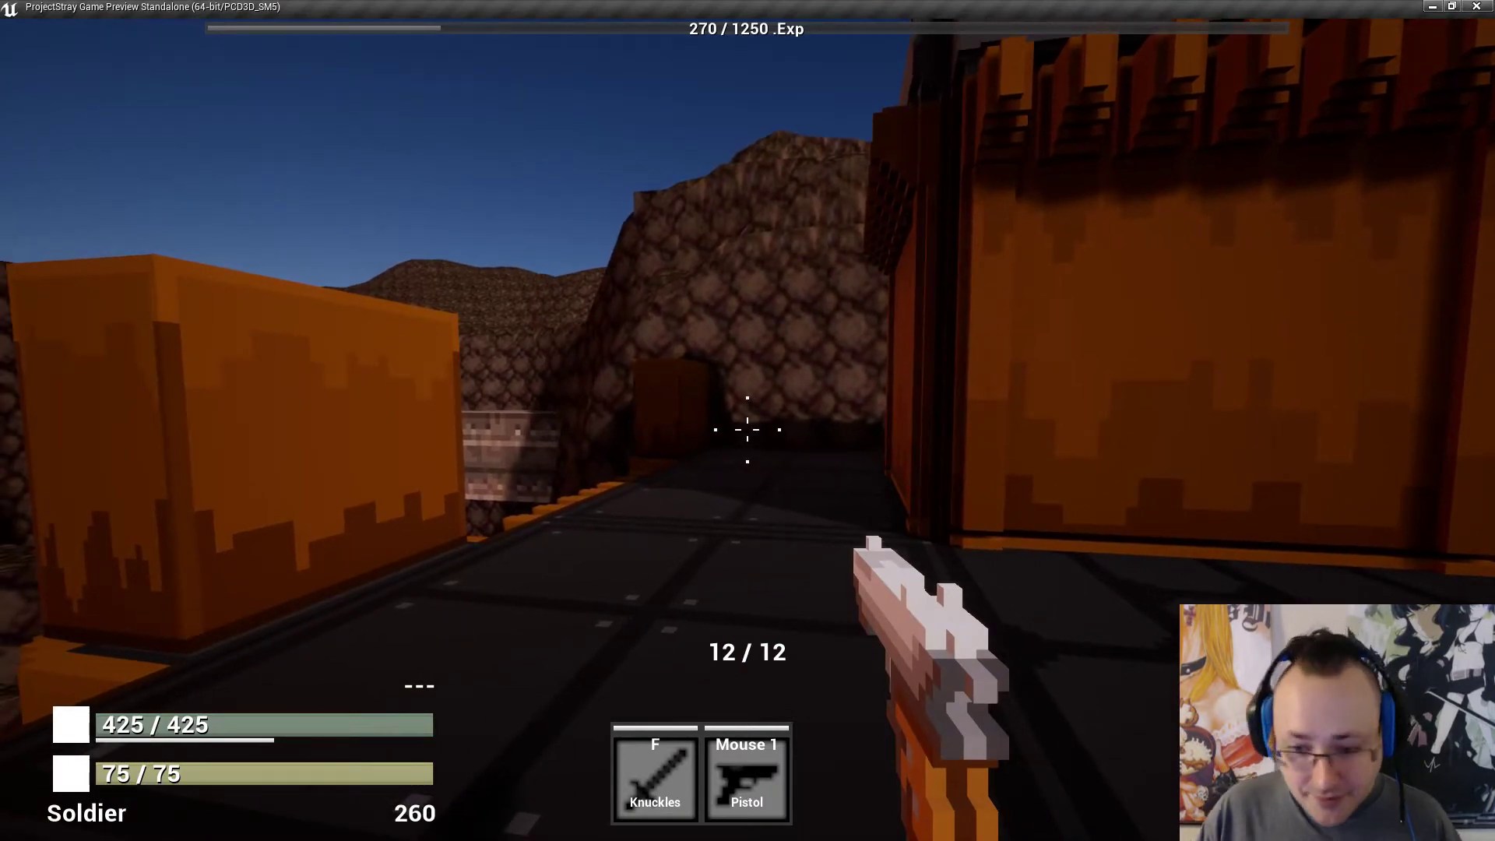
key(w)
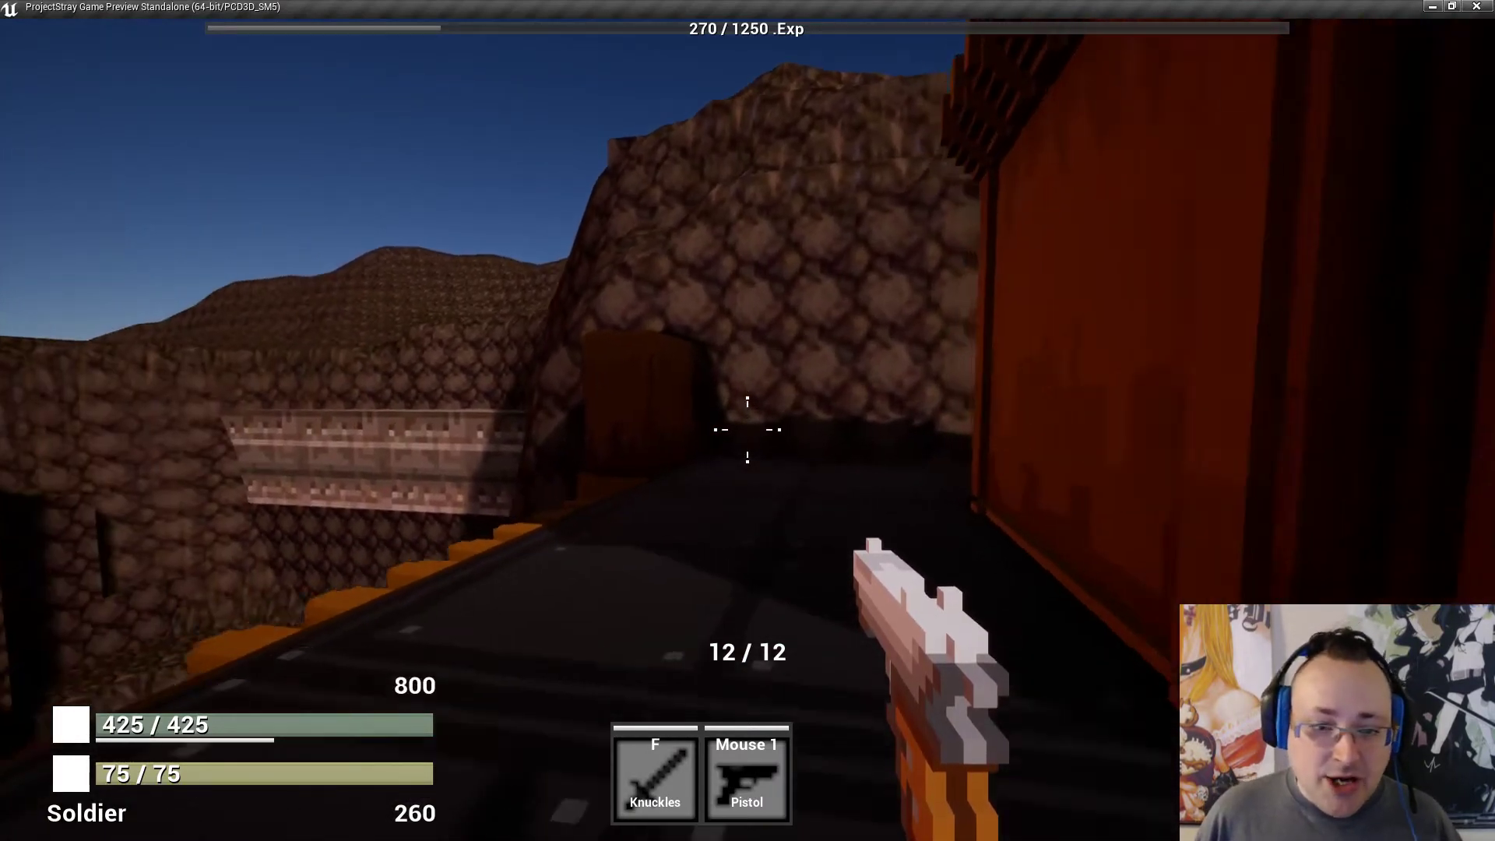
key(w)
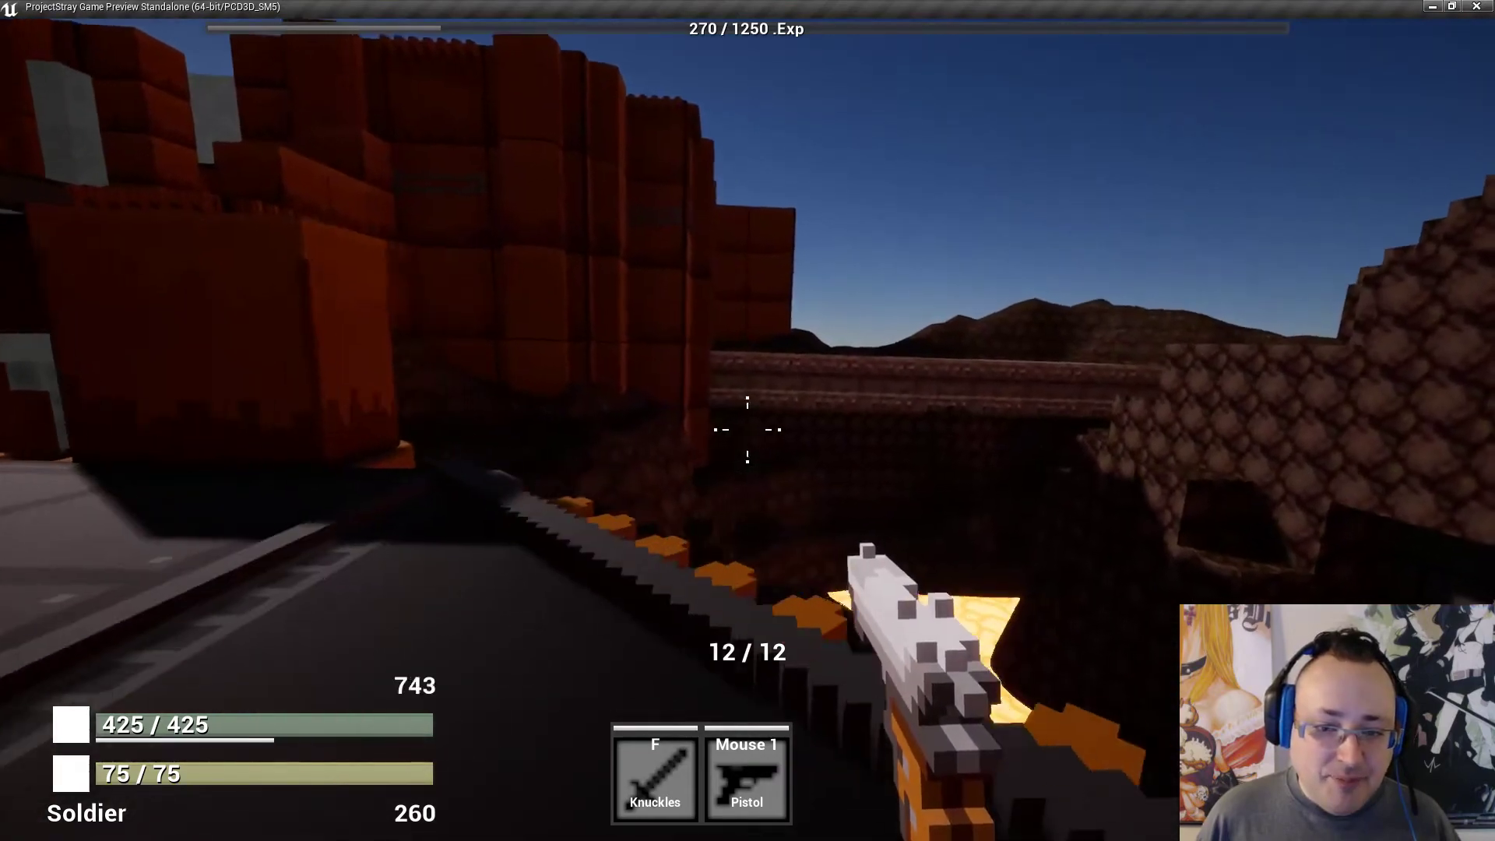
Circle the orange building through the gap by the rock wall towards the grey placeholder walls.
key(w)
key(w)
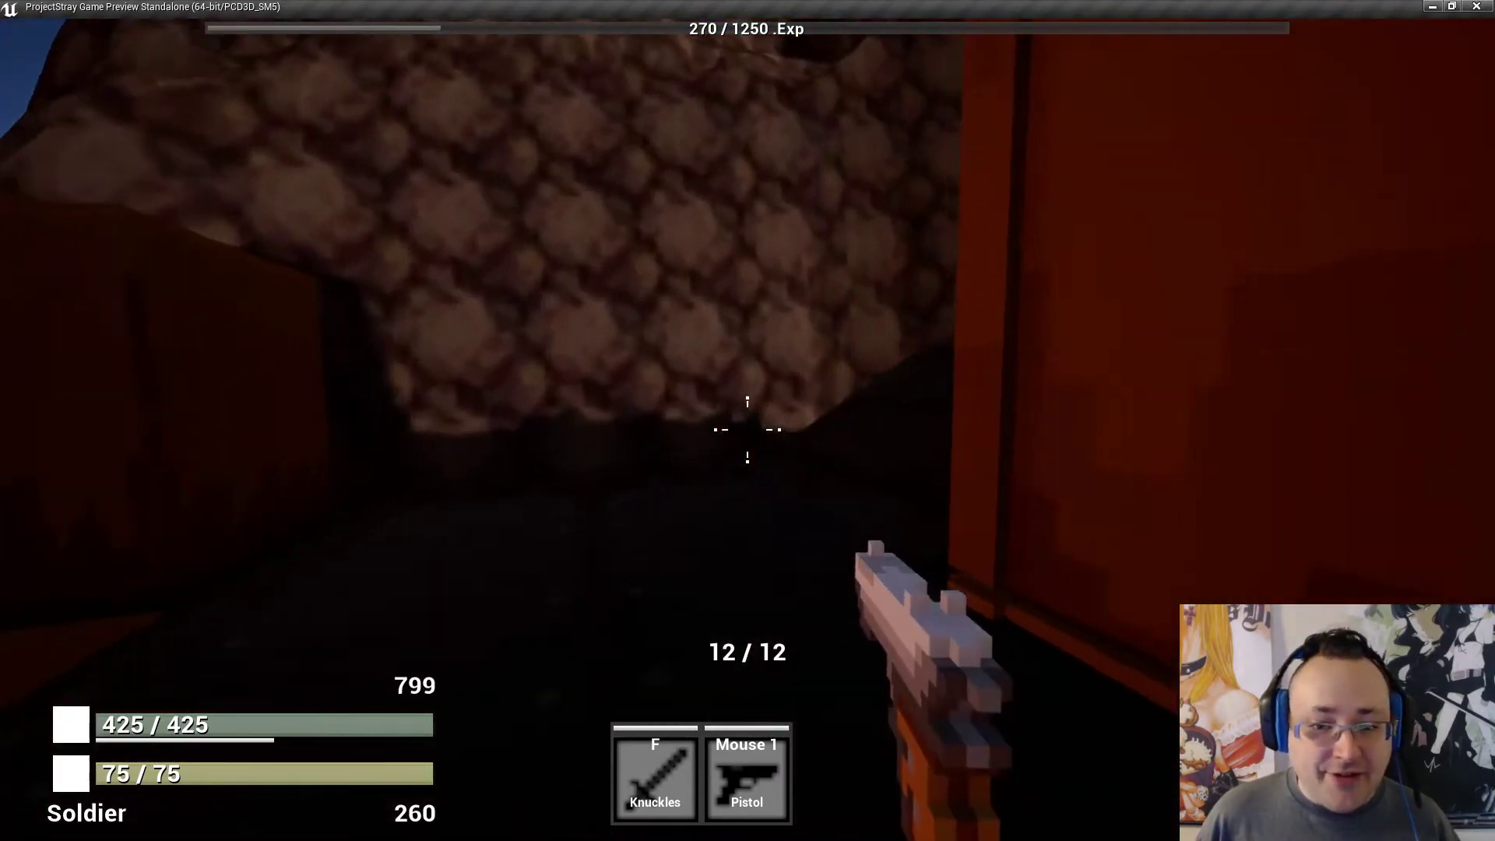
key(w)
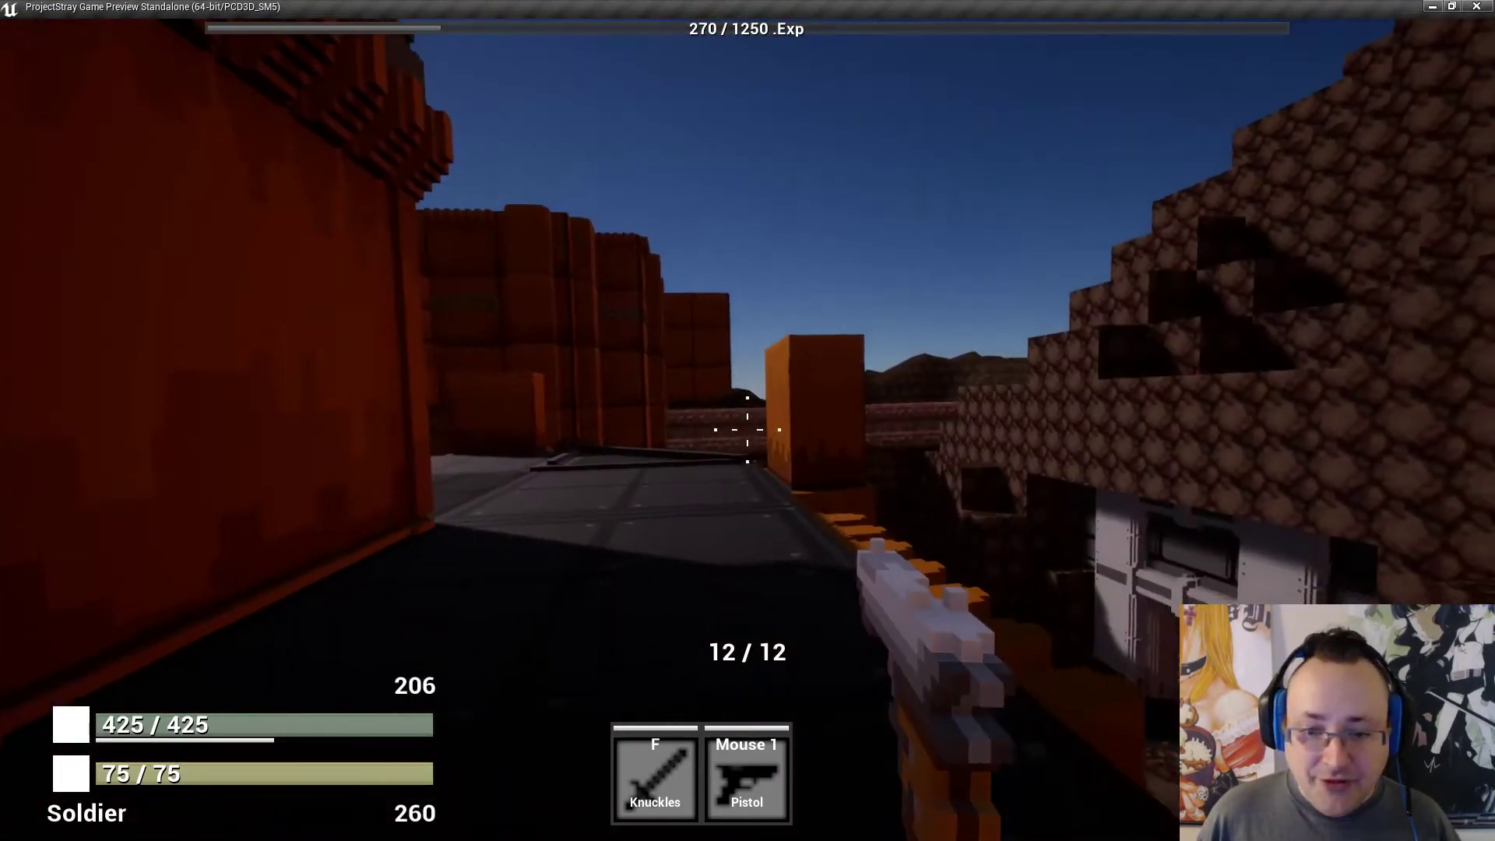
key(w)
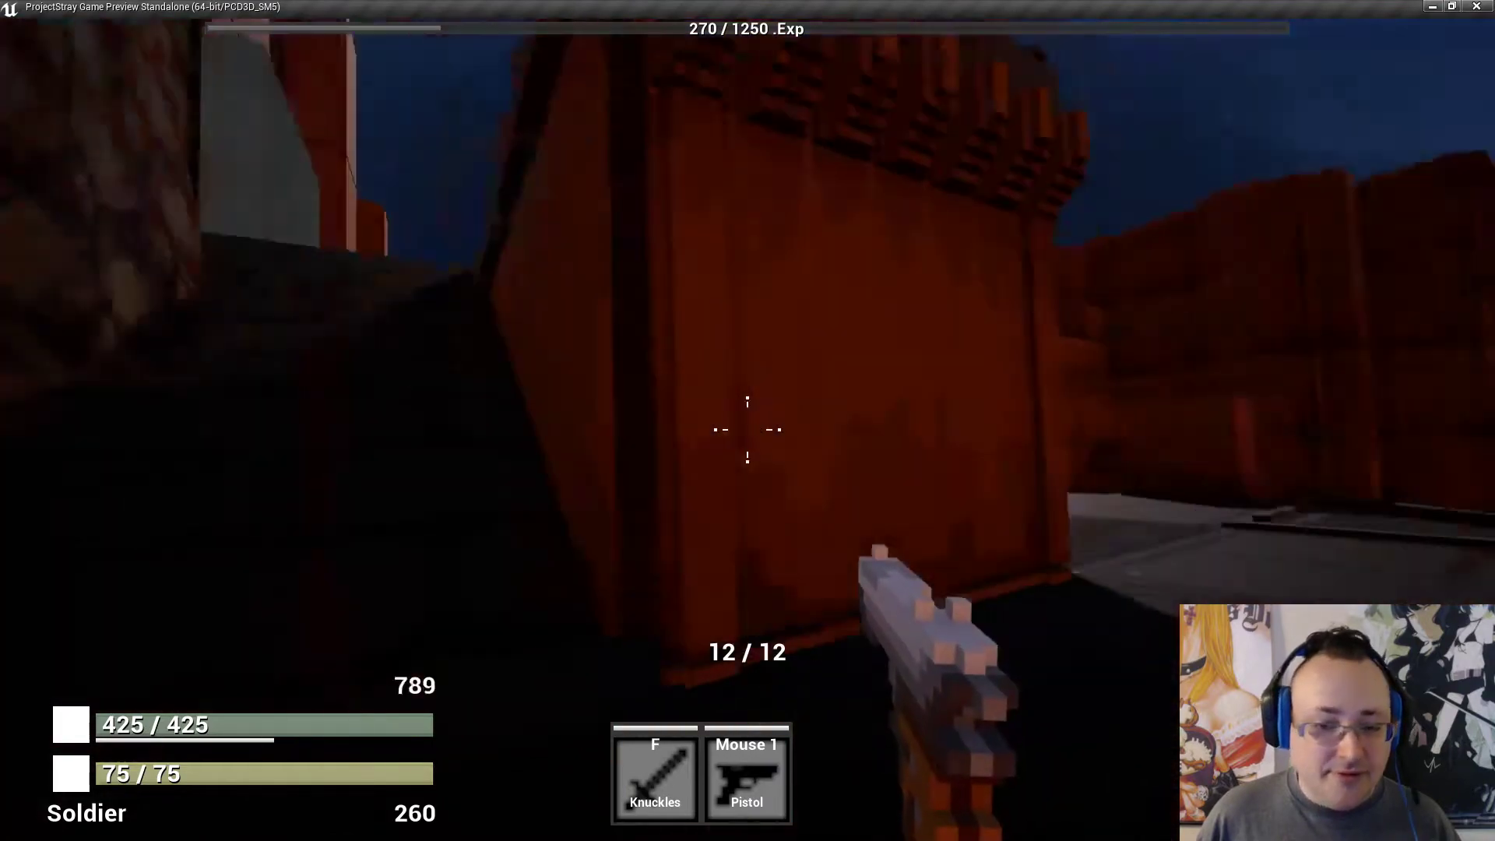
key(w)
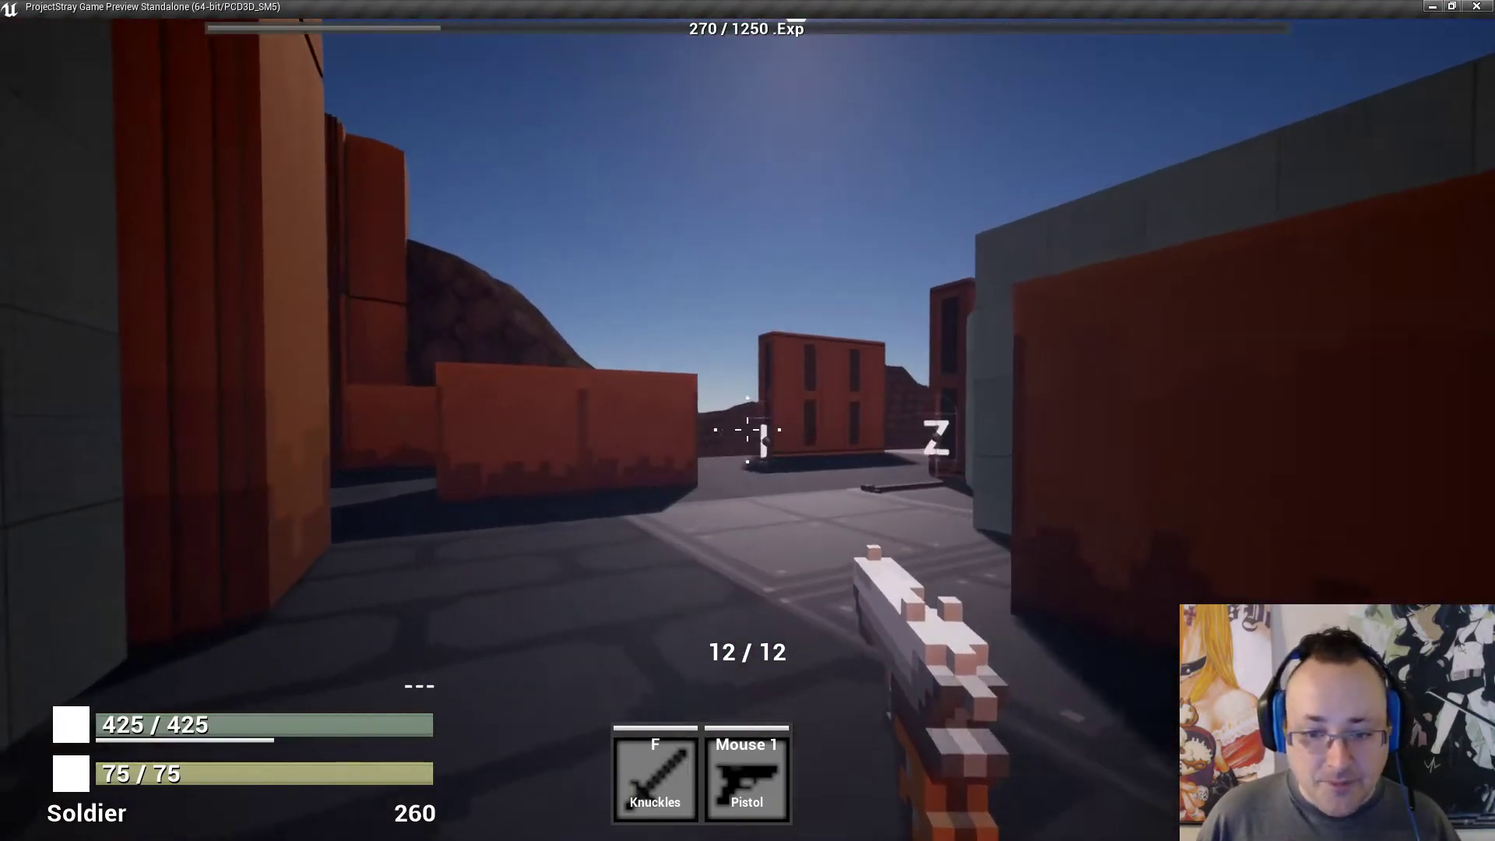
Fire the pistol at the distant Lv. 3 Demon Imp and the Lv. 3 Zombie approaching beside the grey walls.
click(747, 429)
click(748, 429)
click(748, 429)
click(748, 429)
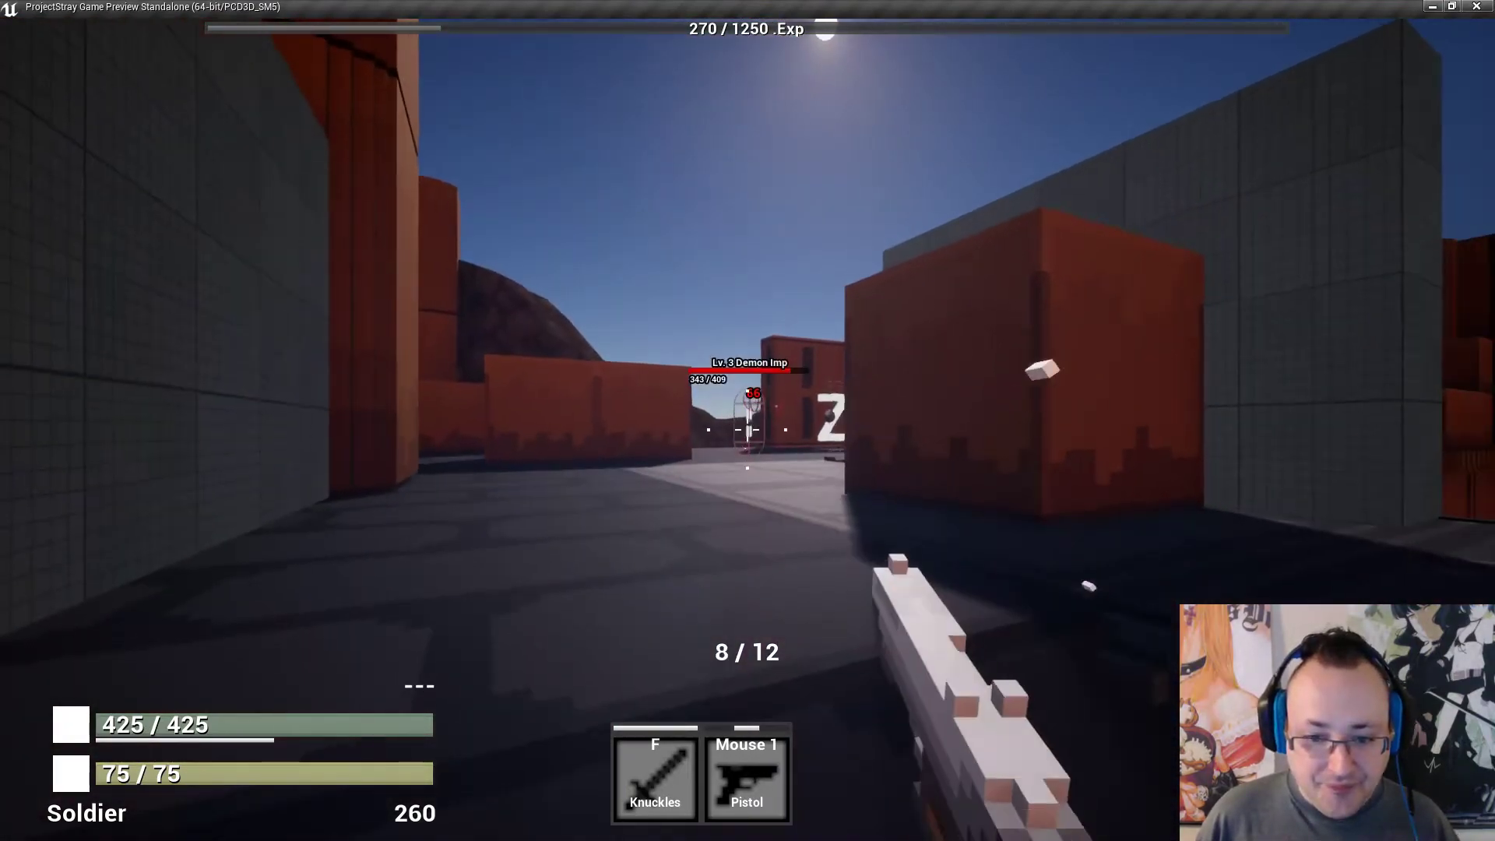
click(748, 429)
click(748, 429)
click(748, 429)
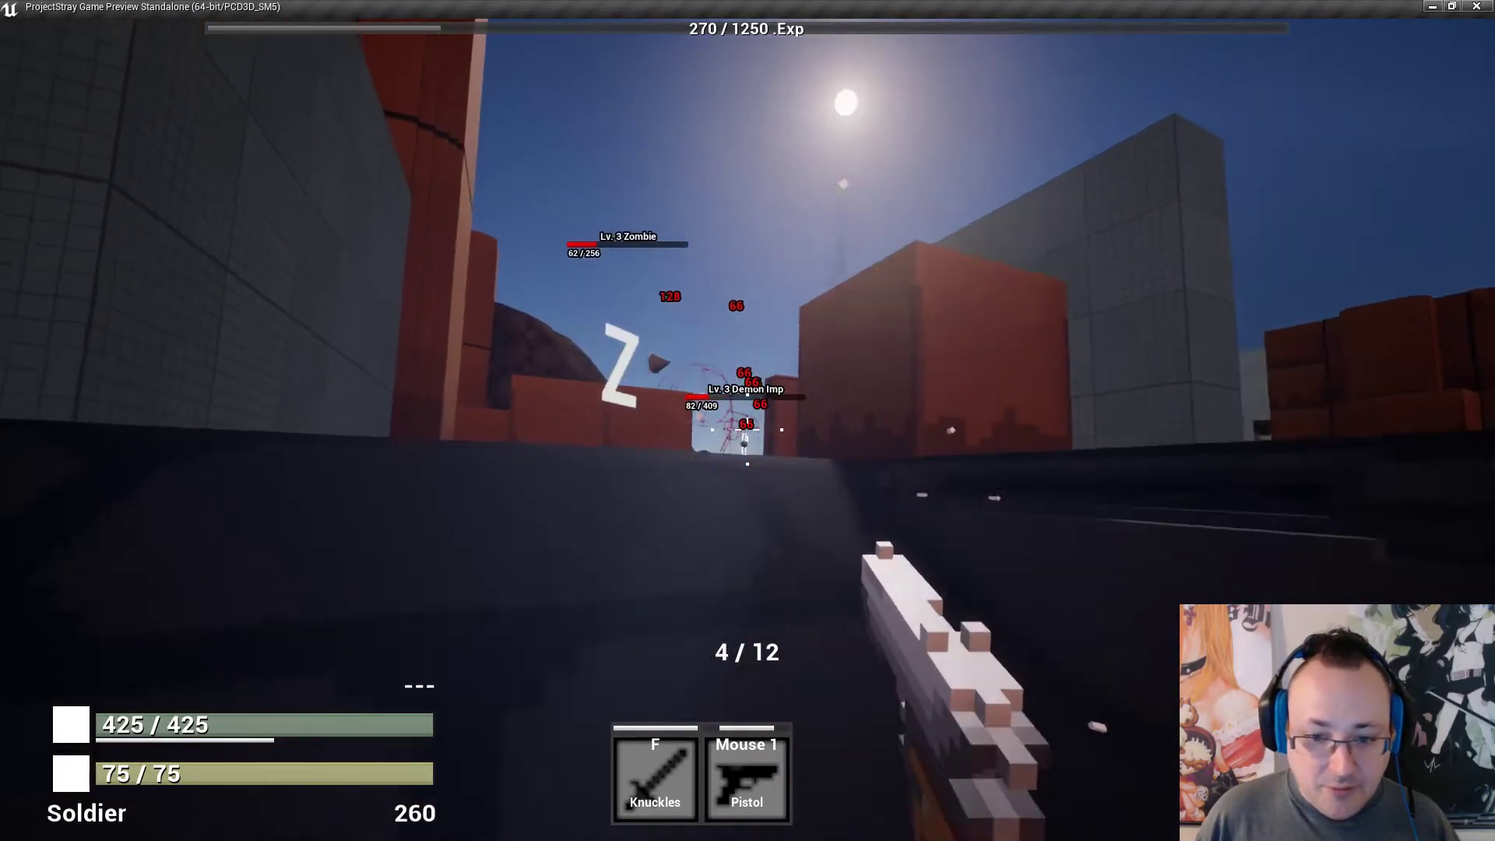
Finish off the weakened Lv. 3 Zombie and Demon Imp from behind the orange building, and reload.
click(748, 429)
click(748, 430)
click(748, 429)
click(748, 429)
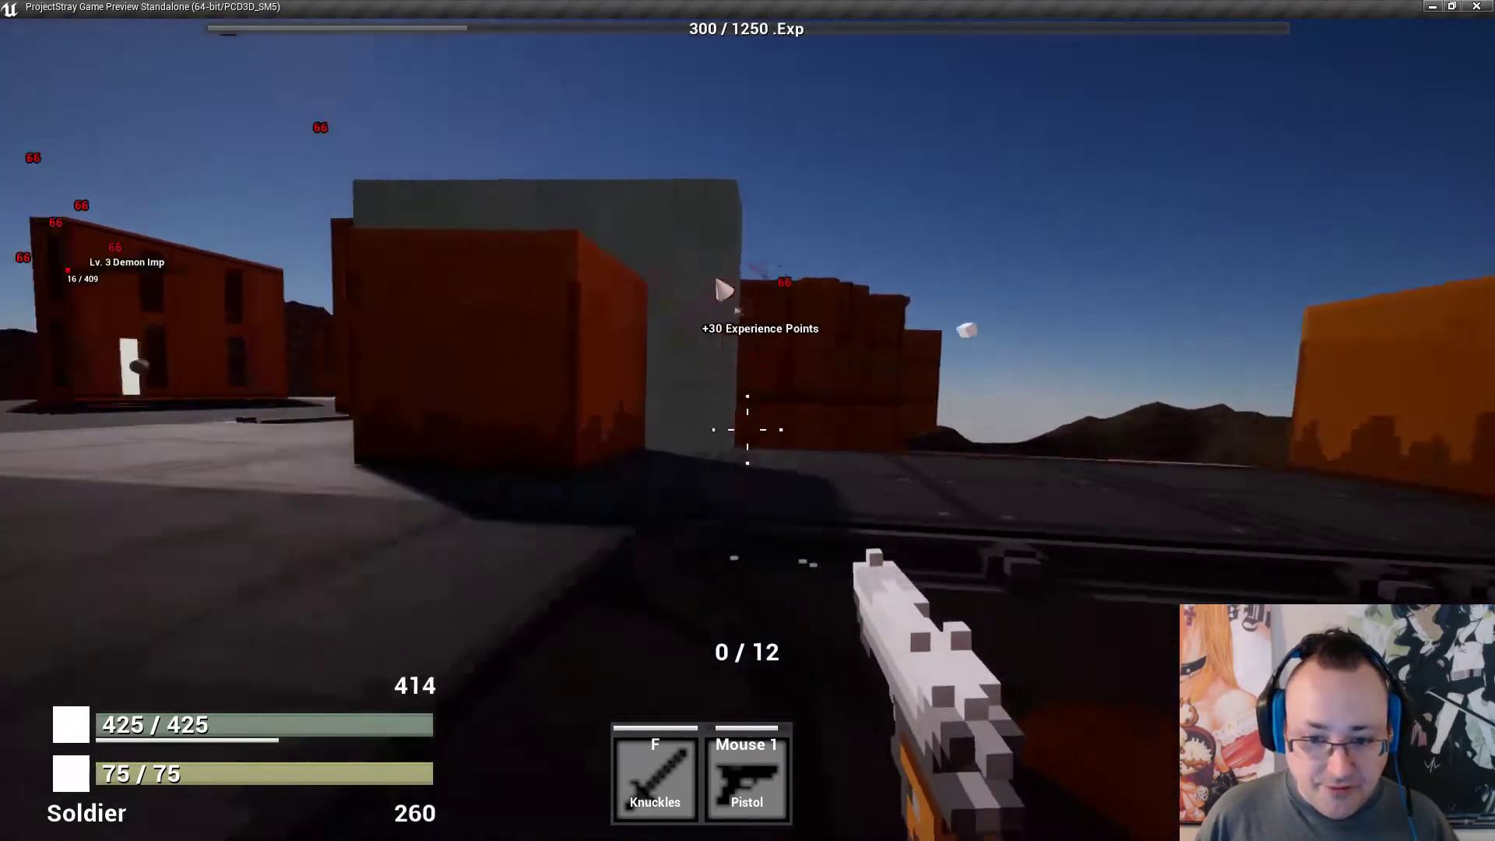
click(747, 429)
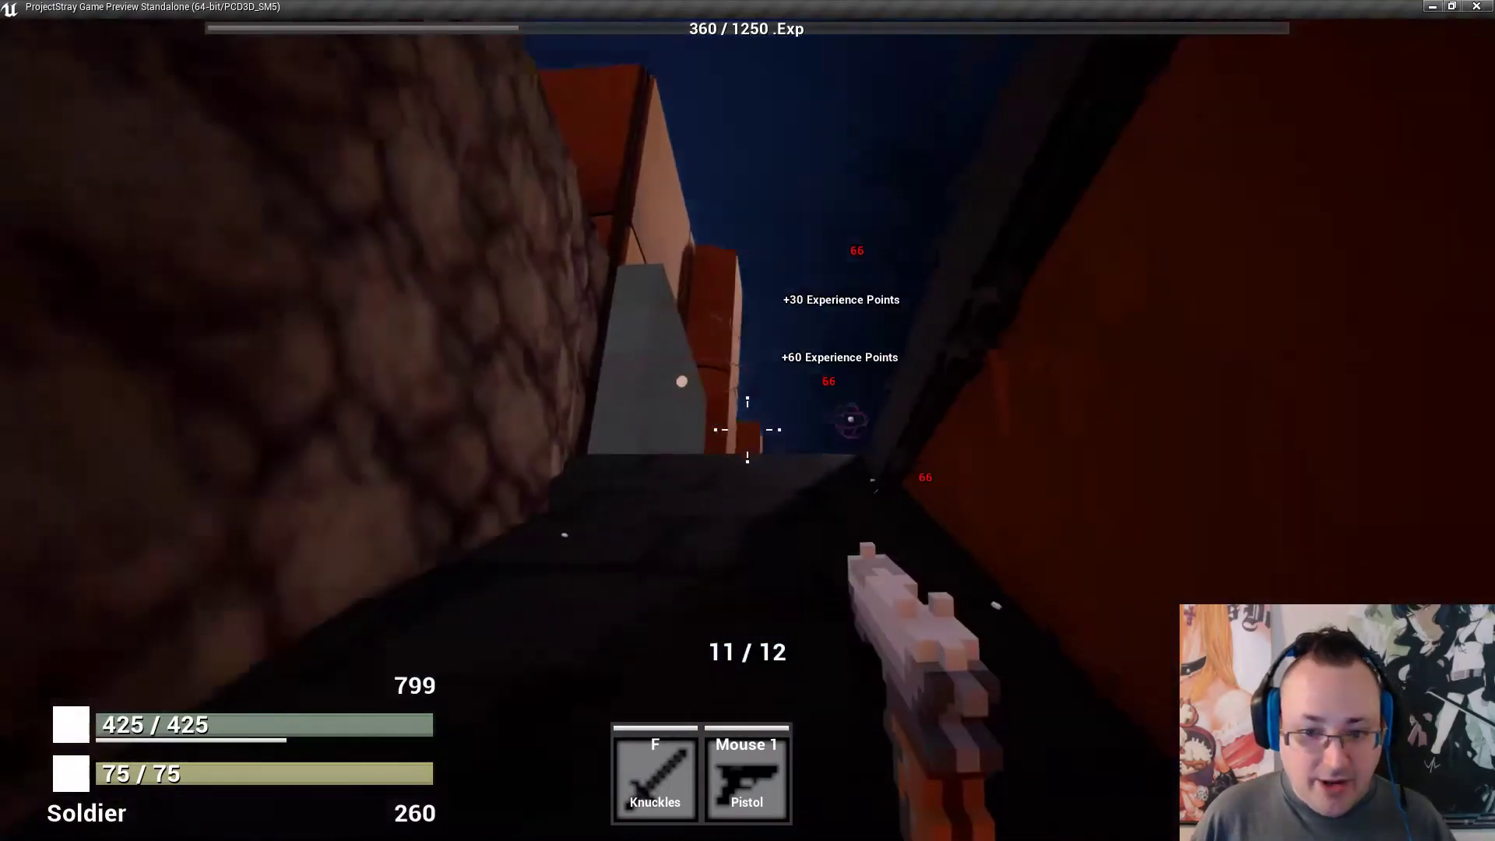
key(r)
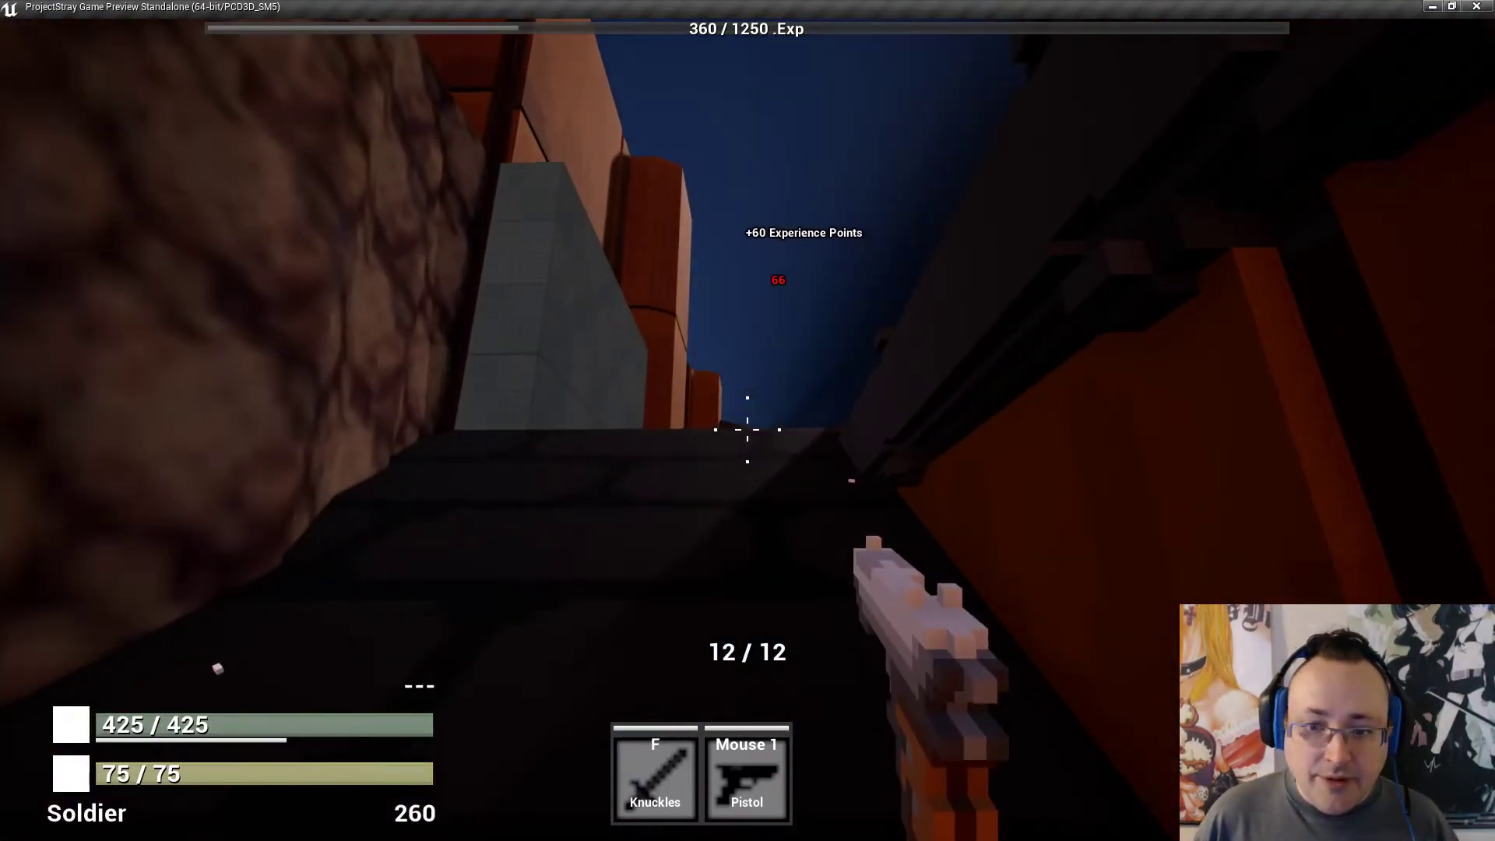
Shoot the Lv. 3 Demon Imp at the far end of the grey wall, retreat from the Zombie and reload.
key(w)
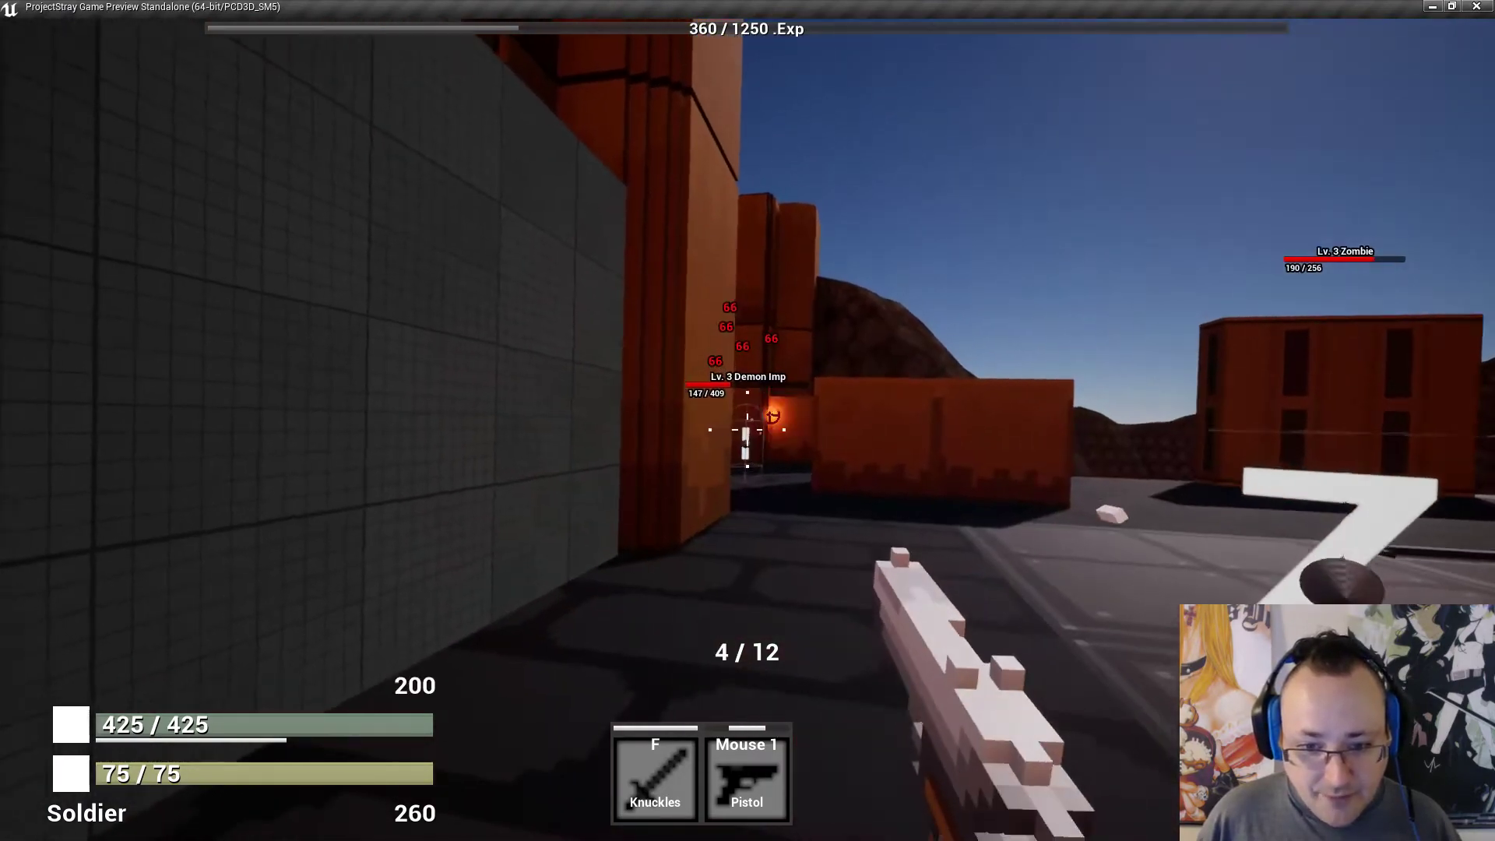
click(748, 429)
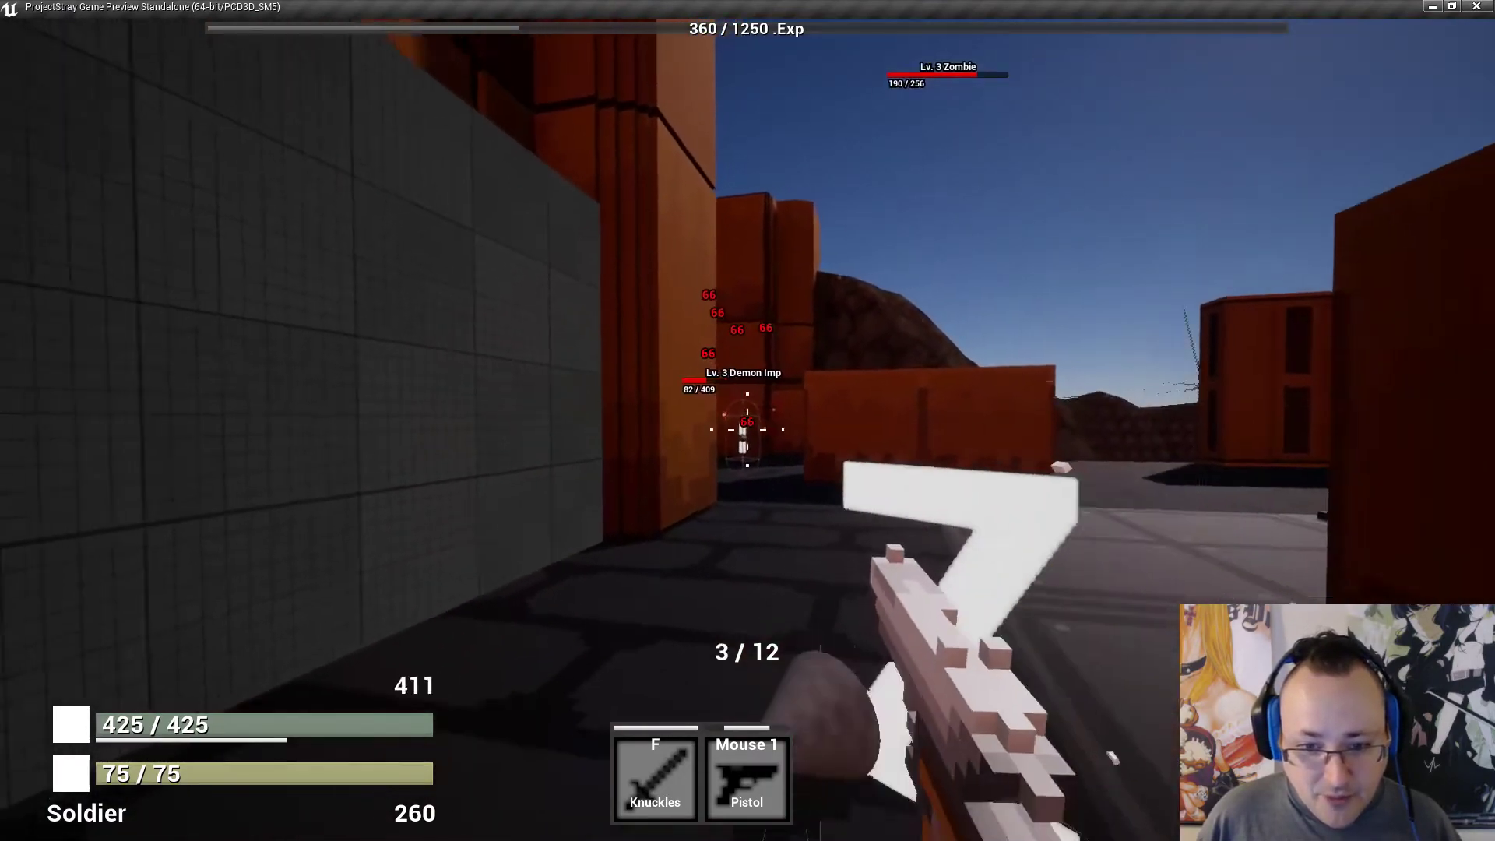
click(747, 429)
click(748, 429)
click(748, 429)
key(r)
key(s)
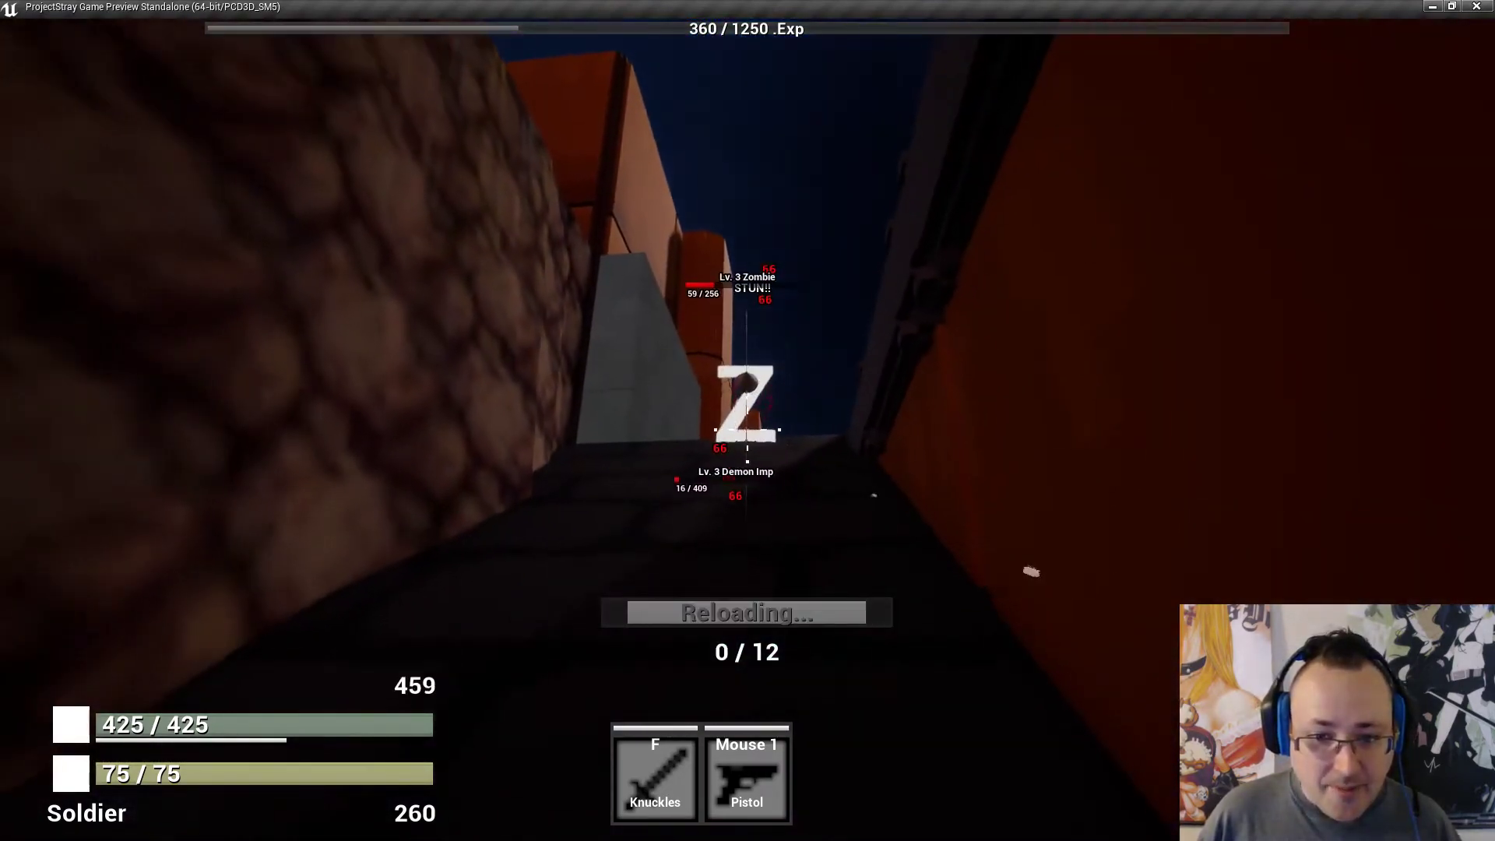
Kill the stunned Lv. 3 Zombie and the weakened Demon Imp with knuckles and pistol, and reload.
key(f)
click(747, 429)
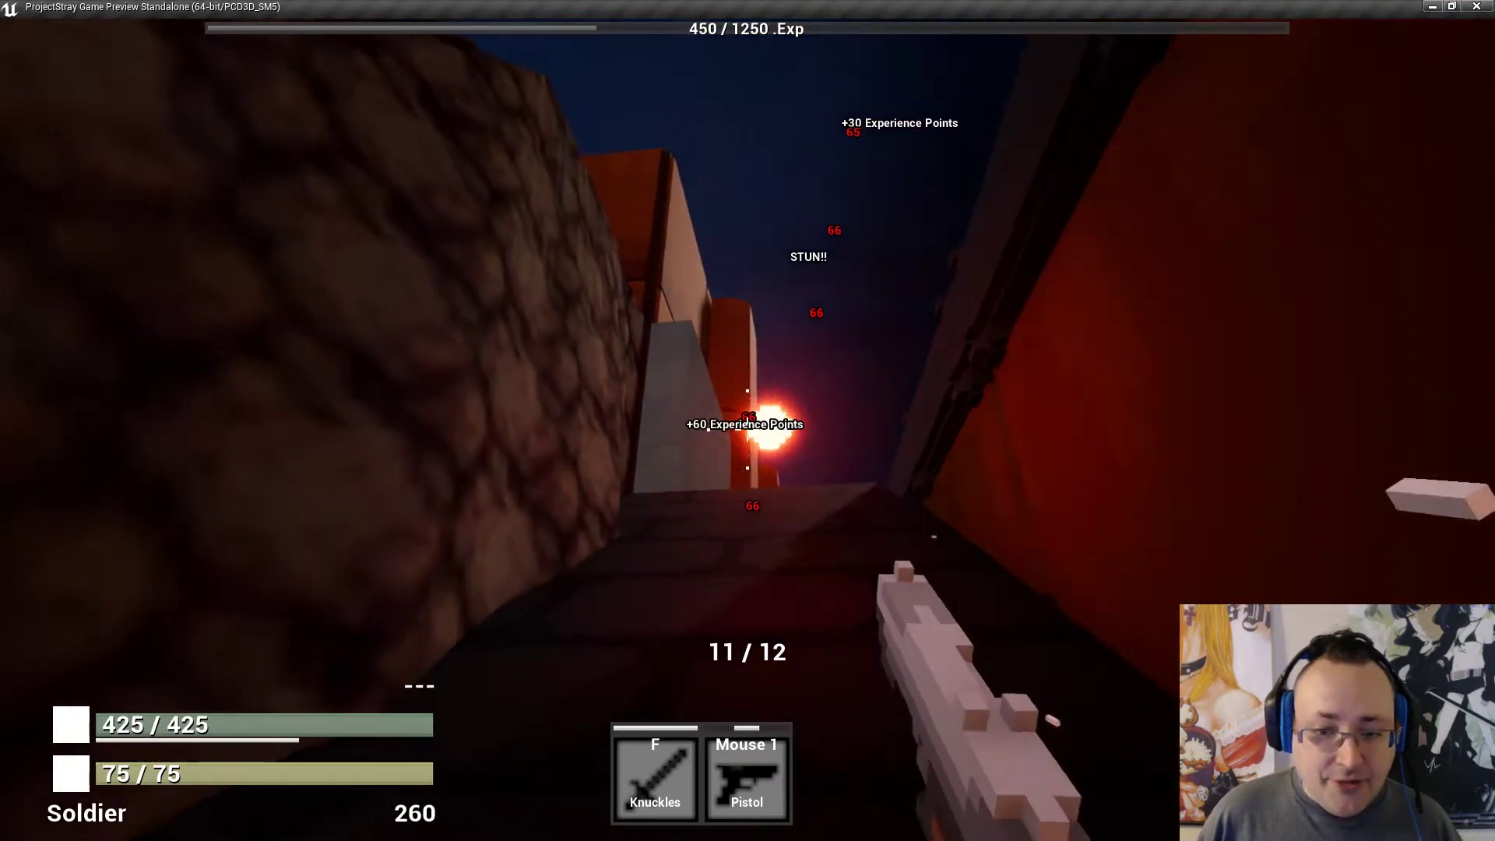
click(748, 429)
key(w)
key(r)
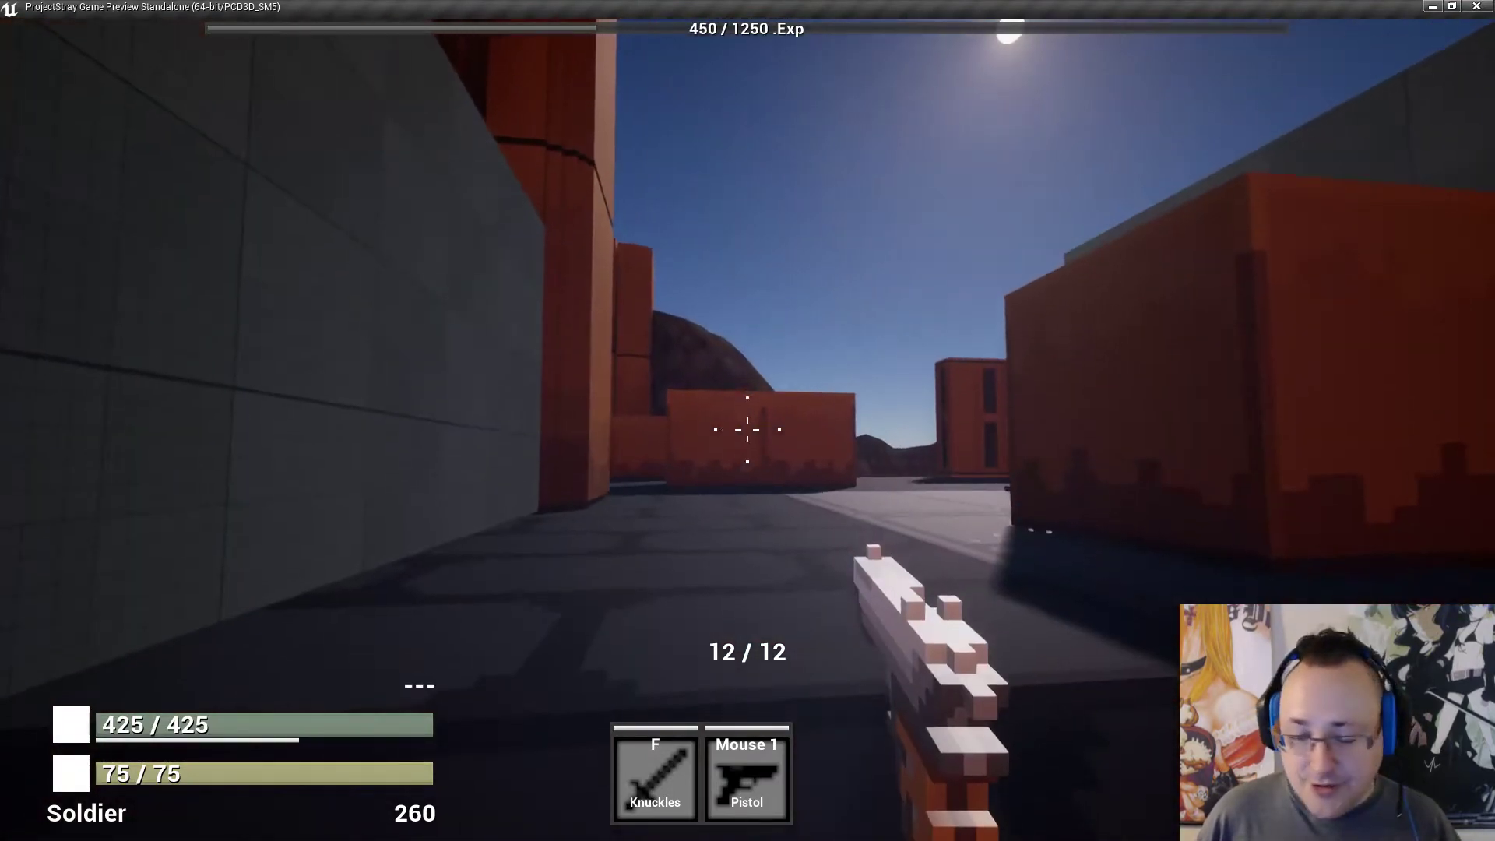
Walk past the grey wall and around the low orange block to examine the yard with the tall orange containers.
key(w)
key(s)
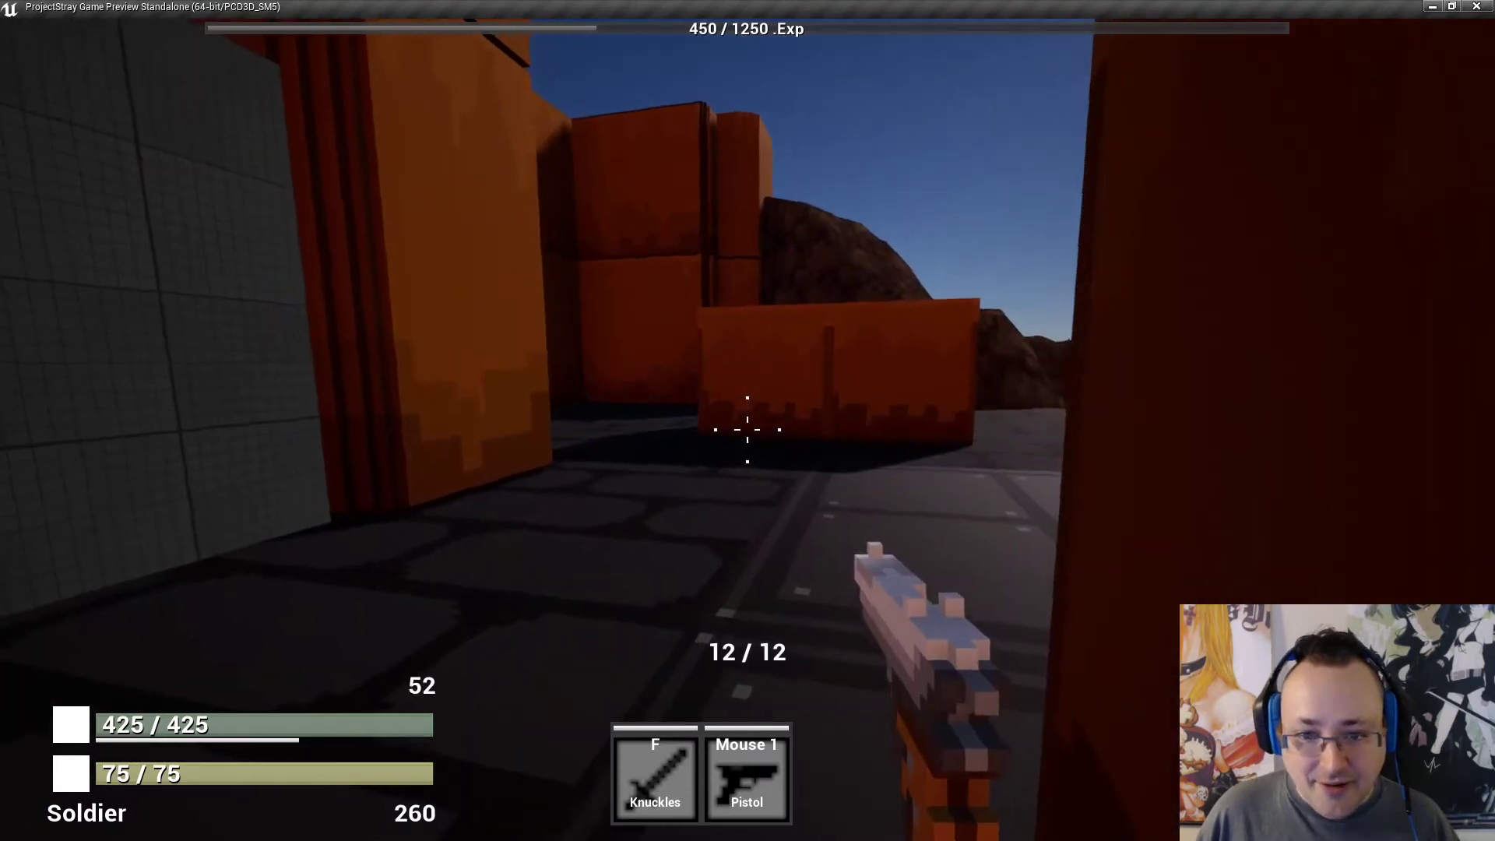
key(w)
key(w)
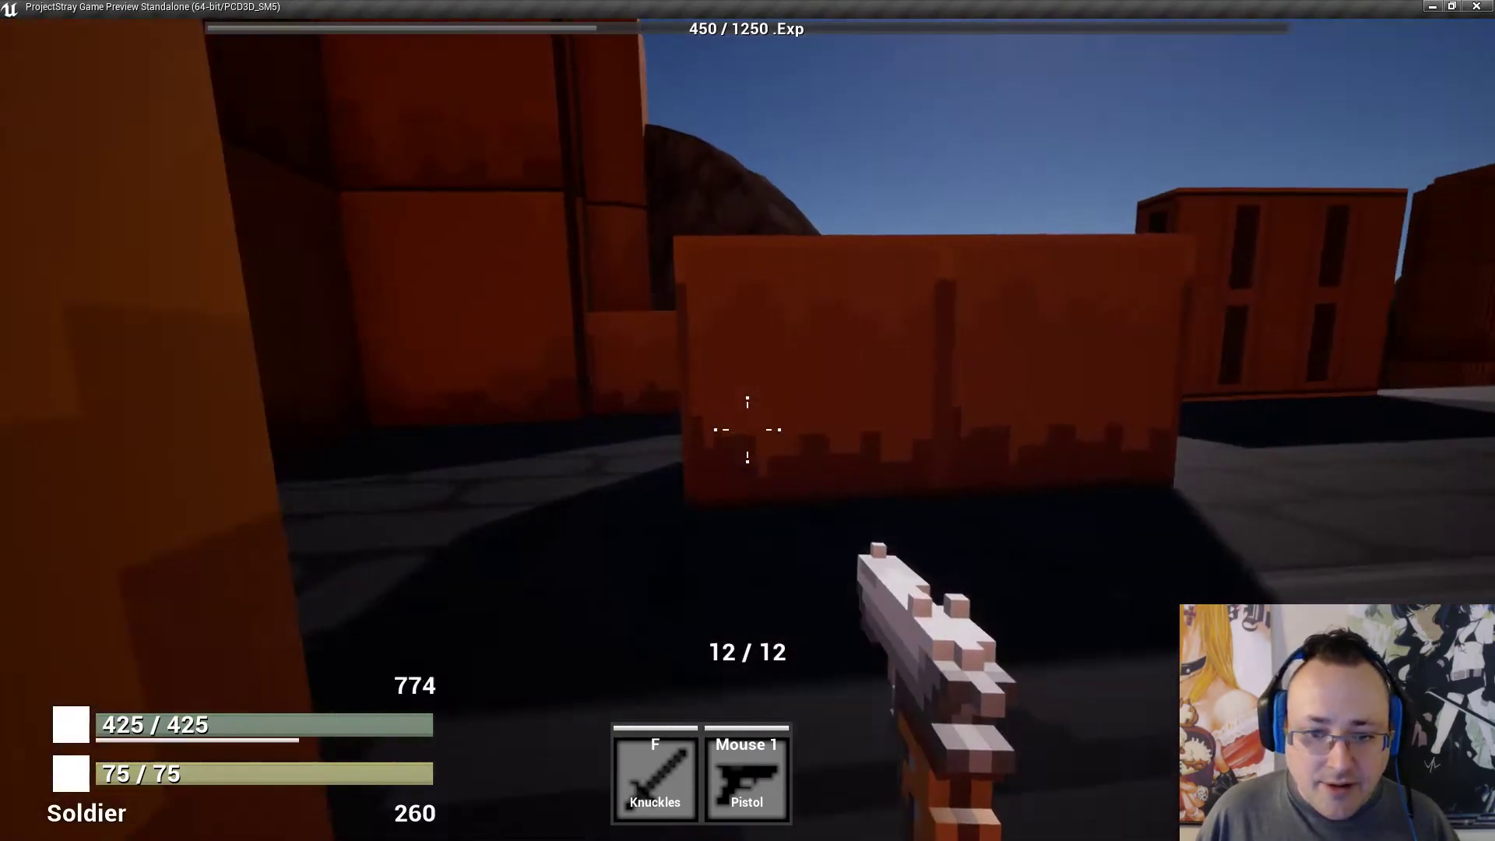
key(w)
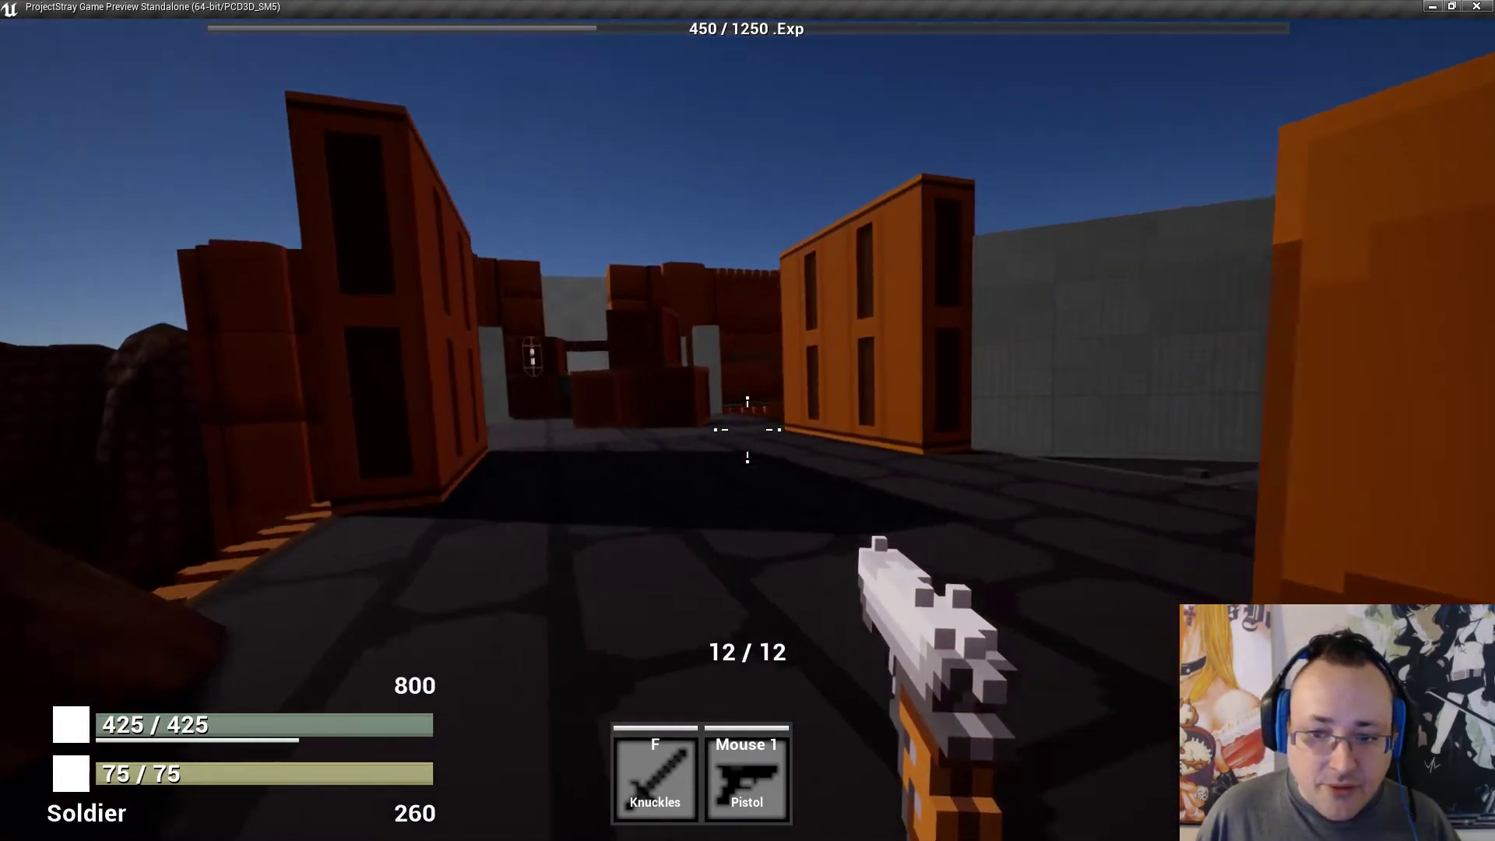
key(w)
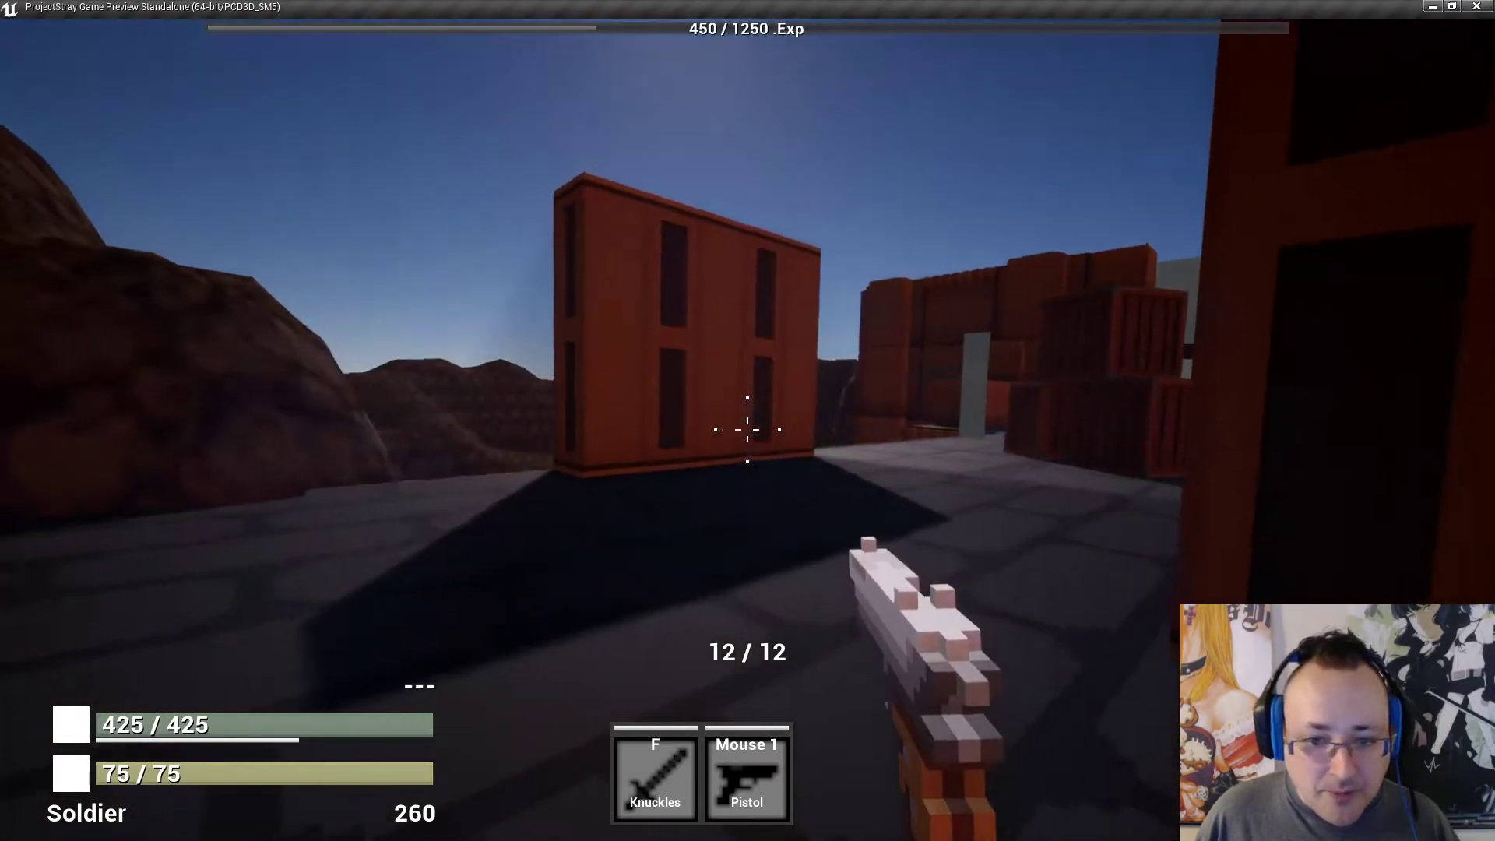
key(w)
key(w)
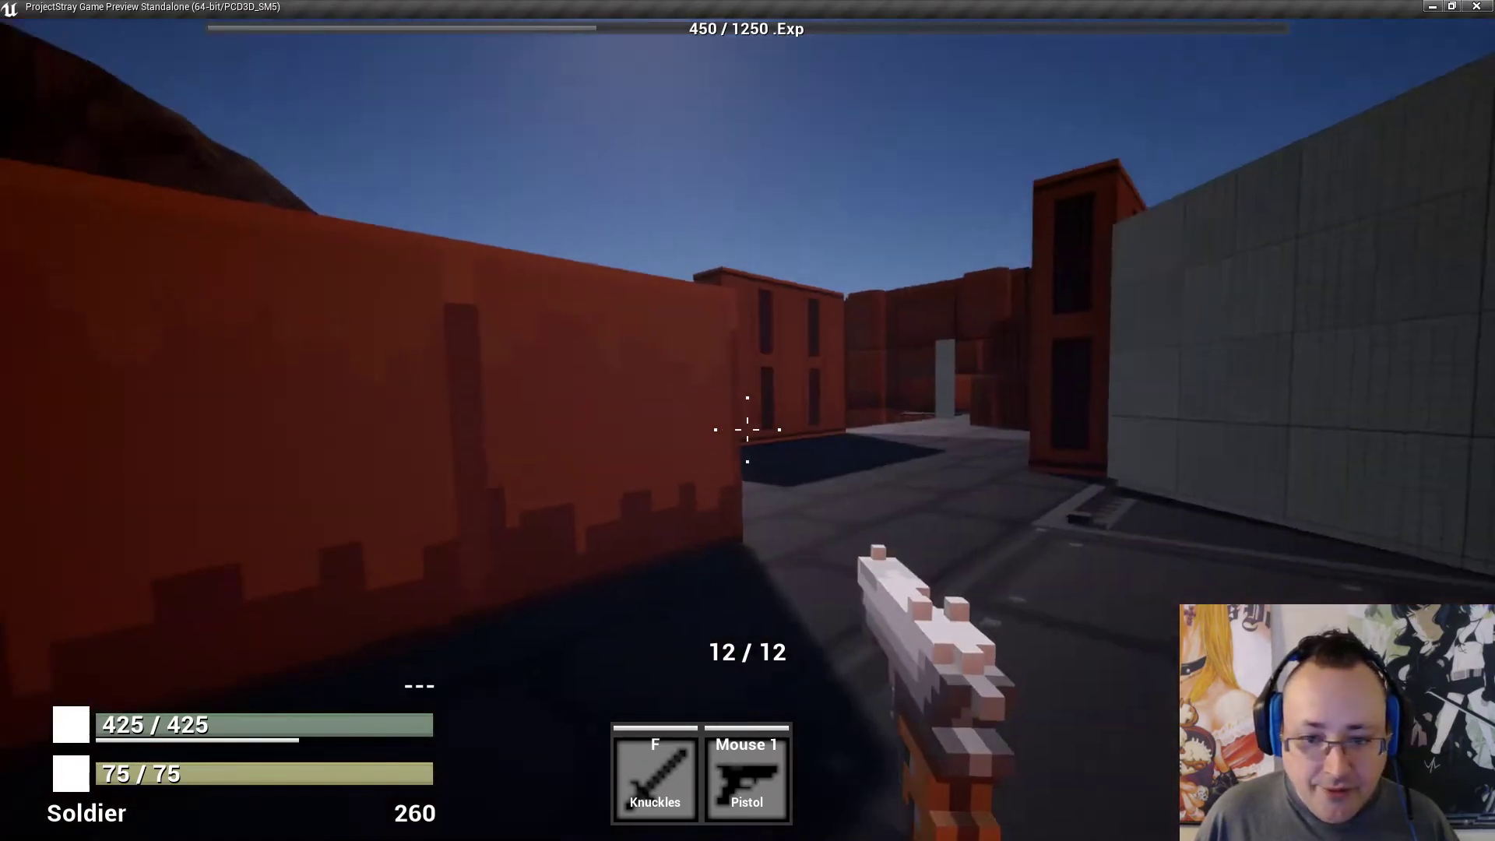
Cross the yard past the tall orange container, shoot the Lv. 3 Demon Imp on the stacked crates until it dies, and reload.
key(w)
click(748, 428)
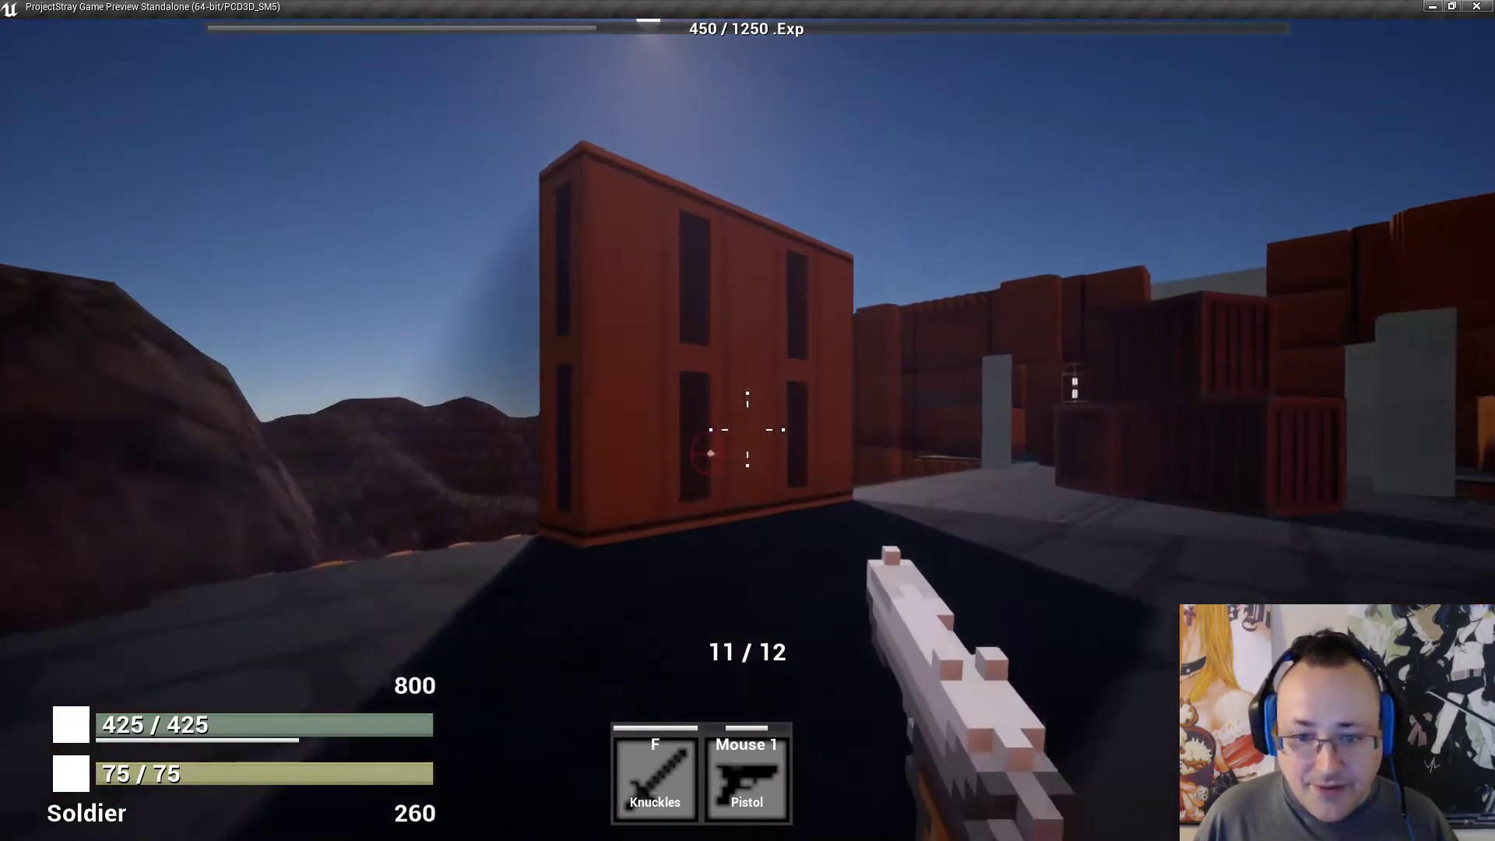
key(w)
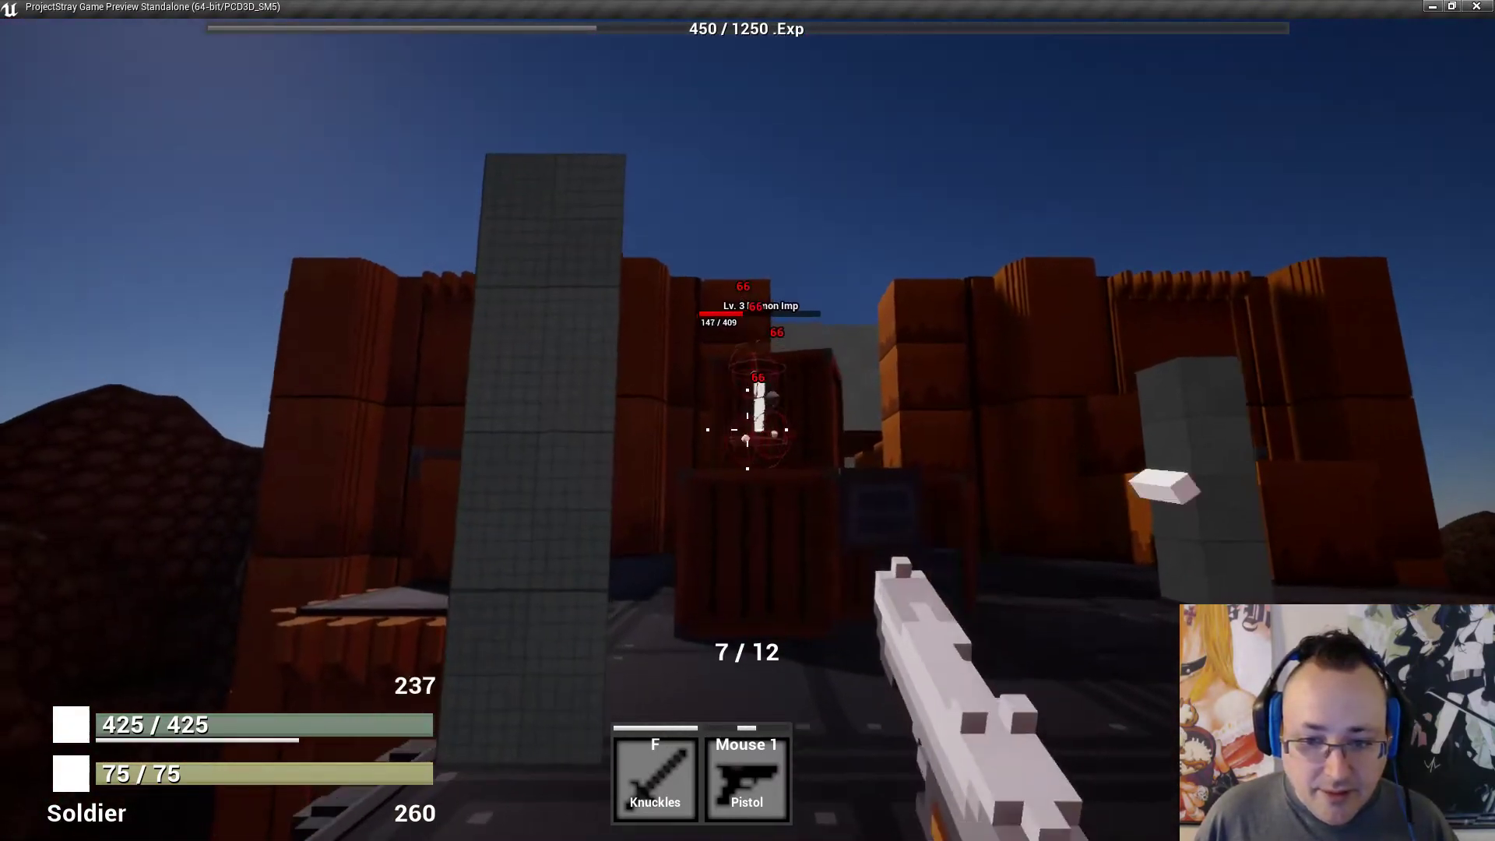
click(747, 429)
click(748, 429)
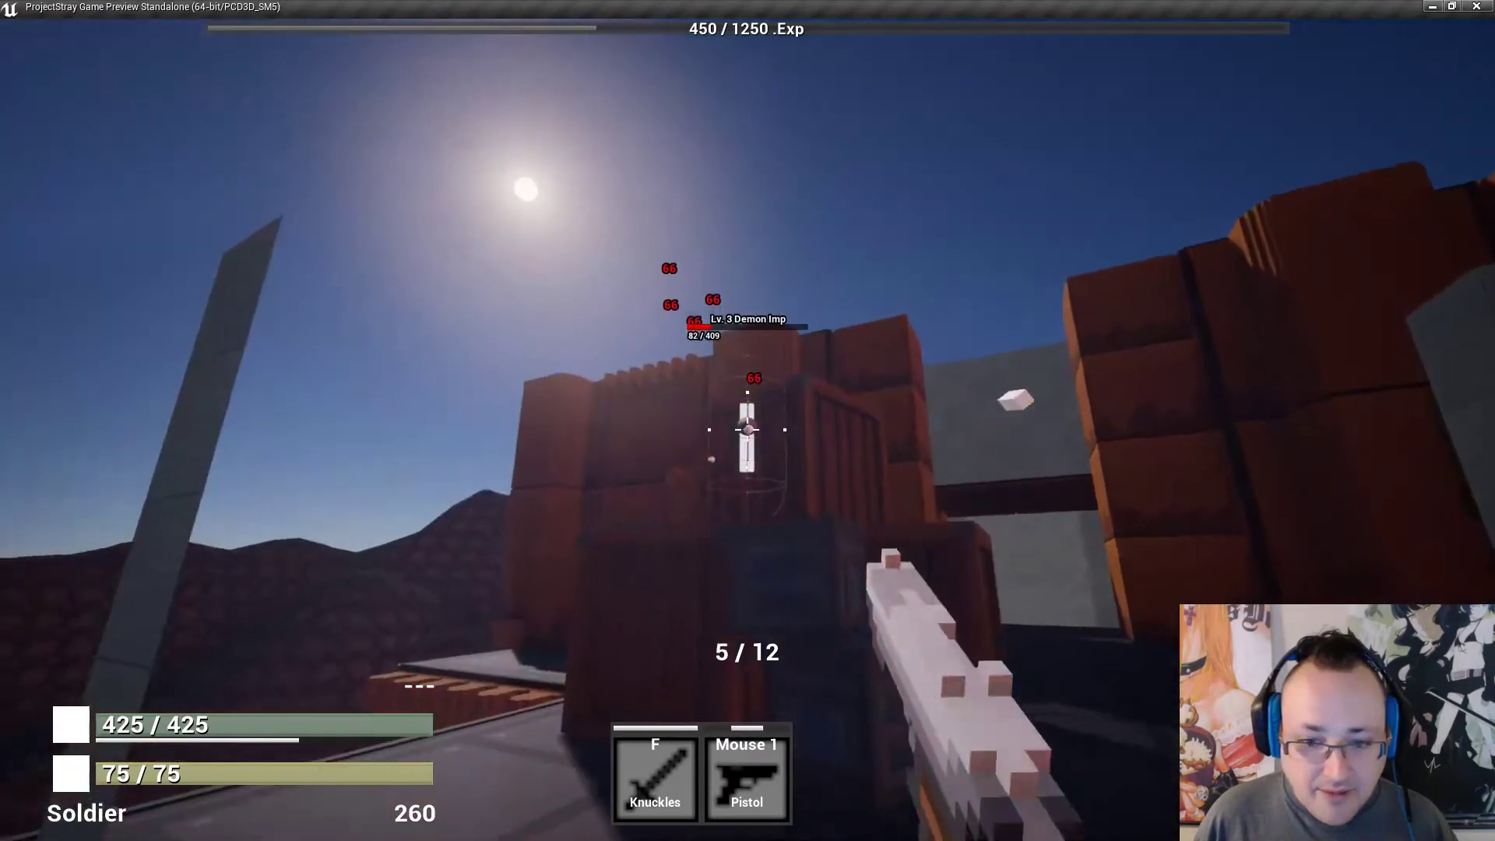
click(748, 429)
click(748, 428)
key(w)
key(r)
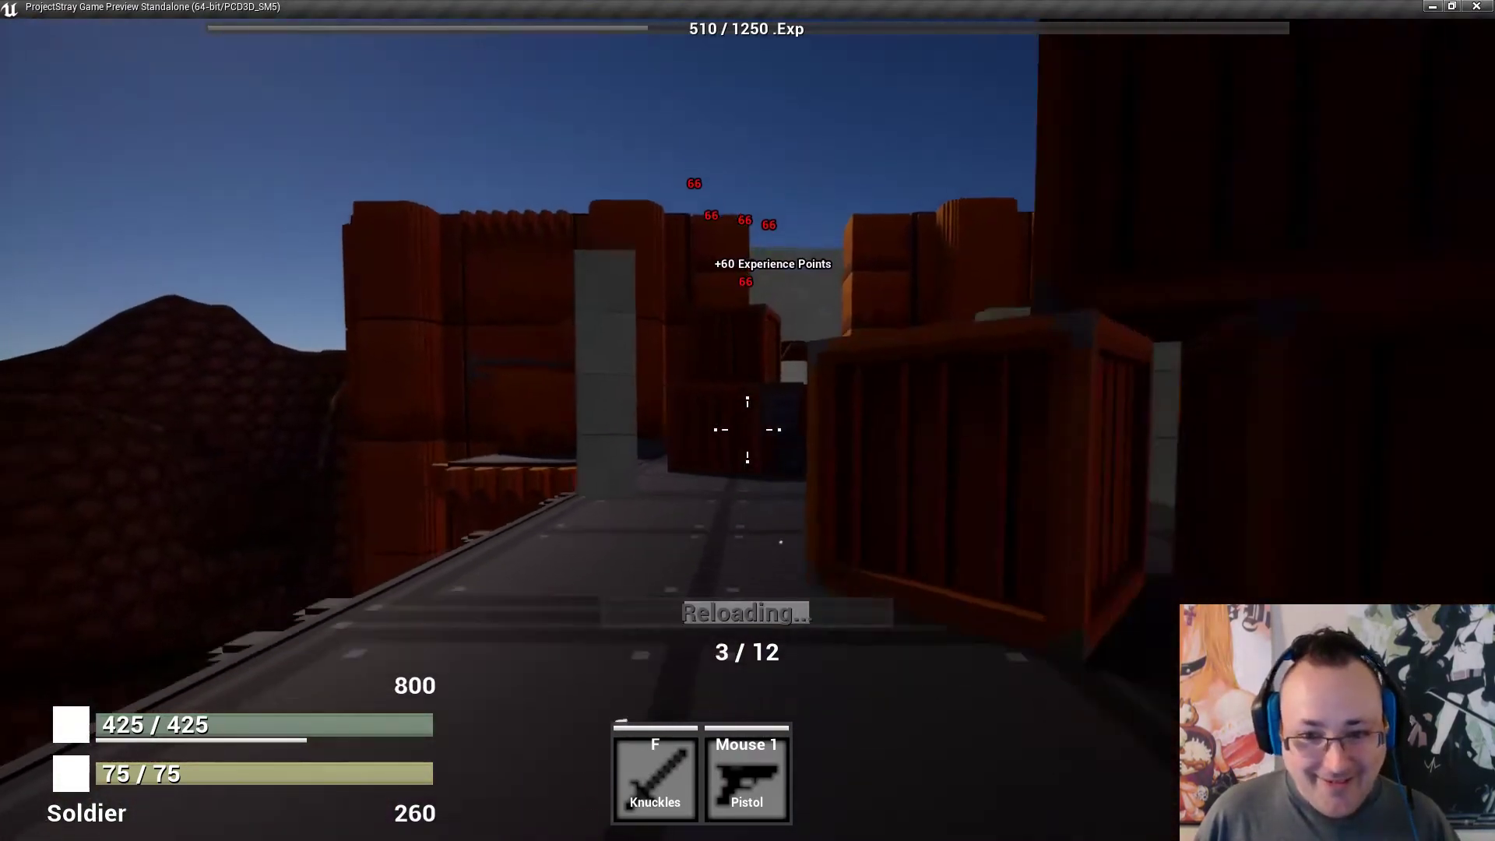
Walk back along the grey wall and around the low orange blocks to examine the yard layout, and end the playtest.
key(w)
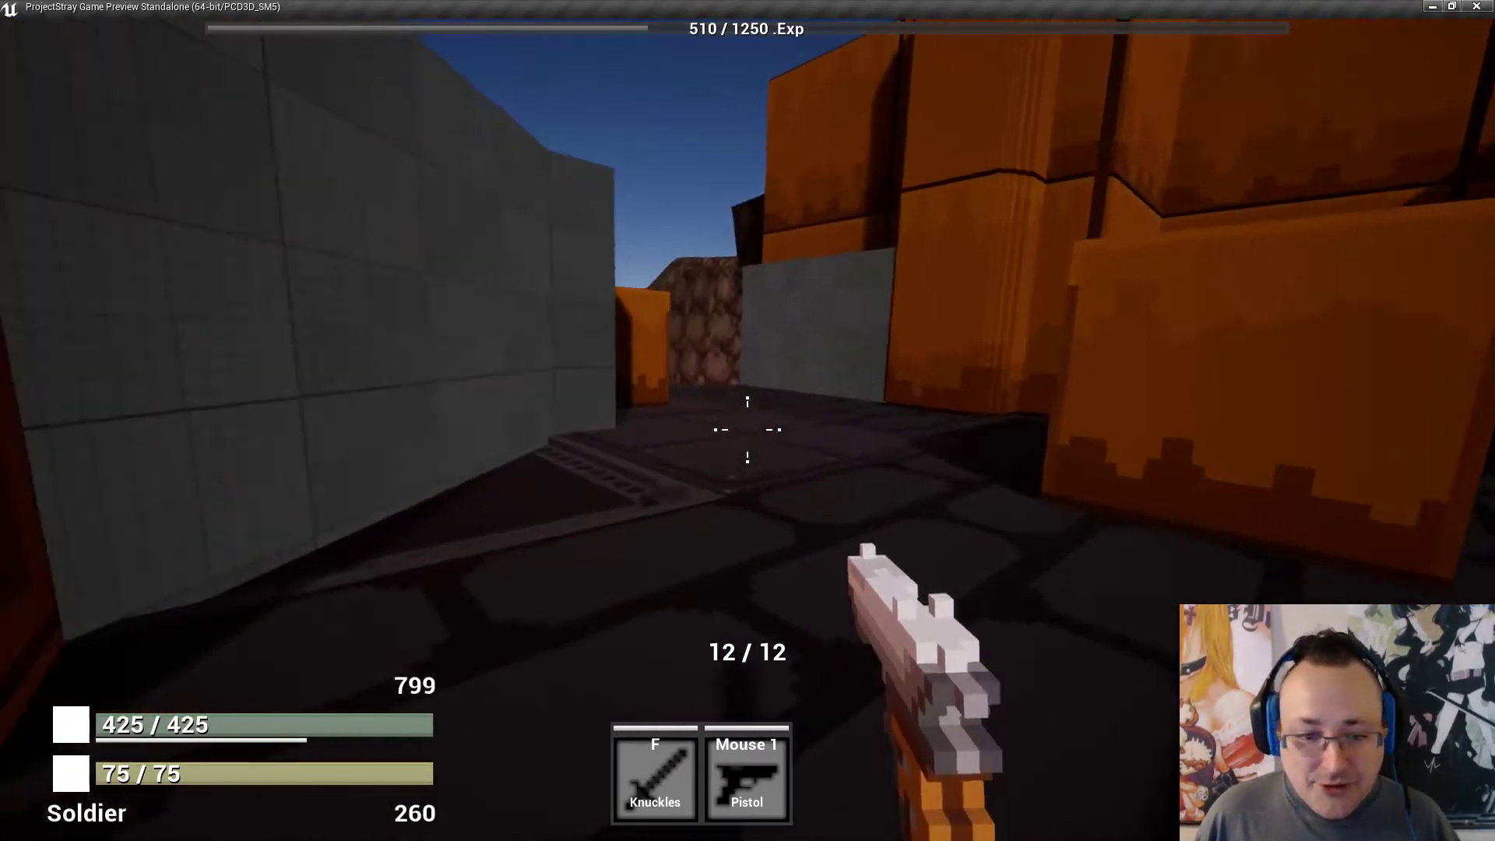
key(w)
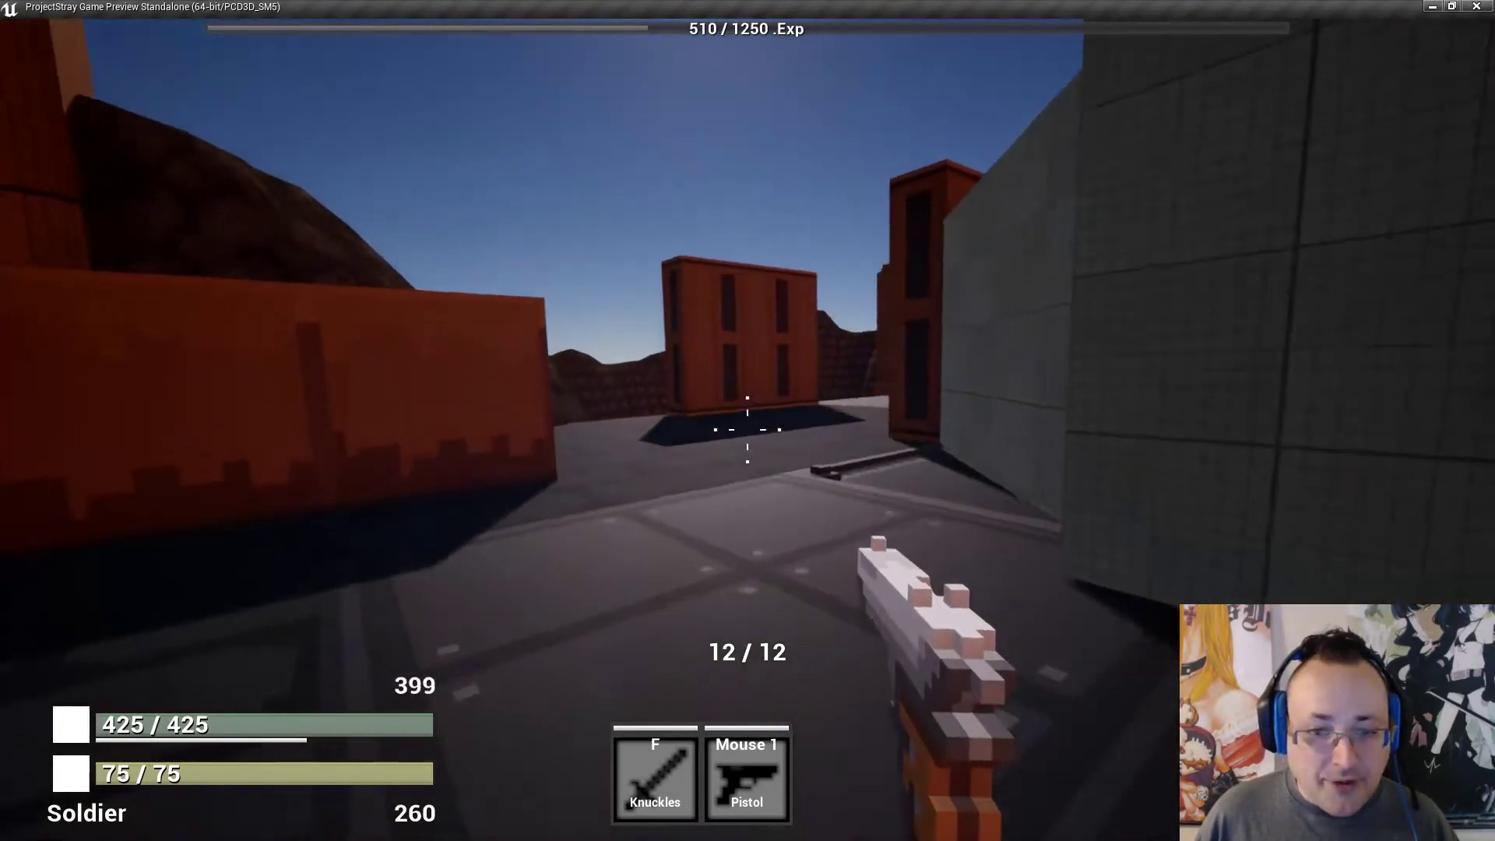
key(w)
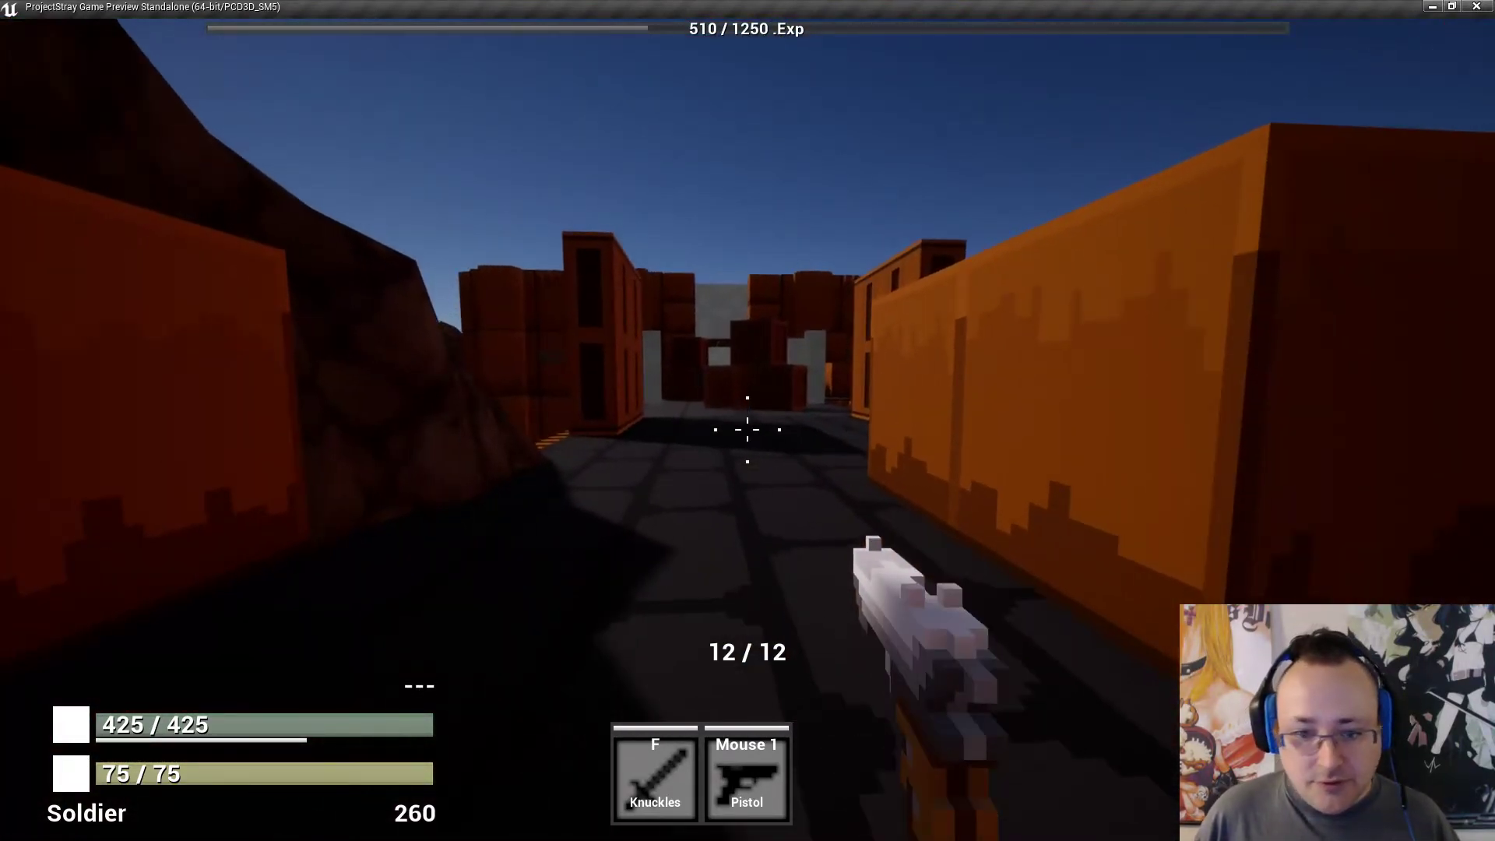
key(Escape)
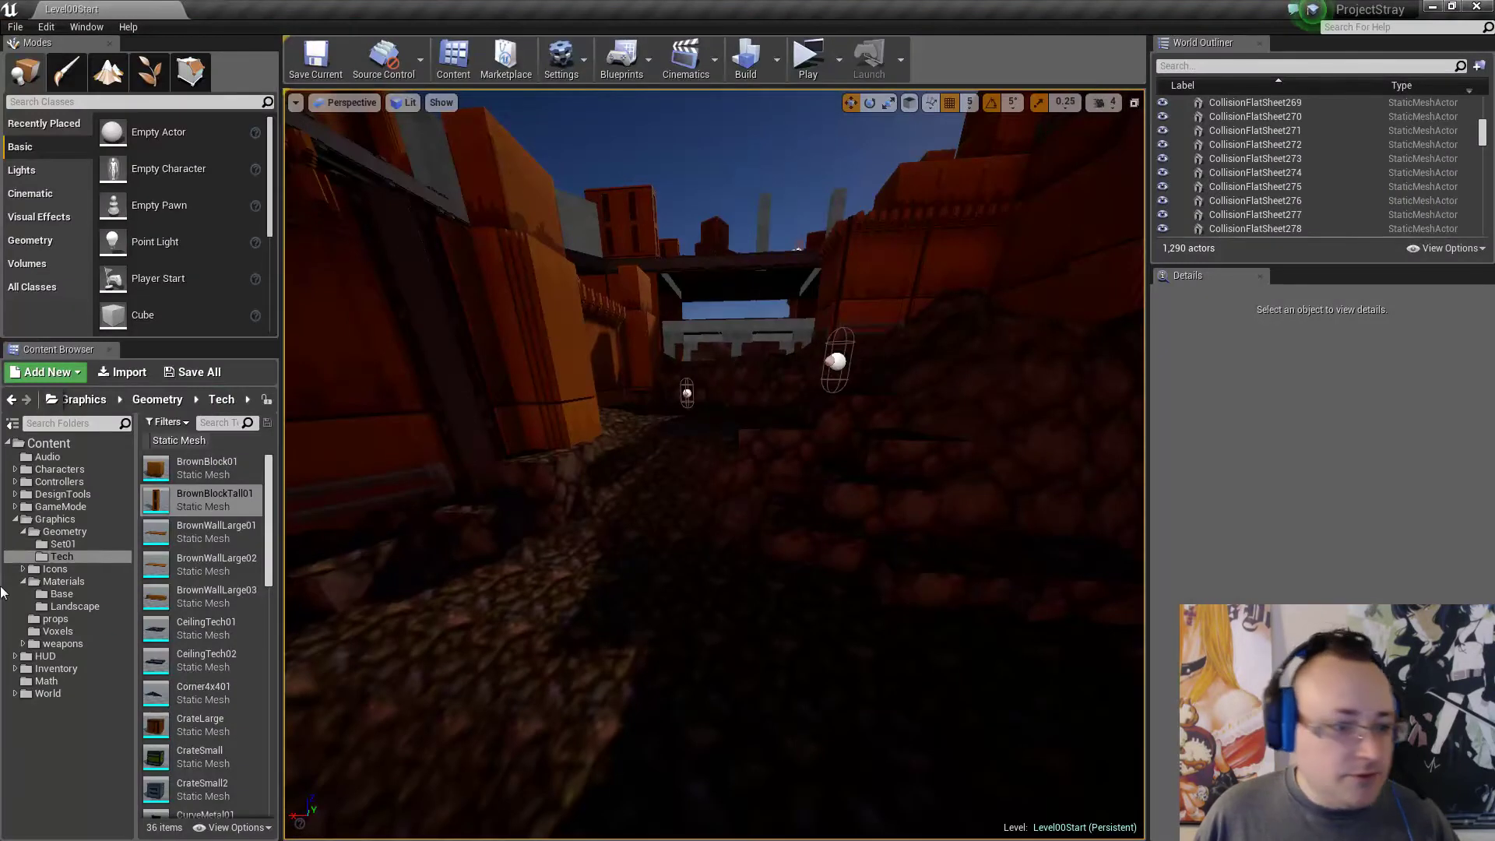
Open PSNPCBaseDataTable from the Characters/NPC/Base folder.
click(16, 470)
click(23, 495)
click(62, 507)
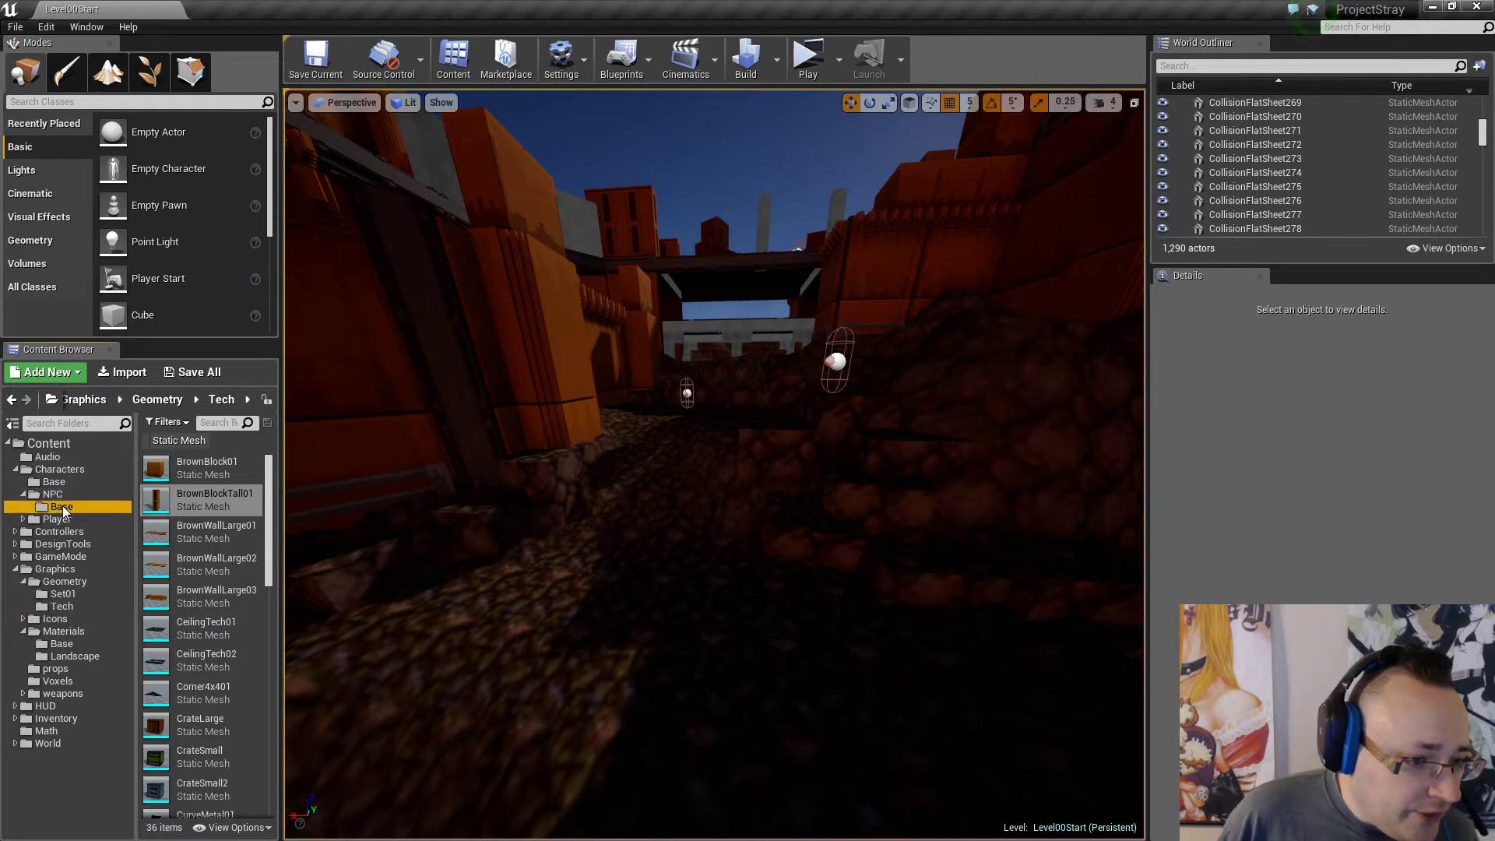
double_click(234, 499)
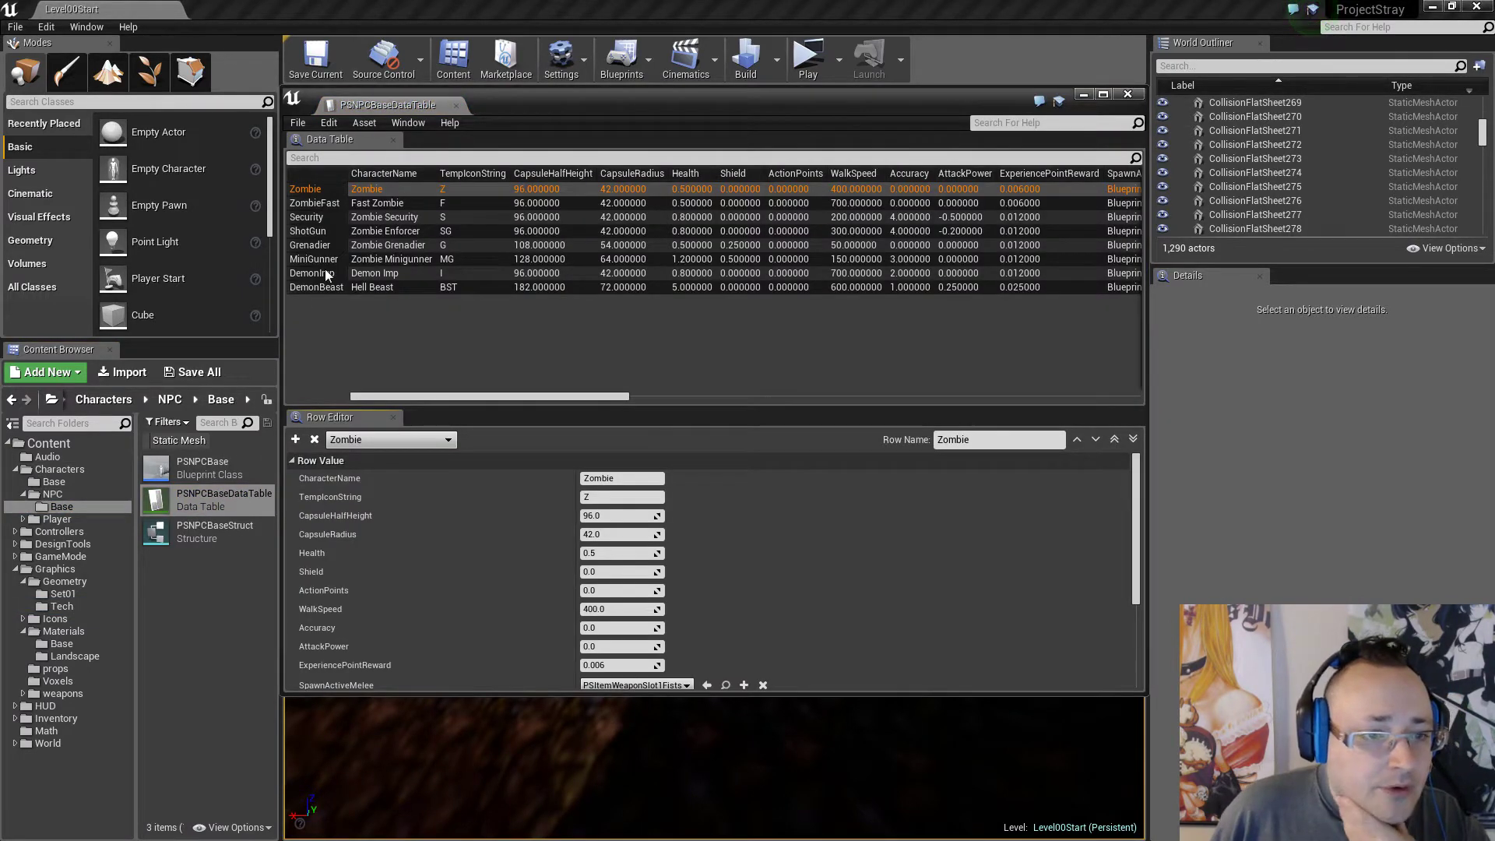
Collapse the NPC folder and expand Inventory/Items in the project's content folders.
click(23, 494)
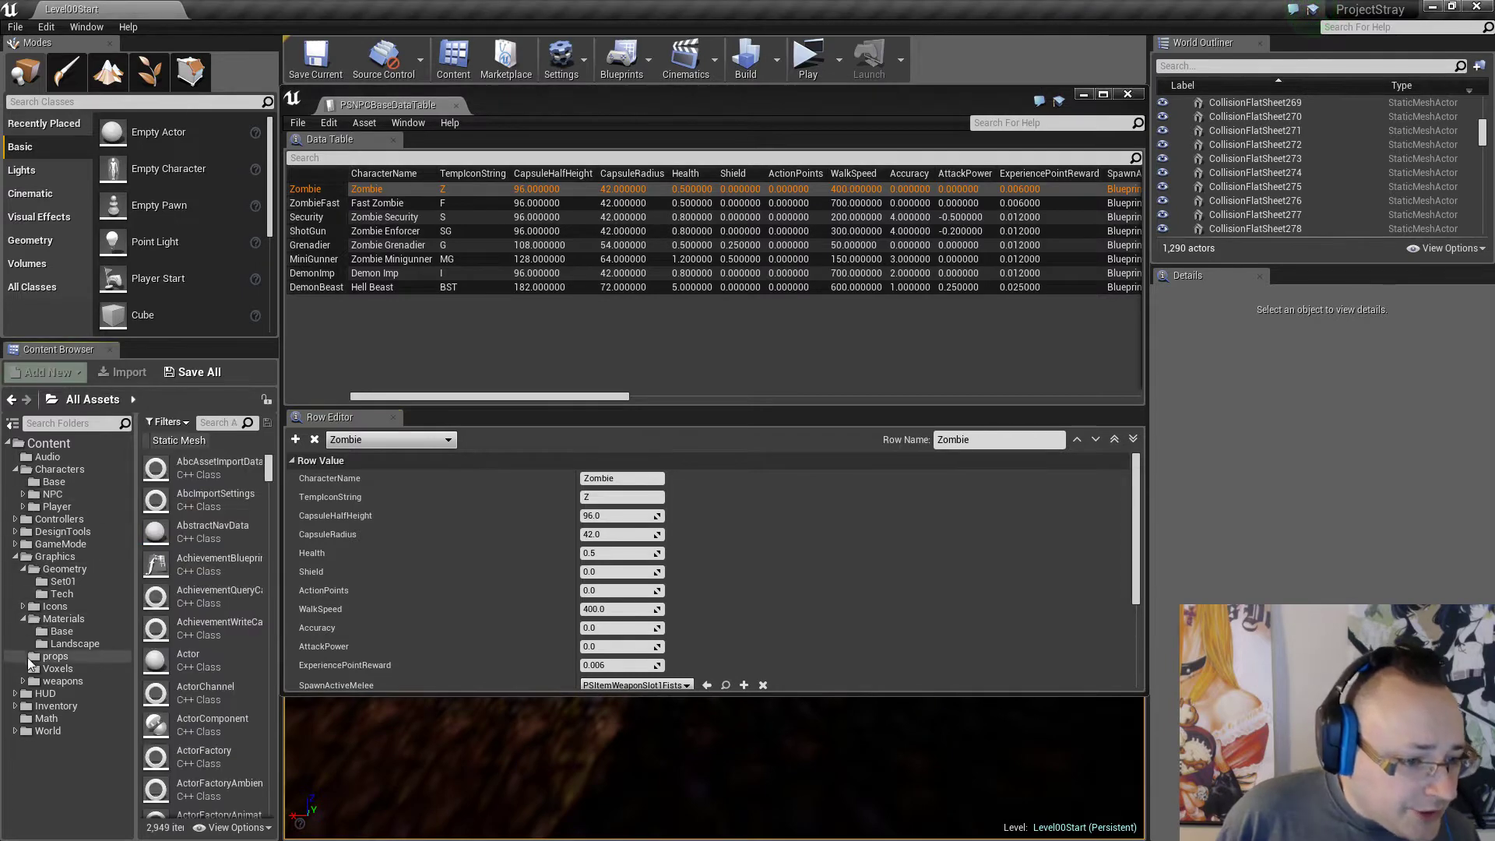
click(25, 619)
click(23, 657)
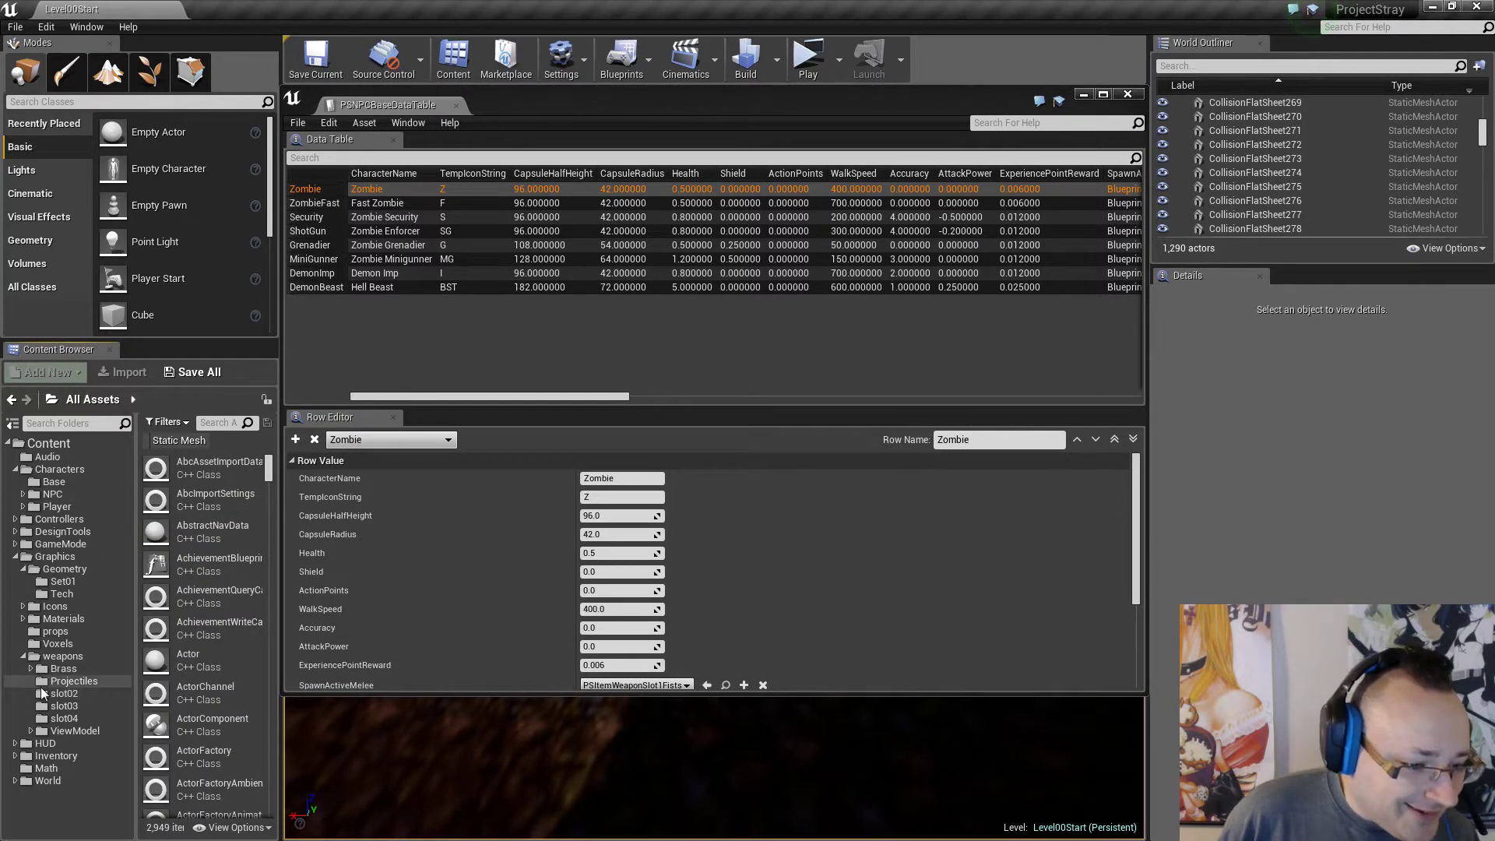
click(24, 657)
click(16, 681)
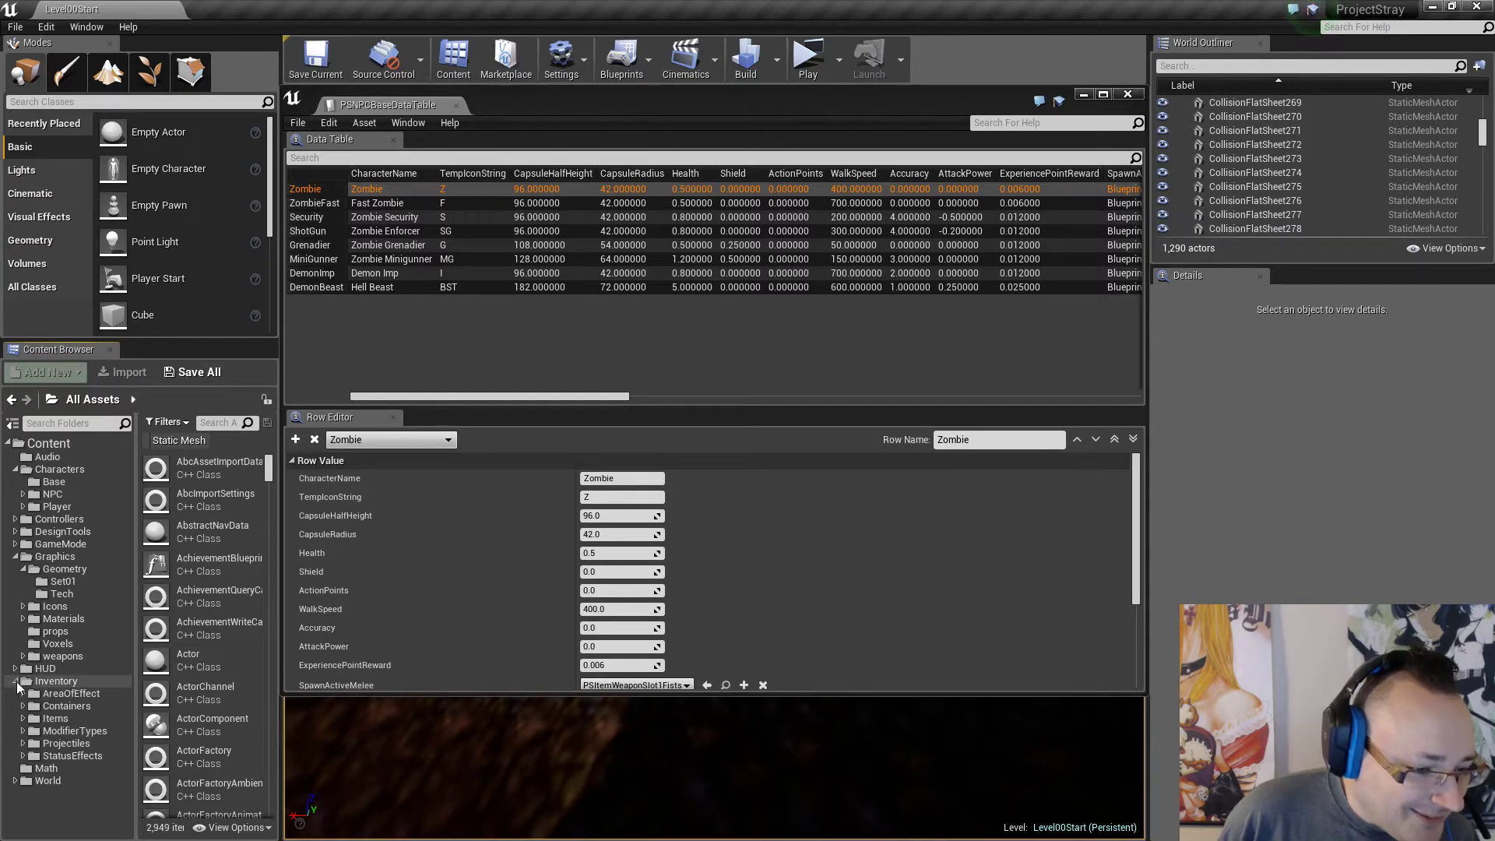
click(27, 719)
click(24, 719)
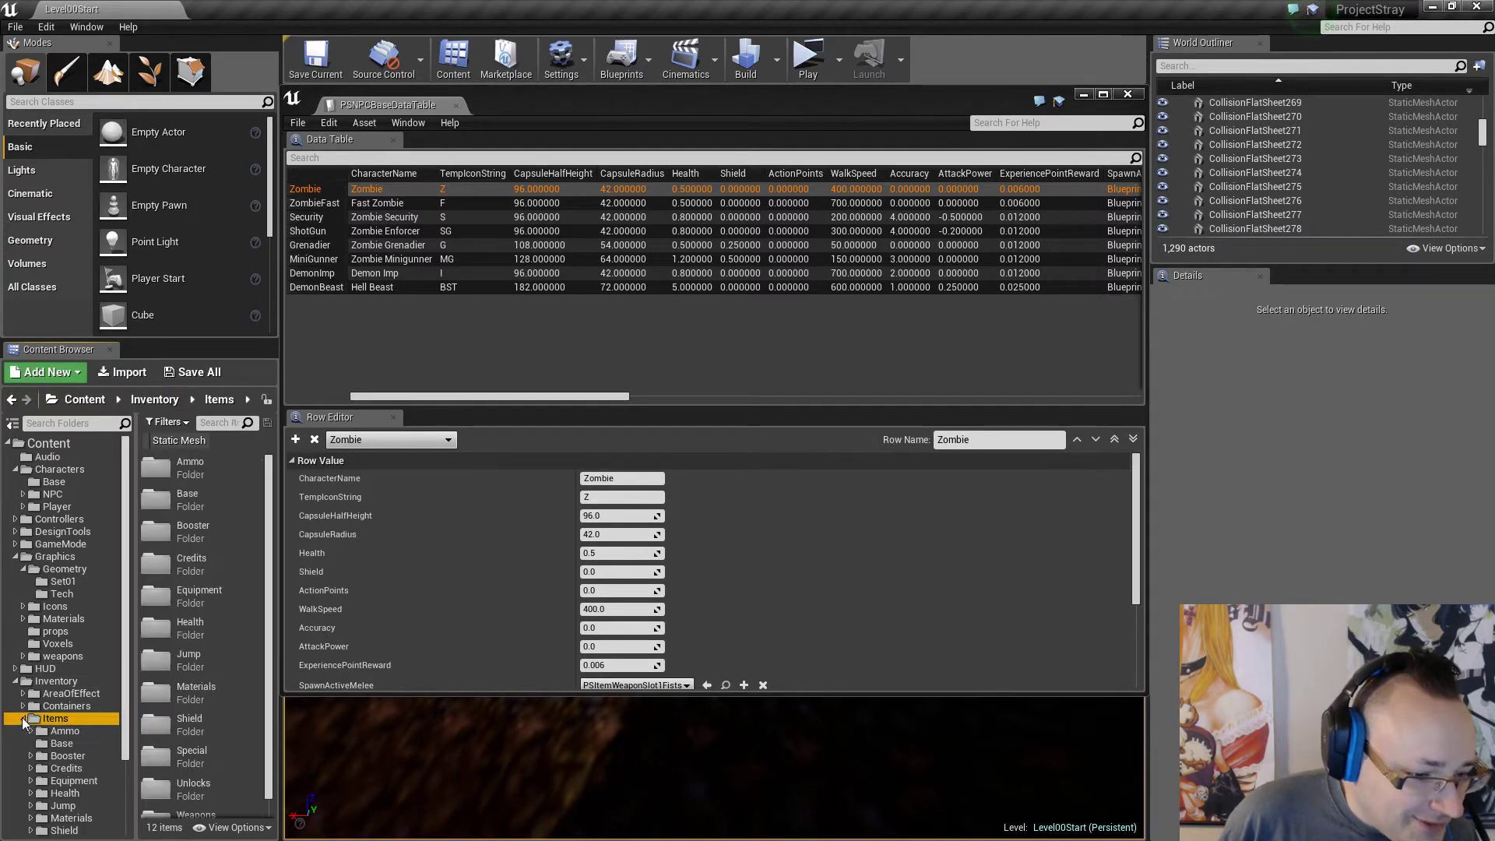
Open the weapon slot 2 data table from the Weapons/WeaponSlot2/Base folder.
scroll(35, 748, down, 3)
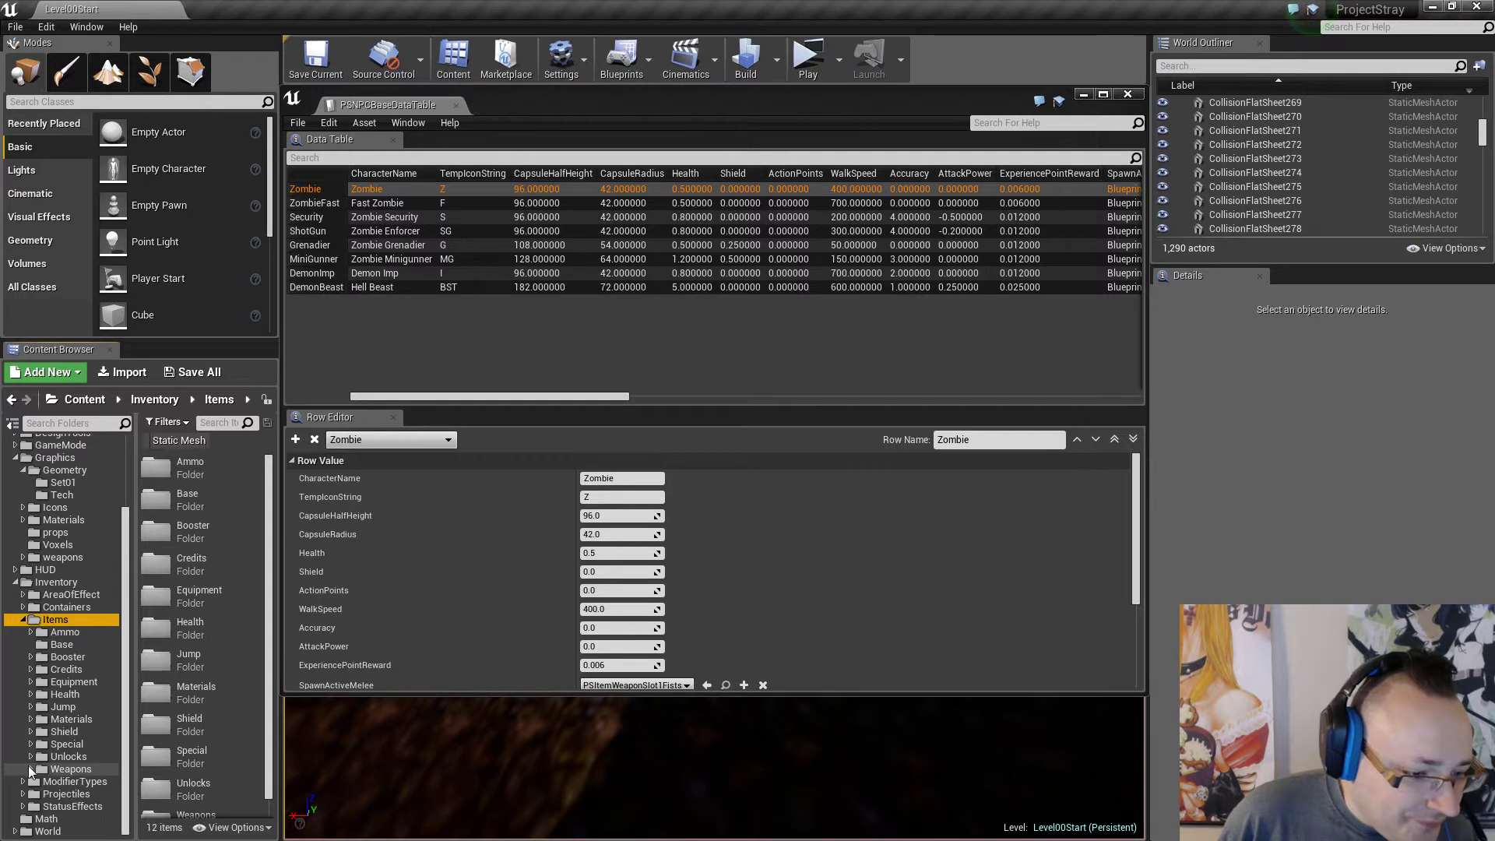
click(31, 769)
scroll(31, 720, down, 3)
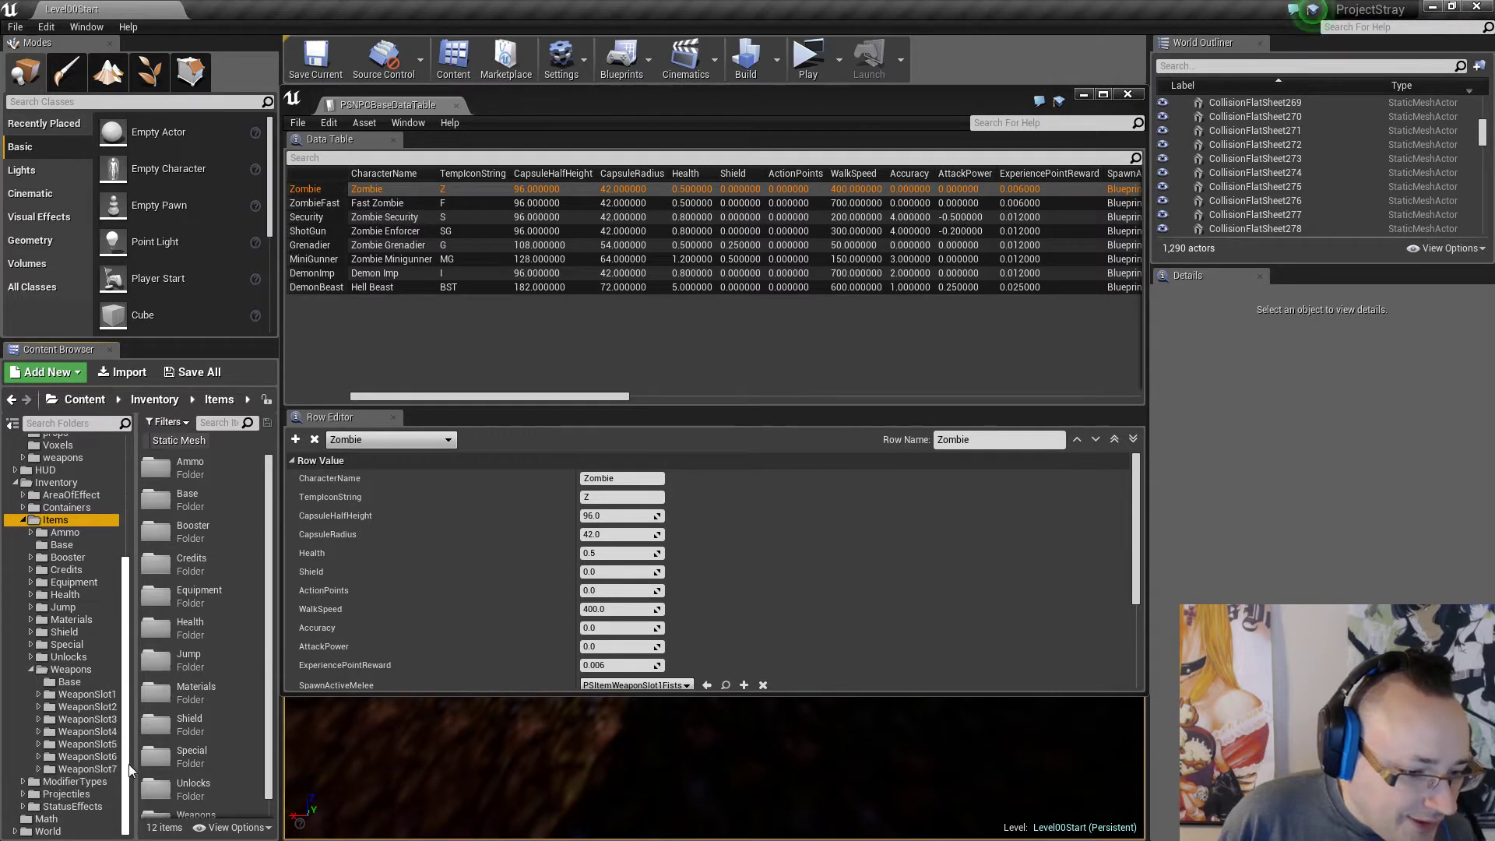
click(87, 708)
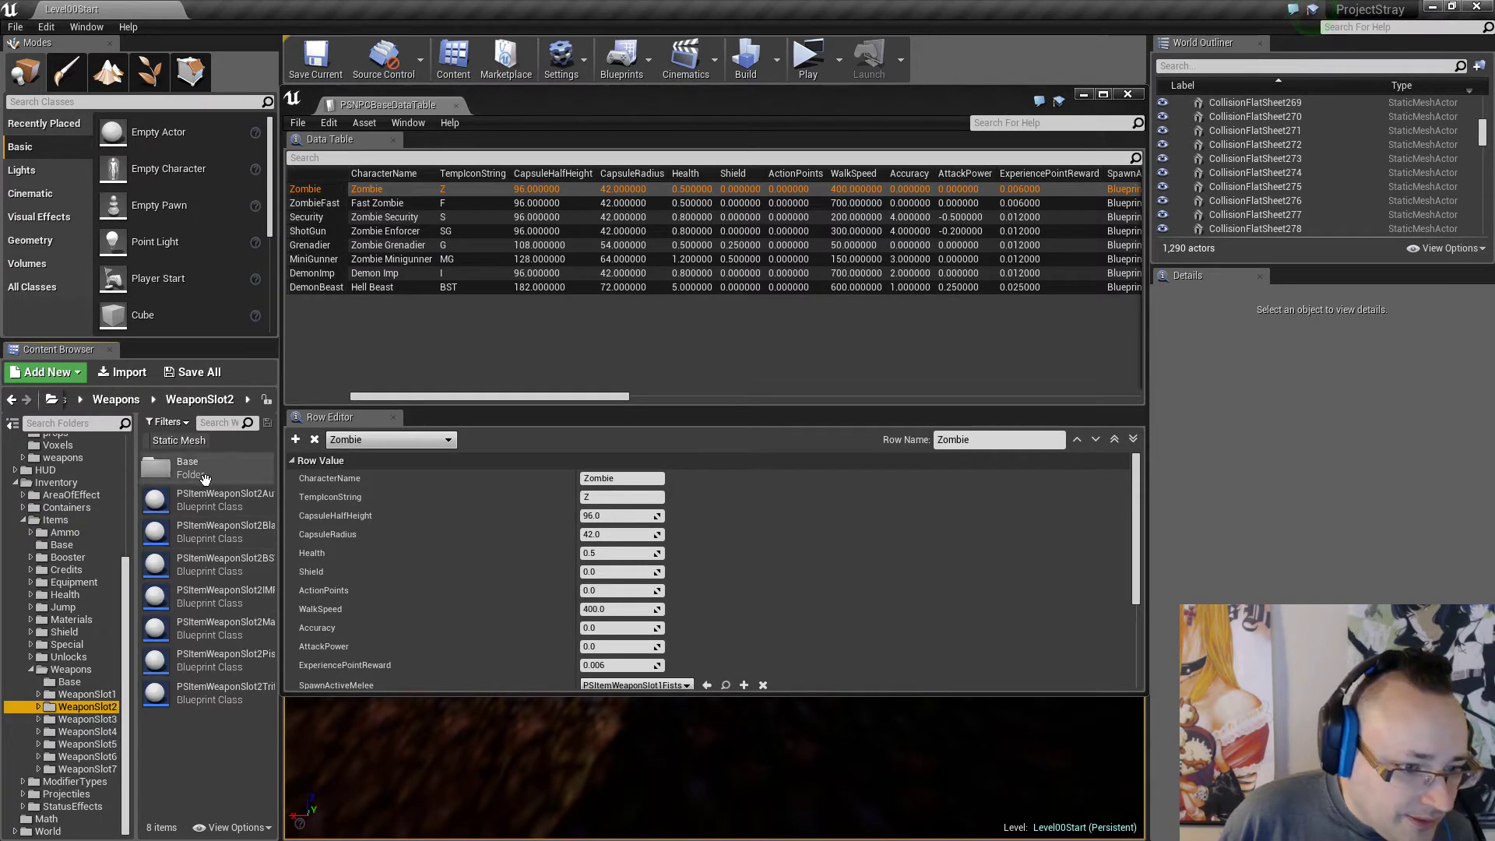
double_click(179, 467)
double_click(225, 499)
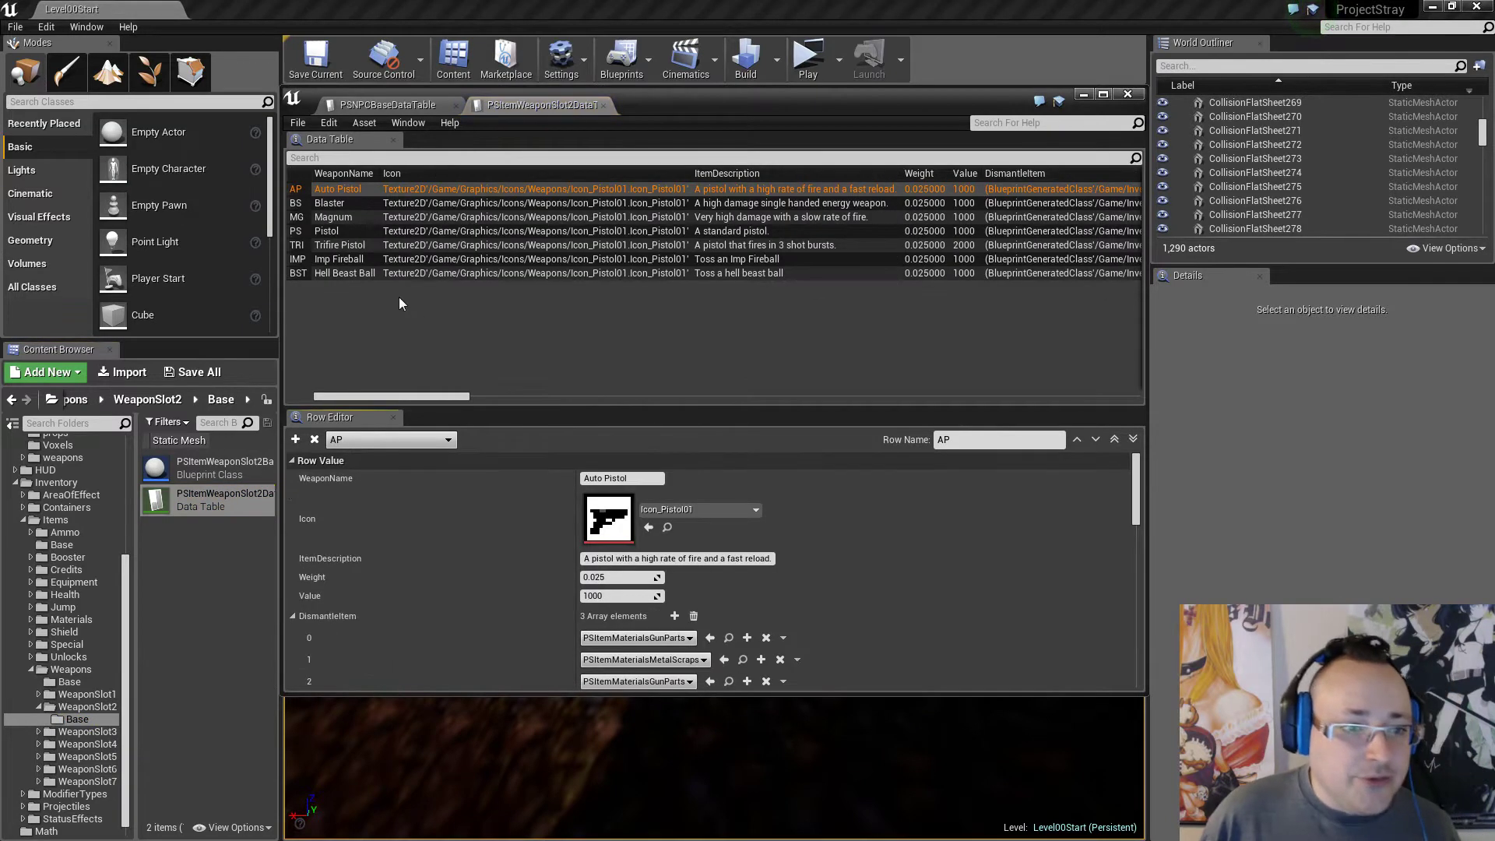
Set ImpactEffectSize to 1.0 in the Imp Fireball row of the weapon slot 2 data table.
click(361, 260)
scroll(894, 533, down, 1)
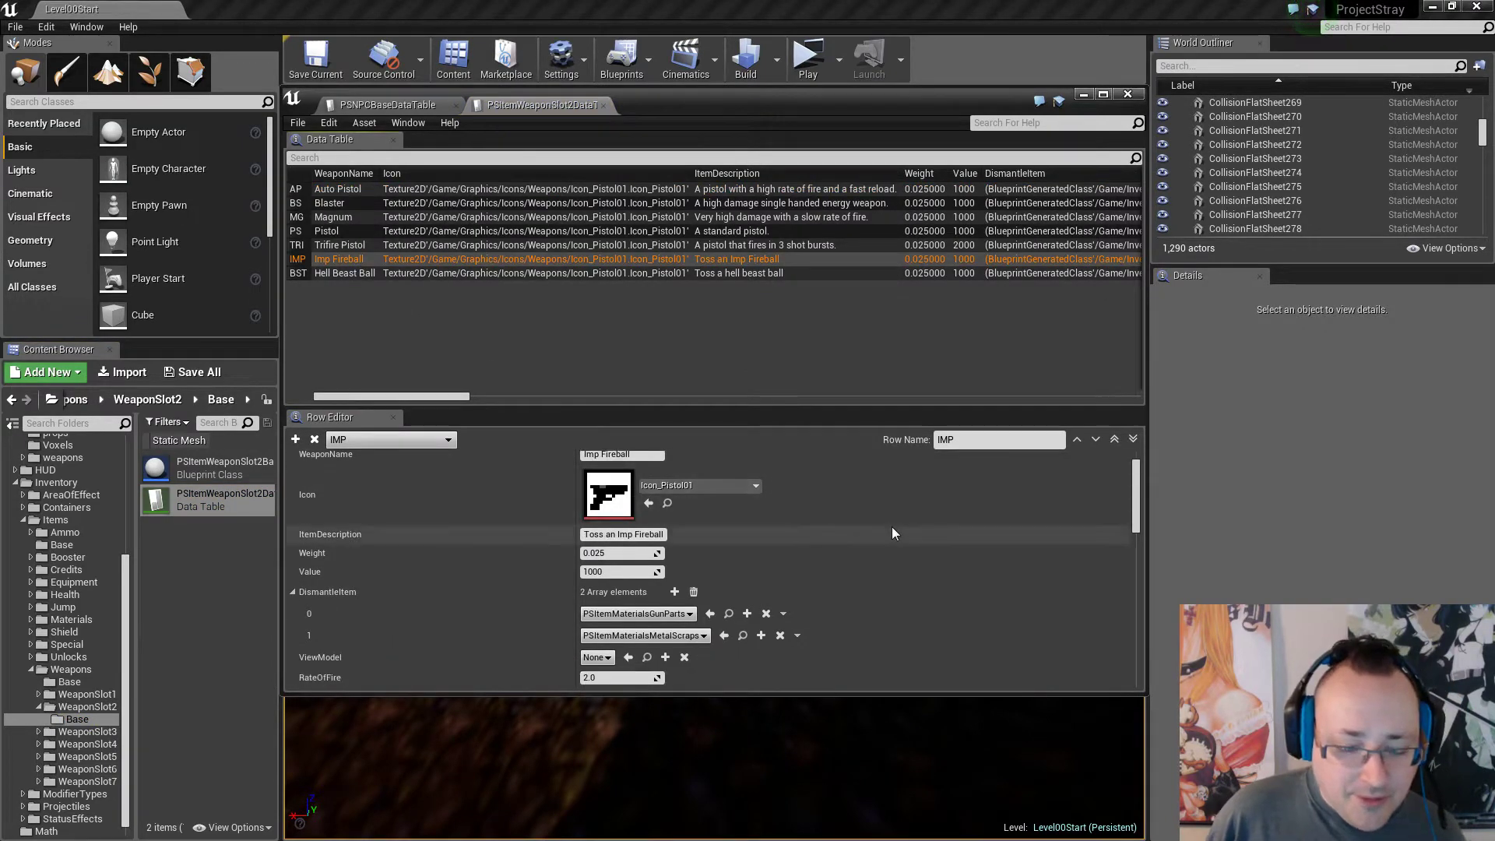
click(1103, 95)
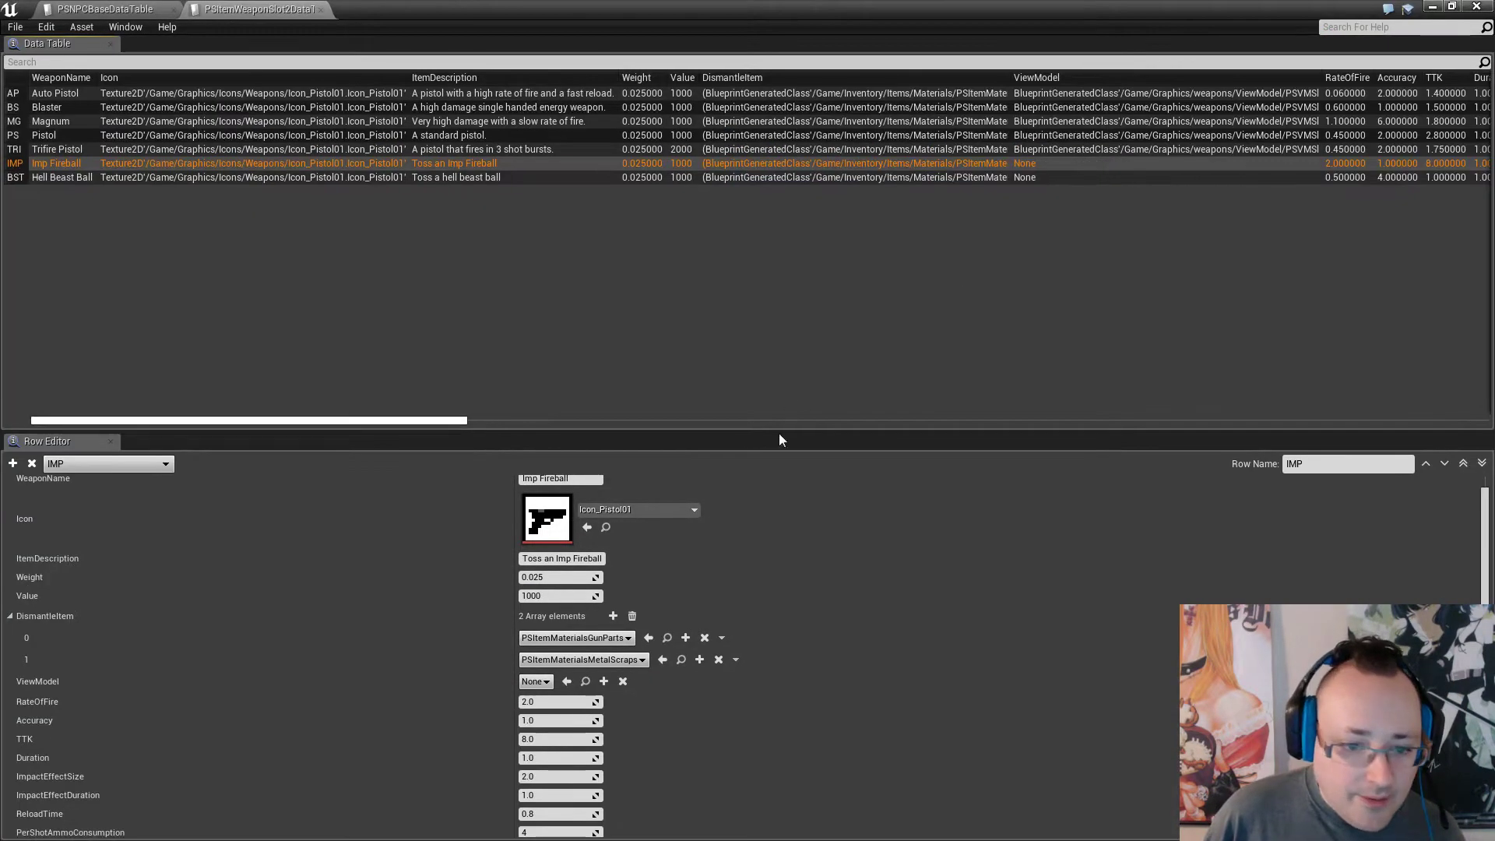
scroll(749, 591, down, 2)
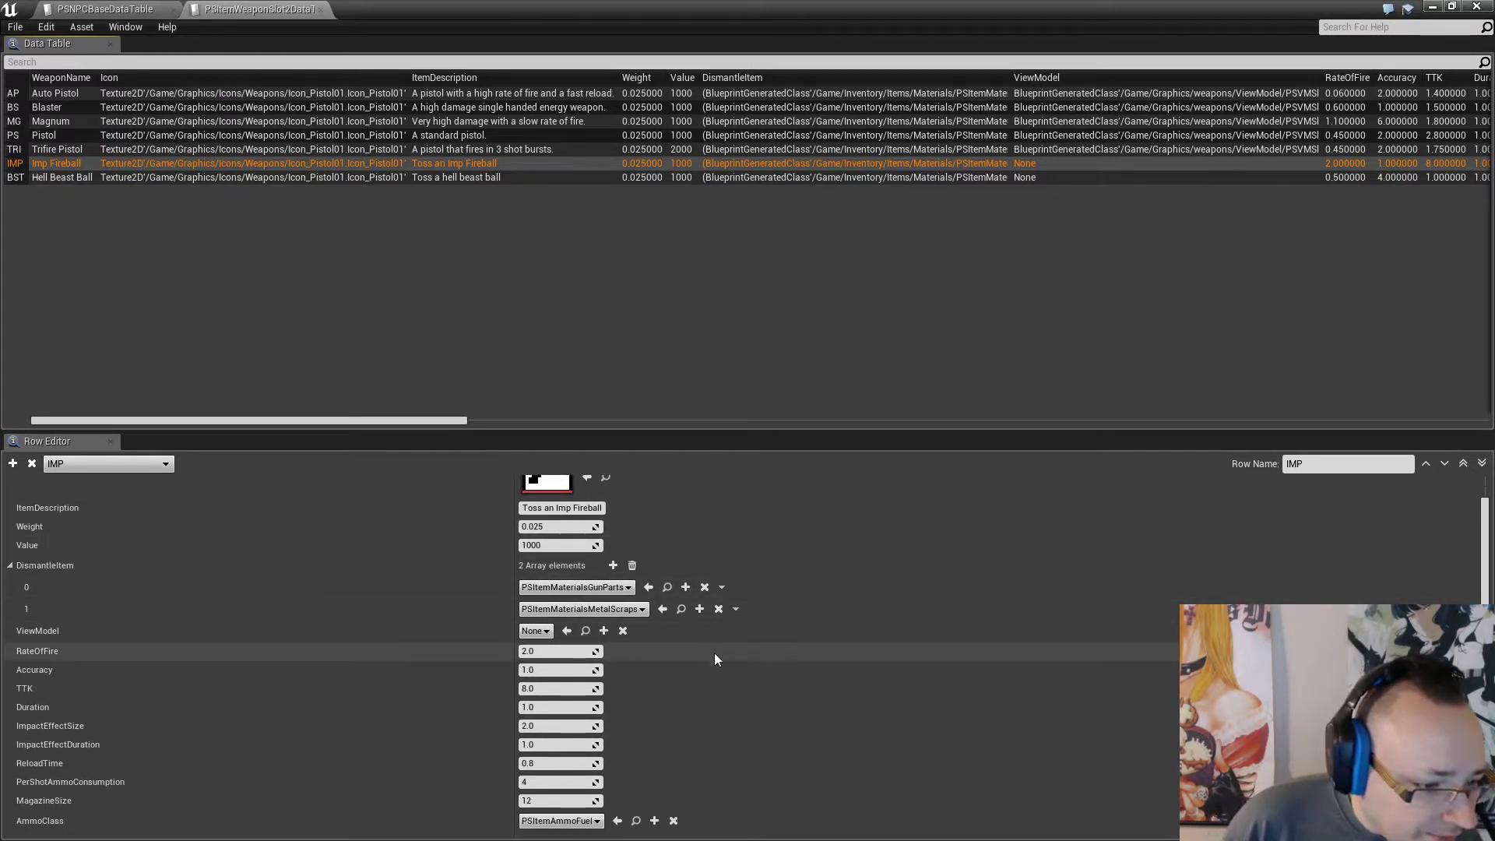
scroll(164, 695, down, 1)
scroll(164, 696, down, 1)
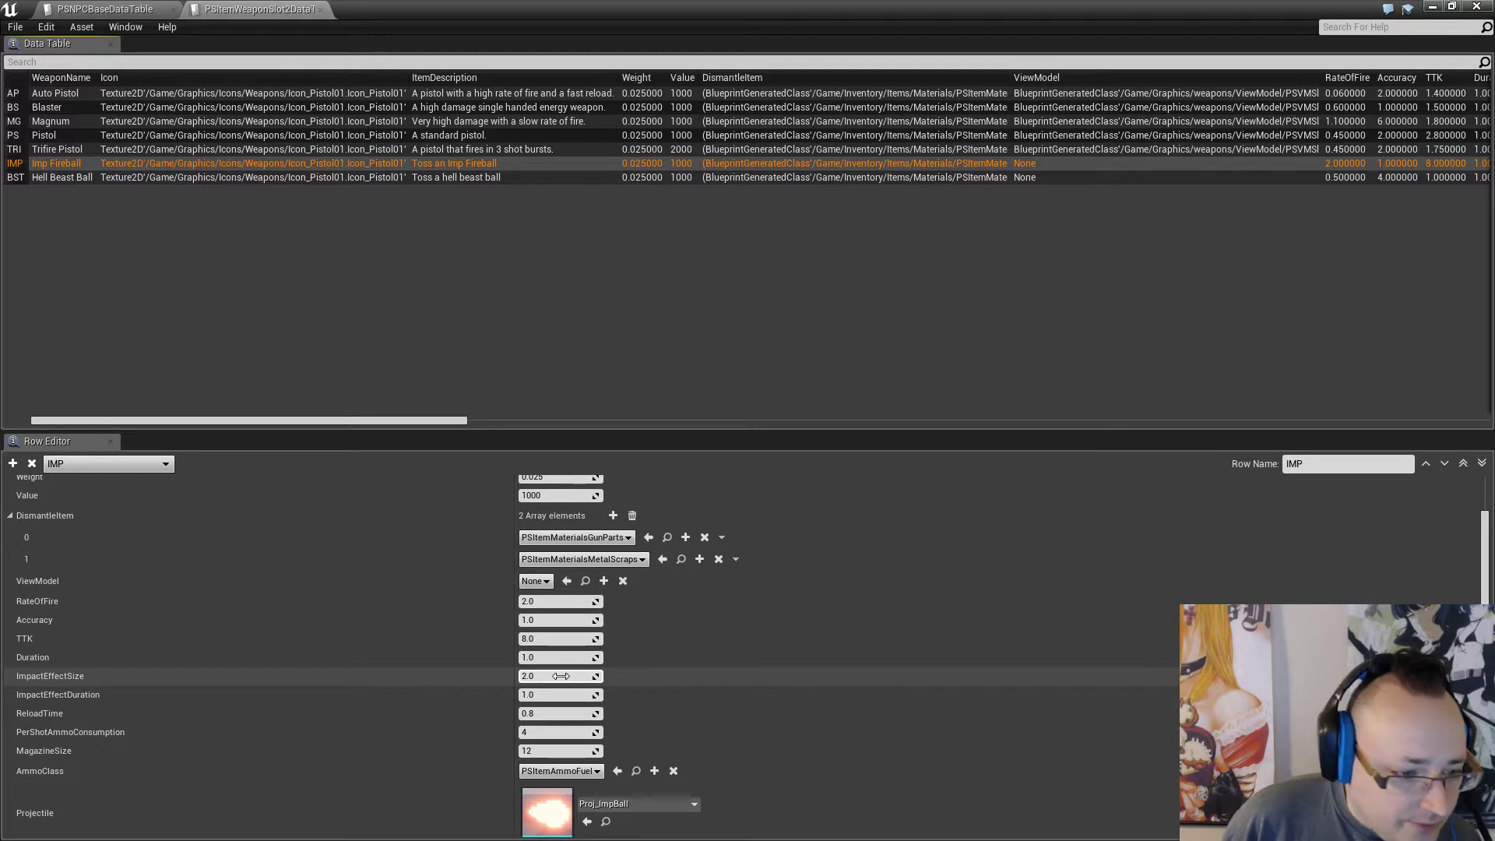
key(Return)
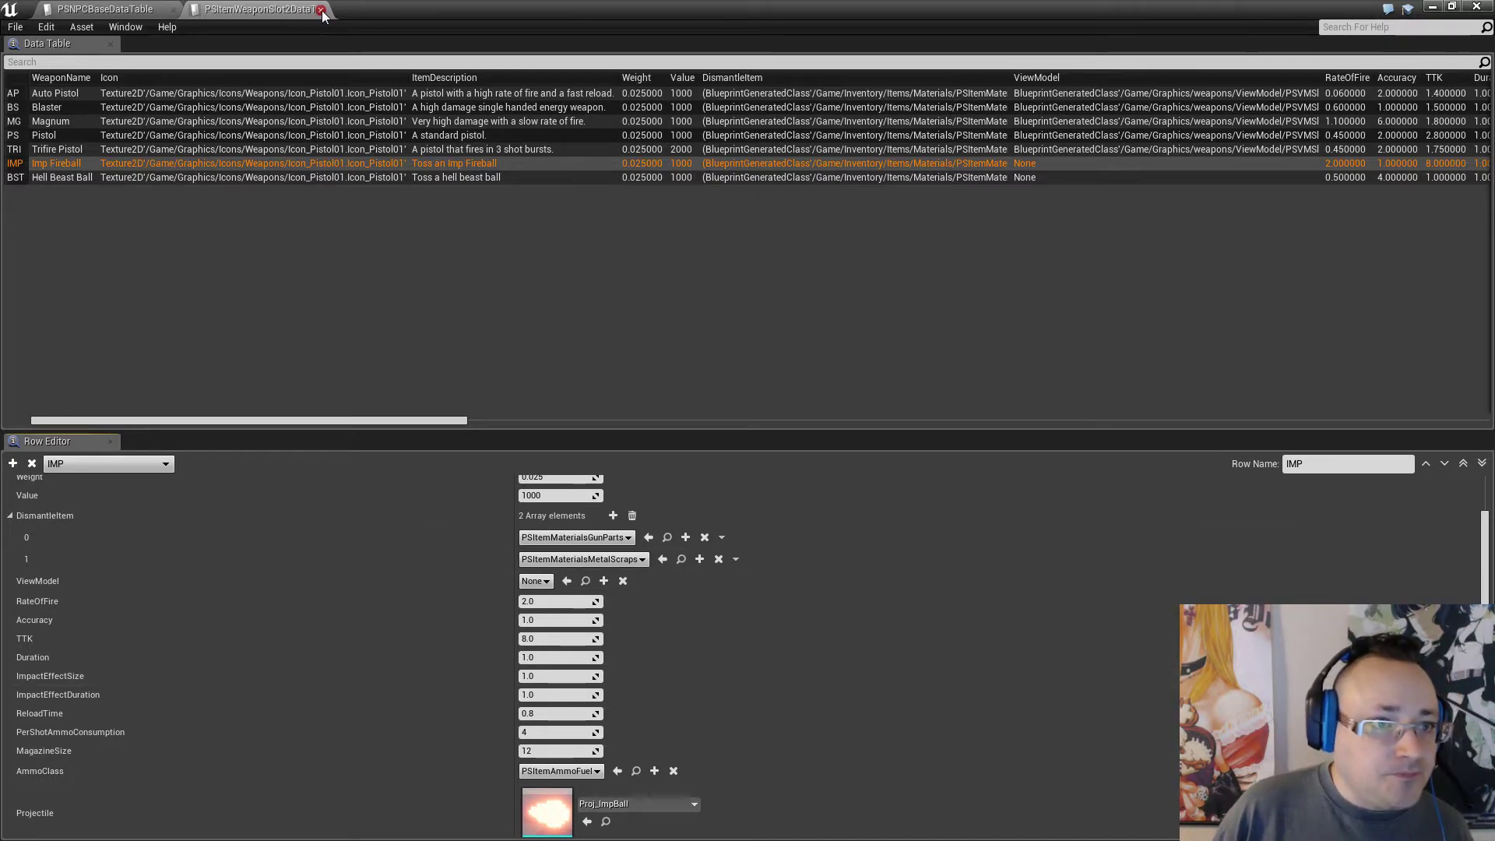
Save the modified weapon data table and close both data table editors.
double_click(510, 11)
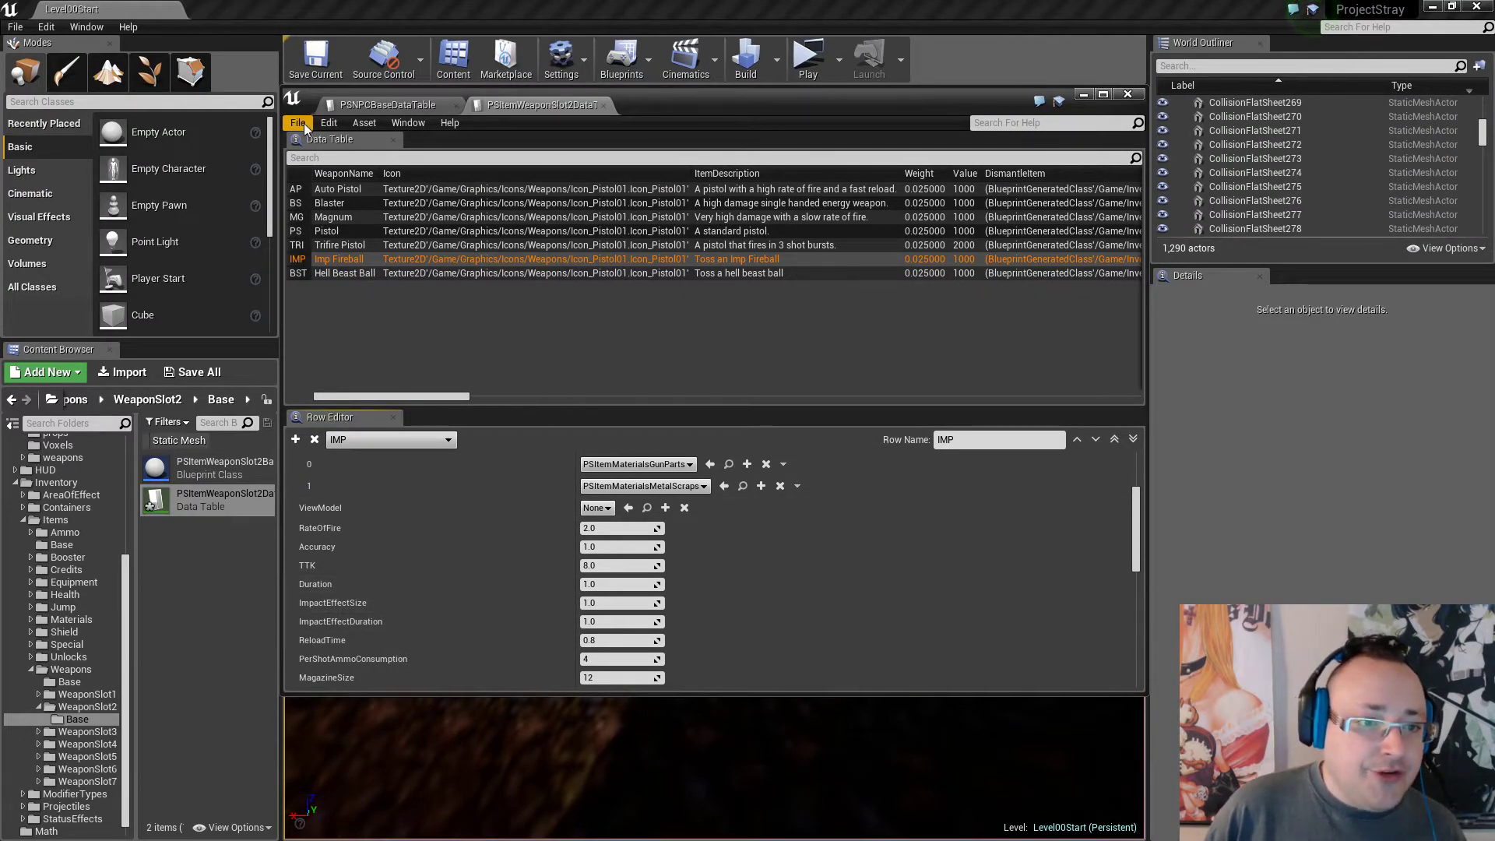
click(603, 106)
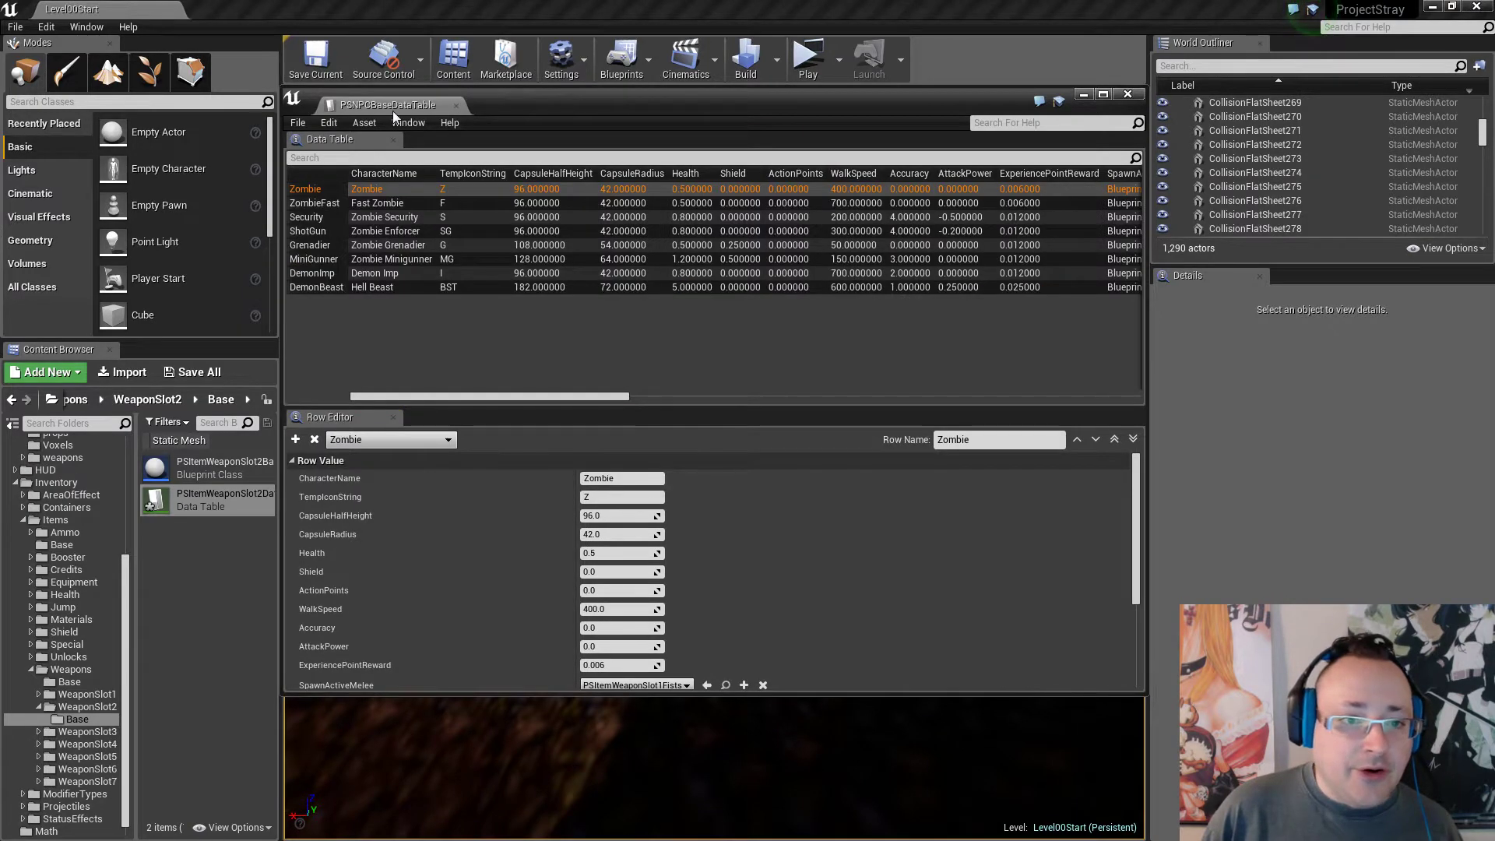
click(202, 374)
click(886, 572)
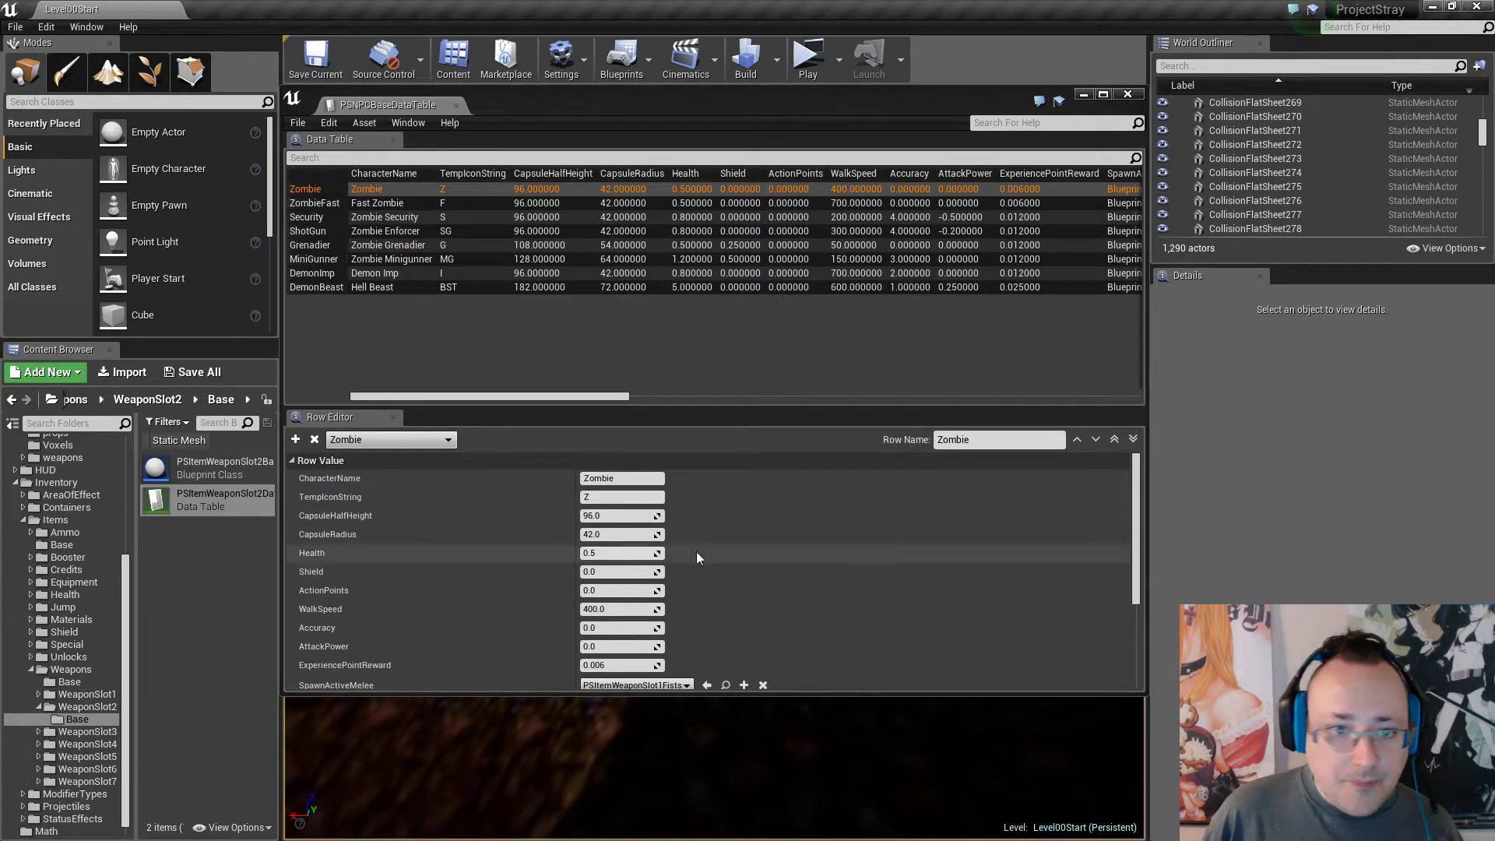
click(457, 106)
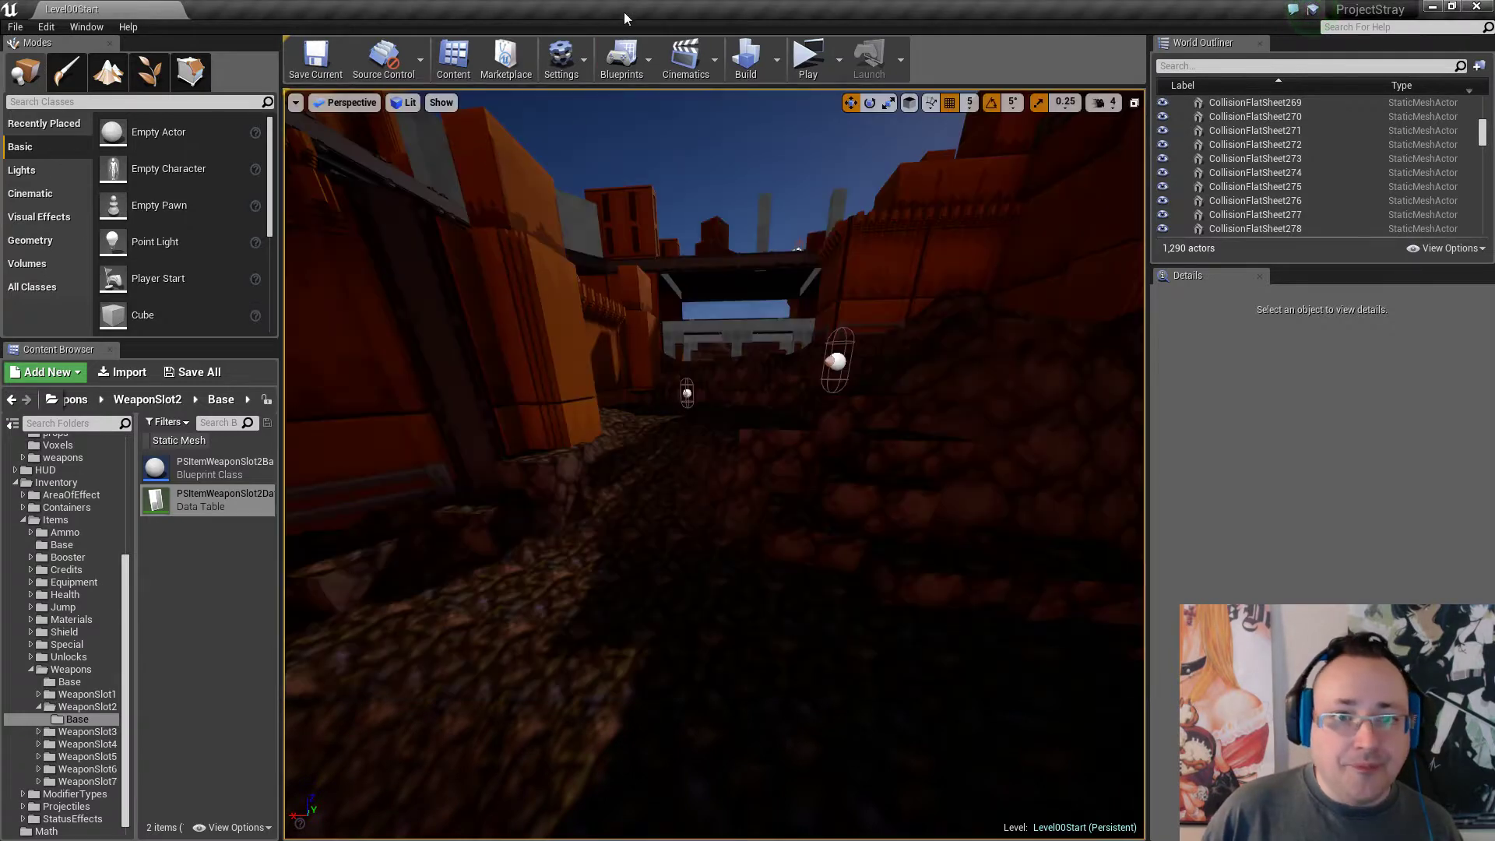
Delete one grey placeholder cube from the beam-and-pillar frame beneath the dark ceiling of the underpass.
right_drag(662, 311, 545, 327)
key(w)
key(w)
key(w)
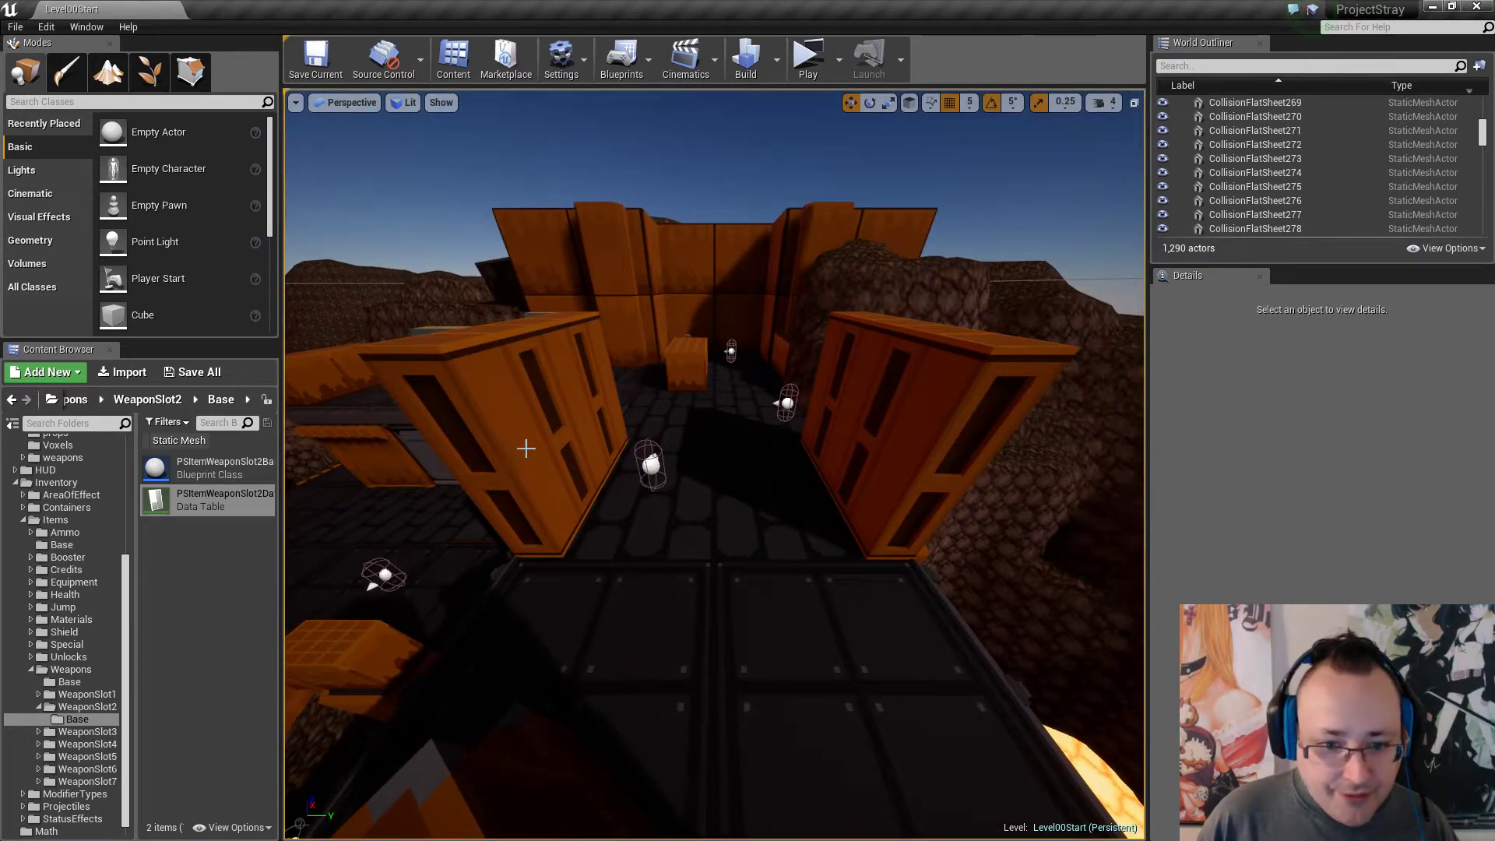
key(a)
right_drag(592, 527, 1168, 472)
key(s)
key(w)
key(s)
key(w)
key(w)
right_drag(664, 564, 701, 473)
click(668, 473)
key(Delete)
click(662, 460)
ctrl+click(483, 488)
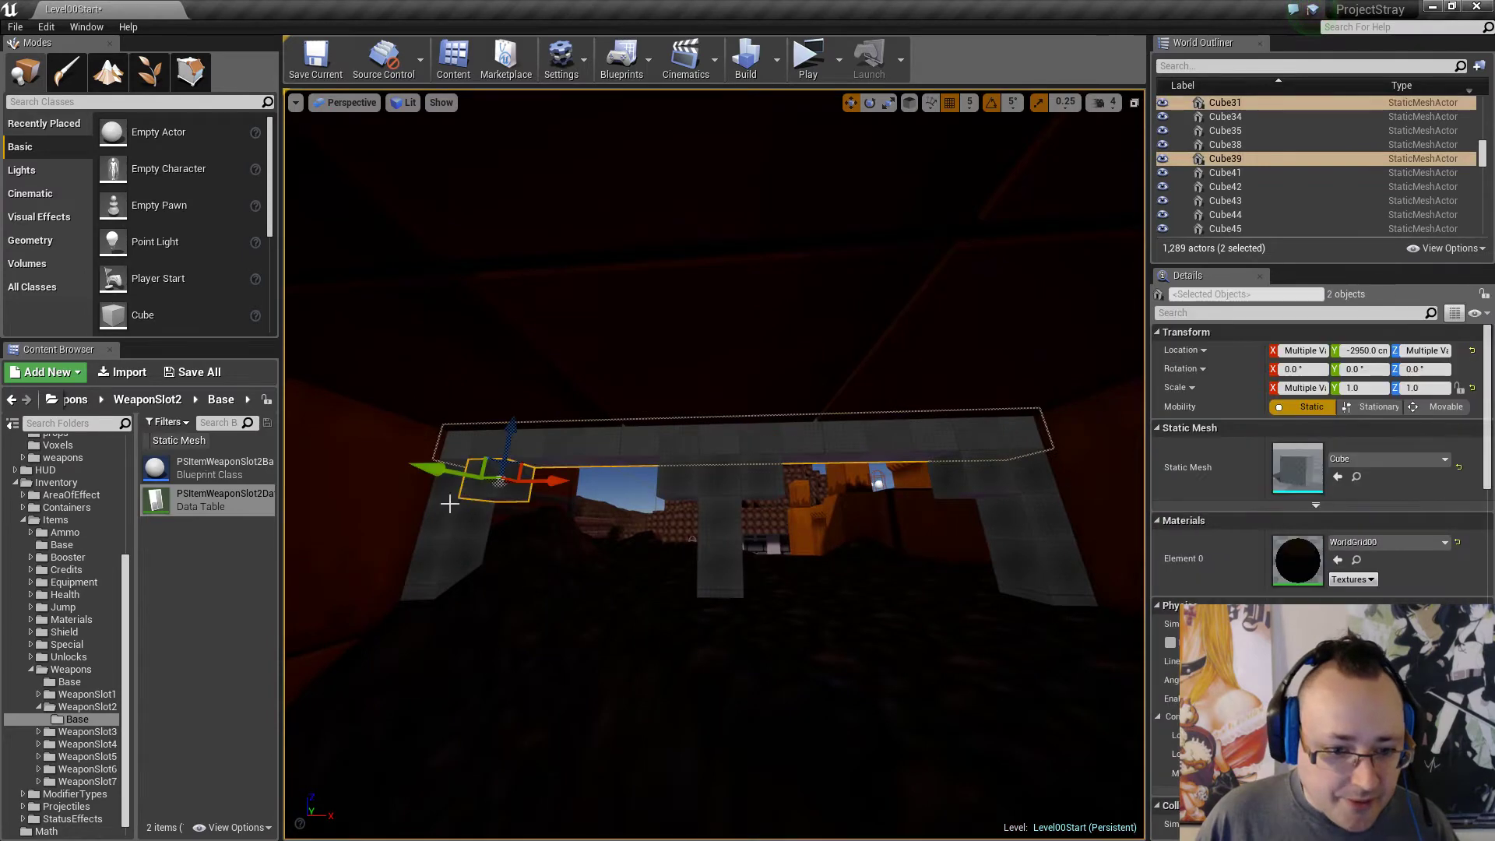
ctrl+click(444, 524)
ctrl+click(444, 527)
ctrl+click(438, 575)
ctrl+click(427, 596)
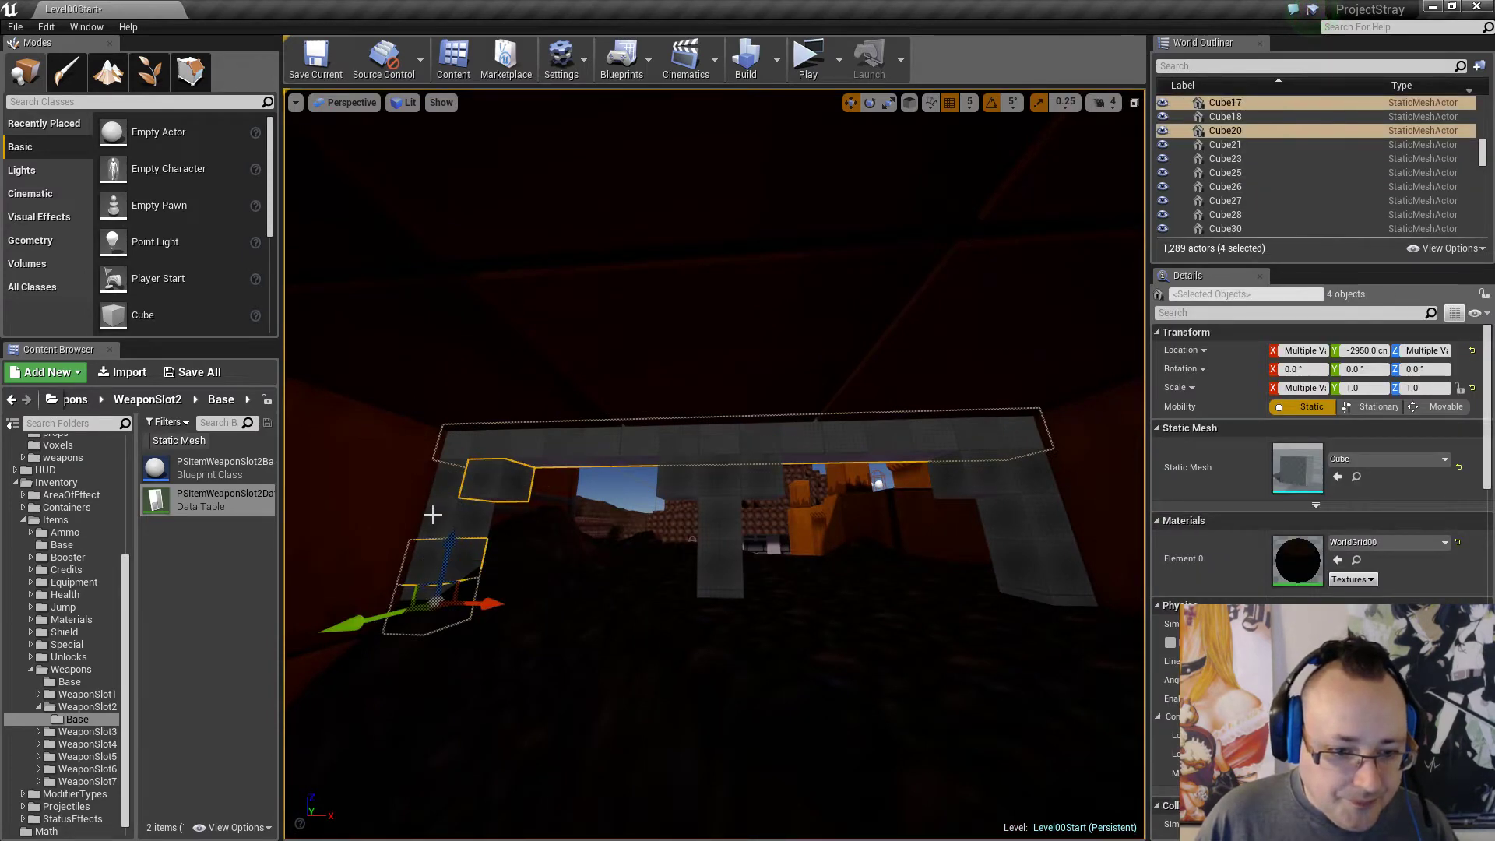
ctrl+click(437, 520)
key(Delete)
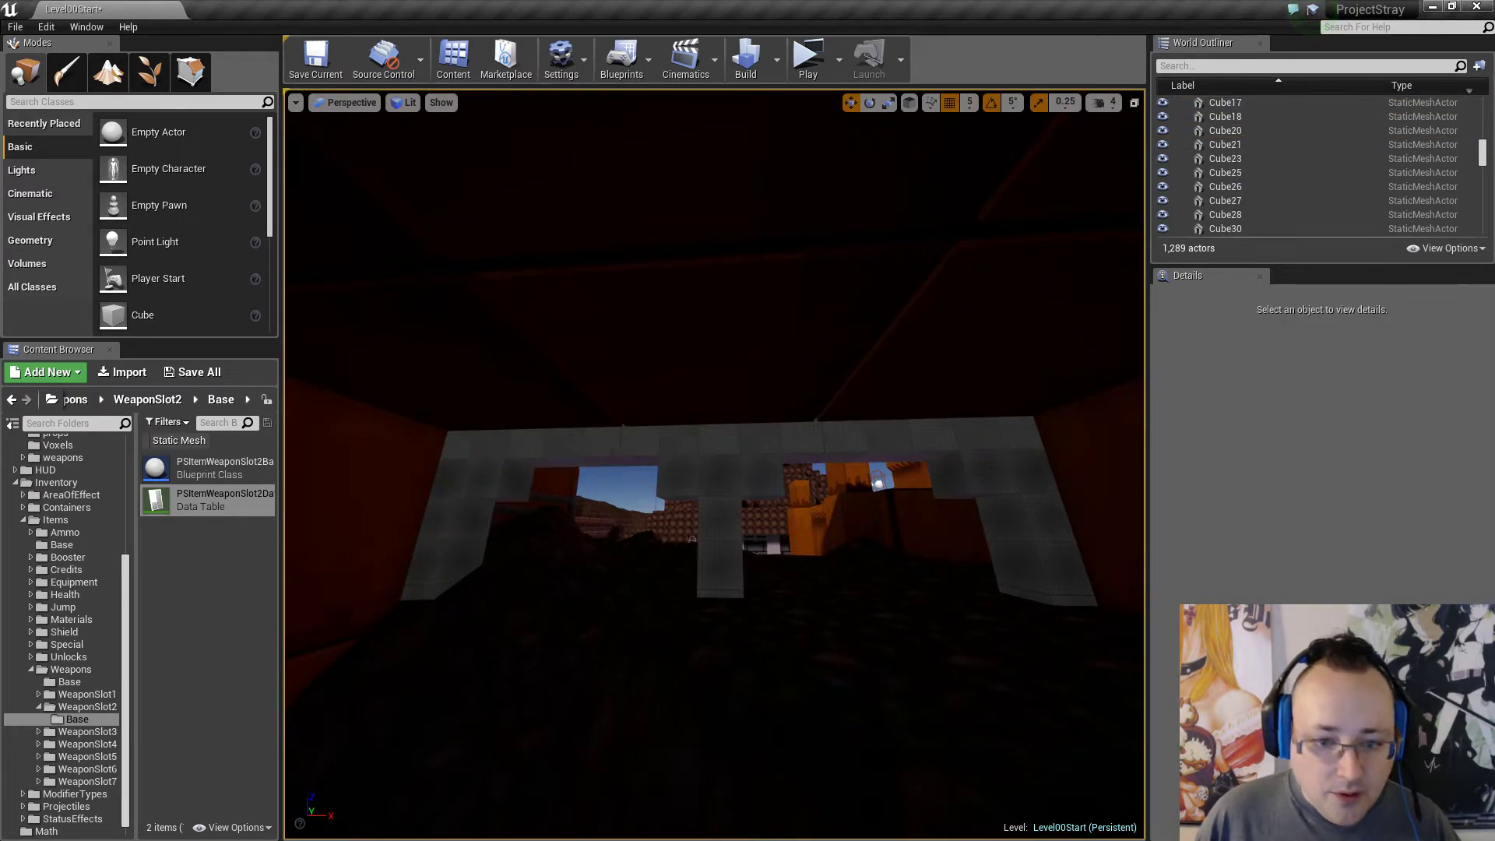
Delete the long grey placeholder beam spanning the tops of the underpass pillars.
click(711, 421)
key(Delete)
Try to extend the tall orange block row above the underpass with a copy of BrownBlockTall8, and delete the copy.
right_drag(621, 557, 639, 576)
right_drag(600, 359, 629, 362)
click(674, 292)
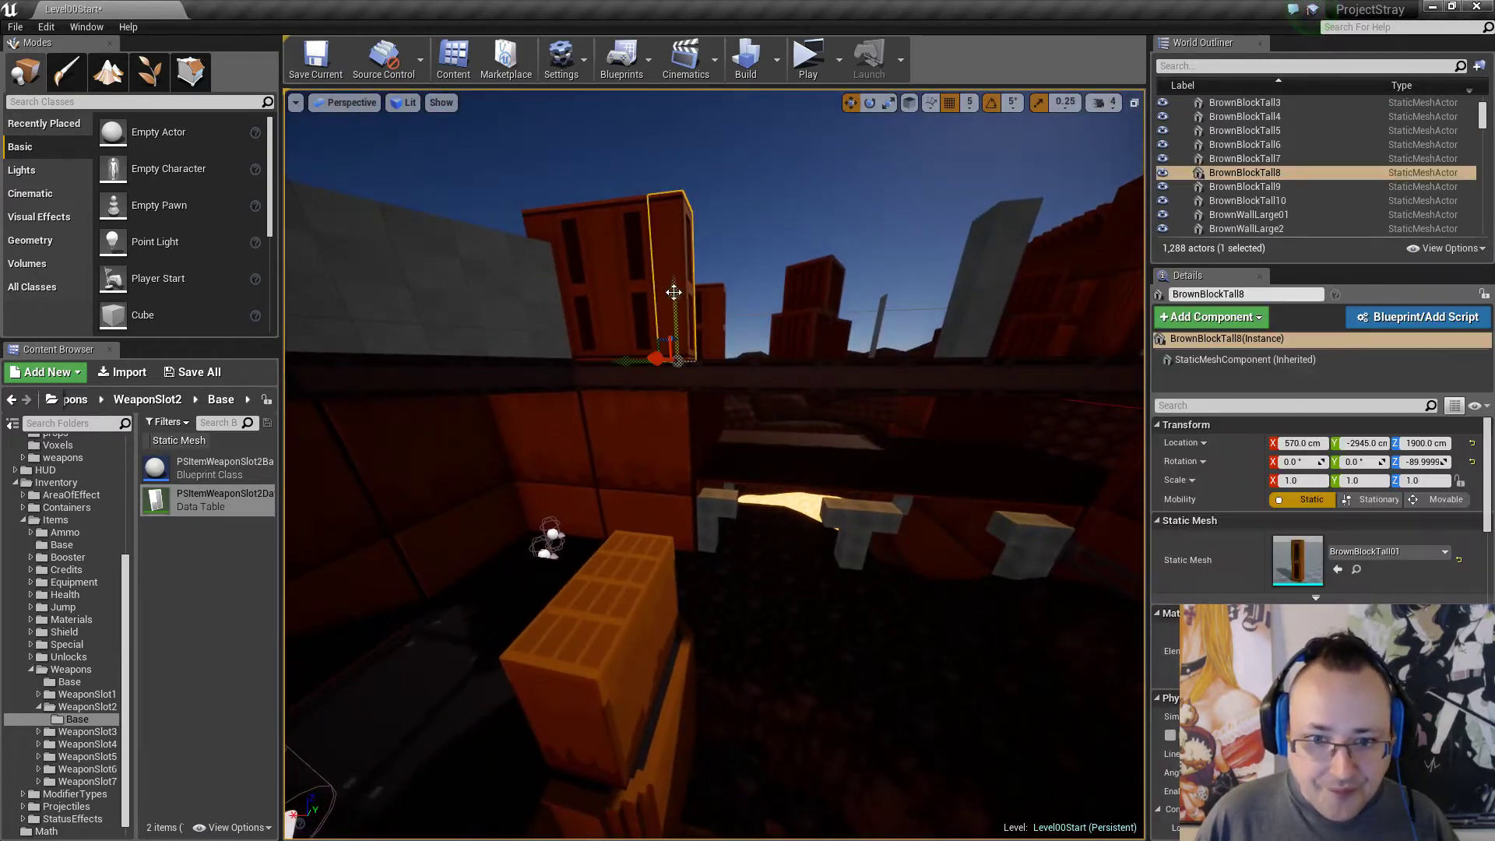
alt+drag(620, 360, 648, 360)
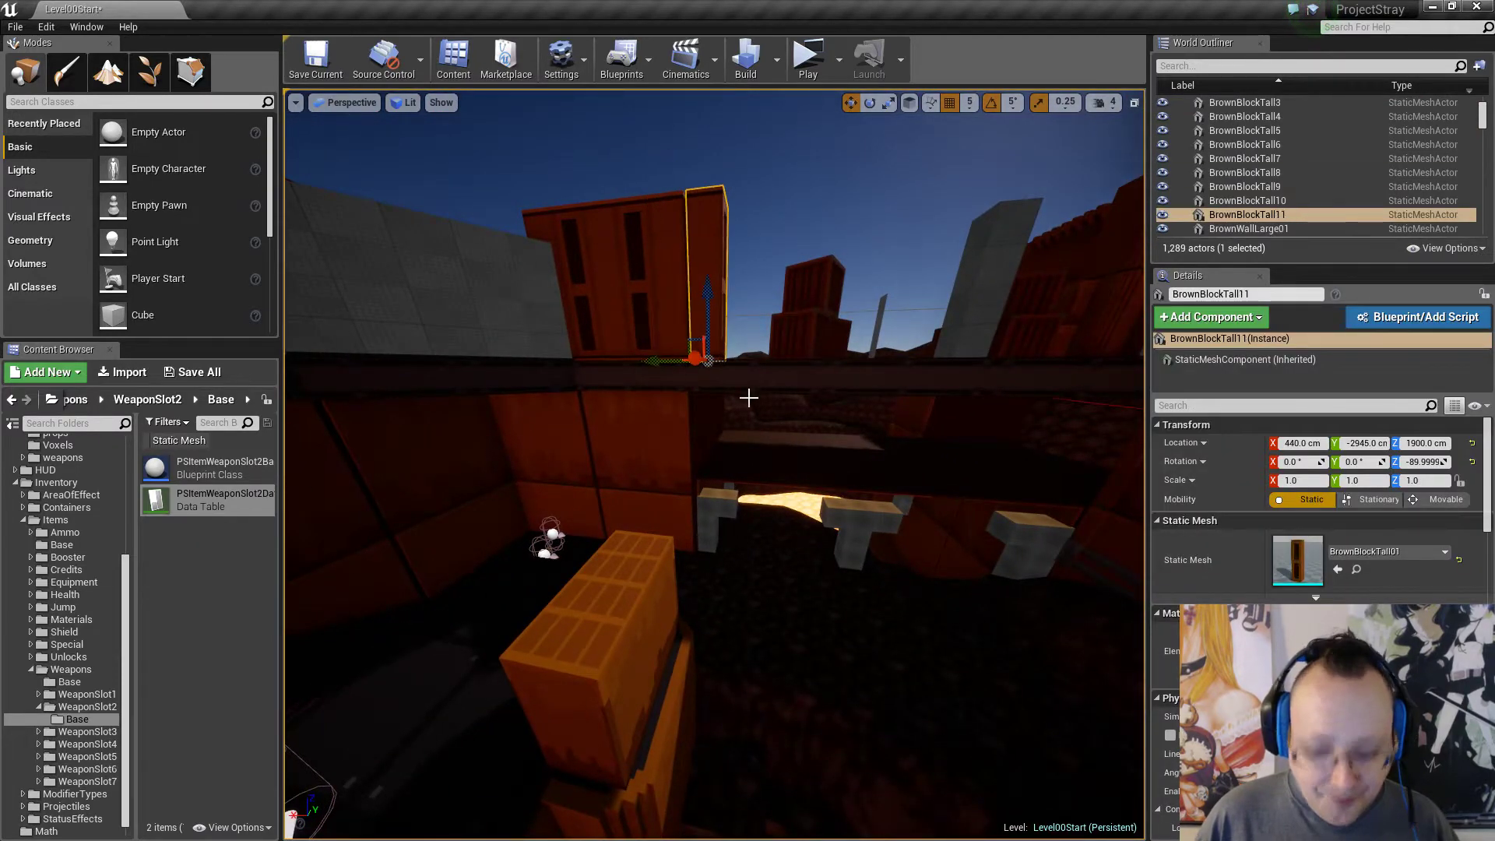
key(Delete)
Clear the block selection and set the position grid snap size to 50.
click(690, 235)
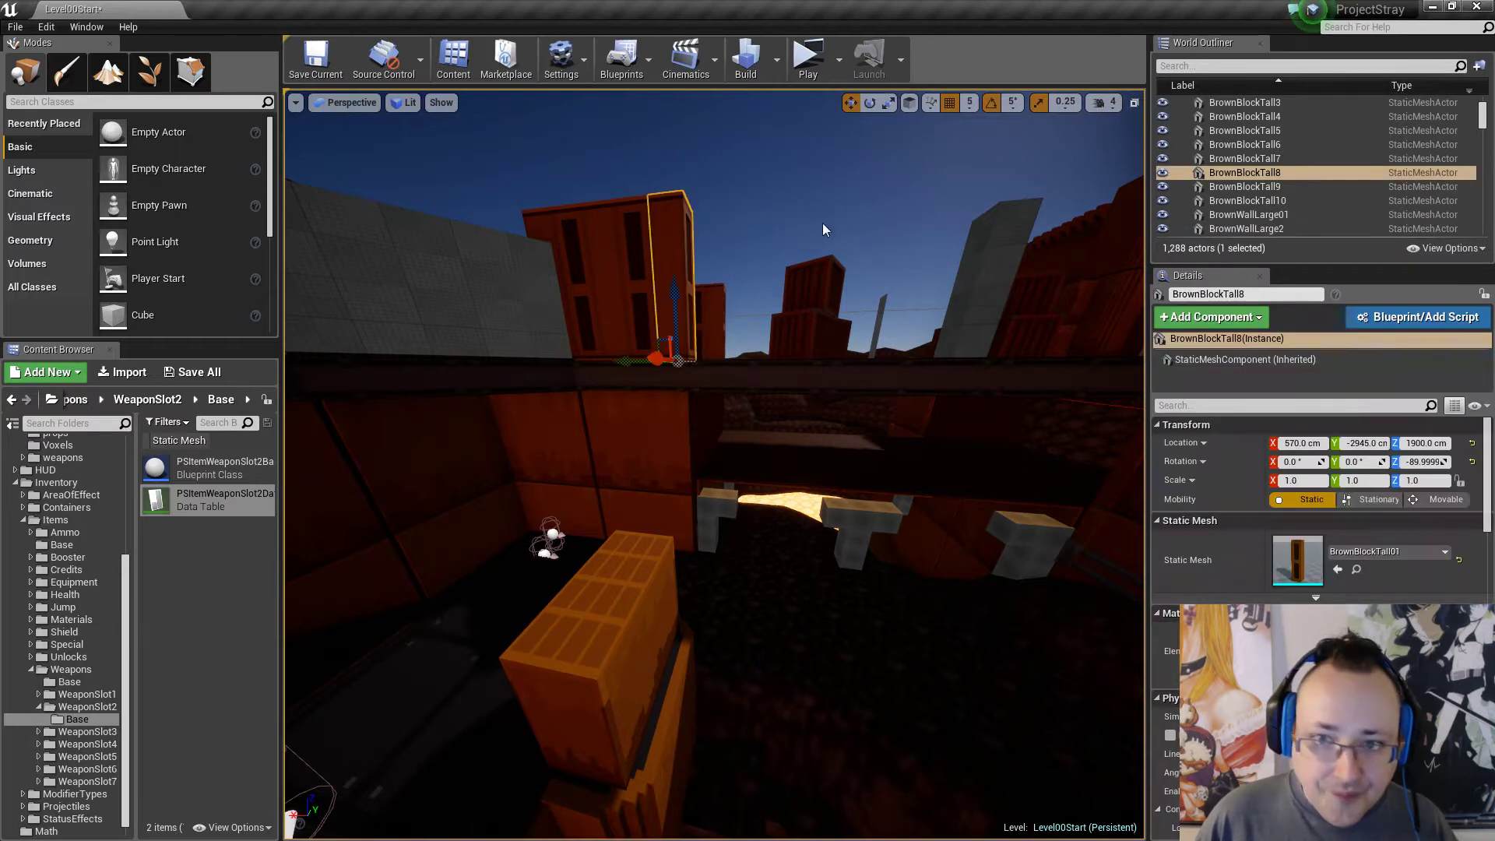
key(Escape)
click(971, 105)
click(983, 195)
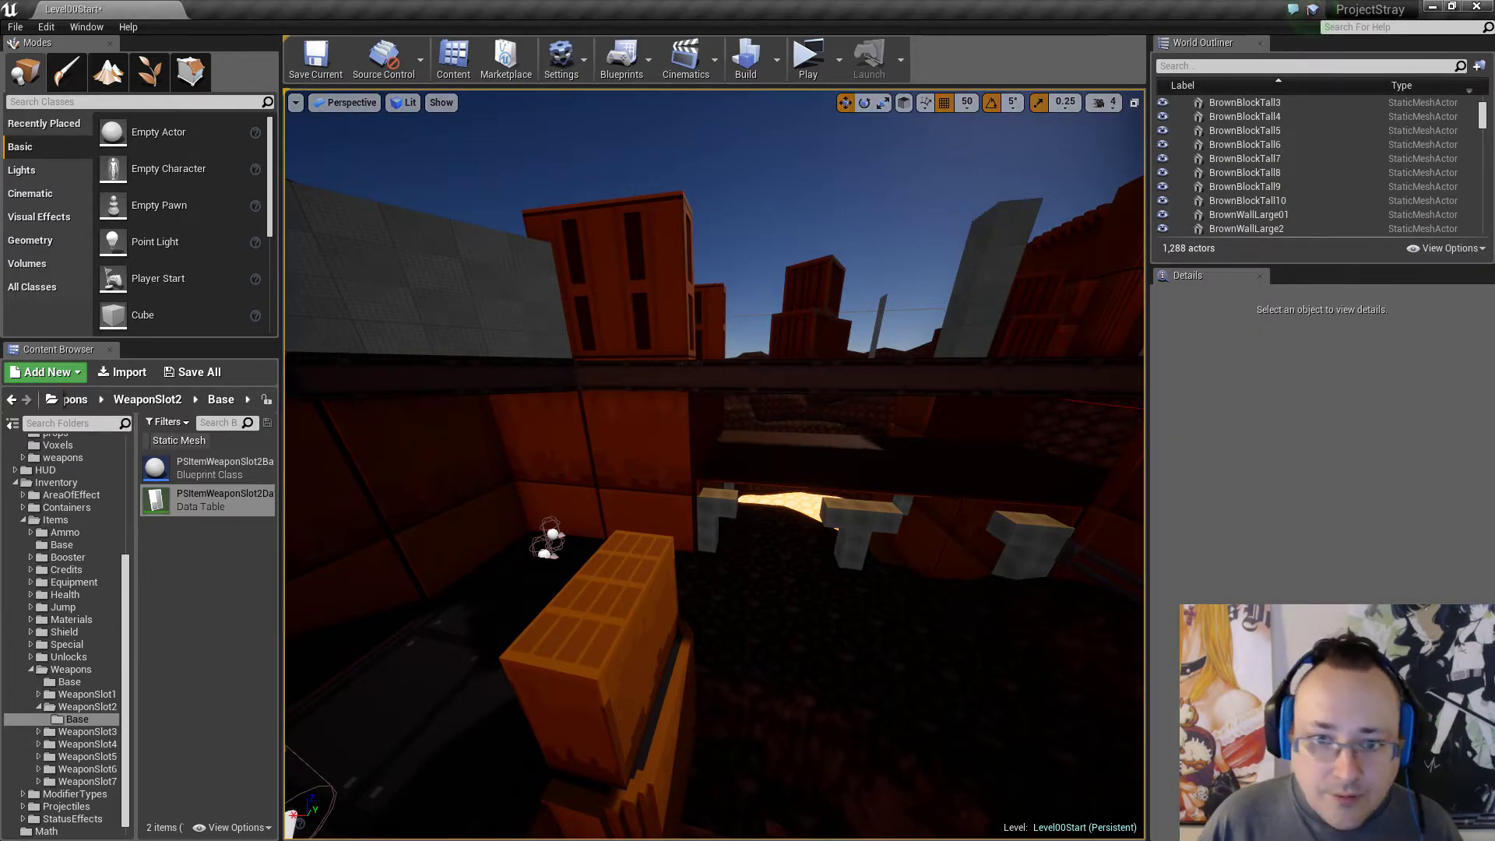
Duplicate a tall orange block above the underpass and lower the copy beside the nearest grey pillar to Z 1300 cm.
click(666, 322)
alt+drag(626, 366, 646, 366)
drag(700, 293, 696, 446)
key(w)
mouse_move(701, 441)
right_down()
mouse_move(713, 503)
mouse_move(715, 444)
right_up()
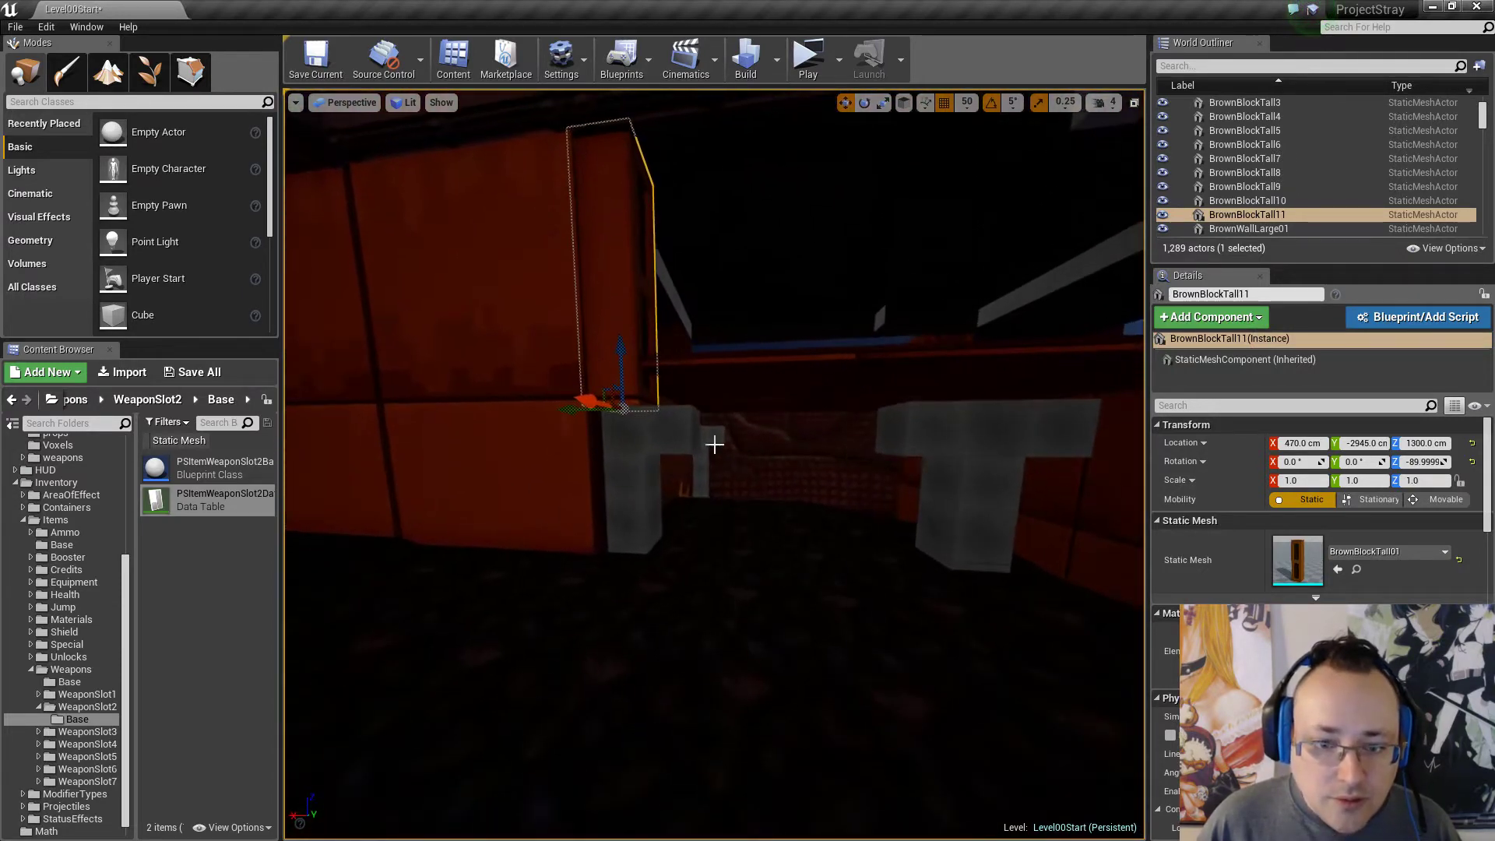
mouse_move(619, 356)
mouse_down()
mouse_move(619, 369)
mouse_move(618, 348)
mouse_up()
Rotate the copied block 90° so it lies horizontally across the pillar tops and move it to X 520, Z 1350 cm.
key(e)
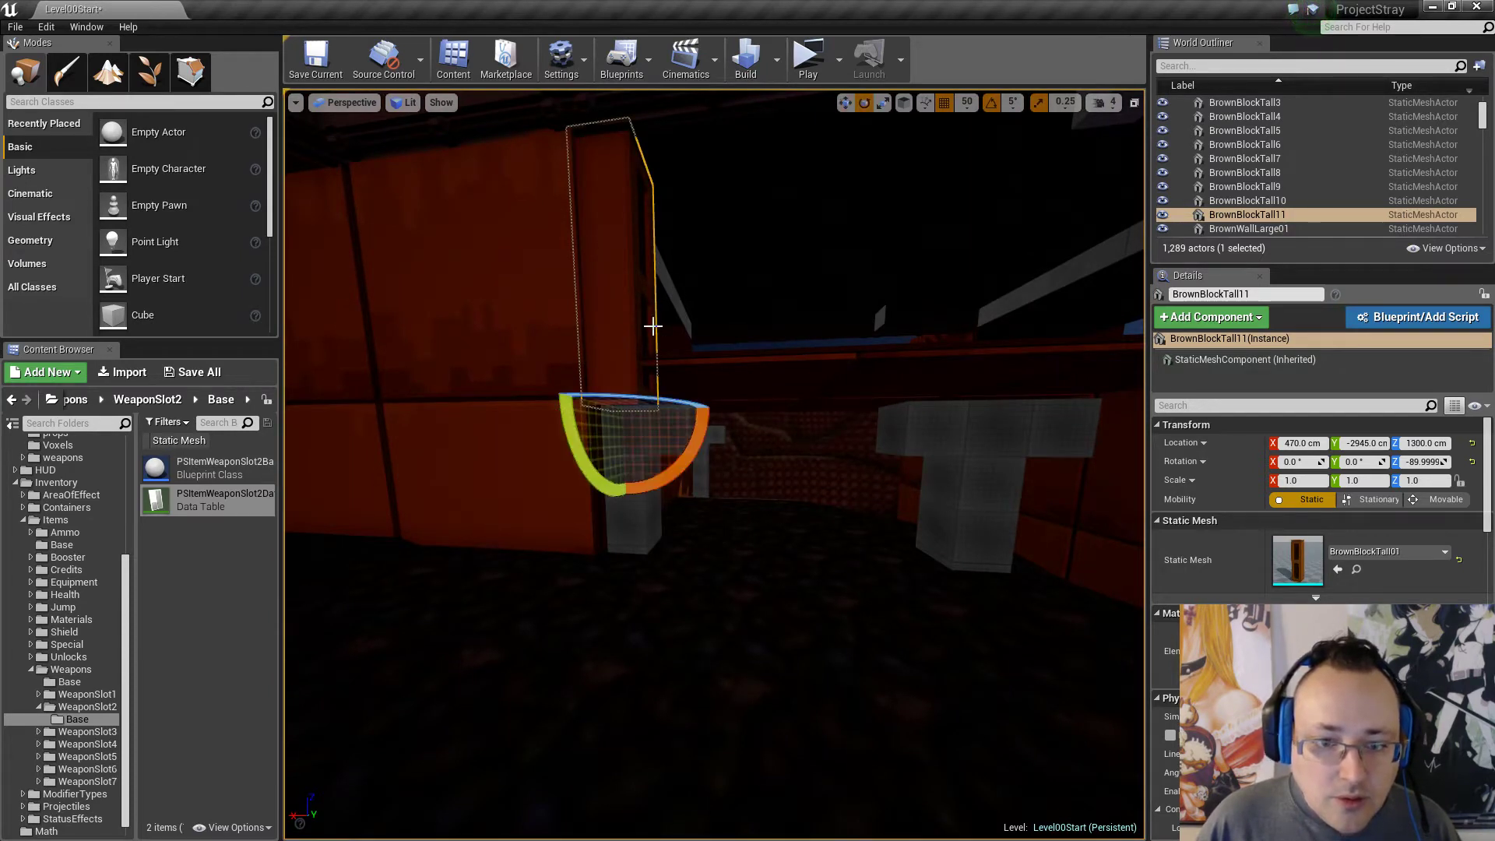
drag(691, 458, 715, 408)
key(w)
right_drag(753, 472, 734, 481)
drag(653, 484, 625, 441)
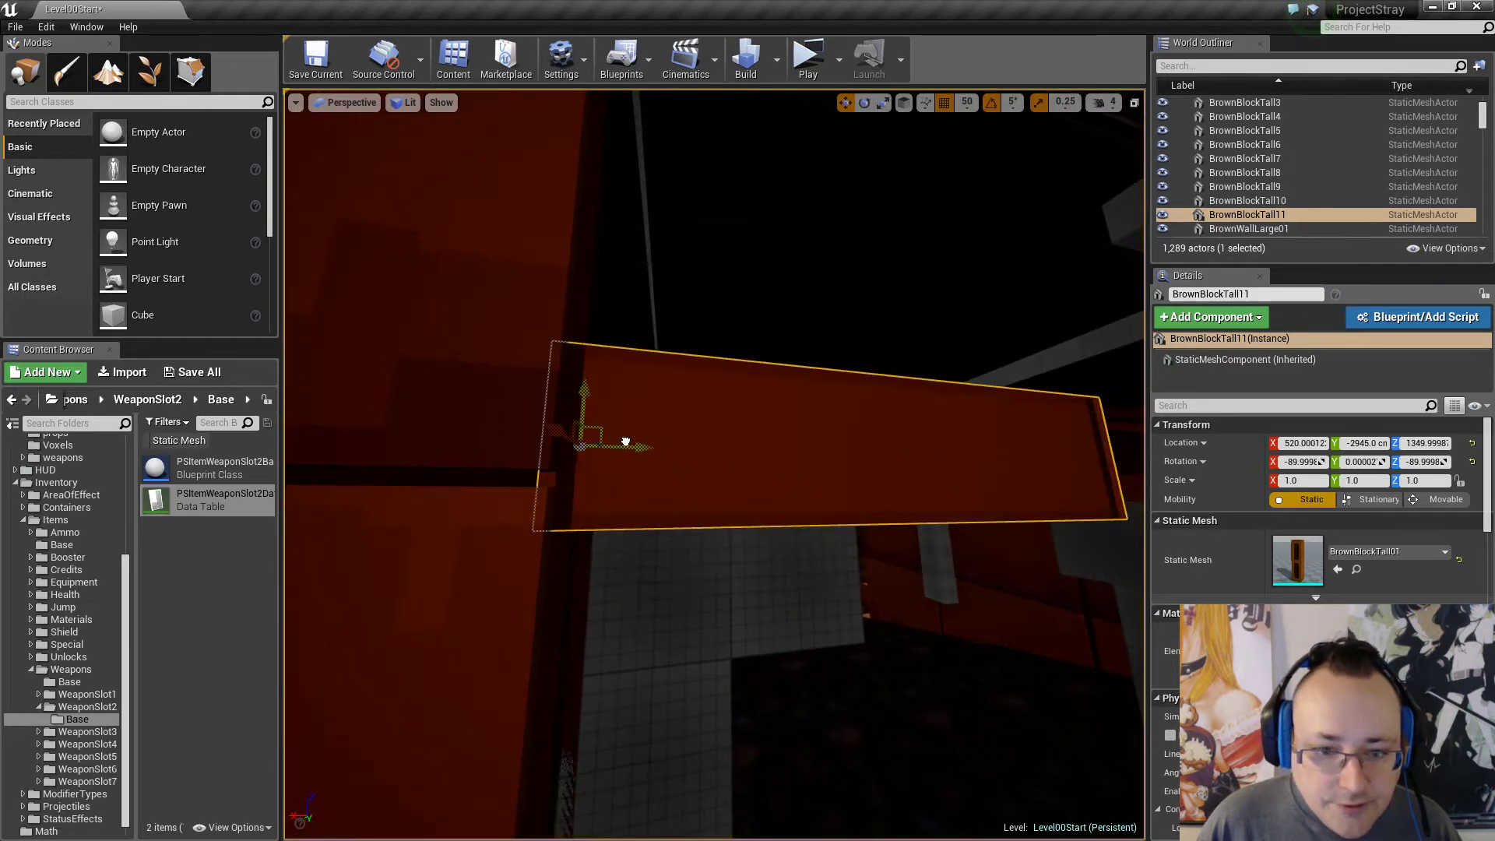
Roll the horizontal block -90° about its length so its recessed panels face out of the underpass.
key(s)
right_drag(646, 448, 566, 466)
key(d)
key(a)
key(w)
key(d)
key(e)
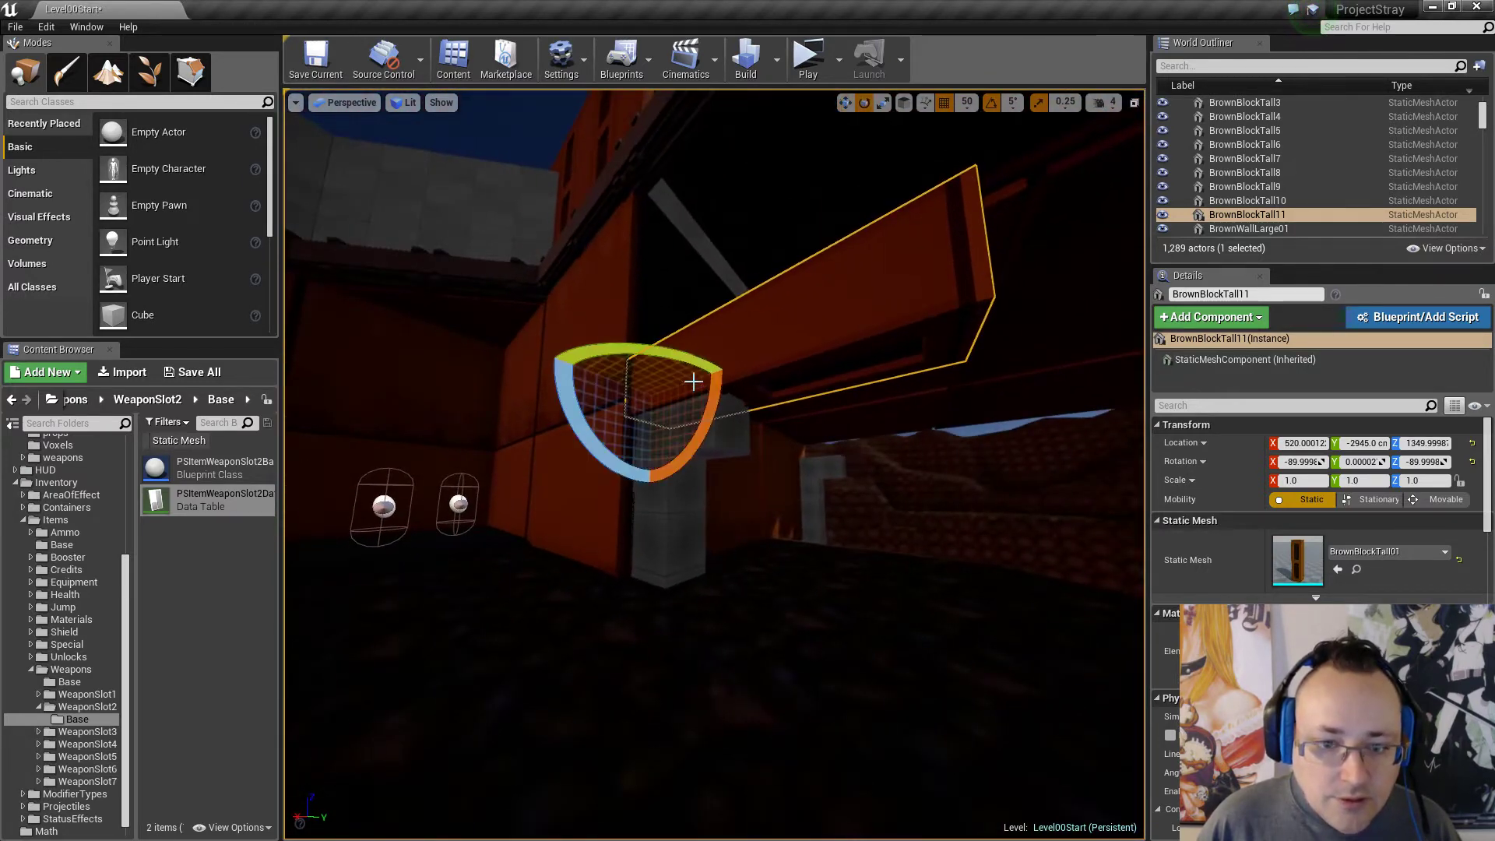
drag(568, 412, 575, 479)
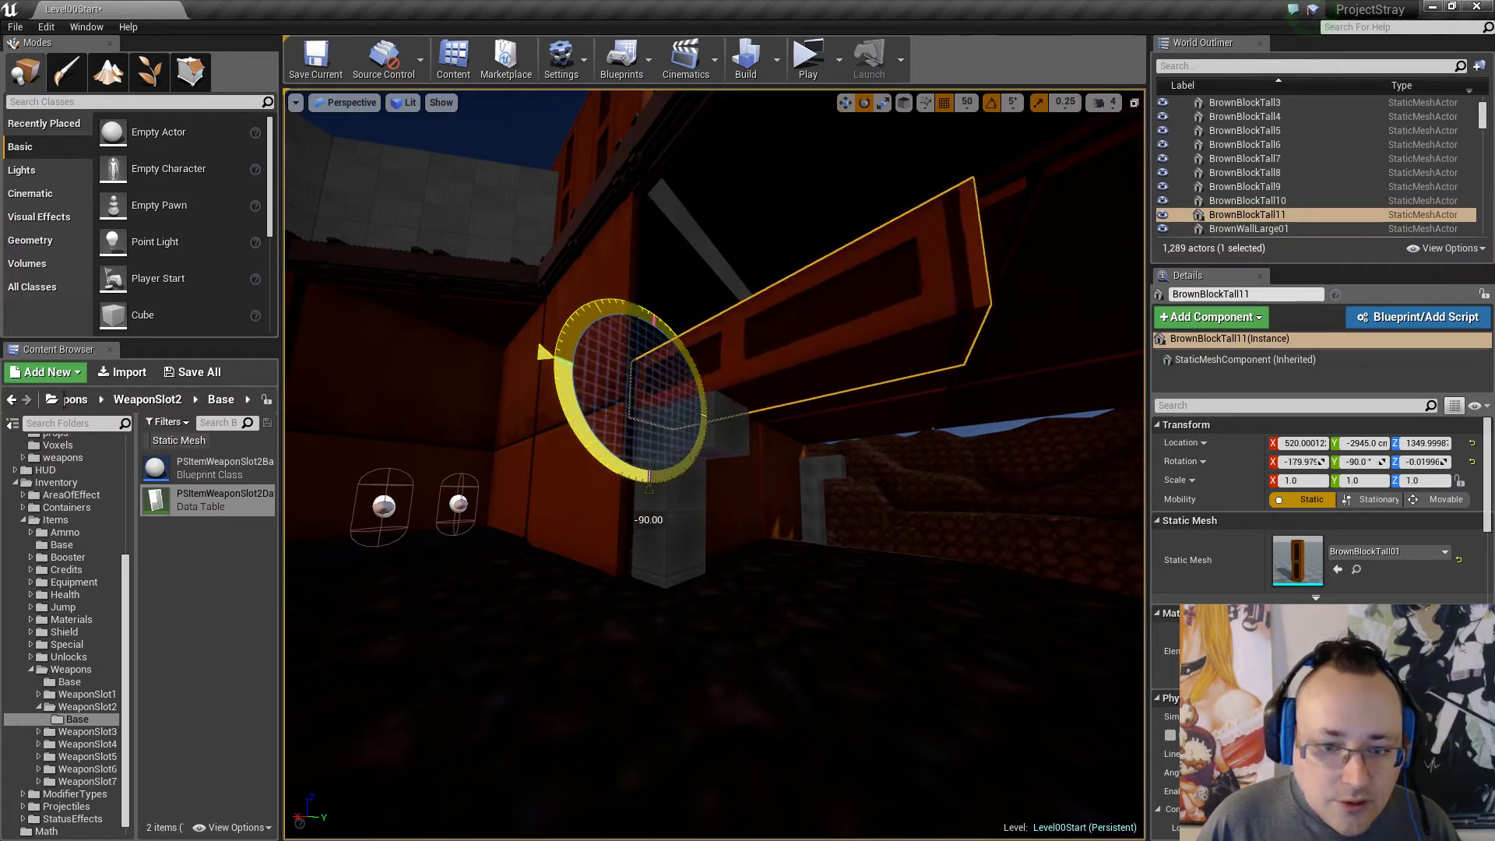
Nudge the horizontal block onto the pillar with finer grid snapping, to about X 500, Y -2955, Z 1345 cm.
key(w)
right_drag(575, 479, 561, 518)
key(w)
key(d)
key(w)
mouse_move(673, 434)
right_down()
mouse_move(679, 413)
mouse_move(673, 434)
right_up()
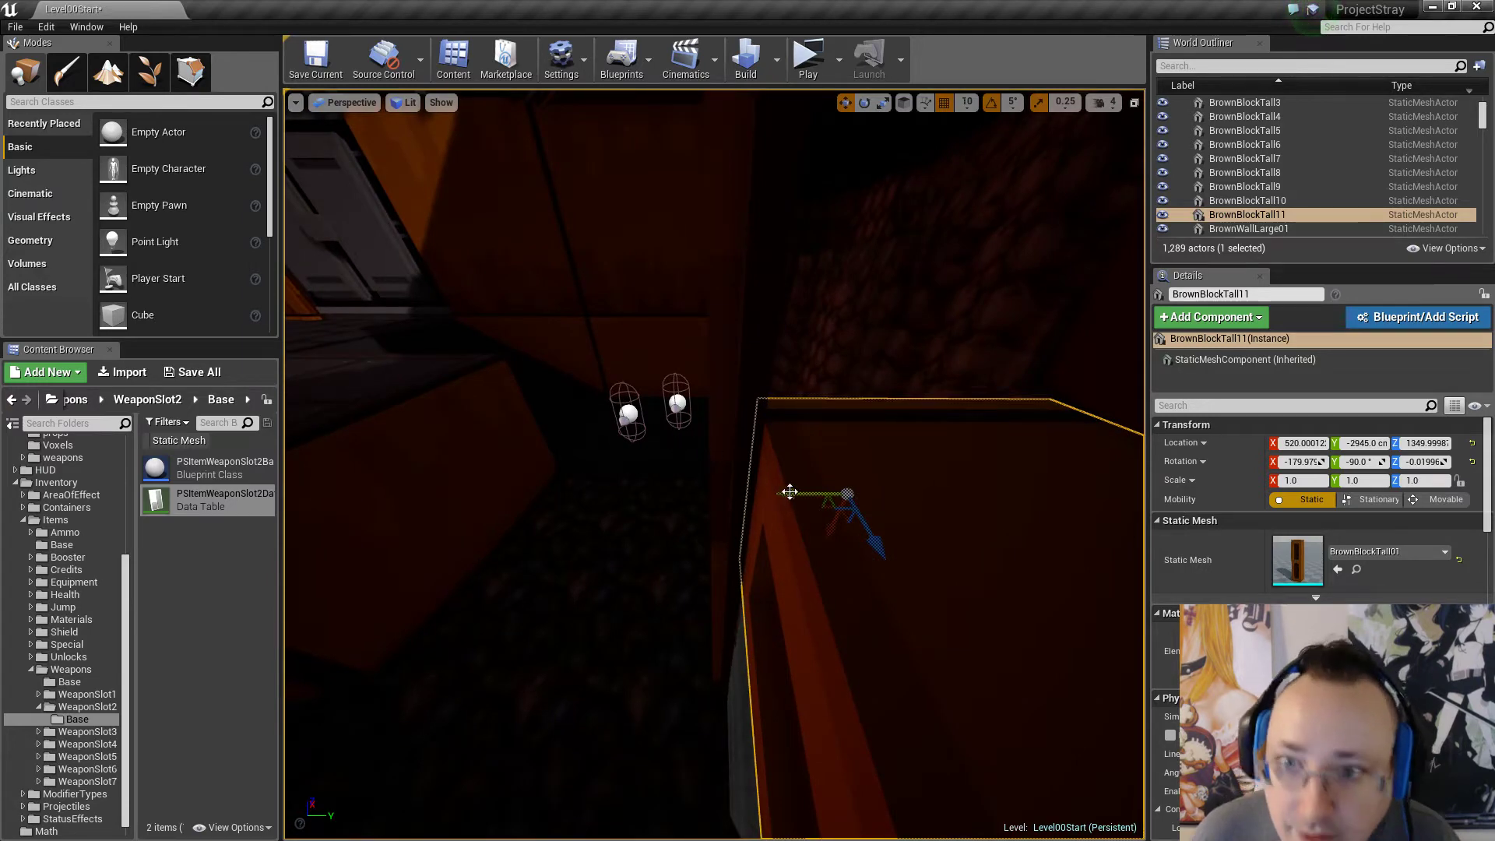
drag(781, 497, 762, 499)
key(a)
right_drag(652, 445, 767, 396)
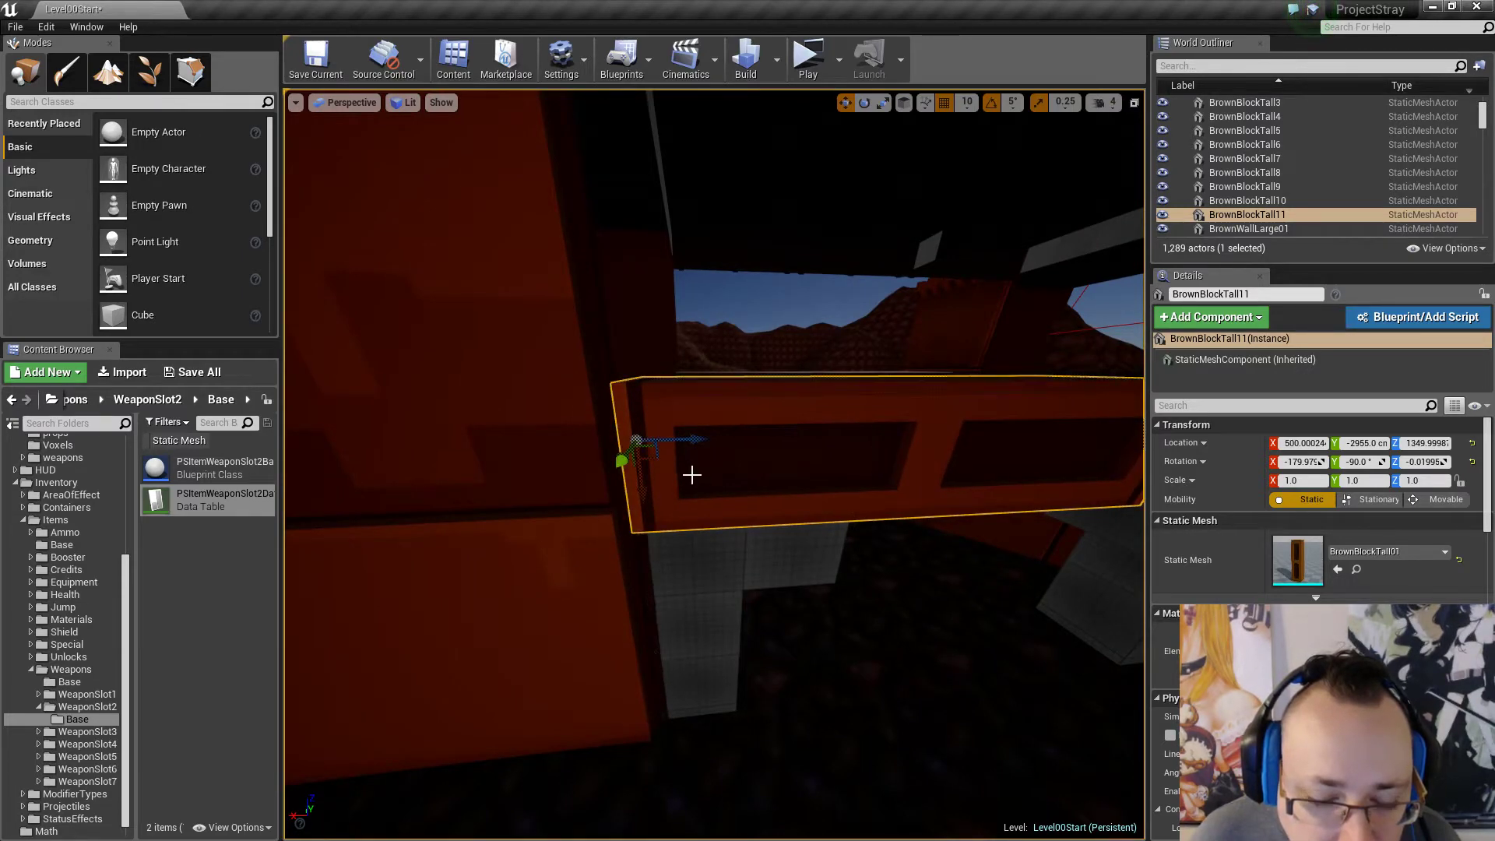
right_drag(693, 474, 588, 471)
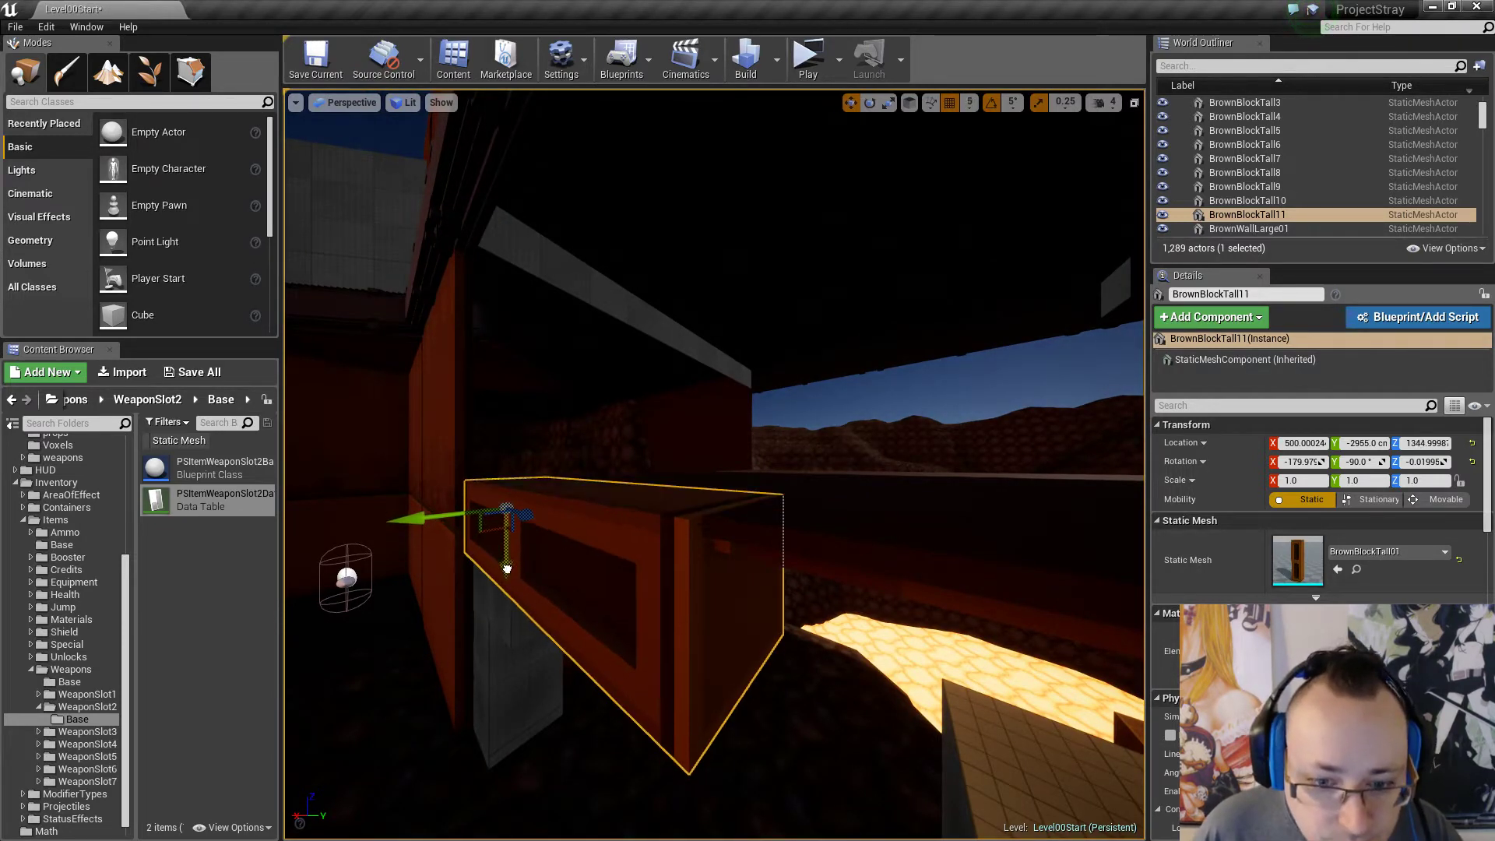
right_drag(510, 571, 600, 561)
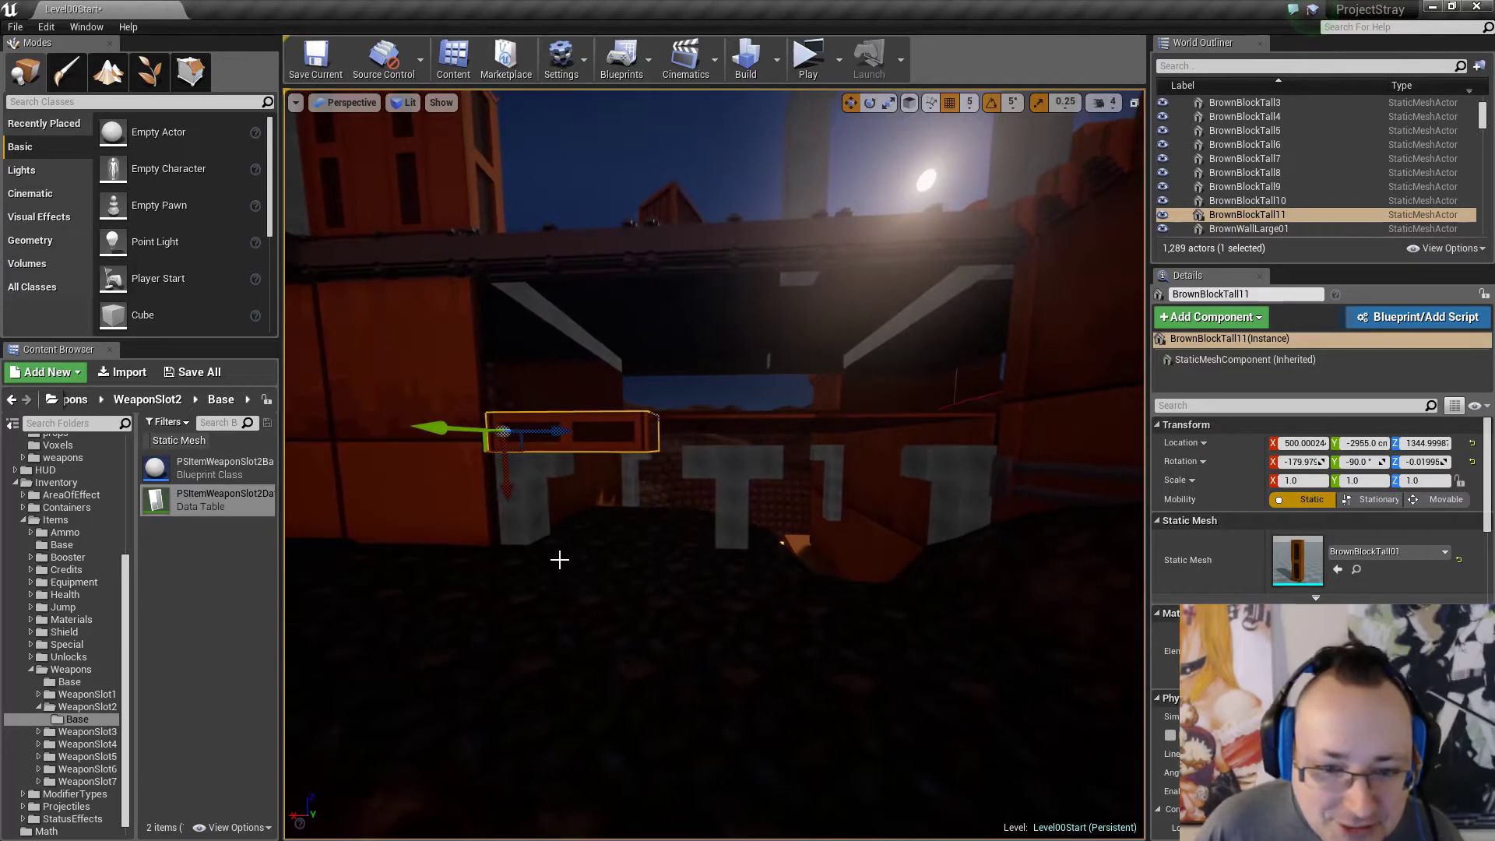
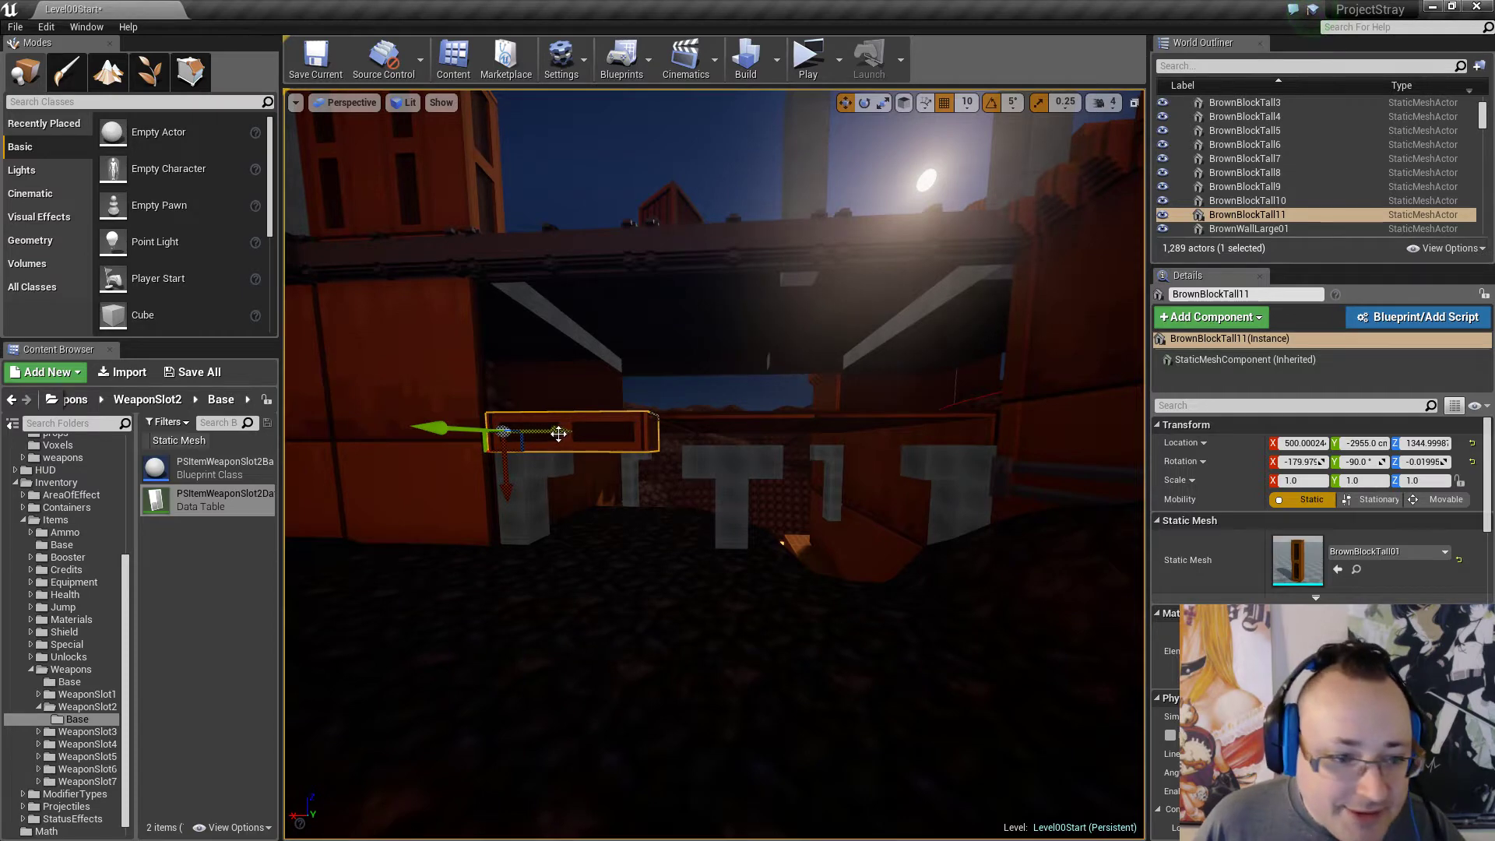
Duplicate the horizontal block twice end to end so the beam spans all the pillars, with the first copy at X 0 cm.
right_drag(617, 451, 618, 450)
alt+drag(502, 428, 714, 426)
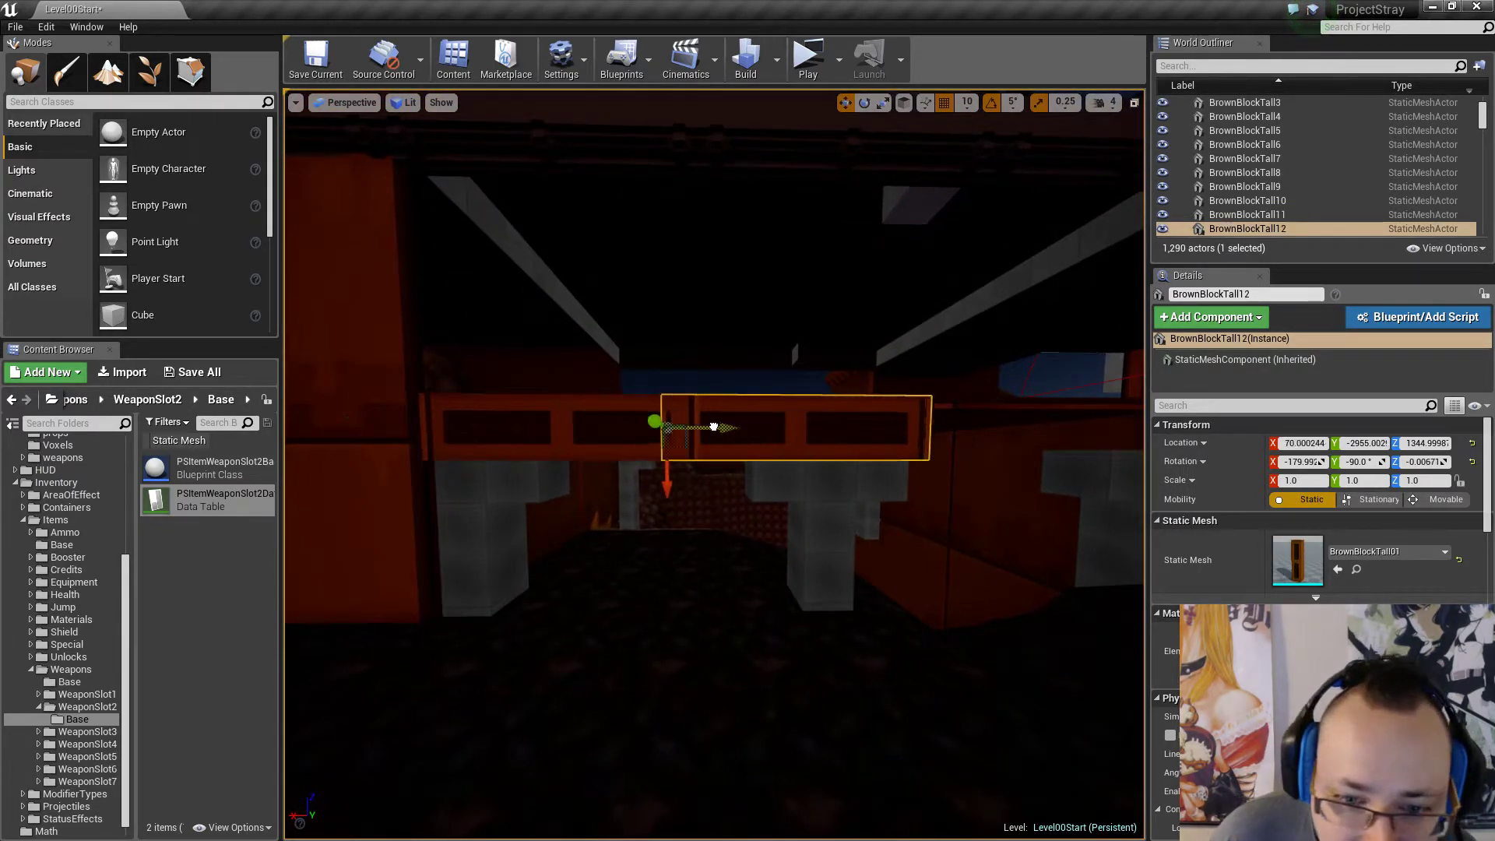
right_drag(685, 470, 685, 472)
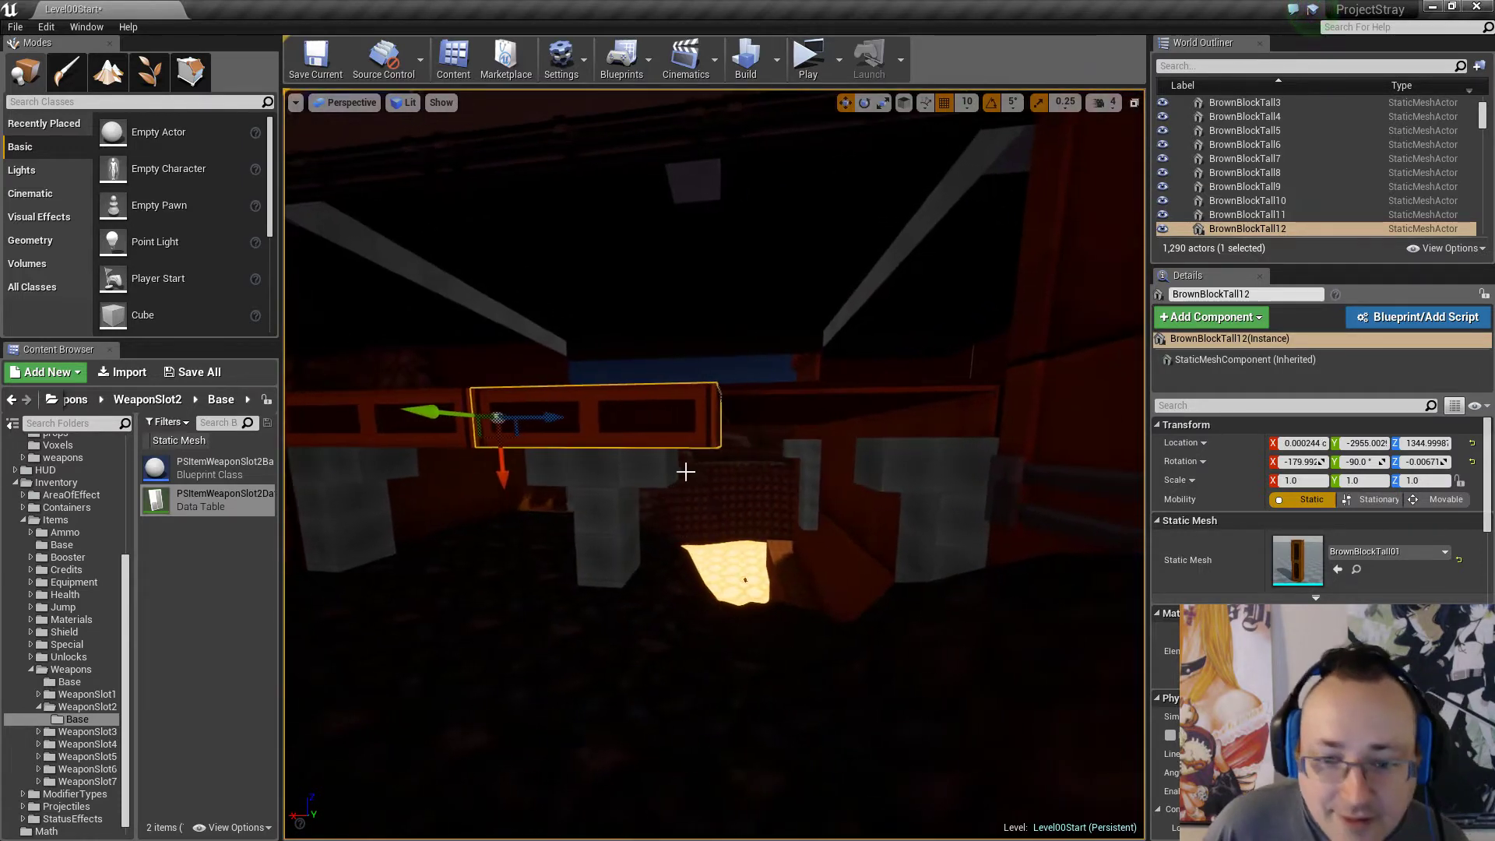
alt+drag(540, 418, 742, 420)
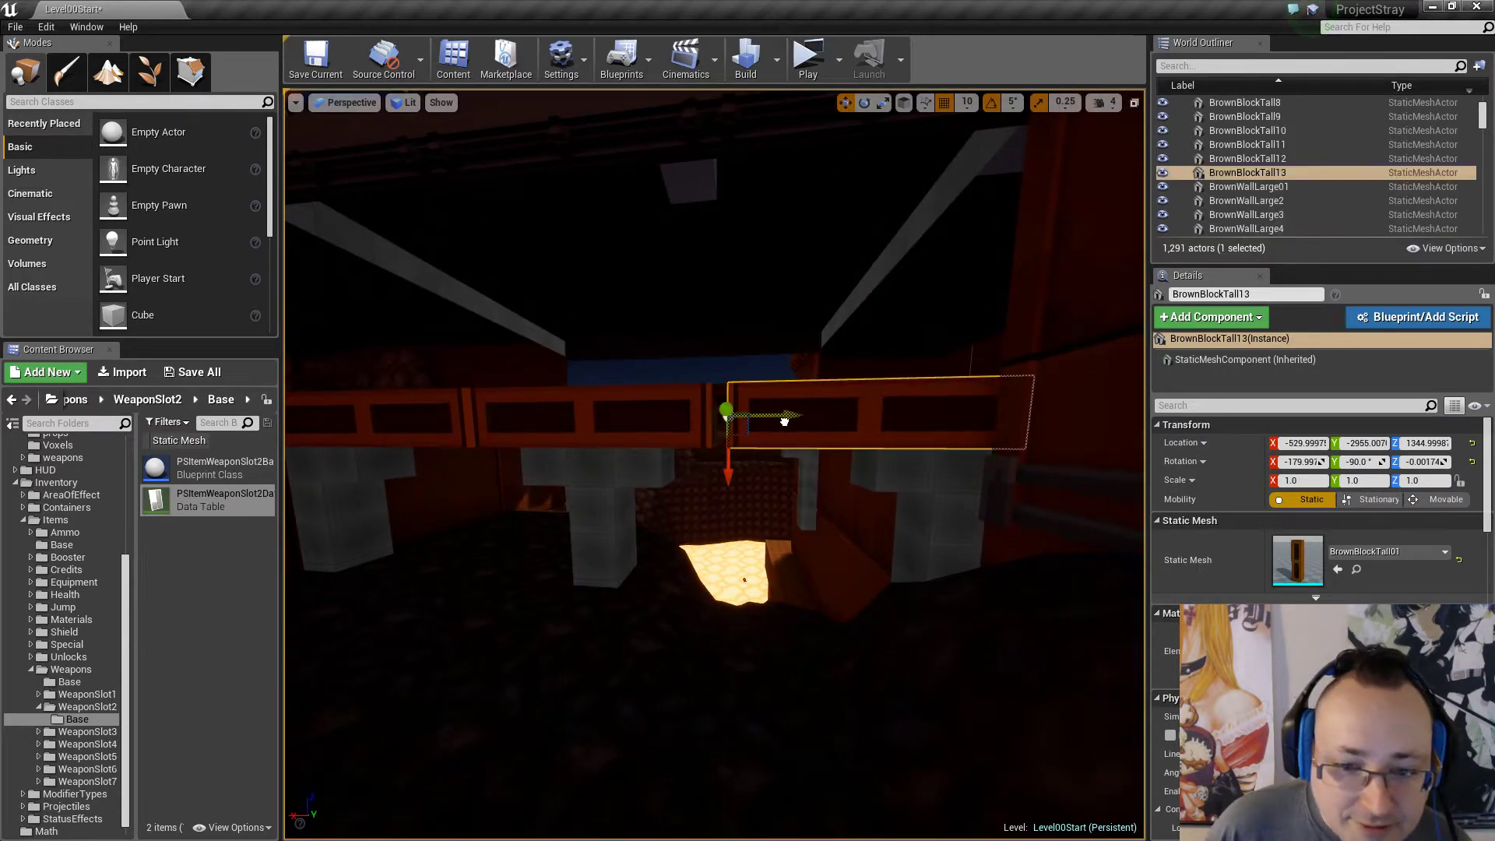
key(Escape)
Select the three beam blocks and duplicate them across to the pillars at the opposite end of the underpass.
right_drag(775, 456, 693, 463)
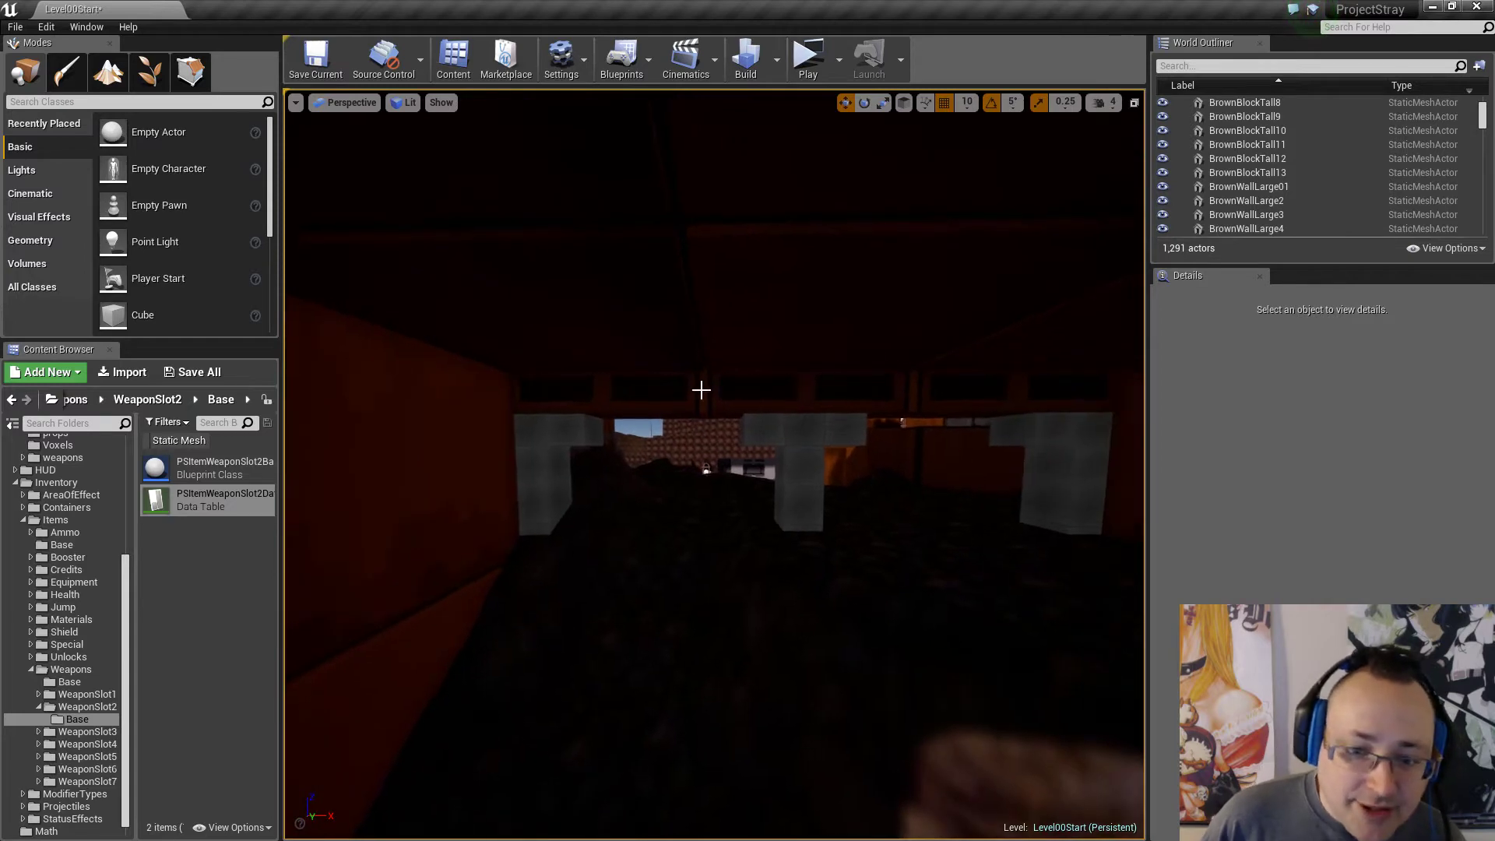
click(690, 407)
ctrl+click(880, 411)
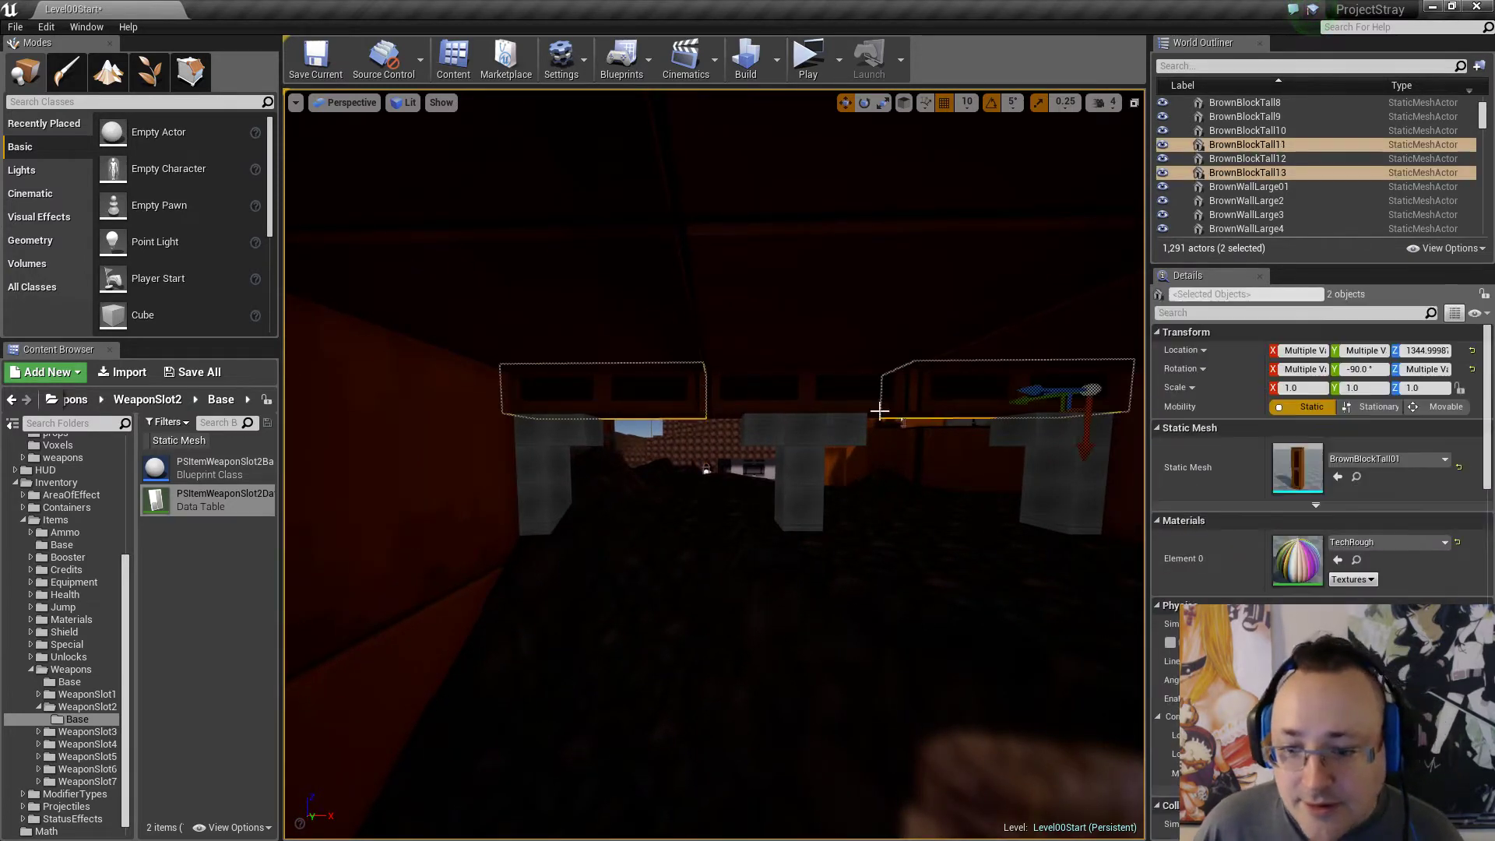
right_drag(745, 404, 701, 397)
right_drag(724, 448, 761, 274)
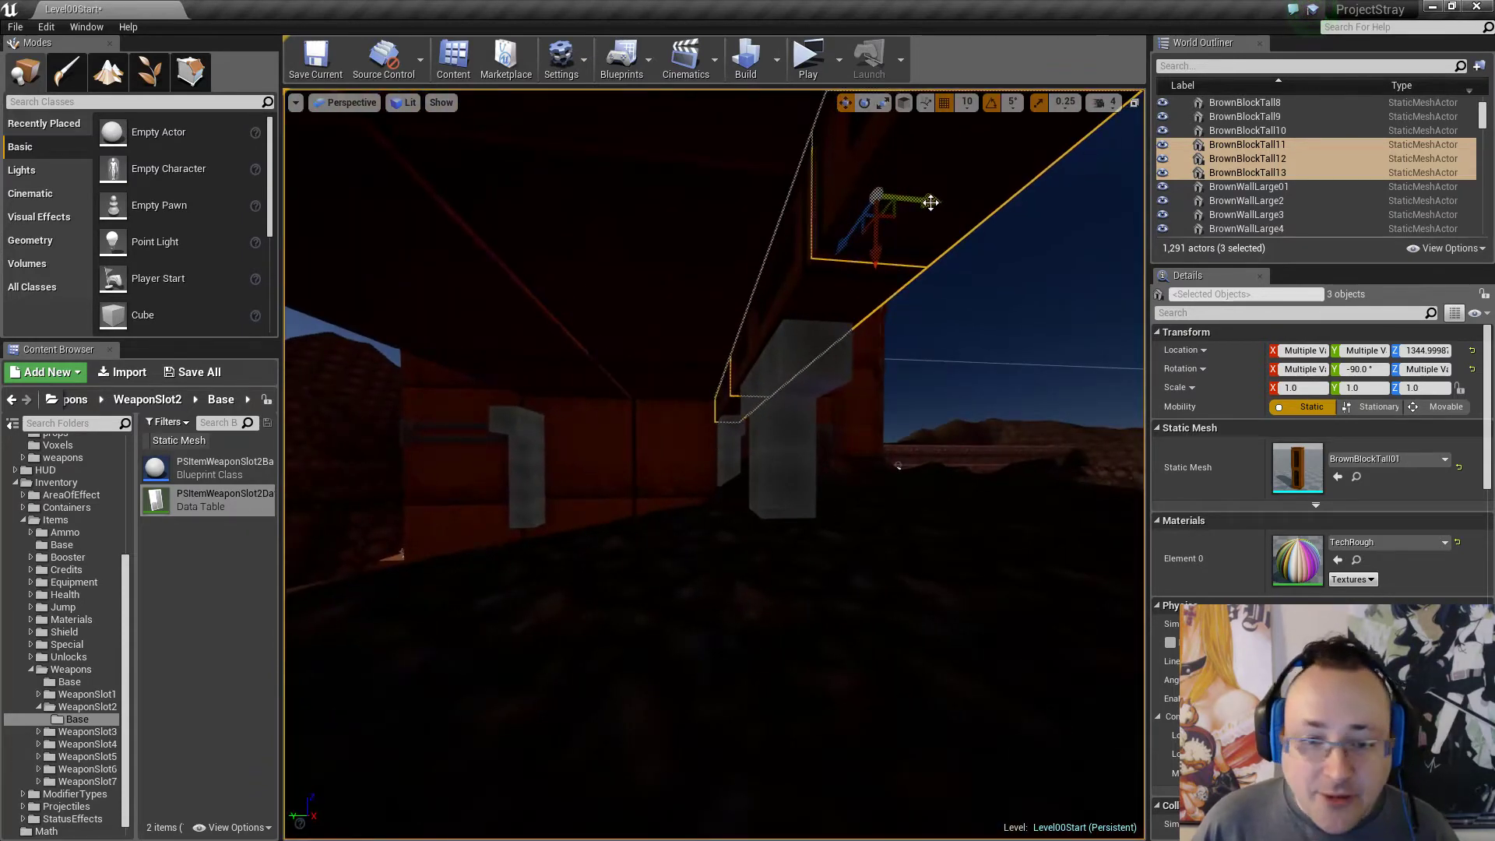
alt+drag(931, 203, 499, 203)
right_drag(500, 204, 605, 310)
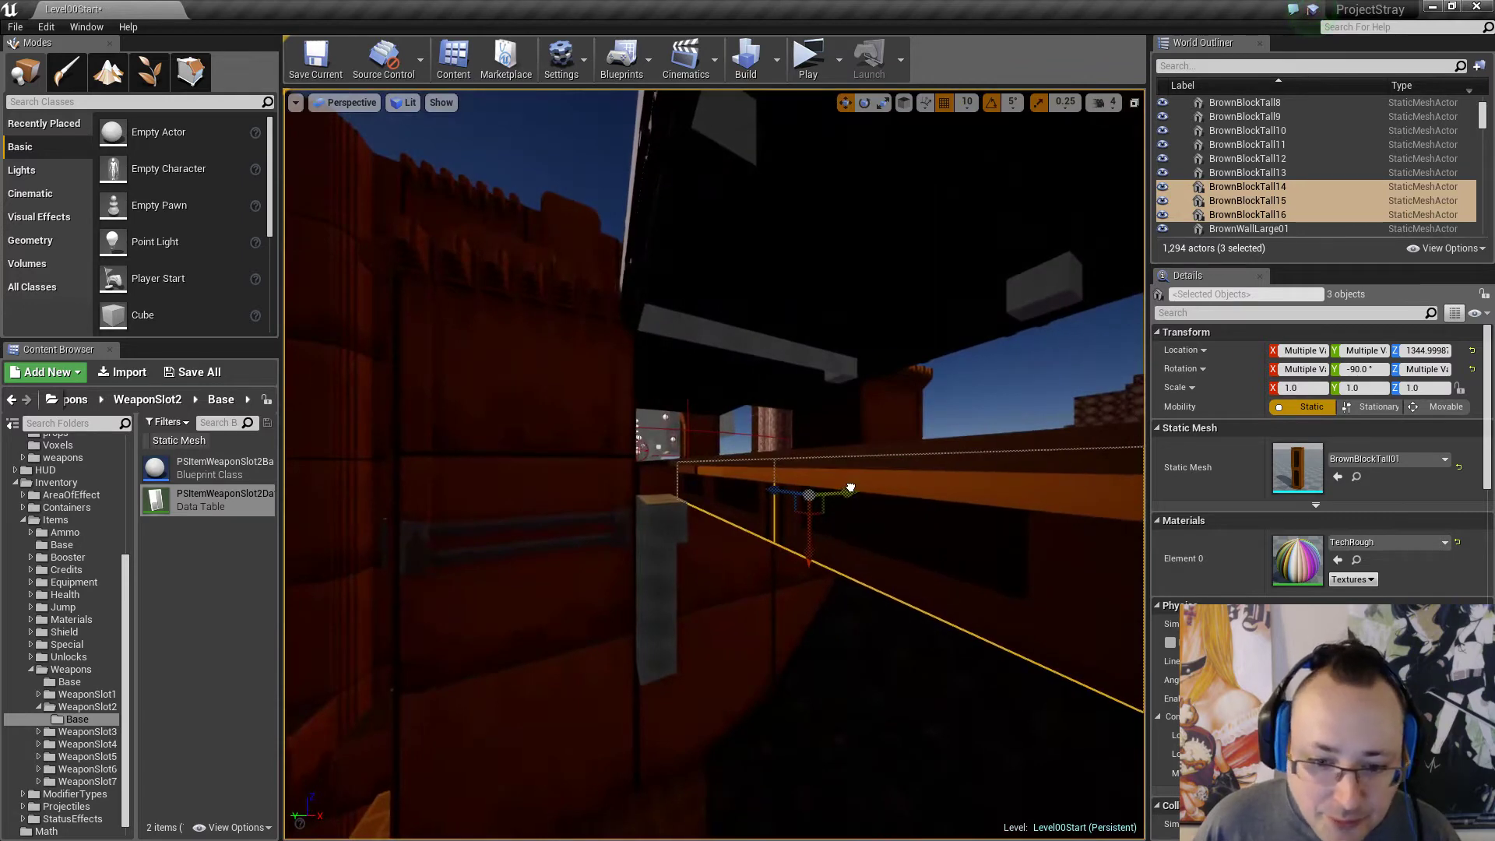
Align the copied three-block beam with the underpass edge on the lava side and clear the selection.
drag(850, 489, 793, 501)
right_drag(789, 504, 724, 588)
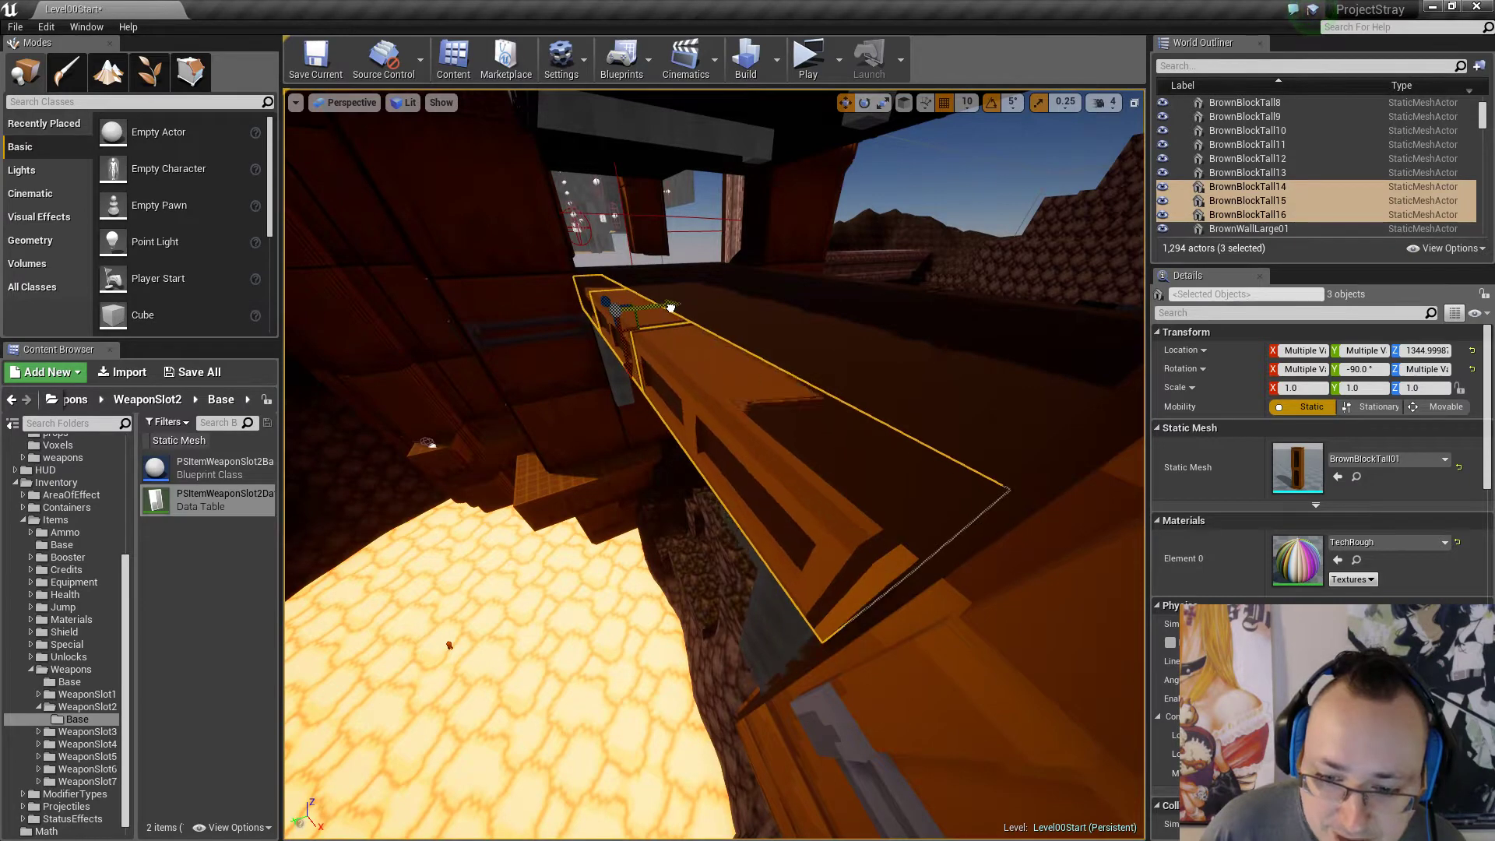
right_drag(672, 306, 666, 273)
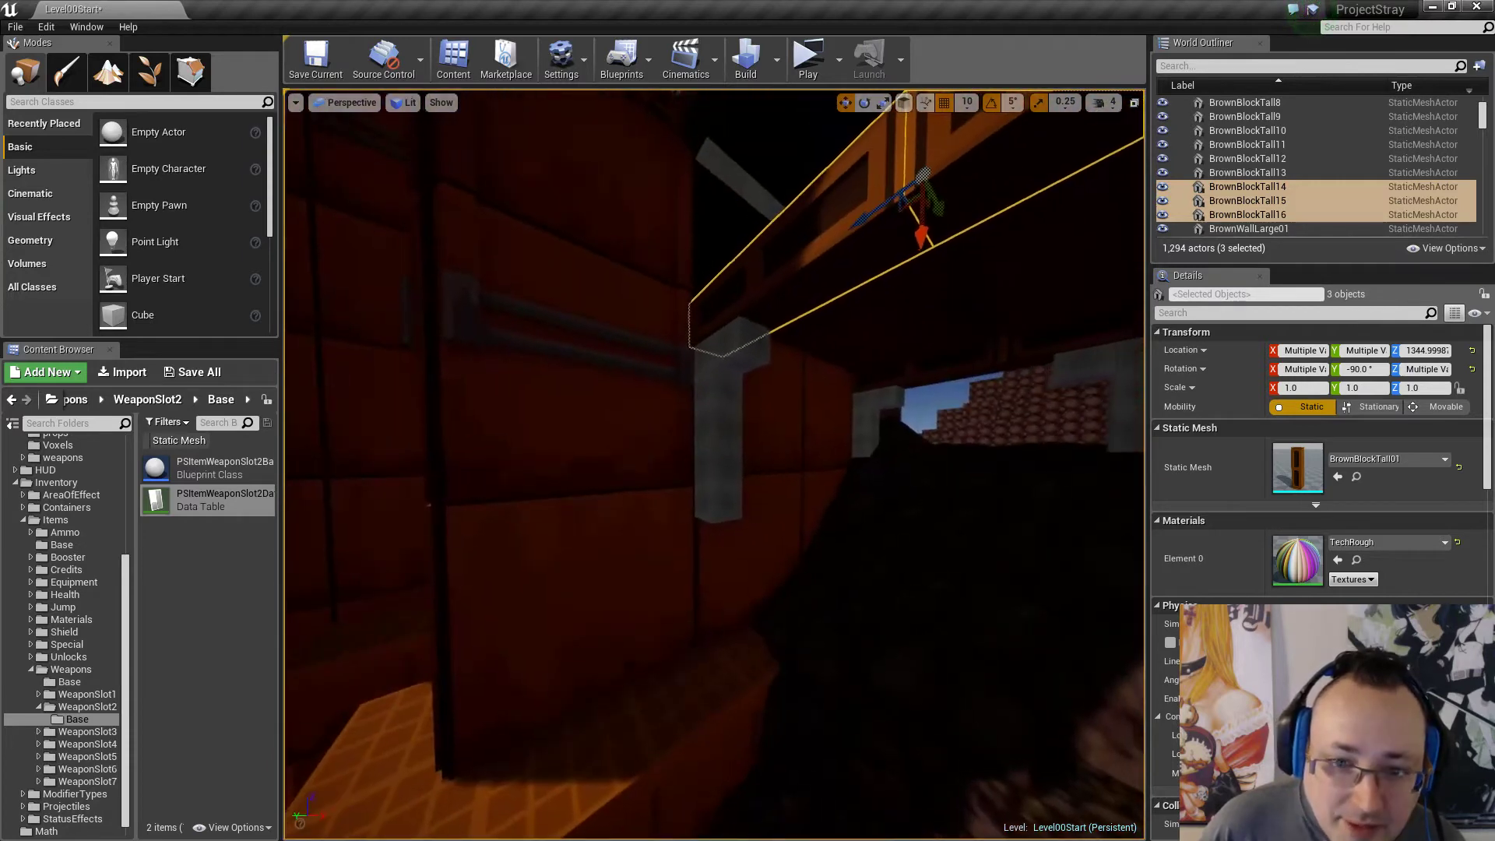
key(Escape)
Duplicate the row of five tall orange blocks on the deck and move the copy to the leaning grey placeholder wall.
right_drag(591, 370, 688, 381)
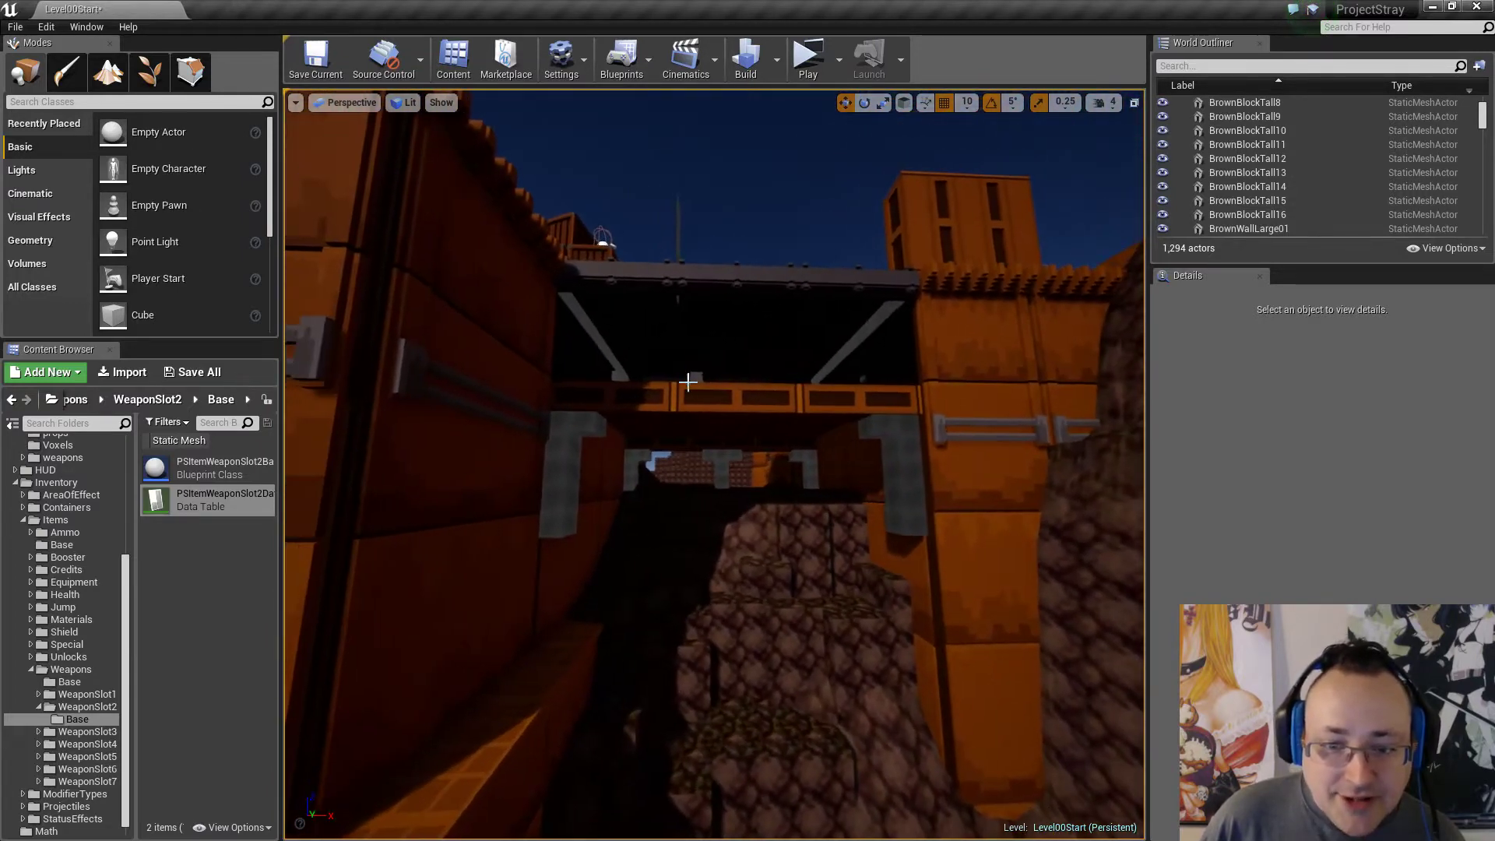
right_drag(918, 269, 1106, 308)
click(573, 491)
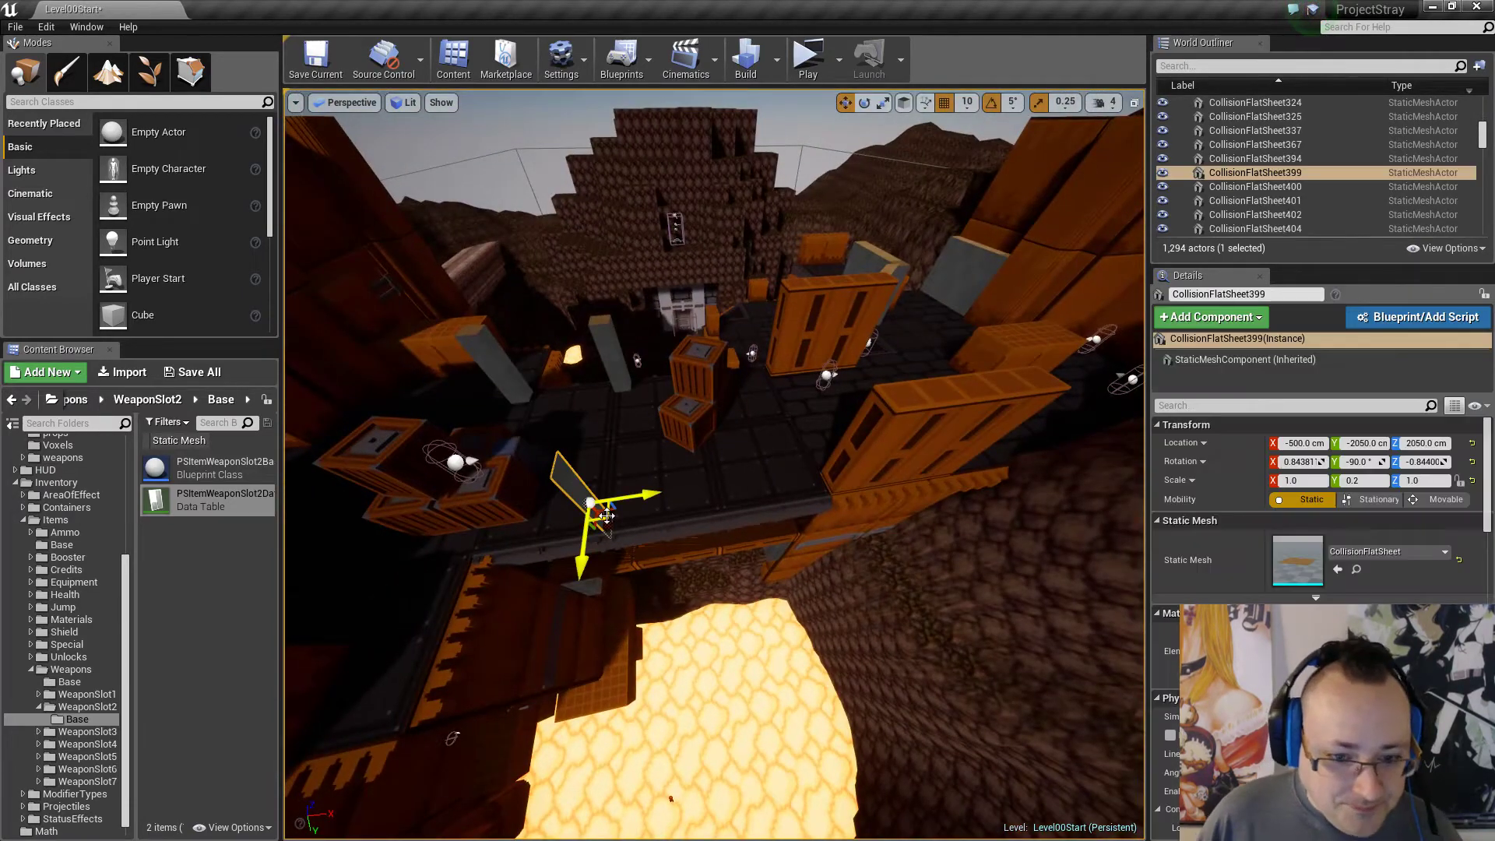
key(Escape)
click(950, 430)
ctrl+click(987, 398)
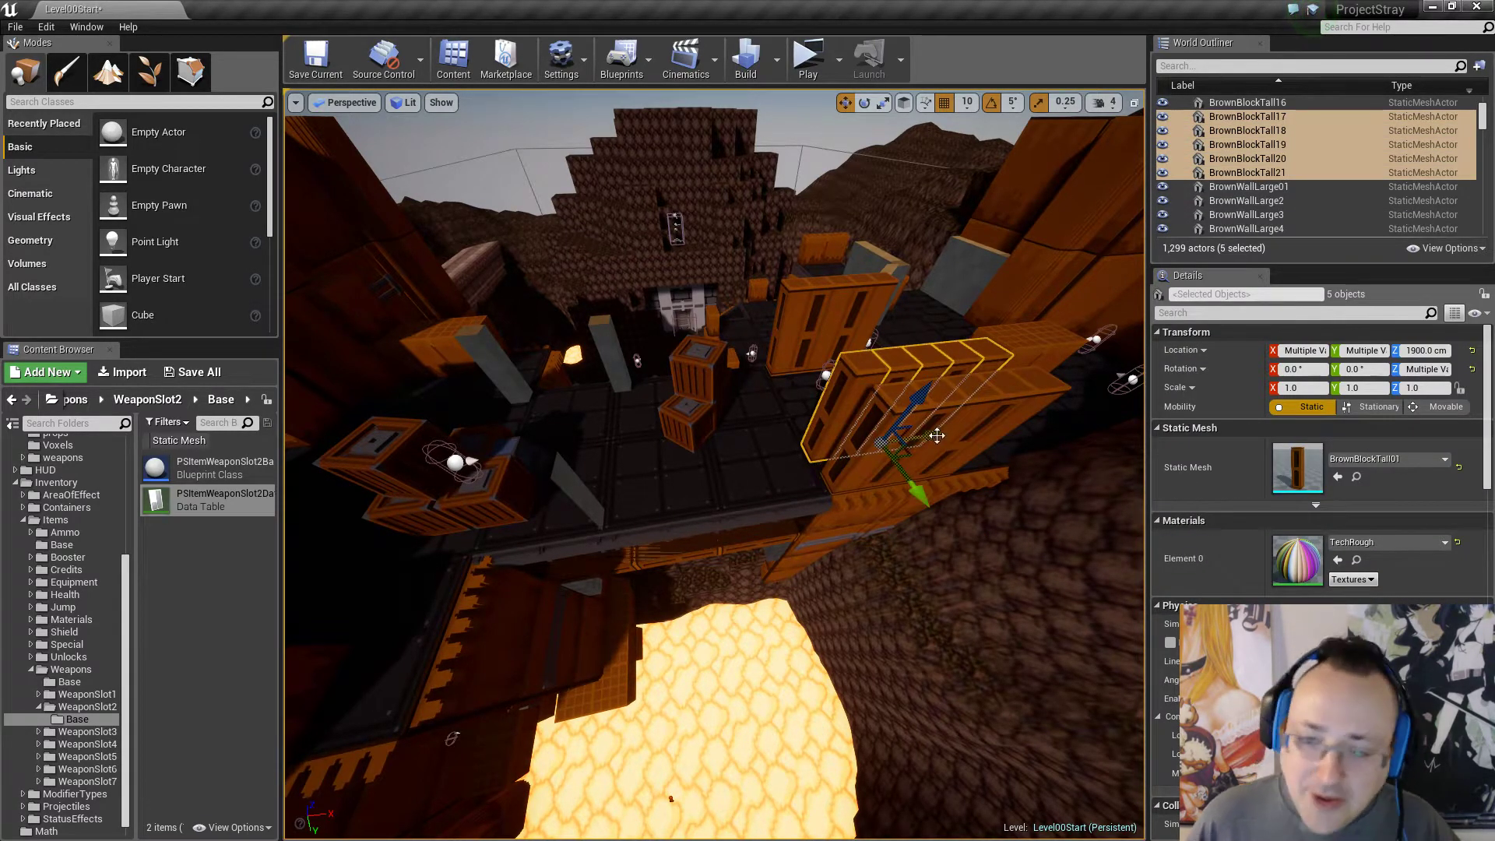
drag(778, 475, 633, 497)
Check the copied five-block row against the deck edge and placeholder wall, and keep all five blocks selected.
right_drag(718, 494, 506, 487)
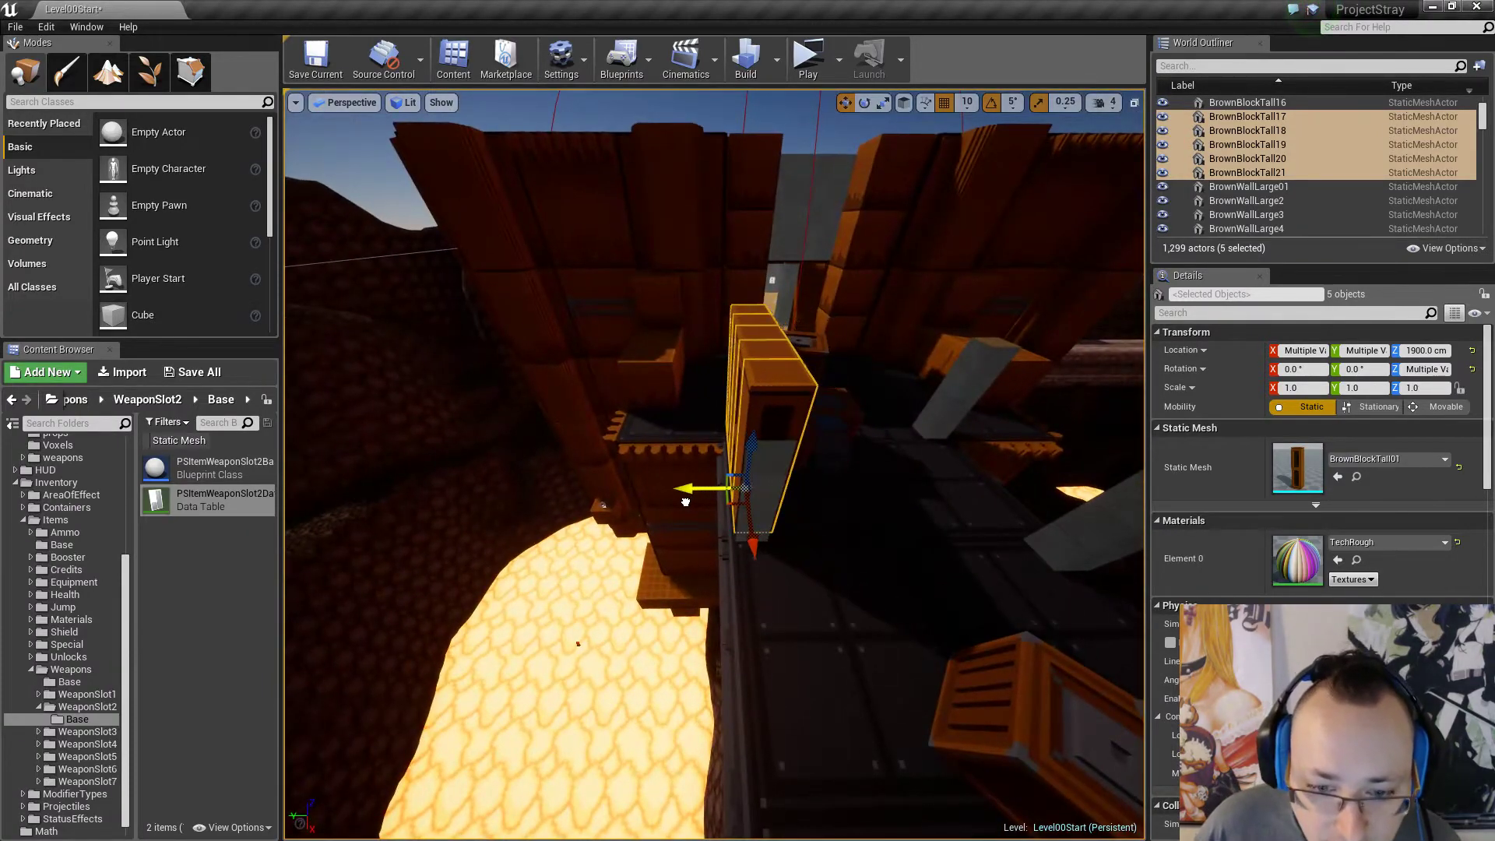
right_drag(686, 502, 958, 499)
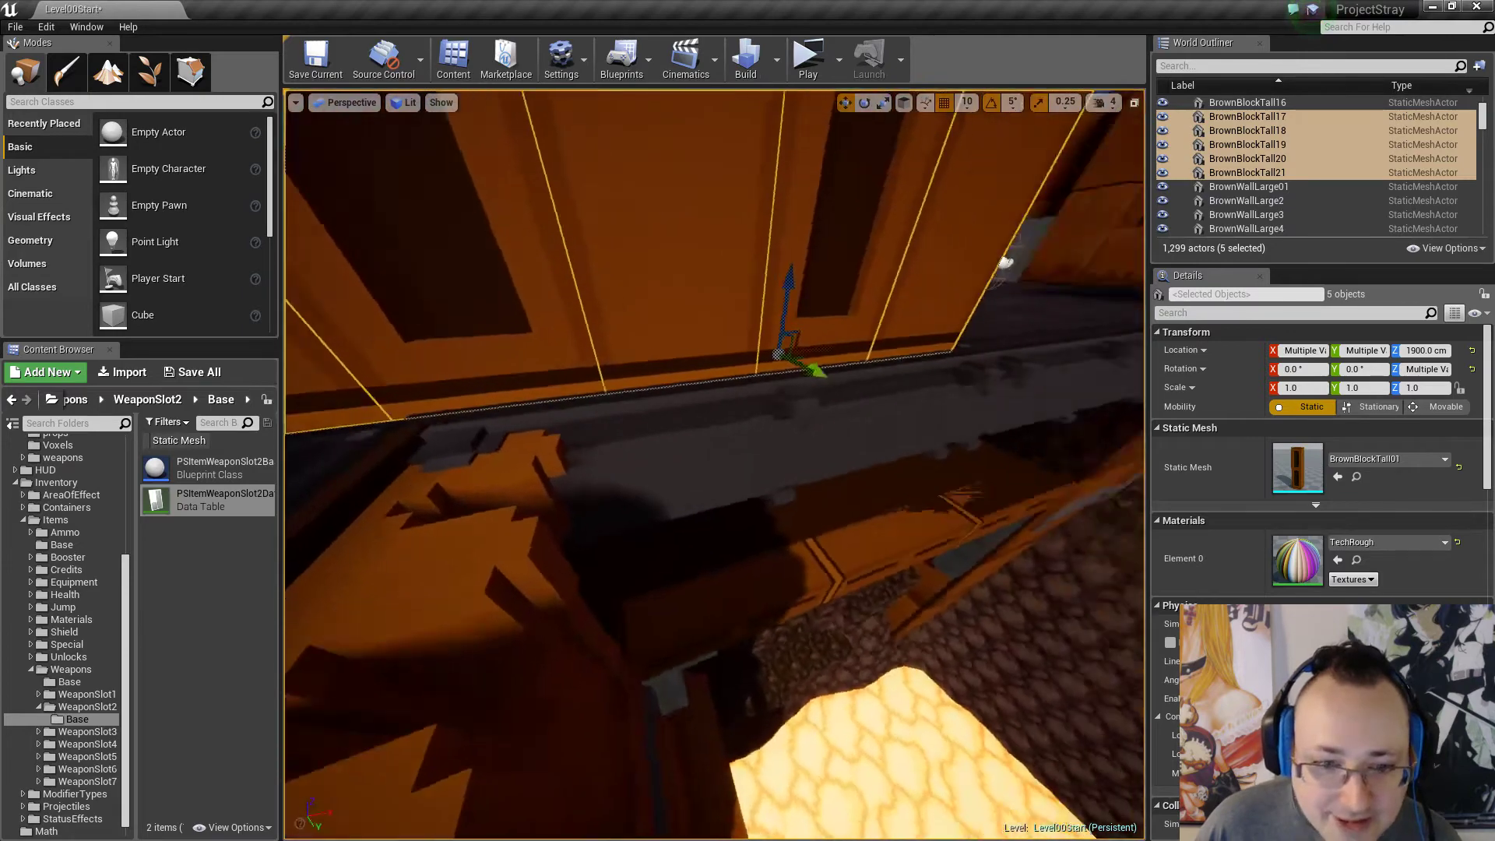
right_drag(714, 483, 919, 358)
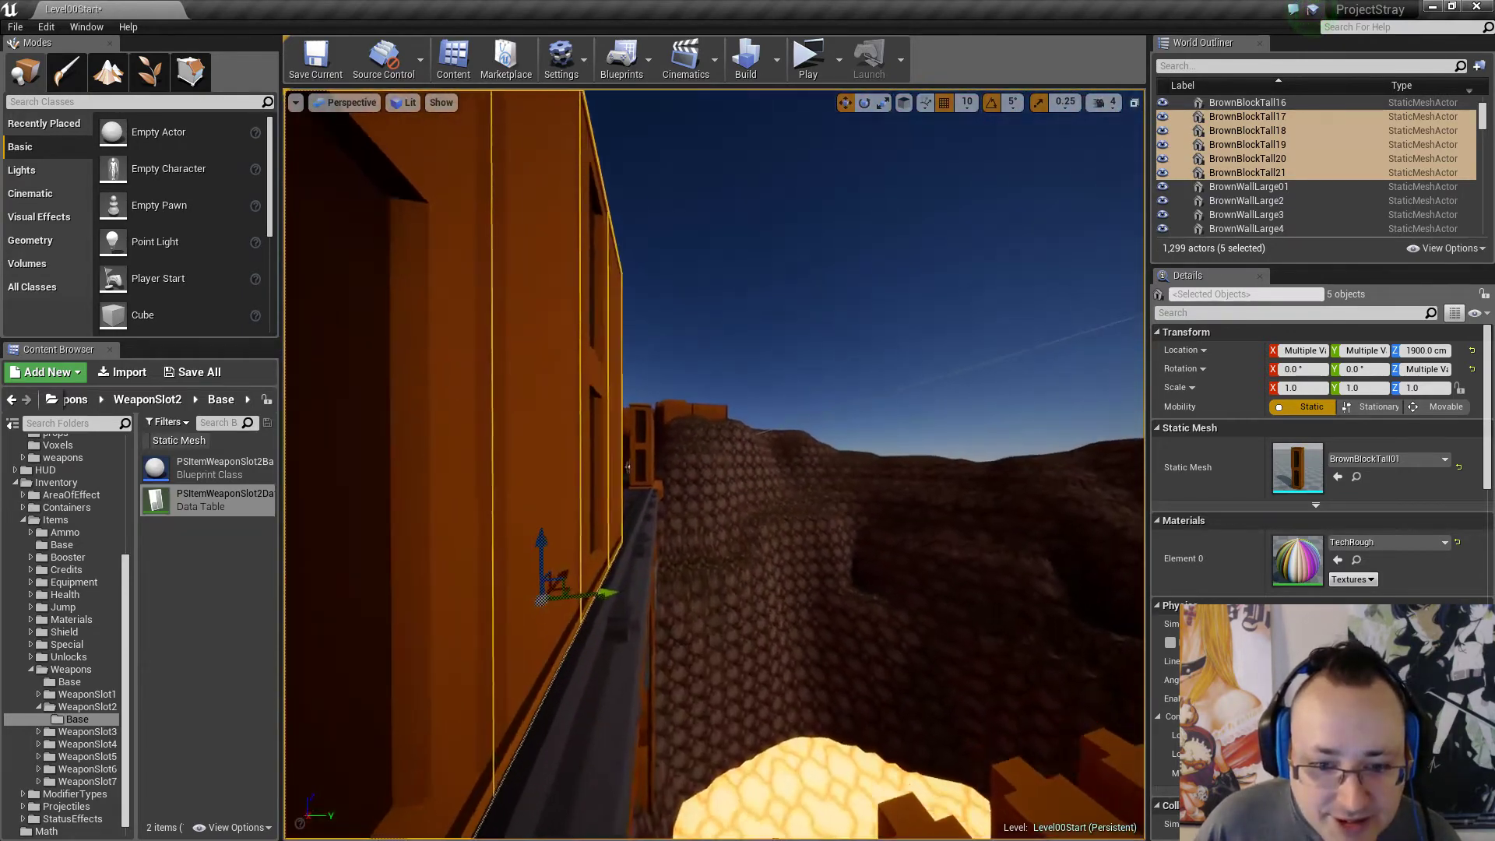
right_drag(658, 539, 242, 581)
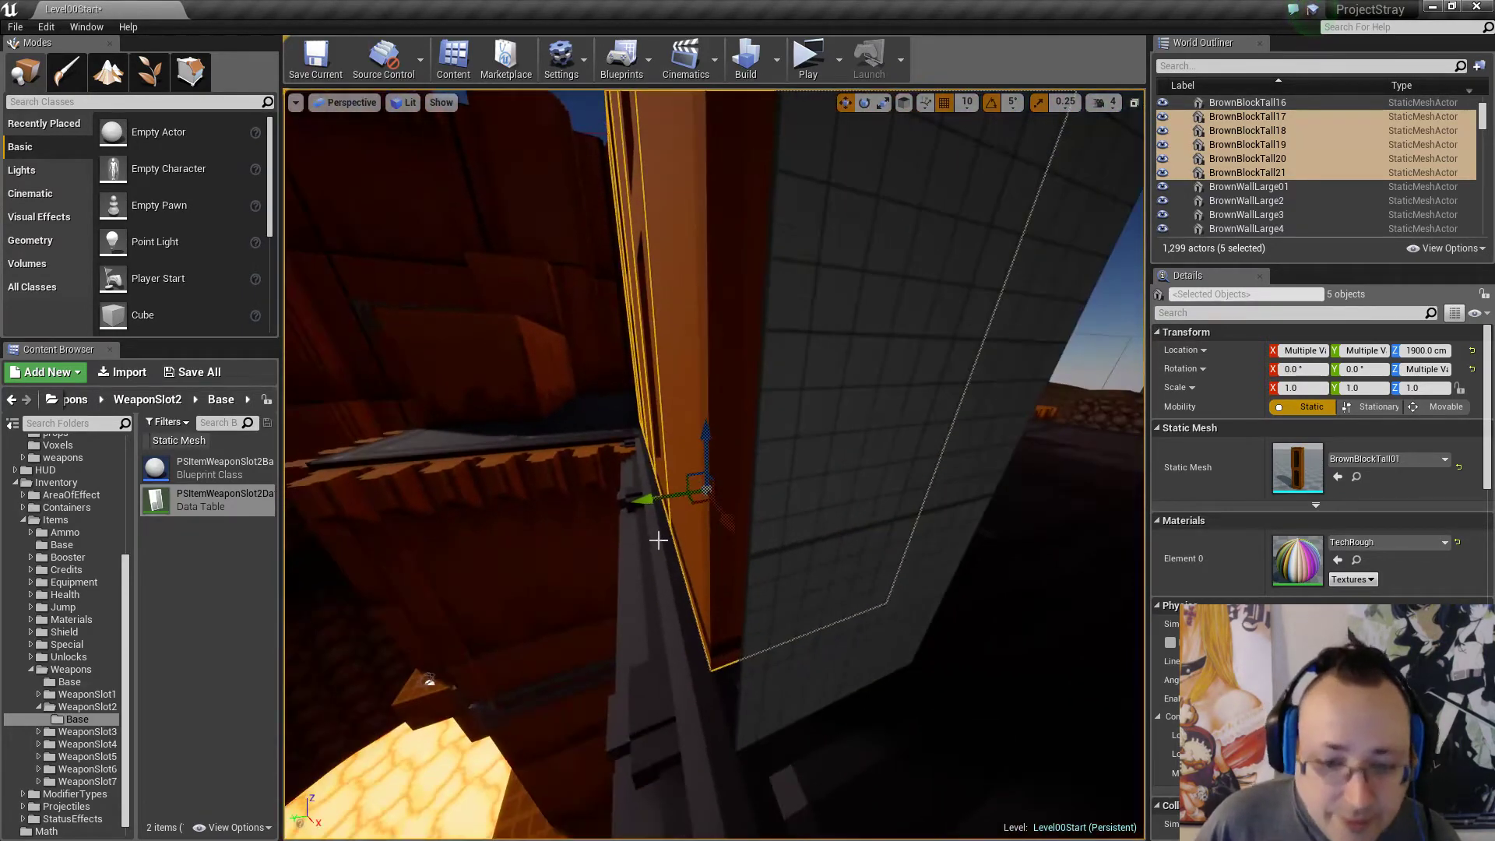
click(644, 502)
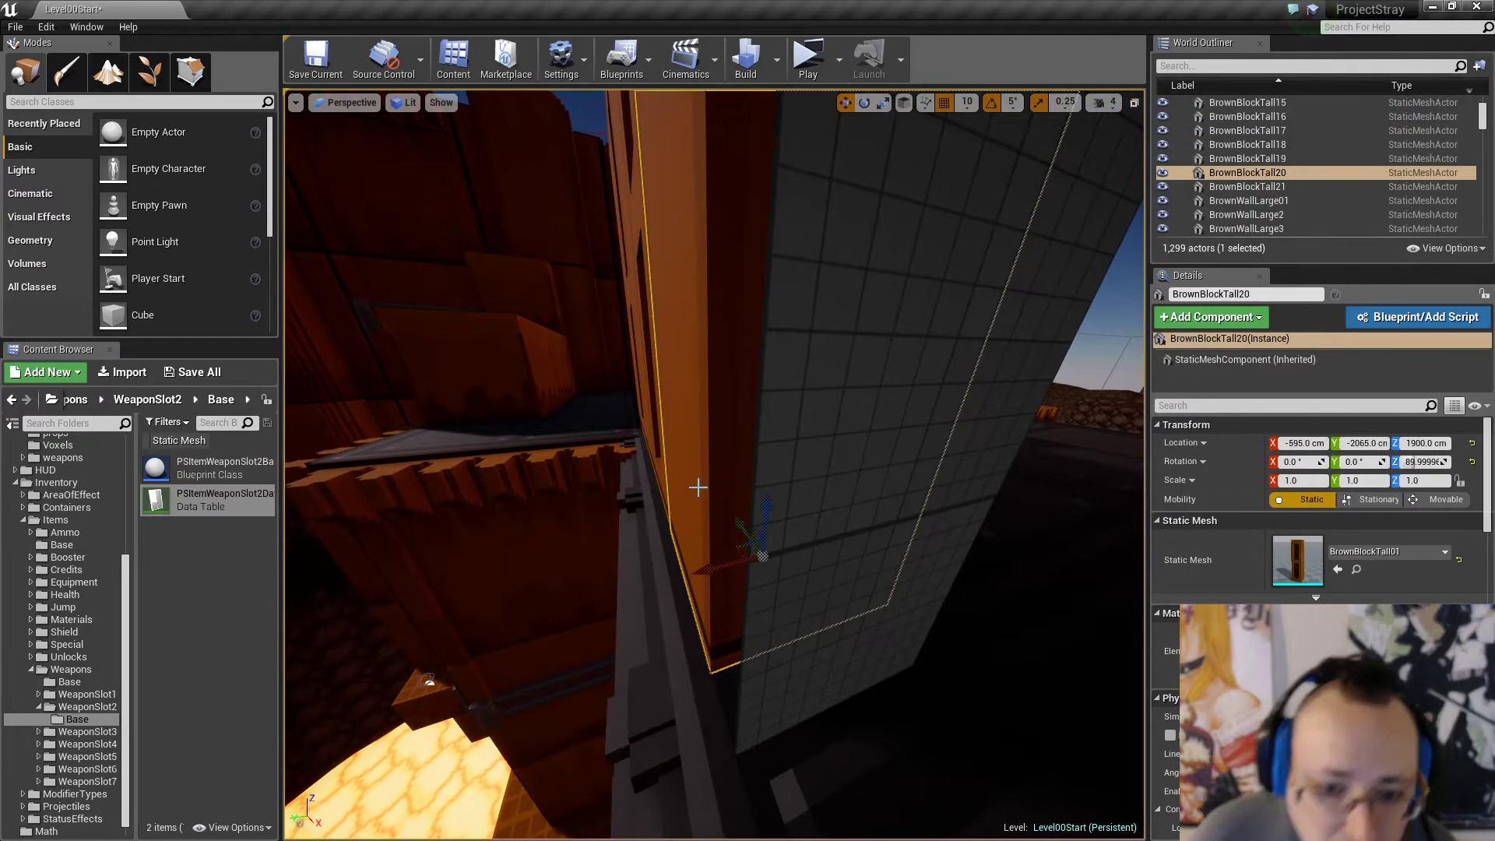
ctrl+click(650, 408)
right_drag(679, 449, 719, 449)
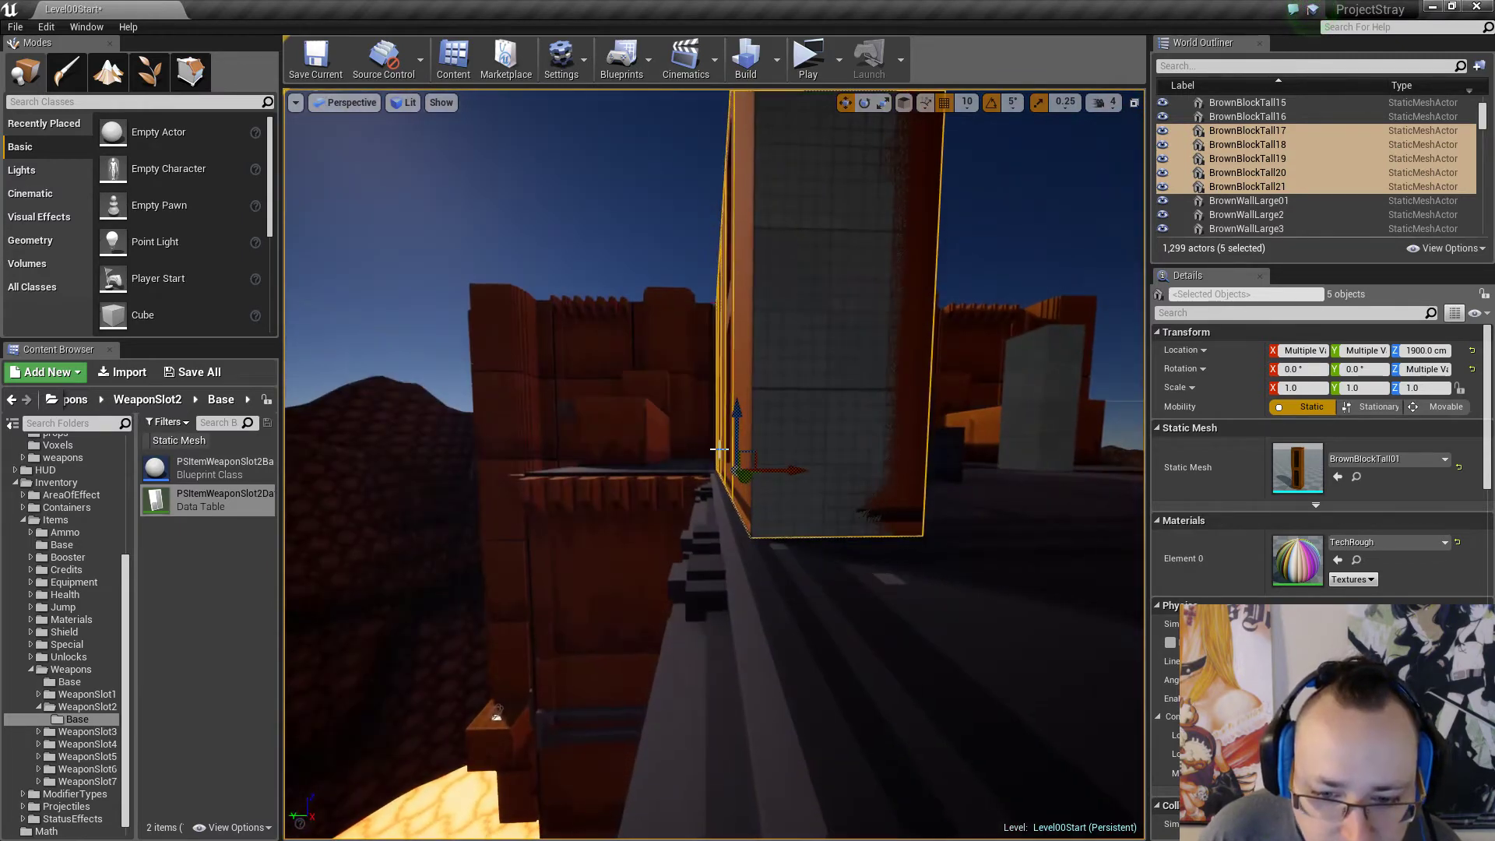
Delete the grey placeholder wall behind the new five-block row.
right_drag(784, 484, 745, 496)
key(Escape)
click(742, 501)
key(Delete)
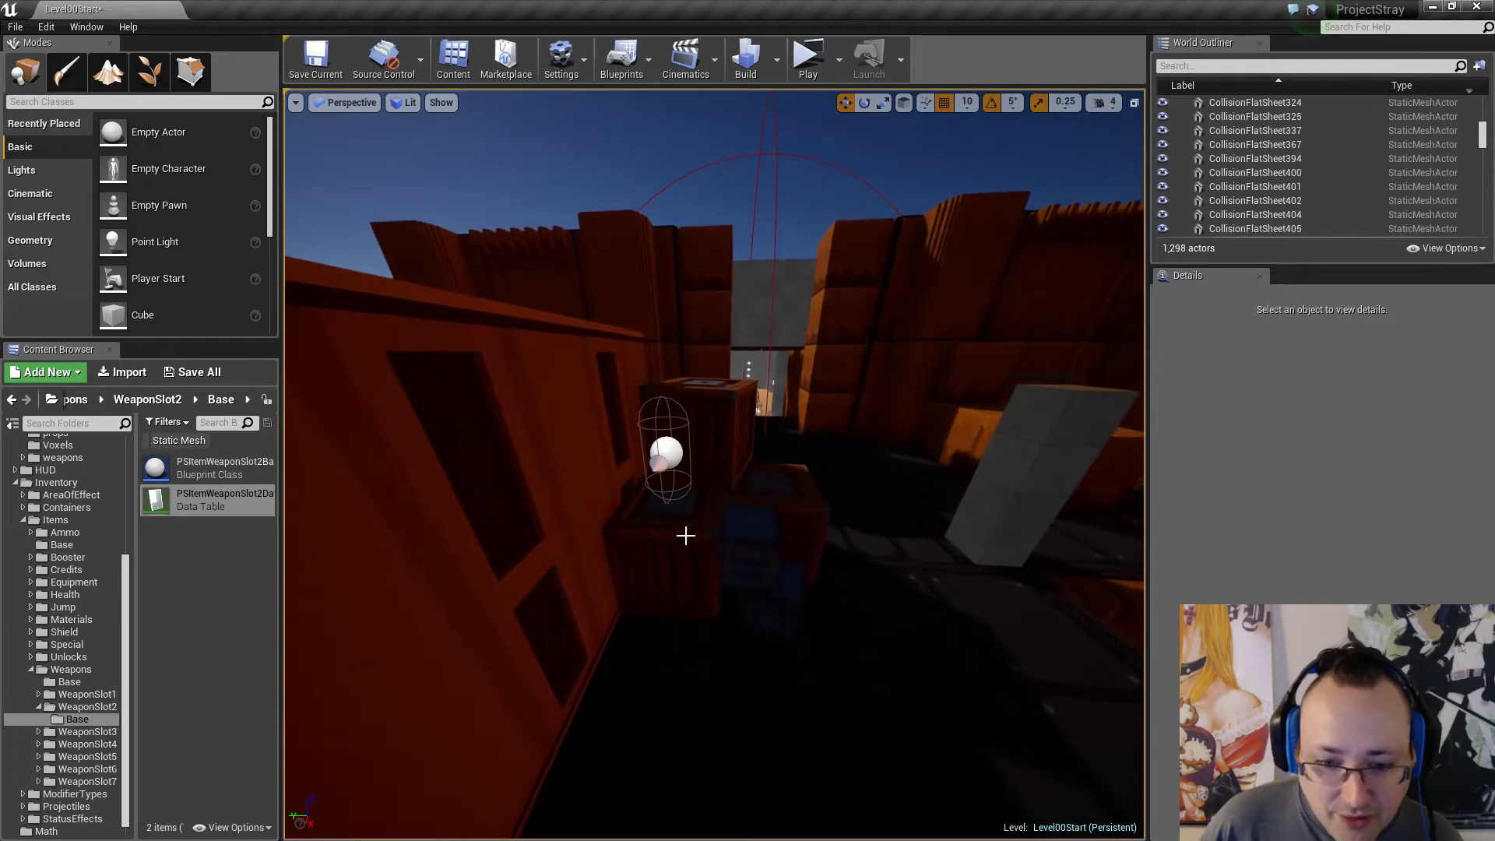
Select the six stacked crates beside the new block row and nudge them along Y so they clear the blocks.
click(685, 535)
ctrl+click(759, 546)
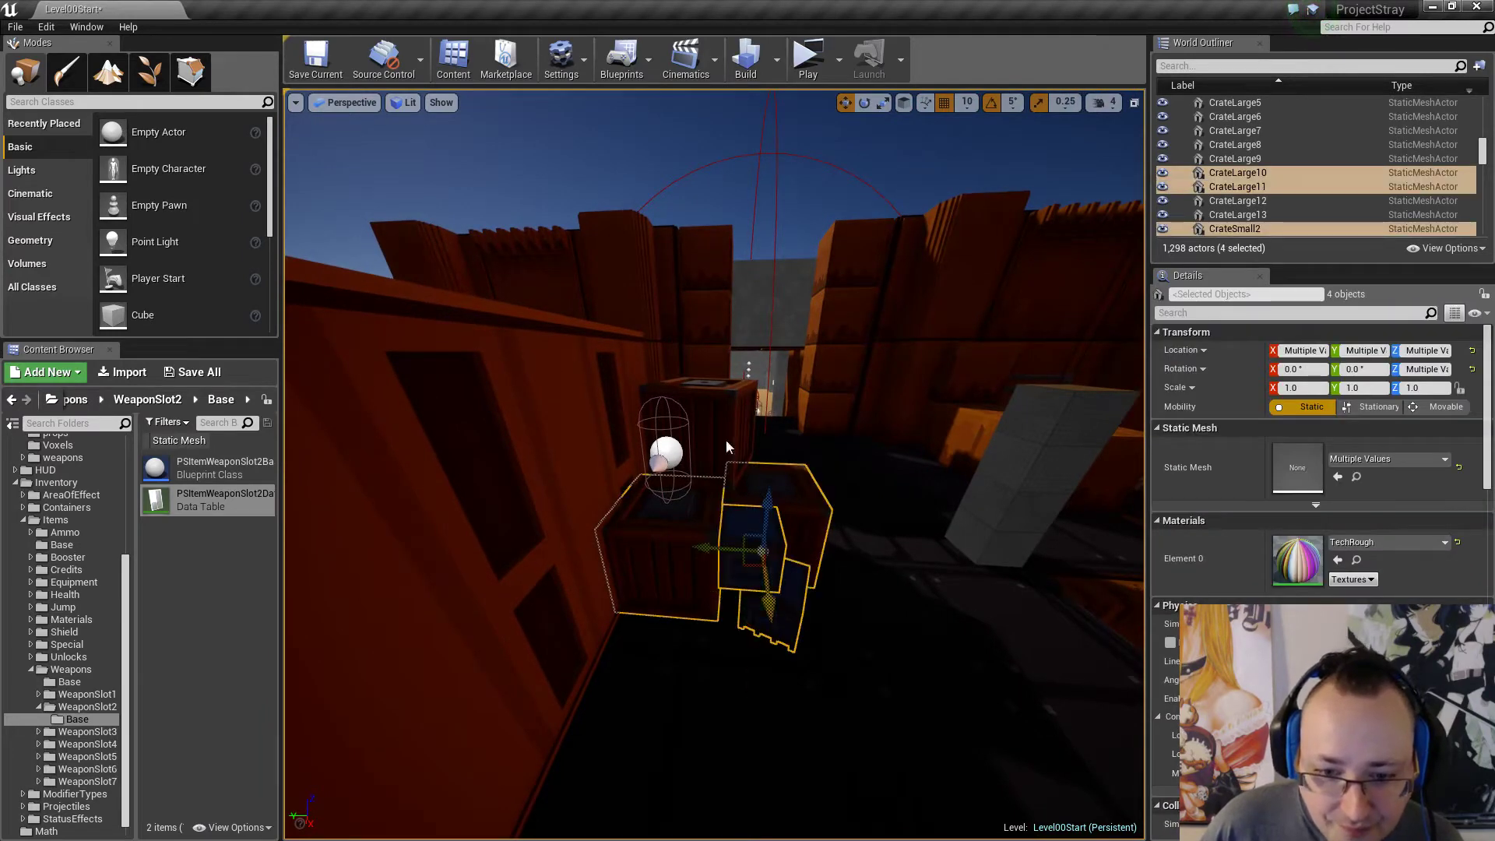
ctrl+click(726, 441)
right_drag(726, 441, 721, 436)
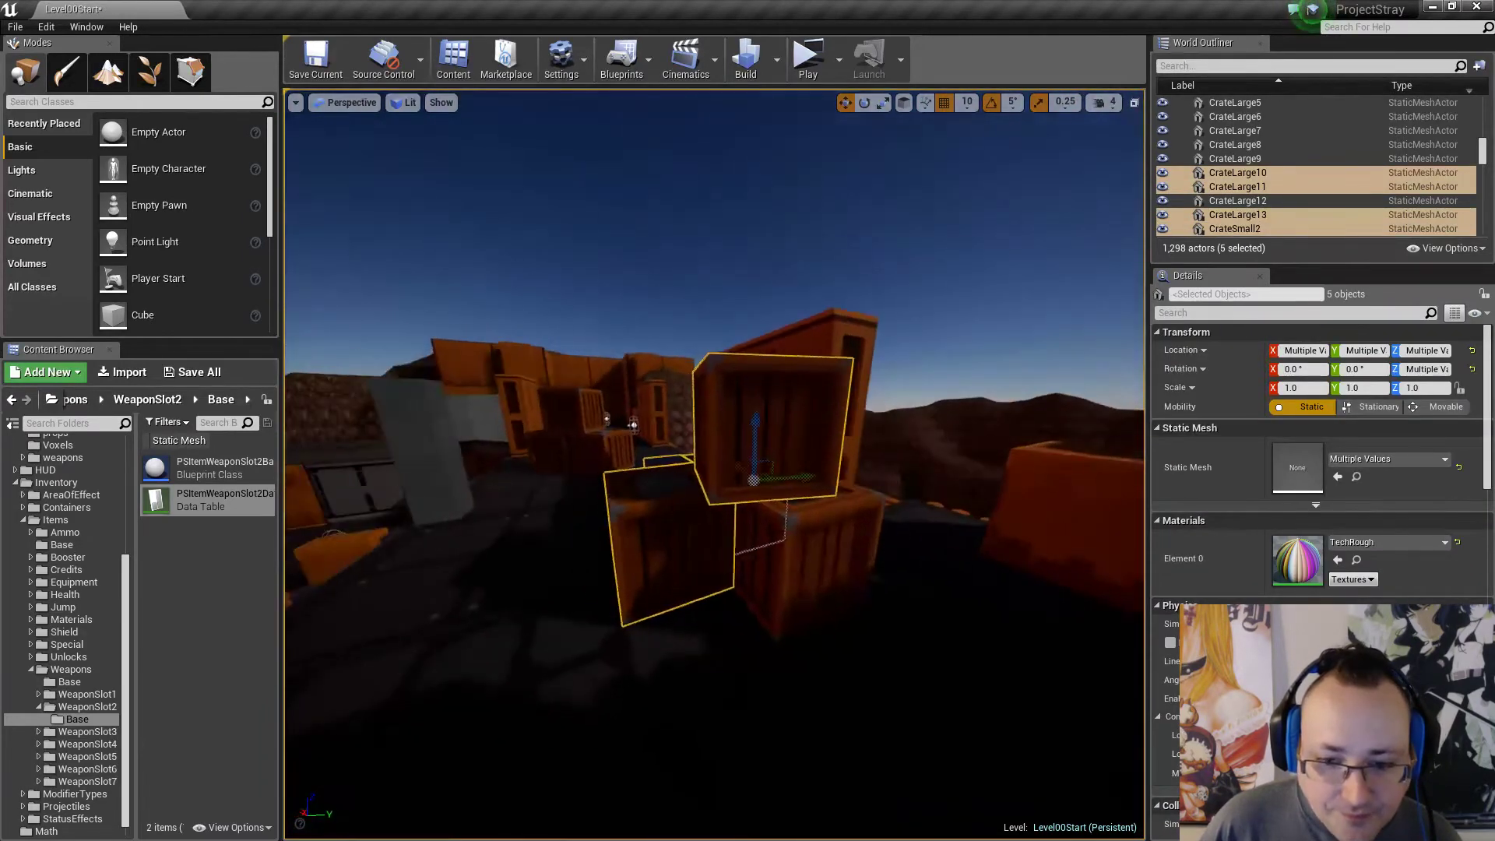
ctrl+click(830, 517)
right_drag(829, 517, 825, 513)
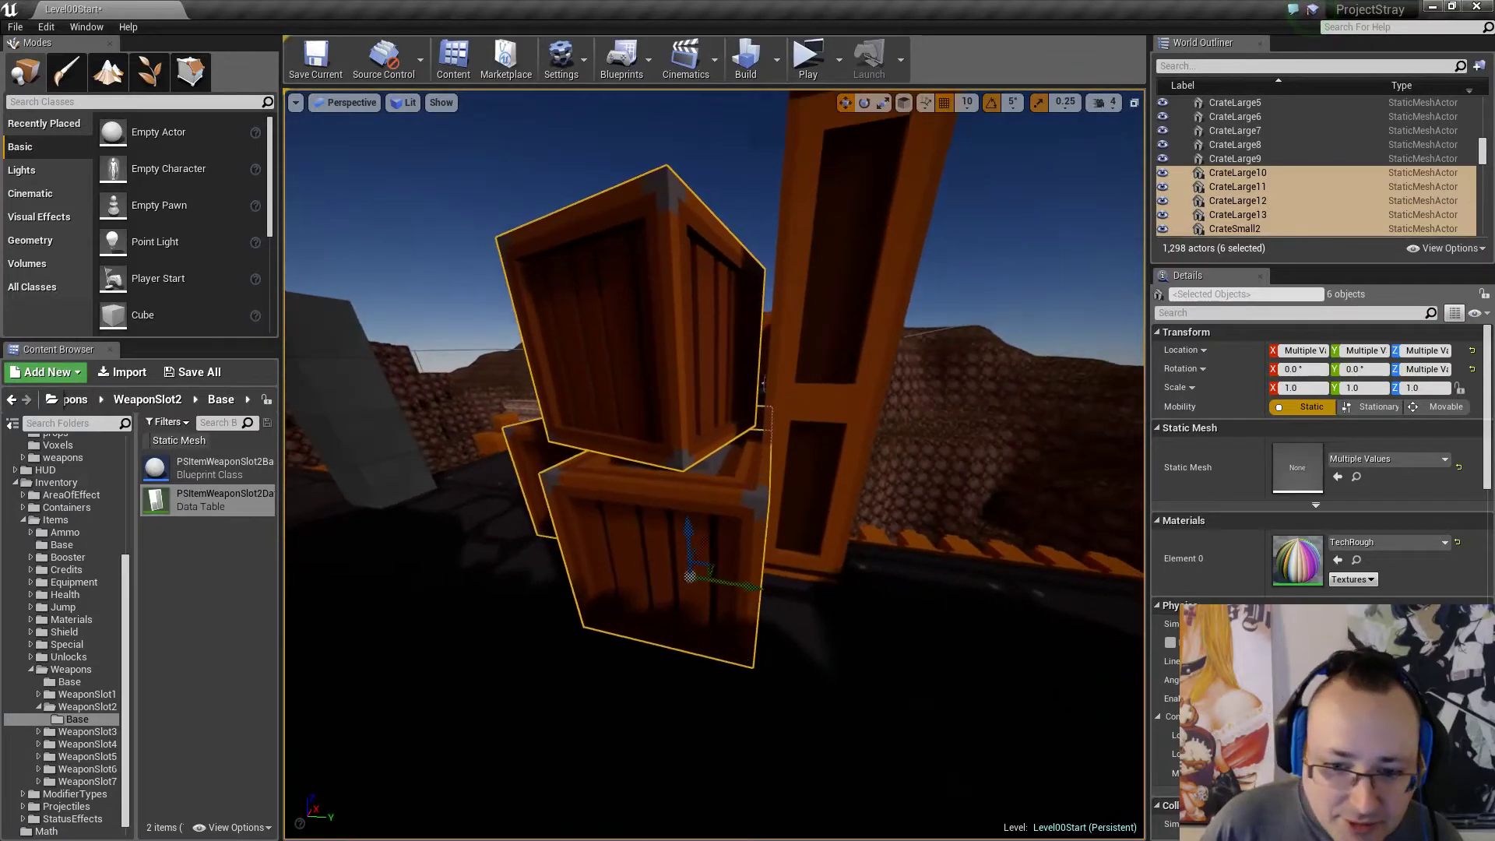
right_drag(938, 496, 937, 494)
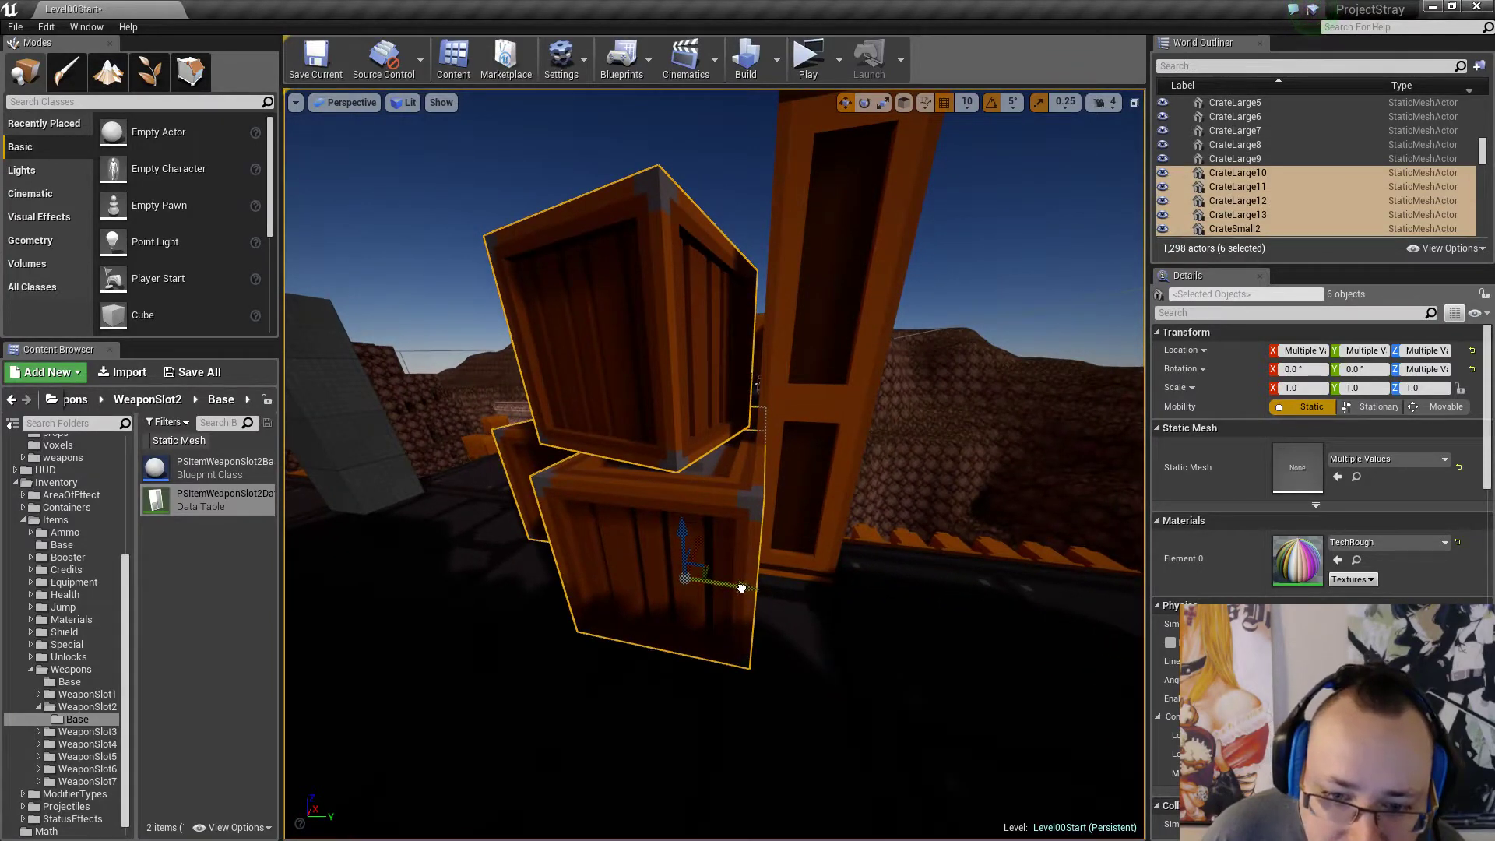
drag(742, 589, 740, 589)
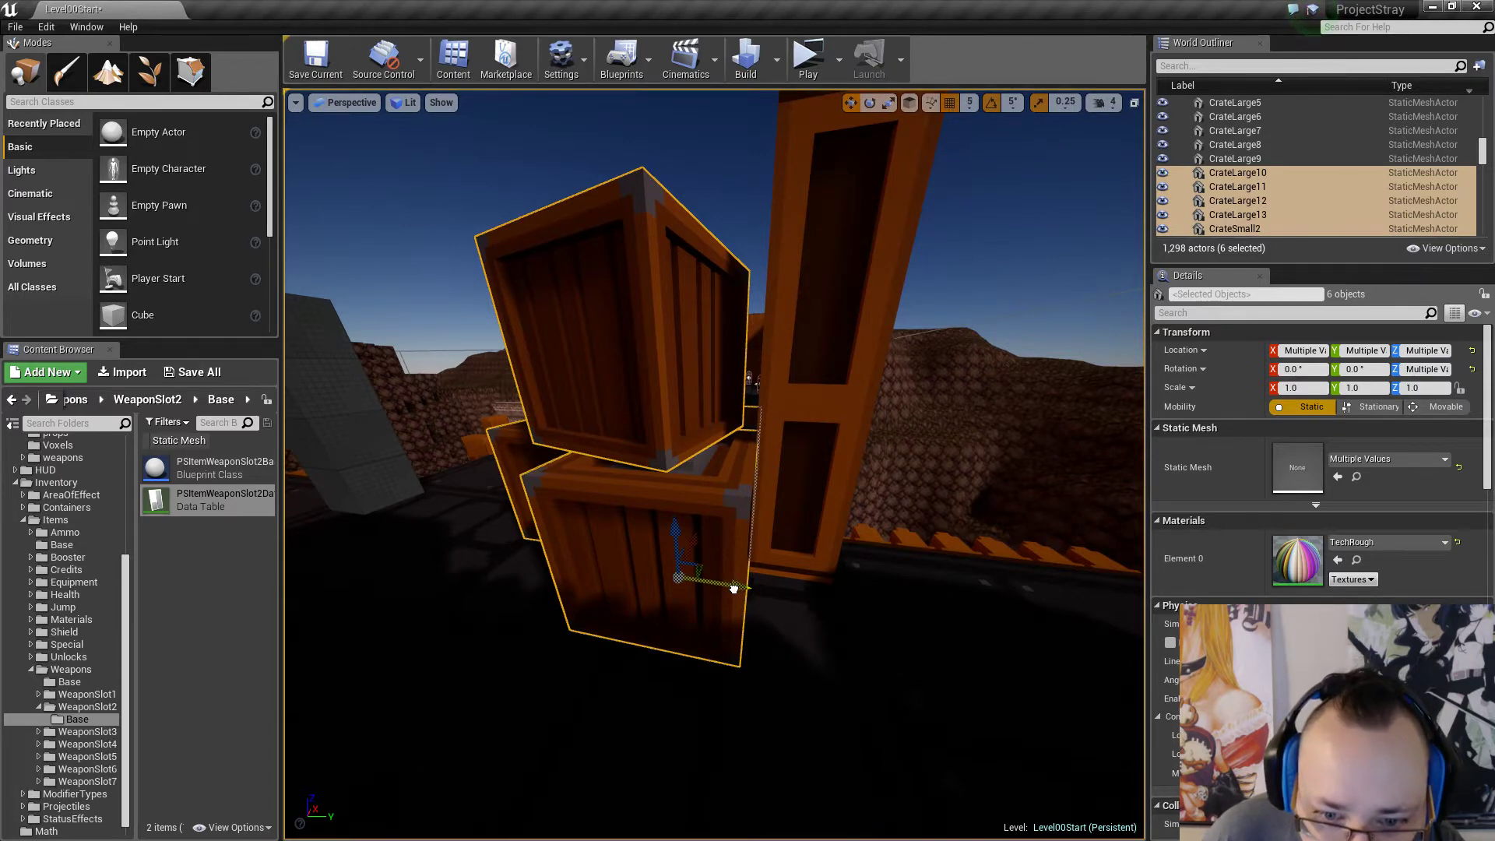
drag(734, 589, 732, 590)
key(Escape)
right_drag(797, 562, 592, 556)
right_drag(740, 577, 819, 585)
key(s)
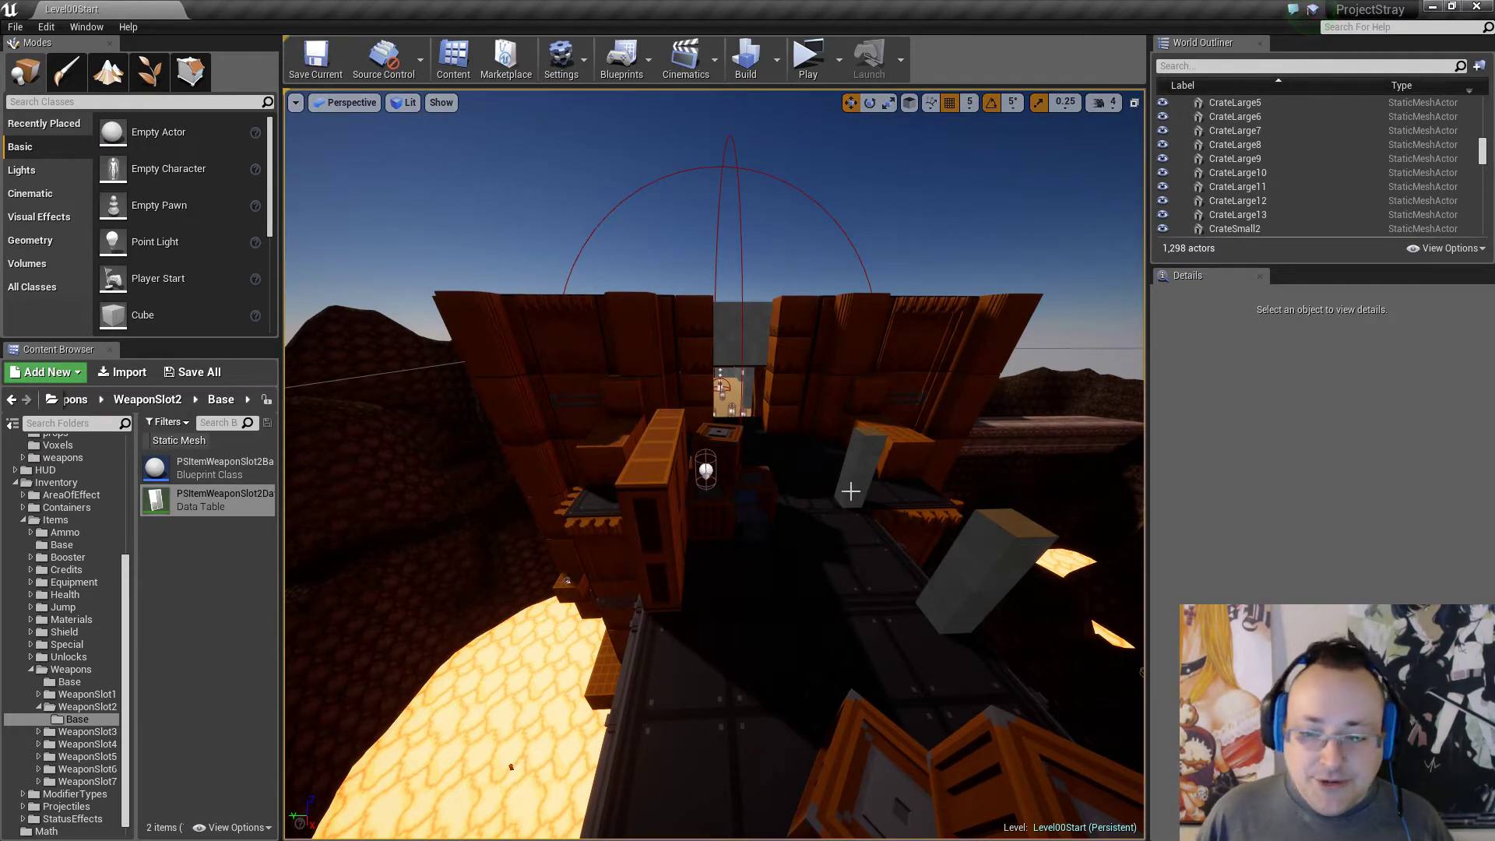
Delete the free-standing grey placeholder pillar on the deck opposite the new row of tall orange blocks.
right_drag(832, 518, 895, 520)
click(793, 492)
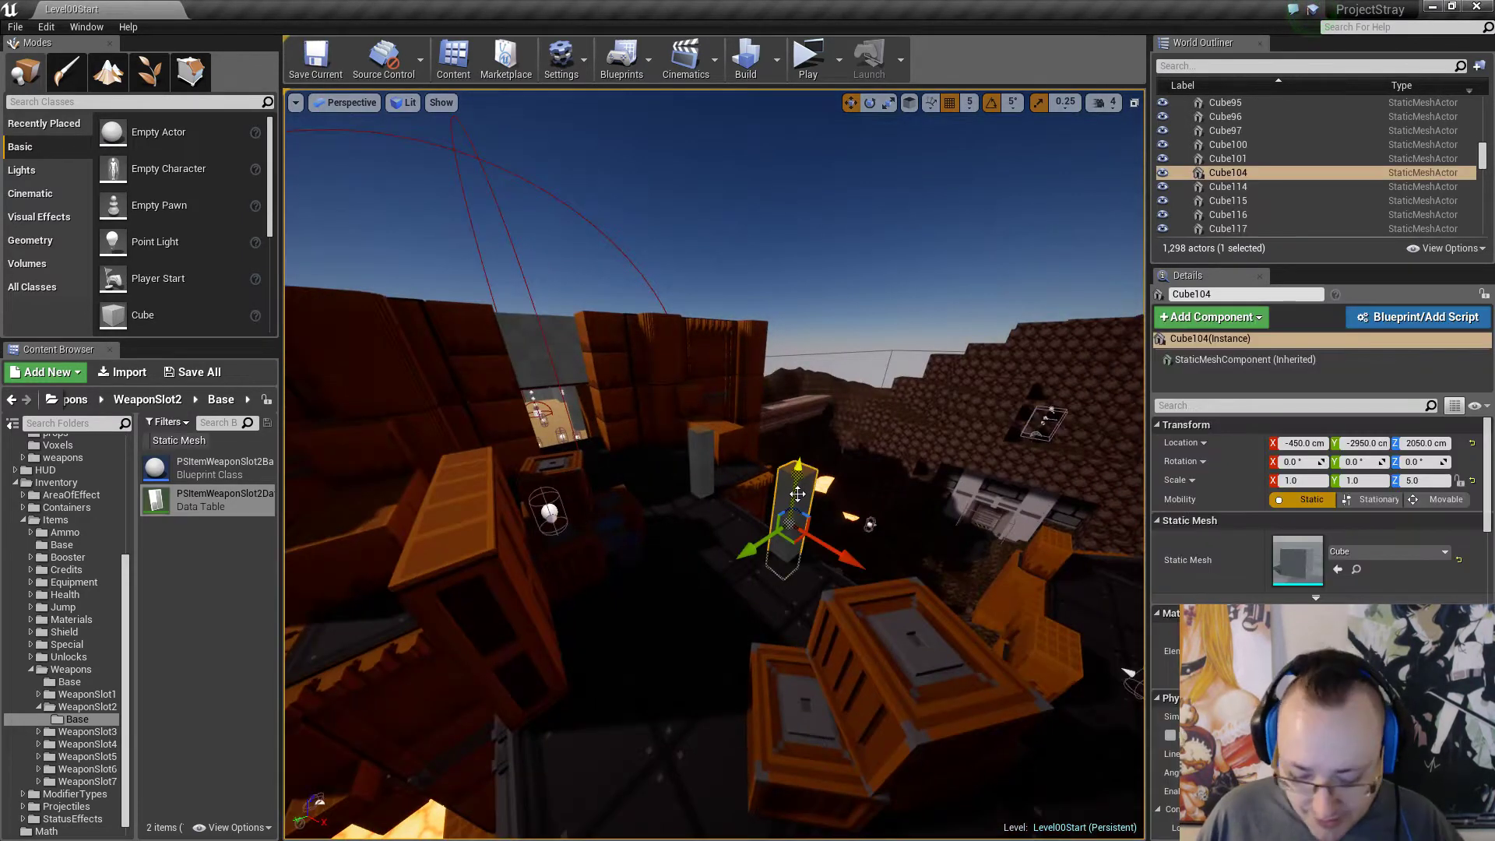
key(Delete)
click(780, 491)
right_drag(780, 491, 680, 530)
key(Escape)
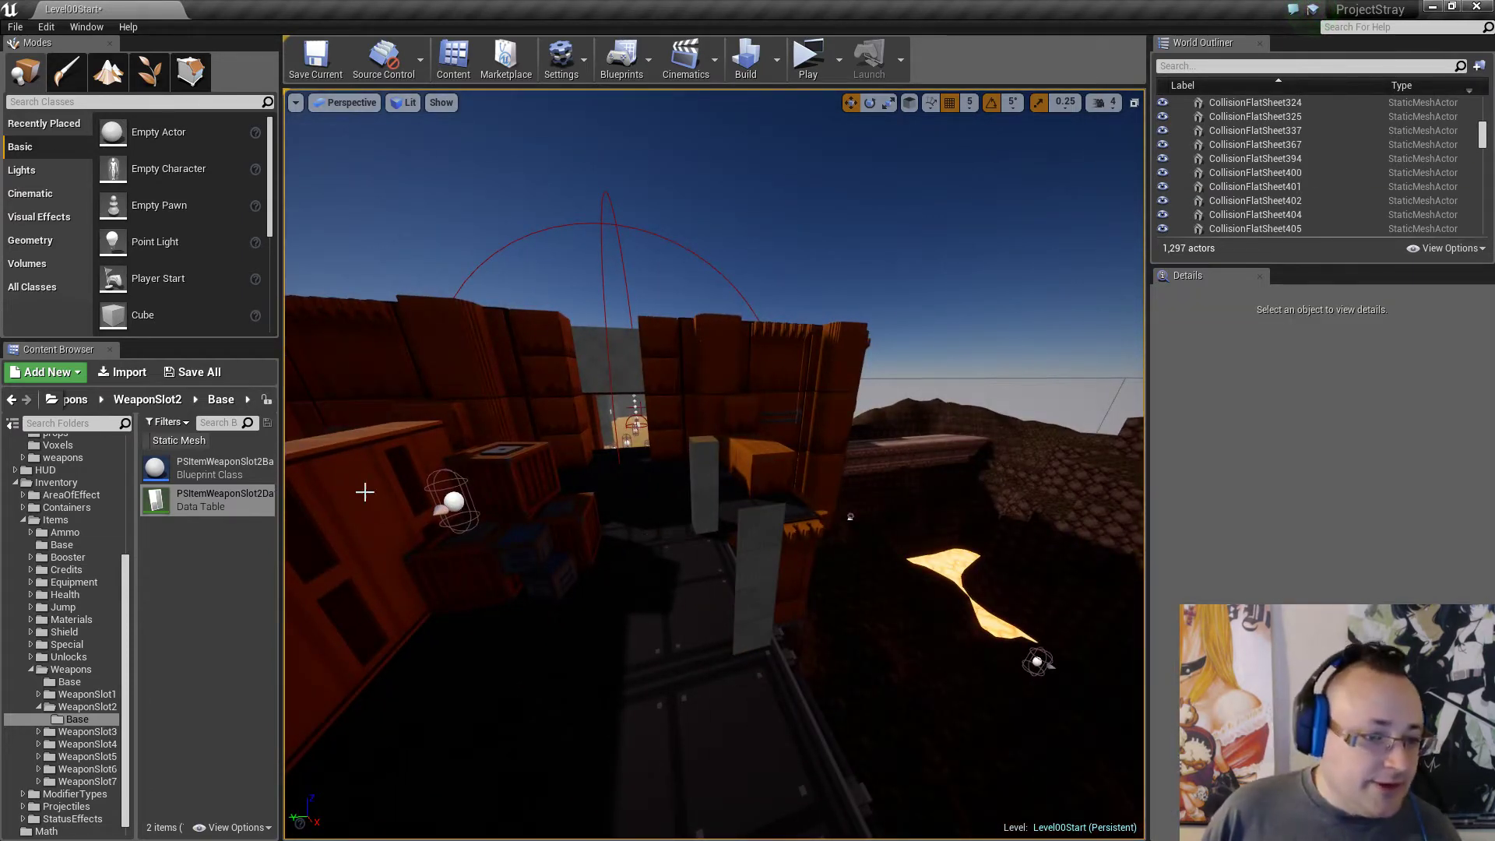
Save the modified Level00Start level.
click(209, 377)
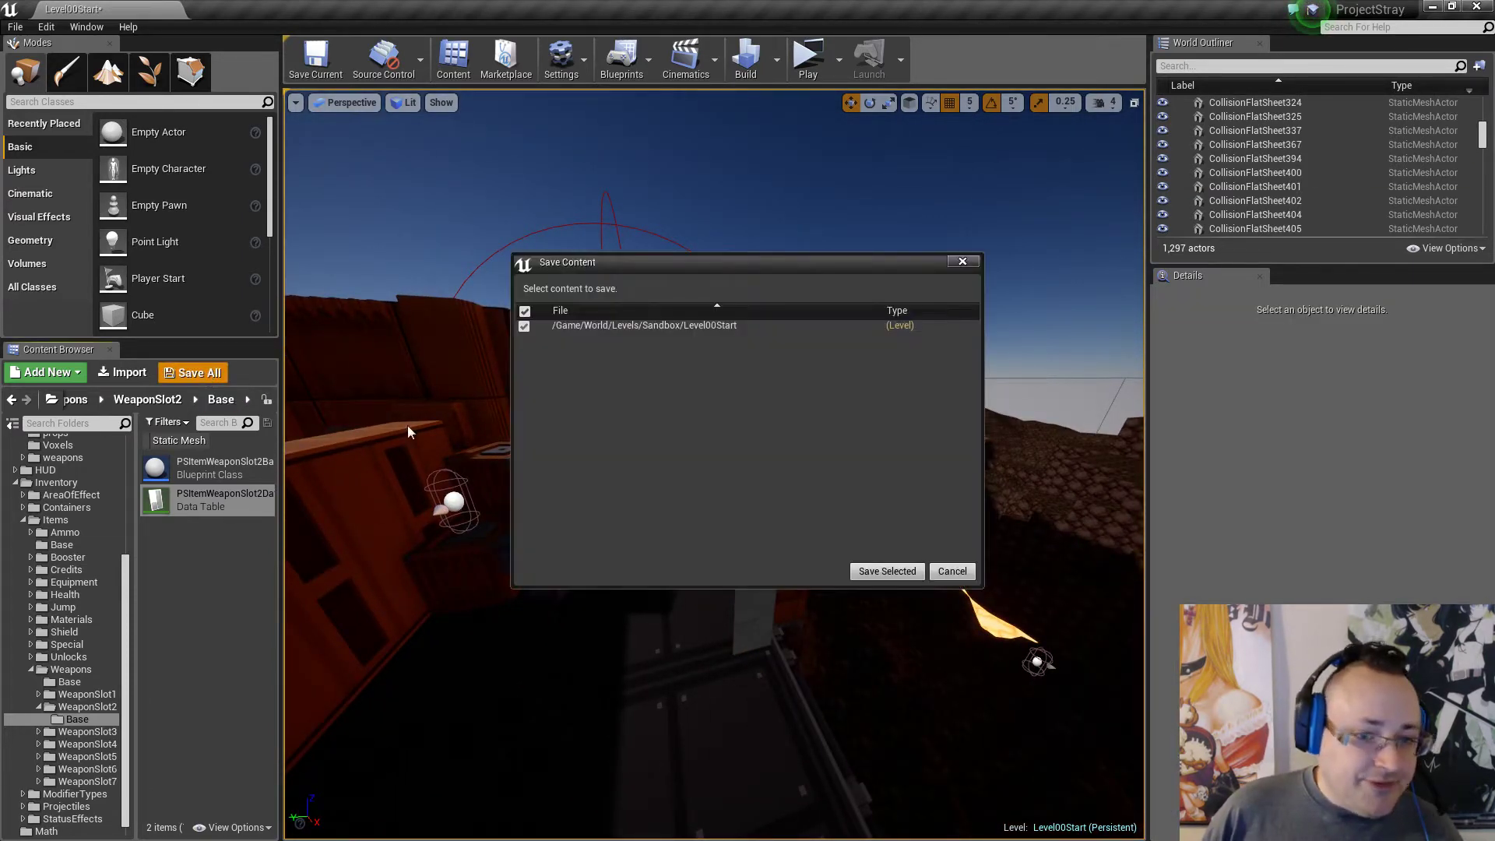
click(889, 571)
Try to duplicate the row of five tall orange blocks and move the copy toward the opposite deck edge.
mouse_move(870, 541)
right_down()
mouse_move(857, 542)
mouse_move(872, 523)
right_up()
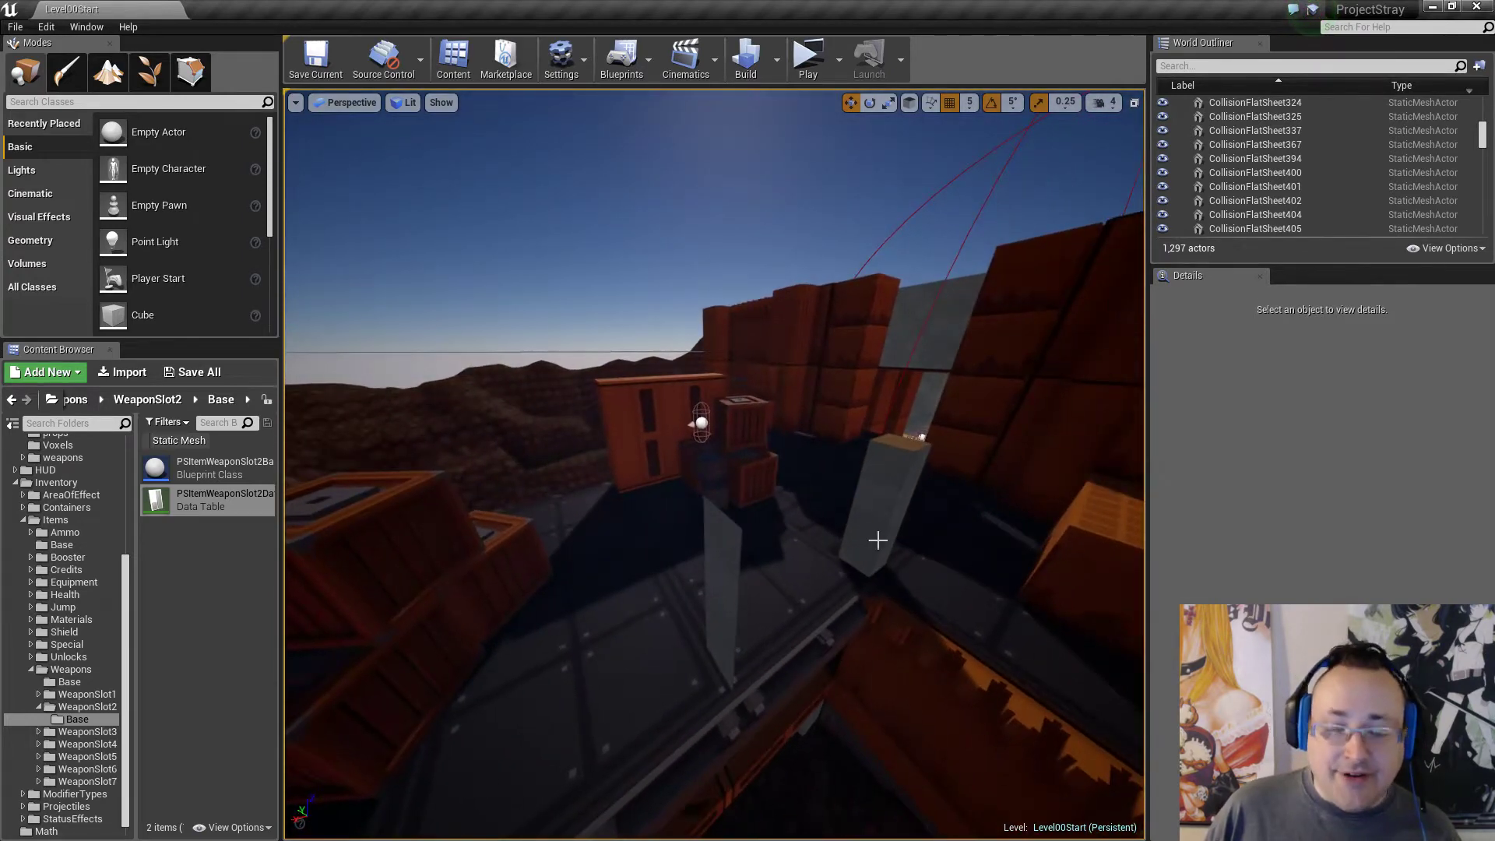
click(648, 387)
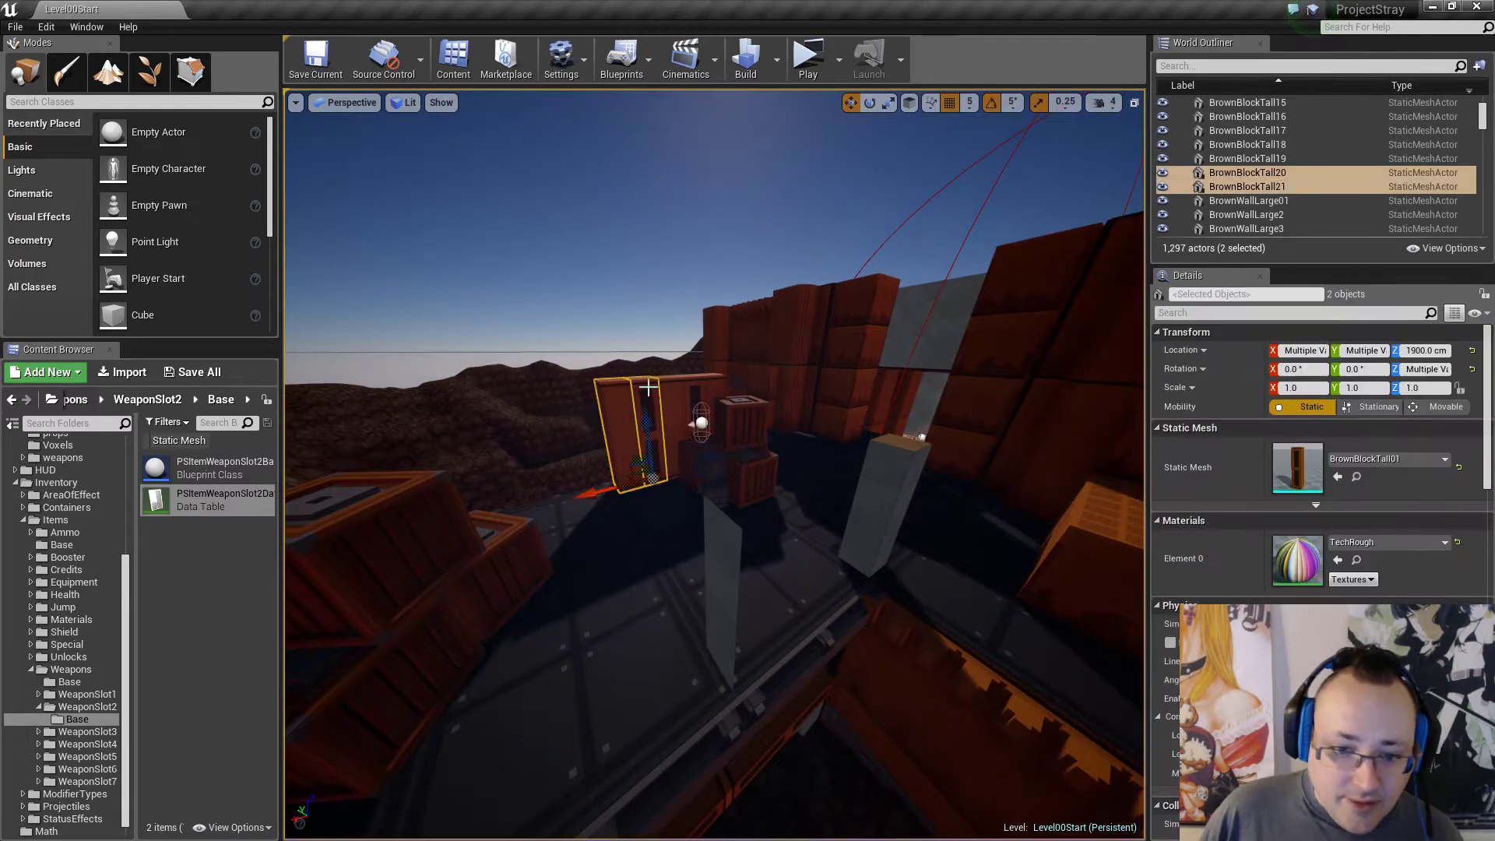
right_drag(713, 384, 681, 474)
alt+drag(643, 468, 728, 476)
right_drag(822, 484, 793, 483)
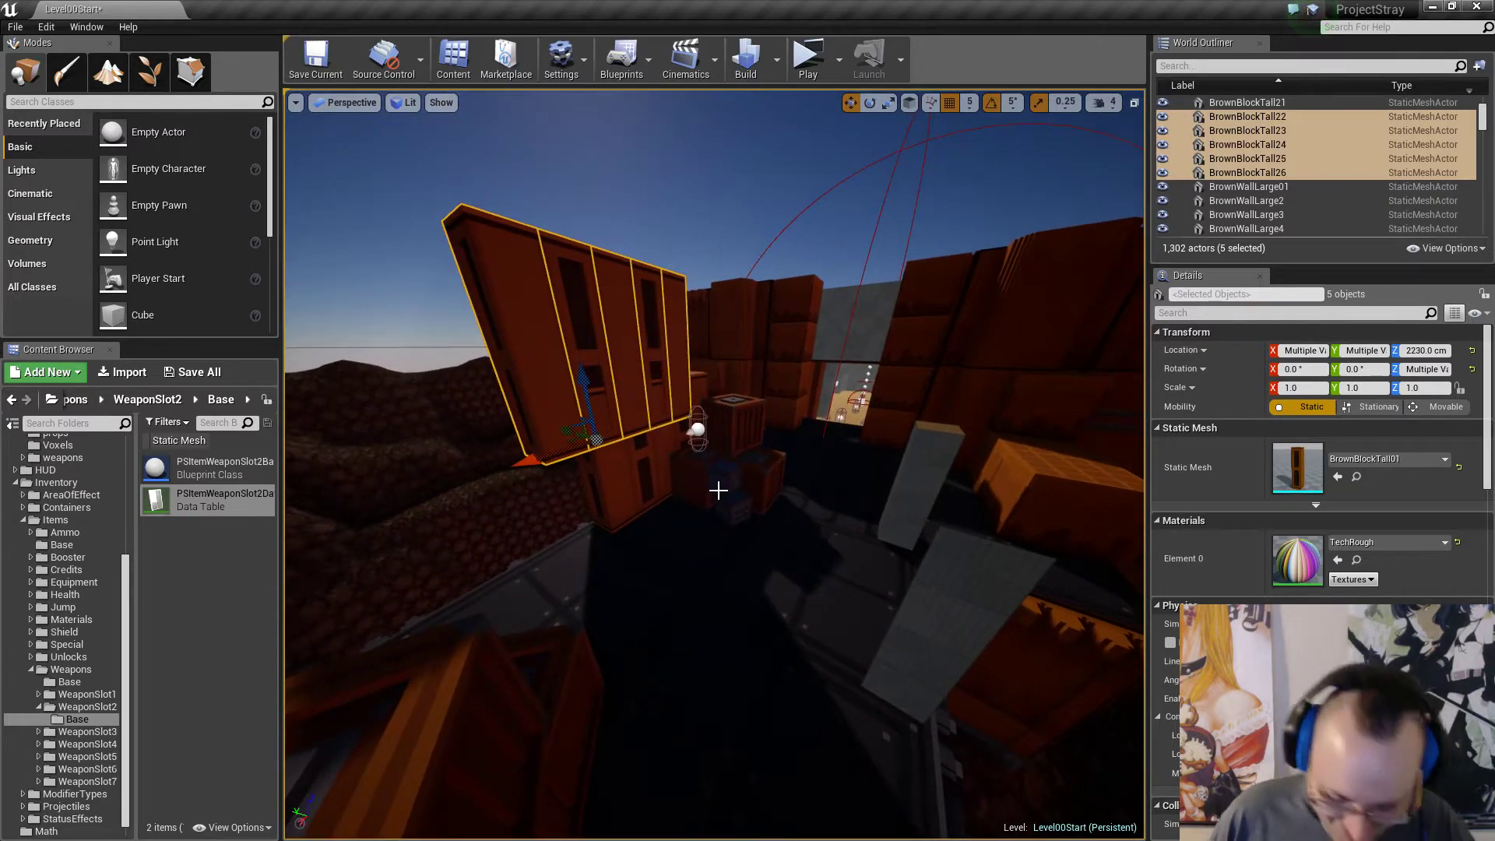
key(Delete)
Duplicate the row of five tall orange blocks along the world axes and place the copy over the grey placeholder on the opposite deck edge.
click(605, 427)
ctrl+click(634, 397)
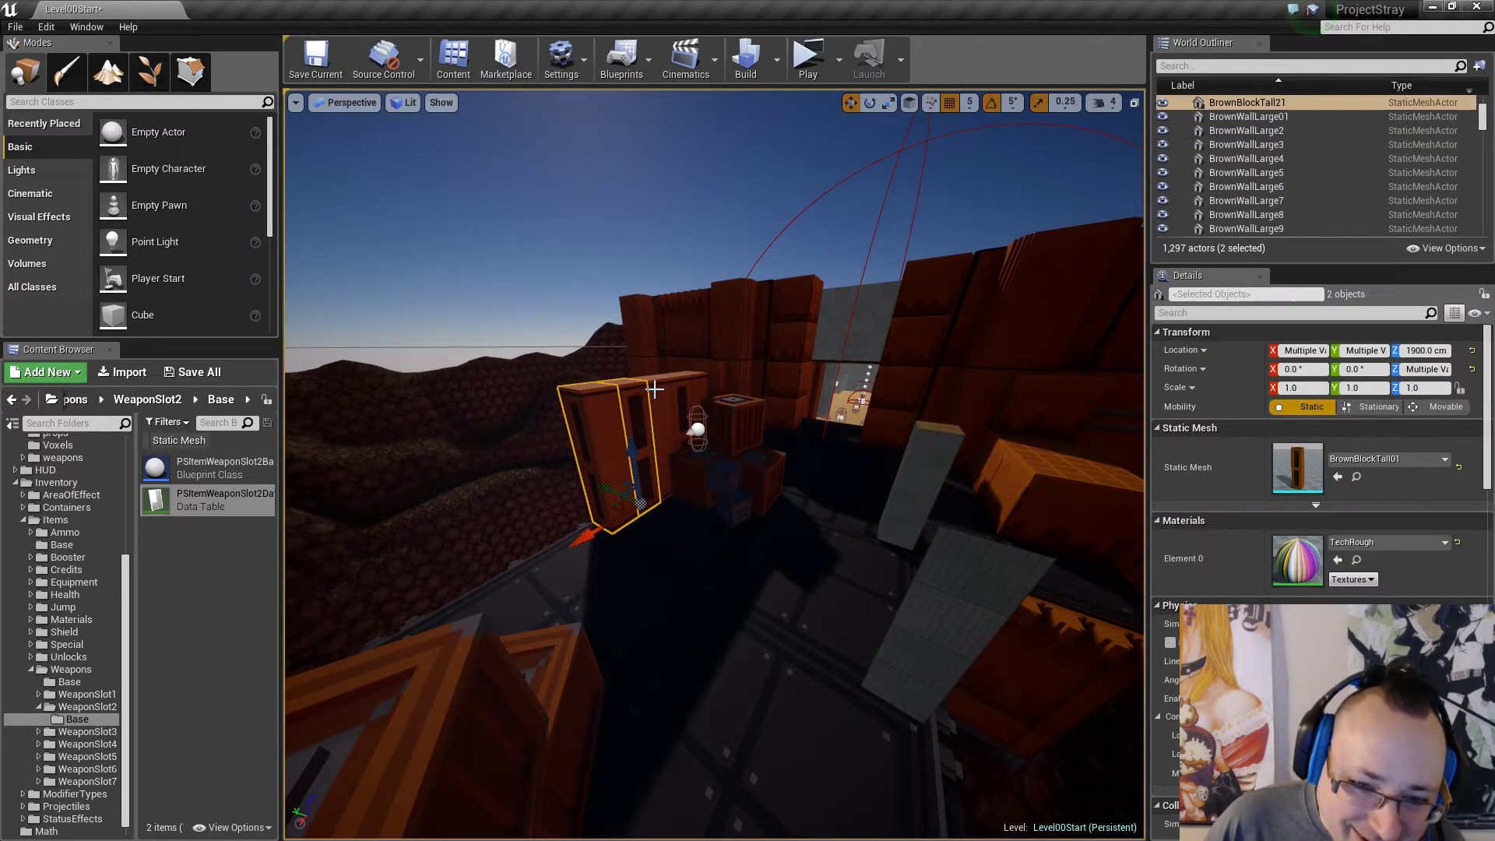
ctrl+click(661, 387)
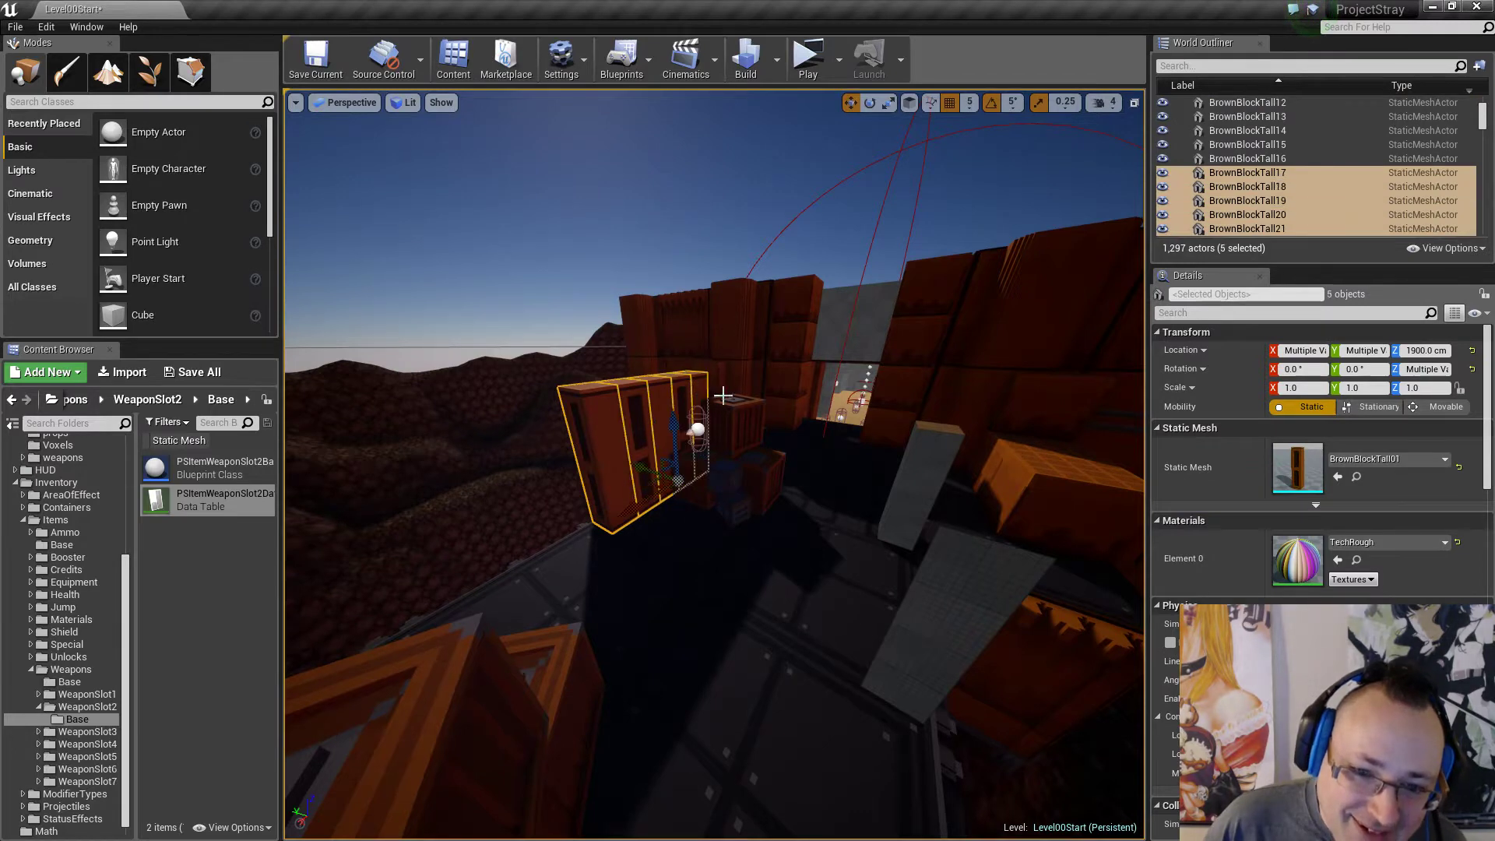
click(912, 103)
right_drag(559, 475, 558, 475)
alt+drag(555, 474, 698, 485)
right_drag(698, 485, 684, 511)
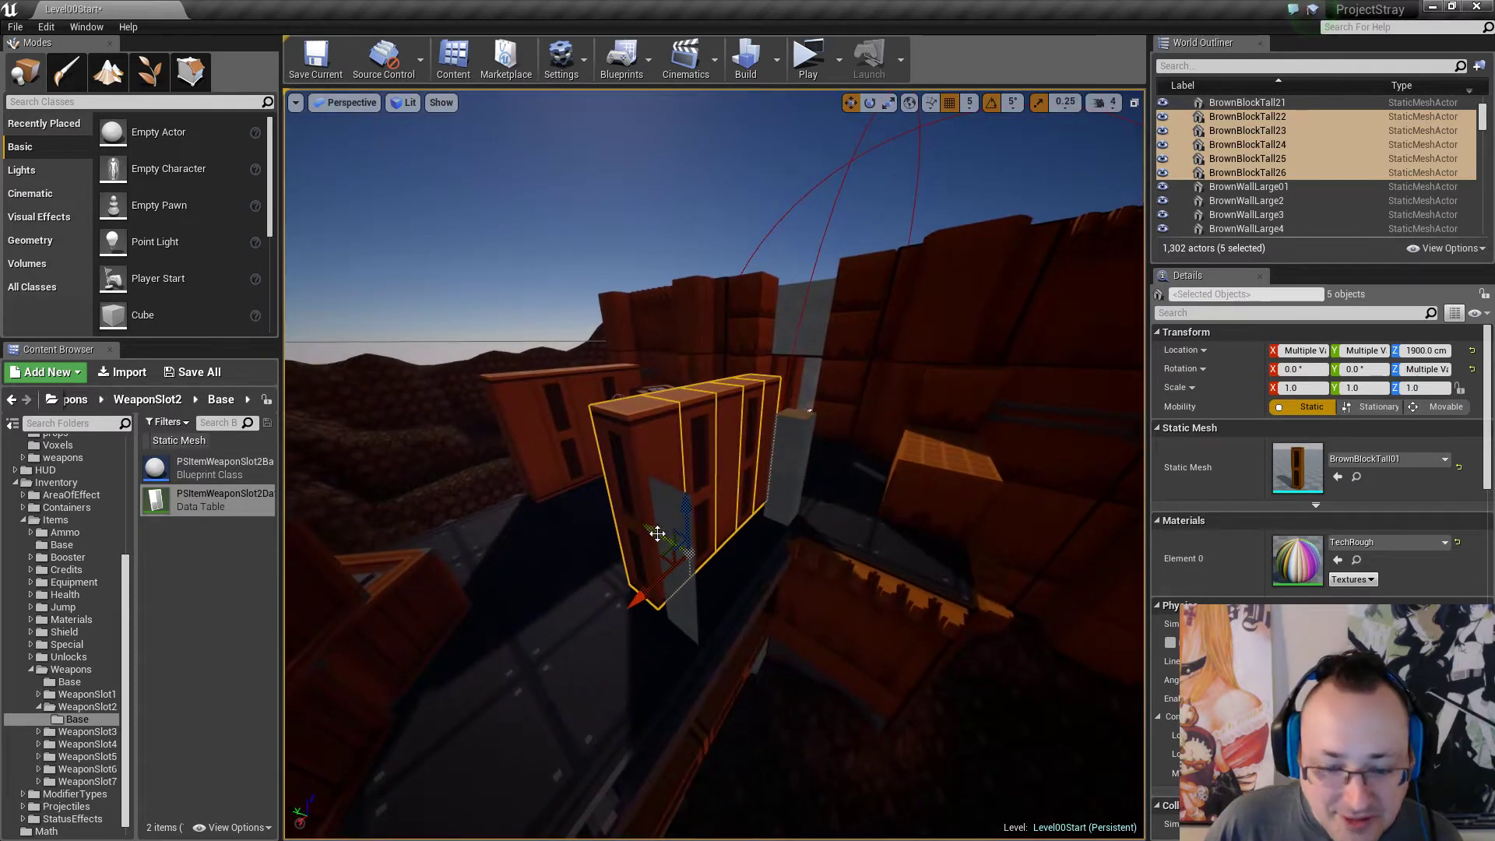
drag(658, 534, 687, 546)
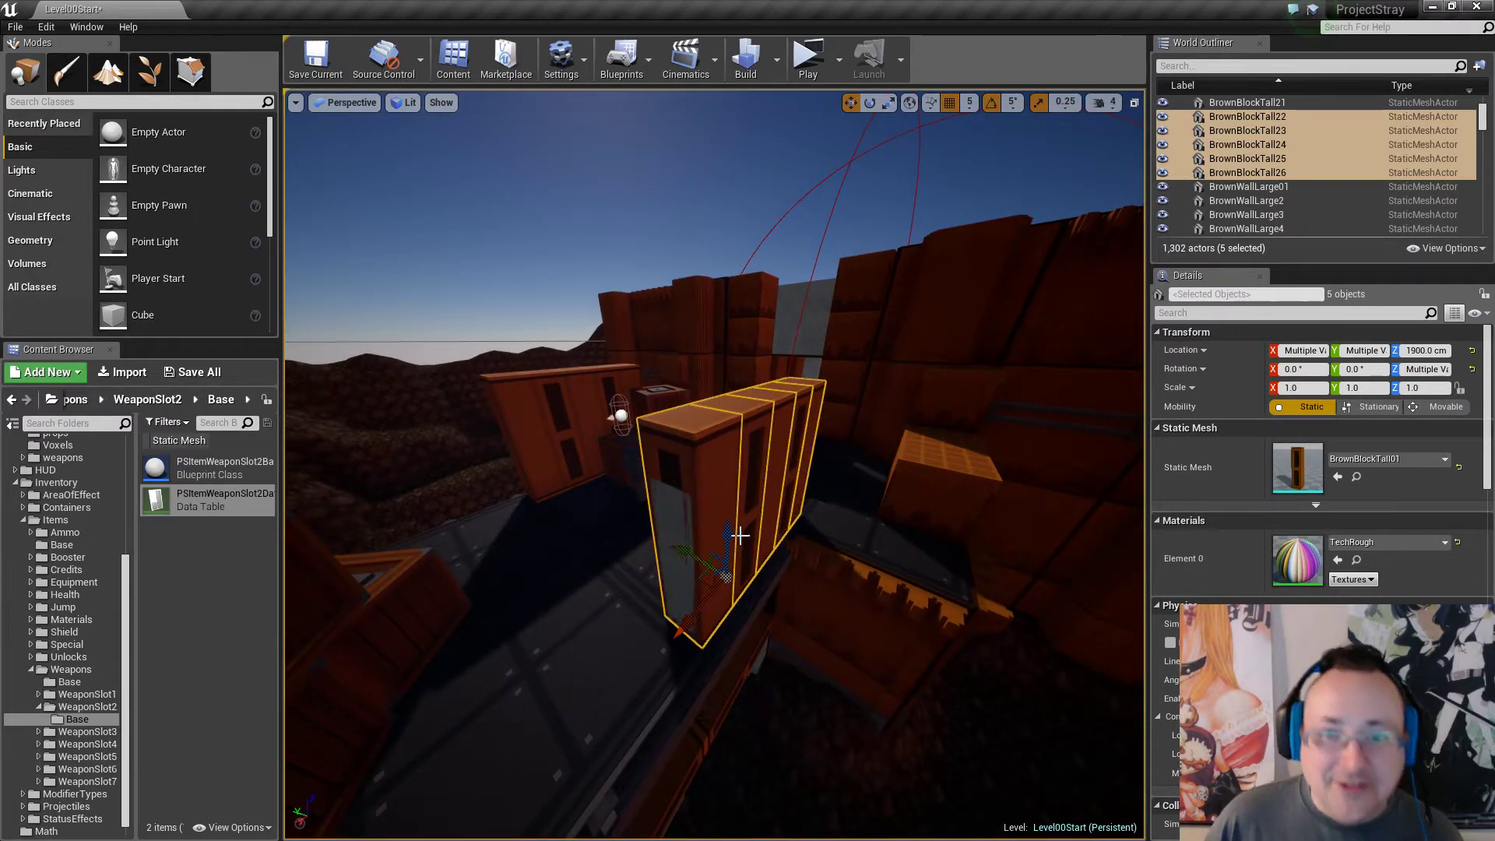
Delete the grey placeholder pieces embedded in the end of the copied tall block row.
mouse_move(755, 561)
right_down()
mouse_move(794, 529)
mouse_move(764, 577)
right_up()
key(Escape)
click(696, 499)
key(Delete)
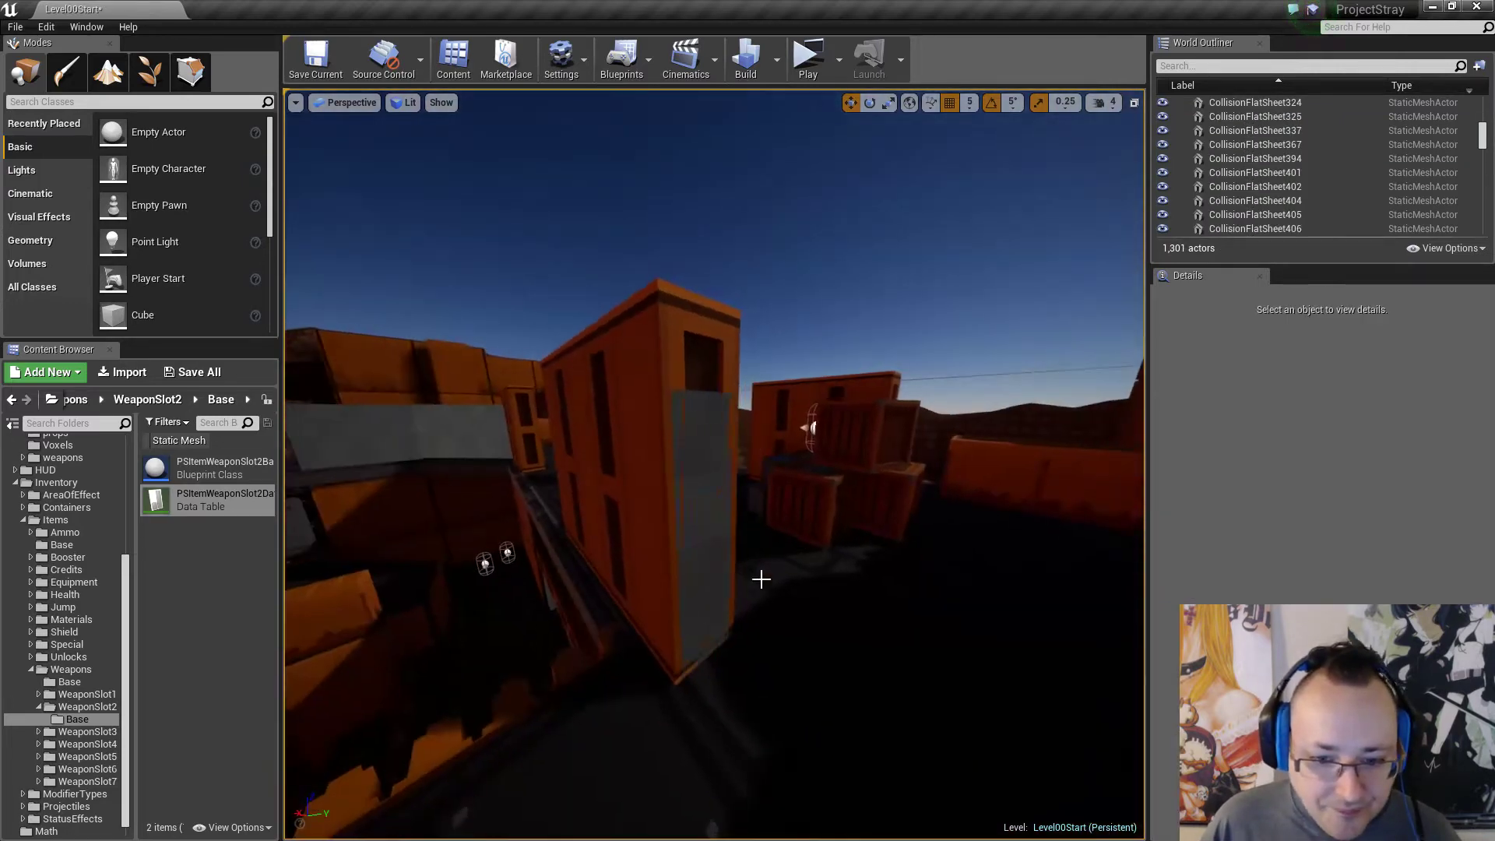
click(710, 565)
key(Delete)
Examine both tall block rows on the bridge and the horizontal beam blocks beneath it from several viewpoints.
right_drag(865, 601, 865, 601)
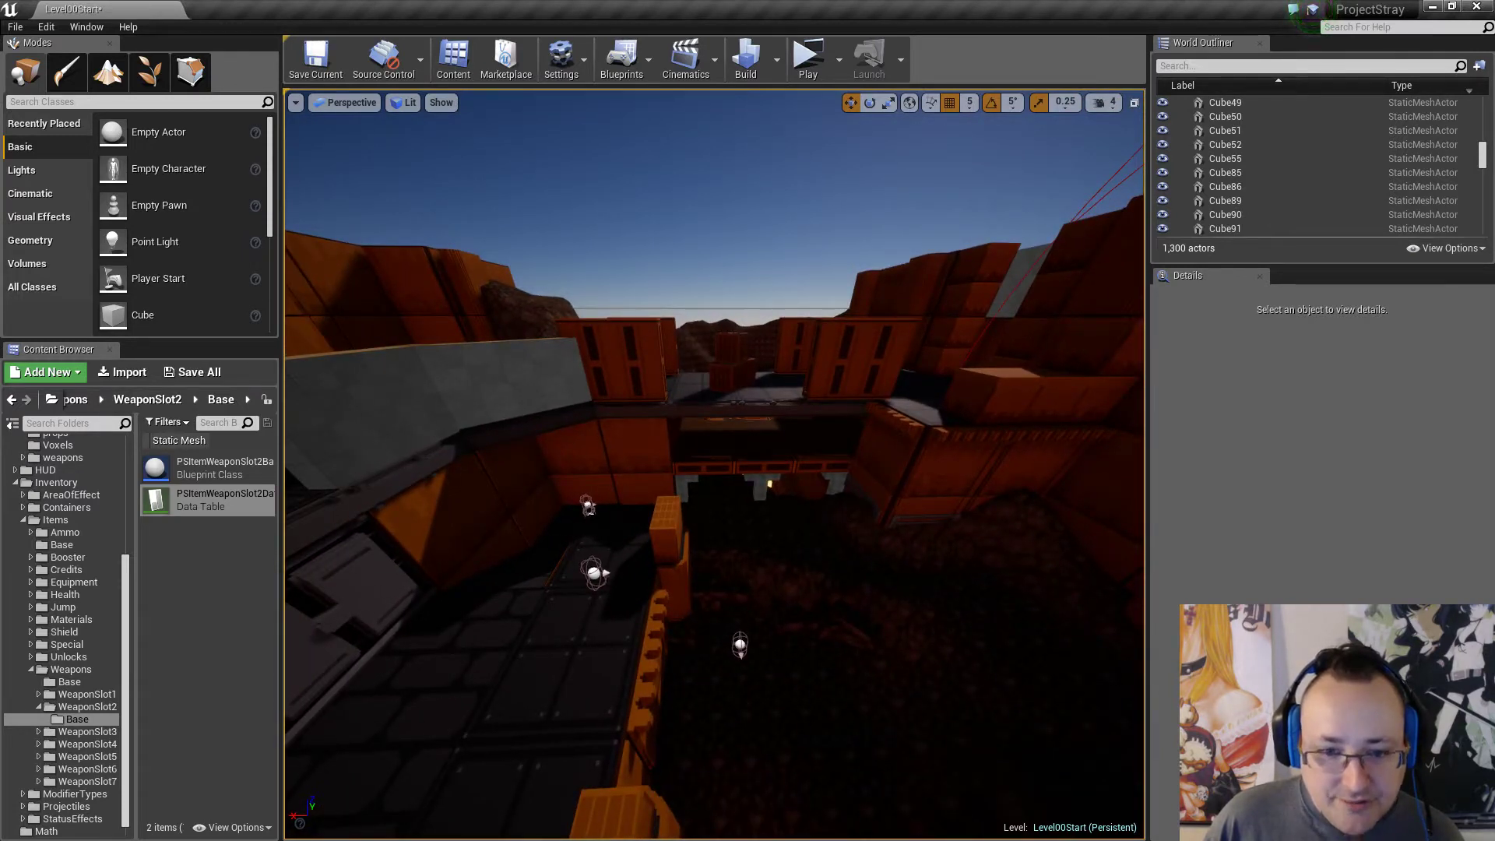
right_drag(865, 600, 862, 601)
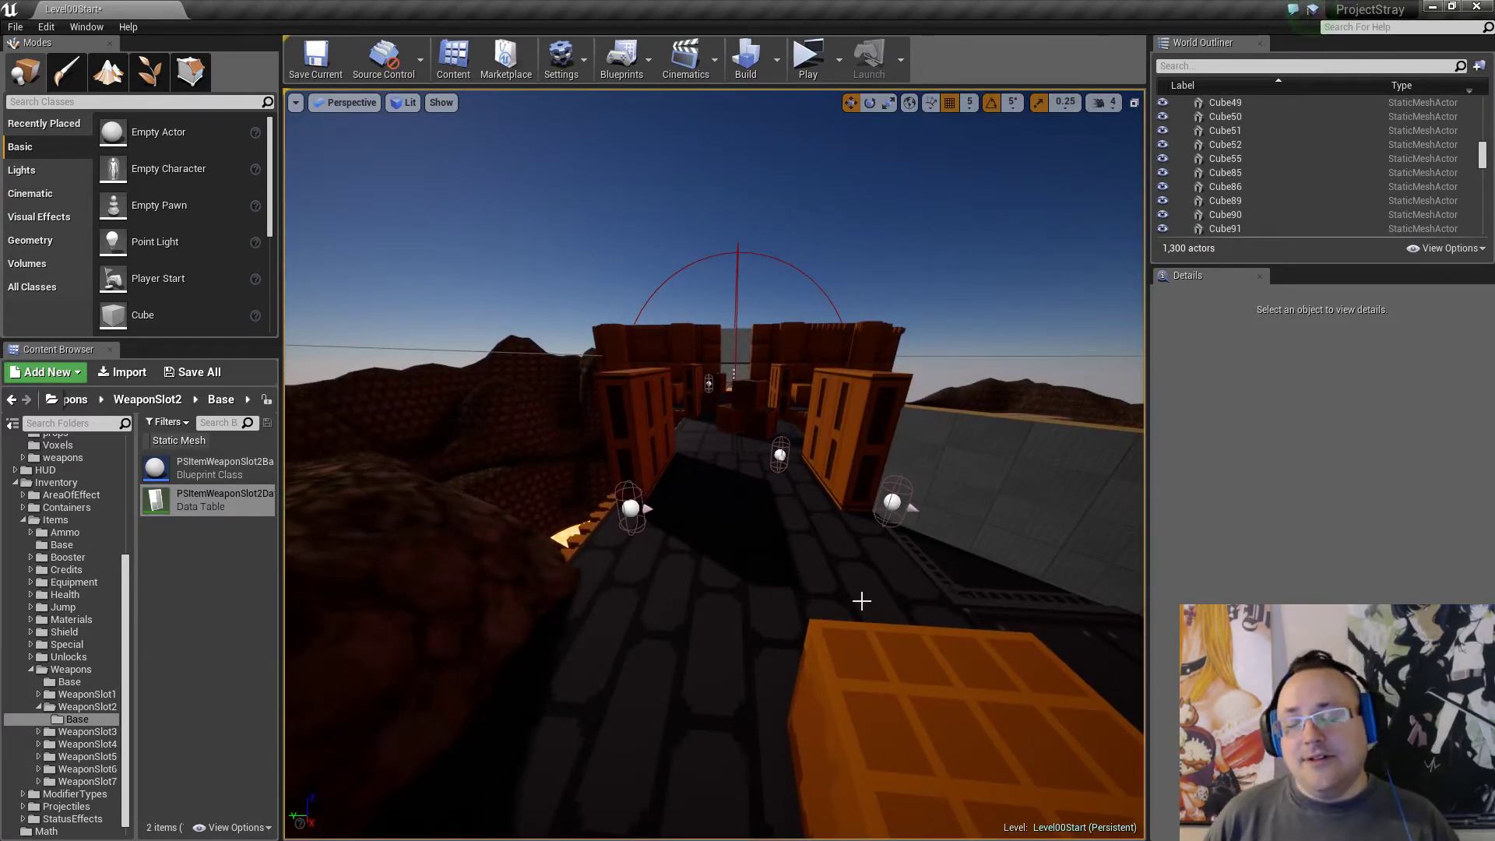
right_drag(834, 582, 834, 582)
right_drag(842, 376, 842, 376)
click(827, 325)
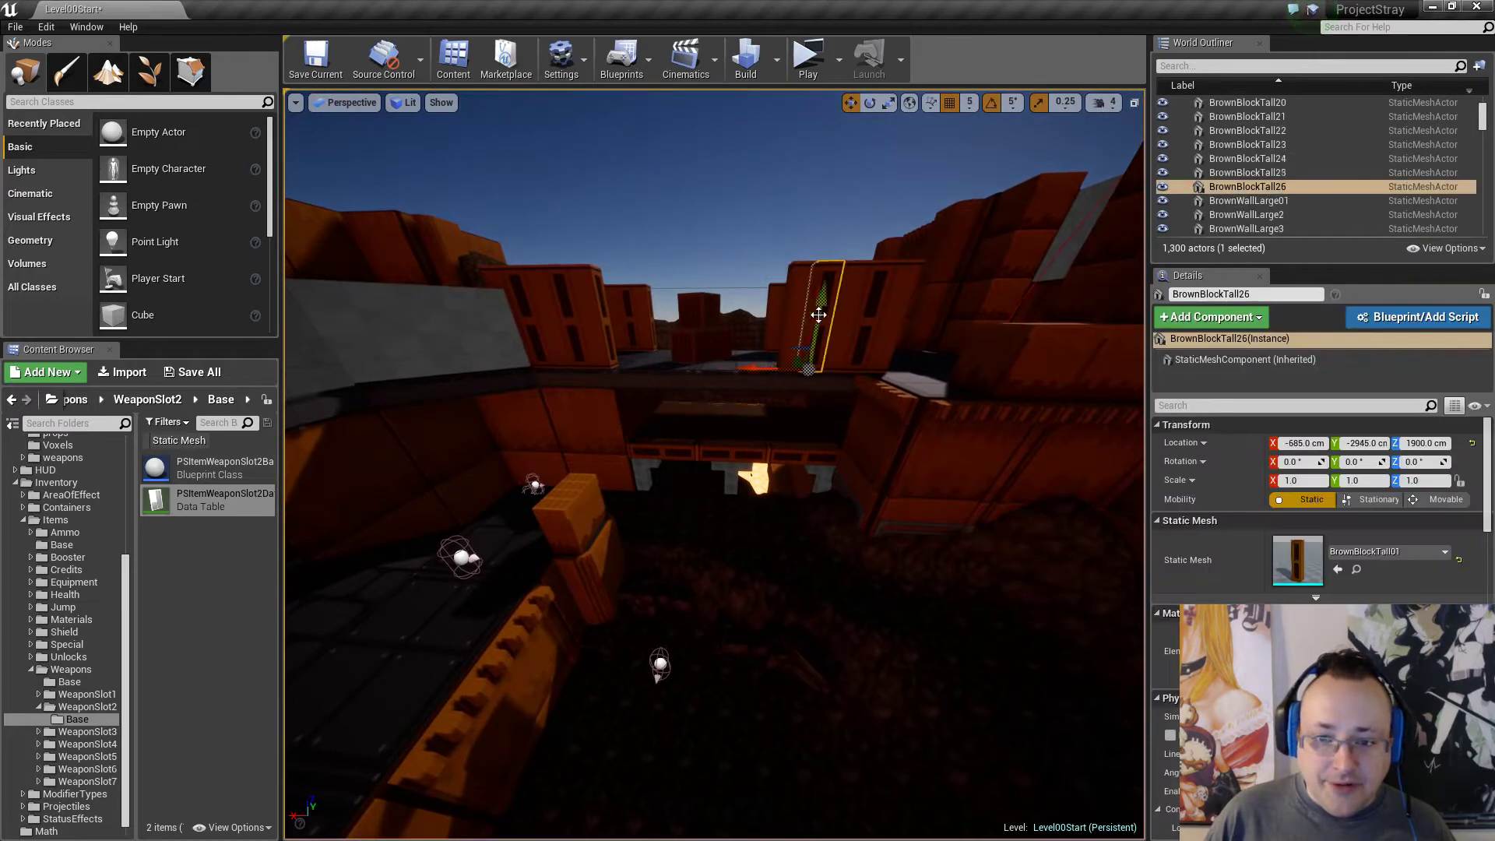
right_drag(827, 325, 827, 325)
right_drag(648, 428, 648, 428)
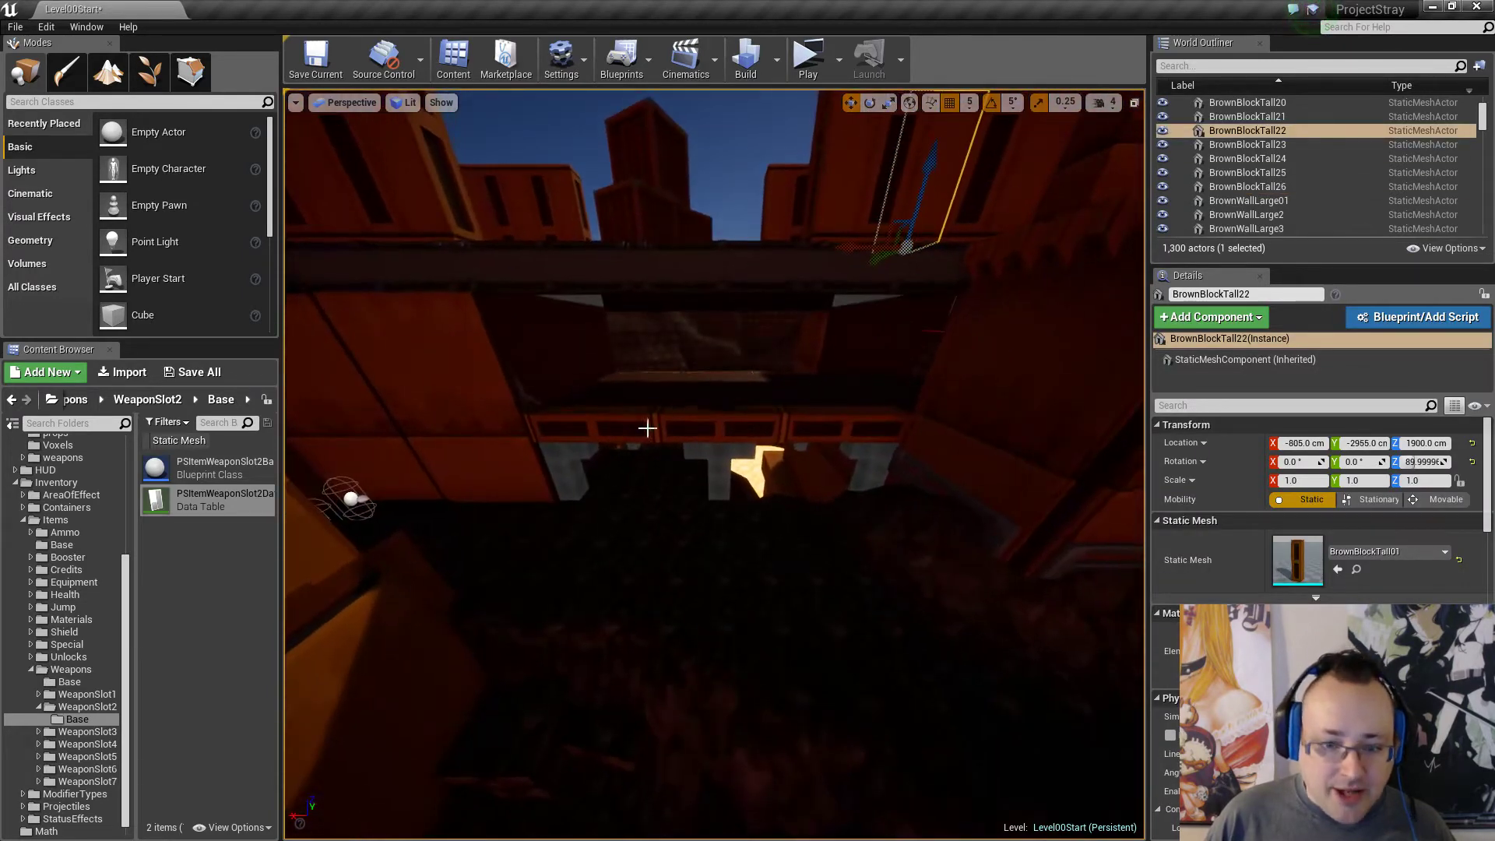
click(638, 423)
ctrl+click(704, 425)
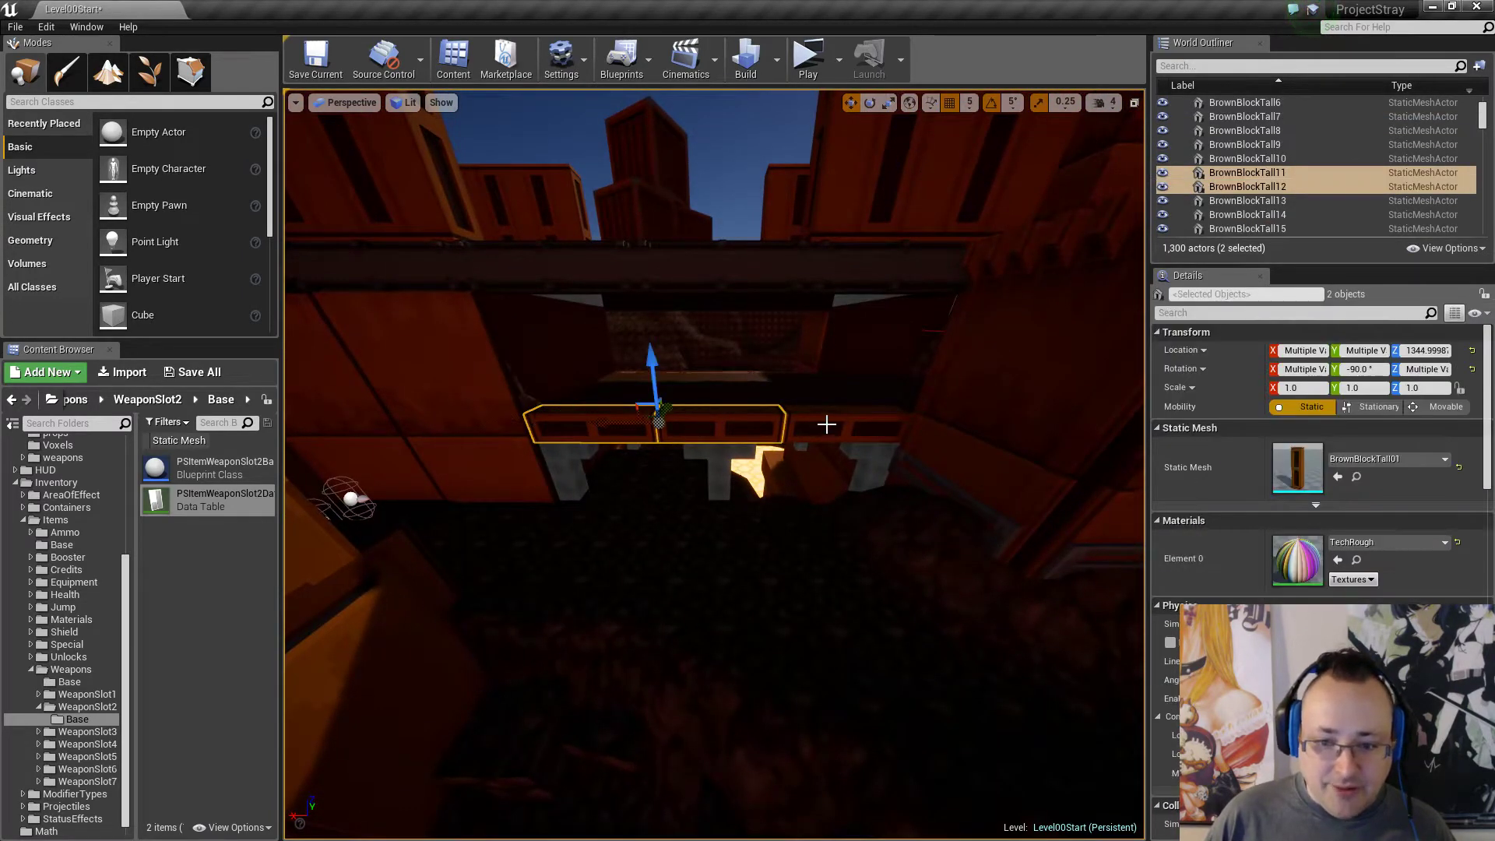
right_drag(730, 488, 694, 398)
key(Escape)
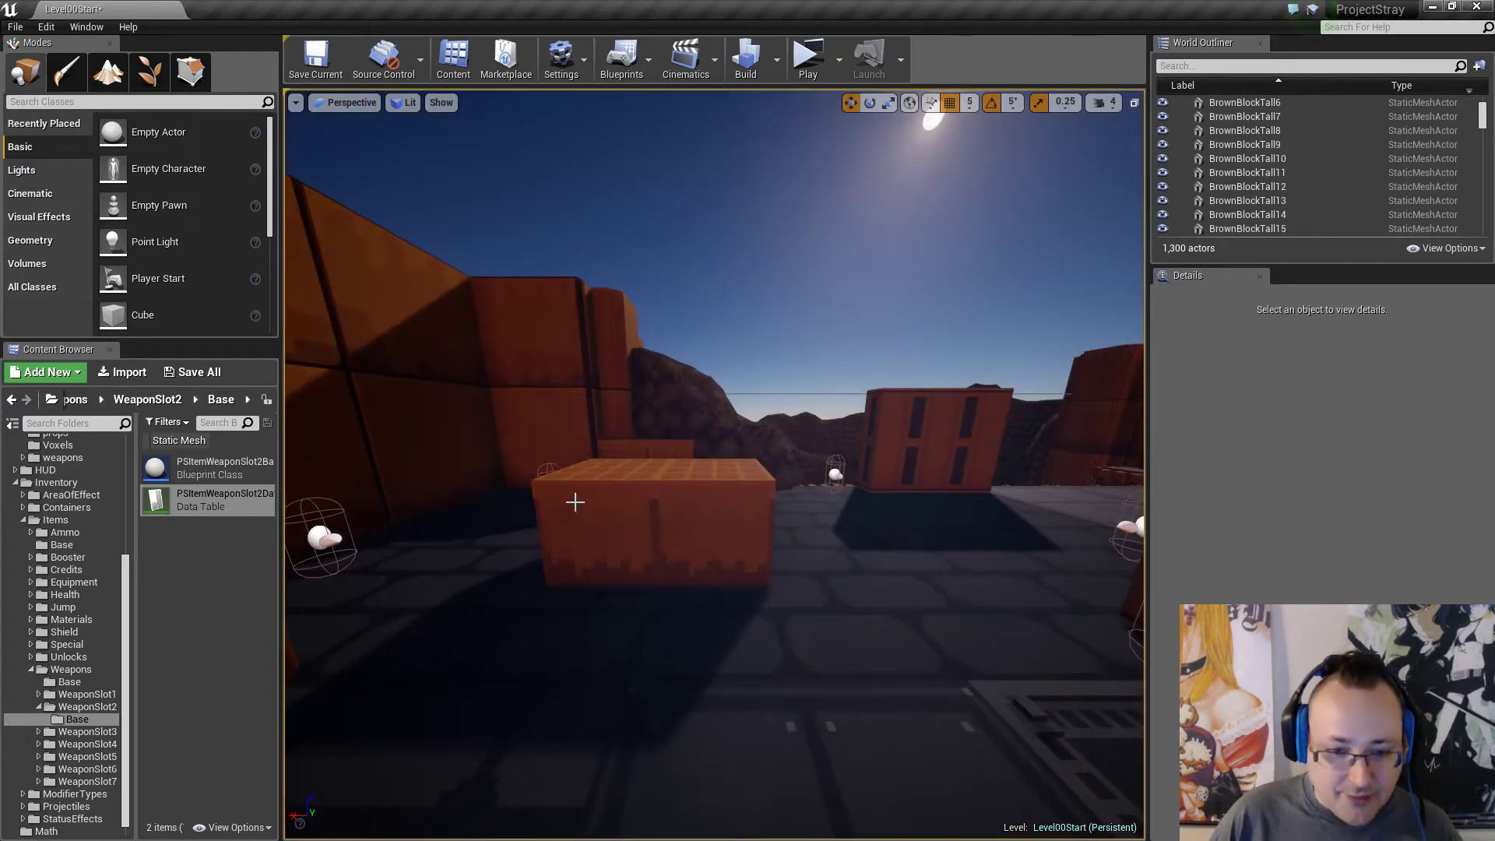
Rotate one block of the low orange block pair on the stone deck 90° about Z.
right_drag(595, 518, 594, 518)
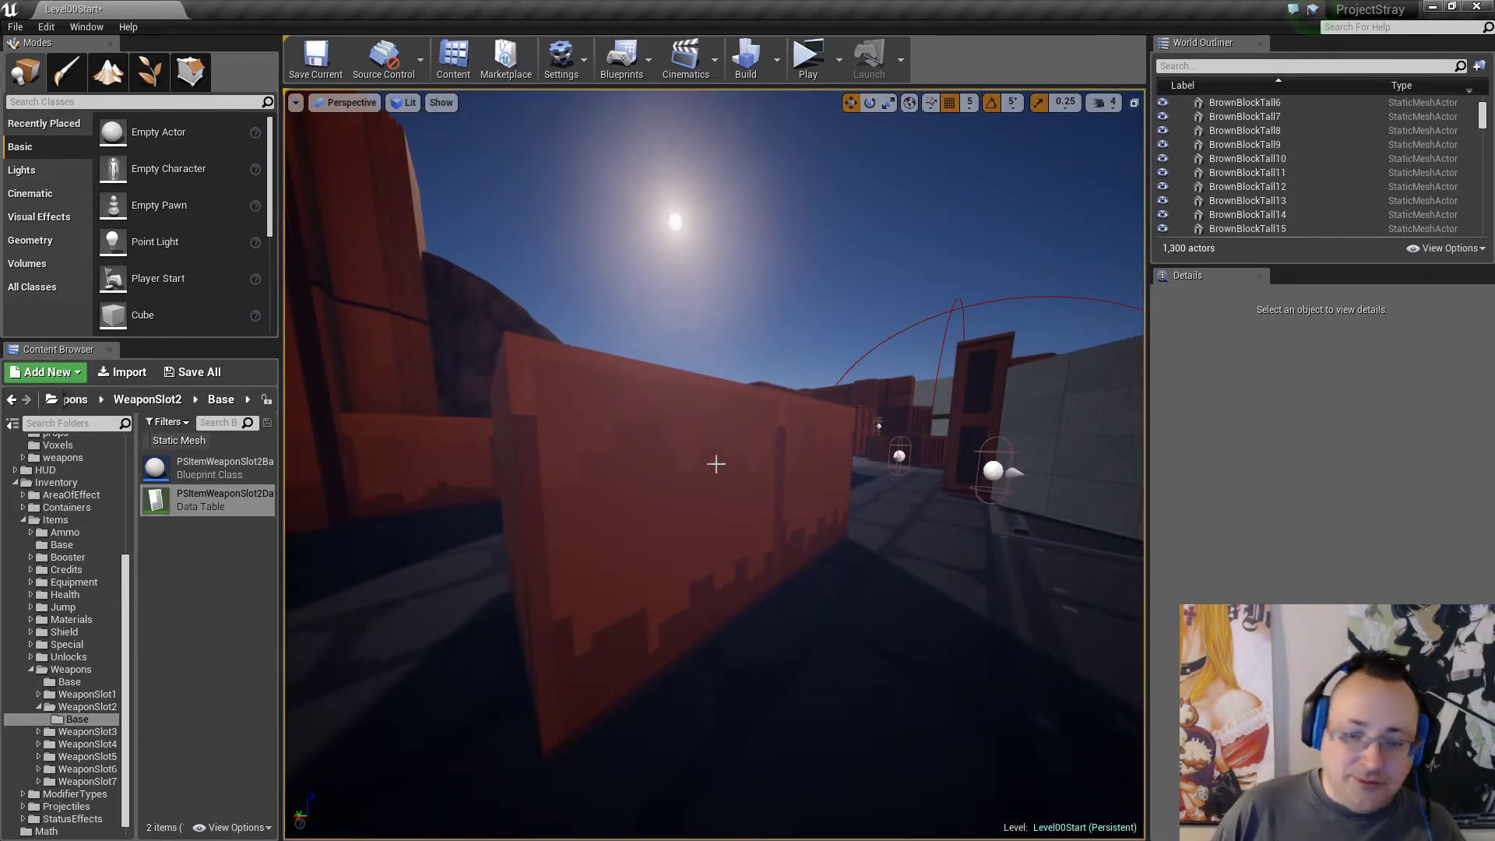
right_drag(689, 493, 689, 493)
click(681, 427)
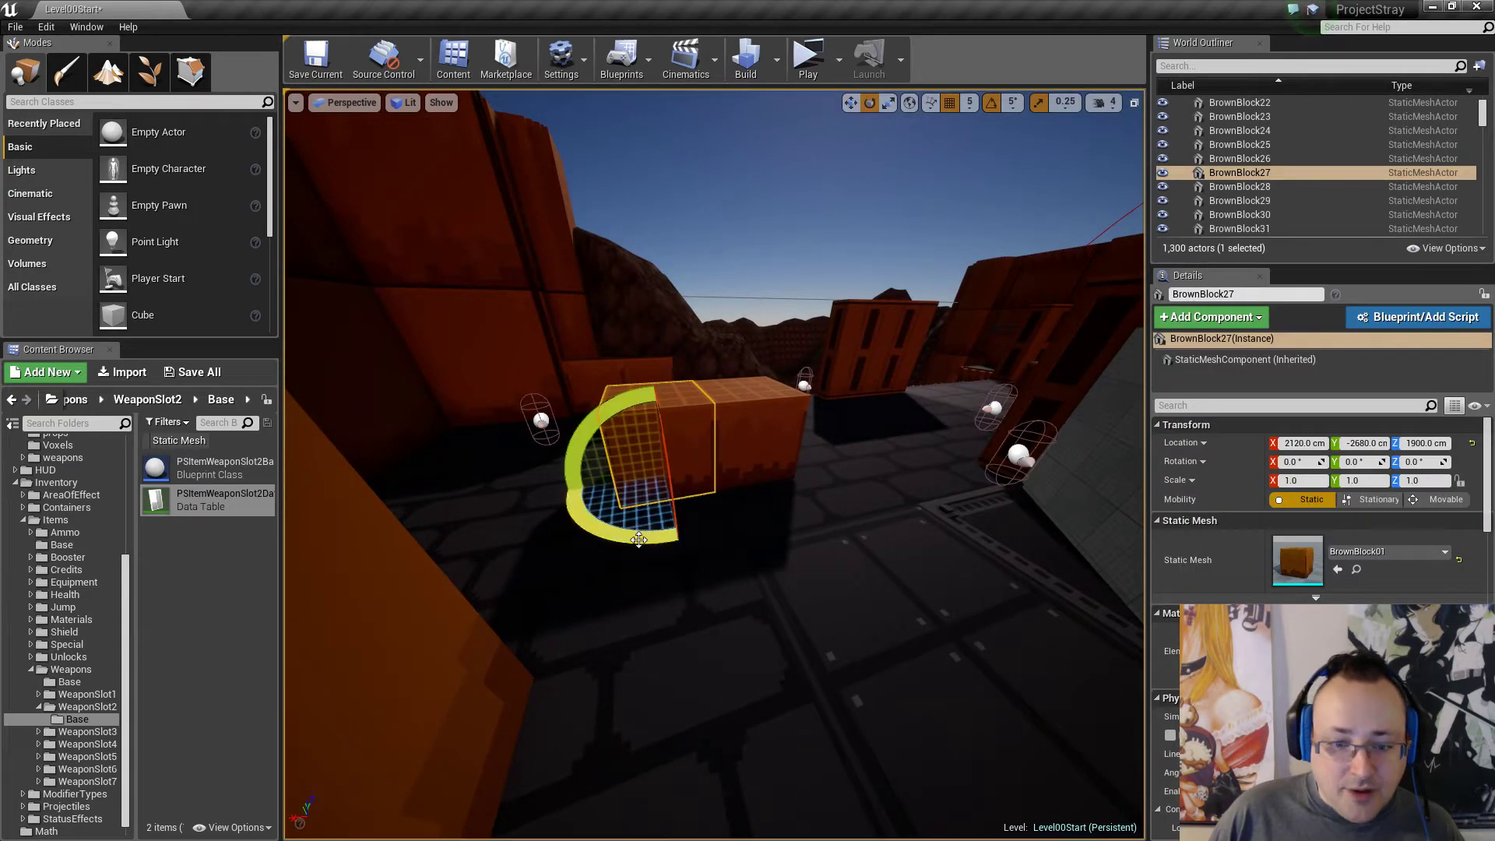
drag(588, 460, 648, 442)
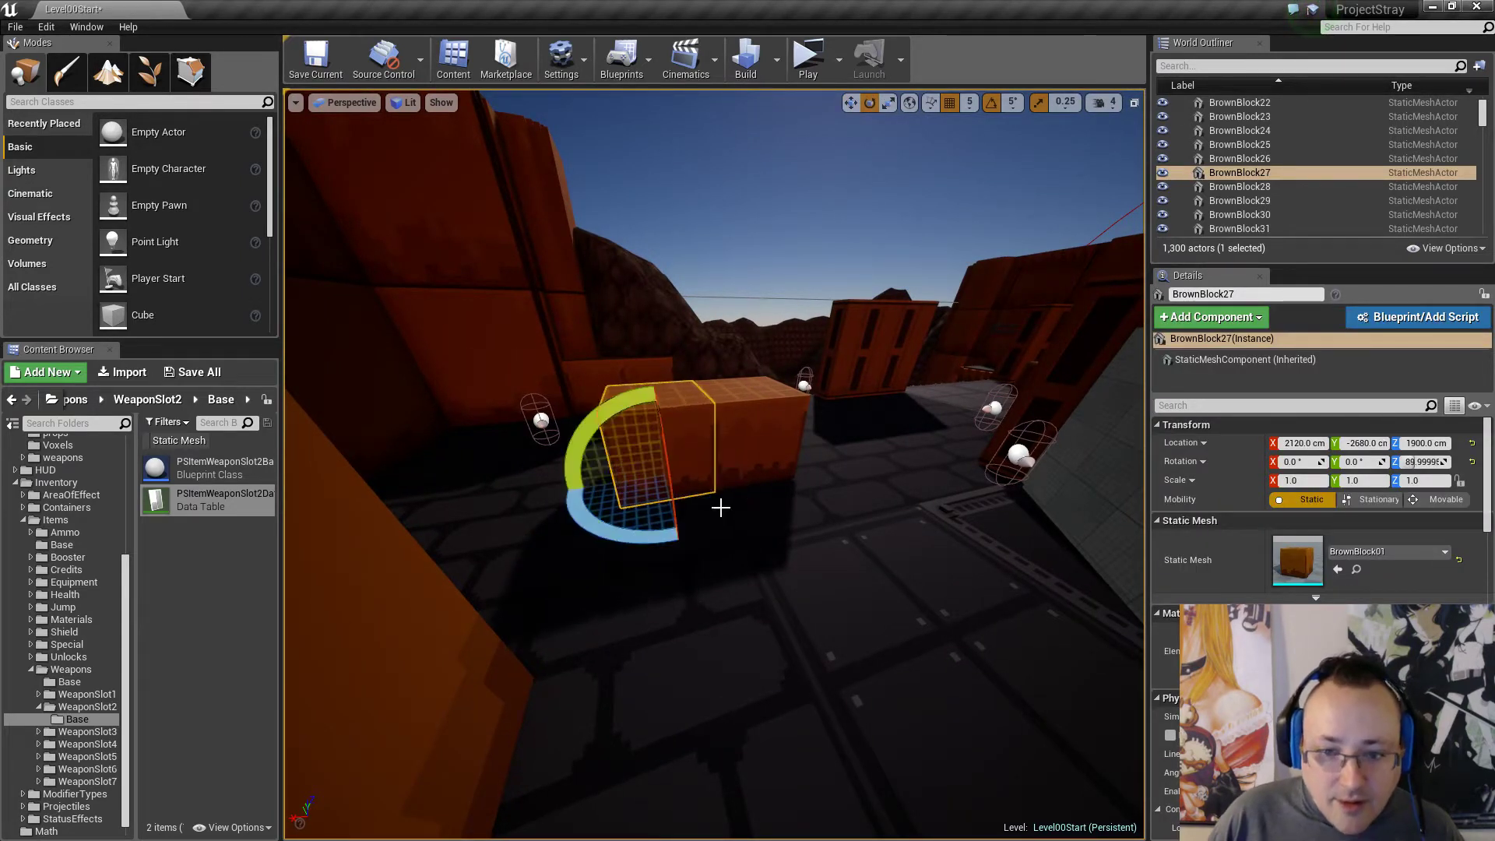
key(Escape)
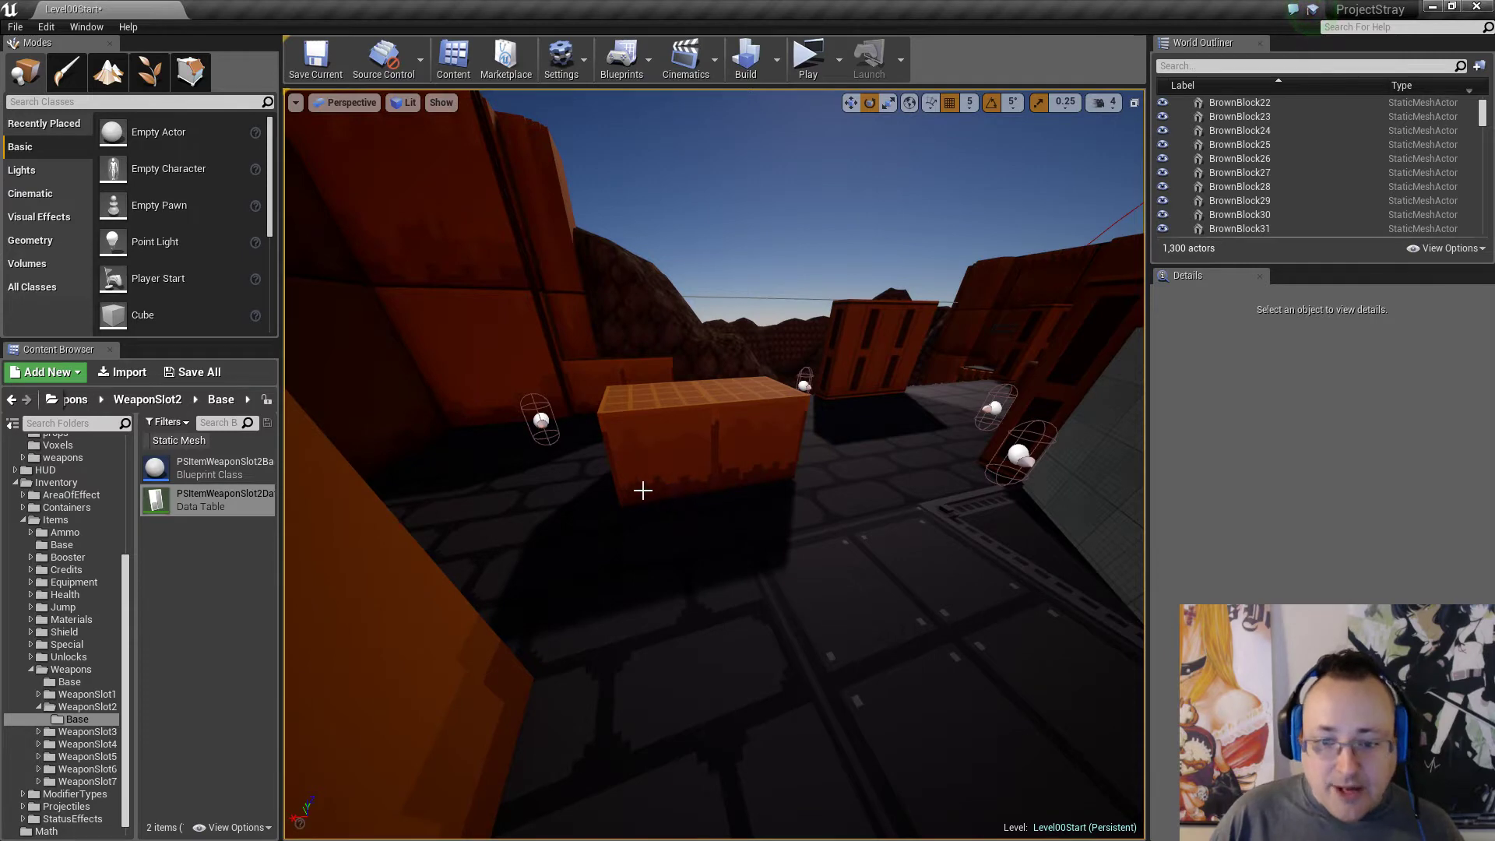
Examine the bridge underside and the surrounding decks for placeholder walls that remain.
right_drag(821, 461, 680, 374)
key(w)
key(w)
right_drag(679, 454, 597, 439)
right_drag(719, 433, 770, 433)
key(s)
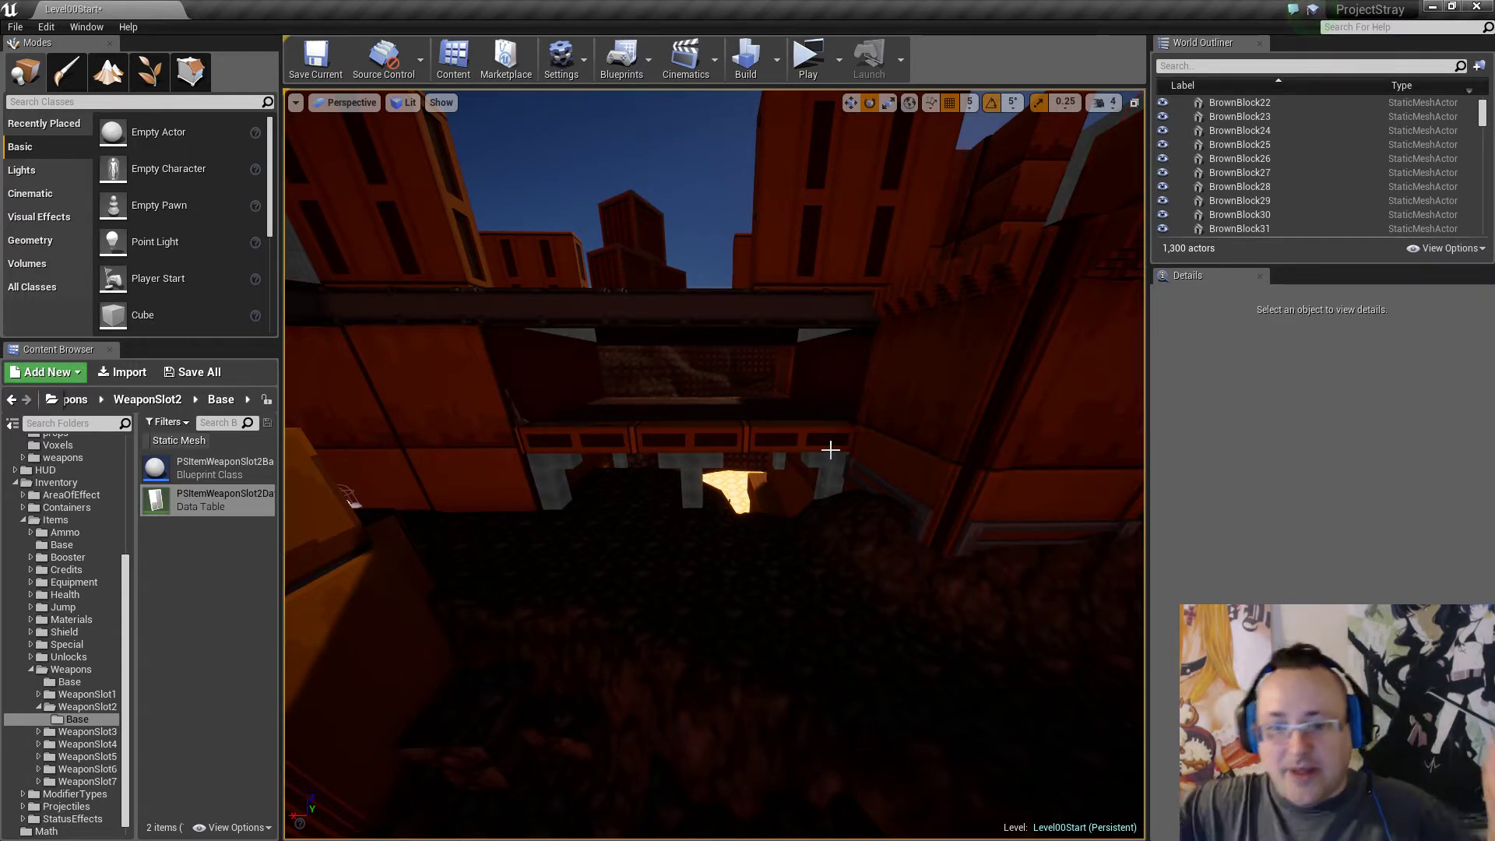
key(s)
right_drag(850, 483, 790, 452)
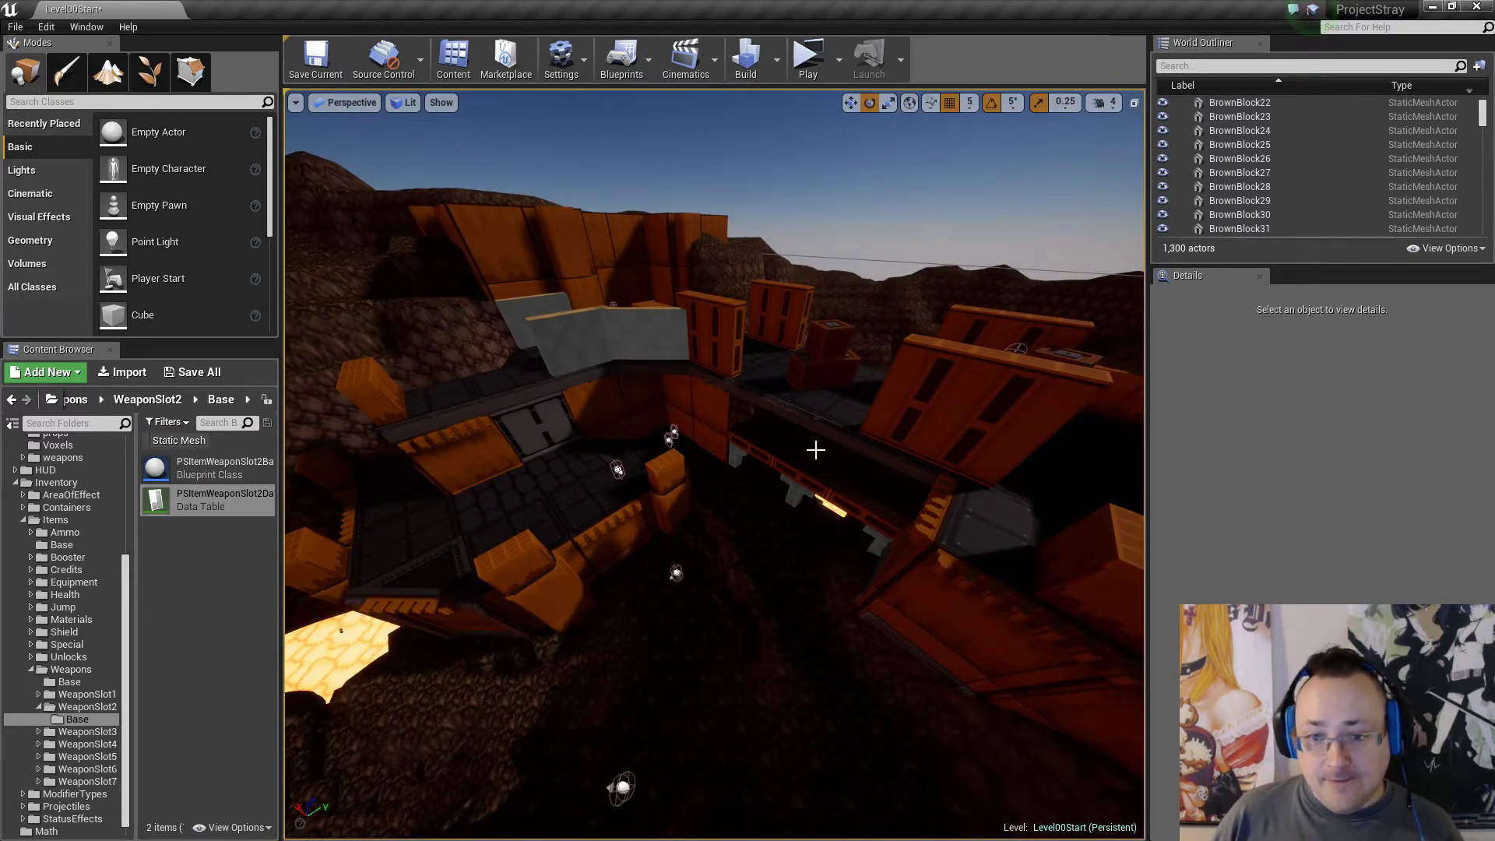
key(s)
Select all pieces of the grey placeholder wall beside the single orange block, including its collision sheets, and delete them.
right_drag(819, 474, 784, 372)
key(w)
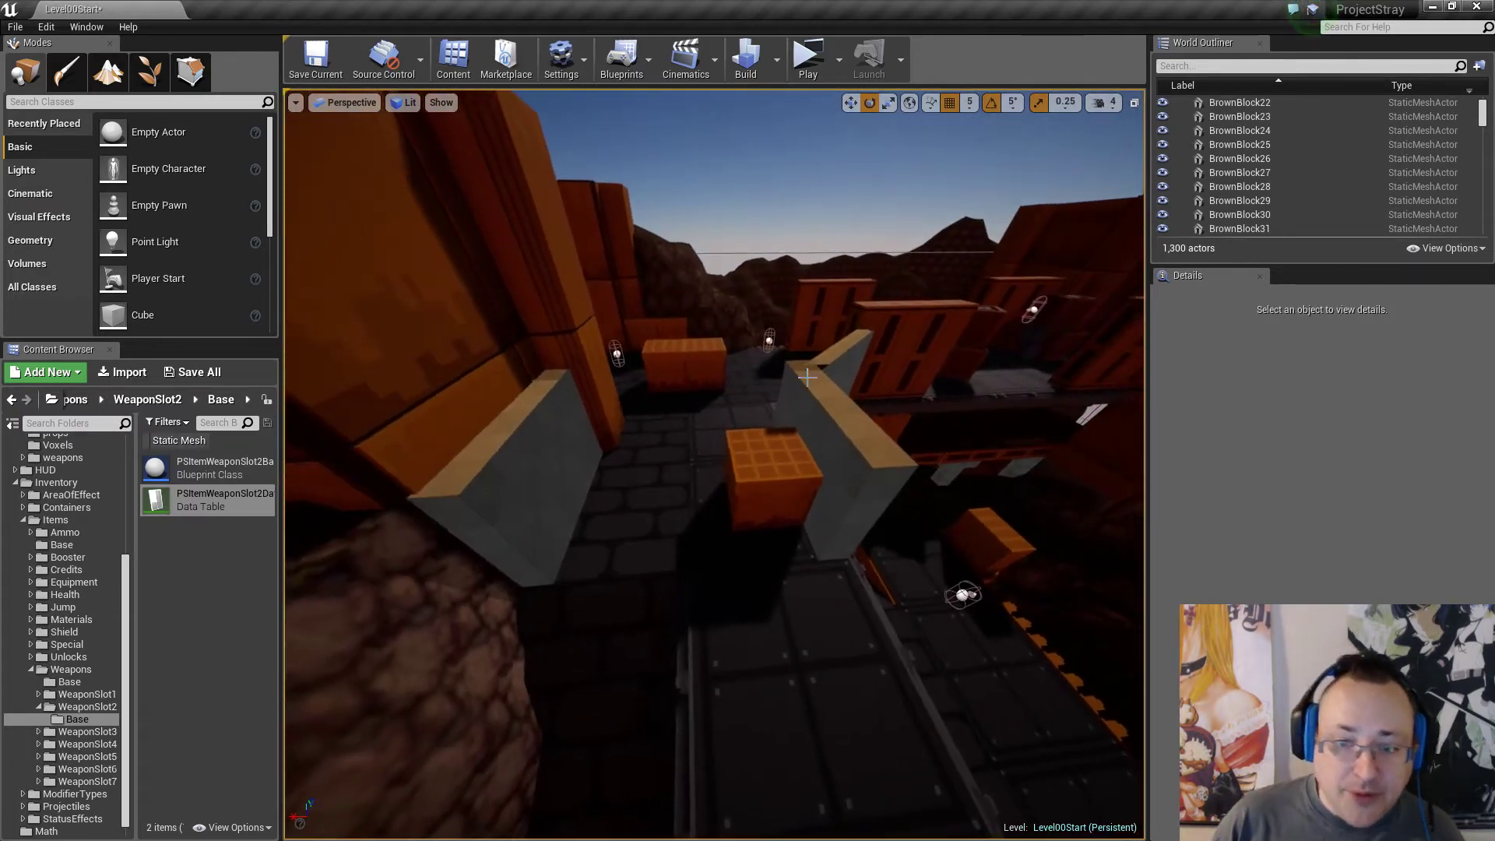
click(784, 371)
key(w)
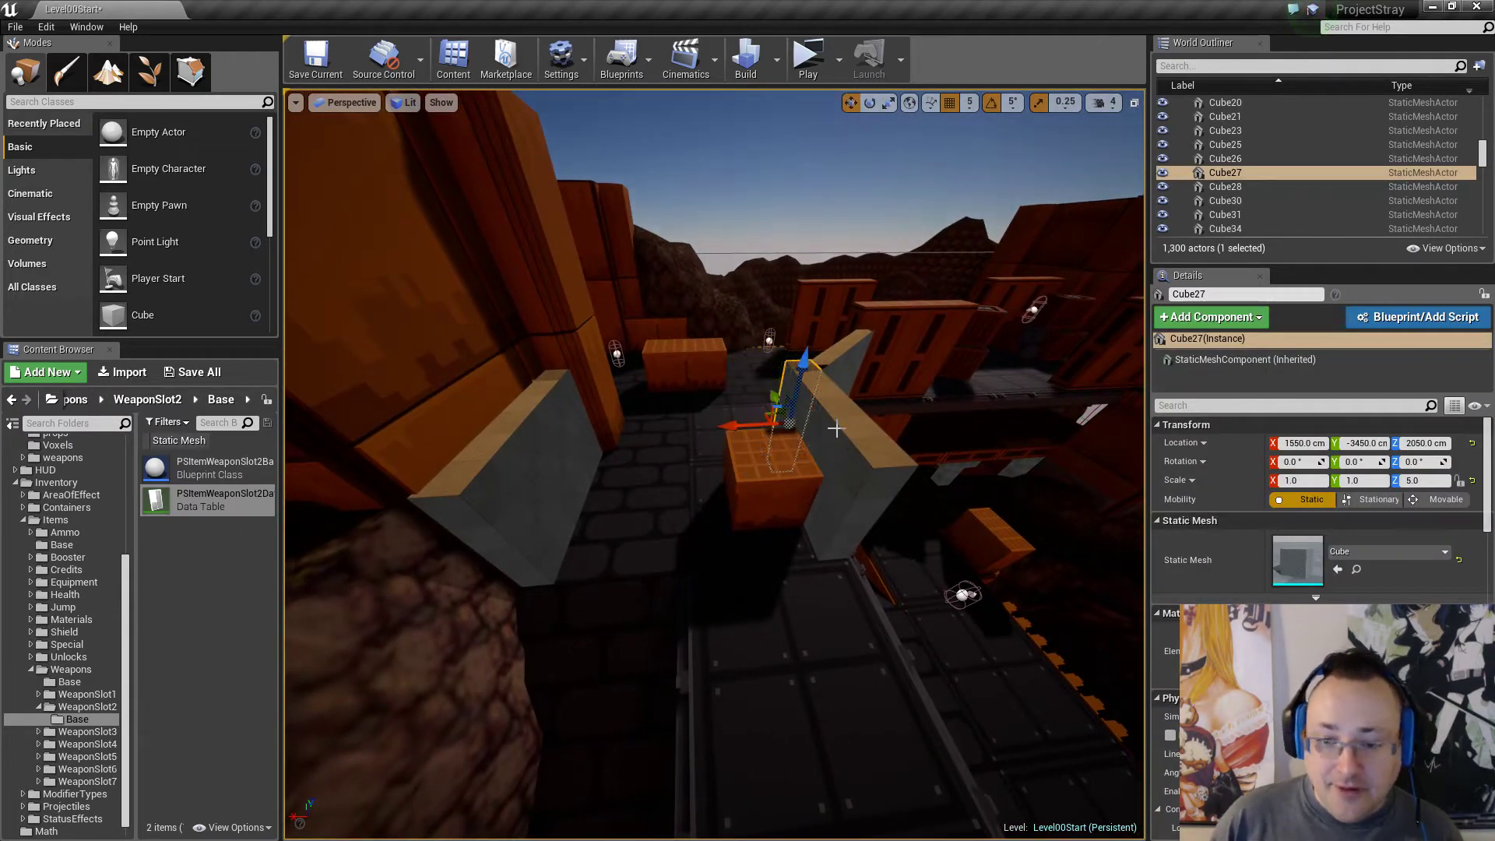
ctrl+click(835, 429)
right_drag(876, 446, 794, 454)
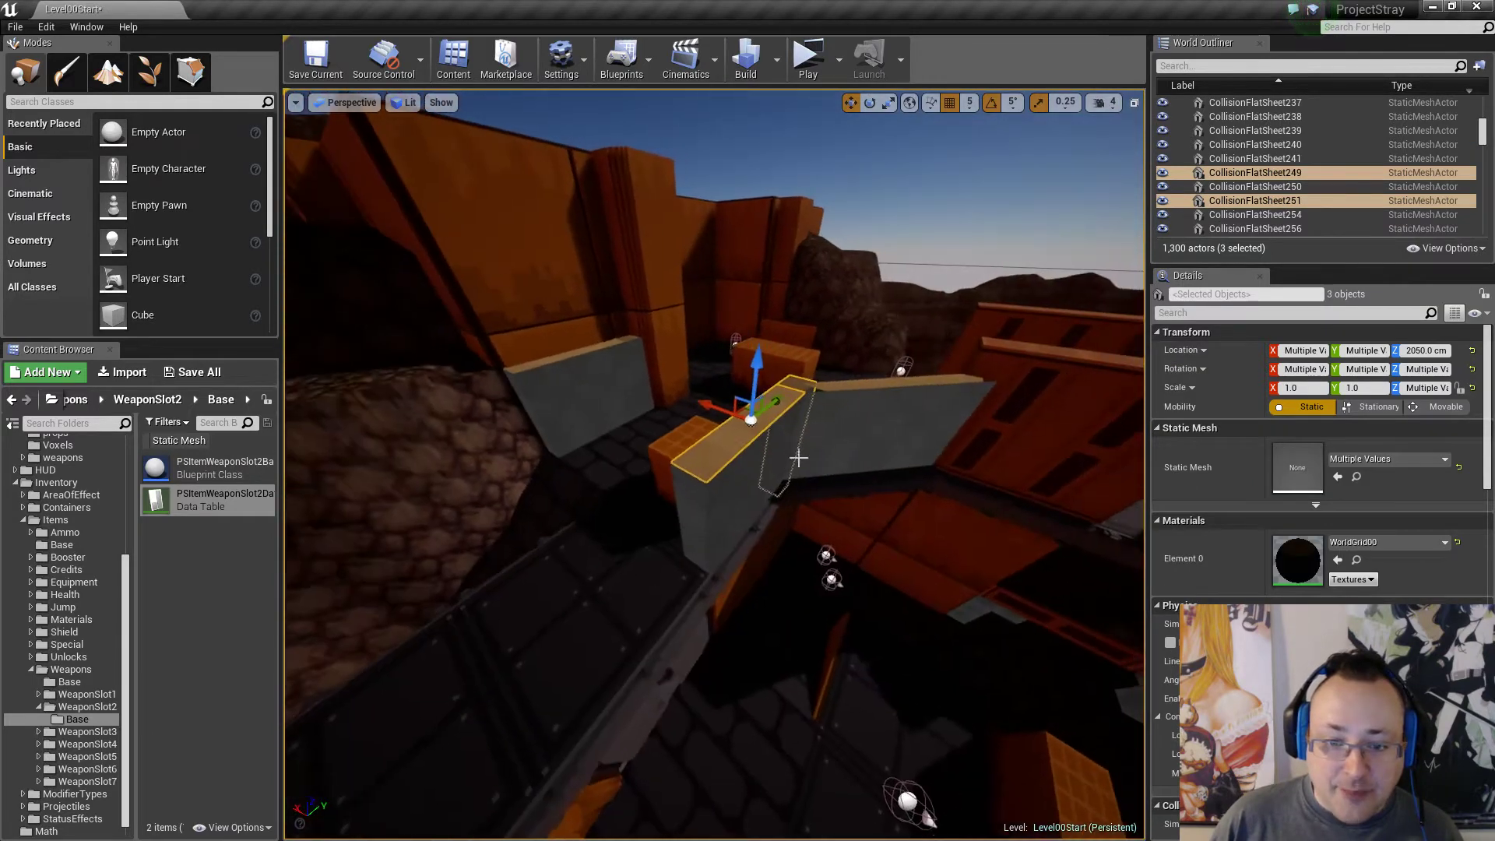
ctrl+click(719, 483)
ctrl+click(719, 484)
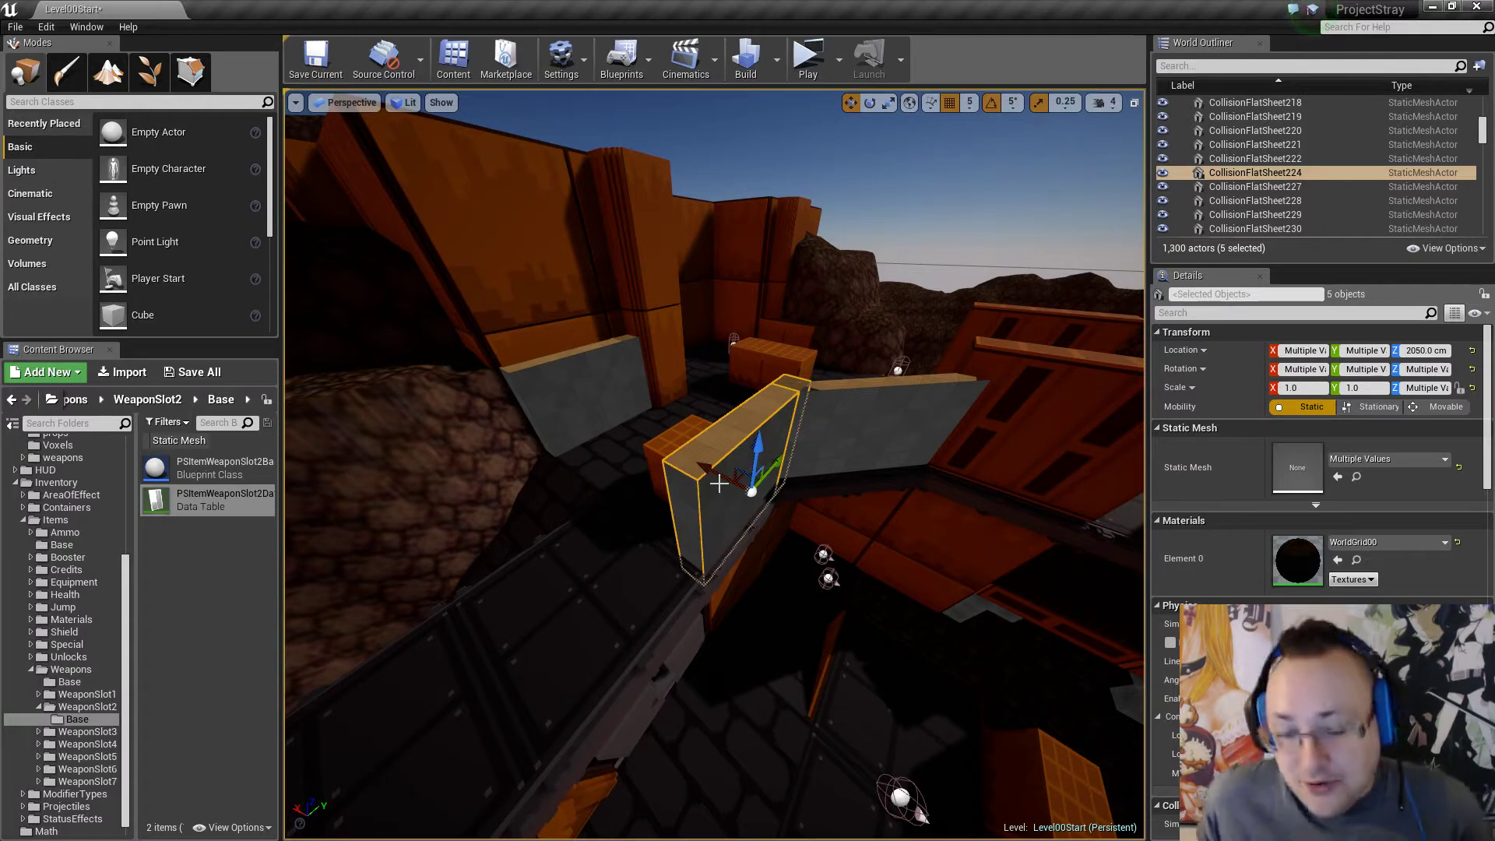
key(Delete)
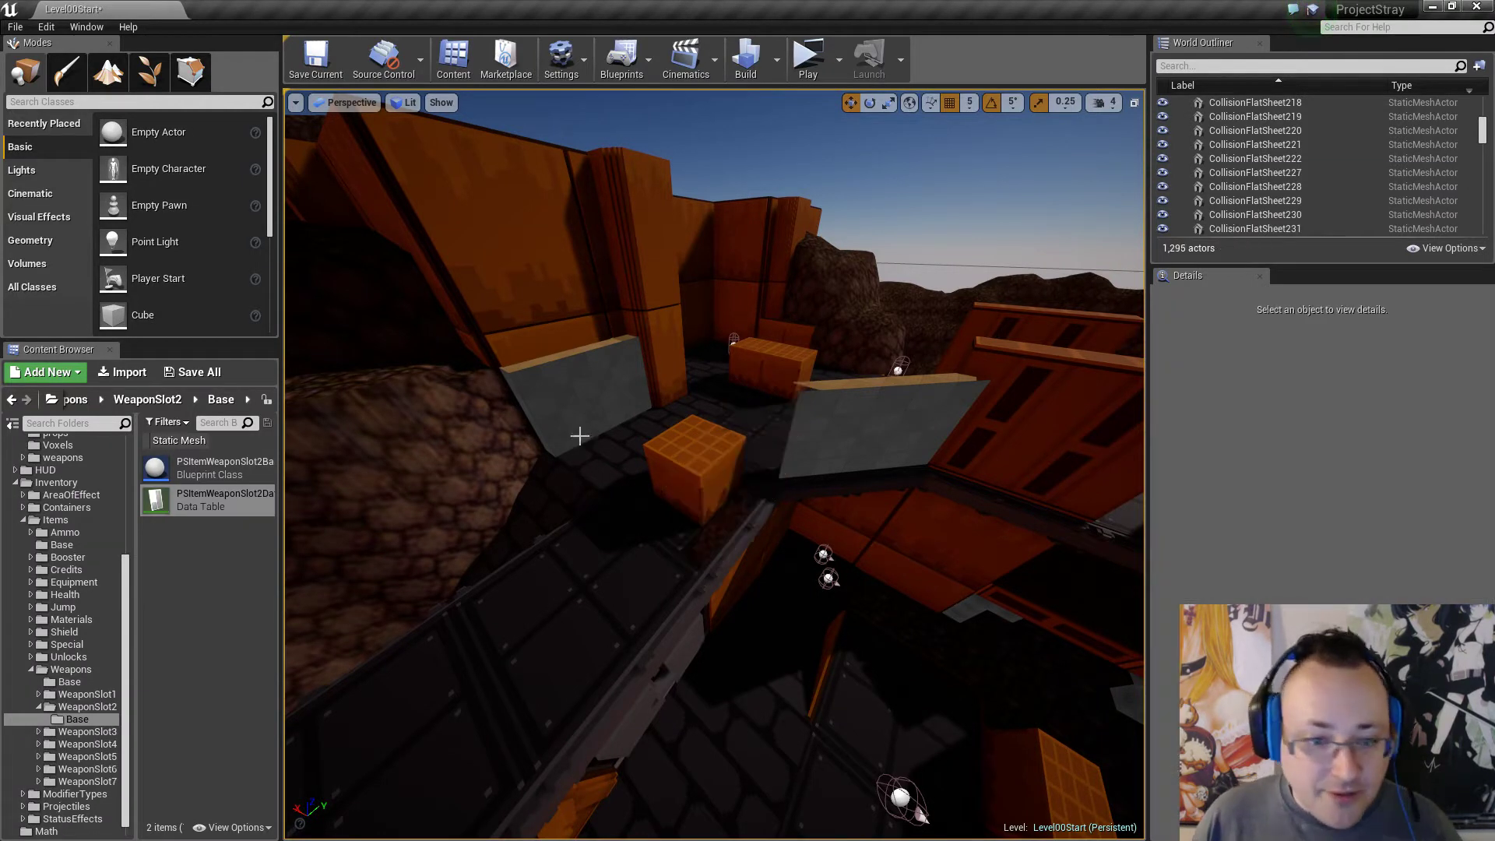
Delete the grey placeholder wall against the large orange wall, together with its collision sheets.
right_drag(594, 397, 405, 369)
click(561, 404)
ctrl+click(551, 381)
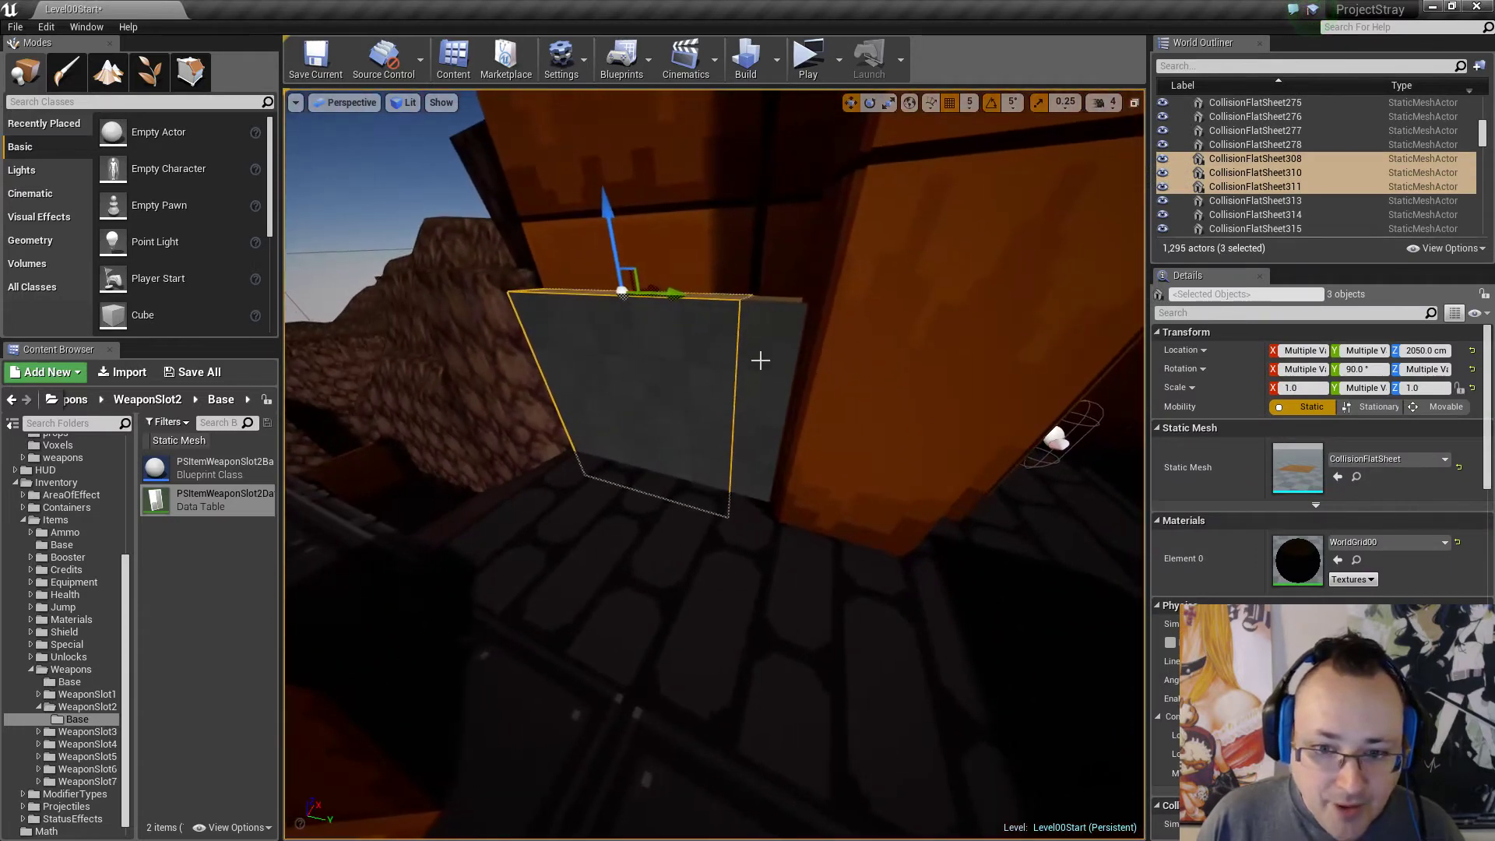
ctrl+click(758, 304)
right_drag(758, 304, 942, 323)
key(Delete)
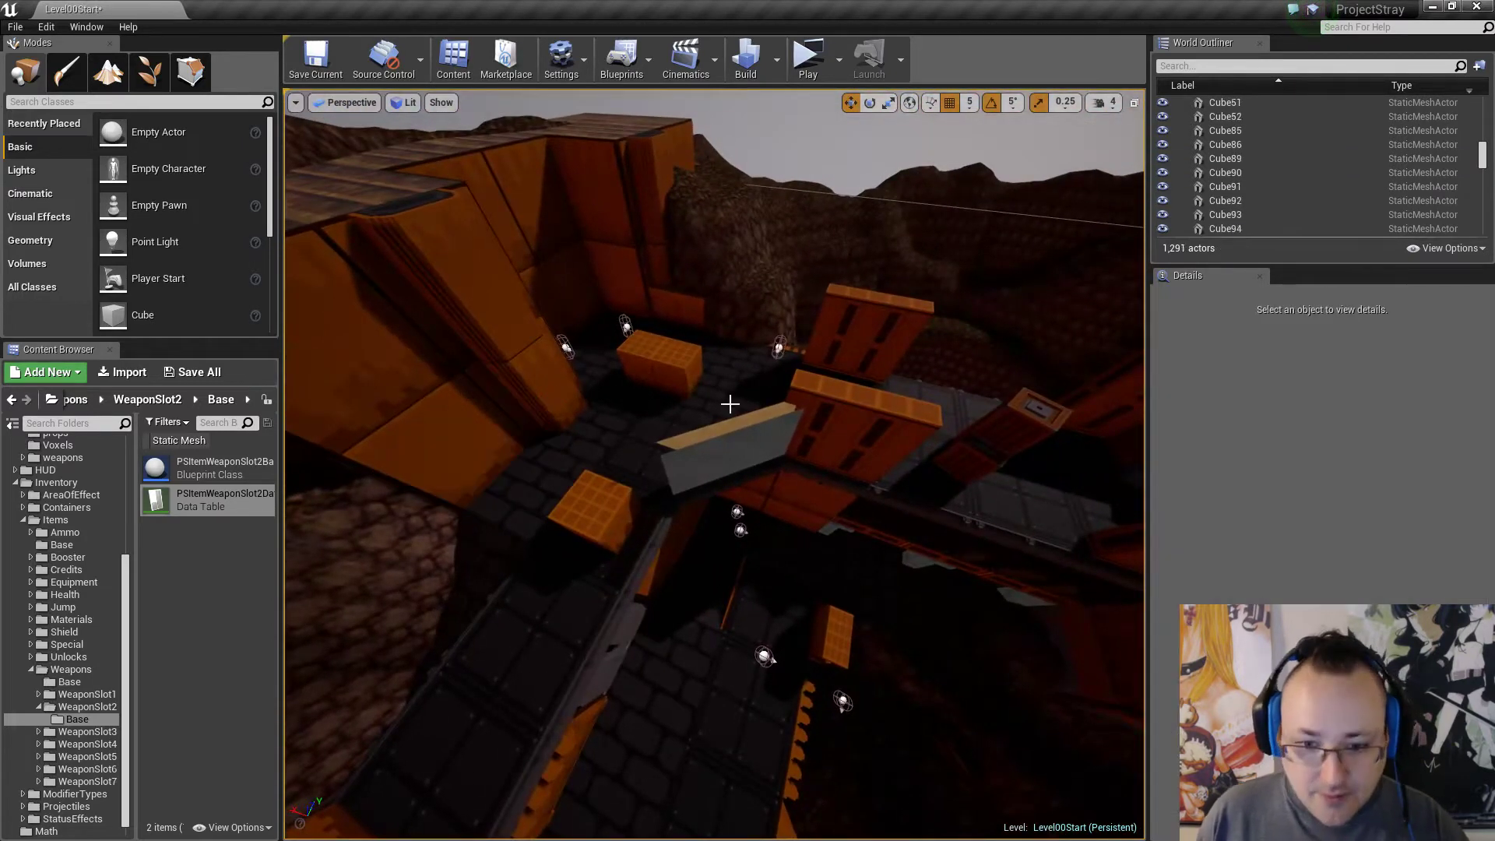
Duplicate the five-block row beside the remaining grey wall, turn the copy perpendicular to it, and place it along the deck edge near the single orange block.
right_drag(730, 403, 654, 363)
click(654, 364)
ctrl+click(705, 362)
ctrl+click(799, 370)
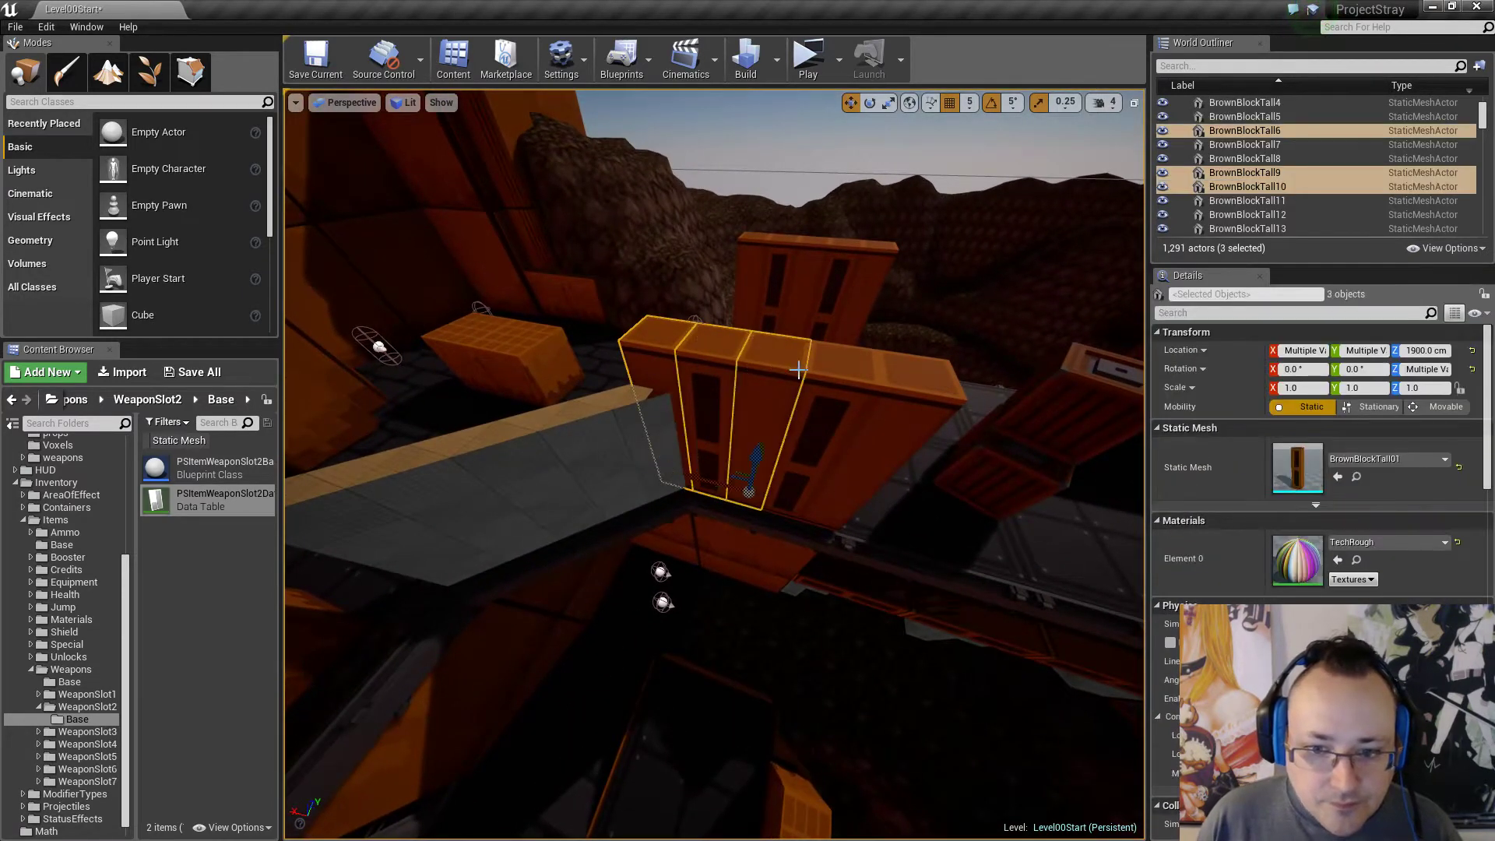
mouse_move(716, 424)
right_down()
mouse_move(715, 436)
mouse_move(713, 423)
right_up()
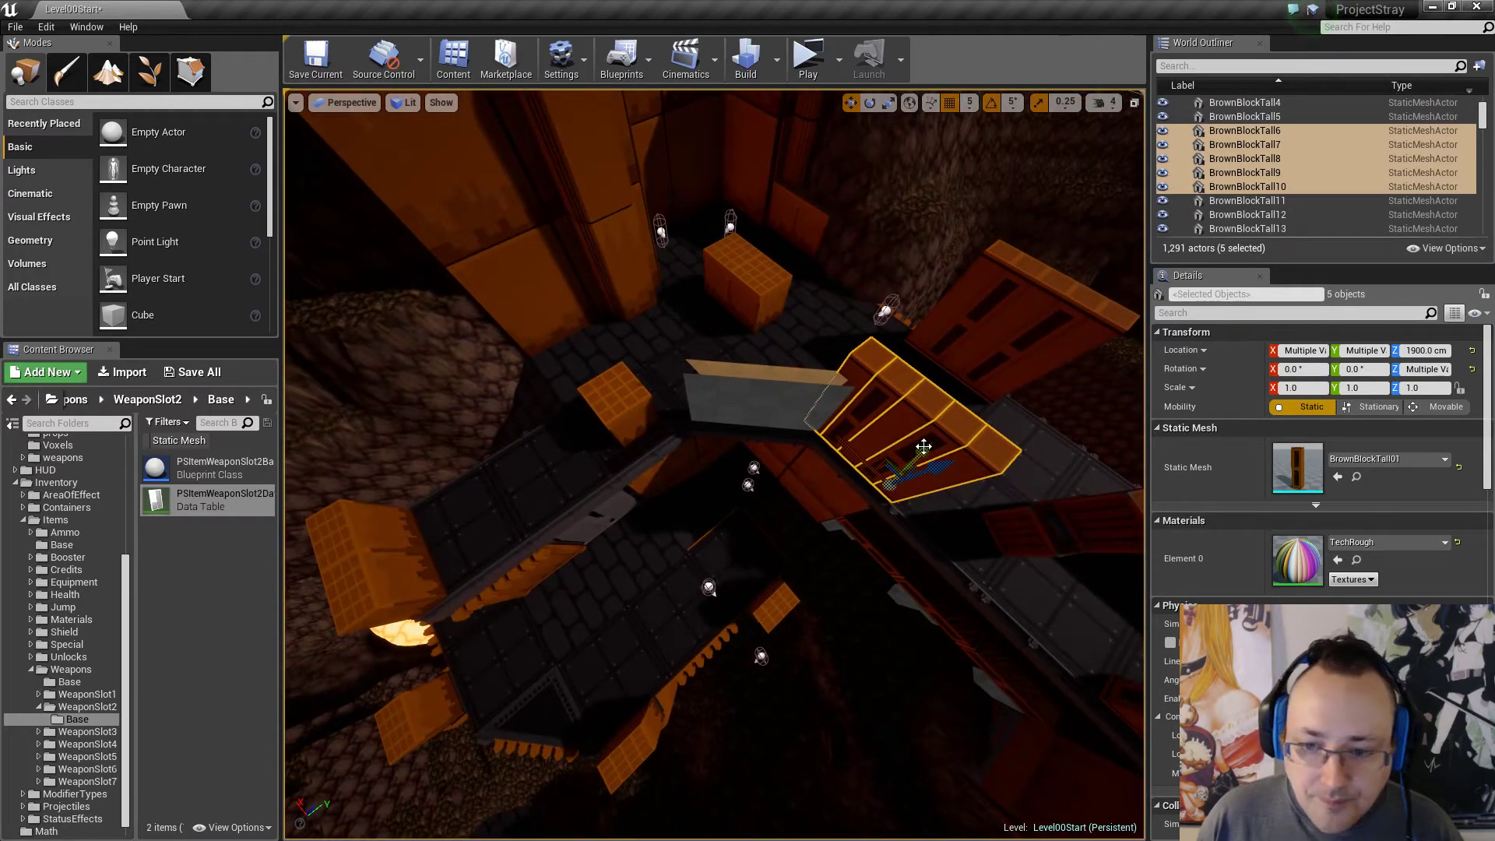
alt+drag(924, 446, 846, 505)
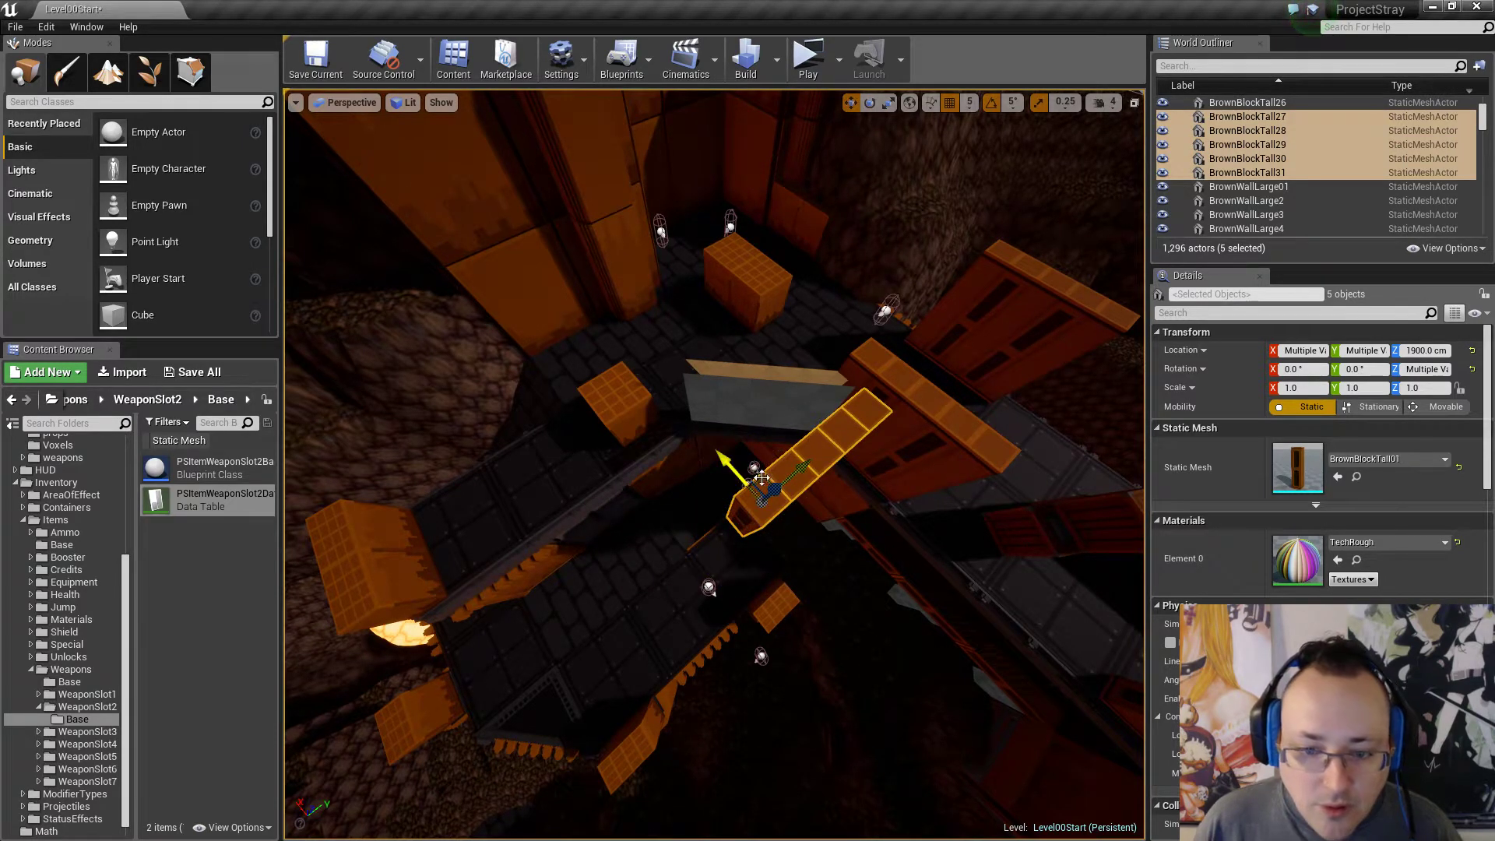
key(w)
right_drag(694, 474, 674, 434)
drag(674, 434, 644, 436)
Examine the placement of the new block row and the gap covered by the remaining grey wall from the surrounding decks.
key(d)
right_drag(663, 452, 490, 377)
key(w)
key(s)
key(w)
key(d)
key(a)
click(686, 436)
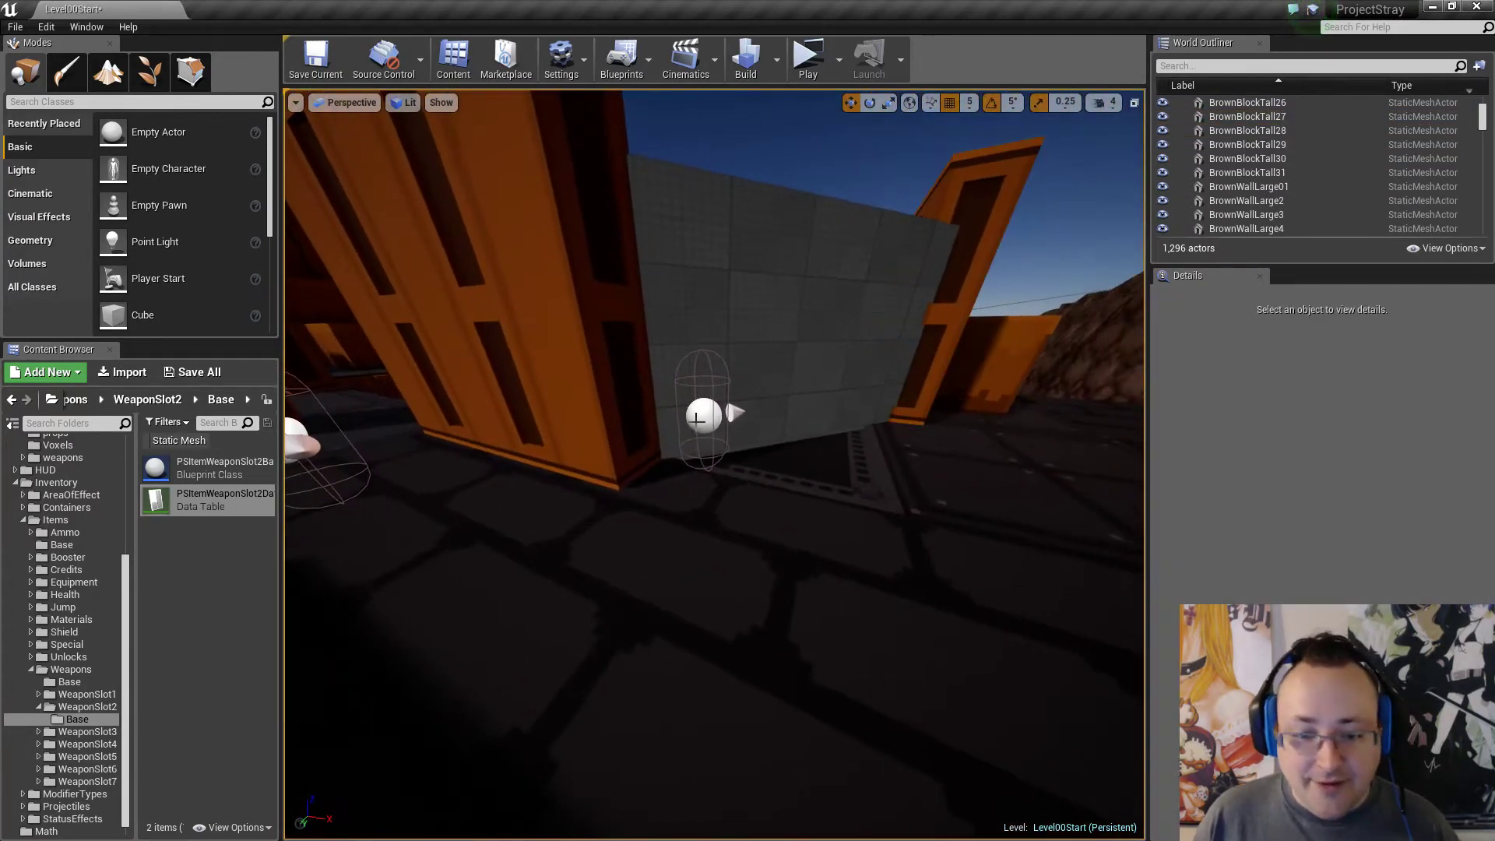
right_drag(686, 436, 444, 343)
click(781, 431)
key(d)
key(d)
key(w)
mouse_move(785, 484)
right_down()
mouse_move(779, 424)
mouse_move(639, 483)
mouse_move(557, 471)
mouse_move(785, 467)
right_up()
key(s)
key(d)
key(w)
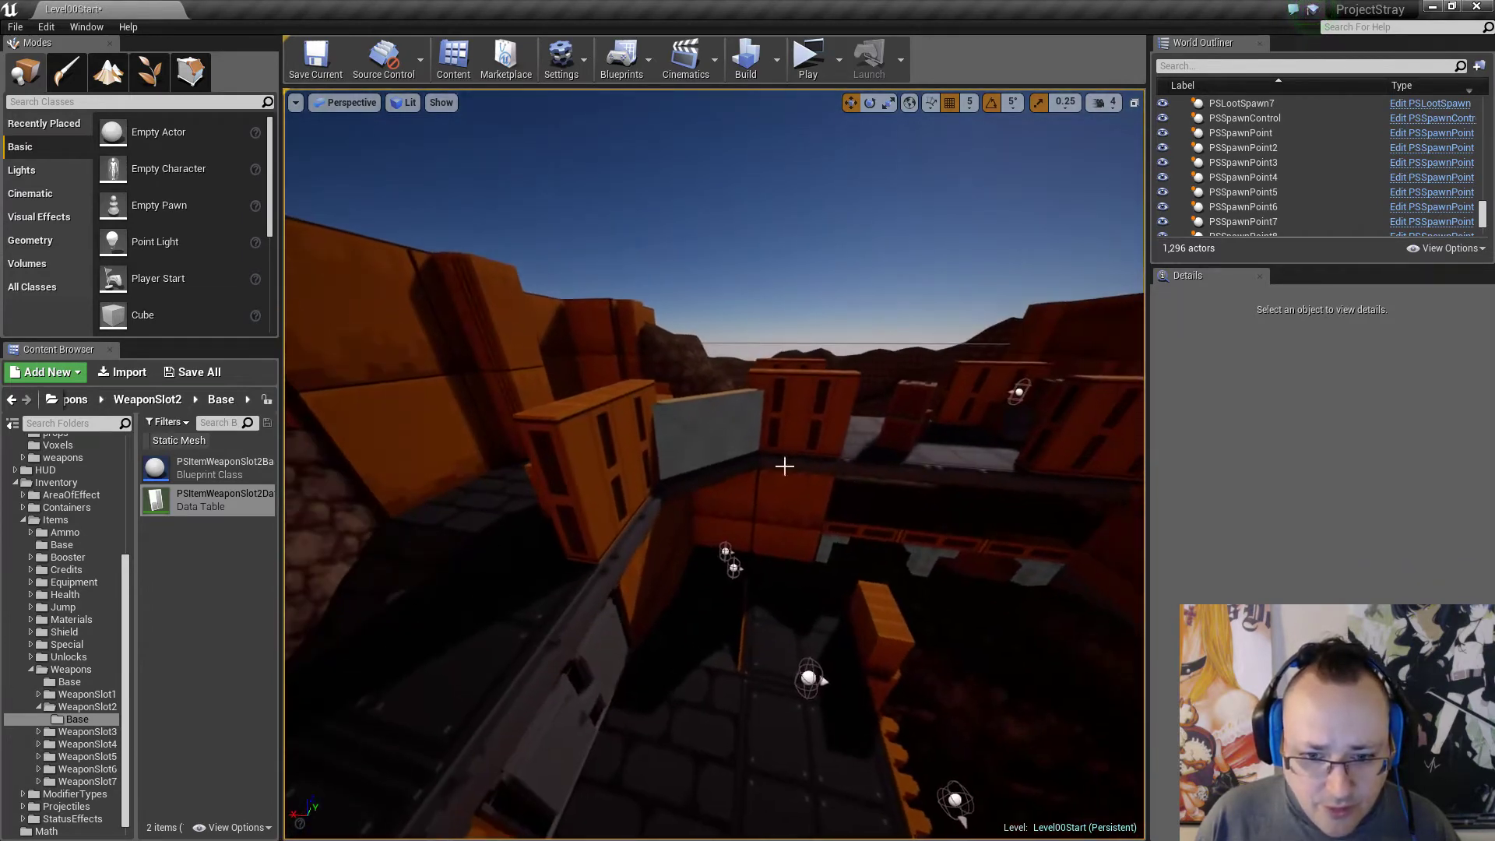
click(700, 417)
key(w)
right_drag(700, 416, 935, 479)
key(s)
ctrl+click(757, 504)
ctrl+click(770, 477)
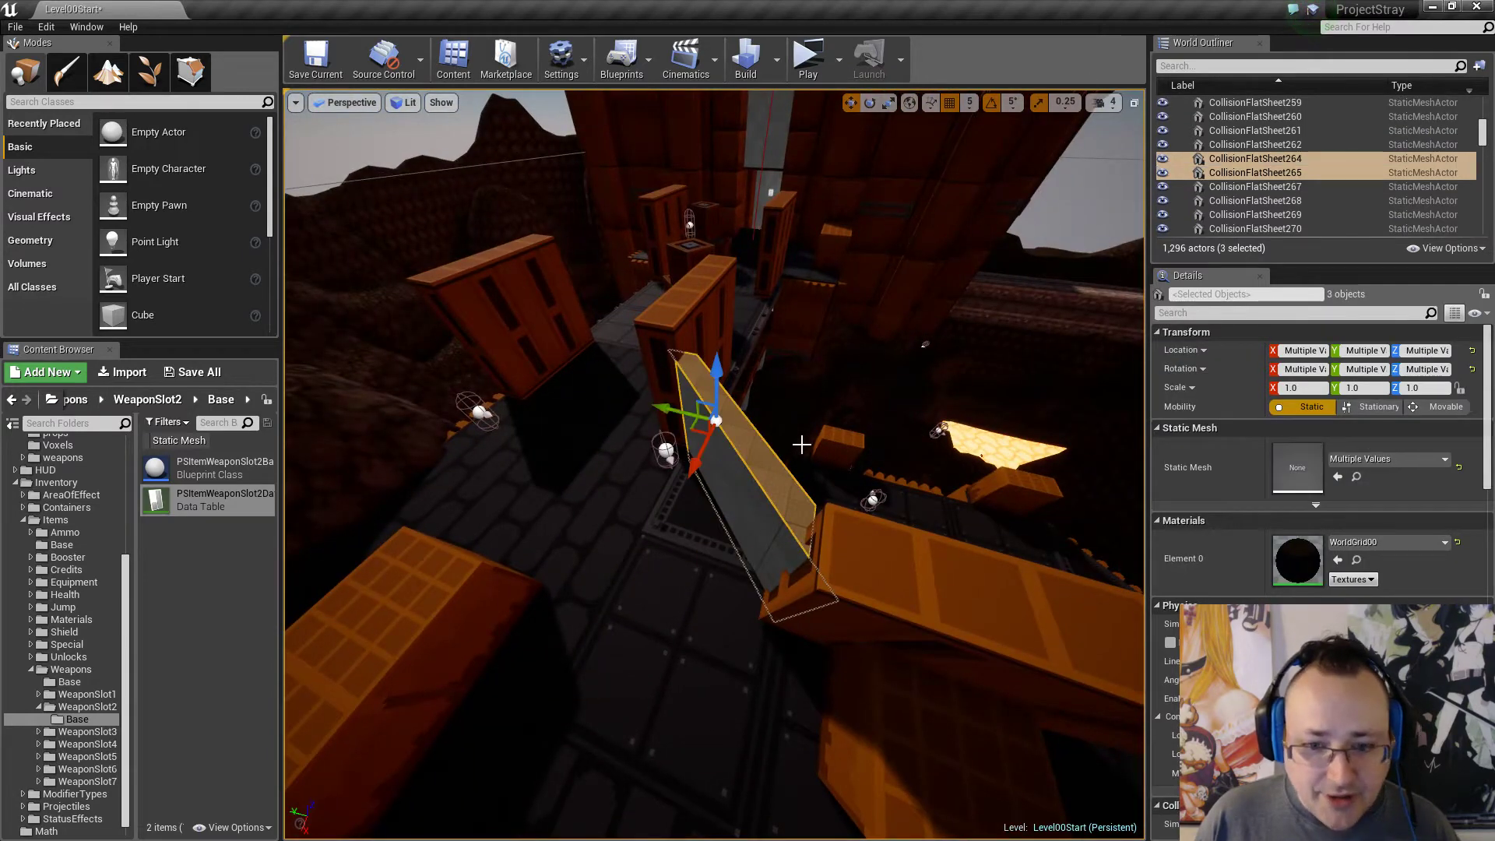
right_drag(802, 441, 678, 413)
key(d)
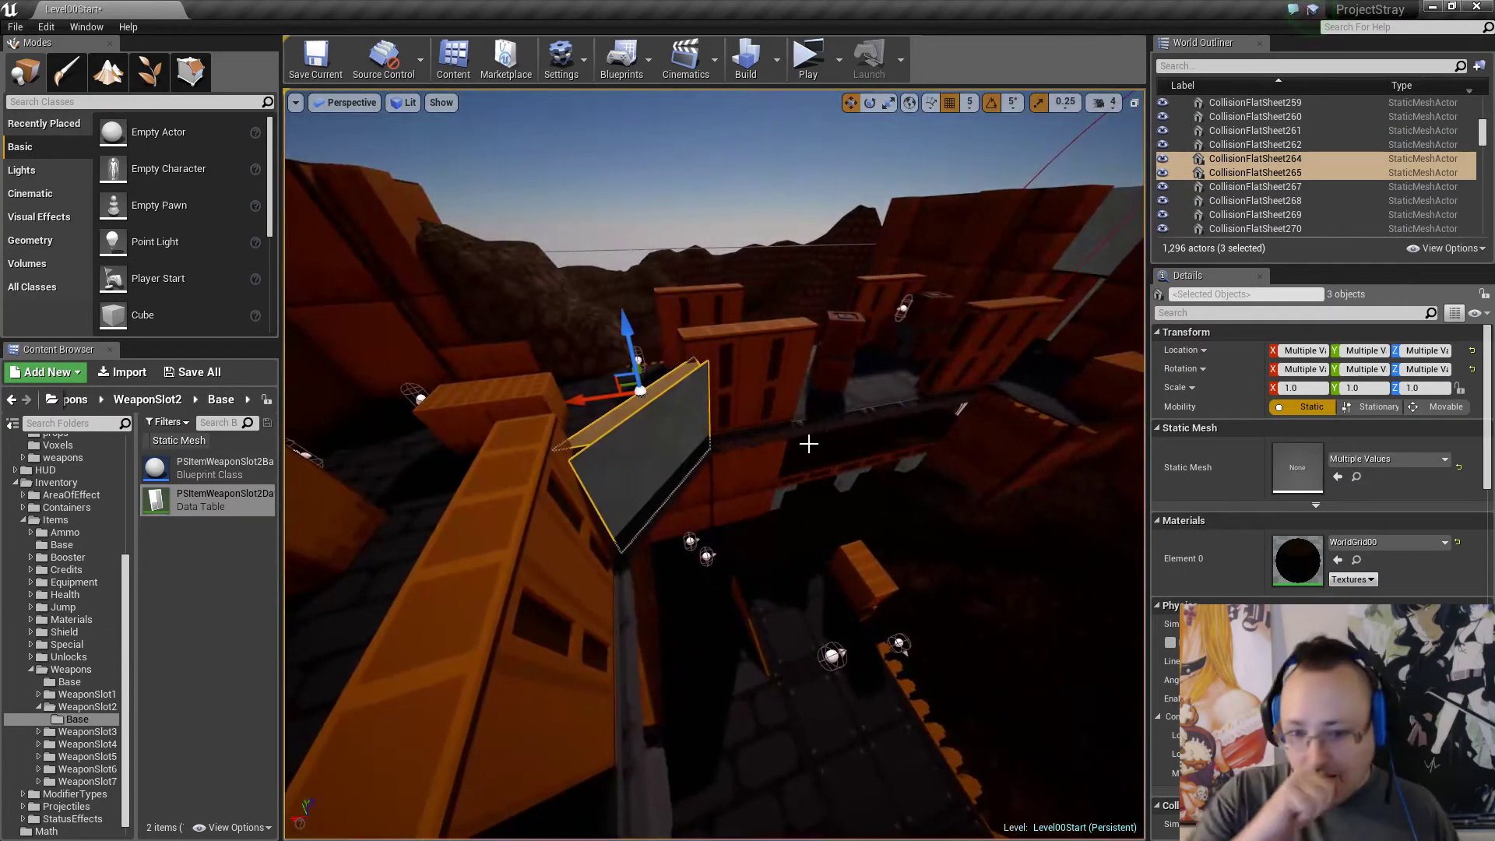
key(Escape)
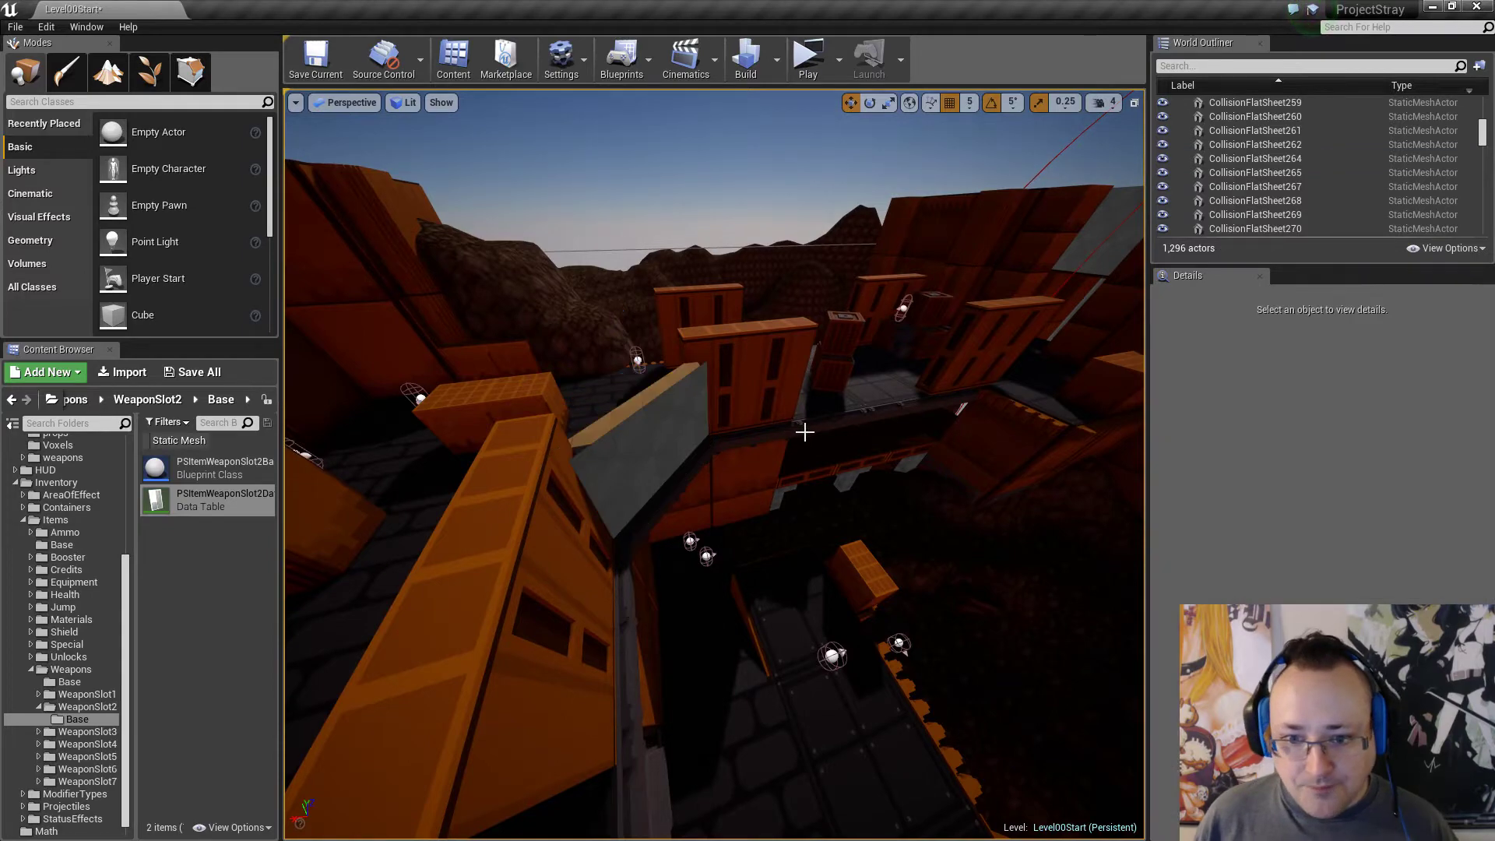
Examine the remaining grey wall and the surrounding orange block rows from several sides of the upper deck.
key(w)
right_drag(801, 429, 904, 312)
key(w)
key(w)
key(w)
key(d)
key(s)
key(w)
key(w)
mouse_move(805, 431)
right_down()
mouse_move(747, 530)
mouse_move(805, 432)
right_up()
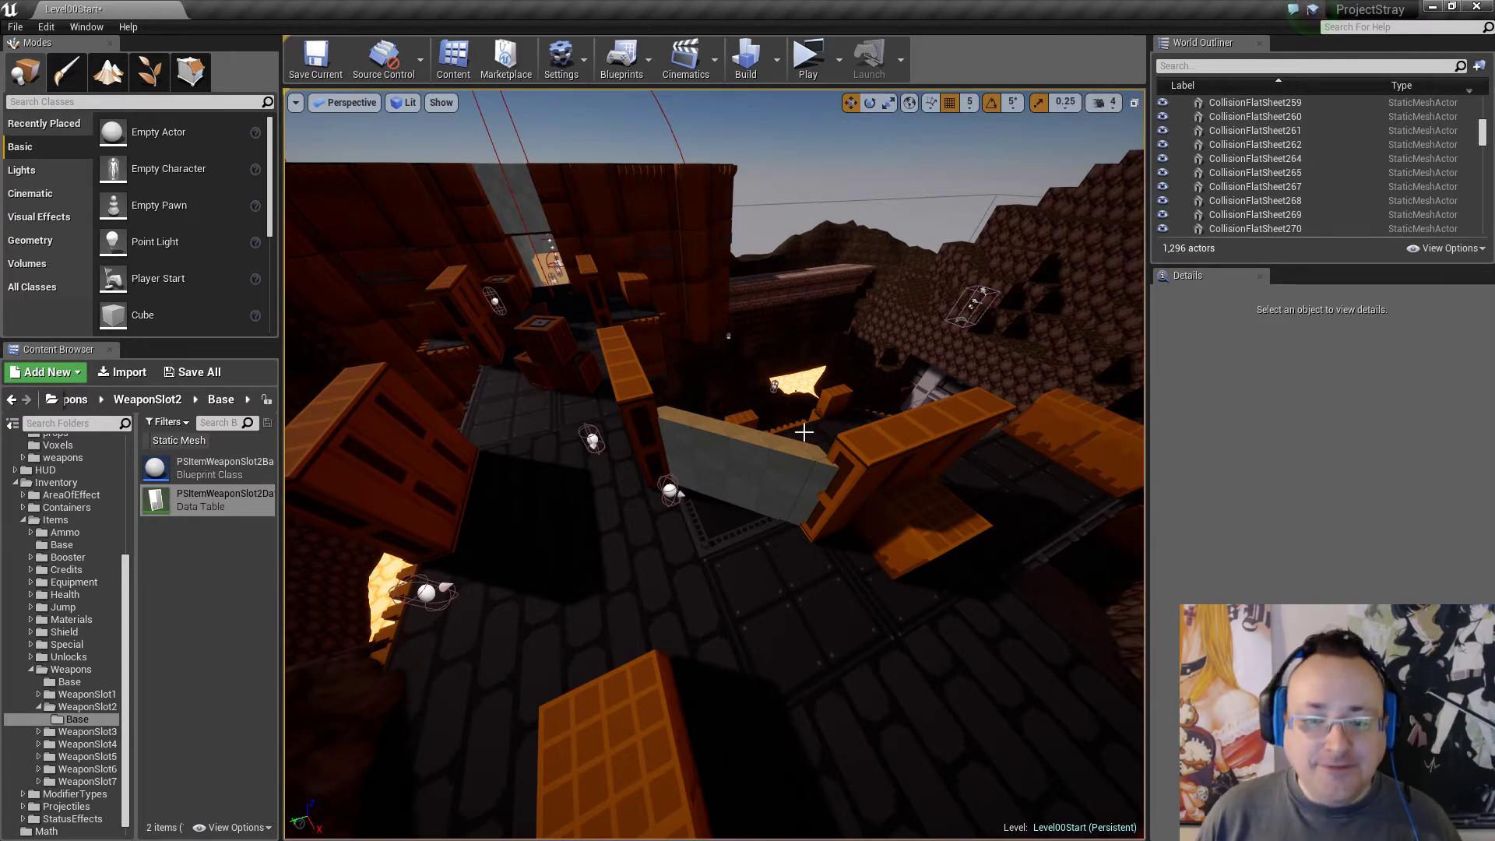
Delete the collision sheet running along the top edge of the remaining grey wall.
mouse_move(805, 432)
right_down()
mouse_move(779, 468)
mouse_move(794, 499)
mouse_move(808, 425)
right_up()
click(807, 425)
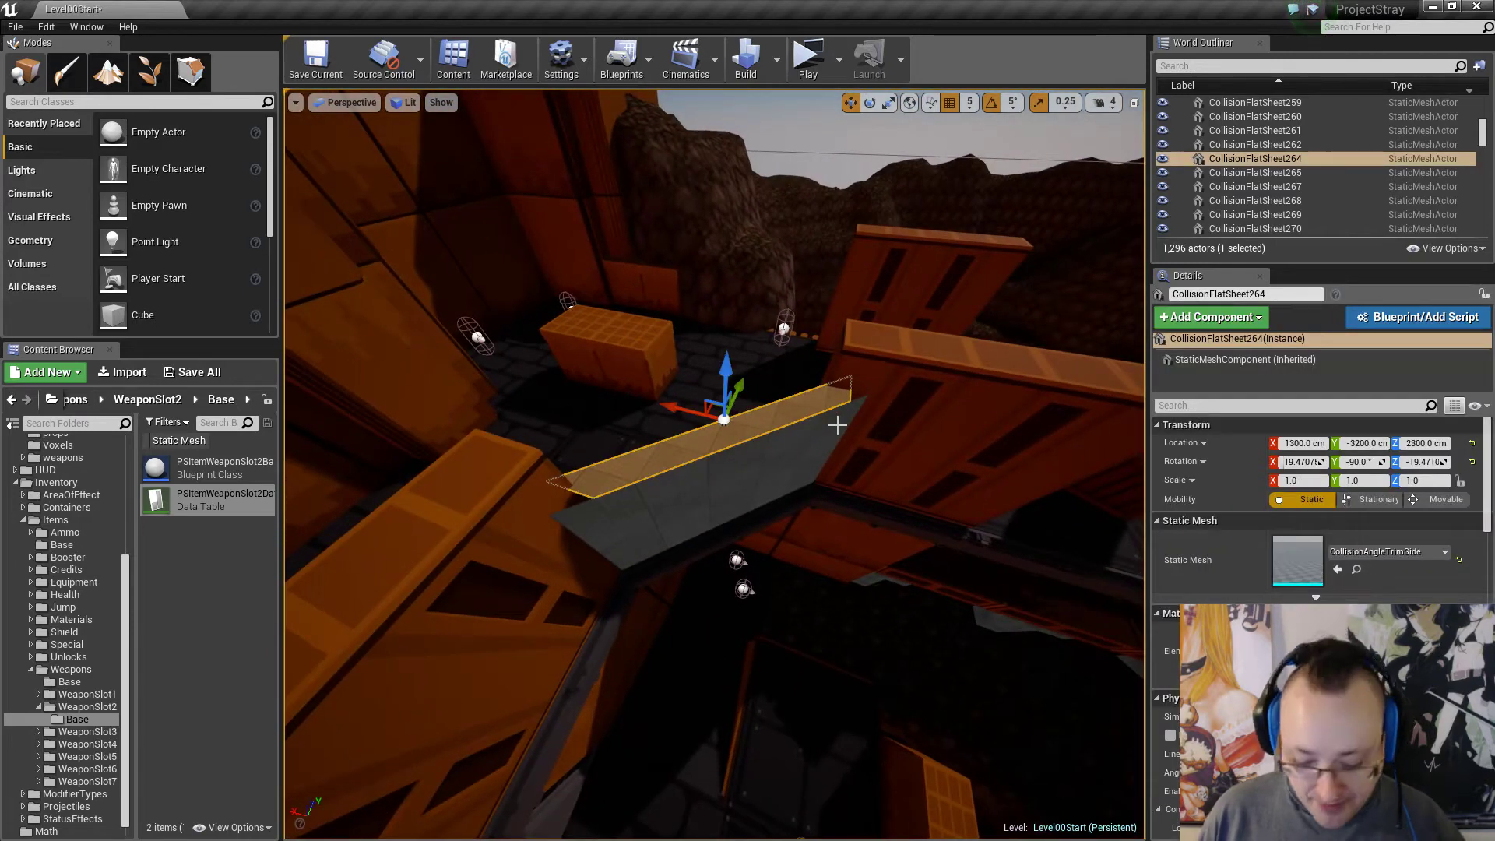
key(Delete)
right_drag(807, 483, 774, 470)
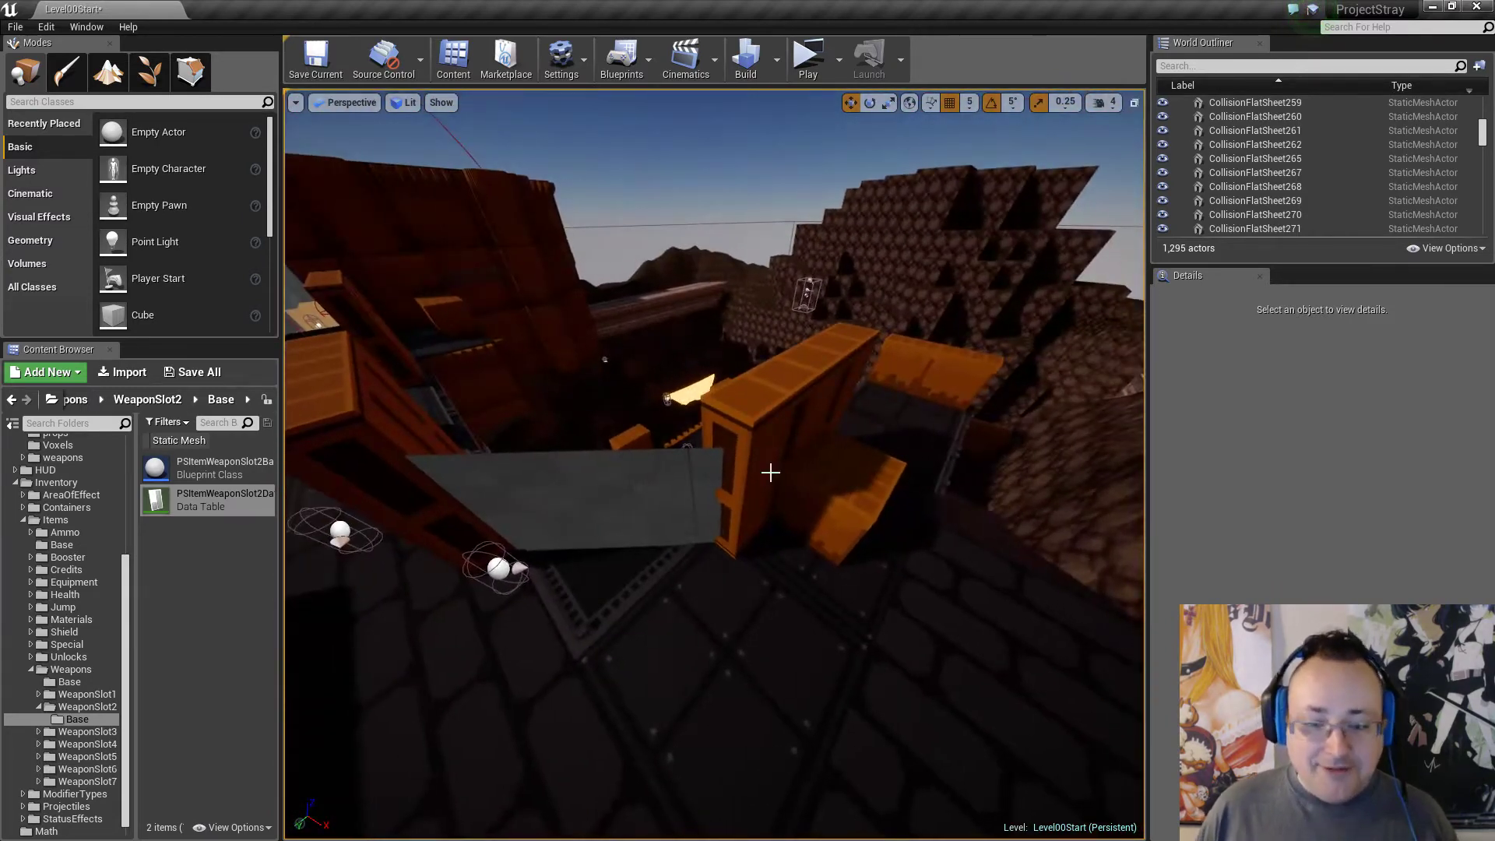
right_drag(770, 472, 771, 472)
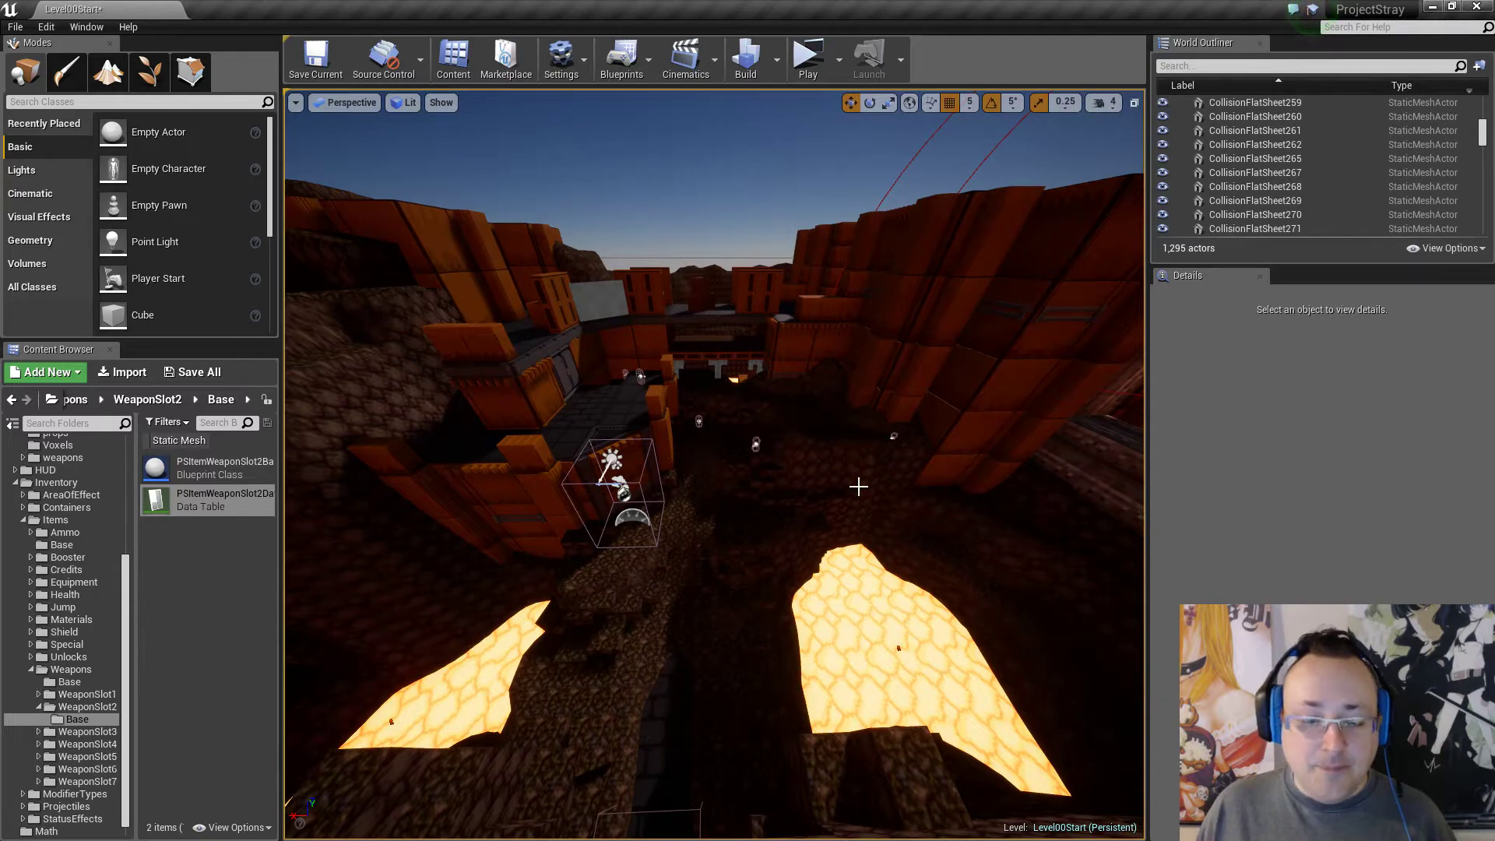
right_drag(858, 486, 1106, 537)
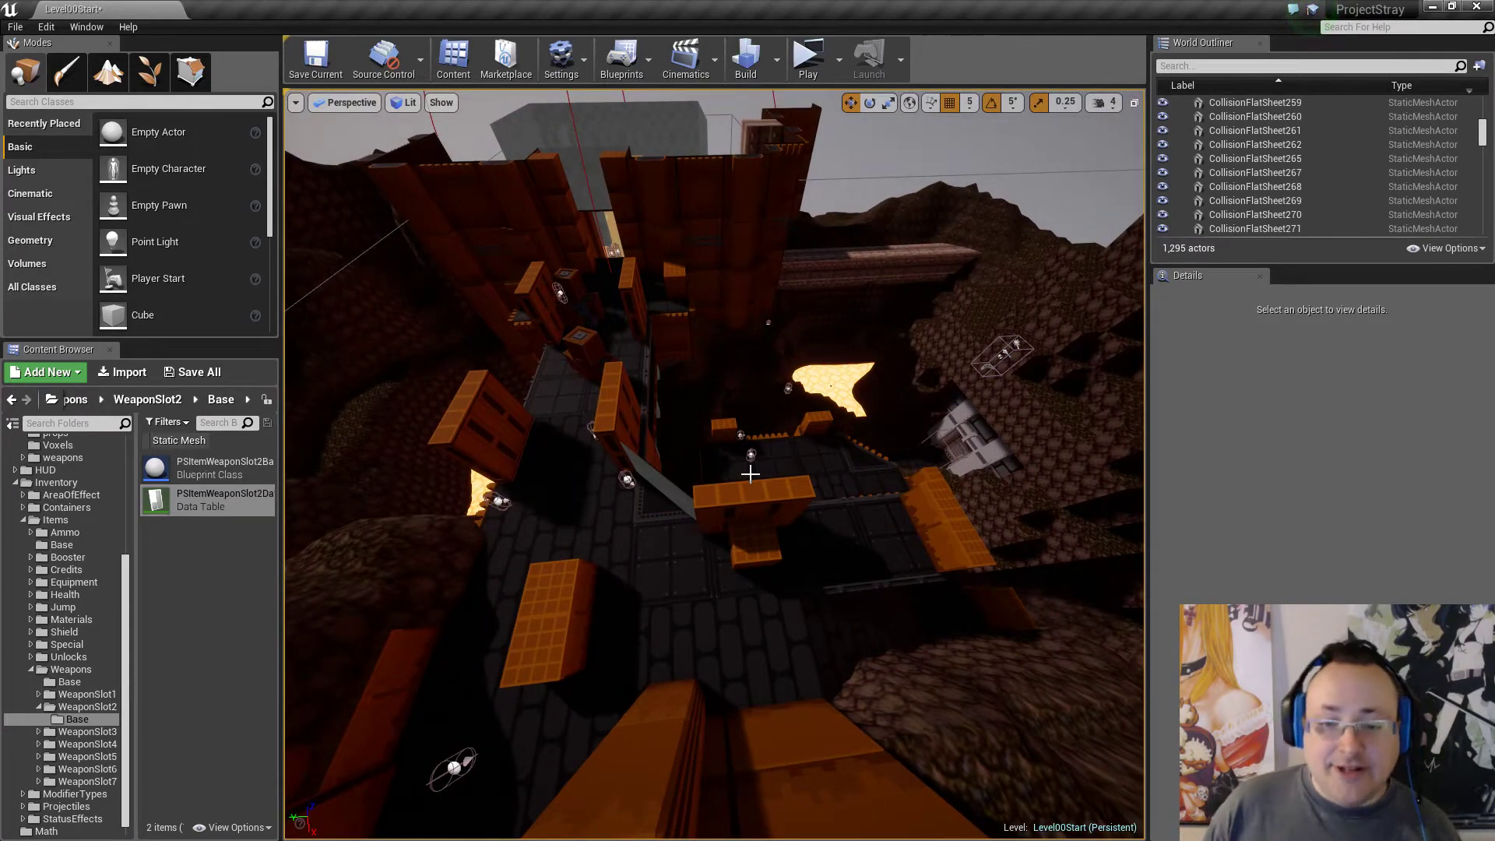
right_drag(676, 461, 776, 385)
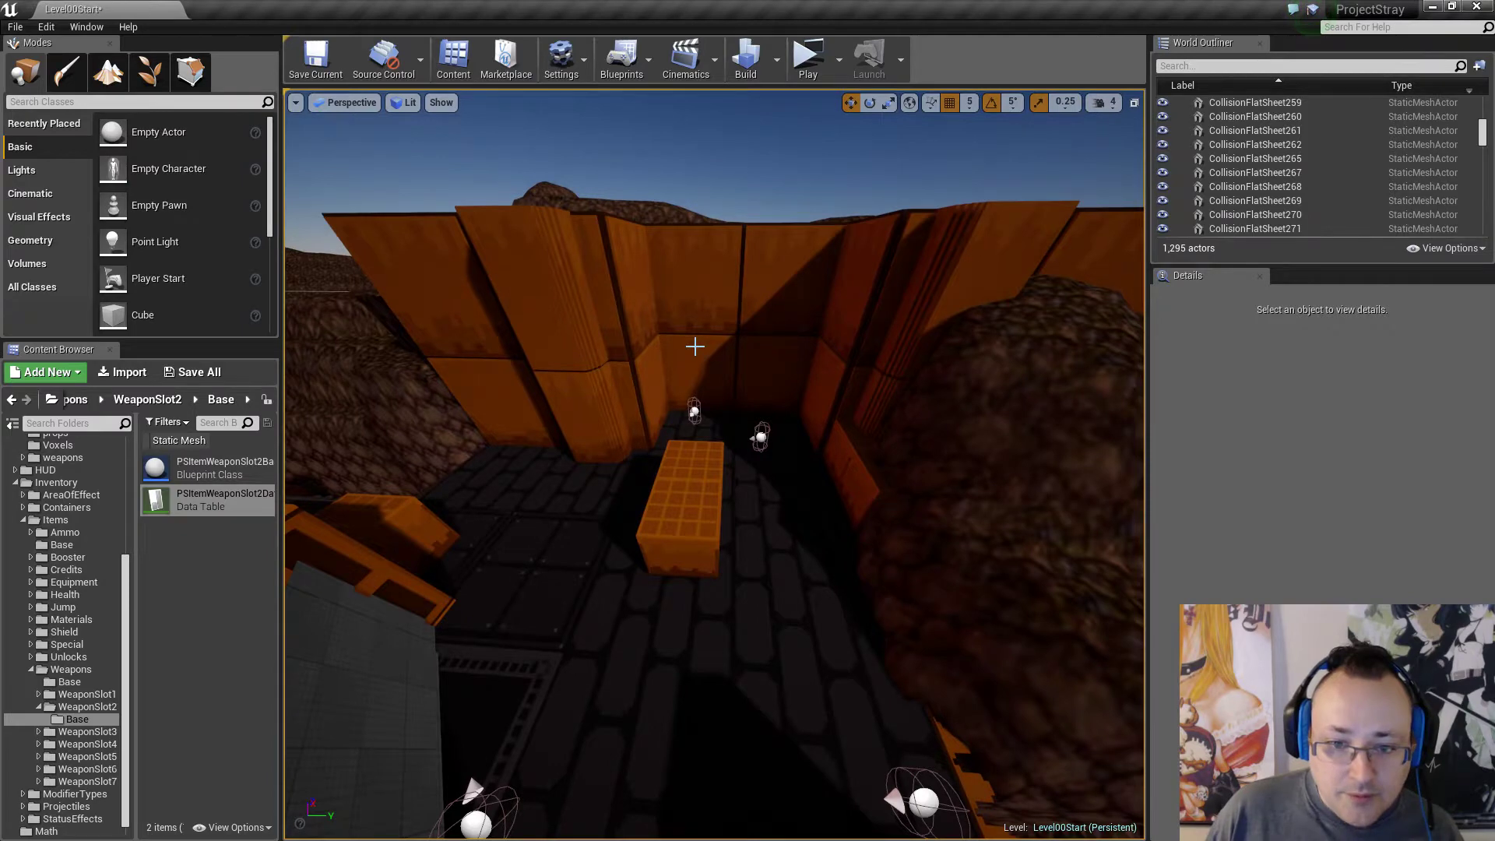
Set the position snap to 50 and adjust the placement of the two-piece orange block on the upper deck.
right_drag(695, 346, 740, 464)
click(702, 393)
ctrl+click(701, 361)
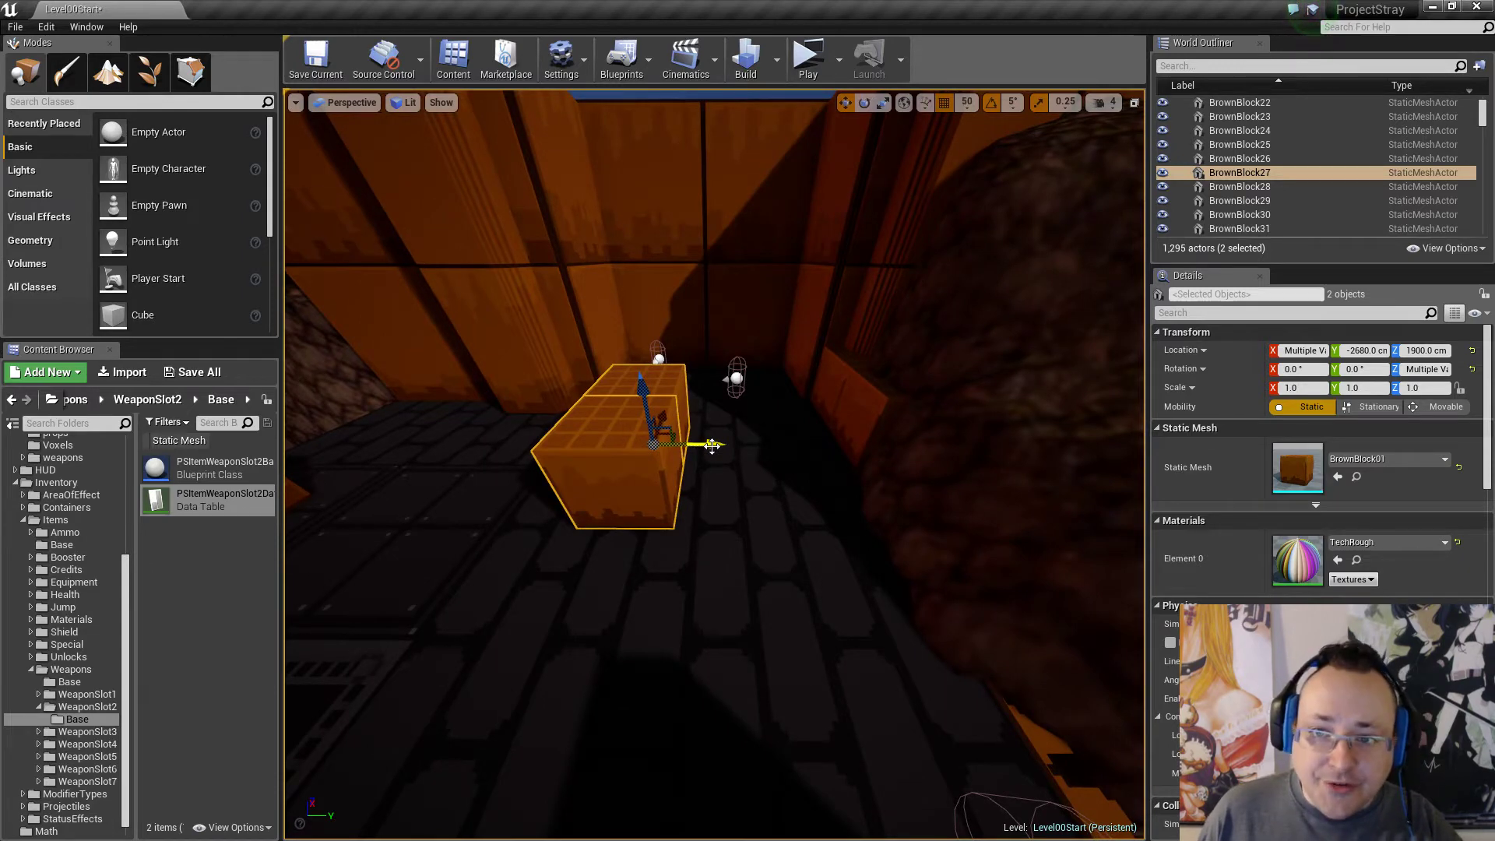
right_drag(739, 443, 834, 449)
click(699, 477)
ctrl+click(757, 464)
click(709, 453)
ctrl+click(835, 441)
key(Escape)
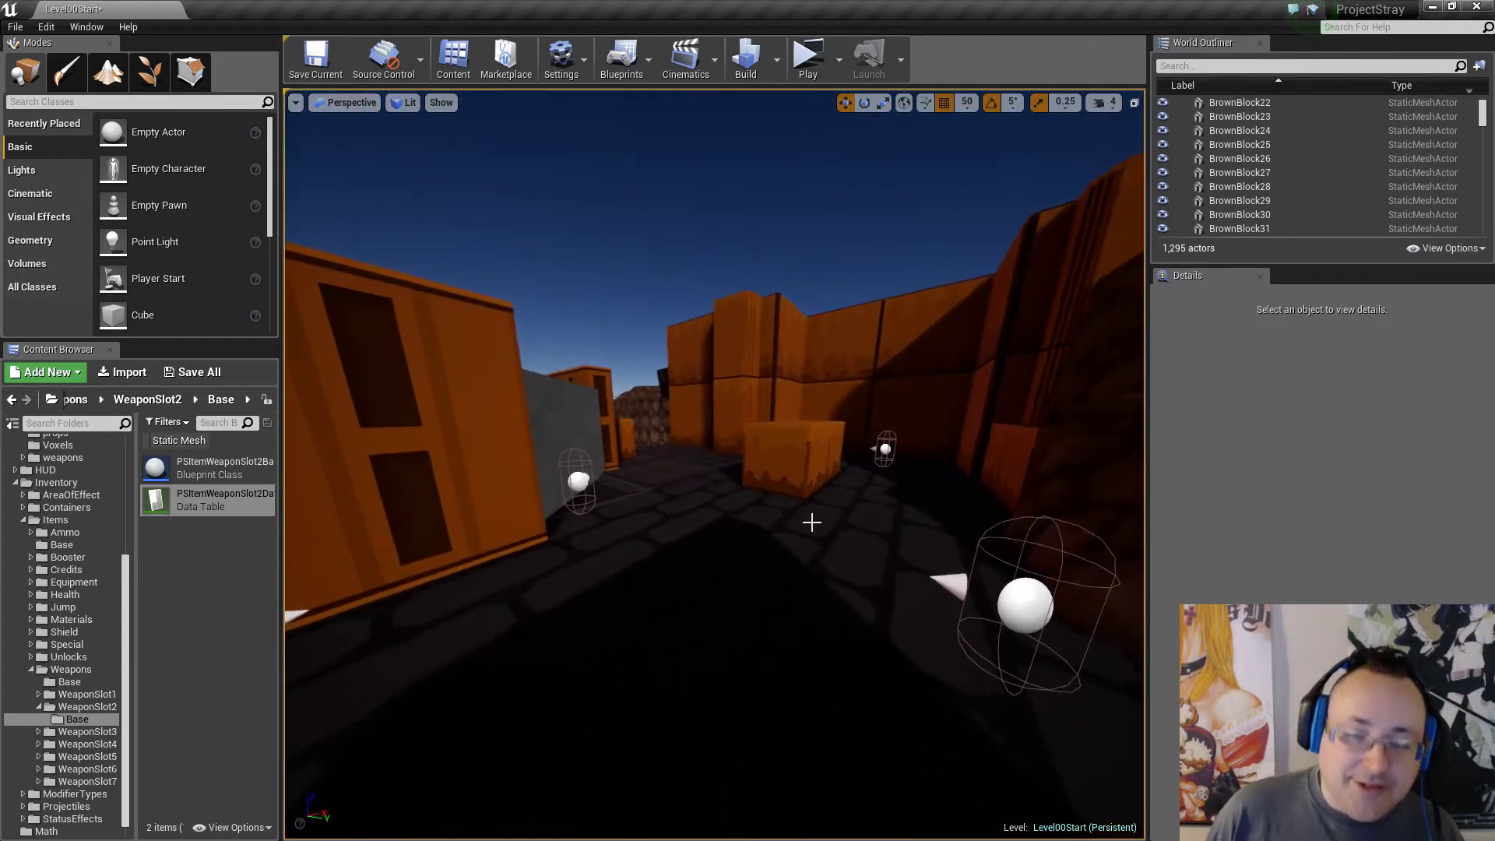
Inspect the settings of the enemy spawn points around the two-piece orange block on the upper deck.
right_drag(811, 522, 986, 483)
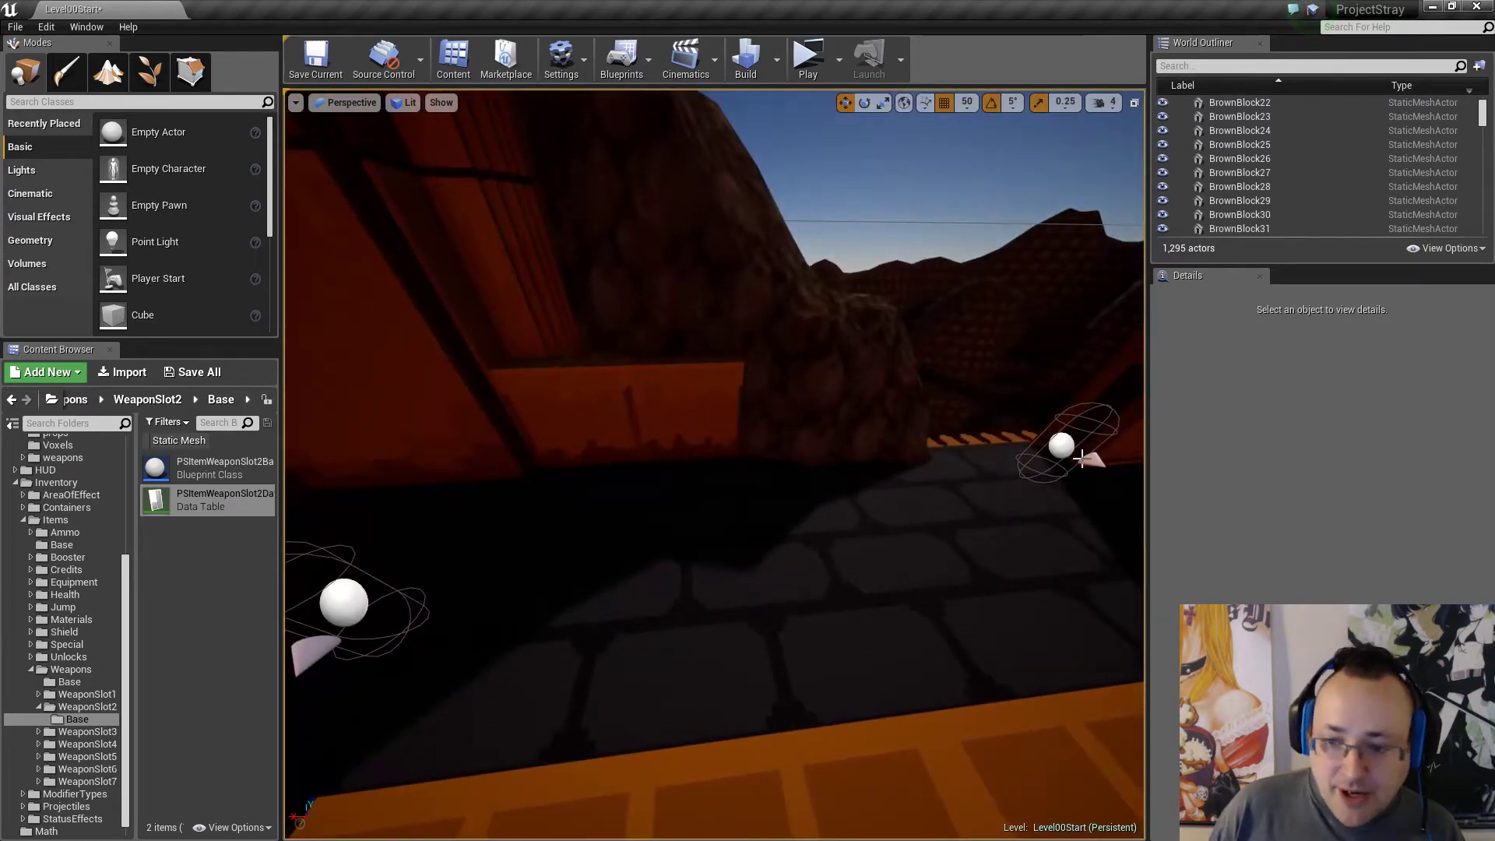
click(1062, 444)
right_drag(1062, 444, 1074, 510)
click(574, 465)
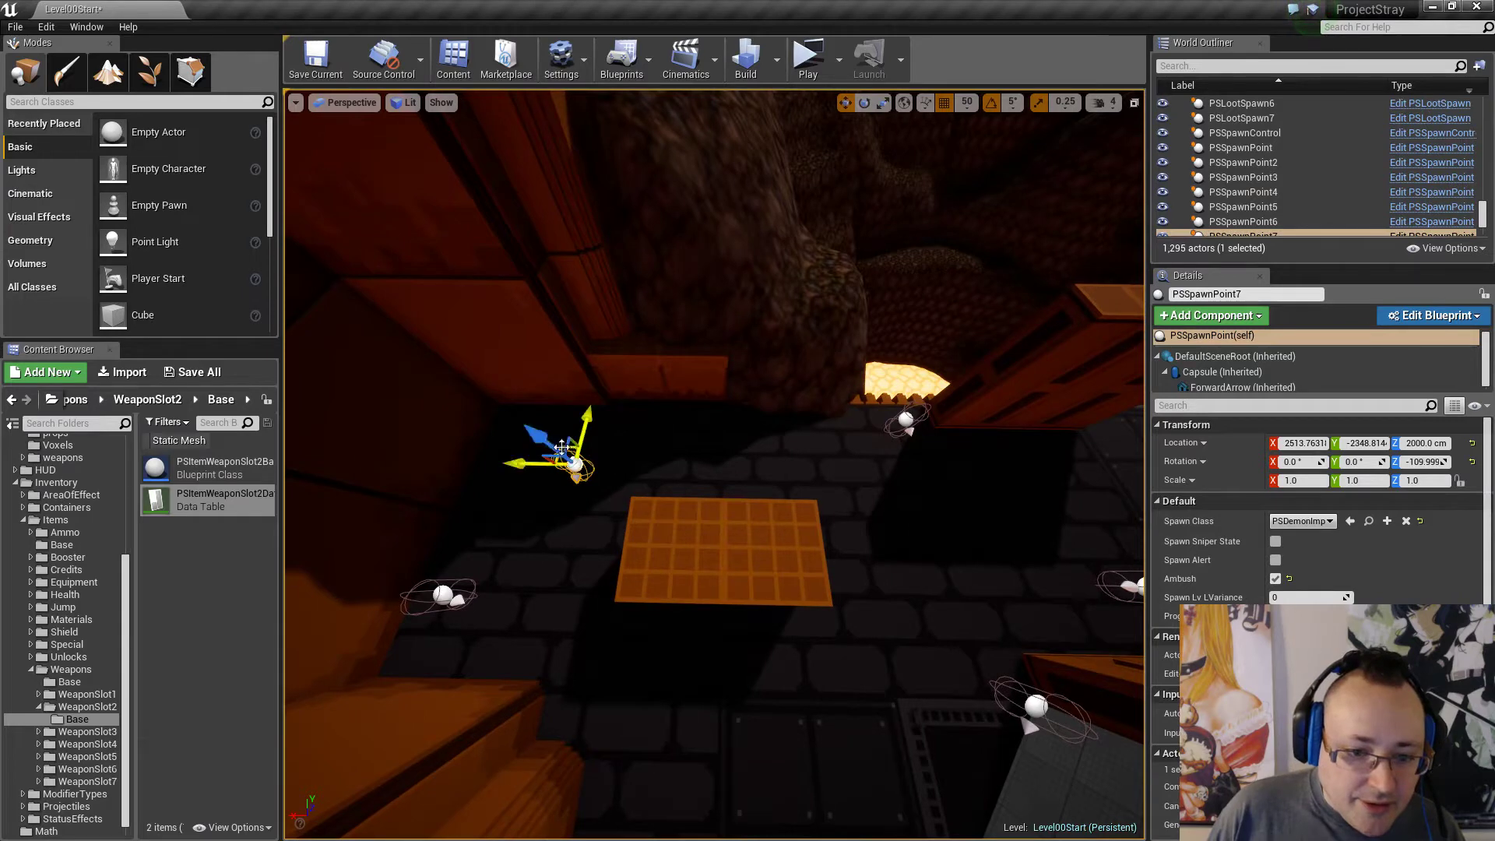
click(906, 421)
right_drag(906, 420, 888, 483)
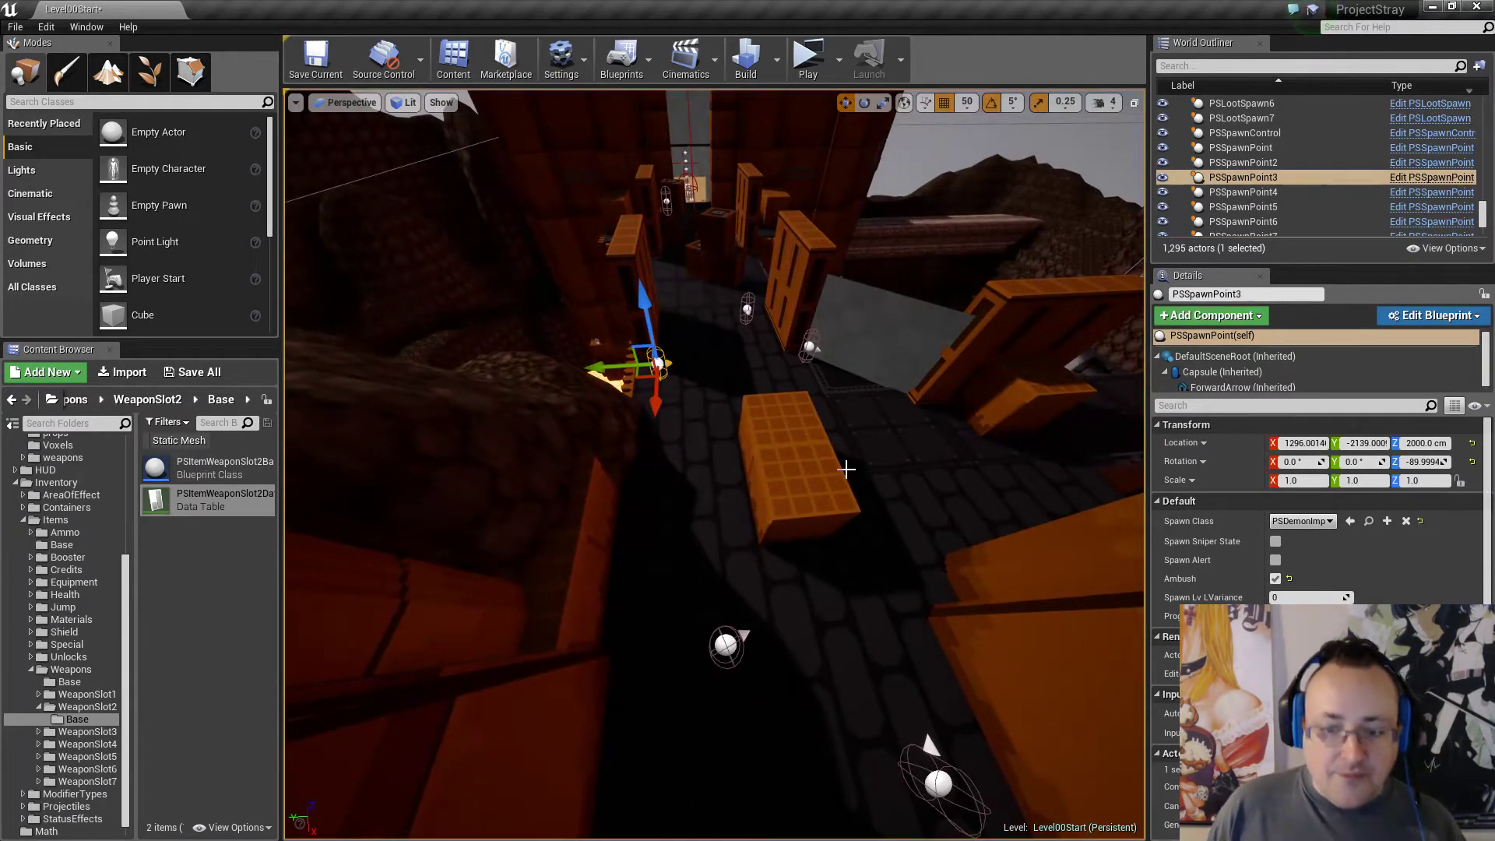
key(Escape)
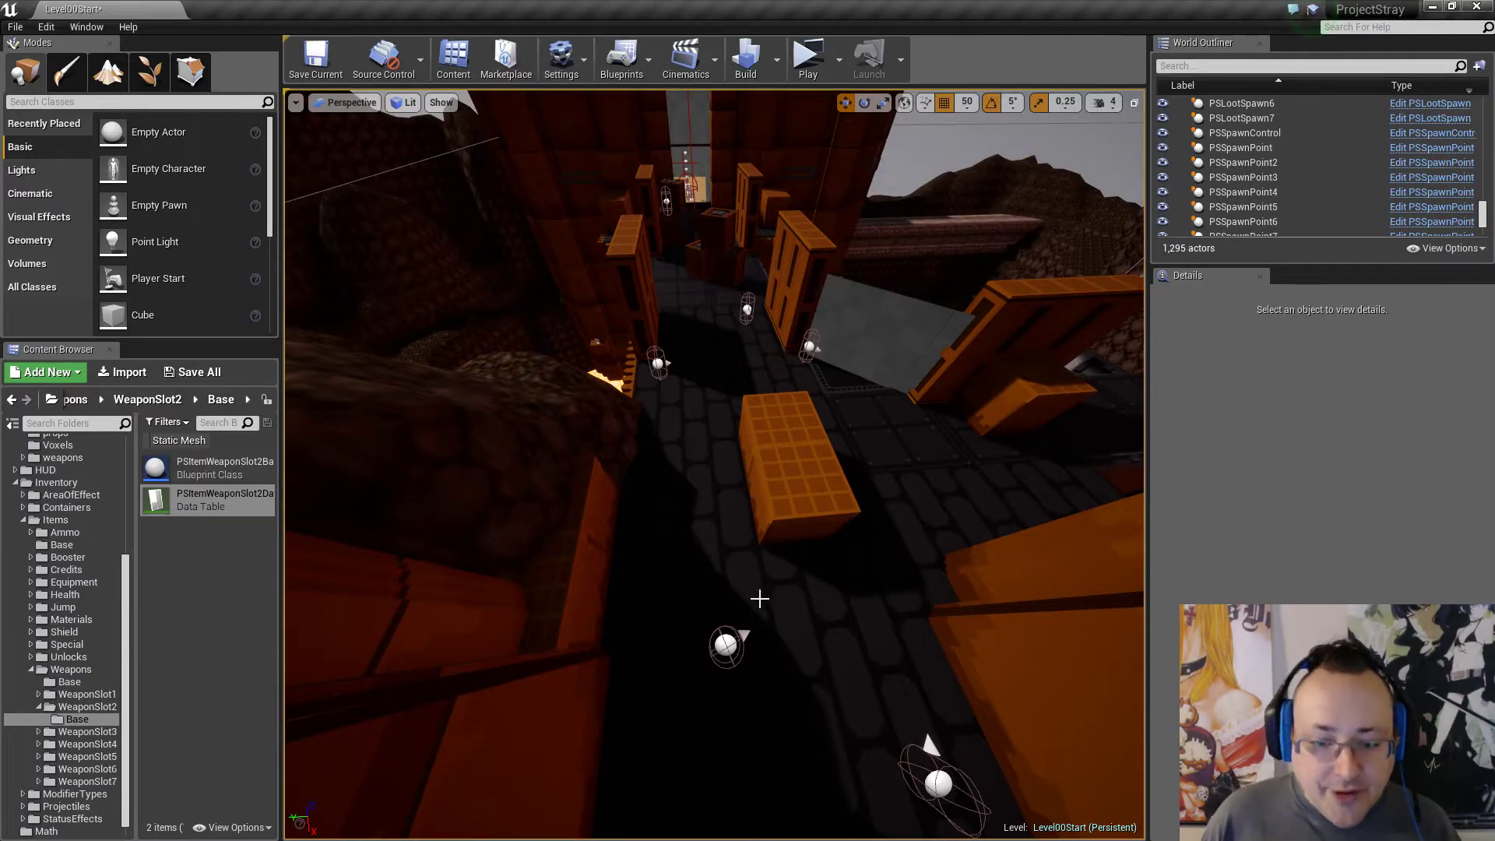
Duplicate the PSZombie spawn point by the corner wall, place the copy at the deck edge beside the orange block, and rotate it to face the block.
click(726, 645)
right_drag(791, 573, 794, 571)
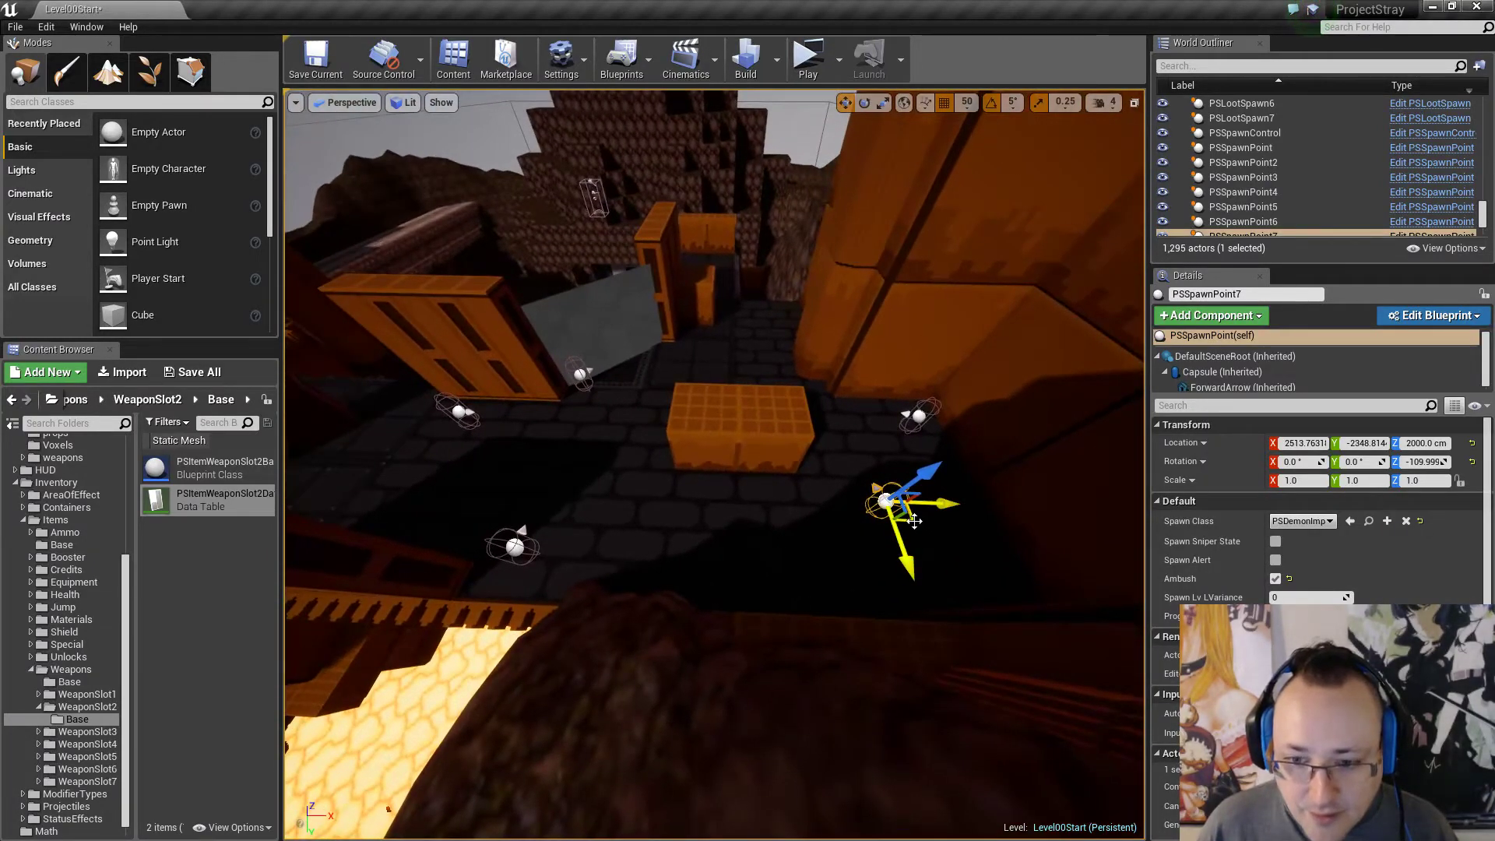
click(920, 413)
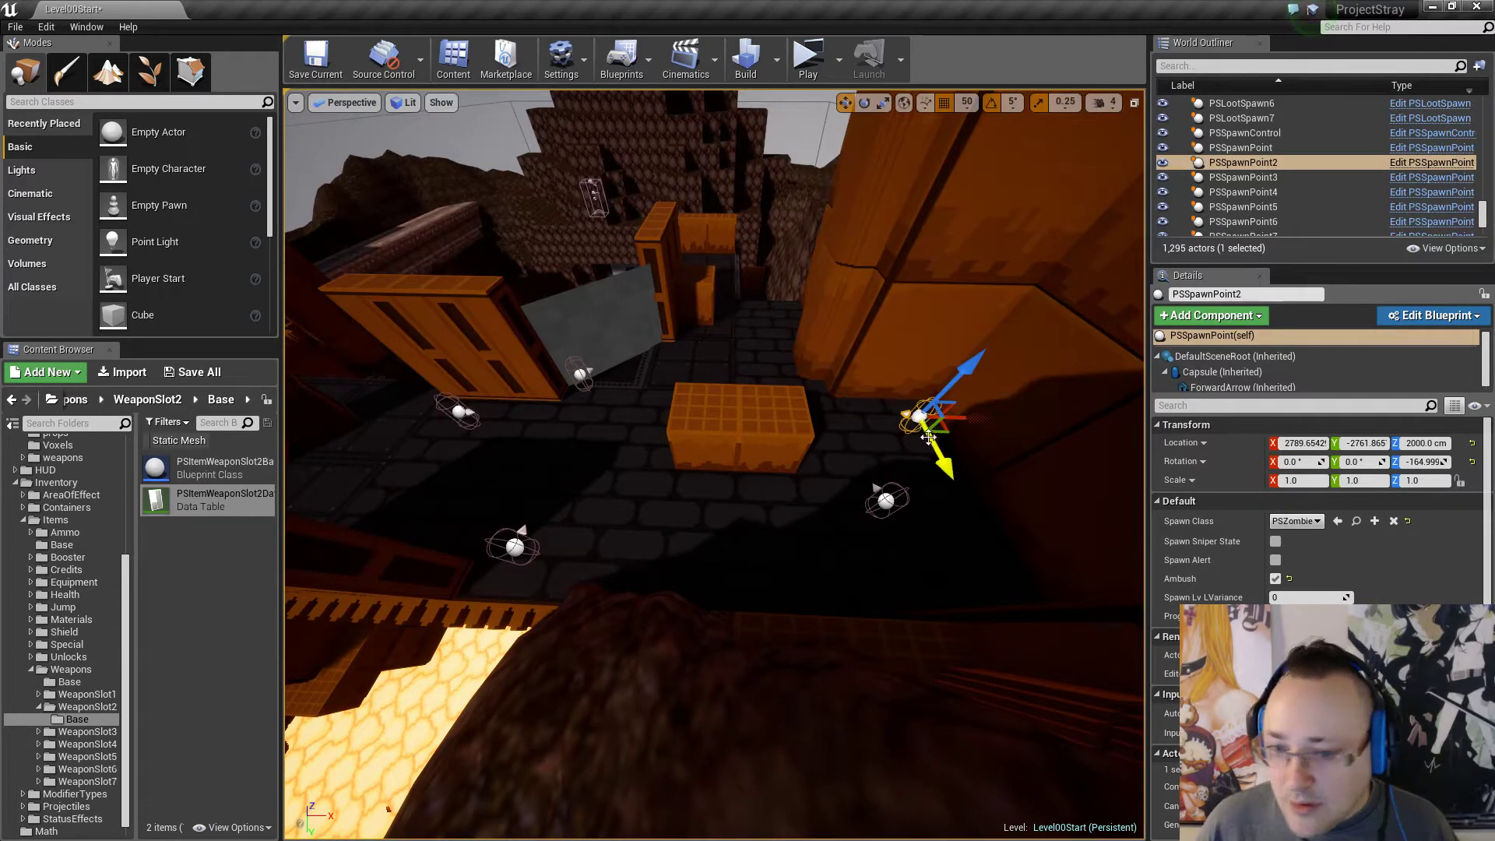
alt+drag(946, 429, 750, 580)
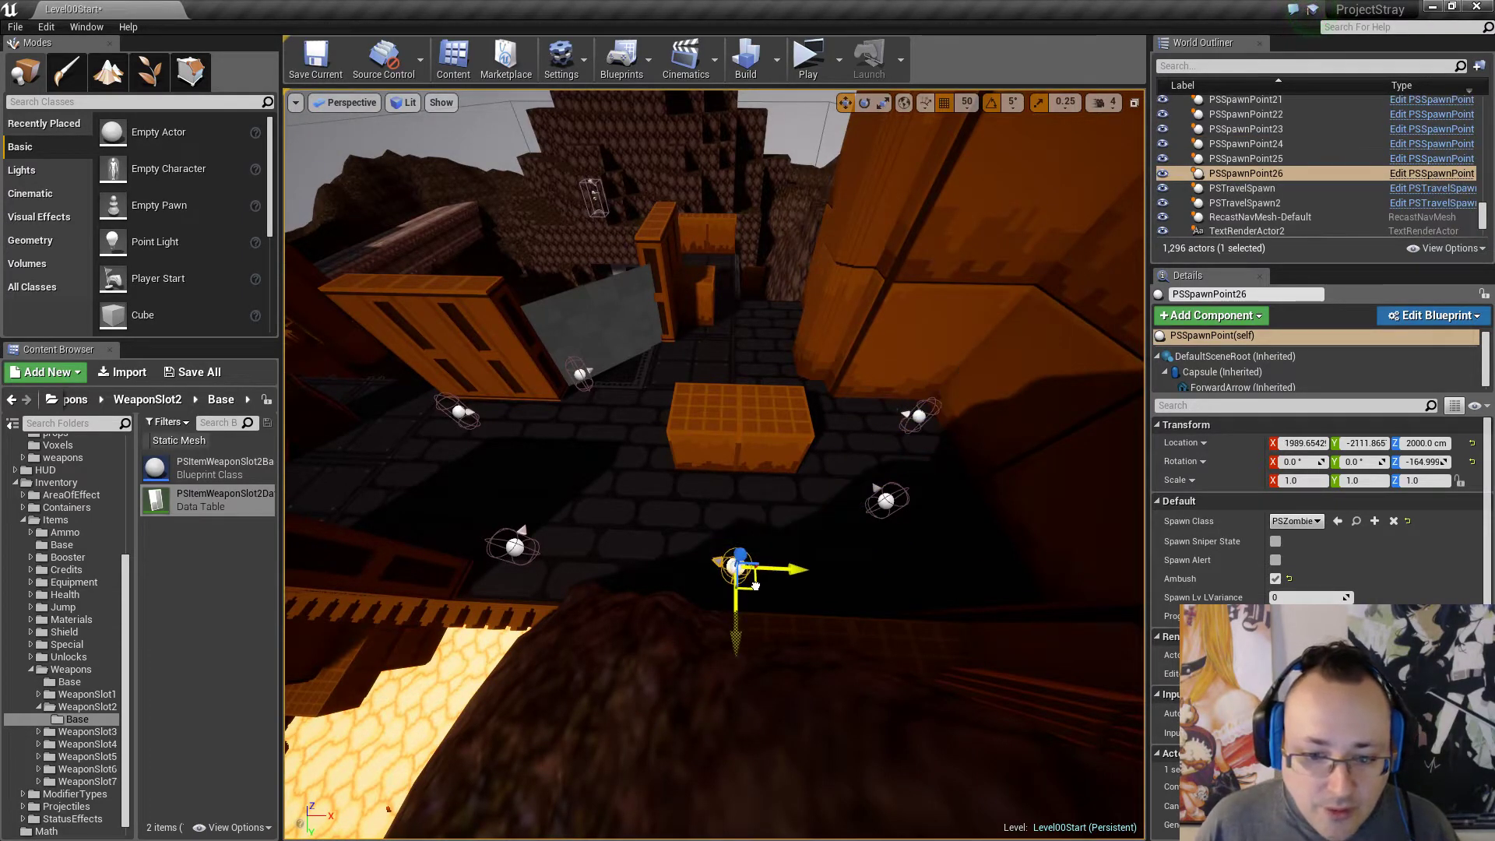
key(e)
drag(671, 635, 720, 642)
click(919, 598)
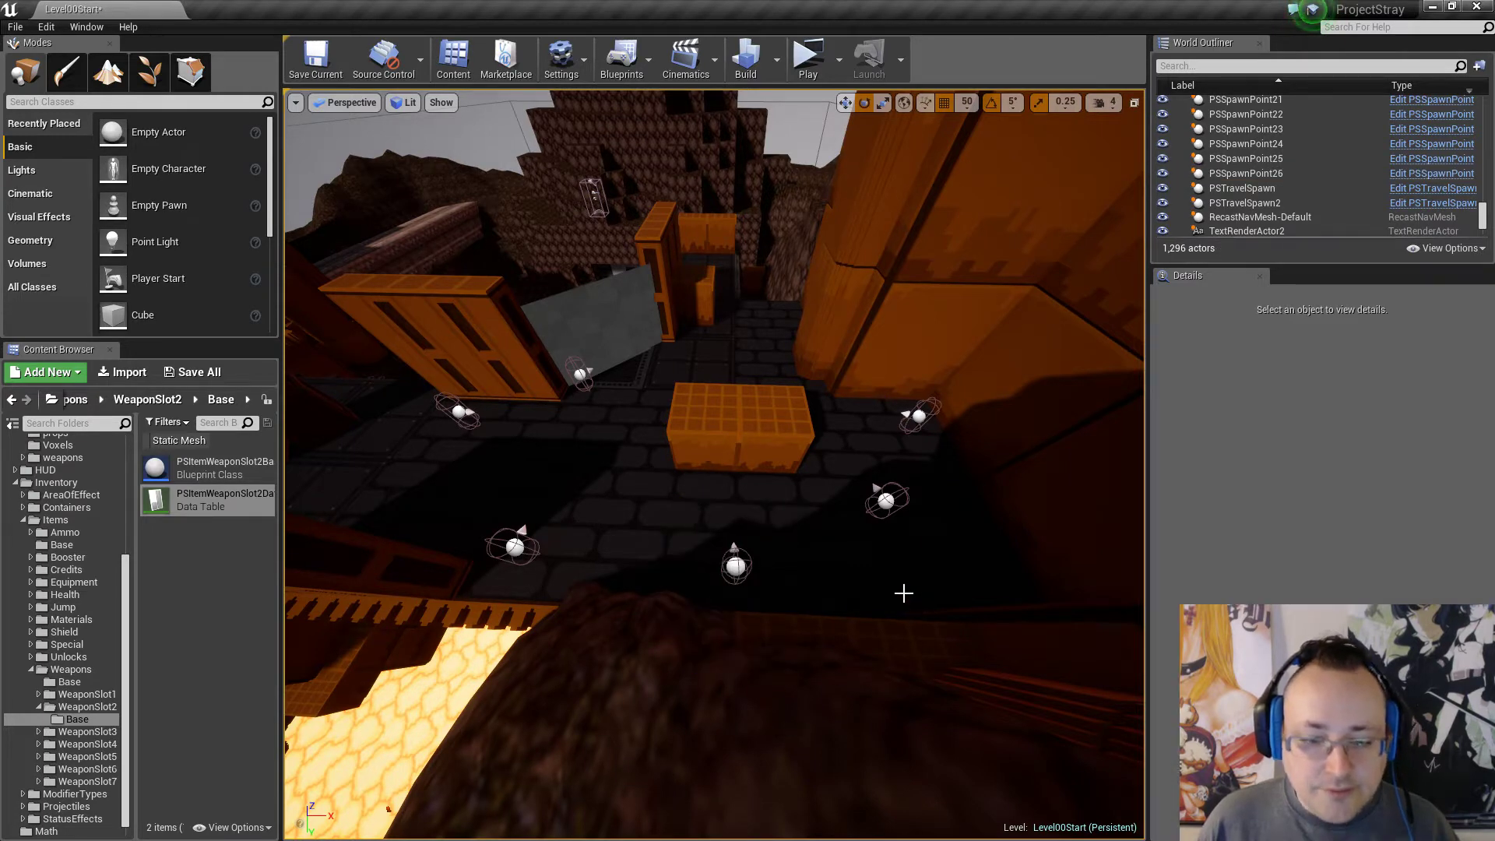
Save the level and open PSNPCBaseDataTable from the Characters/NPC/Base folder.
click(315, 63)
scroll(108, 487, up, 5)
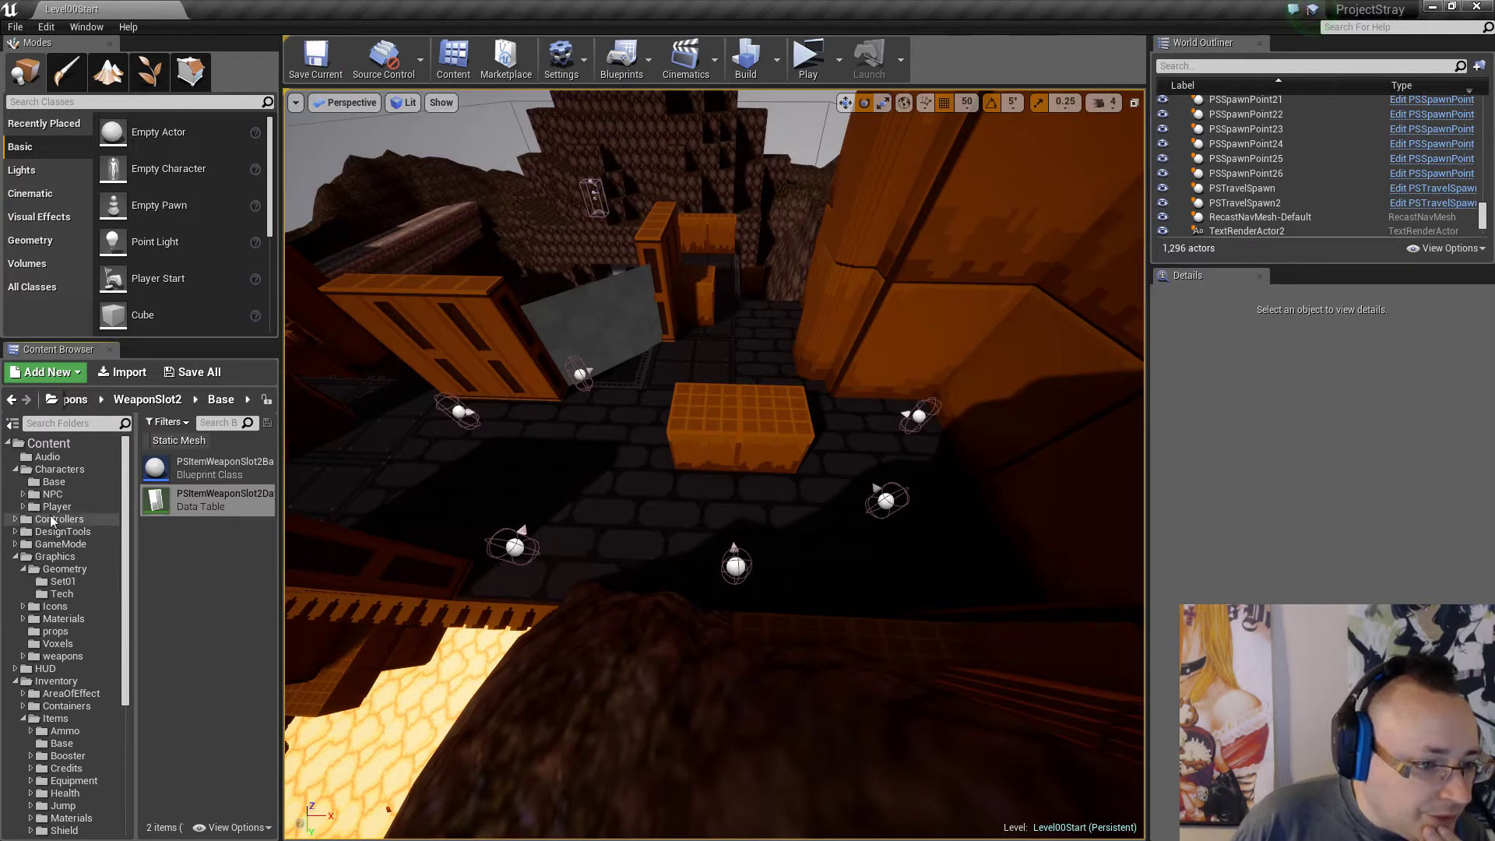
click(24, 508)
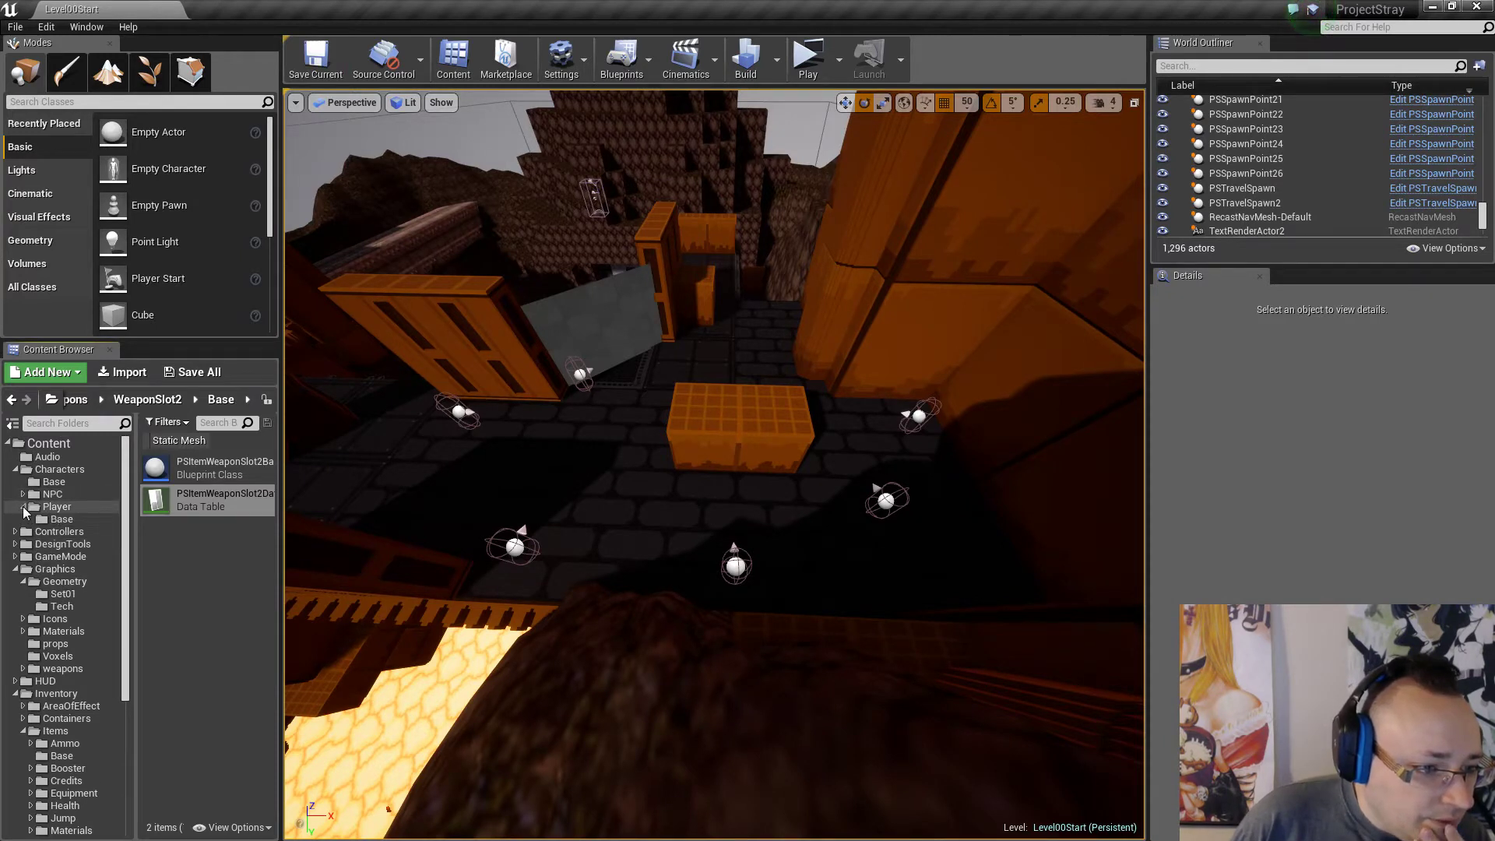
click(24, 508)
click(22, 494)
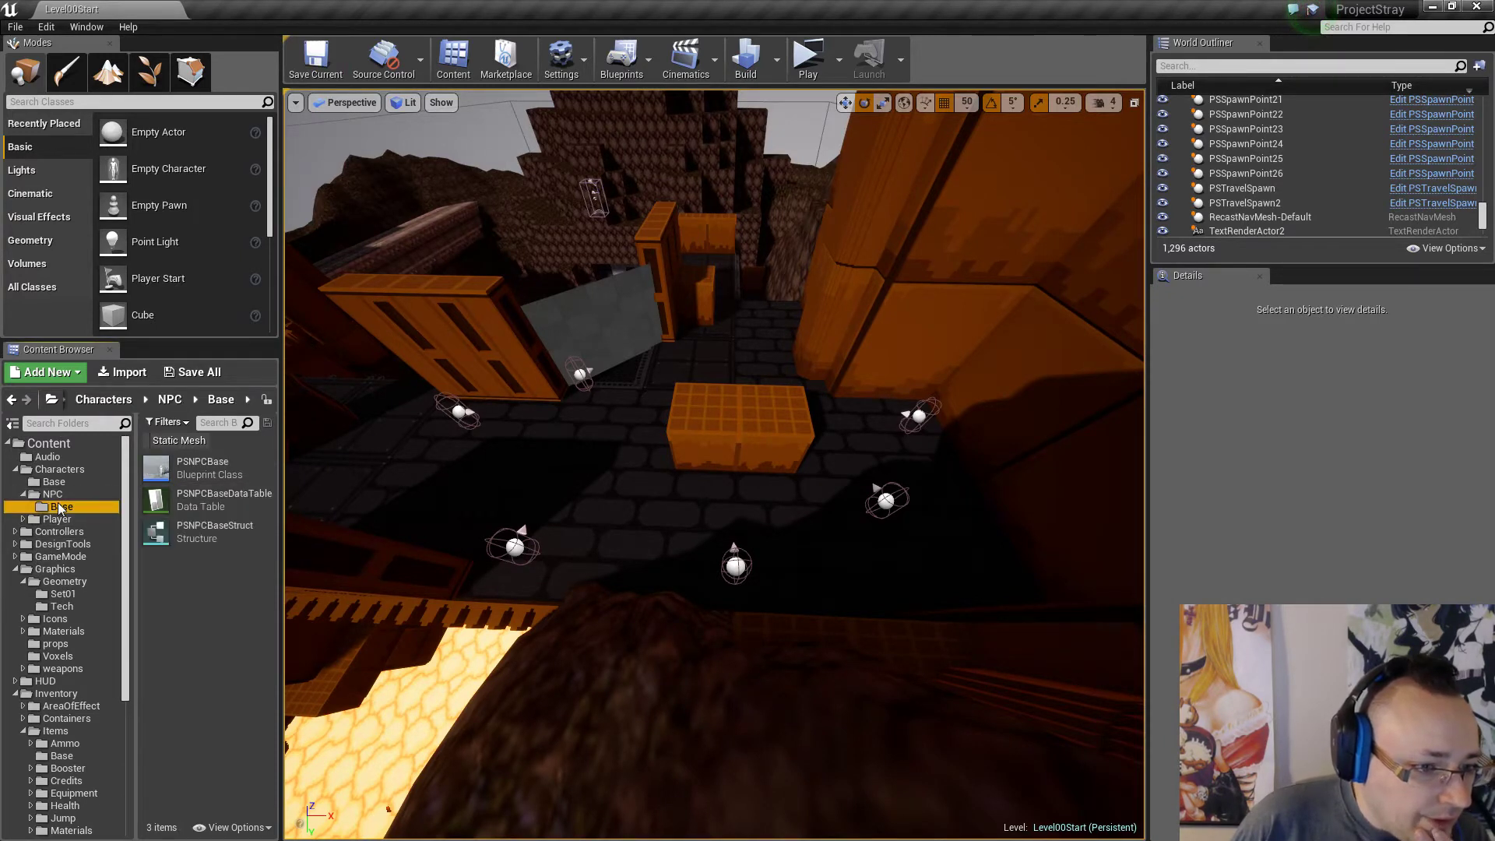
double_click(206, 499)
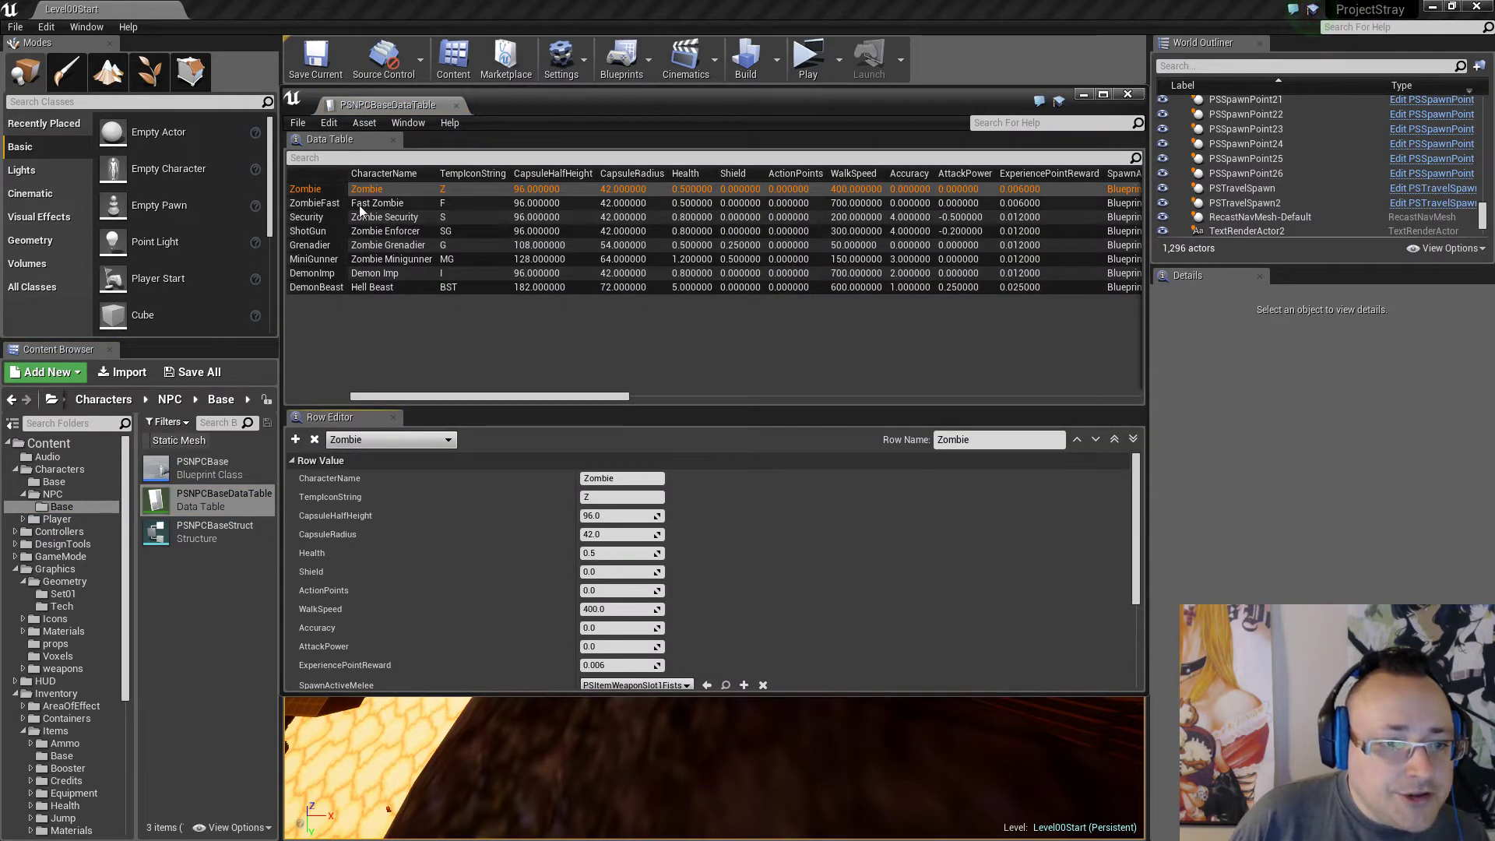
Open the Health value of the DemonImp row for editing.
click(362, 273)
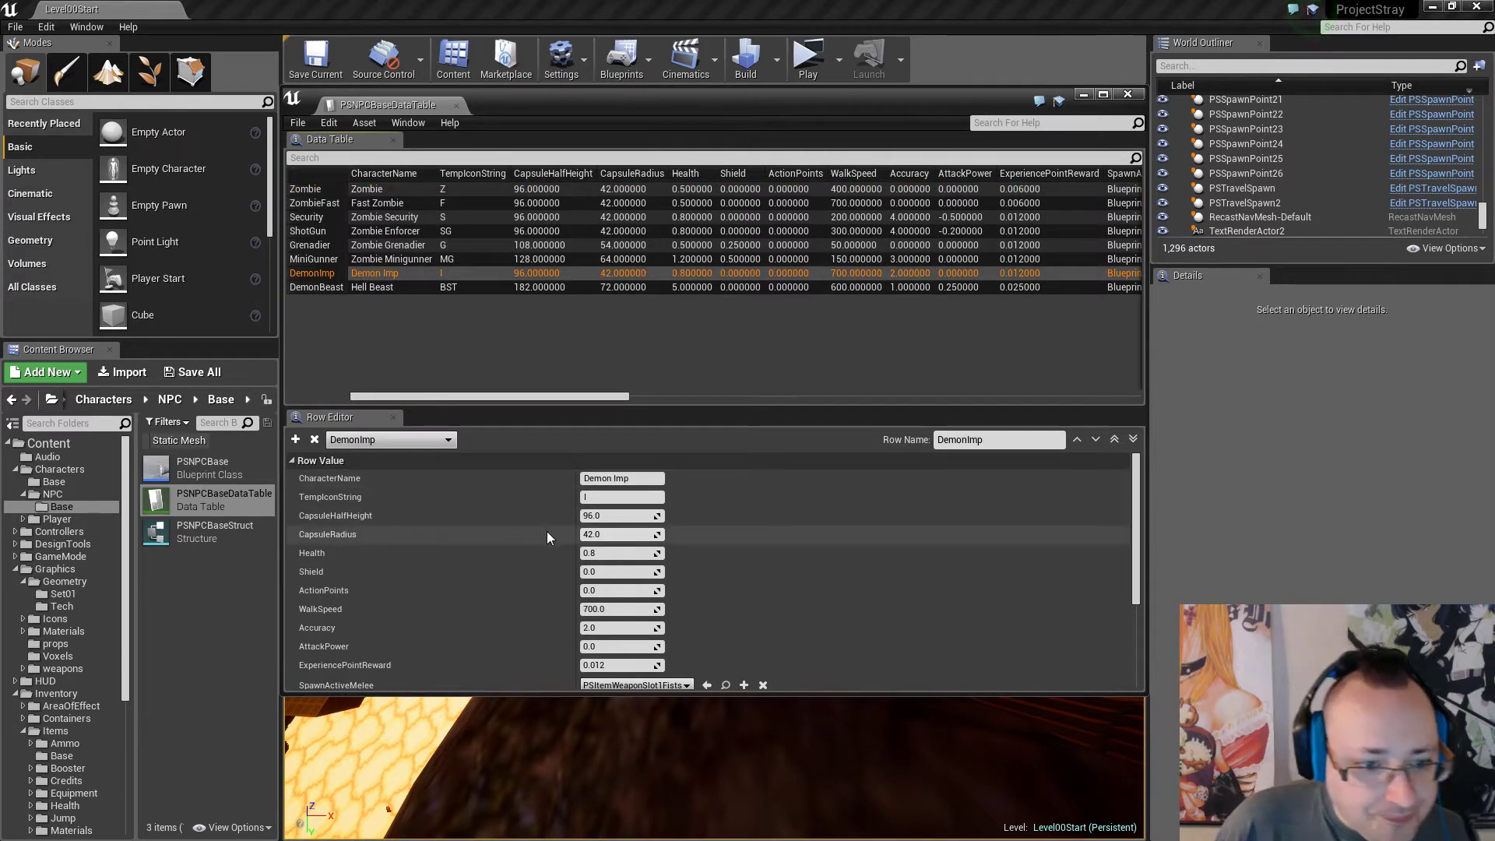
click(626, 553)
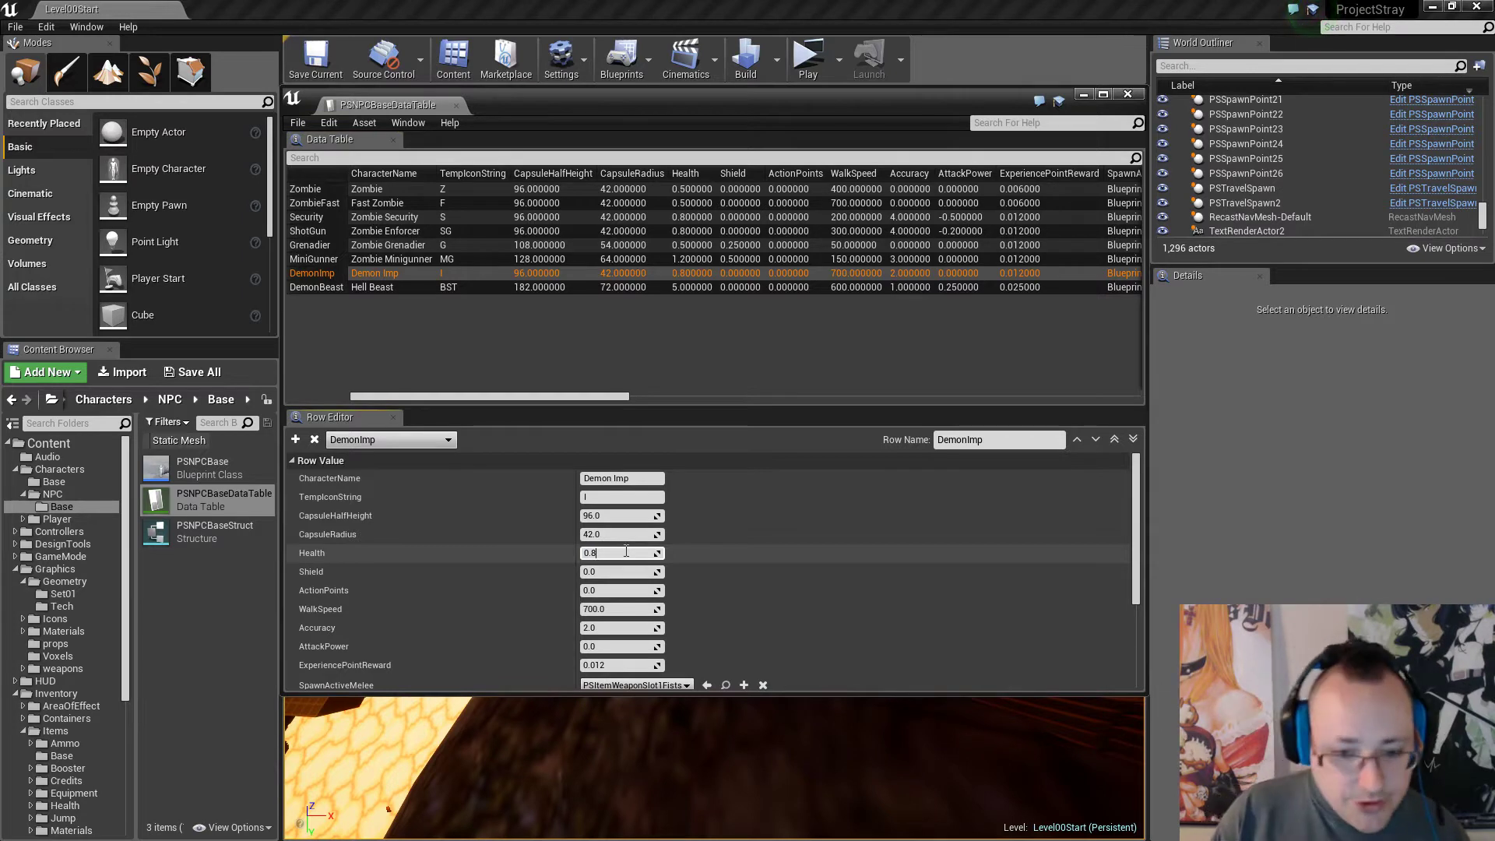
Commit the DemonImp row's Health of 0.8, then save everything and close the NPC data table.
click(355, 192)
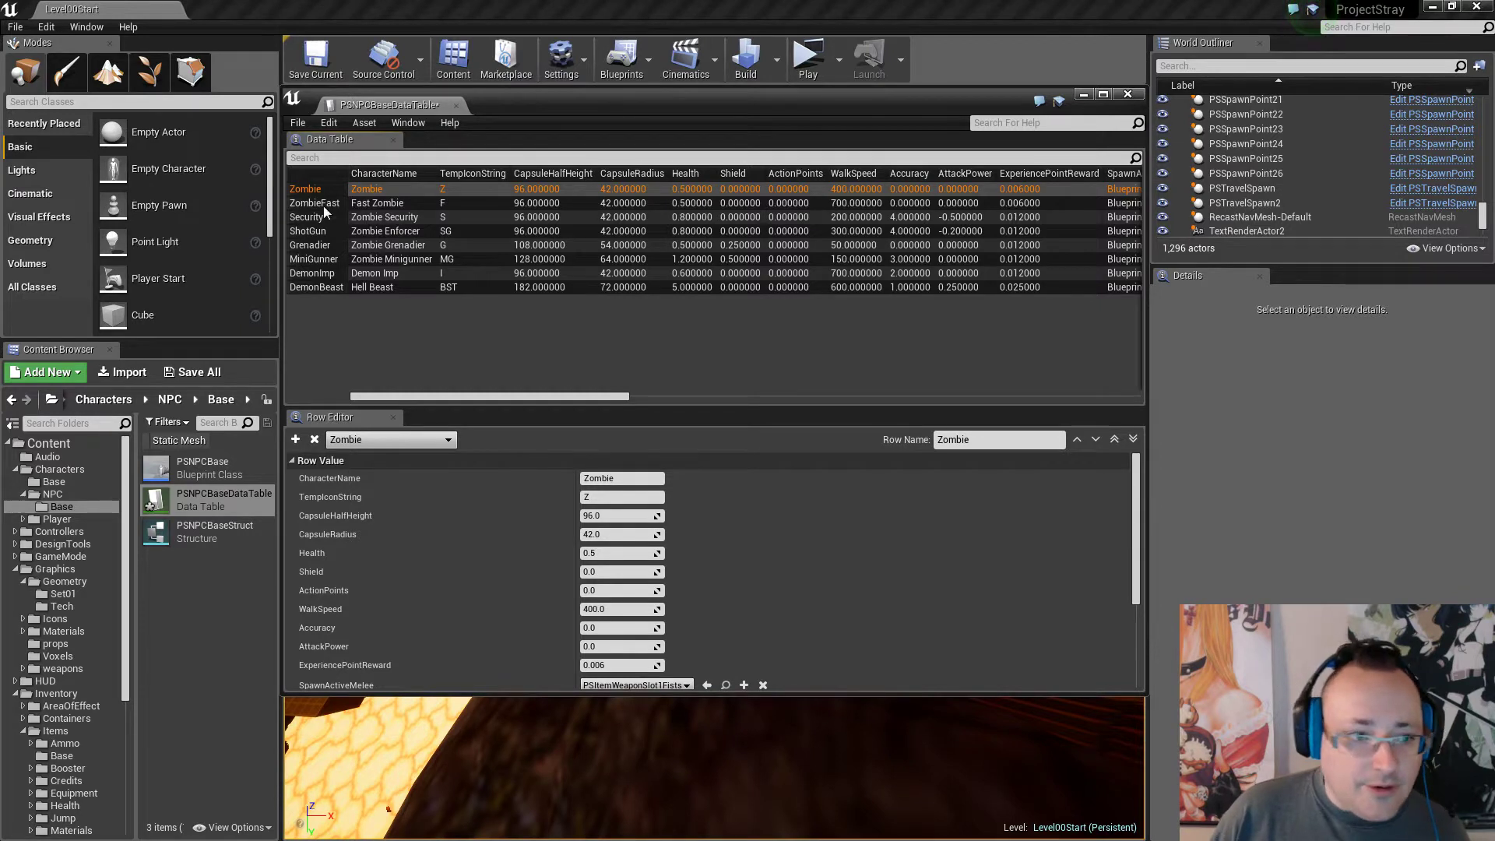
click(193, 373)
click(886, 571)
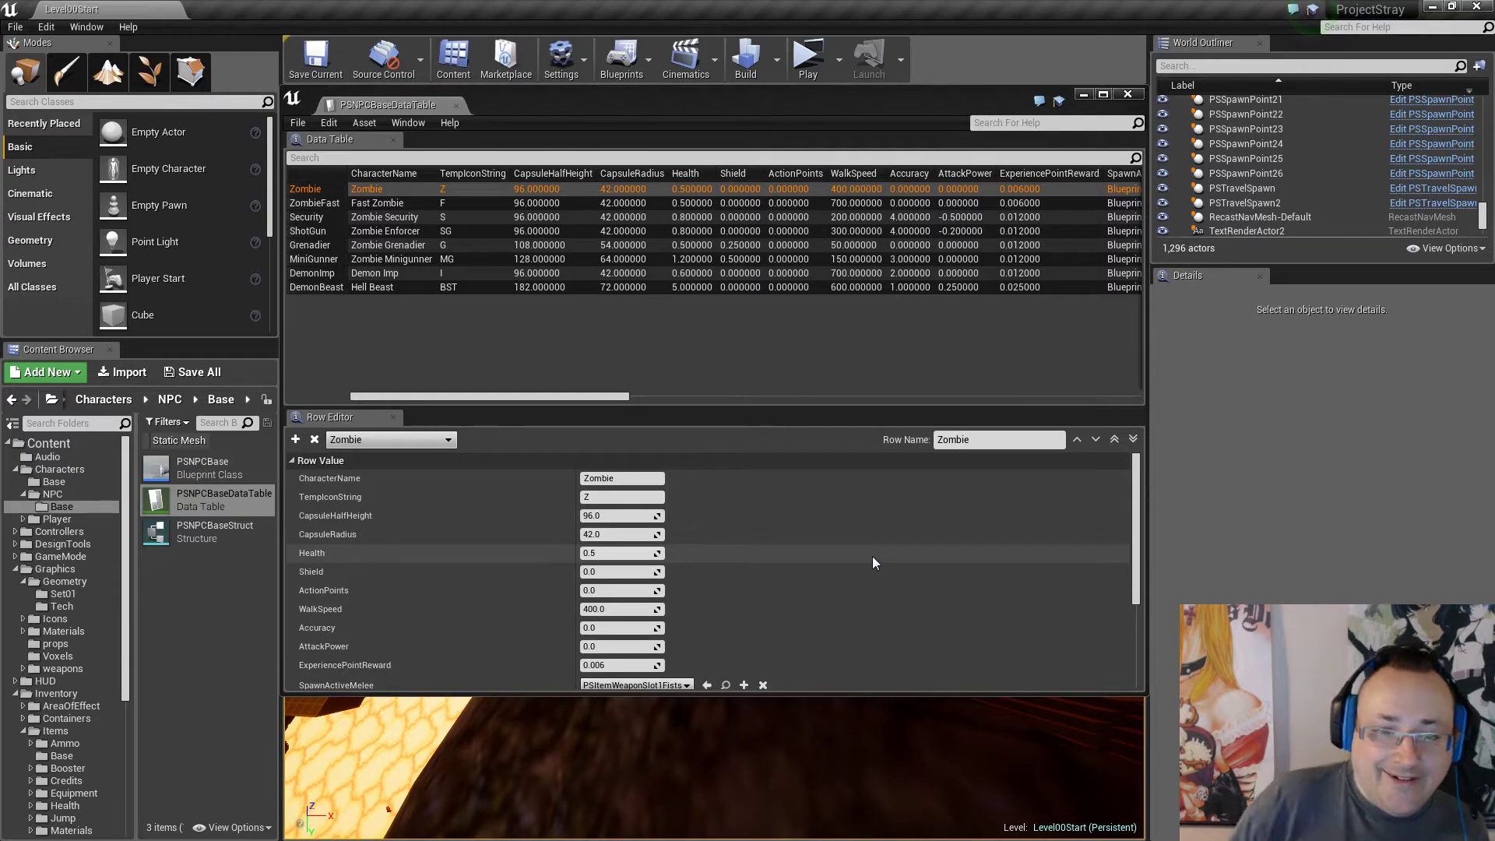
click(1127, 95)
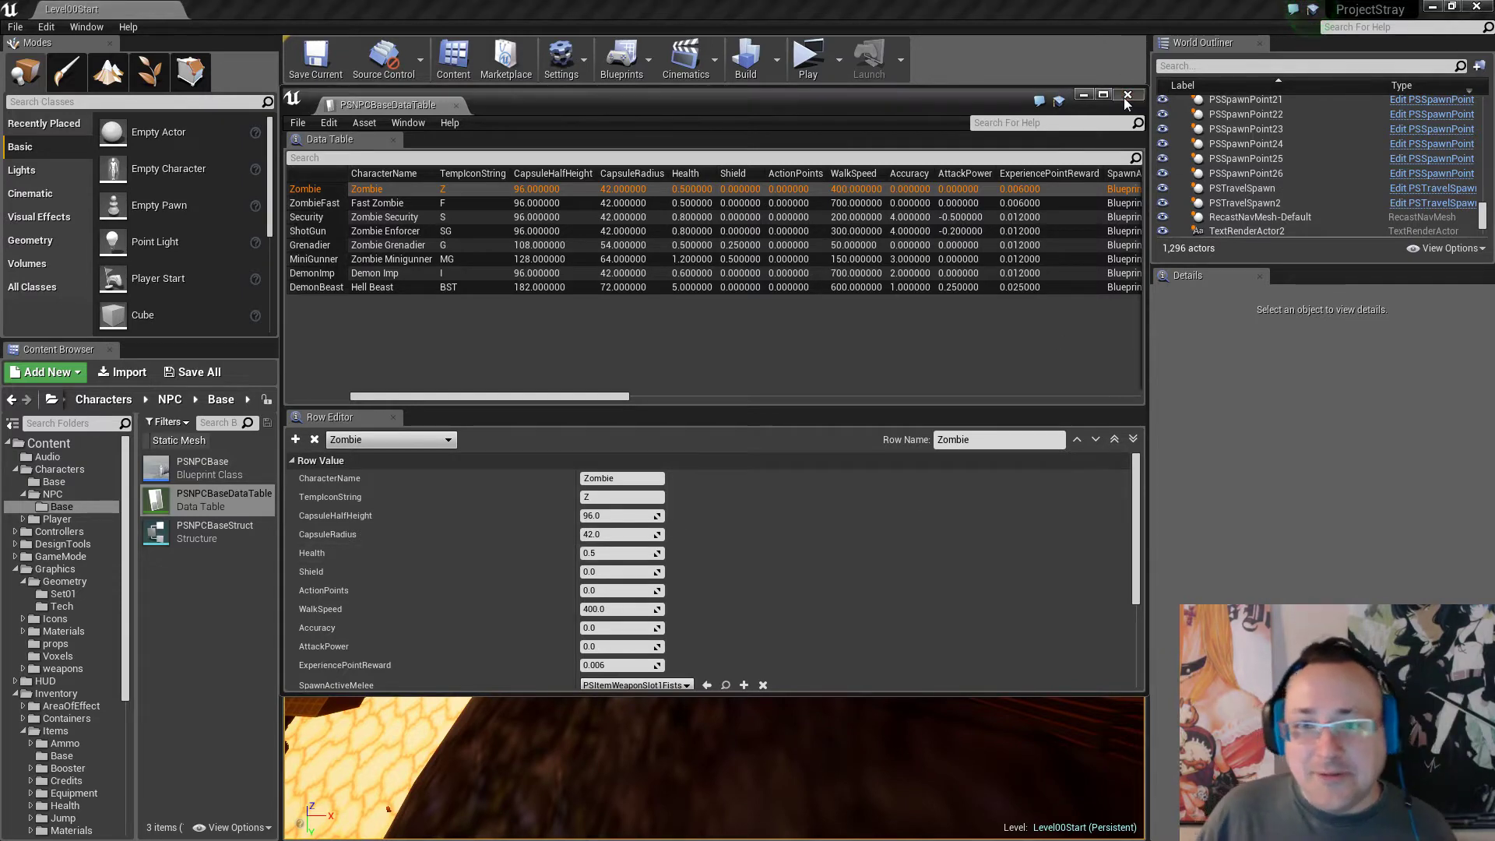
Launch the game preview in a maximized window and advance through the starting room to the outdoor canyon.
click(805, 66)
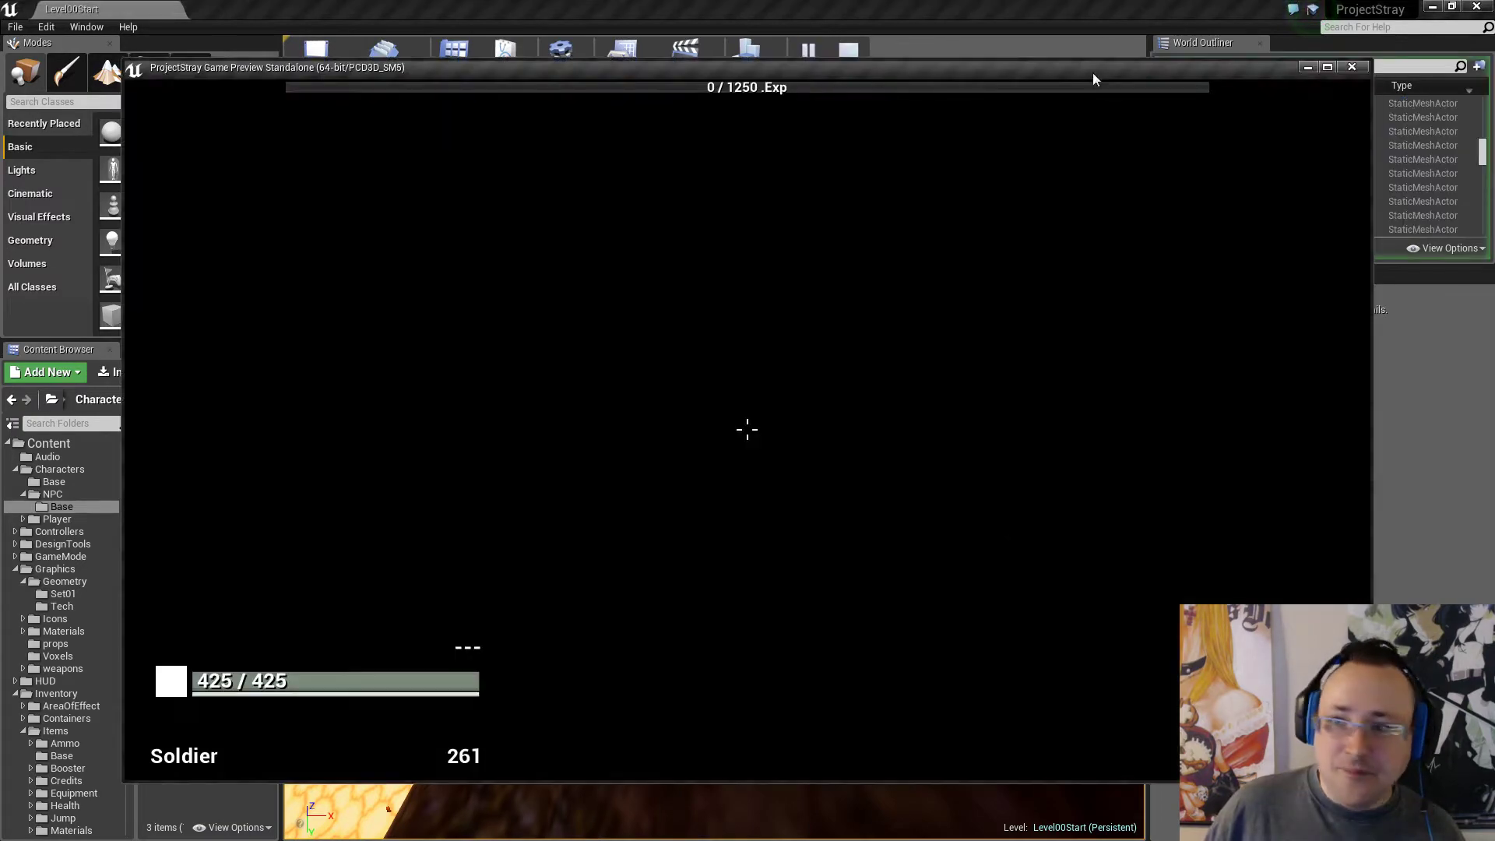
click(1329, 71)
key(w)
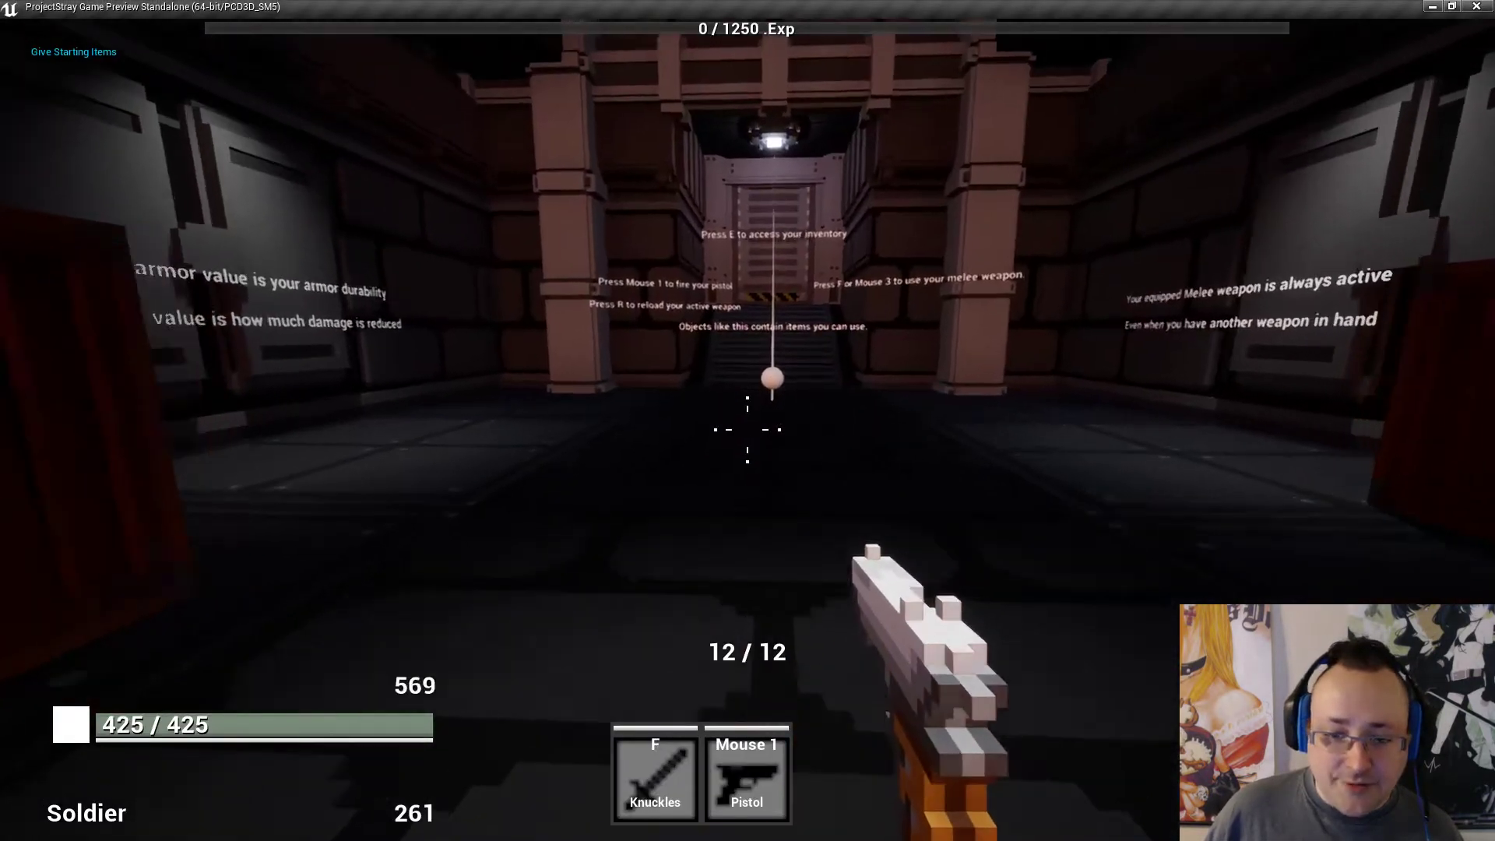
key(w)
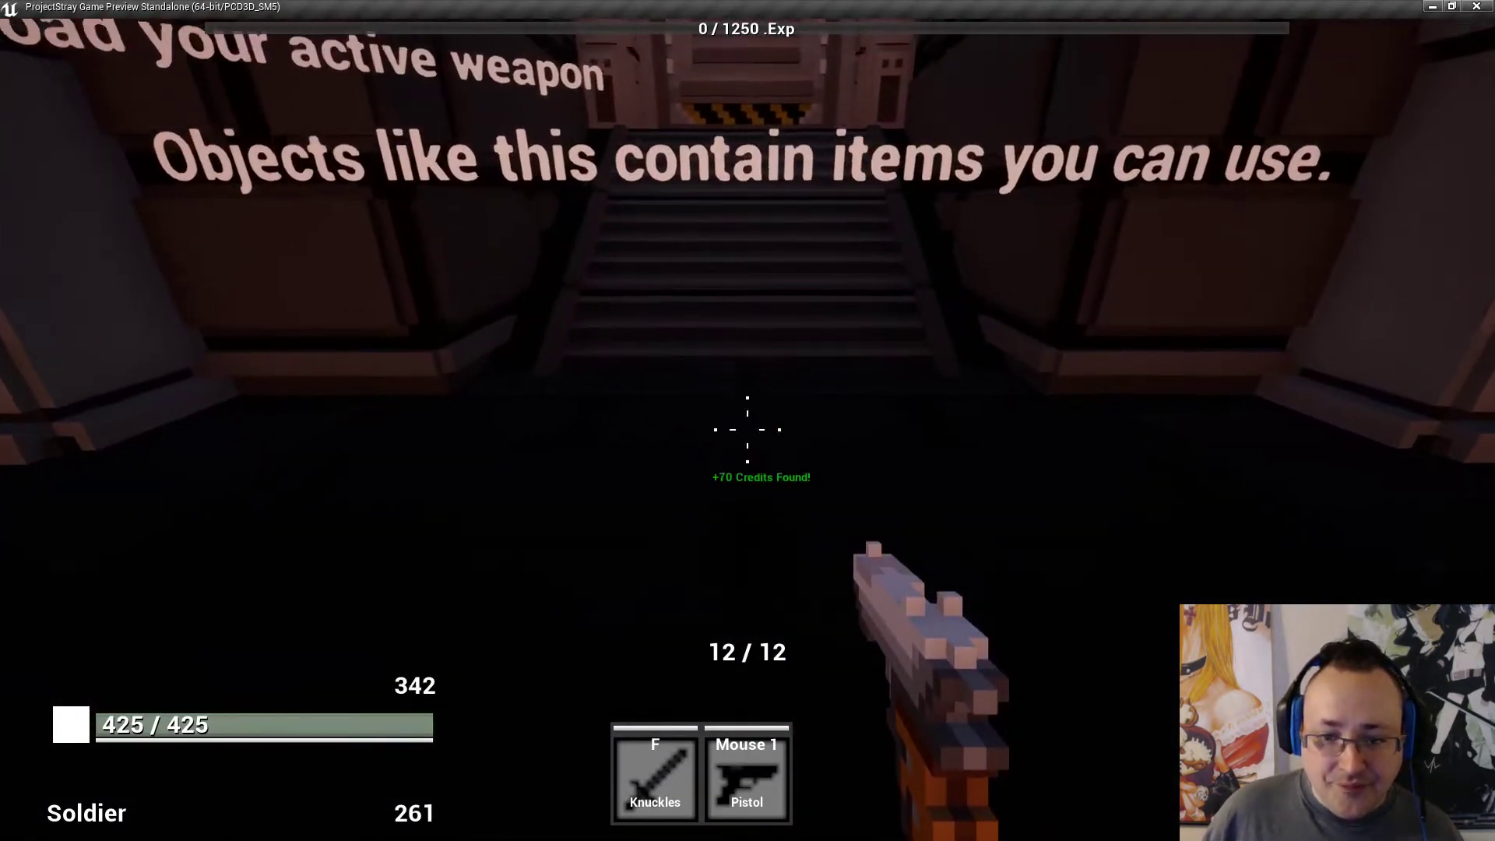
key(w)
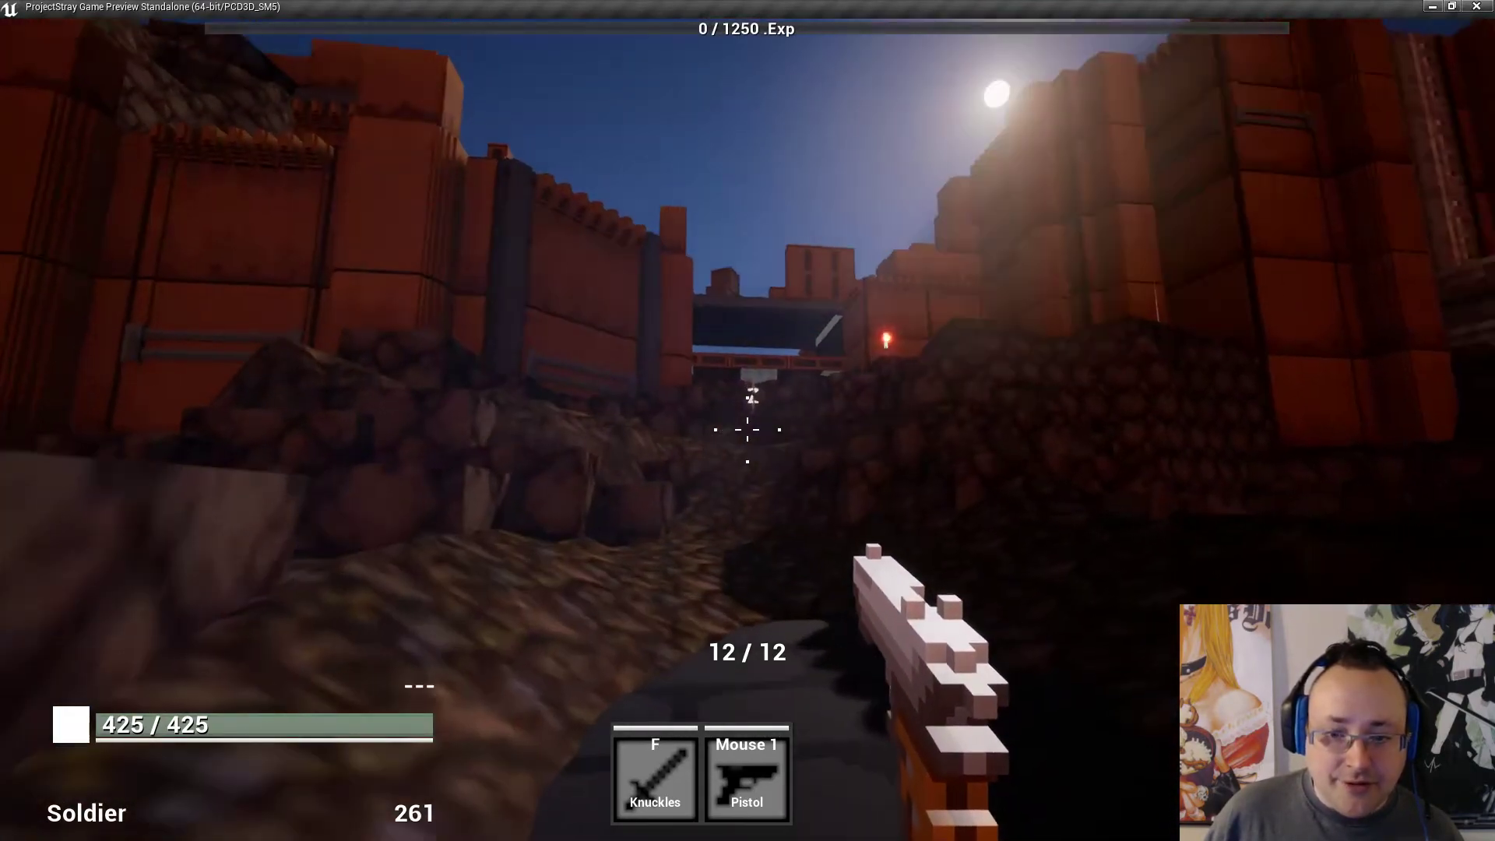
Kill the zombie ahead on the canyon path with the pistol and reload.
click(747, 430)
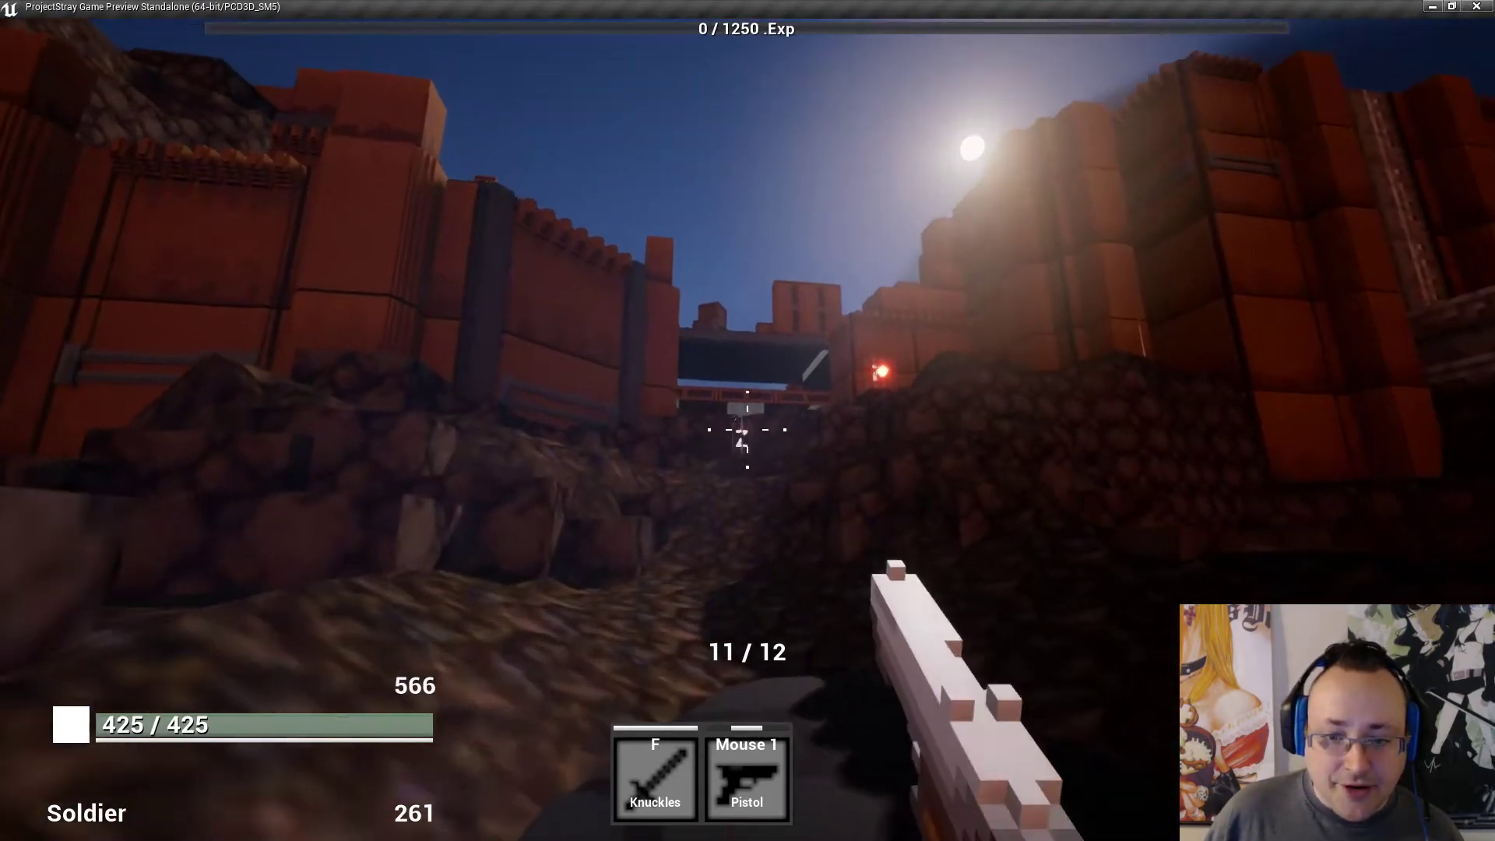
click(747, 429)
click(747, 429)
click(747, 429)
click(747, 429)
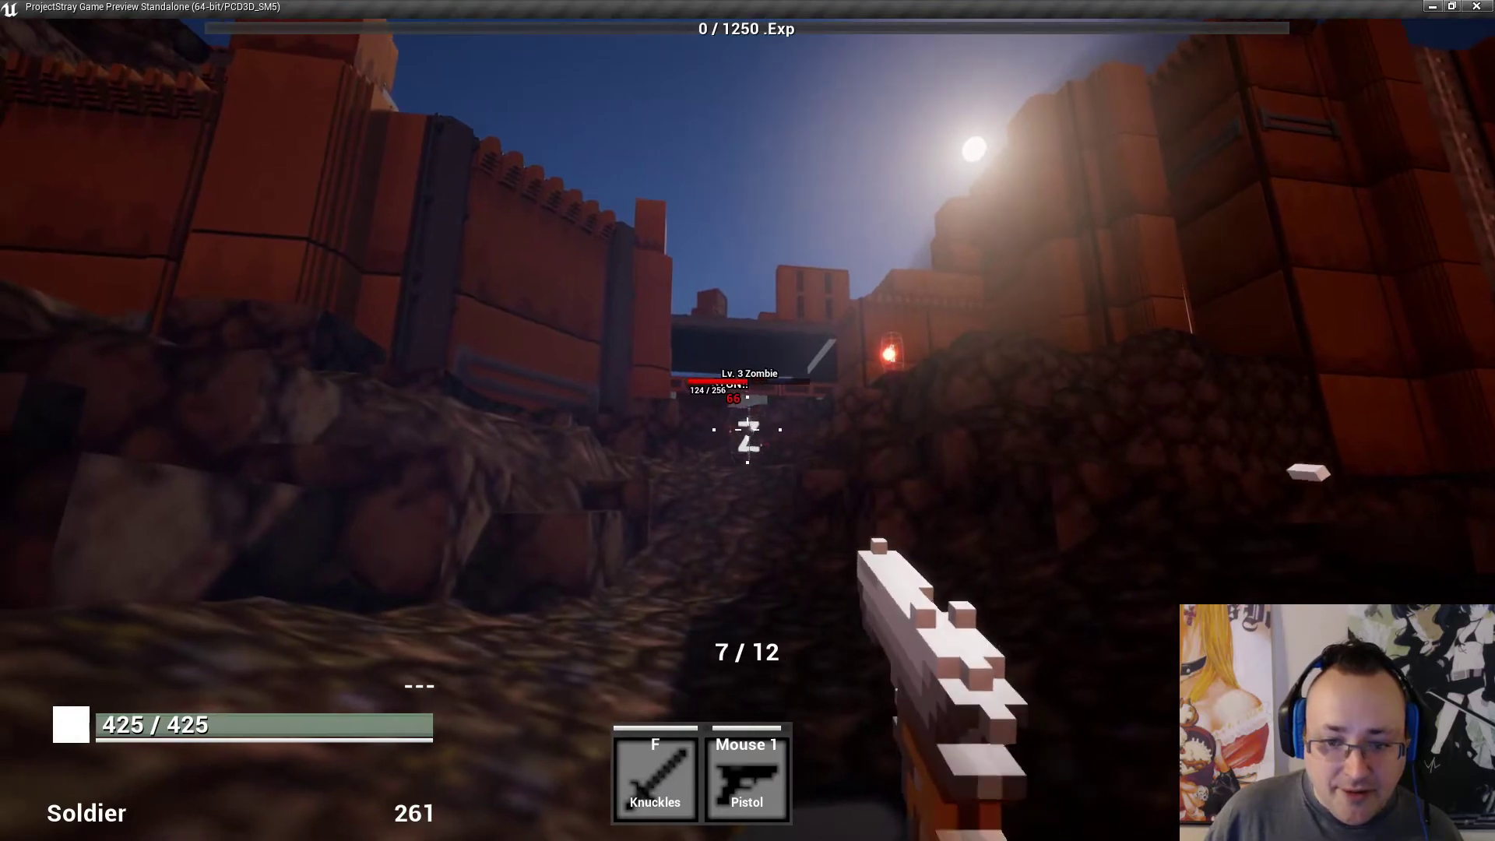
click(747, 429)
click(747, 429)
click(747, 429)
key(r)
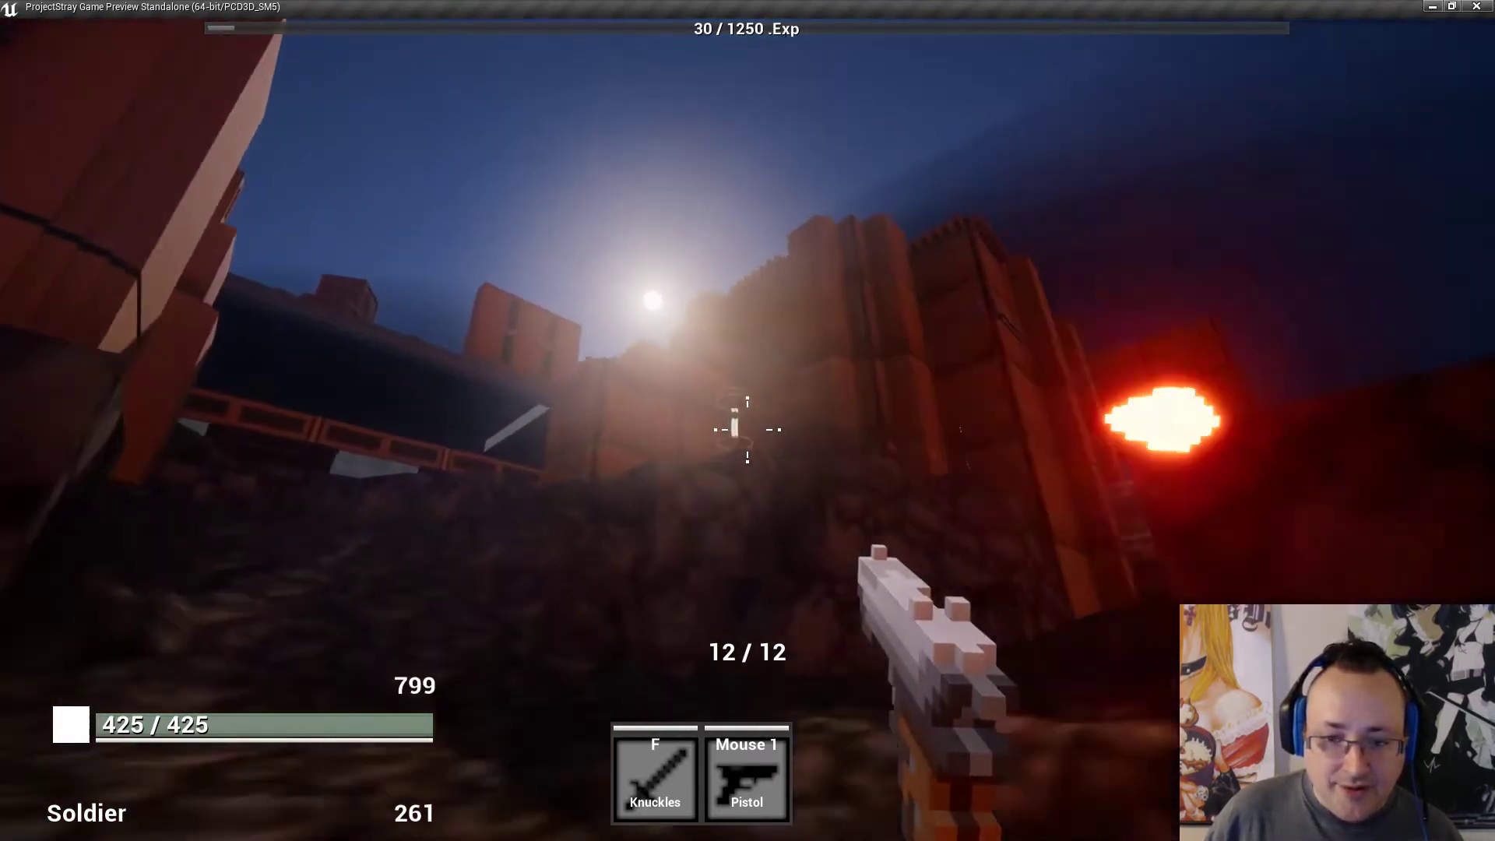
Kill the Demon Imp on the rocks below the sun with the pistol and reload.
click(747, 429)
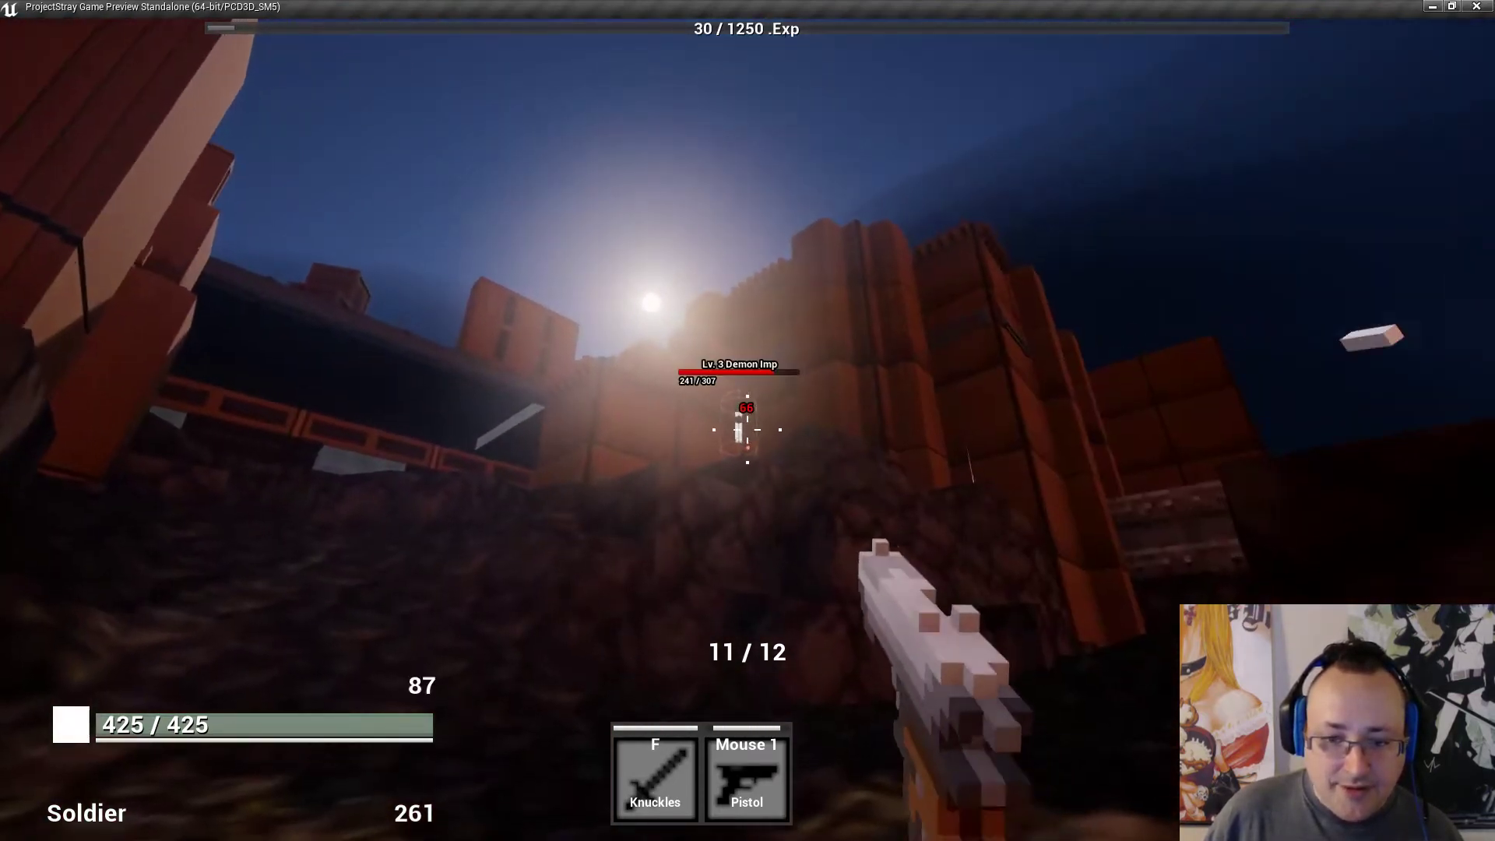
click(747, 430)
click(747, 429)
click(747, 429)
click(747, 429)
click(747, 429)
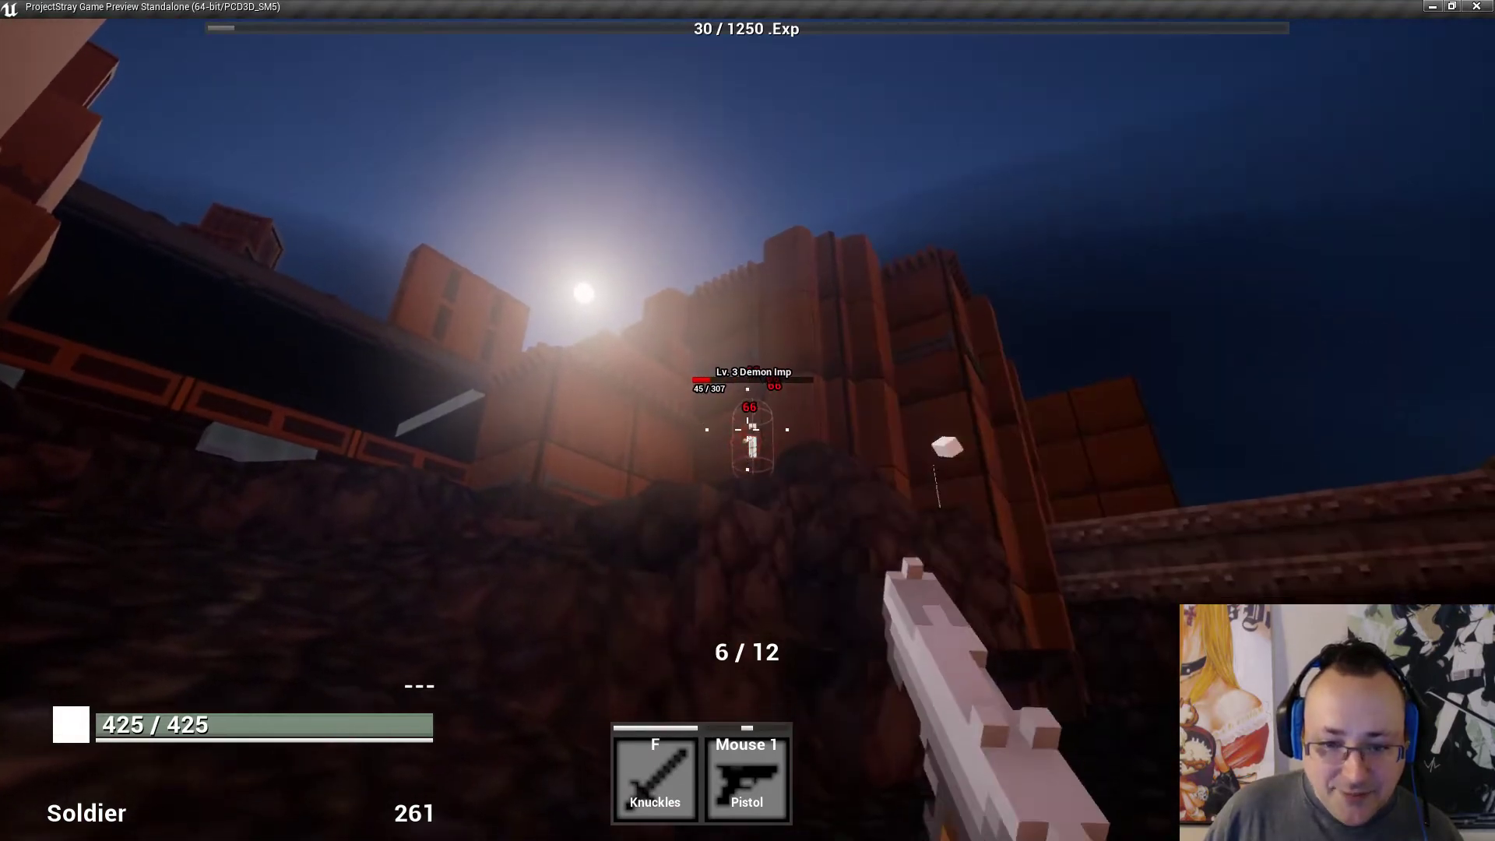
click(747, 429)
key(r)
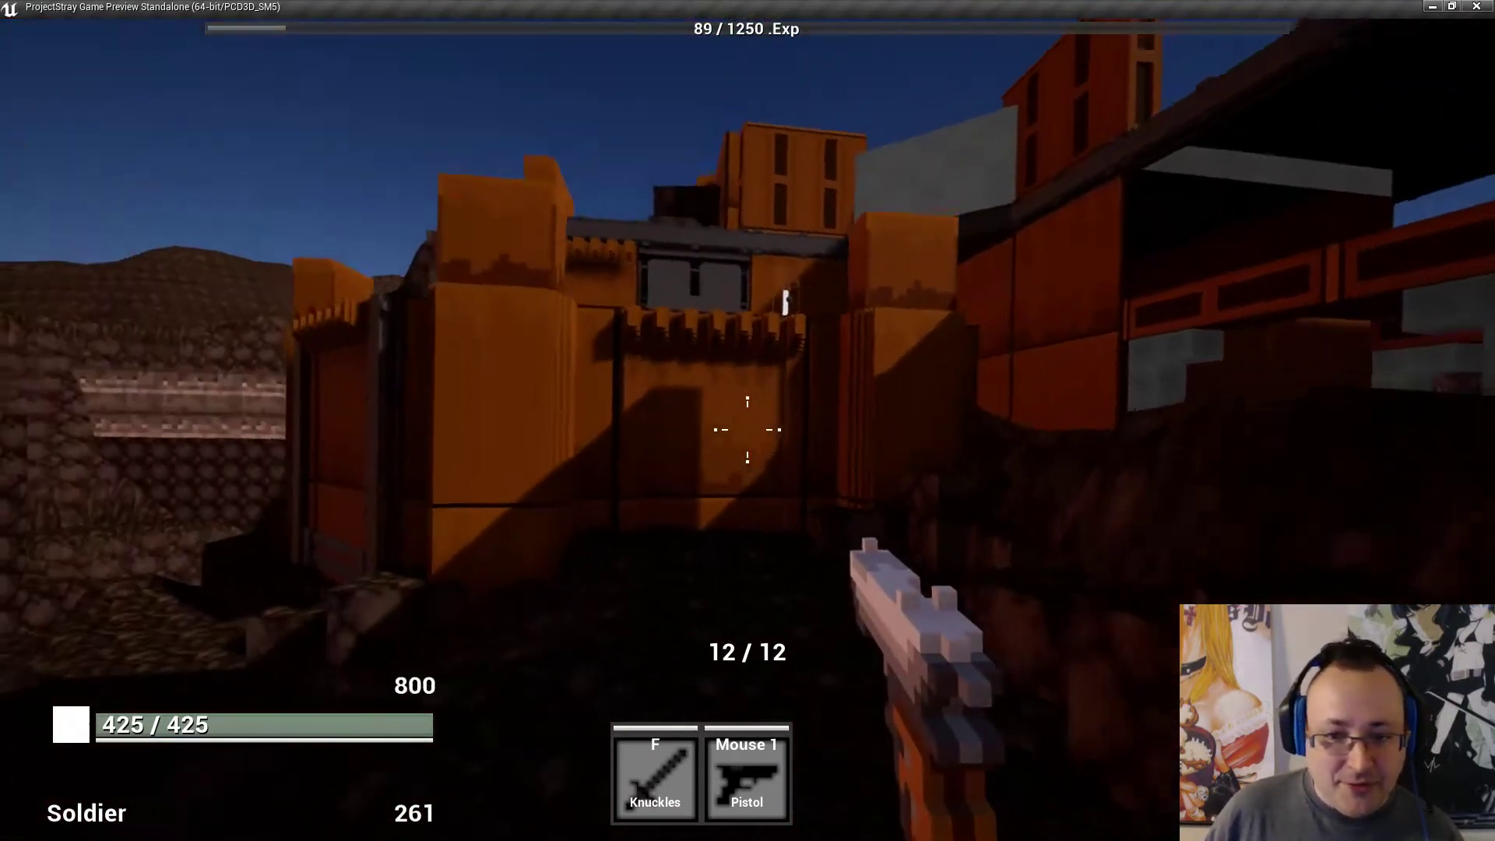
Kill the two zombies approaching beside the orange walls with the pistol and reload.
right_click(748, 429)
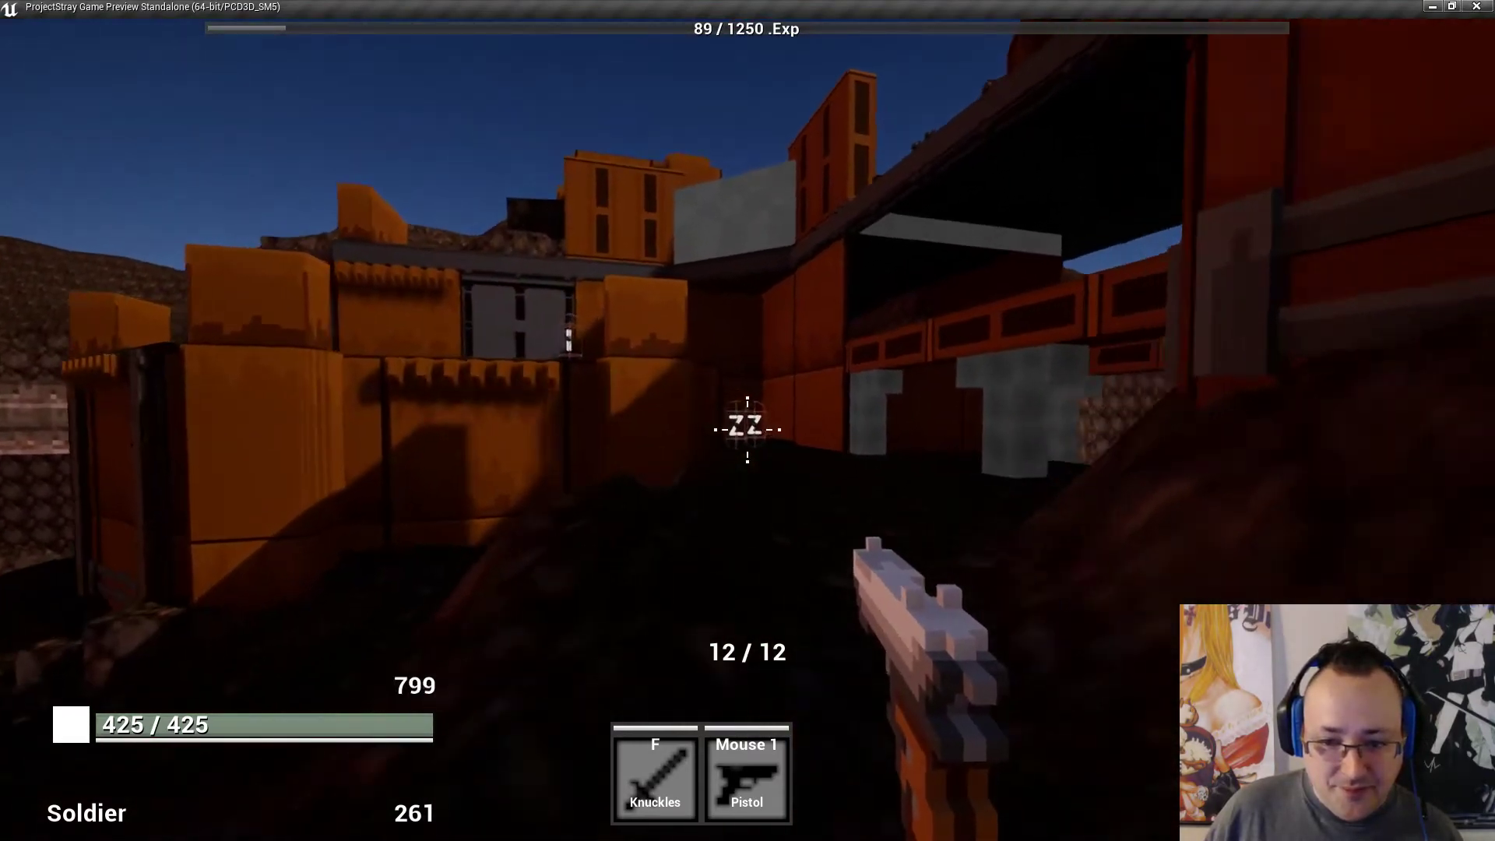
click(748, 429)
click(747, 429)
click(748, 429)
click(747, 429)
click(748, 429)
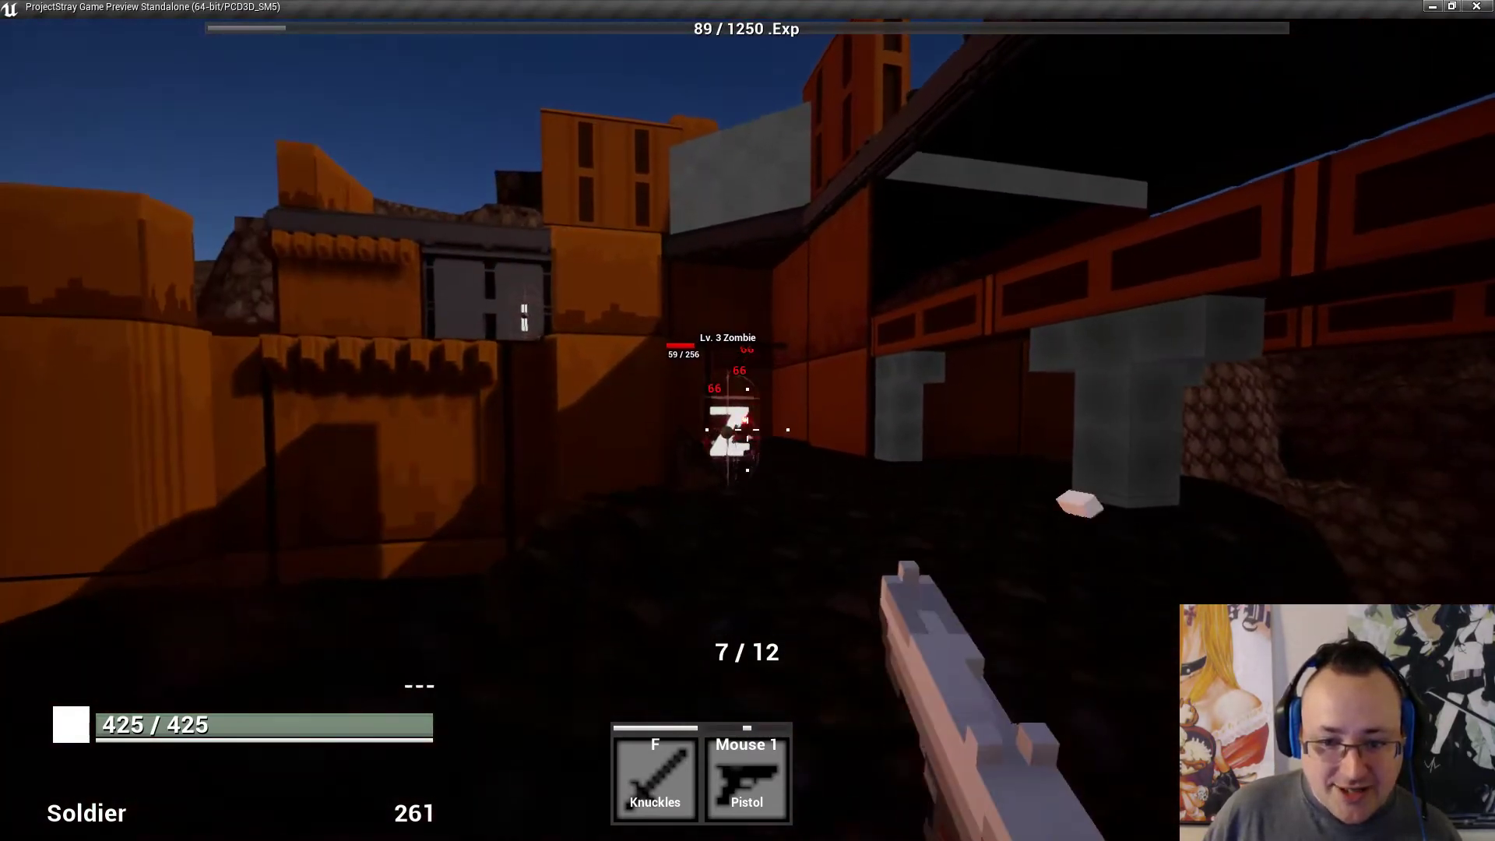
click(747, 429)
click(748, 429)
click(748, 429)
click(747, 429)
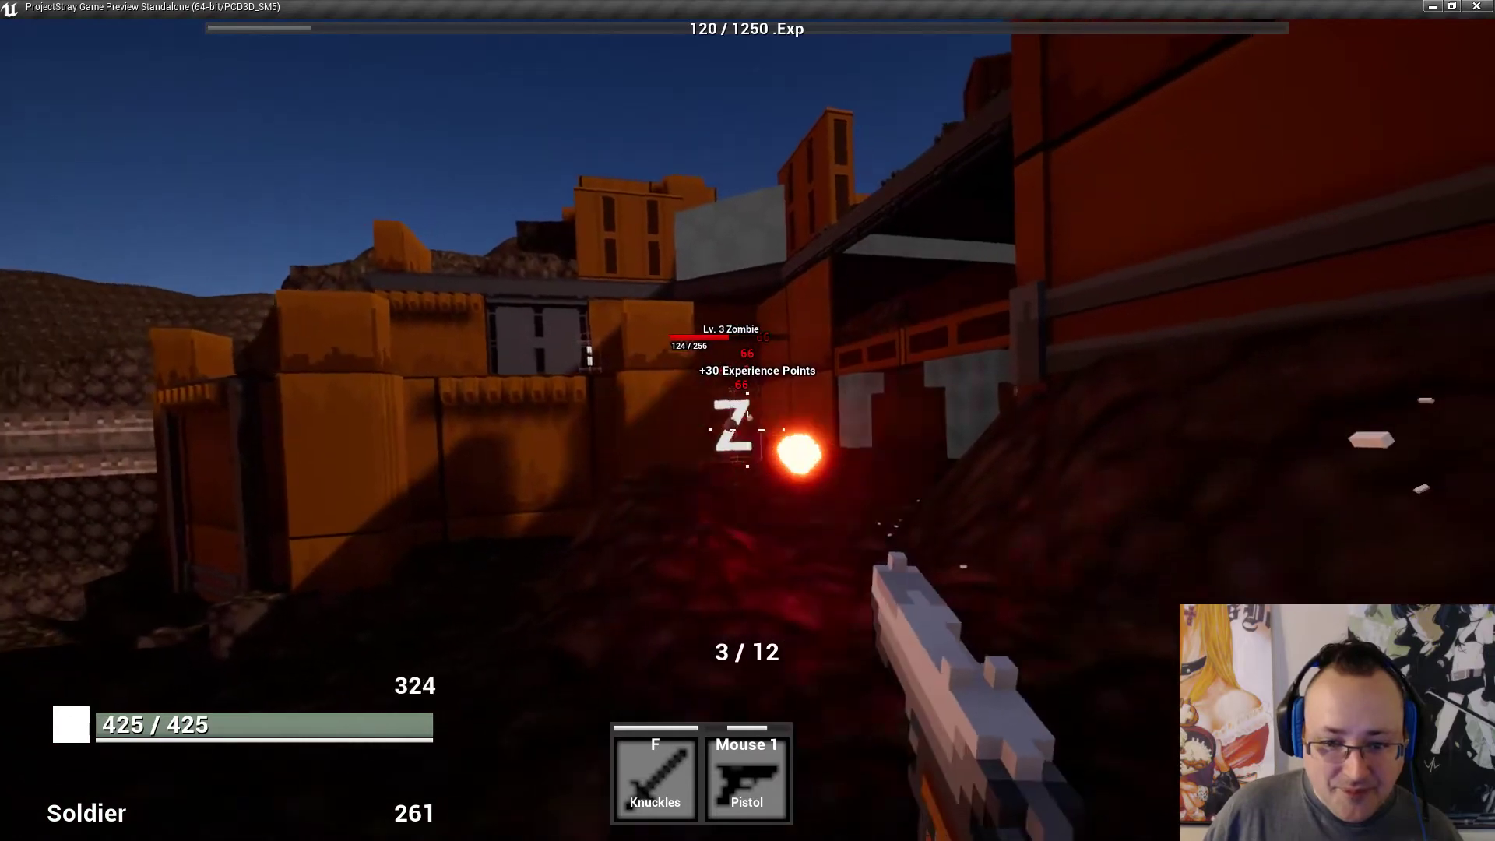
click(748, 429)
click(748, 429)
key(r)
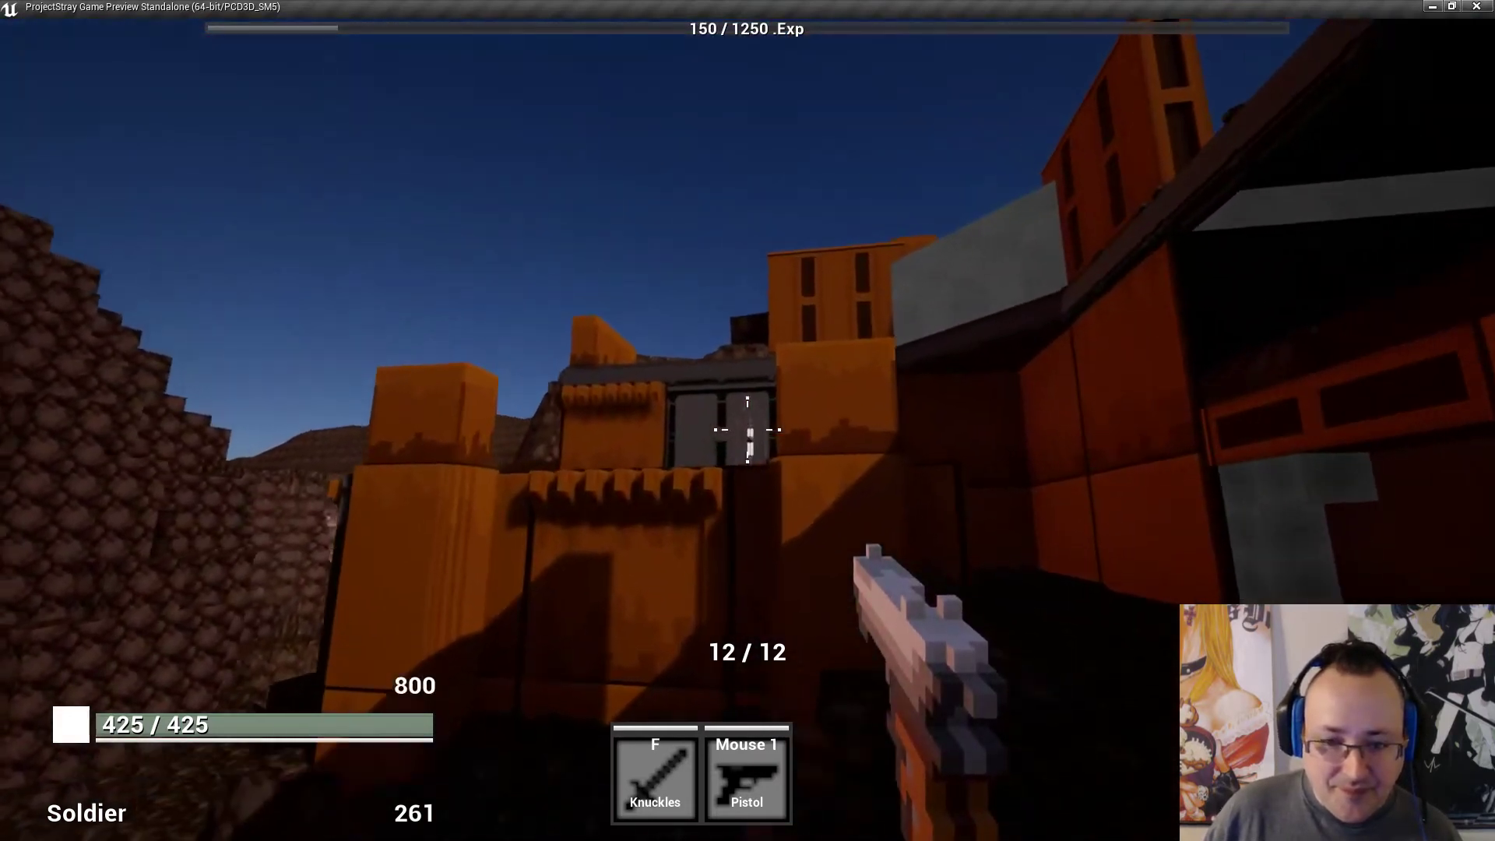
Kill the Demon Imp standing on top of the orange wall with the pistol and reload.
click(748, 430)
click(747, 429)
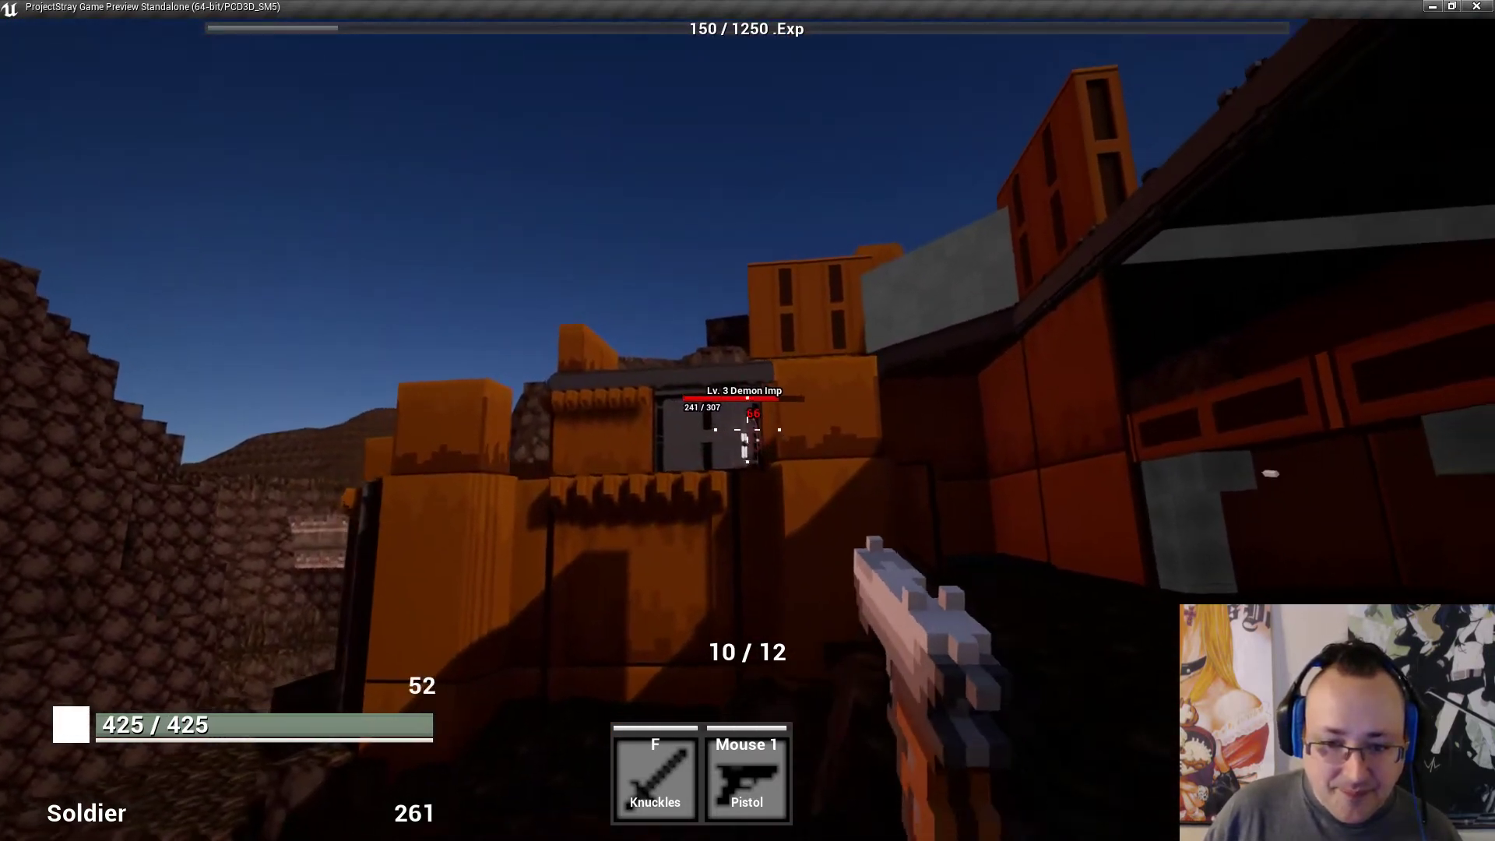
click(748, 430)
click(748, 429)
click(748, 429)
click(748, 429)
click(748, 429)
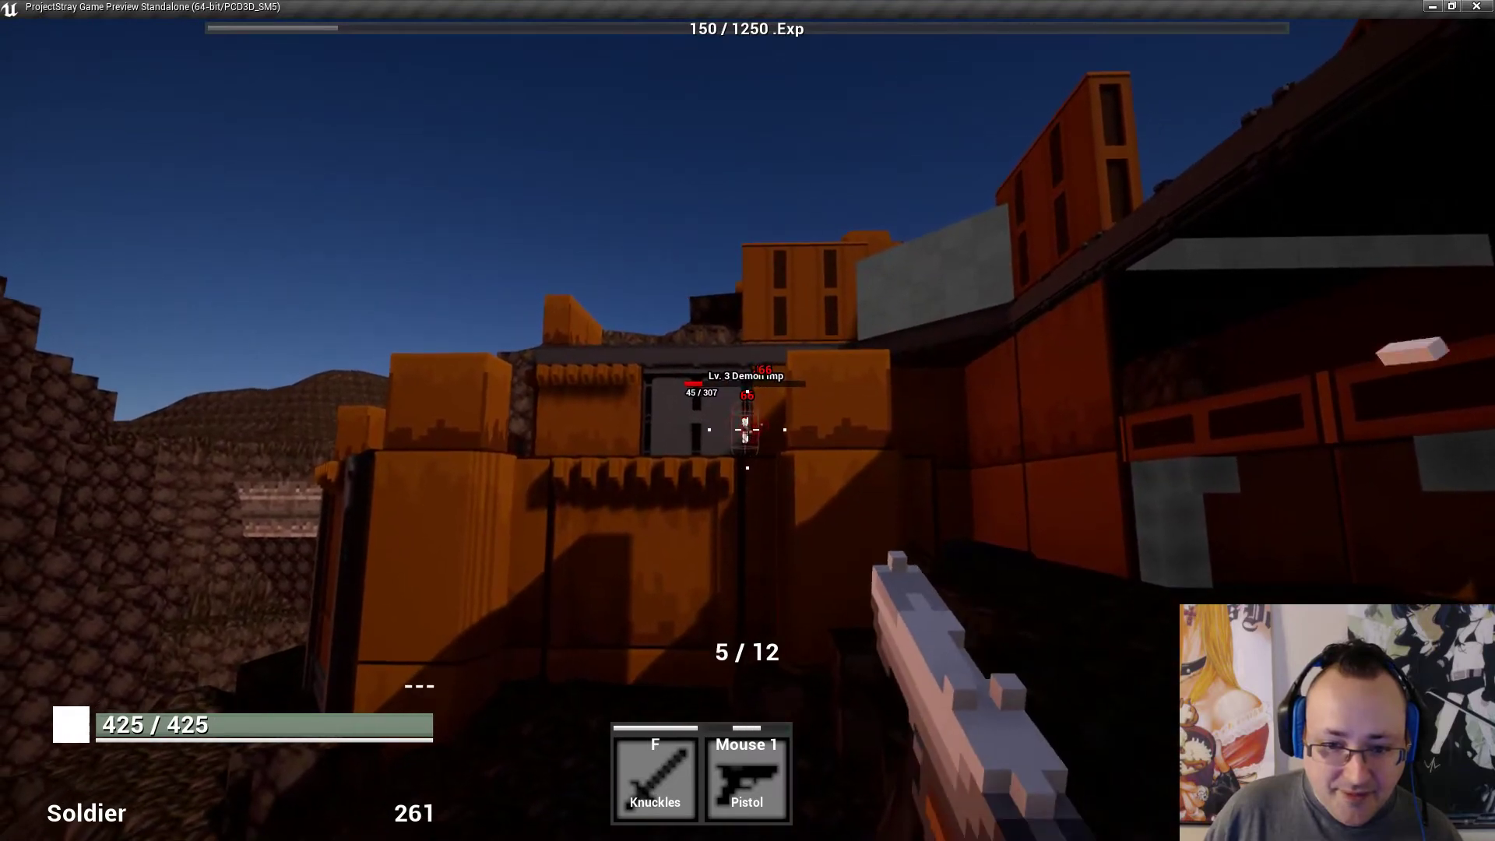
click(748, 429)
key(r)
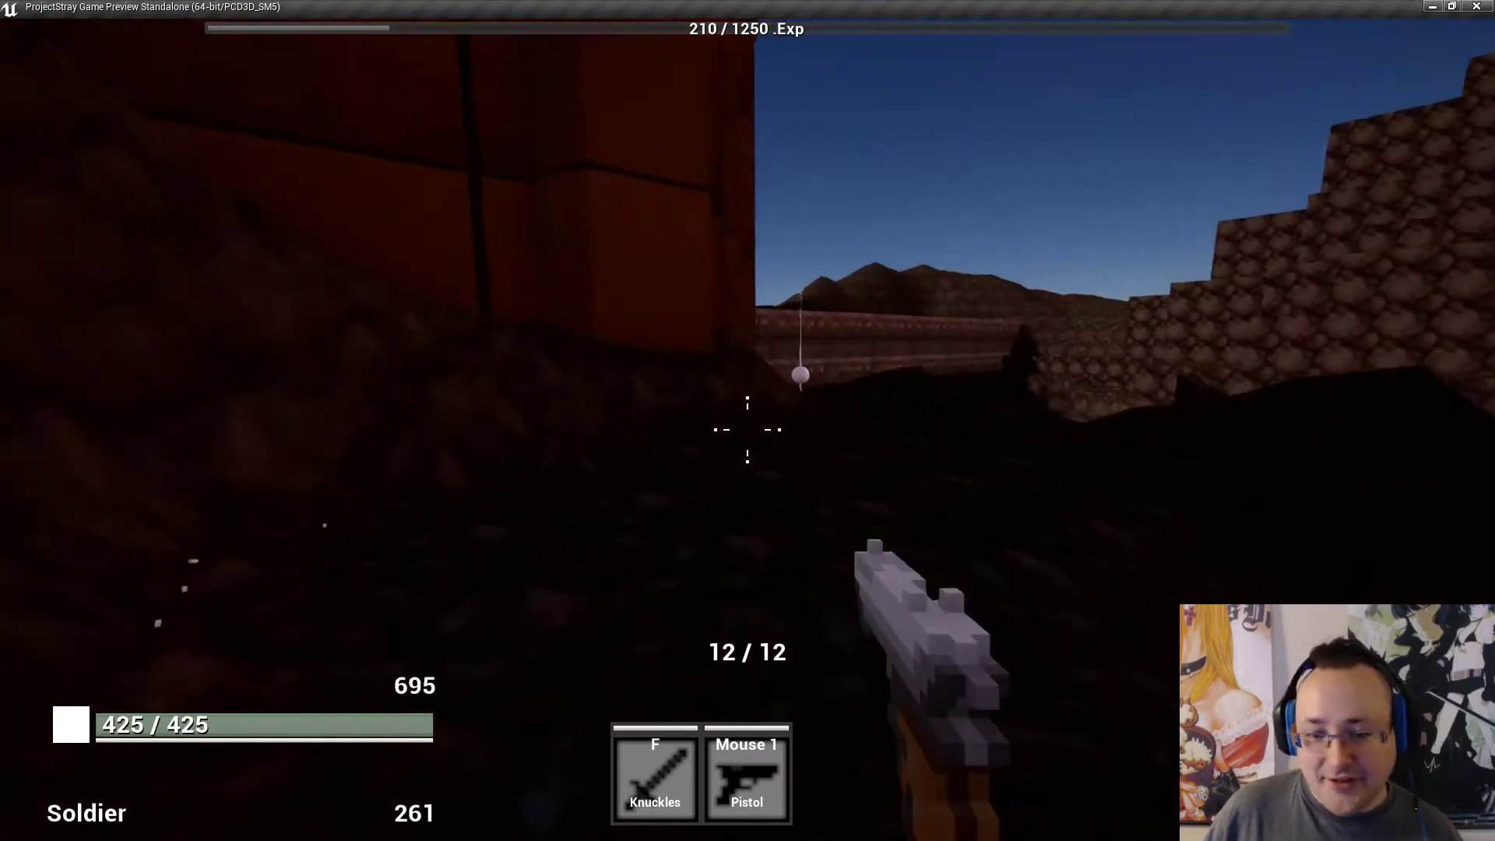
Loot everything from the Worn Equipment Case and equip the Worn Boots and Worn Body Armor from the inventory.
key(w)
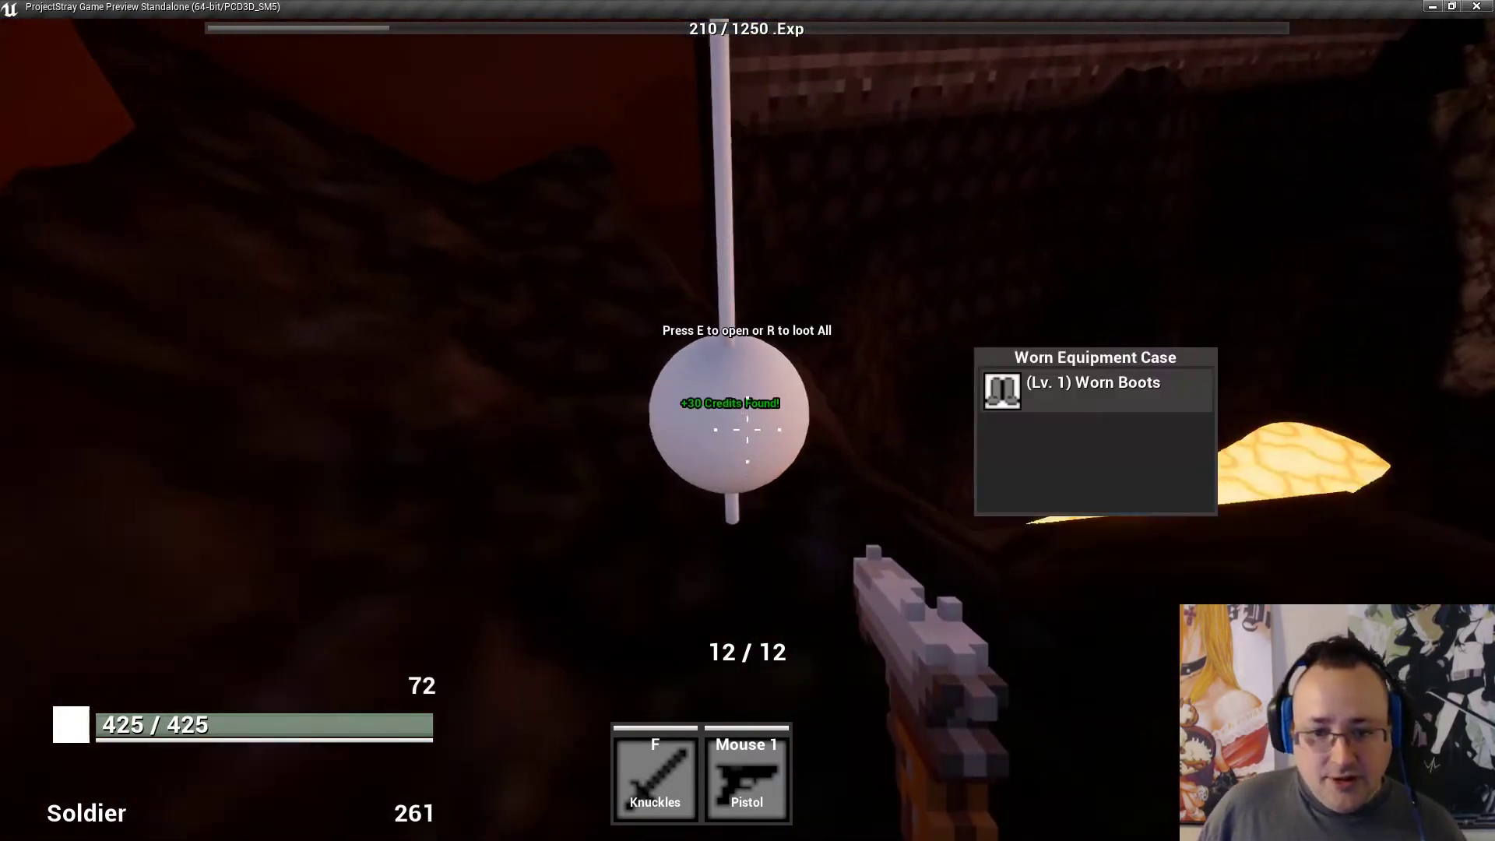
key(r)
key(i)
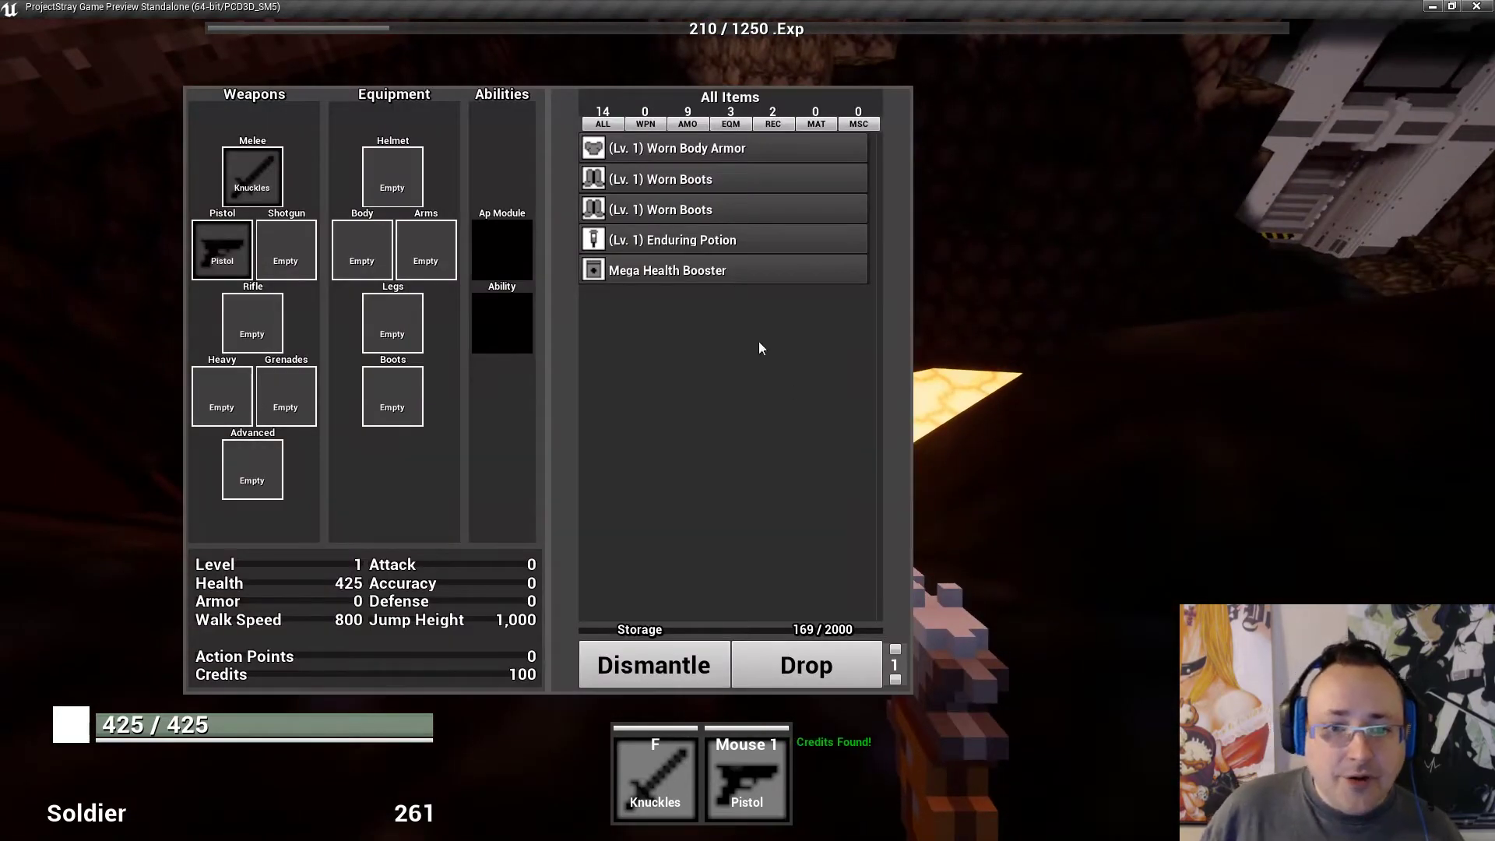
double_click(712, 211)
double_click(713, 148)
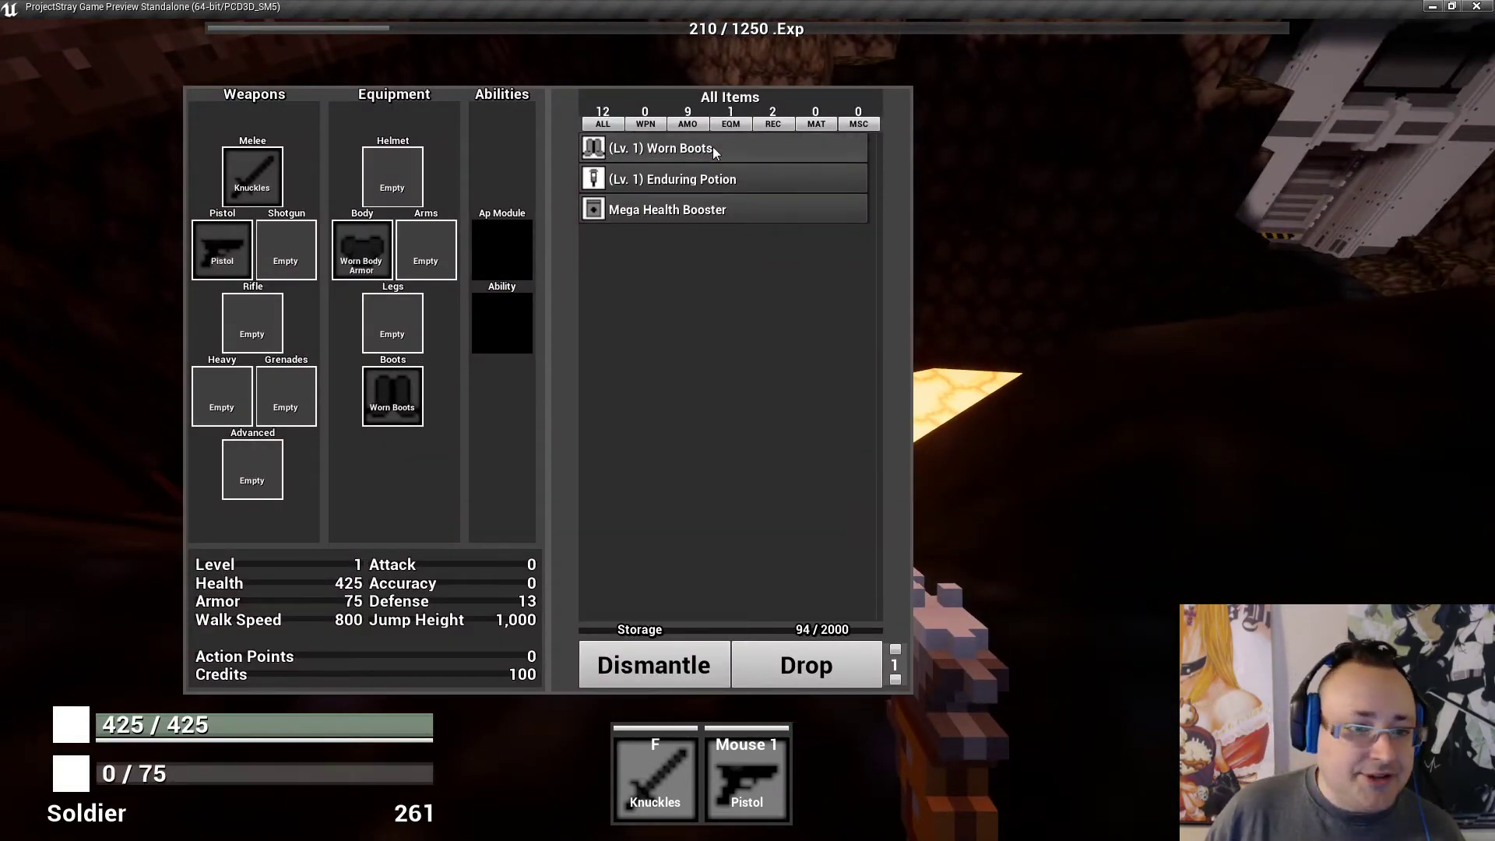
key(i)
Walk around the raised orange structure and inspect its grey supports, railing and underside.
key(w)
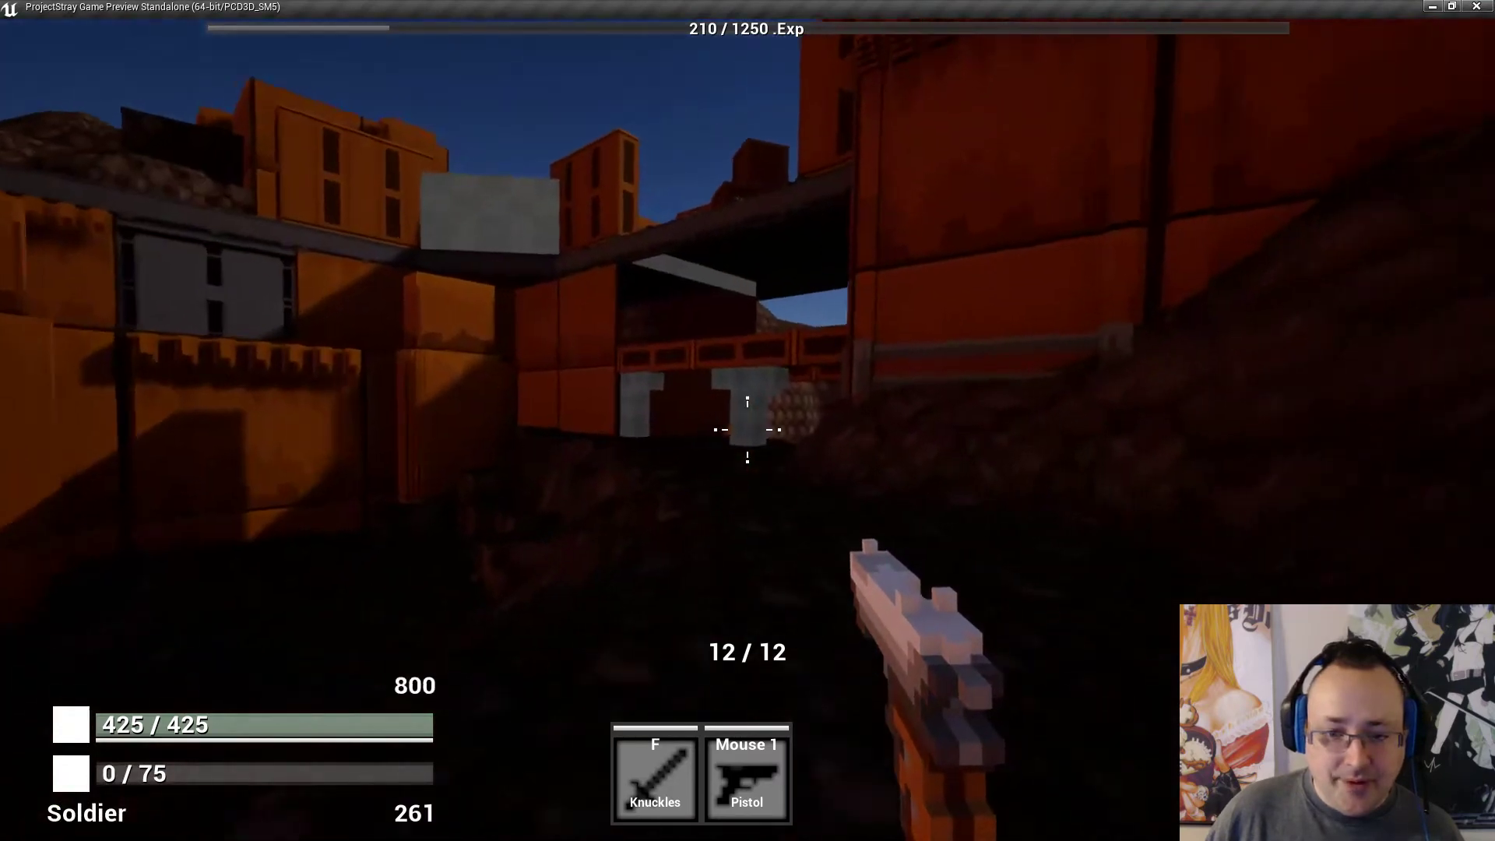
key(w)
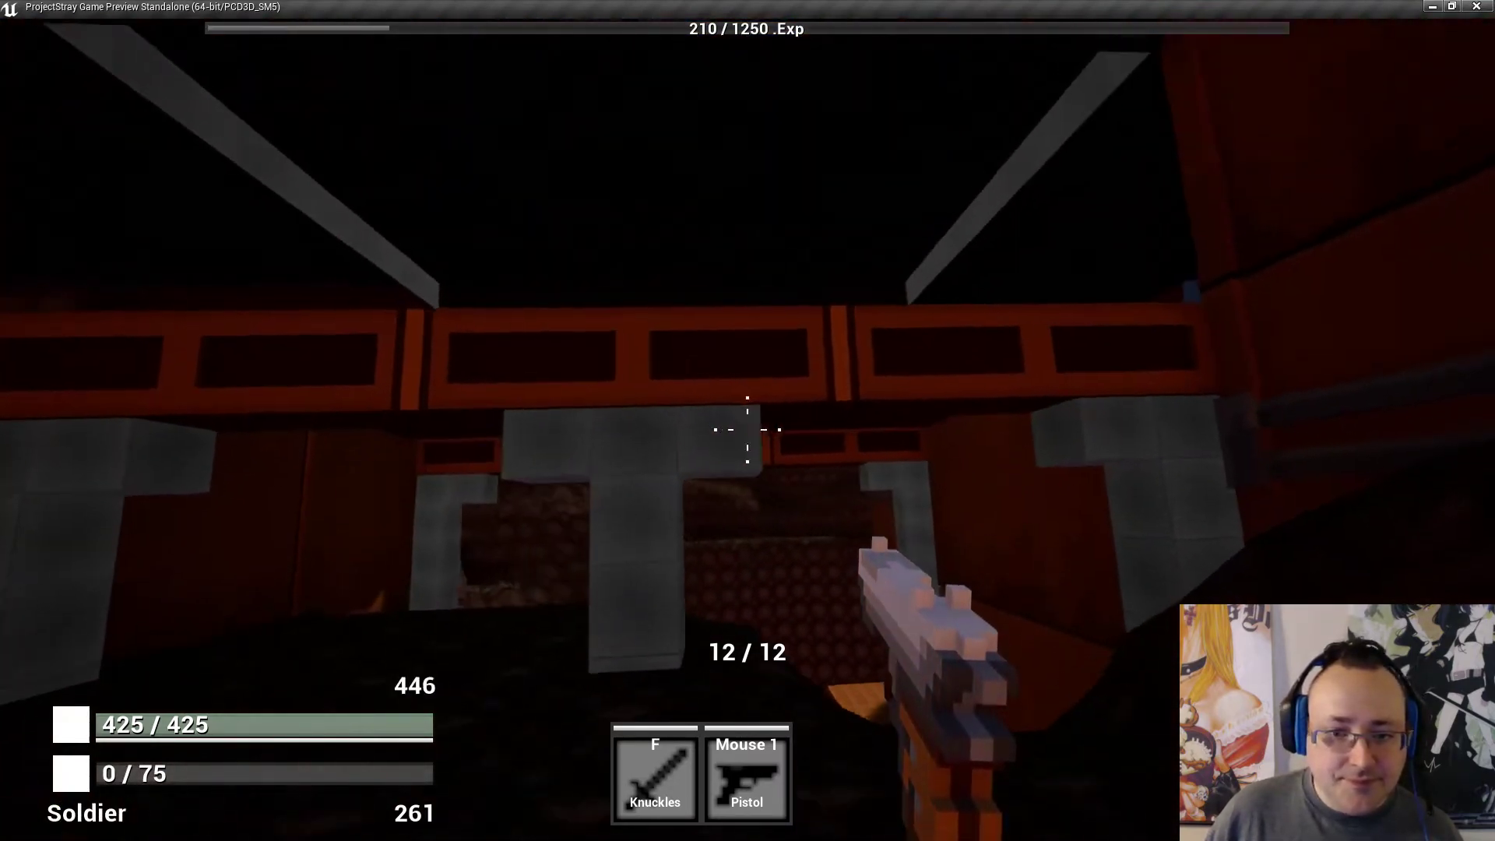
key(w)
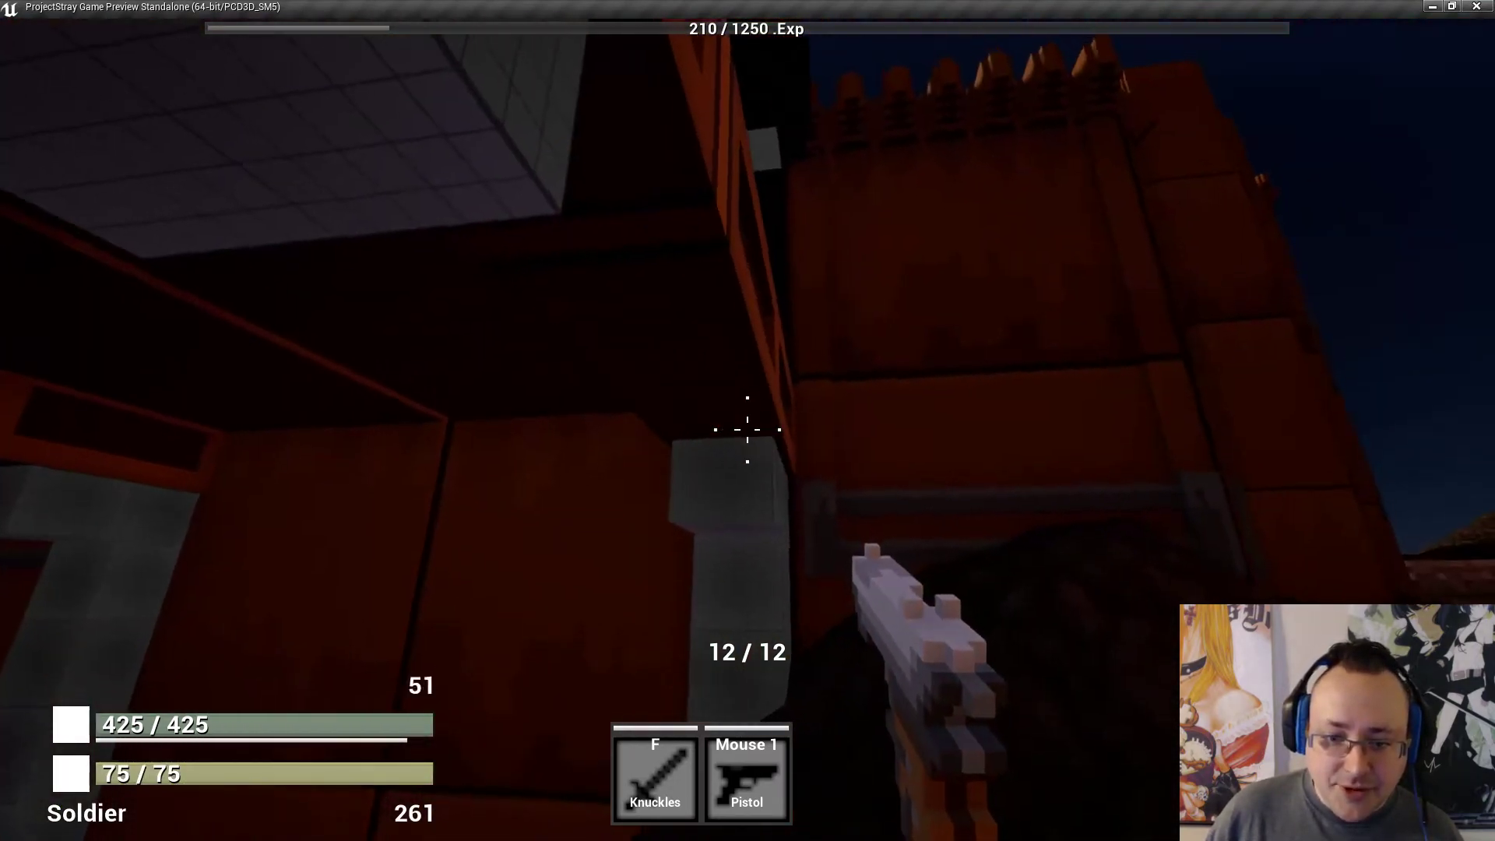
key(w)
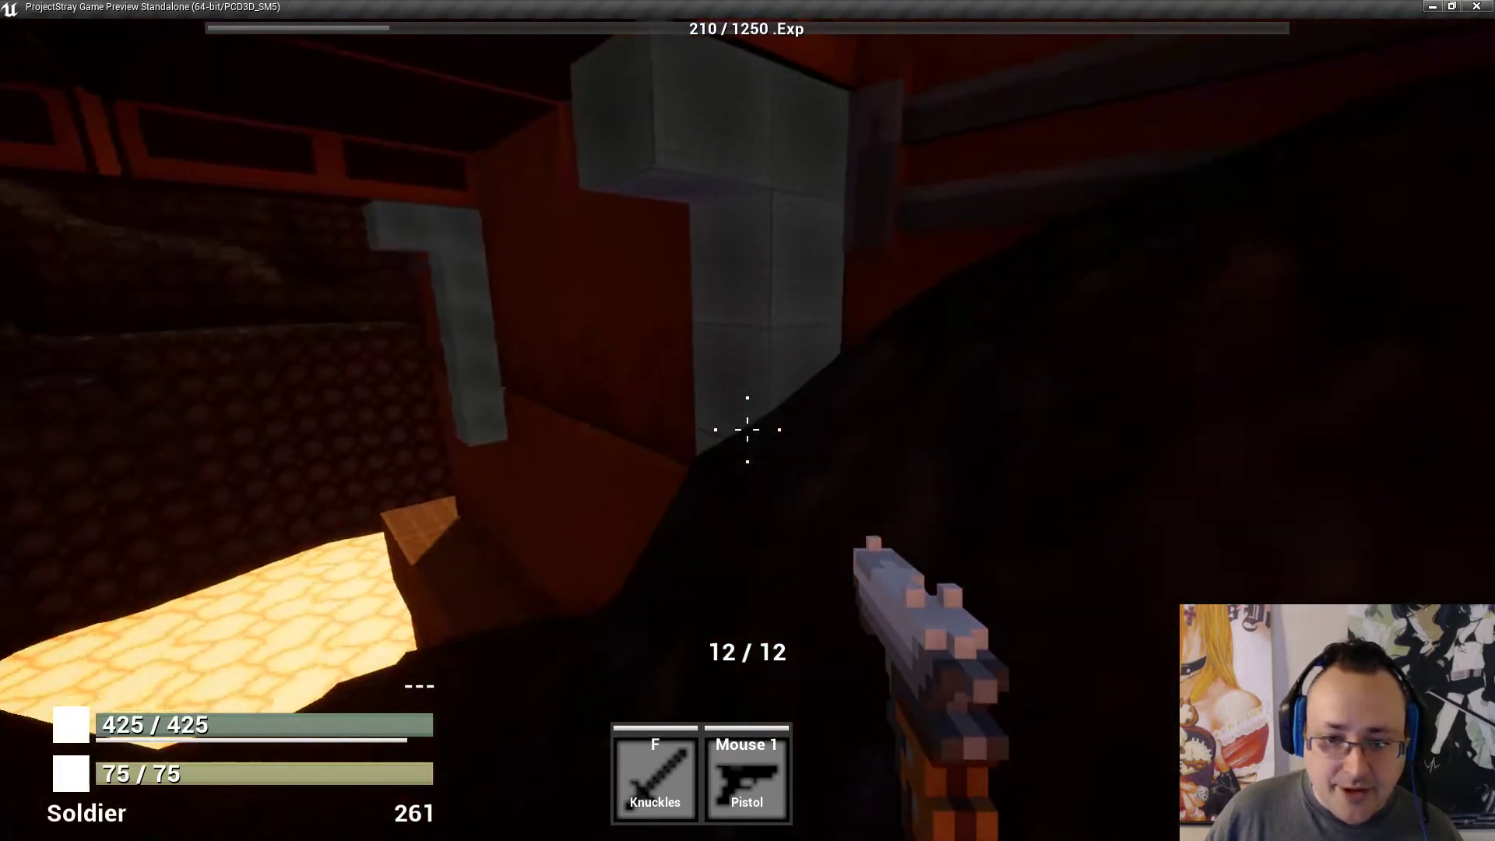
key(w)
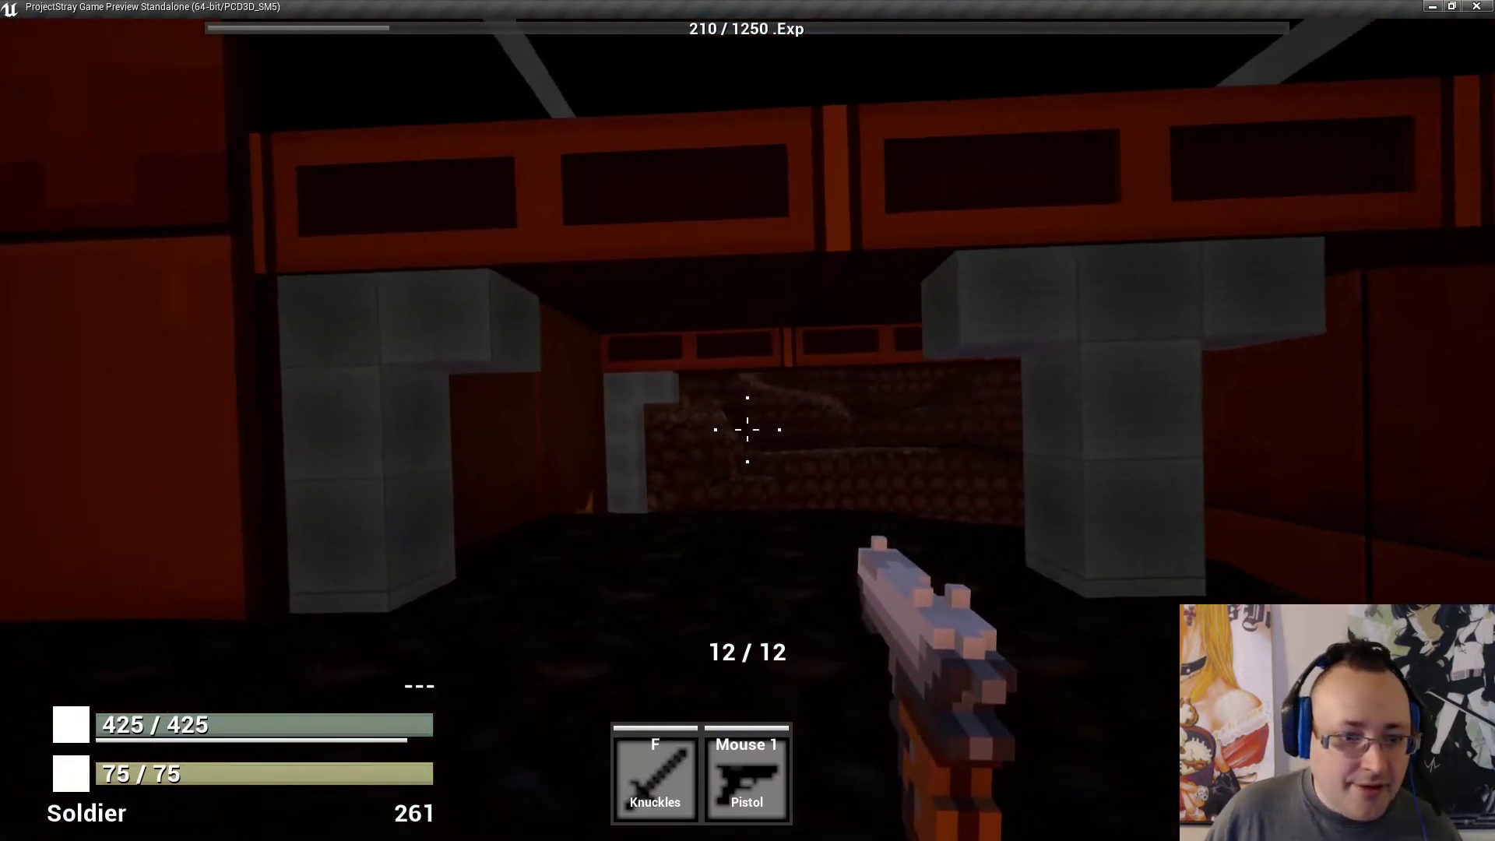
key(w)
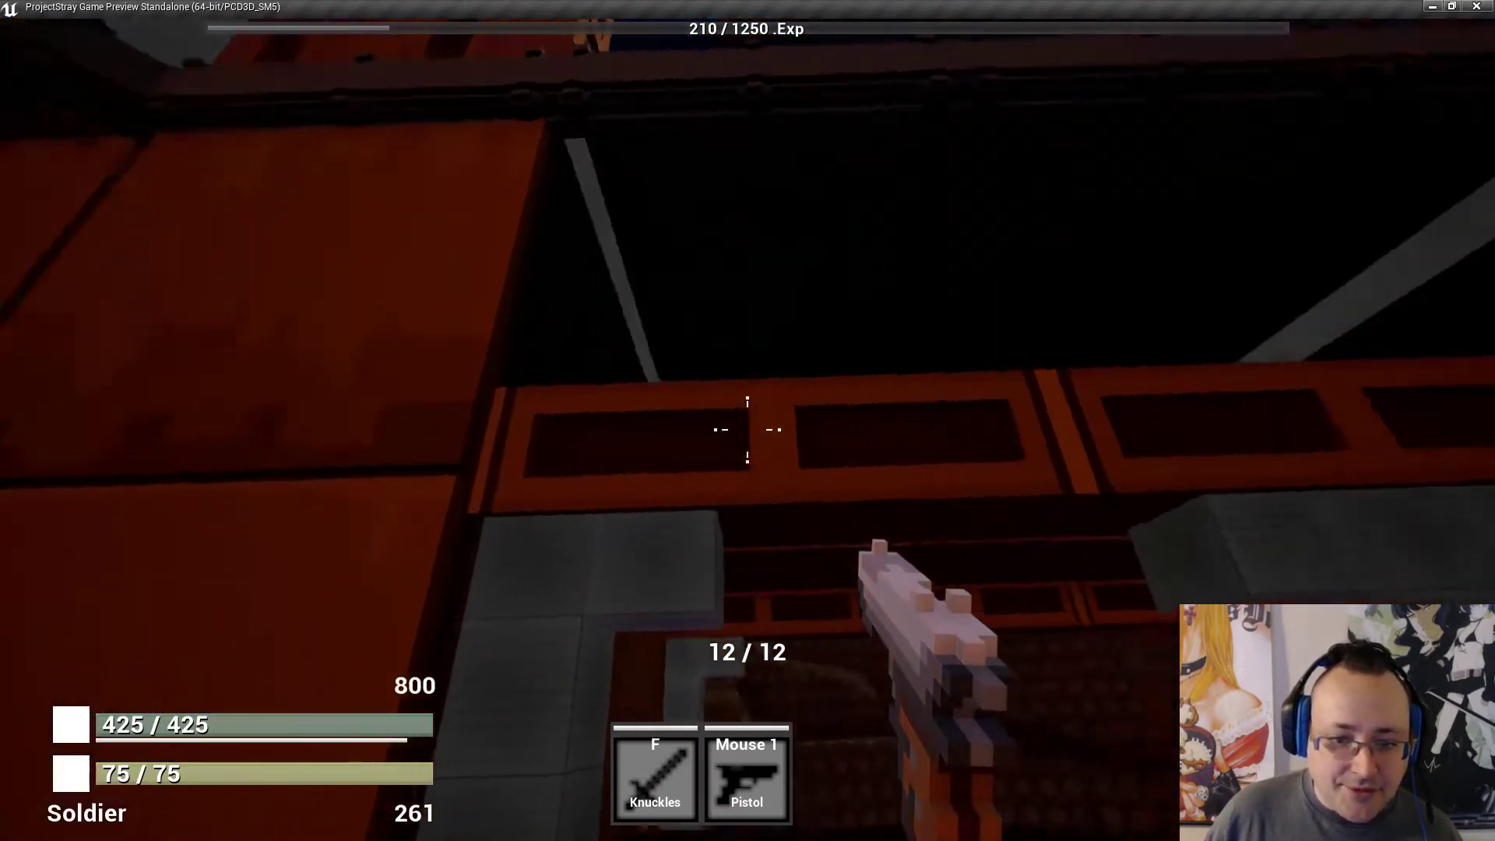
key(w)
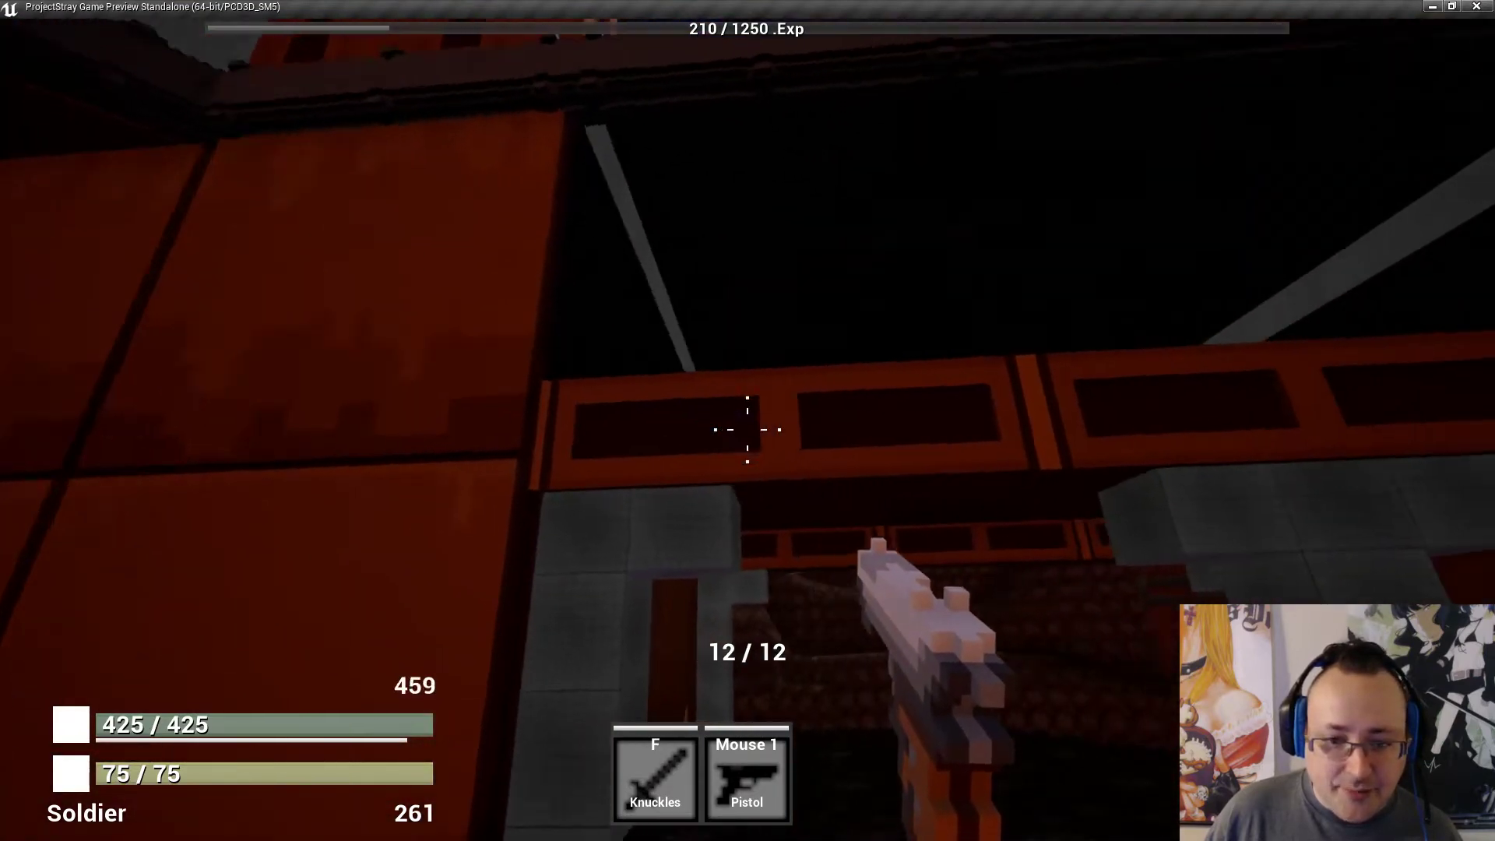
key(d)
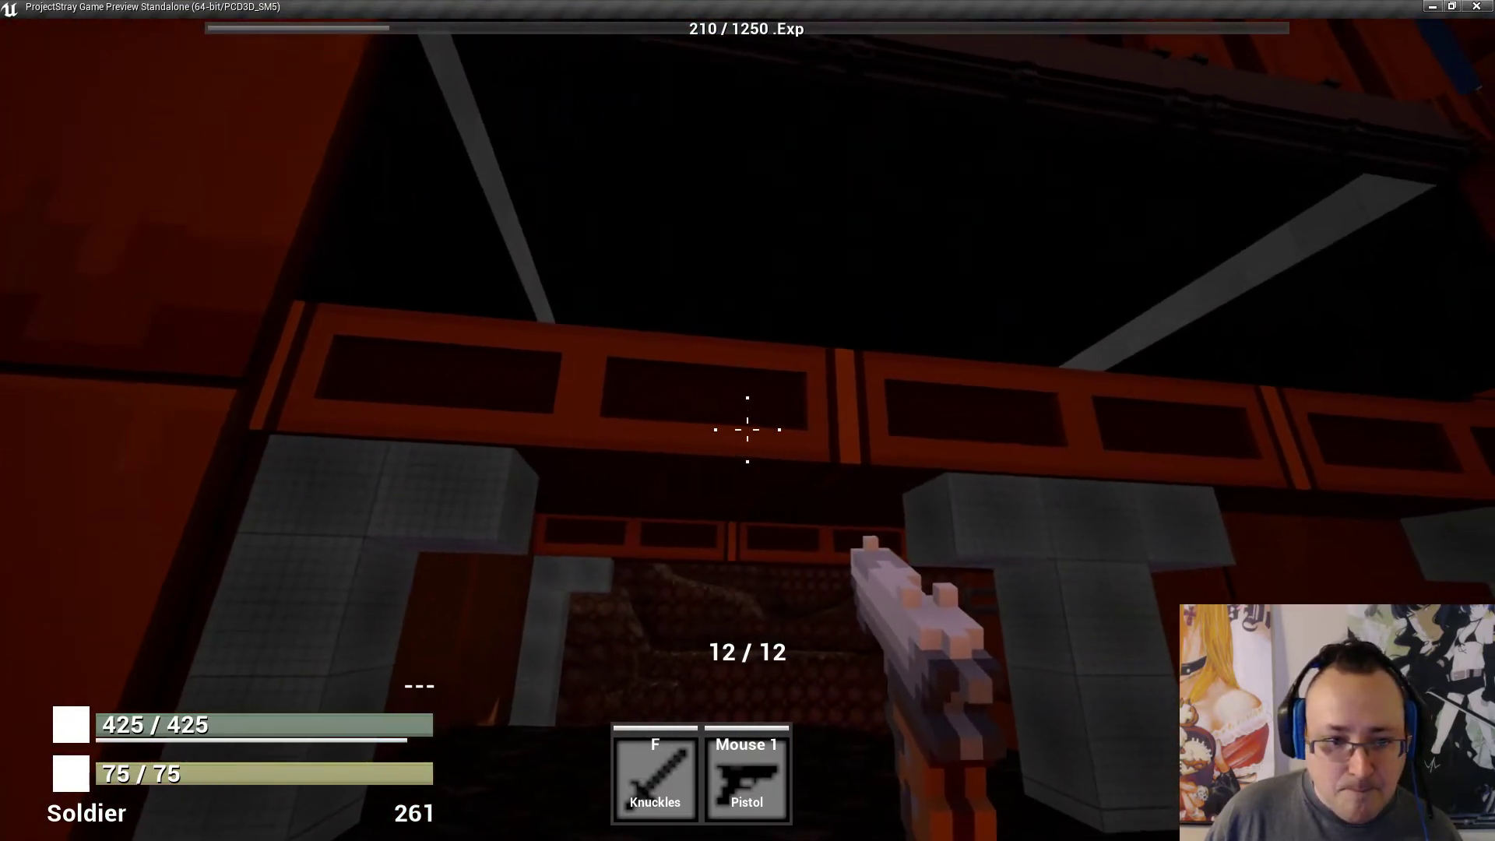
Pass under the structure and follow the orange ledge beside the lava to the item sphere in the dark alcove.
key(w)
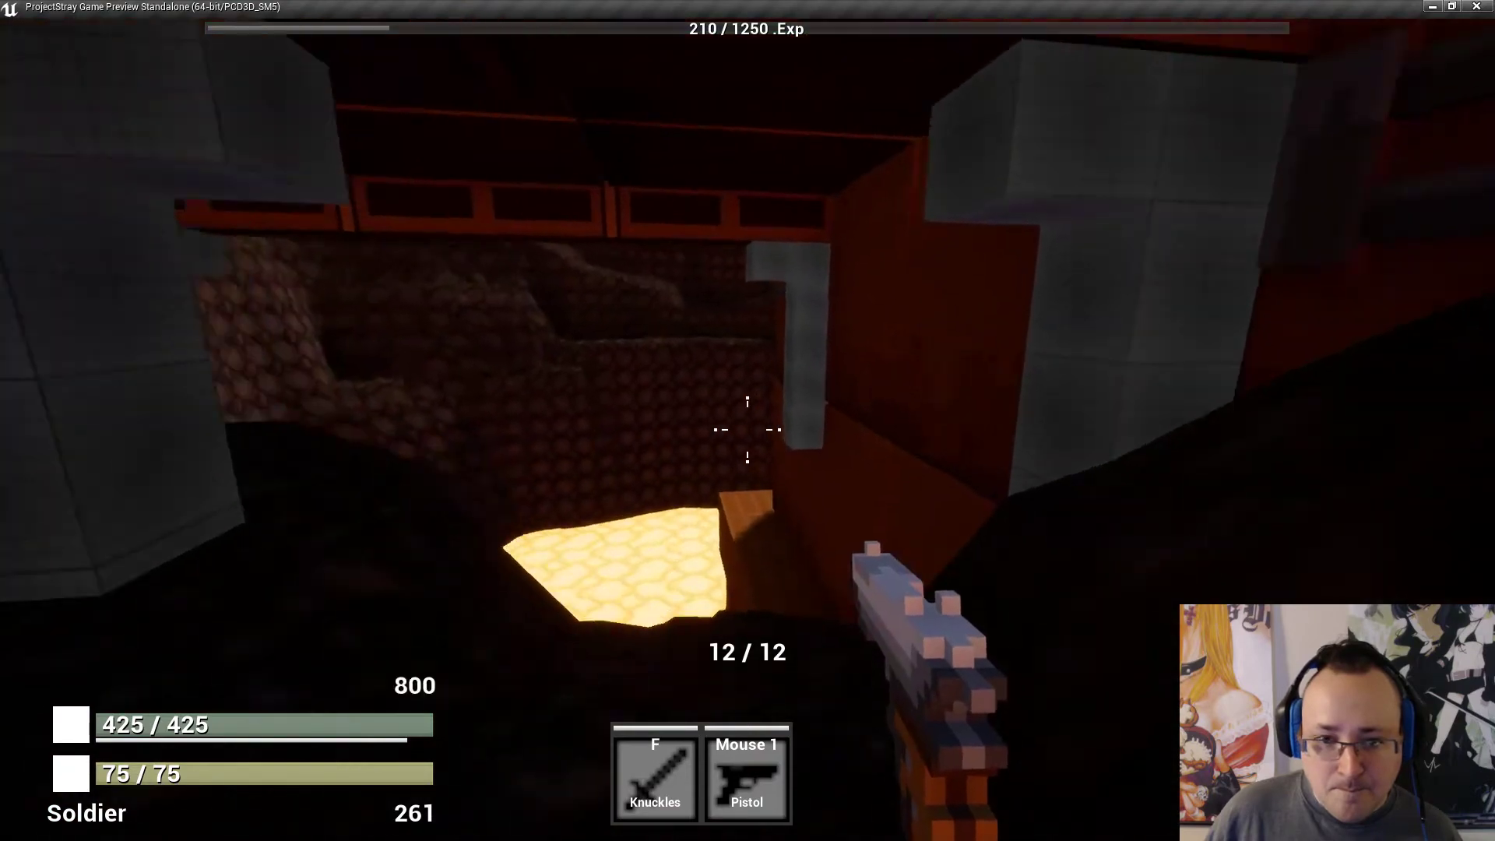
key(w)
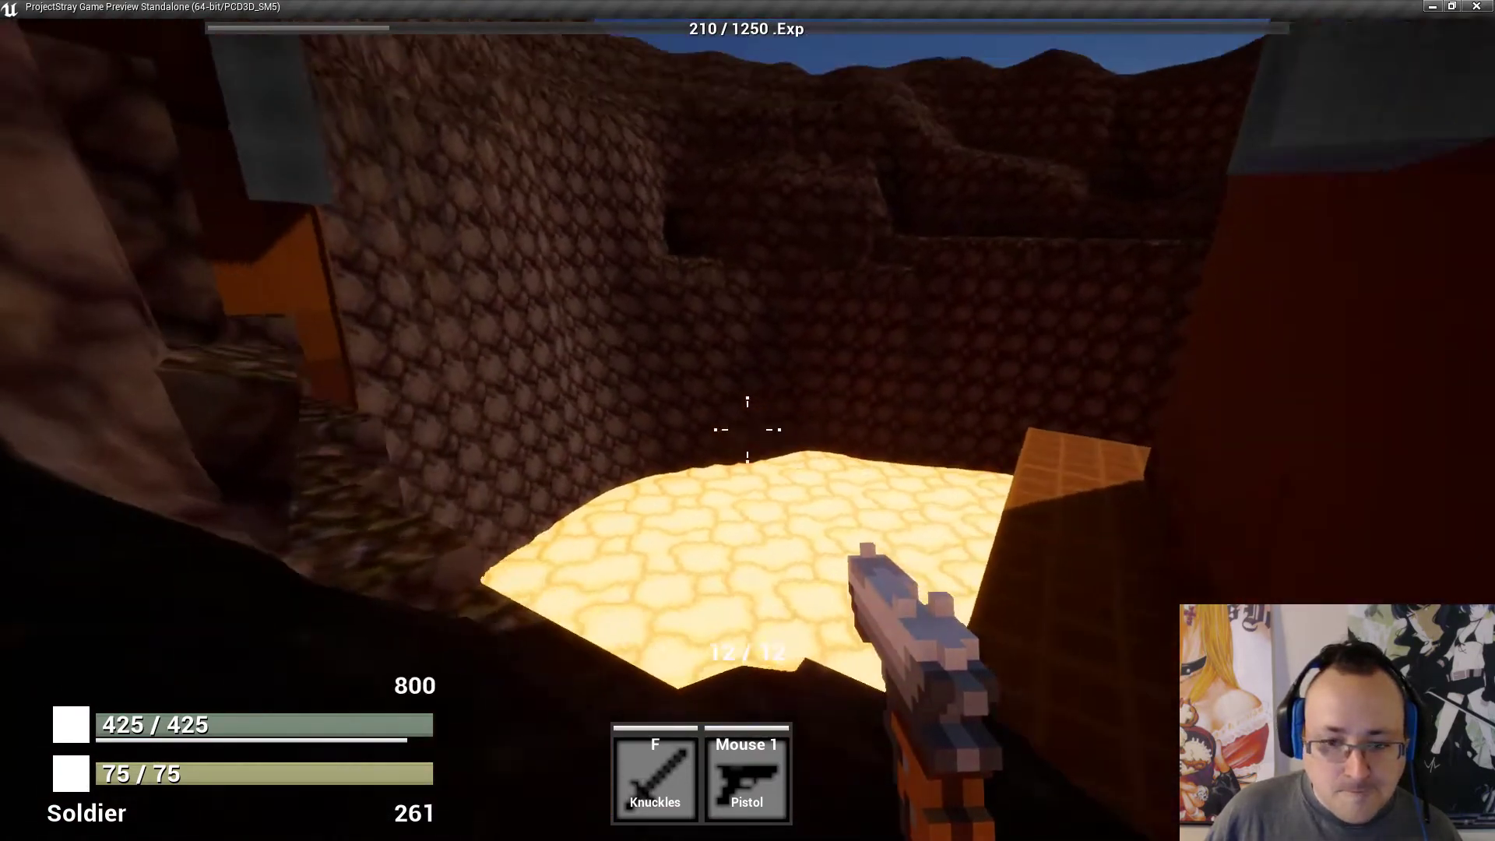
key(w)
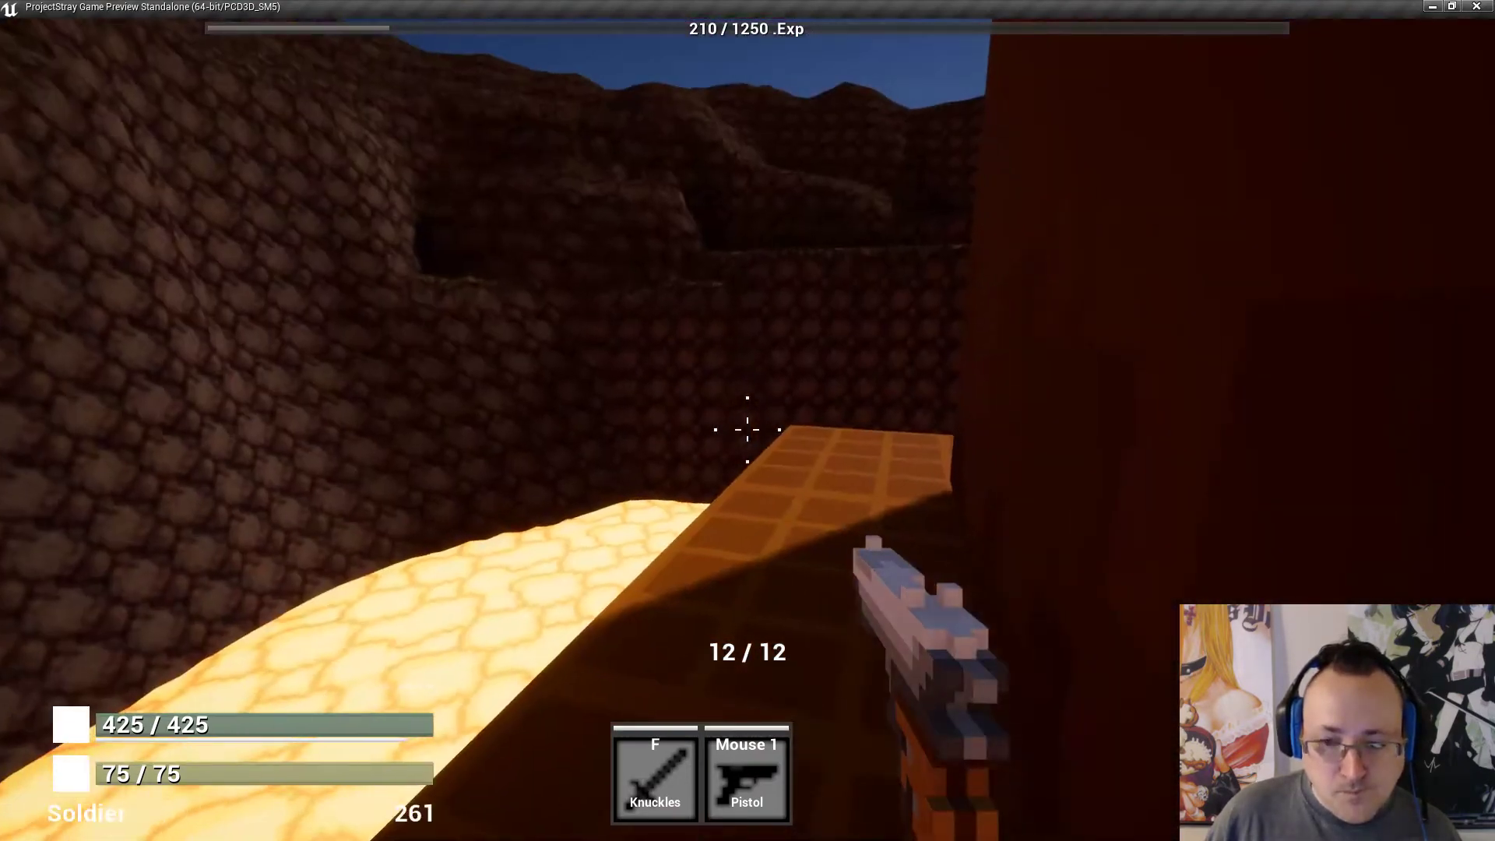
key(w)
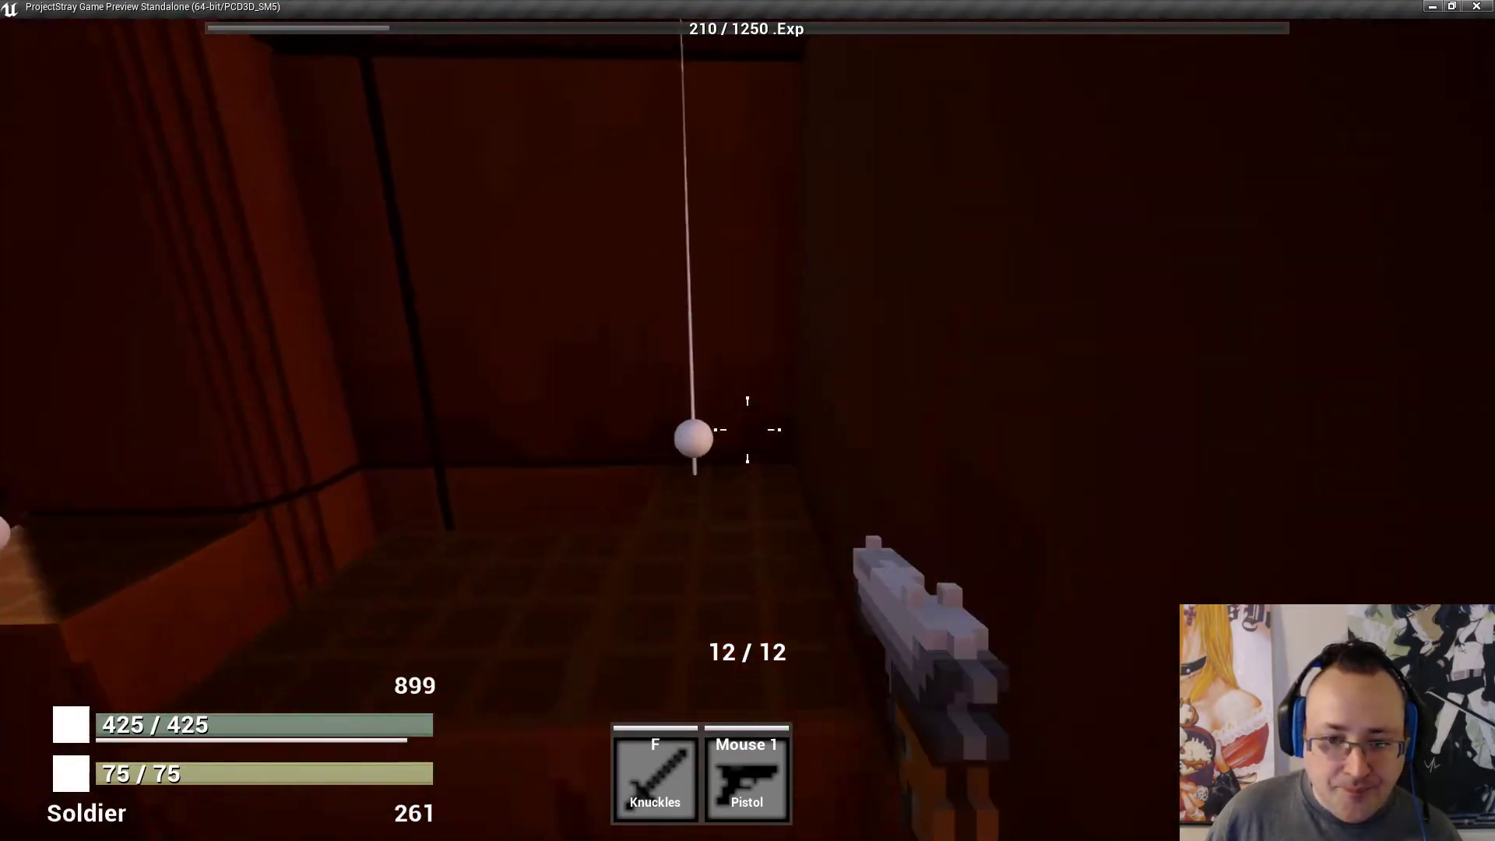
Collect the credits from the item spheres in the alcove and at the end of the lava ledge.
key(w)
key(w)
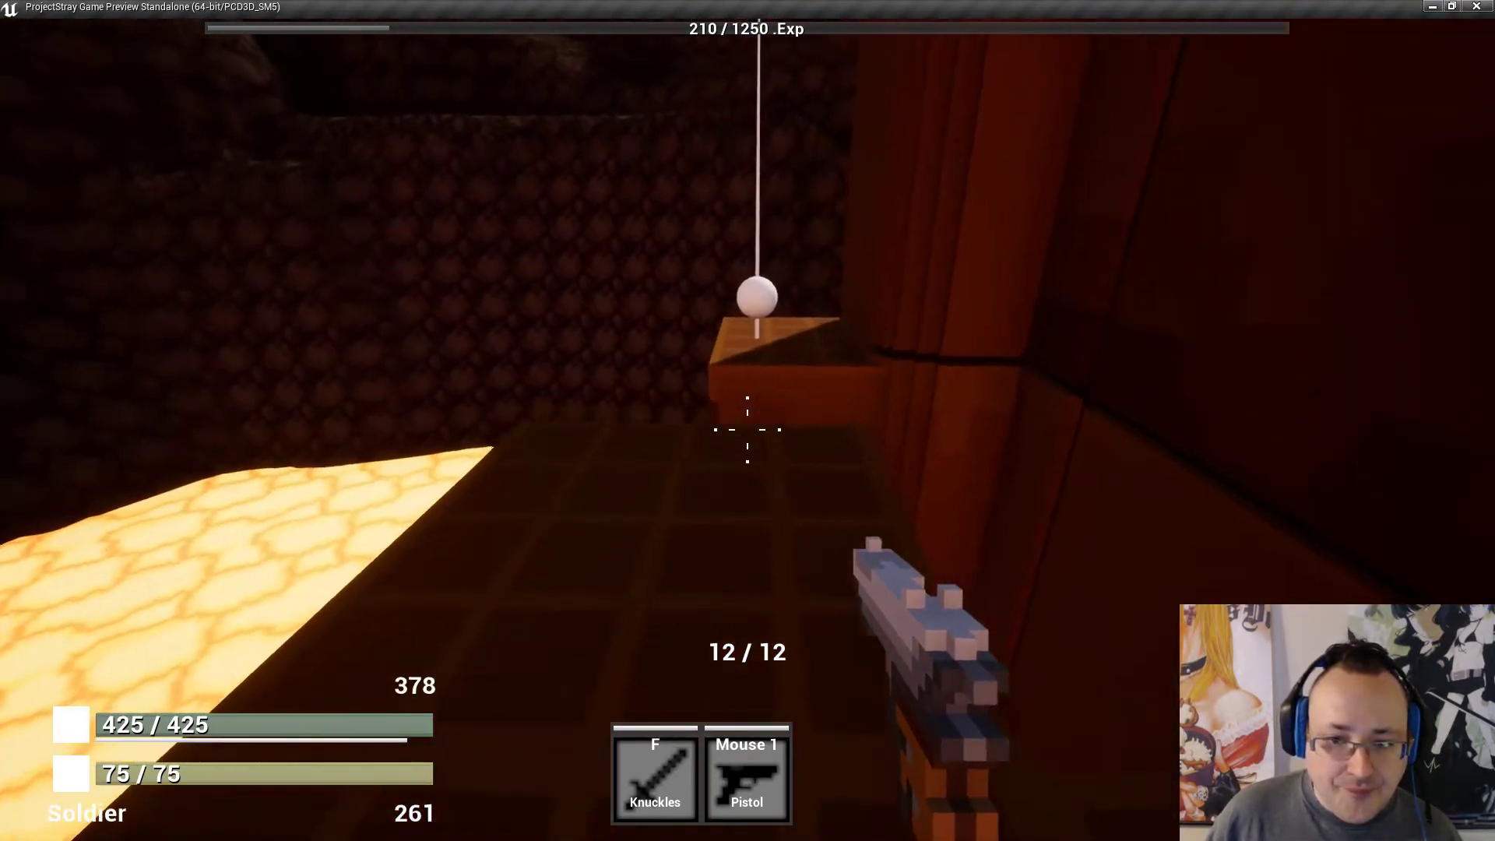
key(w)
key(e)
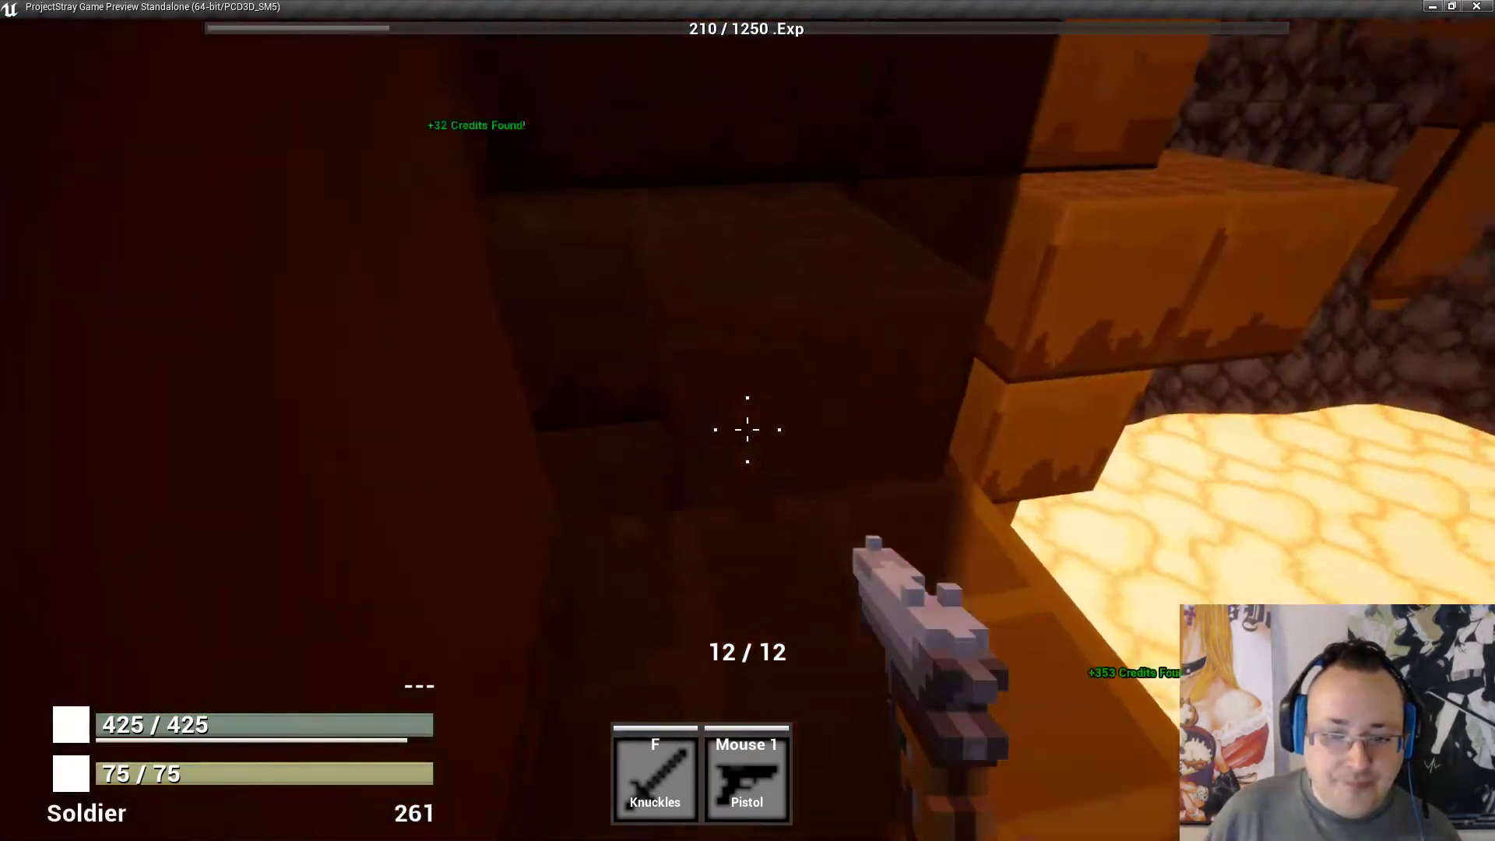
key(w)
key(space)
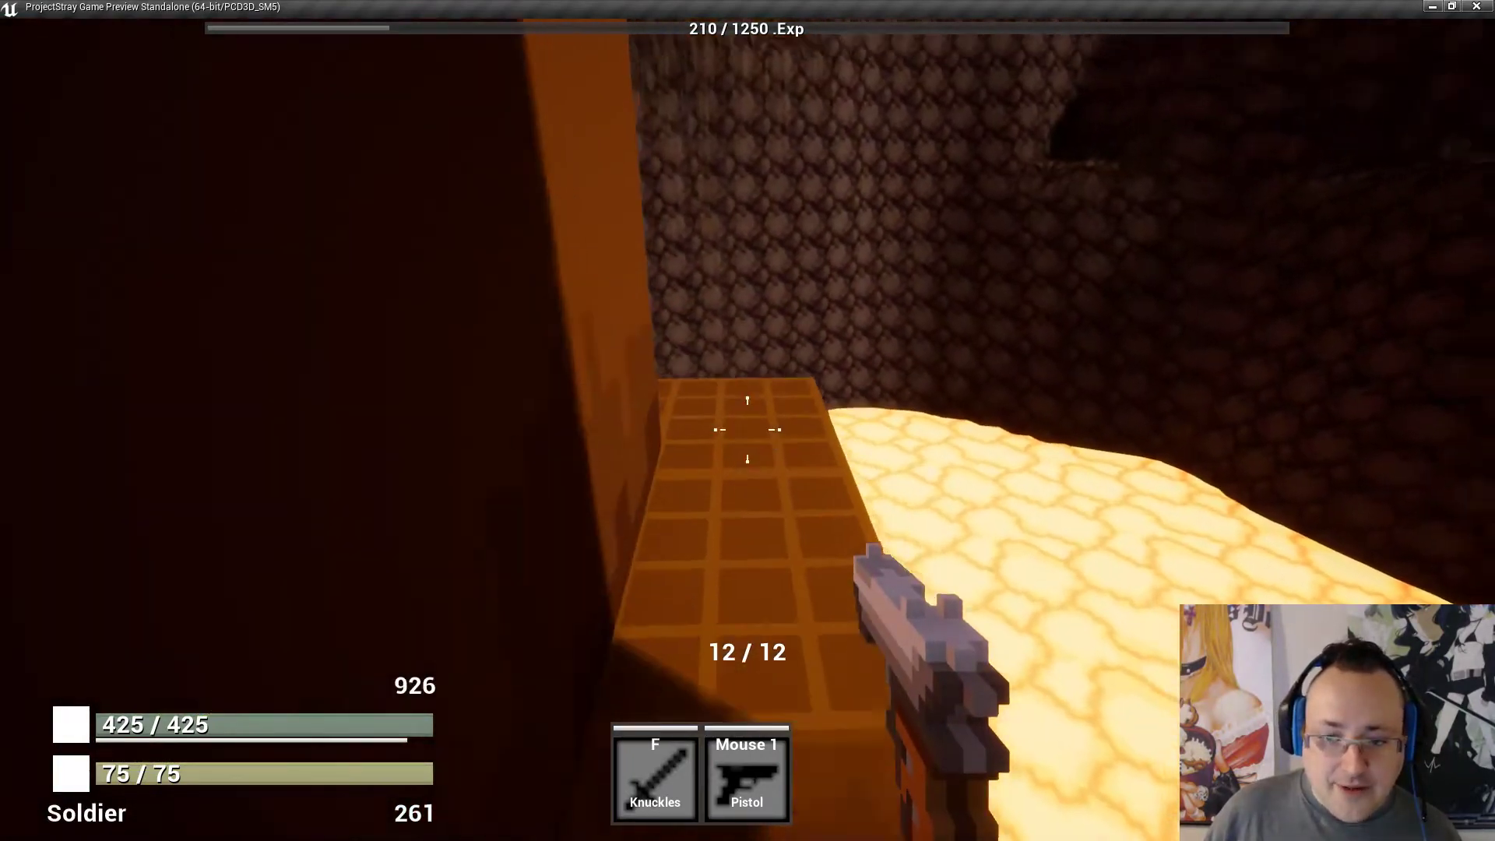
Climb the dark ramp between the orange walls and cross the upper platform towards the enemies.
key(w)
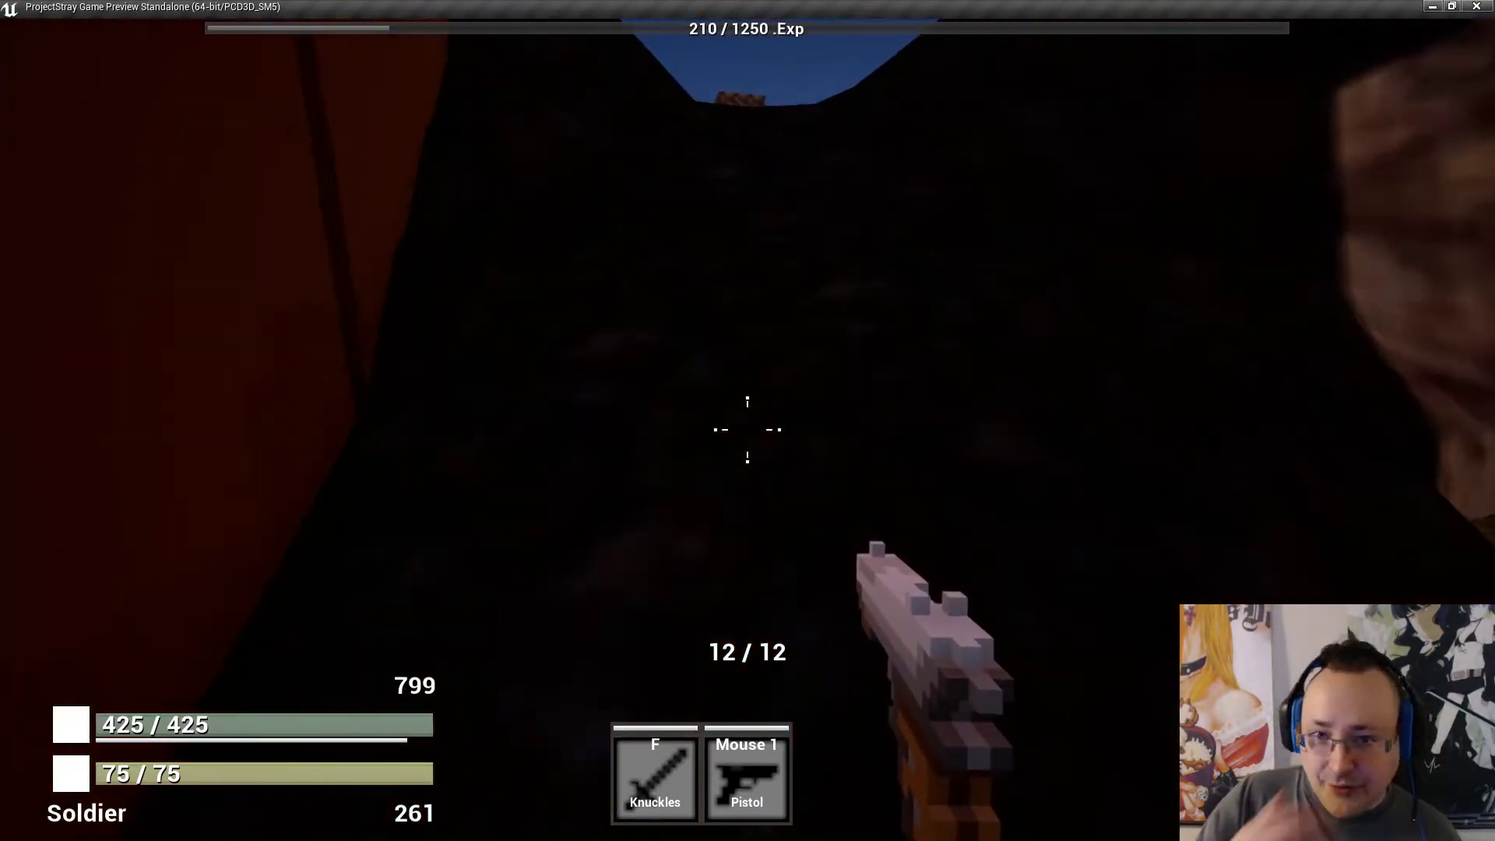
key(w)
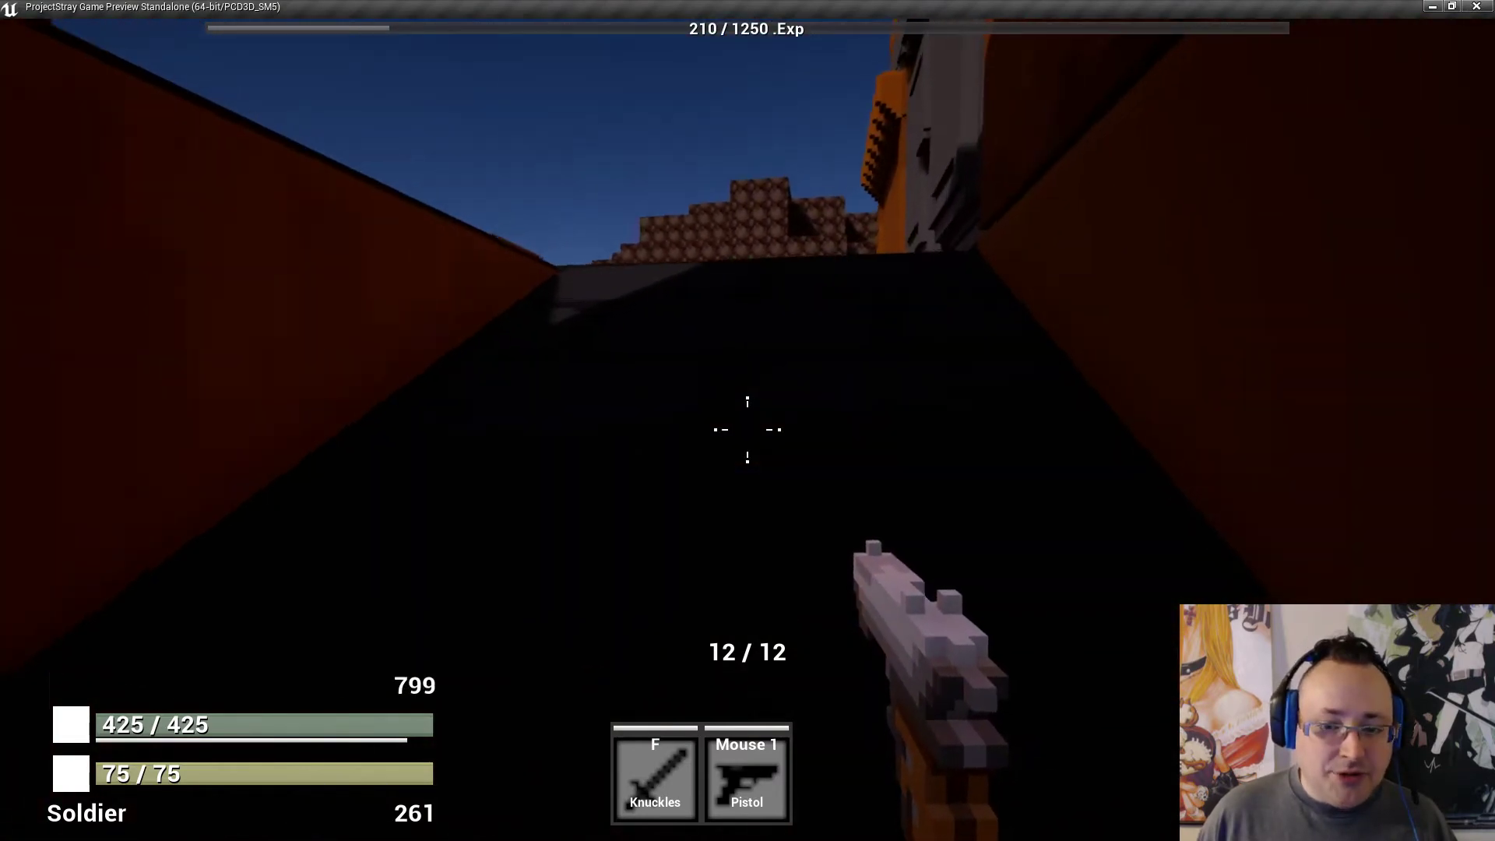
key(w)
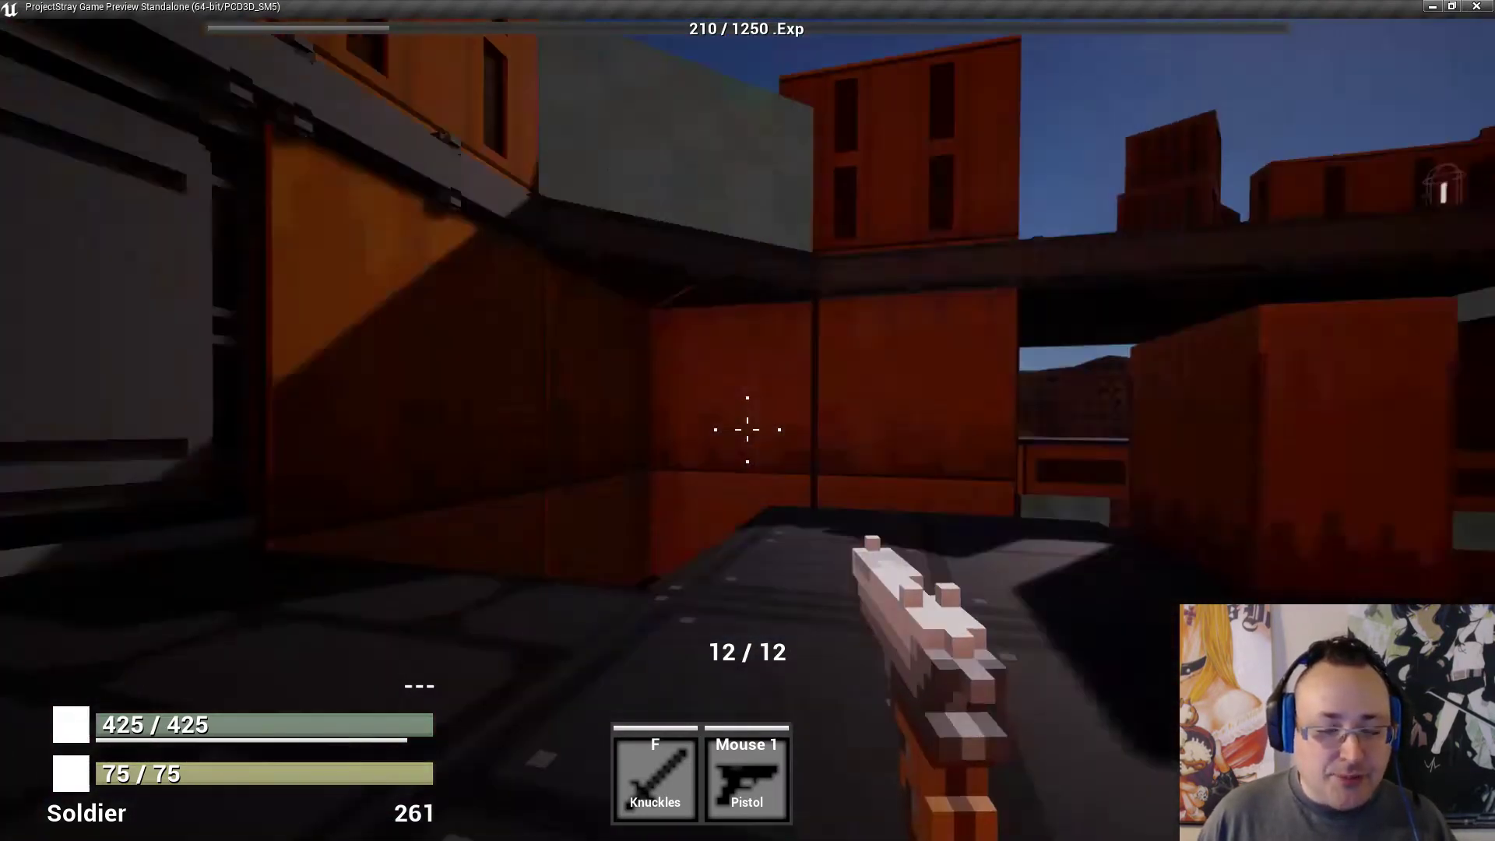
key(w)
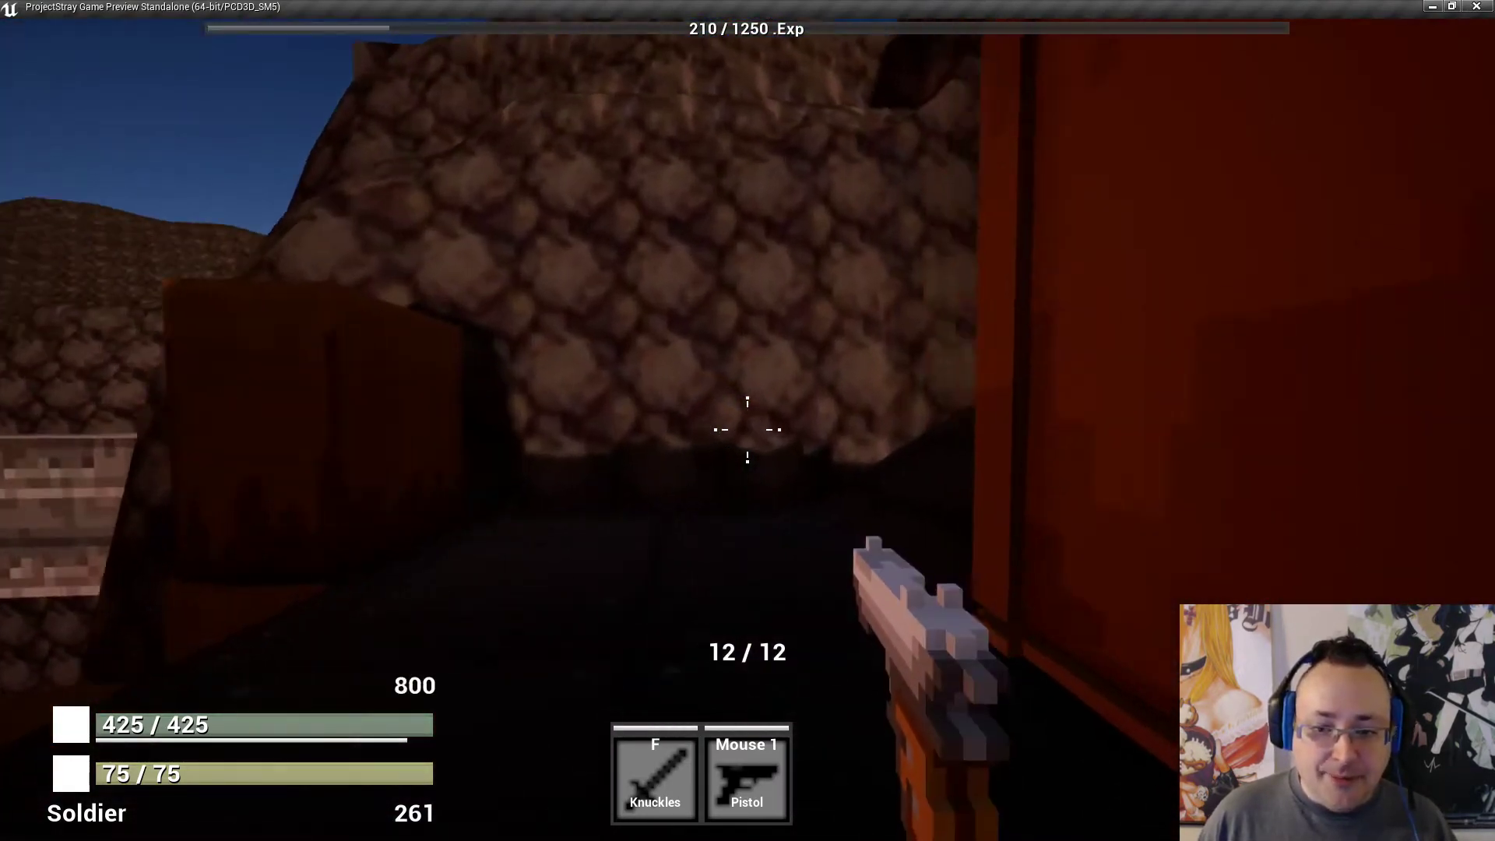
key(w)
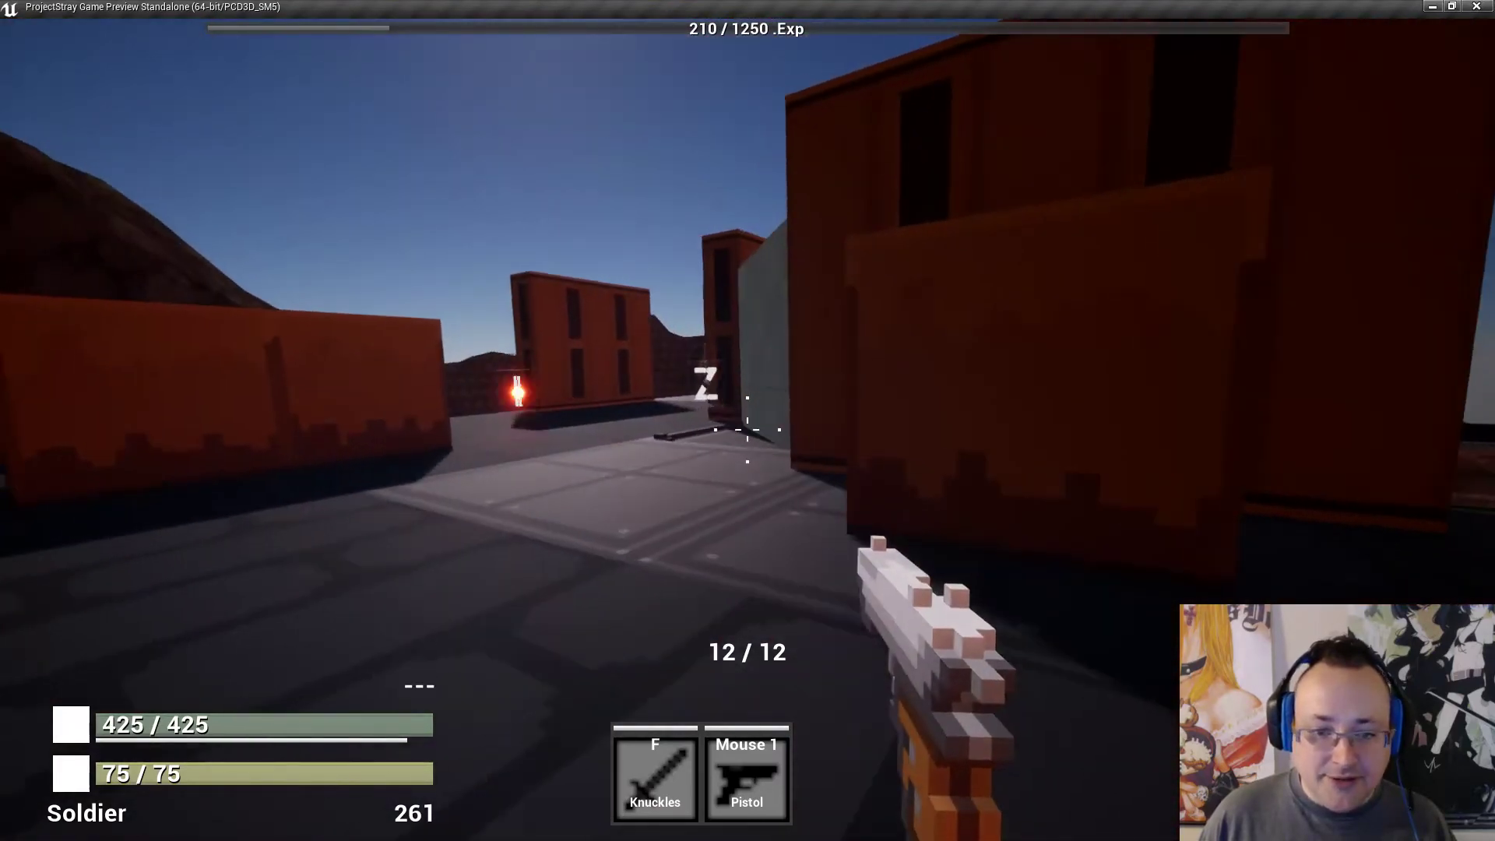
Fight the Demon Imp and the Zombies among the orange blocks with the pistol until the magazine is empty.
key(w)
click(747, 429)
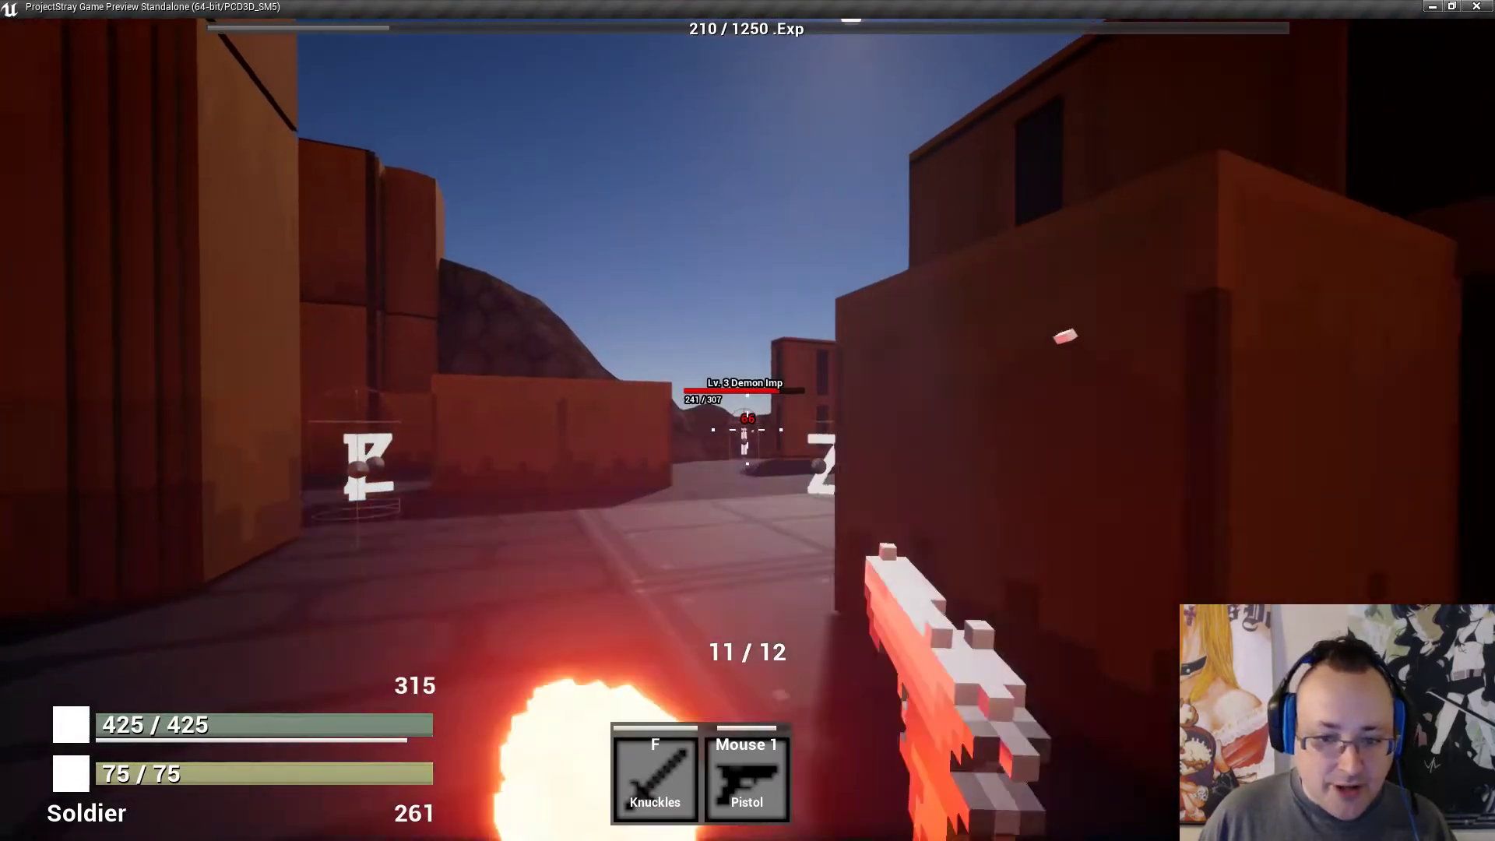
click(748, 430)
click(748, 429)
click(747, 430)
click(748, 429)
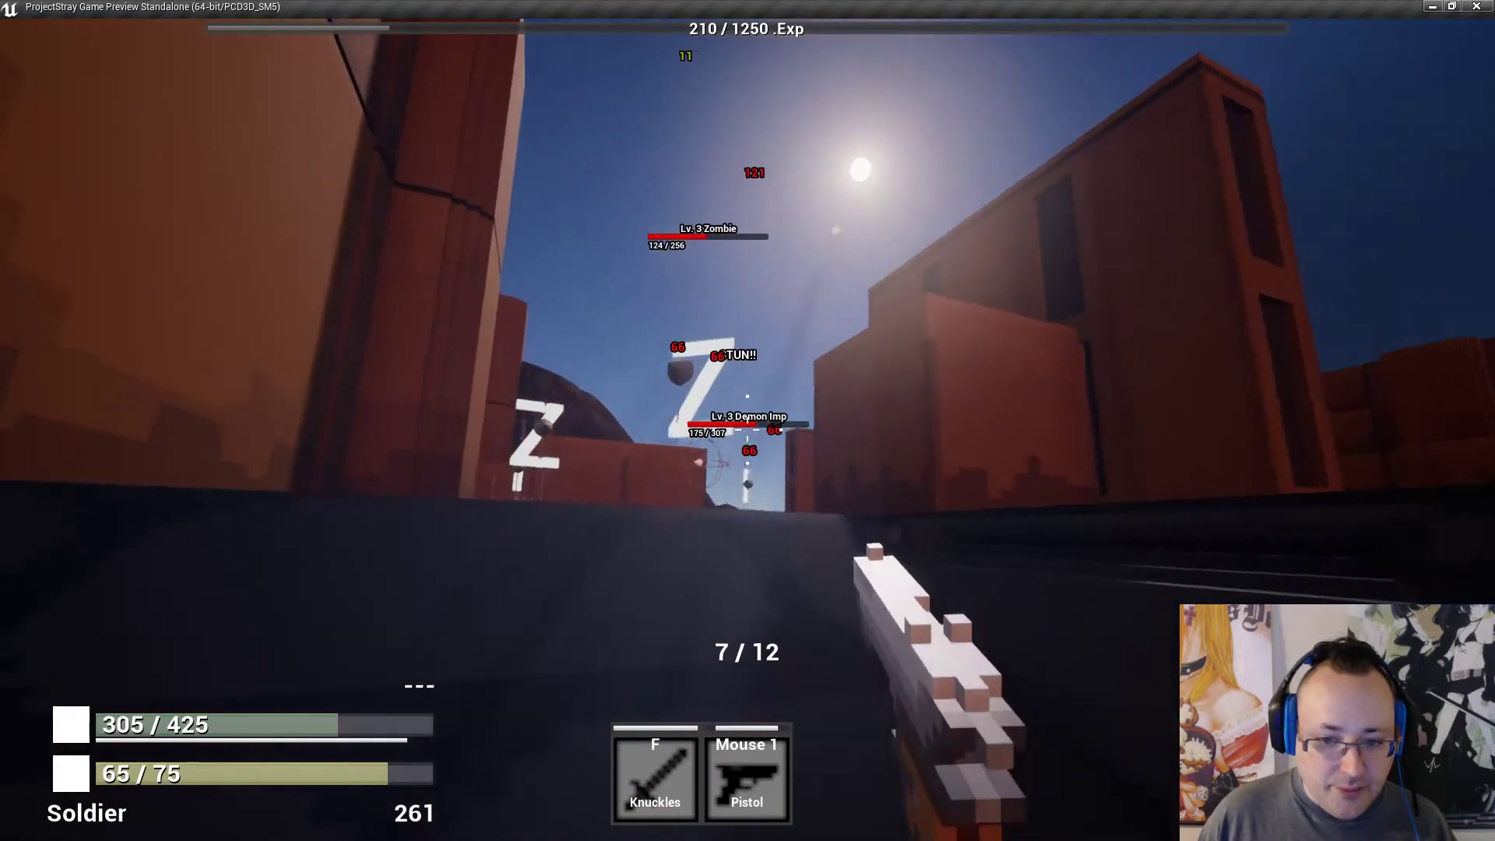
click(748, 429)
click(747, 429)
click(748, 429)
click(748, 430)
click(748, 430)
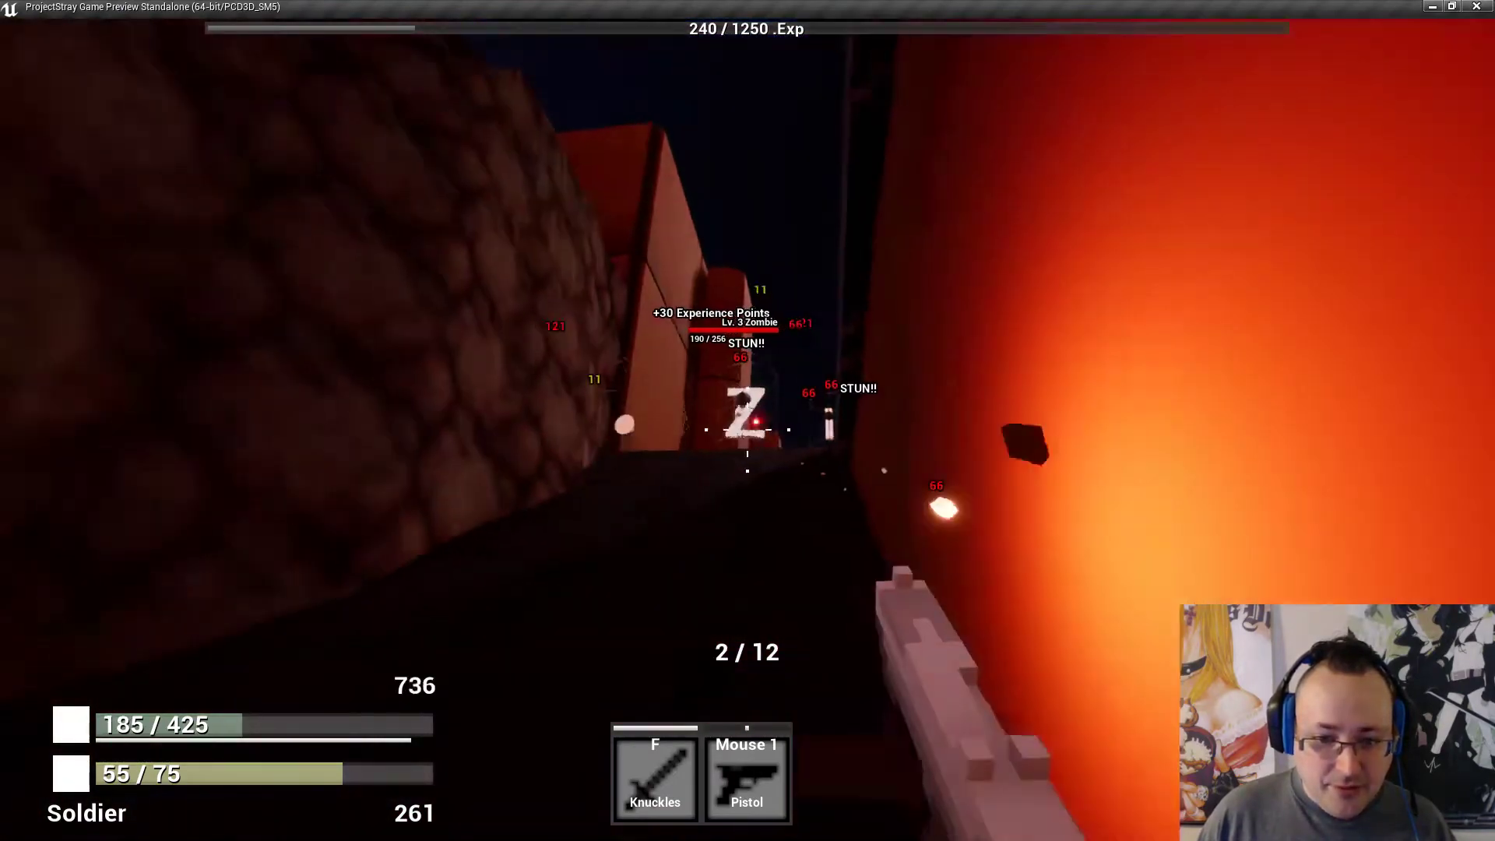
click(748, 429)
click(748, 429)
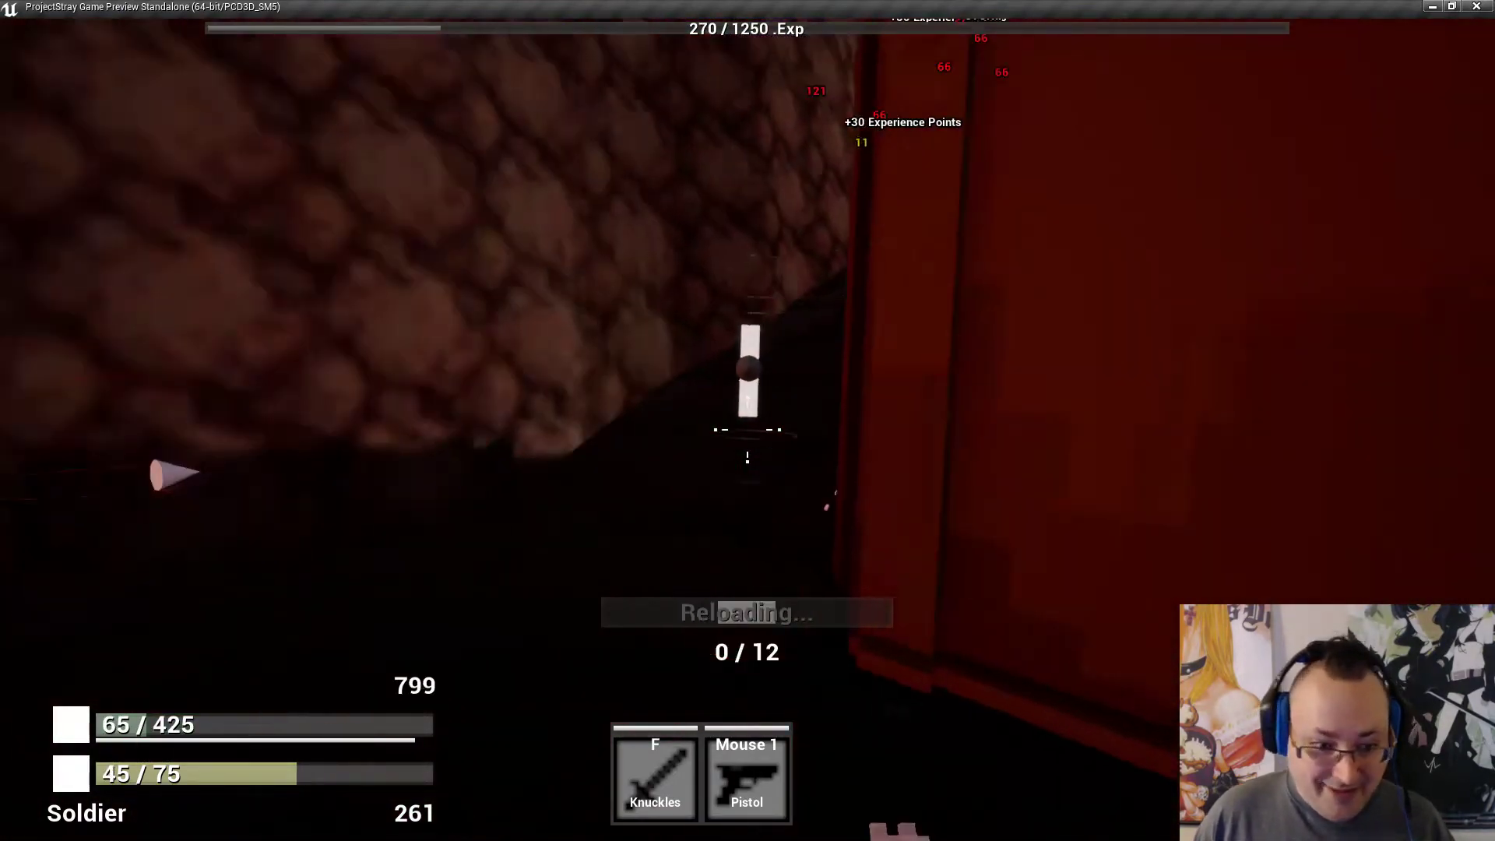
Retreat down the ramp, shoot at the pursuing enemies and end the playtest to return to the level editor.
key(w)
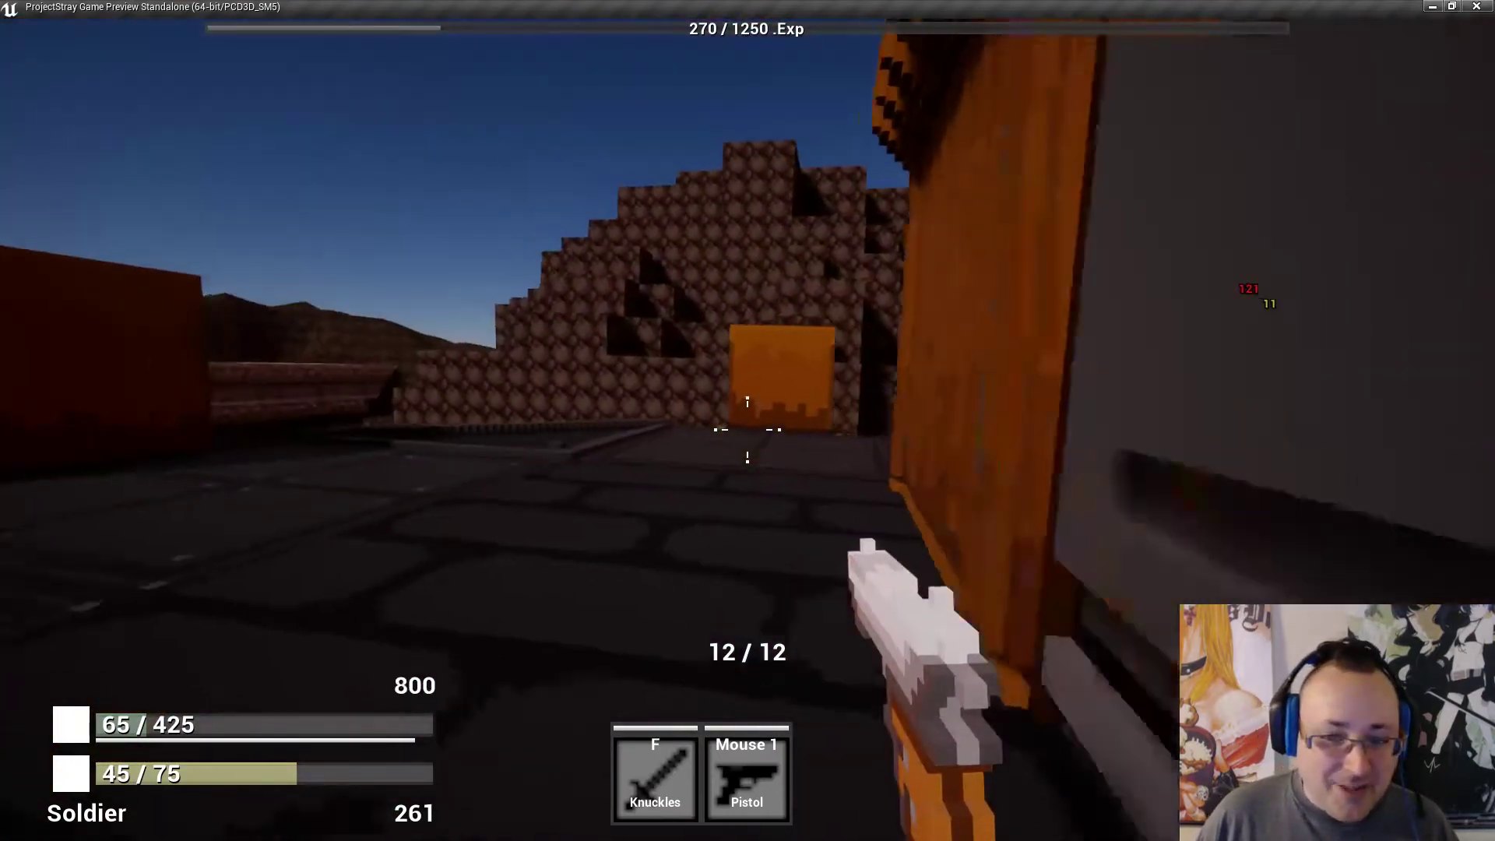
key(w)
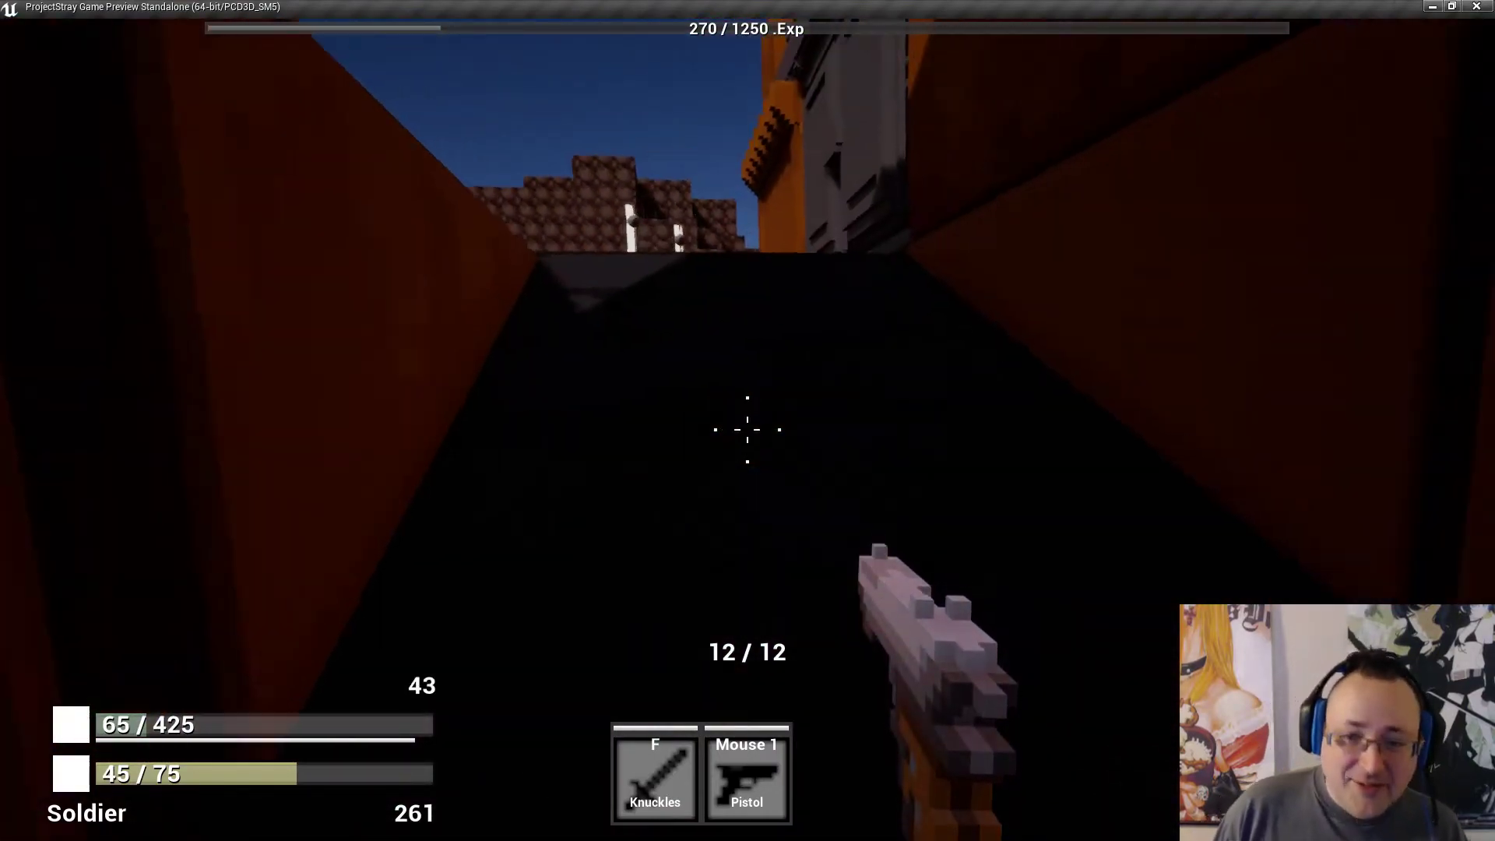
click(748, 429)
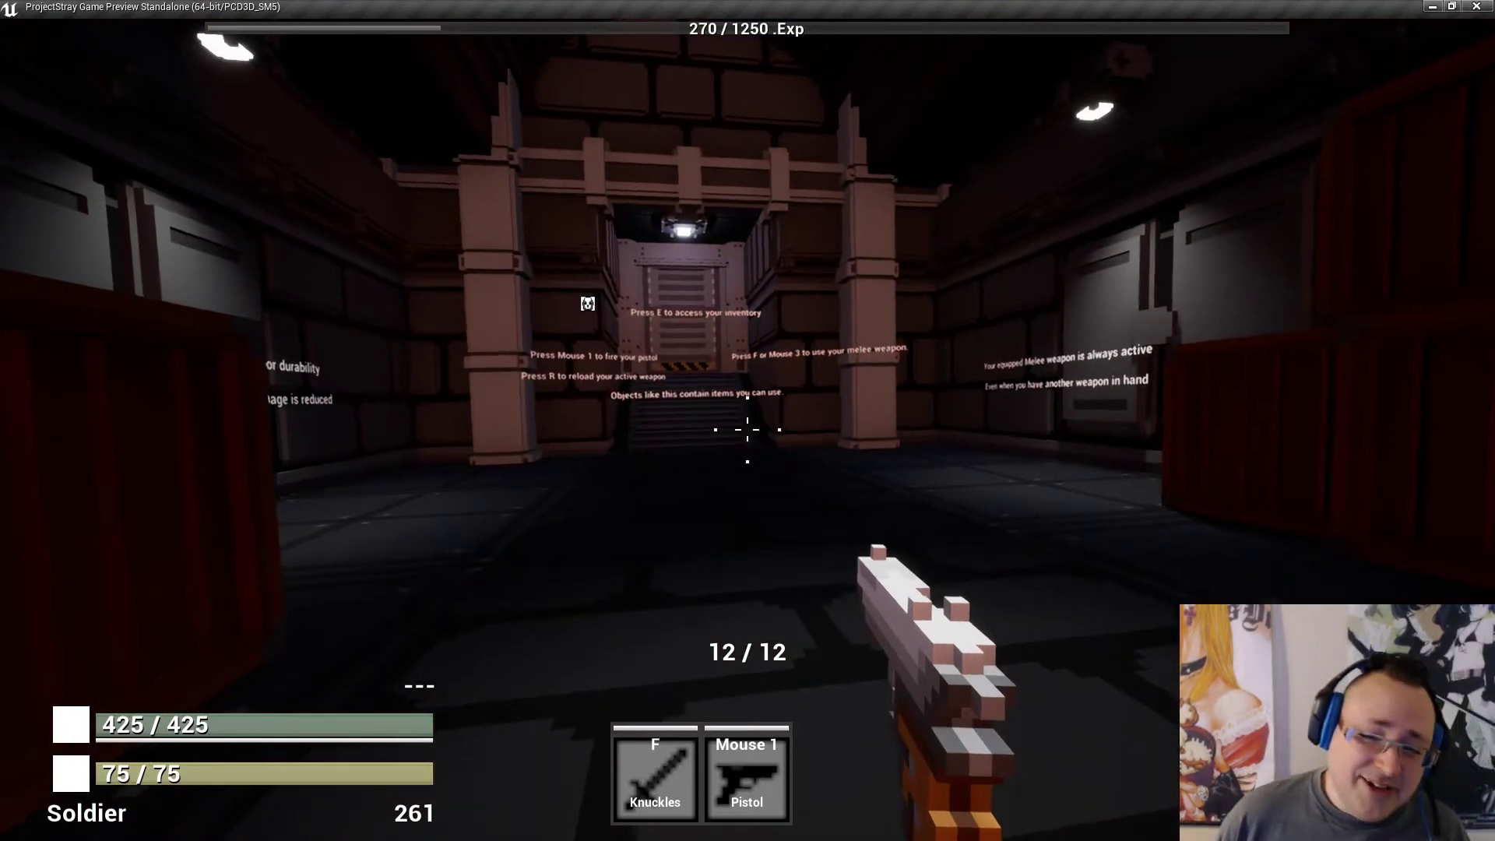
key(Escape)
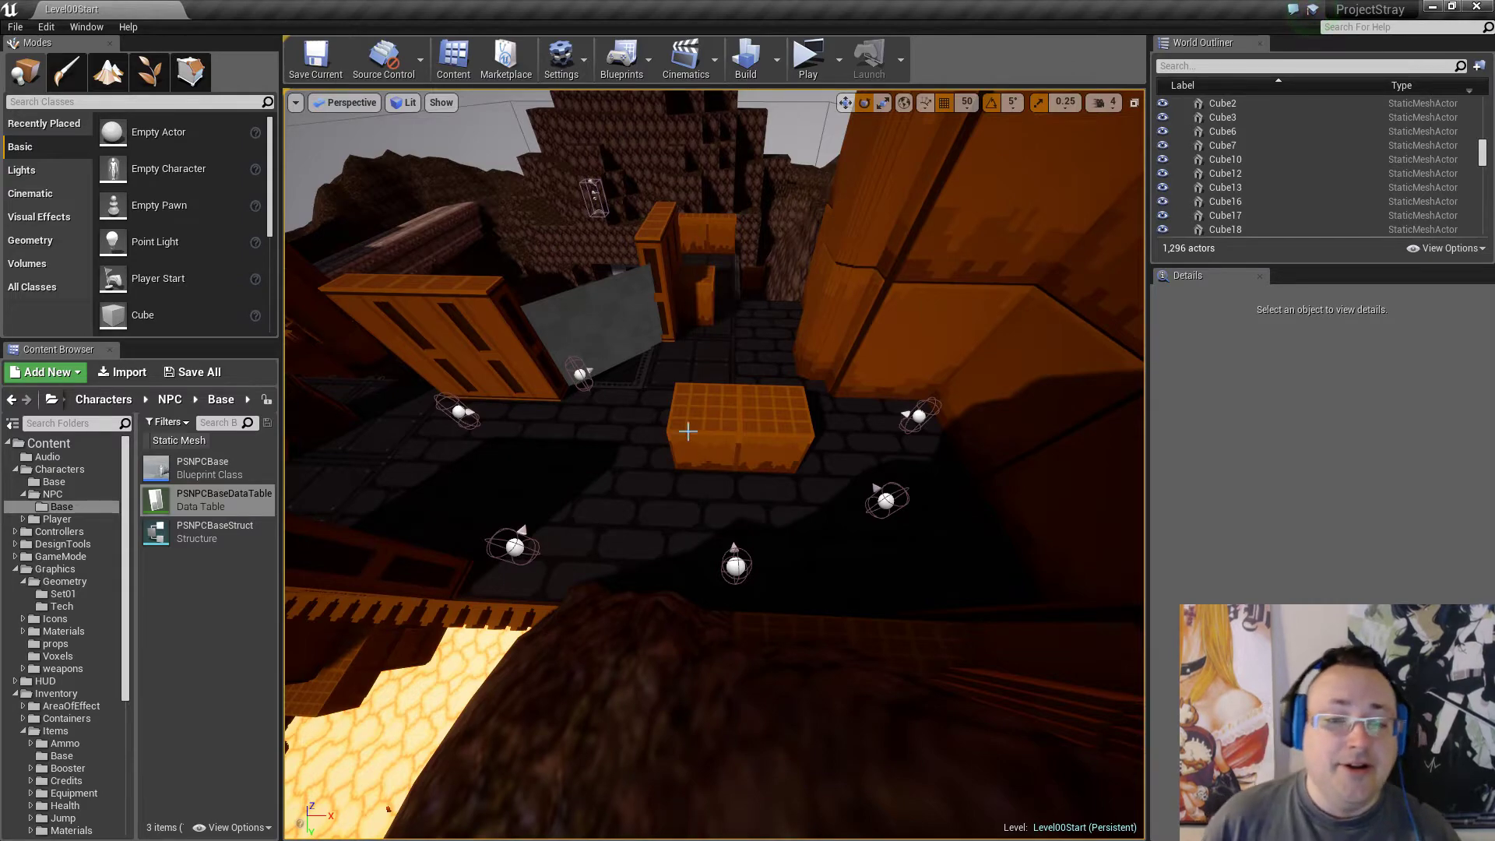
Delete two of the enemy actors around the low orange block on the upper platform.
mouse_move(839, 482)
right_down()
mouse_move(839, 390)
mouse_move(817, 382)
mouse_move(662, 420)
mouse_move(374, 424)
mouse_move(335, 448)
mouse_move(295, 425)
mouse_move(498, 401)
mouse_move(425, 397)
mouse_move(412, 335)
mouse_move(468, 436)
mouse_move(888, 506)
mouse_move(981, 502)
mouse_move(604, 503)
mouse_move(595, 467)
mouse_move(608, 545)
mouse_move(794, 508)
mouse_move(815, 467)
right_up()
key(w)
key(s)
click(726, 493)
key(Delete)
click(799, 467)
key(Delete)
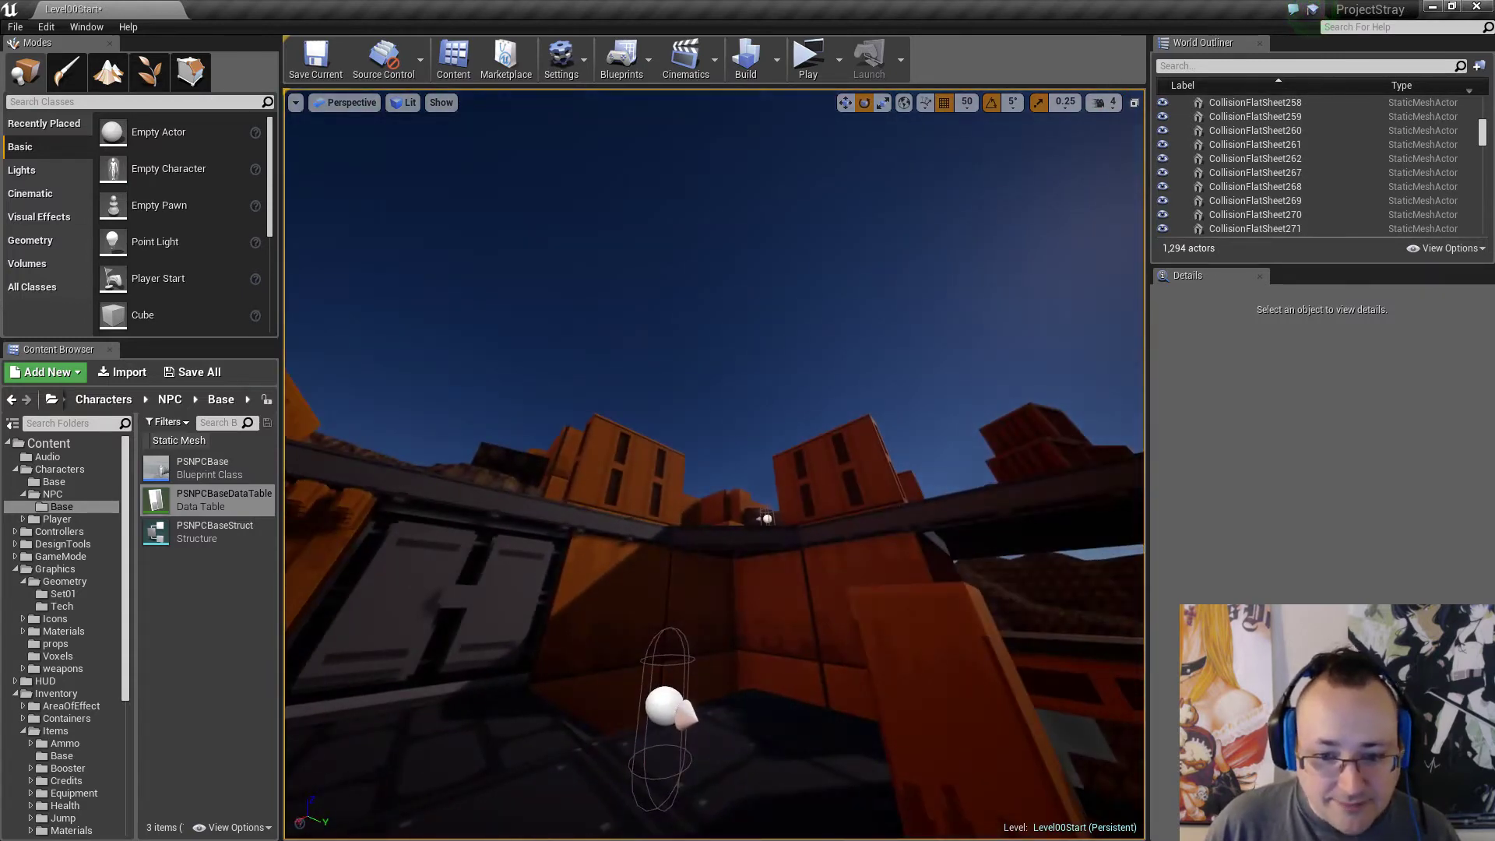
Duplicate a tall brown block, rotate the copy to a 45-degree diagonal and raise it to Z about 1895 at the platform corner.
right_drag(841, 620, 927, 619)
click(888, 625)
key(w)
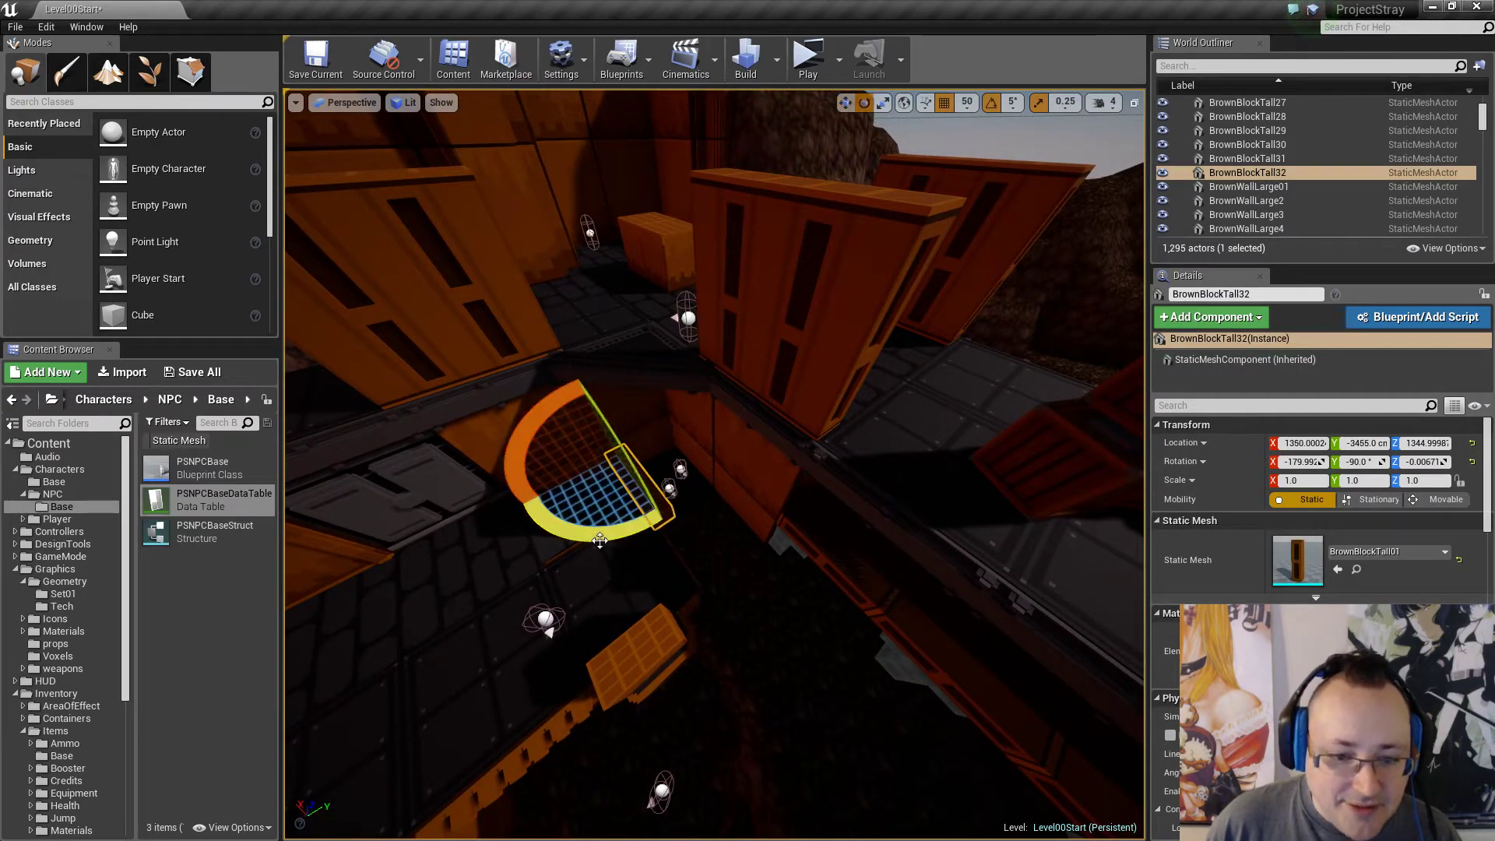
drag(599, 541, 545, 541)
key(w)
right_drag(602, 541, 629, 507)
drag(624, 310, 610, 241)
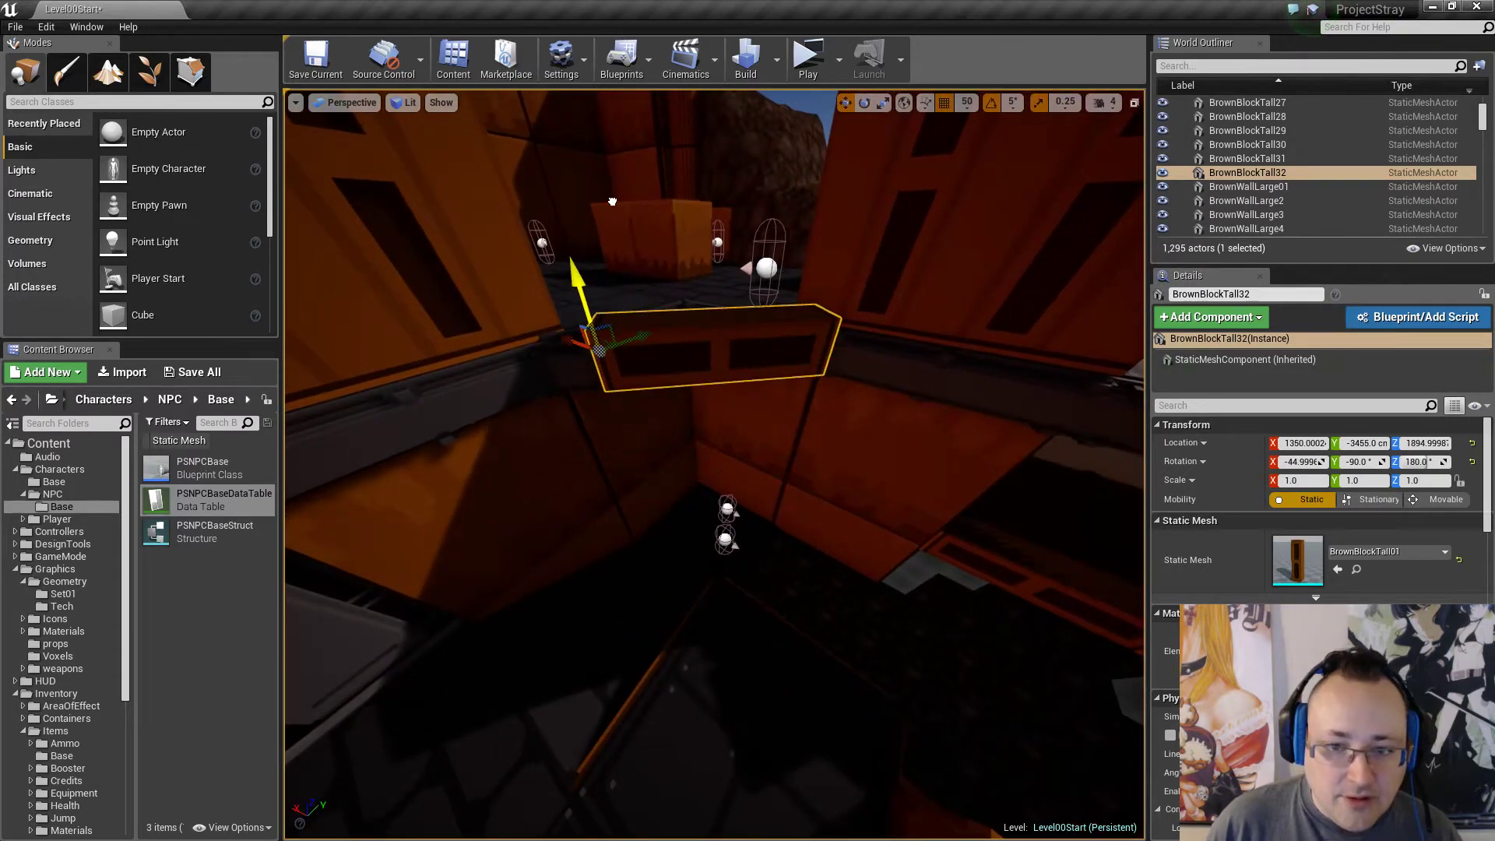
Move the rotated block onto the platform across the corner opening, at about X 1633, Y -3526, Z 1945.
right_drag(646, 302, 646, 302)
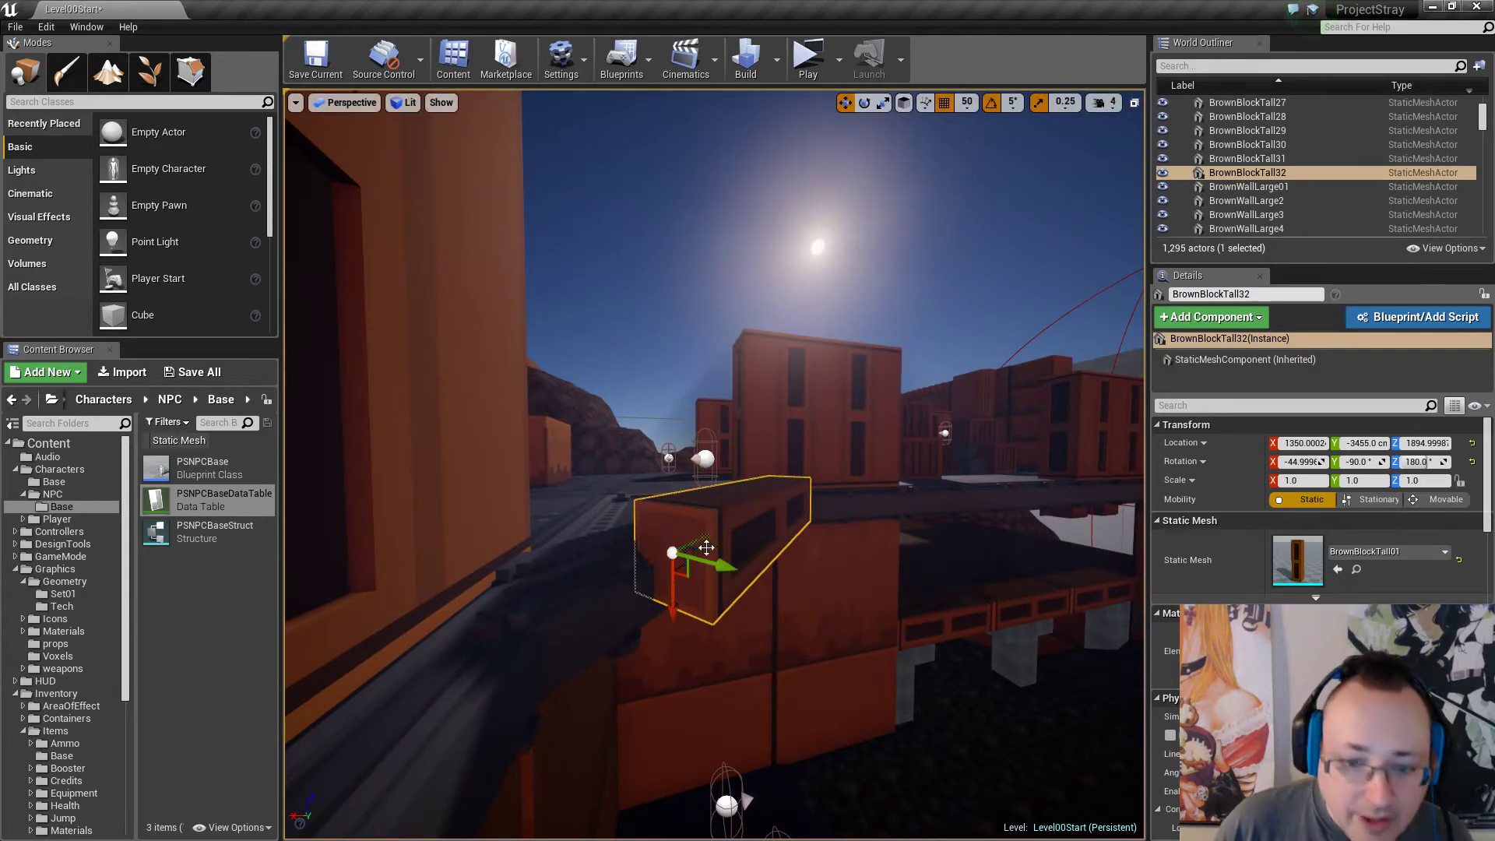
drag(707, 565, 656, 551)
right_drag(628, 549, 675, 585)
drag(674, 584, 671, 591)
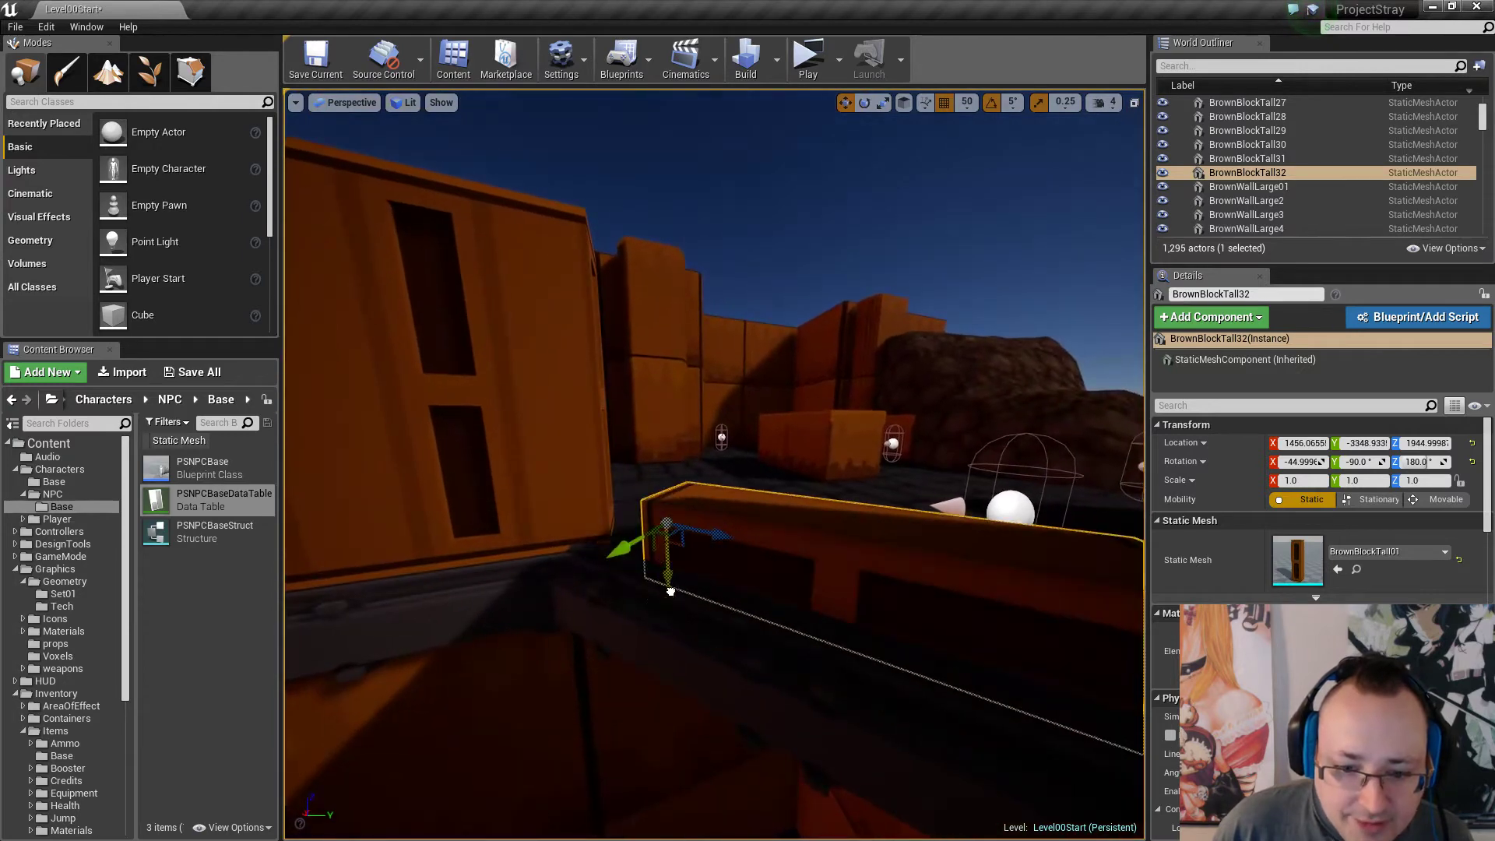
right_drag(672, 591, 694, 545)
drag(694, 545, 541, 561)
right_drag(542, 561, 541, 561)
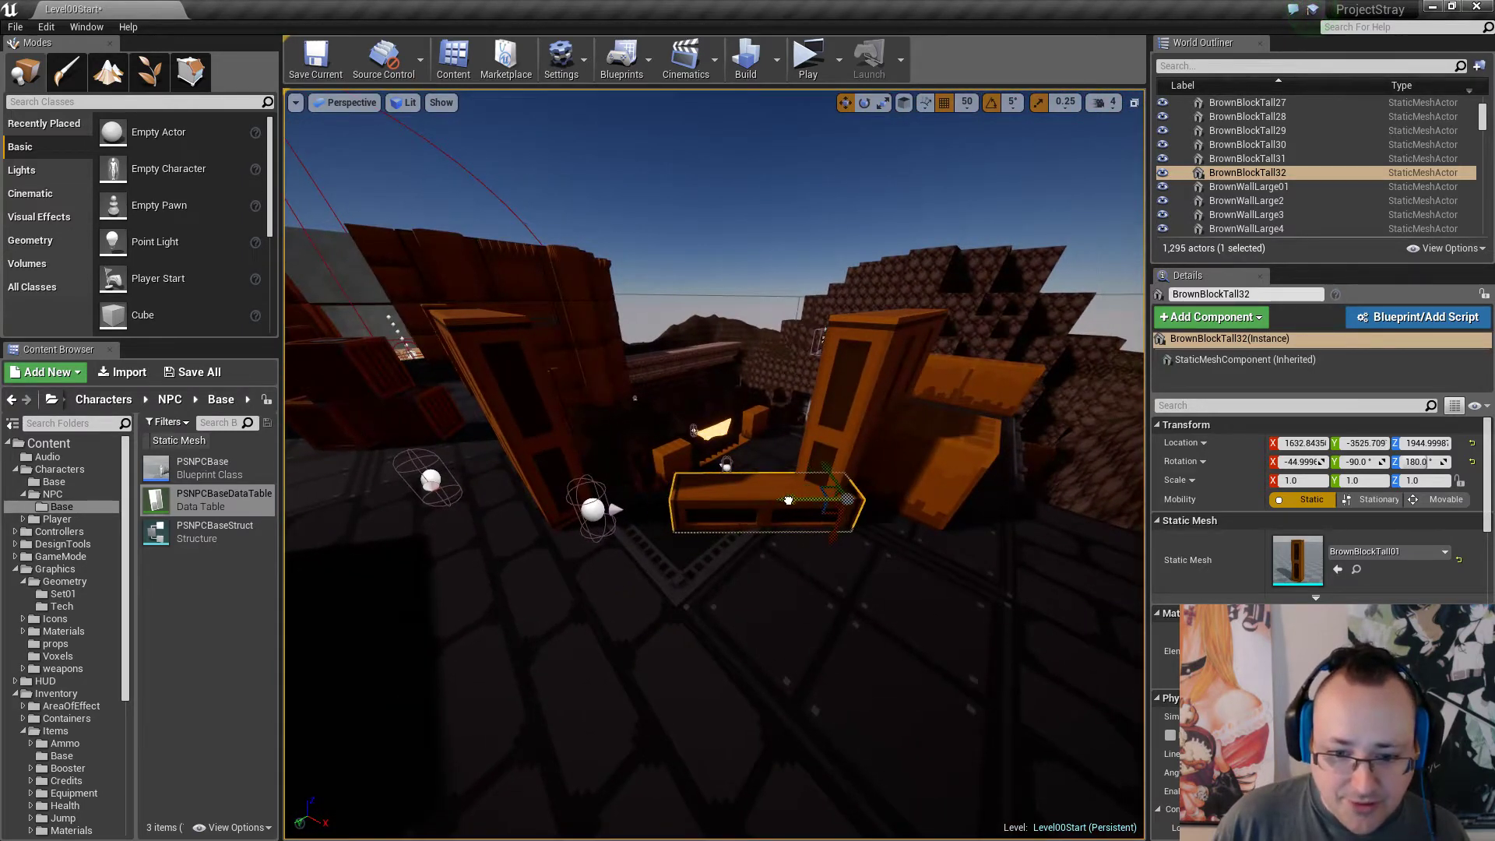
Duplicate the block end to end across the corner with a grid snap of 10 and scale both blocks to 0.75.
right_drag(798, 500, 779, 510)
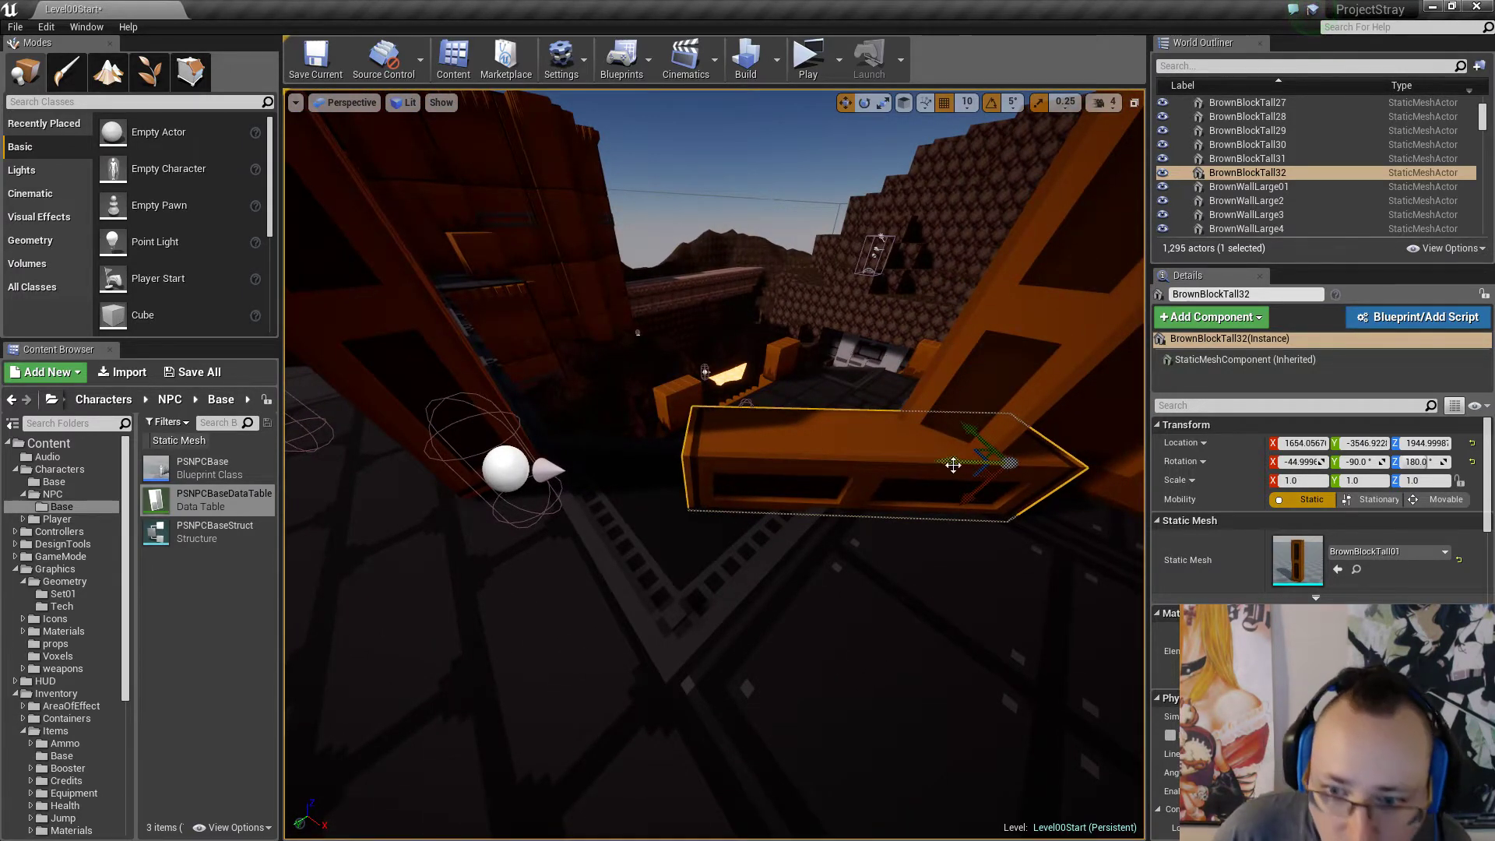
alt+drag(953, 464, 634, 465)
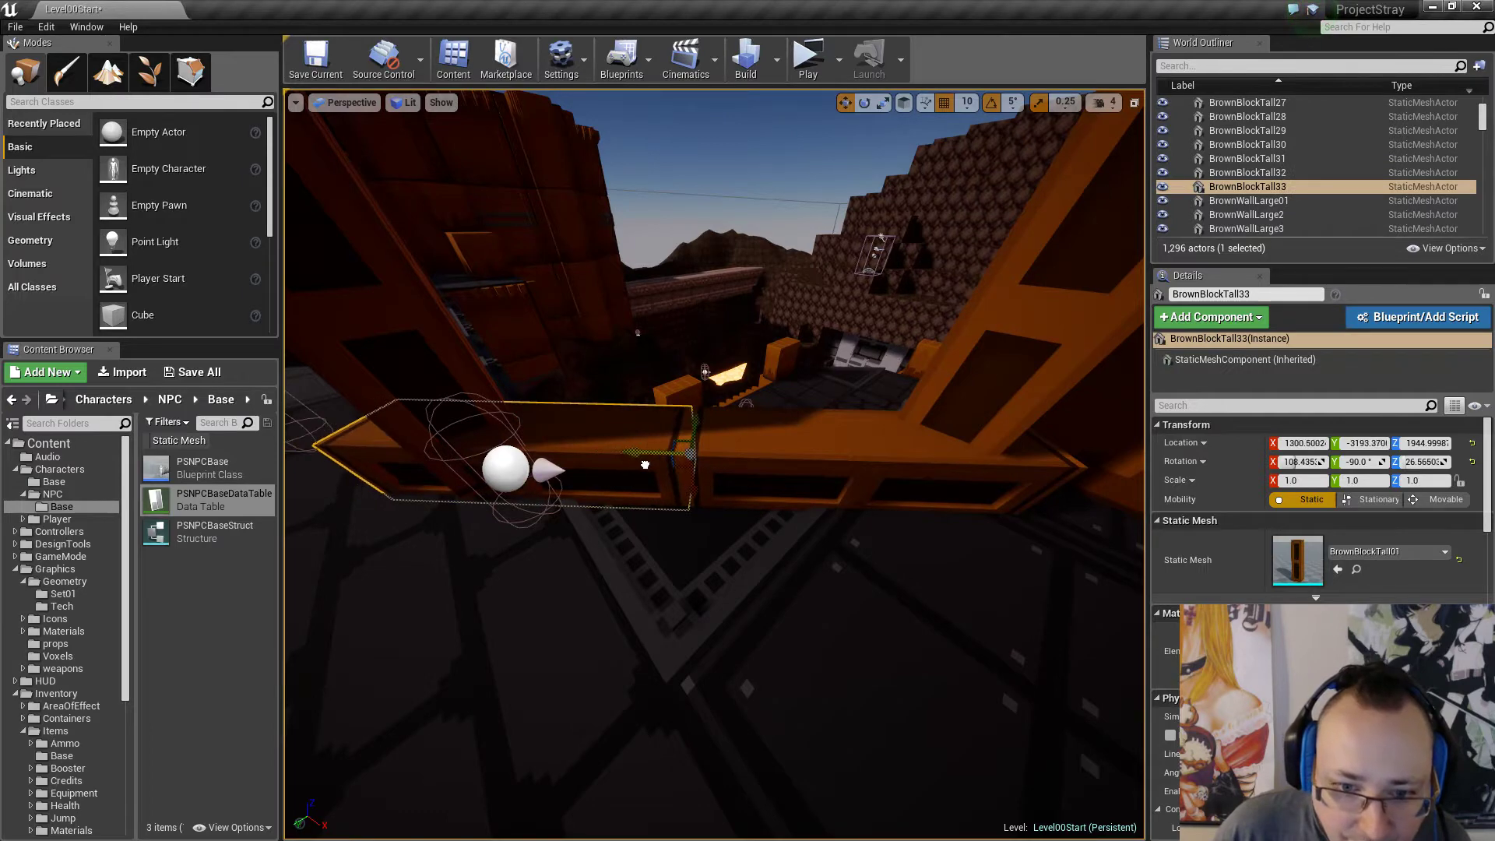
right_drag(806, 487, 806, 488)
ctrl+click(796, 476)
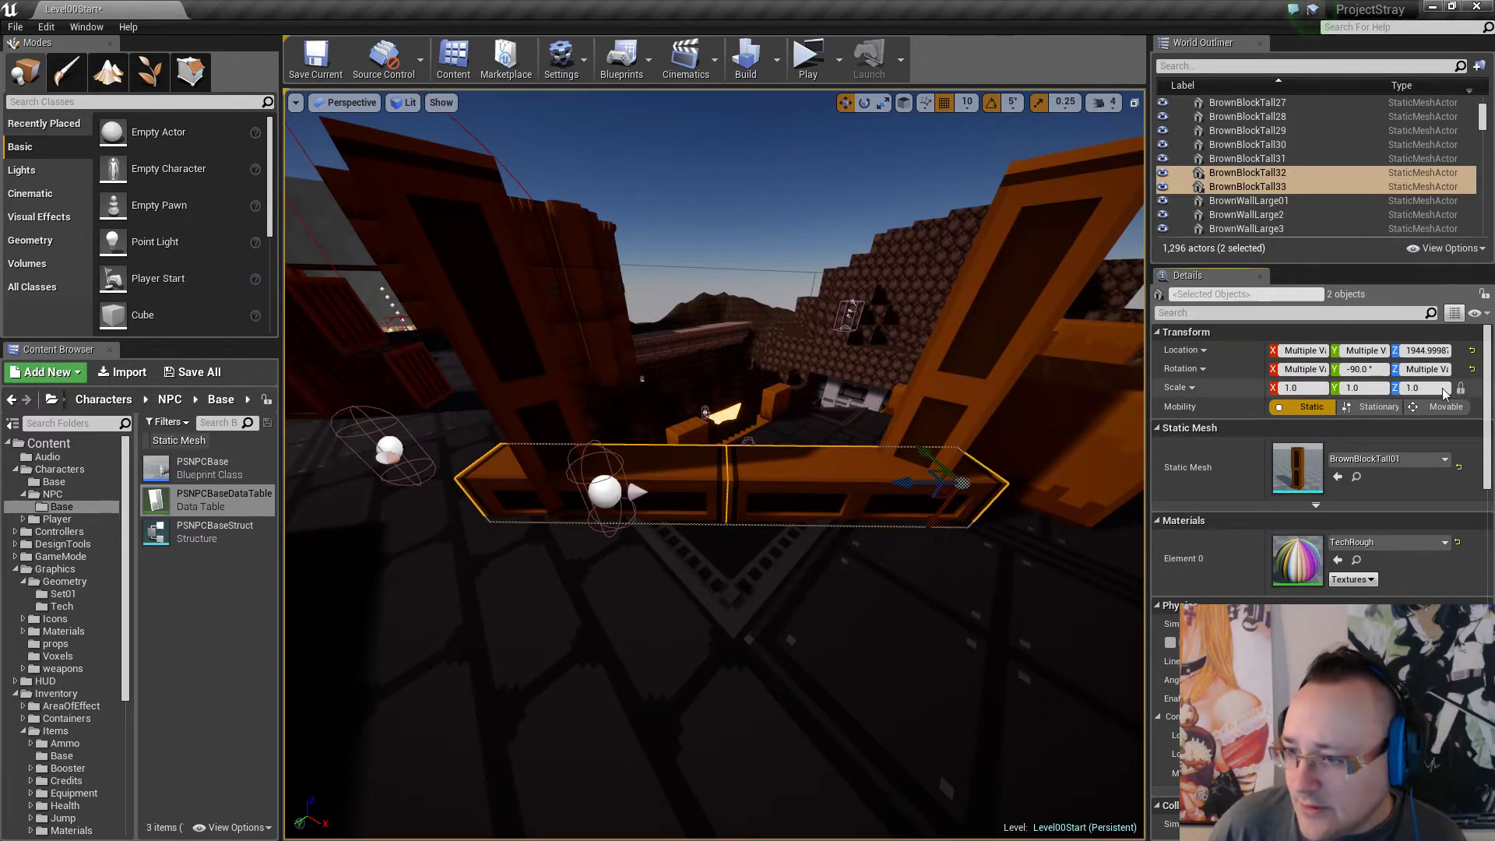
key(Return)
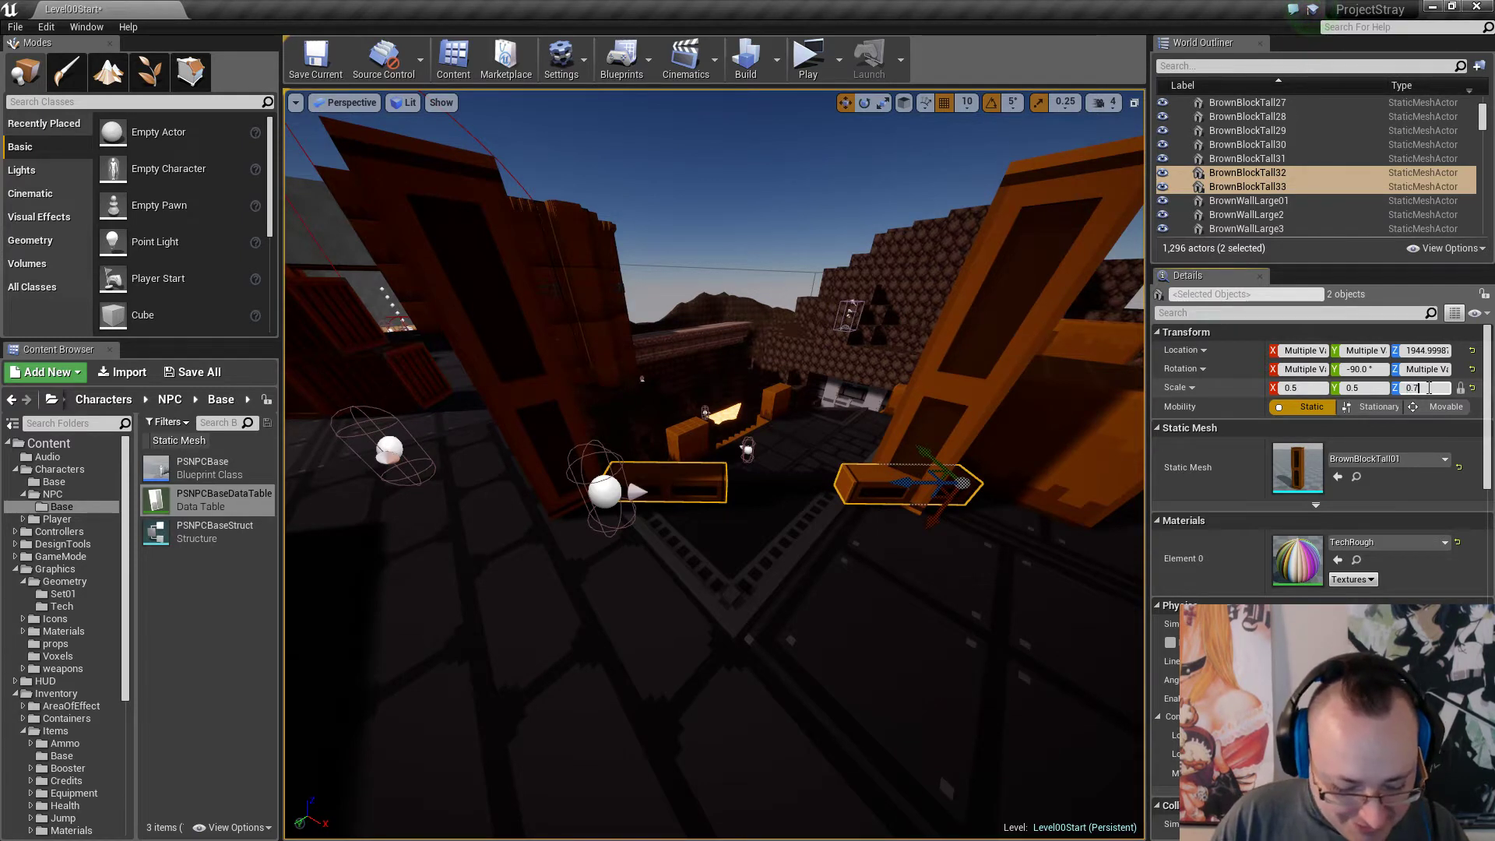
text(0.75)
key(Return)
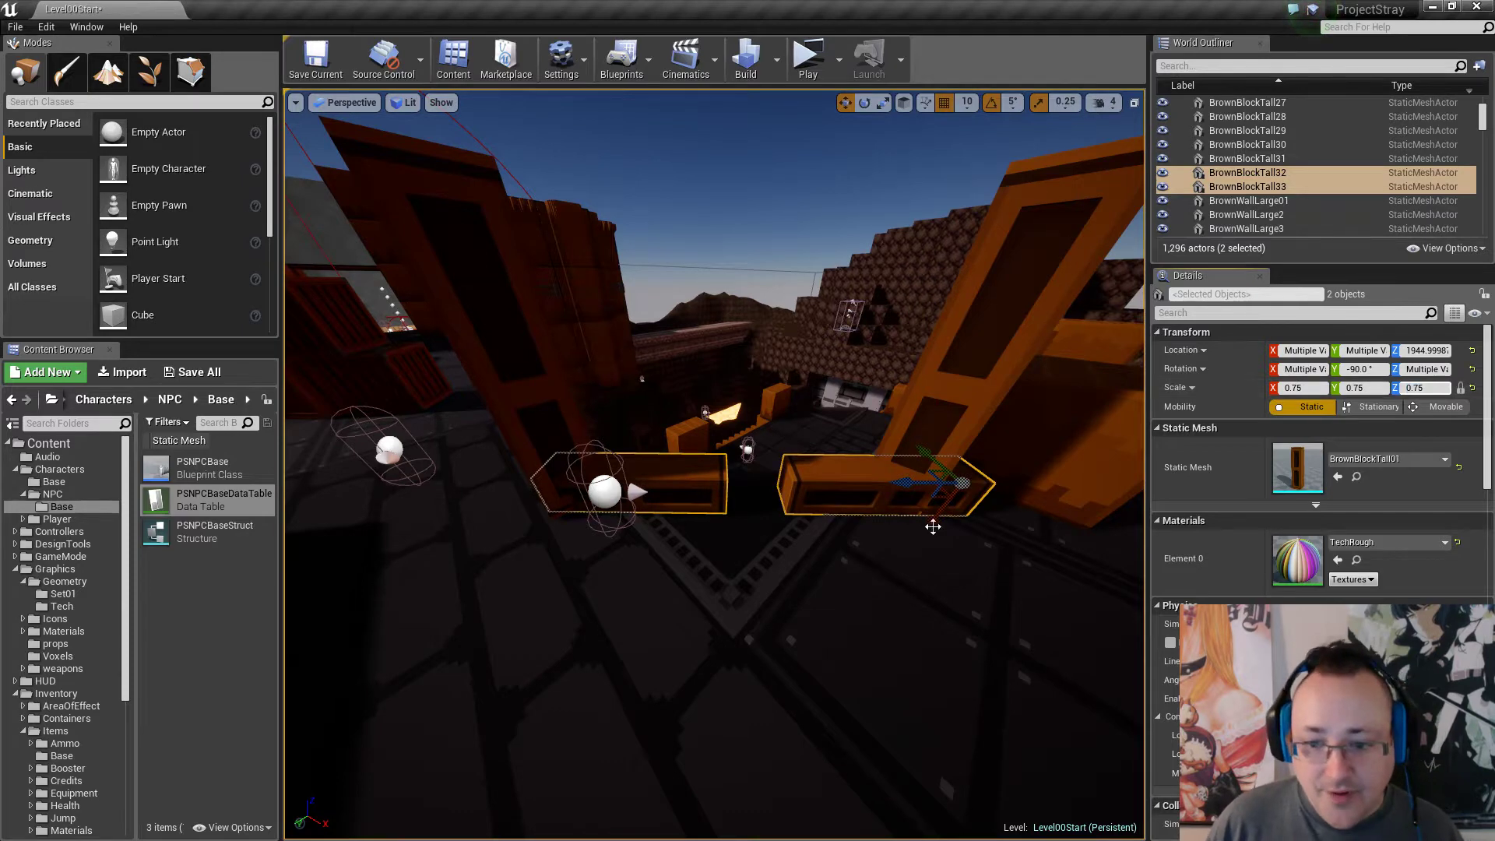
Slide the original block to about X 1569, Y -3462 against its copy and select both to check the joint.
right_drag(825, 578, 864, 577)
key(Escape)
click(803, 488)
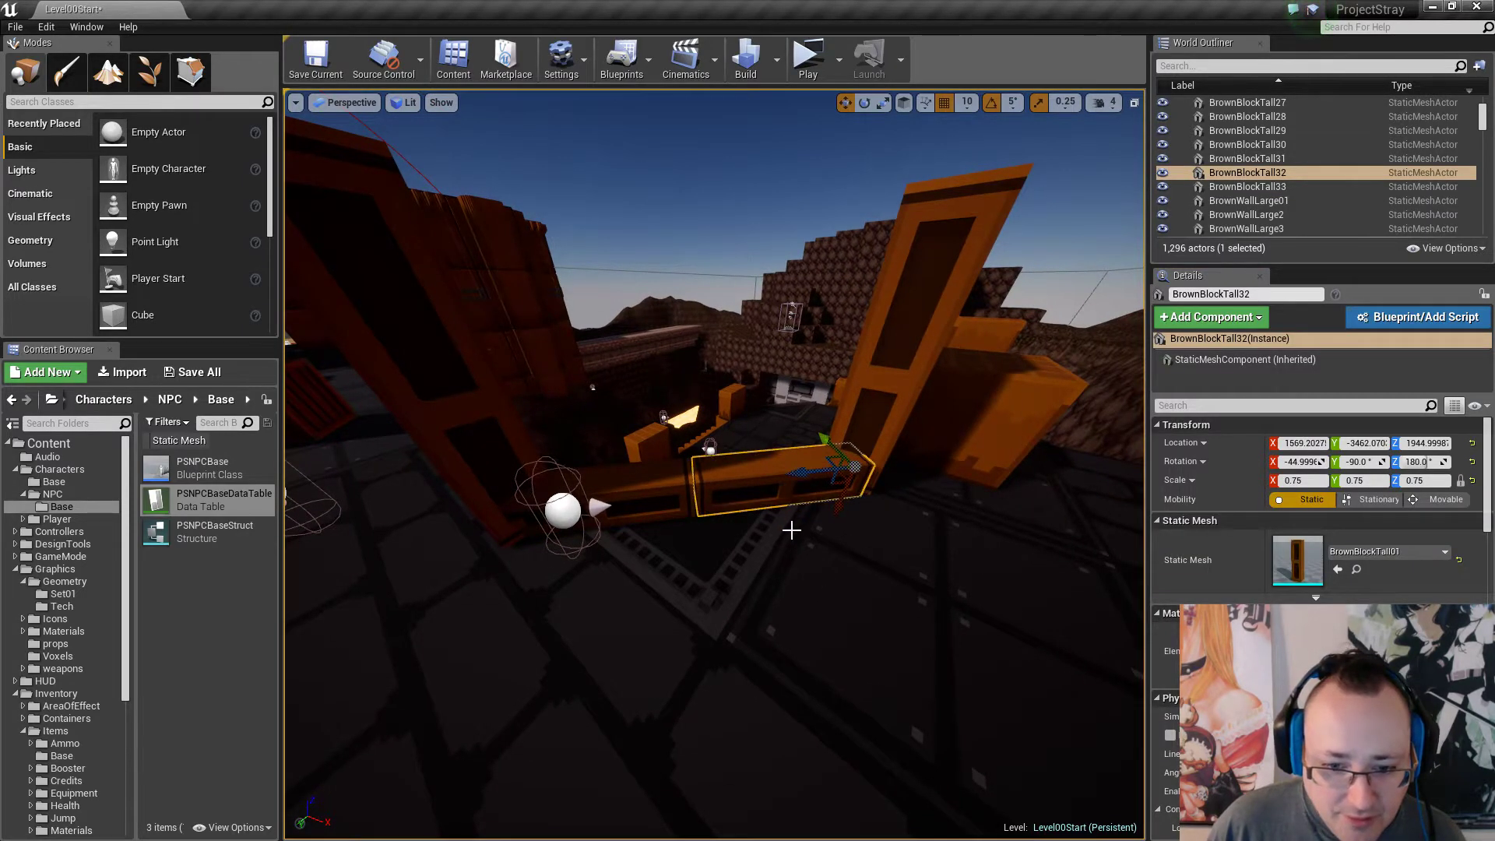
scroll(791, 531, up, 5)
ctrl+click(722, 469)
right_drag(748, 529, 771, 549)
scroll(771, 550, up, 4)
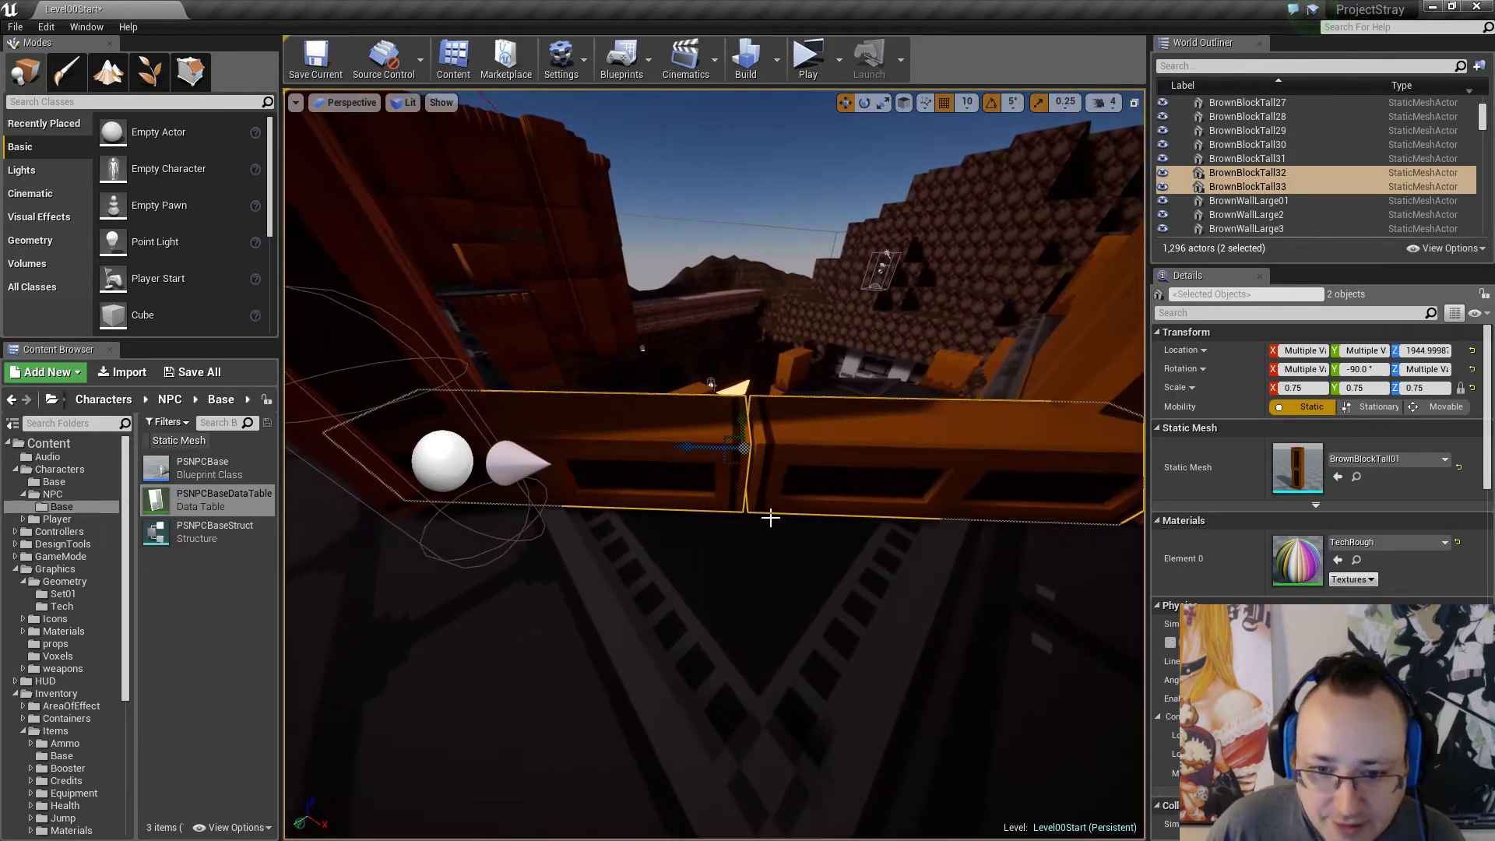
Nudge the copied block along the barrier to about X 1304, Y -3197 using a finer grid snap of 5.
right_drag(689, 444, 701, 420)
right_drag(616, 493, 623, 497)
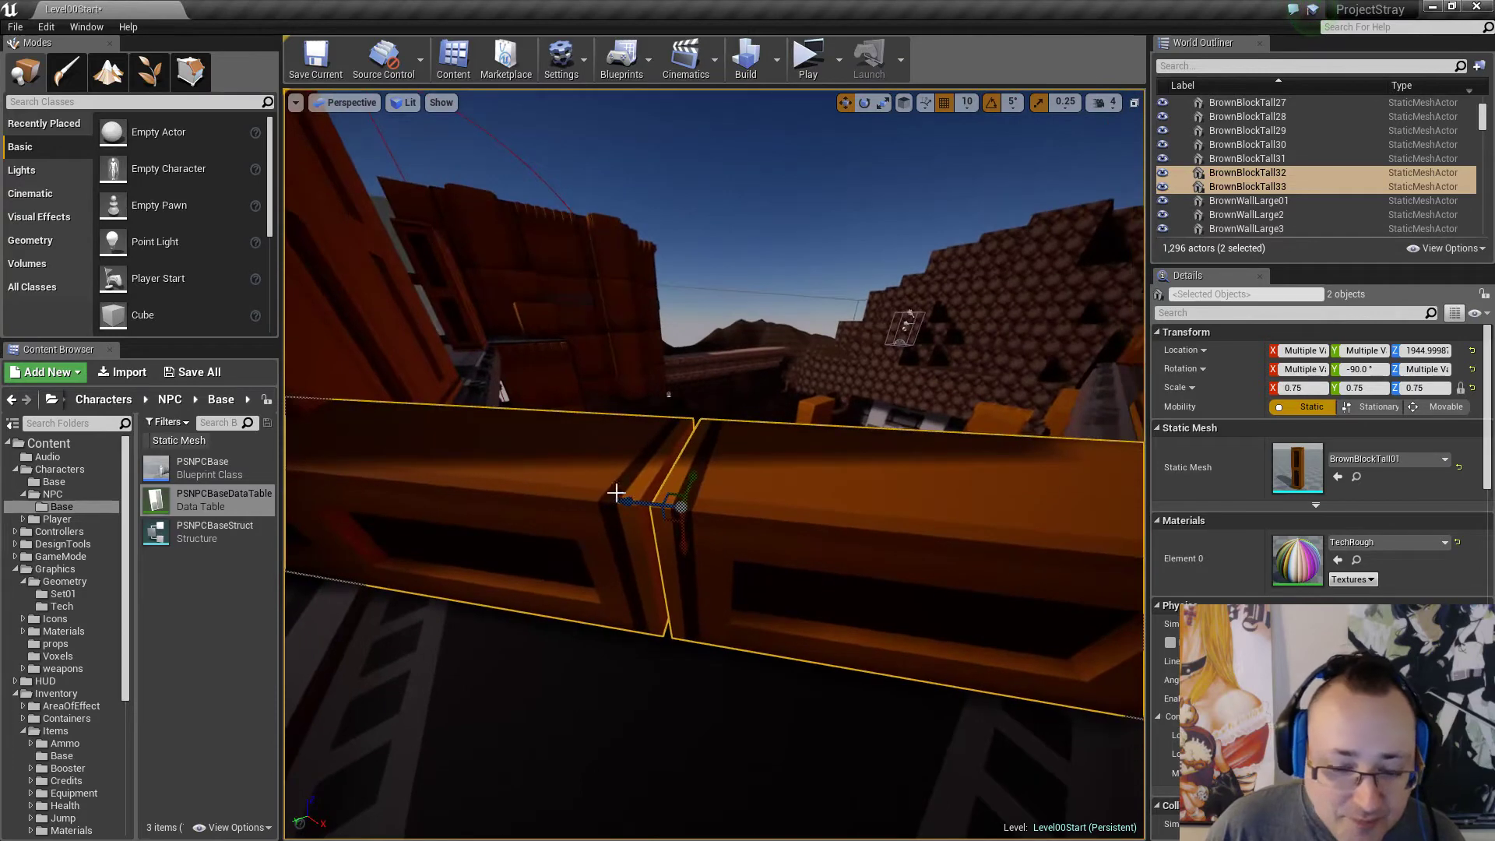
click(607, 470)
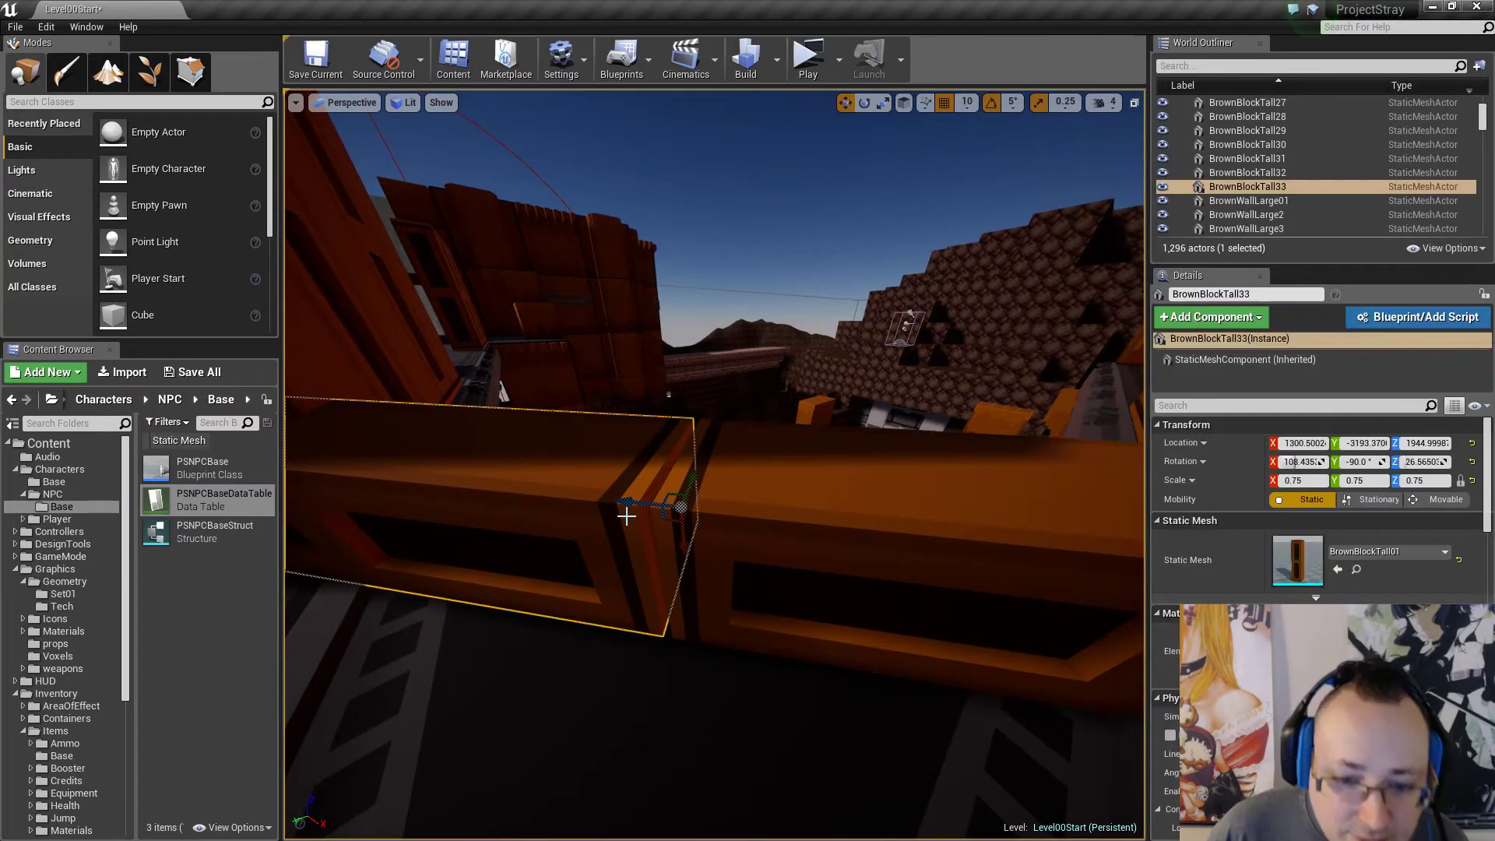
drag(634, 504, 642, 504)
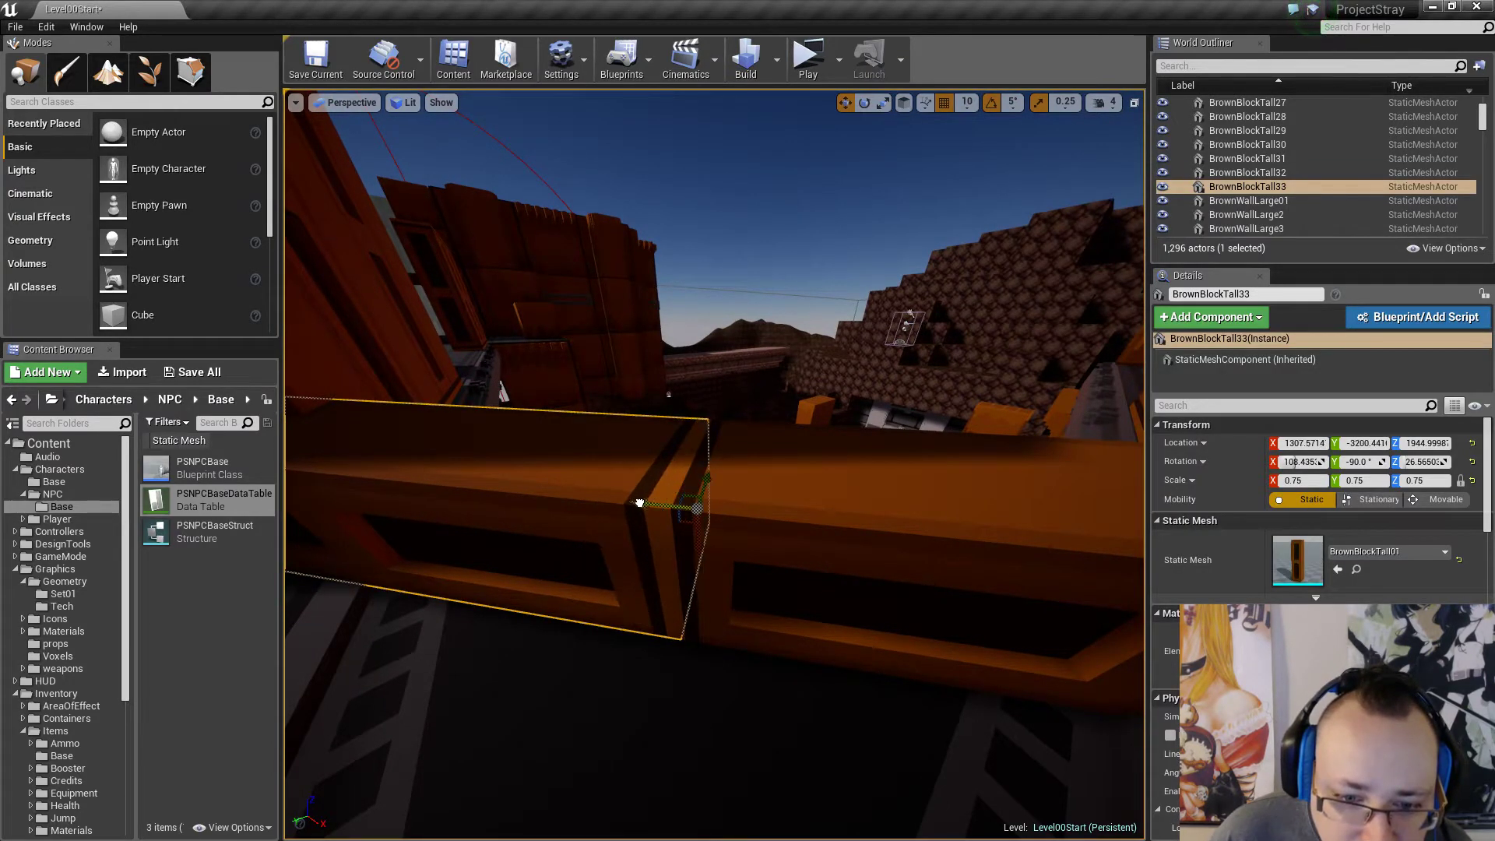
ctrl+click(791, 500)
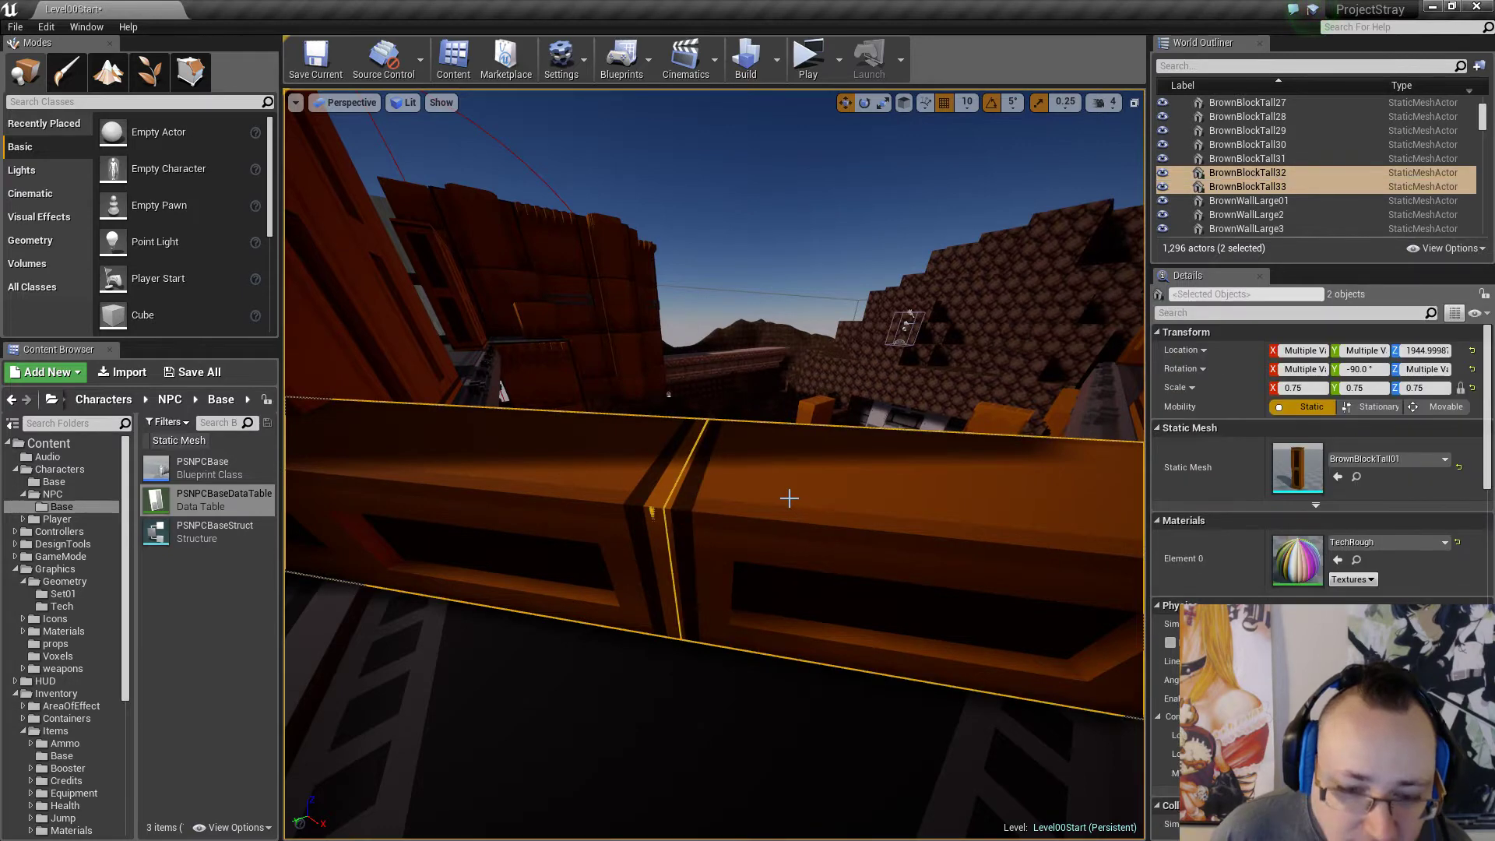
click(588, 469)
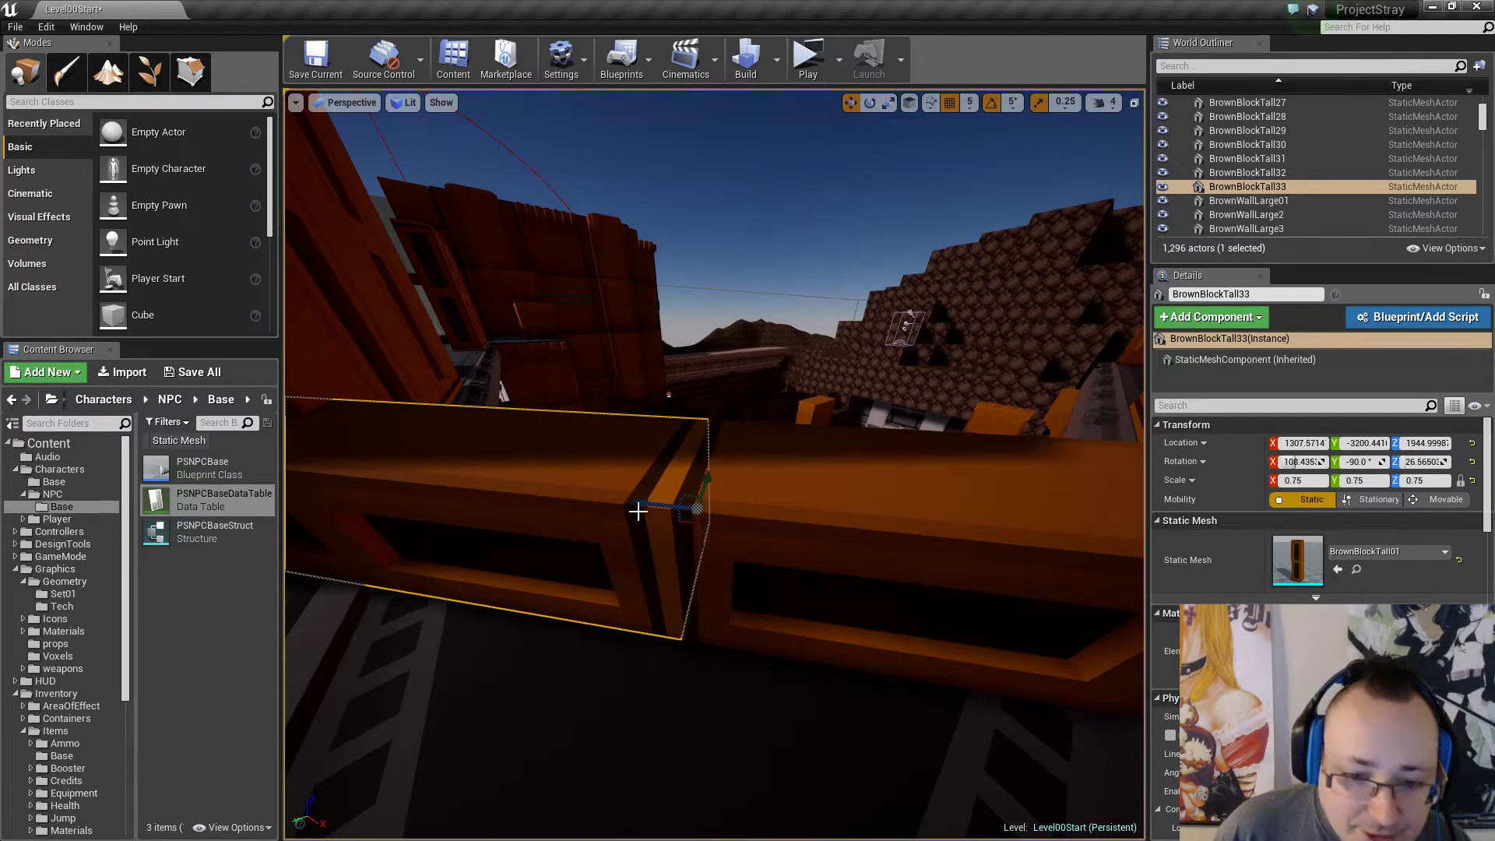
drag(638, 504, 632, 504)
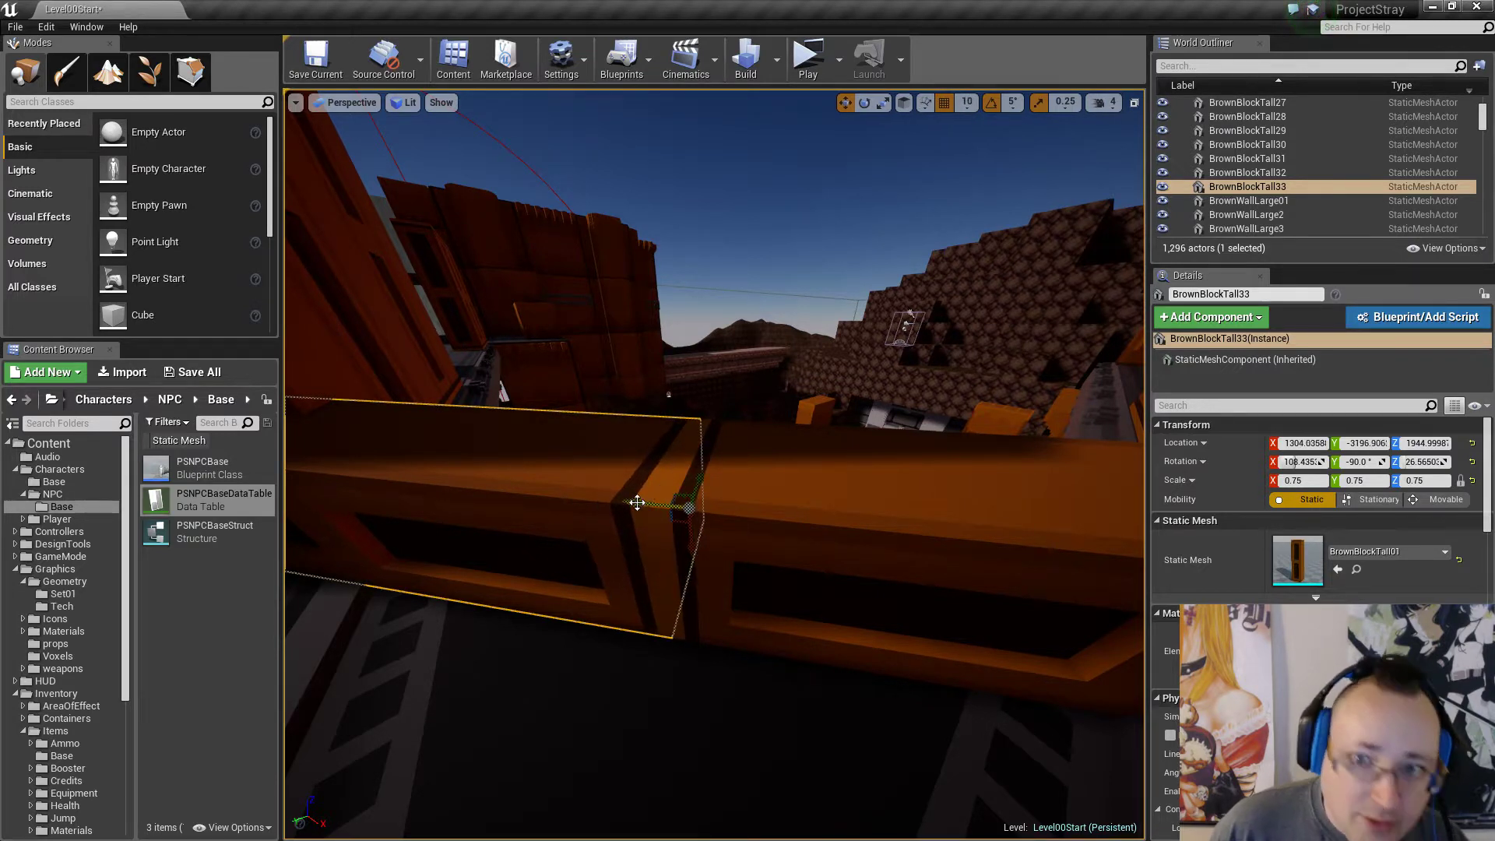
Move the zombie spawn point beside the block barrier farther back onto the platform, away from the blocks.
key(s)
mouse_move(717, 604)
right_down()
mouse_move(655, 610)
mouse_move(802, 611)
mouse_move(739, 622)
right_up()
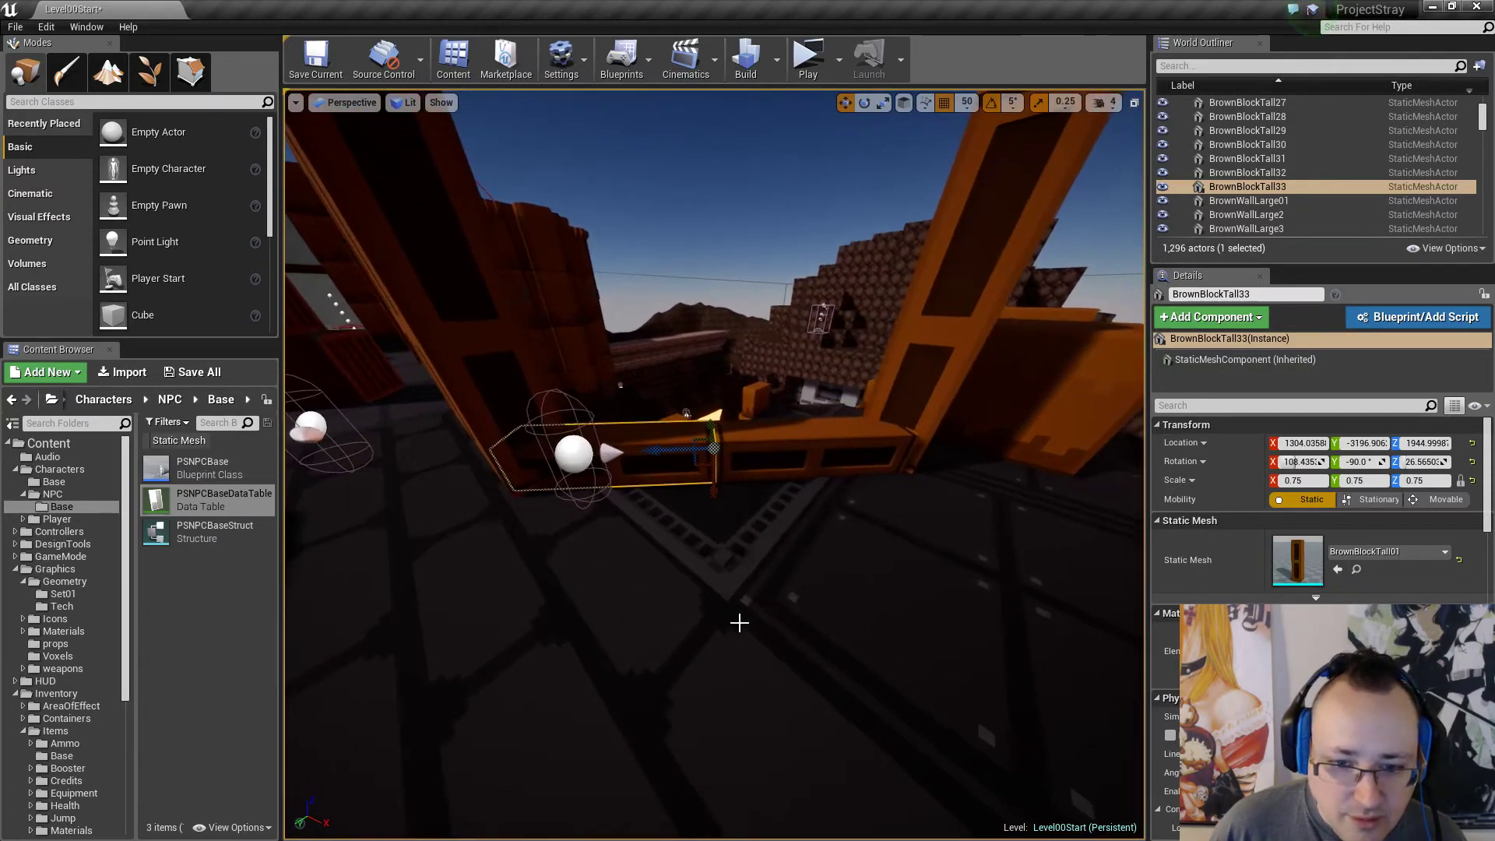
ctrl+click(828, 444)
right_drag(828, 444, 718, 484)
click(703, 479)
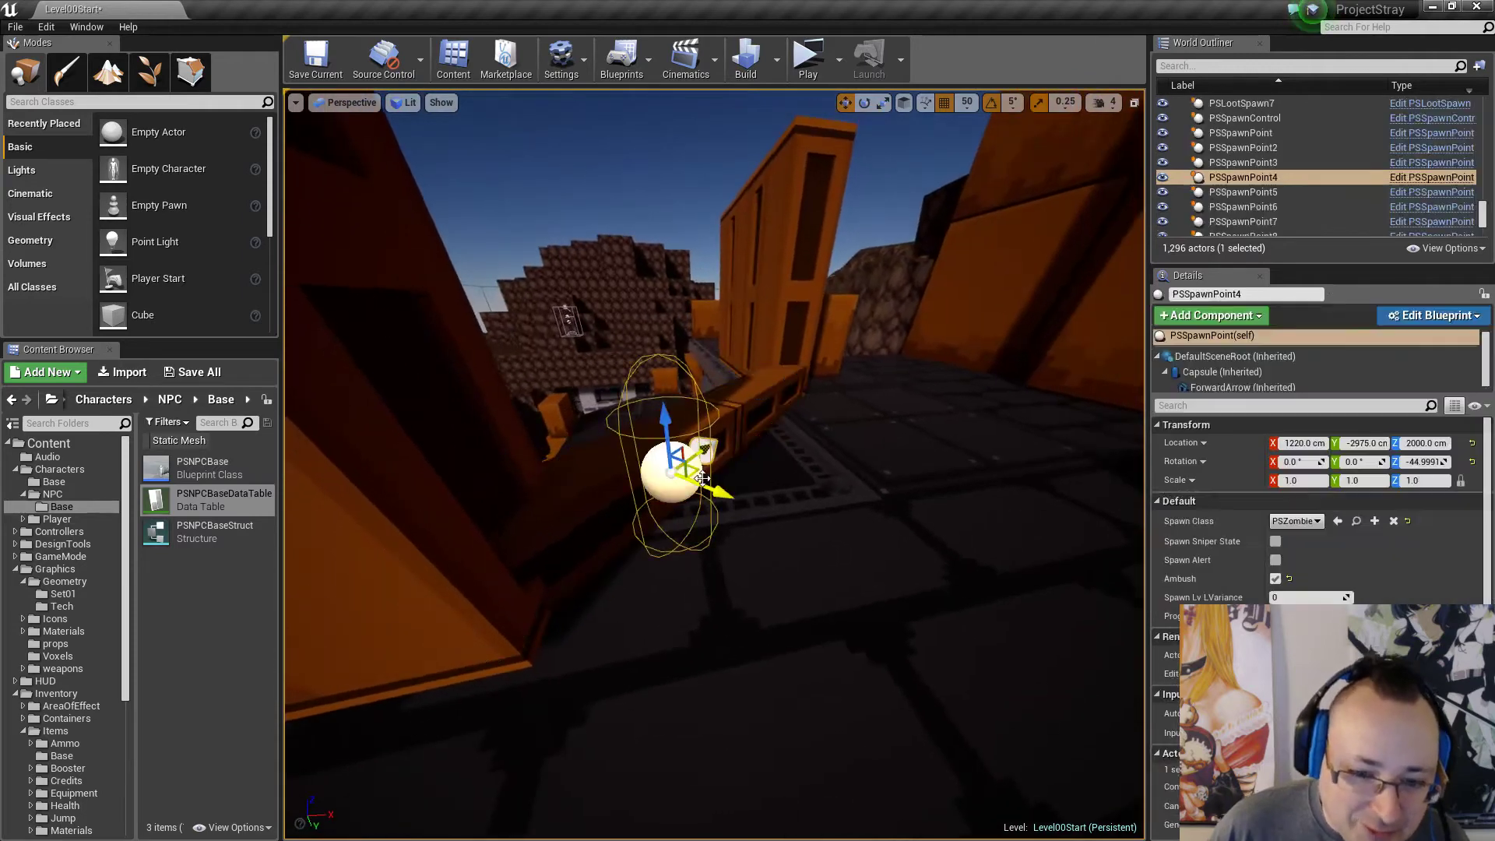
drag(726, 495, 864, 584)
Shift both barrier blocks together about 10 units toward the platform's outer edge using a grid snap of 10.
right_drag(864, 585, 921, 501)
click(748, 492)
ctrl+click(624, 461)
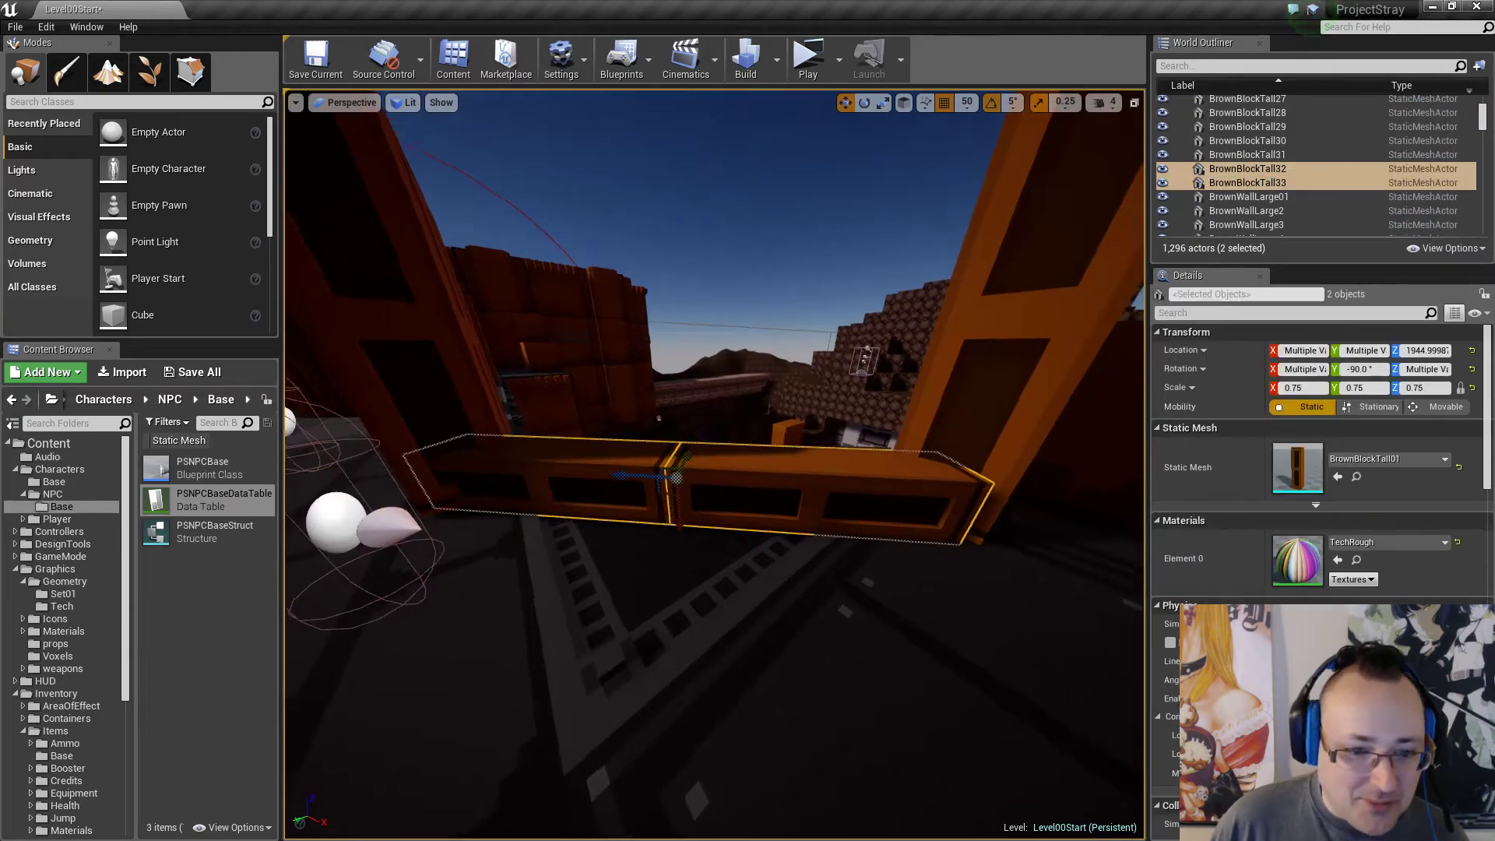
right_drag(623, 461, 459, 487)
right_drag(779, 420, 838, 491)
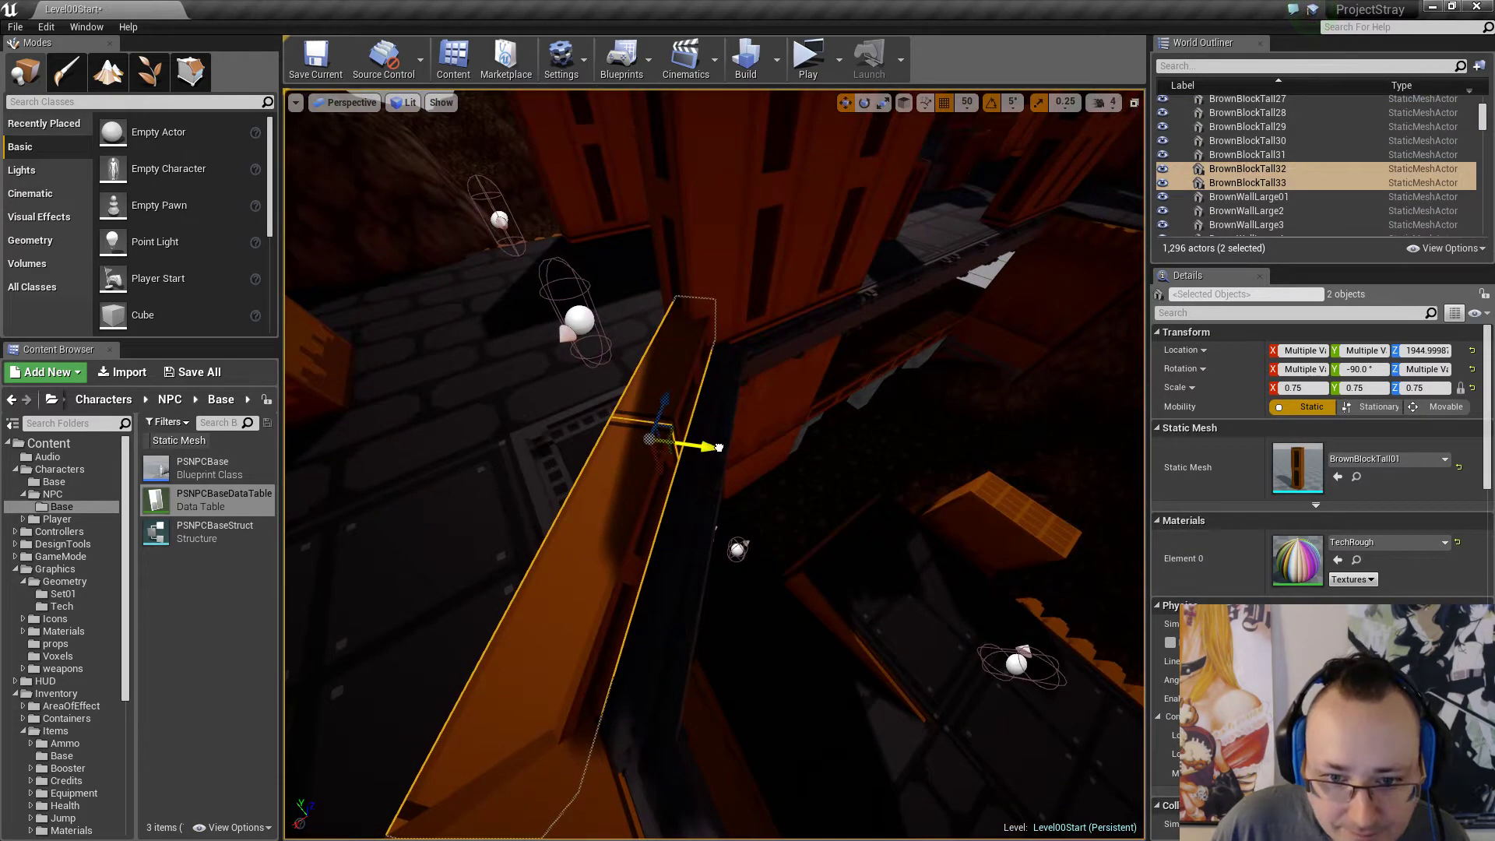
drag(709, 447, 718, 444)
Duplicate both barrier blocks upward to Z 2035 and roll the copies a quarter turn so their plain sides face the platform.
mouse_move(848, 424)
right_down()
mouse_move(838, 378)
mouse_move(674, 355)
mouse_move(958, 327)
mouse_move(779, 366)
mouse_move(833, 389)
mouse_move(861, 437)
right_up()
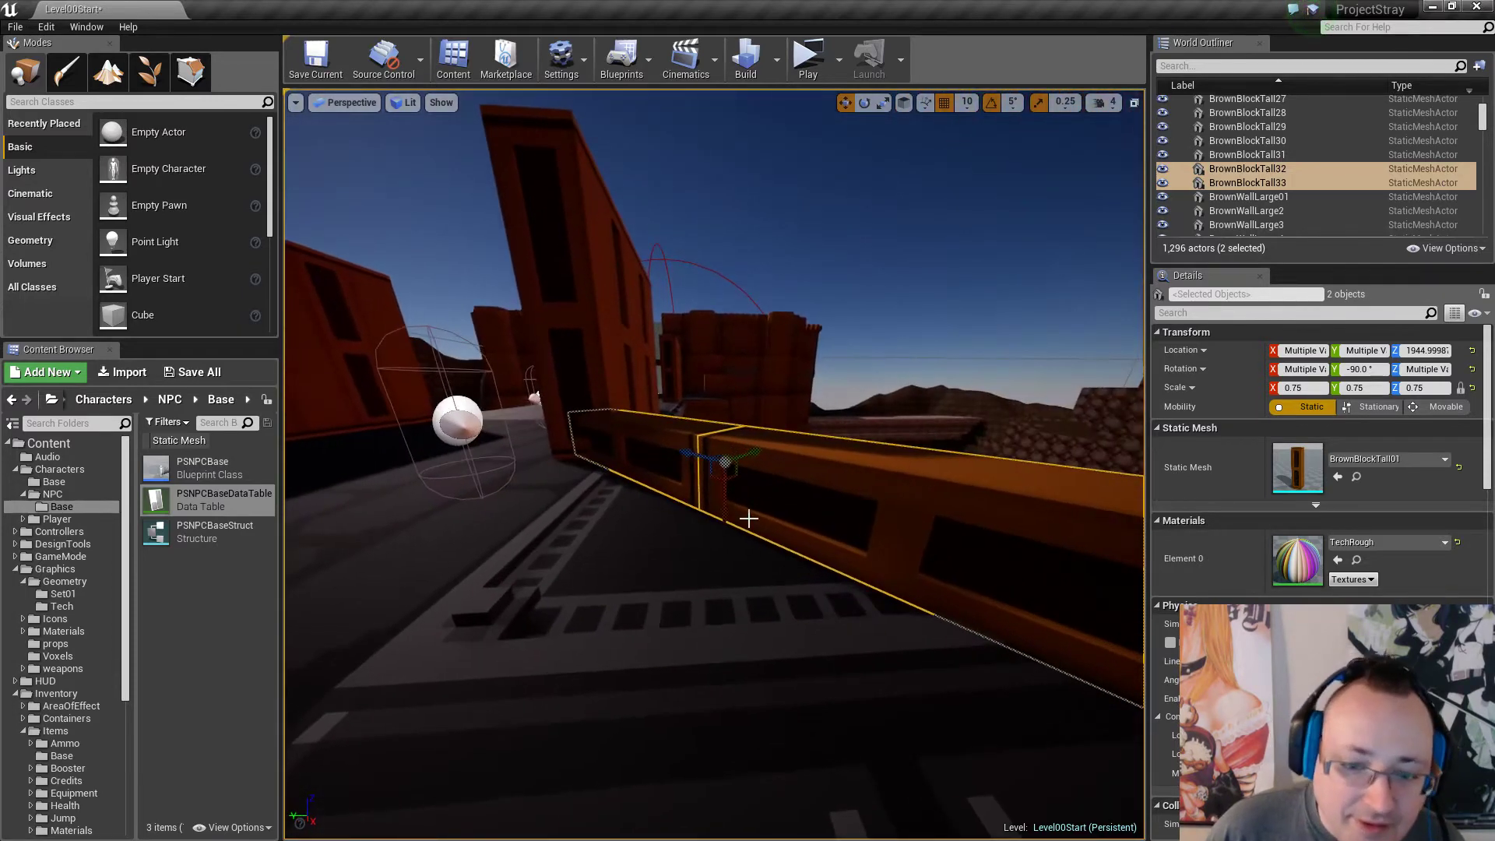
alt+drag(727, 514, 737, 453)
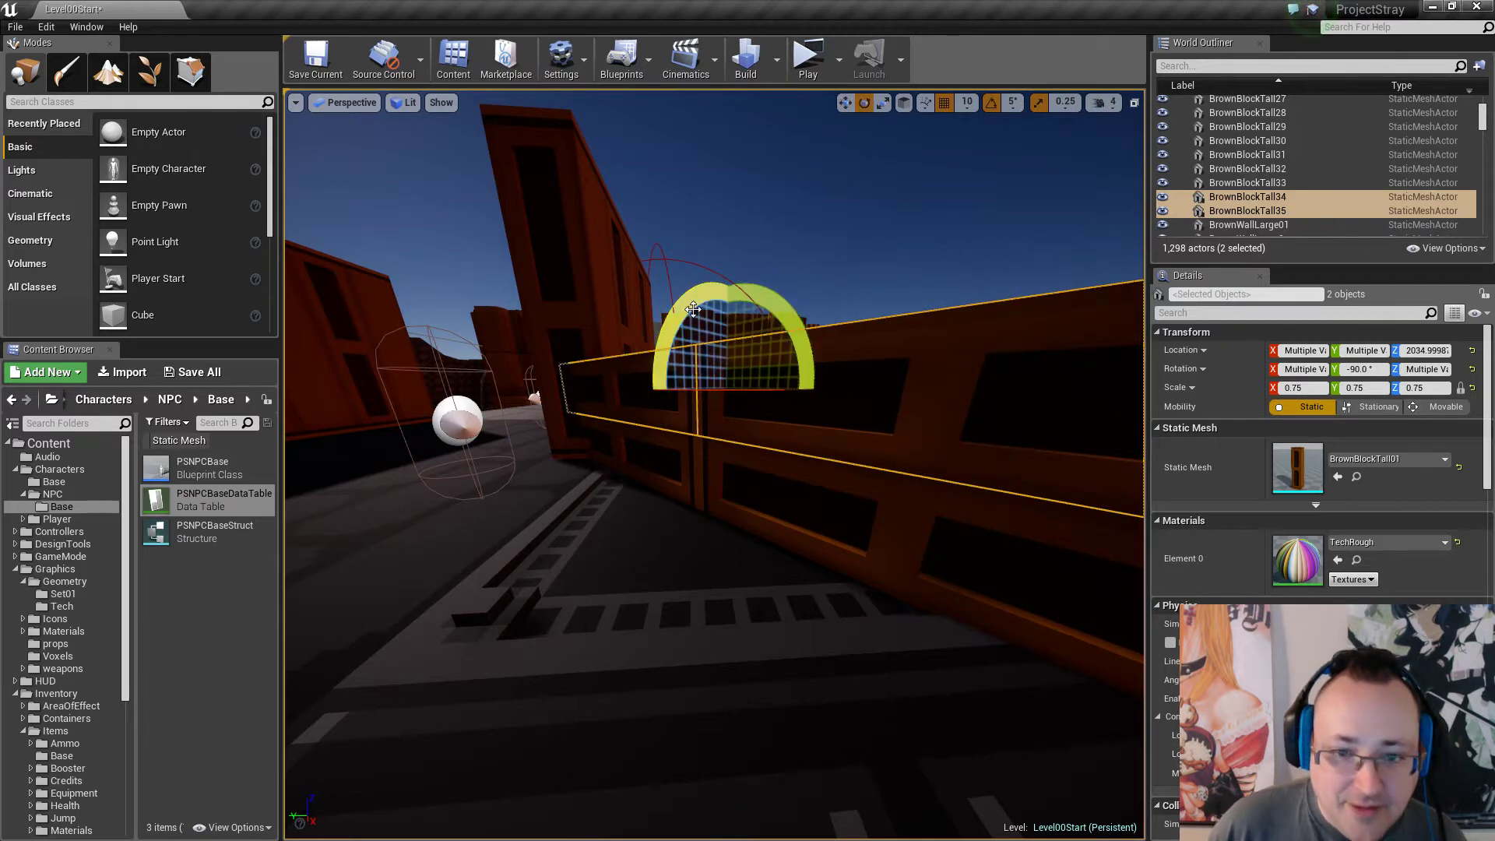
drag(693, 309, 686, 390)
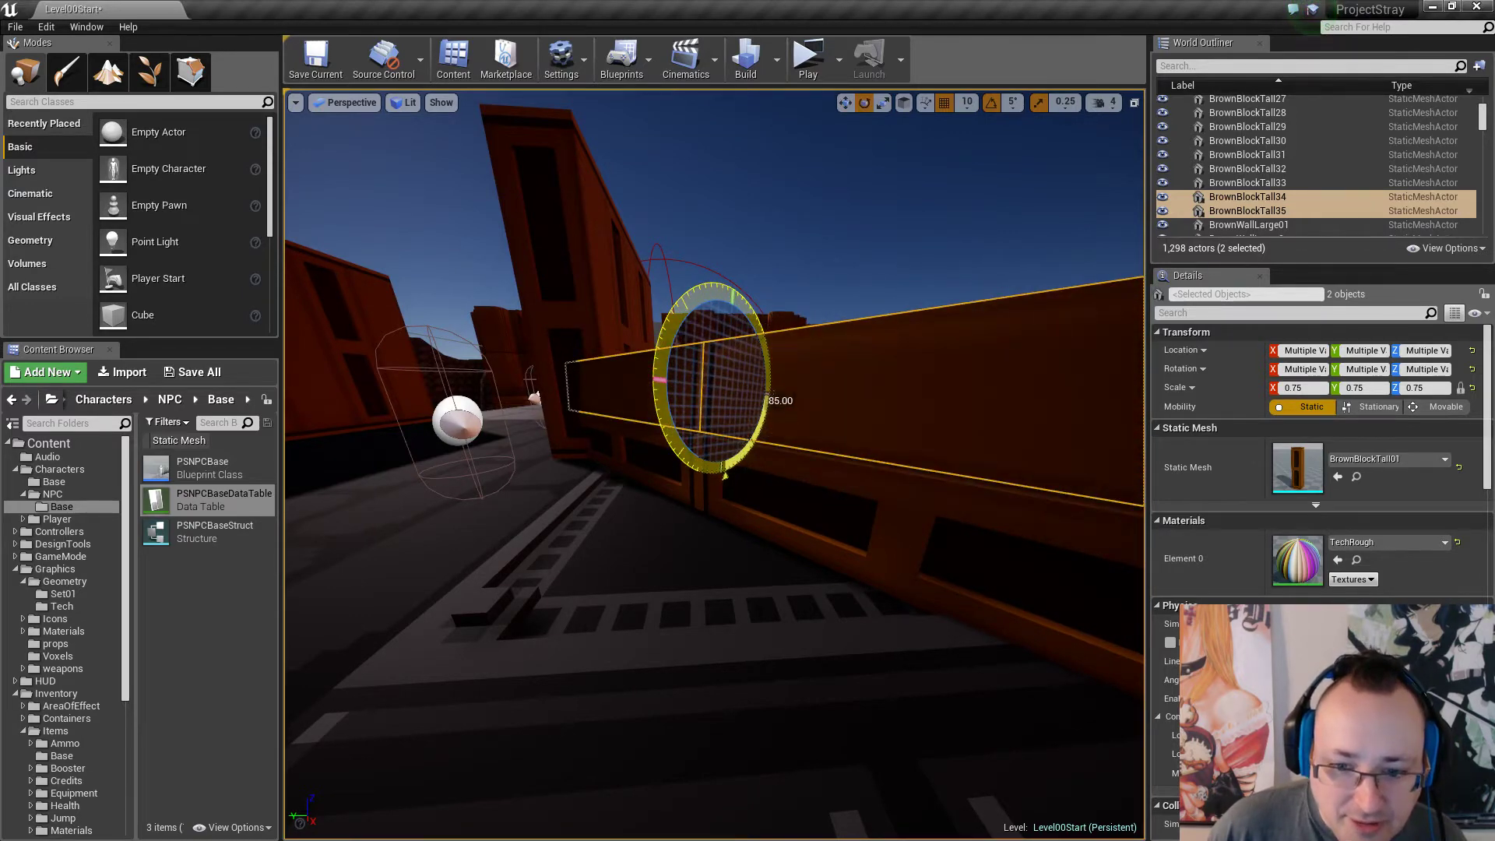
drag(735, 323, 737, 330)
key(w)
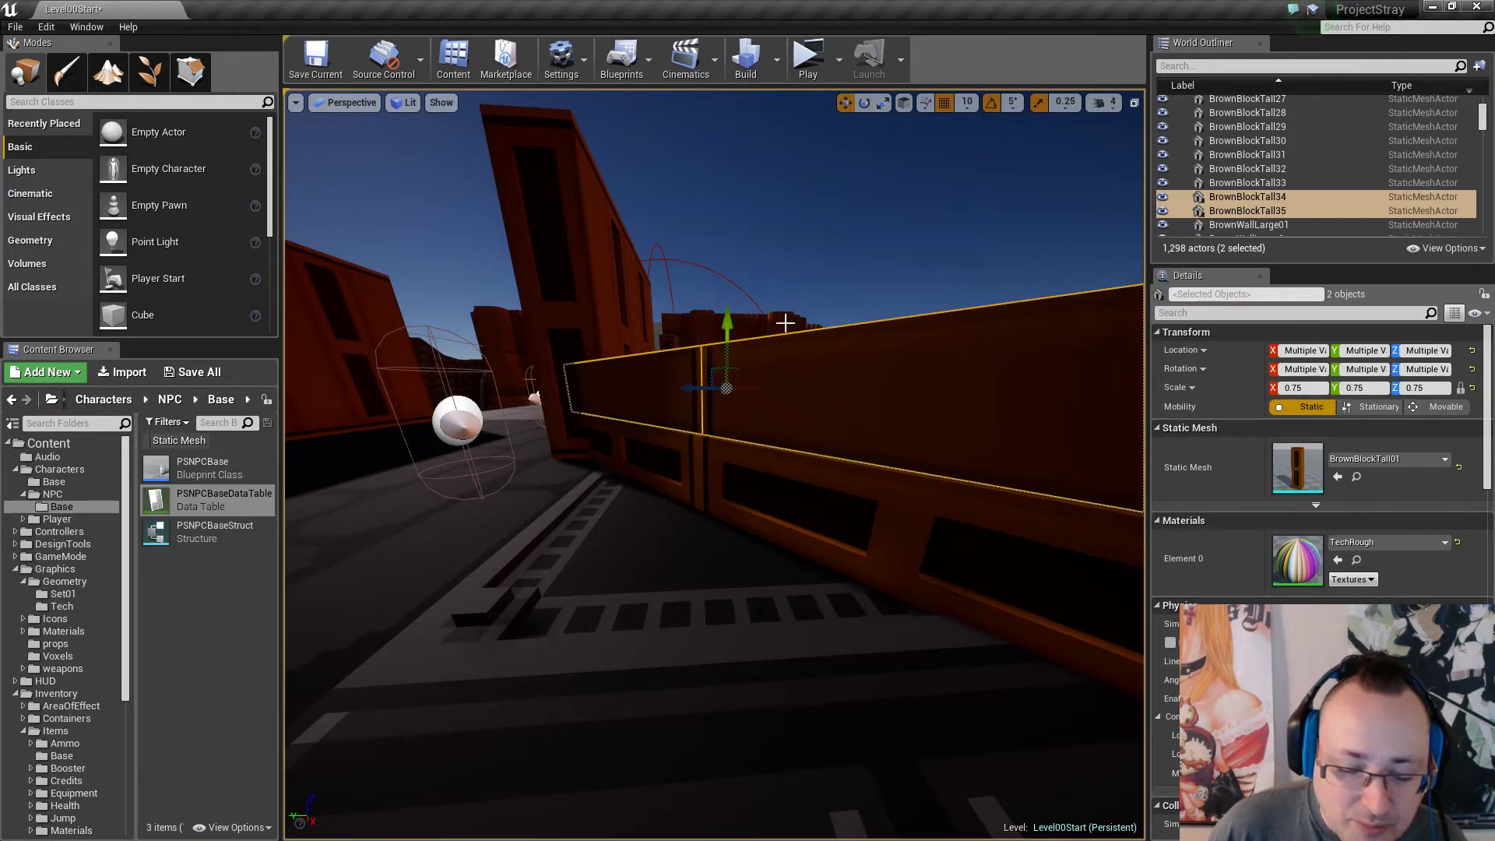
Align the two upper blocks with the lower row at Z 2035 using a fine grid snap of 1.
right_drag(785, 323, 810, 372)
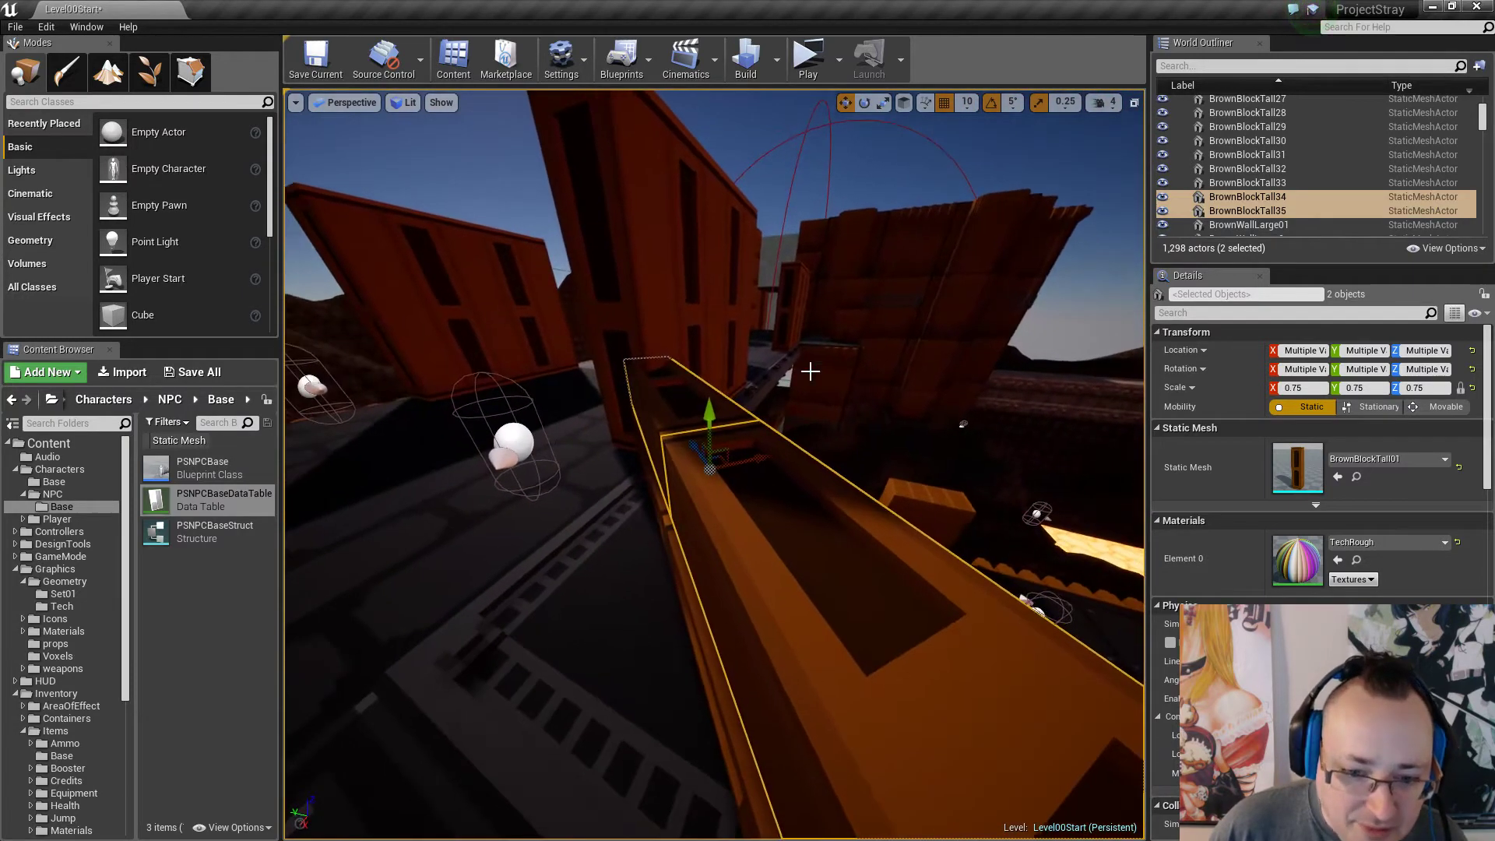
drag(709, 416, 706, 423)
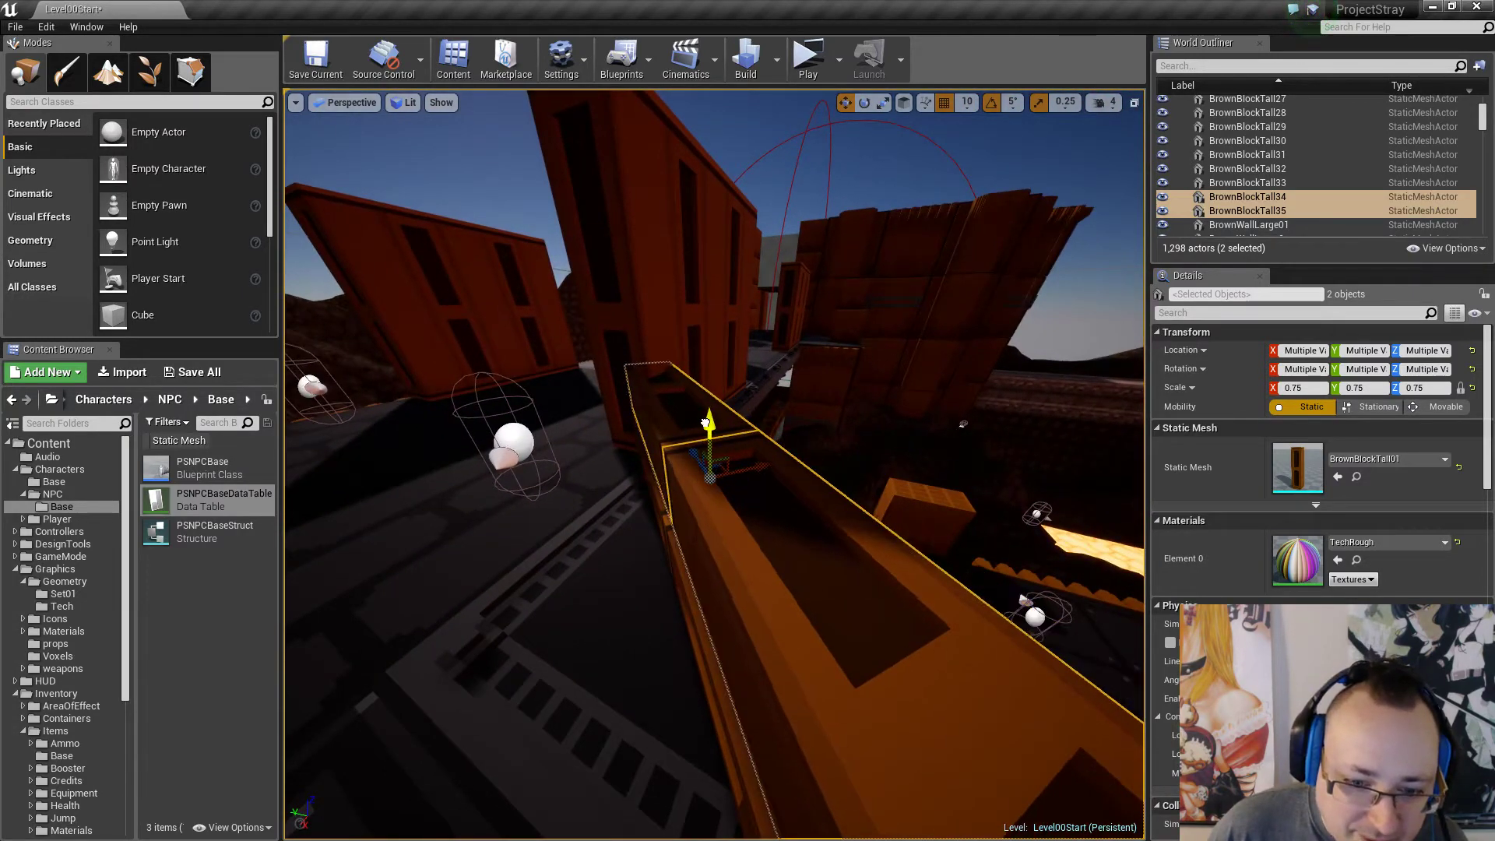
mouse_move(760, 465)
right_down()
mouse_move(750, 413)
mouse_move(802, 454)
mouse_move(826, 452)
mouse_move(764, 451)
right_up()
key(Escape)
click(629, 345)
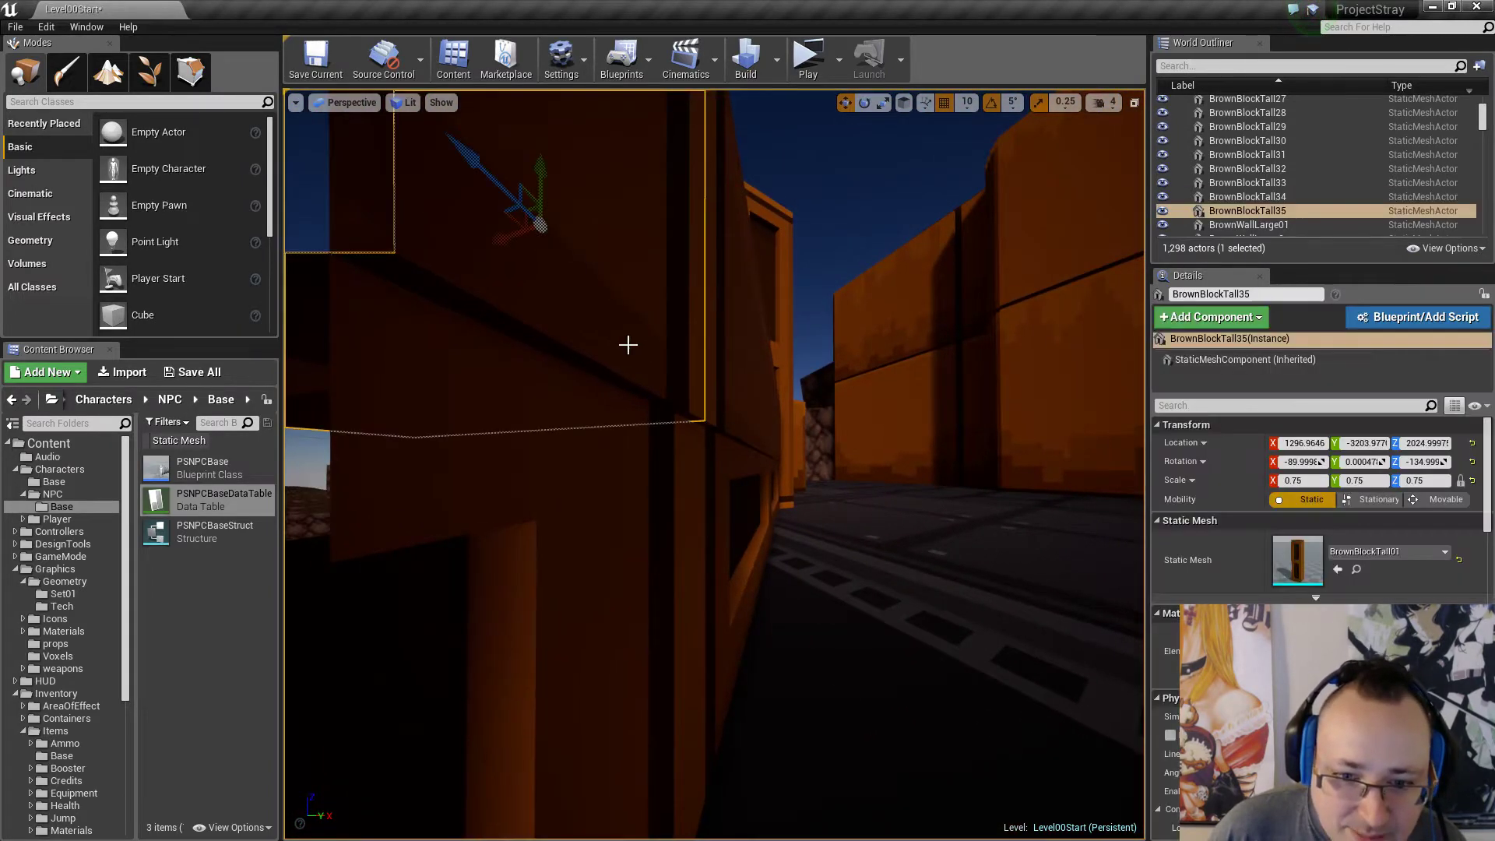
ctrl+click(723, 378)
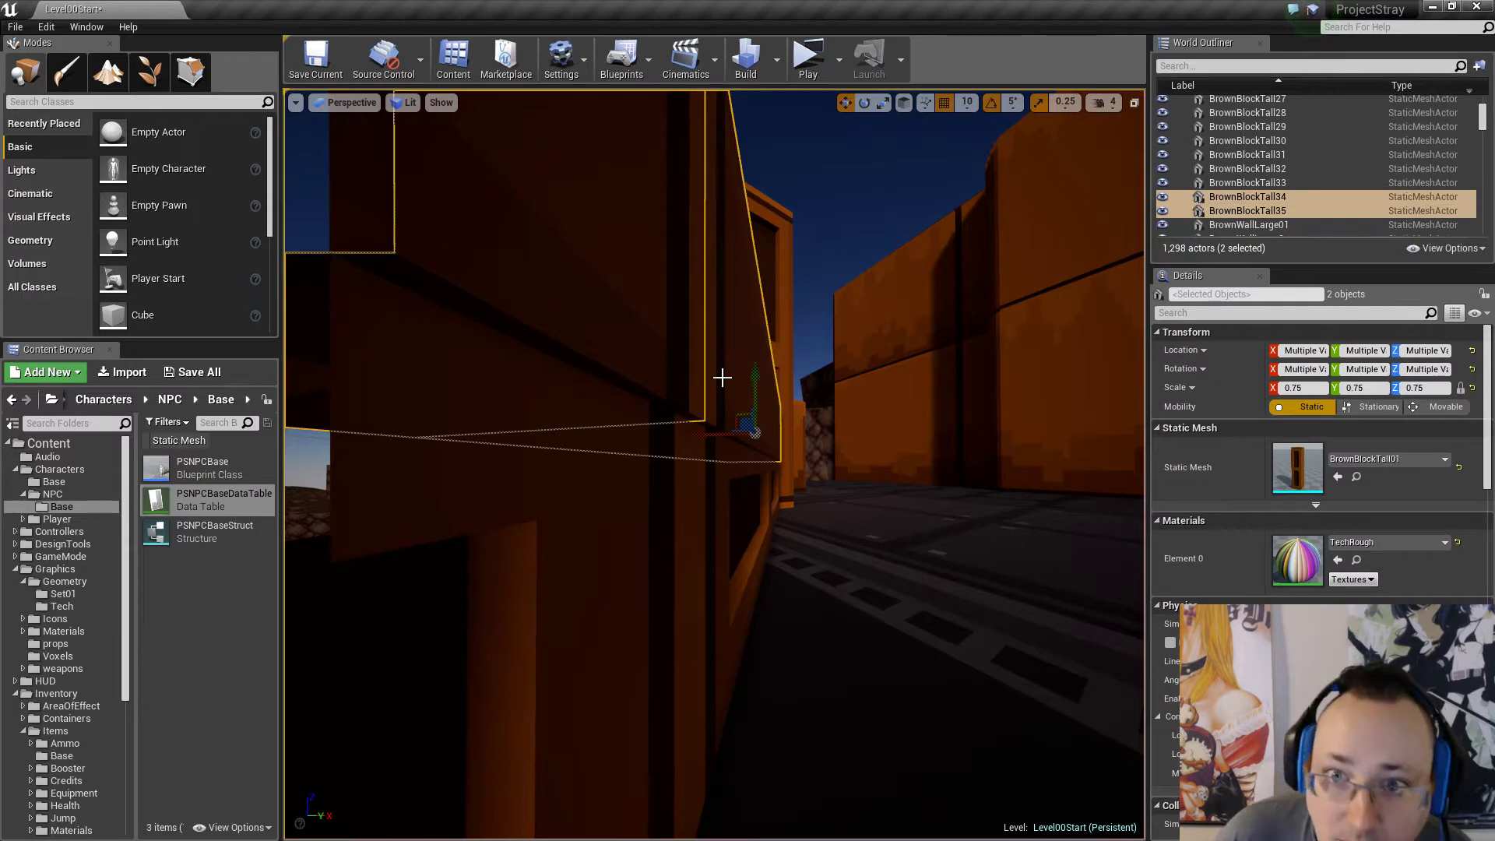
drag(697, 436, 698, 438)
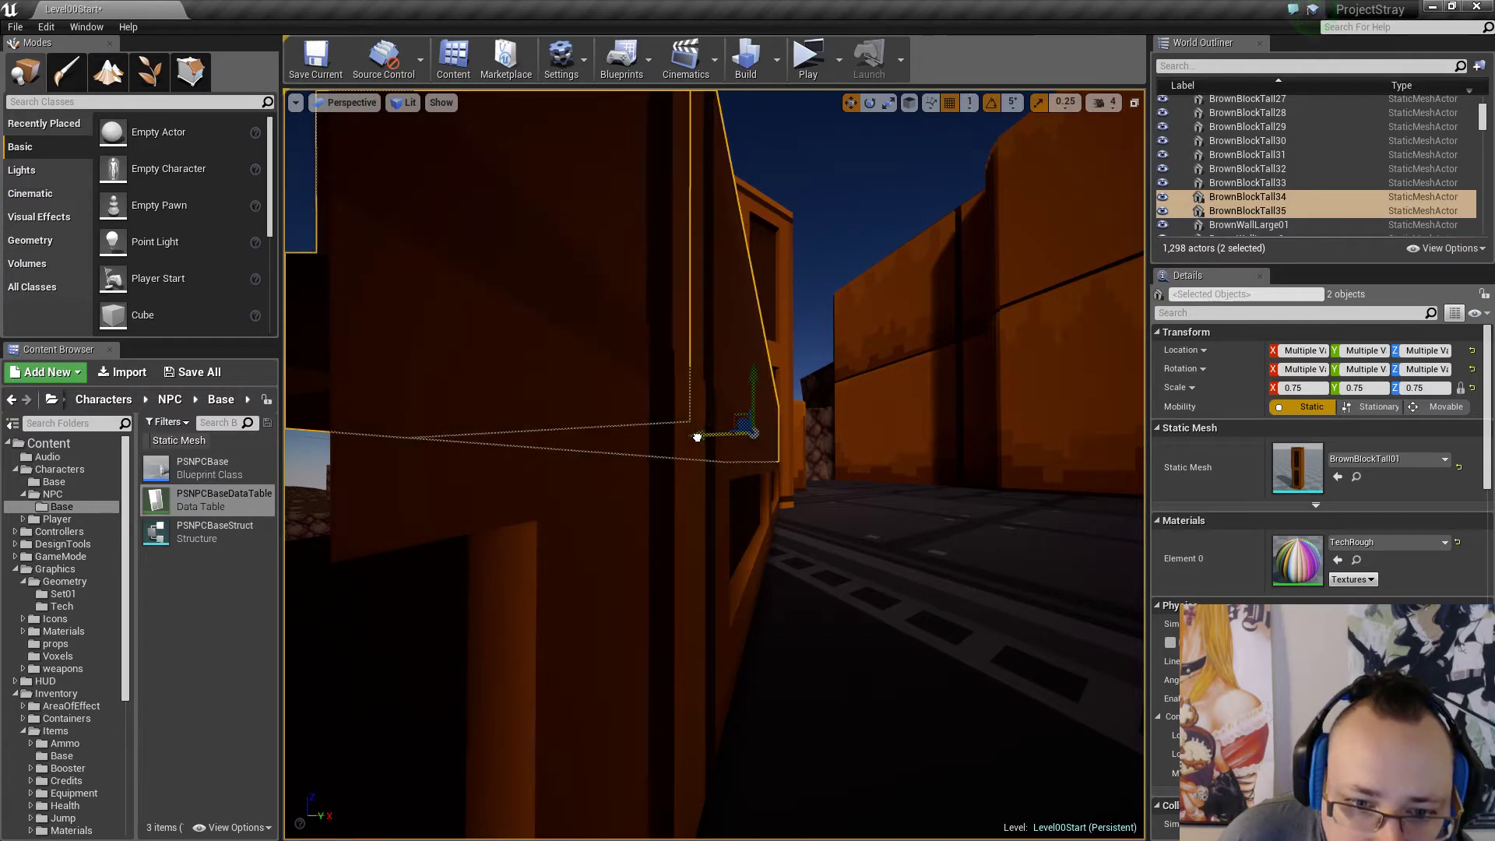
drag(753, 373, 751, 372)
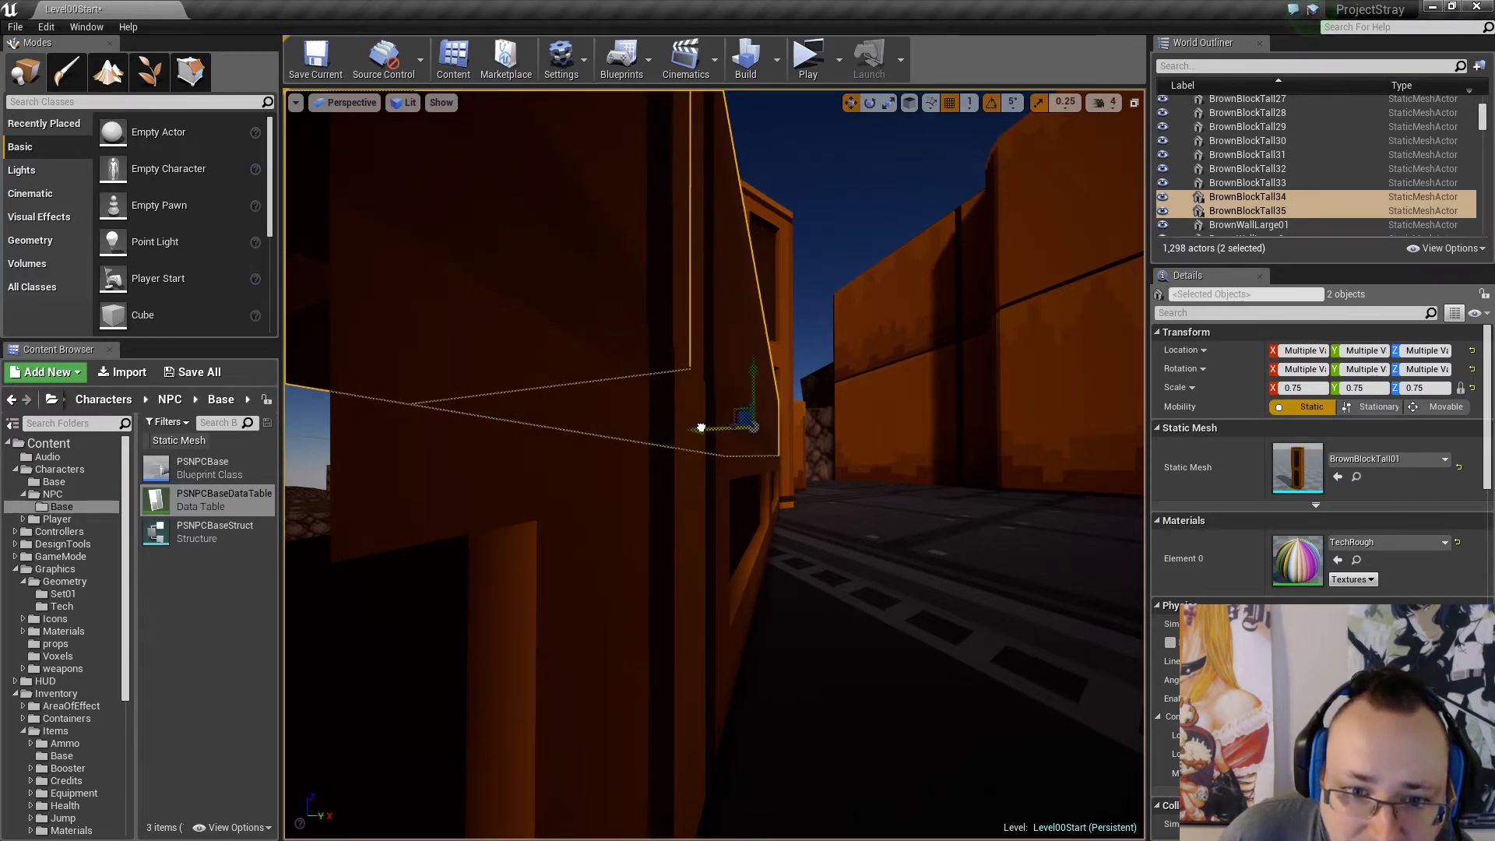
Delete the two original lower blocks under the rotated row.
key(f)
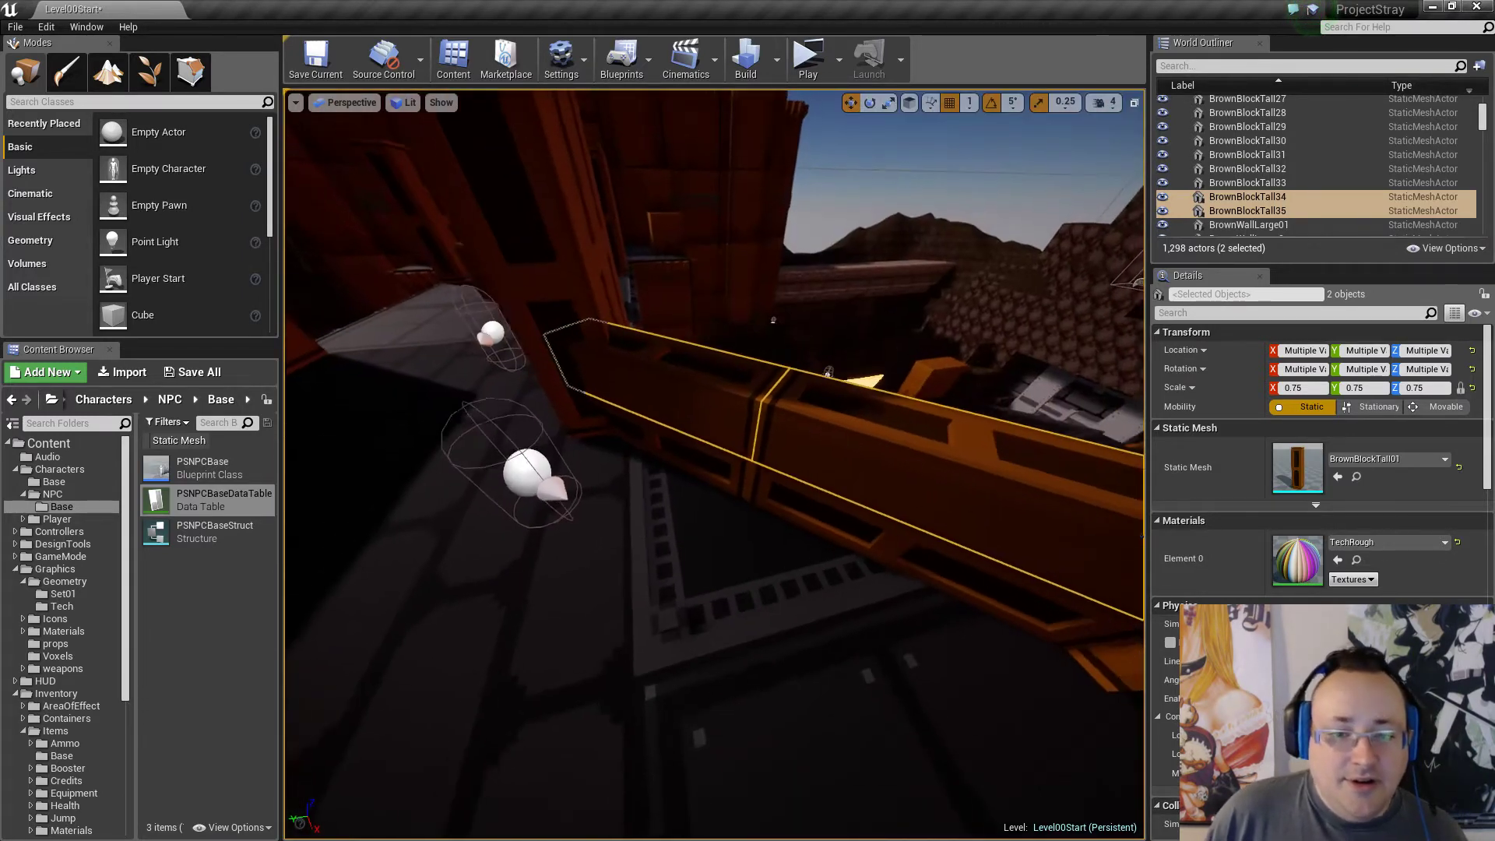
right_drag(694, 448, 694, 447)
click(717, 486)
ctrl+click(783, 466)
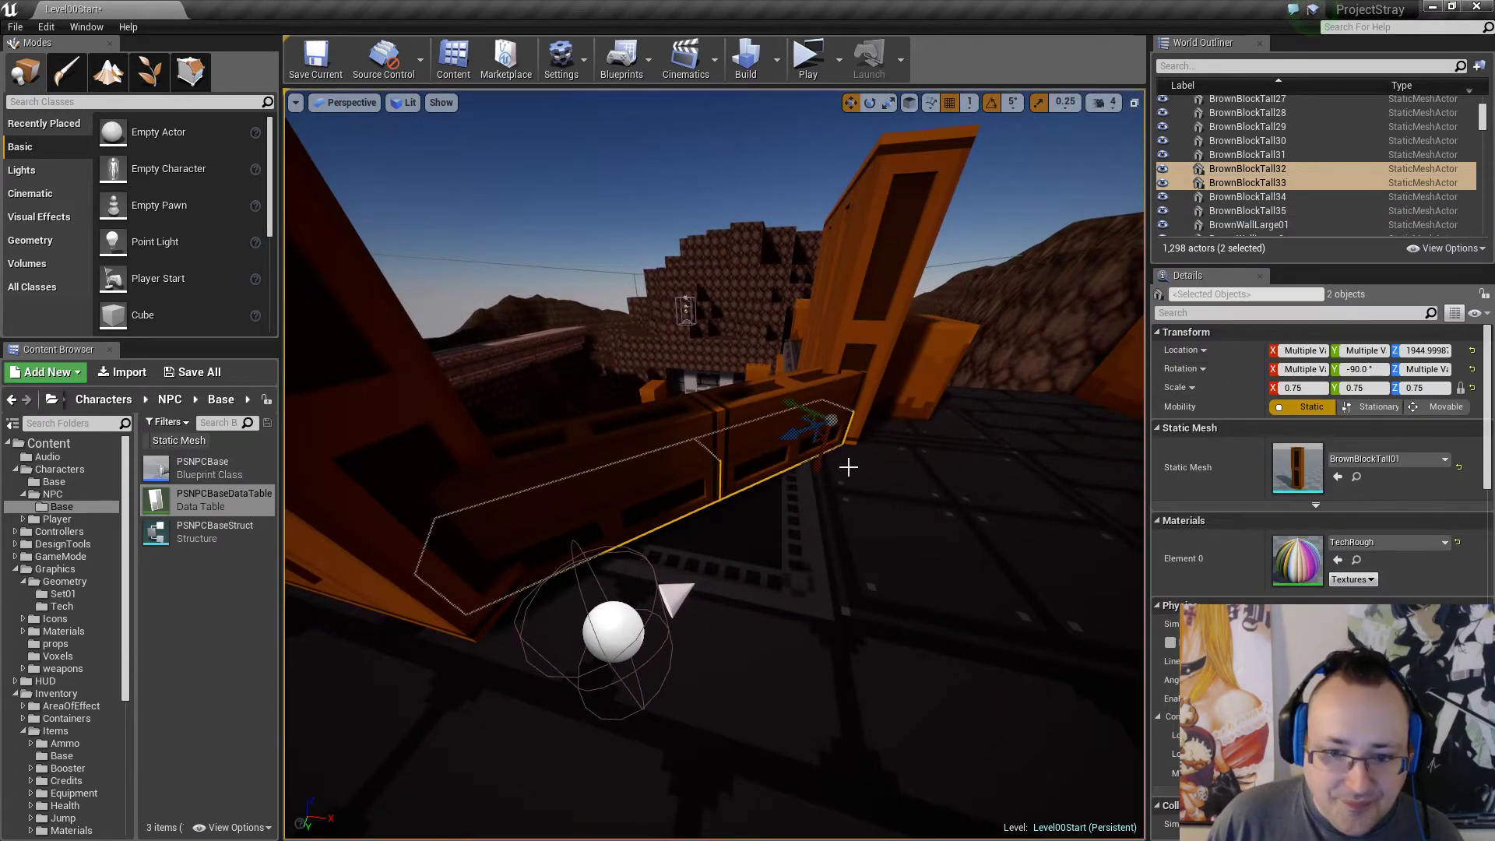
key(Delete)
Duplicate the two rotated blocks downward to form a matching bottom row on the platform floor.
click(689, 440)
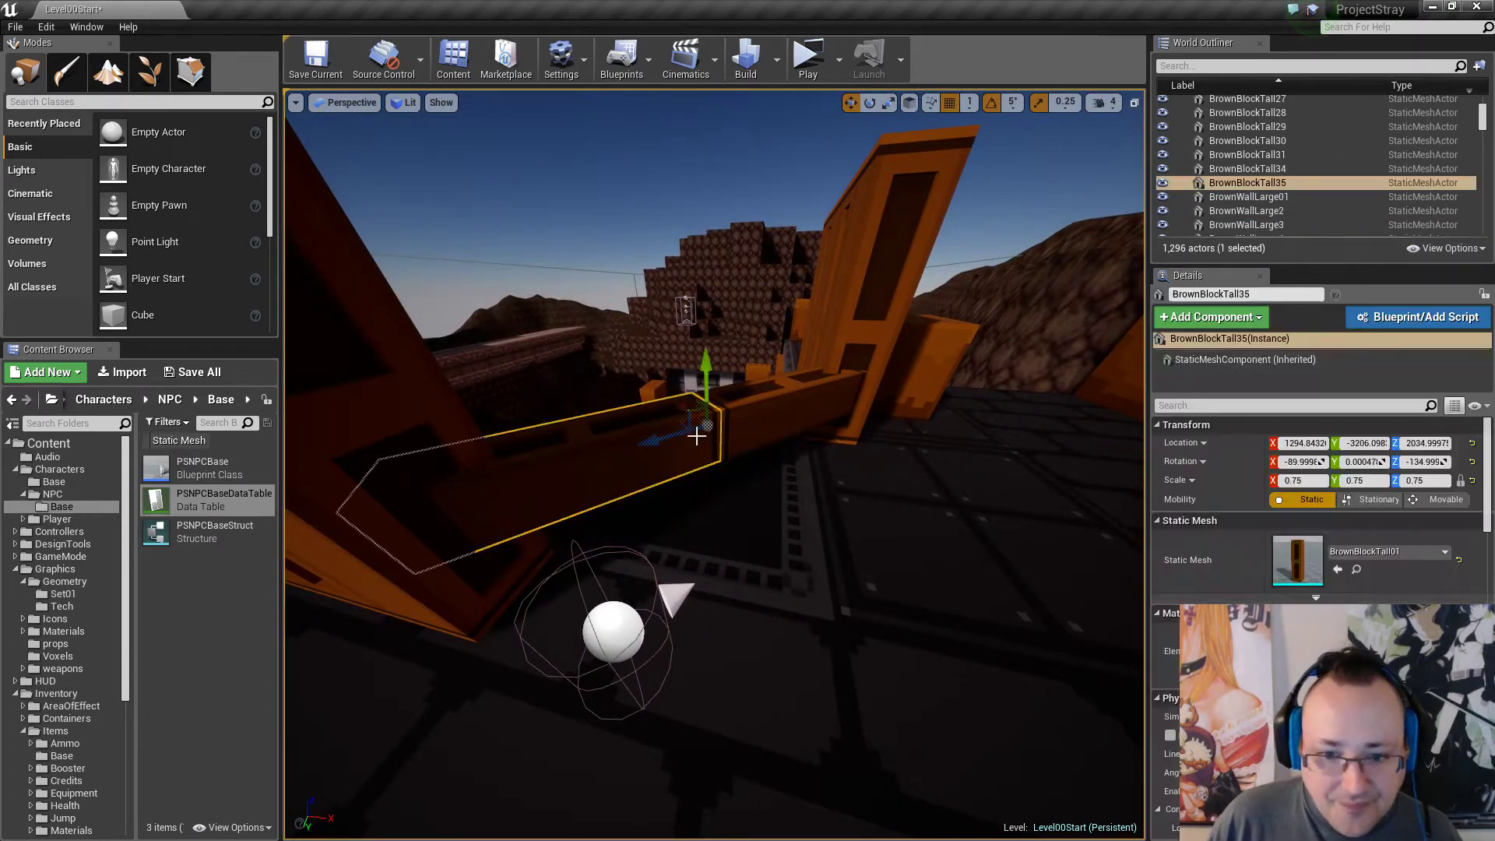
ctrl+click(777, 433)
mouse_move(777, 433)
right_down()
mouse_move(740, 467)
mouse_move(584, 444)
mouse_move(788, 466)
mouse_move(765, 447)
right_up()
mouse_move(913, 397)
alt+mouse_down()
mouse_move(911, 421)
mouse_move(916, 376)
alt+mouse_up()
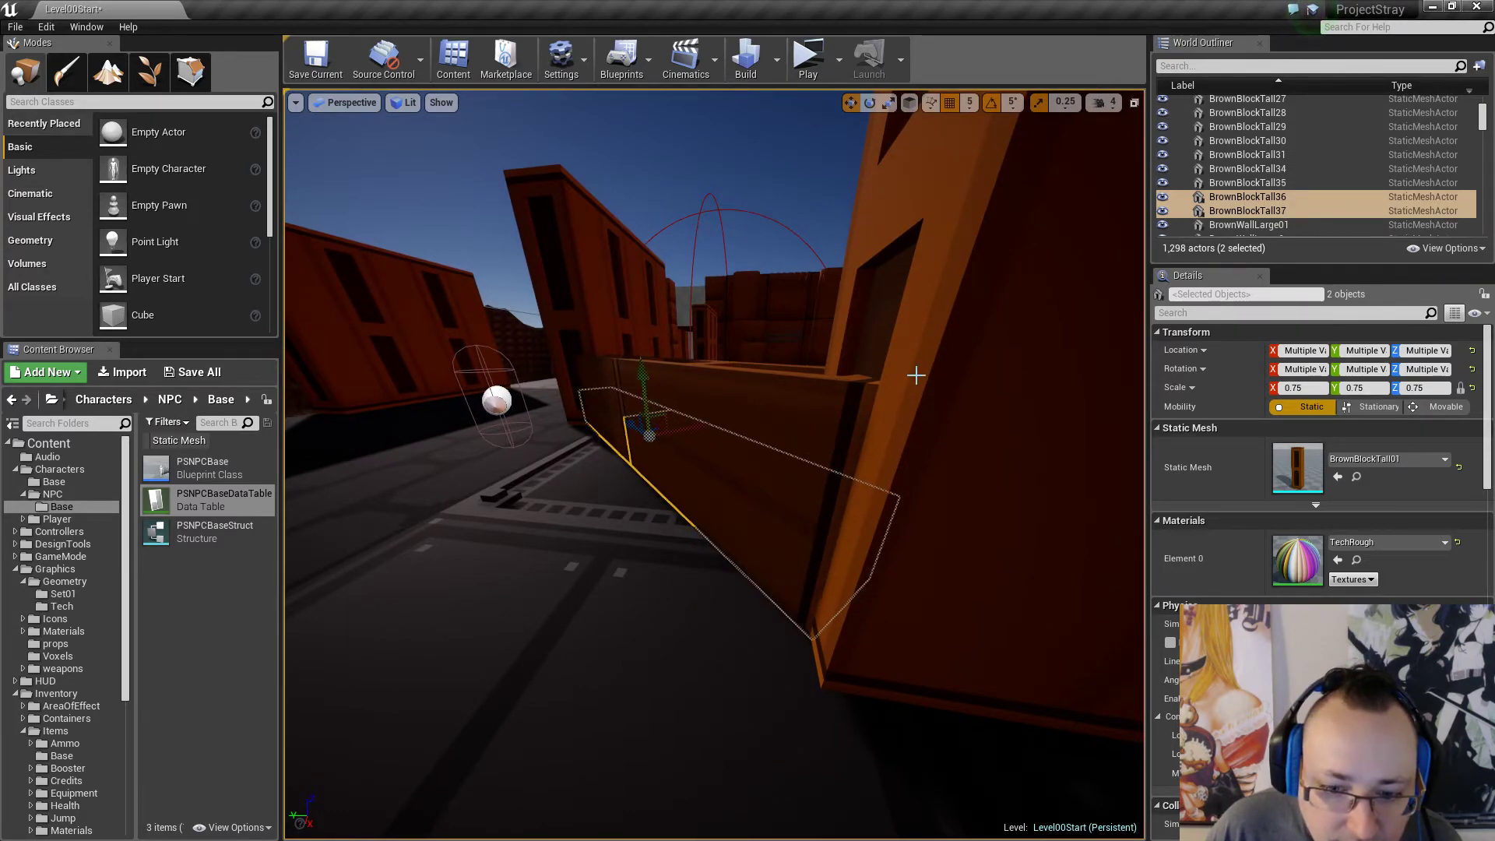
Select all four wall blocks and examine their joints and fit from the platform and the outer side.
right_drag(917, 376, 731, 301)
ctrl+click(731, 301)
ctrl+click(618, 311)
right_drag(617, 311, 779, 369)
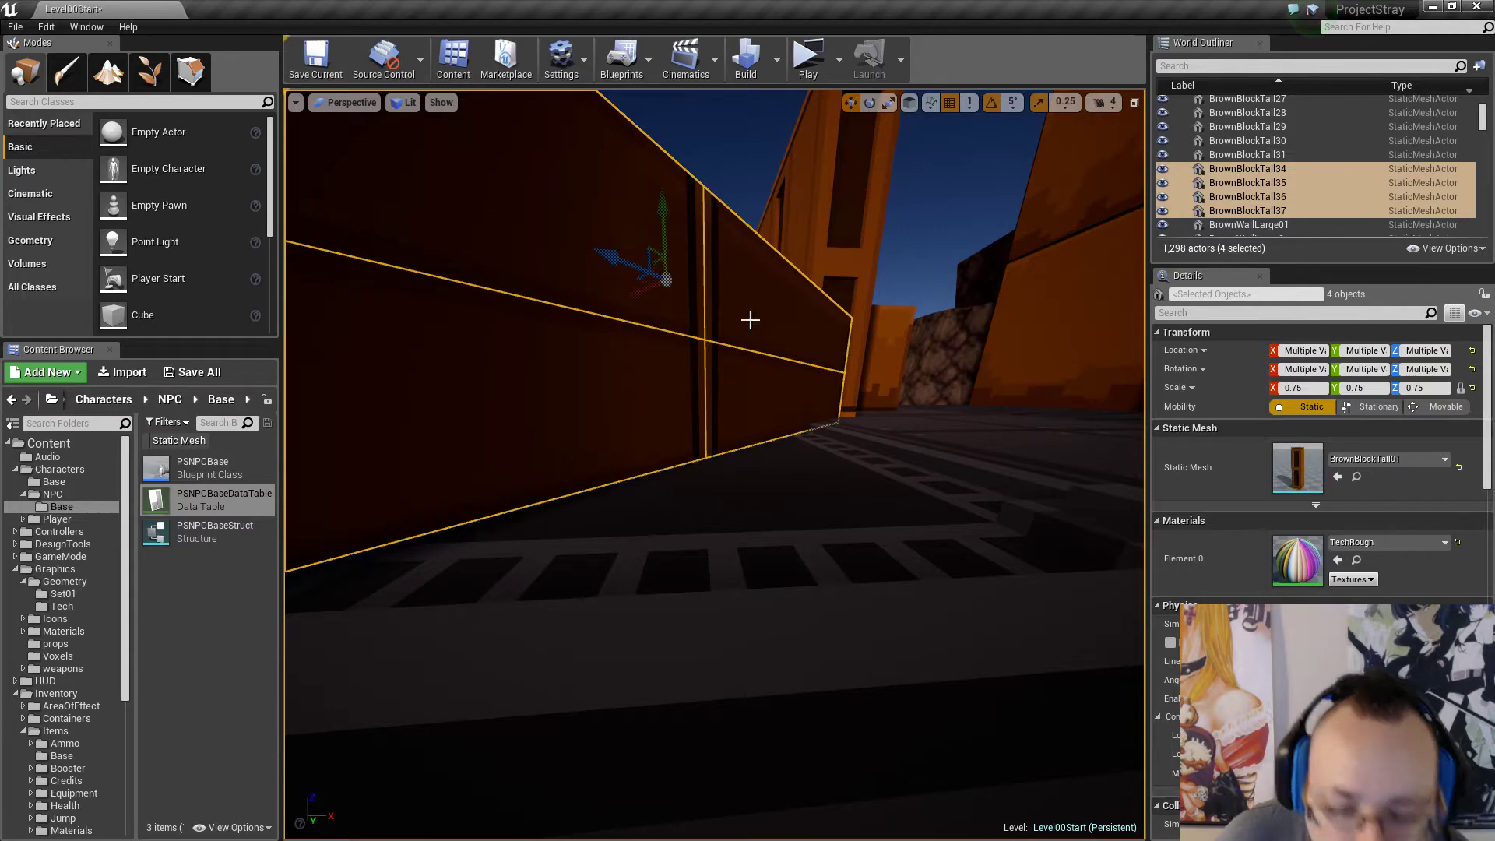
right_drag(750, 320, 769, 380)
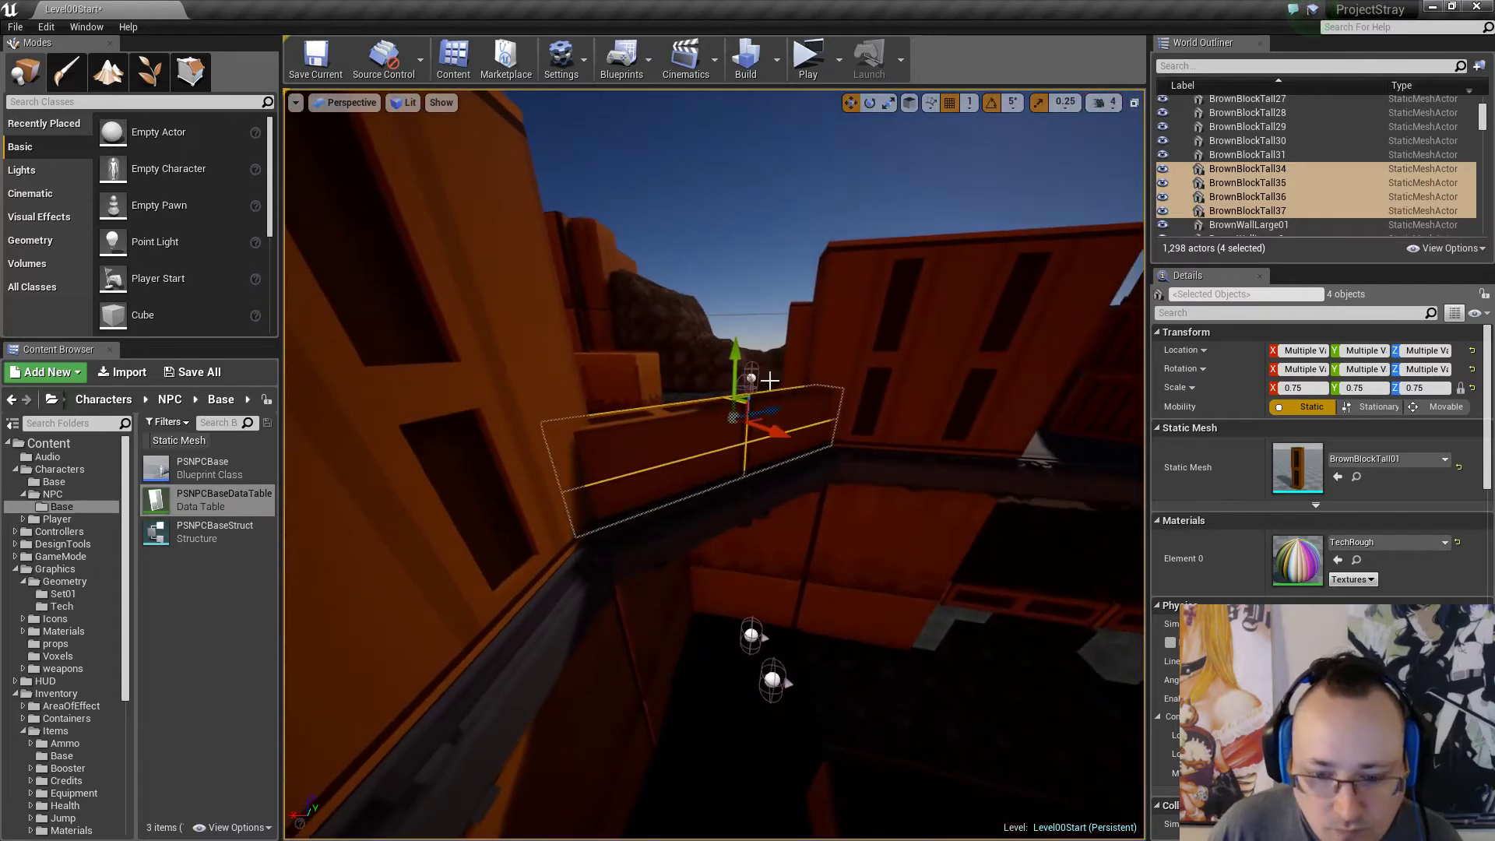
key(Escape)
Duplicate the upper row of two blocks upward twice with a grid snap of 10 to make the wall four rows high.
right_drag(801, 460, 734, 516)
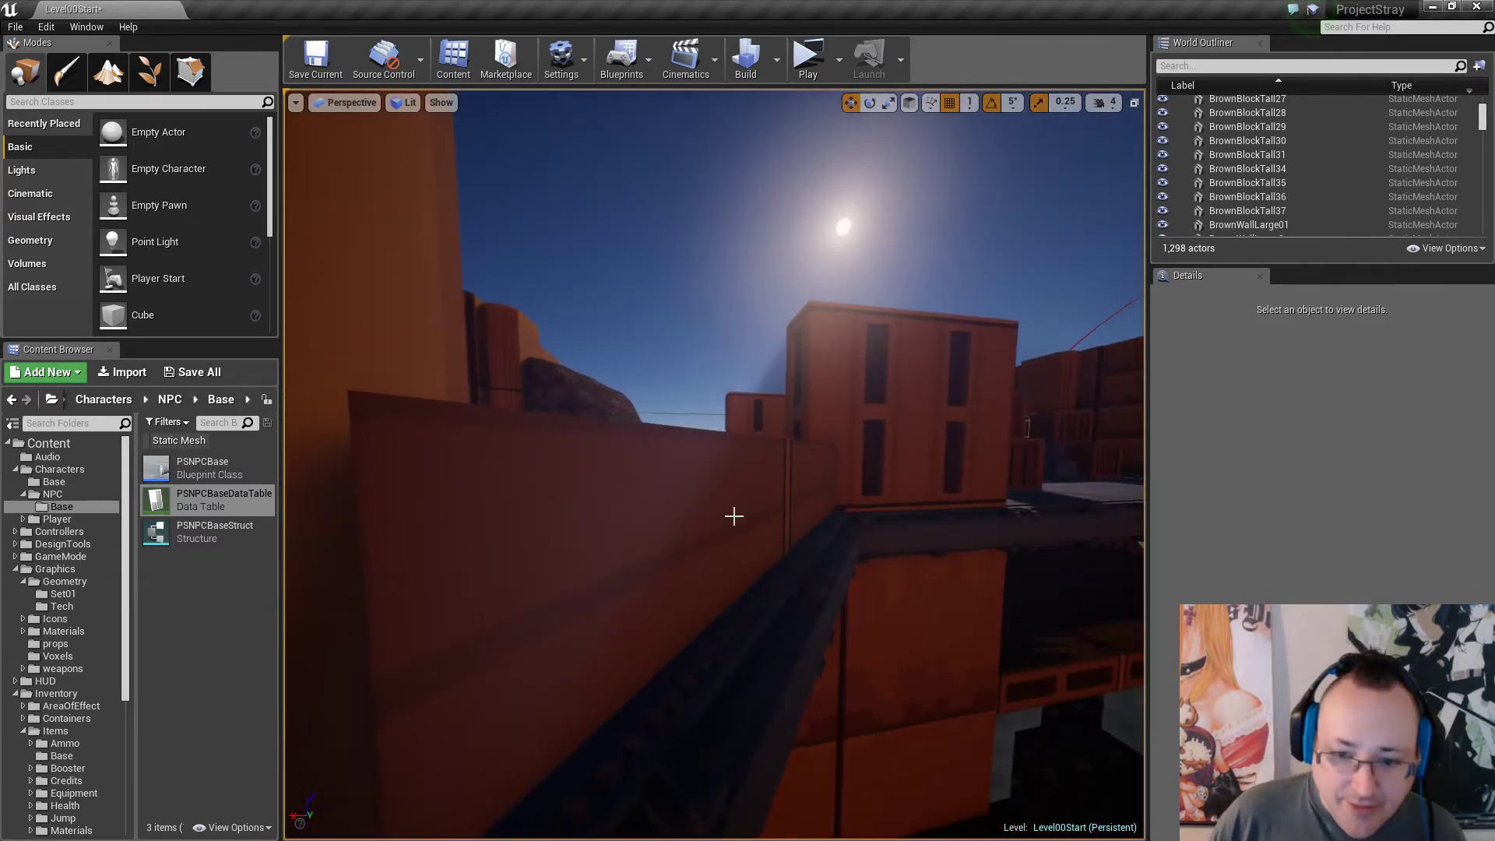
click(734, 516)
ctrl+click(808, 460)
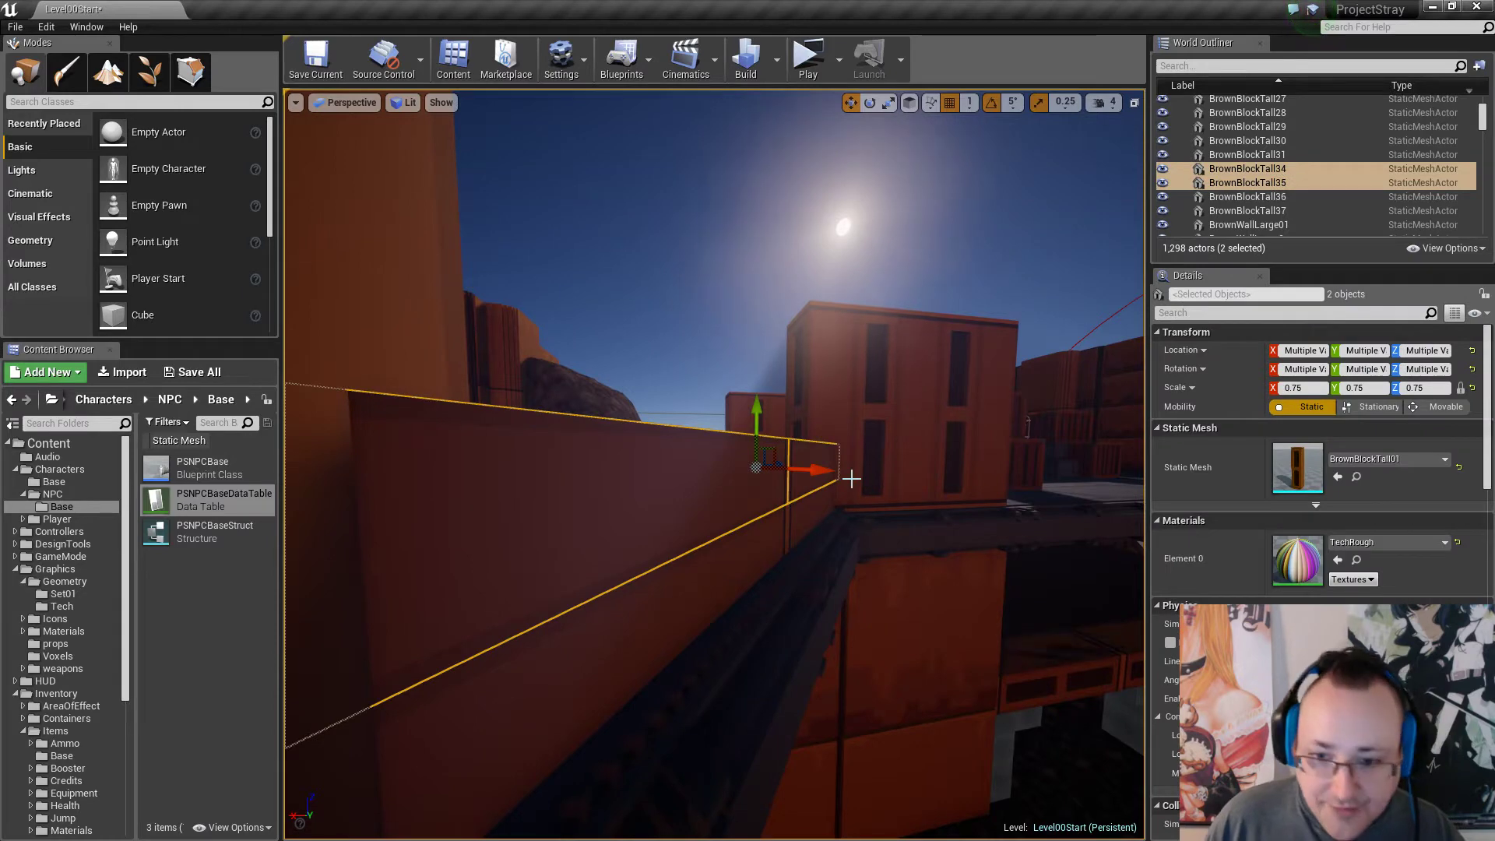
right_drag(828, 436, 763, 446)
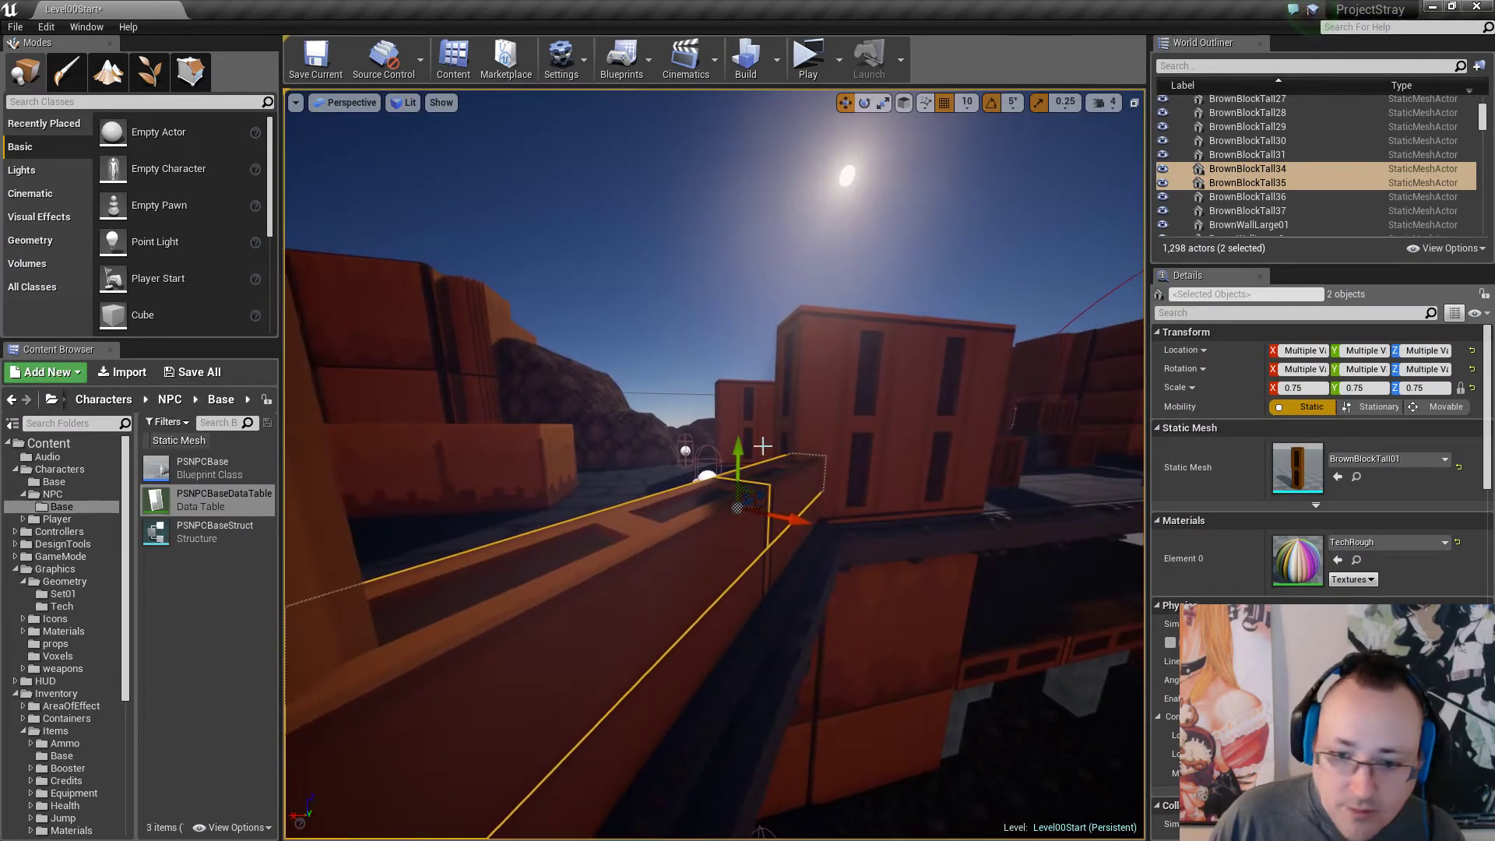
alt+drag(737, 455, 739, 409)
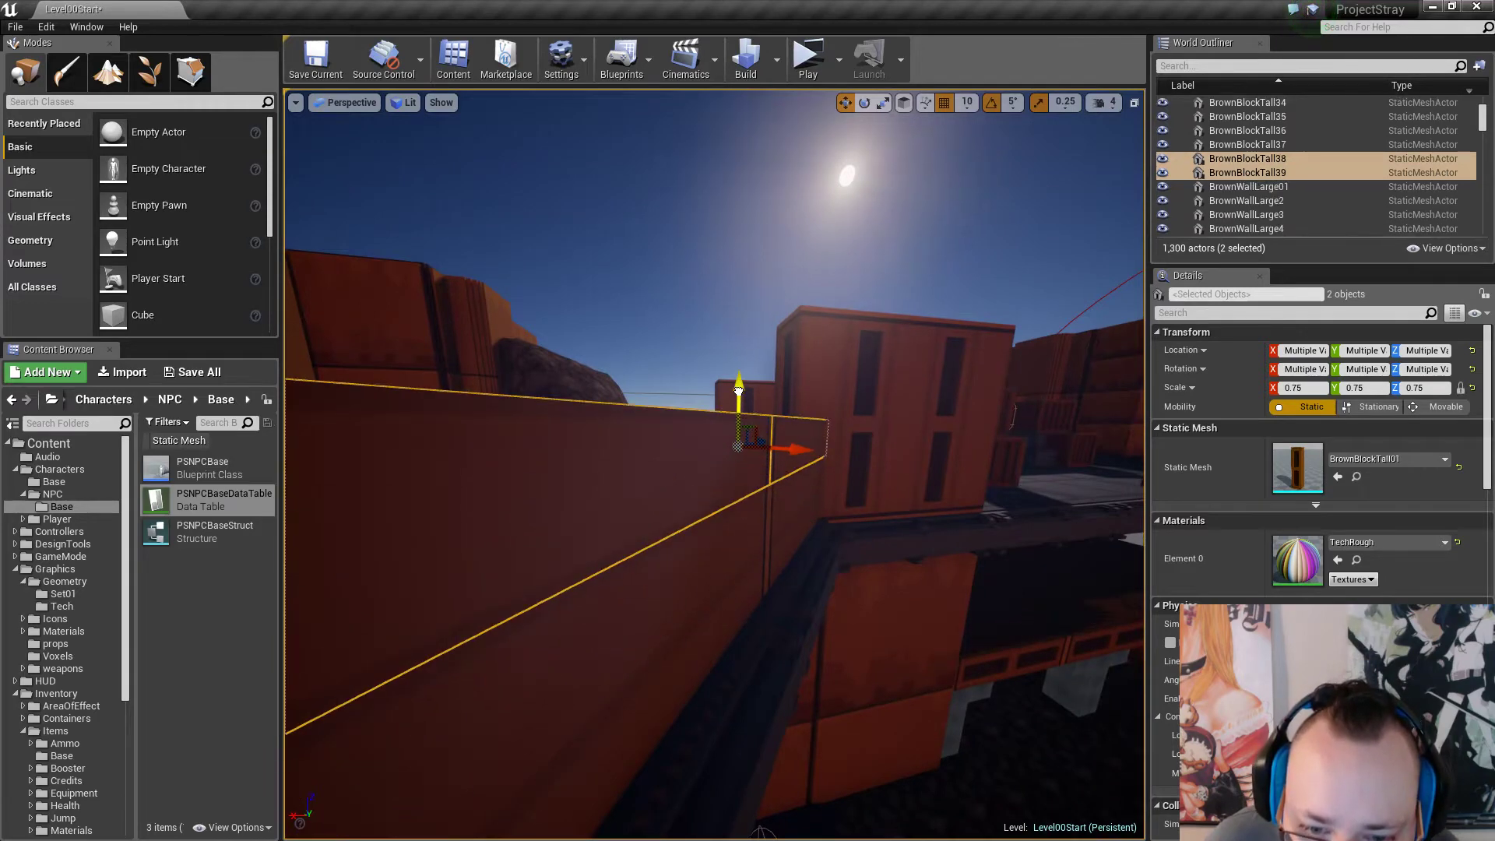
right_drag(744, 403, 794, 421)
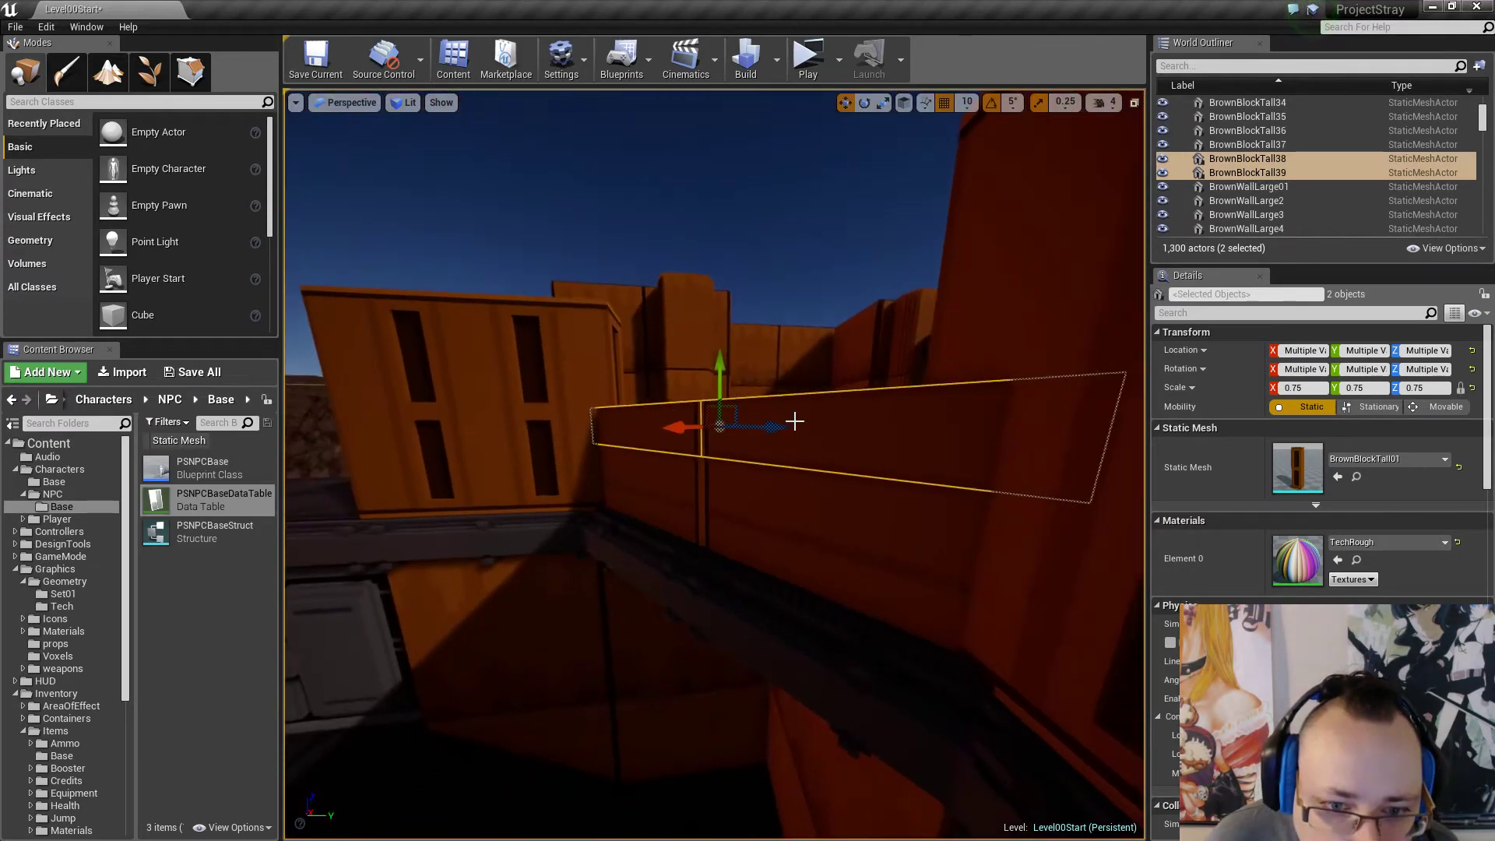
alt+drag(721, 372, 727, 317)
key(Escape)
Slide all eight wall blocks together along the corner opening to centre the wall between the two tall pillars.
right_drag(811, 457, 795, 561)
key(s)
key(w)
click(777, 575)
ctrl+click(717, 542)
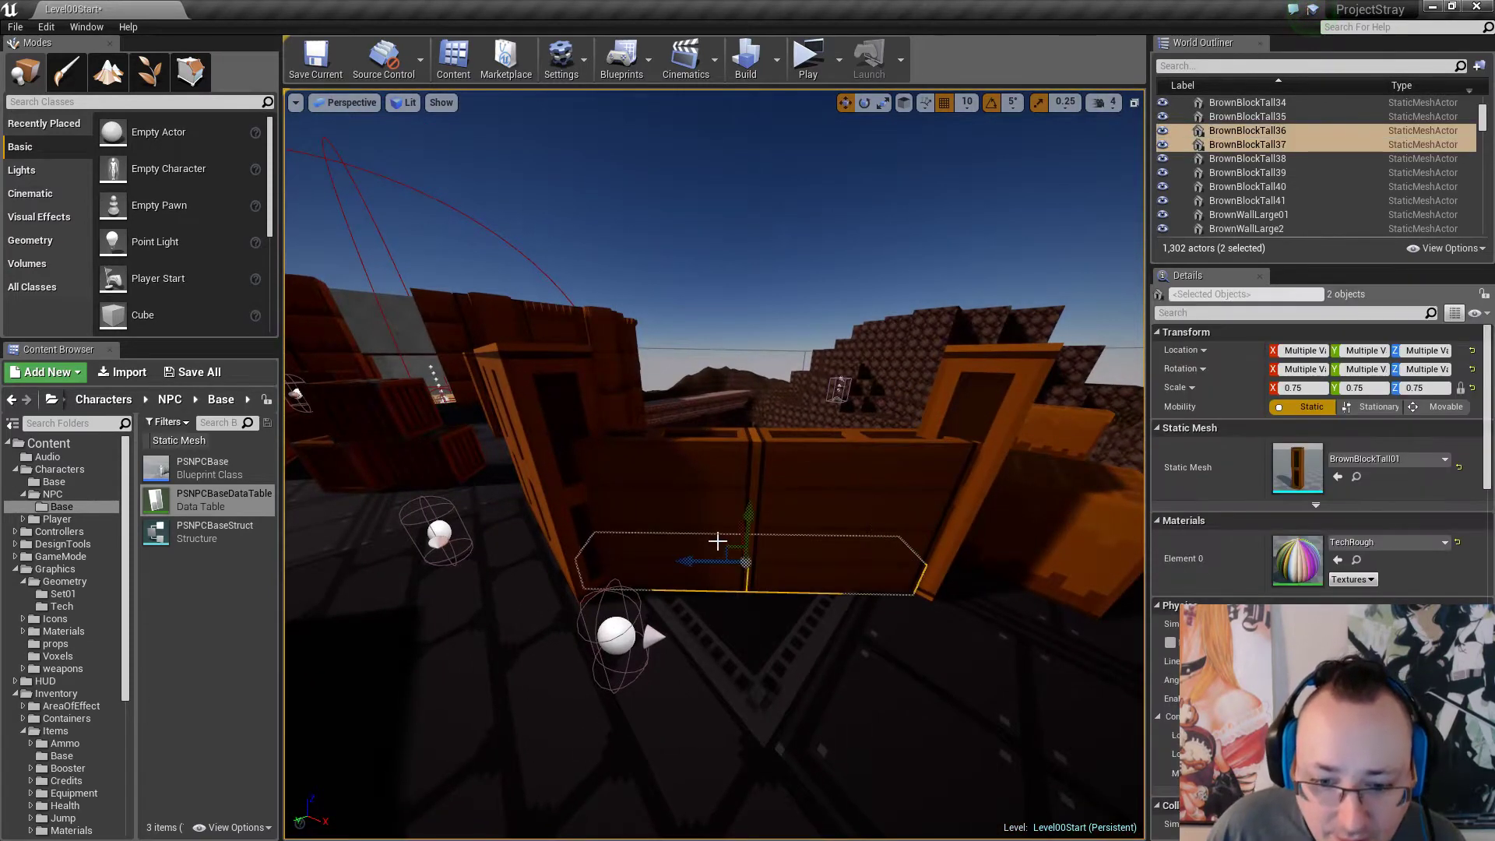
ctrl+click(715, 531)
ctrl+click(712, 506)
ctrl+click(793, 471)
ctrl+click(792, 462)
ctrl+click(716, 453)
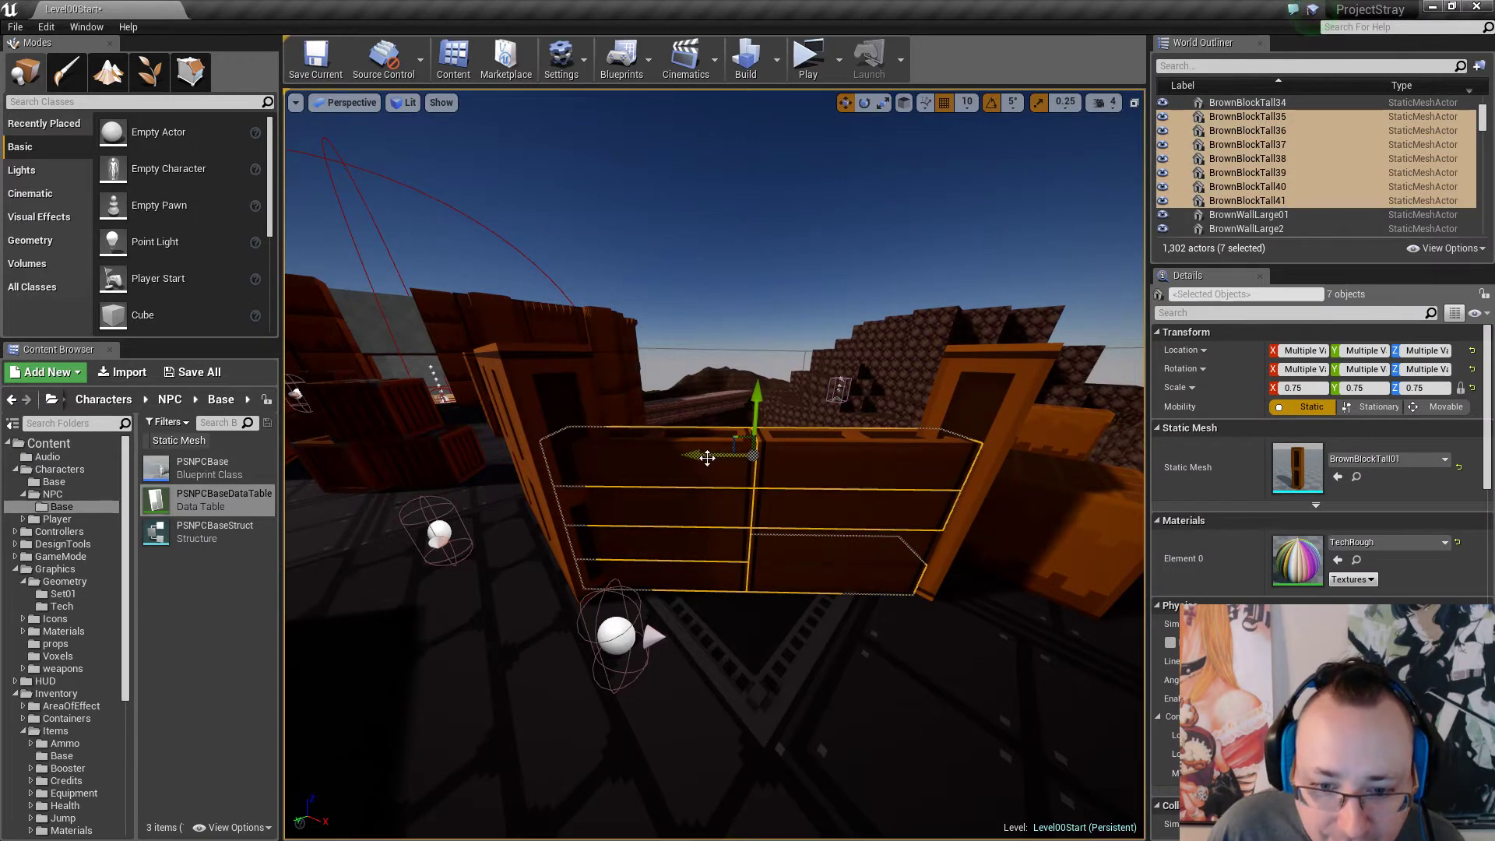
drag(700, 458, 701, 459)
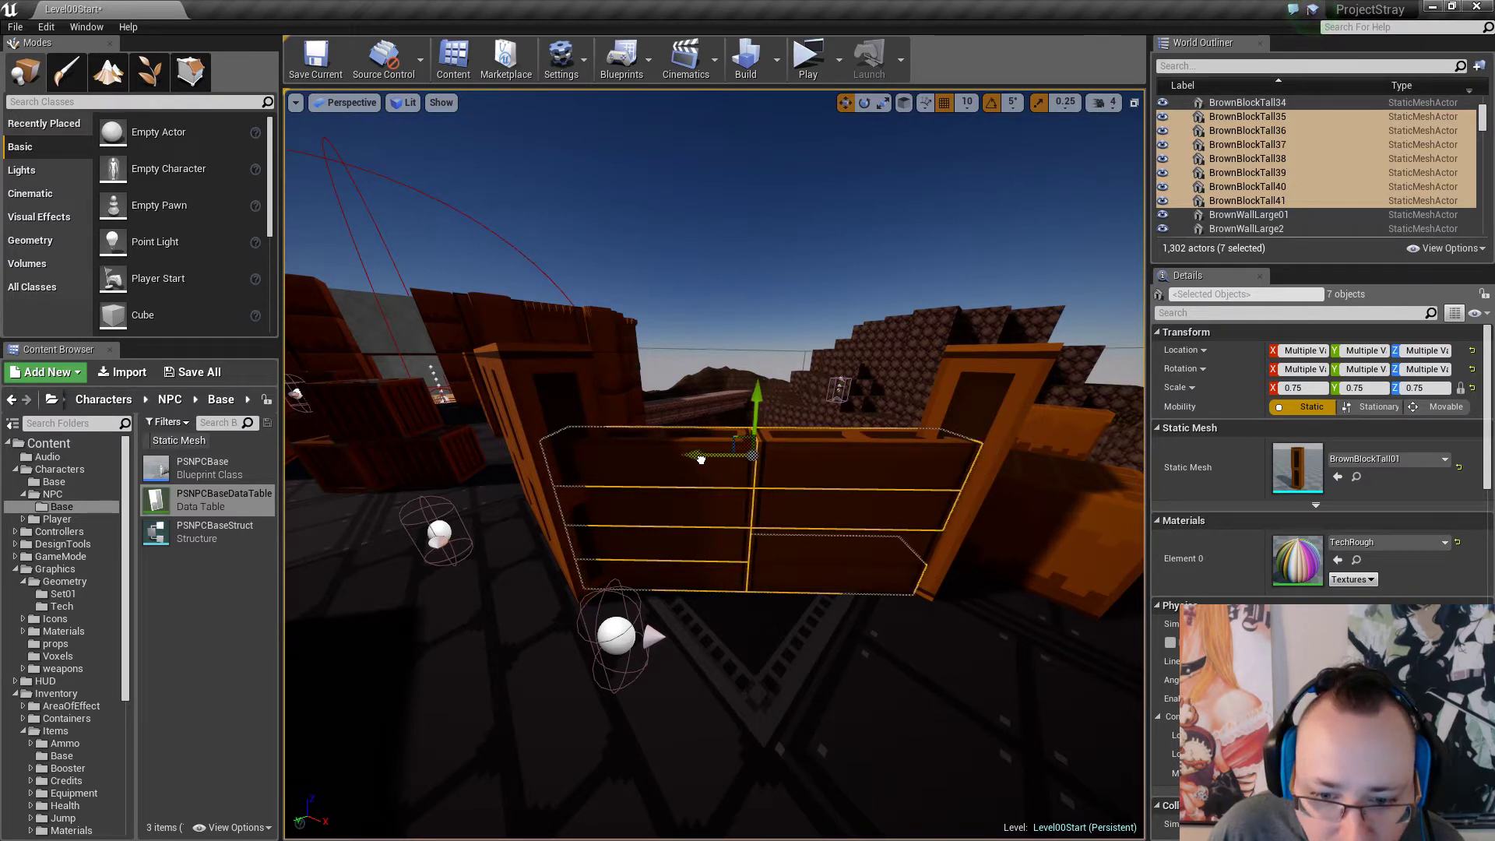
ctrl+click(930, 540)
drag(858, 534, 861, 535)
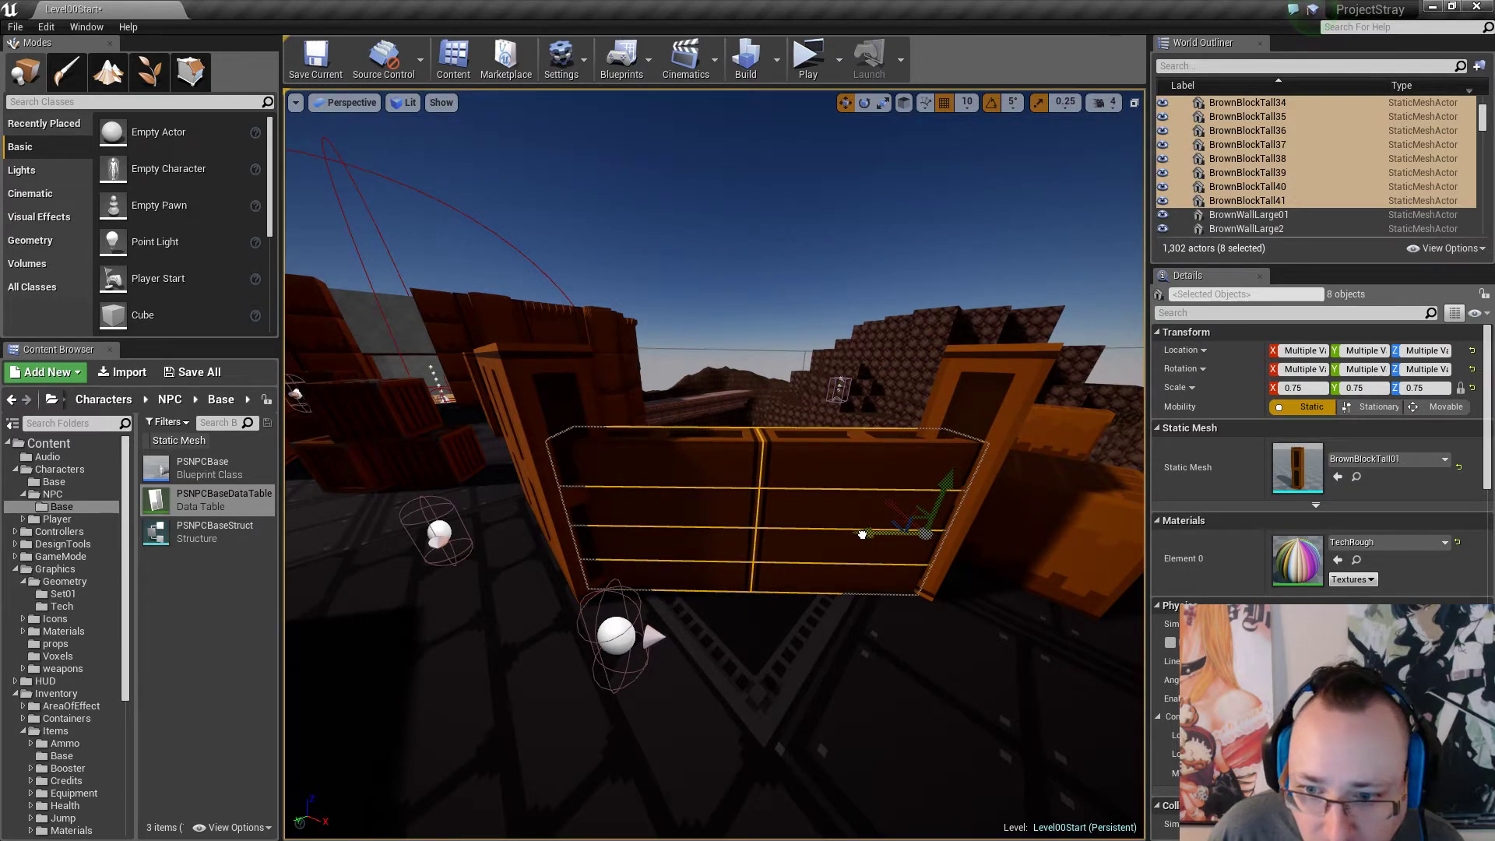
drag(864, 535, 865, 535)
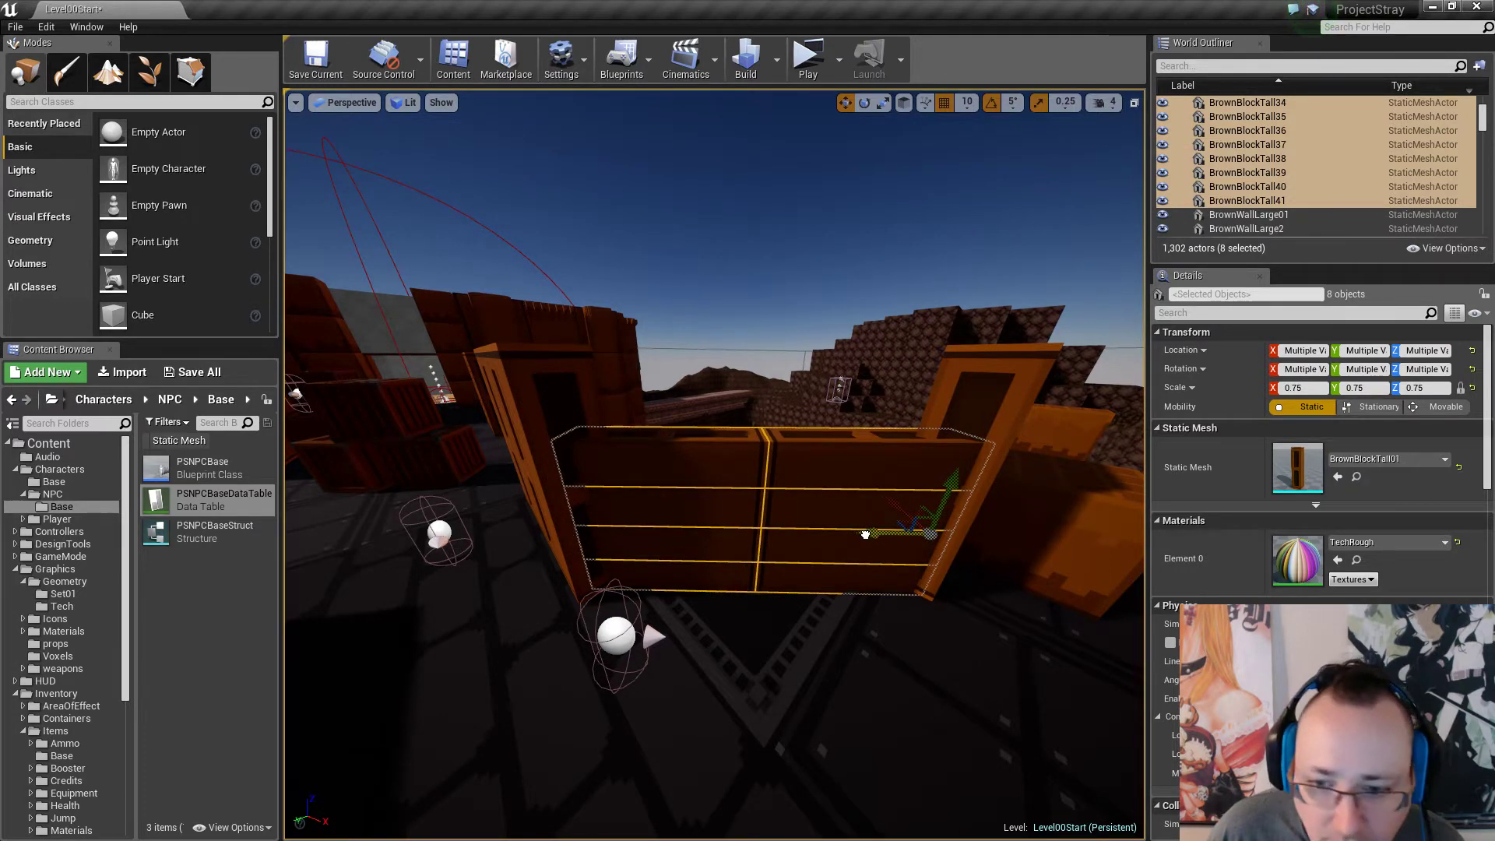
mouse_move(793, 556)
right_down()
mouse_move(483, 556)
mouse_move(791, 558)
mouse_move(538, 562)
mouse_move(573, 560)
mouse_move(549, 558)
mouse_move(561, 615)
mouse_move(573, 538)
mouse_move(810, 561)
right_up()
key(Escape)
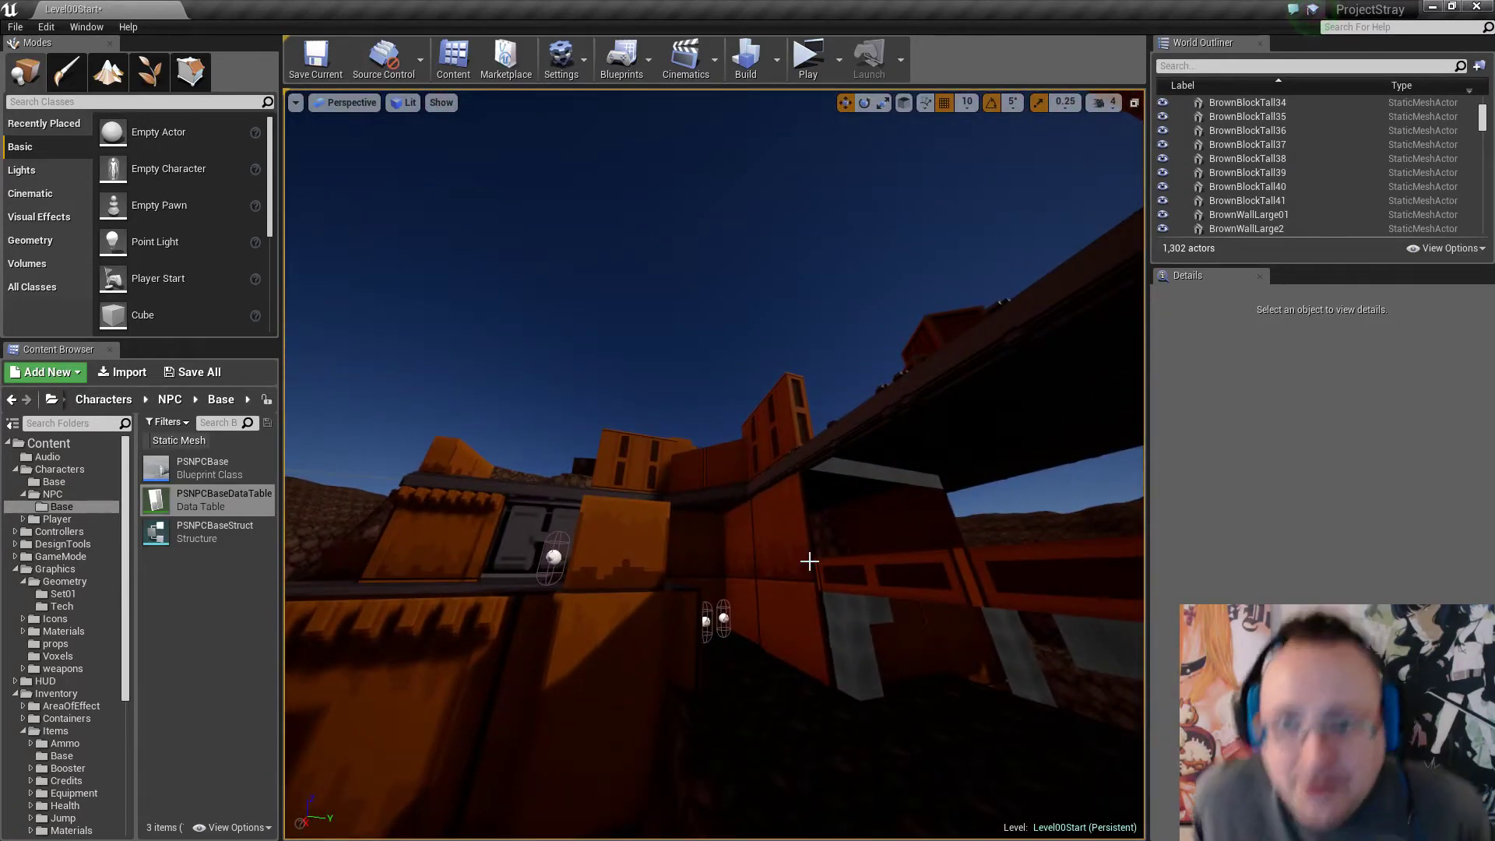
Save the current level and check the finished corner wall from the platform.
right_drag(778, 543, 744, 545)
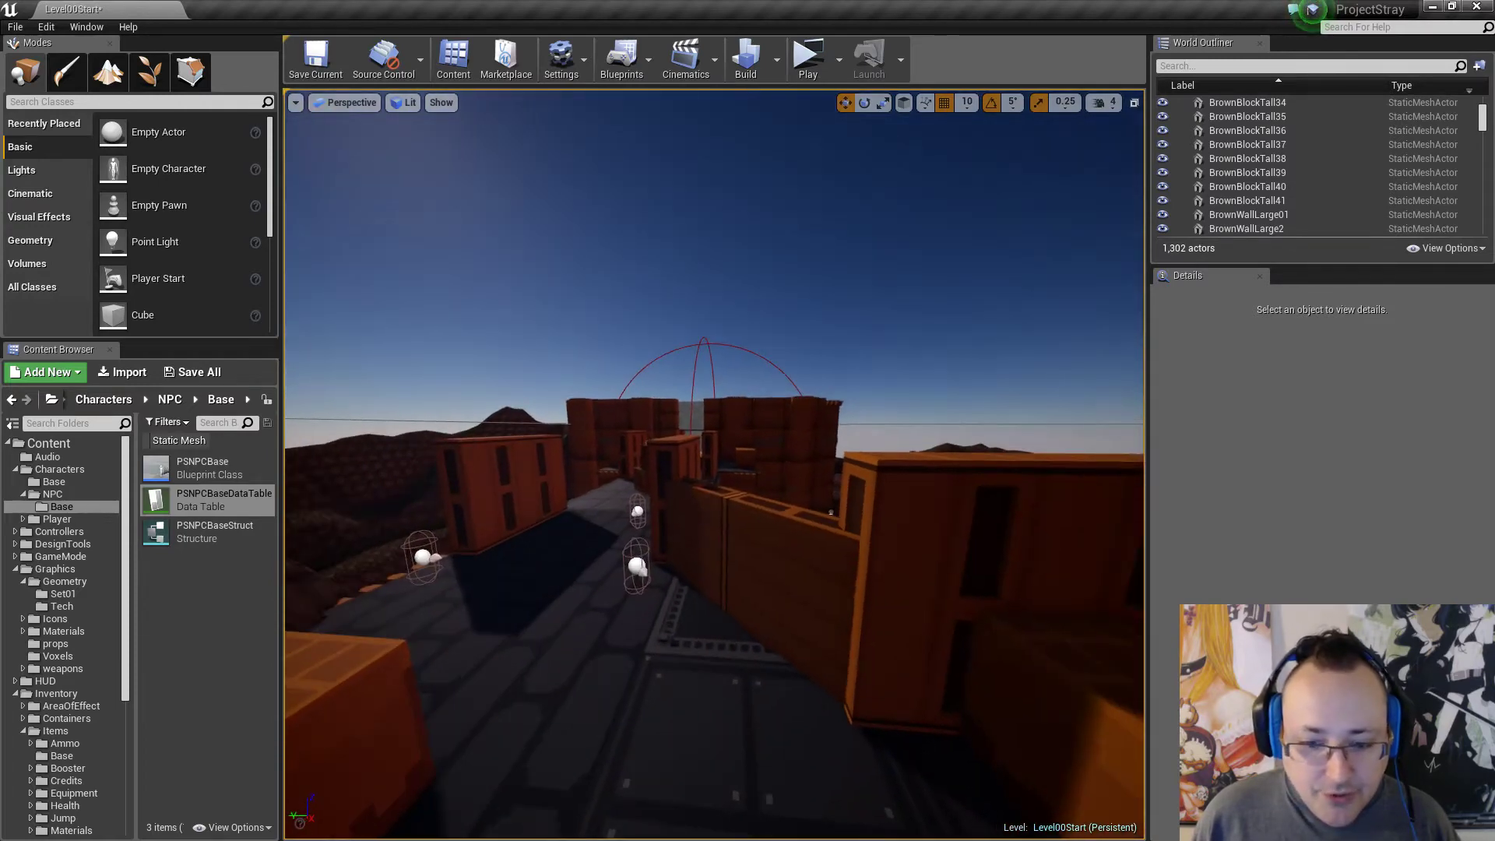
click(314, 64)
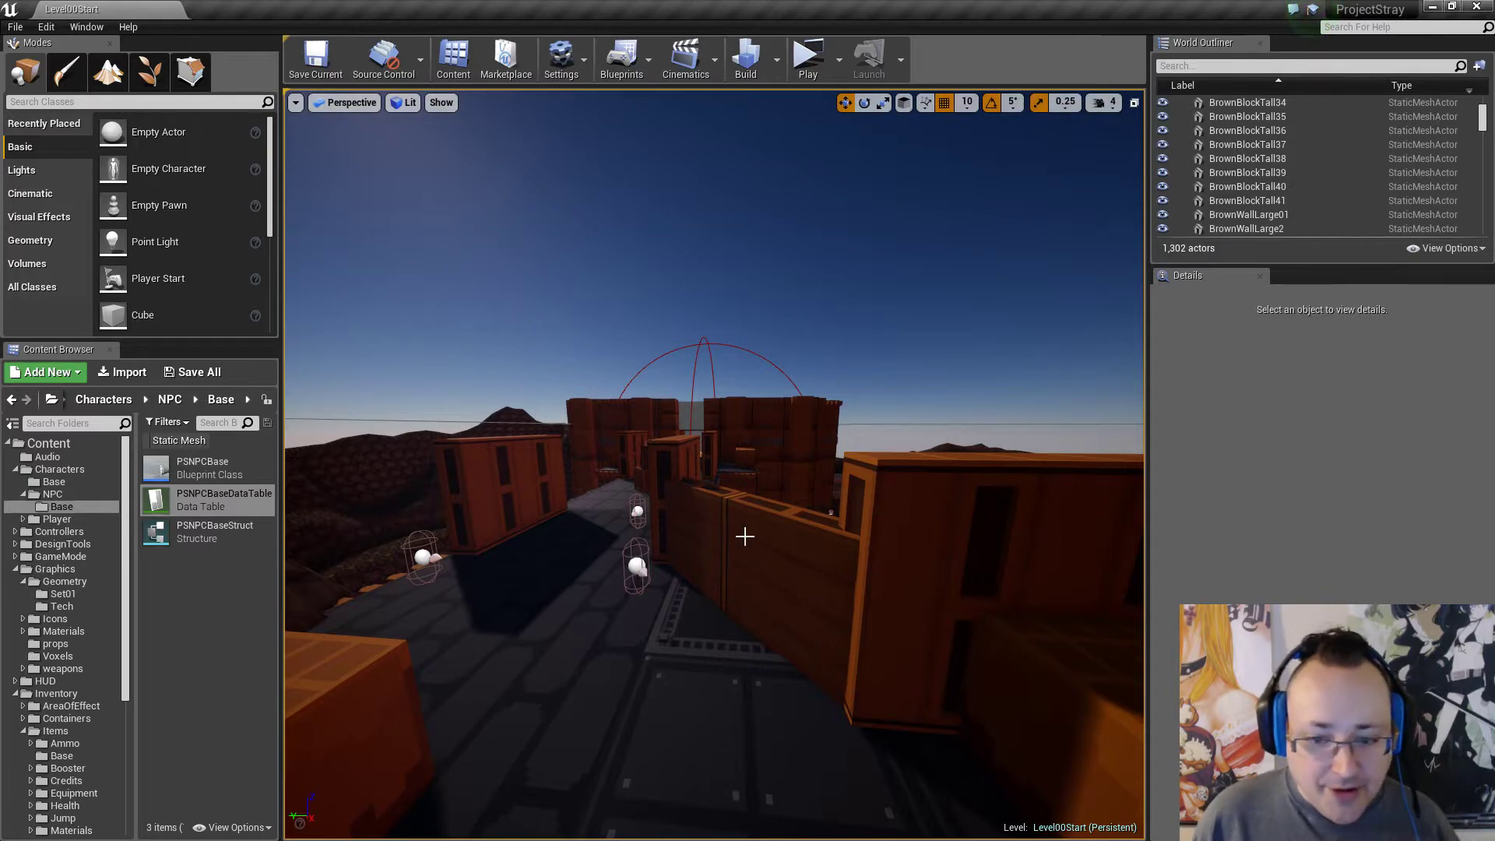
right_drag(744, 536, 783, 524)
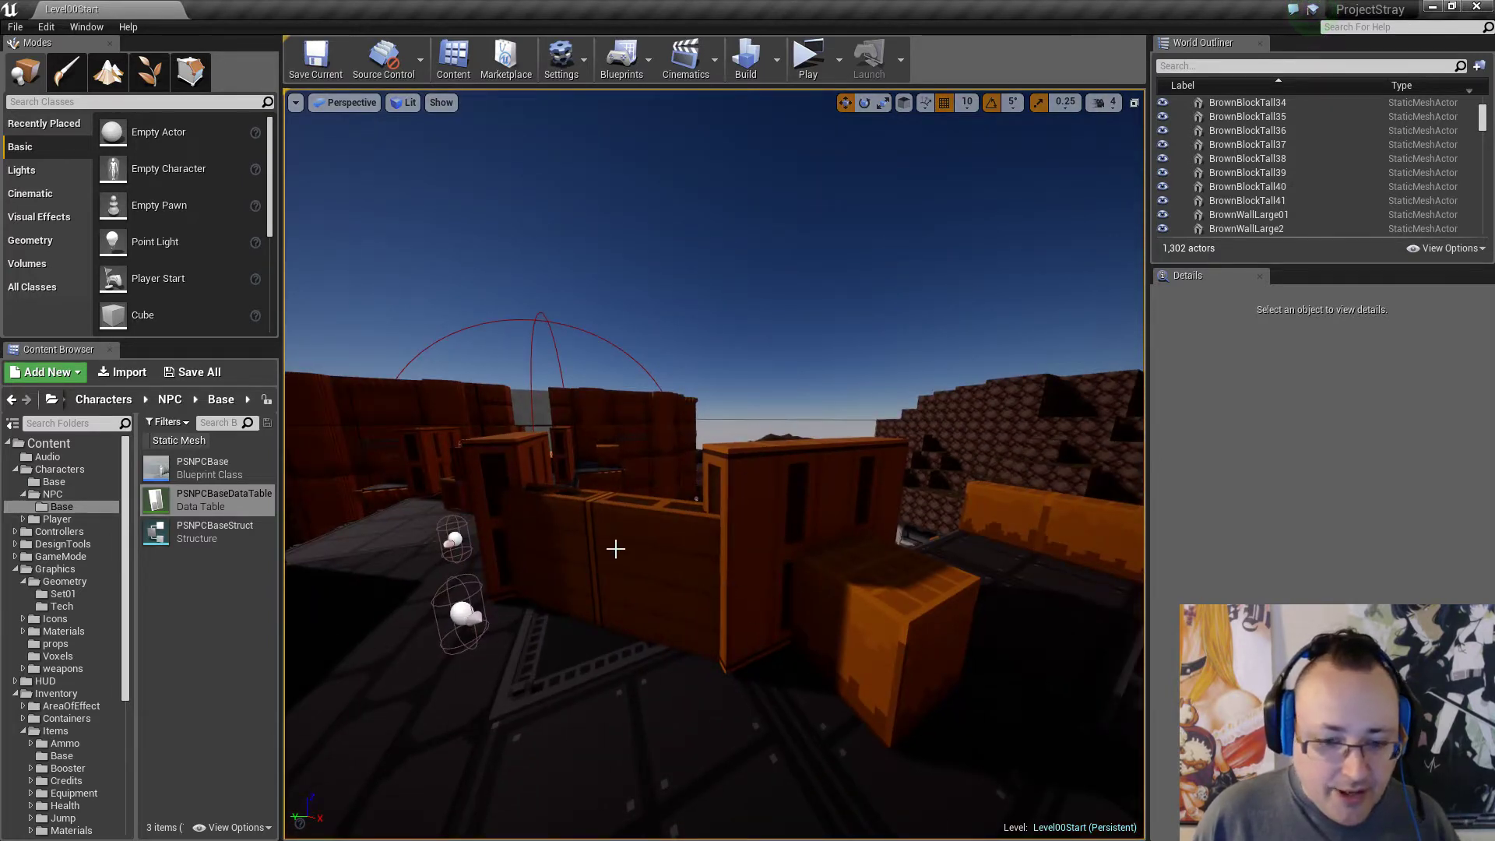
right_drag(652, 553, 754, 573)
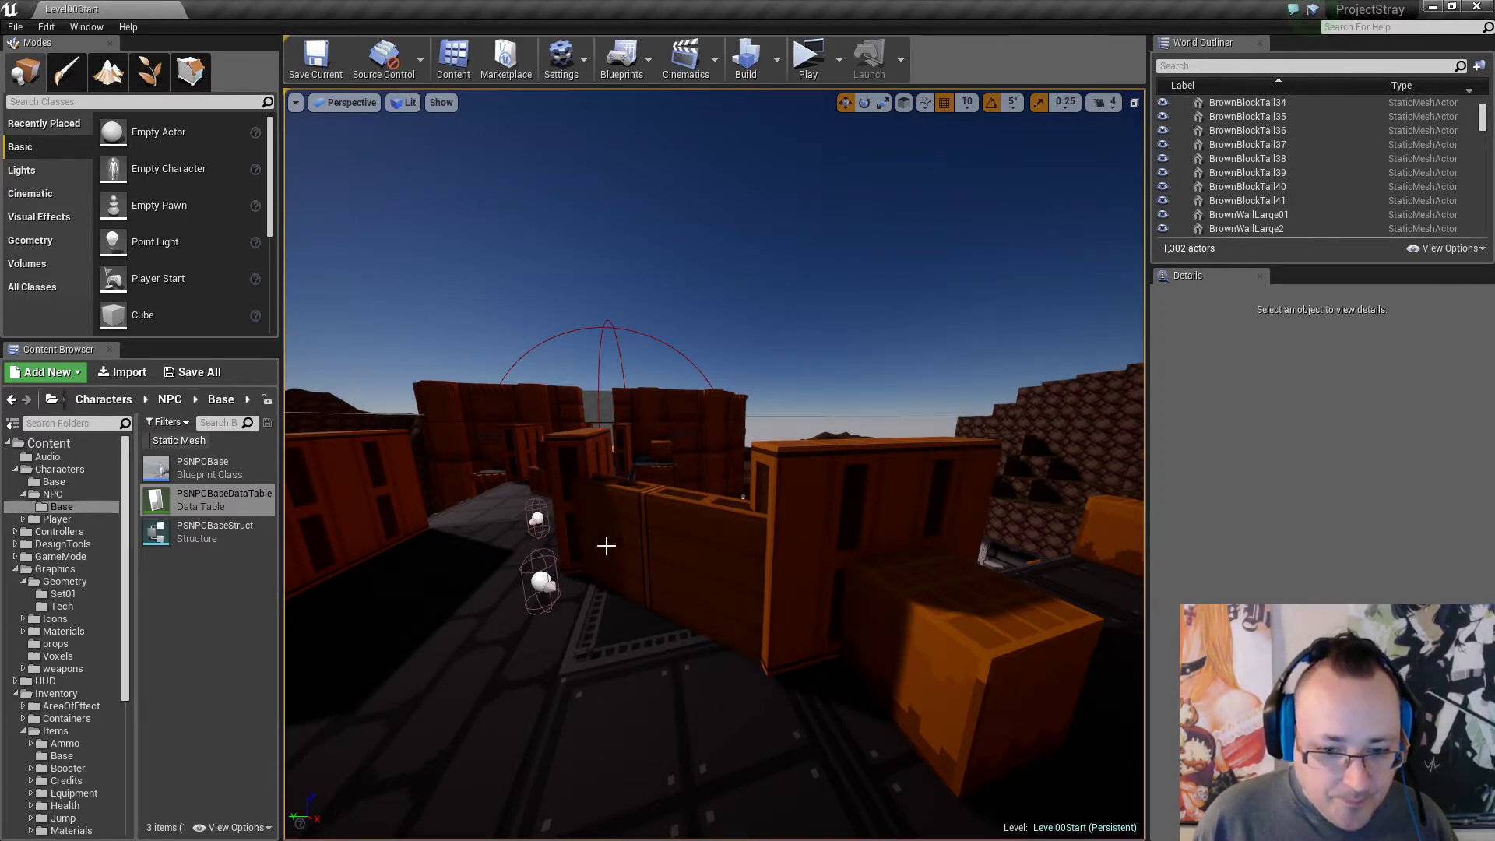
Examine how the finished corner wall and its stacked blocks fit between the tall pillars, from the platform and the outer side.
key(w)
mouse_move(716, 580)
right_down()
mouse_move(710, 551)
mouse_move(717, 583)
right_up()
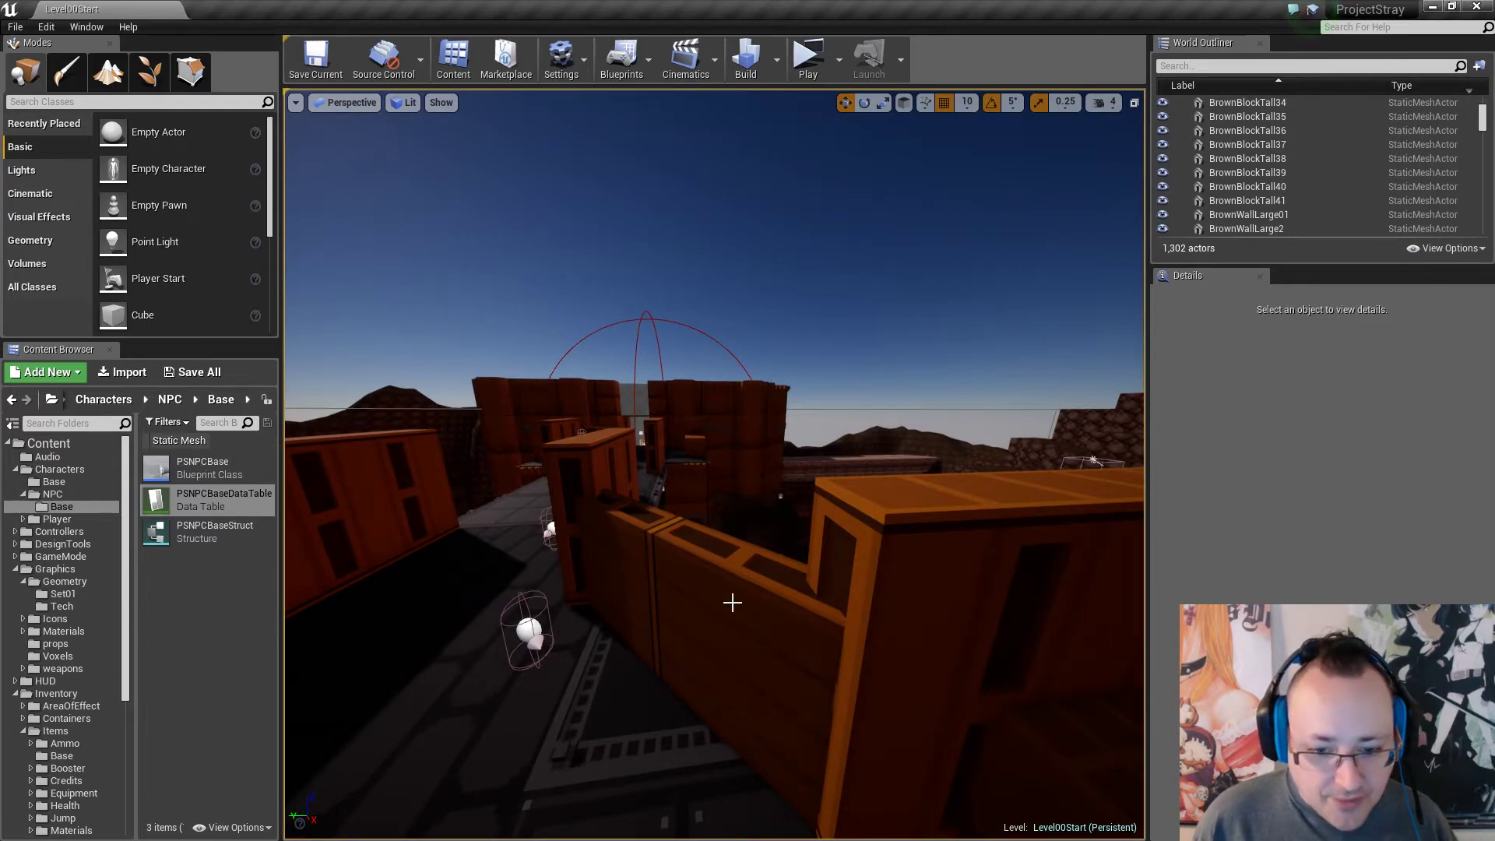
key(d)
right_drag(829, 661, 557, 684)
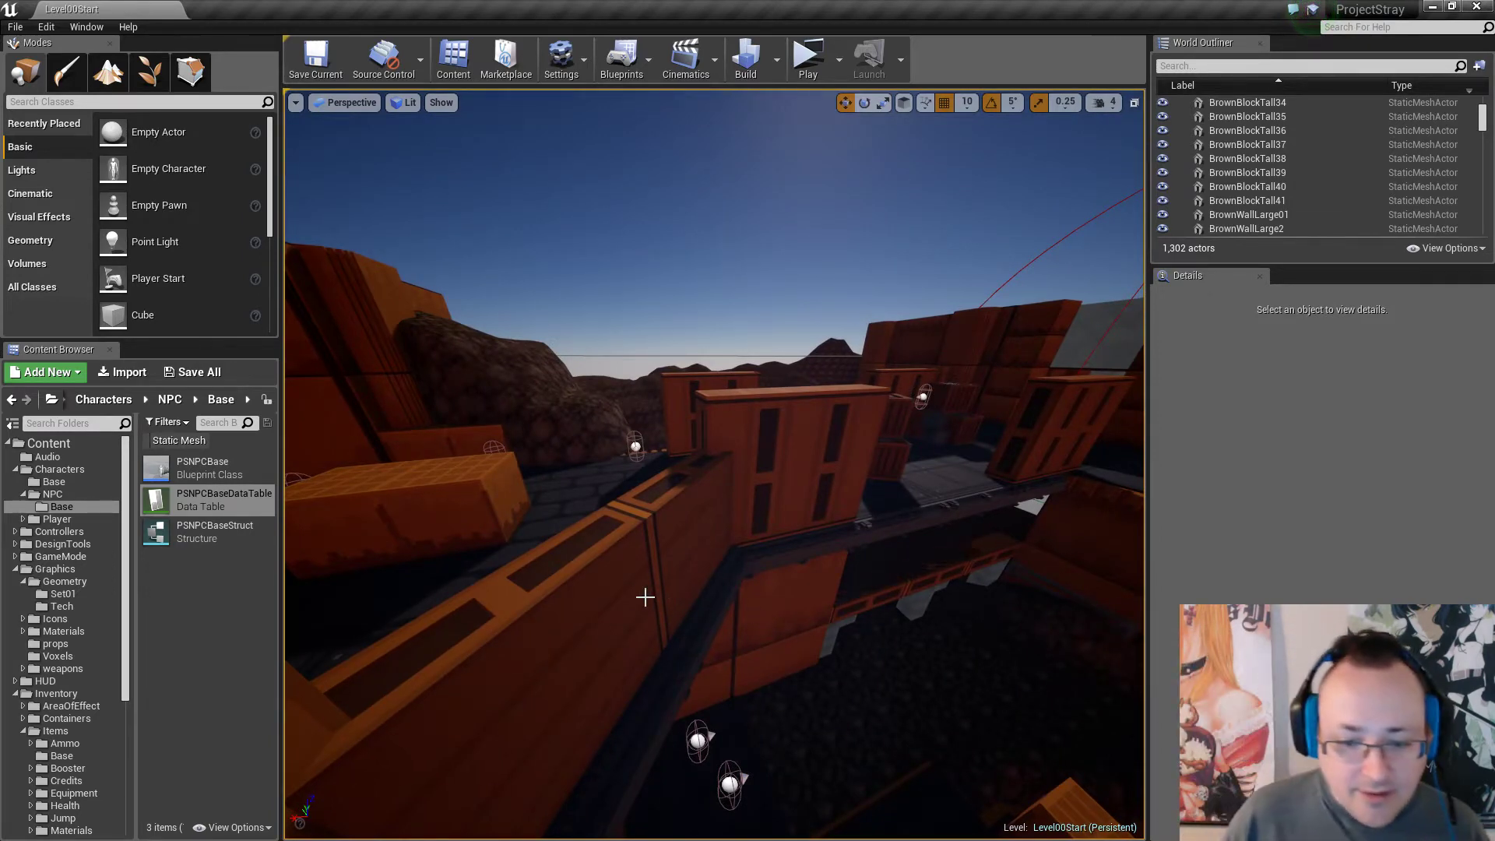
click(662, 558)
ctrl+click(818, 546)
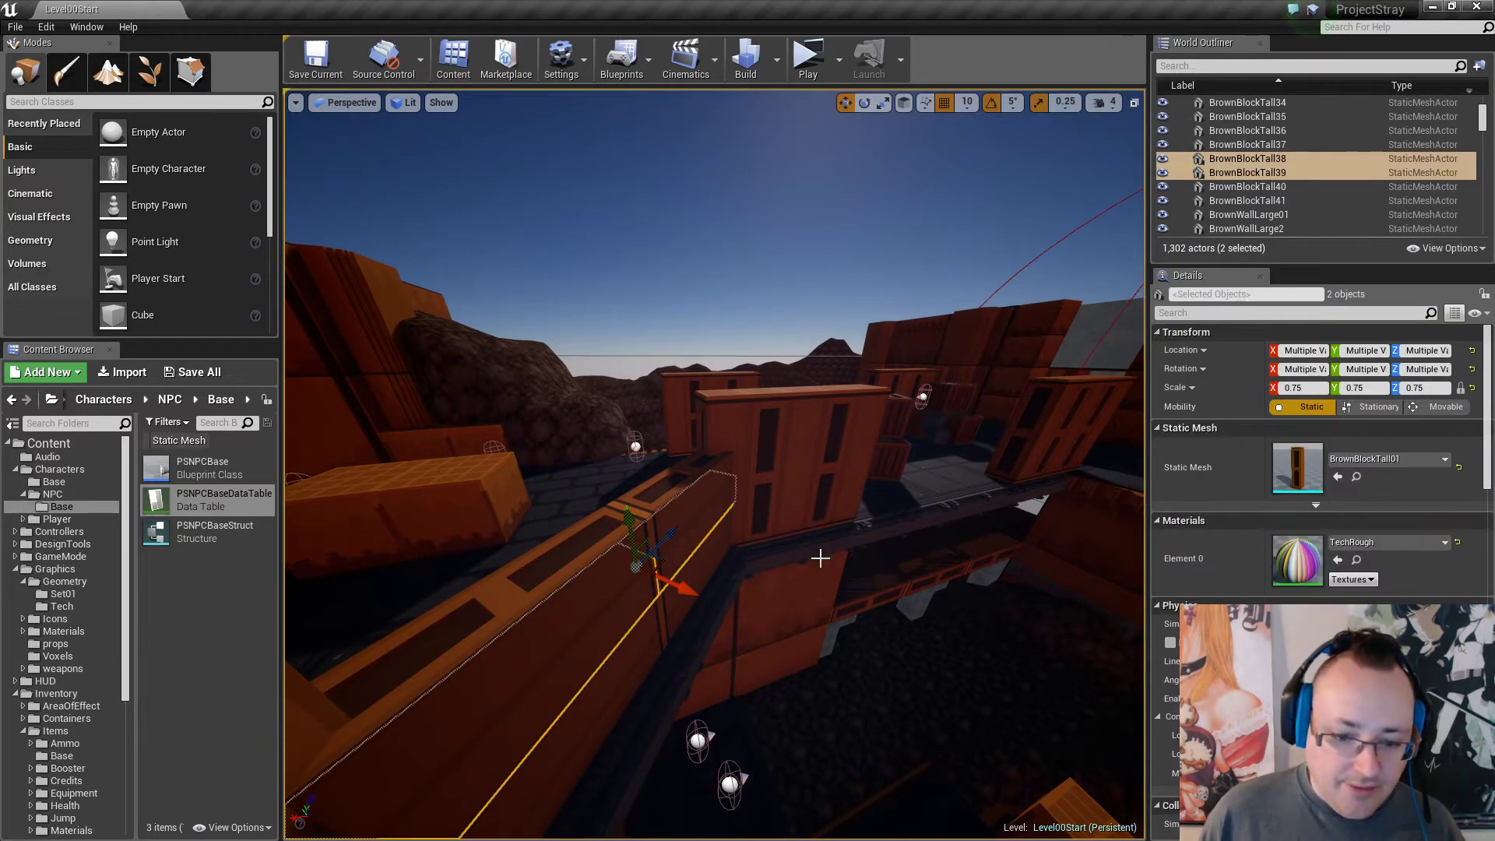
ctrl+click(676, 611)
ctrl+click(641, 627)
key(a)
right_drag(791, 608, 888, 546)
key(Escape)
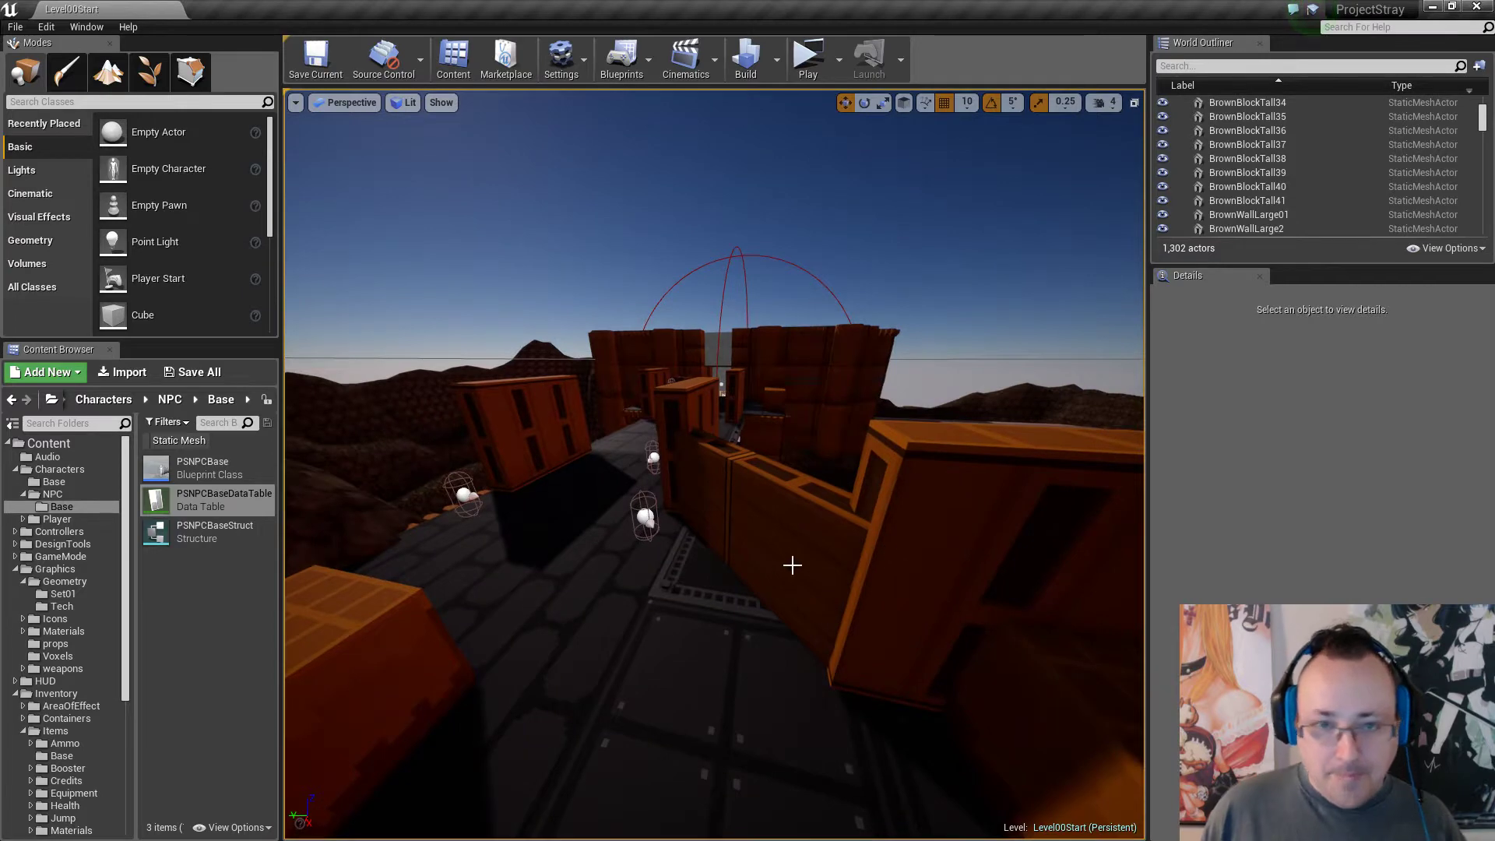
right_drag(752, 511, 771, 511)
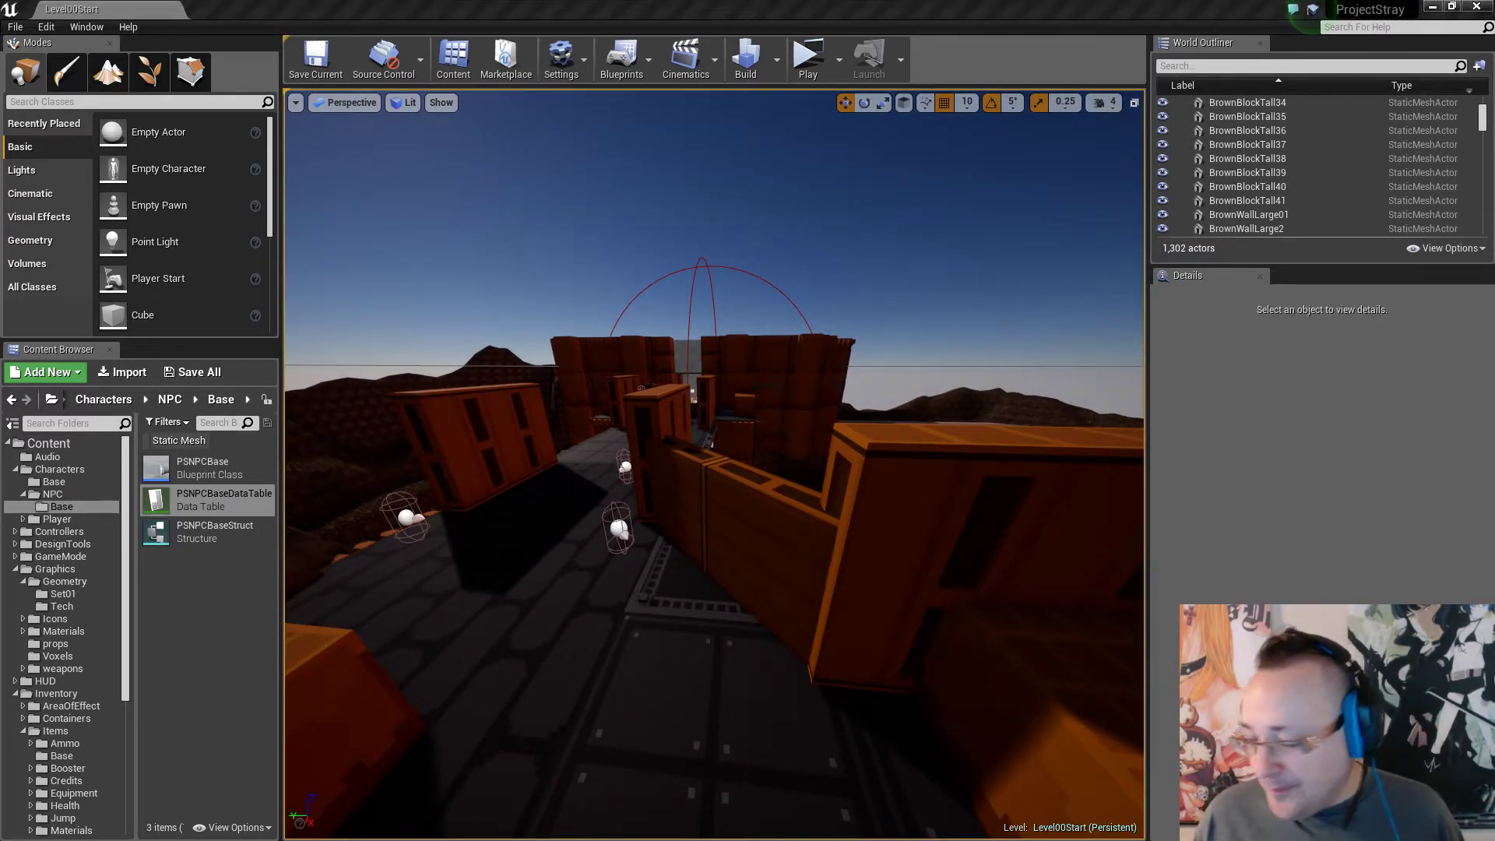
Switch to MagicaVoxel and save a copy of the BrownBlockTall01 model as BrownBlockLong01.
key(alt+Tab)
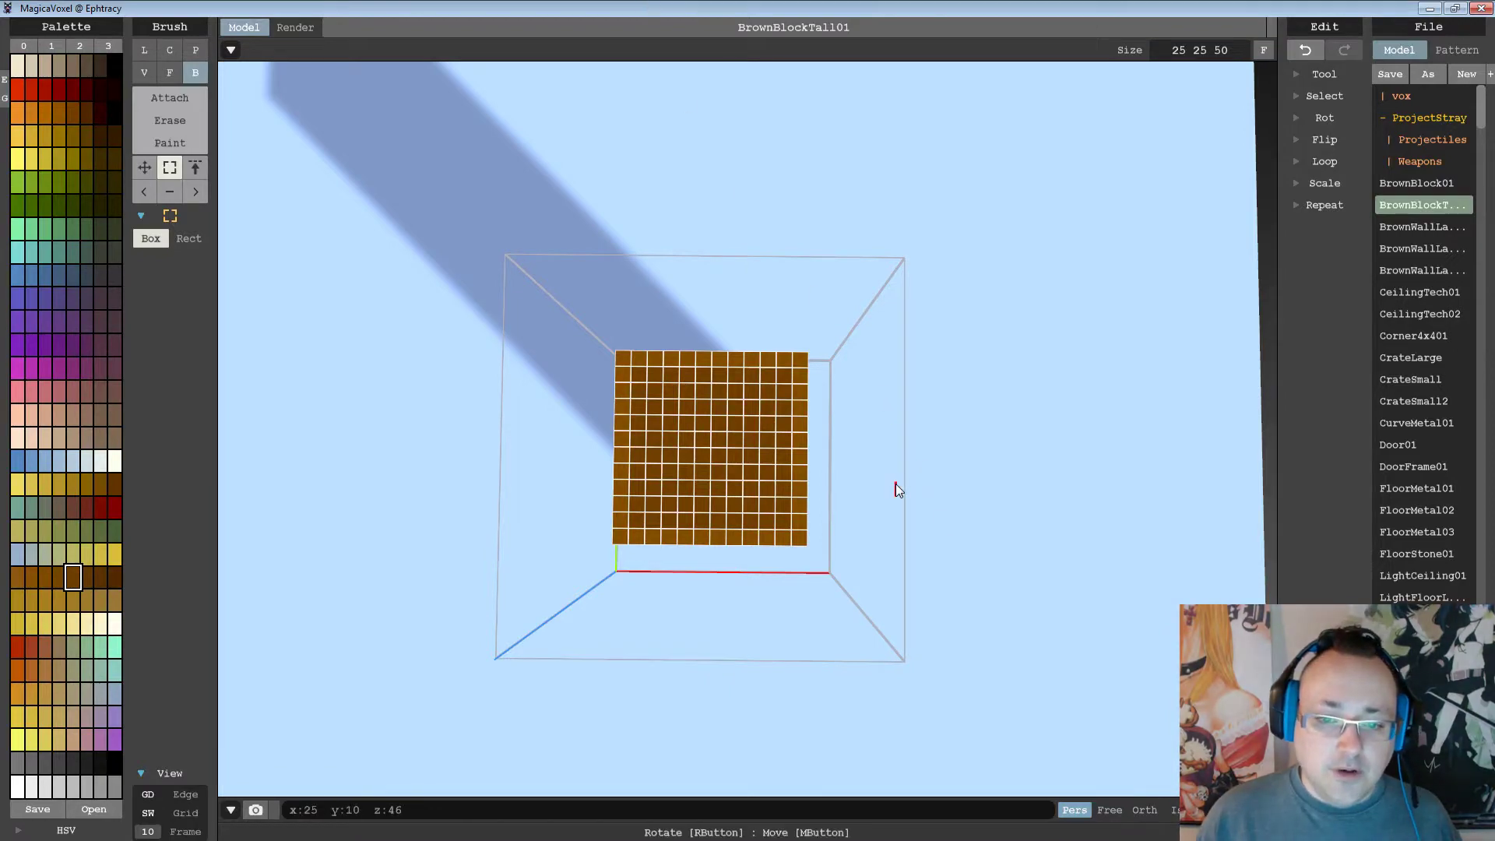
middle_drag(895, 483, 852, 452)
right_drag(852, 452, 783, 384)
scroll(792, 338, down, 3)
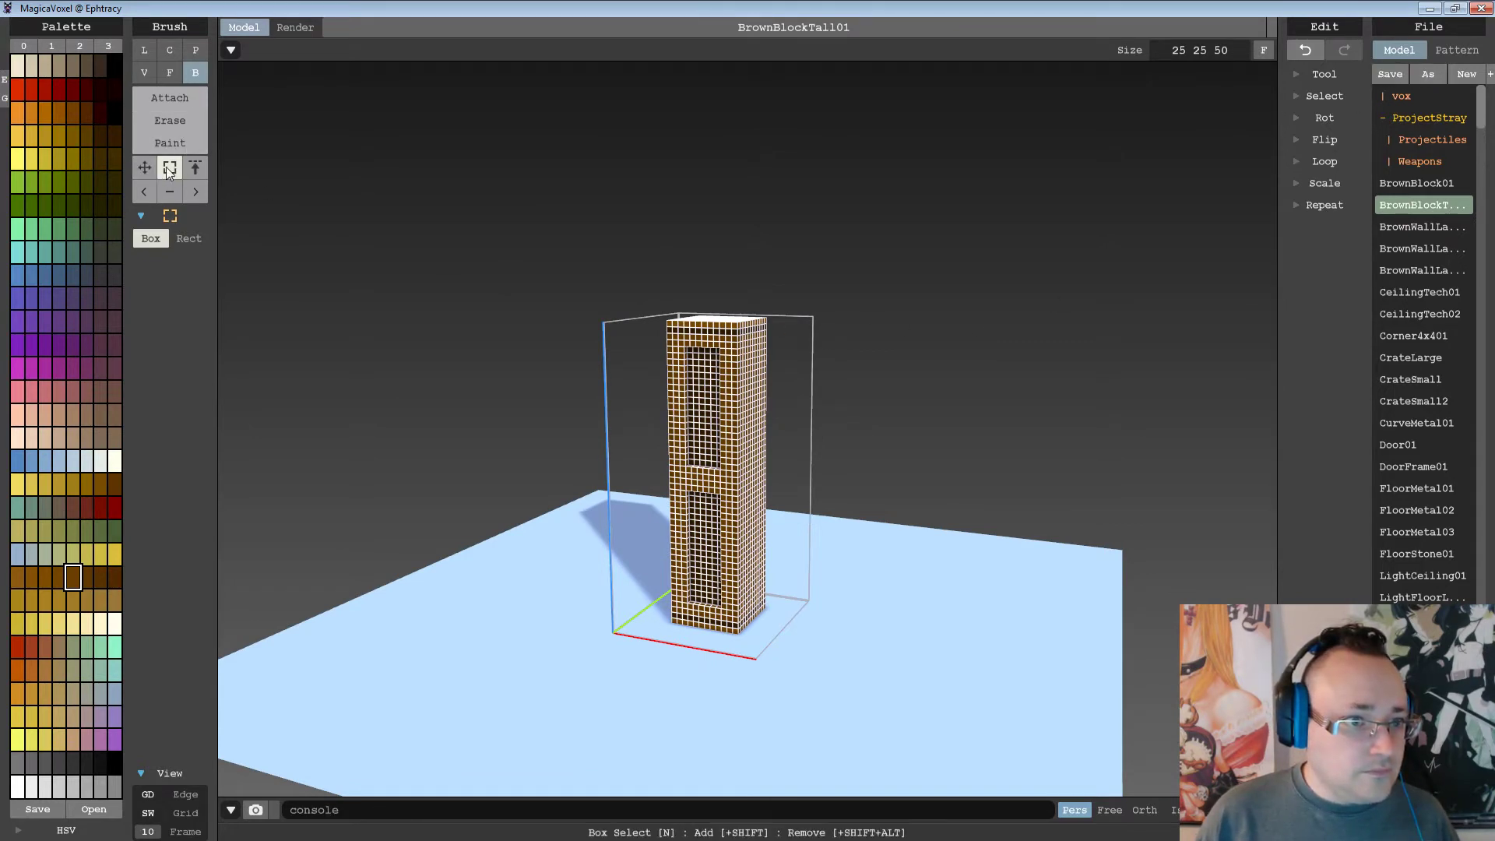
right_drag(653, 458, 869, 453)
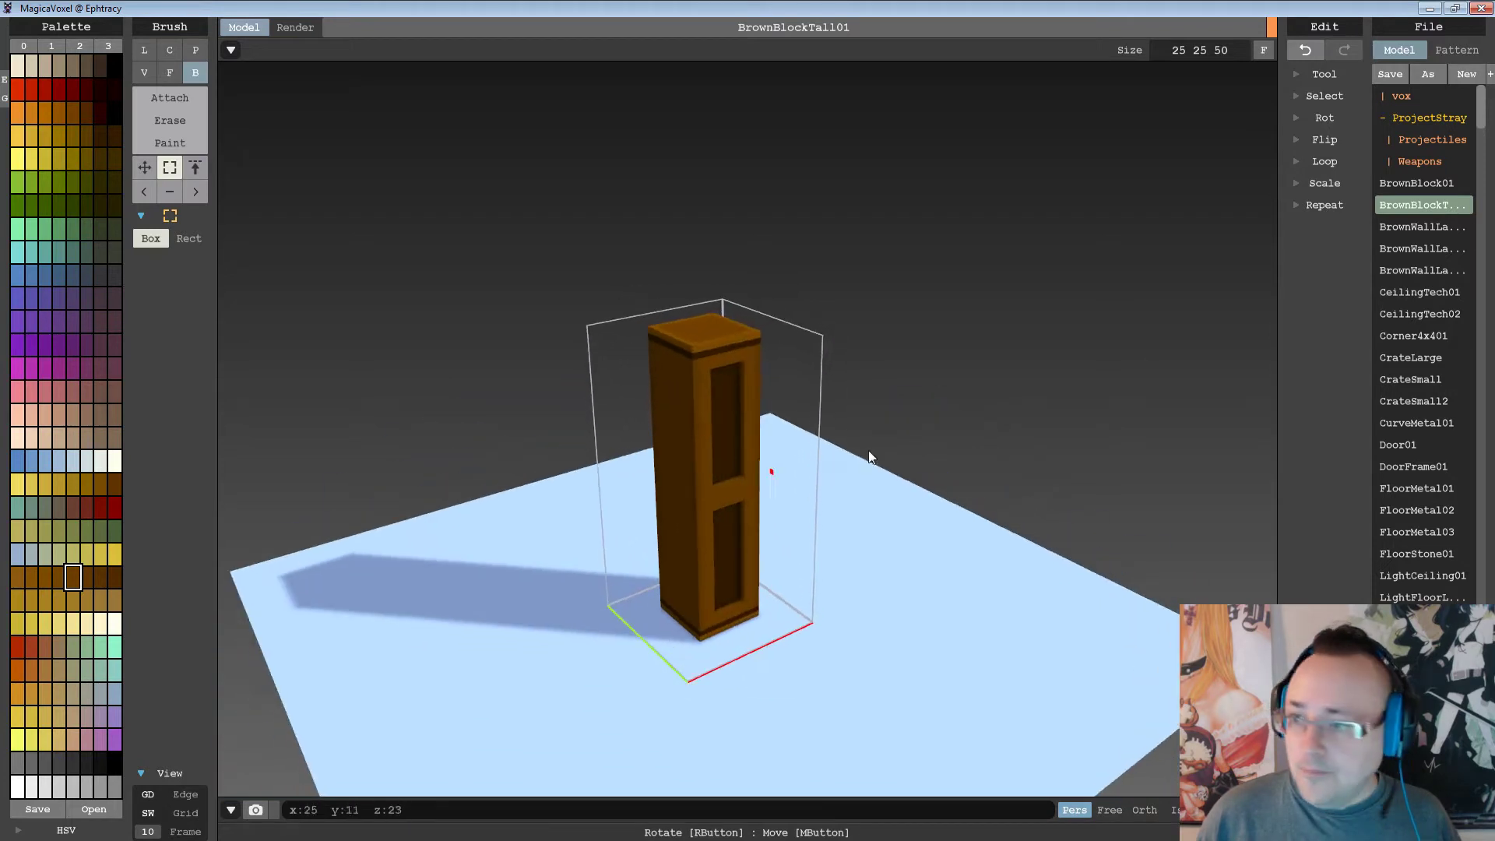
click(1427, 74)
click(180, 595)
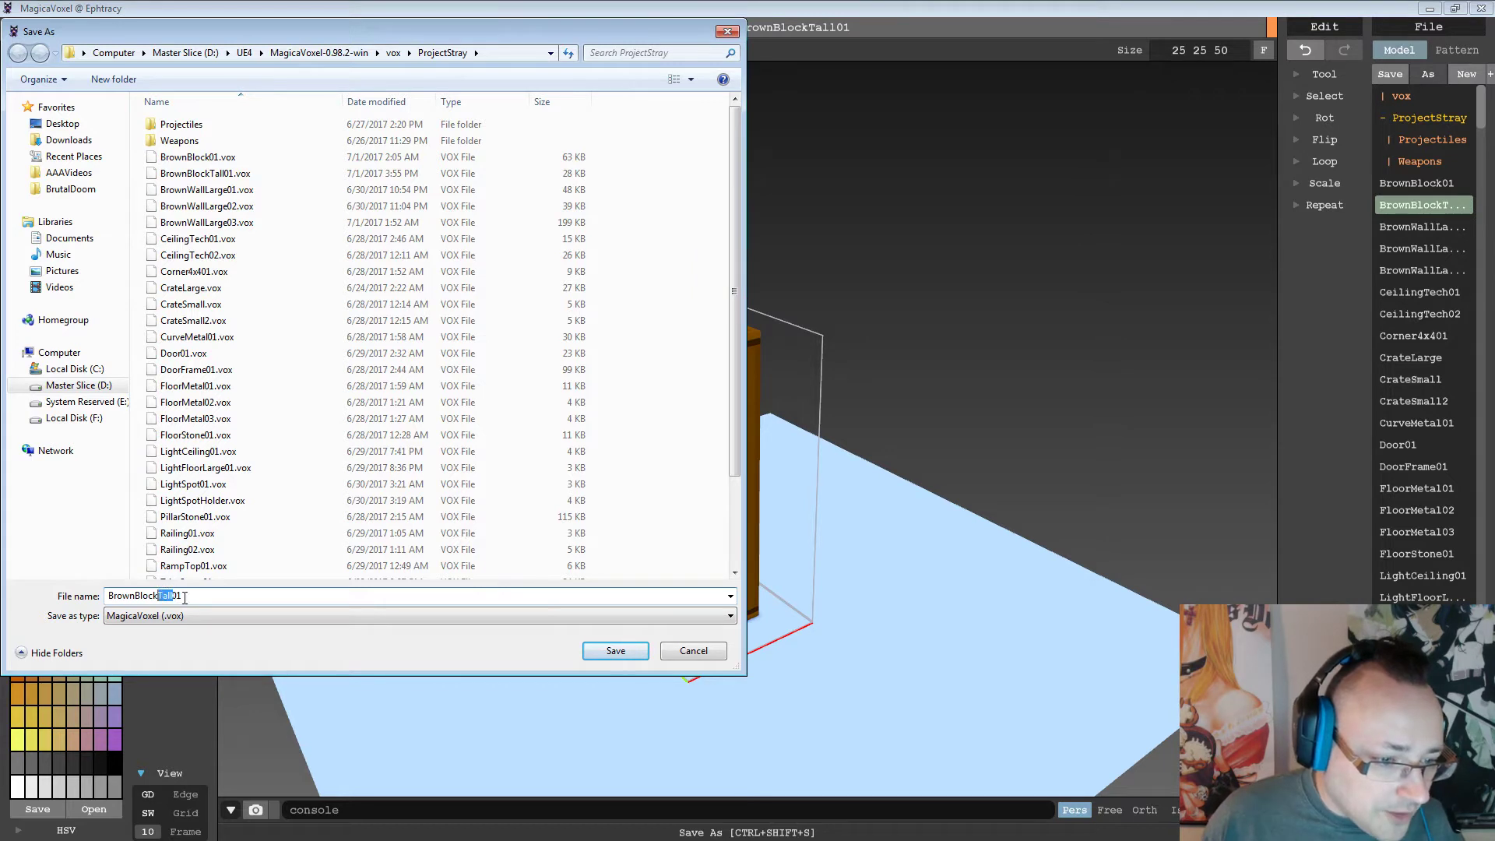
text(Long)
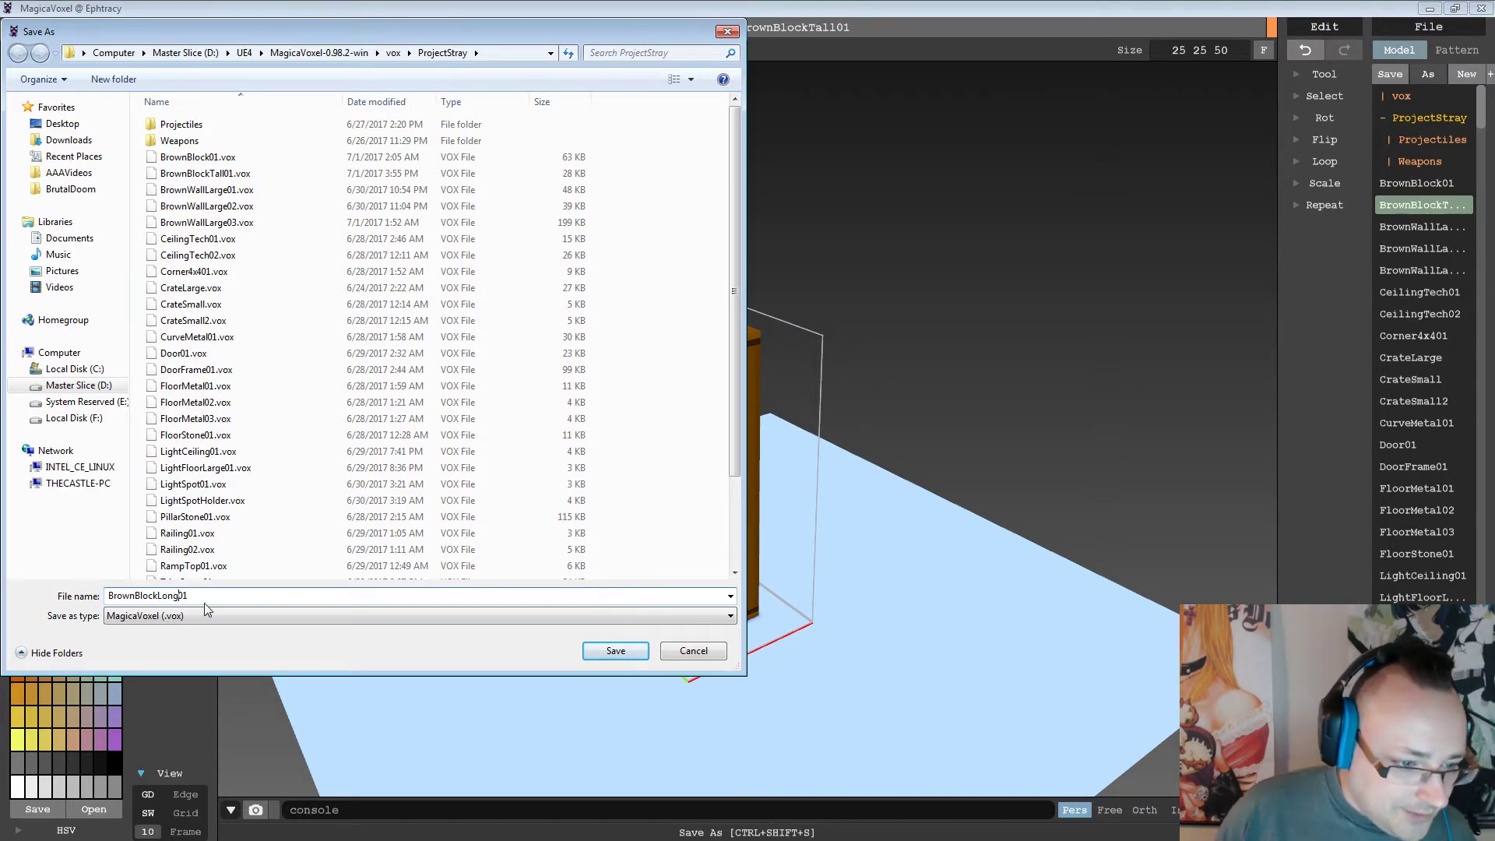
click(611, 651)
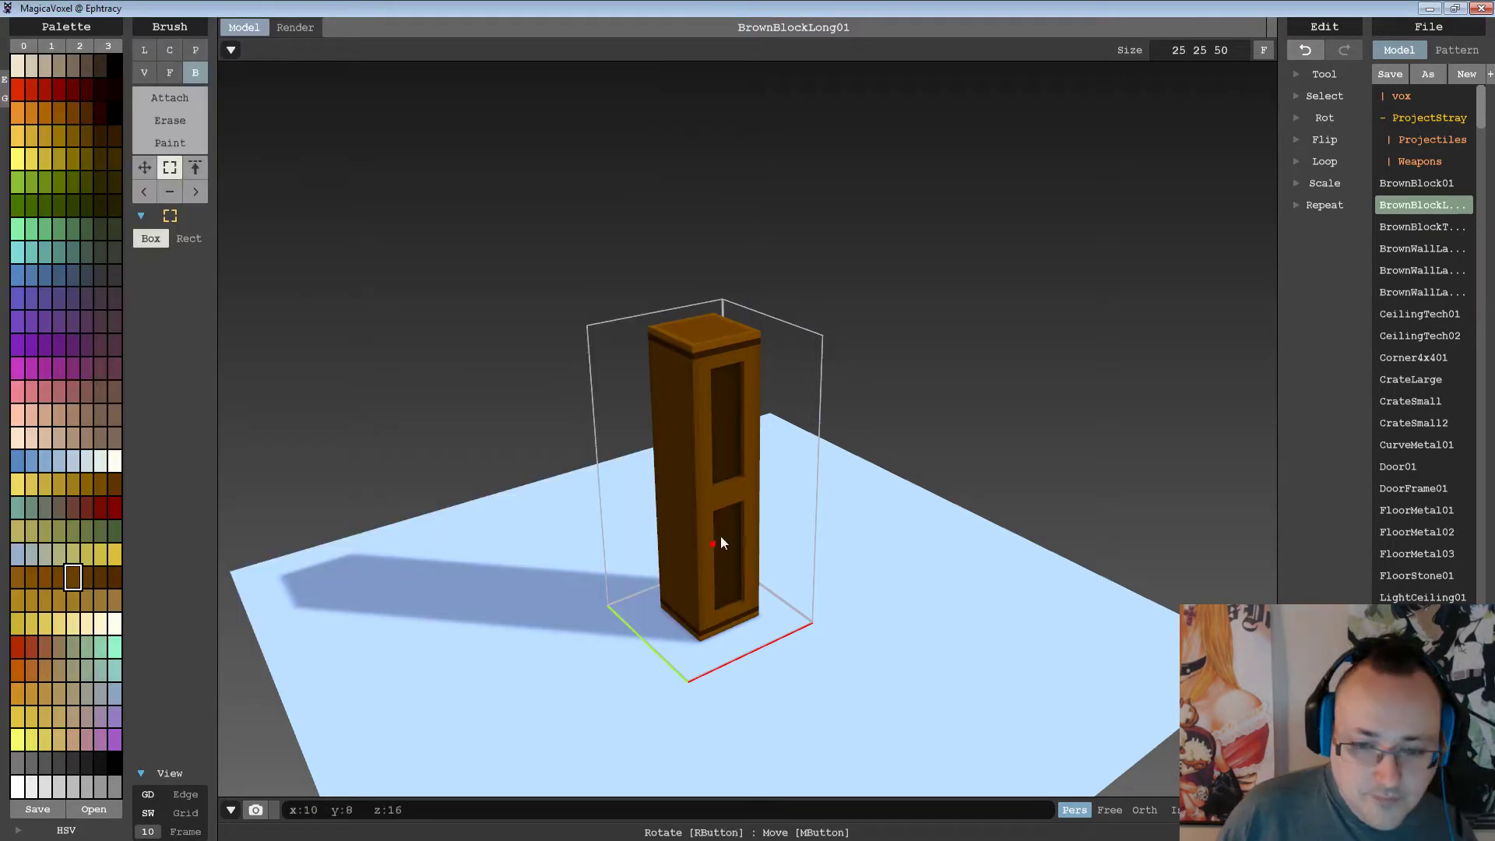
Fill the upper recess on the block's front face with dark grey voxels.
right_drag(721, 536, 862, 531)
scroll(771, 448, up, 5)
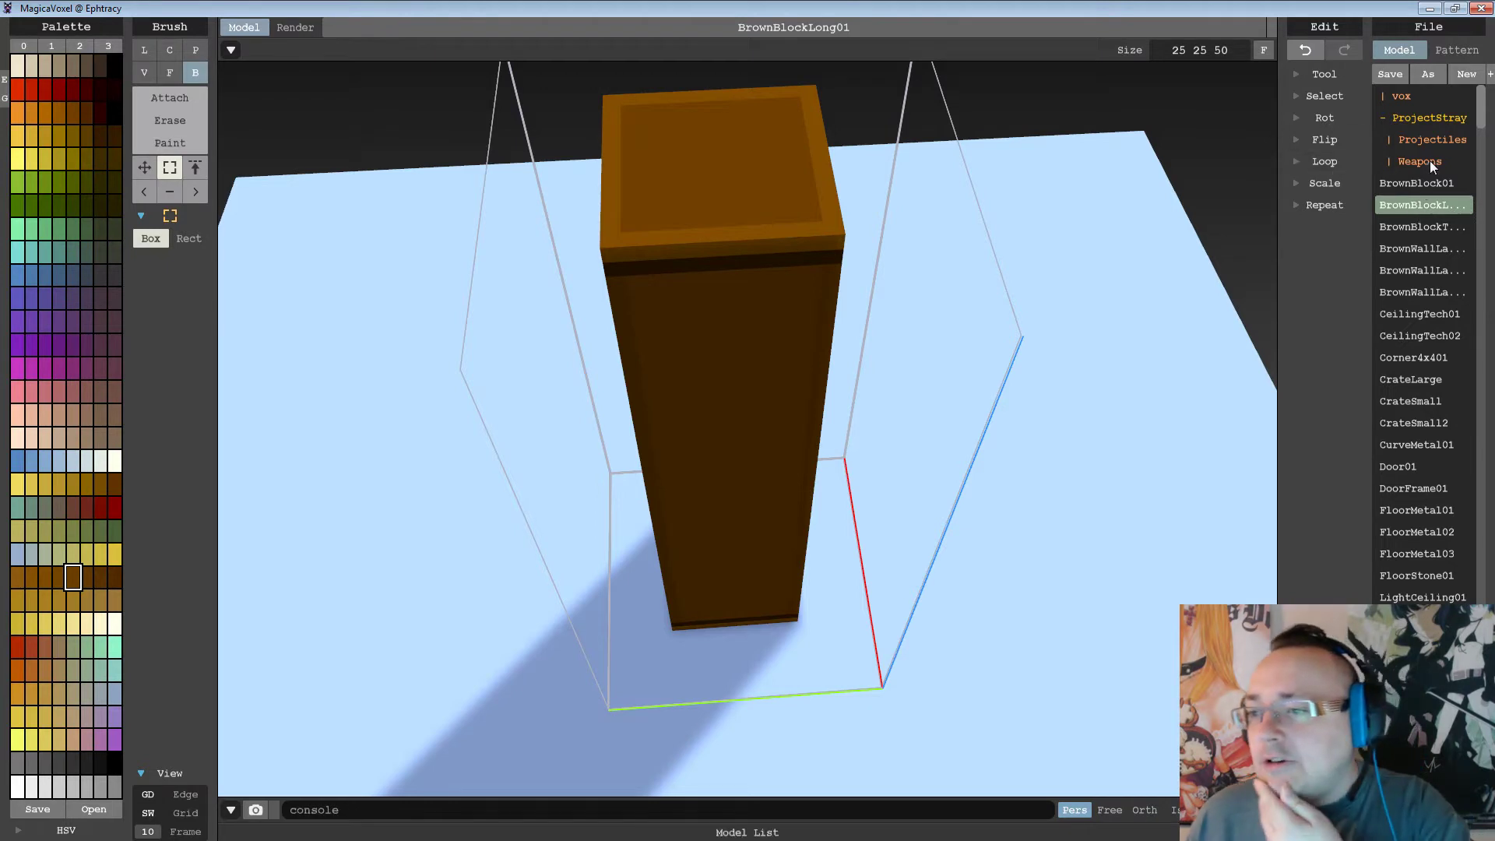
click(157, 97)
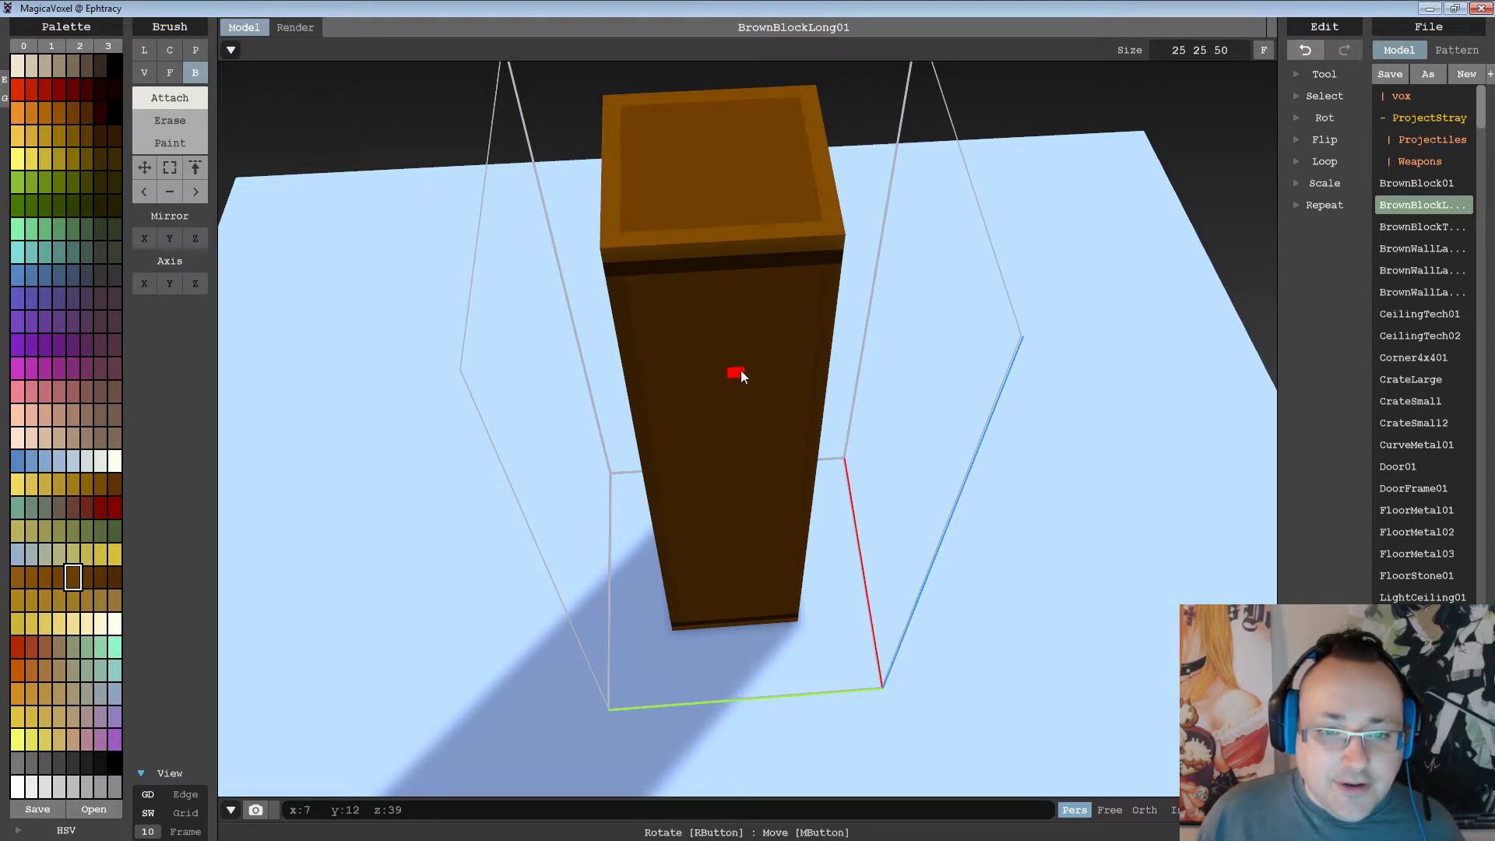
mouse_move(741, 371)
right_down()
mouse_move(658, 414)
mouse_move(704, 426)
mouse_move(539, 382)
mouse_move(633, 340)
right_up()
scroll(704, 301, up, 6)
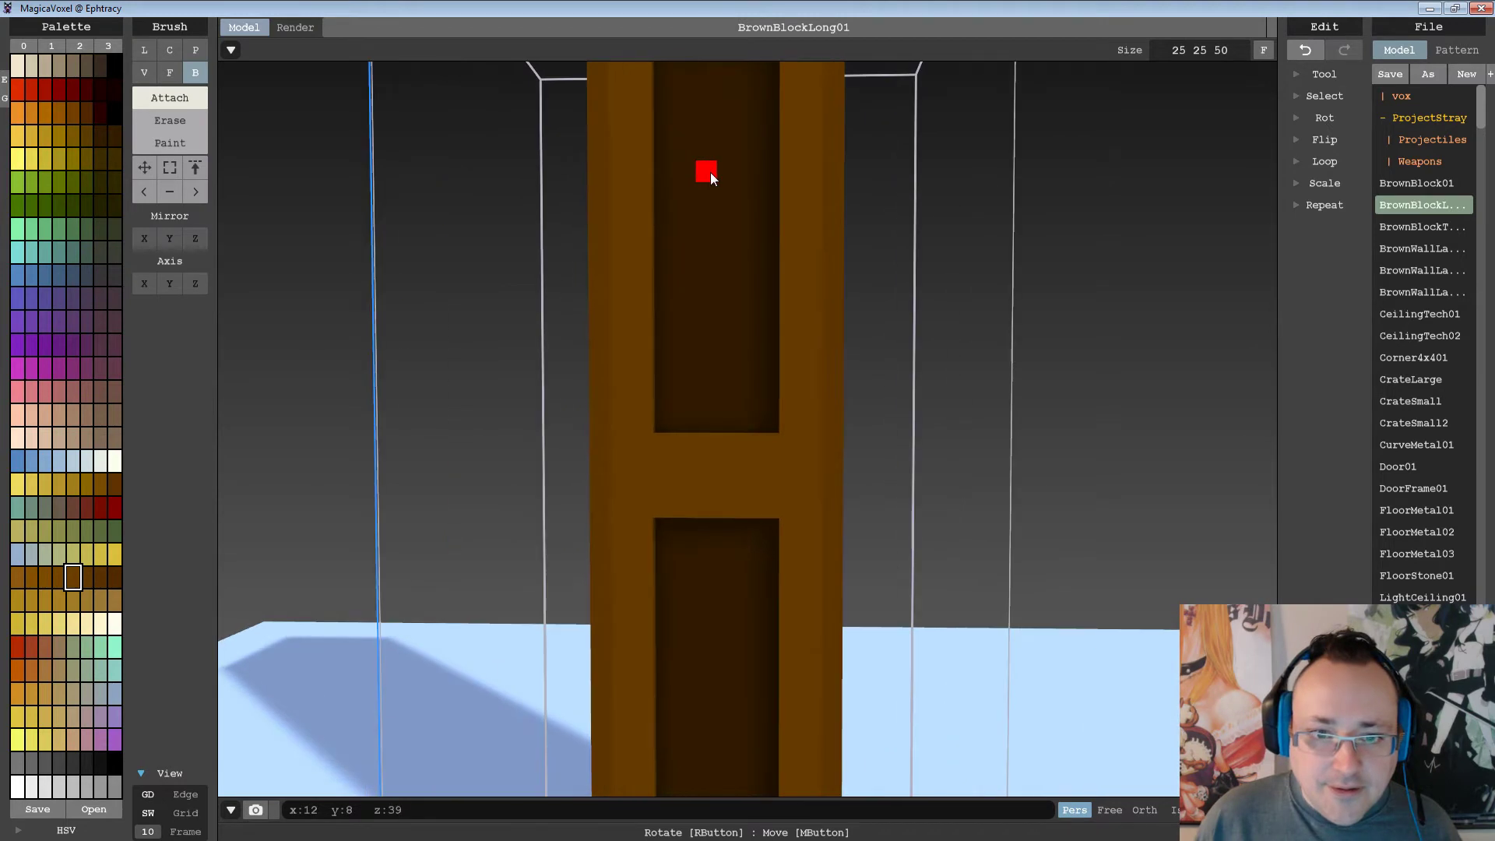
middle_drag(714, 170, 723, 290)
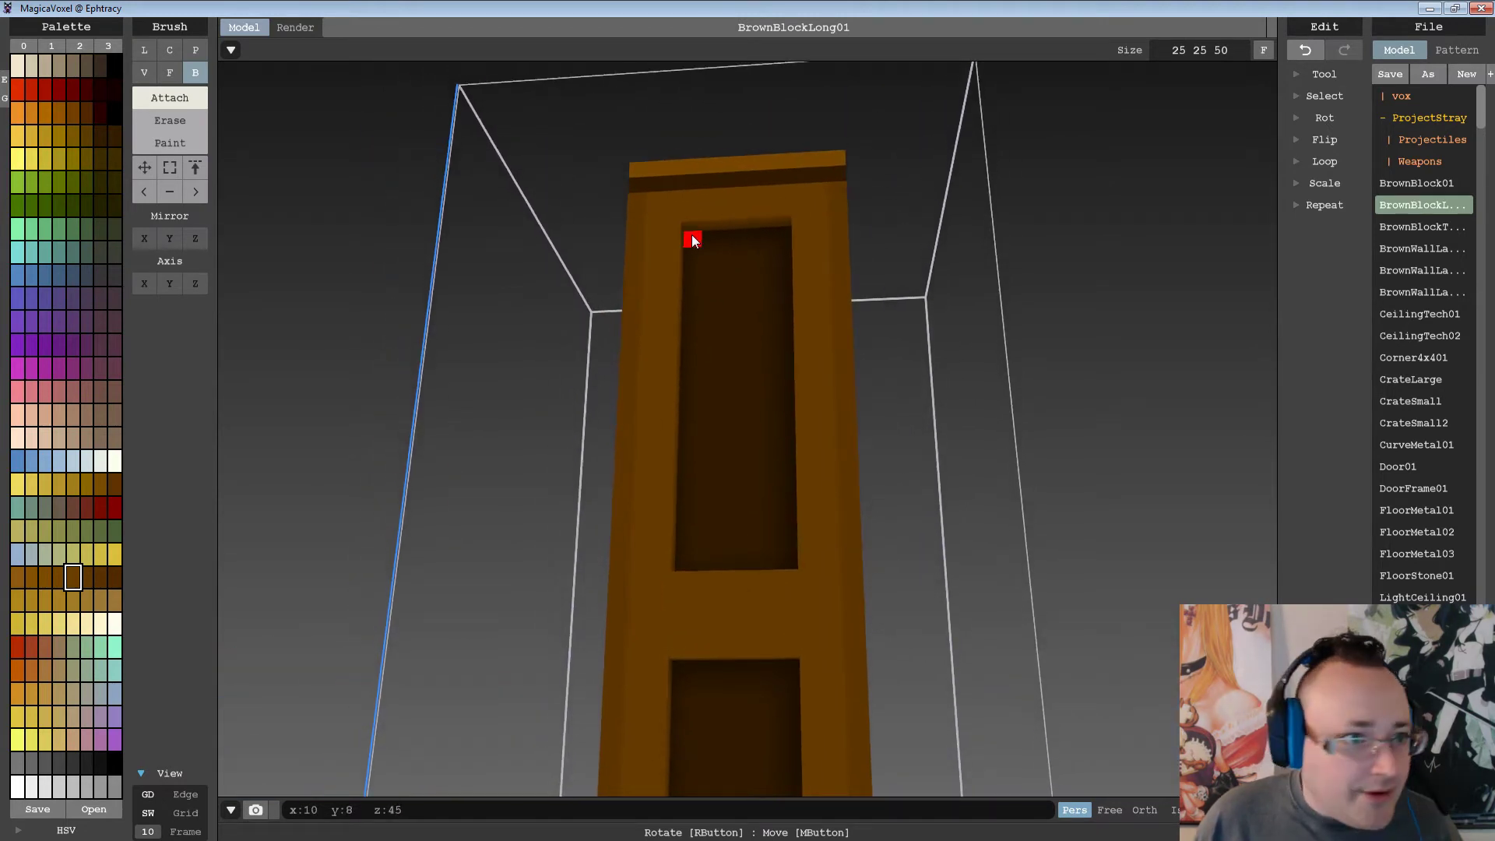
drag(694, 243, 742, 448)
key(ctrl+z)
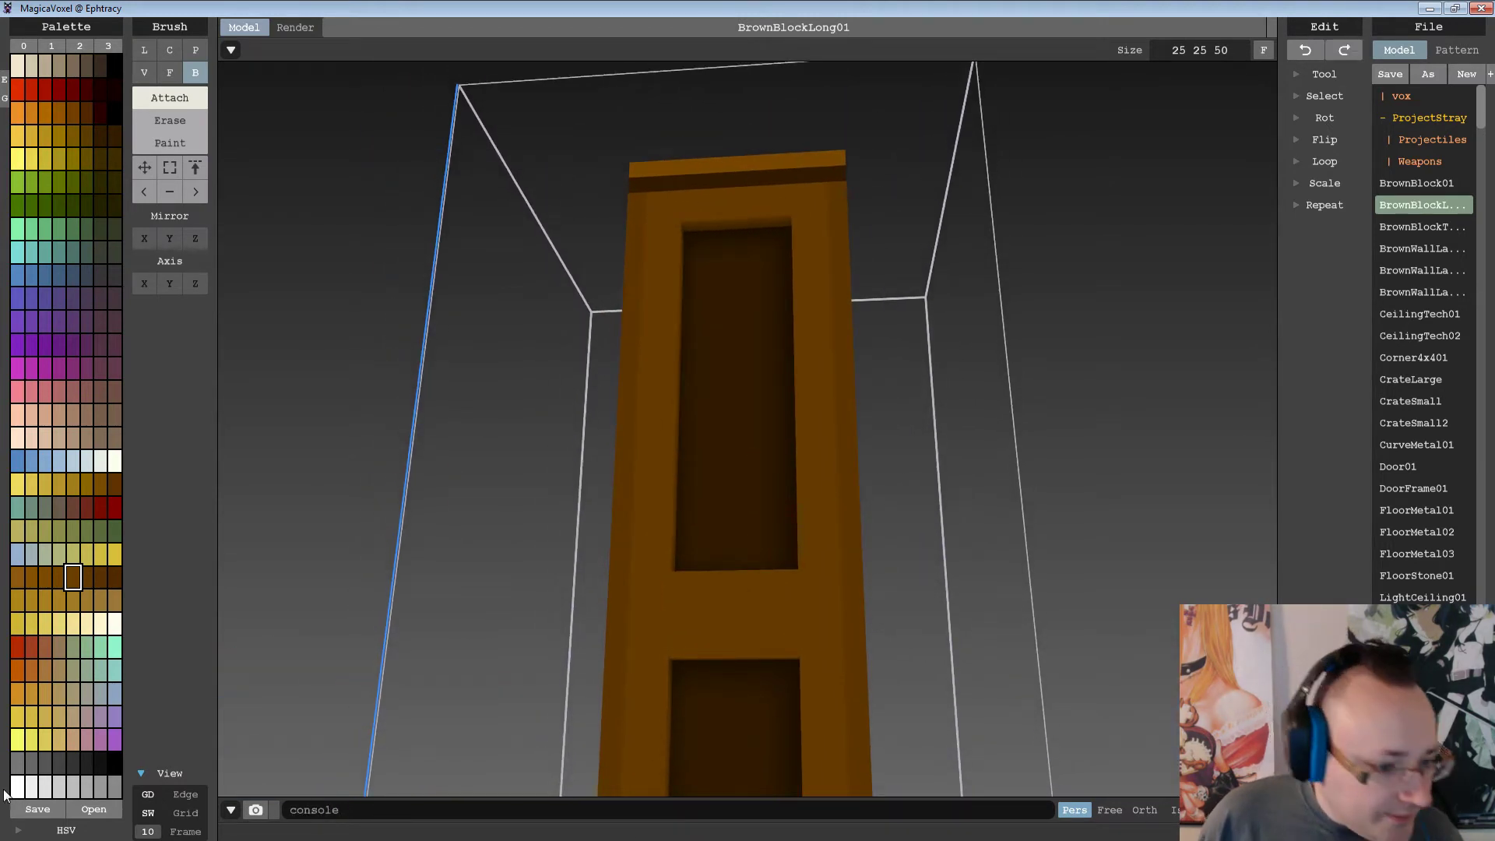
click(73, 764)
drag(691, 233, 783, 558)
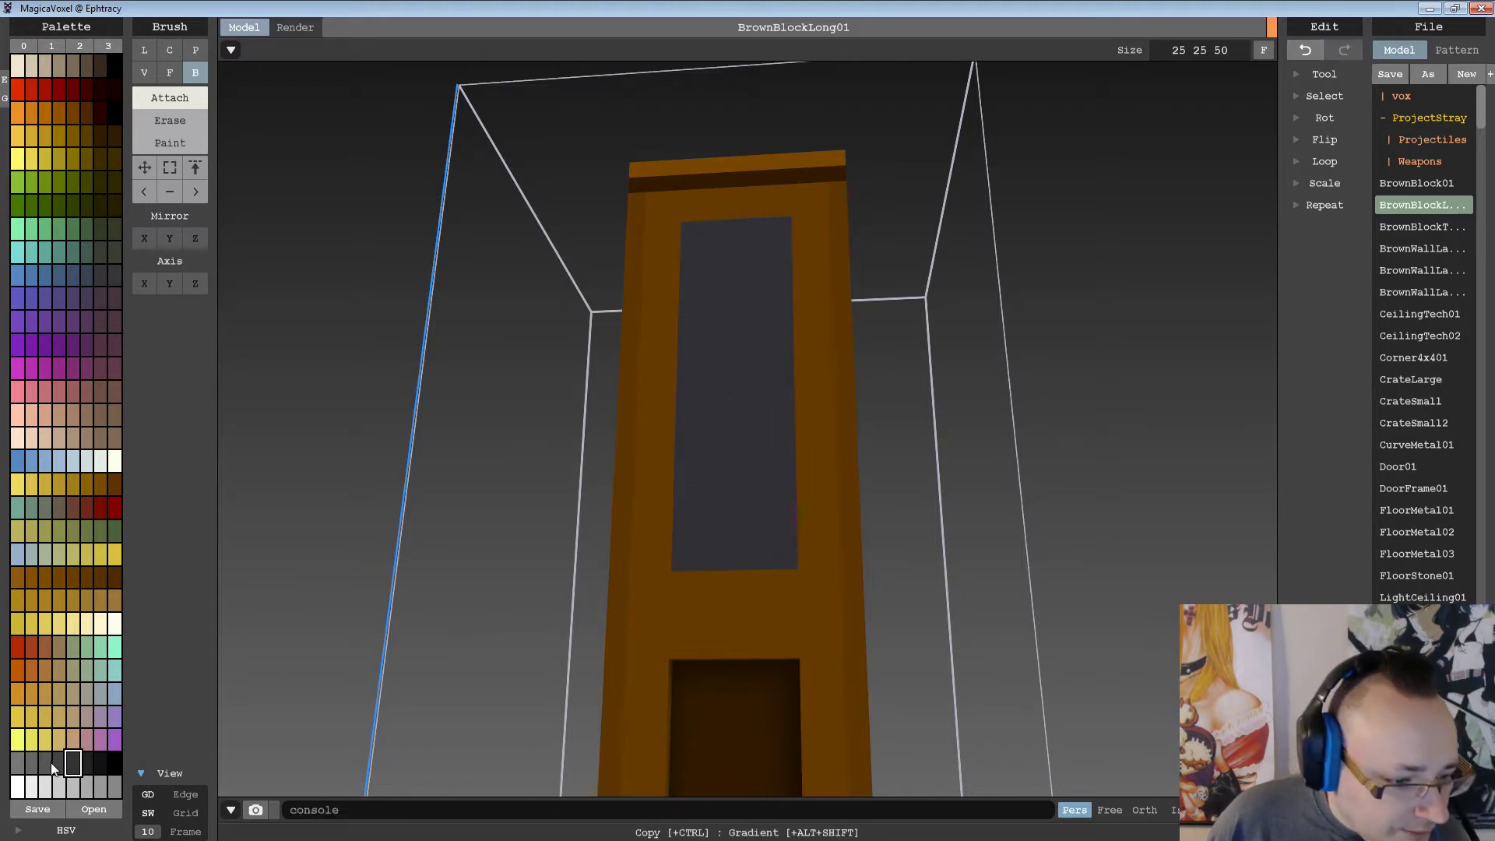
drag(689, 229, 762, 517)
right_drag(761, 514, 795, 484)
key(ctrl+z)
Repaint the filled upper front recess in a lighter grey, and attach a raised layer of slightly darker grey voxels over it.
right_drag(747, 331, 667, 321)
click(201, 143)
mouse_move(641, 155)
mouse_down()
mouse_move(727, 429)
mouse_move(740, 525)
mouse_up()
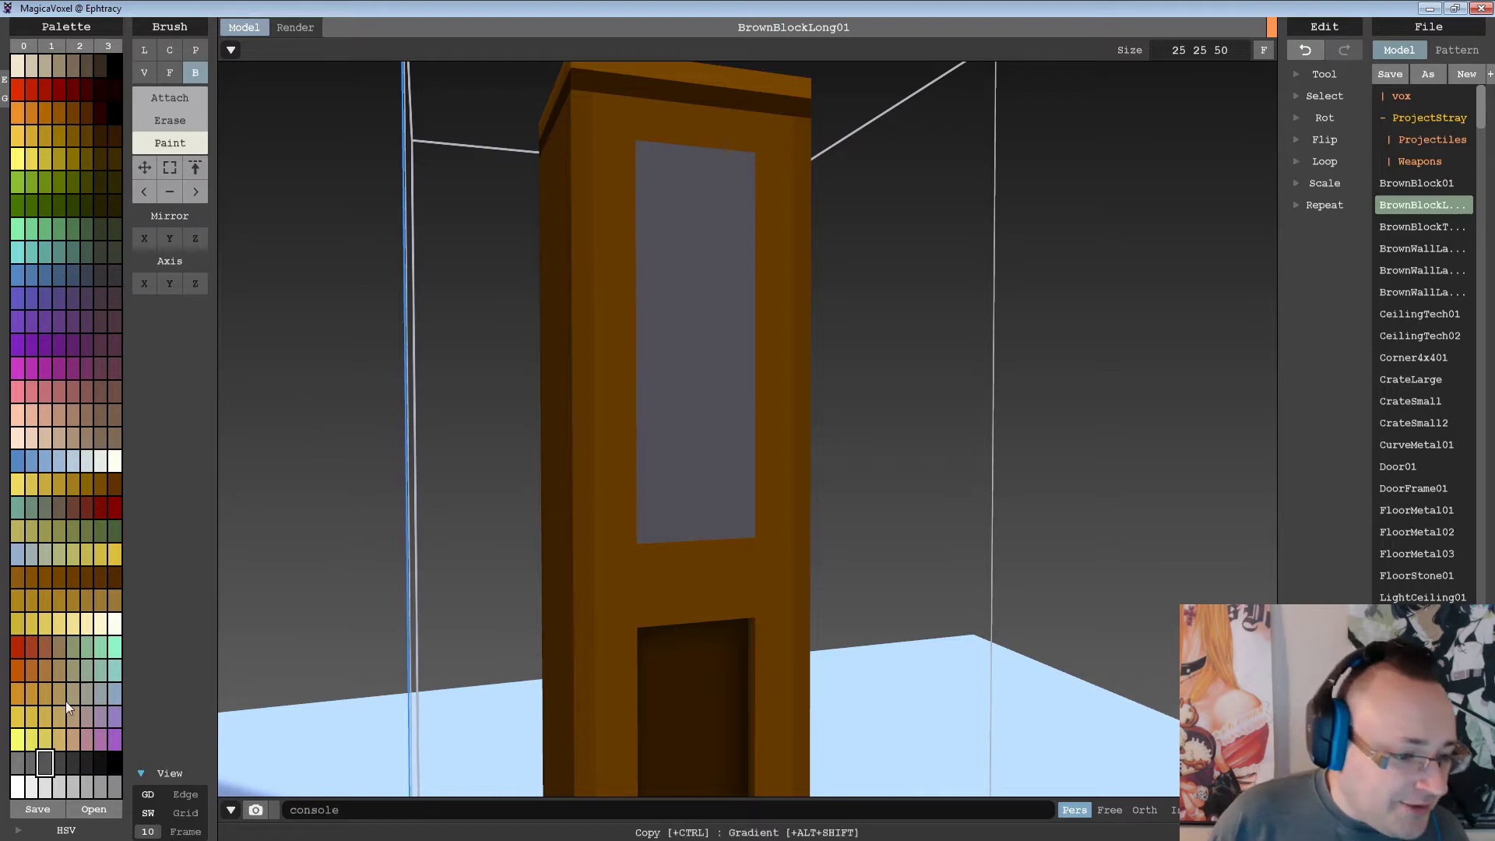
click(57, 761)
click(179, 98)
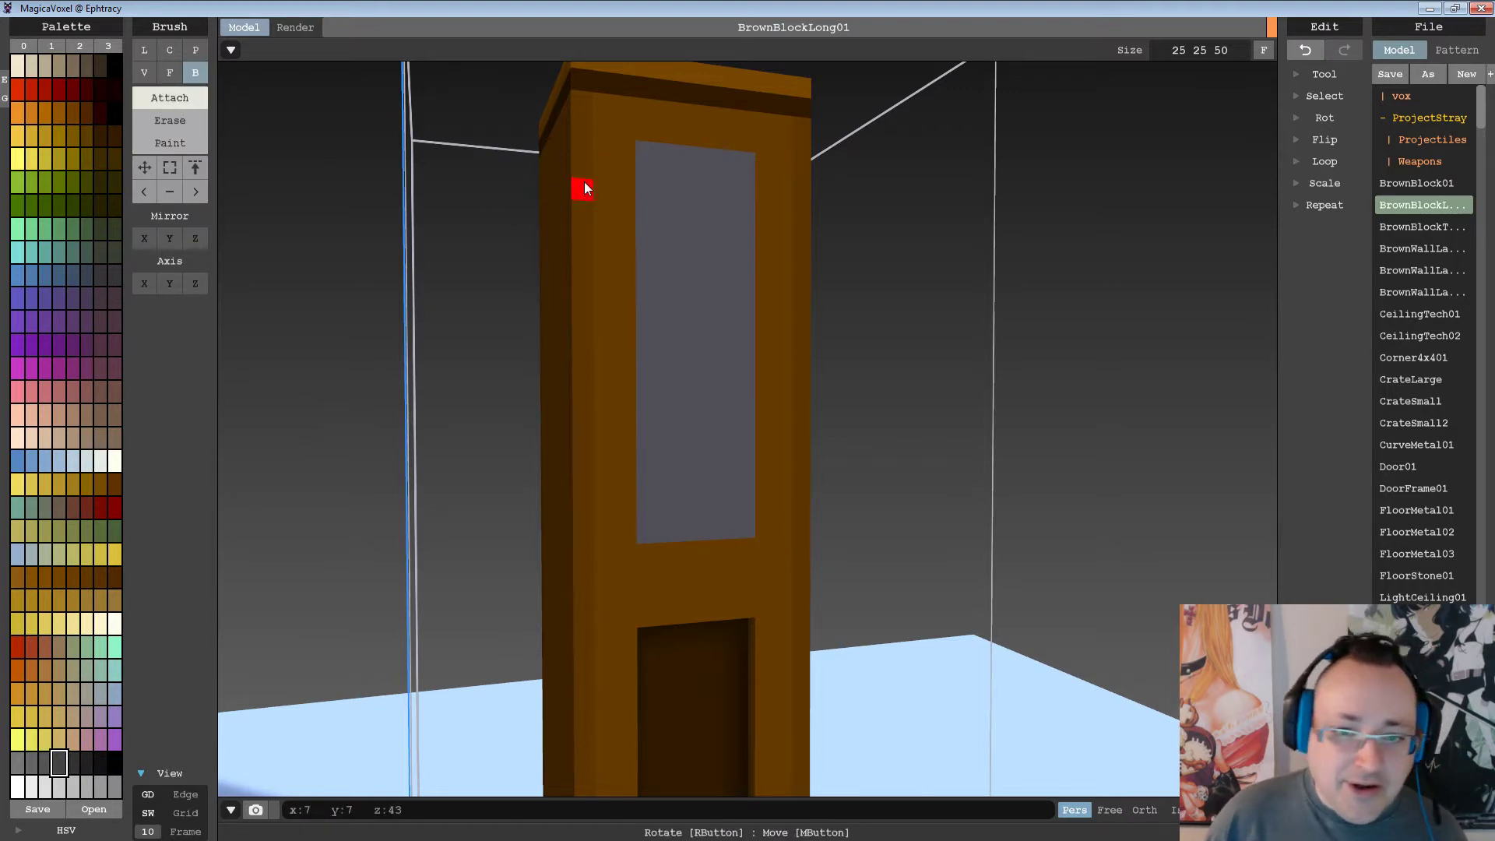
drag(655, 155, 740, 533)
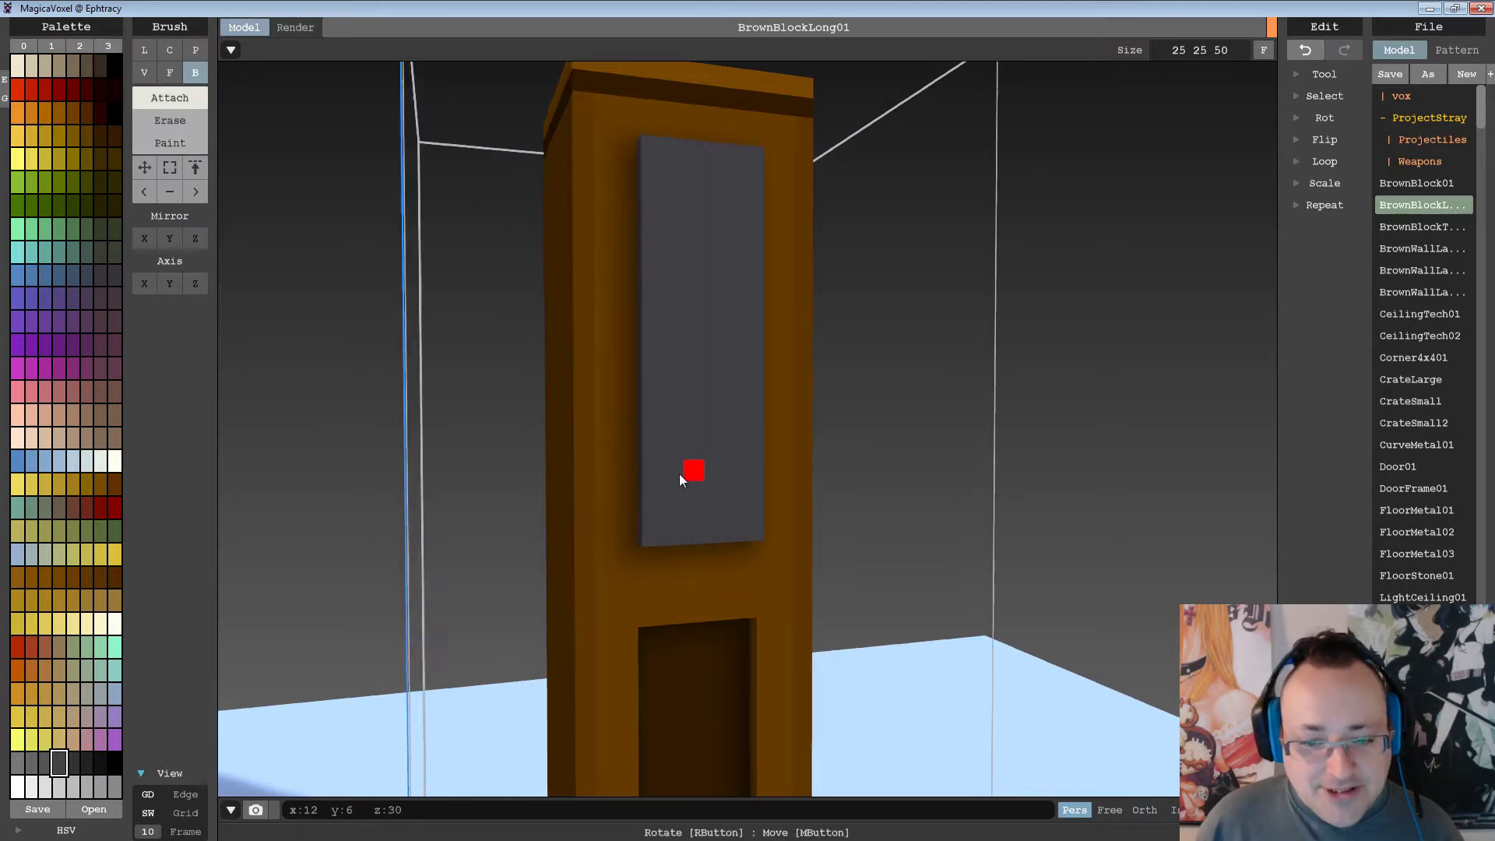
Fill the lower front recess with the same grey and add a second layer so it stands out as a raised panel.
right_drag(679, 473, 730, 531)
middle_drag(730, 531, 679, 250)
middle_drag(715, 430, 638, 311)
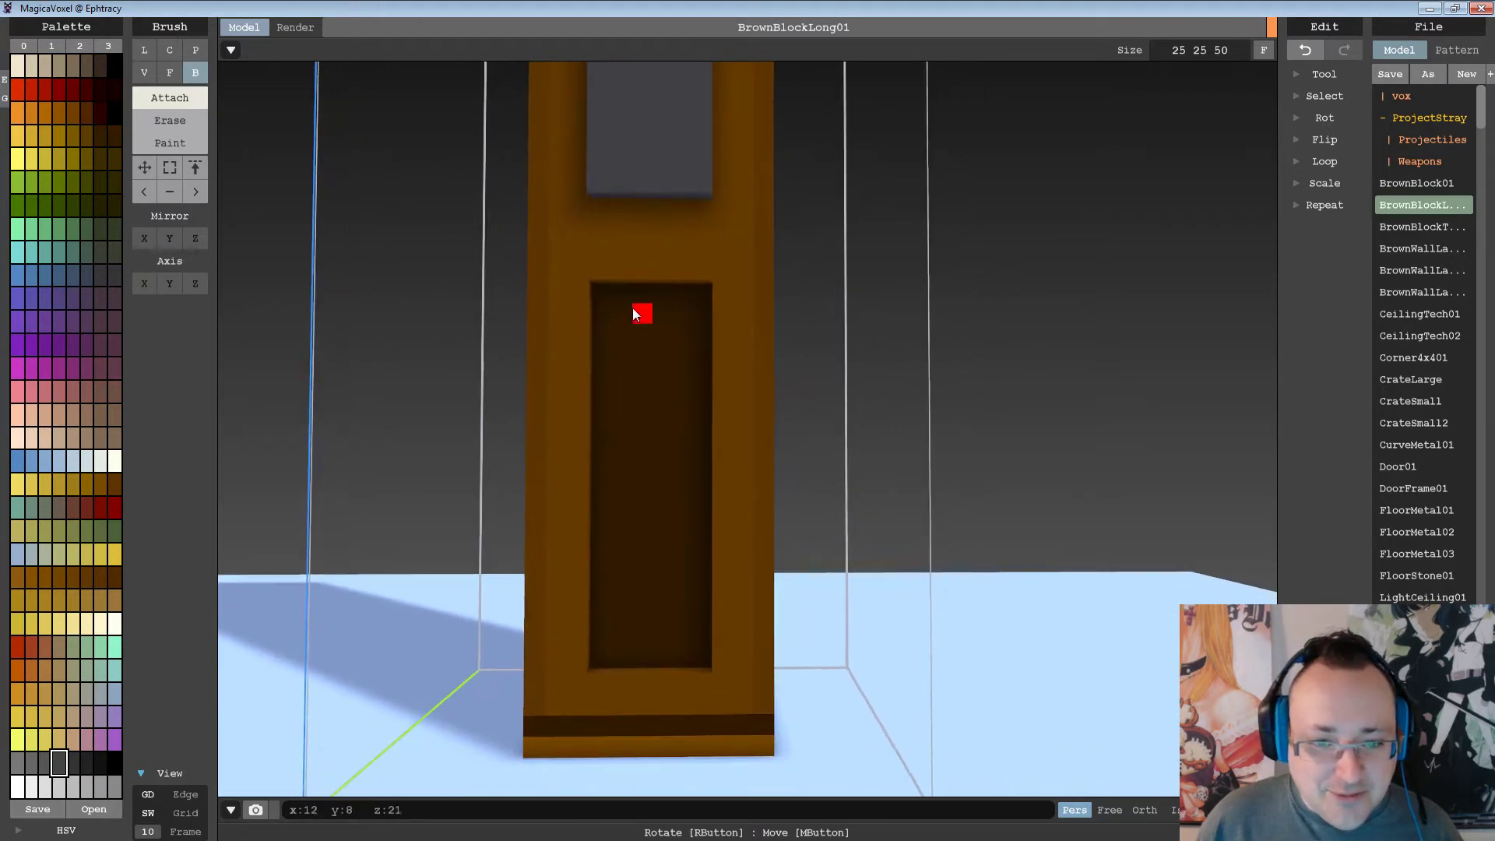
drag(604, 296, 707, 655)
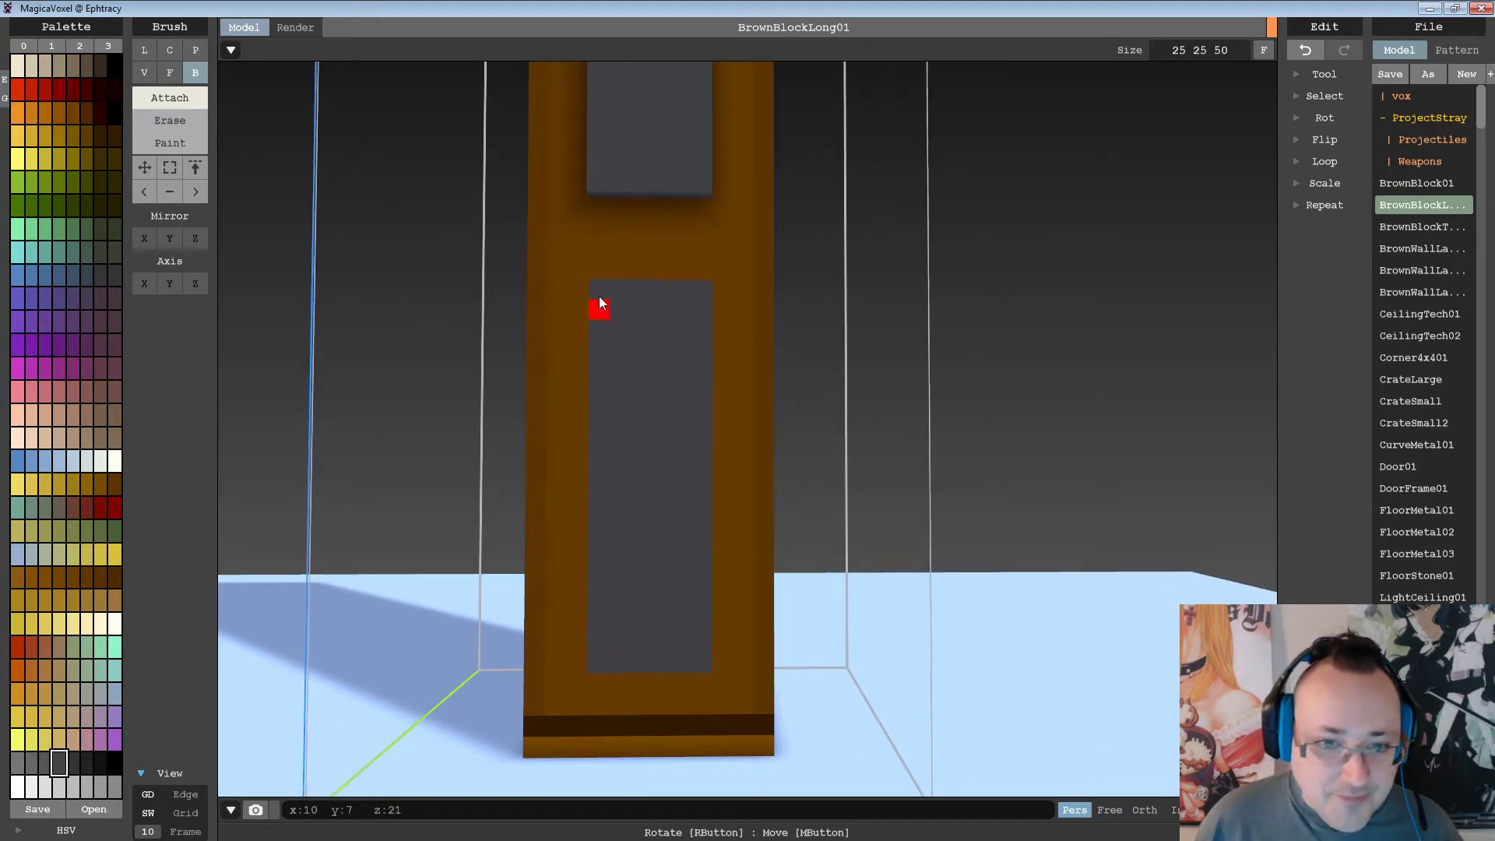
drag(599, 296, 703, 659)
scroll(624, 433, down, 2)
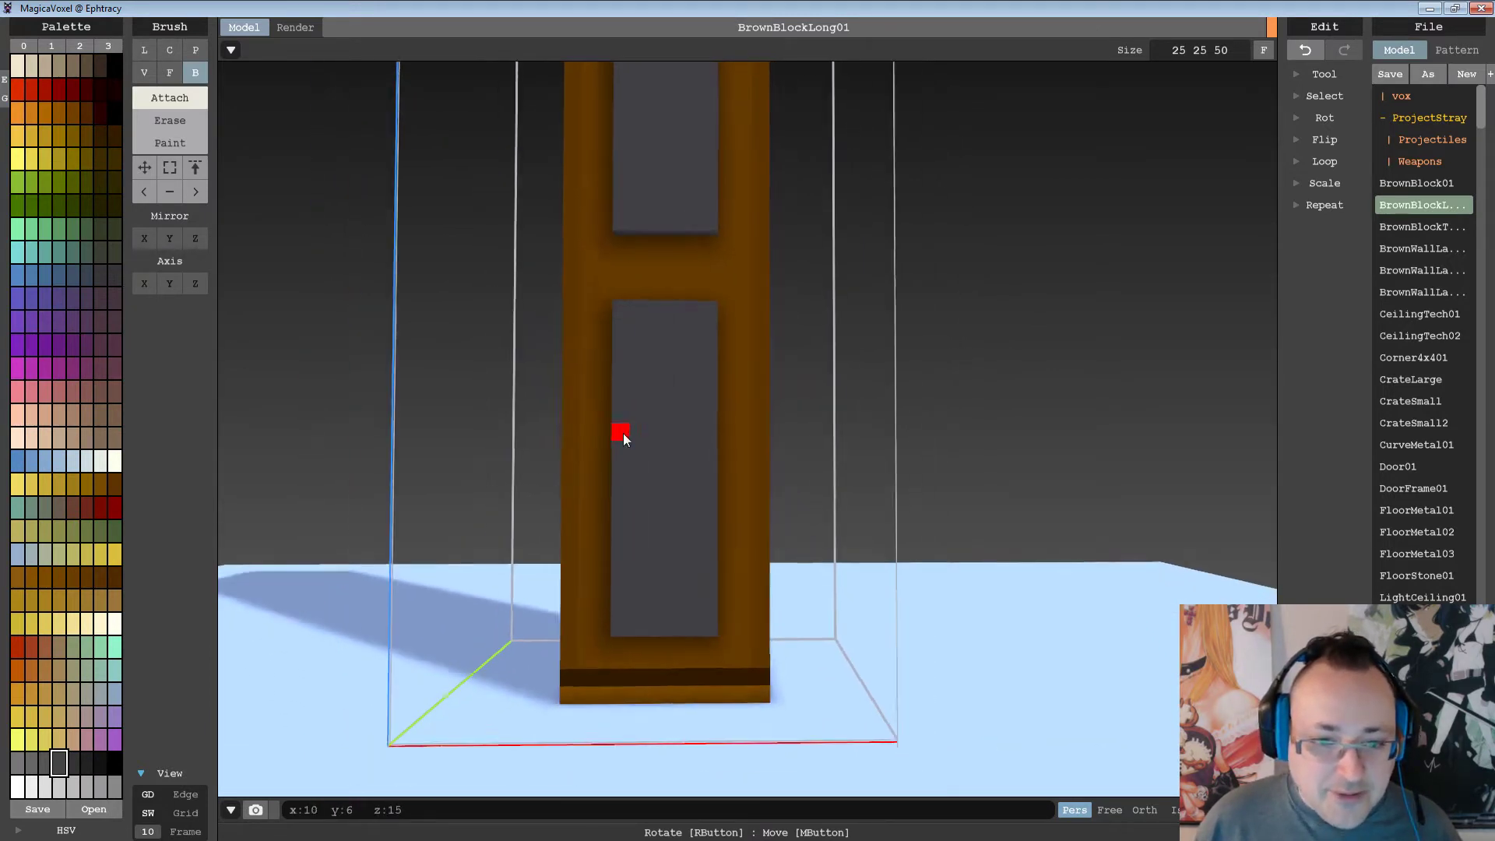
Fill both recesses on the block's back face with grey and join them into one long strip with a stepped upper end.
right_drag(624, 436, 745, 422)
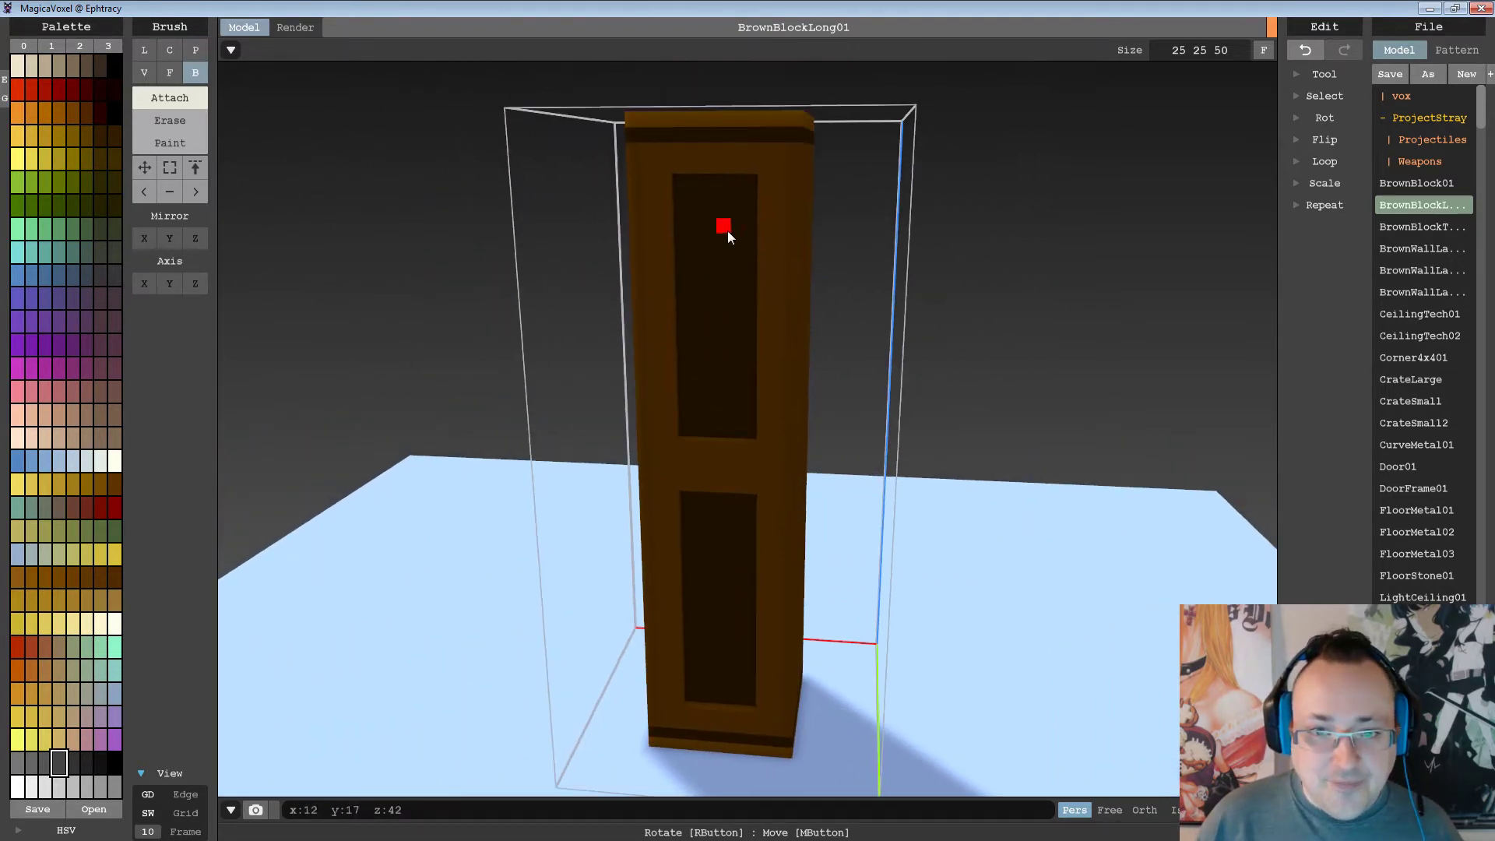
right_drag(728, 231, 743, 201)
drag(733, 165, 797, 416)
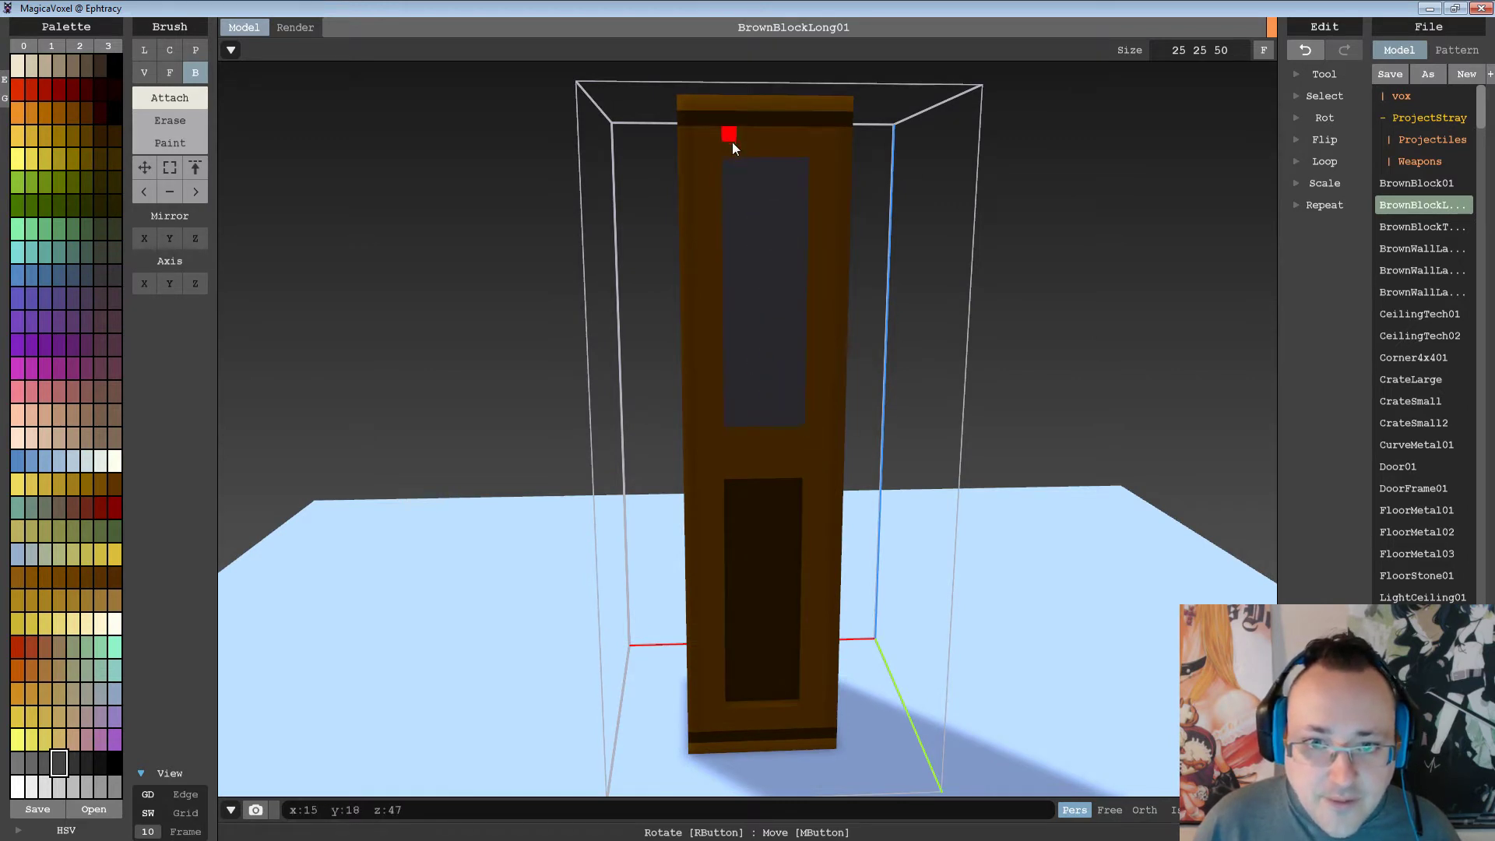
mouse_move(730, 491)
mouse_down()
mouse_move(793, 705)
mouse_move(801, 167)
mouse_up()
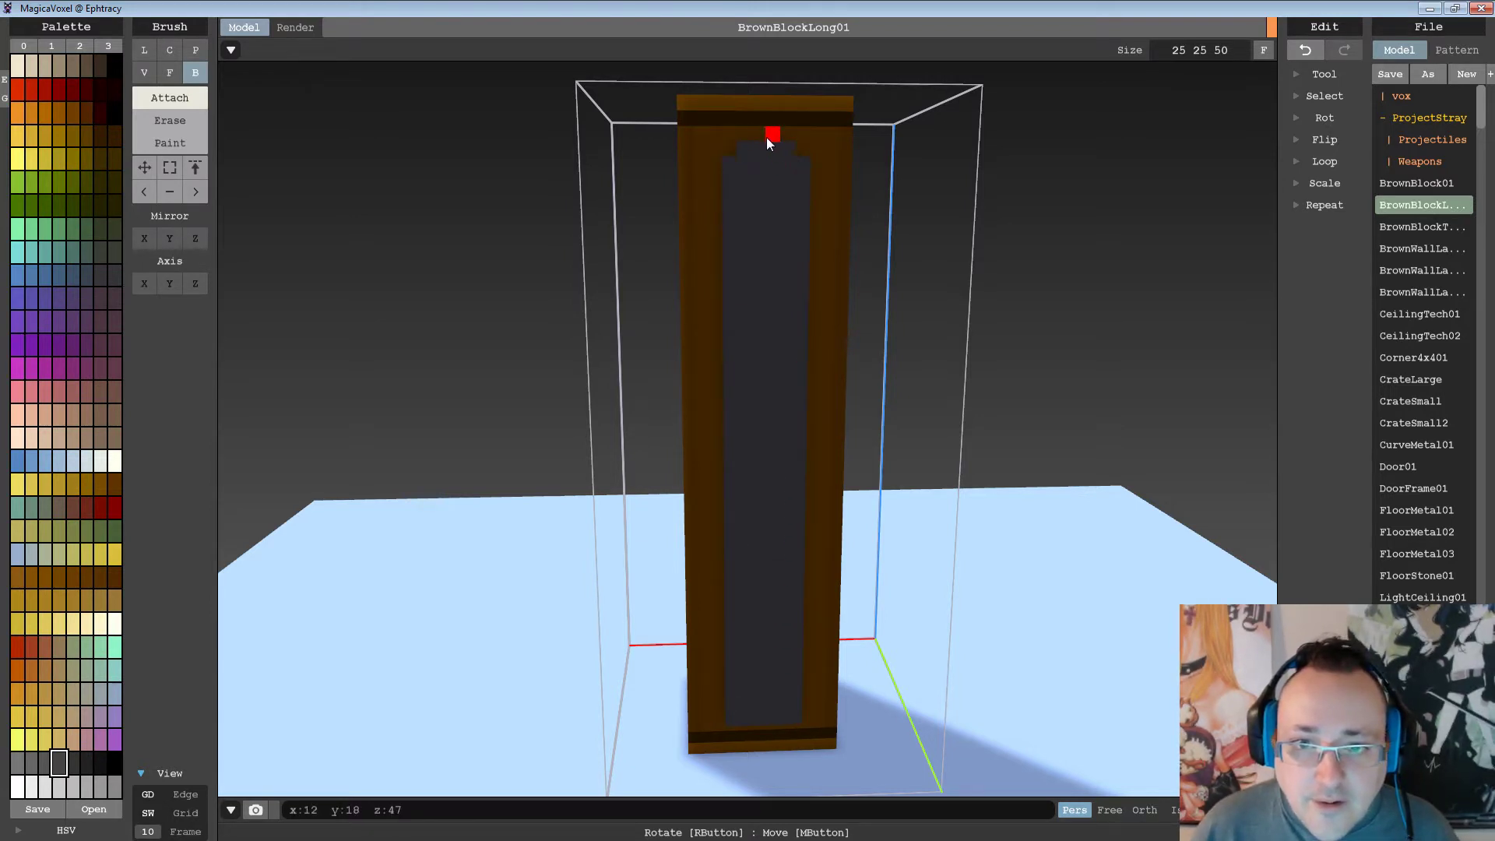
Rework the lower end of the grey back strip into a narrow stepped tip matching its upper end.
right_drag(754, 546, 756, 586)
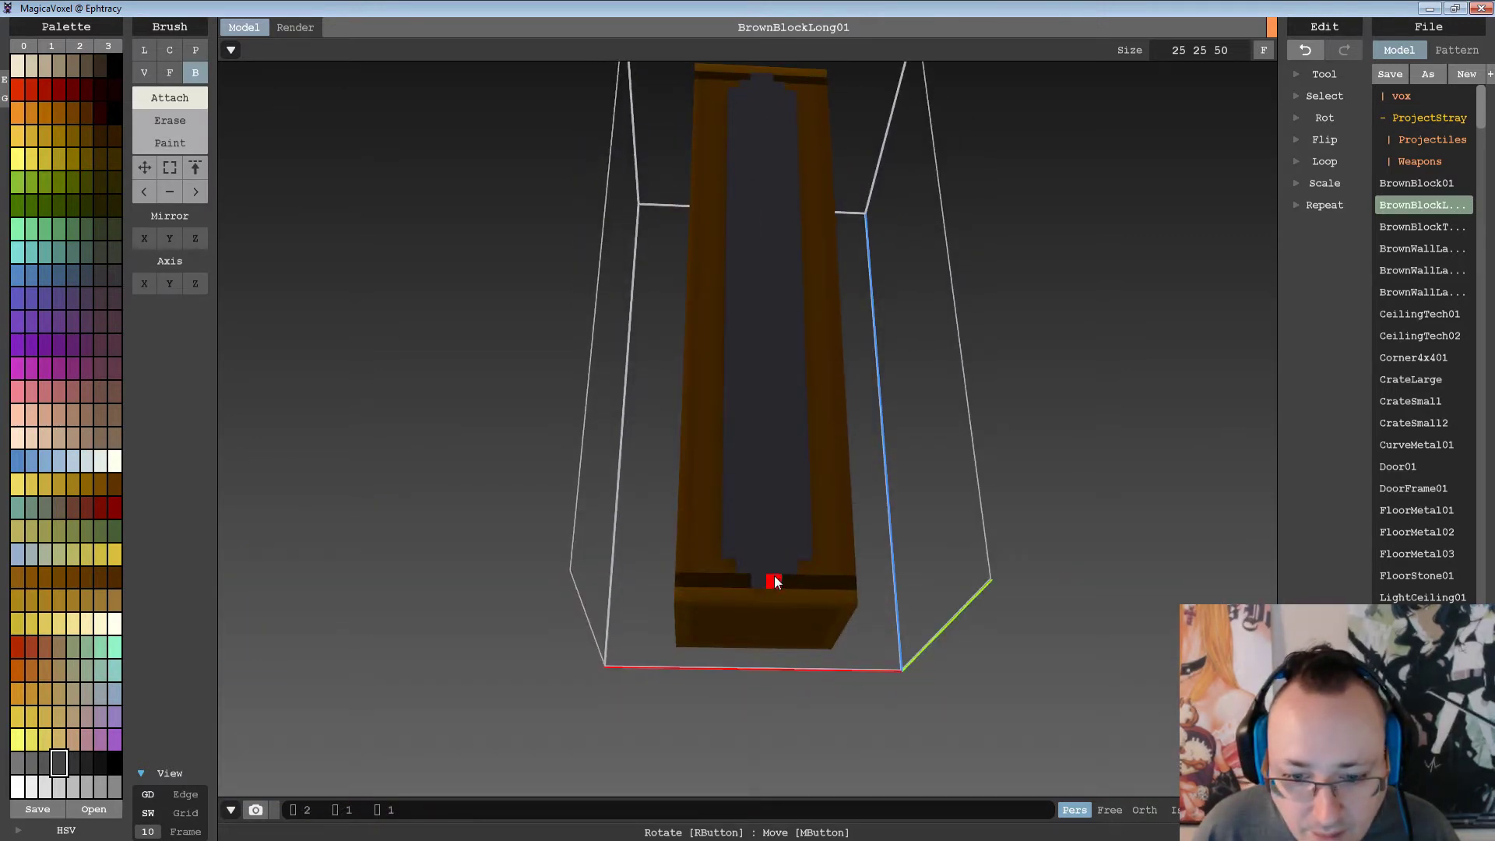
mouse_move(817, 544)
right_down()
mouse_move(791, 613)
mouse_move(810, 552)
right_up()
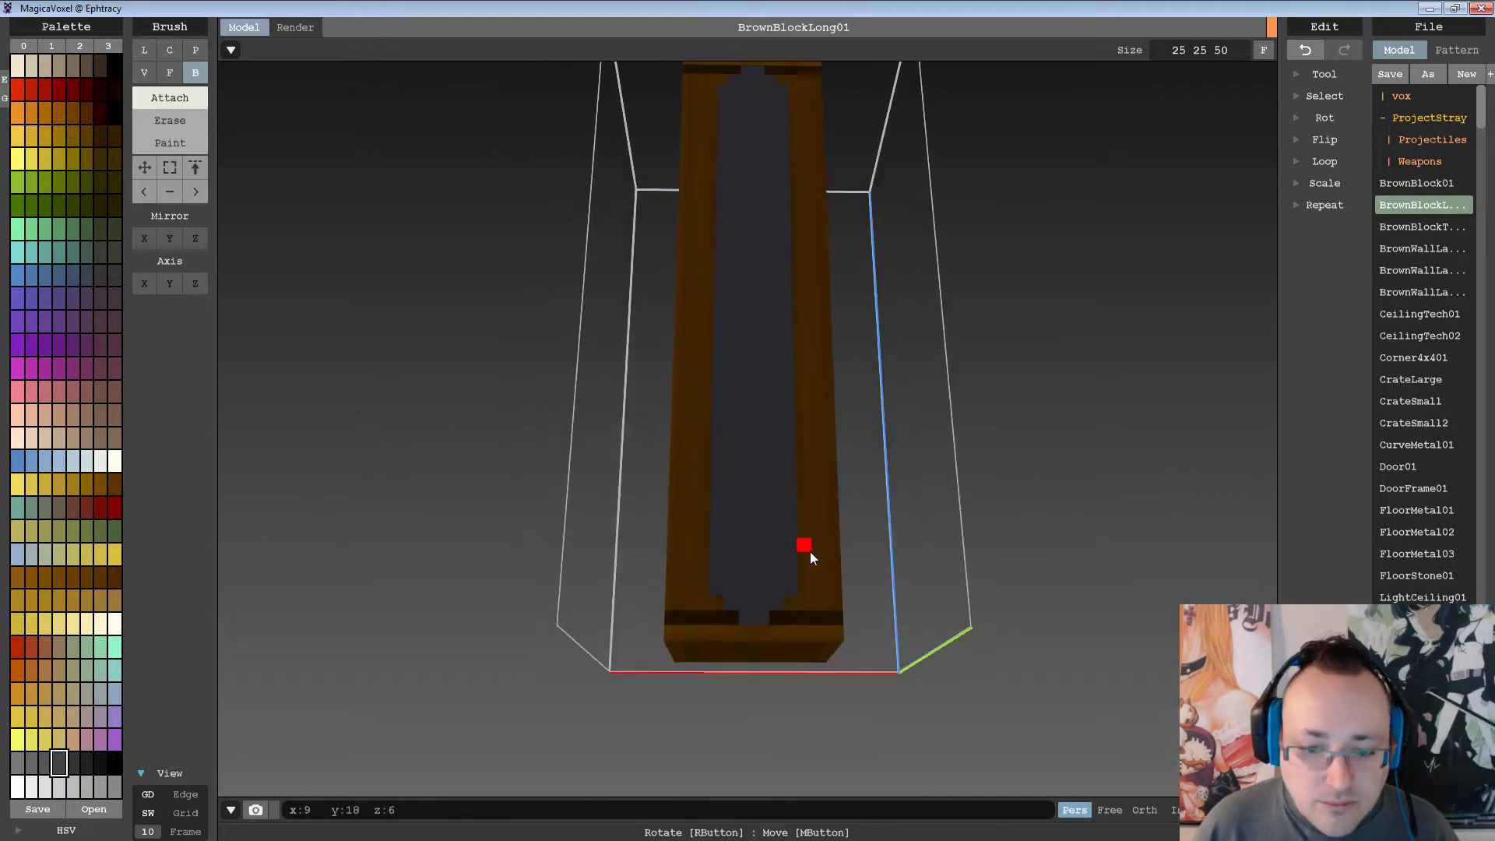
key(ctrl+z)
key(ctrl+z)
click(792, 591)
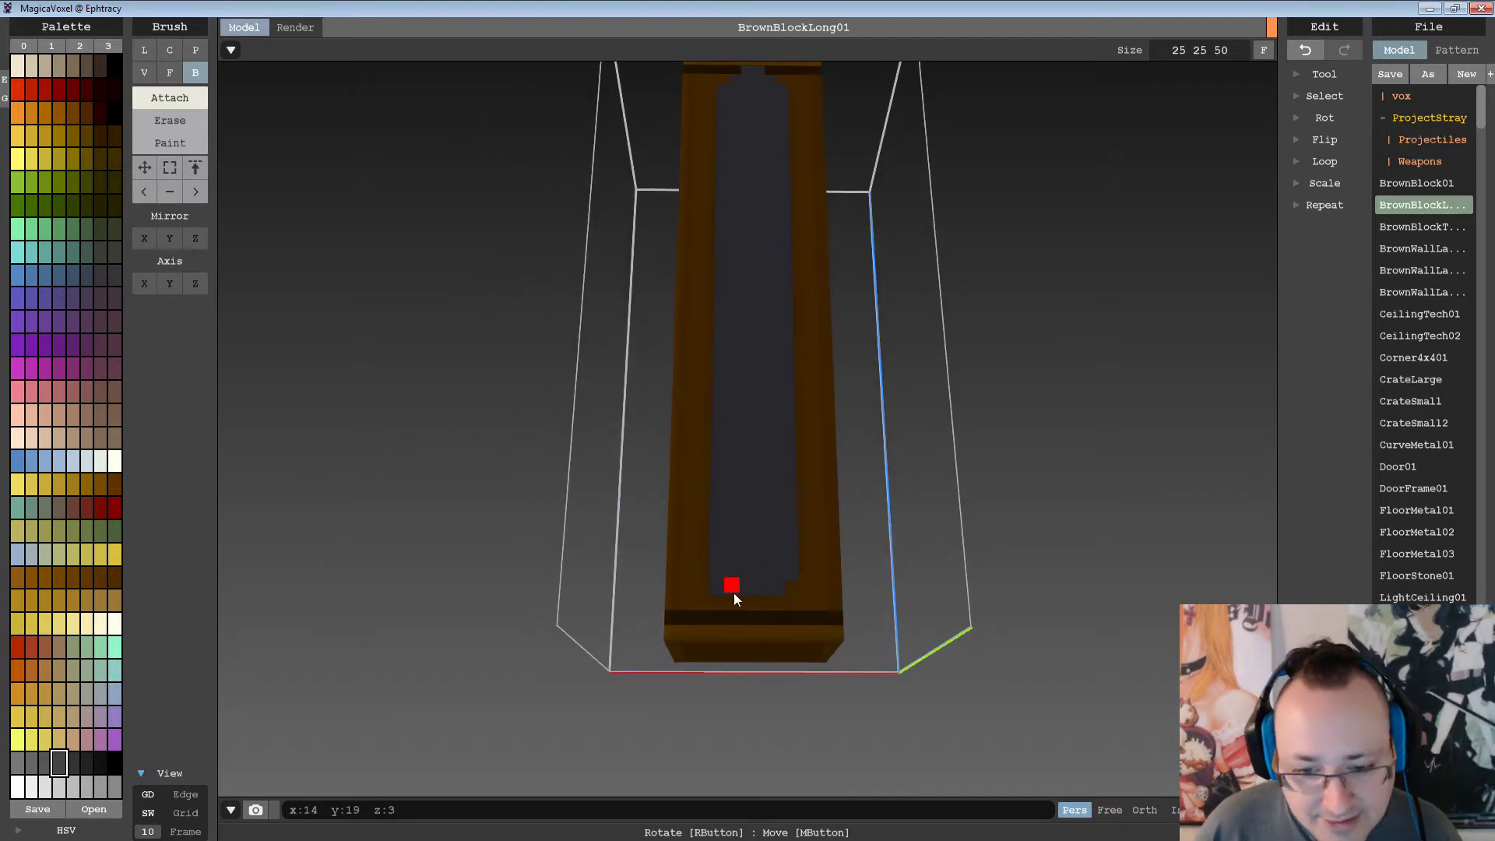
key(ctrl+z)
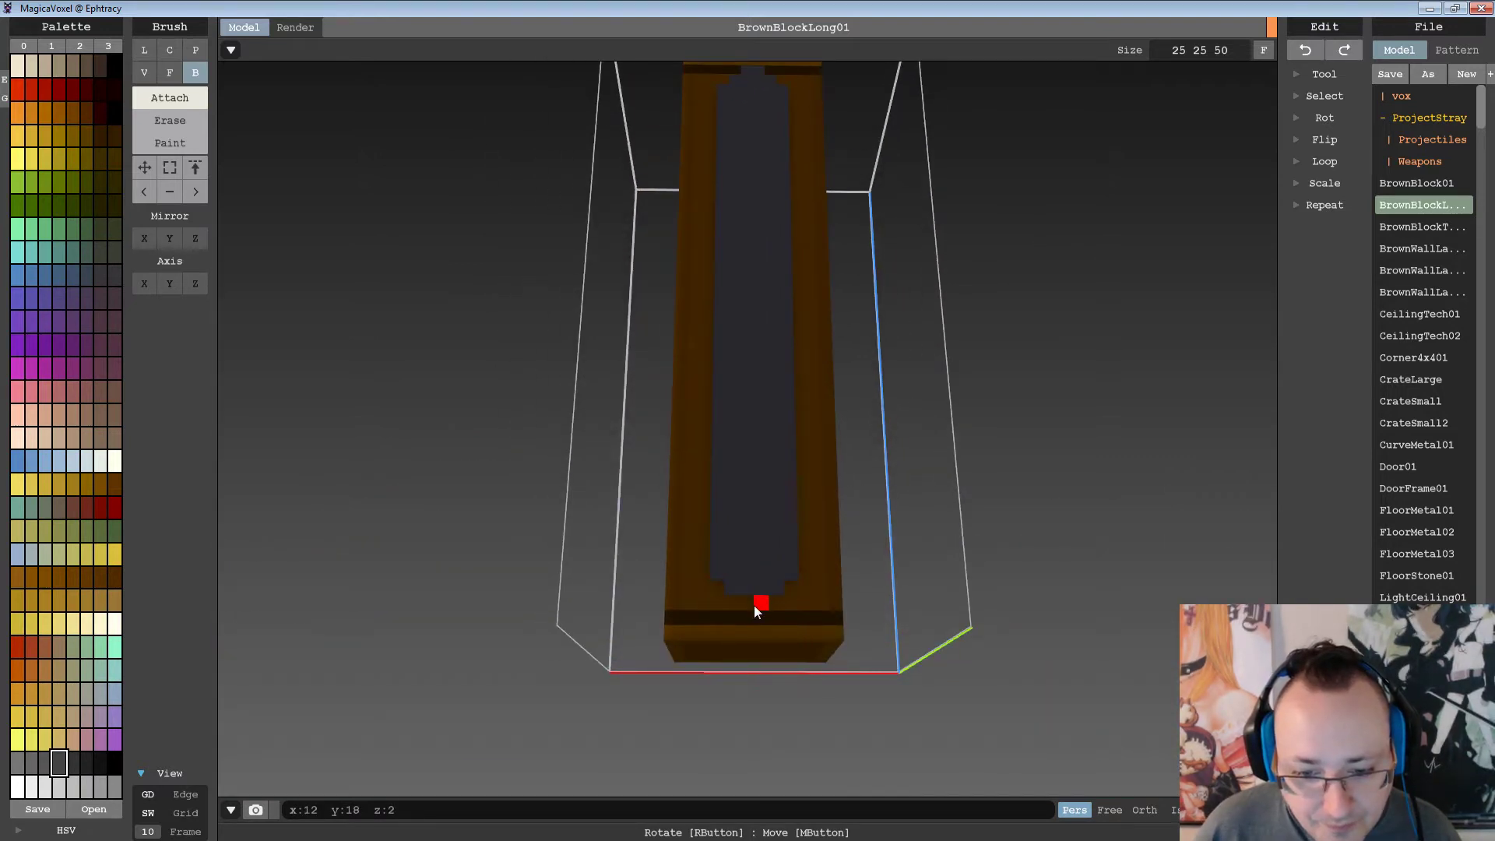
drag(754, 605, 750, 605)
mouse_move(863, 583)
right_down()
mouse_move(841, 650)
mouse_move(841, 590)
right_up()
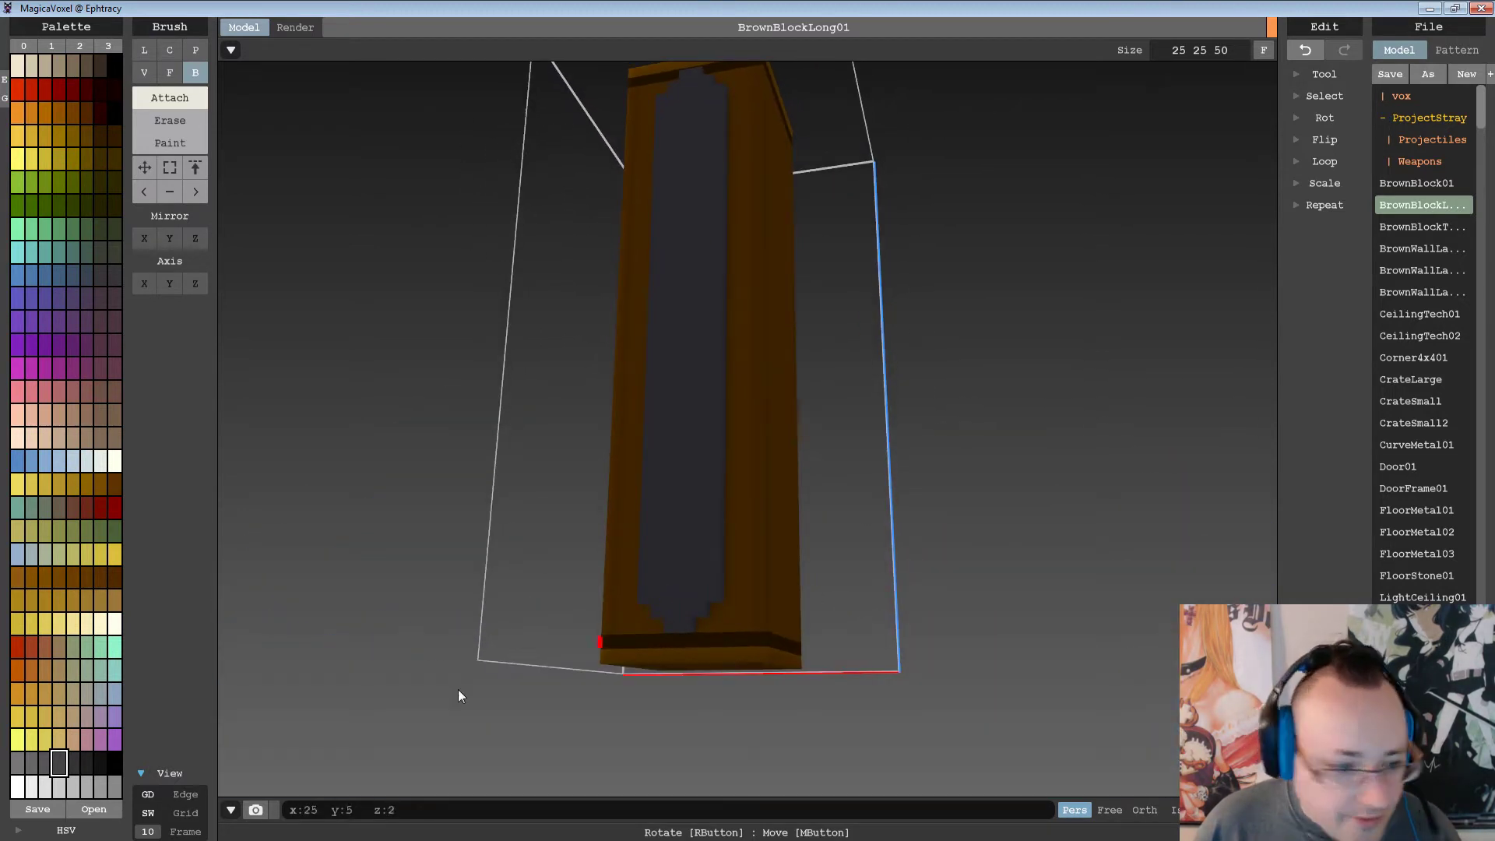
Attach a small square stud in a lighter grey near each end of the grey strip on the block's back face.
click(32, 764)
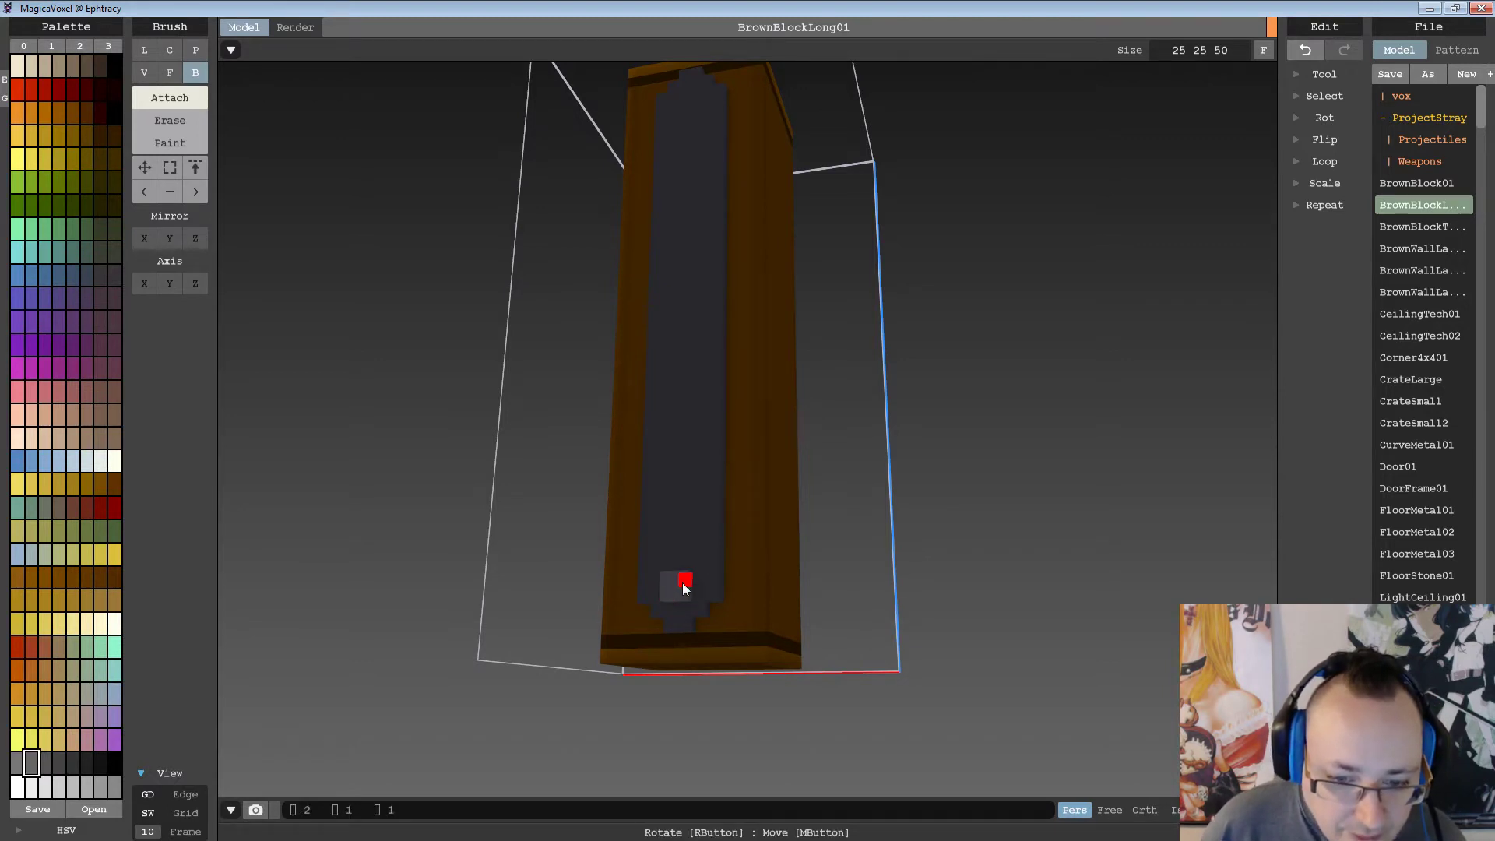
right_drag(682, 582, 628, 265)
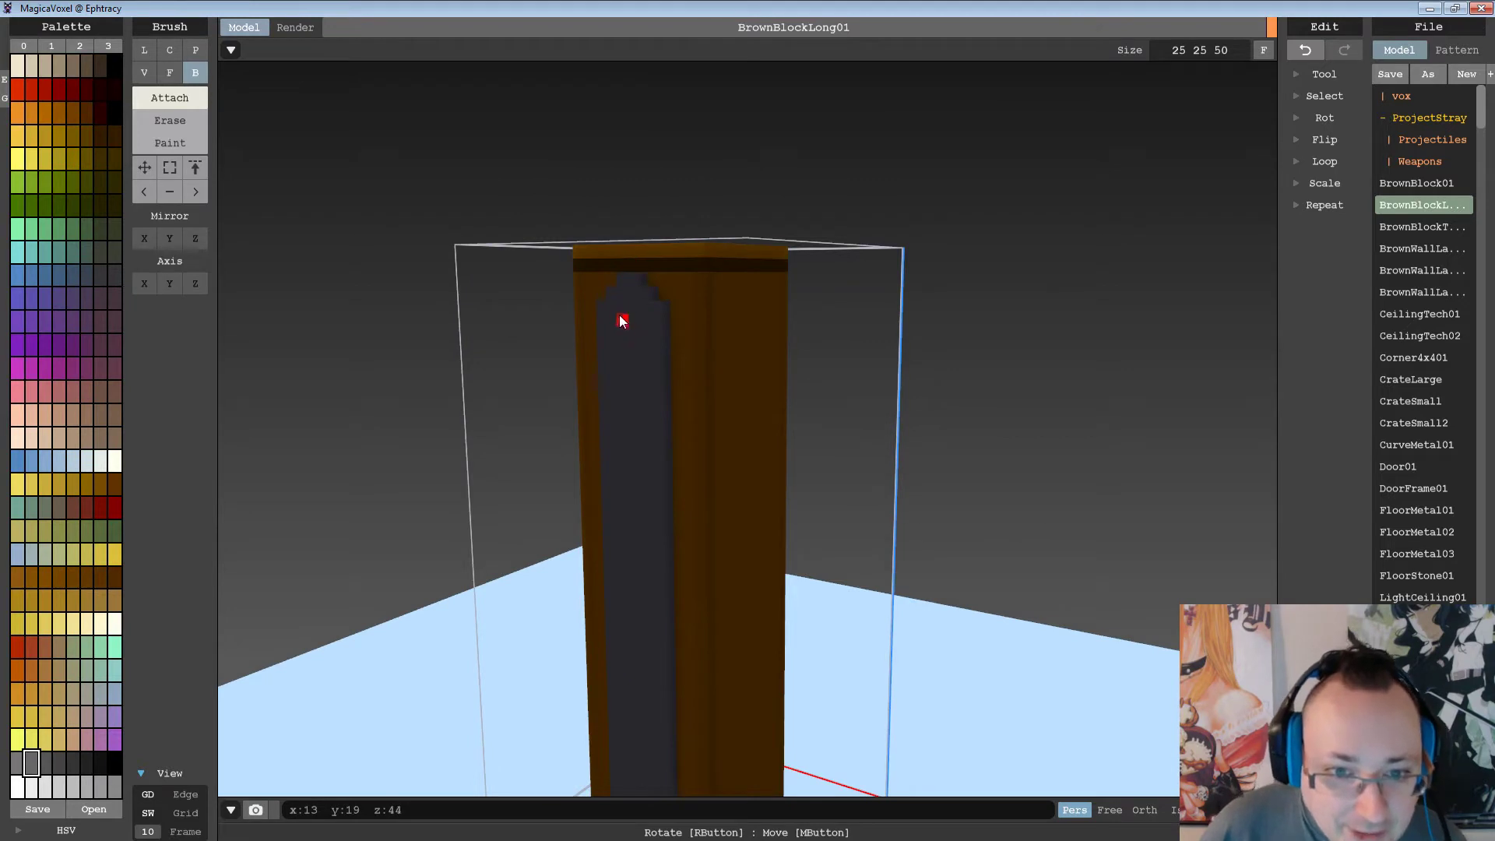
right_drag(628, 316, 803, 503)
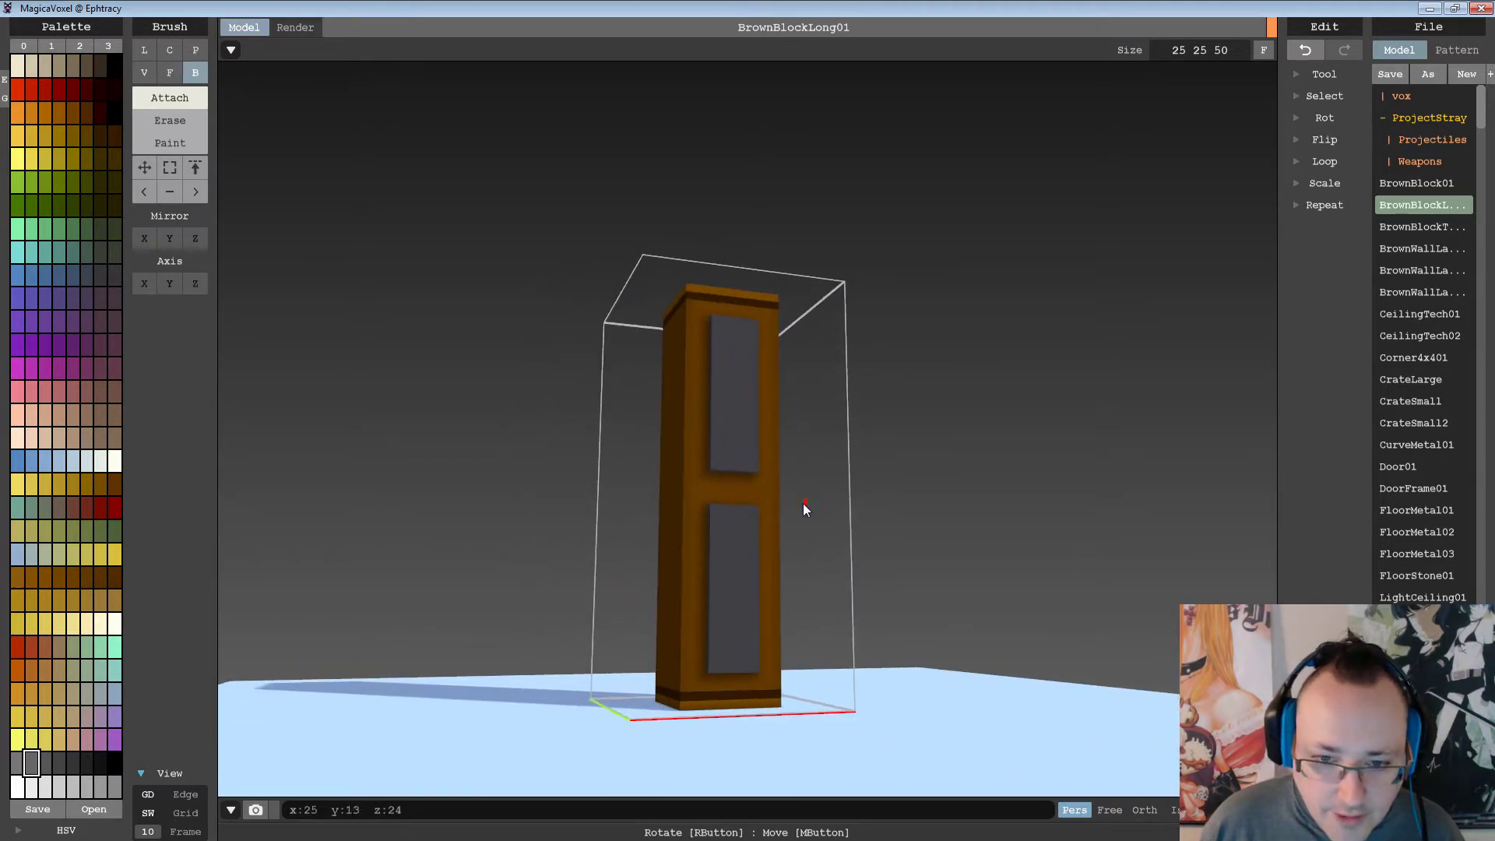
Thicken the upper and lower front panels with another raised layer in the panels' own darker grey.
mouse_move(709, 280)
right_down()
mouse_move(721, 328)
mouse_move(701, 396)
mouse_move(742, 226)
mouse_move(722, 265)
right_up()
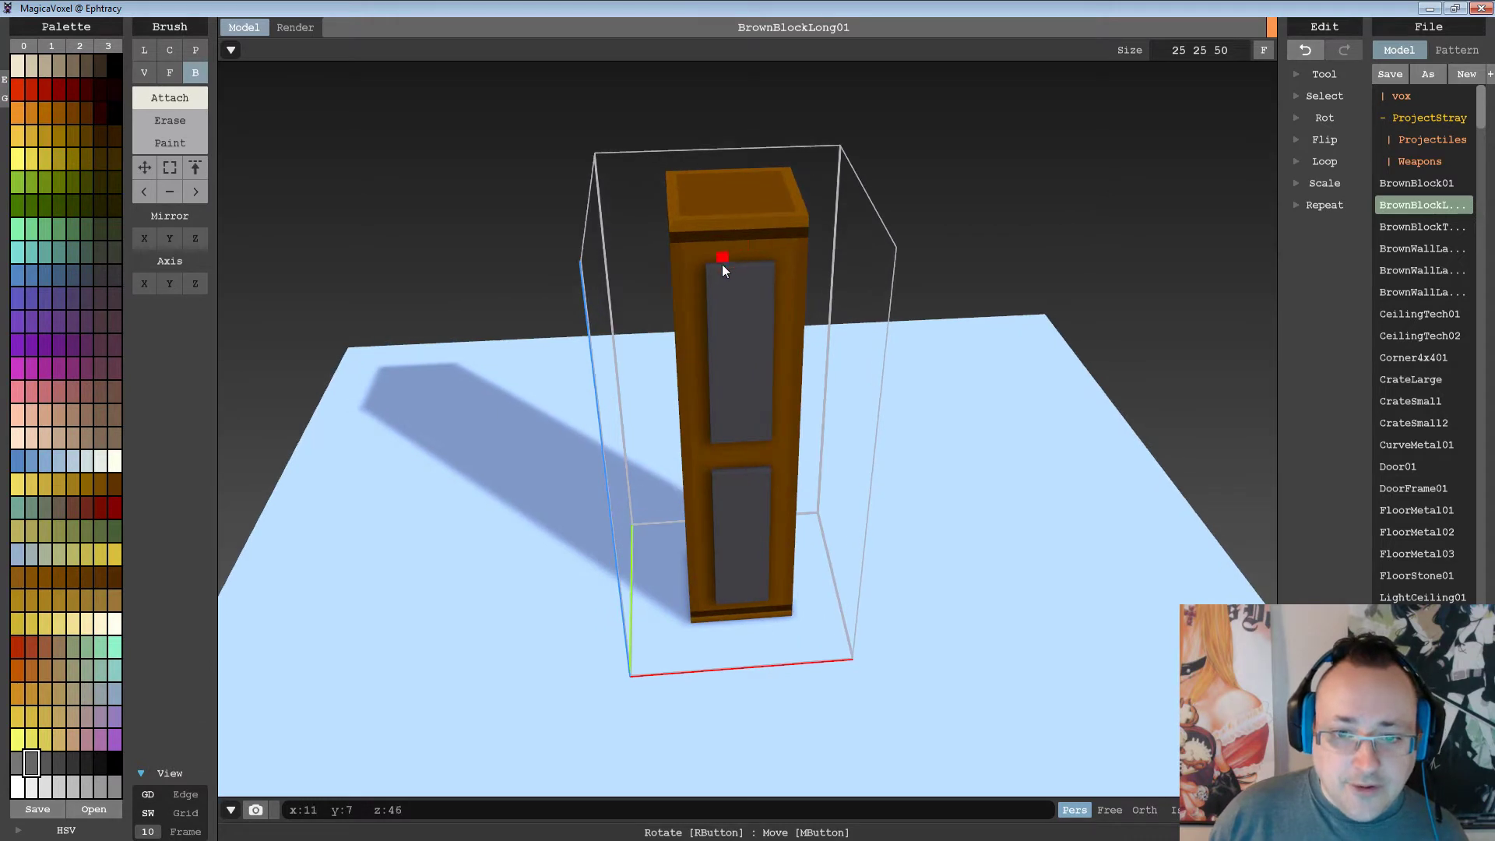
drag(728, 302, 768, 436)
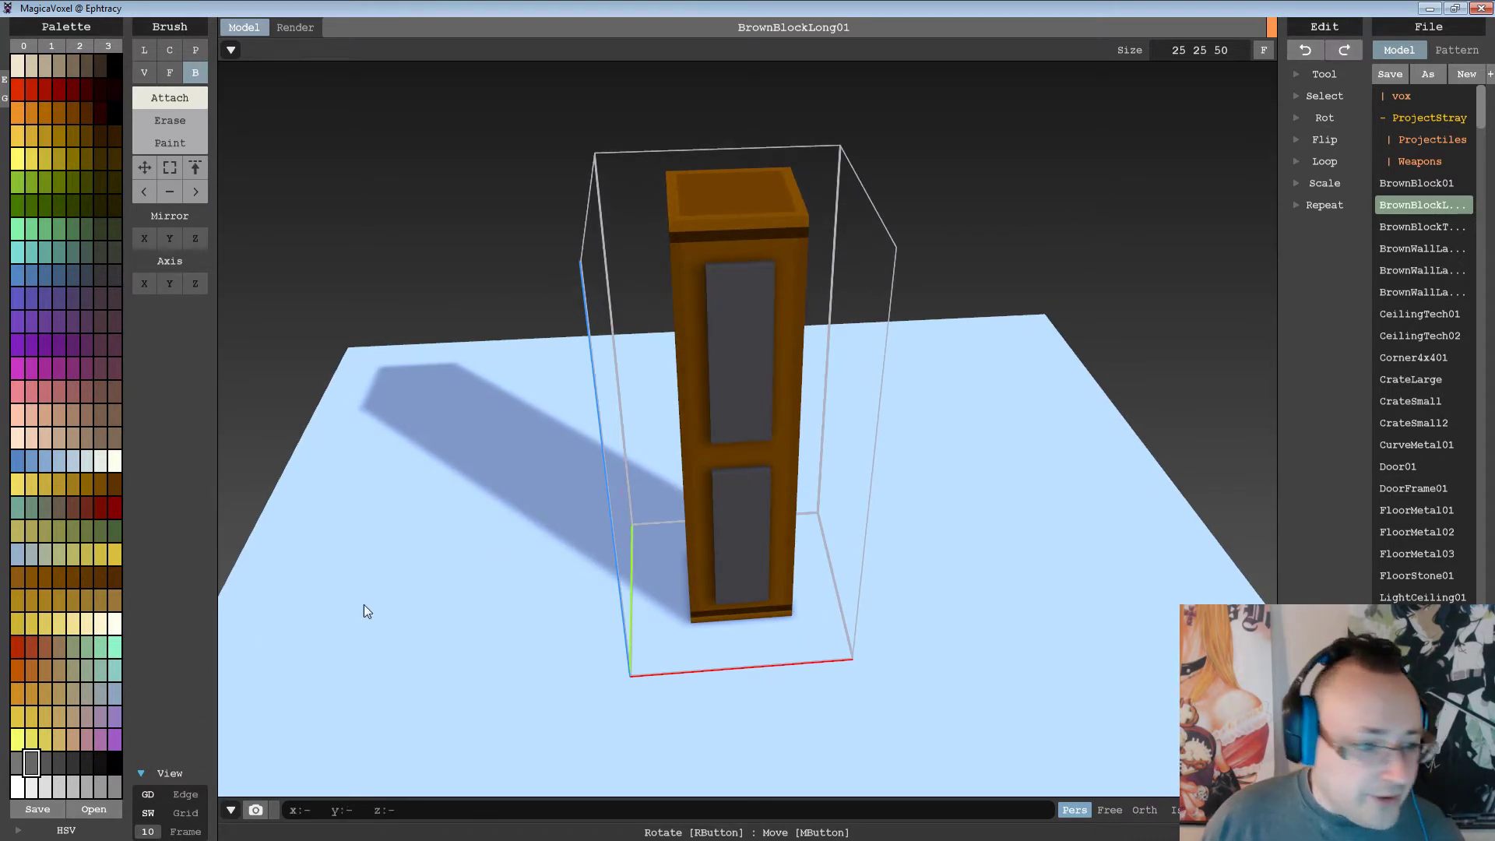
key(ctrl+z)
alt+click(736, 320)
drag(713, 269, 773, 450)
right_drag(773, 451, 704, 544)
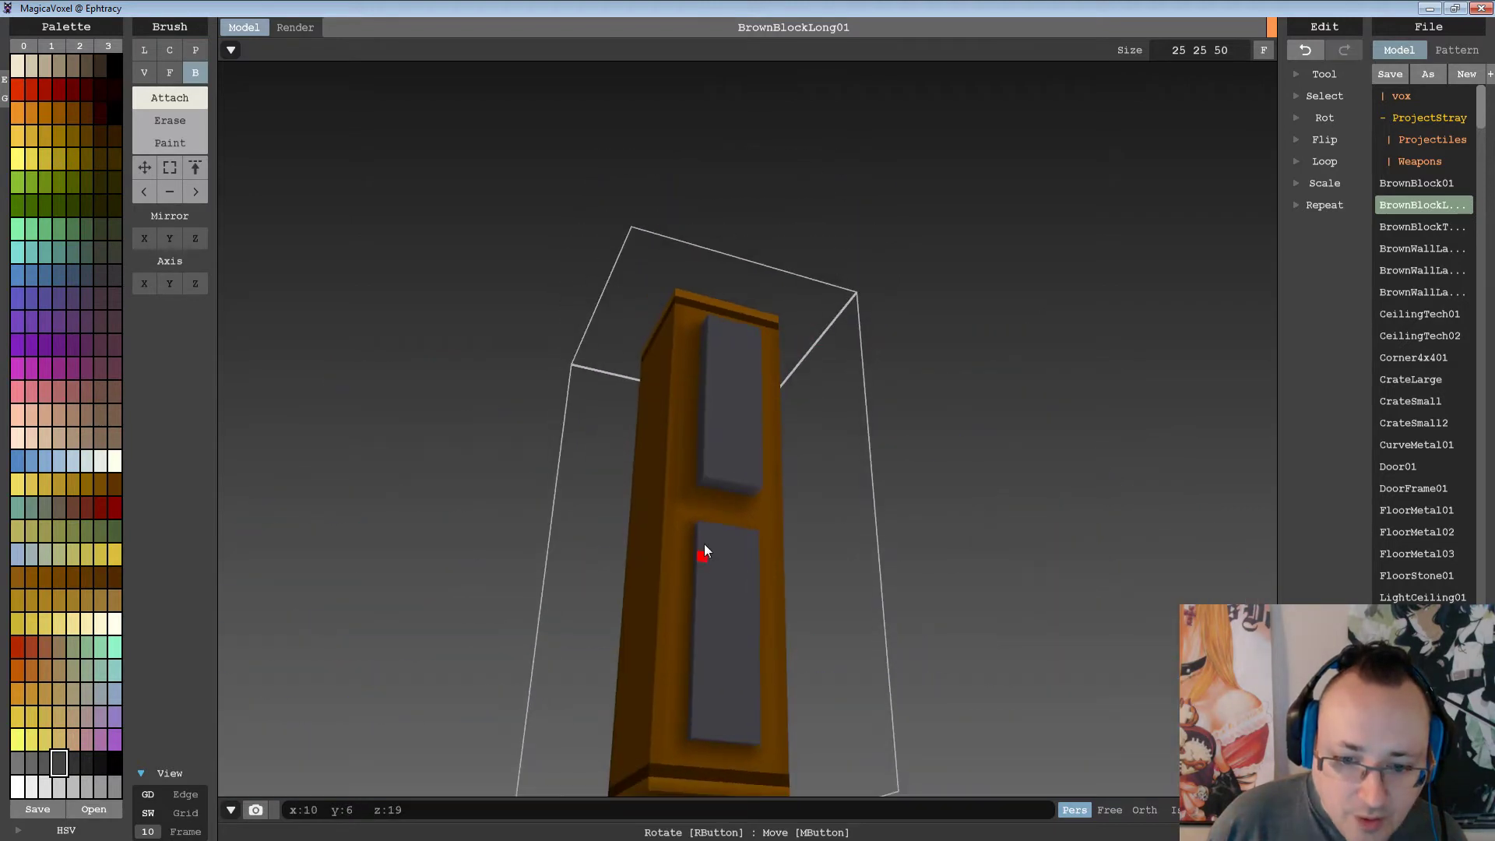
drag(729, 615, 759, 740)
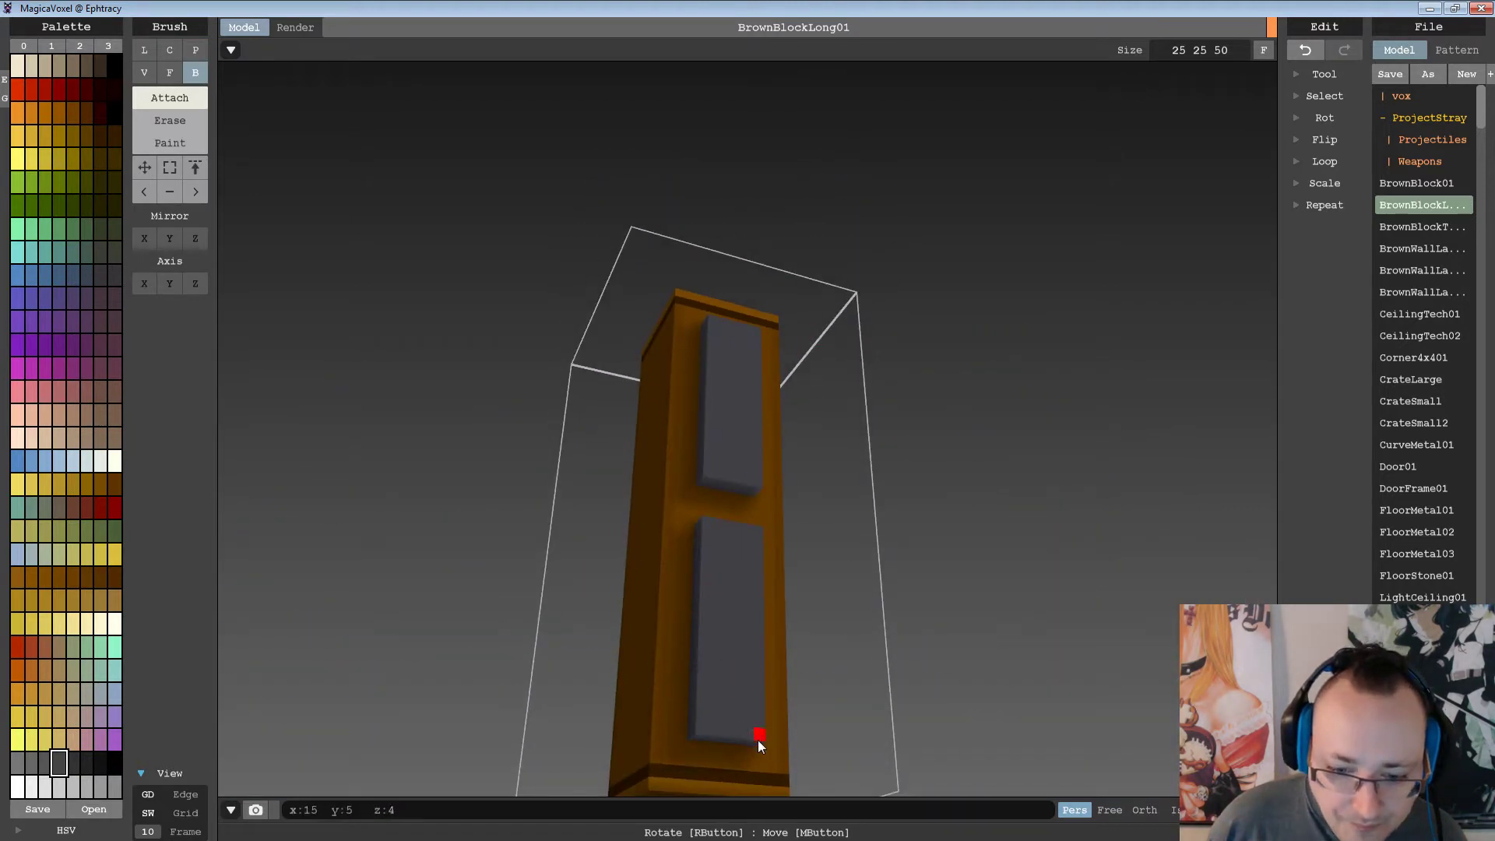
Try to join the two front panels into one continuous raised grey strip with a stepped upper end.
right_drag(757, 608, 695, 521)
drag(695, 520, 769, 542)
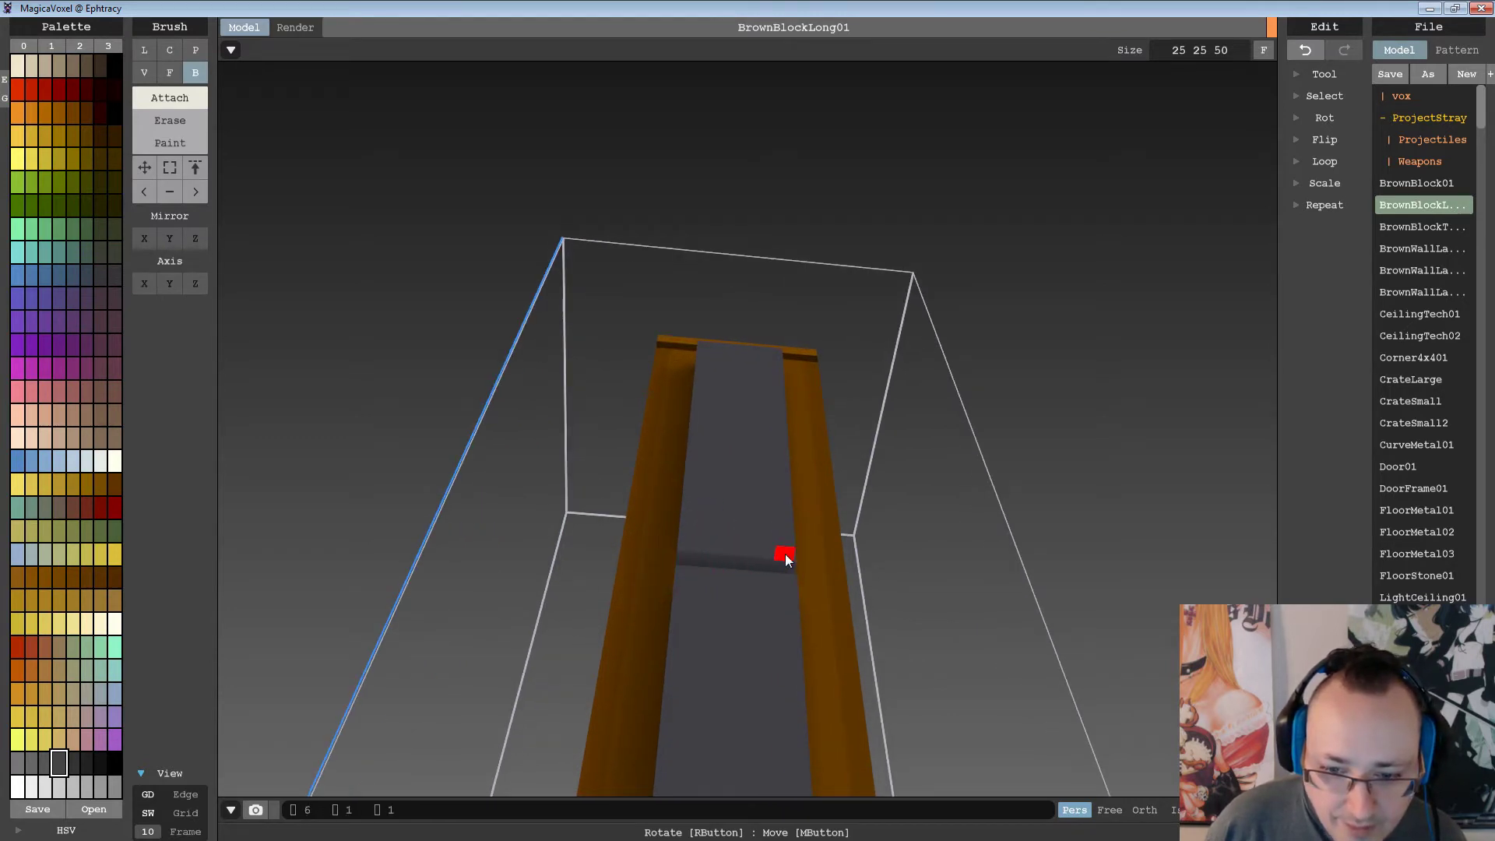
right_drag(754, 440, 691, 166)
drag(685, 173, 797, 175)
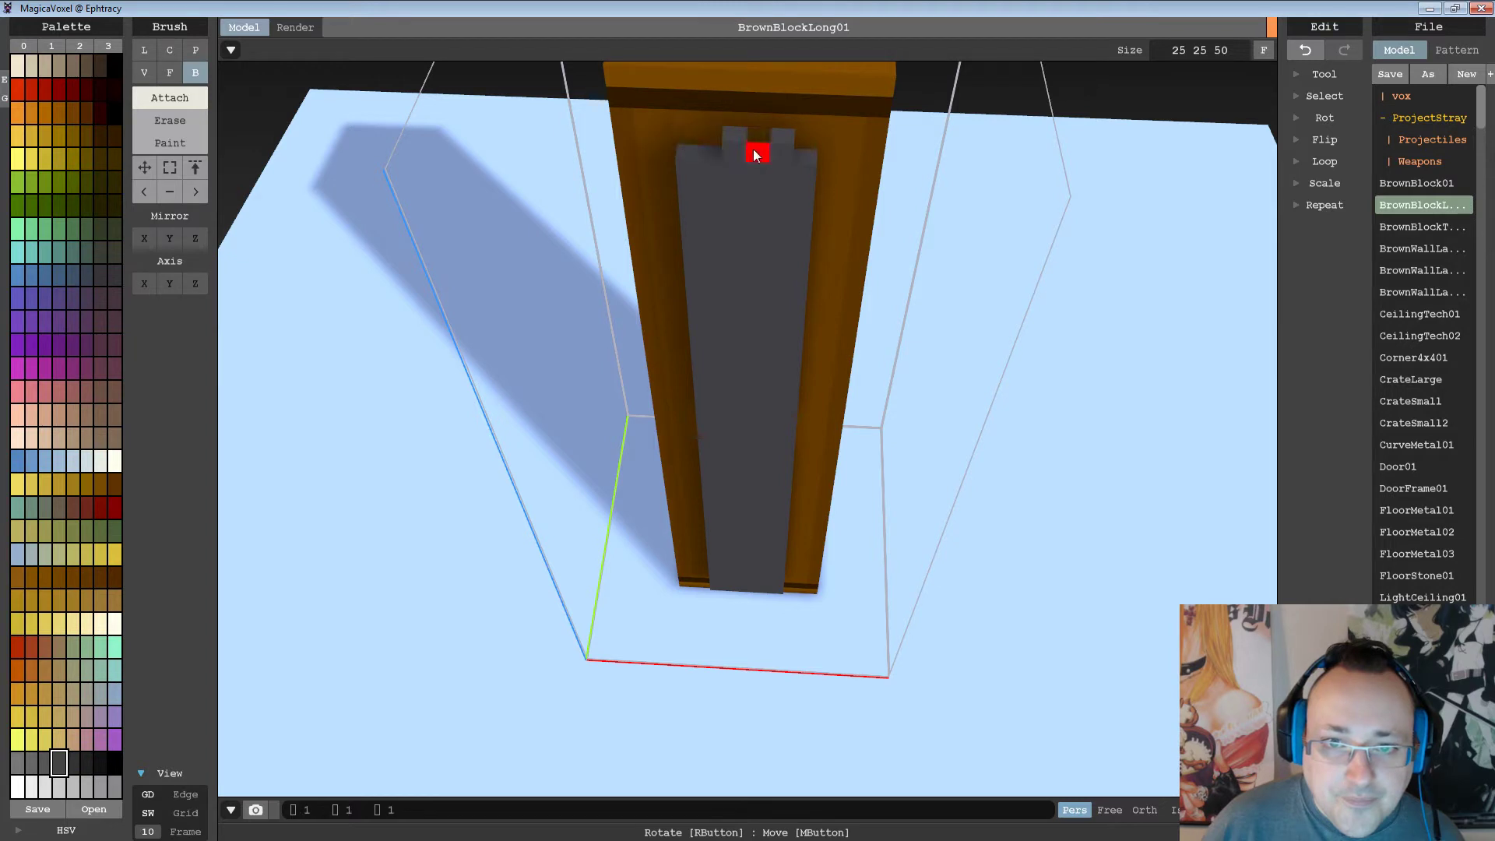
key(ctrl+z)
right_drag(762, 233, 858, 453)
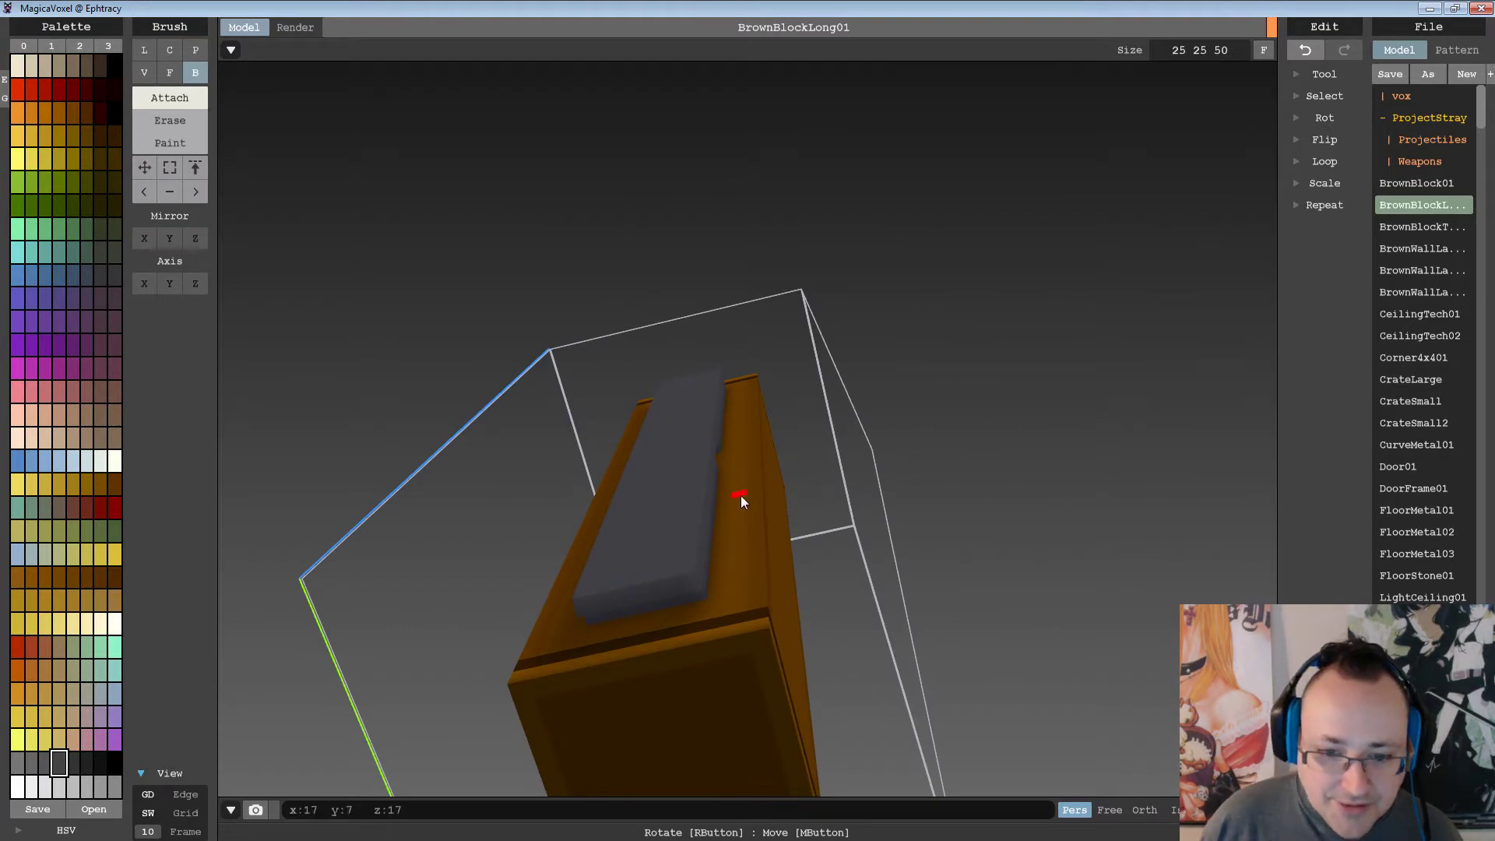
right_drag(740, 497, 821, 490)
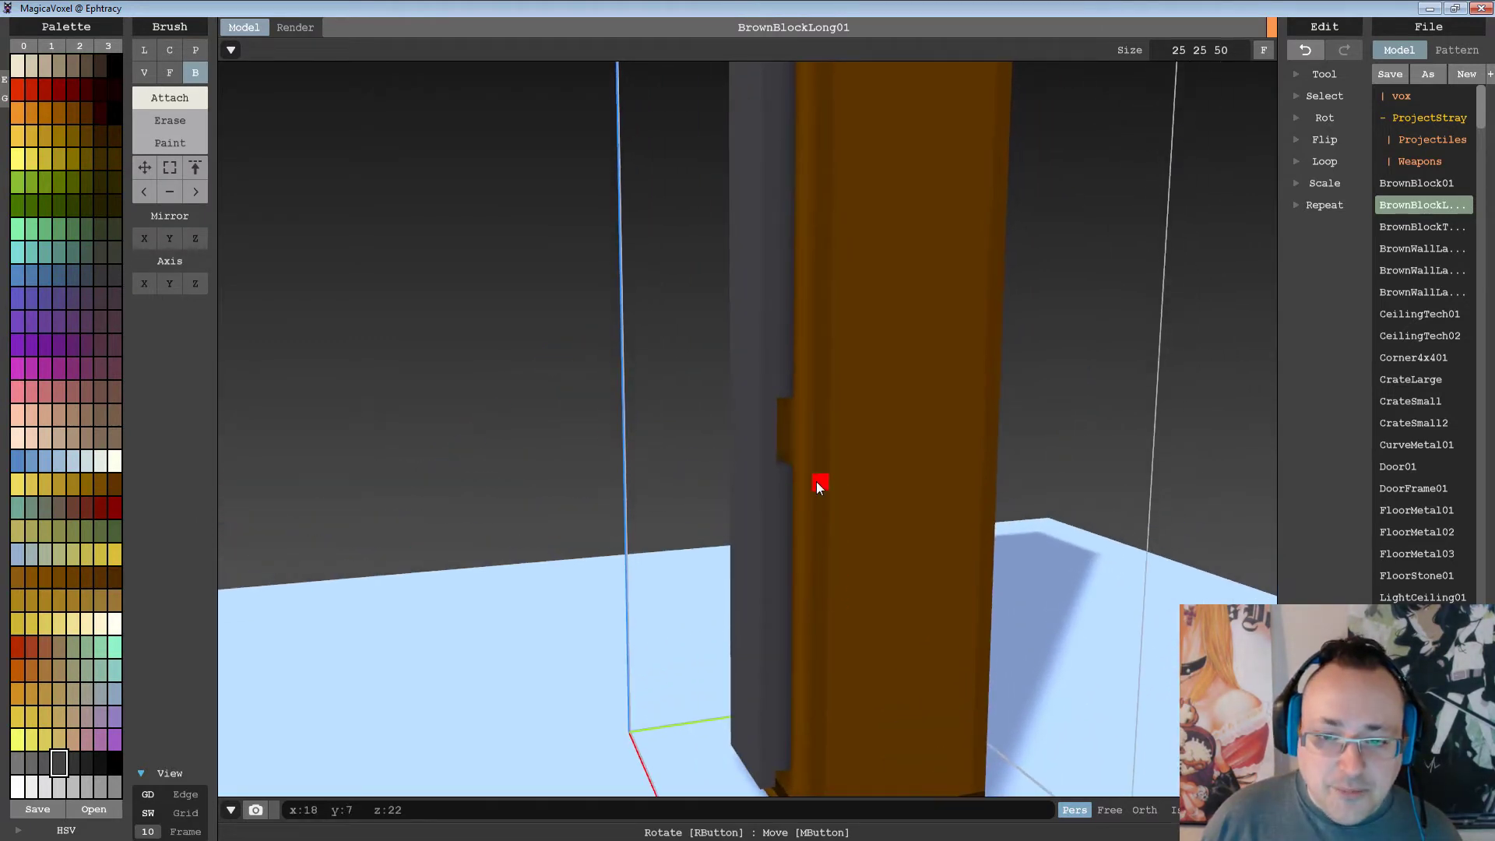
key(ctrl+z)
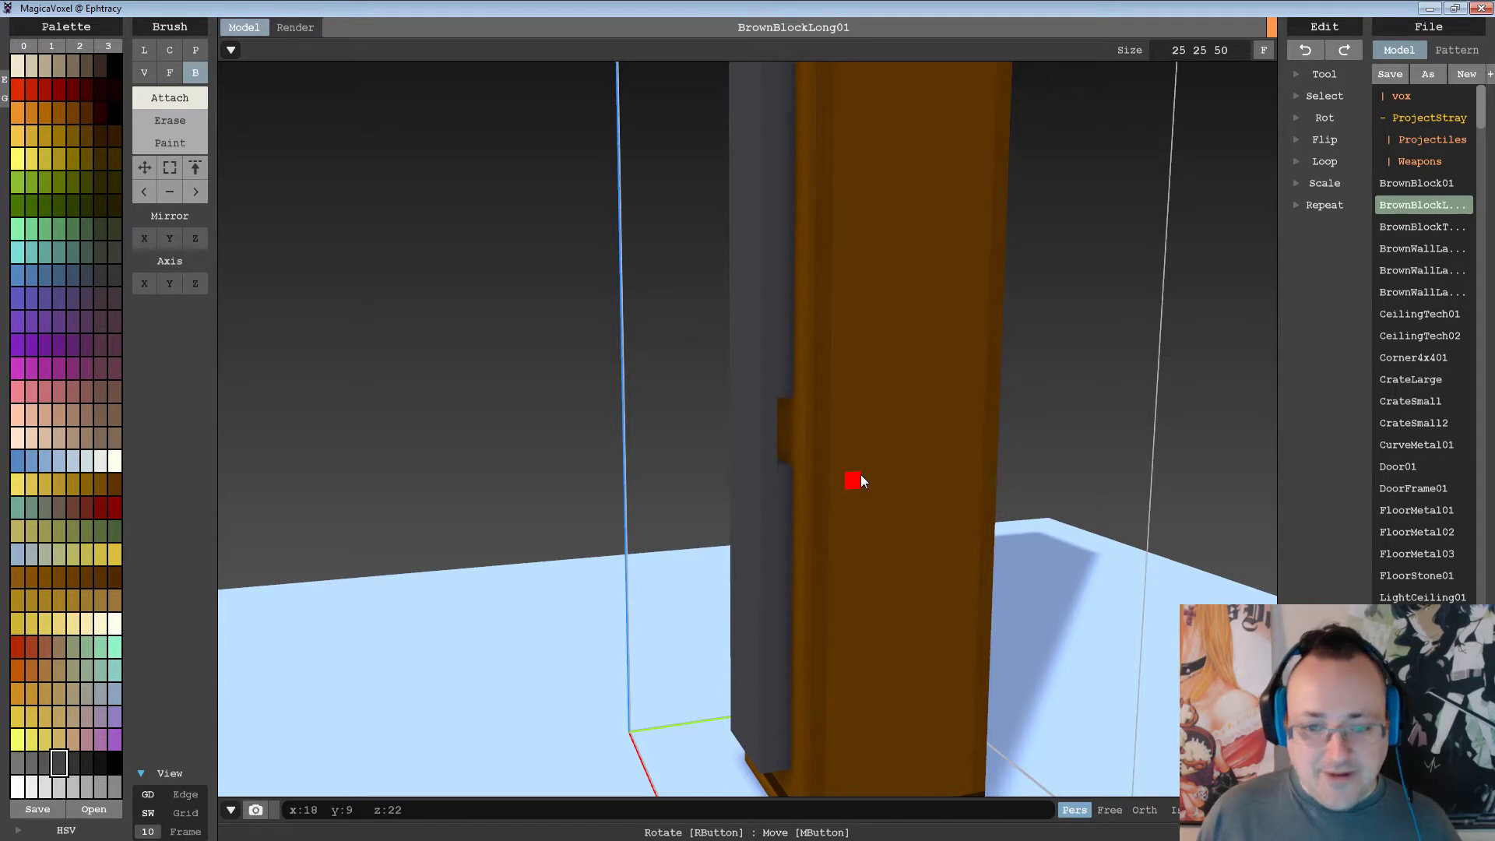
Undo the joining strip on the front face until the two raised grey panels are separate.
scroll(861, 474, down, 5)
key(ctrl+z)
key(ctrl+z)
key(ctrl+z)
key(ctrl+z)
key(ctrl+z)
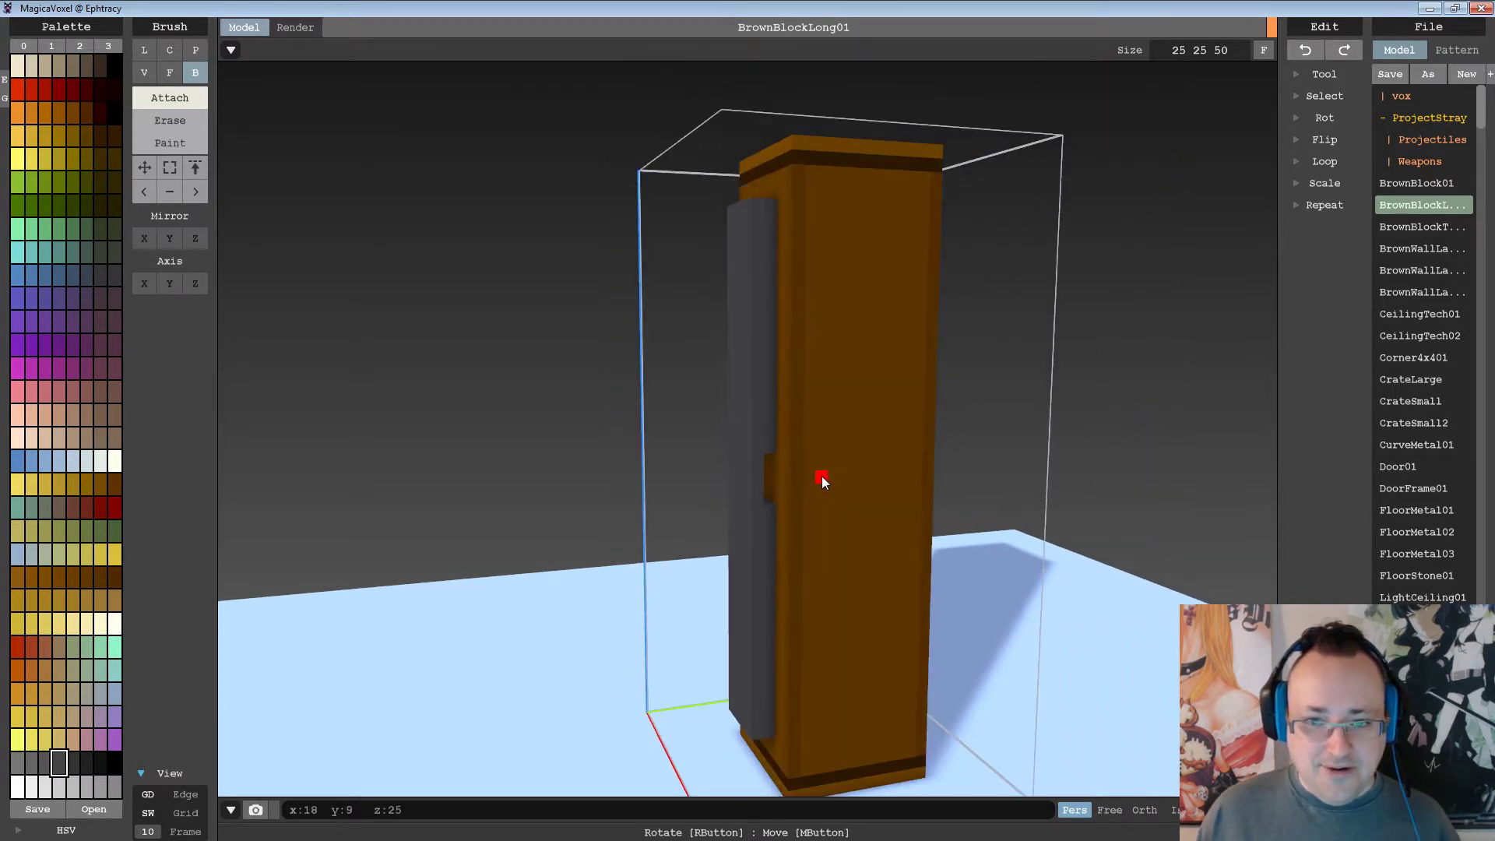
key(ctrl+z)
key(ctrl+z)
key(ctrl+z)
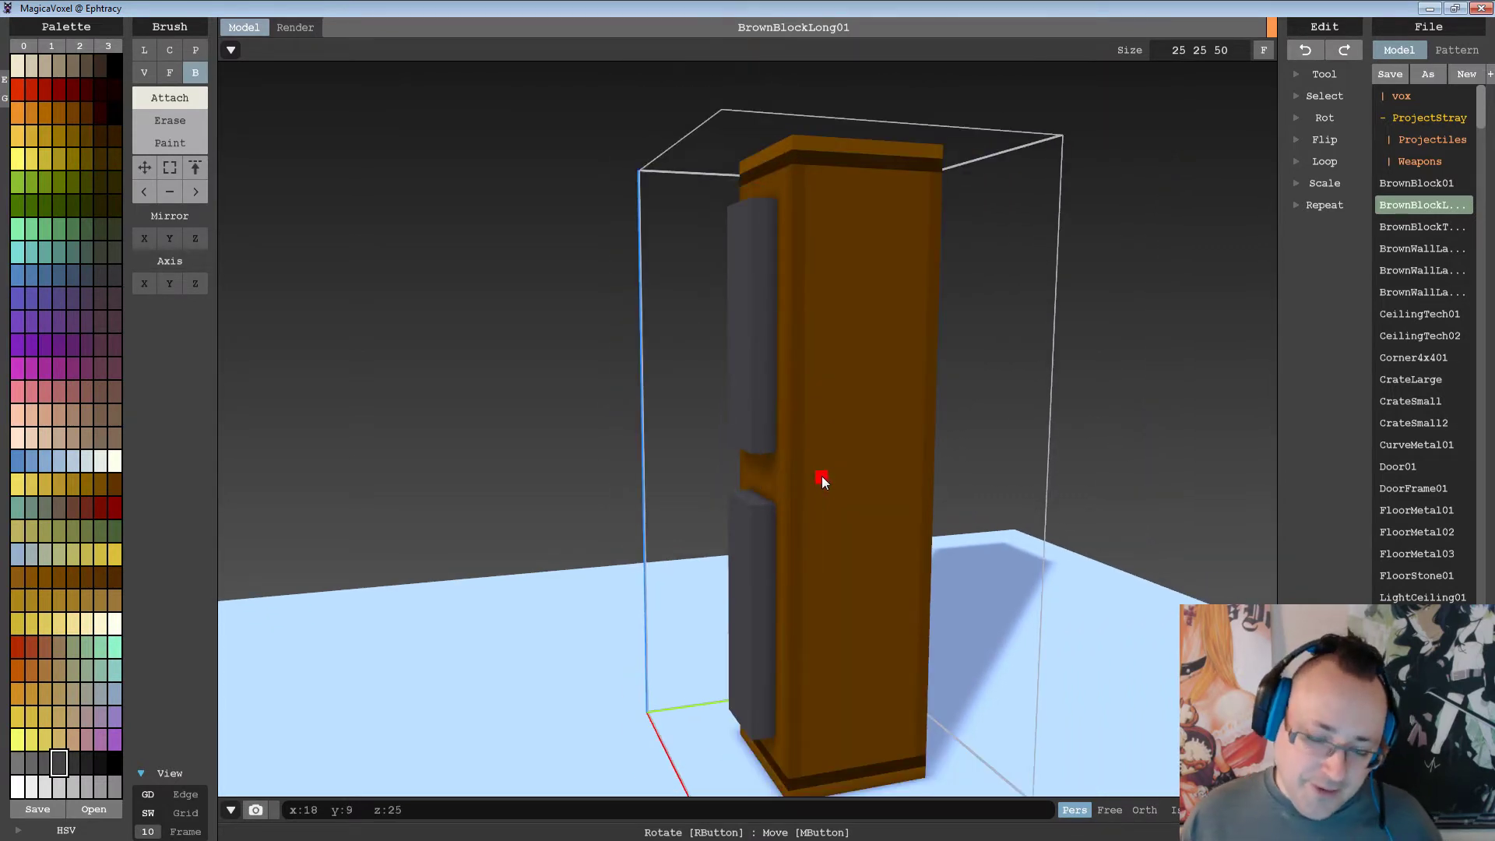
Join the two front panels with only a narrow grey connector by redoing part of the undone edits.
right_drag(736, 485, 685, 484)
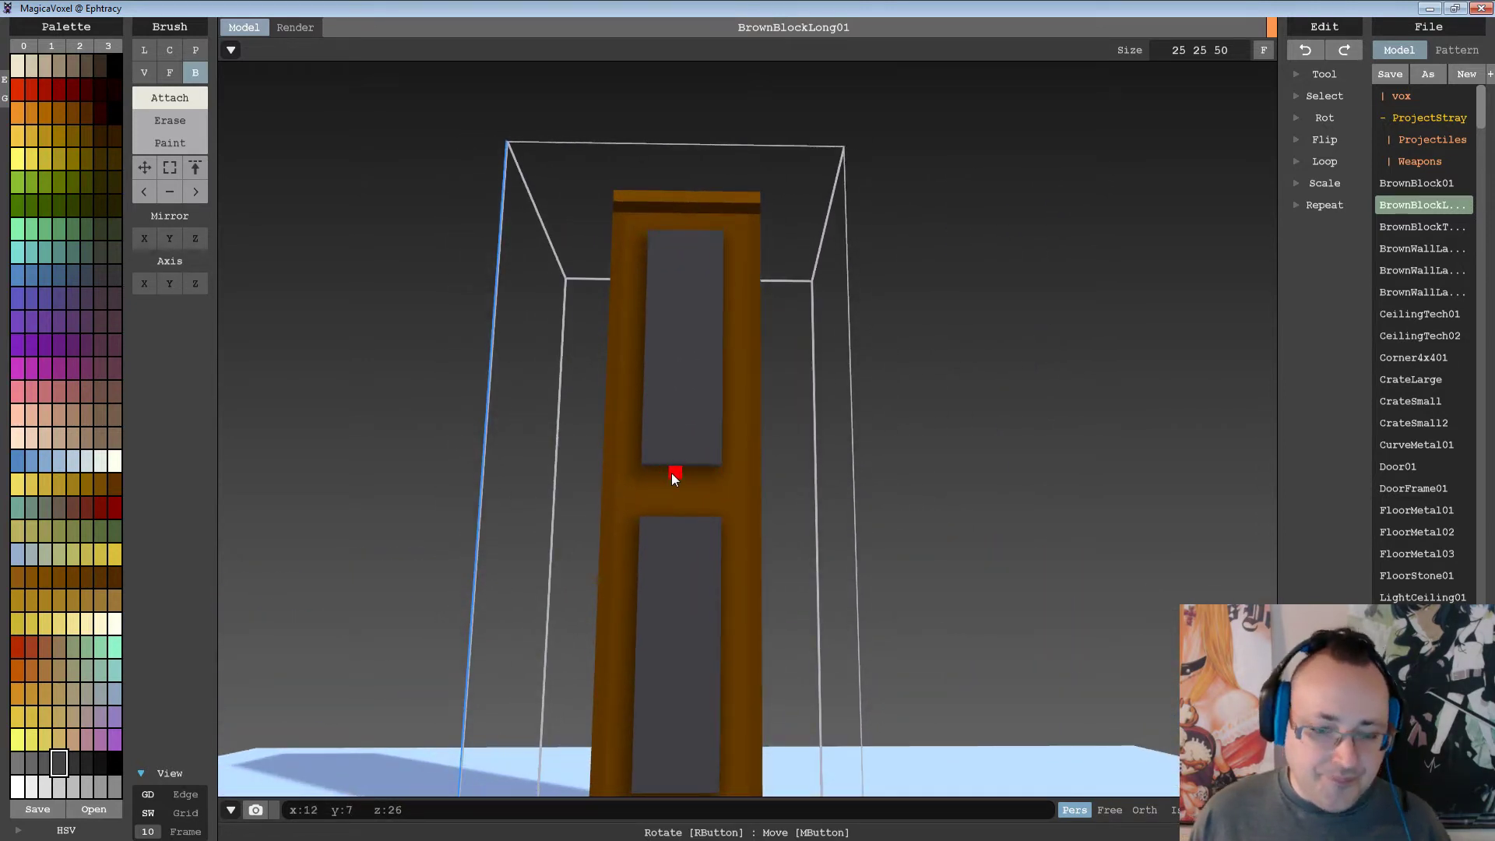
key(ctrl+y)
key(ctrl+y)
key(ctrl+y)
right_drag(734, 485, 811, 504)
scroll(811, 505, down, 3)
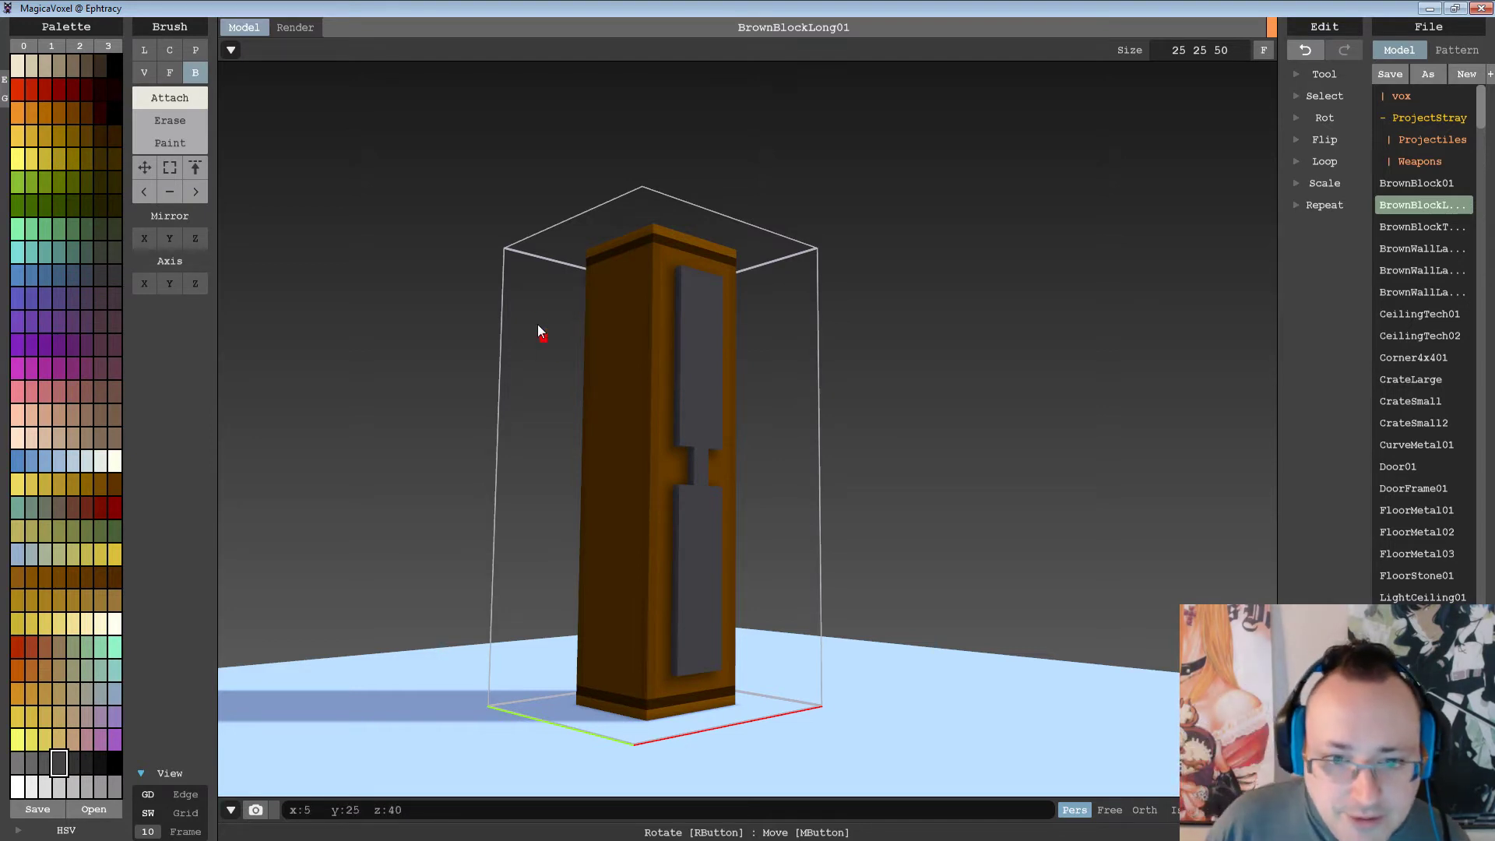
Attach a dark grey strip 4 voxels wide and 50 tall along the middle of the block's side face, and thicken it.
right_drag(665, 338, 766, 296)
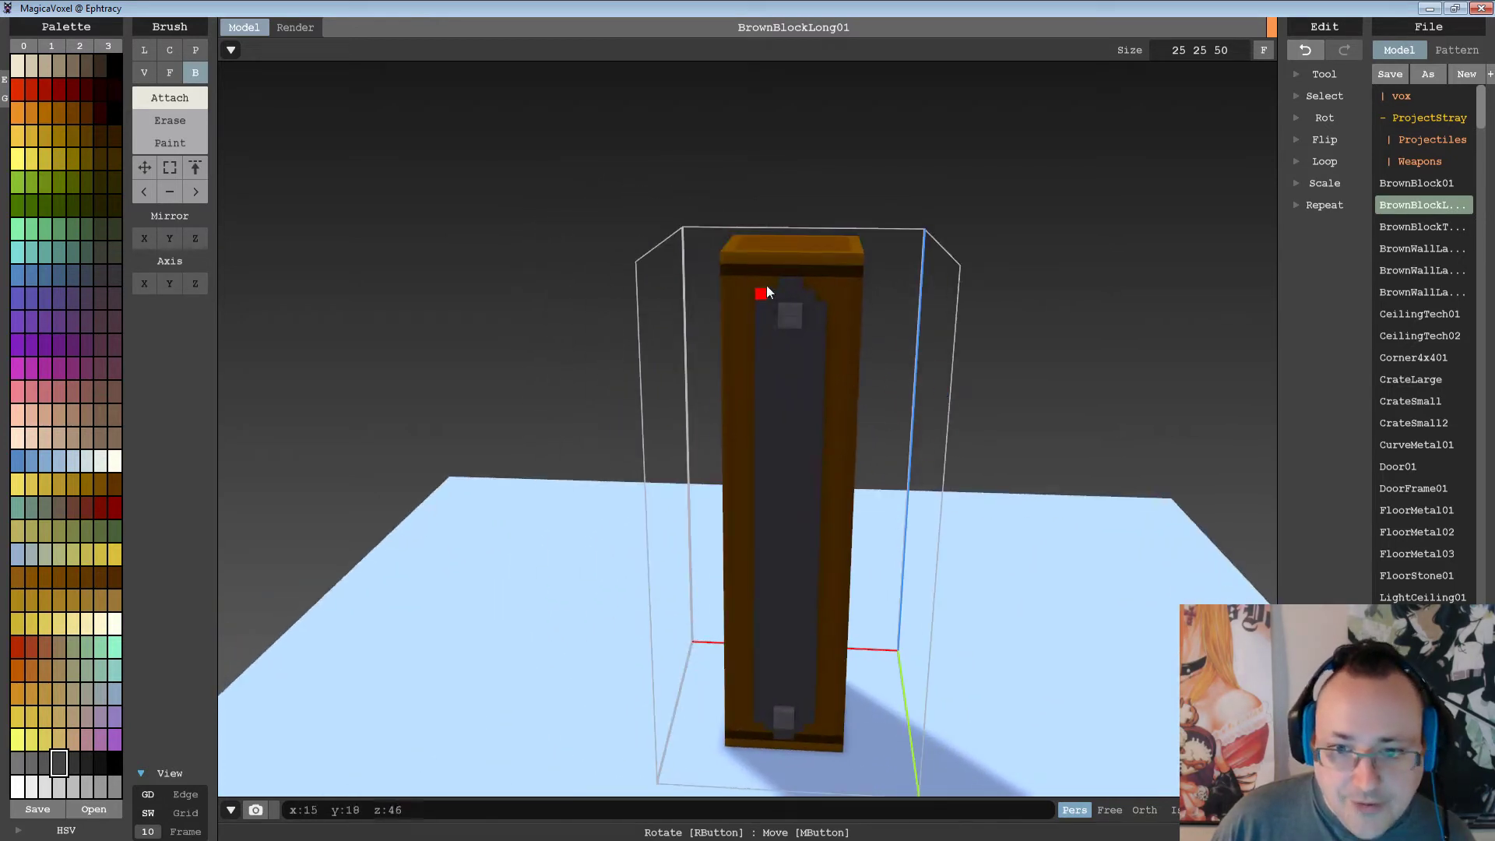
right_drag(761, 424, 682, 418)
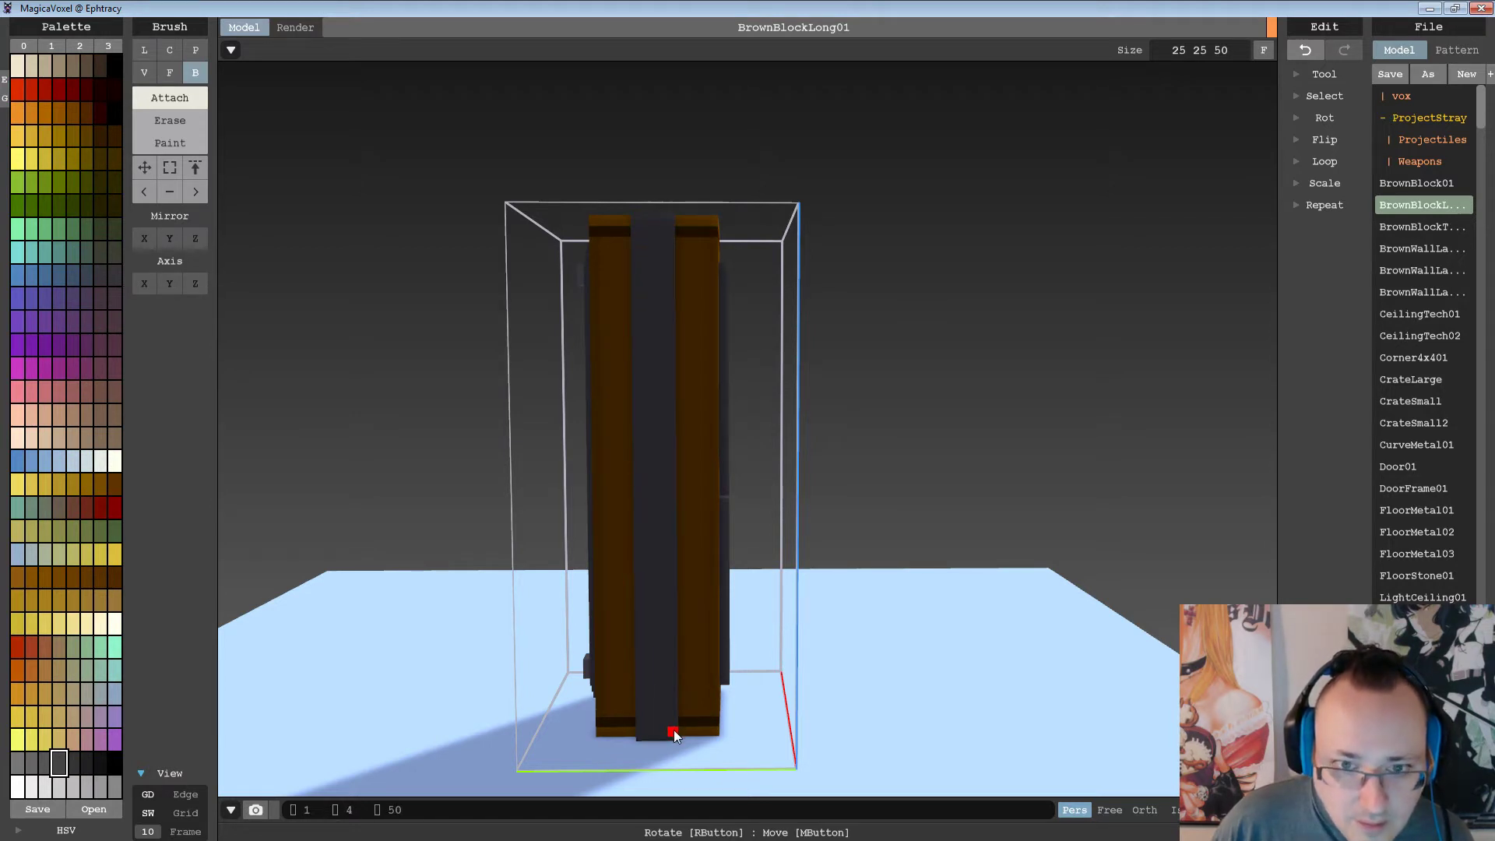
right_drag(656, 671, 661, 687)
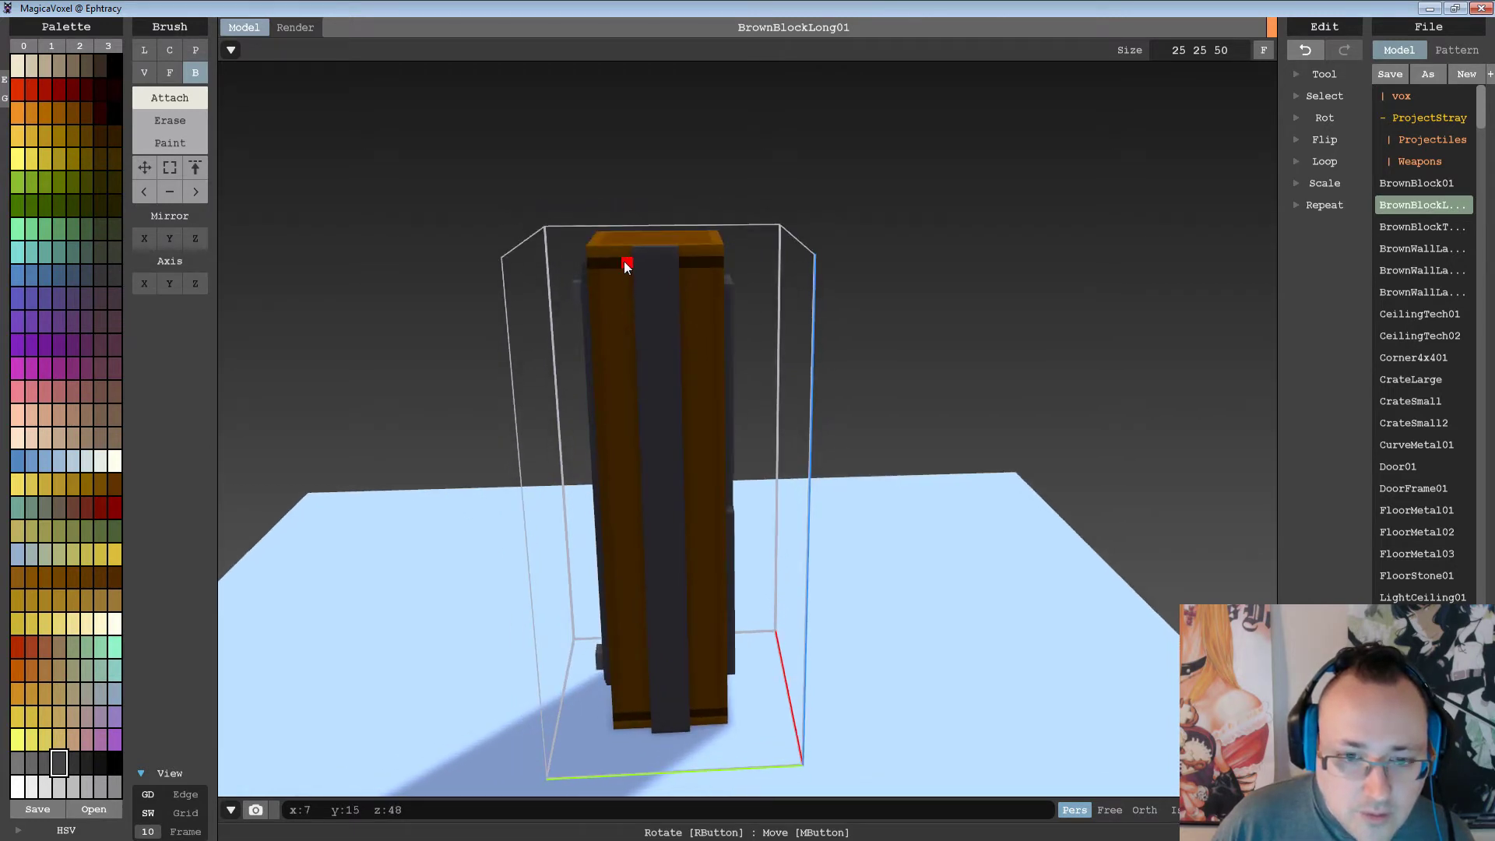
drag(638, 268, 643, 271)
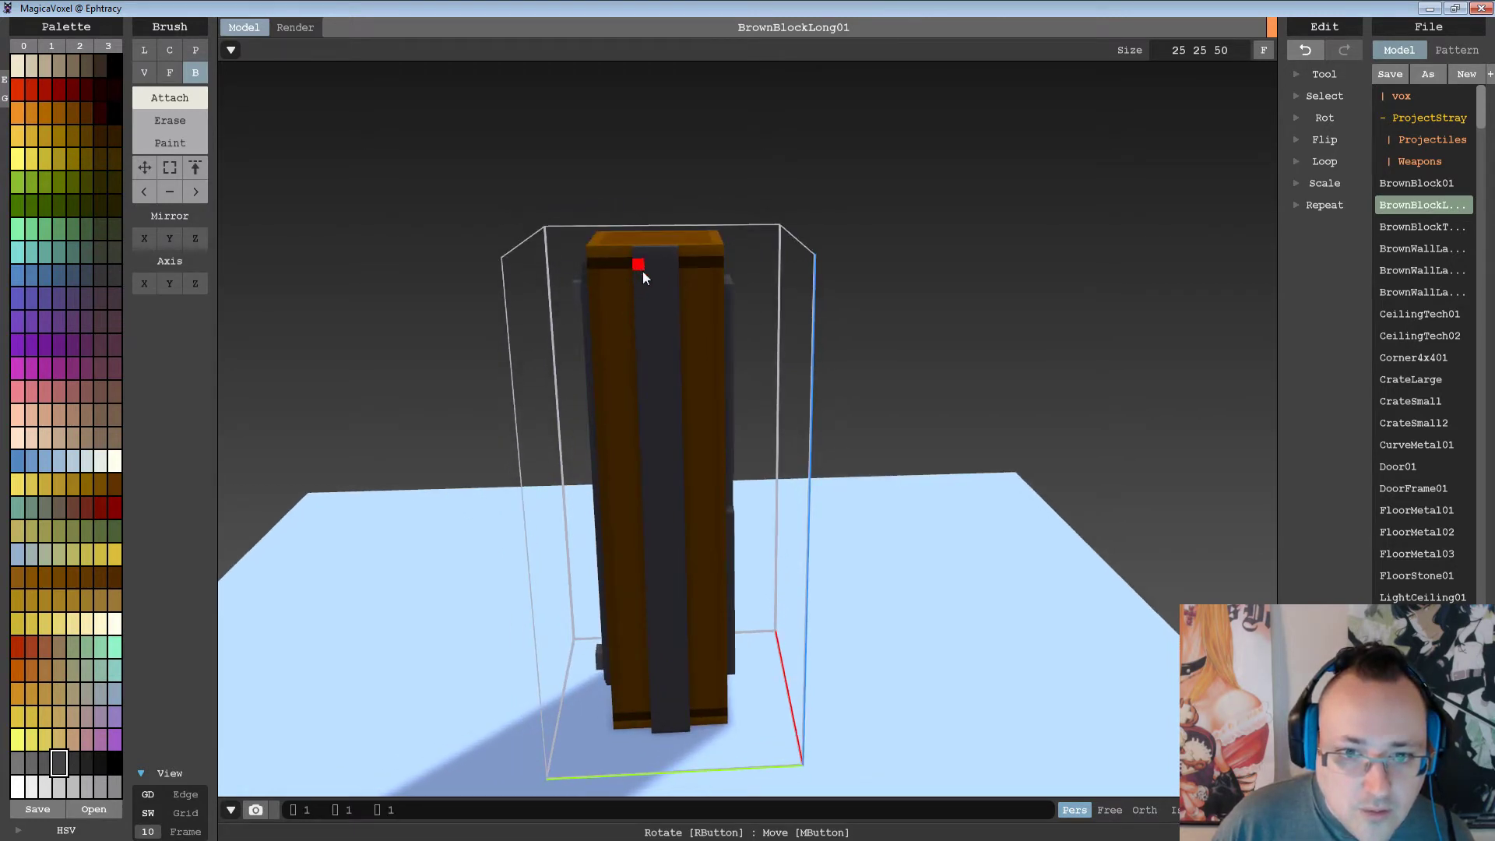
drag(682, 726, 684, 725)
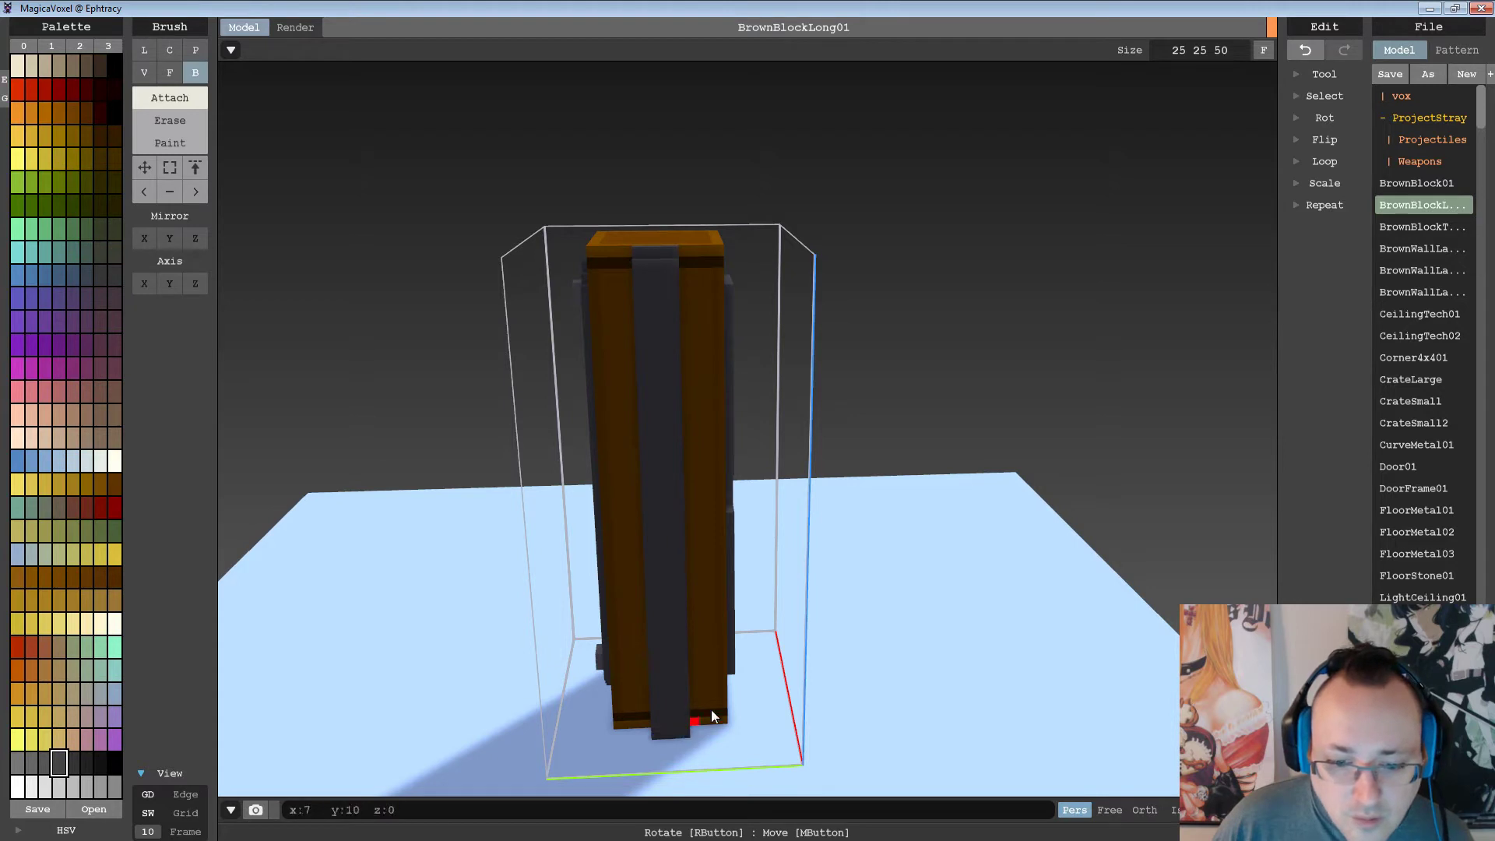
right_drag(712, 708, 637, 662)
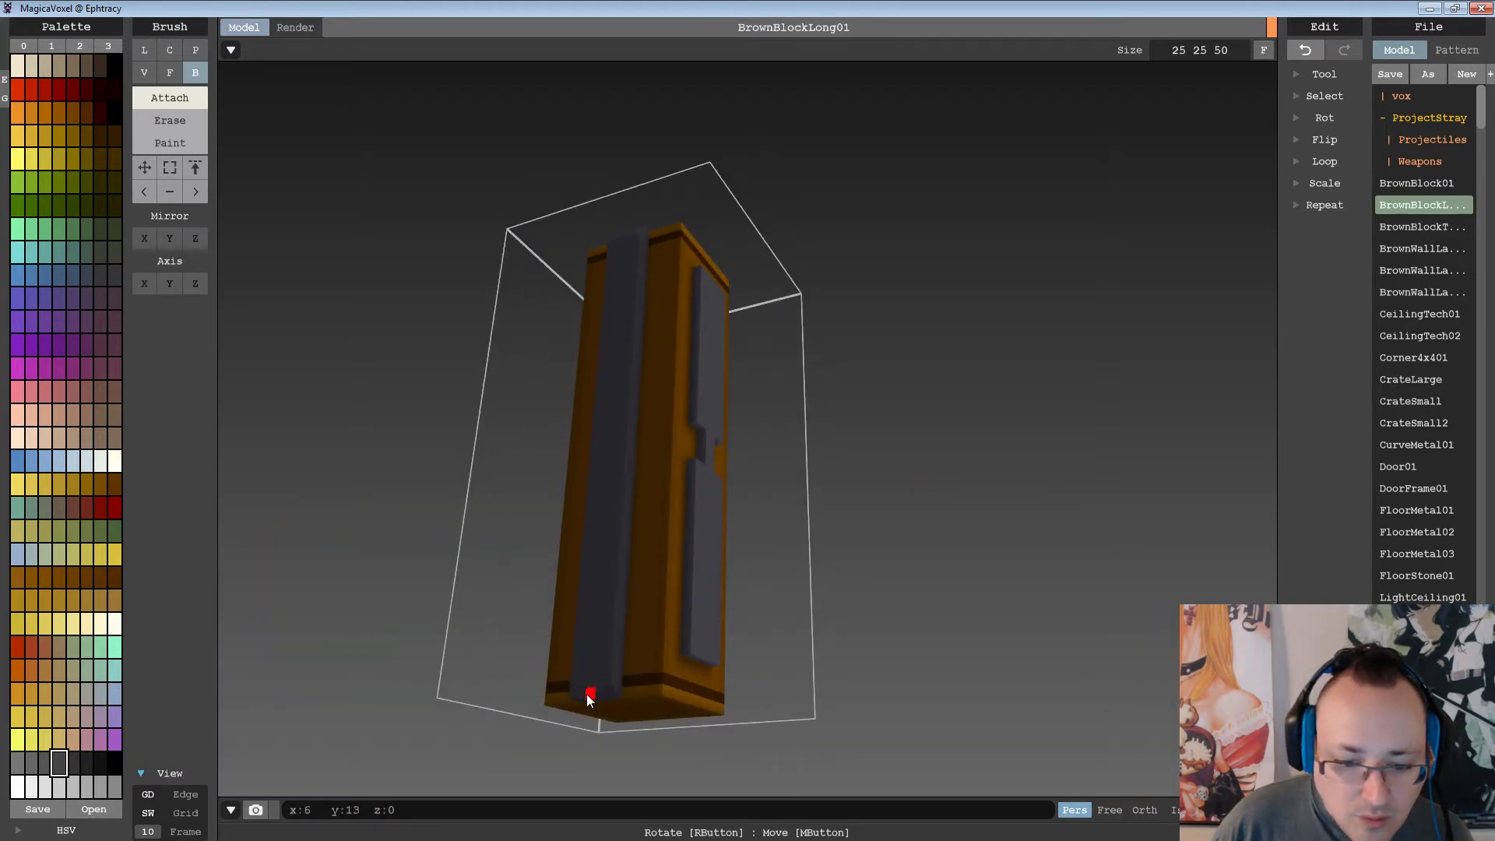
right_drag(674, 633, 719, 477)
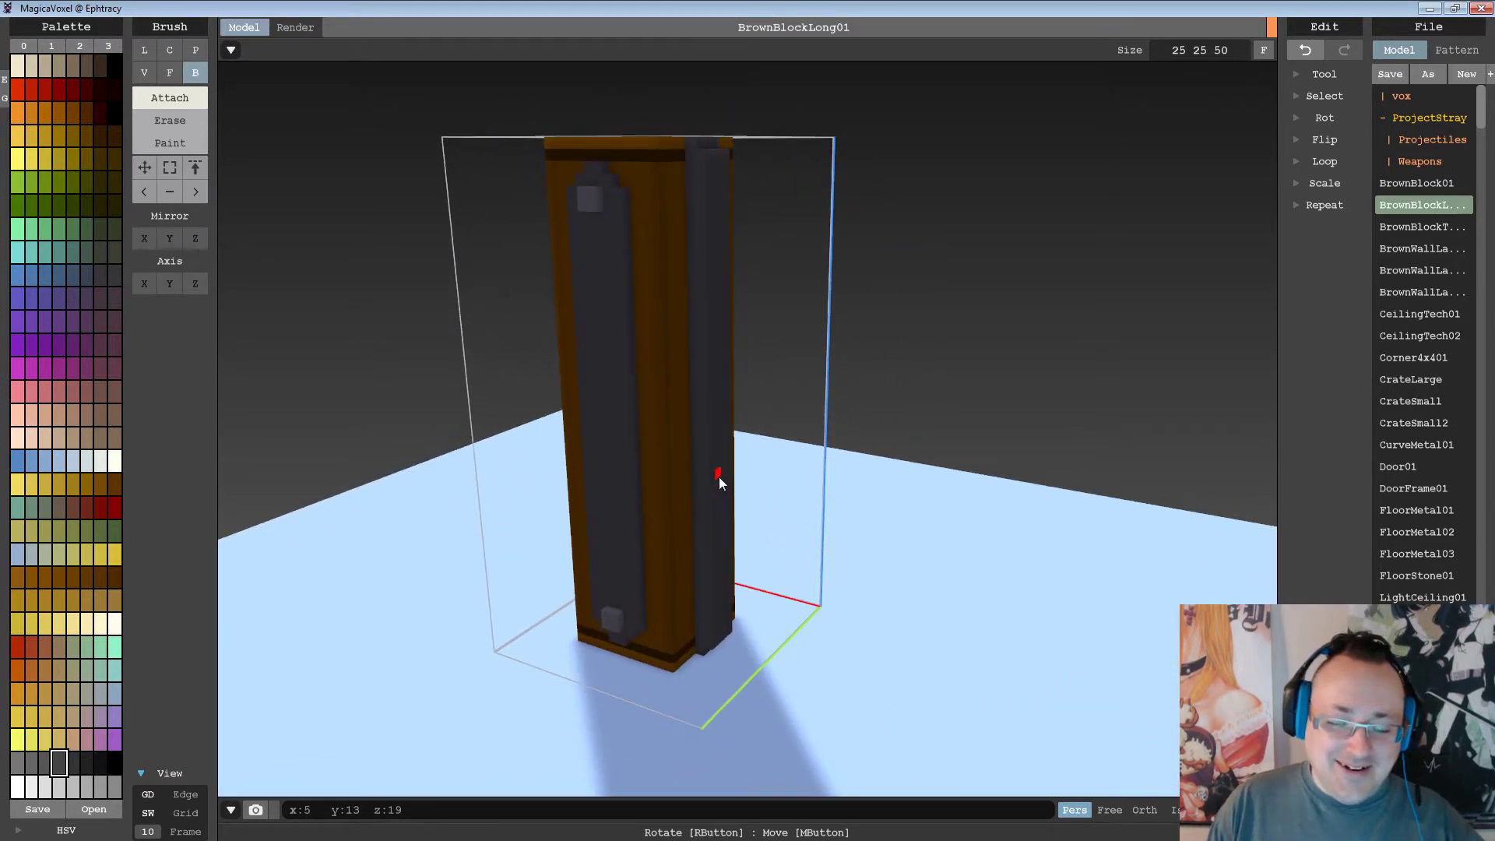
Widen the grey side strip by attaching columns 46 voxels tall along both long edges, leaving stepped ends.
right_drag(744, 358, 732, 226)
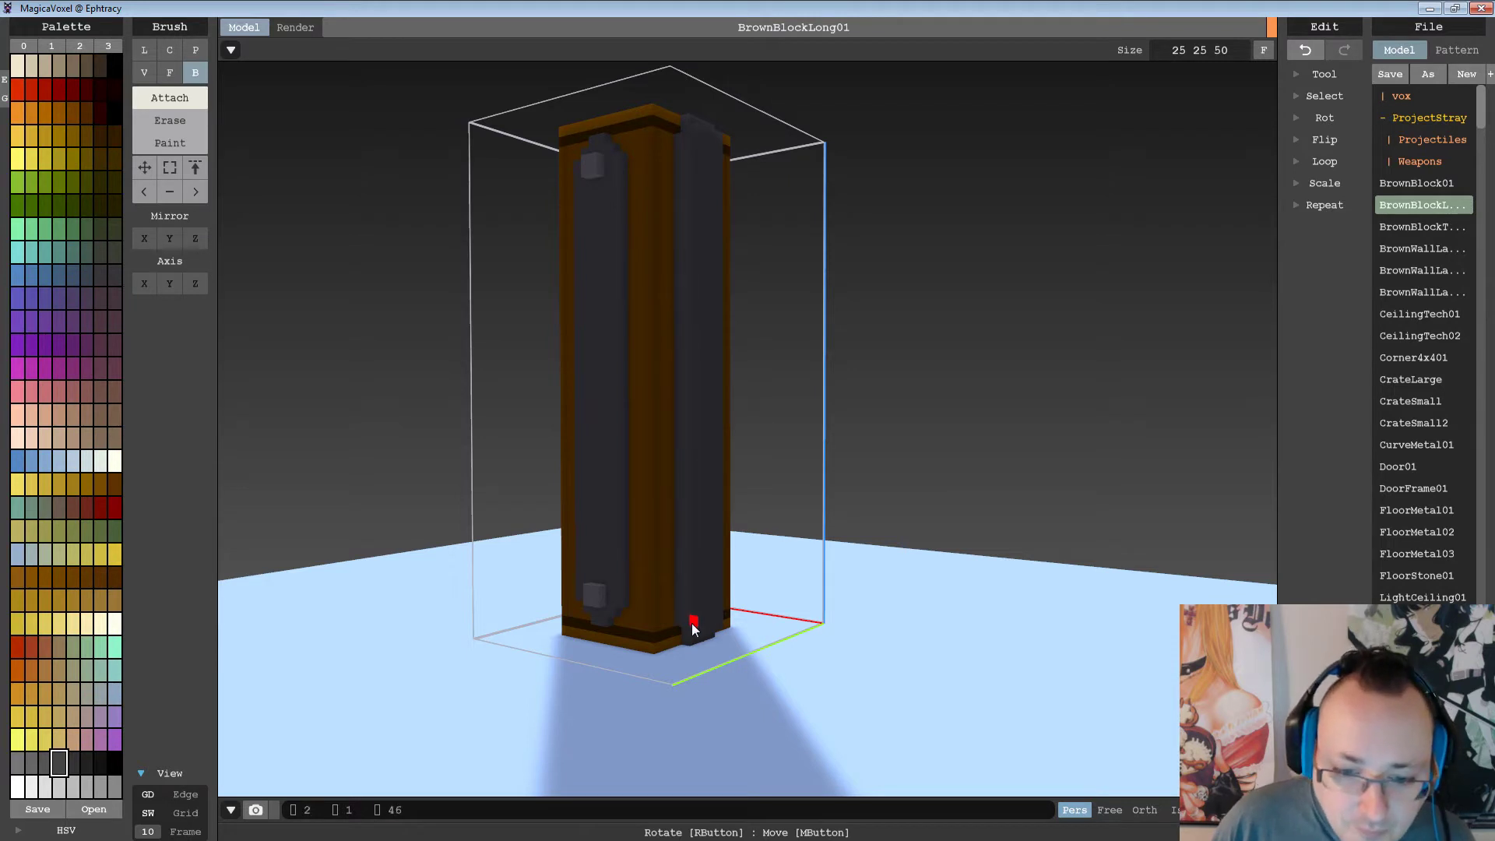
right_drag(692, 619, 736, 273)
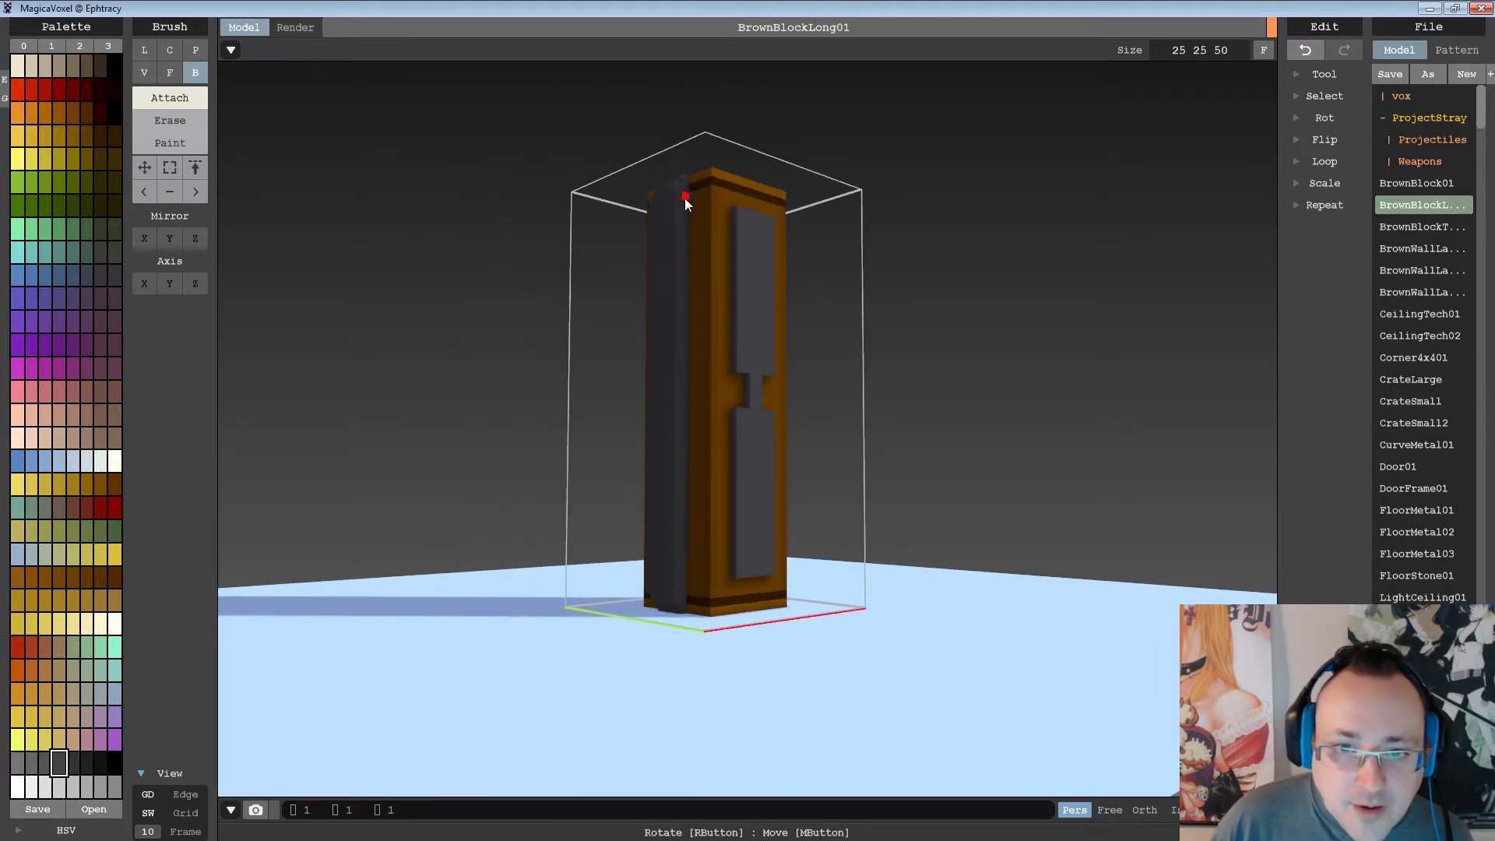
drag(685, 197, 679, 415)
right_drag(679, 597, 824, 368)
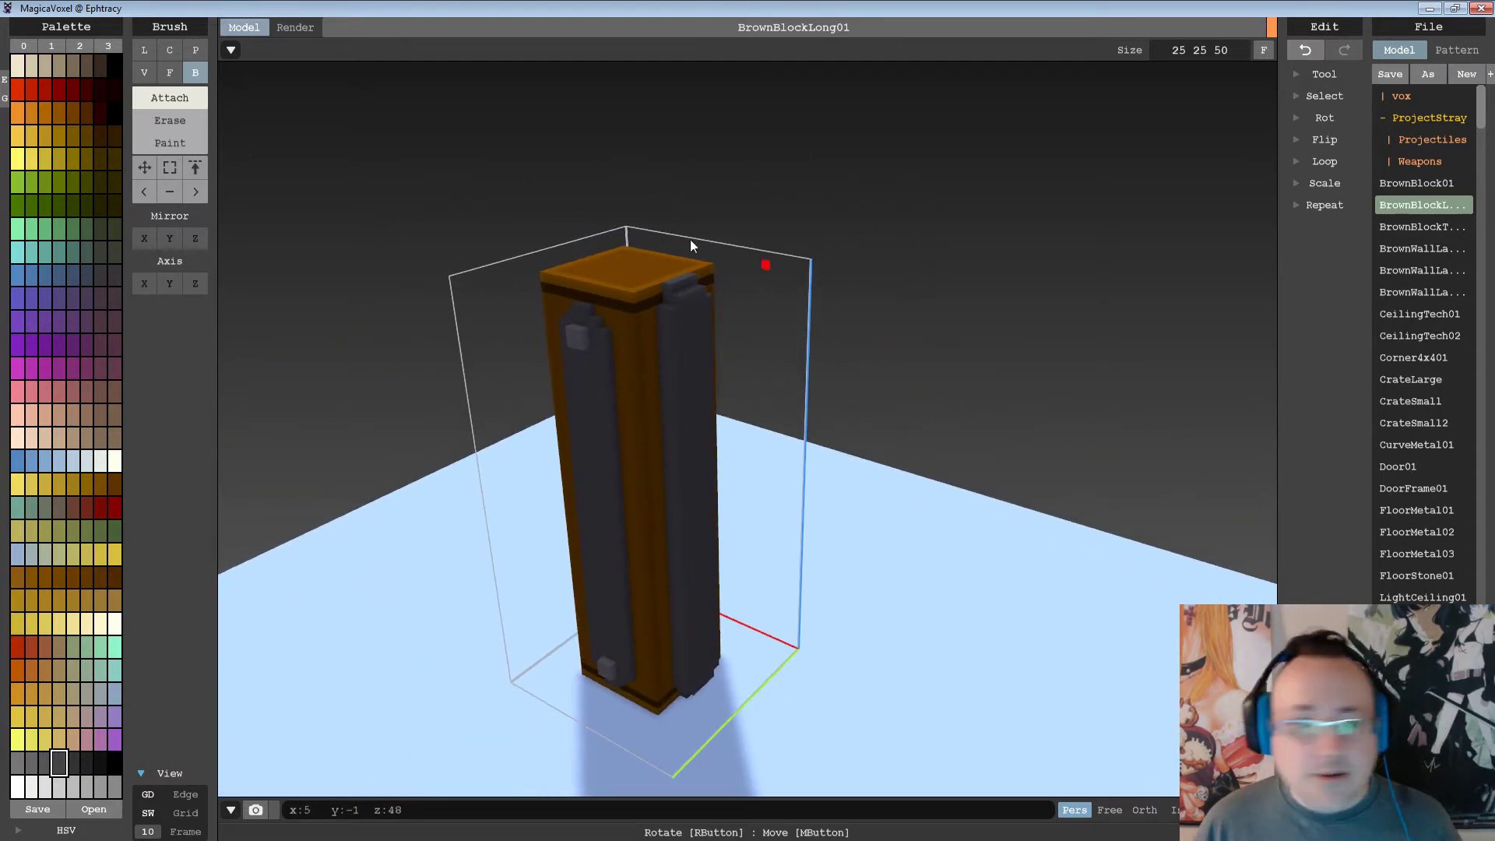
Save the finished model and export it as an OBJ mesh named BrownBlockLong01 in the export folder.
click(1391, 74)
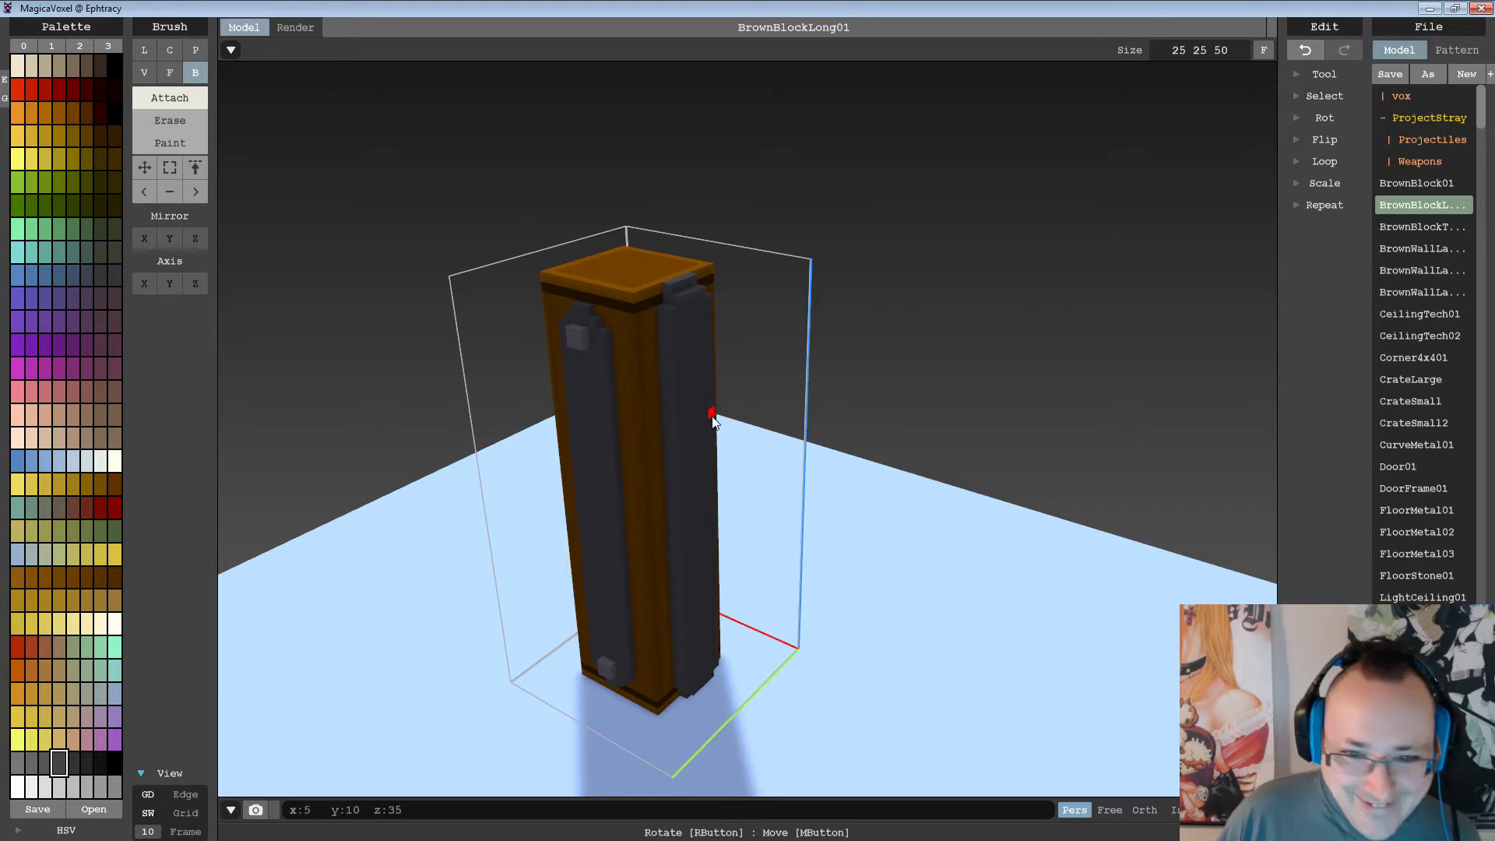
right_drag(711, 417, 1008, 363)
right_drag(892, 390, 1169, 249)
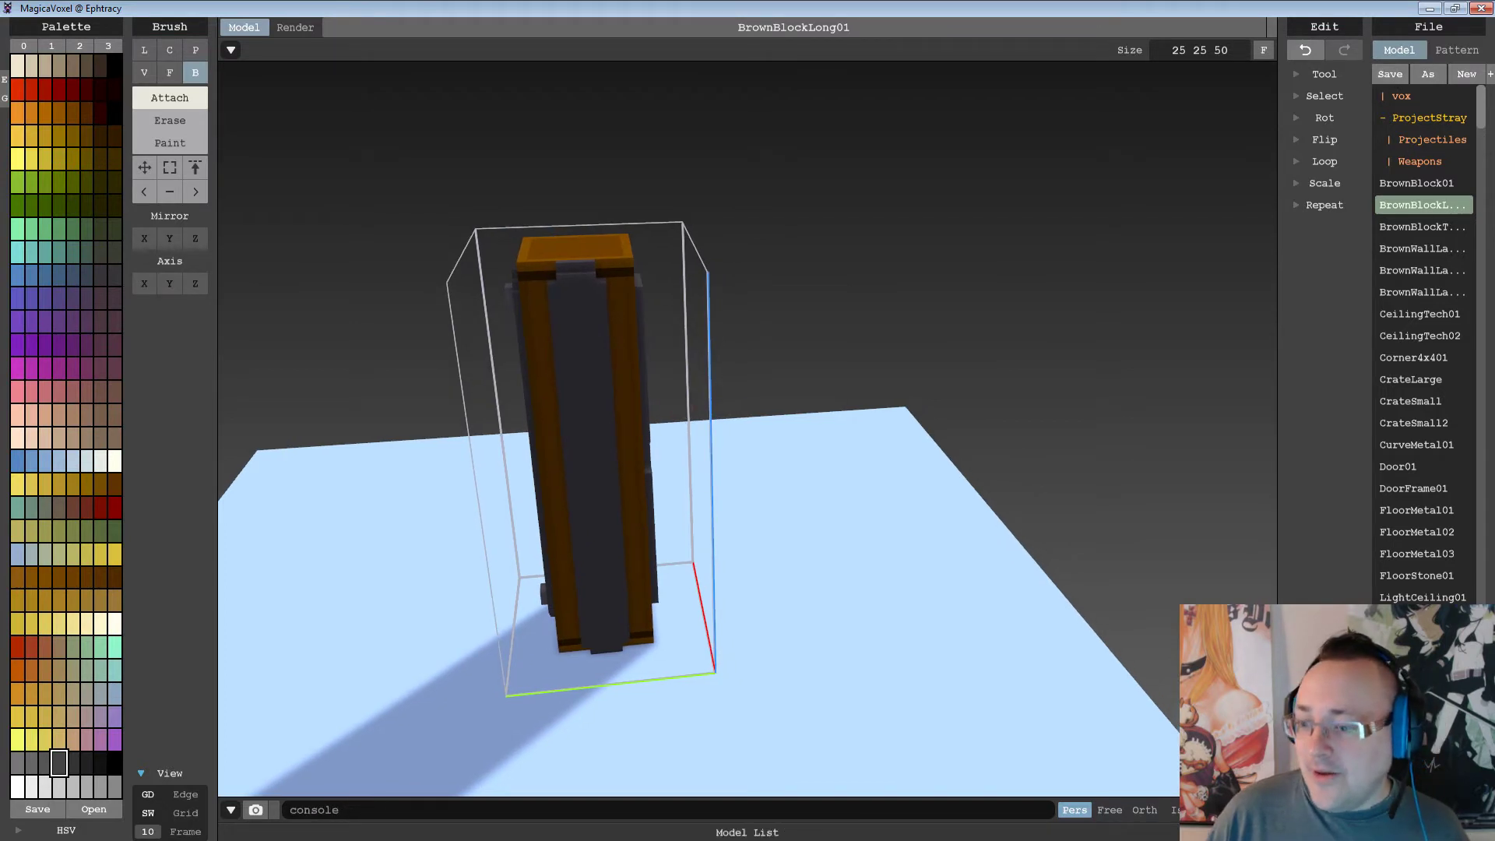
click(1390, 794)
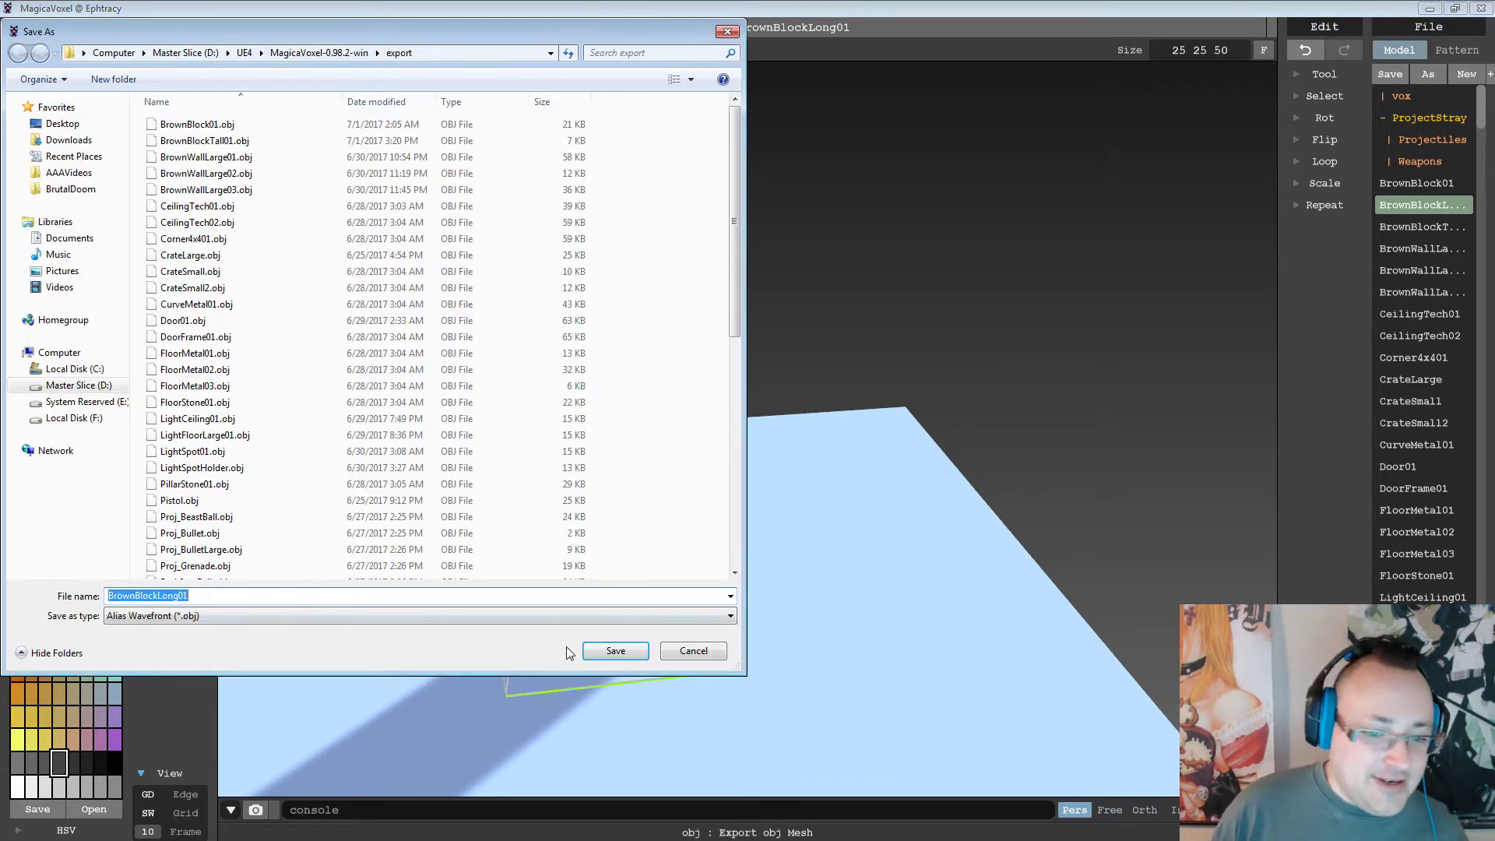
click(595, 652)
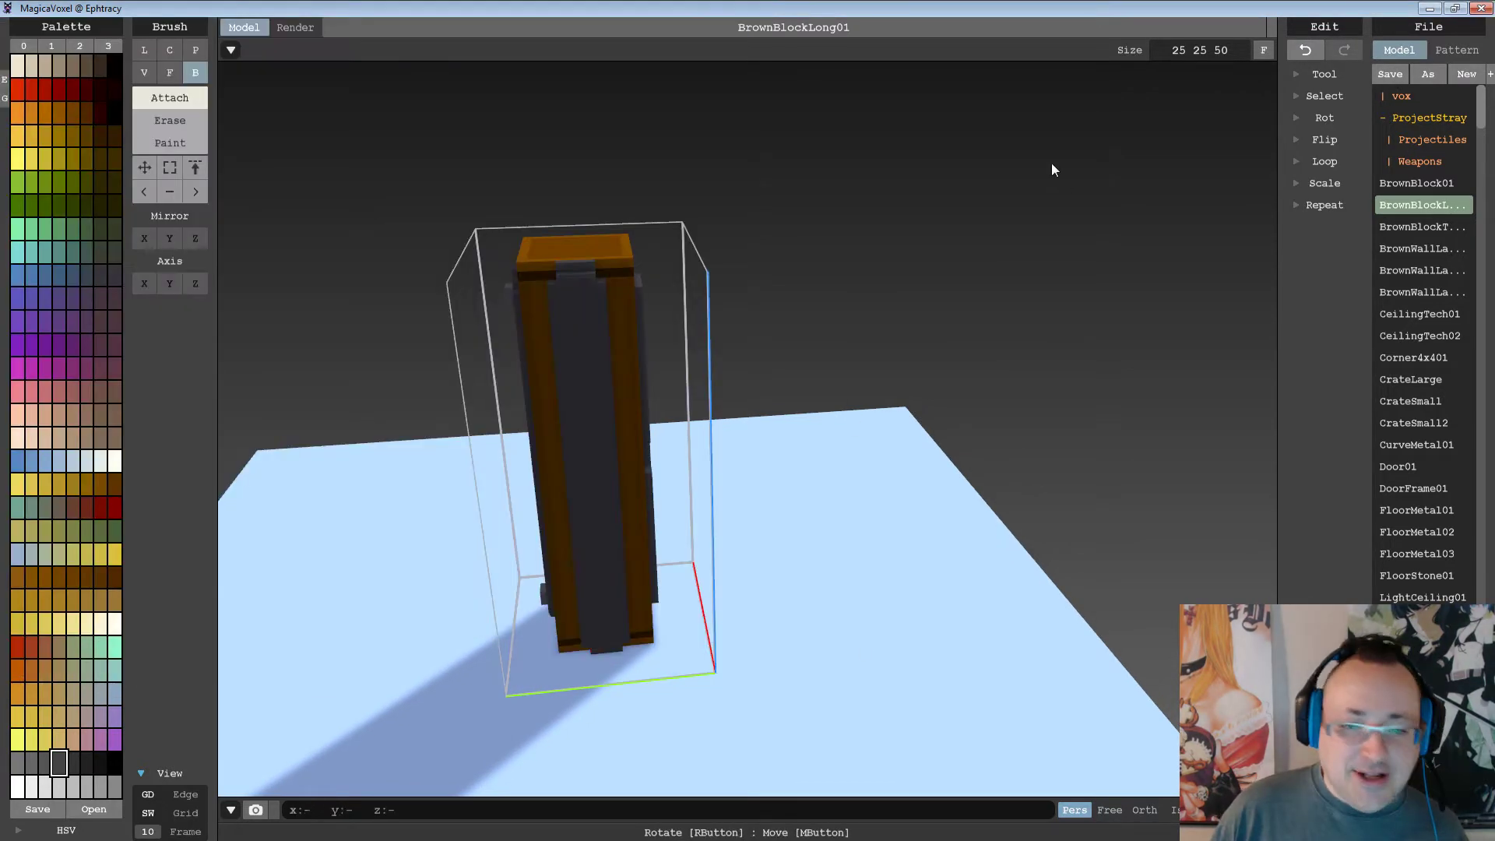
Switch to Blender and delete the old BrownBlockTall01 object from the scene.
click(1430, 8)
key(alt+Tab)
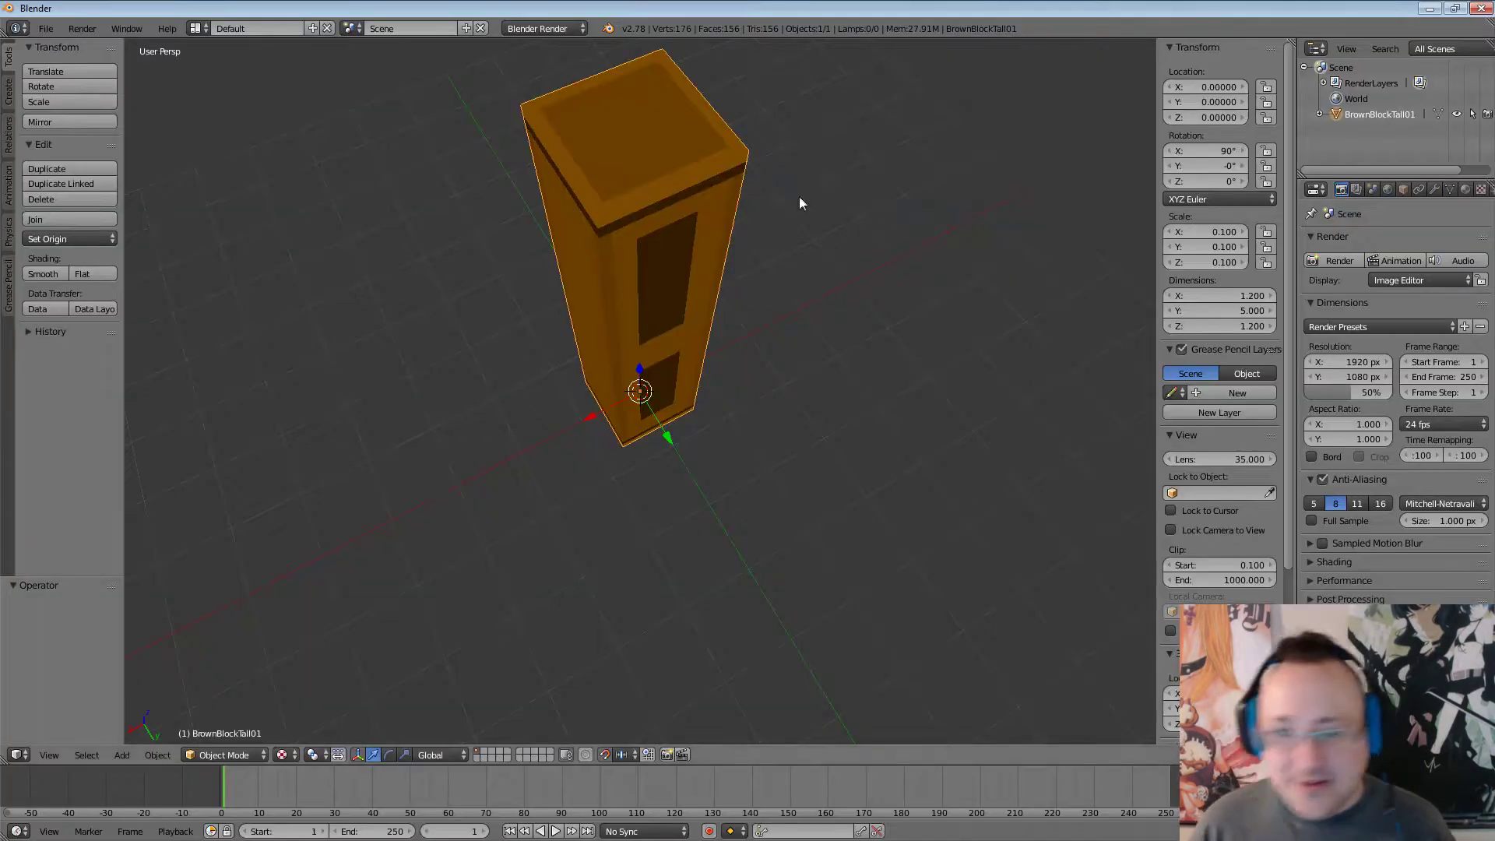
key(g)
click(755, 245)
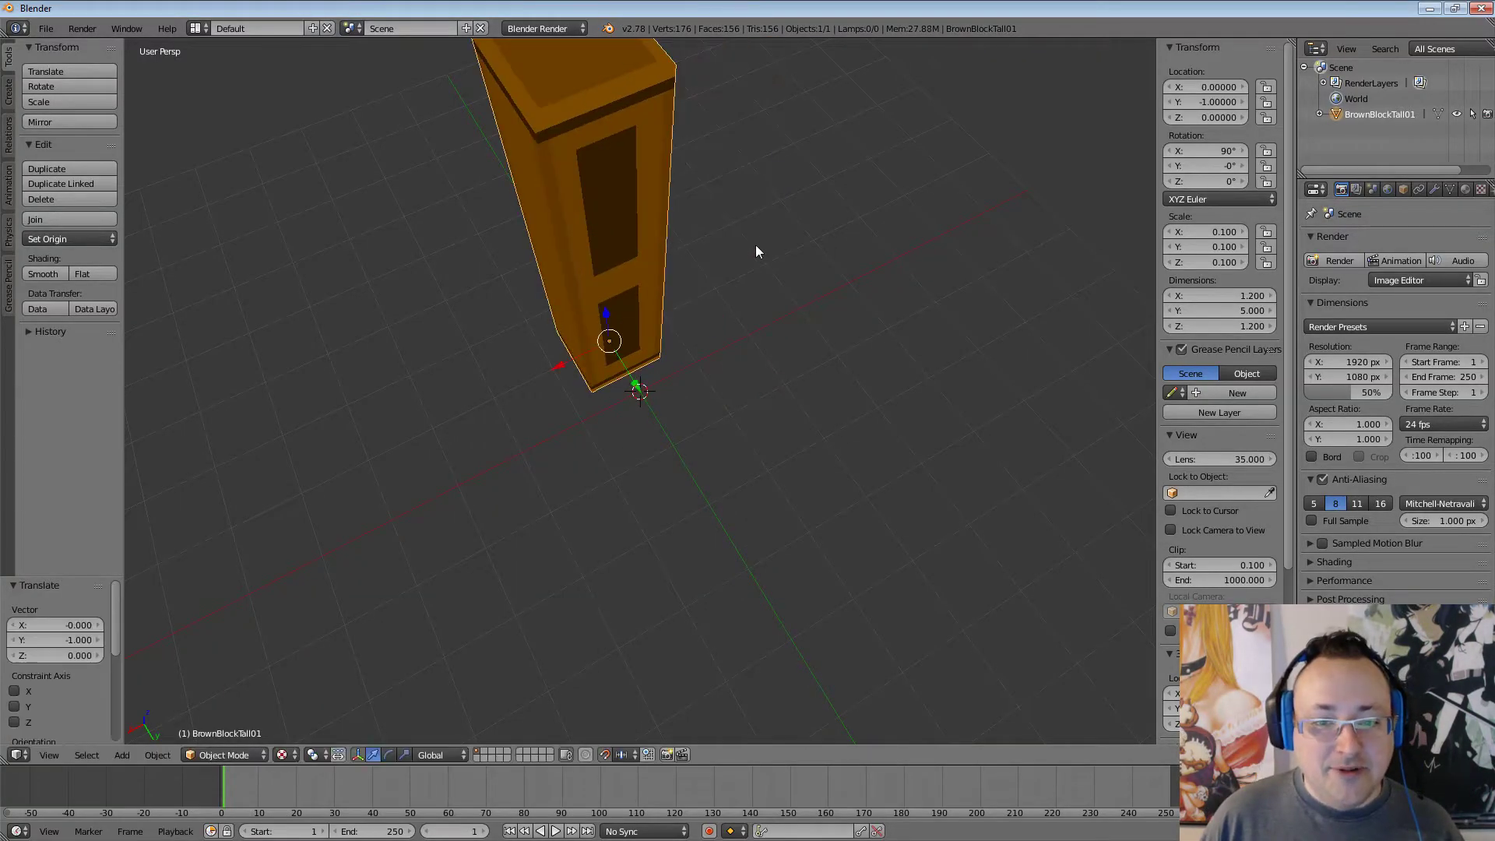
key(x)
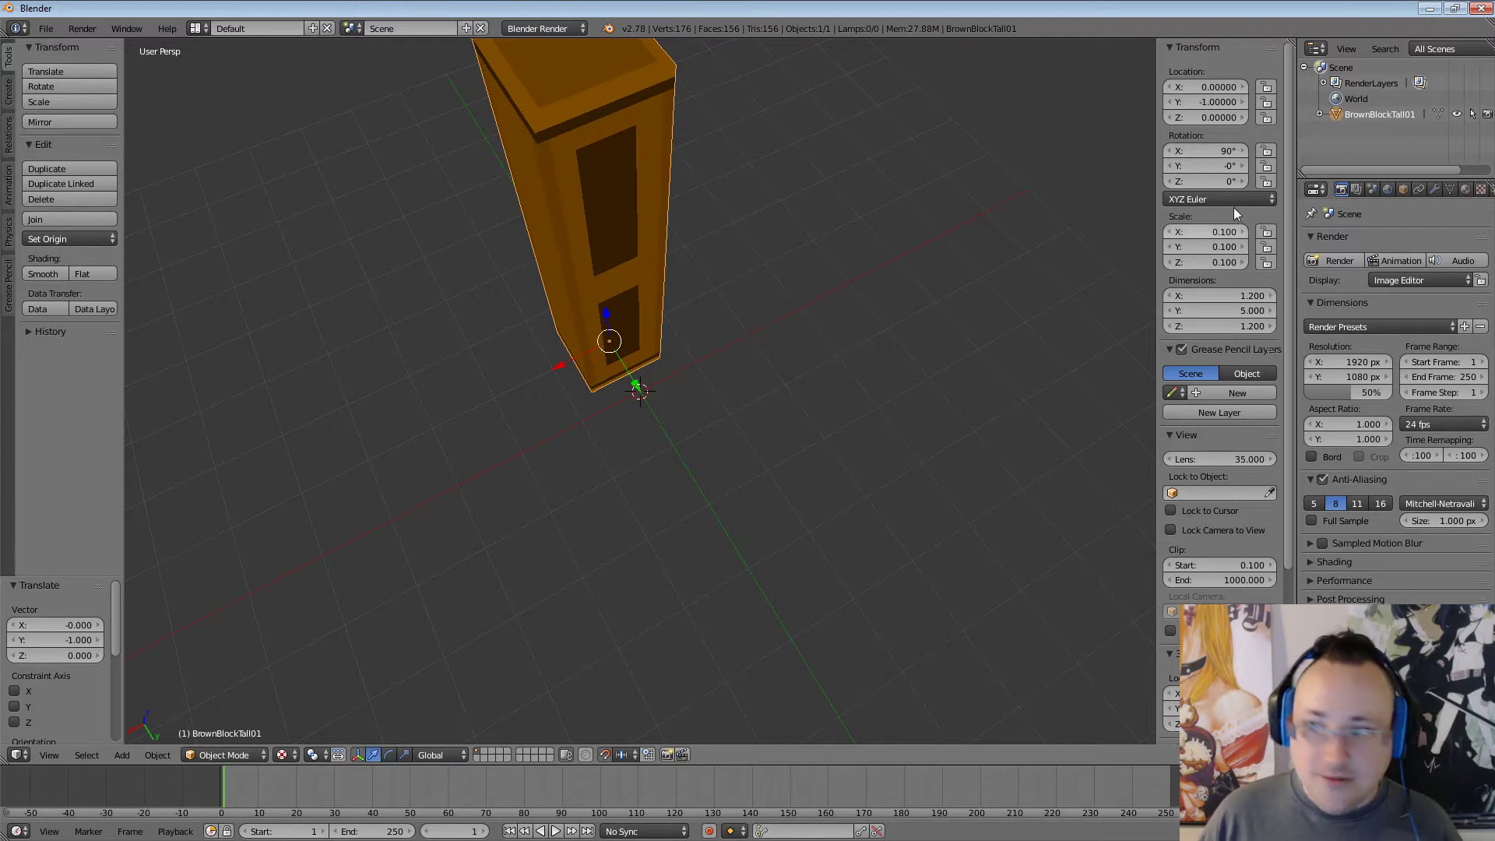
right_click(1371, 117)
click(1357, 117)
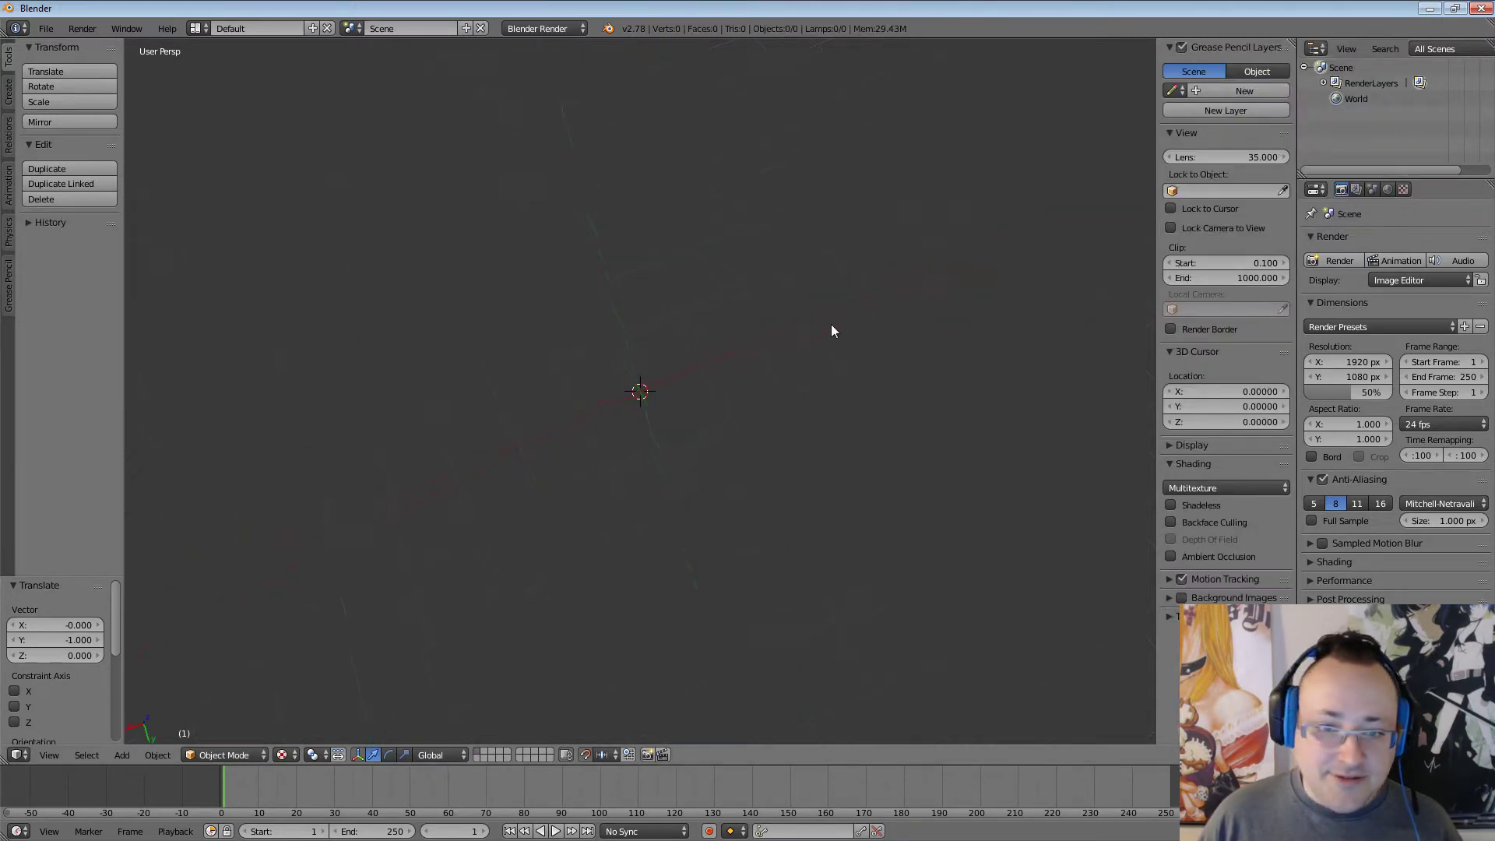
Import BrownBlockLong01.obj from the MagicaVoxel export folder into the empty scene.
click(47, 29)
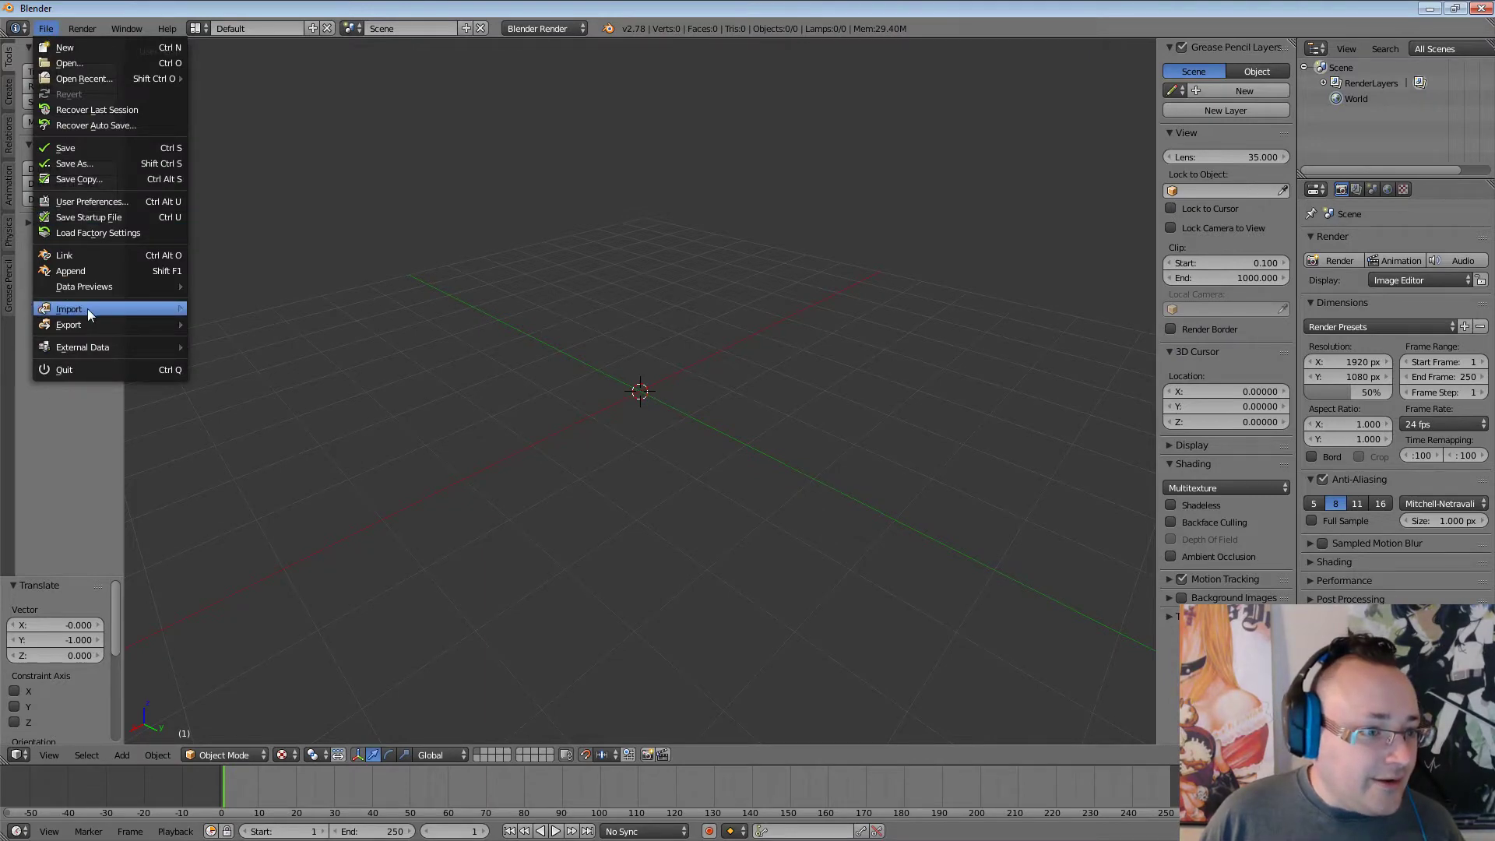
mouse_move(87, 309)
click(283, 404)
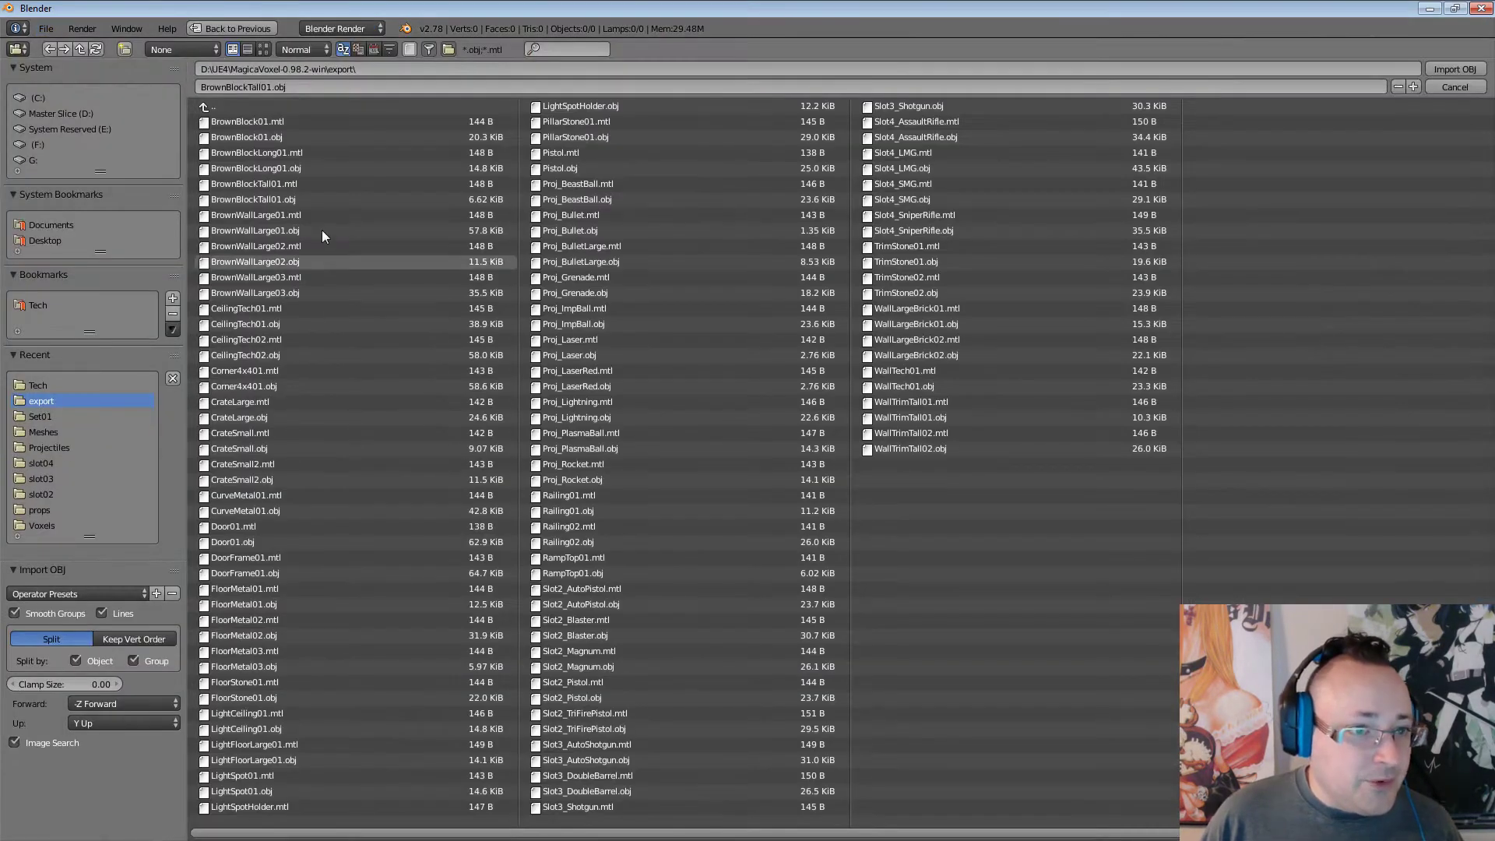
click(304, 167)
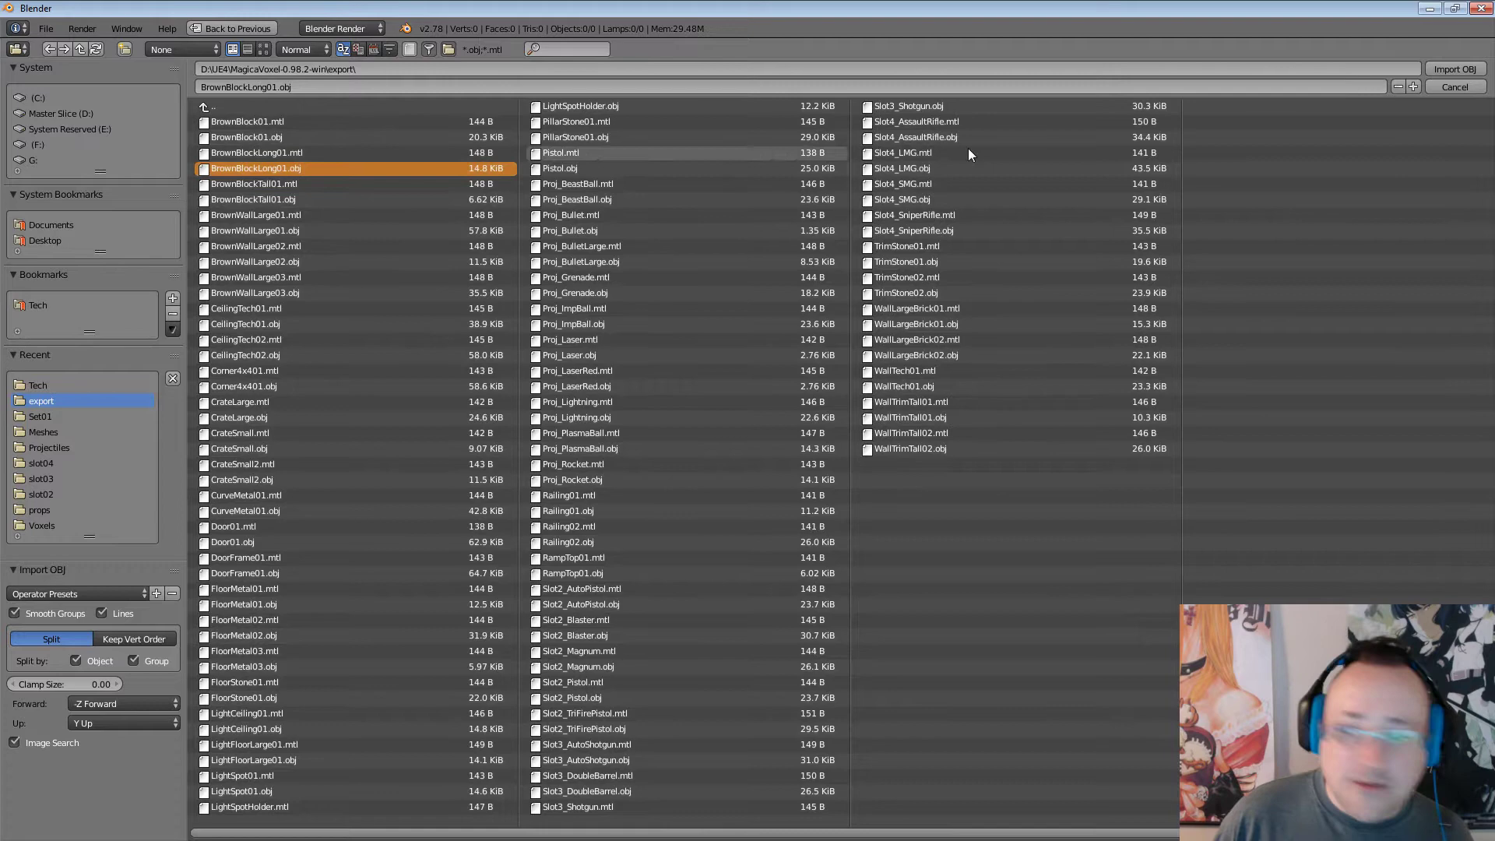
click(1455, 69)
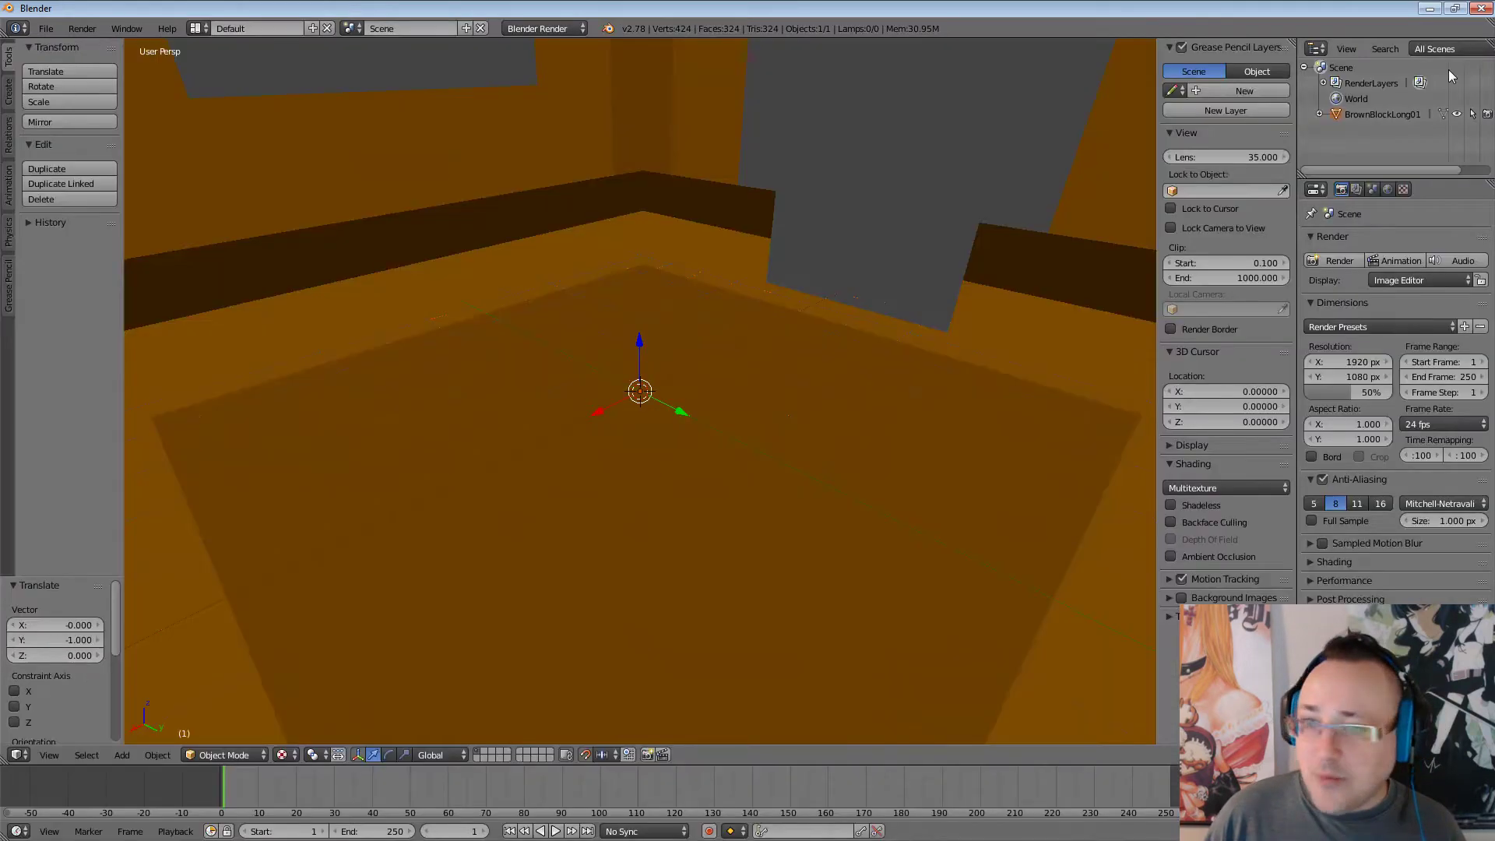
Scale the imported BrownBlockLong01 object to 0.1 on the X, Y and Z axes.
click(1374, 115)
click(1209, 232)
text(1)
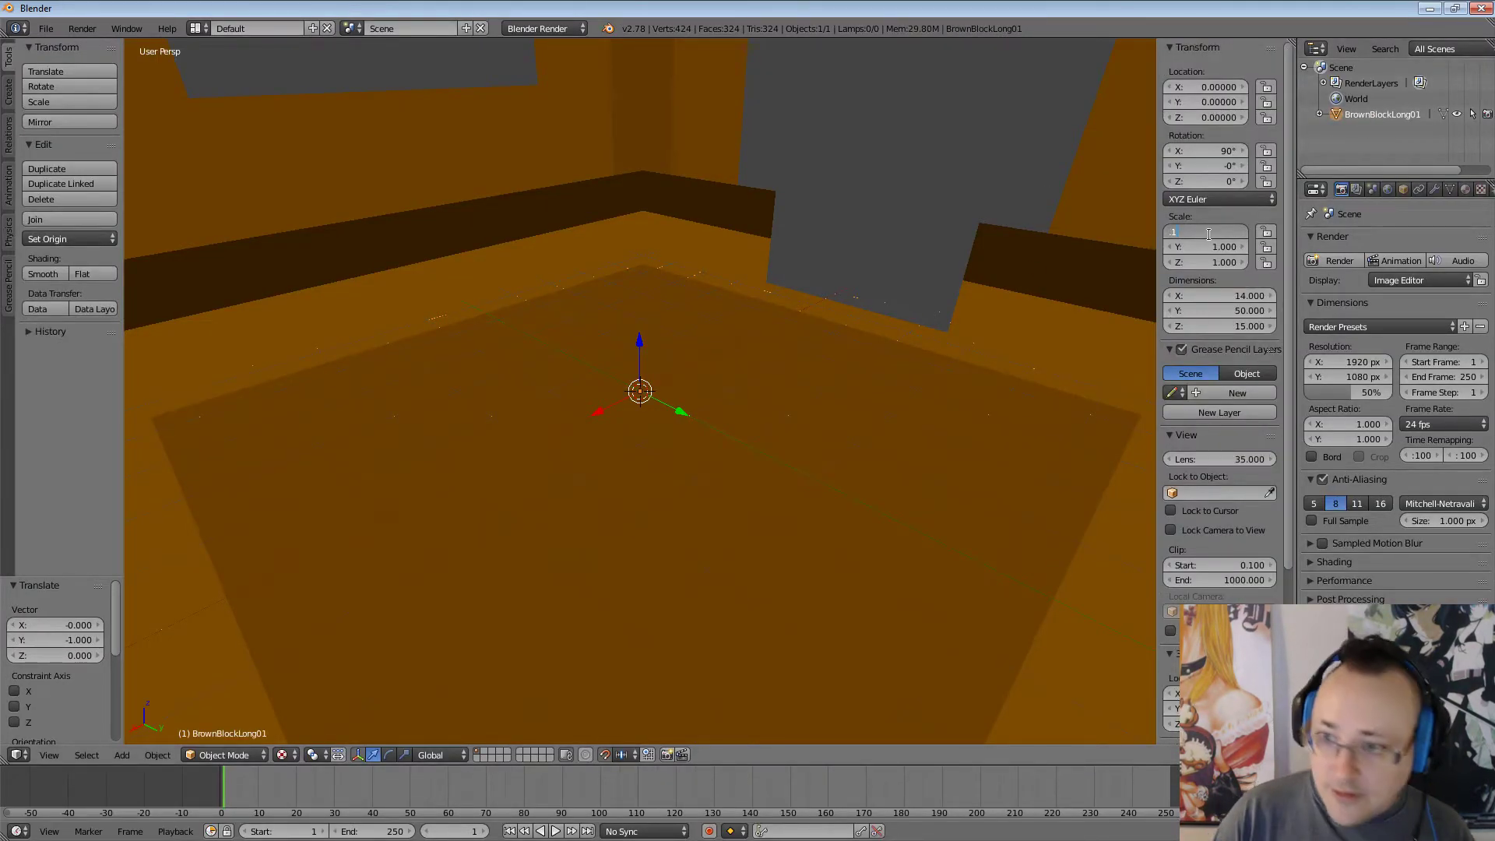
key(Return)
click(1226, 247)
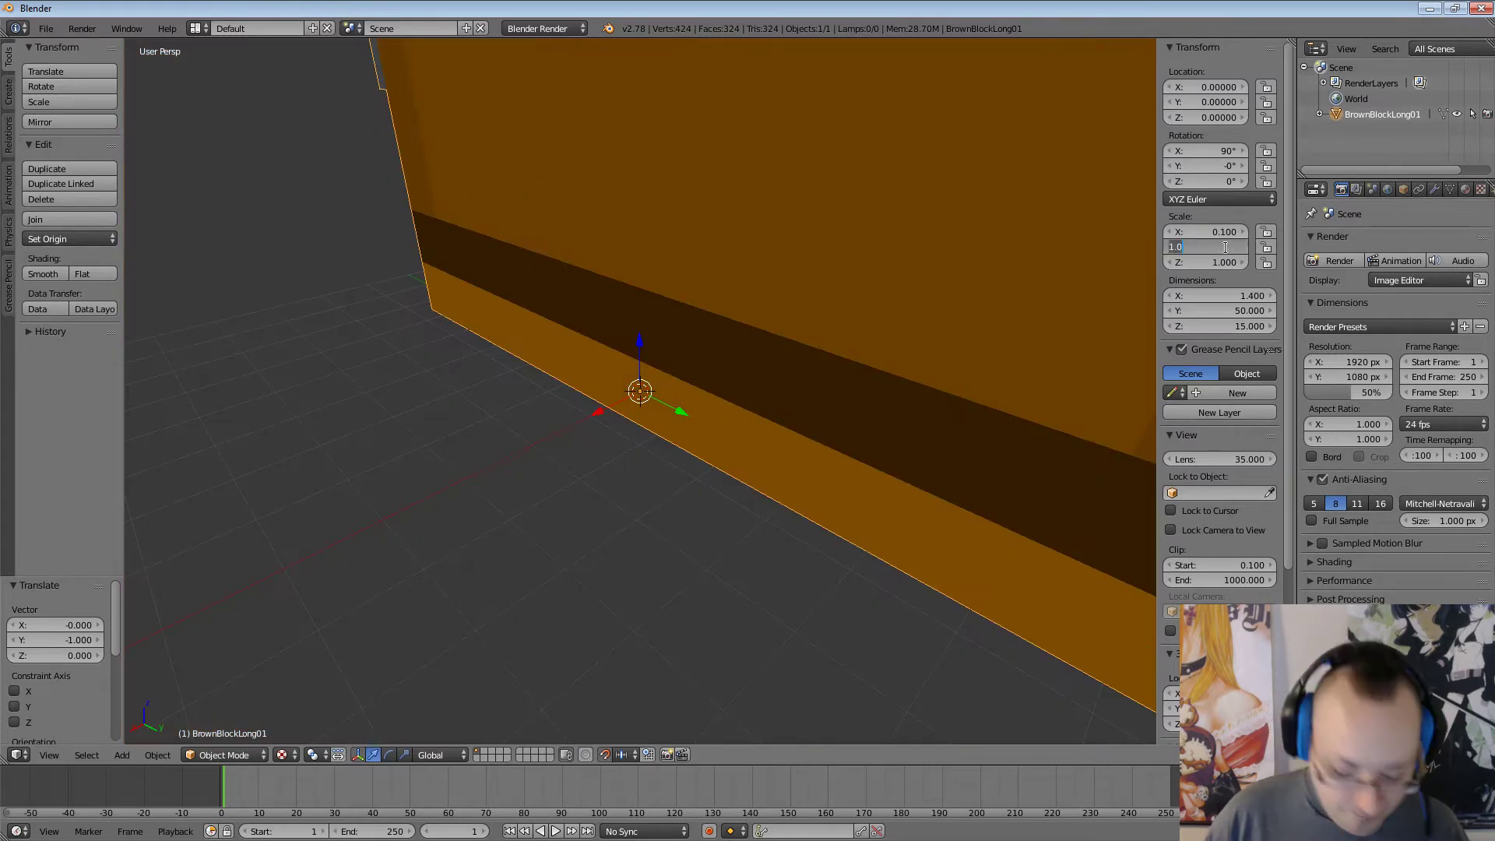
text(.1)
key(Return)
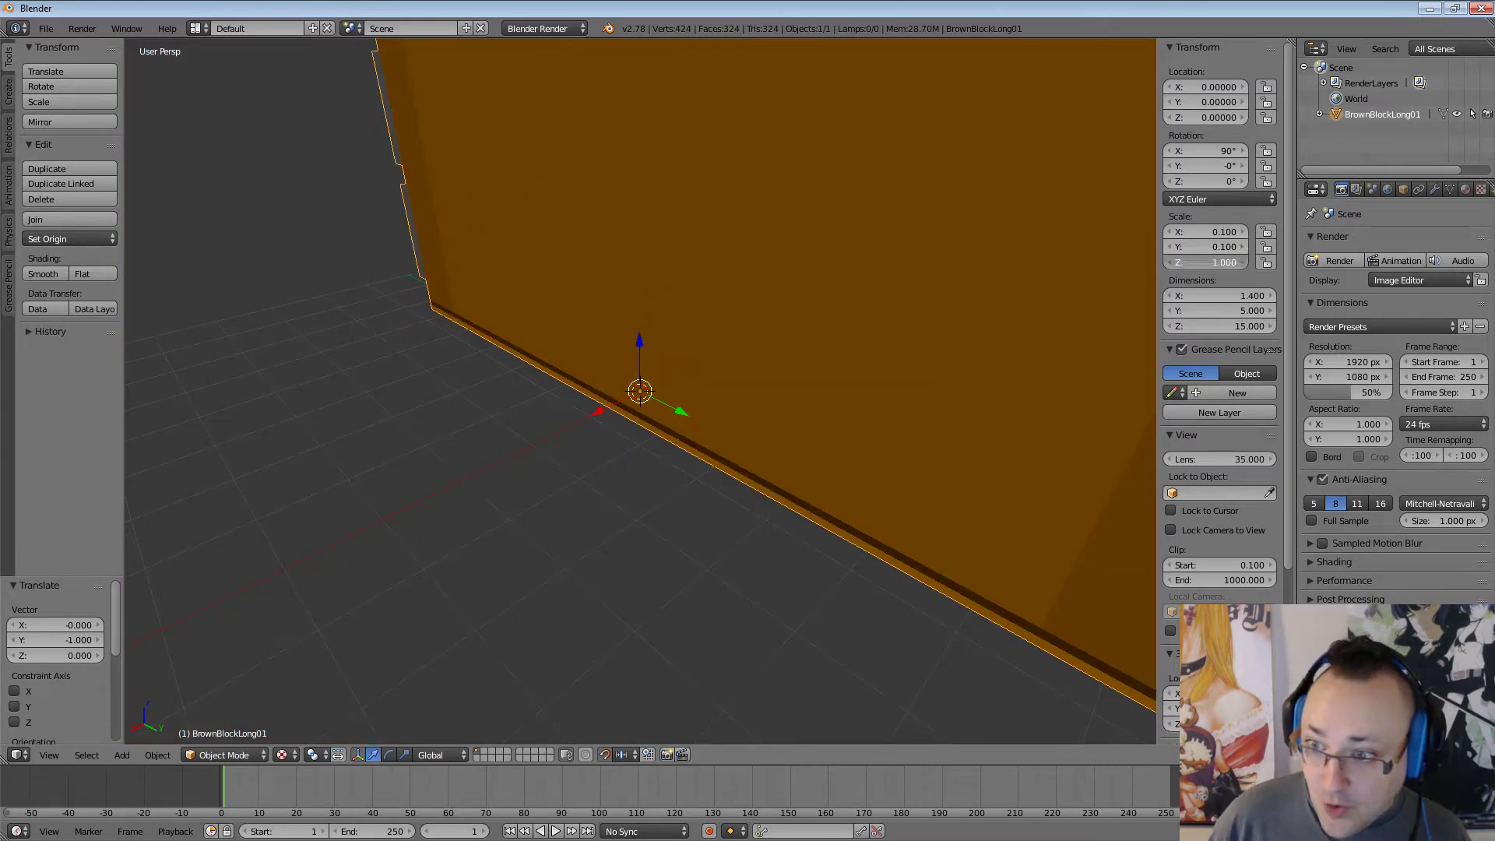
click(1225, 262)
text(.1)
key(Return)
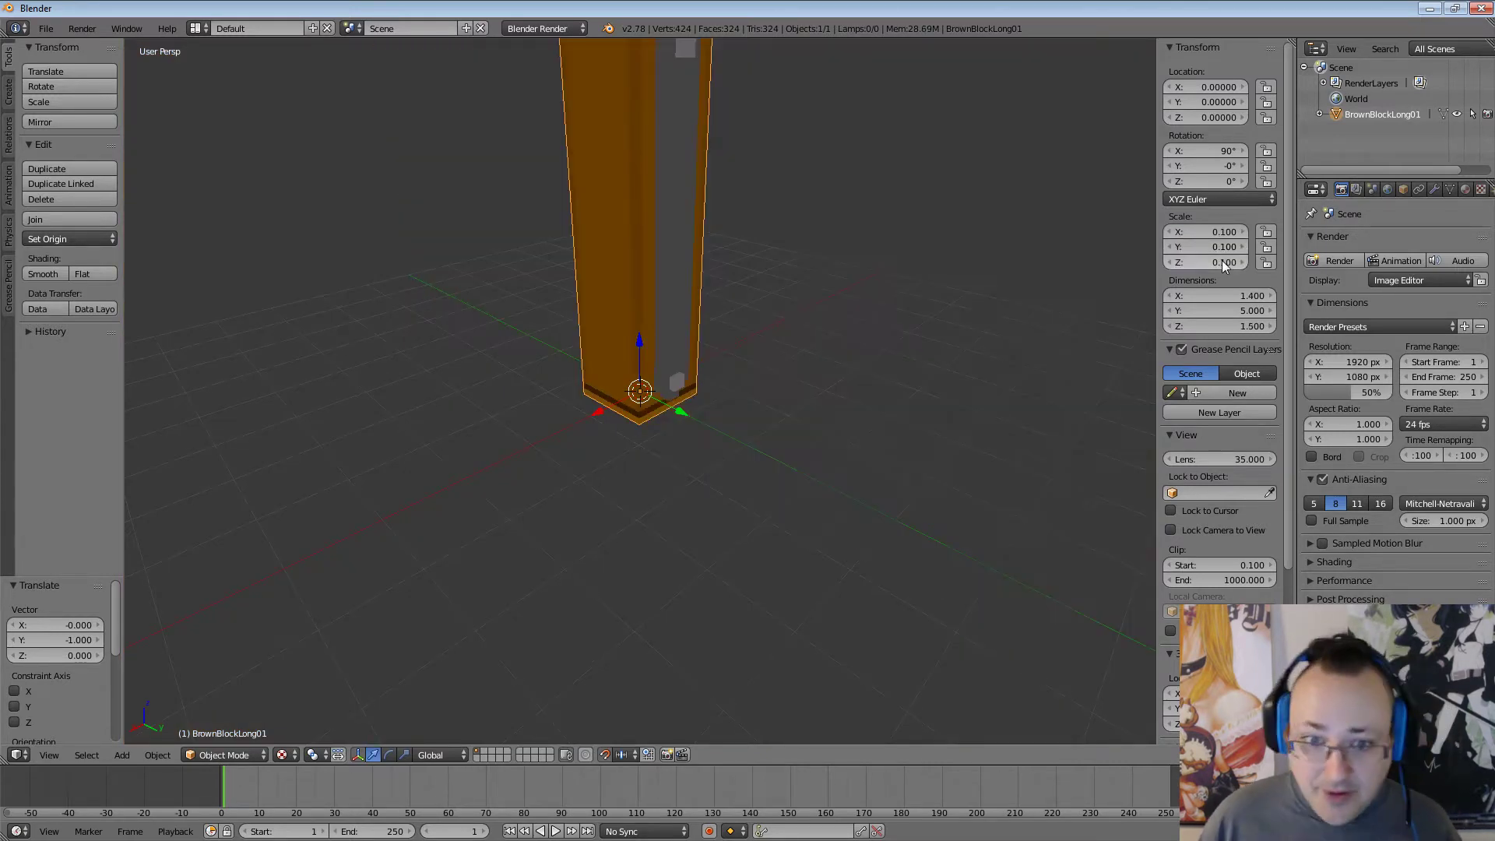
middle_drag(942, 237, 652, 273)
middle_drag(803, 242, 803, 158)
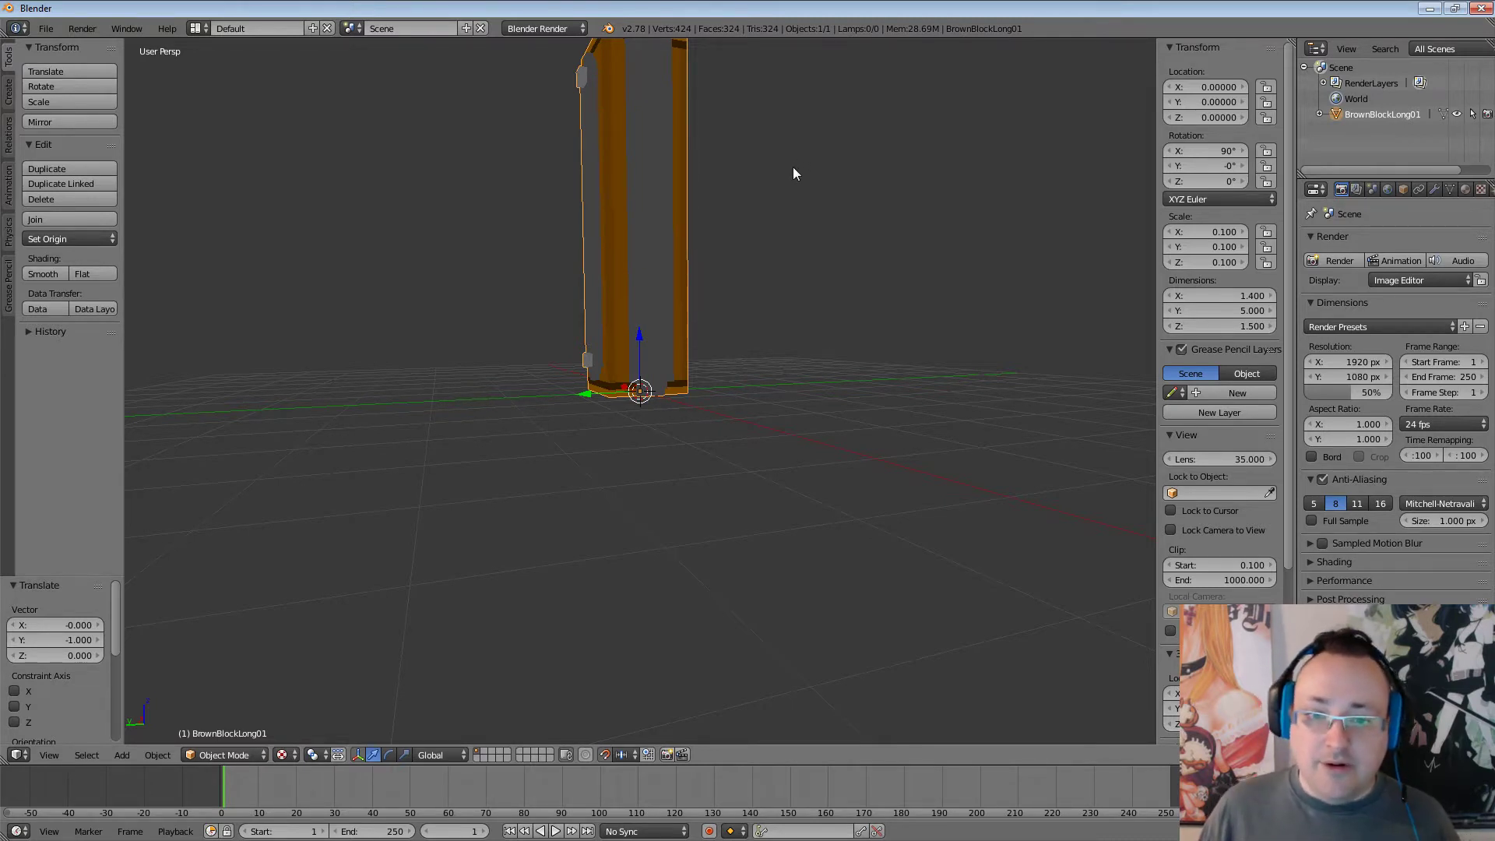
middle_drag(793, 167, 881, 208)
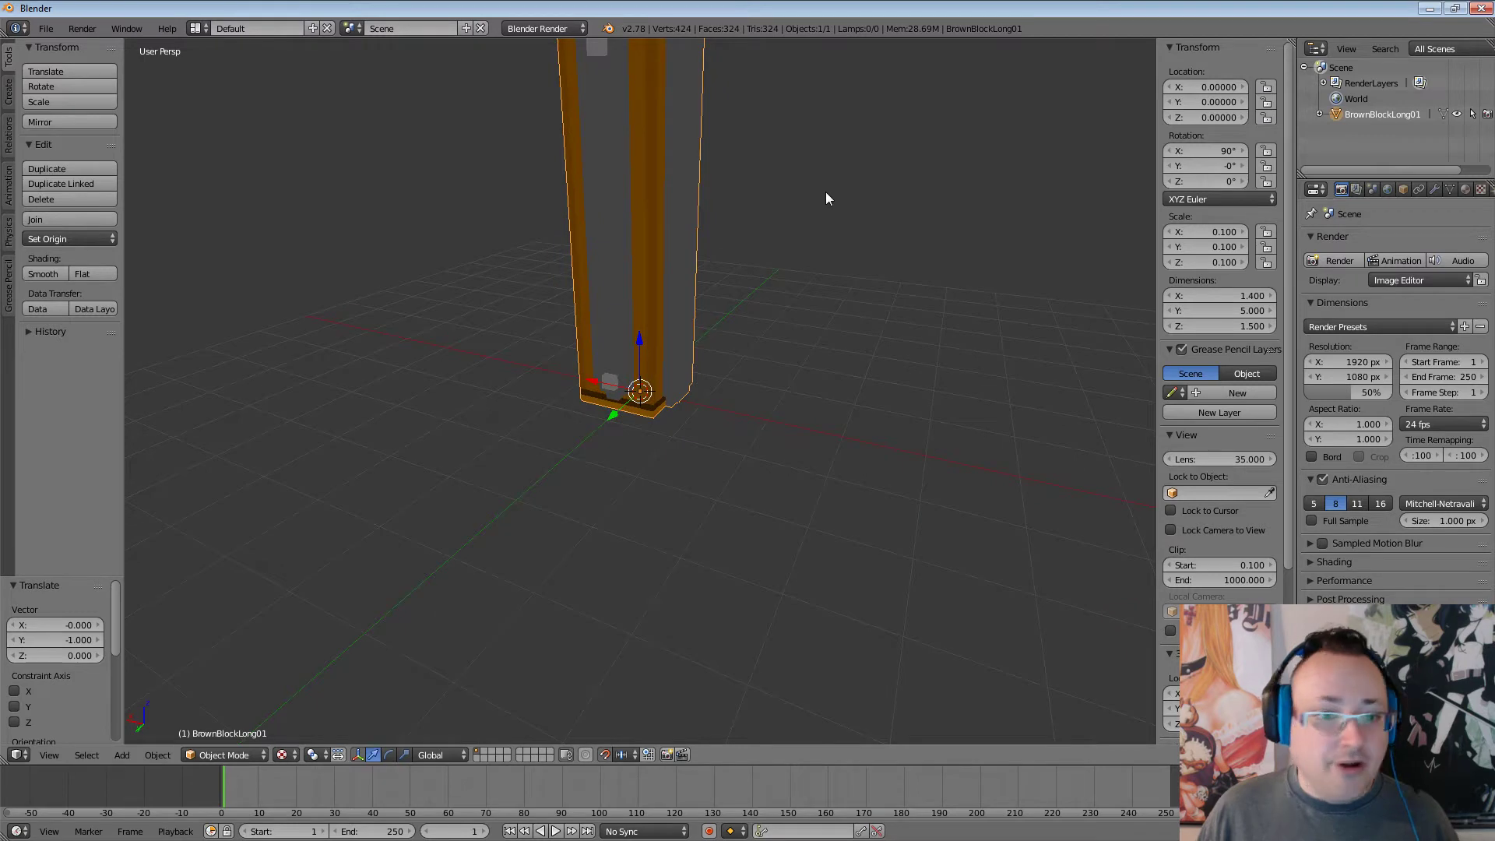
Export the scaled block as an FBX file named BrownBlockLong01.fbx in the project's Tech geometry folder.
click(49, 33)
mouse_move(115, 327)
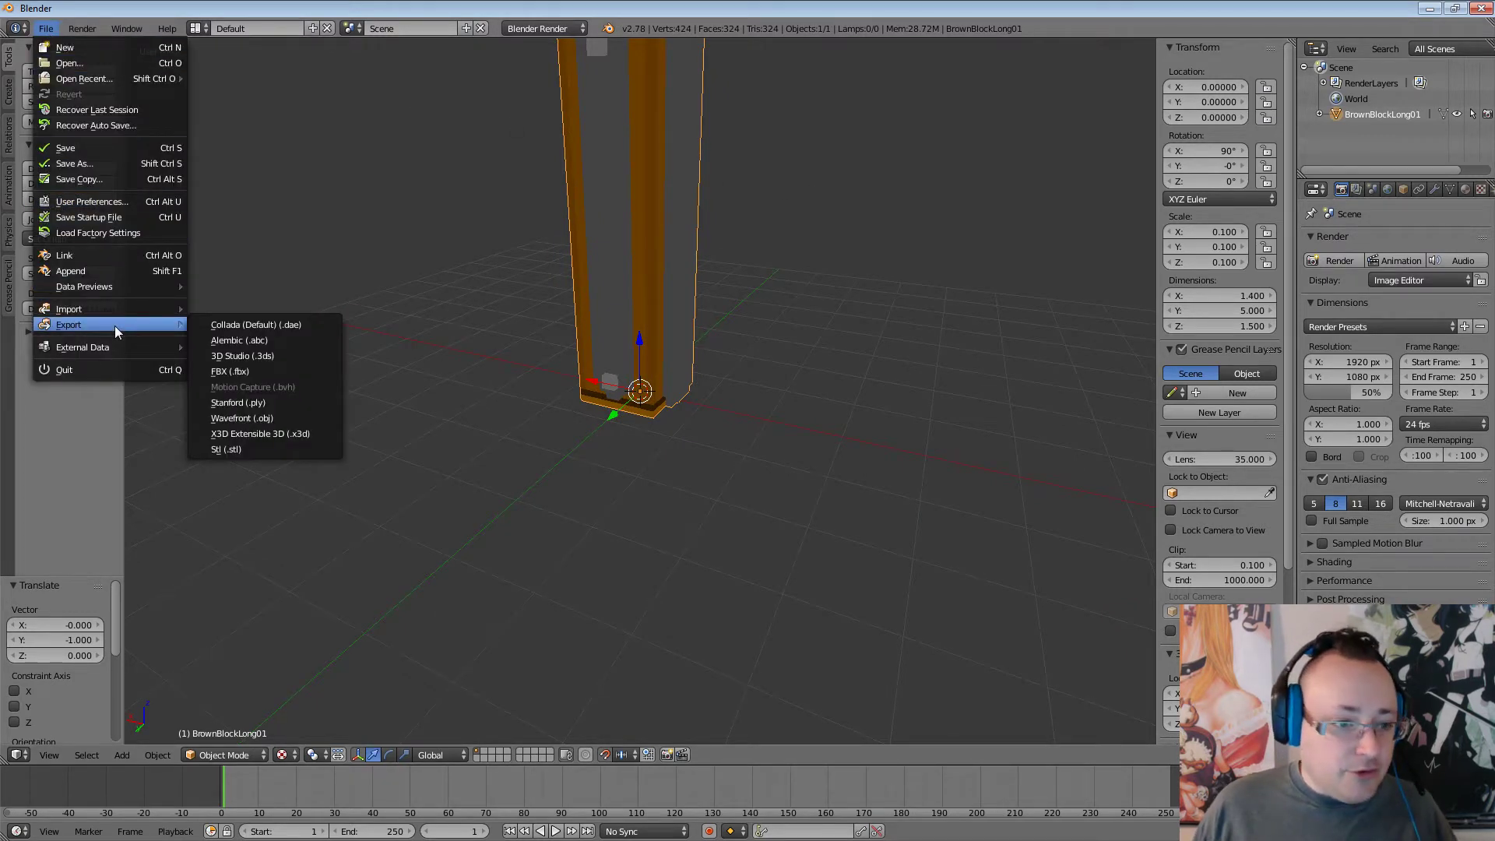
click(264, 369)
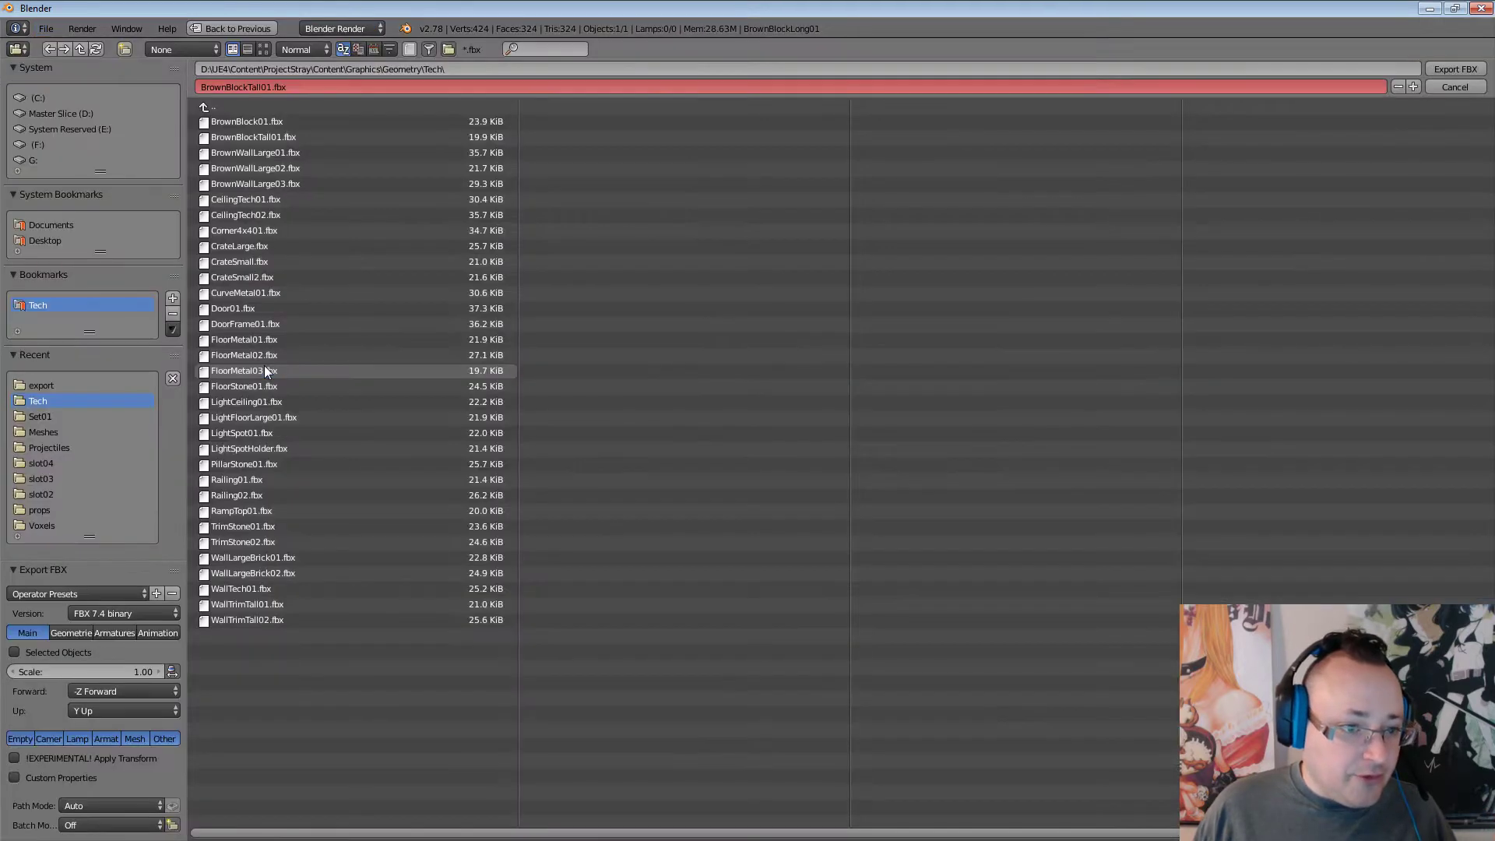
click(250, 89)
click(261, 88)
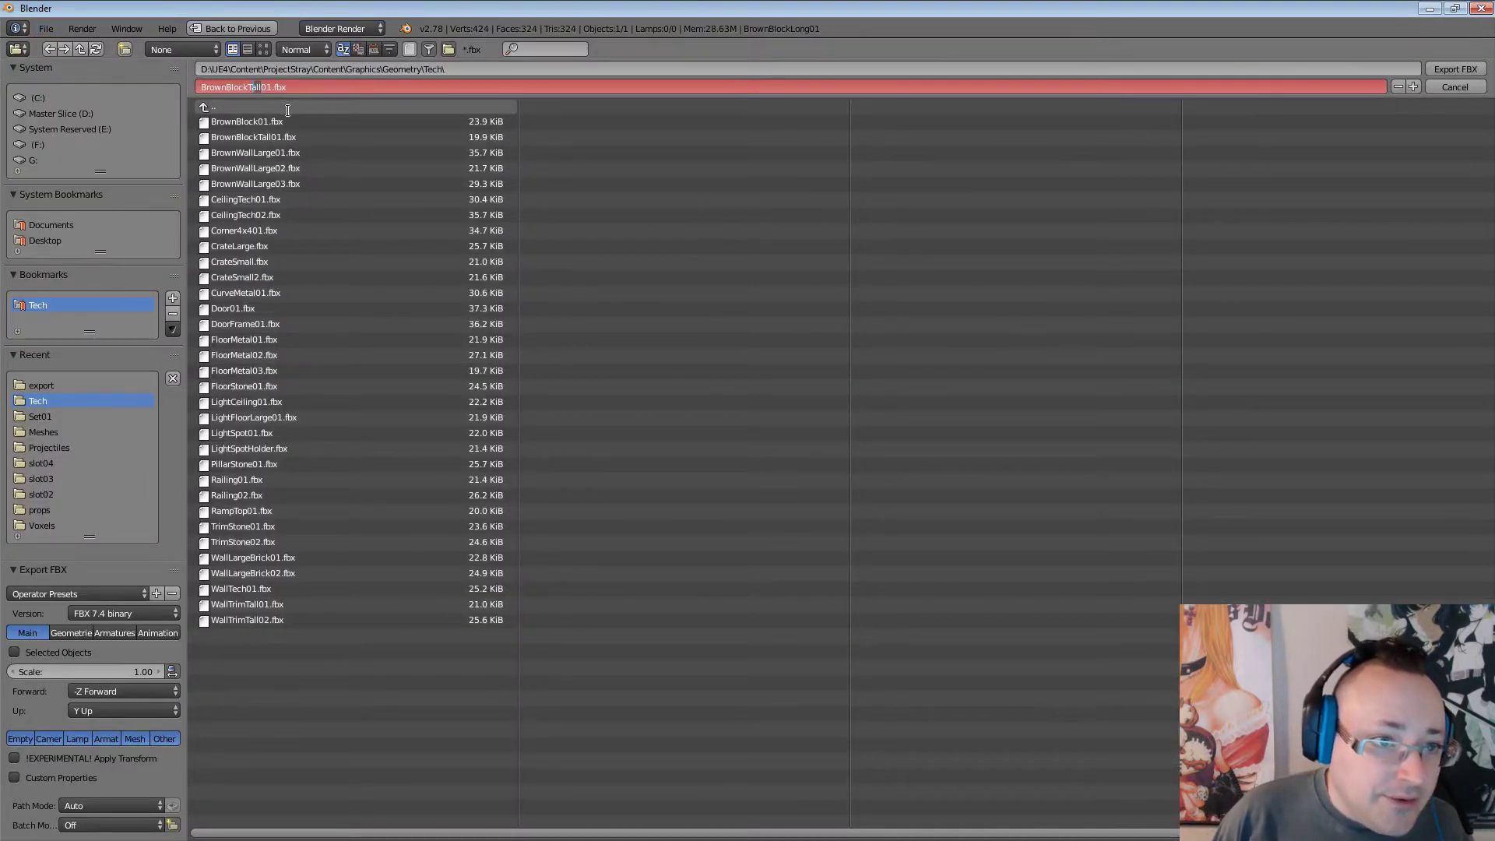
key(Delete)
key(Delete)
key(Delete)
key(Delete)
text(Long)
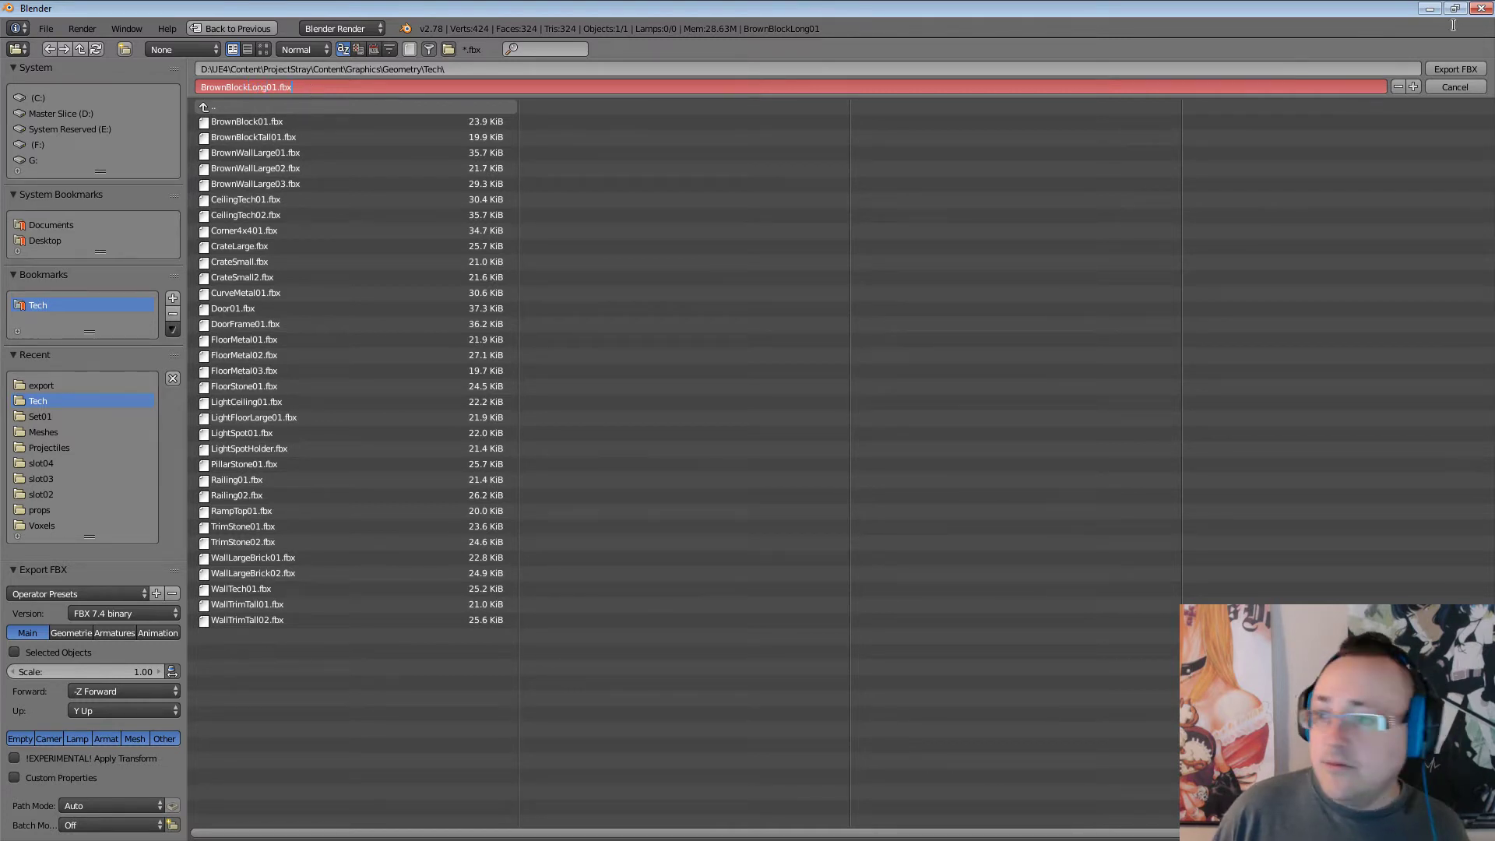
click(1446, 69)
click(1446, 69)
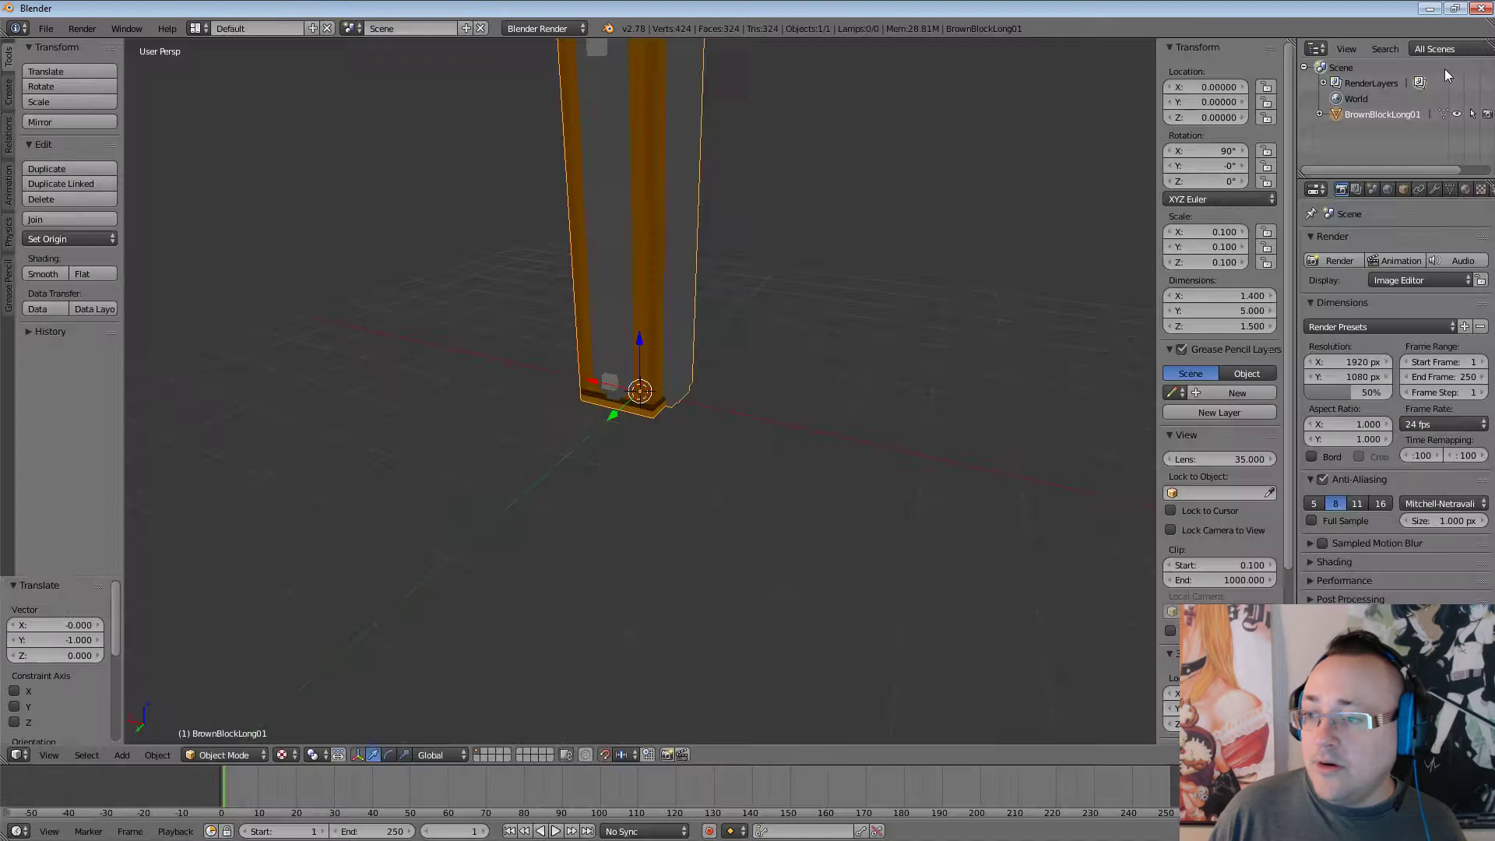
Switch to the Unreal Editor, import the BrownBlockLong01 FBX with the default options, and dismiss the message log.
click(1431, 8)
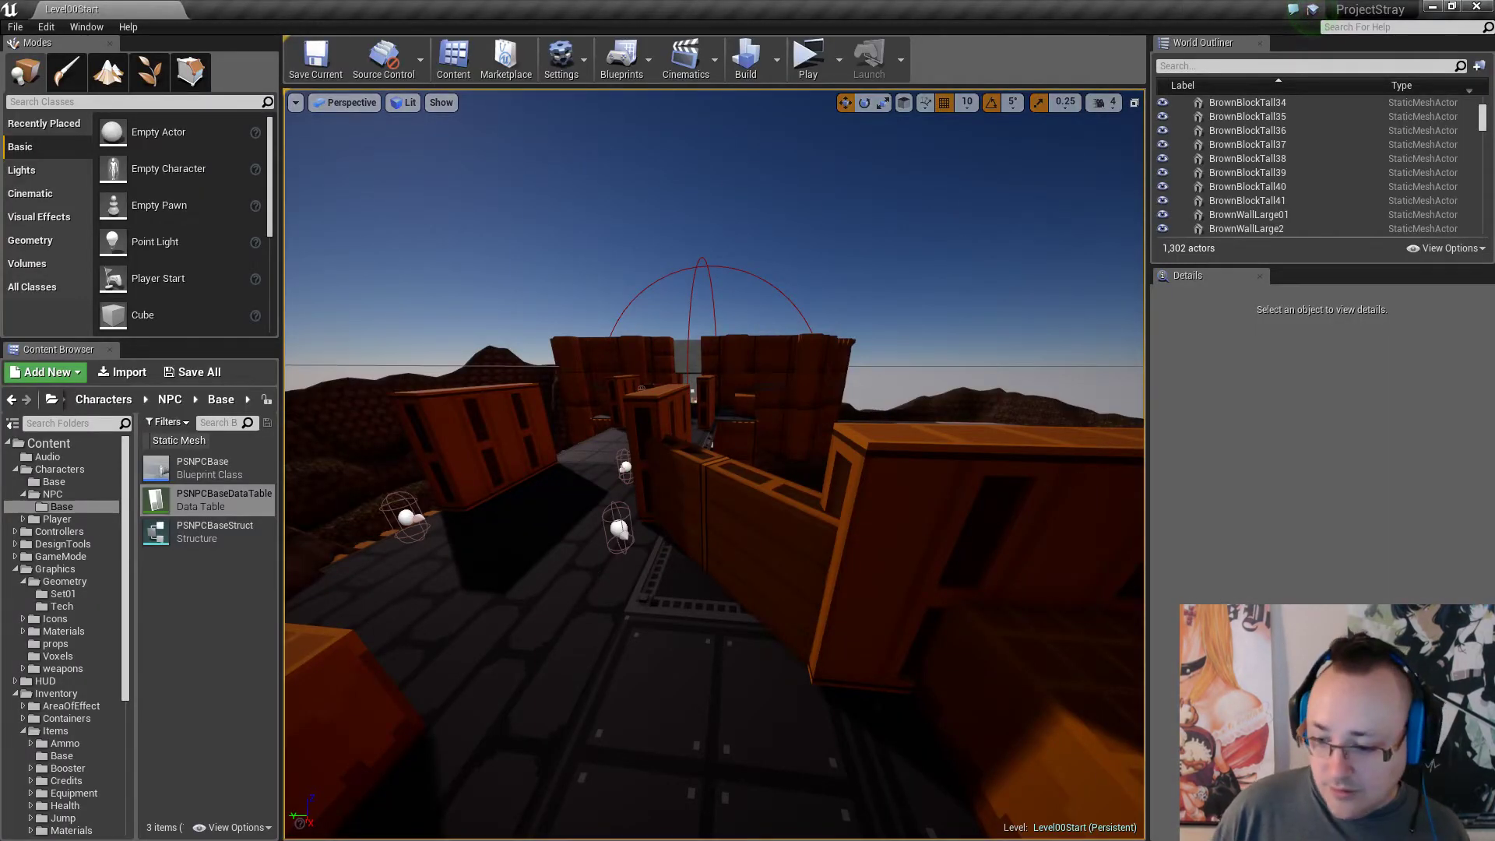
drag(768, 369, 719, 191)
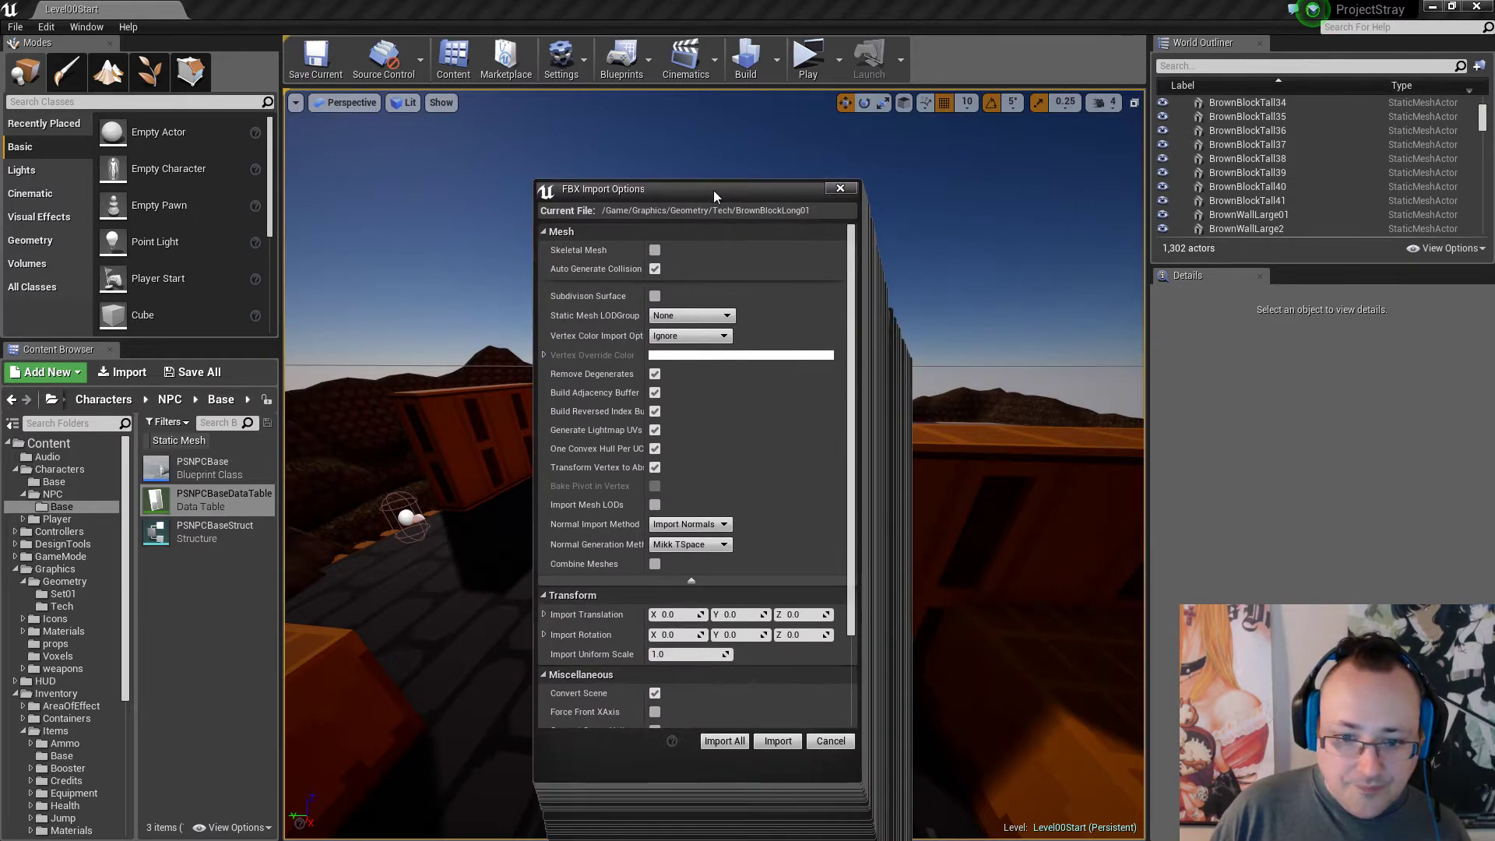
click(775, 740)
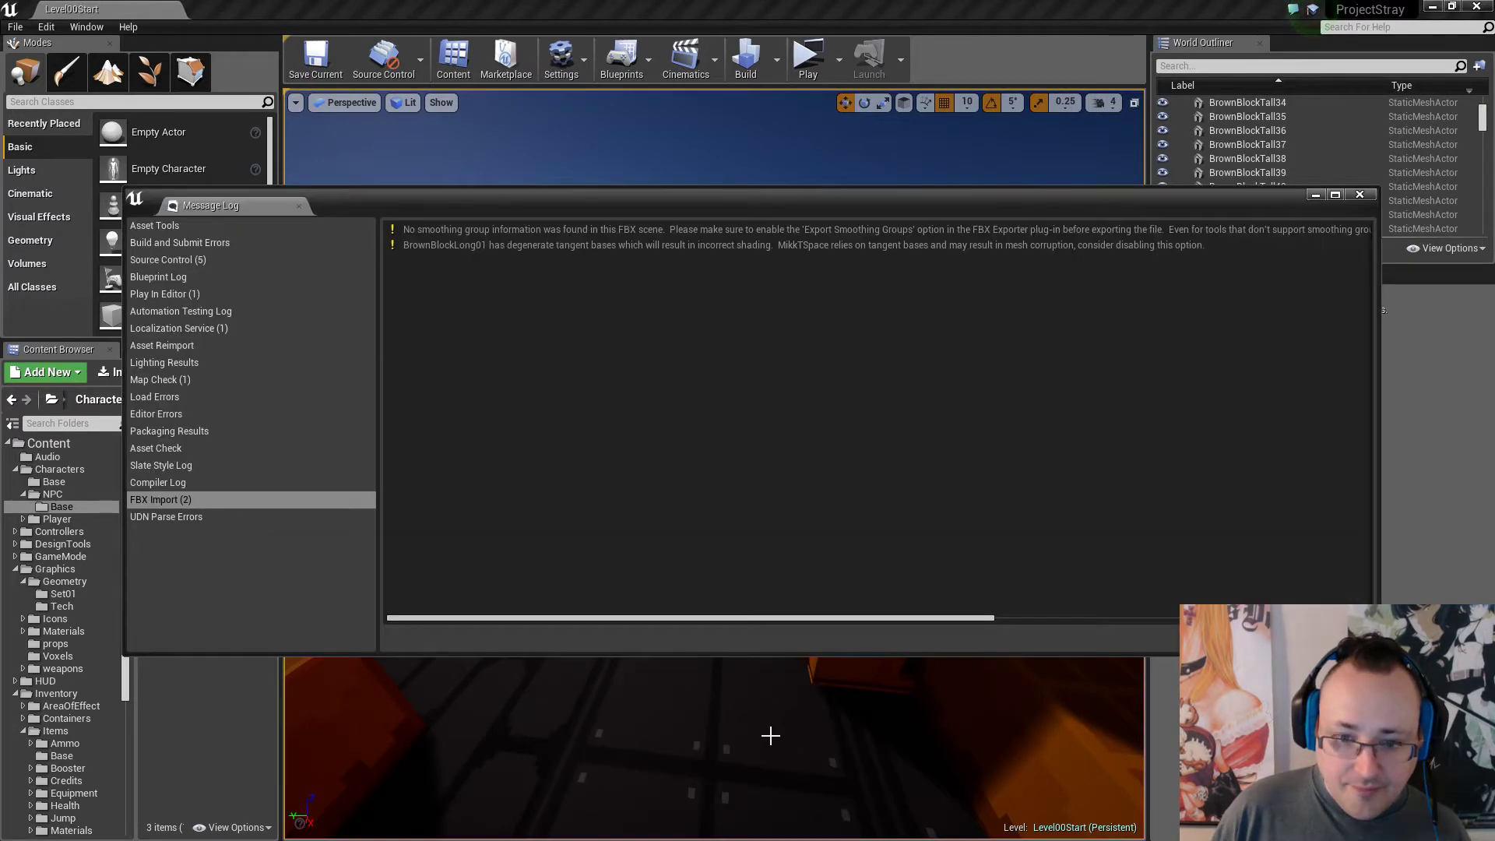
click(1367, 199)
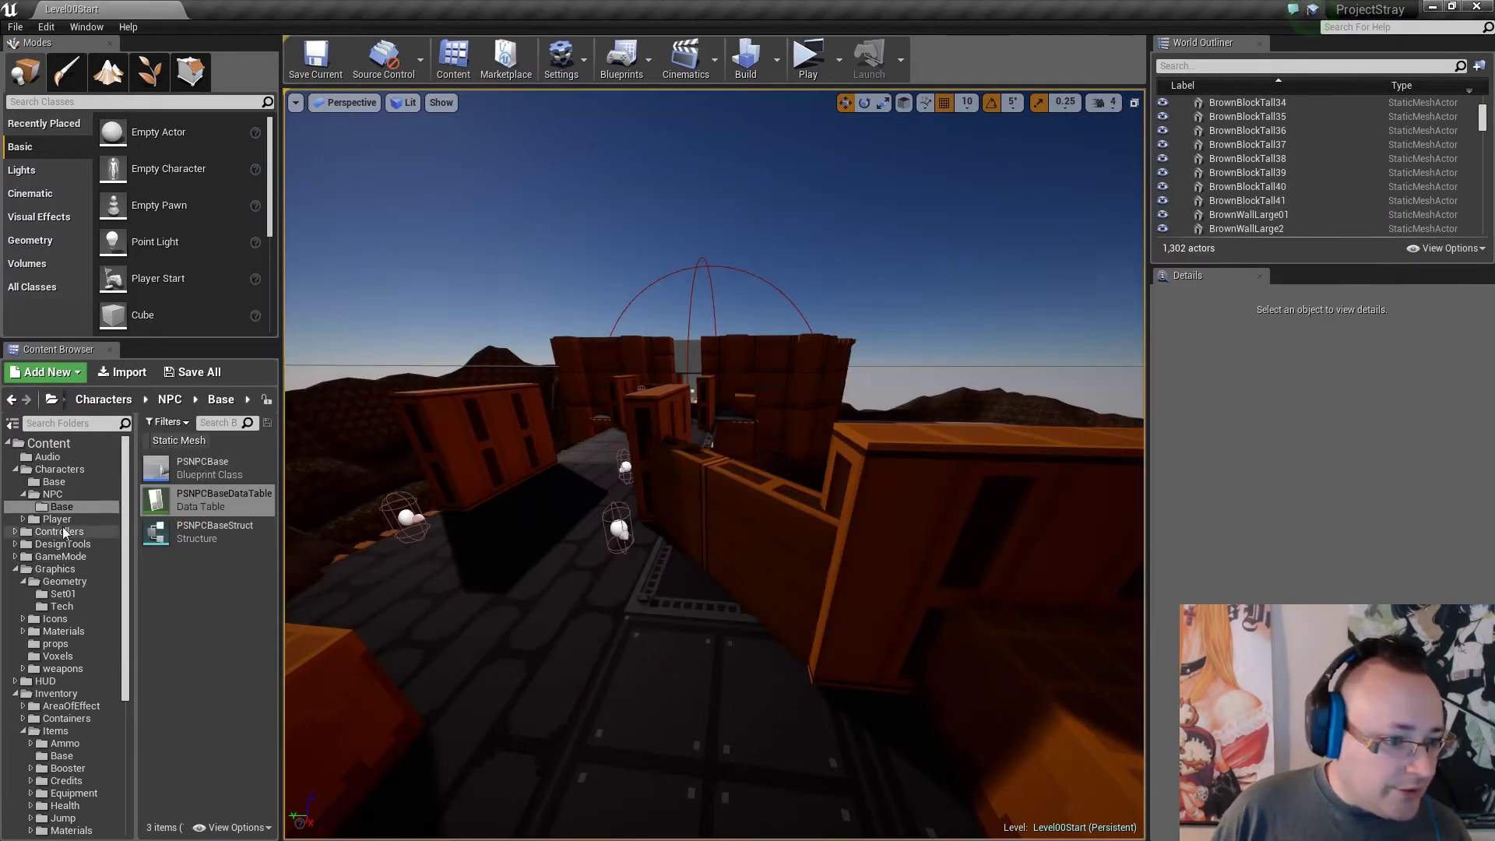
Replace the static mesh of the eight stacked blocks between the two orange pillars with BrownBlockLong01 from the Tech folder.
click(84, 581)
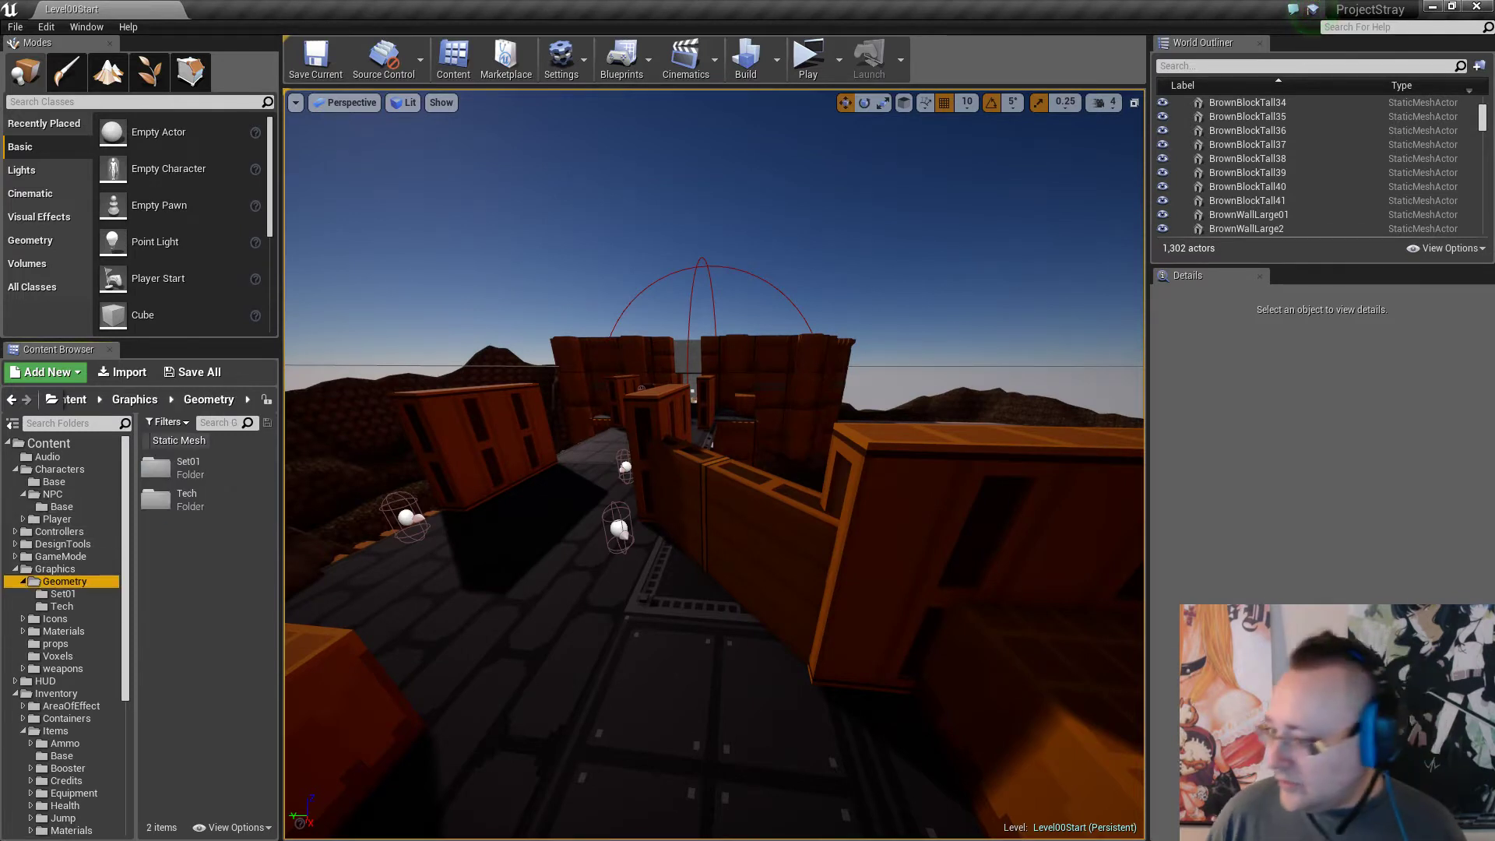
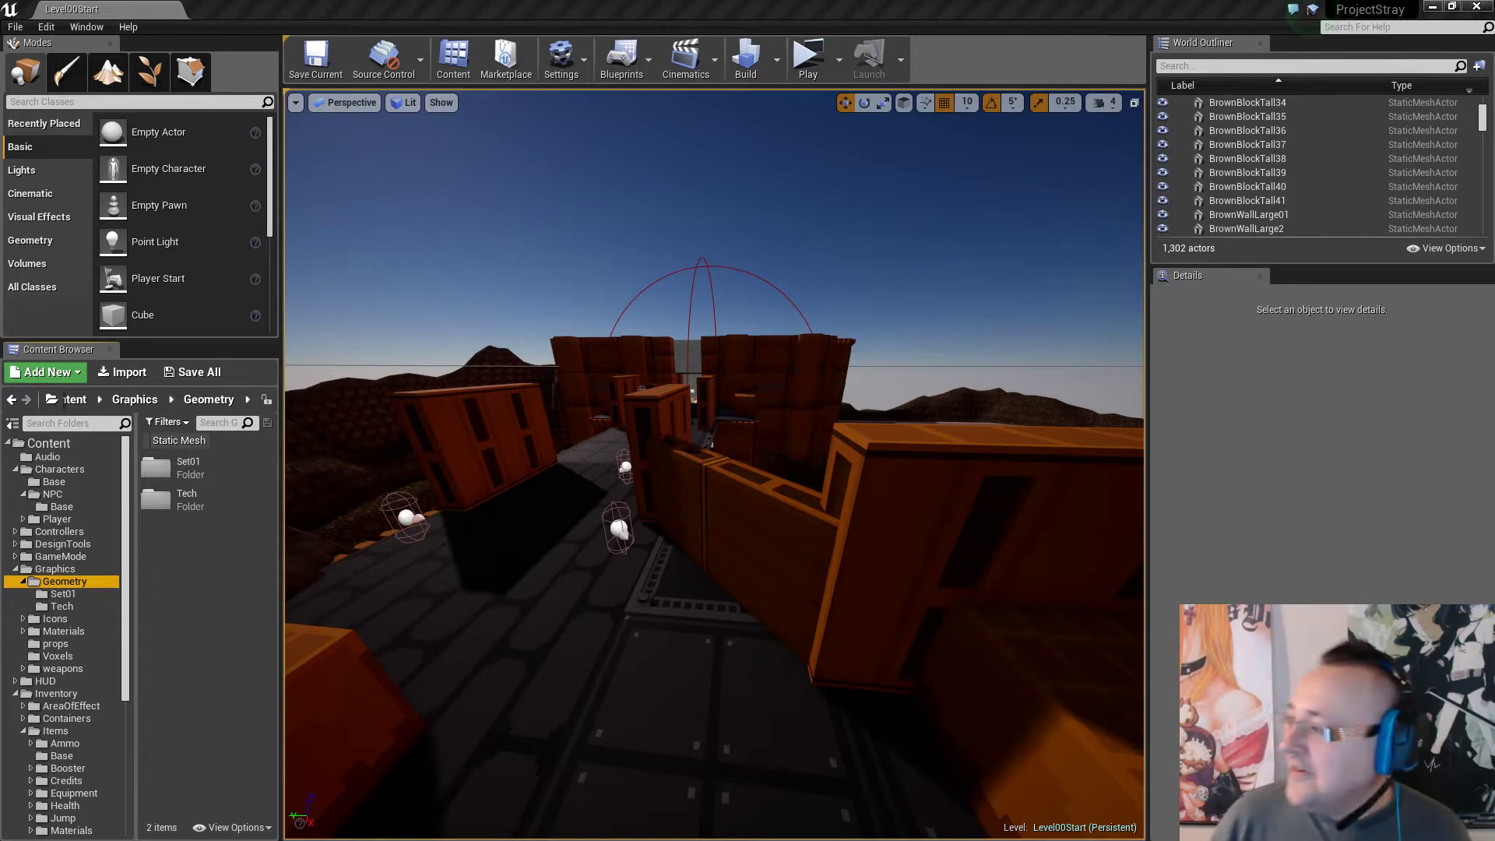
click(1000, 12)
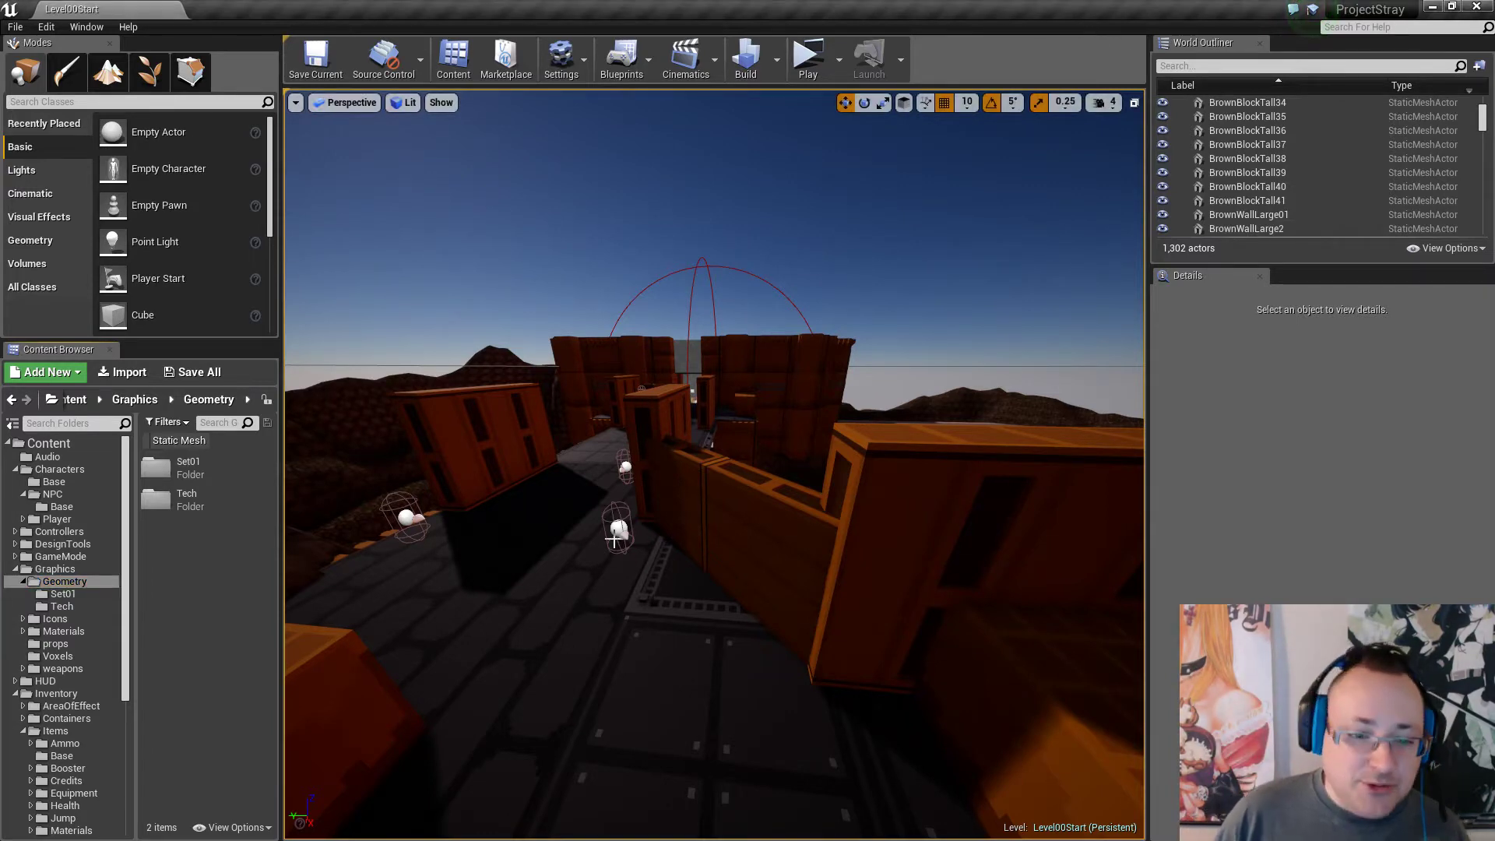
right_drag(715, 531, 671, 557)
click(690, 526)
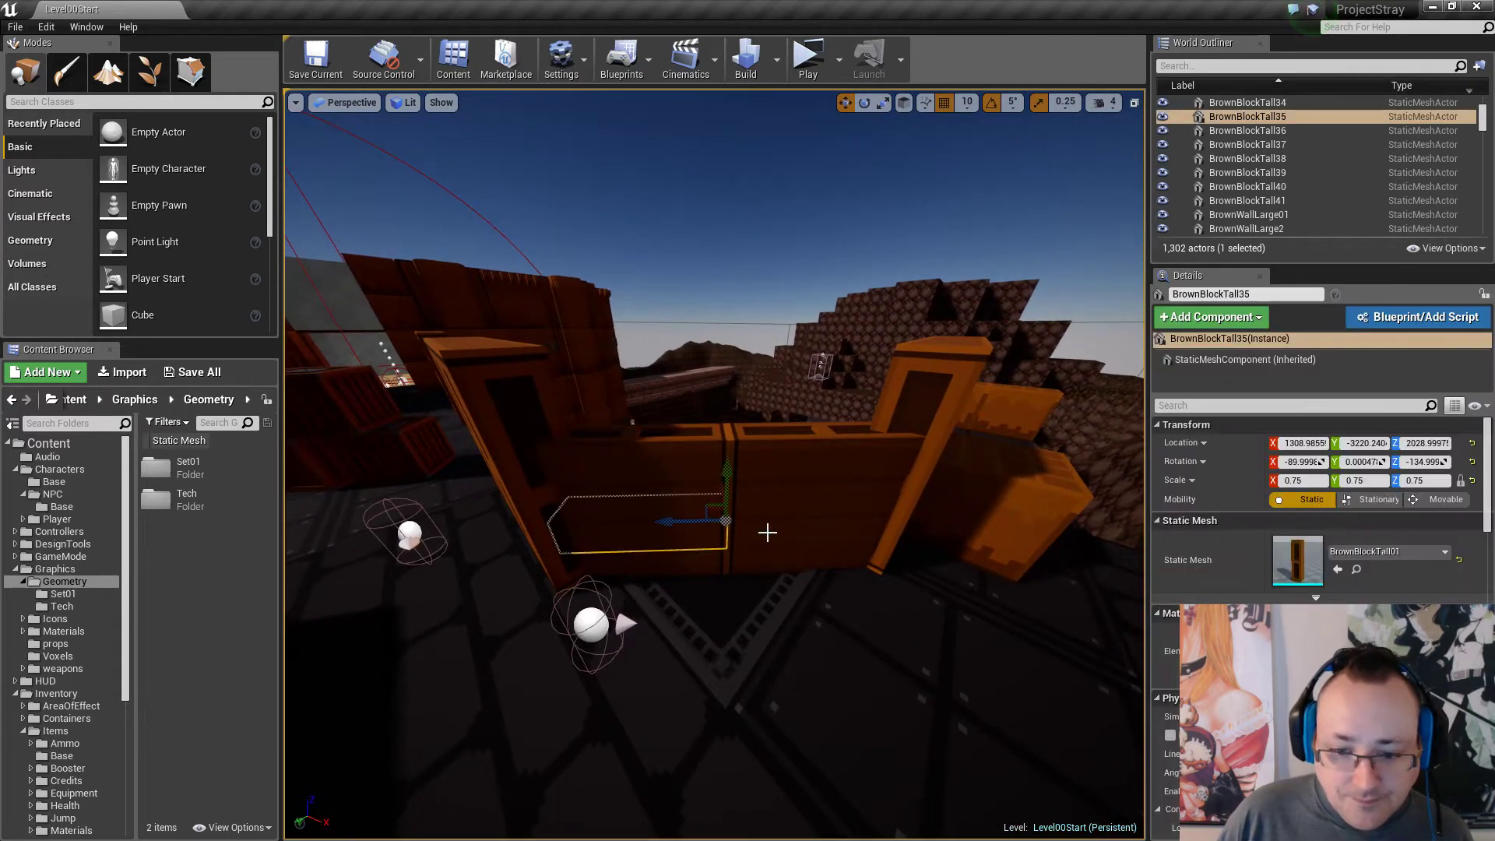
ctrl+click(769, 539)
ctrl+click(737, 557)
ctrl+click(709, 558)
ctrl+click(703, 517)
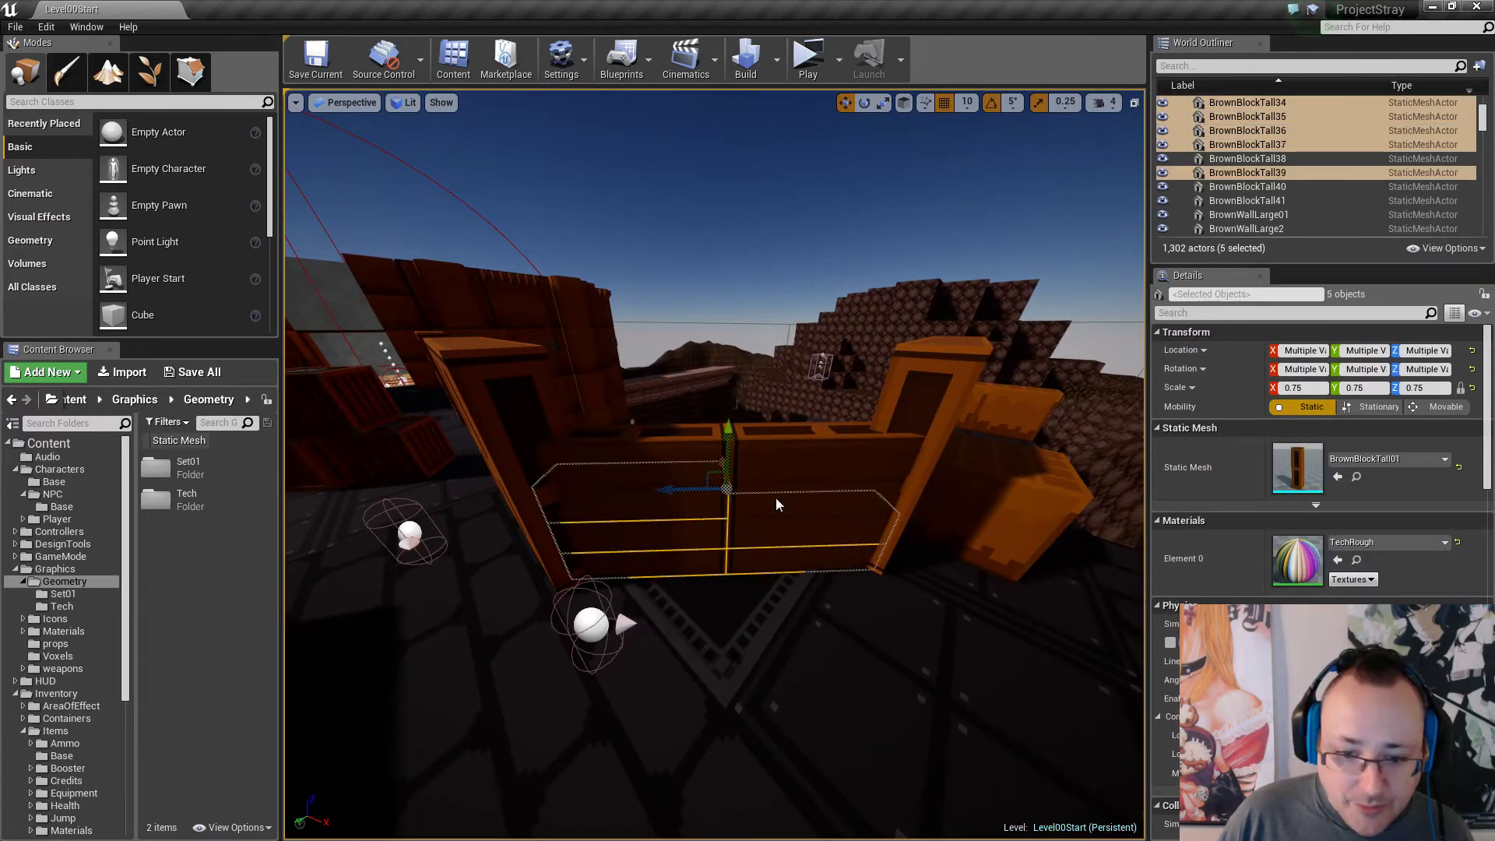
ctrl+click(722, 464)
ctrl+click(748, 458)
ctrl+click(668, 446)
click(91, 607)
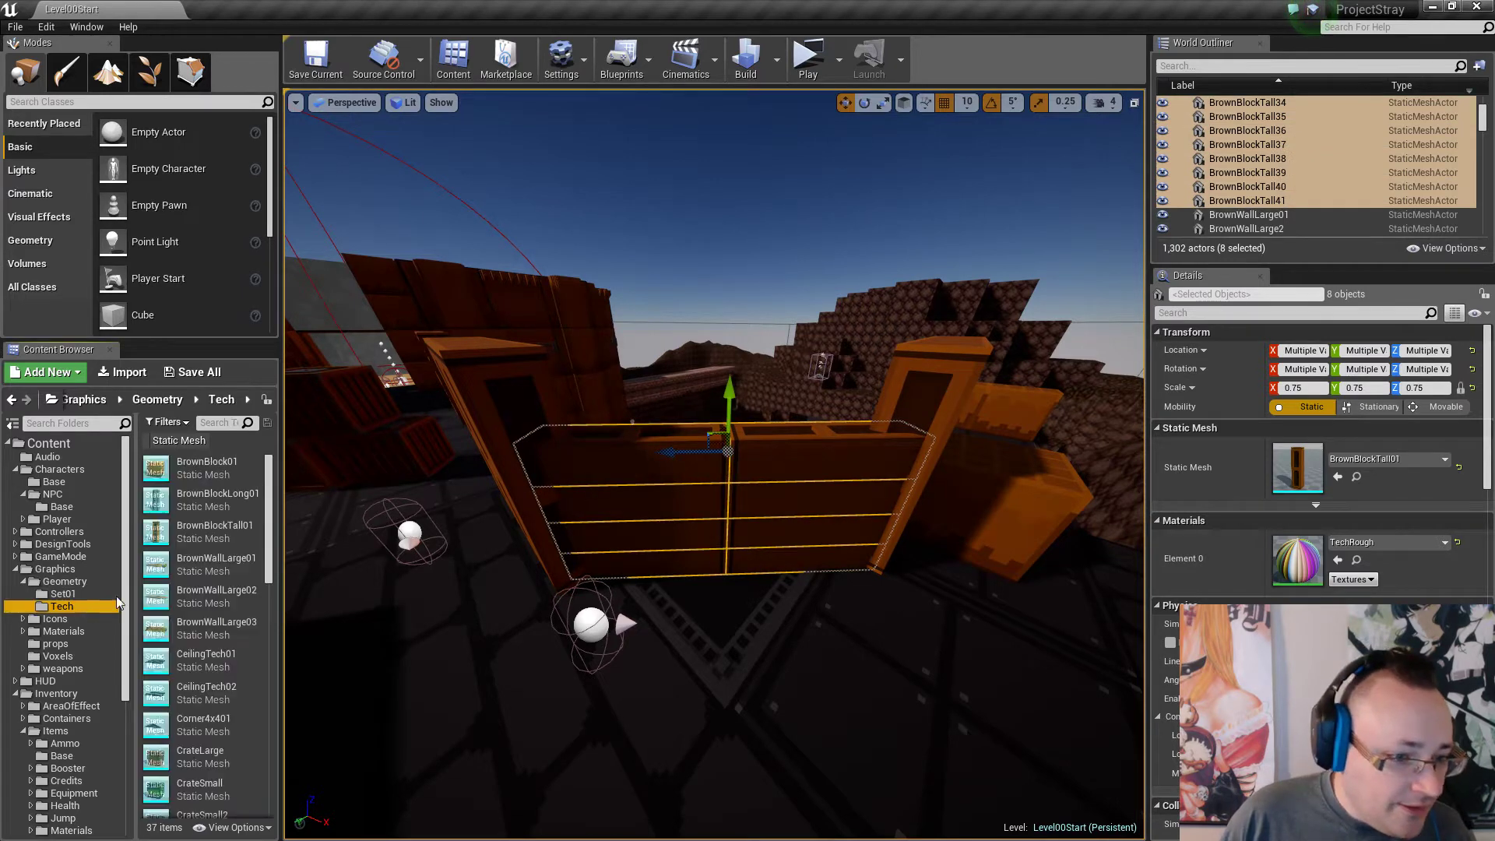
click(207, 499)
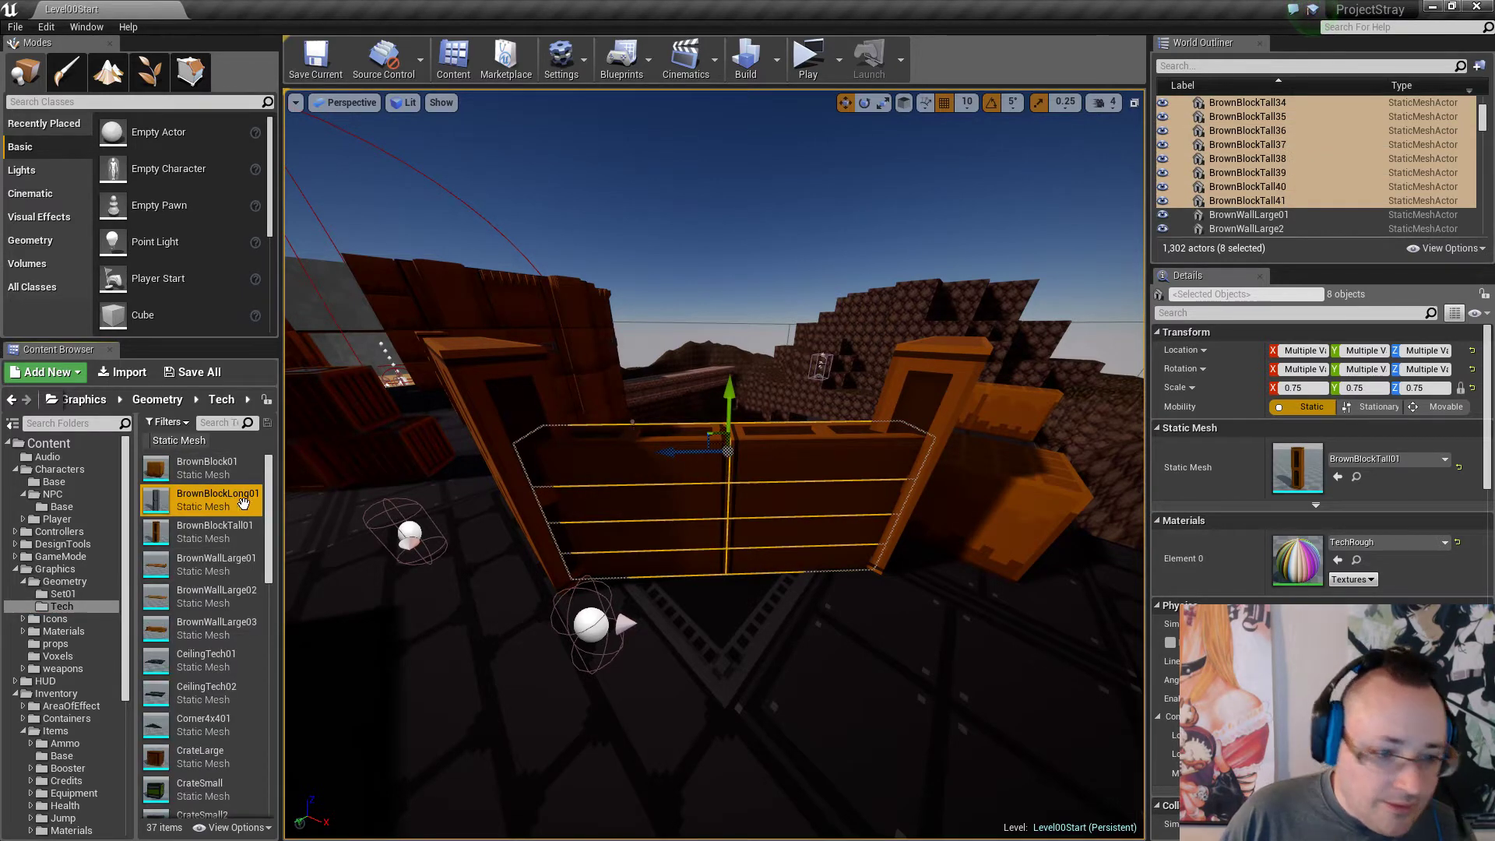
click(1338, 476)
right_drag(900, 554, 939, 524)
key(Escape)
key(d)
mouse_move(901, 574)
right_down()
mouse_move(830, 572)
mouse_move(888, 575)
right_up()
key(a)
click(794, 584)
ctrl+click(693, 569)
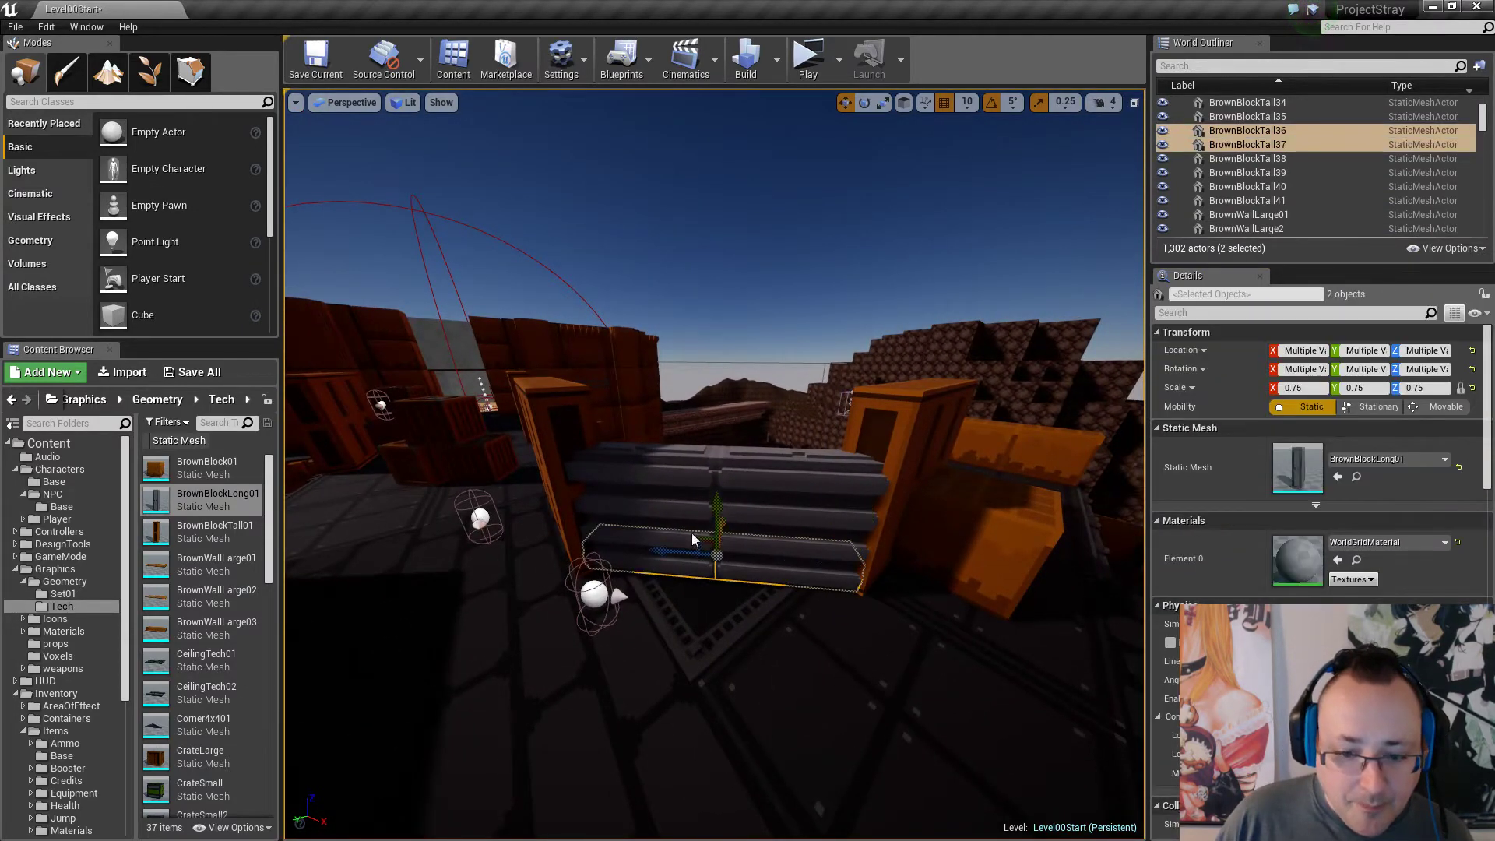
ctrl+click(692, 534)
key(Escape)
Open the BrownBlockLong01 mesh asset and replace its generated collision with a box simplified collision.
click(212, 496)
double_click(213, 497)
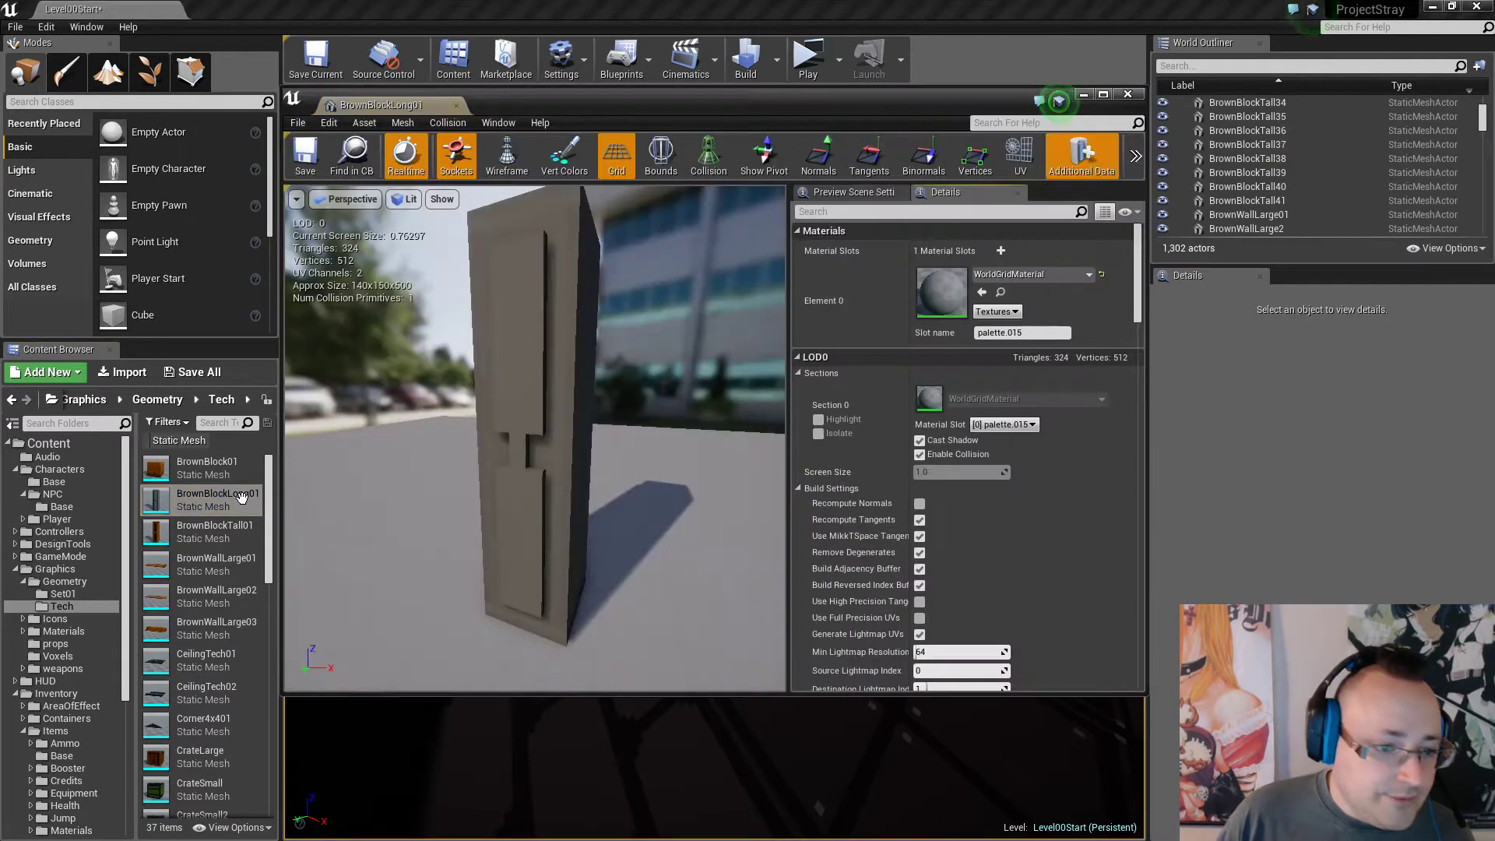
click(450, 118)
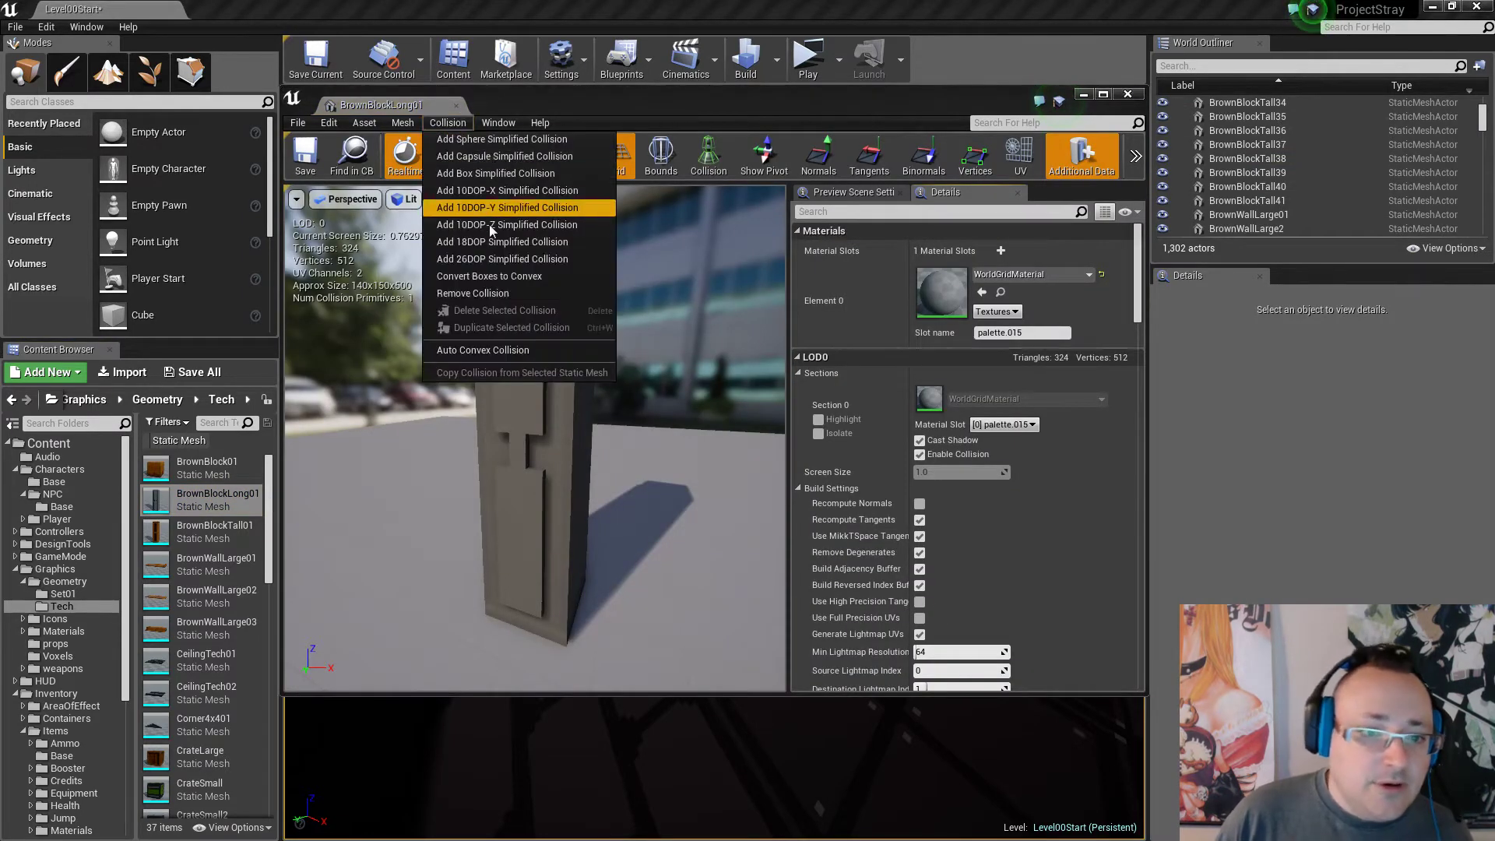
click(500, 295)
click(448, 123)
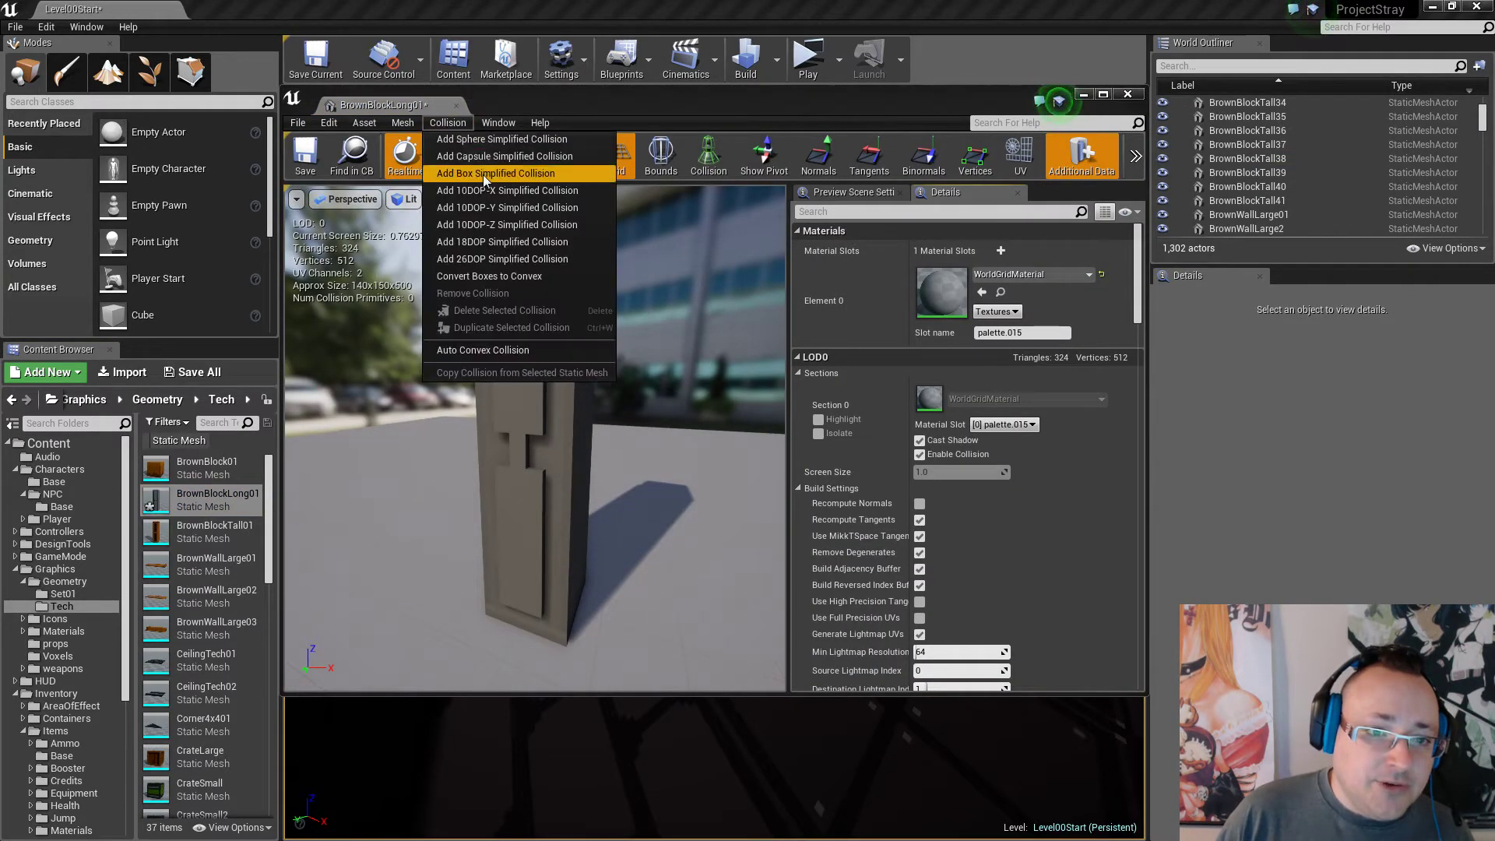
click(483, 174)
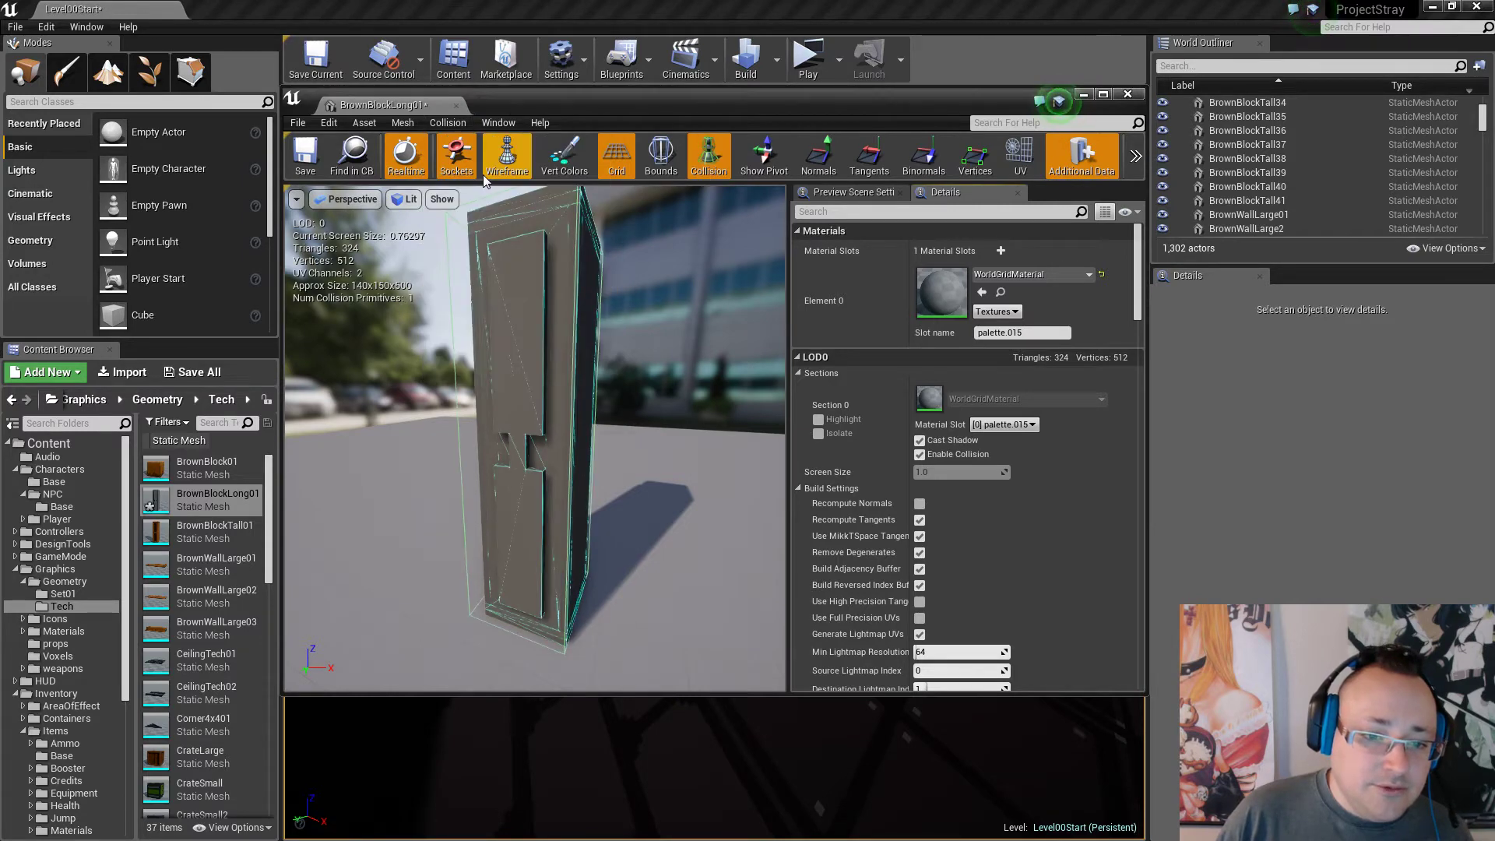
drag(498, 351, 545, 328)
right_drag(545, 437, 577, 425)
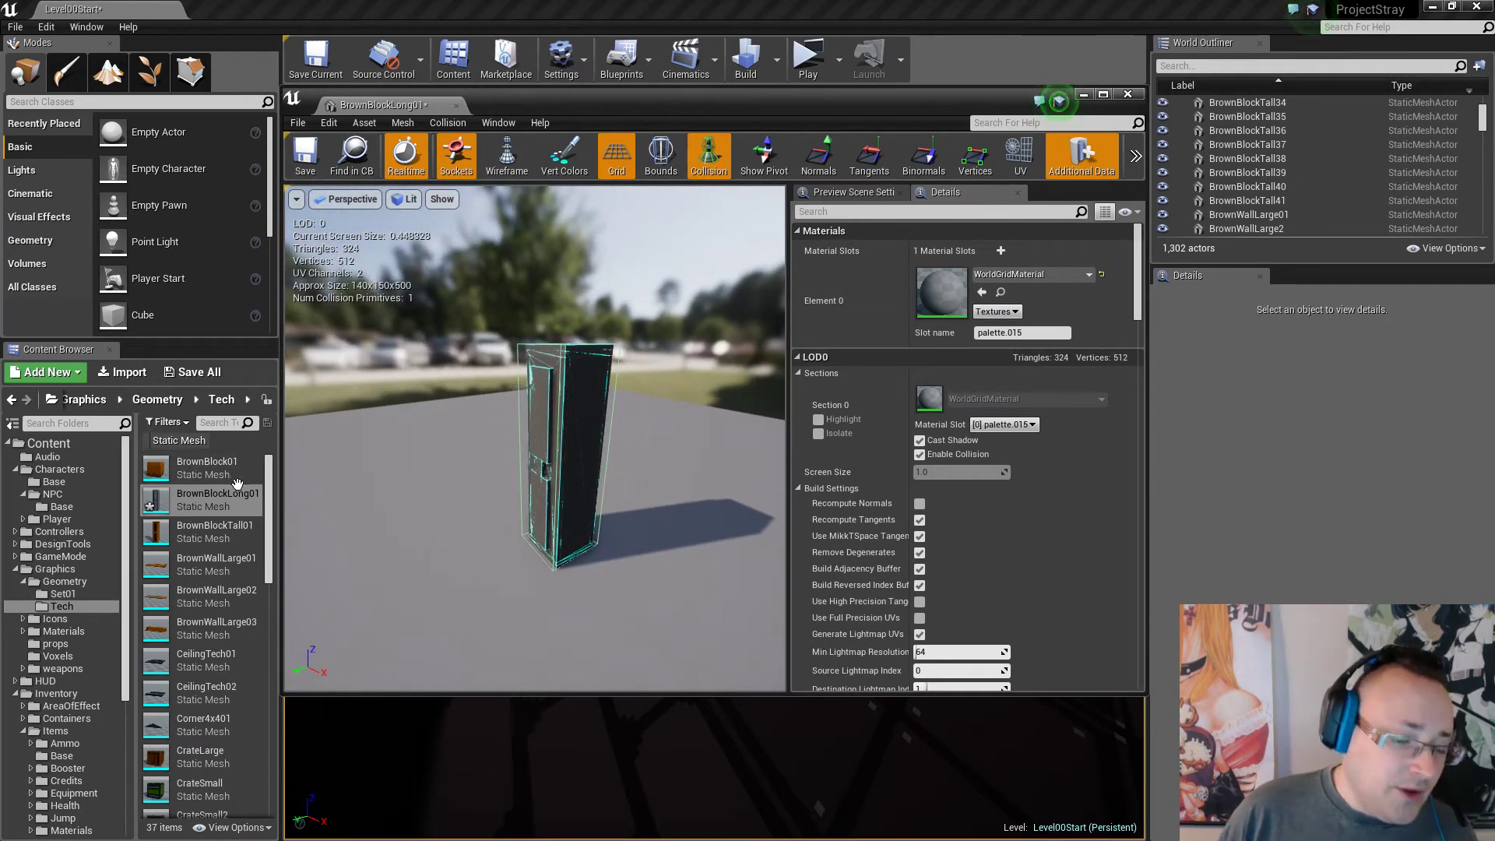
Assign the TechRough material from the Tech folder to the BrownBlockLong01 mesh's material slot.
drag(269, 497, 264, 716)
click(204, 615)
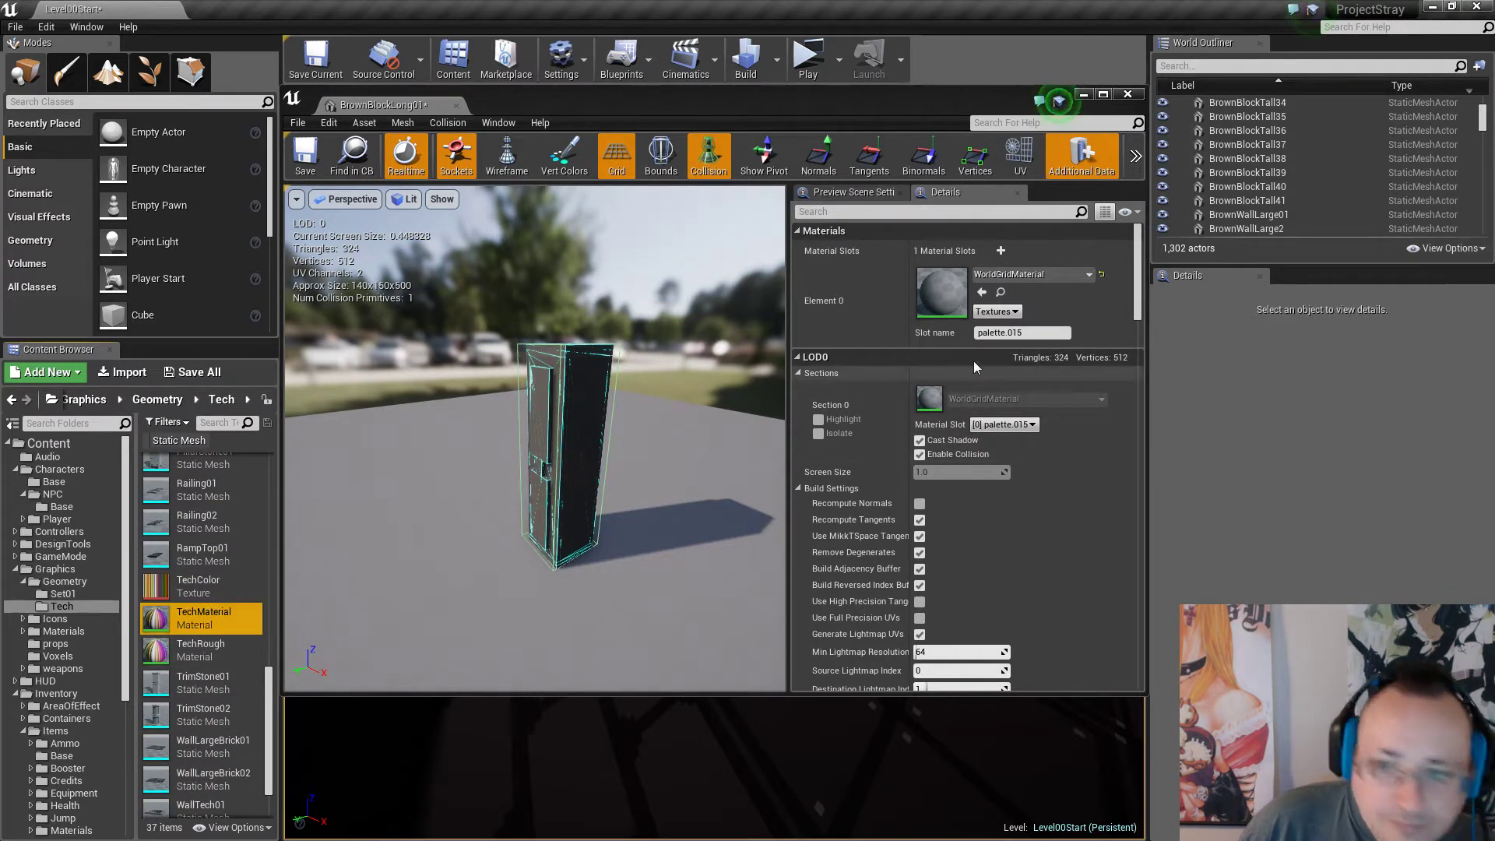
click(201, 646)
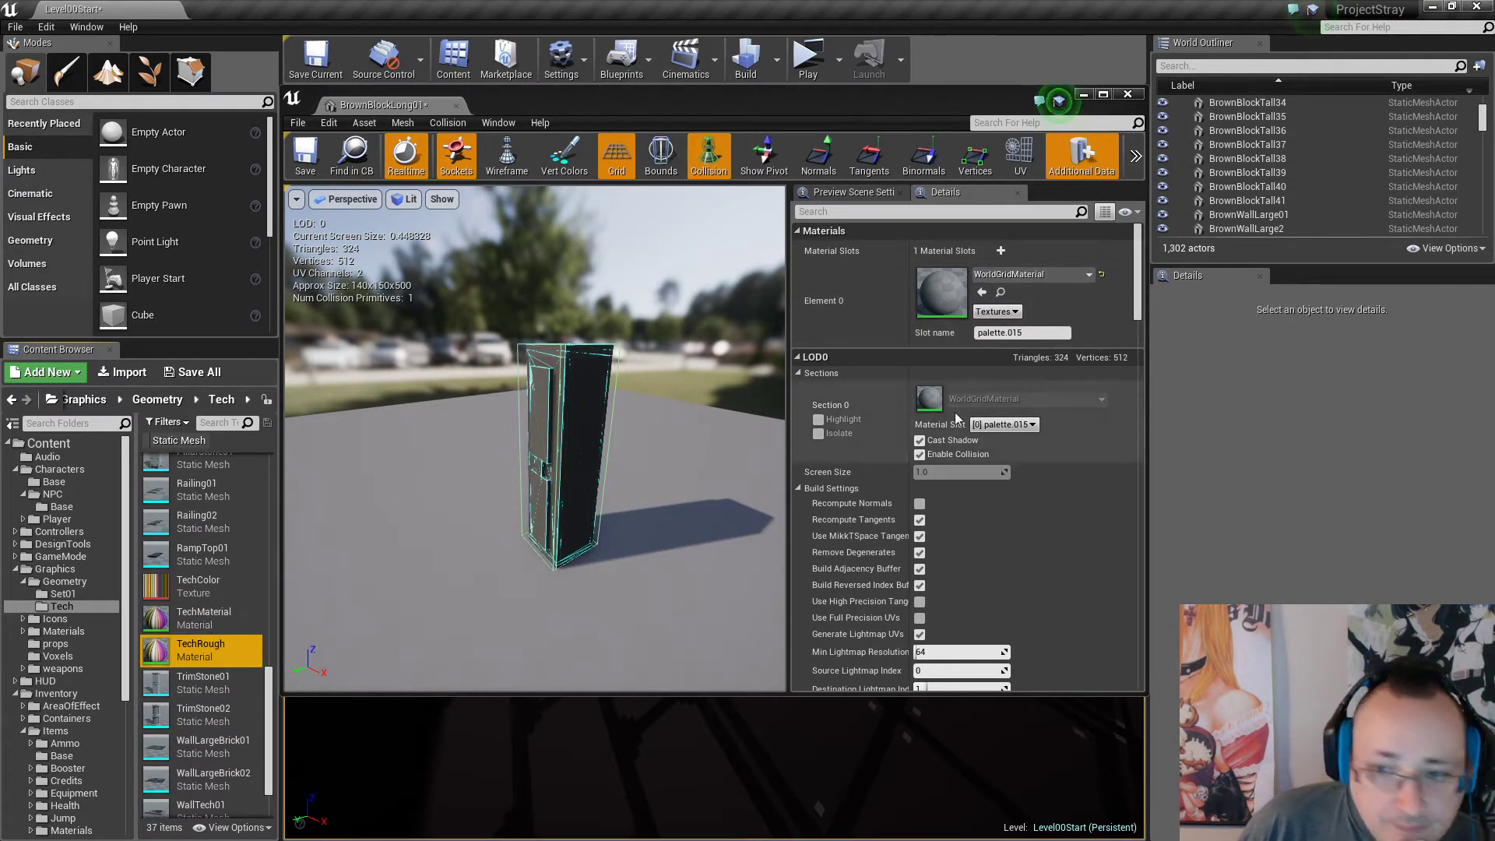
click(982, 292)
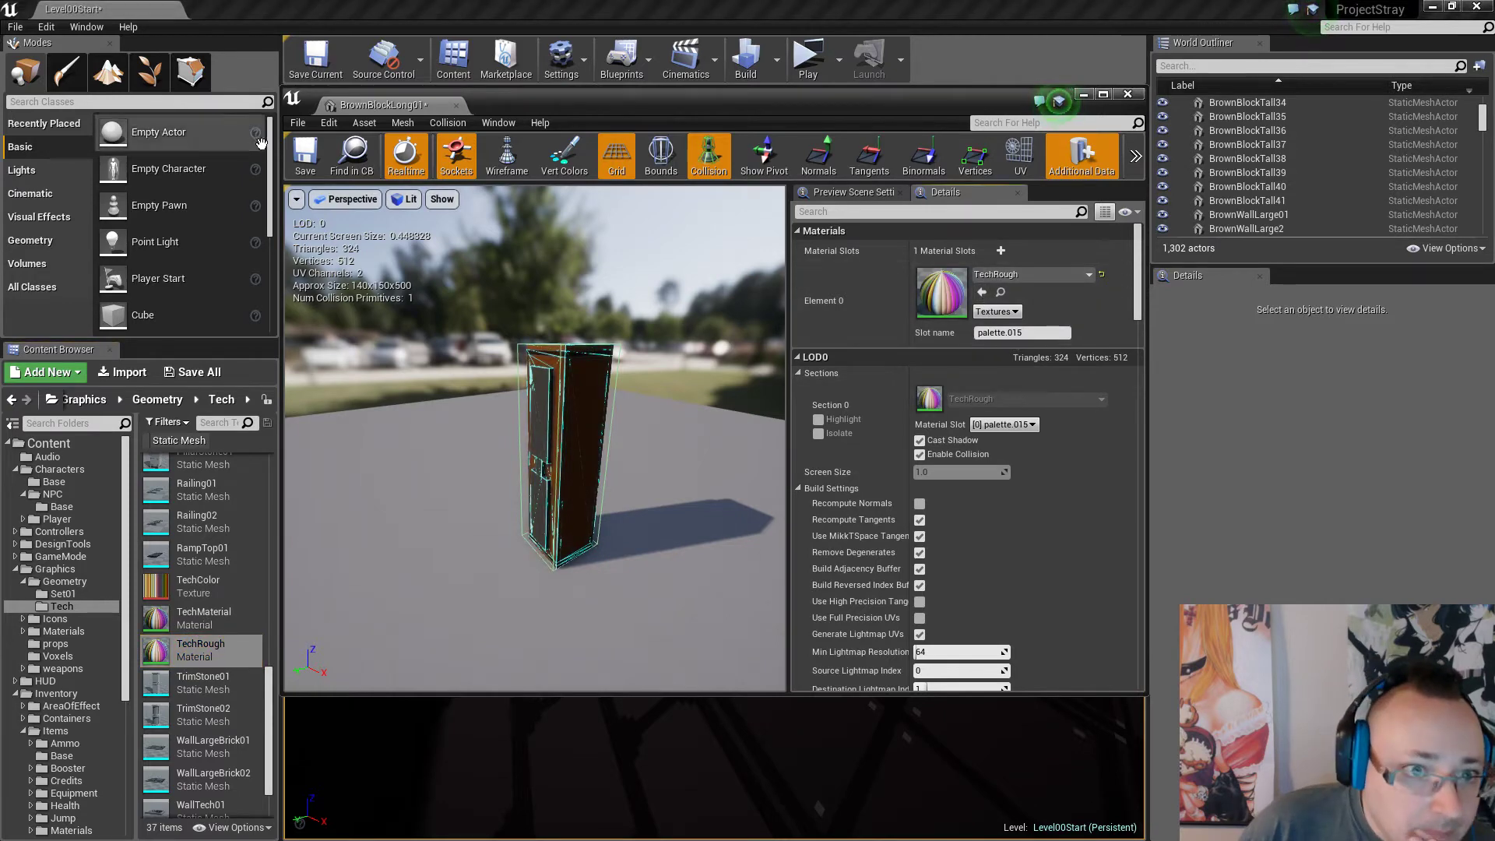
Save the BrownBlockLong01 mesh asset and close its editor.
click(310, 158)
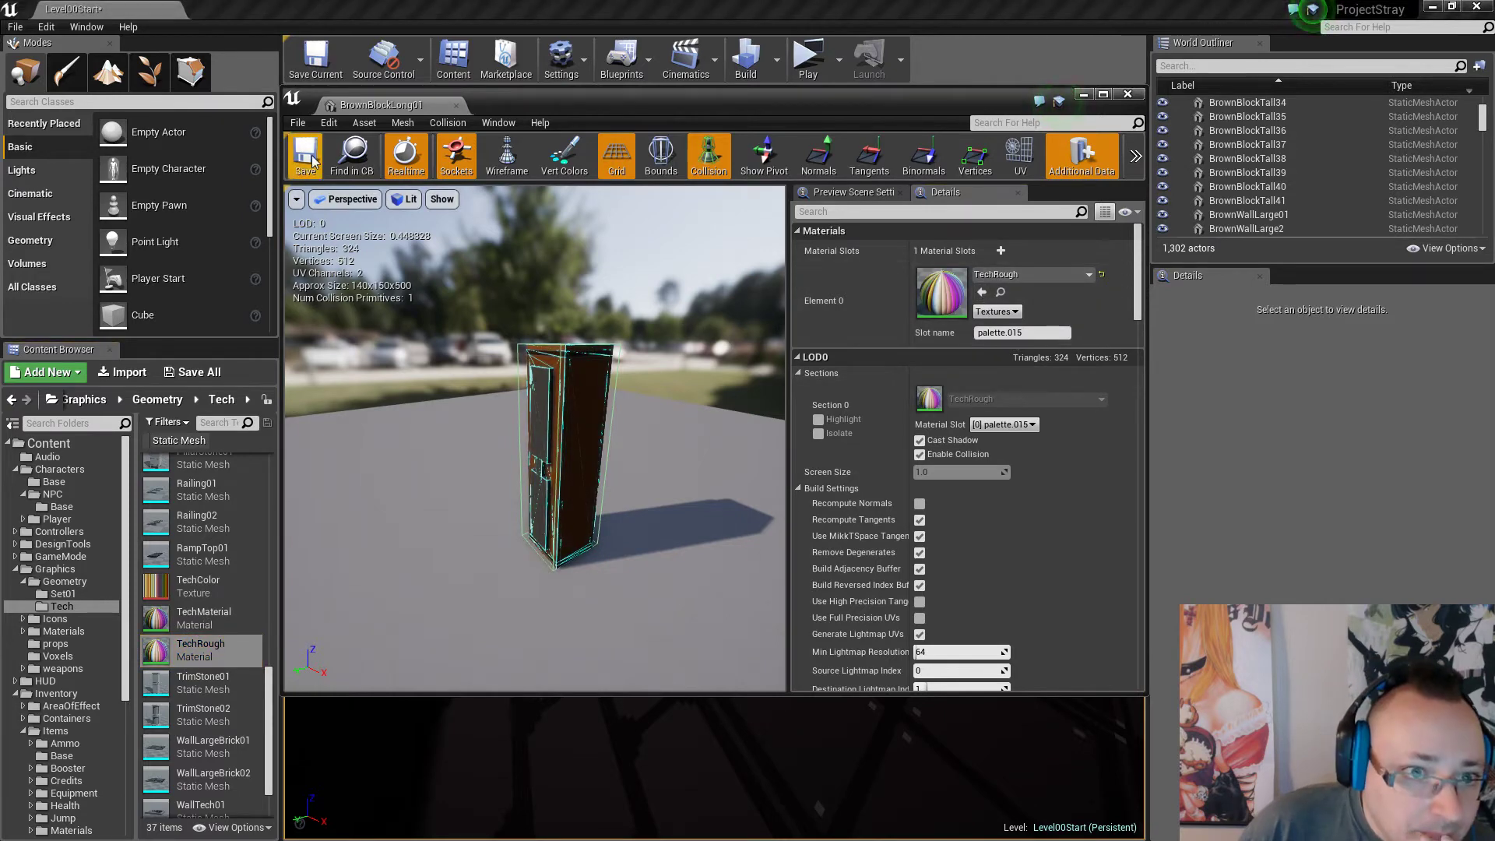
click(455, 107)
Try to mirror the upper wall block BrownBlockTall38 between the orange pillars with a locked uniform scale of -0.75.
mouse_move(758, 489)
right_down()
mouse_move(826, 467)
mouse_move(748, 483)
mouse_move(732, 460)
mouse_move(491, 487)
mouse_move(765, 488)
right_up()
click(703, 506)
ctrl+click(739, 517)
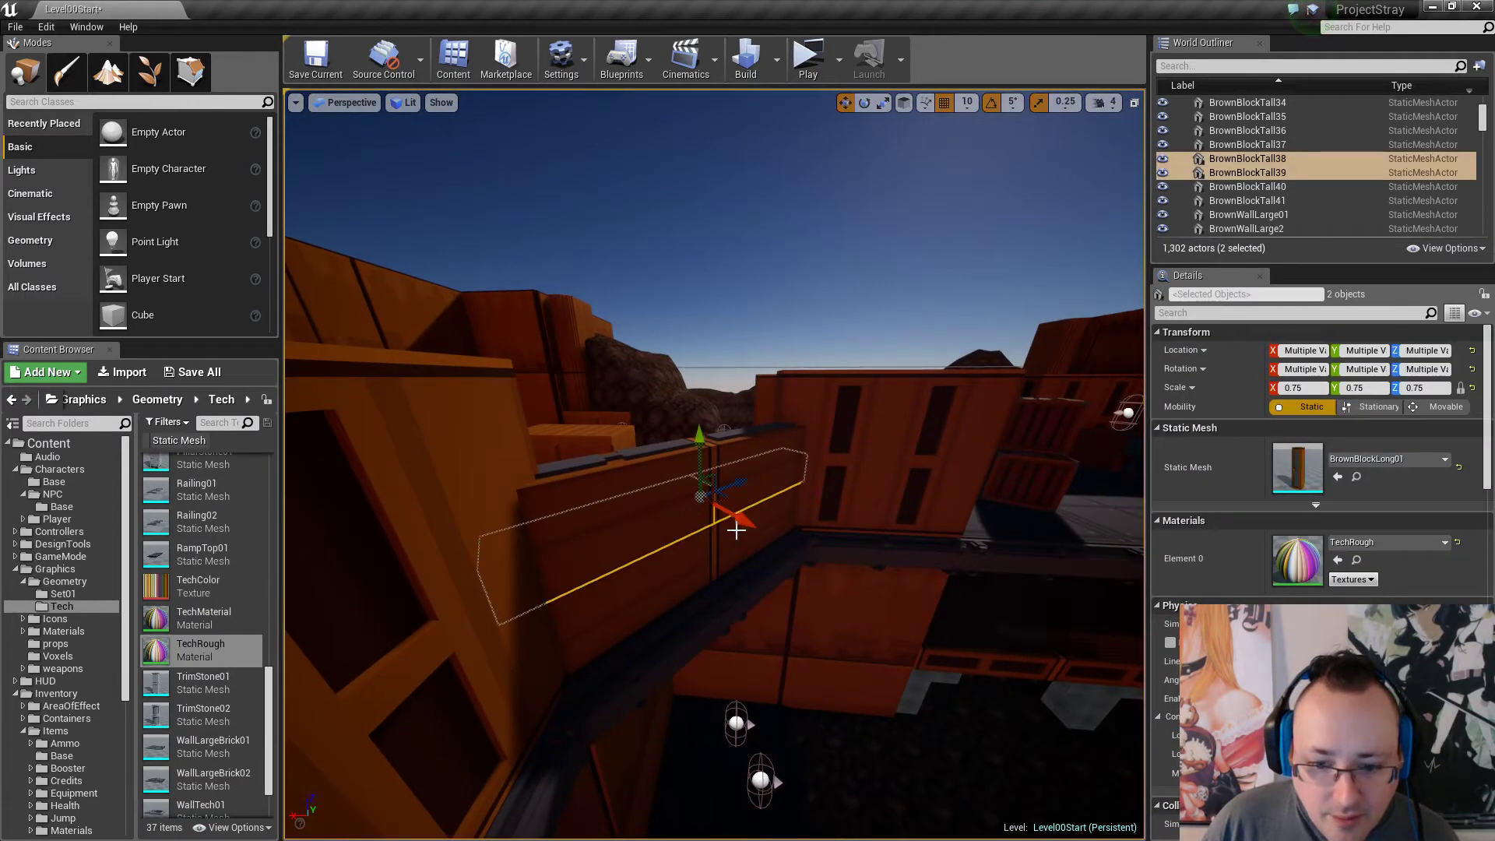
click(650, 531)
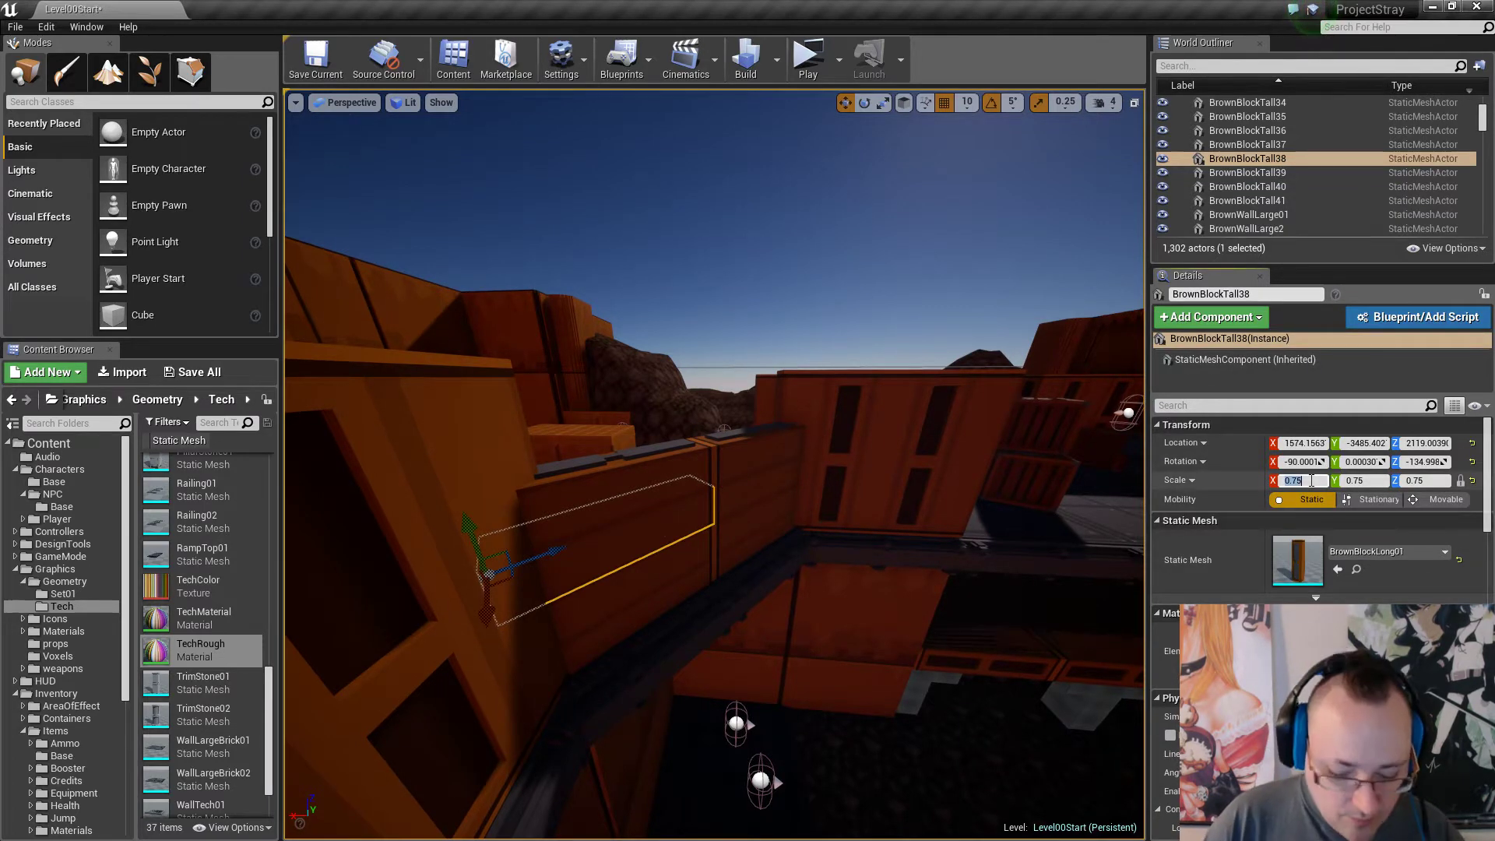
text(-)
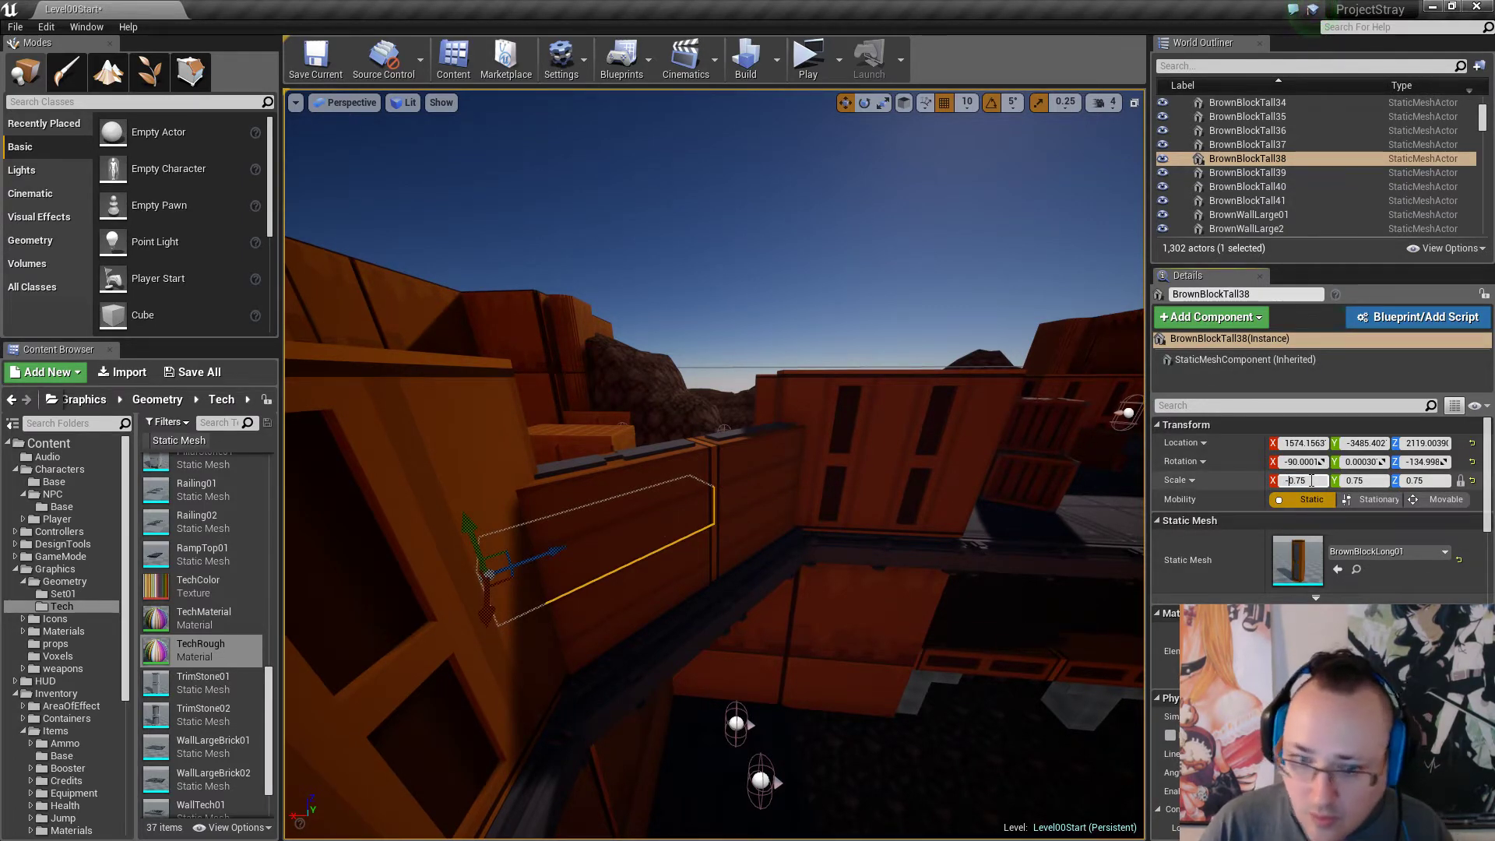
key(Return)
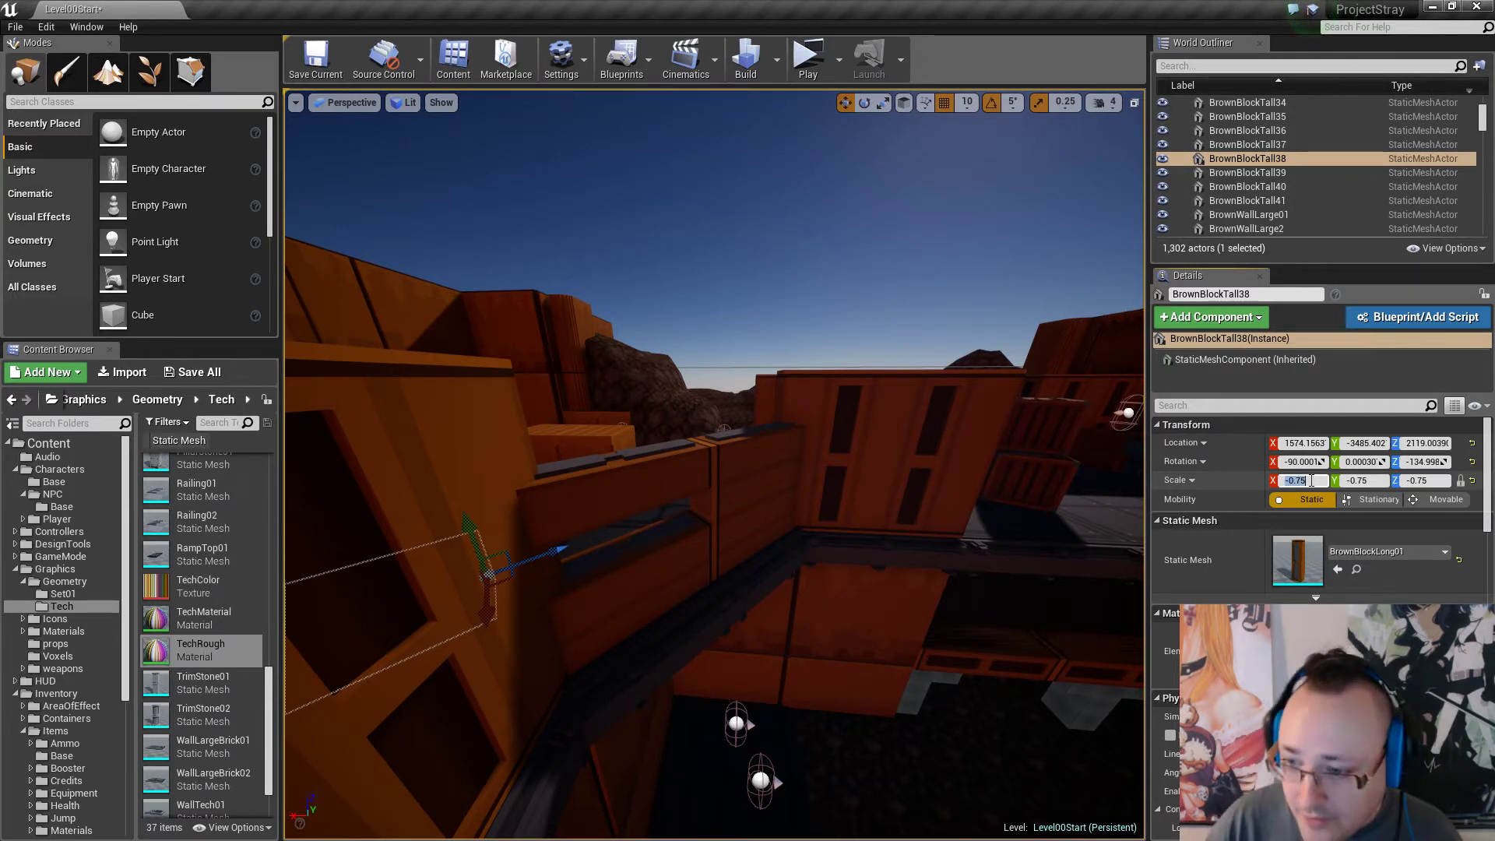
key(Delete)
key(Return)
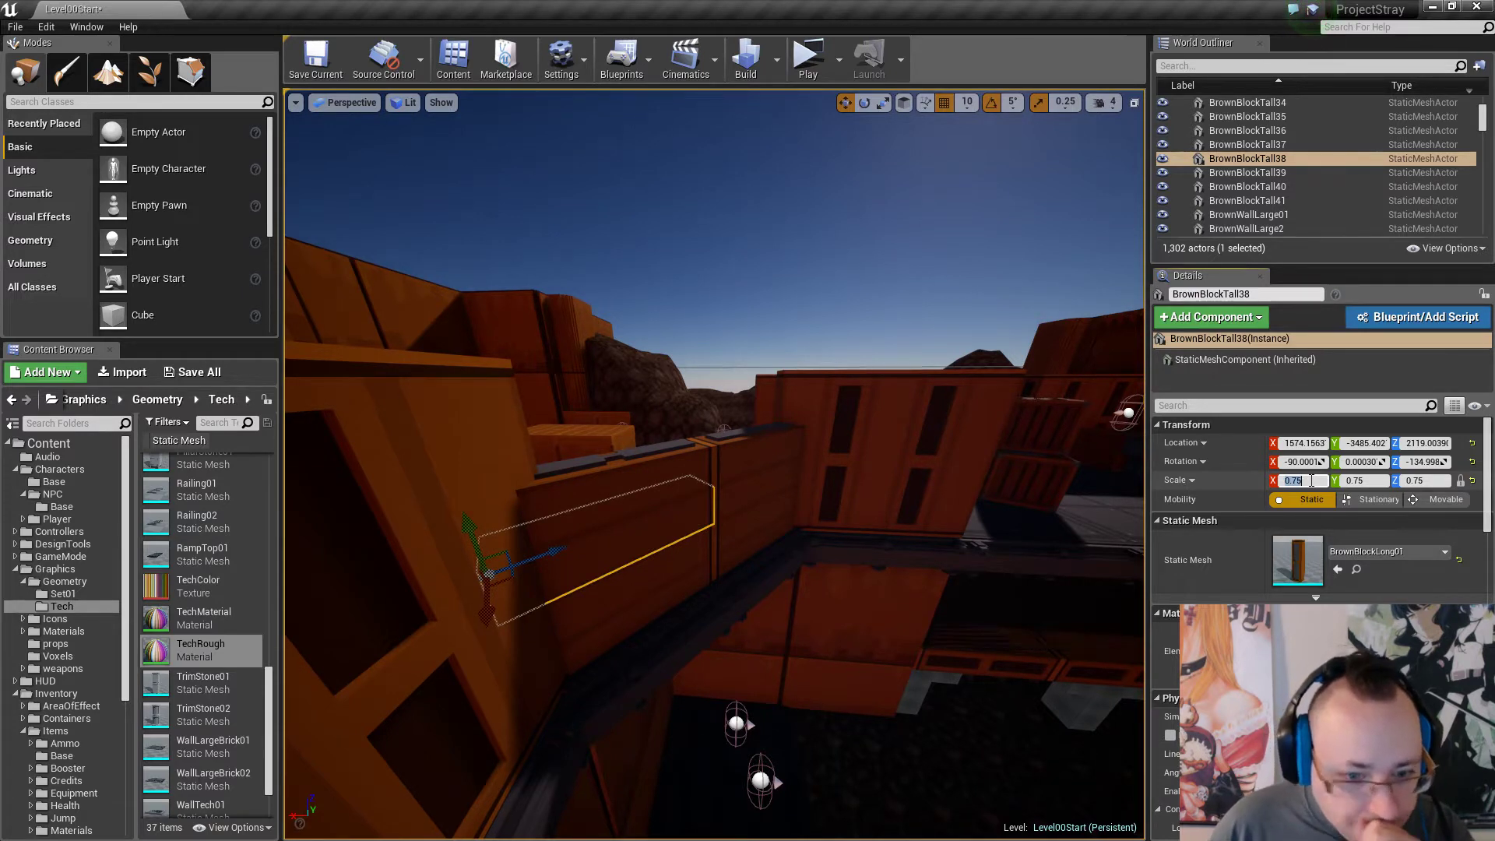
click(1433, 480)
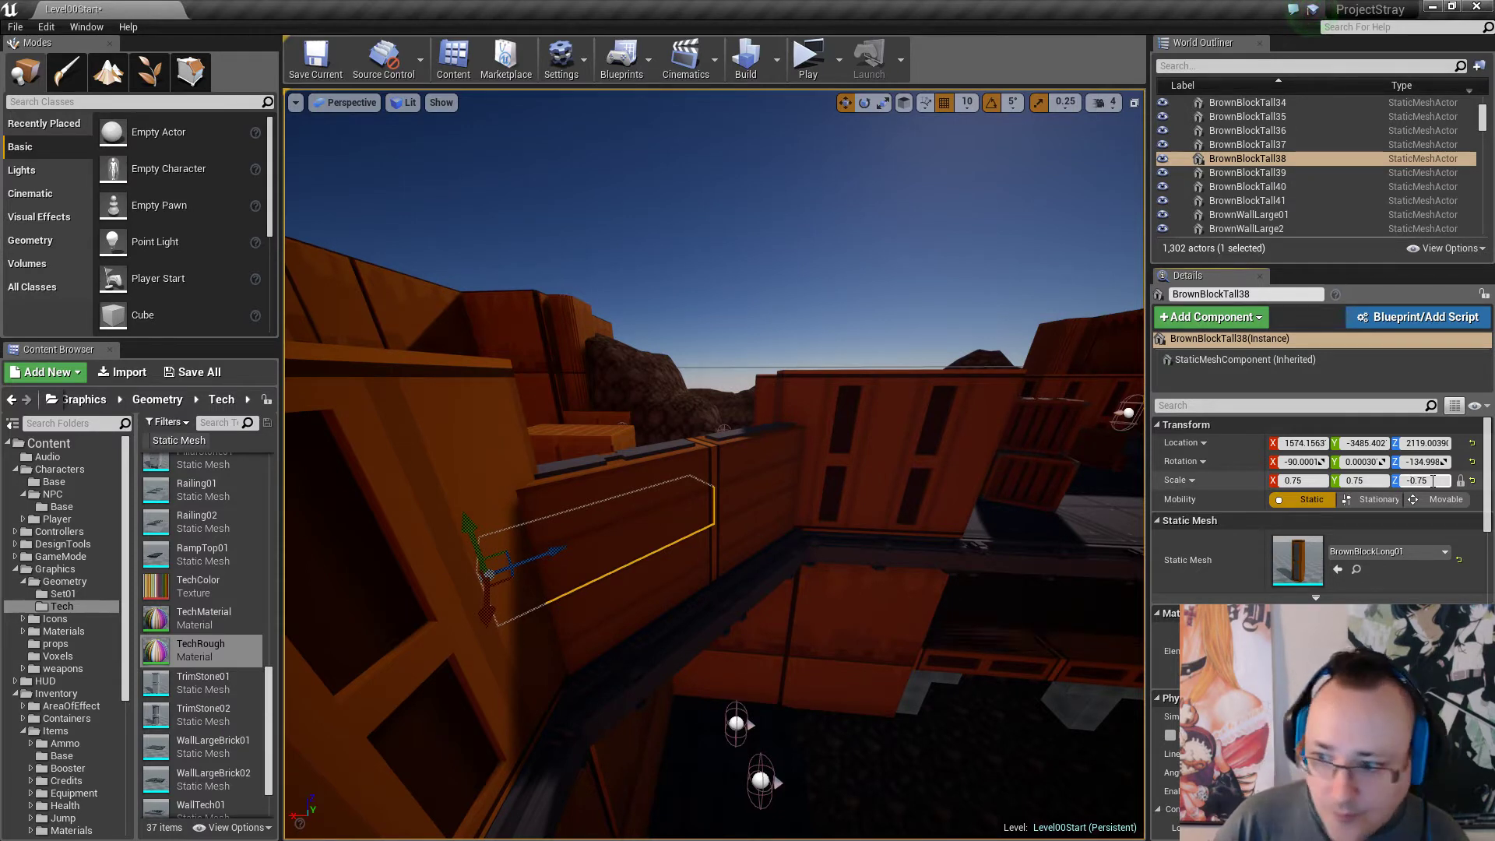
key(Return)
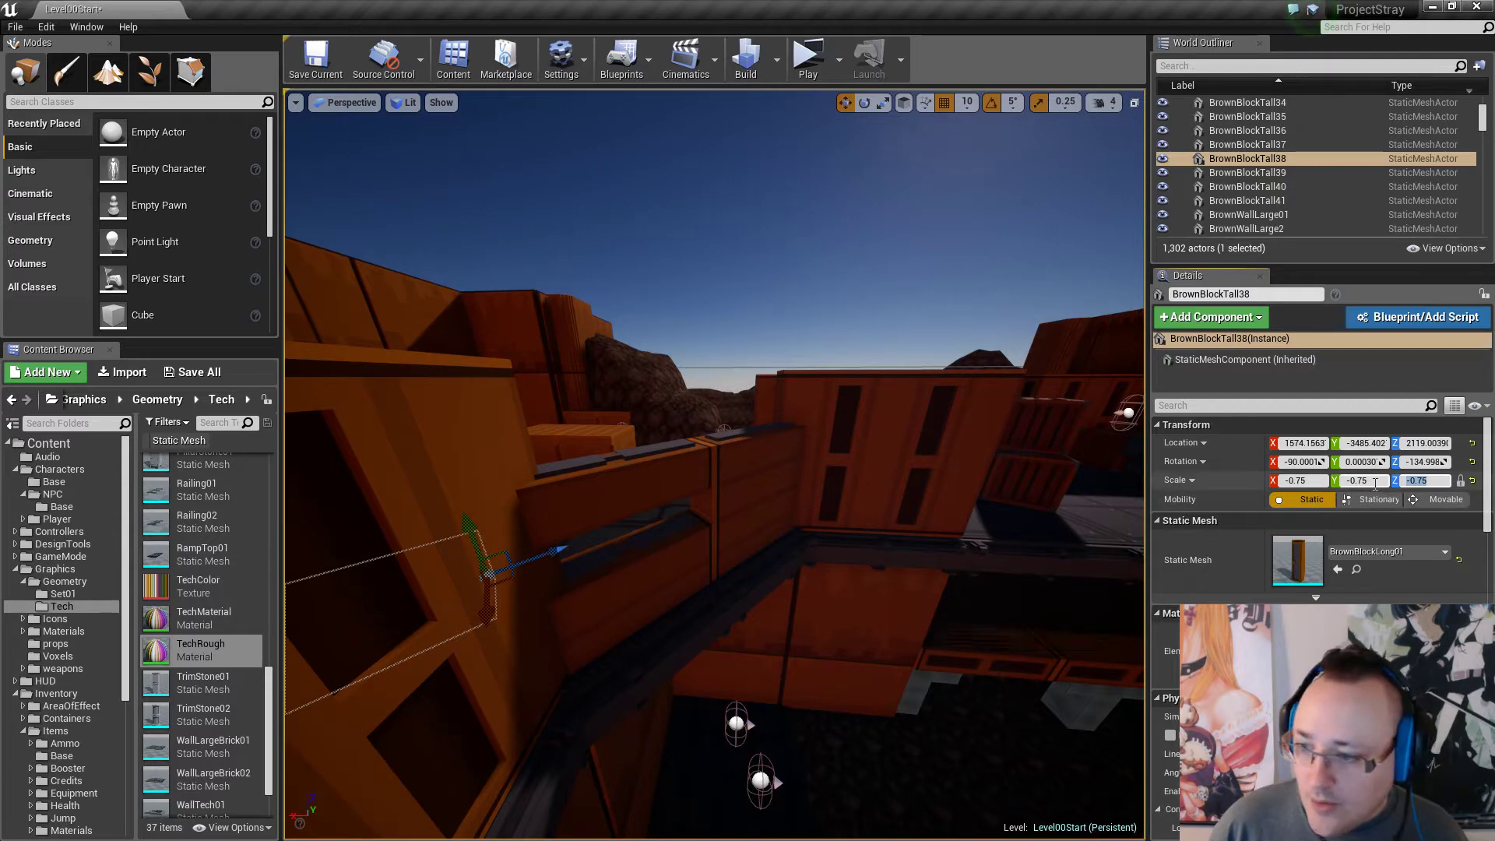
Undo the negative uniform scale and, with proportional scaling unlocked, set only BrownBlockTall38's X scale to -0.75.
click(1460, 484)
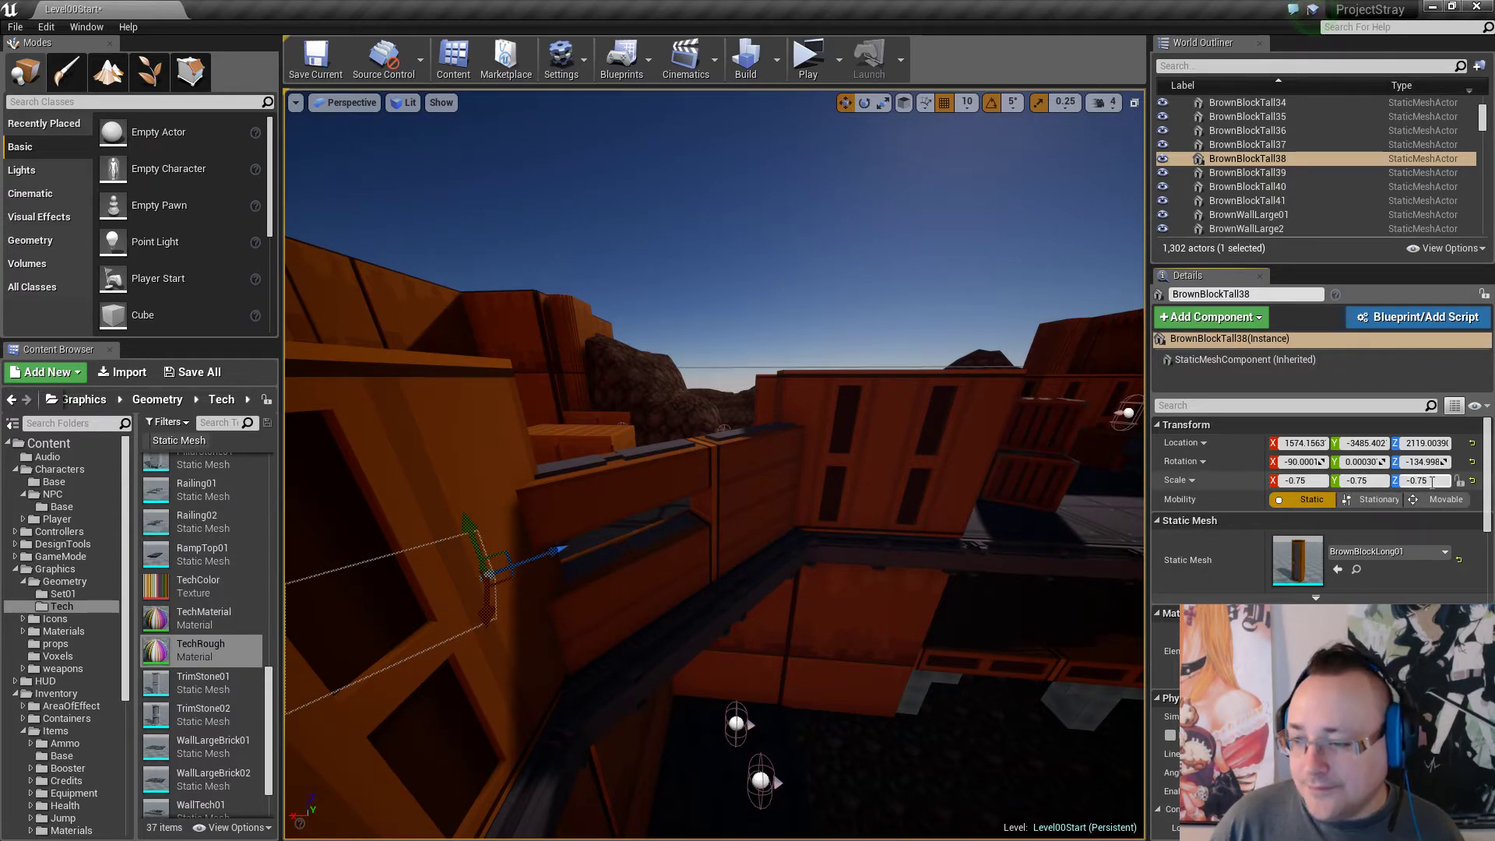
right_drag(878, 588, 871, 578)
key(ctrl+z)
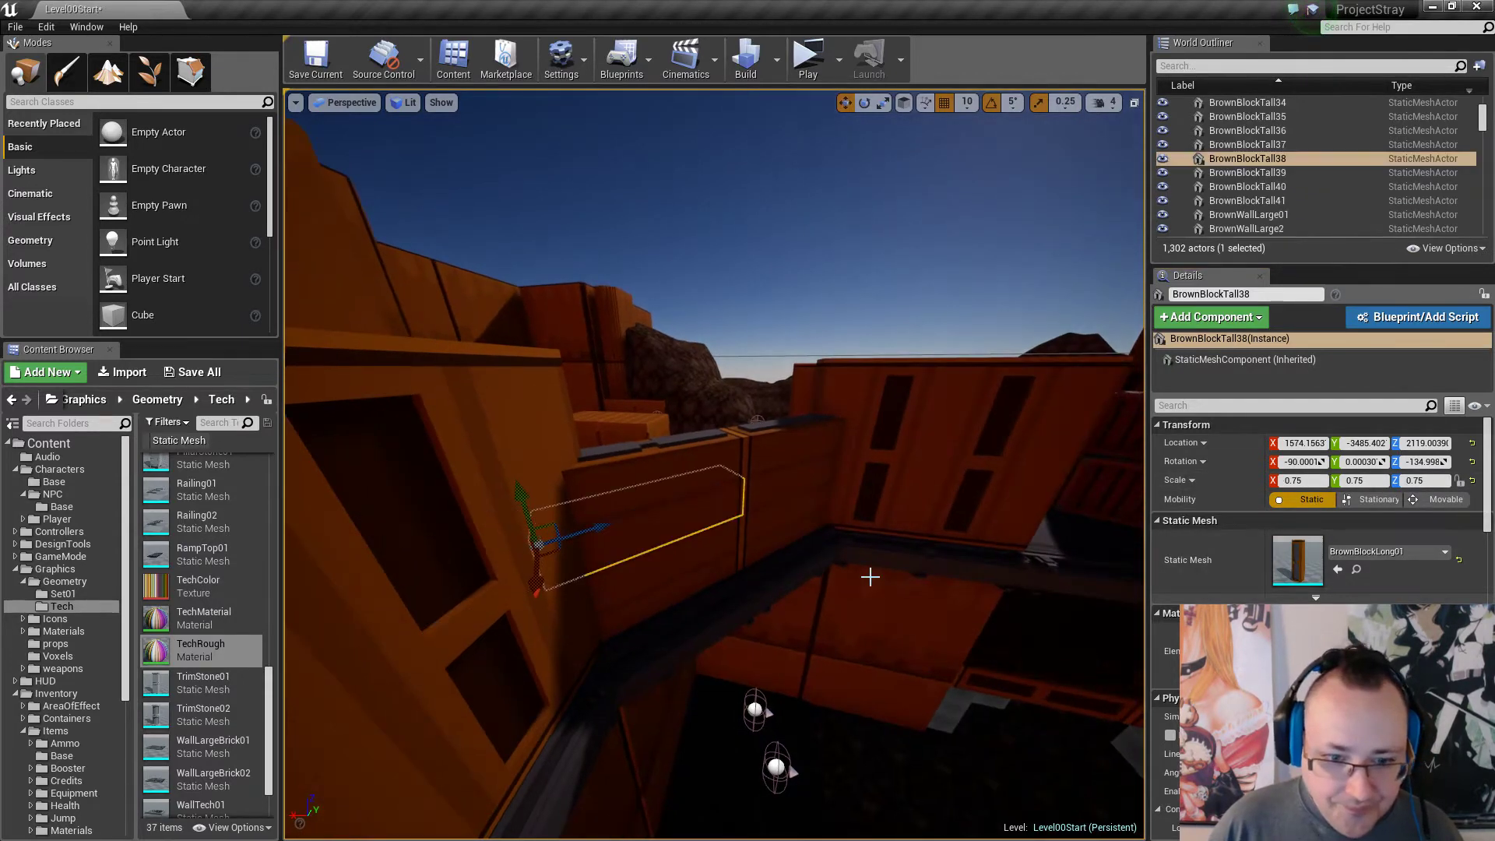
click(1309, 481)
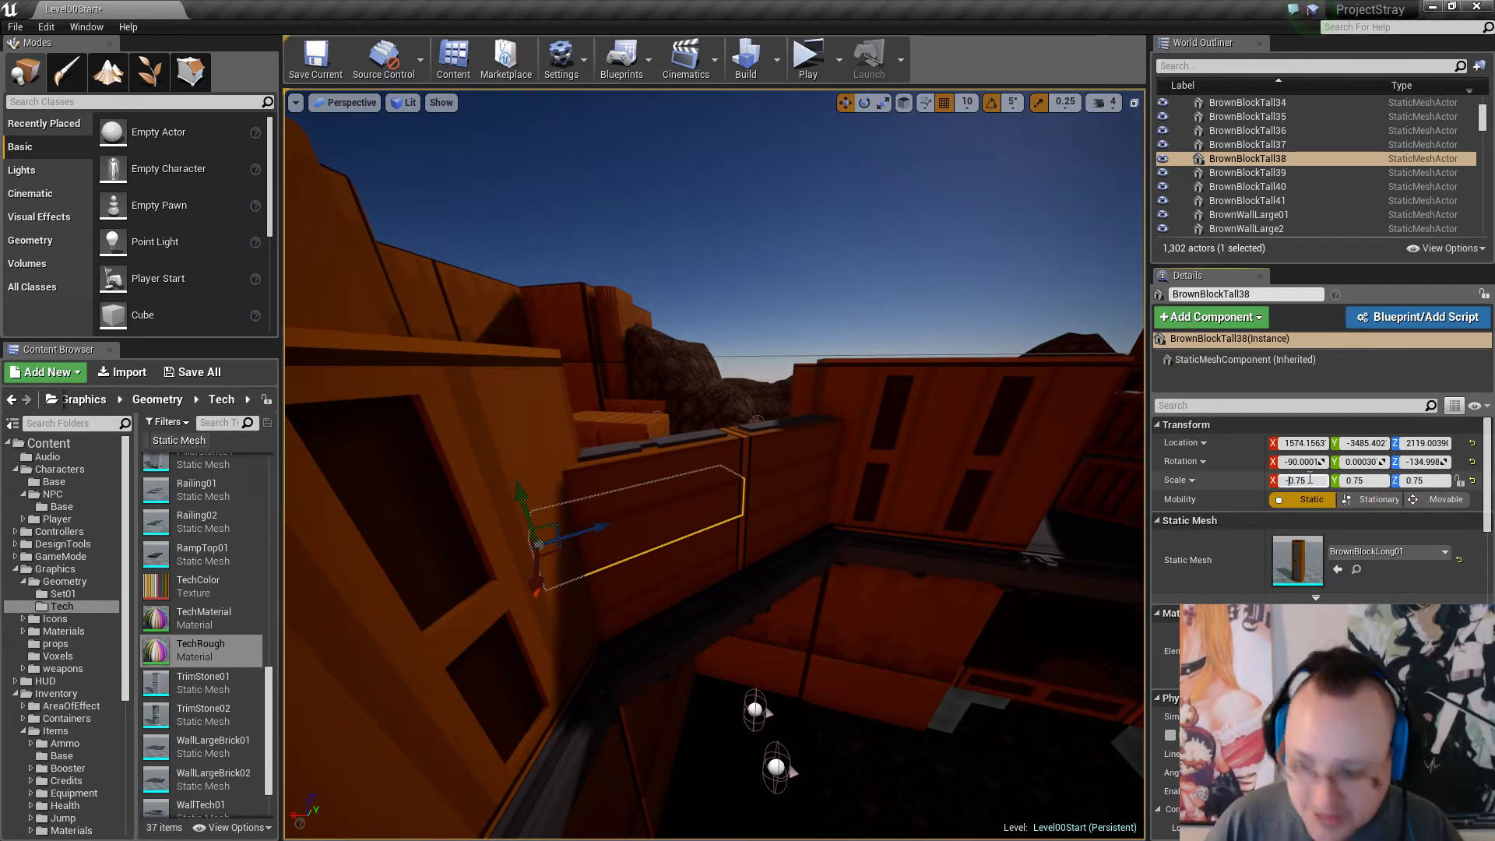
text(-0.75)
key(Return)
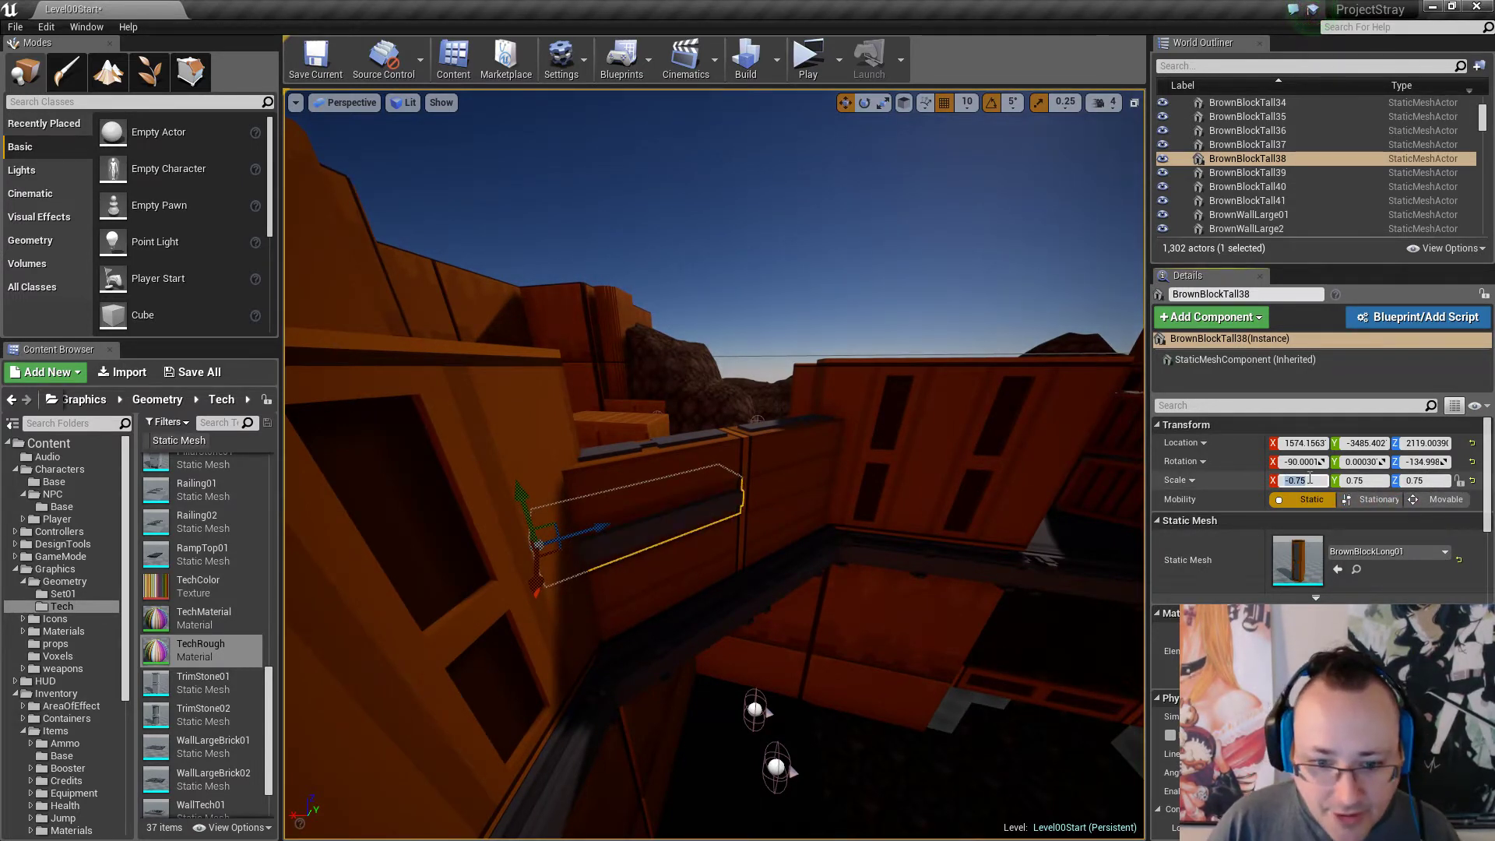
Set the X scale of the other three blocks on this face of the wall, BrownBlockTall39, 35 and 34, to -0.75.
click(808, 460)
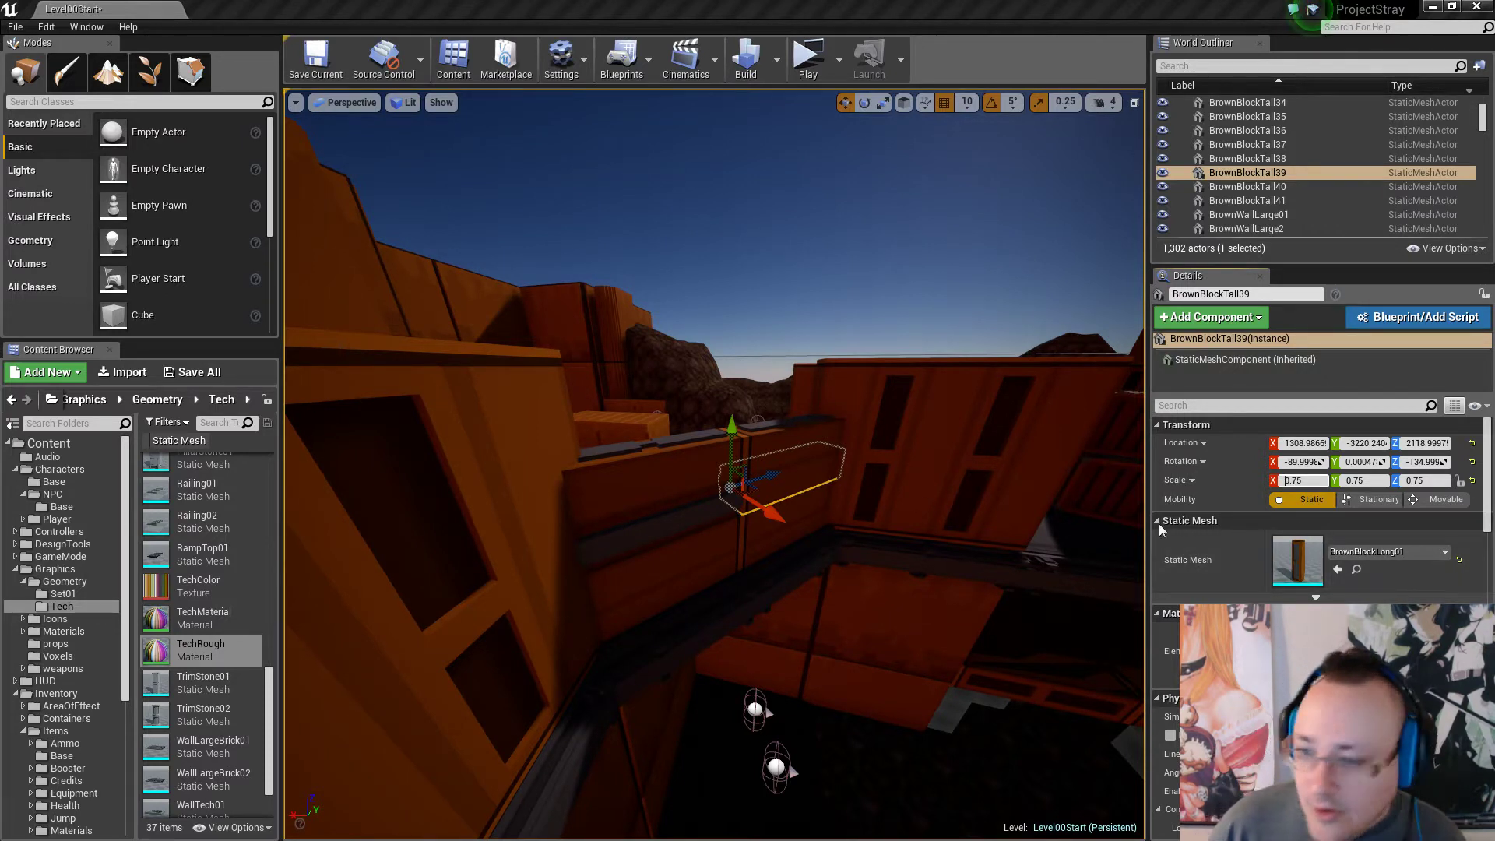
click(1316, 480)
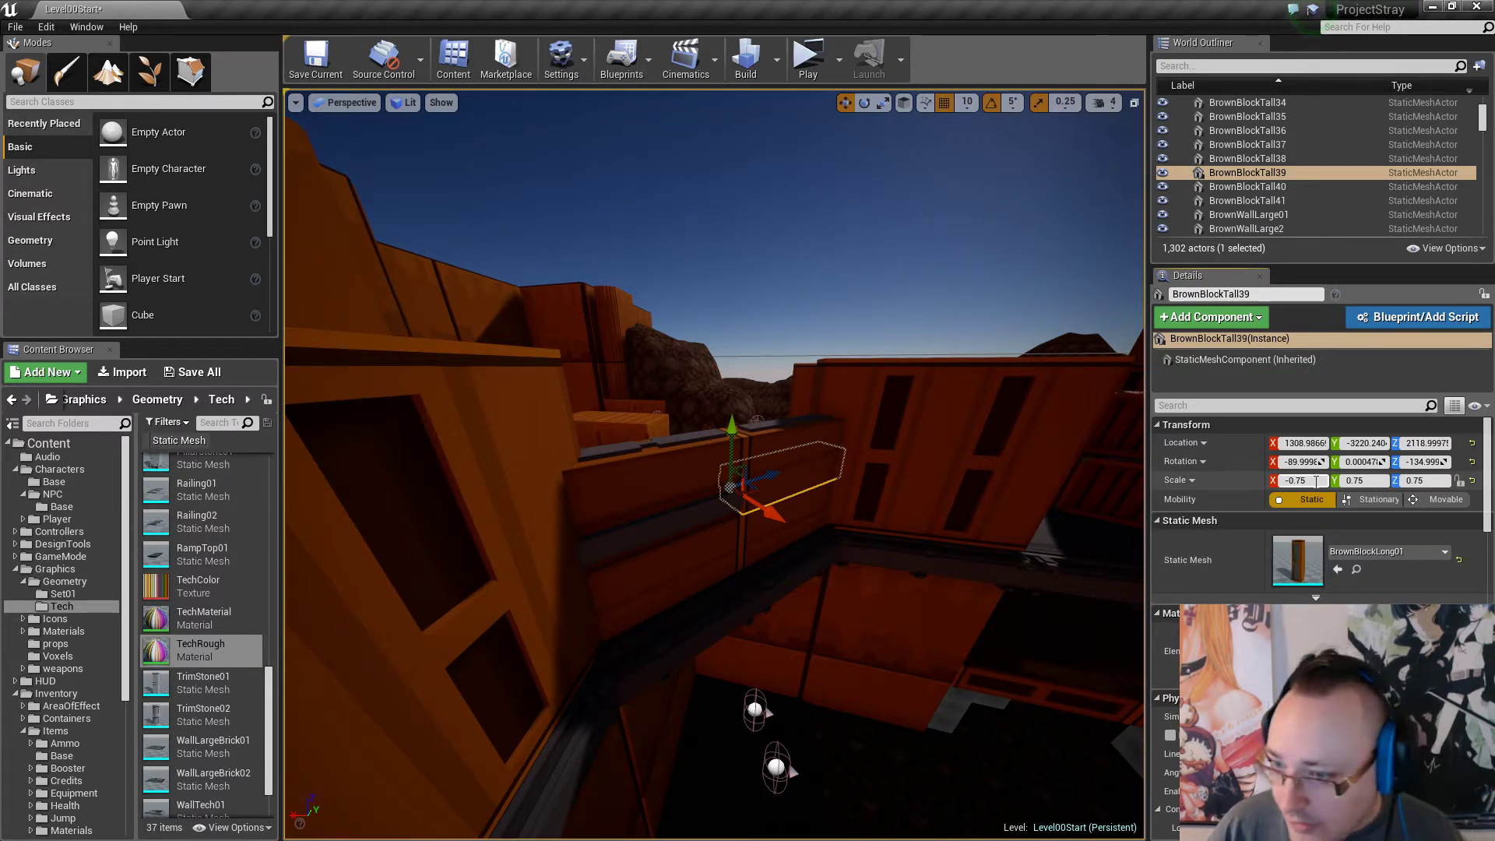
key(ctrl+a)
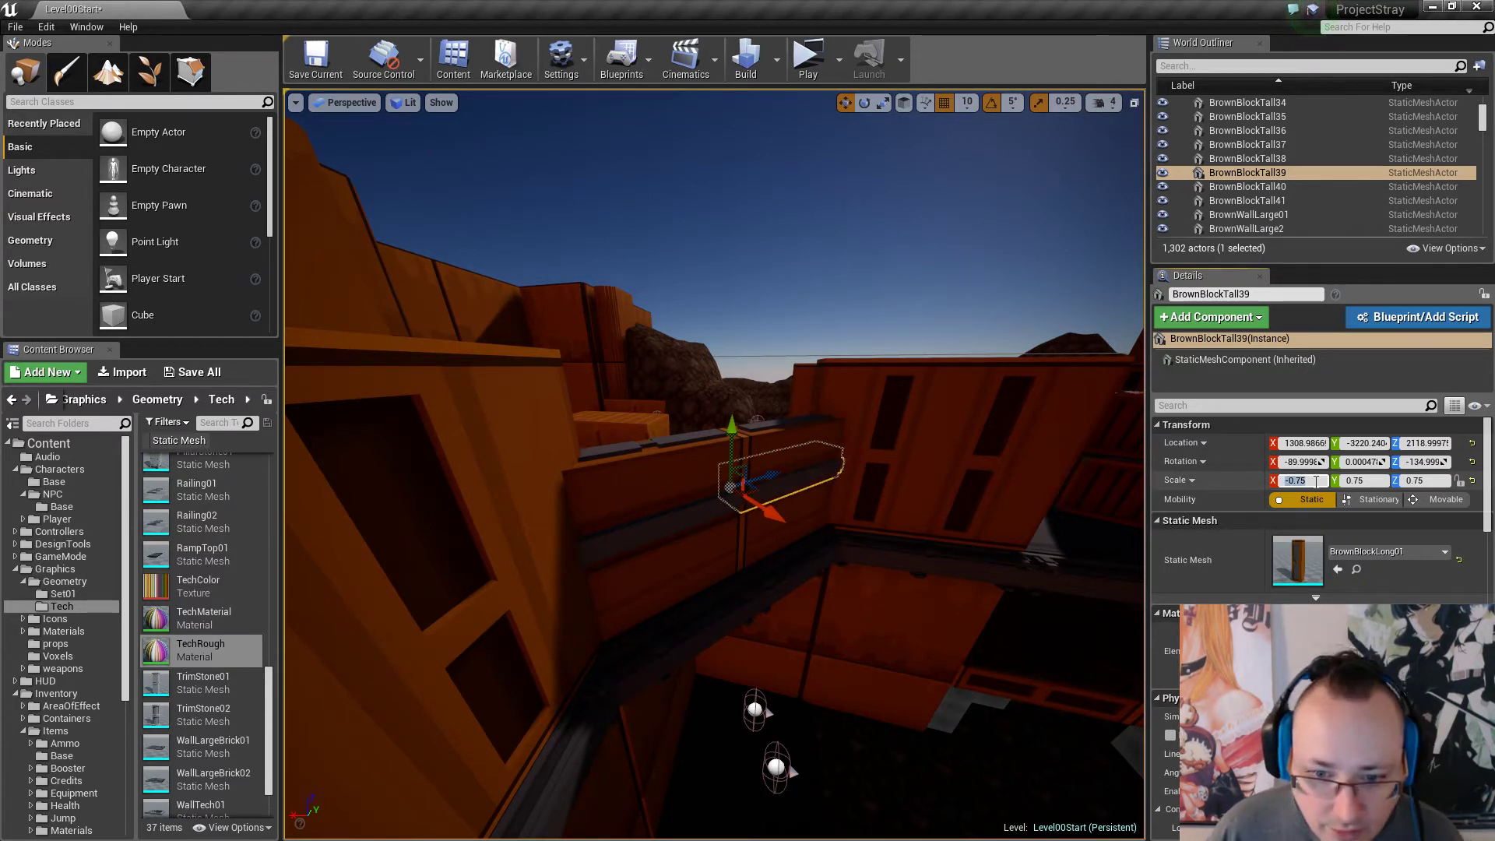
text(0.75)
key(Return)
click(698, 548)
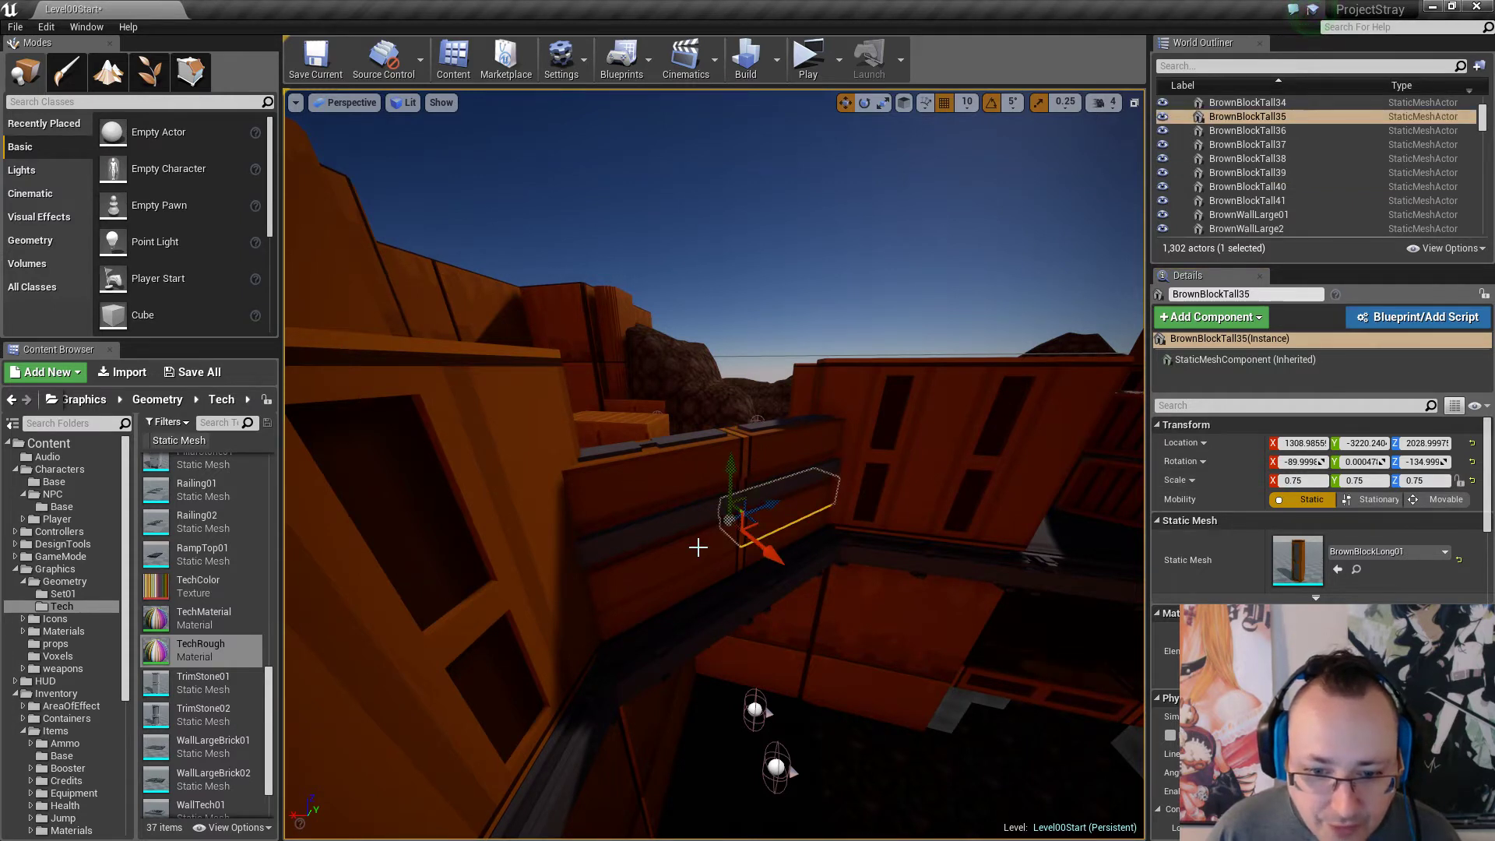
click(1320, 481)
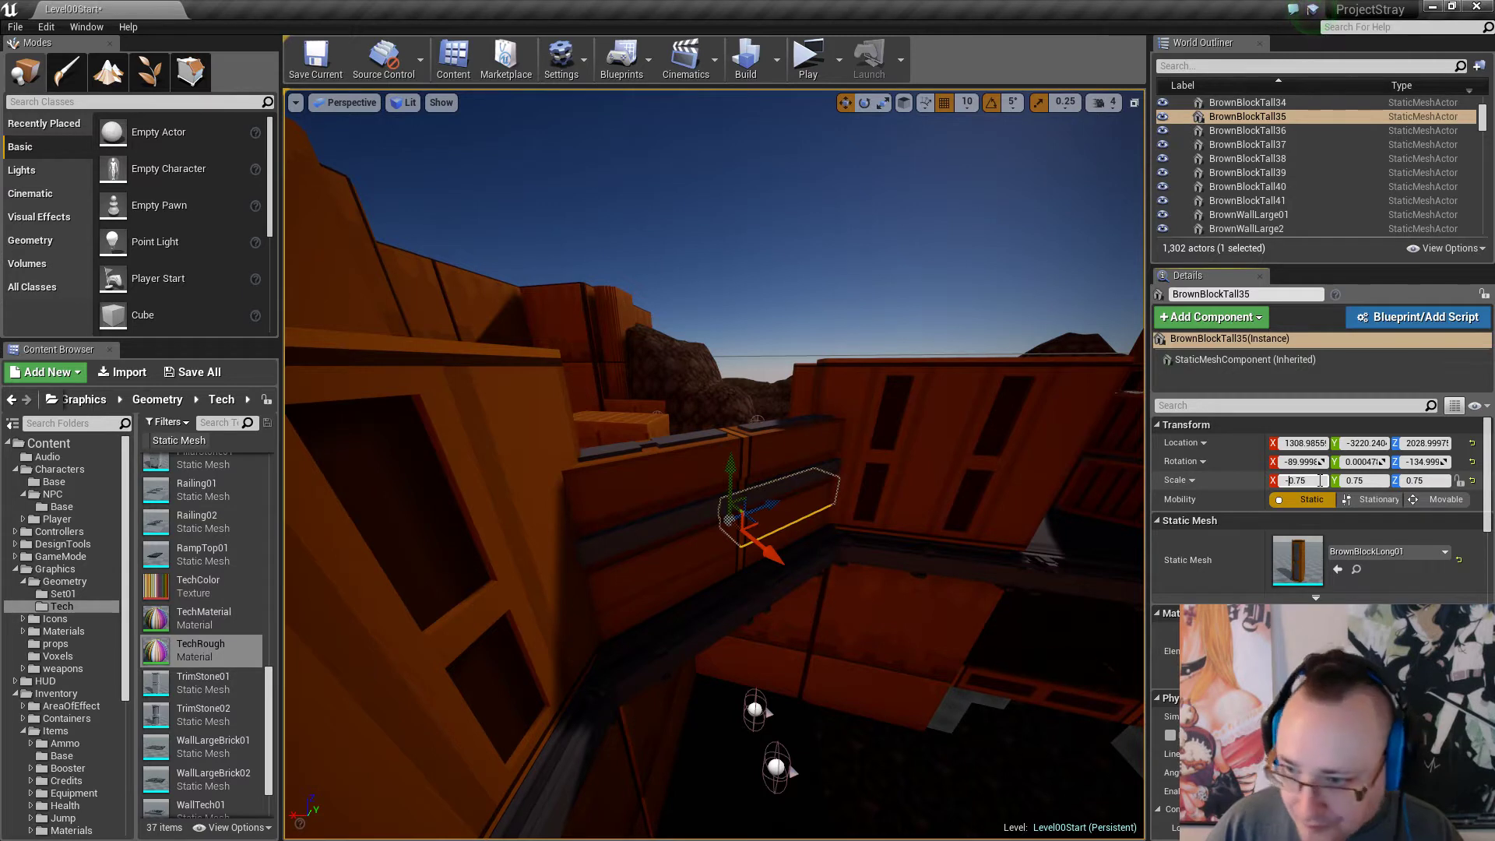
key(Return)
click(708, 561)
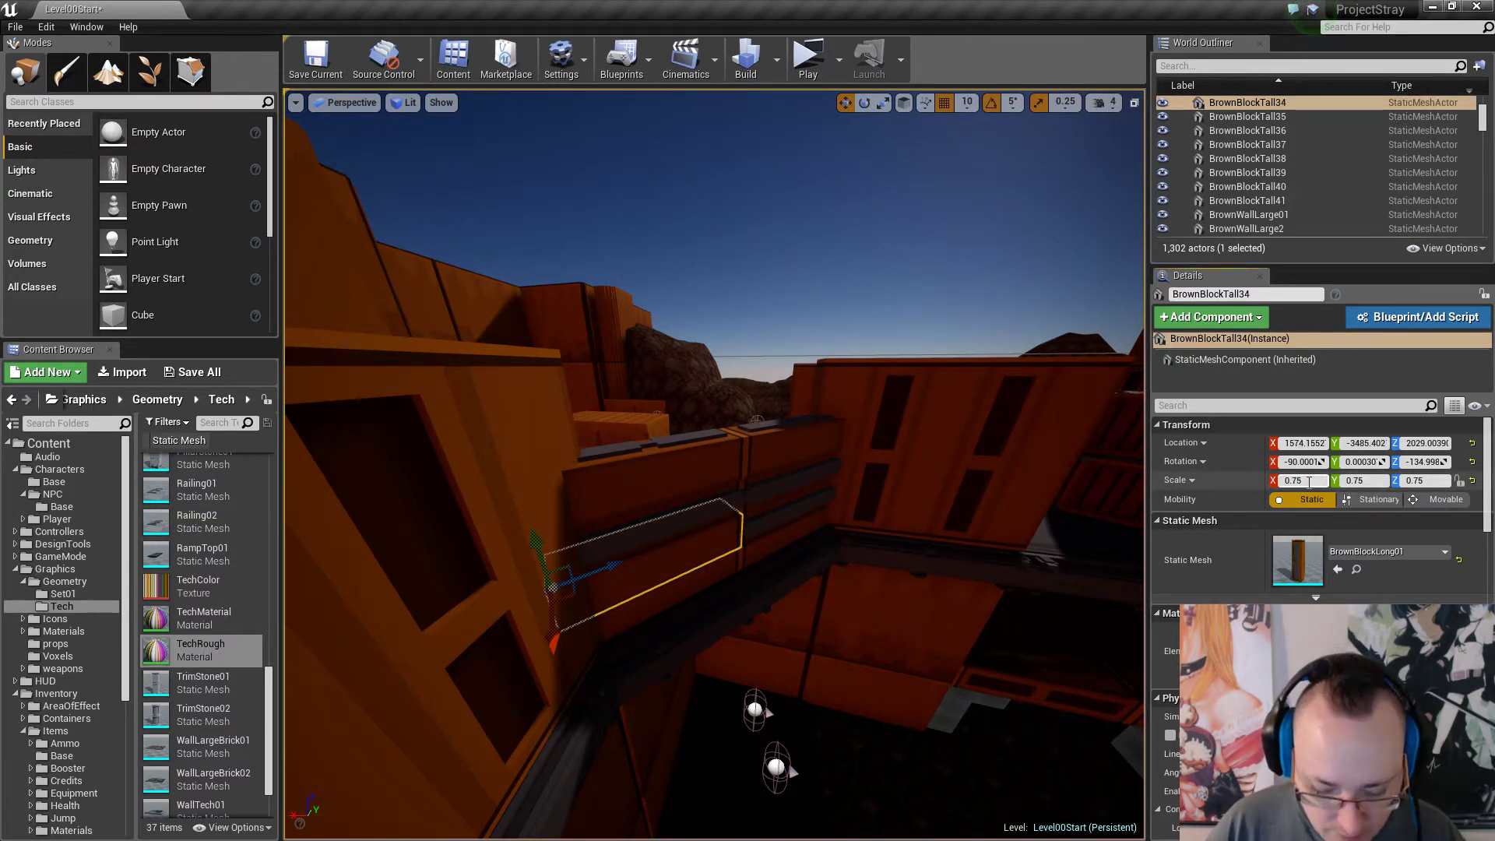
text(-)
key(Return)
Replace the static mesh of the three horizontal beam blocks along the shaded side of the bridge with BrownBlockLong01.
right_drag(992, 481, 1130, 490)
key(Escape)
right_drag(811, 540, 627, 541)
click(627, 540)
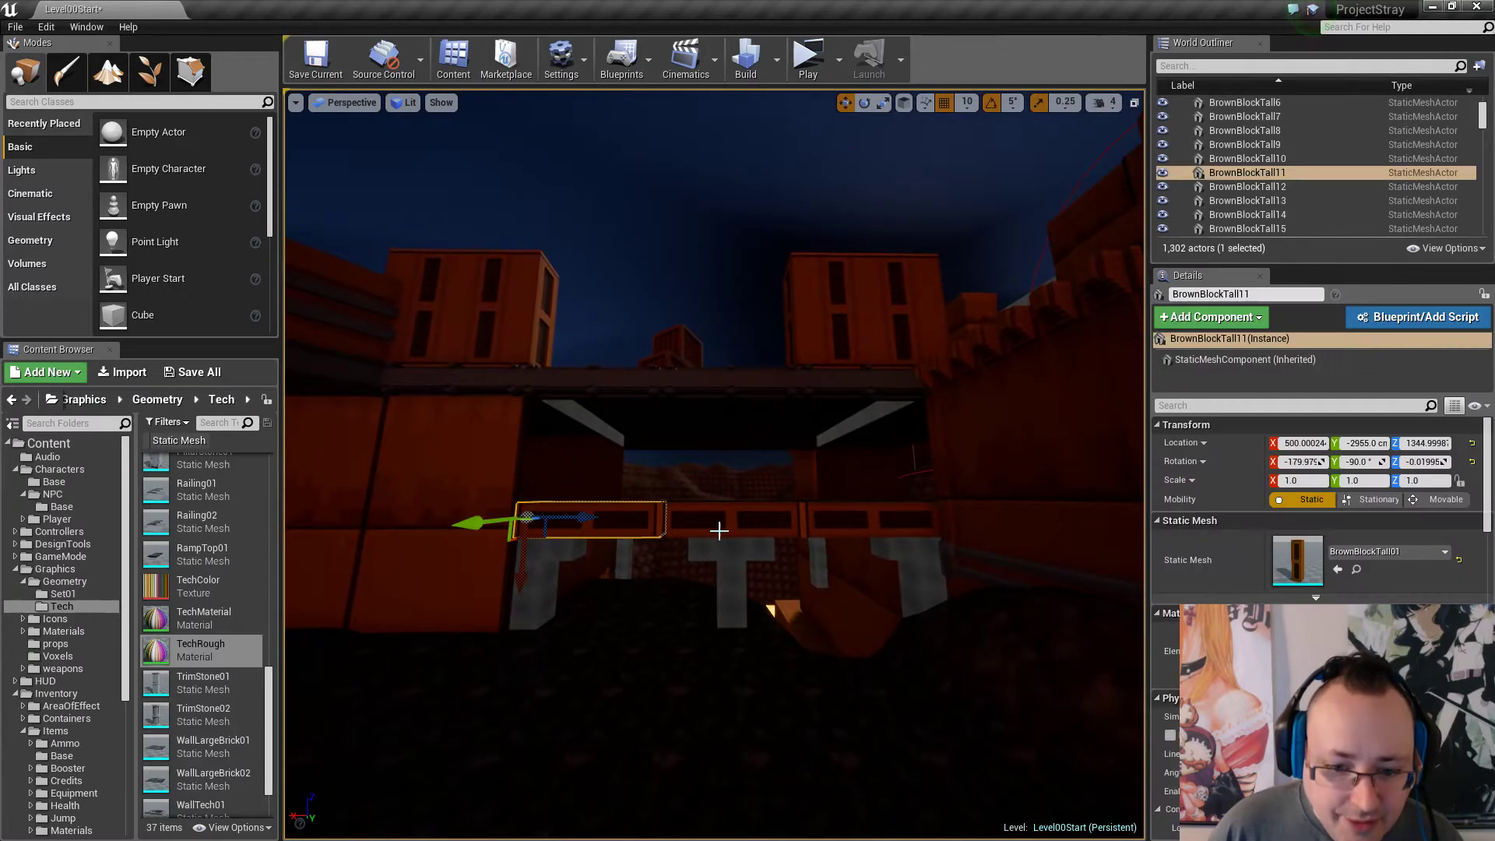
ctrl+click(717, 524)
ctrl+click(857, 521)
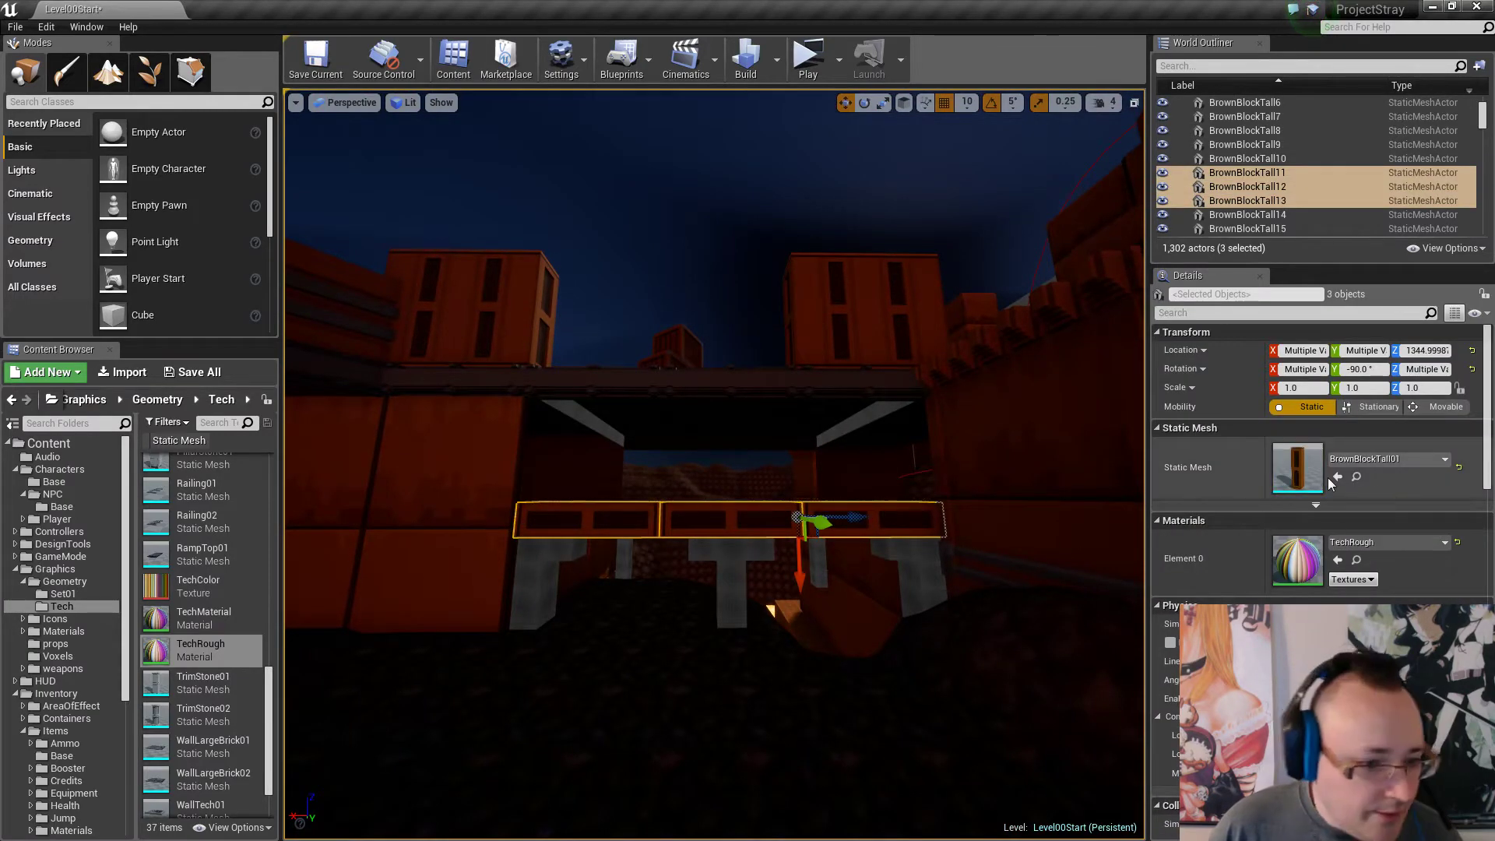
drag(266, 696, 287, 463)
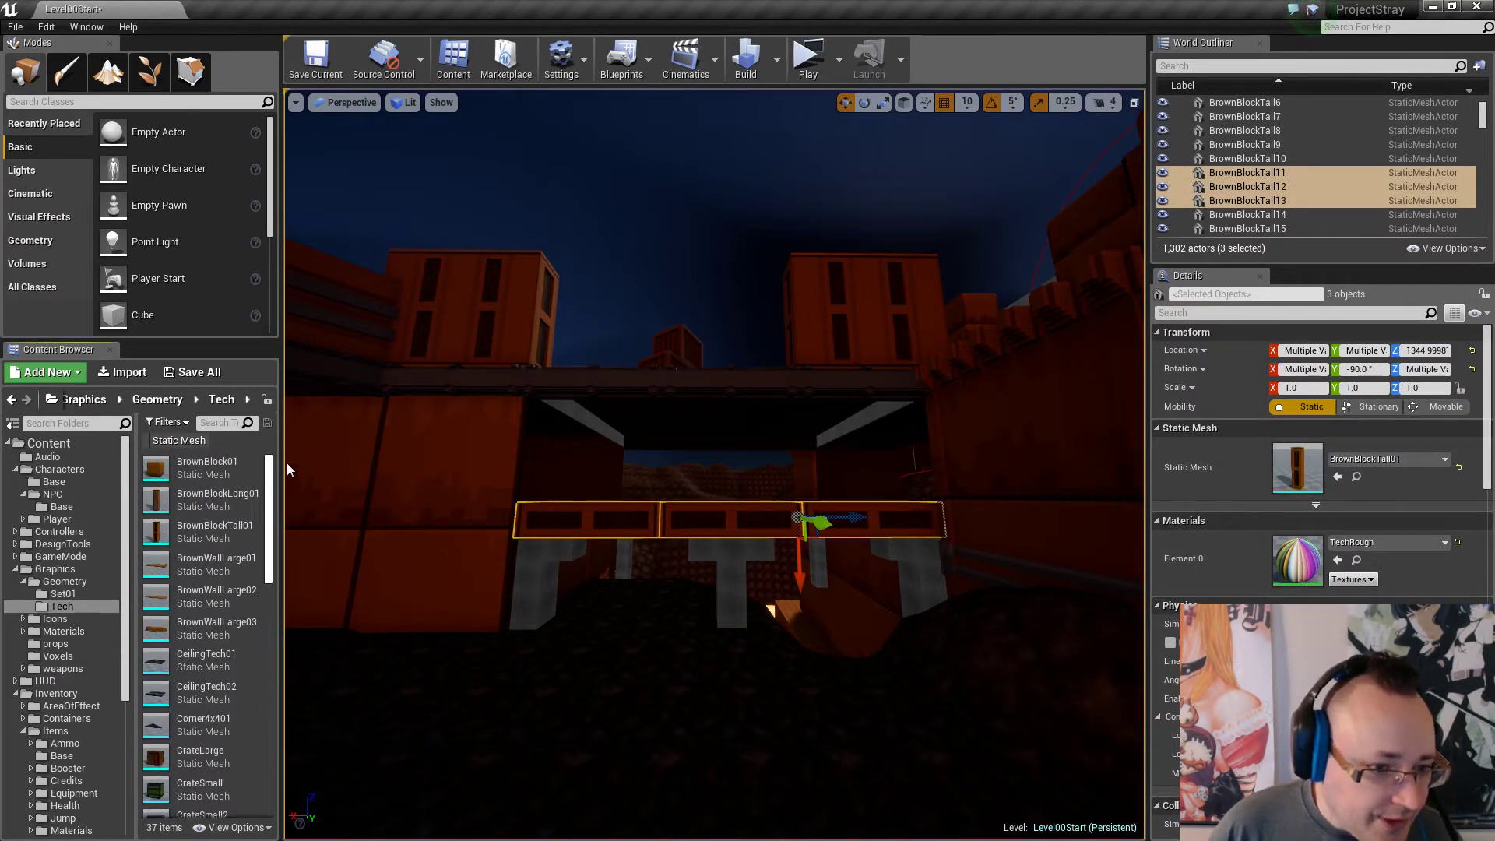
click(218, 493)
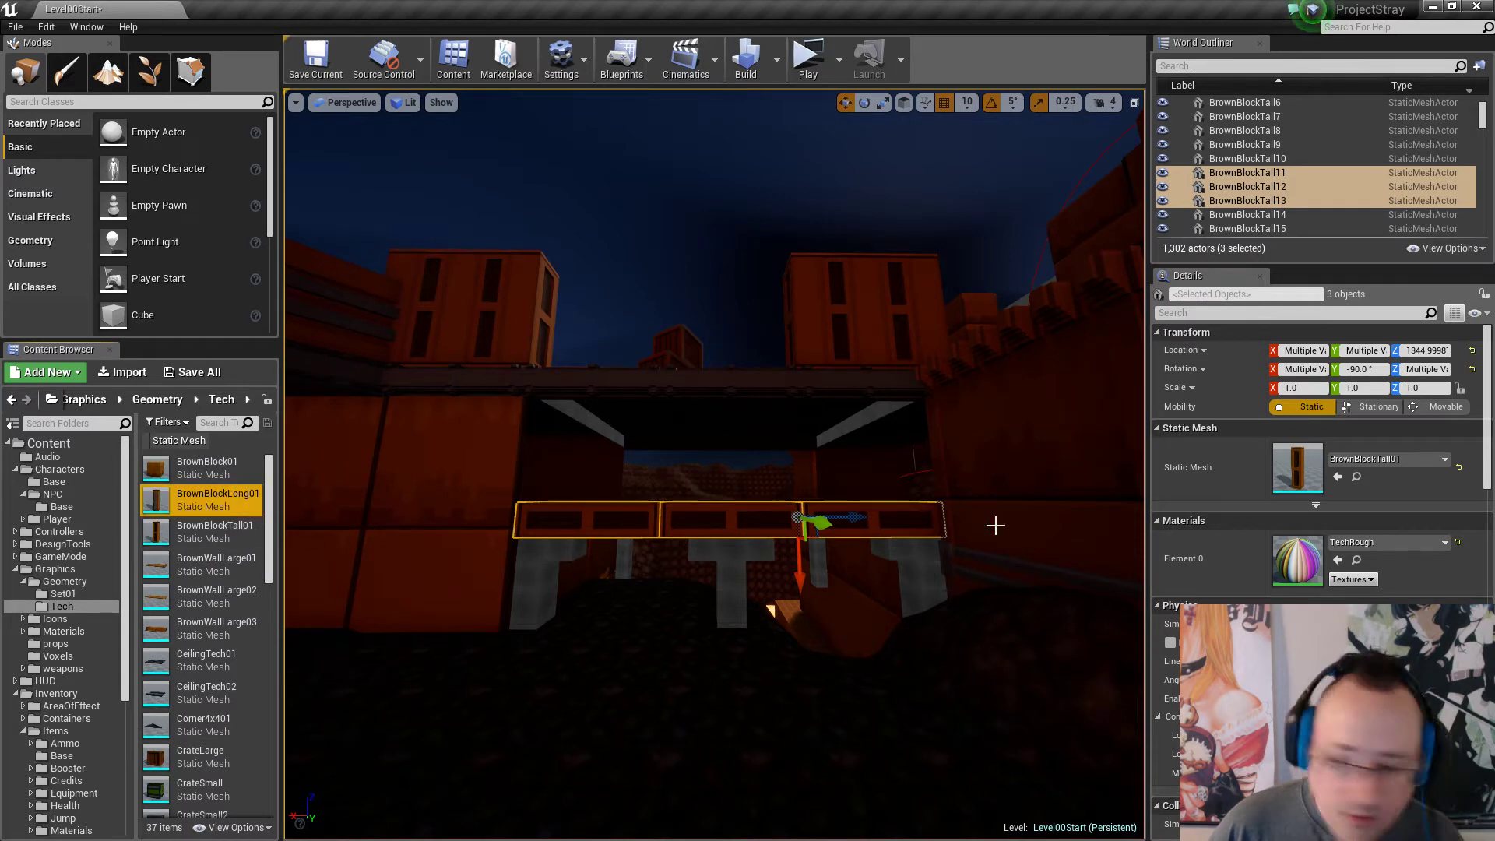
click(1338, 477)
Replace the static mesh of the three matching beam blocks on the bridge's opposite, sunlit side with BrownBlockLong01.
right_drag(878, 626, 1295, 678)
key(Escape)
key(w)
key(w)
key(s)
key(w)
click(512, 534)
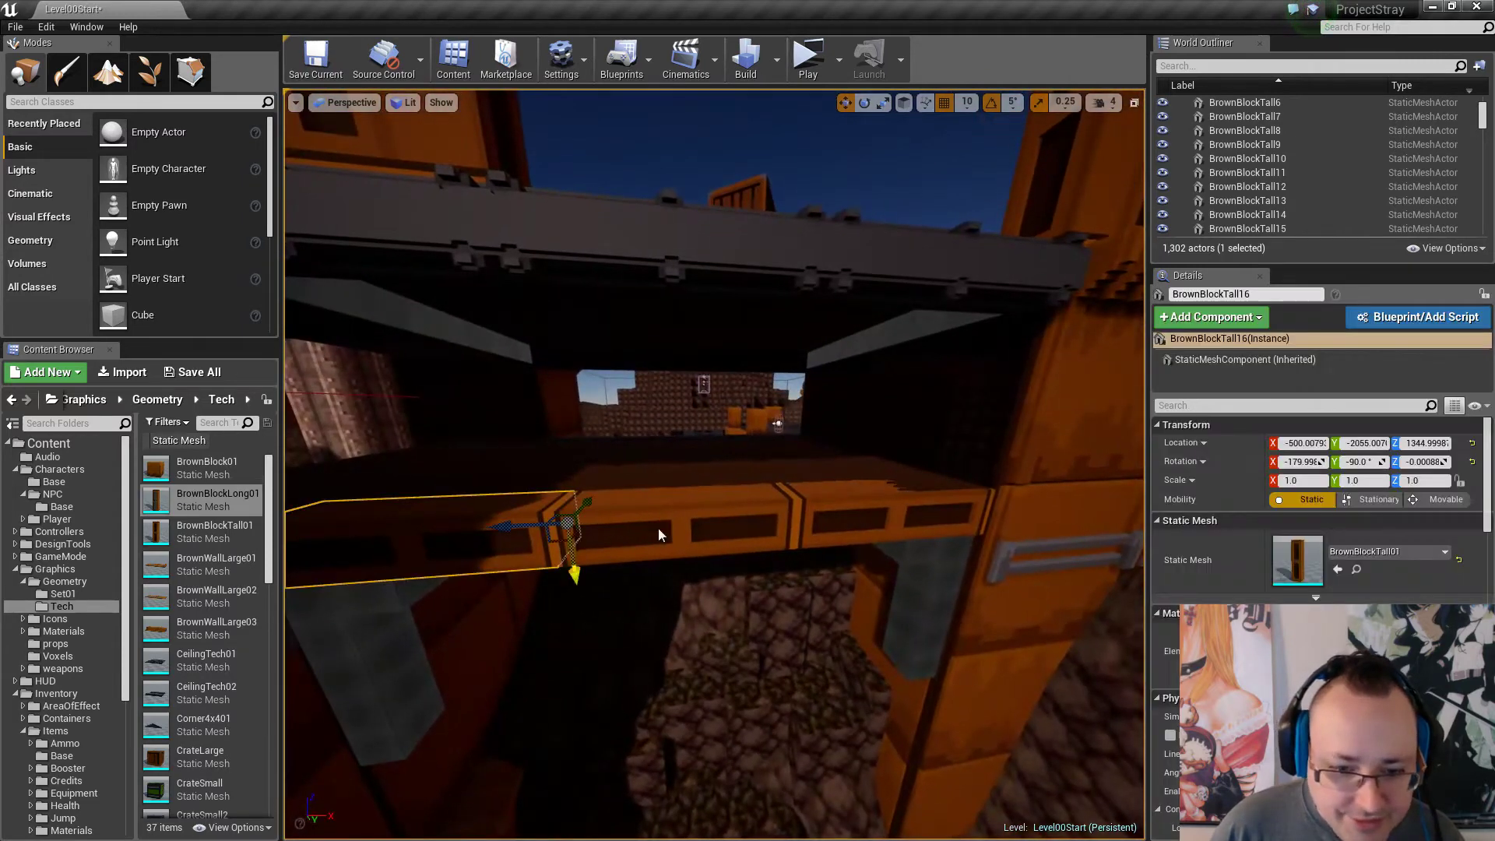
ctrl+click(662, 532)
ctrl+click(863, 522)
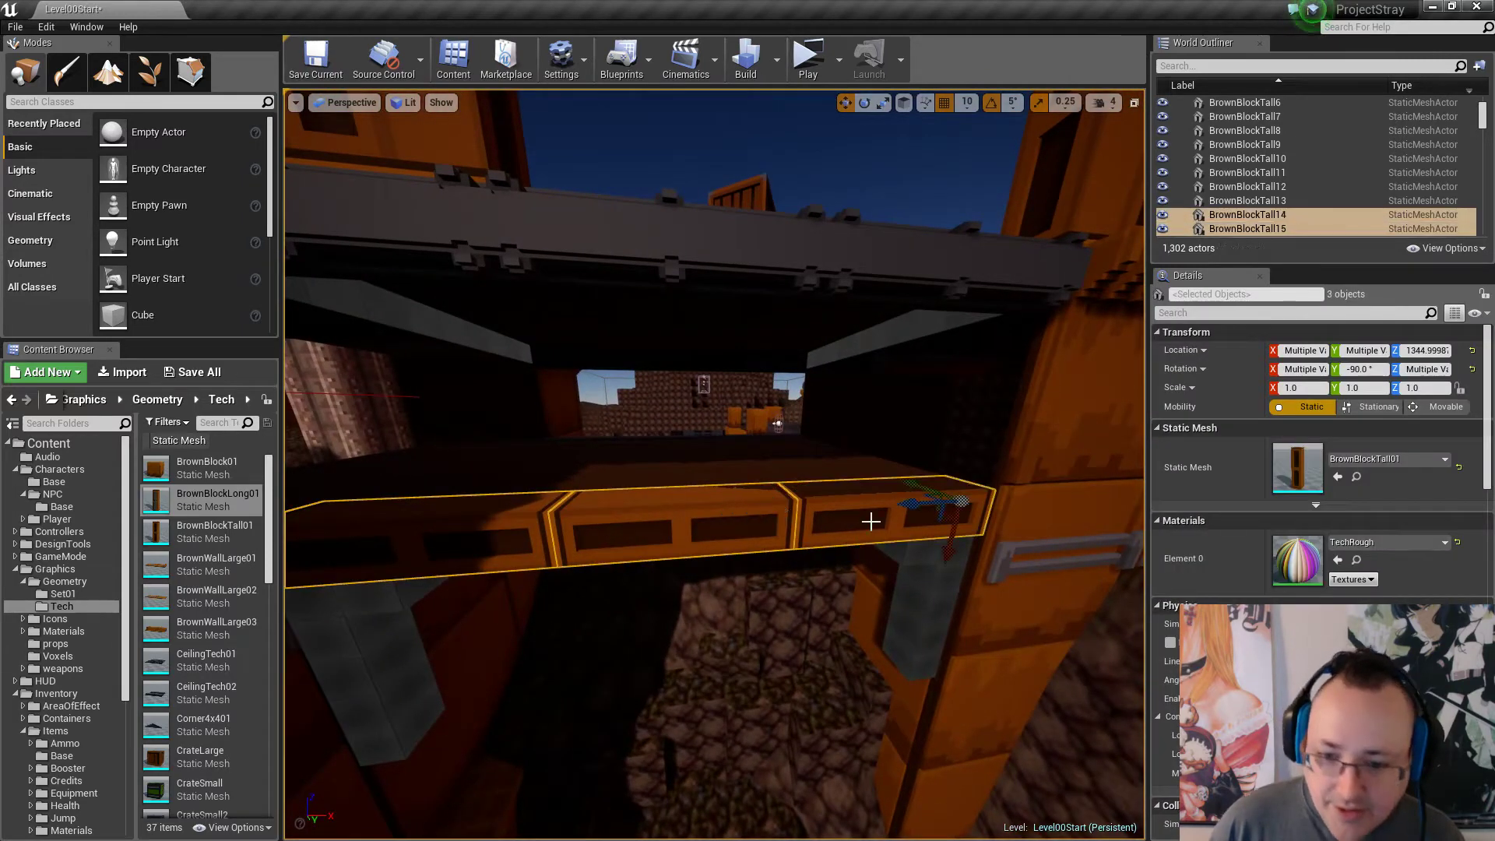
click(1338, 477)
Rotate the three beam blocks on the bridge's sunlit side together about their long axis.
key(d)
right_drag(818, 647, 978, 641)
key(Escape)
key(d)
key(a)
key(a)
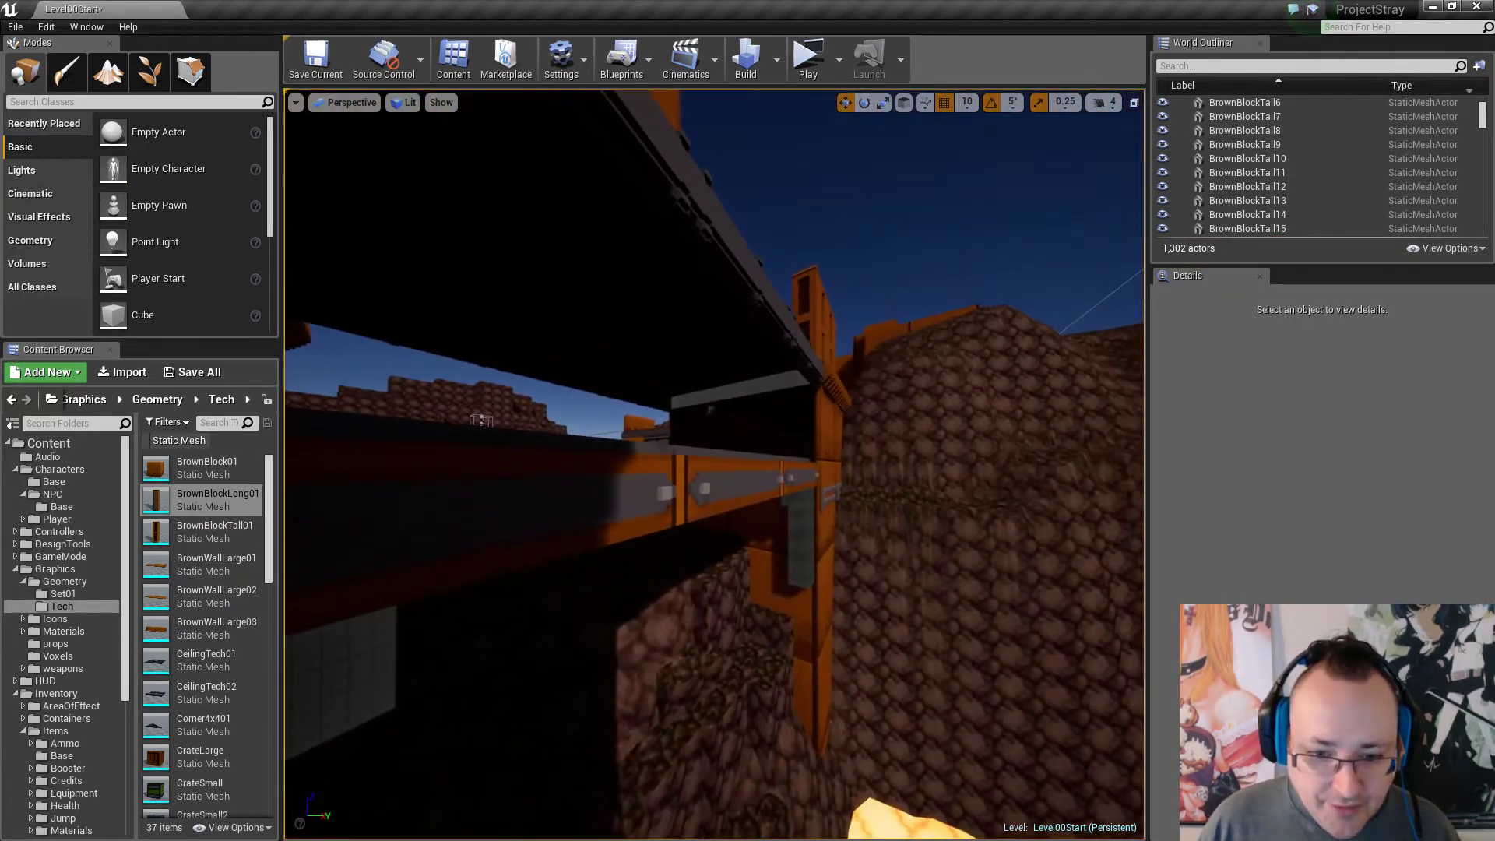
click(720, 489)
ctrl+click(728, 481)
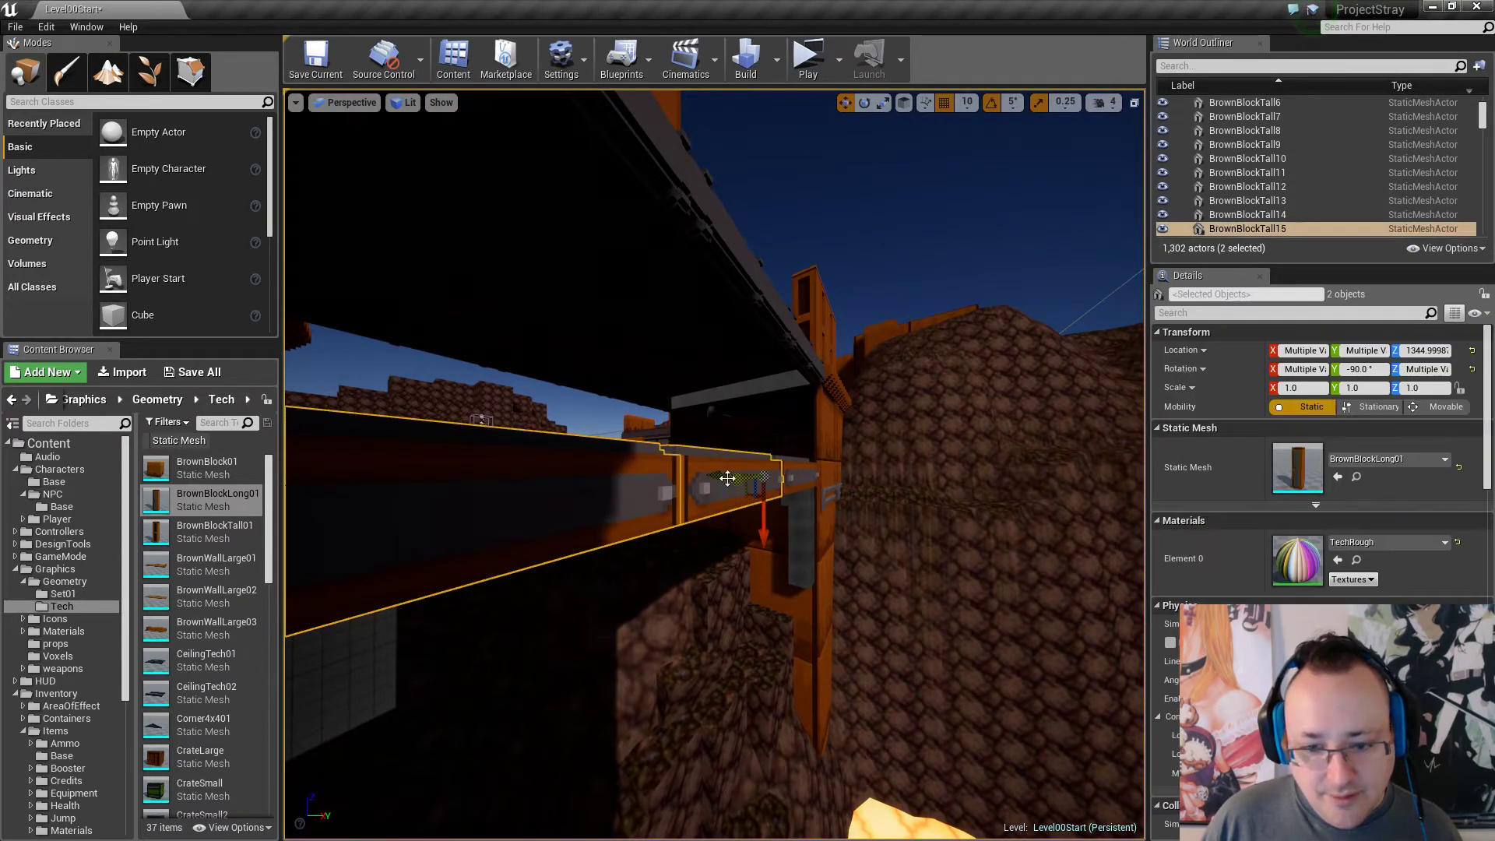
ctrl+click(796, 474)
key(e)
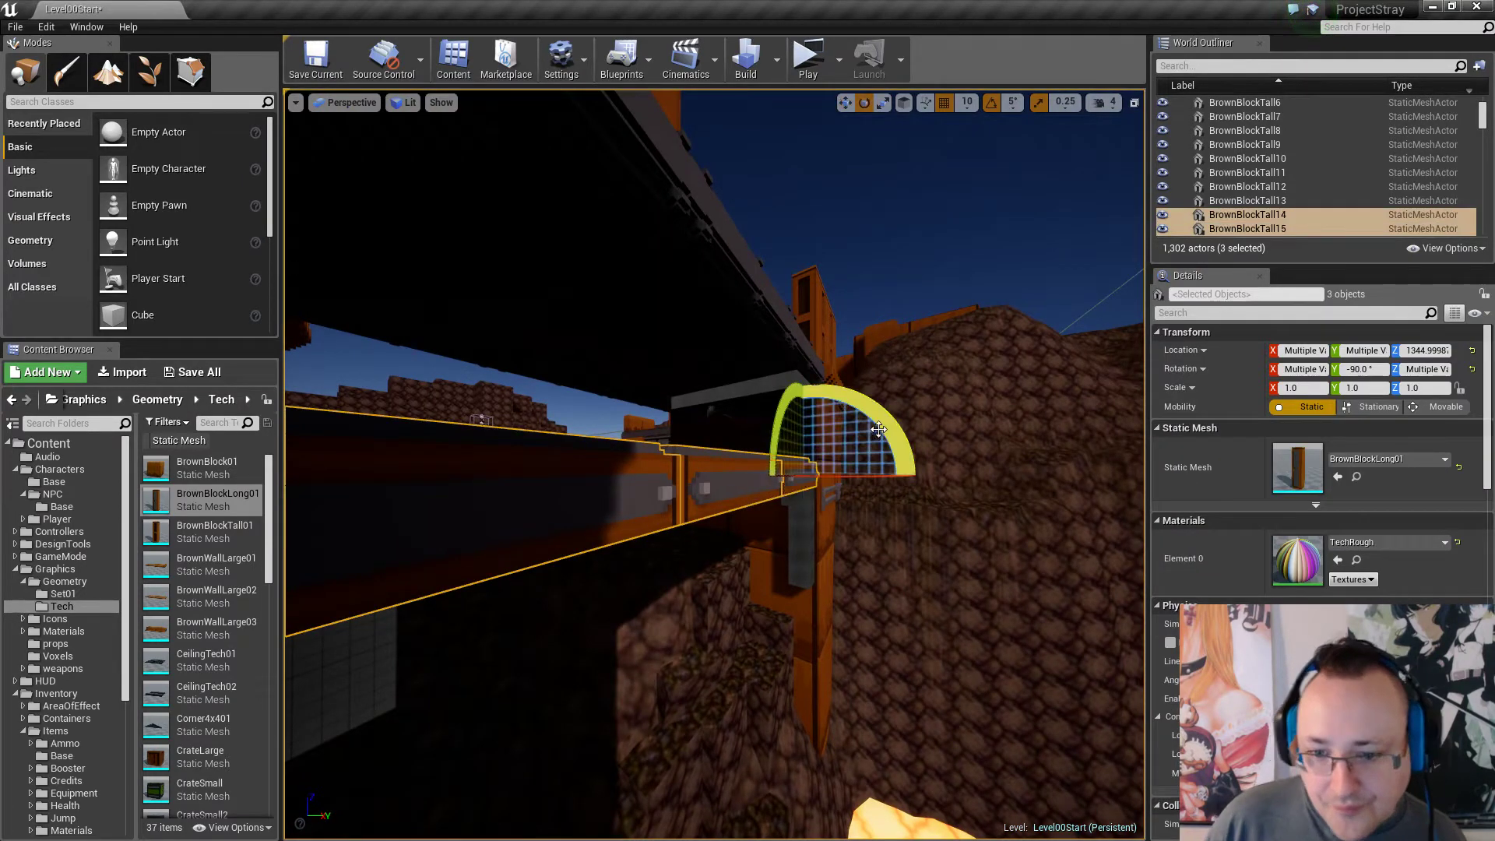
drag(908, 486, 893, 600)
Rotate the three beam blocks on the bridge's shaded side, BrownBlockTall11 to 13, together about their long axis.
right_drag(924, 421, 574, 314)
key(Escape)
click(574, 314)
ctrl+click(730, 349)
ctrl+click(875, 406)
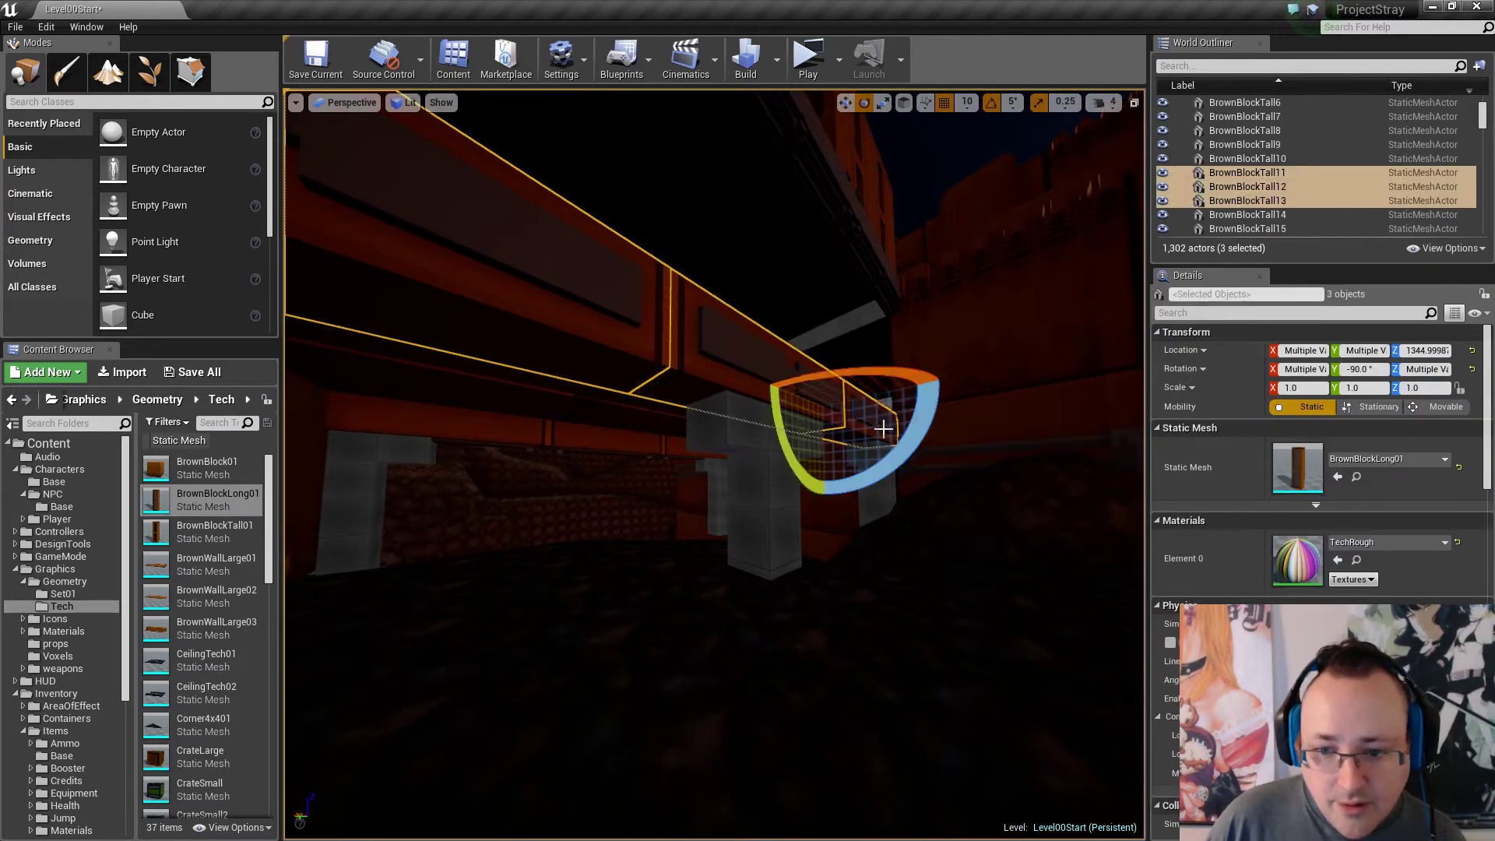
drag(904, 442, 806, 443)
Delete the four placeholder cubes projecting from the tops of the outer support columns under the bridge.
right_drag(1082, 438, 961, 475)
key(Escape)
click(888, 402)
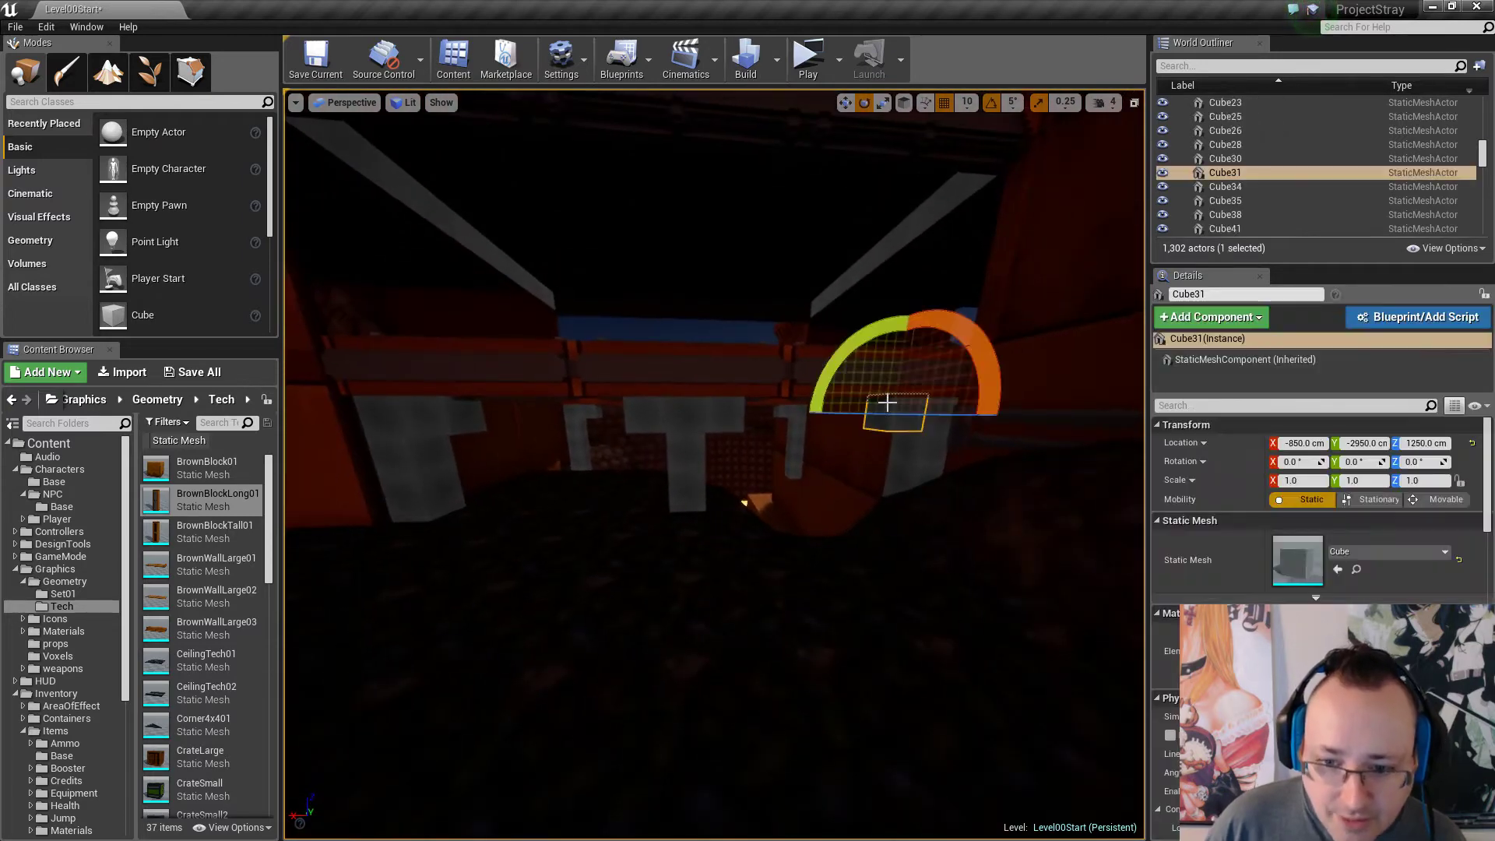
ctrl+click(458, 417)
ctrl+click(586, 411)
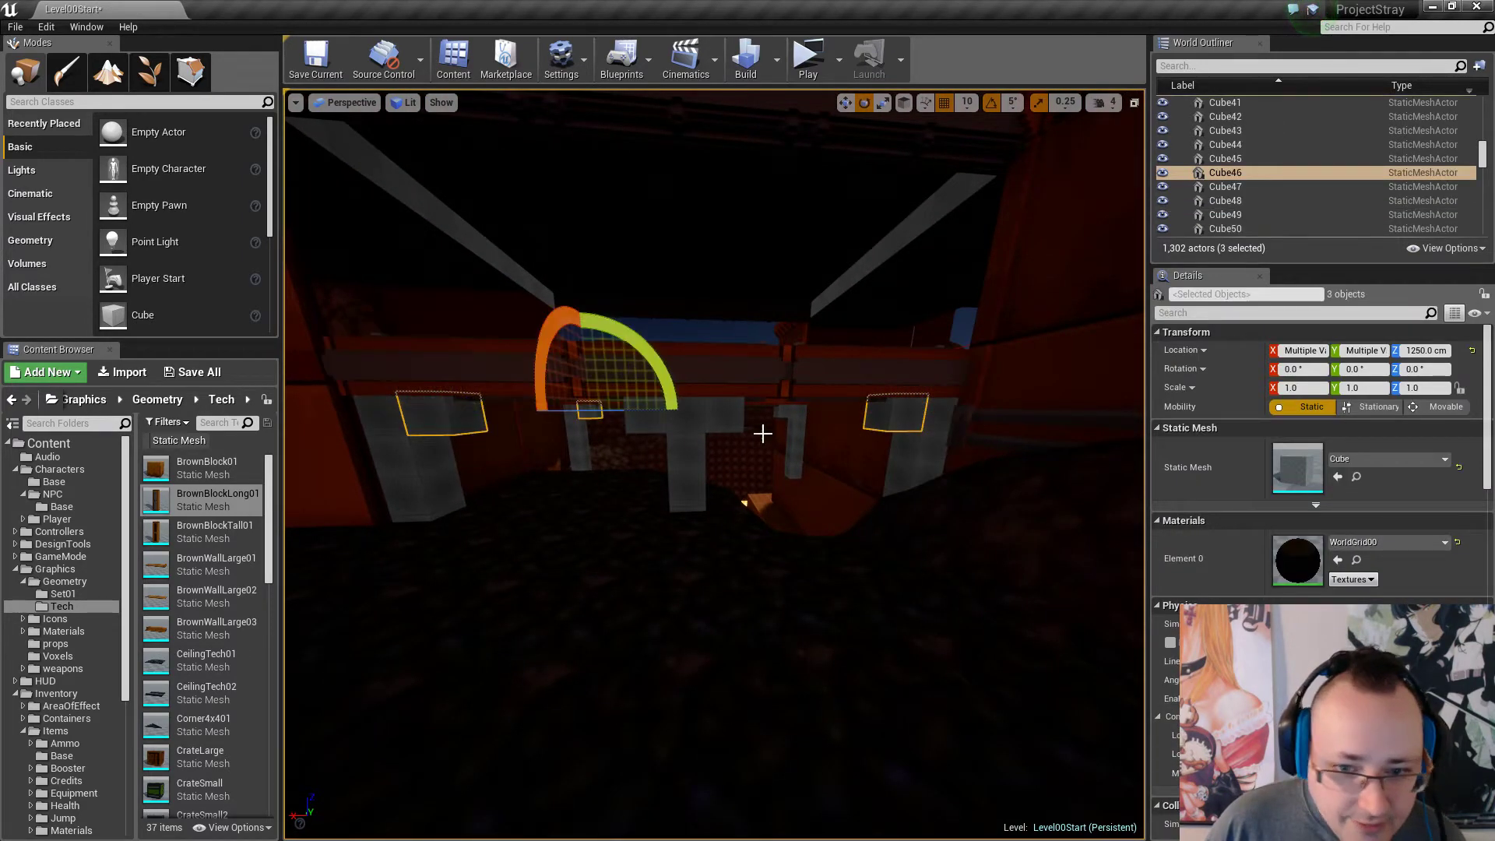
key(Delete)
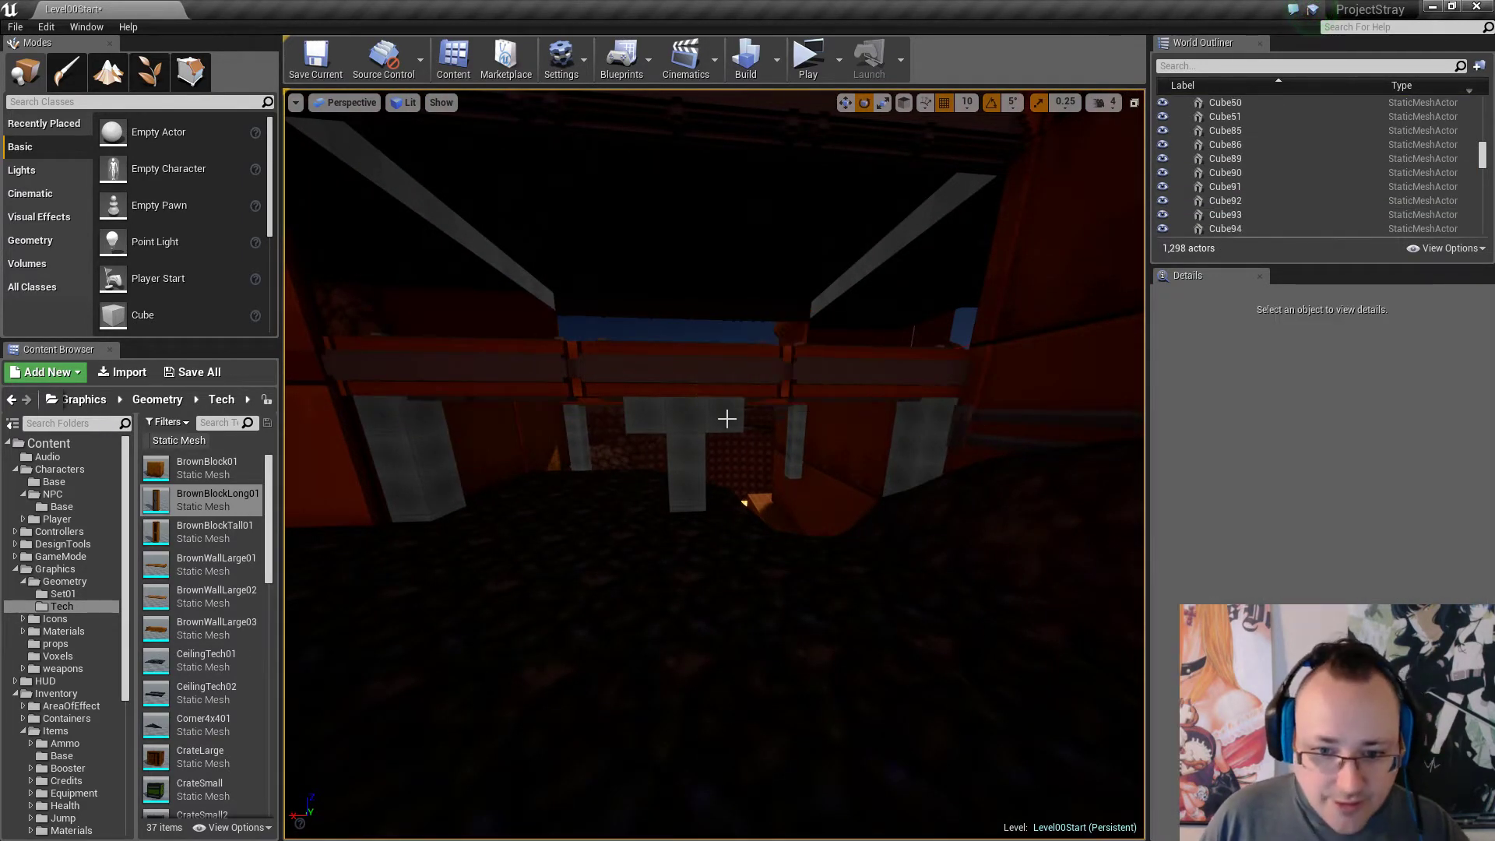
Examine the BrownBlockLong01 barrier wall between the orange pillars and the surrounding deck from a distance, up close and from its other side.
right_drag(704, 457, 946, 494)
key(w)
key(s)
key(w)
key(w)
key(s)
key(s)
key(w)
key(w)
key(a)
right_drag(767, 475, 735, 494)
key(a)
key(s)
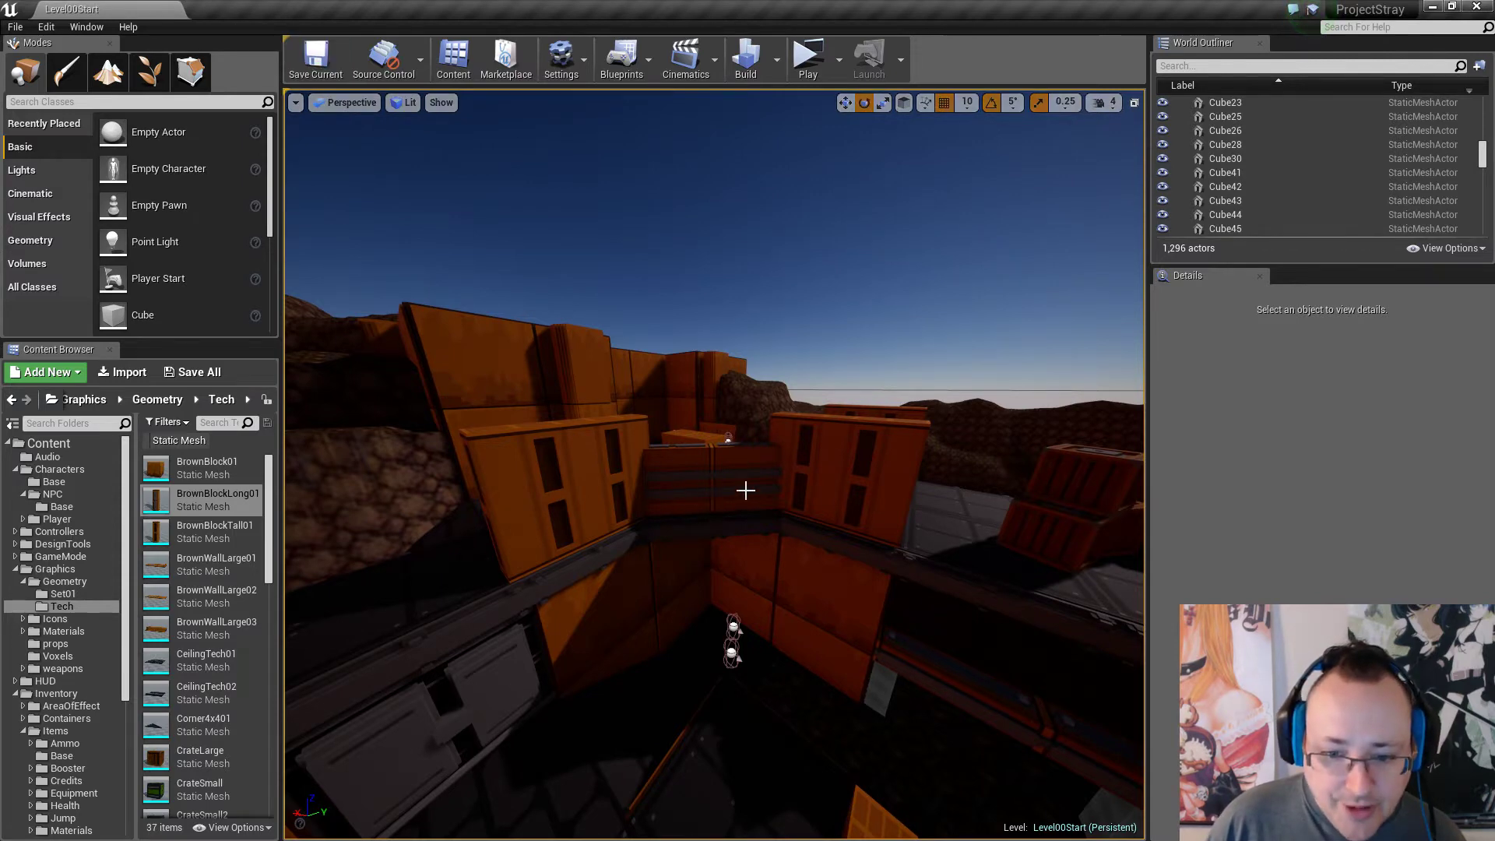
key(w)
right_drag(746, 490, 786, 496)
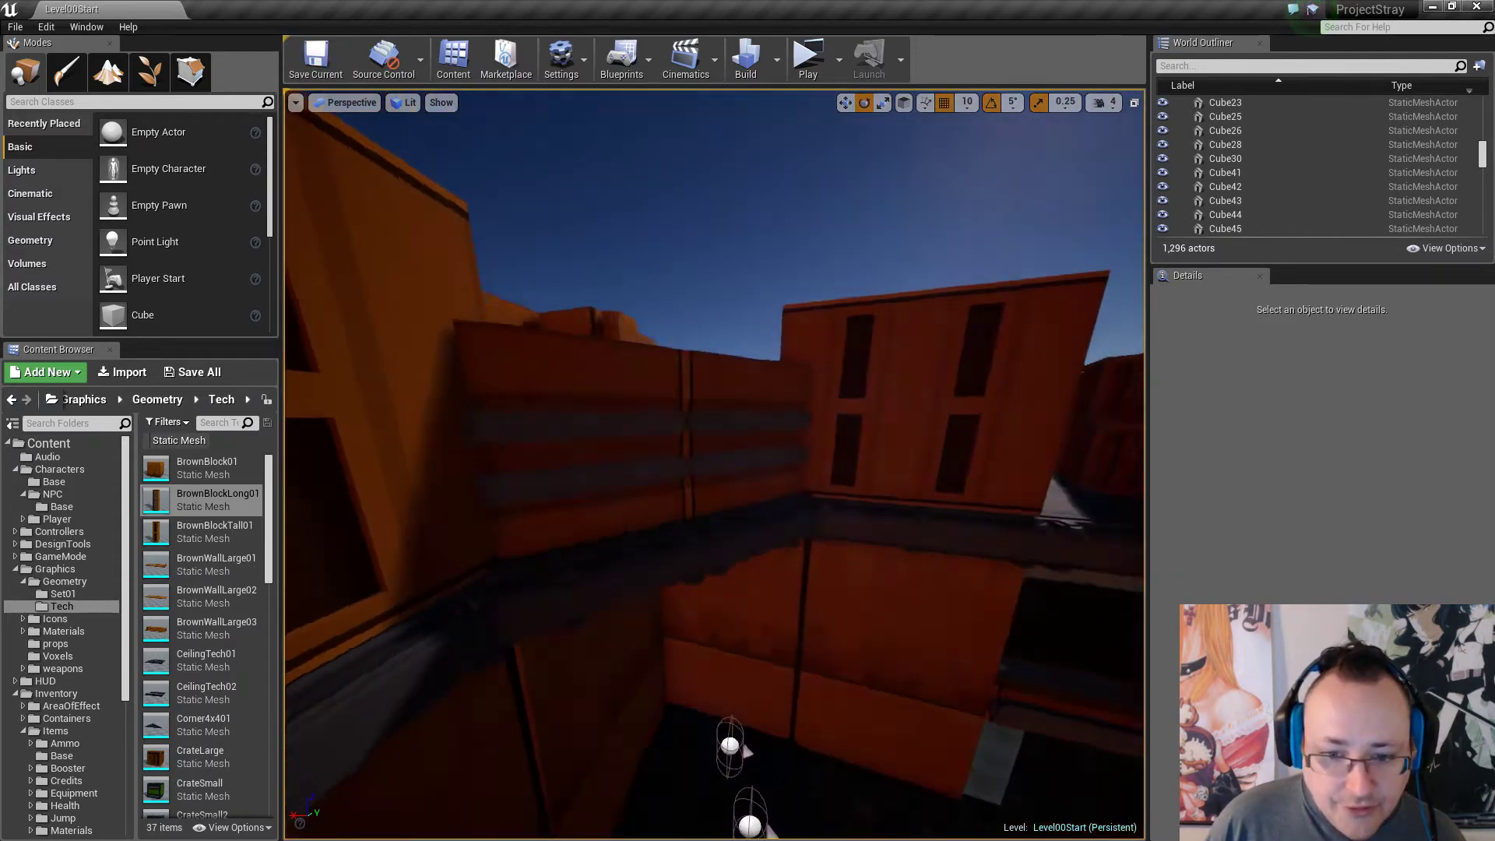
right_drag(628, 488, 420, 479)
key(w)
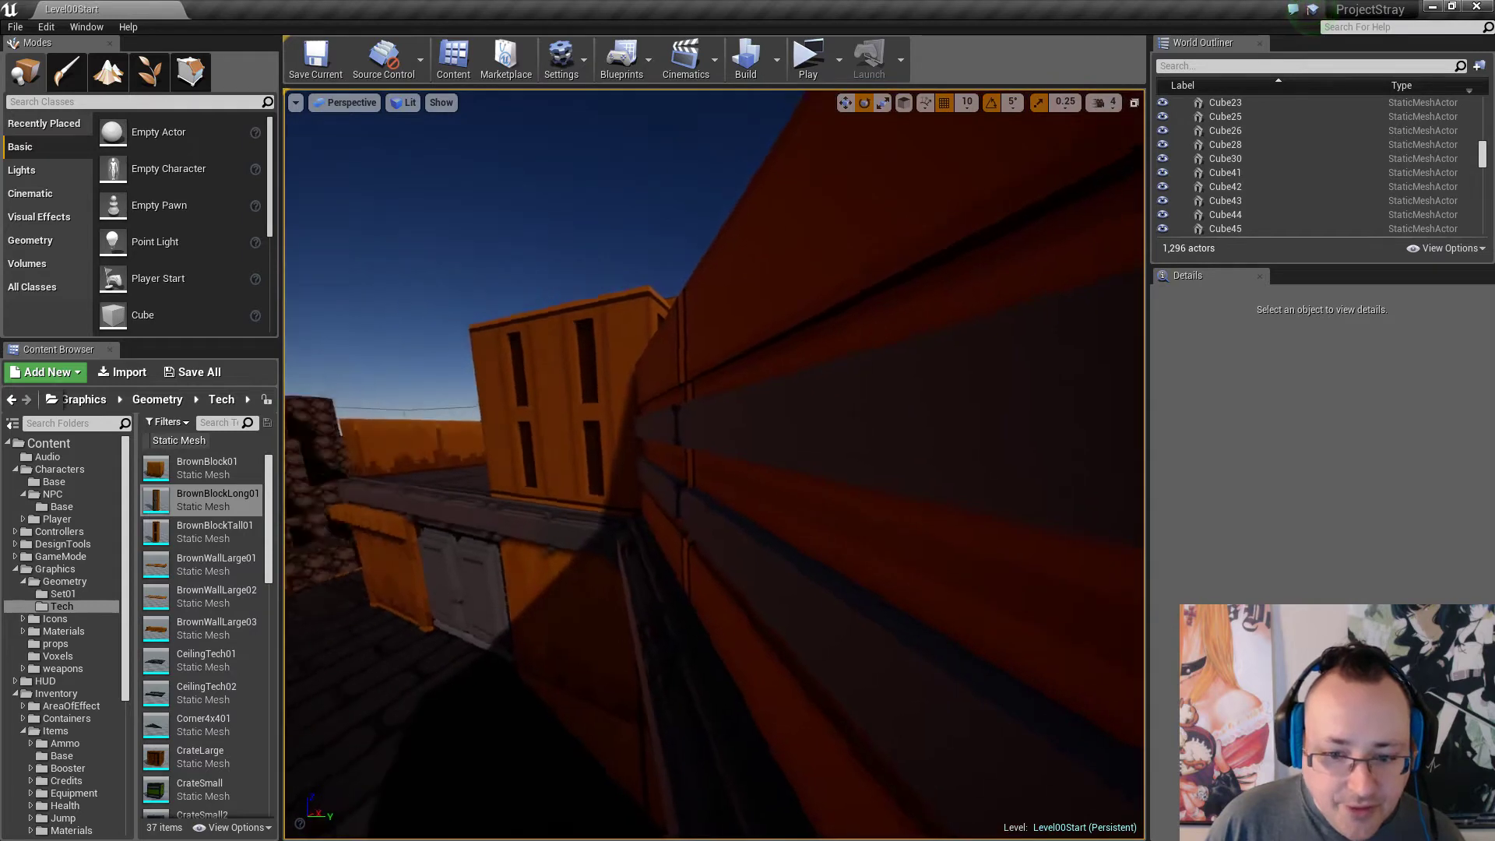
mouse_move(737, 539)
right_down()
mouse_move(655, 568)
mouse_move(637, 544)
mouse_move(389, 525)
mouse_move(341, 503)
mouse_move(373, 537)
mouse_move(662, 569)
mouse_move(701, 562)
mouse_move(712, 534)
mouse_move(475, 545)
mouse_move(452, 616)
mouse_move(466, 576)
mouse_move(748, 521)
right_up()
key(d)
key(w)
key(w)
key(w)
key(w)
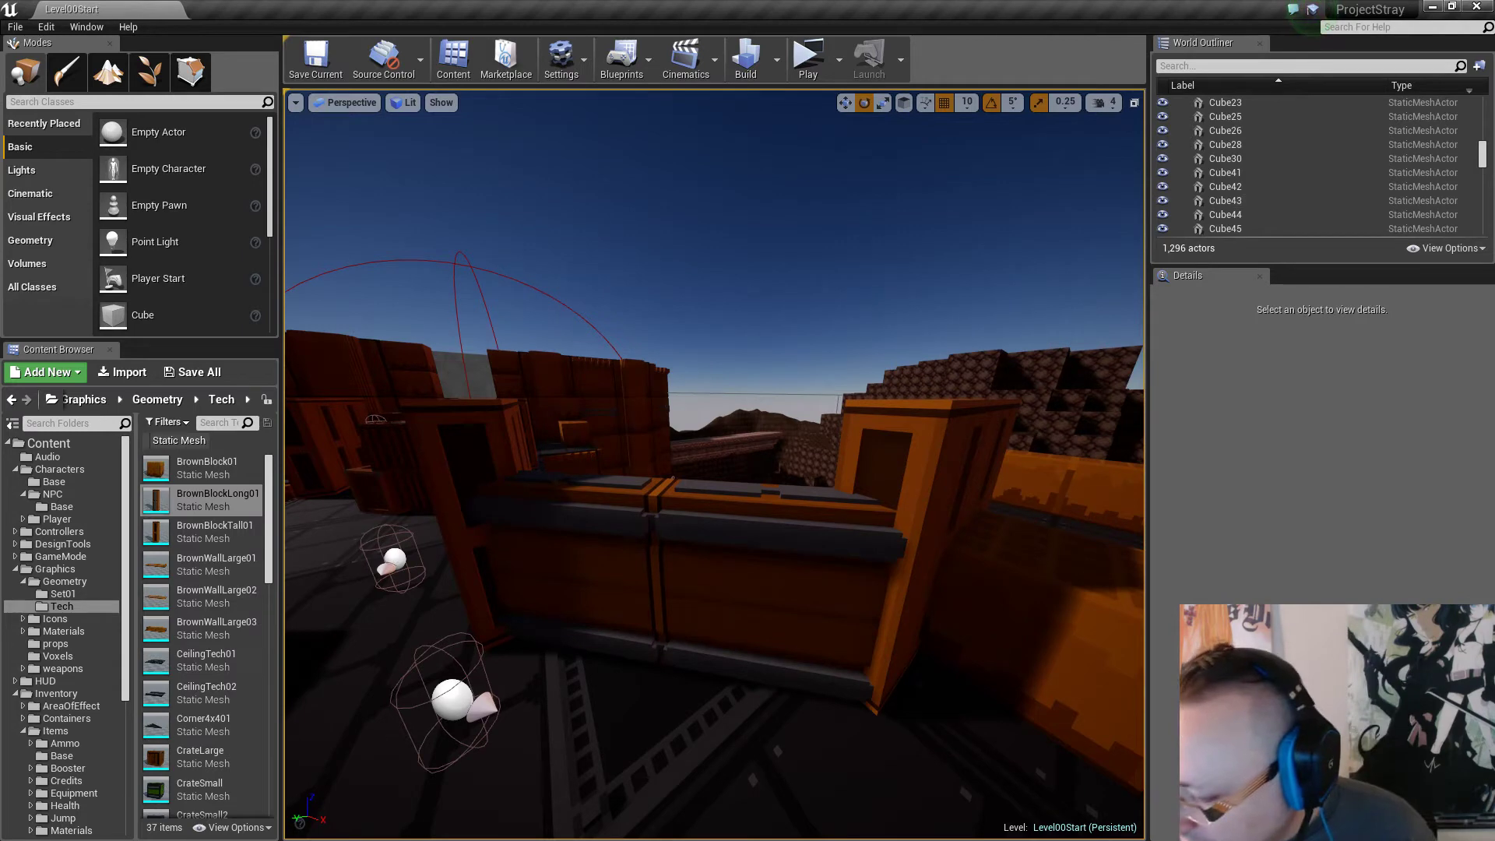
Switch to MagicaVoxel and sample the dark grime brown from the lower part of the BrownBlock01 model.
key(alt+Tab)
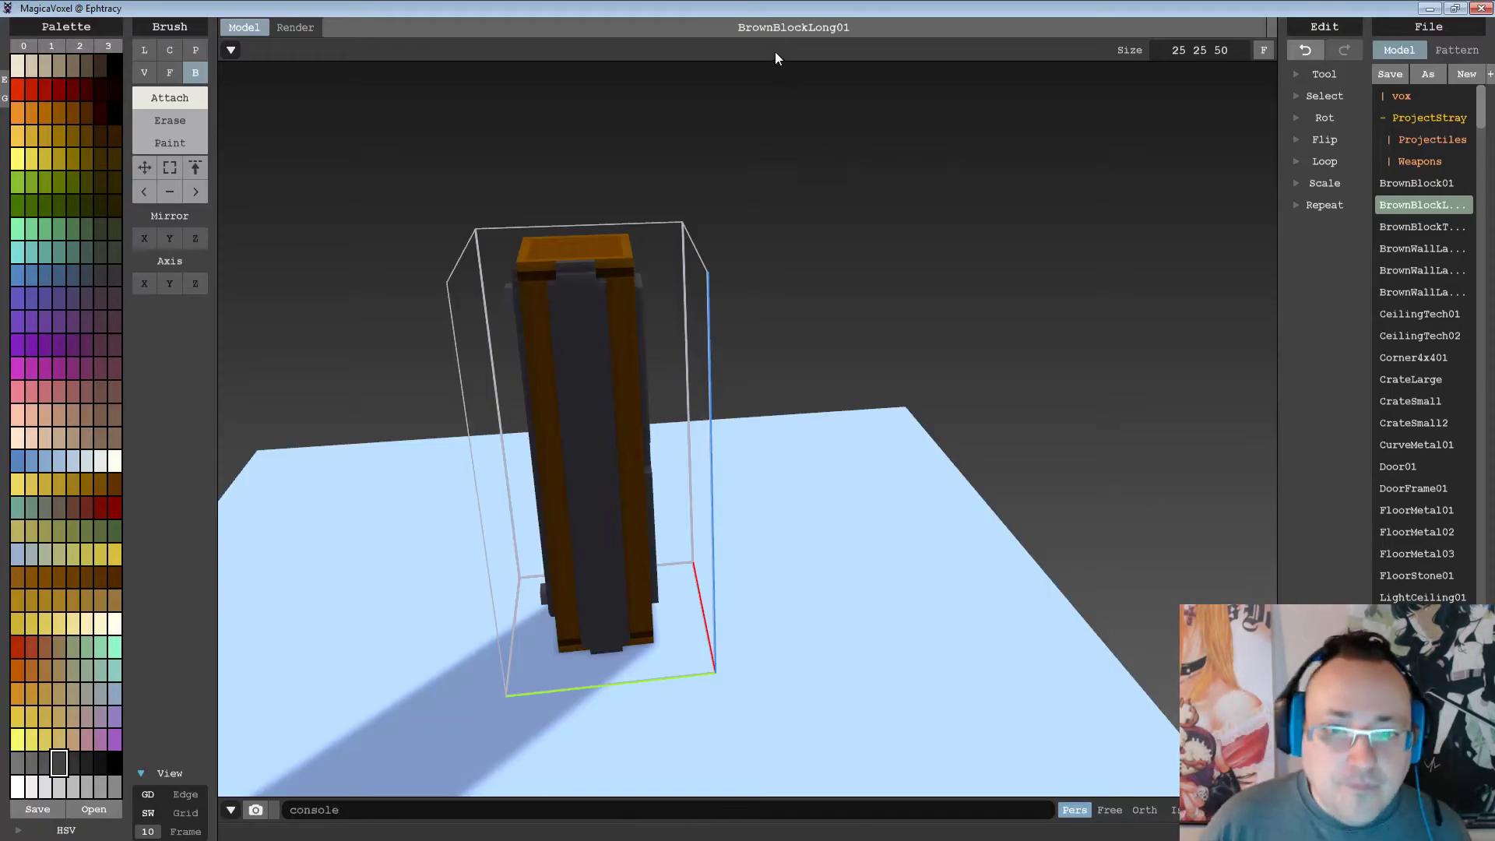
click(1428, 182)
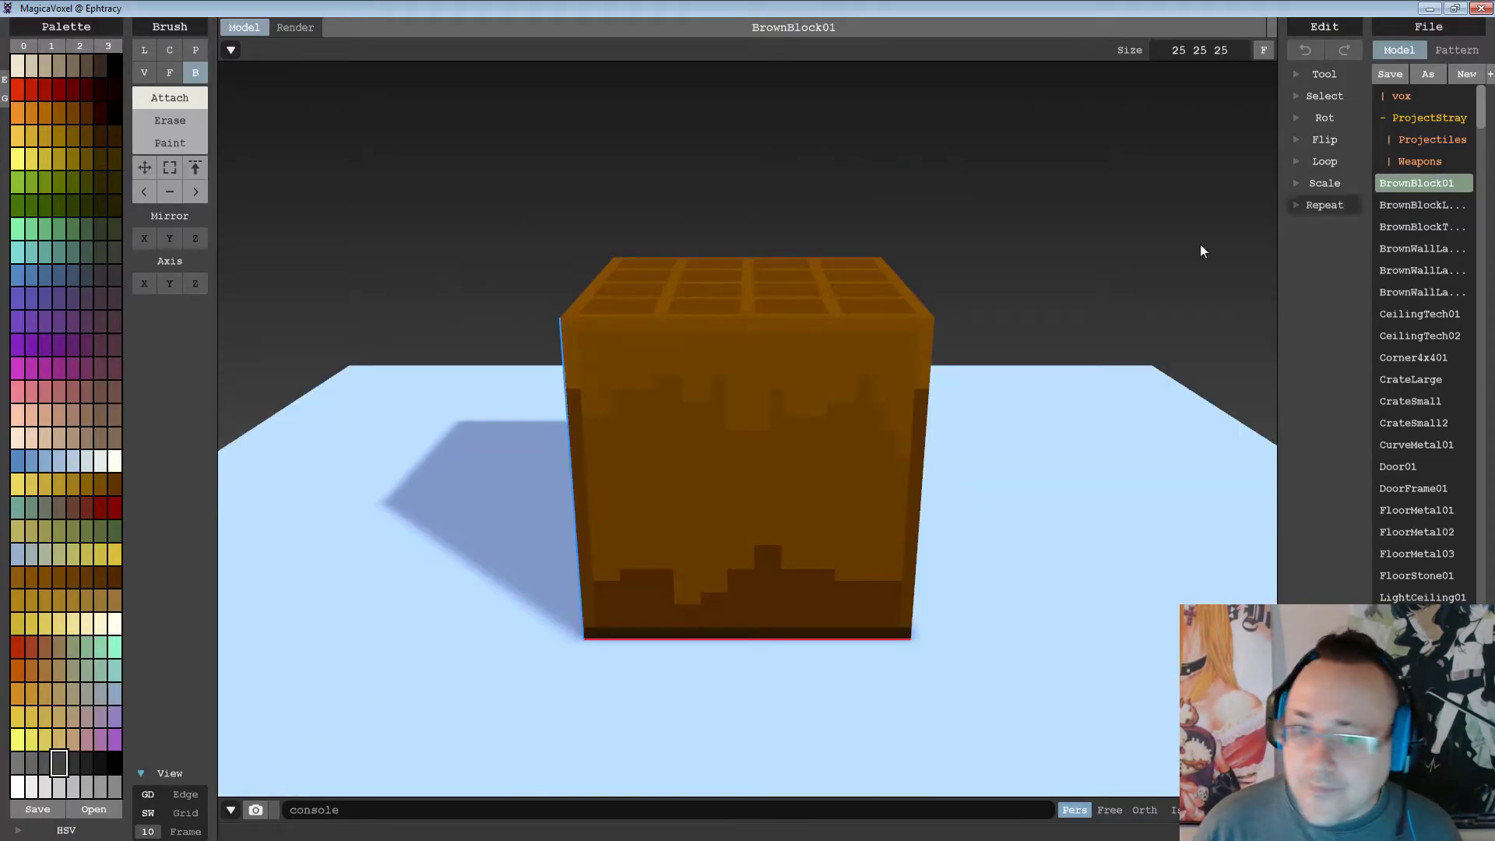
click(1431, 225)
right_drag(1117, 292, 794, 324)
click(1416, 185)
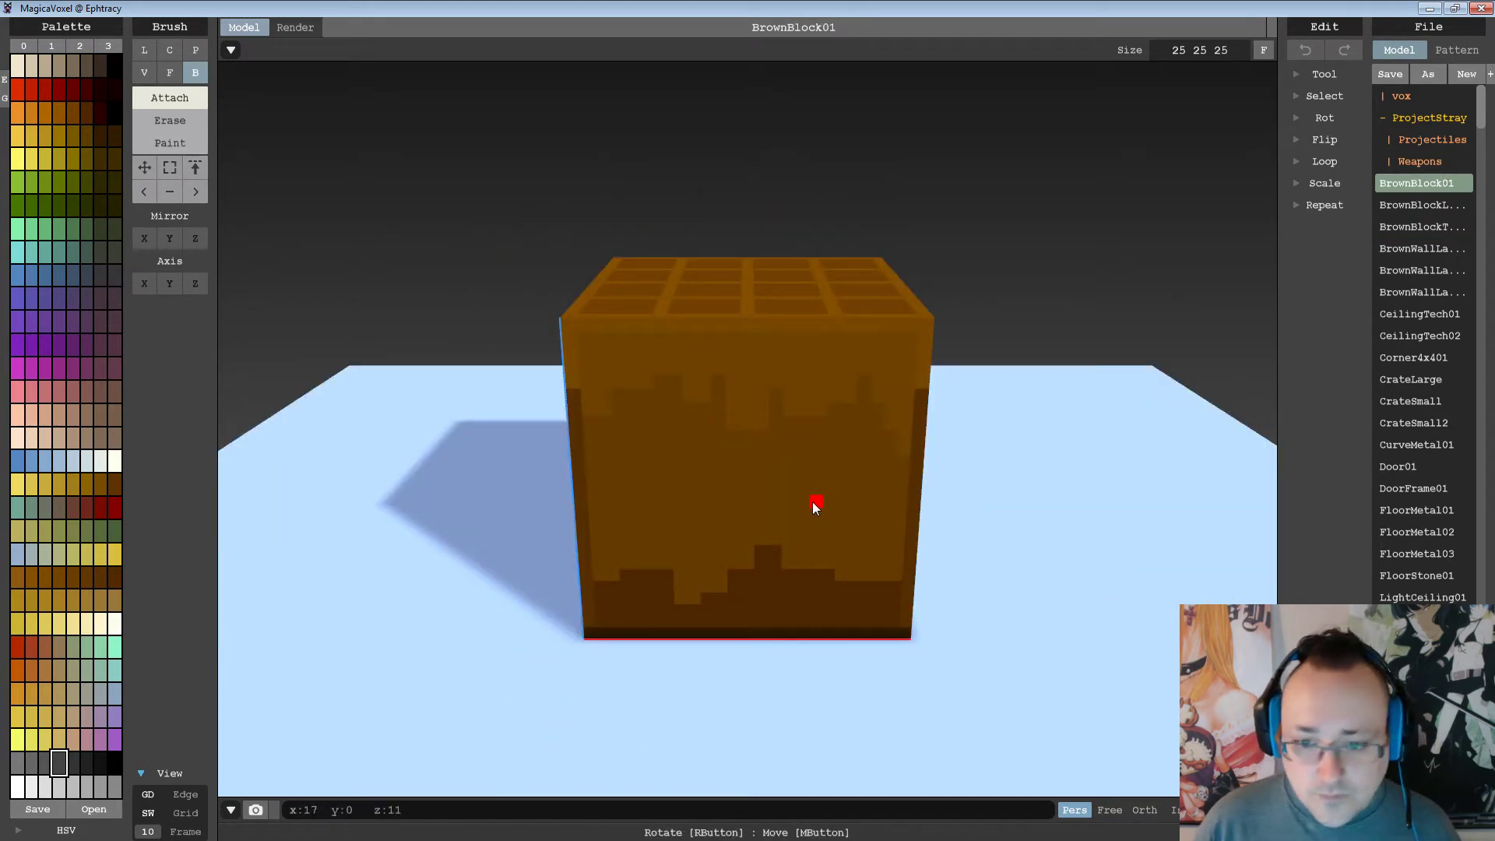
alt+click(789, 589)
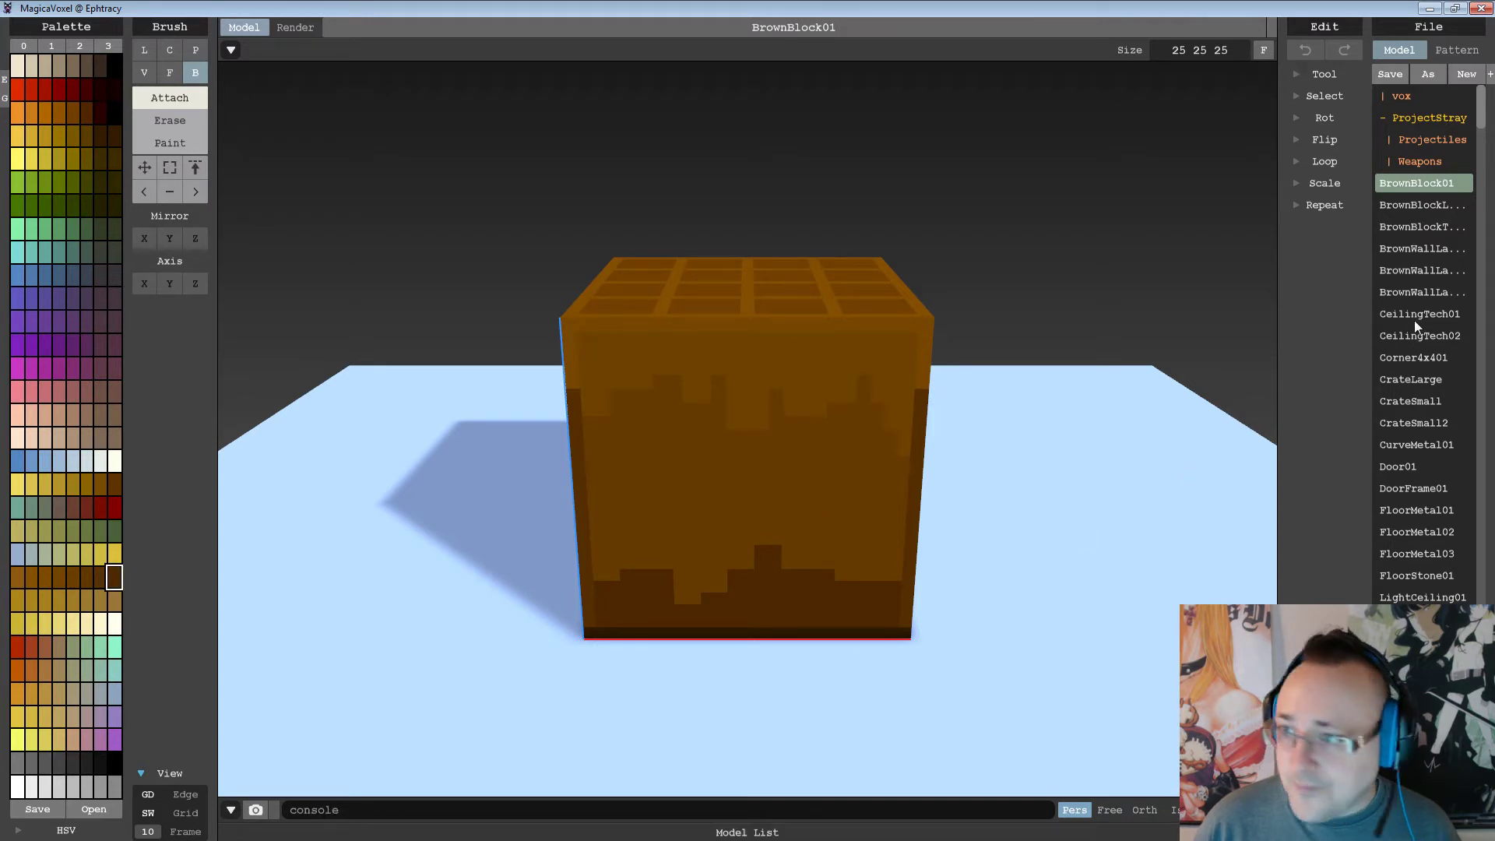
Open BrownBlockTall01 and paint uneven dark-brown grime around the base of its front panelled face.
click(1423, 227)
right_drag(947, 479, 934, 450)
scroll(778, 455, up, 2)
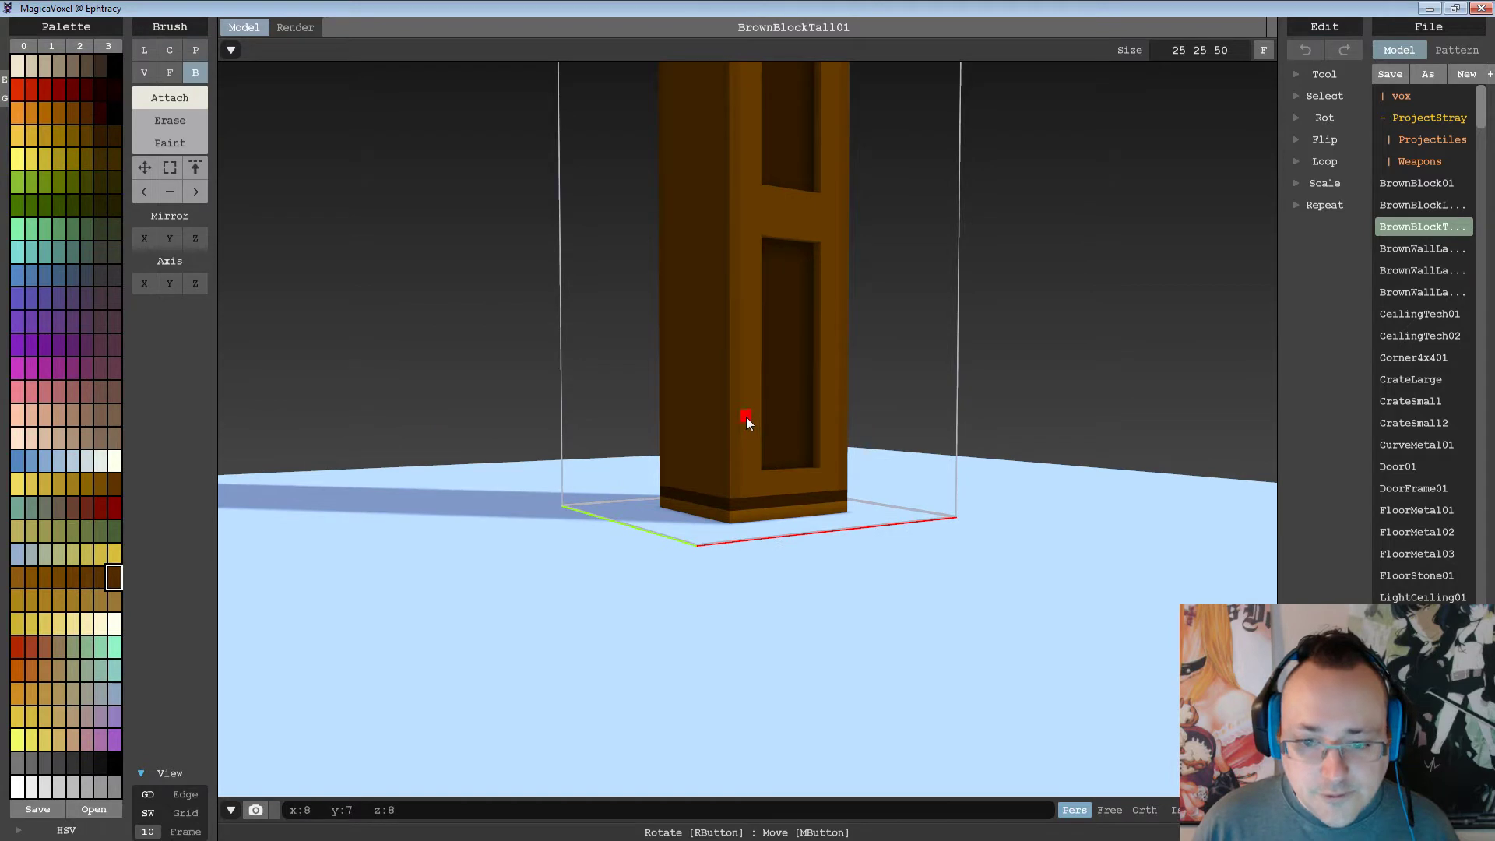
key(ctrl+z)
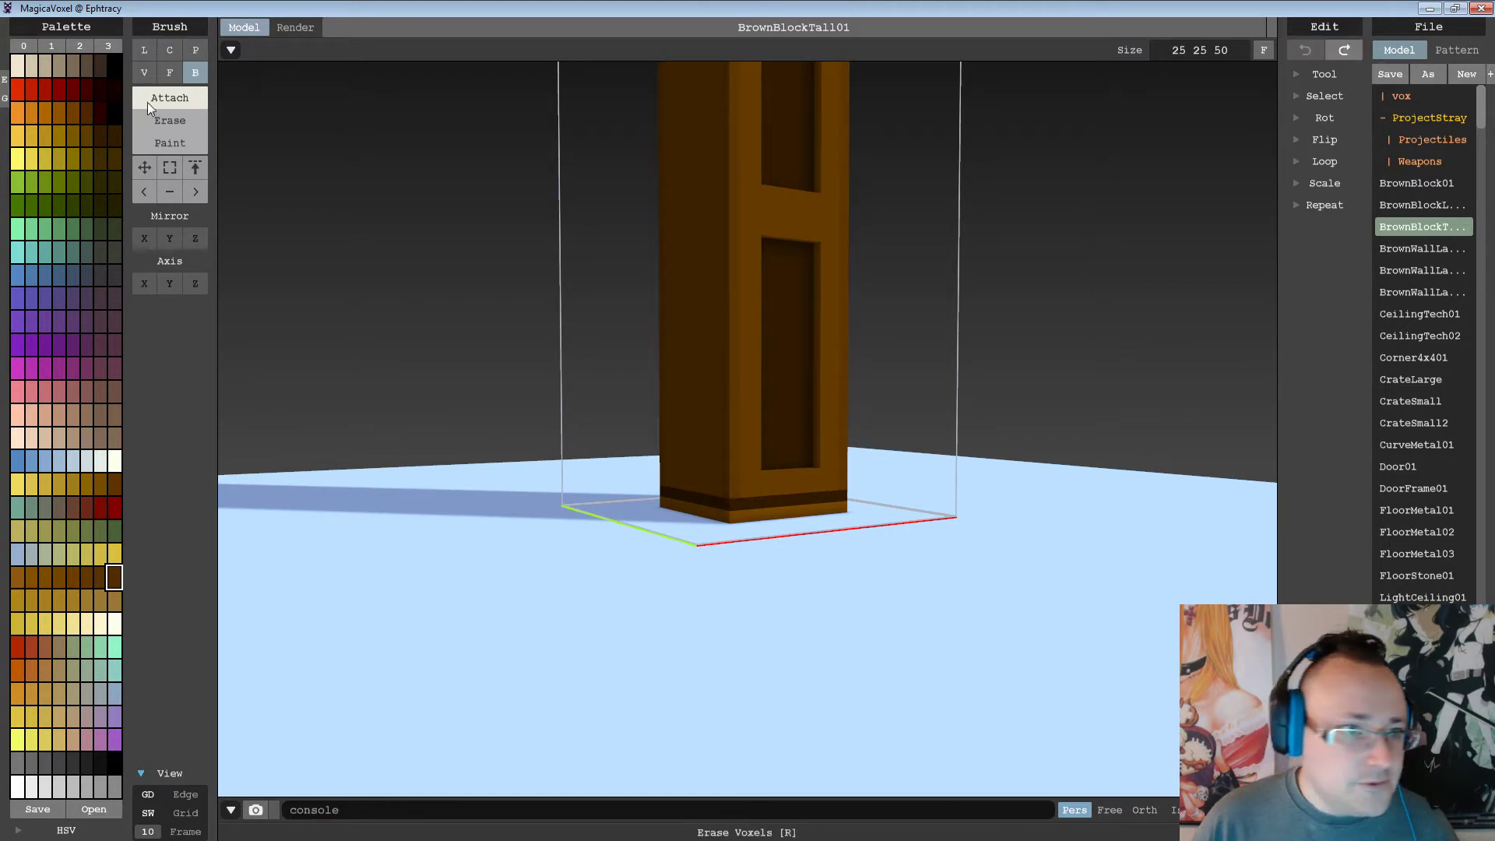
click(172, 143)
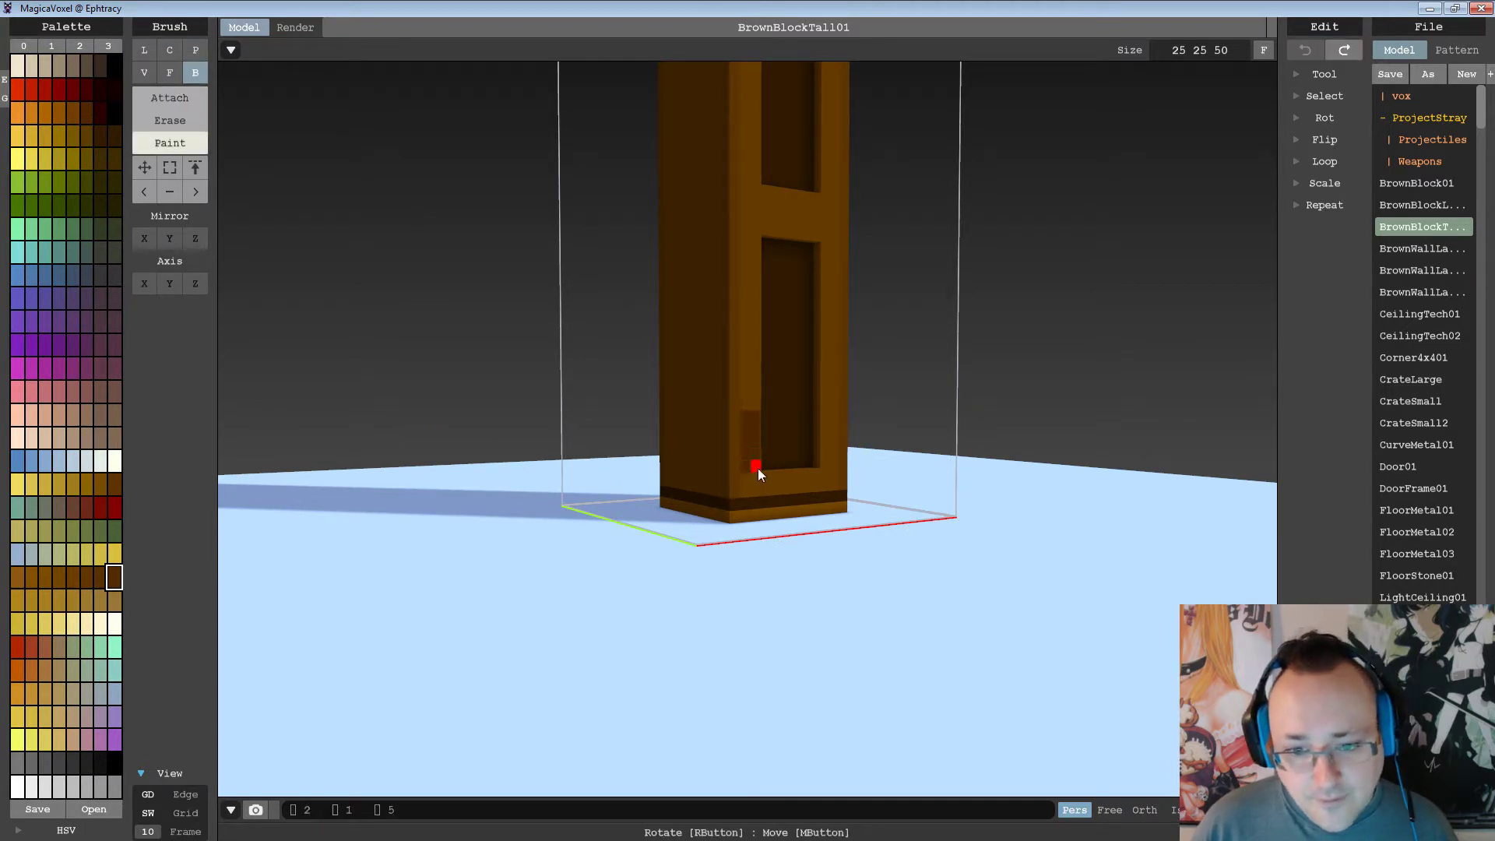
click(776, 483)
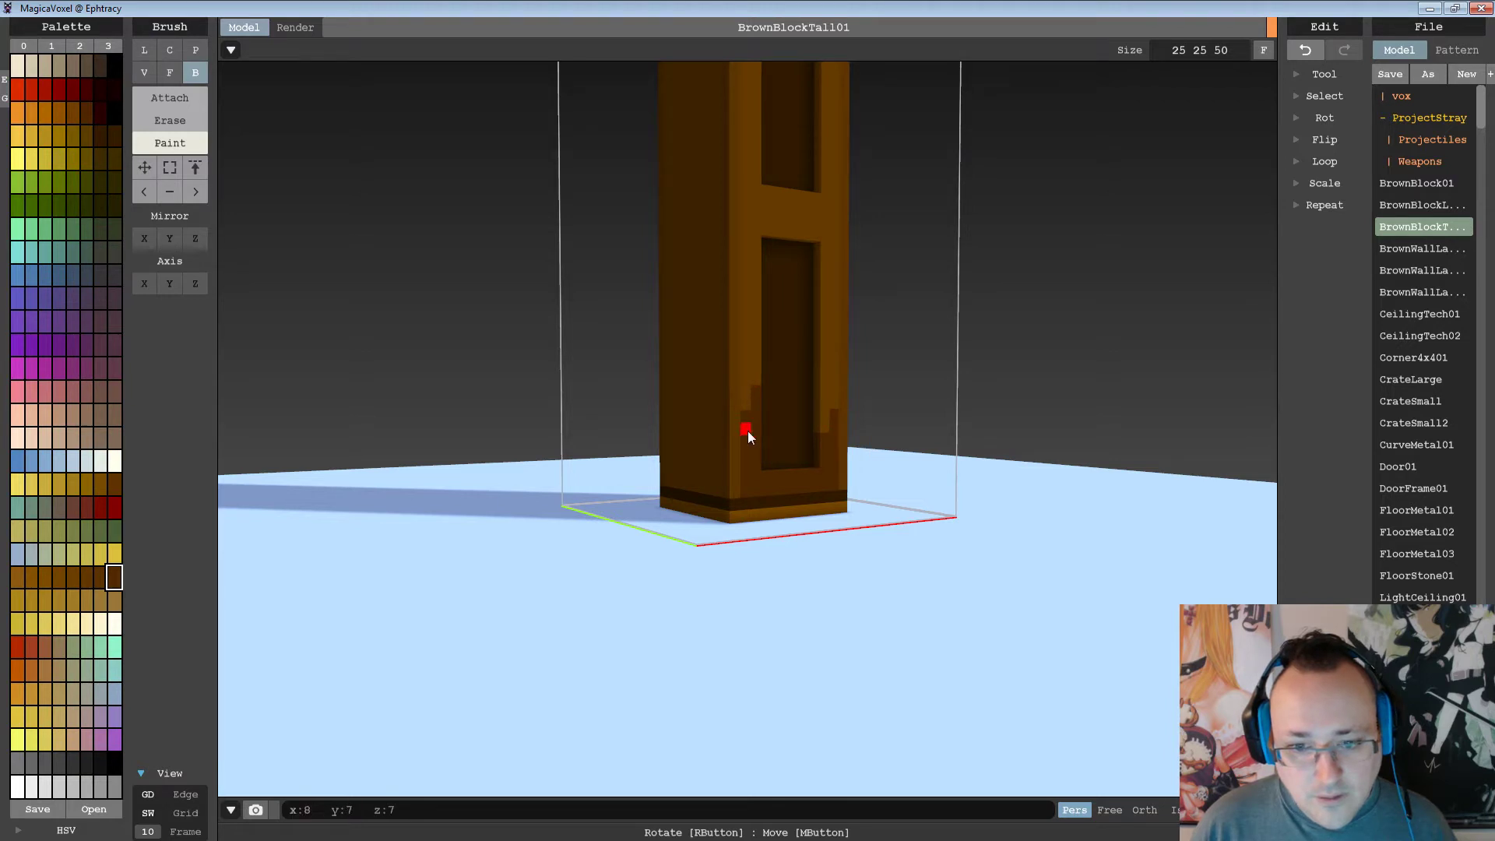
Paint uneven dark grime along the base of the shaded plain side and the rear panelled face, notching its edge with the base brown.
right_drag(747, 427, 610, 423)
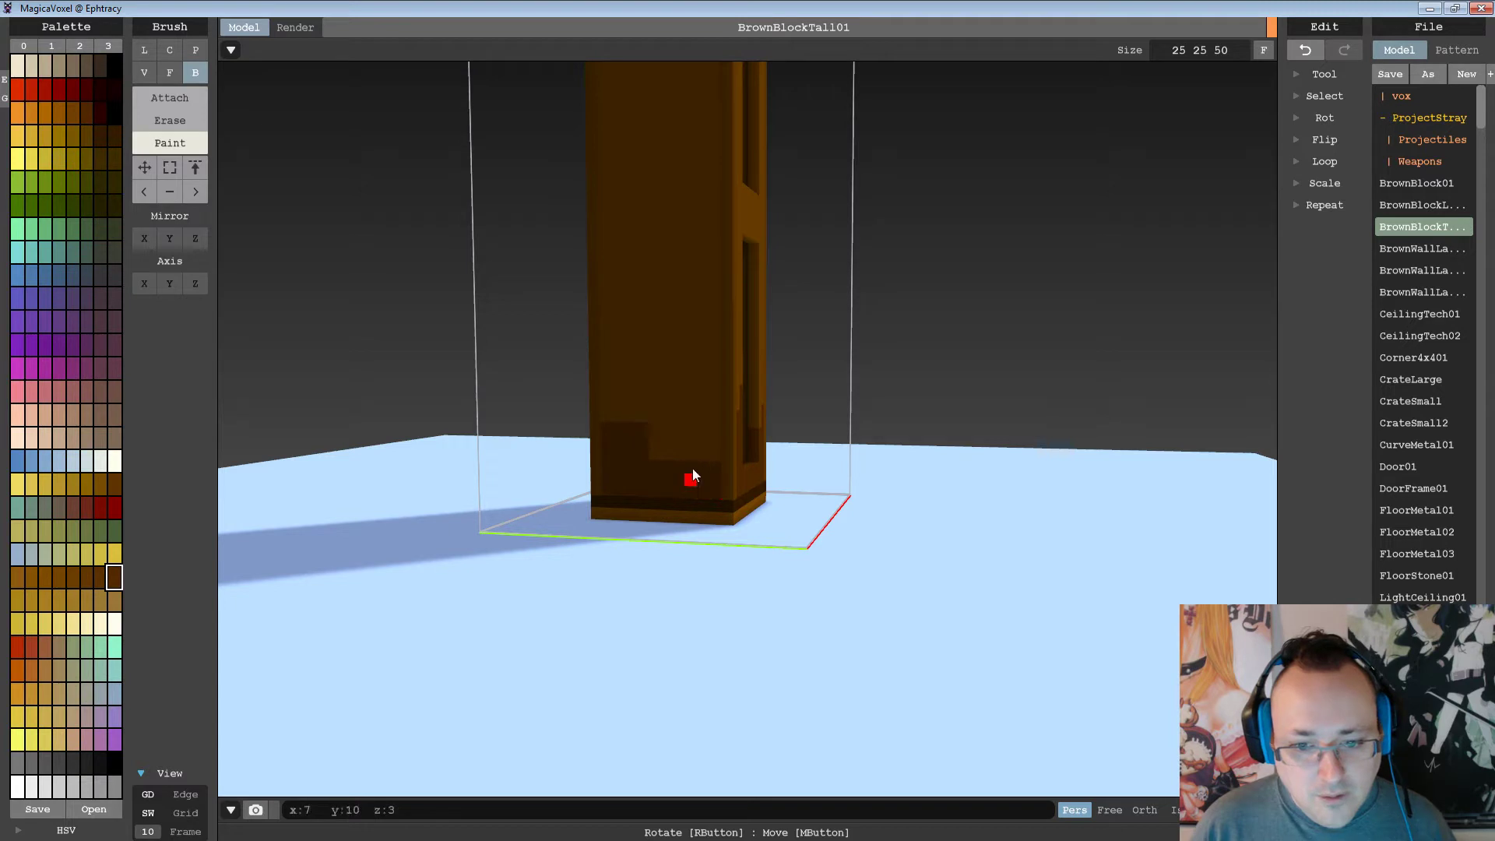
alt+click(643, 395)
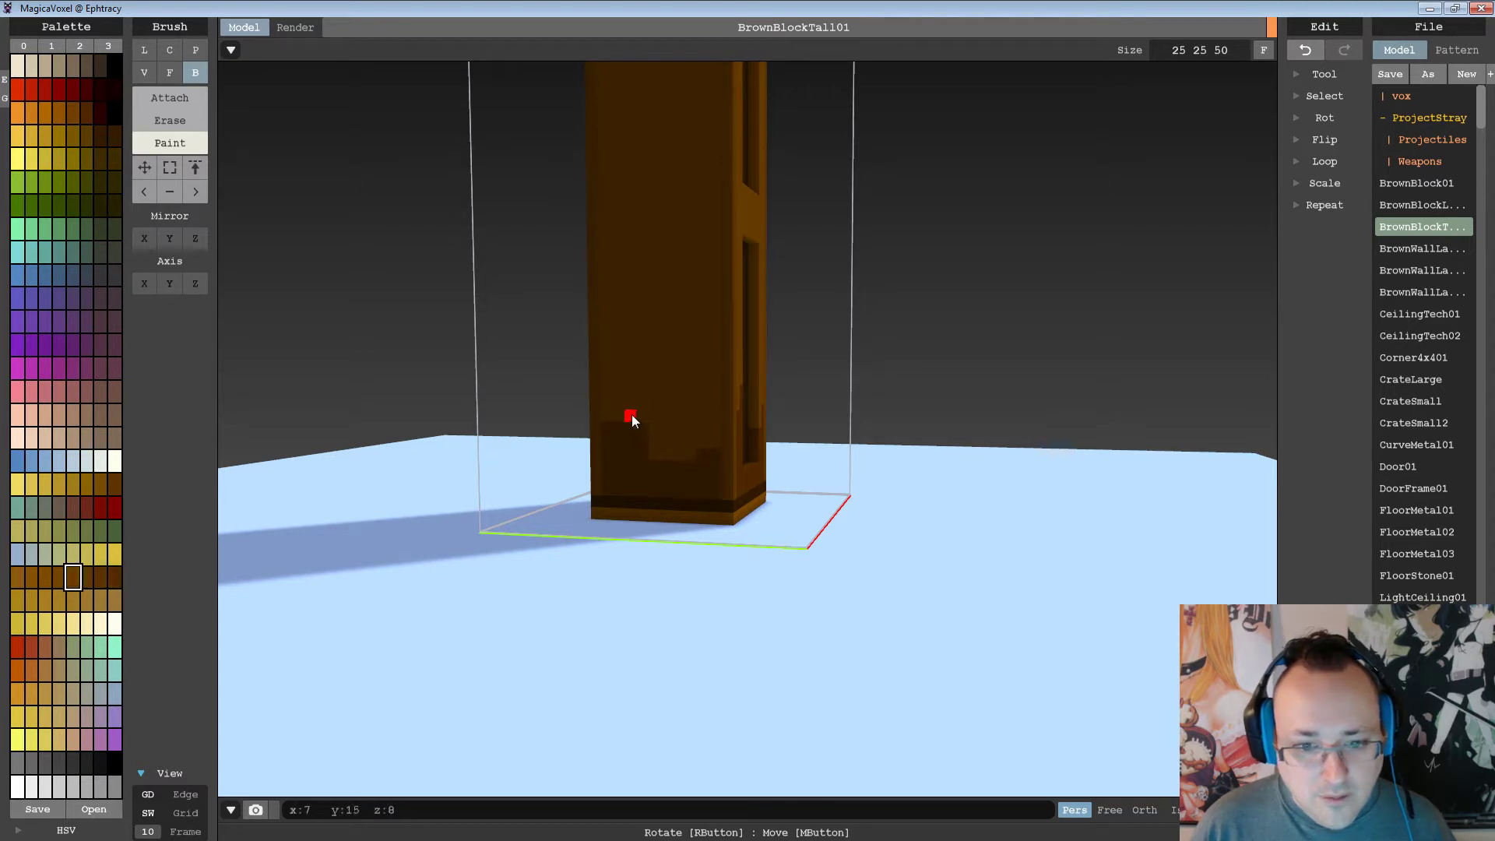
right_drag(697, 424, 811, 419)
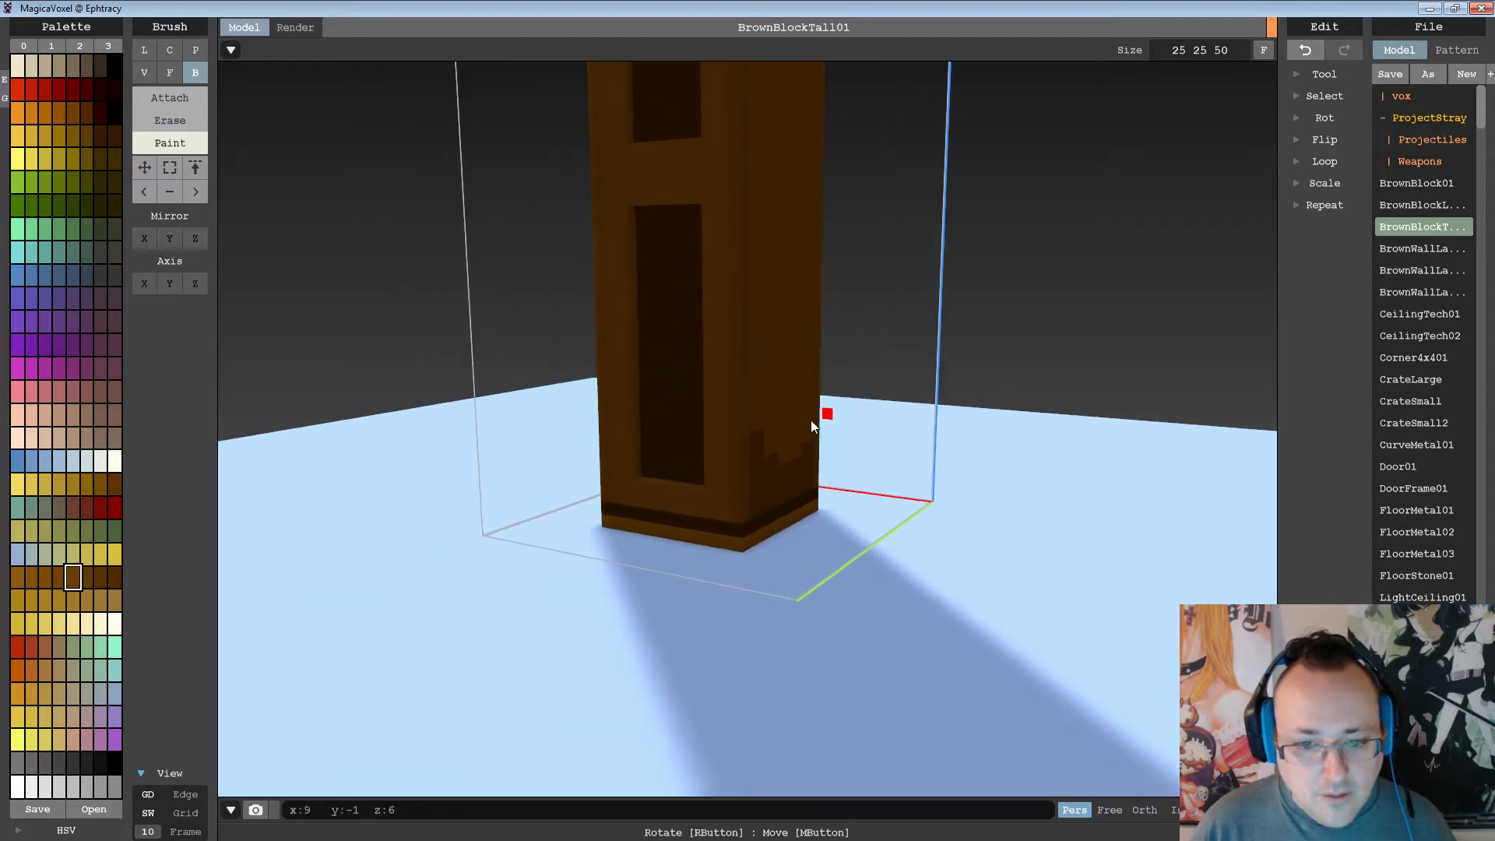
alt+click(752, 451)
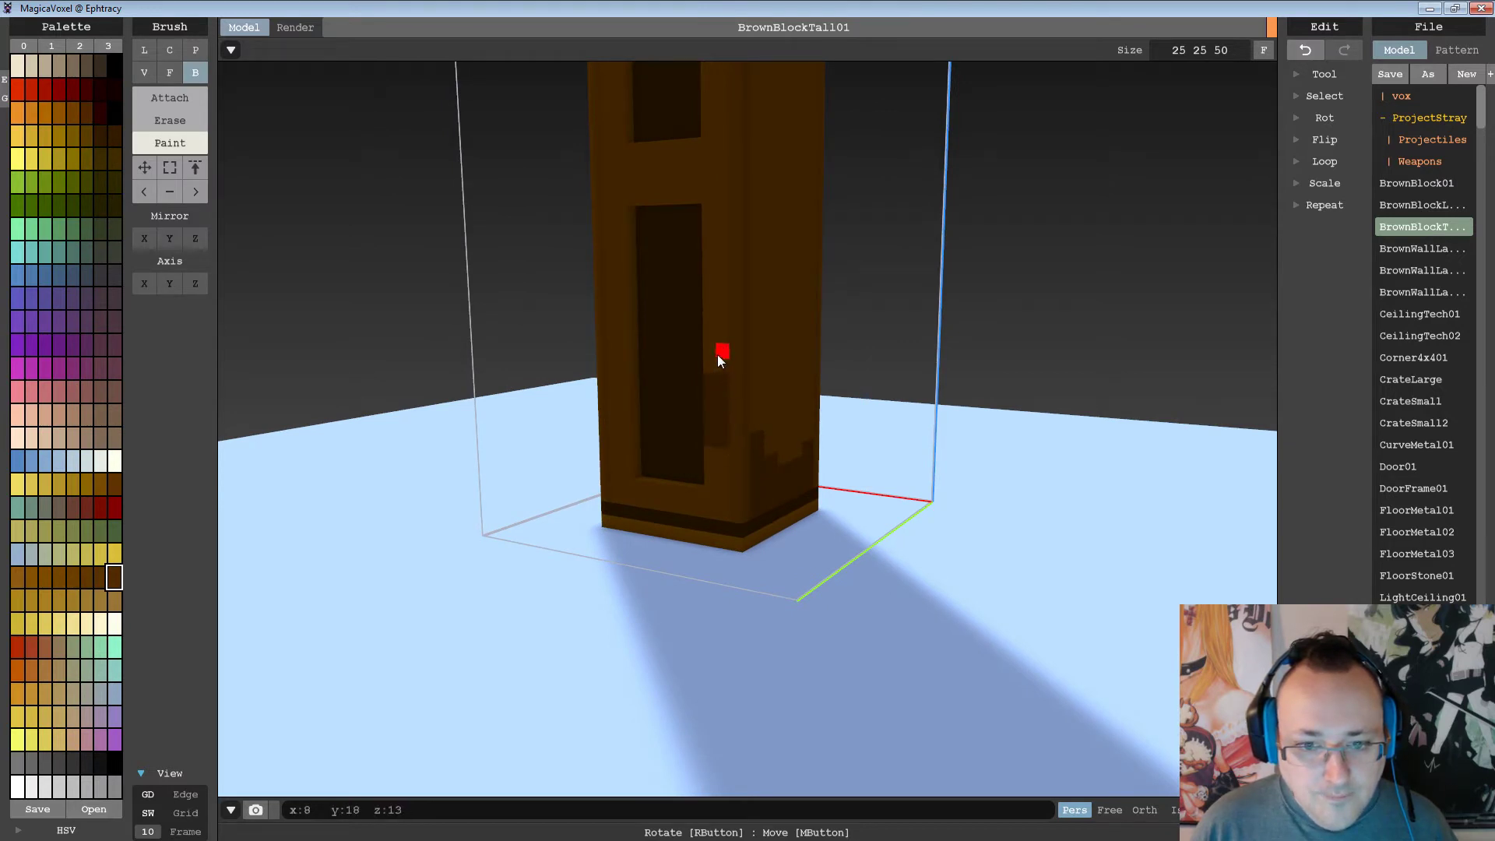
alt+click(717, 355)
right_drag(742, 347, 741, 377)
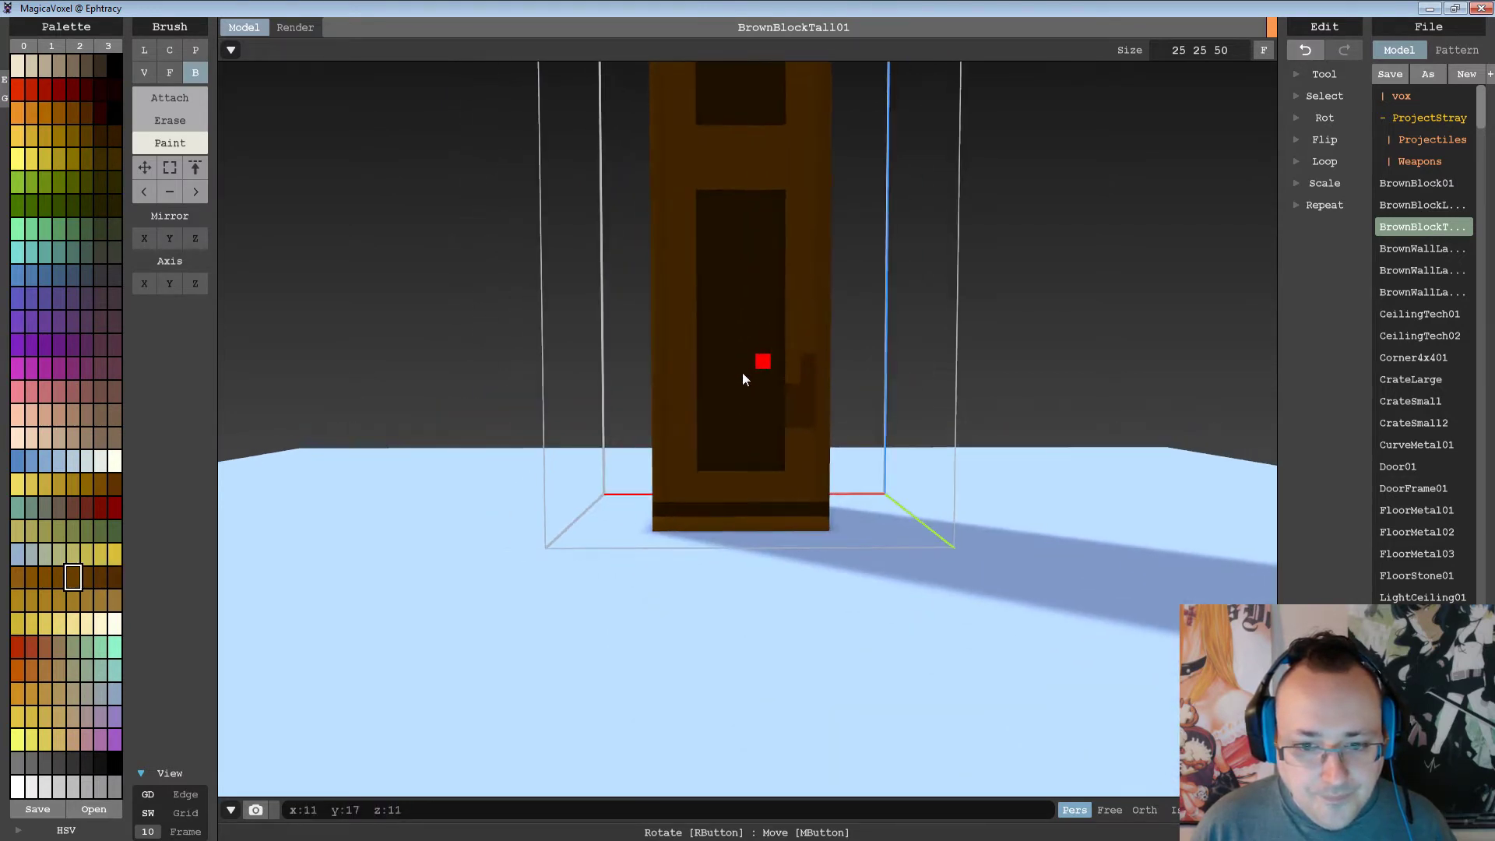
alt+click(793, 405)
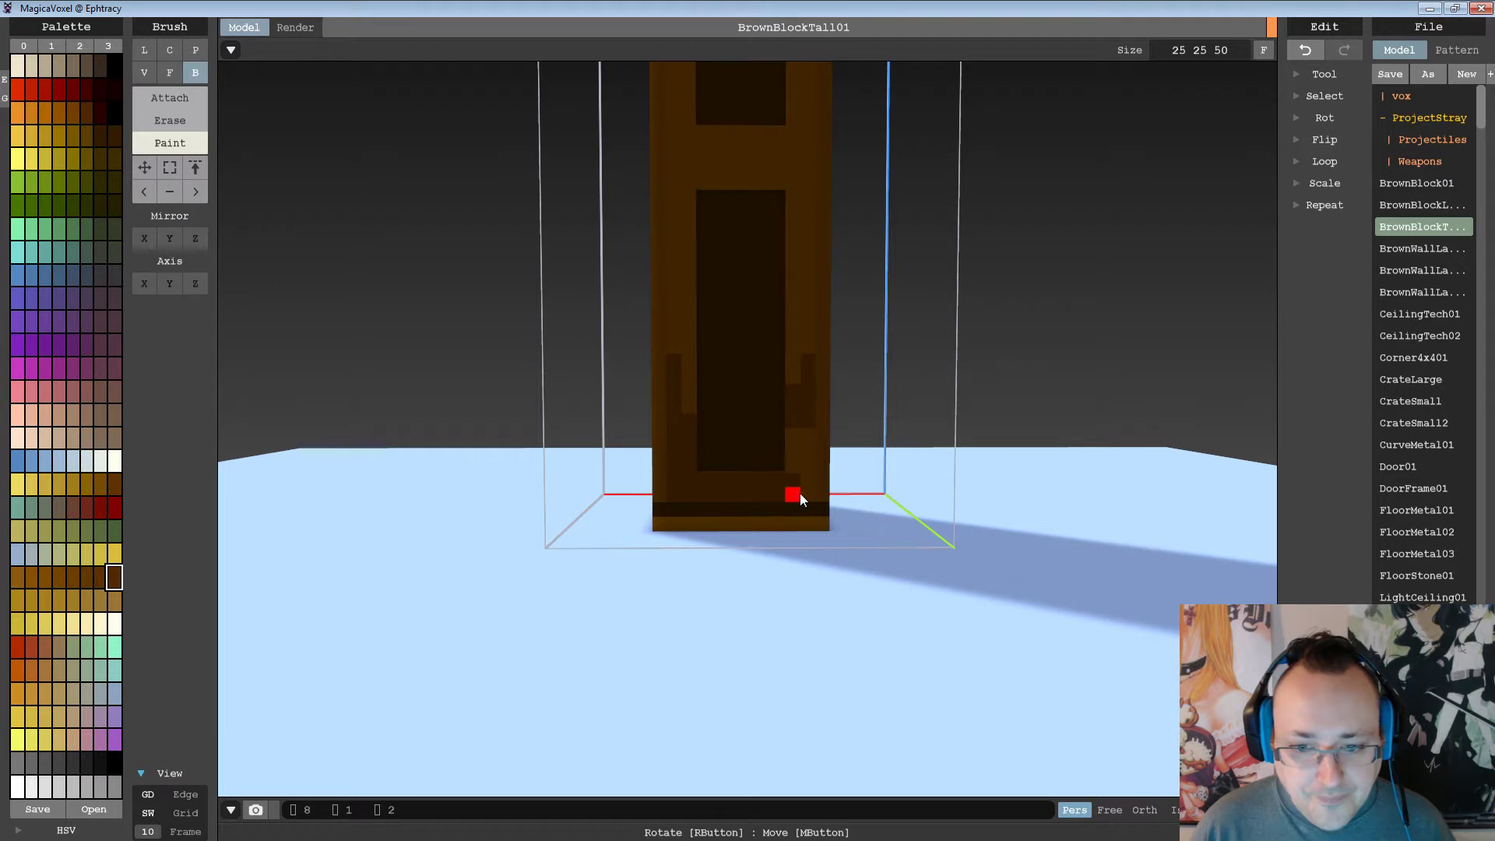
Paint dark grime across the base of the remaining plain side and carve its upper edge into jagged steps with the base brown.
right_drag(793, 439, 740, 440)
drag(671, 411, 728, 574)
drag(732, 497, 791, 586)
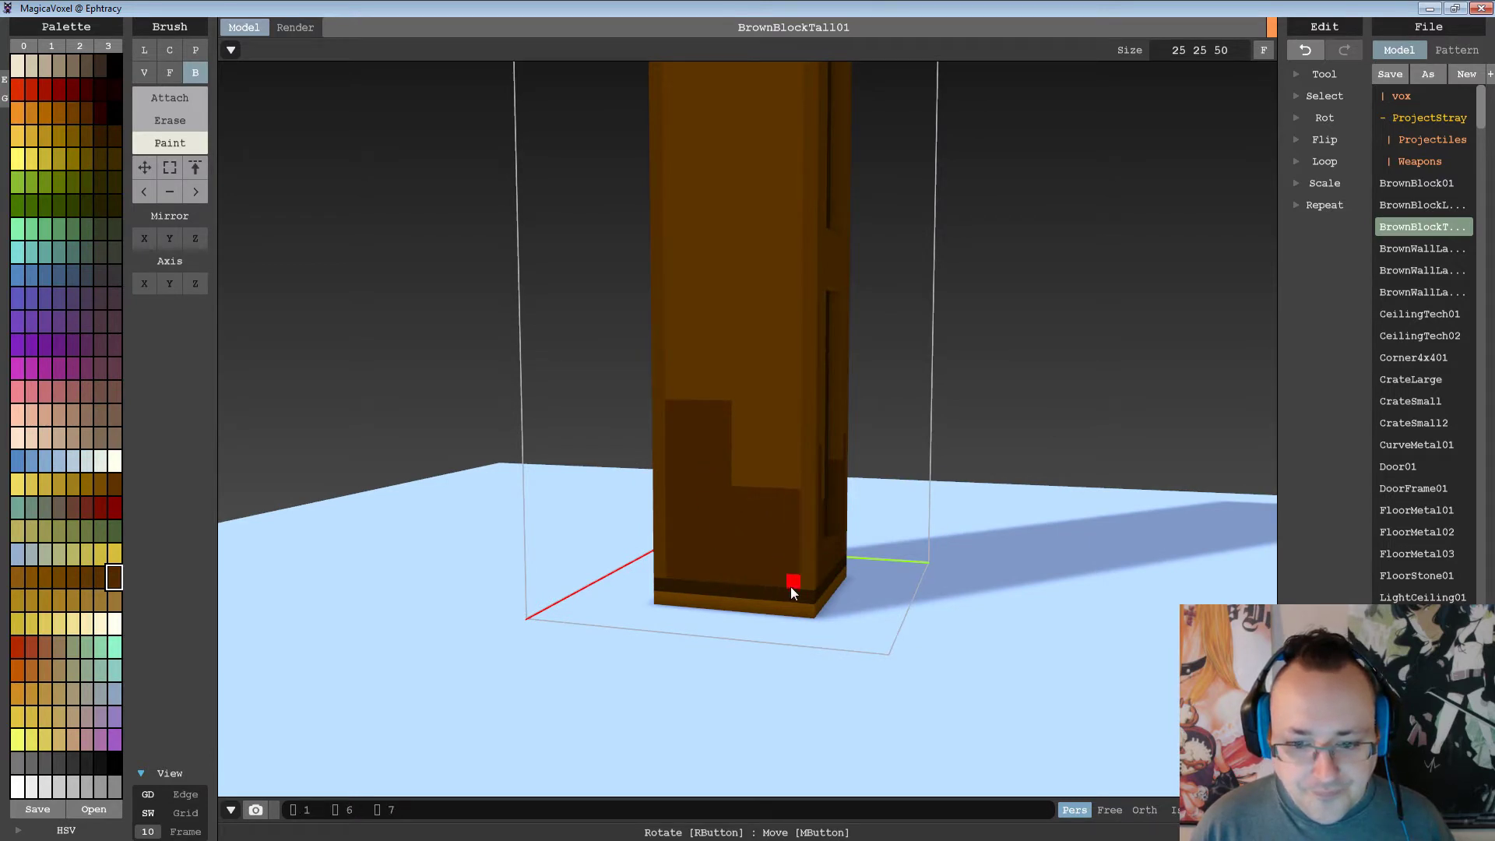
drag(795, 498, 794, 495)
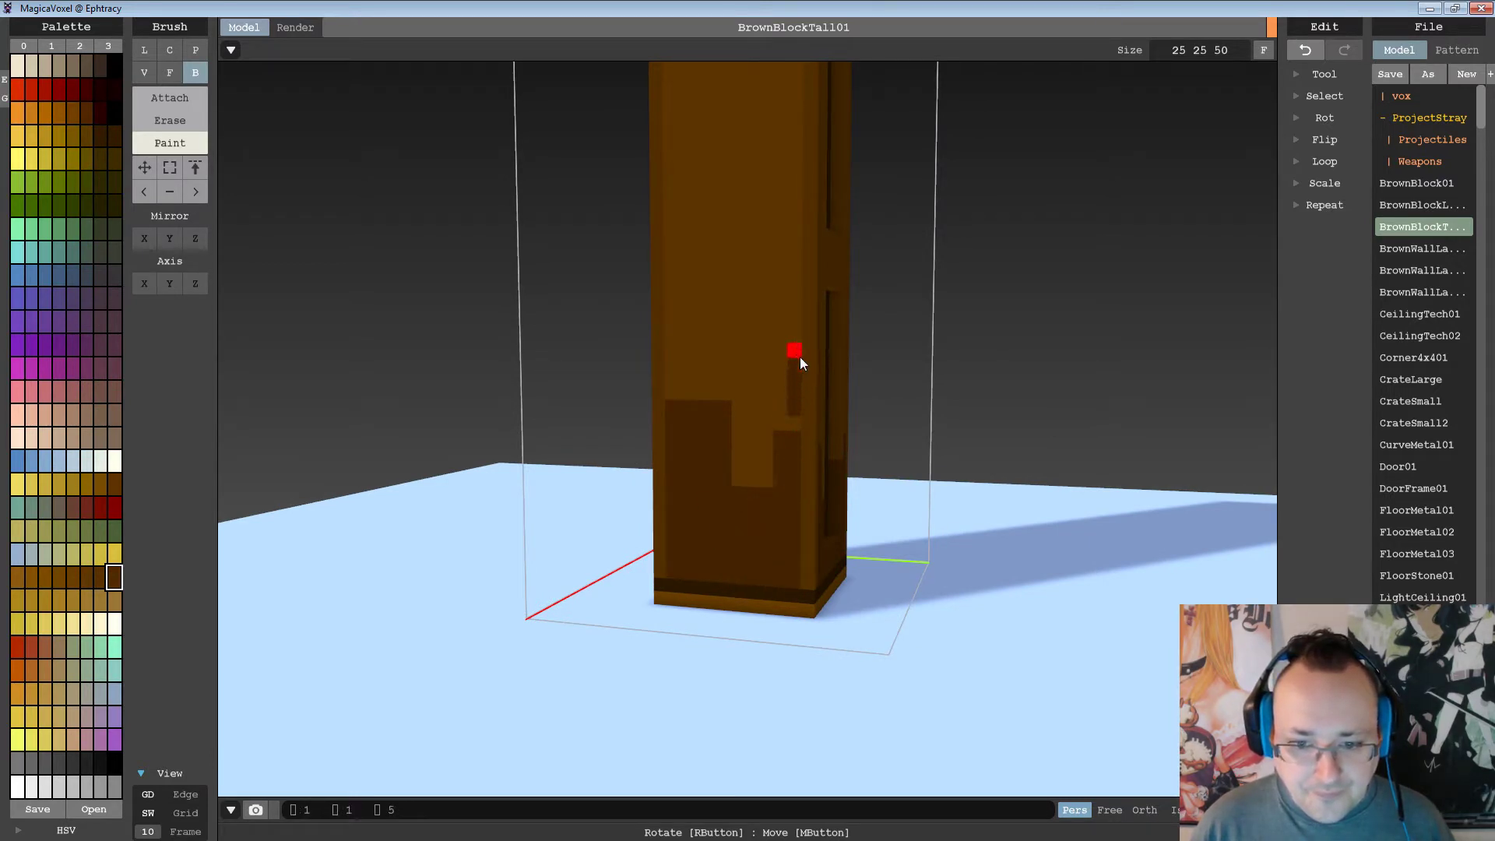
alt+click(704, 350)
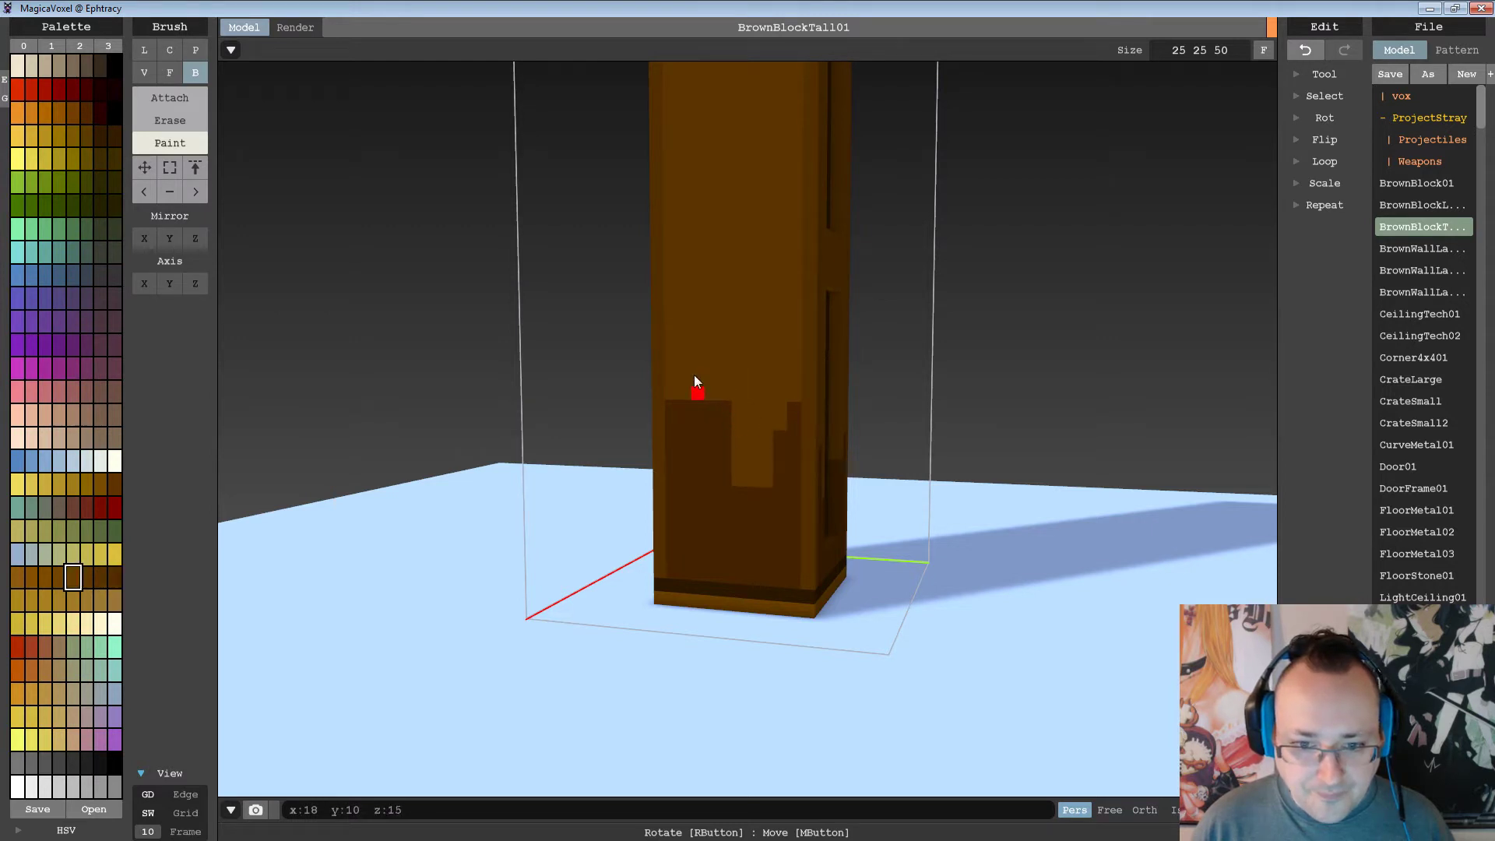
click(717, 465)
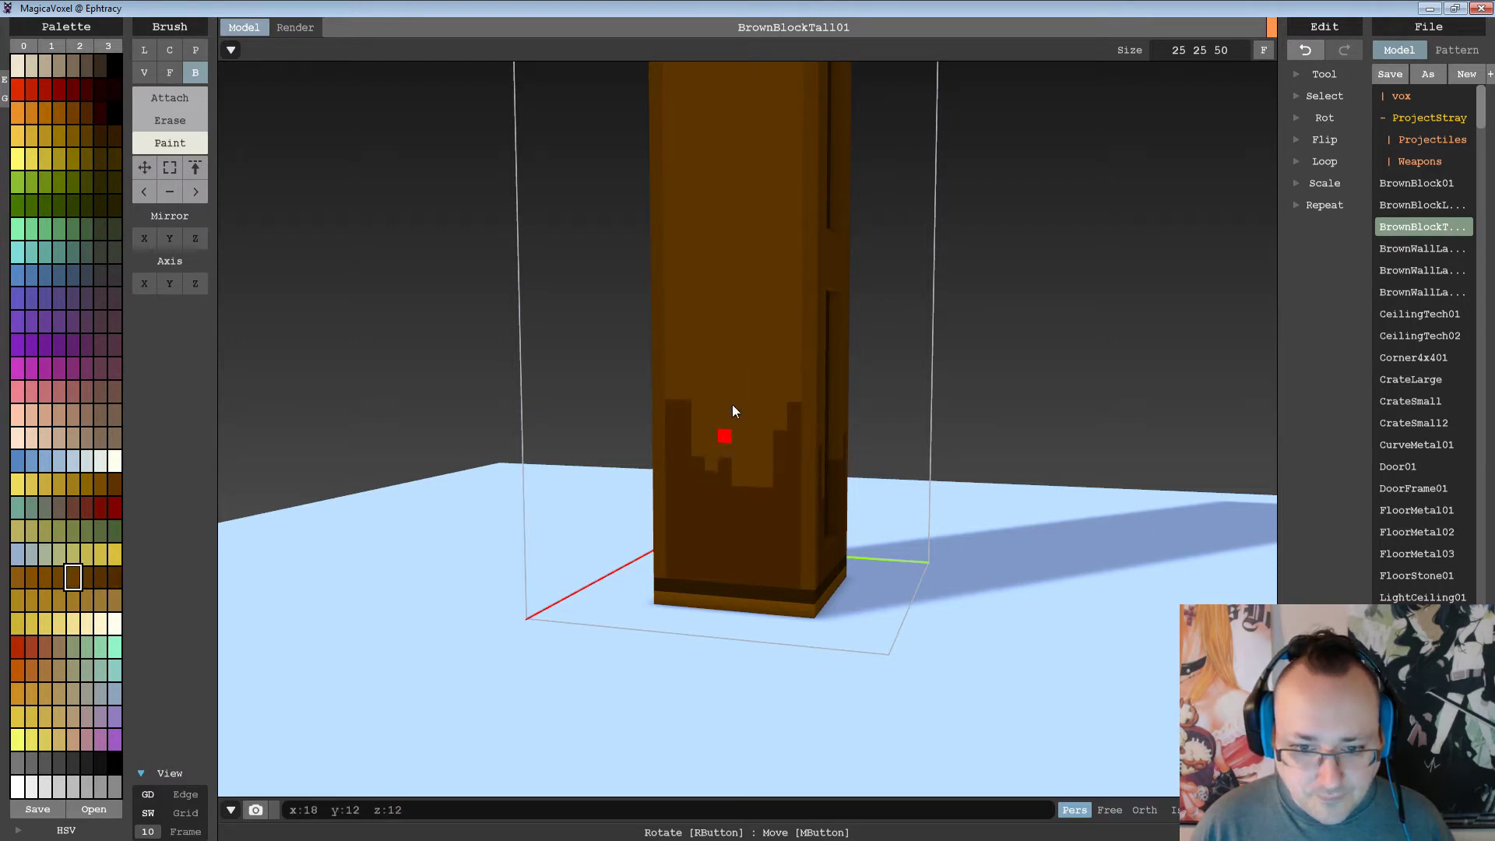
right_drag(685, 408, 829, 314)
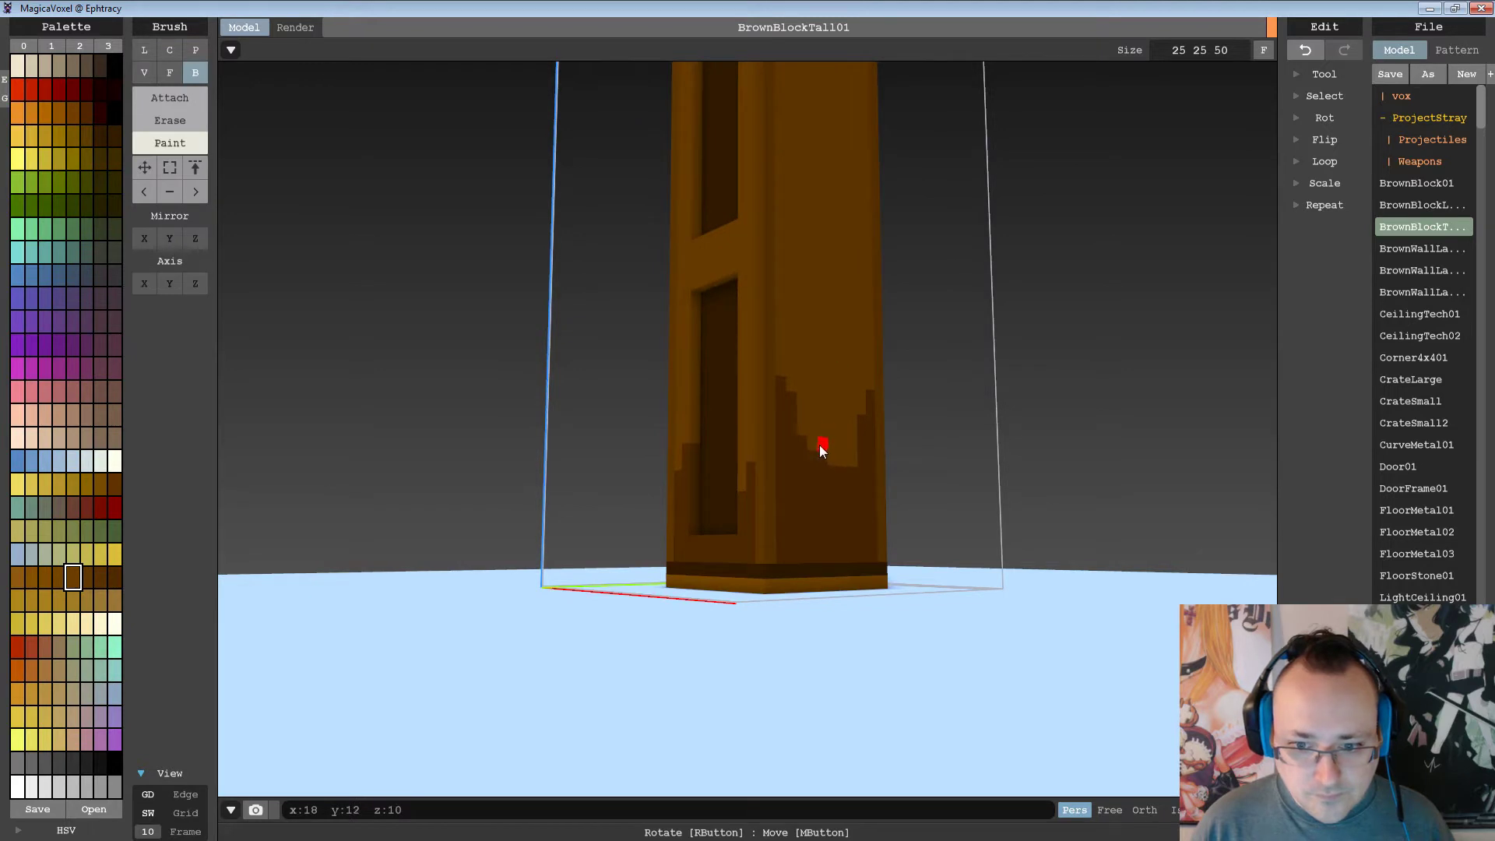
Raise the dark grime beside the front face's lower recess and add stepped streaks at the shaded plain side's edges.
right_drag(772, 379, 822, 431)
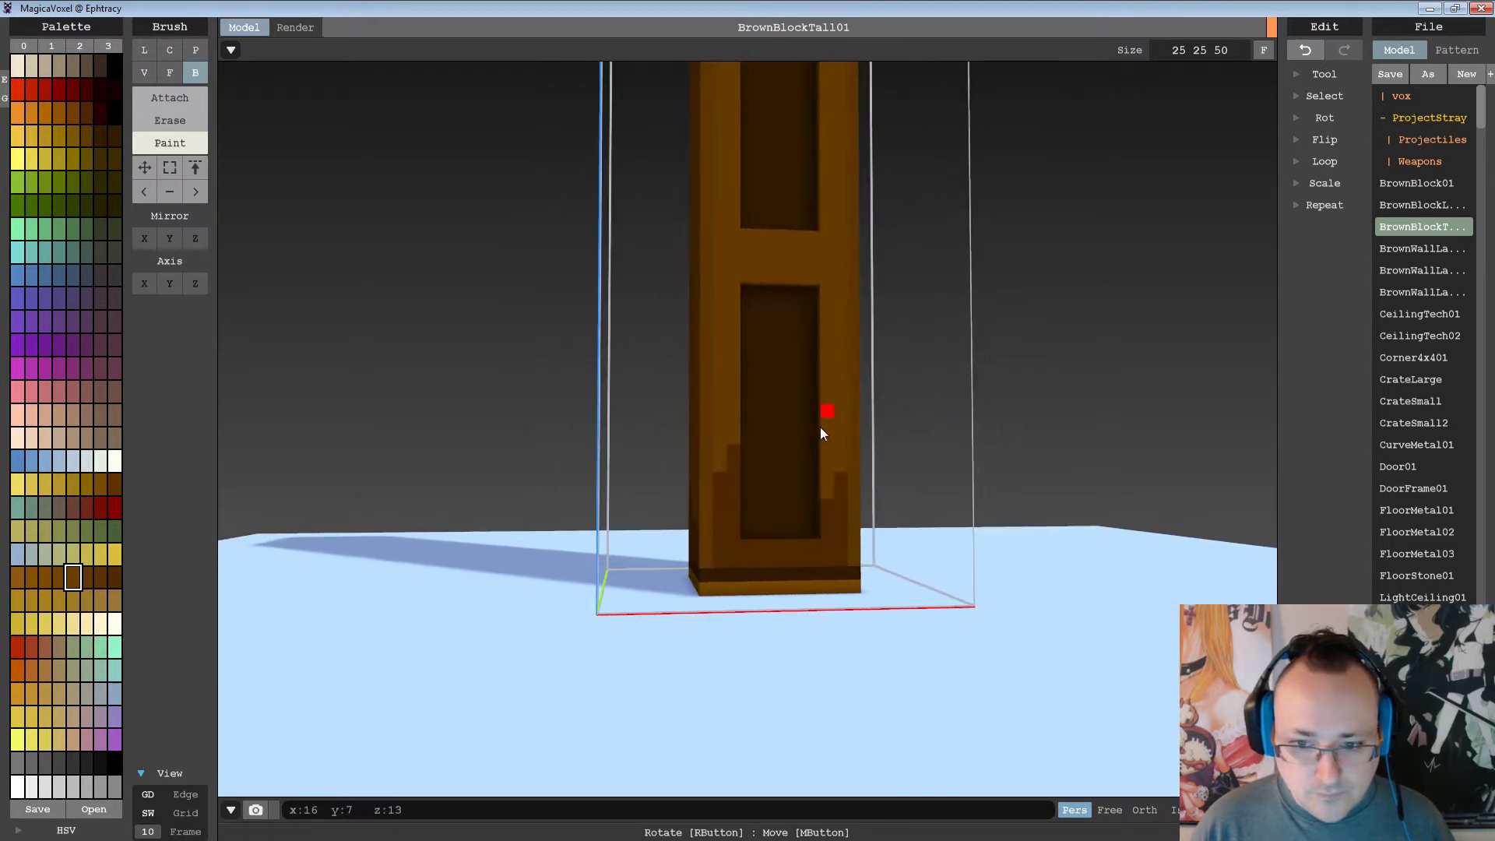
alt+click(825, 523)
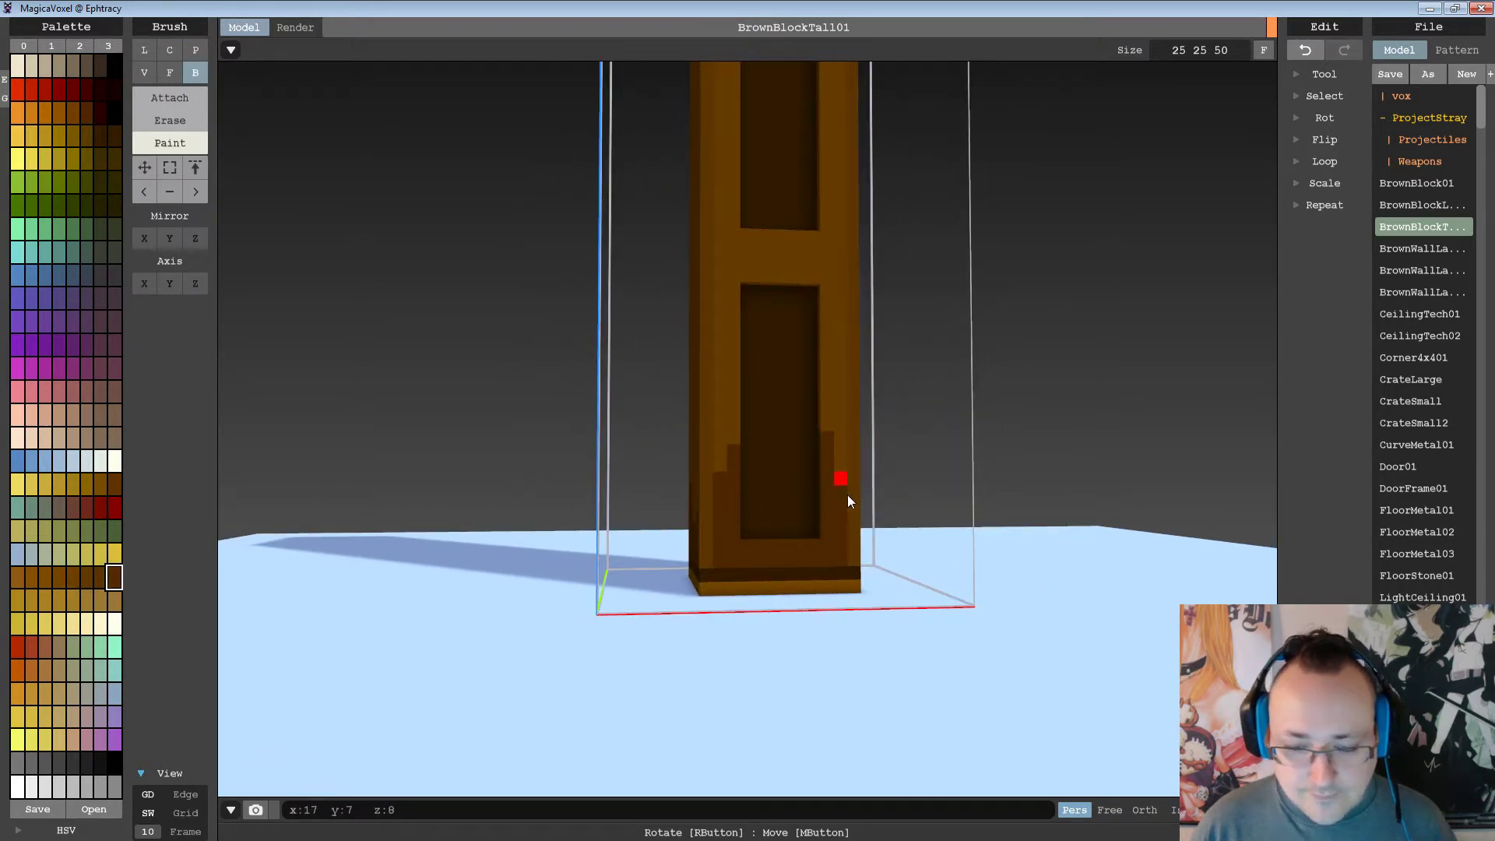
right_drag(775, 451, 861, 454)
drag(791, 471, 789, 521)
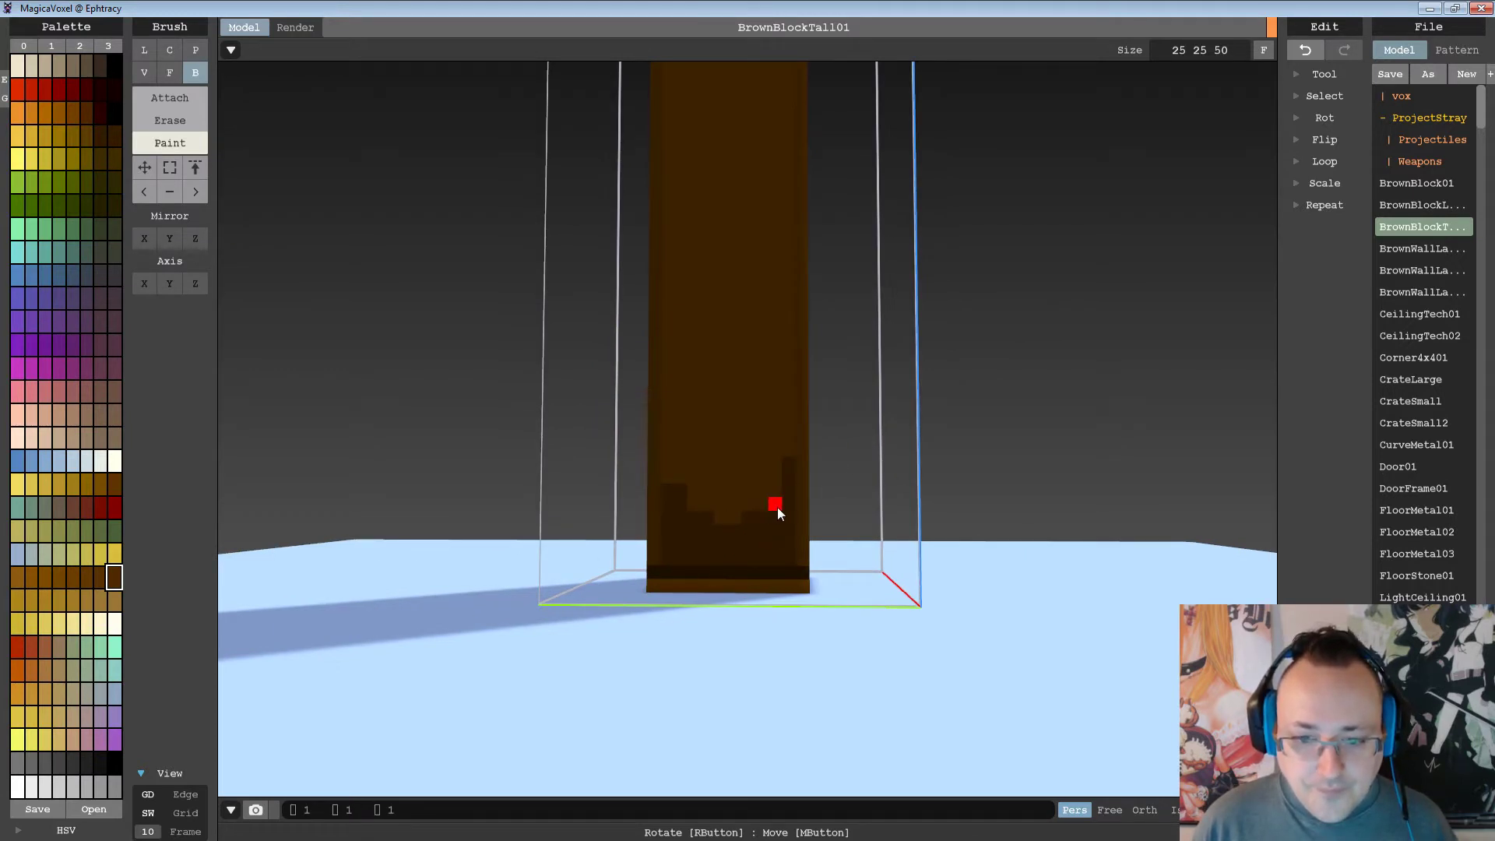
right_drag(695, 452, 713, 482)
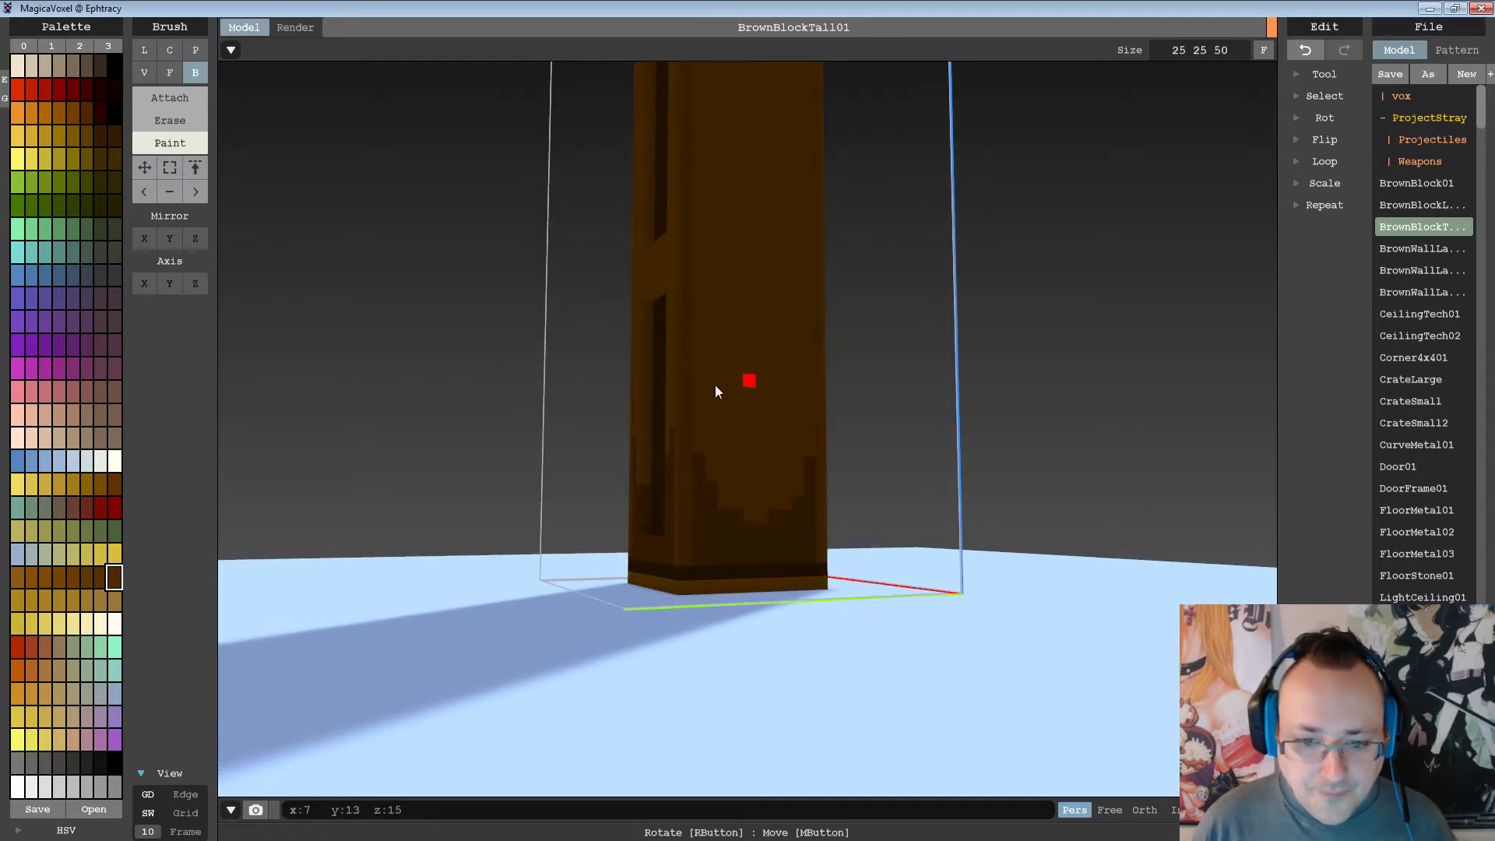
Touch up the grime's outline on the shaded sides and extend the dark streaks beside the front face's lower recess.
right_drag(717, 390, 691, 434)
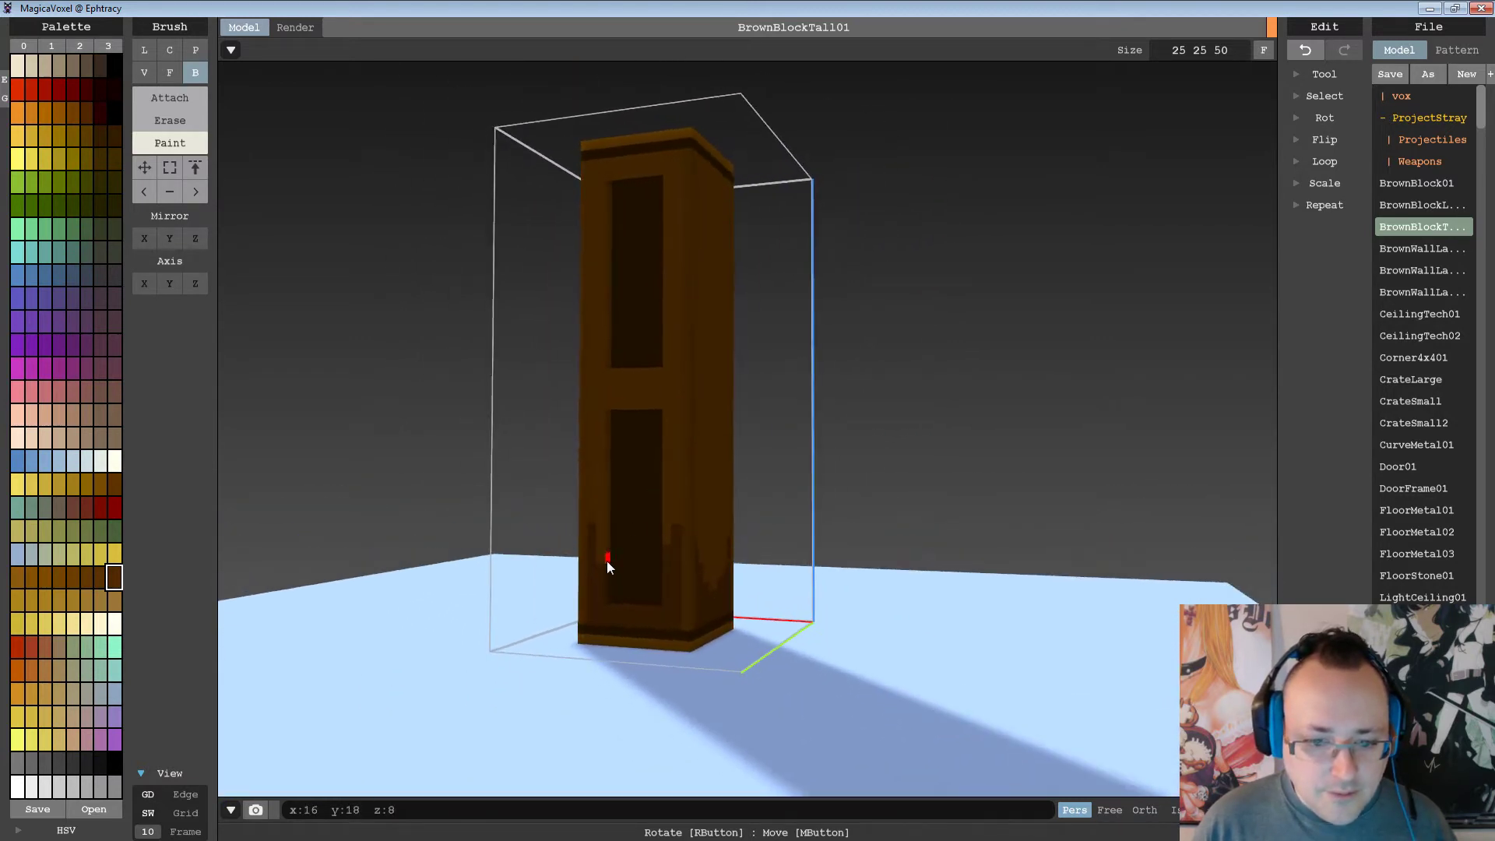
right_drag(813, 404, 659, 530)
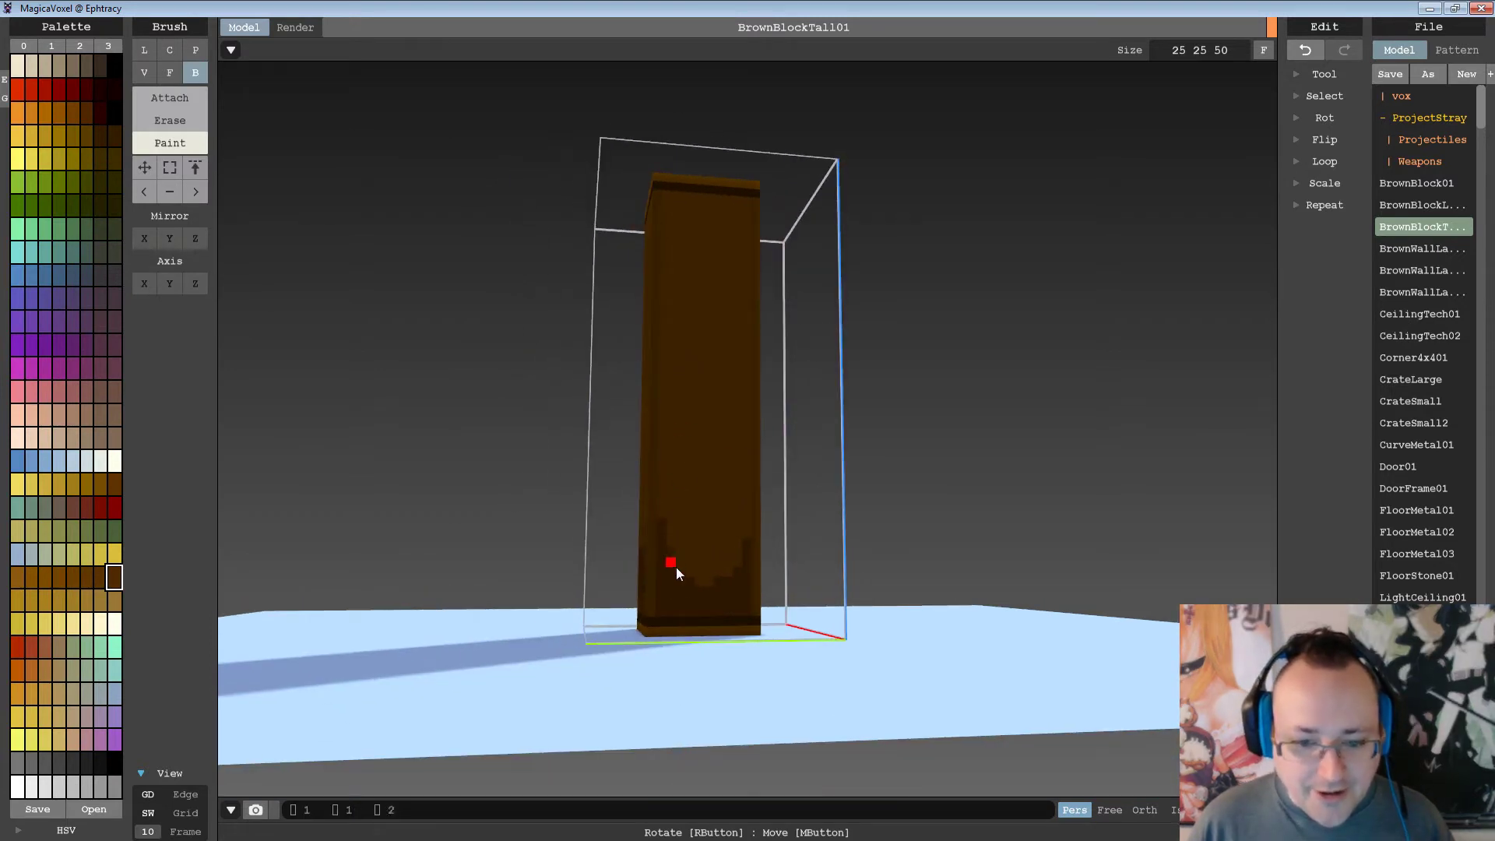
alt+click(679, 518)
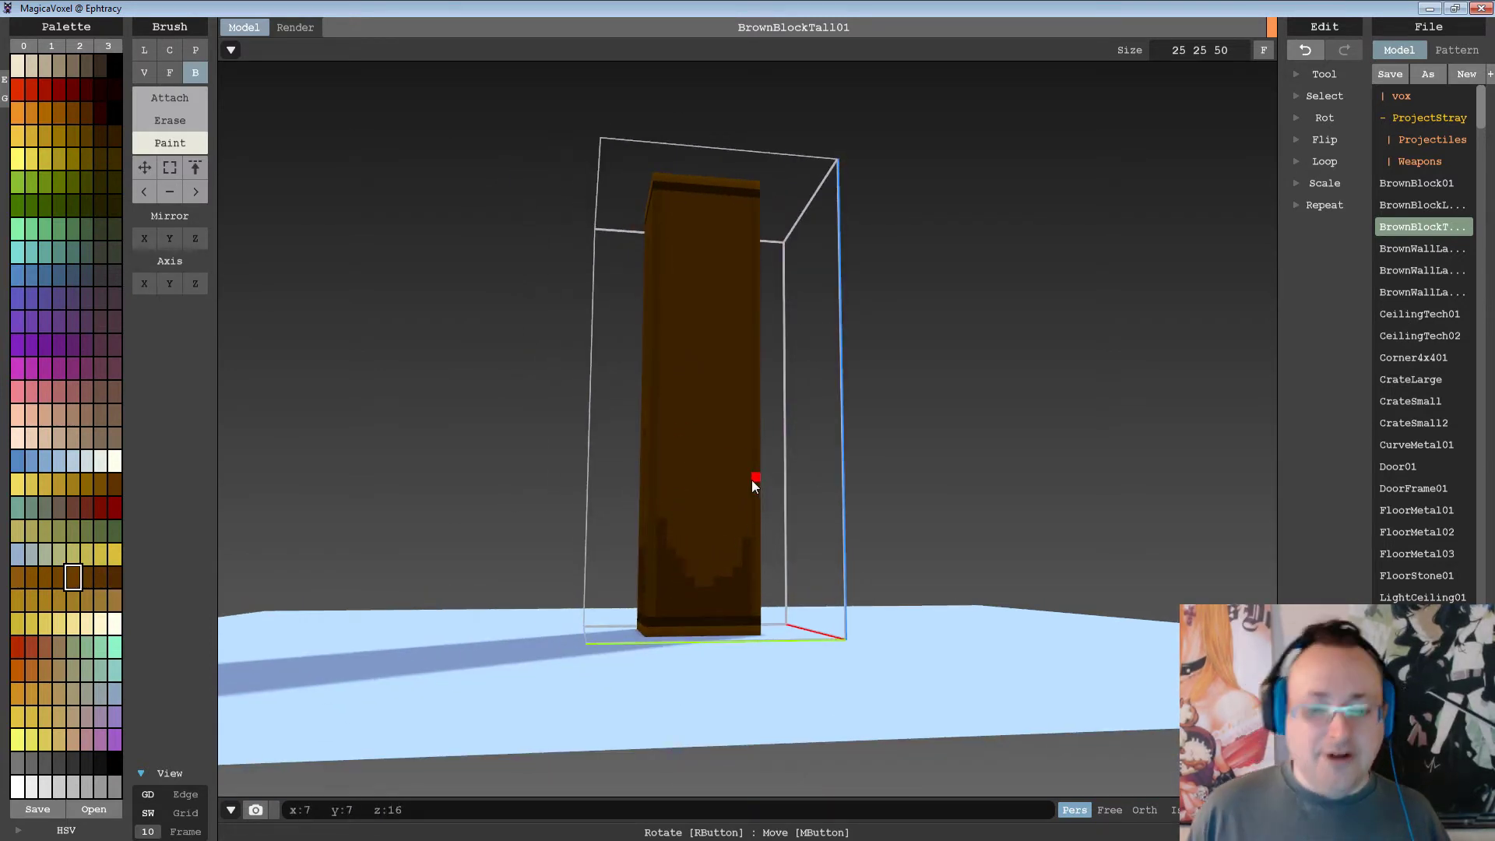
right_drag(749, 481, 1089, 452)
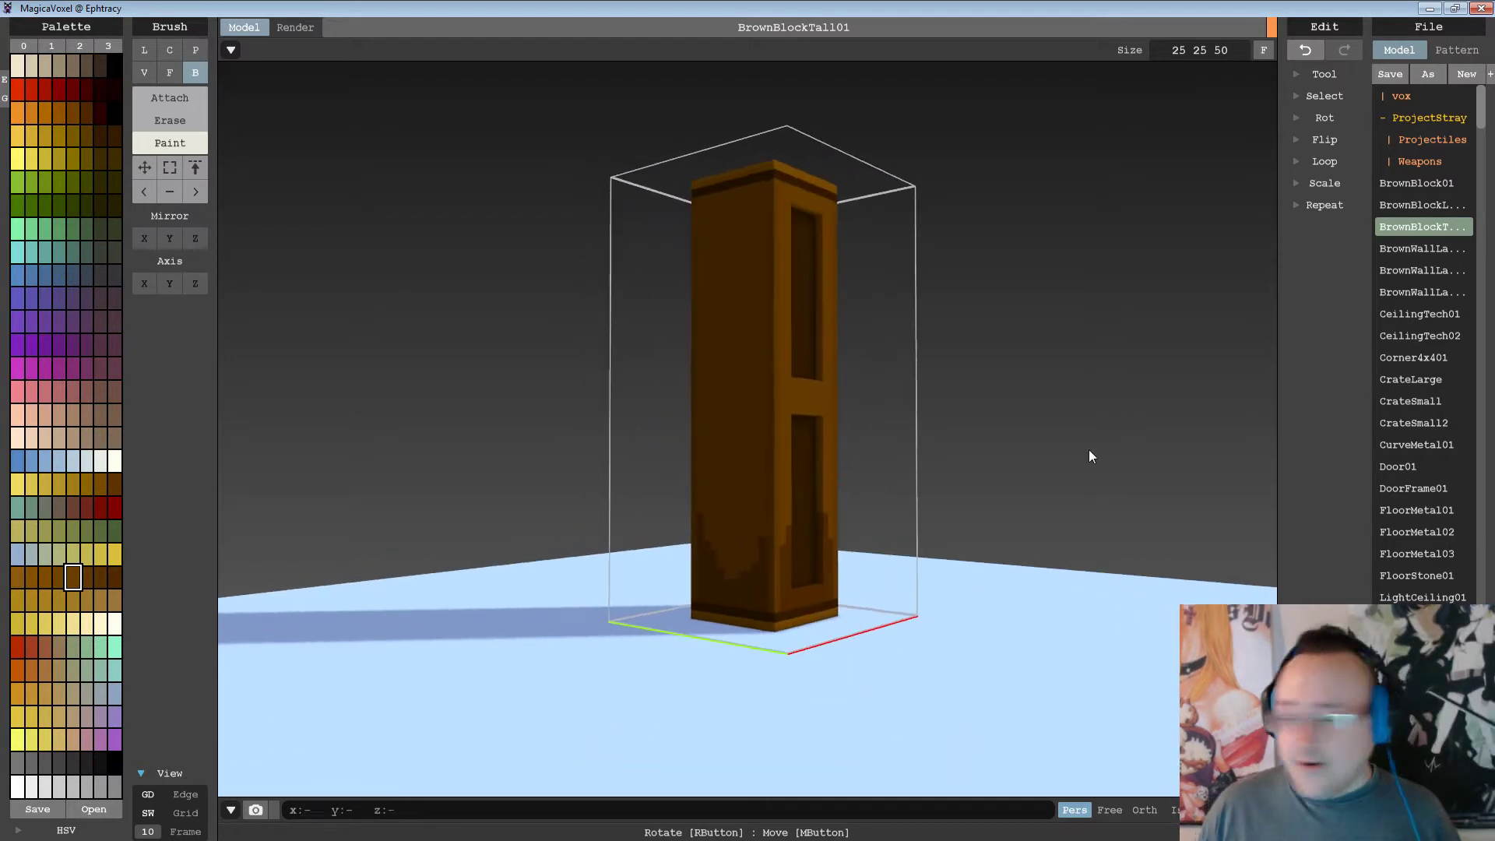
right_drag(891, 414, 779, 499)
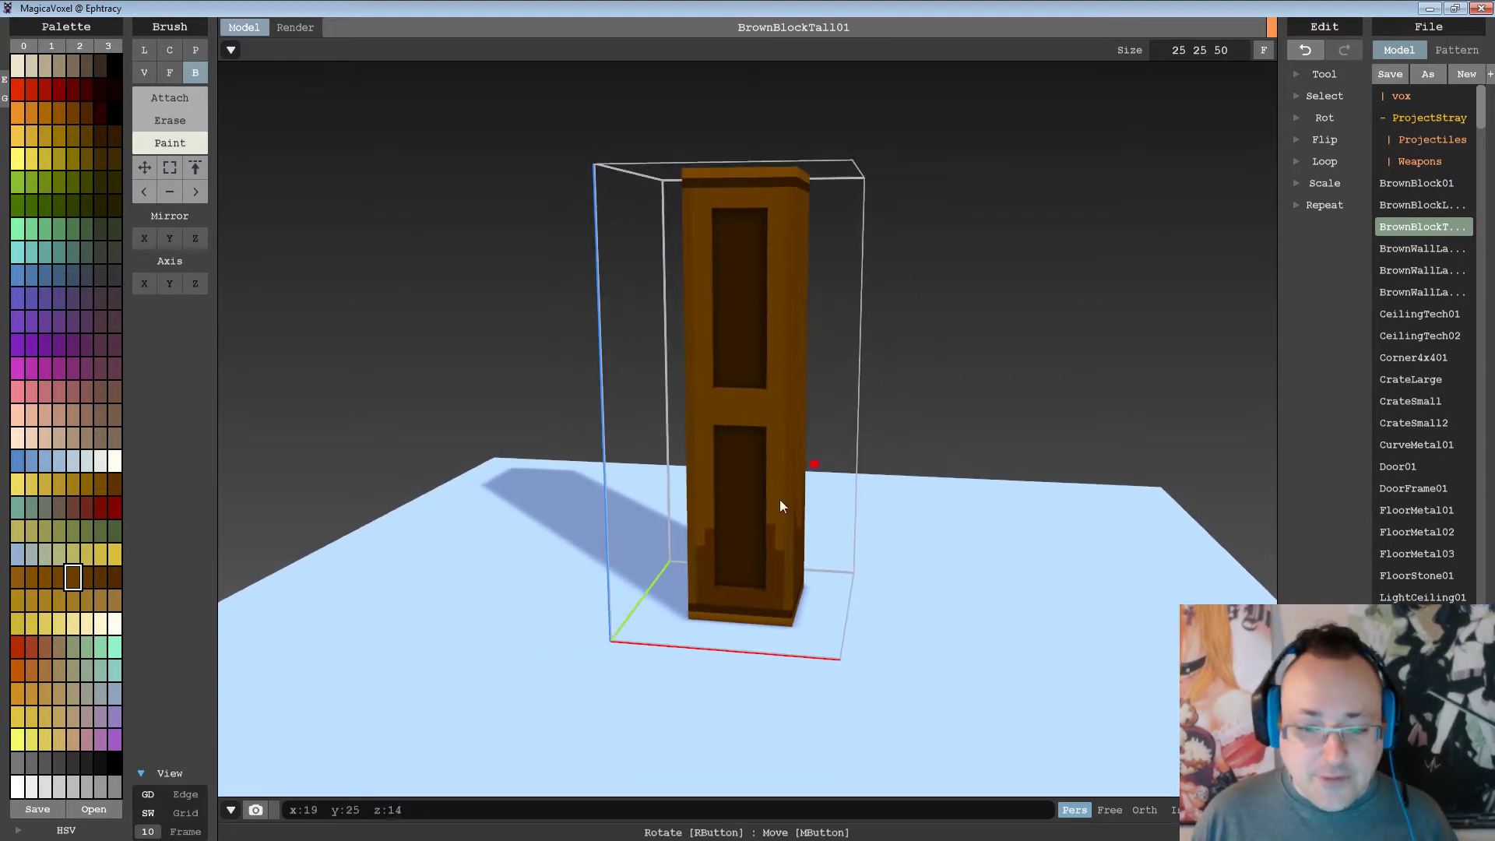
alt+click(699, 554)
drag(700, 511, 699, 499)
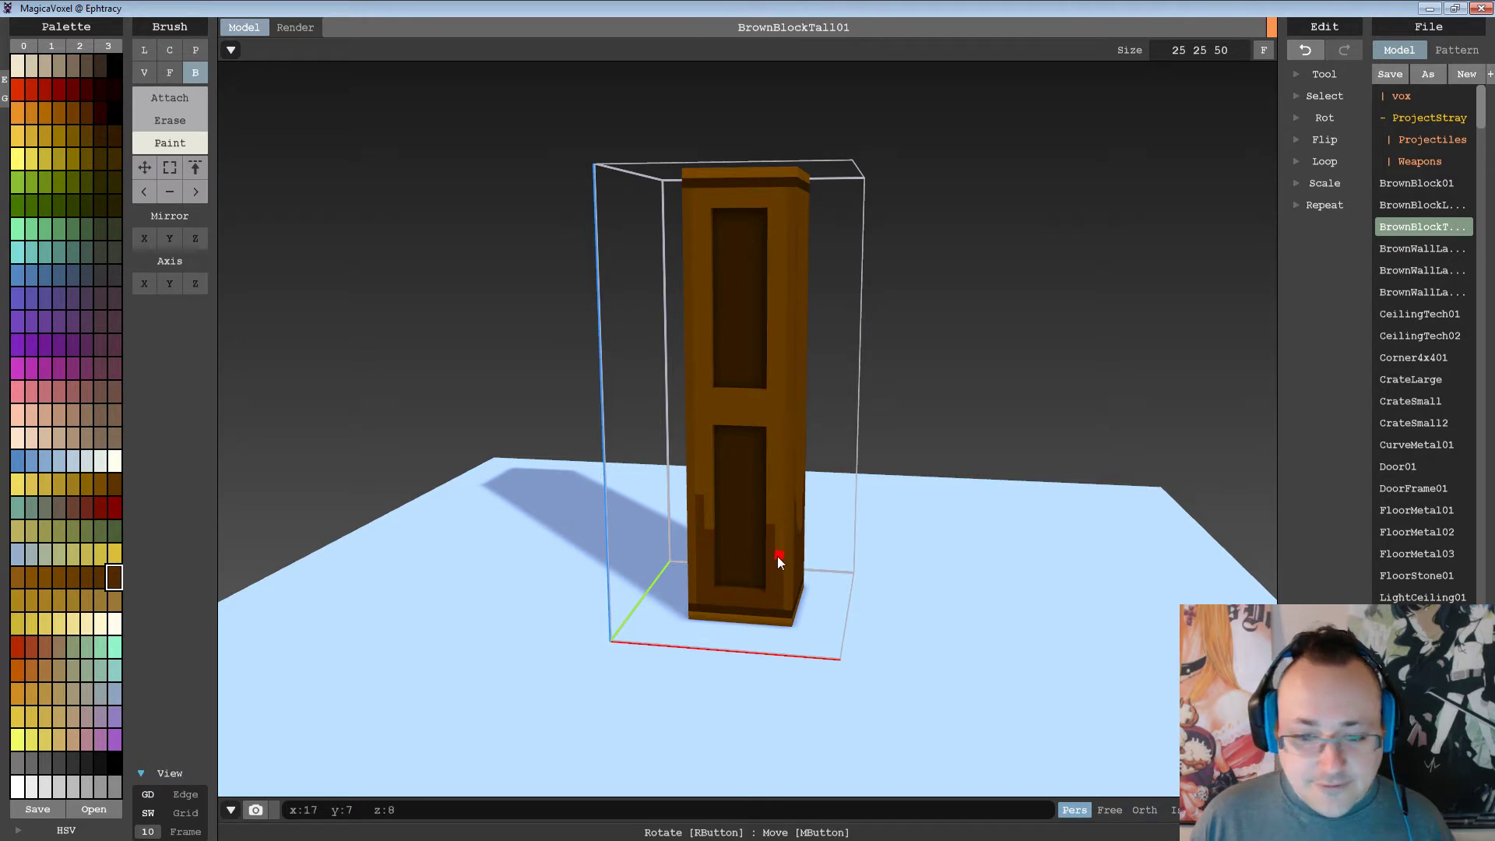
Check the painted grime on all sides of the column and save the BrownBlockTall01 model.
right_drag(843, 507, 808, 518)
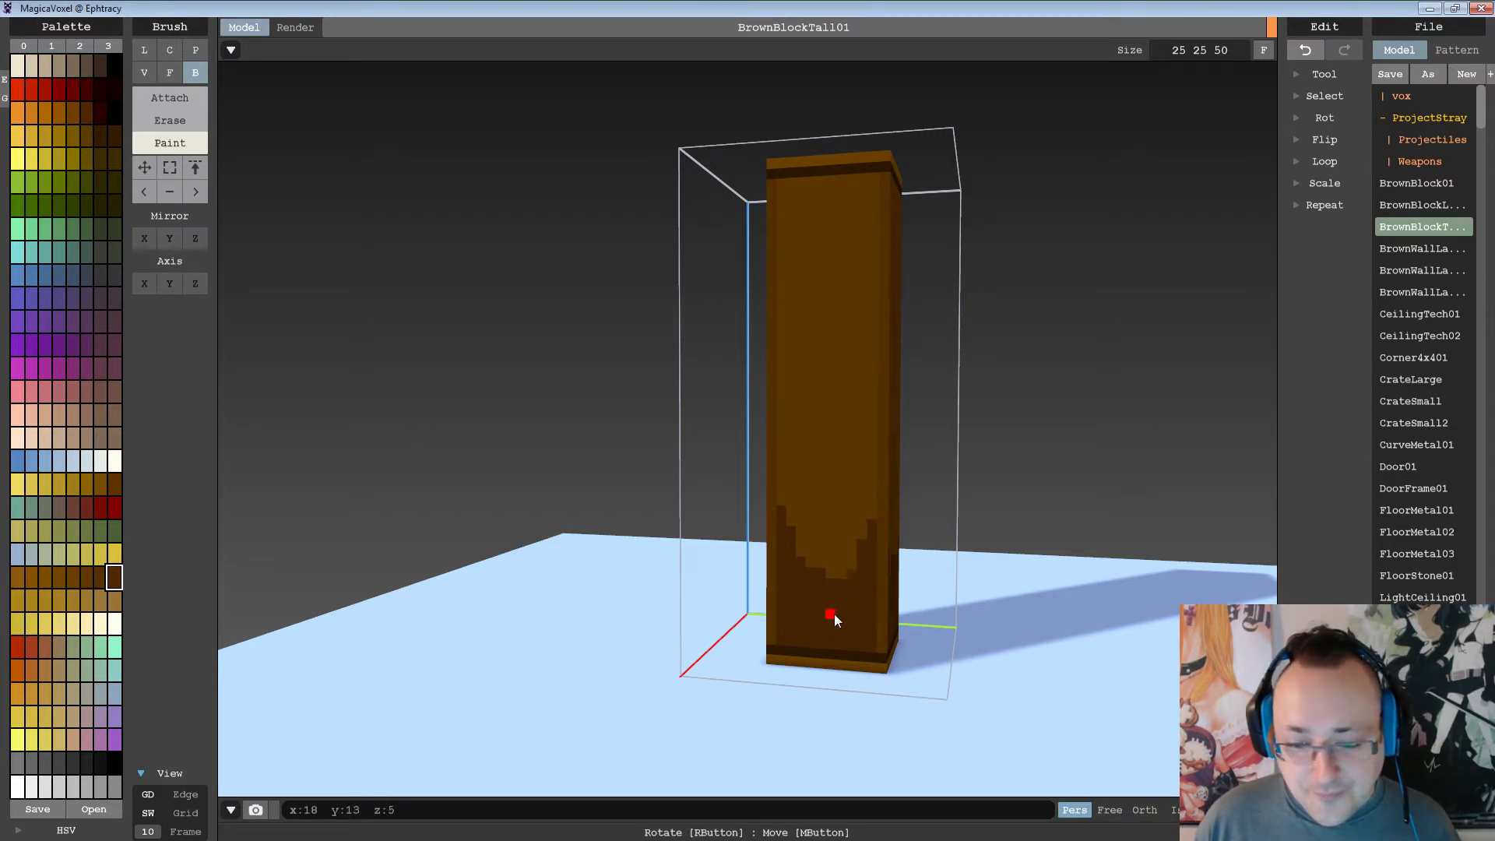
right_drag(834, 614, 715, 610)
right_drag(708, 553, 877, 562)
scroll(803, 568, down, 3)
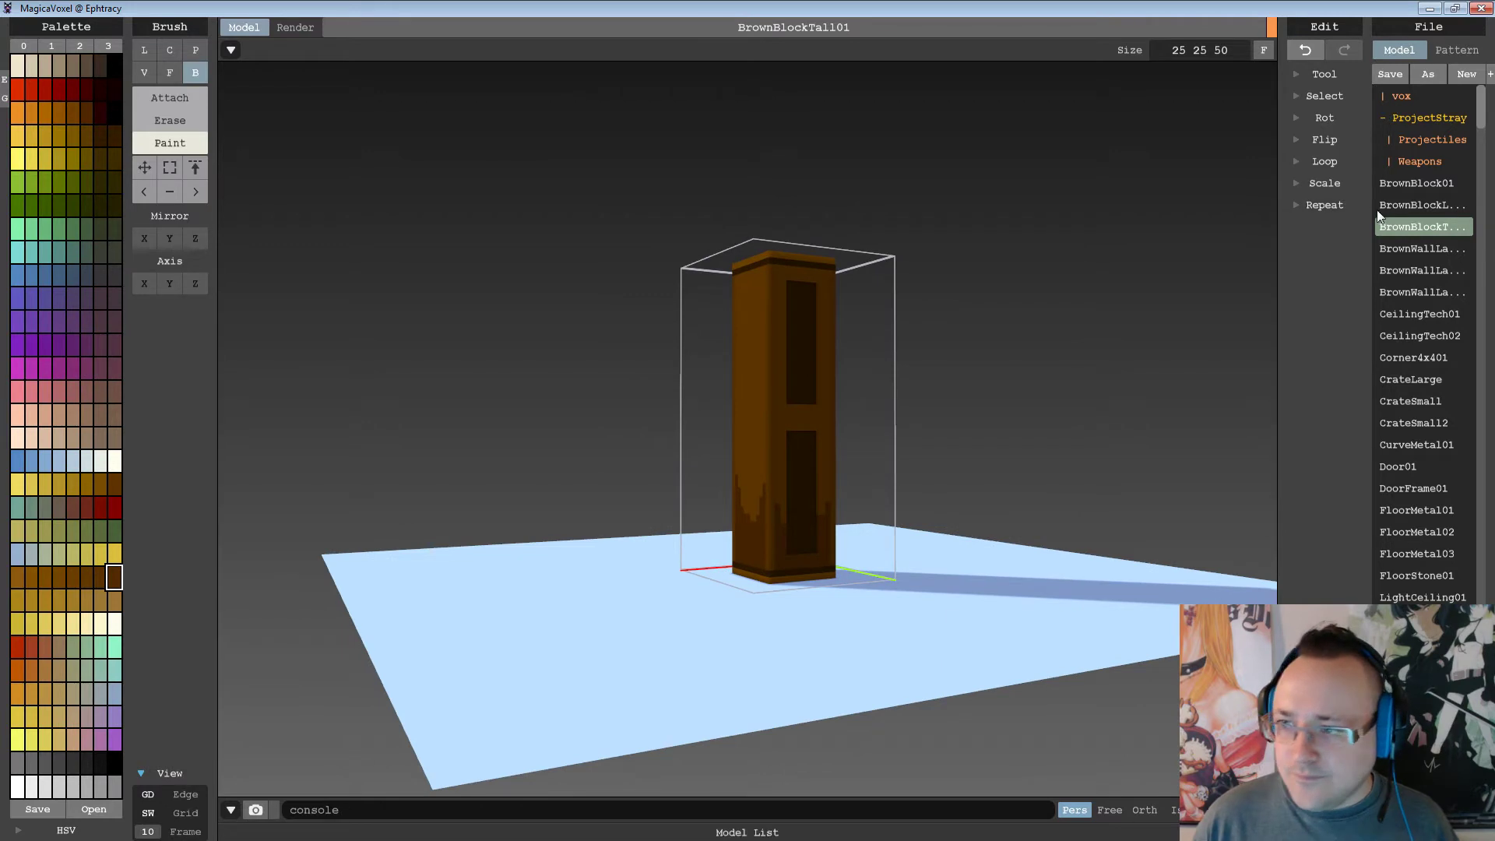
click(1386, 72)
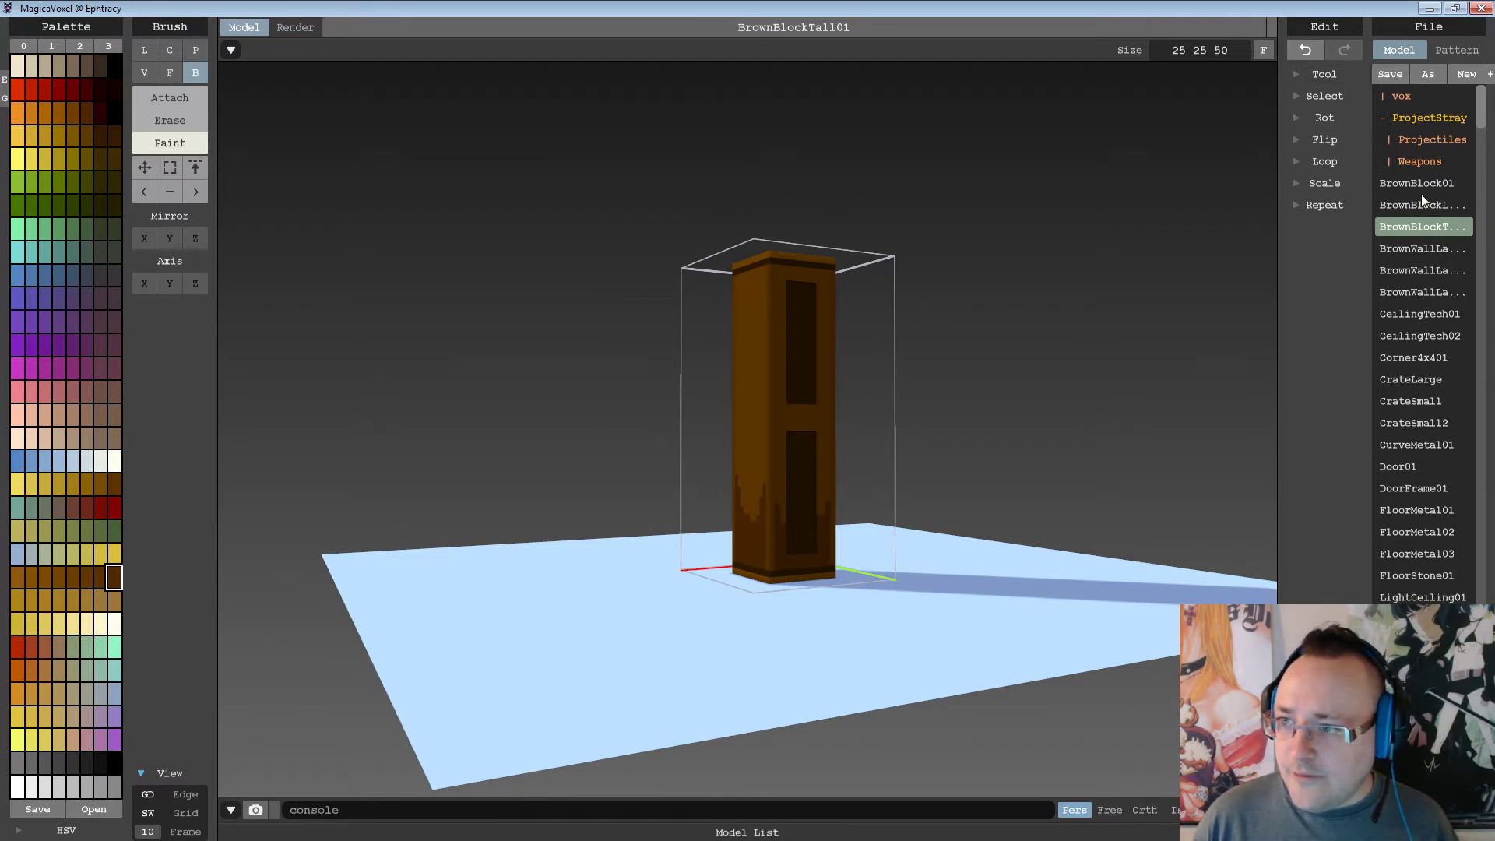
Open BrownBlock01 and sample the brown of its upper face and the darker brown of its vertical corner edge.
click(1422, 184)
alt+click(806, 366)
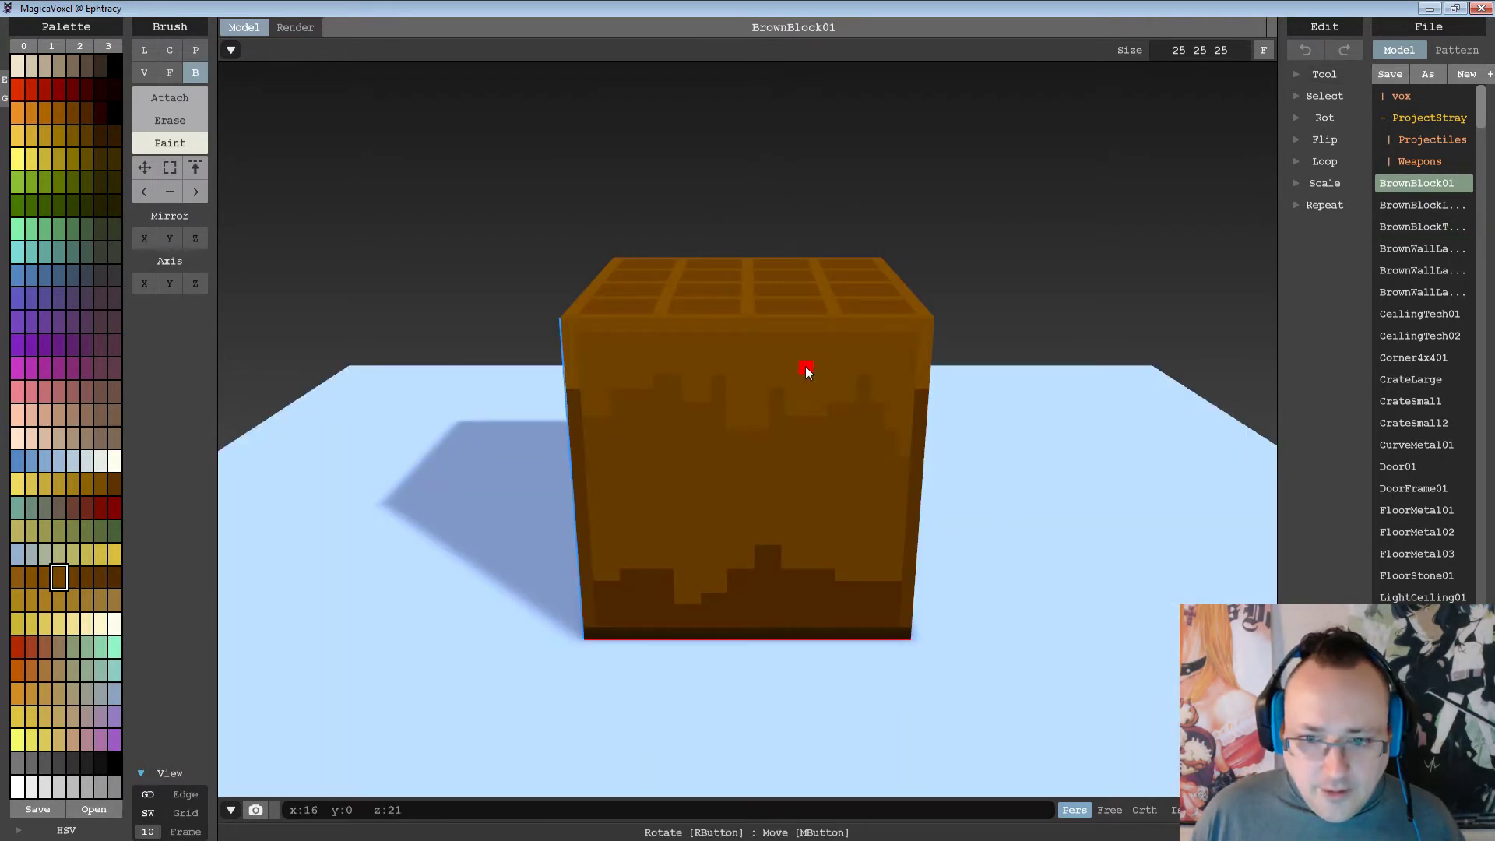
right_drag(858, 394, 771, 367)
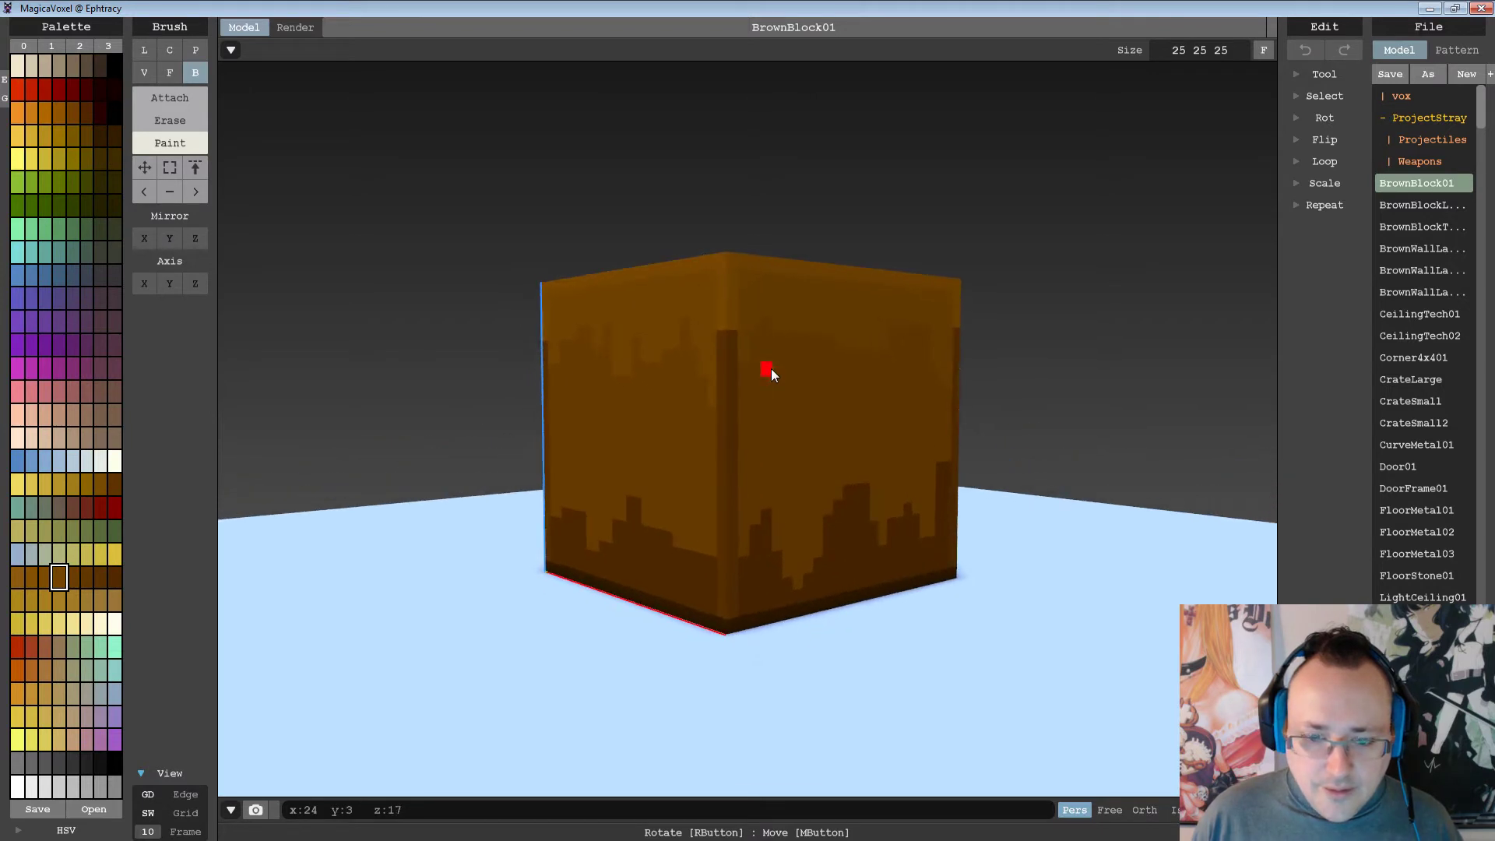
alt+click(732, 386)
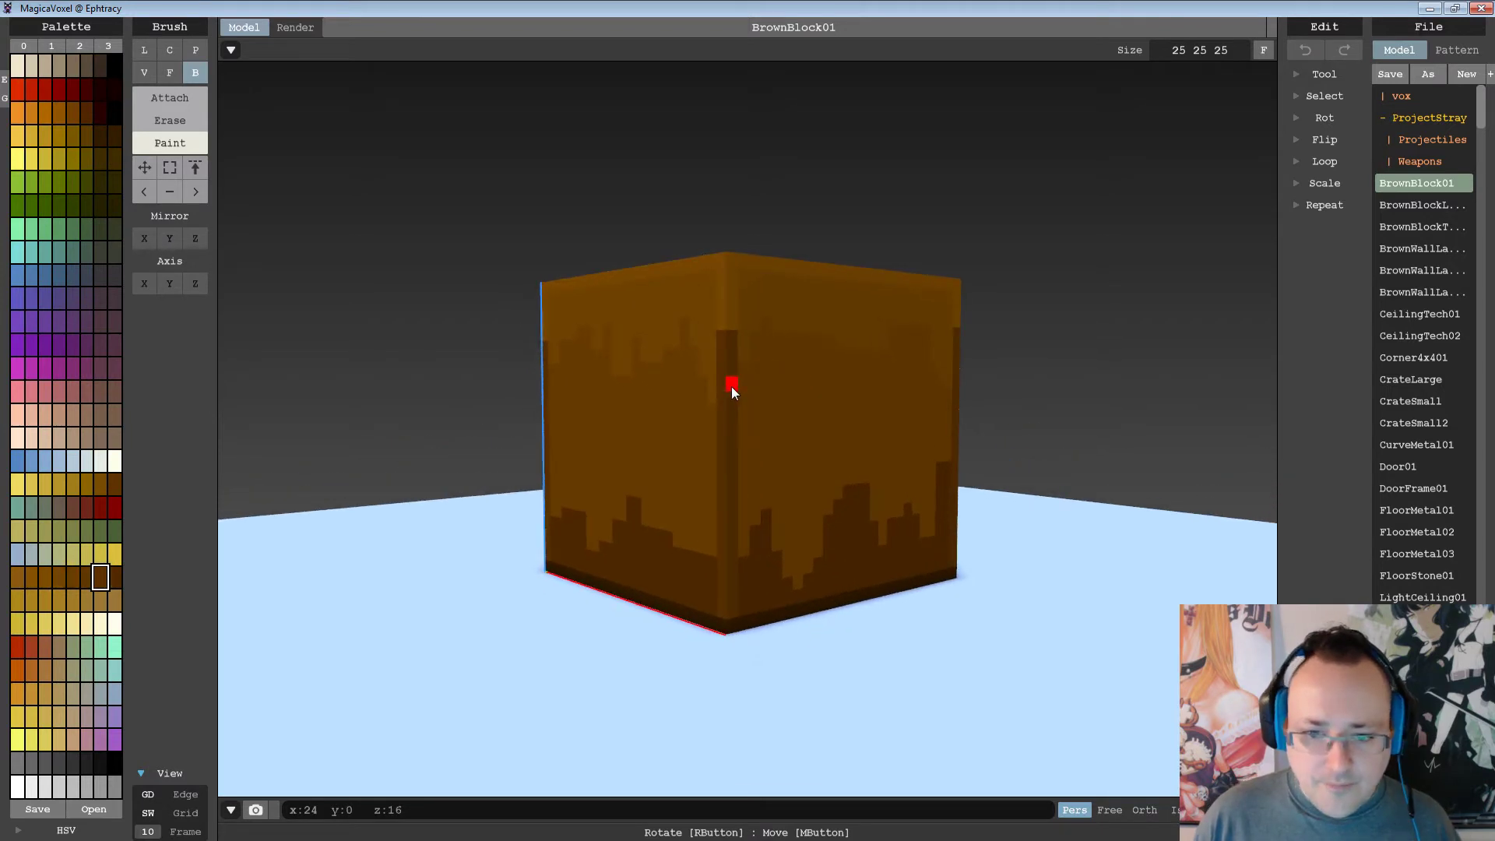
Paint the darker brown along the column's vertical corner edges on BrownBlockTall01 and save the model.
click(1417, 227)
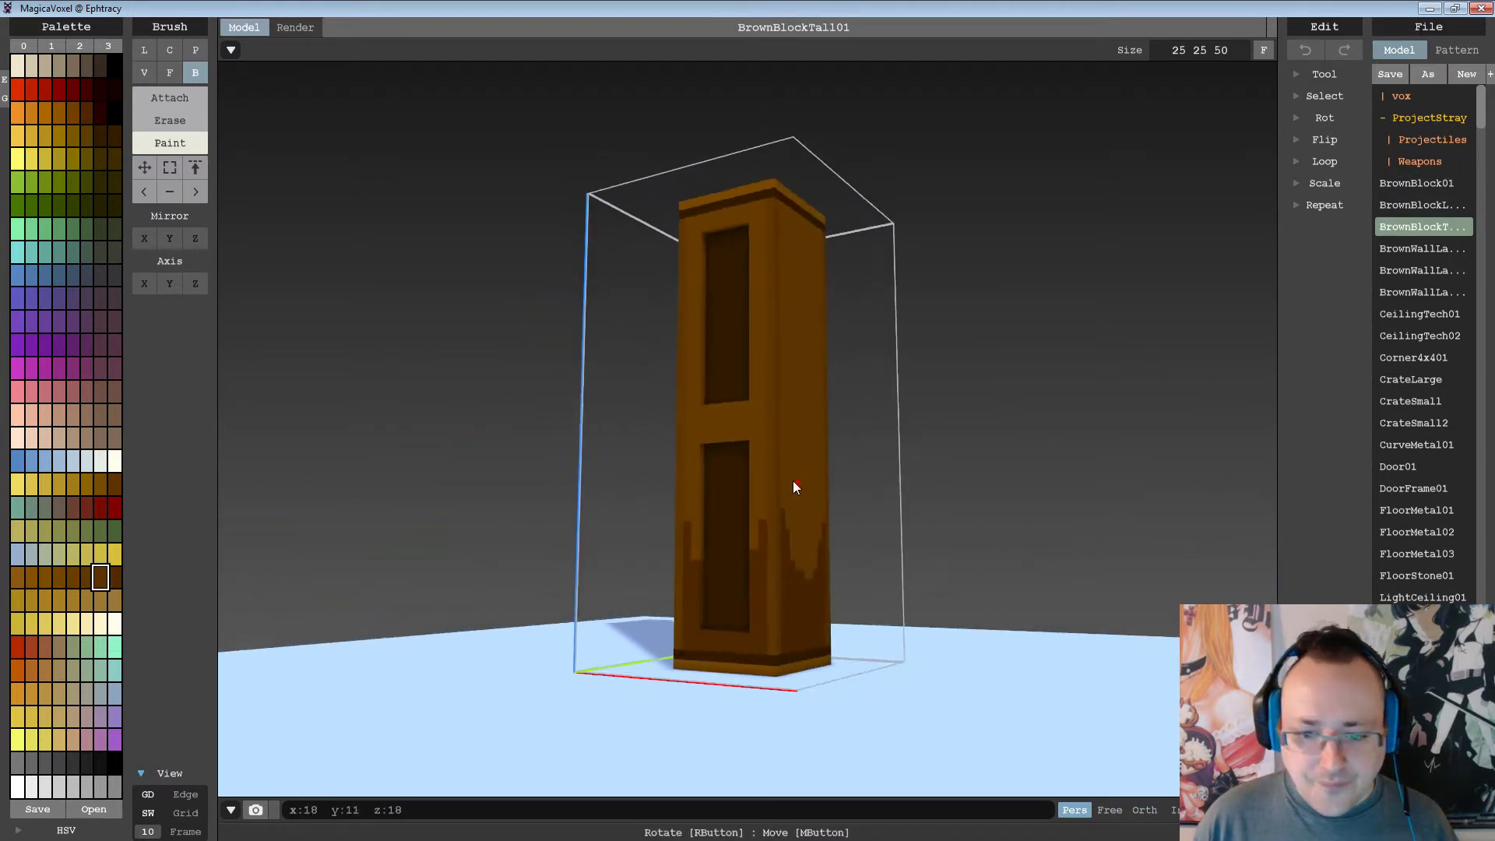
right_drag(793, 481, 783, 475)
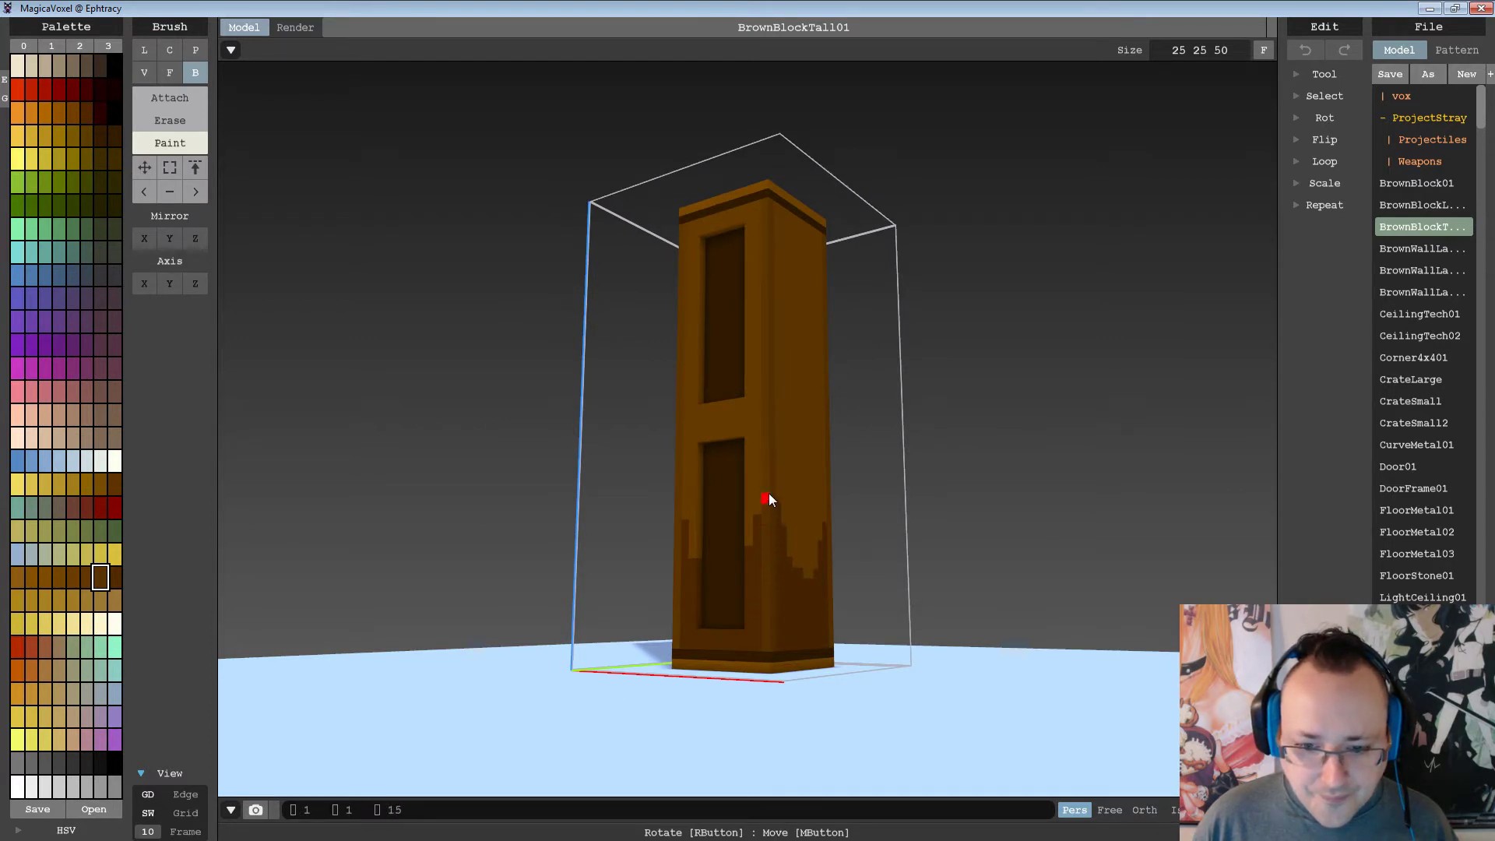
click(774, 468)
mouse_move(771, 522)
right_down()
mouse_move(812, 501)
mouse_move(754, 615)
right_up()
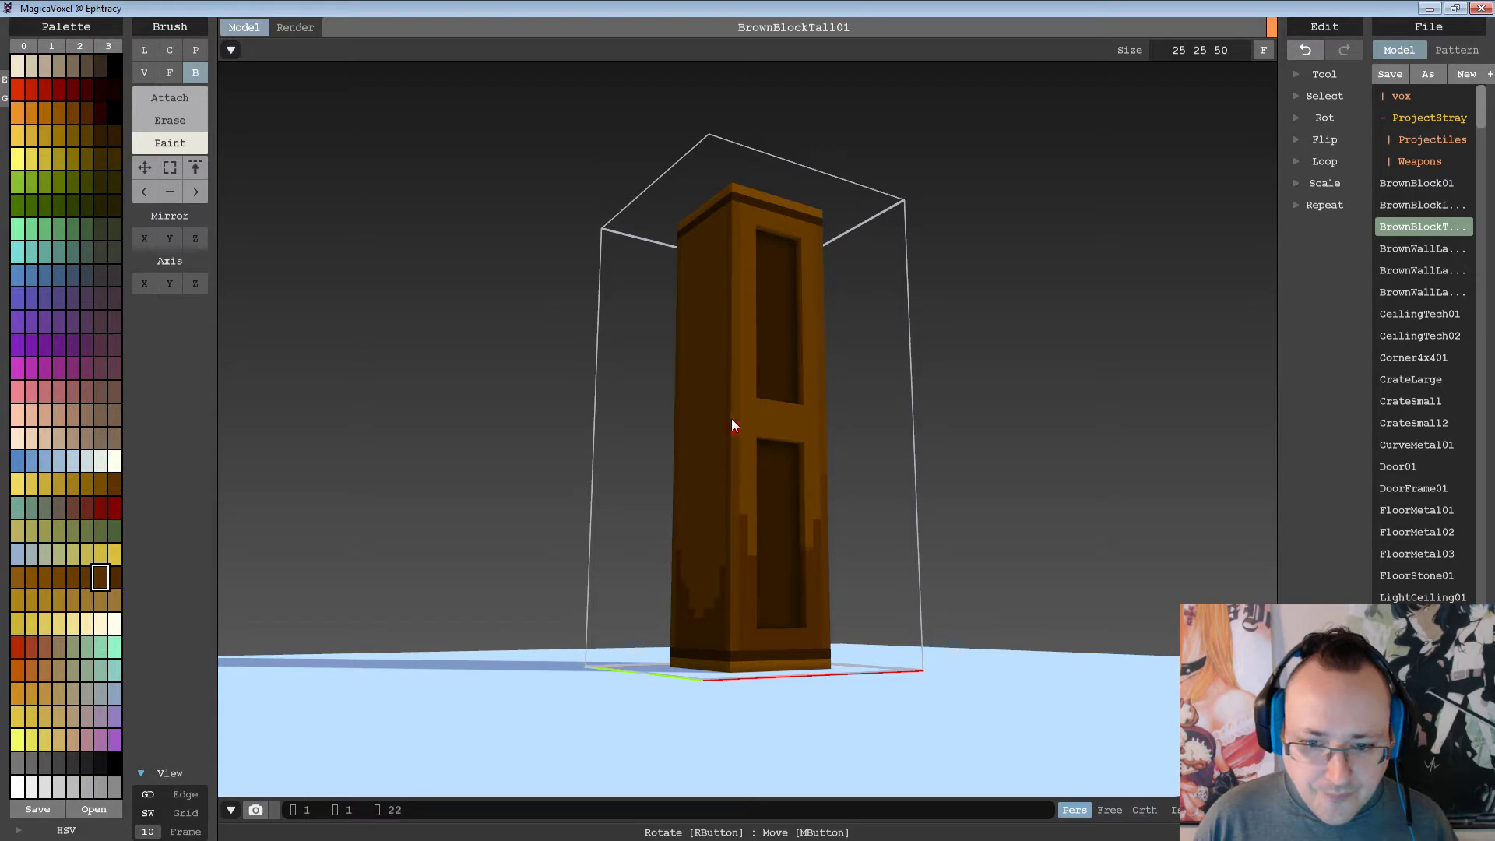
right_drag(745, 472, 753, 633)
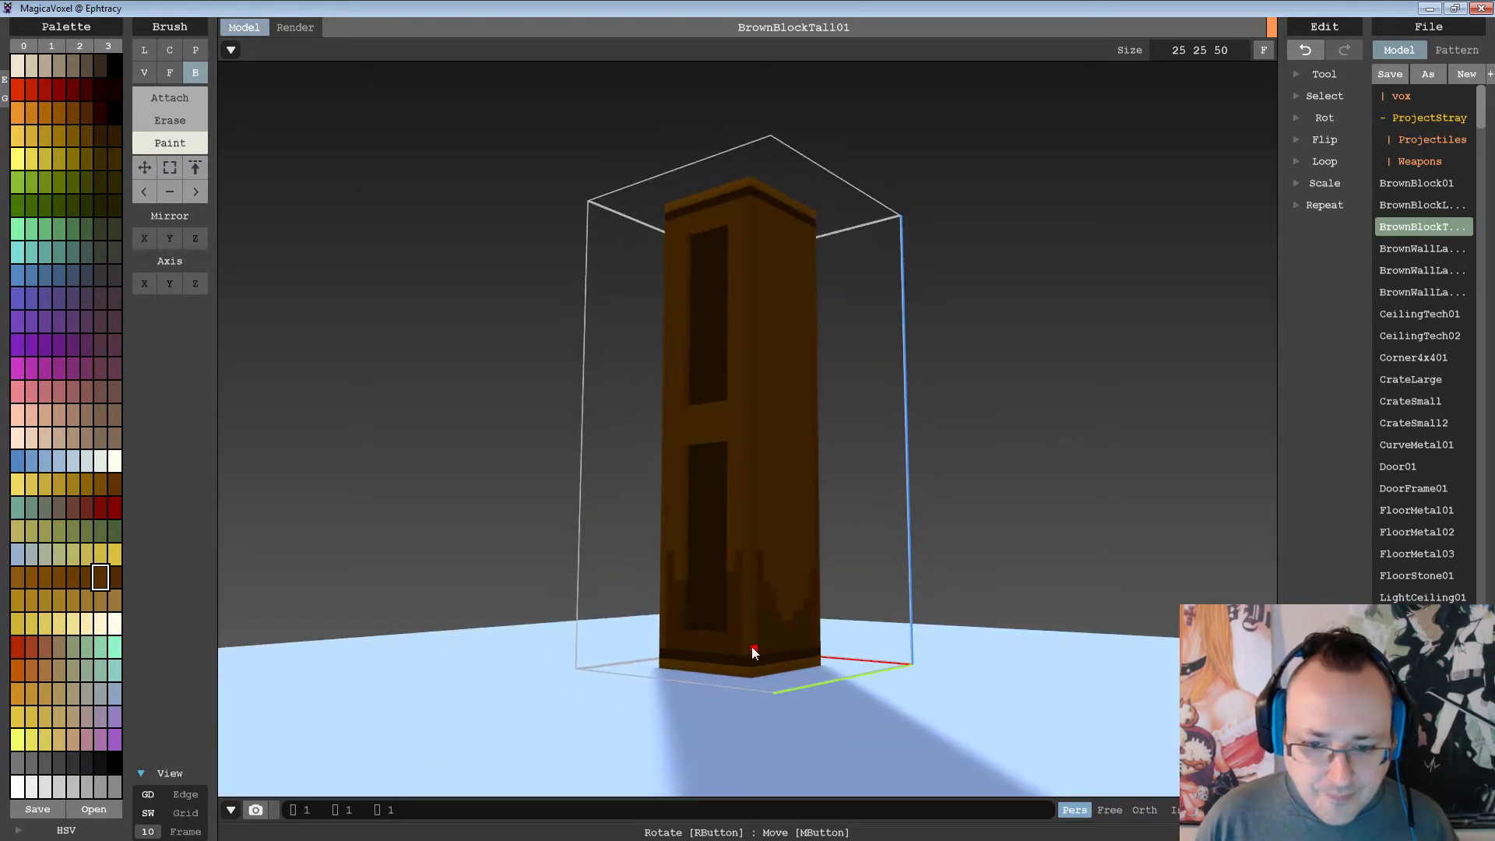
right_drag(750, 468, 904, 494)
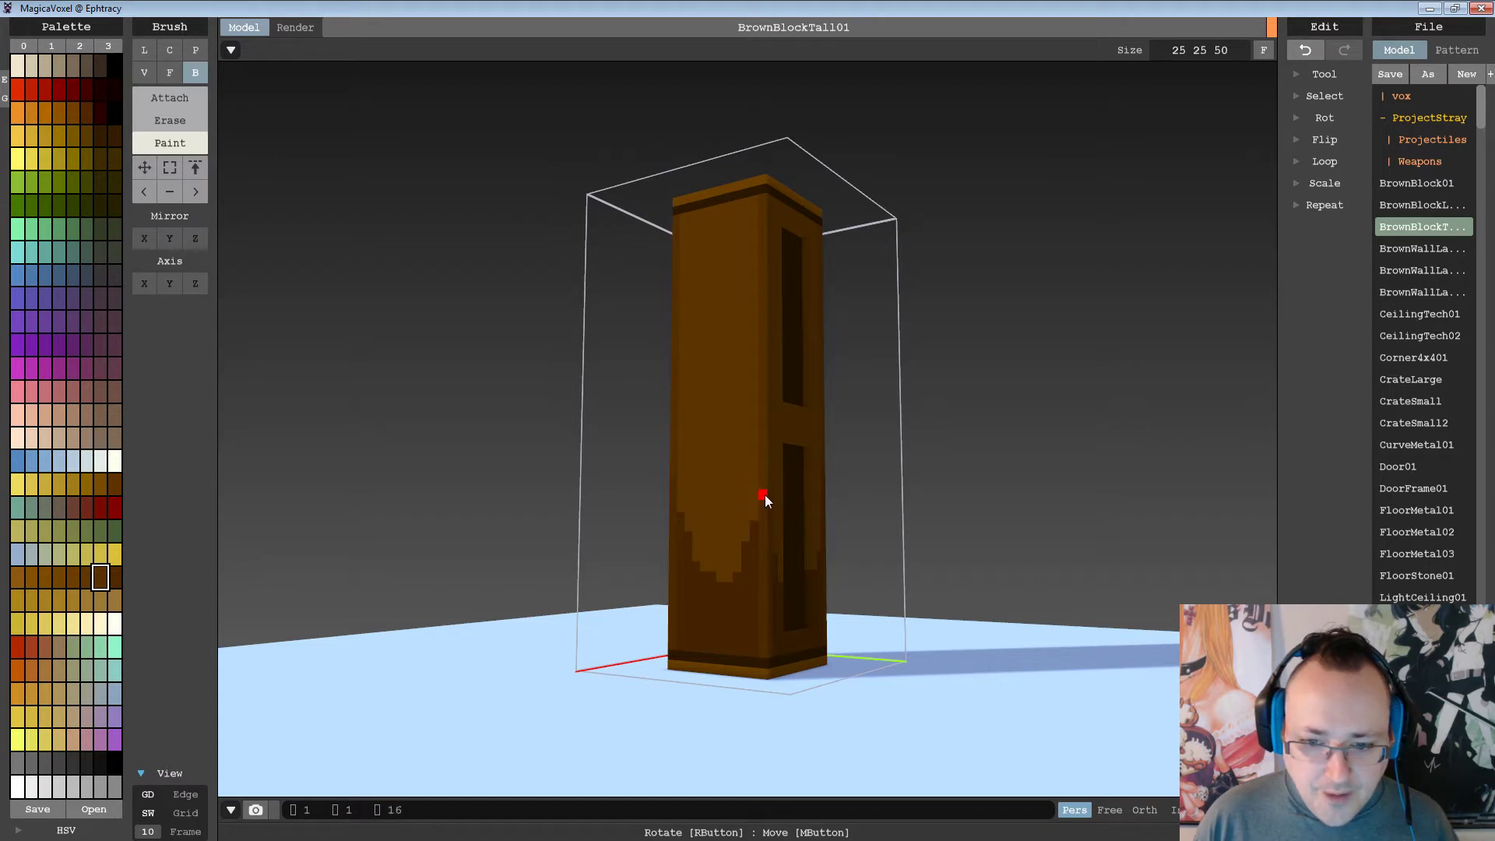
mouse_move(768, 515)
right_down()
mouse_move(863, 475)
mouse_move(927, 488)
mouse_move(783, 506)
right_up()
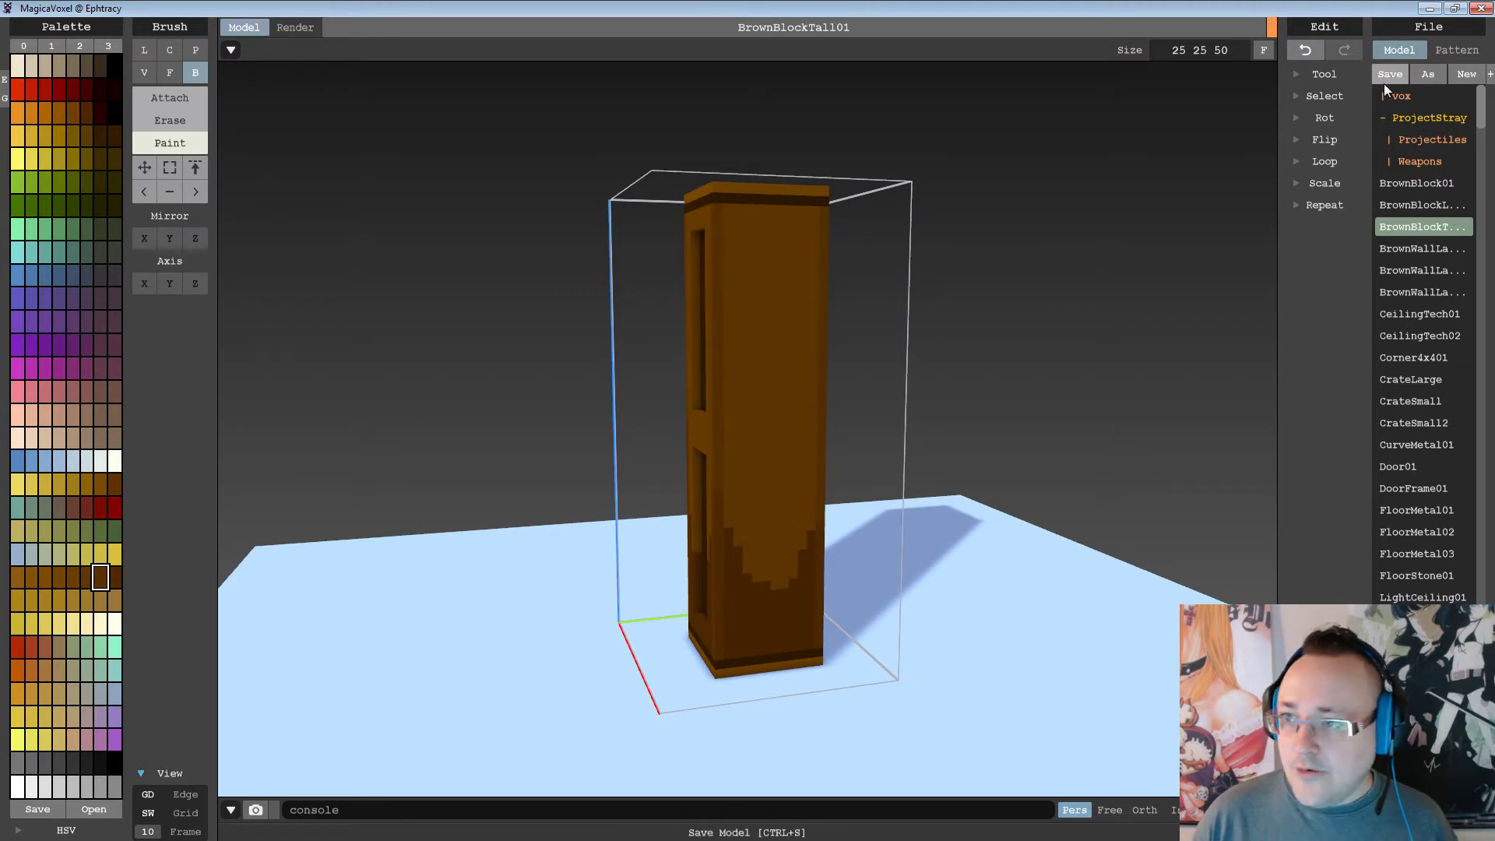
click(1386, 78)
Sample the lighter brown from the upper part of BrownBlock01's front face and reopen BrownBlockTall01.
click(1433, 185)
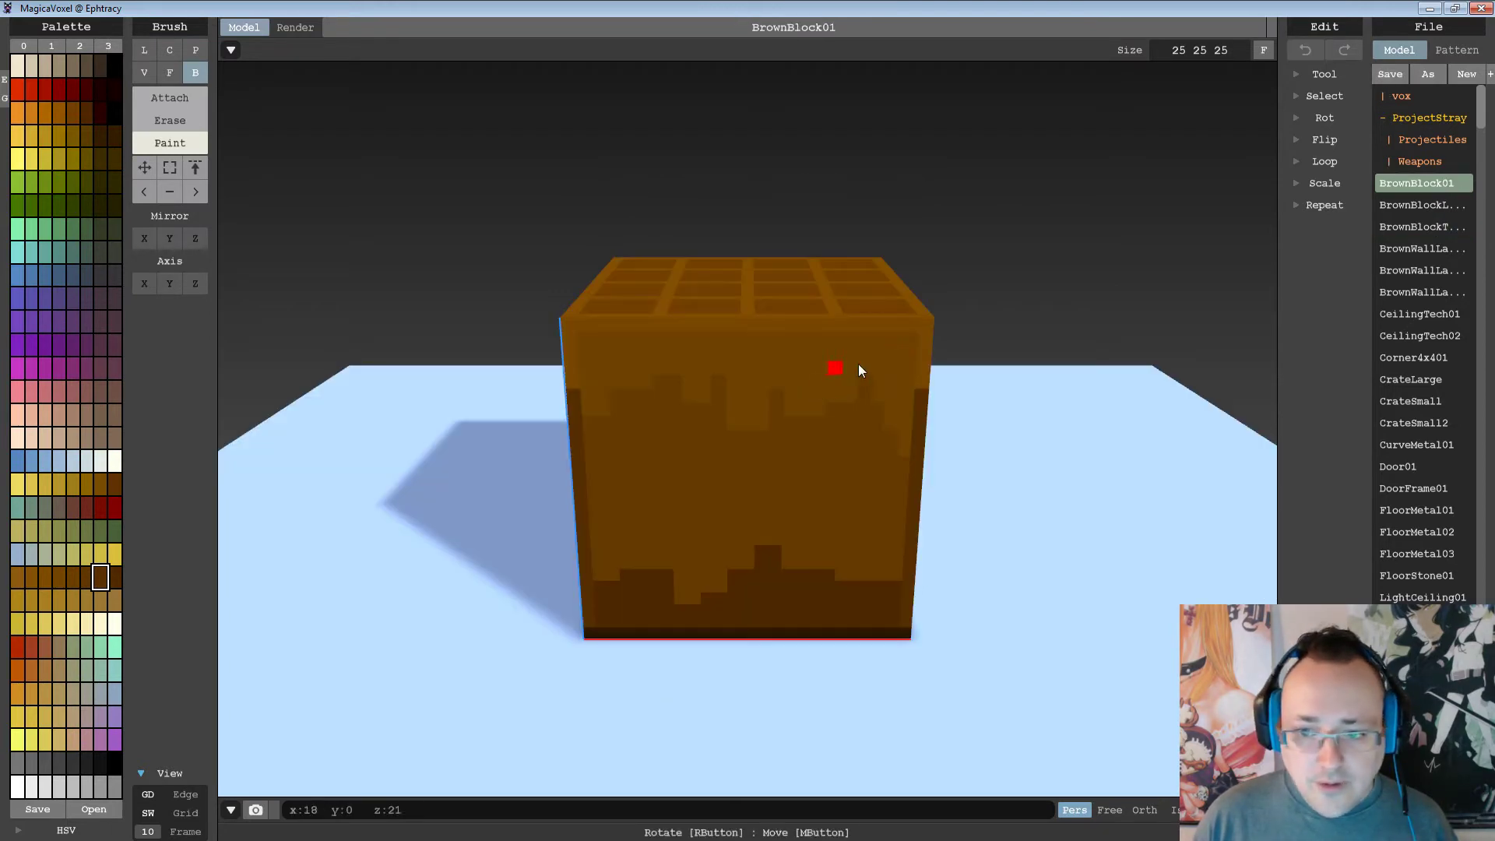
alt+click(885, 352)
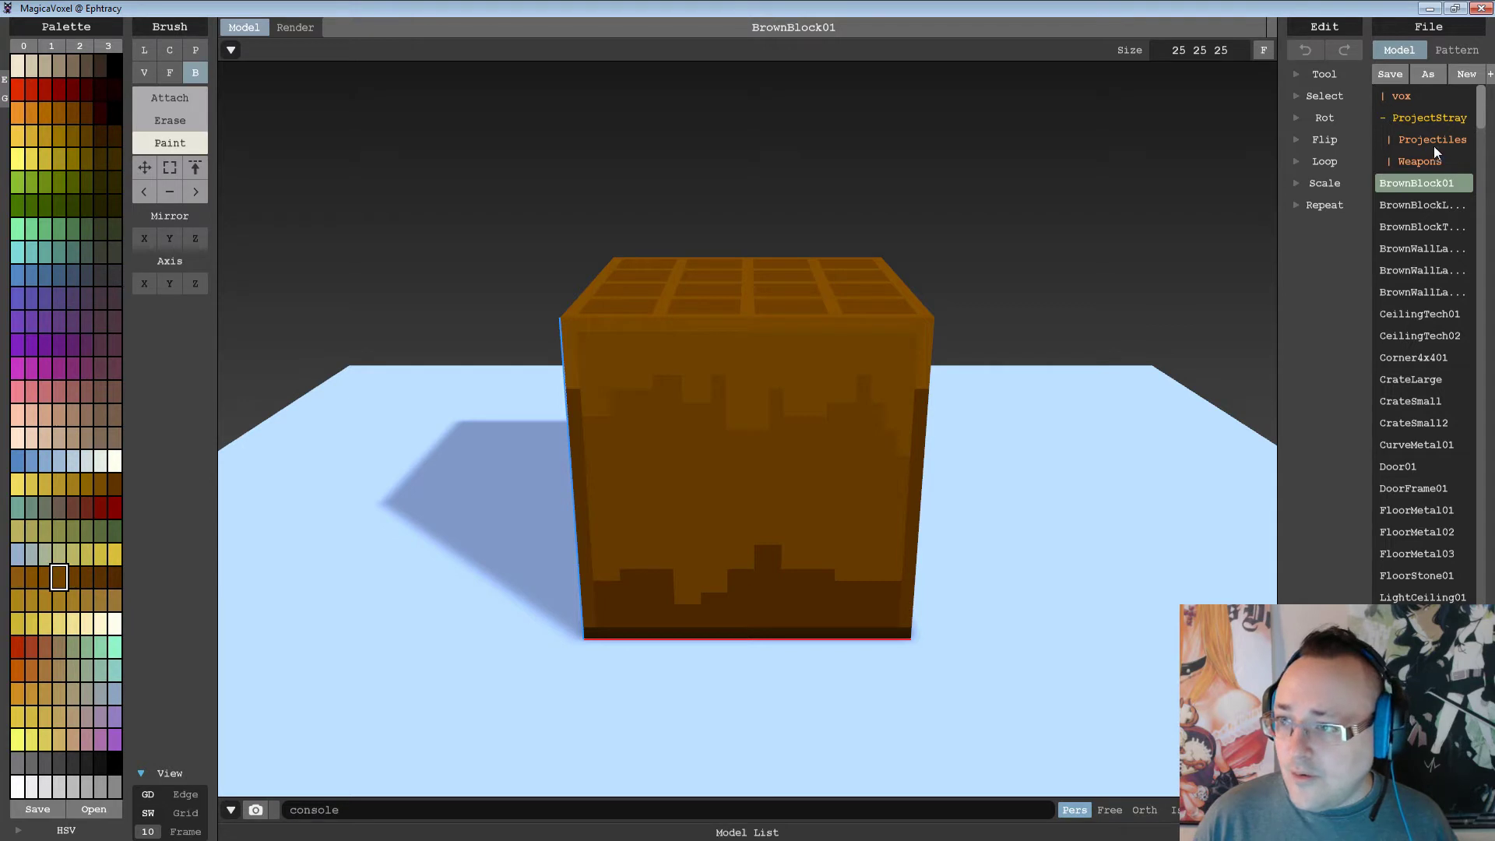
click(1429, 226)
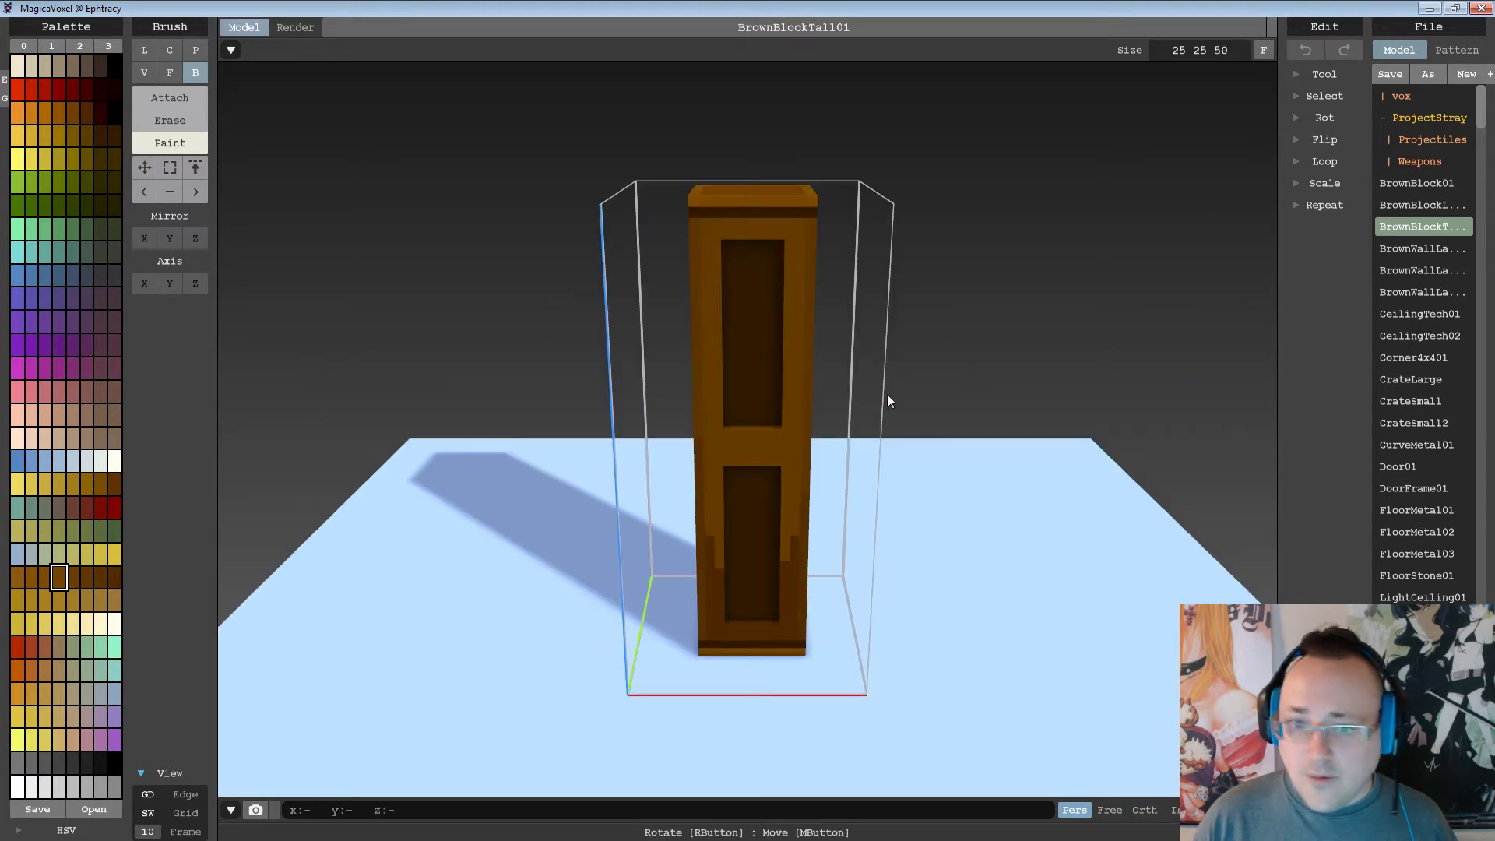
Paint a lighter brown stepped patch at the top of a plain side, trim it with the base brown, and streak the front face beside its upper recess.
right_drag(886, 394, 721, 269)
drag(757, 257, 778, 235)
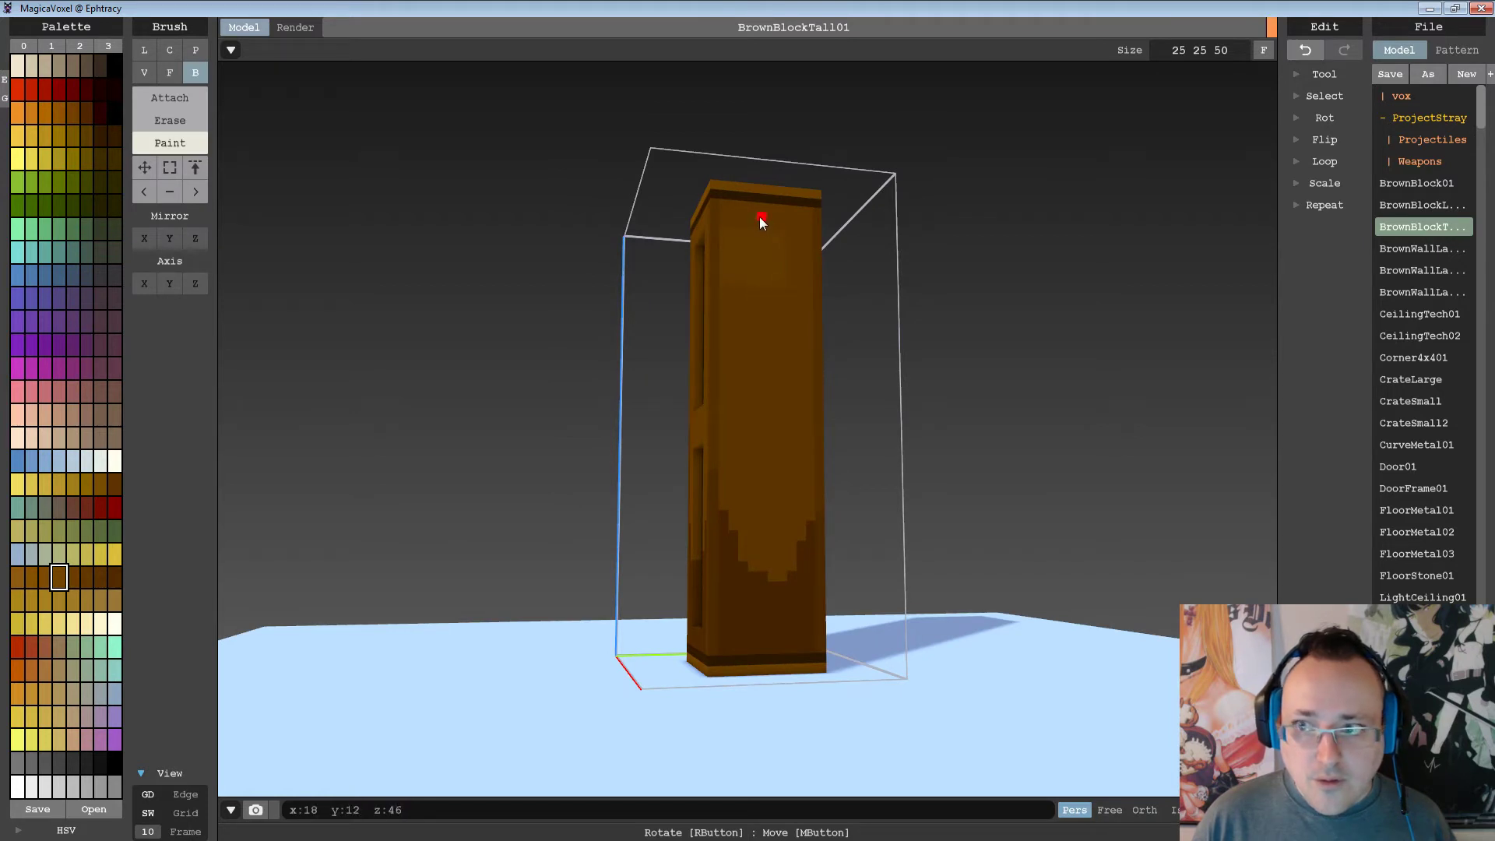
alt+click(760, 217)
alt+click(759, 273)
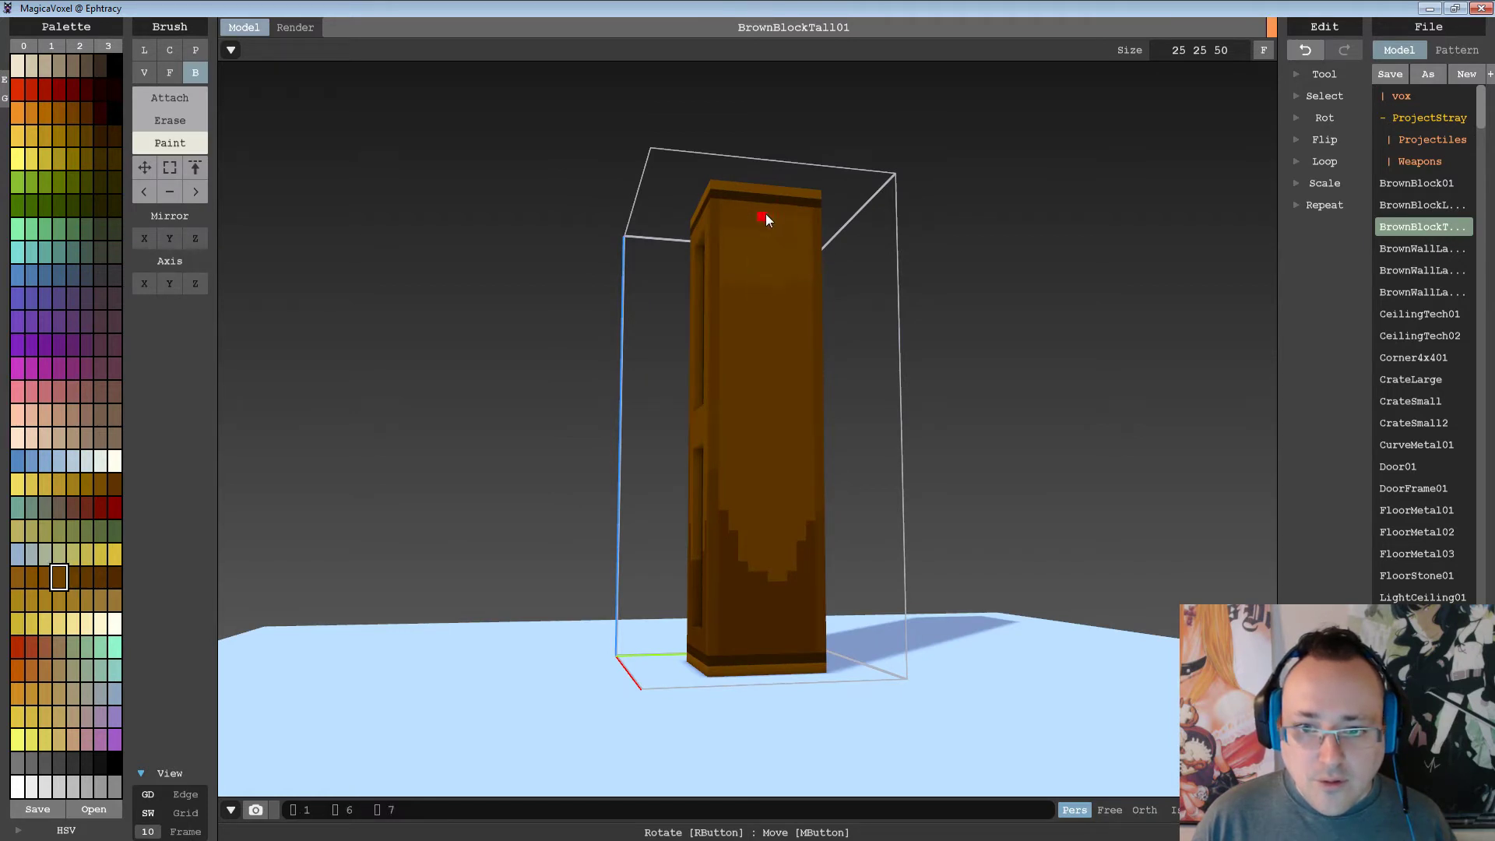
alt+click(775, 315)
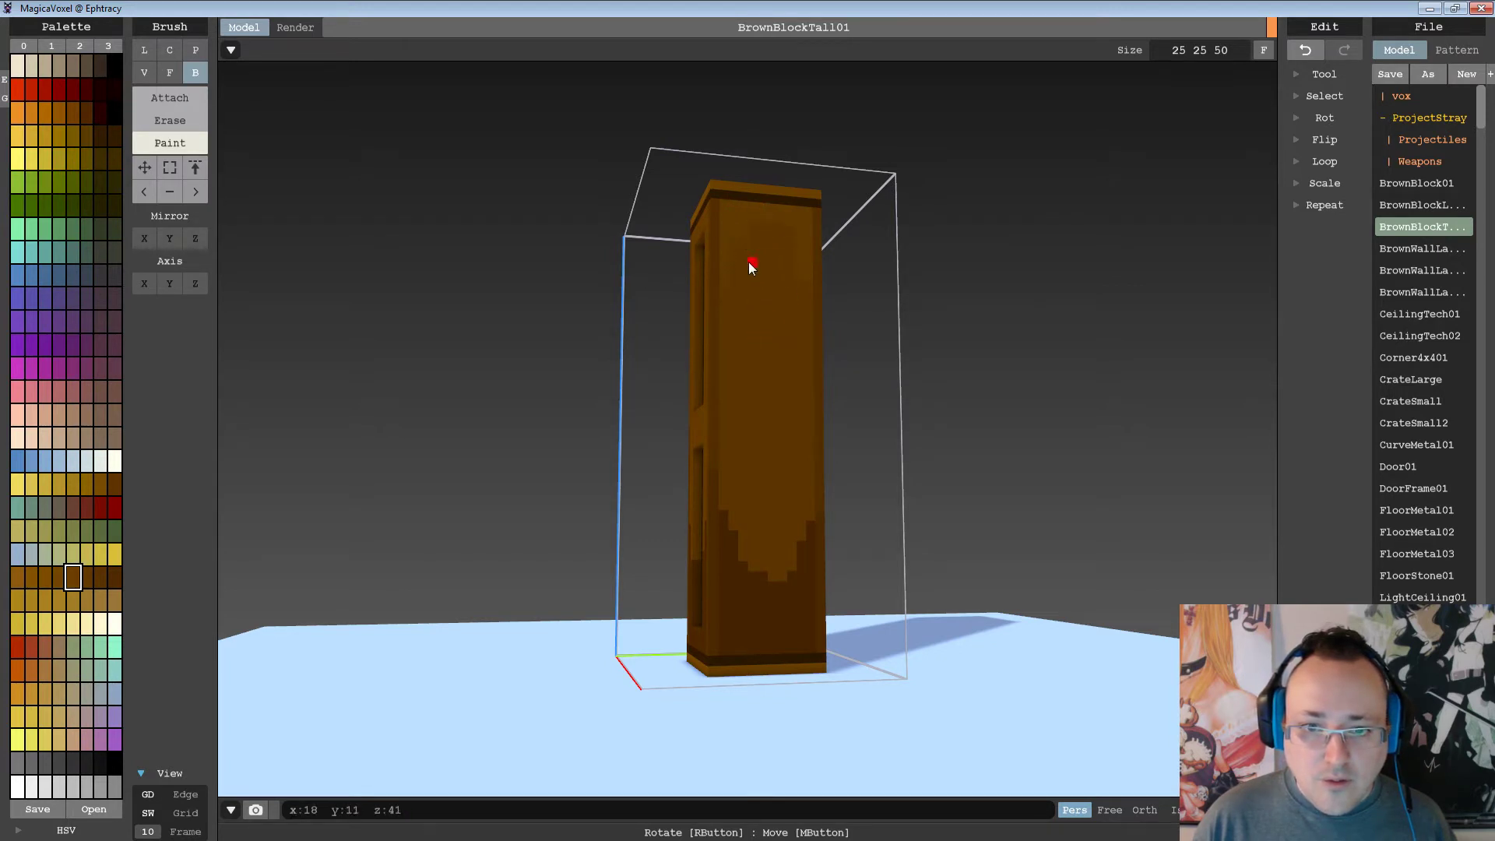
right_drag(768, 324, 832, 265)
alt+click(773, 221)
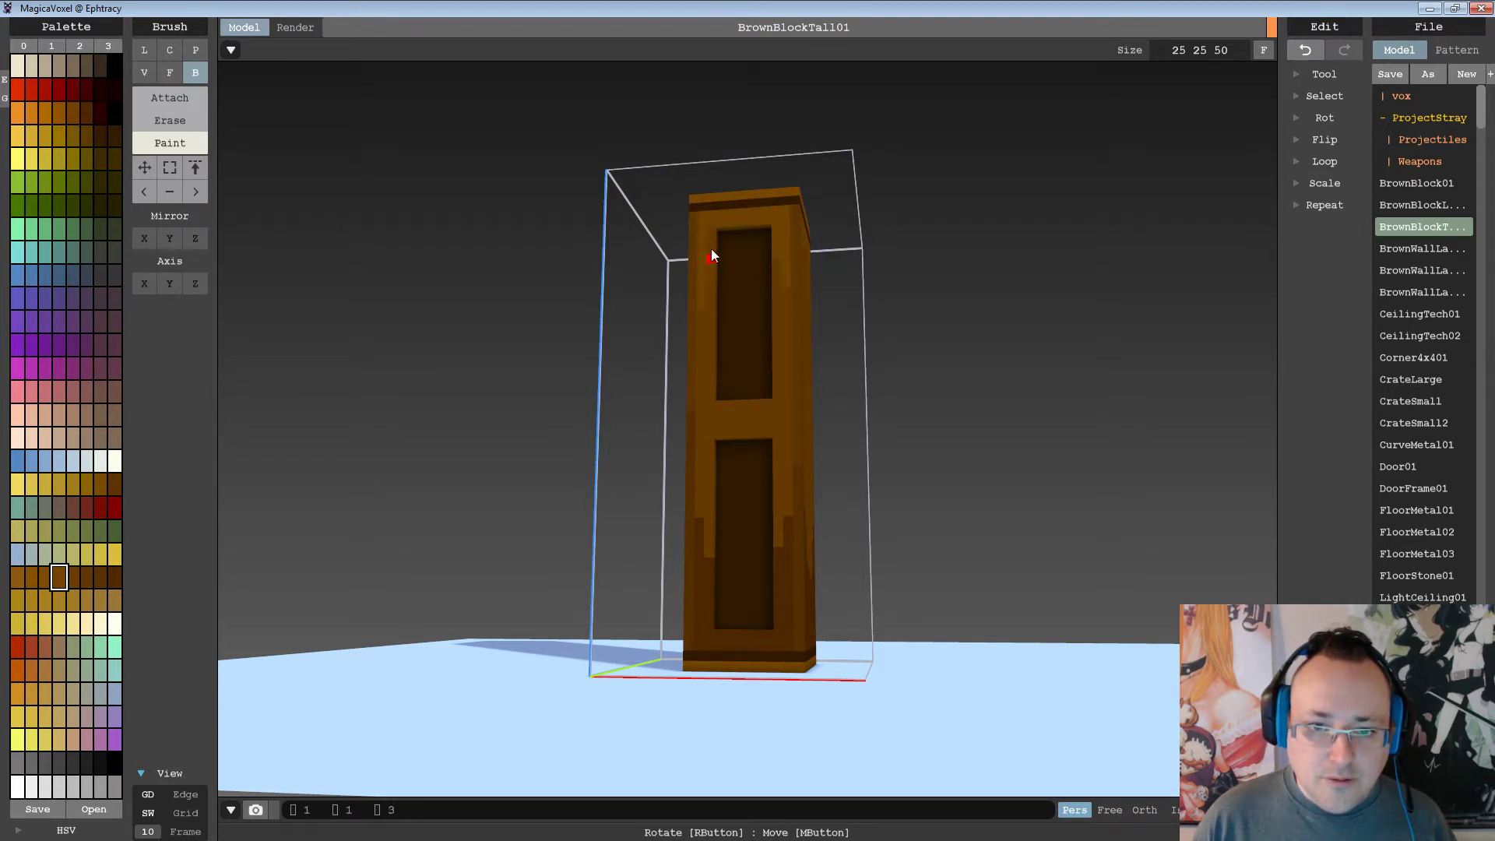
Paint lighter brown patches at the top of the shaded plain side and beside the rear face's upper recess.
right_drag(723, 278, 771, 300)
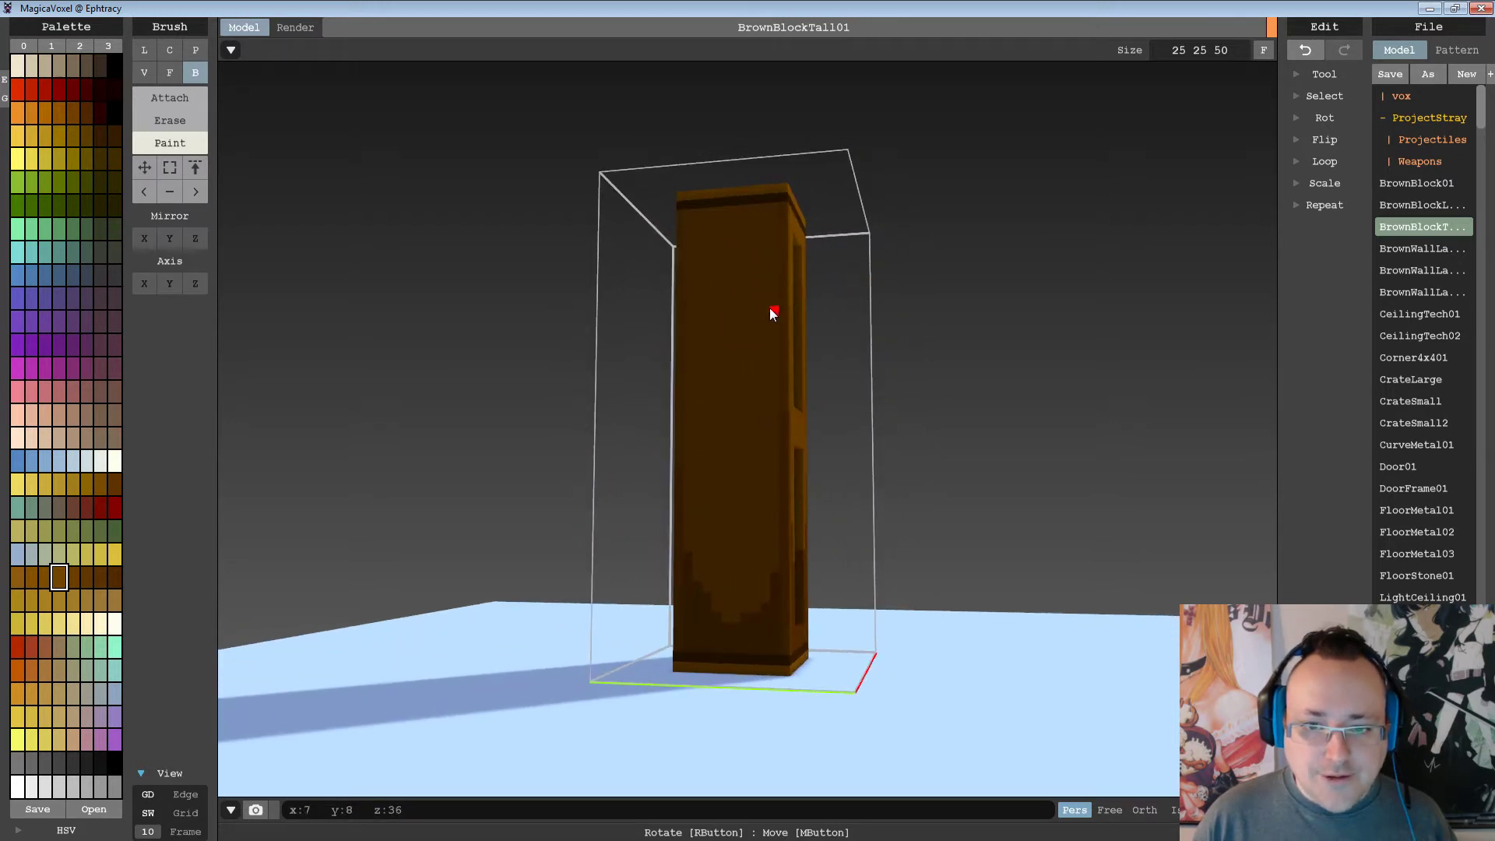
mouse_move(773, 302)
mouse_down()
mouse_move(771, 214)
mouse_move(768, 259)
mouse_move(744, 216)
mouse_up()
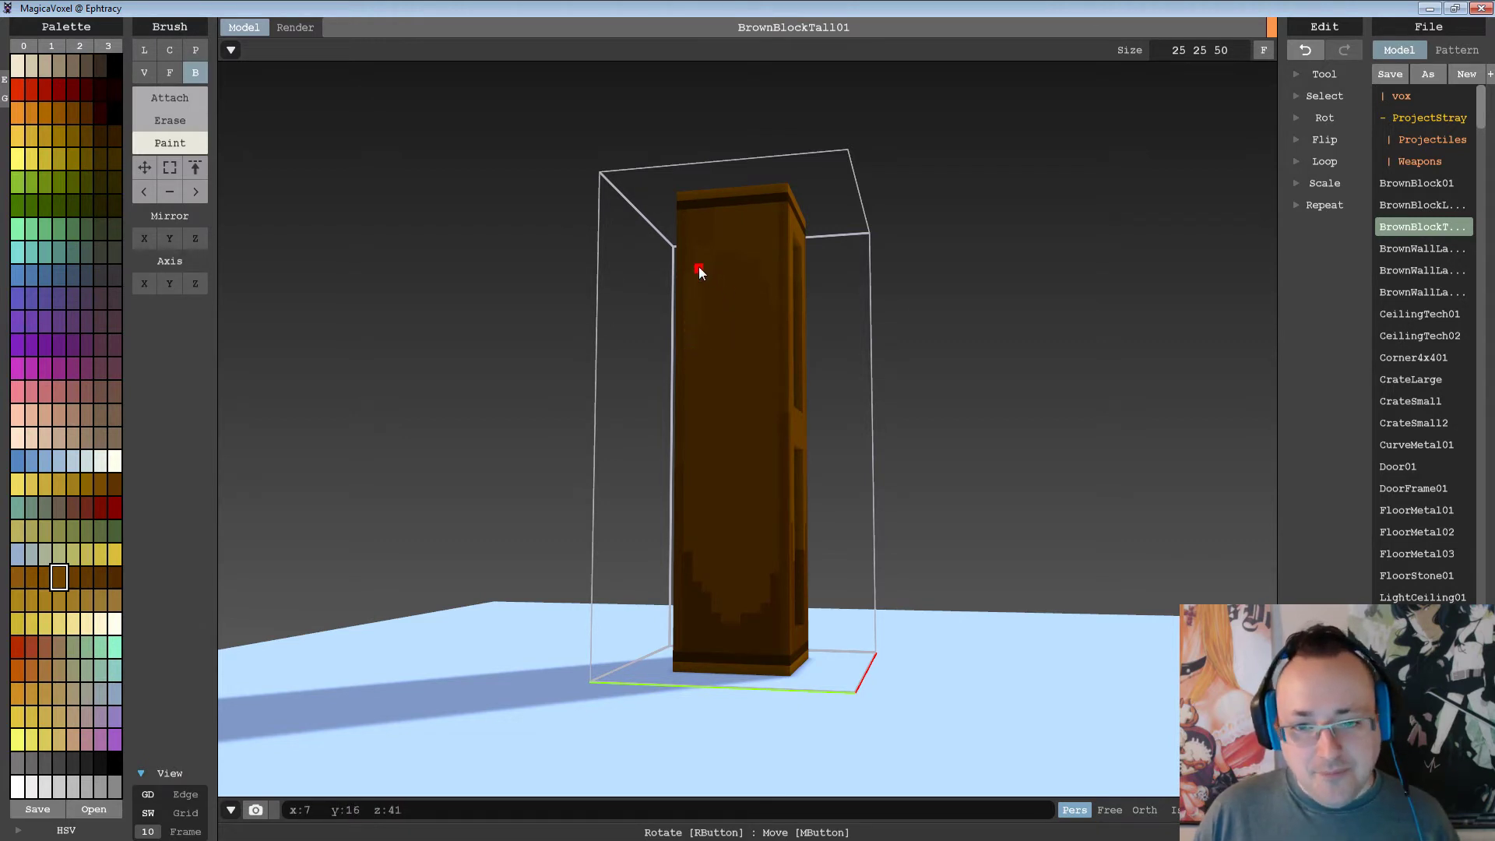
right_drag(711, 227, 888, 244)
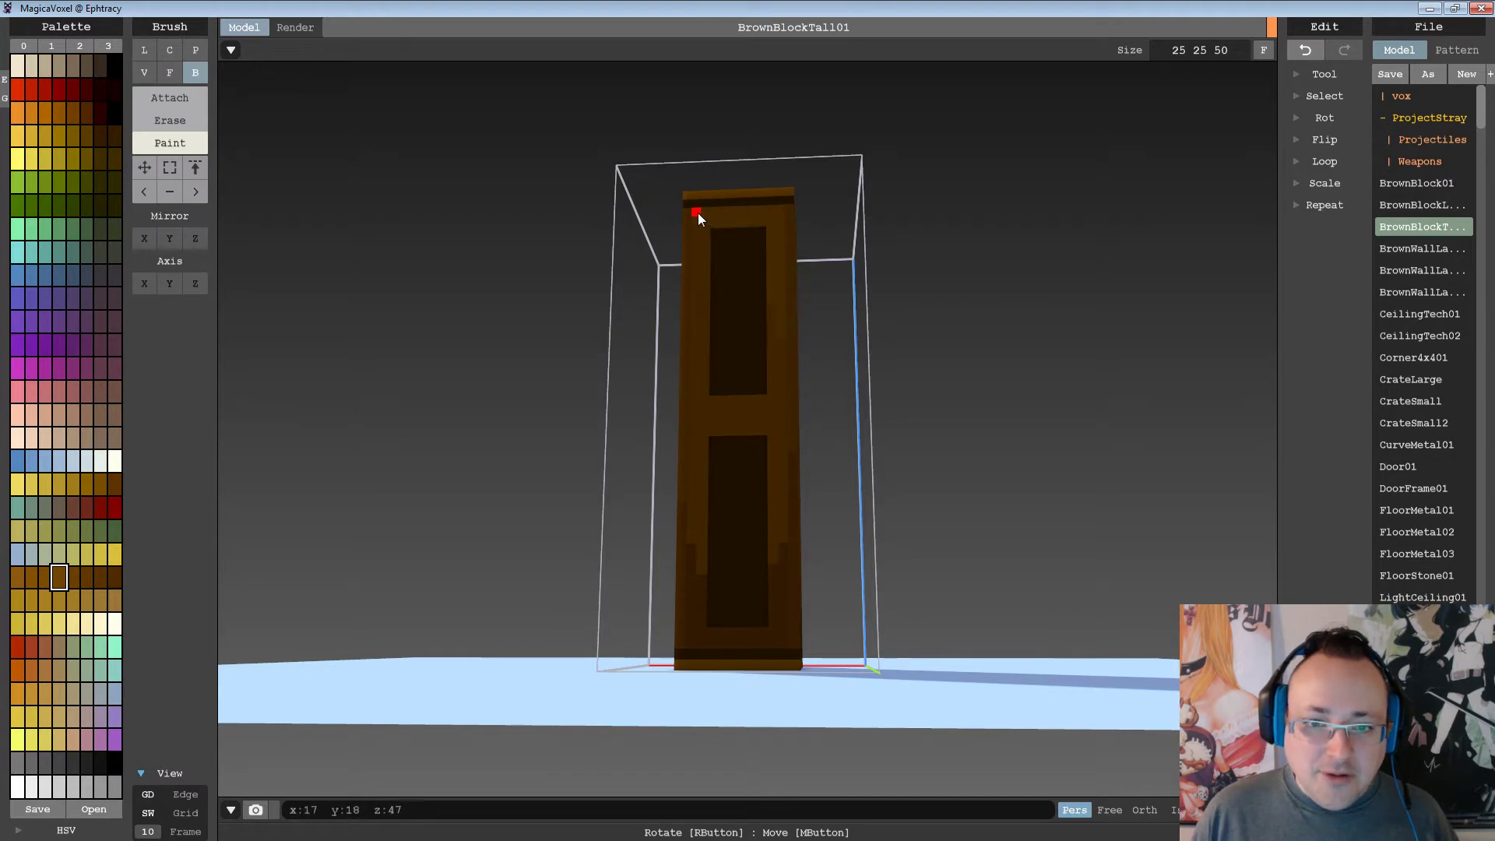
drag(698, 213, 700, 249)
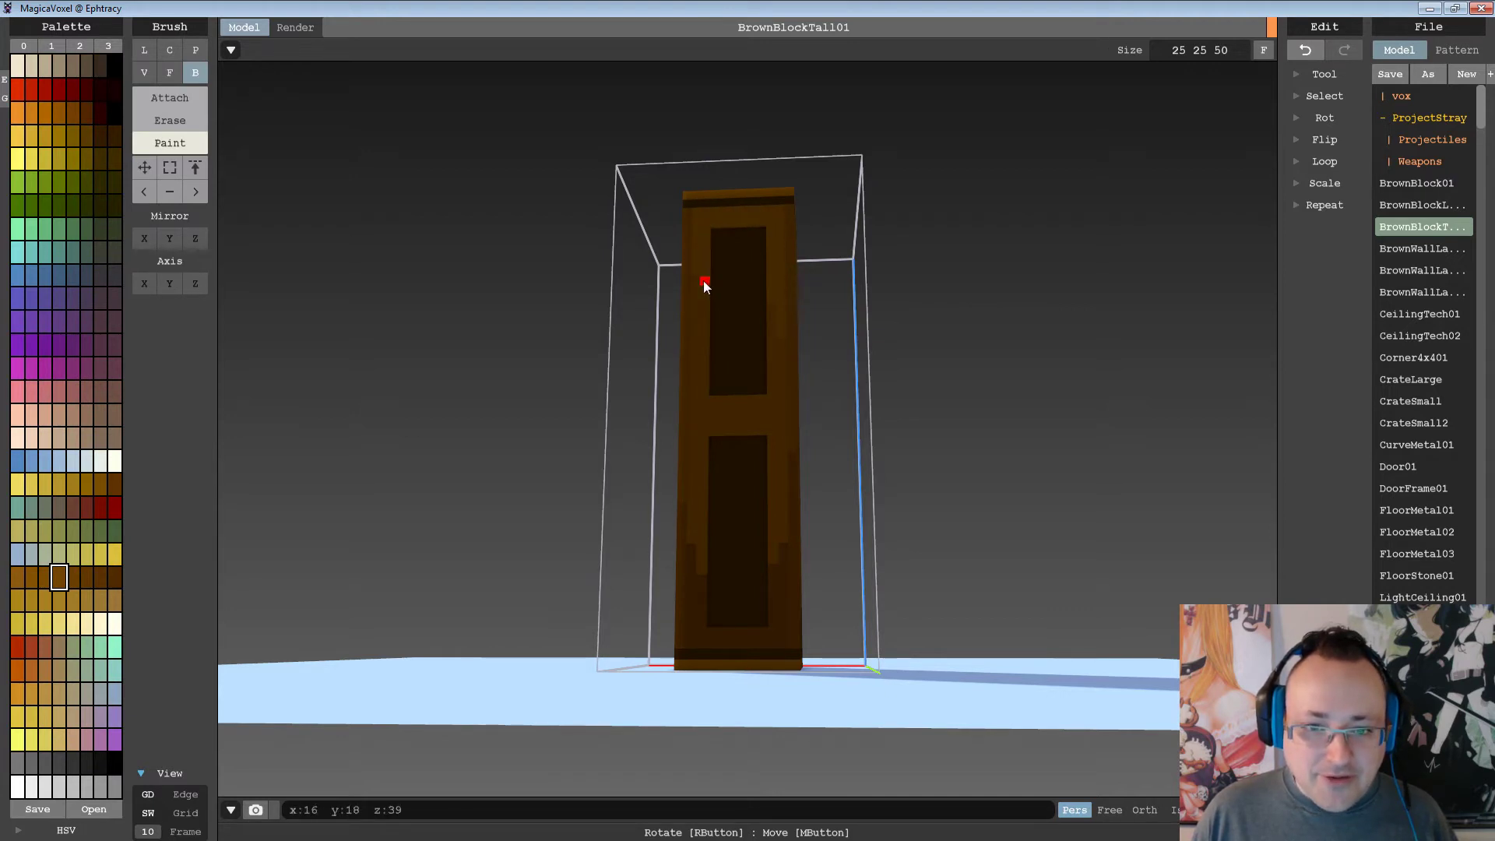
Extend the lighter brown stepped patch at the top of the lit plain side and save BrownBlockTall01.
right_drag(726, 320, 849, 321)
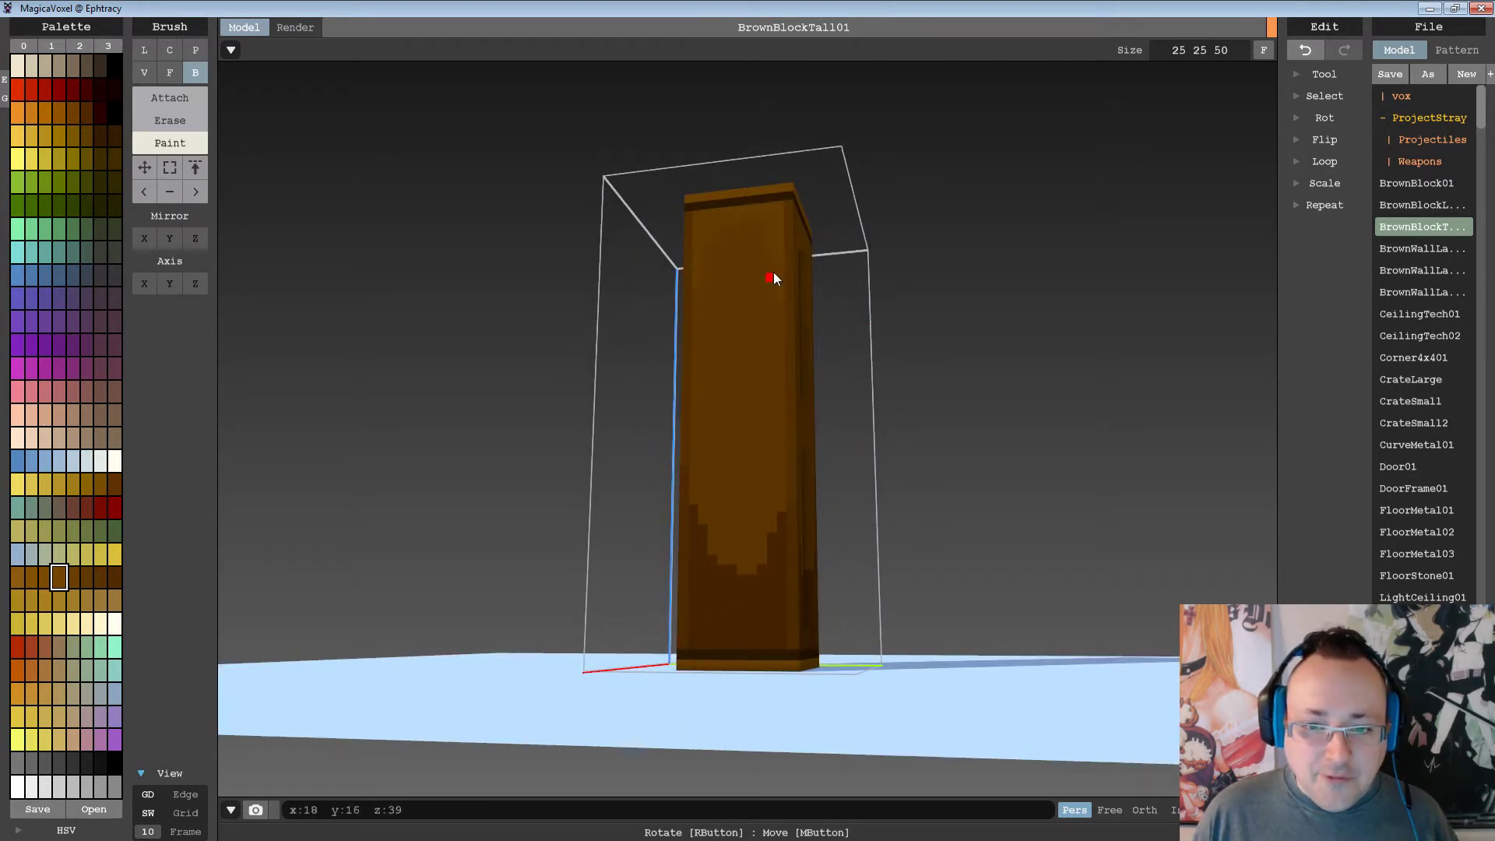
drag(768, 249, 750, 228)
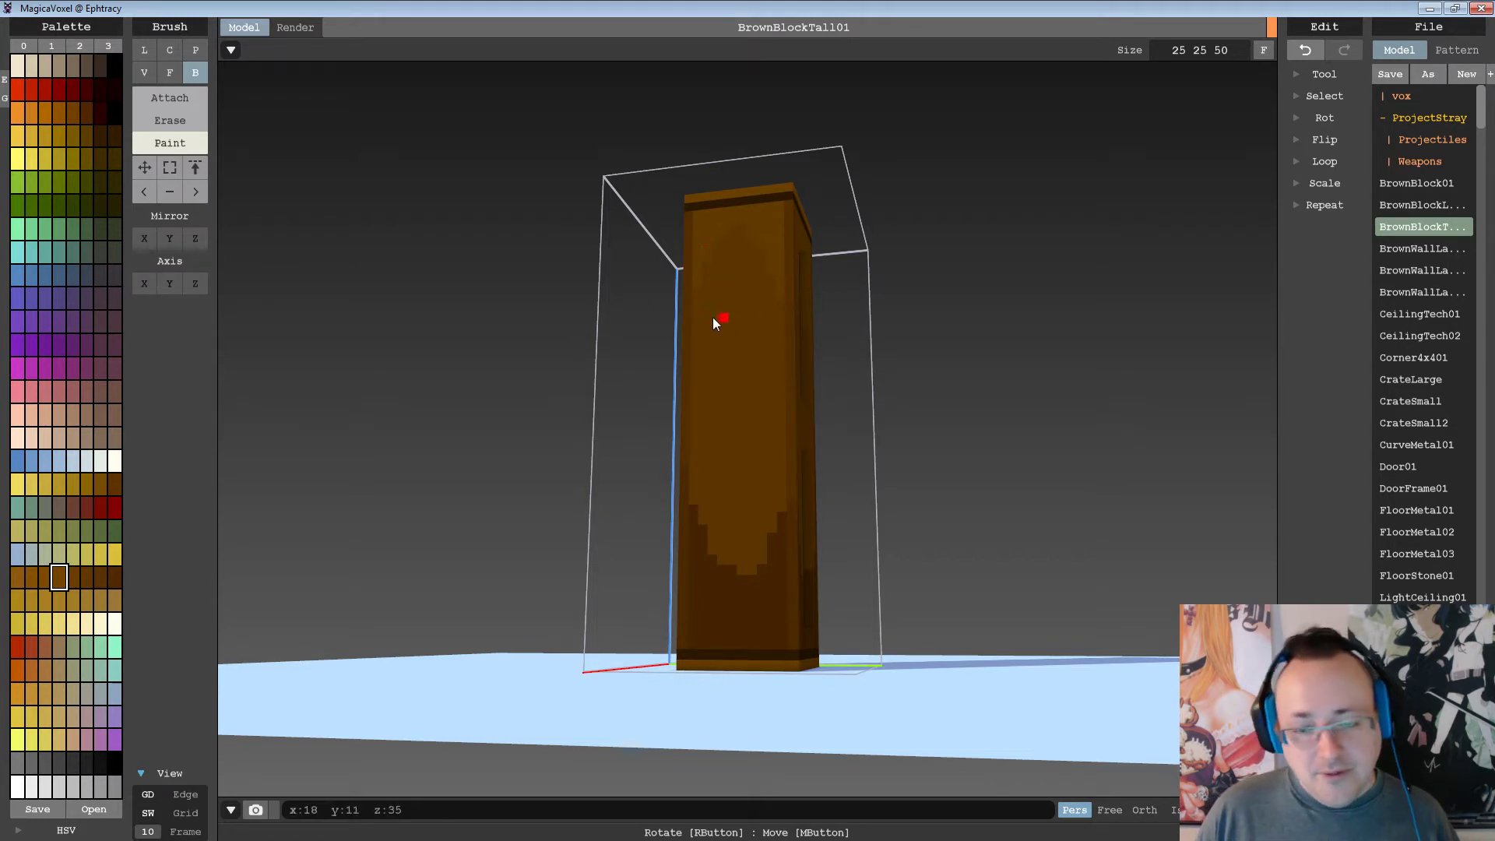
right_drag(699, 304, 788, 374)
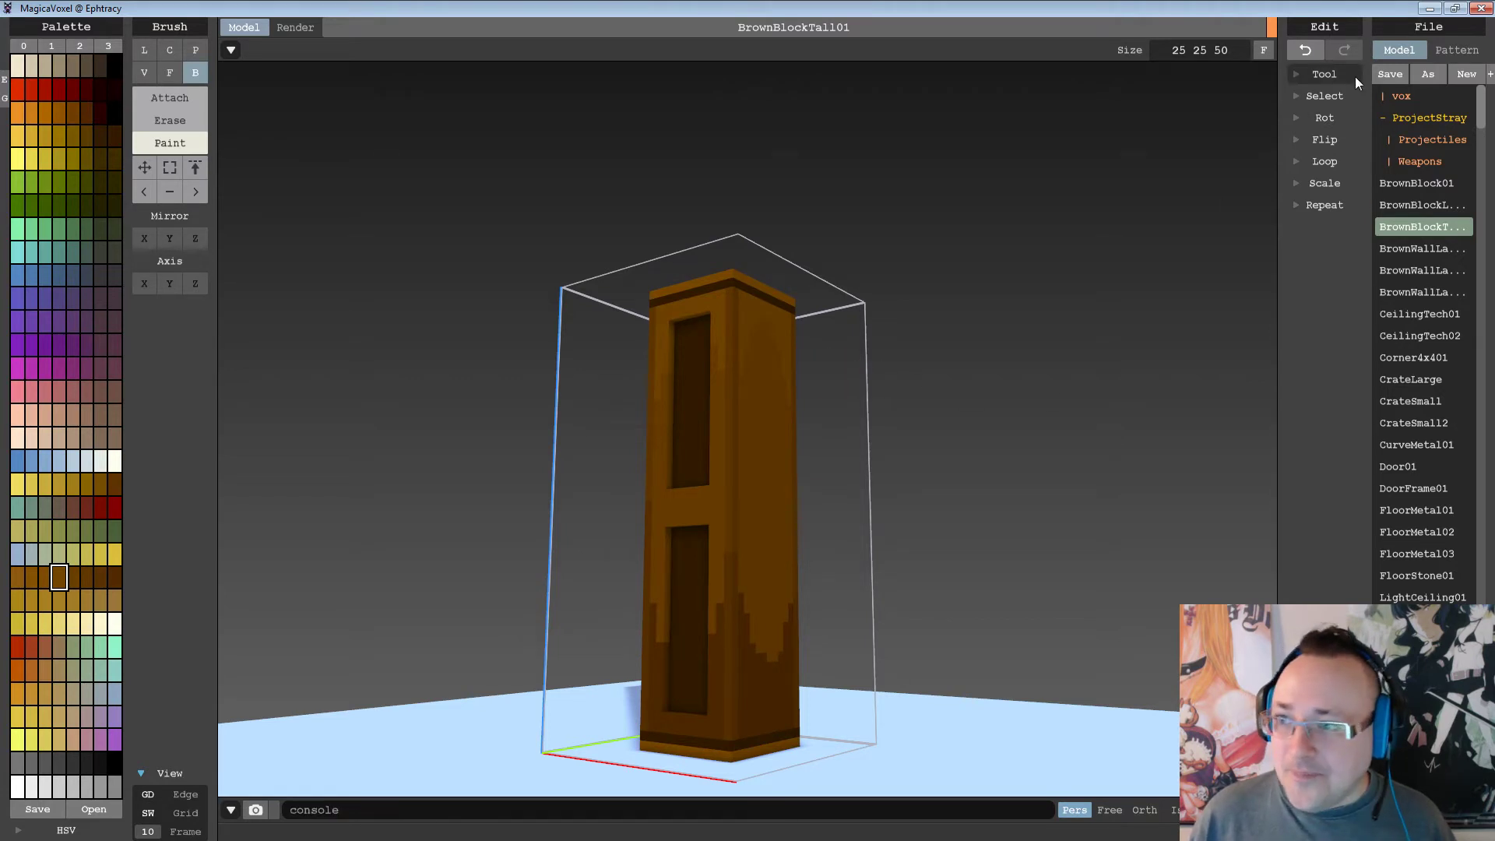
click(1390, 76)
Sample the lighter brown of BrownBlock01's upper corner edge, save that model, and reopen BrownBlockTall01.
click(1415, 187)
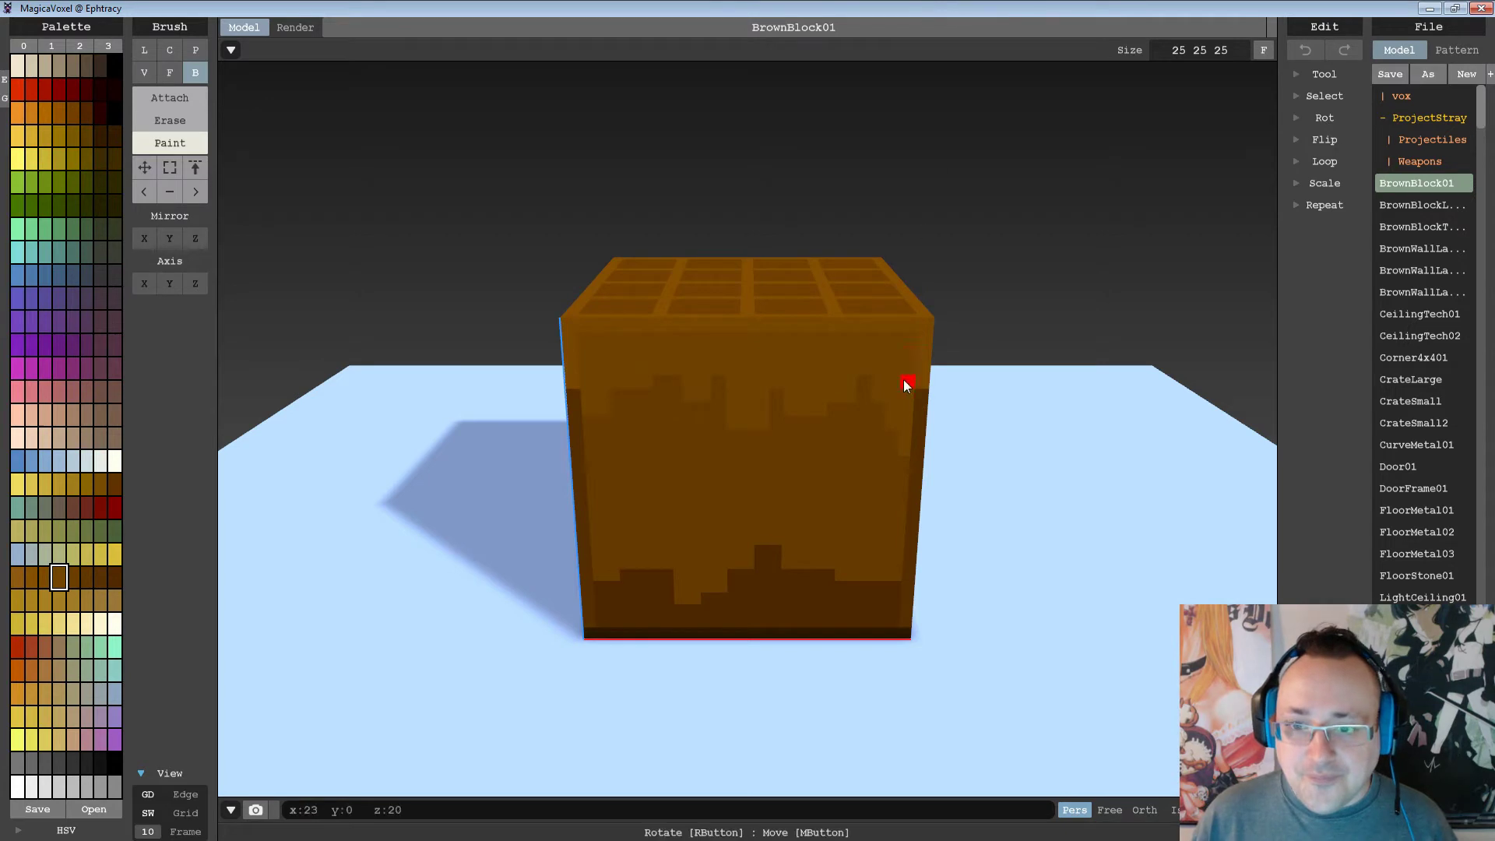
alt+click(925, 355)
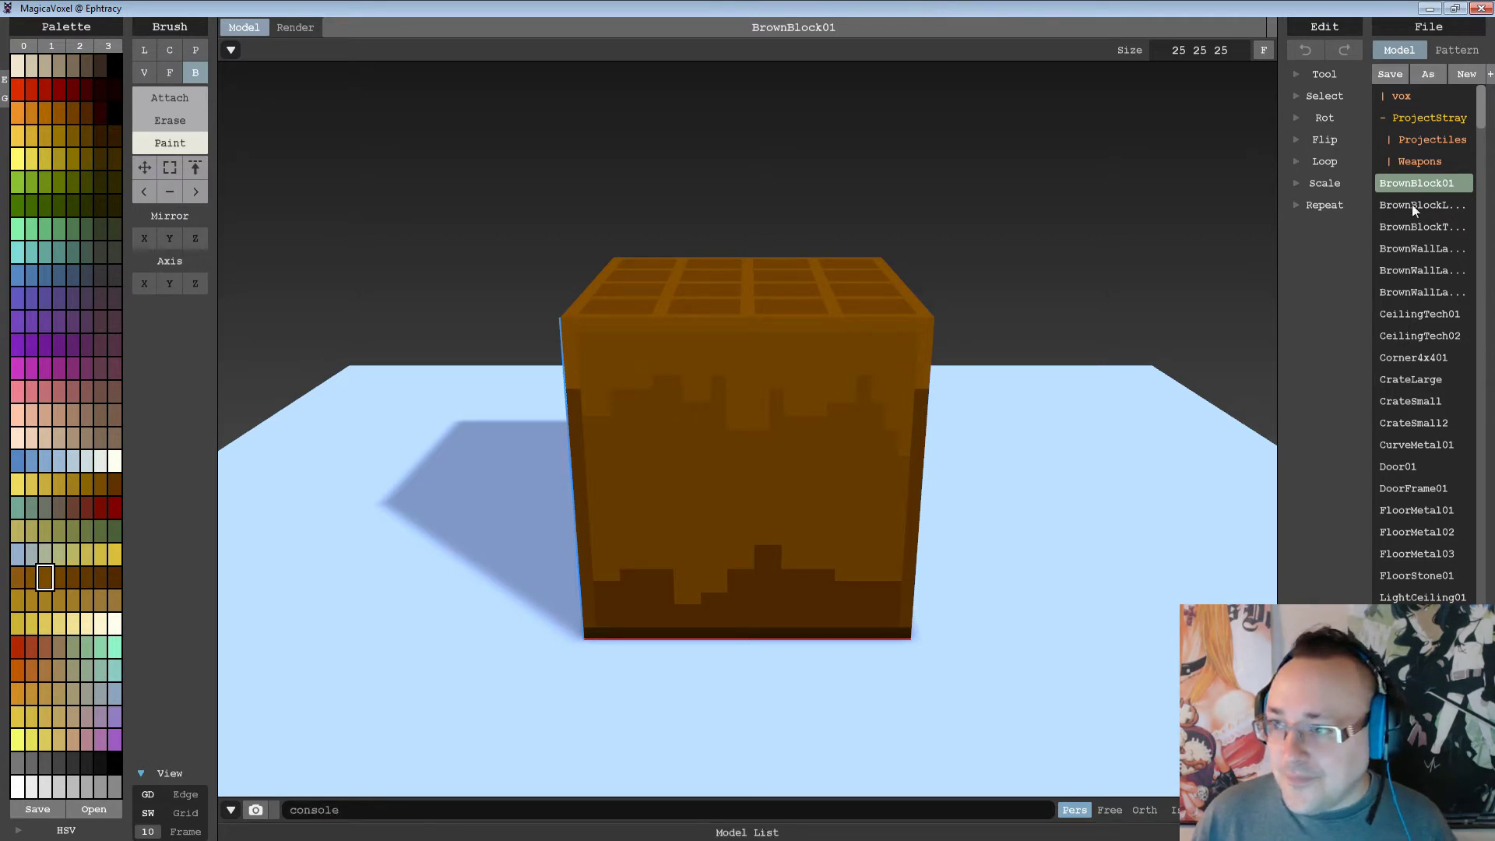
click(1393, 75)
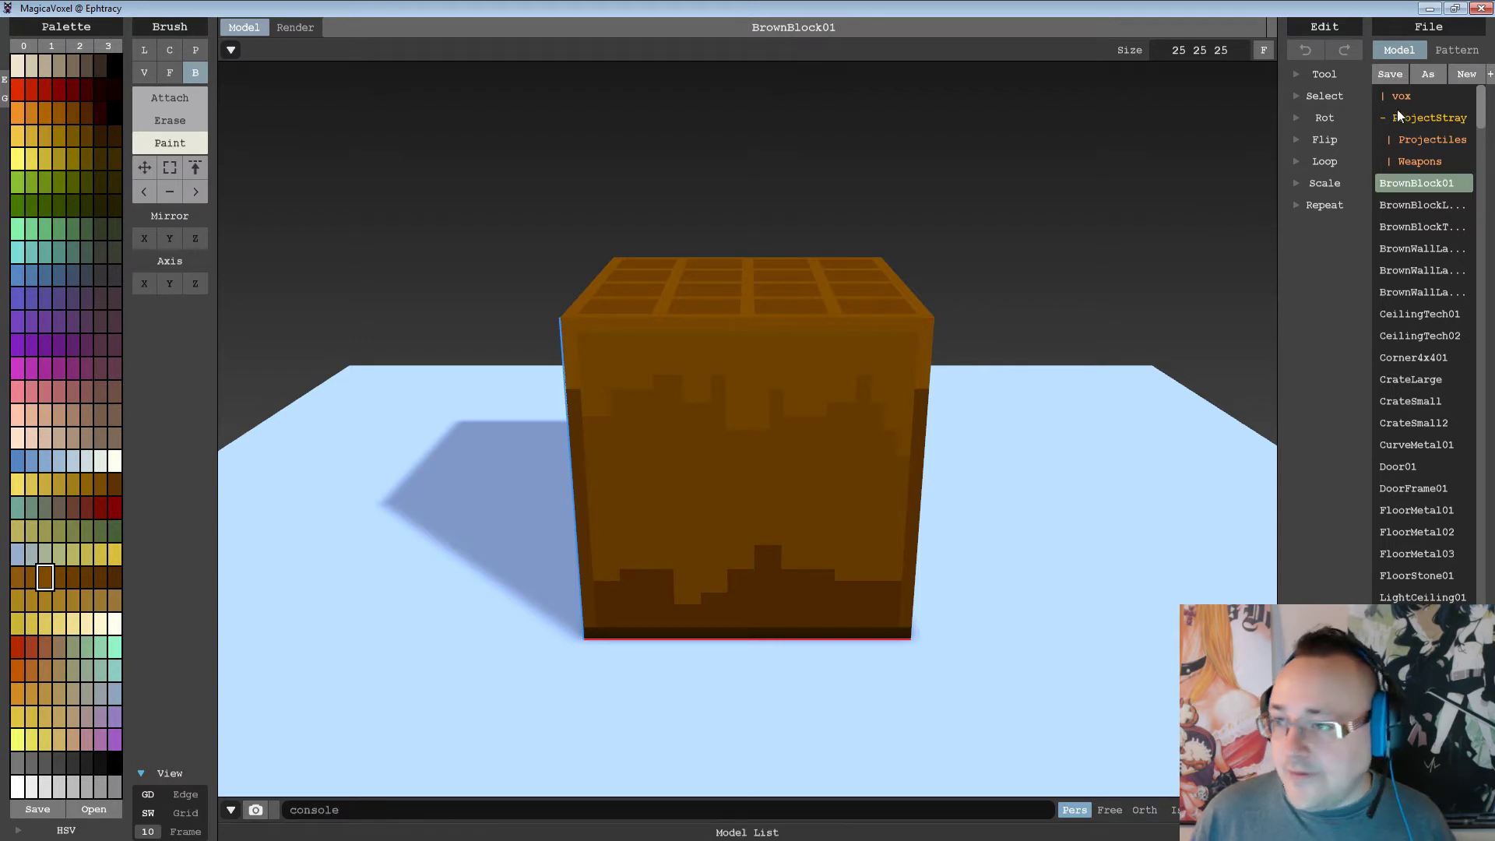
click(1401, 225)
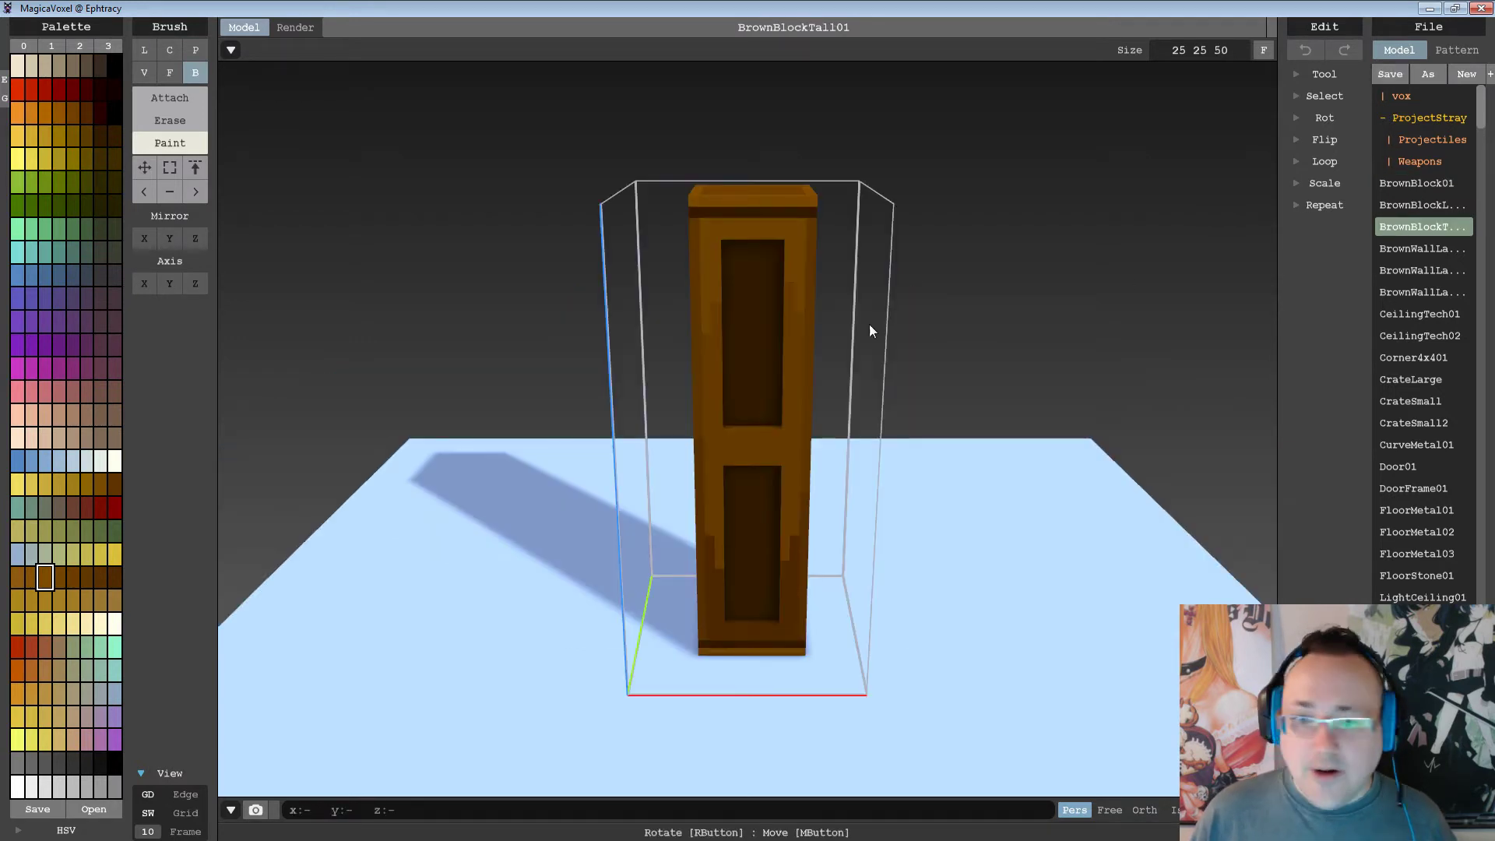
Paint the lighter brown along the upper part of all four vertical corner edges of the column.
right_drag(869, 324, 754, 285)
drag(754, 302, 755, 296)
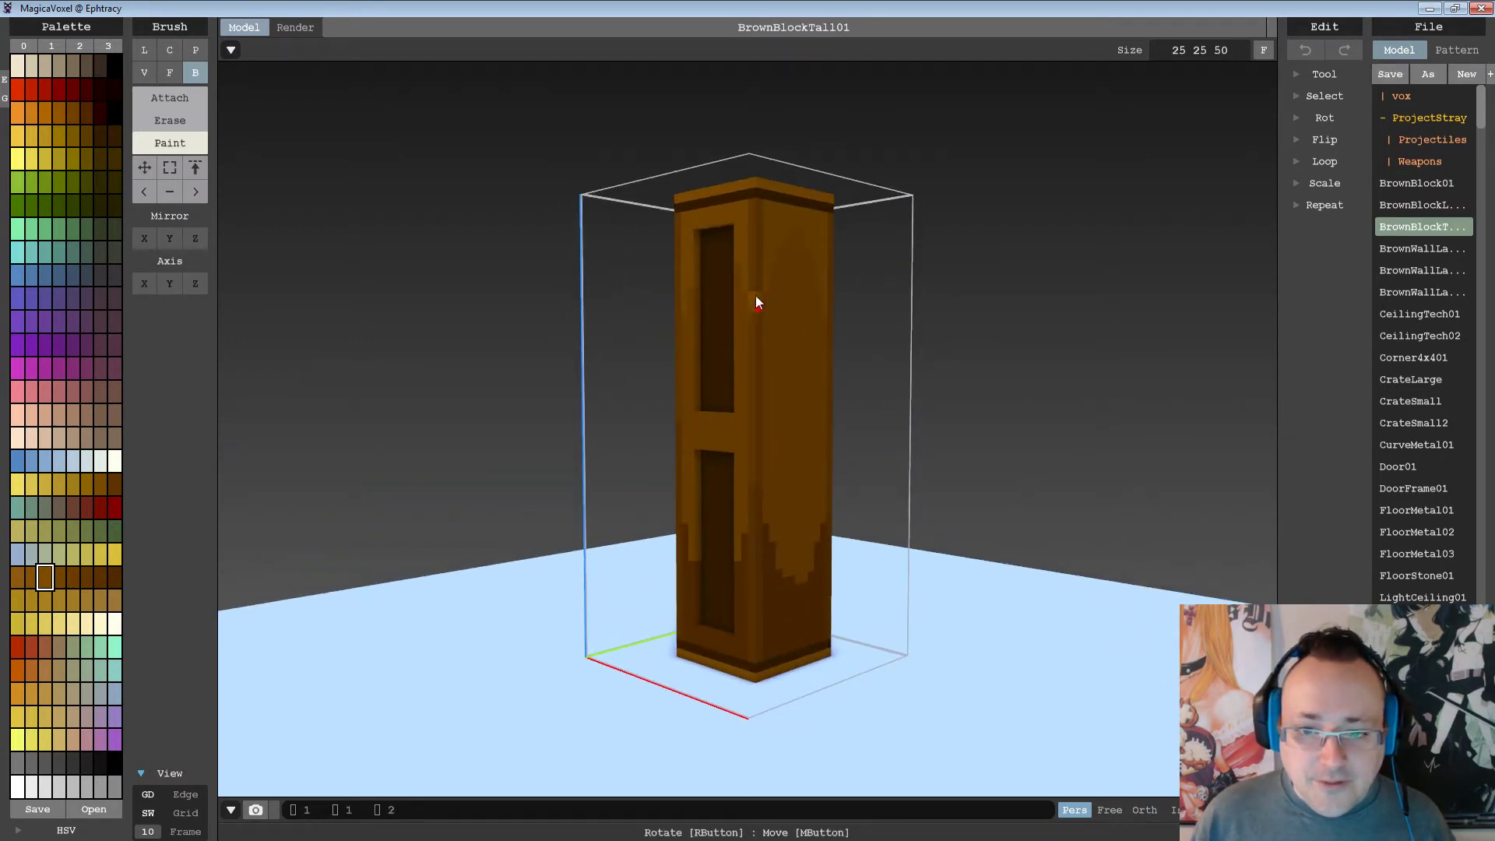
drag(754, 207, 754, 196)
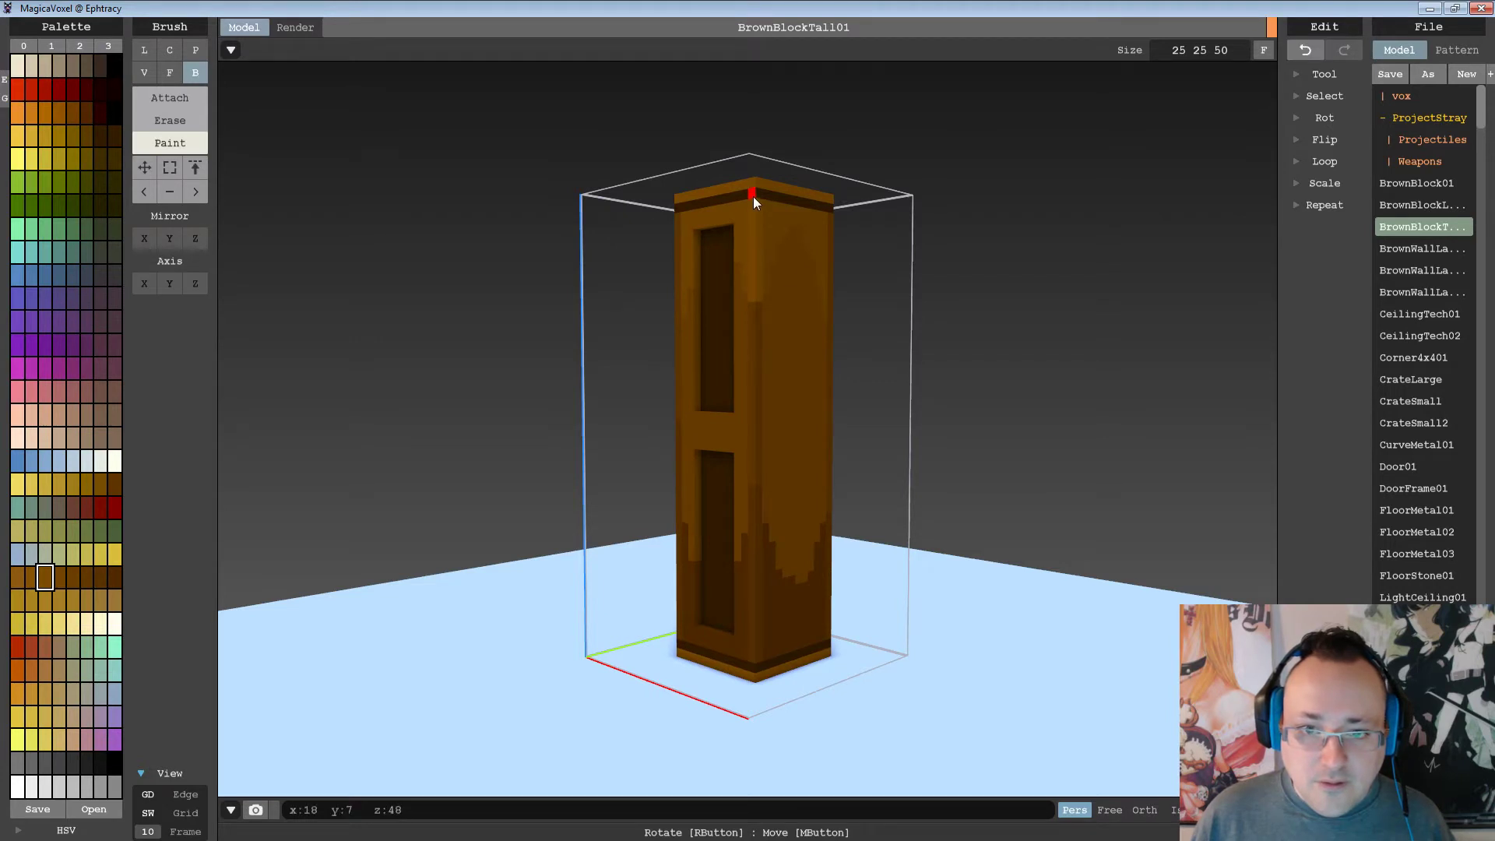
mouse_move(753, 196)
right_down()
mouse_move(850, 172)
mouse_move(732, 310)
right_up()
drag(731, 318, 731, 318)
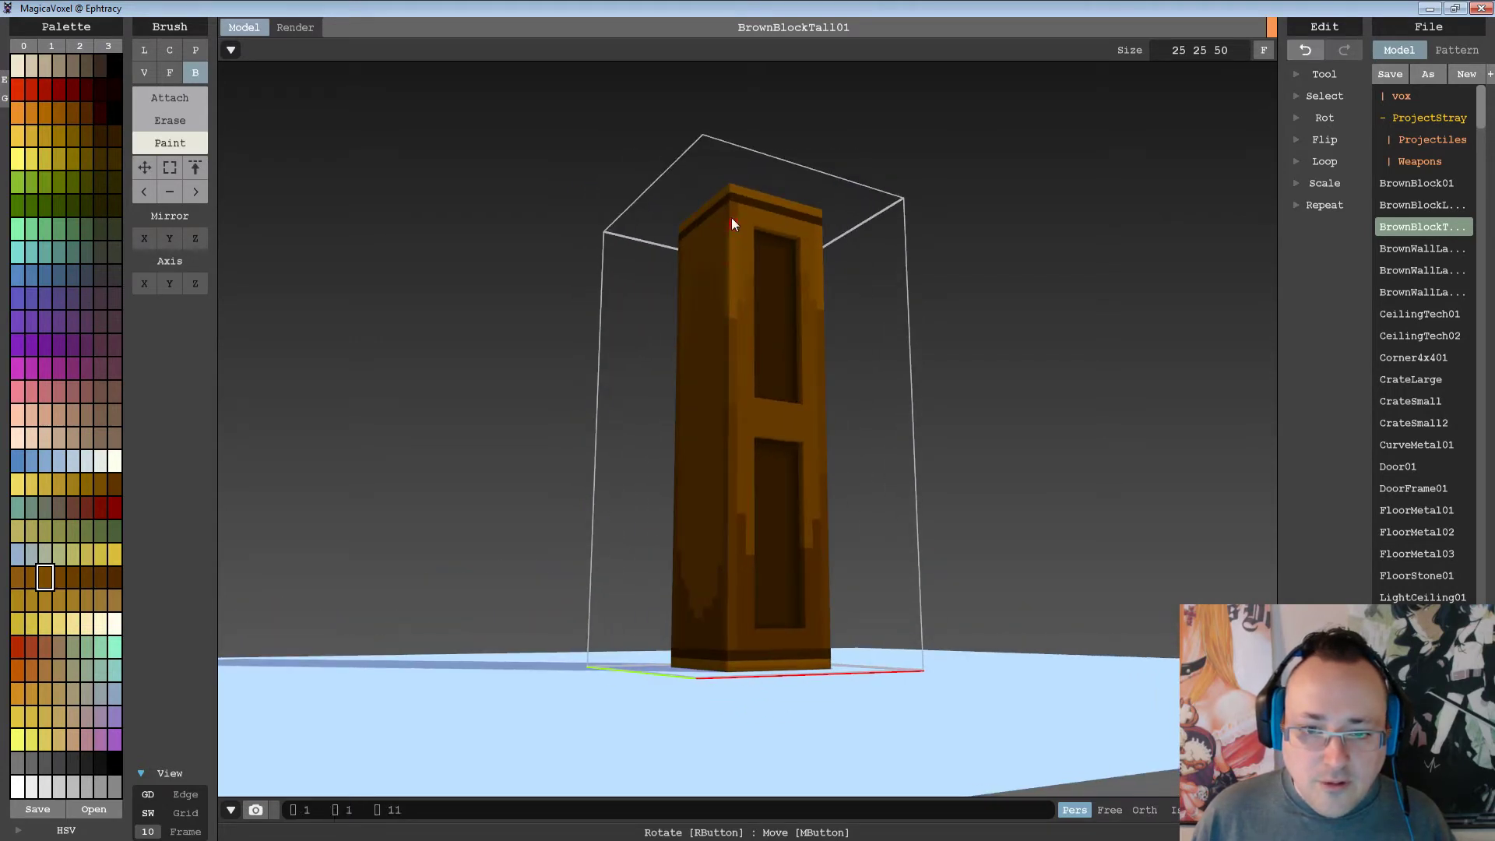
drag(732, 224, 732, 204)
mouse_move(733, 204)
right_down()
mouse_move(860, 209)
mouse_move(727, 315)
right_up()
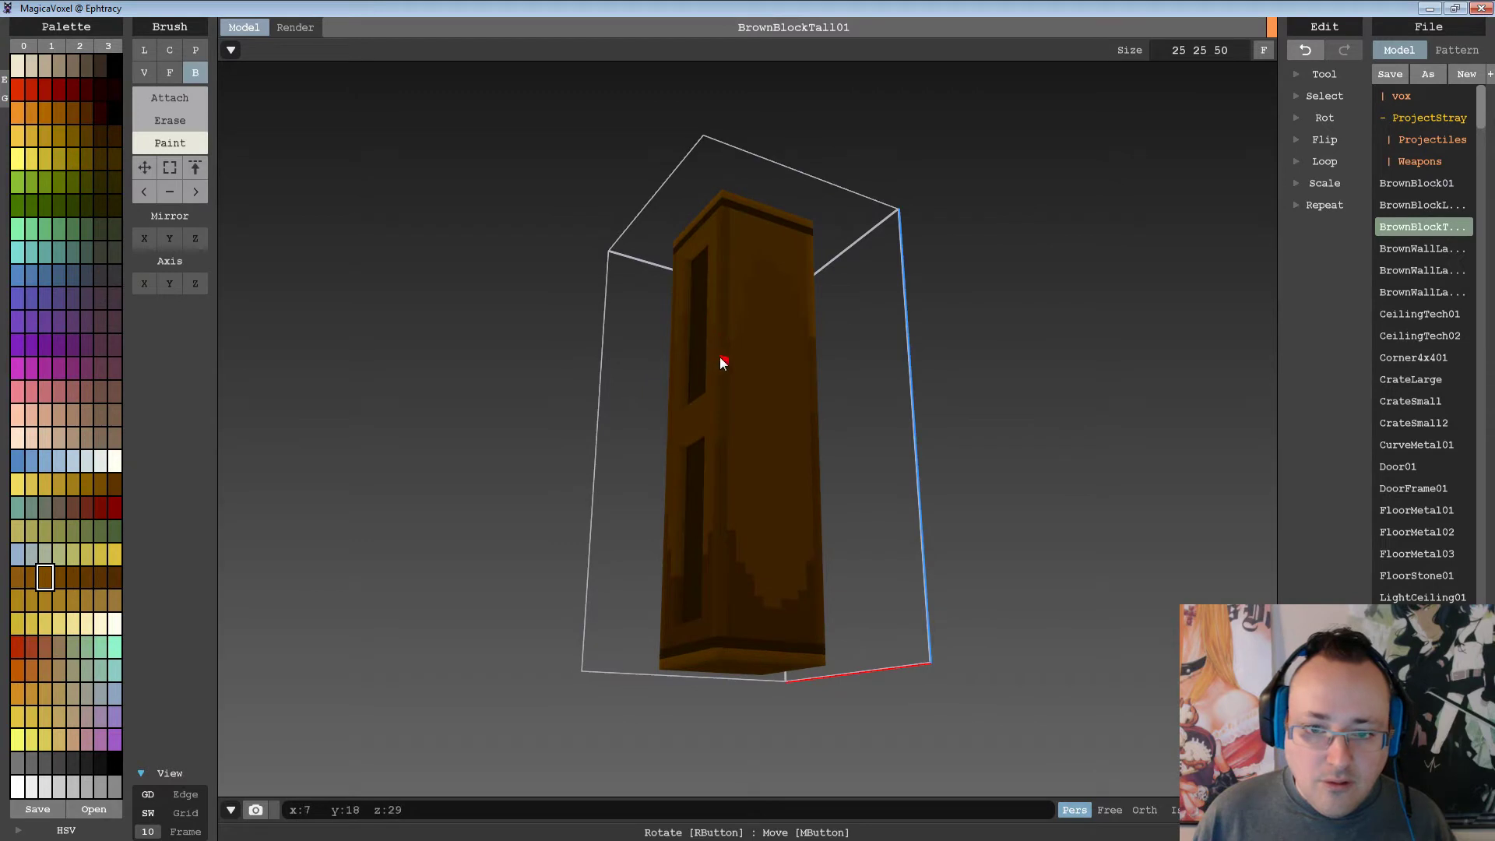
right_drag(721, 213, 752, 340)
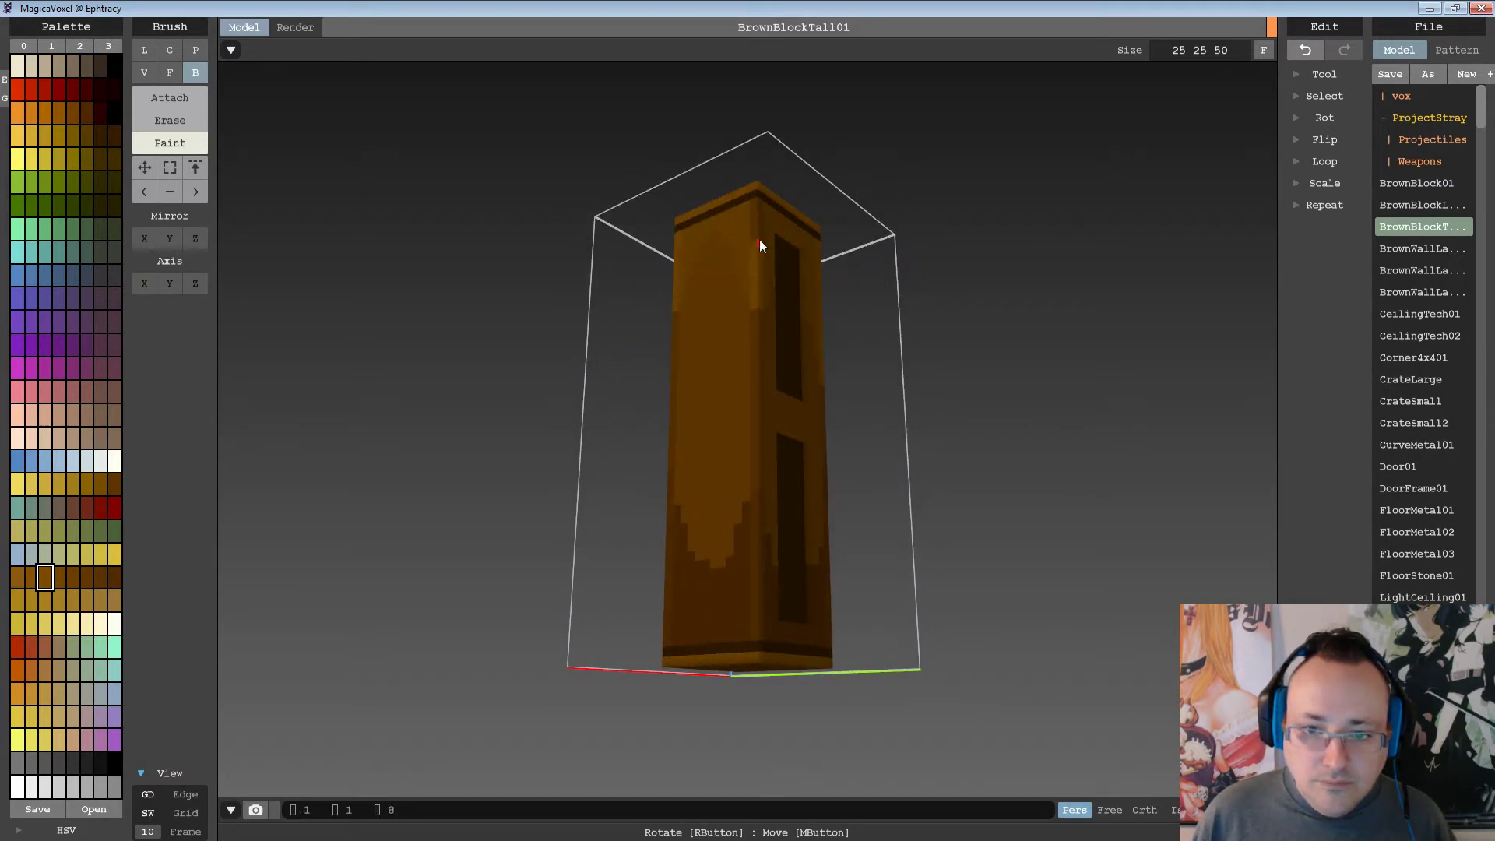
right_drag(760, 205, 747, 306)
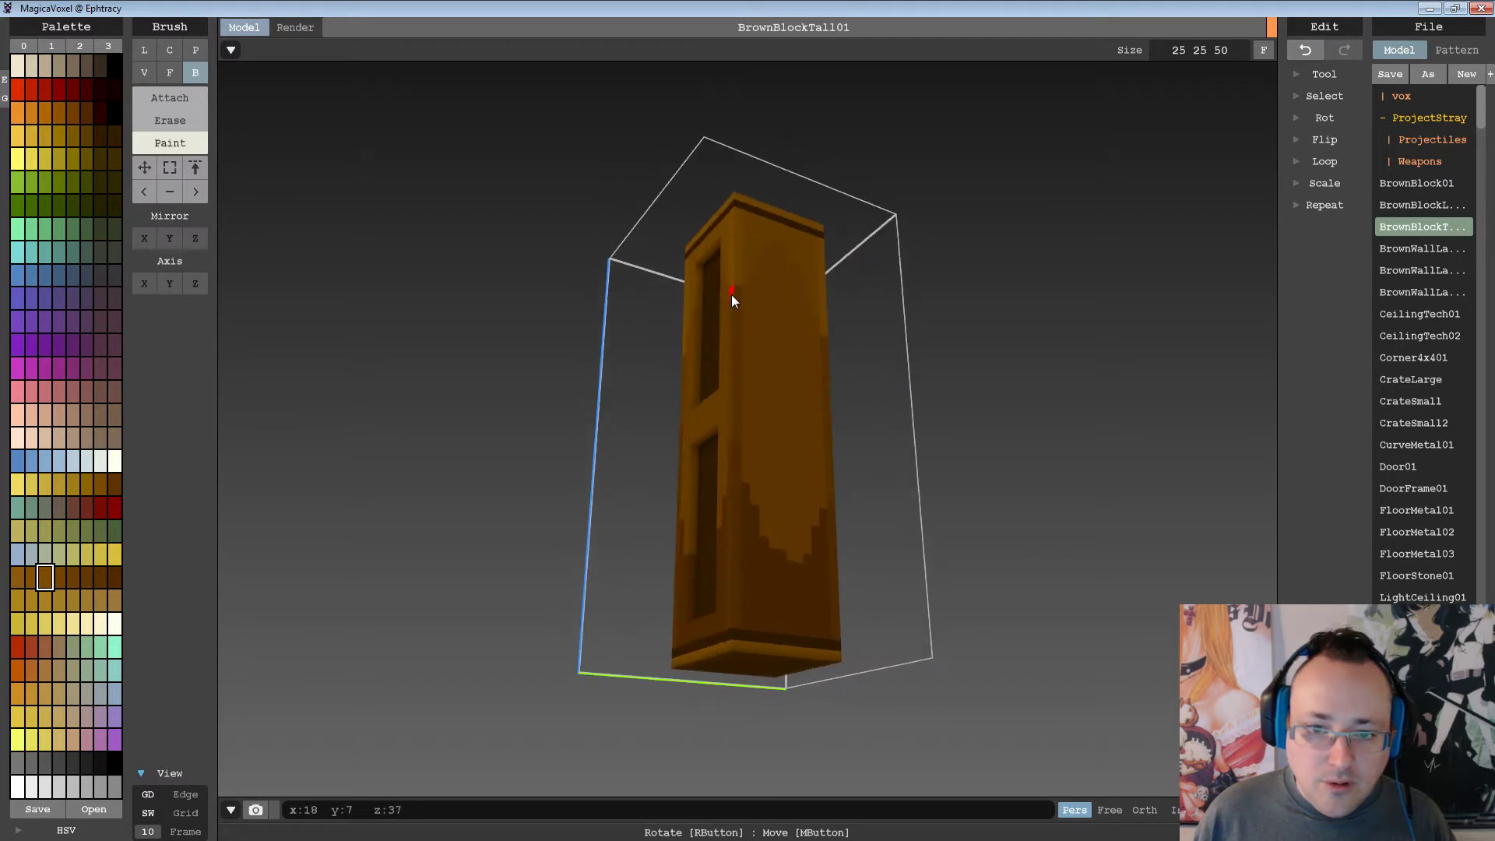
right_drag(855, 300, 821, 200)
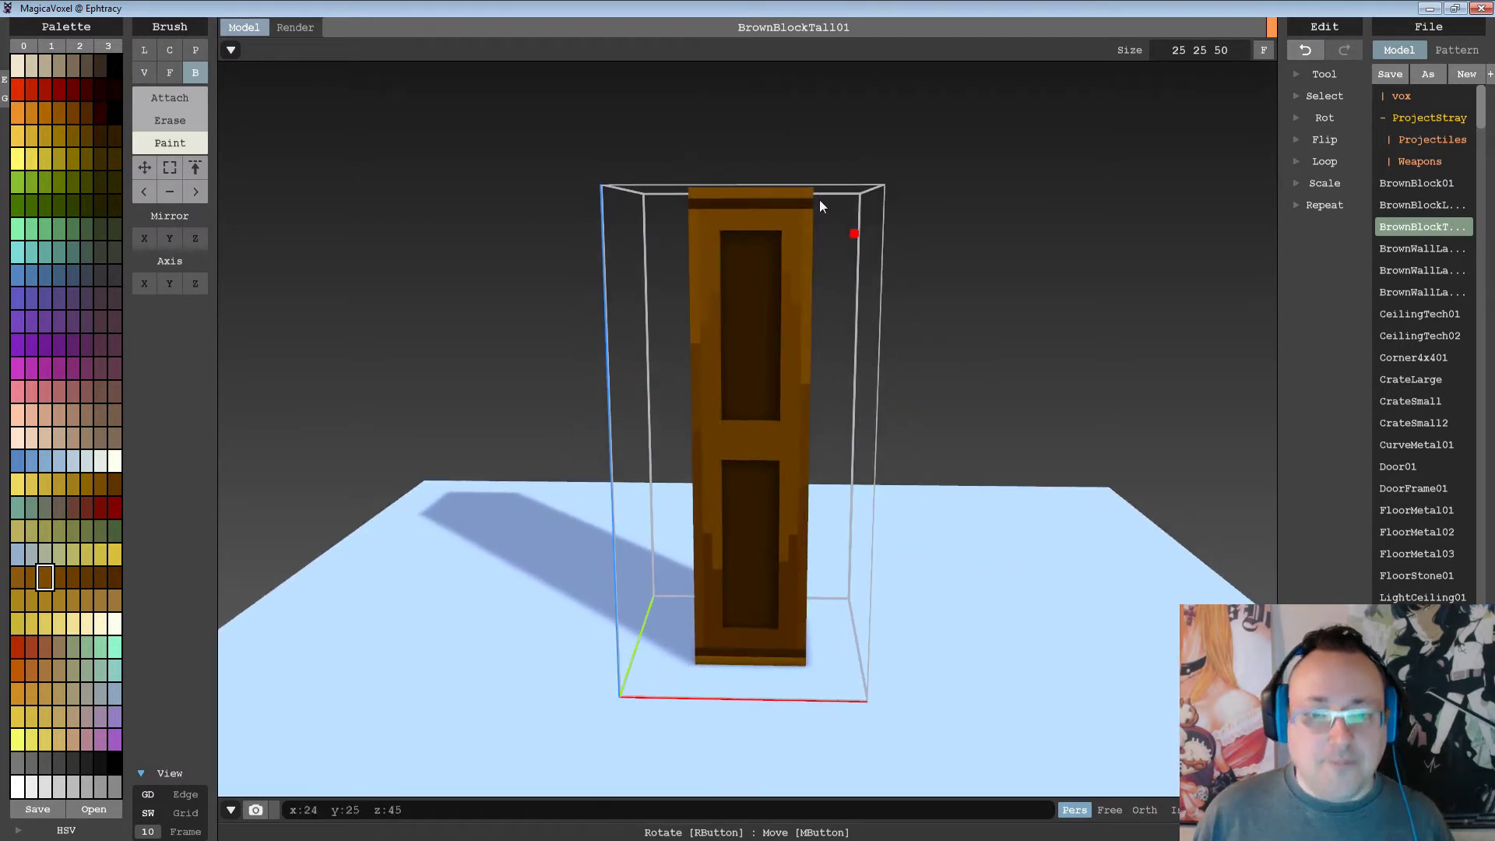
Save the BrownBlockTall01 model and export it as an OBJ mesh, replacing the existing BrownBlockTall01.obj.
click(1390, 75)
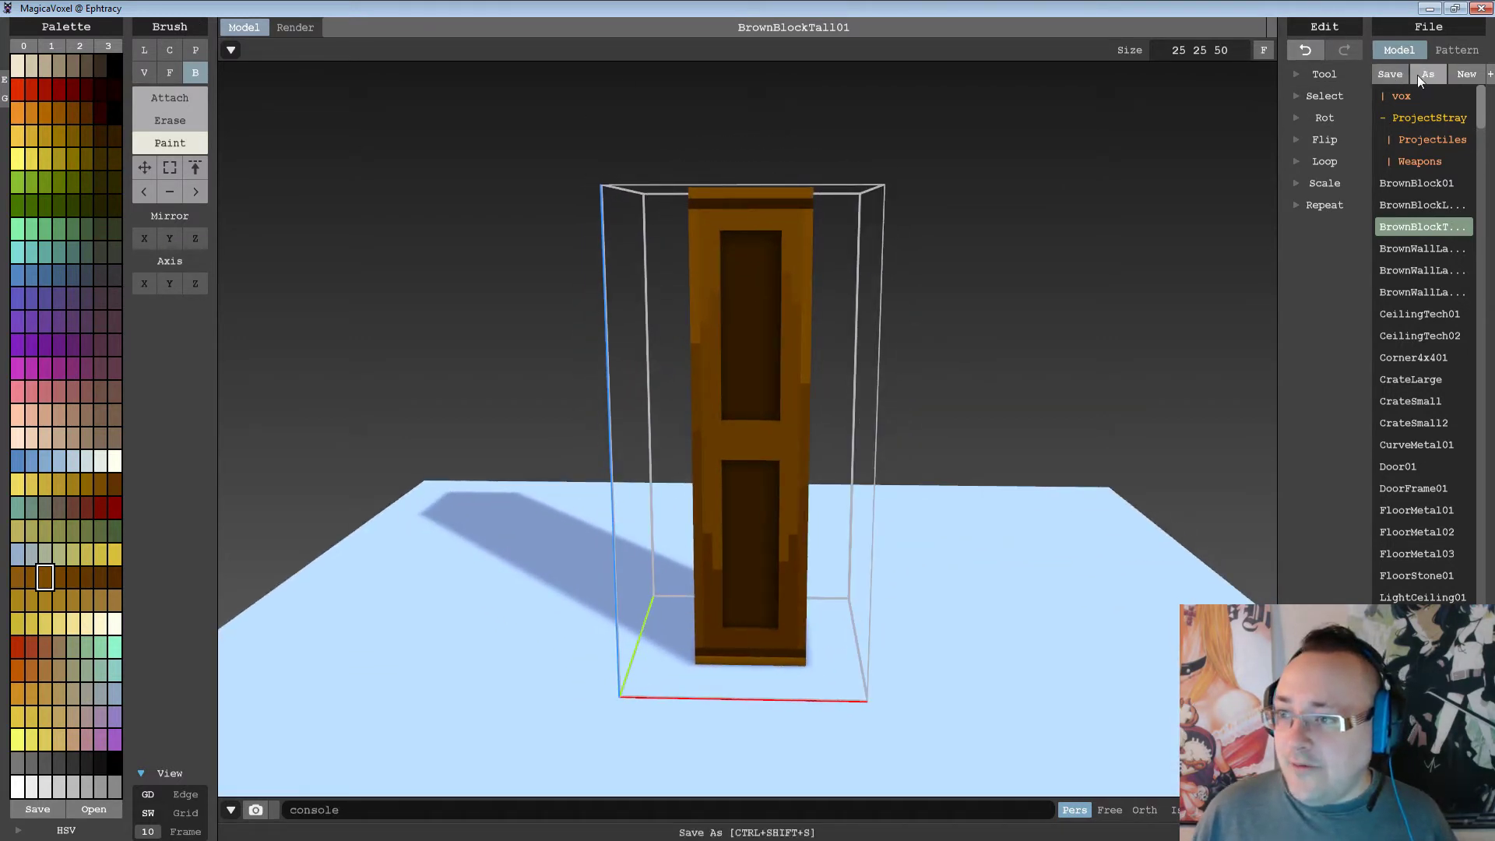
click(1395, 810)
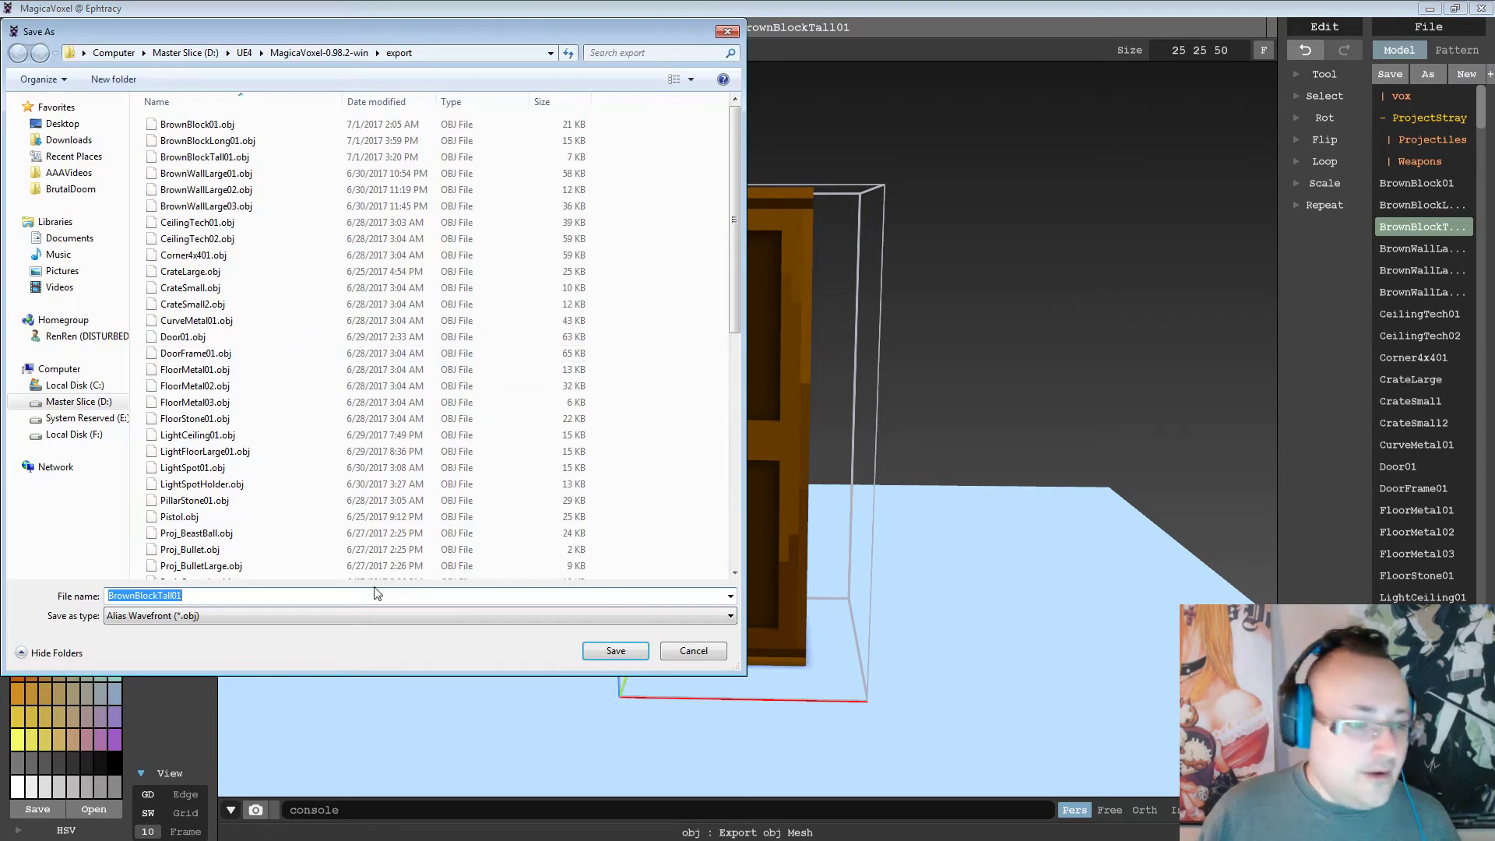
click(613, 652)
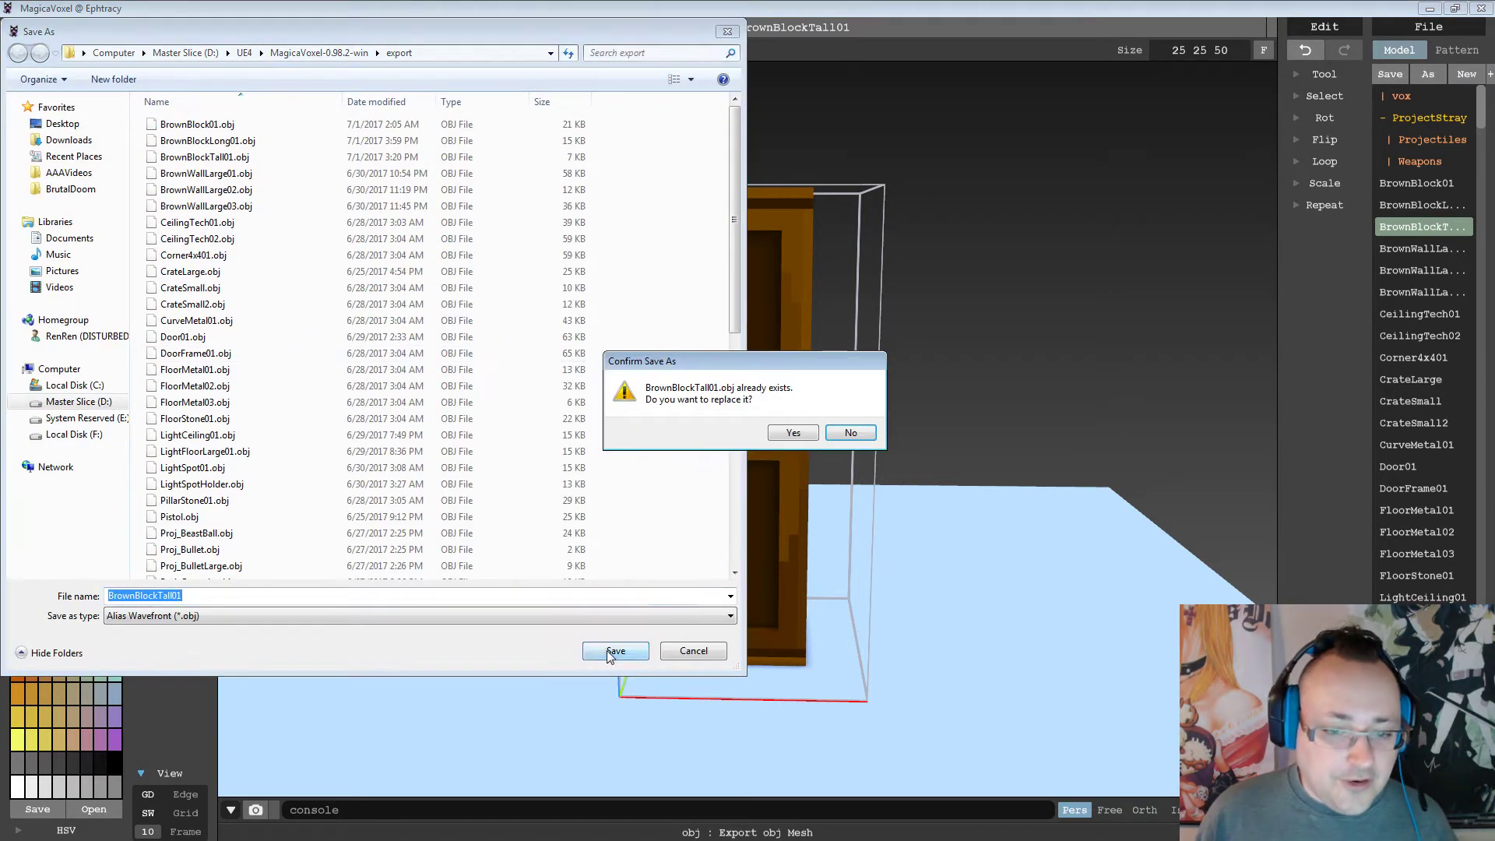
click(786, 430)
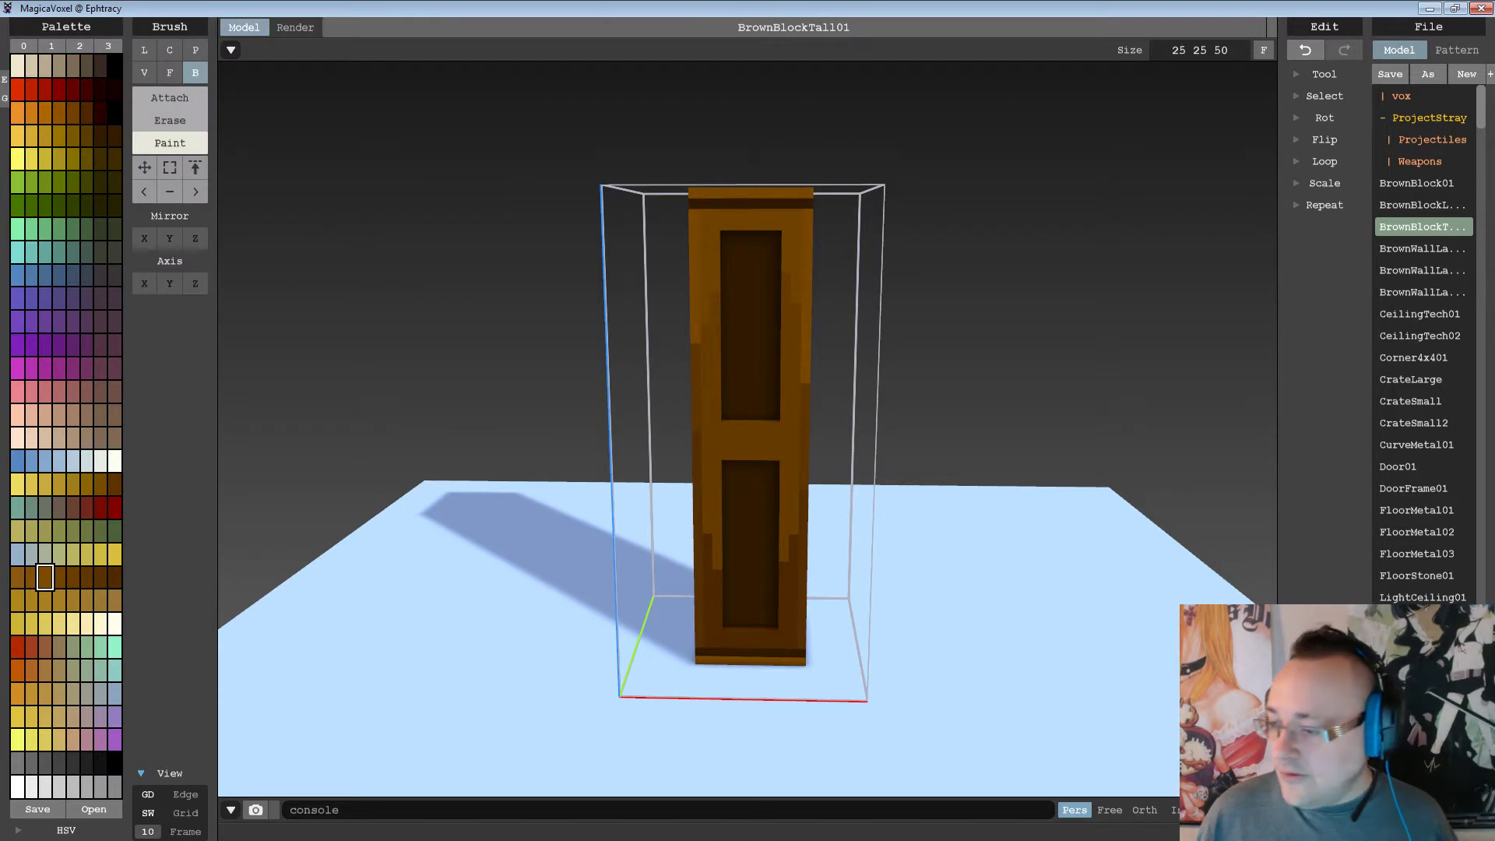
Switch to Blender and delete the BrownBlockLong01 object from the scene.
key(alt+Tab)
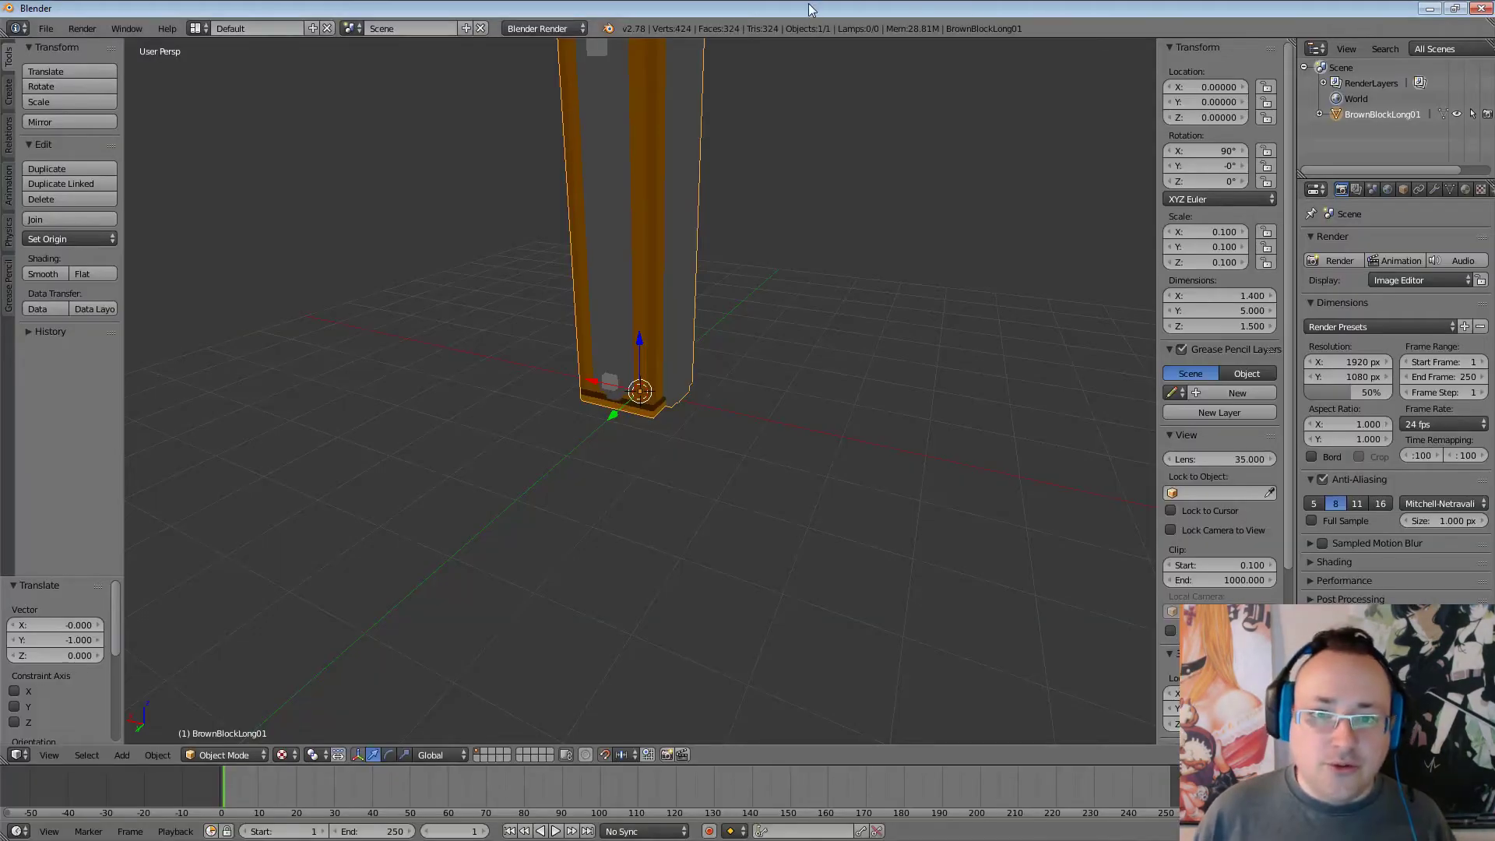
middle_drag(768, 262, 826, 249)
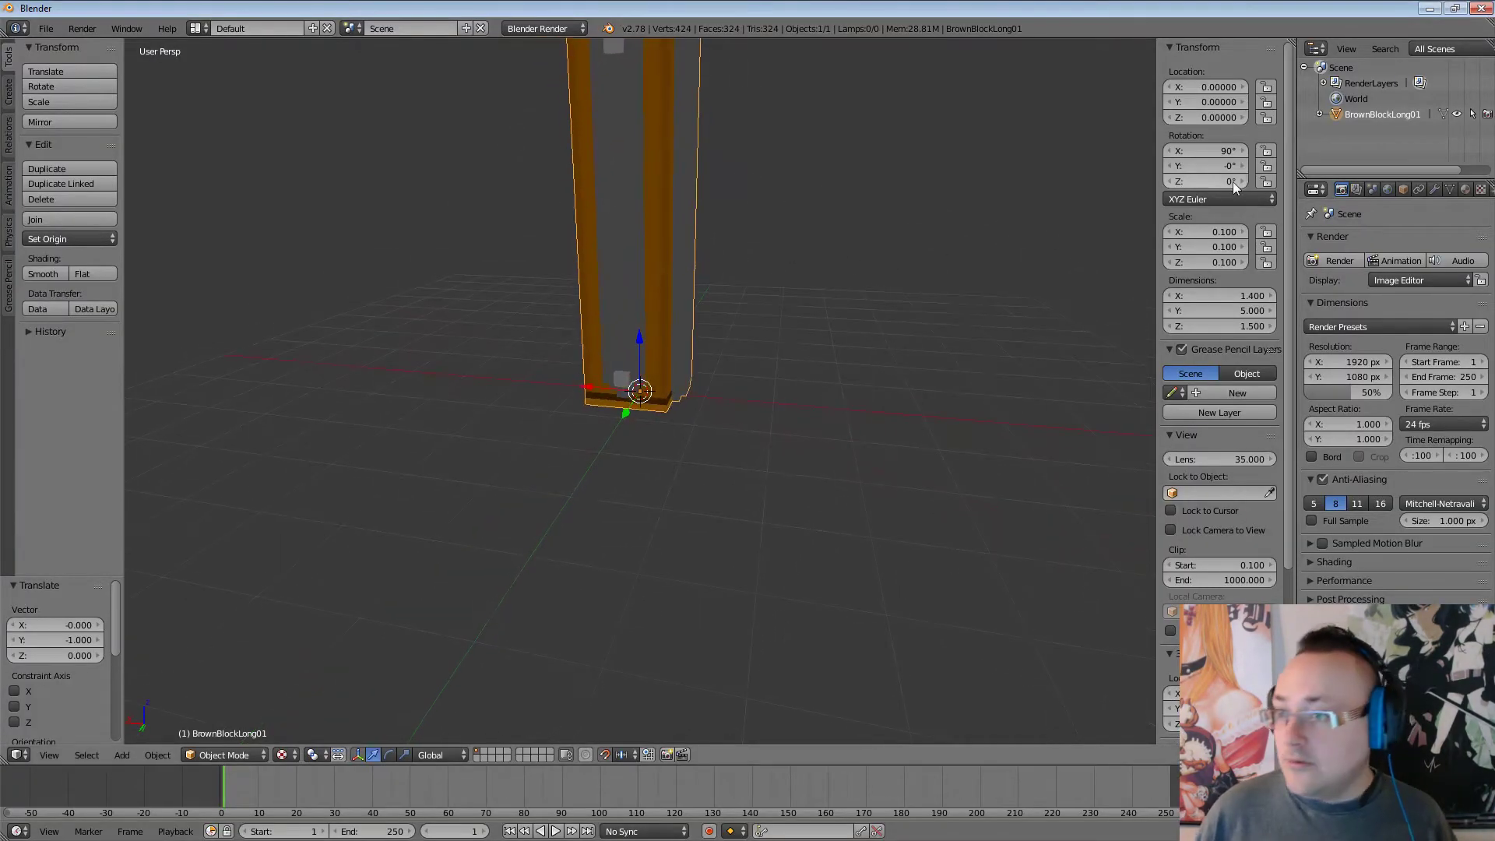
right_click(1383, 114)
click(1383, 114)
Import BrownBlockTall01.obj from the MagicaVoxel export folder as a Wavefront mesh.
click(49, 29)
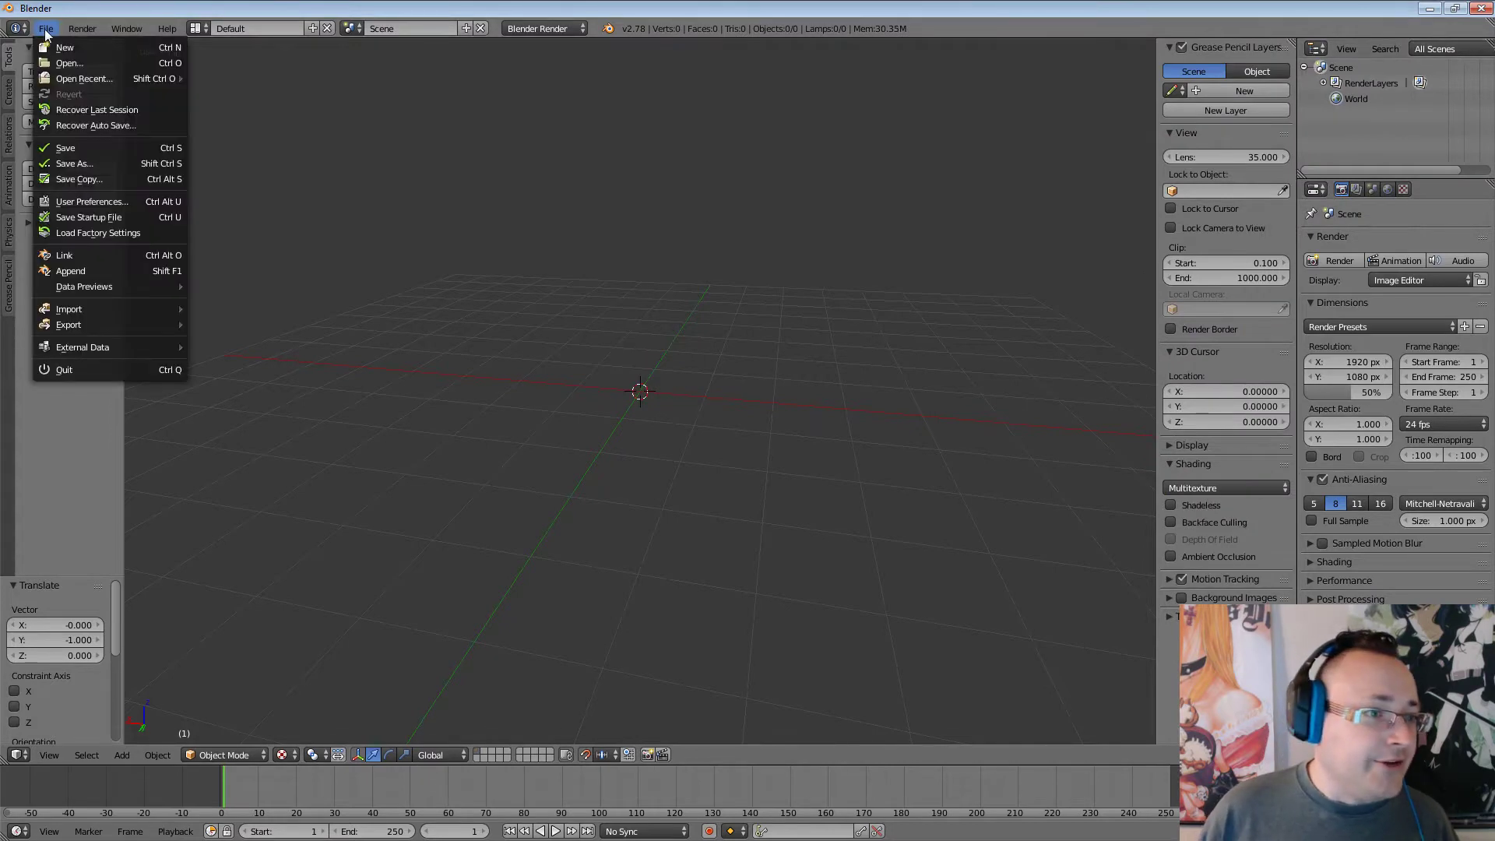
mouse_move(96, 311)
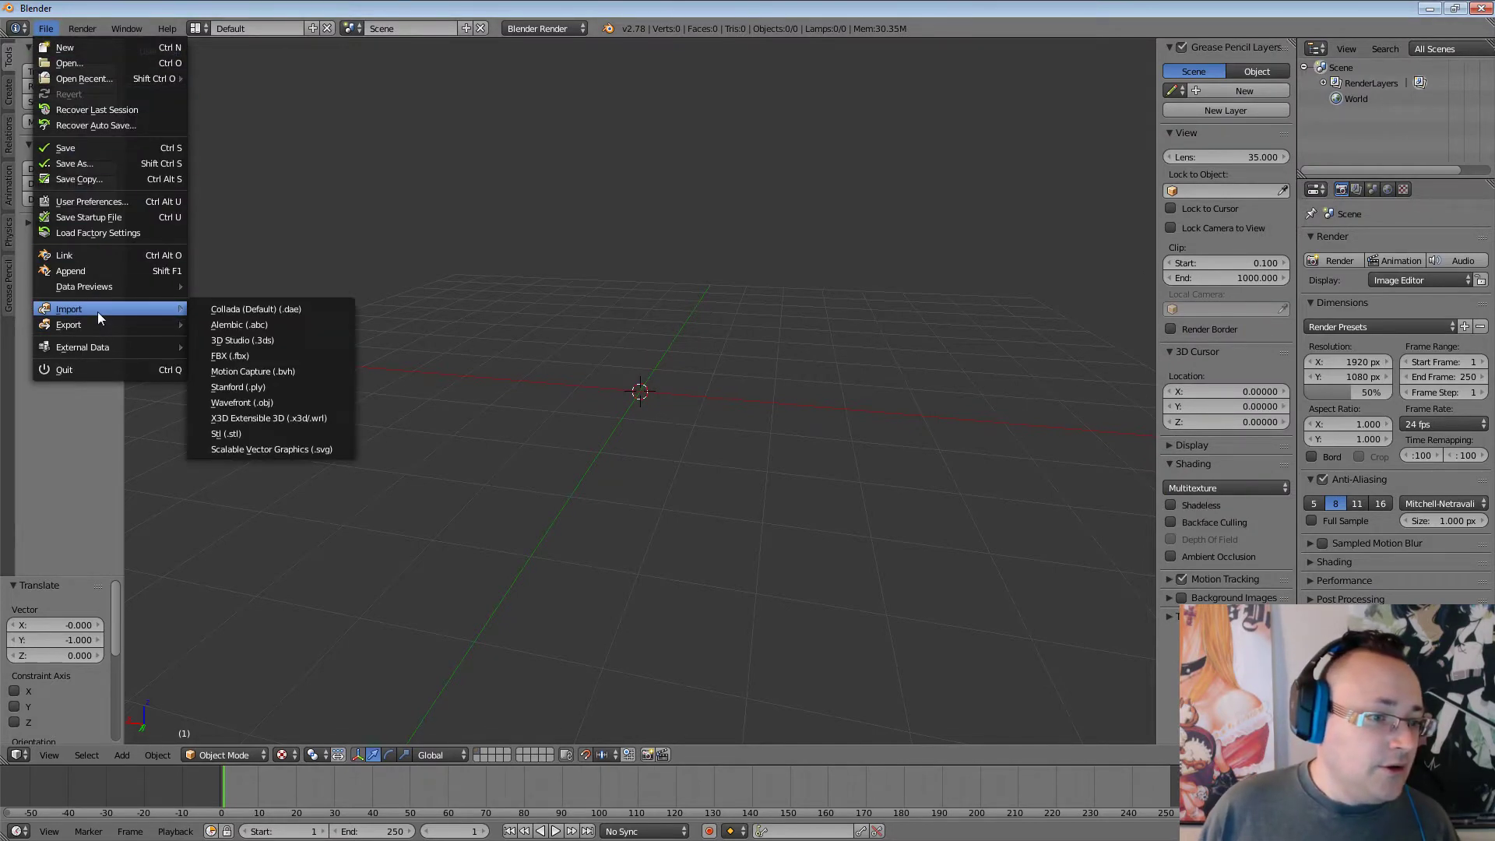
click(297, 402)
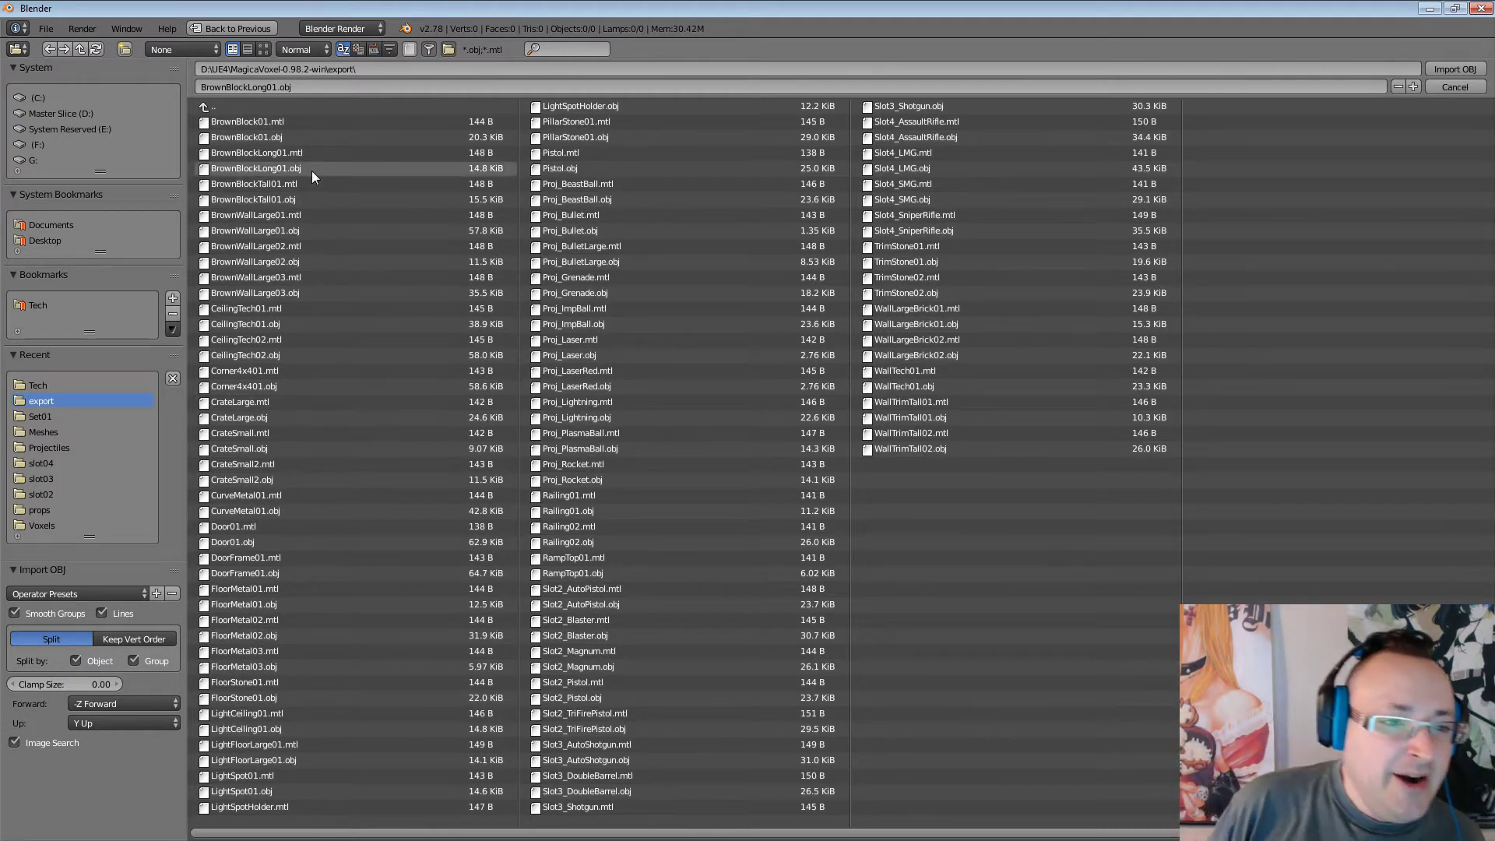
click(307, 199)
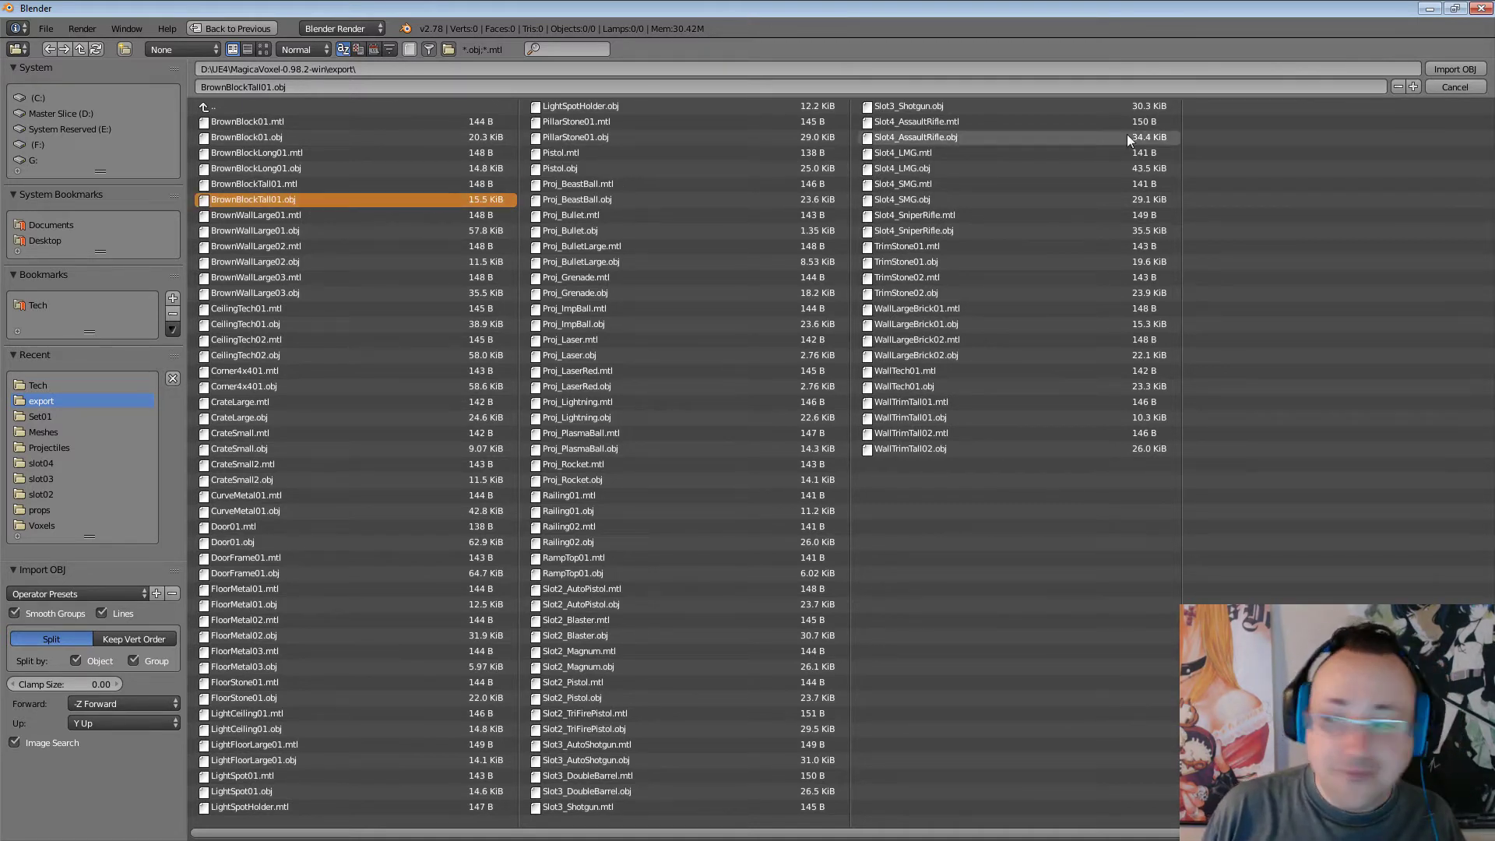
click(1449, 68)
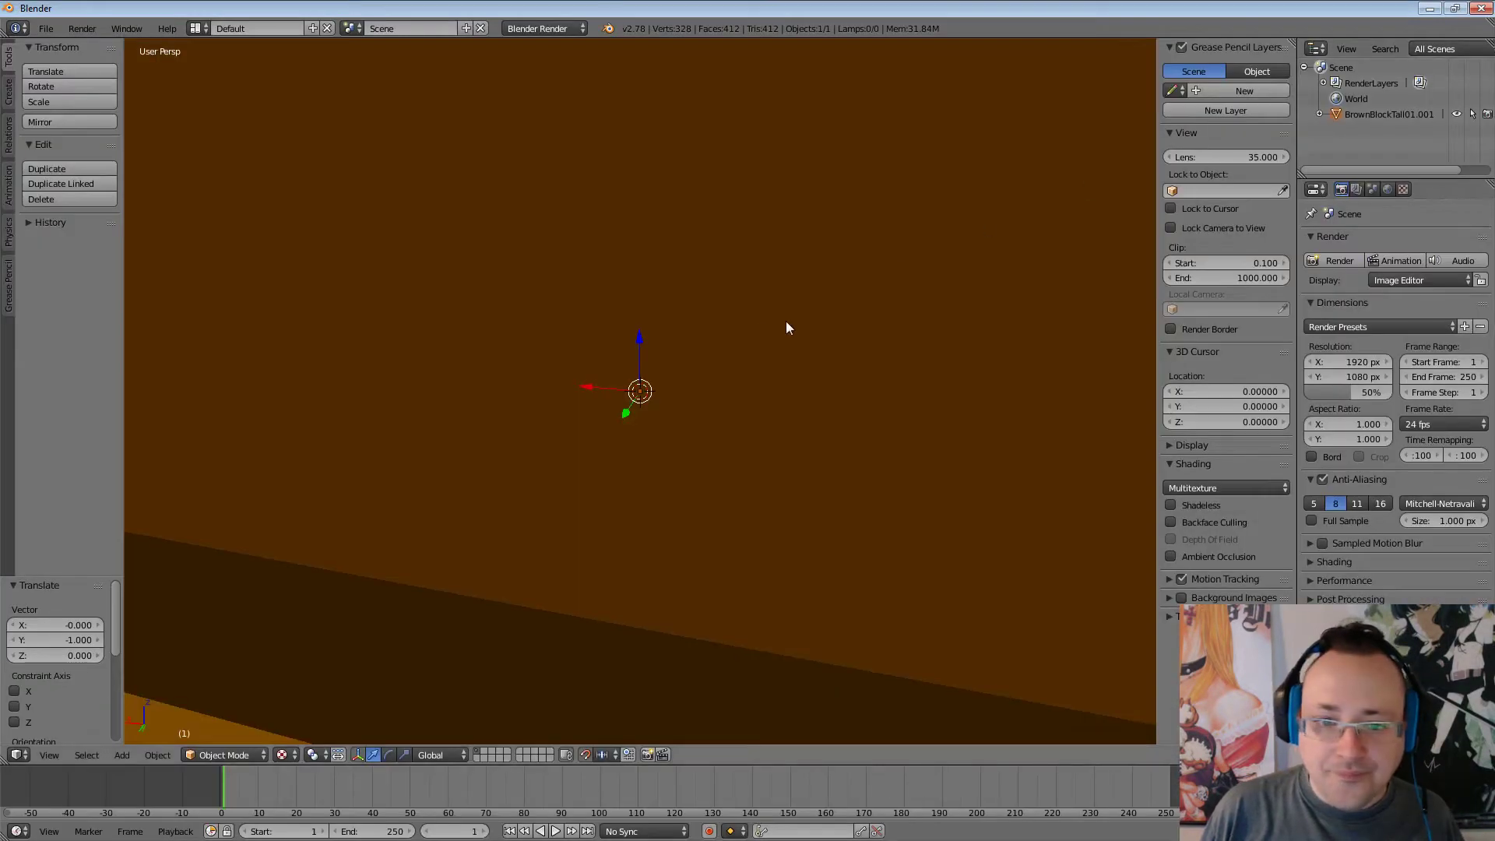
Switch to Unreal Editor and examine the row of five adjoining BrownBlockTall columns beside the barrier, selecting them together and clearing the selection.
click(1429, 8)
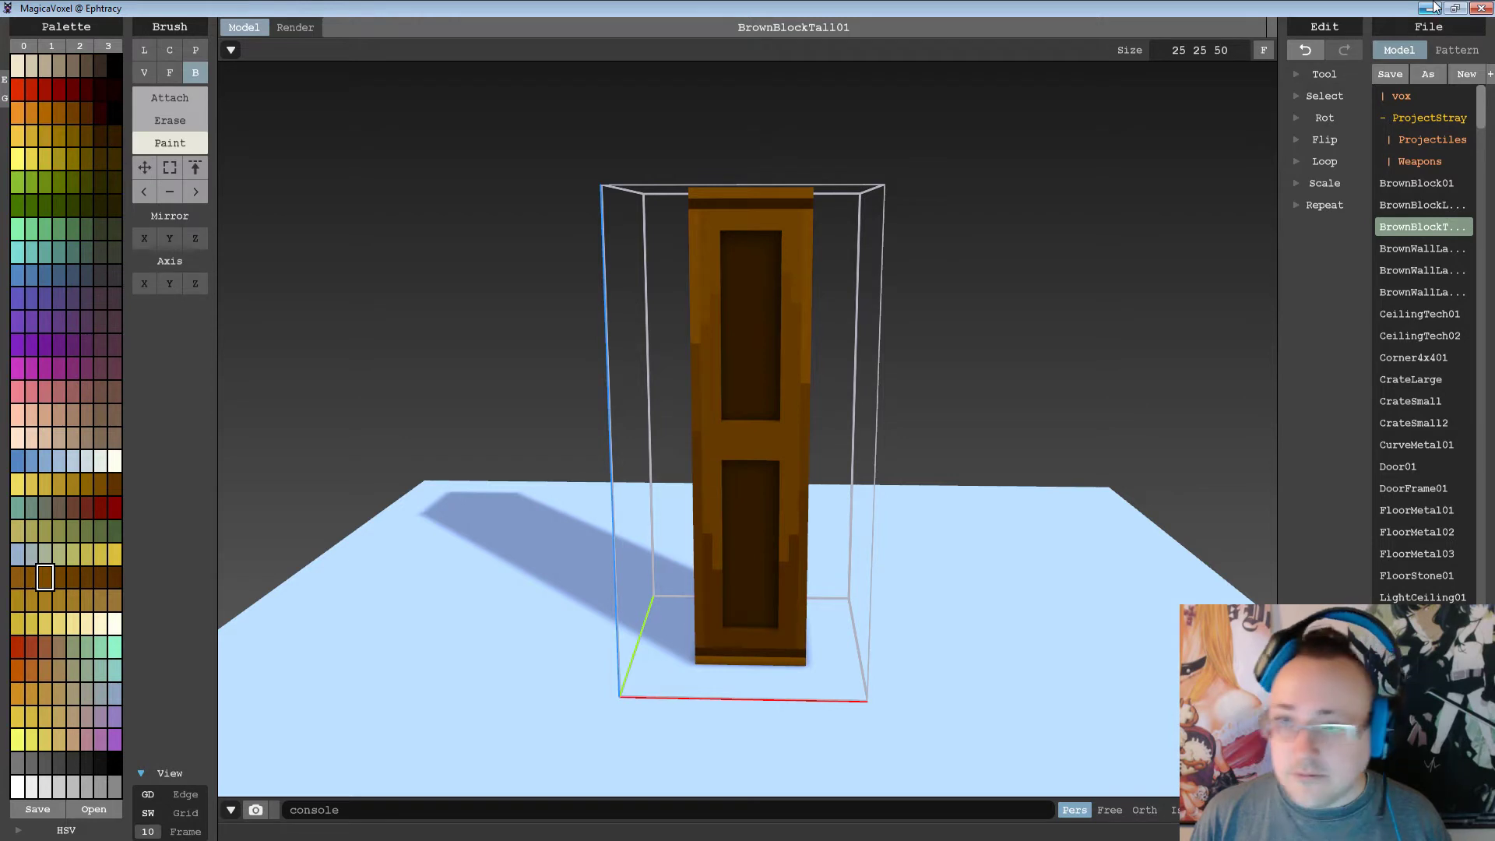
click(1430, 9)
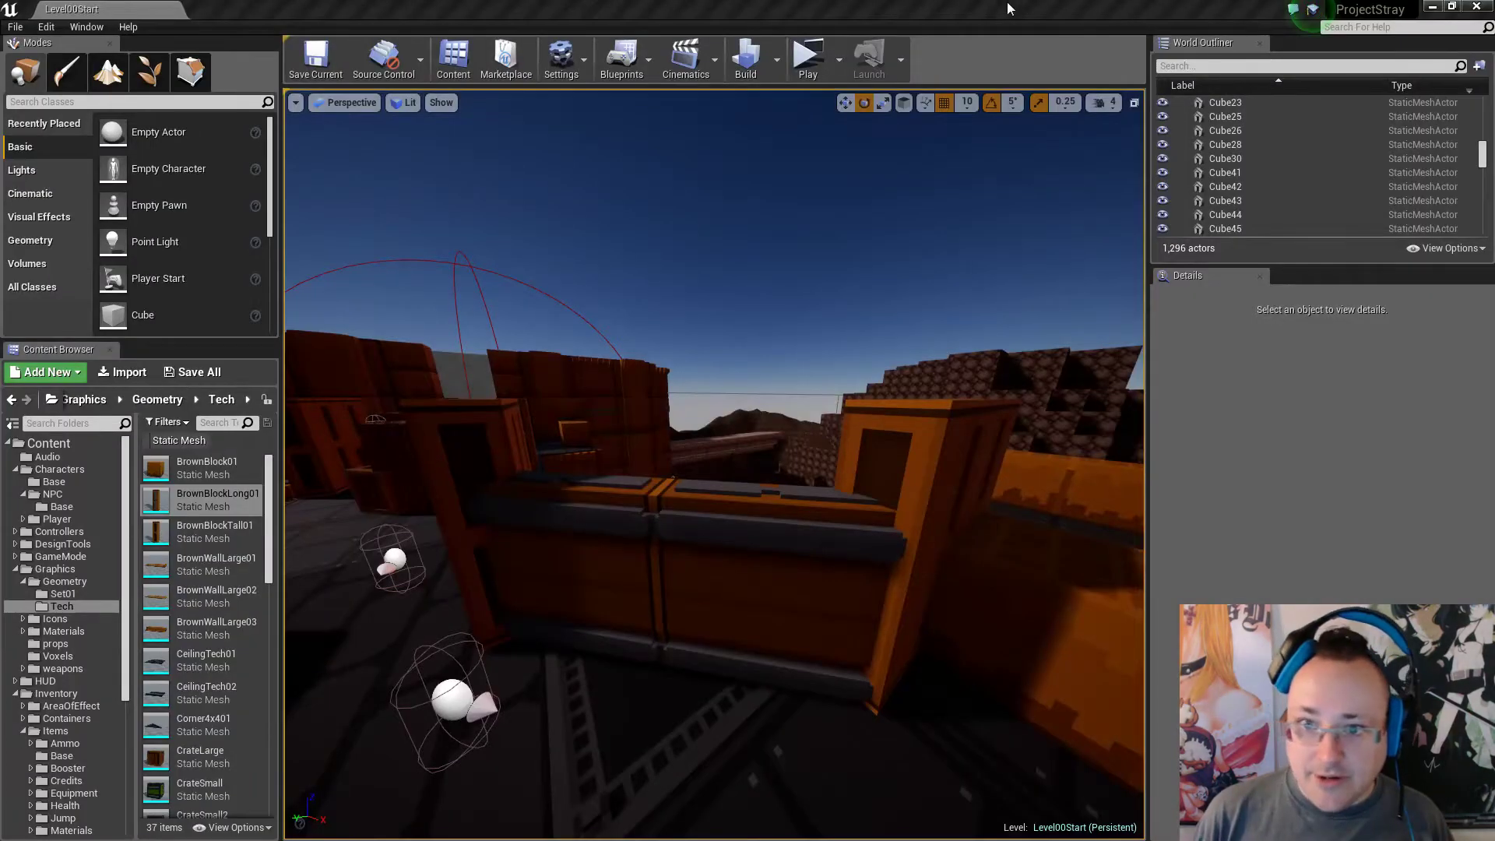
key(s)
mouse_move(728, 378)
right_down()
mouse_move(663, 389)
mouse_move(715, 402)
right_up()
click(715, 455)
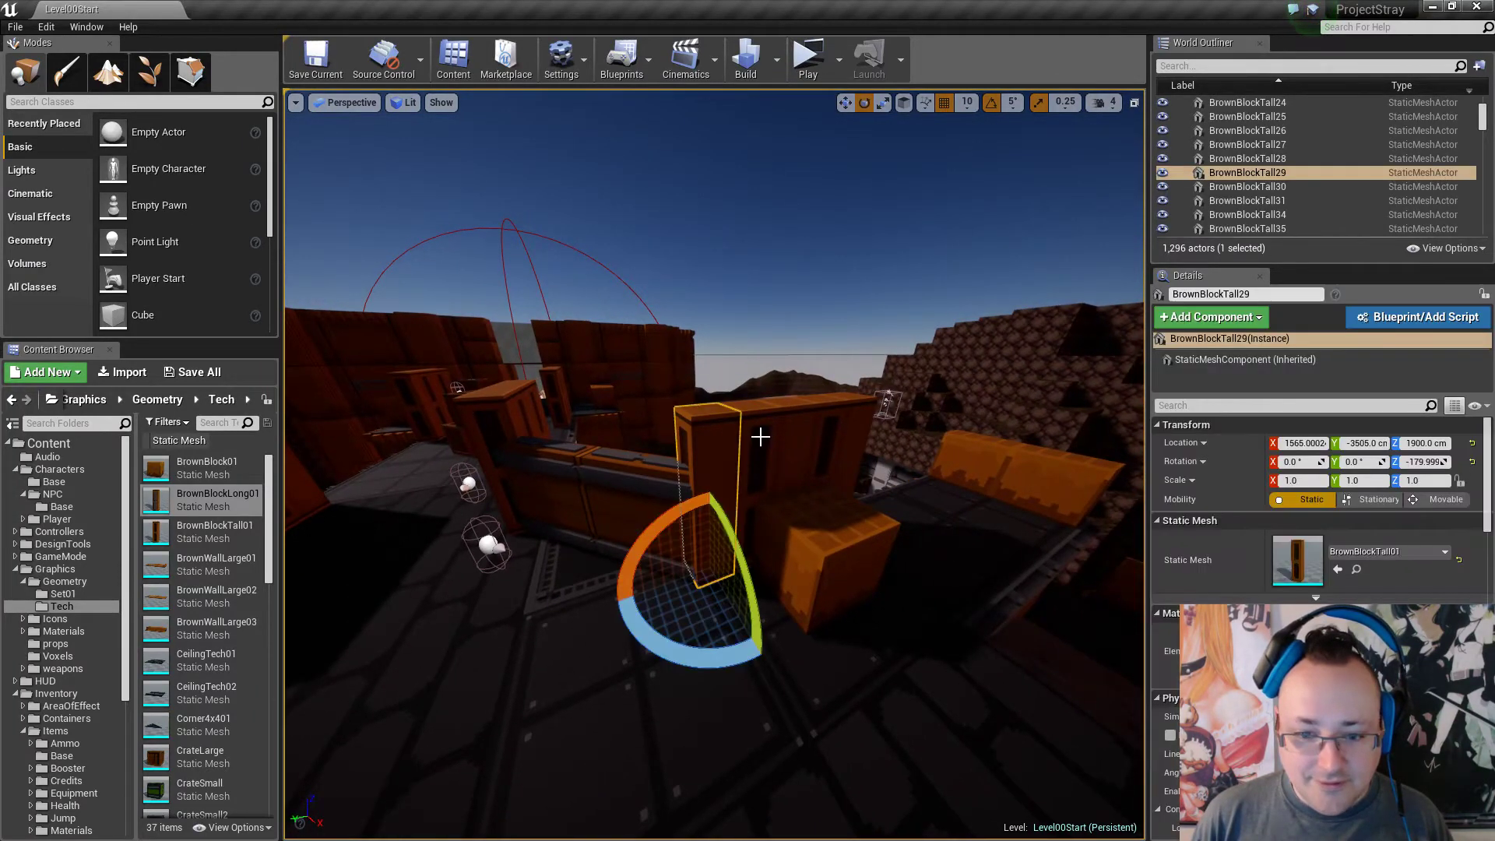
ctrl+click(763, 438)
ctrl+click(809, 427)
ctrl+click(828, 422)
ctrl+click(872, 416)
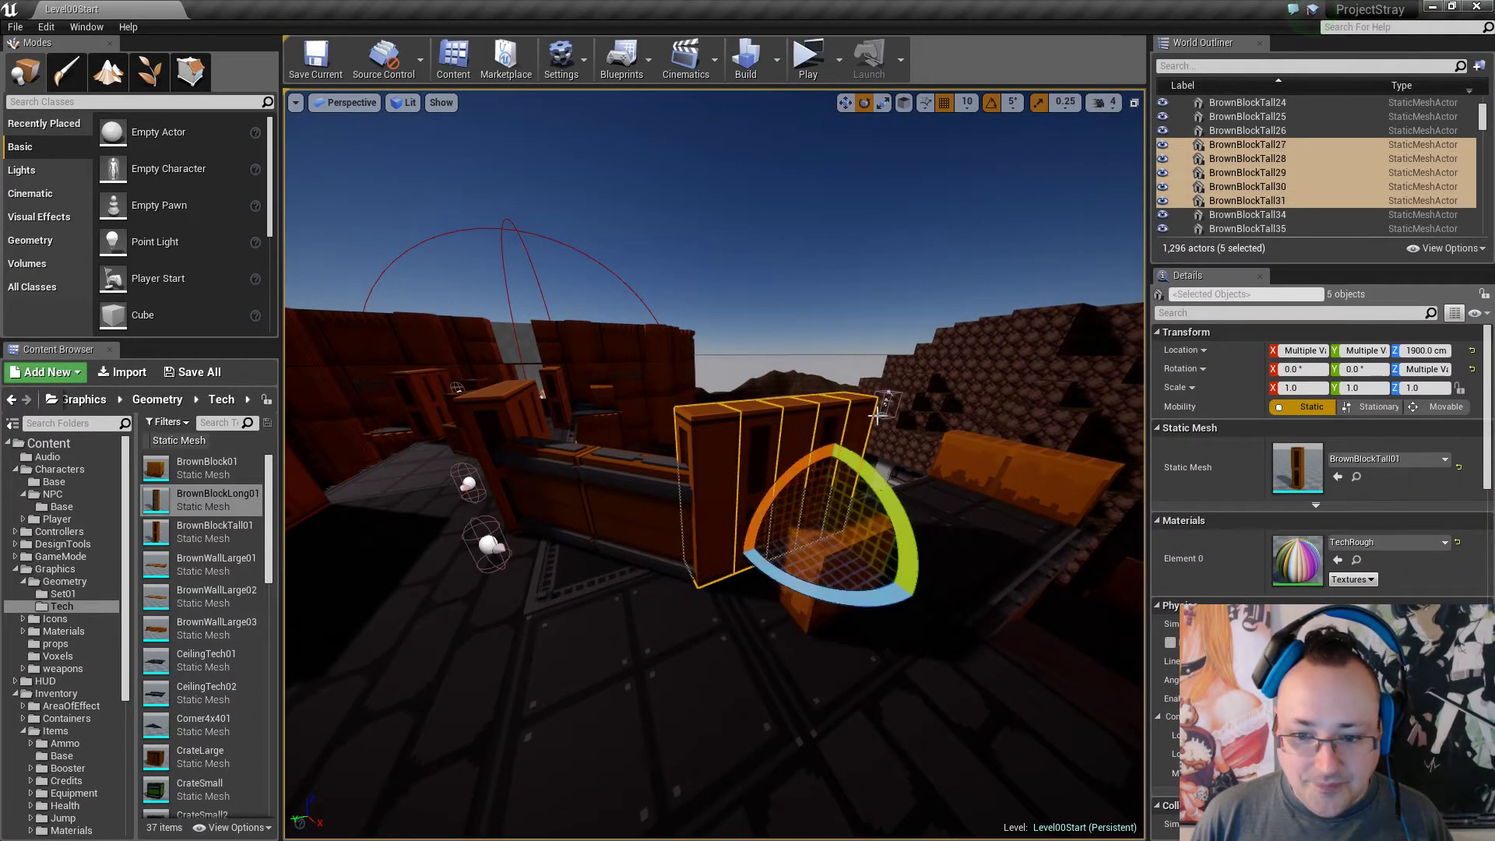
key(w)
key(d)
right_drag(873, 416, 909, 377)
key(a)
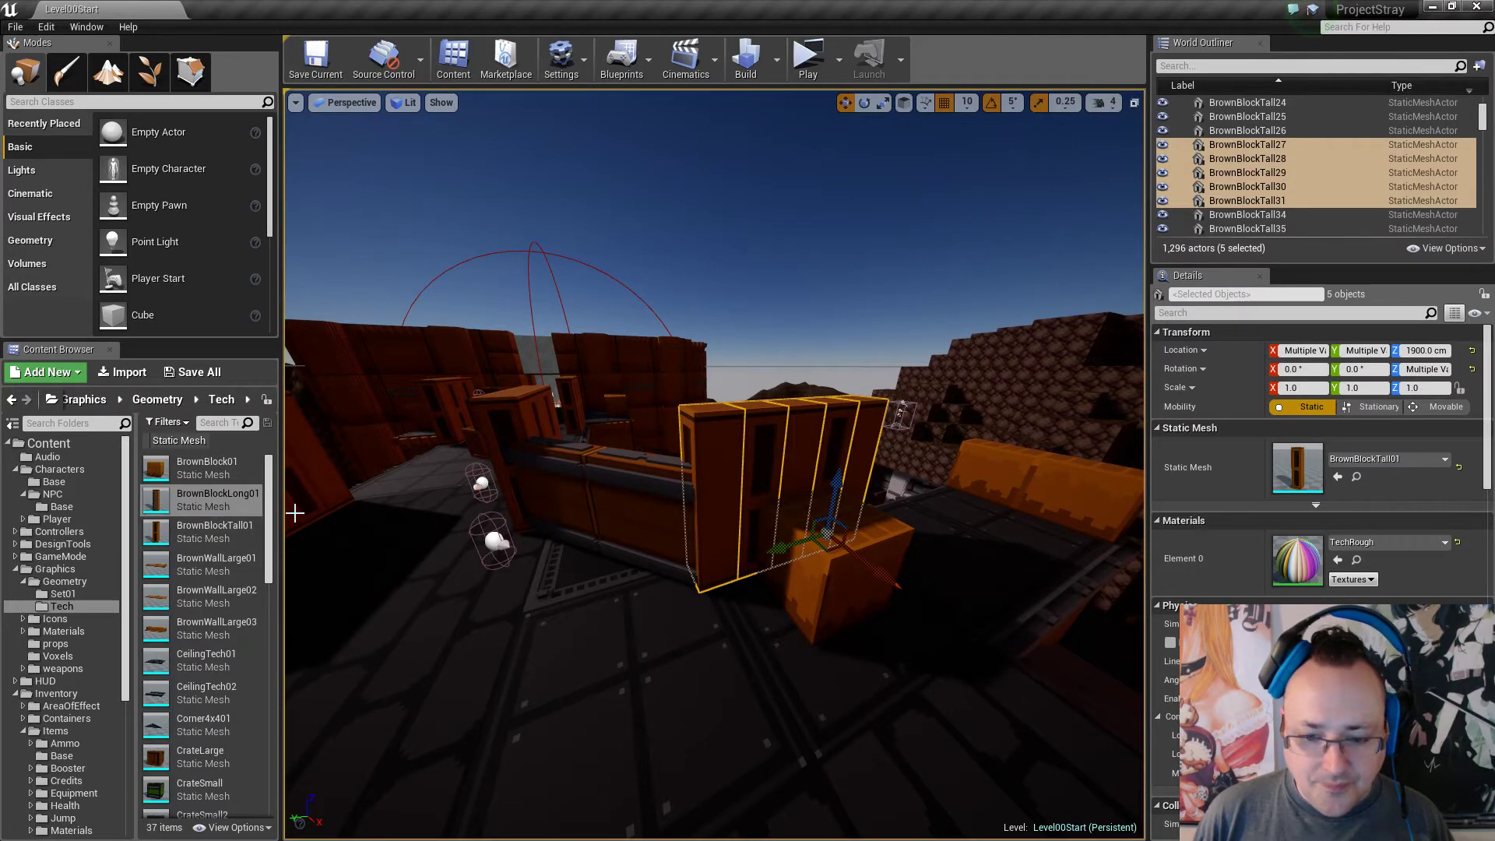
right_drag(1078, 707, 1045, 705)
key(Escape)
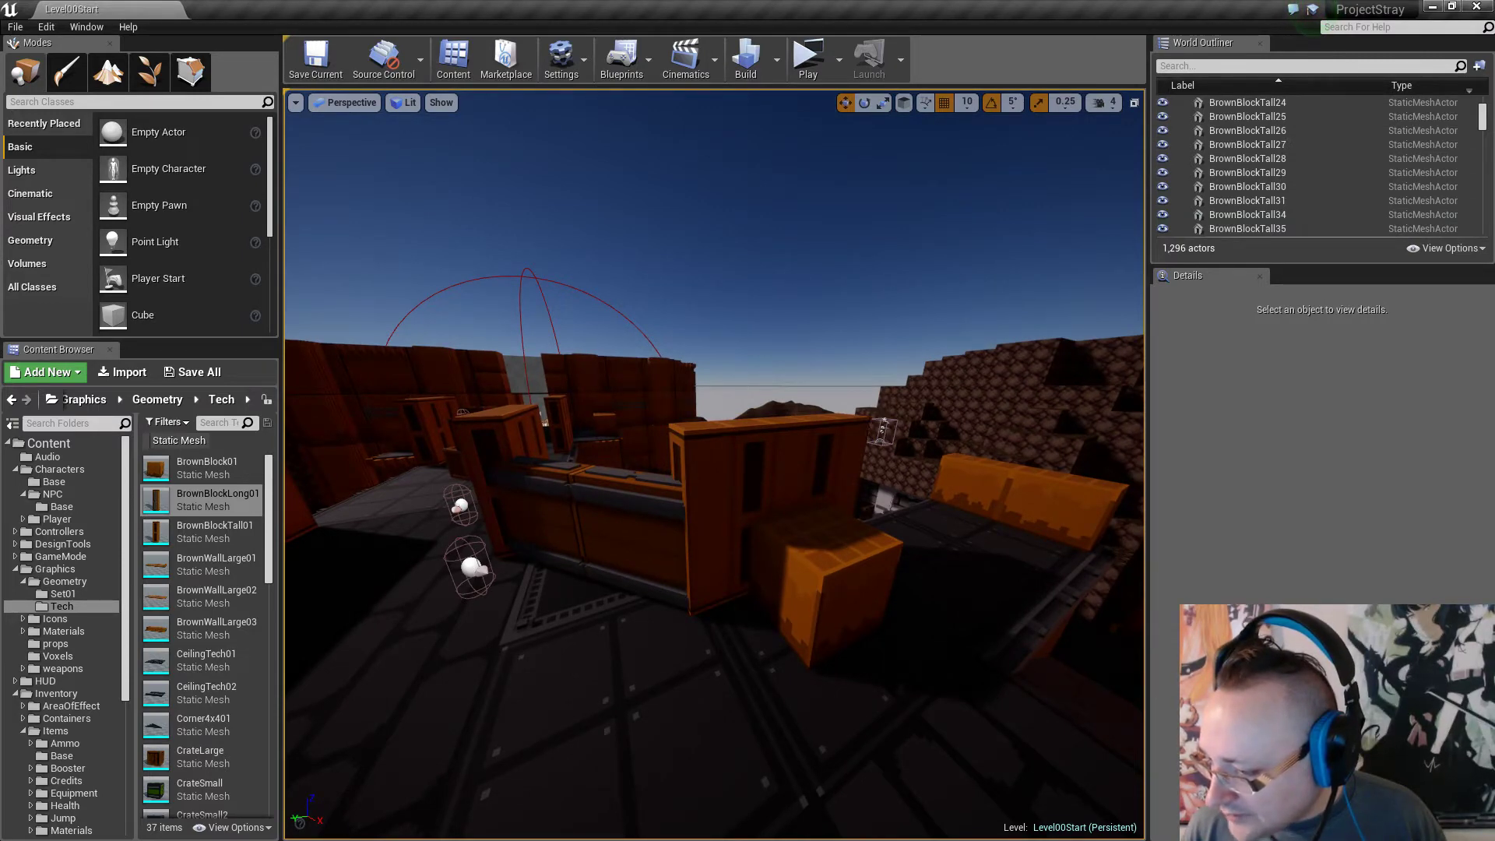
Switch back to Blender, select the imported tall block and export it as FBX to the Tech folder, overwriting BrownBlockLong01.fbx.
key(alt+Tab)
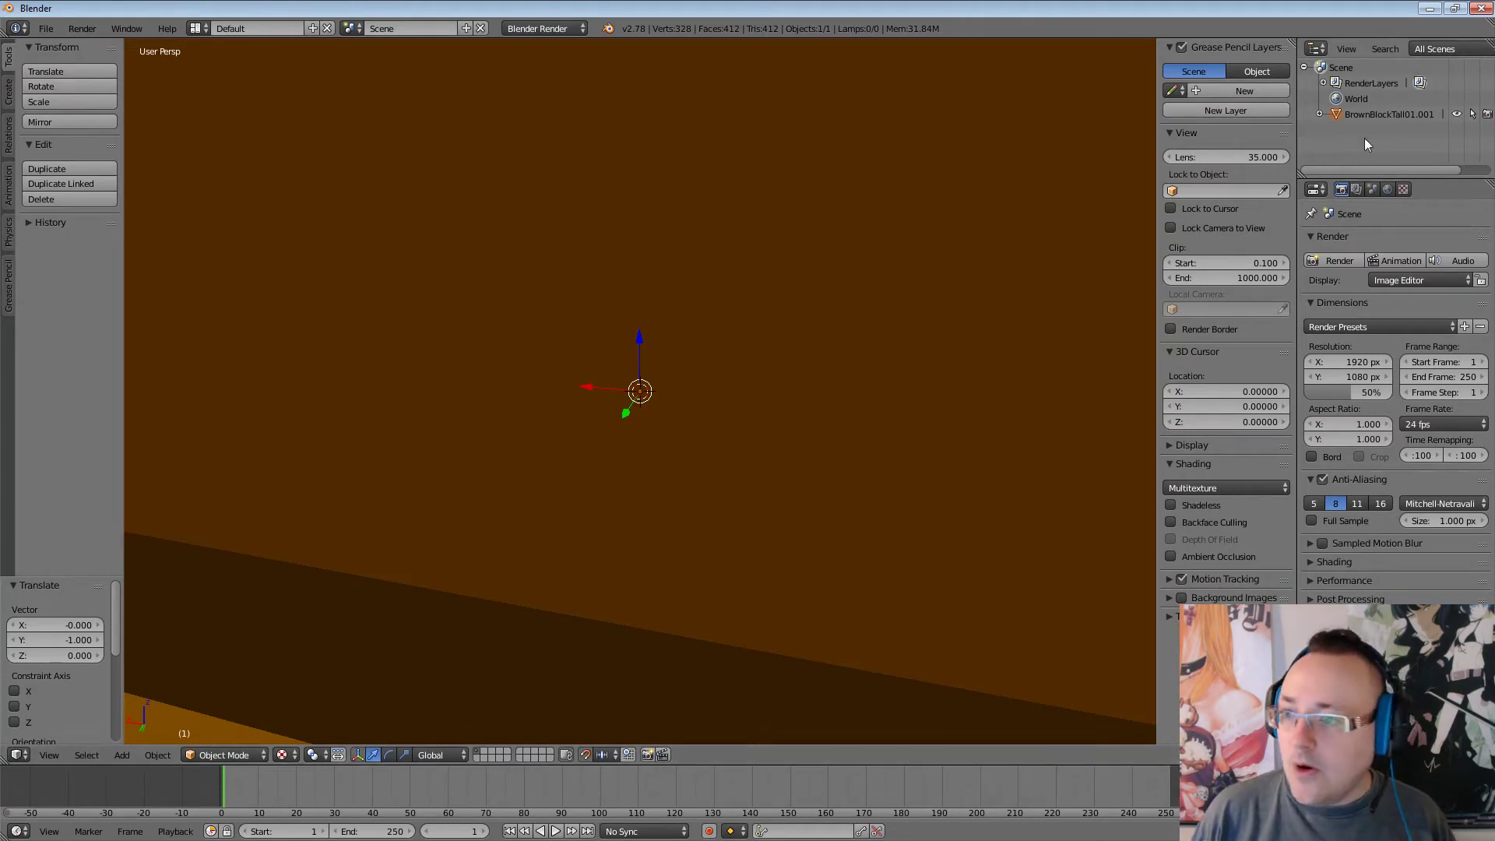
click(1377, 113)
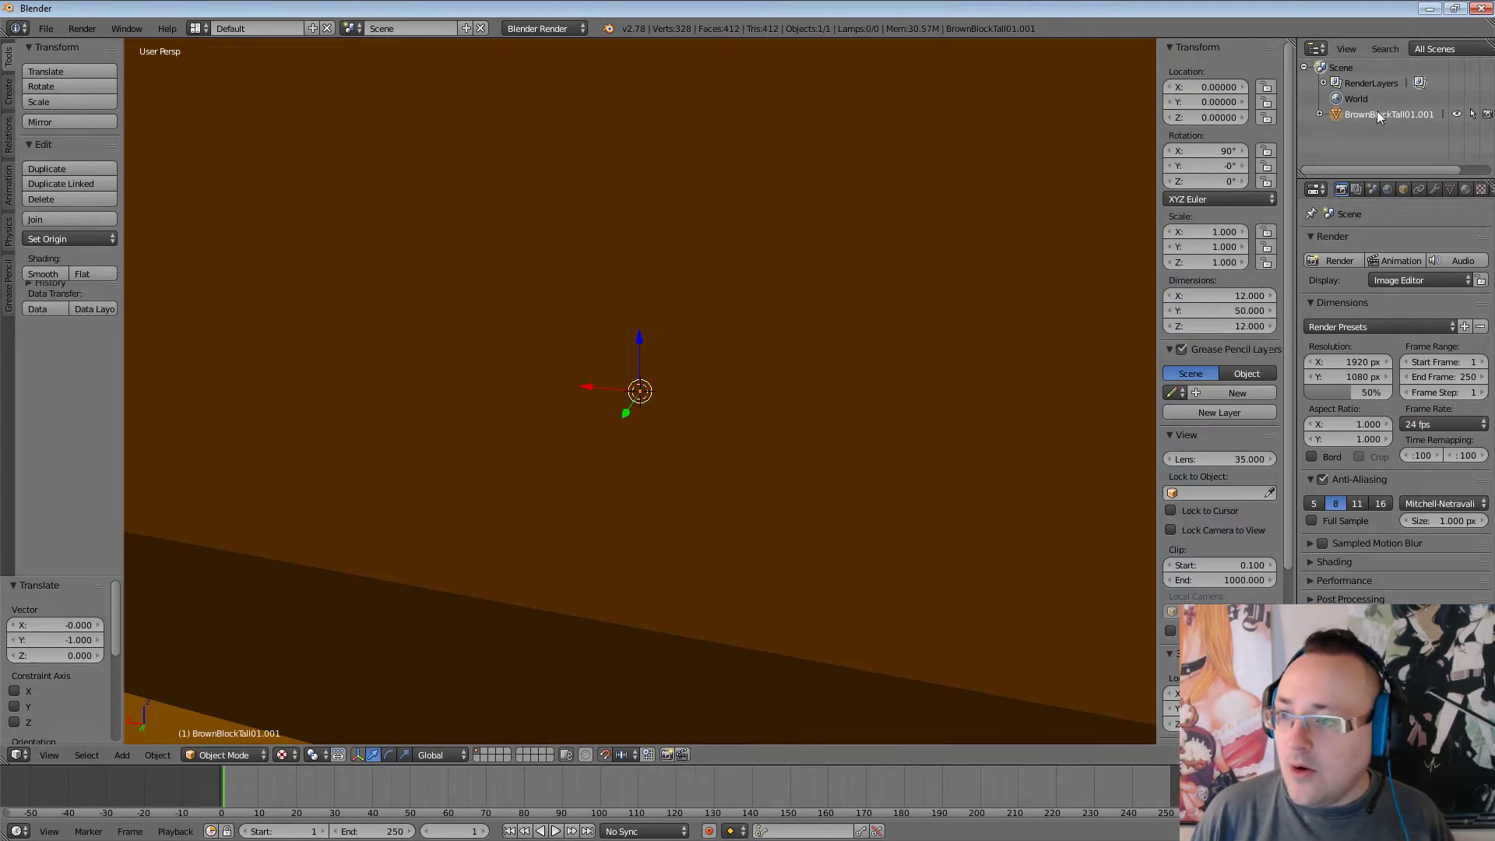
click(46, 28)
mouse_move(104, 324)
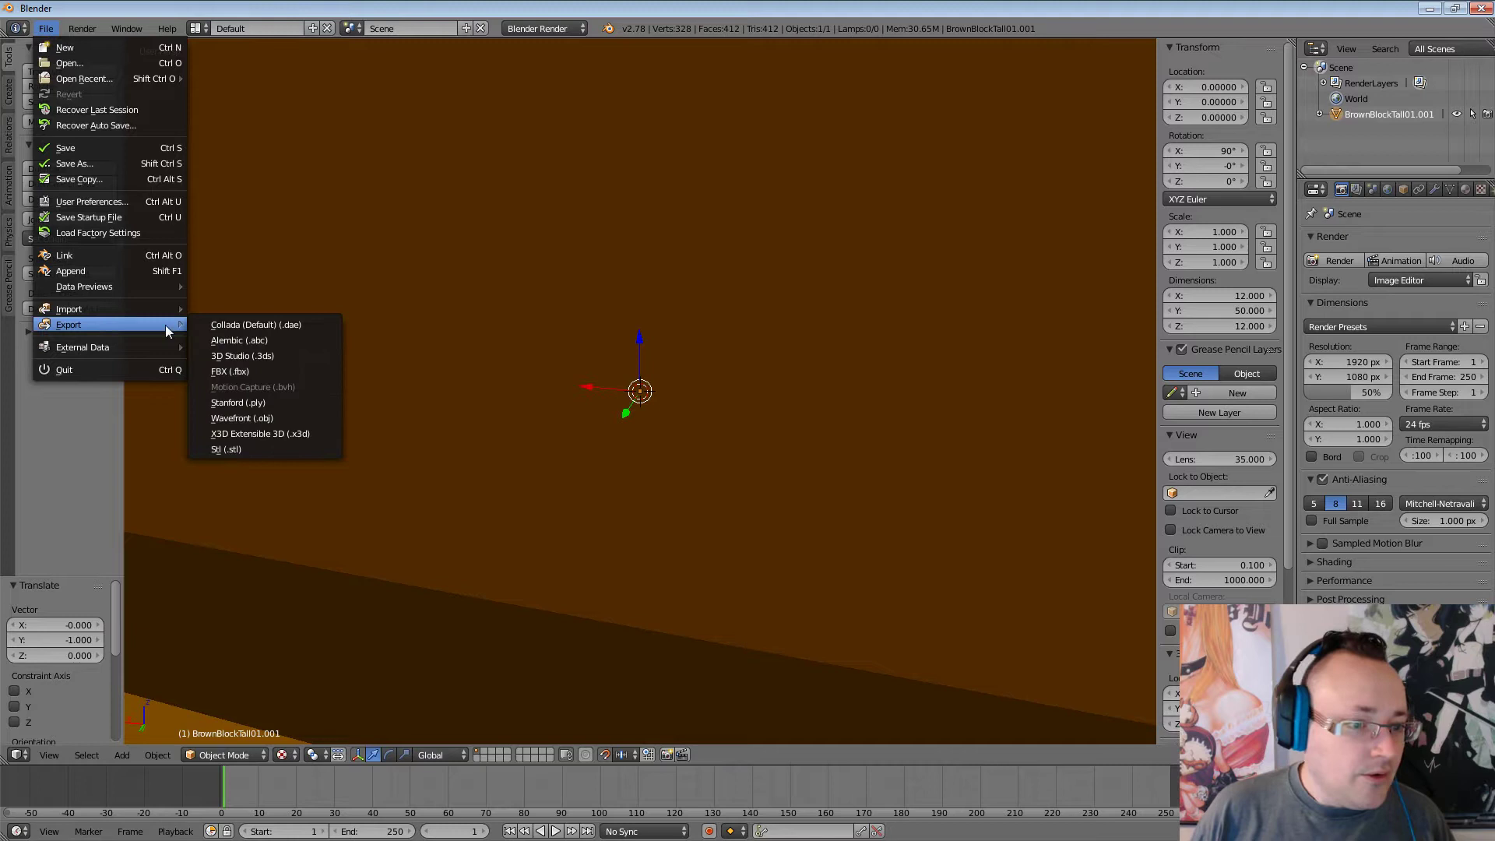
click(269, 372)
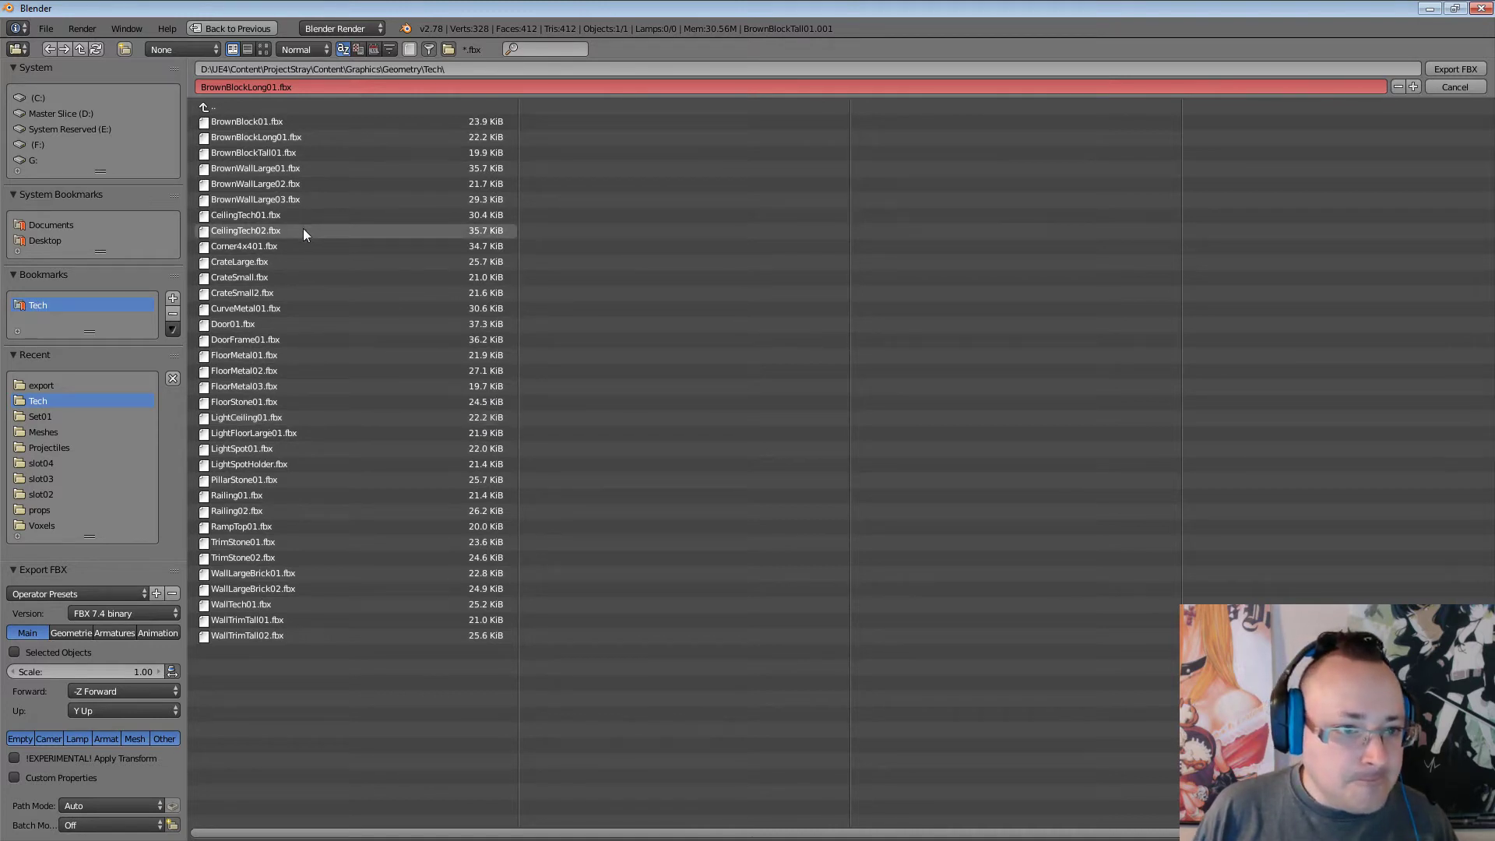
click(302, 139)
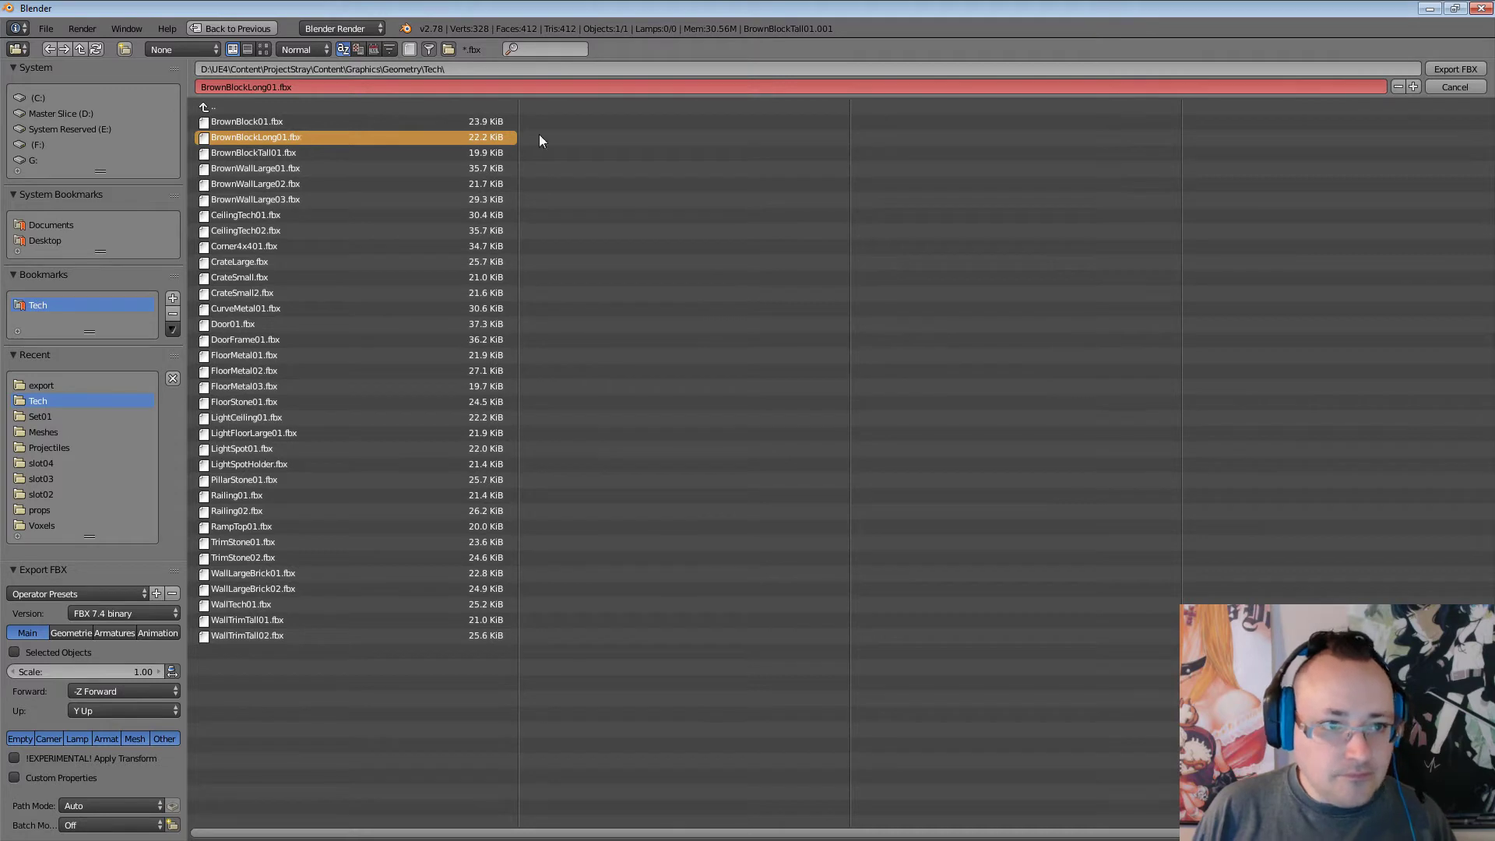
click(1456, 68)
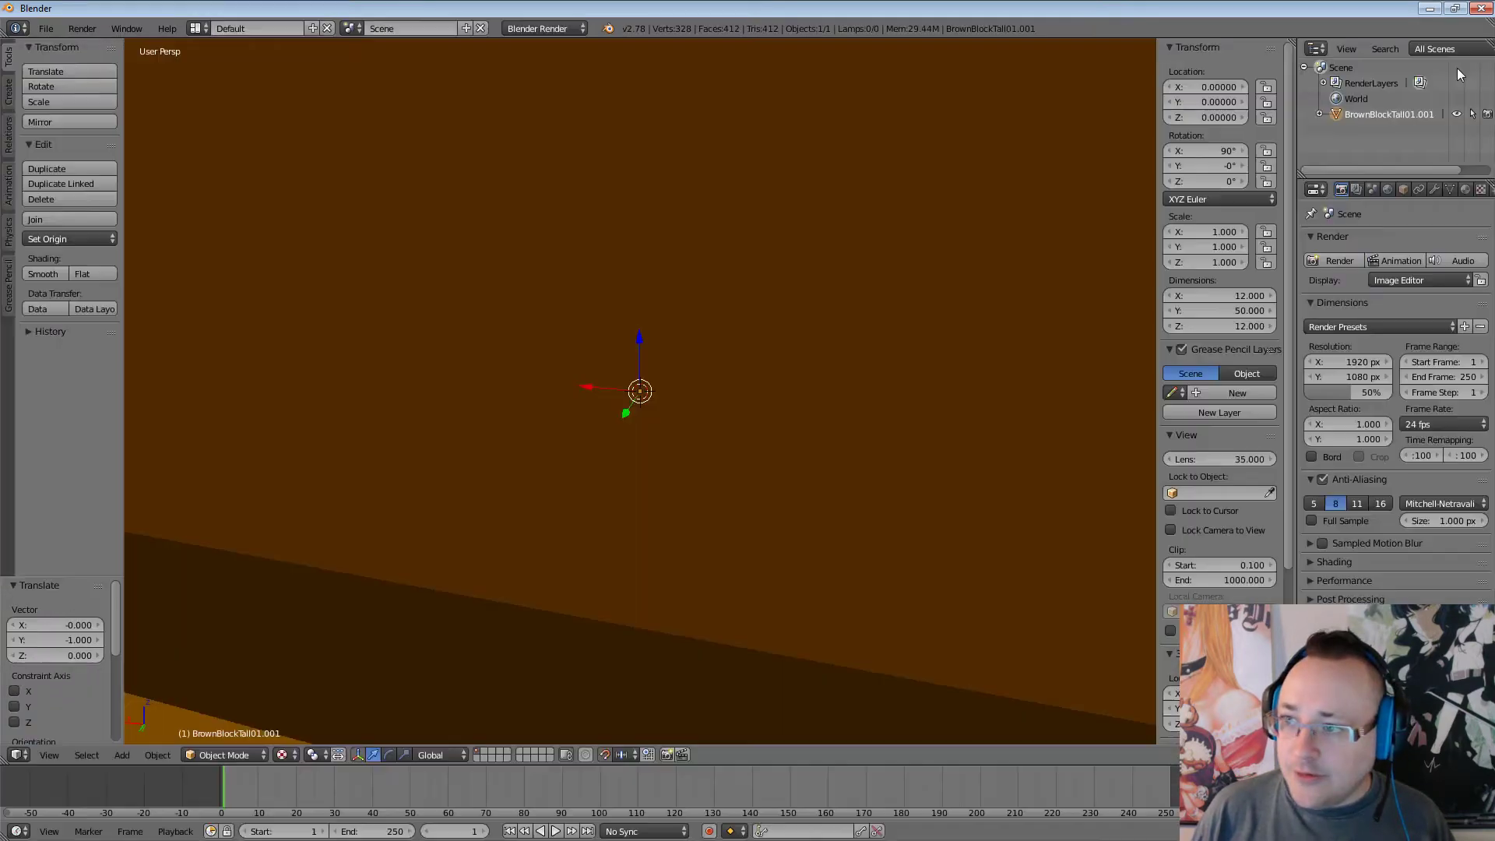
Switch to the Unreal Editor and examine the brown block meshes placed around the level.
click(1426, 7)
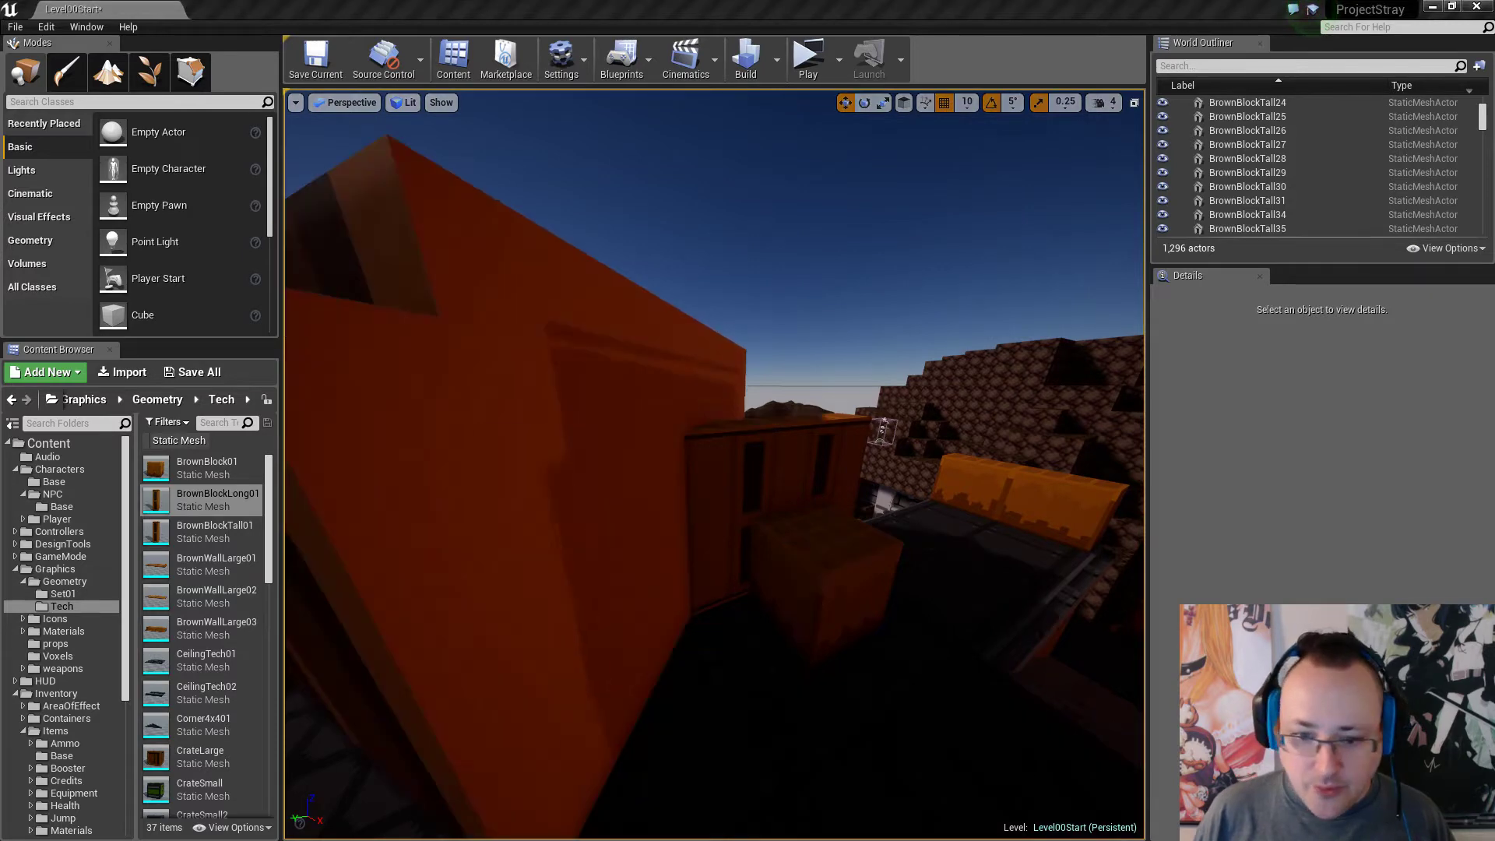
right_drag(678, 564, 623, 550)
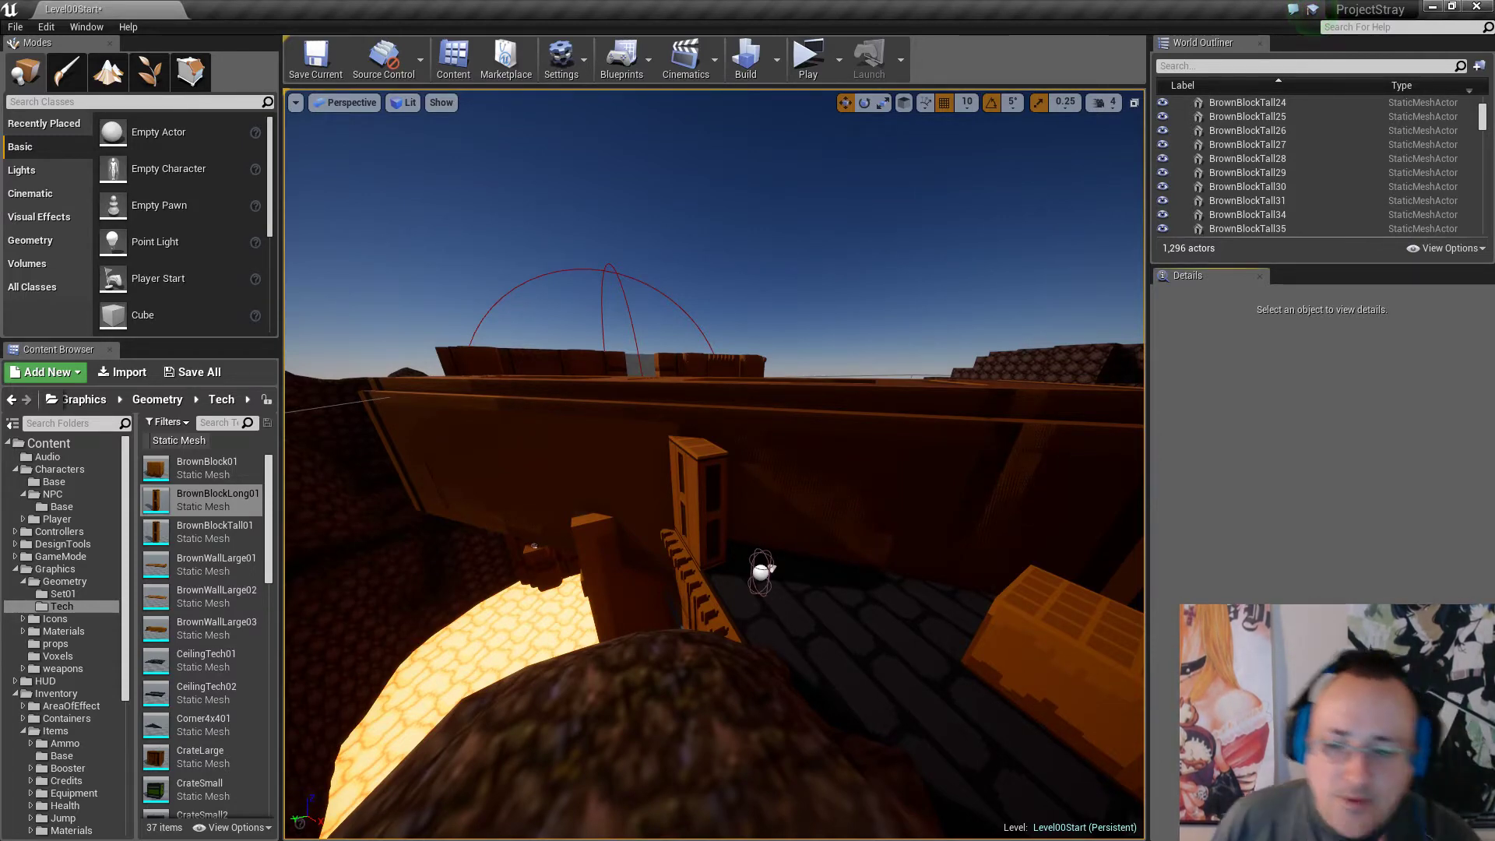
key(w)
right_drag(1082, 597, 1406, 633)
key(s)
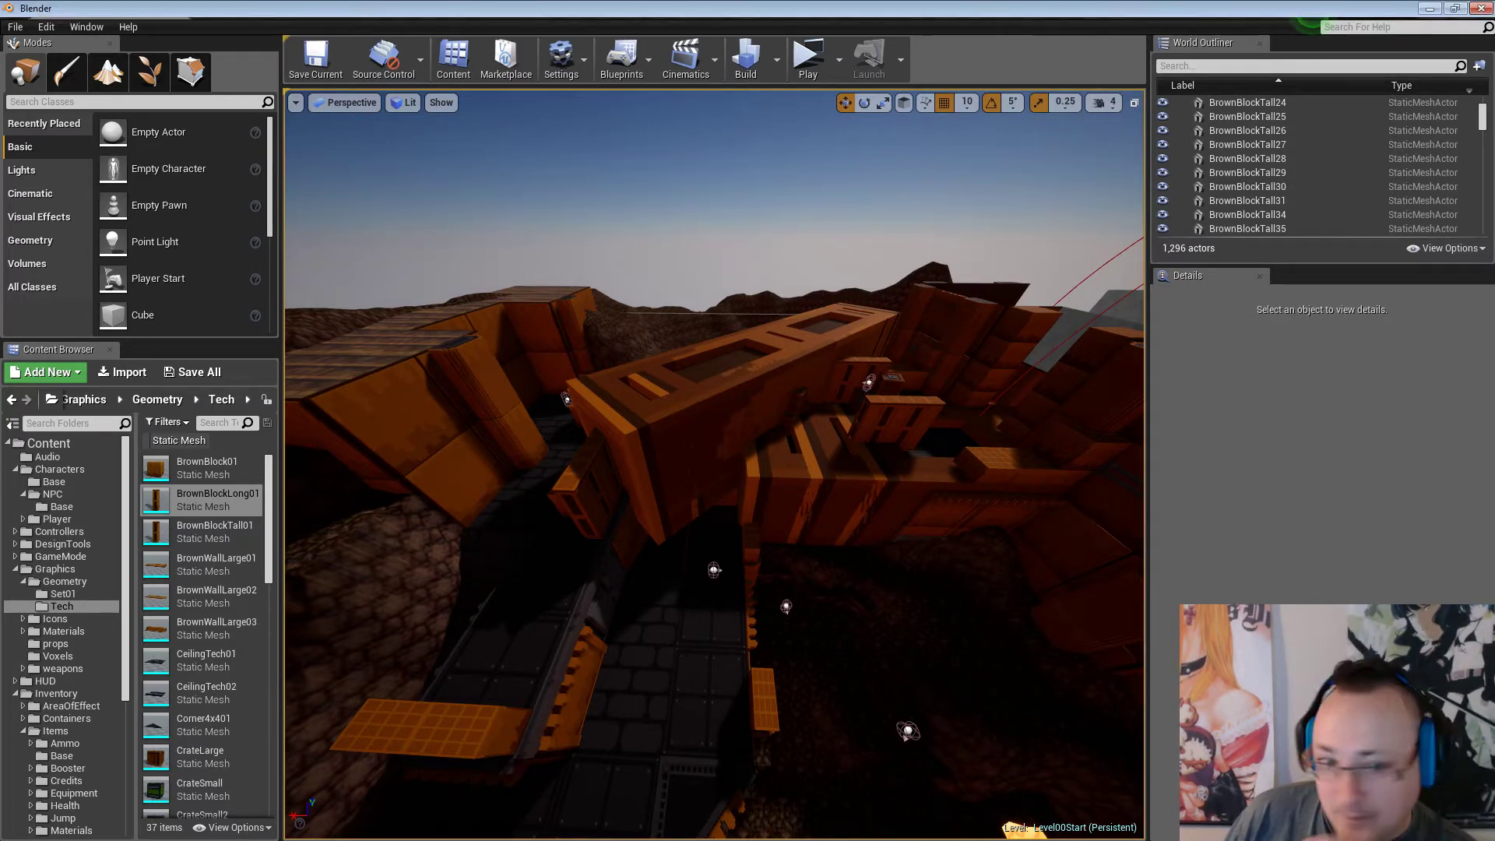
Return to Blender and set the BrownBlockTall01 object's scale to 0.1 on X, Y and Z.
key(alt+Tab)
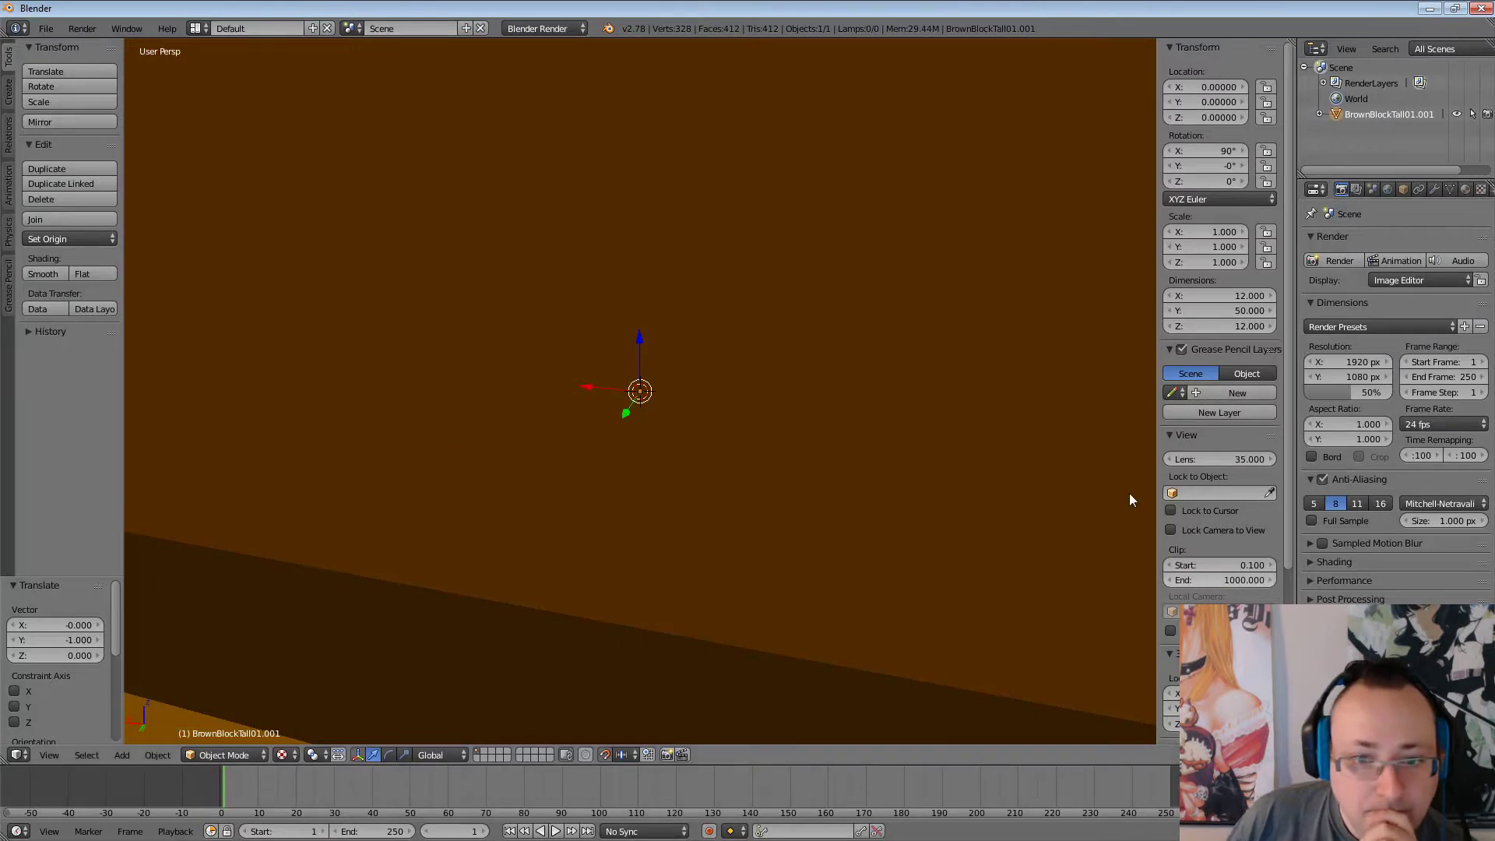
click(1224, 231)
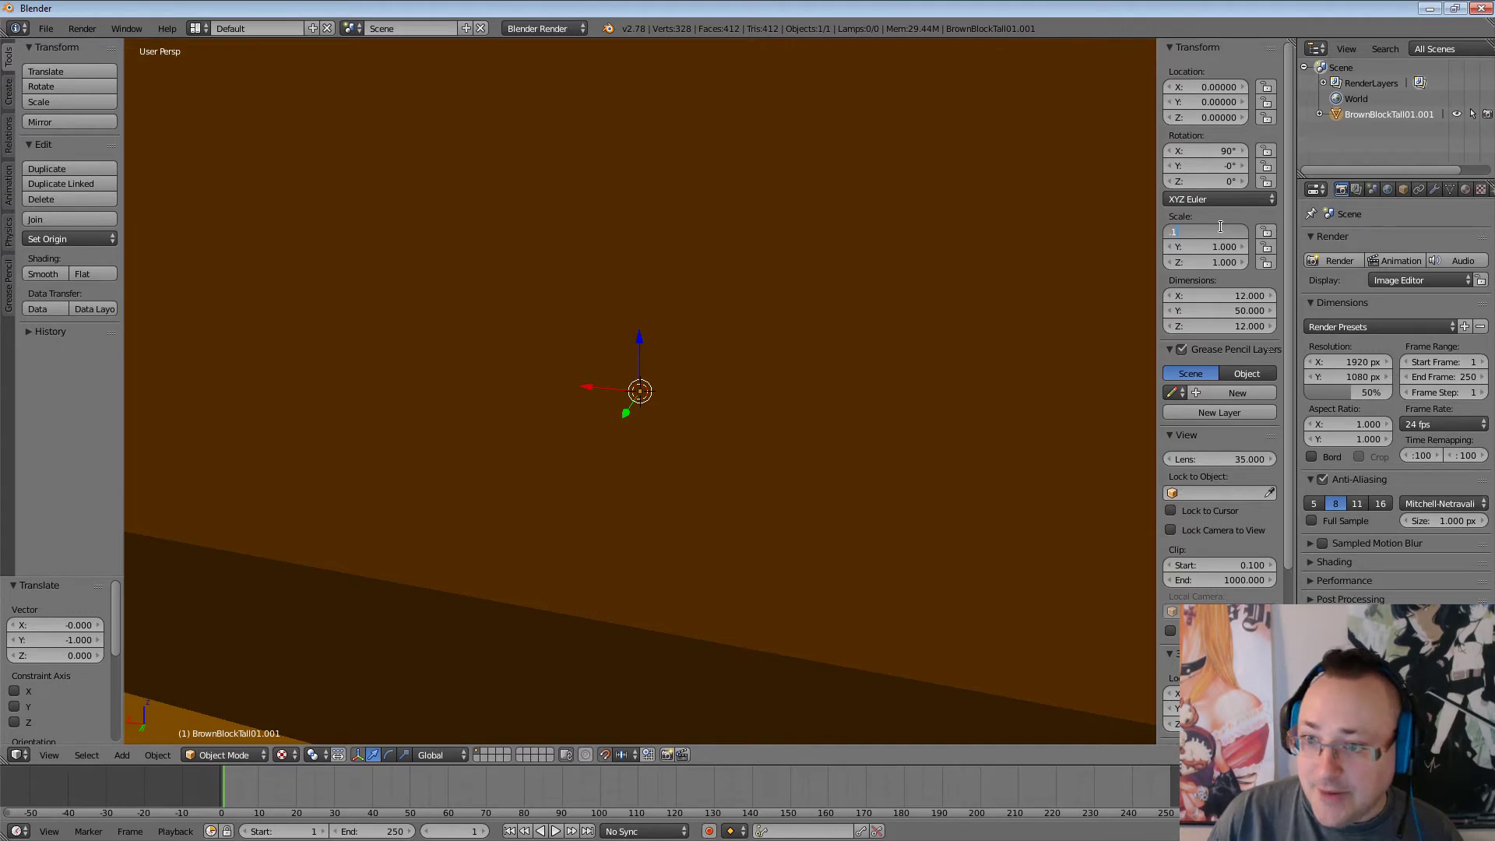
text(.1)
key(Return)
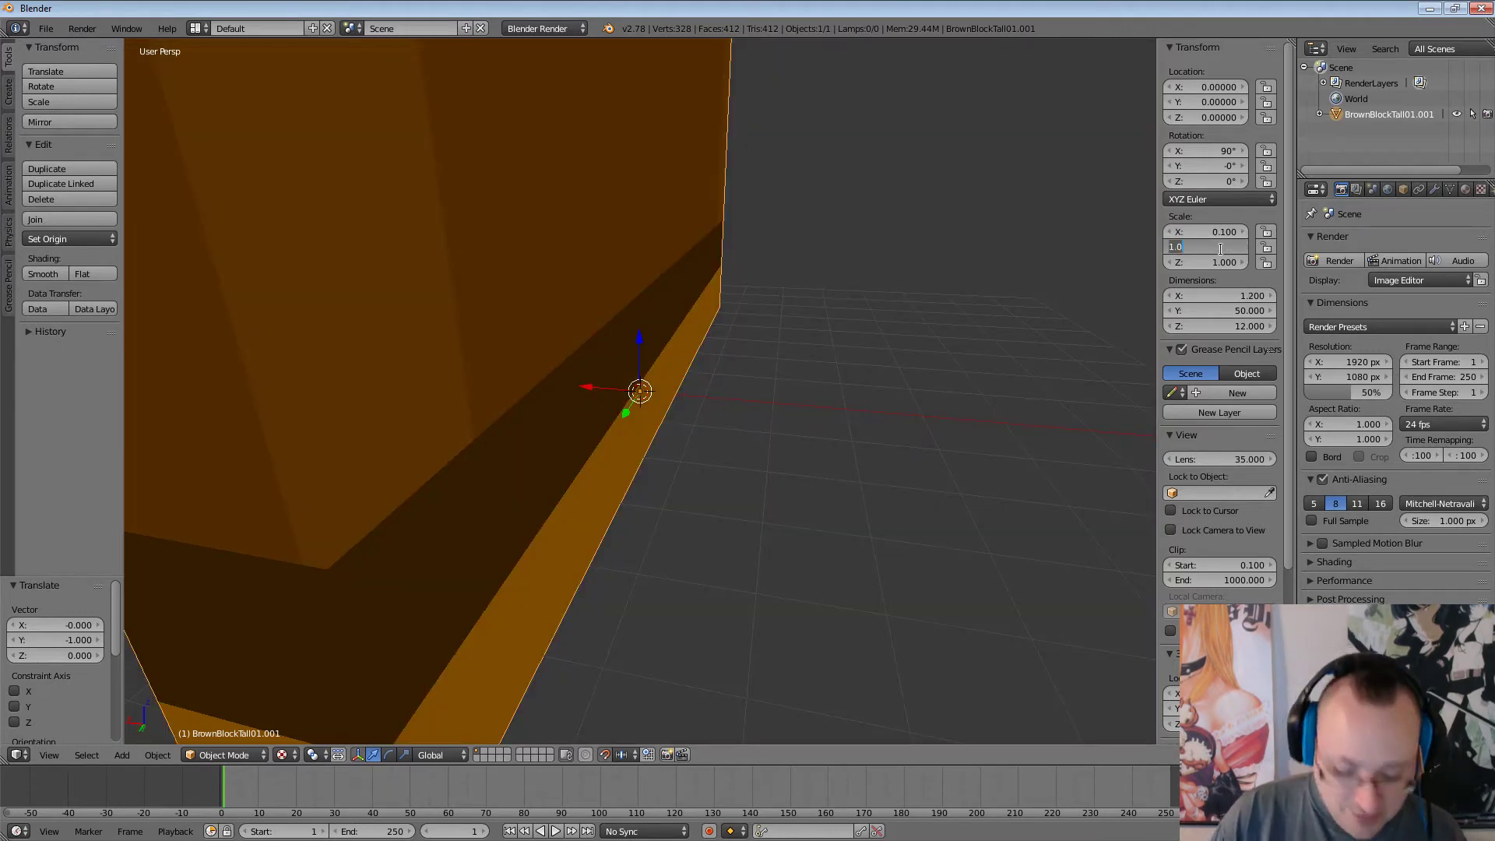
click(1221, 250)
text(.1)
key(Return)
click(1228, 259)
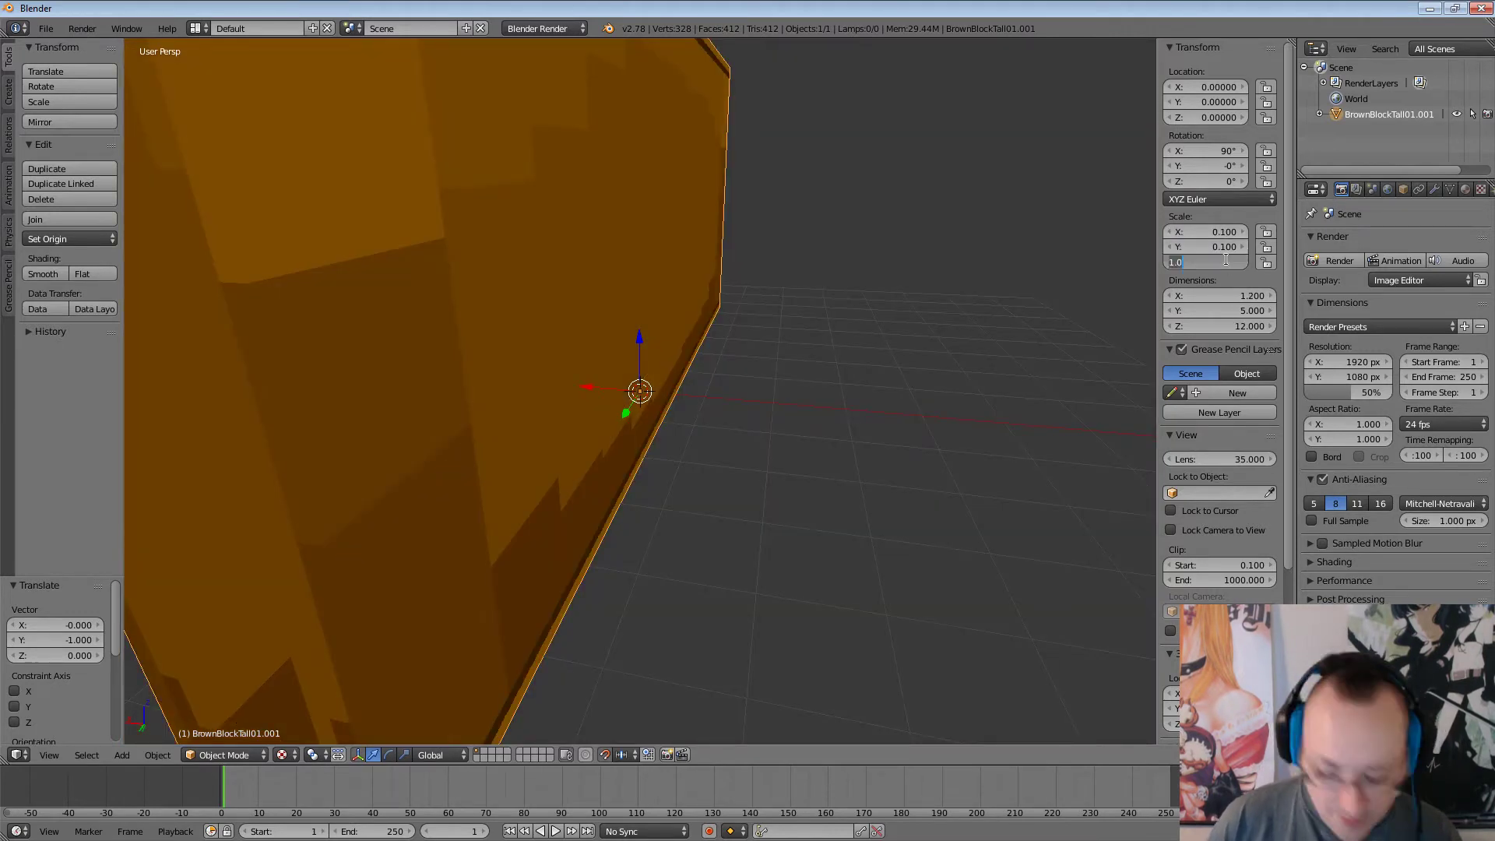
text(.1)
key(Return)
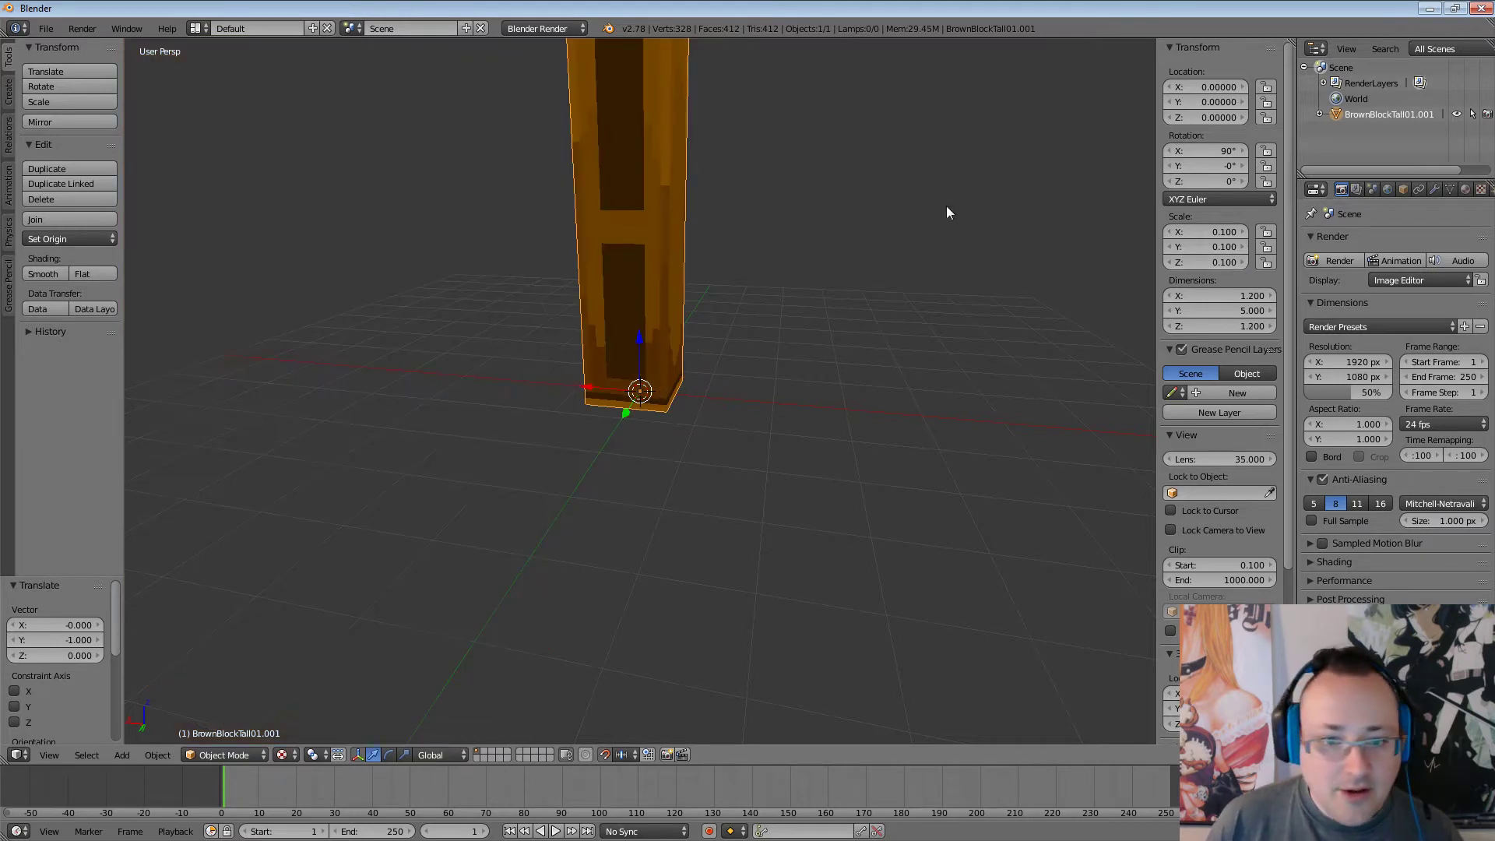
Export the scaled tall block as FBX over BrownBlockTall01.fbx in the Tech geometry folder.
click(47, 28)
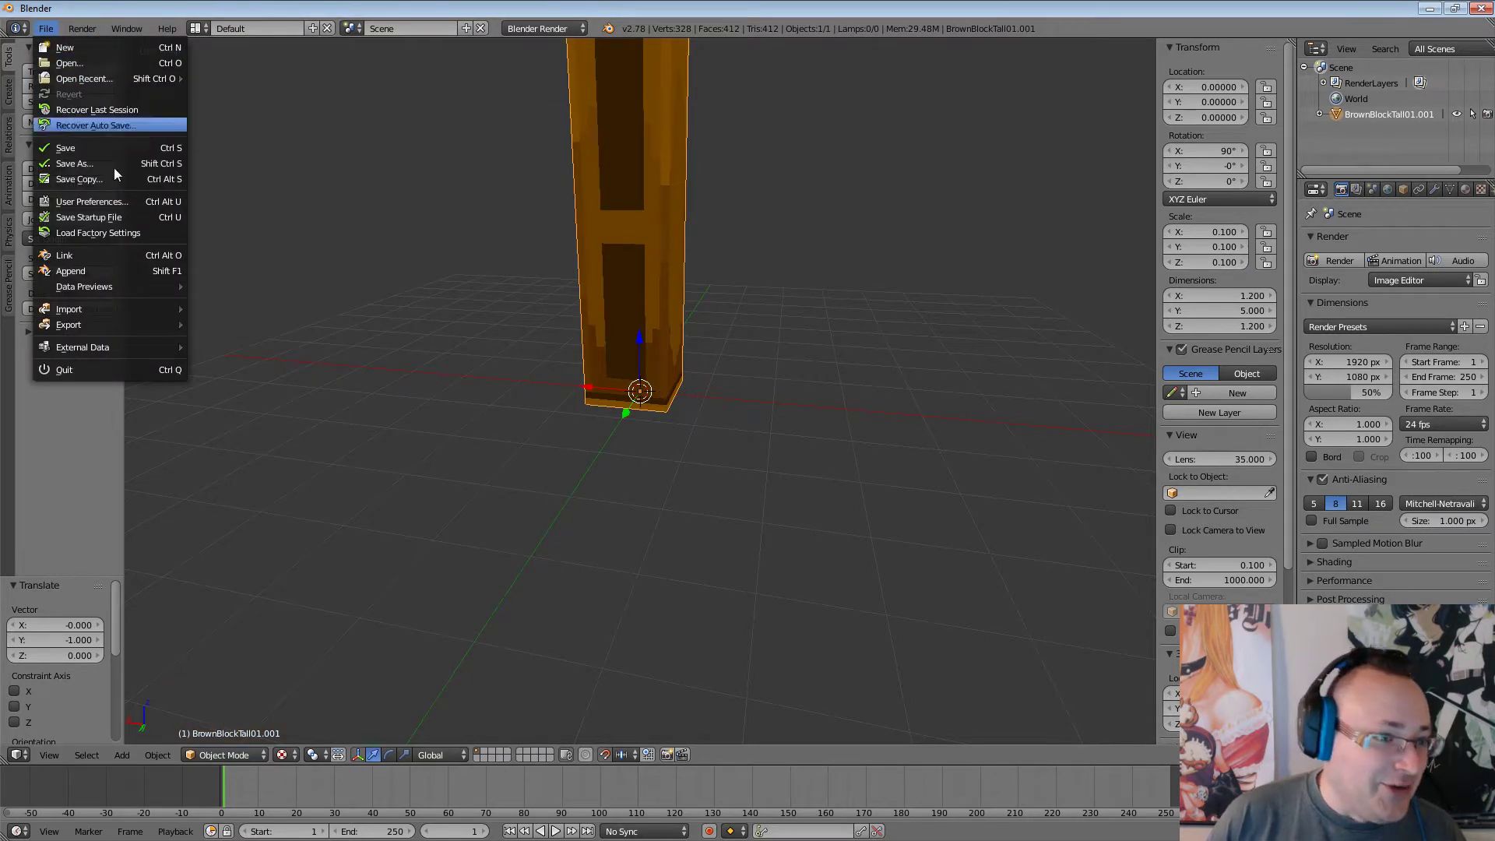
mouse_move(128, 310)
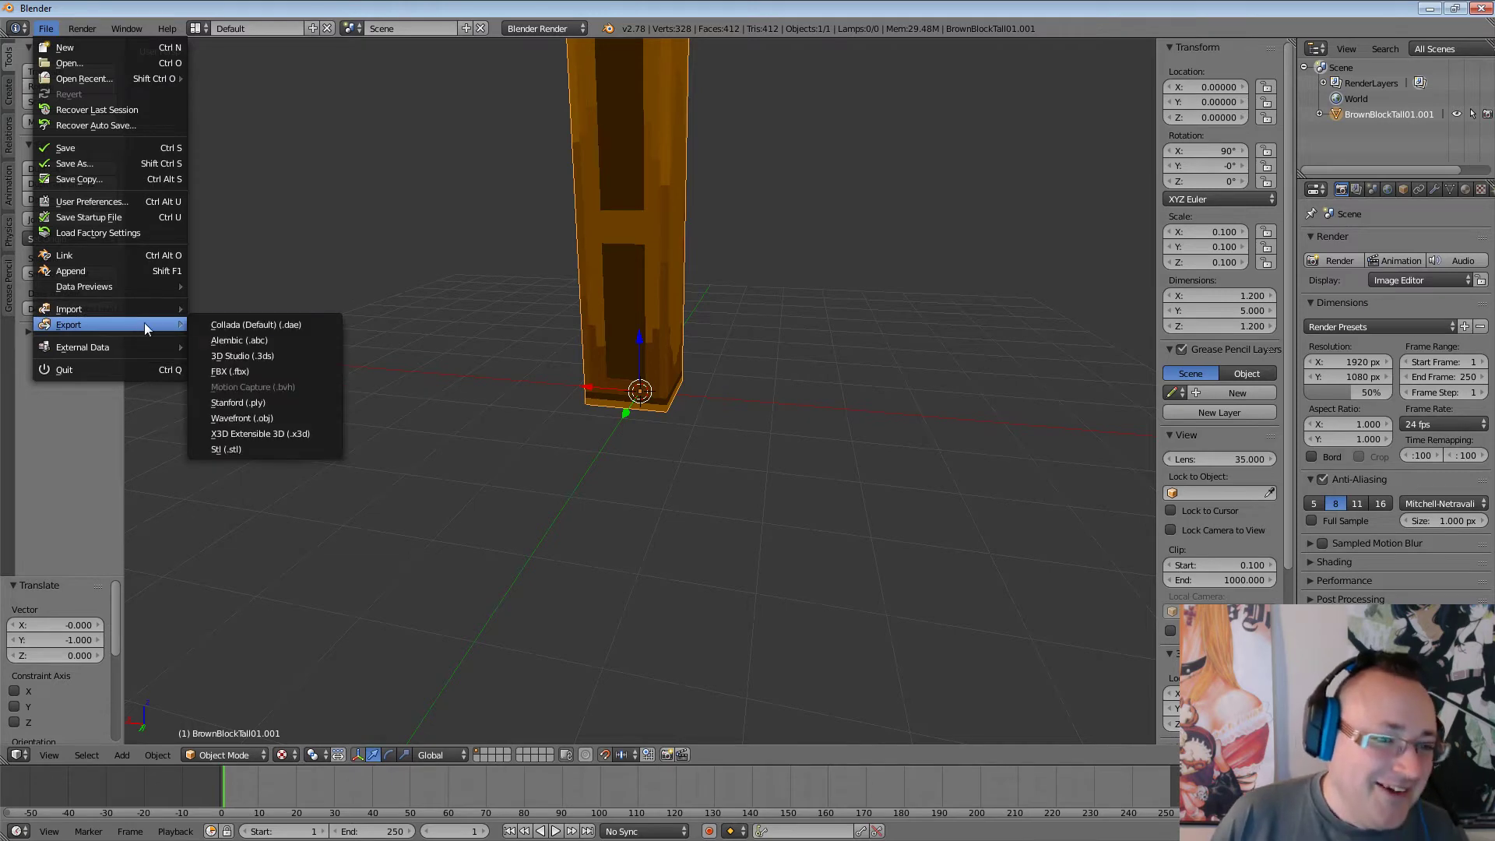
click(246, 372)
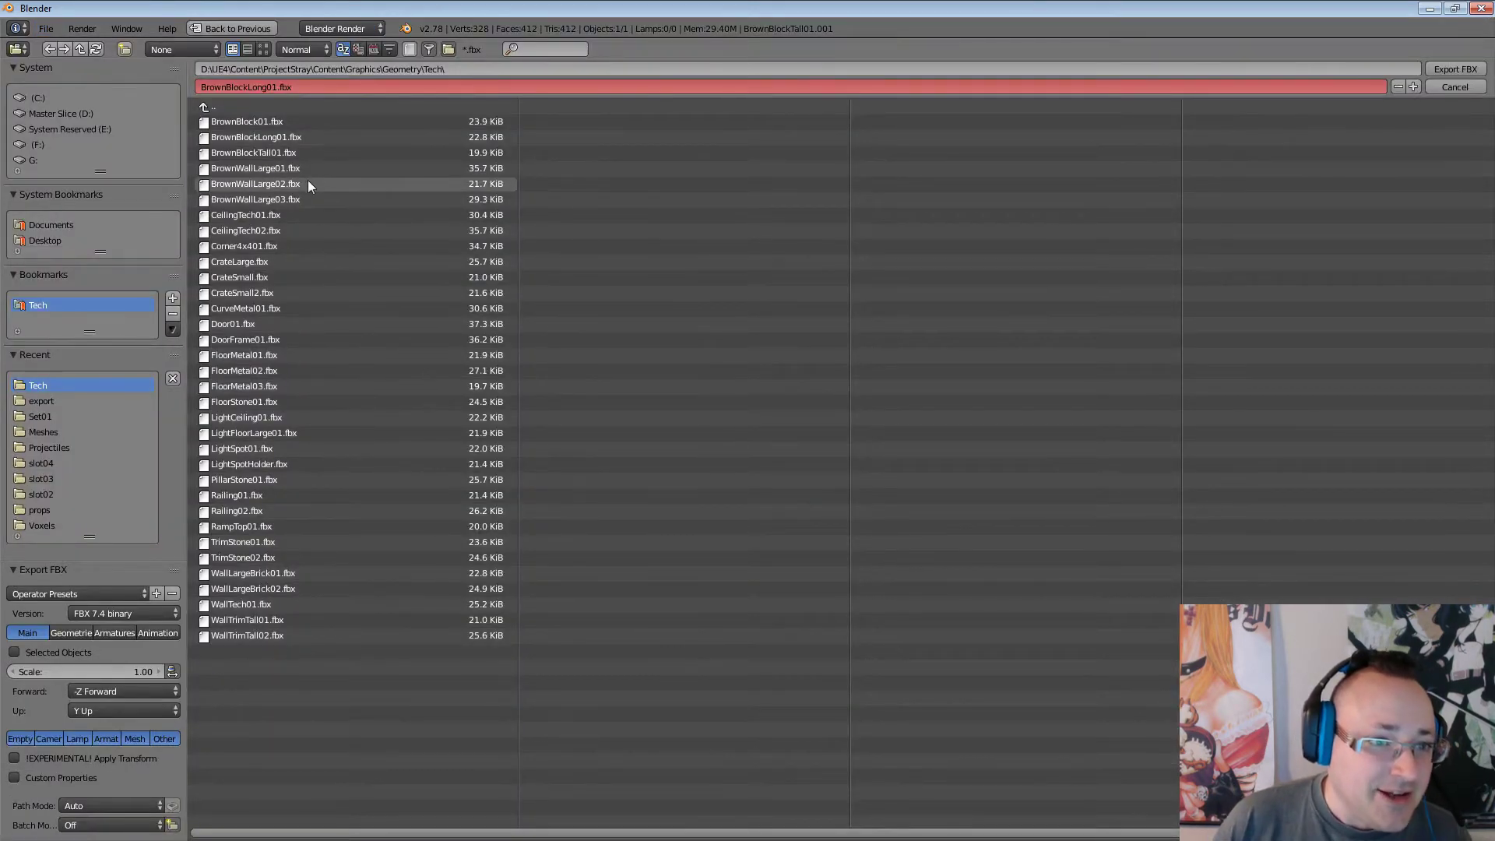
click(297, 153)
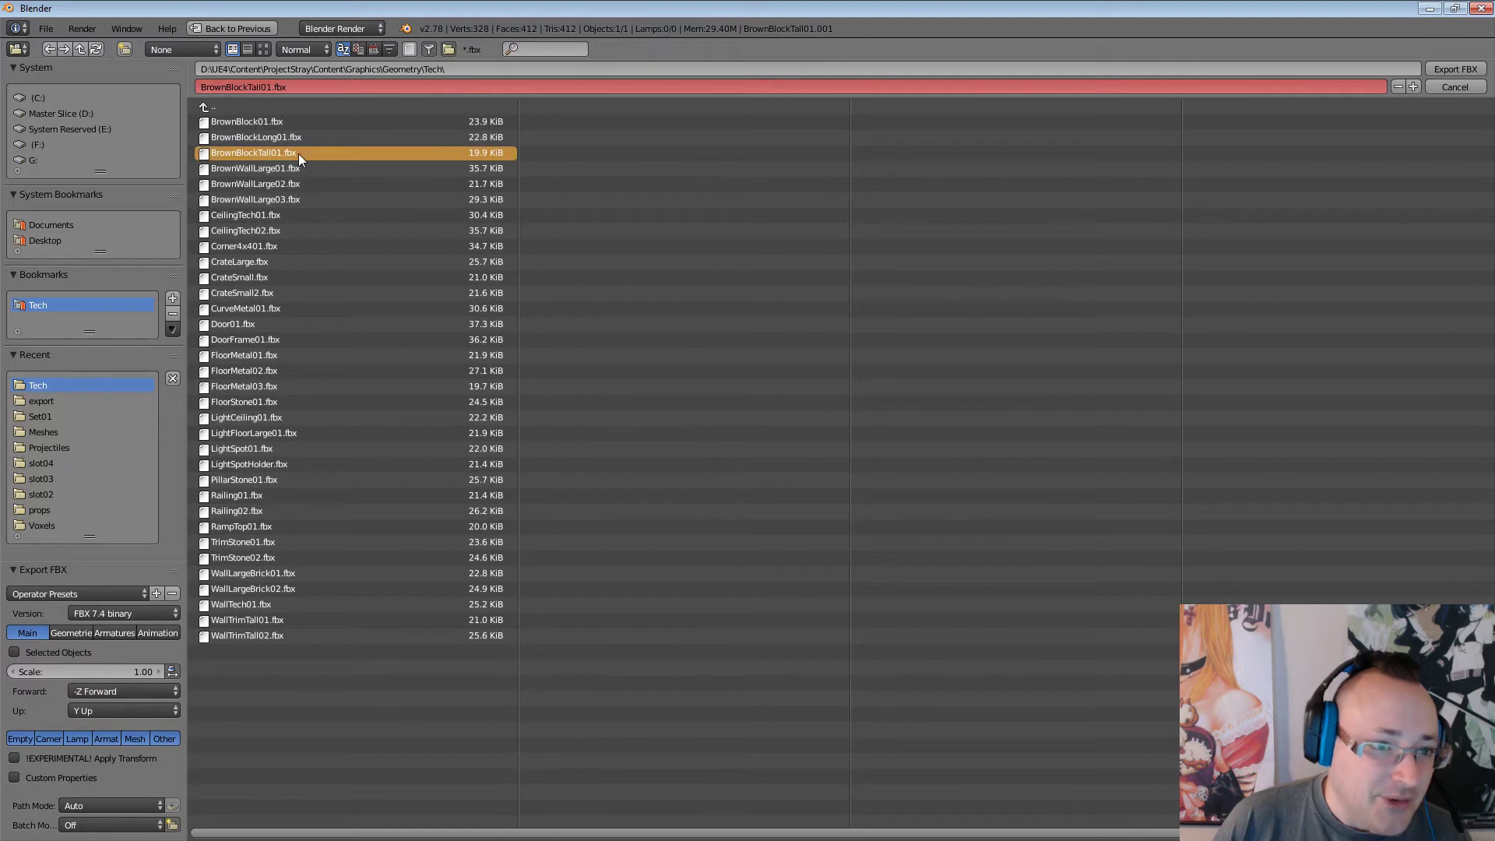
click(1445, 68)
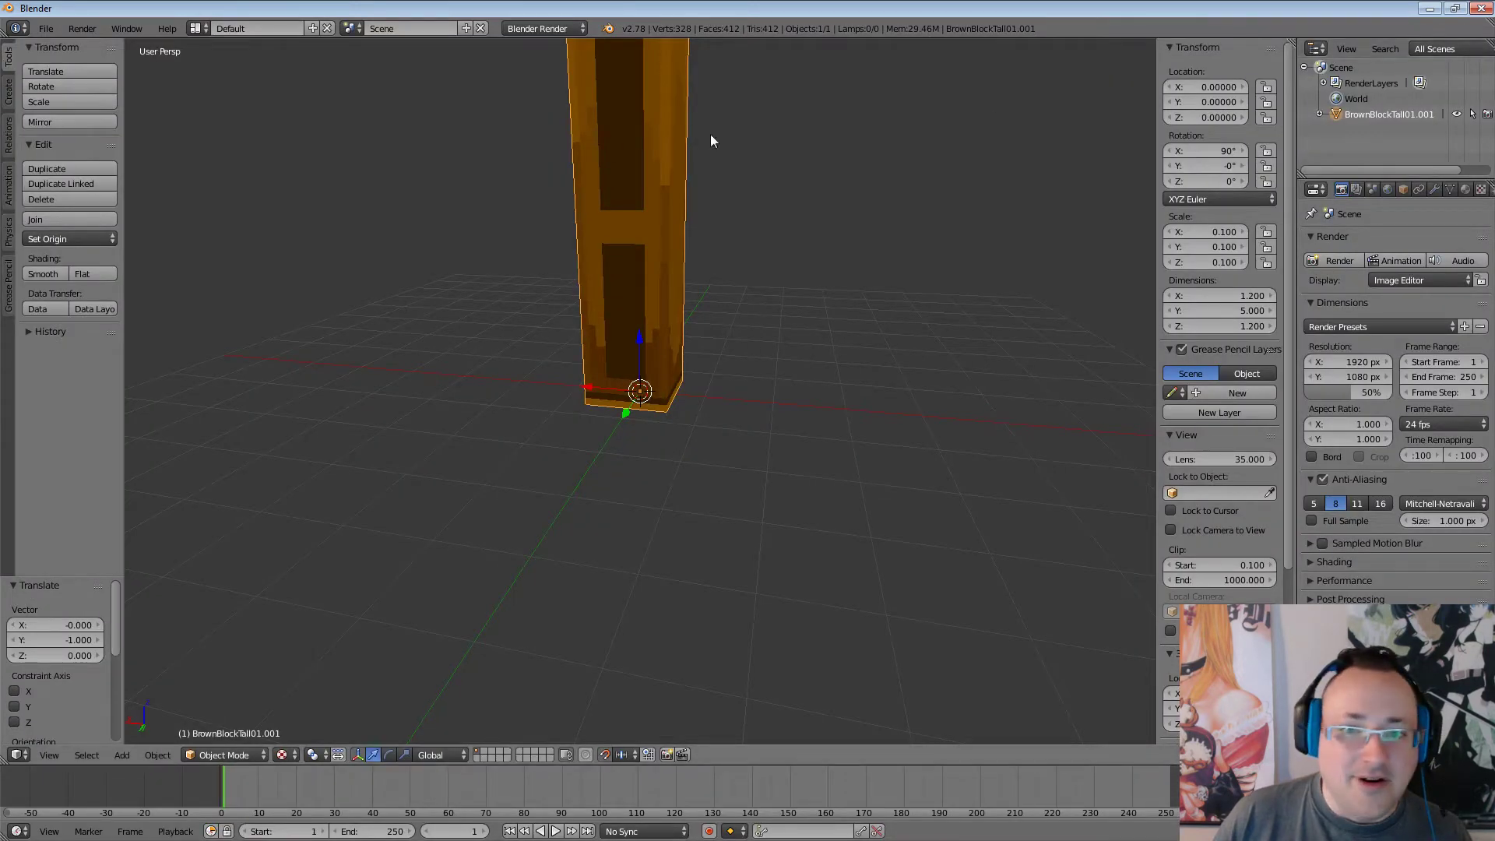
Delete the tall block from the scene and import the Wavefront file BrownBlockLong01.obj.
right_click(1375, 115)
click(1352, 117)
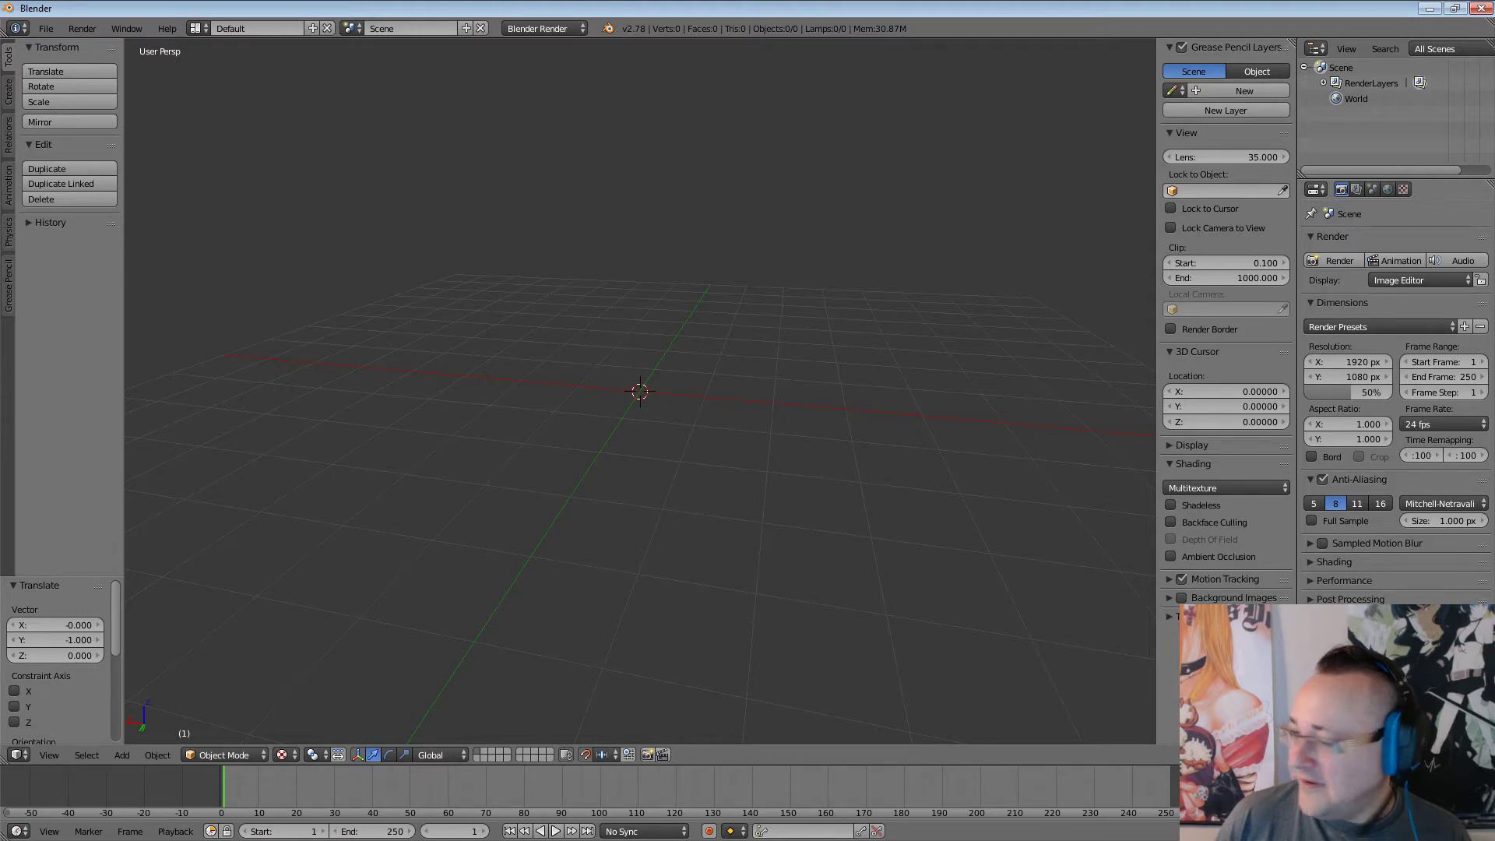
click(46, 28)
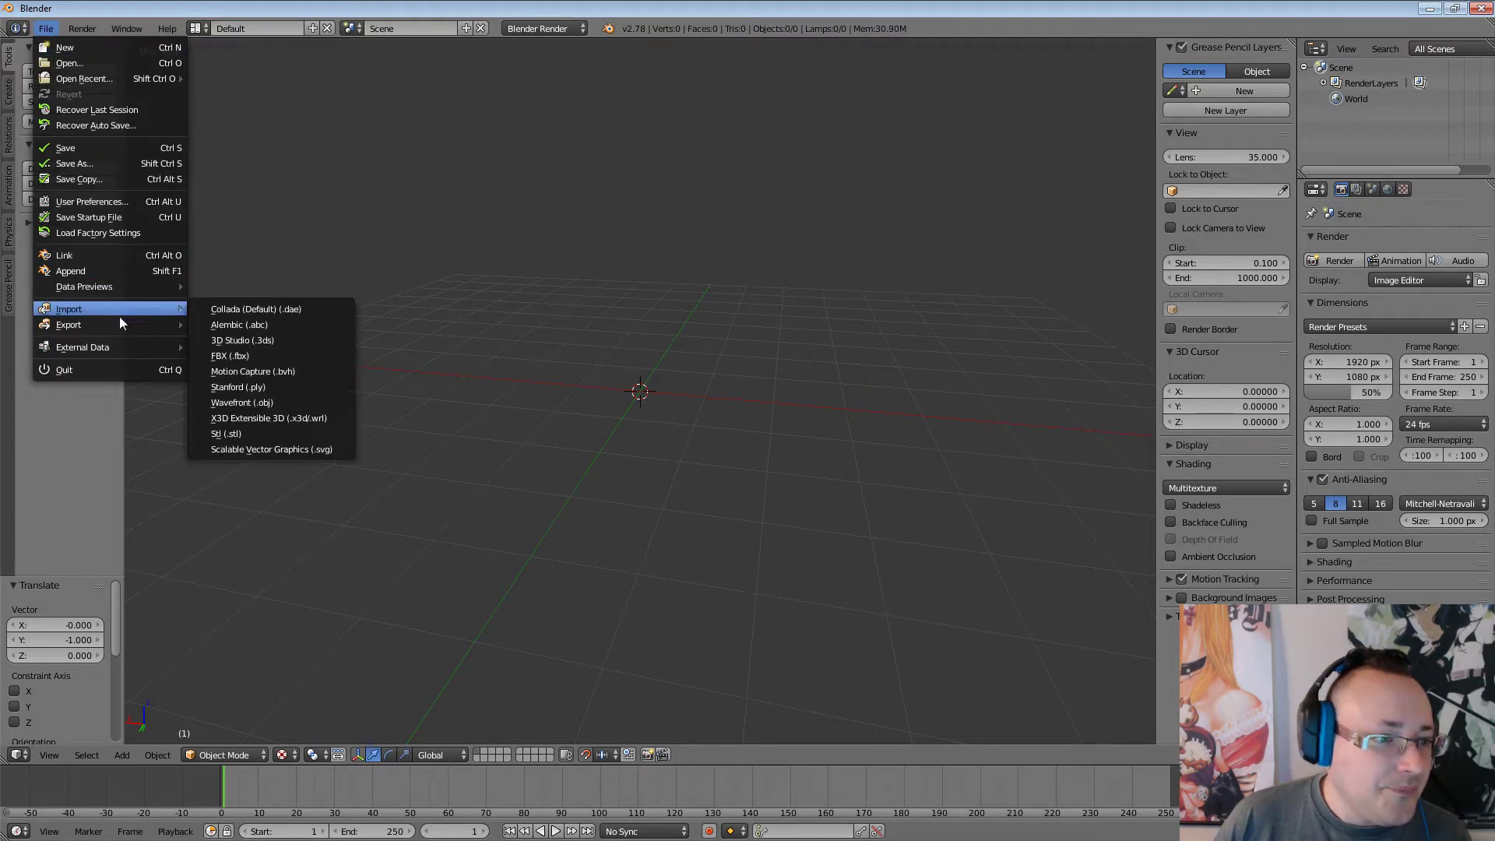
mouse_move(119, 326)
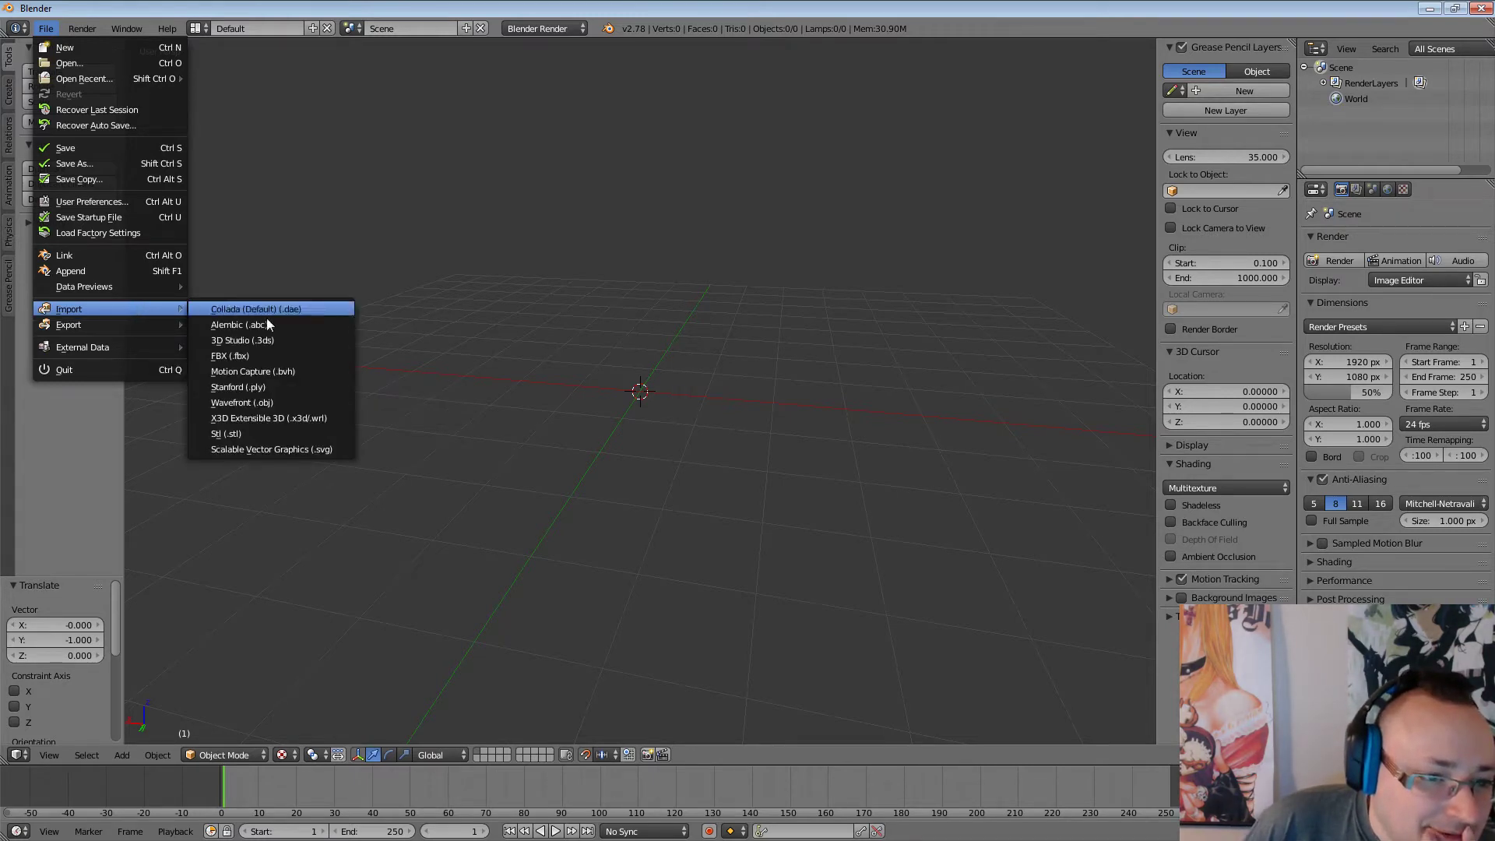
click(285, 402)
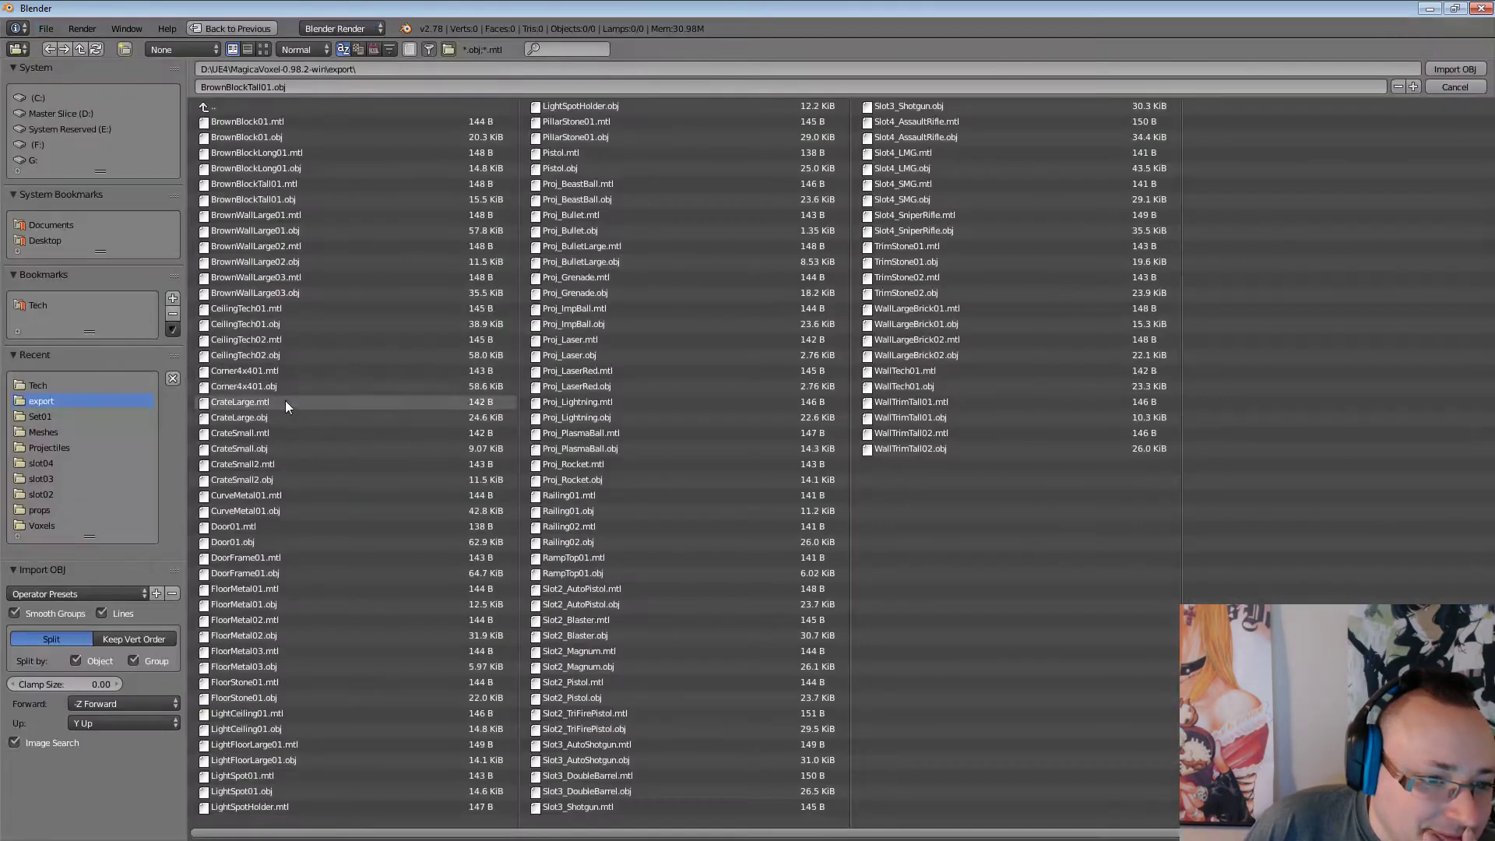
click(309, 168)
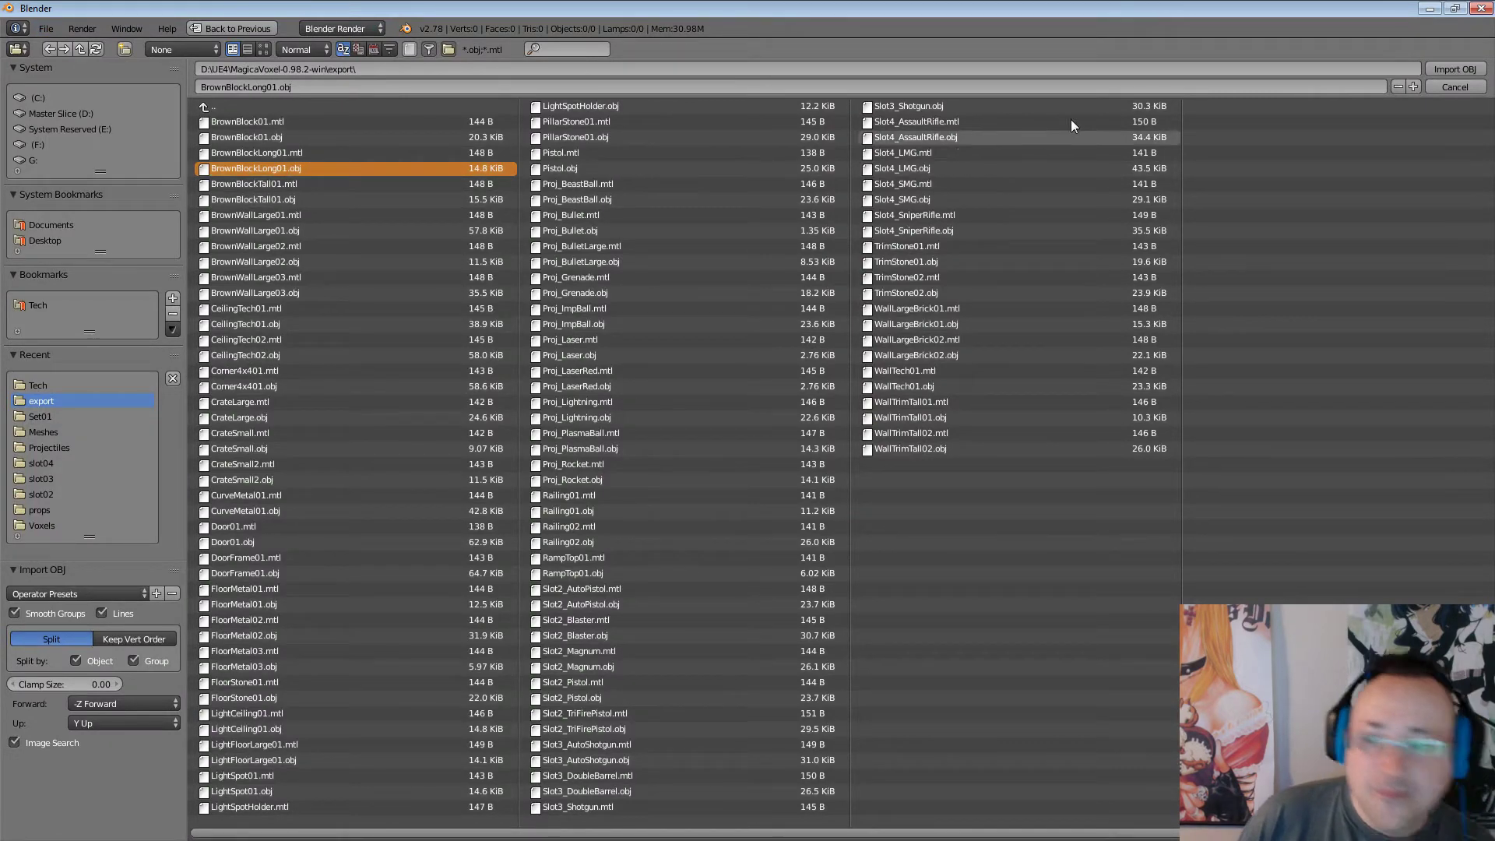
click(1455, 68)
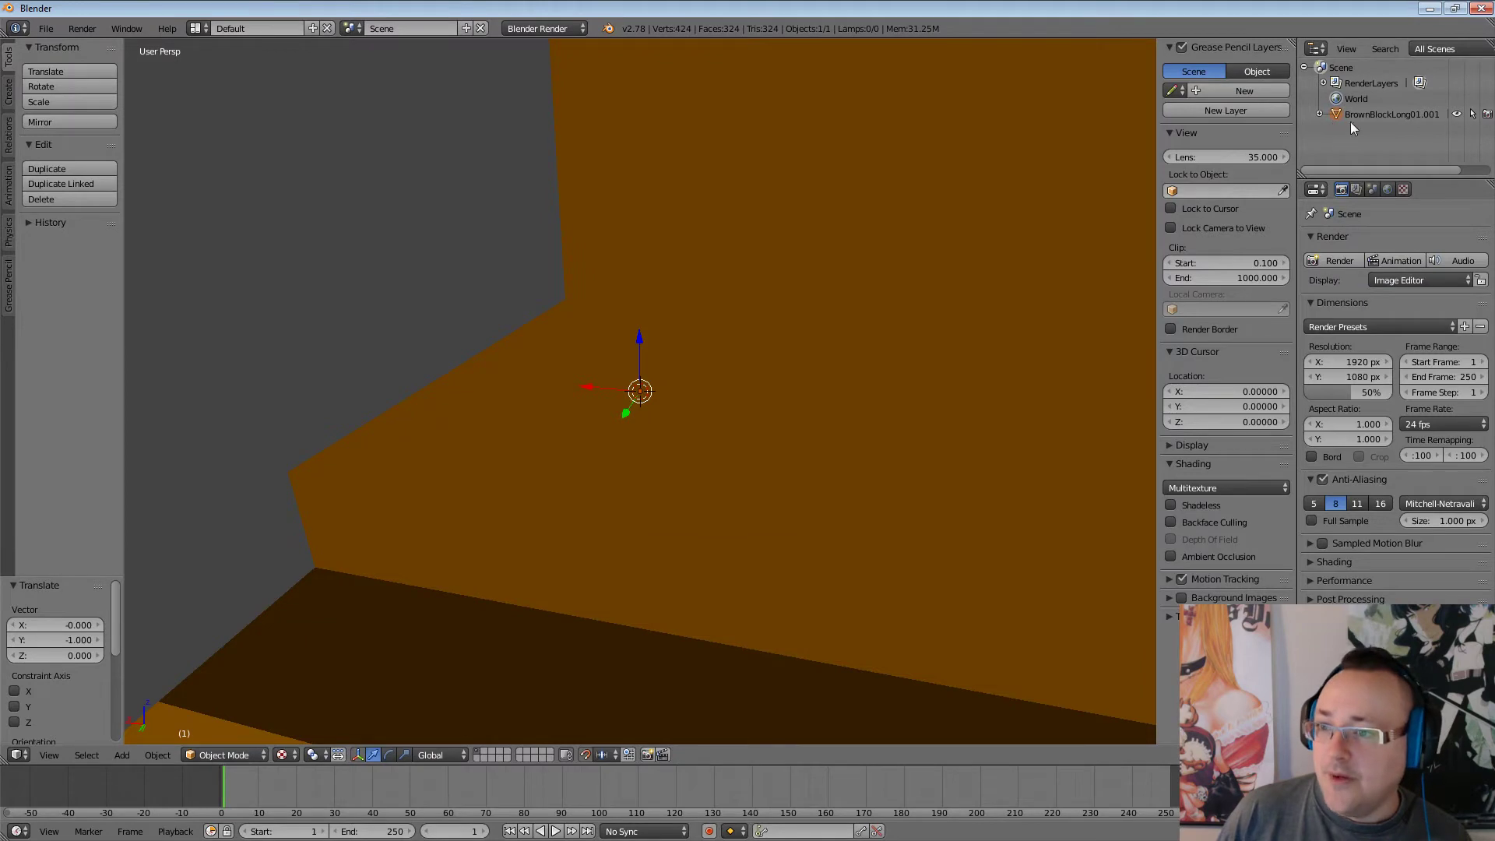
Set the imported BrownBlockLong01 object's scale to 0.1 on X, Y and Z.
click(1385, 117)
click(1229, 230)
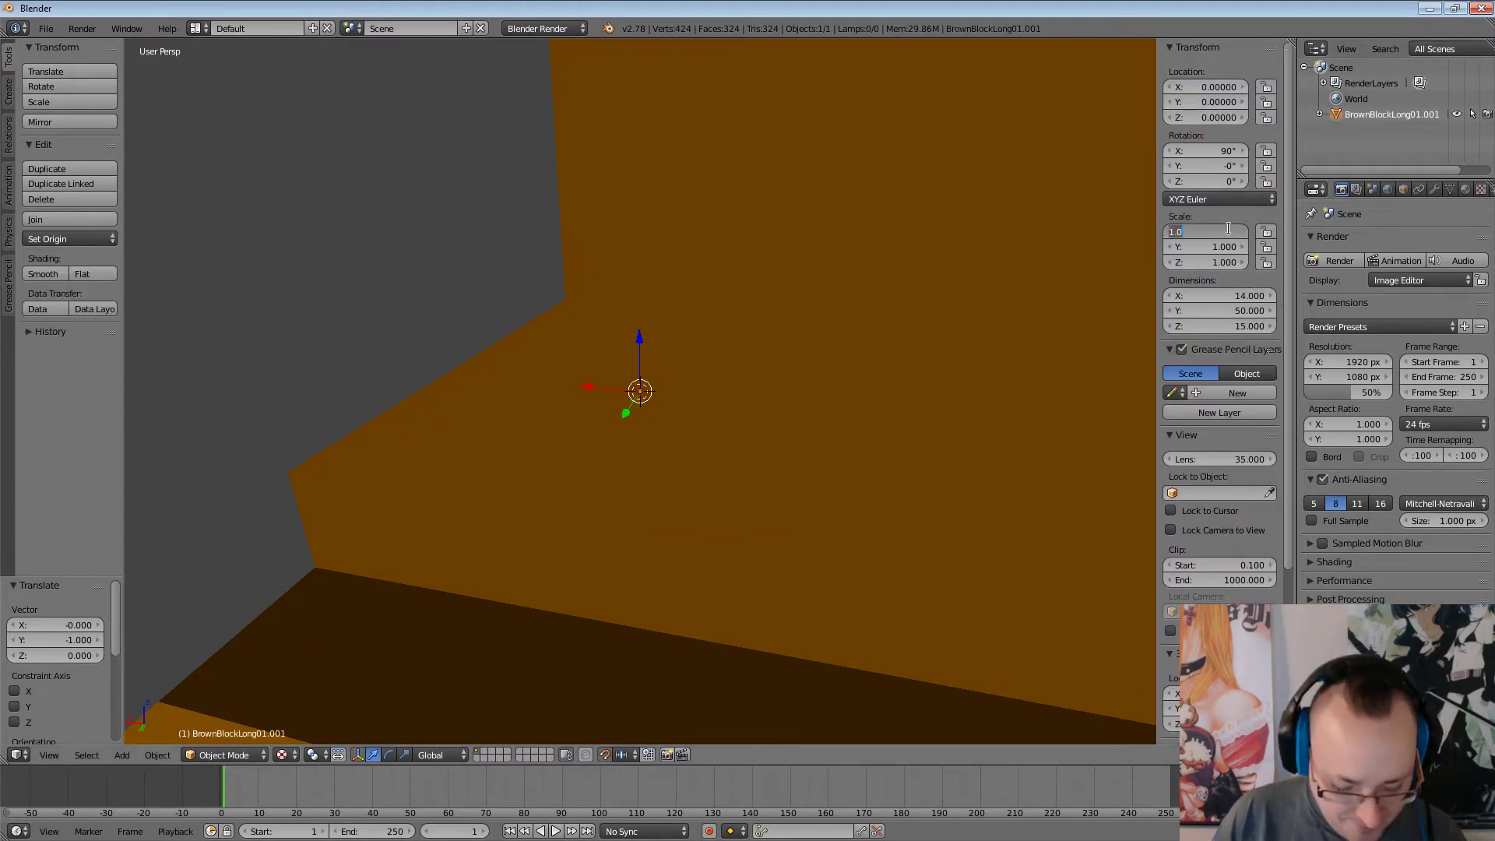
text(0.1)
key(Return)
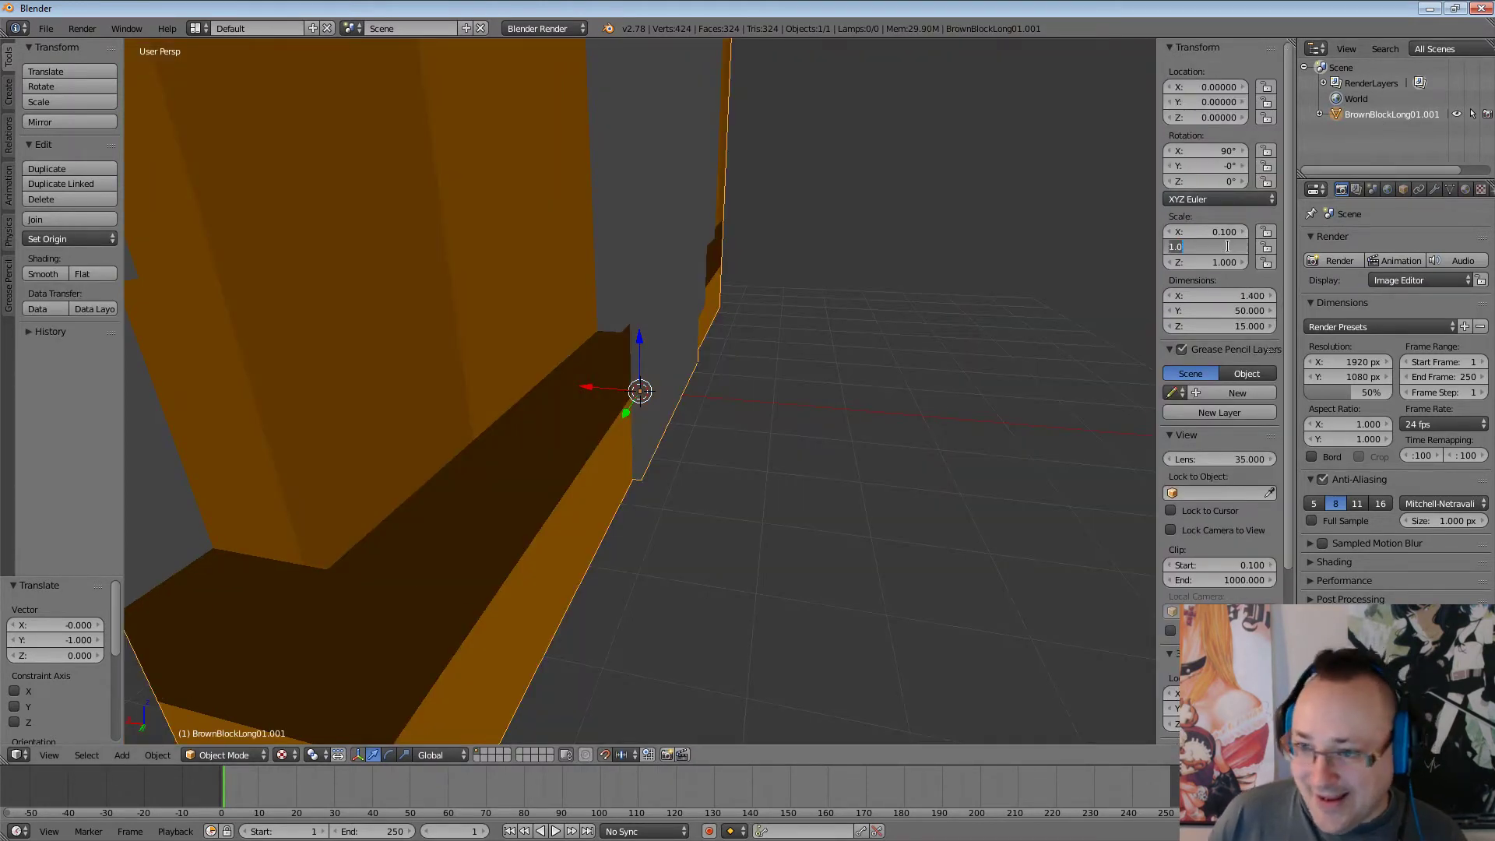
text(0.1)
key(Return)
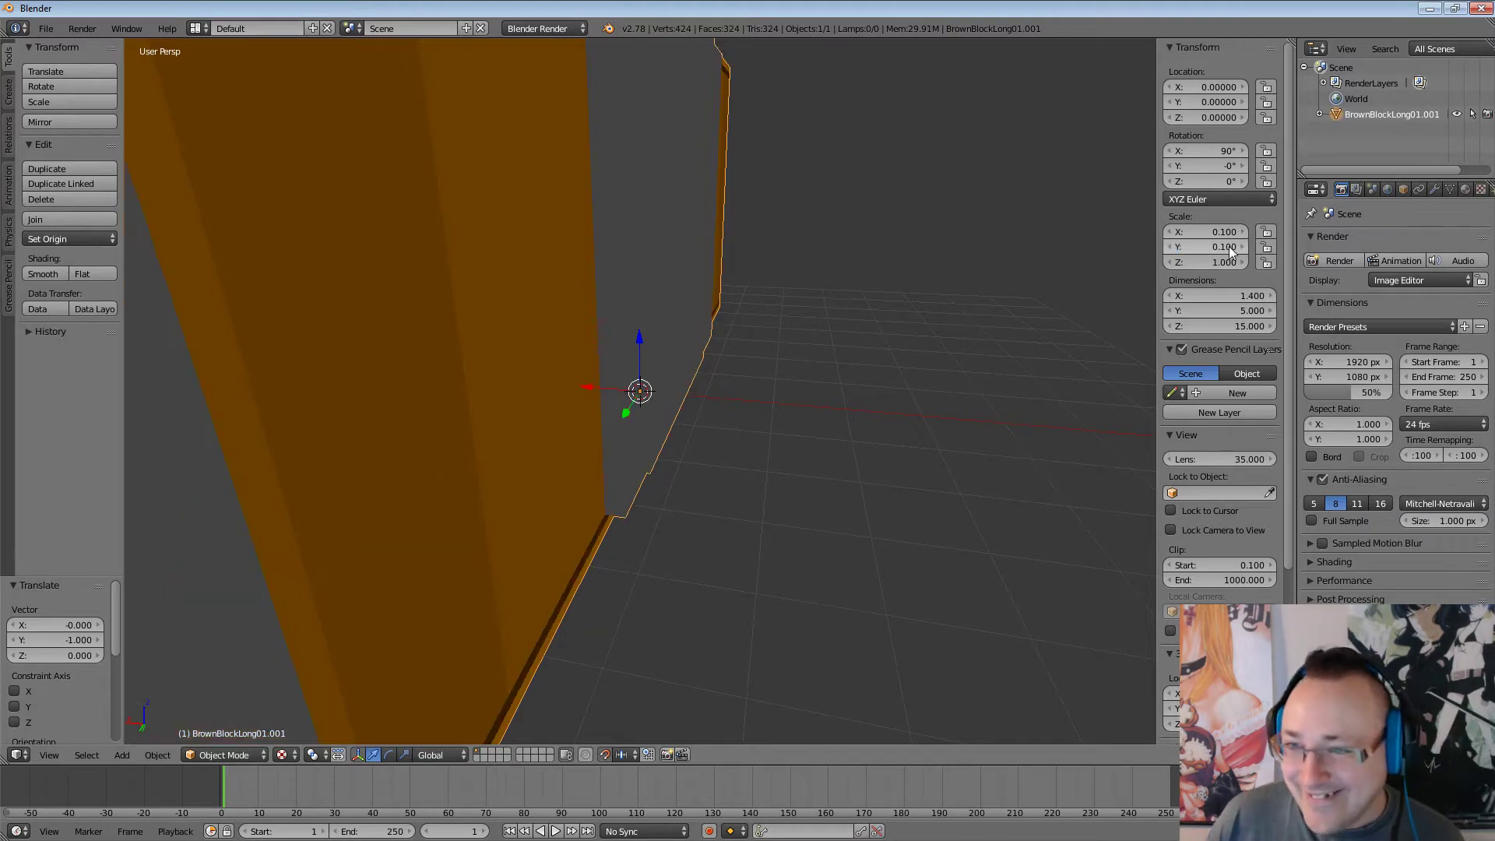
click(1221, 263)
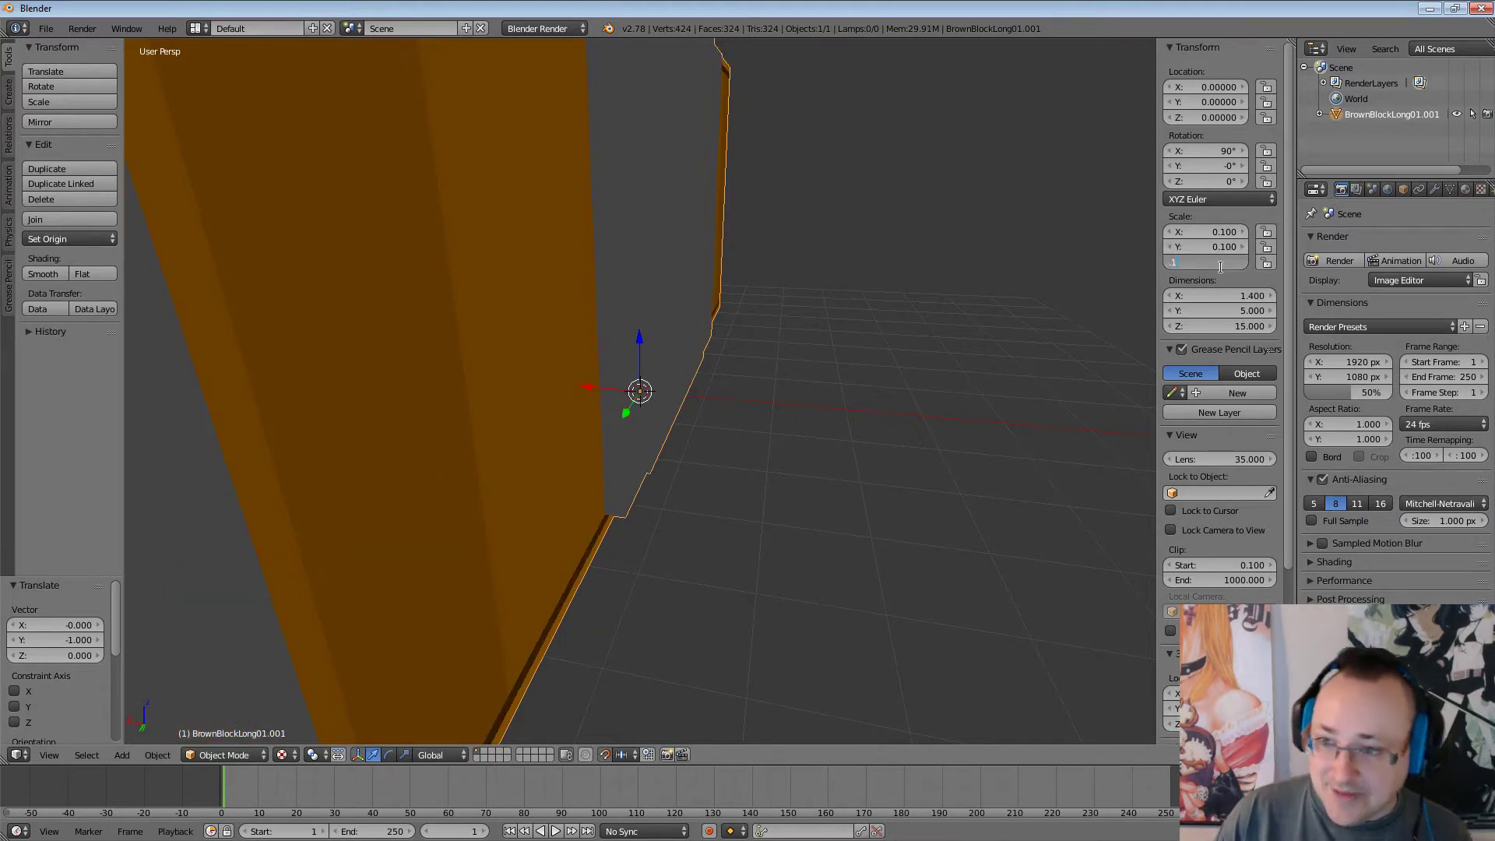
text(.1)
key(Return)
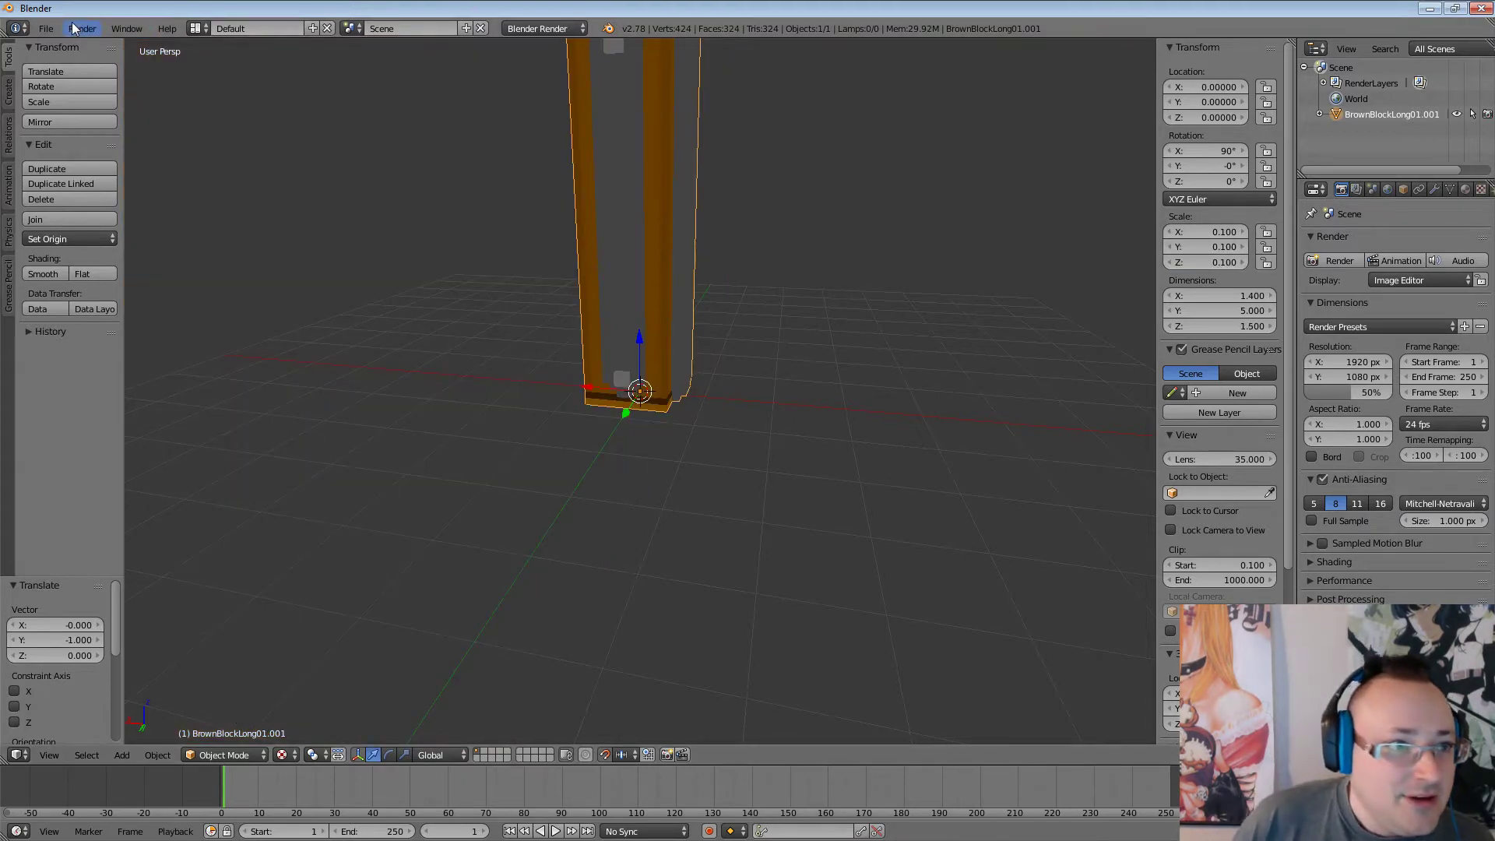
Export the scaled long block as FBX over BrownBlockLong01.fbx in the Tech geometry folder.
click(46, 28)
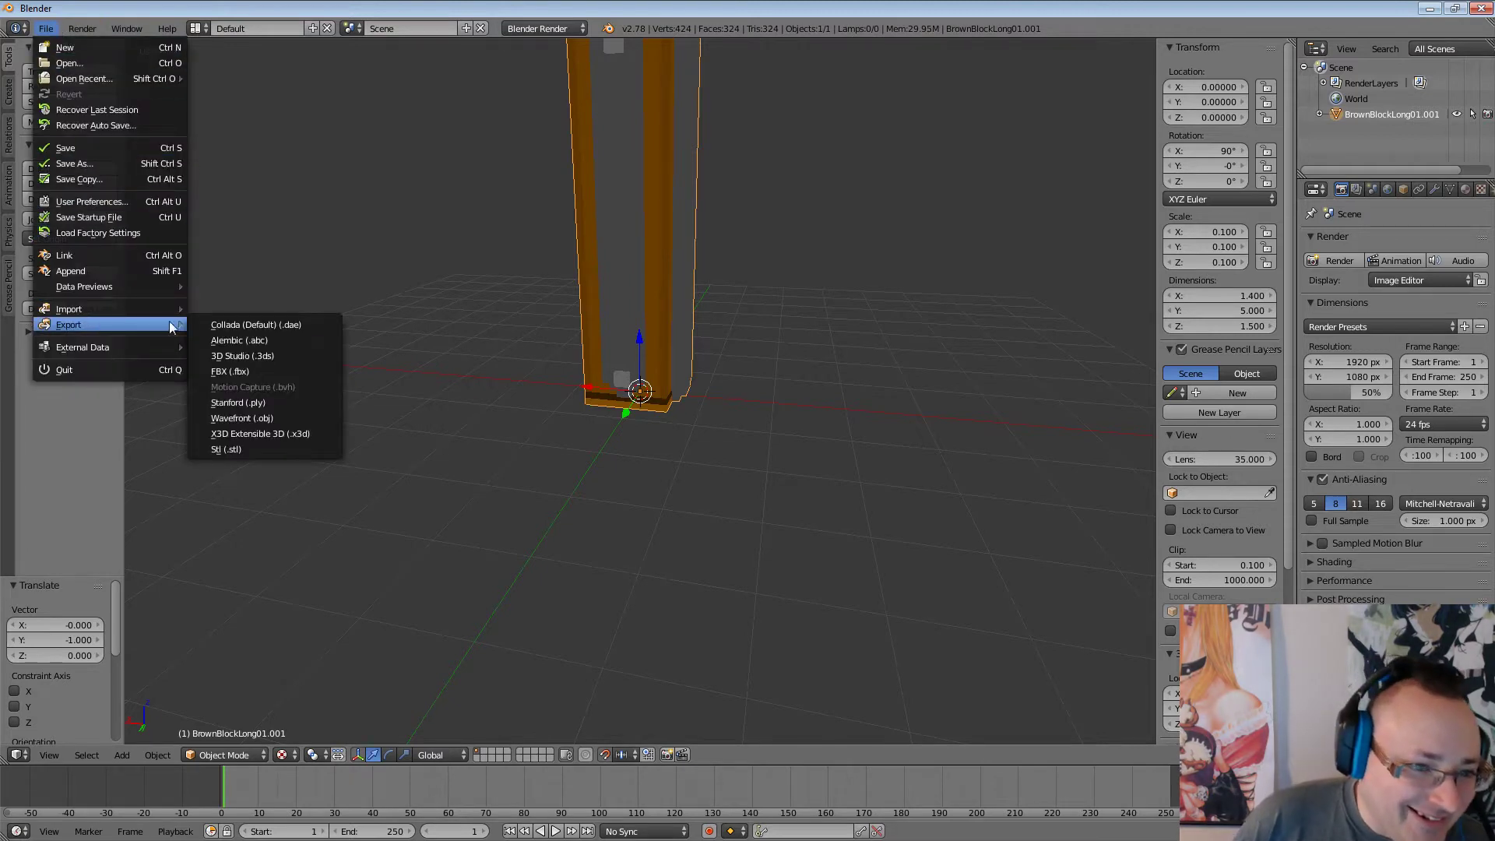
click(264, 374)
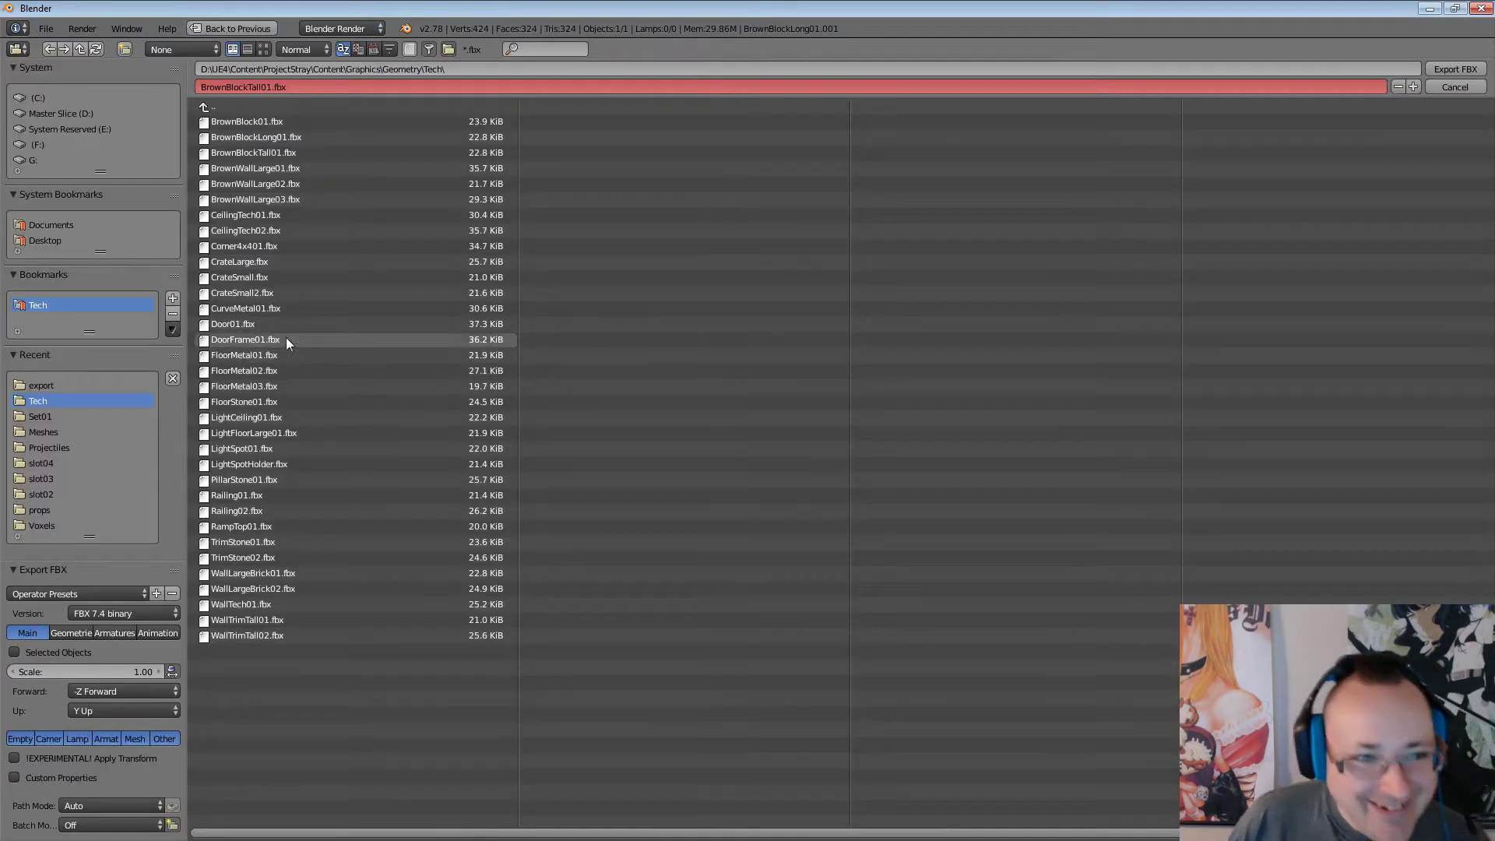
click(315, 136)
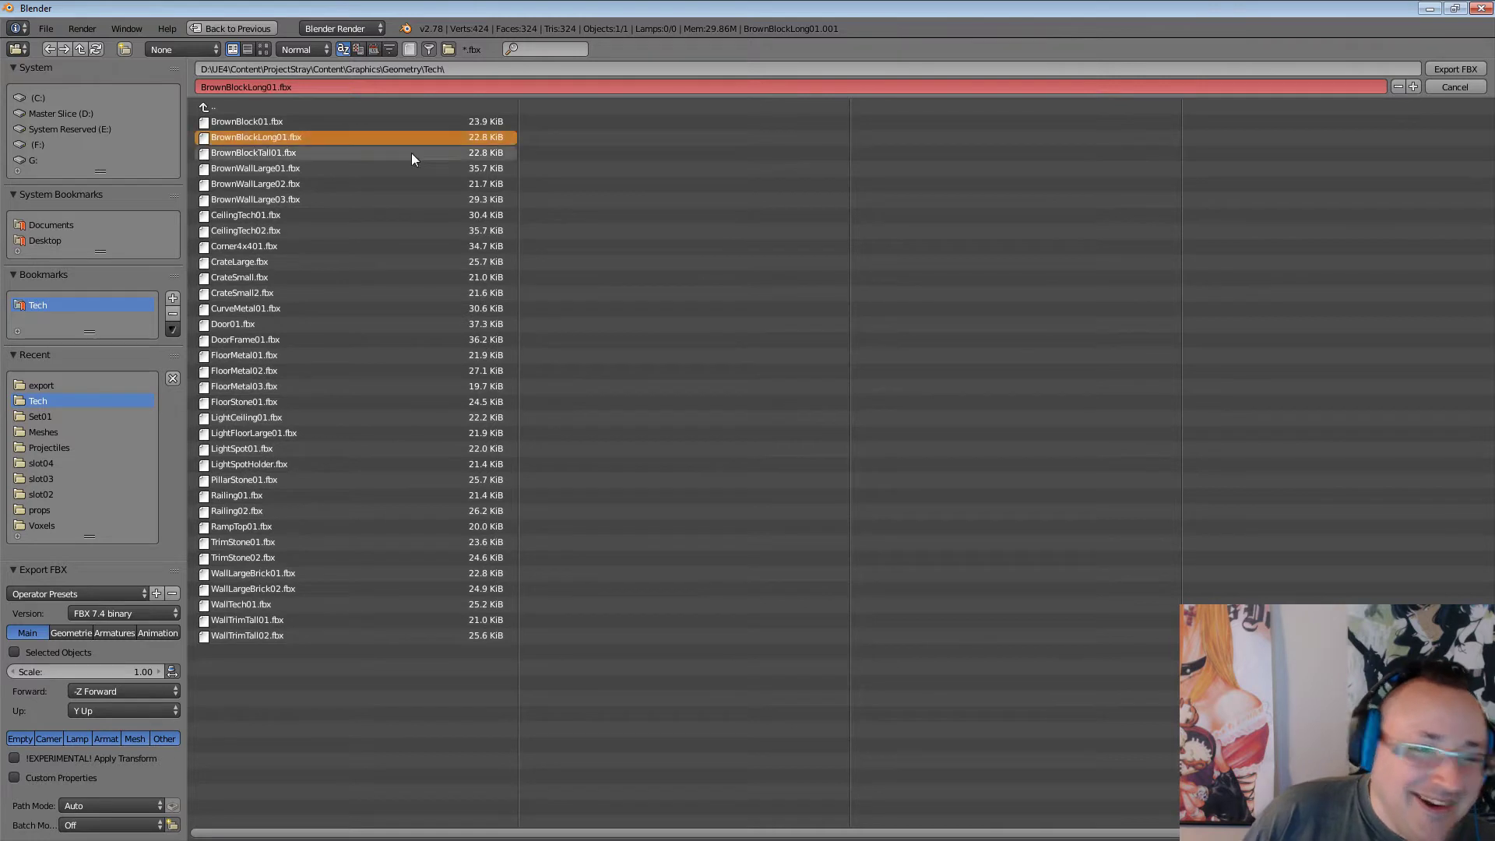
click(1456, 69)
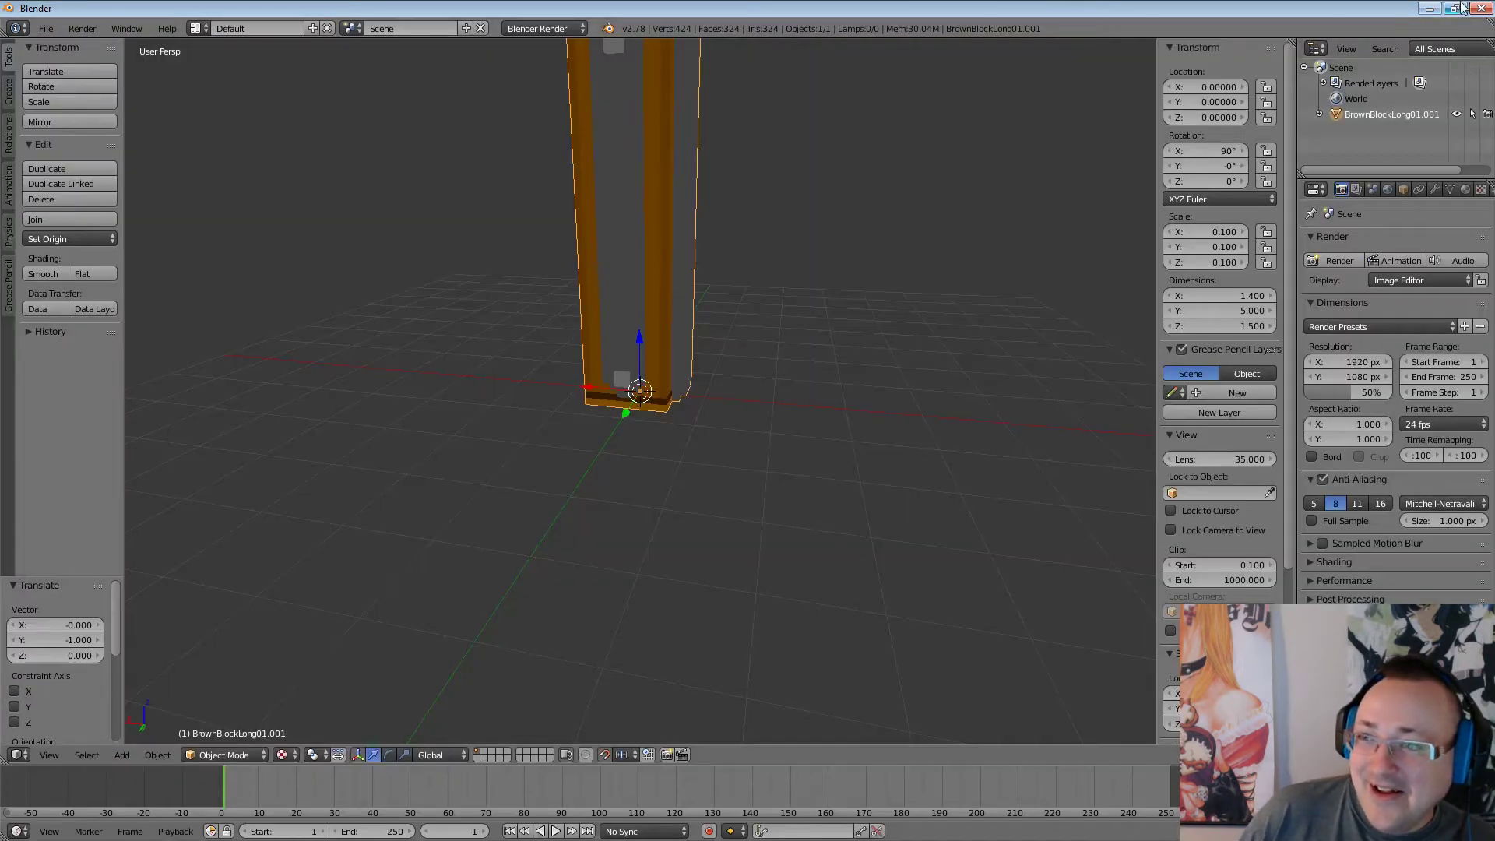
Switch to the Unreal Editor, set rotation snapping to 45° and rotate BrownBlockTall22 in the block wall about its vertical axis.
click(1431, 8)
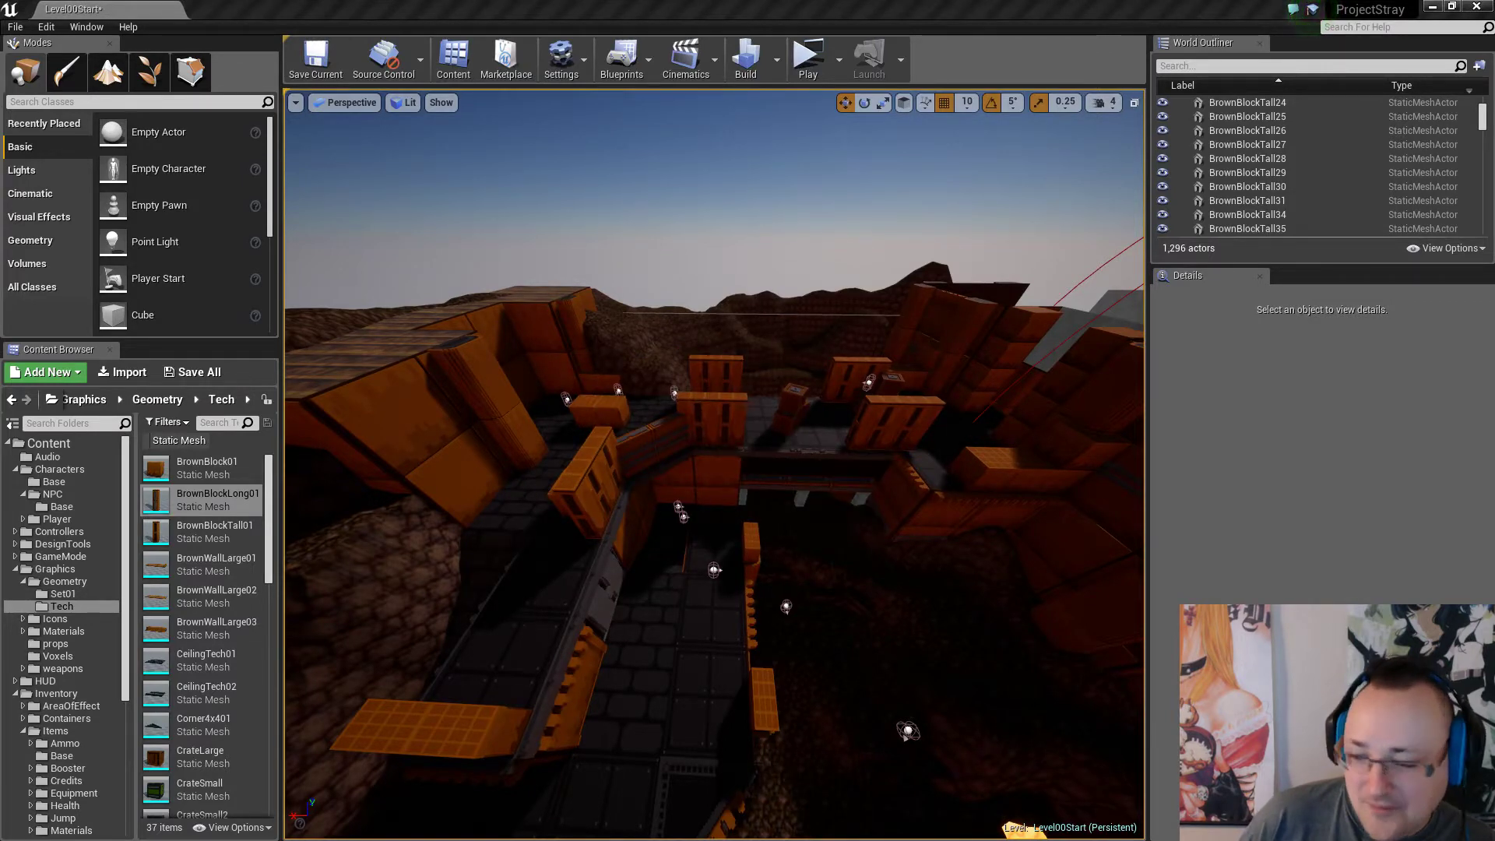
right_drag(974, 687, 939, 691)
key(w)
key(d)
key(a)
click(777, 471)
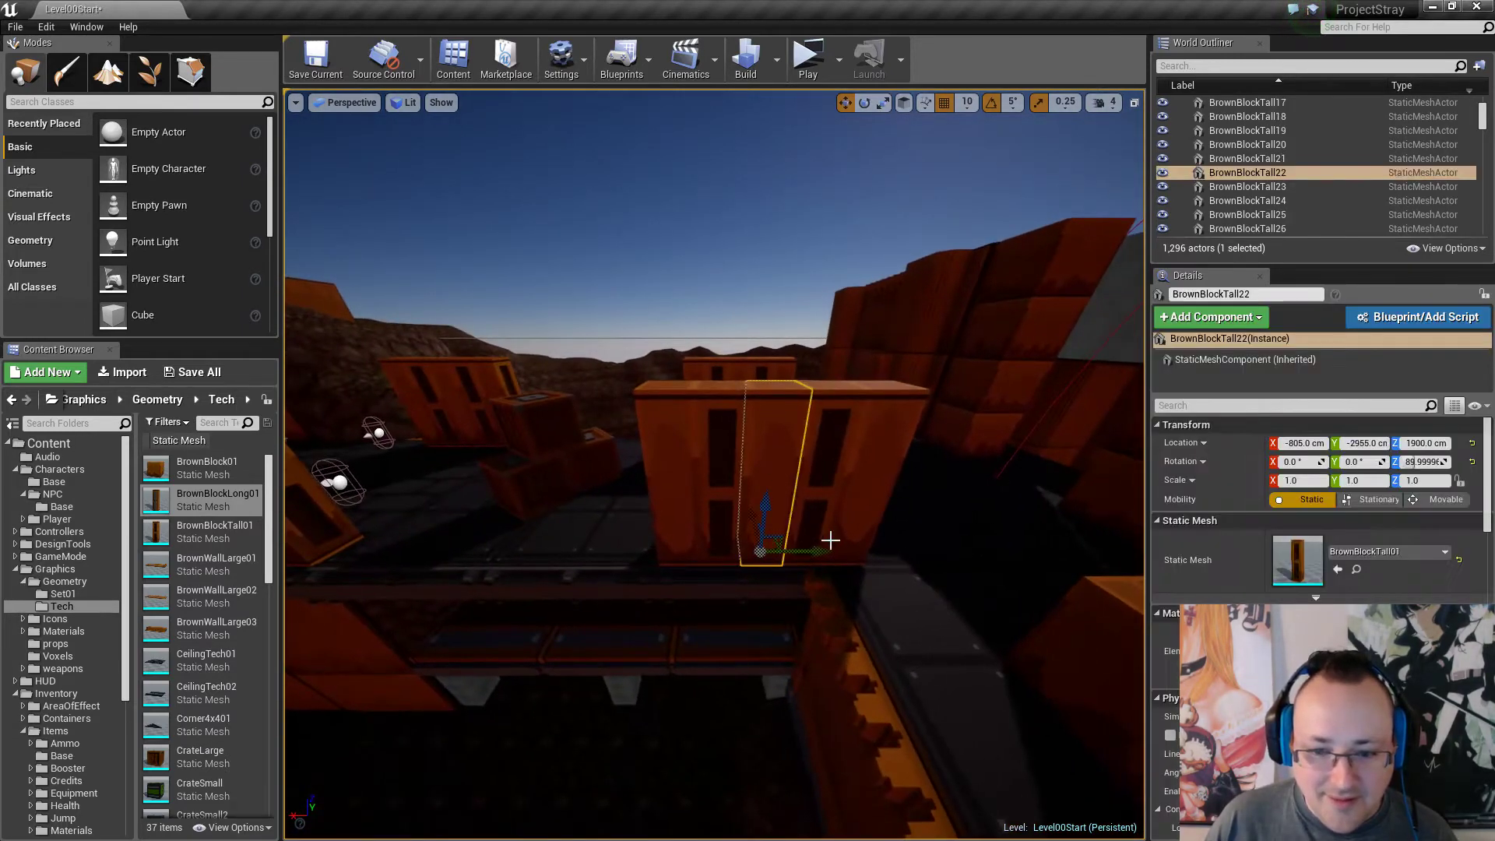
click(1013, 102)
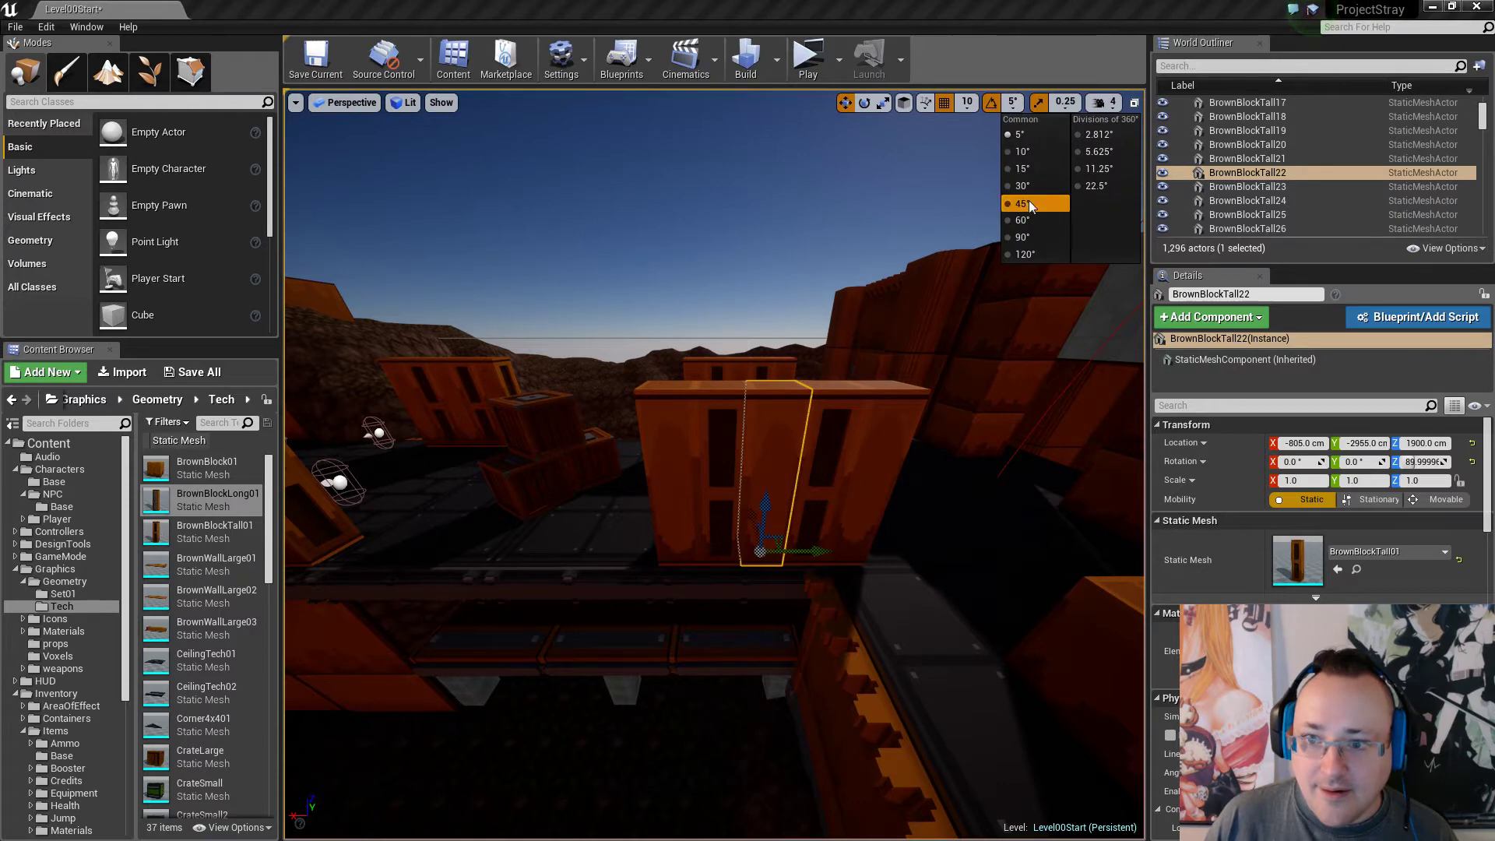
click(1029, 202)
key(e)
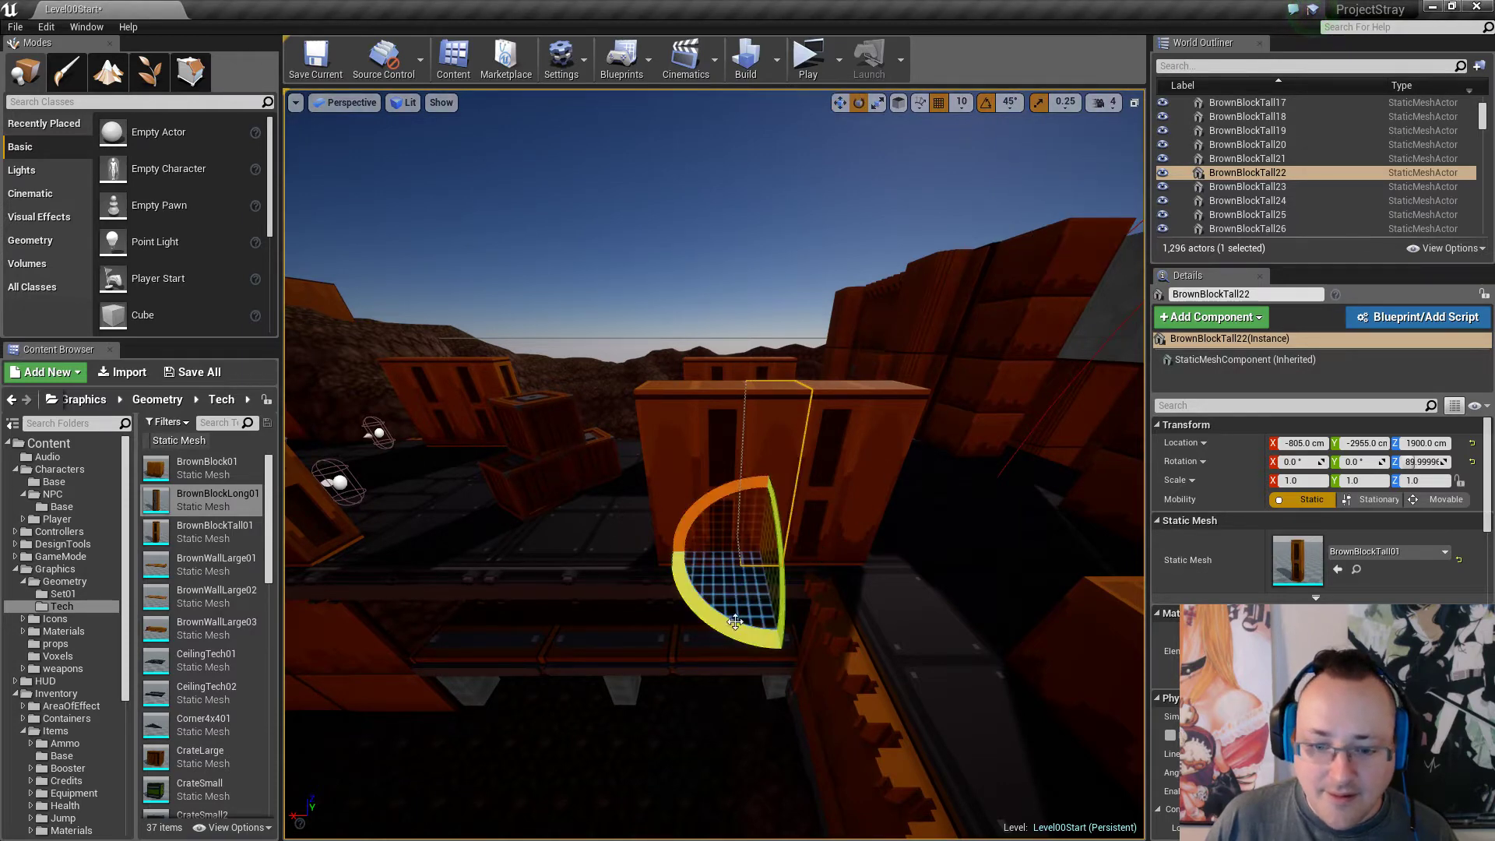
drag(735, 622, 729, 629)
key(Escape)
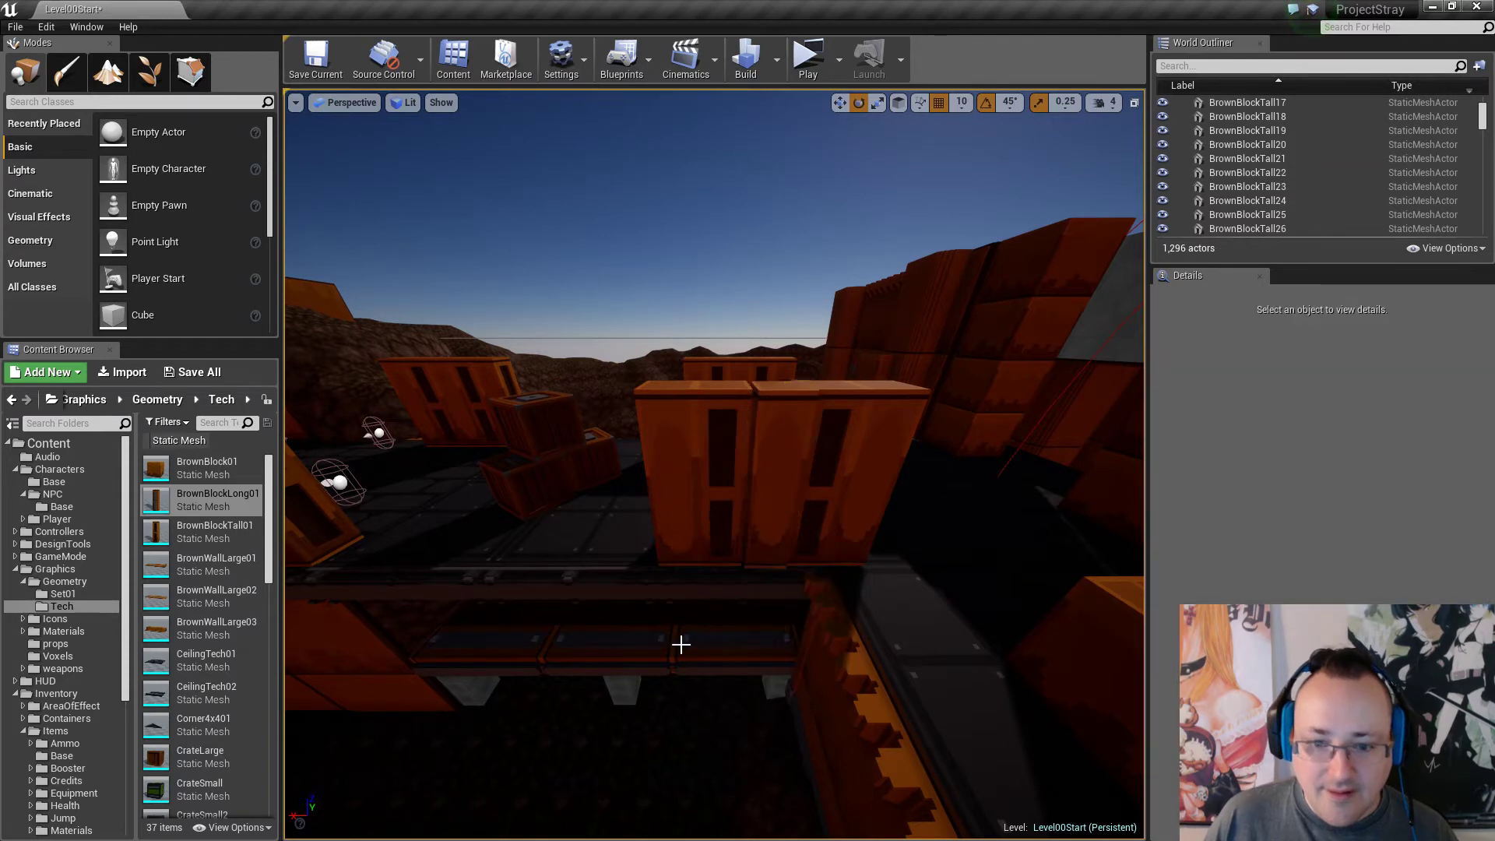
Rotate BrownBlockTall17 in the block wall beside the stacked crates to -90° about Z.
right_drag(681, 643, 678, 641)
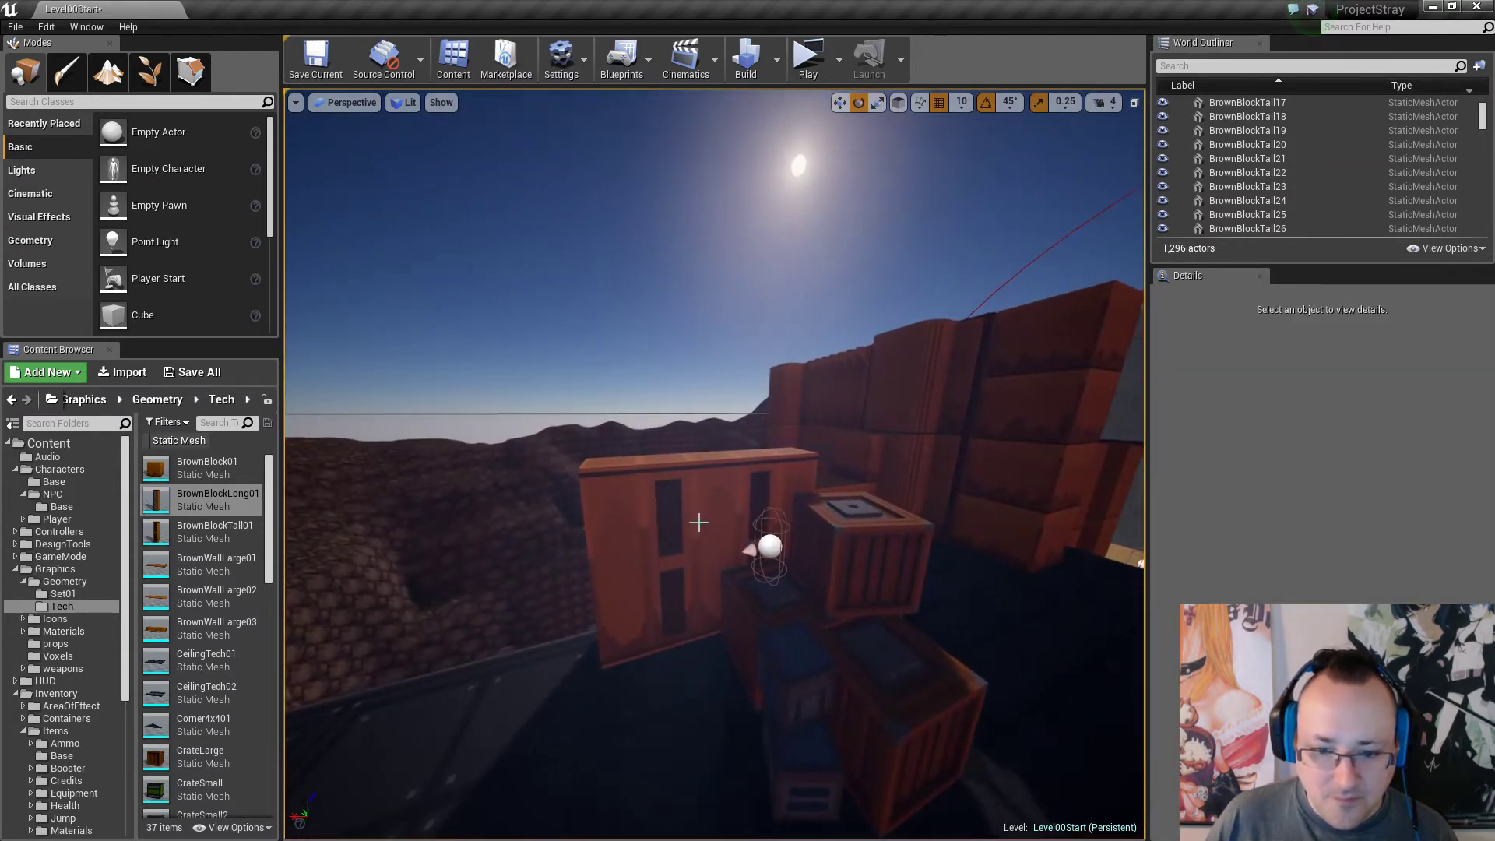
click(698, 523)
drag(689, 712, 771, 711)
right_drag(606, 707, 578, 694)
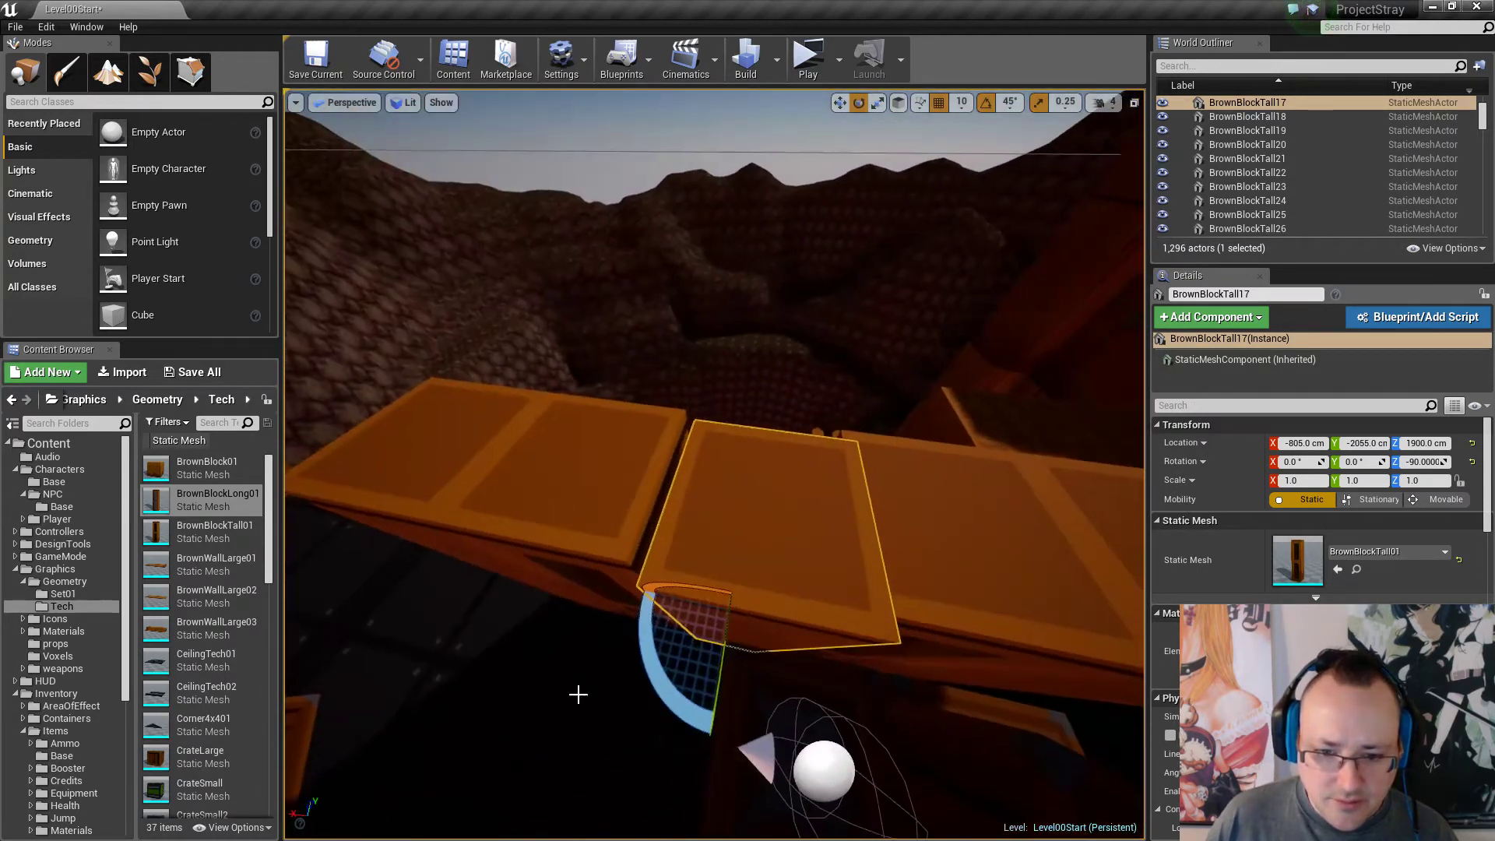
Set grid snapping to 5 and move BrownBlockTall17 to X -795 and Y -2045, in line with its neighbouring blocks.
key(w)
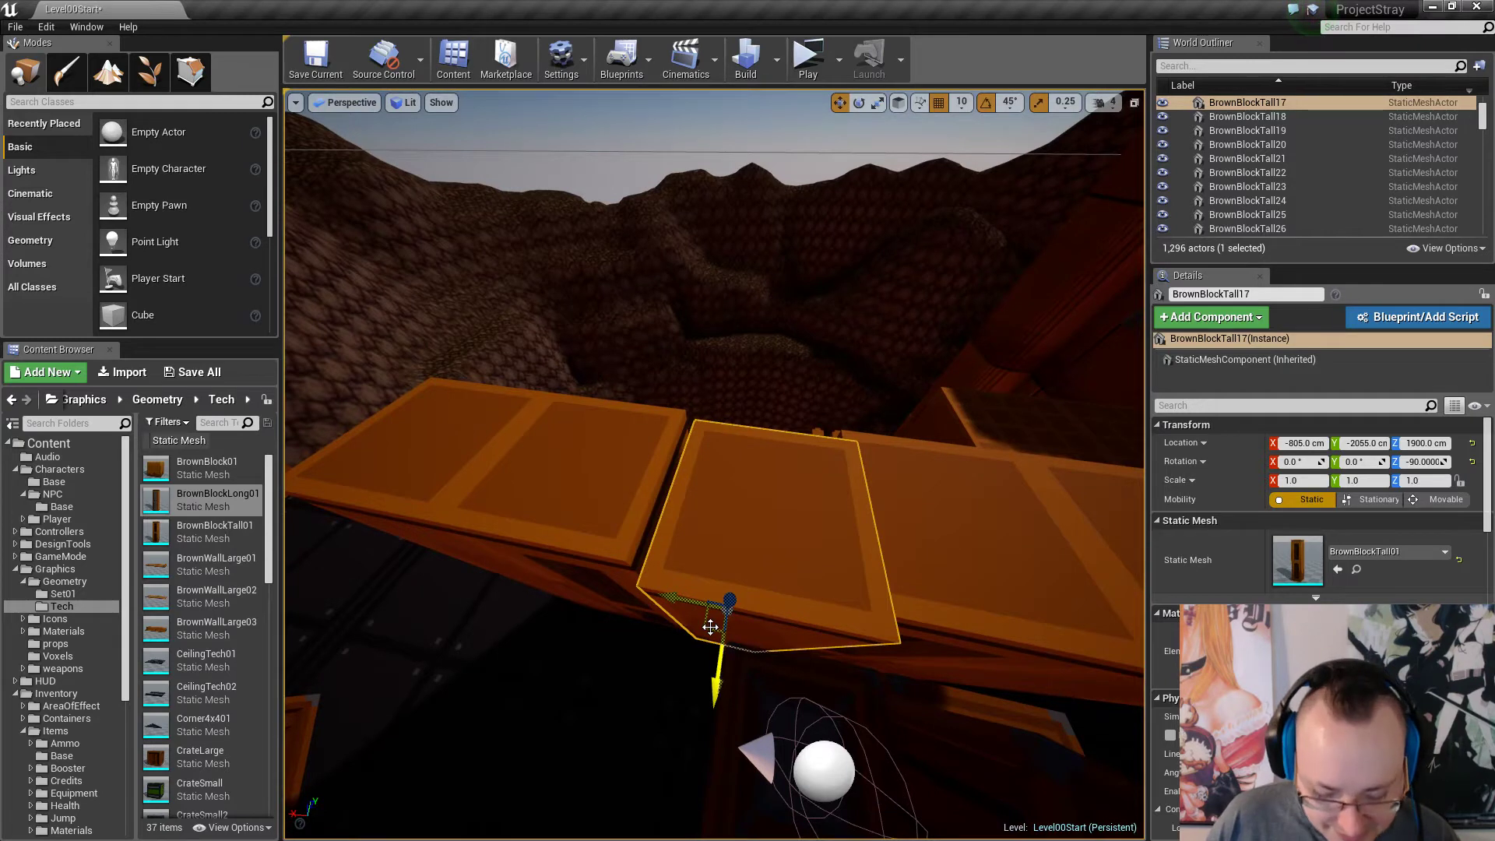
key(bracketleft)
drag(710, 627, 704, 630)
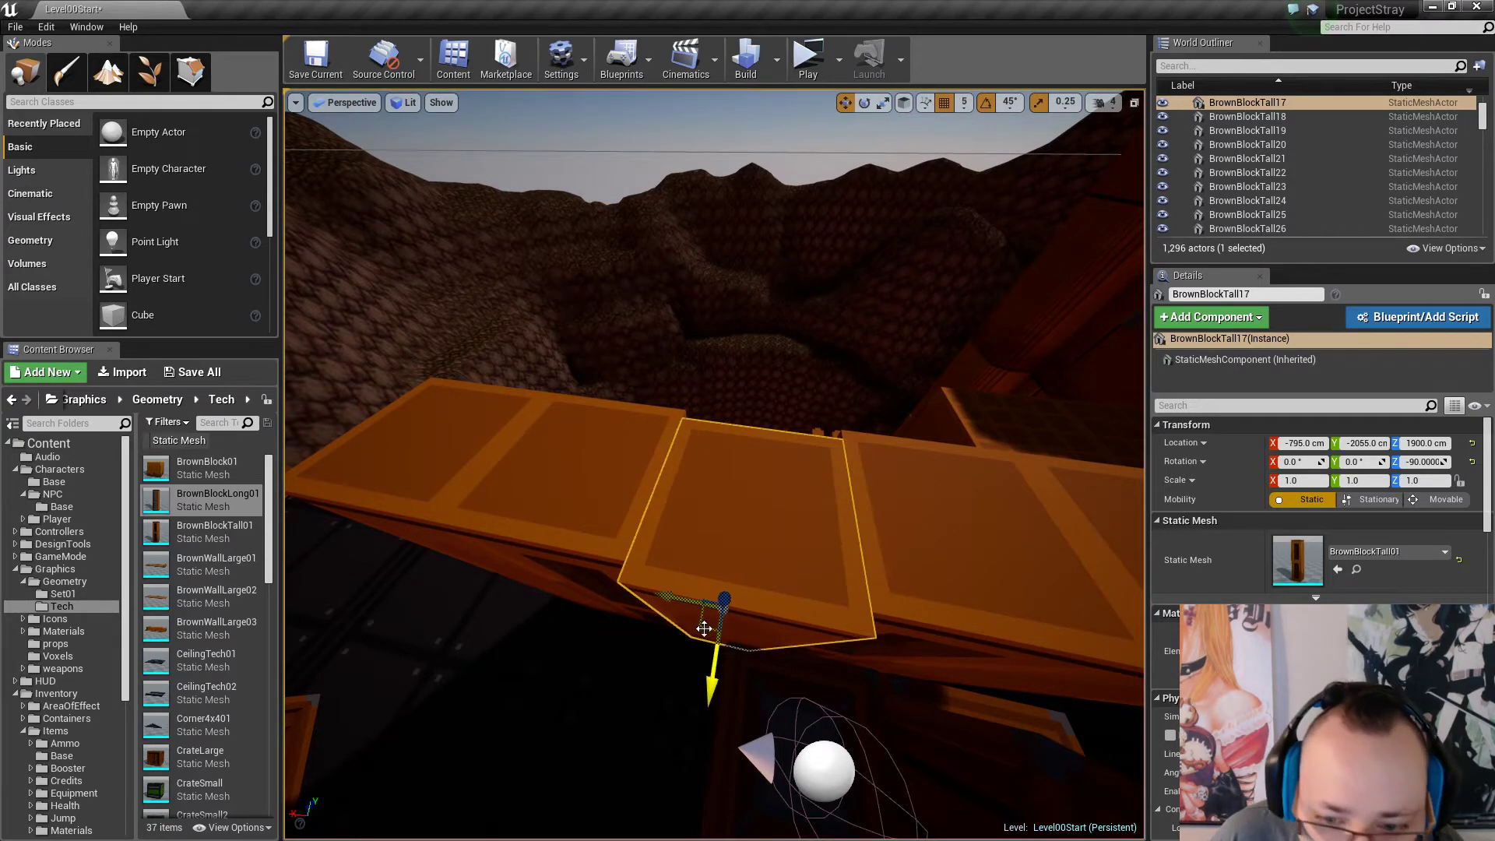
drag(710, 685, 712, 680)
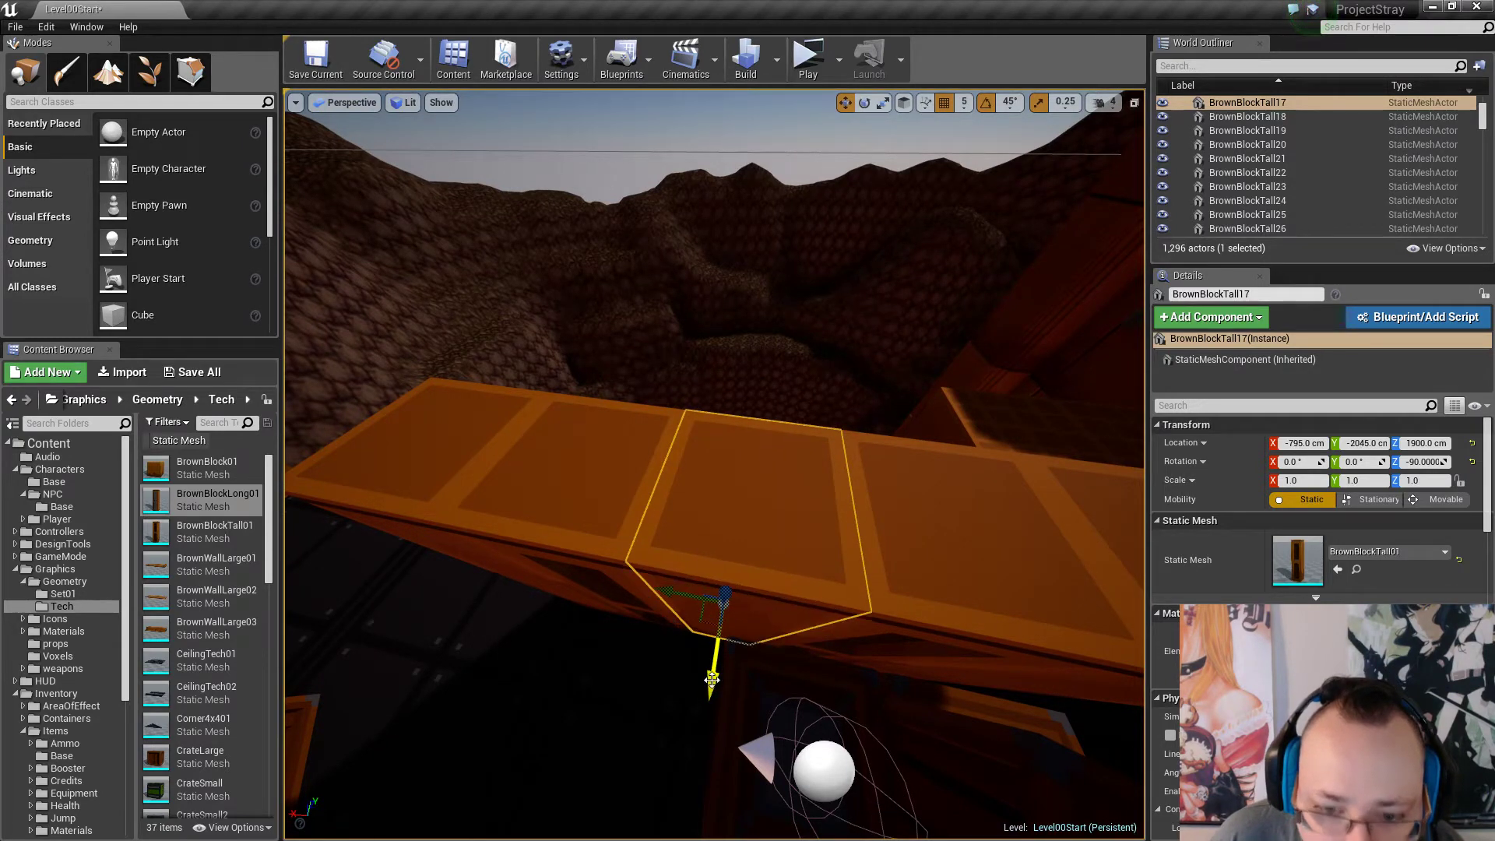
key(Escape)
Move BrownBlockTall22 in the opposite block wall to X -795 and Y -2945 so it lines up with its neighbours.
mouse_move(712, 680)
right_down()
mouse_move(498, 671)
mouse_move(460, 600)
mouse_move(467, 709)
mouse_move(705, 669)
right_up()
click(682, 523)
mouse_move(680, 521)
right_down()
mouse_move(849, 498)
mouse_move(989, 546)
mouse_move(694, 523)
right_up()
drag(675, 576, 670, 577)
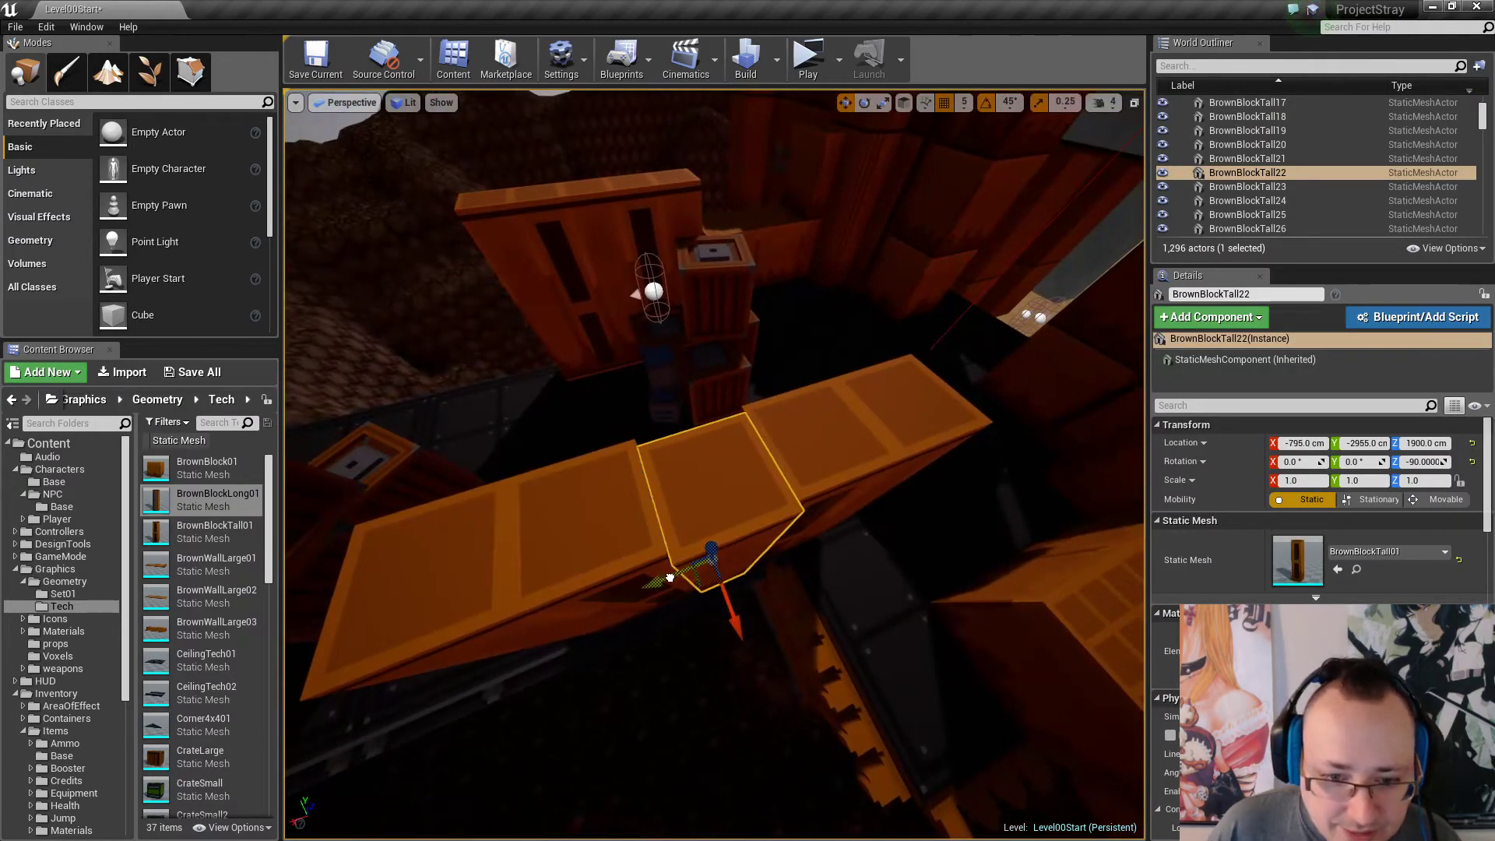
right_drag(687, 603, 857, 584)
drag(728, 609, 726, 609)
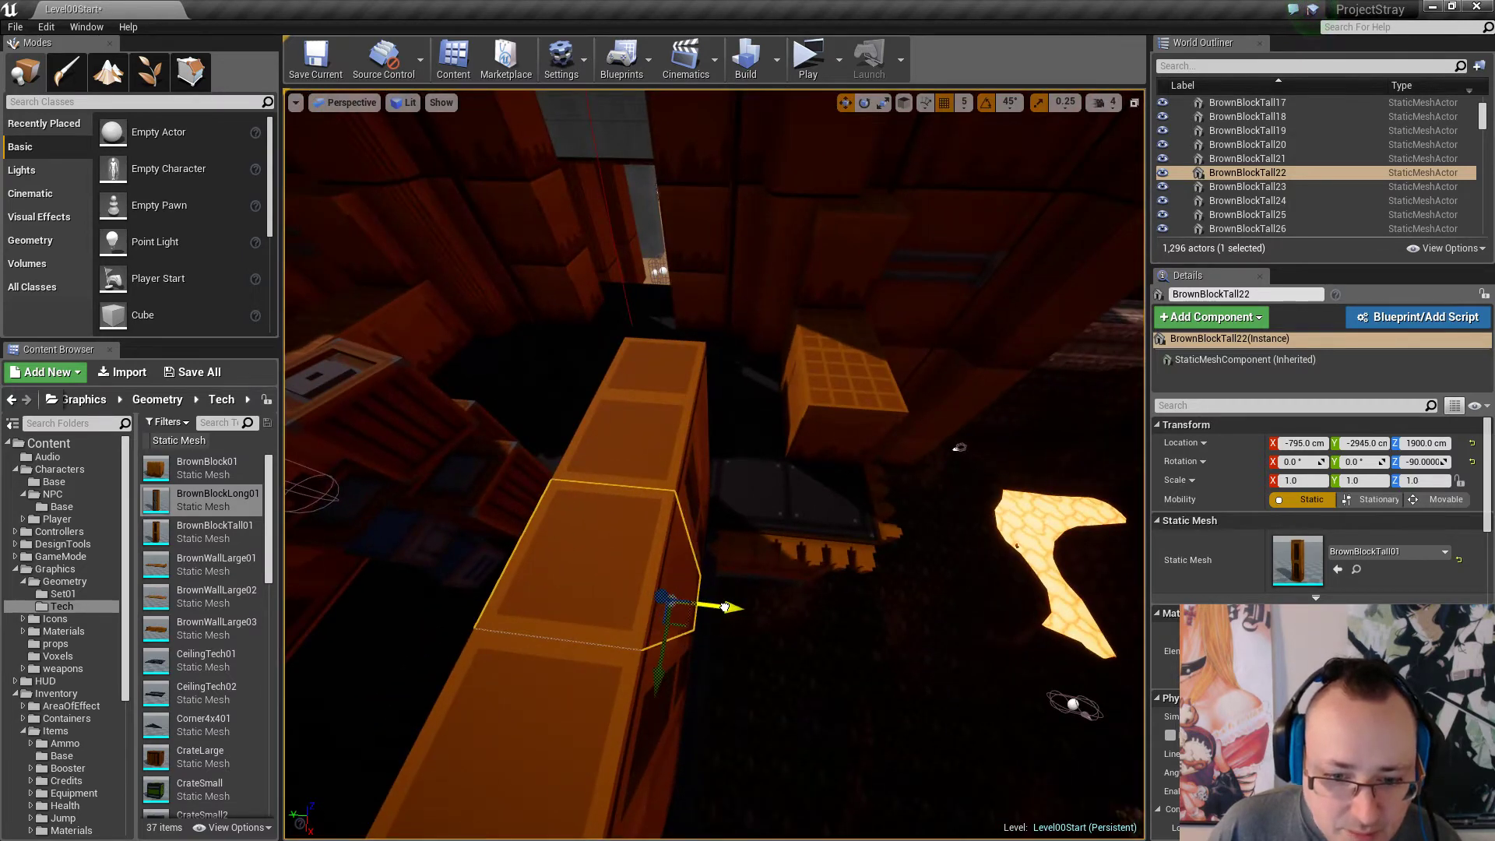
key(Escape)
Rotate BrownBlockTall6 to 0° about Z and move it along Y to -2945.
right_drag(735, 596, 581, 531)
click(755, 552)
key(e)
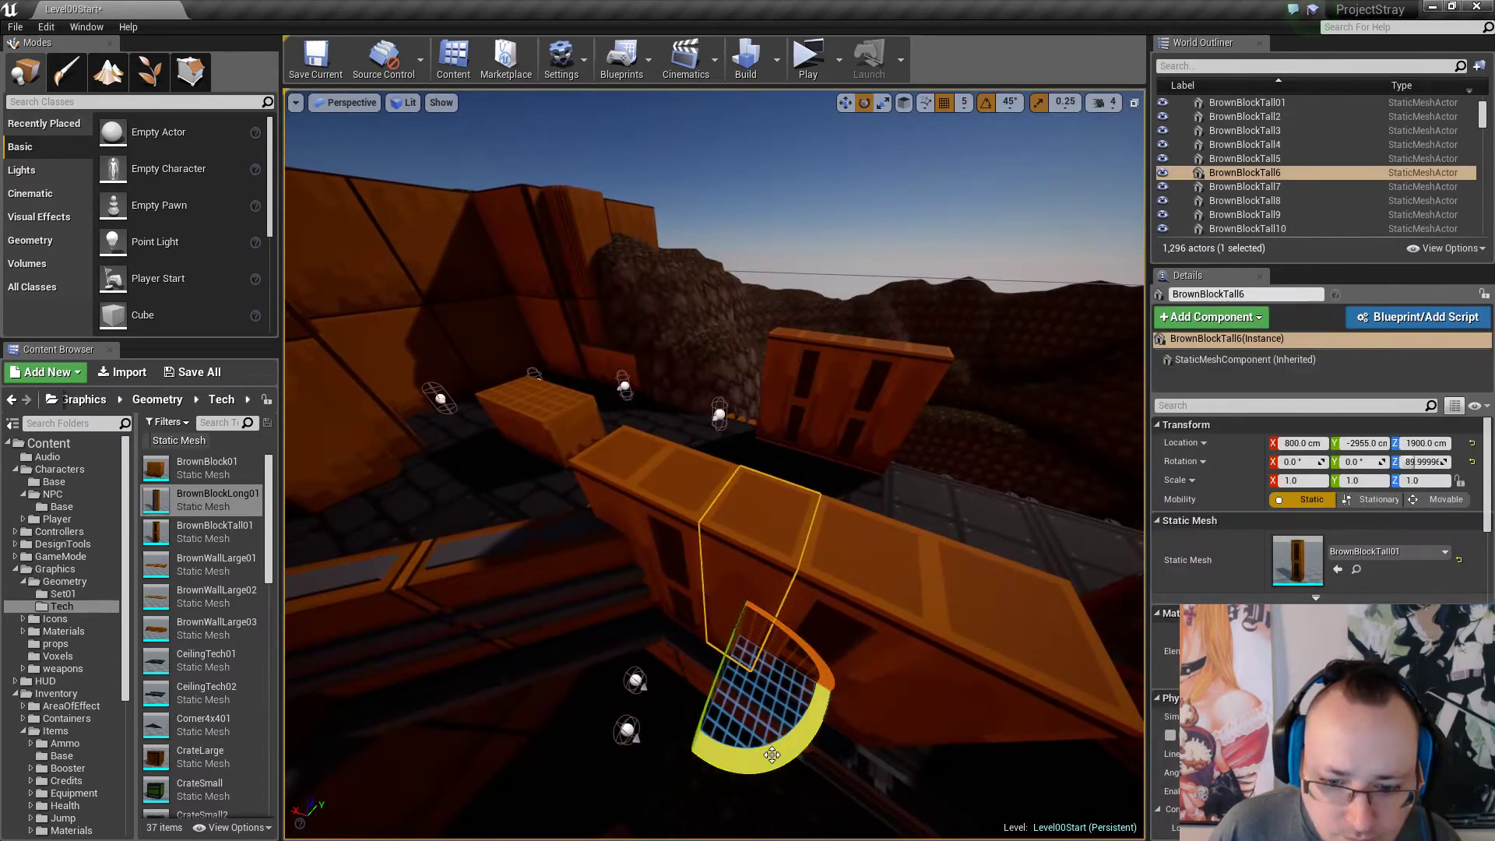
drag(771, 755, 859, 754)
key(w)
right_drag(774, 724, 674, 753)
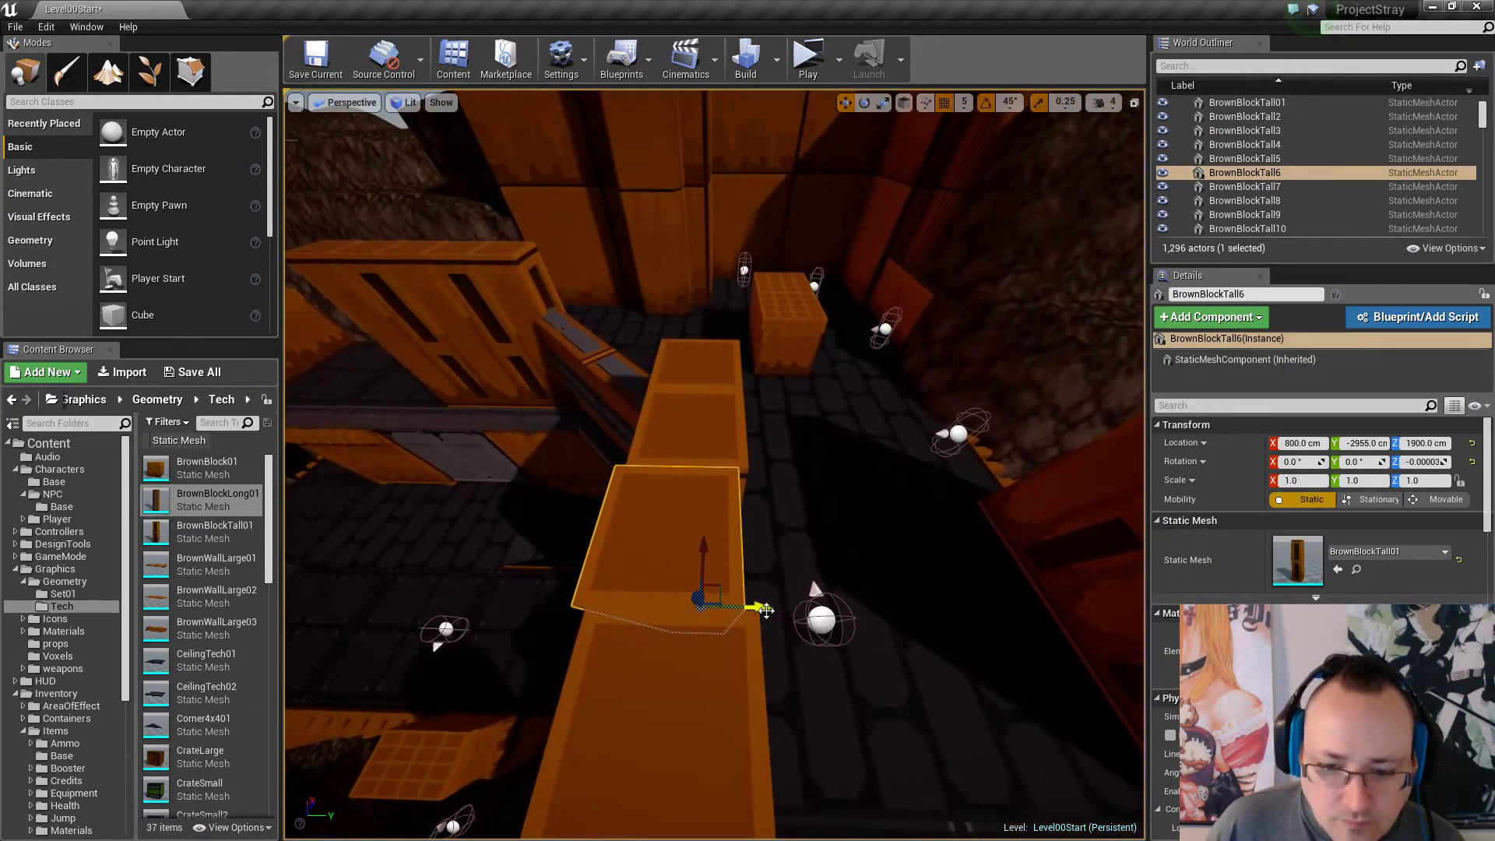
drag(754, 608, 764, 609)
Rotate BrownBlockTall01 in the facing block wall to 0° about Z and shift it along Y into the row.
key(d)
right_drag(806, 607, 810, 609)
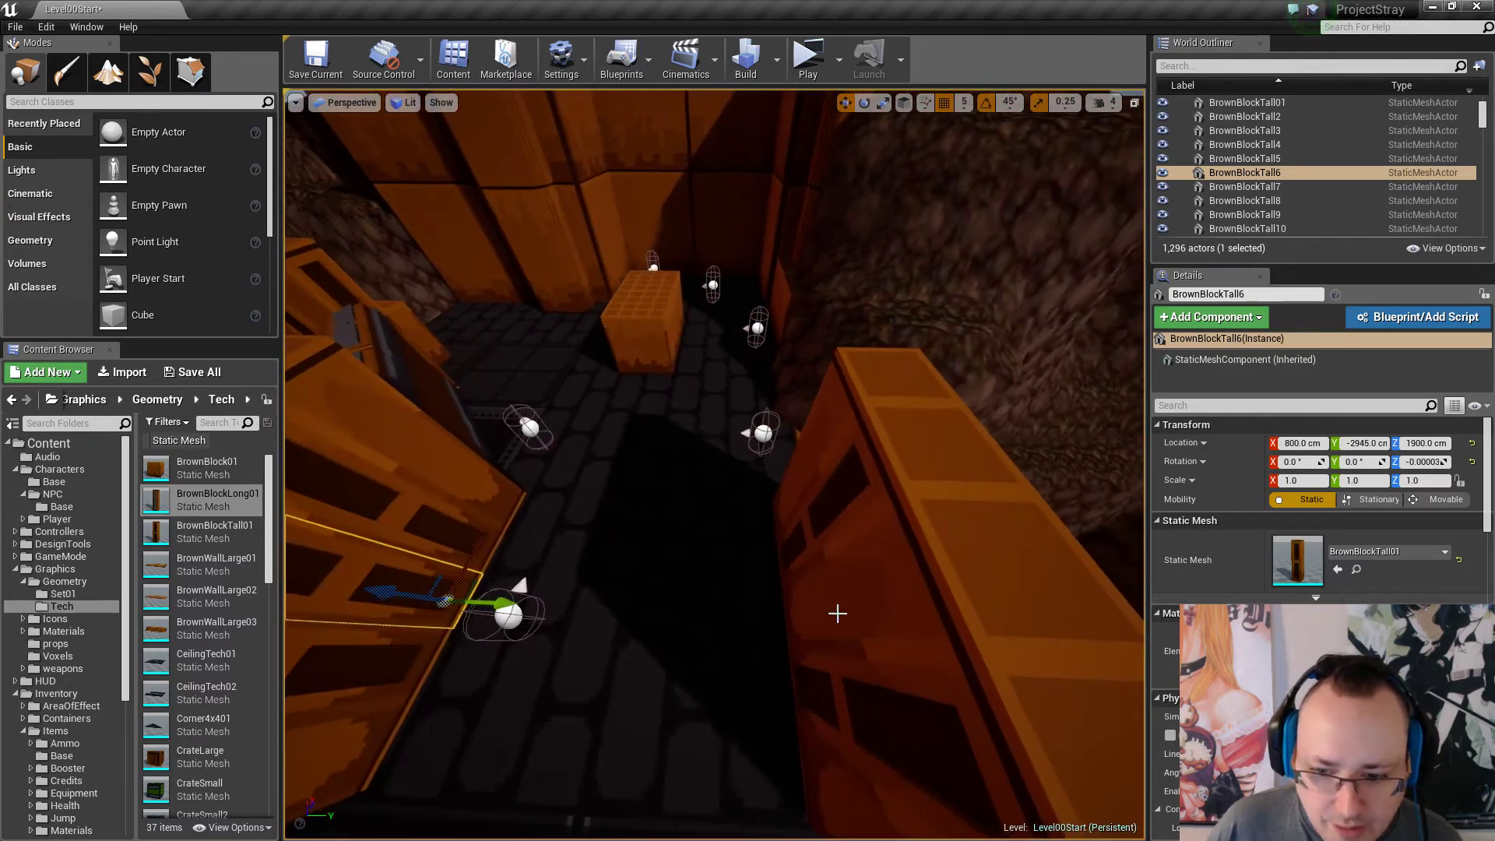
click(903, 556)
key(d)
right_drag(907, 554, 821, 611)
key(e)
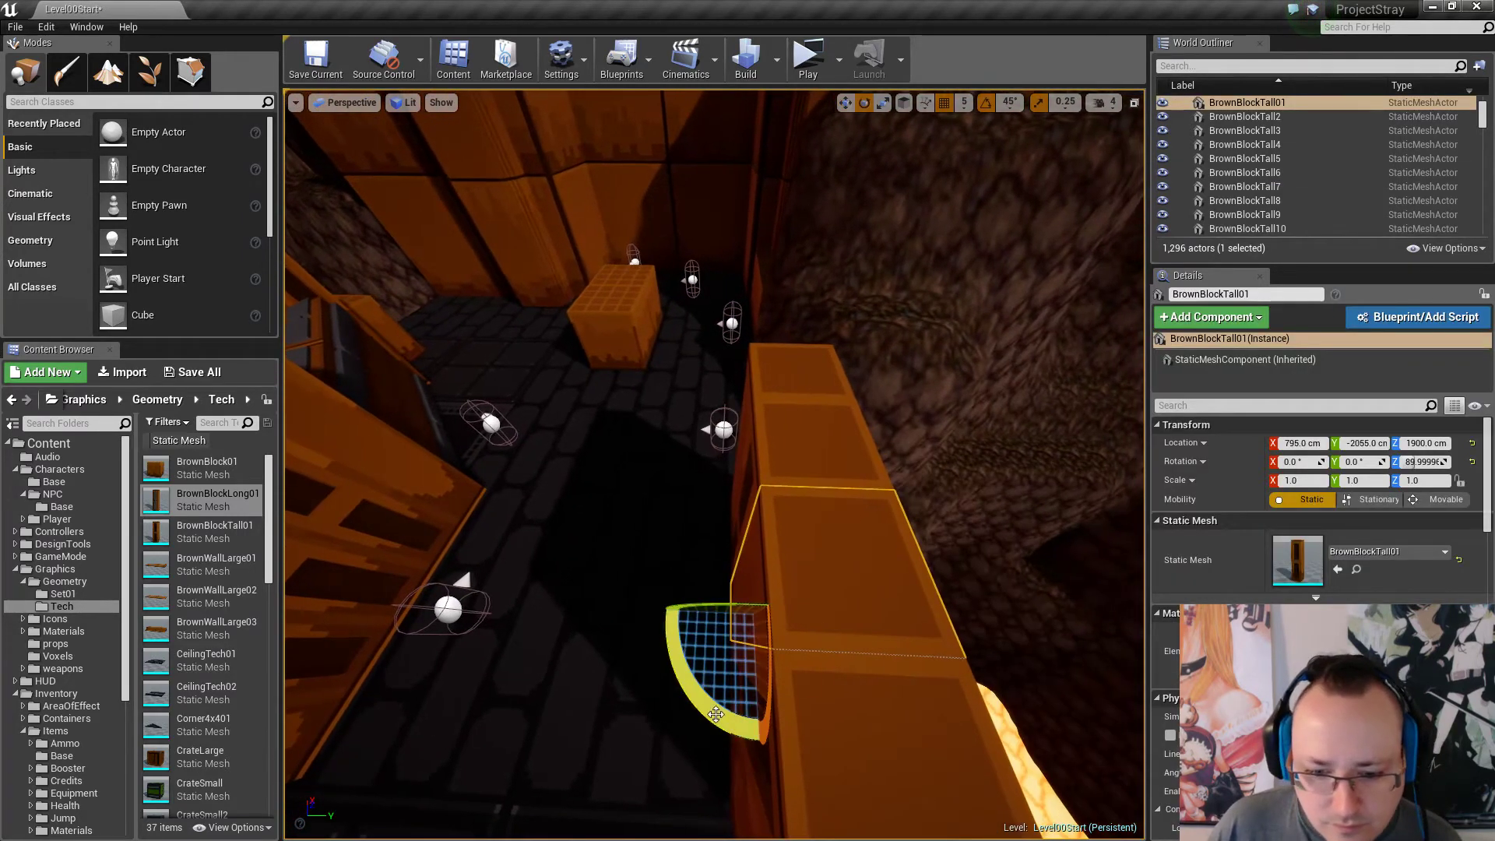
mouse_move(705, 690)
mouse_down()
mouse_move(740, 732)
mouse_move(701, 682)
mouse_up()
key(w)
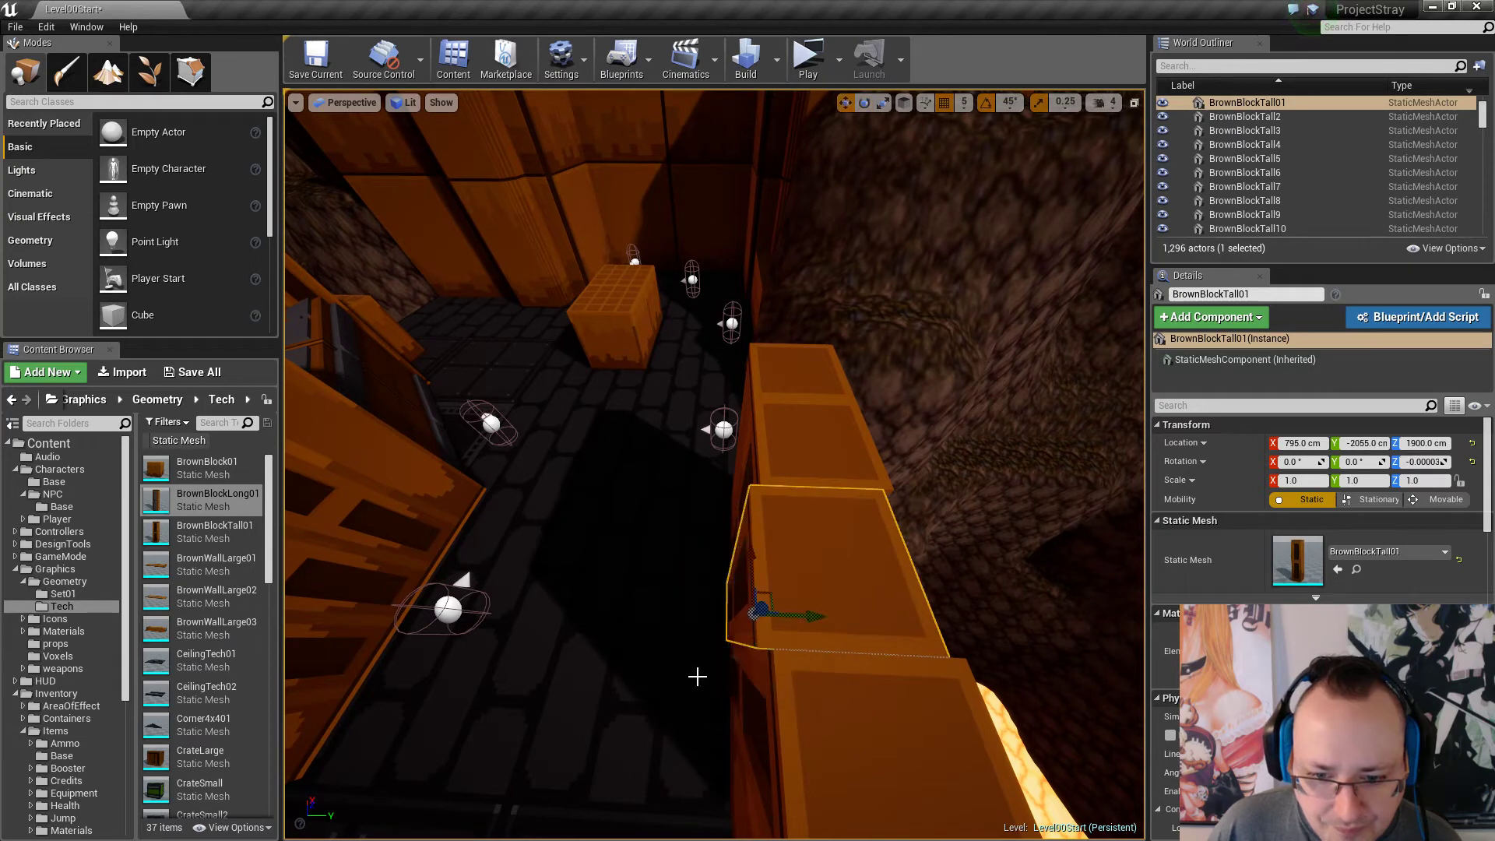
drag(808, 621, 812, 619)
key(Escape)
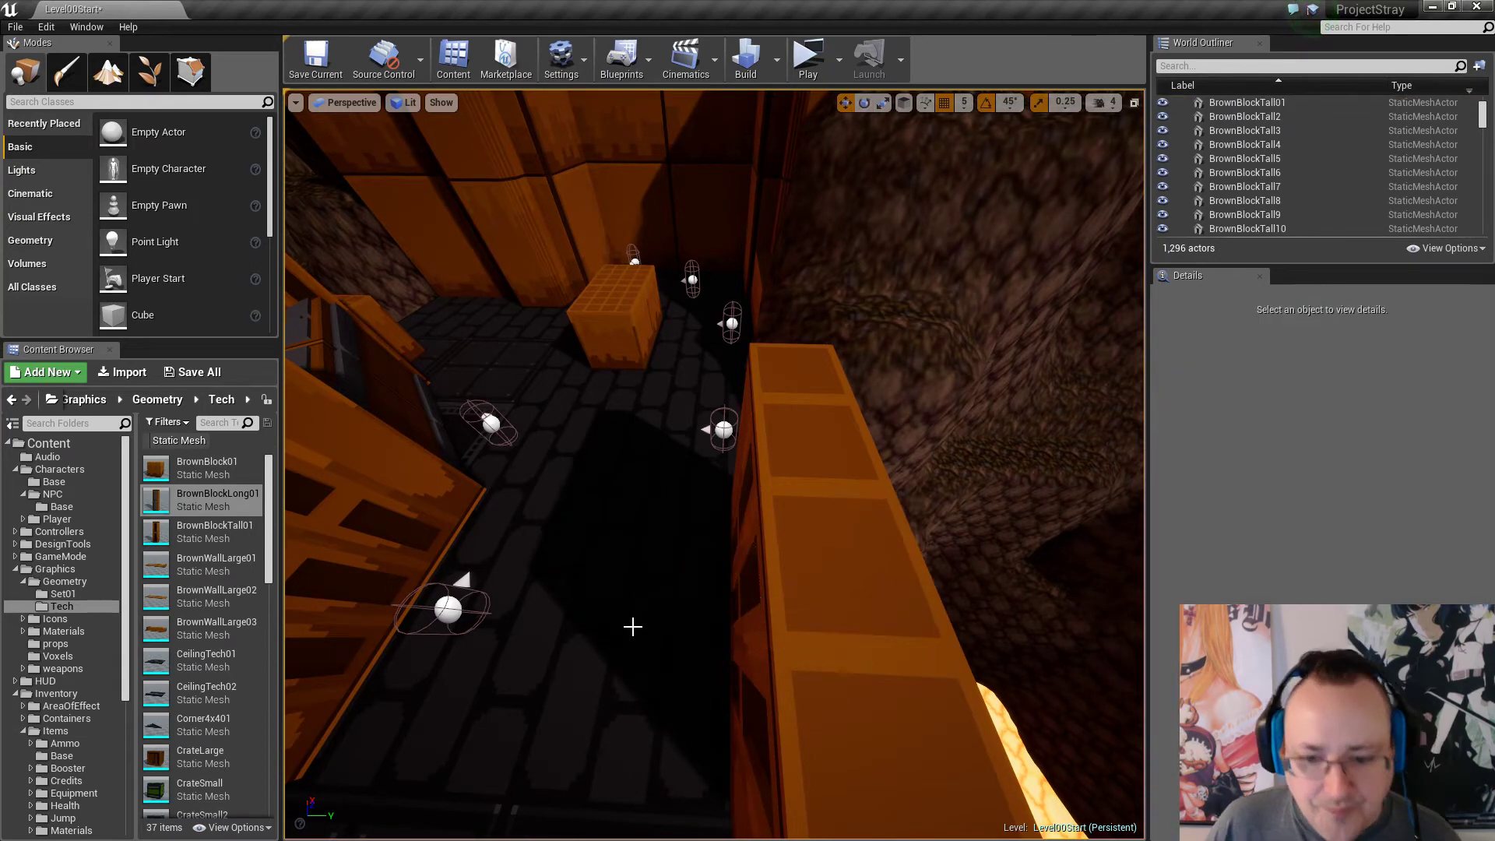
Rotate the same block in the facing wall again about its vertical axis and slide it flush with its neighbours.
right_drag(631, 625, 569, 628)
click(801, 635)
key(e)
drag(726, 669, 717, 683)
key(w)
right_drag(718, 668, 688, 642)
drag(676, 605, 671, 607)
key(Escape)
Rotate BrownBlockTall6 to -90° about Z and move it along X to 810 to close the gap in its wall.
right_drag(705, 637, 664, 644)
click(527, 565)
key(e)
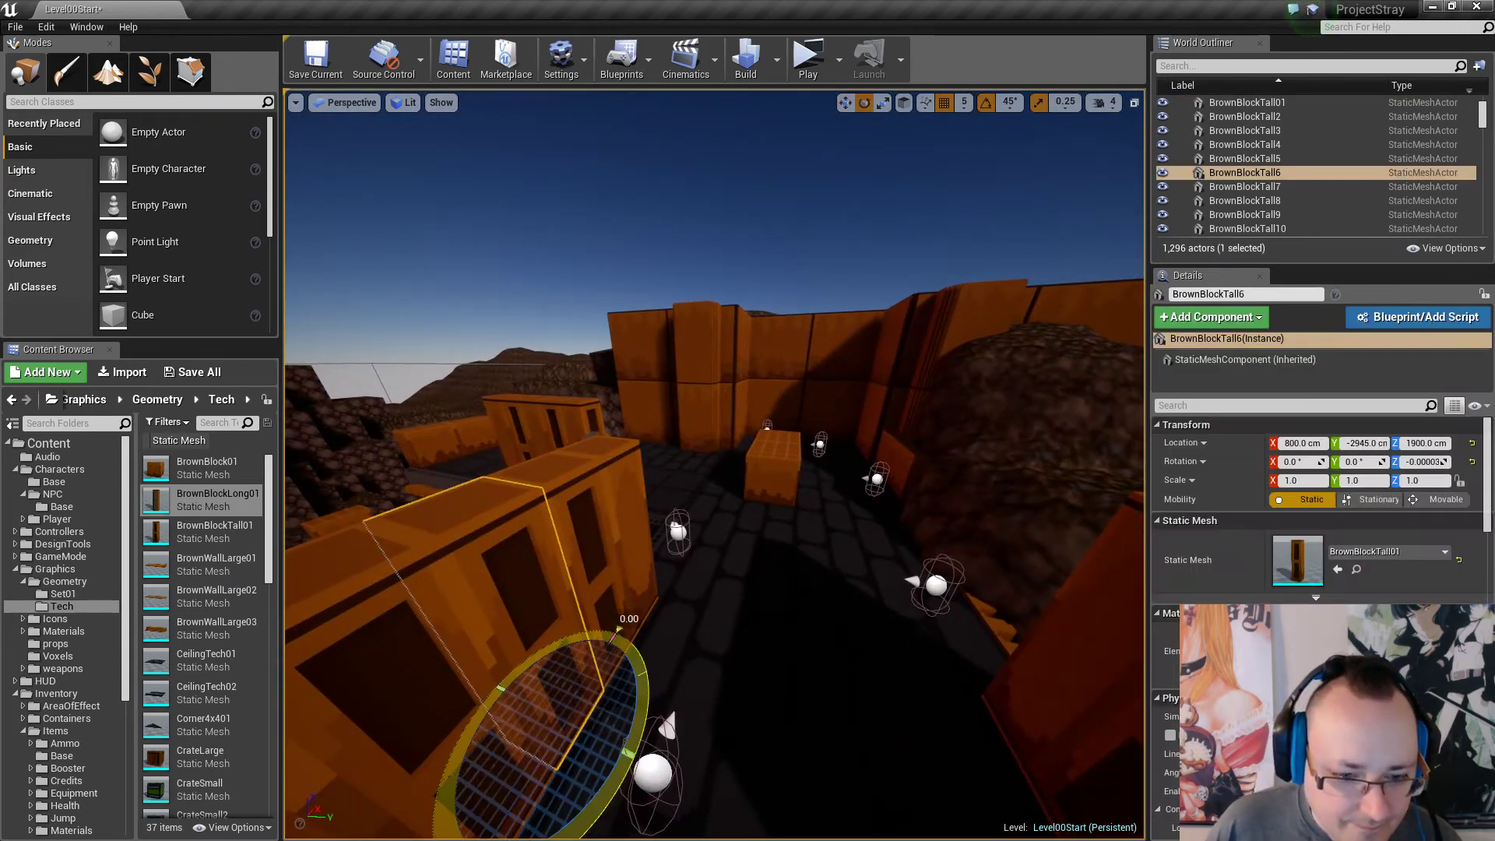
drag(615, 768, 745, 762)
right_drag(745, 762, 678, 760)
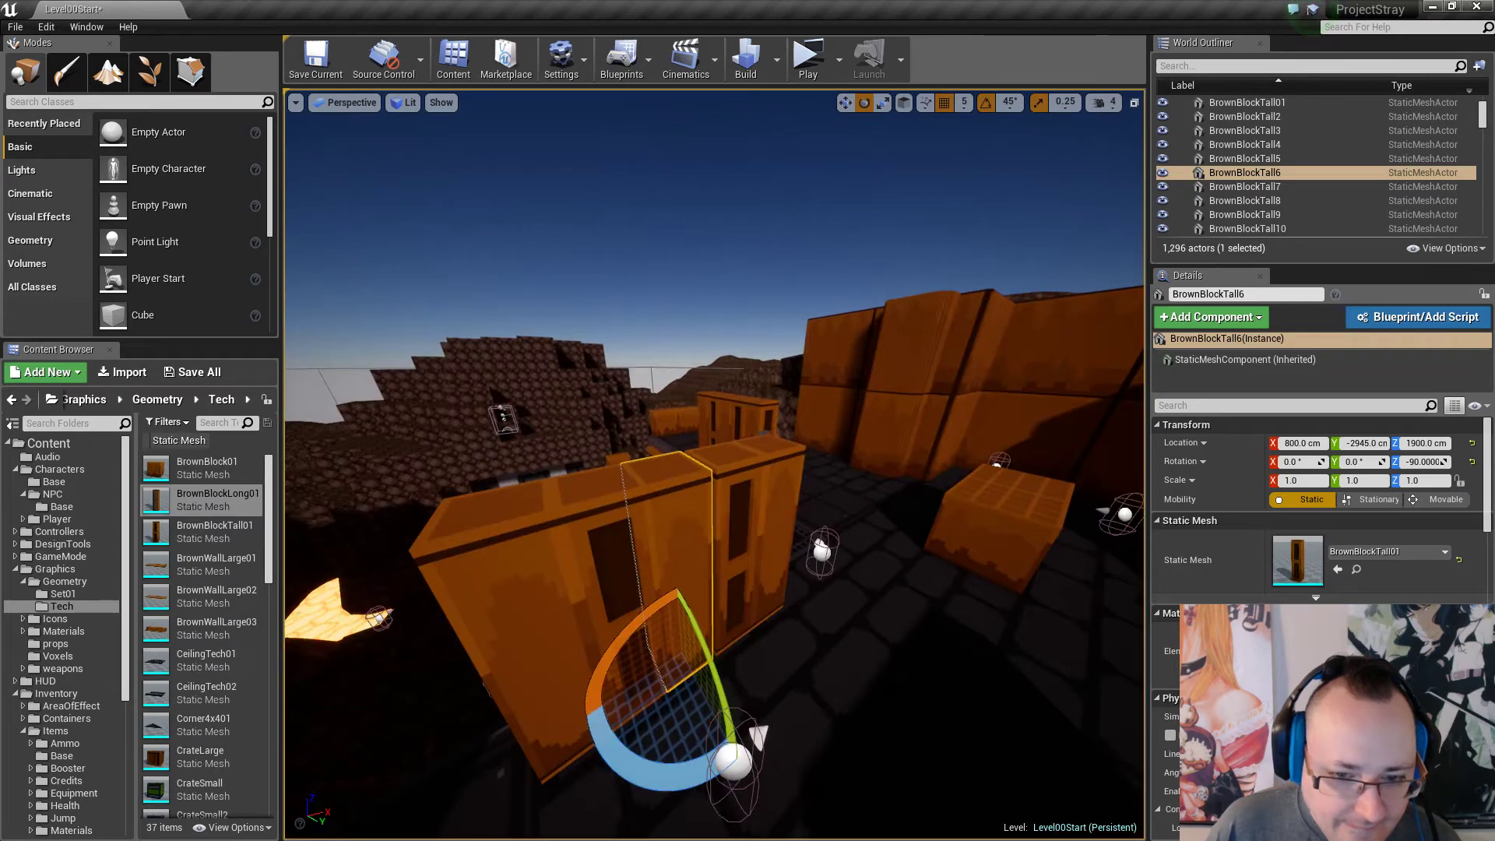
key(Escape)
right_drag(802, 717, 703, 777)
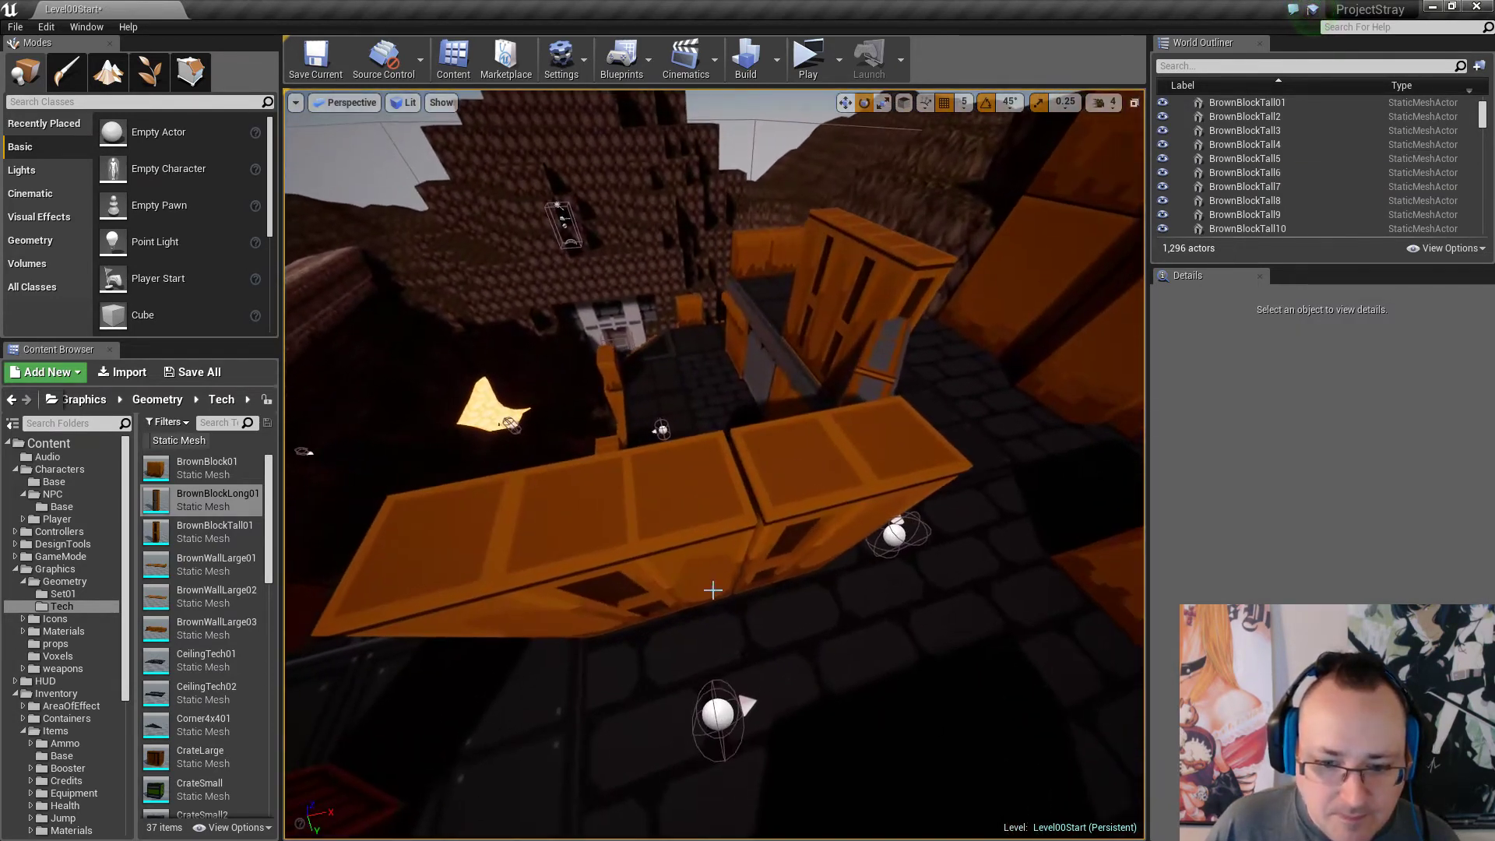
click(699, 549)
key(w)
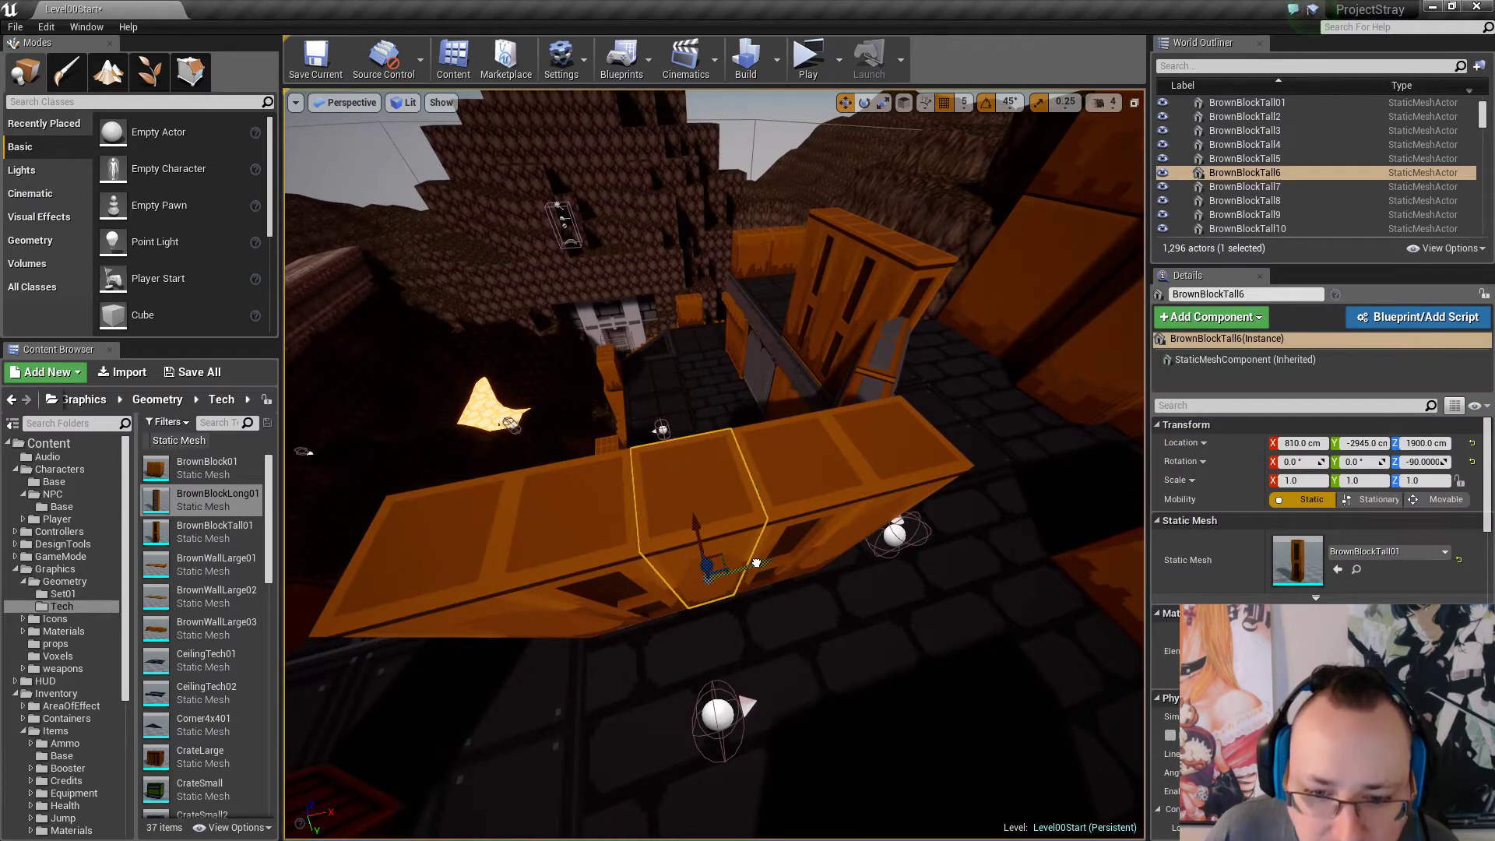
key(Escape)
Inspect the walkway's underside and the large brown wall panels supporting the block walls.
right_drag(775, 615, 771, 576)
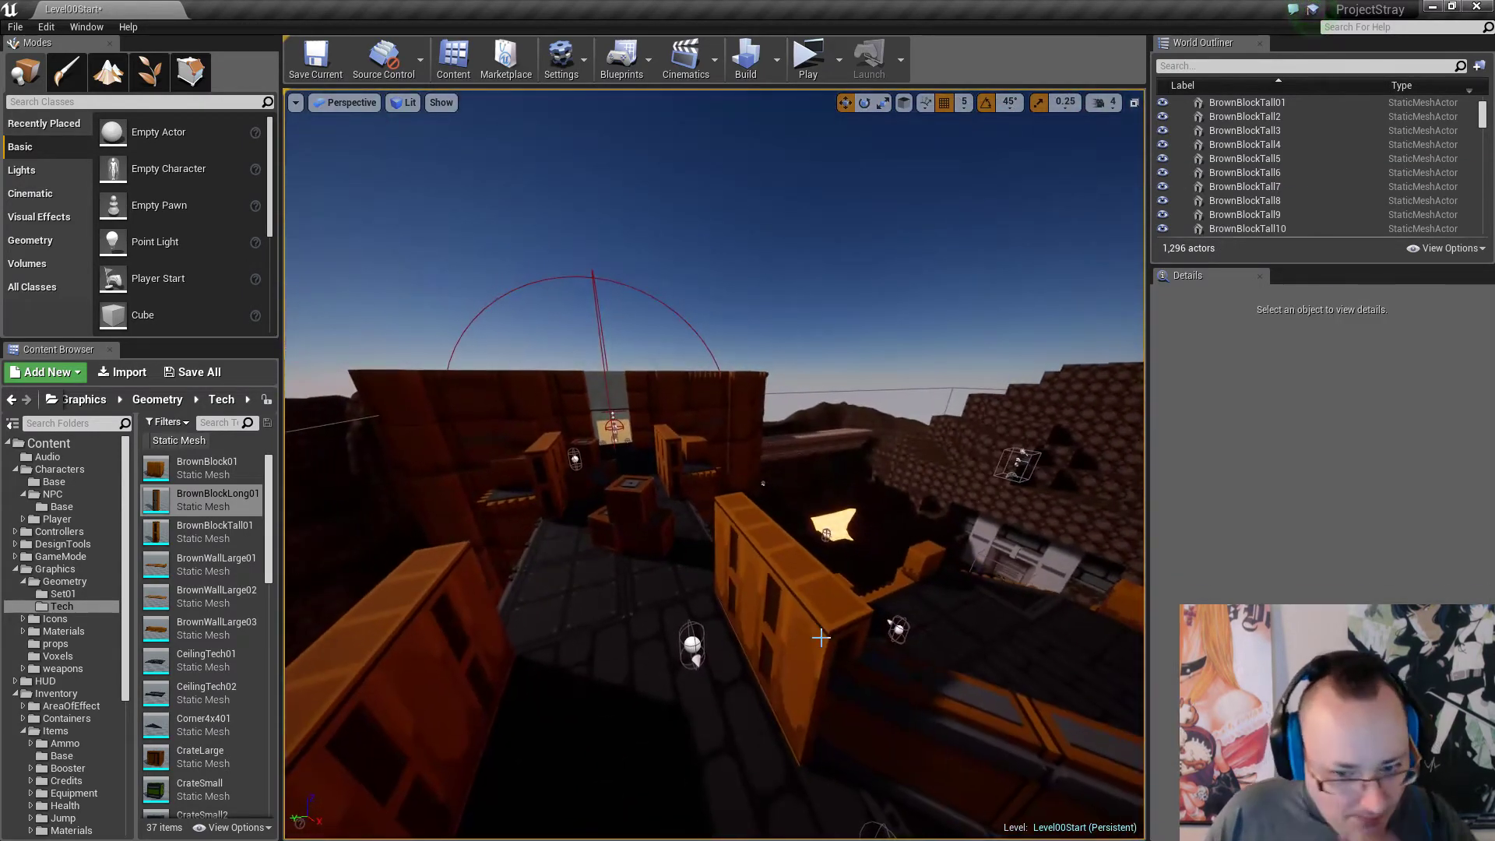
right_drag(821, 637, 1098, 577)
mouse_move(816, 654)
right_down()
mouse_move(802, 650)
mouse_move(816, 654)
right_up()
click(723, 598)
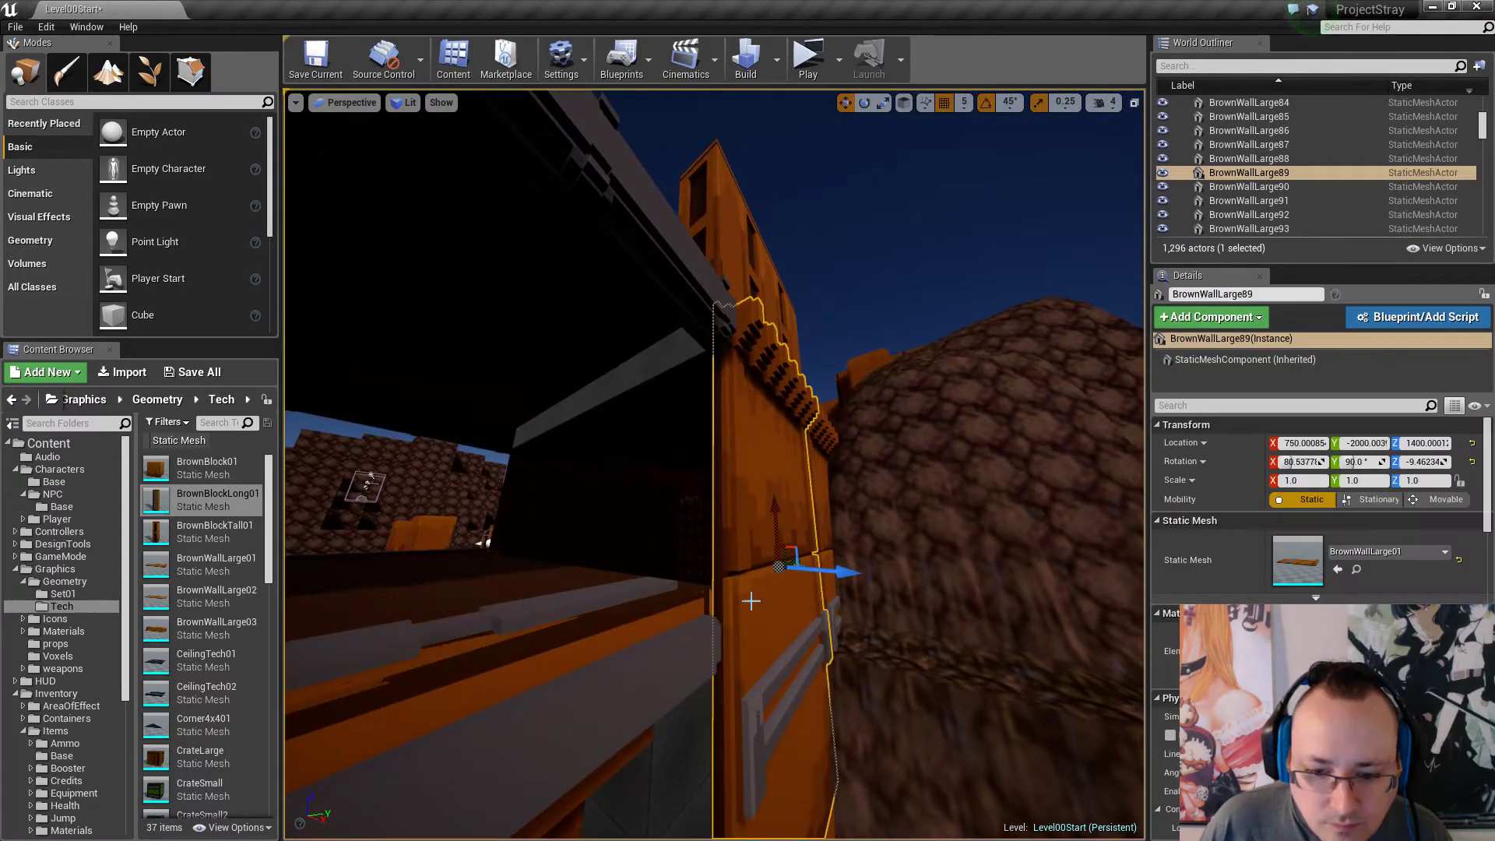
right_drag(724, 599, 800, 613)
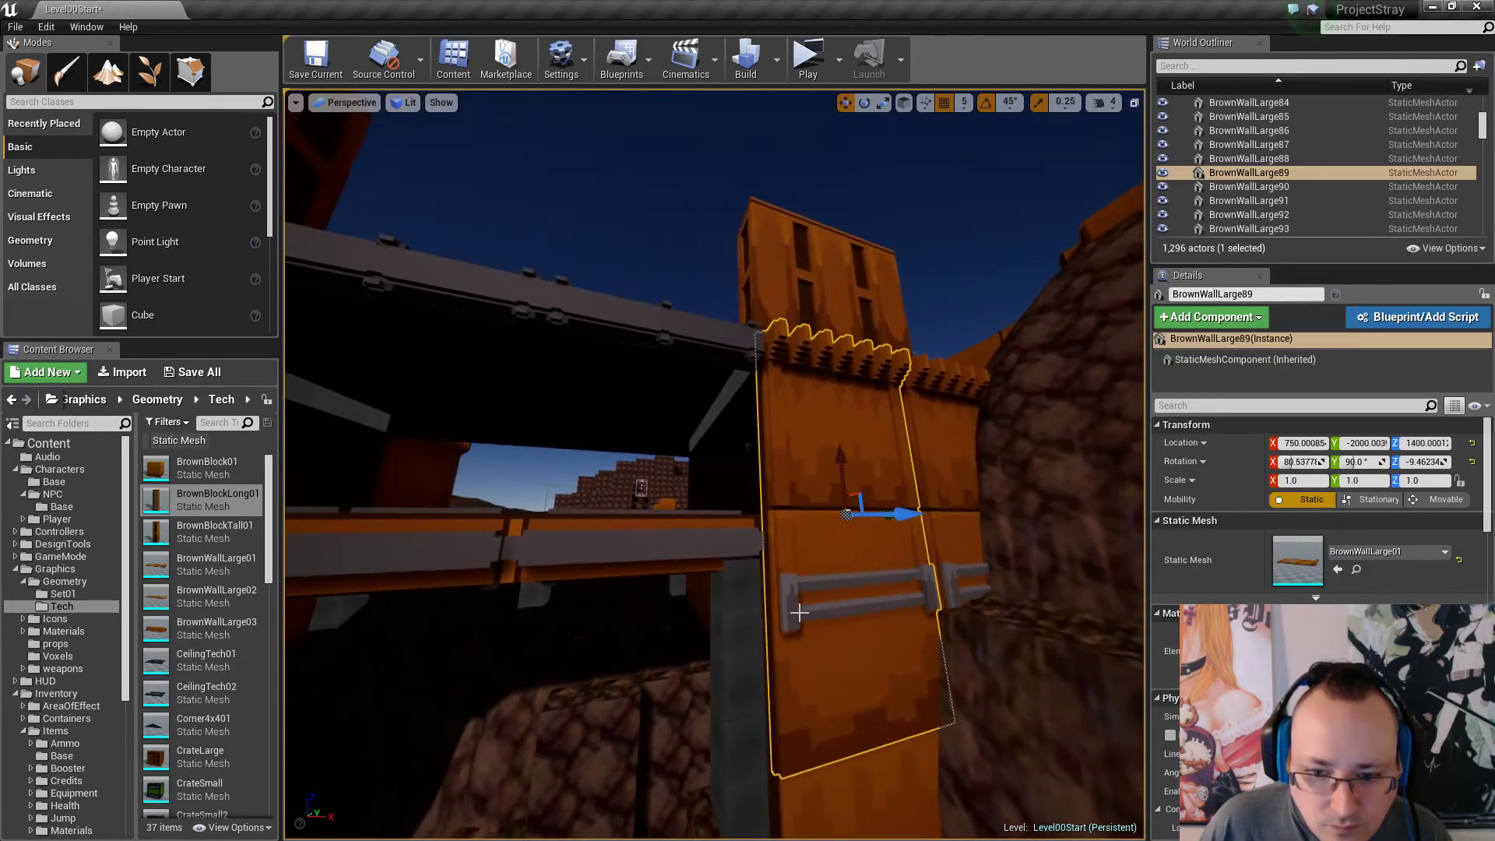
right_drag(899, 561, 851, 553)
key(Escape)
Place a copy of a tall block beneath the walkway at X -565, Y -2955, Z 750.
click(807, 281)
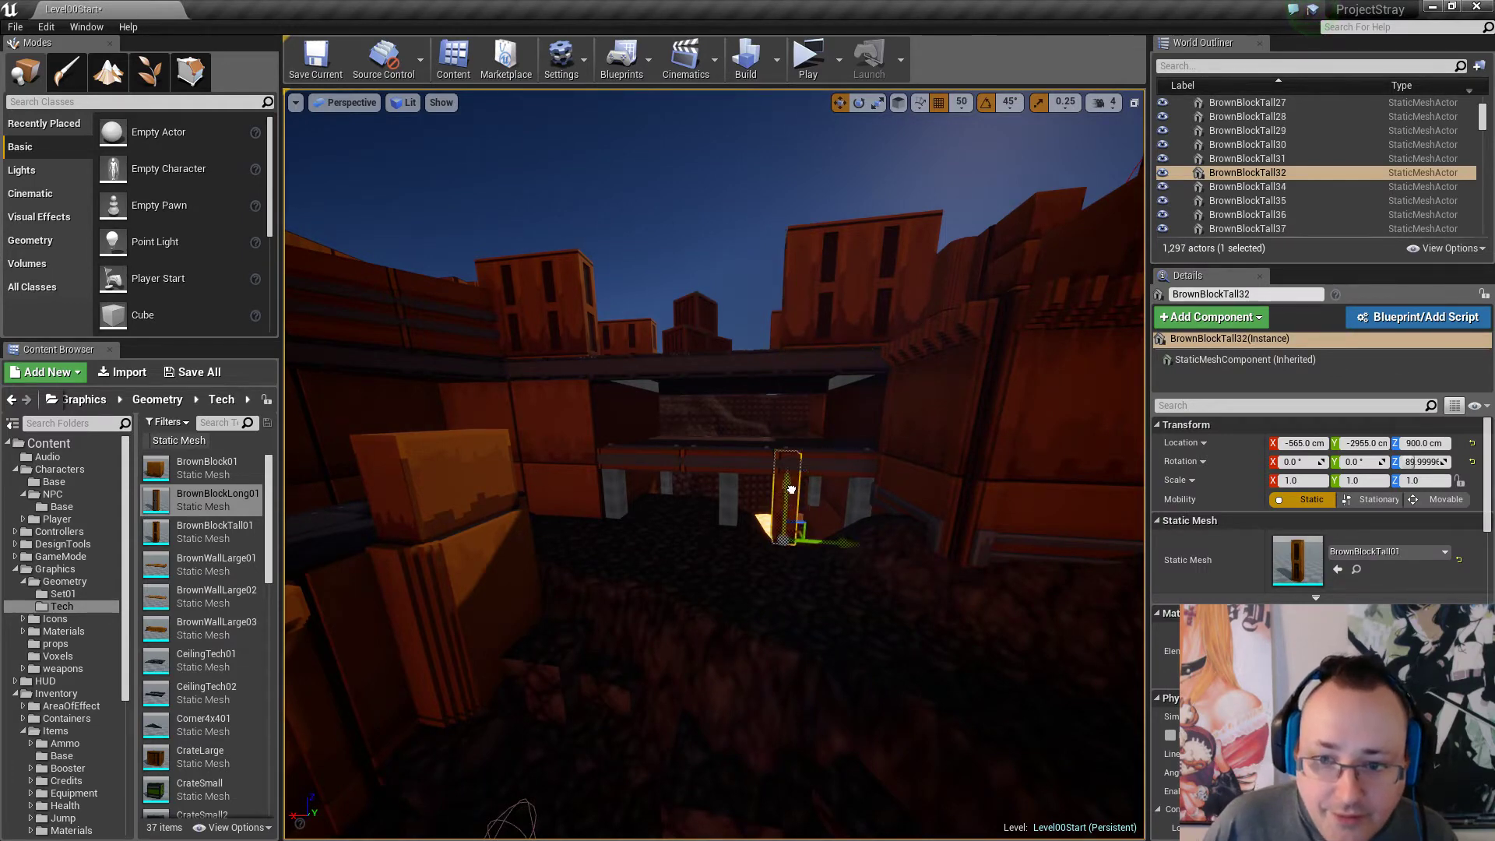
scroll(791, 518, up, 10)
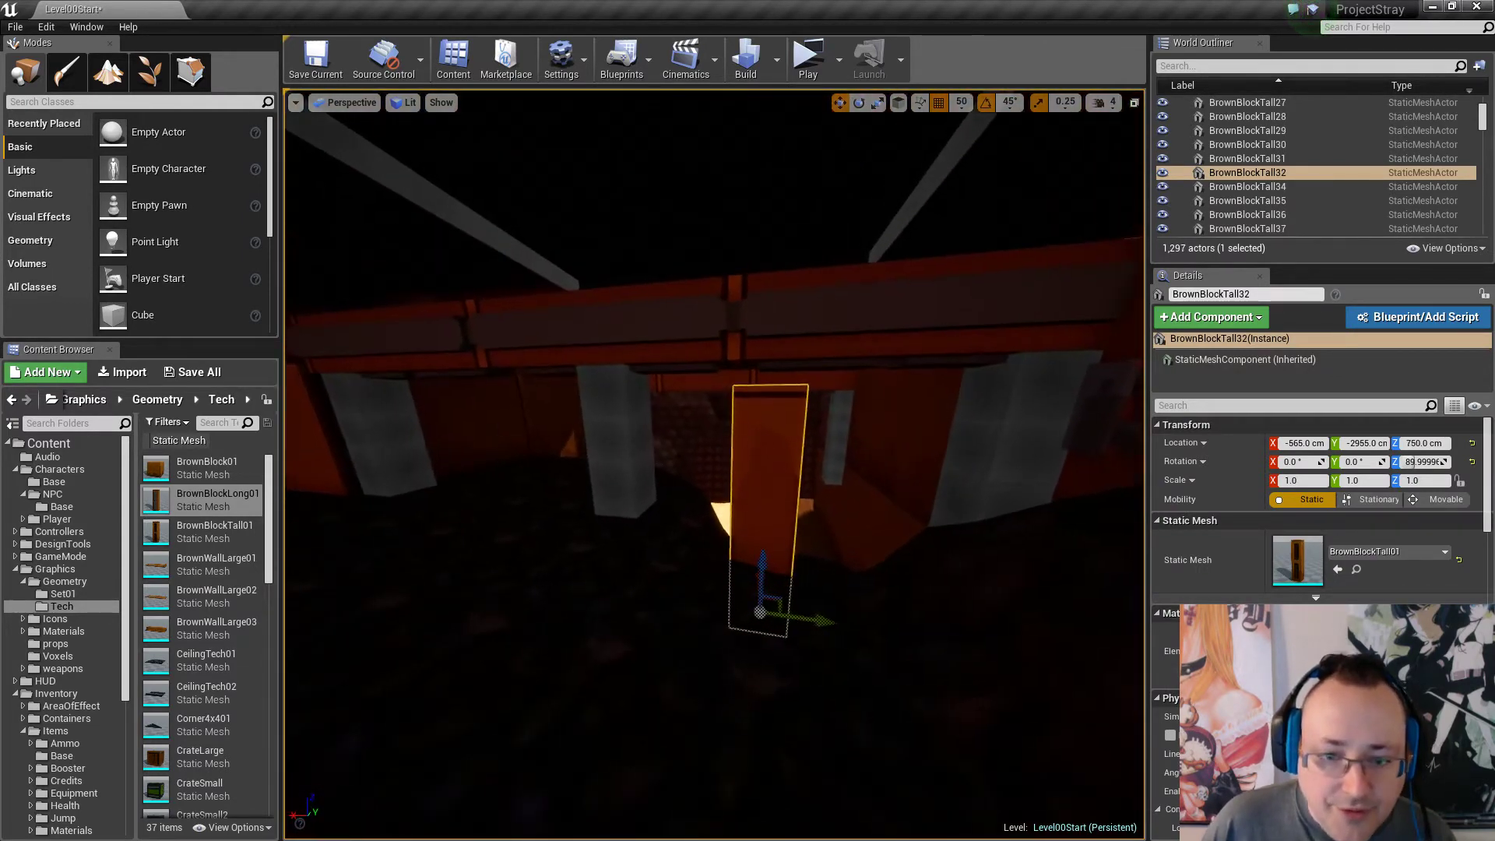
Delete the grey placeholder cubes that form the pillar under the walkway beside the copied tall block.
click(552, 393)
ctrl+click(567, 452)
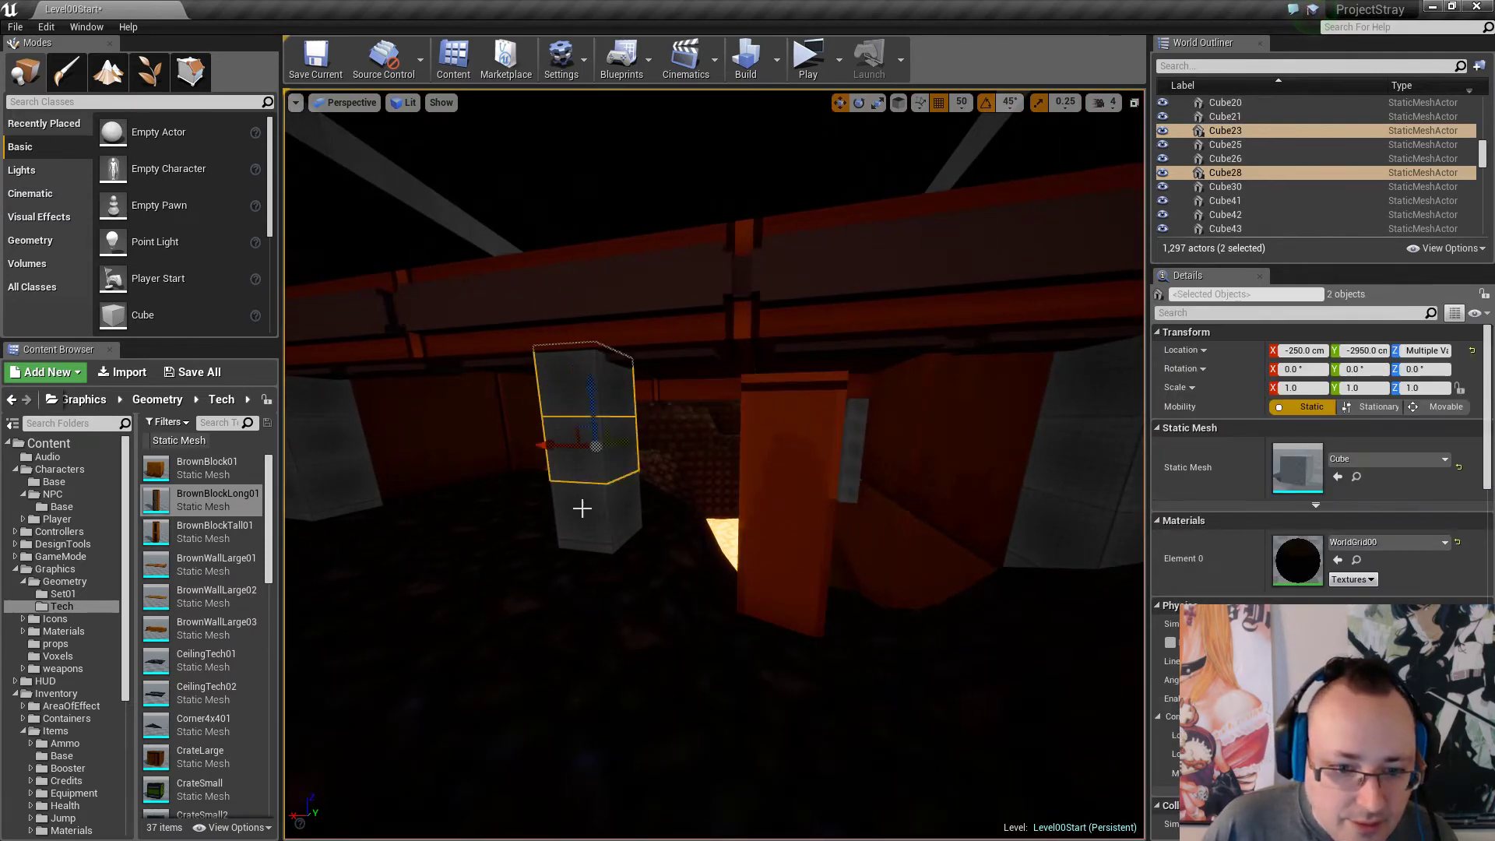
ctrl+click(635, 547)
key(Delete)
right_drag(635, 547, 635, 623)
right_drag(635, 548, 655, 584)
click(741, 432)
key(Delete)
Move the tall block under the walkway to X -245 at Z 790 and rotate it to 180° about Z.
mouse_move(761, 490)
right_down()
mouse_move(767, 456)
mouse_move(761, 491)
right_up()
click(777, 482)
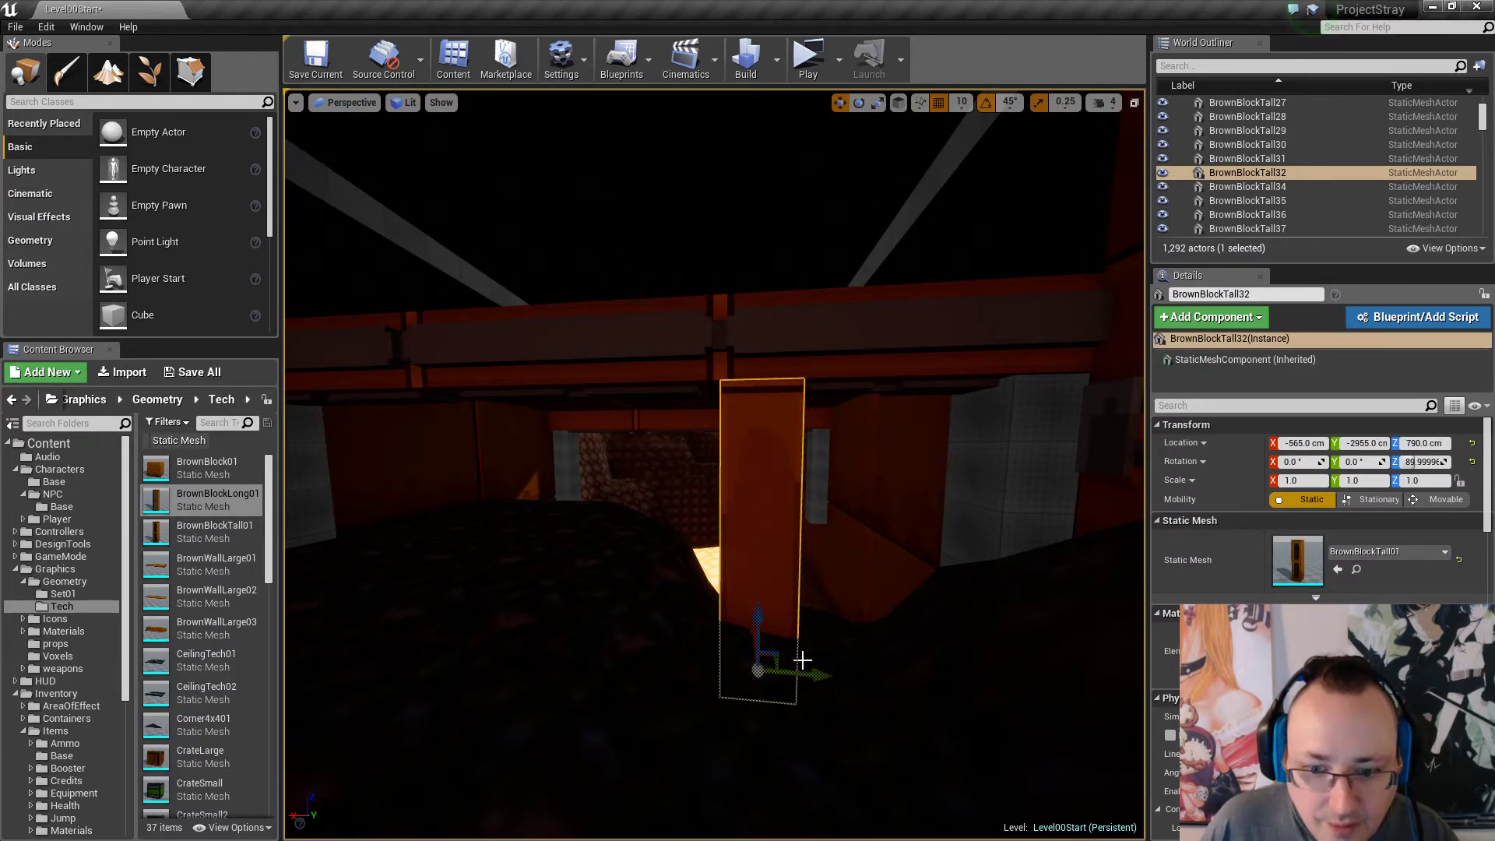
drag(826, 674, 645, 661)
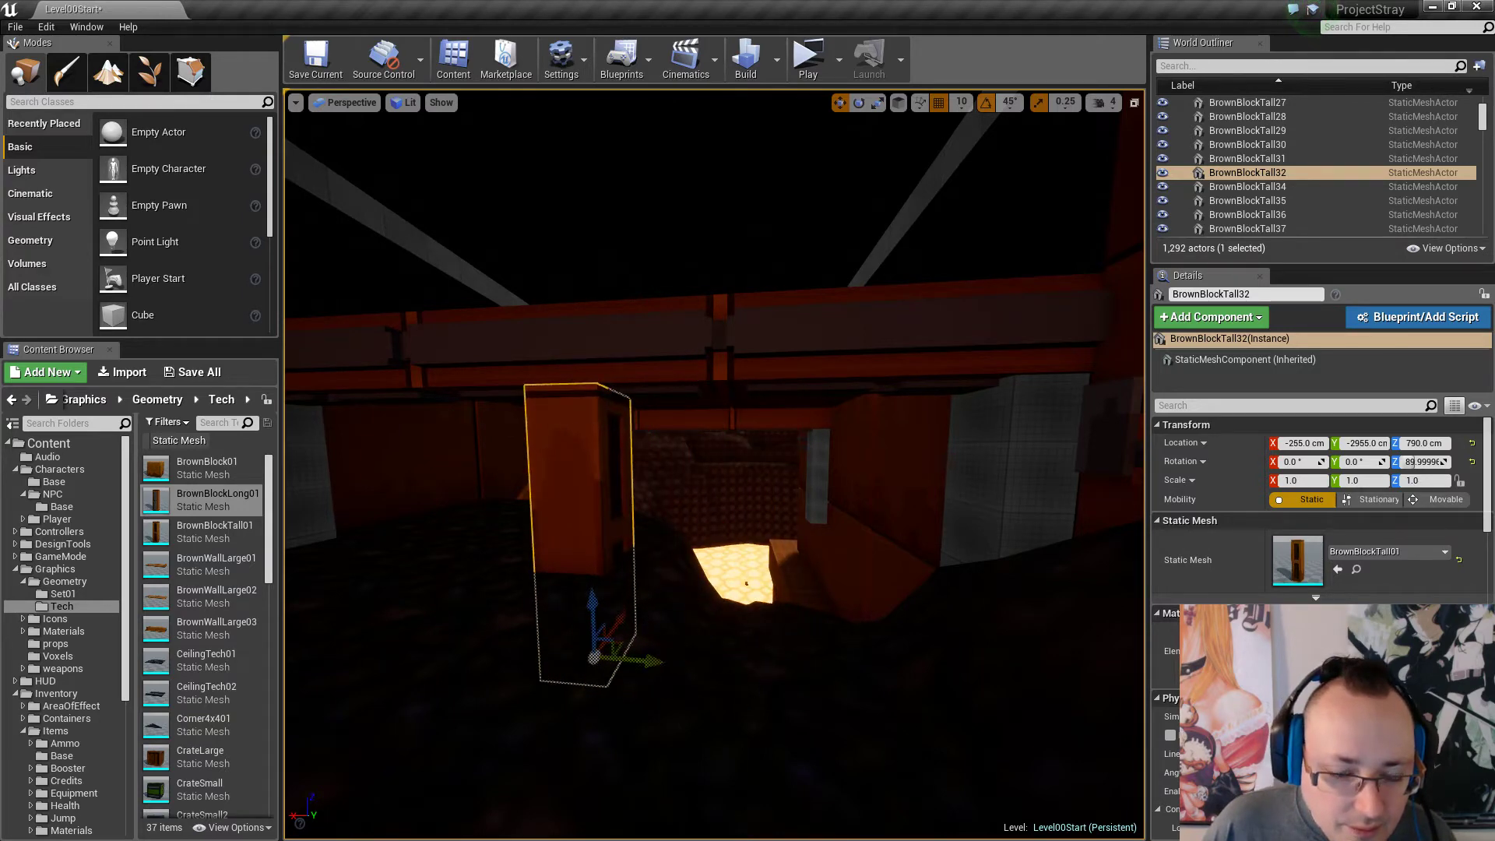
right_drag(645, 662, 748, 654)
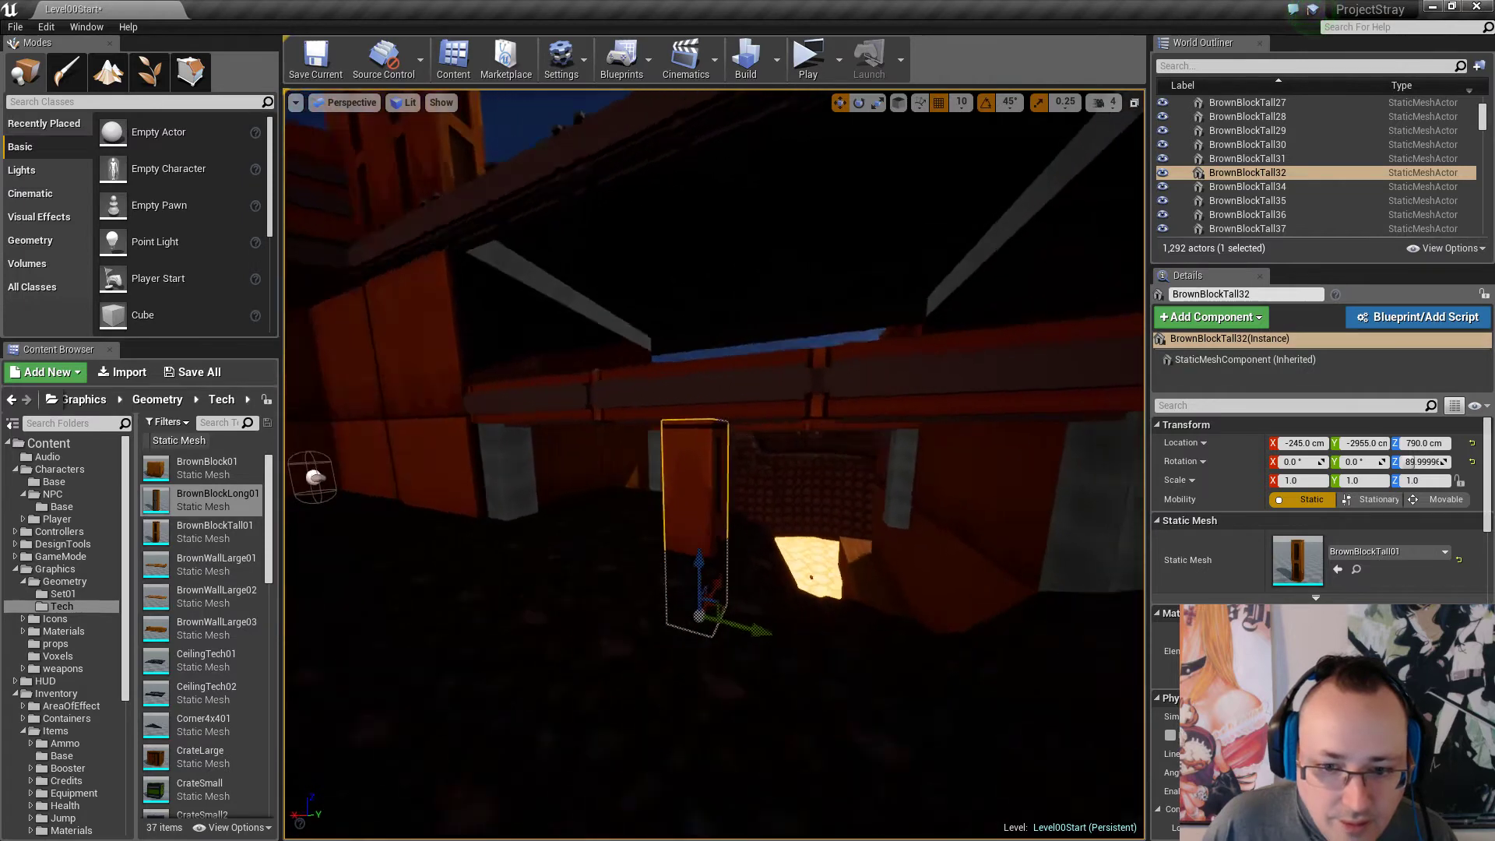
right_drag(845, 662, 810, 658)
key(e)
drag(760, 693, 896, 686)
key(w)
right_drag(857, 670, 693, 651)
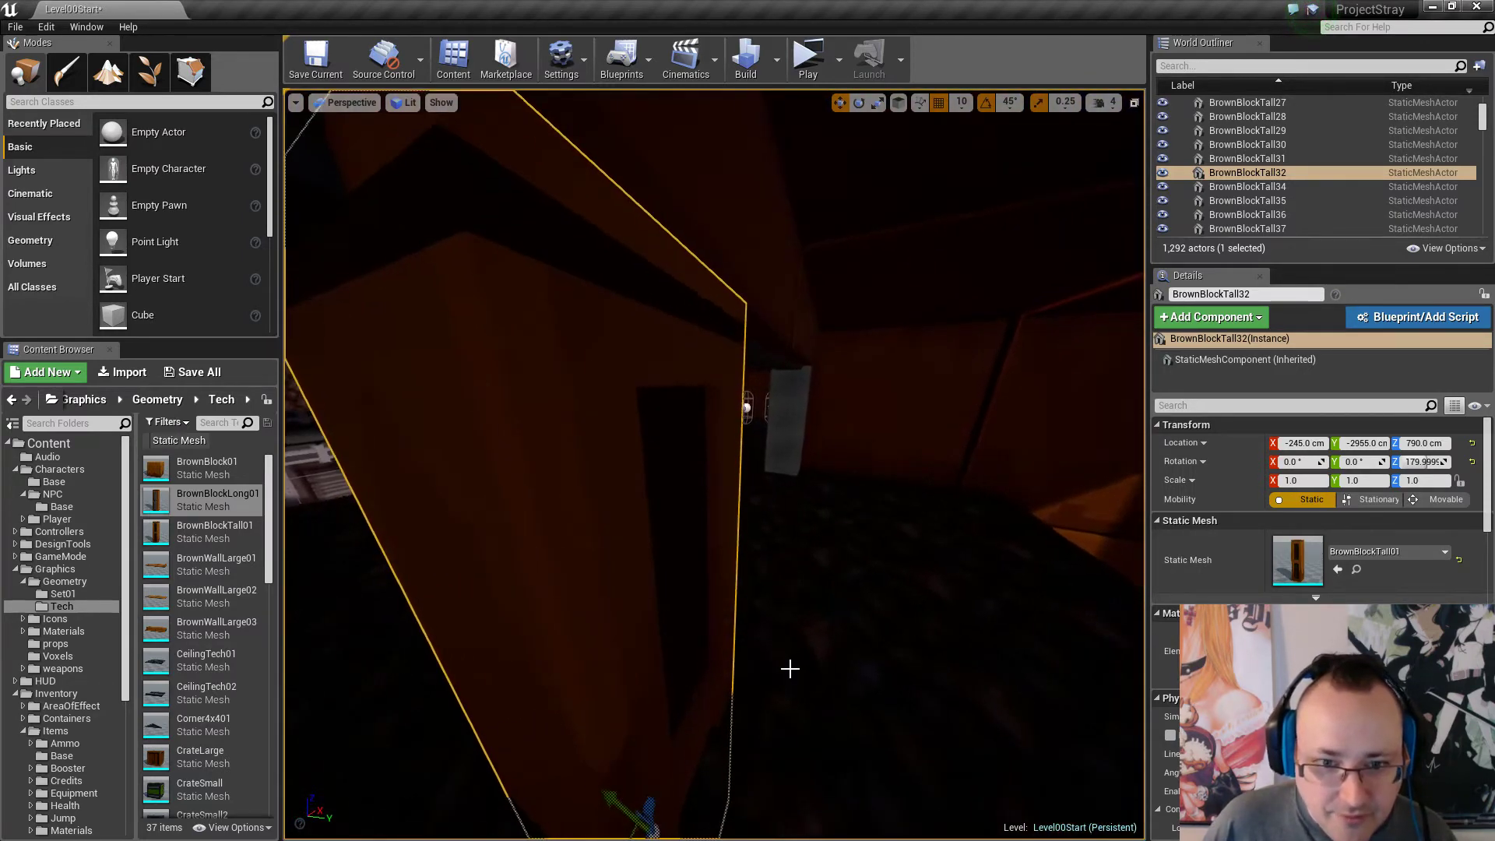
key(Escape)
Delete the four stacked grey cubes of the pillar at X -950, Y -2950 under the walkway.
right_drag(790, 667, 654, 670)
right_drag(563, 519, 563, 519)
ctrl+click(528, 481)
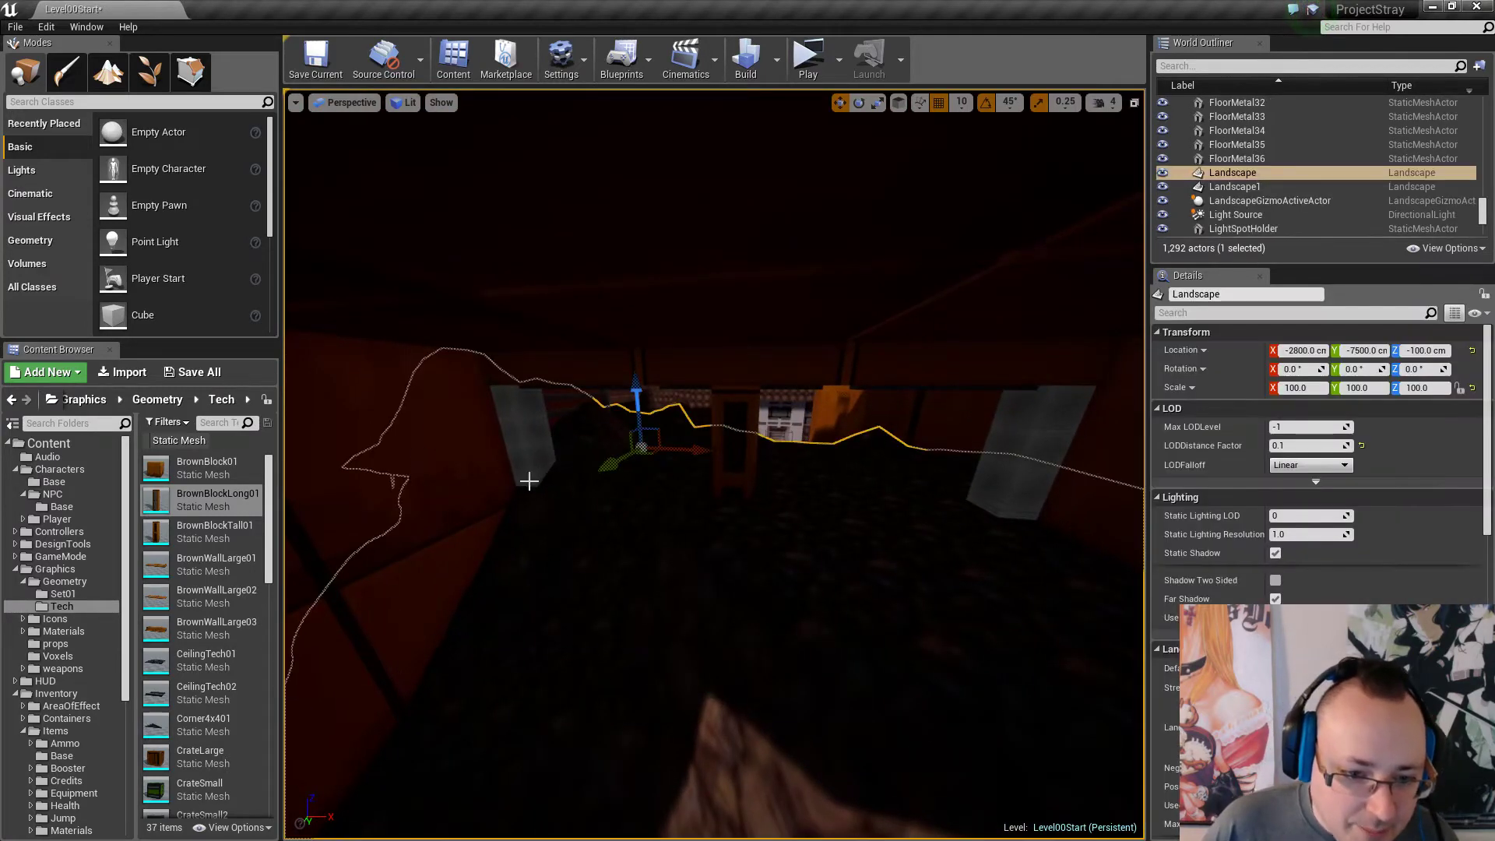
ctrl+click(528, 479)
ctrl+click(529, 475)
ctrl+click(523, 458)
ctrl+click(514, 429)
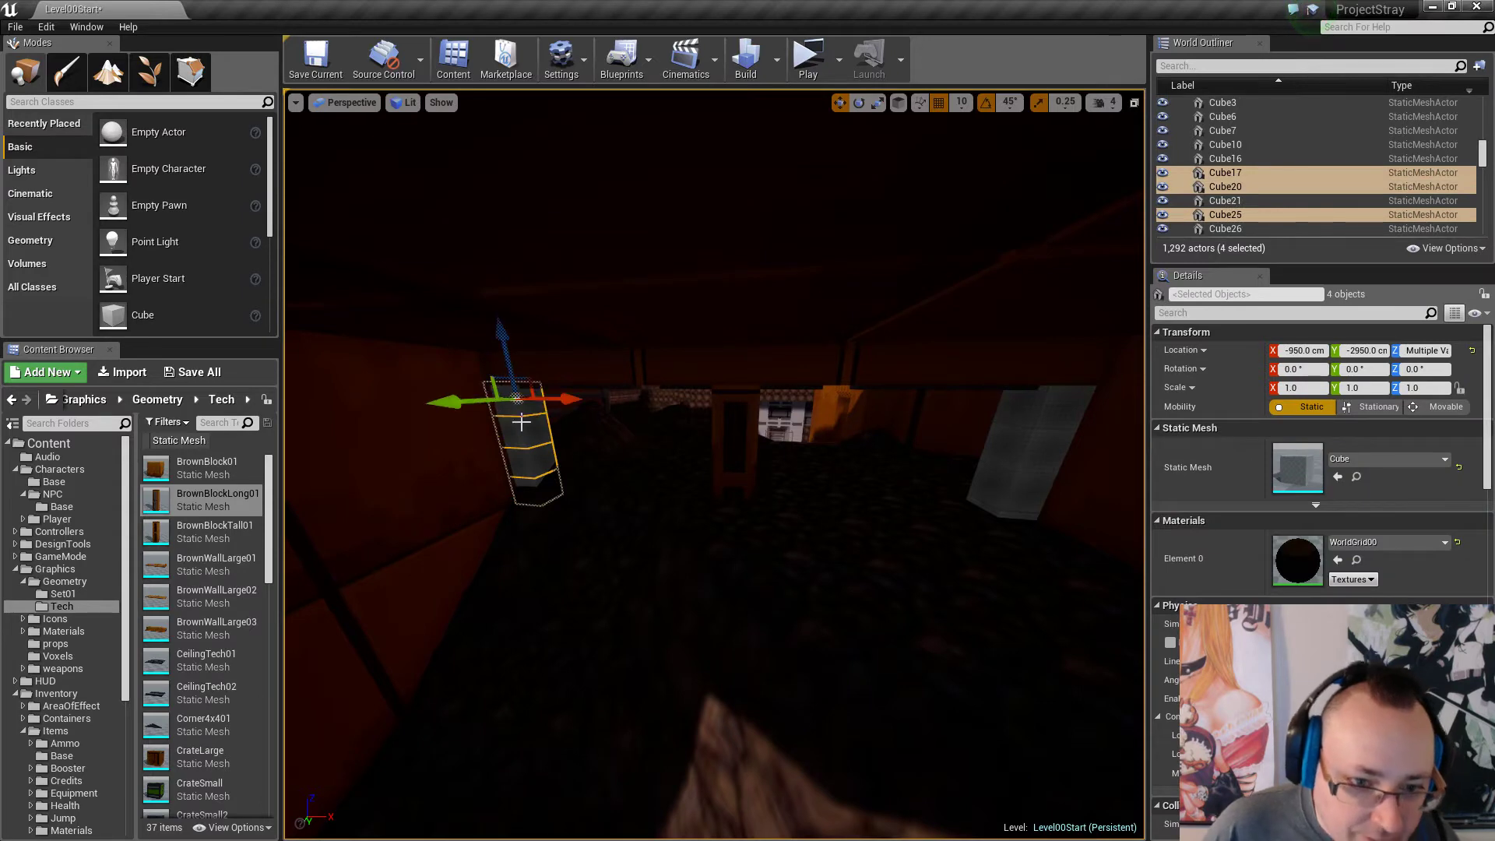
key(Delete)
Delete the remaining grey placeholder cubes under the walkway, including the pillar stack at X 450, Y -2950.
right_drag(617, 508, 657, 517)
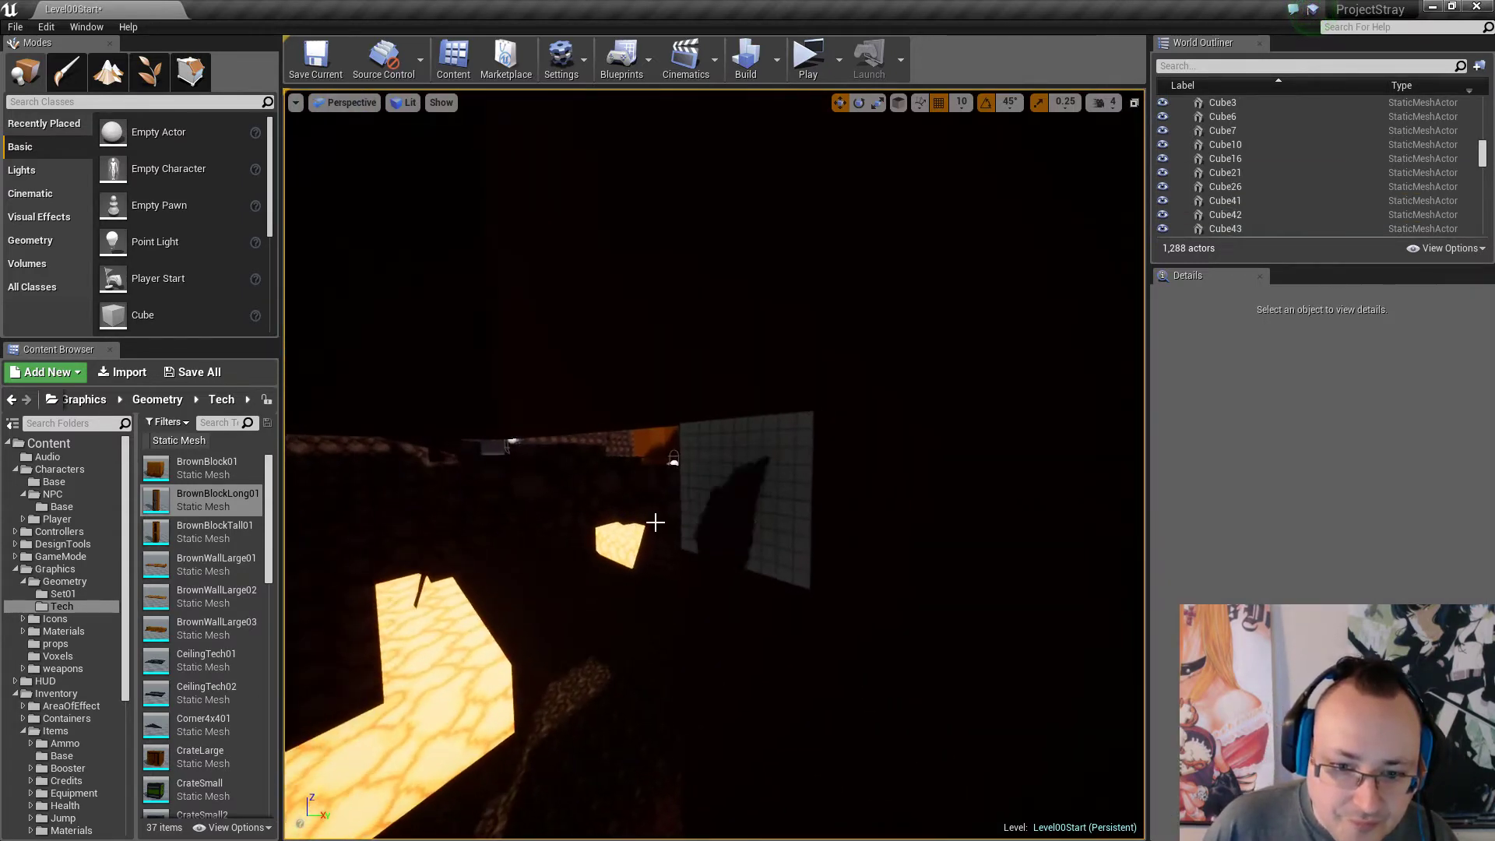
click(697, 474)
key(Delete)
right_drag(781, 501, 742, 553)
click(741, 546)
ctrl+click(746, 492)
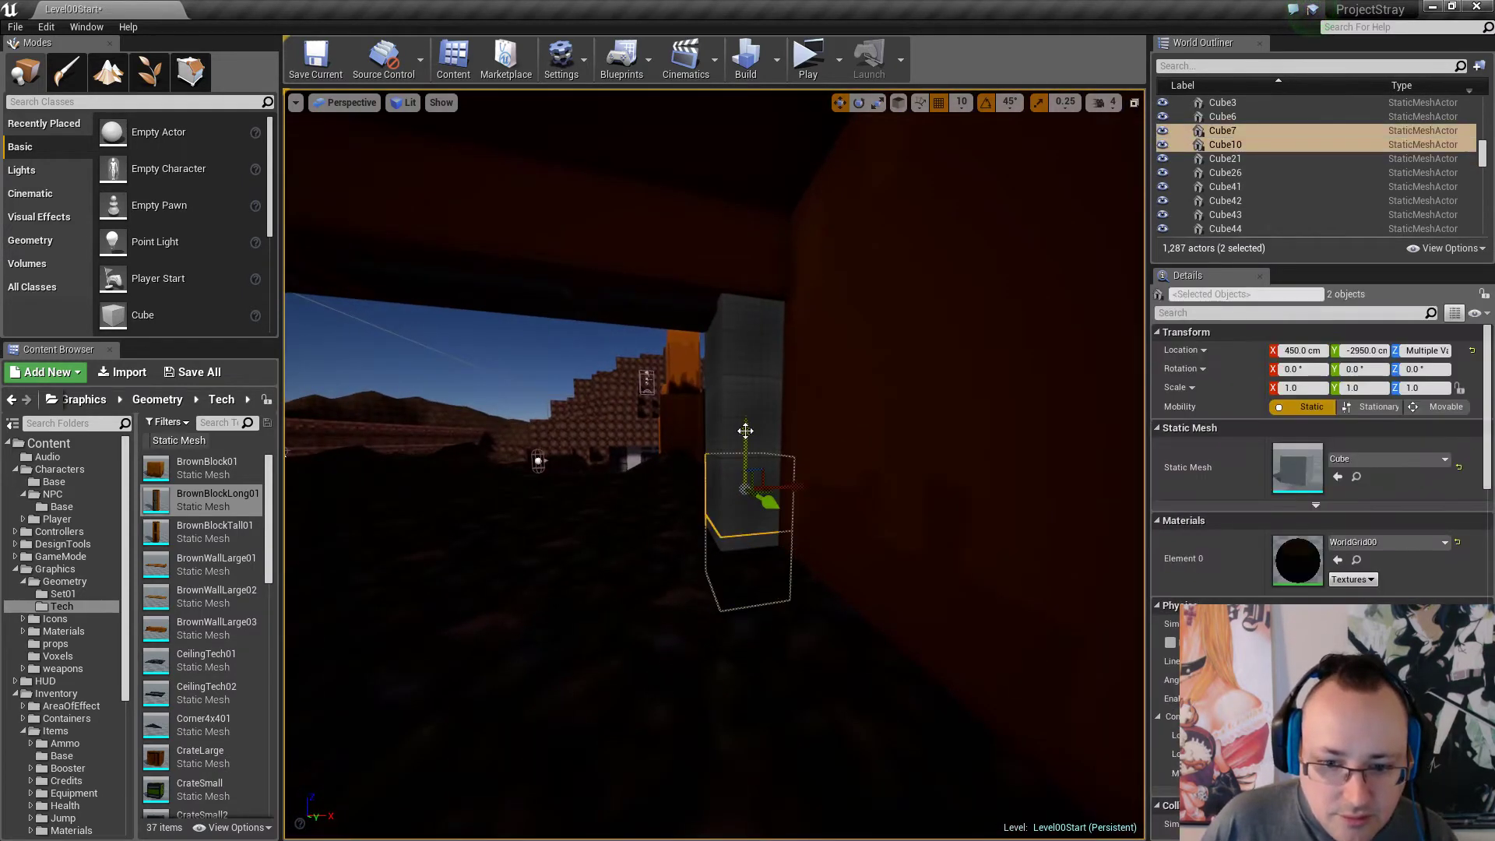
key(Delete)
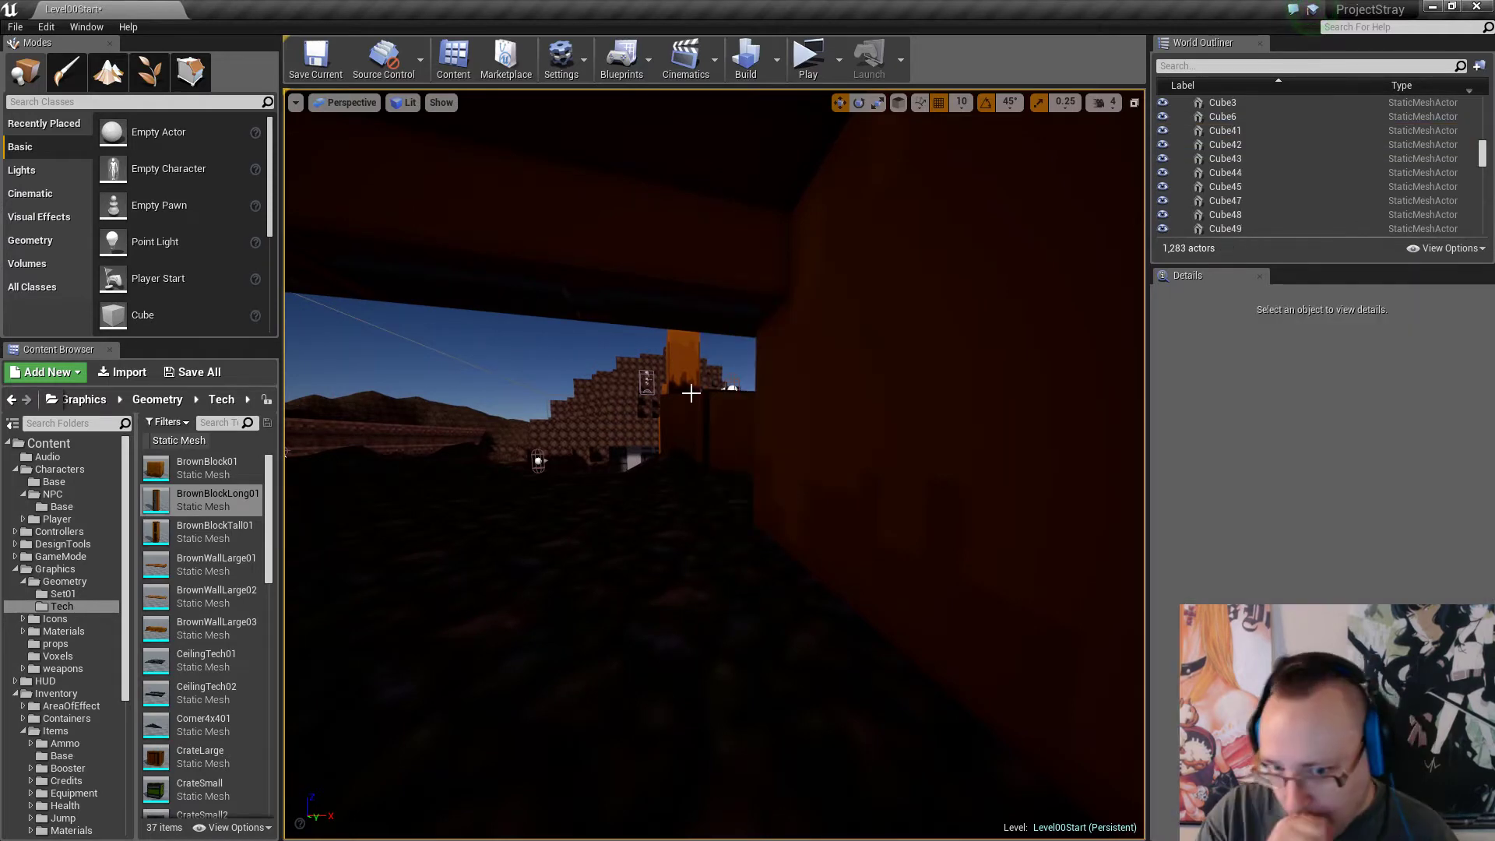
right_drag(670, 401, 679, 444)
click(736, 265)
key(Delete)
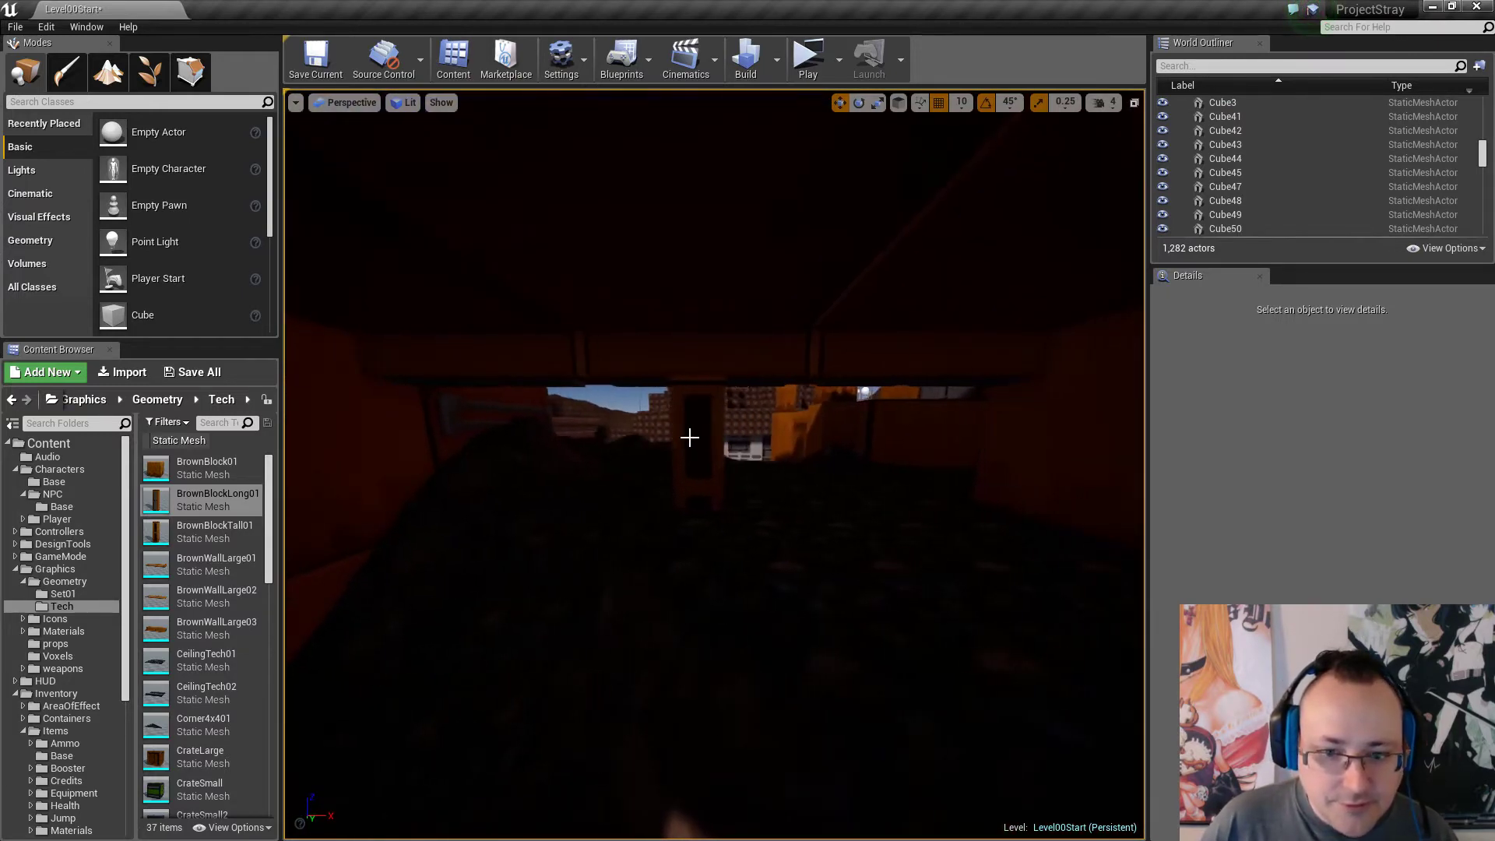
Copy the tall block pillar along X to about -945 by the side wall, then nudge it with 10-unit grid snapping.
click(689, 438)
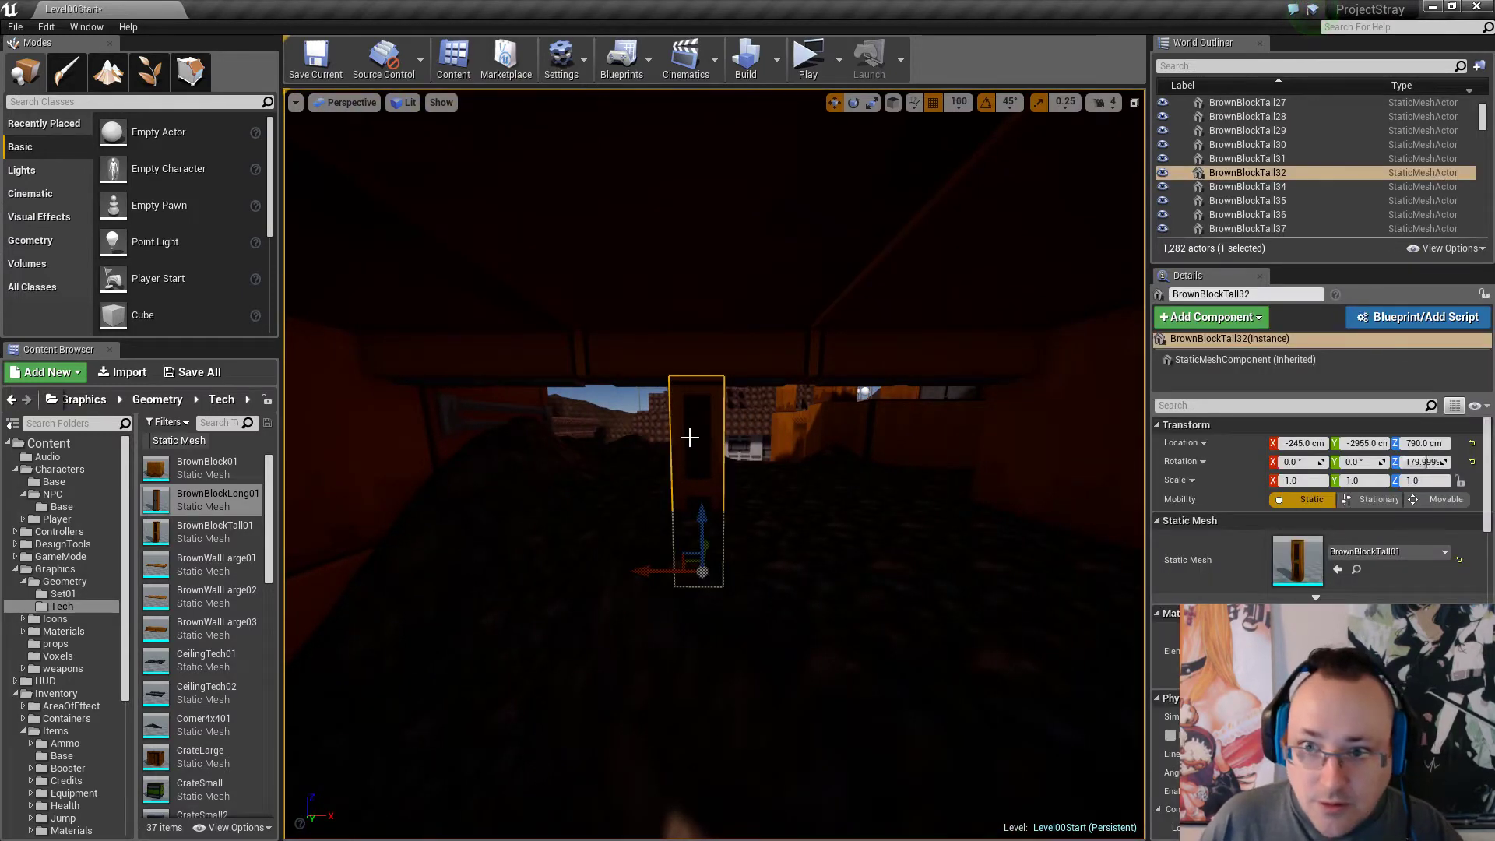
alt+drag(634, 569, 407, 559)
right_drag(658, 459, 675, 454)
right_drag(508, 547, 507, 548)
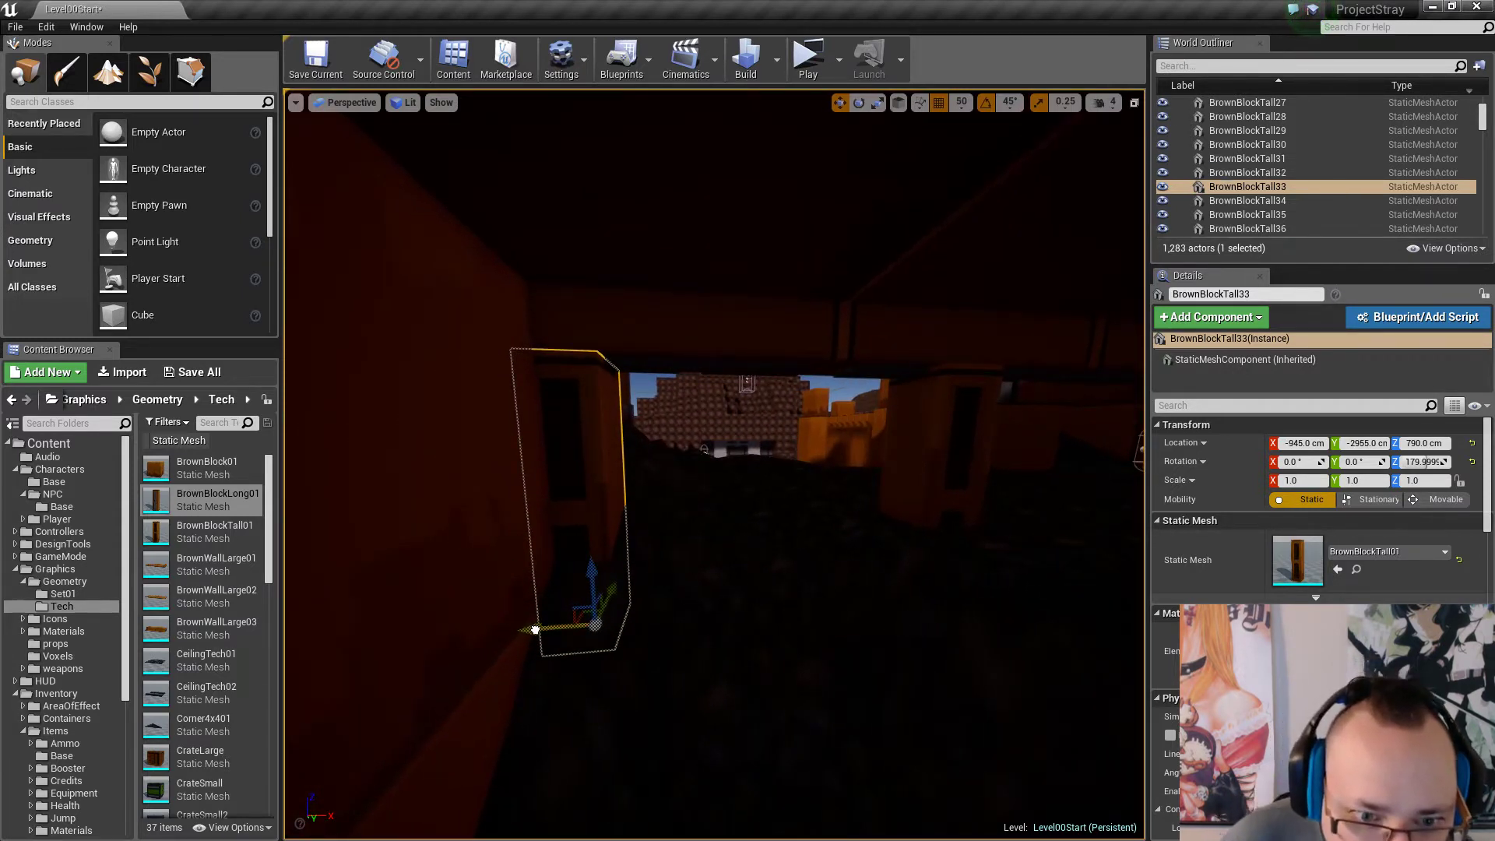
key(bracketleft)
drag(540, 627, 550, 628)
click(705, 585)
Copy the tall block pillar along X to about 425, beside the opposite side wall under the walkway.
right_drag(705, 586, 729, 578)
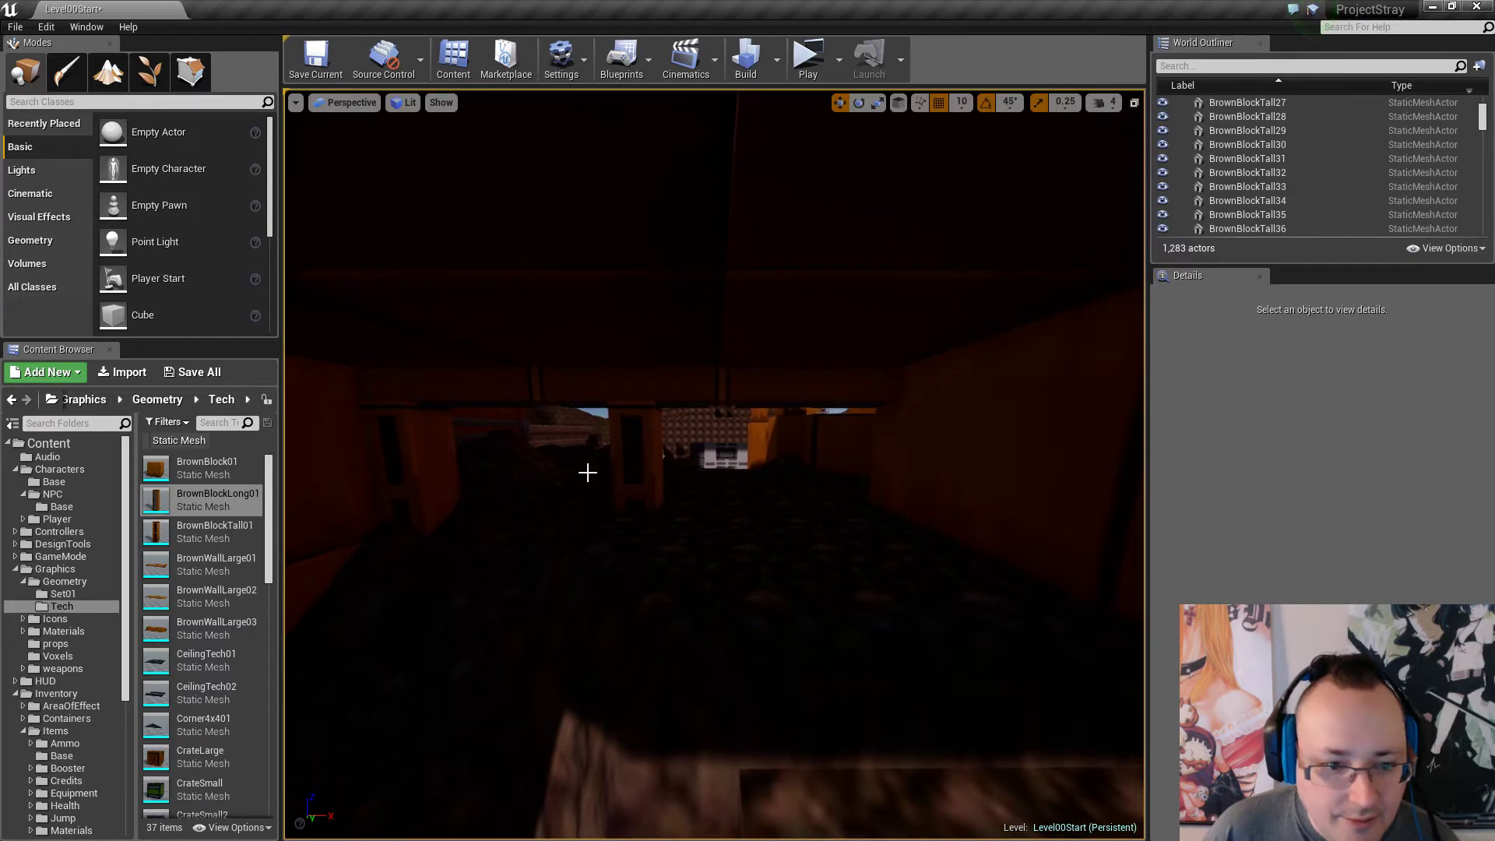
click(619, 556)
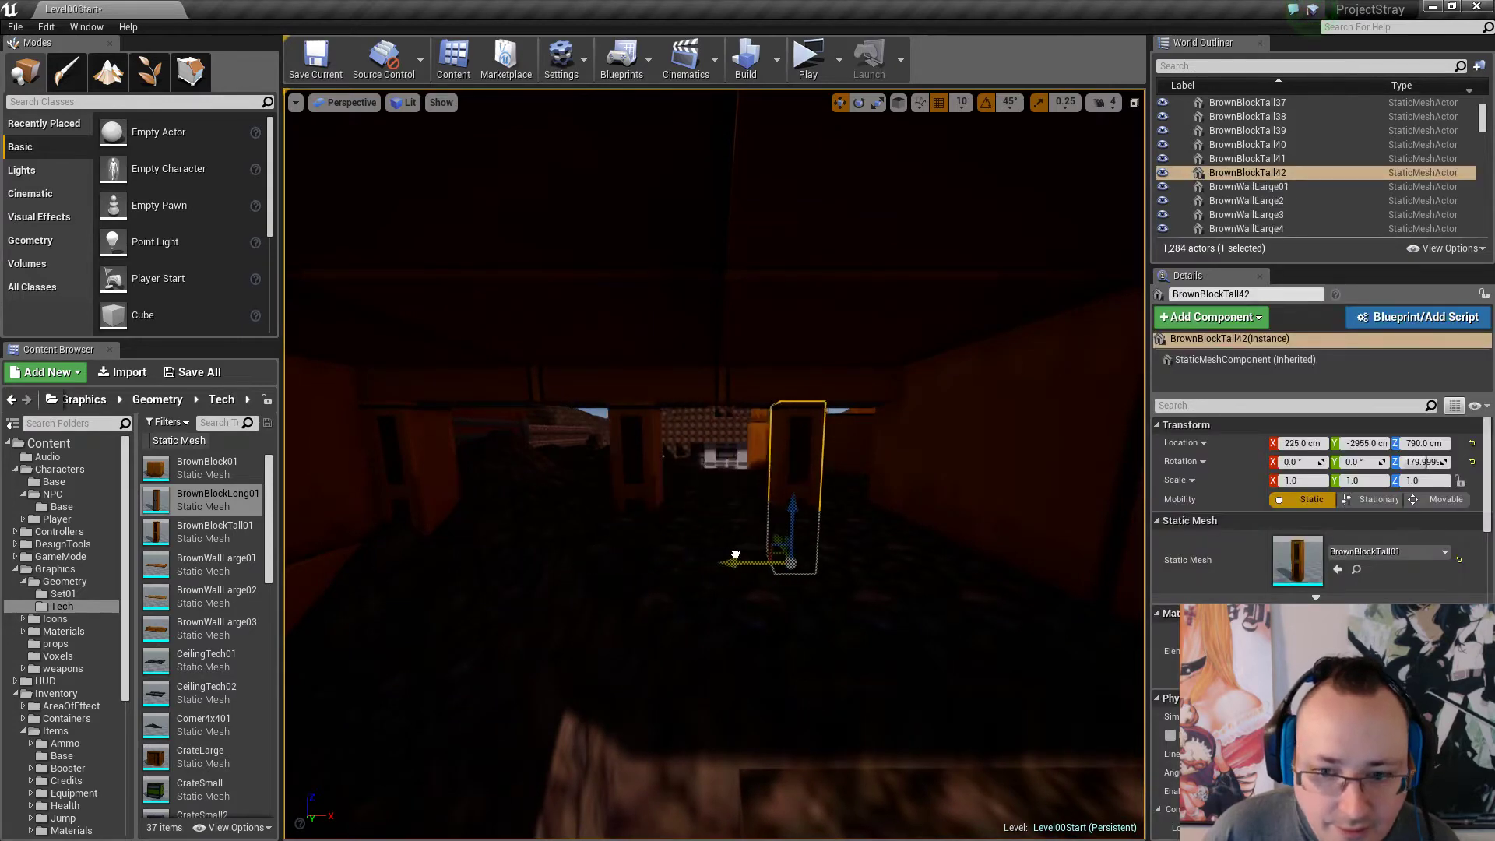
key(w)
right_drag(727, 514, 726, 565)
drag(657, 612, 673, 612)
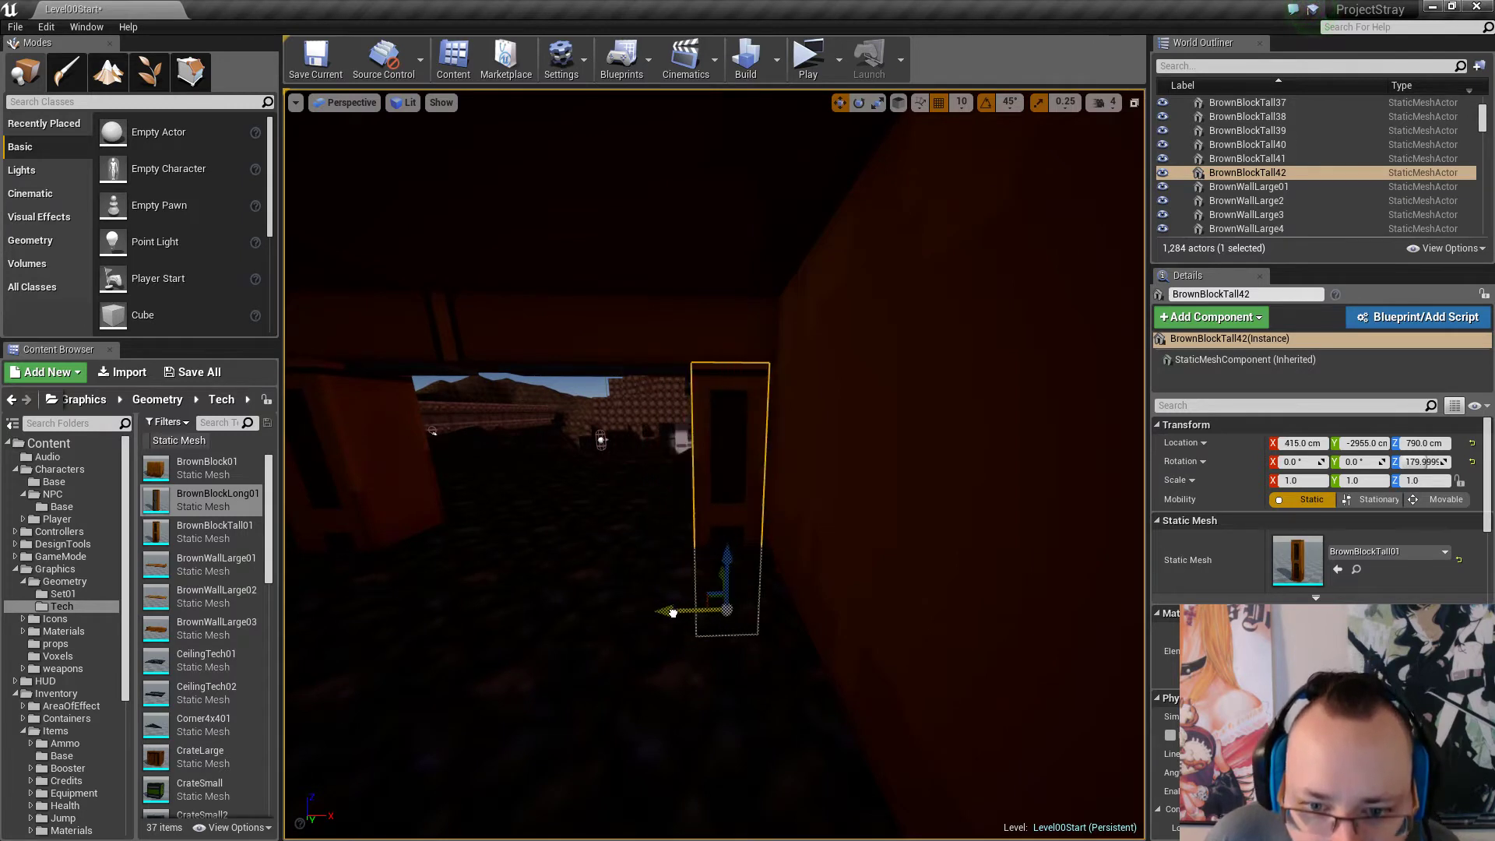
key(Escape)
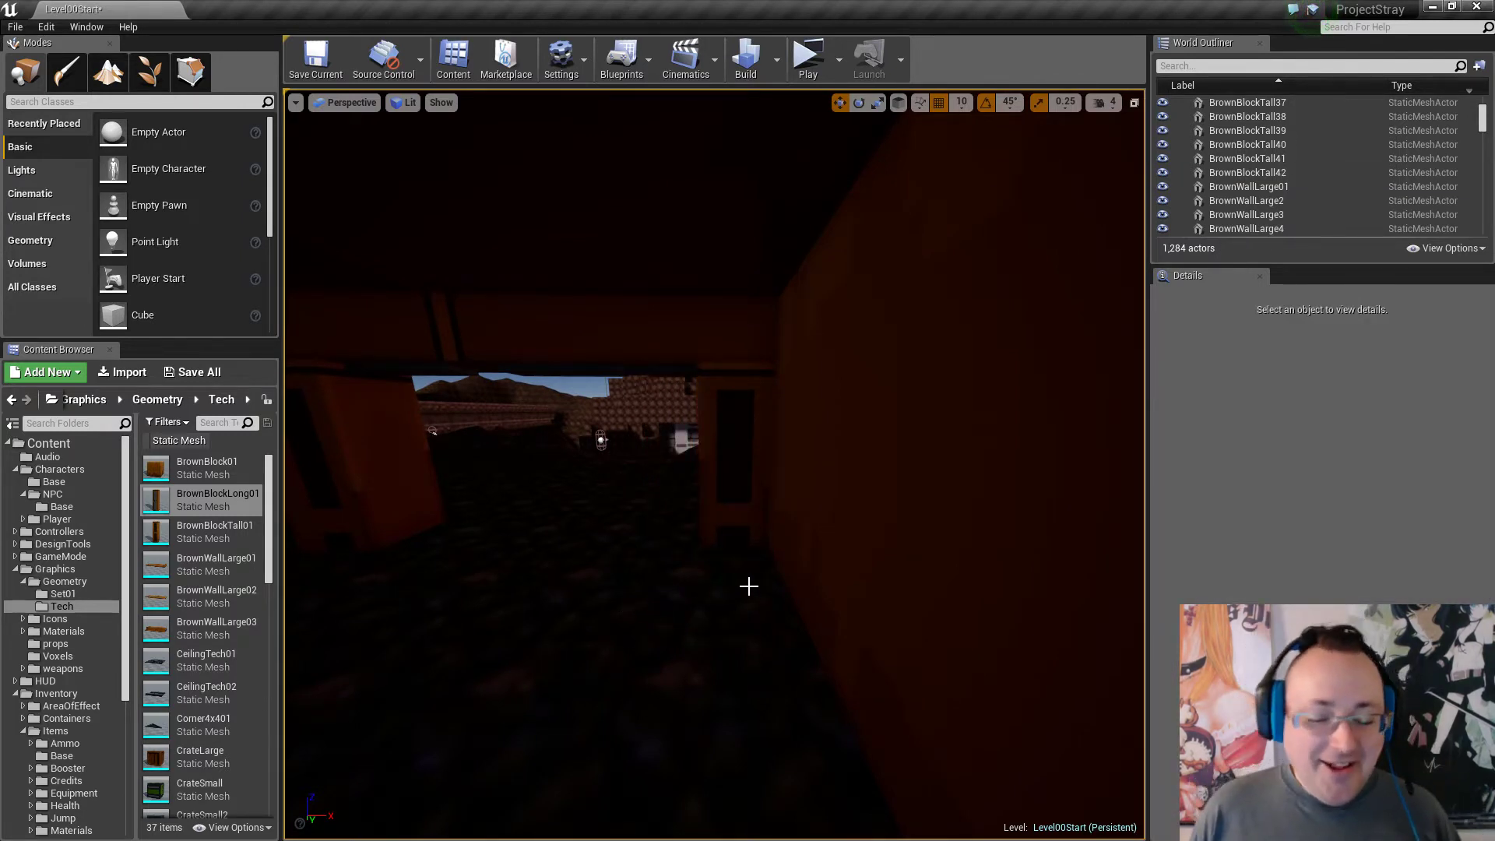
Delete the stacked grey placeholder cubes of the two side pillars at Y -2050 under the walkway.
right_drag(749, 586, 782, 578)
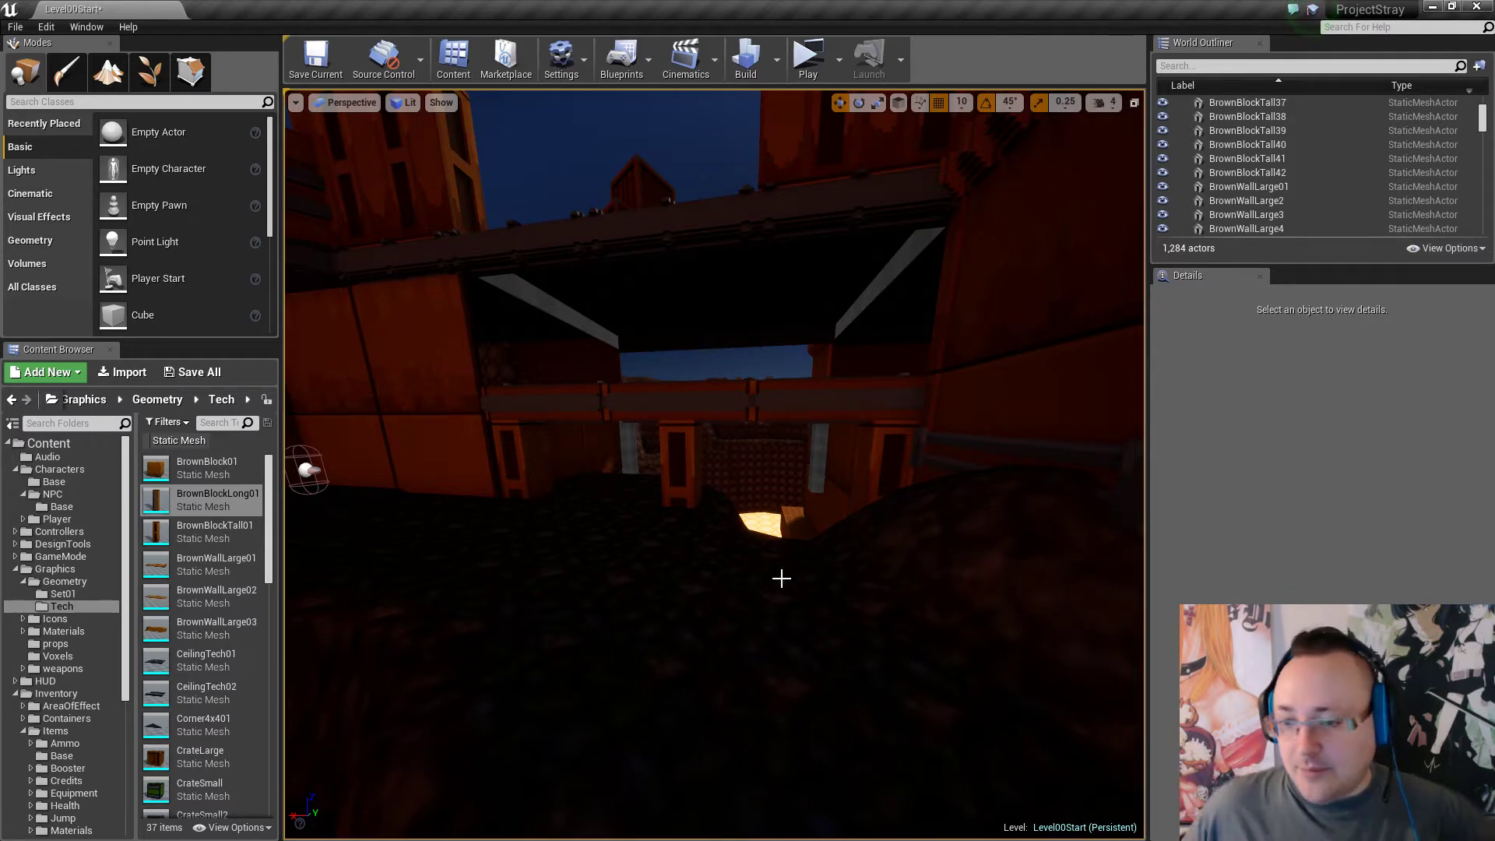
right_drag(766, 580, 824, 574)
click(823, 571)
ctrl+click(819, 416)
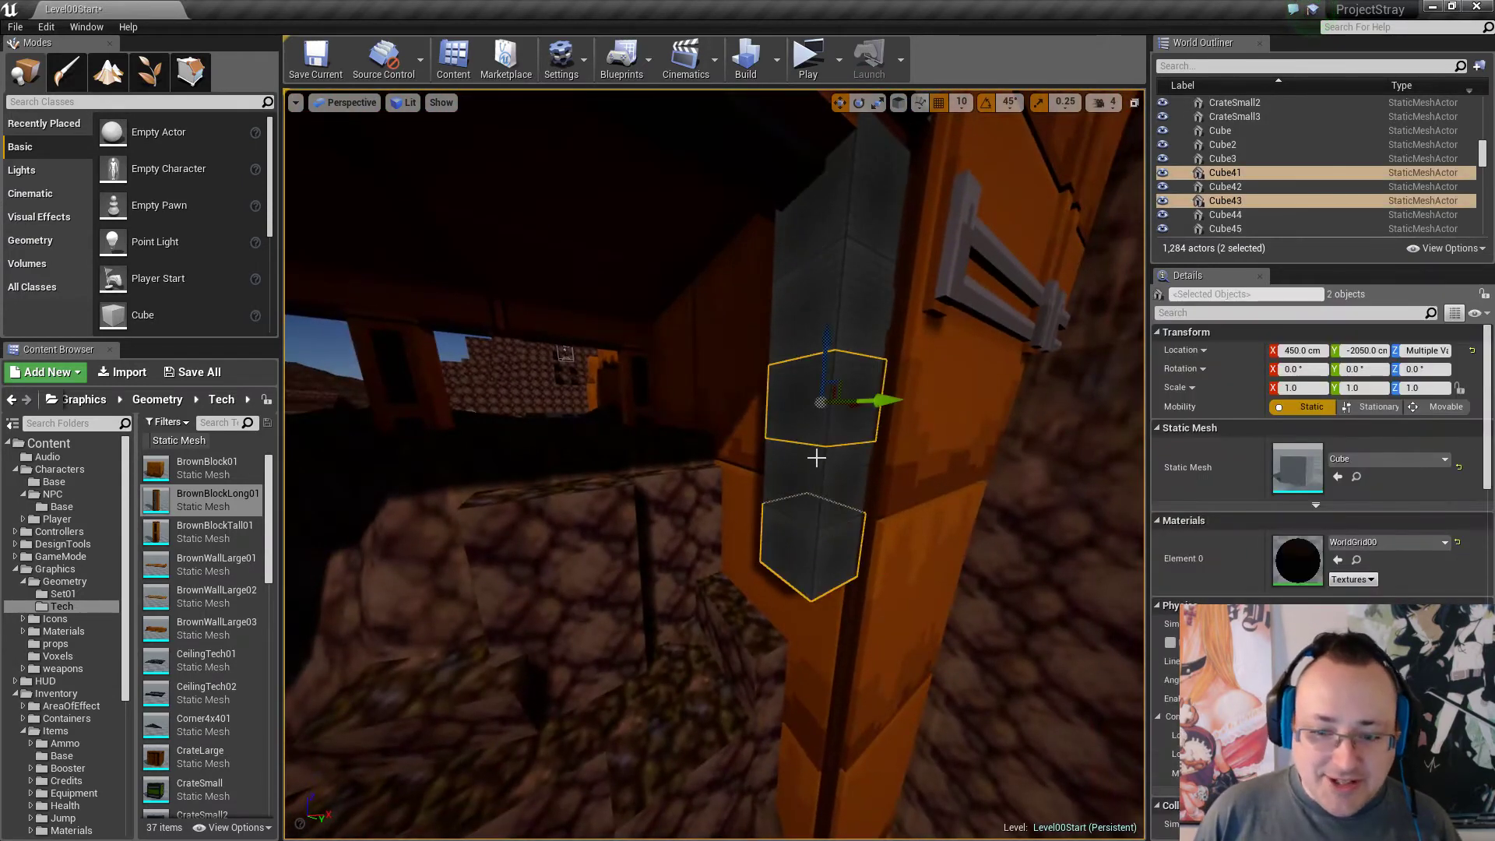
right_drag(744, 374, 573, 493)
ctrl+click(603, 470)
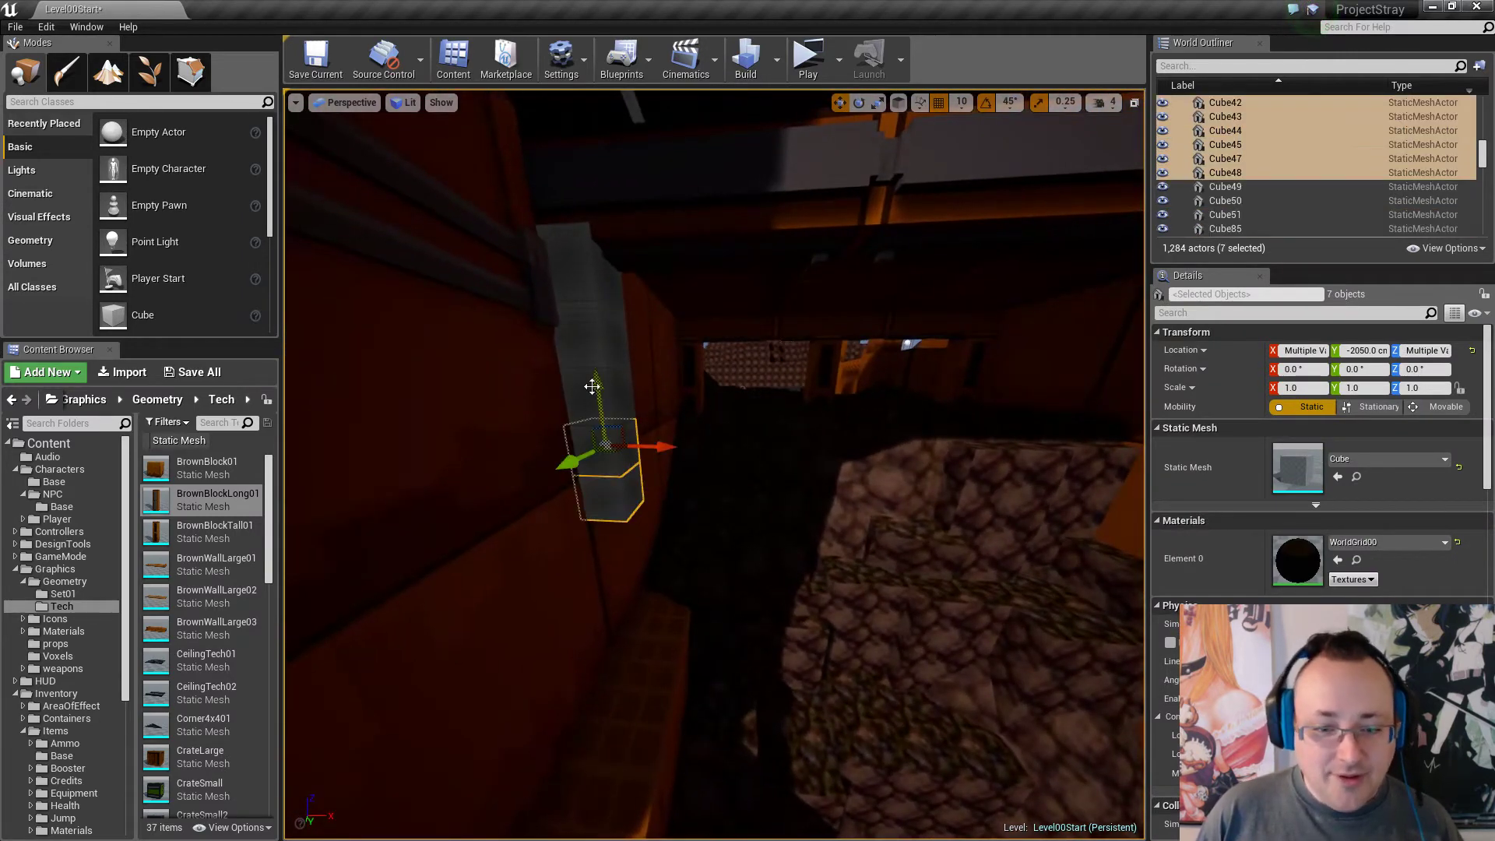
key(Delete)
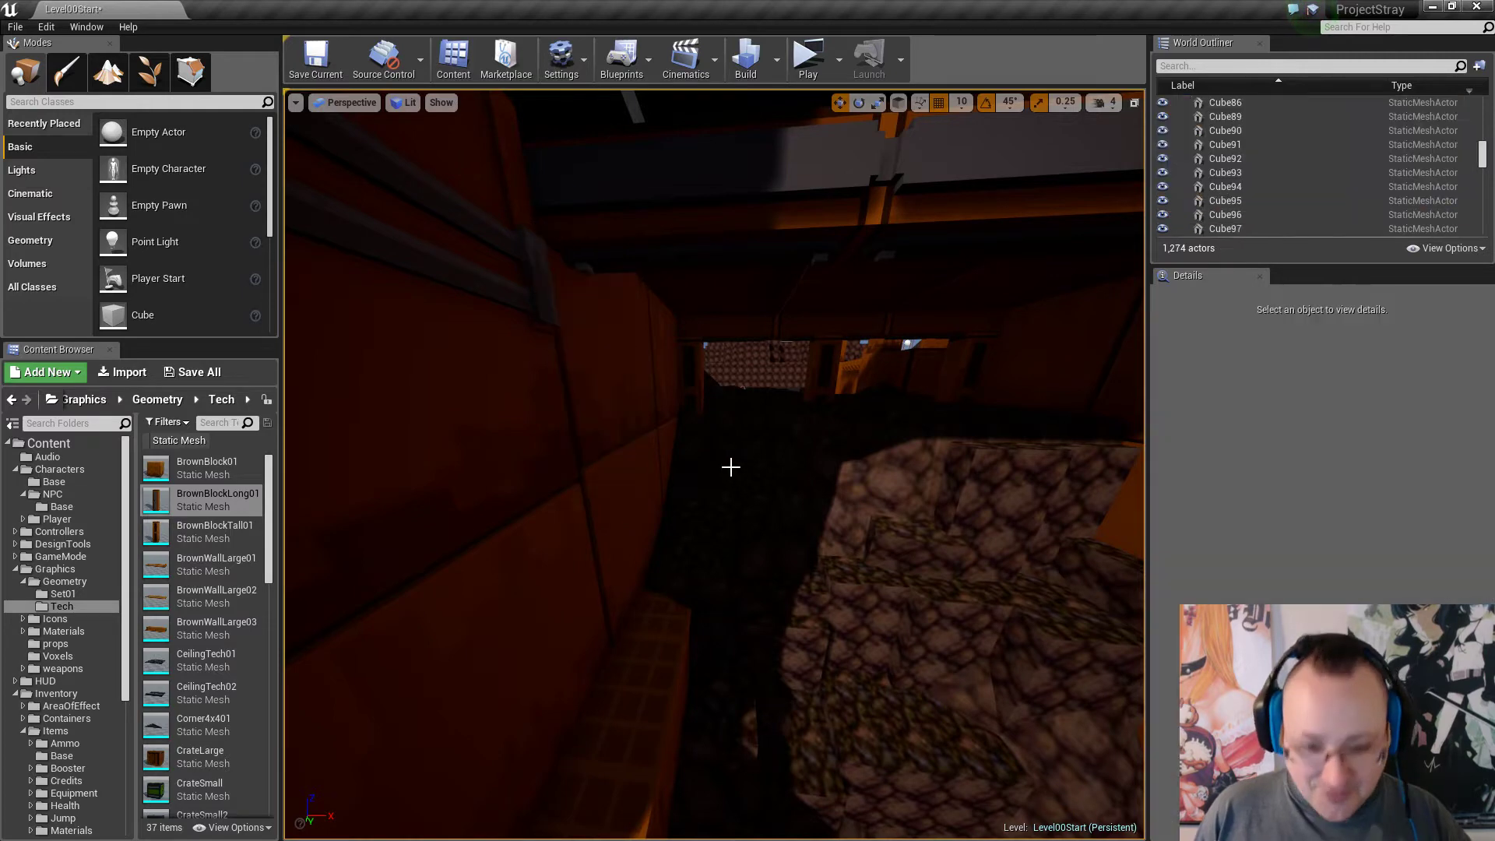
Copy the three tall block pillars at Y -2955 along Y to about -2135, towards the walkway's other edge.
right_drag(725, 464, 706, 475)
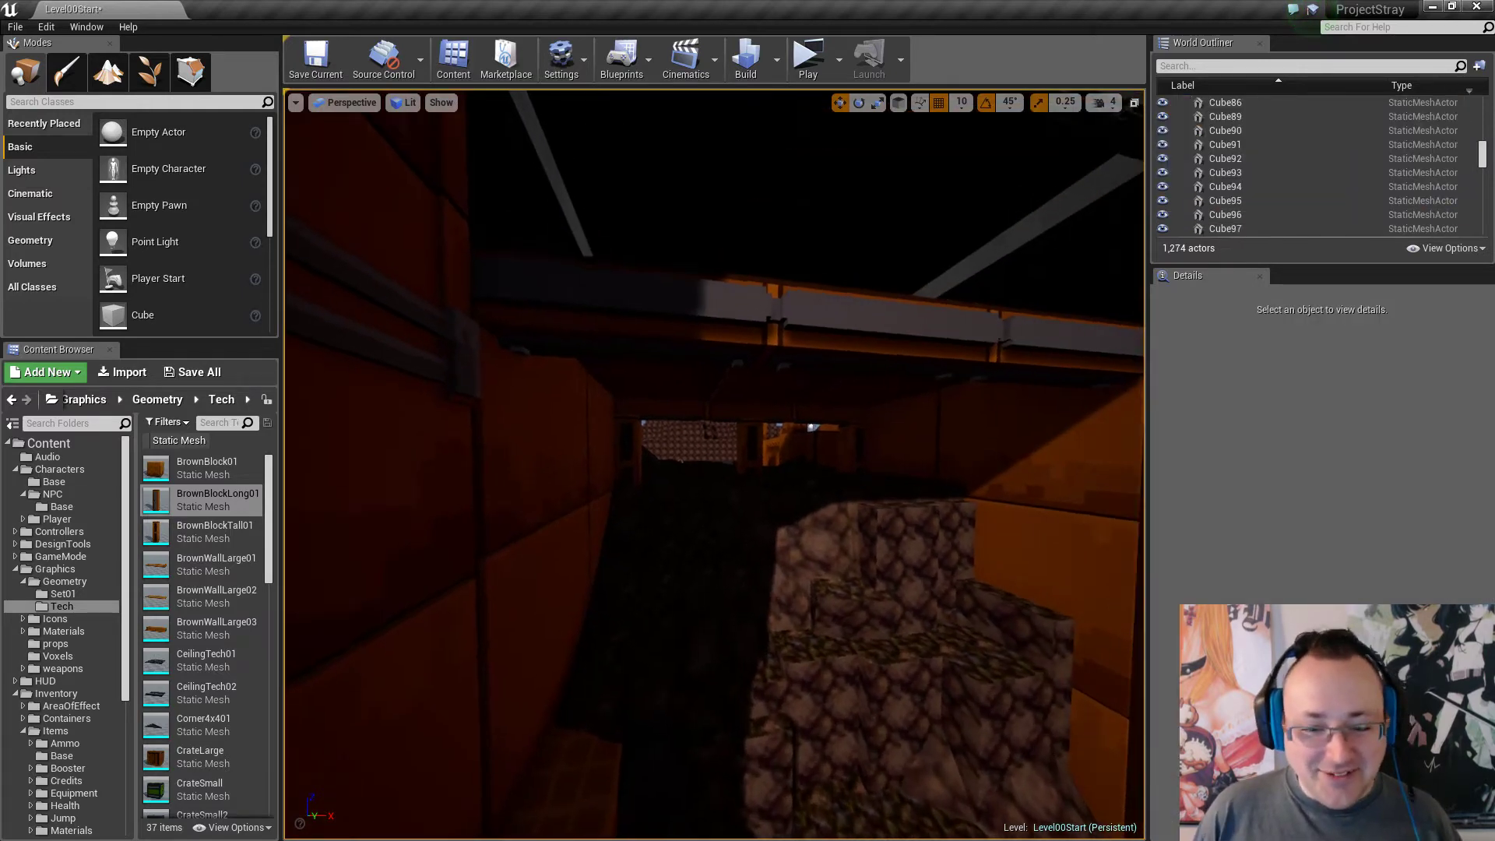
click(614, 440)
click(622, 439)
ctrl+click(752, 439)
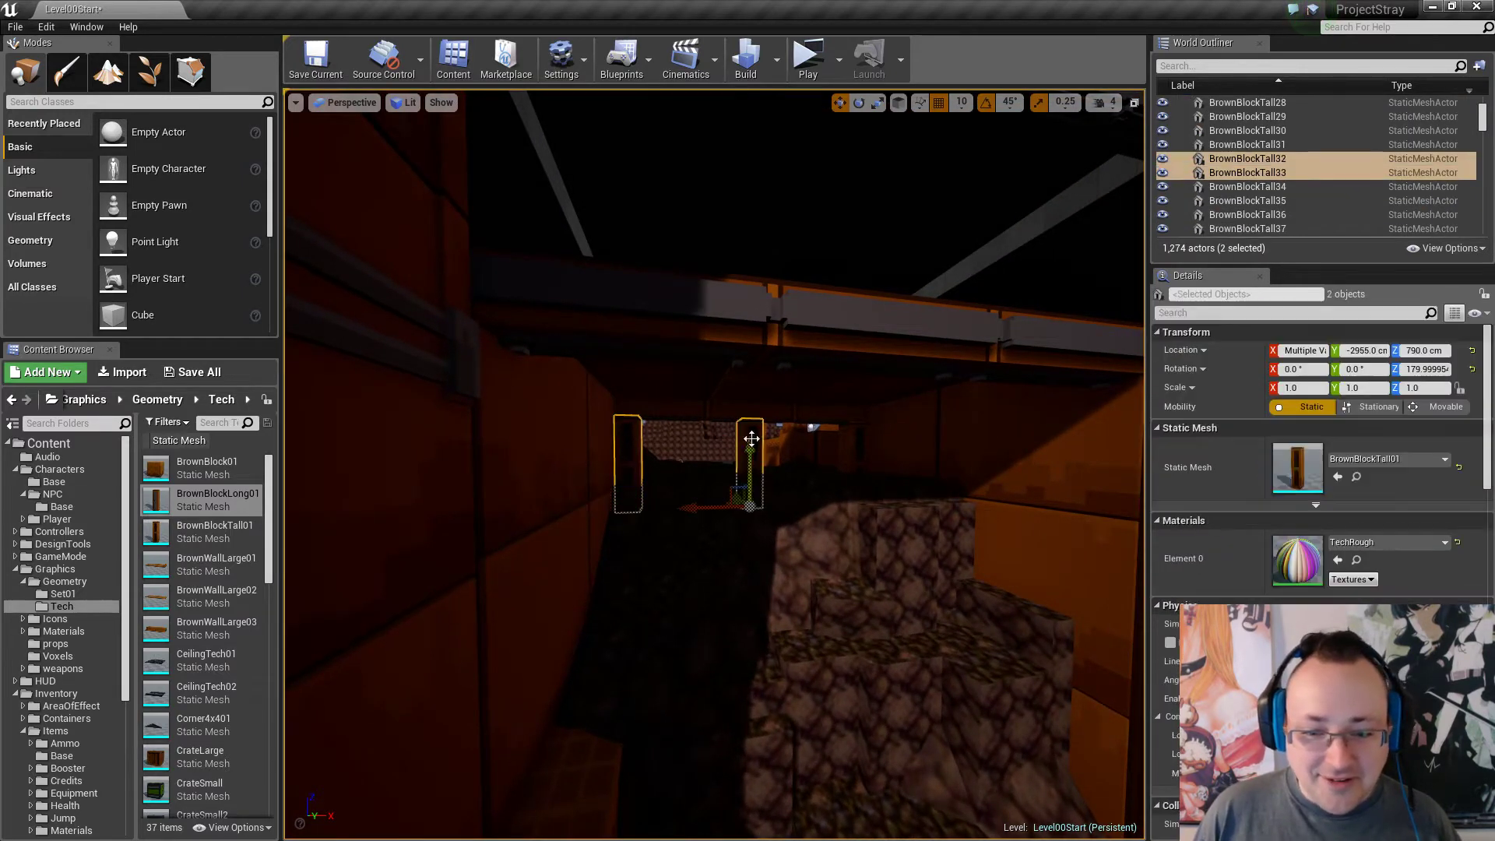
key(a)
right_drag(835, 542, 919, 540)
alt+drag(572, 494, 744, 494)
key(d)
right_drag(721, 484, 669, 484)
key(w)
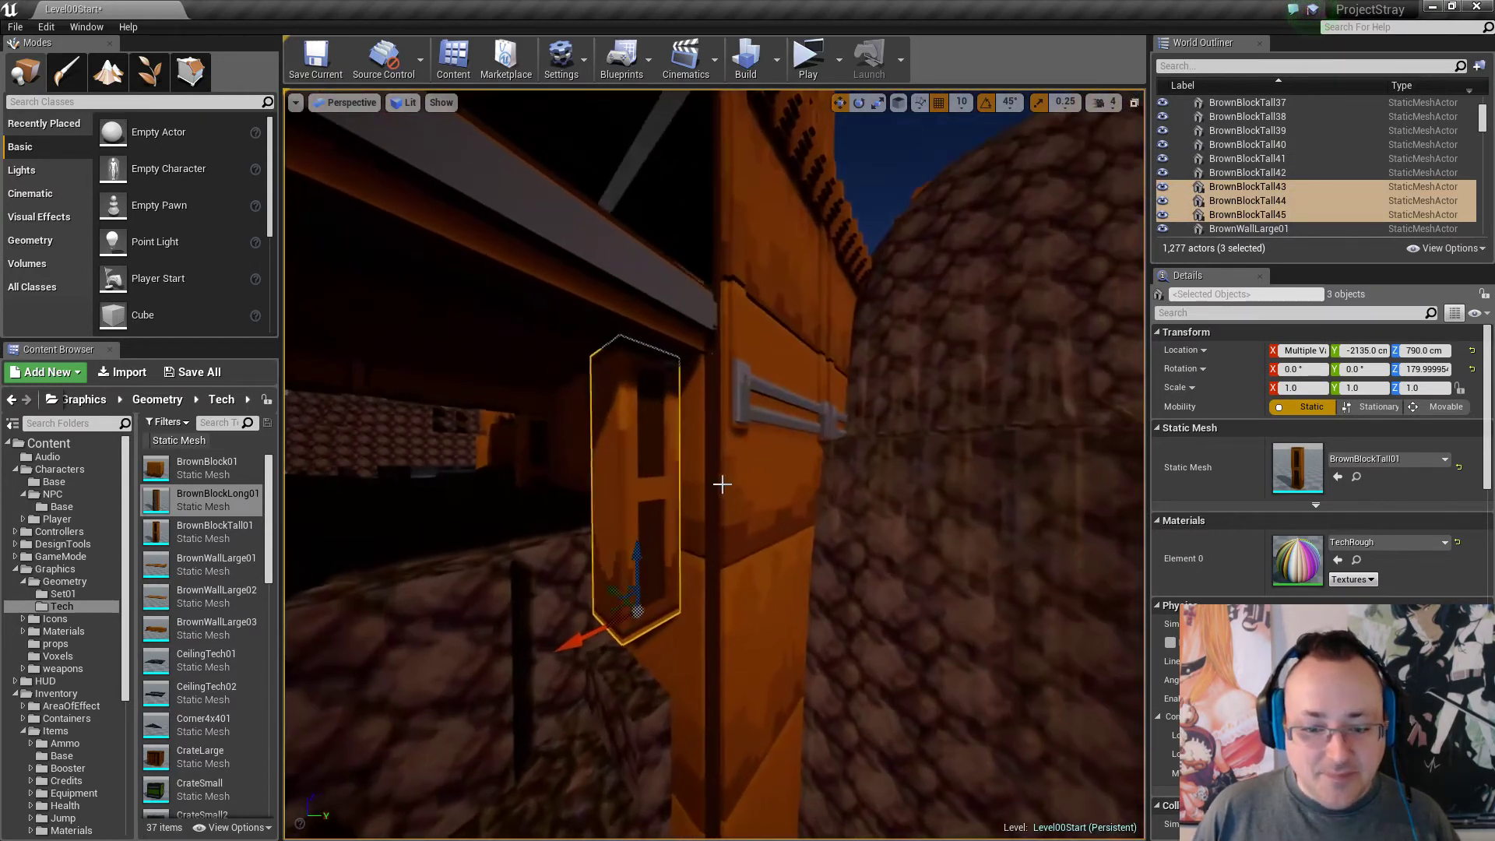
Move the three copied tall block pillars along Y to -2065, under the walkway's edge.
drag(609, 590, 616, 594)
key(d)
mouse_move(630, 589)
right_down()
mouse_move(514, 590)
mouse_move(739, 572)
mouse_move(669, 591)
mouse_move(607, 586)
right_up()
key(a)
key(d)
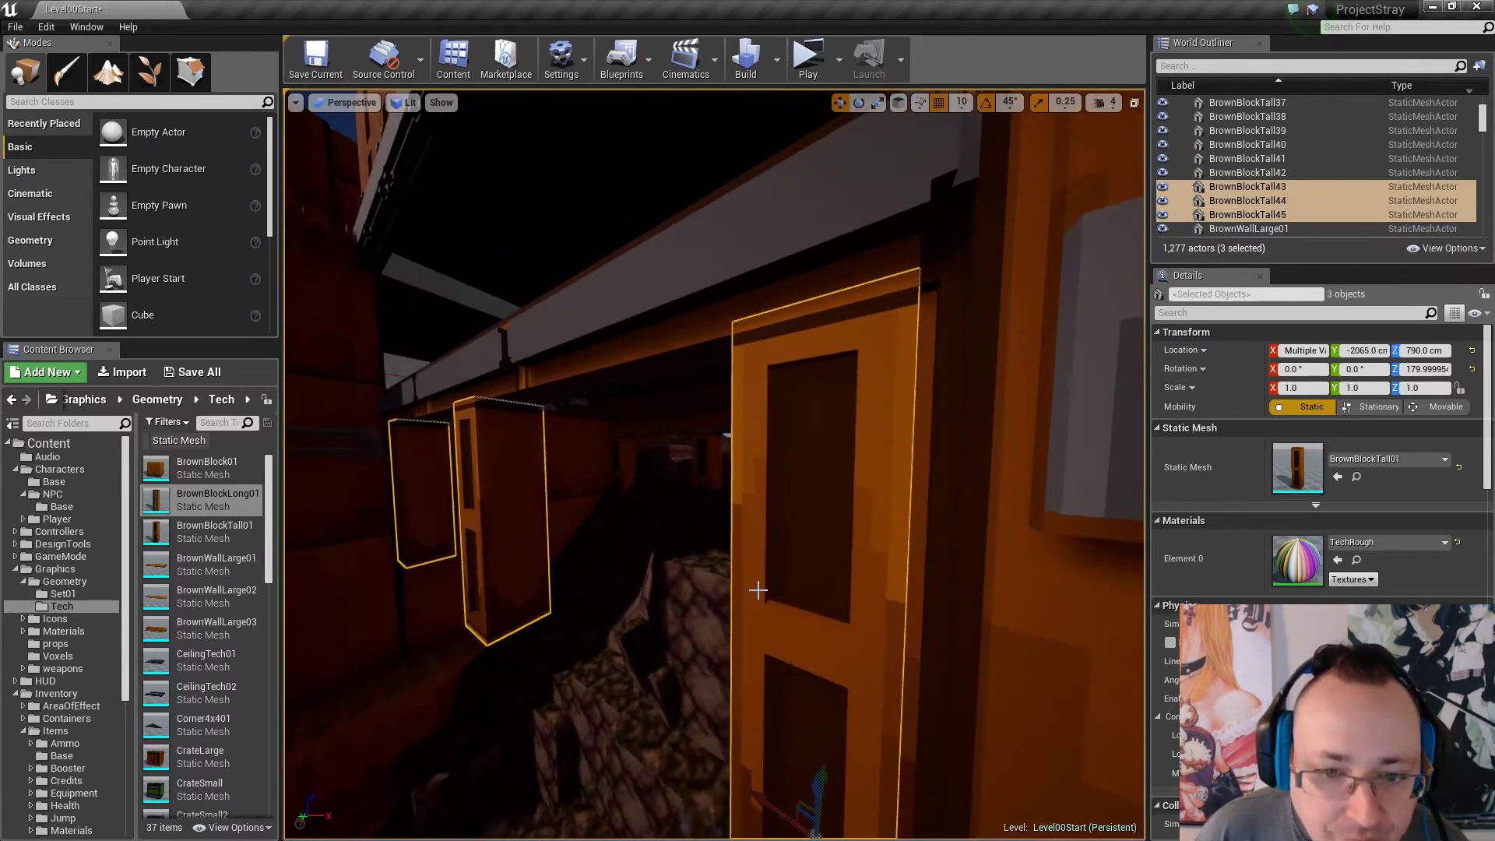
key(Escape)
Examine how the three copied pillars sit under the walkway's edge and above the rock slope.
key(s)
mouse_move(847, 560)
right_down()
mouse_move(802, 573)
mouse_move(864, 577)
right_up()
key(a)
right_drag(838, 516, 839, 516)
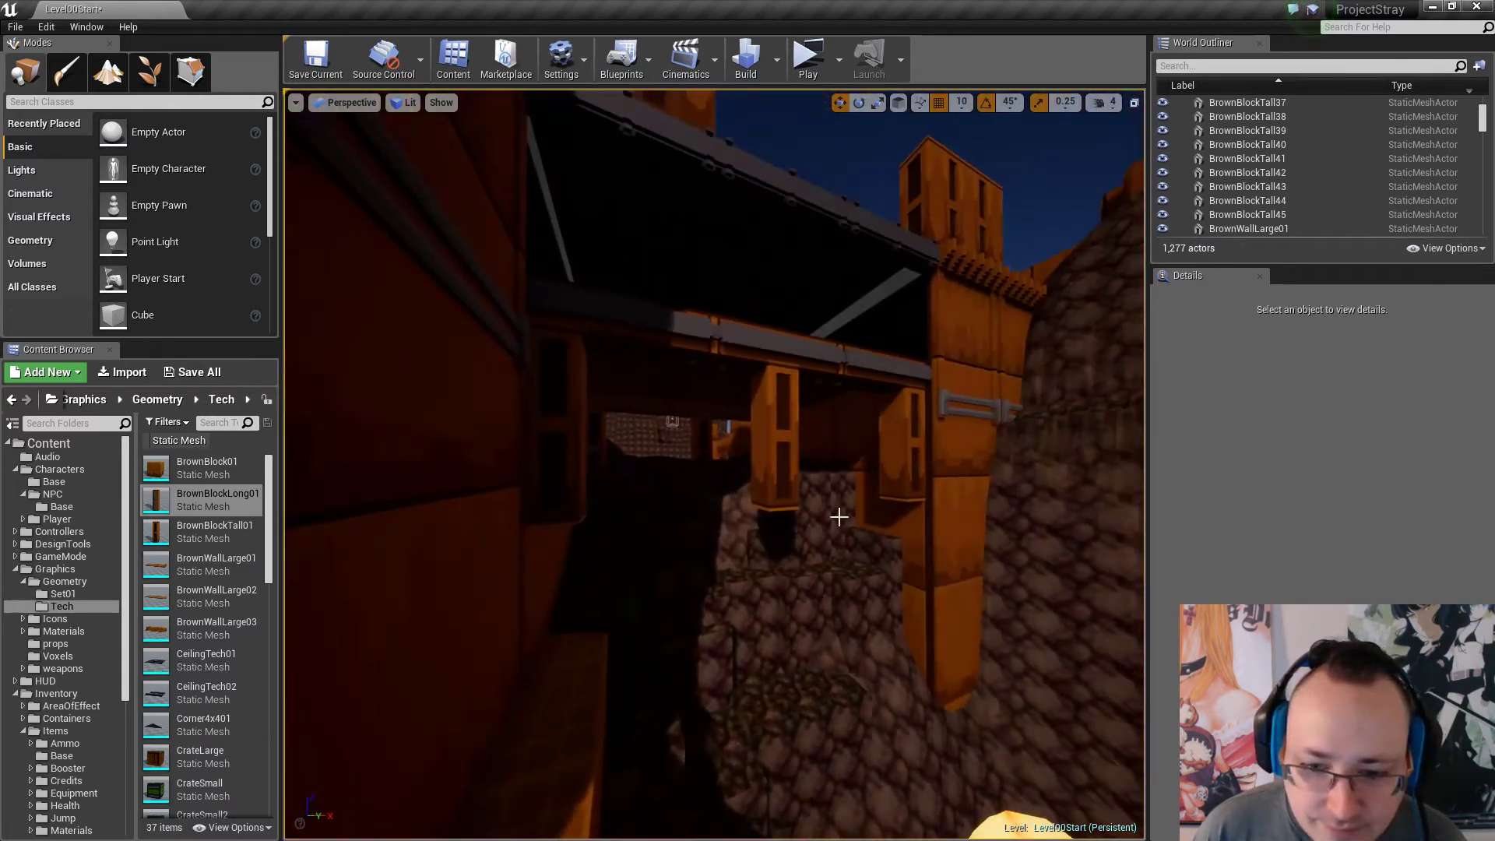
click(777, 457)
key(d)
right_drag(777, 456, 775, 402)
key(a)
key(w)
key(Escape)
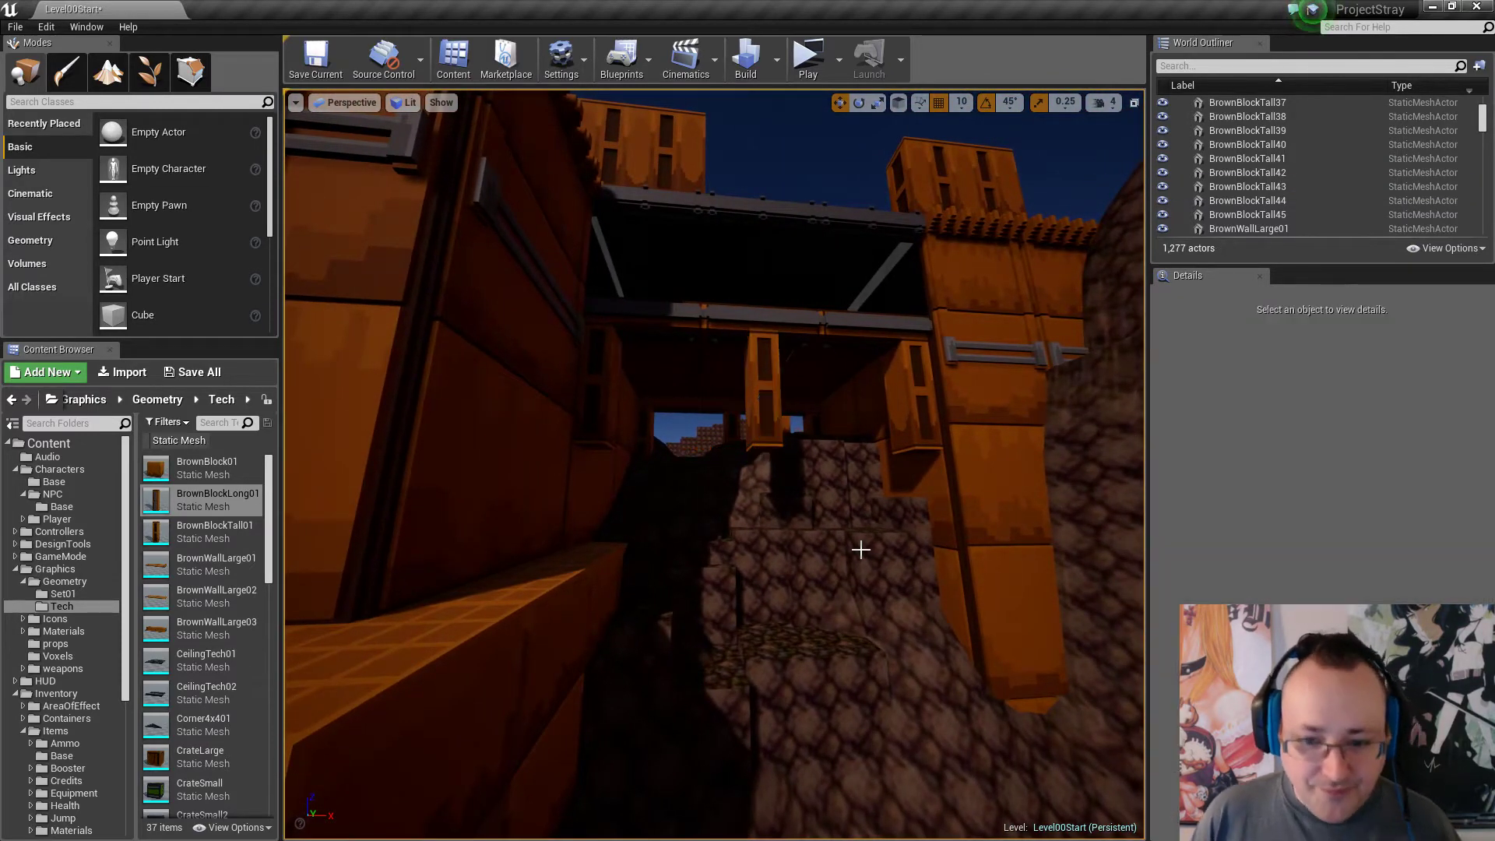
Delete the middle copied pillar at X -245, Y -2065 under the walkway.
click(783, 419)
click(765, 384)
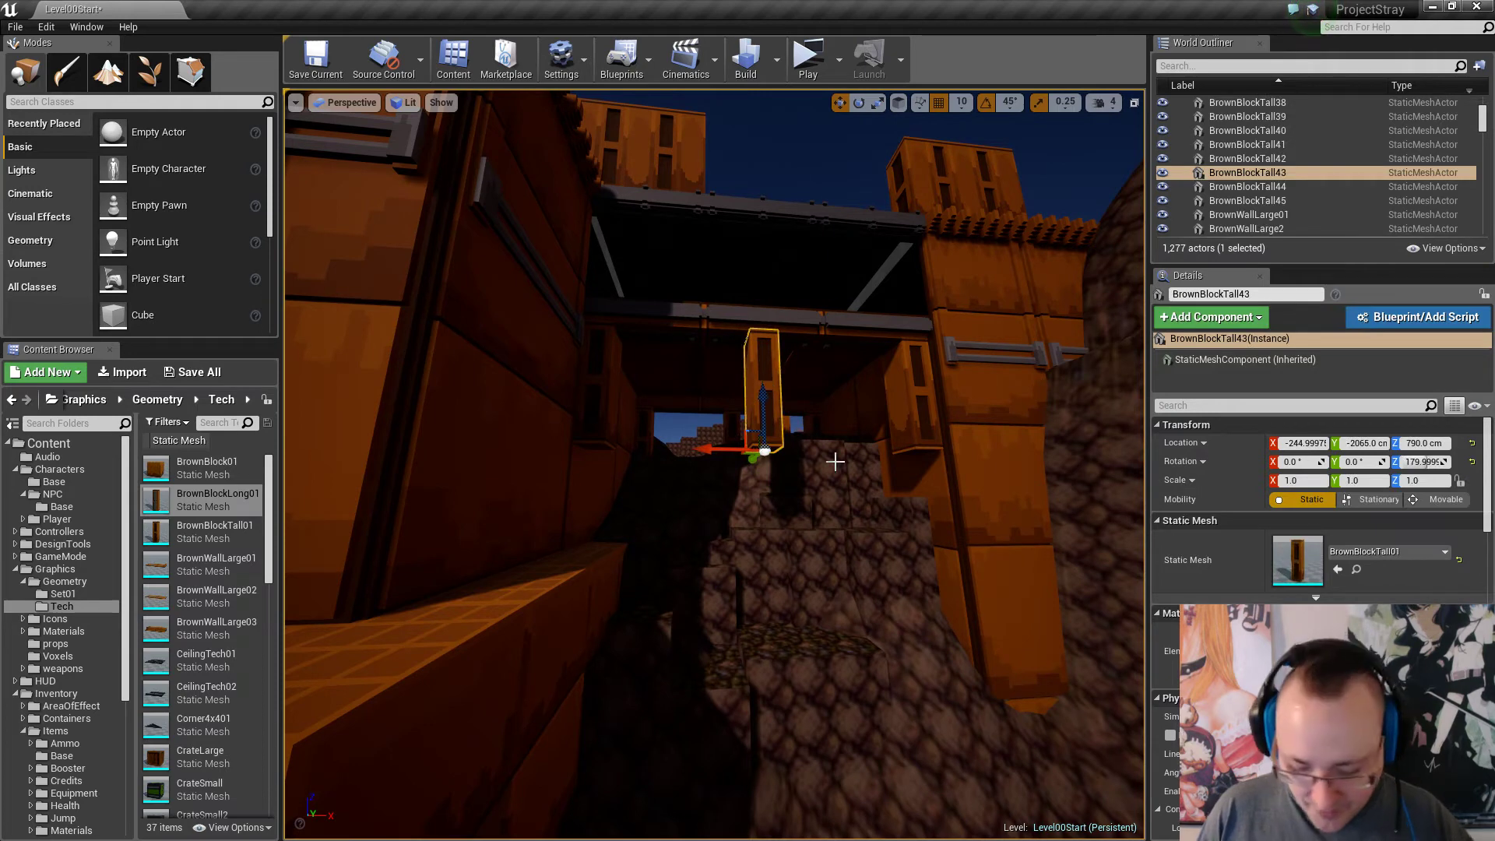
key(Delete)
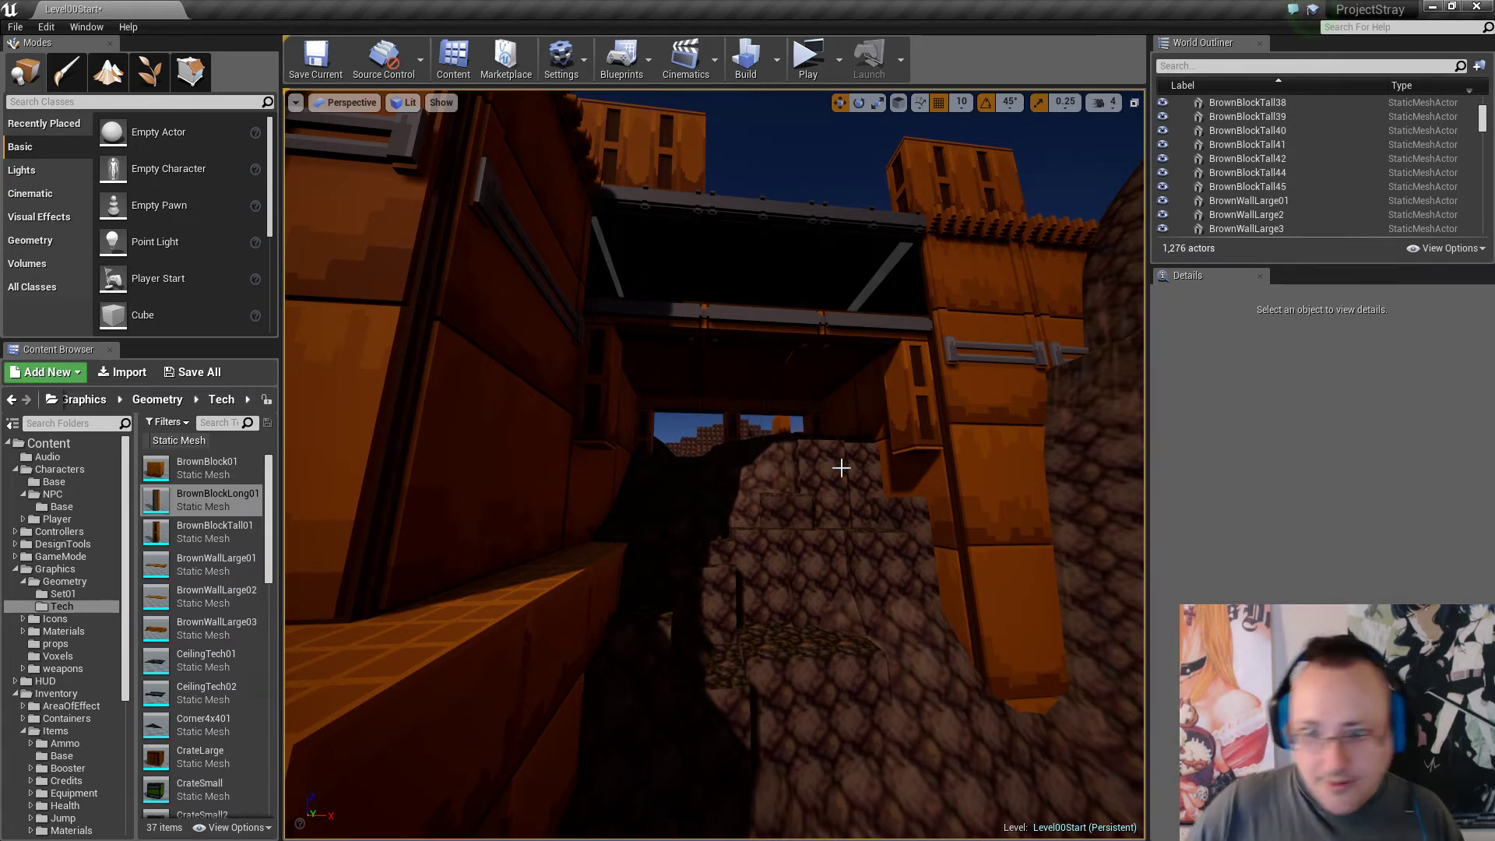
Inspect the undersides of the two remaining side pillars and the wall and ledge beneath them.
key(w)
right_drag(766, 384, 421, 351)
key(s)
key(w)
right_drag(898, 483, 899, 548)
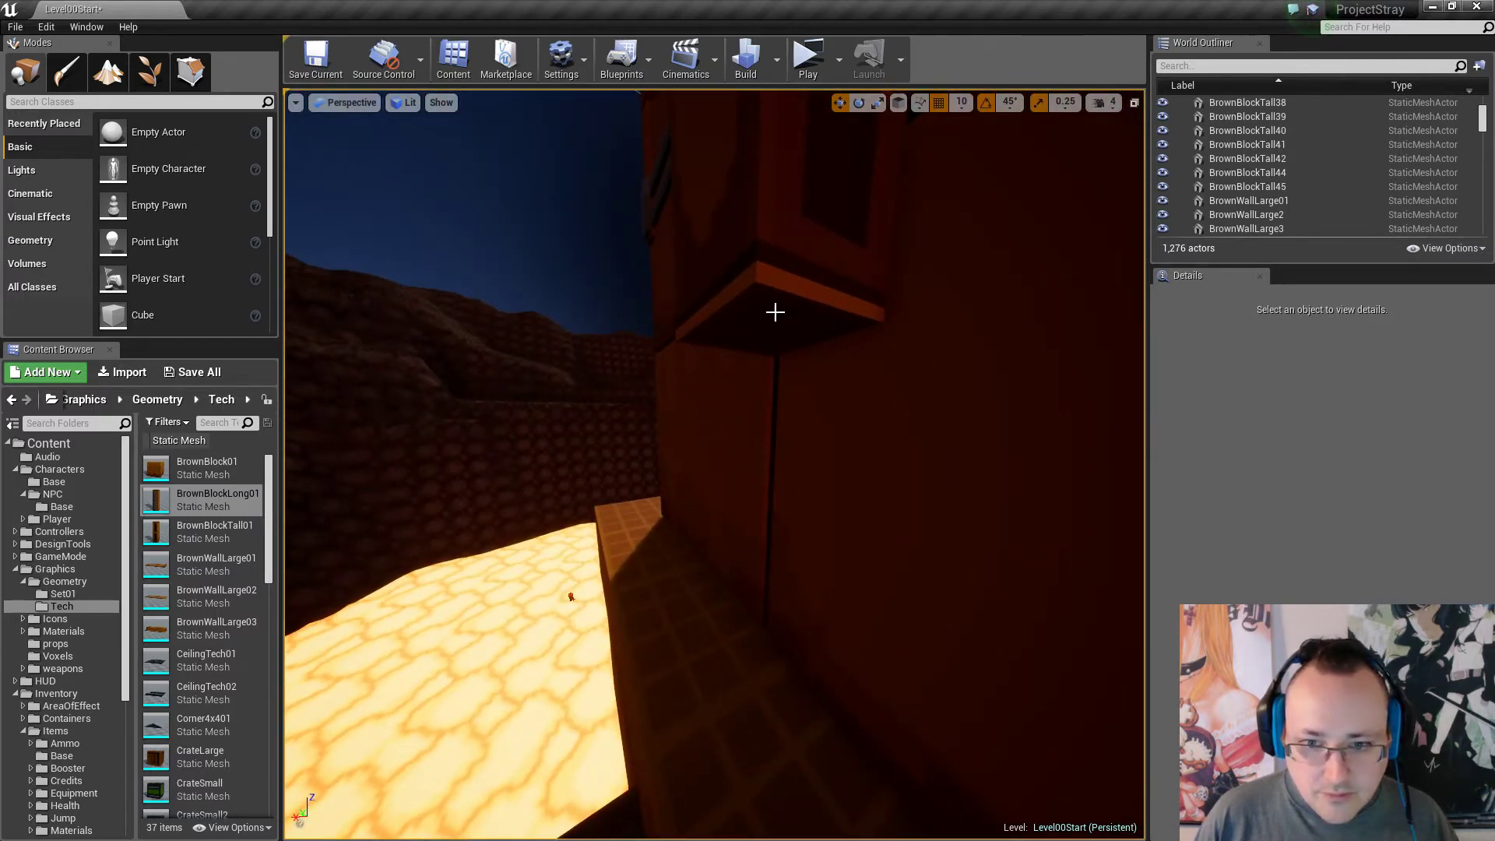
right_drag(684, 362, 950, 335)
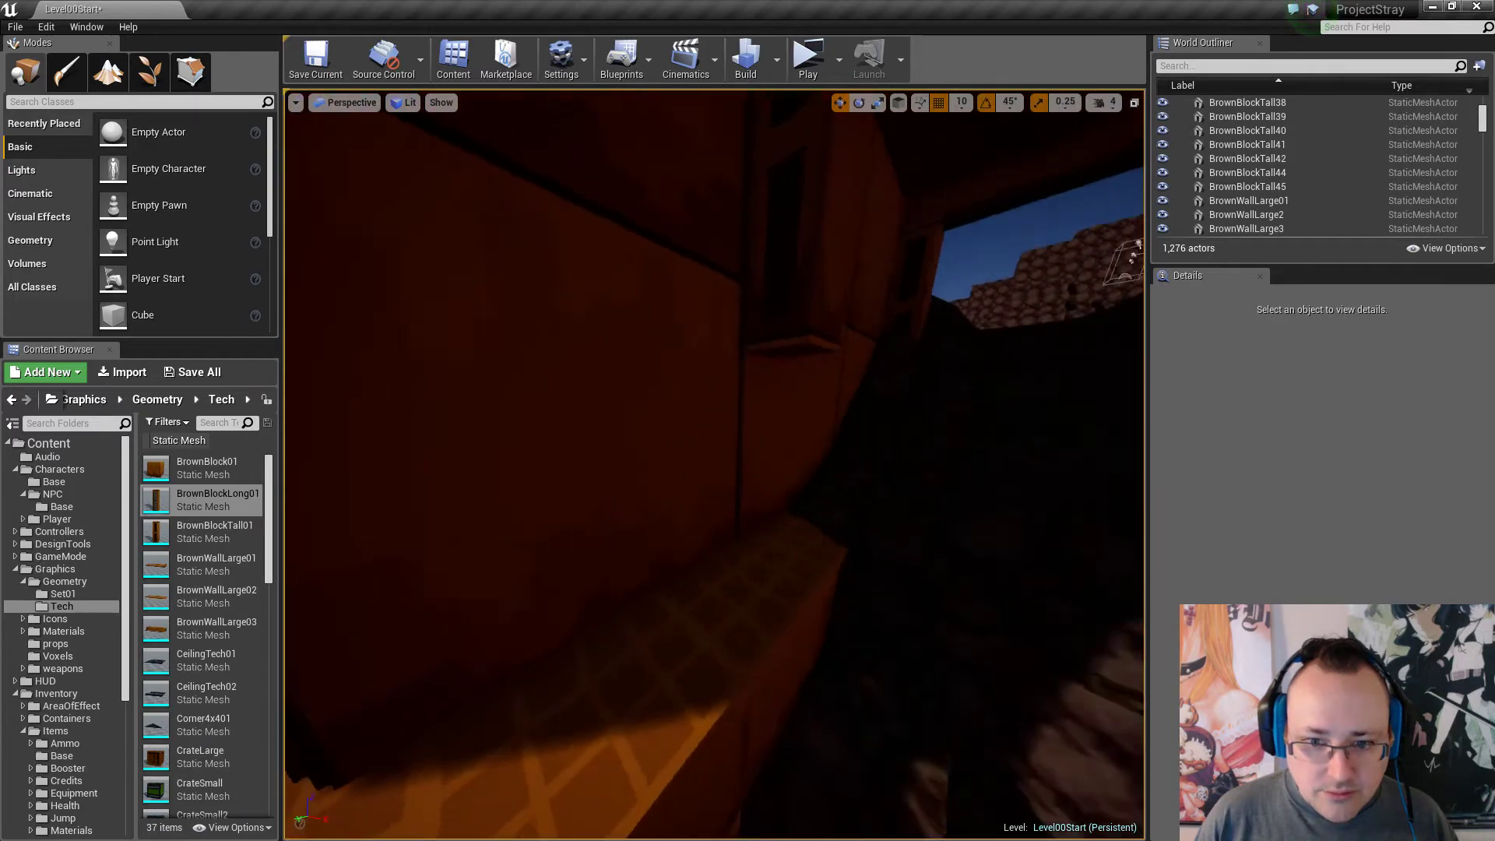
right_drag(822, 358, 728, 400)
key(s)
key(w)
key(s)
key(w)
key(w)
key(s)
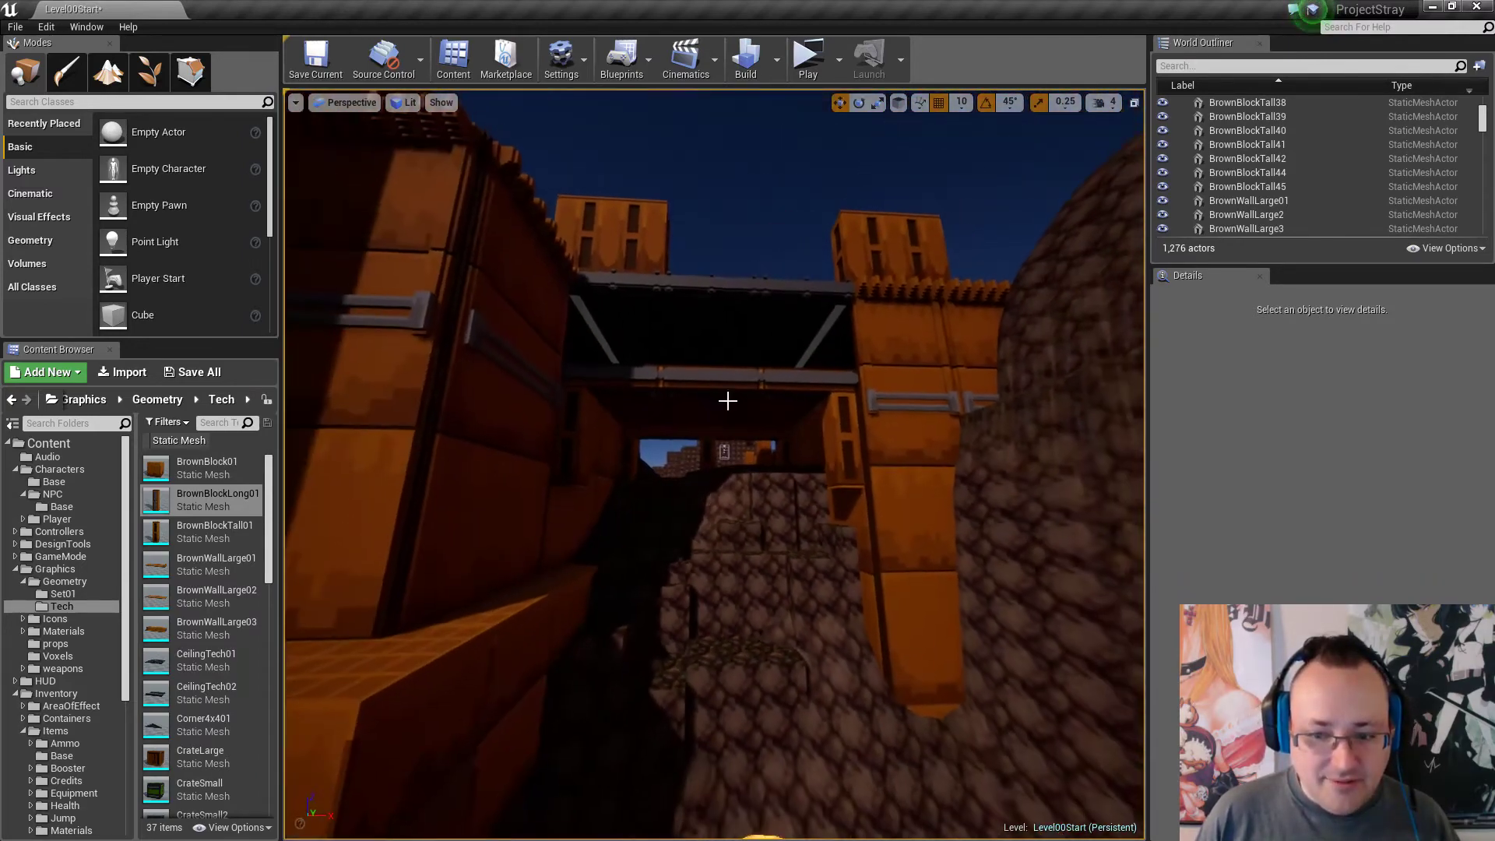
Copy the two side pillars at Y -2065 straight down to Z 290, directly below the originals.
click(842, 444)
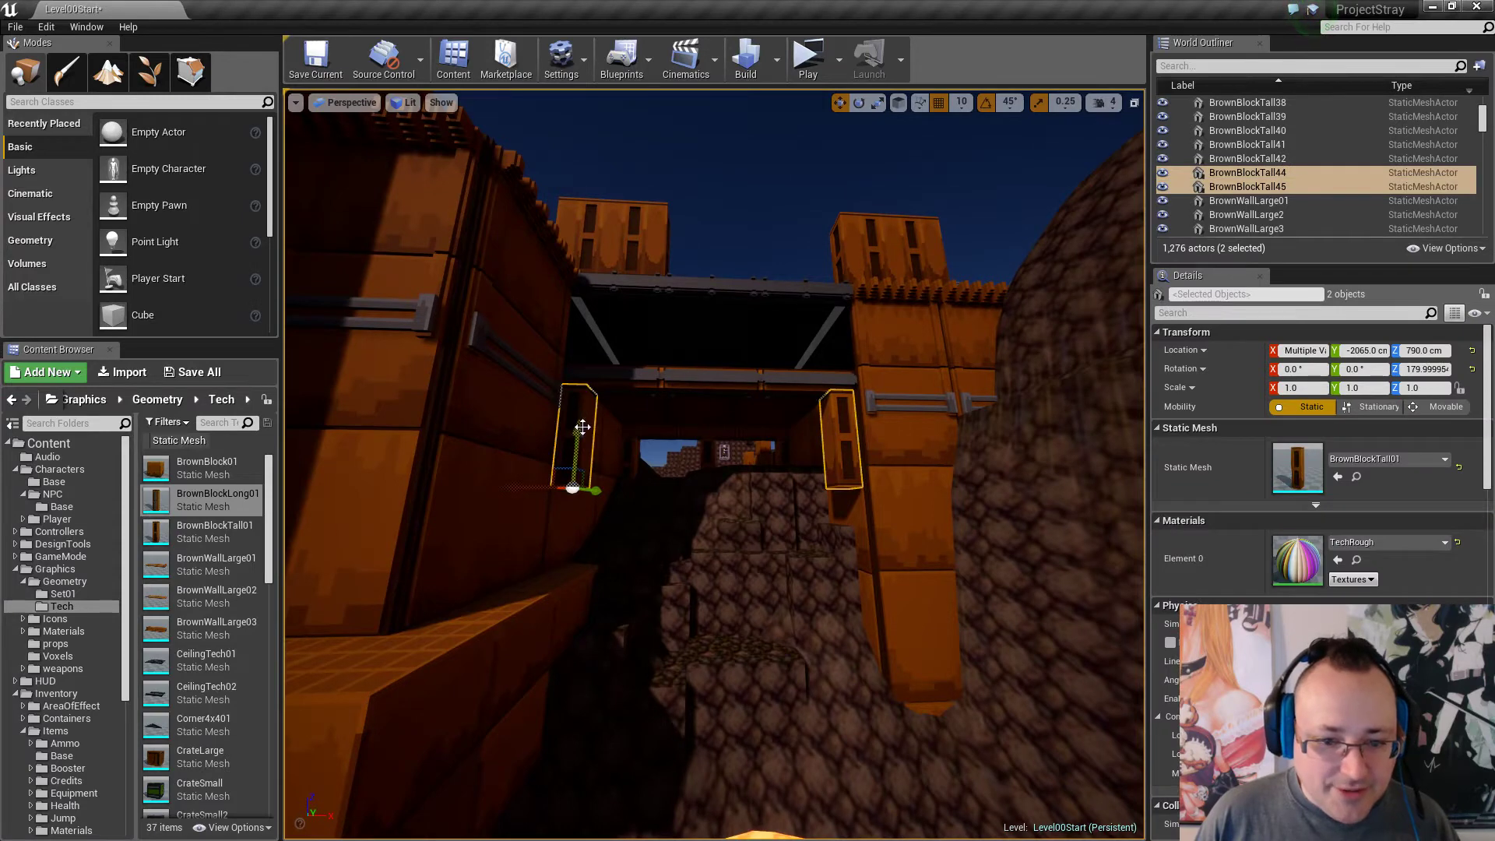
alt+drag(582, 428, 578, 434)
key(w)
right_drag(686, 481, 837, 605)
key(w)
key(s)
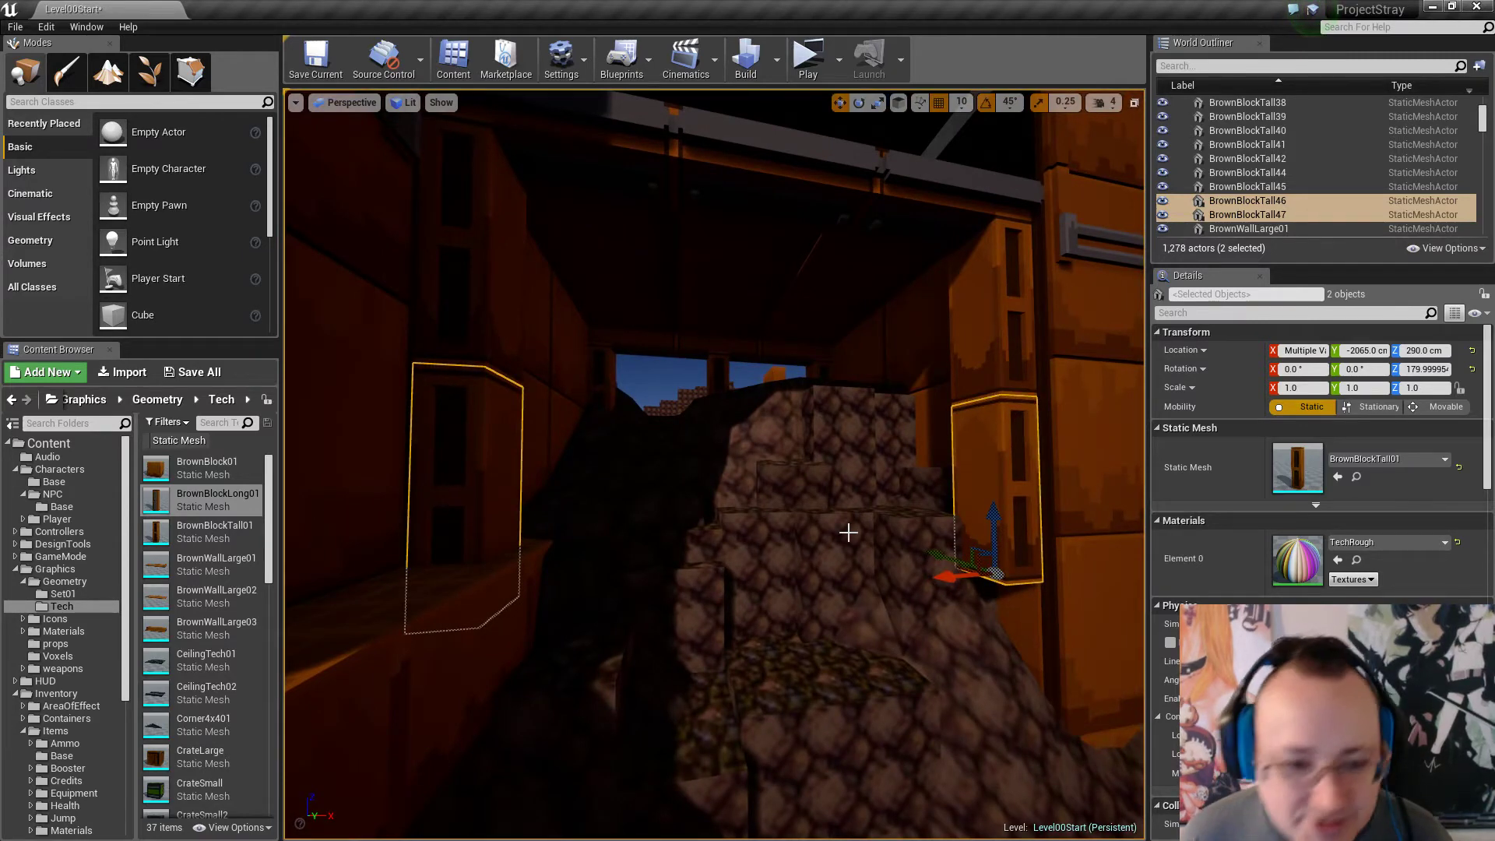
key(Escape)
Copy the lower side pillar at X 425, Y -2065 down to Z -210, into the rock slope.
key(s)
right_drag(849, 533, 514, 538)
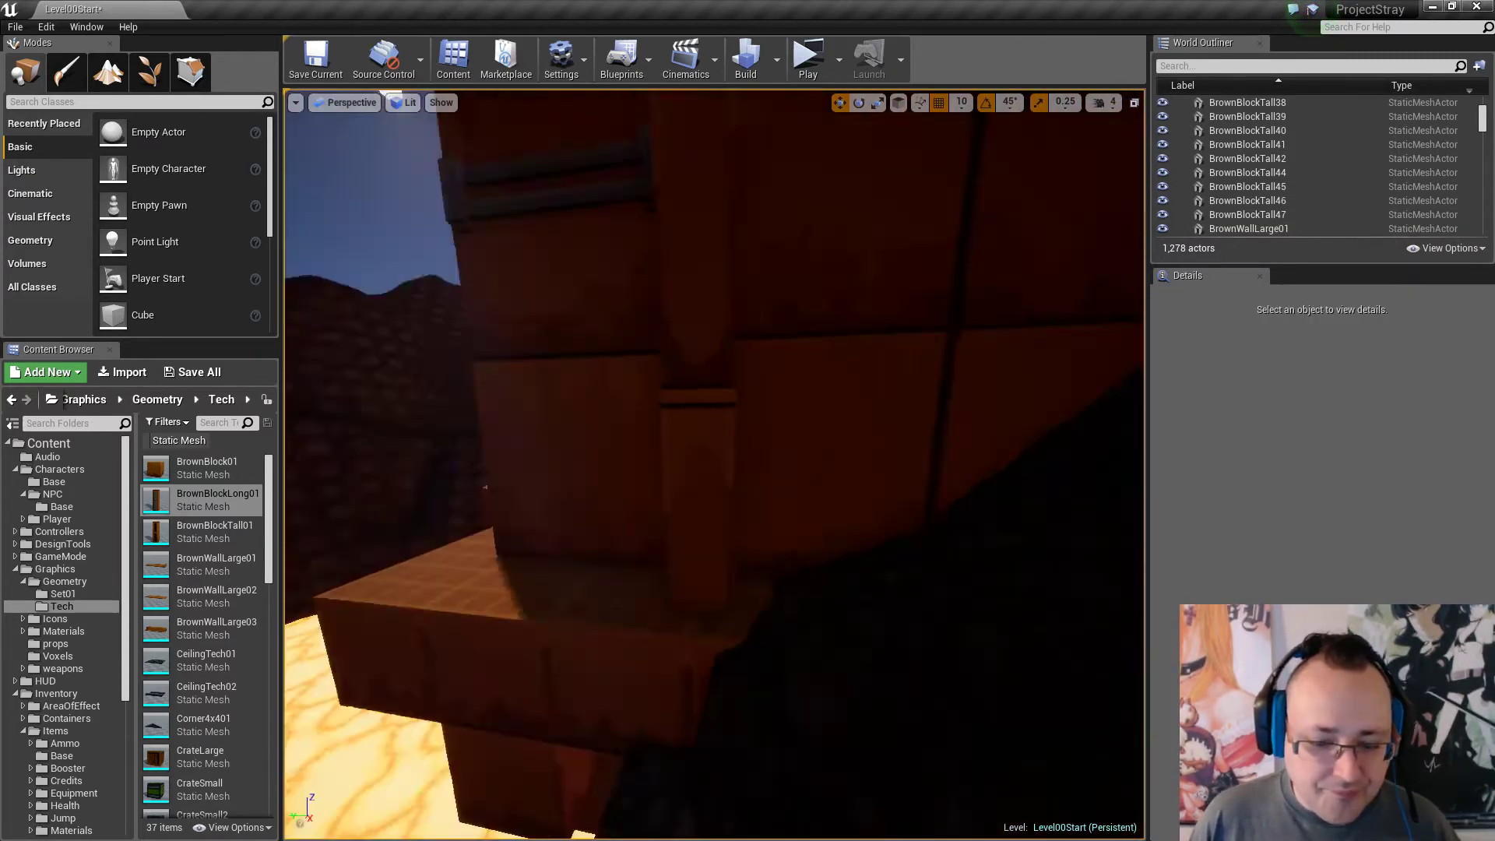
right_drag(485, 488, 287, 503)
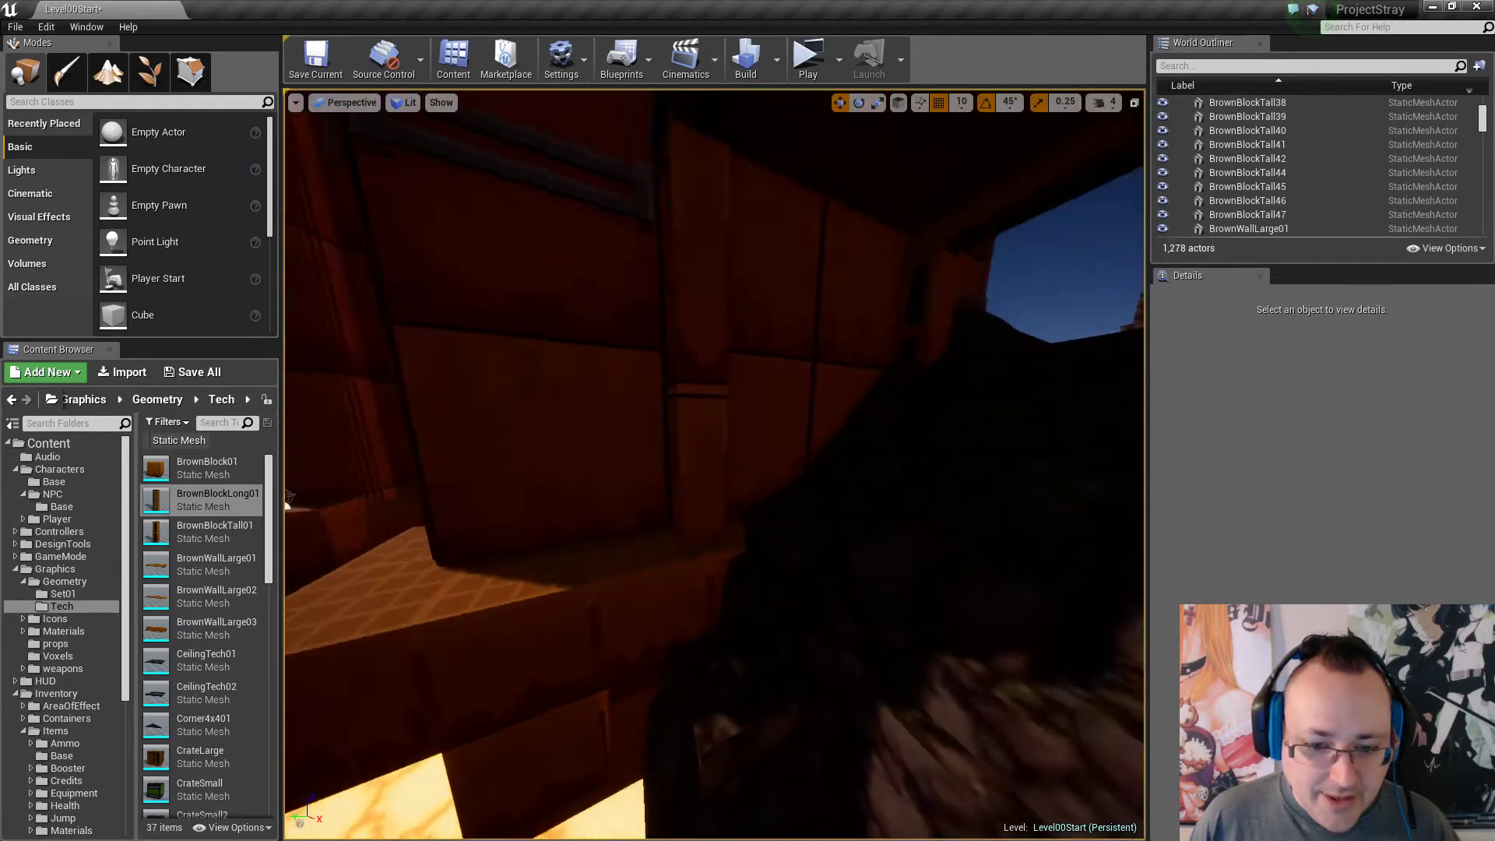
right_drag(546, 475, 486, 463)
click(815, 494)
mouse_move(888, 504)
right_down()
mouse_move(888, 607)
mouse_move(888, 507)
right_up()
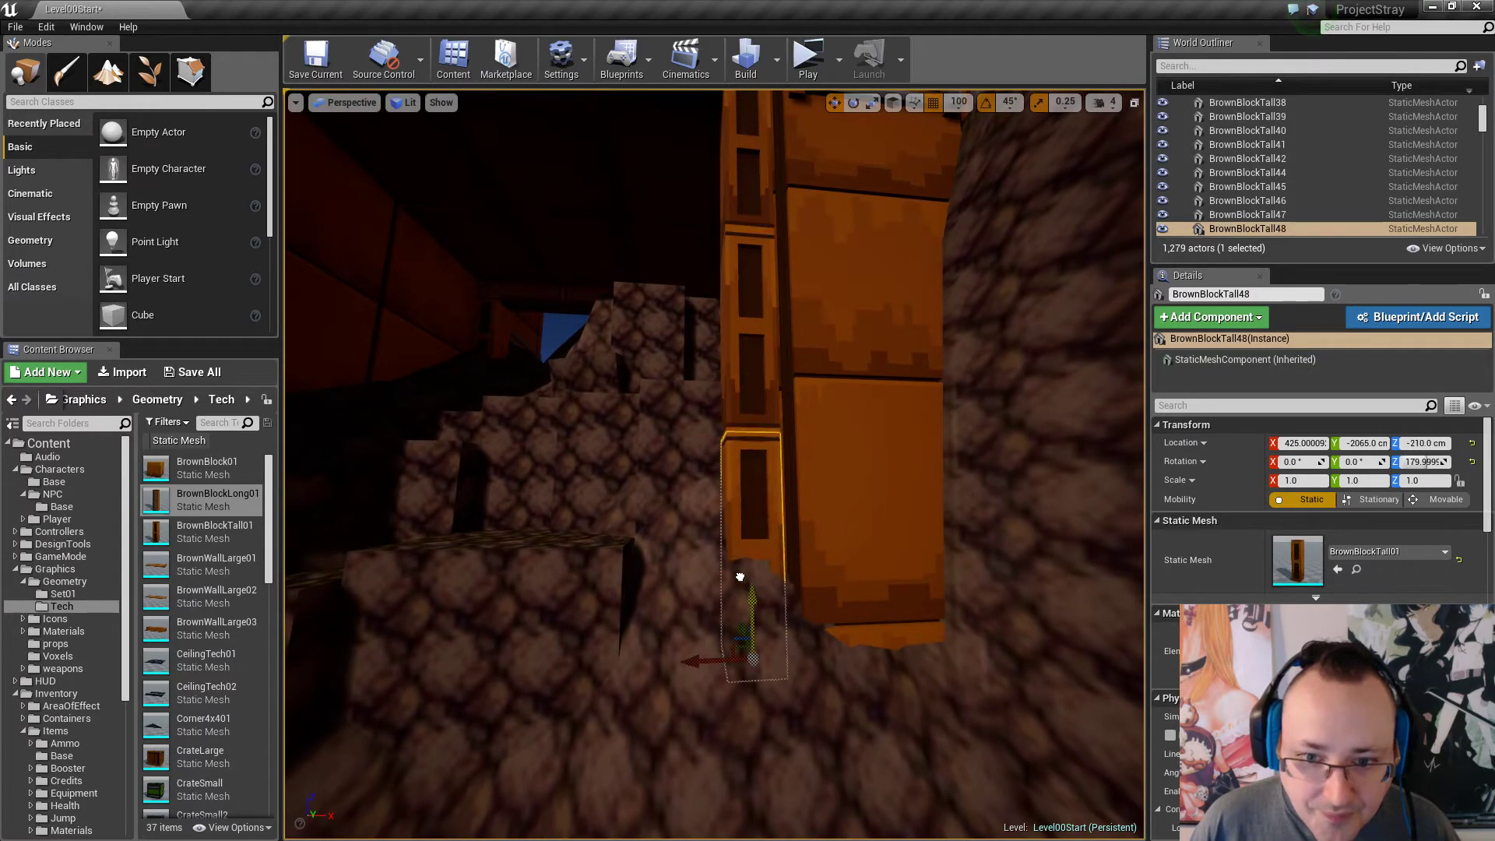
right_drag(766, 575, 748, 528)
click(811, 540)
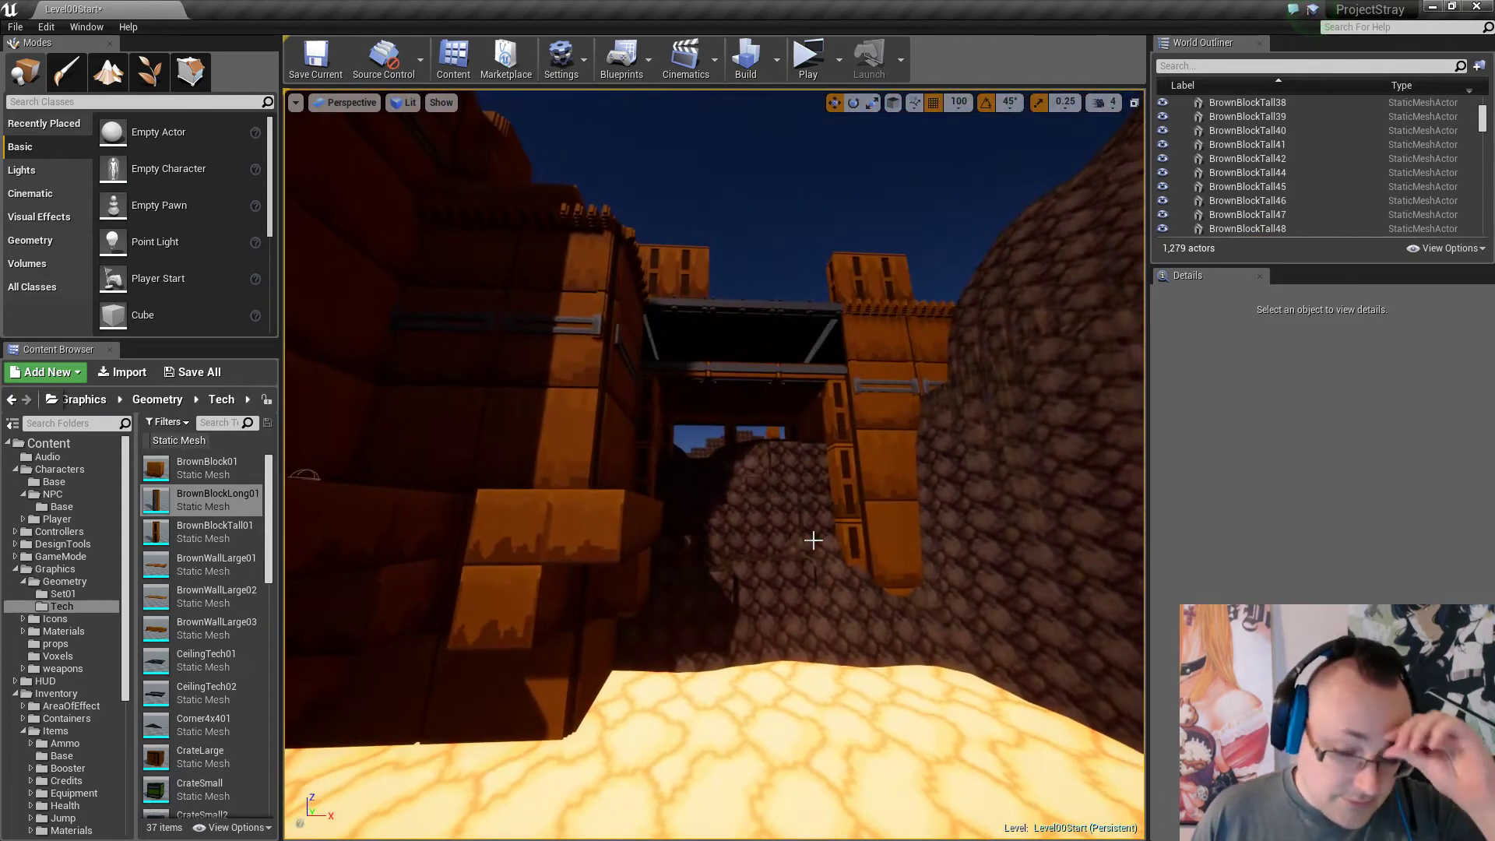
Delete the middle tall block pillar at the walkway's far edge, at X -245, Y -2955.
mouse_move(834, 555)
right_down()
mouse_move(829, 522)
mouse_move(779, 475)
mouse_move(779, 444)
mouse_move(743, 429)
mouse_move(858, 540)
right_up()
click(783, 467)
key(Delete)
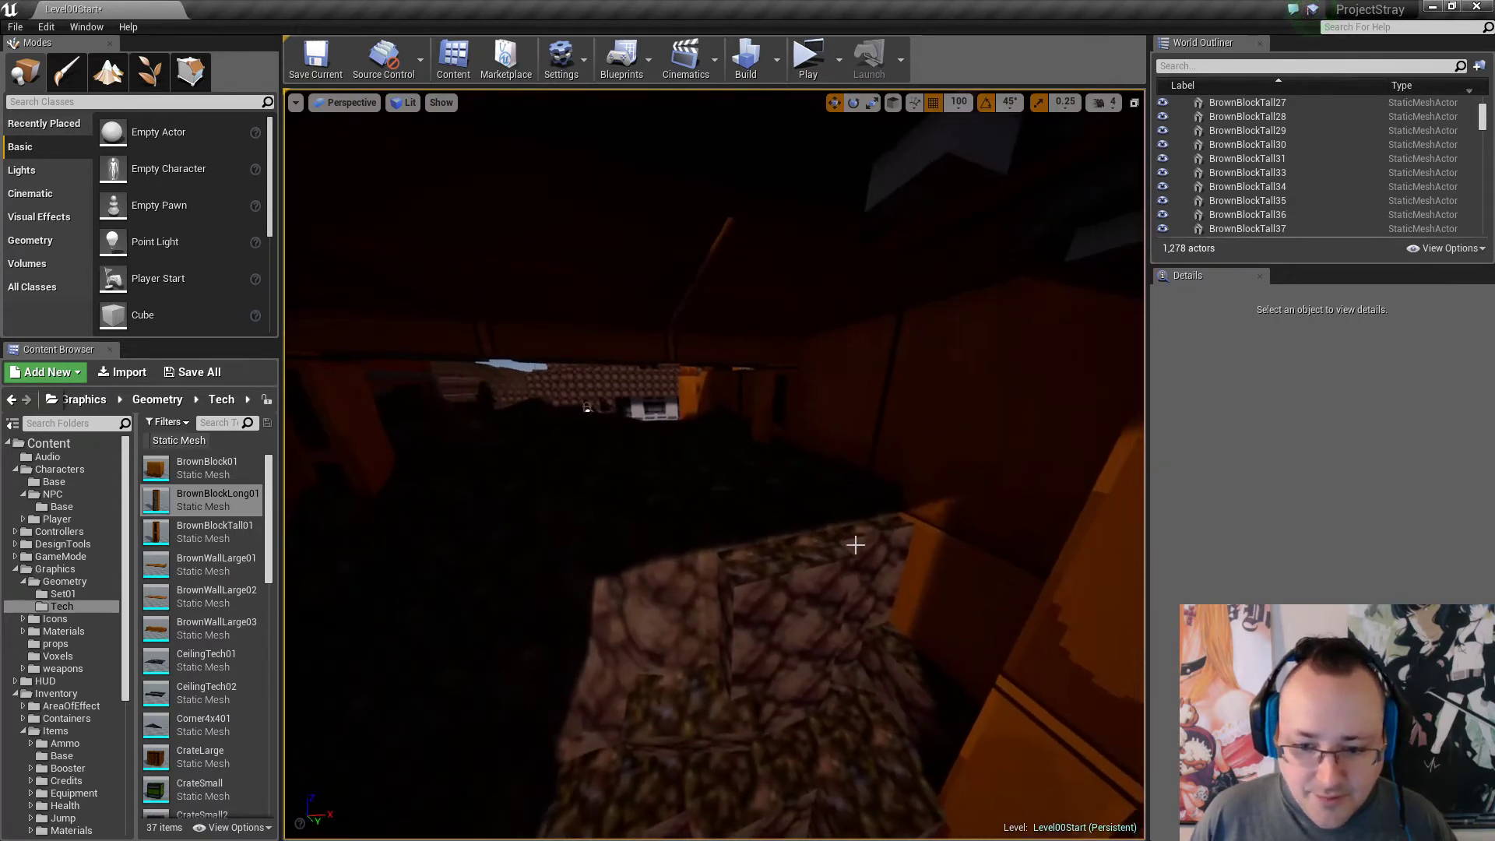
Copy rock cubes under the walkway to X 375 at Y -2525 and -2725, Z 1025, and to X 175, Y -2625, Z 975.
click(863, 512)
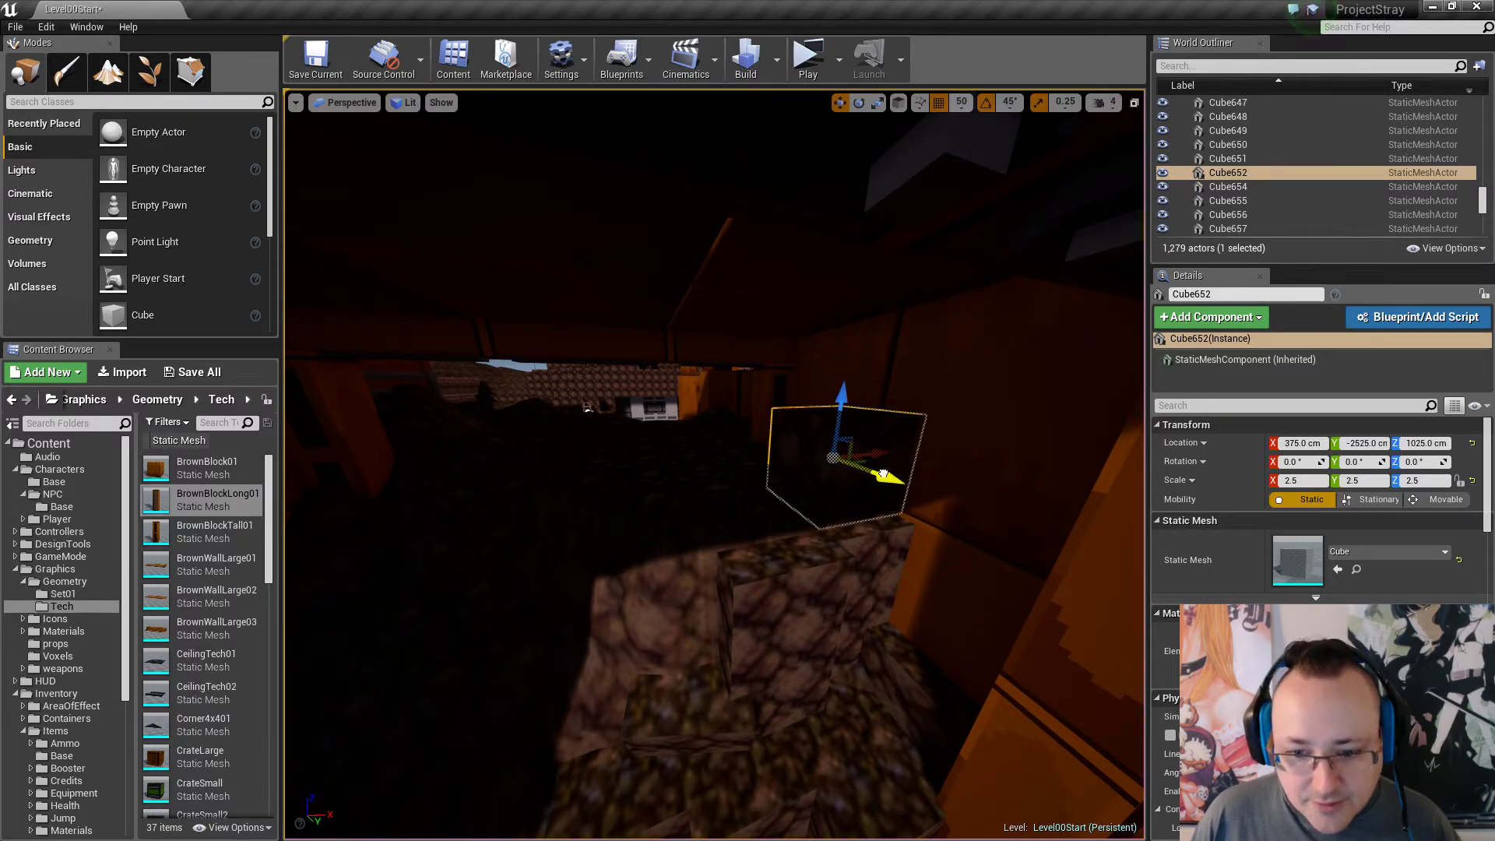
right_drag(896, 489, 797, 466)
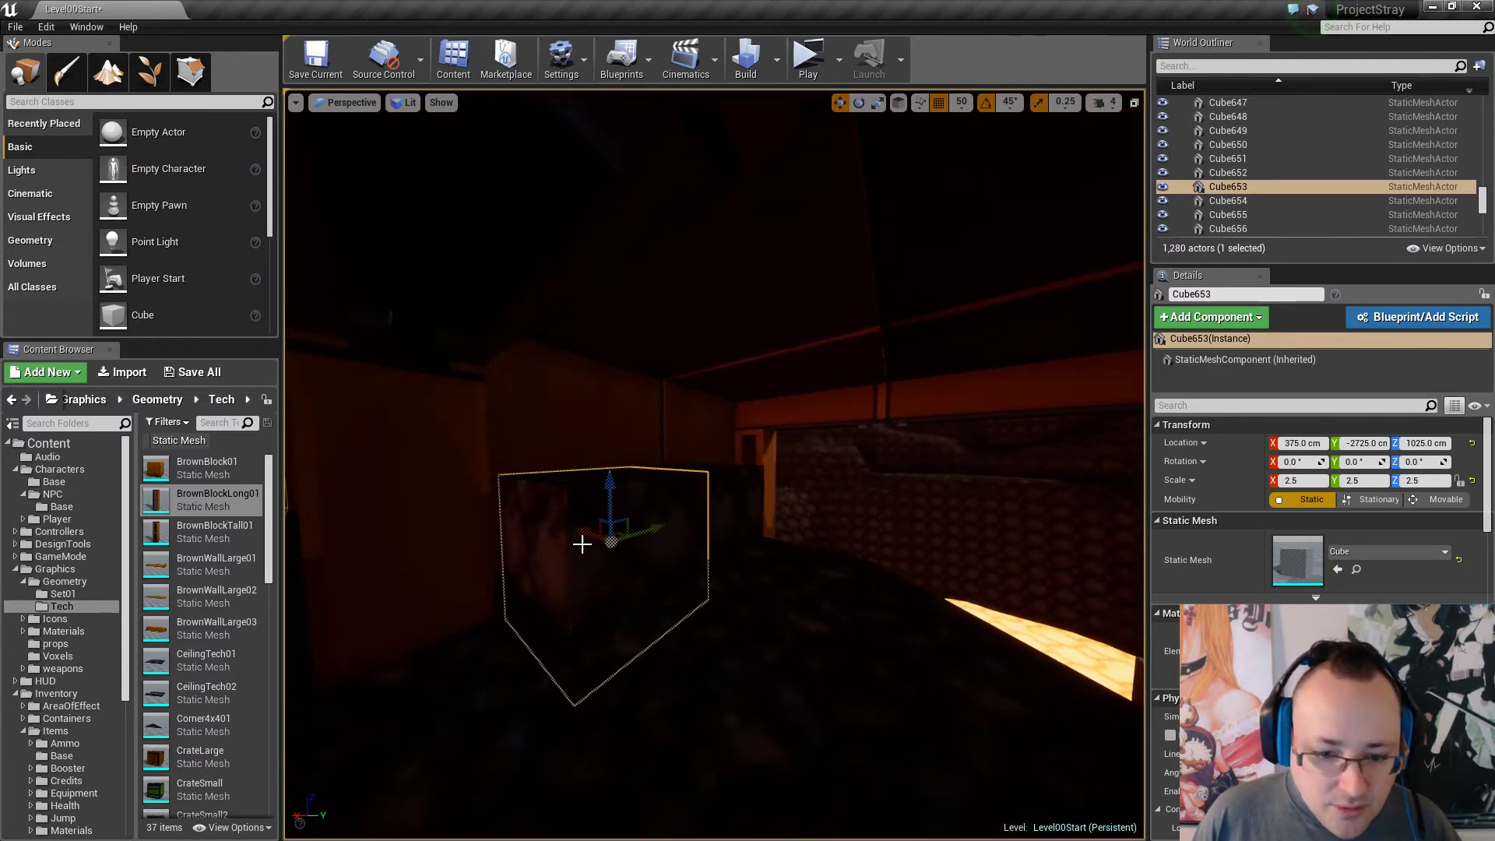
alt+drag(583, 544, 692, 543)
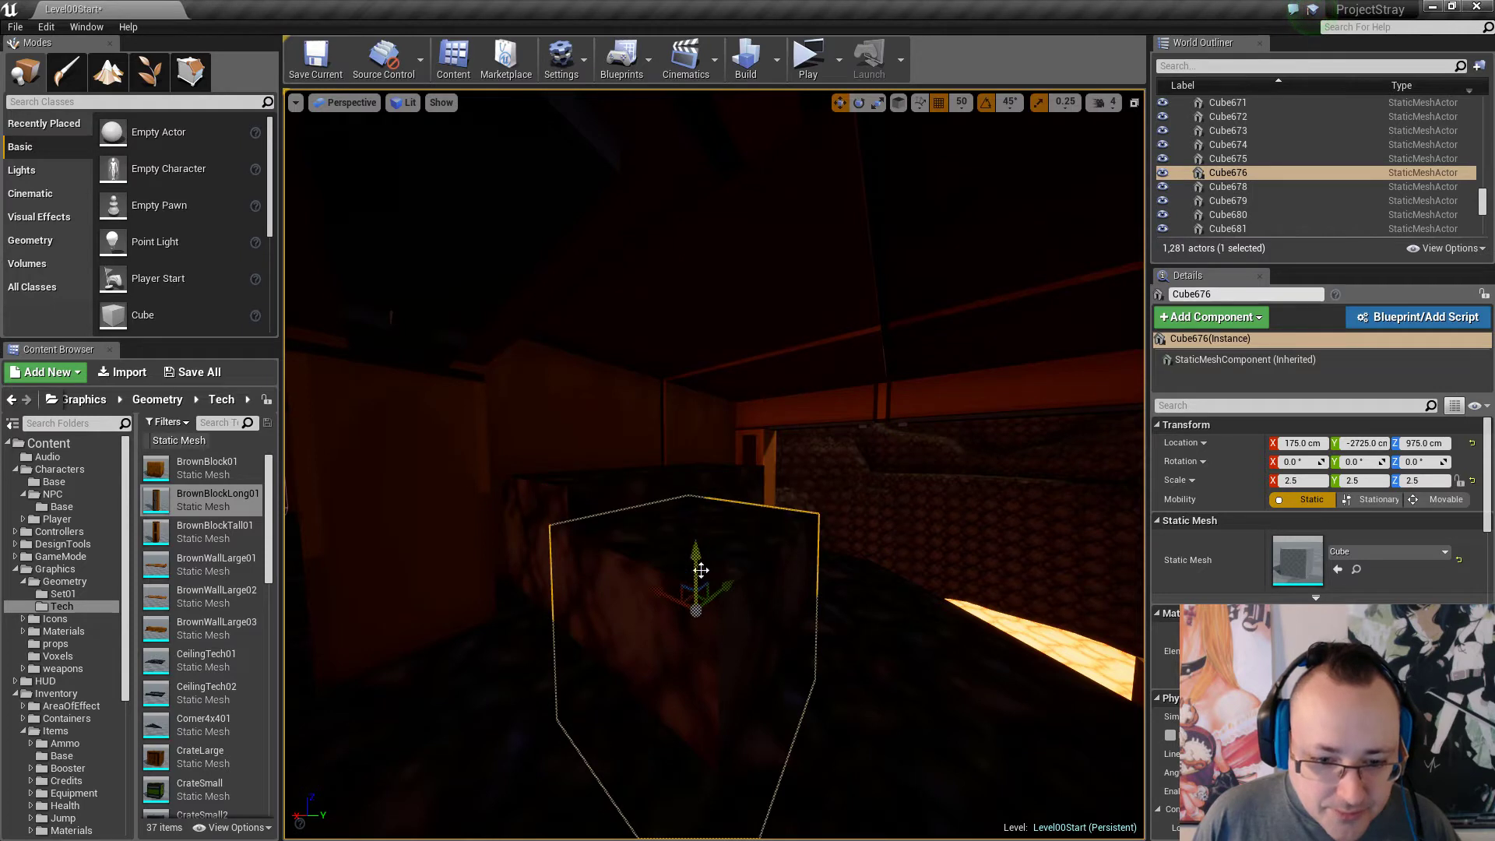
drag(715, 594, 748, 566)
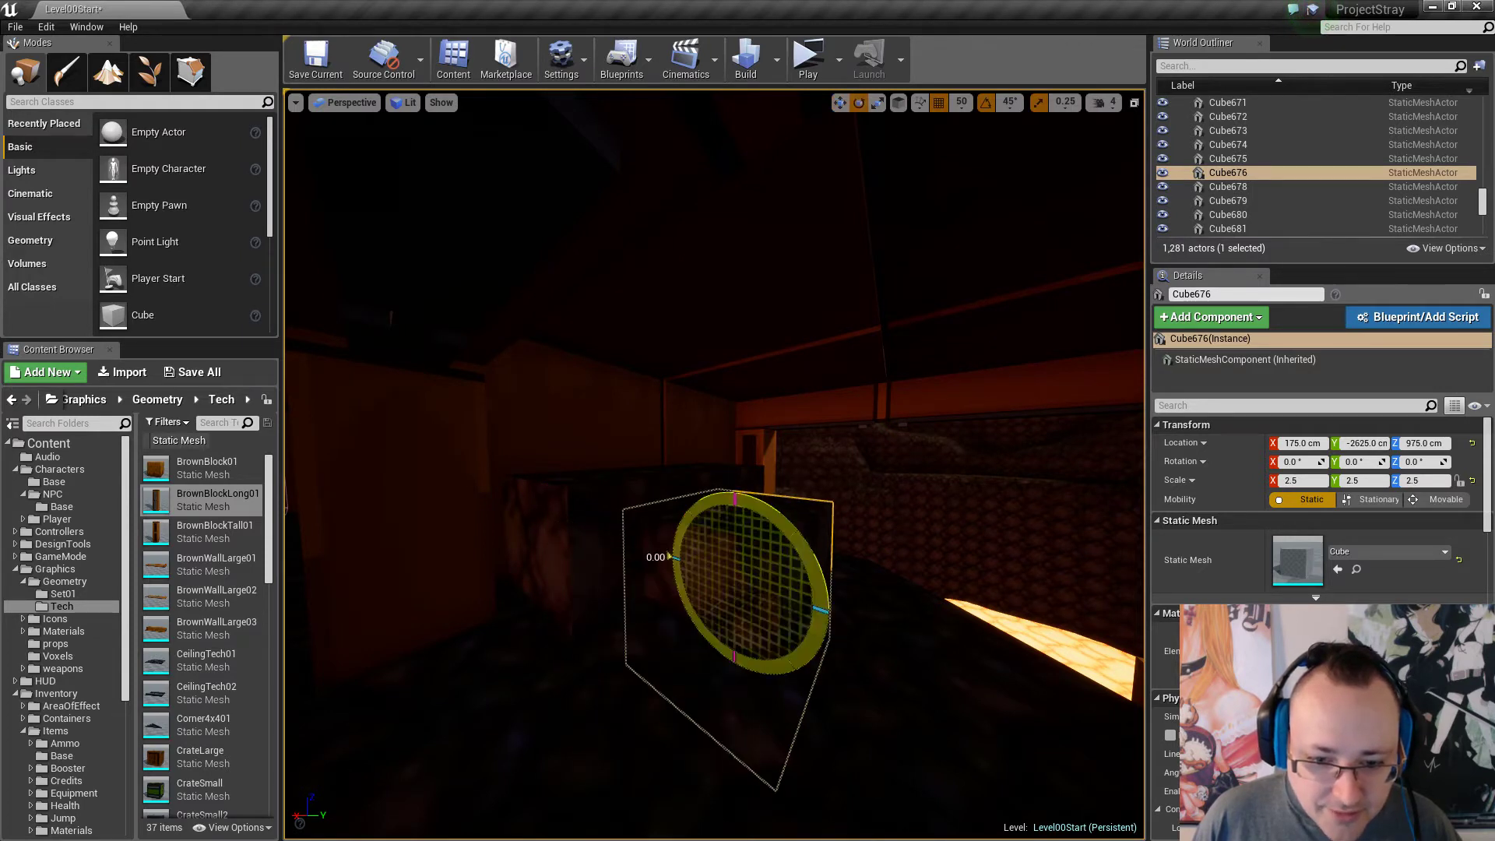
Set rotation snapping to 5° and rotate the rock cube at X 175, Y -2625 to about 1.3°, 4.8° and 15° about X, Y and Z.
drag(761, 506, 759, 510)
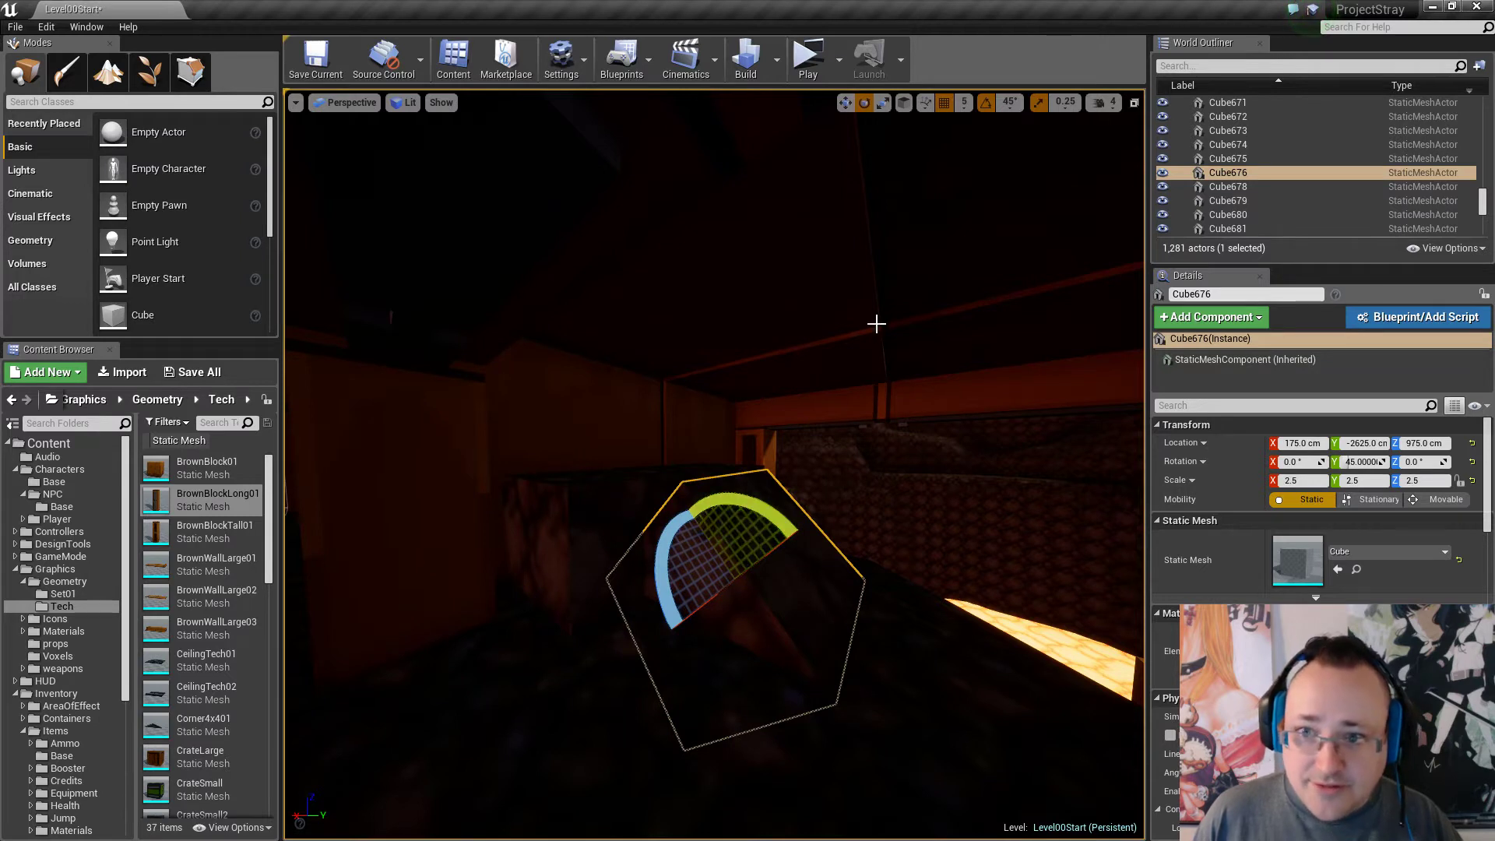
click(1010, 102)
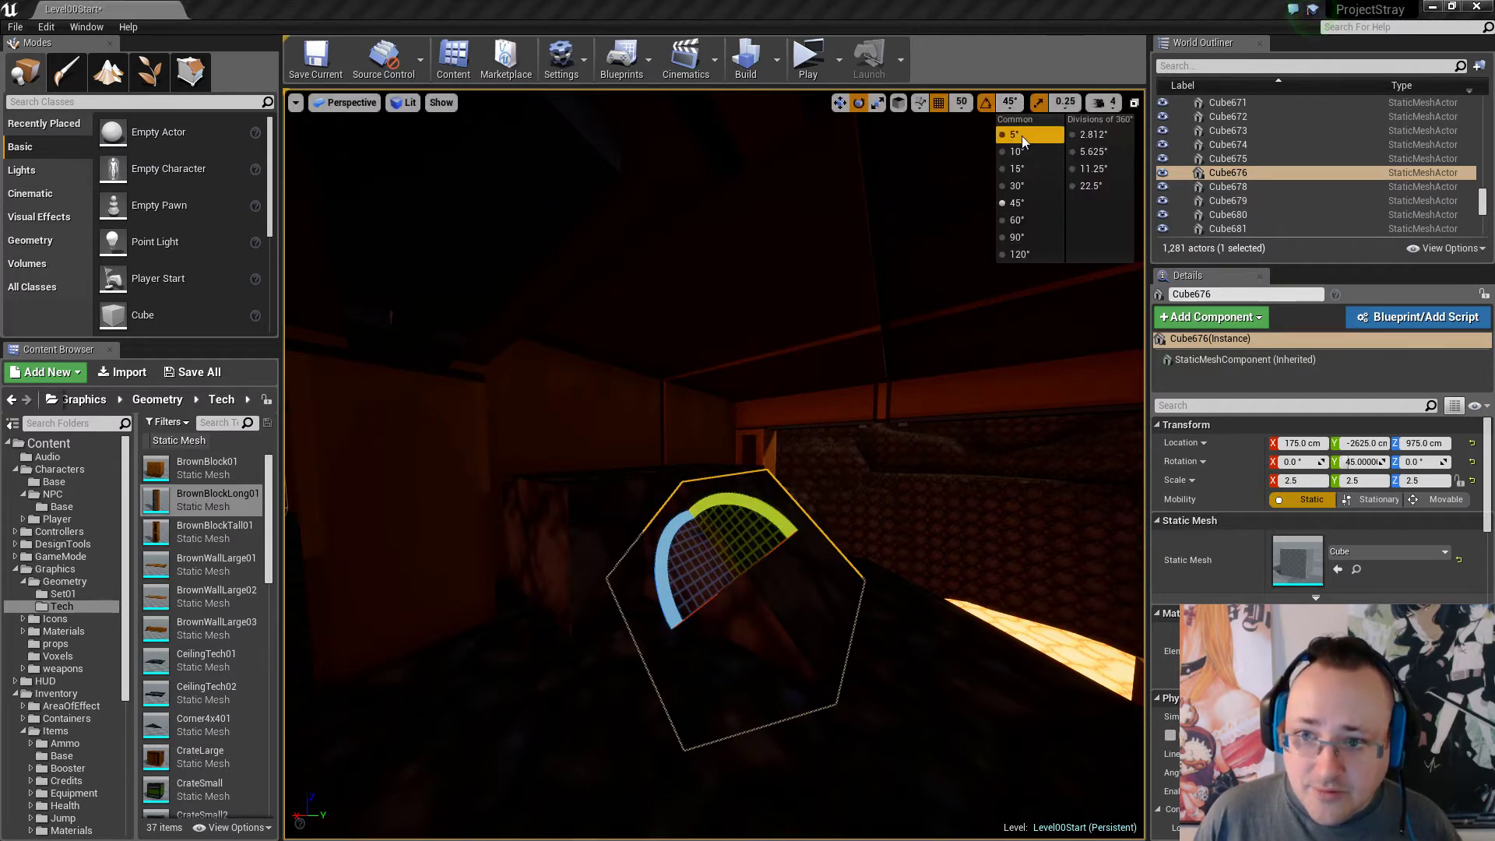
click(1021, 135)
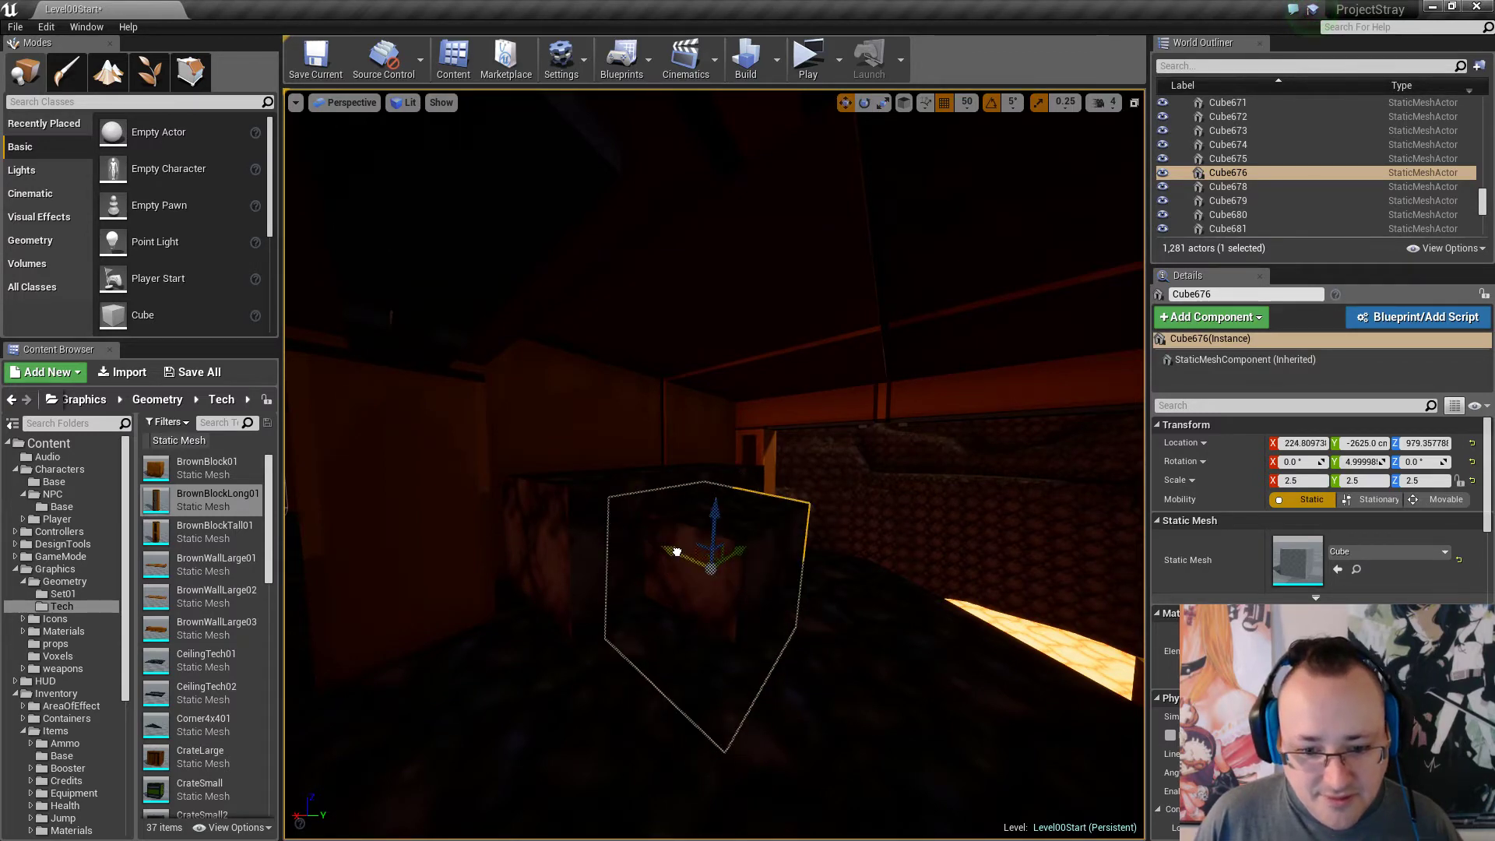
right_drag(691, 559, 444, 559)
key(Delete)
right_drag(833, 567, 1033, 533)
click(751, 574)
key(e)
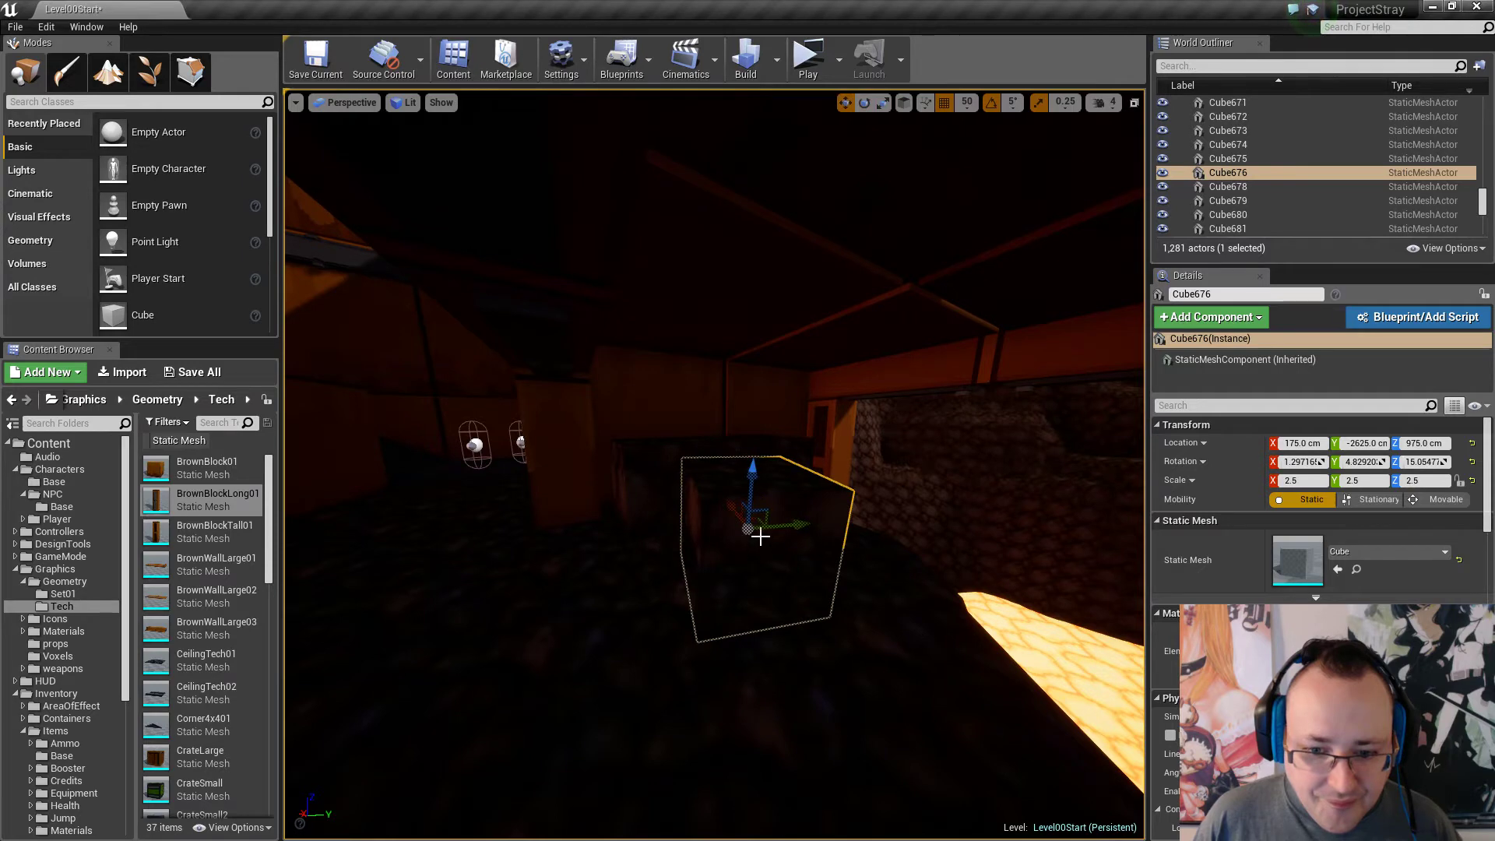
Raise the rock cube at X 375, Y -2725 under the walkway to Z 1075.
right_drag(745, 509, 845, 570)
click(781, 558)
click(772, 507)
right_drag(773, 507, 773, 508)
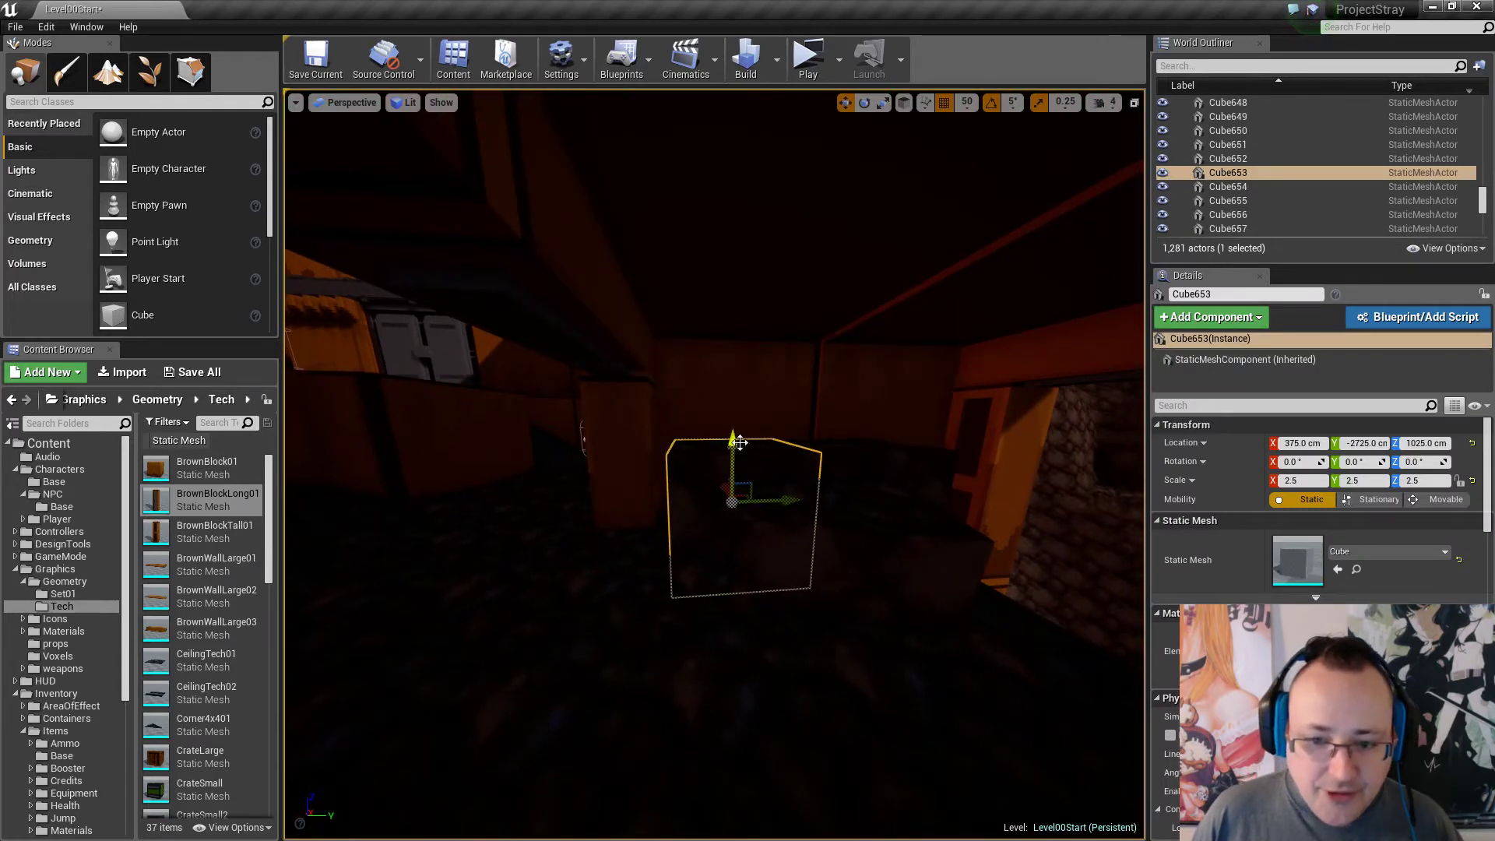
right_drag(791, 459, 793, 459)
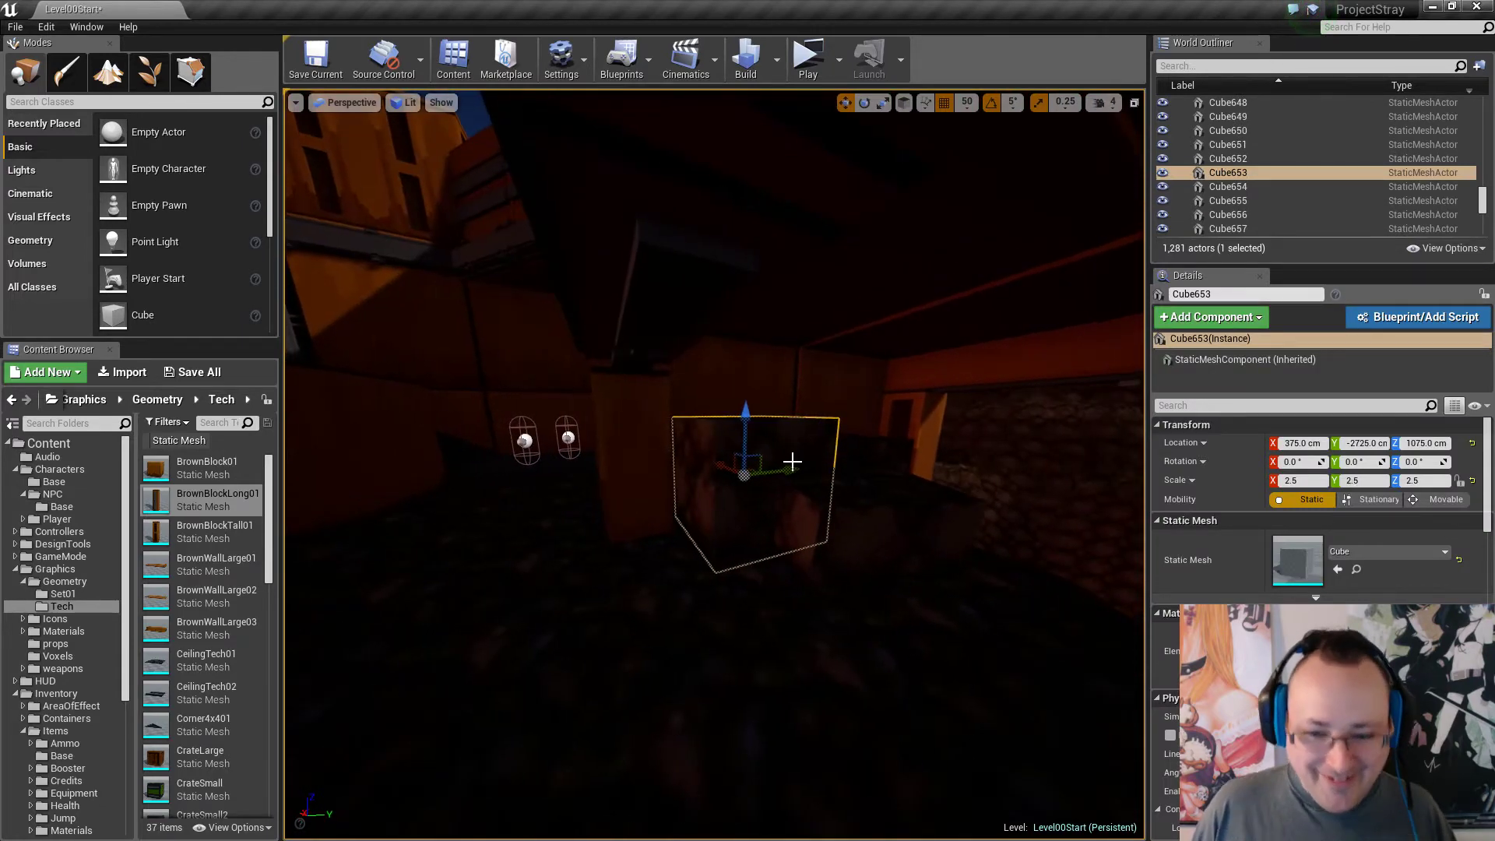
key(Escape)
right_drag(771, 514, 770, 513)
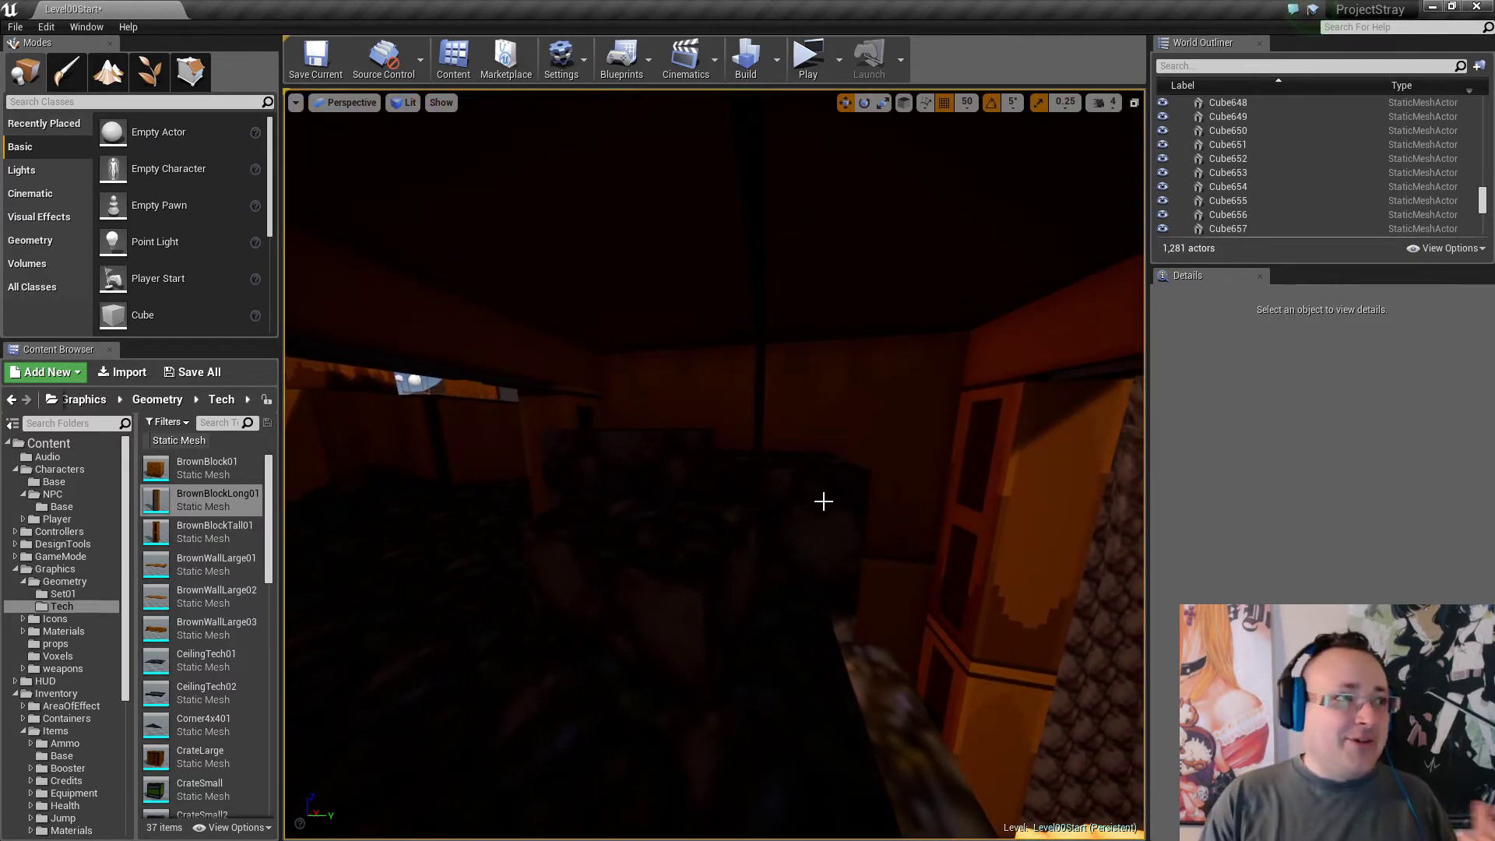
Place a CrateSmall2 mesh beside the large crate stack indoors, at X -350, Y -9150, Z -250.
right_drag(824, 500, 807, 516)
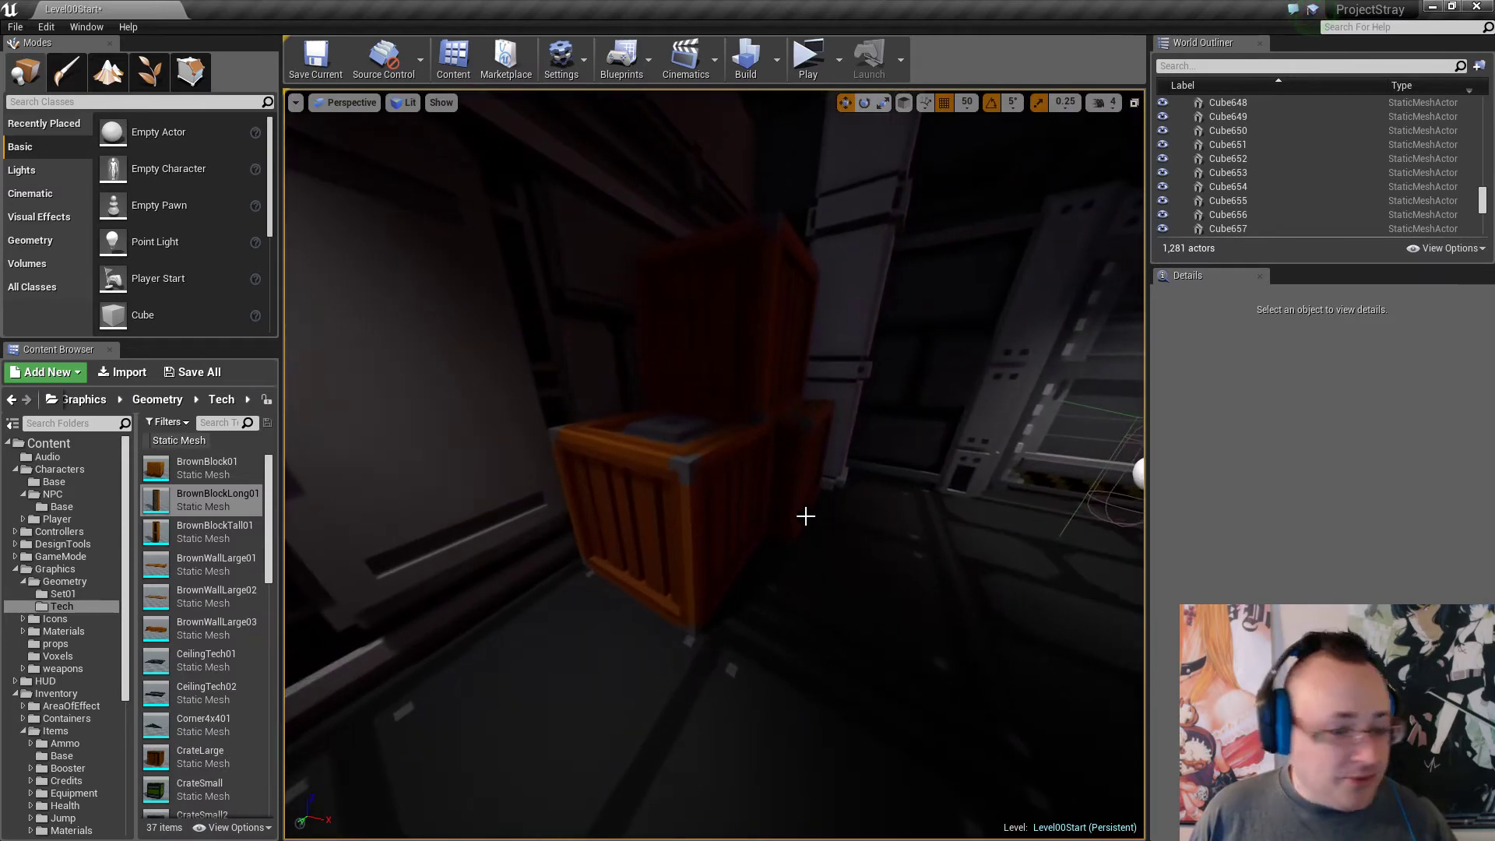
scroll(256, 565, down, 3)
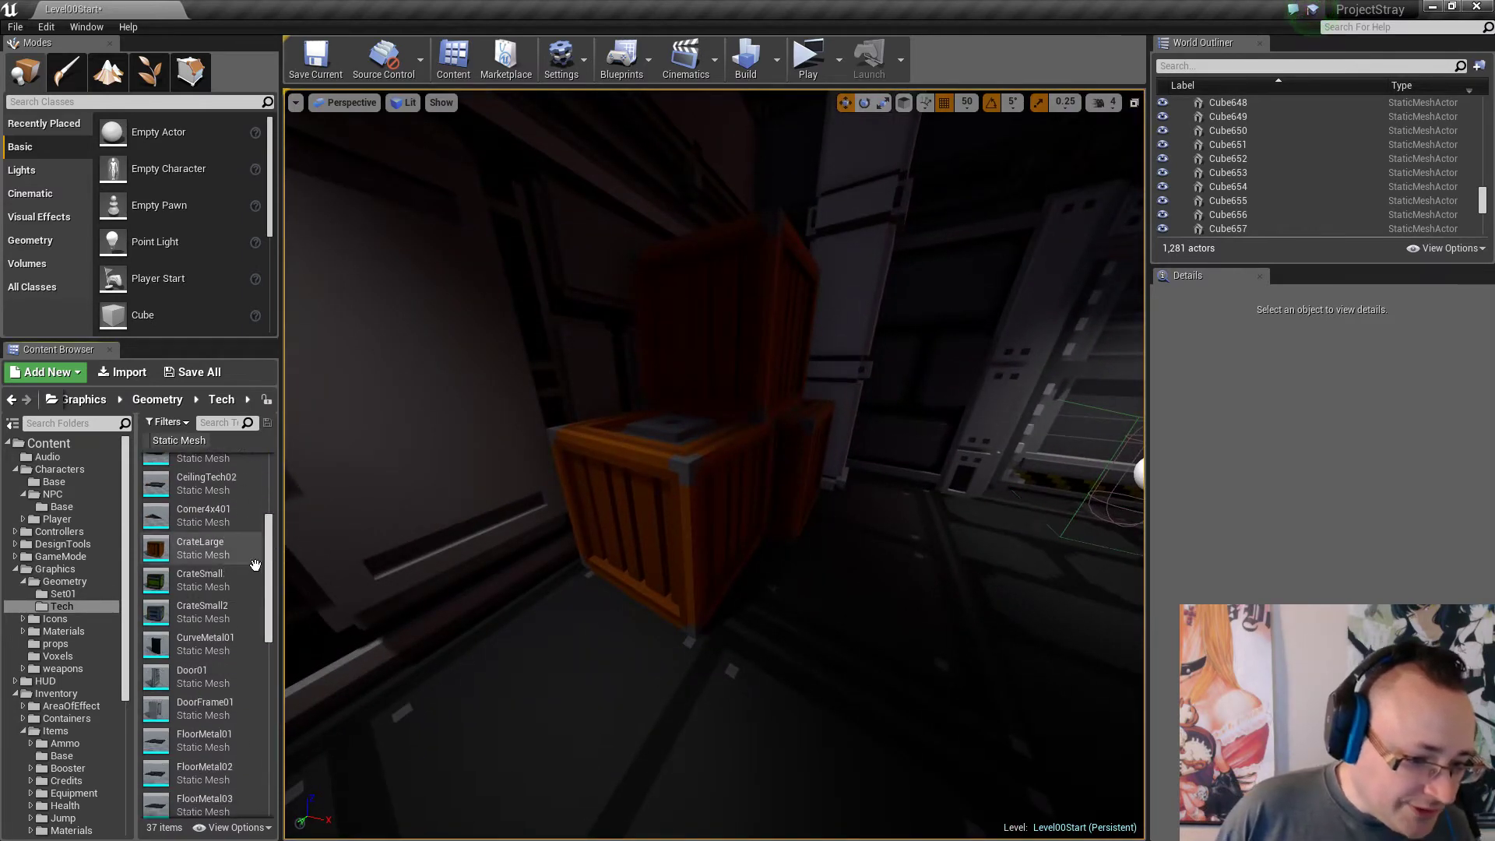
drag(166, 618, 594, 648)
right_drag(594, 648, 595, 649)
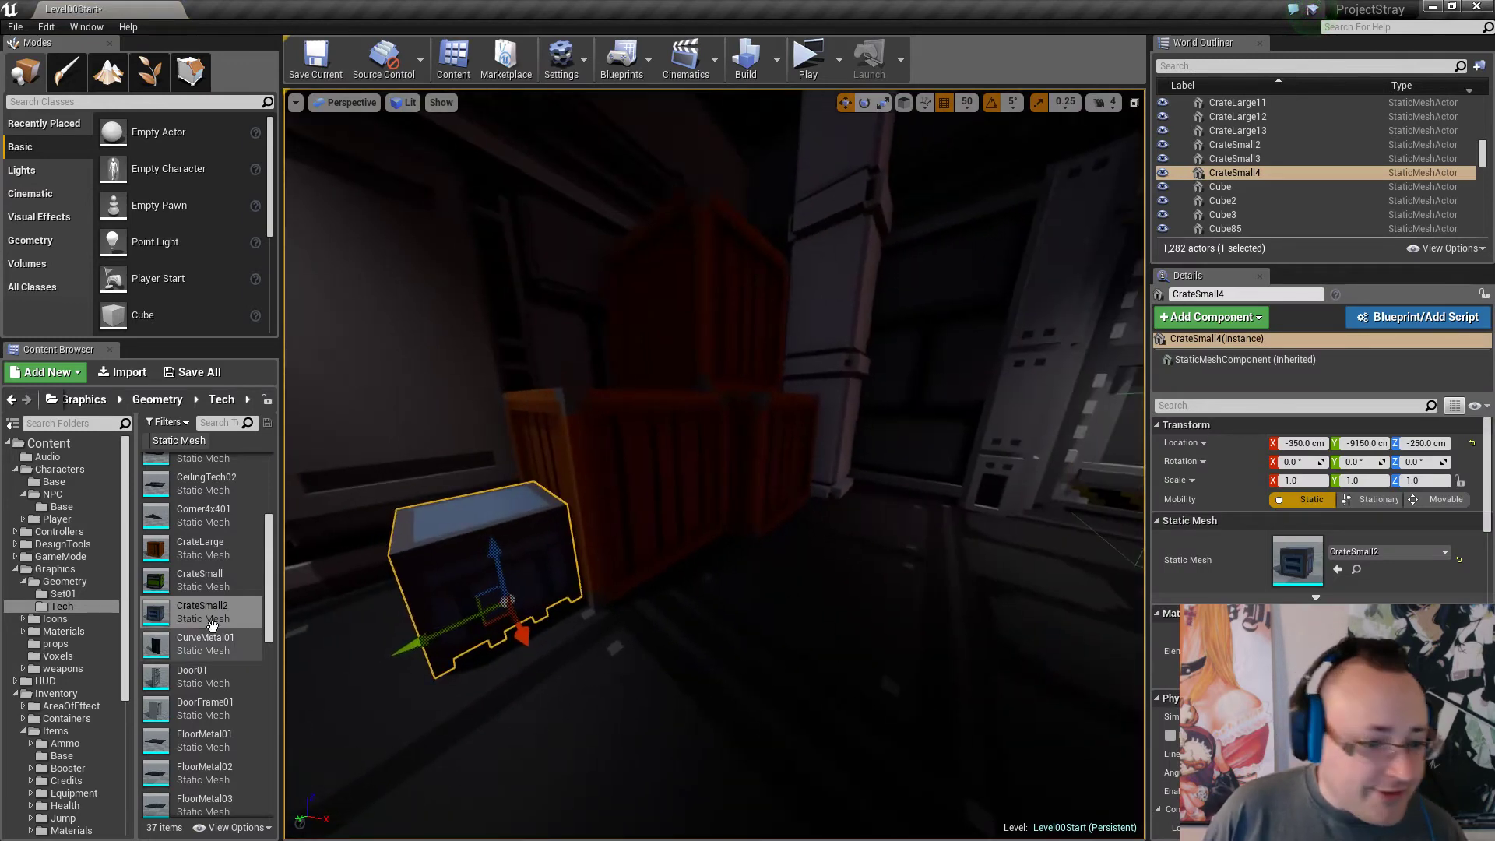
Place a CrateSmall mesh in front of the same crate stack, at about X -215, Y -9275, Z -250, with 5-unit position snapping.
drag(202, 582, 693, 598)
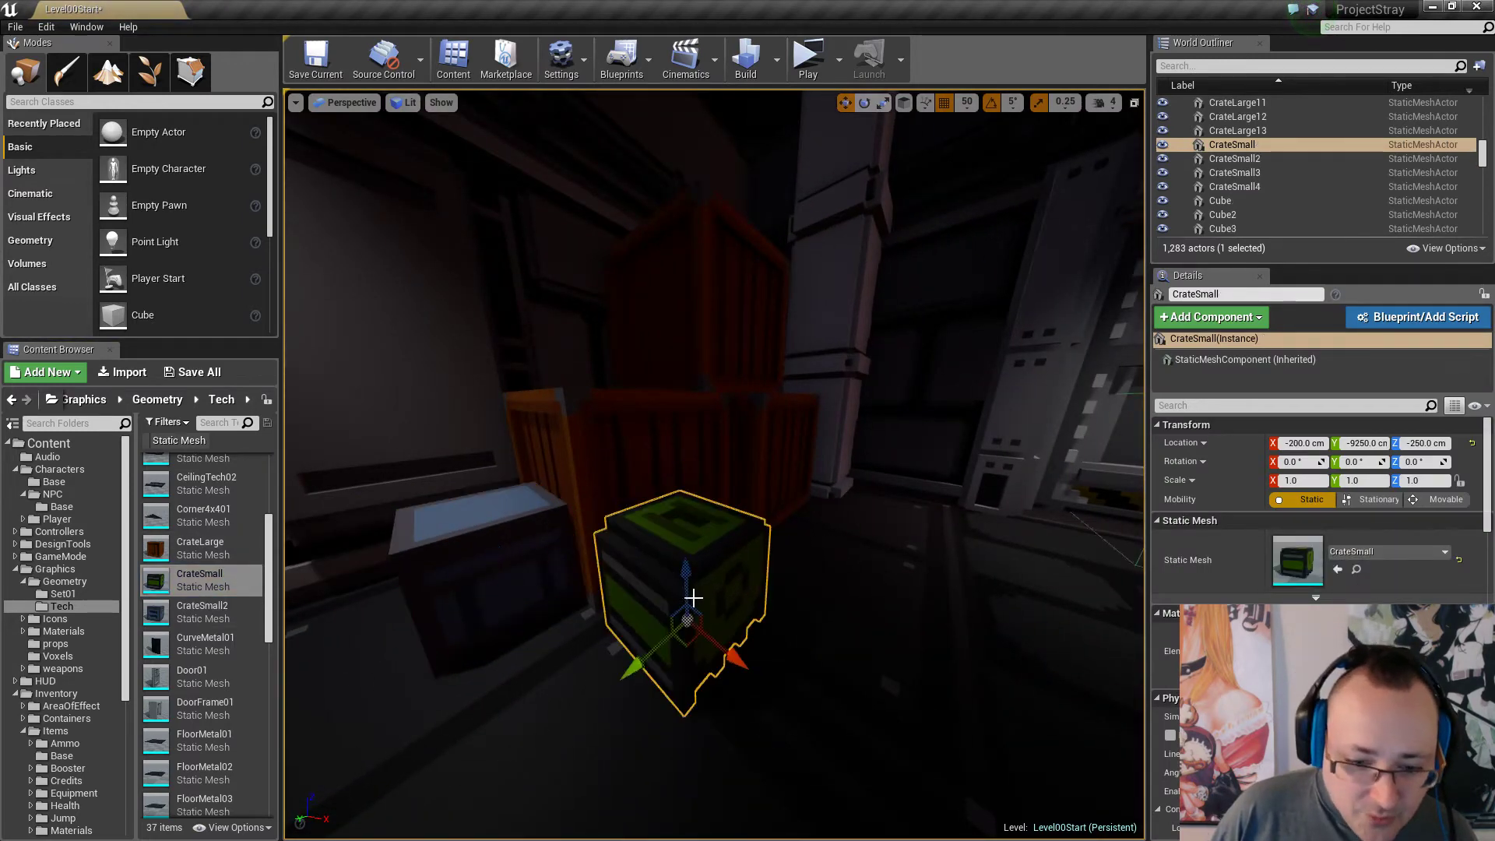
right_drag(744, 600, 819, 543)
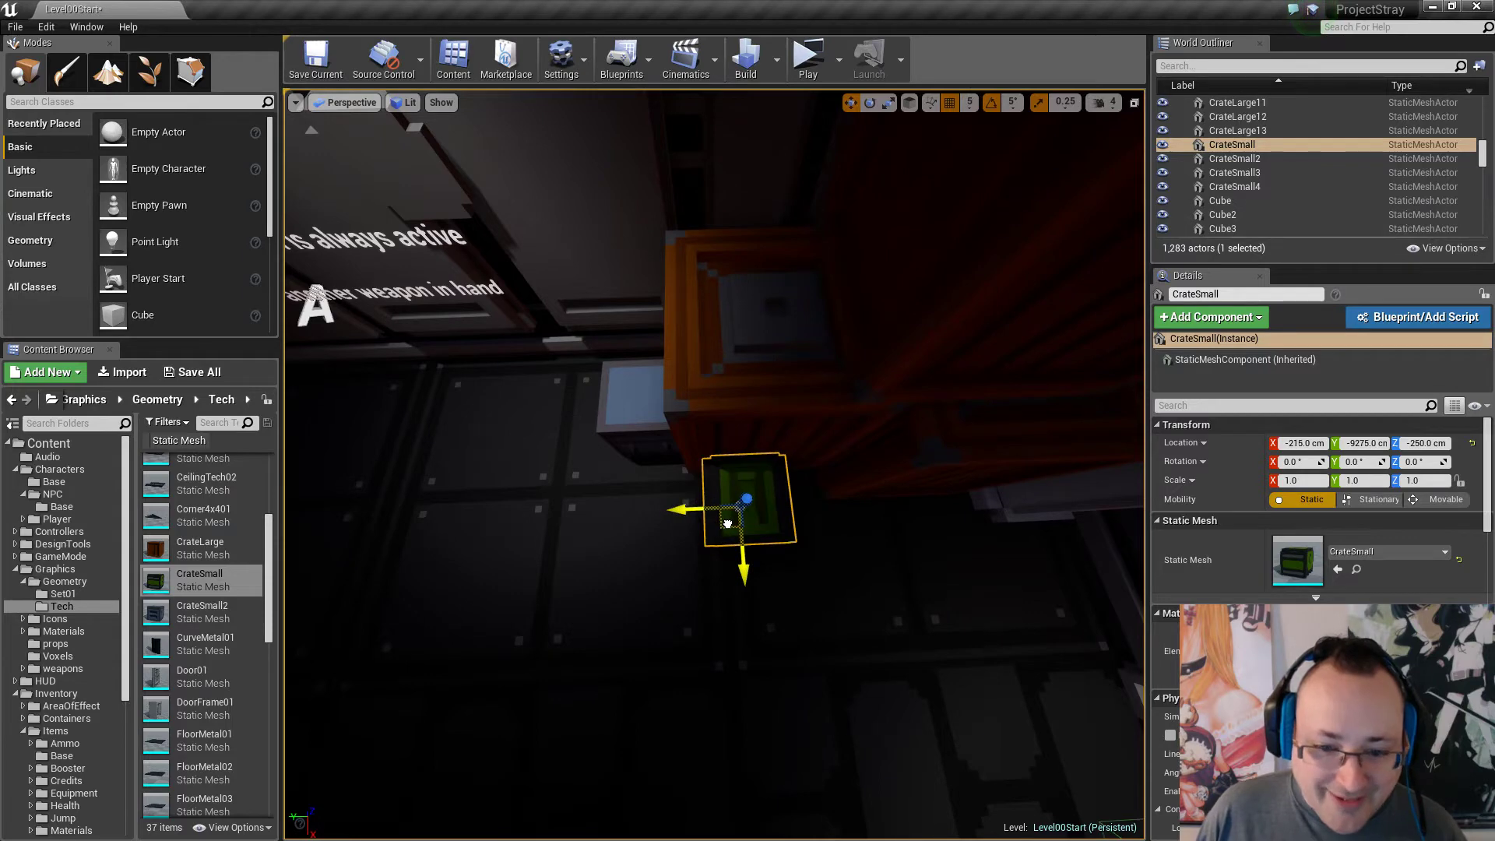
right_drag(728, 522, 727, 522)
right_drag(818, 554, 822, 544)
key(Escape)
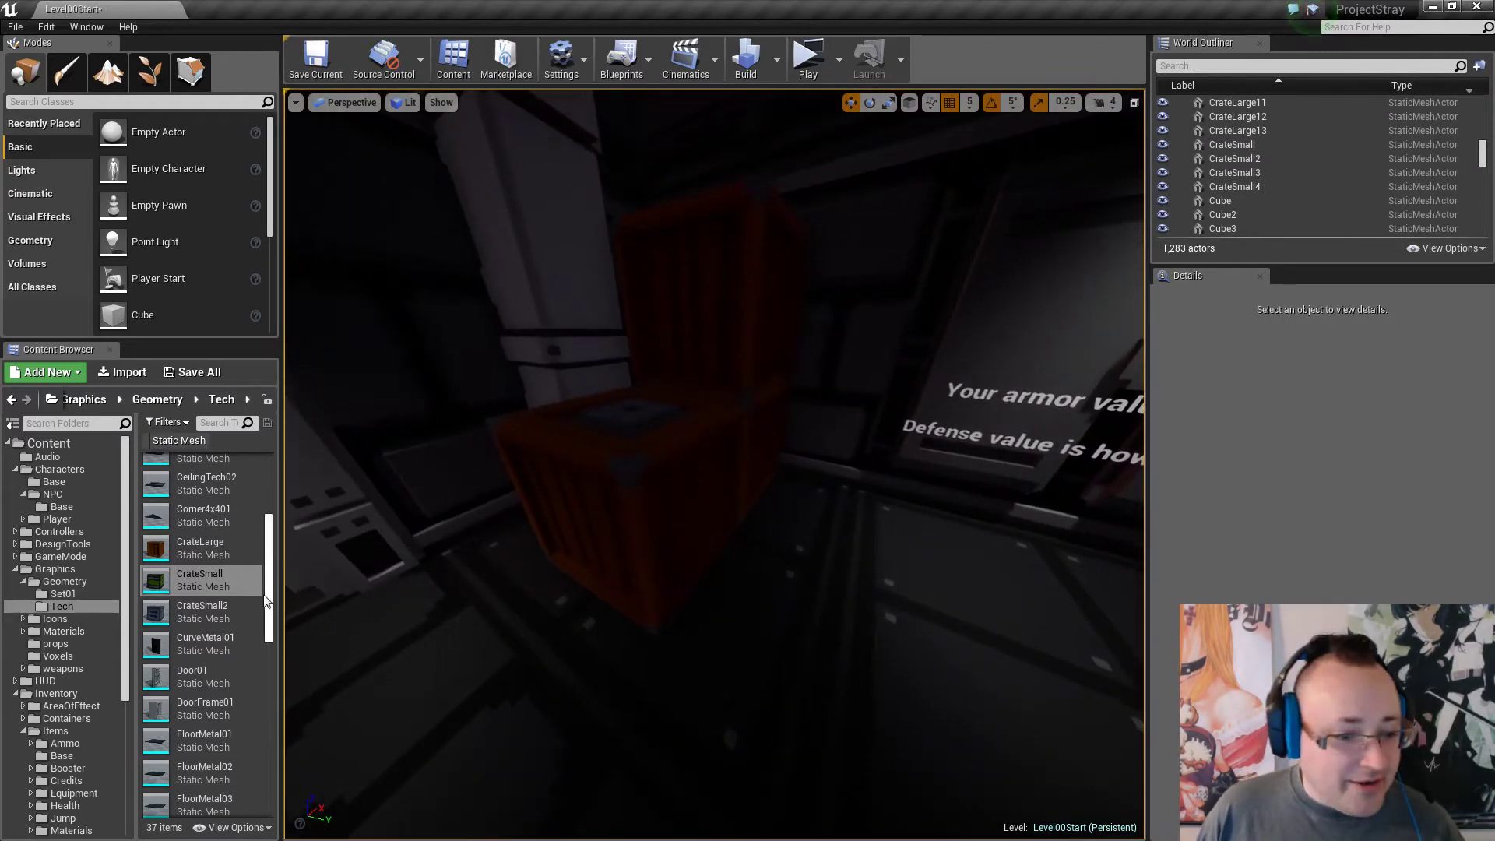
Build a pile of three CrateSmall2 meshes by the other crate stack, with the upper one at X 735, Z -150 rotated -90° about Z.
drag(156, 613, 743, 585)
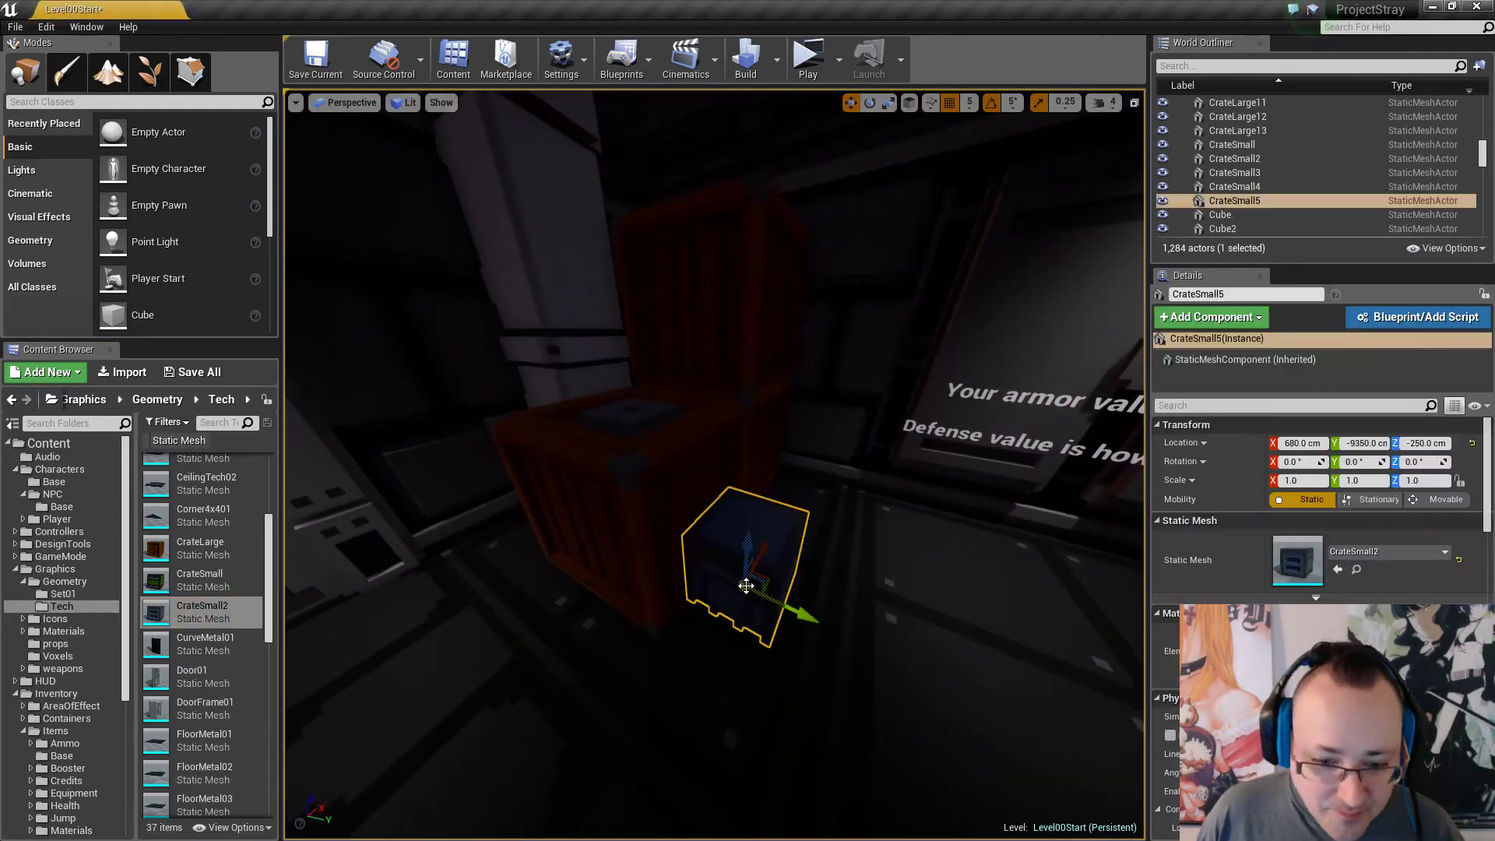
right_drag(743, 585, 742, 585)
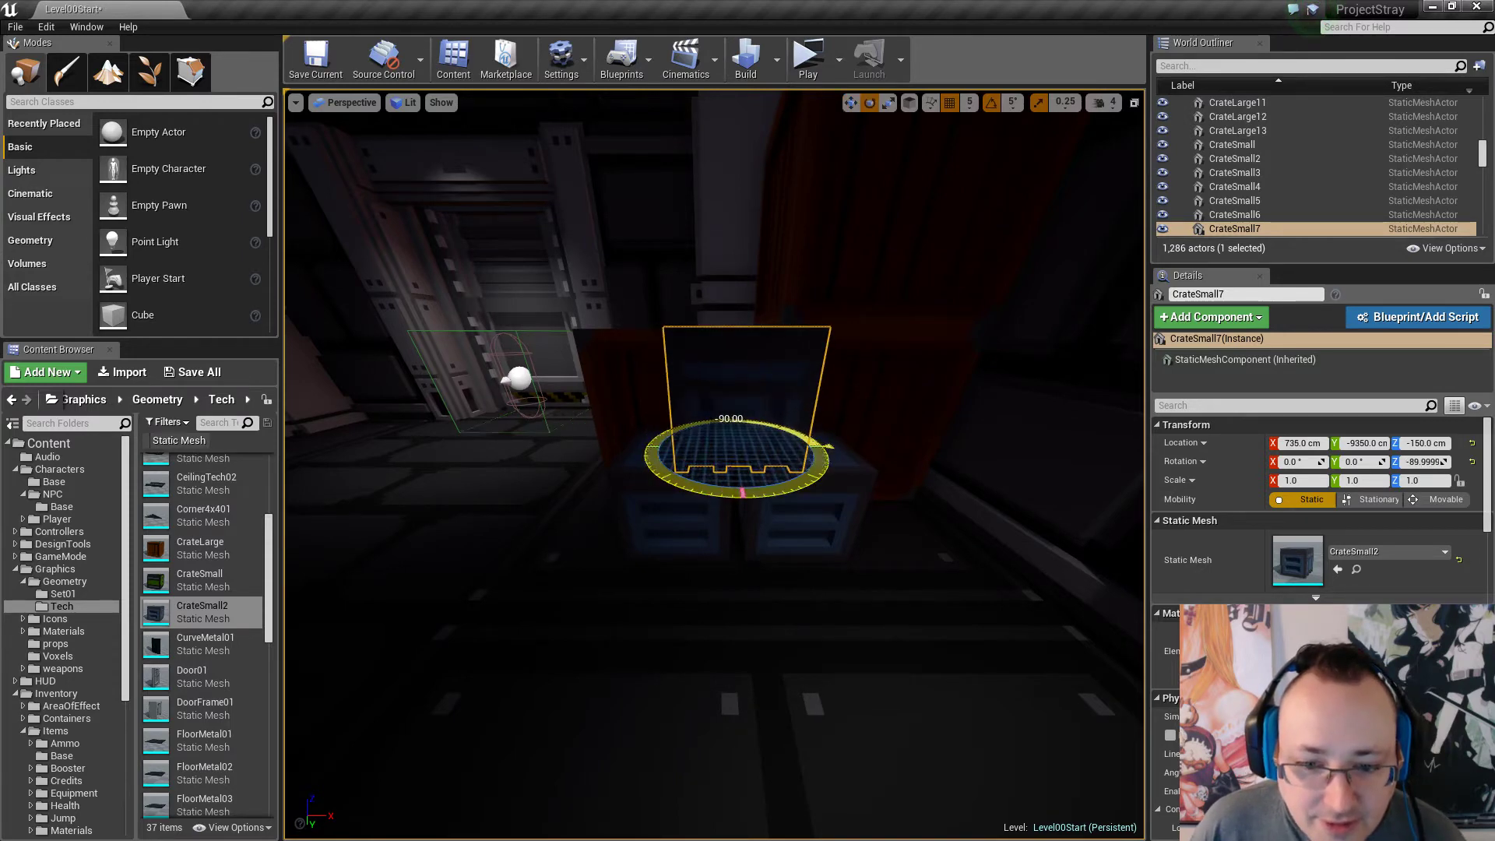
key(w)
right_drag(747, 483, 748, 483)
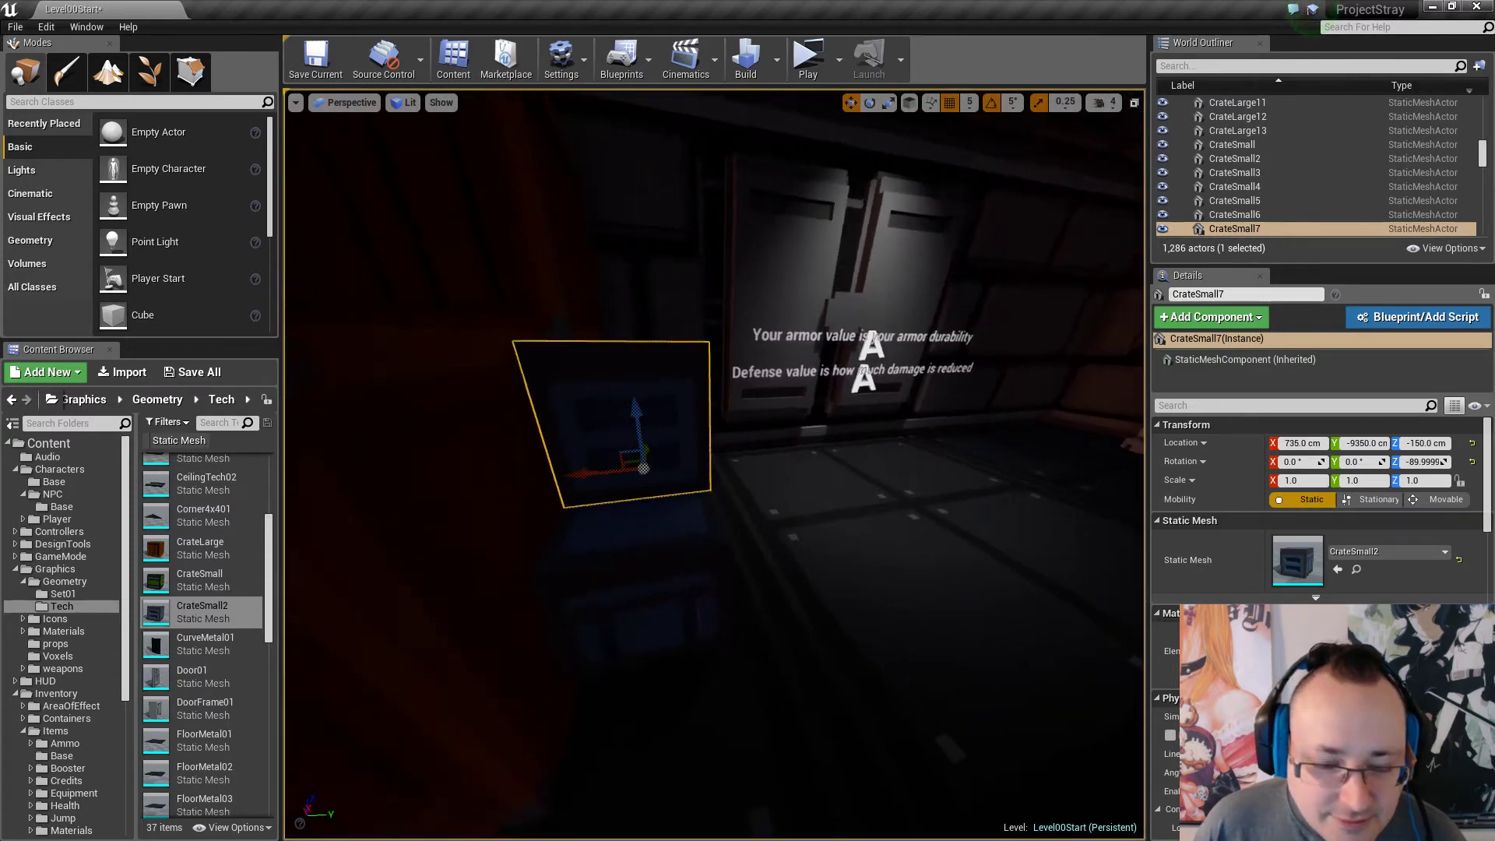
right_drag(592, 521, 591, 521)
key(Escape)
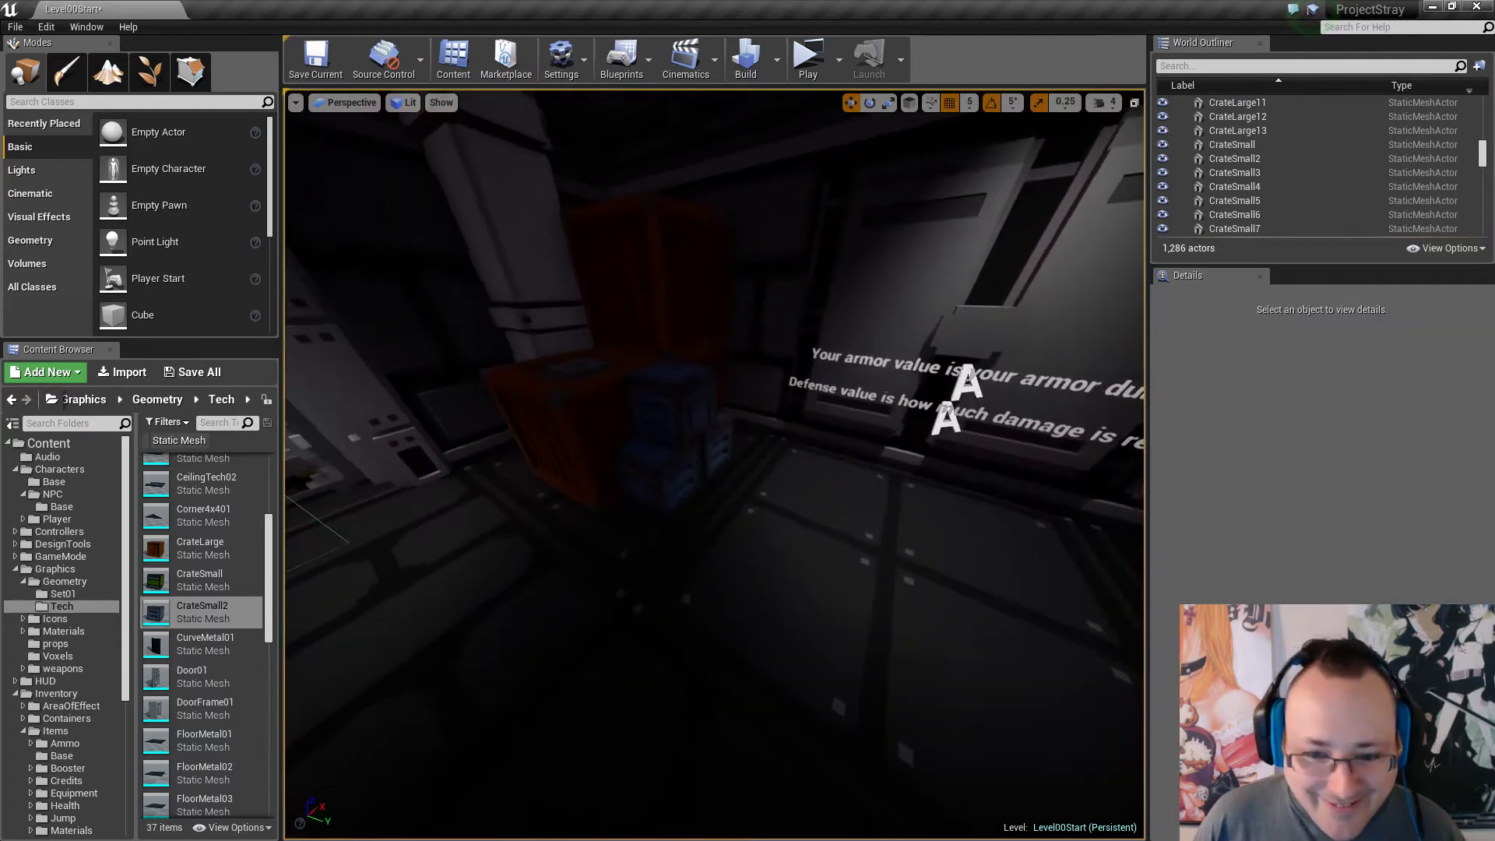
right_drag(703, 508, 704, 508)
click(703, 508)
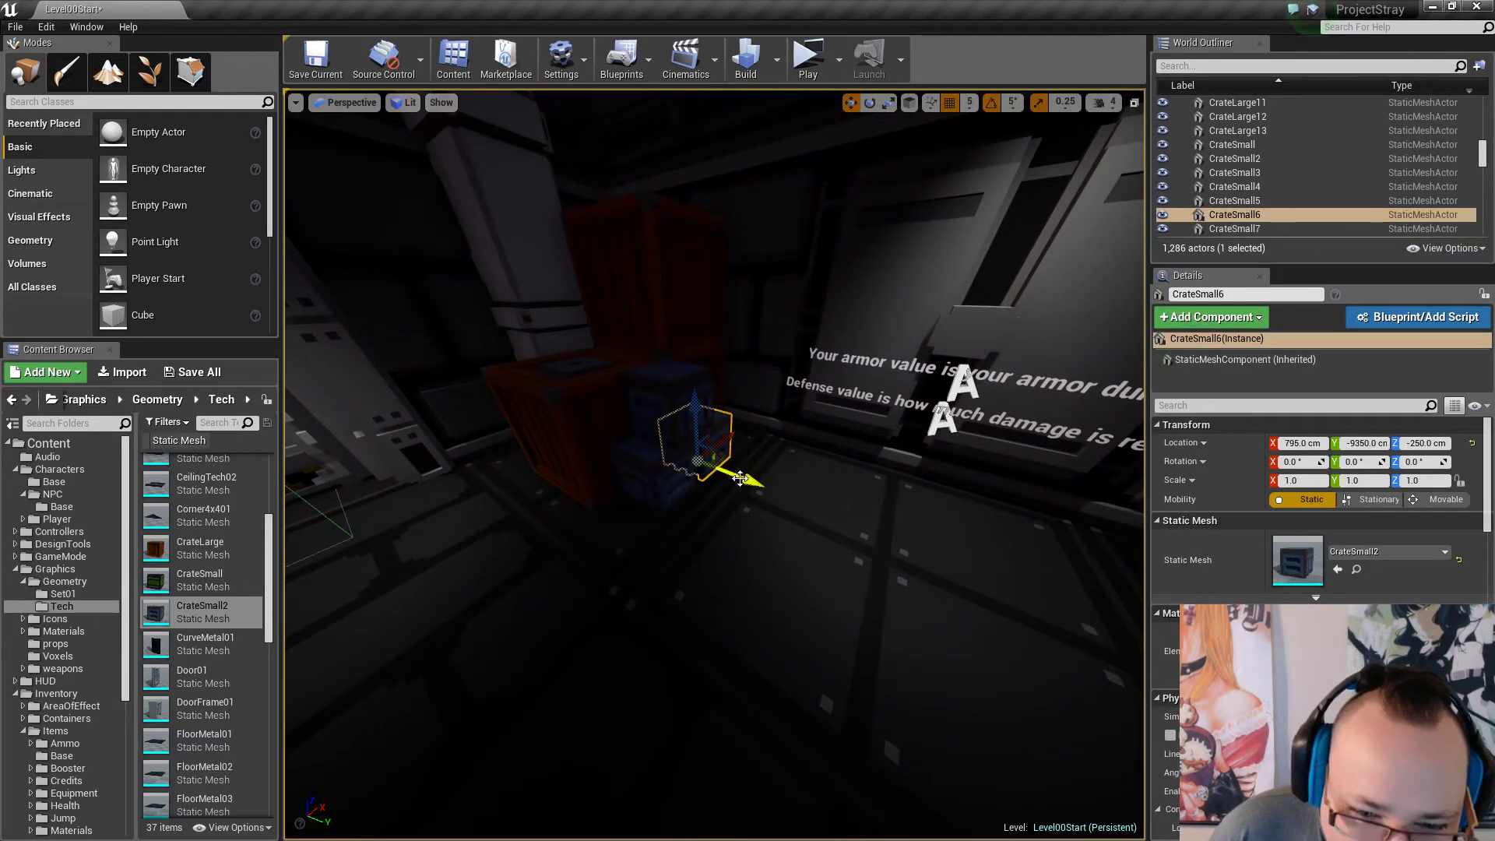
key(Escape)
Move the rotated rock cube under the walkway to about X 223, Y -2612, Z 979.
right_drag(789, 510, 788, 540)
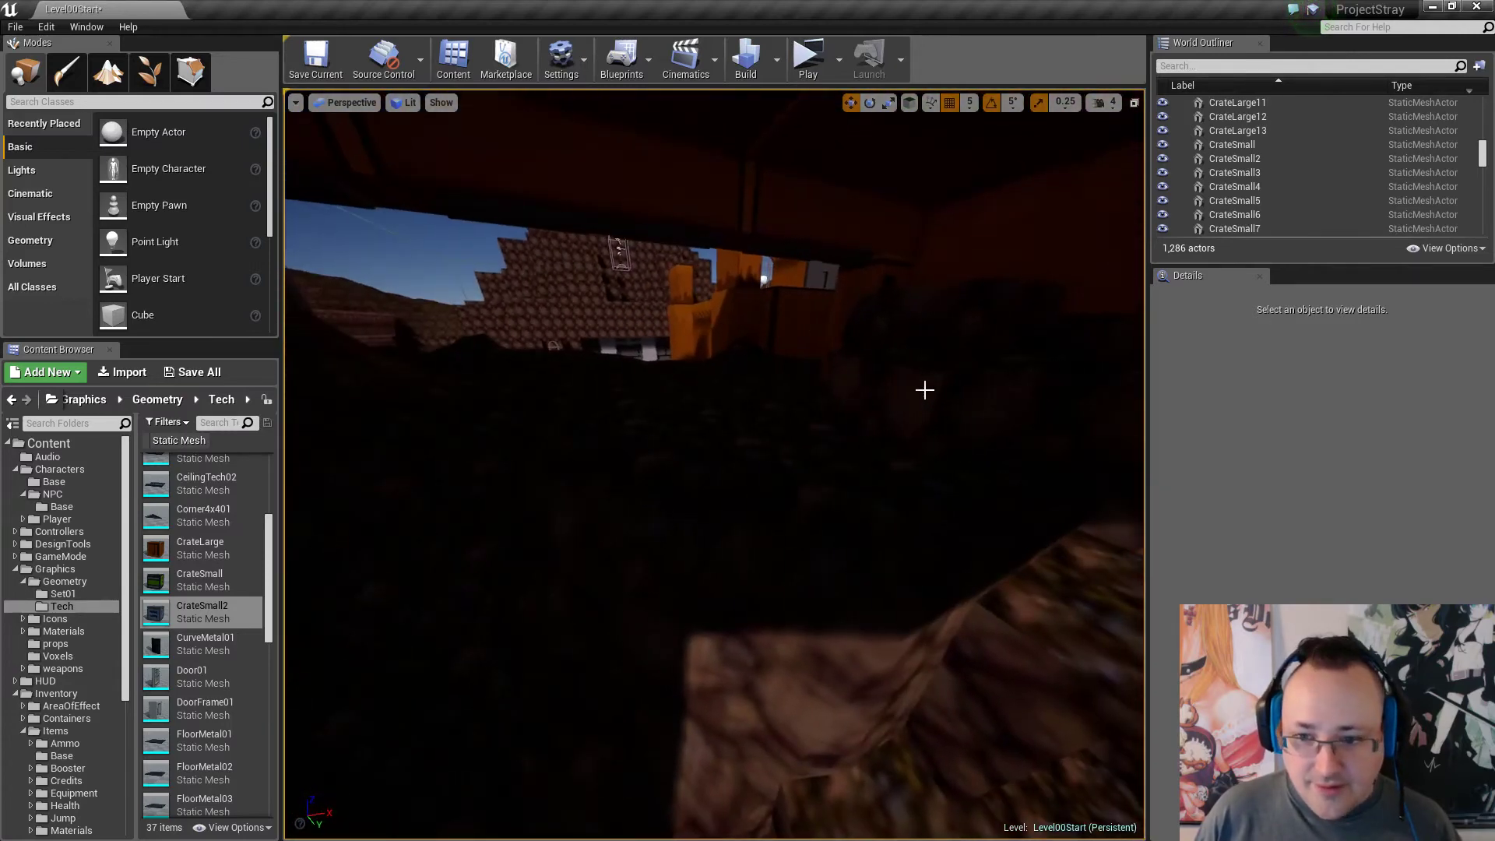
click(913, 407)
right_drag(912, 407, 913, 407)
right_drag(943, 462, 943, 462)
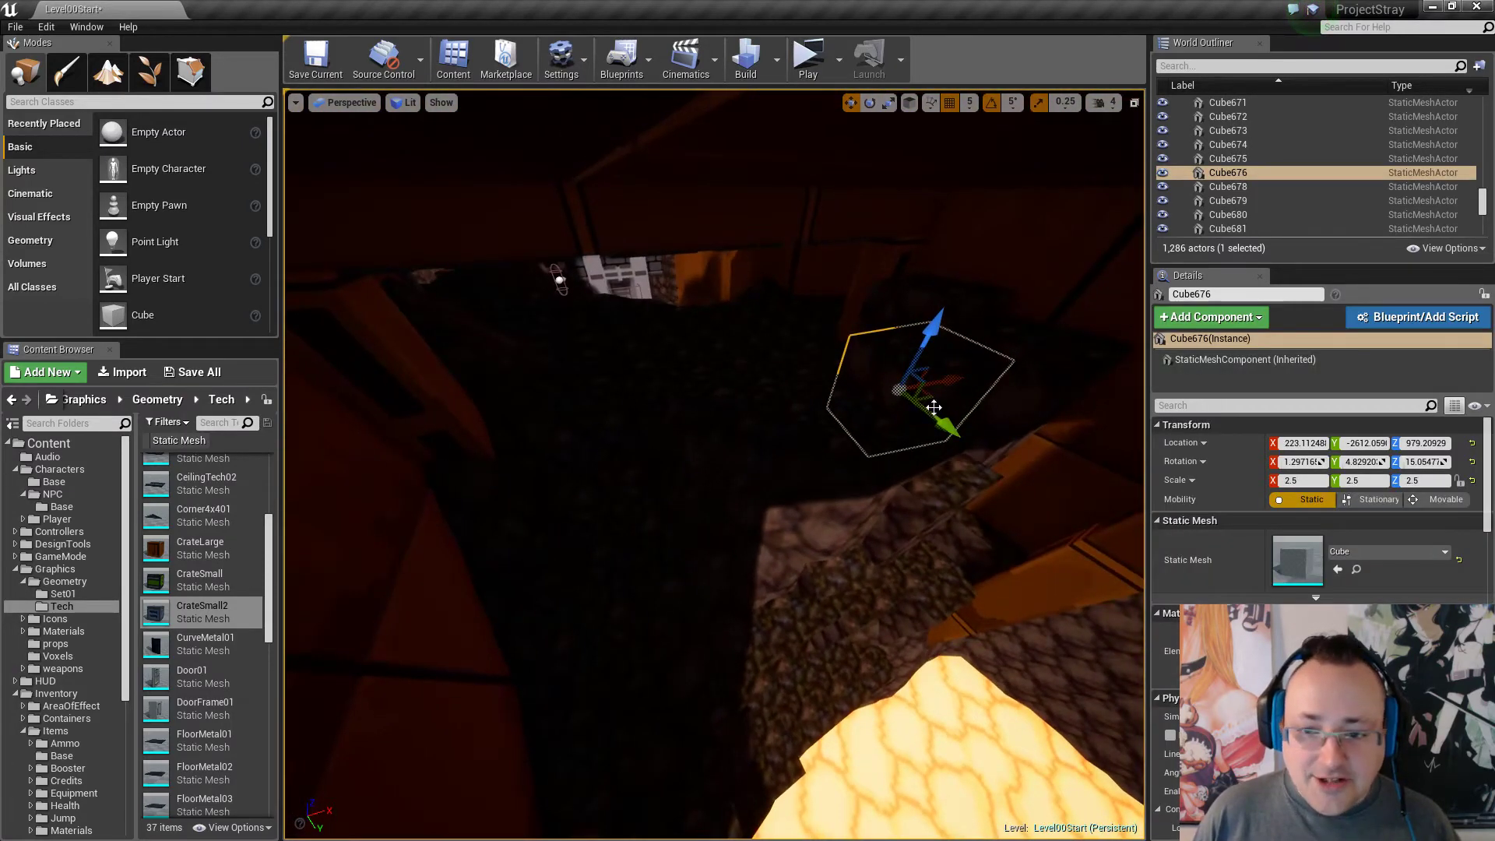
Copy the rotated rock cube to the other end of the passage, at about X -331, Y -2839, Z 931.
alt+drag(930, 401, 718, 429)
right_drag(718, 428, 719, 428)
right_drag(847, 418, 847, 419)
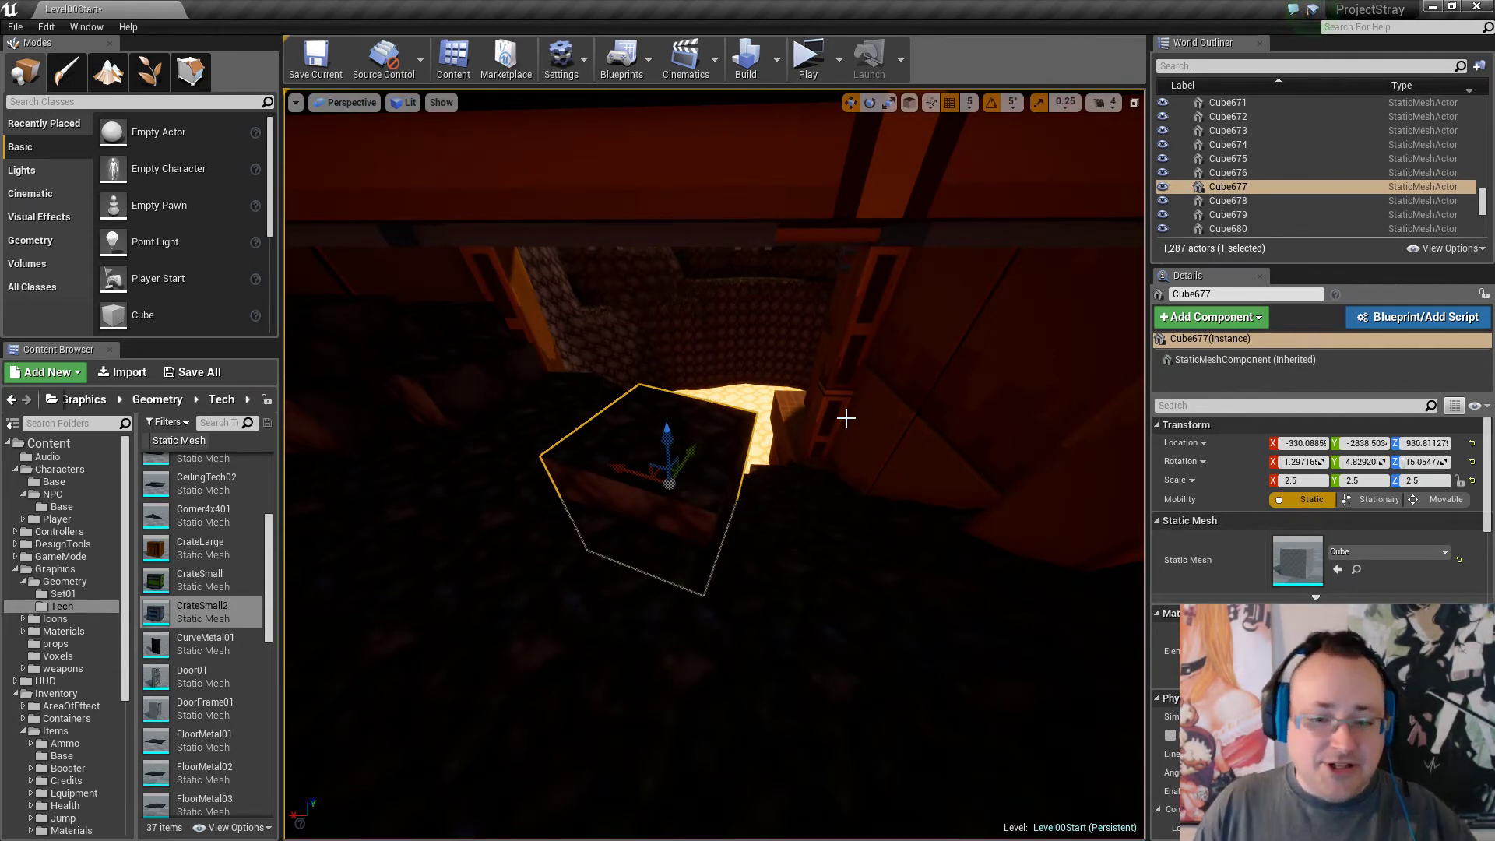
key(Escape)
right_drag(846, 418, 843, 438)
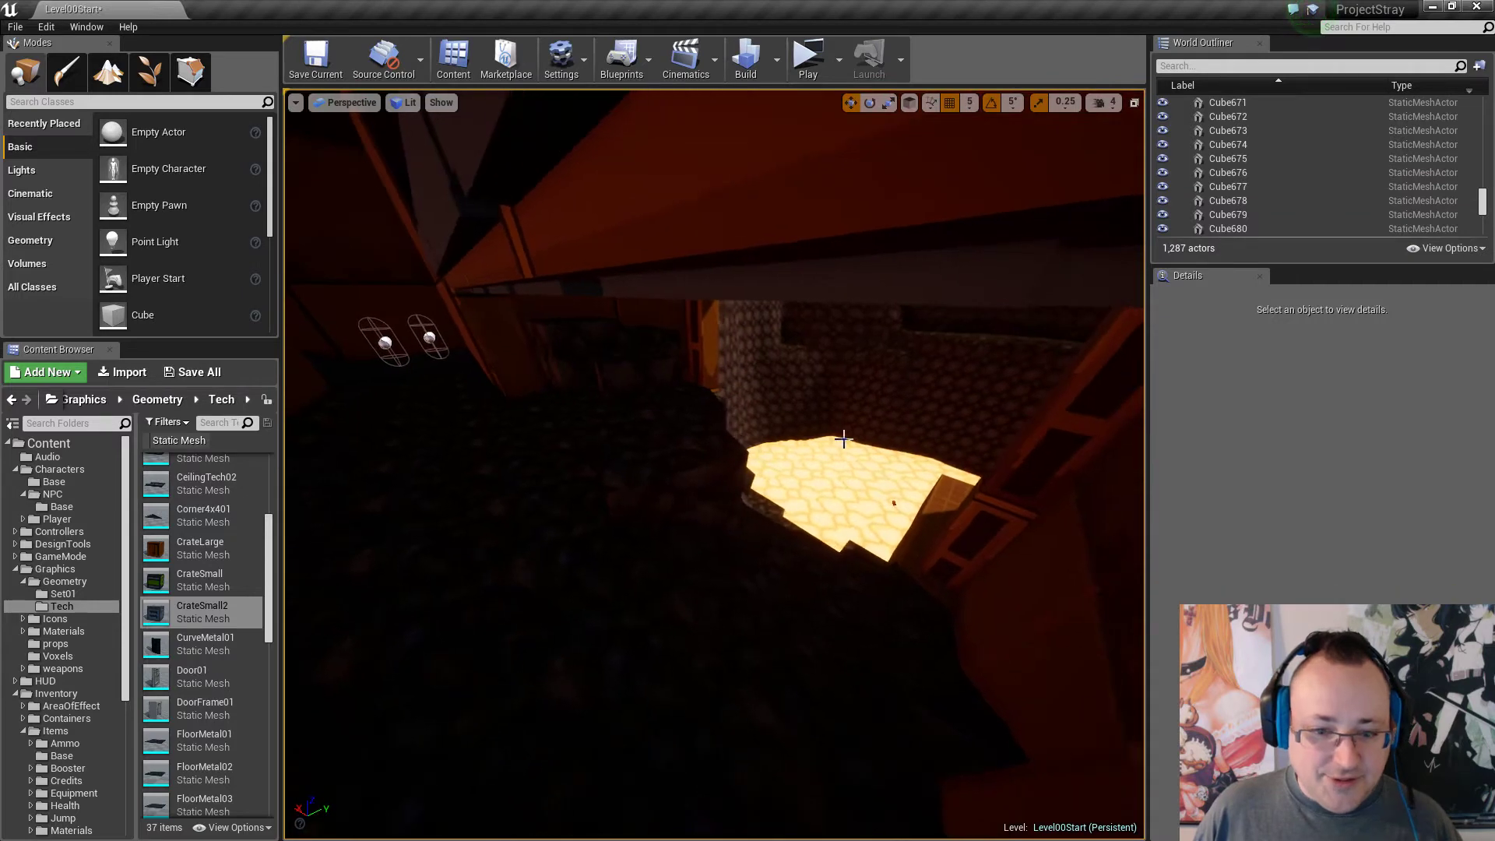
Rotate the copied rock cube to about 13.3°, 4.7° and -20° and shift it to X -321, Y -2842, Z 932.
click(711, 494)
drag(712, 494, 663, 537)
drag(616, 465, 620, 421)
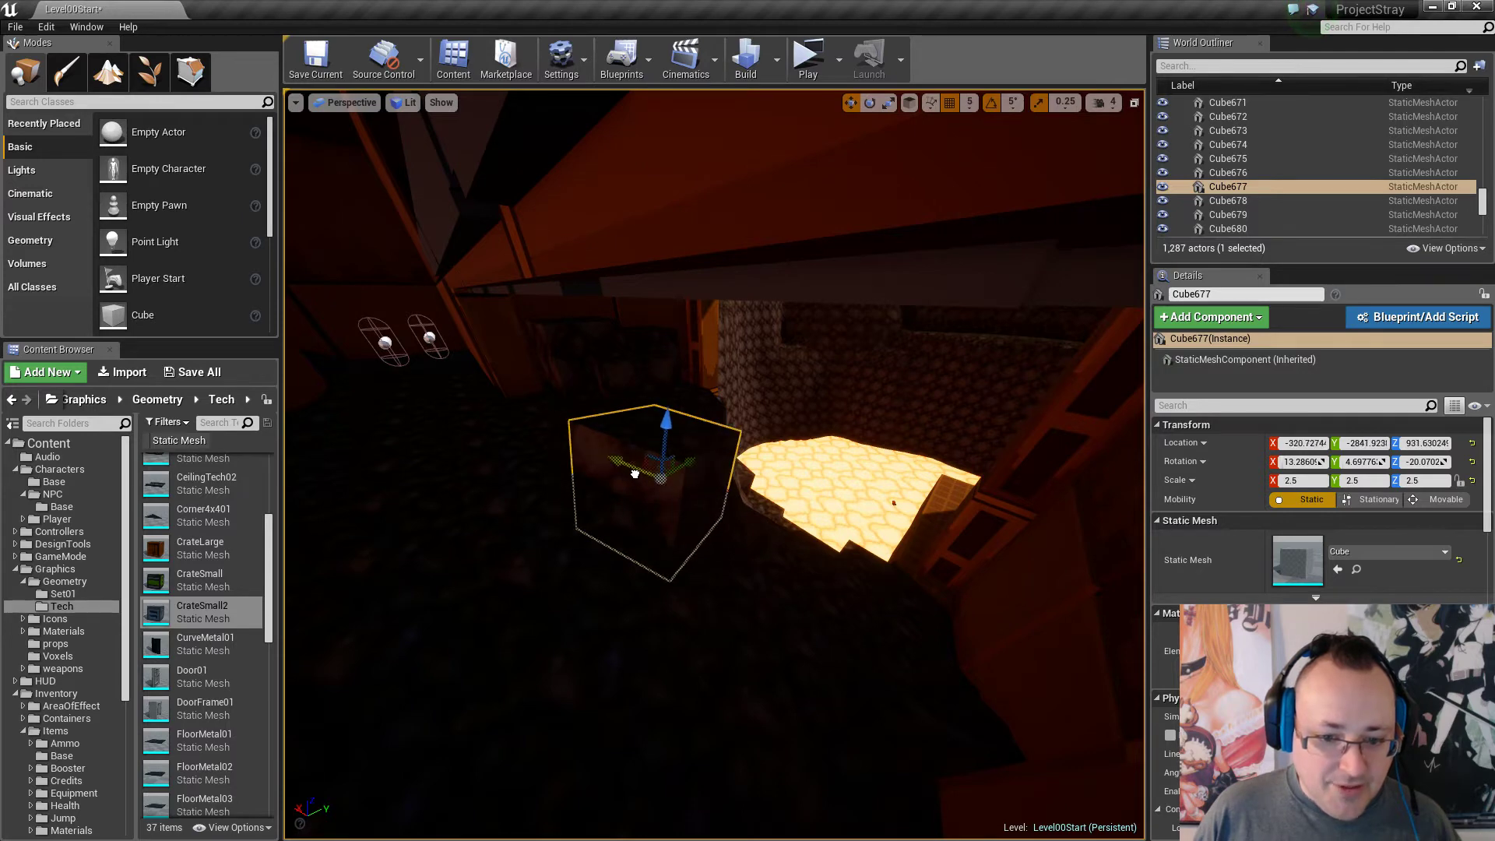
right_drag(729, 430, 677, 427)
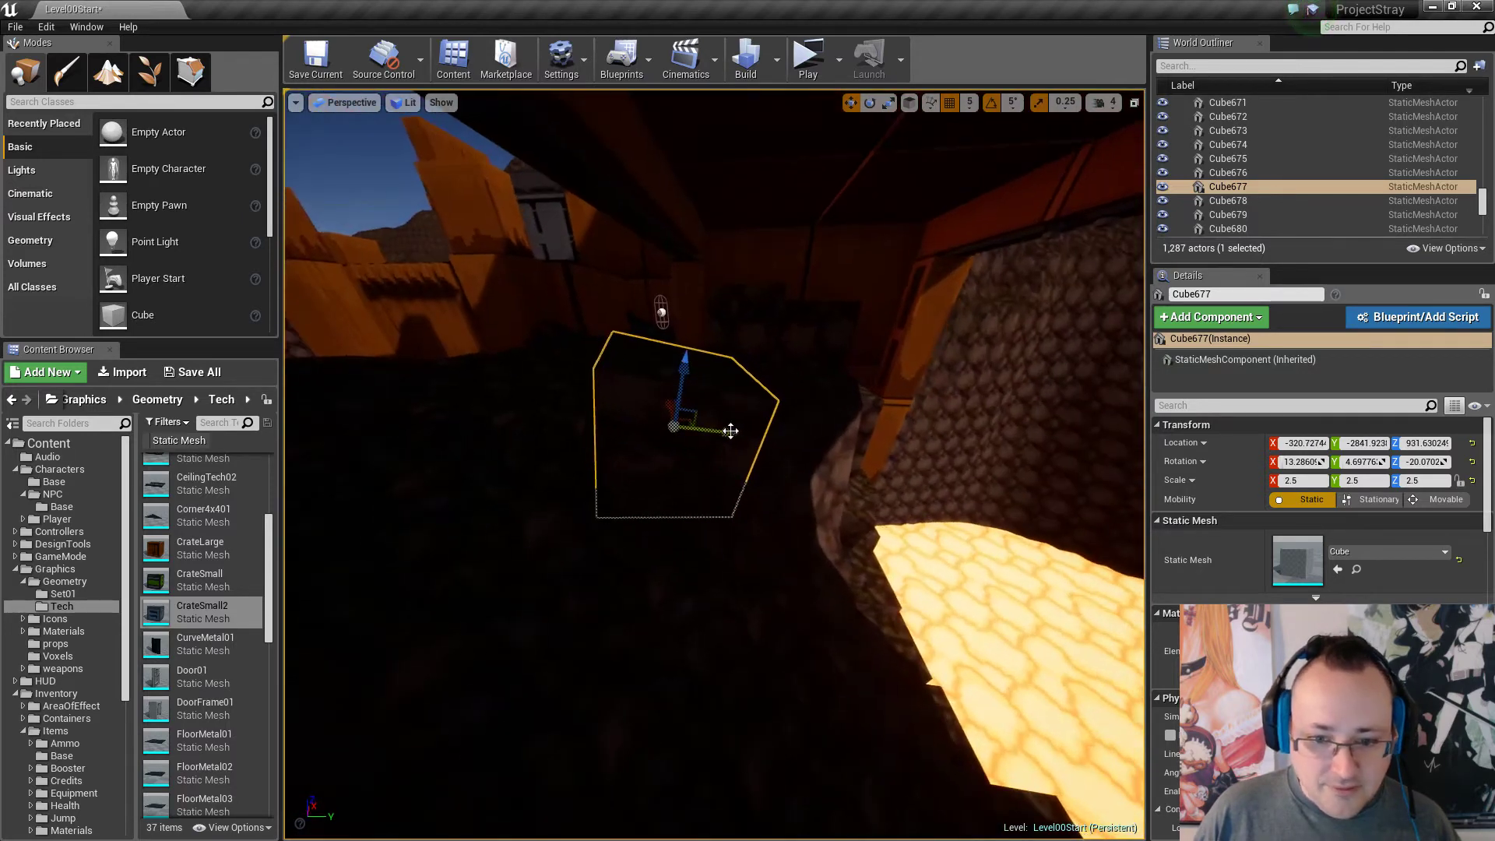
Copy that rock cube to about X -349, Y -2756, Z 792 and rotate the copy to about 13.9°, -2.5° and 9.1°.
alt+drag(695, 411, 752, 464)
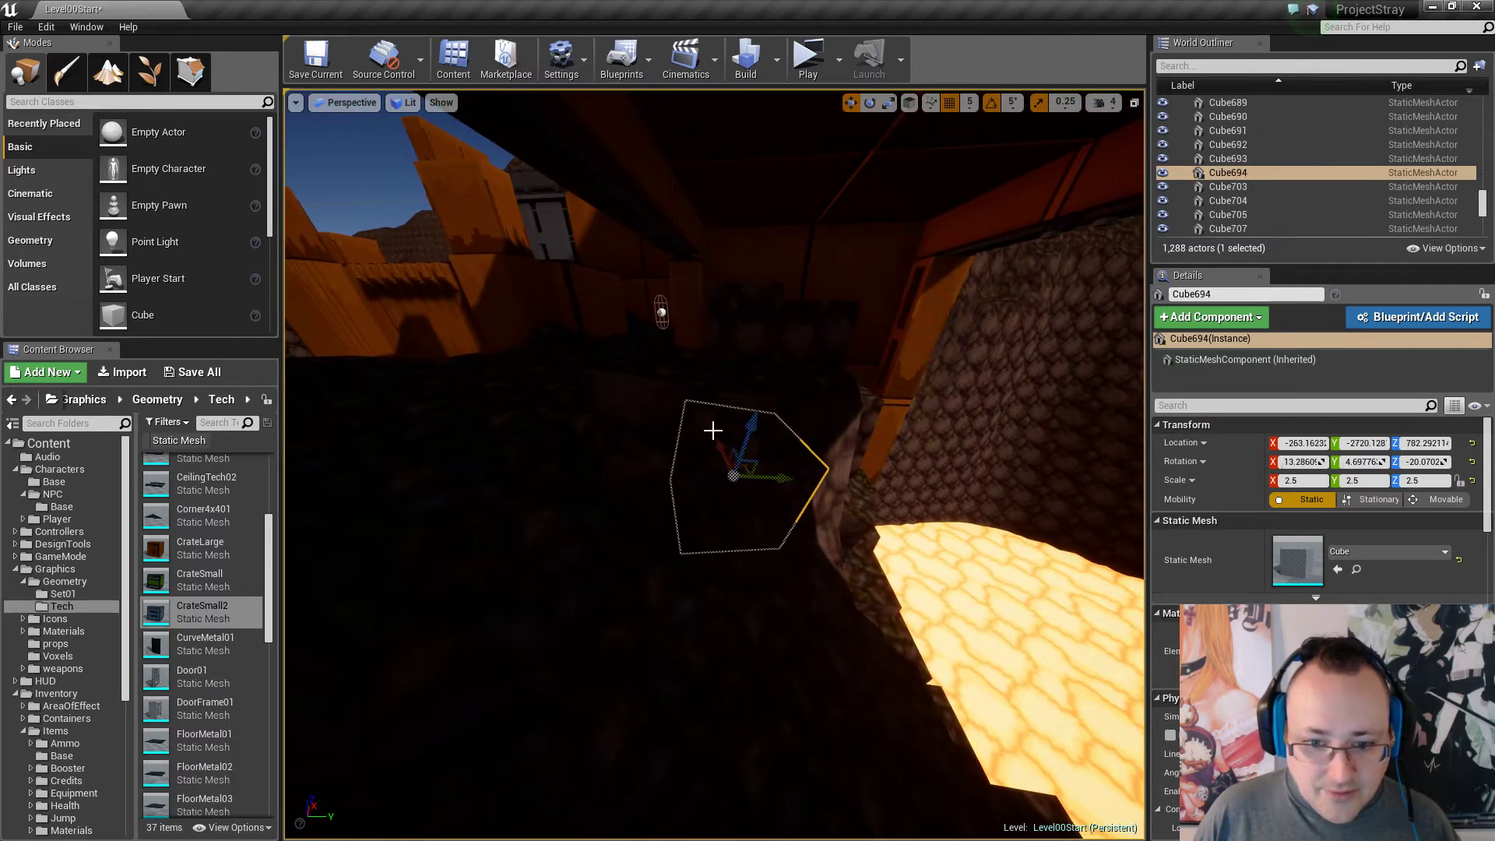
key(e)
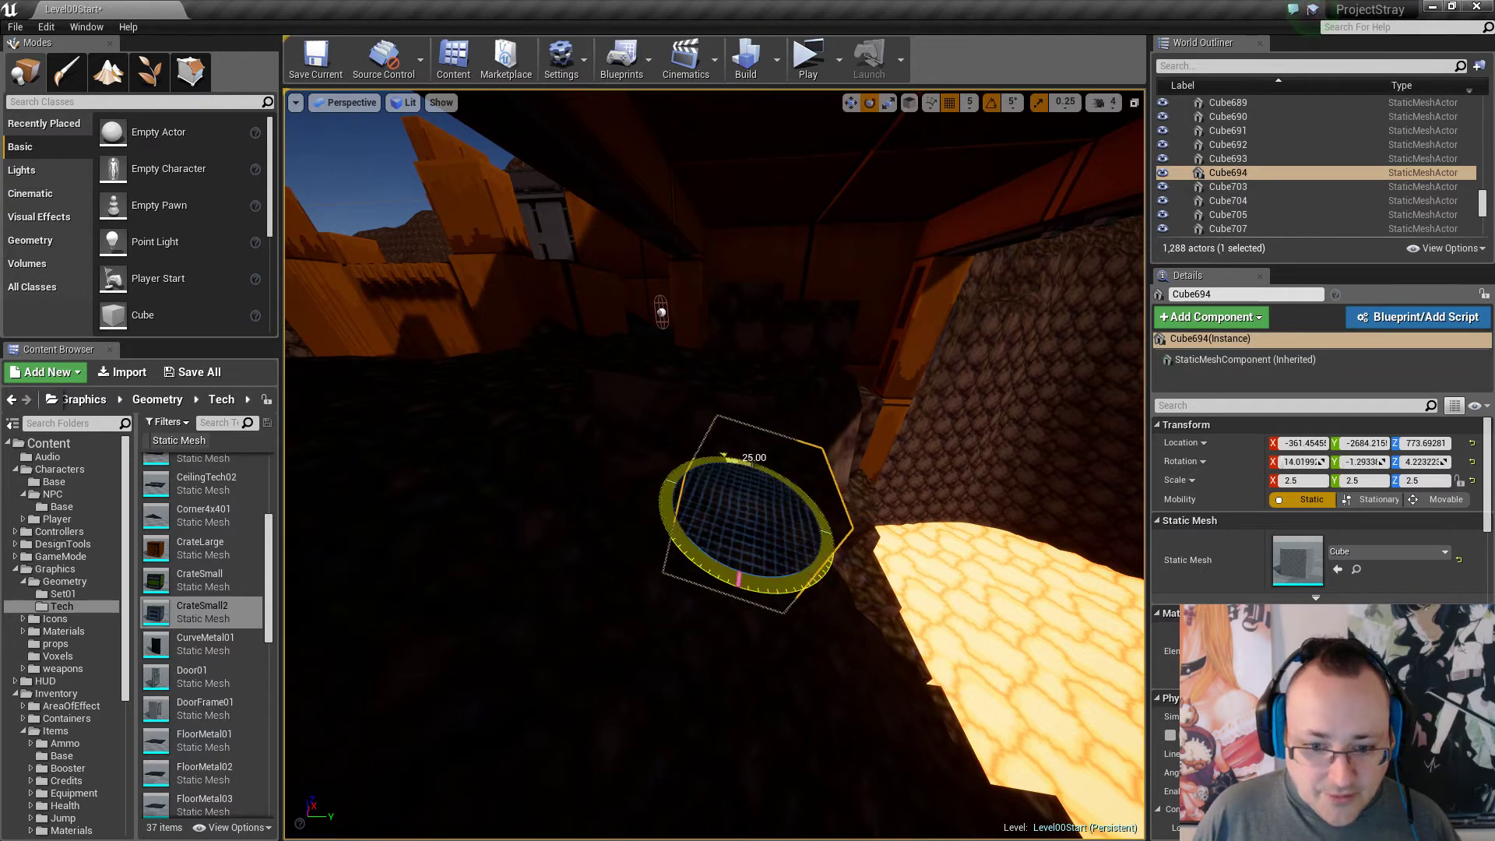
key(w)
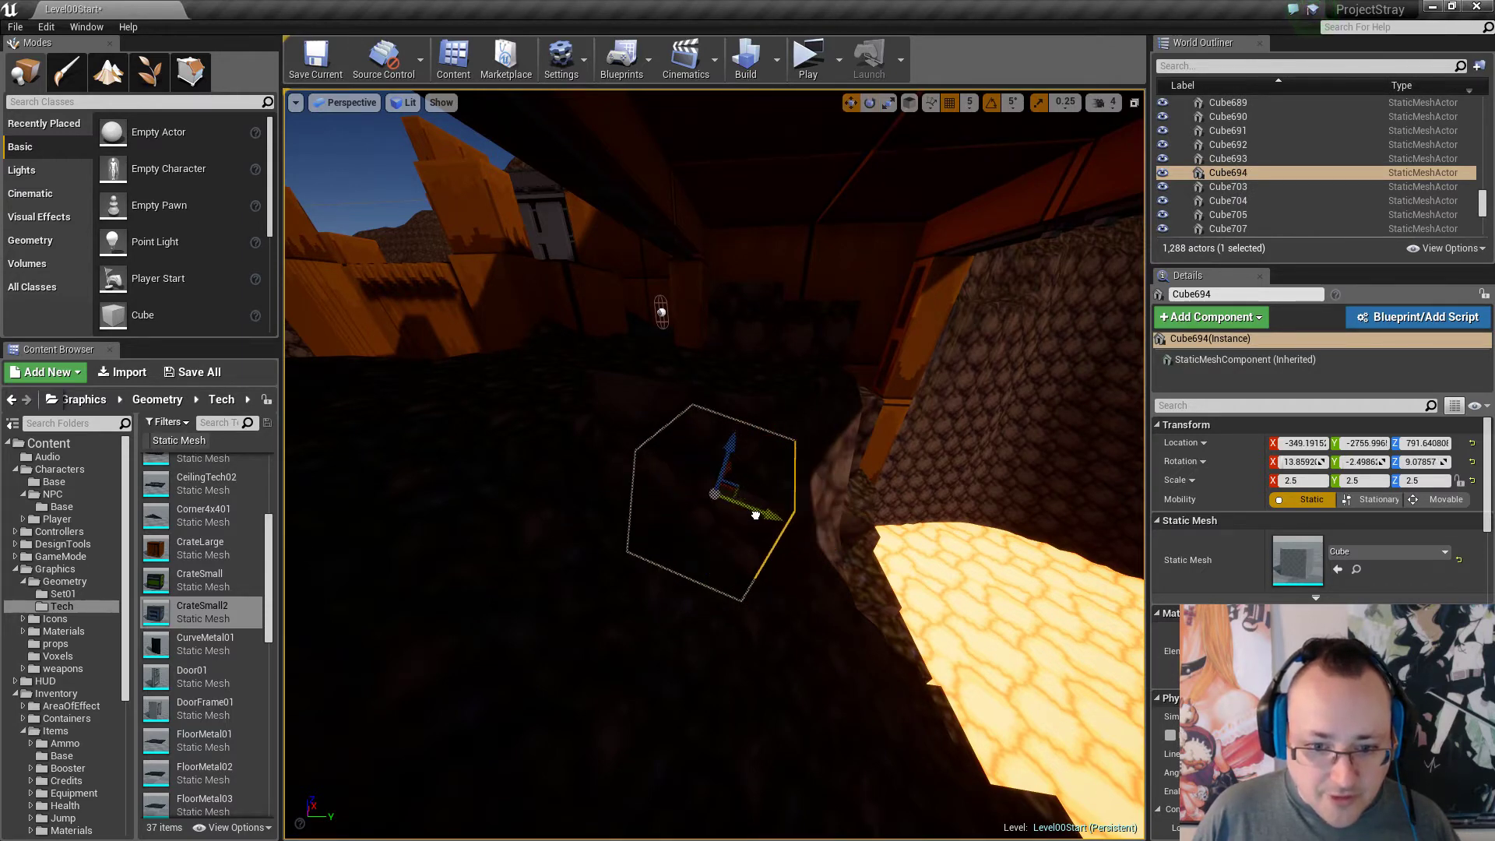
right_drag(755, 487, 1060, 464)
key(Escape)
Save the current level.
right_drag(634, 457, 639, 416)
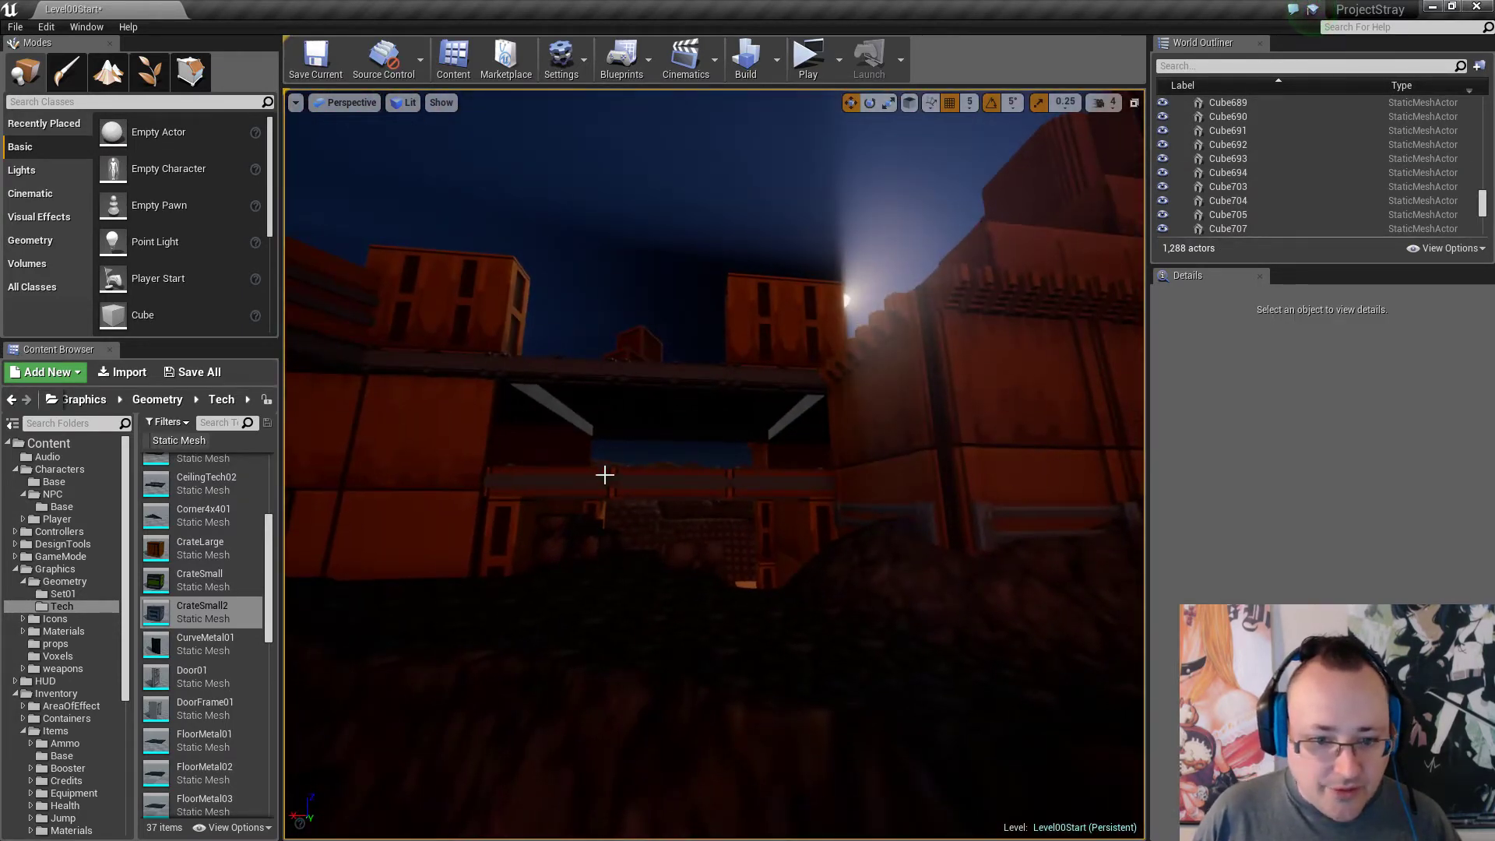
right_drag(696, 471, 603, 374)
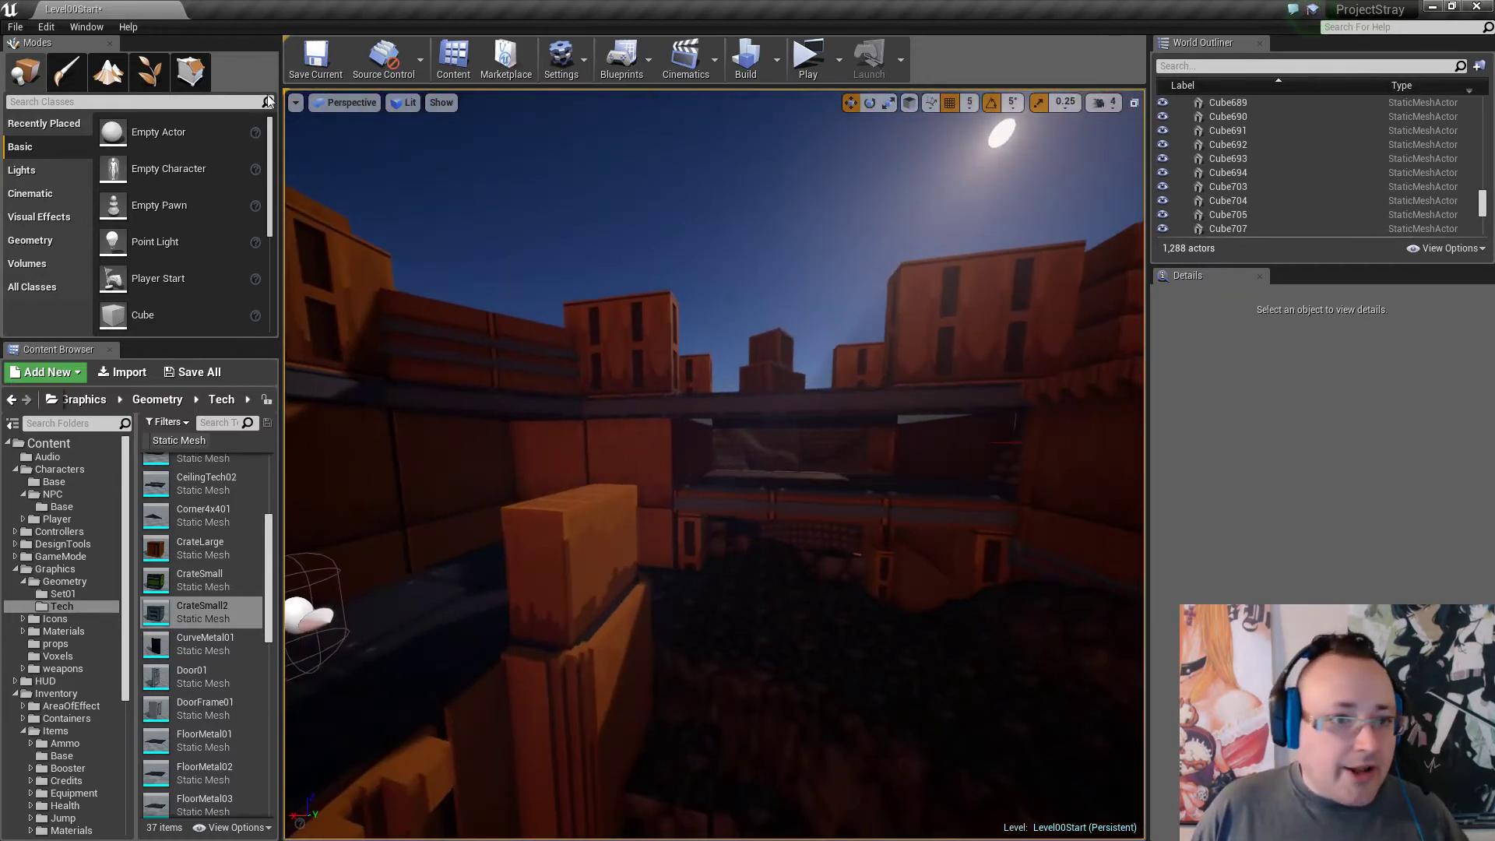
click(315, 66)
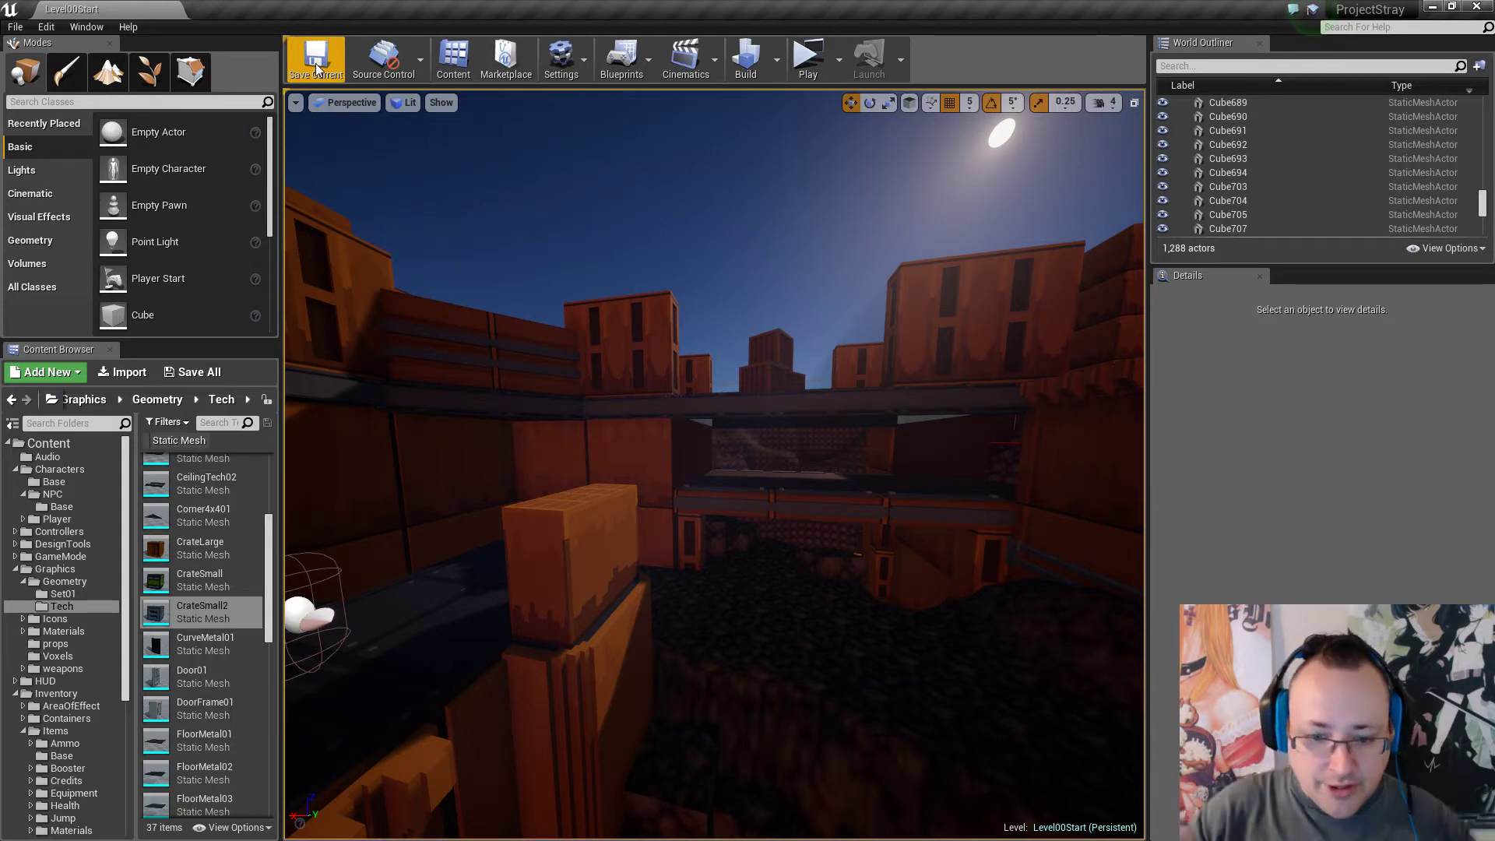
key(w)
right_drag(434, 260, 300, 256)
key(w)
key(s)
right_drag(891, 497, 891, 497)
click(805, 477)
right_drag(805, 478, 832, 473)
key(s)
ctrl+click(671, 500)
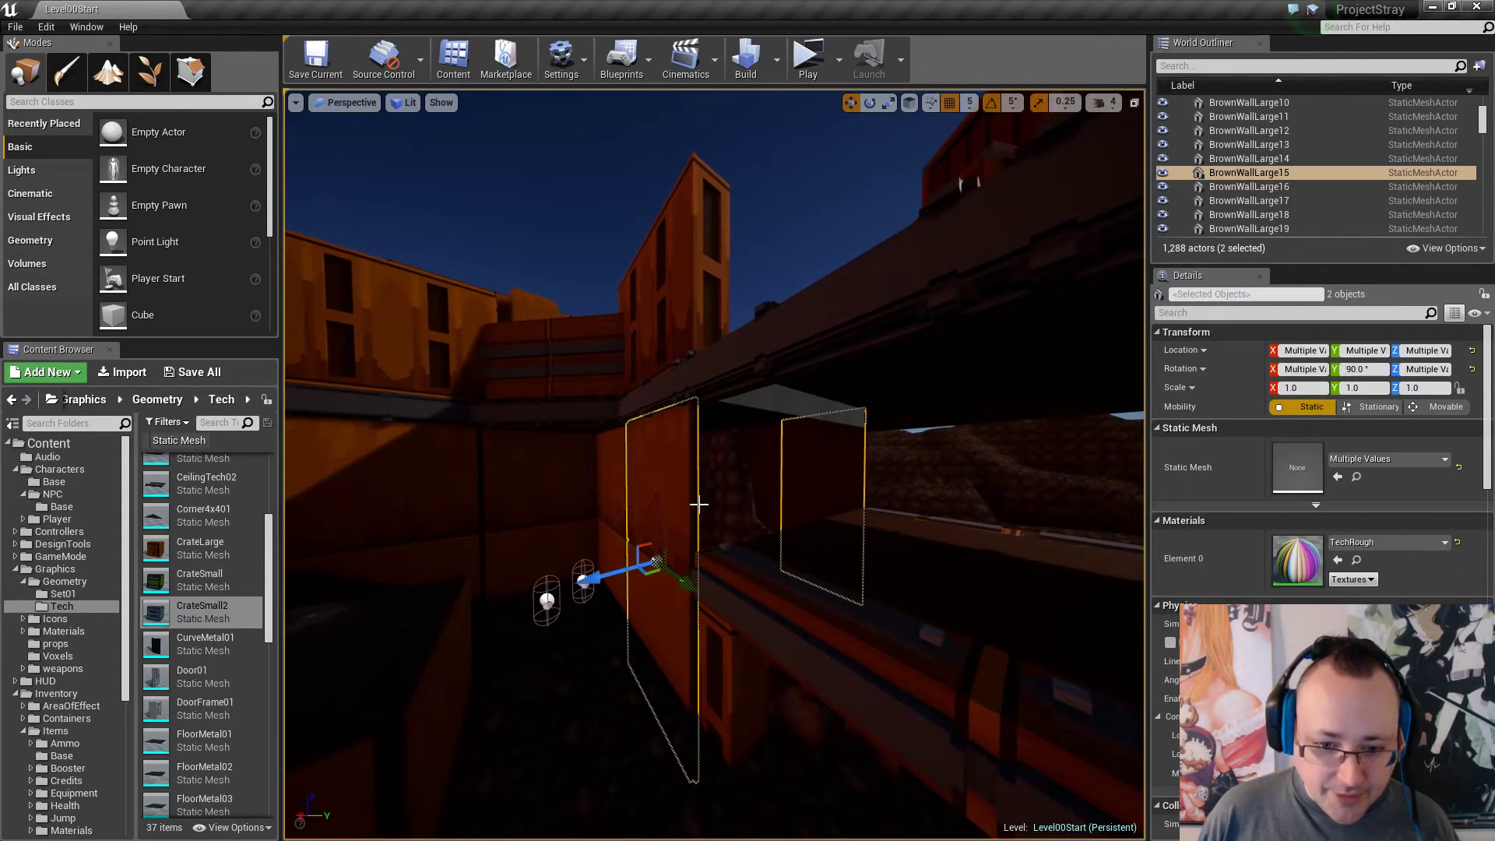
right_drag(670, 500, 676, 499)
key(Escape)
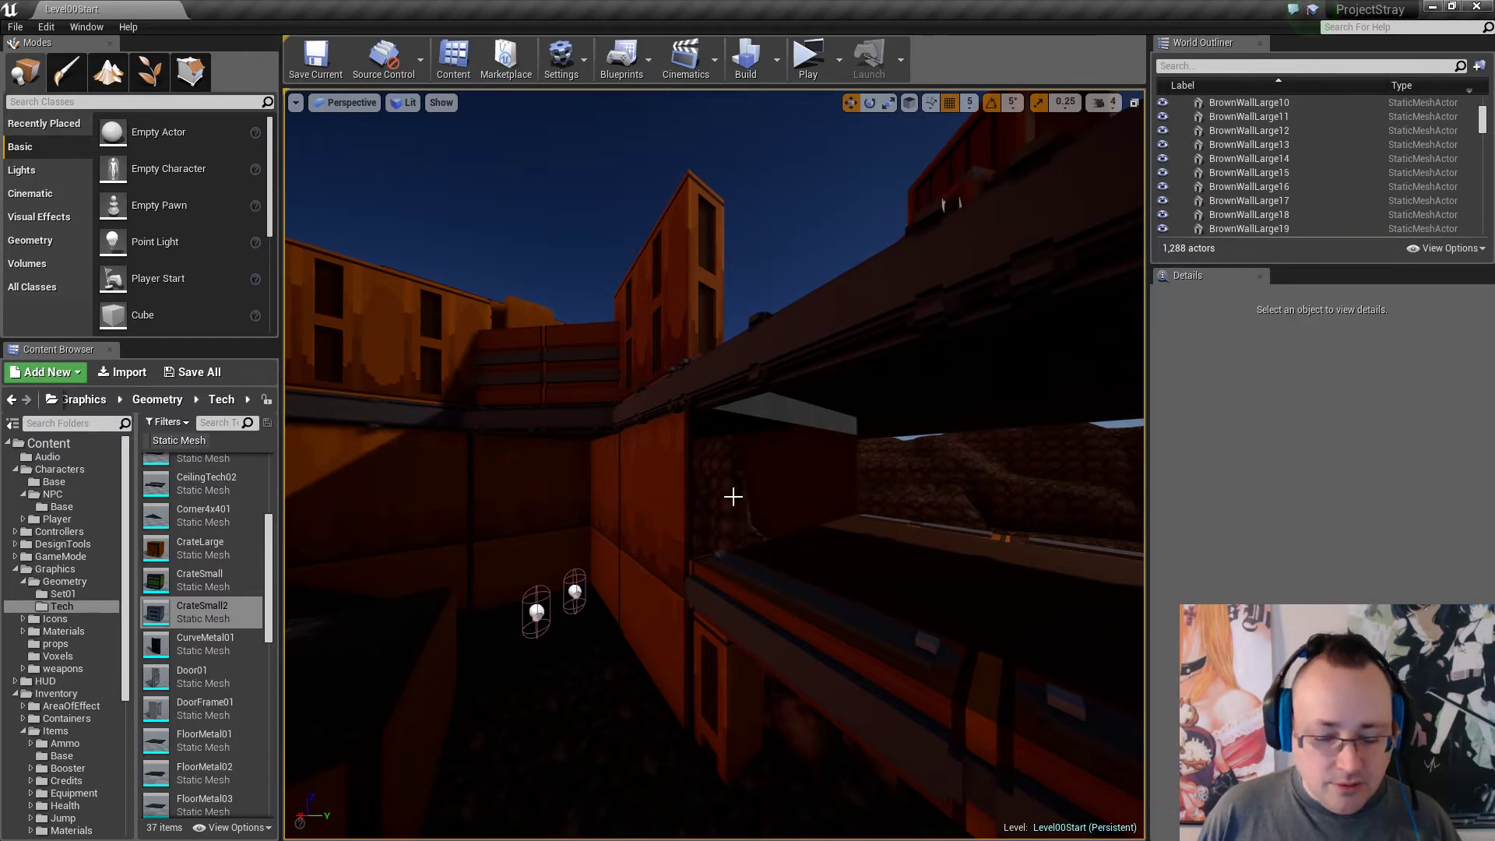
Set position snapping to 50 and raise the two adjacent large brown wall panels beside the walkway opening to Z 1400.
click(664, 490)
ctrl+click(631, 468)
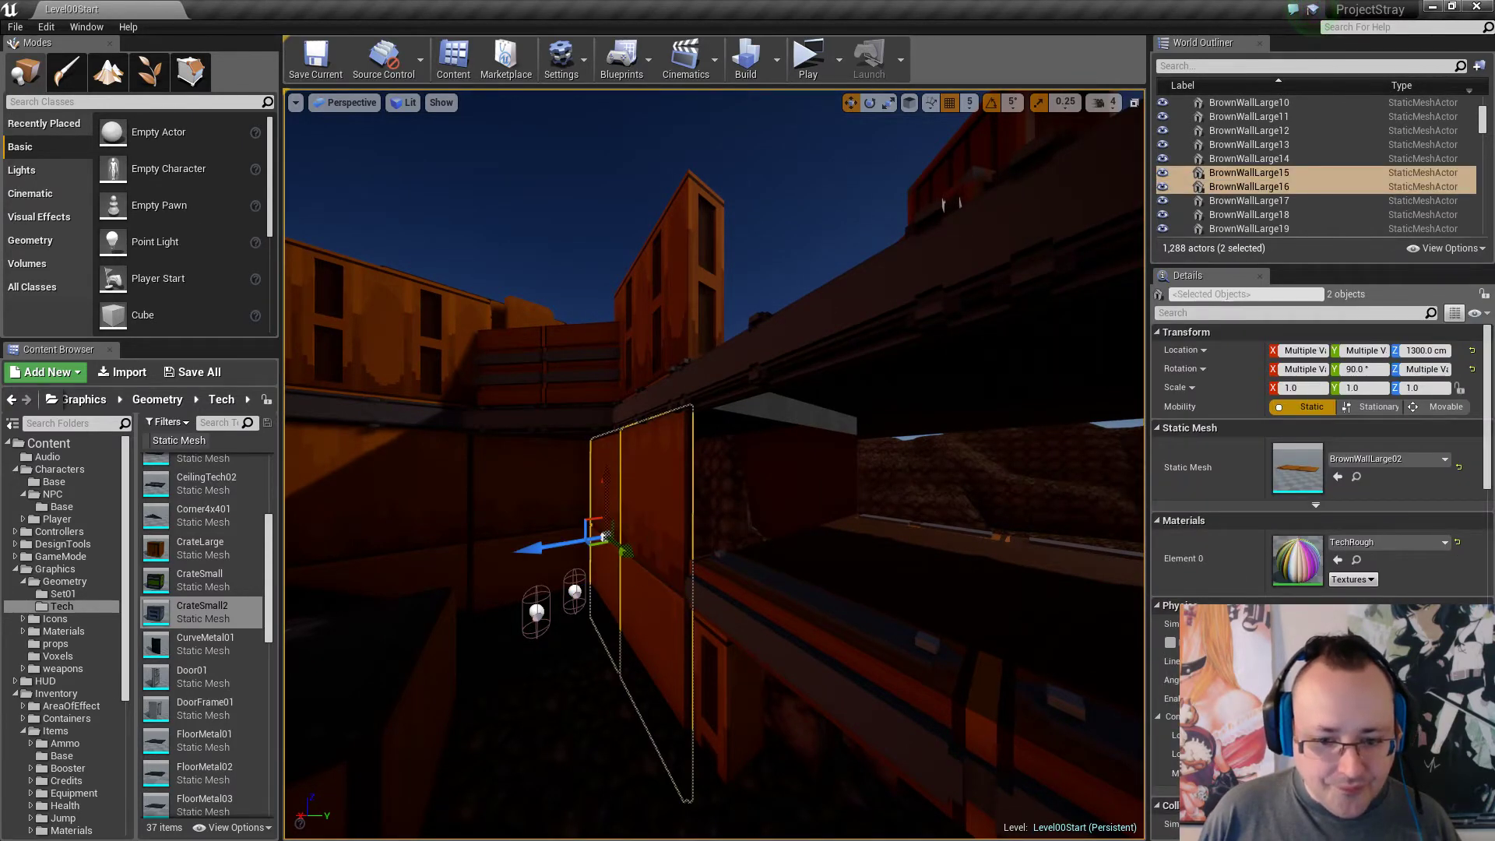
right_drag(604, 536, 587, 485)
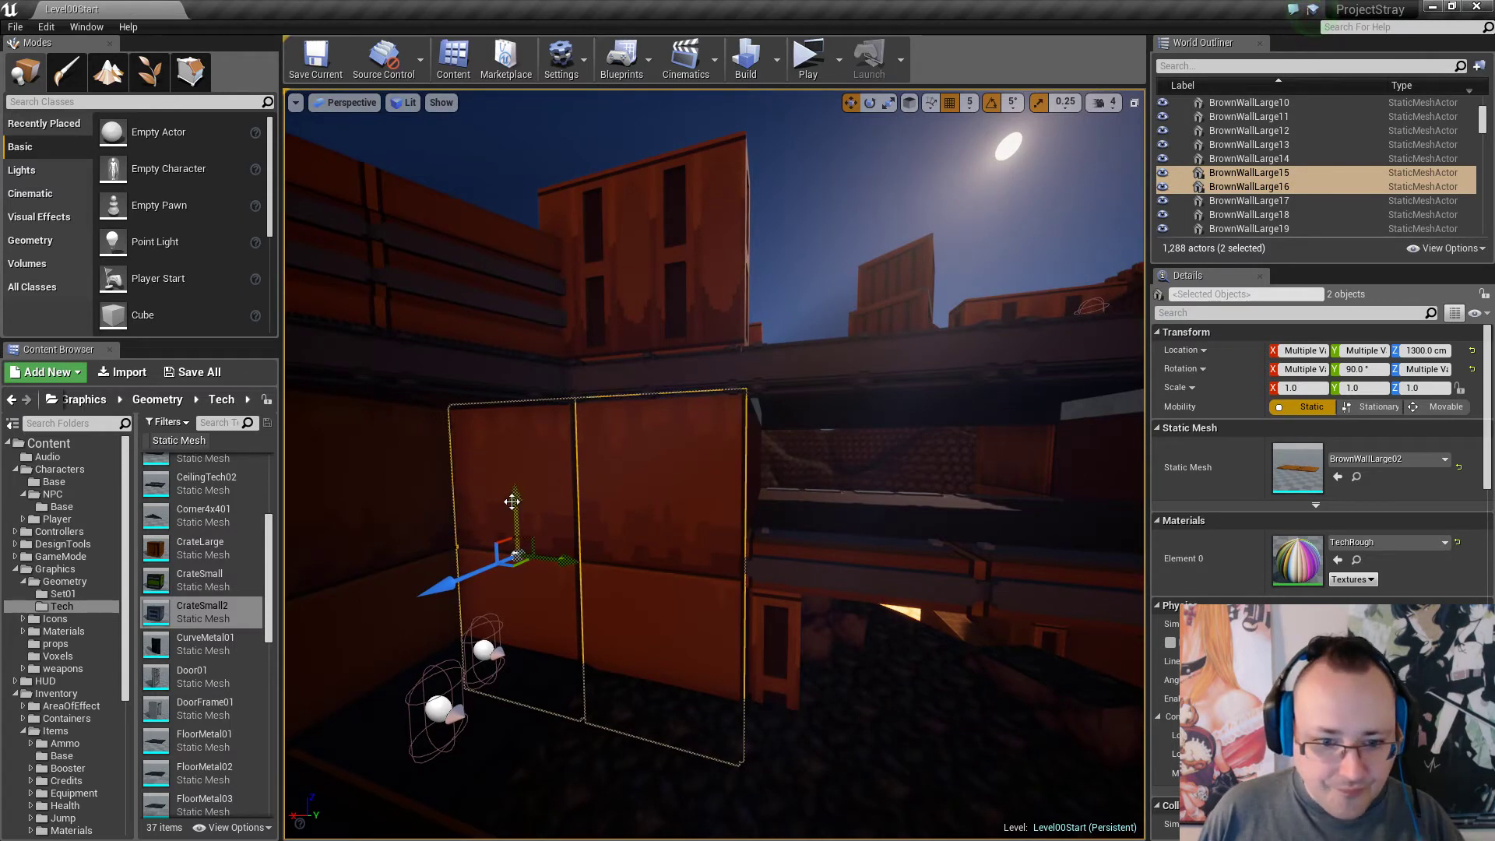
drag(513, 505, 514, 491)
key(ctrl+z)
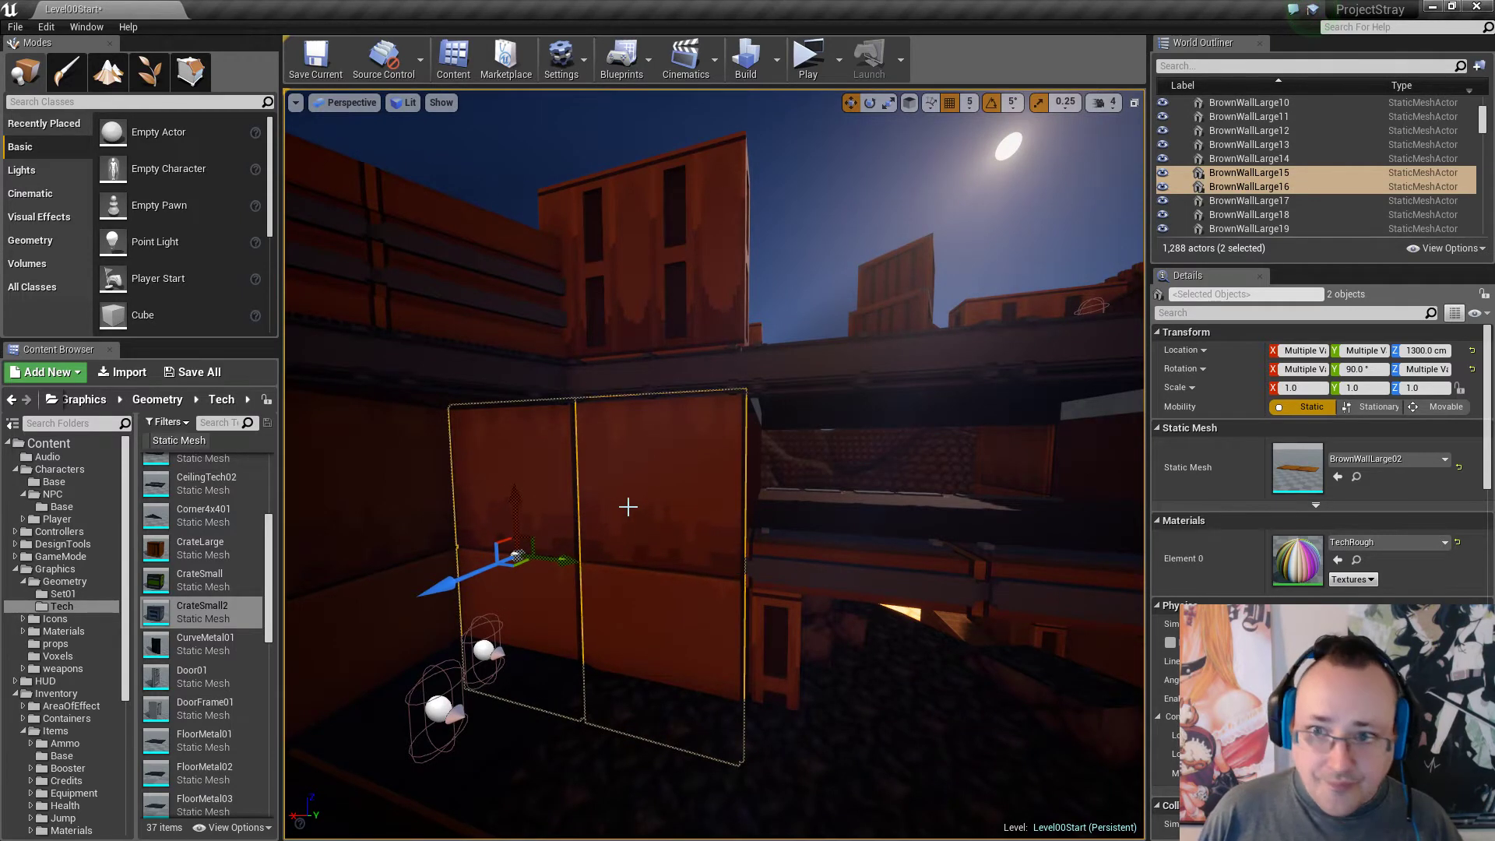
key(bracketright)
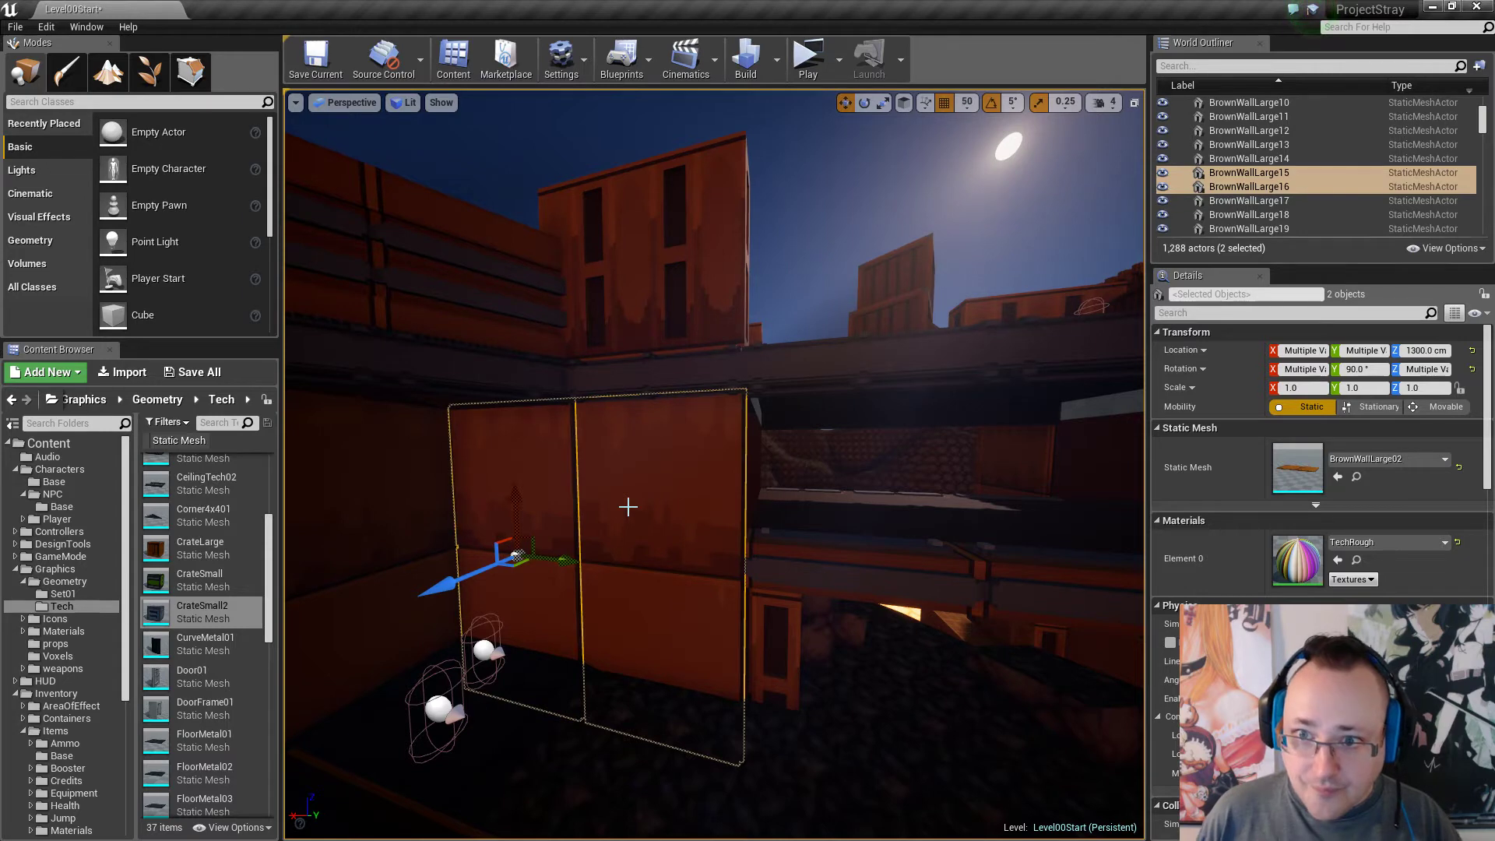
drag(517, 507, 515, 477)
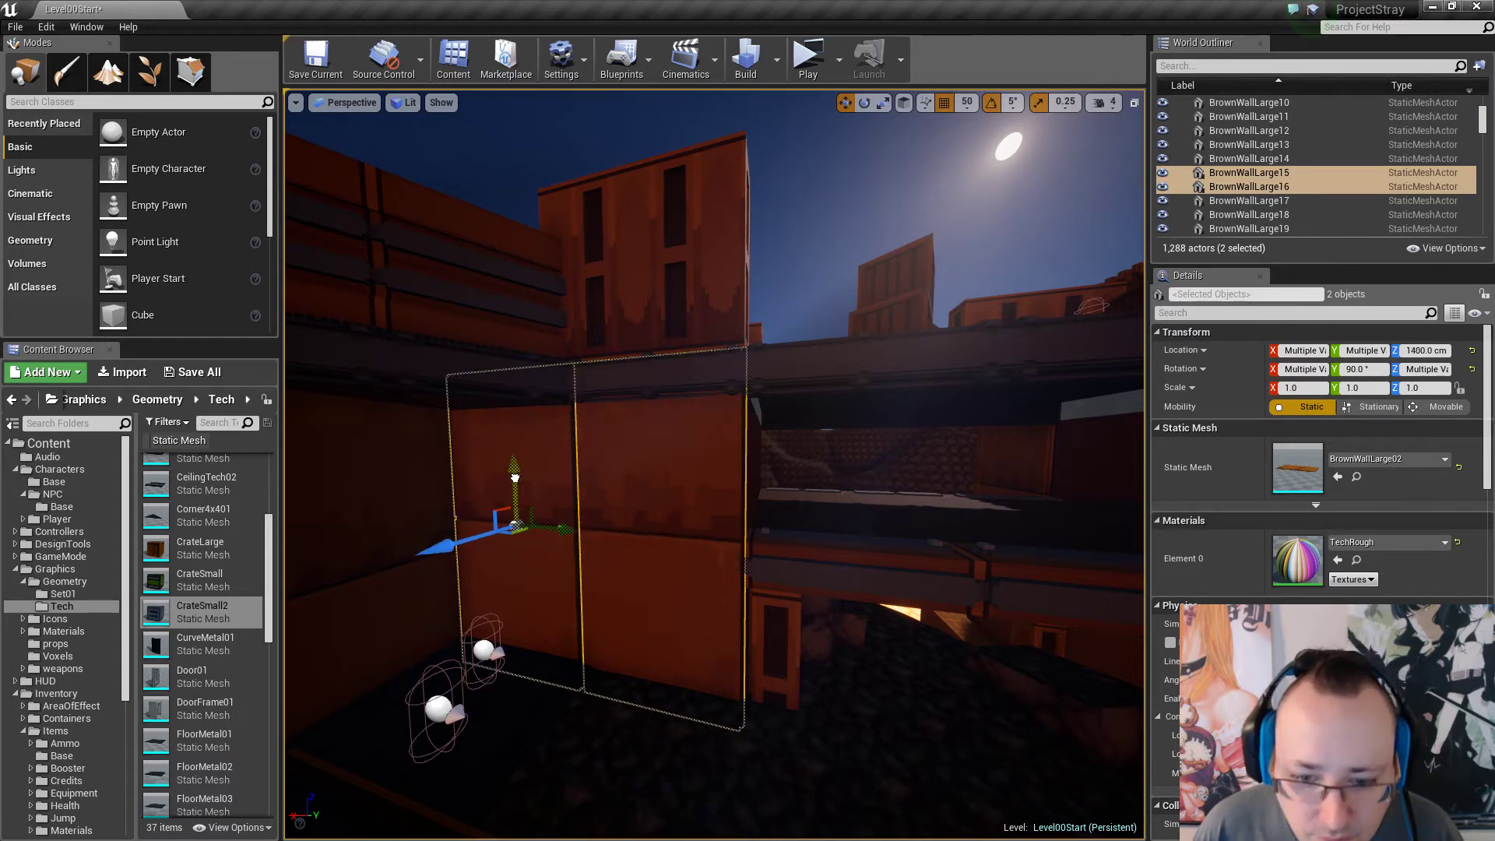
key(w)
right_drag(625, 486, 633, 486)
key(Escape)
Examine the grey collision sheets above the passage between the brown walls and around the neighbouring placeholder rooms.
key(w)
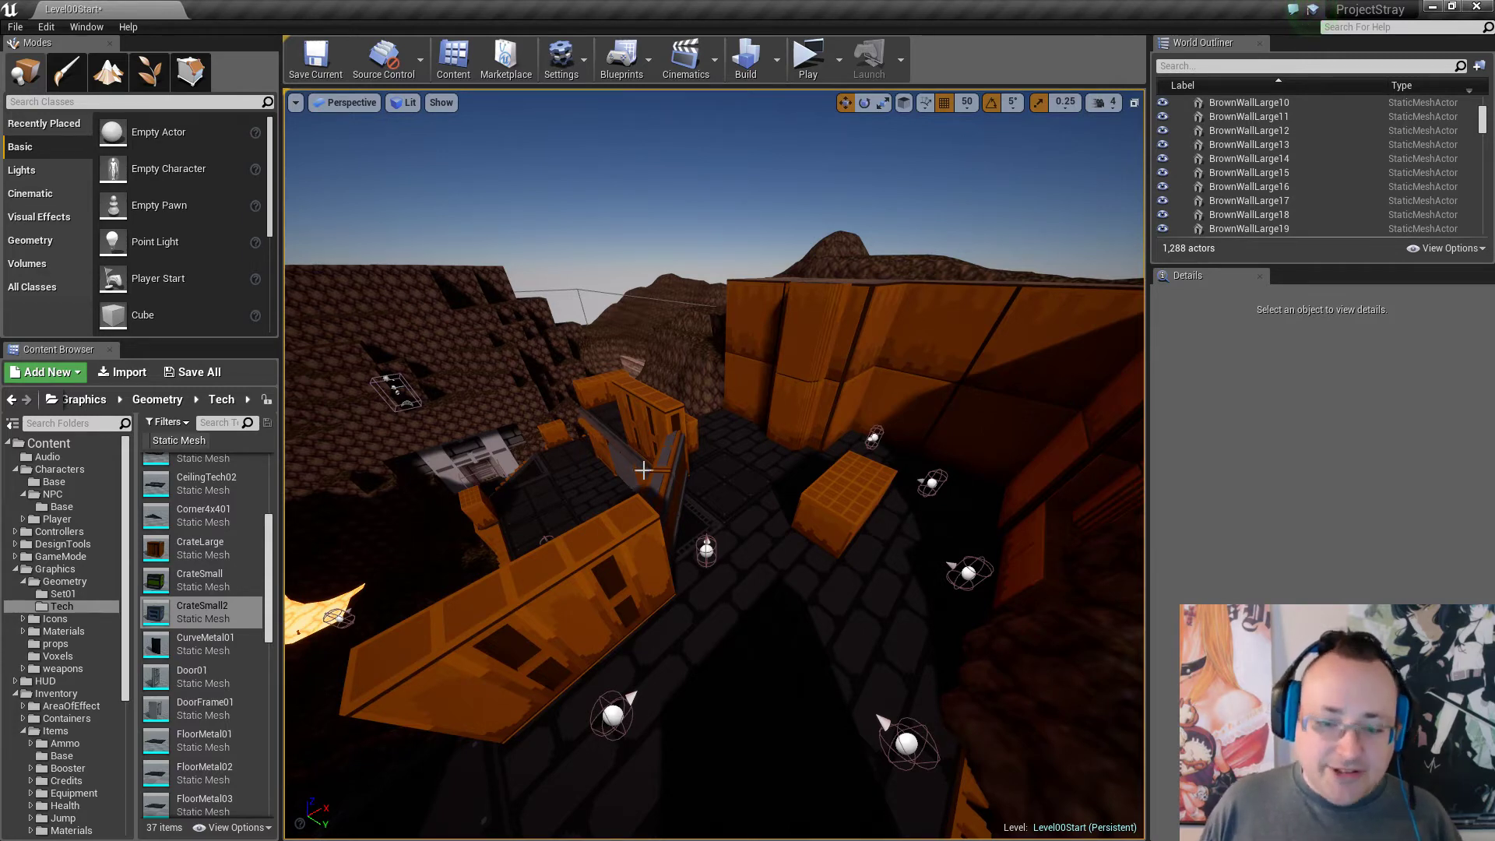
right_drag(643, 469, 644, 470)
right_drag(784, 564, 784, 564)
click(787, 564)
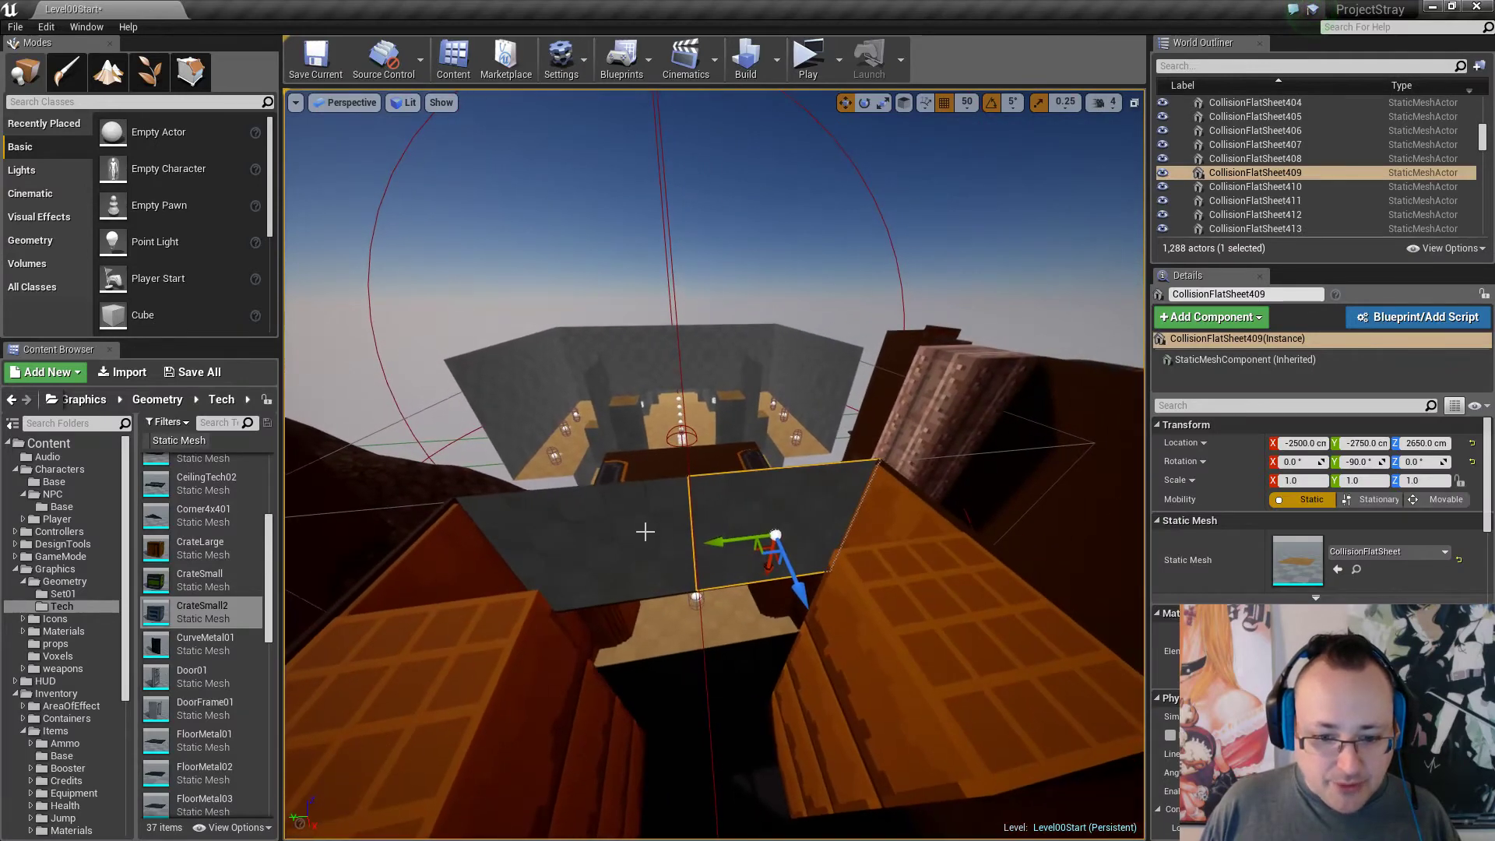
ctrl+click(645, 532)
right_drag(645, 532, 635, 520)
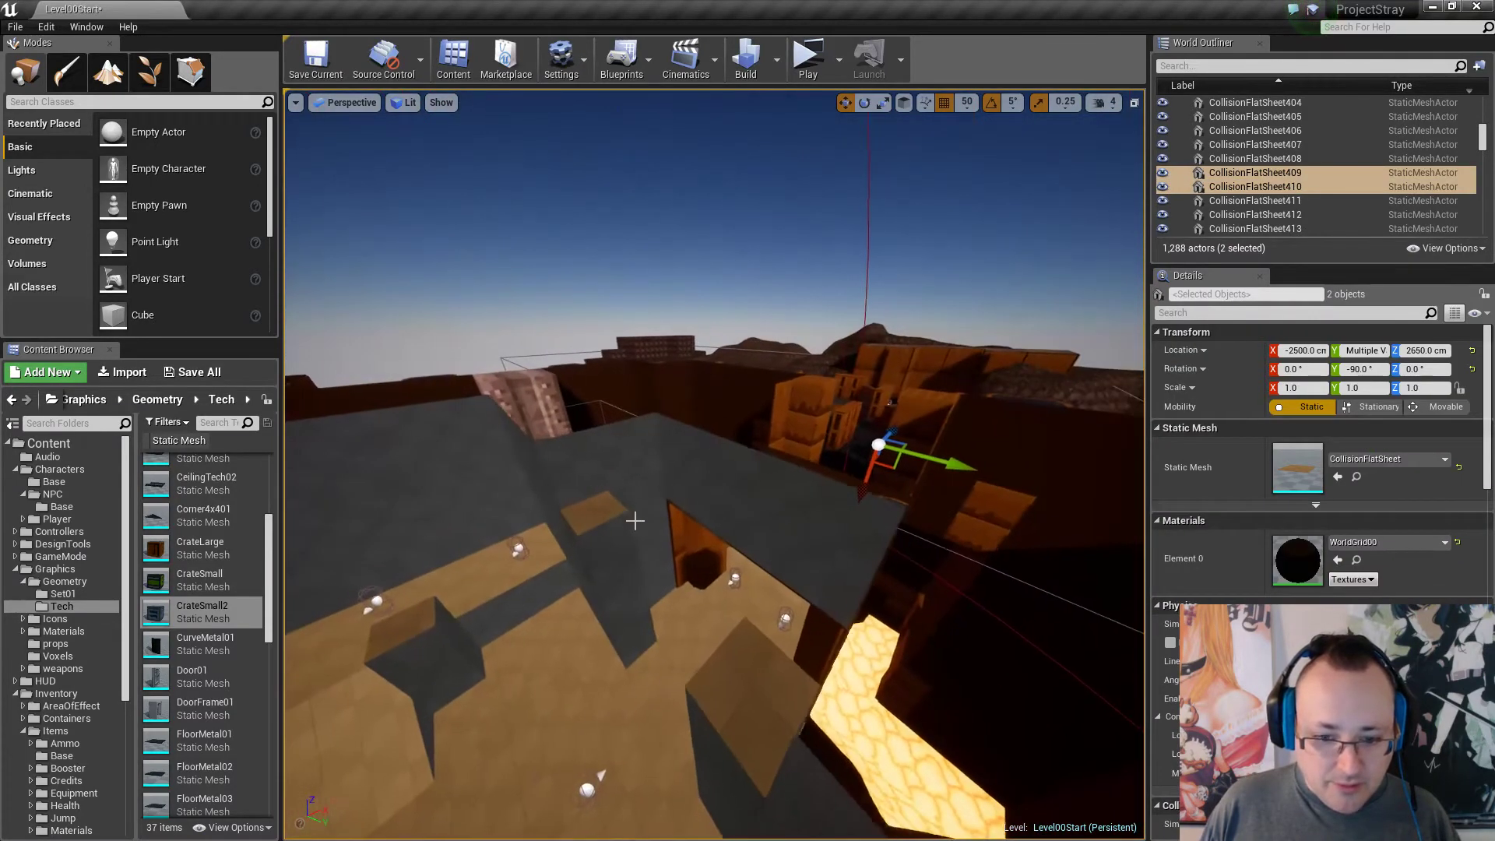
ctrl+click(704, 481)
ctrl+click(831, 532)
right_drag(831, 532, 829, 534)
key(Escape)
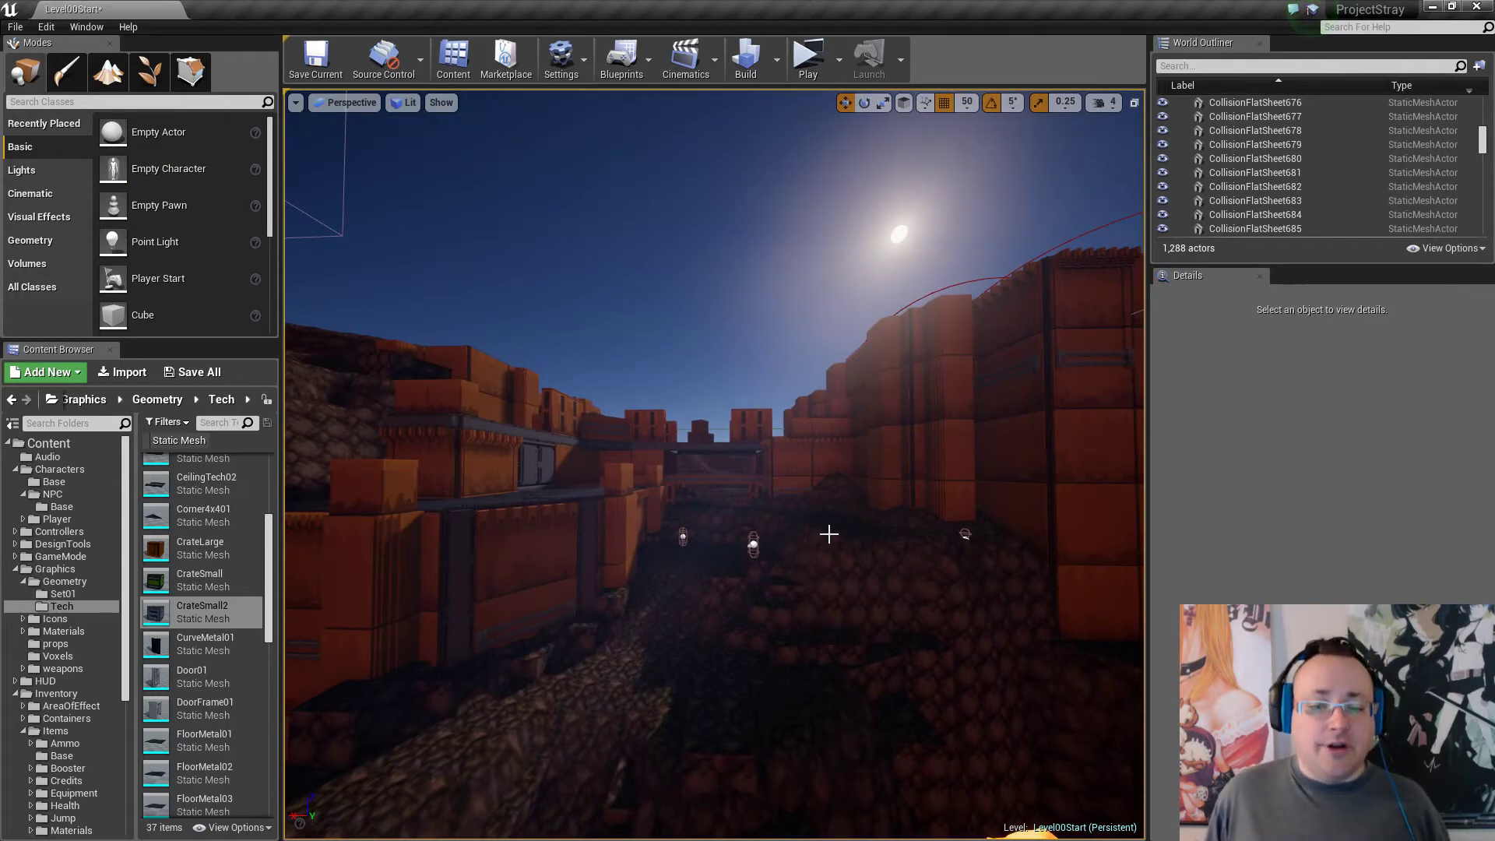
Save the current level.
right_drag(828, 534, 829, 533)
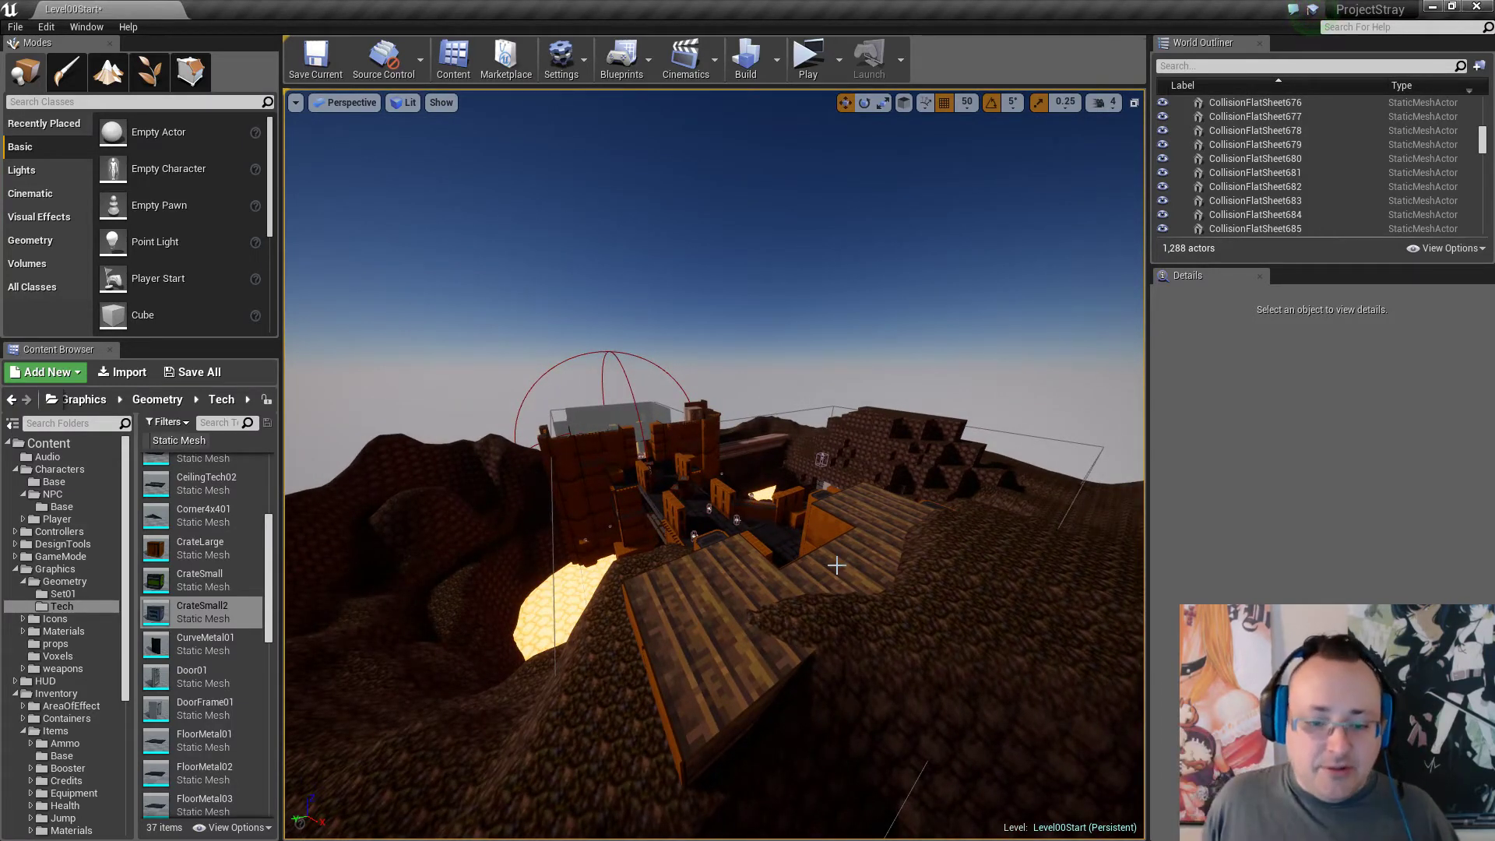
right_drag(849, 562, 834, 573)
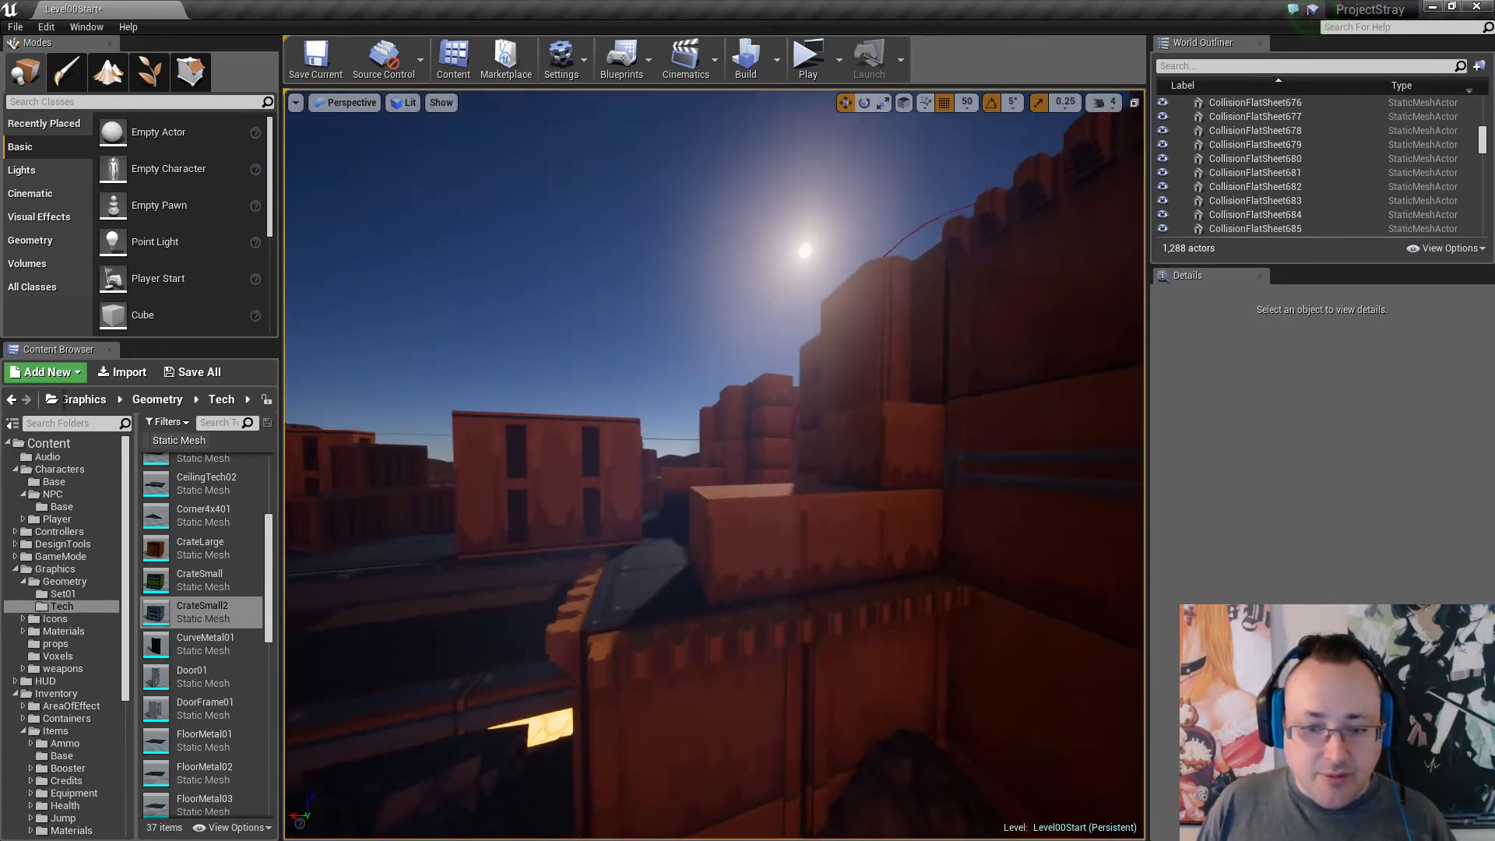
right_drag(630, 320, 630, 320)
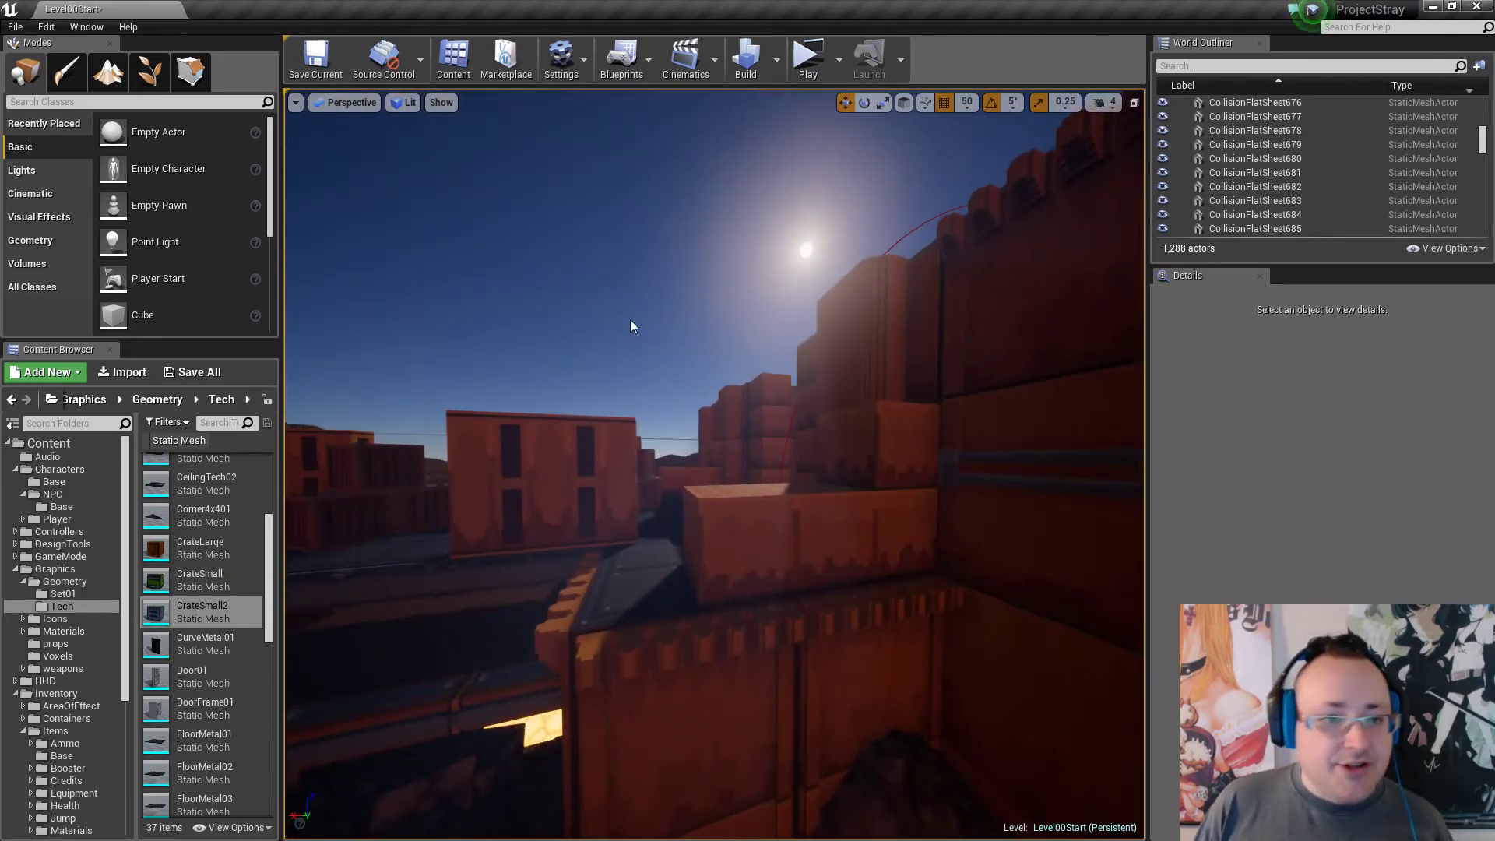
click(332, 61)
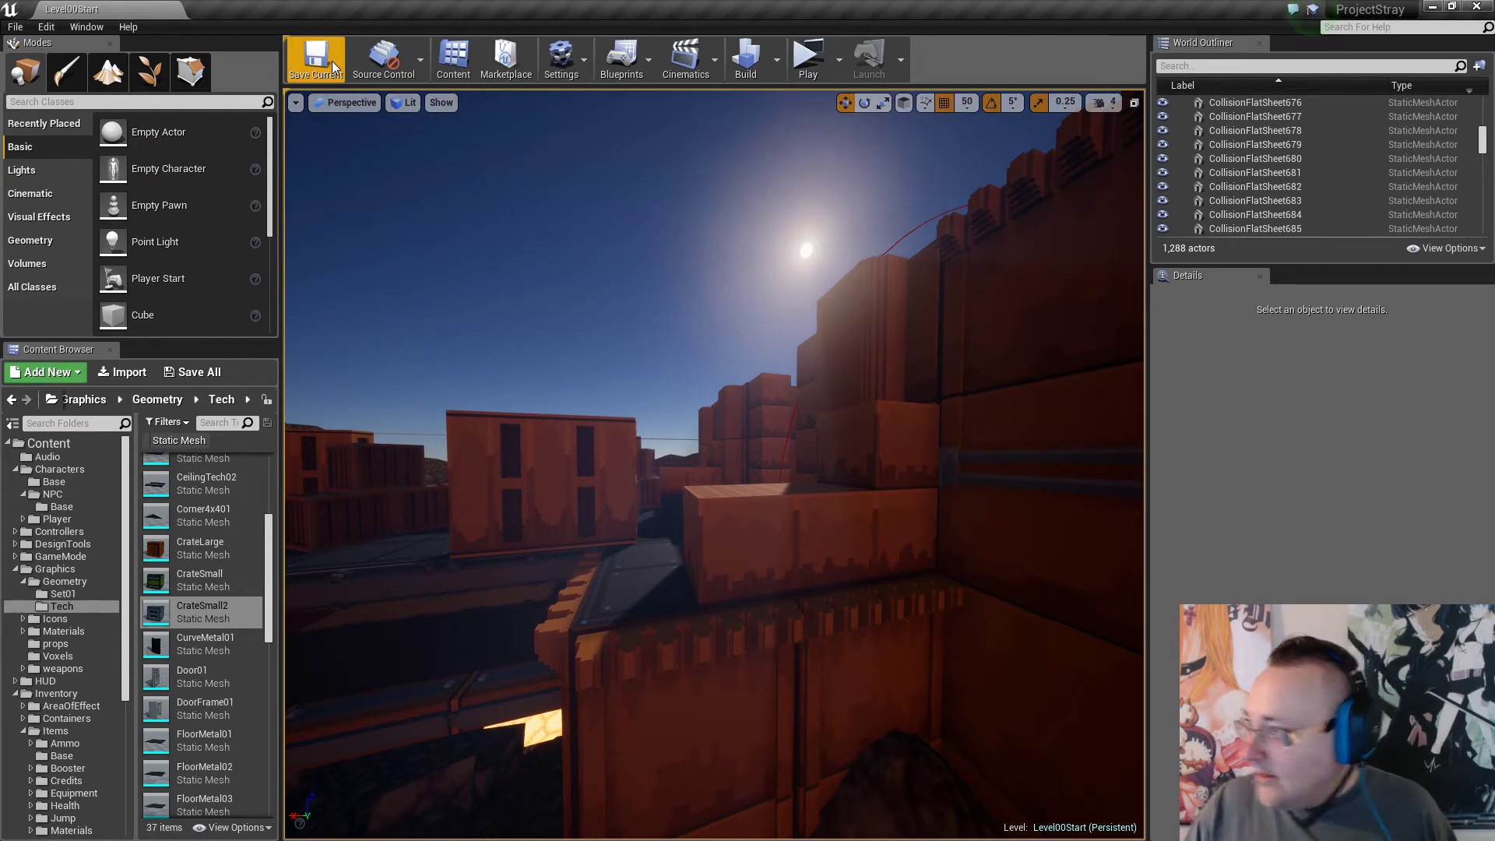
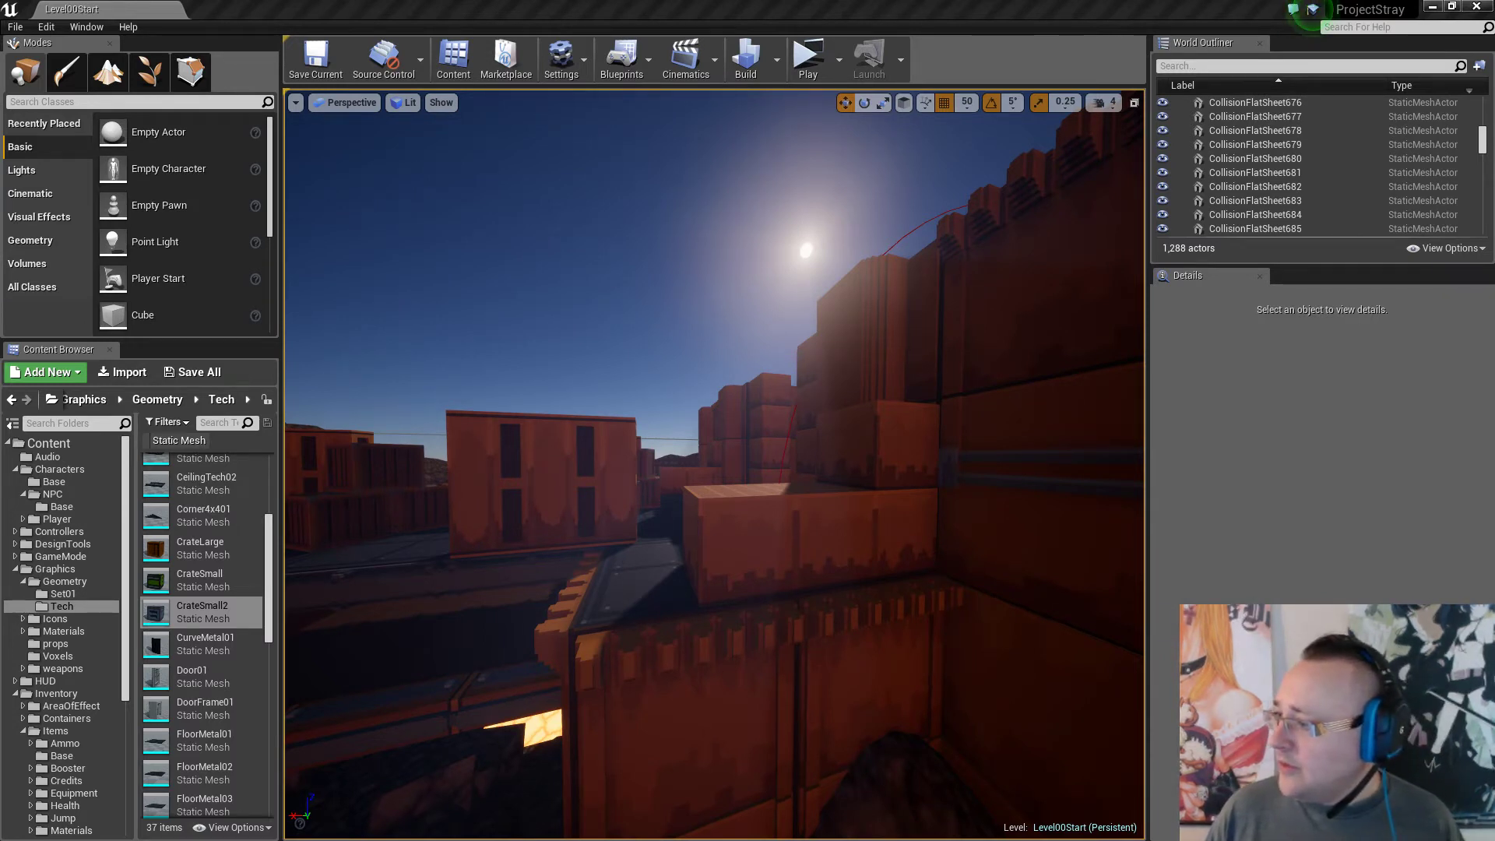
Examine the grey placeholder room beside the brown passage, including its tall walls, raised ledge and doorway.
click(1012, 4)
right_drag(875, 489, 756, 383)
key(s)
key(w)
key(w)
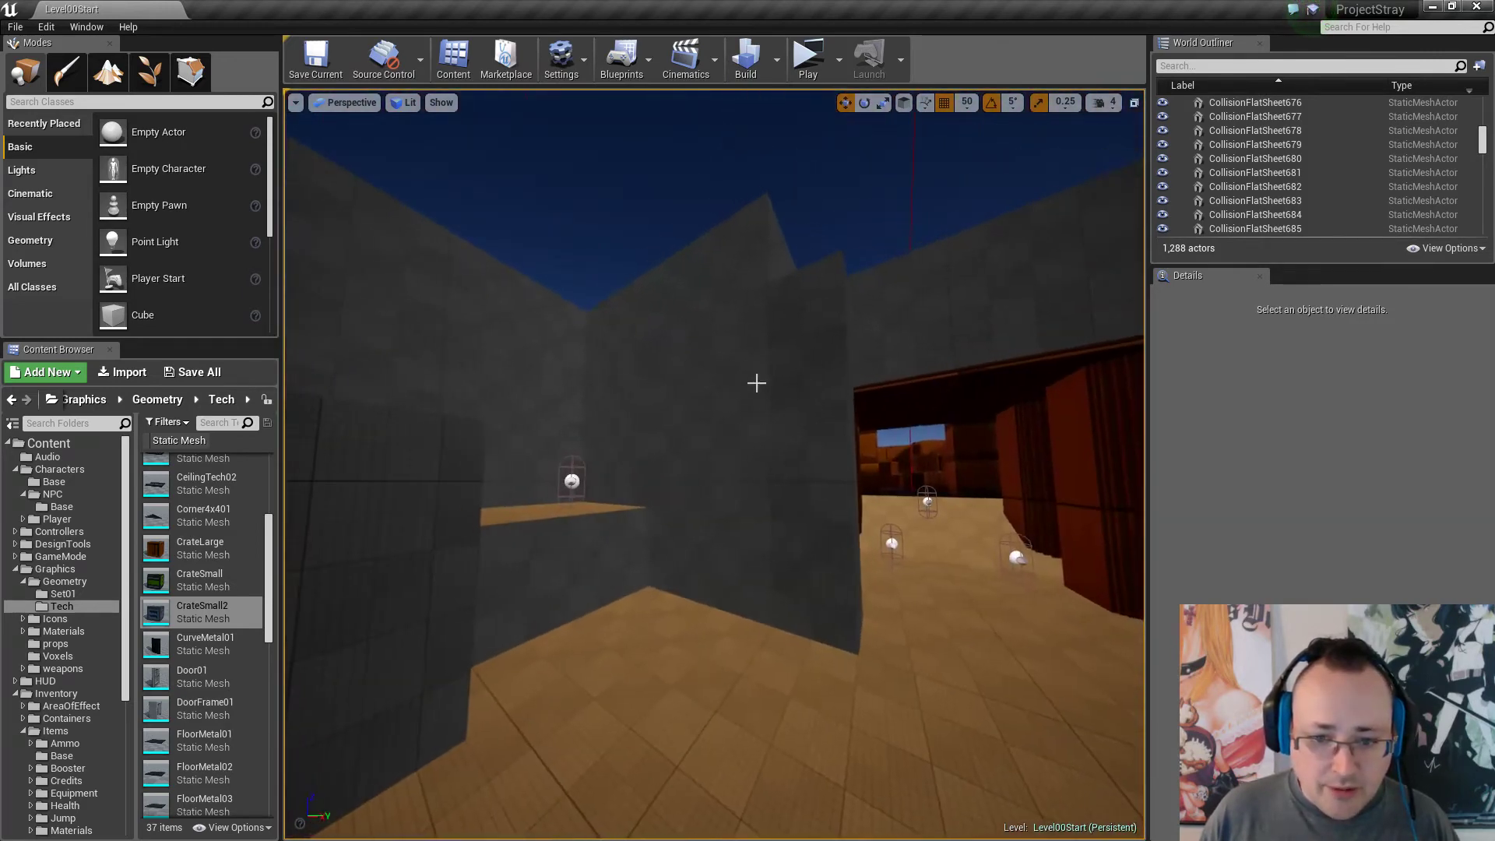
scroll(745, 490, up, 5)
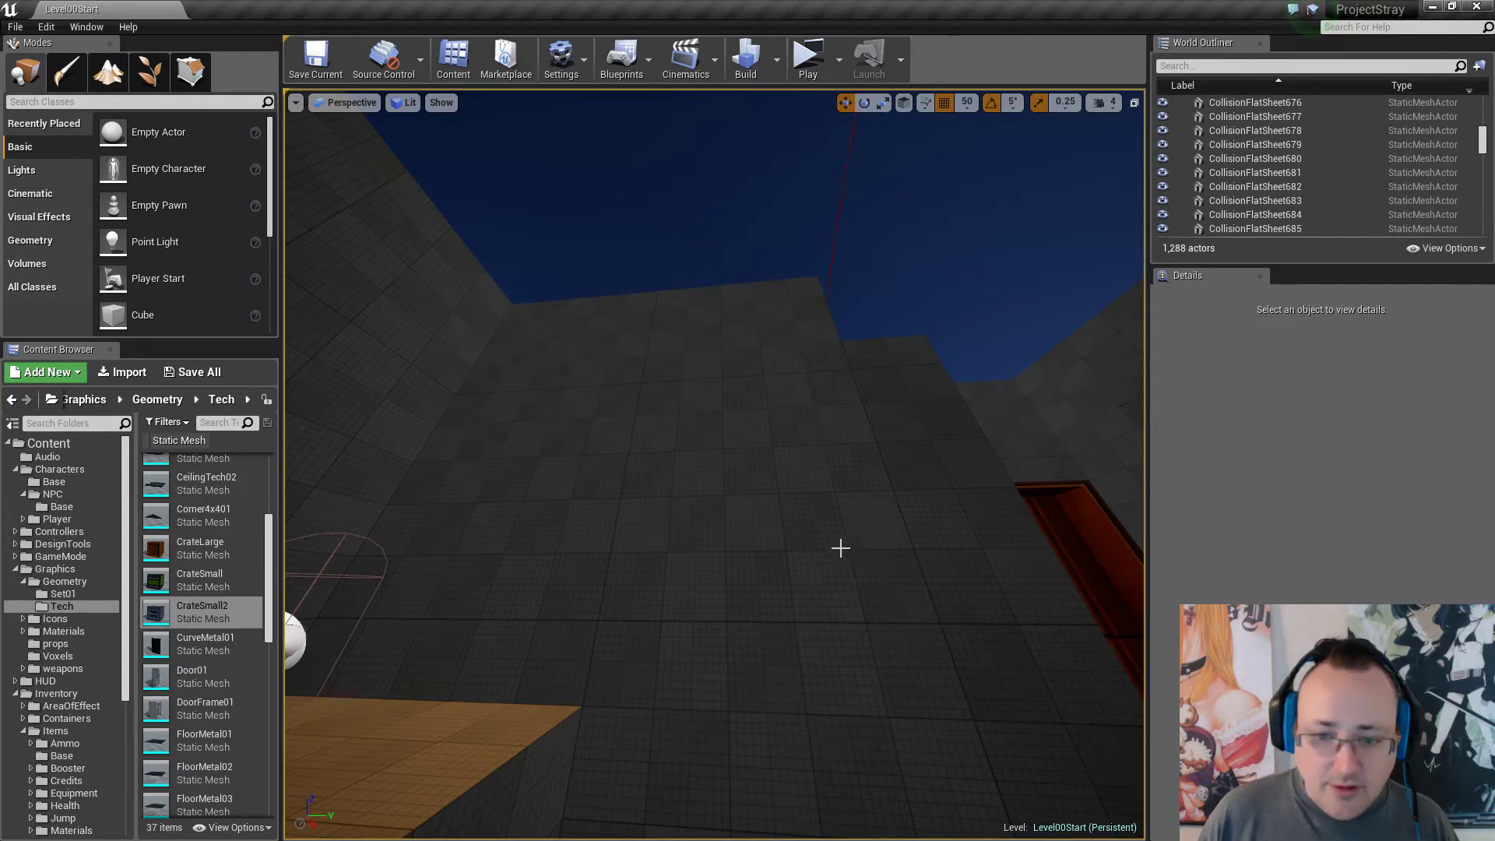
key(s)
right_drag(824, 542, 824, 542)
right_drag(717, 526, 717, 524)
key(w)
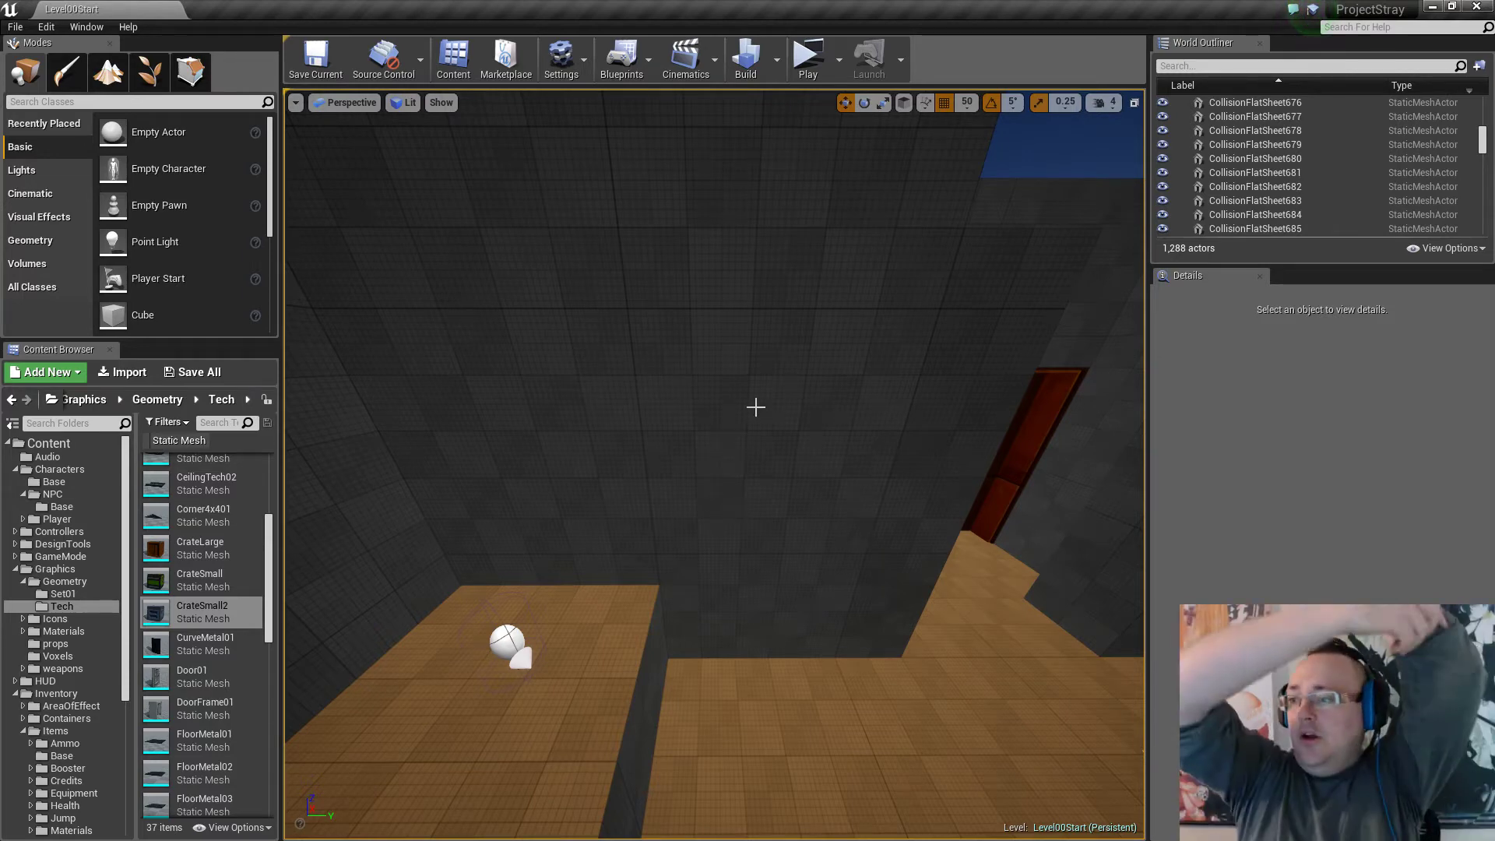
right_drag(756, 408, 692, 490)
key(w)
key(w)
key(s)
key(s)
Inspect the brown-walled courtyard above the lava, checking the two adjacent large wall panels that close off its far end.
mouse_move(808, 487)
right_down()
mouse_move(567, 484)
mouse_move(786, 502)
right_up()
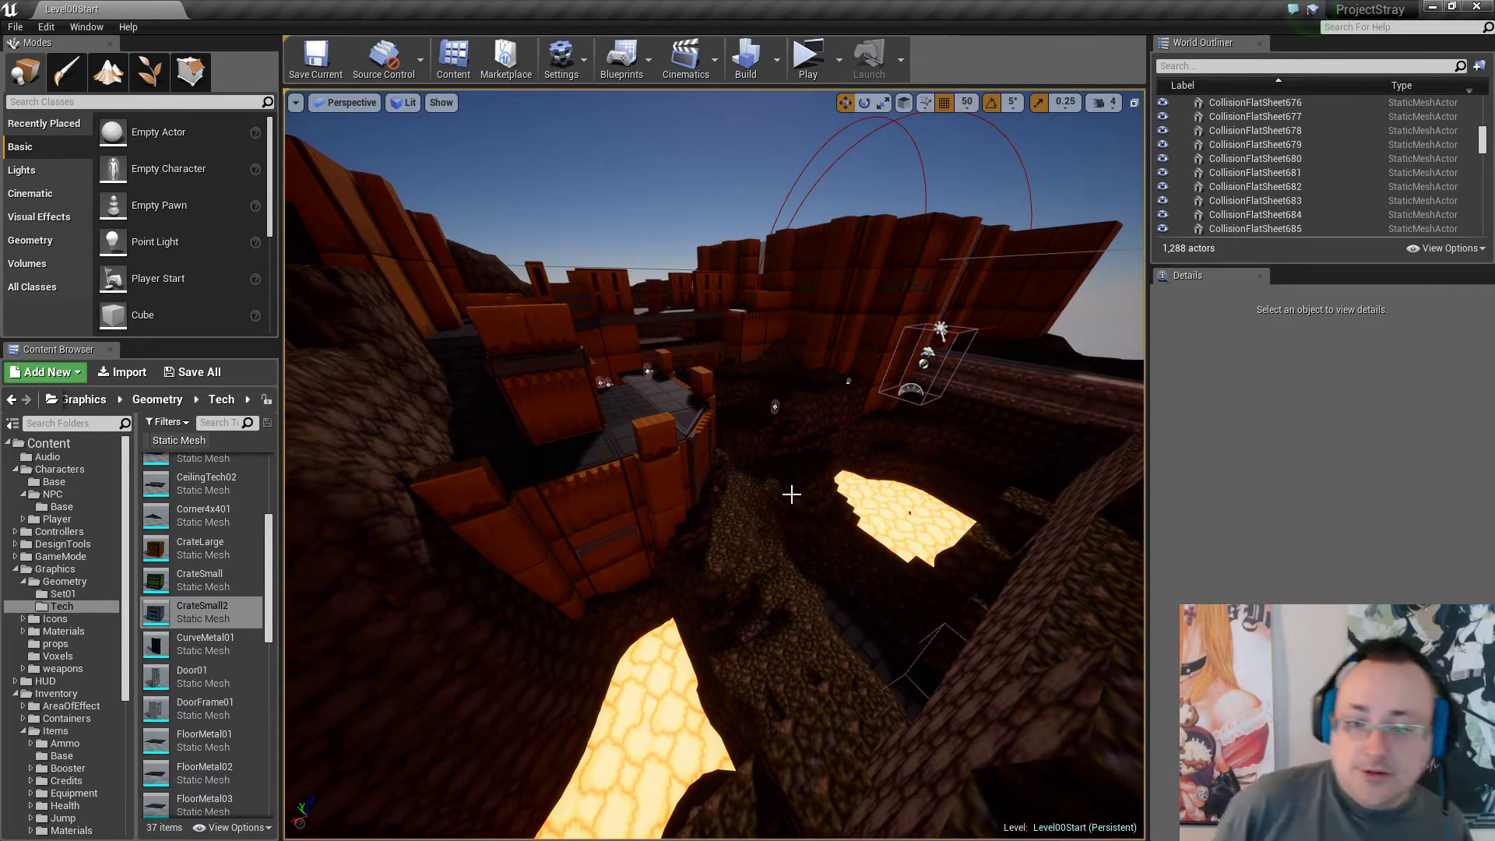
right_drag(690, 483, 472, 429)
key(s)
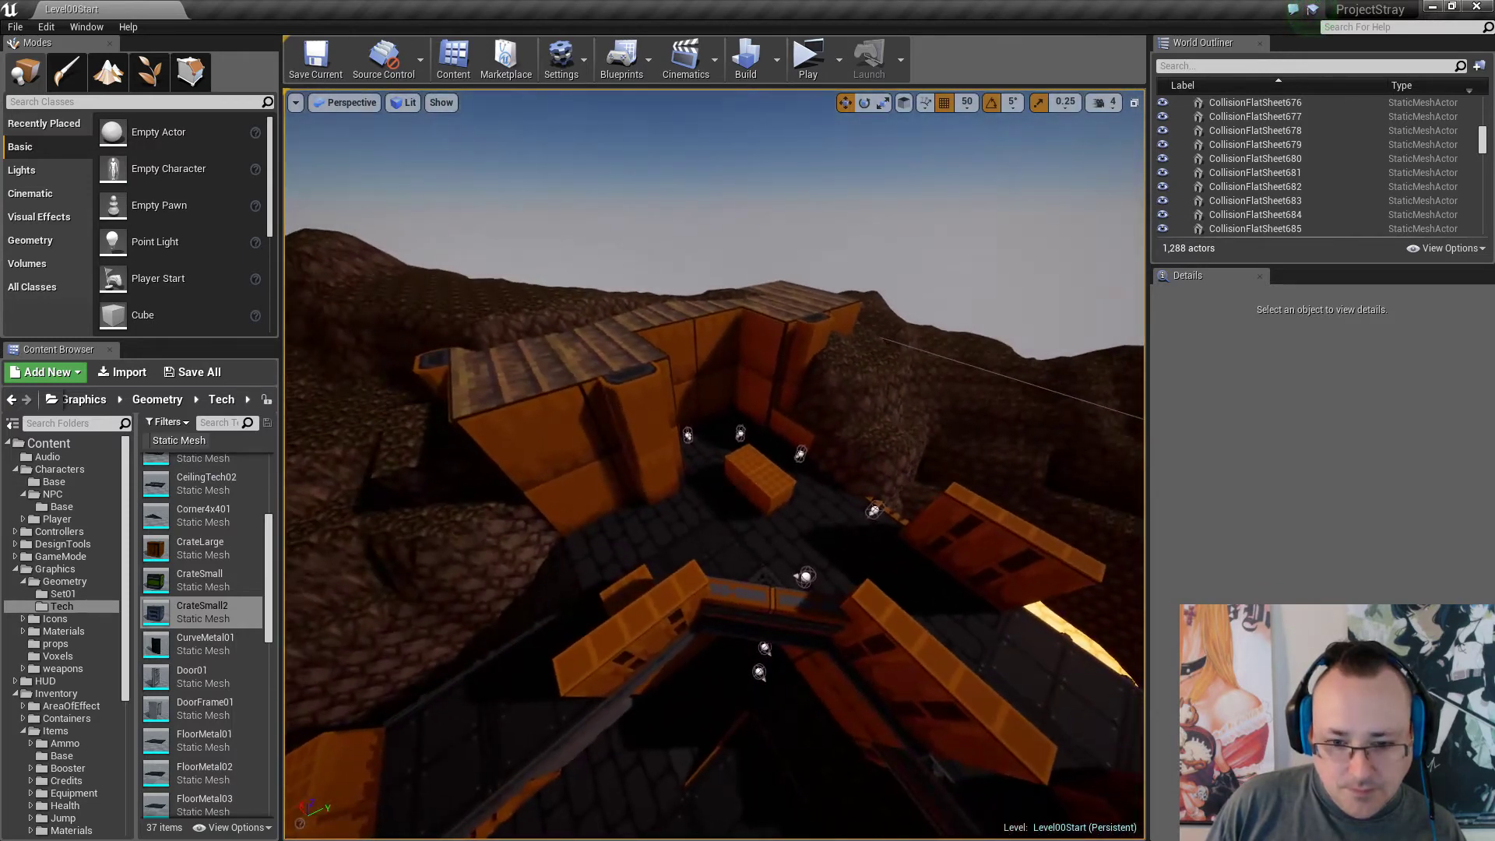
key(w)
right_drag(471, 429, 413, 436)
right_drag(690, 441, 681, 441)
click(701, 416)
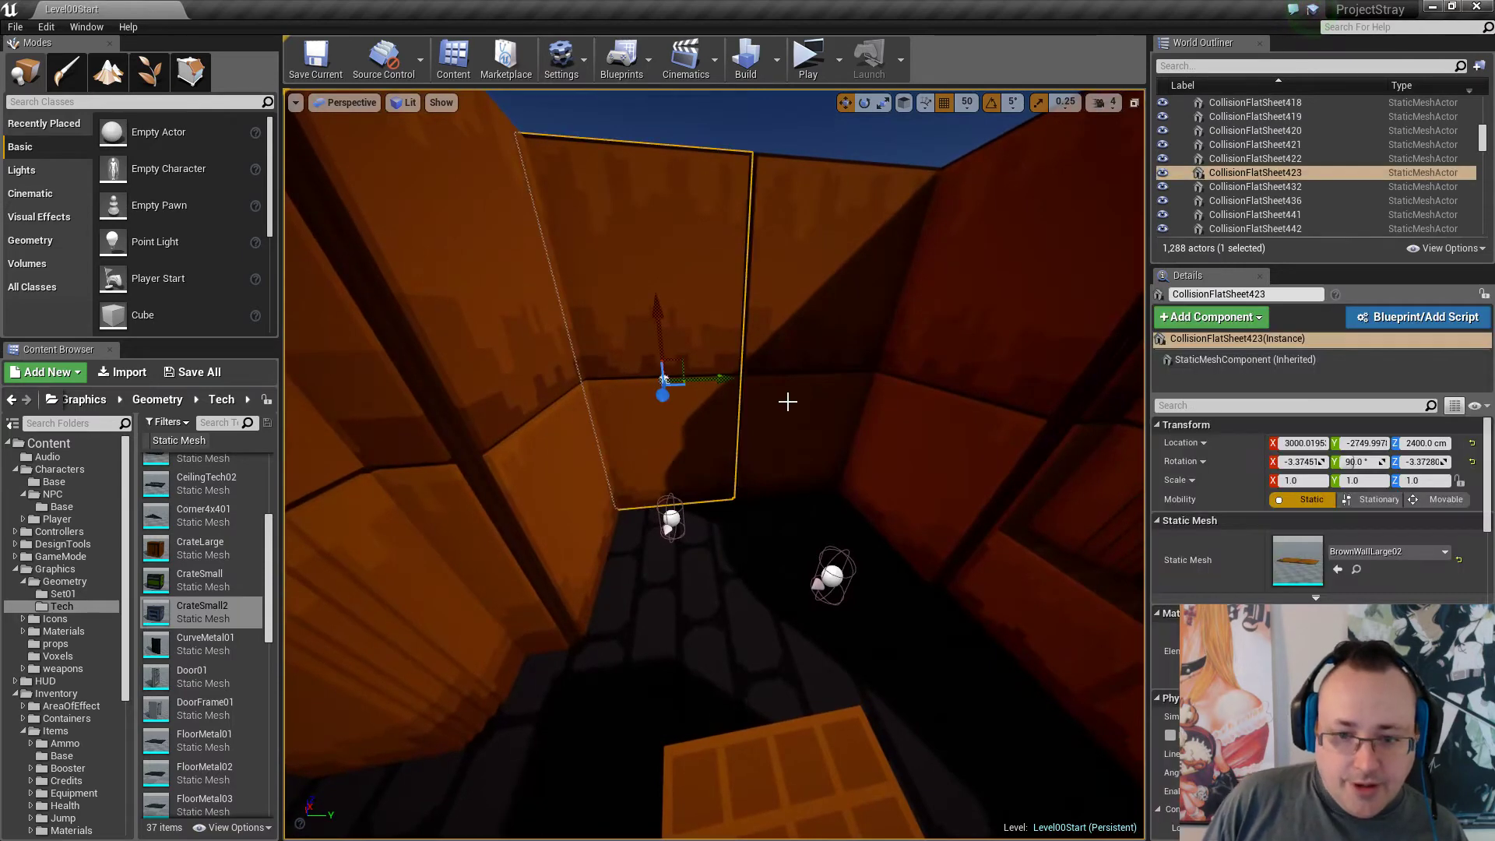
ctrl+click(824, 430)
key(d)
right_drag(828, 433, 759, 435)
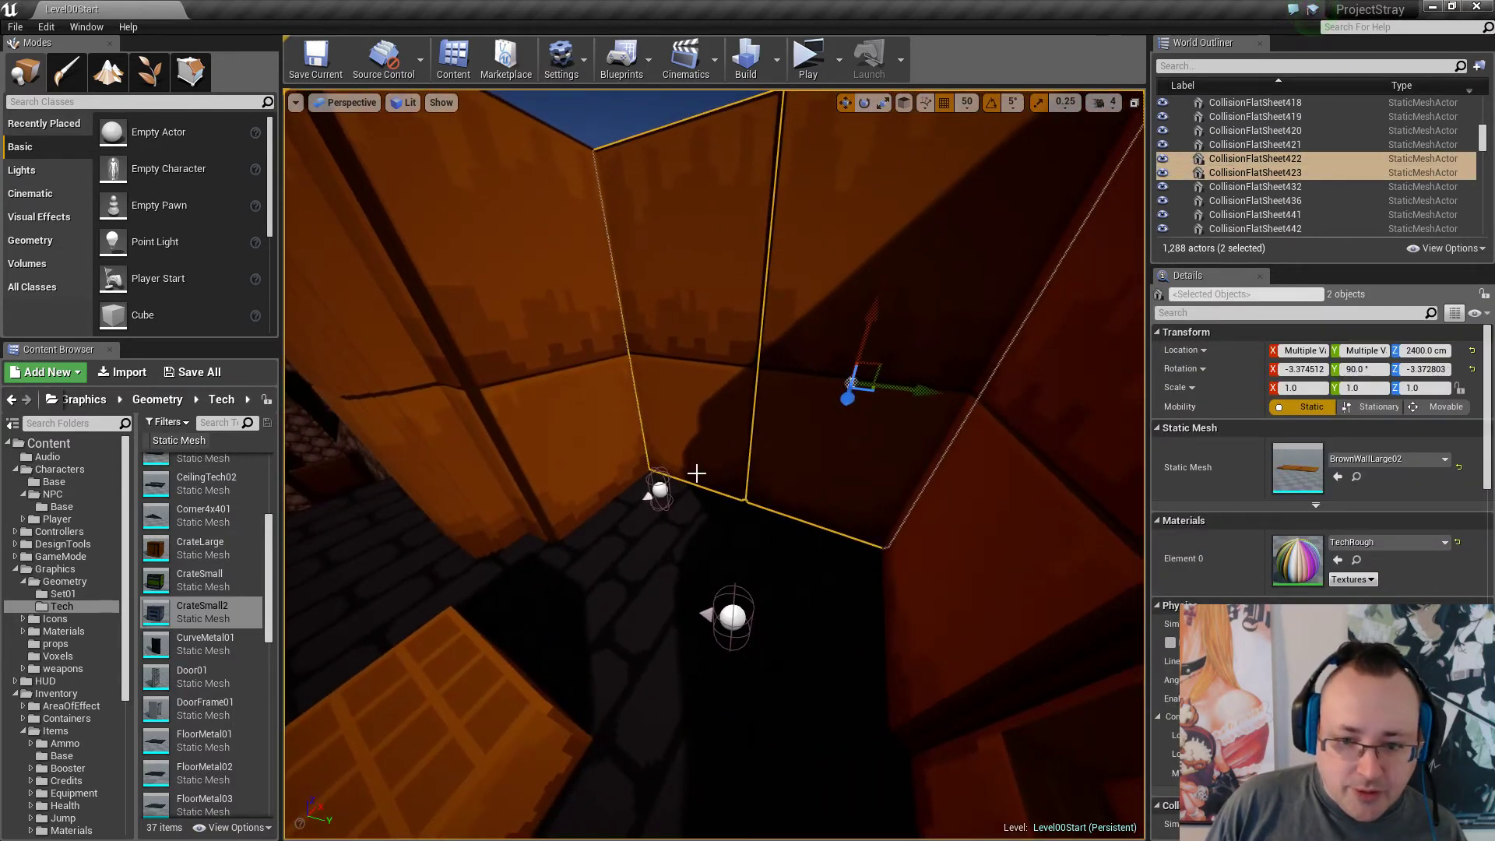
key(s)
right_drag(790, 381, 806, 311)
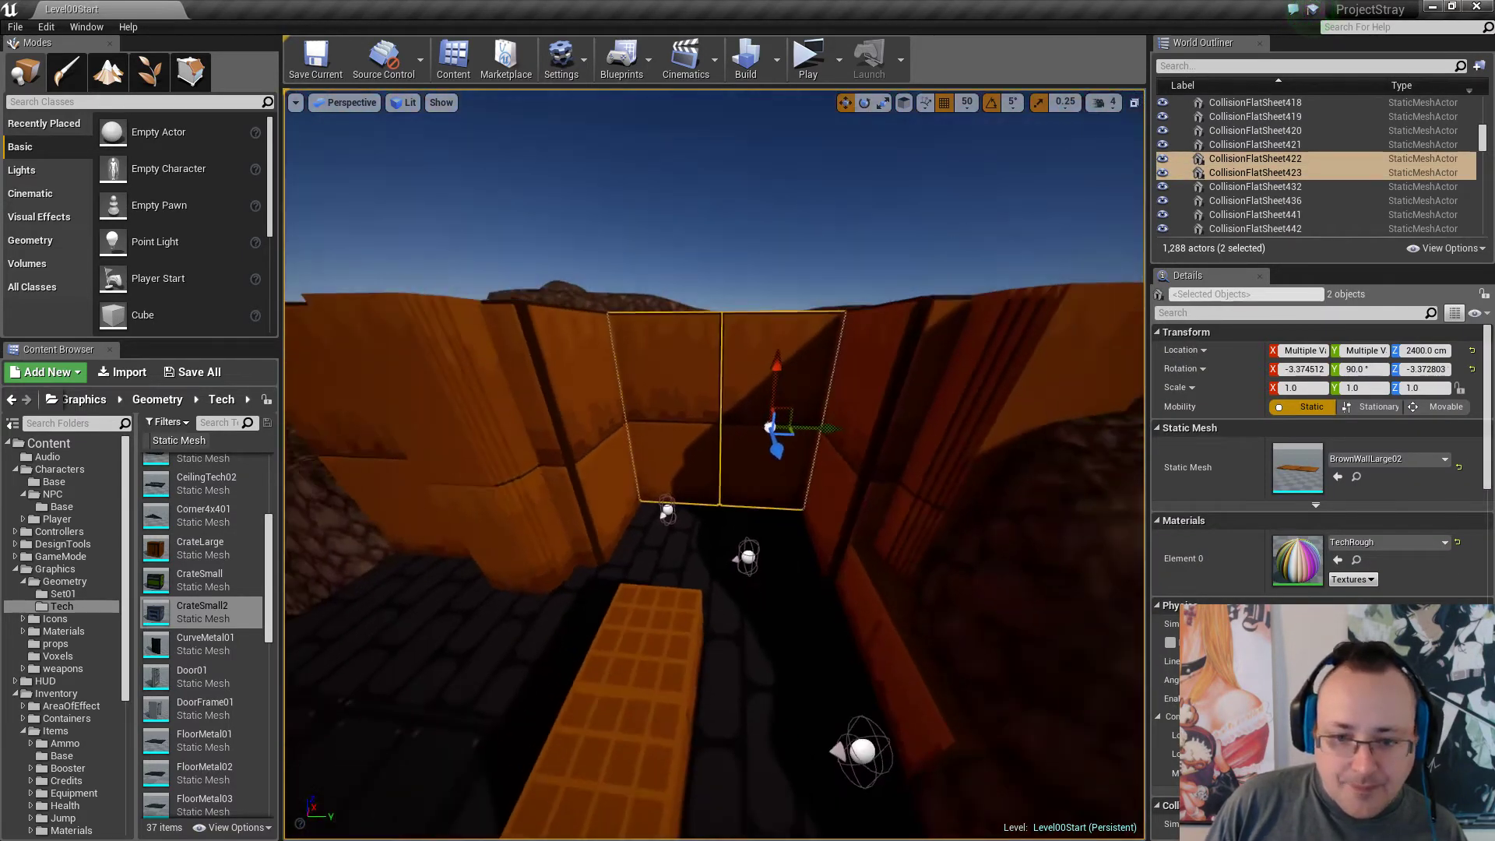
key(Escape)
key(a)
key(w)
right_drag(787, 374, 782, 396)
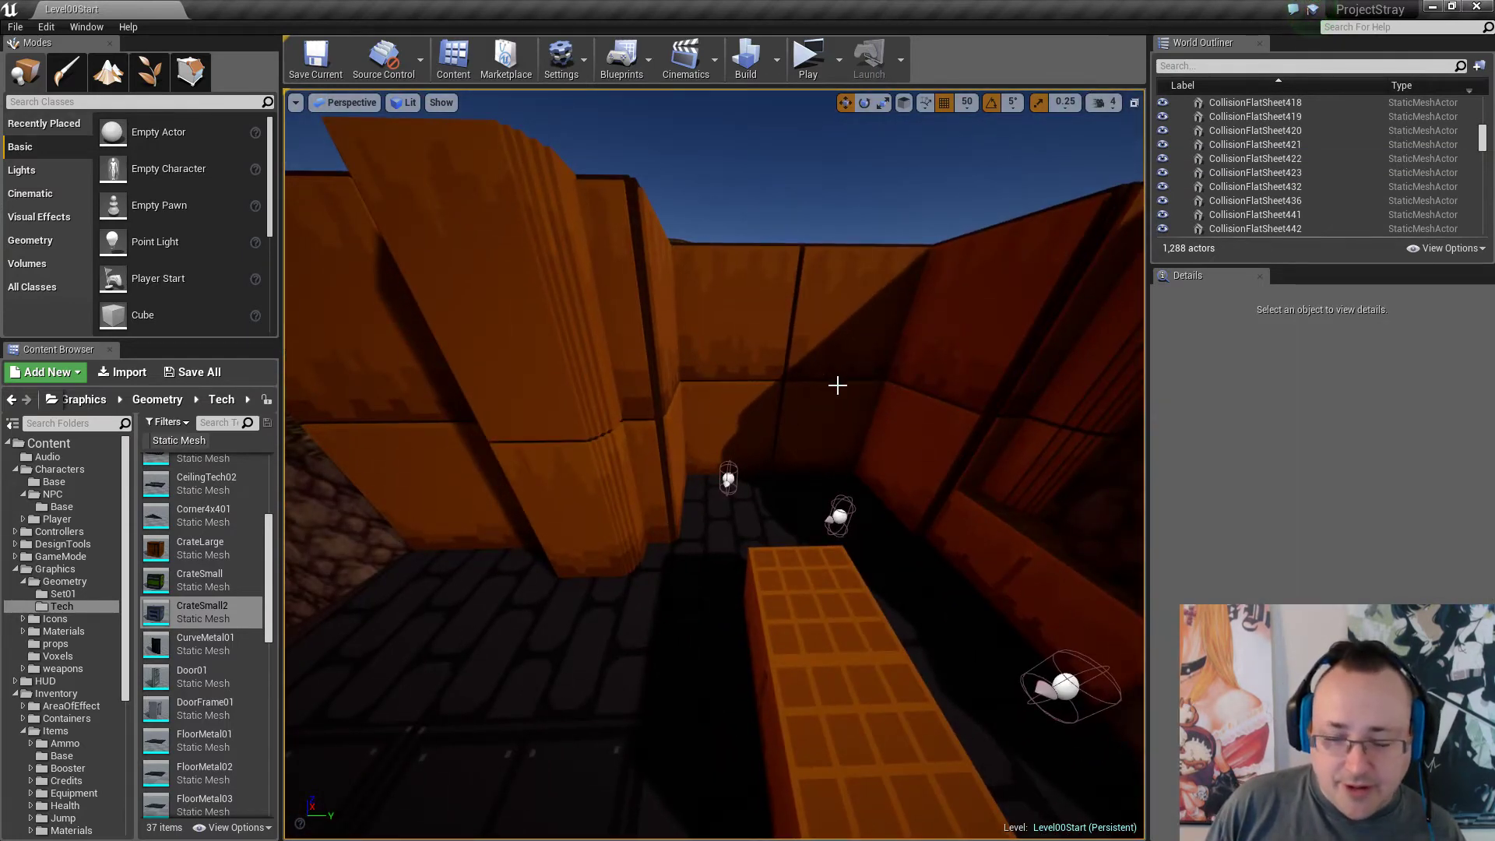
right_drag(838, 385, 470, 114)
key(w)
key(w)
key(w)
key(s)
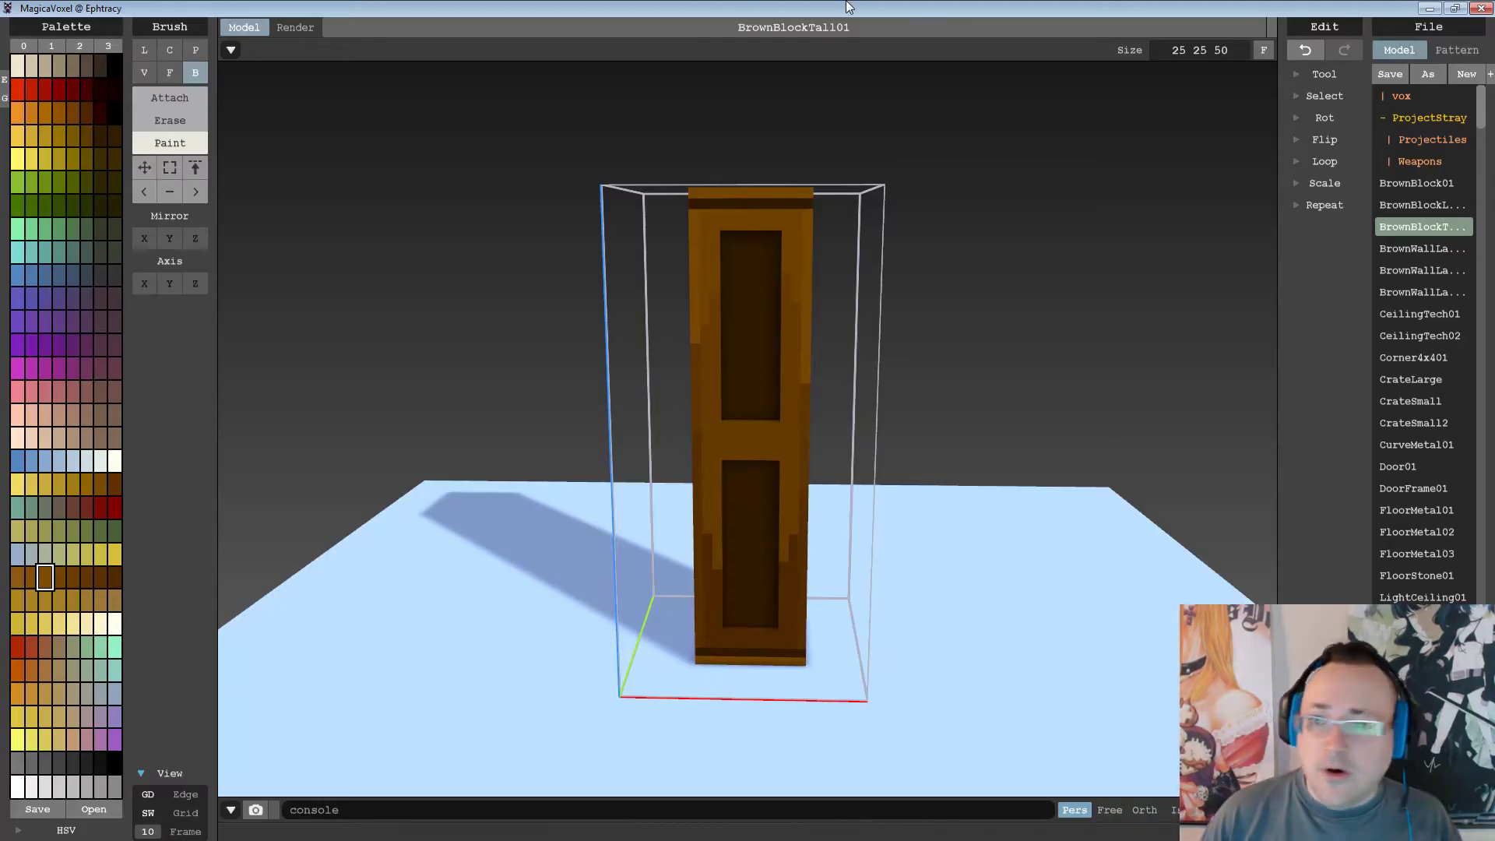
Switch to MagicaVoxel, open the BrownWallLarge02 model and save it as a new model named BrownTrim01.
click(1423, 248)
click(1424, 272)
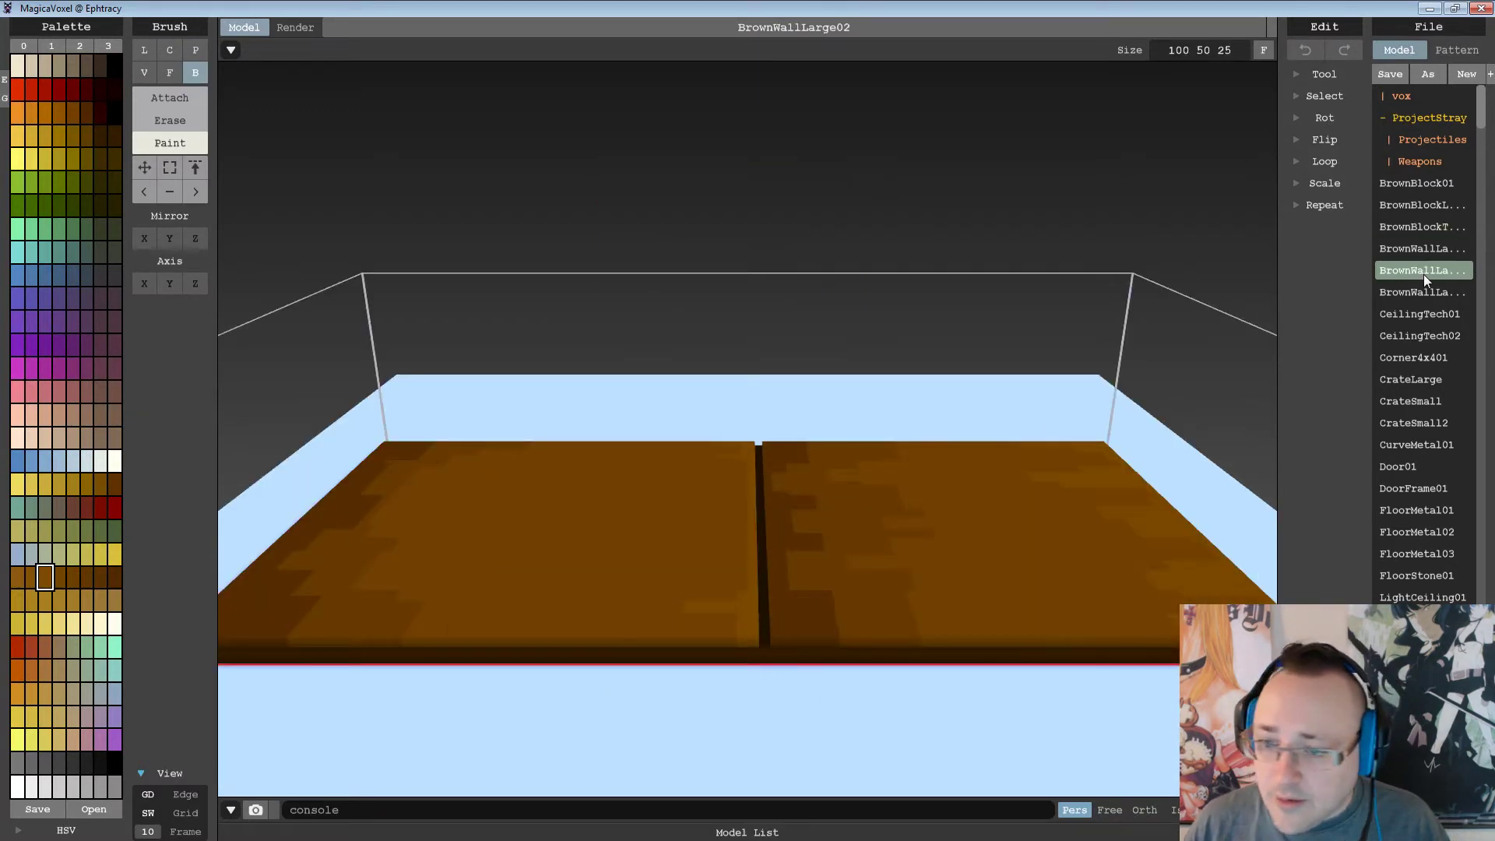
right_drag(828, 504, 942, 536)
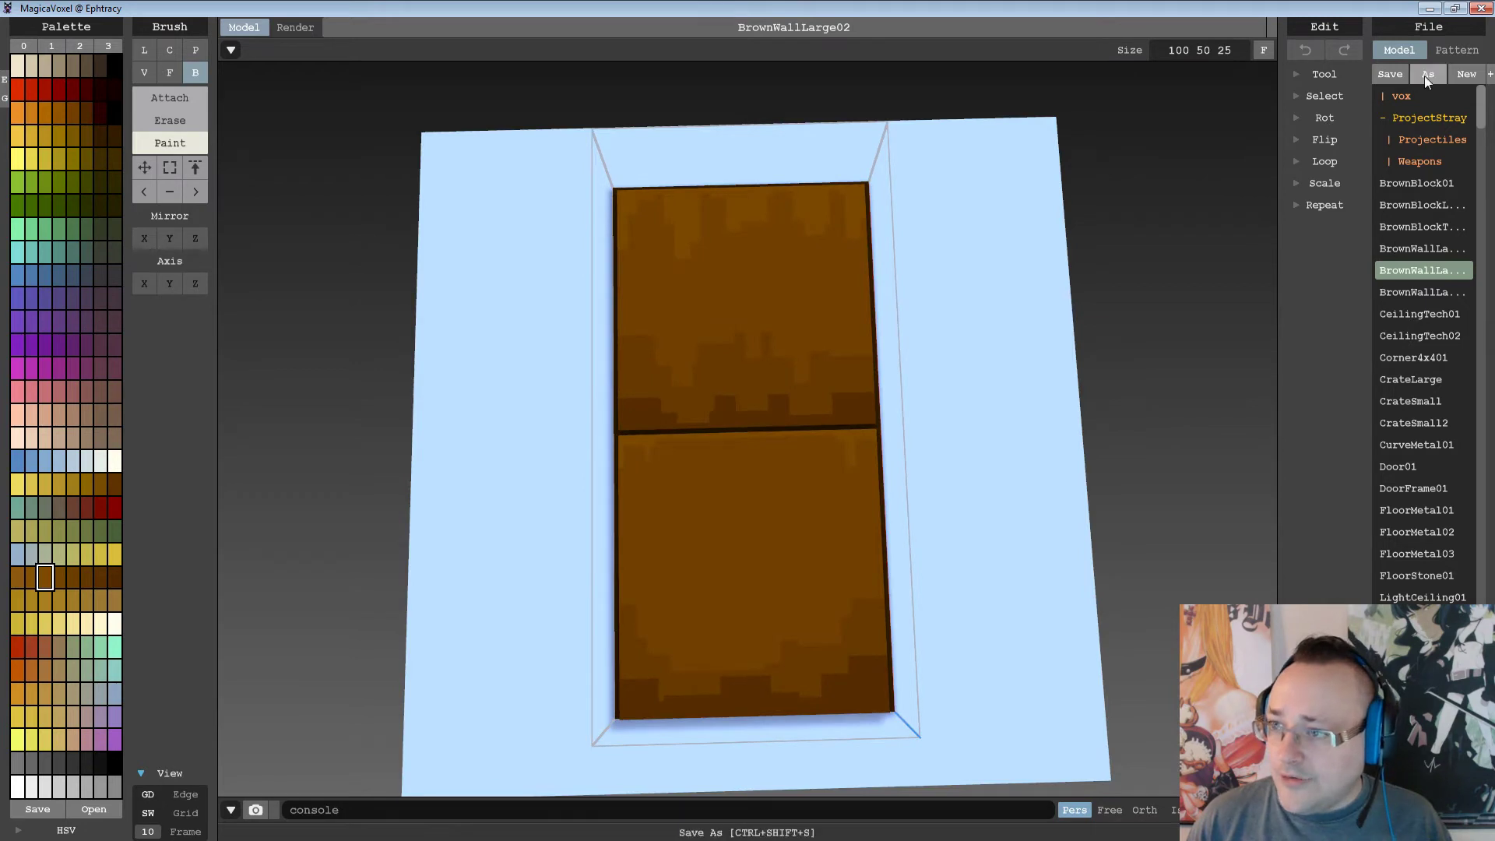
click(1426, 74)
click(184, 597)
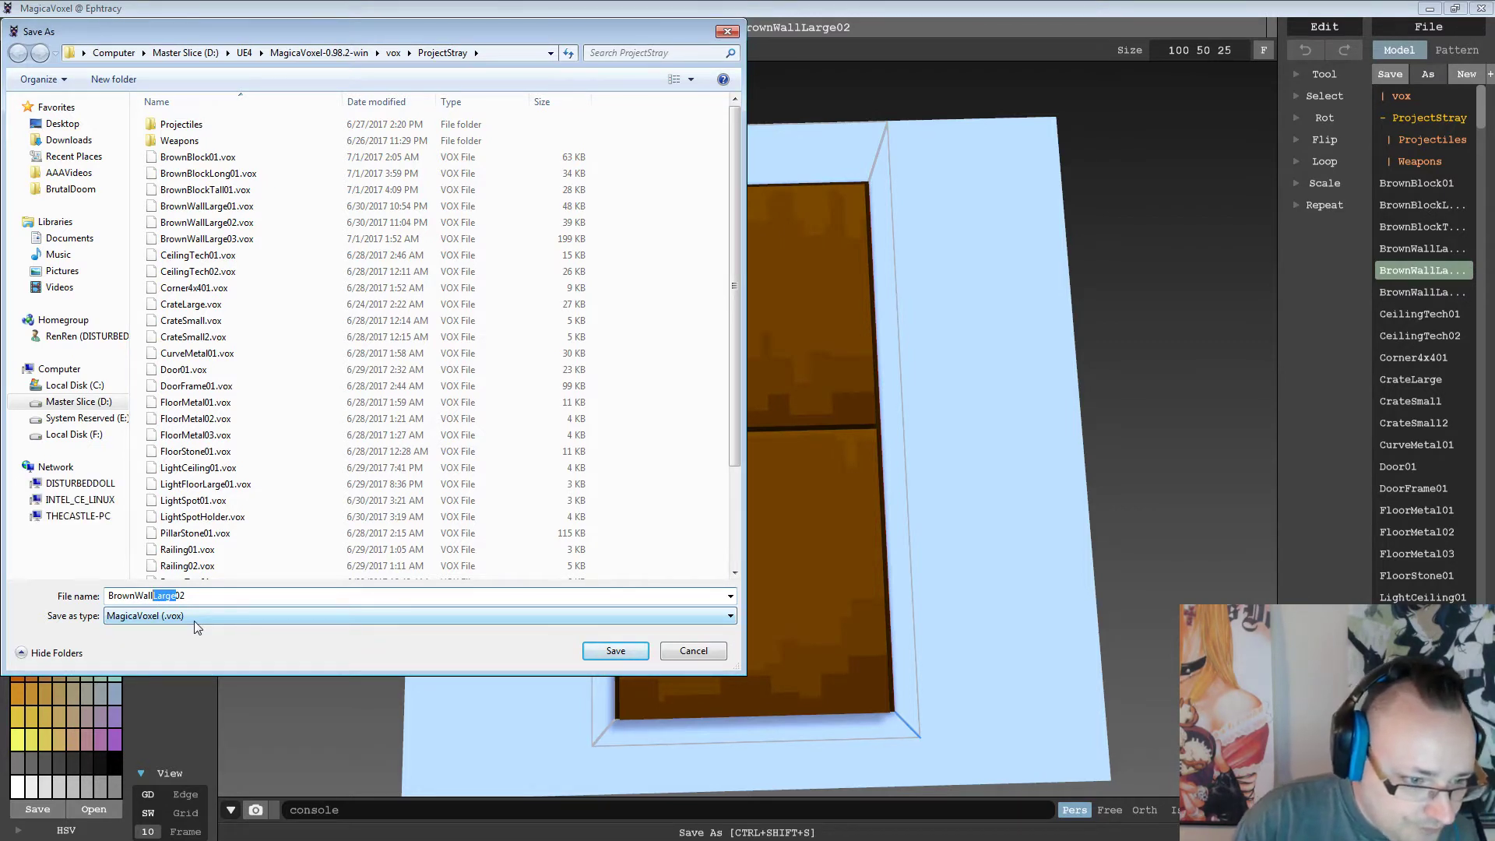
key(Left)
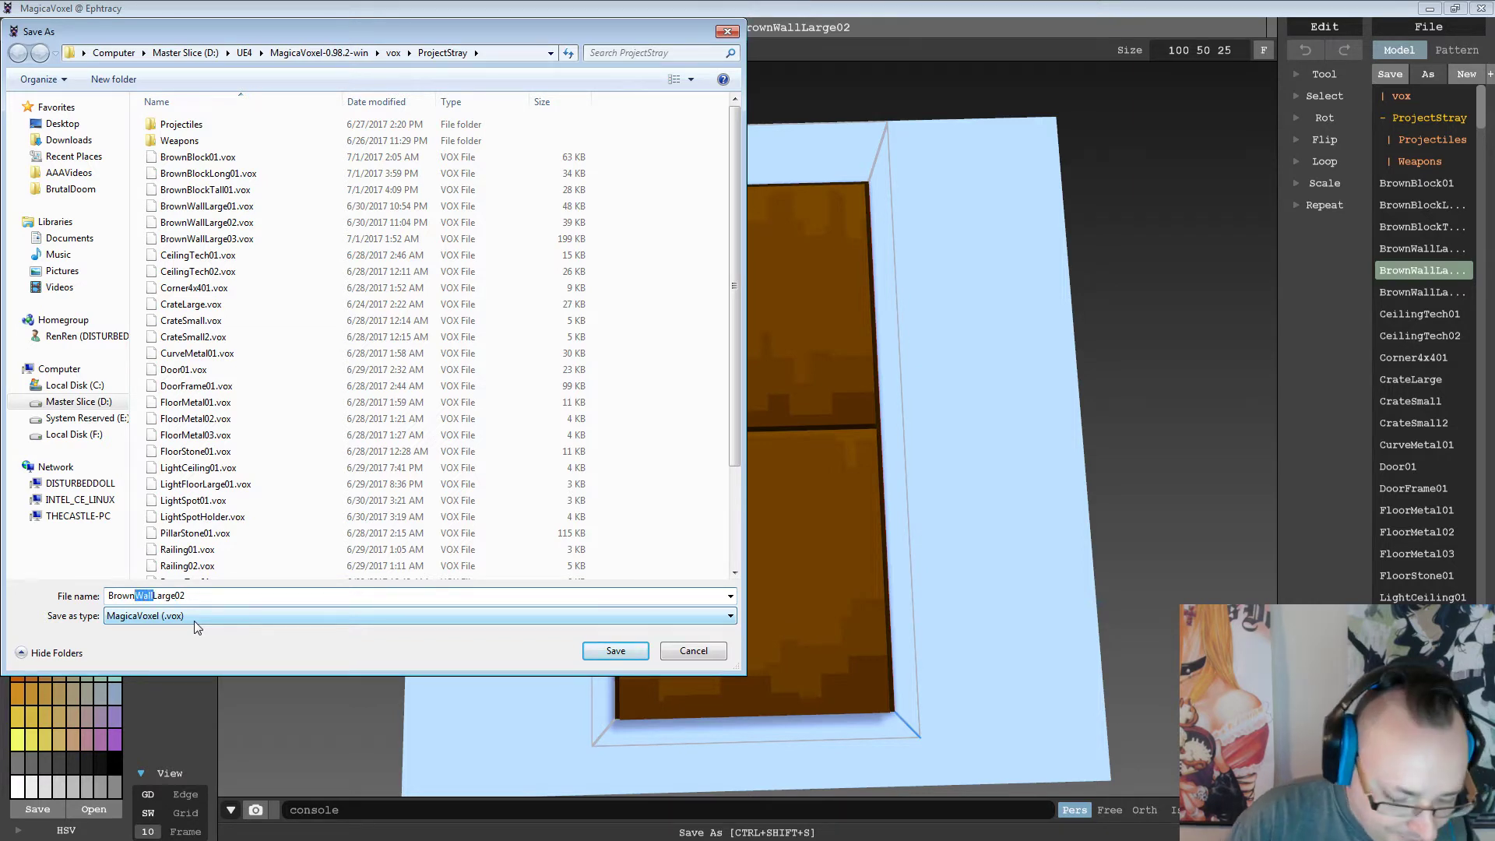
text(Trim)
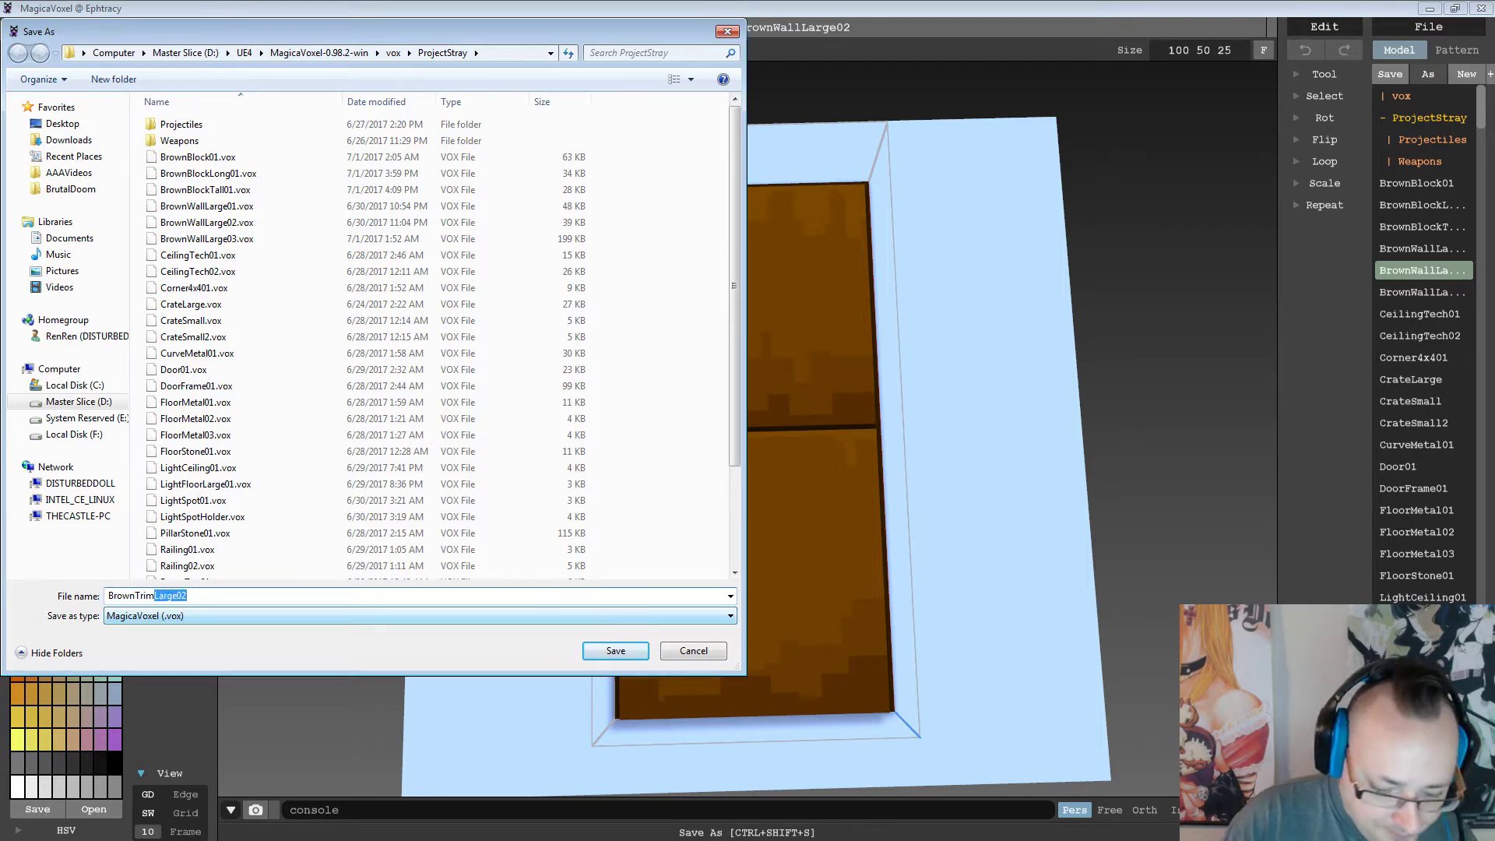
text(01)
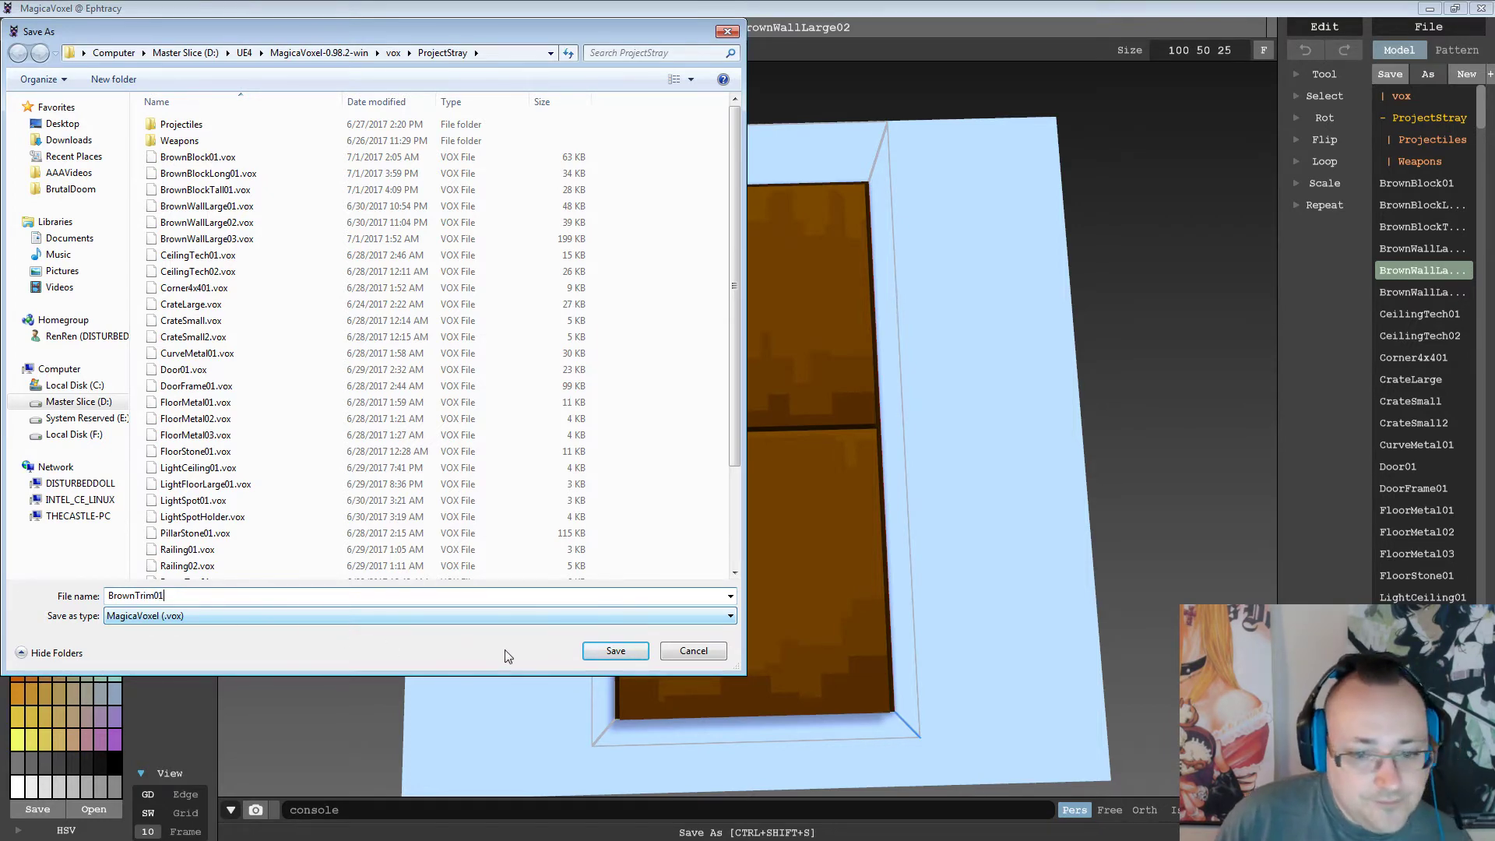
click(619, 652)
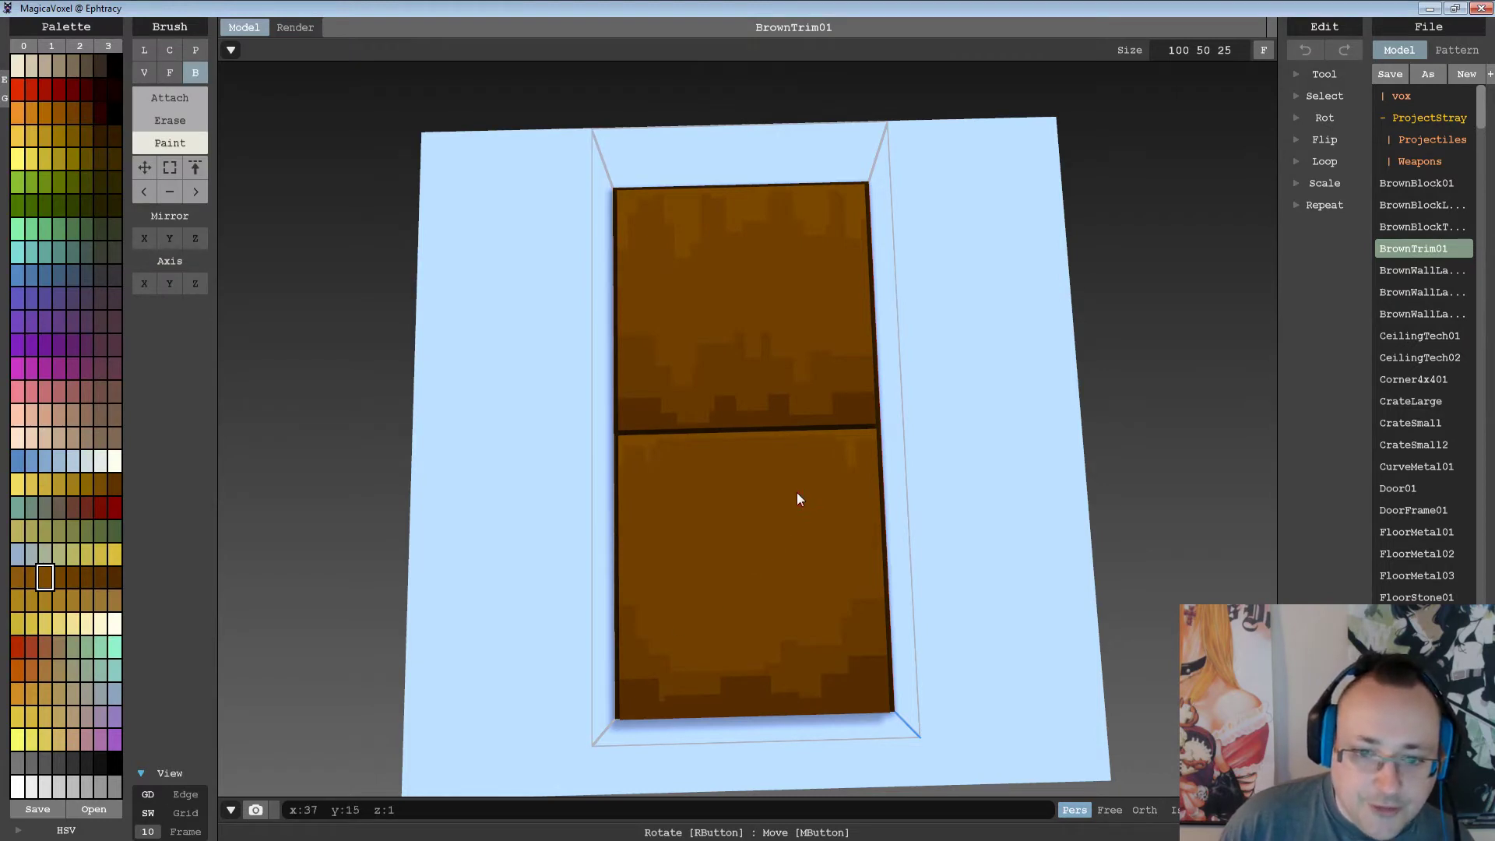
Select the half of the brown slab on one side of the dividing groove, using box select in Rect mode.
middle_drag(796, 493, 787, 472)
right_drag(767, 472, 908, 395)
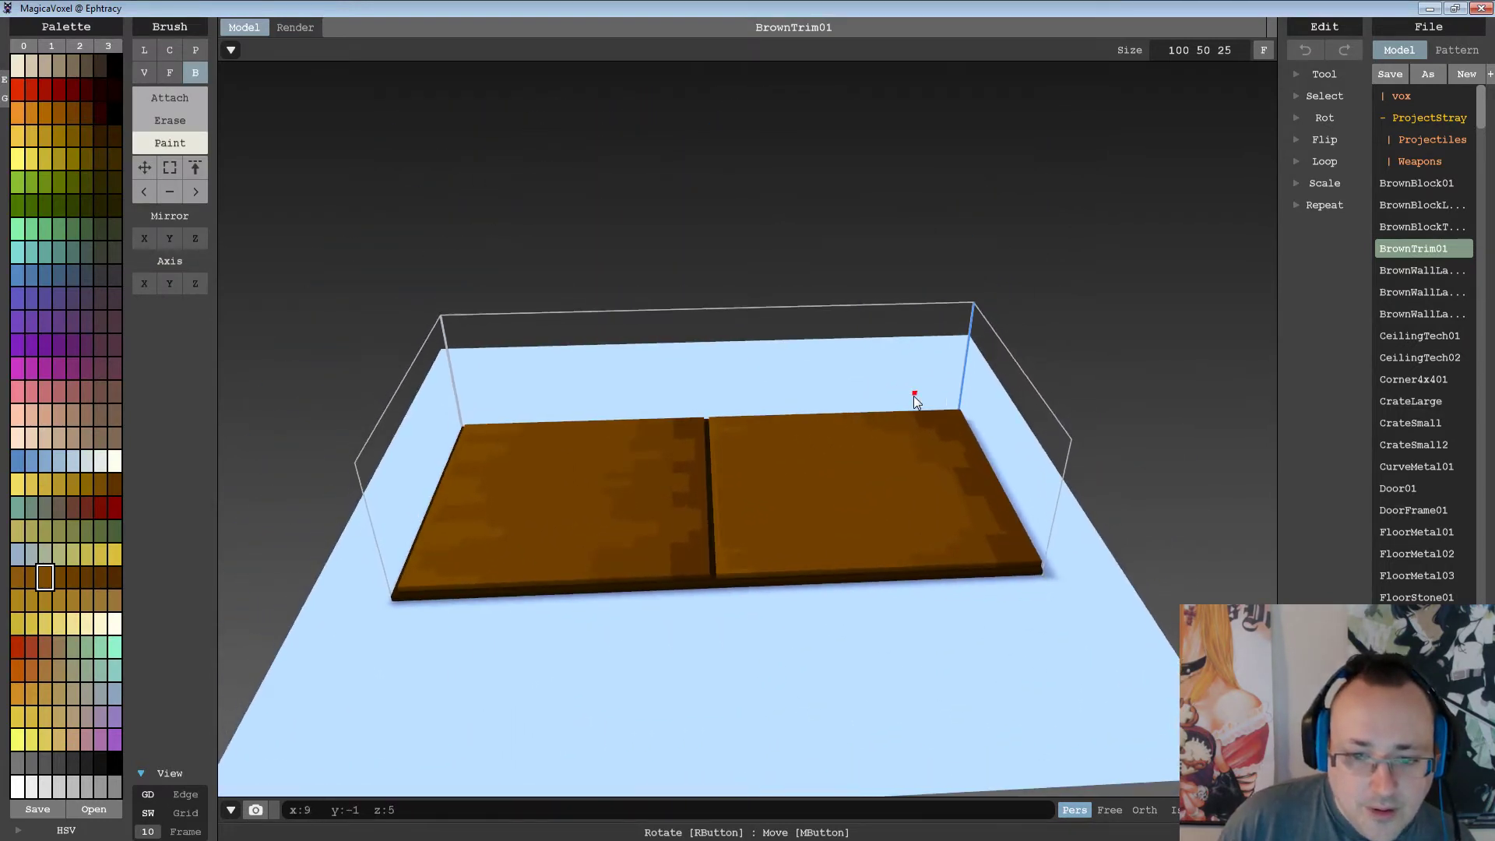
click(170, 166)
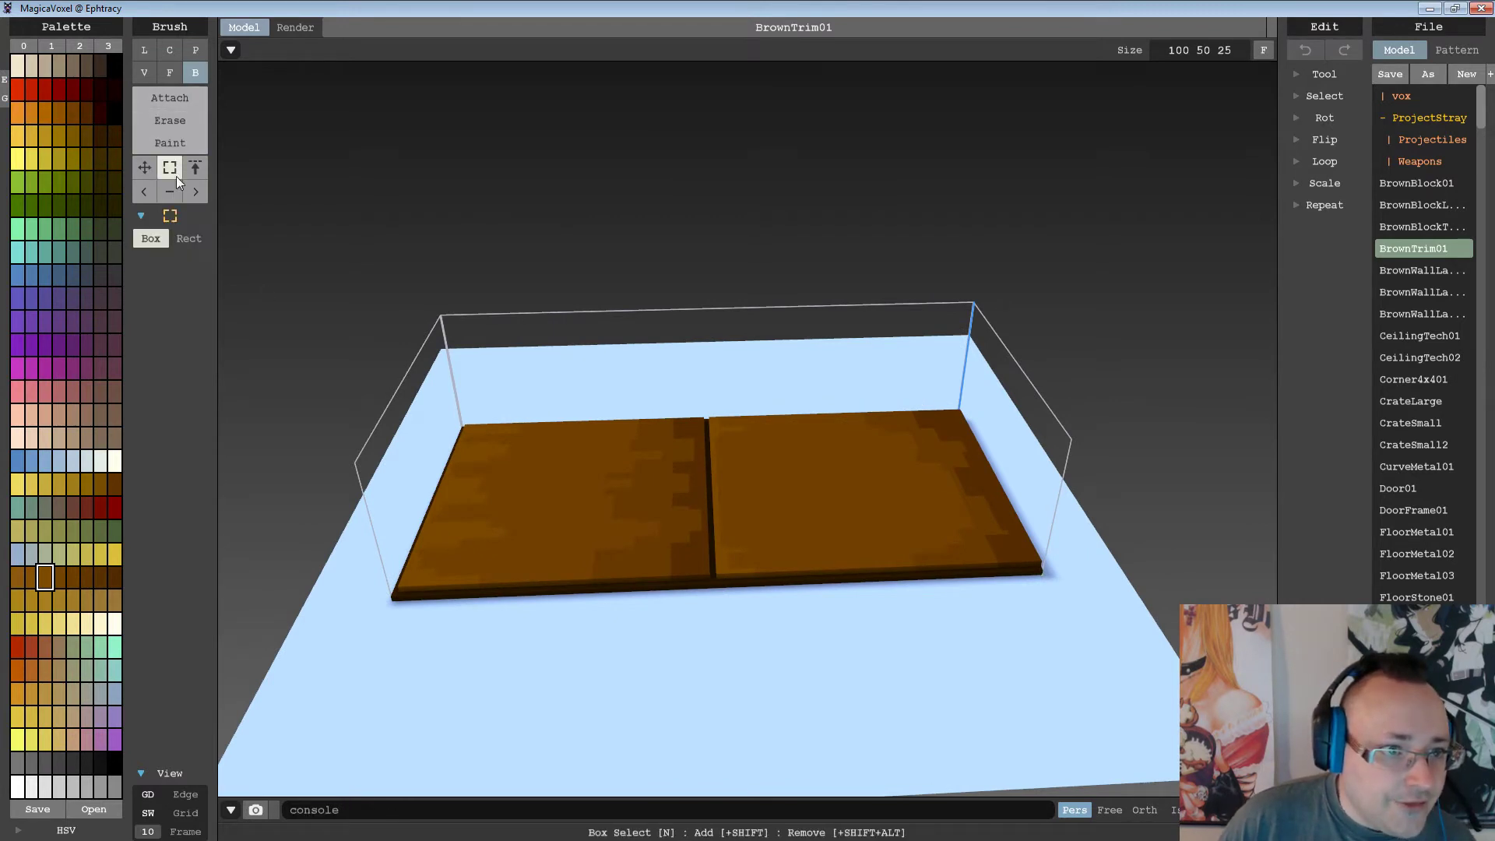
right_drag(526, 400, 497, 395)
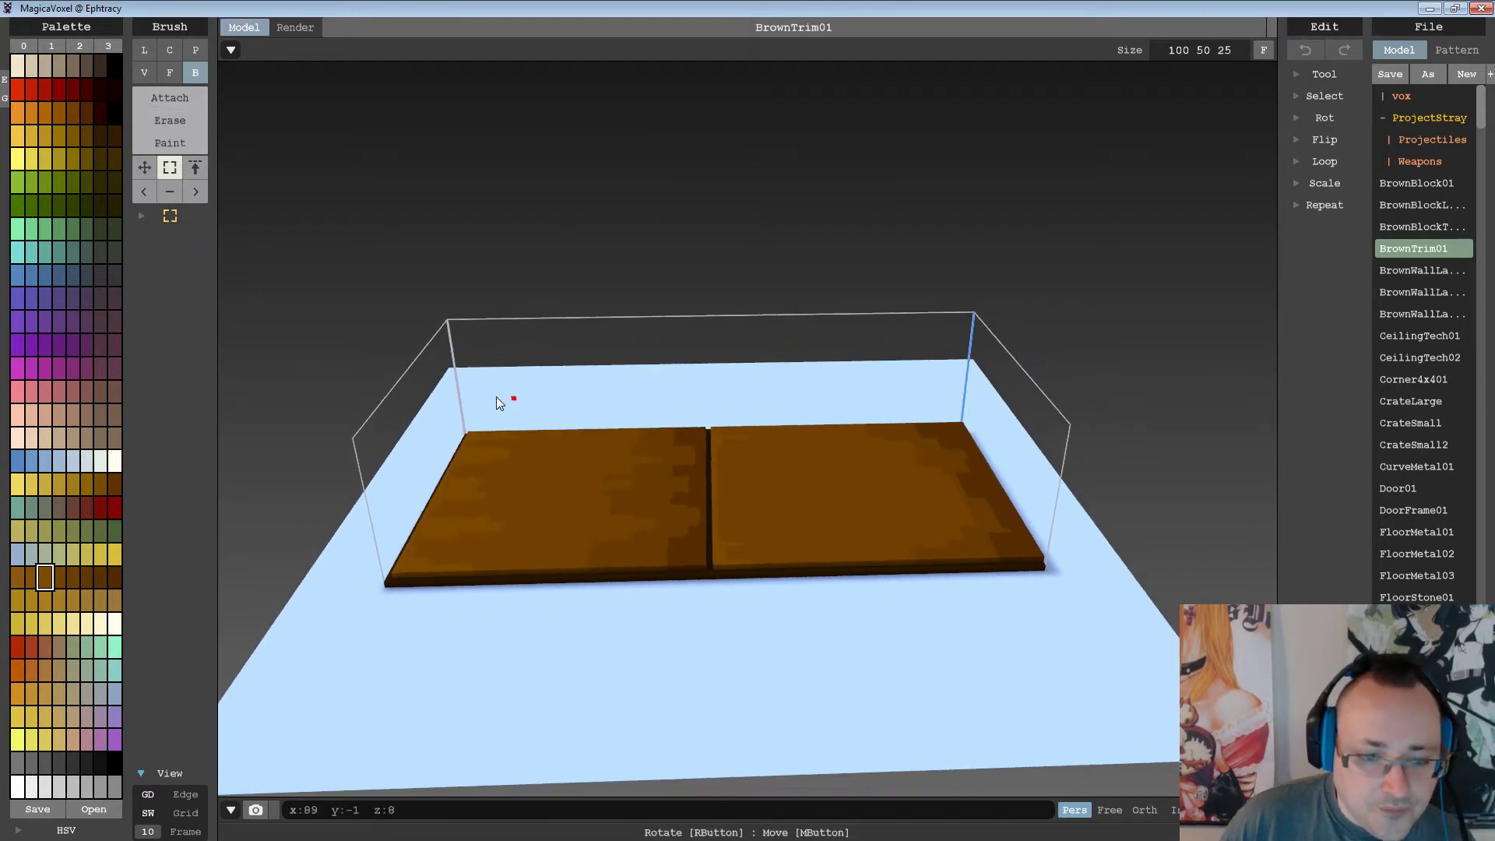
drag(427, 504, 662, 628)
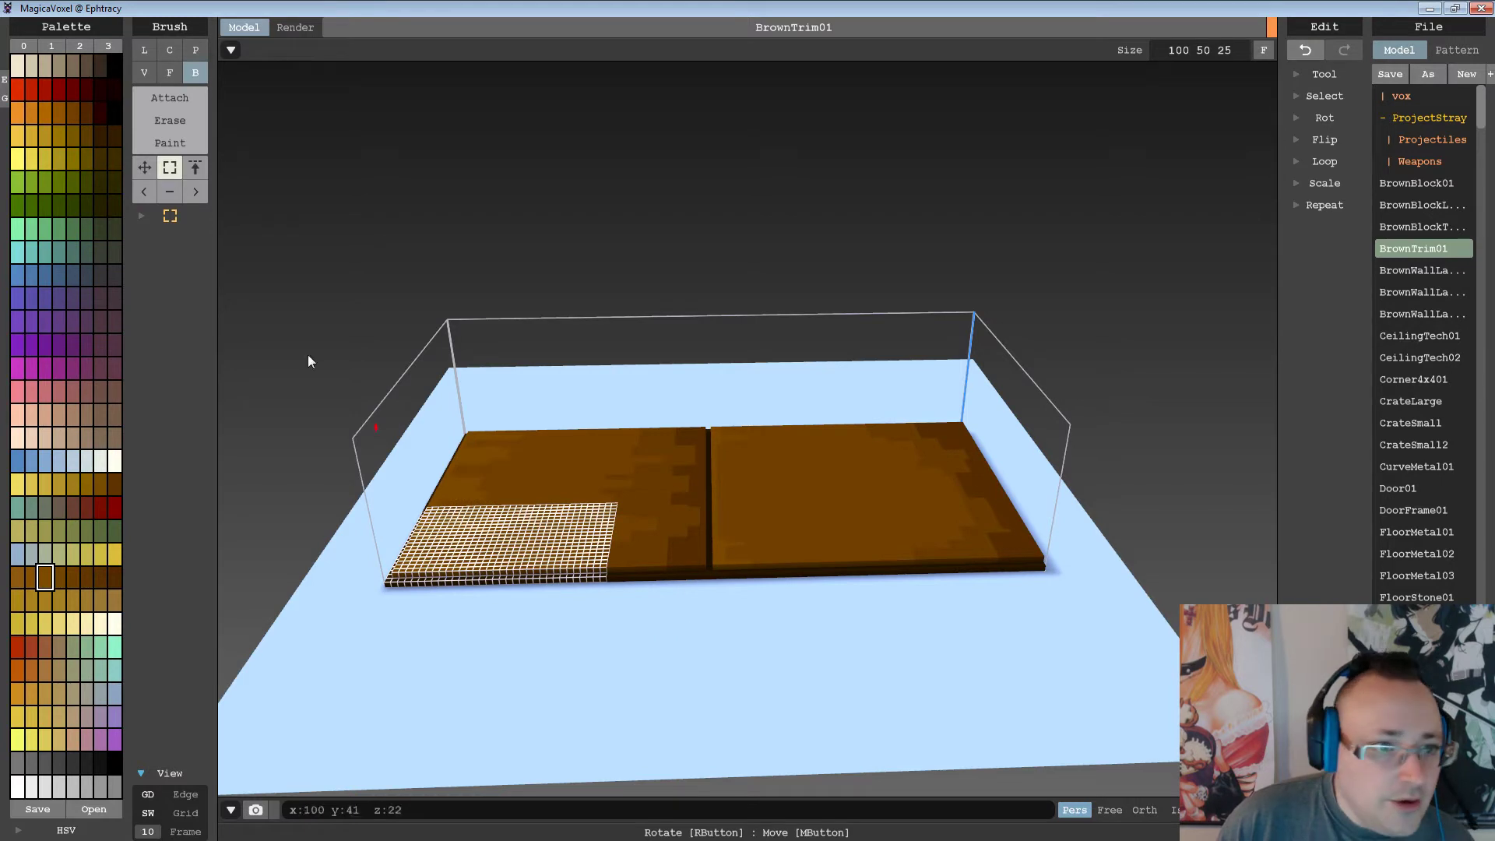
click(176, 216)
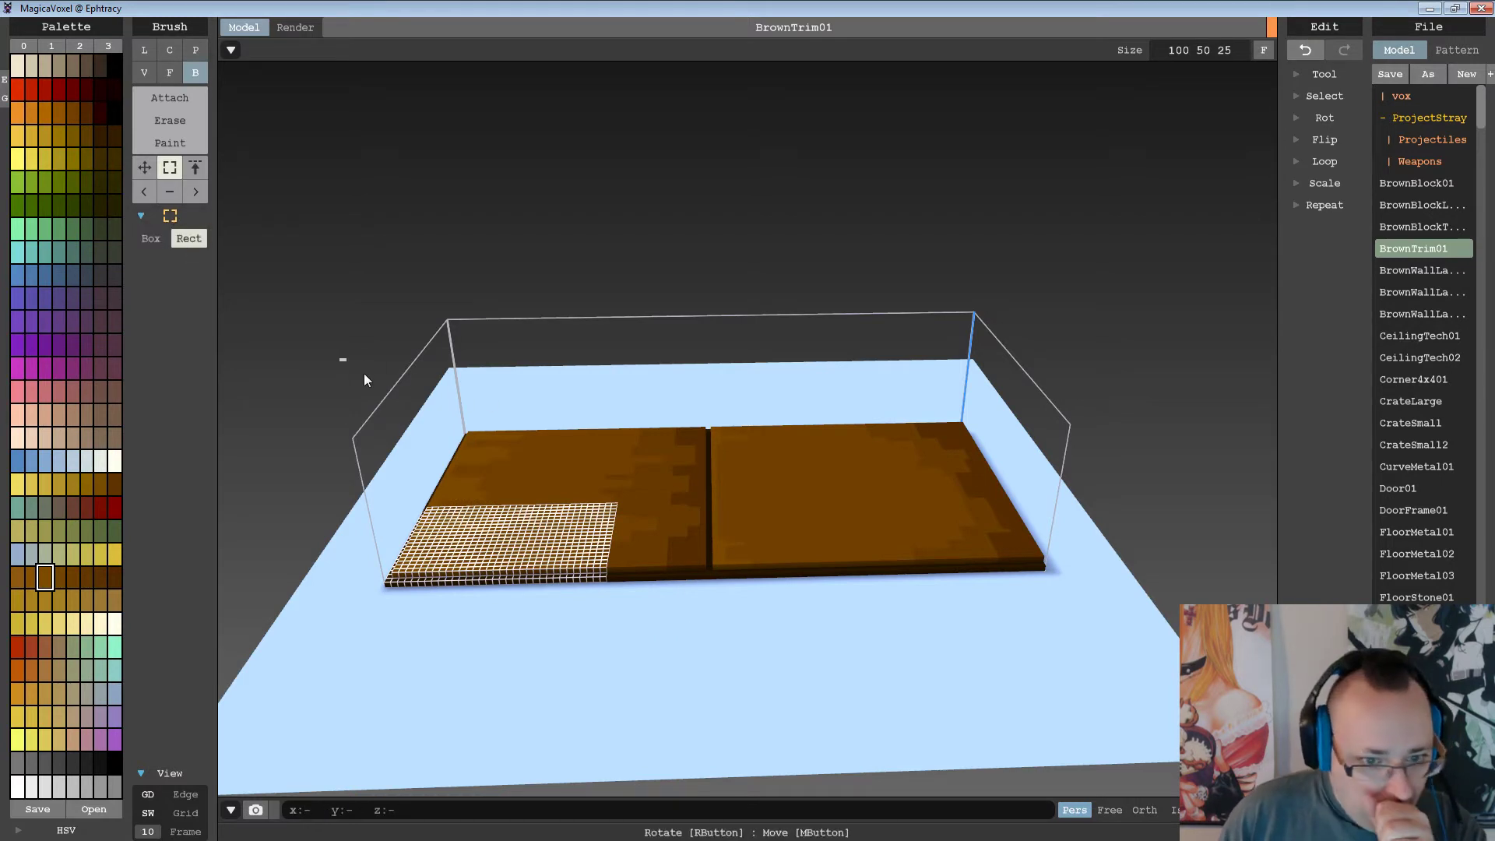
drag(364, 375, 708, 676)
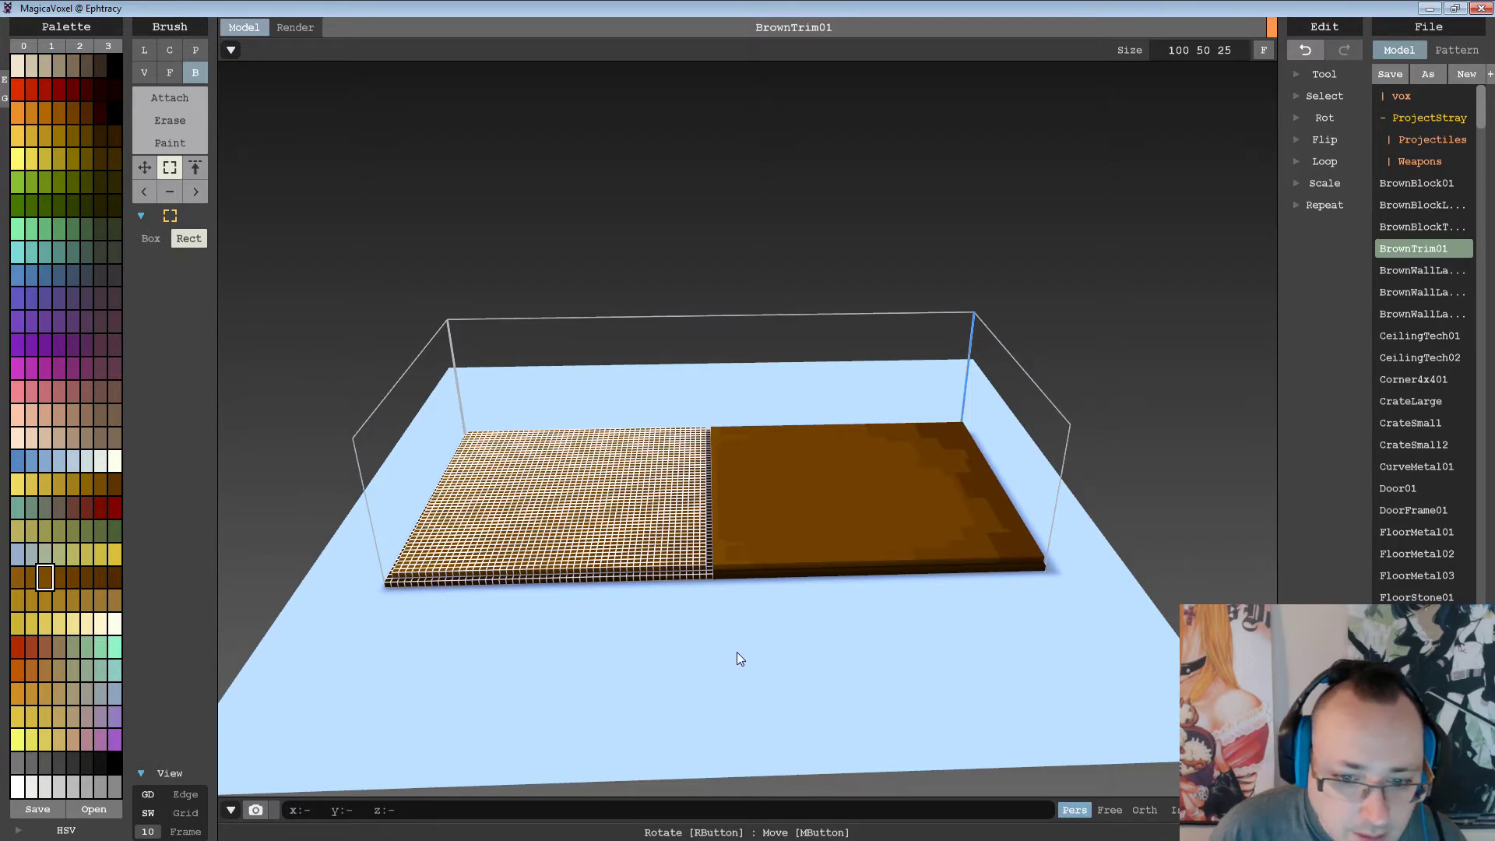
Reduce the model's first size value to 50 and paste the copied half of the slab into the 50 × 50 × 25 volume.
mouse_move(740, 660)
right_down()
mouse_move(719, 675)
mouse_move(741, 643)
mouse_move(679, 703)
mouse_move(740, 638)
mouse_move(748, 594)
mouse_move(728, 639)
right_up()
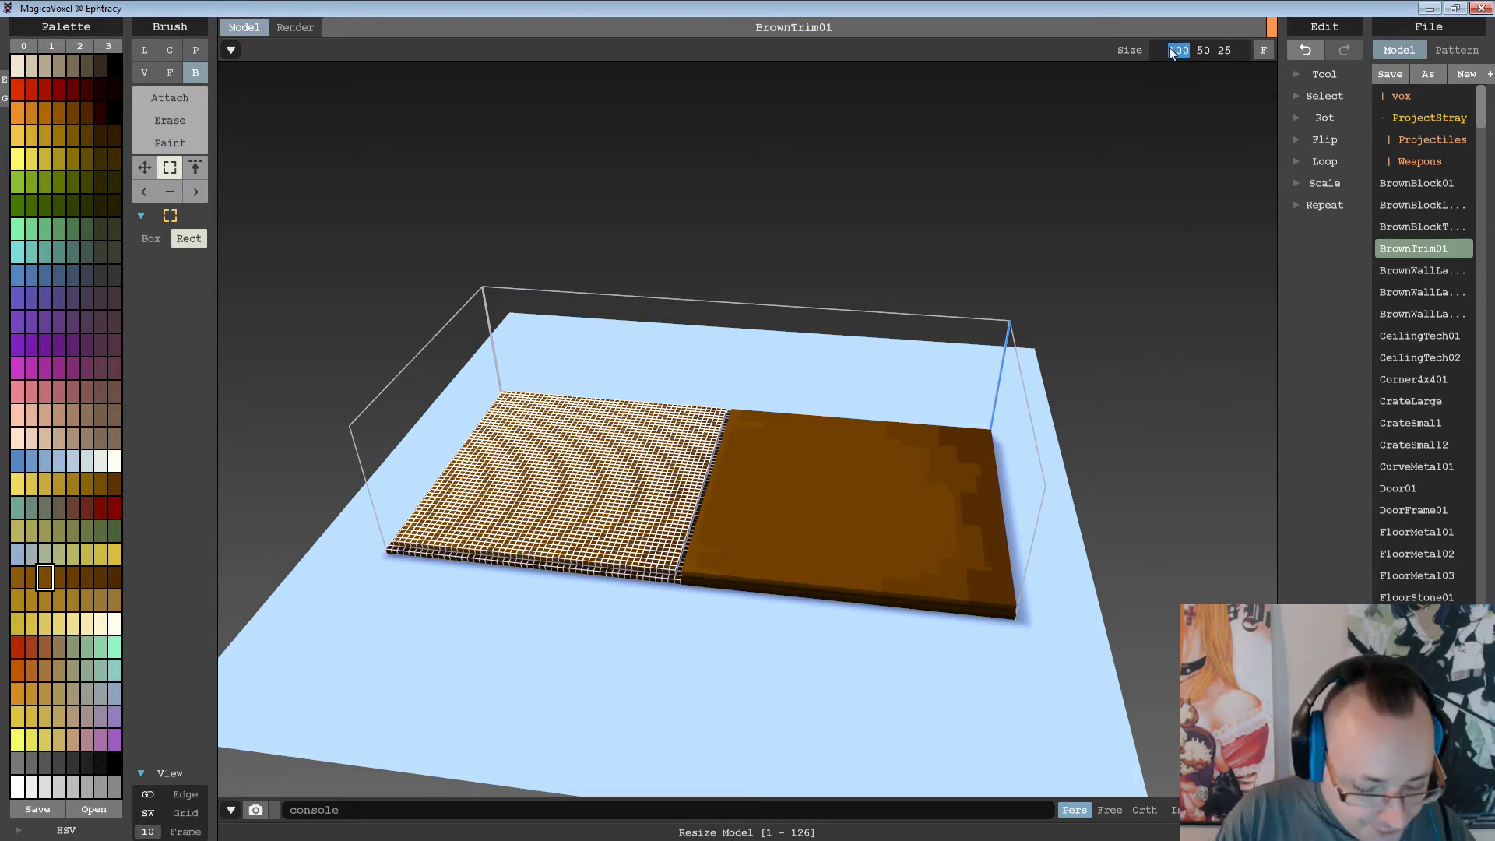
text(50)
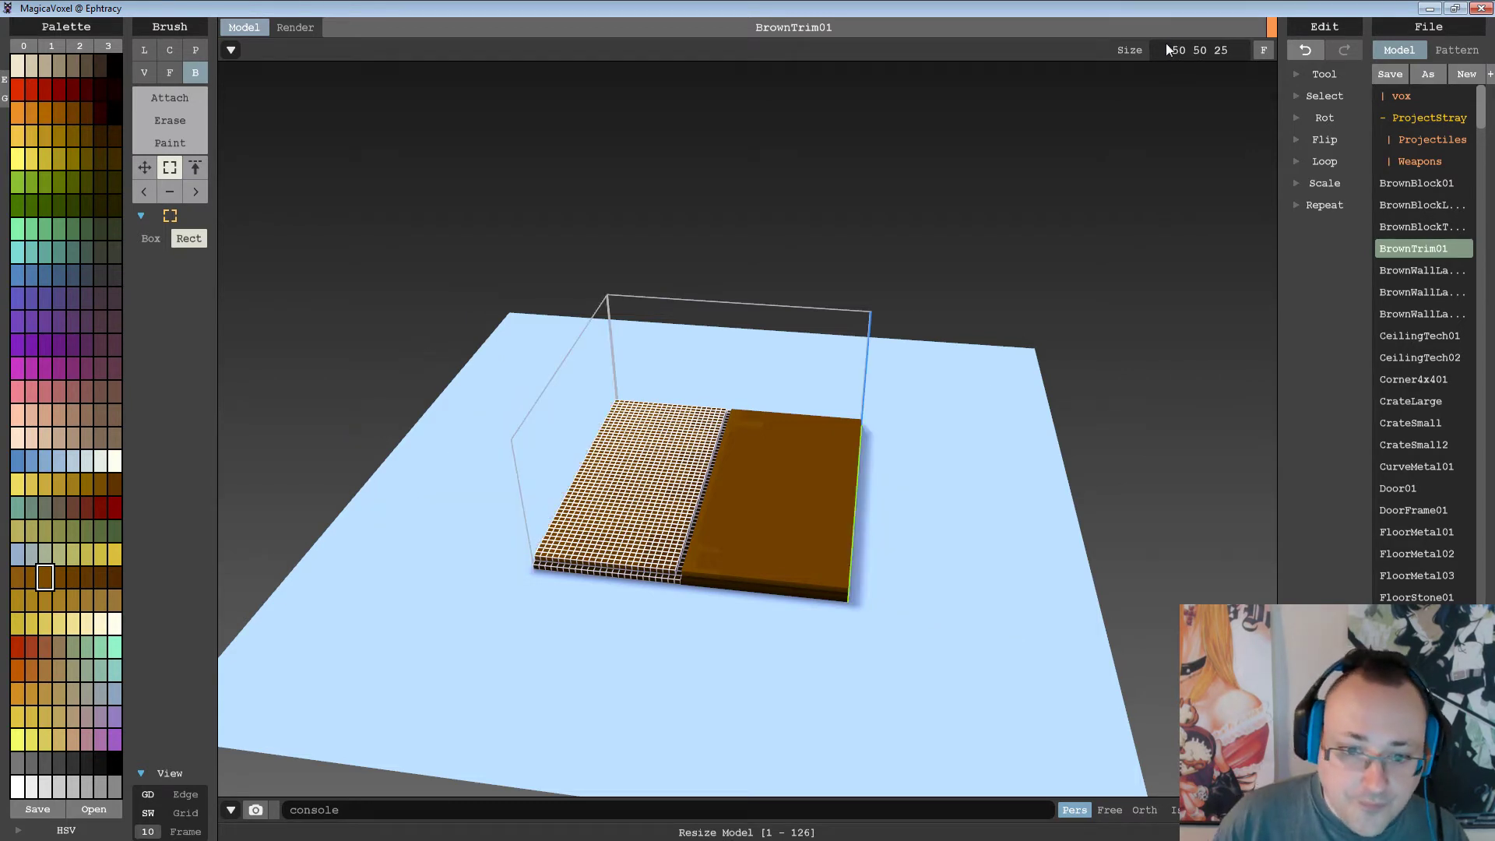
key(ctrl+v)
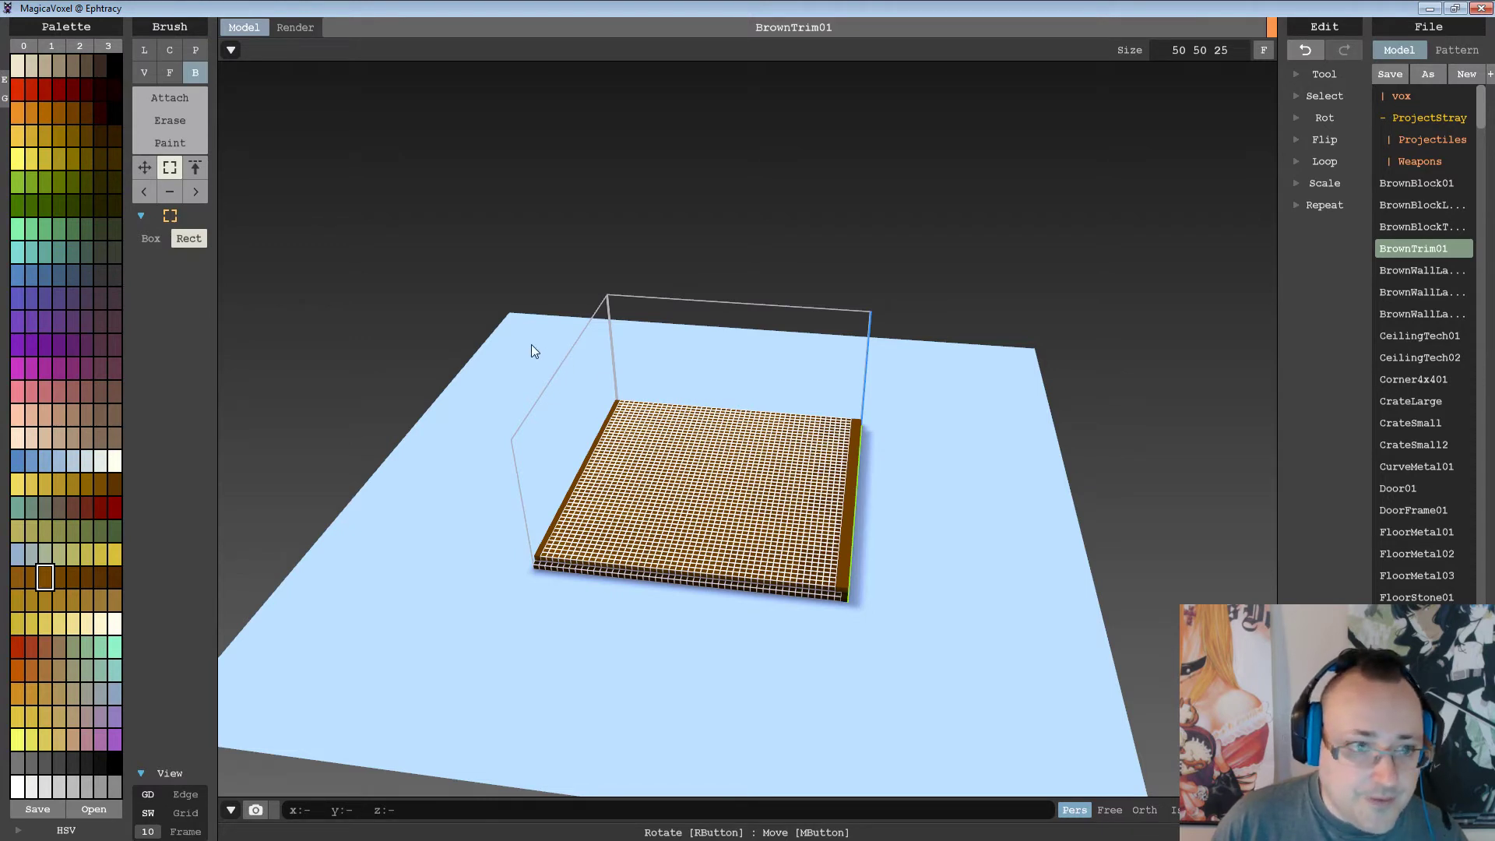
mouse_move(491, 341)
mouse_down()
mouse_move(693, 455)
mouse_move(1010, 725)
mouse_up()
key(Delete)
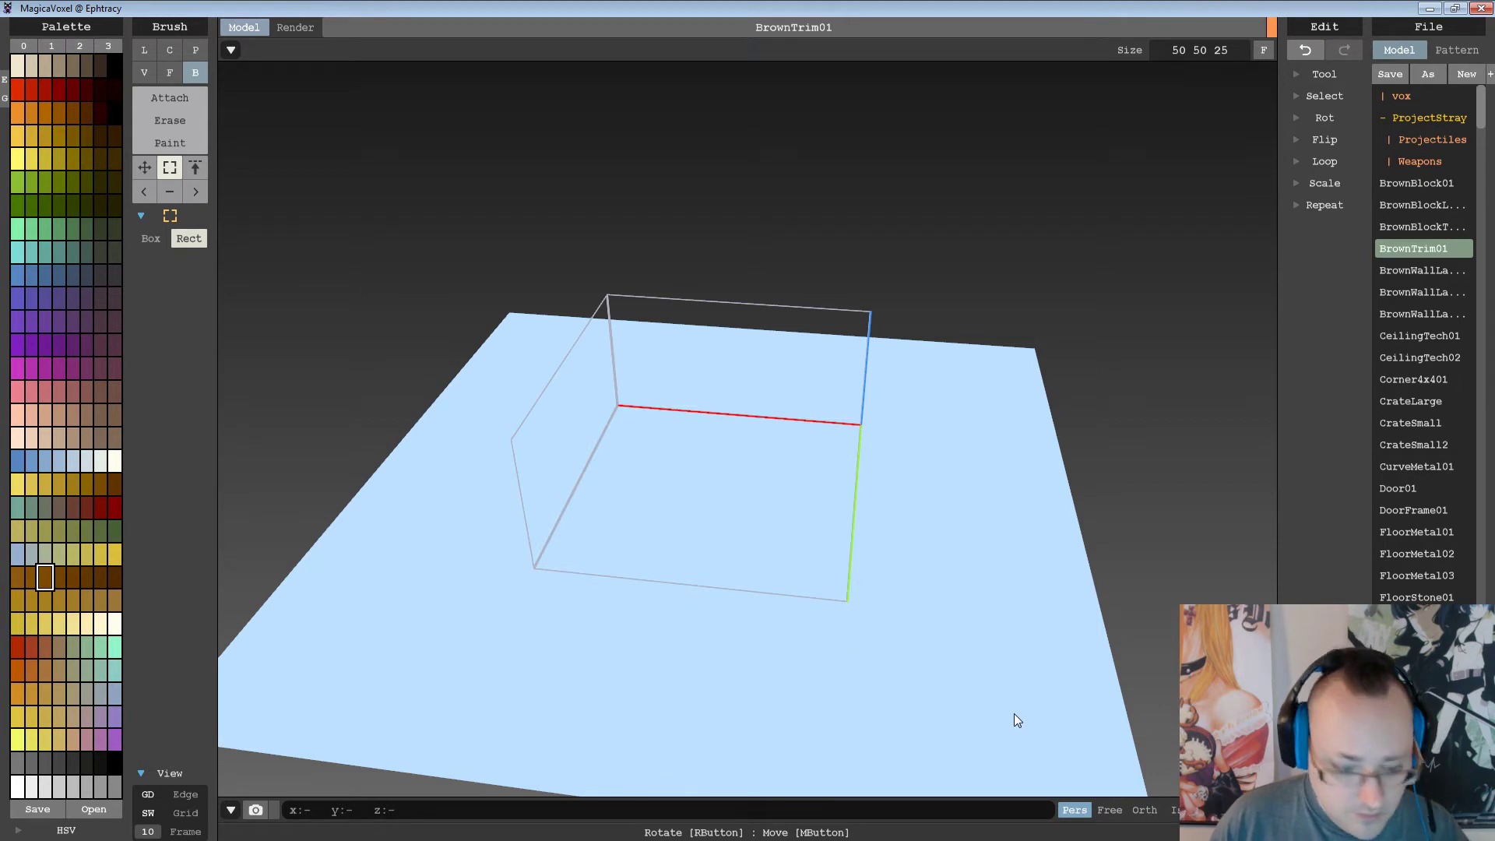
key(ctrl+z)
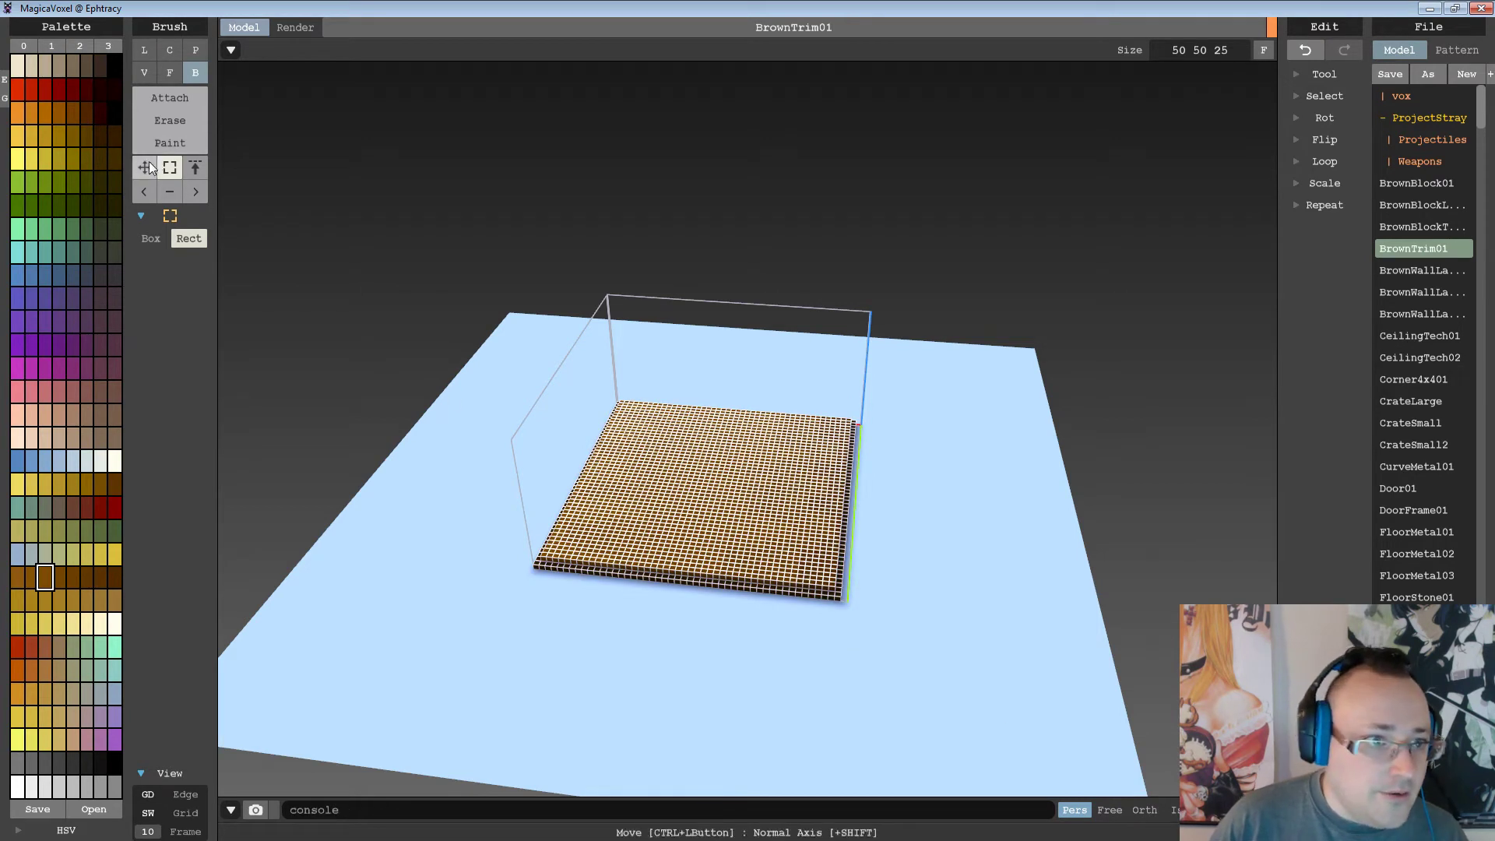
click(146, 165)
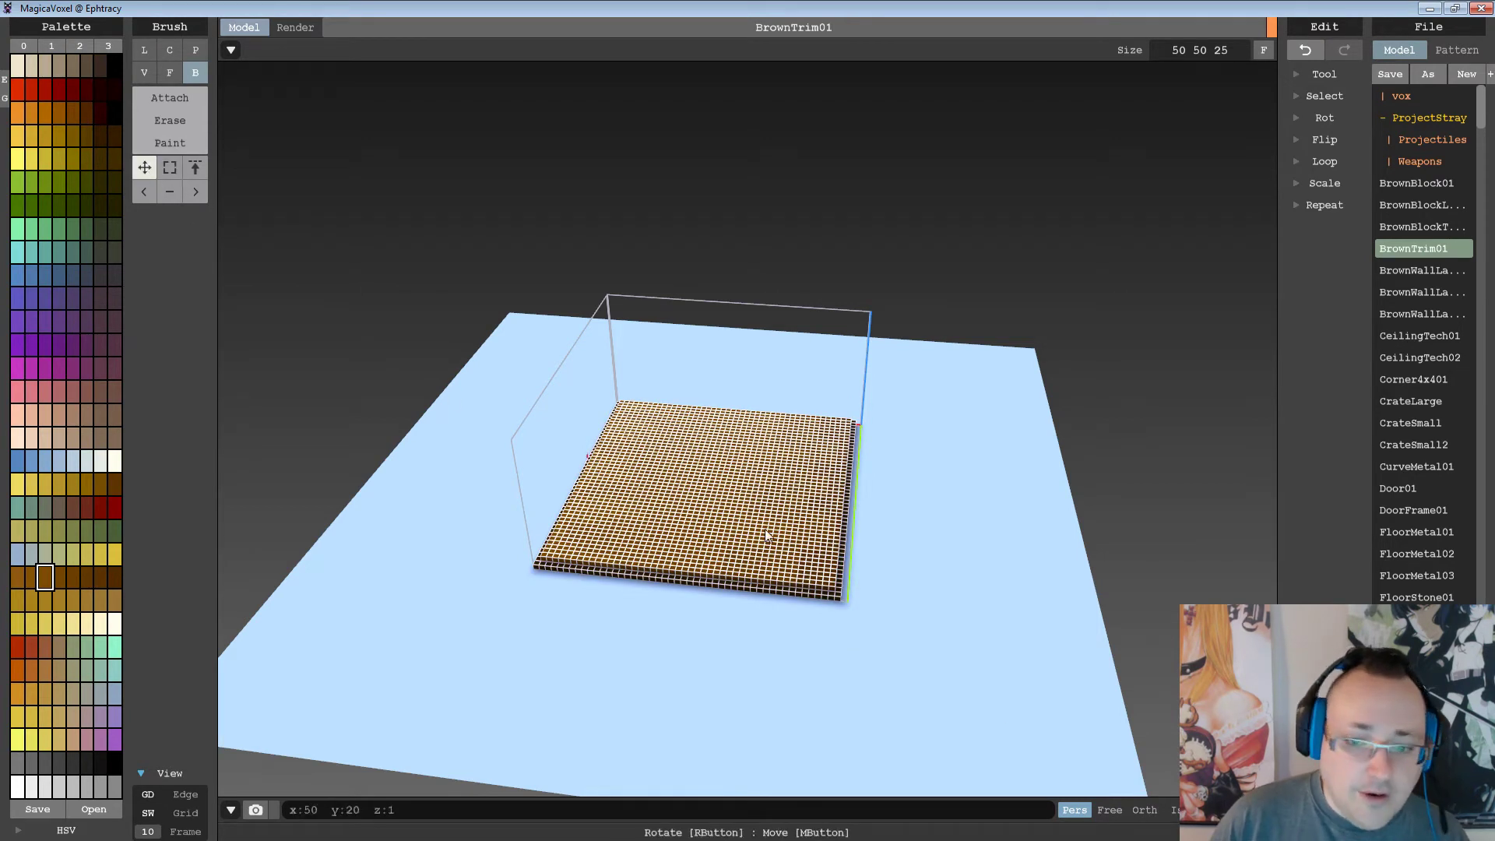
click(169, 168)
click(908, 430)
Select the full raised top layer of the slab from a side view, using box select in Rect mode.
mouse_move(914, 427)
right_down()
mouse_move(983, 470)
mouse_move(831, 507)
mouse_move(858, 424)
mouse_move(862, 523)
right_up()
scroll(835, 441, up, 4)
right_drag(835, 442, 922, 444)
scroll(938, 422, up, 2)
scroll(922, 470, up, 2)
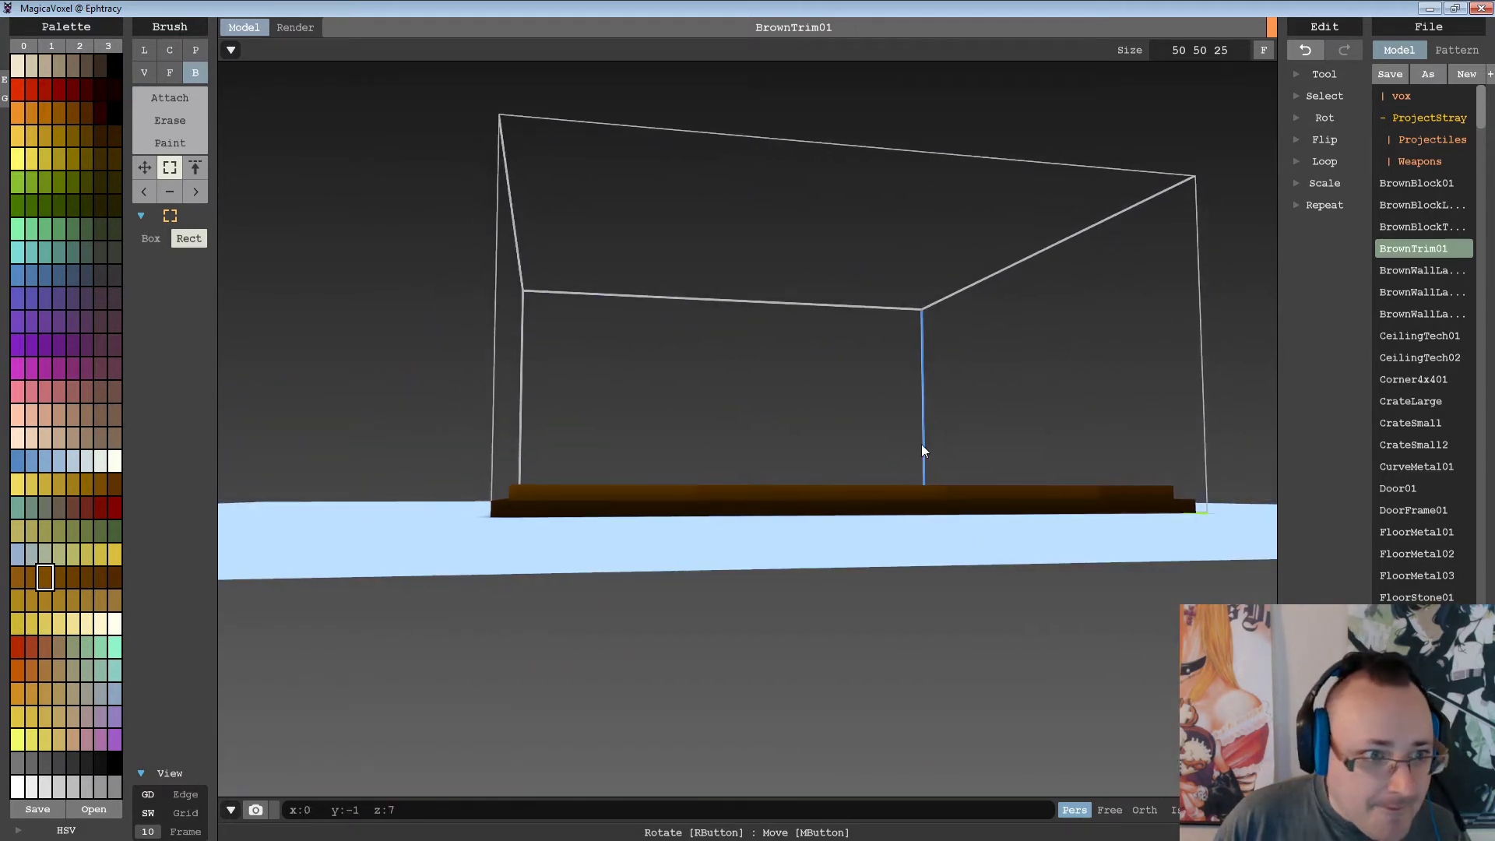
click(153, 239)
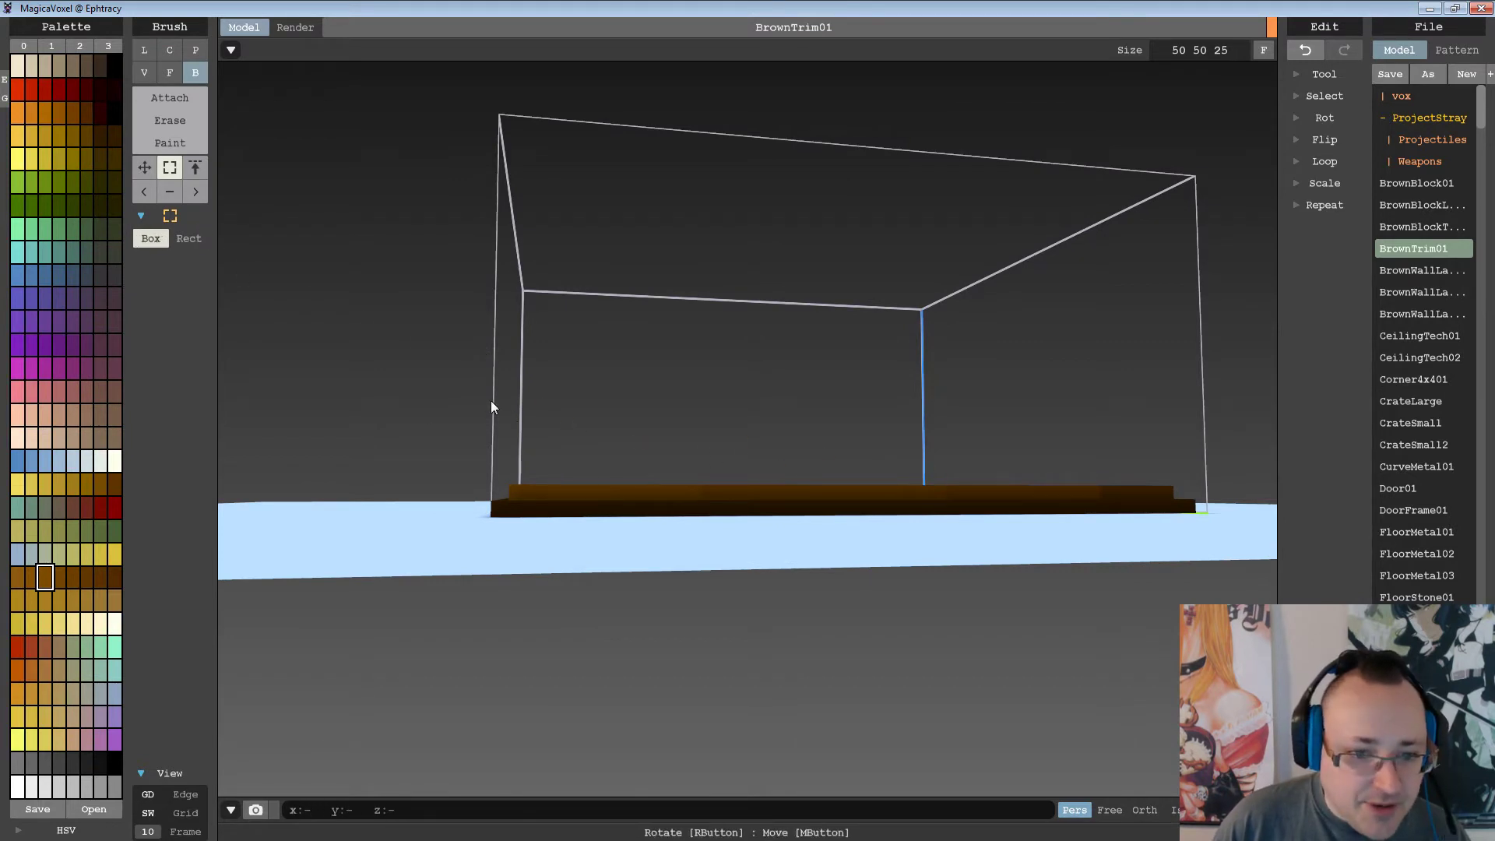
right_drag(491, 400, 485, 400)
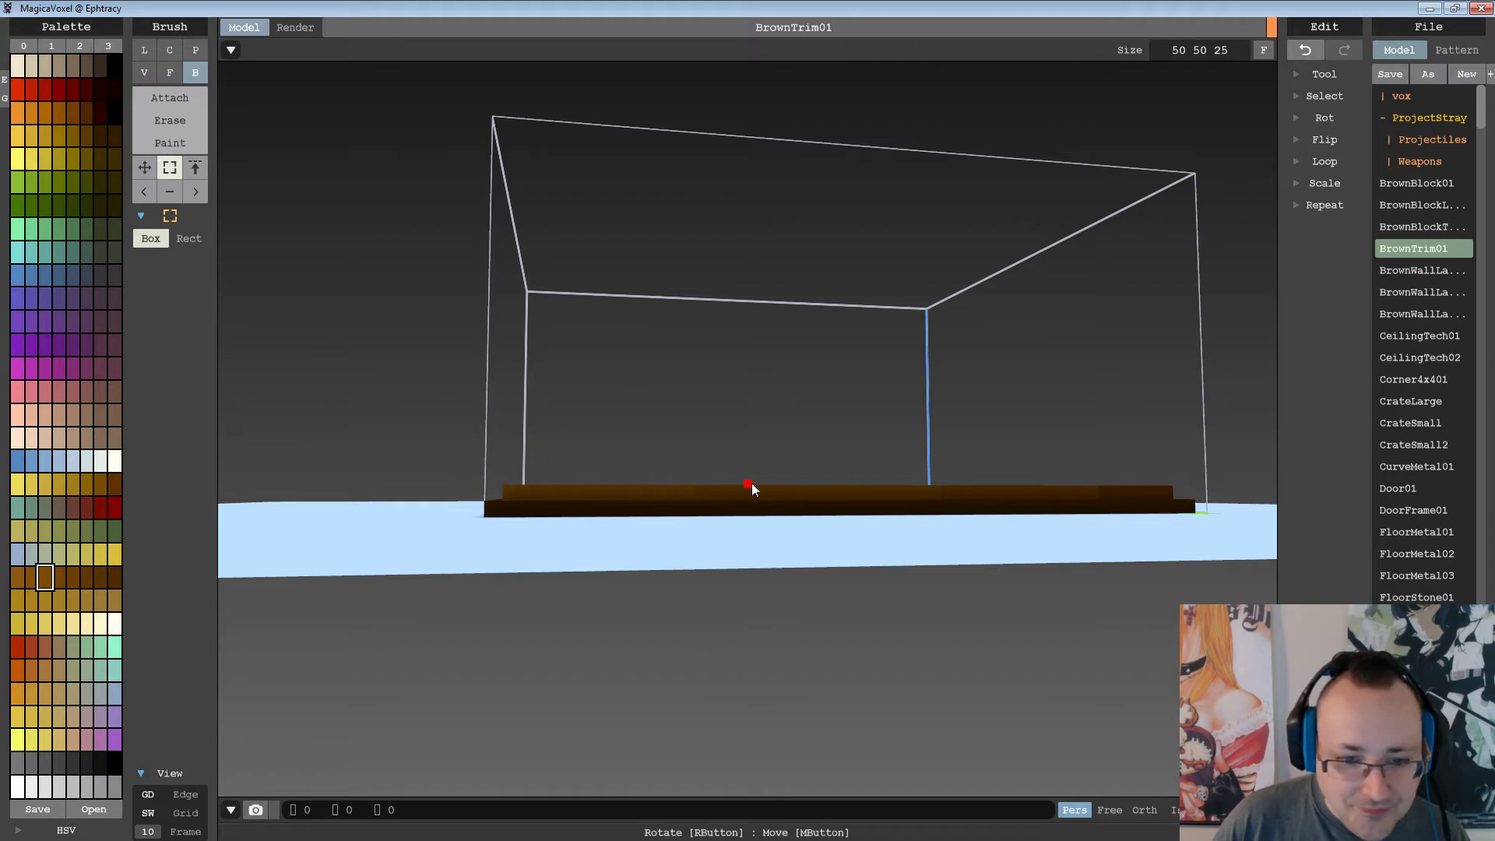
click(186, 239)
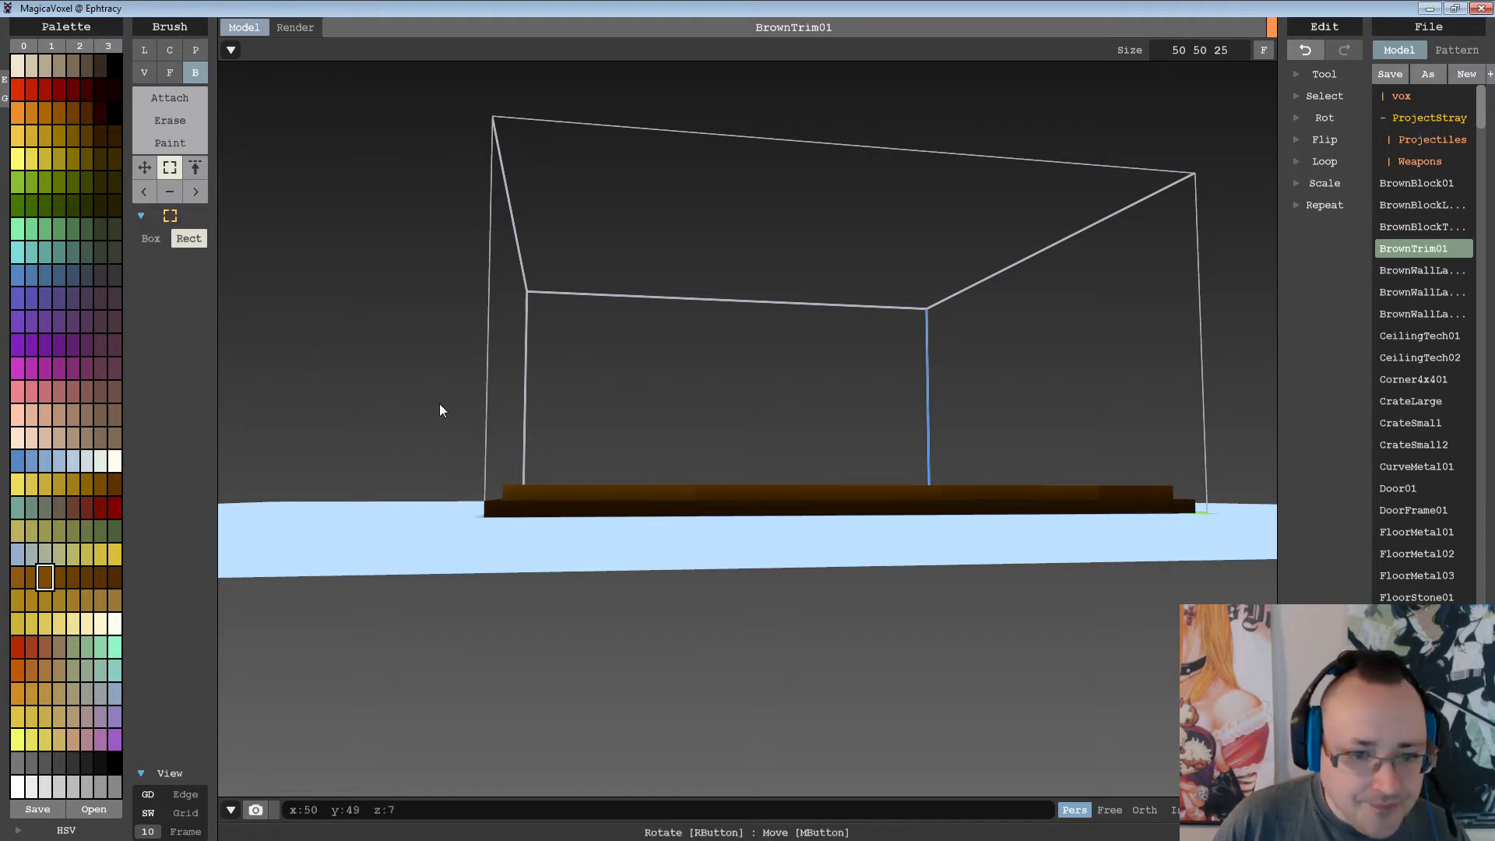
mouse_move(439, 410)
mouse_down()
mouse_move(873, 443)
mouse_move(1185, 477)
mouse_move(1200, 492)
mouse_up()
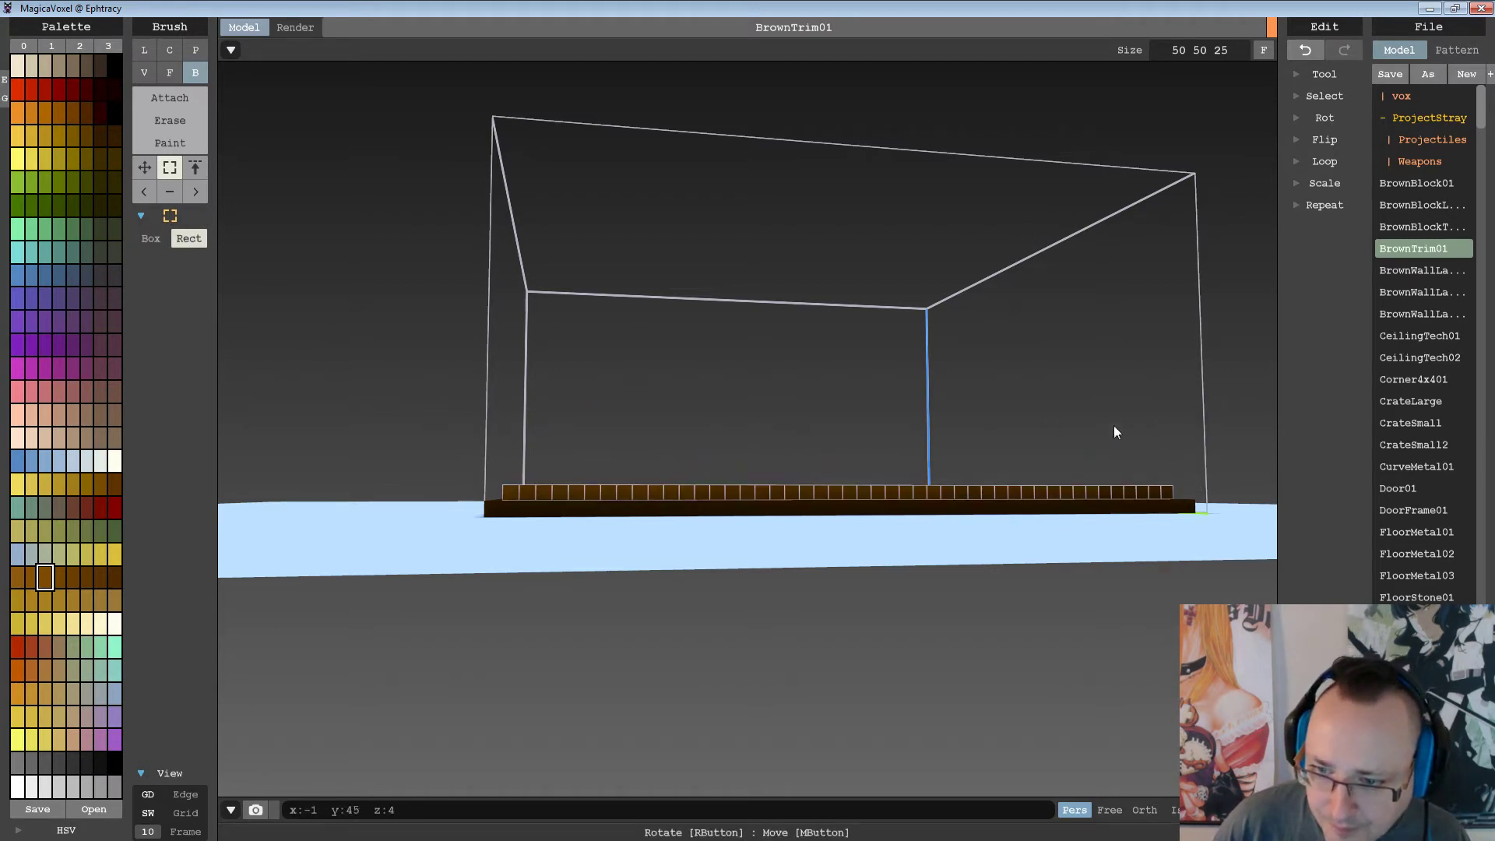
right_drag(1114, 432, 851, 354)
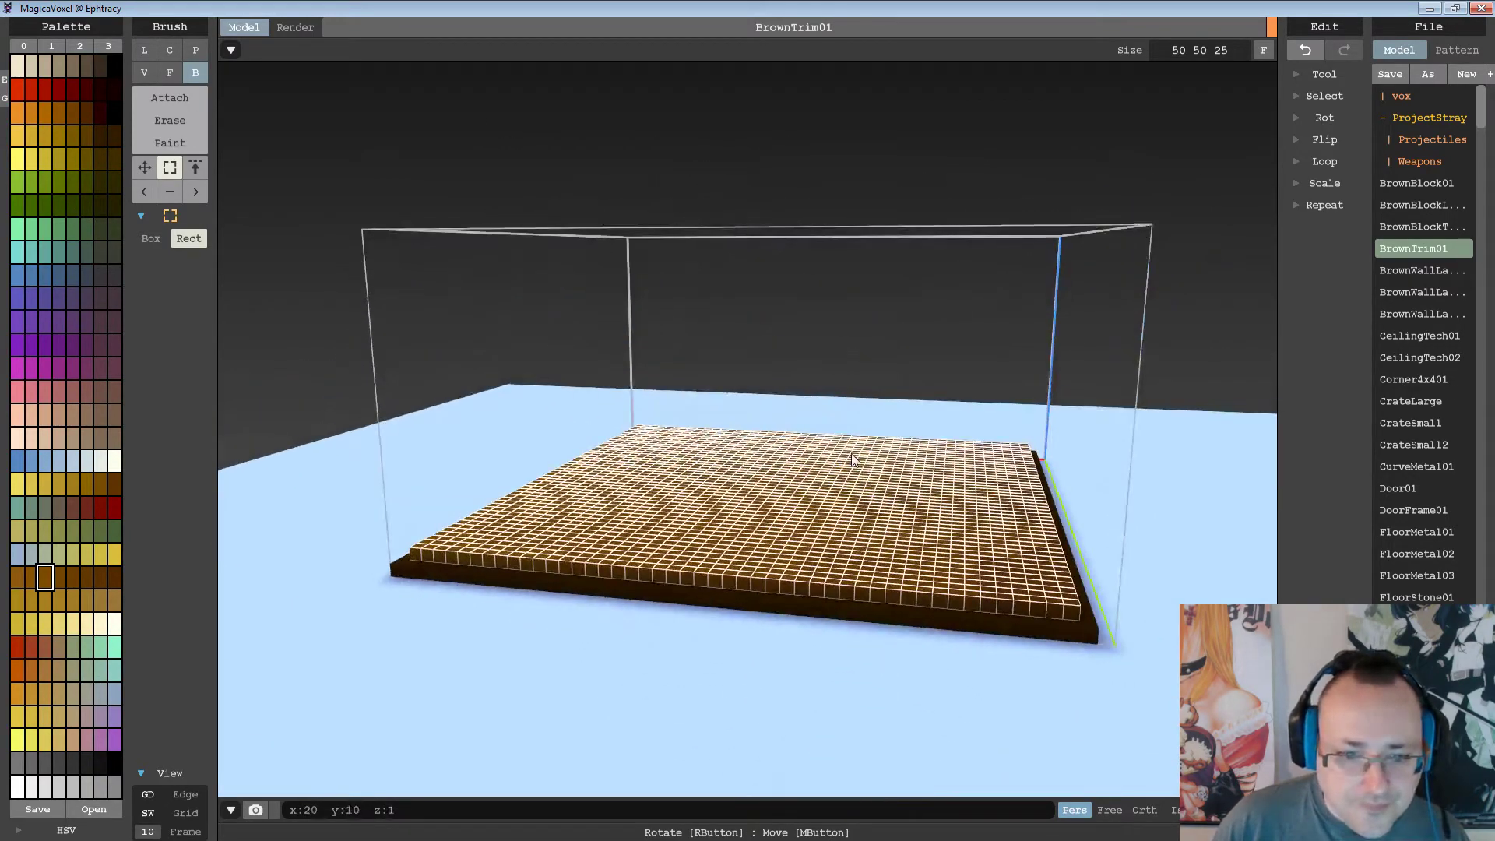
right_drag(541, 315, 739, 355)
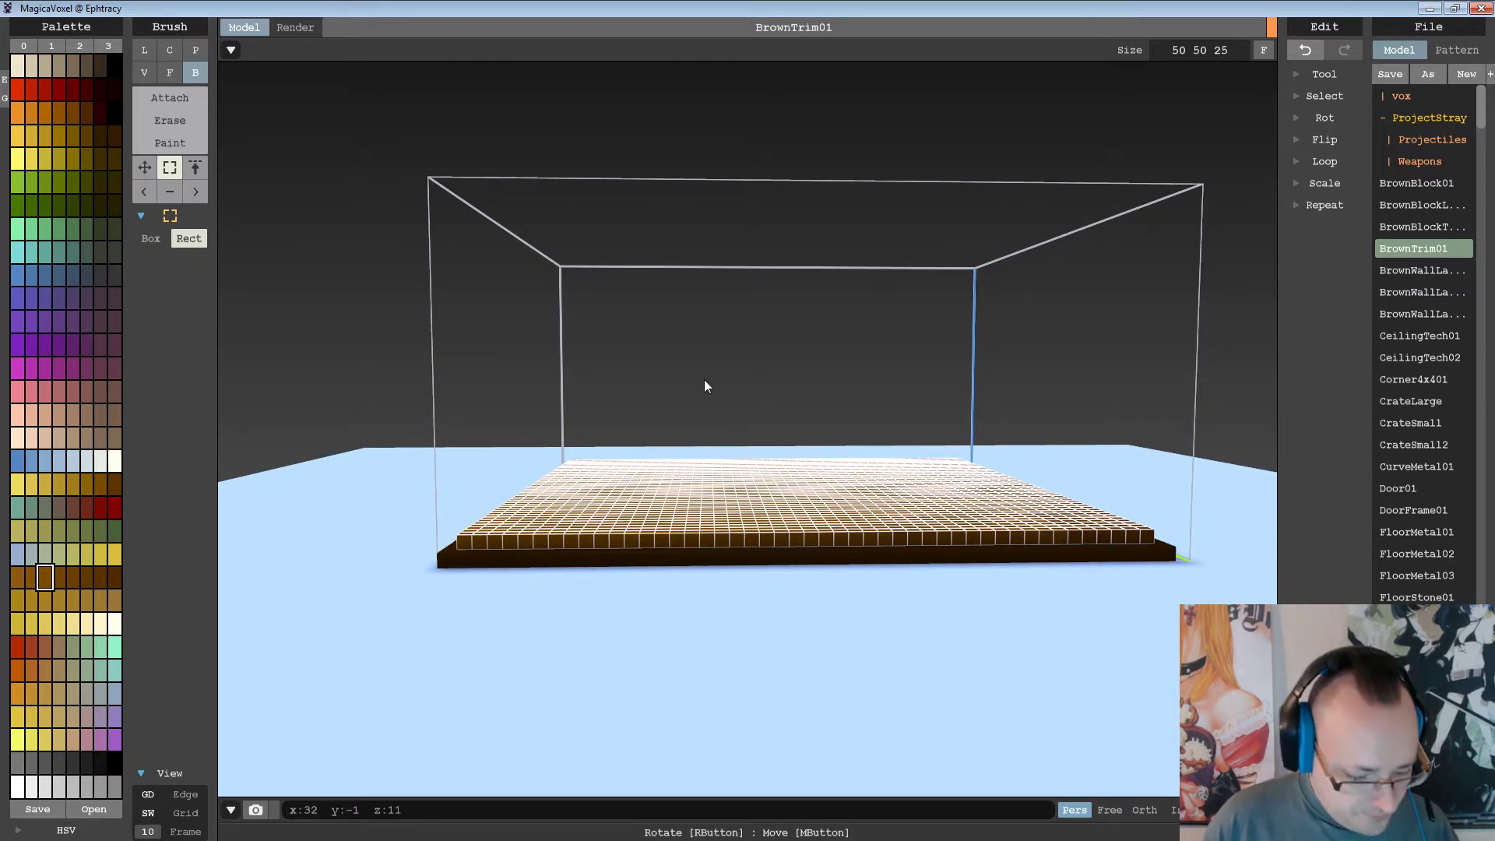
Duplicate the selected top layer one voxel upward so the slab becomes thicker, and drop the selection.
click(144, 168)
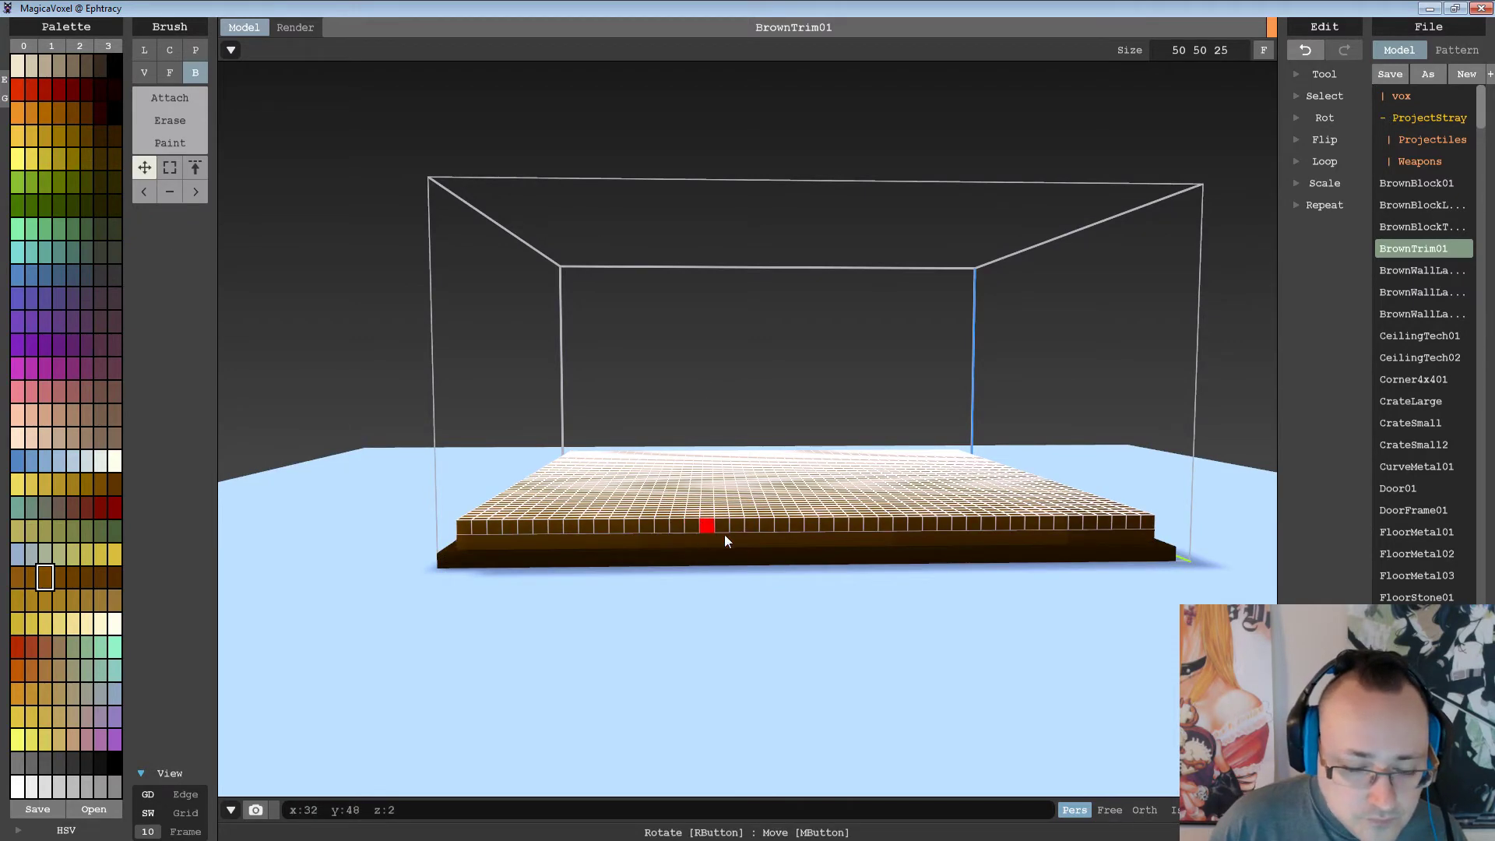
mouse_move(725, 534)
right_down()
mouse_move(744, 553)
mouse_move(779, 547)
mouse_move(732, 514)
right_up()
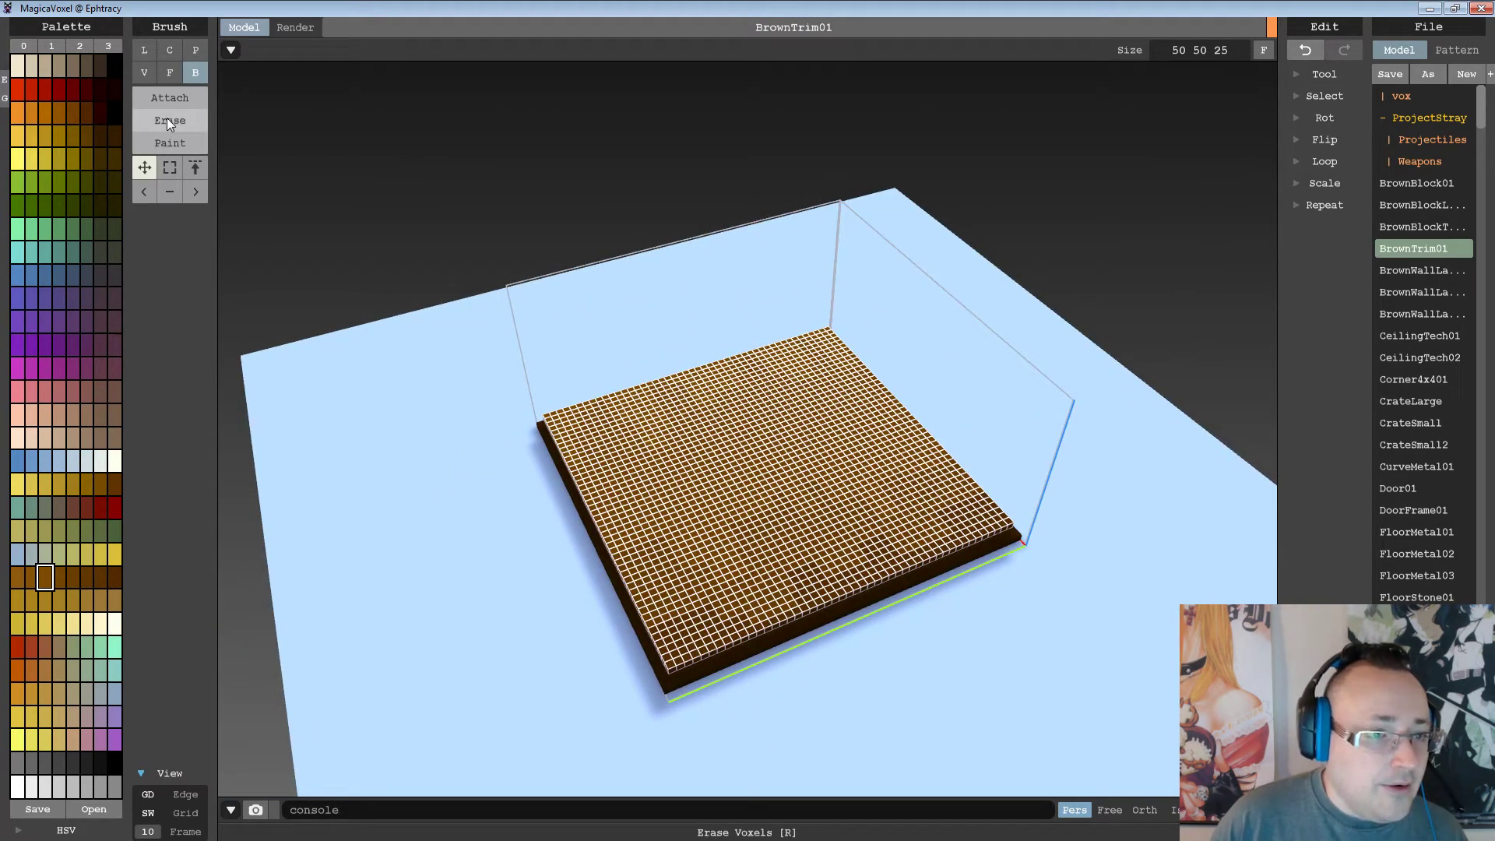
click(167, 96)
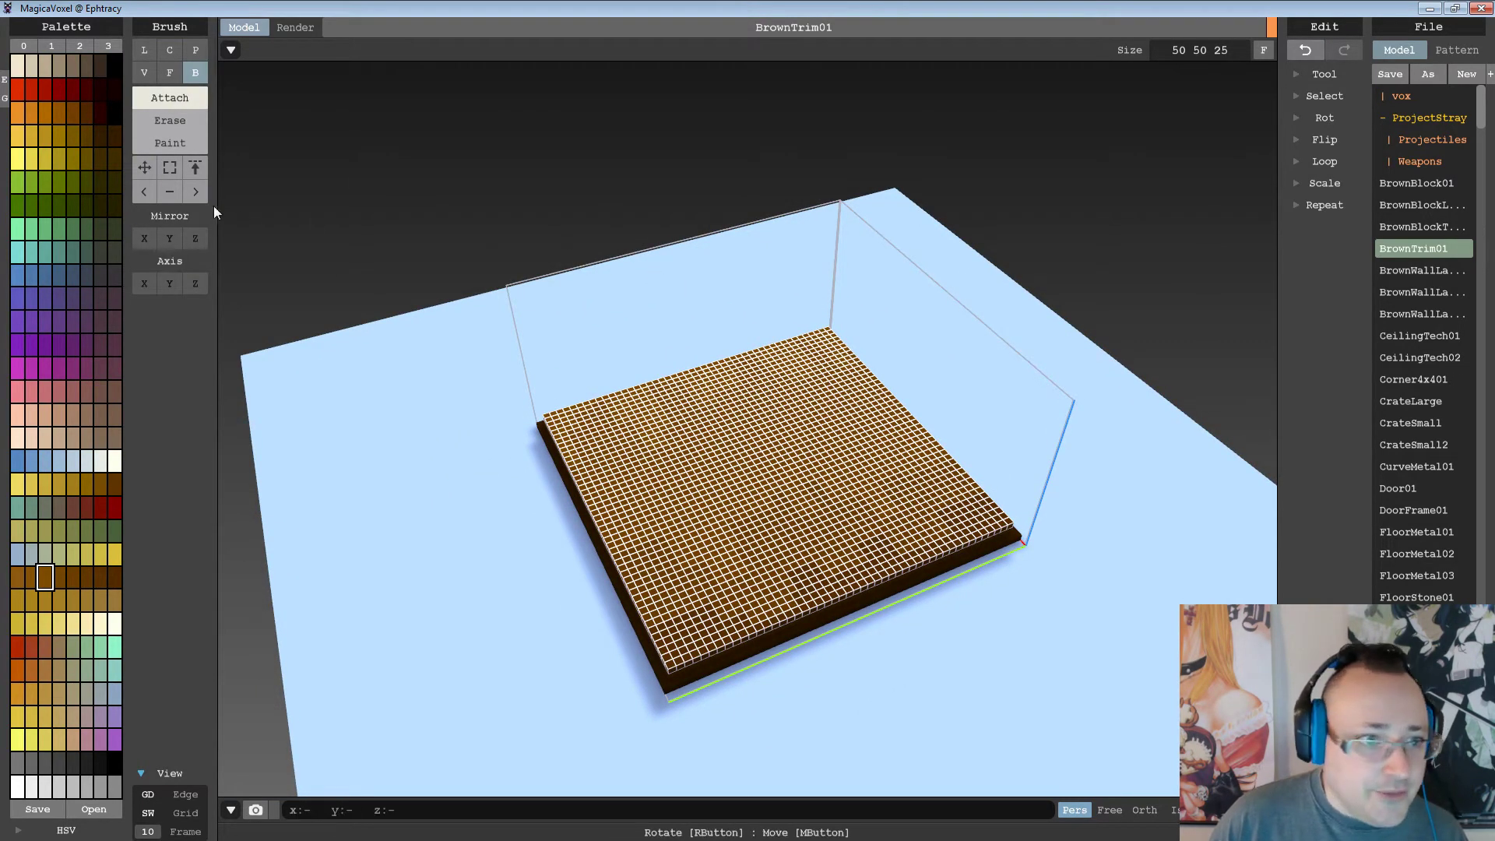
click(169, 167)
mouse_move(578, 210)
right_down()
mouse_move(717, 428)
mouse_move(708, 390)
mouse_move(737, 418)
mouse_move(741, 475)
mouse_move(778, 444)
right_up()
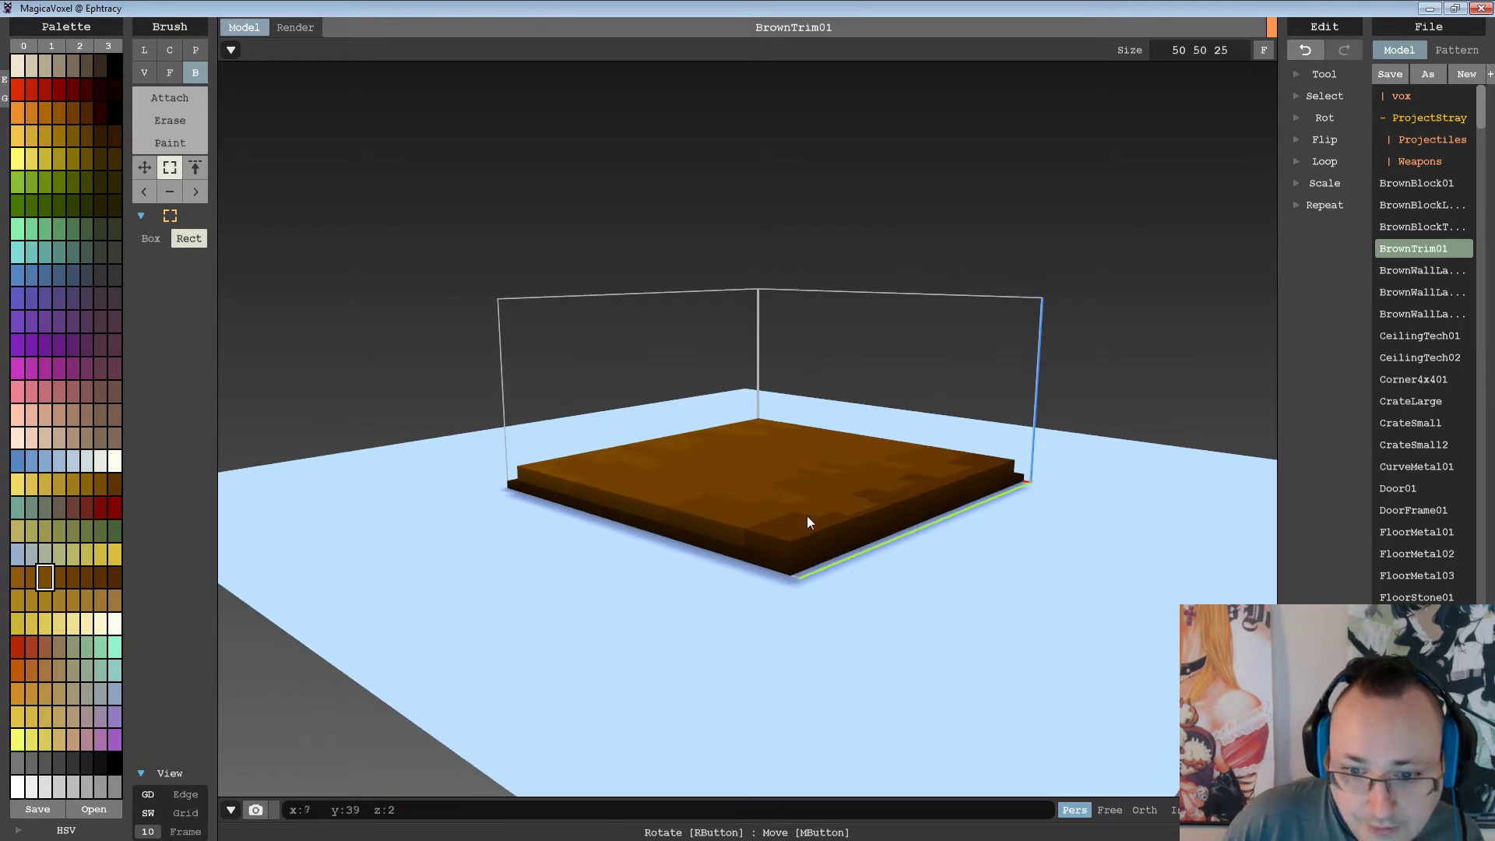
right_drag(830, 509, 714, 566)
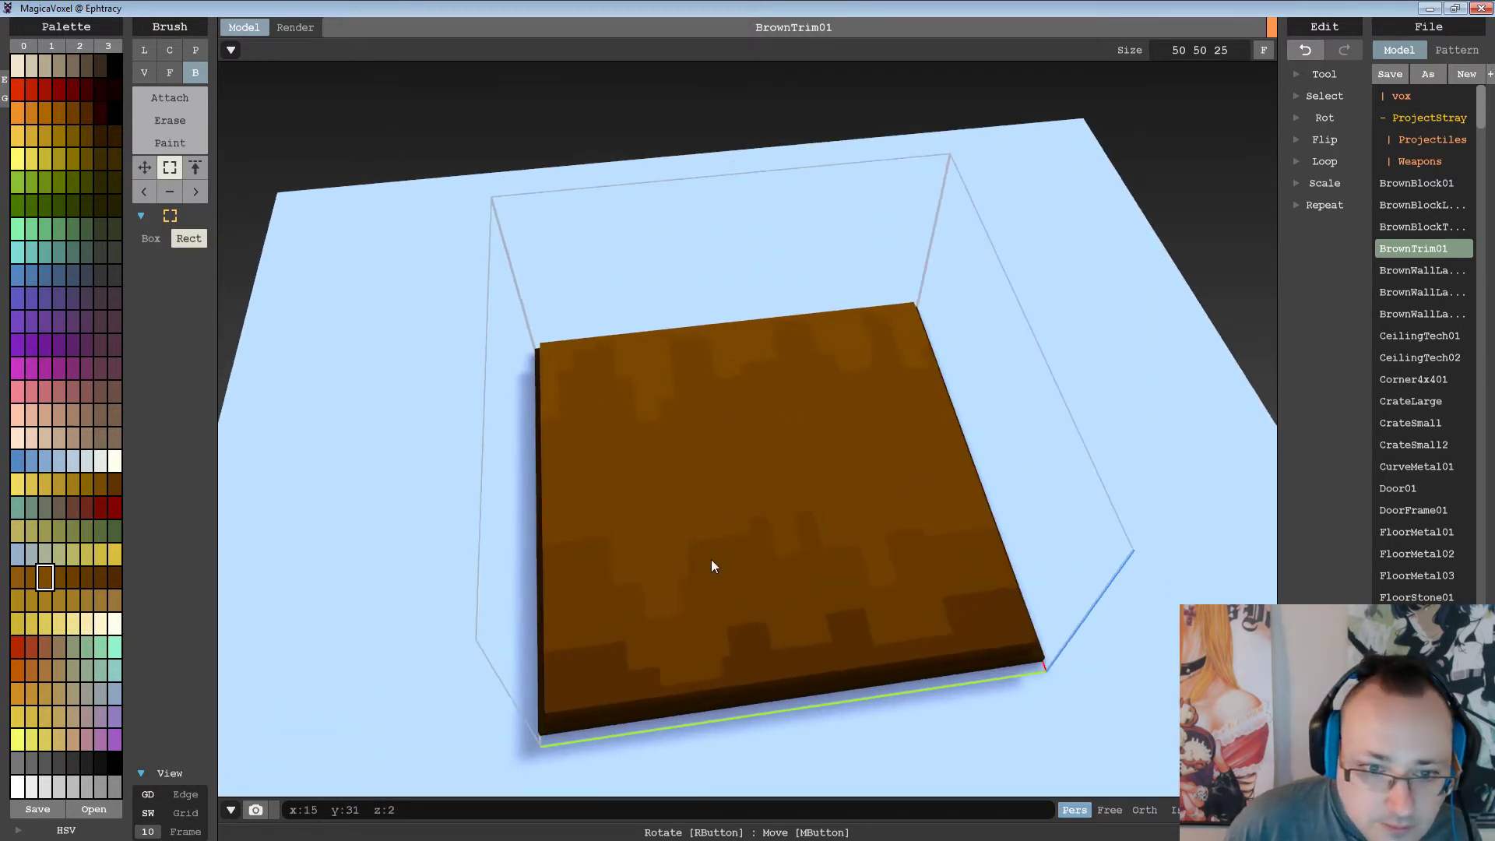
click(144, 167)
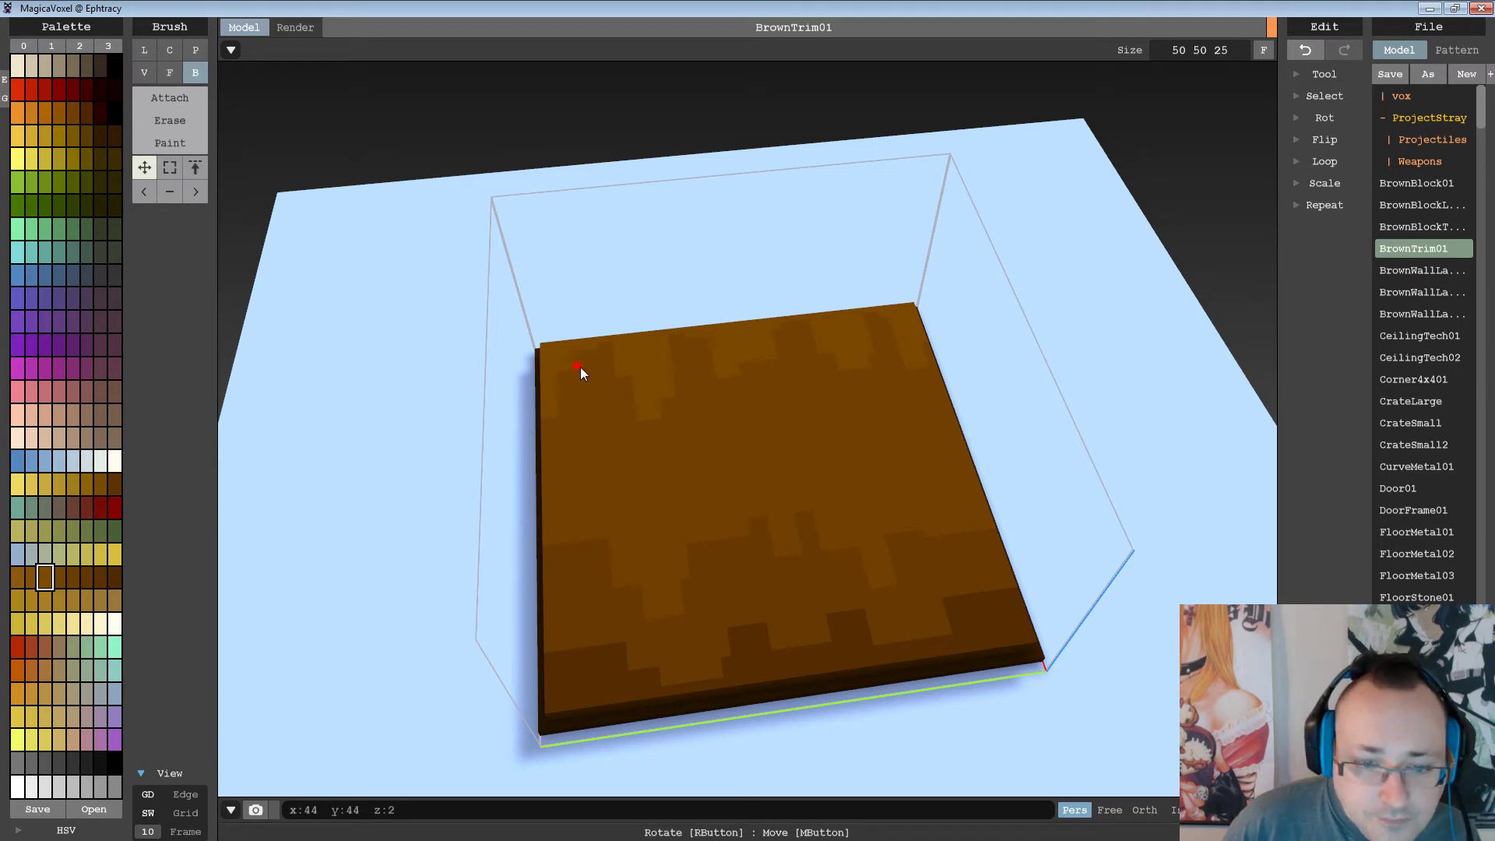
right_drag(581, 367, 555, 282)
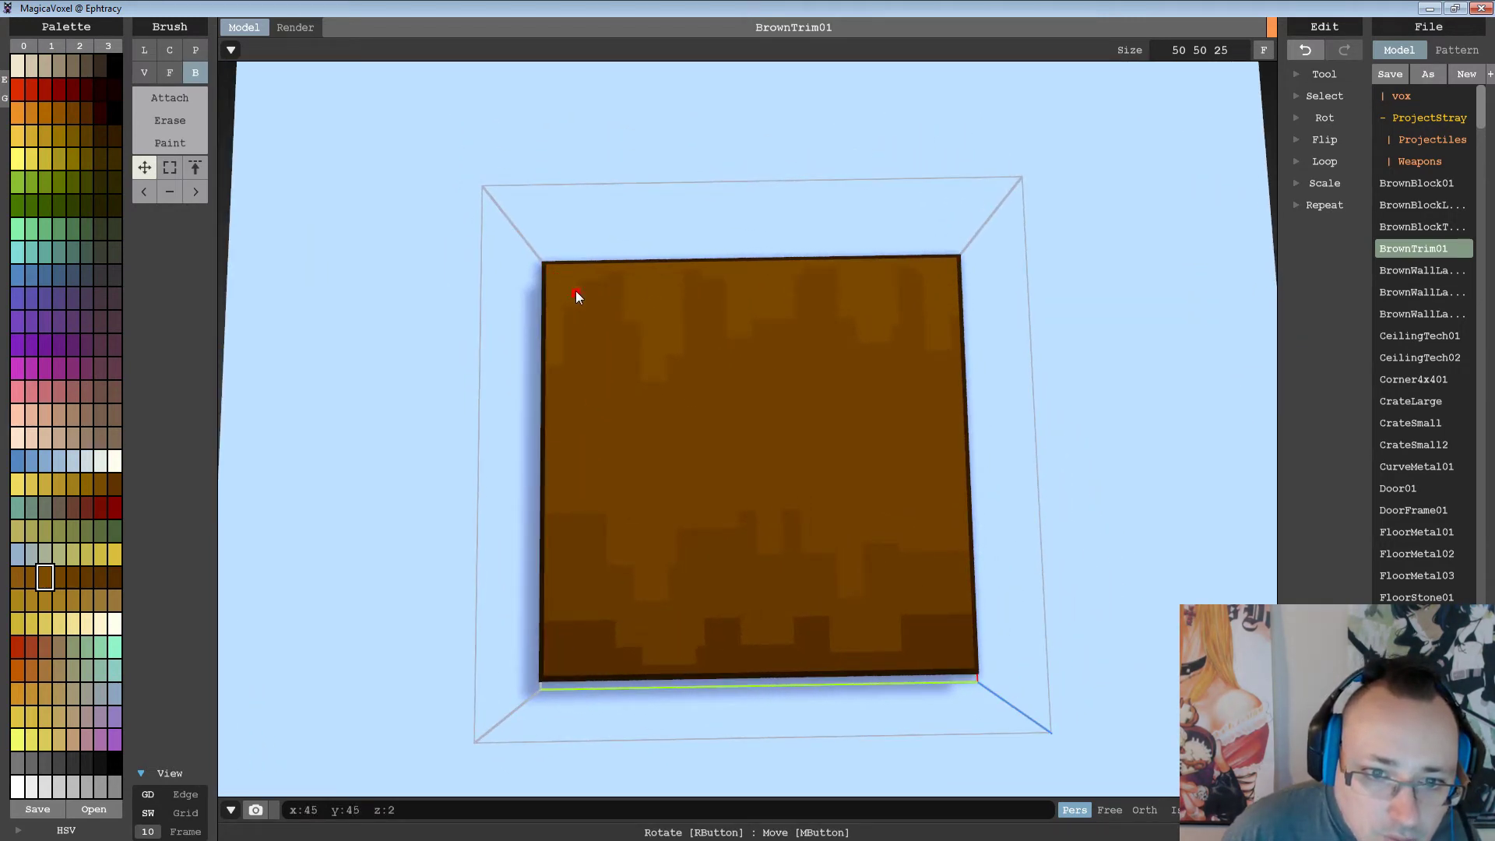
drag(576, 292, 658, 293)
key(ctrl+z)
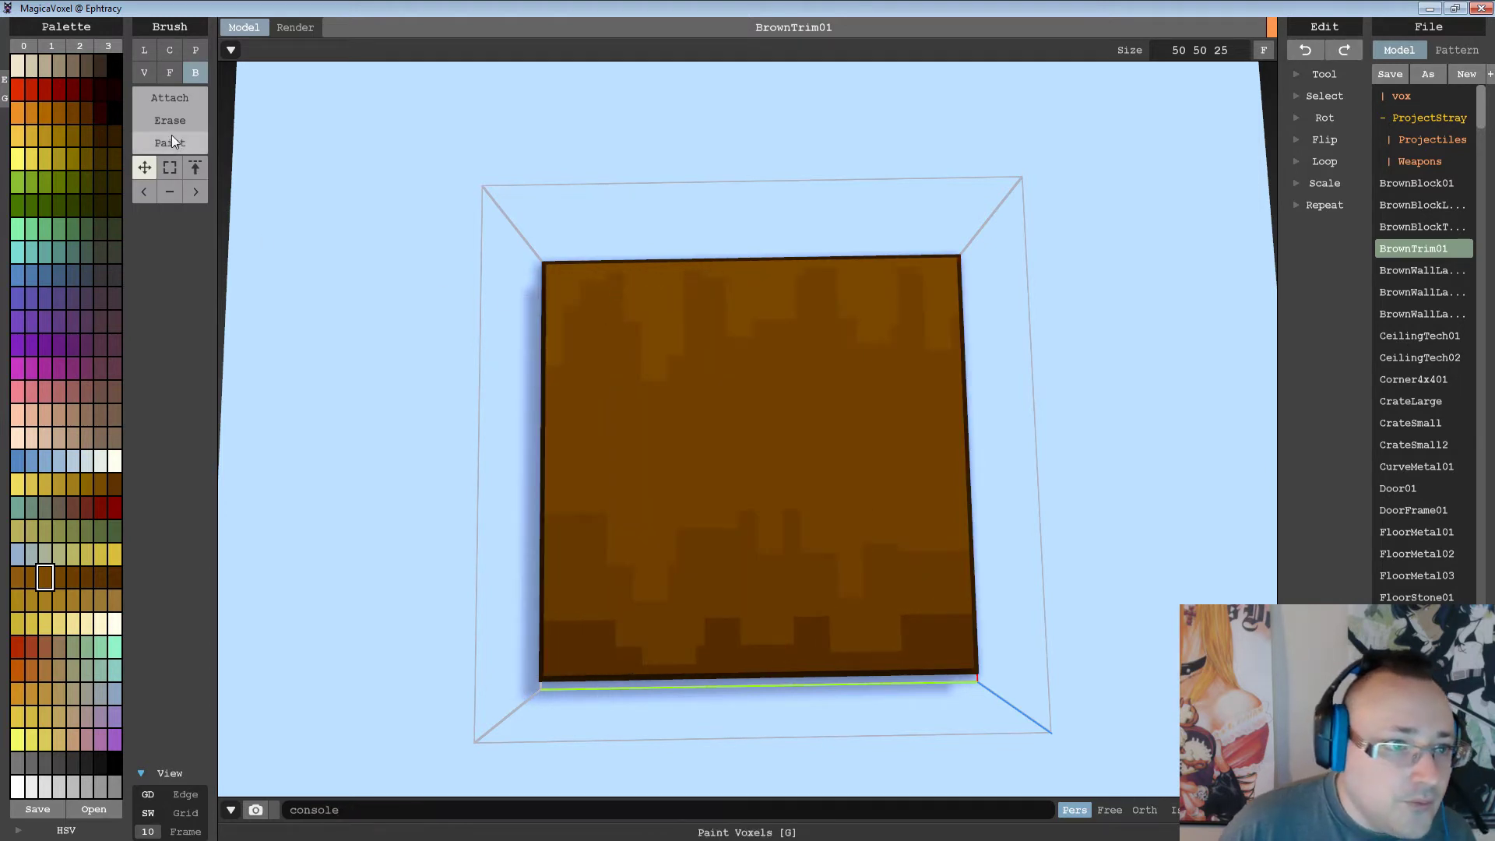
Cut a square recess one voxel deep into the slab's top face, leaving an even raised border on all four sides.
click(171, 98)
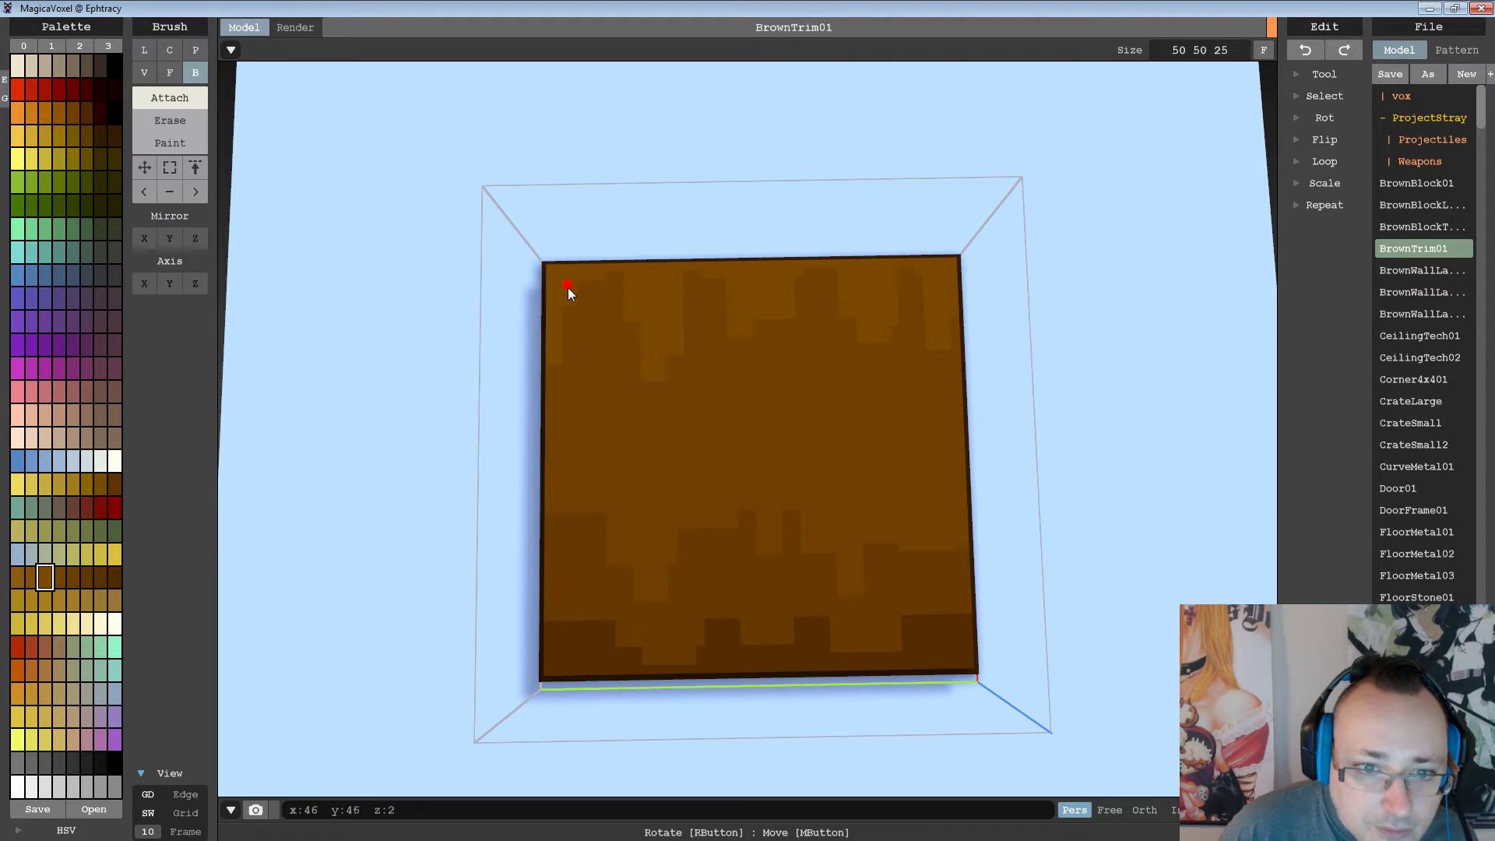
mouse_move(578, 295)
mouse_down()
mouse_move(764, 449)
mouse_move(740, 427)
mouse_up()
mouse_move(574, 293)
mouse_down()
mouse_move(868, 561)
mouse_move(916, 640)
mouse_move(945, 642)
mouse_up()
mouse_move(945, 641)
right_down()
mouse_move(872, 559)
mouse_move(891, 510)
right_up()
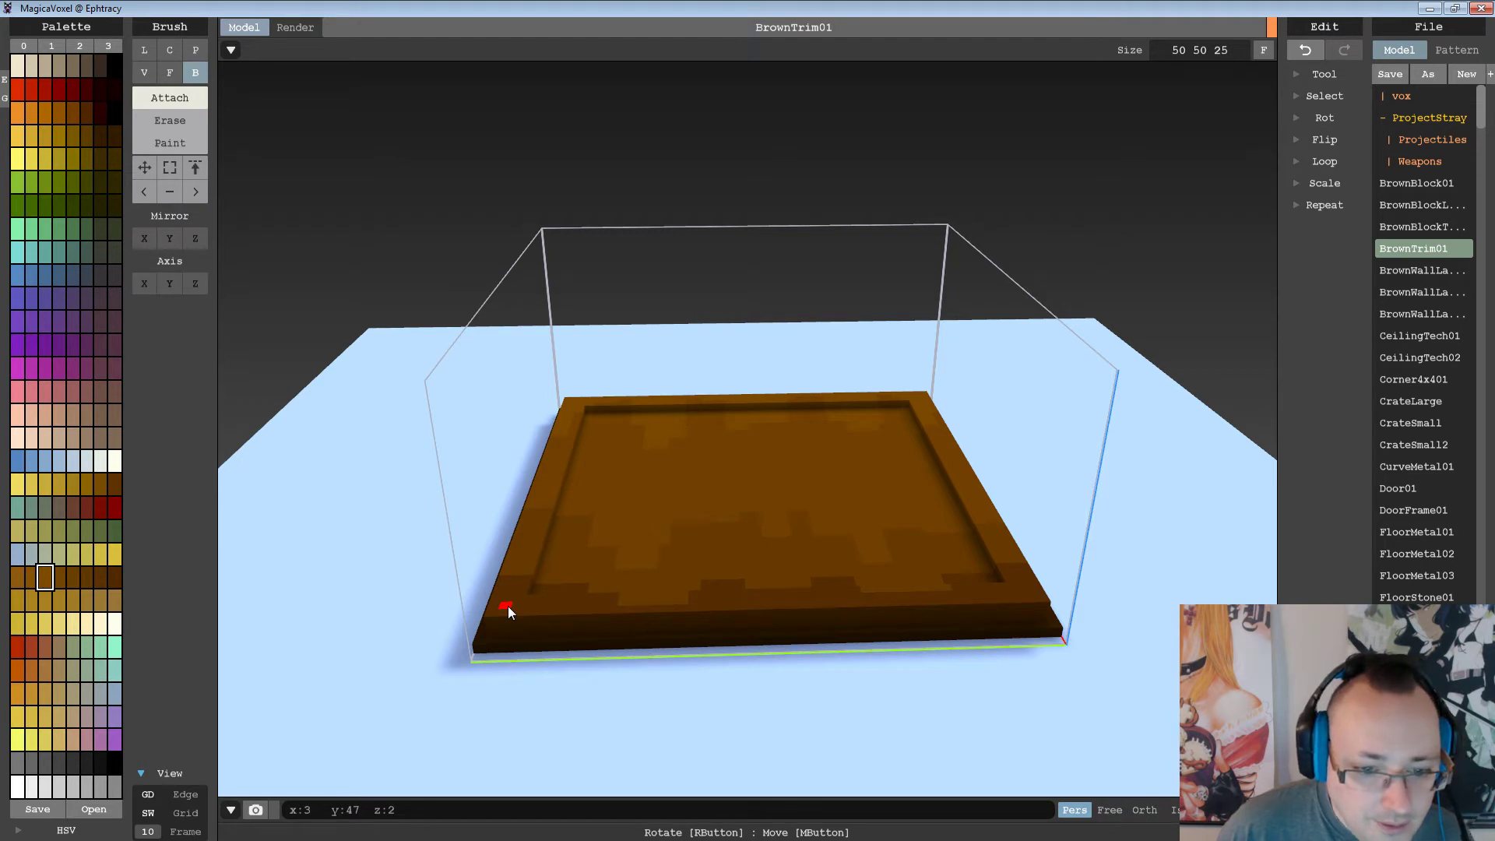
Attach one dark grey bolt voxel (palette index 12) to each of the four corners of the raised border.
click(60, 764)
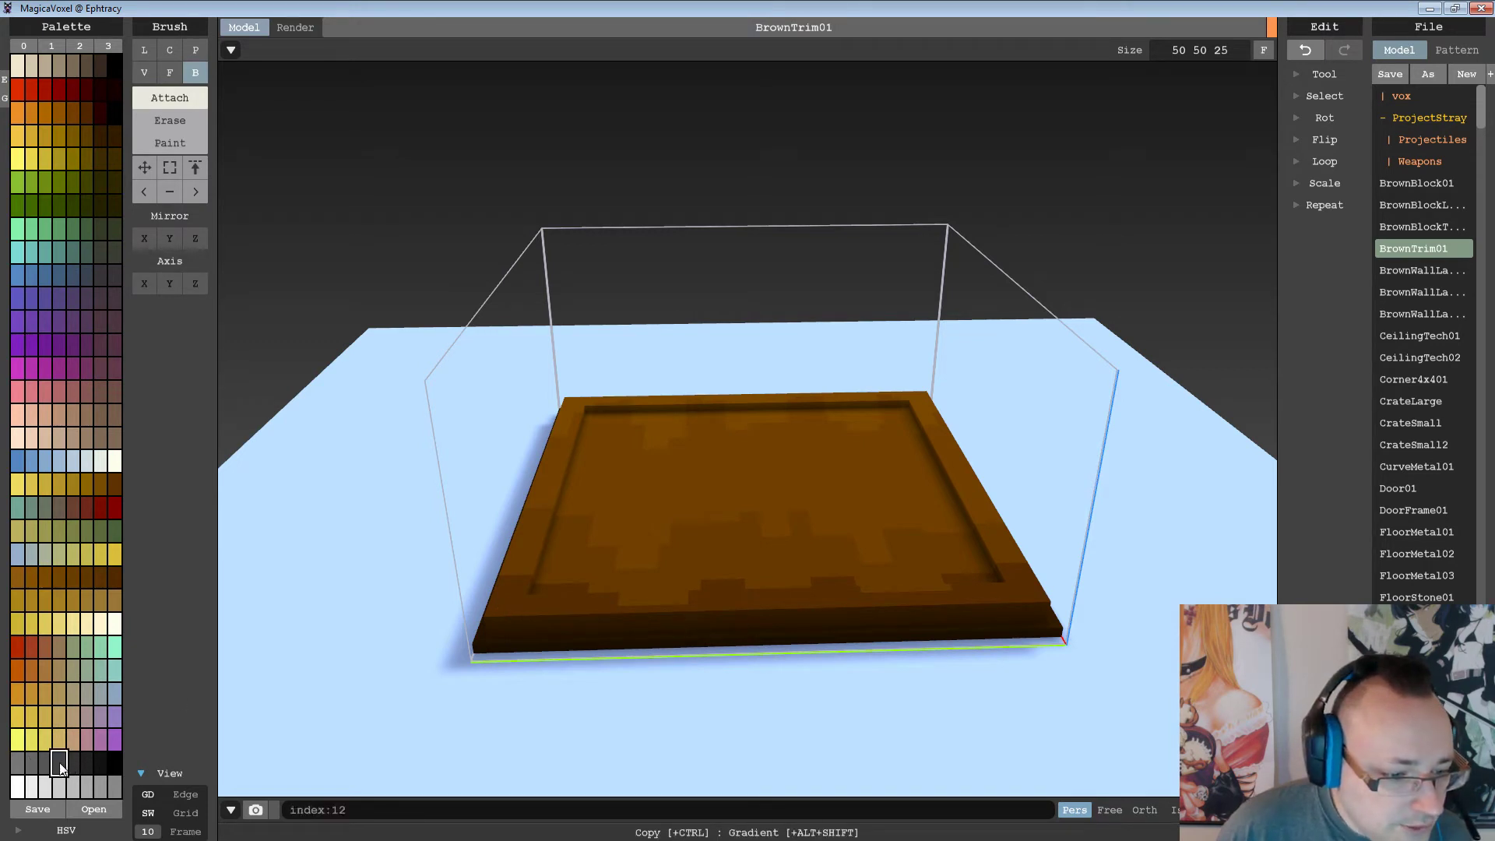
click(506, 599)
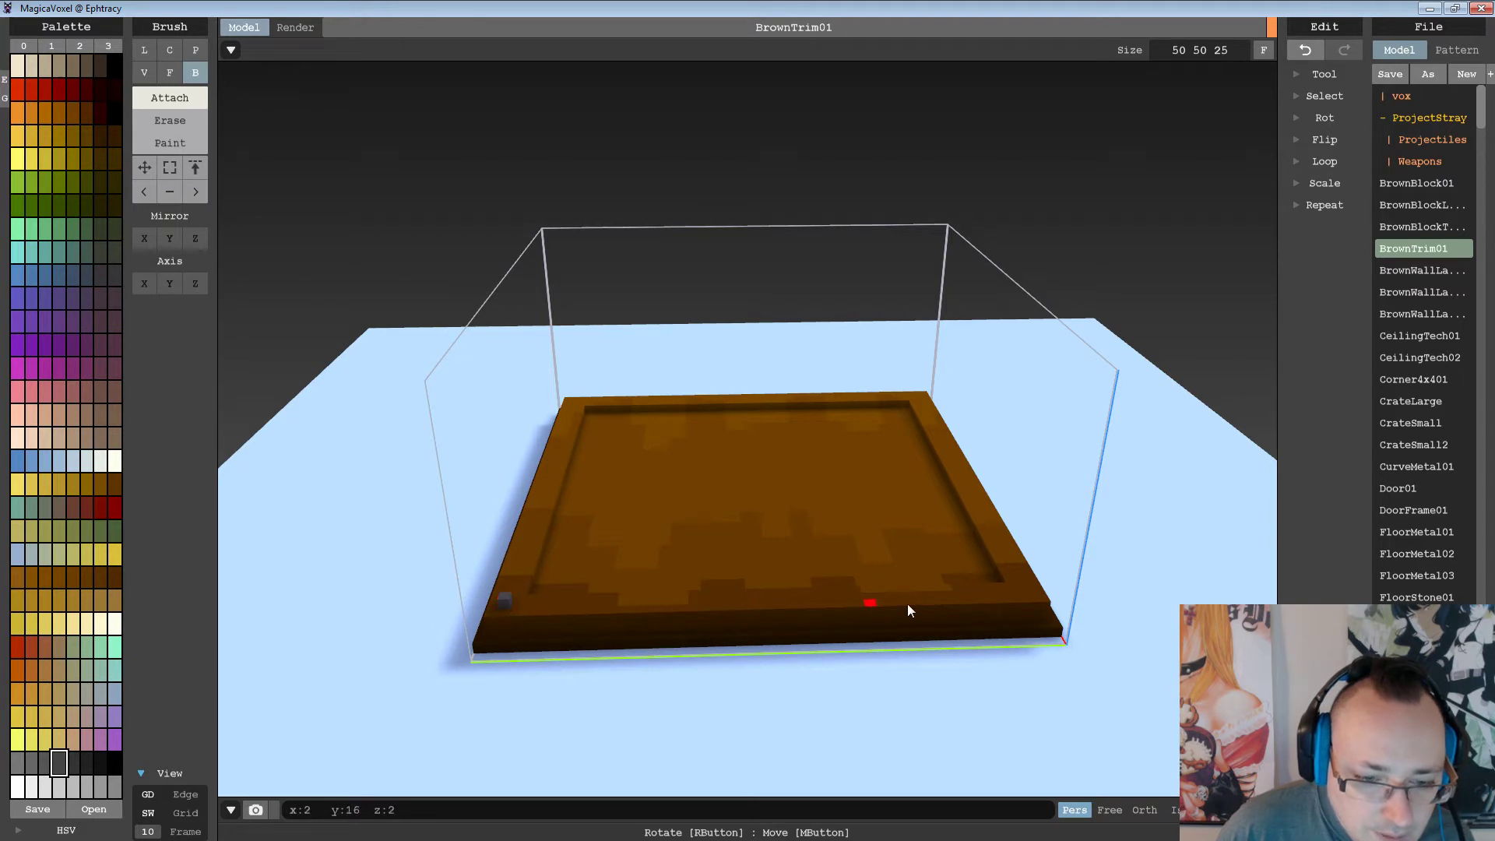
click(1031, 592)
right_drag(787, 559, 757, 617)
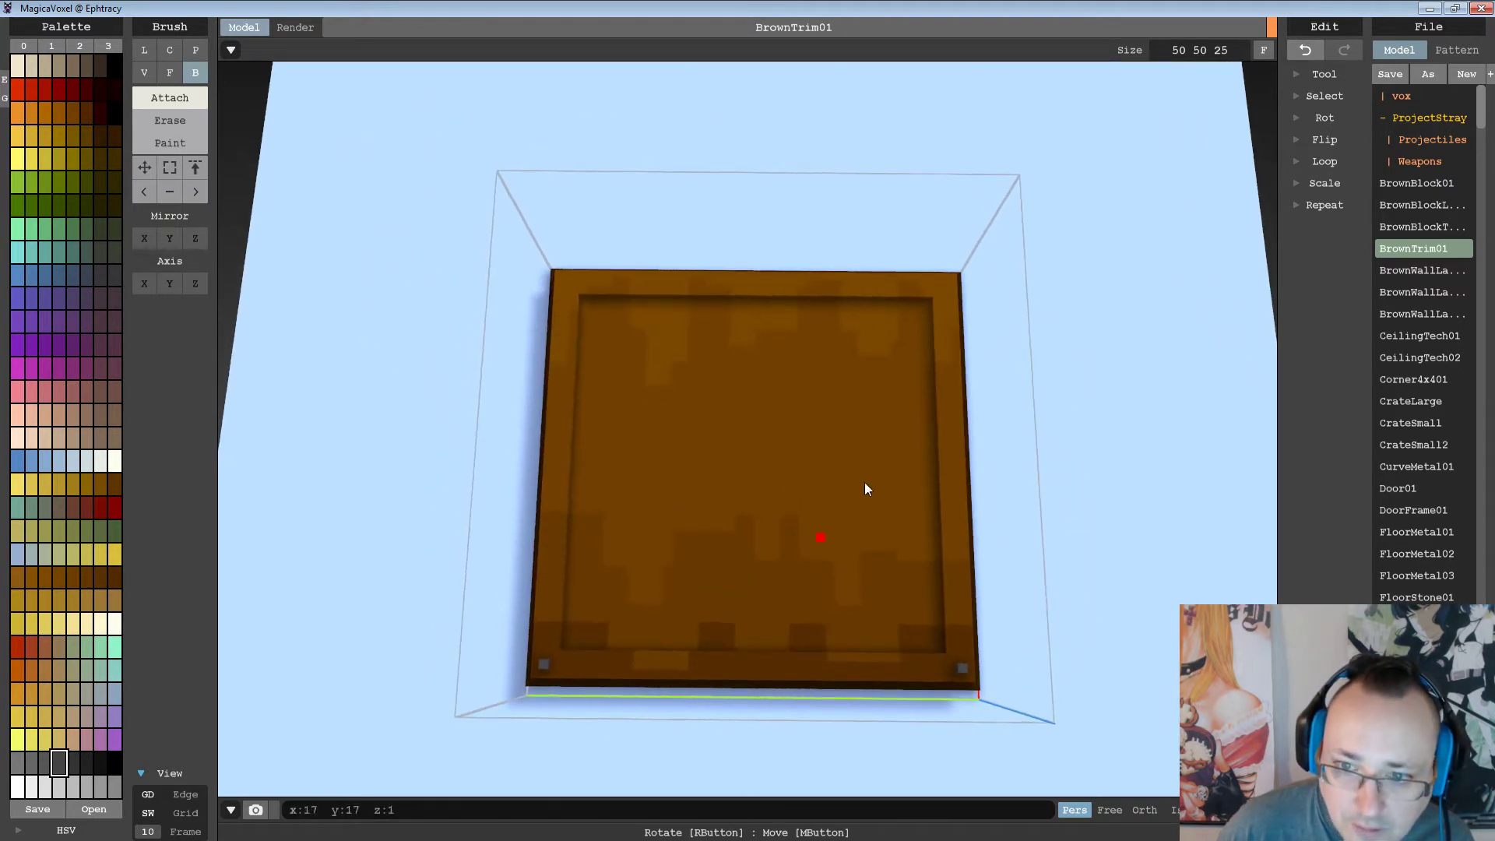
click(945, 285)
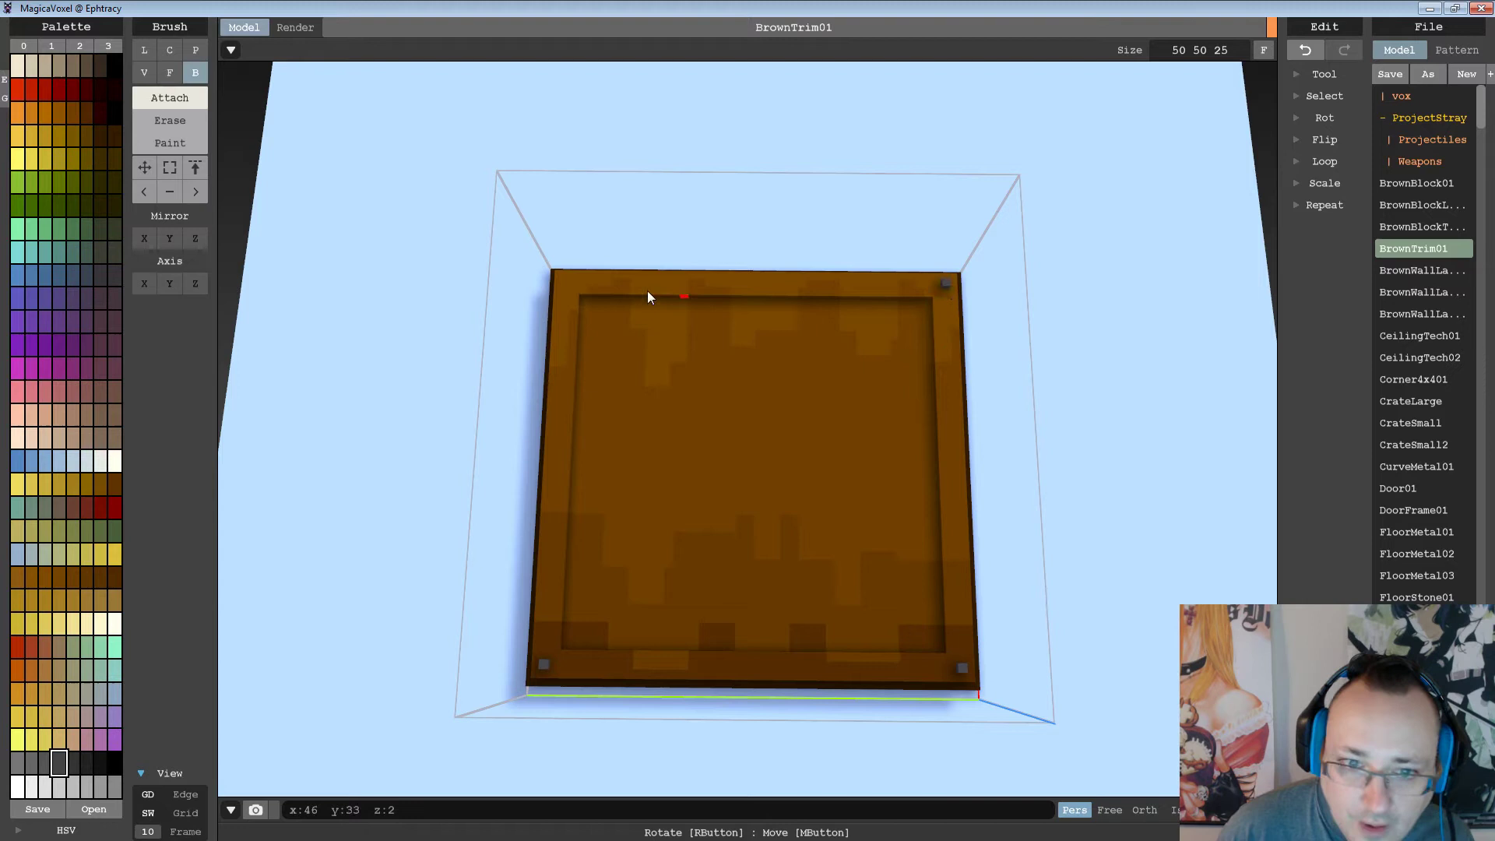
click(564, 279)
right_drag(634, 316, 746, 348)
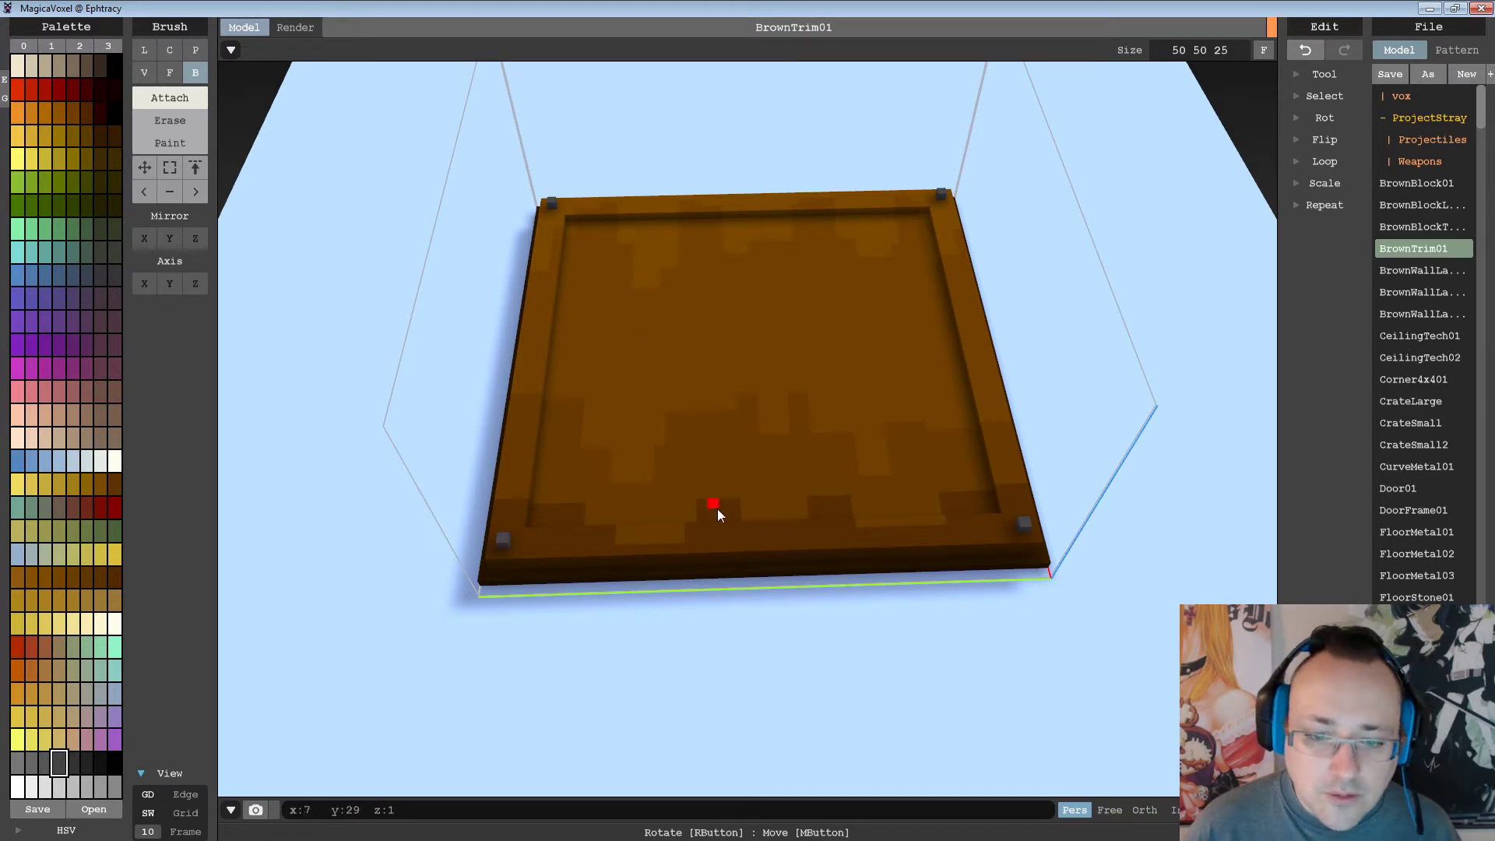
alt+click(704, 451)
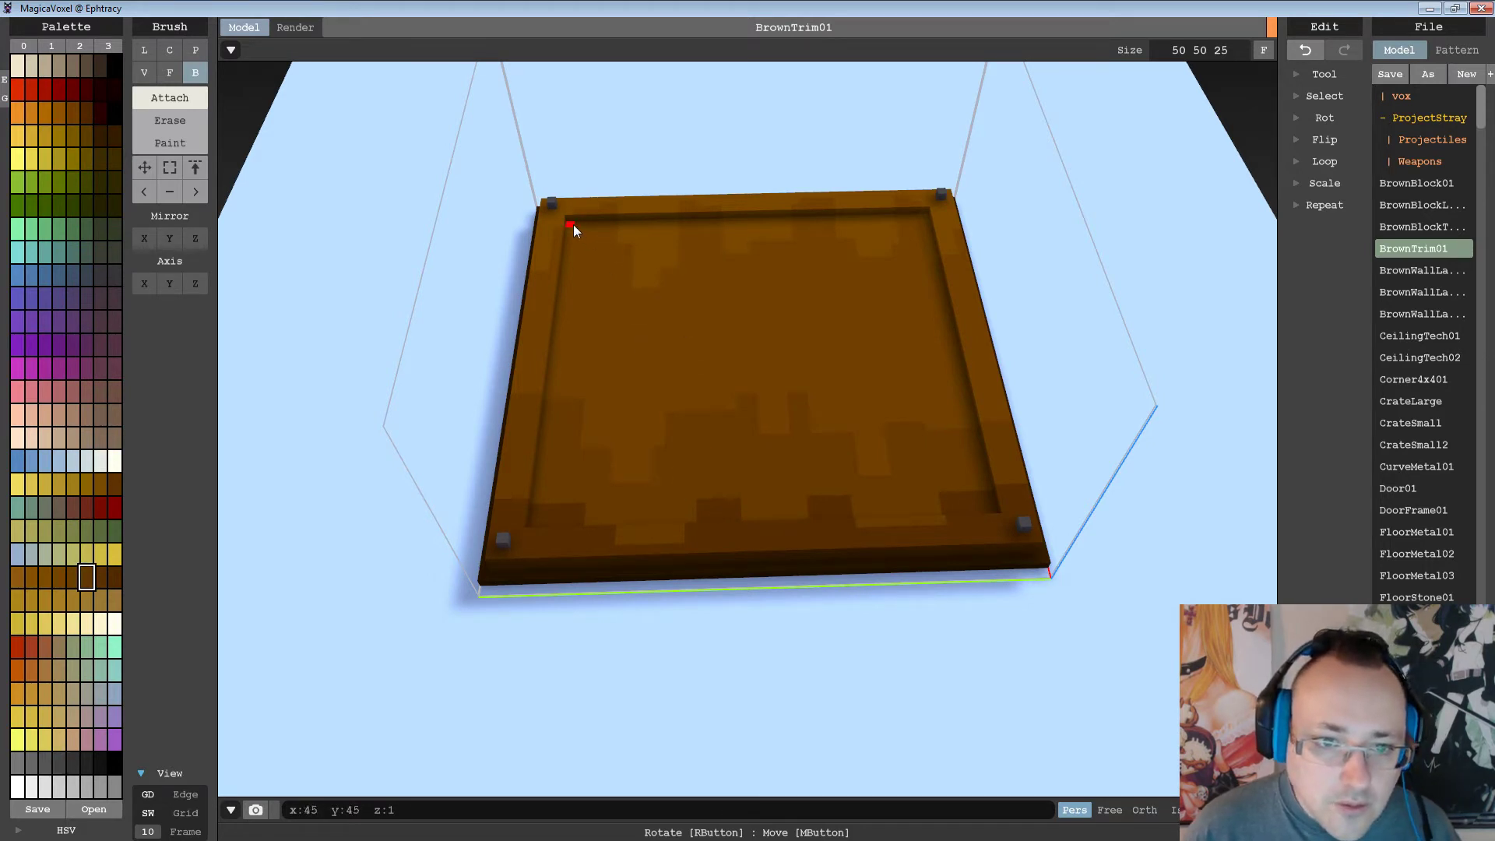
mouse_move(800, 236)
right_down()
mouse_move(801, 306)
mouse_move(798, 248)
right_up()
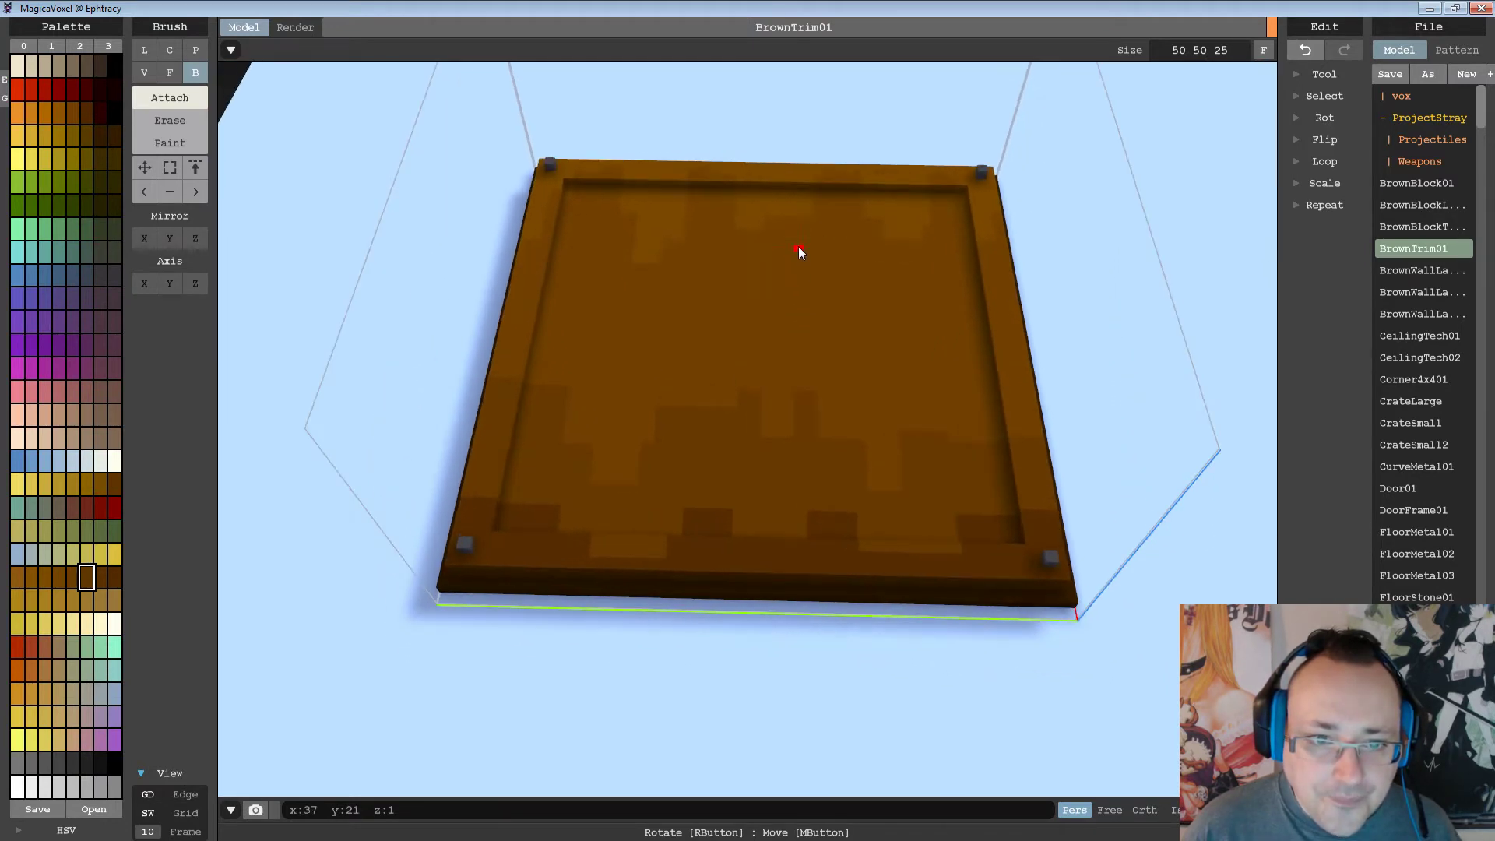
drag(569, 192, 576, 335)
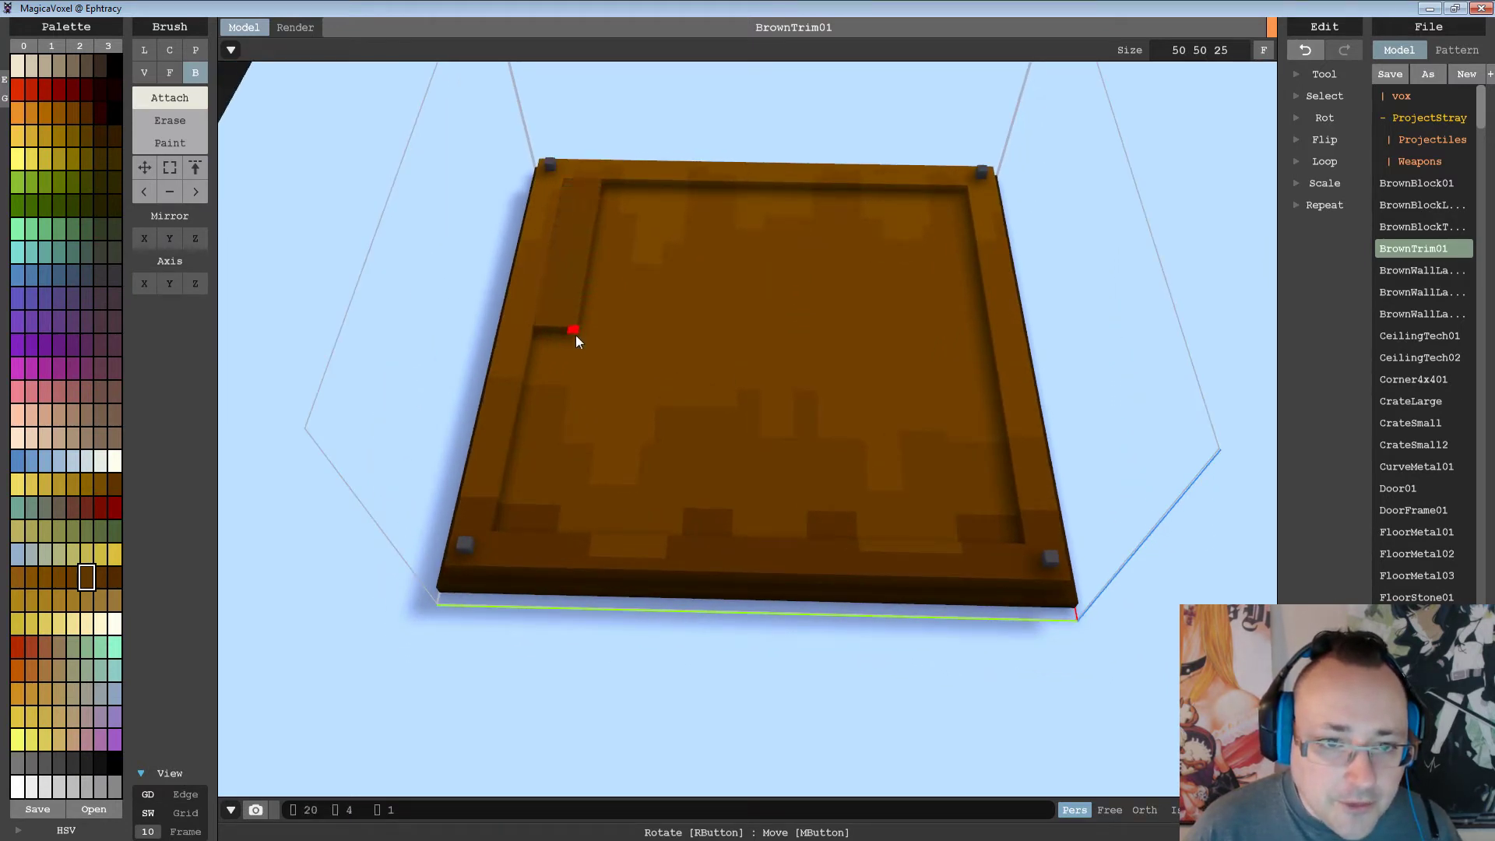
key(ctrl+z)
Attach a thin dark grey edging along all four inner sides of the recess, using palette index 12.
click(60, 763)
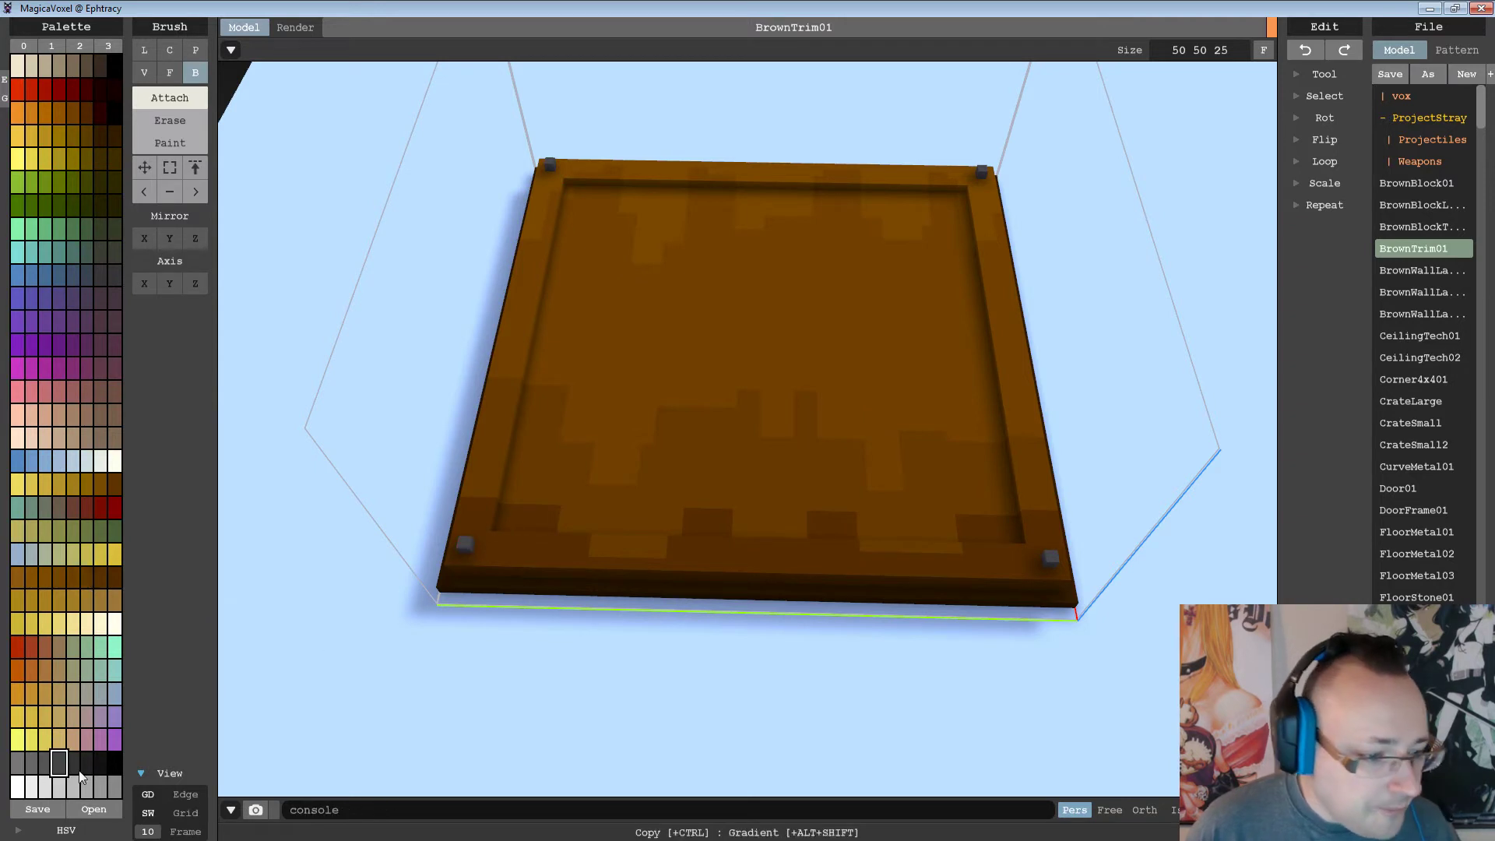
drag(500, 530, 960, 194)
right_drag(529, 526, 535, 567)
drag(535, 567, 999, 339)
key(ctrl+z)
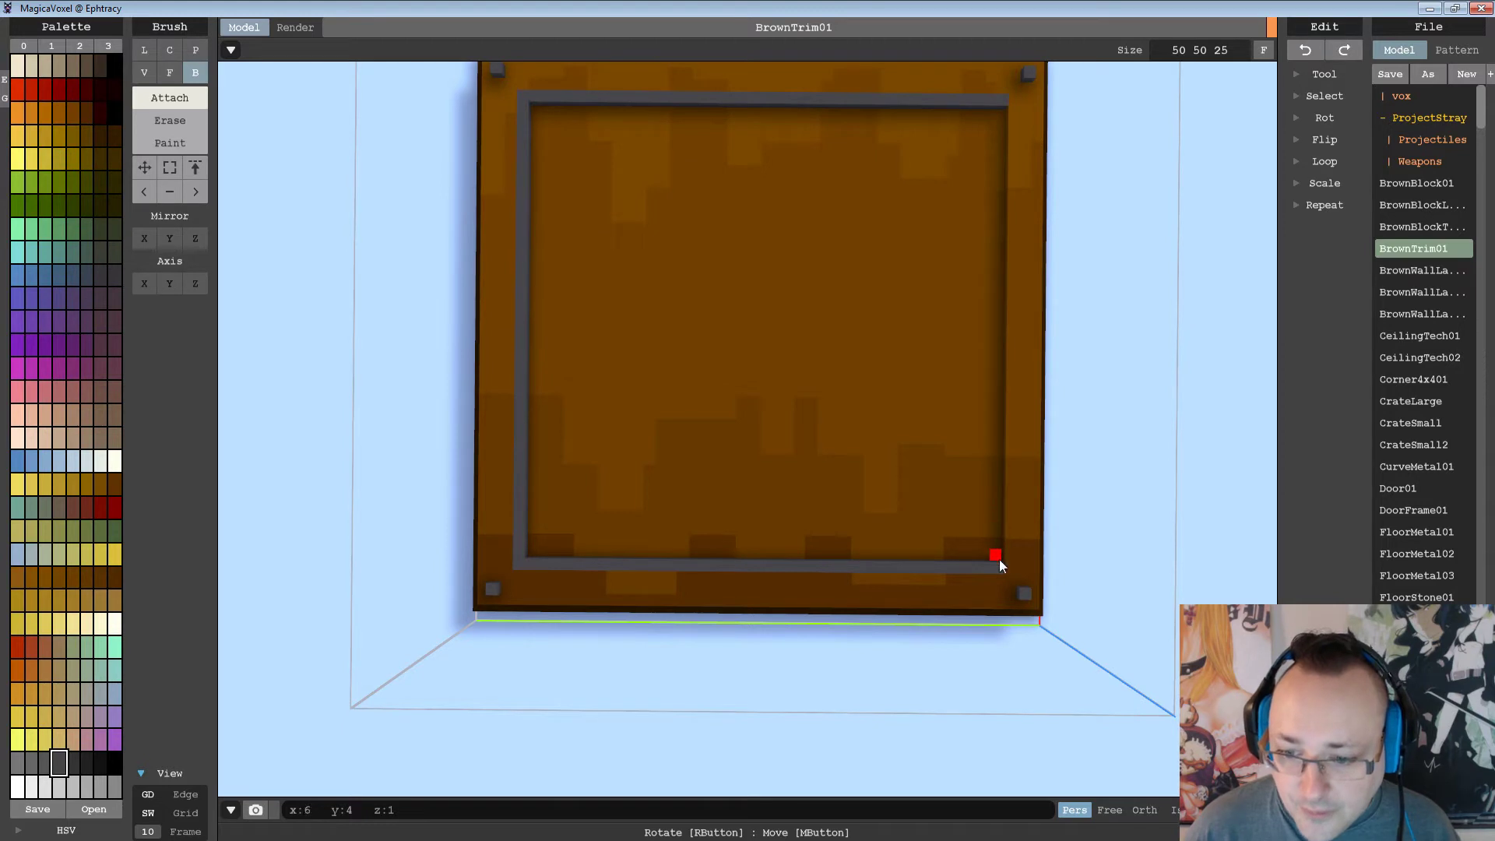
drag(1000, 563, 1005, 125)
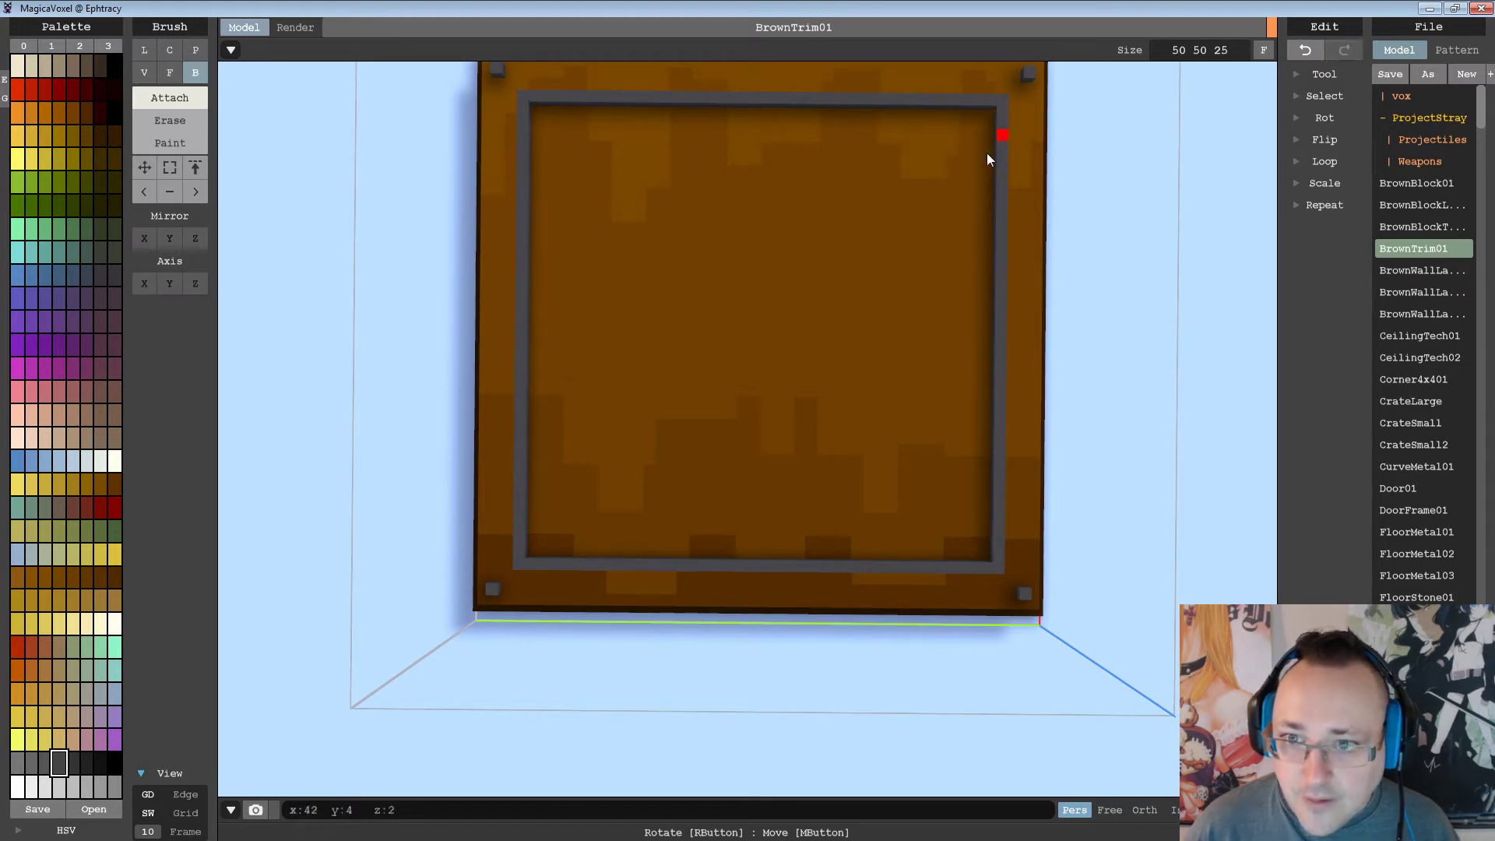
Attach a dark grey bar 3 voxels wide and 42 voxels long across the recess, near one side of the edging.
right_drag(987, 153, 951, 184)
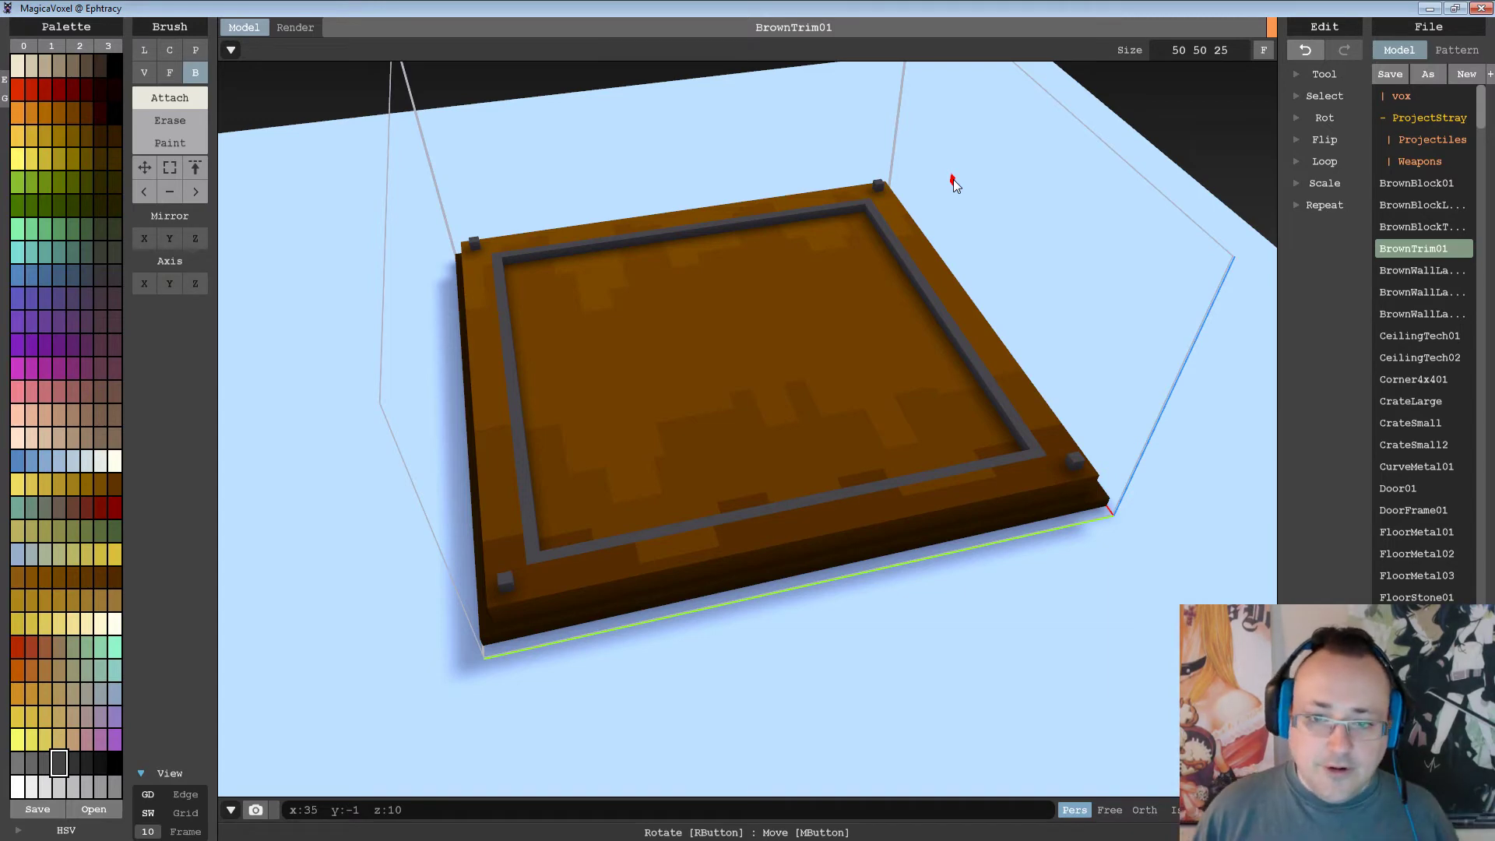
right_drag(908, 291, 989, 317)
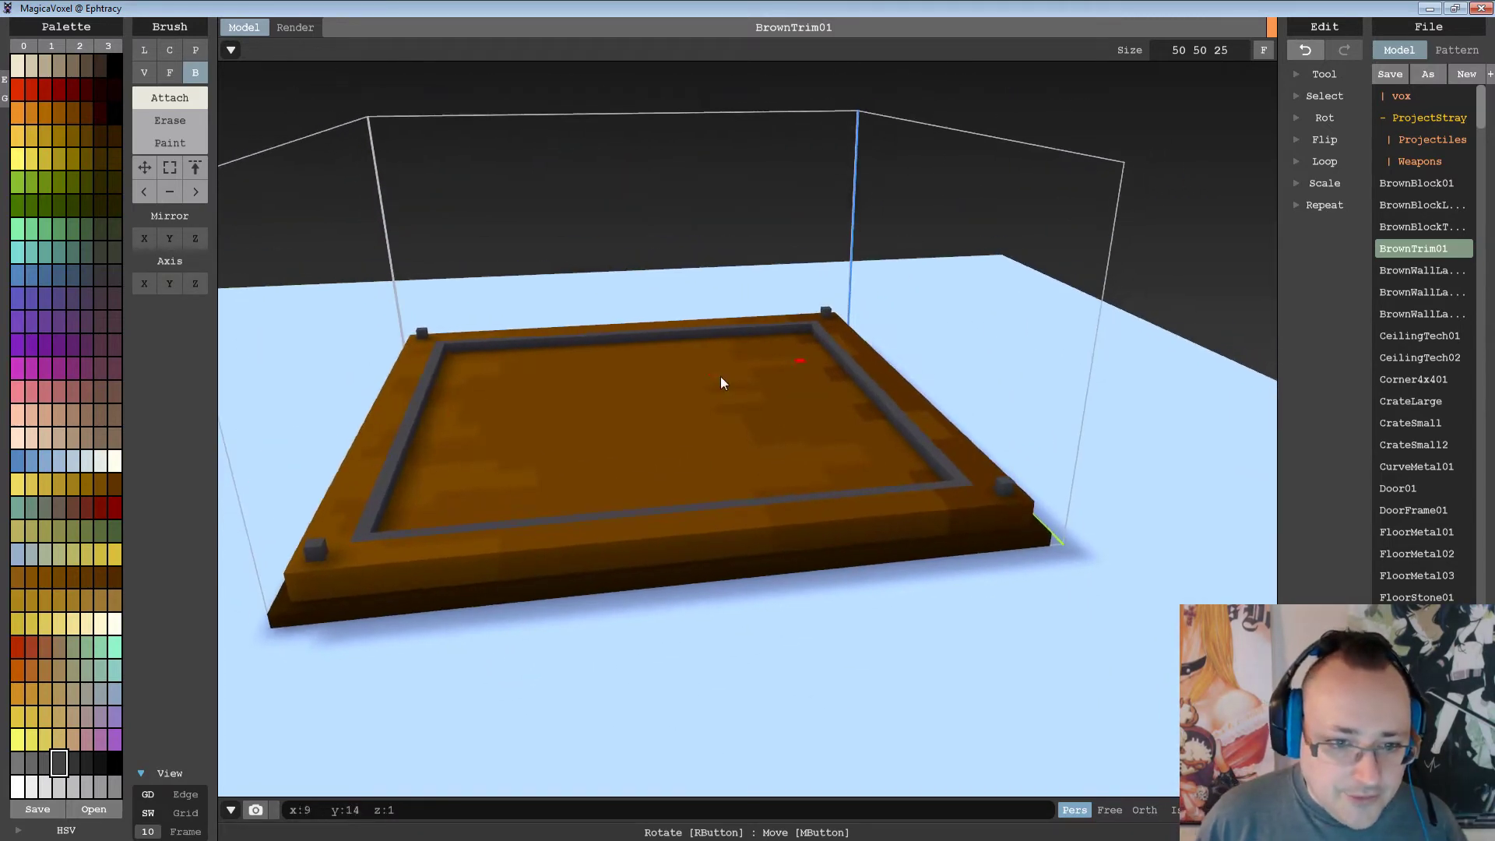
right_drag(715, 381, 665, 354)
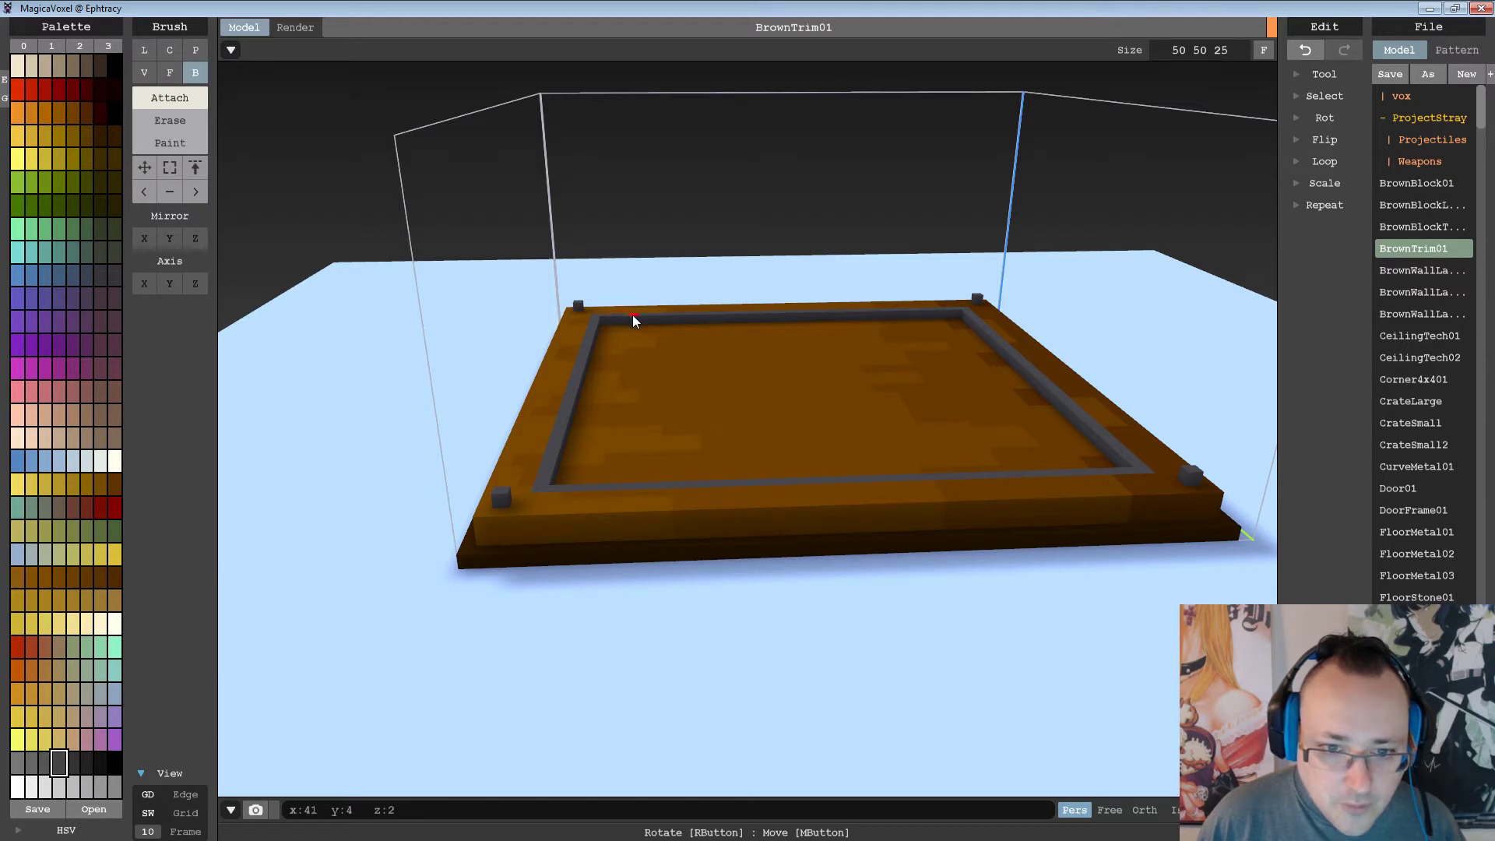
drag(633, 320, 634, 483)
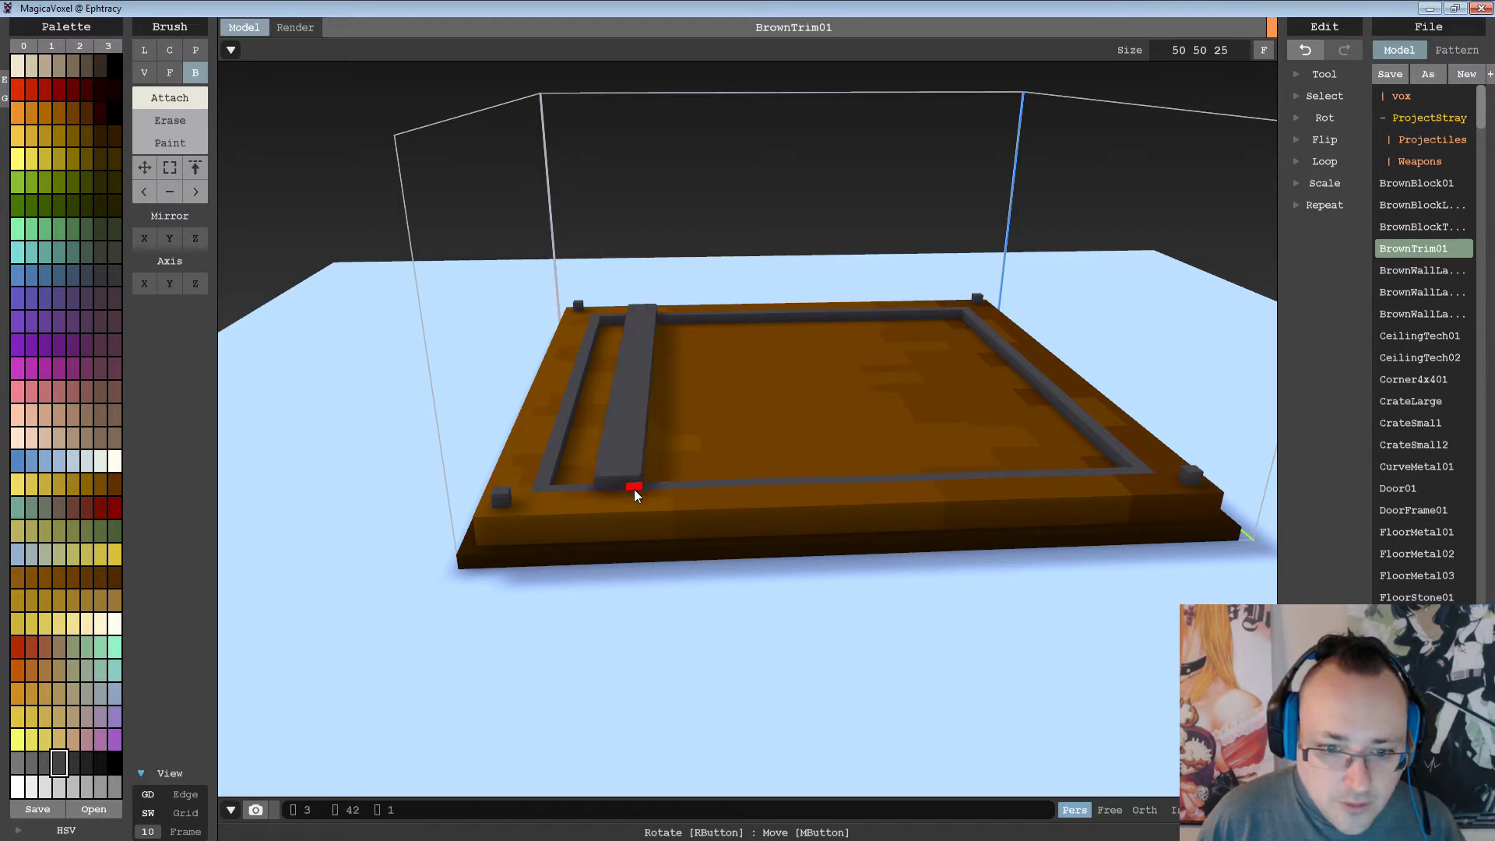
Attach dark grey support strips beneath the bar, along both its outer and inner sides in the recess.
right_drag(634, 489, 515, 452)
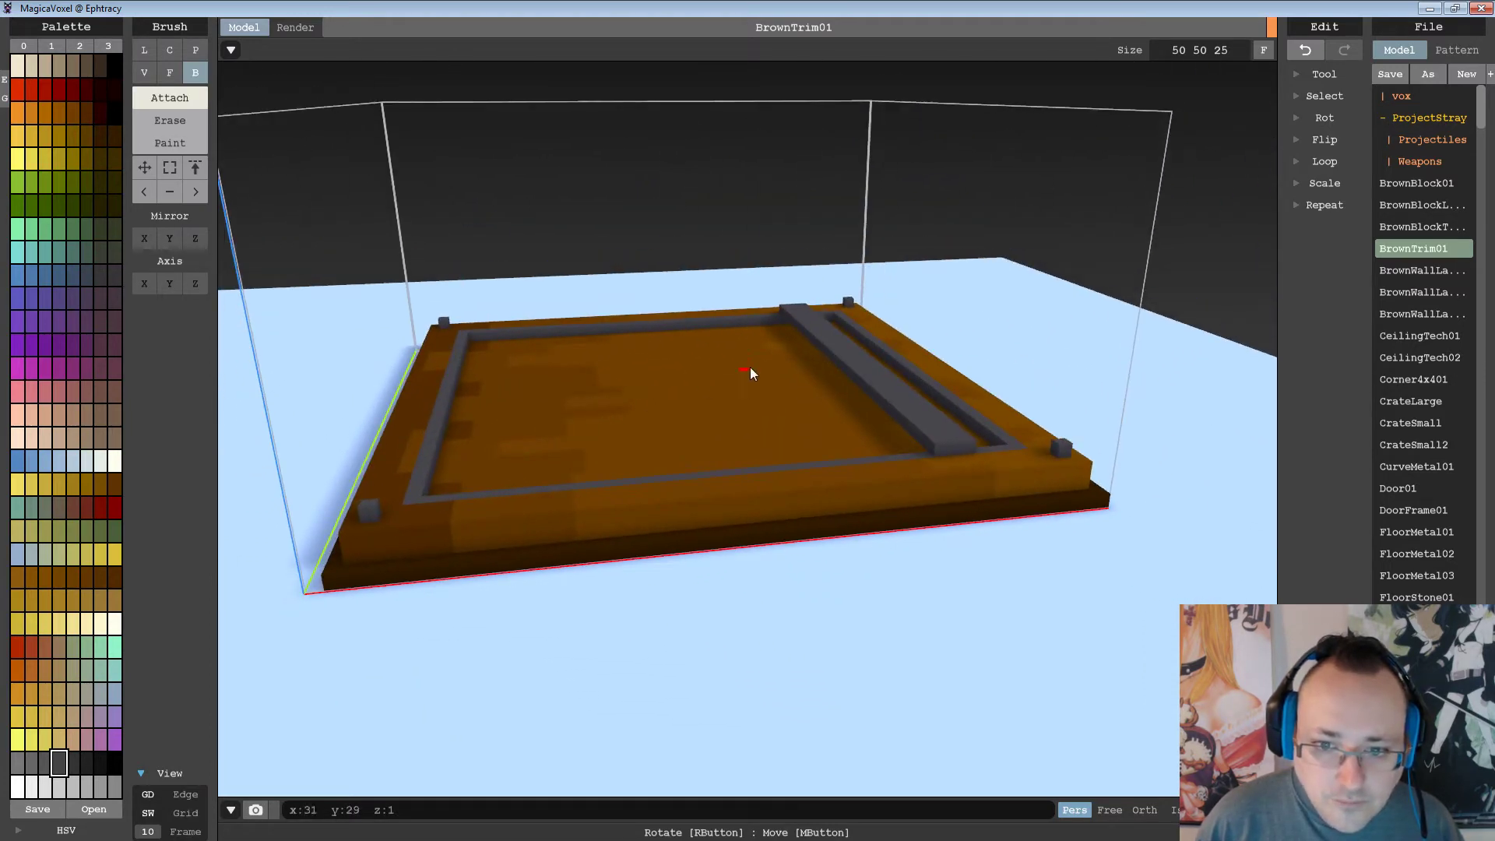
right_drag(750, 367, 650, 381)
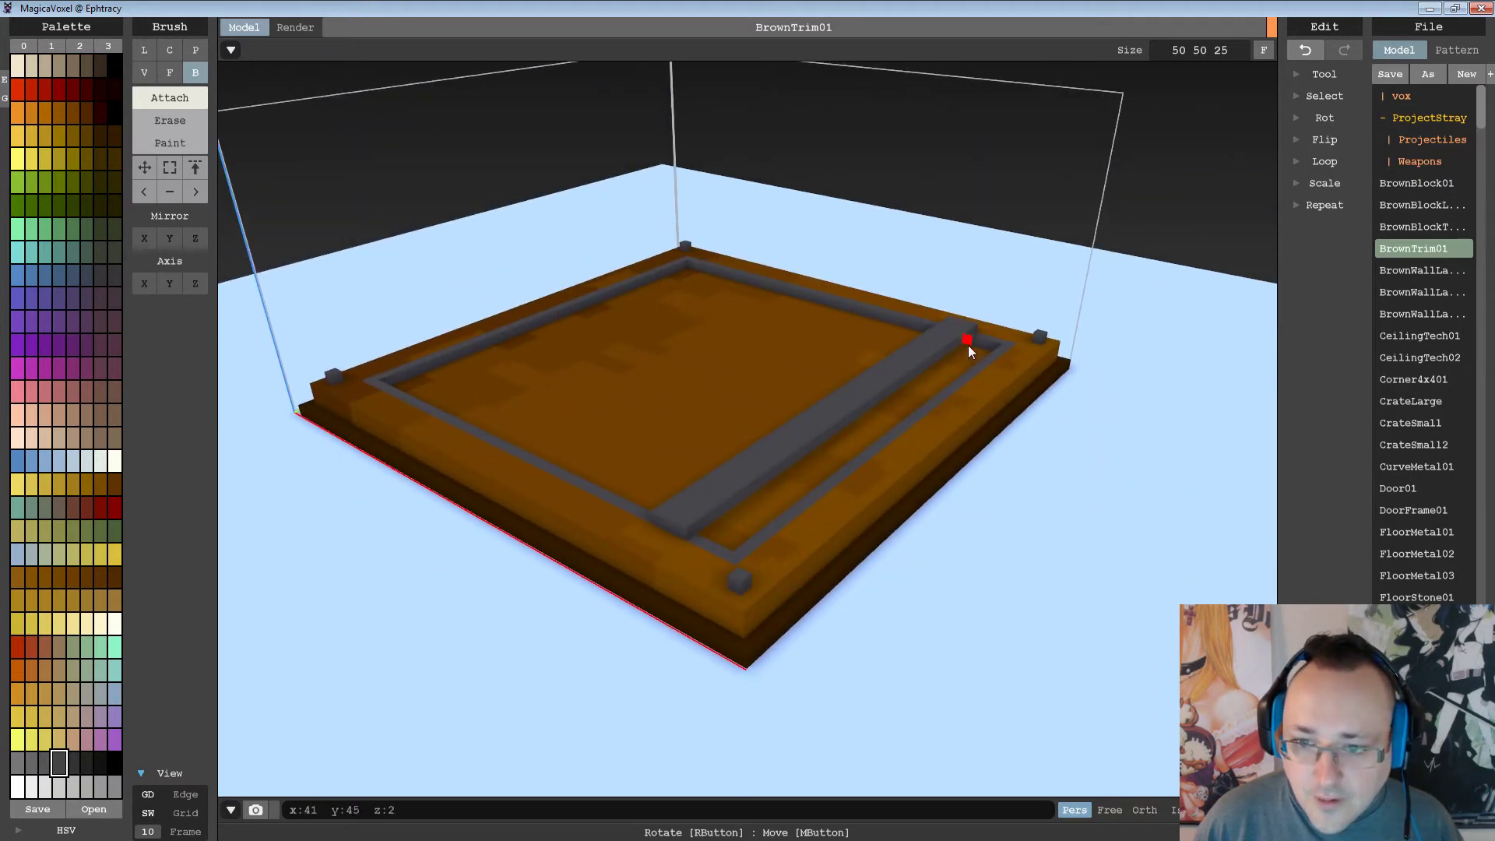
drag(966, 346, 708, 534)
mouse_move(735, 503)
right_down()
mouse_move(896, 483)
mouse_move(938, 467)
mouse_move(930, 441)
right_up()
scroll(930, 440, up, 4)
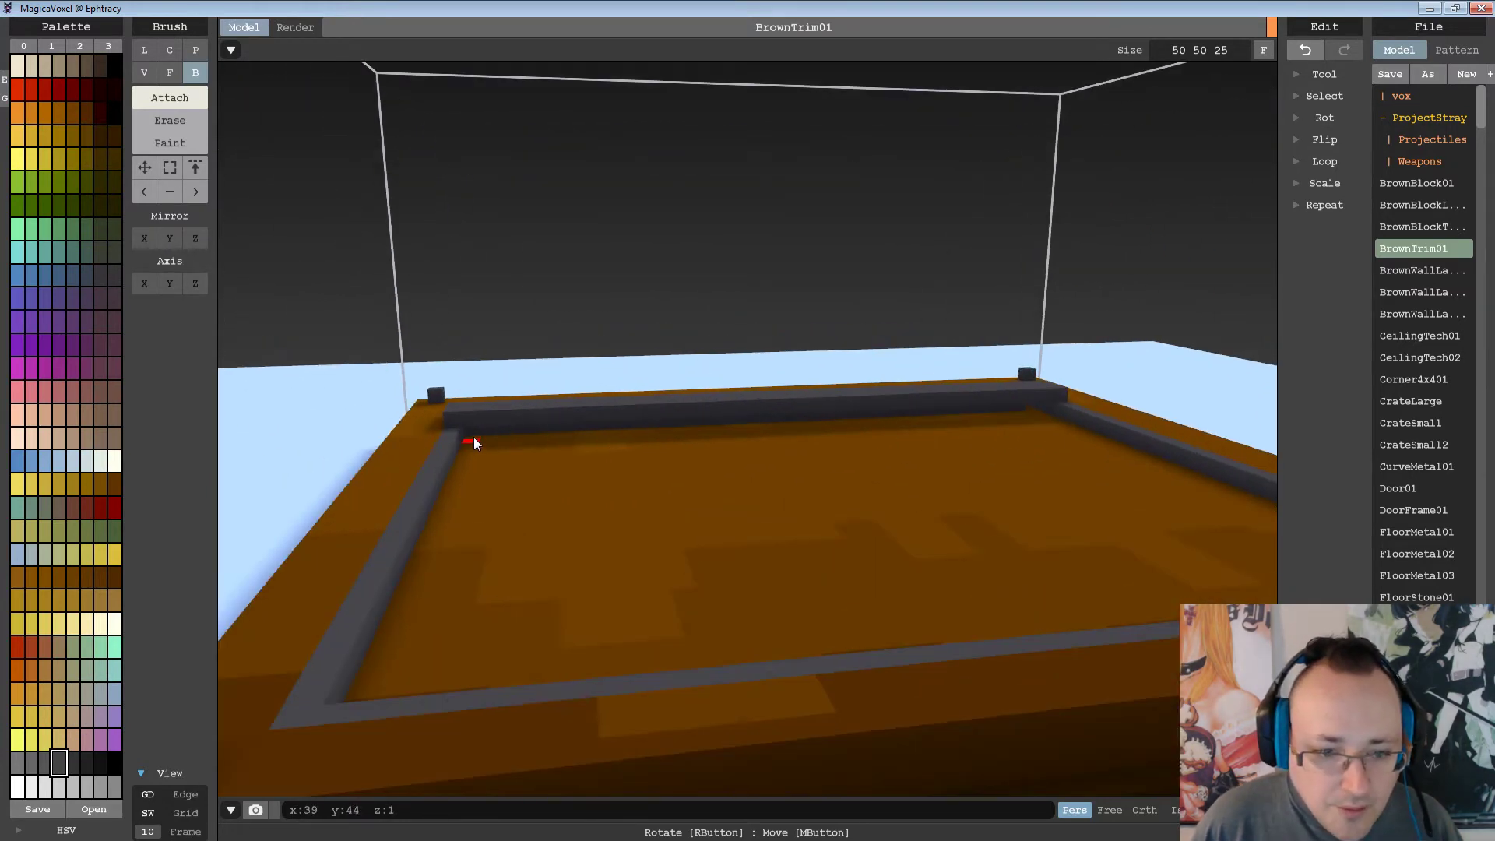
drag(474, 437, 1047, 415)
Attach a matching dark grey bar across the recess near the opposite side of the edging.
mouse_move(924, 412)
right_down()
mouse_move(1165, 424)
mouse_move(601, 484)
right_up()
right_drag(722, 490, 811, 420)
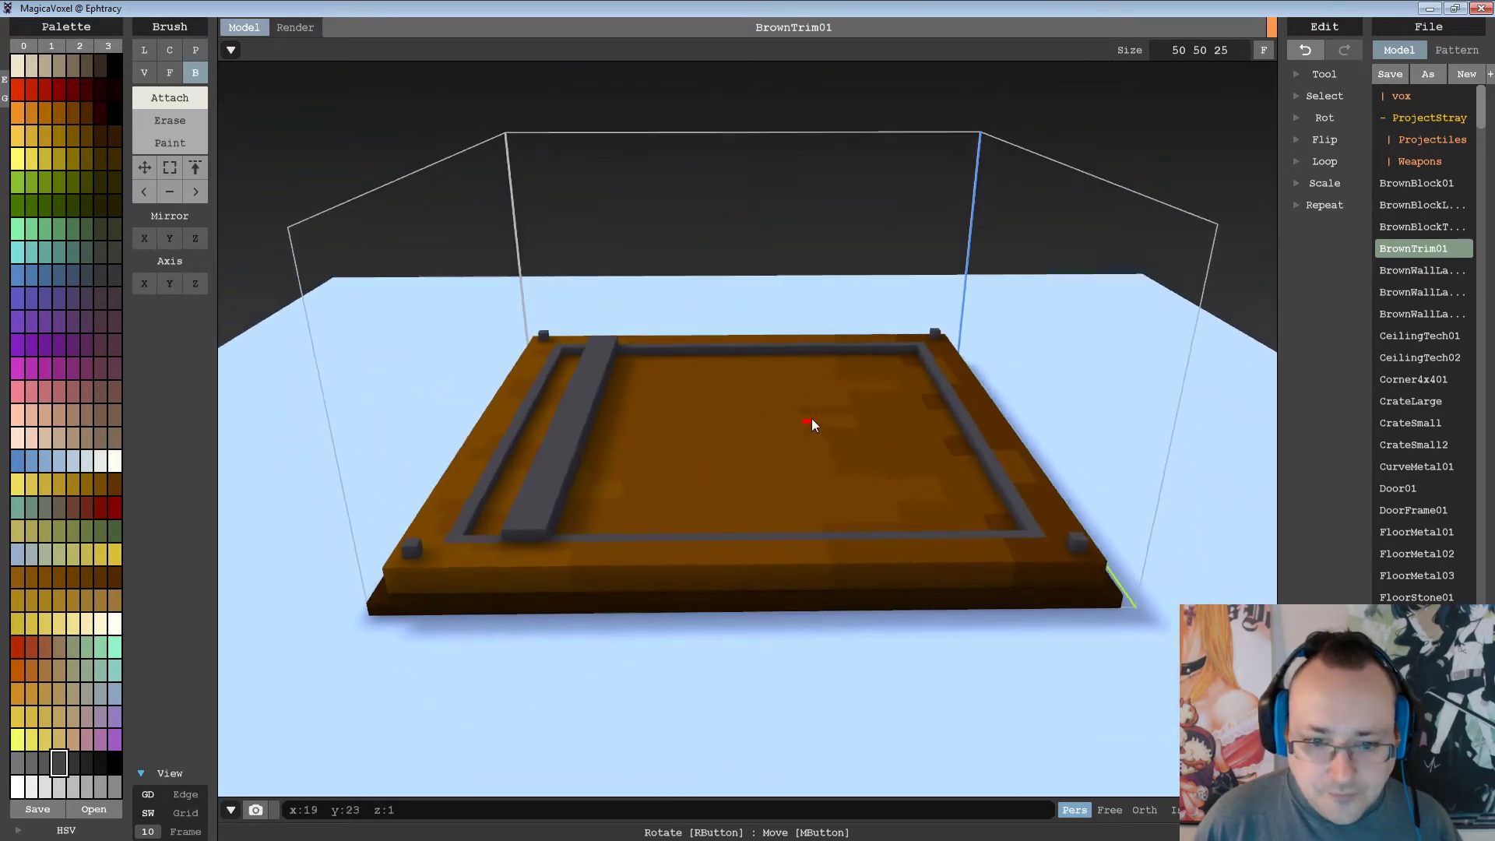
click(885, 363)
mouse_move(886, 371)
mouse_down()
mouse_move(903, 430)
mouse_move(964, 512)
mouse_move(950, 520)
mouse_up()
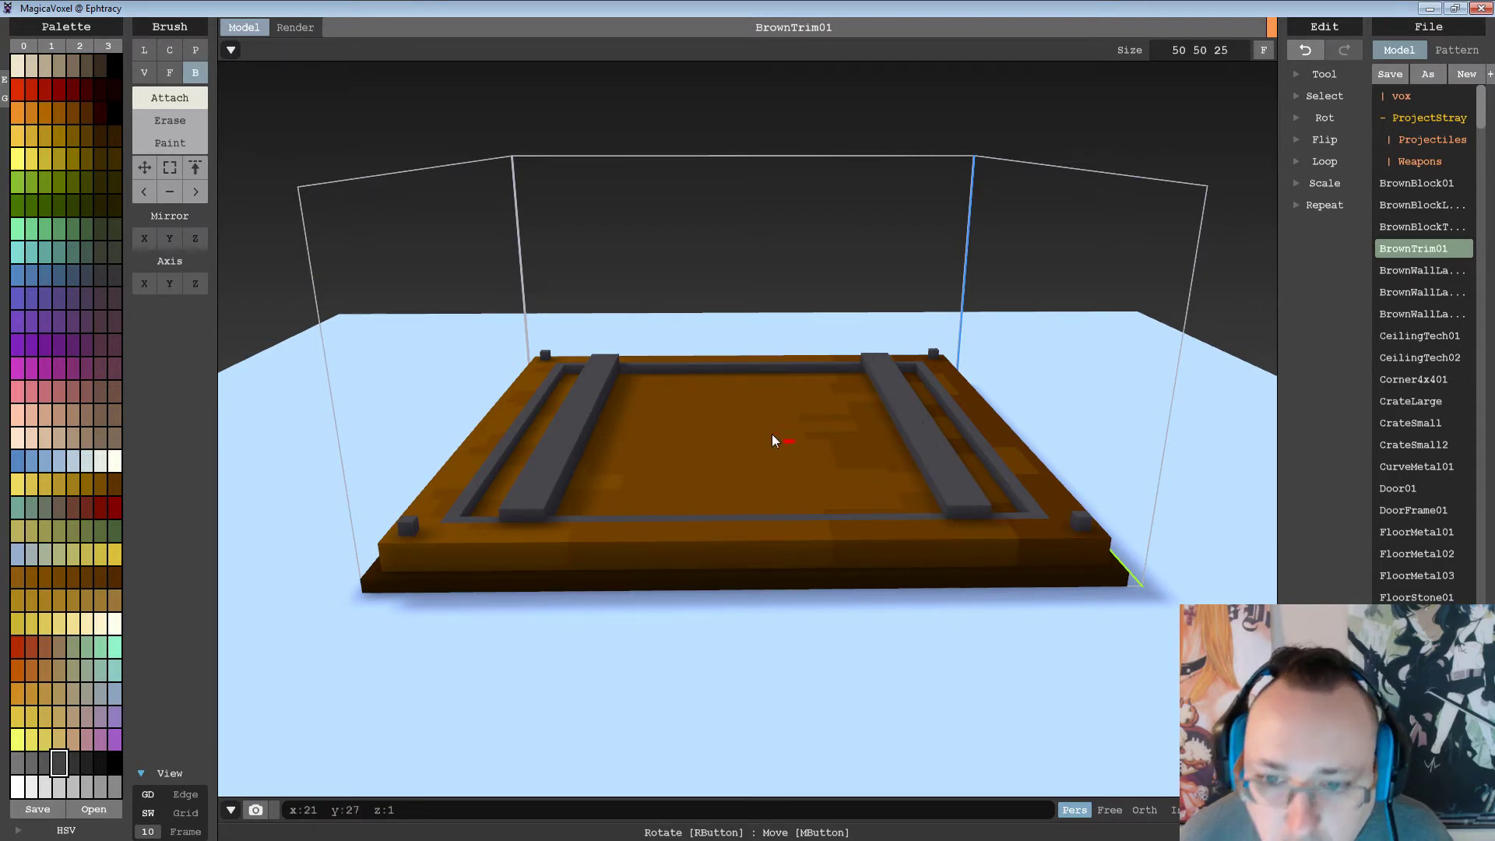
Fill in a one-voxel-wide dark grey support strip beneath the second bar's outer side, along the full recess.
mouse_move(773, 433)
right_down()
mouse_move(832, 412)
mouse_move(701, 430)
right_up()
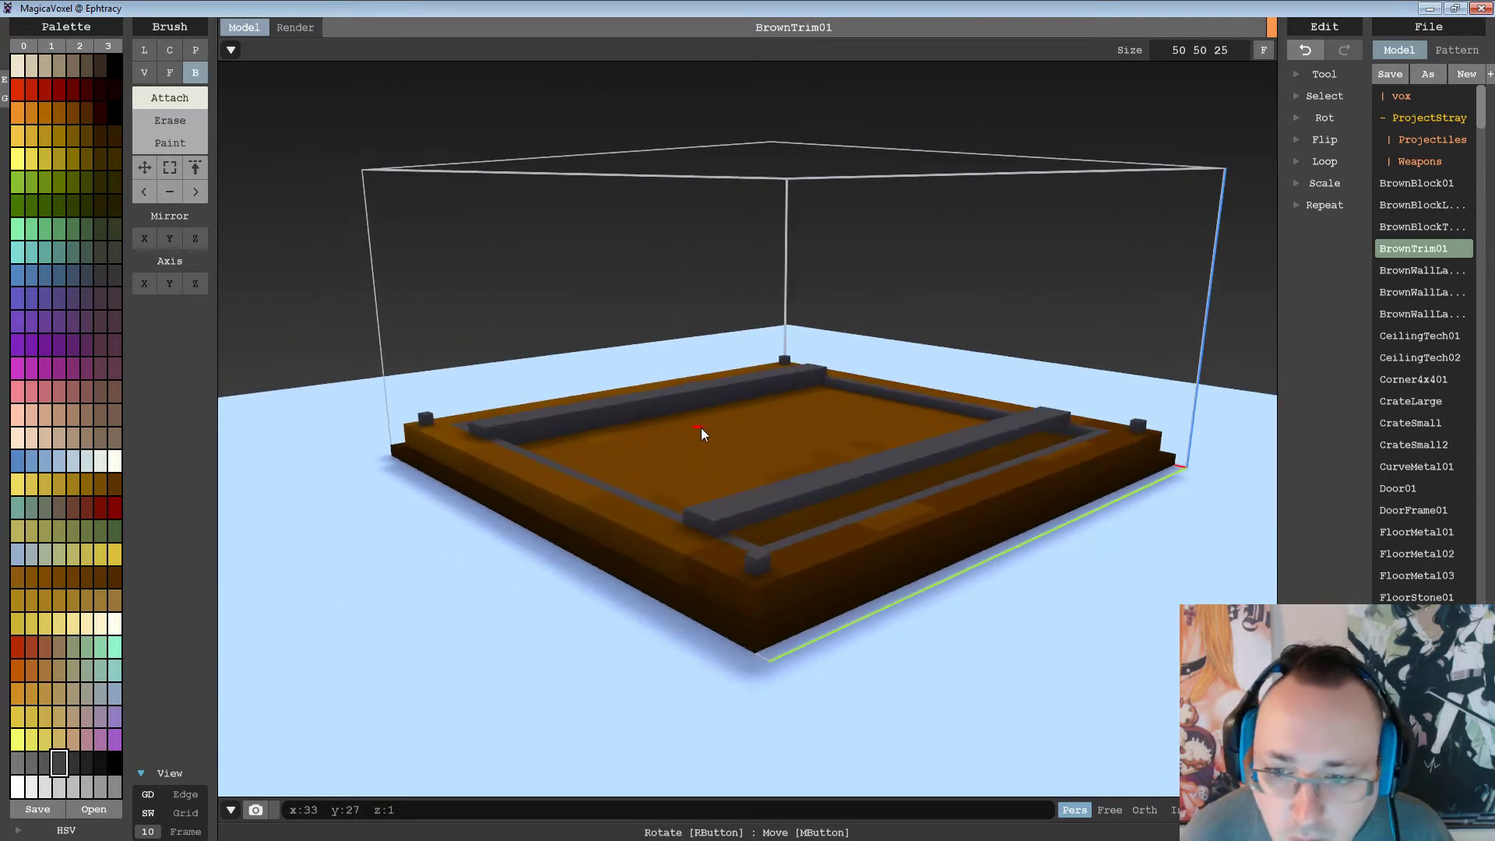
scroll(1042, 446, up, 6)
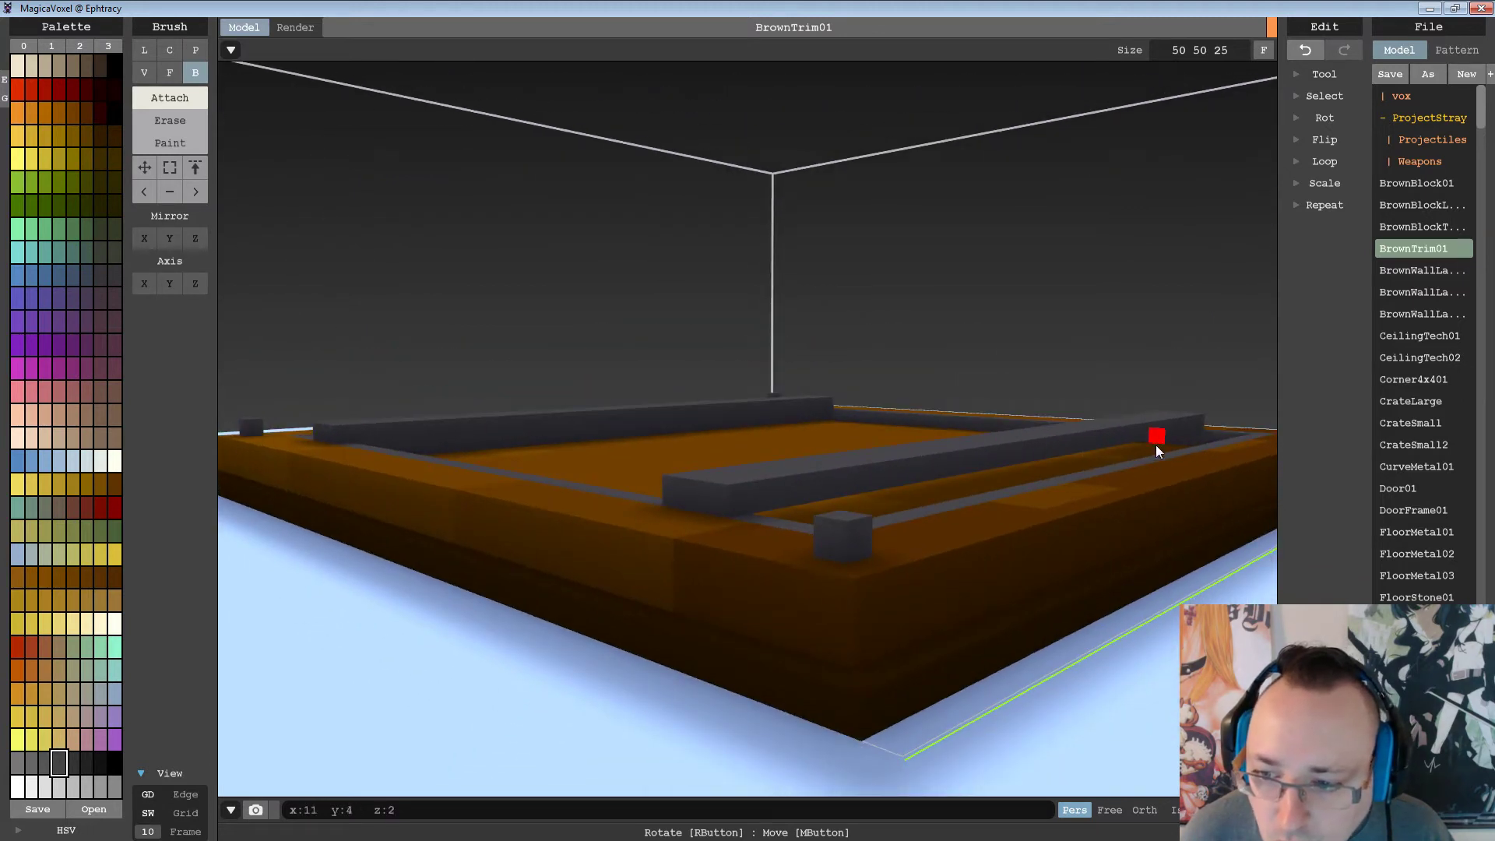
mouse_move(1156, 445)
mouse_down()
mouse_move(863, 516)
mouse_move(824, 508)
mouse_up()
drag(789, 521, 799, 520)
mouse_move(880, 472)
right_down()
mouse_move(825, 502)
mouse_move(773, 493)
right_up()
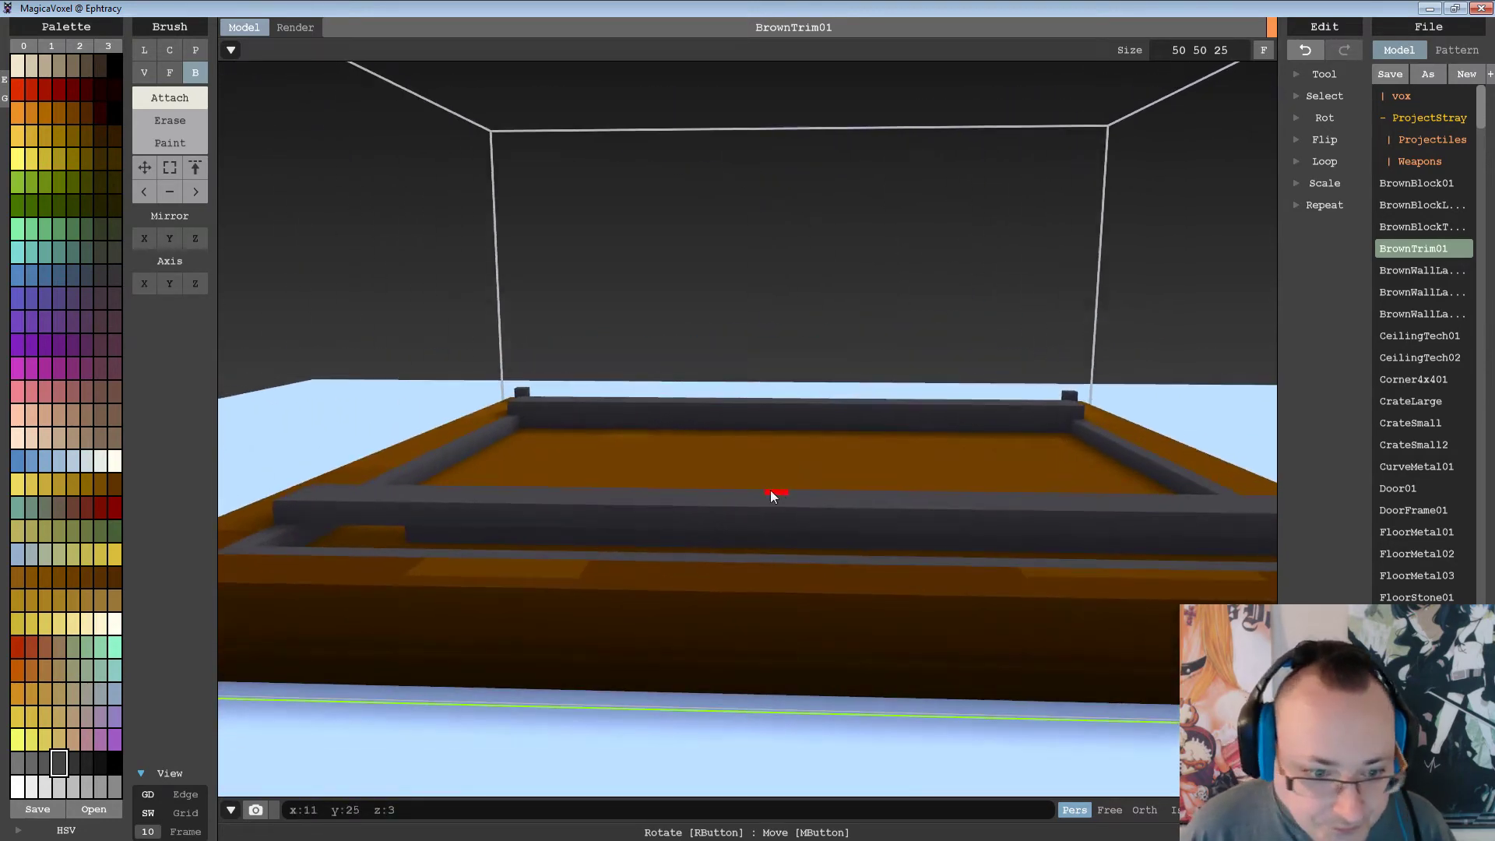
drag(335, 534, 397, 544)
click(414, 547)
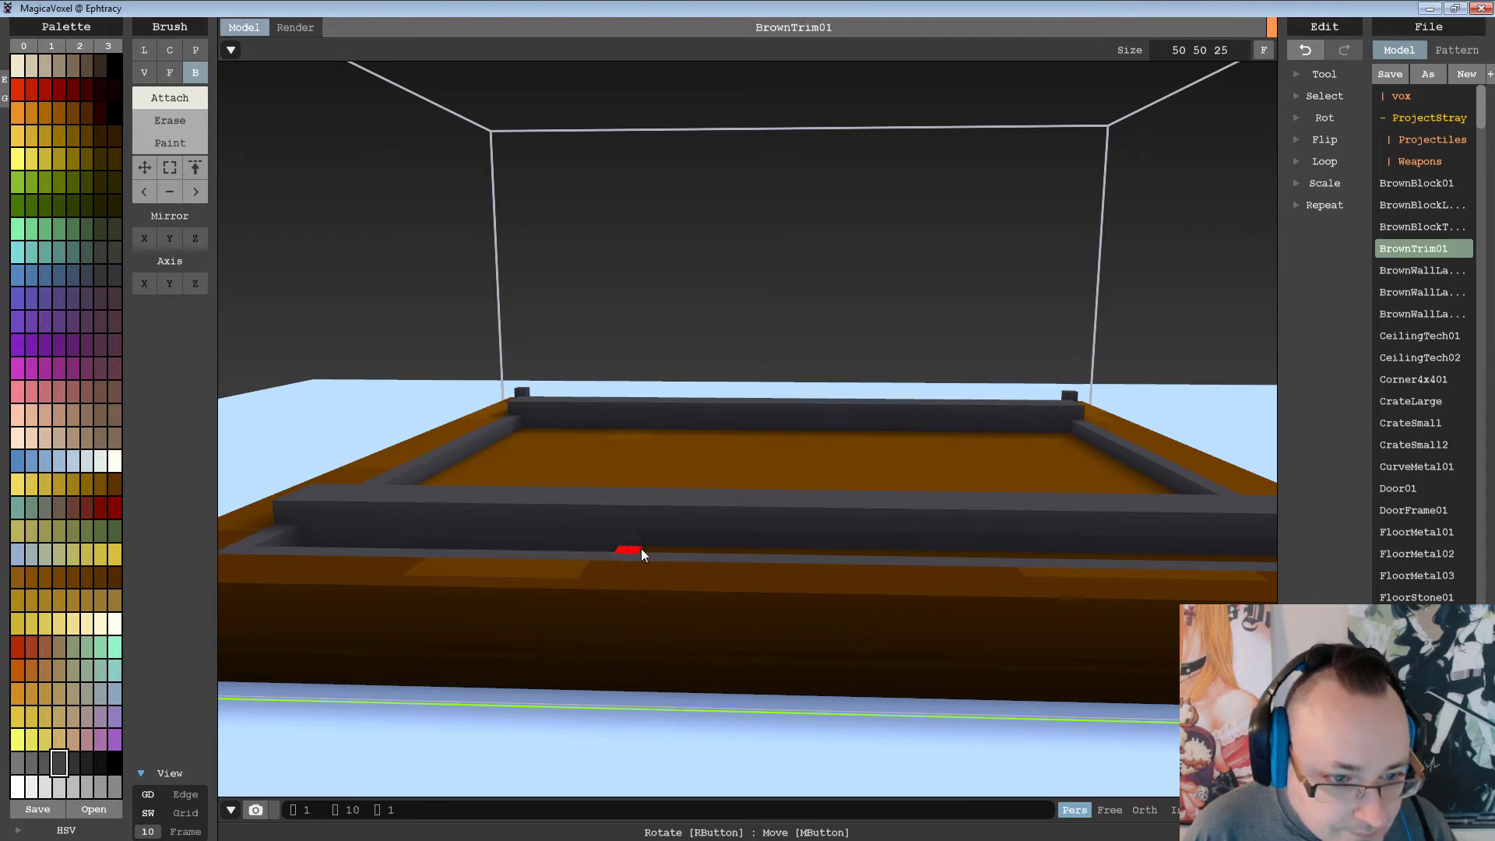
drag(746, 554, 748, 554)
right_drag(834, 559, 911, 568)
middle_drag(911, 567, 702, 457)
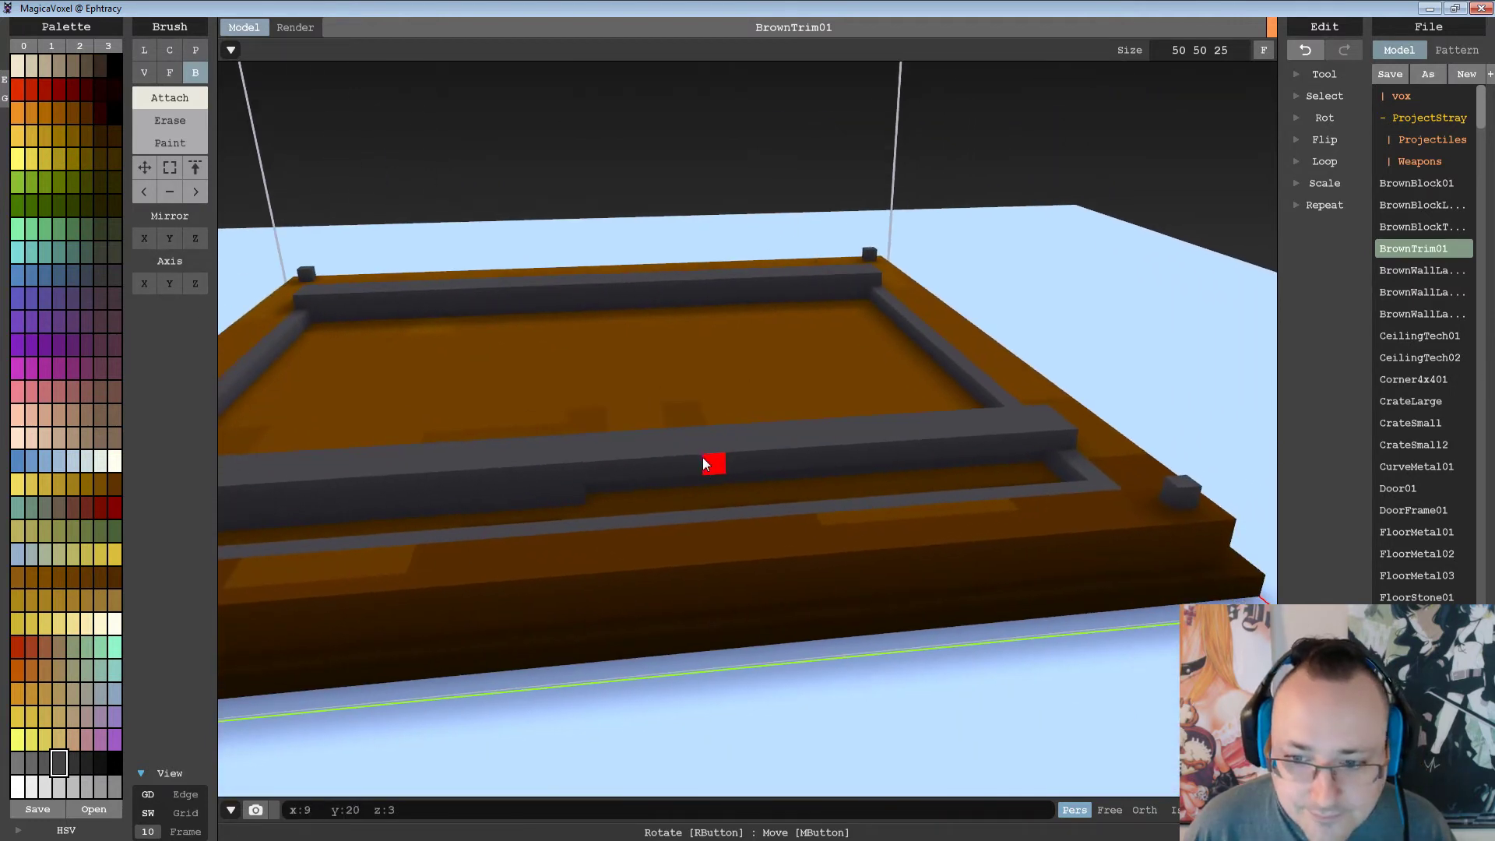
drag(600, 500, 785, 488)
drag(1006, 466, 1031, 460)
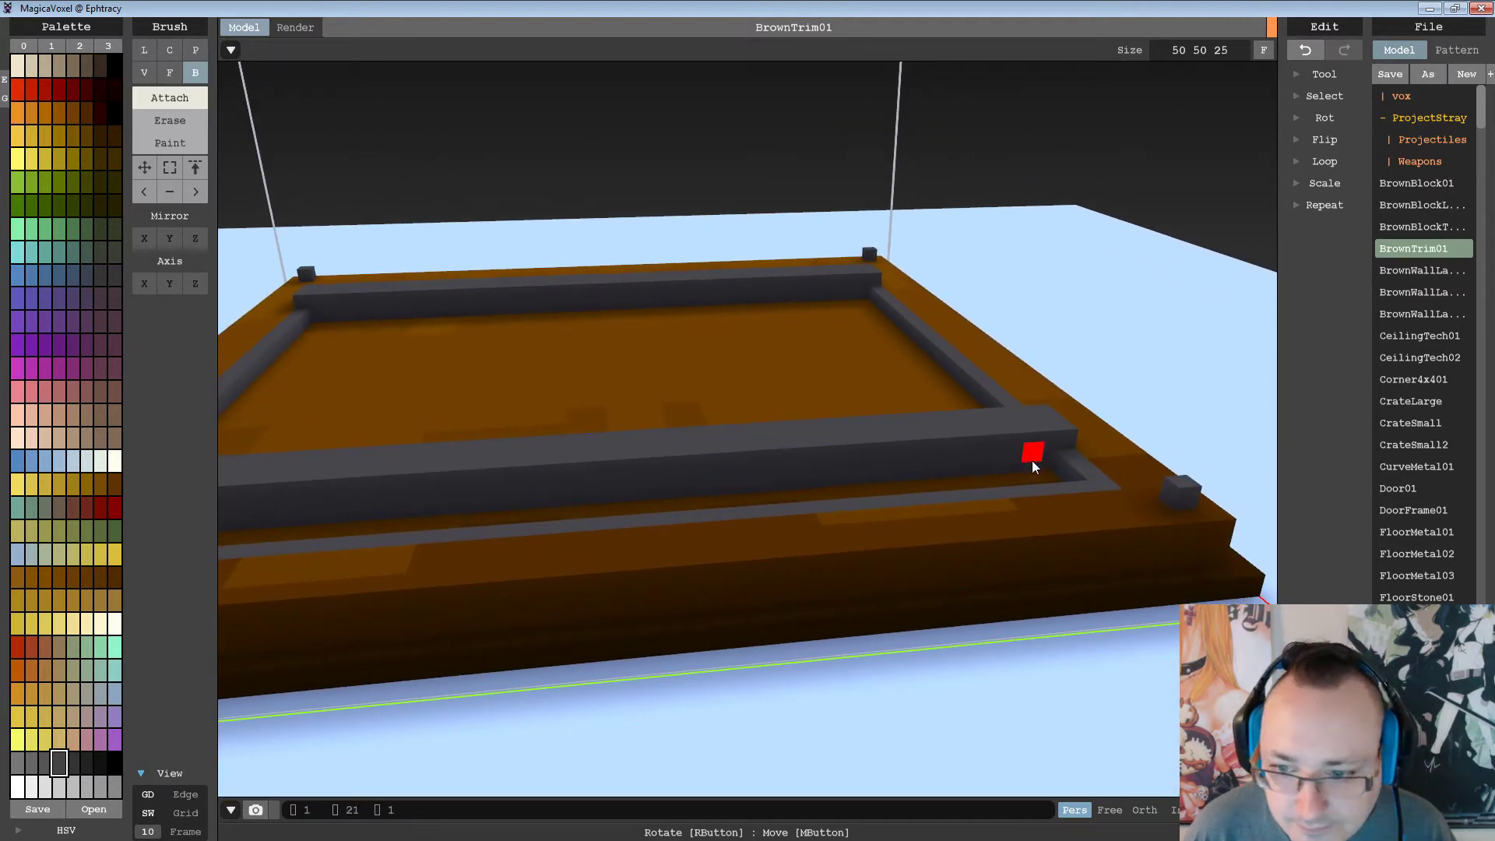
Widen both dark grey bars toward the middle of the recess along their full length.
mouse_move(1031, 460)
right_down()
mouse_move(655, 447)
mouse_move(752, 456)
mouse_move(787, 482)
mouse_move(755, 407)
mouse_move(714, 441)
mouse_move(720, 454)
right_up()
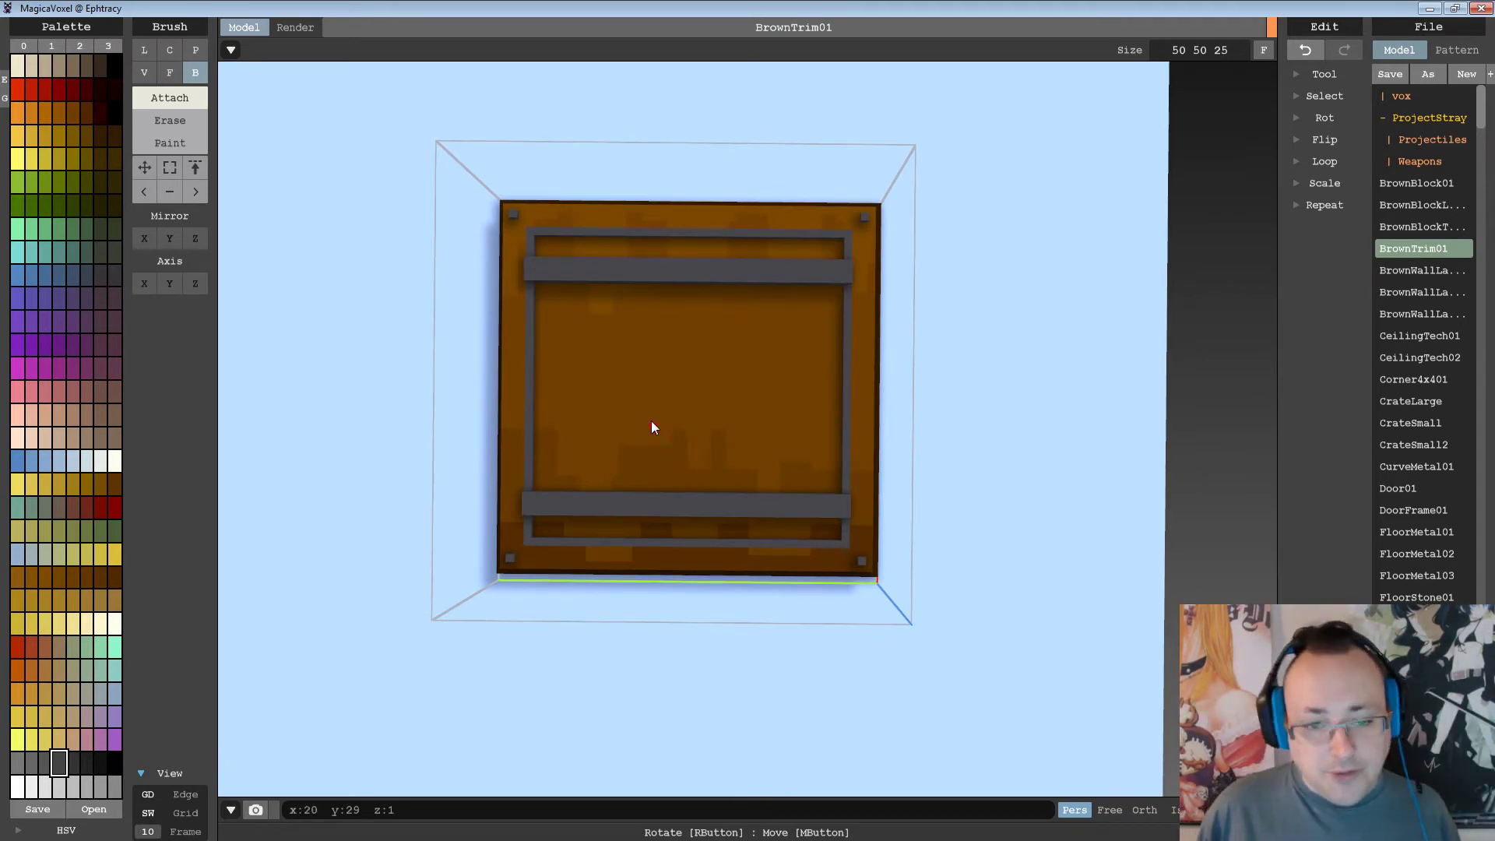
mouse_move(651, 421)
right_down()
mouse_move(778, 341)
mouse_move(698, 365)
mouse_move(651, 387)
mouse_move(659, 397)
right_up()
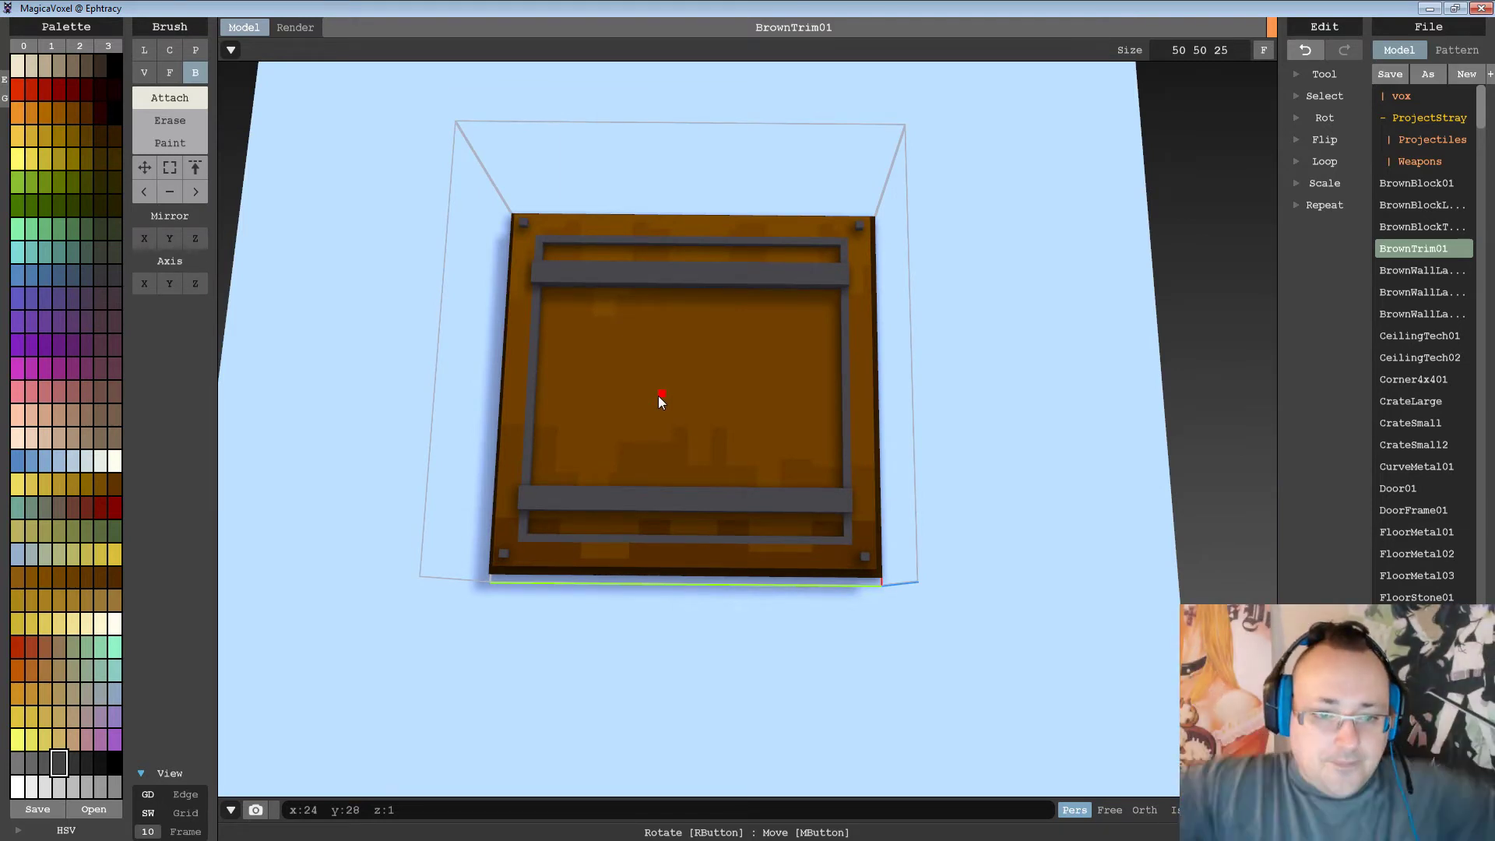
right_drag(657, 364, 737, 312)
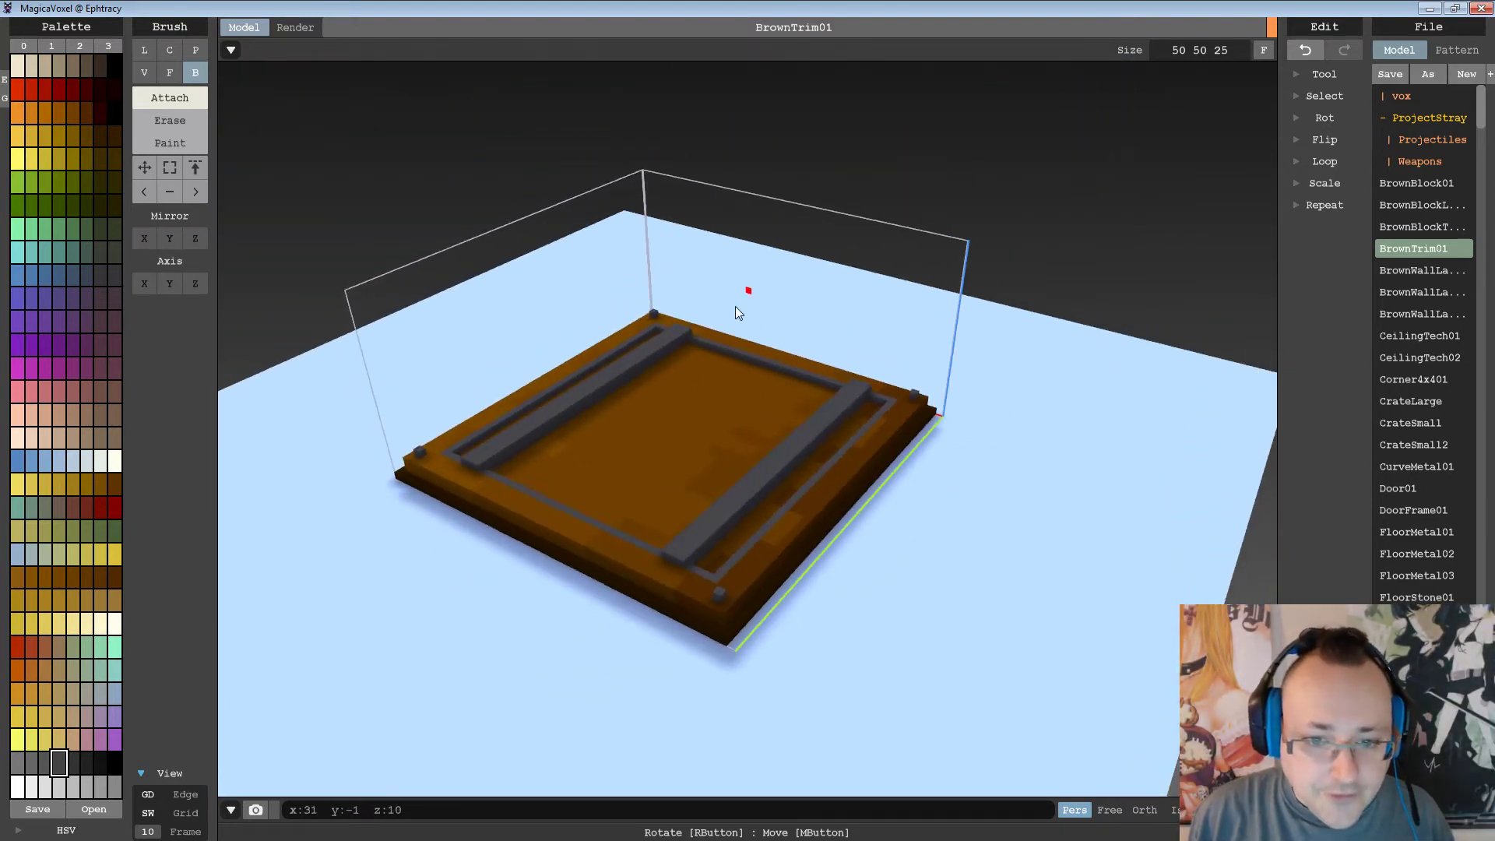
drag(693, 338, 493, 473)
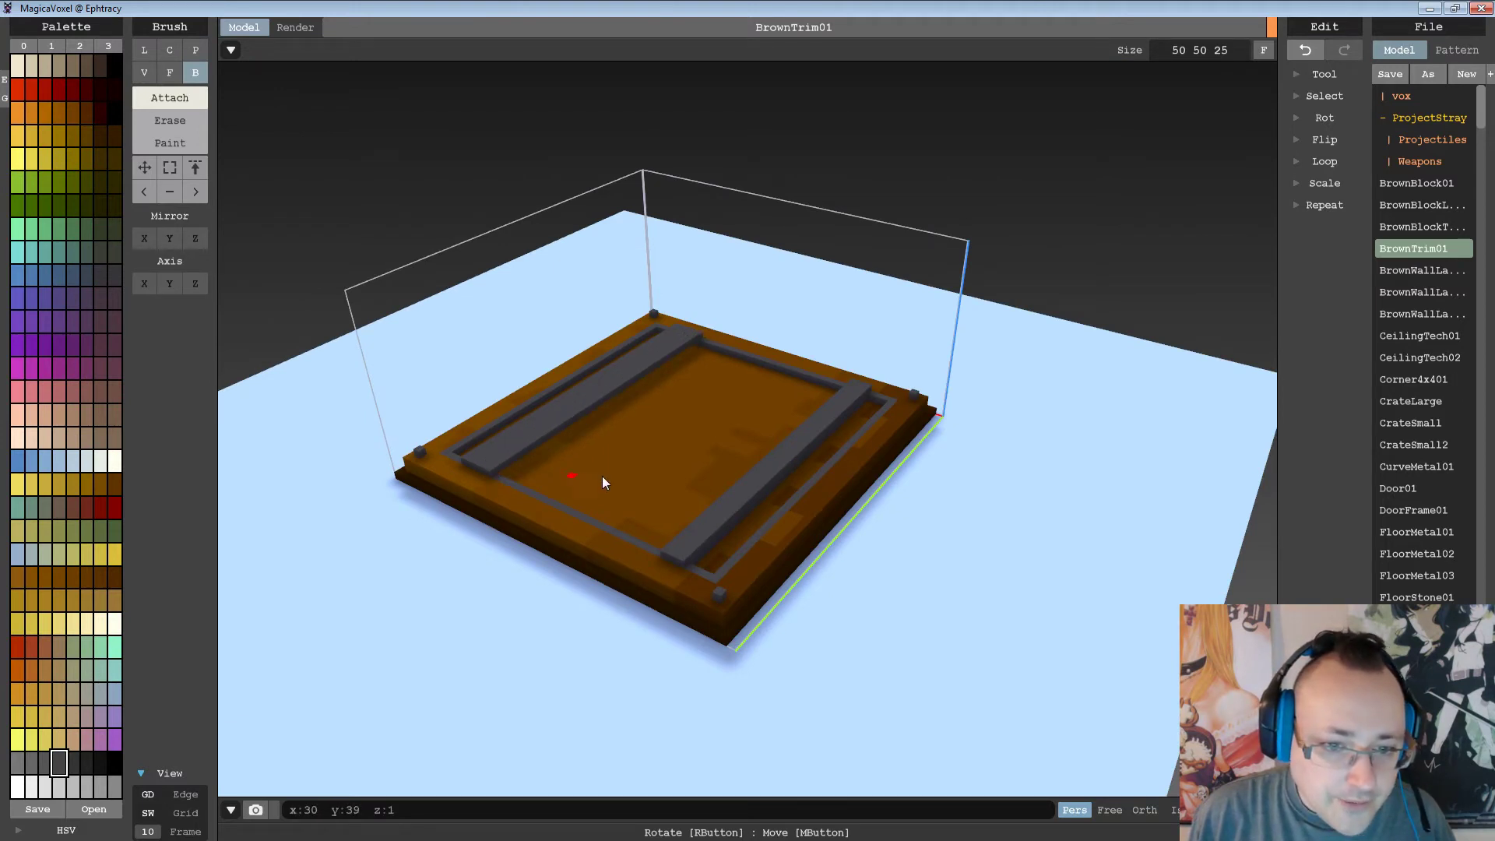
right_drag(601, 475, 727, 470)
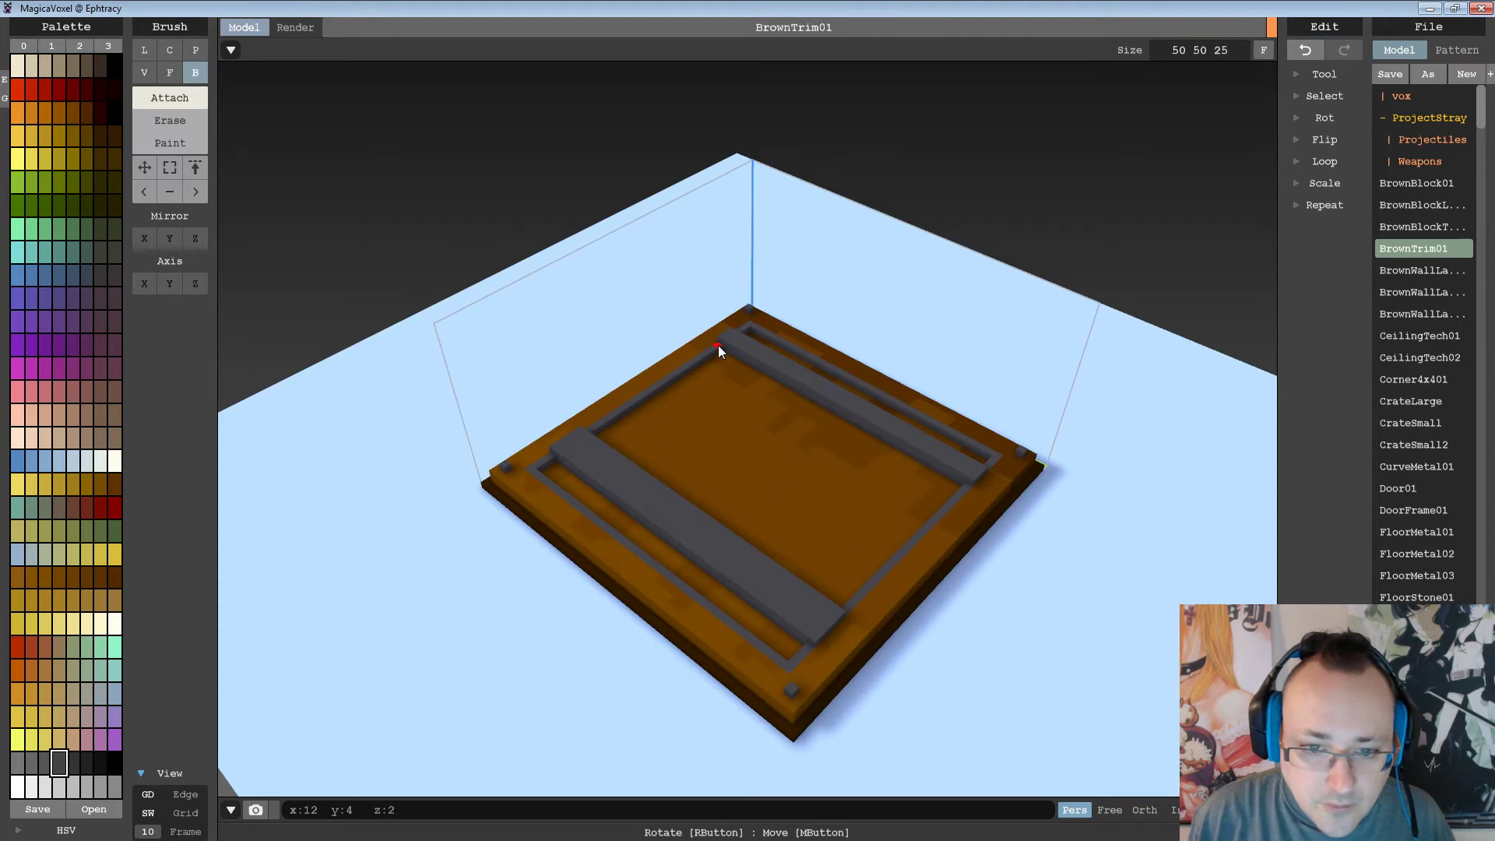
drag(718, 344, 843, 413)
drag(952, 486, 963, 489)
Attach dark grey edging strips beneath the sides of both widened bars and save the model.
mouse_move(963, 489)
right_down()
mouse_move(829, 506)
mouse_move(742, 479)
mouse_move(713, 423)
mouse_move(751, 467)
right_up()
scroll(751, 467, up, 5)
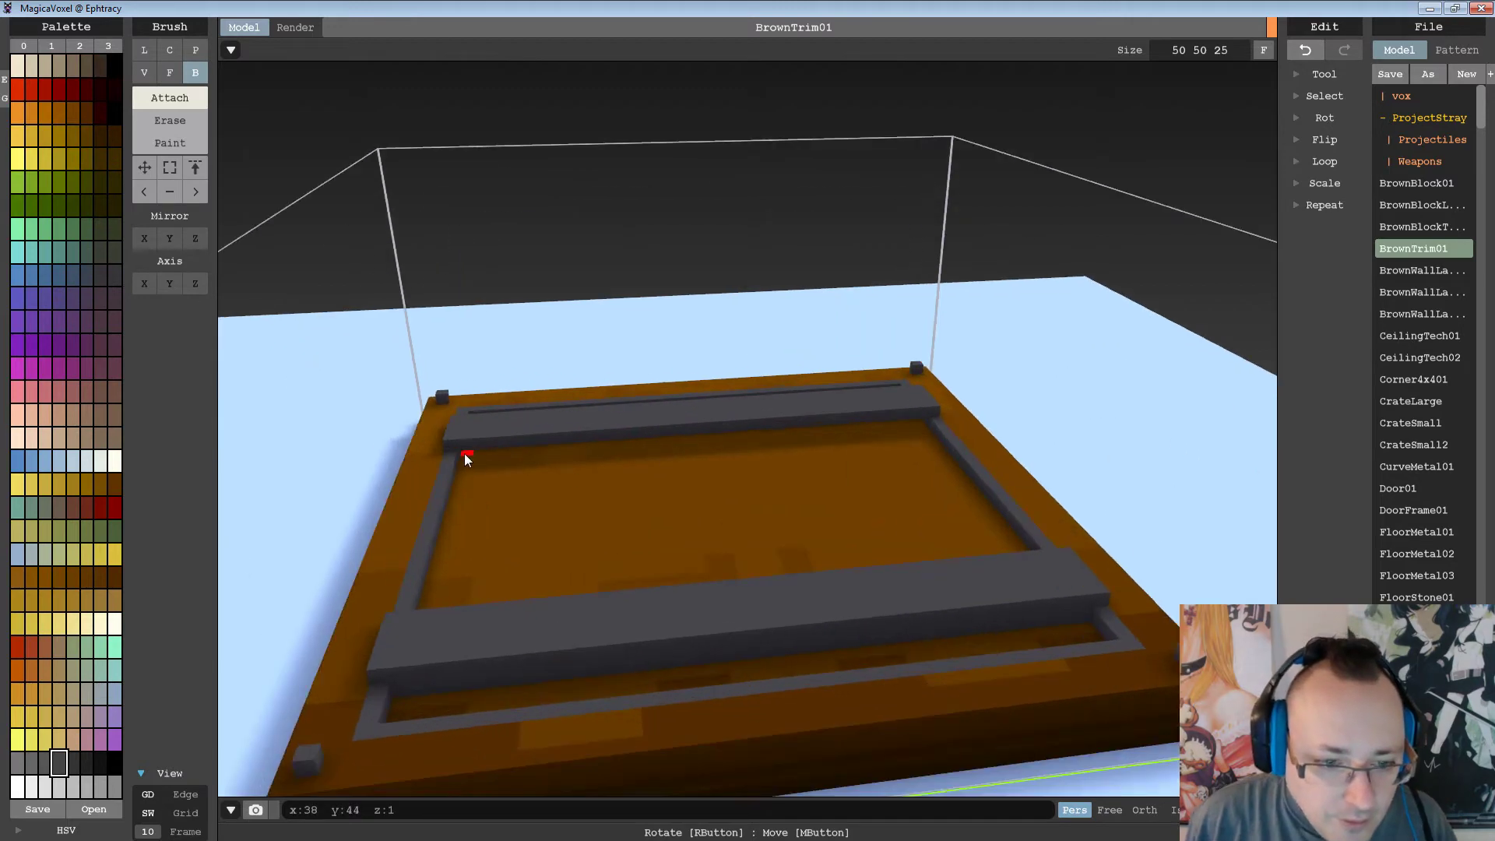
drag(465, 455, 925, 433)
mouse_move(925, 430)
right_down()
mouse_move(821, 491)
mouse_move(720, 447)
mouse_move(970, 384)
right_up()
drag(935, 357, 739, 593)
drag(692, 642, 690, 642)
mouse_move(606, 602)
right_down()
mouse_move(638, 624)
mouse_move(824, 456)
mouse_move(685, 263)
right_up()
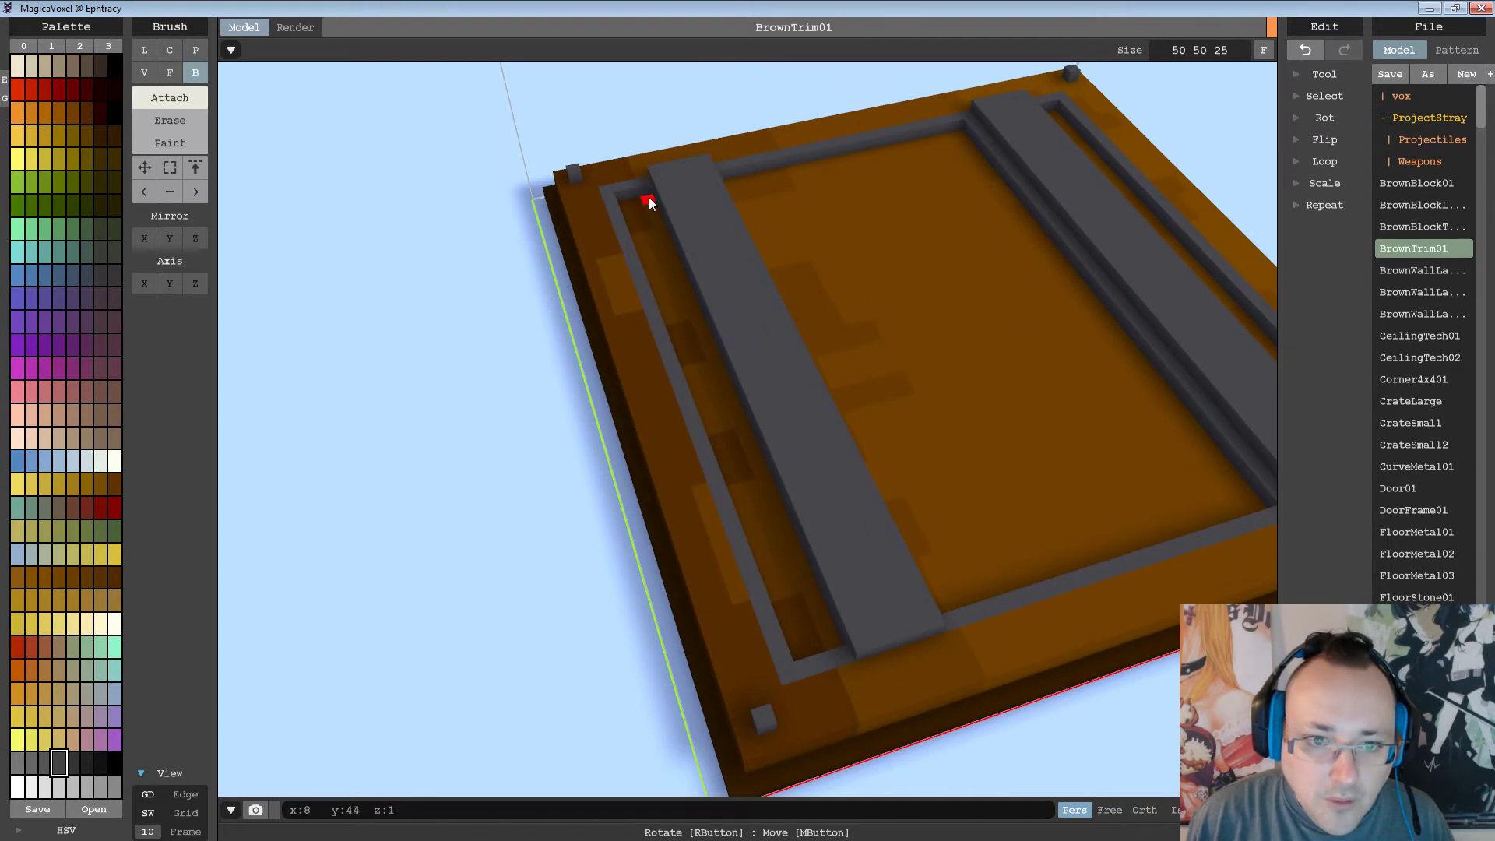
mouse_move(648, 198)
mouse_down()
mouse_move(865, 646)
mouse_move(833, 629)
mouse_move(841, 640)
mouse_up()
mouse_move(863, 600)
right_down()
mouse_move(775, 578)
mouse_move(625, 590)
mouse_move(476, 447)
right_up()
mouse_move(454, 422)
mouse_down()
mouse_move(857, 360)
mouse_move(1059, 368)
mouse_up()
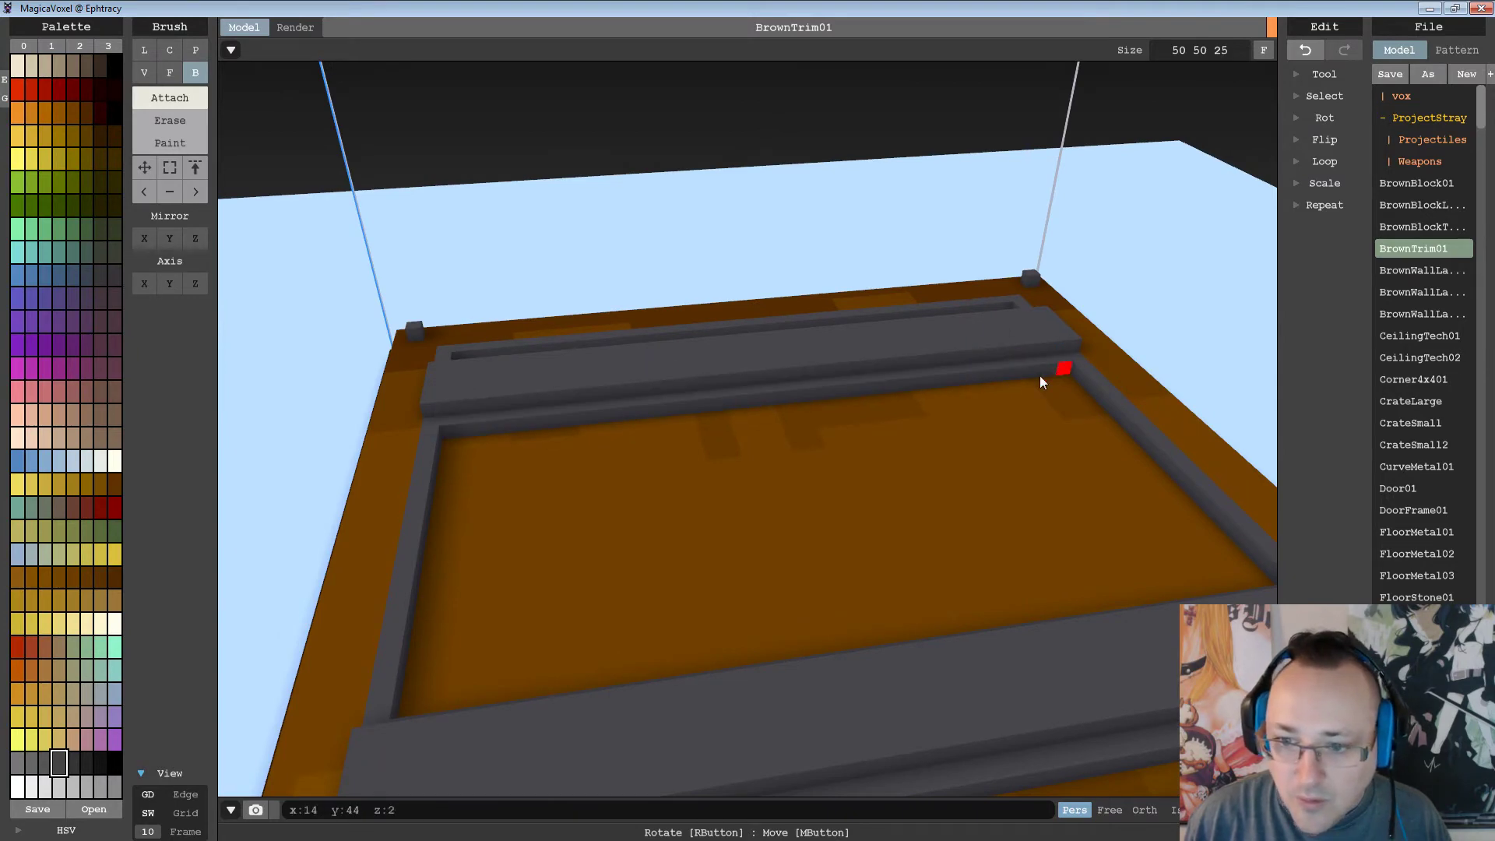
mouse_move(1042, 377)
right_down()
mouse_move(1053, 449)
mouse_move(1065, 421)
mouse_move(945, 417)
mouse_move(955, 474)
mouse_move(824, 277)
mouse_move(794, 423)
right_up()
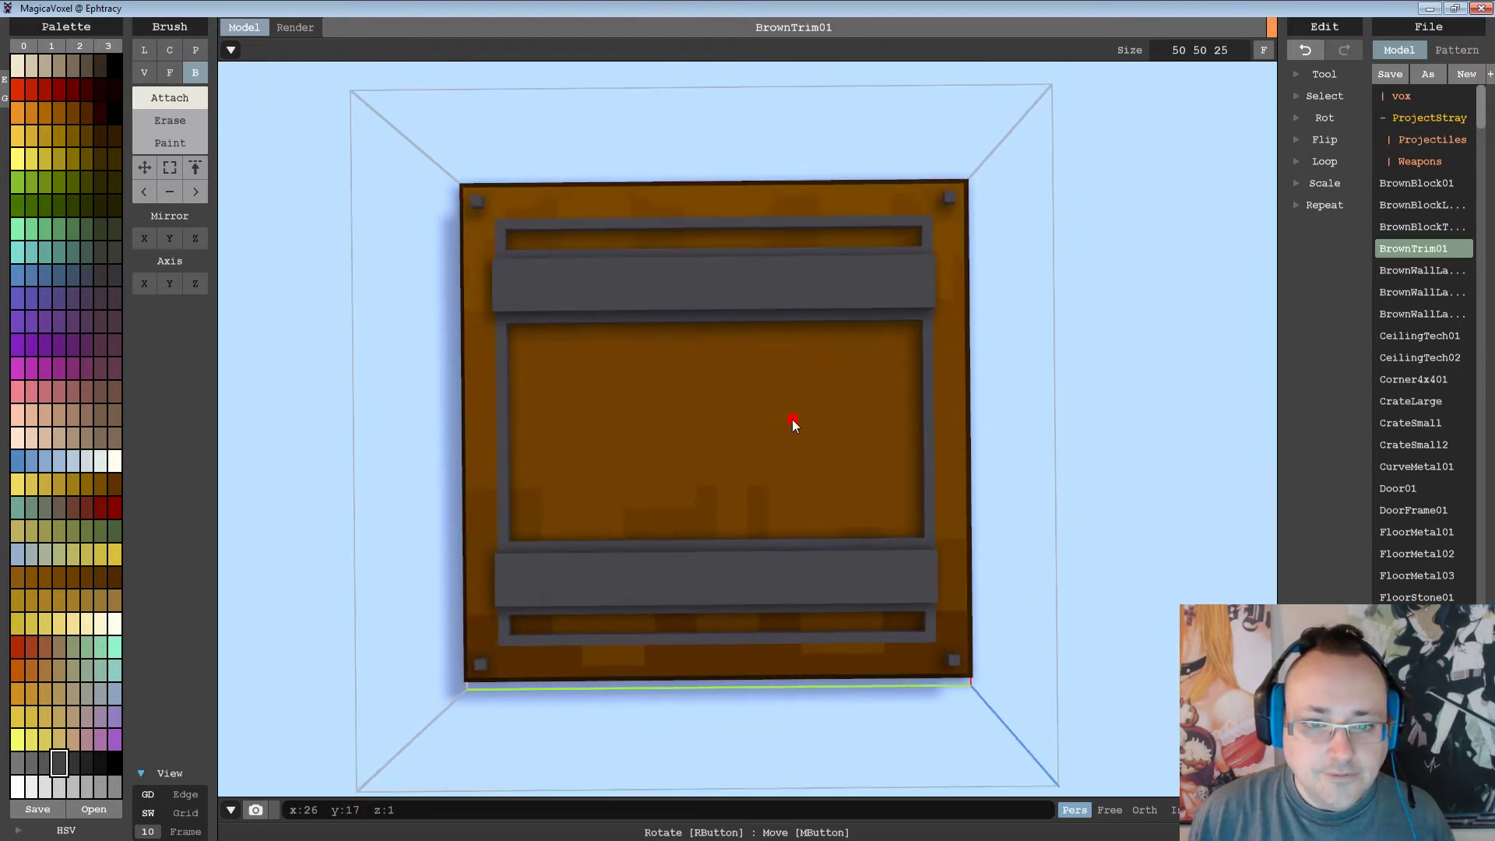
click(1392, 76)
Lengthen both dark grey bars by one voxel at each end, over the raised border, and save the model.
mouse_move(861, 414)
right_down()
mouse_move(840, 371)
mouse_move(966, 292)
right_up()
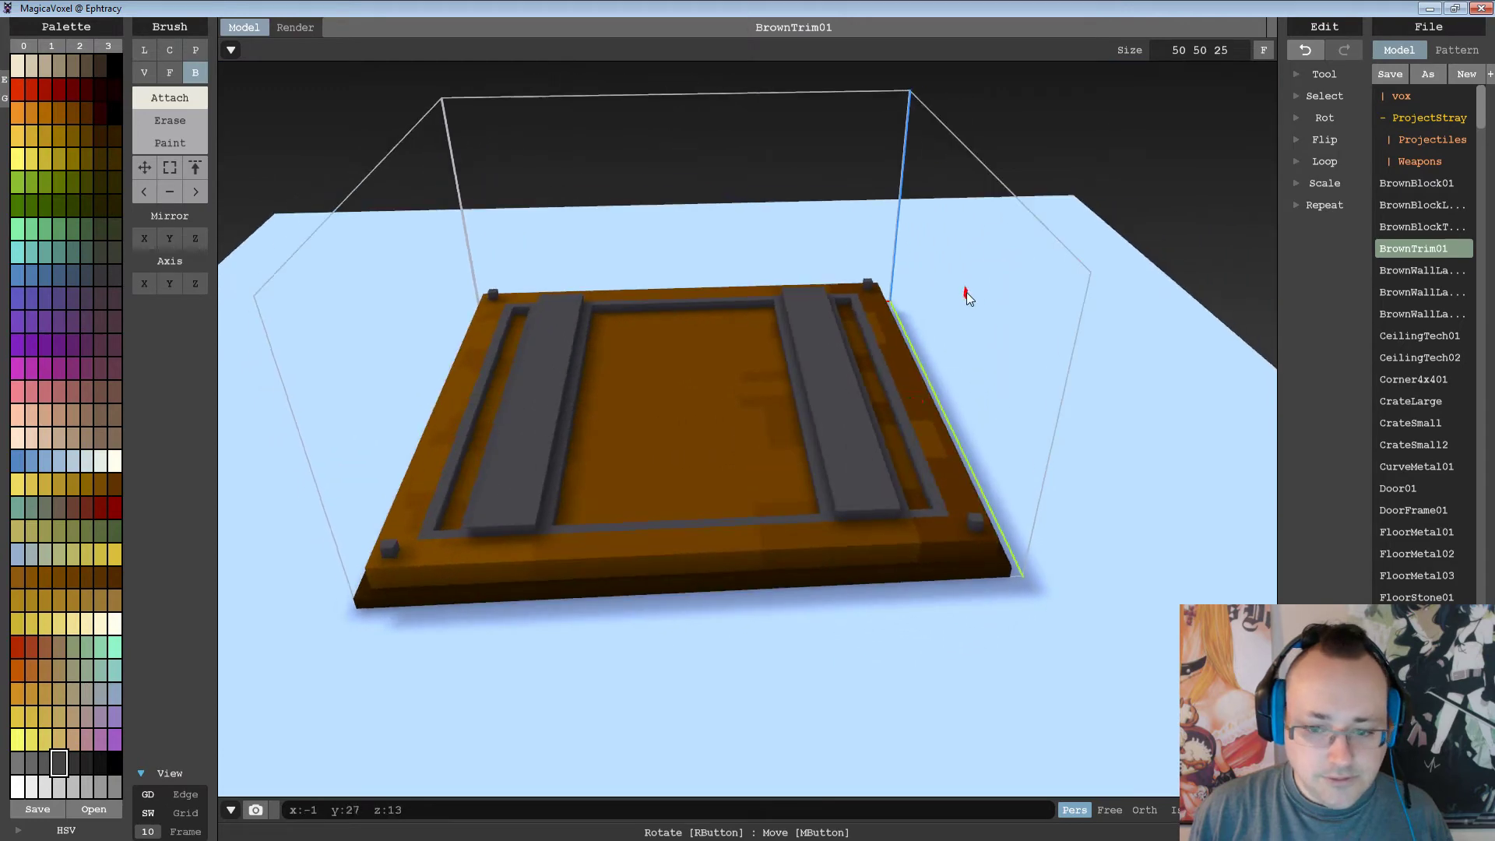
click(885, 517)
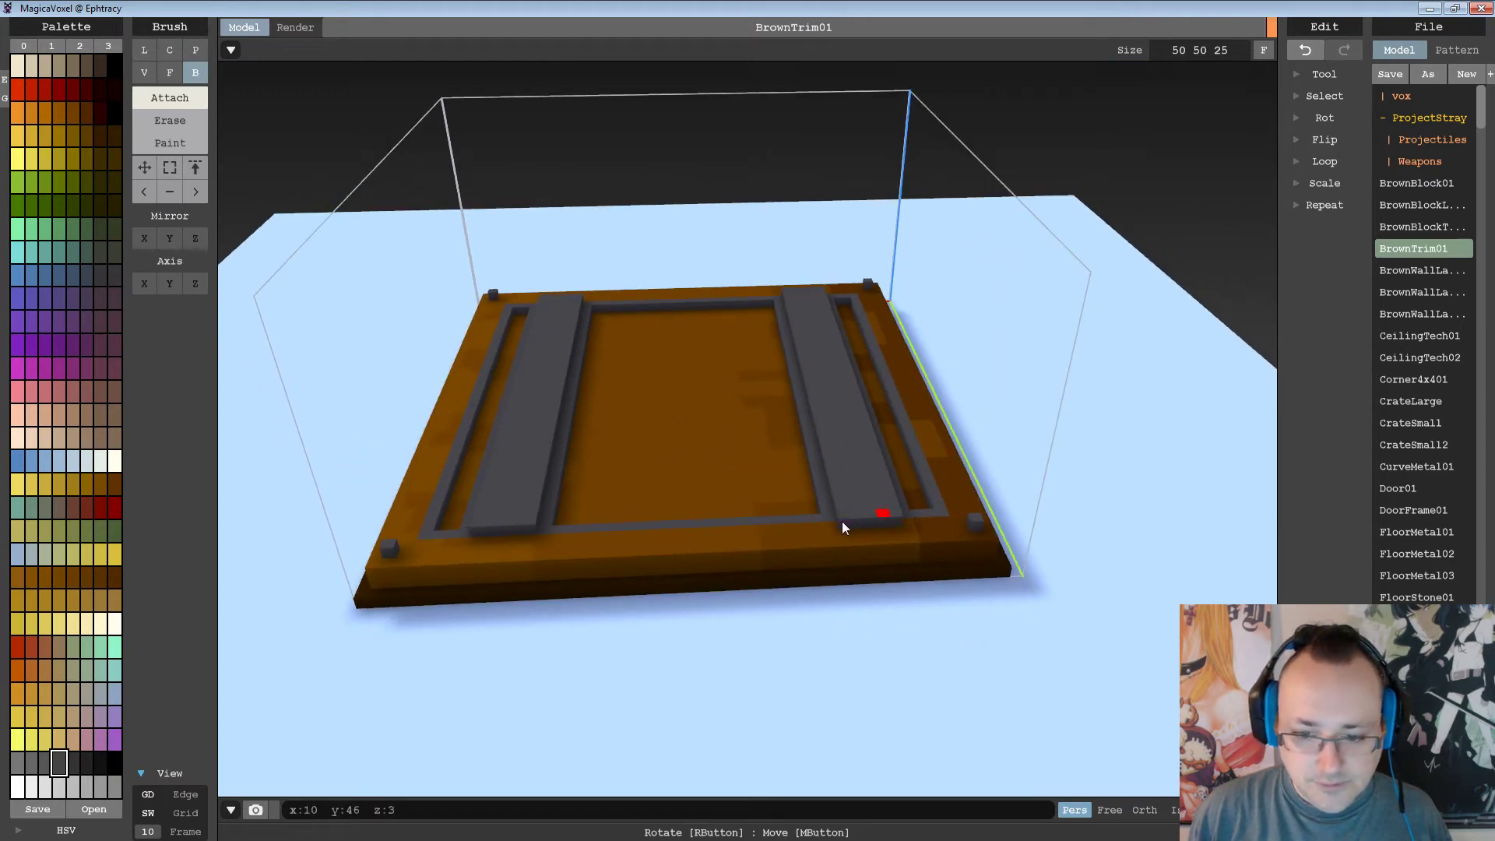
right_drag(527, 534, 662, 550)
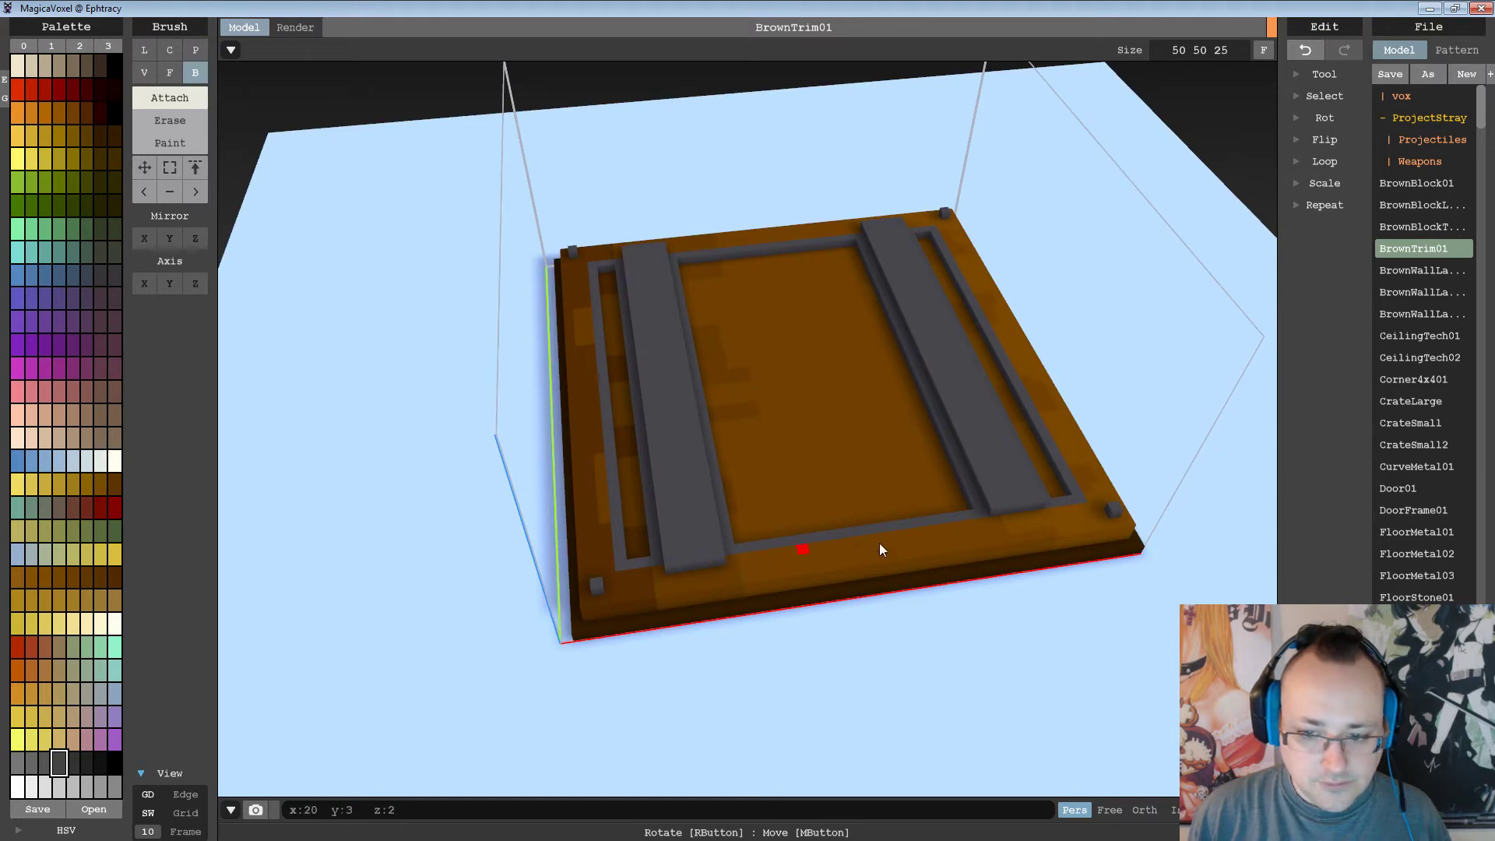
right_drag(1025, 511, 844, 441)
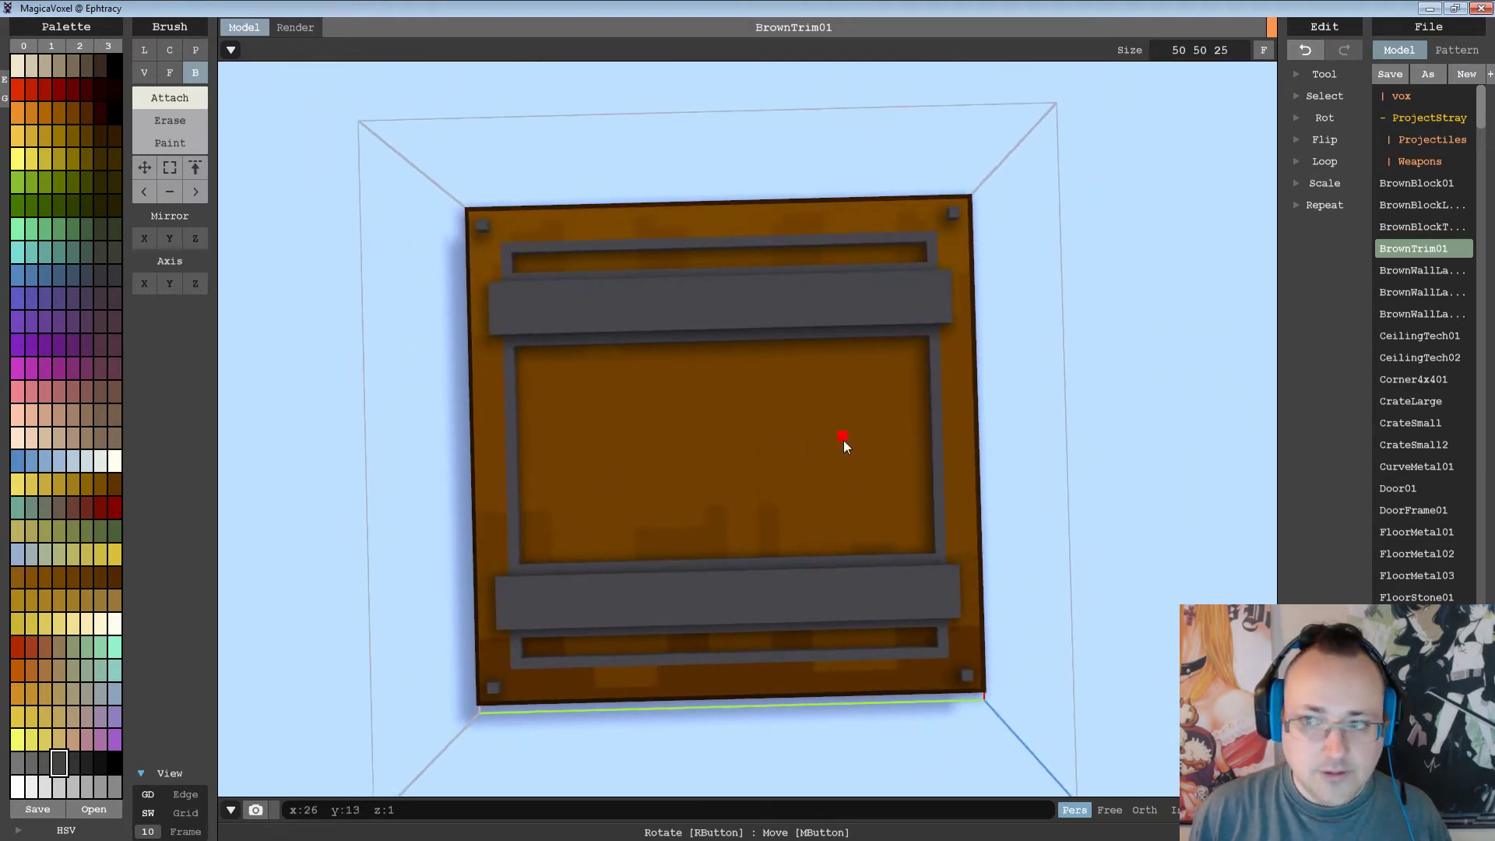
click(1376, 74)
Sample the base's darkest brown and attach a one-voxel row of it along the base's edge parallel to the bars.
mouse_move(771, 397)
right_down()
mouse_move(737, 424)
mouse_move(765, 344)
mouse_move(743, 352)
mouse_move(765, 396)
mouse_move(886, 370)
mouse_move(707, 412)
mouse_move(702, 468)
mouse_move(729, 391)
mouse_move(612, 488)
right_up()
scroll(746, 360, down, 3)
scroll(612, 488, up, 2)
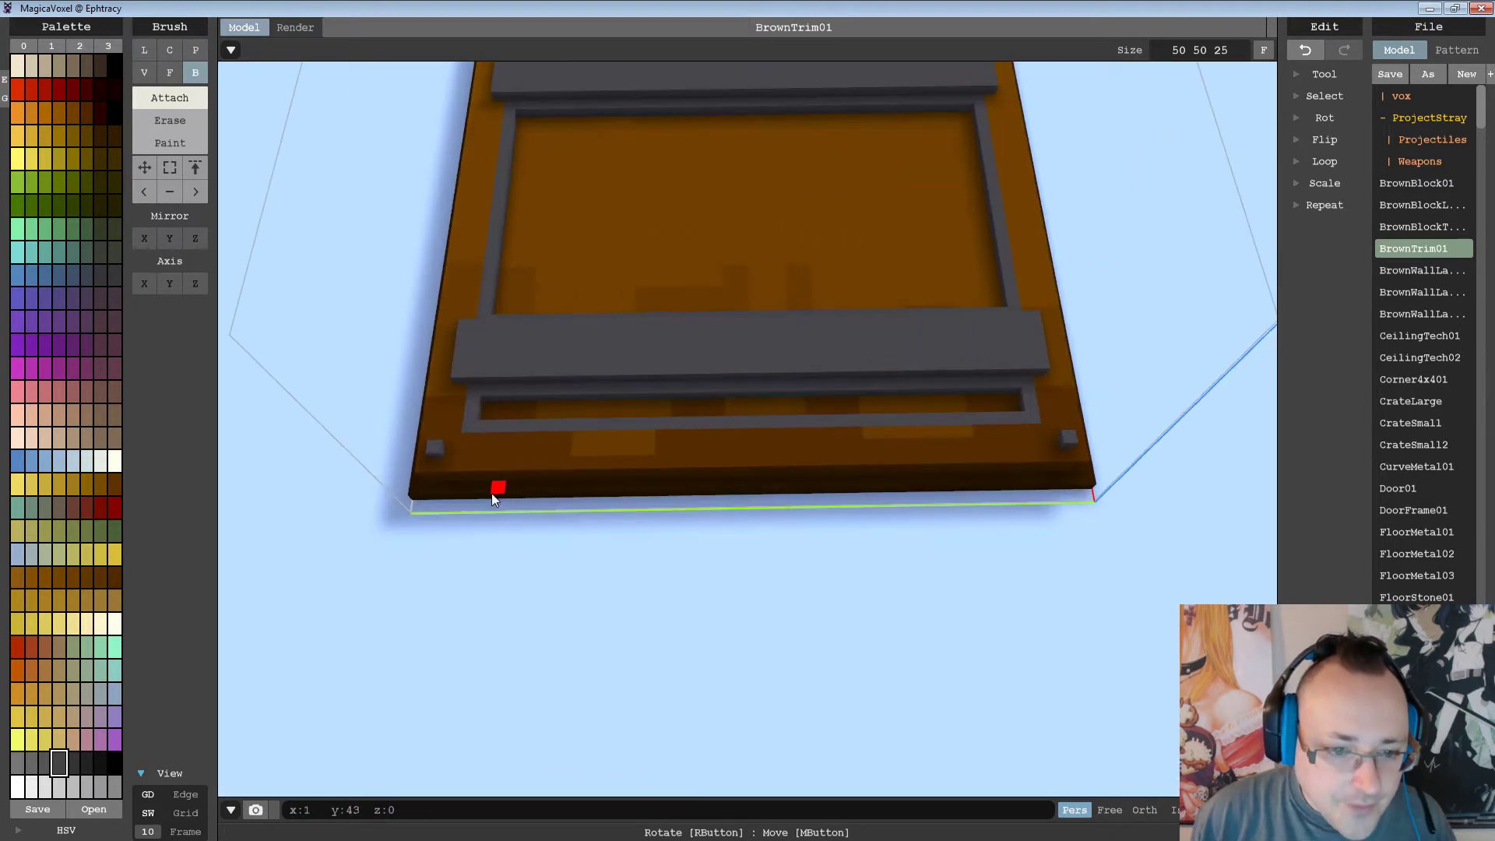
alt+click(424, 492)
drag(424, 506, 1087, 497)
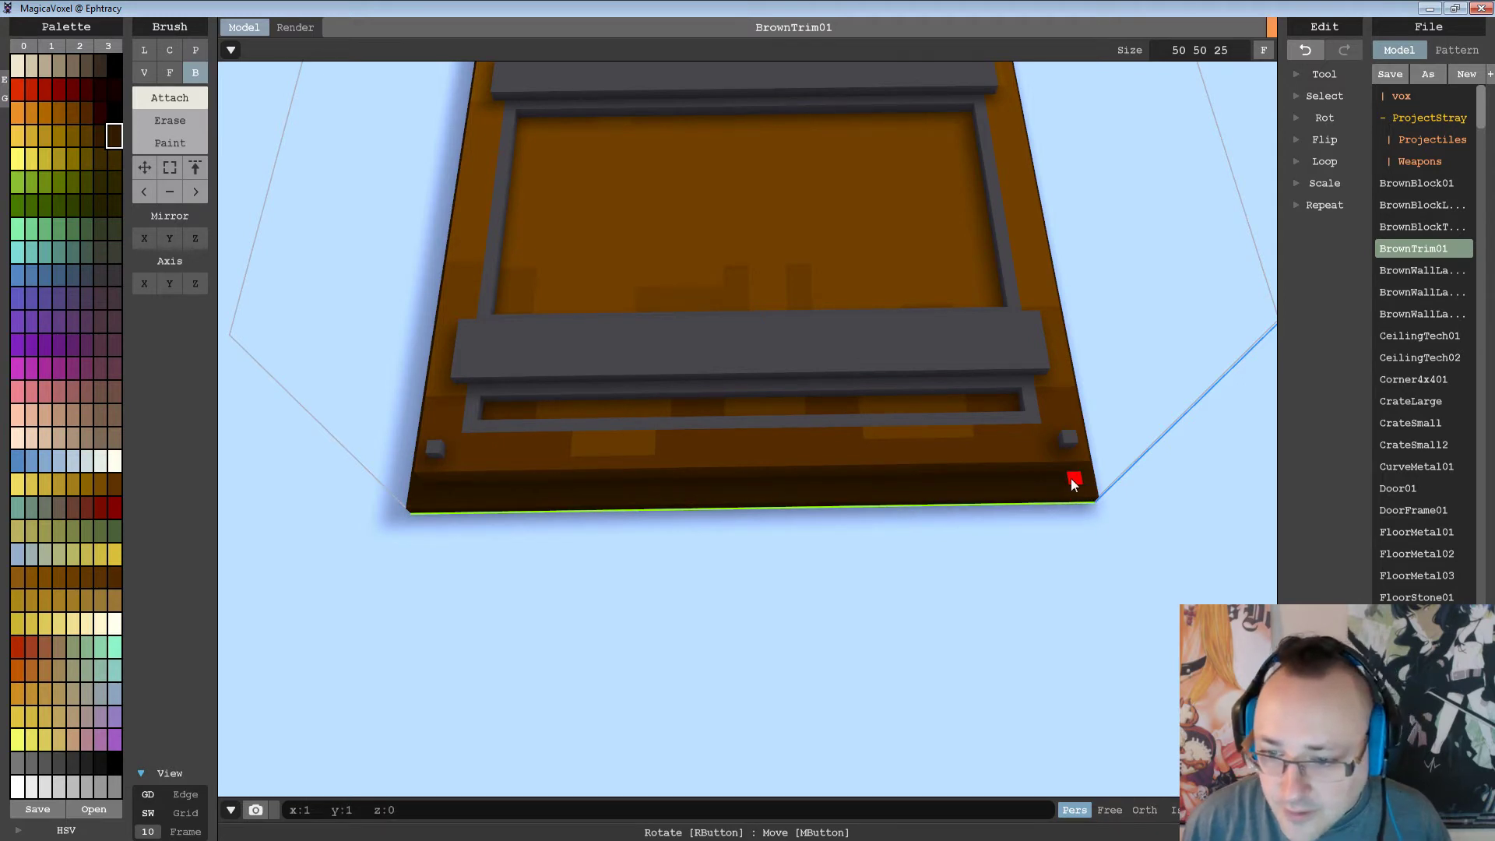
right_drag(1072, 478, 994, 433)
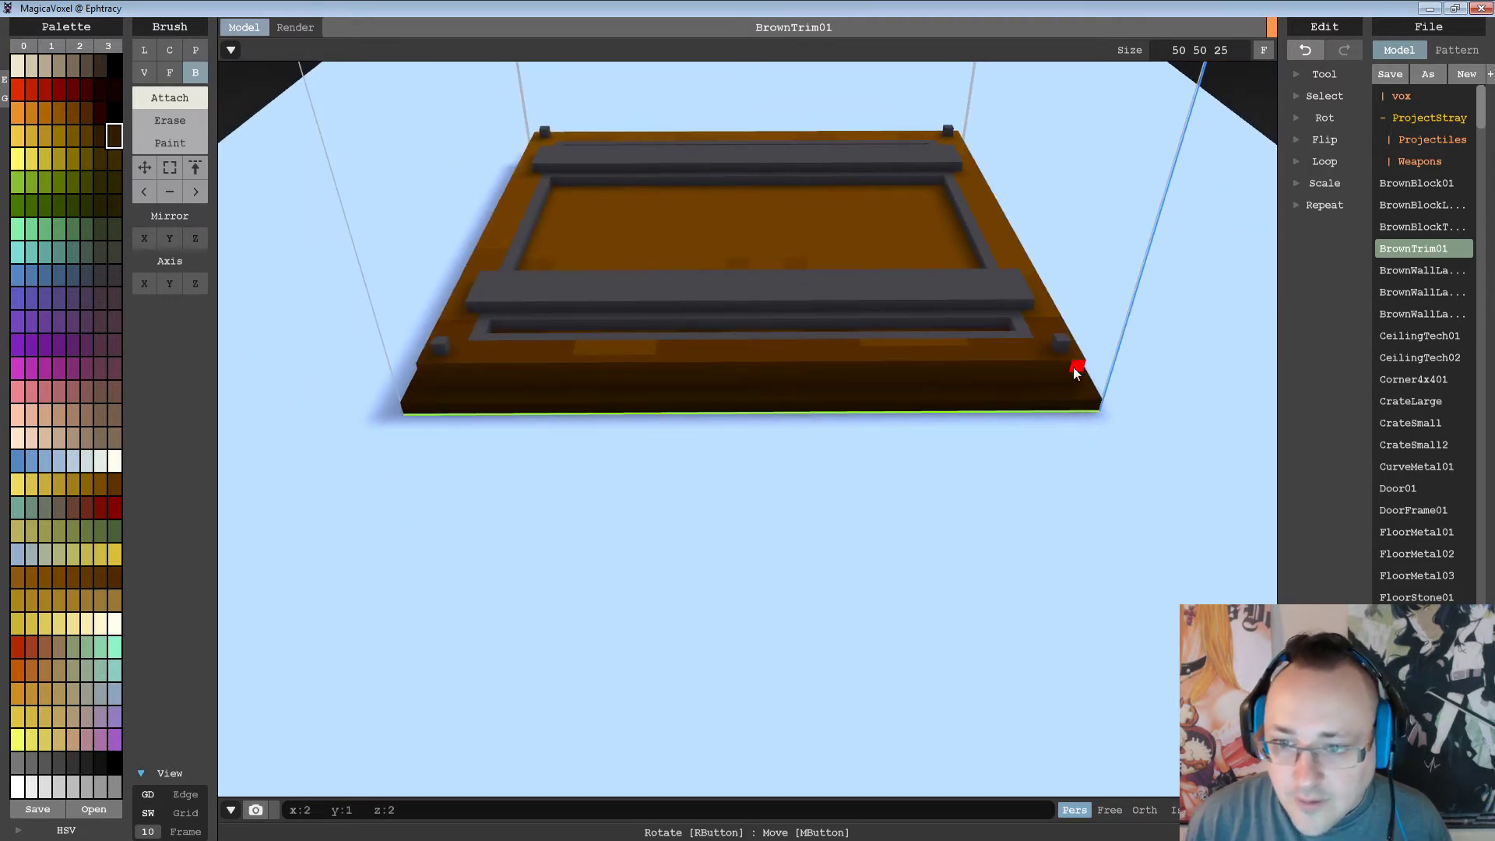
Select the full-width border strip with its two bolts beside the extended base edge and move it one voxel outward.
right_drag(876, 363, 868, 444)
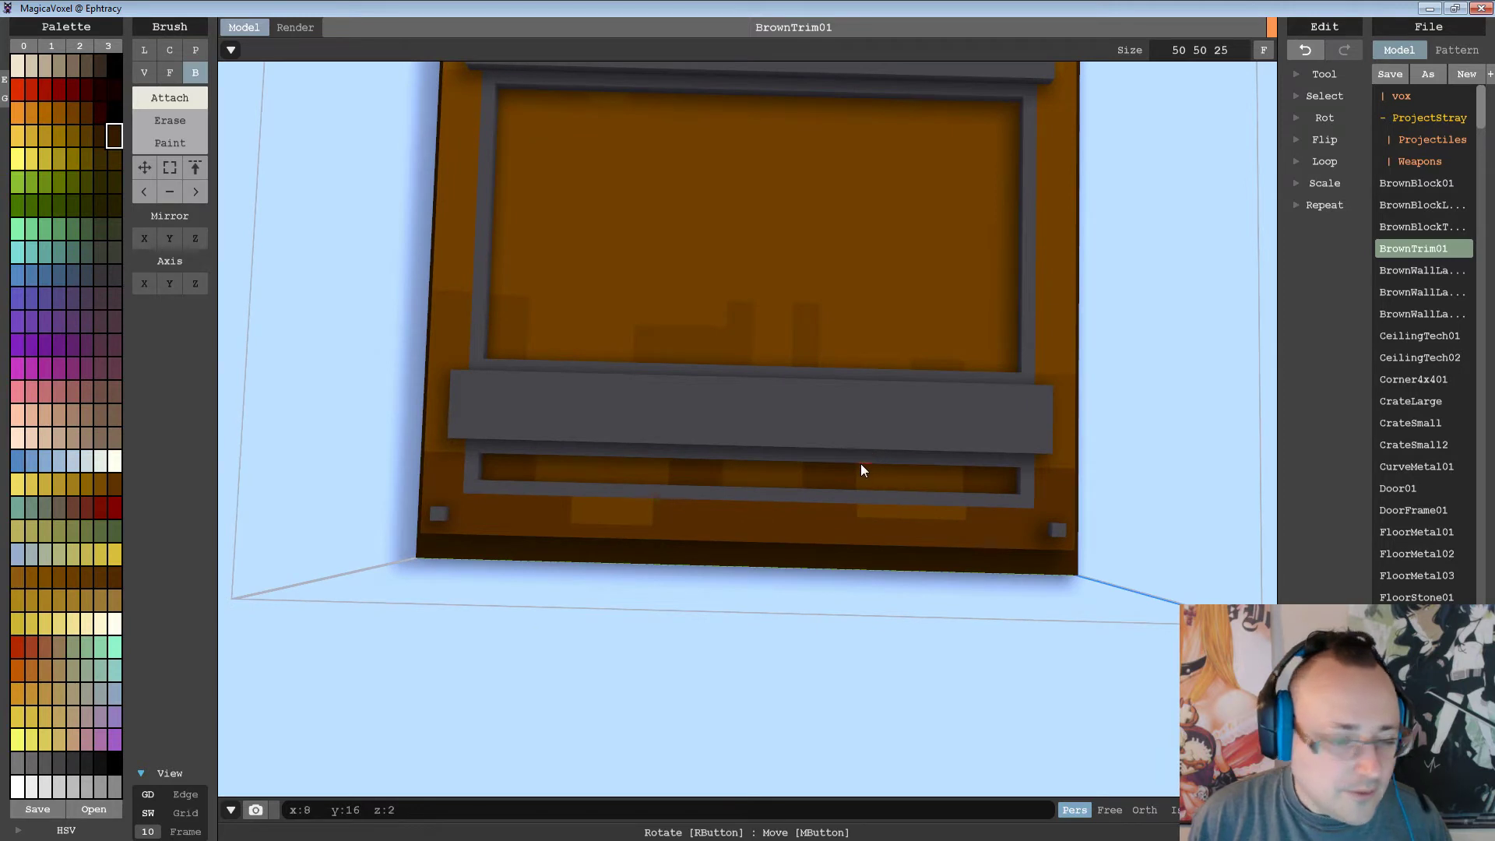
scroll(825, 448, up, 3)
click(169, 169)
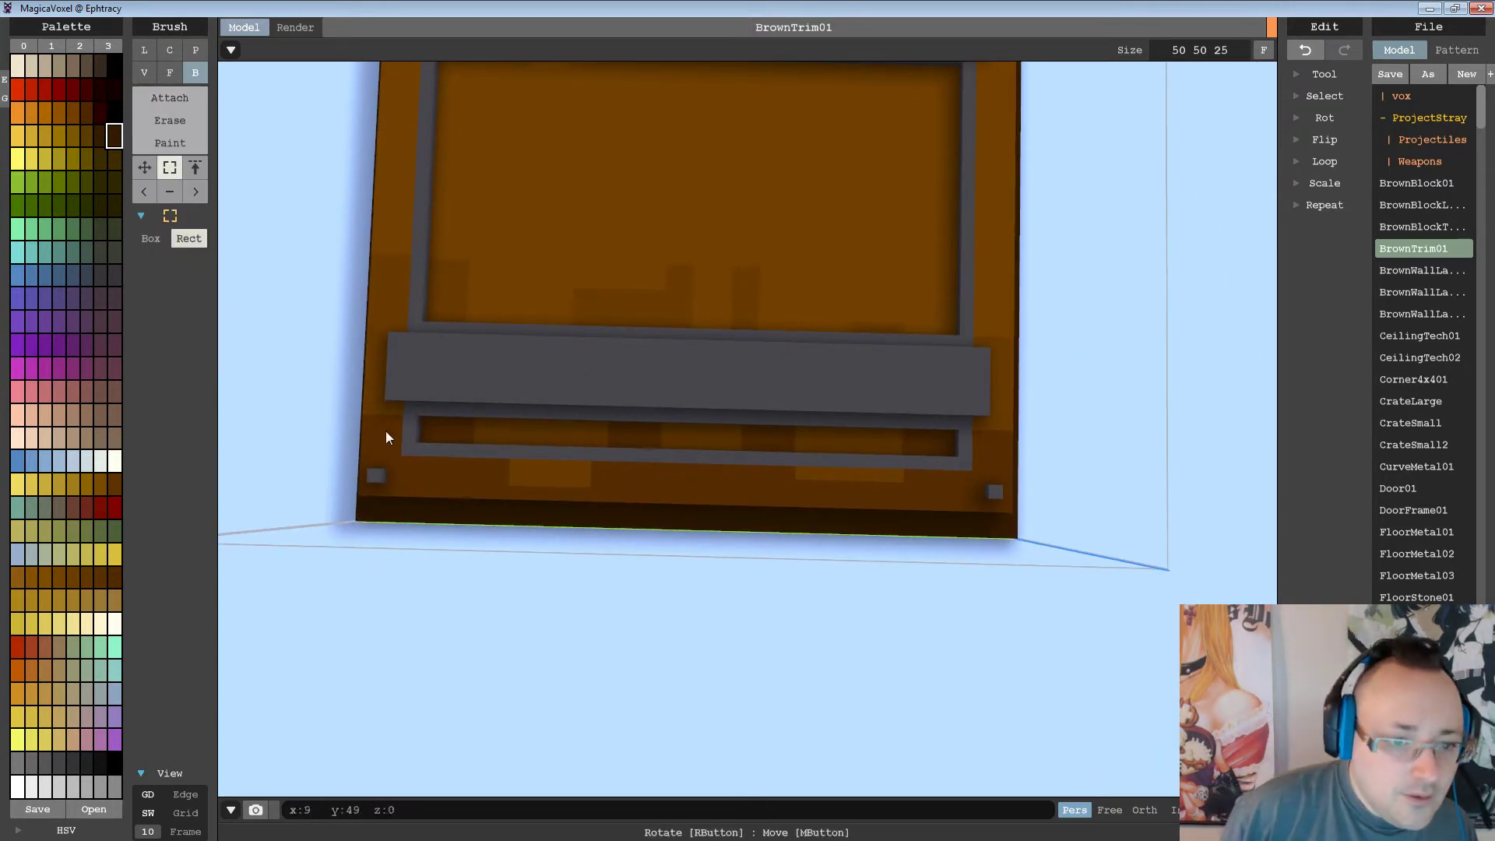
drag(336, 443, 954, 518)
right_drag(829, 444, 824, 438)
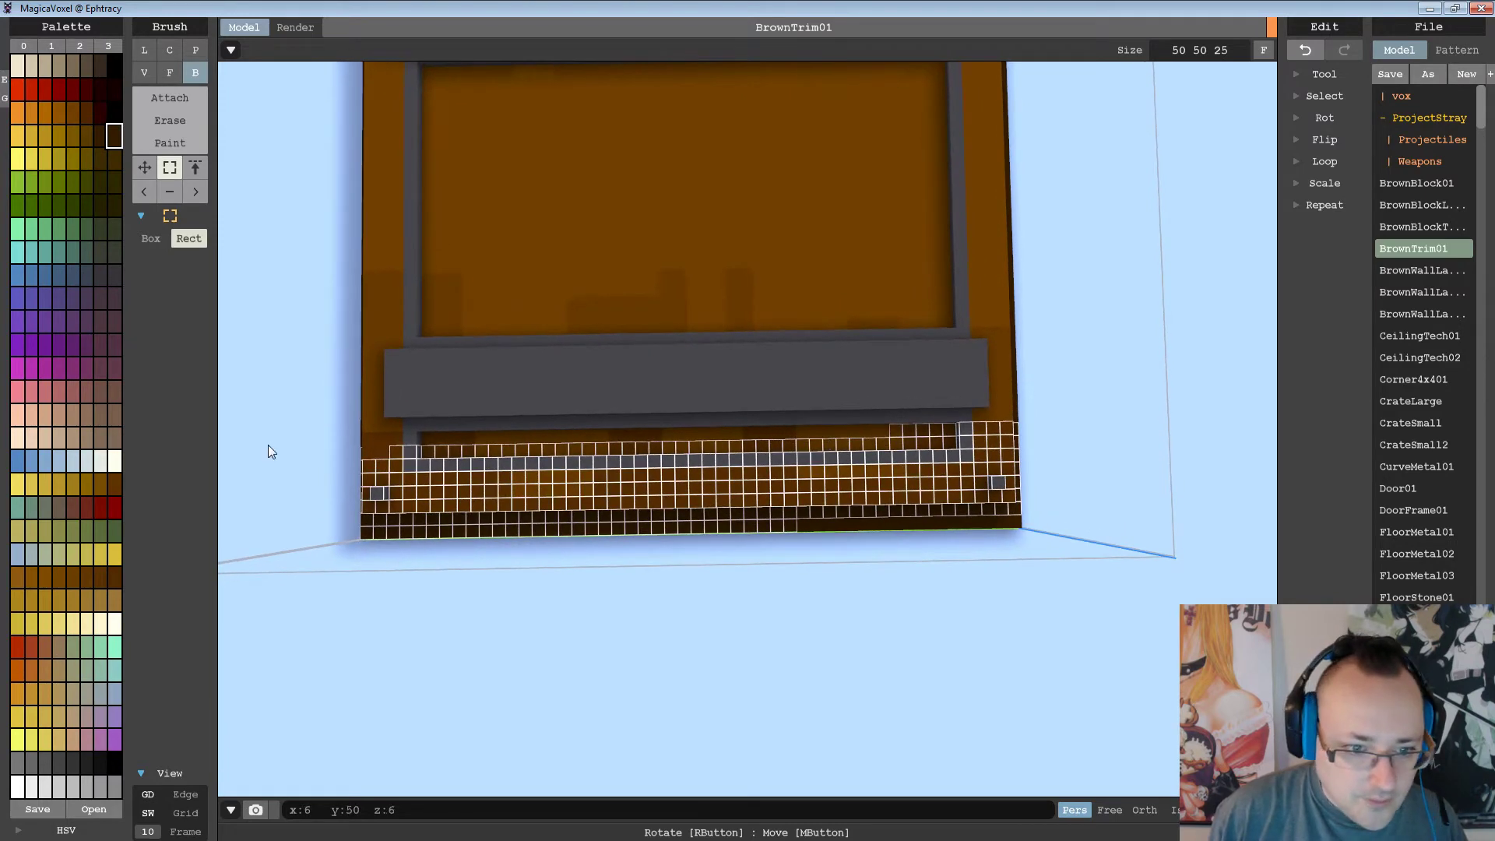
click(331, 472)
drag(332, 472, 1087, 506)
right_drag(1018, 466, 998, 466)
click(309, 490)
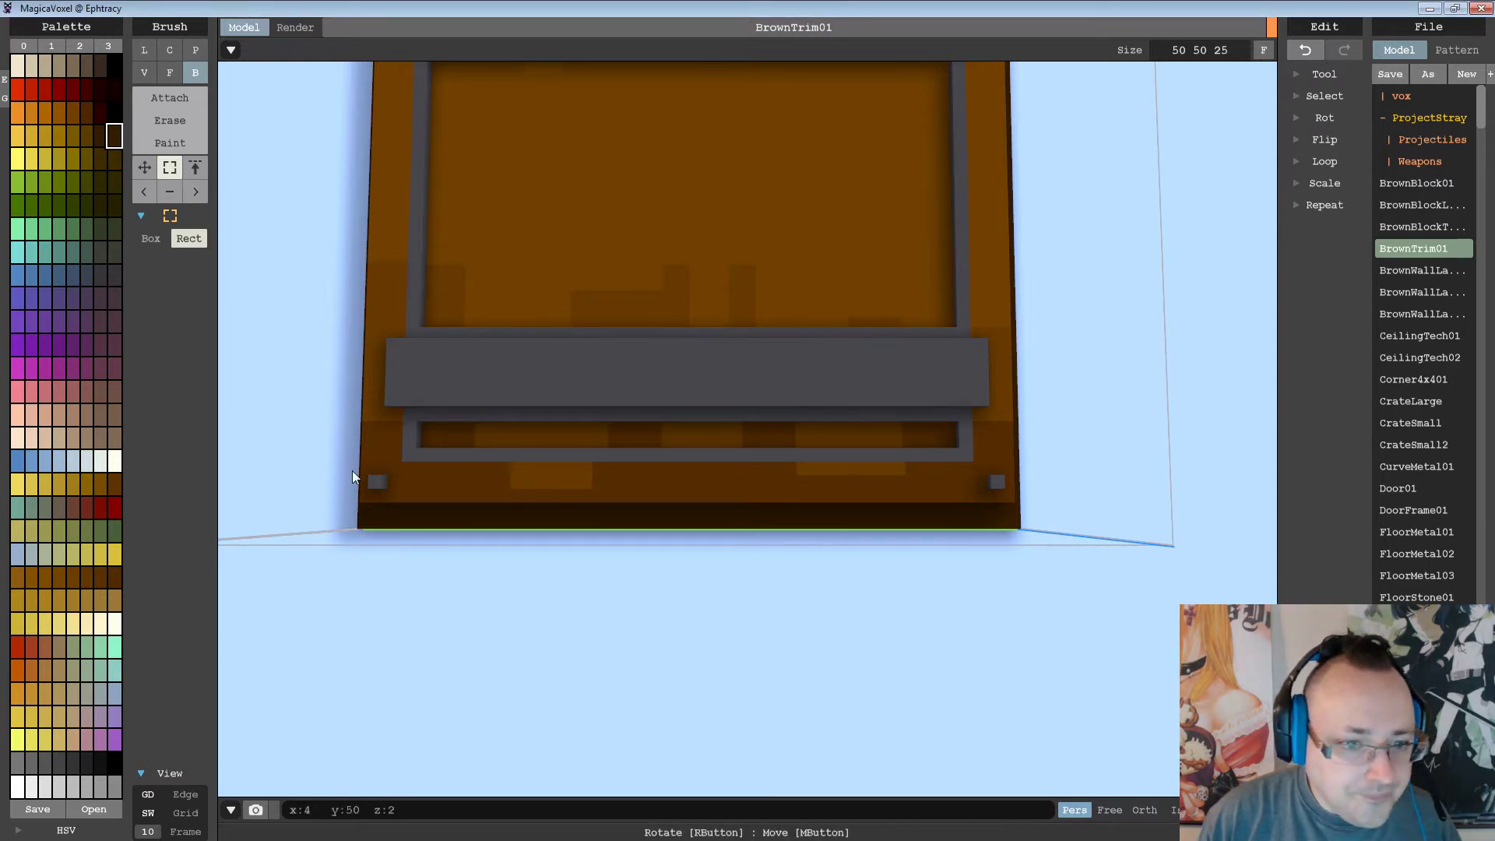
mouse_move(408, 473)
mouse_down()
mouse_move(736, 492)
mouse_move(1165, 489)
mouse_move(1157, 511)
mouse_move(1159, 499)
mouse_up()
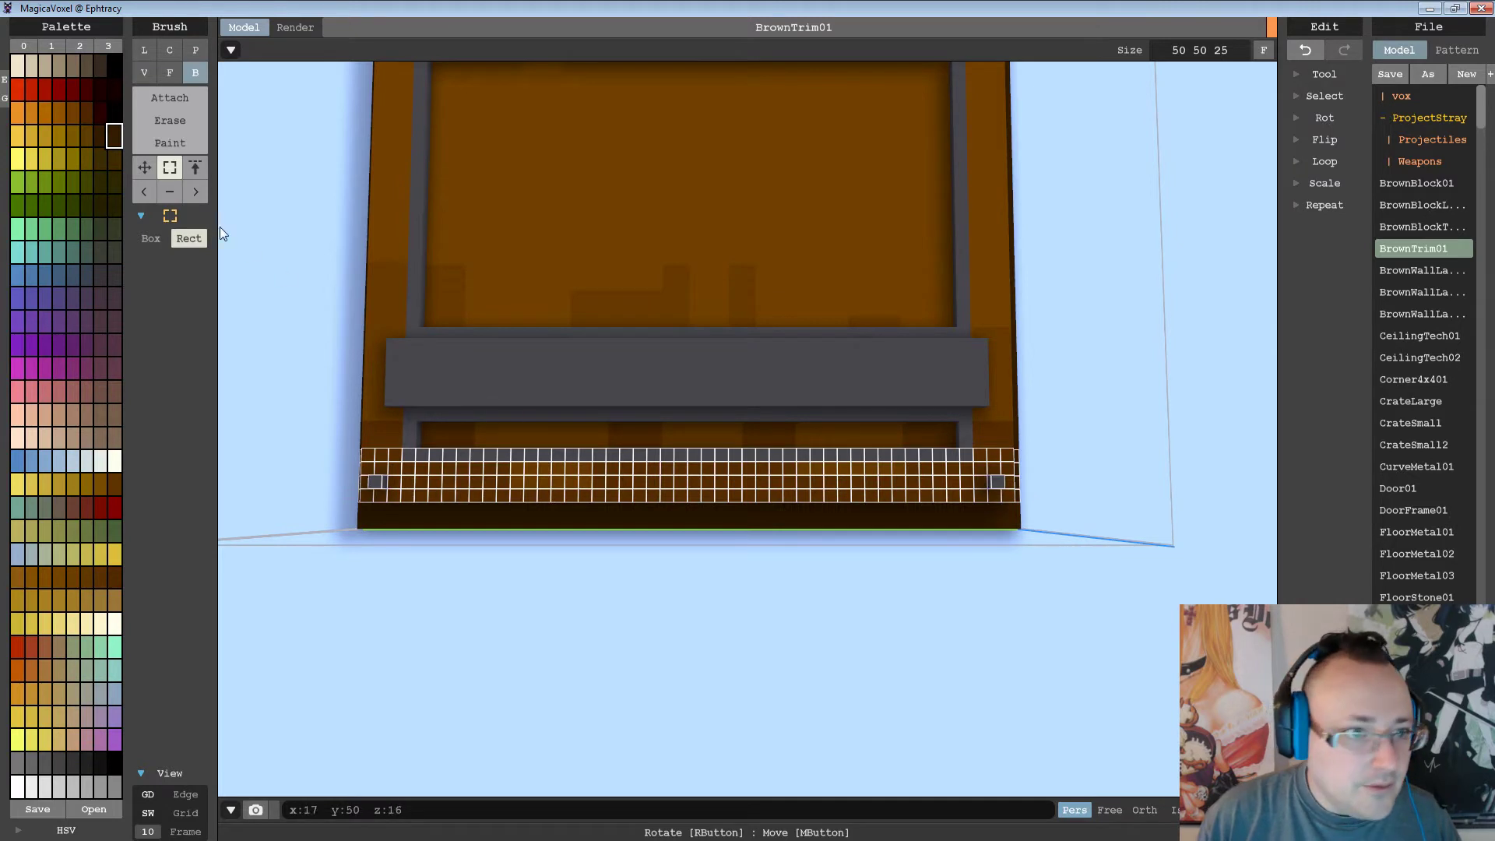
click(145, 168)
drag(628, 472, 628, 484)
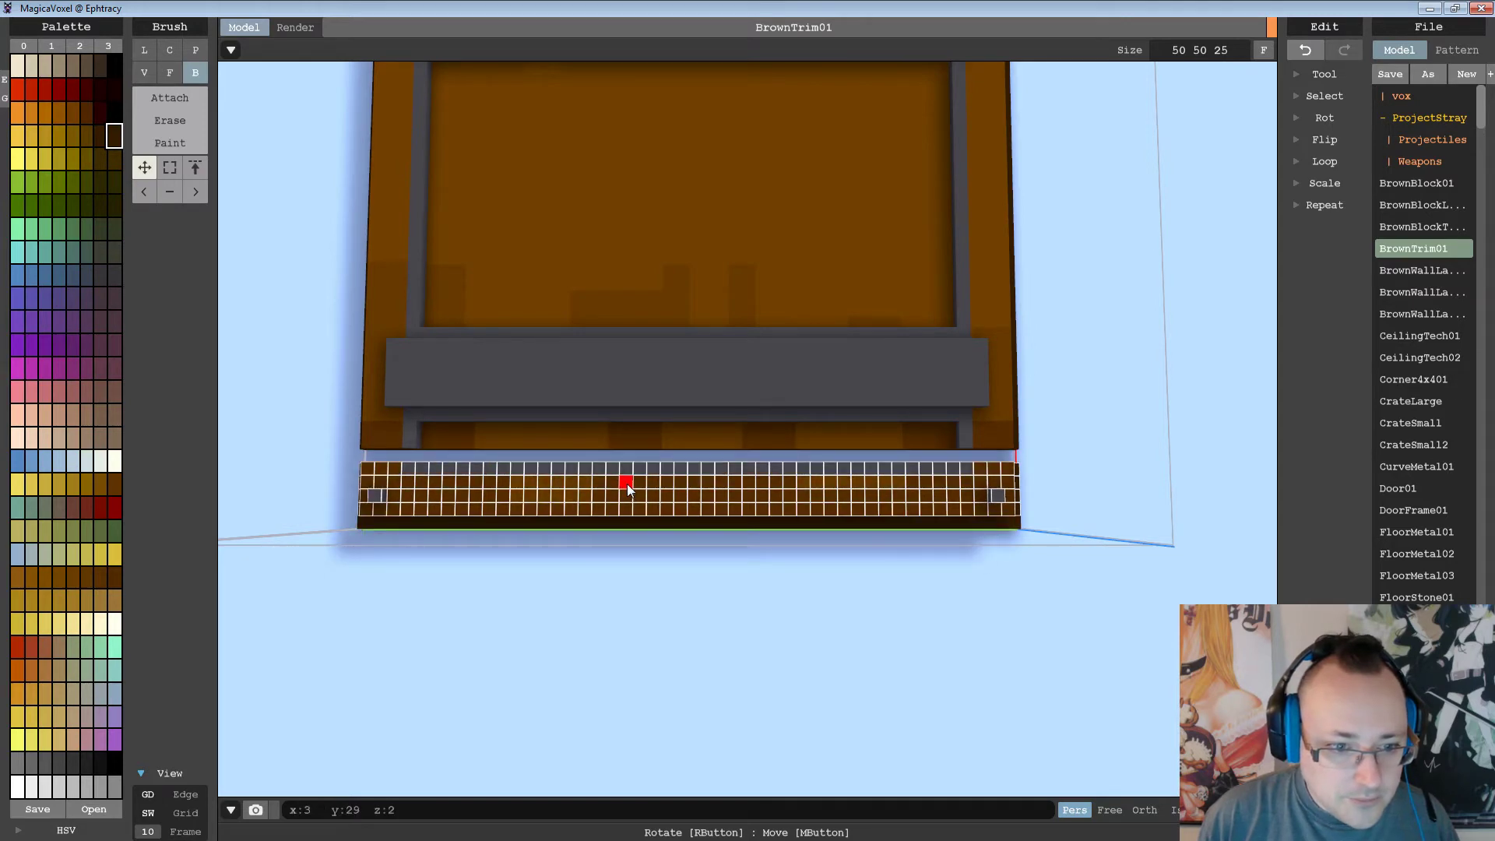
Attach a one-voxel row of the dark brown along the open gap in the base beside the moved border strip.
mouse_move(628, 484)
right_down()
mouse_move(768, 391)
mouse_move(724, 414)
right_up()
click(161, 102)
right_drag(690, 232, 718, 239)
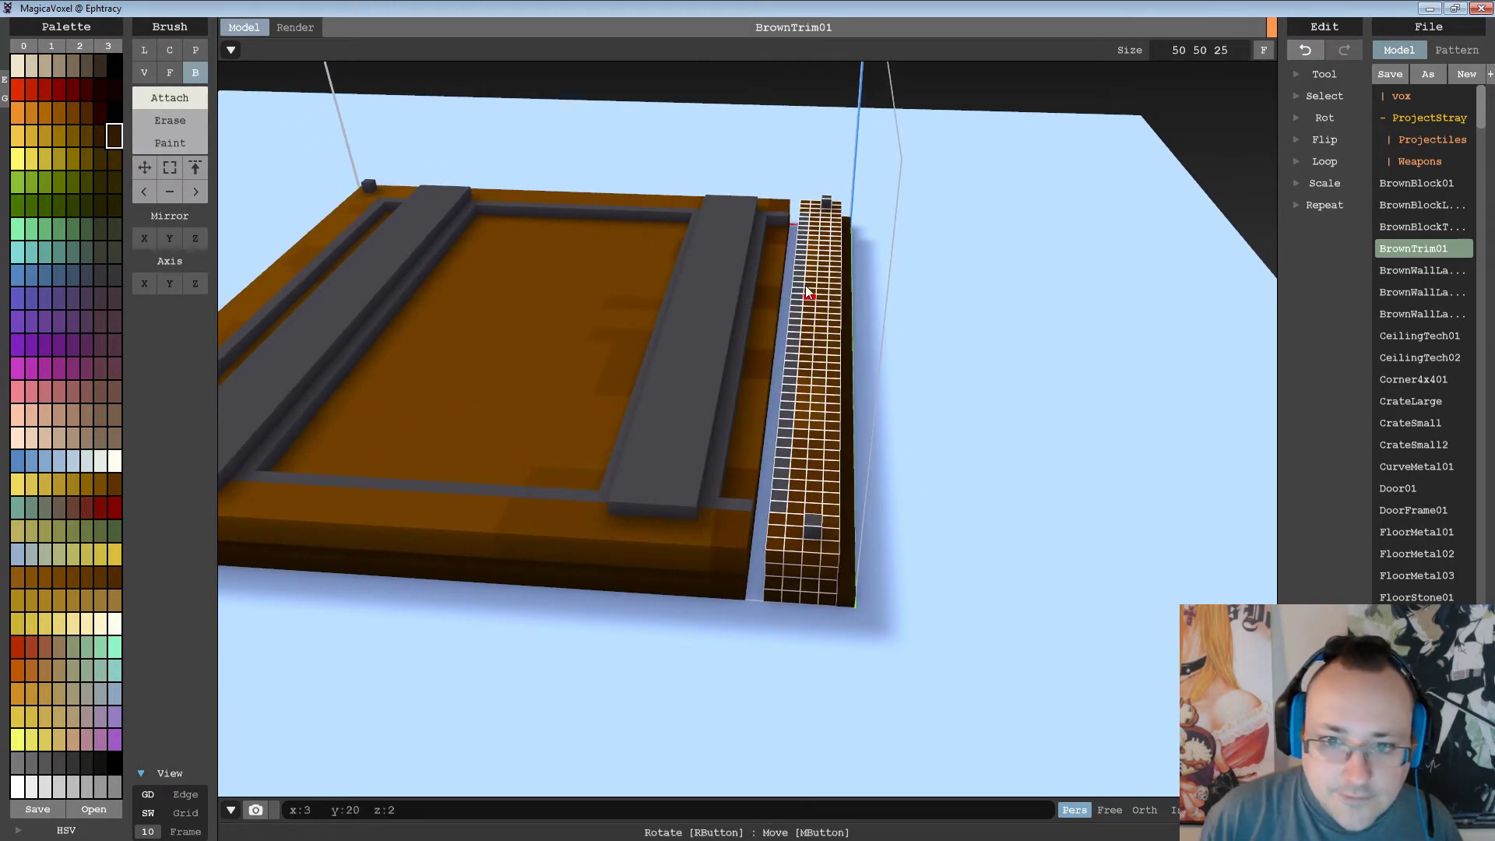
mouse_move(794, 228)
mouse_down()
mouse_move(757, 594)
mouse_move(755, 578)
mouse_up()
right_drag(755, 578, 753, 547)
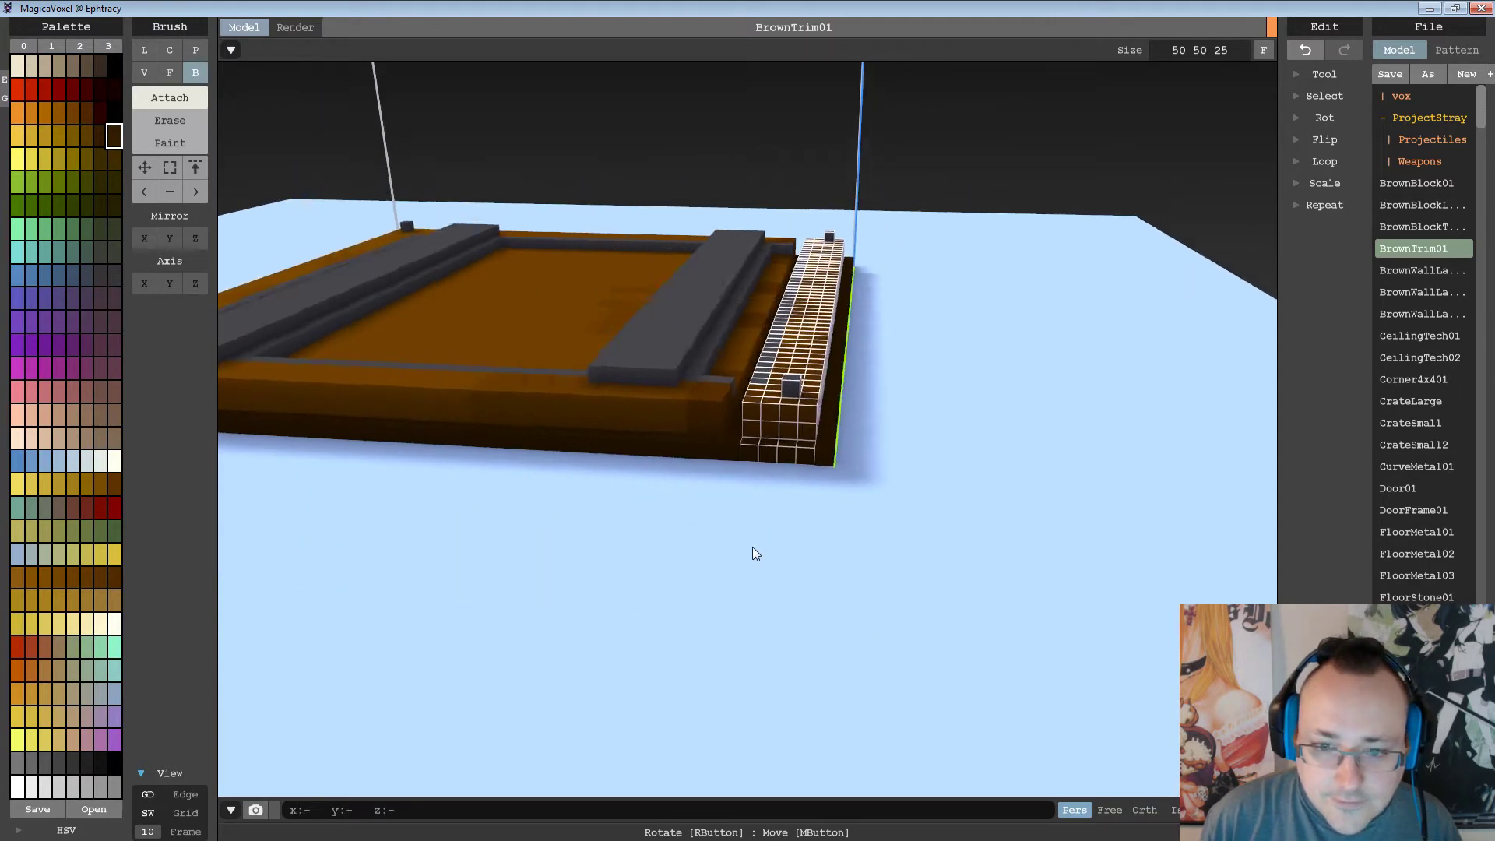
scroll(795, 495, up, 5)
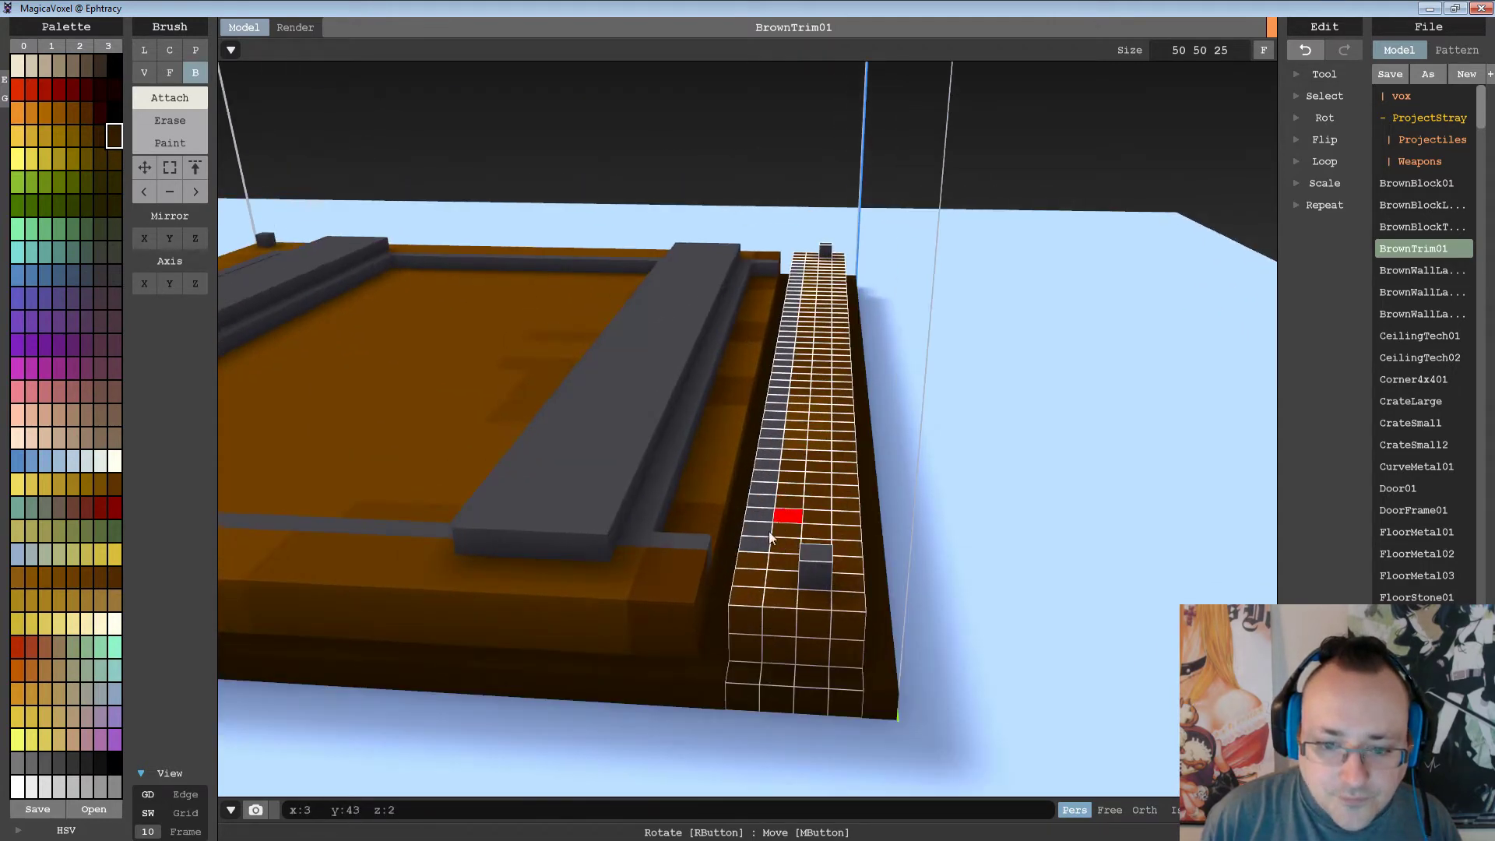
right_drag(787, 490, 796, 462)
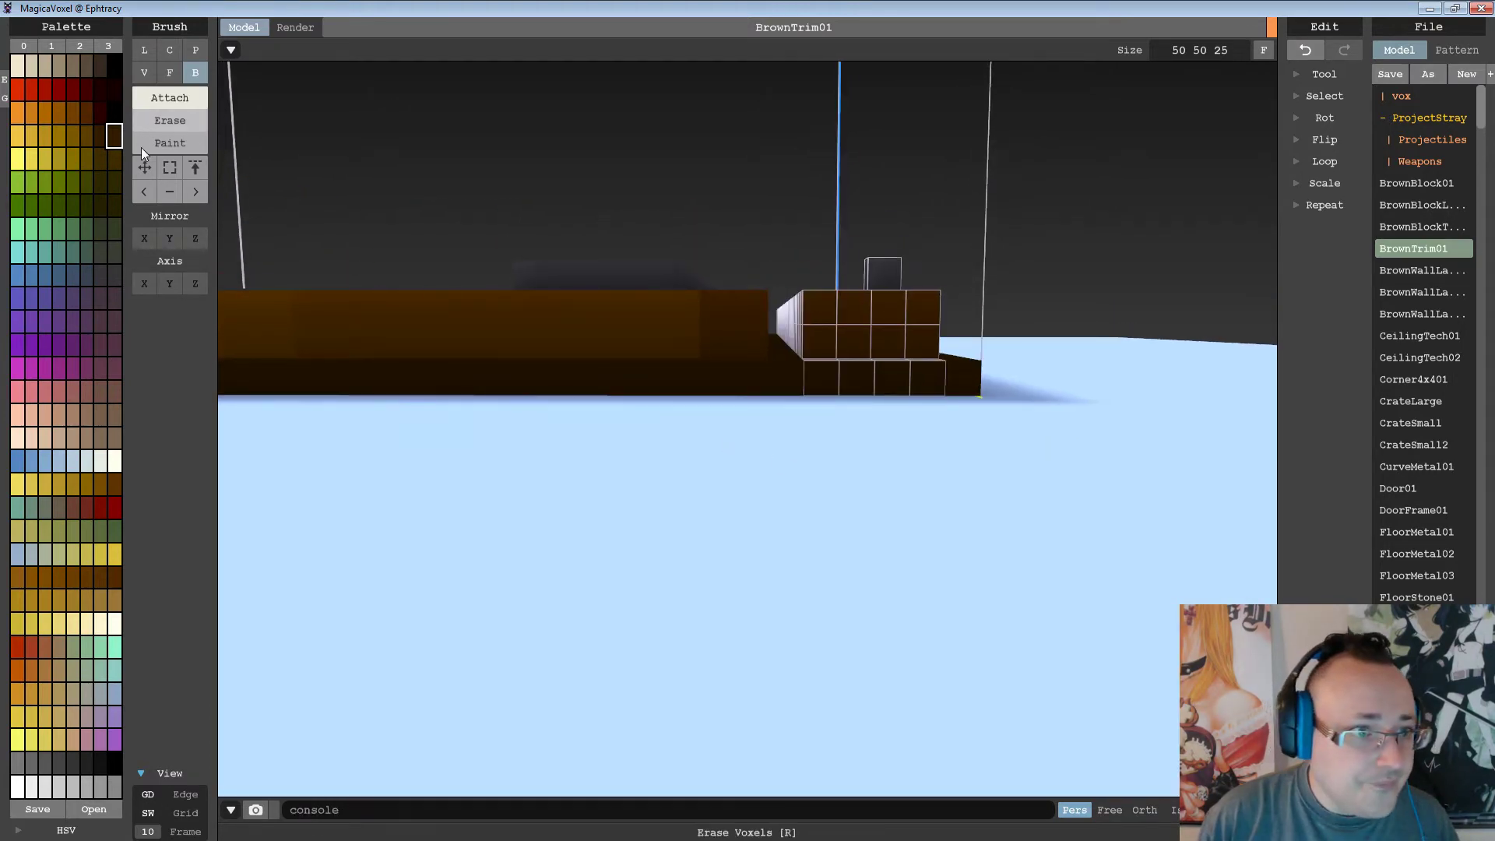
Select the full-length, two-voxel-high border column beside the gap and copy it one voxel outward to close the gap.
click(169, 168)
click(812, 236)
right_drag(811, 241, 803, 246)
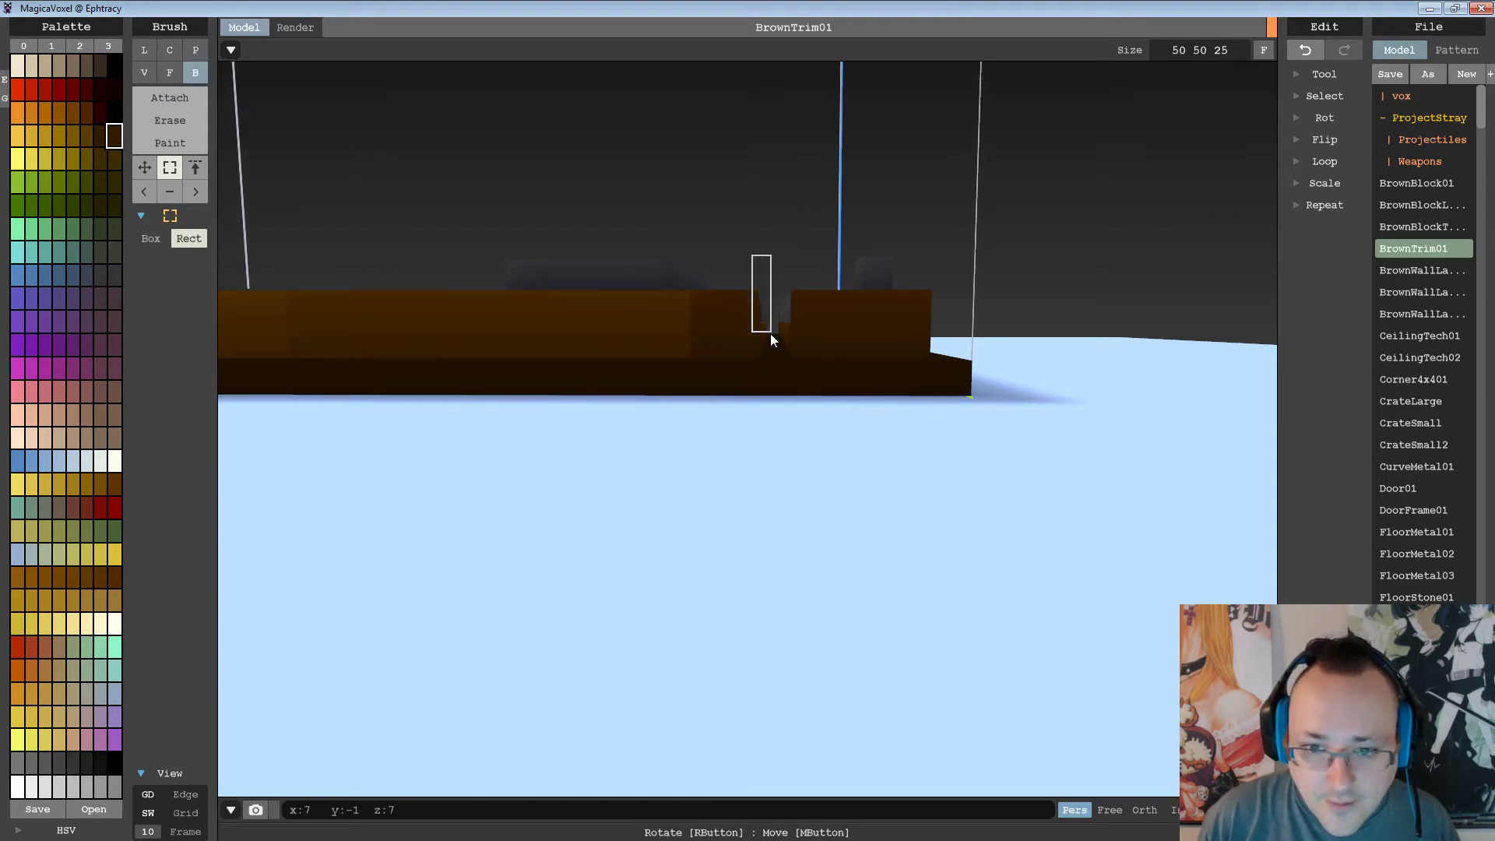
drag(770, 333, 792, 308)
right_drag(792, 308, 792, 333)
right_drag(707, 290, 755, 260)
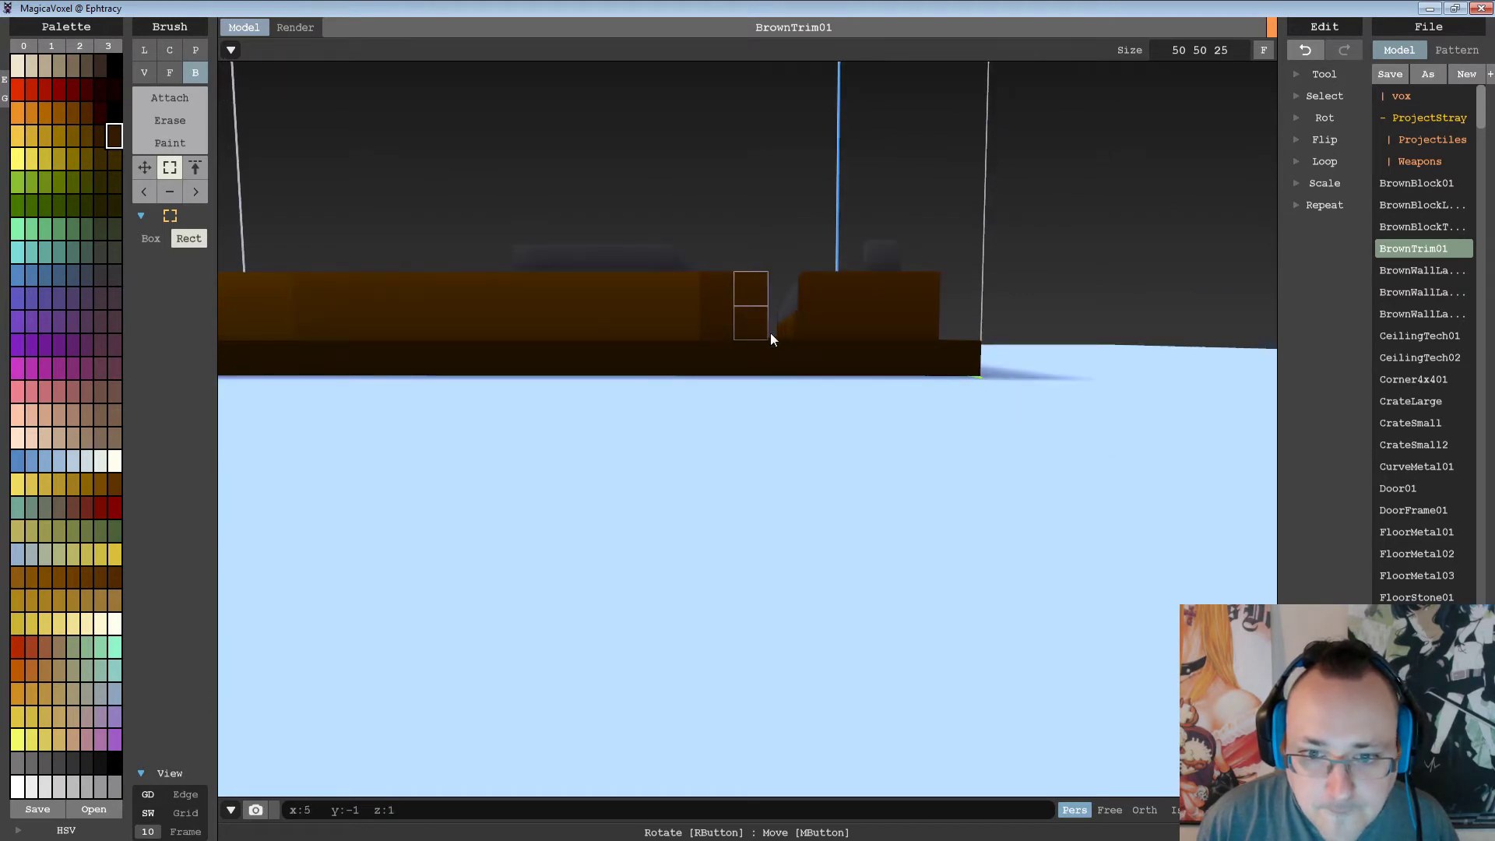
right_drag(770, 333, 796, 291)
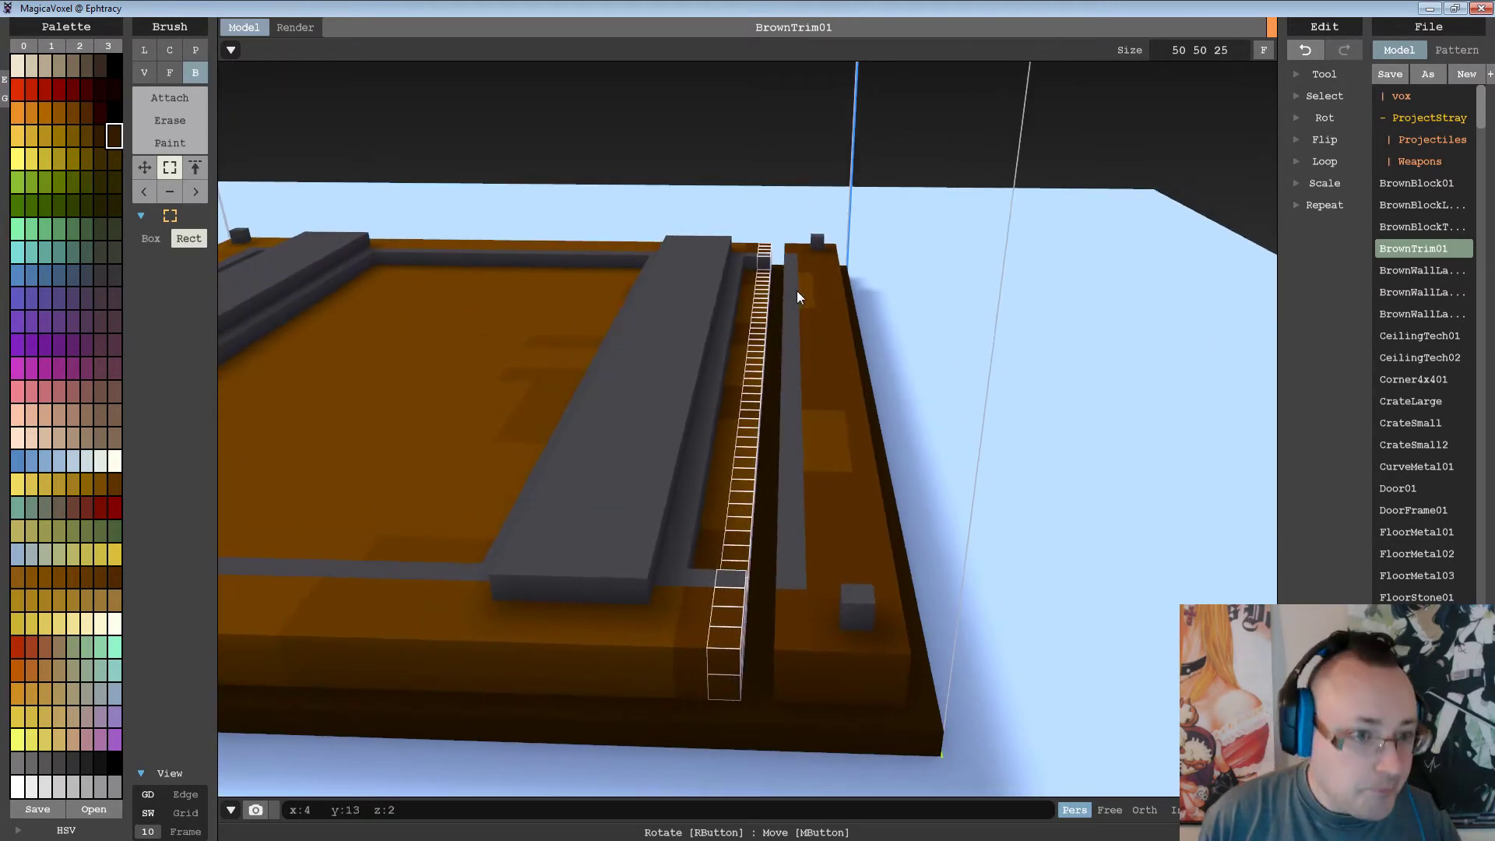
click(144, 167)
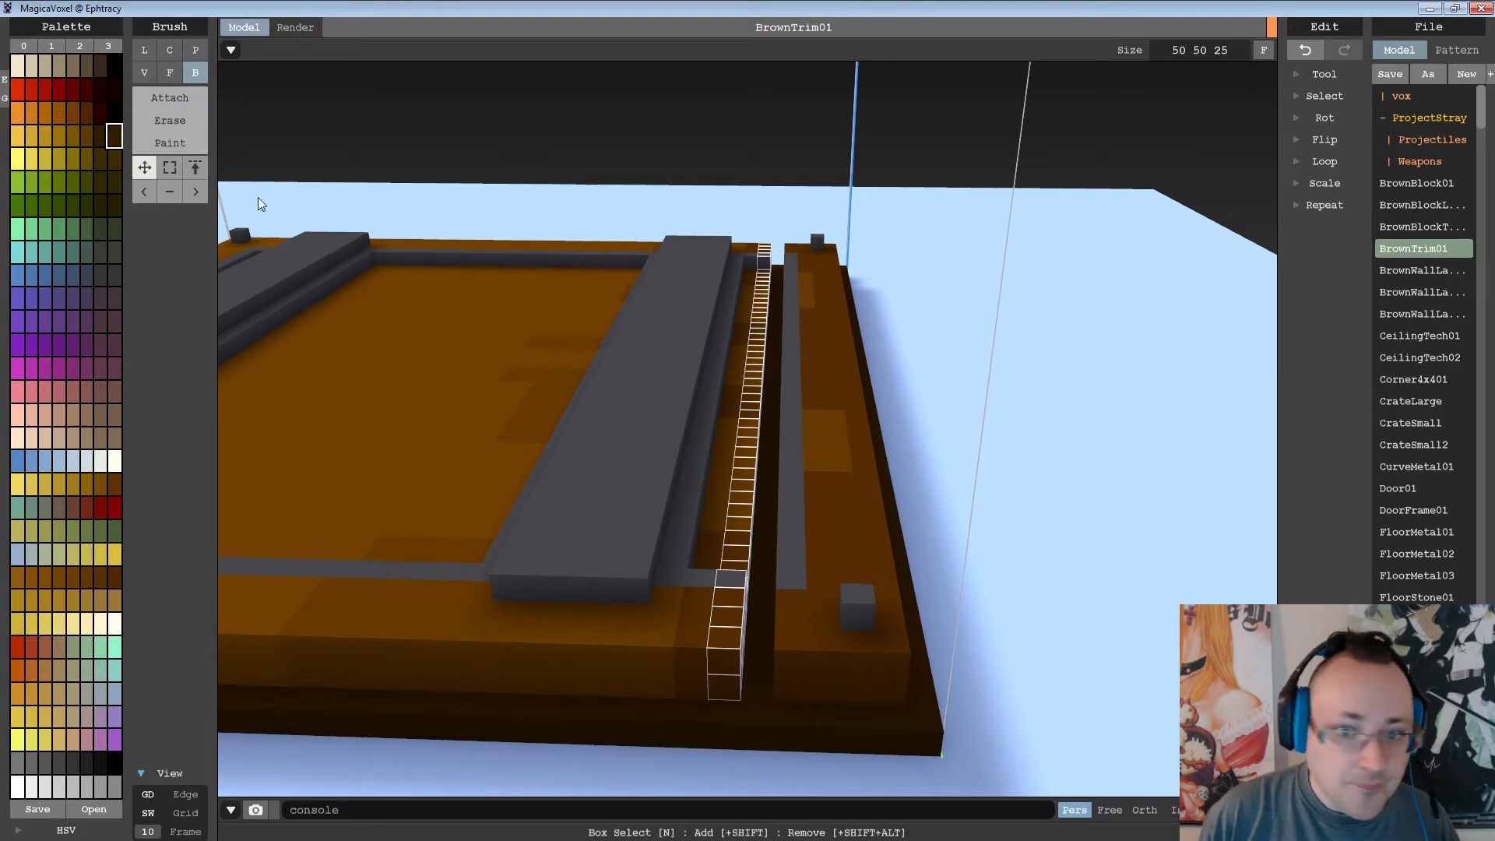
drag(754, 549, 765, 556)
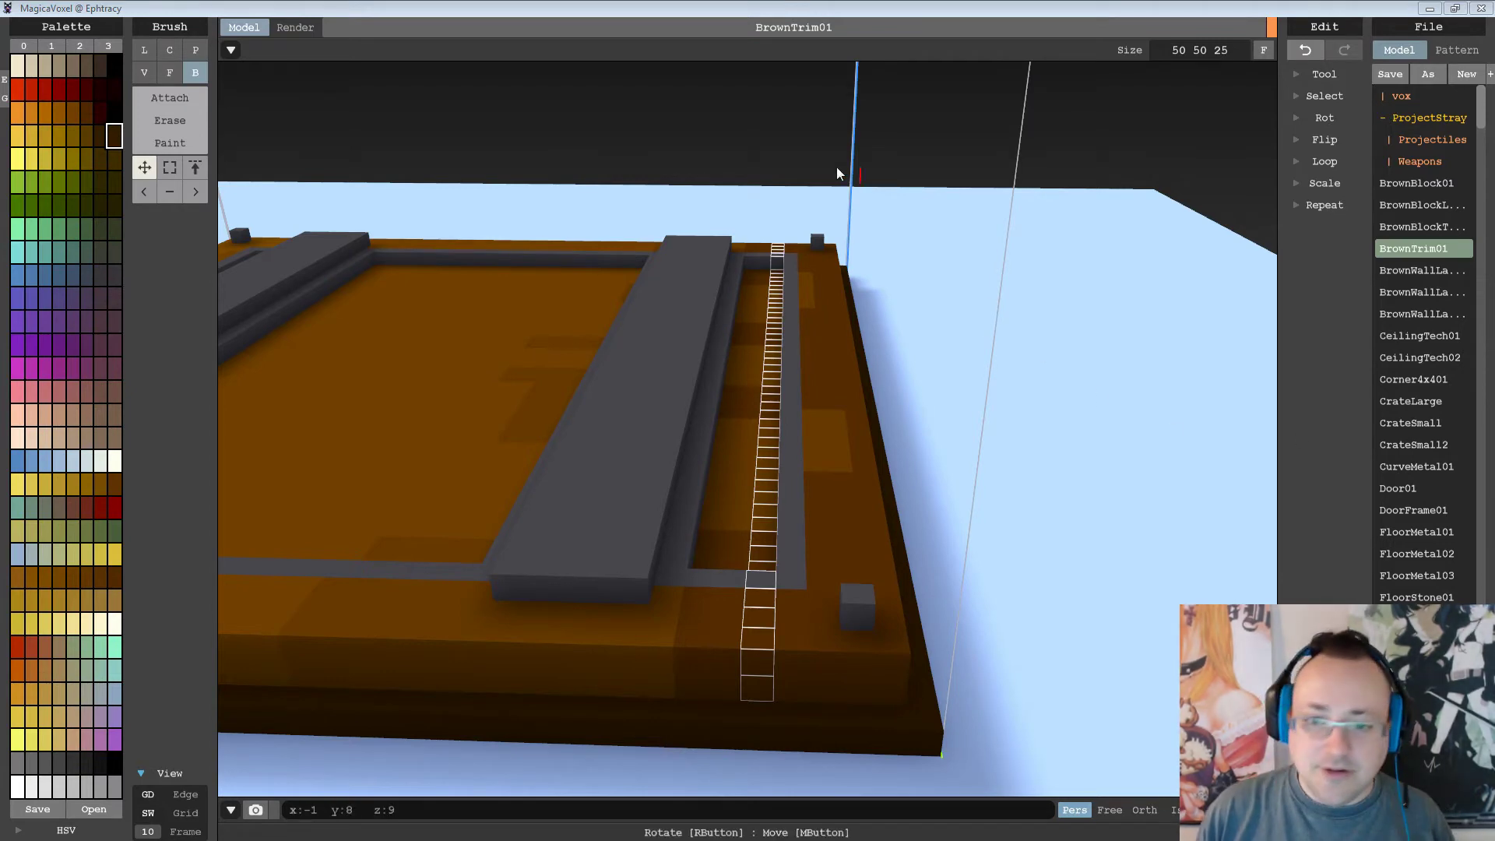
Clear the voxel selection and examine the whole trim panel from above and at an angle.
click(784, 6)
mouse_move(863, 349)
right_down()
mouse_move(838, 427)
mouse_move(642, 450)
mouse_move(692, 561)
mouse_move(695, 499)
mouse_move(678, 540)
right_up()
scroll(838, 426, down, 5)
scroll(693, 495, down, 3)
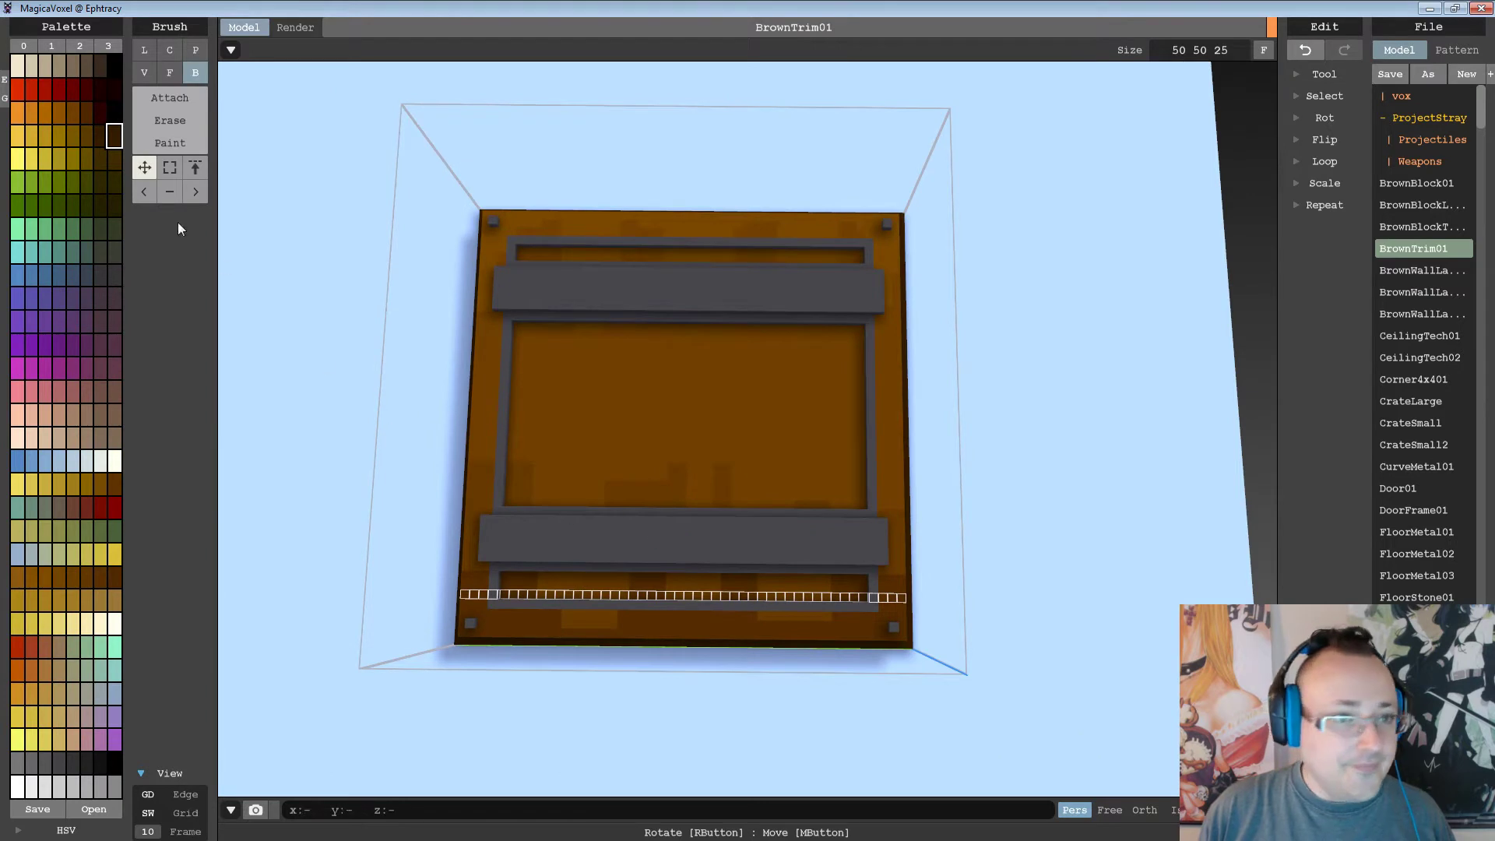
click(170, 168)
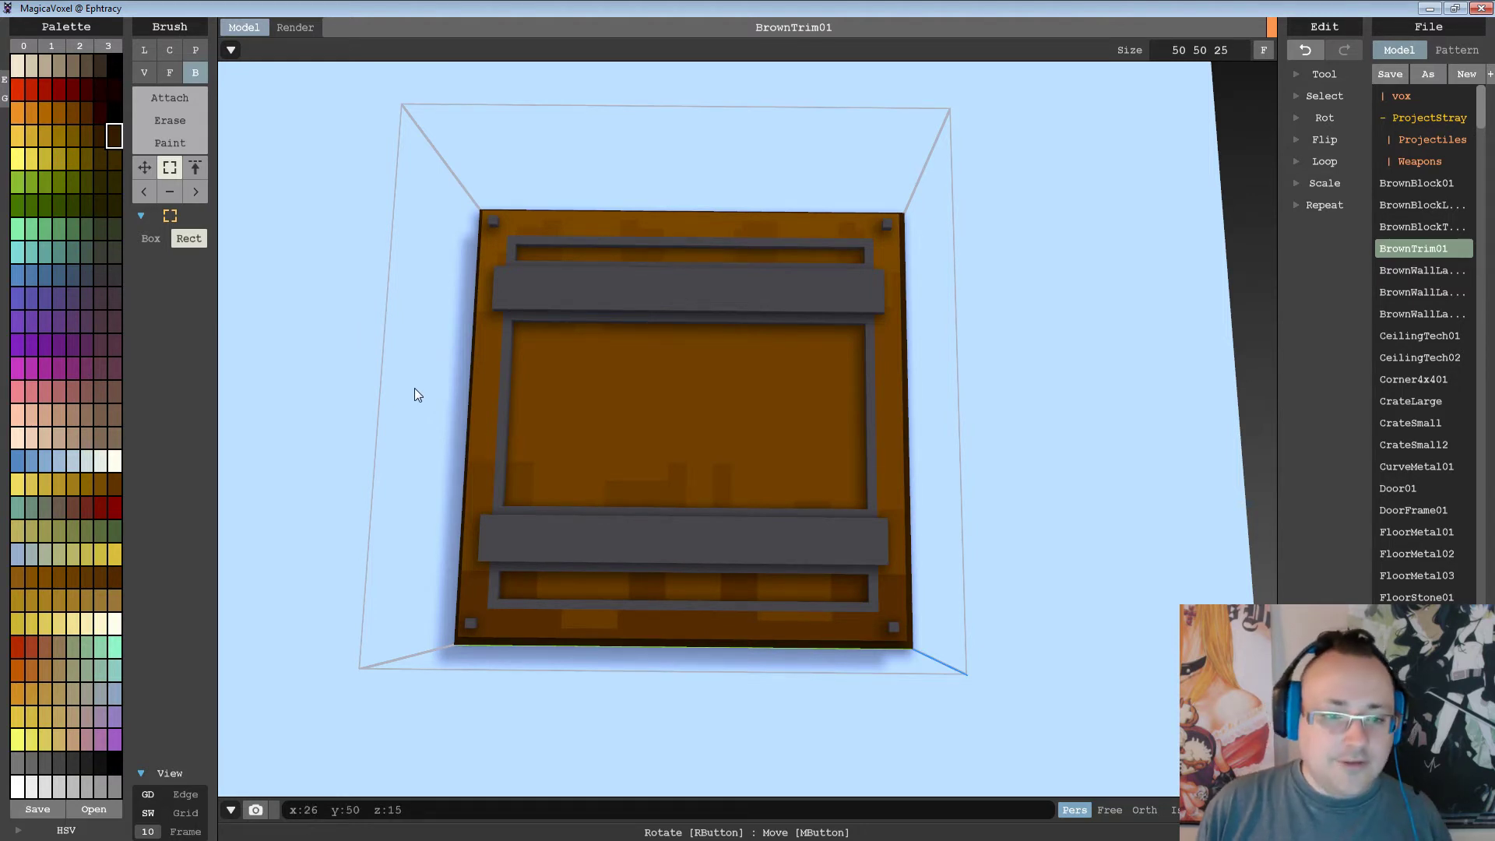
right_drag(405, 406, 441, 391)
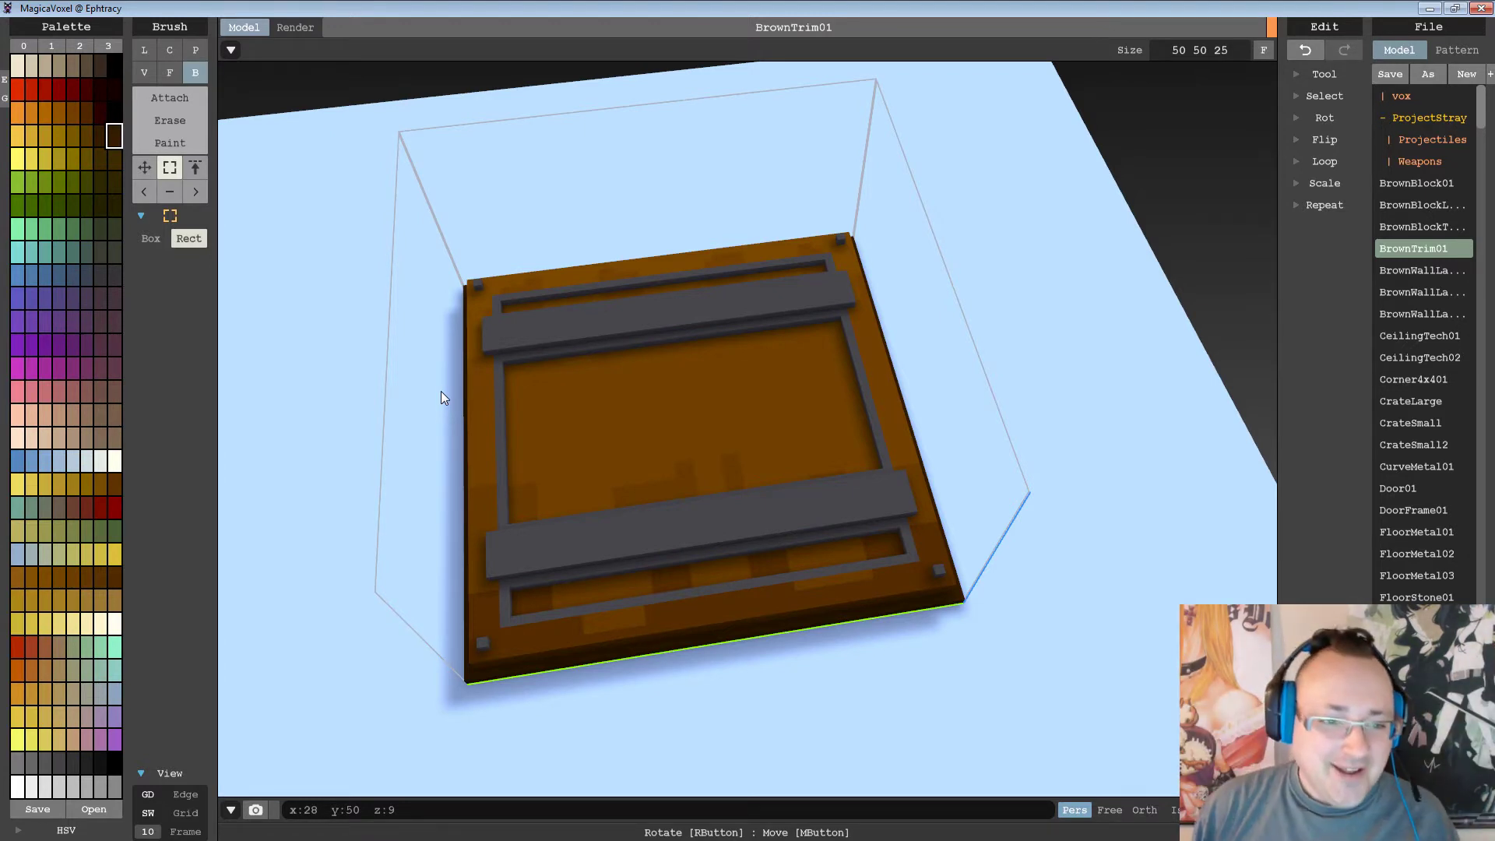
mouse_move(577, 470)
right_down()
mouse_move(569, 509)
mouse_move(593, 480)
right_up()
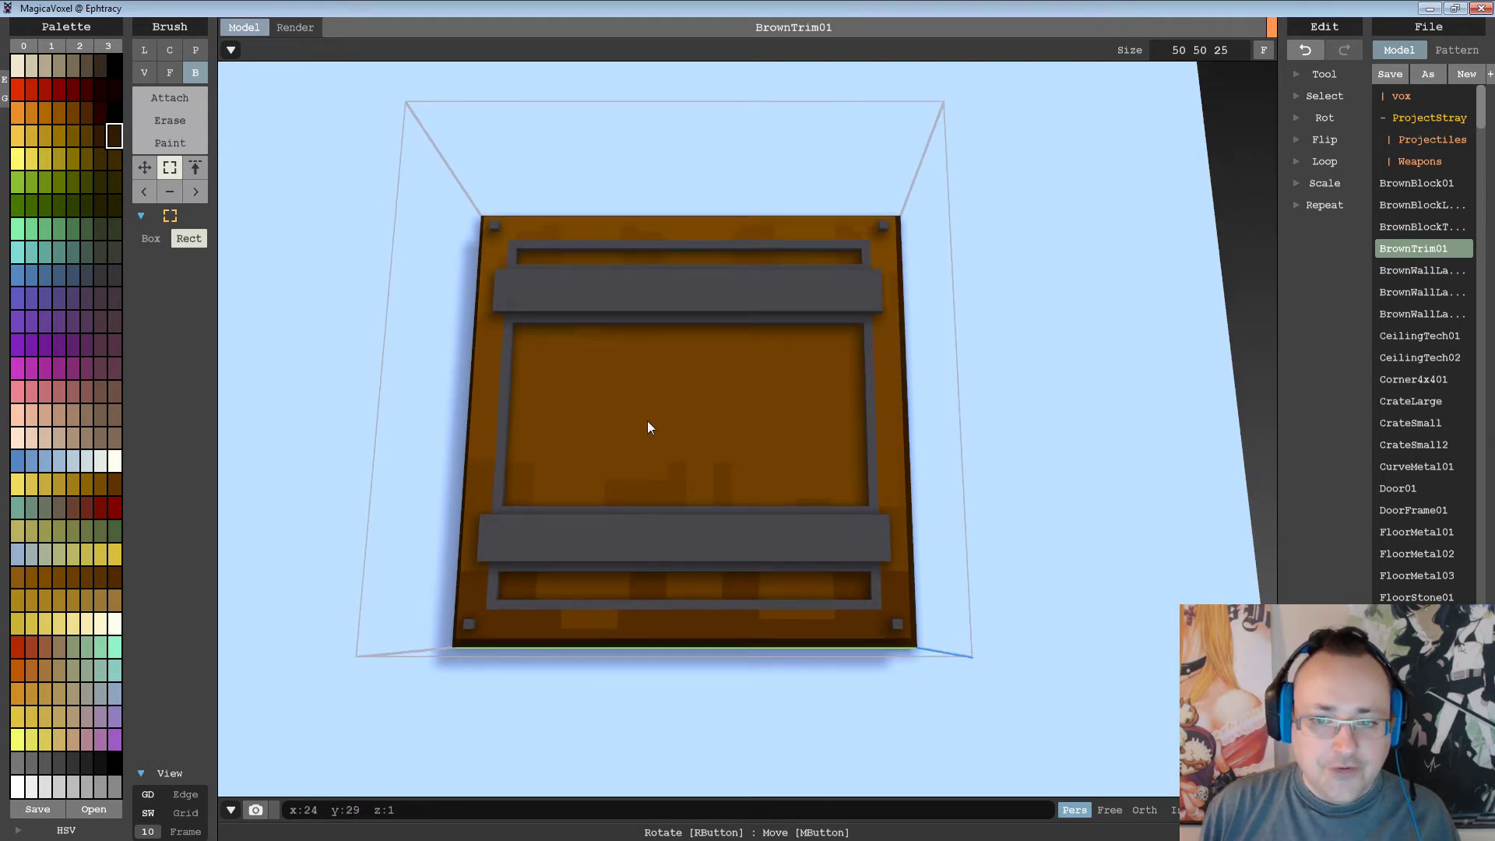
right_drag(647, 422, 633, 469)
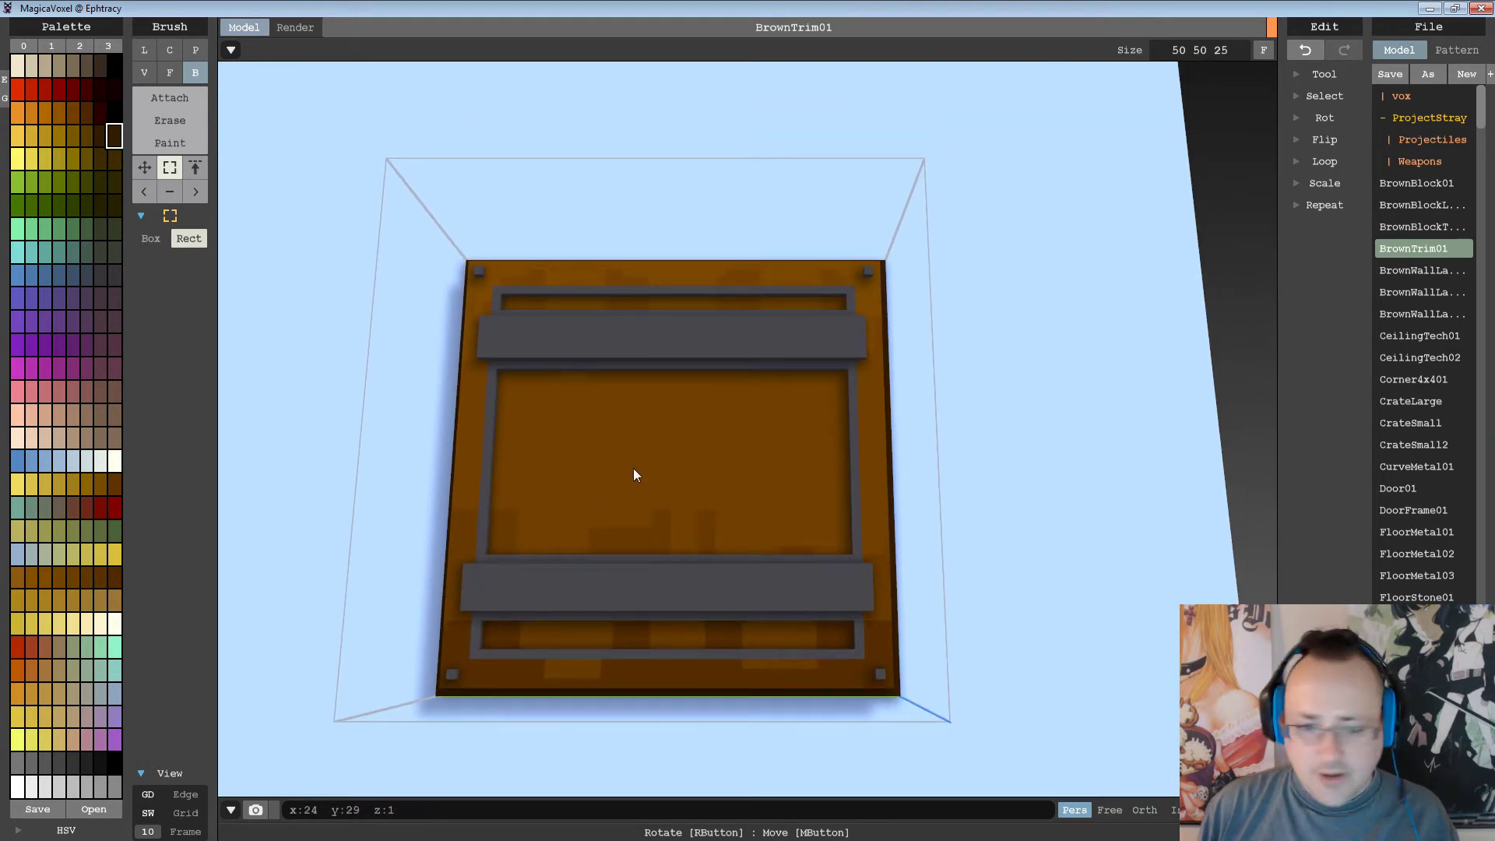
Export the trim model as the OBJ mesh BrownTrim01 in the export folder.
click(170, 167)
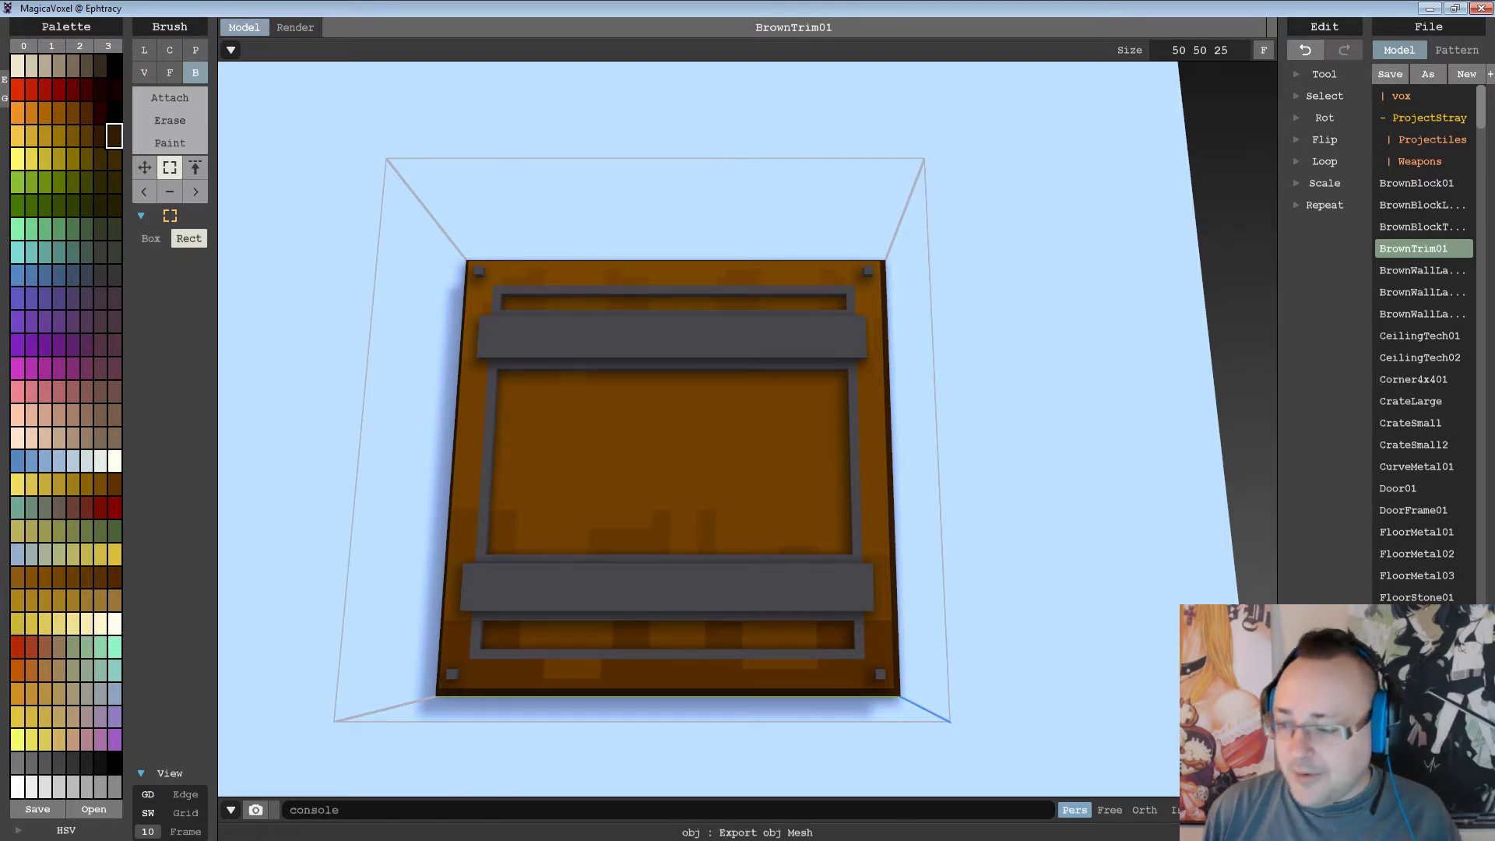
click(1306, 795)
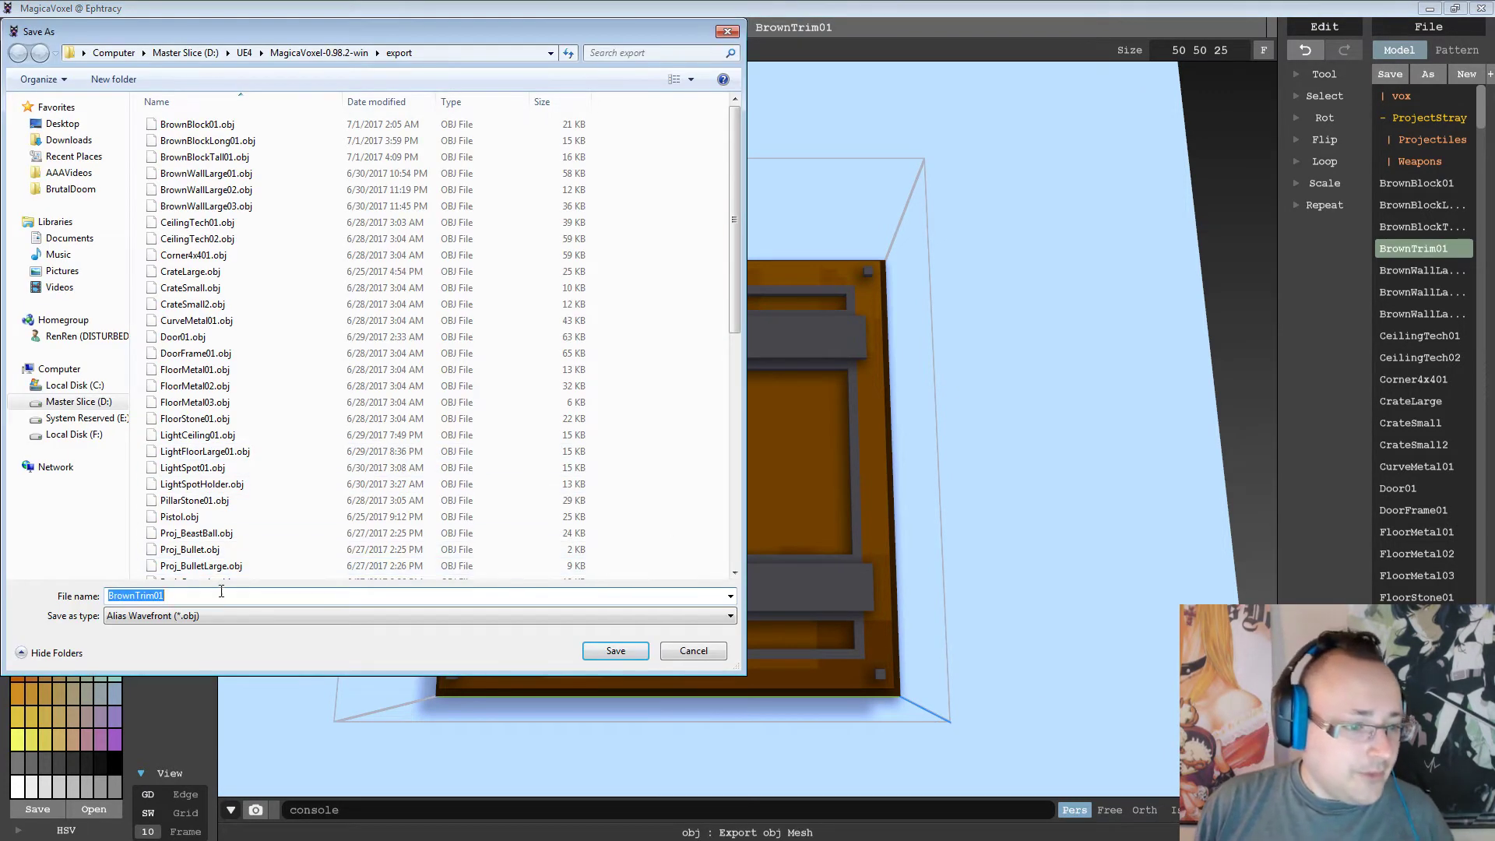
click(641, 653)
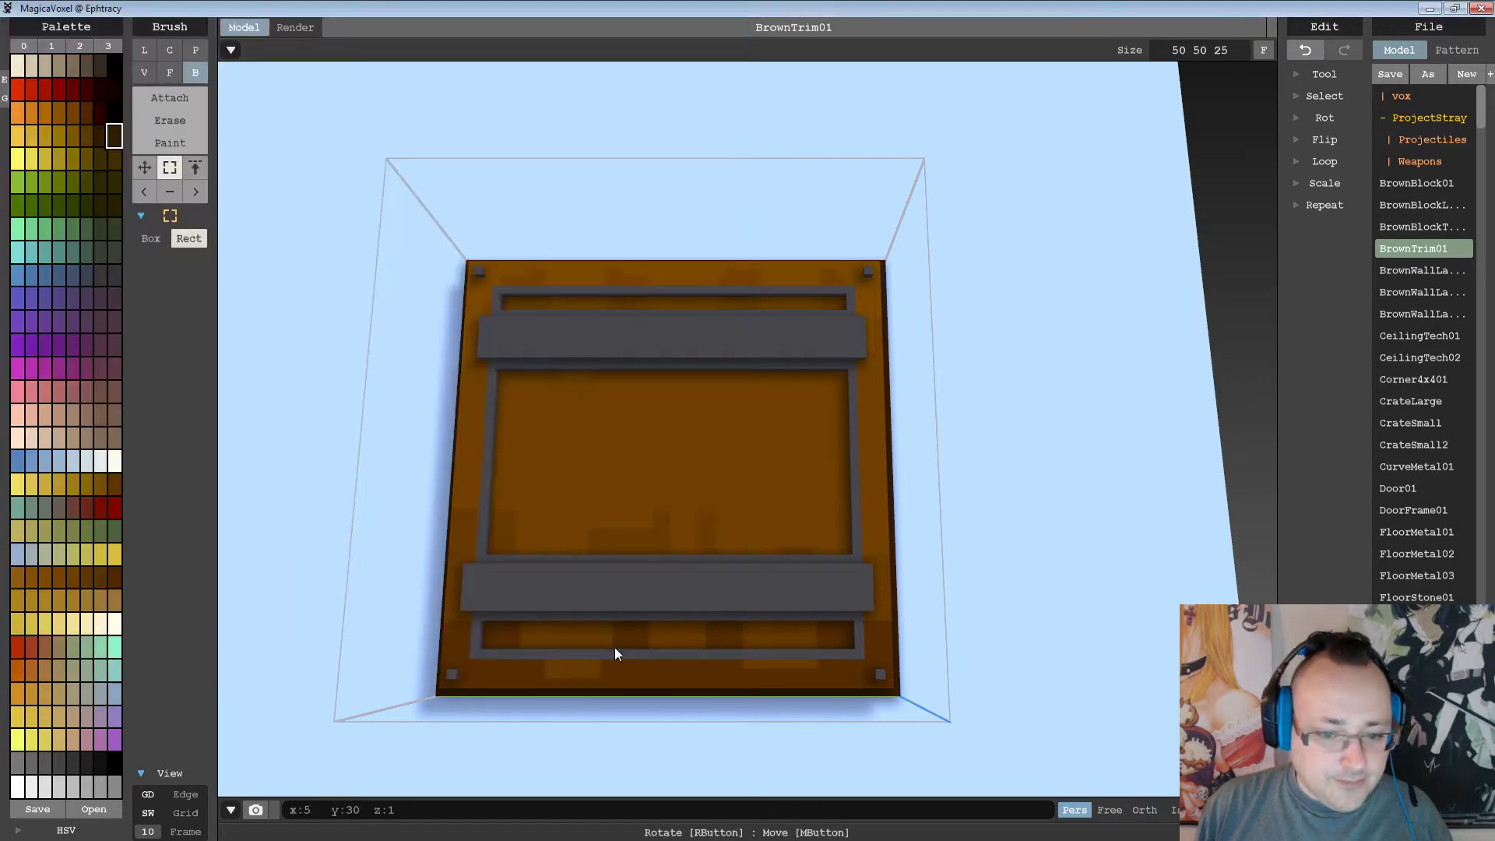
Switch to Blender and delete the BrownBlockLong01.001 object from the scene.
click(1429, 9)
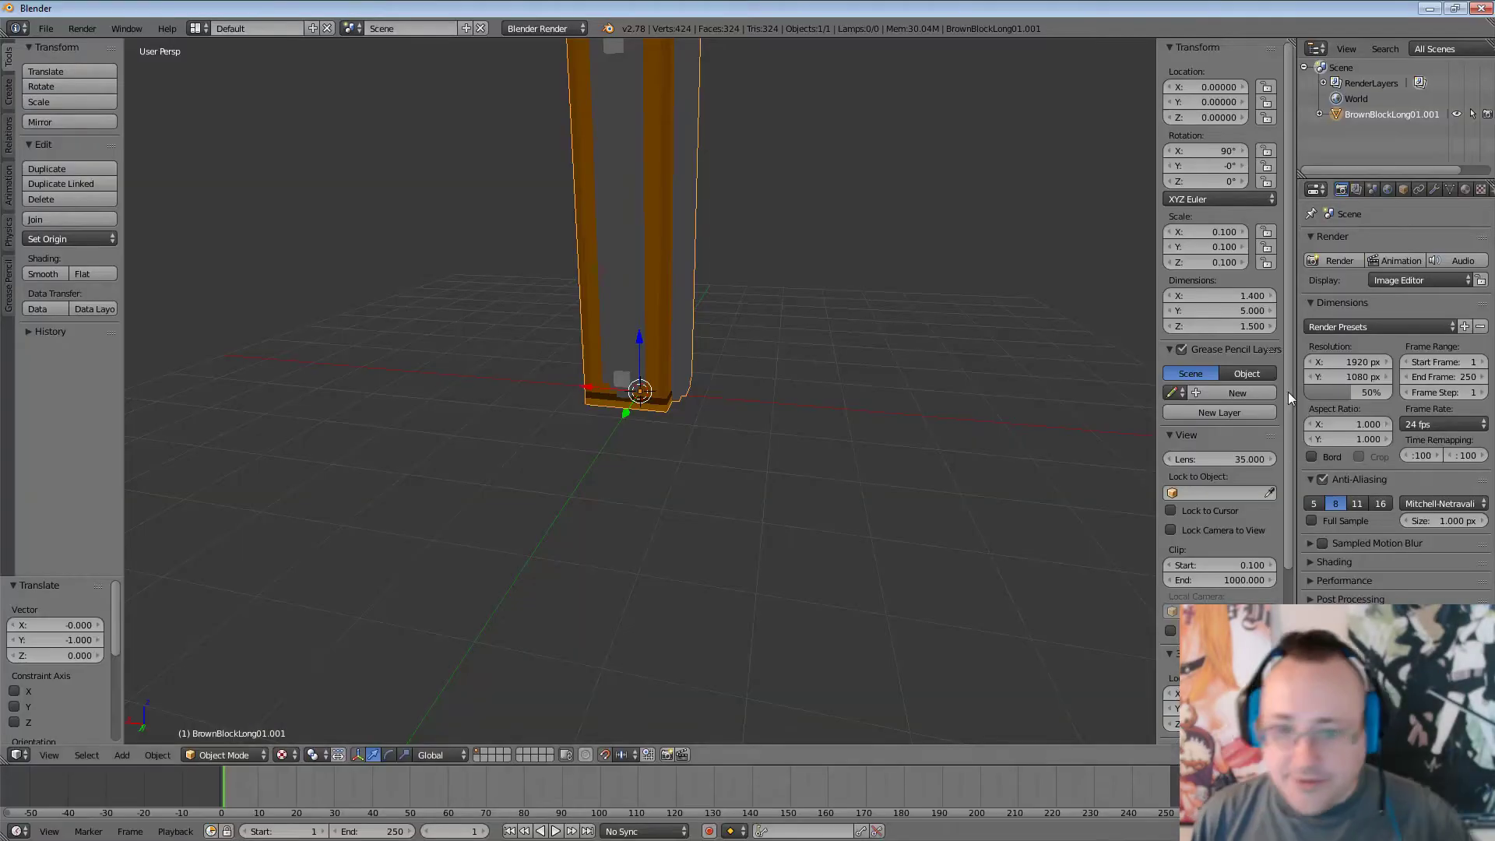
right_click(1375, 115)
click(1375, 114)
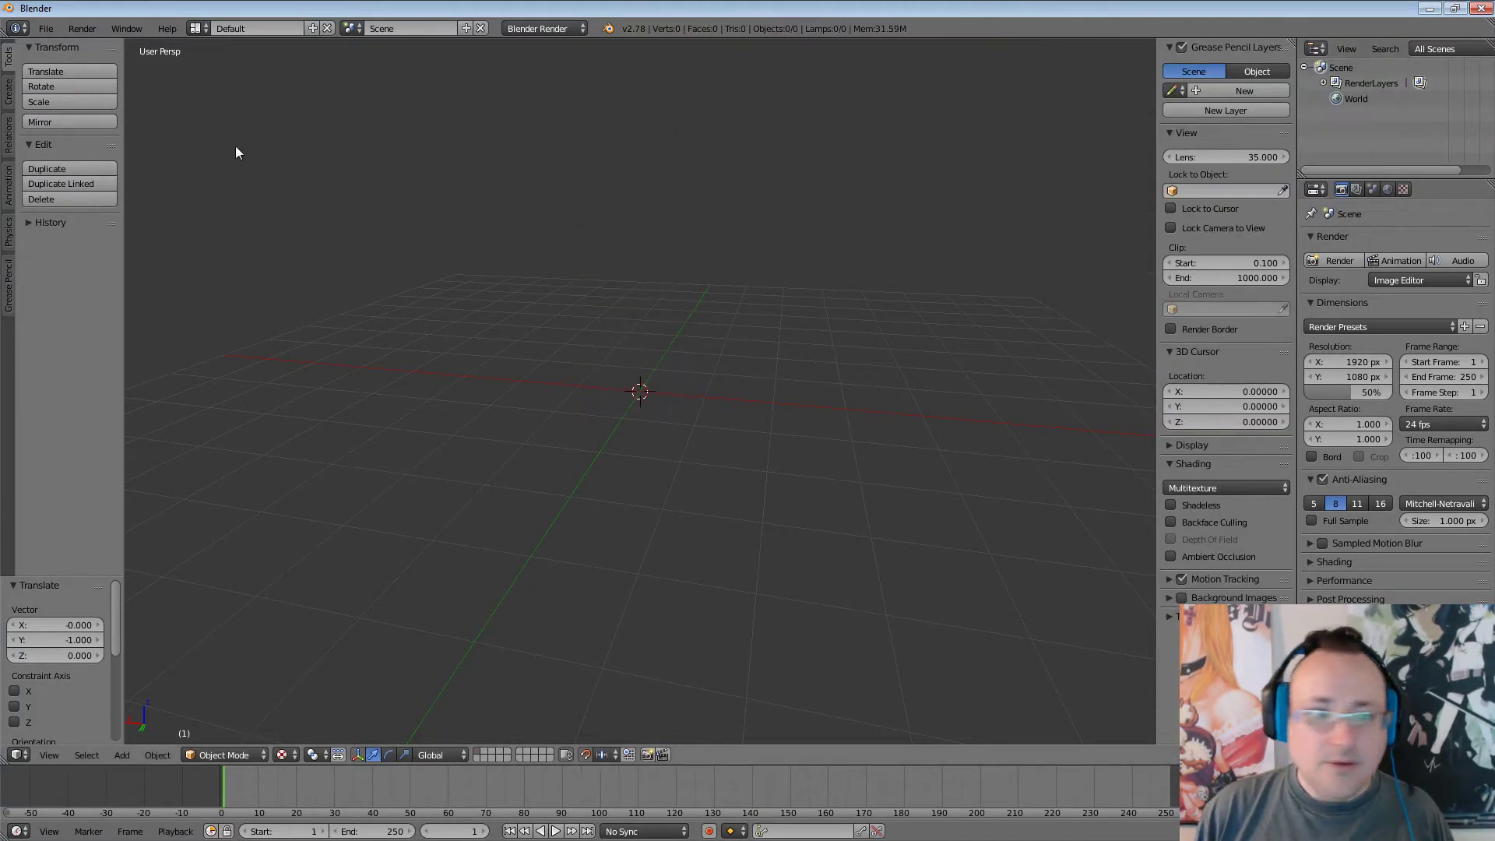
Import BrownTrim01.obj from the MagicaVoxel export folder.
click(44, 29)
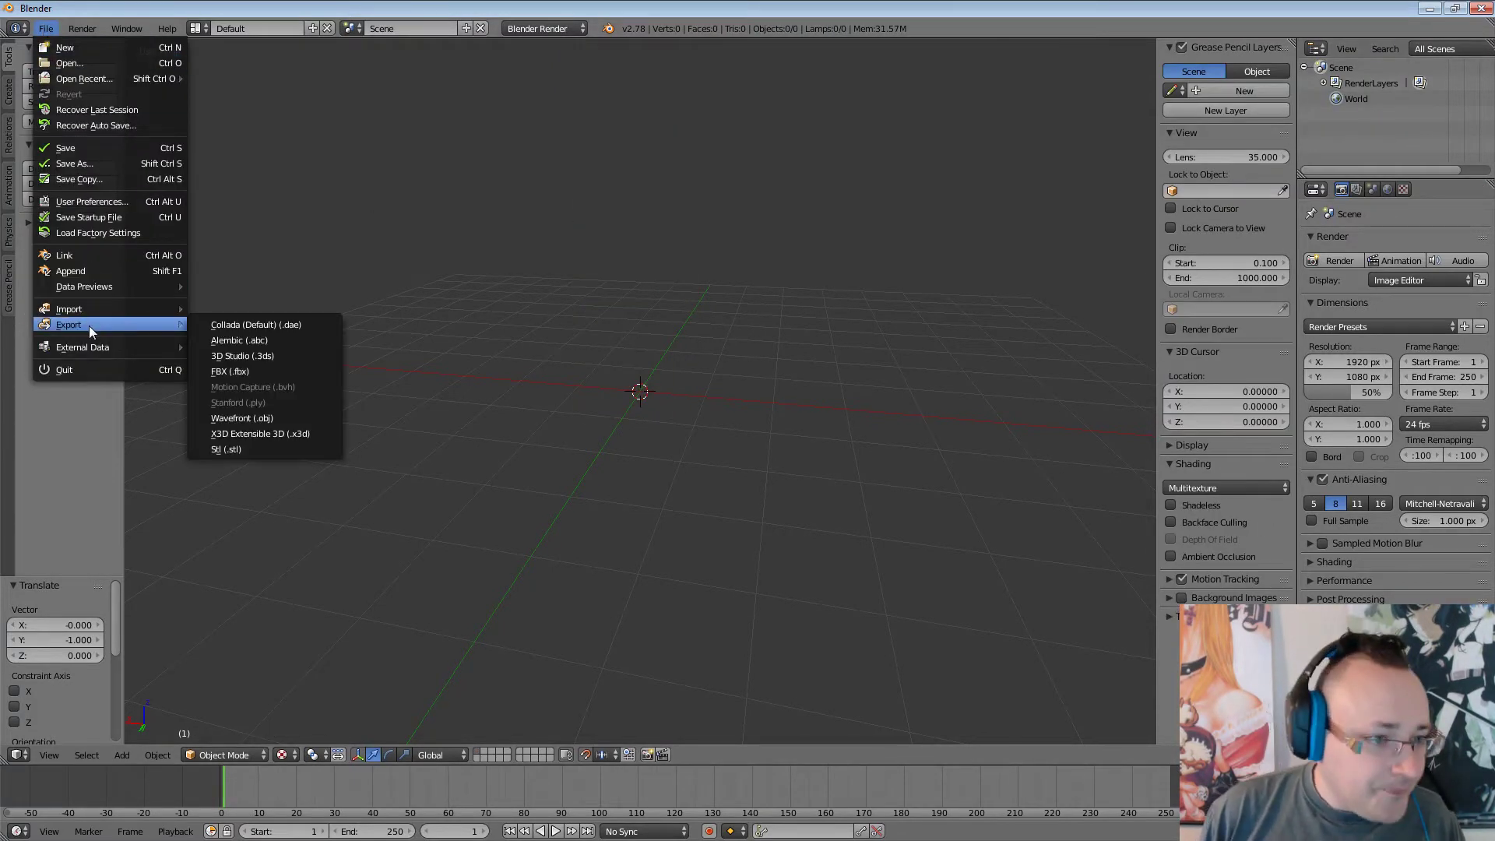
mouse_move(95, 308)
click(289, 403)
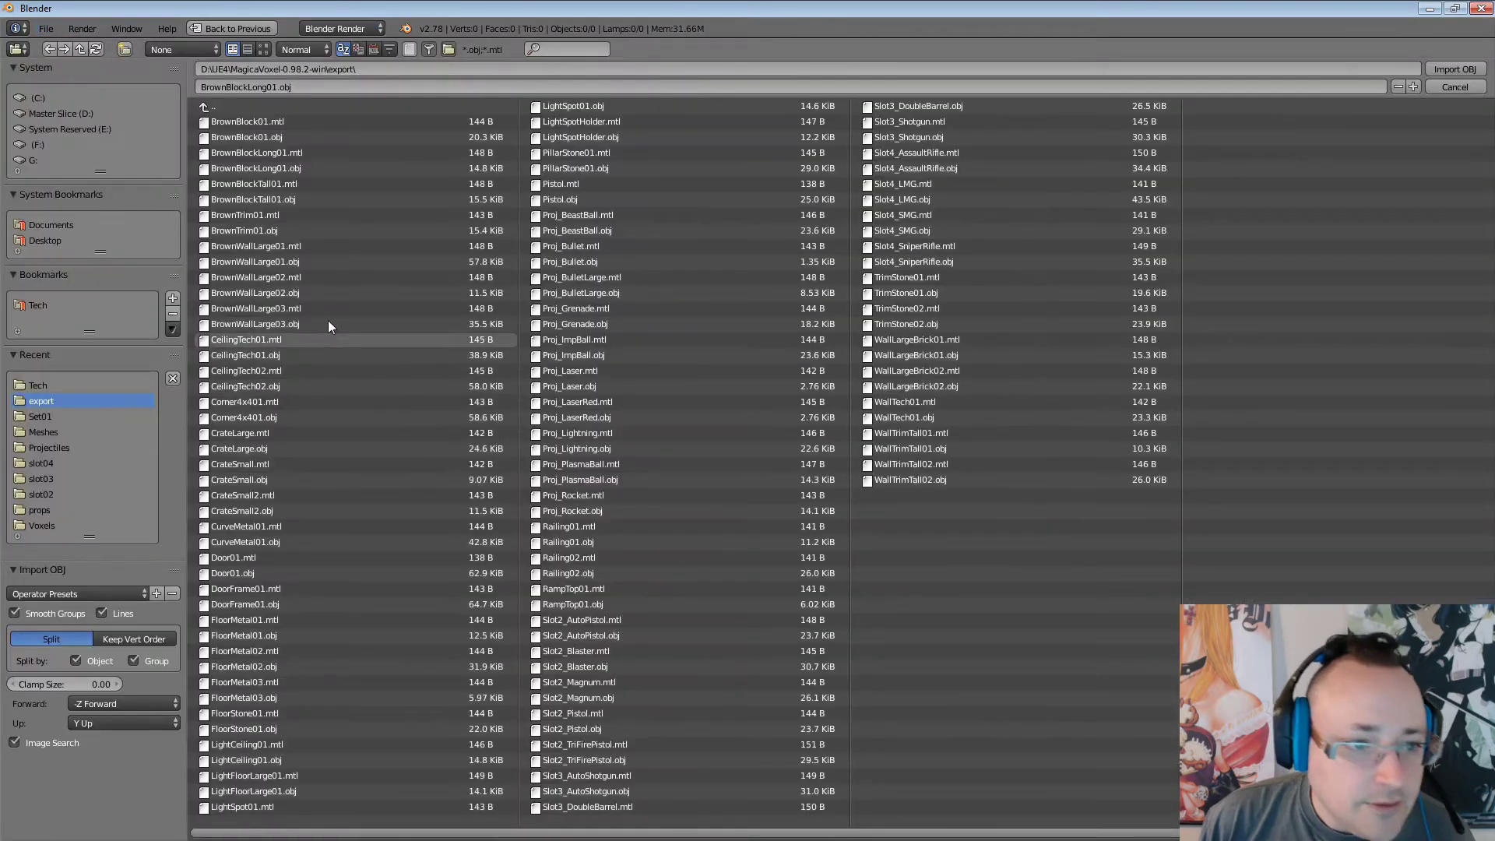
click(301, 229)
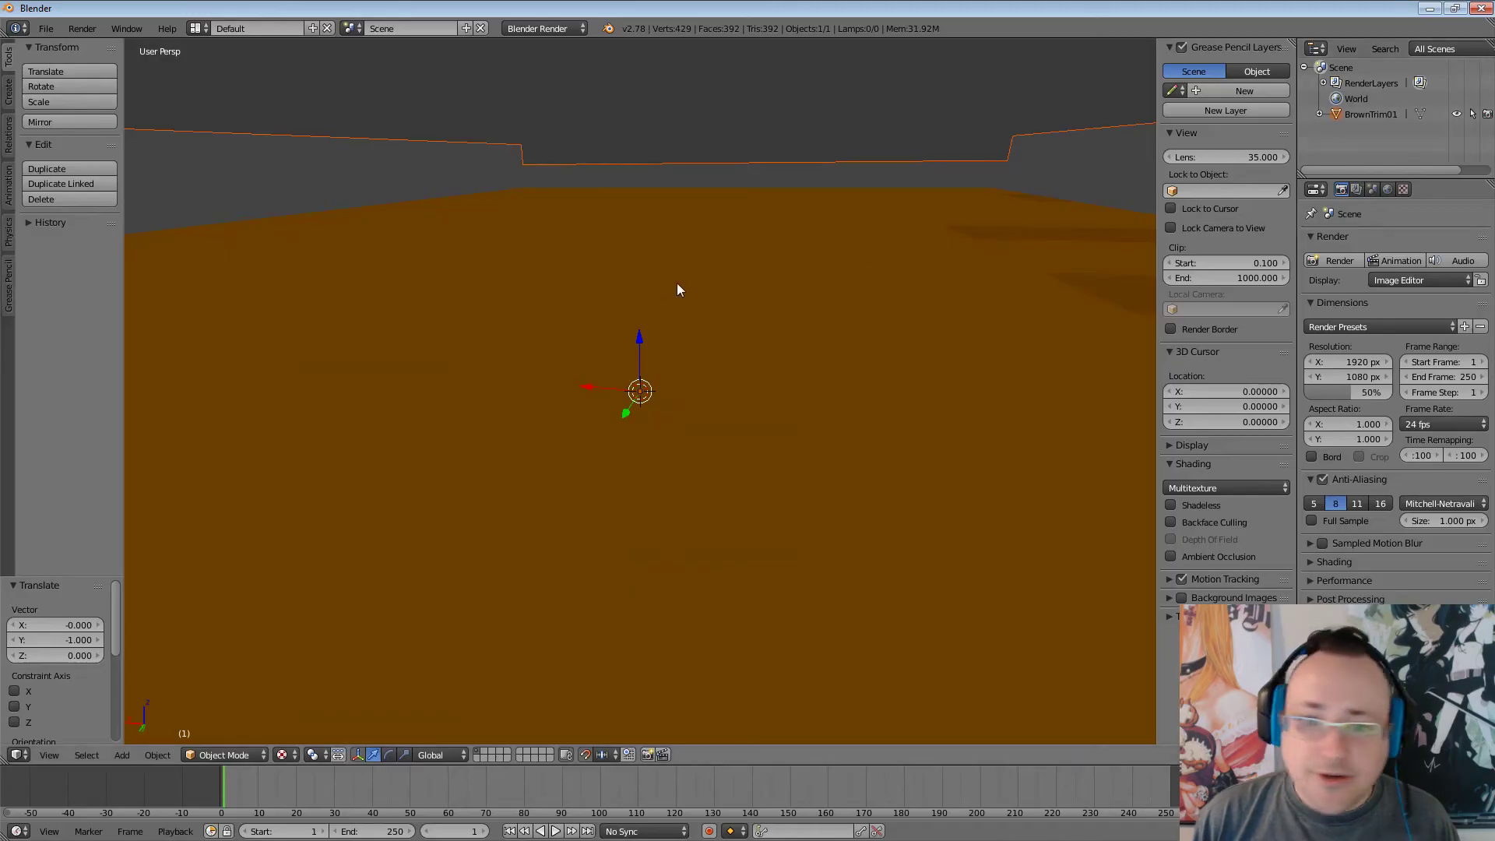
Select the BrownTrim01 object and set its scale to 0.1 on the X, Y and Z axes.
click(1369, 113)
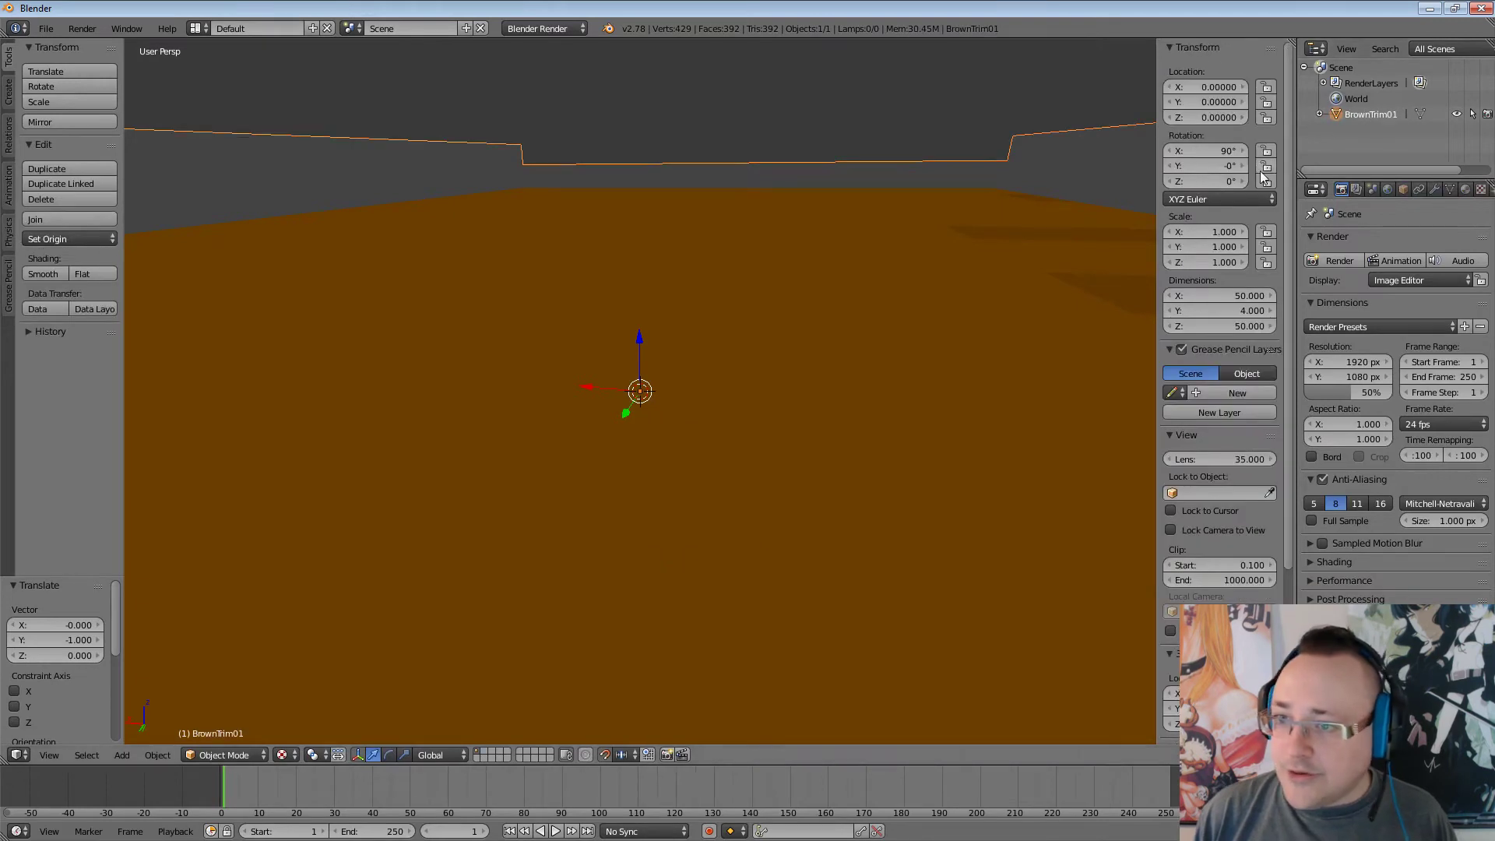
click(1221, 232)
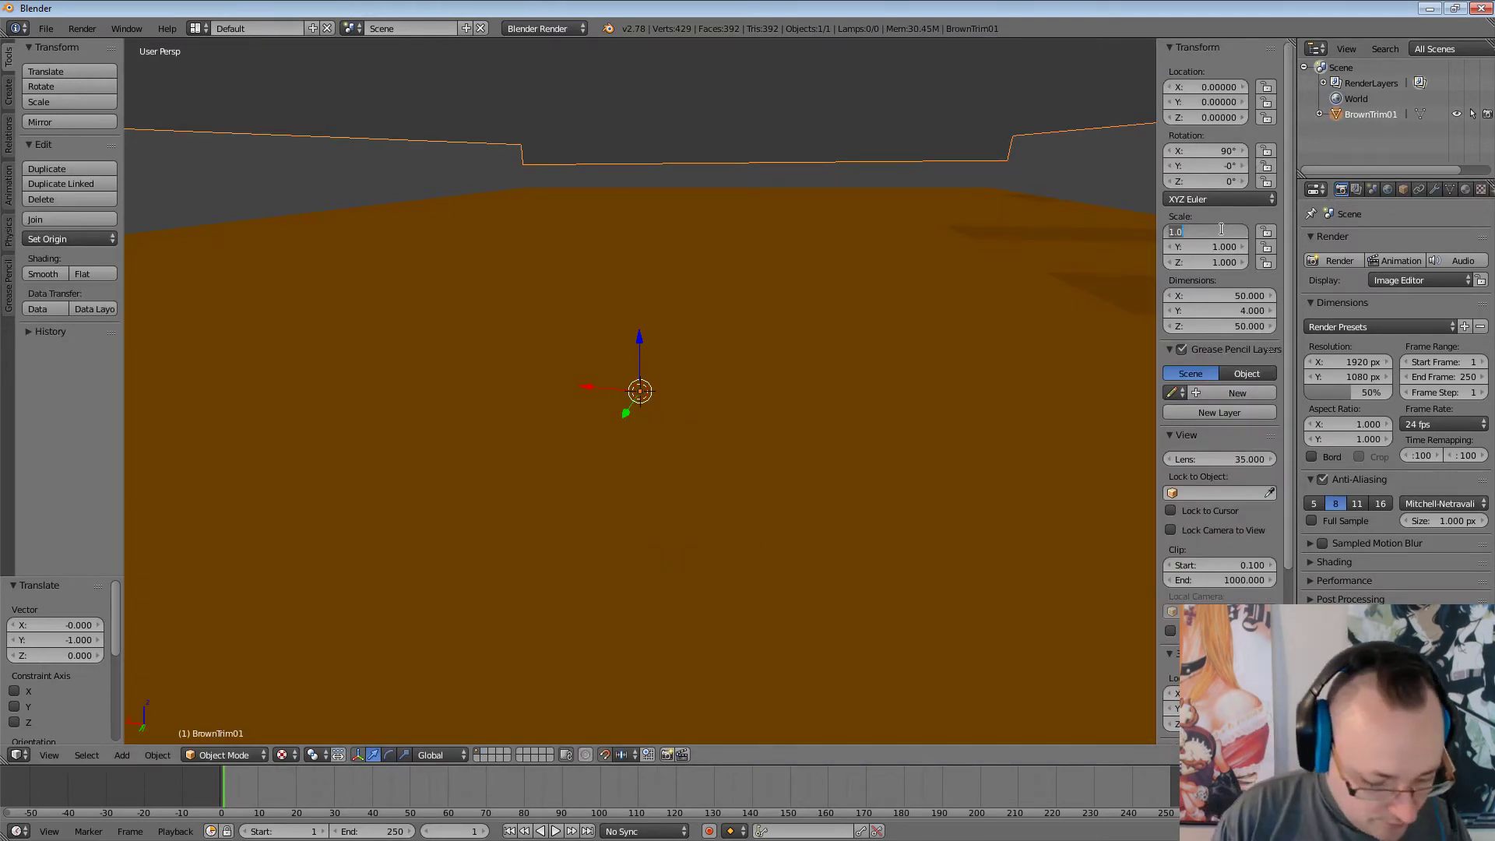
key(Return)
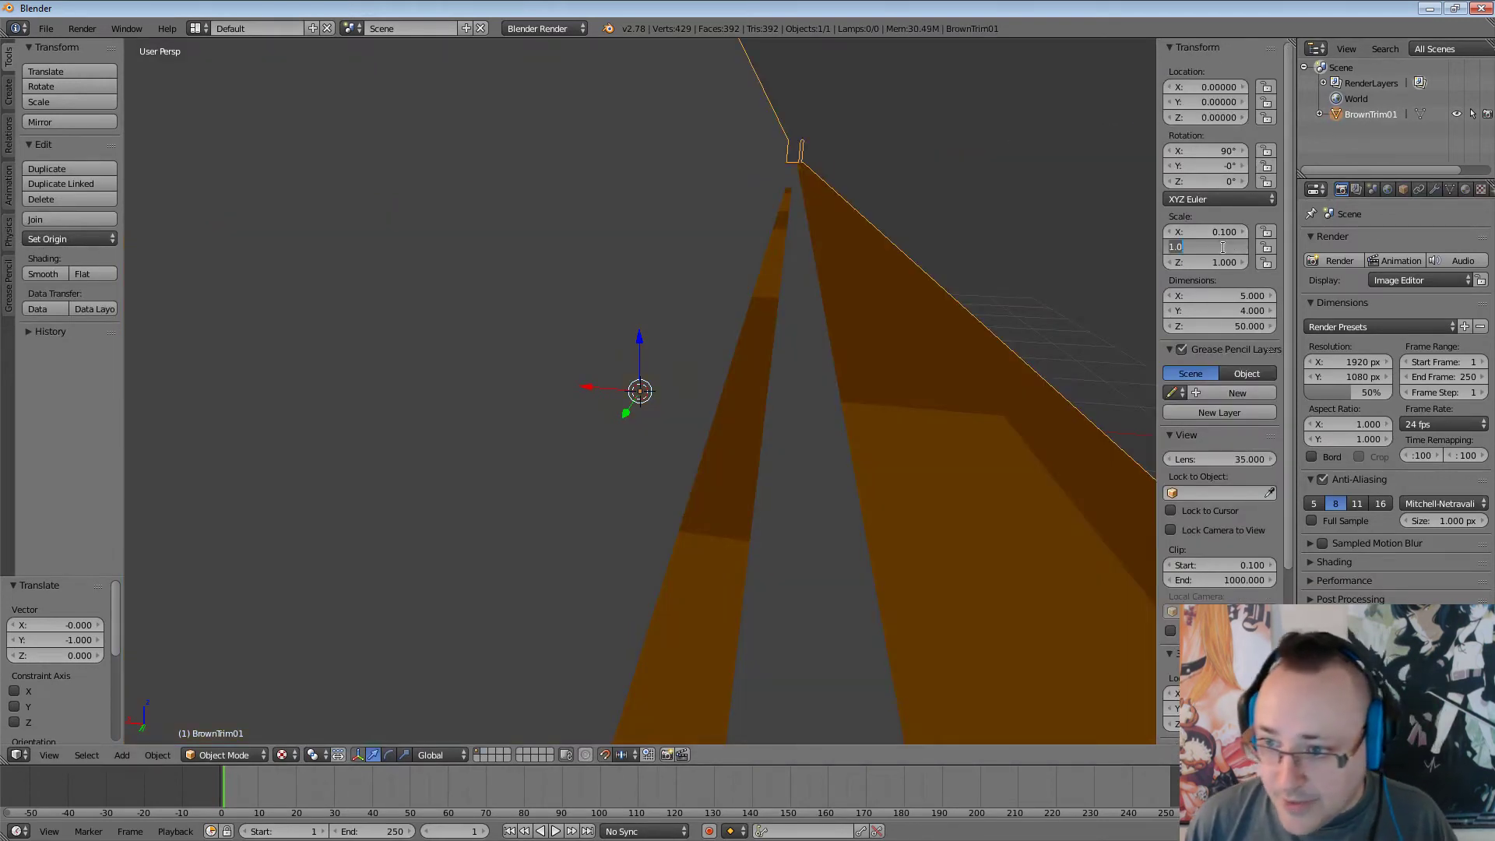
text(.1)
key(Return)
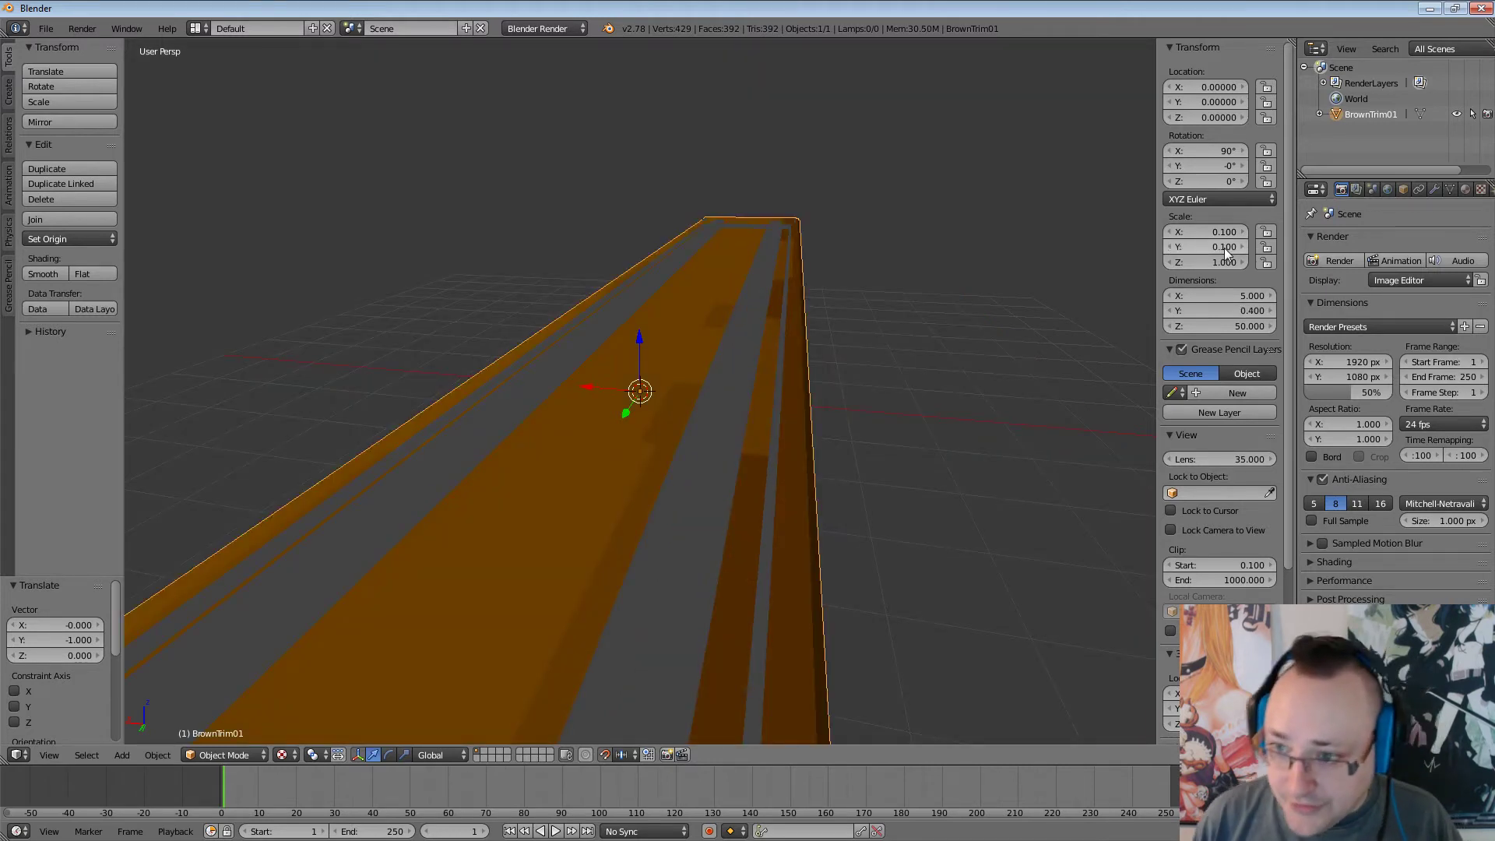
click(1223, 265)
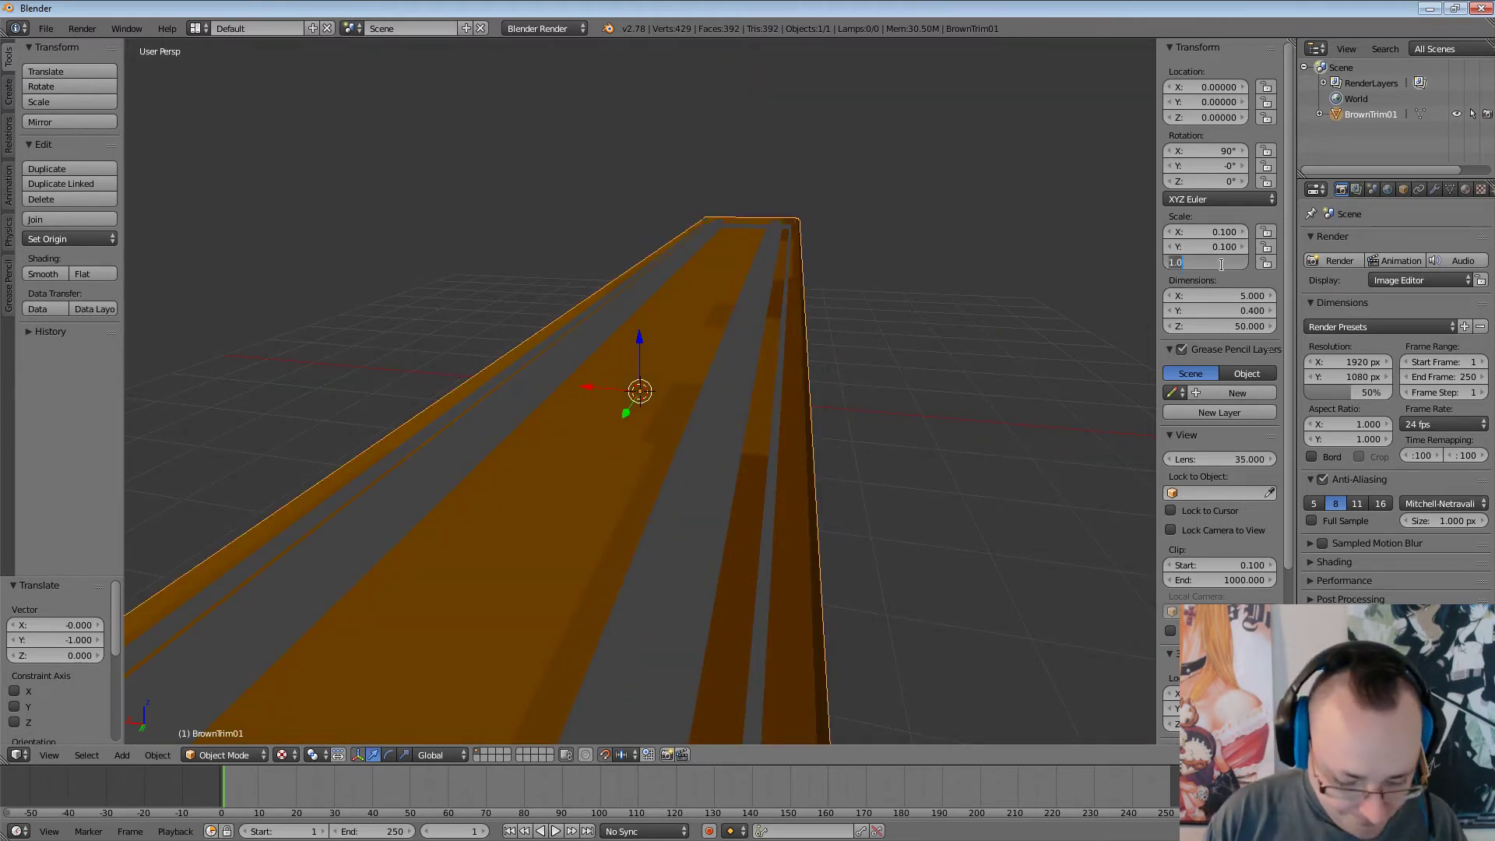
text(.1)
key(Return)
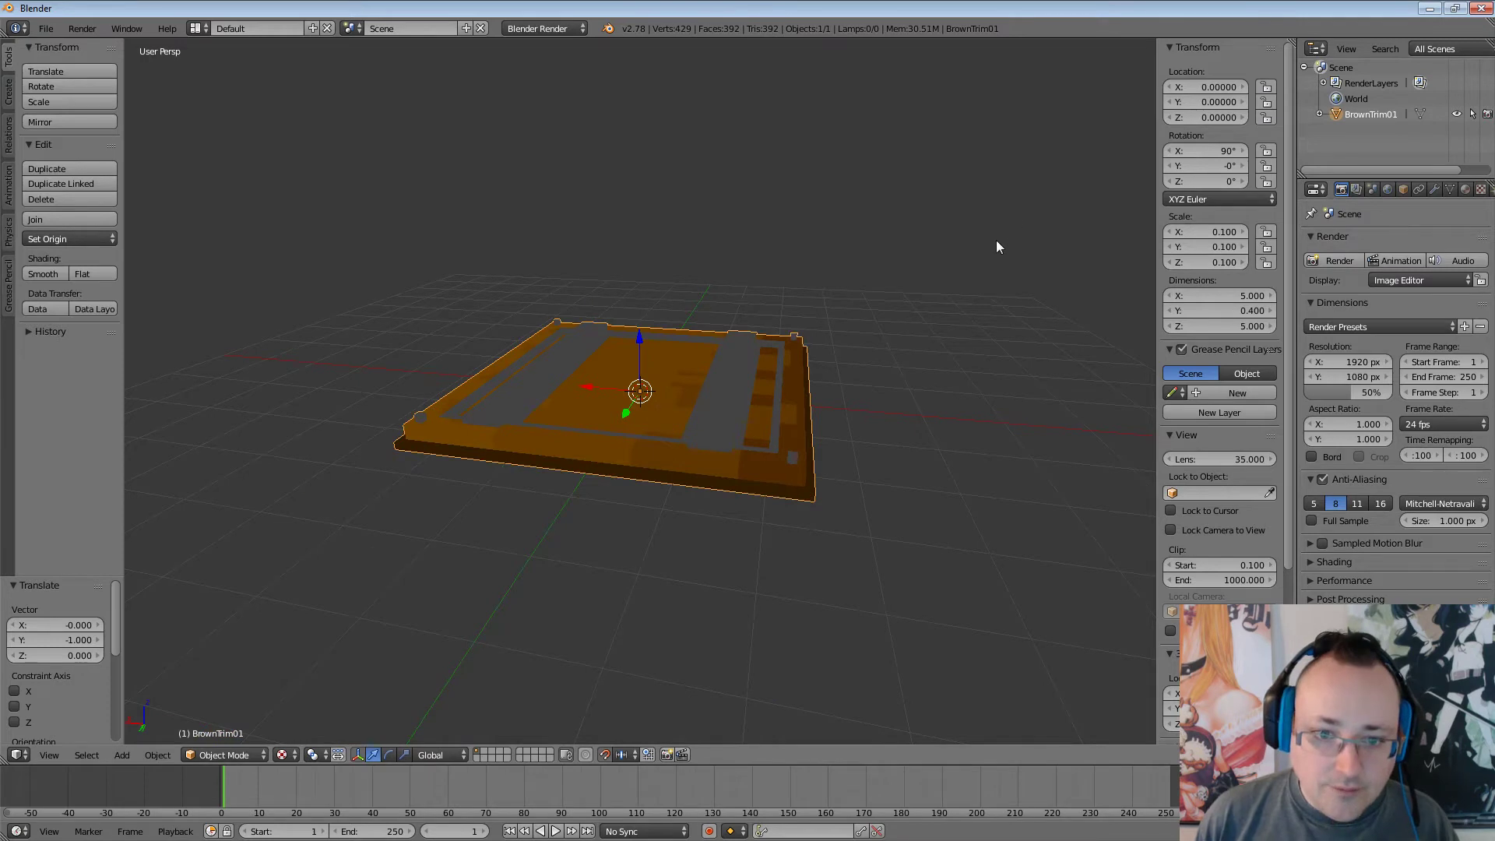
middle_drag(981, 254, 876, 333)
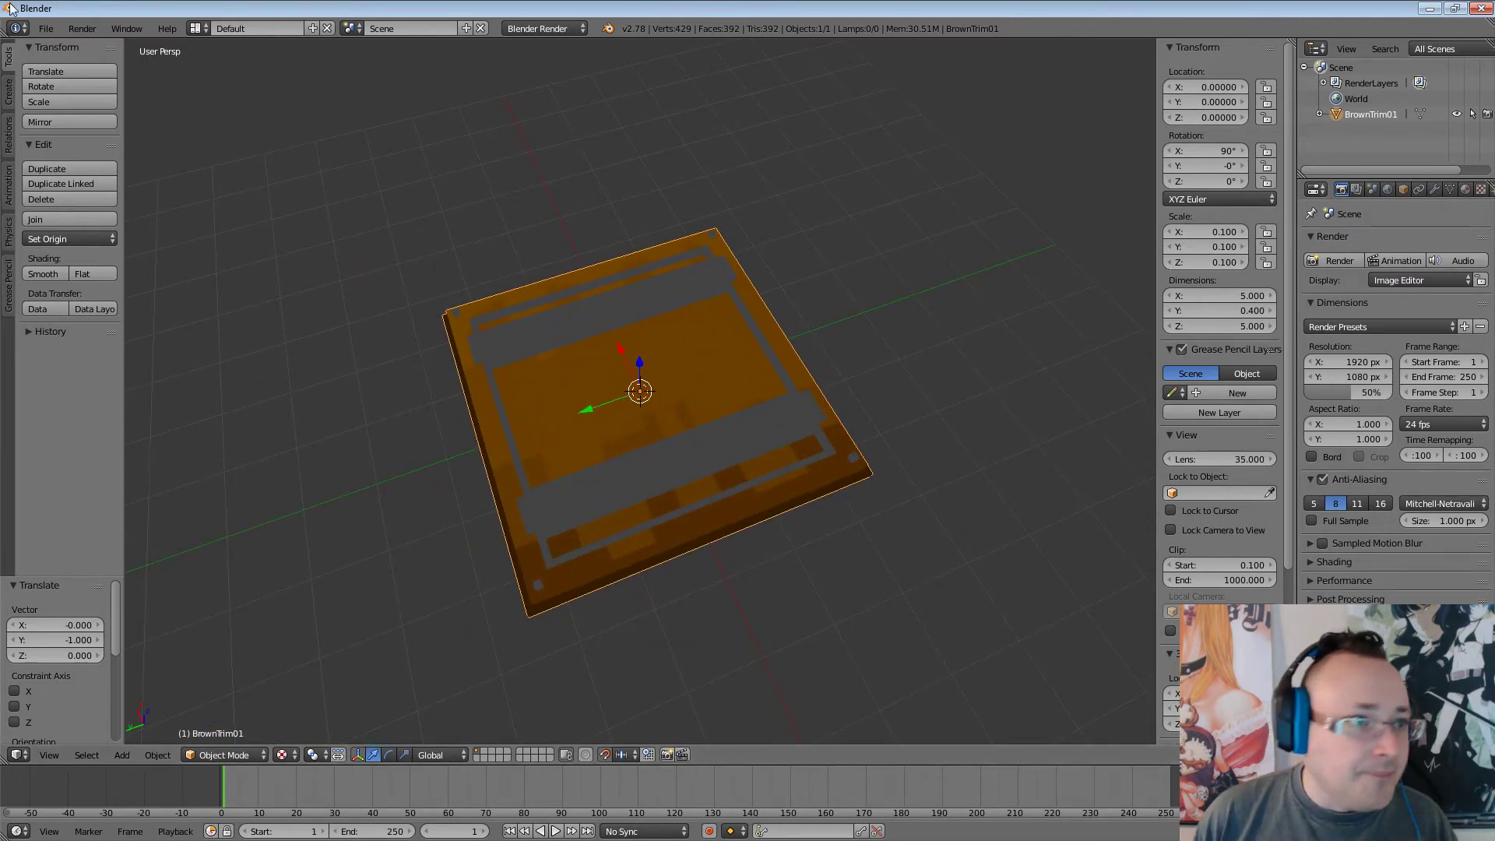
Export the scaled trim as BrownTrim01.fbx into the project's Geometry\Tech folder.
click(46, 28)
mouse_move(109, 324)
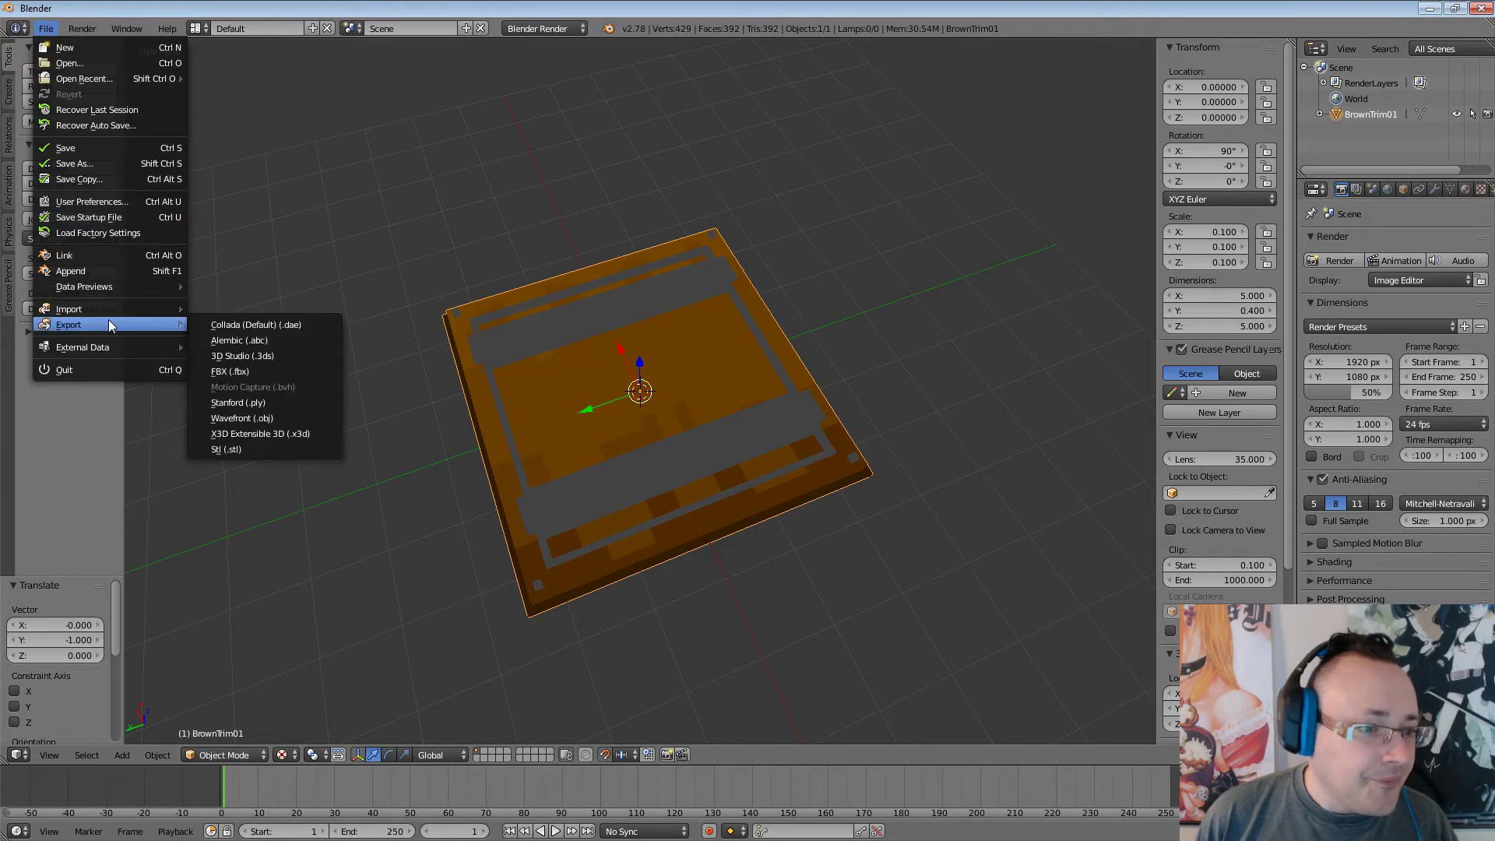
click(260, 371)
click(296, 86)
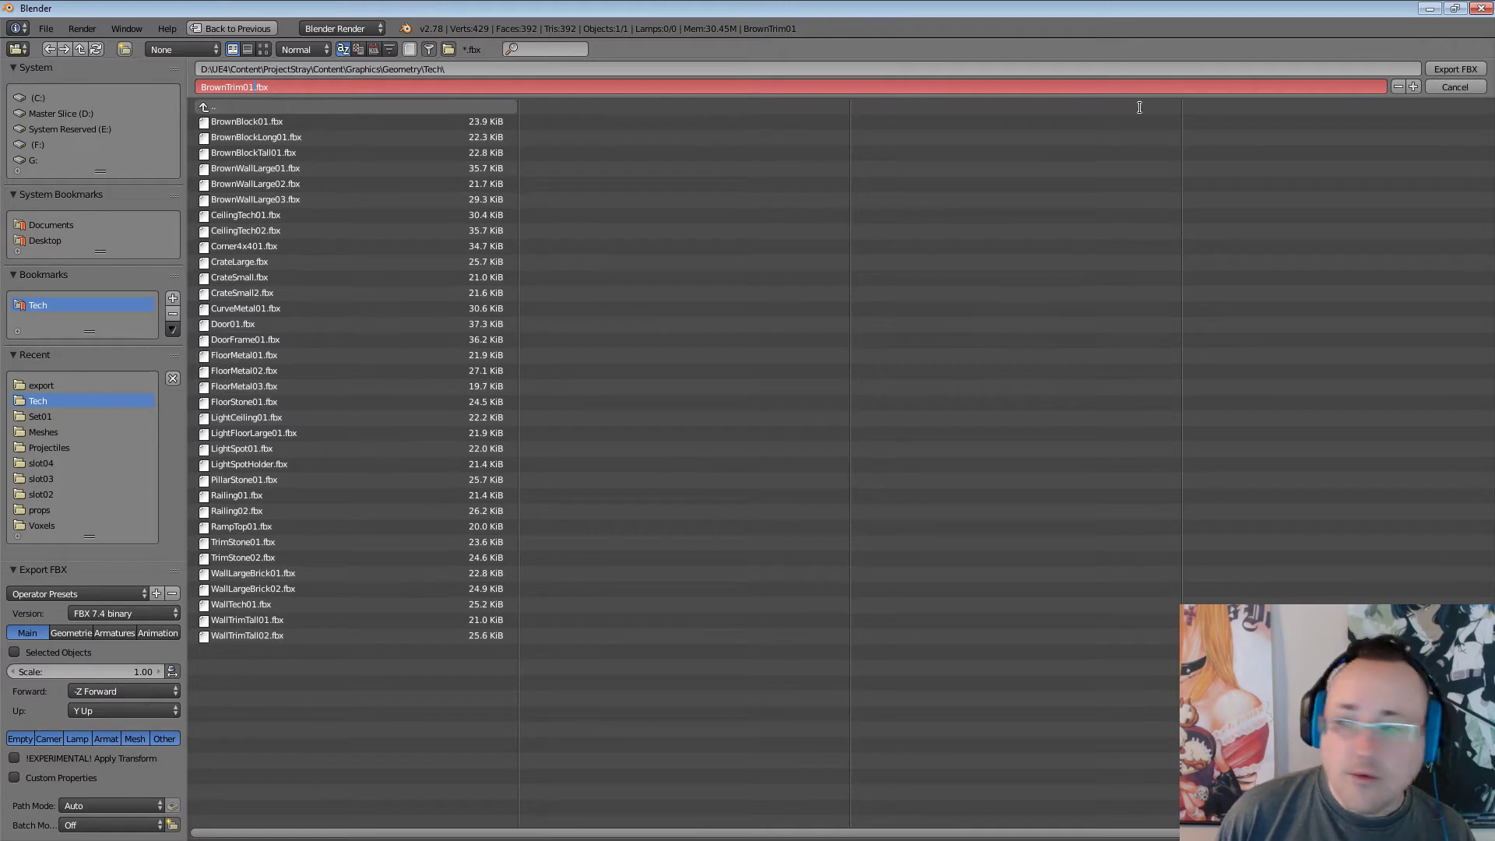
click(1444, 69)
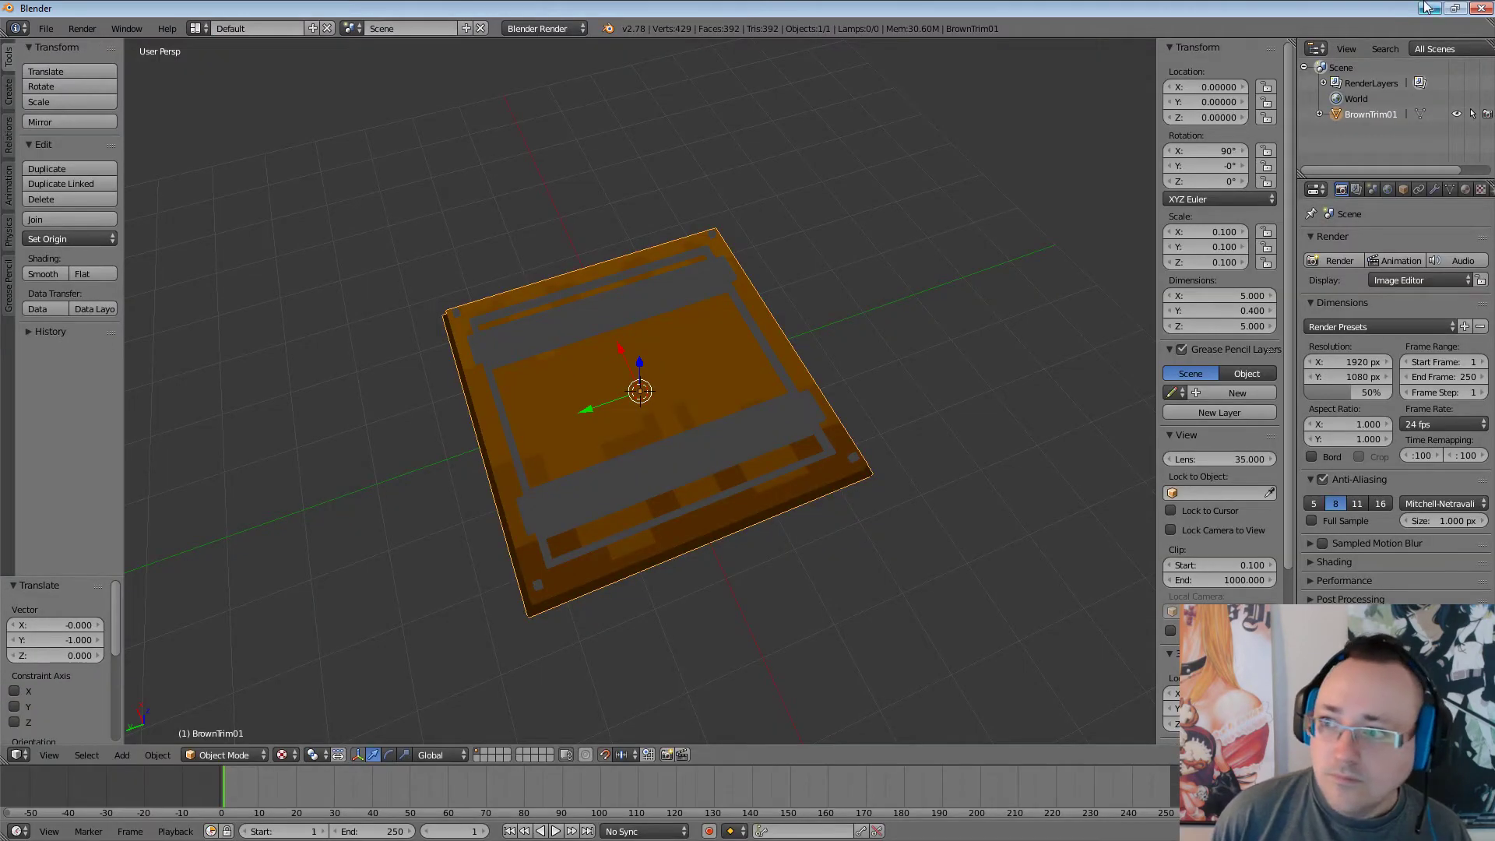
Switch to Unreal Editor and import the BrownTrim01 FBX as a static mesh with the preset import options.
click(1430, 8)
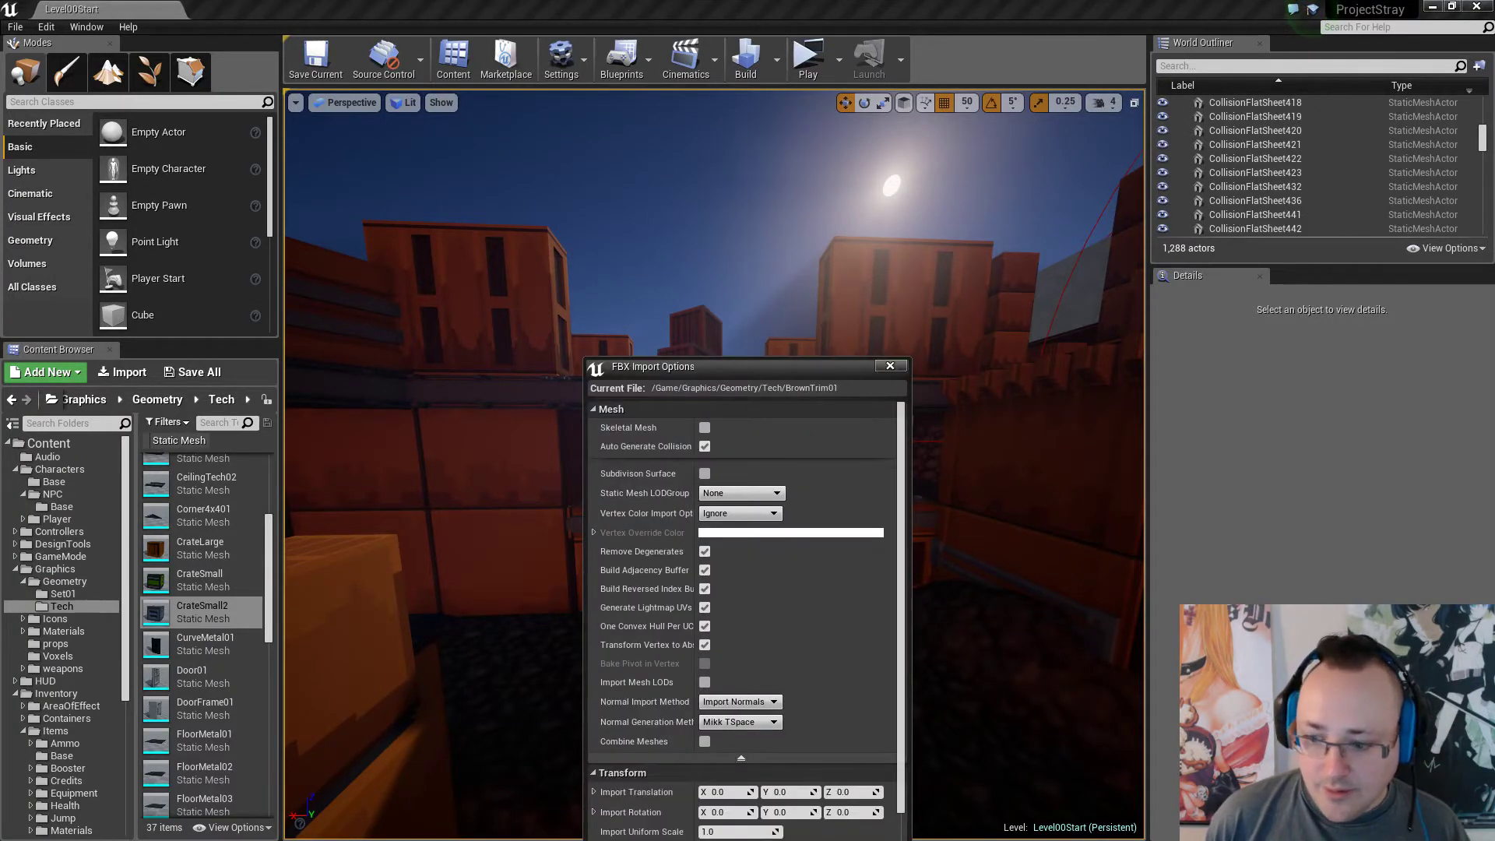
drag(796, 370, 802, 156)
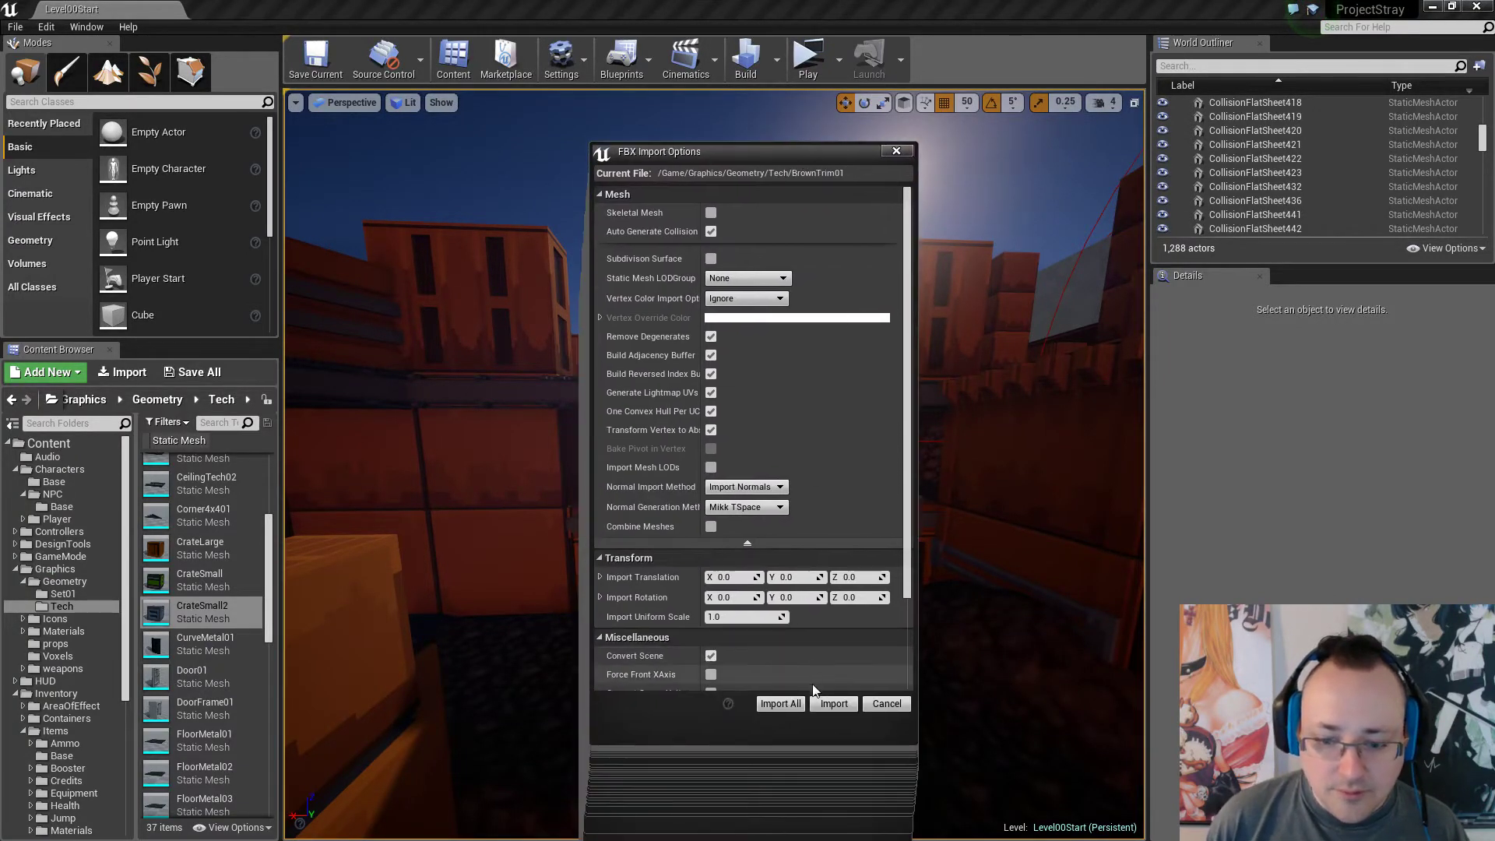
click(830, 703)
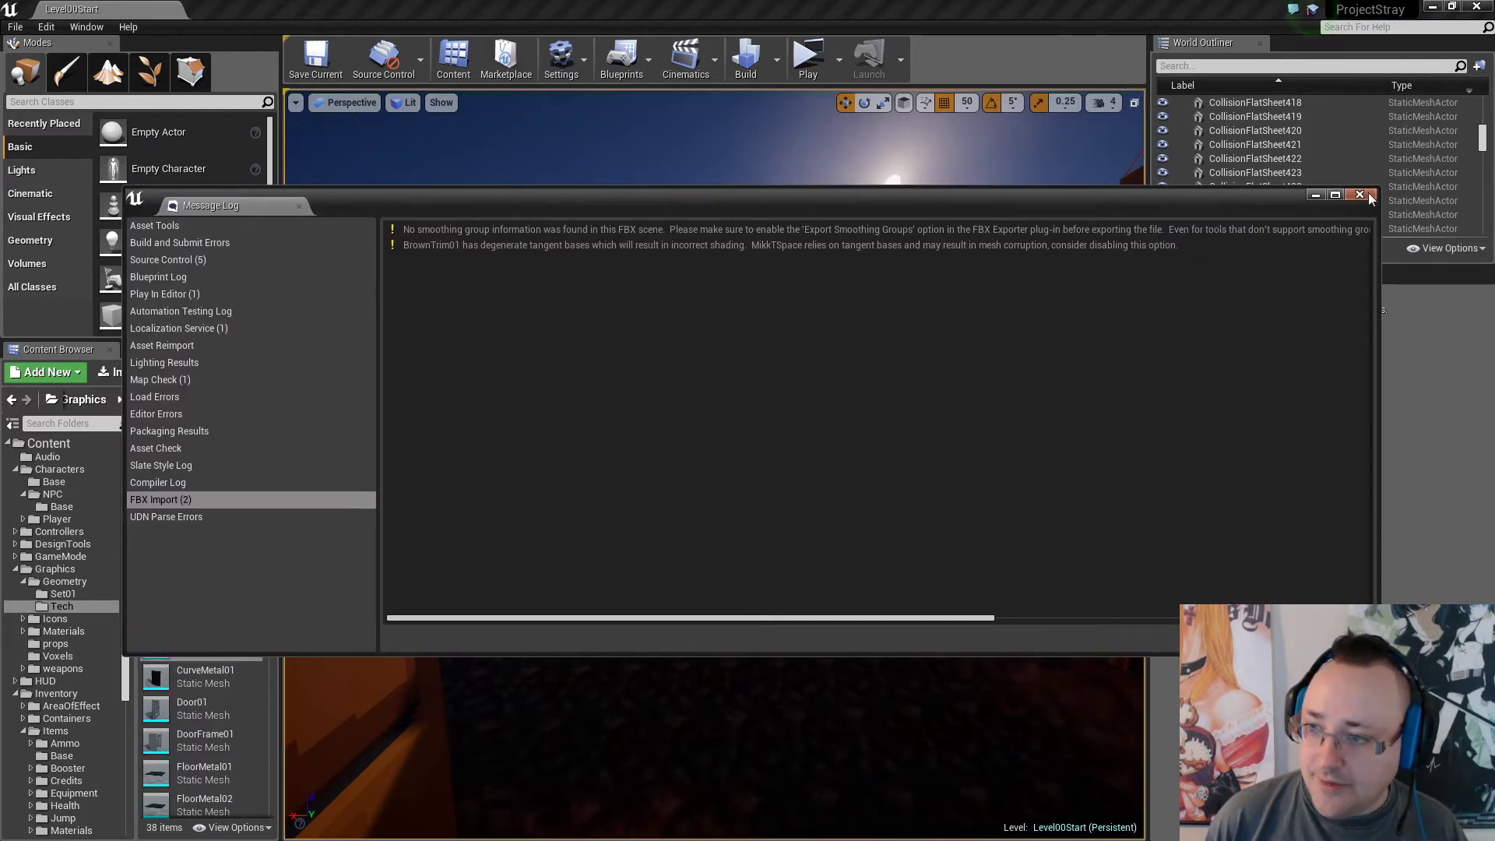
Open the BrownTrim01 static mesh and replace its existing collision with a box simplified collision.
click(1368, 196)
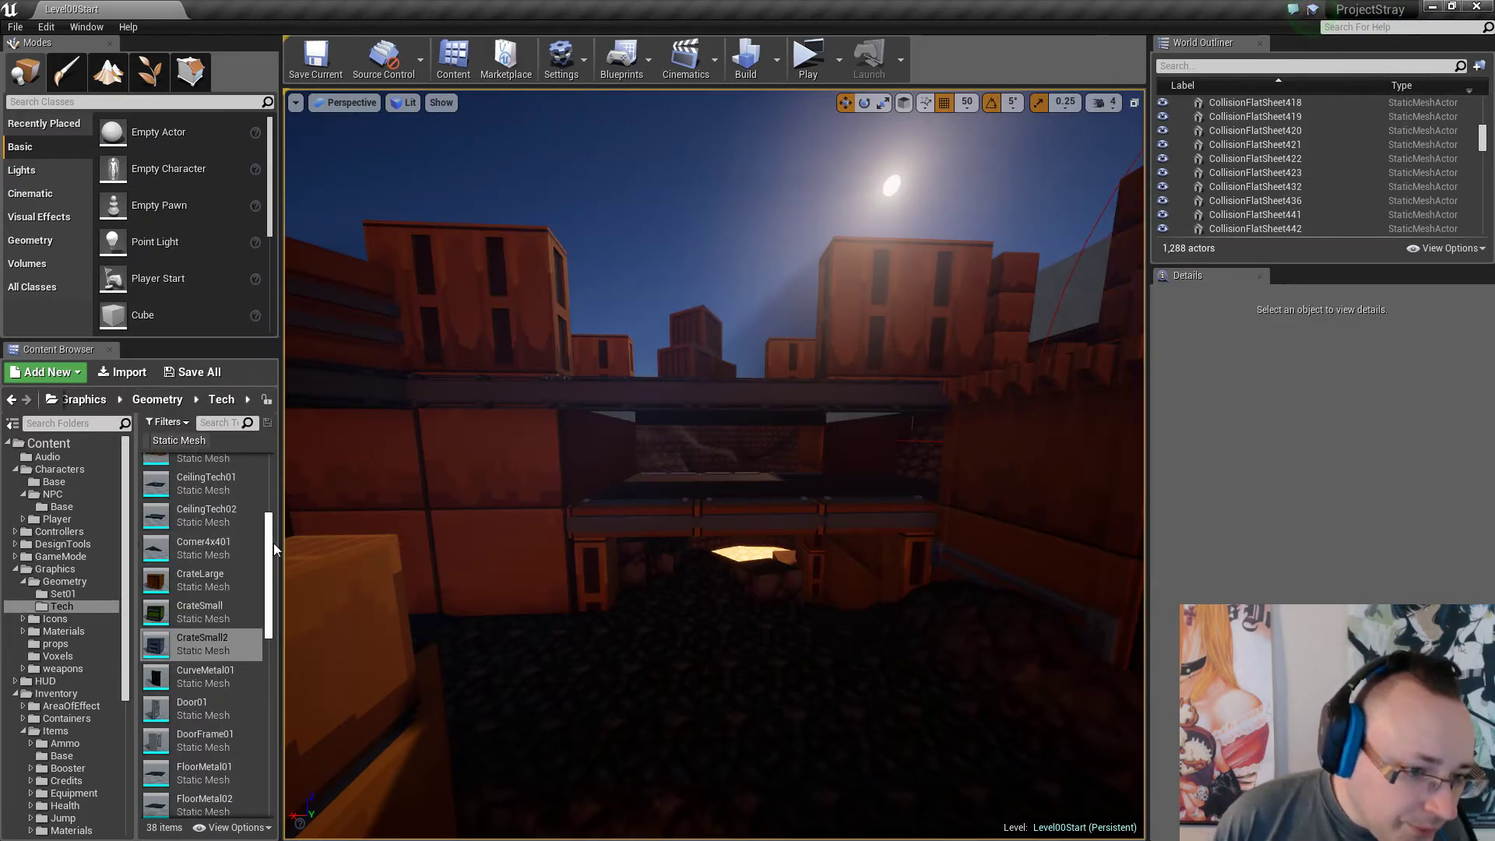
scroll(274, 543, up, 3)
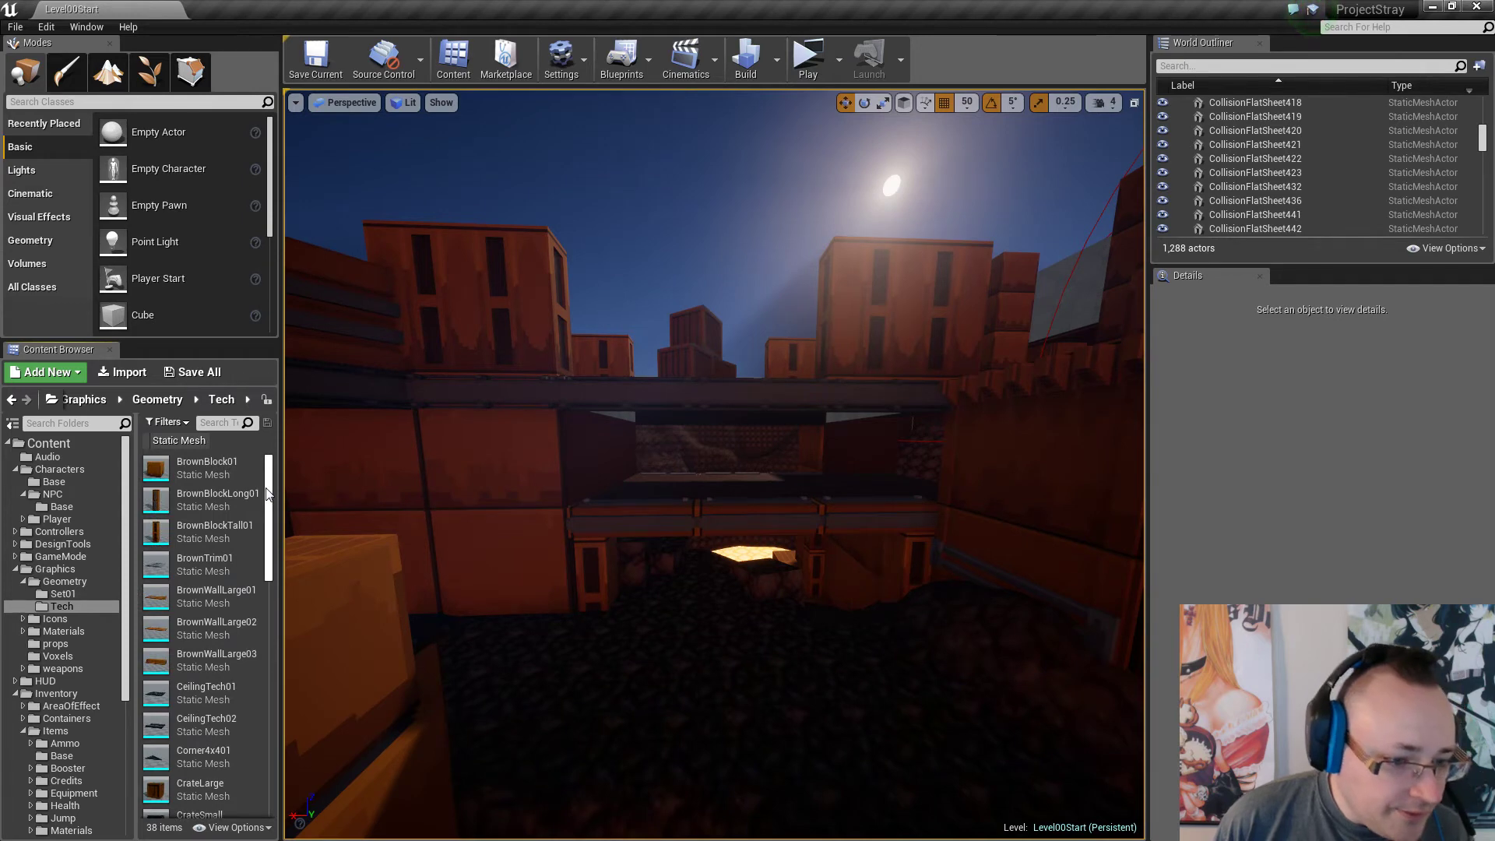
click(227, 558)
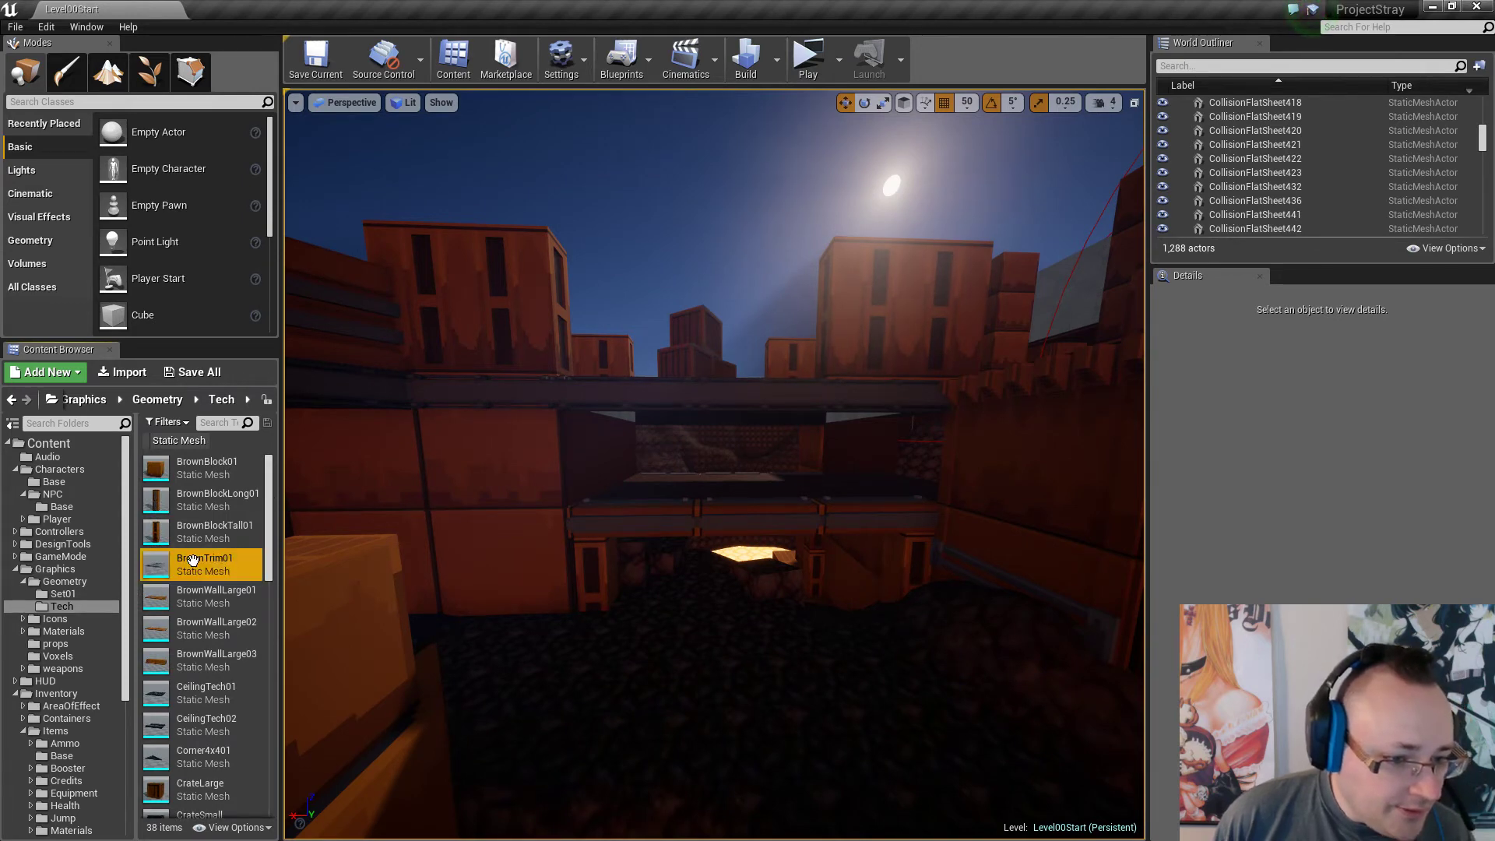
double_click(193, 560)
click(435, 123)
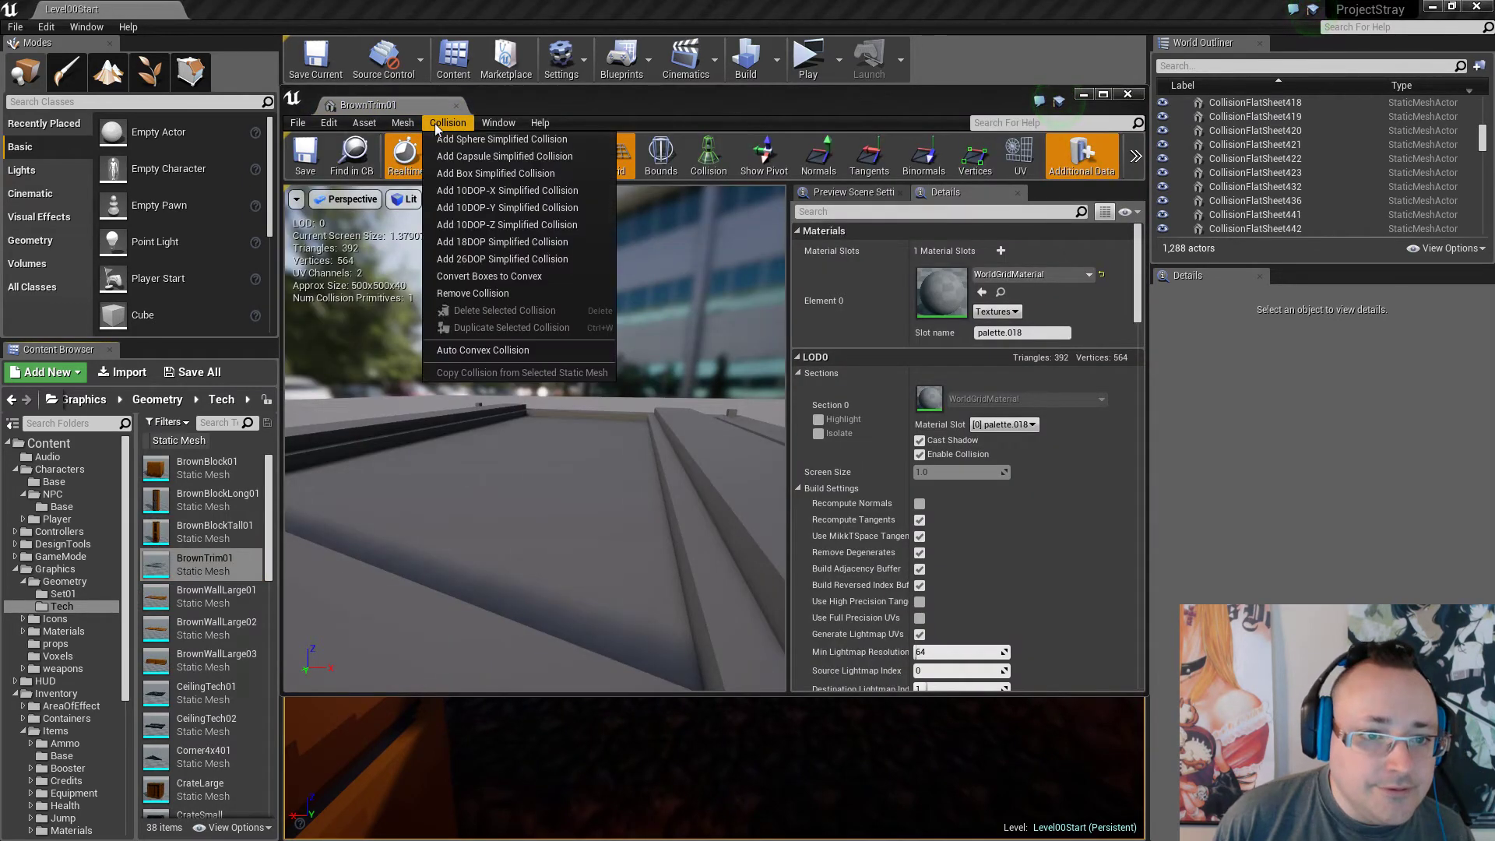
click(479, 292)
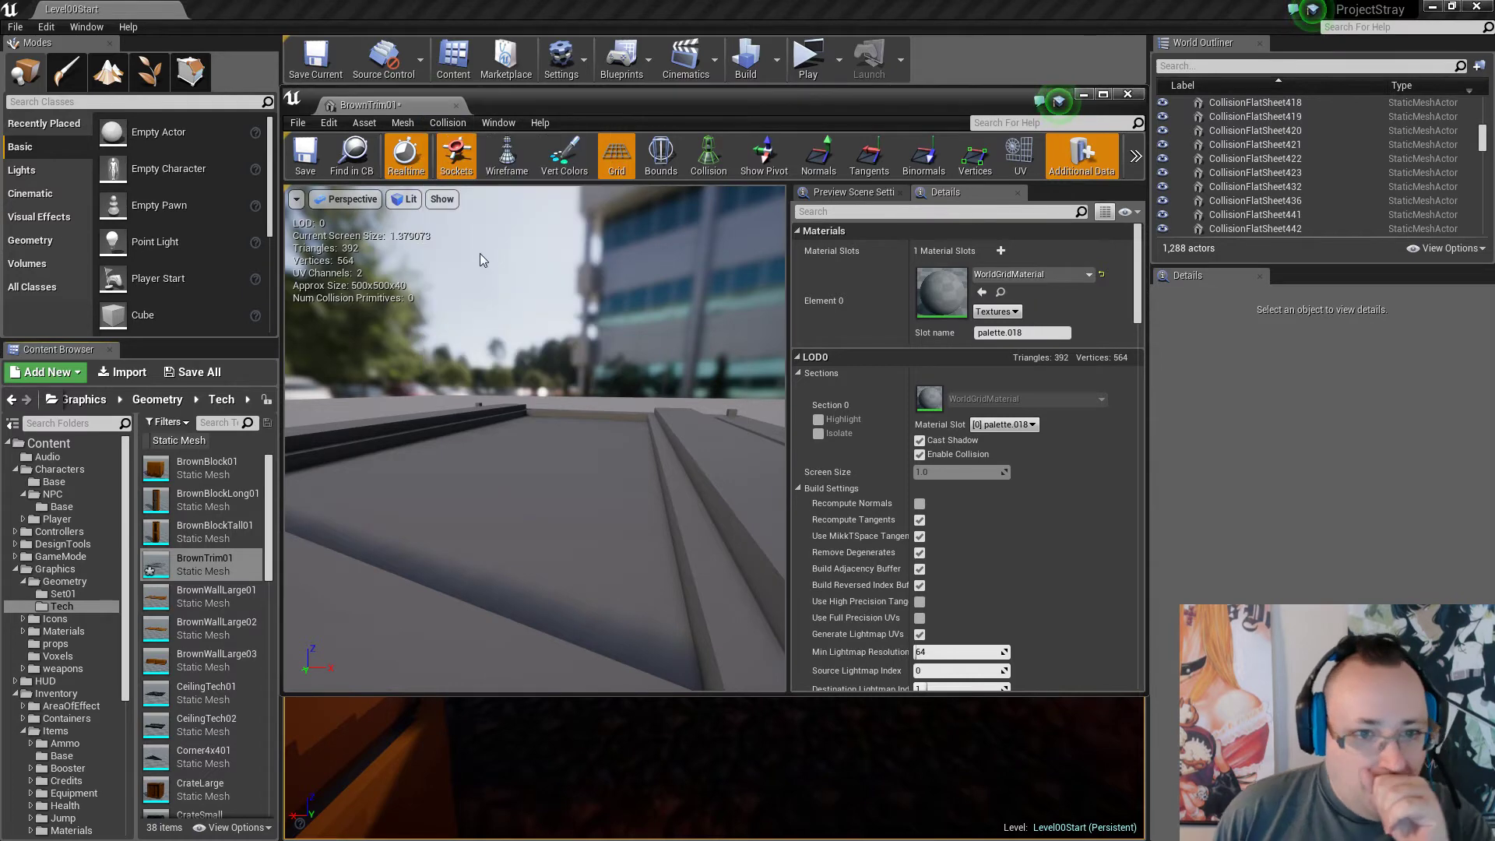
click(448, 124)
click(463, 172)
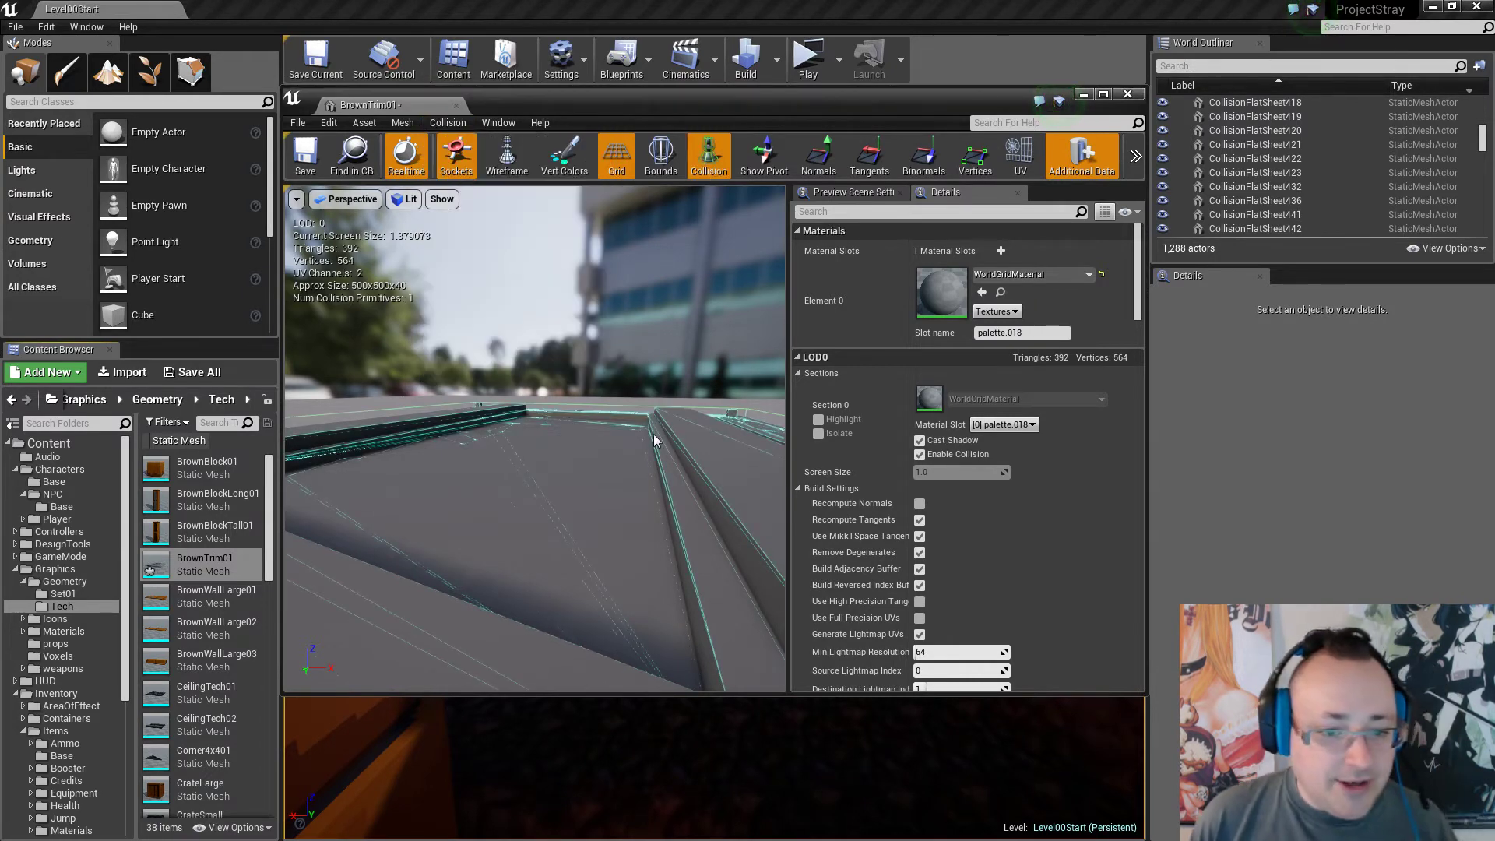
right_drag(653, 433, 609, 471)
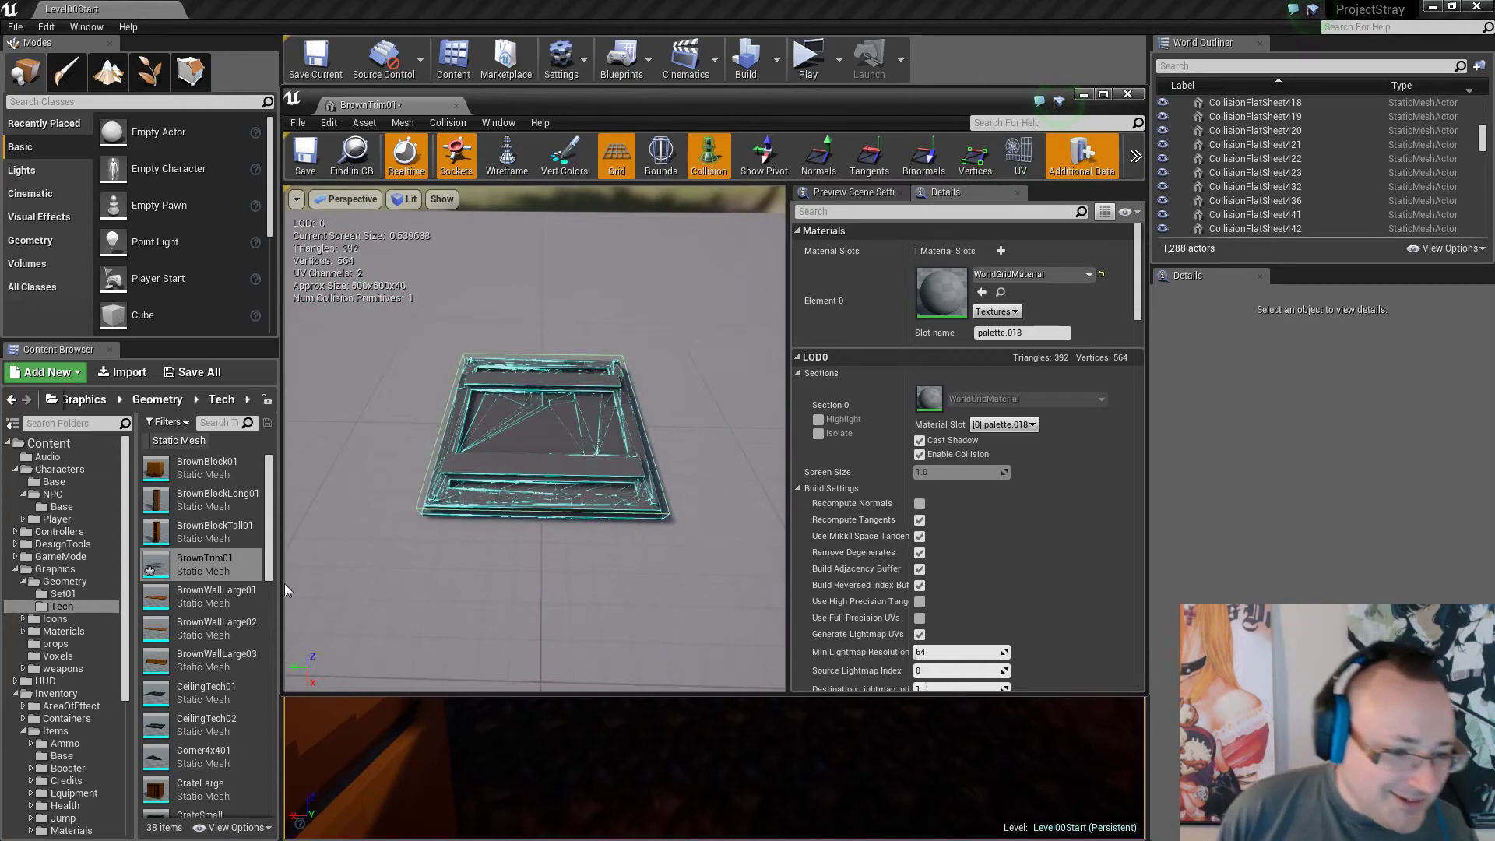
Assign the TechRough material to the BrownTrim01 mesh and save it.
drag(274, 555, 964, 304)
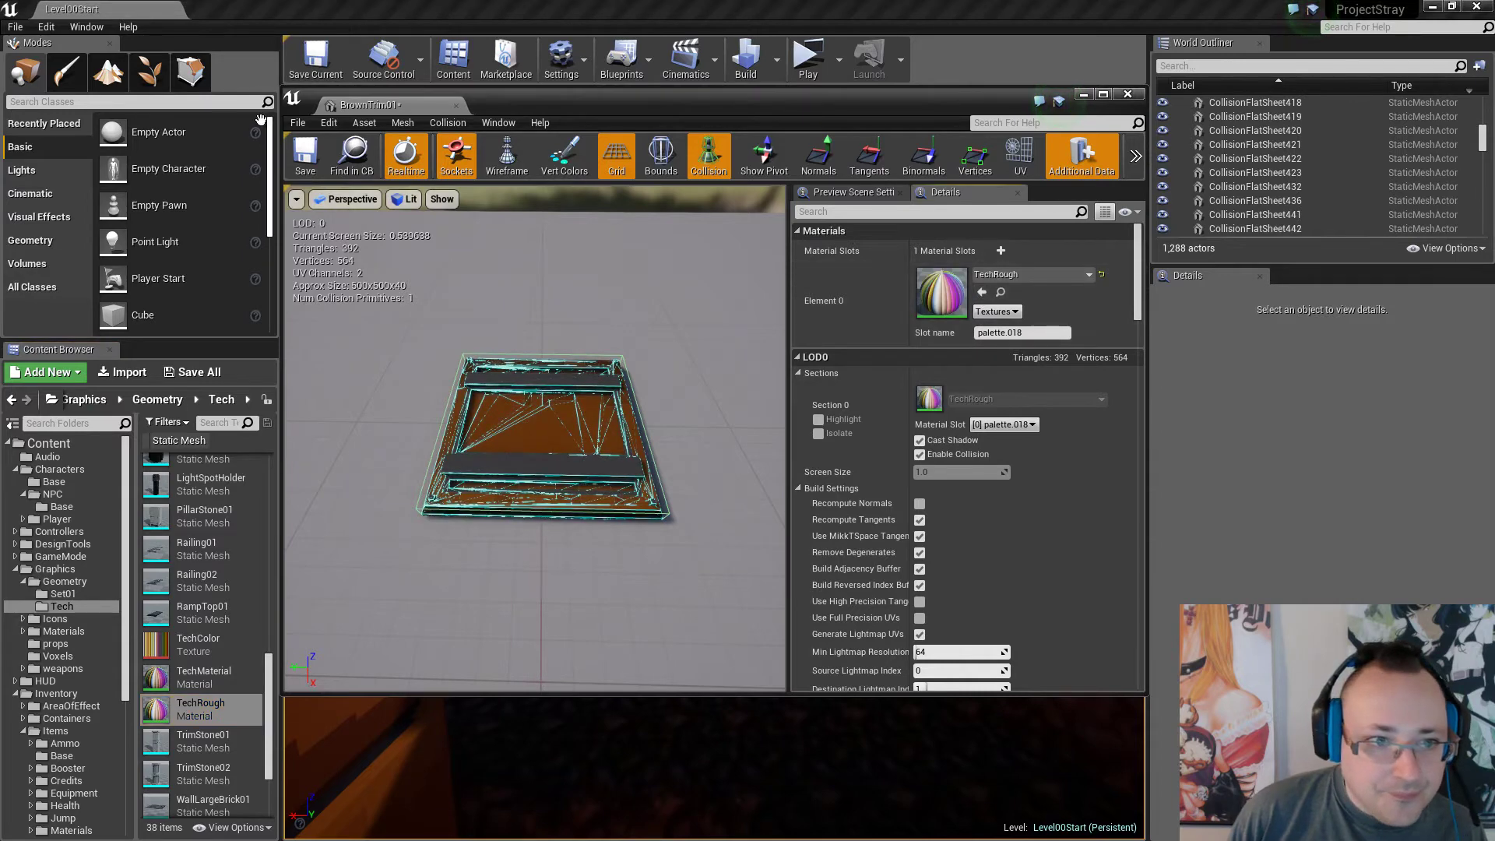
click(305, 153)
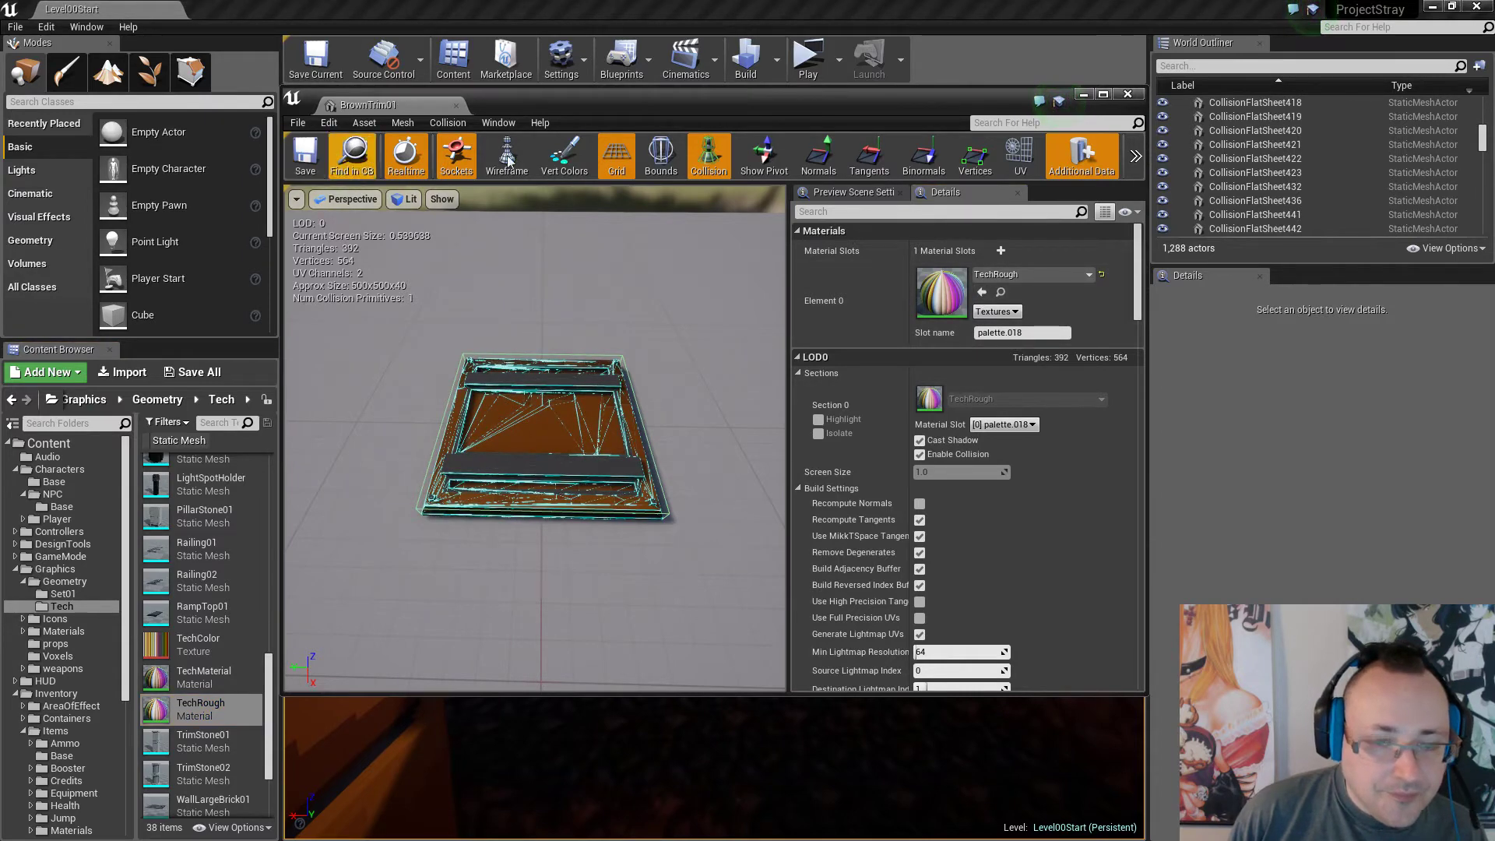
click(1135, 95)
Place a BrownTrim01 mesh in the level in front of the brown wall beside the passage opening.
key(w)
right_drag(777, 427, 420, 583)
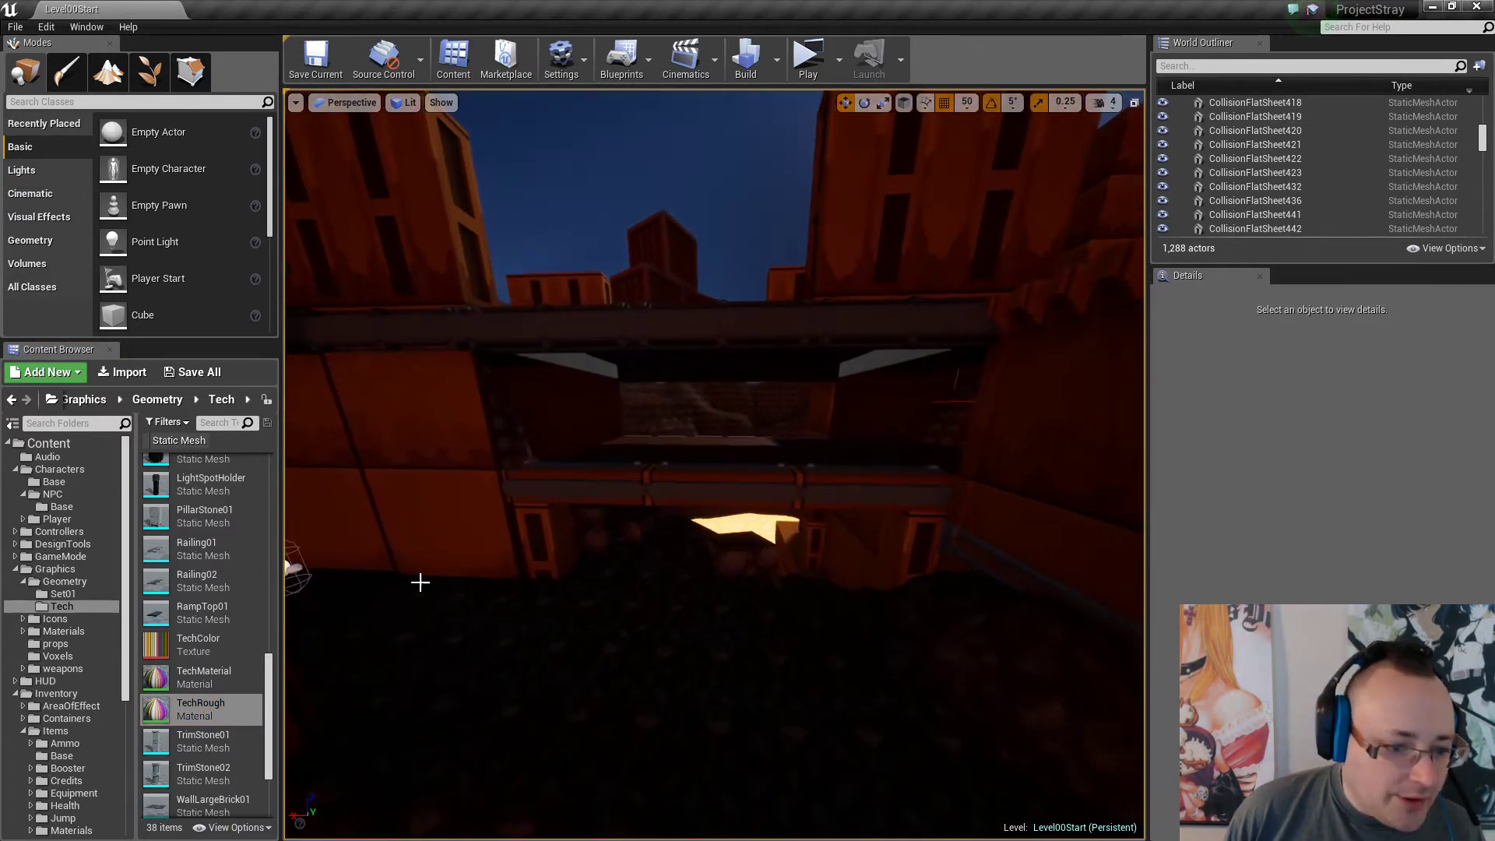
scroll(269, 528, up, 10)
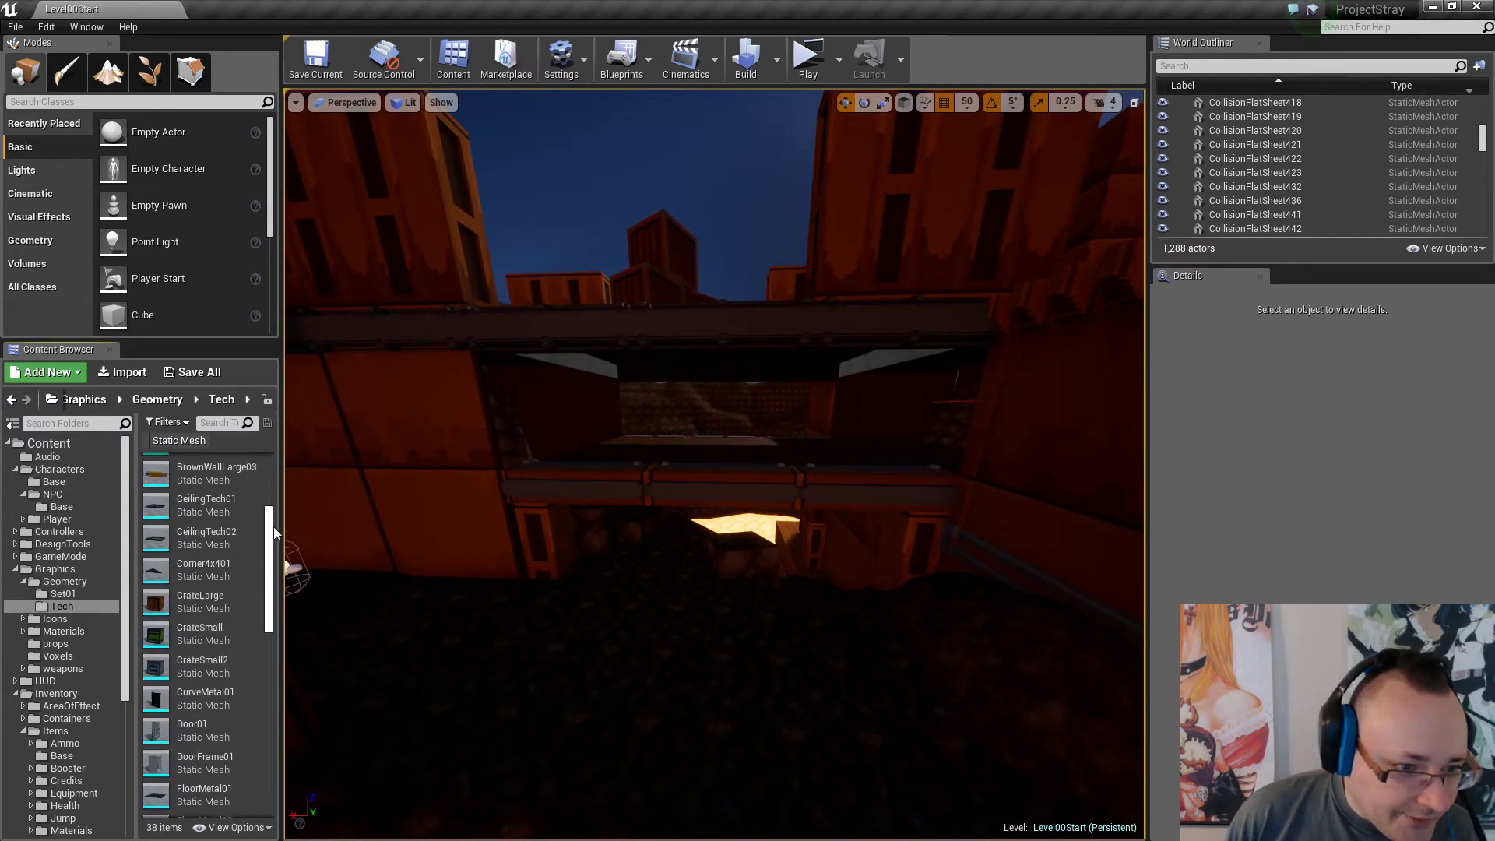
scroll(274, 527, up, 3)
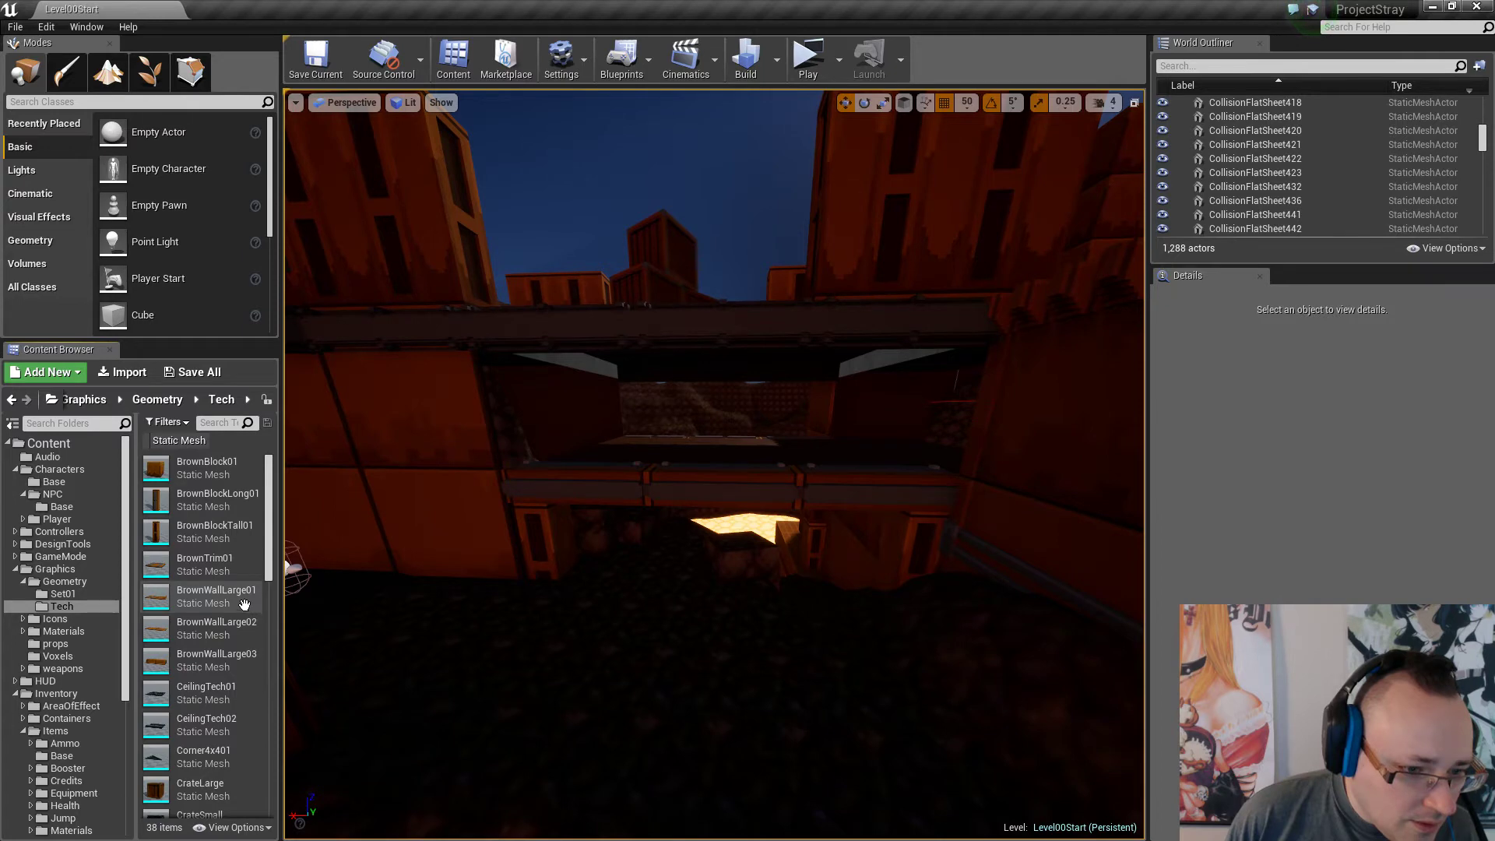
drag(204, 564, 470, 508)
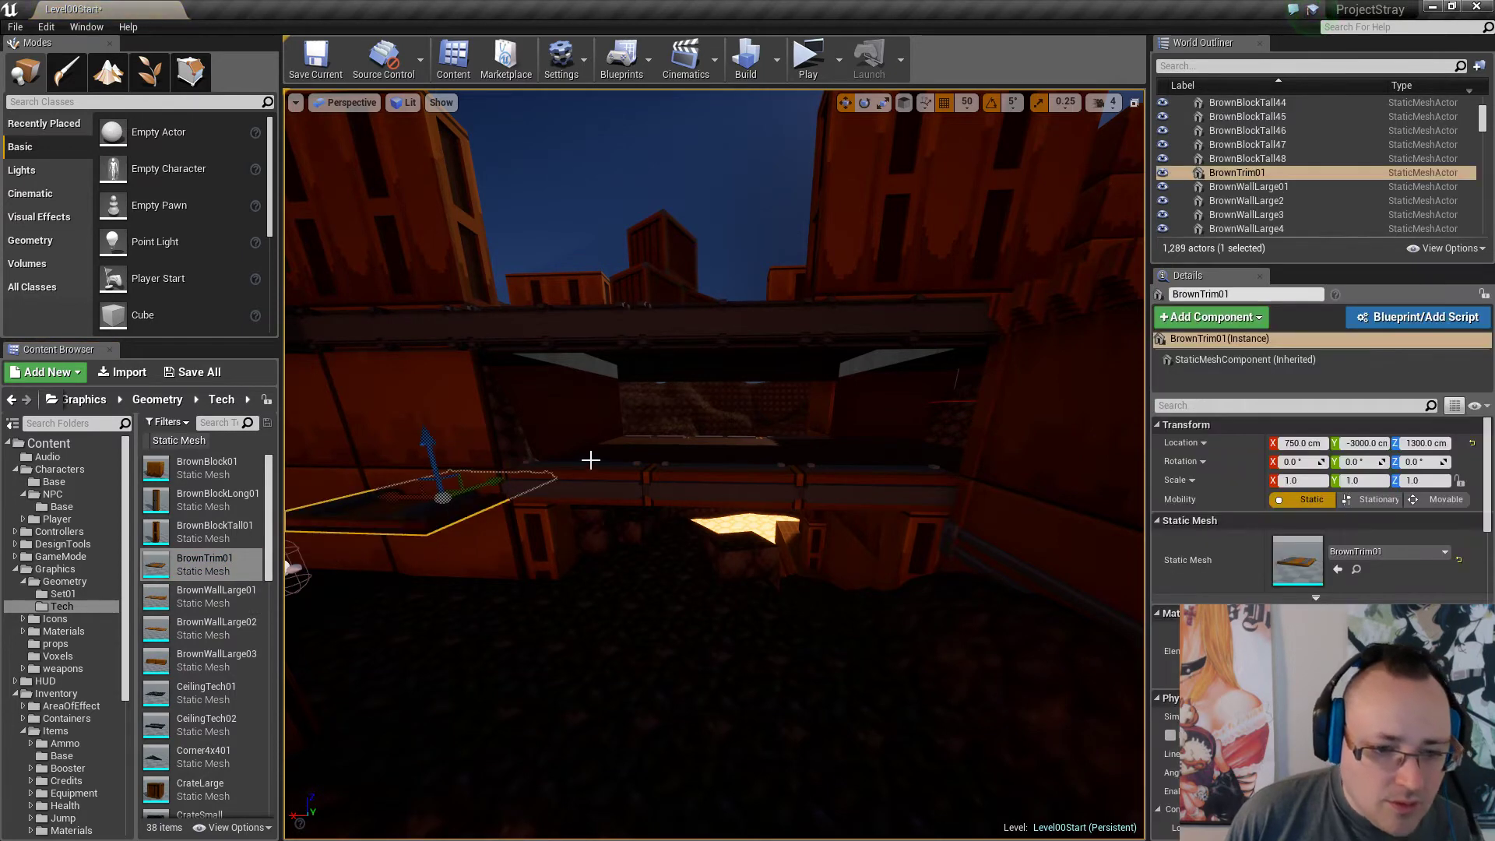
Rotate the trim upright with 90° on Y and move it over the passage opening at X 250, Y -3000, Z 1650 cm.
key(e)
key(f)
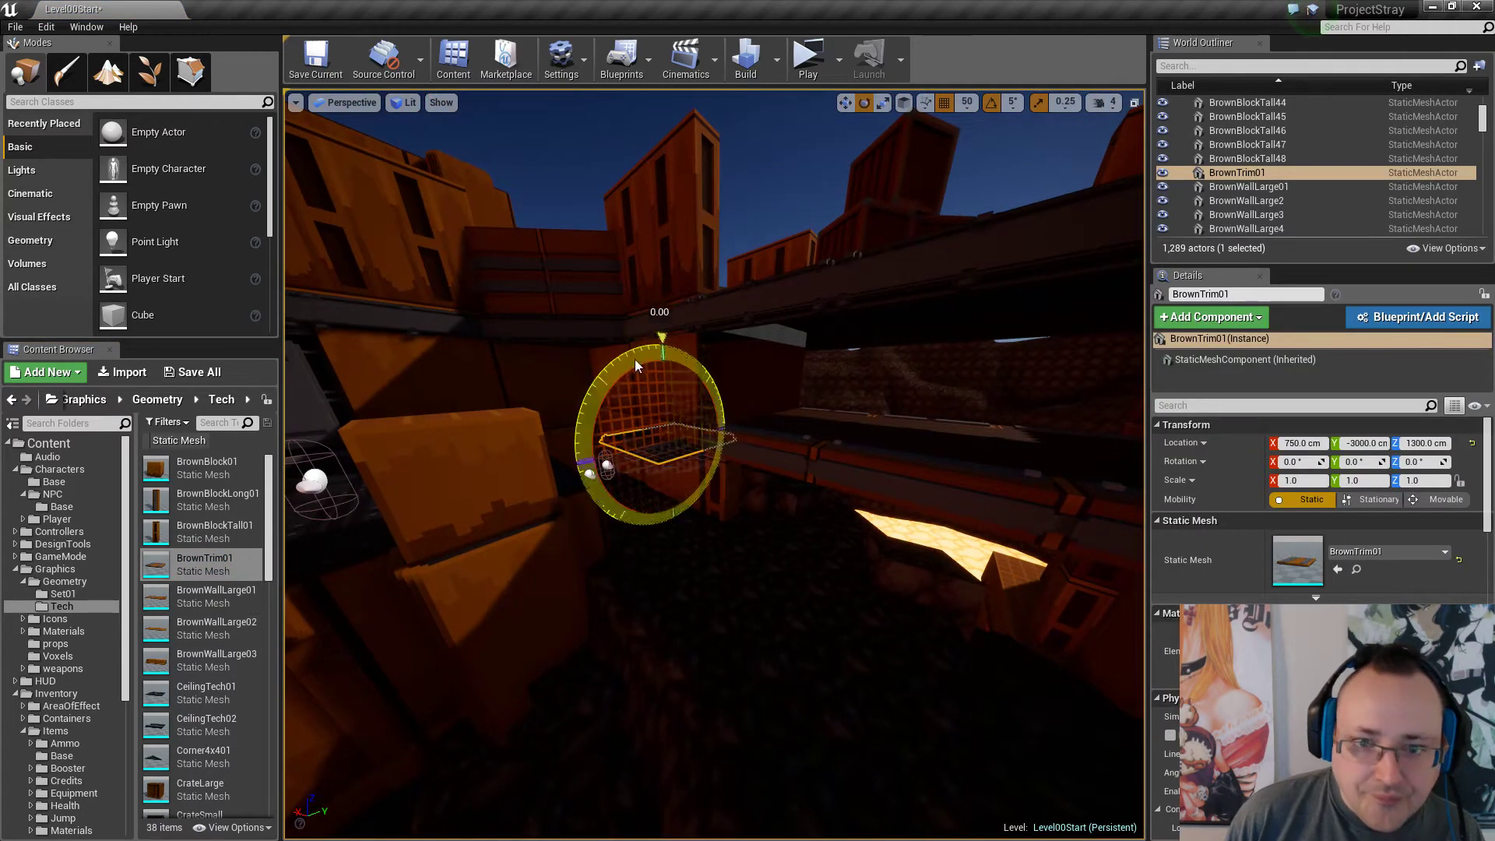
drag(635, 366, 567, 465)
drag(705, 355, 724, 393)
key(w)
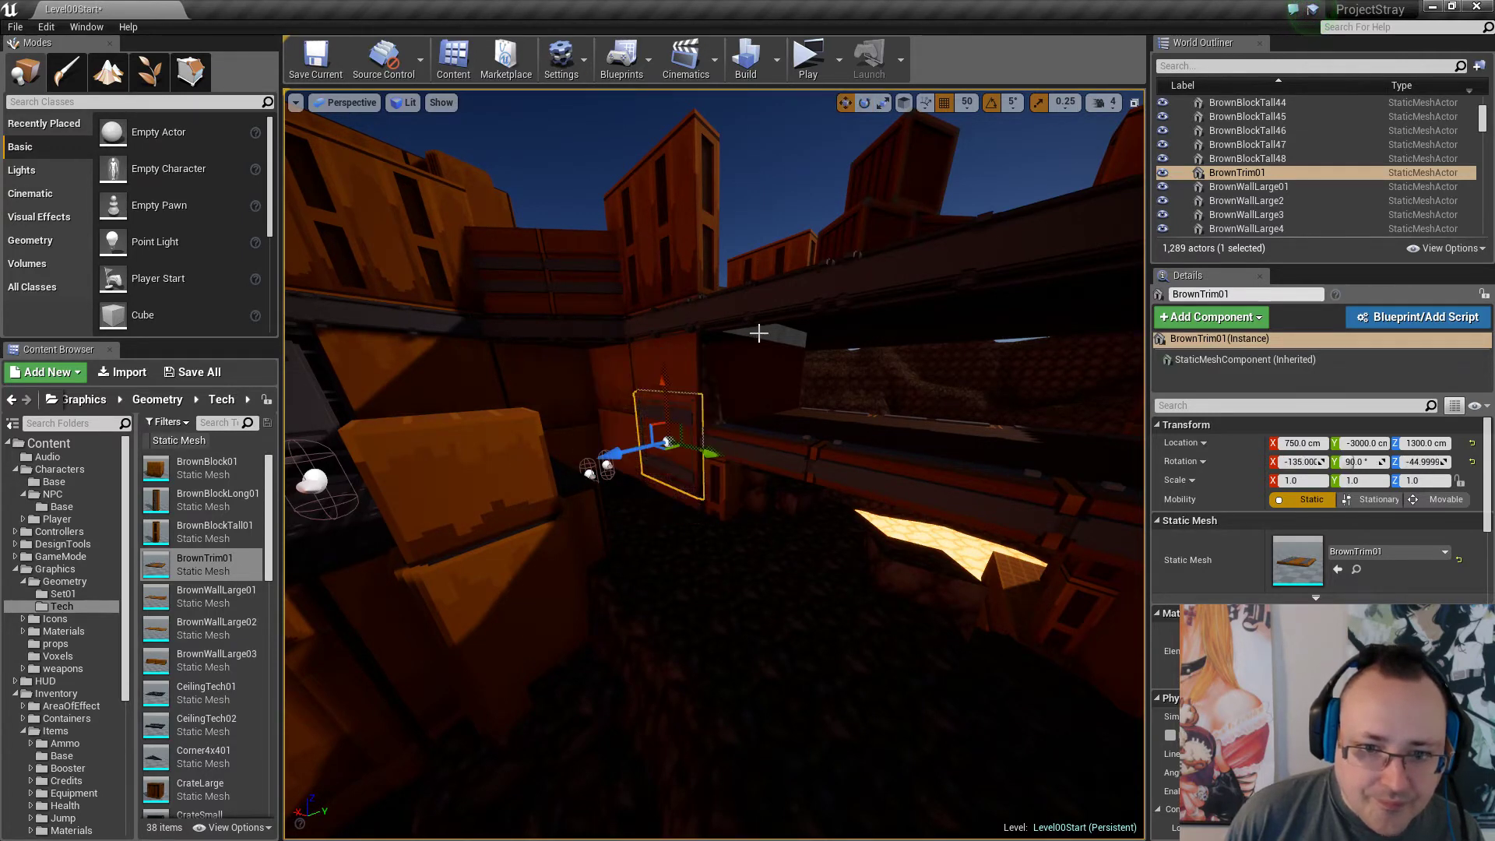
mouse_move(746, 347)
right_down()
mouse_move(787, 346)
mouse_move(727, 359)
right_up()
key(w)
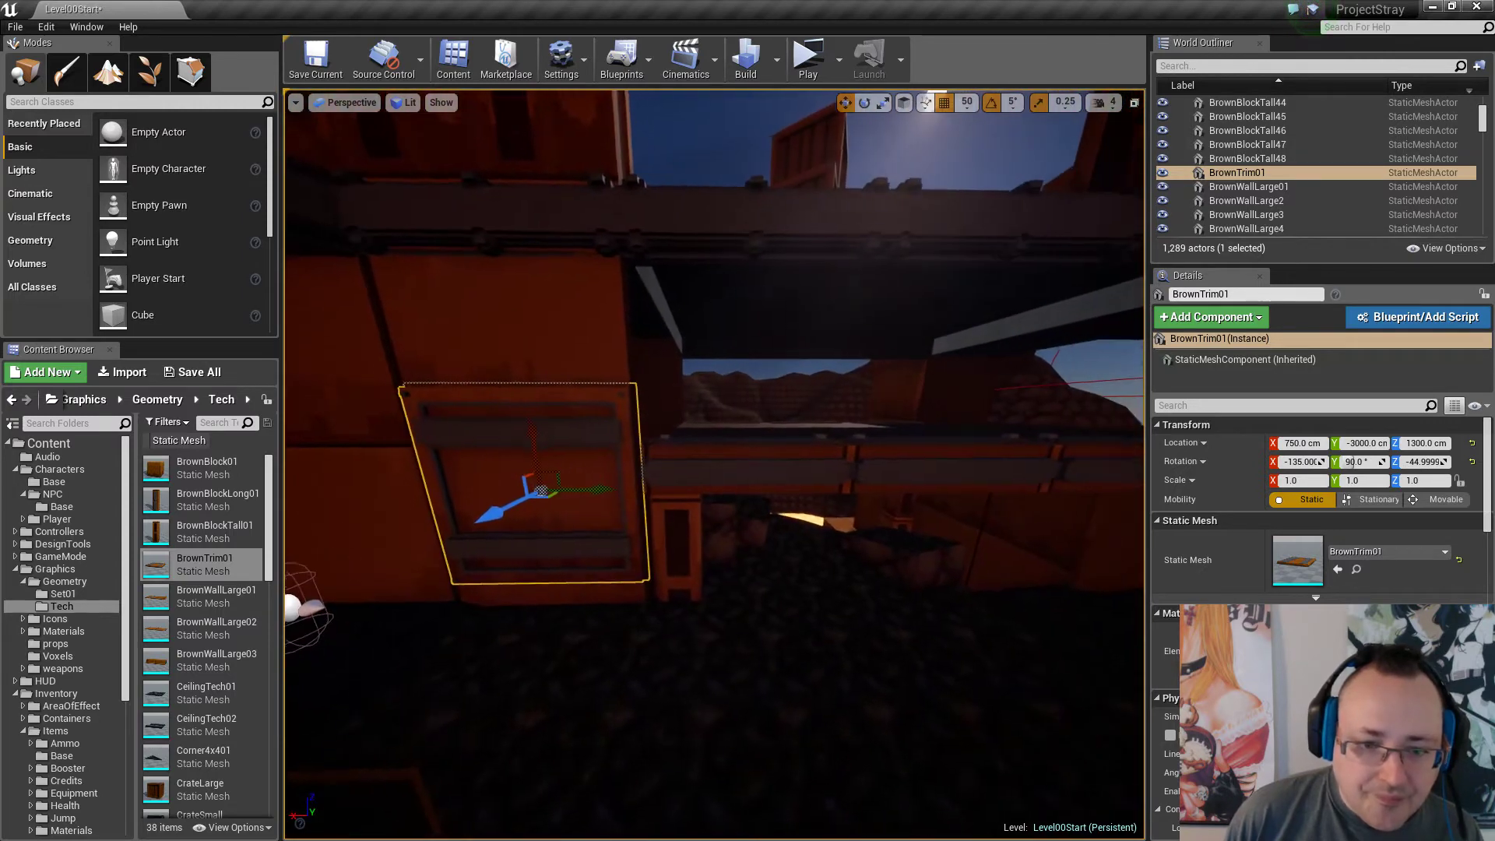
drag(557, 474, 761, 328)
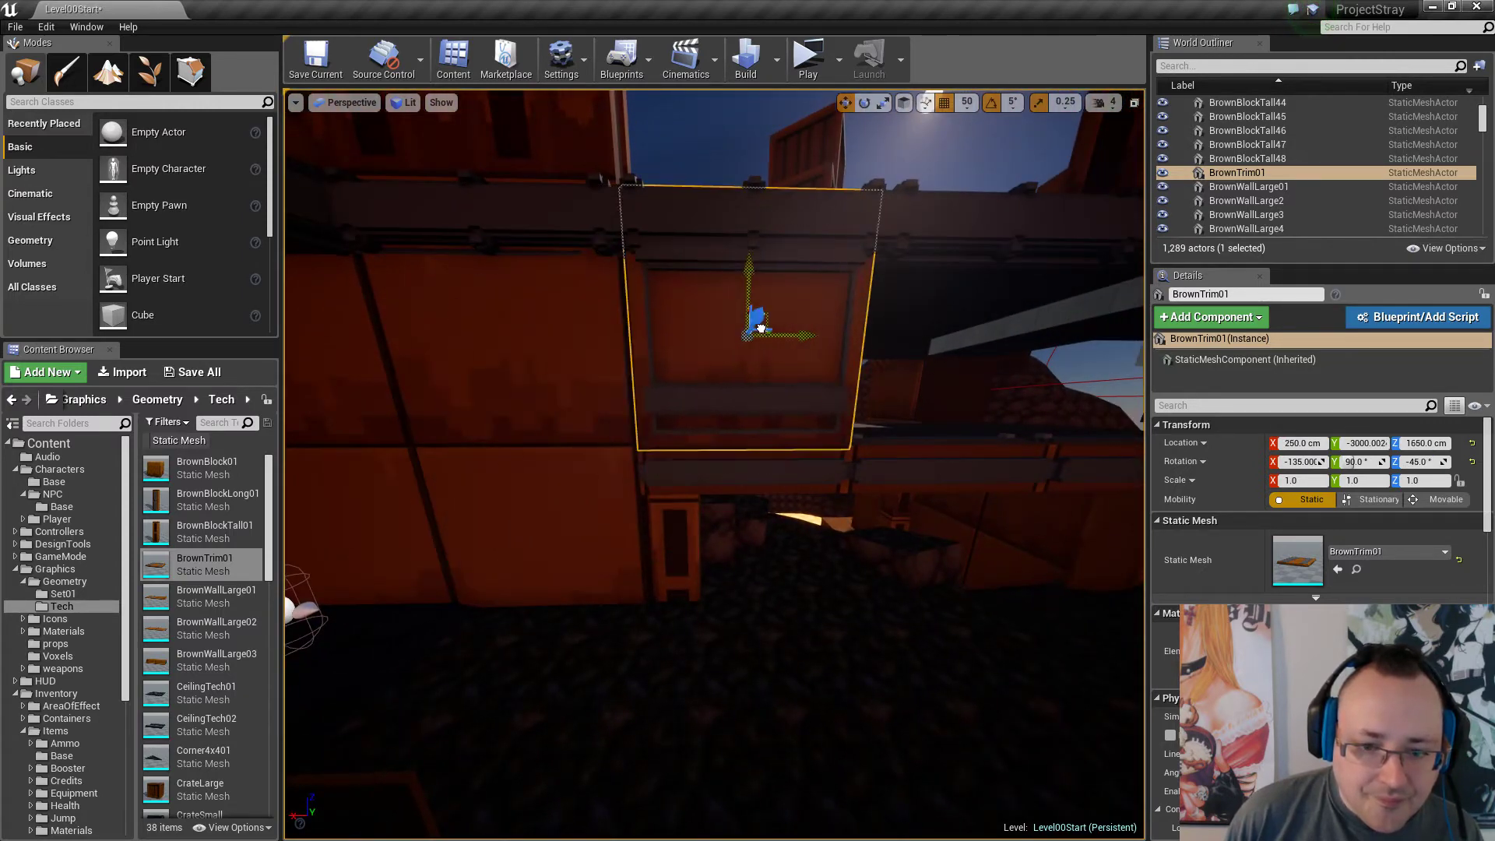
Duplicate the trim panel along the wall to X -250 cm so the copy sits directly beside the original.
mouse_move(761, 328)
right_down()
mouse_move(779, 288)
mouse_move(686, 343)
mouse_move(643, 393)
mouse_move(725, 343)
mouse_move(767, 331)
mouse_move(810, 347)
mouse_move(775, 323)
mouse_move(767, 343)
mouse_move(780, 323)
right_up()
key(w)
key(d)
key(a)
key(s)
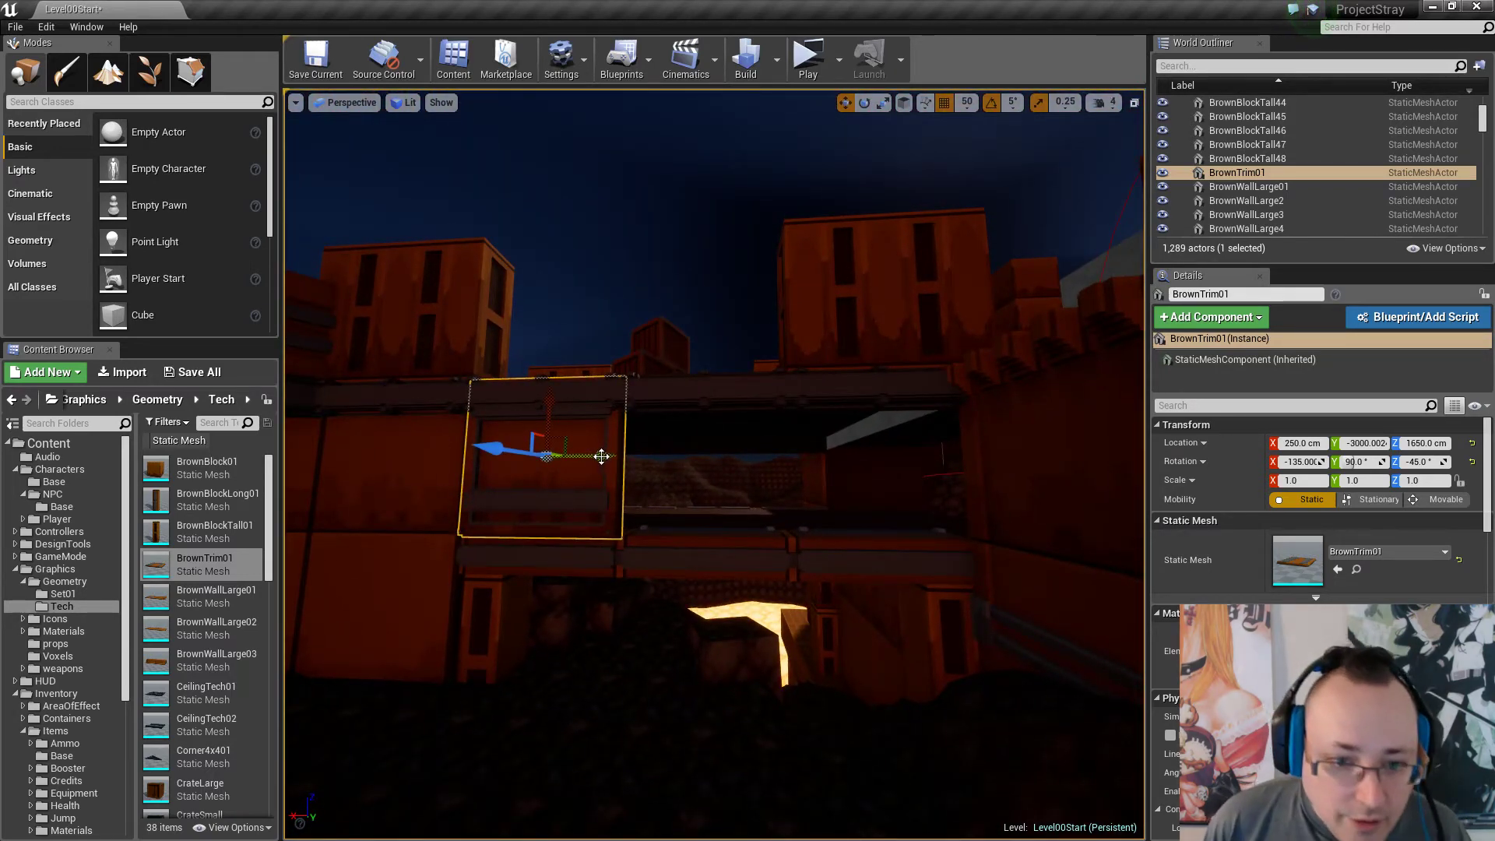
alt+drag(608, 457, 771, 453)
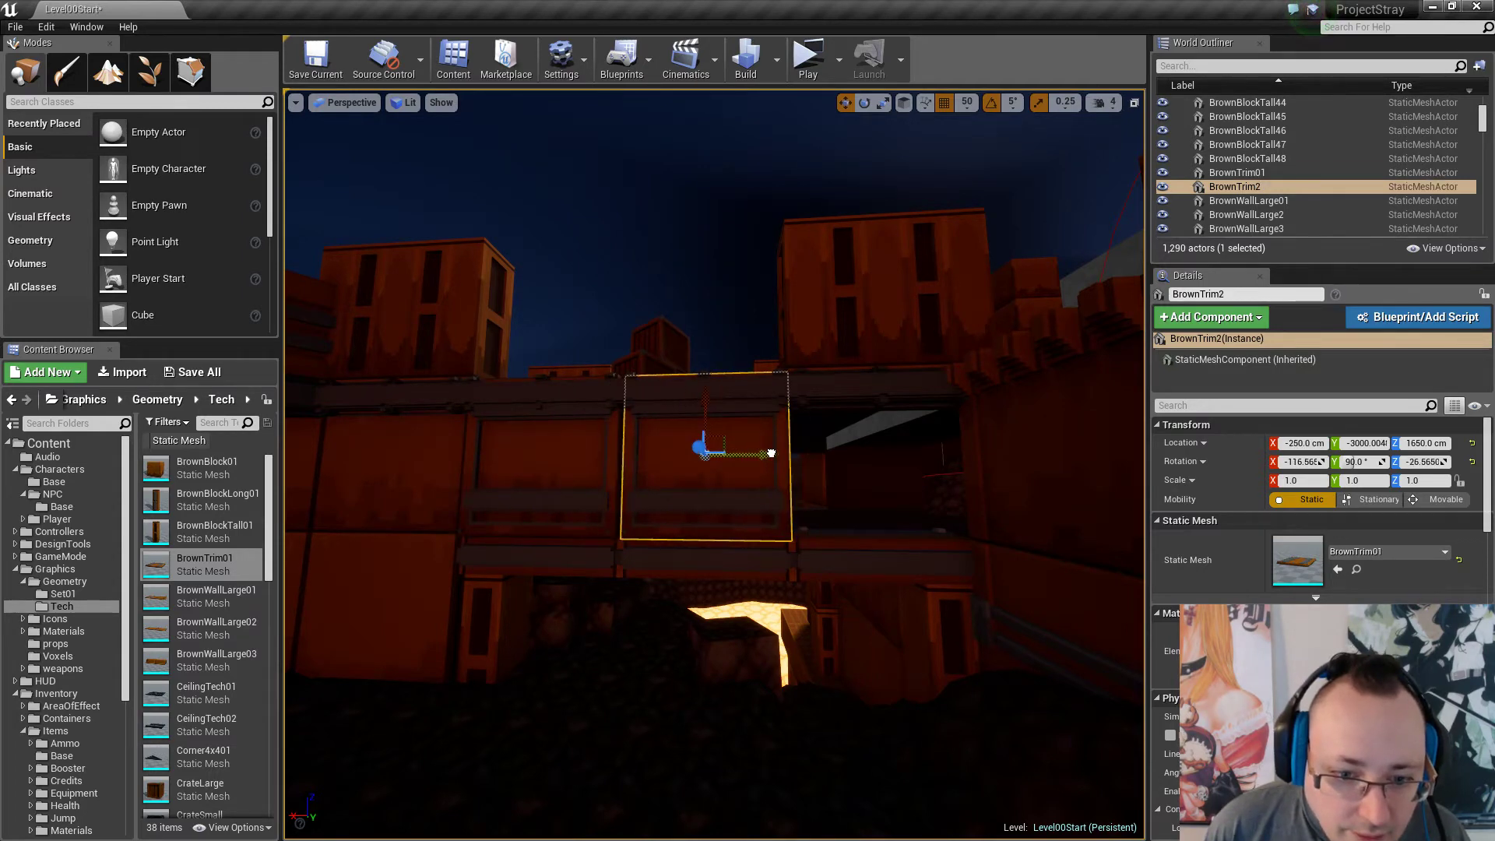
Select the two large brown wall panels next to the trims and lower them to Z 1300 cm.
key(w)
right_drag(745, 470, 608, 401)
key(Escape)
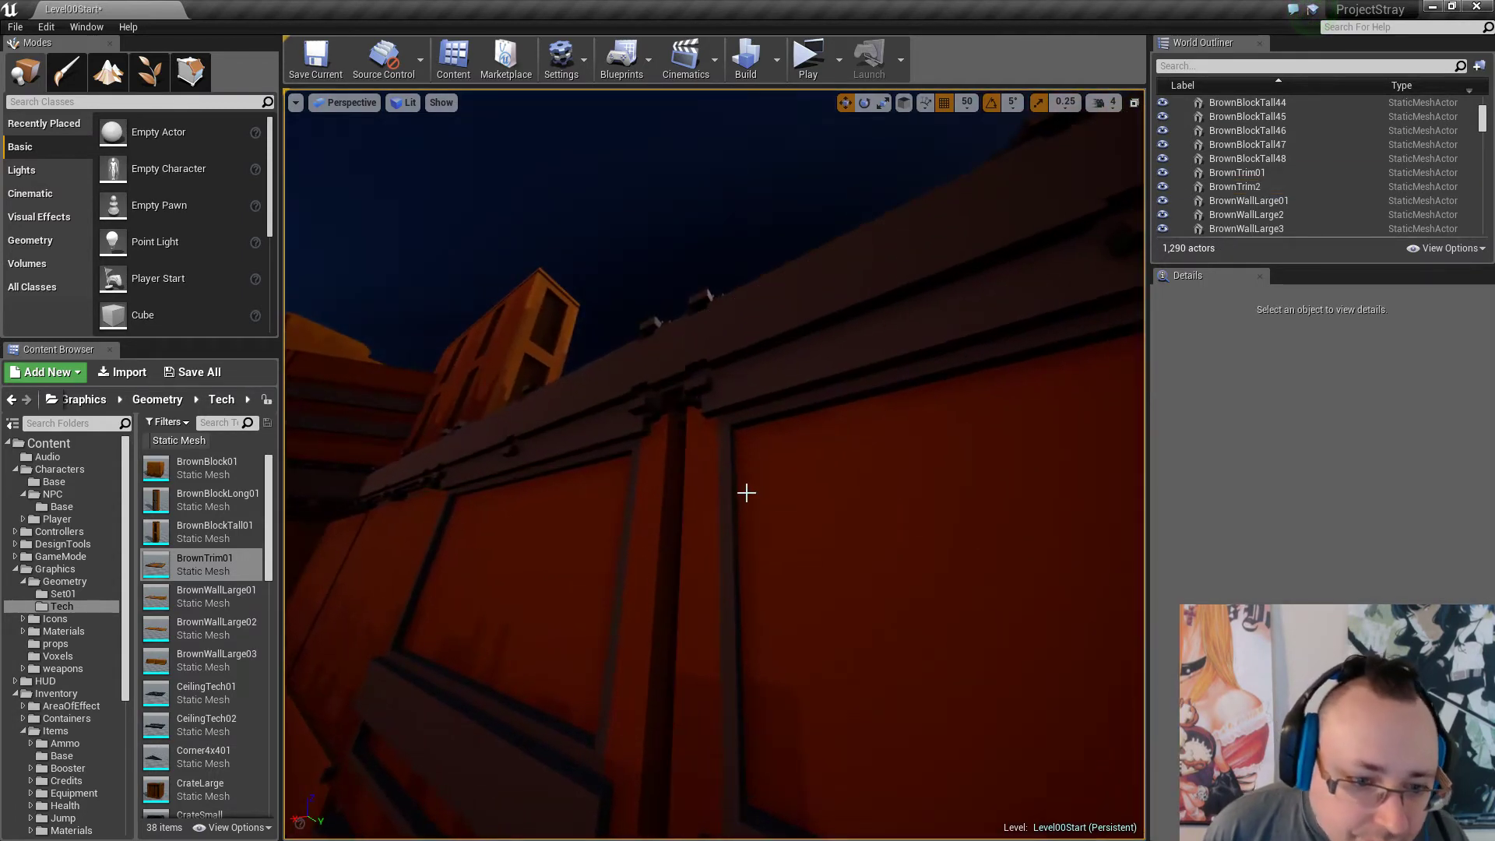
right_drag(747, 492, 562, 497)
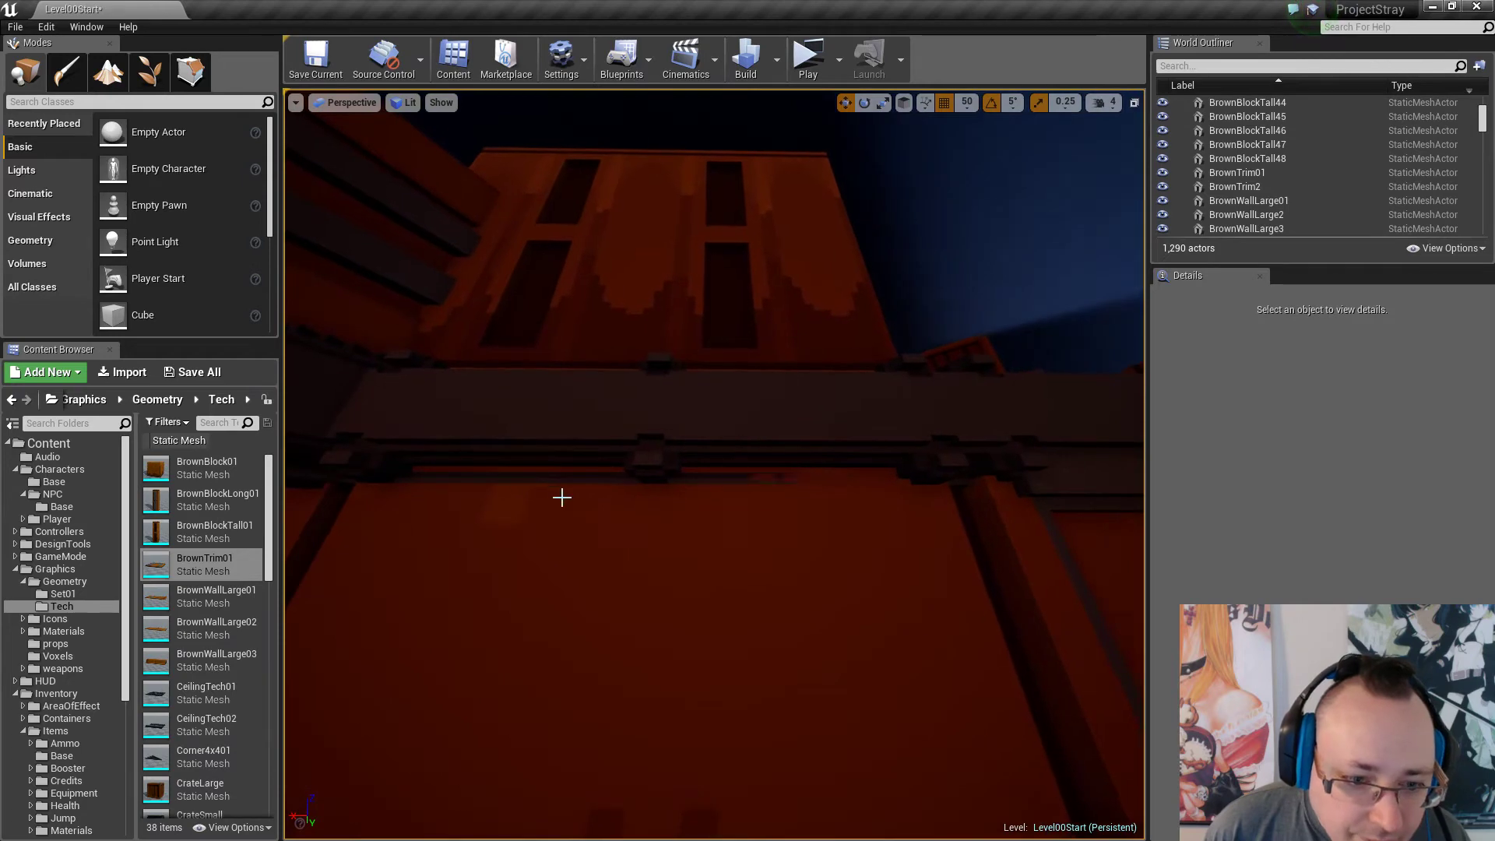
click(527, 483)
click(731, 483)
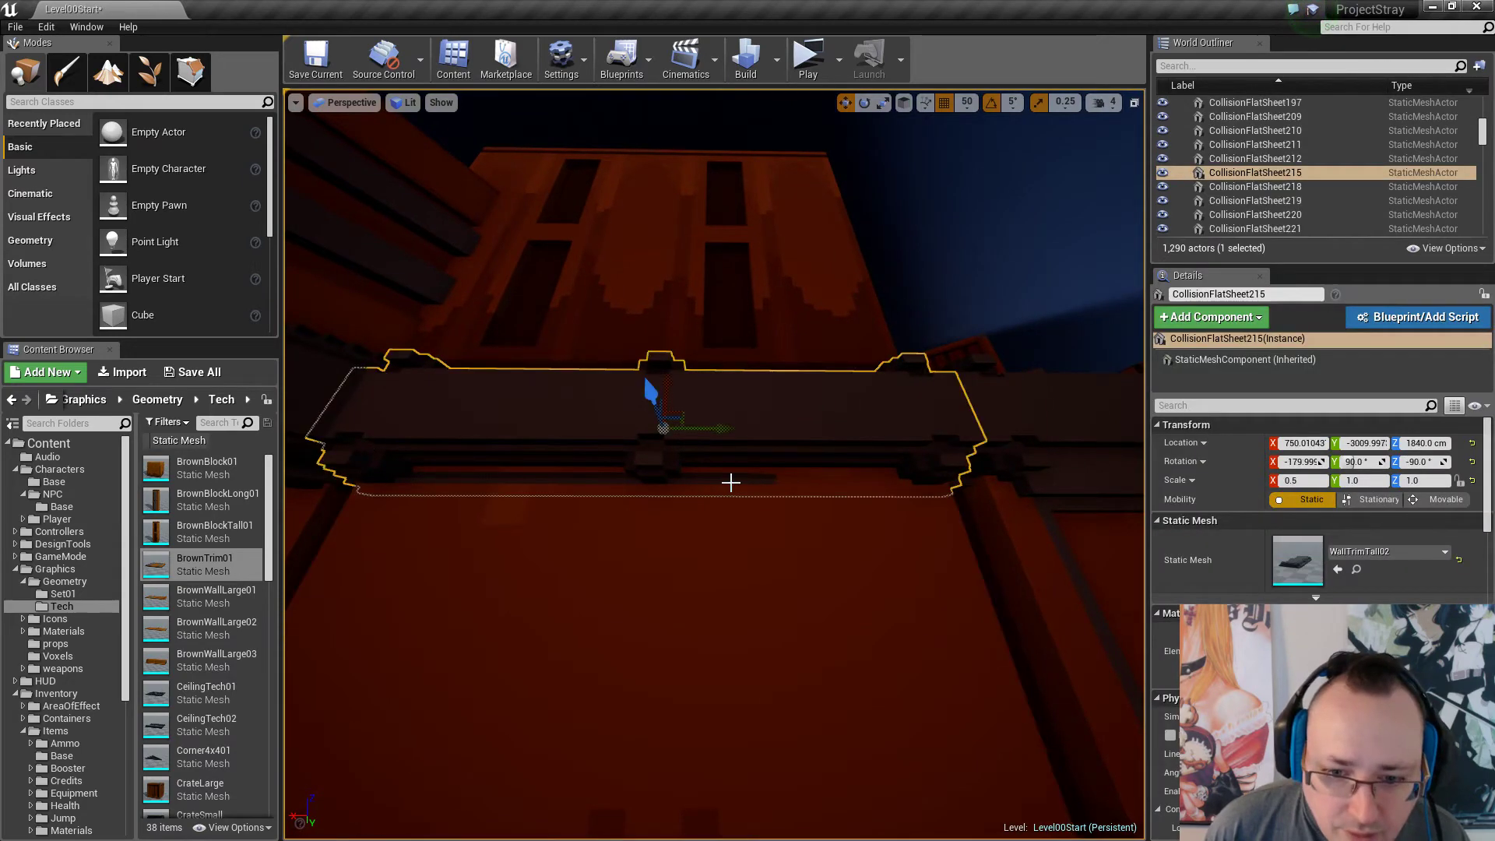
right_drag(736, 480, 717, 538)
key(s)
right_drag(708, 379, 725, 527)
click(685, 518)
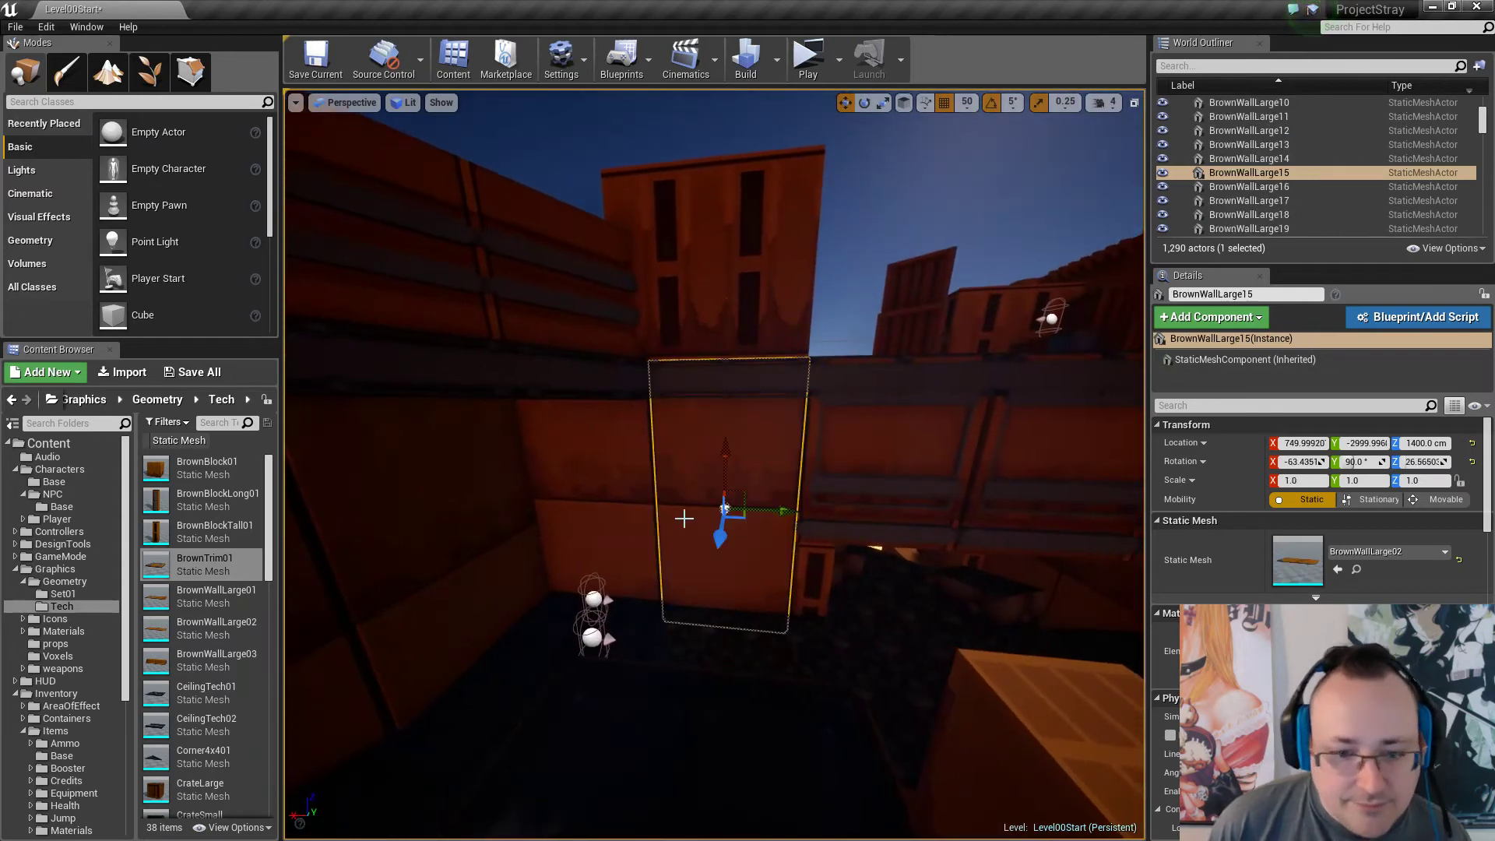
ctrl+click(608, 487)
drag(589, 446, 591, 478)
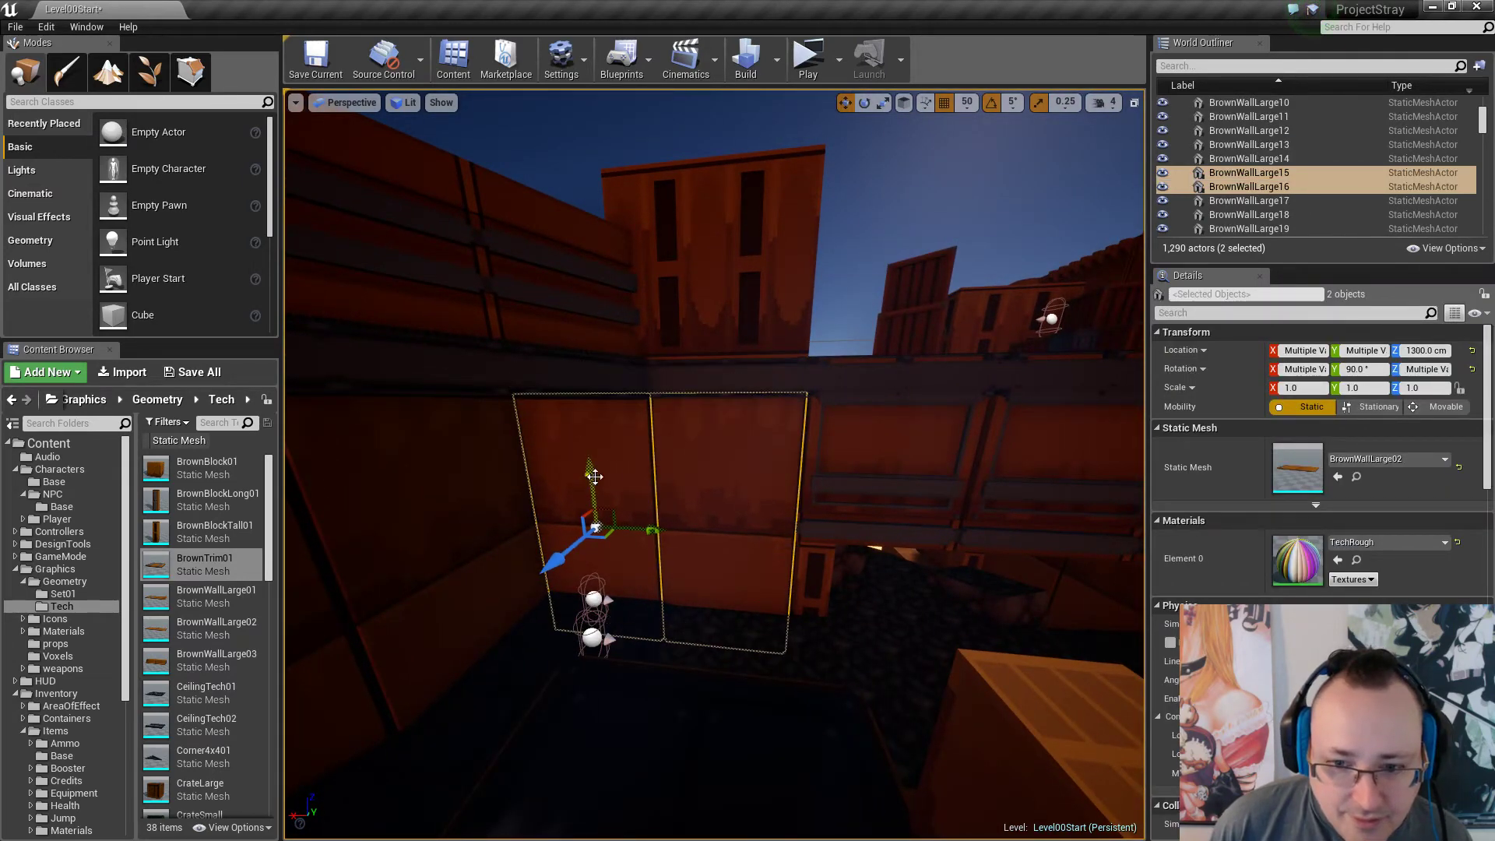
Raise the two selected large brown wall panels to Z 1400 cm.
key(w)
mouse_move(595, 477)
right_down()
mouse_move(747, 460)
mouse_move(623, 467)
mouse_move(545, 498)
mouse_move(678, 460)
mouse_move(507, 483)
mouse_move(499, 471)
mouse_move(518, 486)
mouse_move(490, 494)
mouse_move(506, 487)
mouse_move(495, 471)
mouse_move(507, 468)
mouse_move(499, 498)
mouse_move(557, 444)
mouse_move(564, 471)
mouse_move(600, 464)
mouse_move(557, 471)
mouse_move(572, 467)
right_up()
key(w)
key(w)
key(s)
key(s)
key(w)
key(s)
key(s)
right_drag(569, 544, 580, 542)
drag(566, 563, 568, 536)
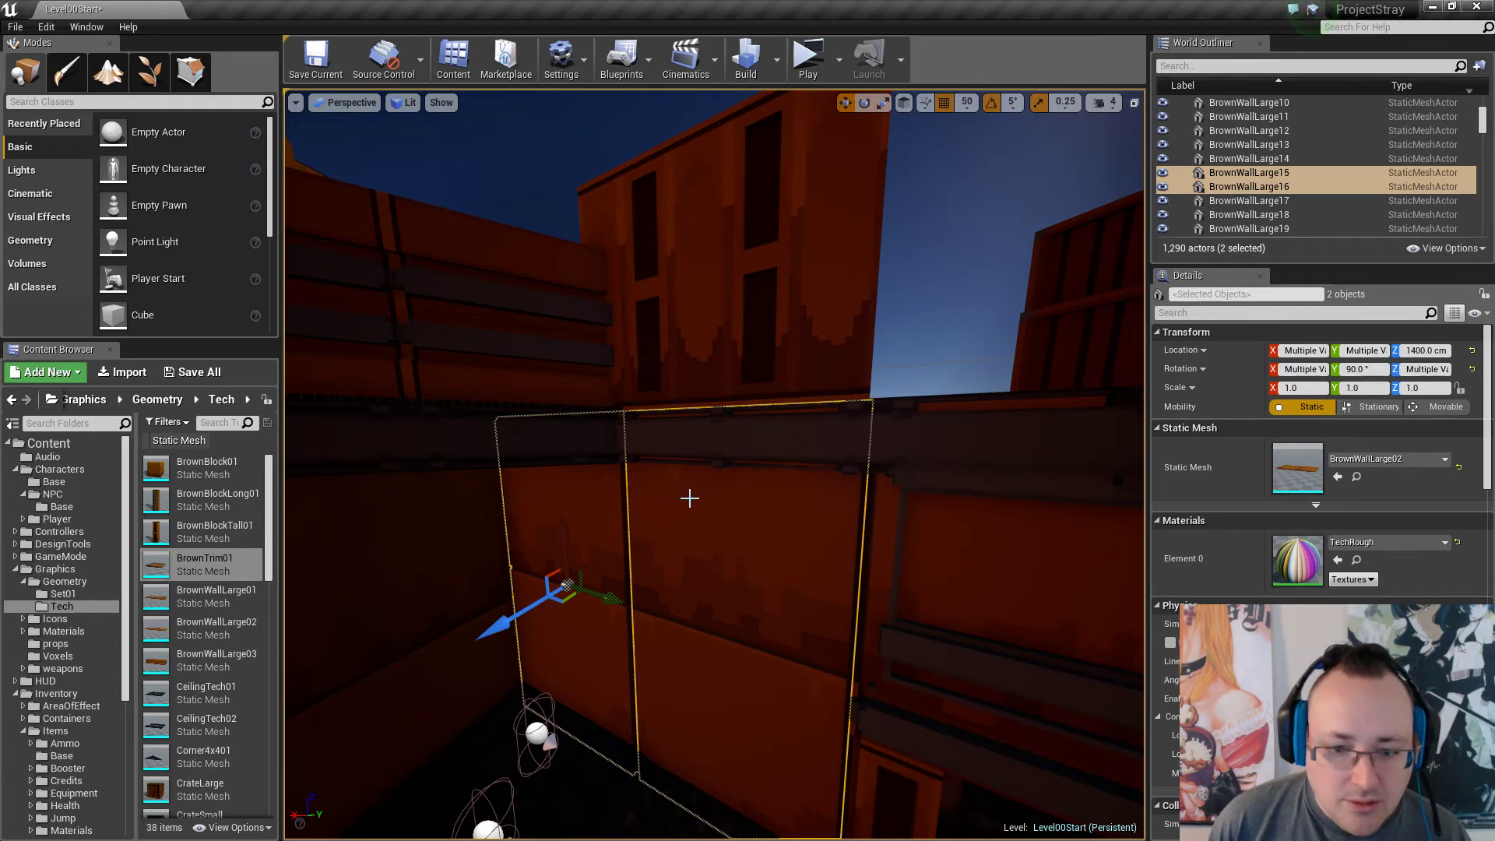
Reselect the two large brown wall panels in the corner and set them down at Z 1300 cm.
key(Escape)
key(s)
right_drag(710, 492, 709, 492)
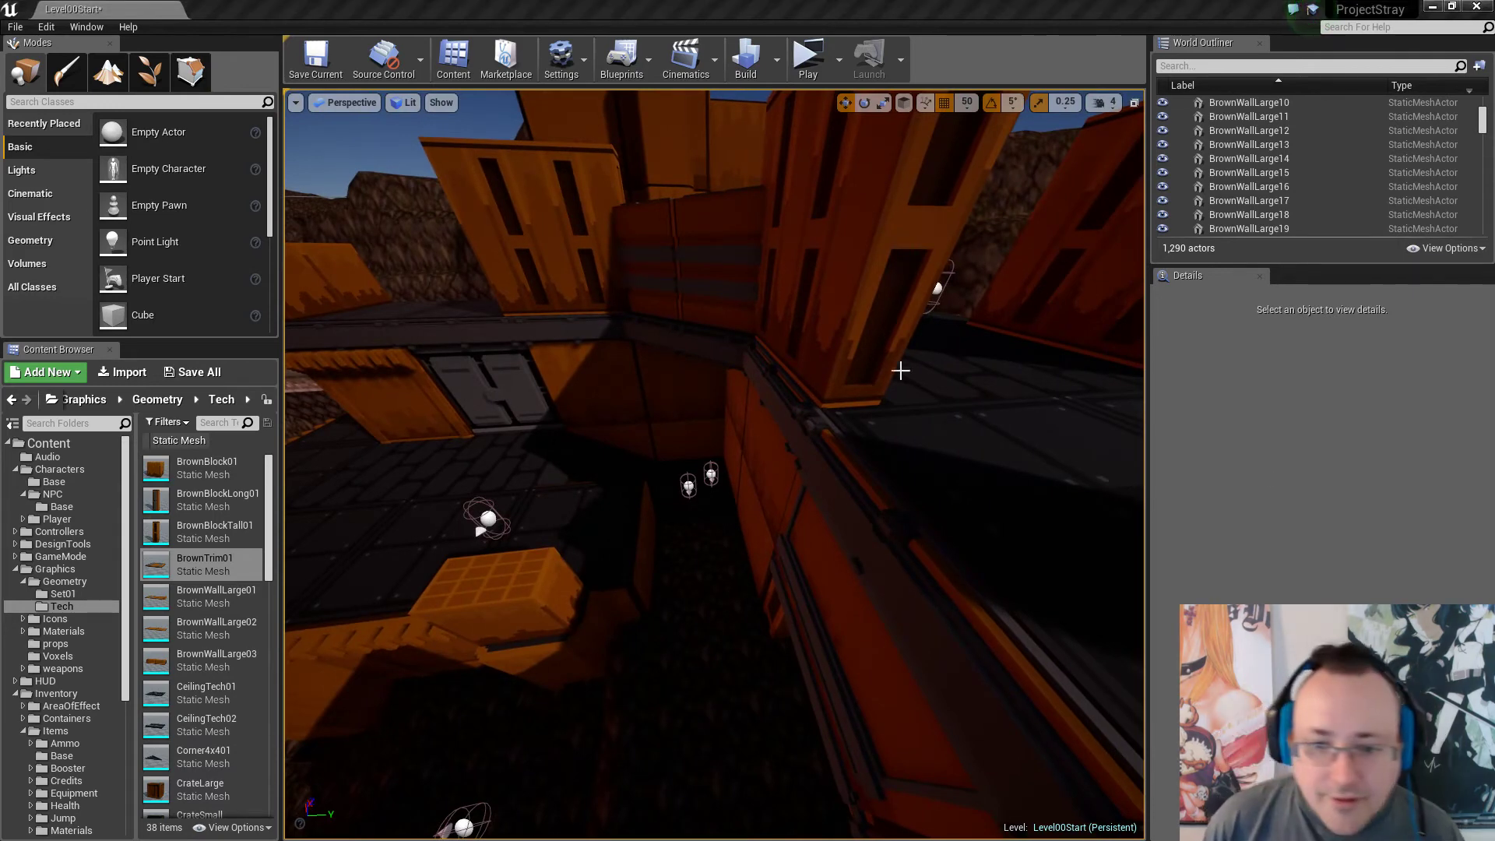
right_drag(875, 461, 875, 461)
right_drag(738, 411, 738, 411)
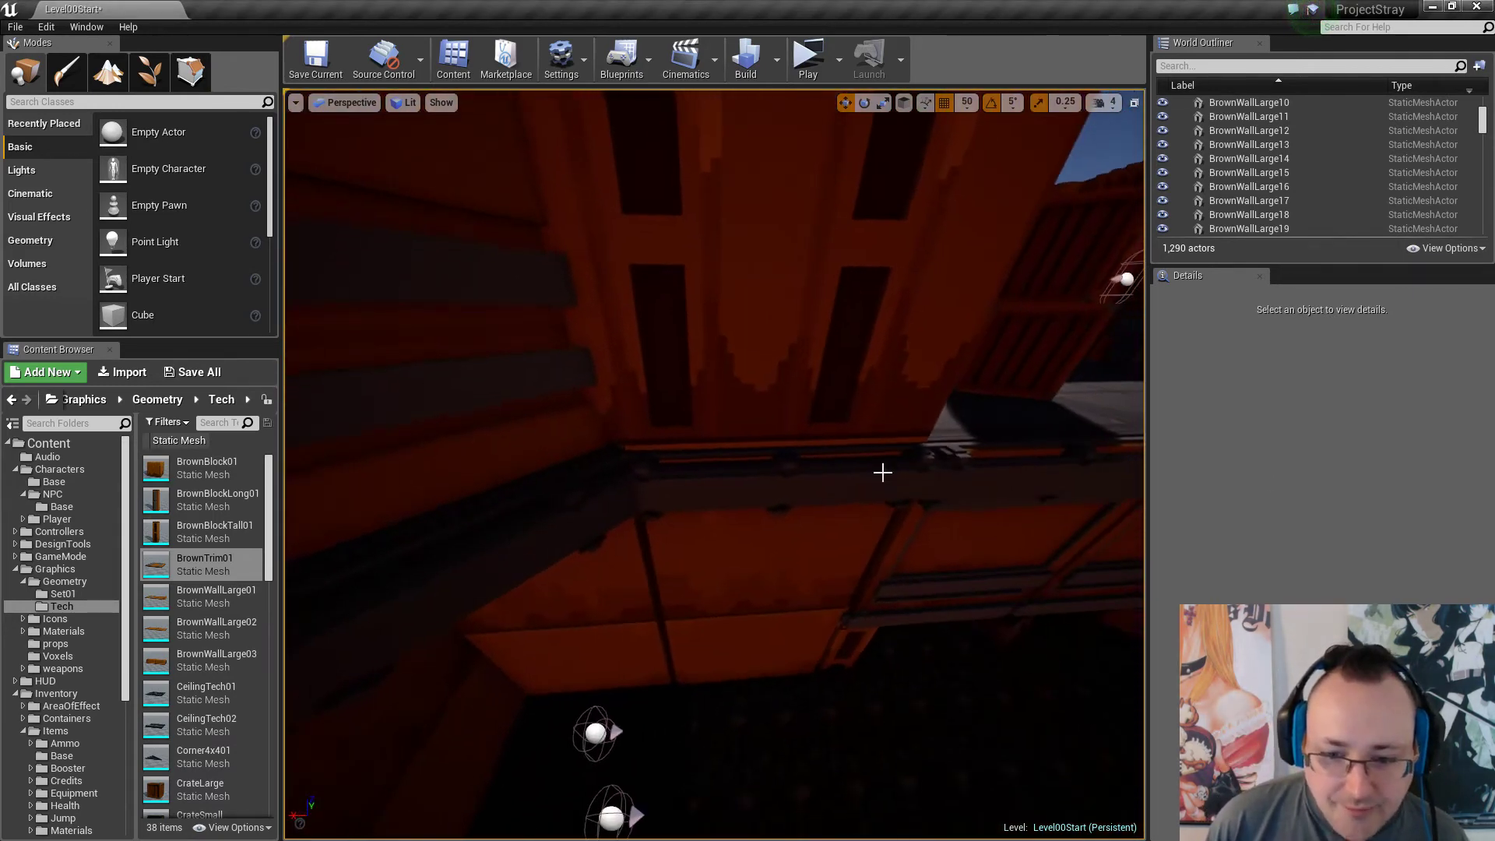
click(734, 601)
right_drag(761, 559, 761, 559)
drag(633, 348, 606, 381)
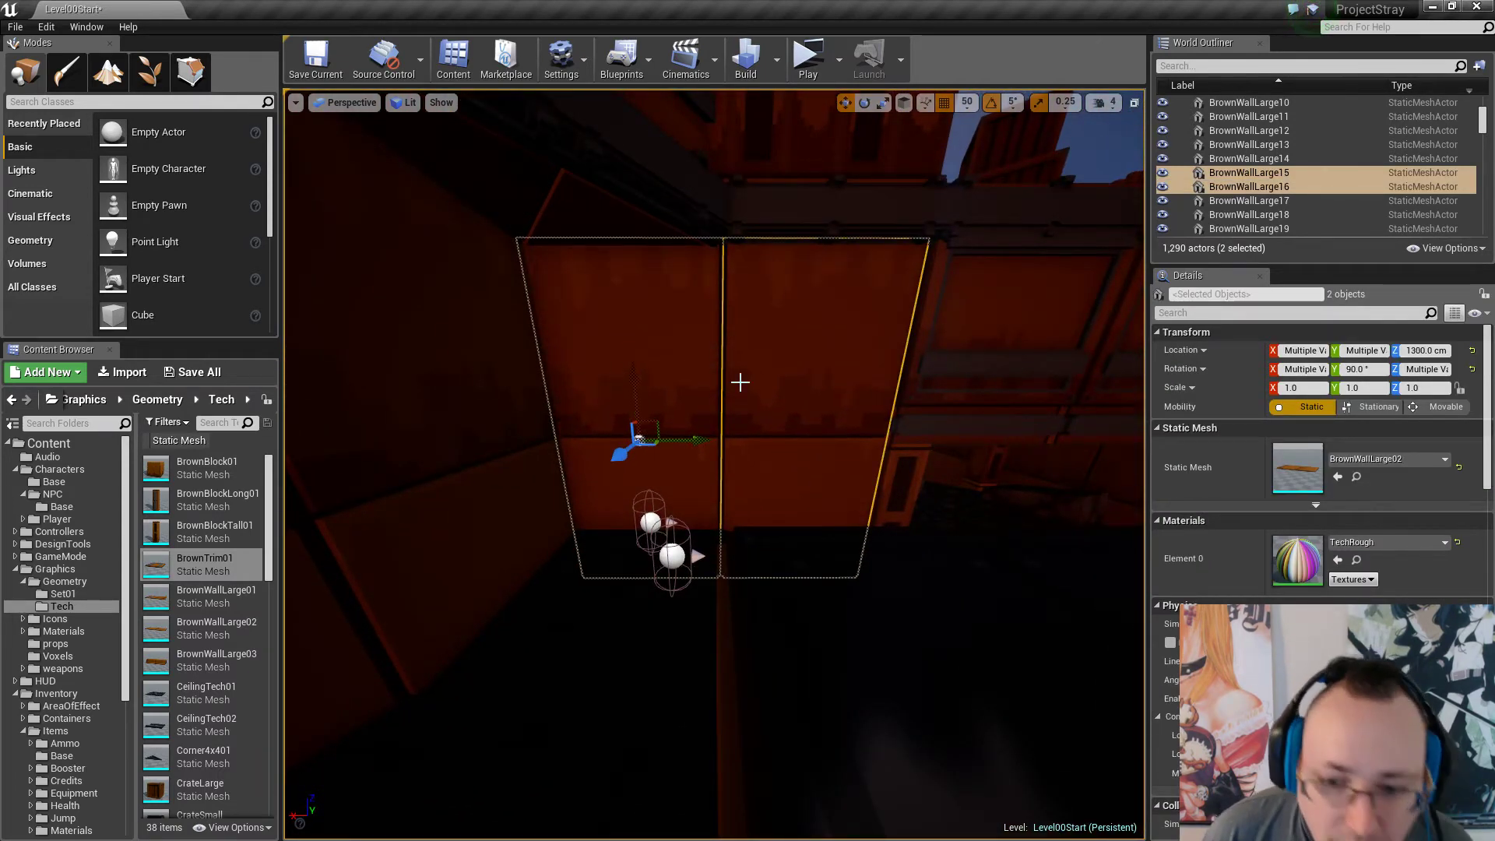
key(Escape)
Duplicate the second trim panel along the wall to X -750 cm to cover the remaining opening.
right_drag(740, 382, 740, 381)
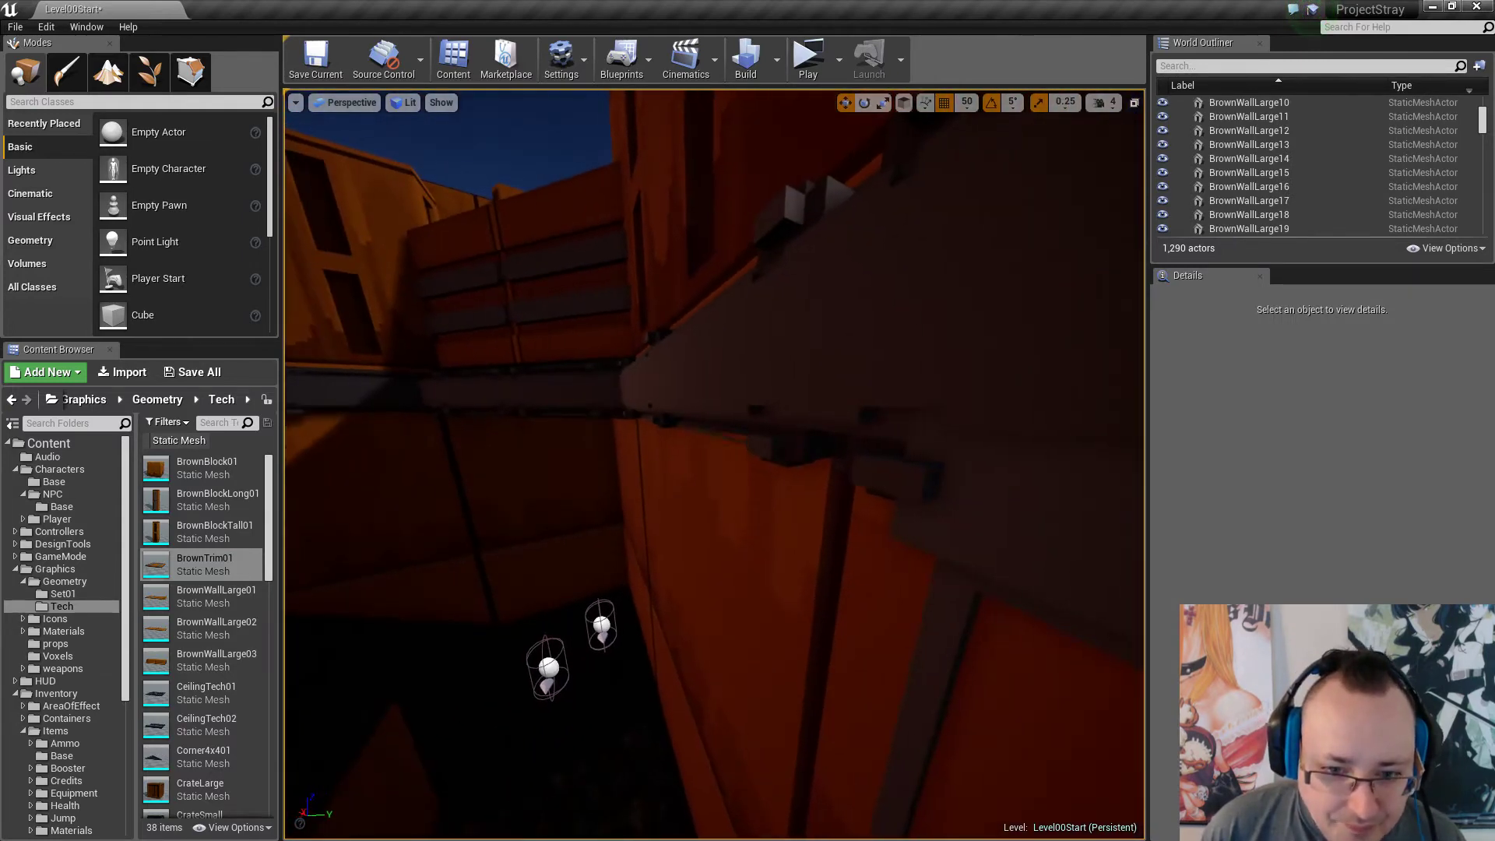
click(667, 375)
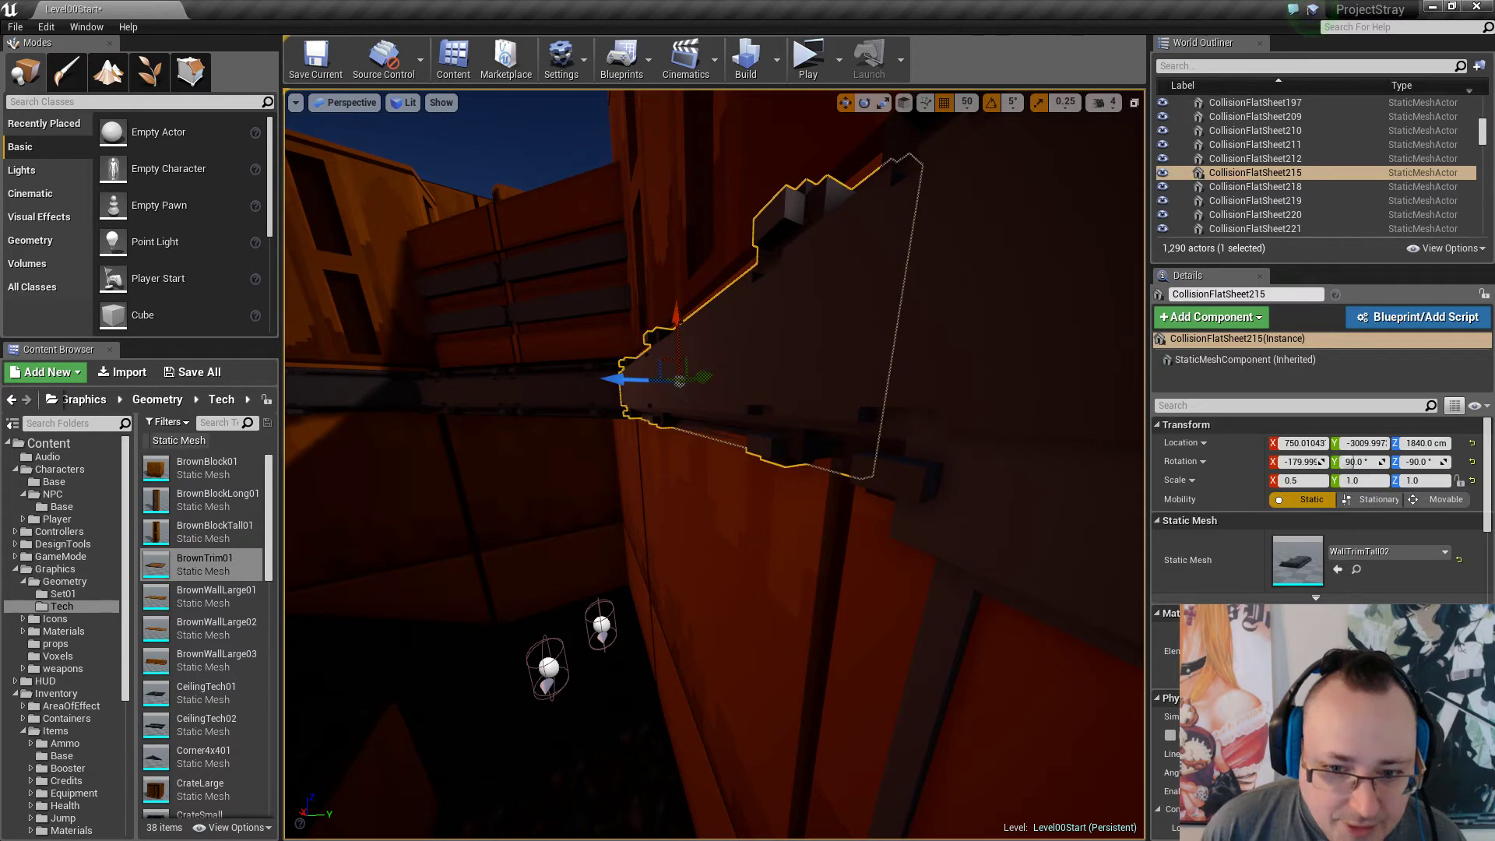
key(f)
right_drag(667, 375, 667, 376)
key(Escape)
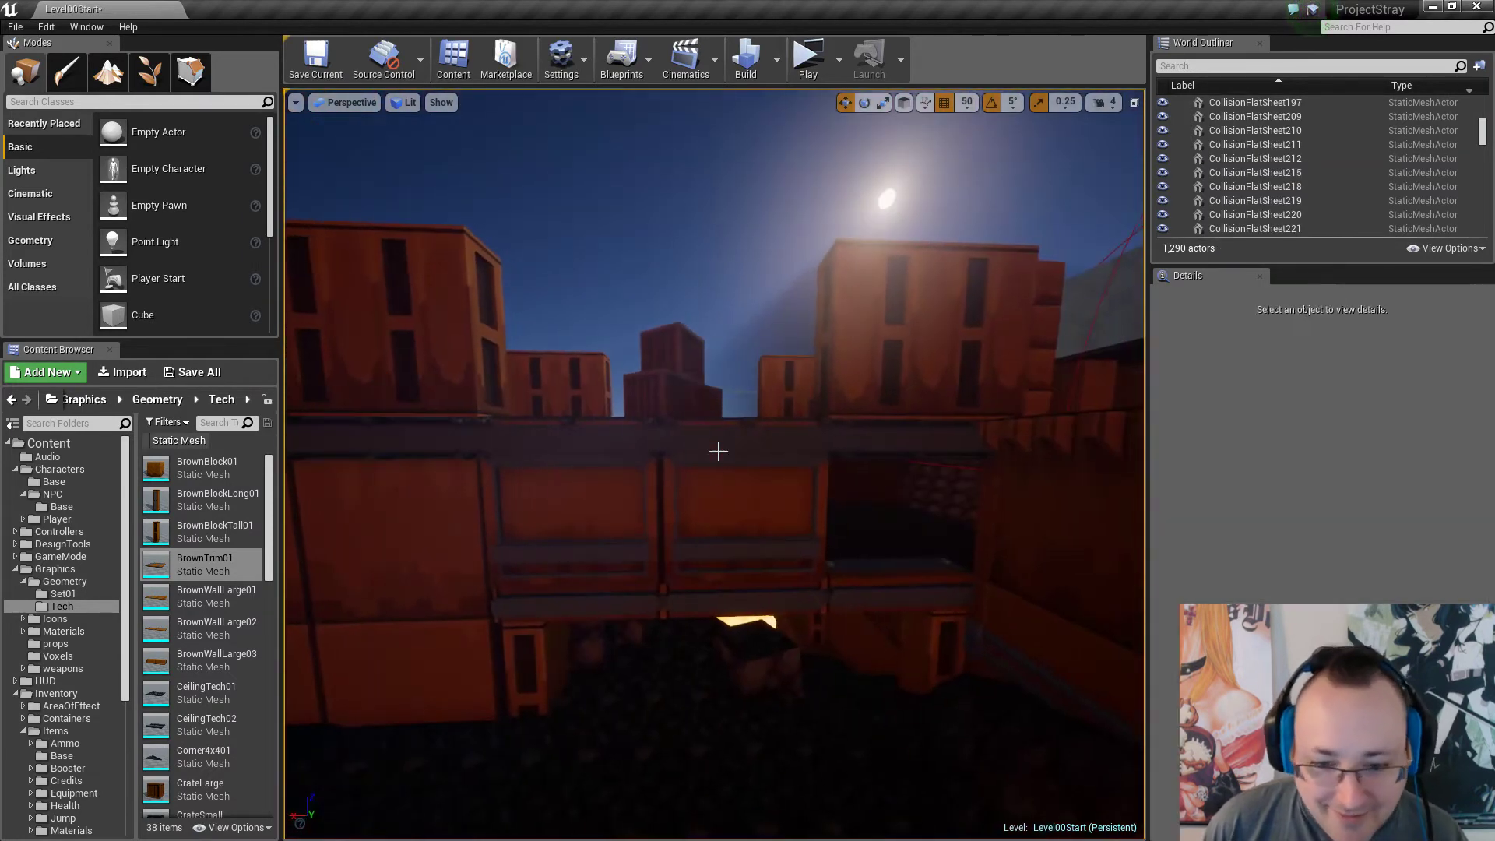
click(775, 484)
right_drag(775, 483, 775, 483)
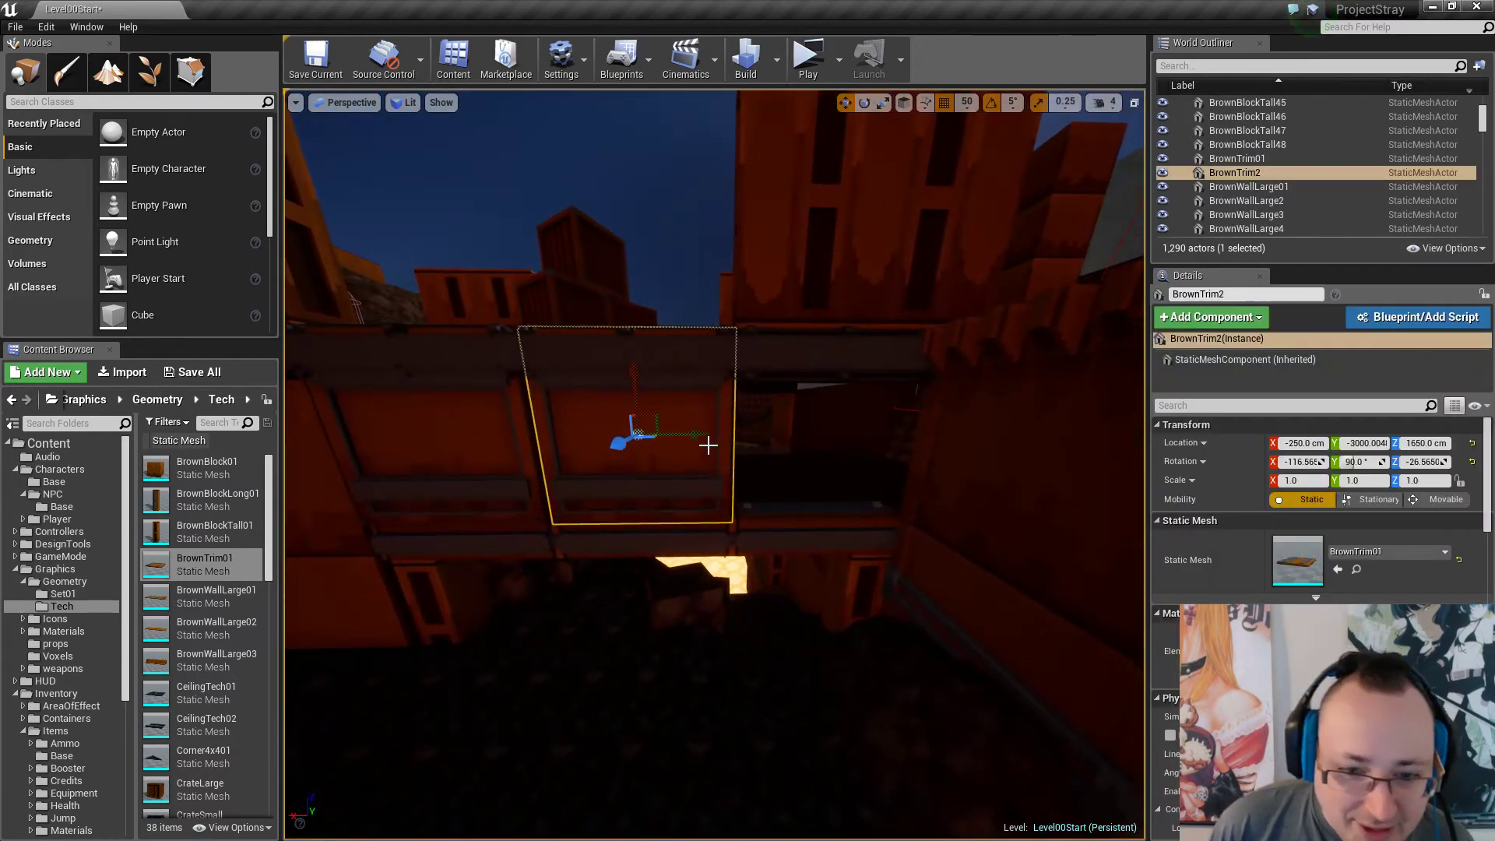
alt+drag(693, 433, 892, 423)
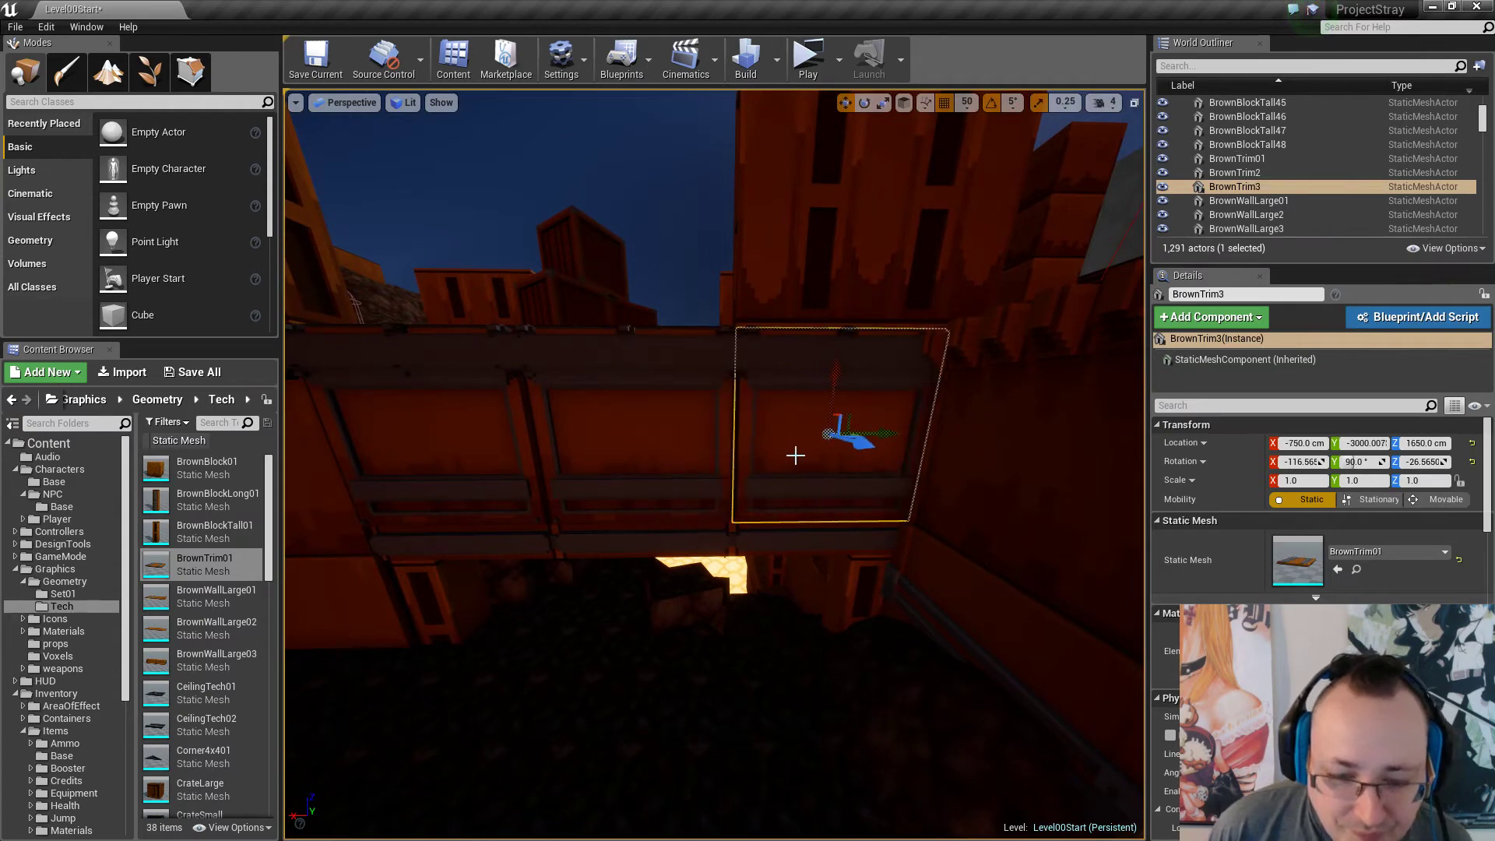
key(Escape)
Select the three brown trim panels above the passage and duplicate them across to the opposite side of the raised walkway.
right_drag(796, 456, 741, 466)
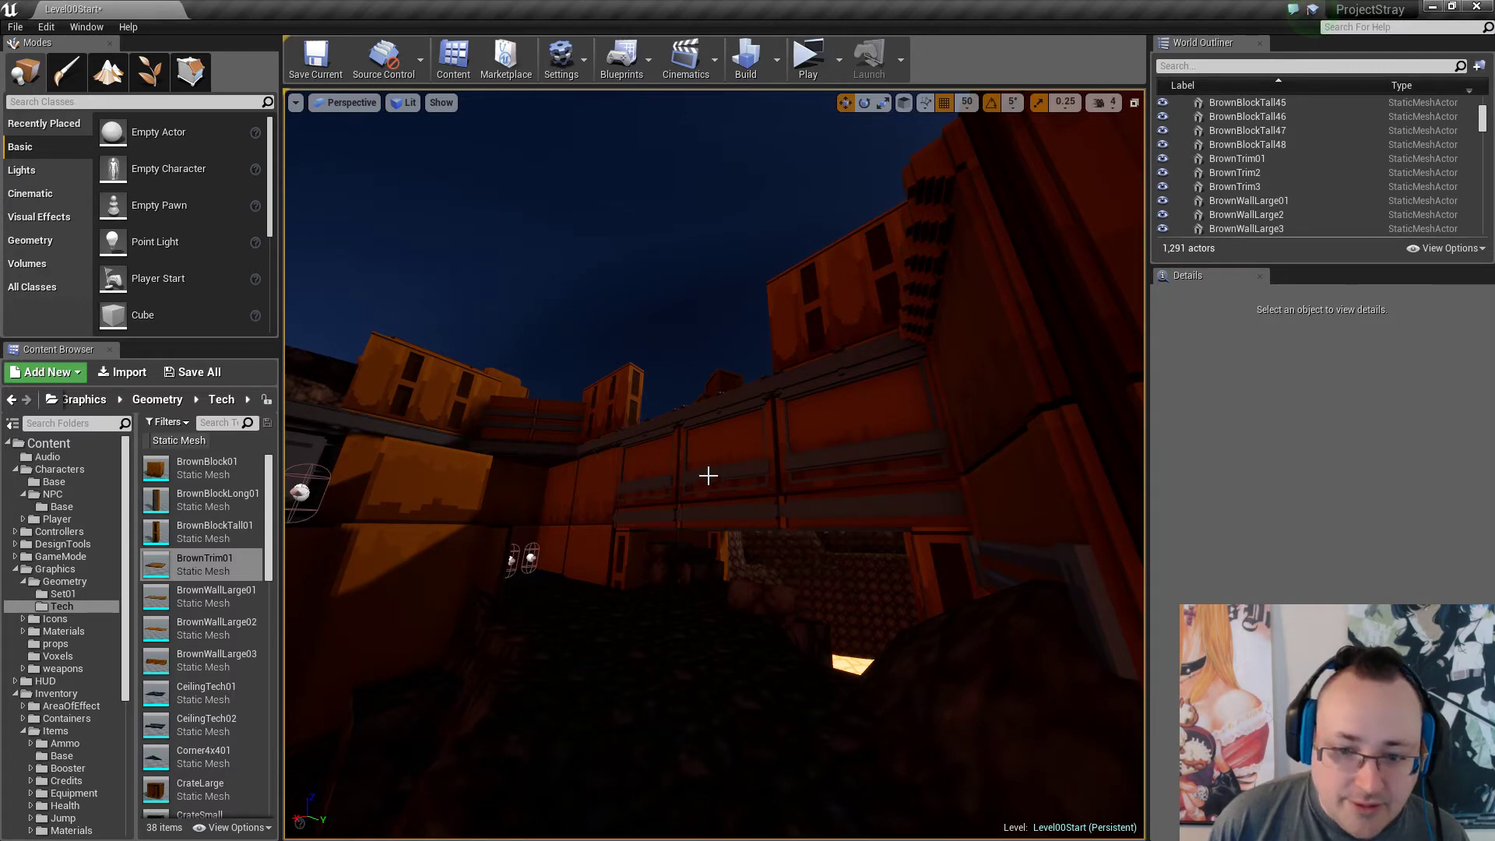
right_drag(732, 473, 639, 573)
key(w)
key(s)
click(618, 557)
ctrl+click(729, 564)
ctrl+click(827, 545)
key(w)
key(s)
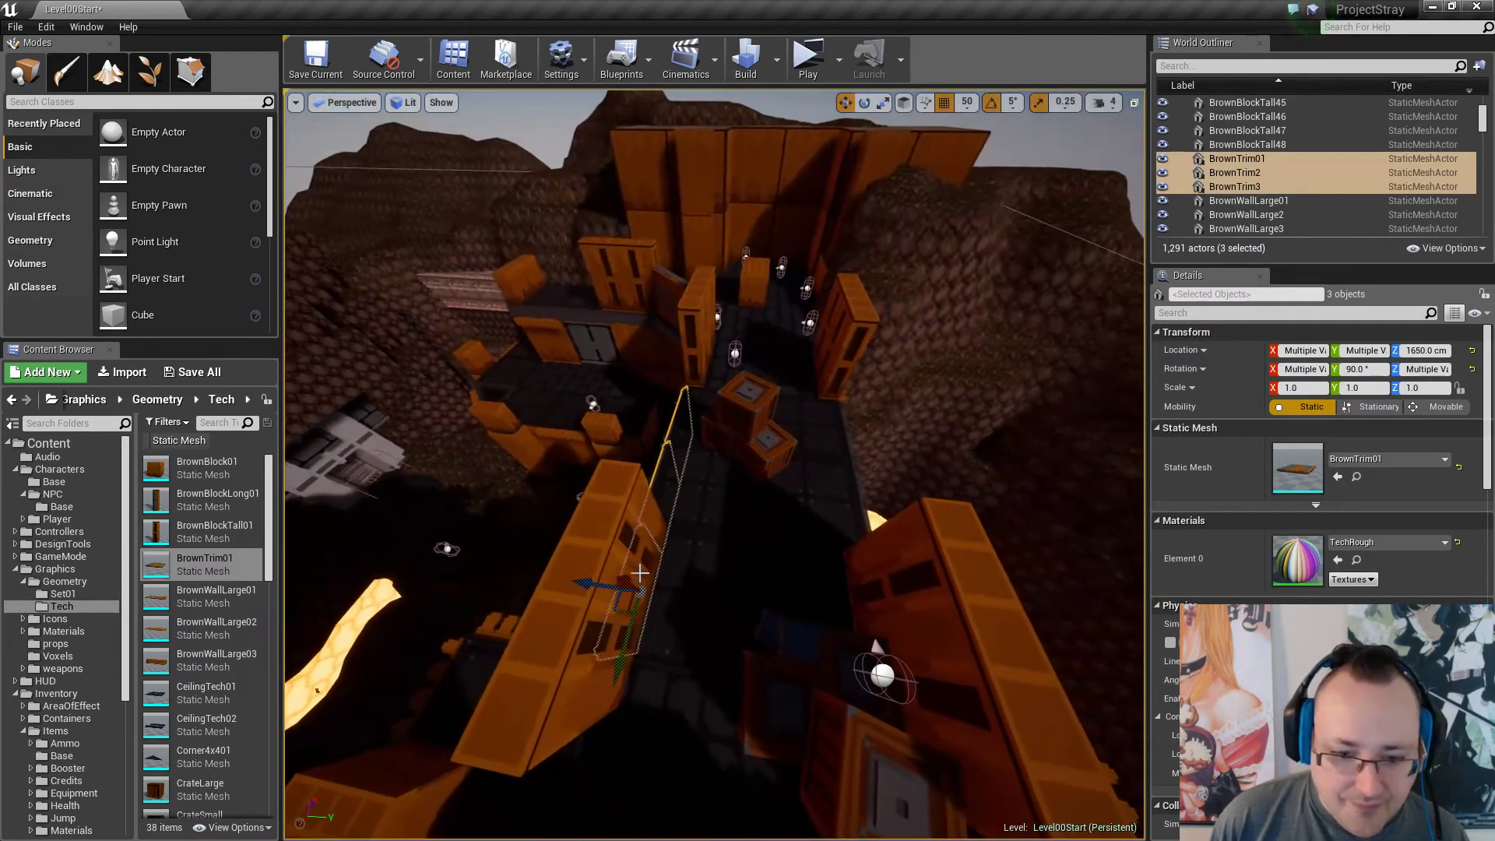
alt+drag(588, 582, 833, 604)
Rotate the three duplicated trim panels so they face outward on the opposite side of the walkway.
right_drag(833, 604, 791, 474)
key(d)
key(e)
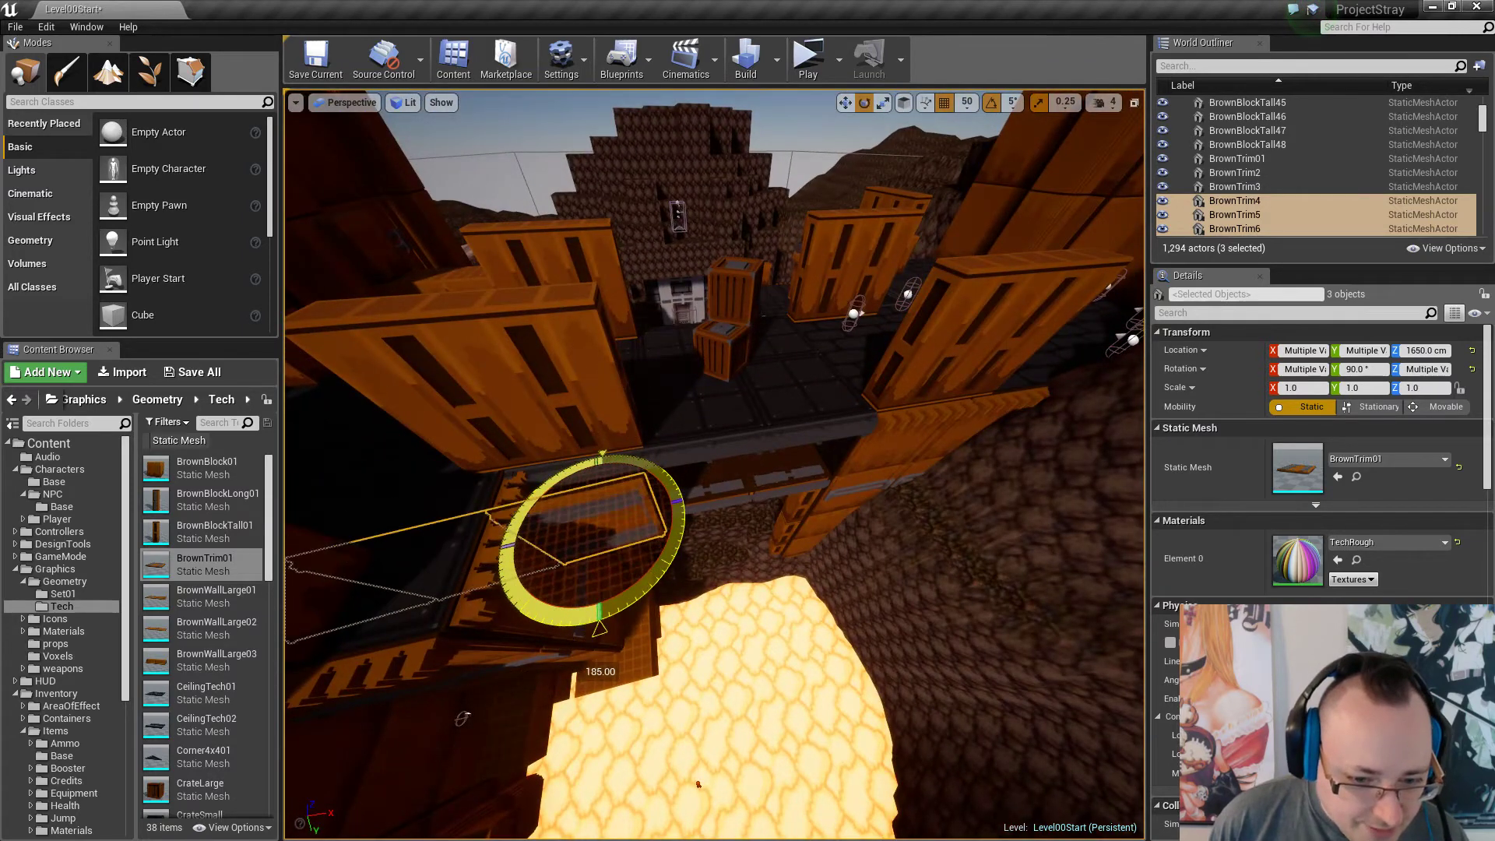
key(d)
Move the duplicated trim panels into the opening under the walkway's edge, in line with the neighbouring brown walls.
right_drag(654, 595, 460, 514)
key(d)
right_drag(571, 536, 582, 547)
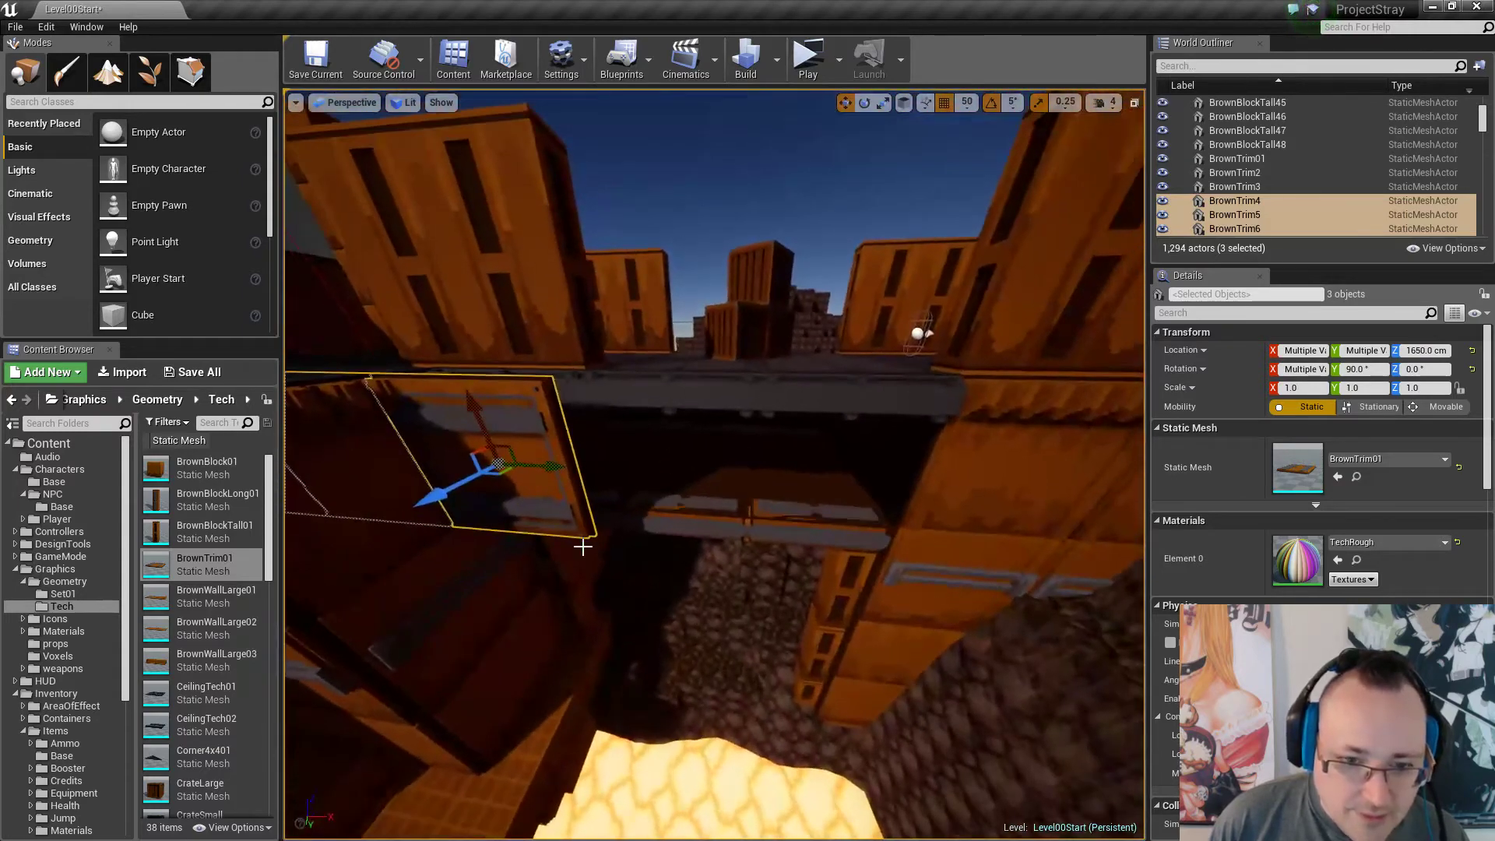
key(d)
right_drag(901, 468, 712, 468)
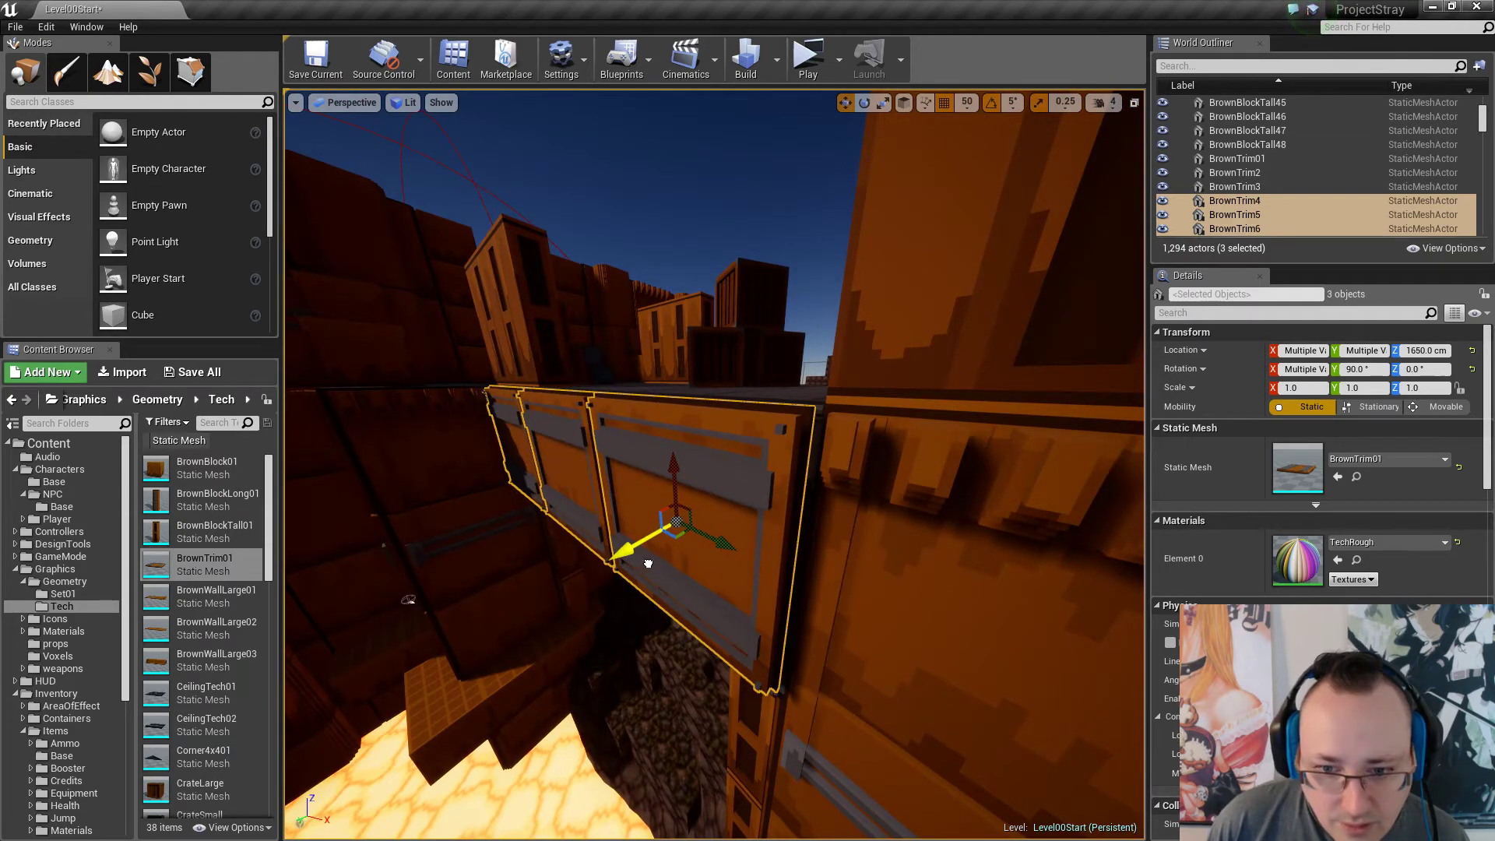
key(a)
right_drag(651, 562, 452, 514)
key(d)
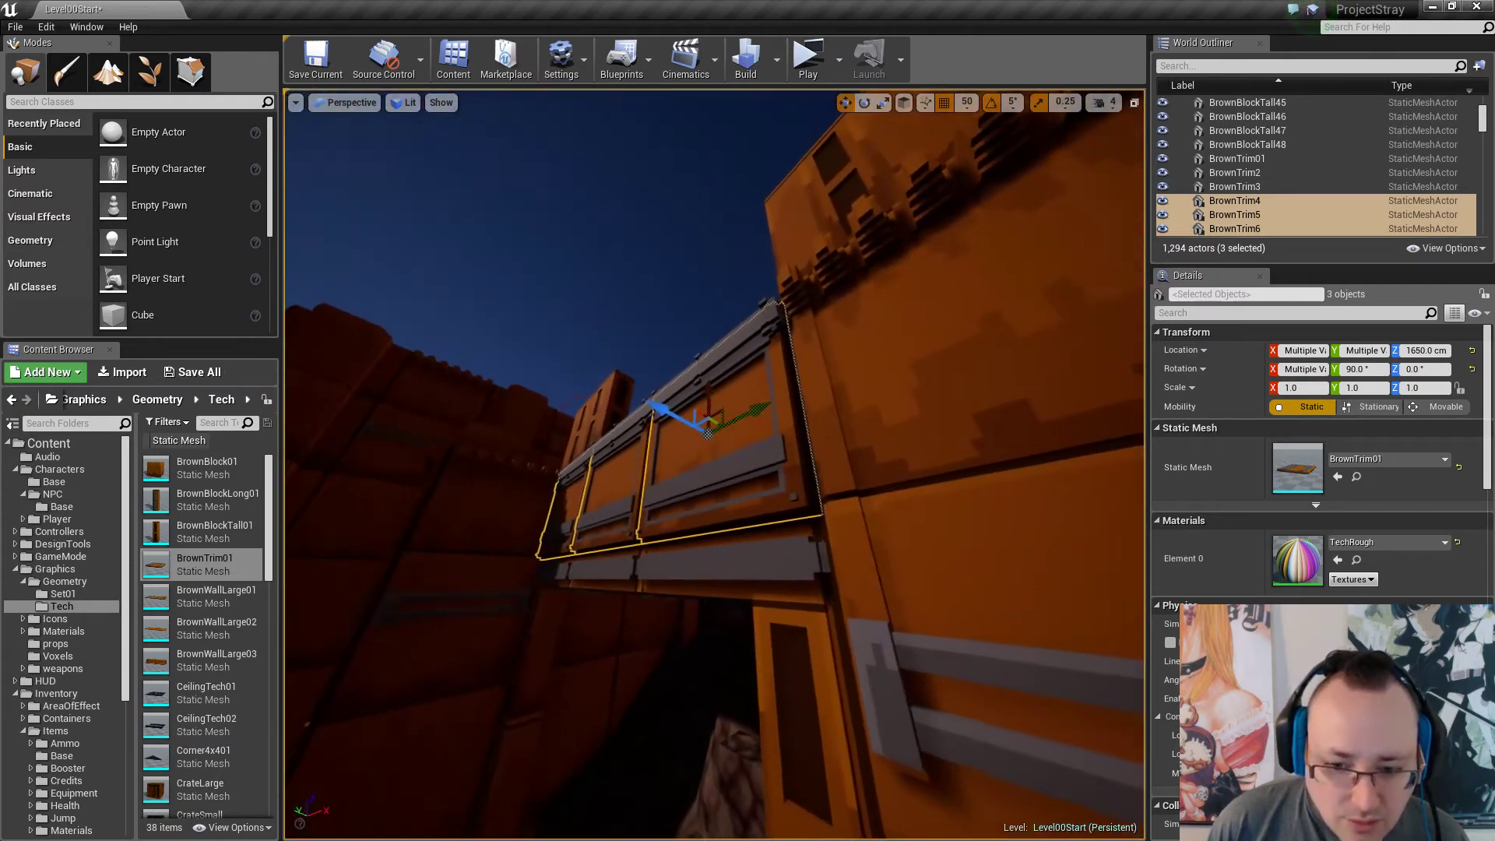
Examine the fit of the duplicated trim panels between the metal edge trims and the tall blocks below.
key(Escape)
key(w)
right_drag(643, 568, 736, 576)
key(s)
key(s)
key(w)
key(w)
key(s)
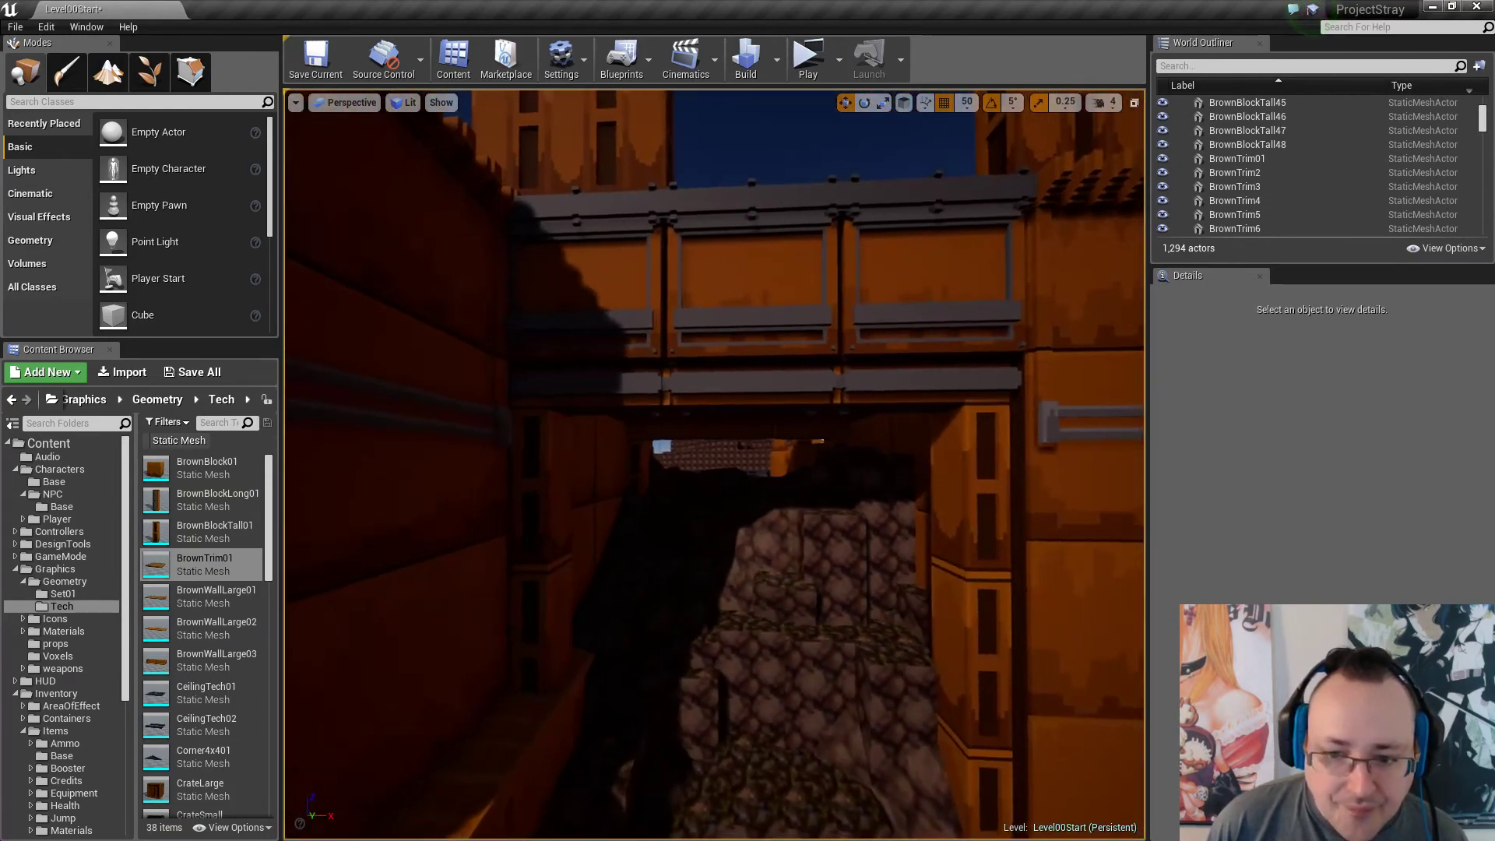
Select the five tall brown blocks flanking the passage under the duplicated trims and set the position grid snap to 10.
click(949, 789)
ctrl+click(947, 620)
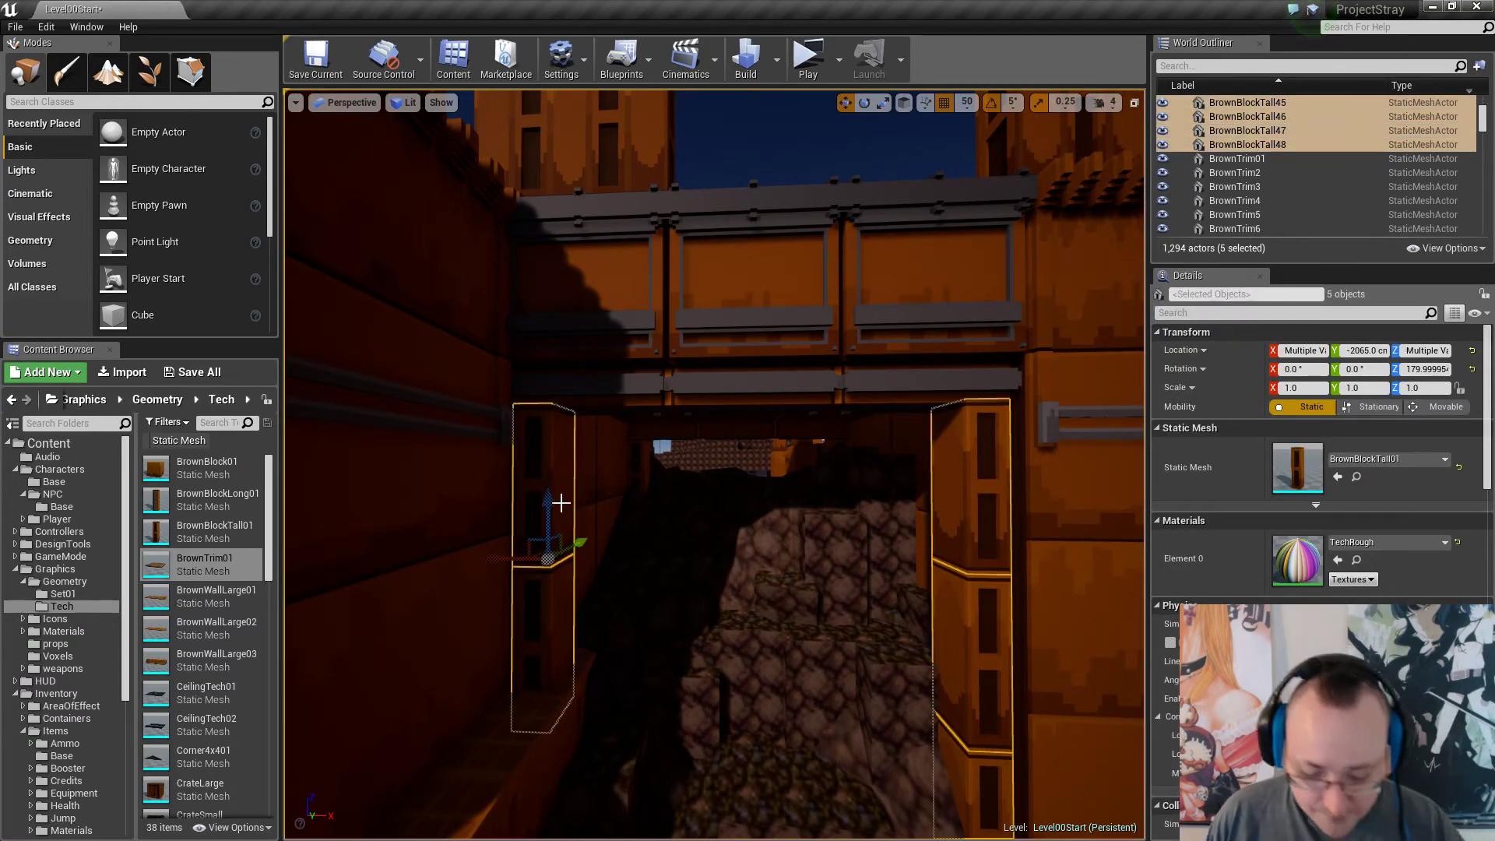
right_drag(584, 501, 717, 539)
key(w)
key(a)
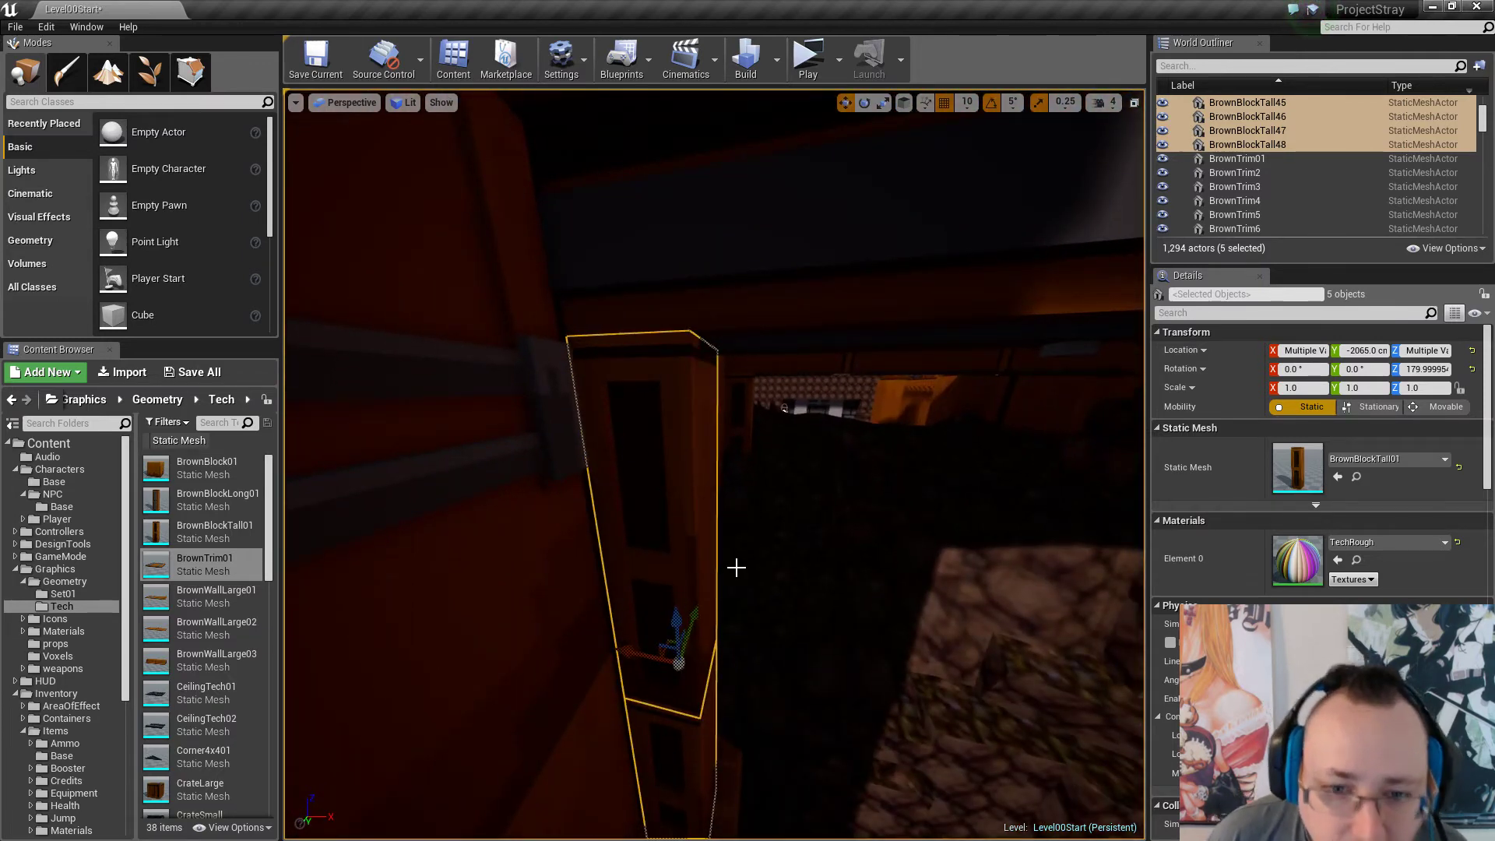
Select the lower metal trims and tall blocks under the original trim panels and nudge them slightly along Y.
key(Escape)
right_drag(754, 545, 580, 498)
key(s)
key(w)
key(w)
click(841, 468)
mouse_move(841, 467)
right_down()
mouse_move(814, 529)
mouse_move(828, 474)
right_up()
ctrl+click(509, 421)
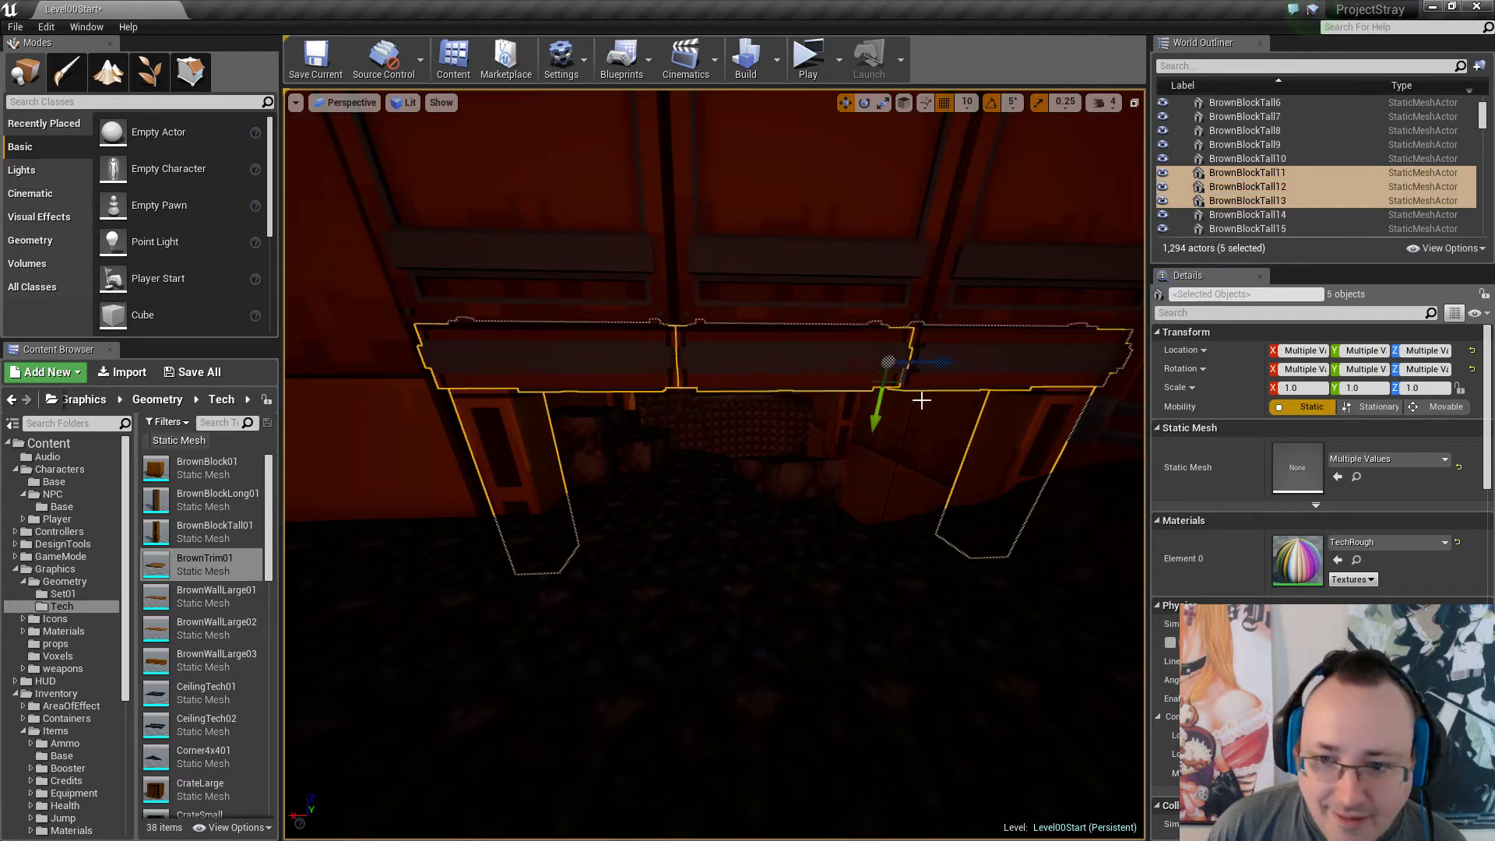
right_drag(921, 401, 732, 392)
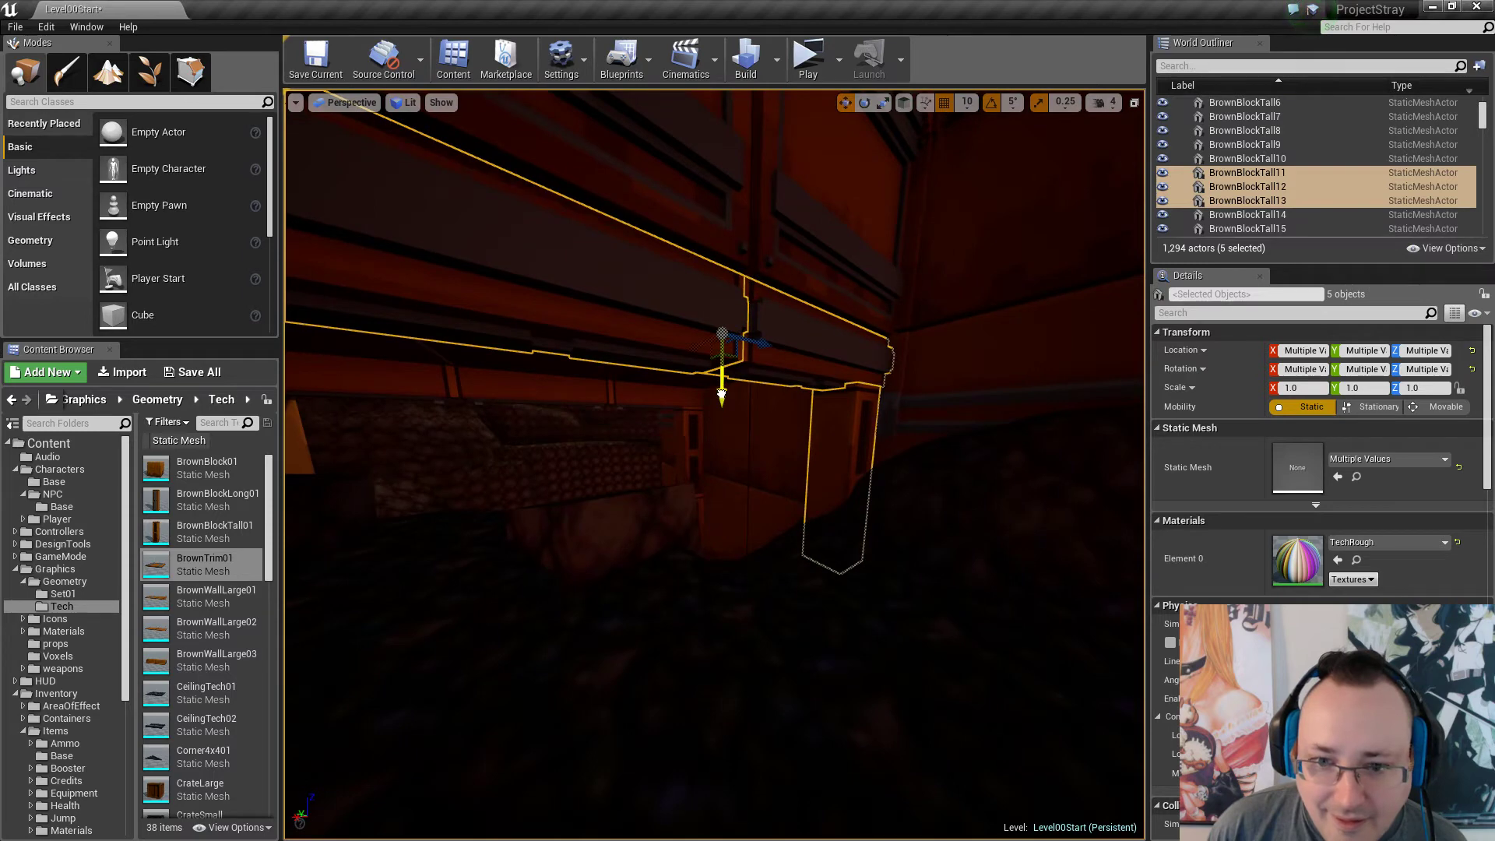
drag(722, 395, 722, 402)
key(Escape)
Select the four metal edge trims above the original trim panels and set their Z scale to 1.1.
right_drag(767, 395, 741, 374)
click(784, 415)
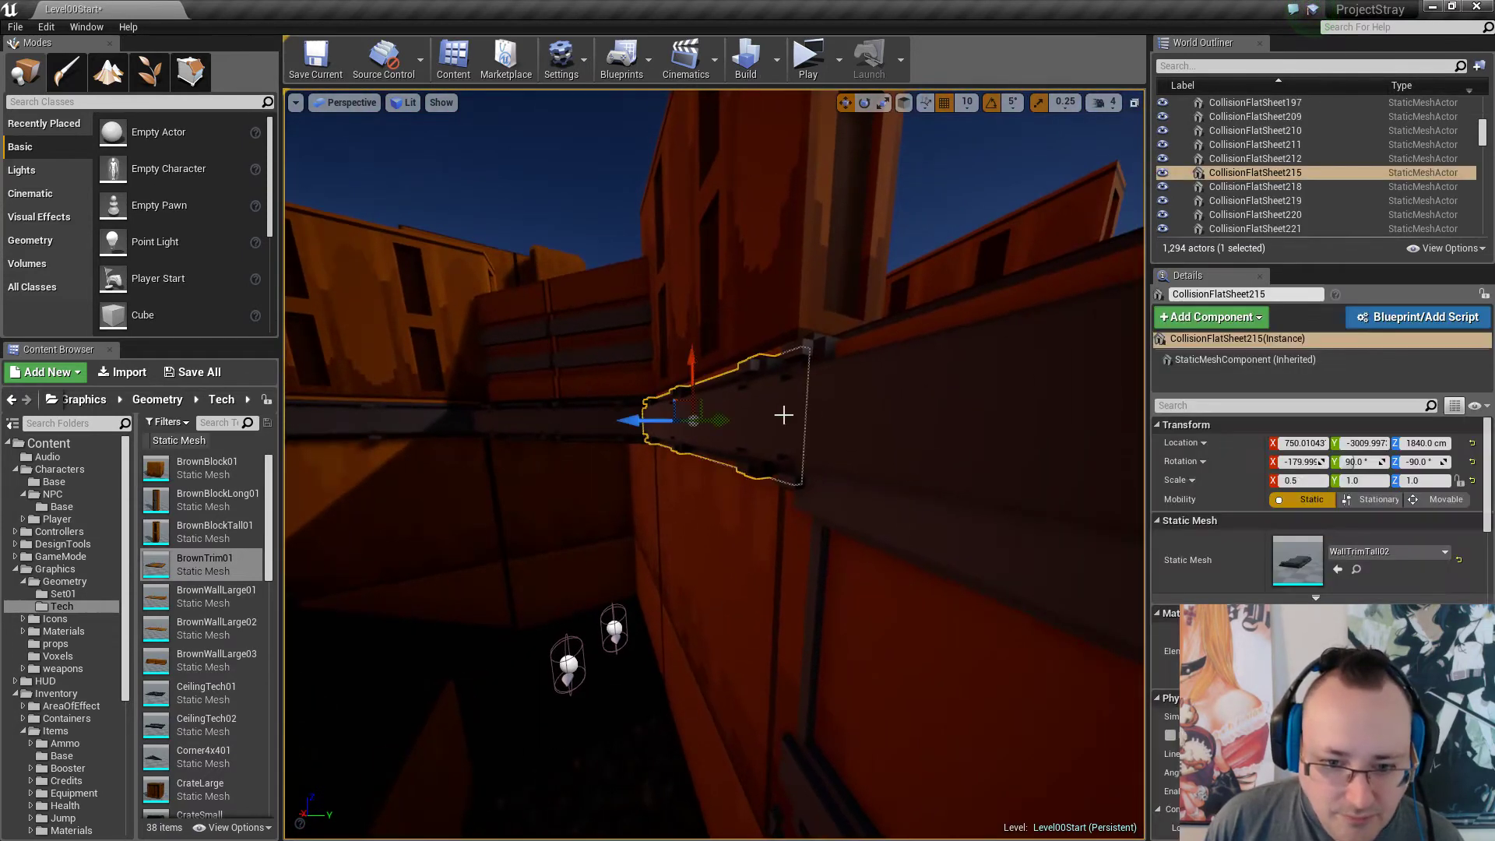
right_drag(816, 421, 668, 450)
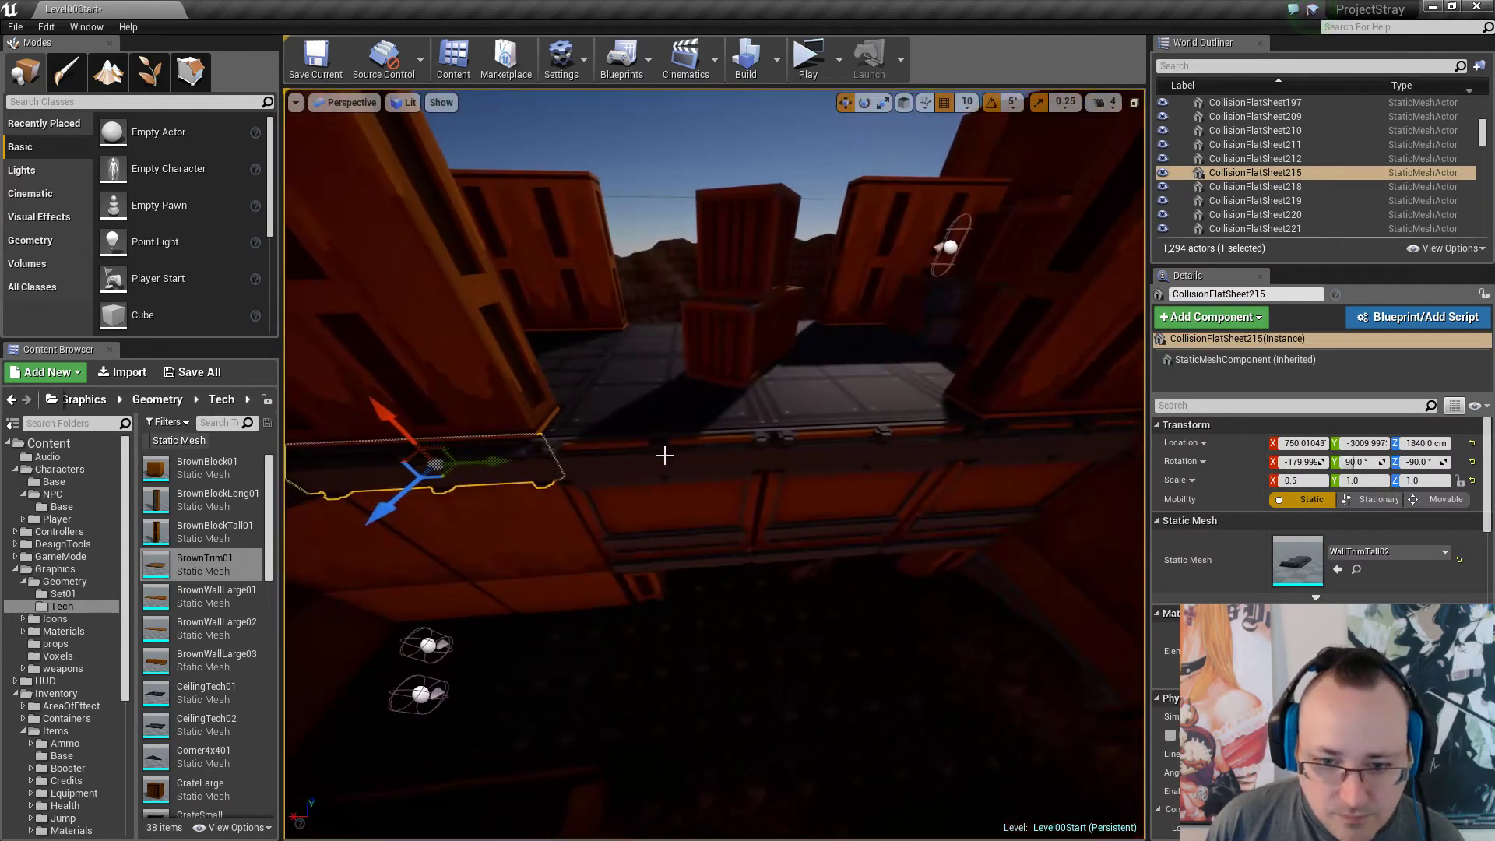
ctrl+click(670, 470)
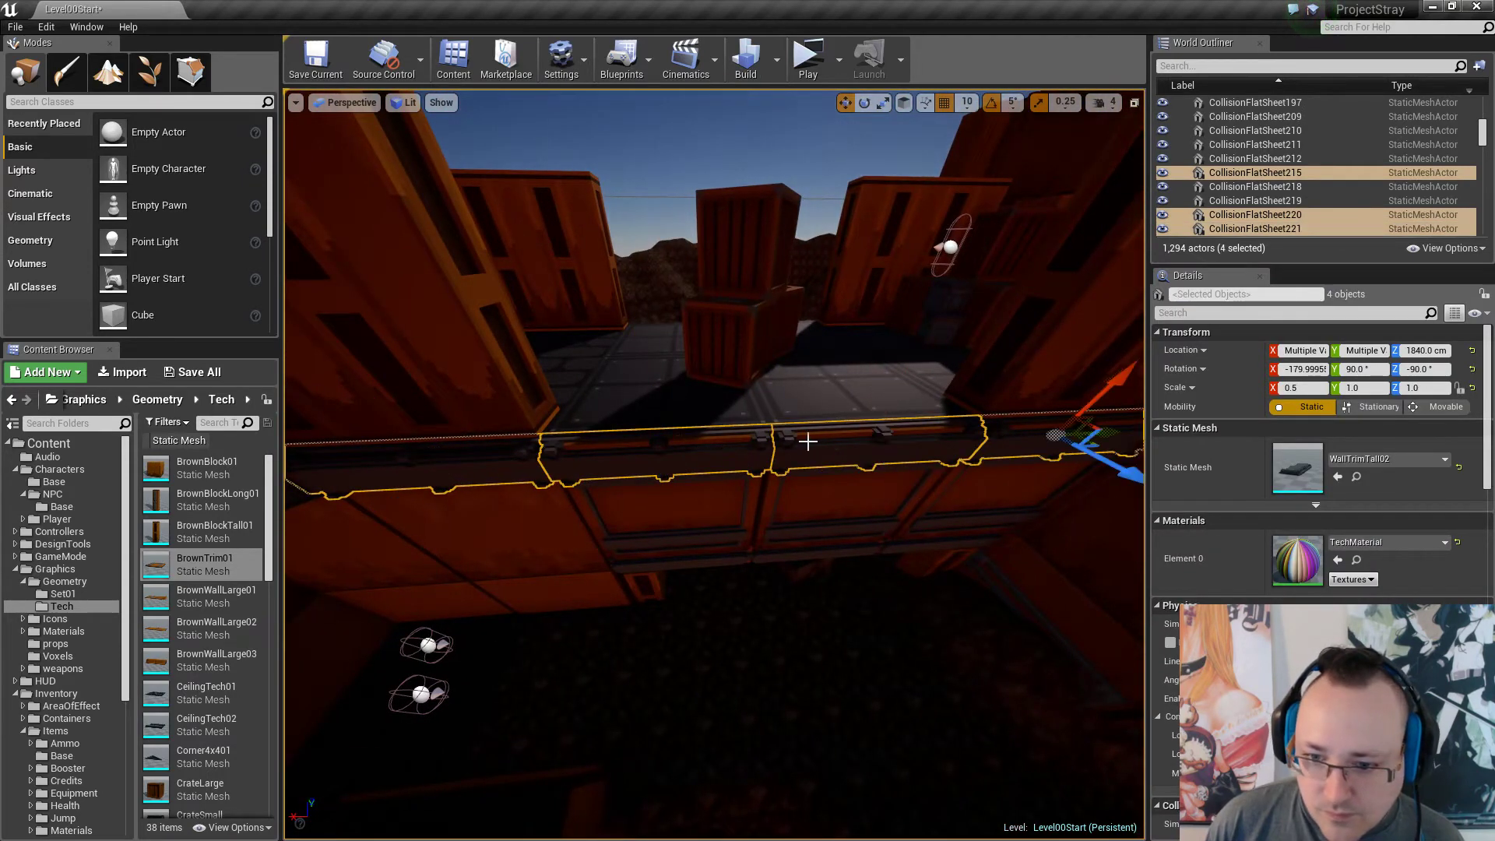
right_drag(808, 442, 811, 523)
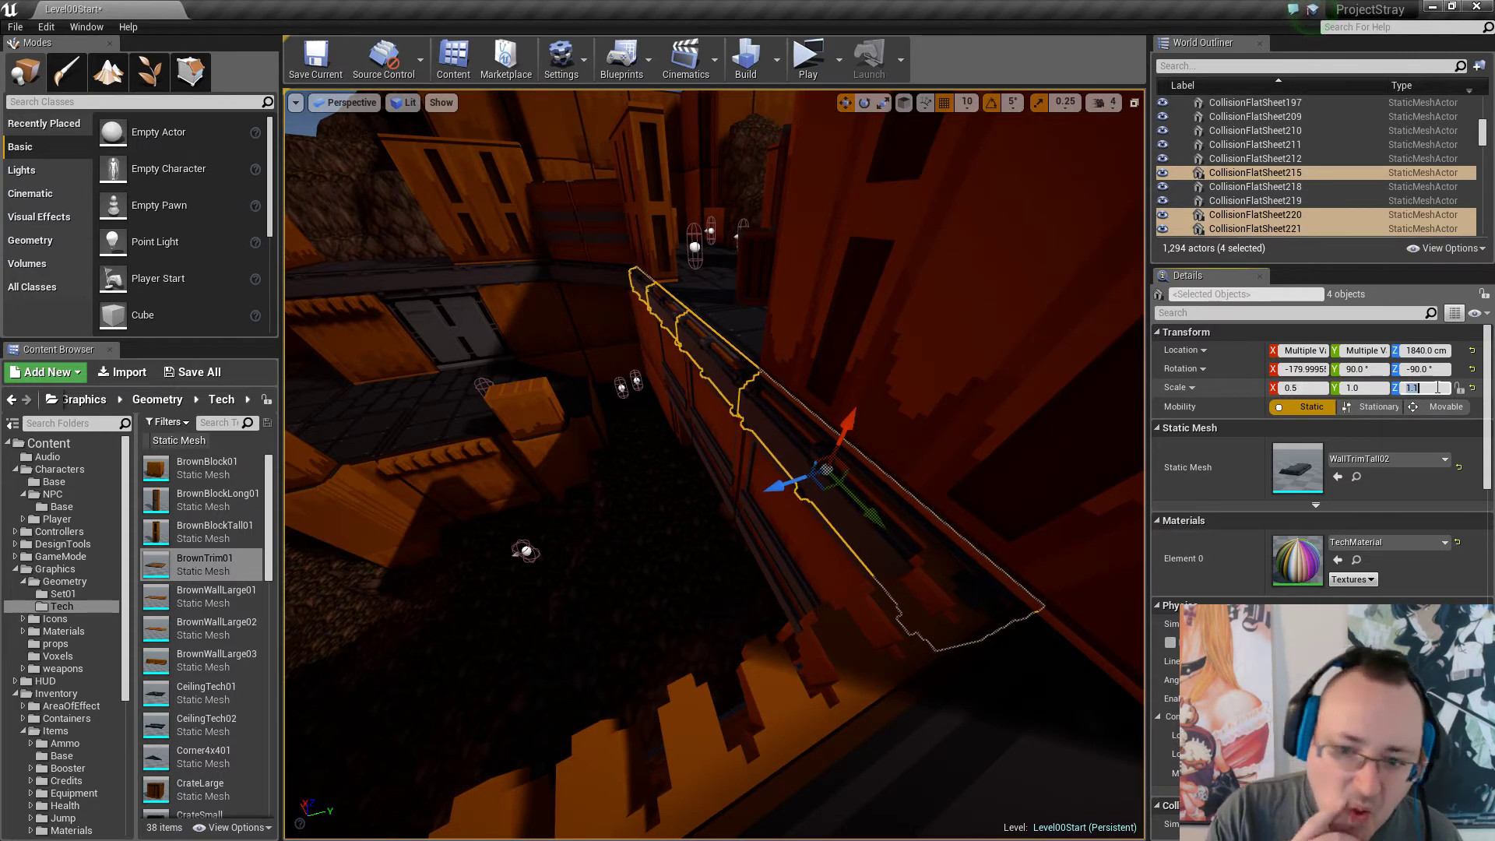
right_drag(966, 436, 993, 412)
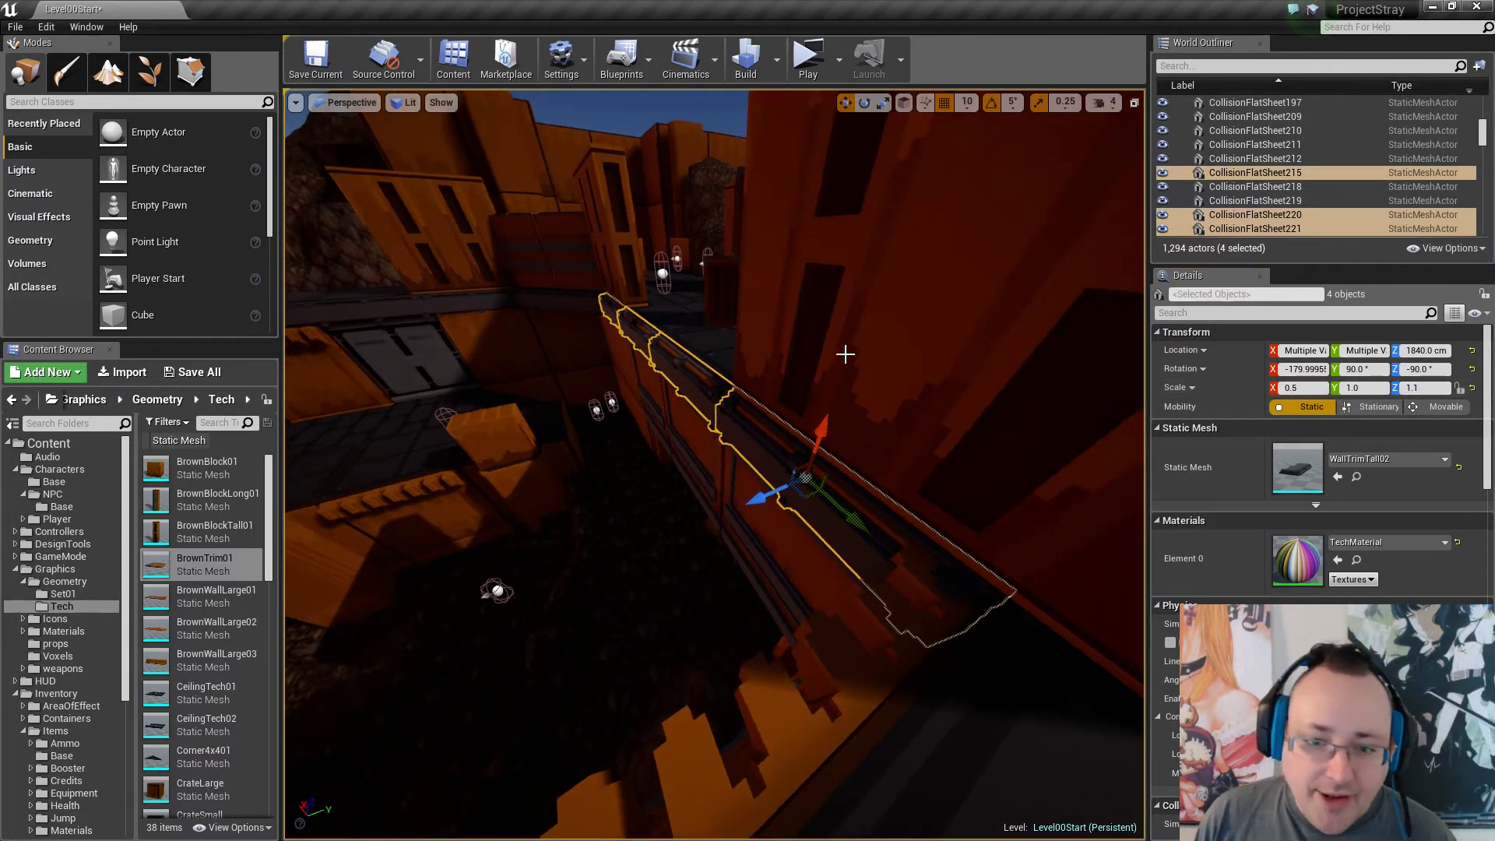
key(Escape)
Check the rescaled edge trims and select two metal edge trims above the duplicated panels on the opposite side.
right_drag(846, 354, 935, 335)
right_drag(644, 441, 644, 441)
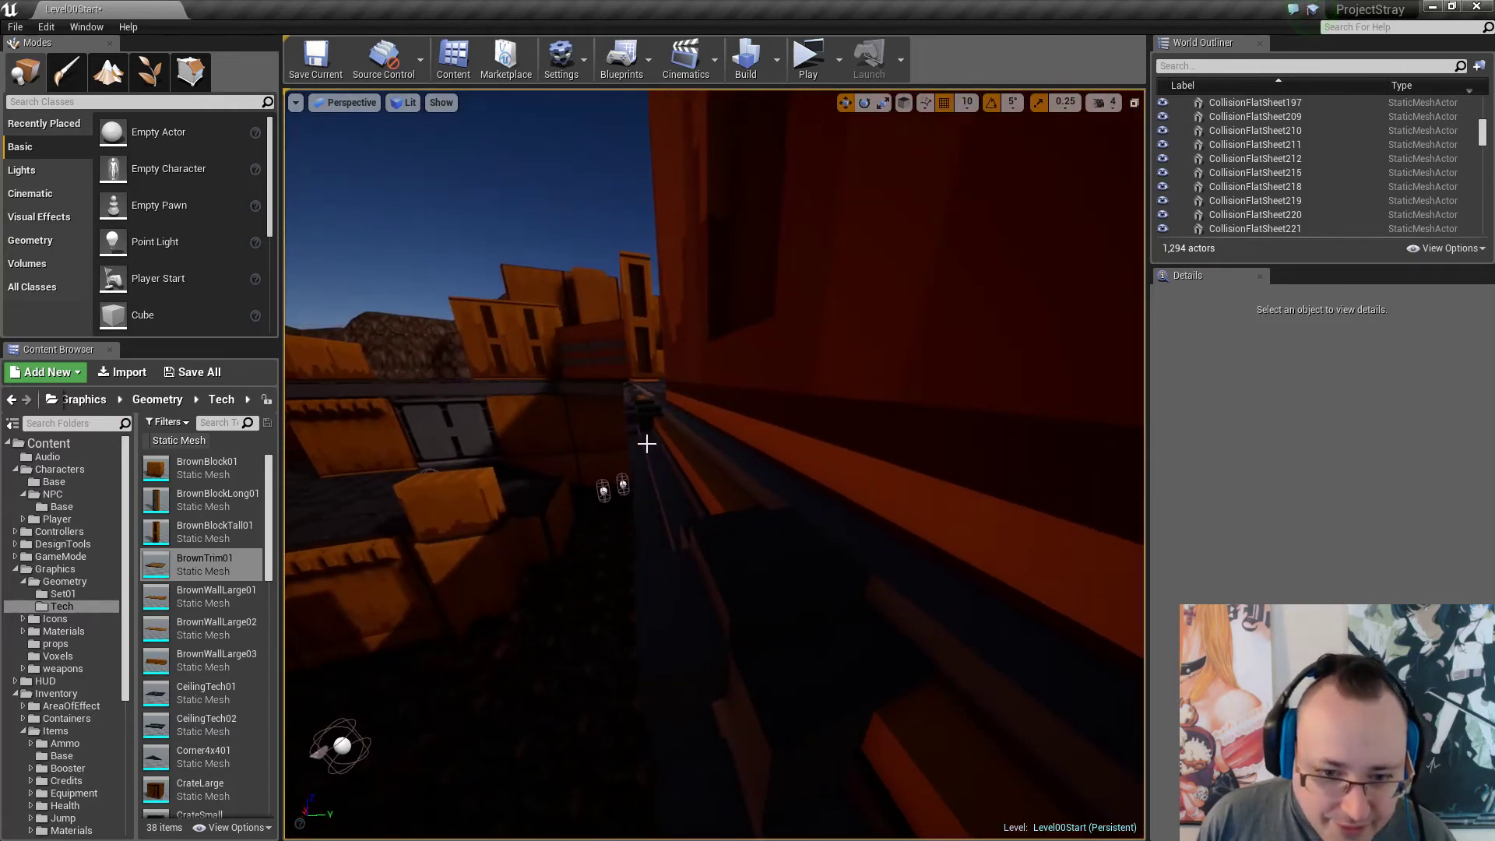
click(734, 450)
mouse_move(734, 451)
right_down()
mouse_move(935, 448)
mouse_move(734, 455)
right_up()
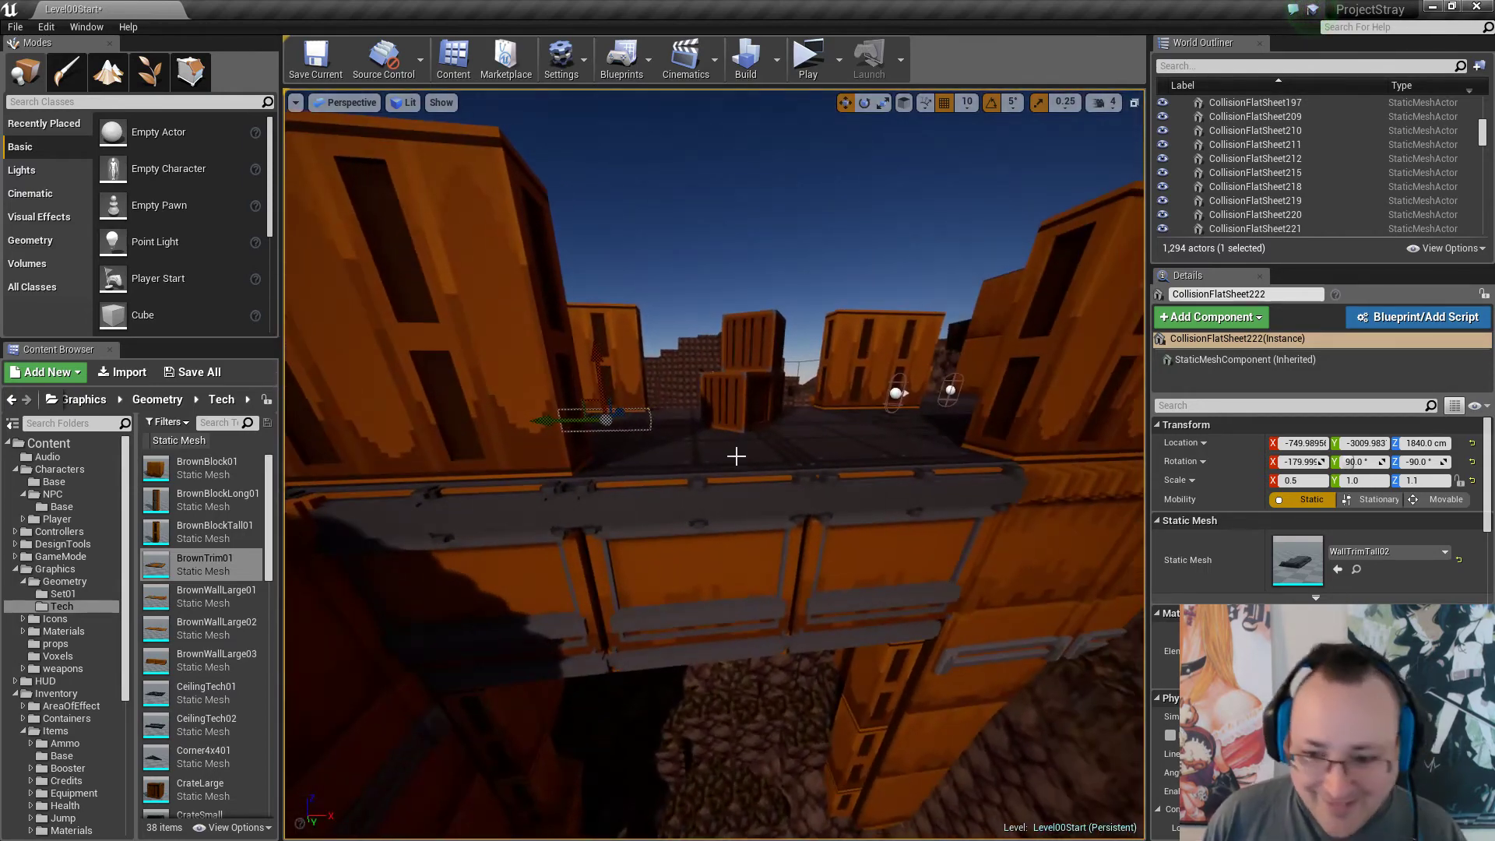
key(Escape)
click(874, 497)
ctrl+click(735, 502)
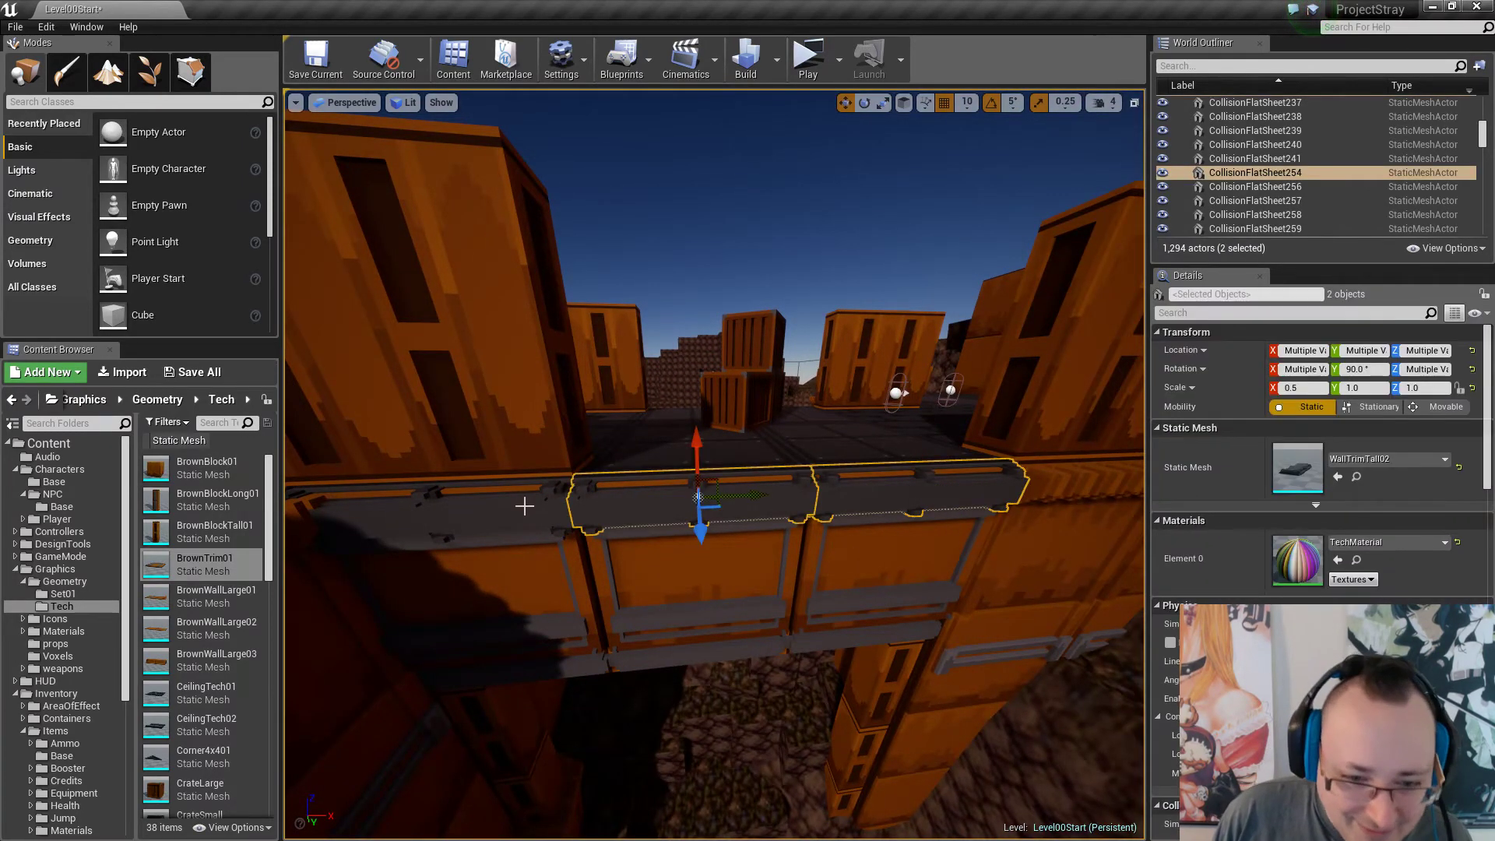
Select the two large brown wall panels beside the duplicated trims, next to the rock slope.
right_drag(789, 525, 887, 524)
click(820, 503)
ctrl+click(823, 530)
right_drag(781, 571, 780, 571)
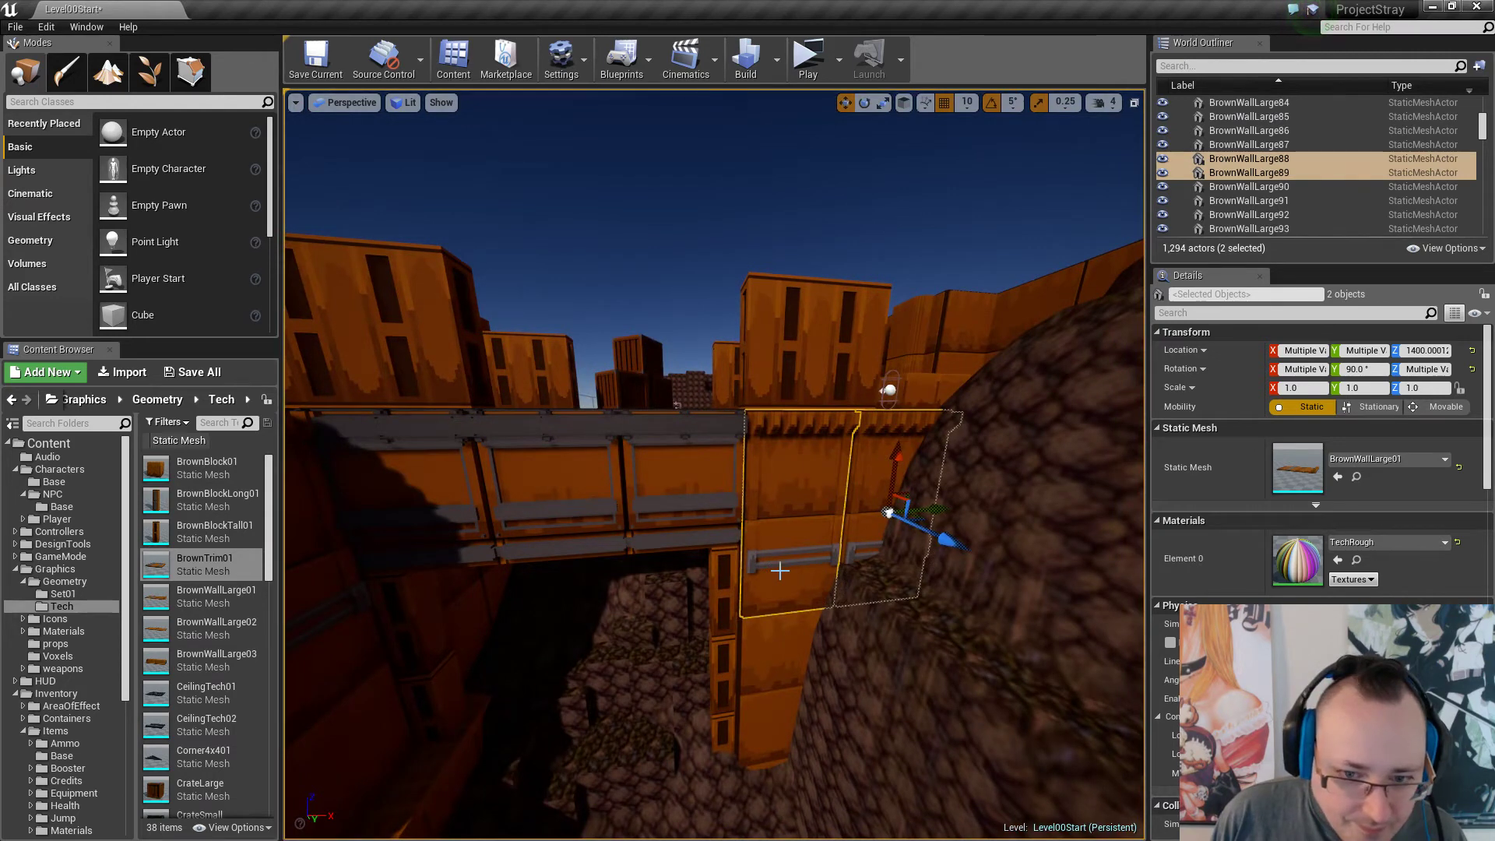
right_drag(781, 571, 778, 568)
Select the three duplicated brown trim panels above the passage and view them along the wall.
click(705, 502)
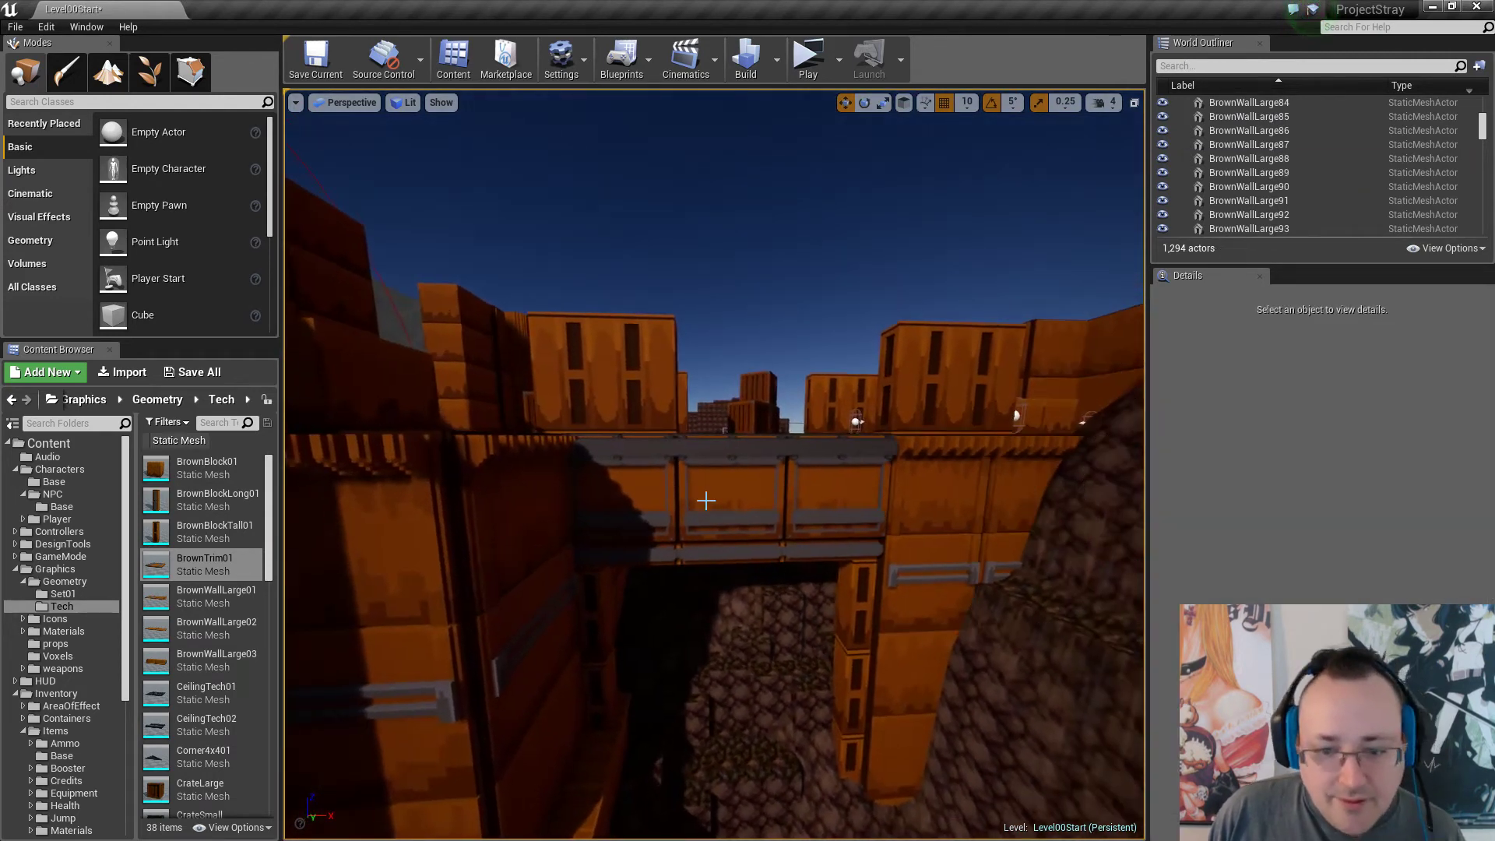
ctrl+click(616, 502)
ctrl+click(839, 506)
right_drag(840, 506, 760, 526)
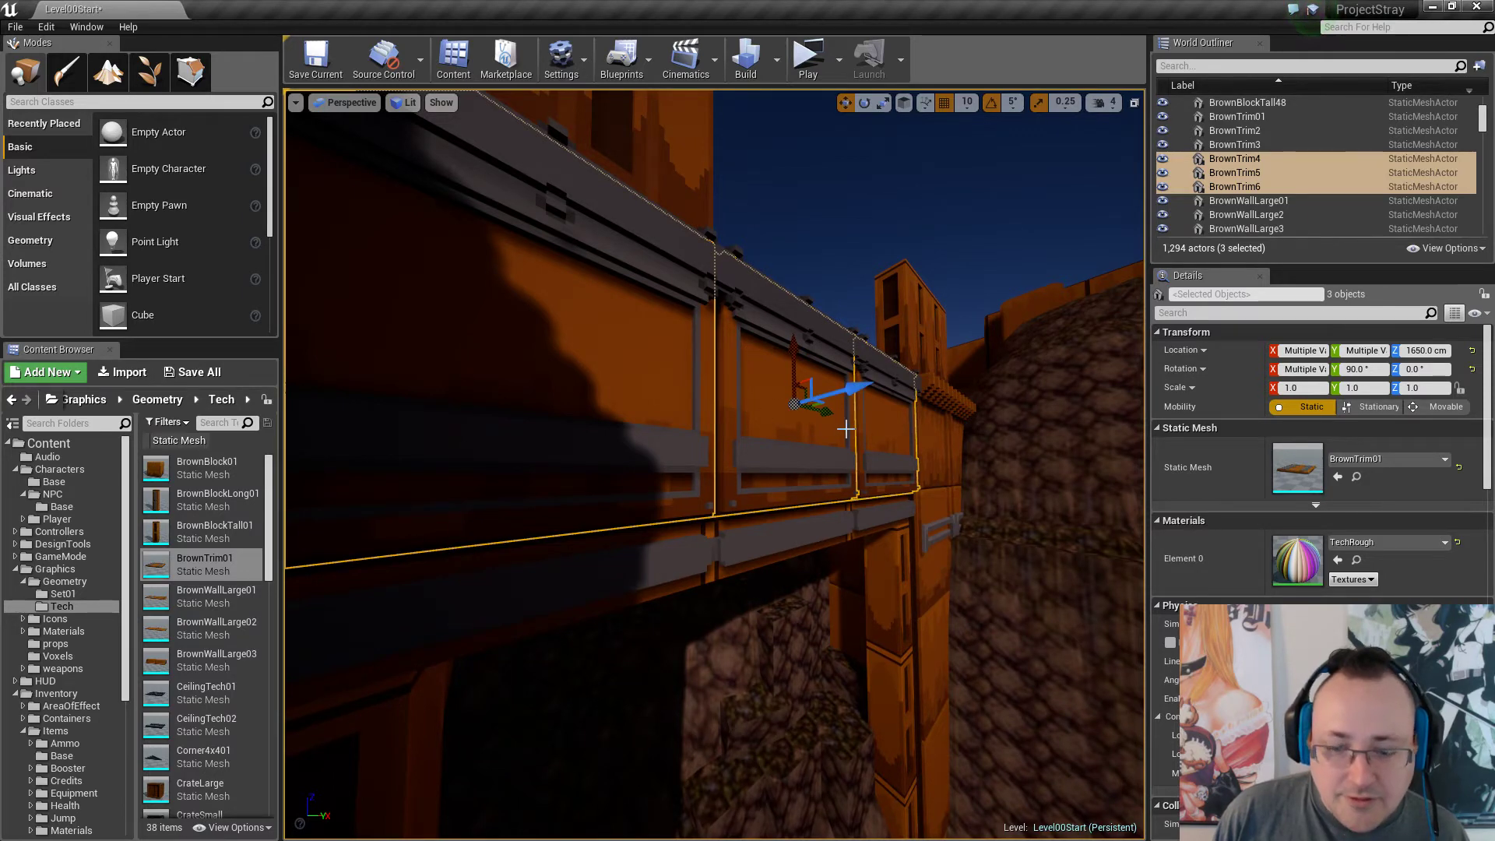
Select the three dark wall trims along the bridge's upper edge and set their Z scale to 1.1.
right_drag(877, 430, 872, 427)
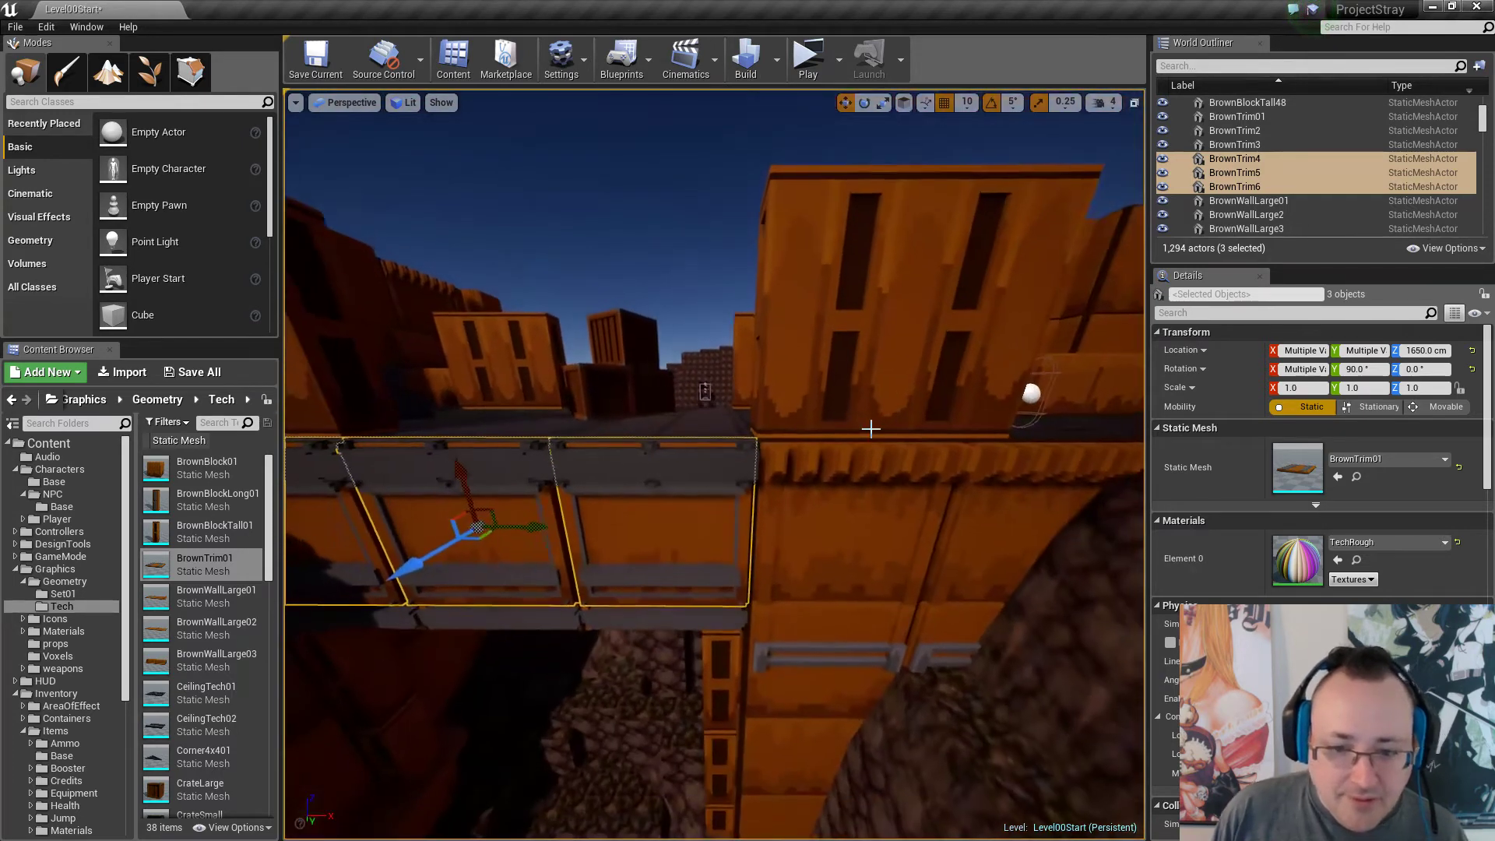
key(Escape)
click(590, 473)
ctrl+click(478, 461)
right_drag(479, 461, 479, 461)
ctrl+click(479, 461)
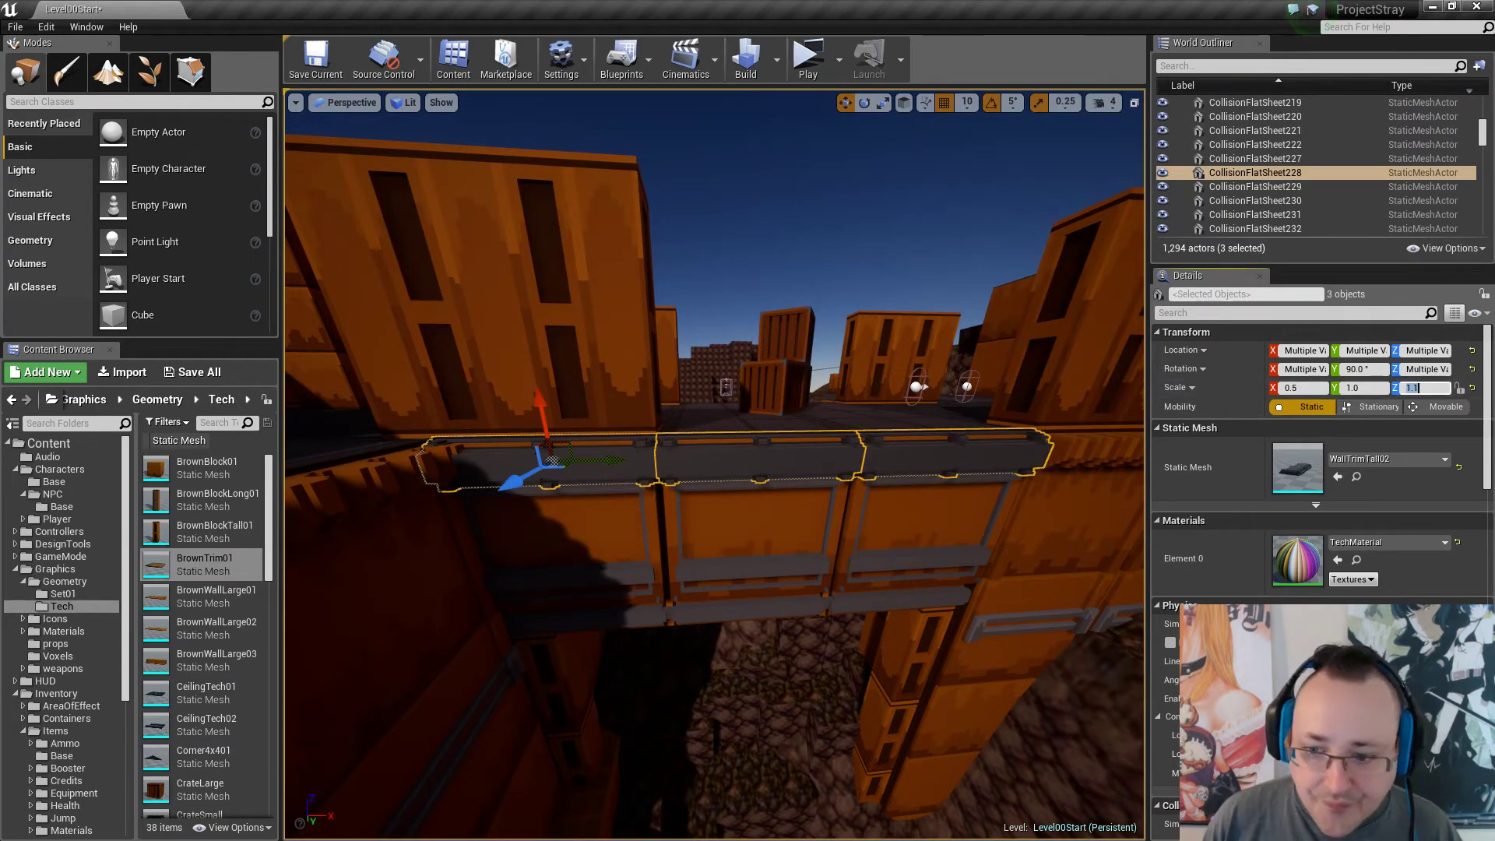
right_drag(837, 474, 838, 474)
key(Escape)
Replace the mesh of the two ridged wall pieces beside the bridge with BrownWallLarge02.
click(778, 459)
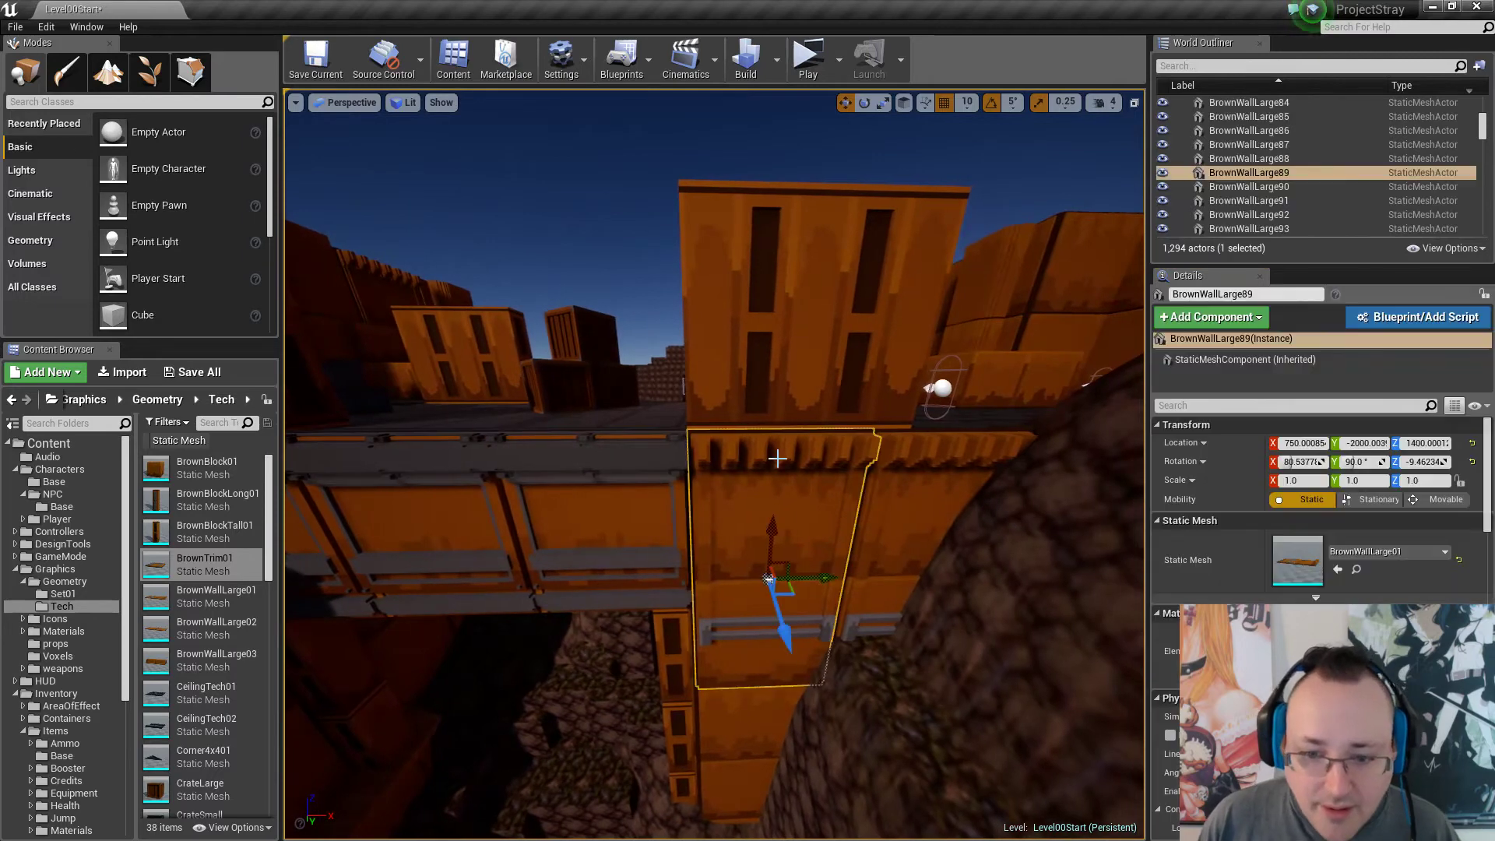
ctrl+click(899, 464)
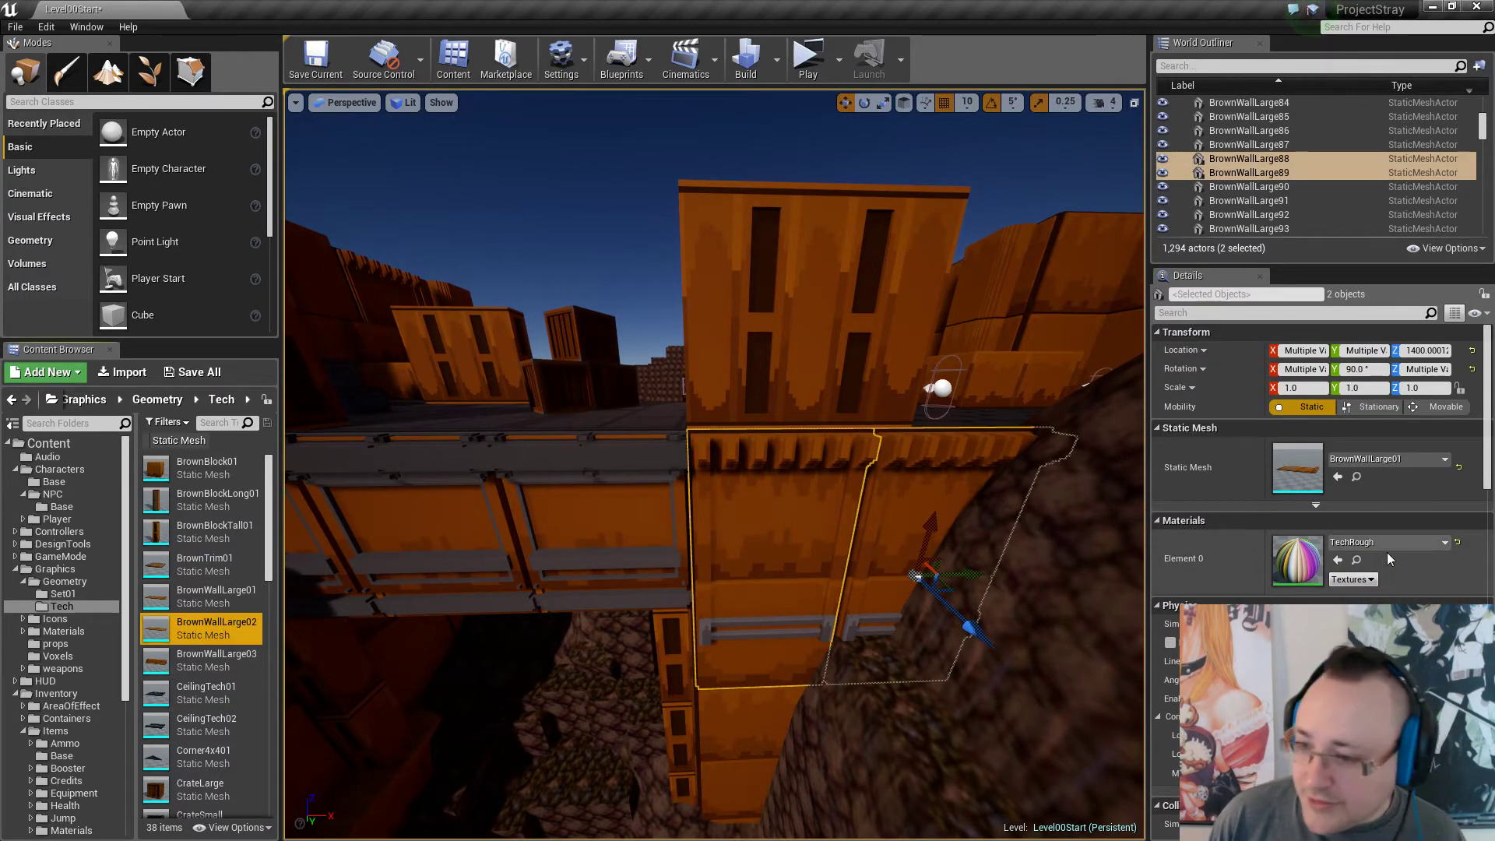
click(1339, 478)
key(Escape)
Duplicate the end WallTrimTall02 piece twice along the wall beside the bridge, placing the copies at about X 750 and X 1250.
click(675, 458)
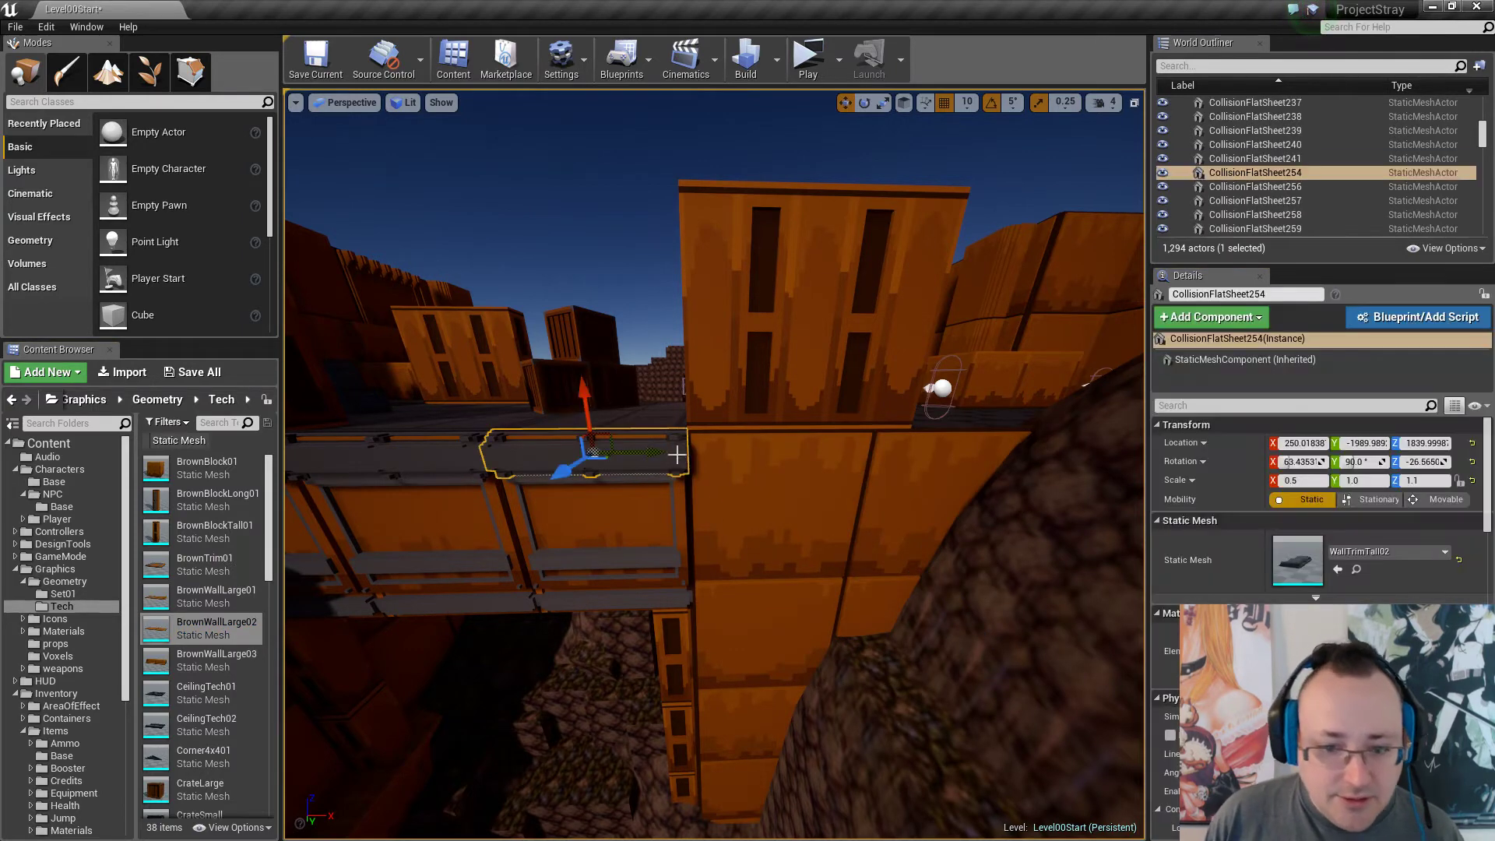
alt+drag(624, 458, 681, 452)
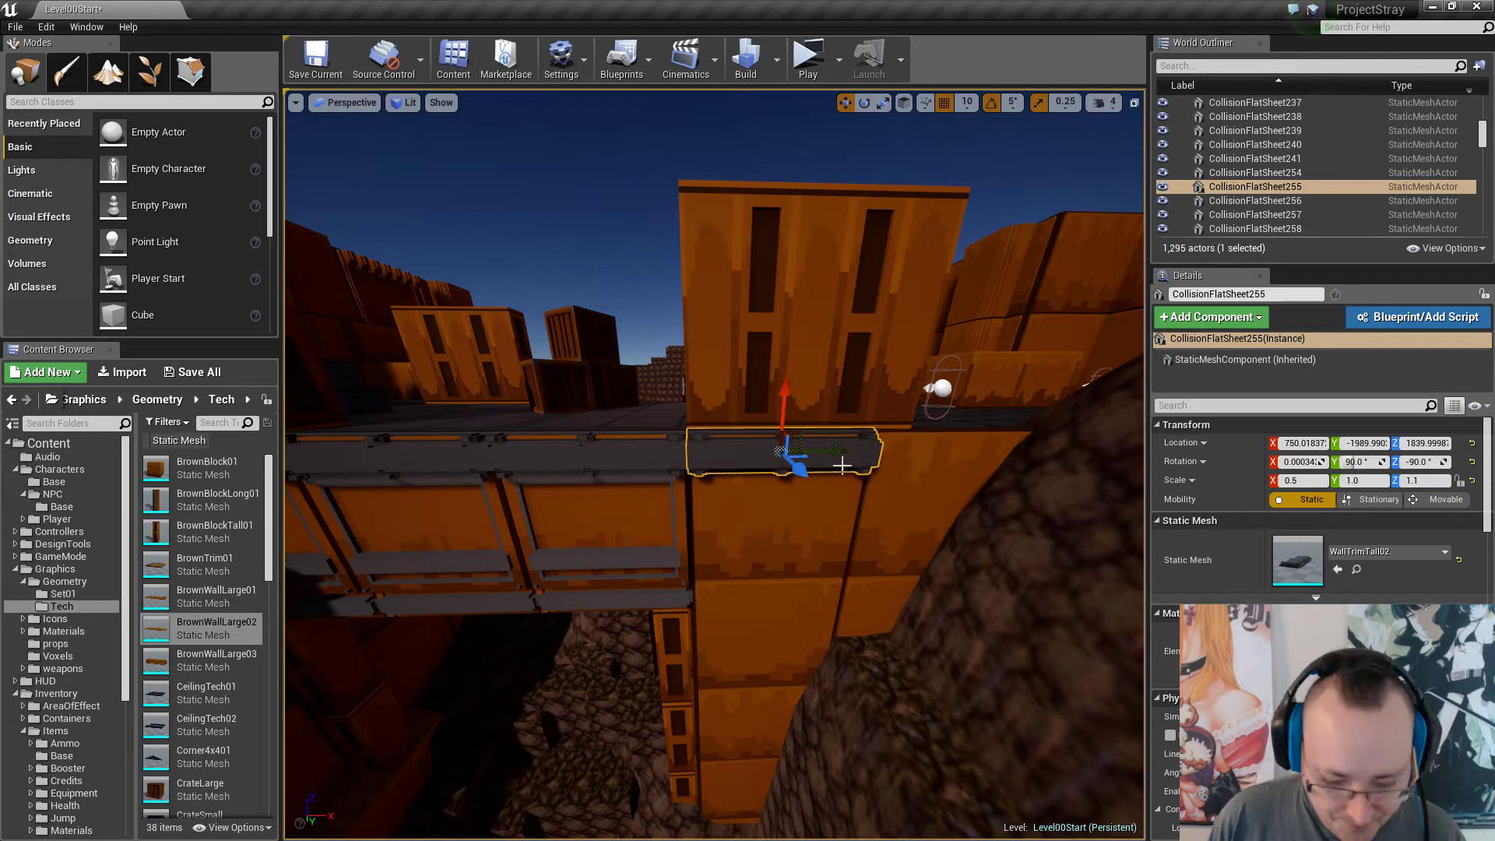
key(w)
mouse_move(835, 545)
right_down()
mouse_move(927, 530)
mouse_move(834, 545)
right_up()
key(Escape)
click(639, 491)
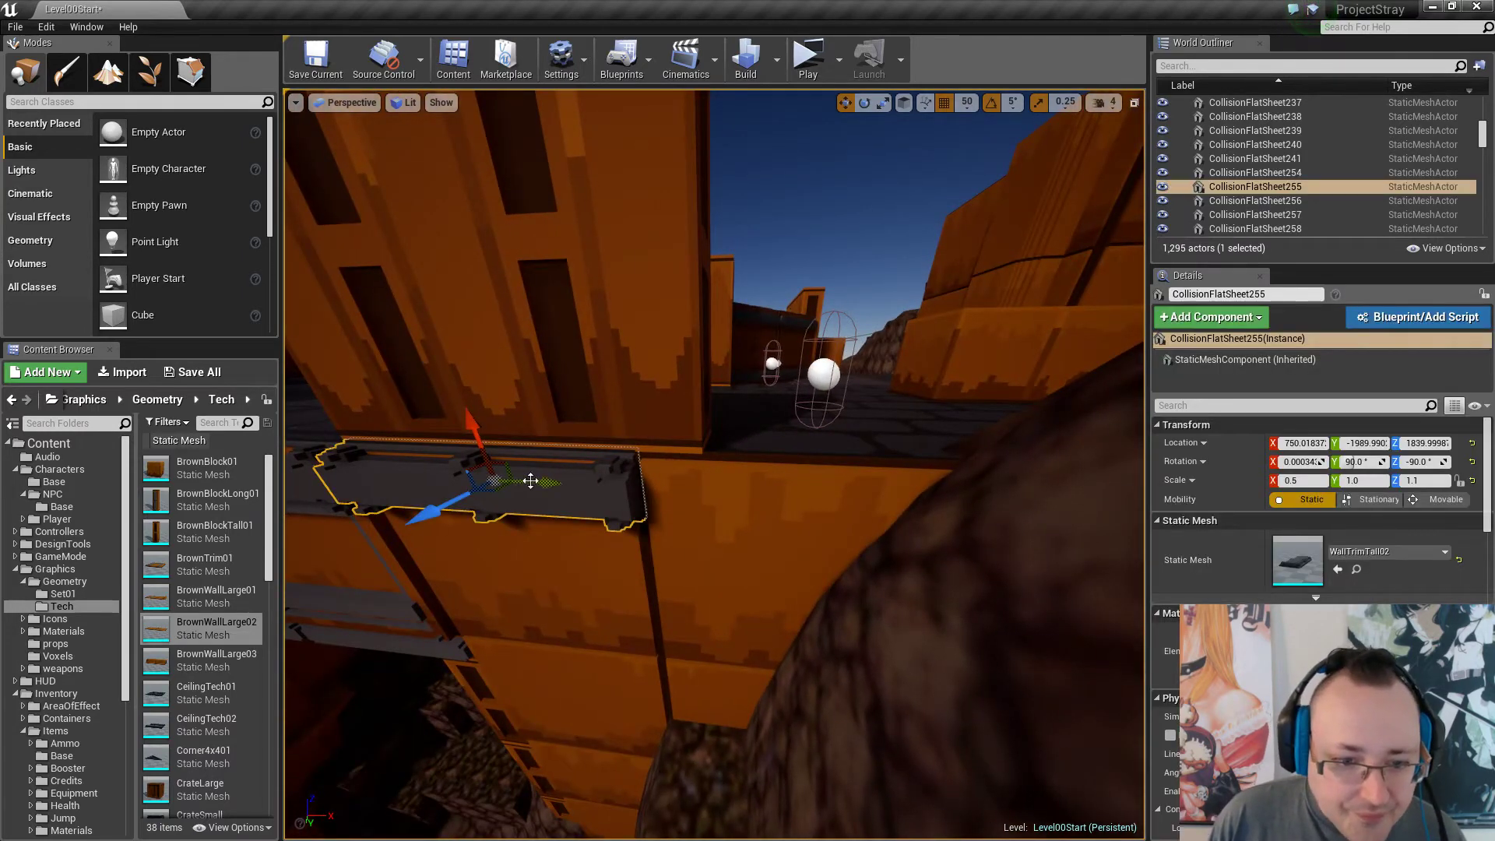
alt+drag(563, 482, 885, 507)
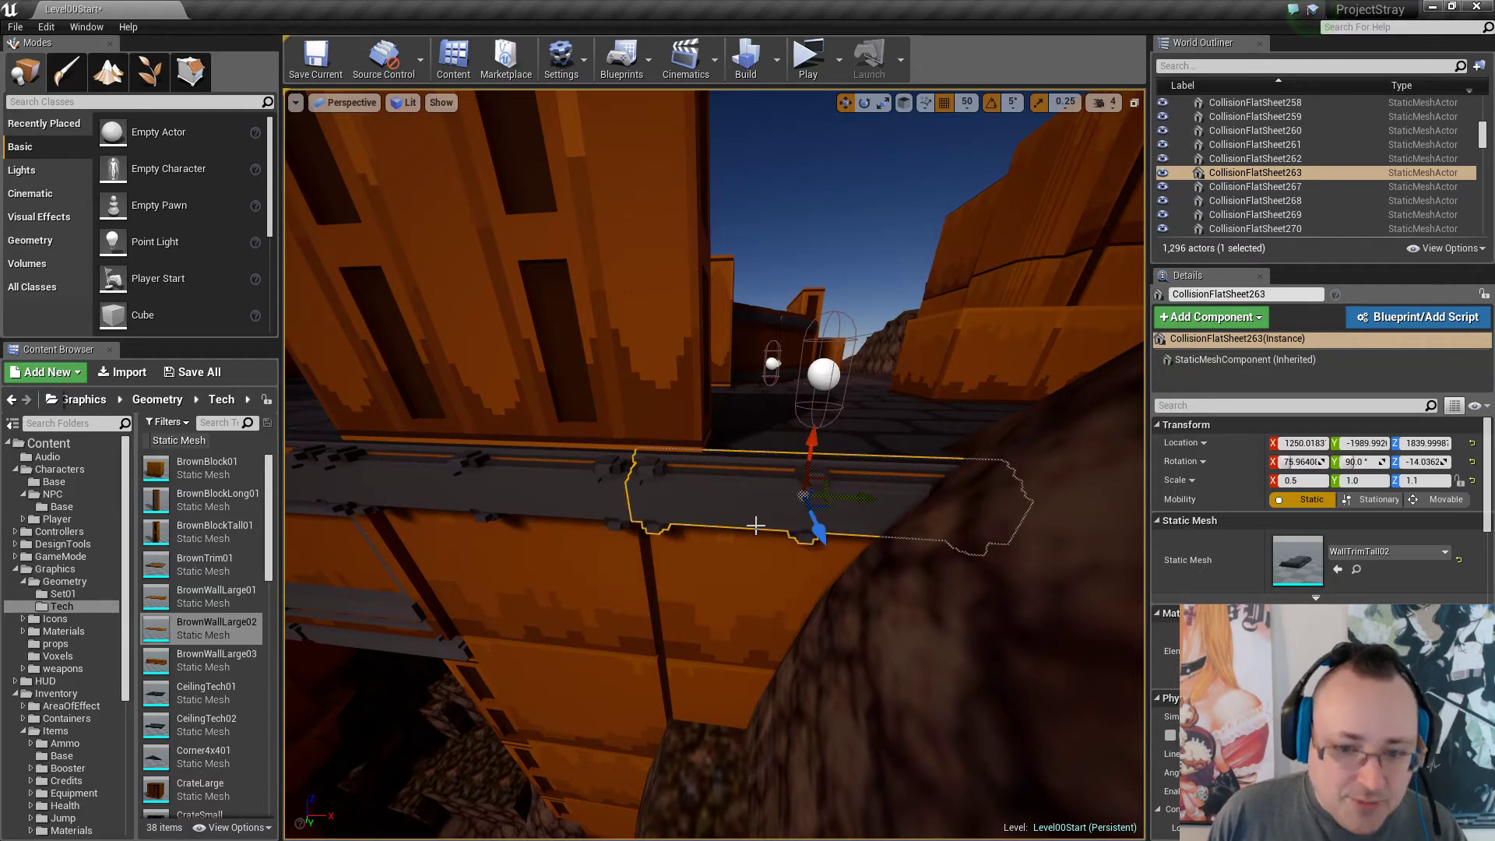
key(Escape)
Examine the bridge's trims, wall panels and surrounding canyon from several angles and distances.
key(w)
mouse_move(756, 526)
right_down()
mouse_move(834, 499)
mouse_move(561, 545)
mouse_move(538, 515)
mouse_move(483, 529)
mouse_move(794, 526)
mouse_move(701, 526)
mouse_move(662, 498)
mouse_move(946, 523)
mouse_move(763, 517)
right_up()
key(a)
key(w)
key(d)
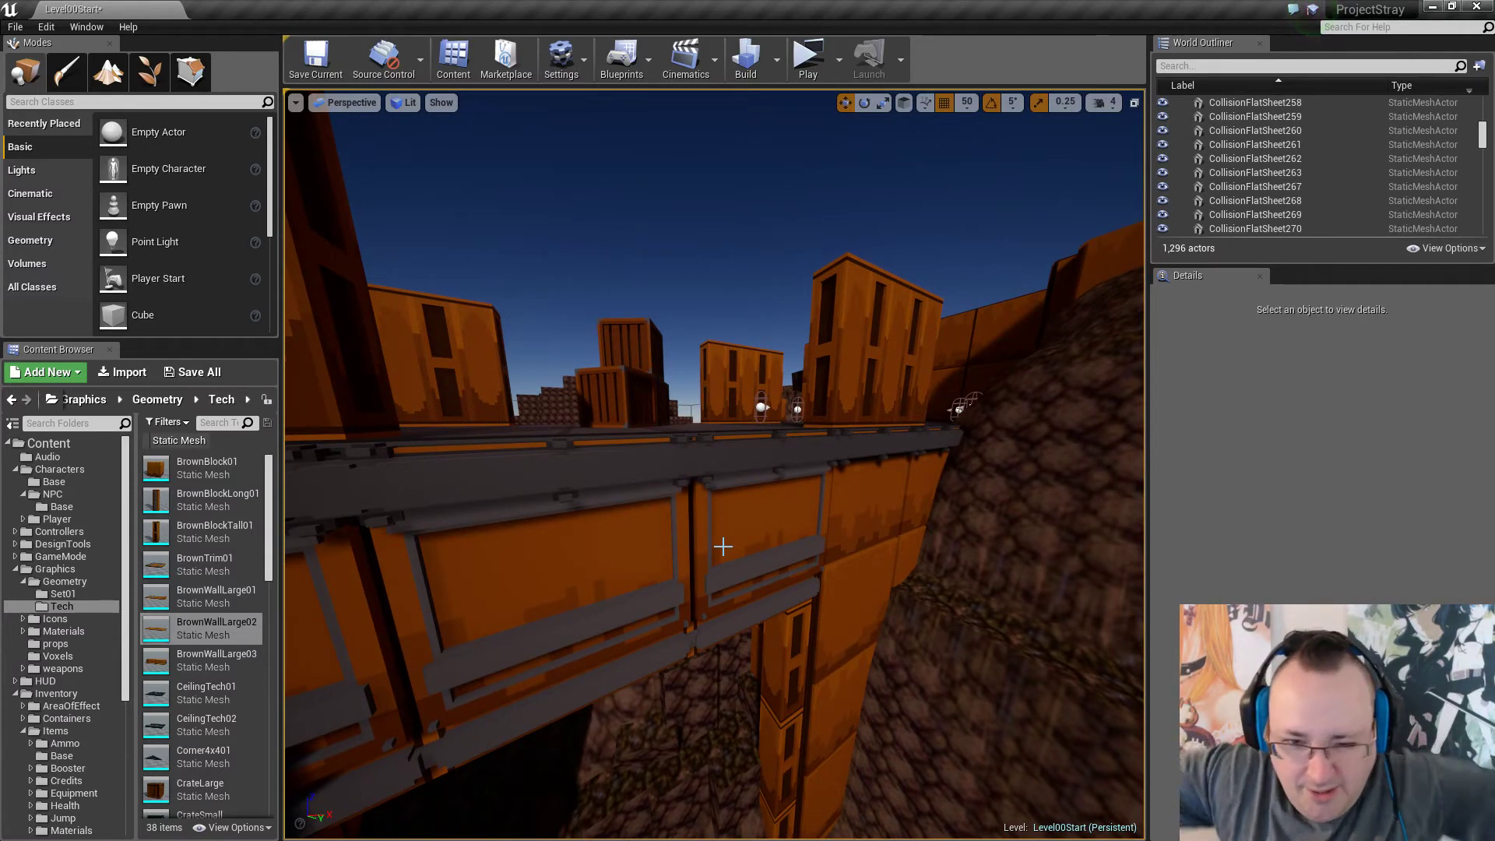
key(w)
right_drag(779, 529, 679, 514)
key(s)
key(a)
key(s)
key(w)
key(s)
key(d)
key(w)
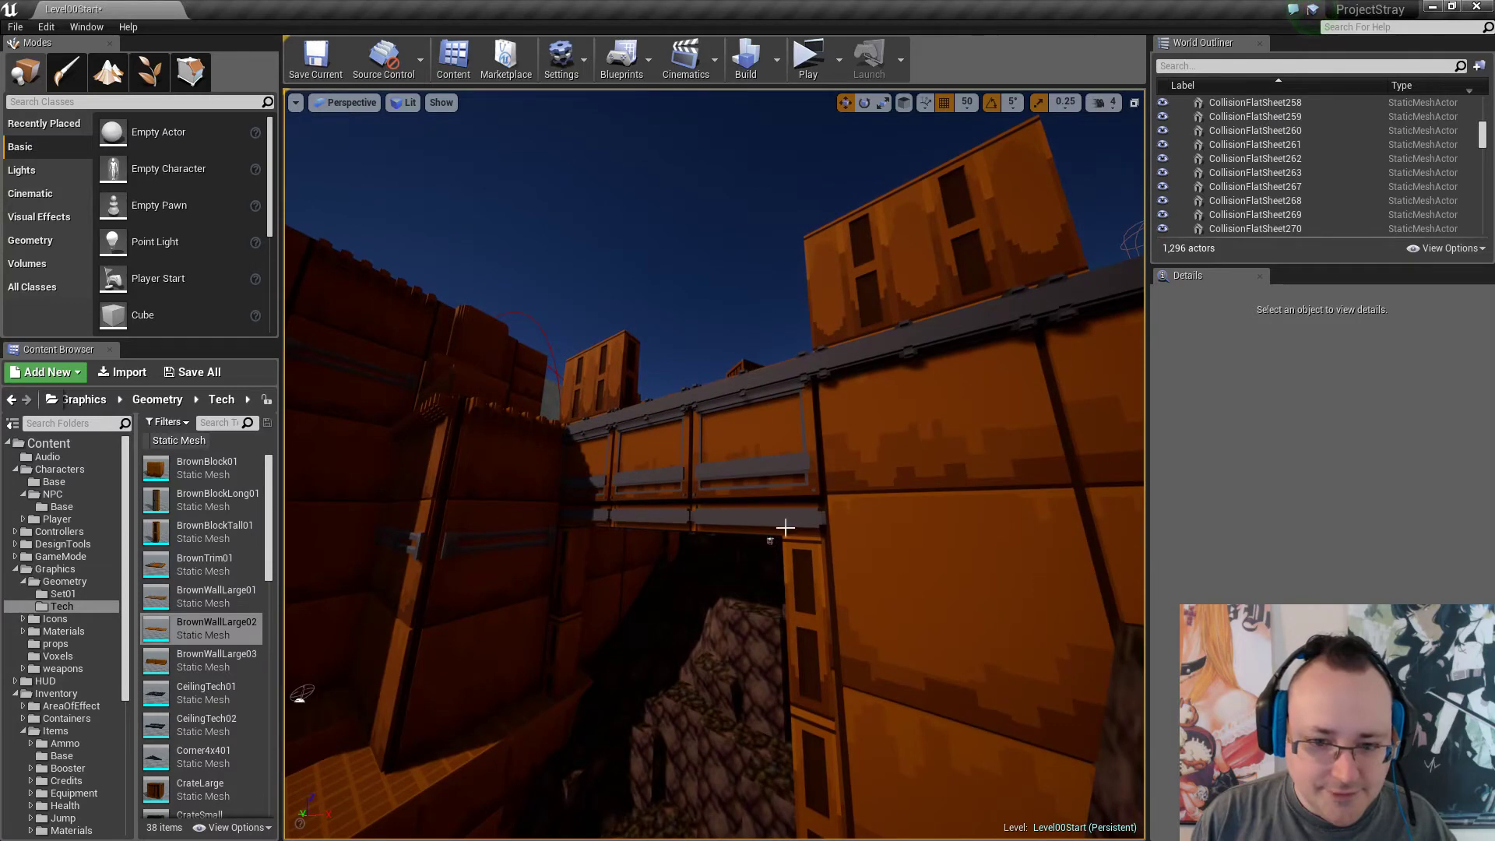
key(a)
right_drag(716, 452, 814, 429)
key(a)
key(w)
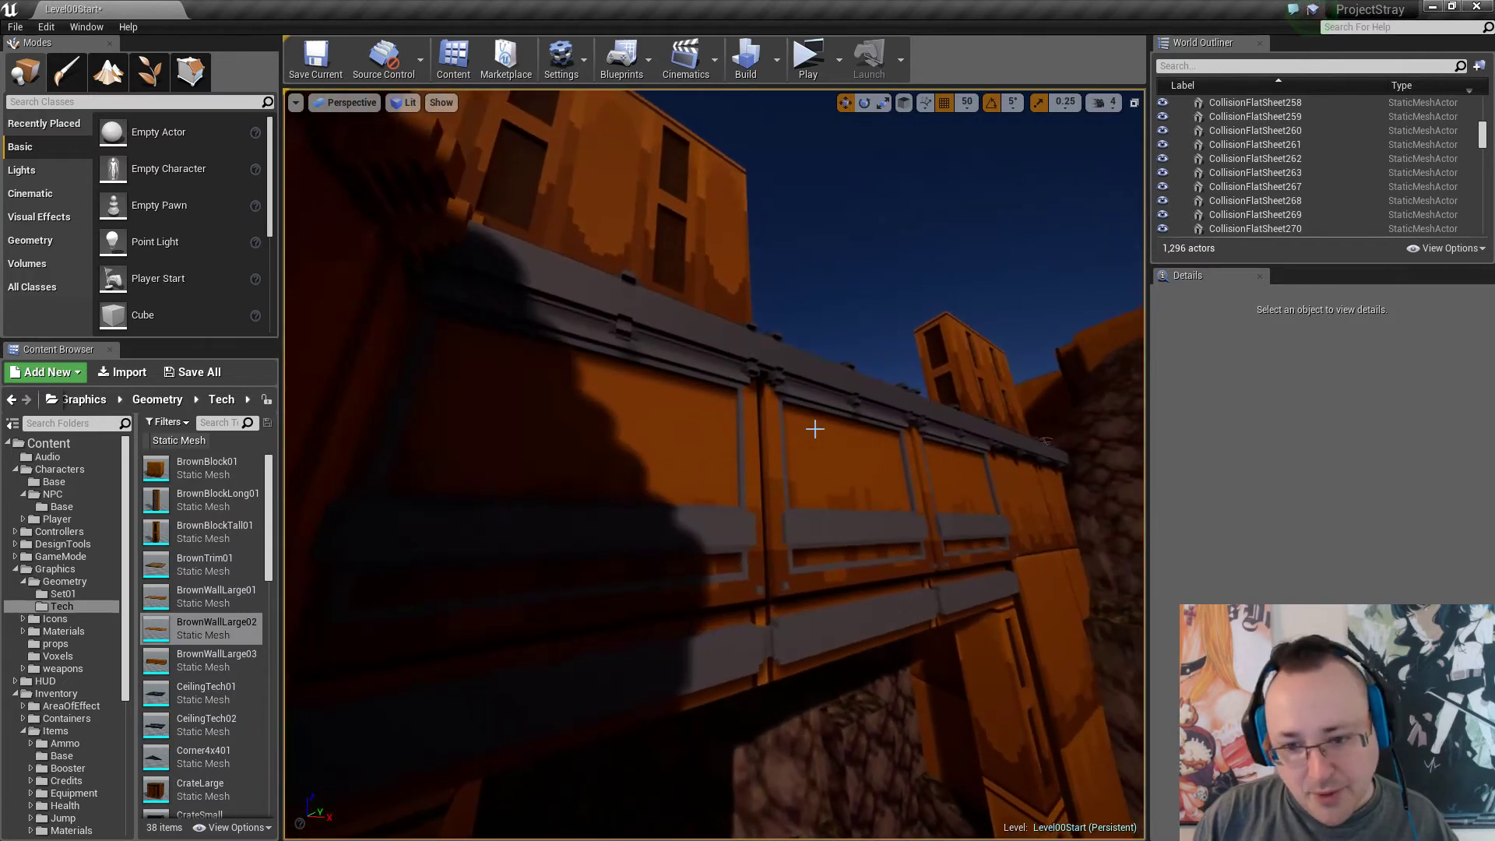
right_drag(714, 465, 662, 475)
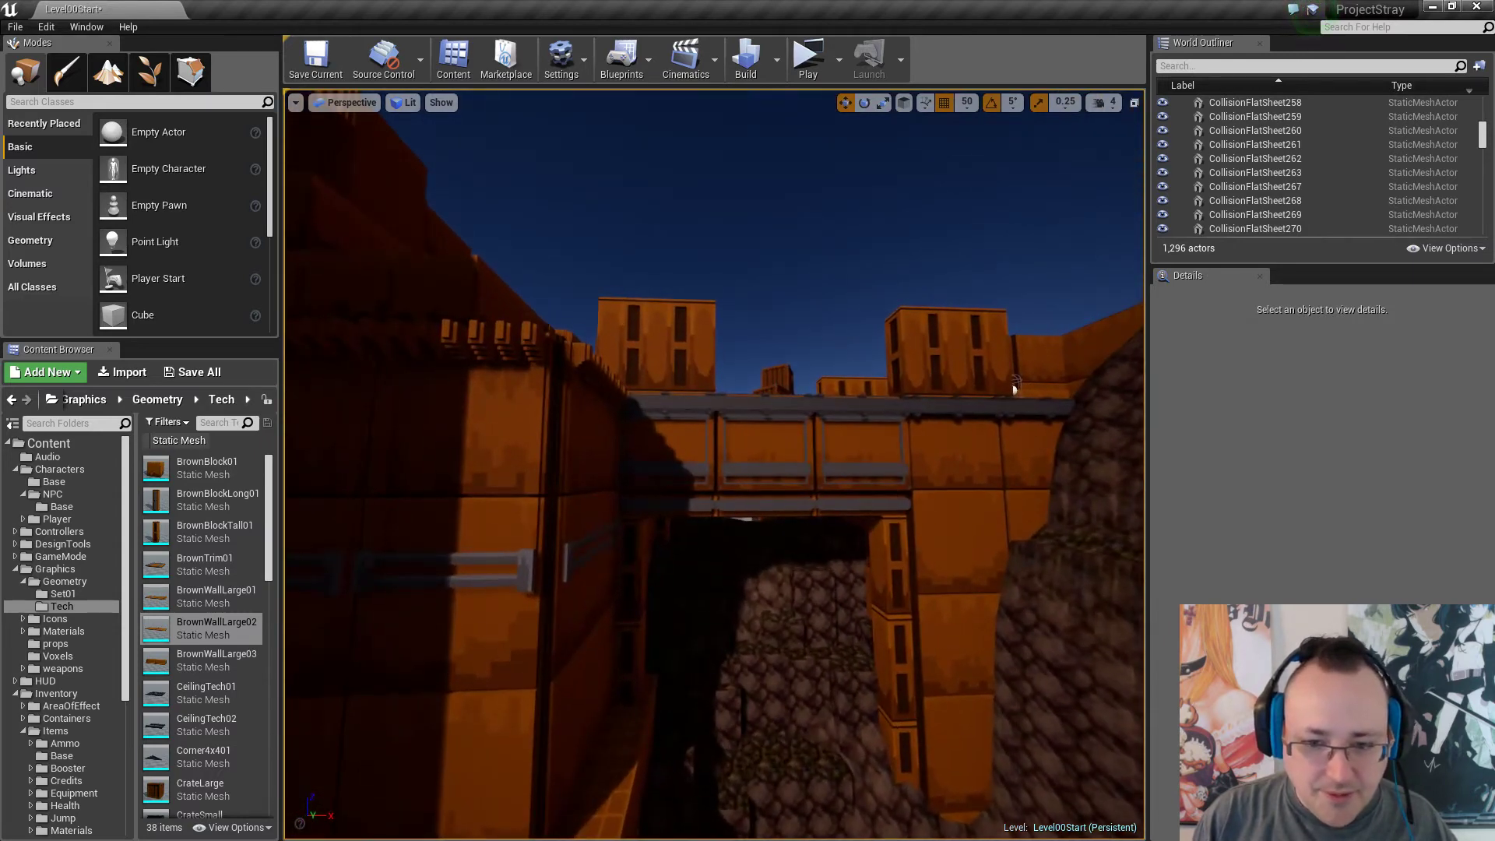
right_drag(1015, 387, 807, 433)
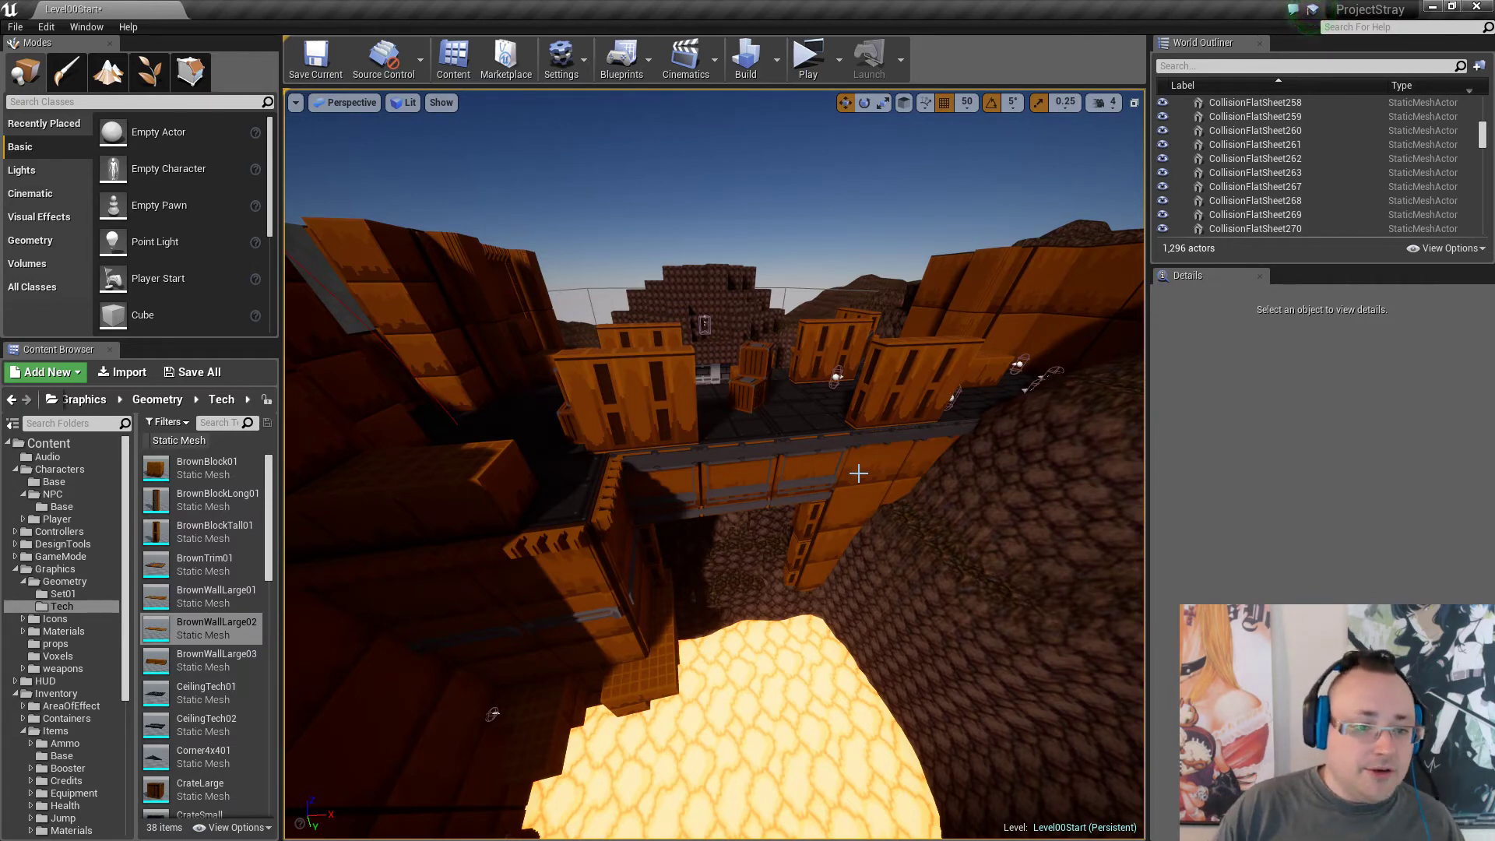
mouse_move(858, 472)
right_down()
mouse_move(989, 467)
mouse_move(670, 479)
mouse_move(850, 497)
right_up()
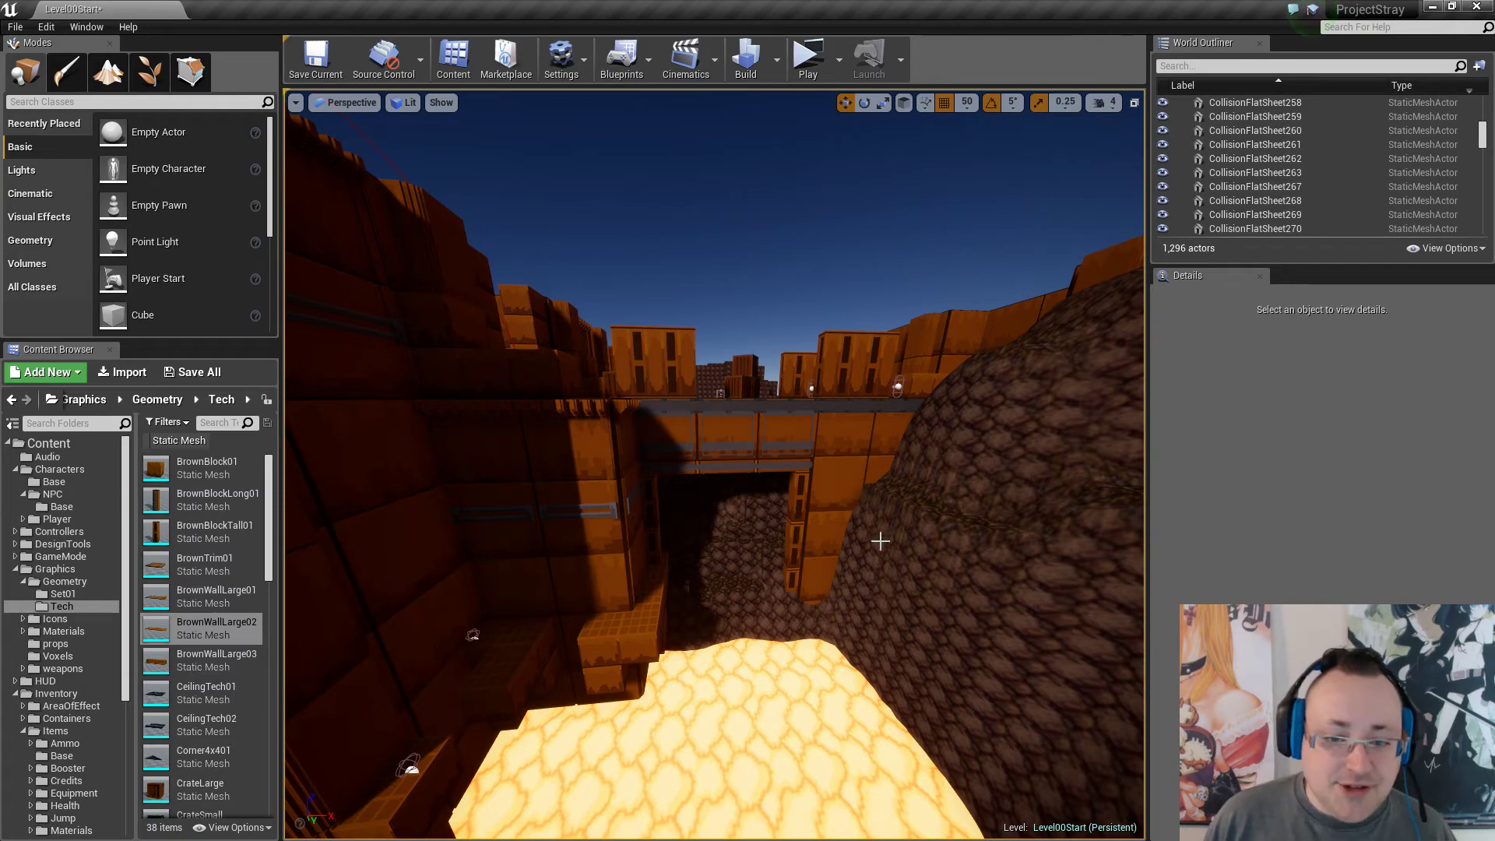
key(w)
mouse_move(881, 541)
right_down()
mouse_move(885, 485)
mouse_move(697, 530)
mouse_move(479, 516)
mouse_move(887, 553)
mouse_move(889, 523)
mouse_move(729, 535)
mouse_move(888, 523)
mouse_move(1004, 545)
mouse_move(981, 498)
mouse_move(993, 569)
mouse_move(1156, 503)
mouse_move(880, 499)
mouse_move(662, 518)
mouse_move(451, 491)
mouse_move(303, 499)
mouse_move(568, 498)
mouse_move(623, 483)
mouse_move(595, 448)
mouse_move(611, 545)
mouse_move(989, 584)
mouse_move(1032, 573)
mouse_move(1040, 549)
mouse_move(1098, 545)
mouse_move(802, 538)
mouse_move(666, 503)
mouse_move(767, 514)
mouse_move(770, 572)
mouse_move(988, 554)
mouse_move(890, 552)
right_up()
key(s)
key(s)
key(w)
key(w)
key(s)
key(w)
key(w)
key(s)
key(w)
key(s)
key(s)
key(s)
key(w)
key(s)
key(w)
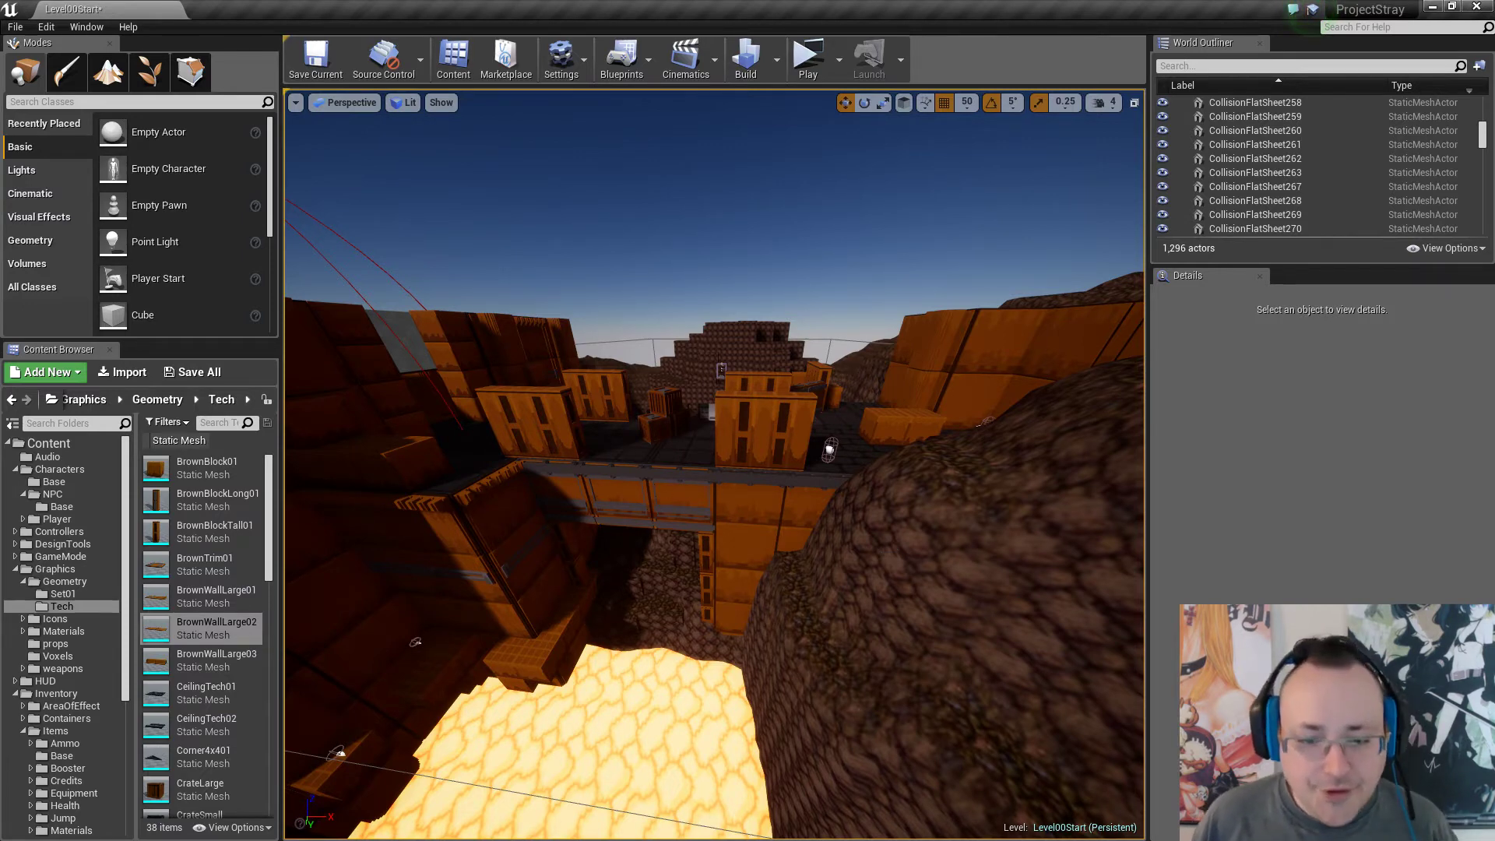
Duplicate a BrownTrim01 bridge panel onto the face of the tall block above the wall, at about X 800 and Z 2150.
click(683, 502)
alt+drag(702, 481, 782, 420)
key(w)
key(a)
right_drag(717, 471, 760, 491)
key(w)
key(a)
key(d)
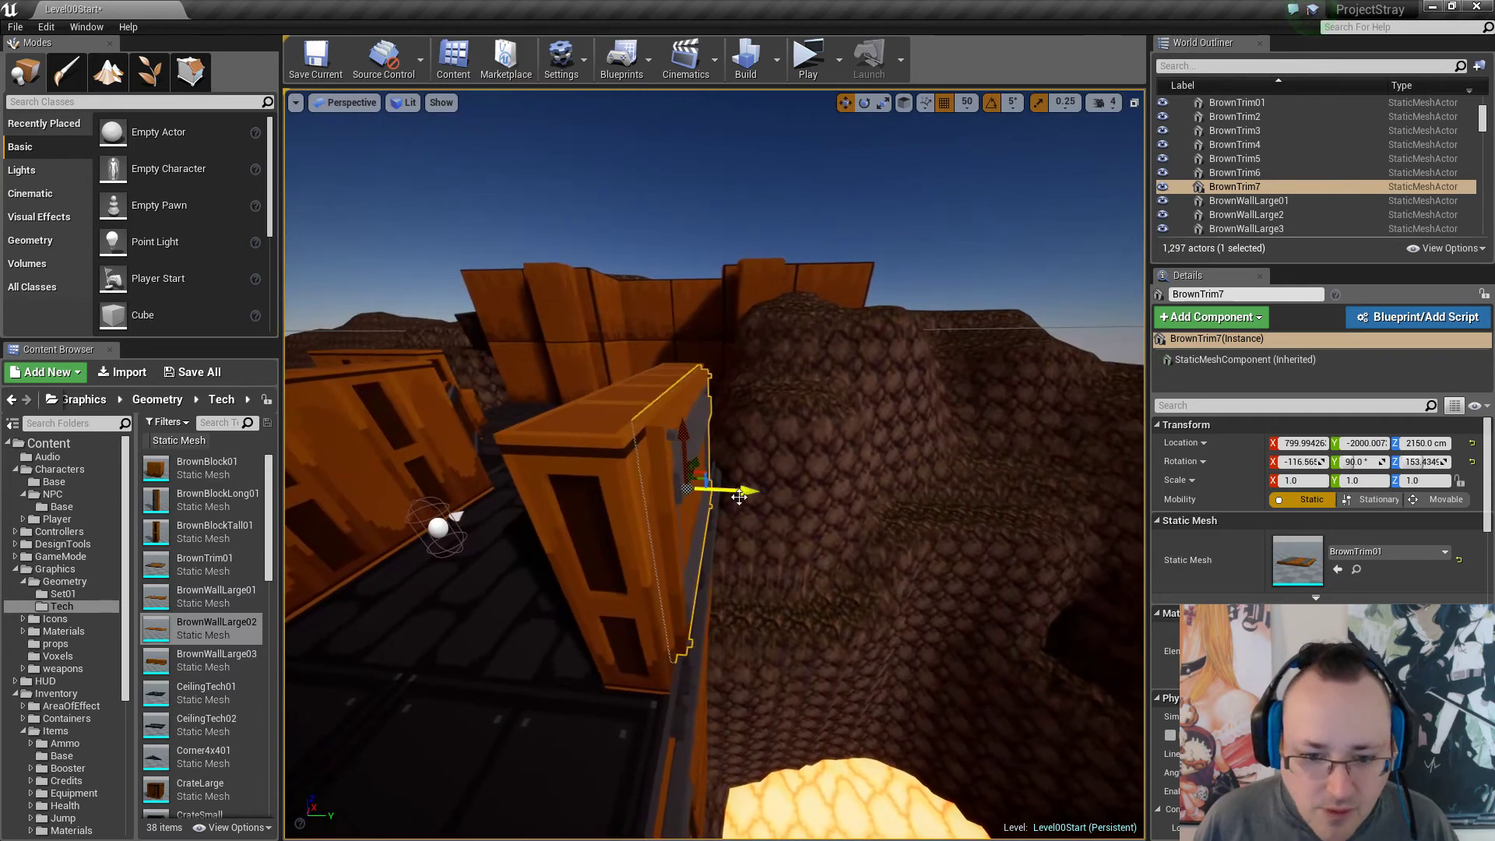
Reduce the grid snap to 10 and offset the copied panel from the block's face to about Y -1990.
drag(746, 489, 760, 489)
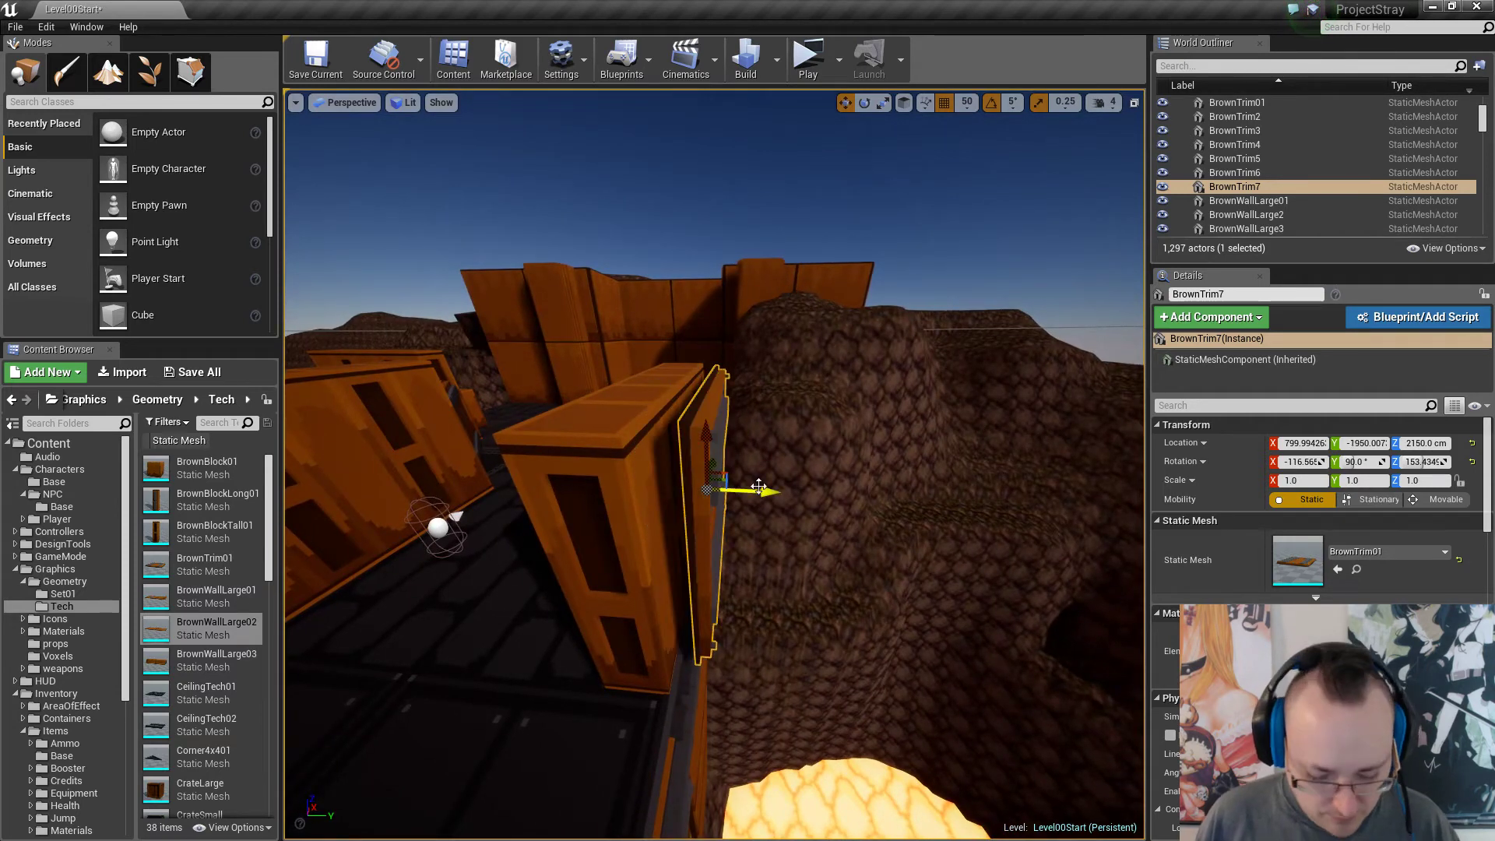
key(bracketleft)
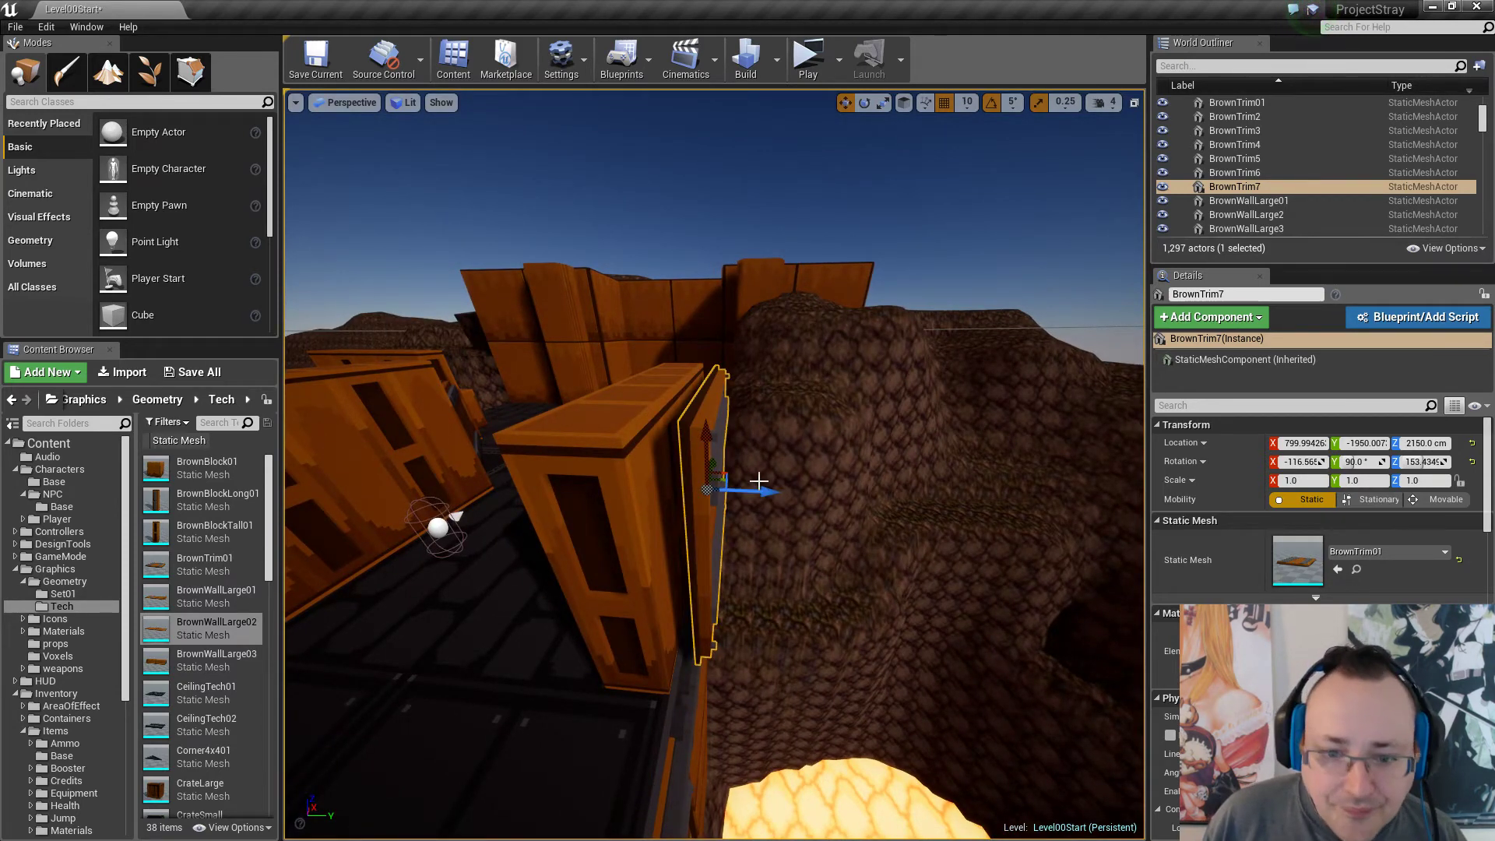
drag(760, 488, 746, 490)
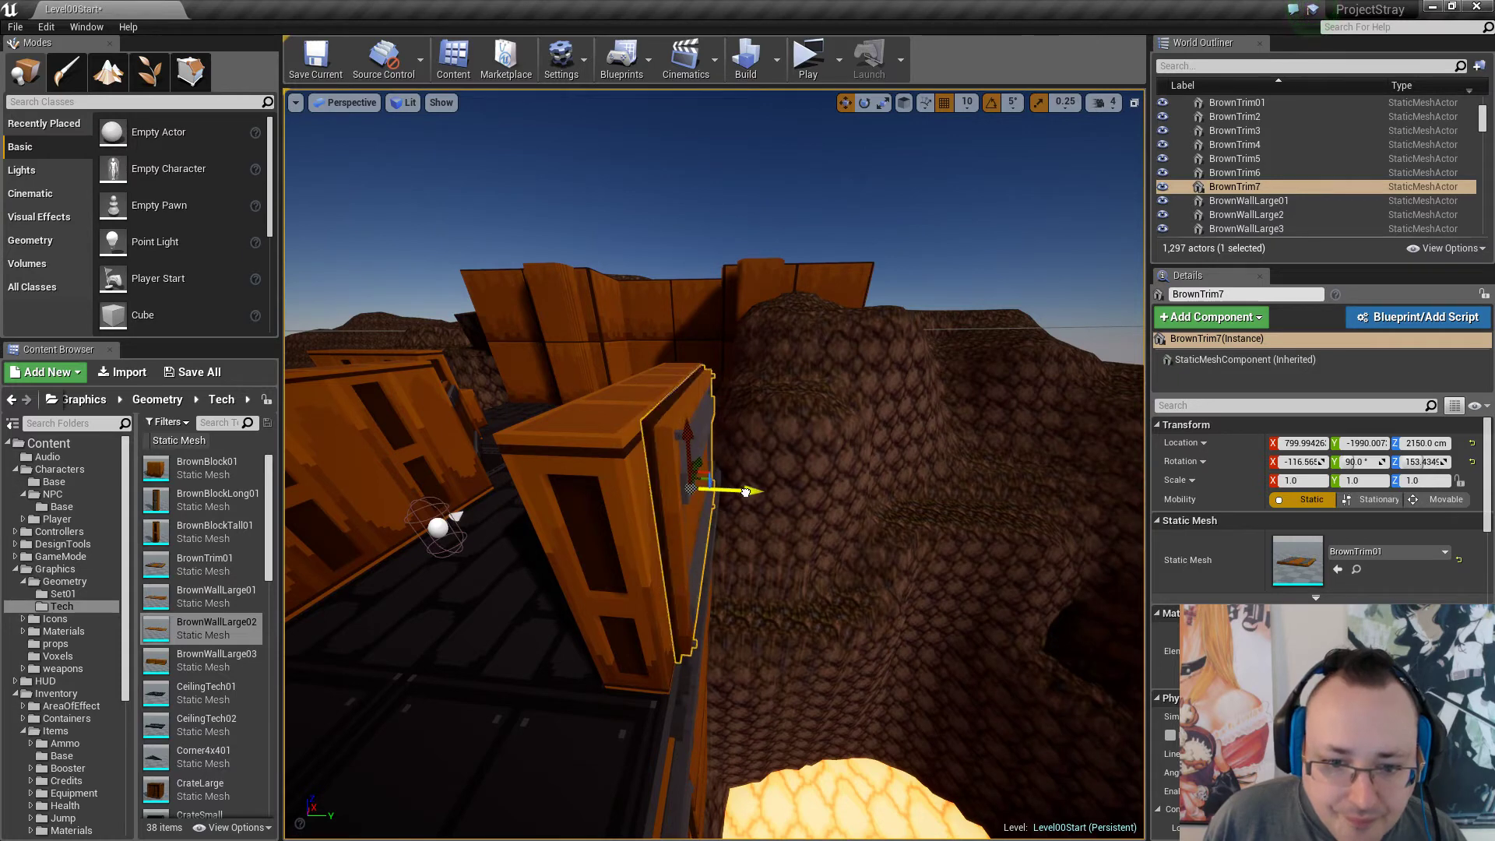
key(Escape)
Duplicate the block's trim panel along X onto the front of the other tall block at the bridge's far end.
right_drag(804, 516, 939, 491)
key(d)
key(d)
click(930, 493)
key(a)
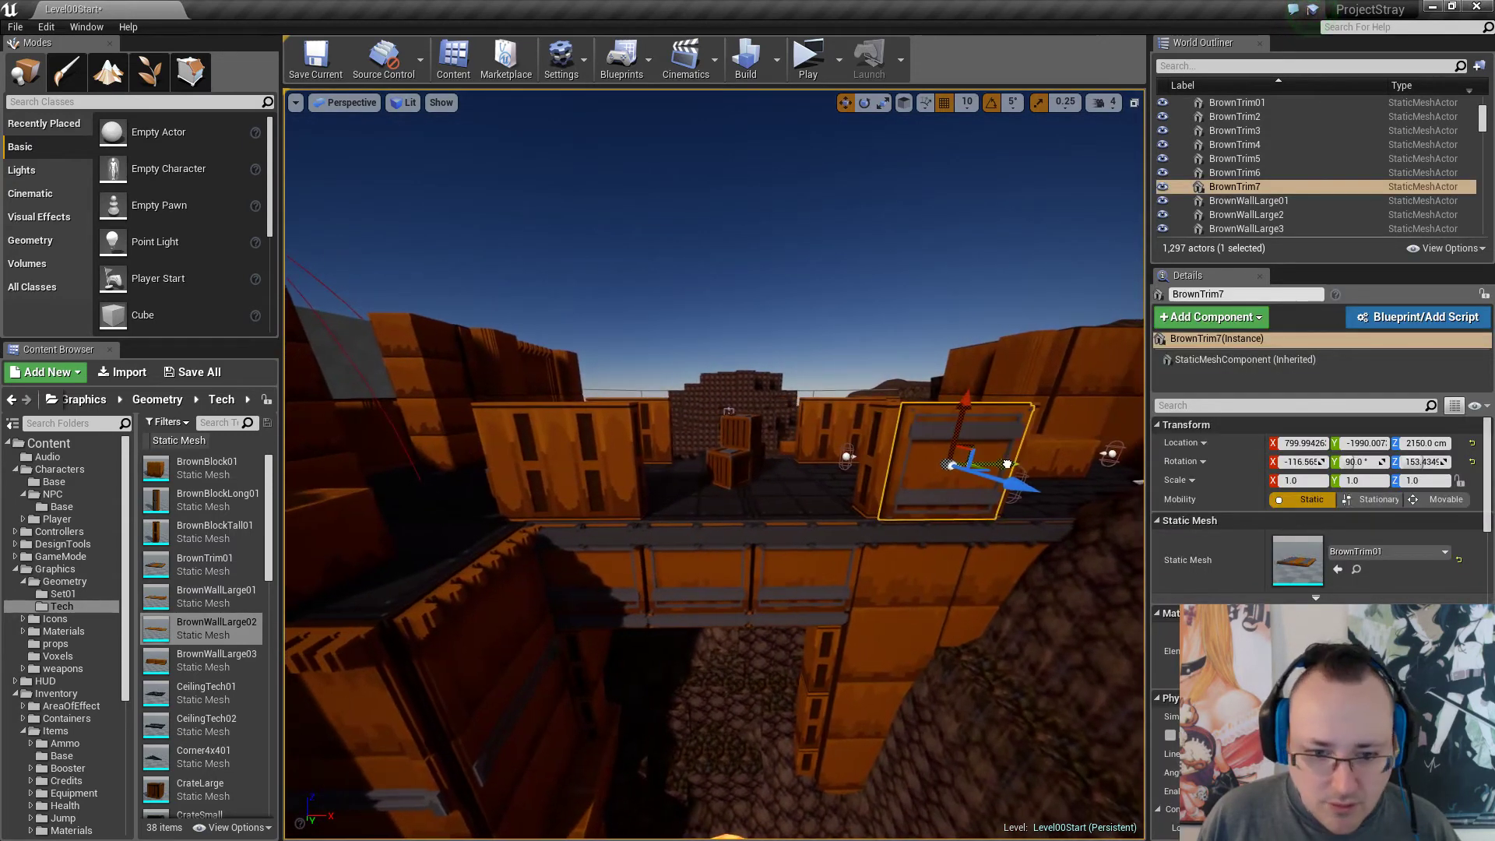
alt+drag(1007, 464, 619, 467)
key(w)
right_drag(619, 467, 685, 489)
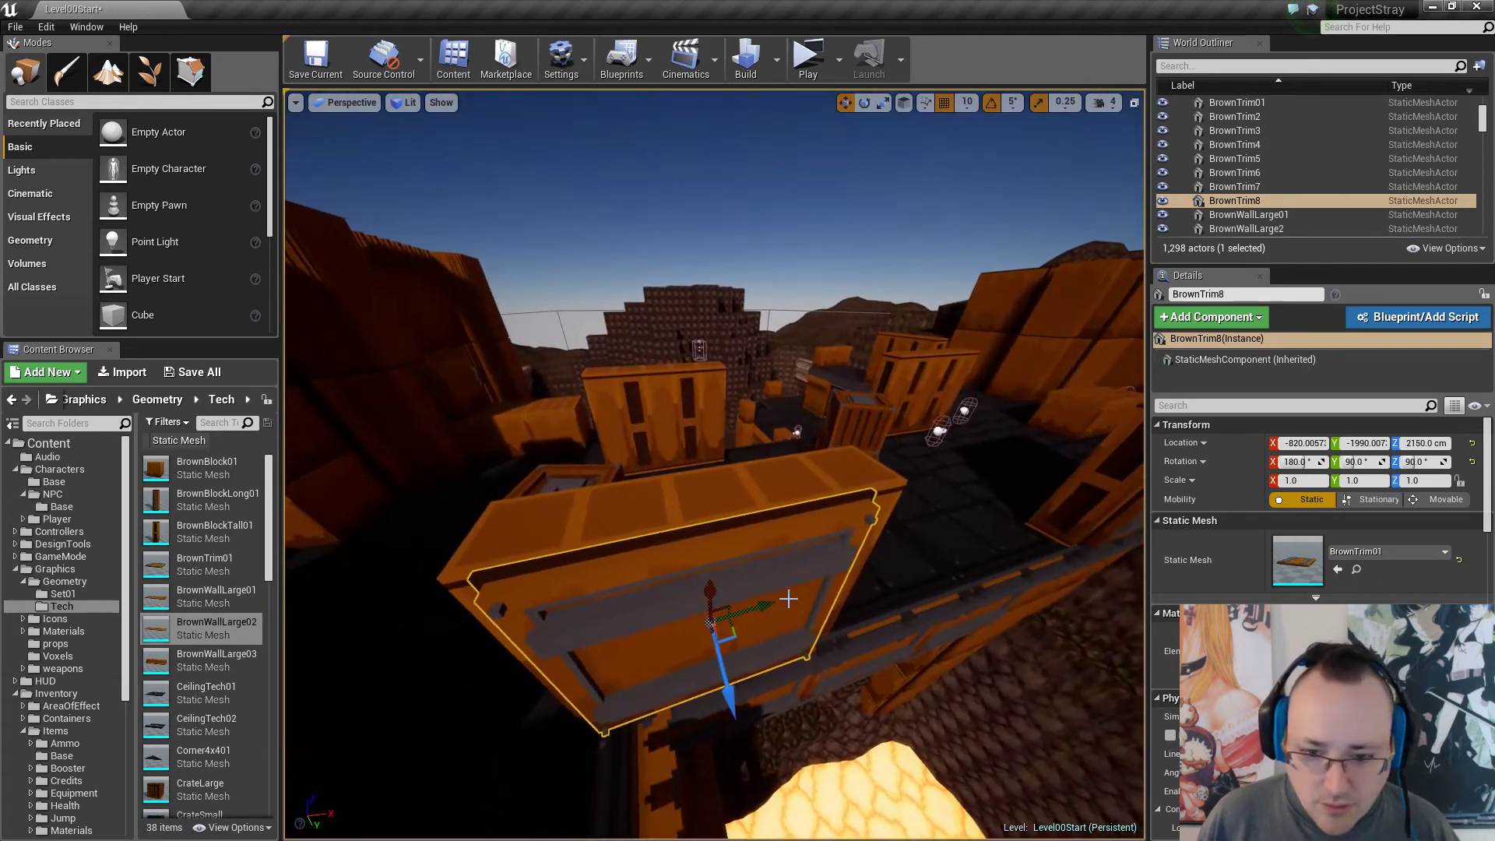
Centre the new trim panel on its block by moving it to about X -800.
drag(761, 609, 763, 609)
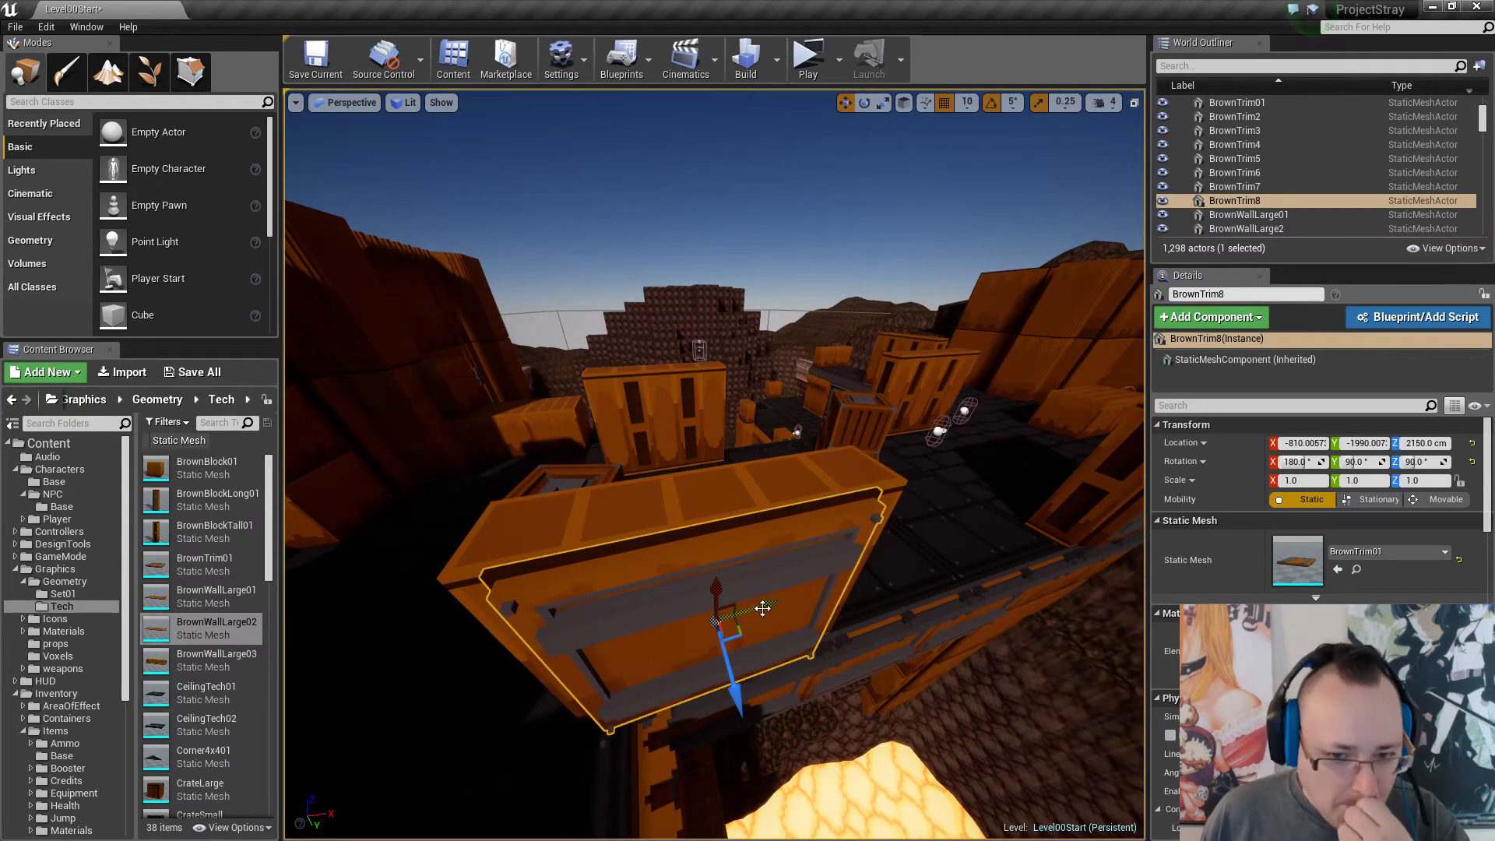
right_drag(813, 599, 777, 617)
key(d)
drag(737, 591, 739, 591)
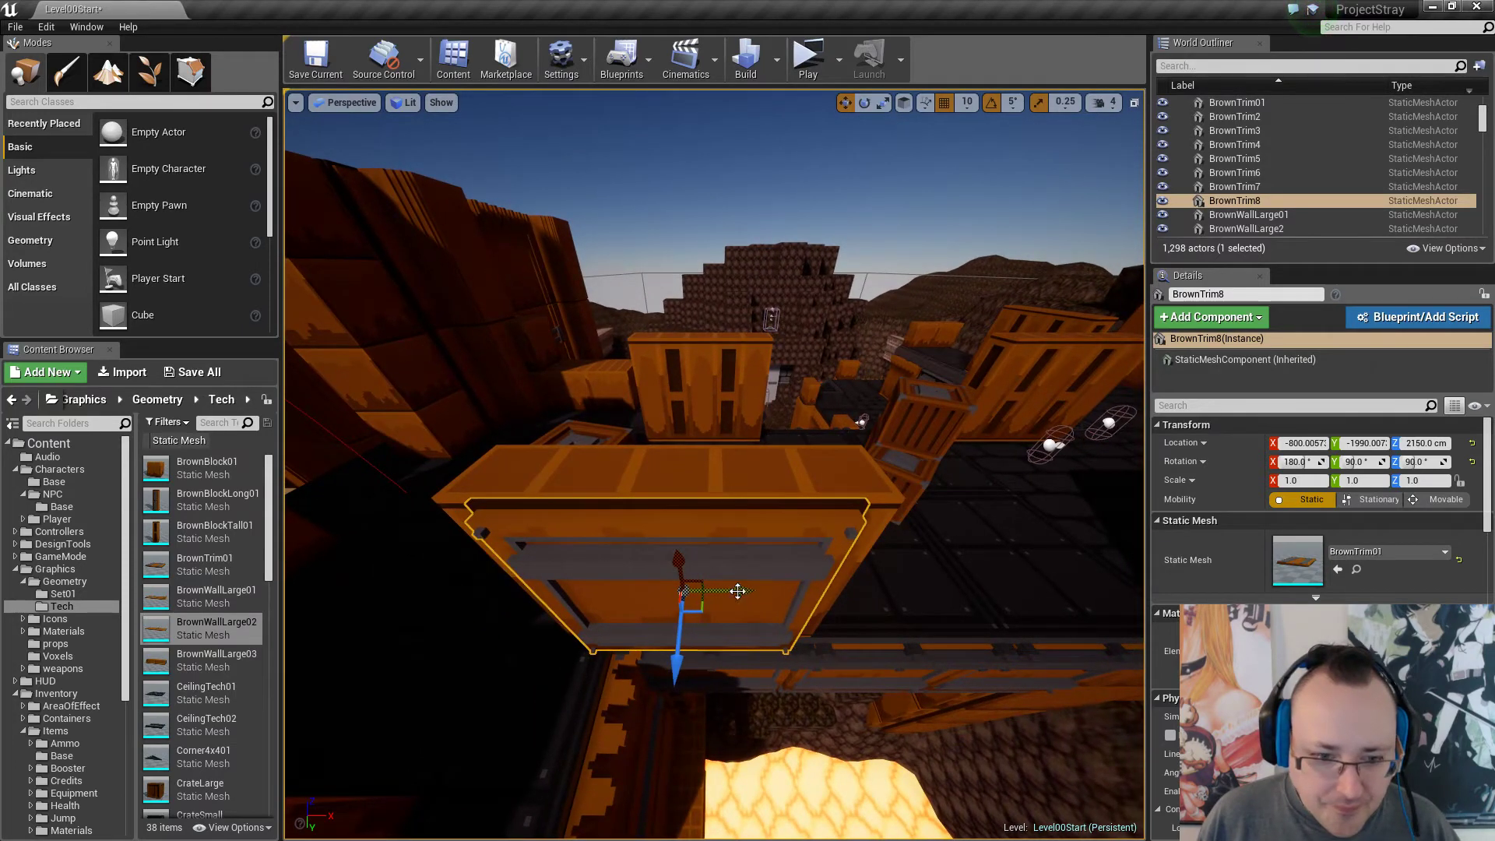
right_drag(787, 586, 856, 570)
key(d)
key(Escape)
Examine both panelled blocks and the bridge from across the lava canyon and from above.
key(s)
key(d)
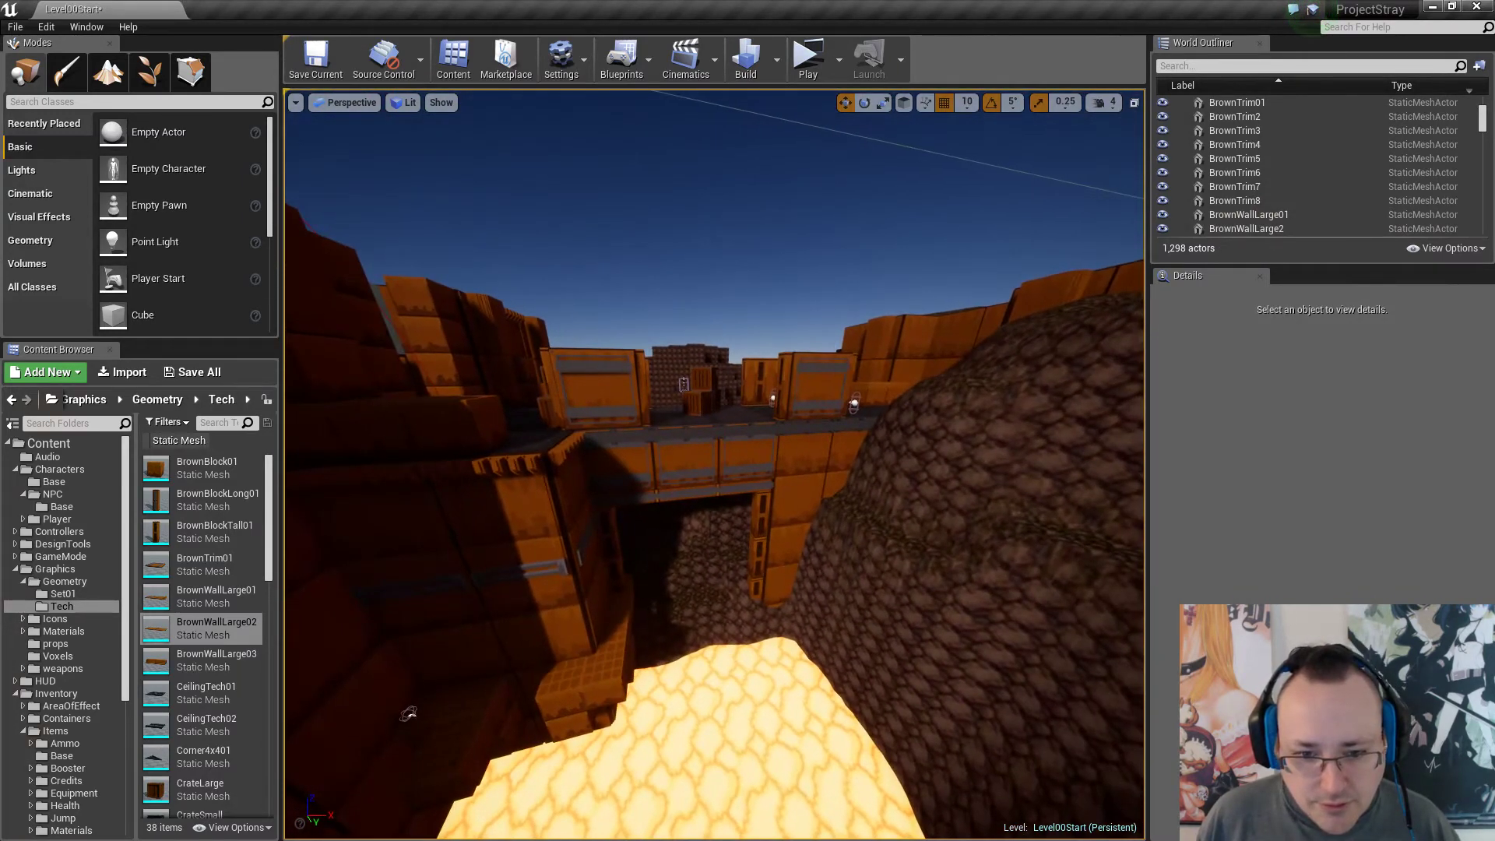
key(a)
right_drag(762, 606, 816, 587)
key(w)
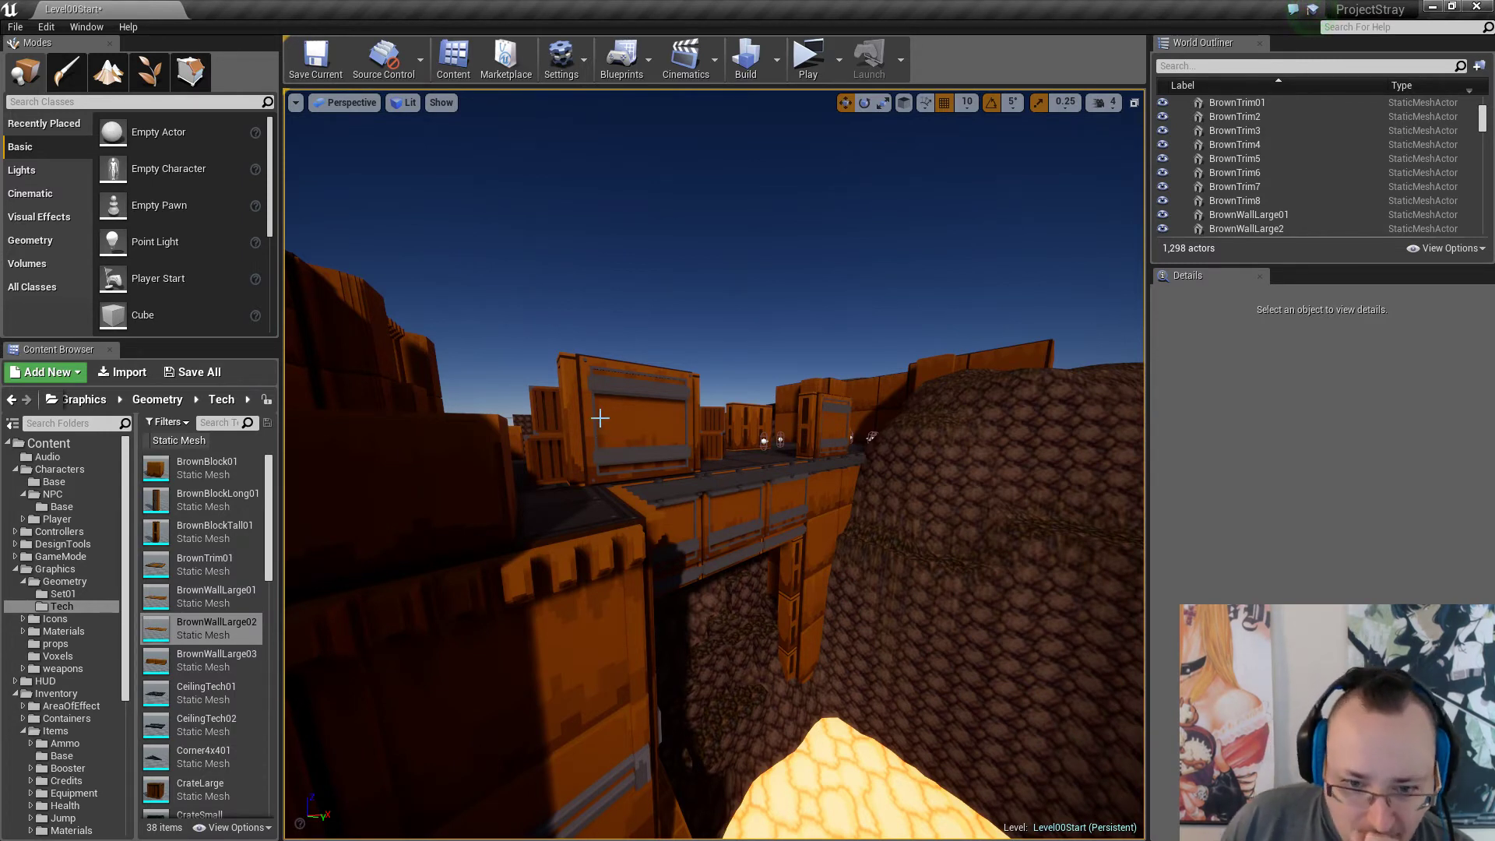
key(w)
right_drag(634, 474, 581, 493)
key(s)
key(a)
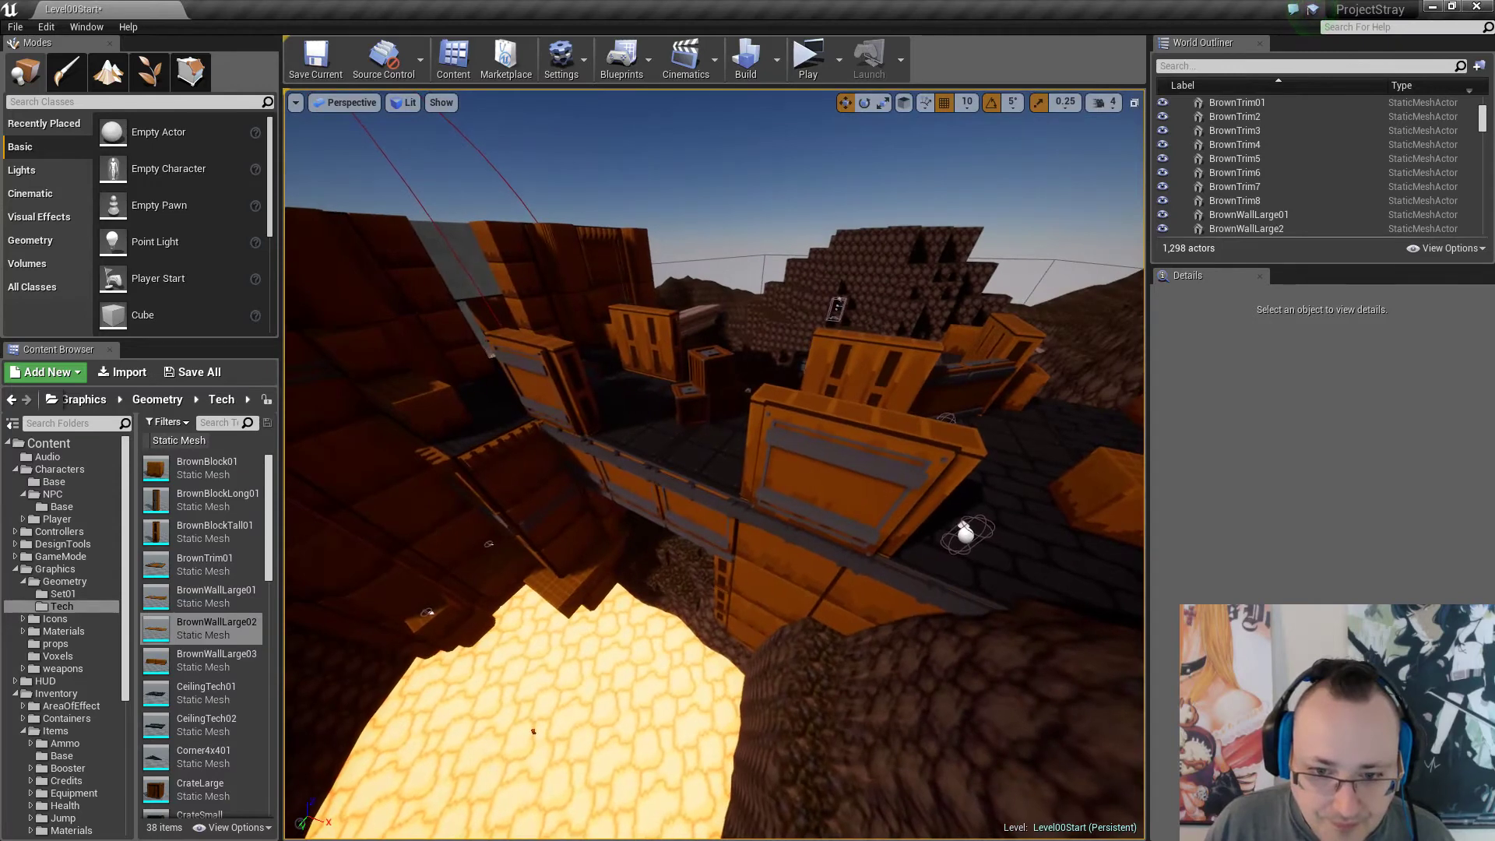
Switch to MagicaVoxel, inspect the BrownTrim01 model from different angles and save it.
click(795, 422)
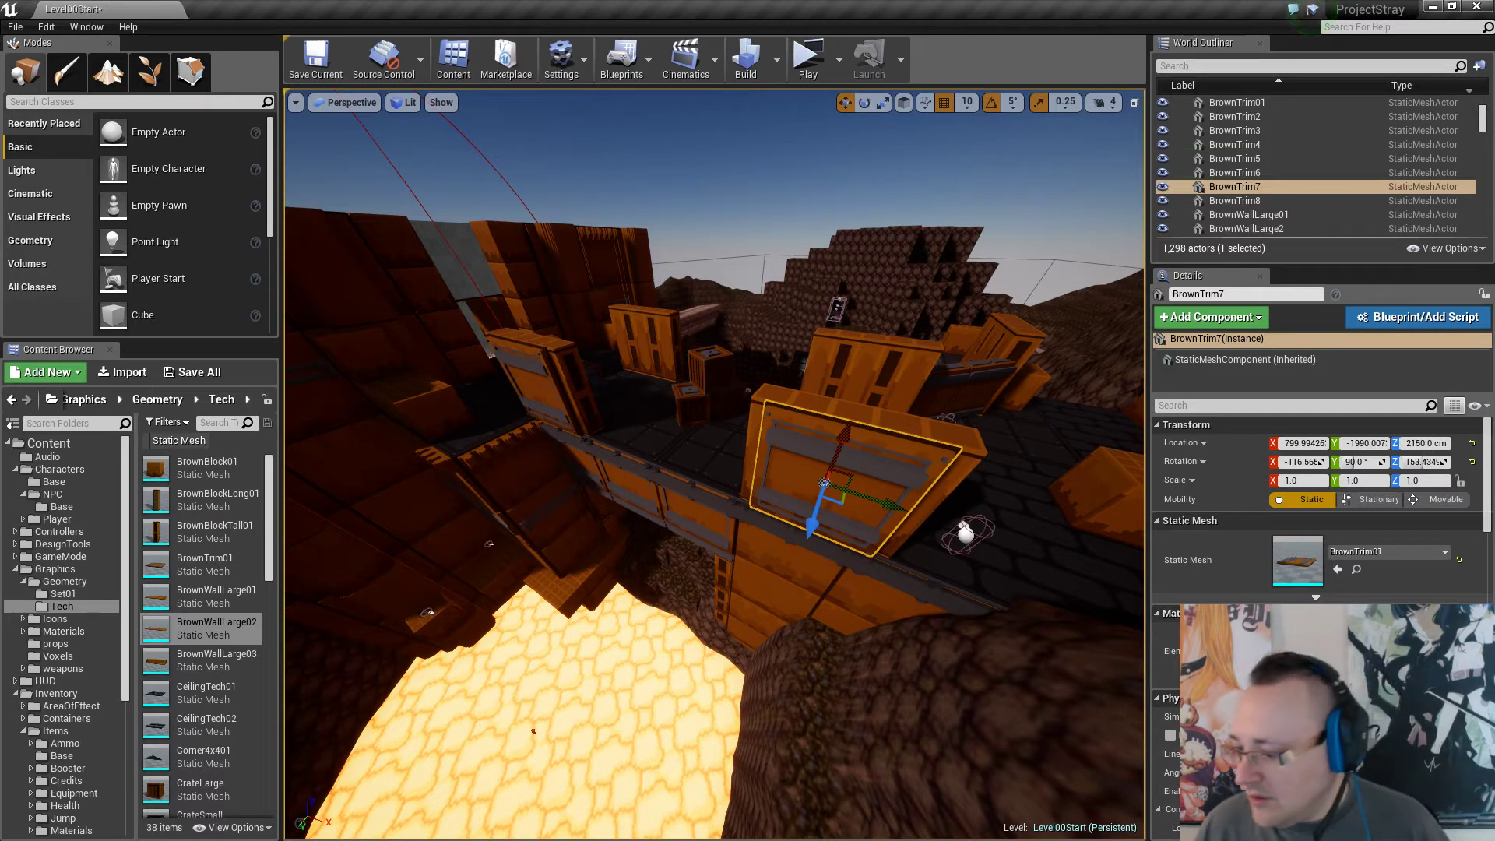
key(alt+Tab)
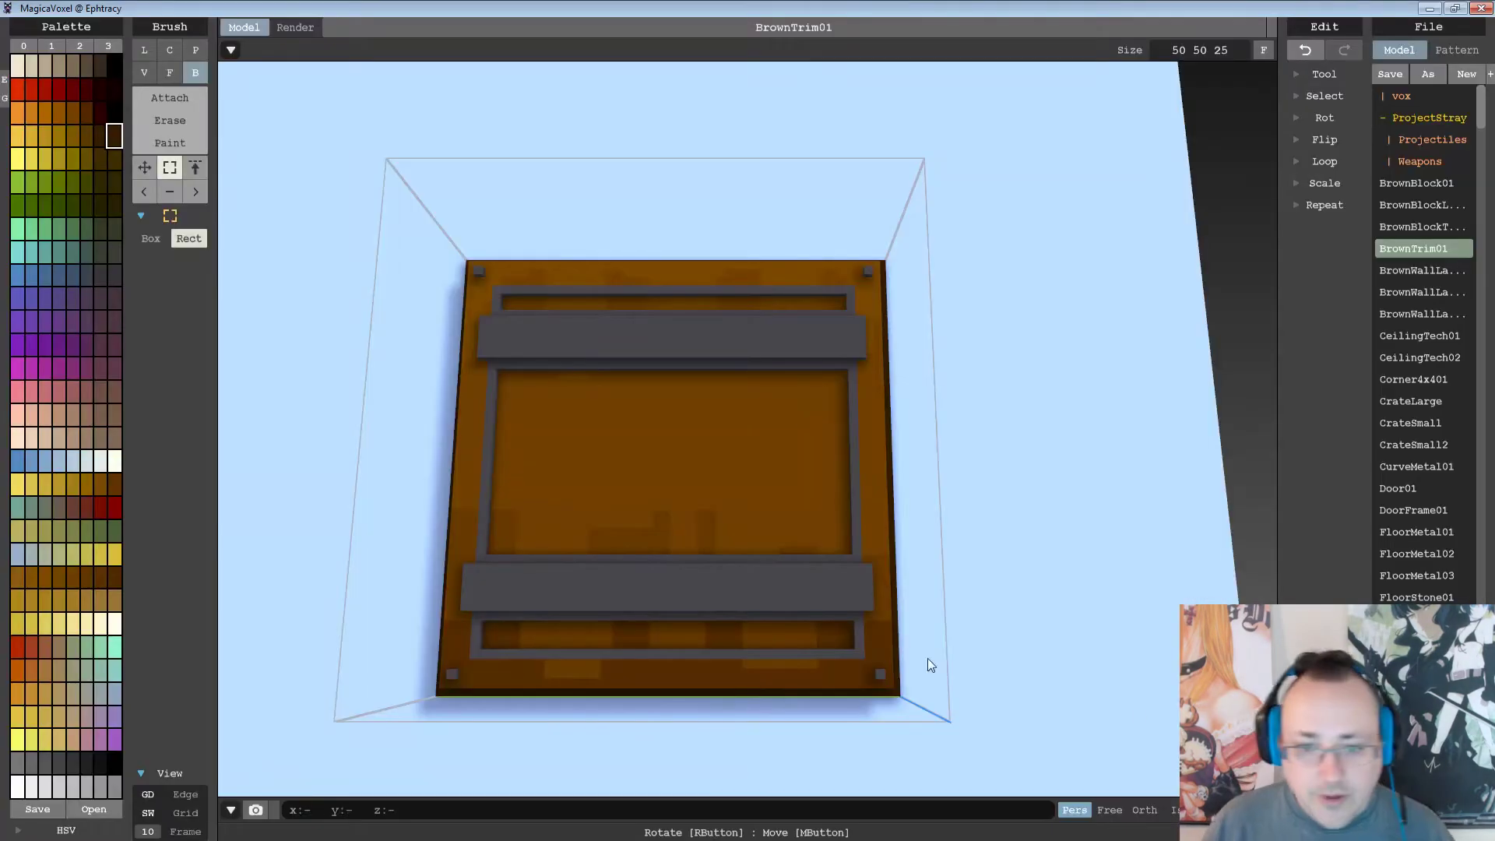
right_drag(717, 462, 1319, 483)
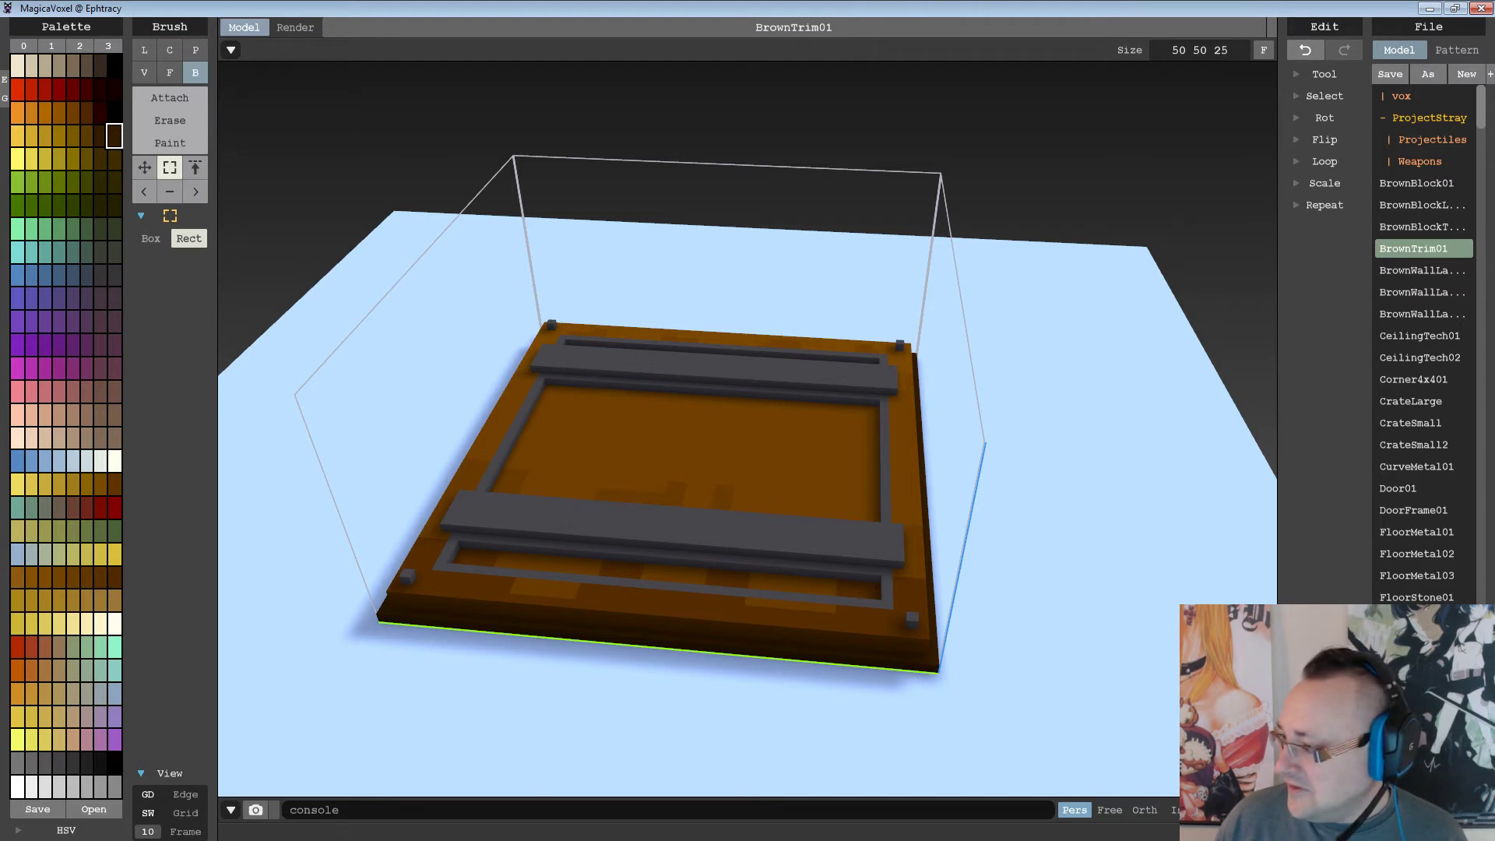
right_drag(860, 389, 843, 551)
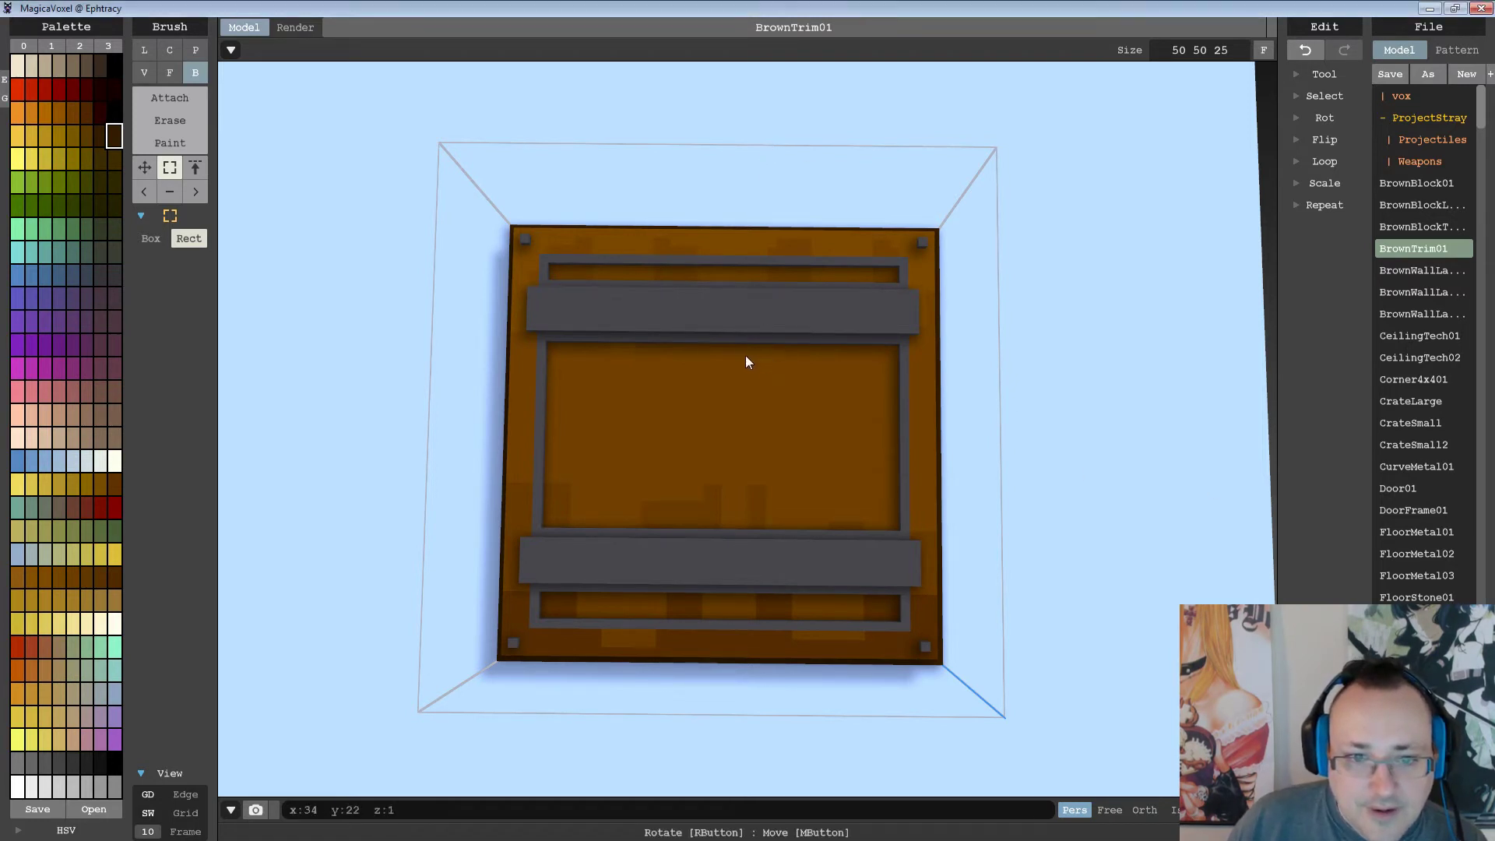
right_drag(746, 368, 754, 308)
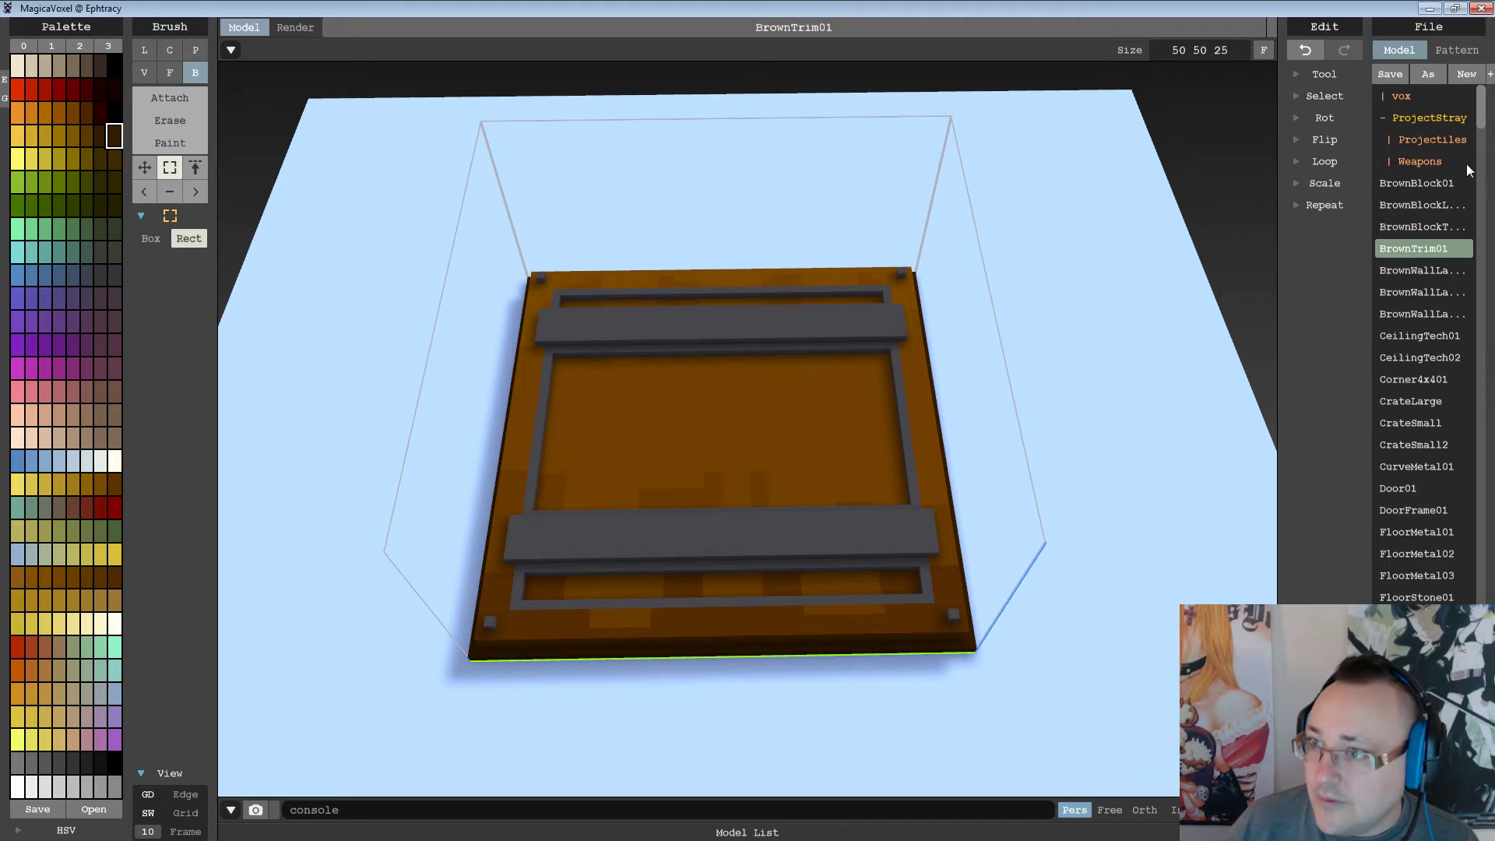
click(1401, 76)
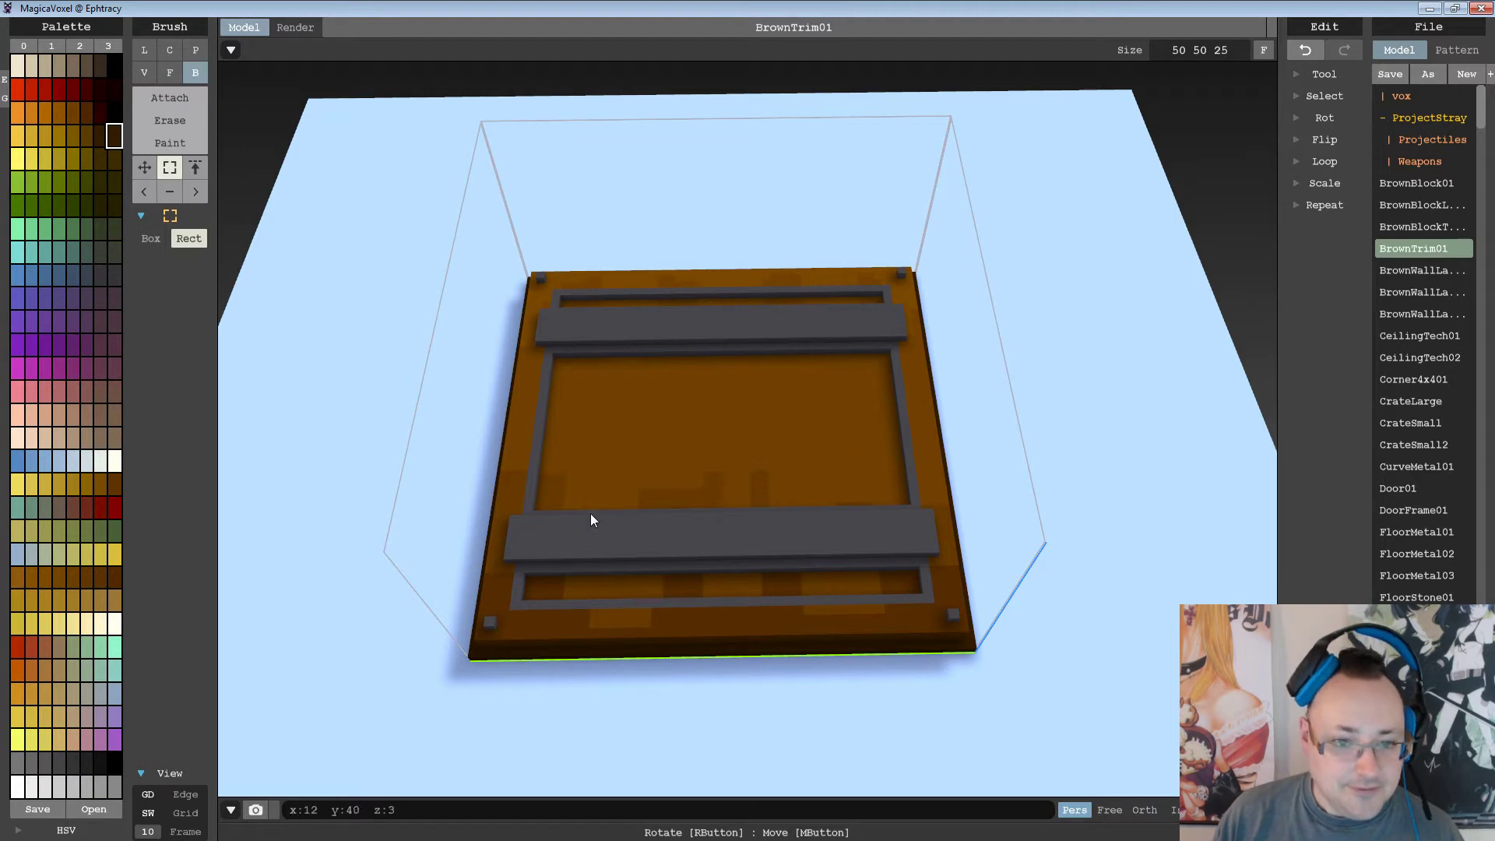
right_drag(673, 258, 687, 539)
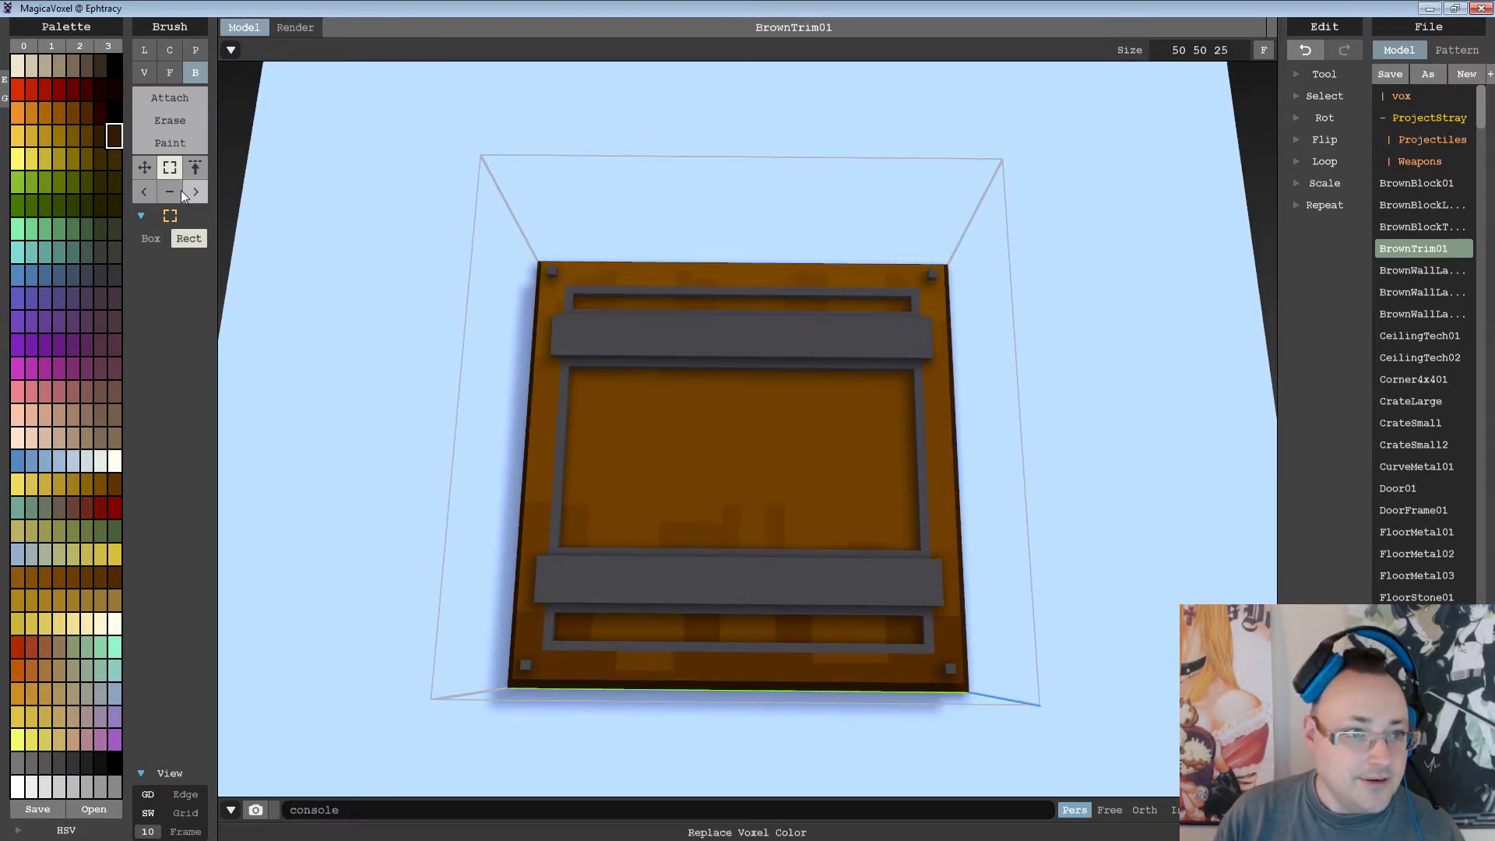
click(160, 143)
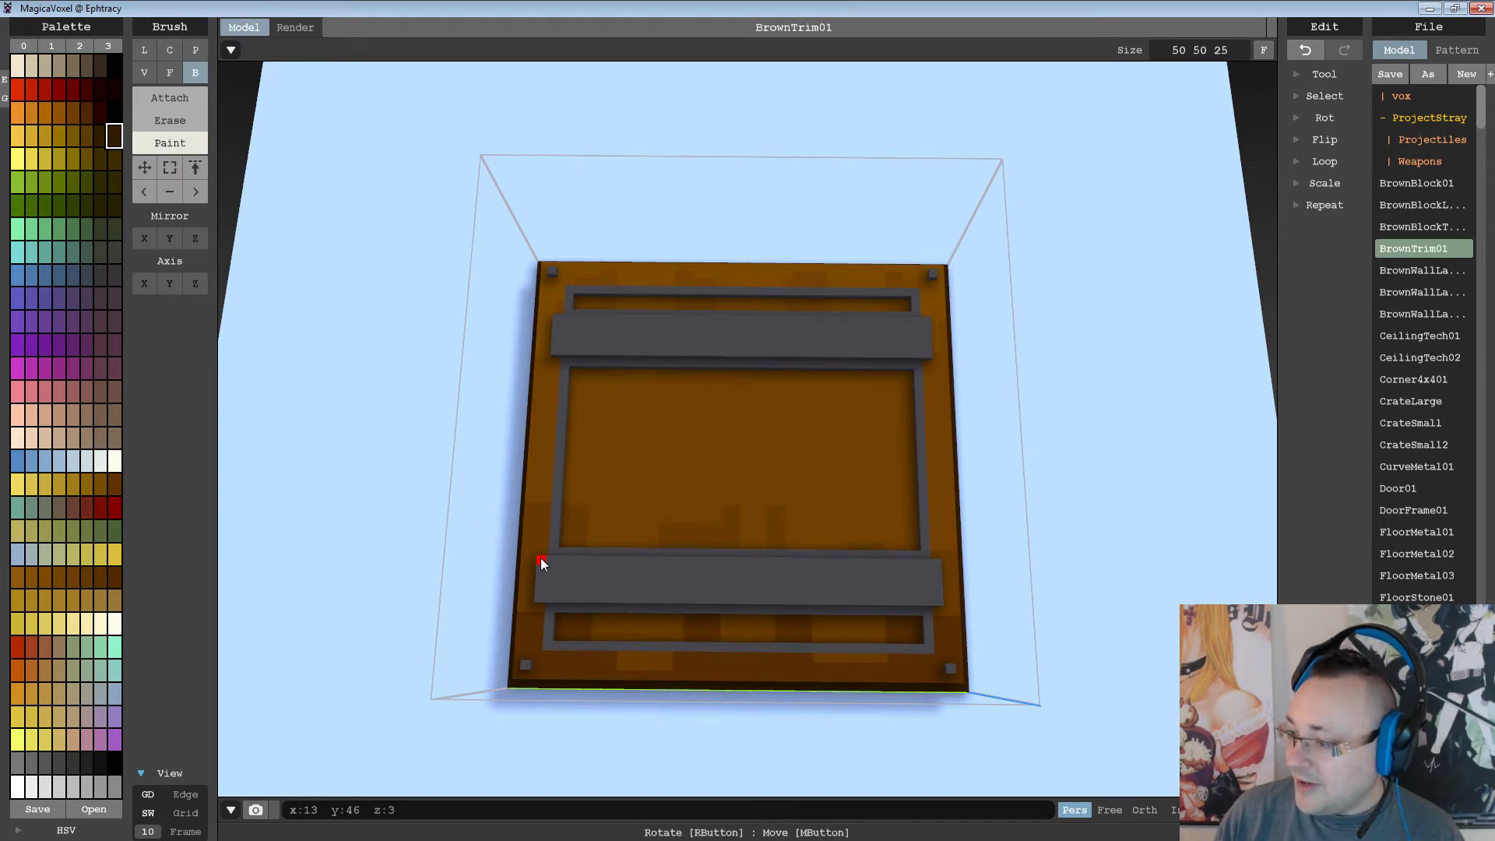
mouse_move(540, 559)
mouse_down()
mouse_move(757, 594)
mouse_move(858, 572)
mouse_up()
key(ctrl+z)
Pick up the bar's dark grey colour and strip both grey bars, the frame and corner studs down to the brown slab.
alt+click(936, 564)
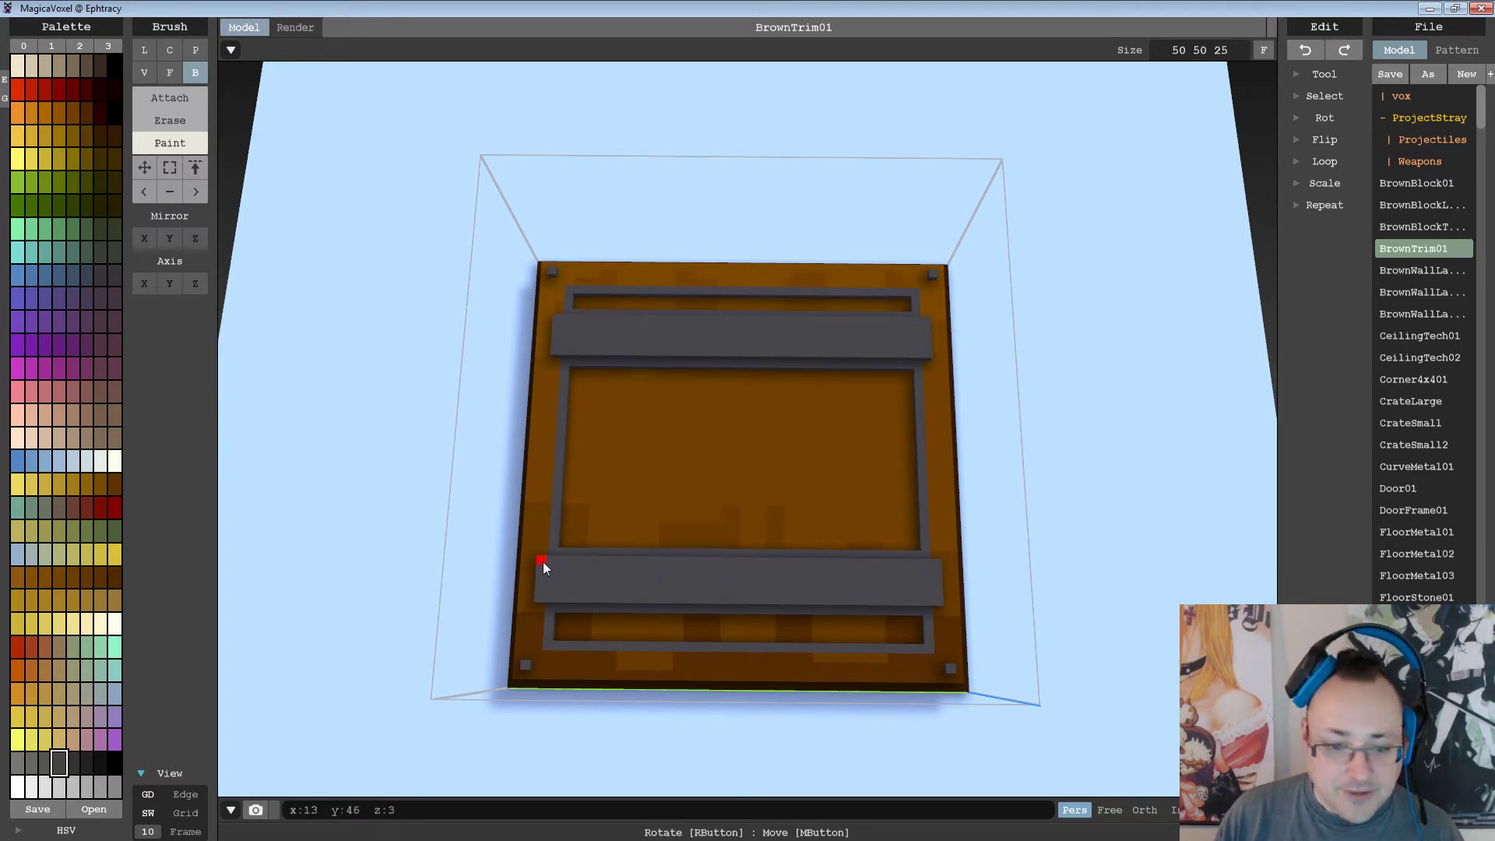
drag(543, 568, 706, 584)
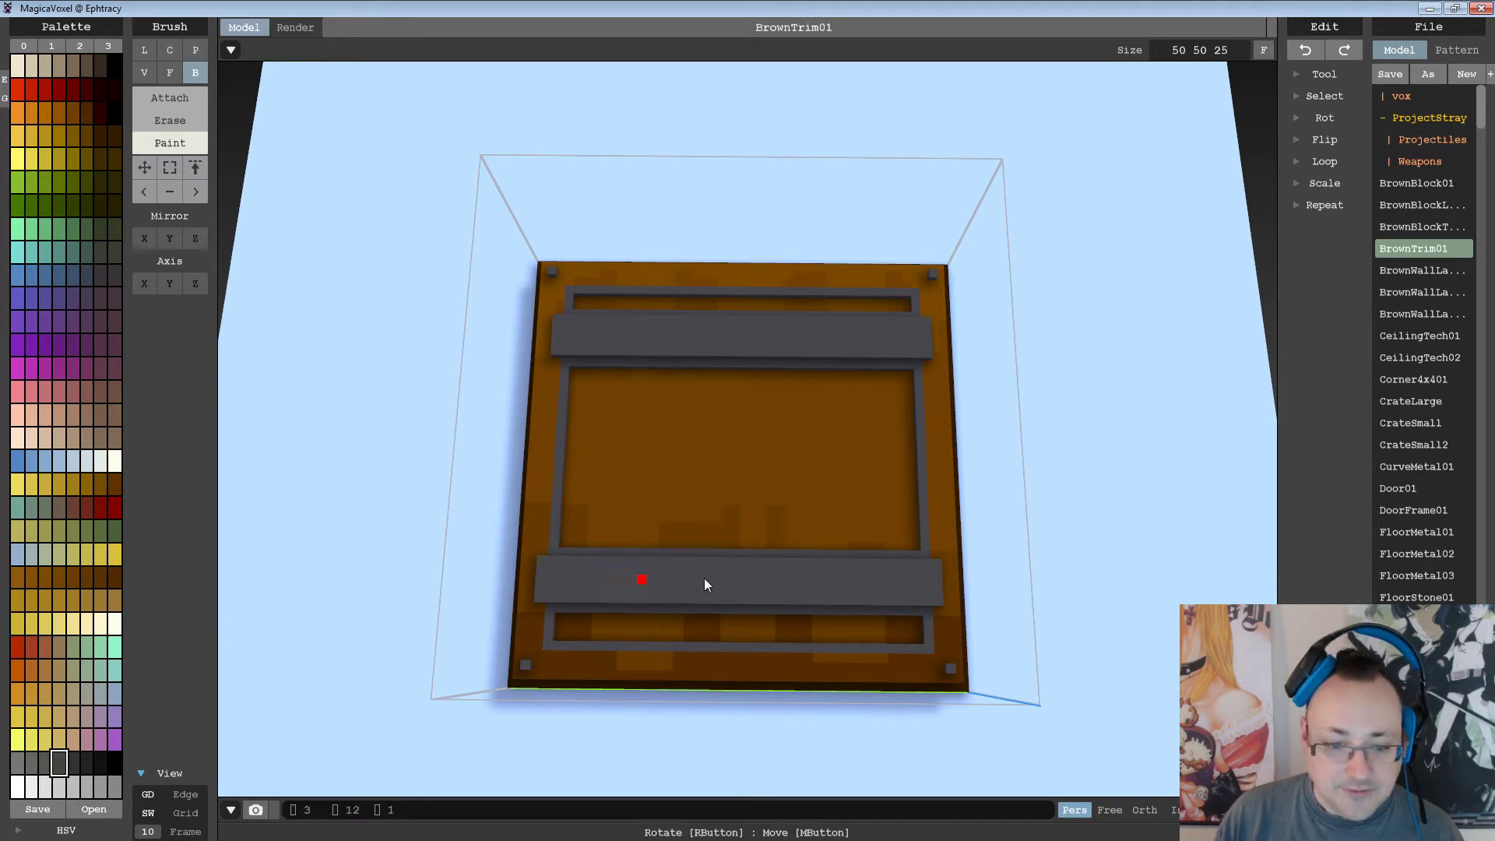
click(176, 95)
drag(543, 569, 937, 603)
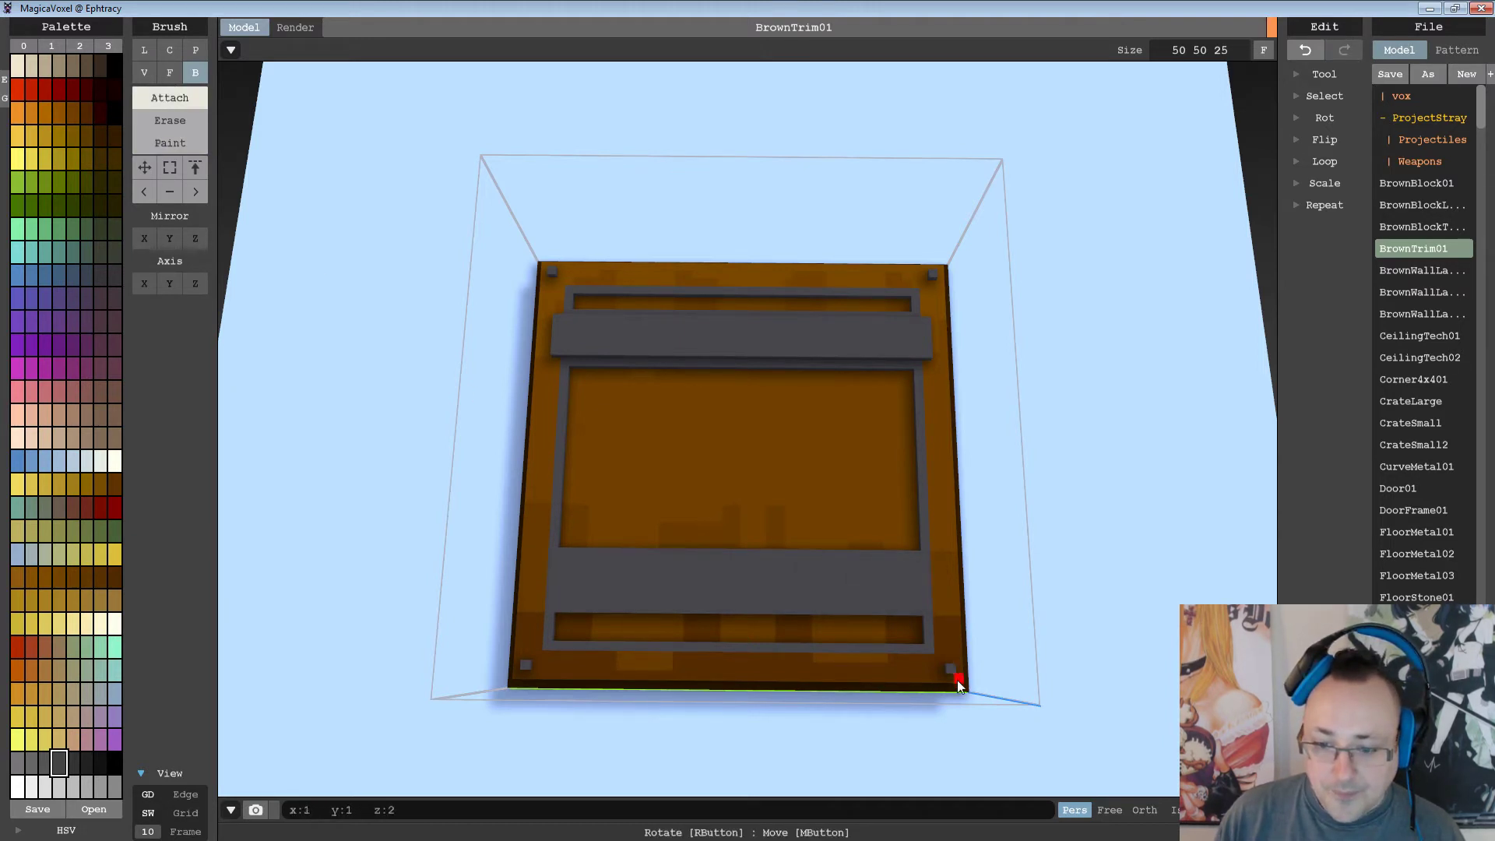
drag(958, 684, 546, 267)
drag(562, 327, 928, 352)
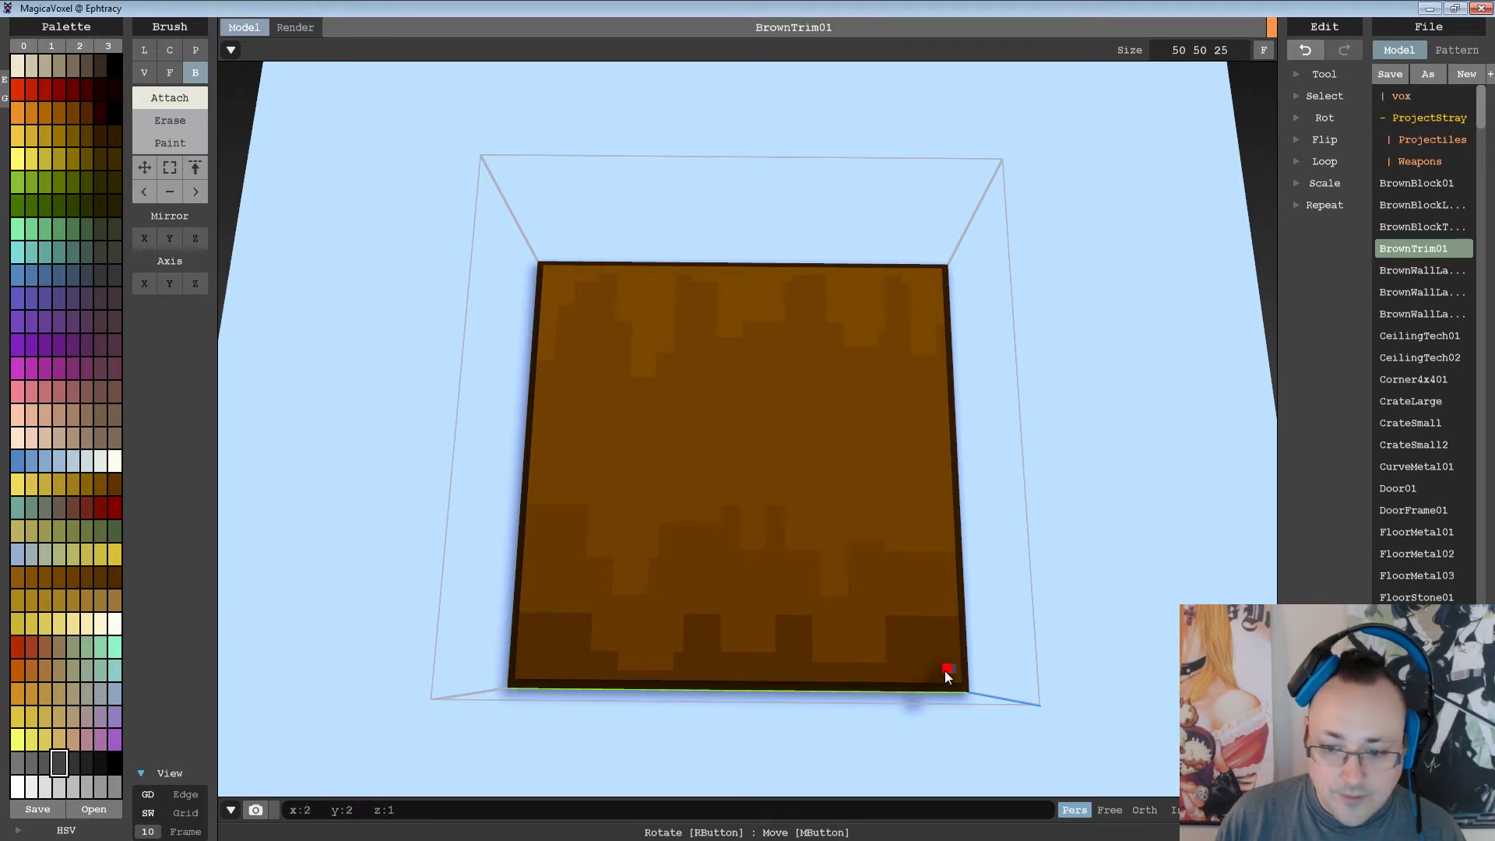
Attach a small dark grey square stud at each of the two slab corners along the y 47 edge.
mouse_move(878, 683)
right_down()
mouse_move(724, 628)
mouse_move(736, 576)
mouse_move(699, 553)
mouse_move(774, 556)
right_up()
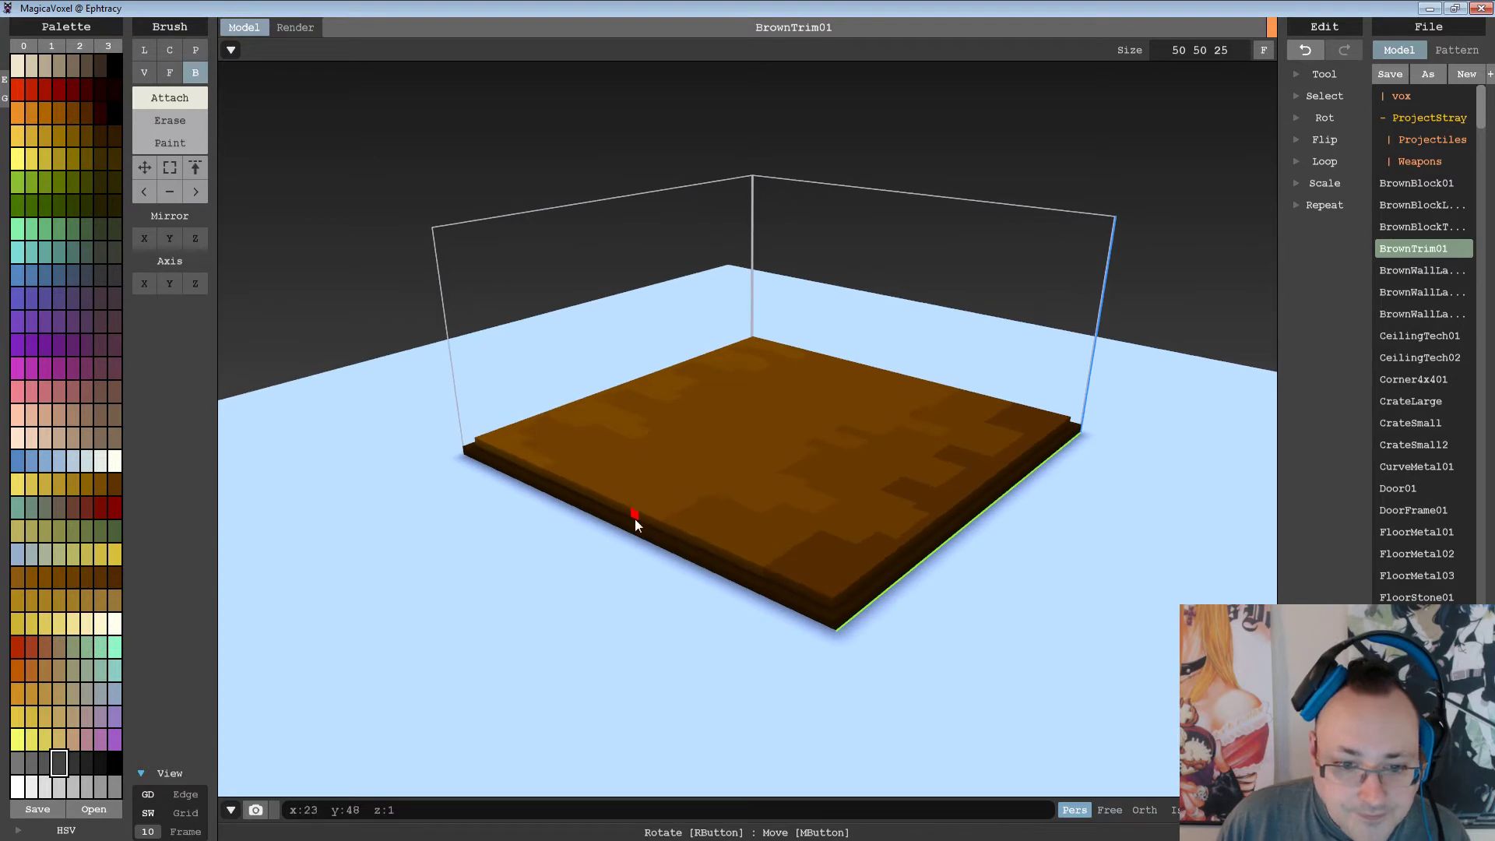
scroll(636, 520, up, 3)
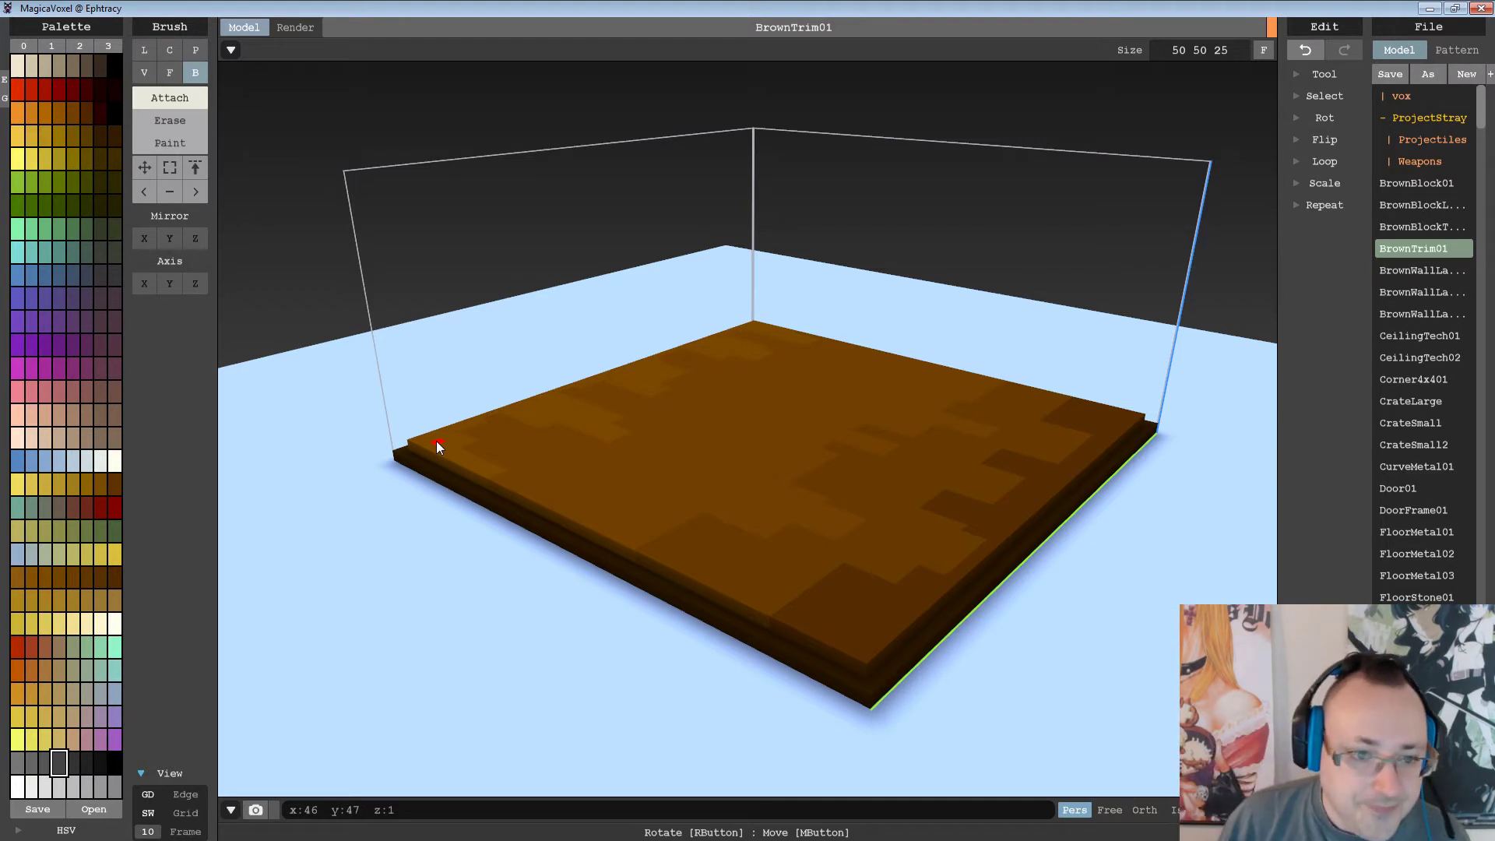
right_drag(436, 441, 335, 615)
scroll(335, 615, up, 2)
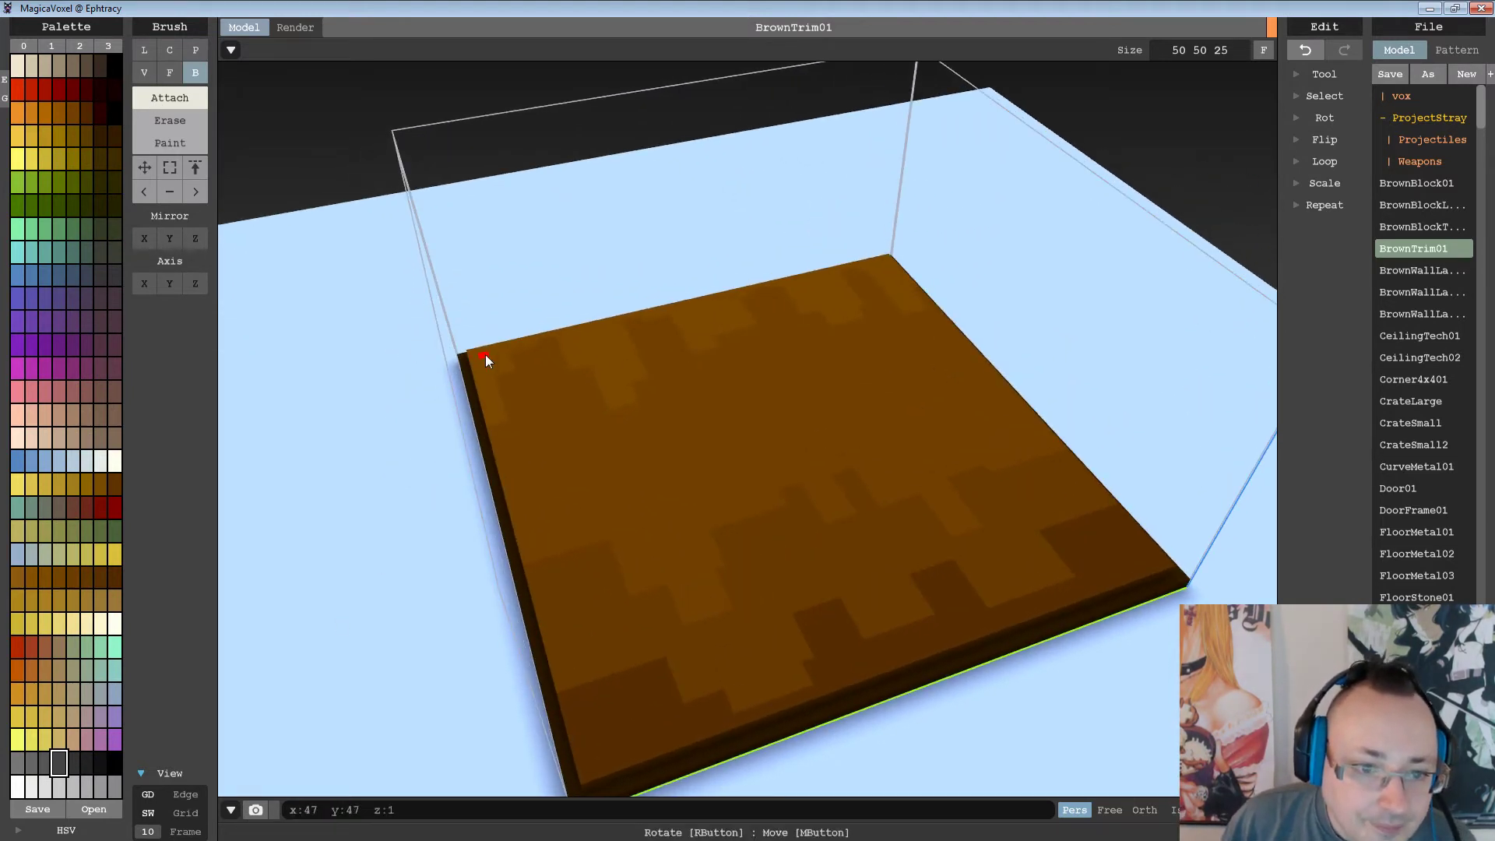
drag(486, 355, 508, 370)
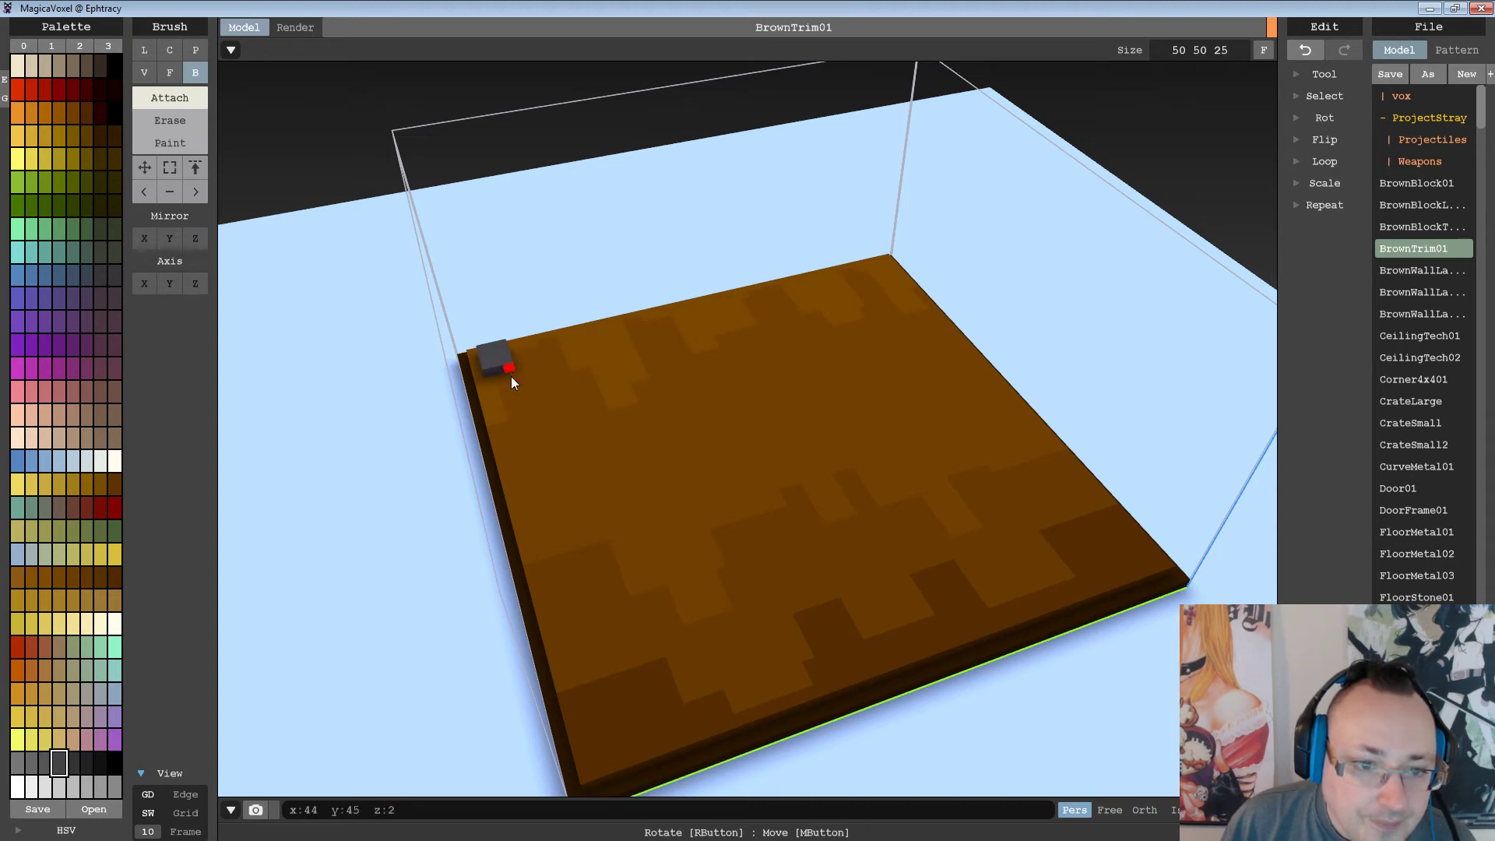
mouse_move(511, 376)
right_down()
mouse_move(628, 365)
mouse_move(680, 382)
right_up()
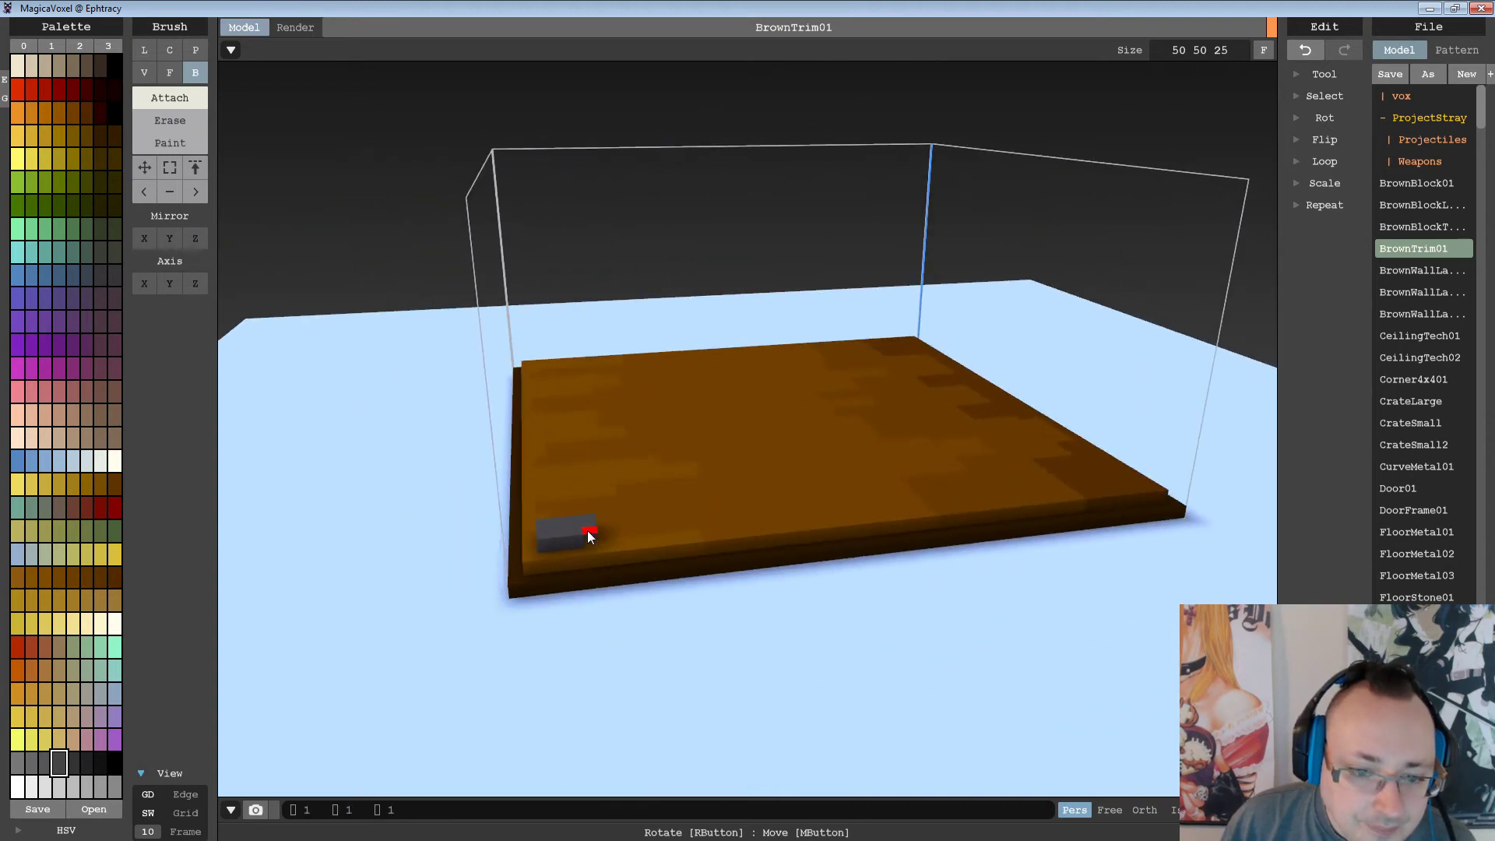
right_drag(588, 521, 907, 626)
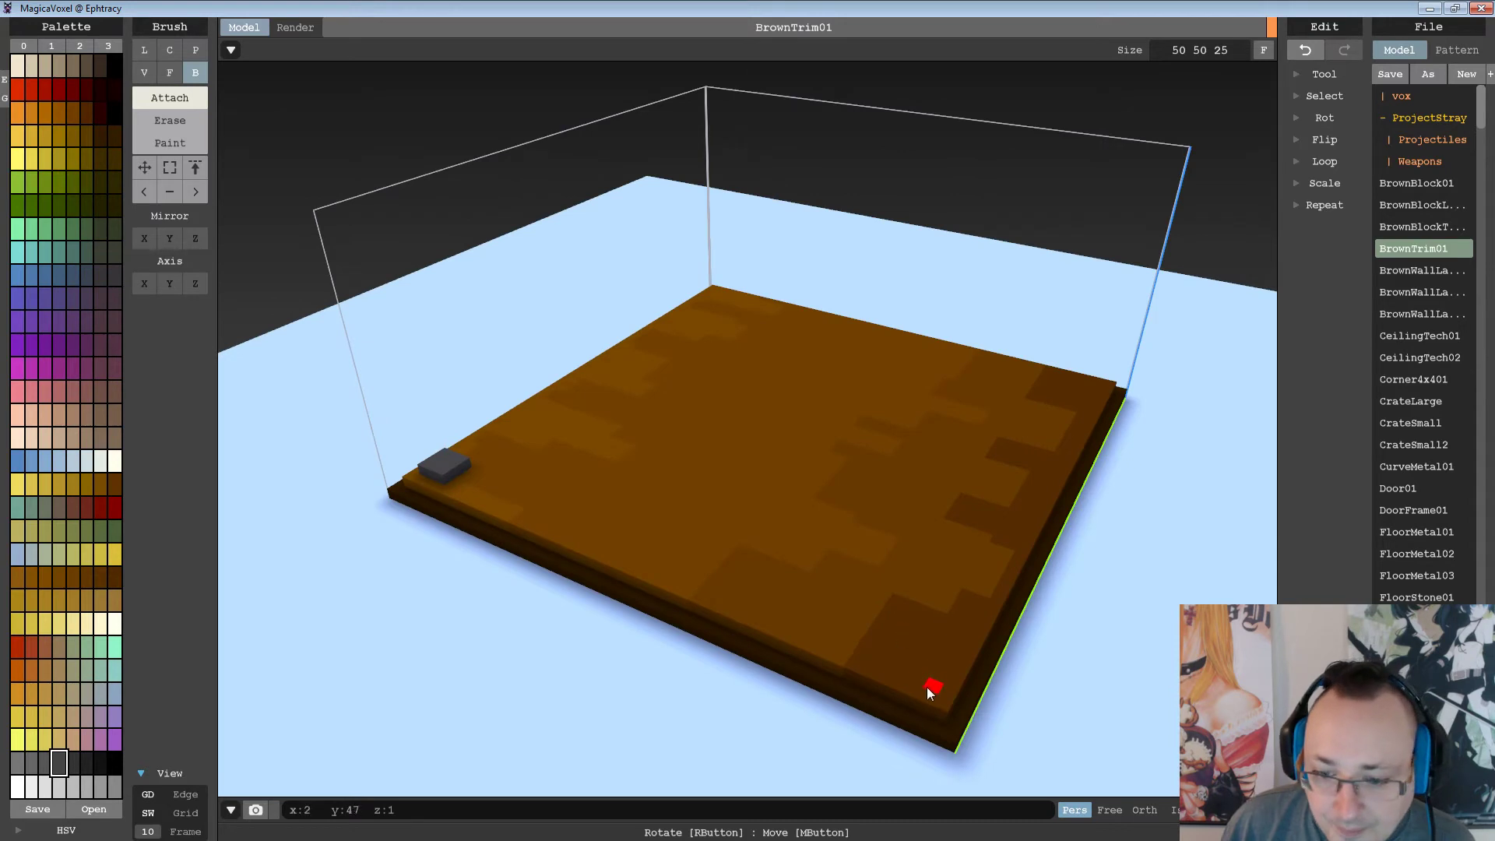
drag(932, 686, 916, 668)
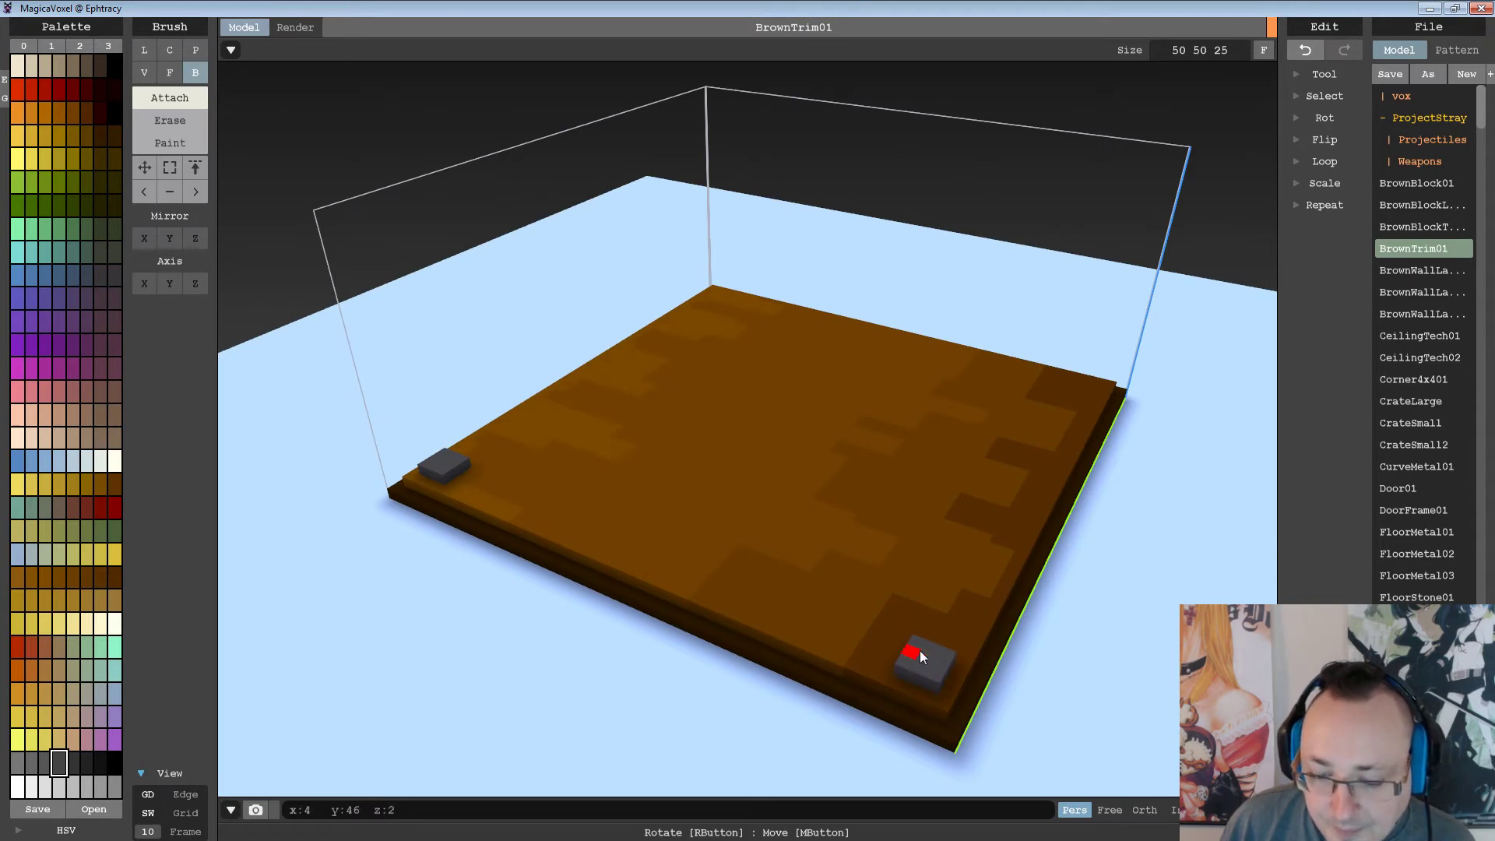
Attach matching dark grey studs at the two remaining corners of the brown slab.
right_drag(919, 651, 955, 632)
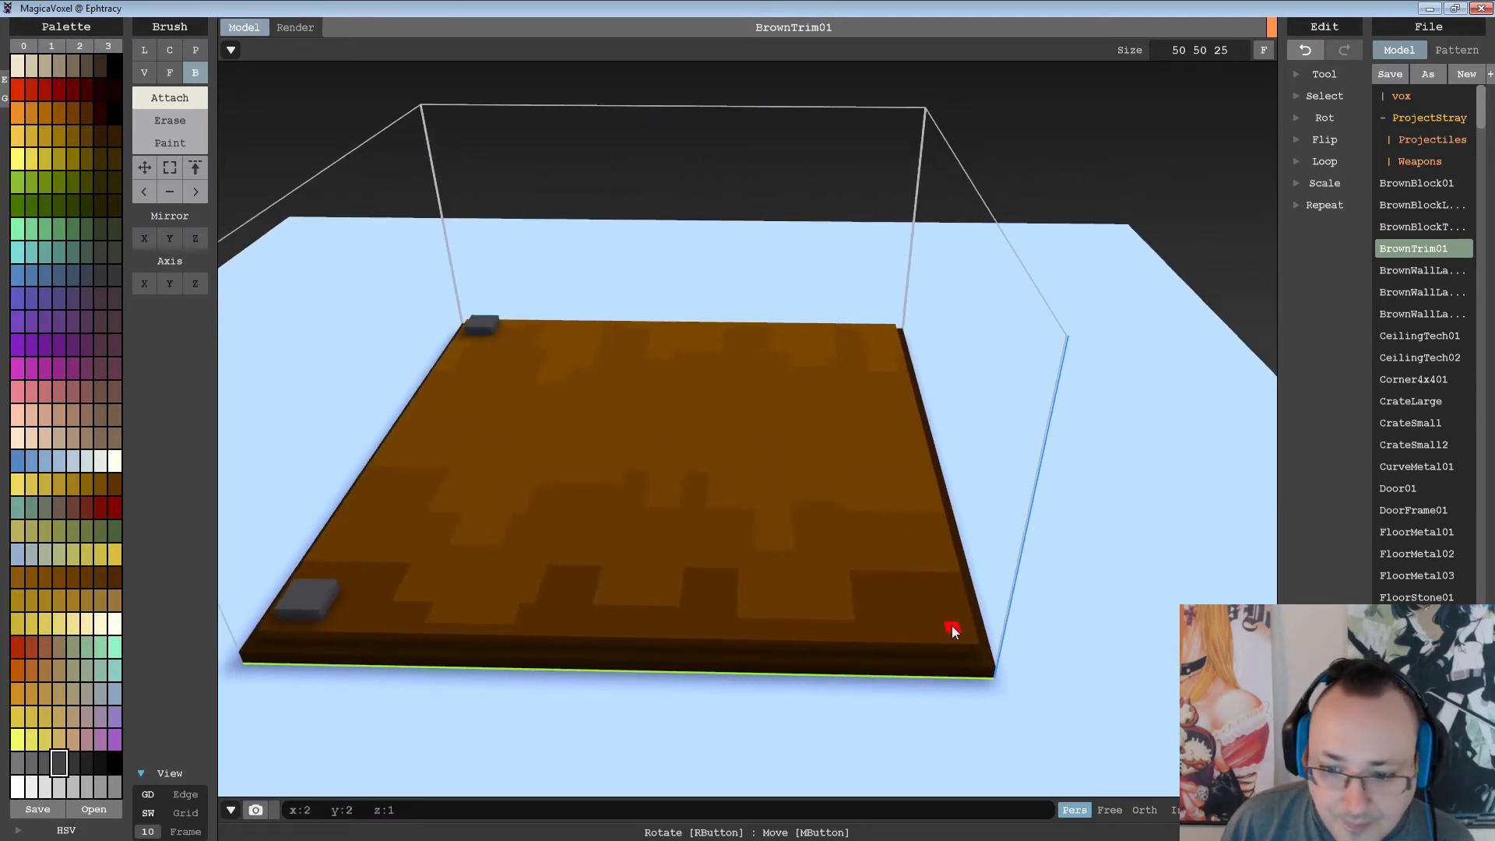
drag(954, 631, 943, 624)
right_drag(927, 608, 867, 574)
drag(904, 244, 881, 260)
right_drag(792, 363, 798, 306)
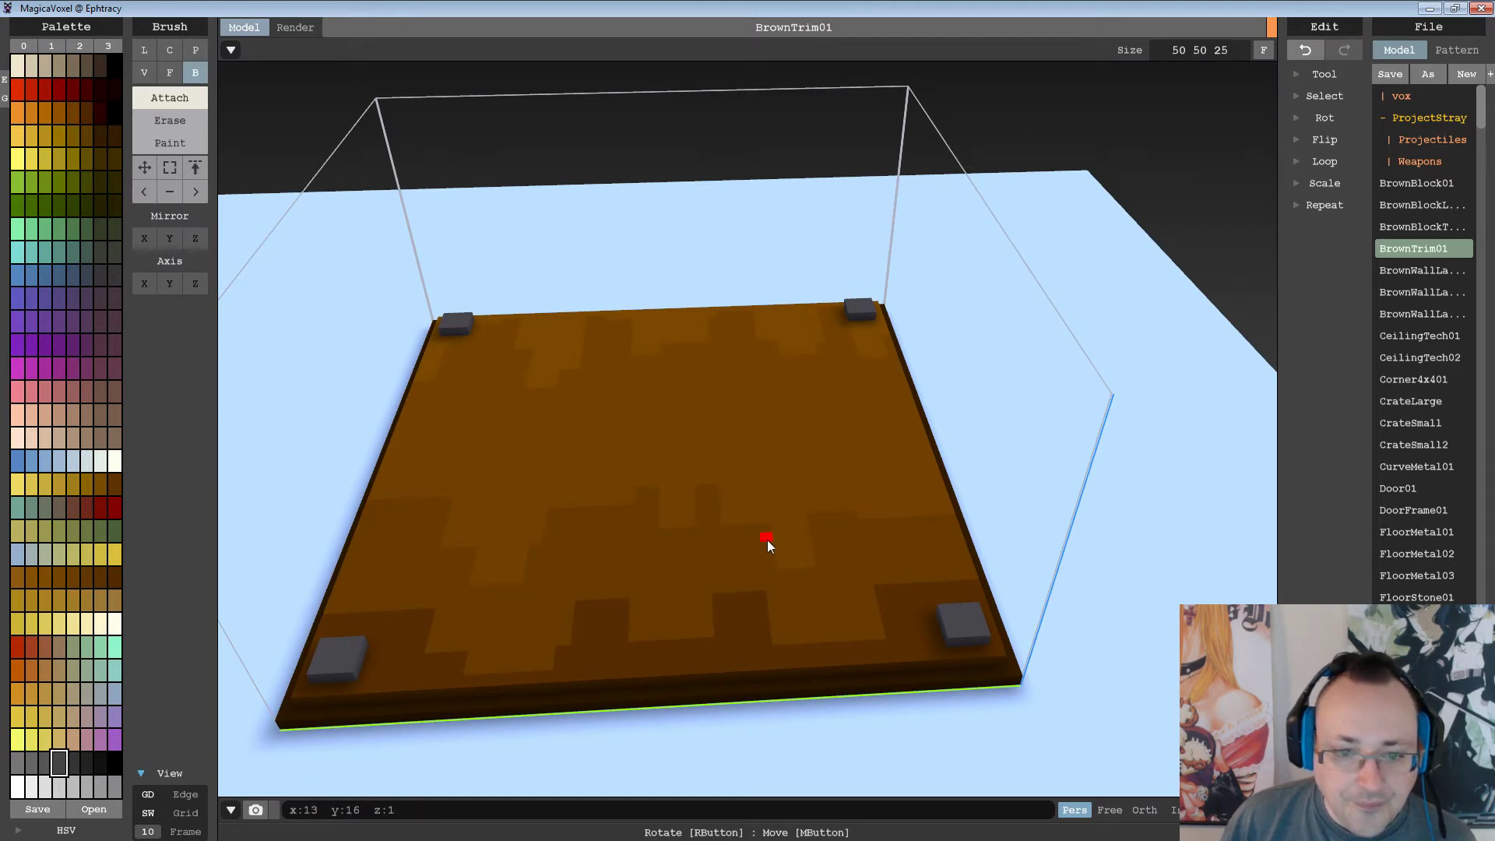
Connect the corner studs with a dark grey bar along each of two opposite edges of the slab.
right_drag(768, 542, 757, 611)
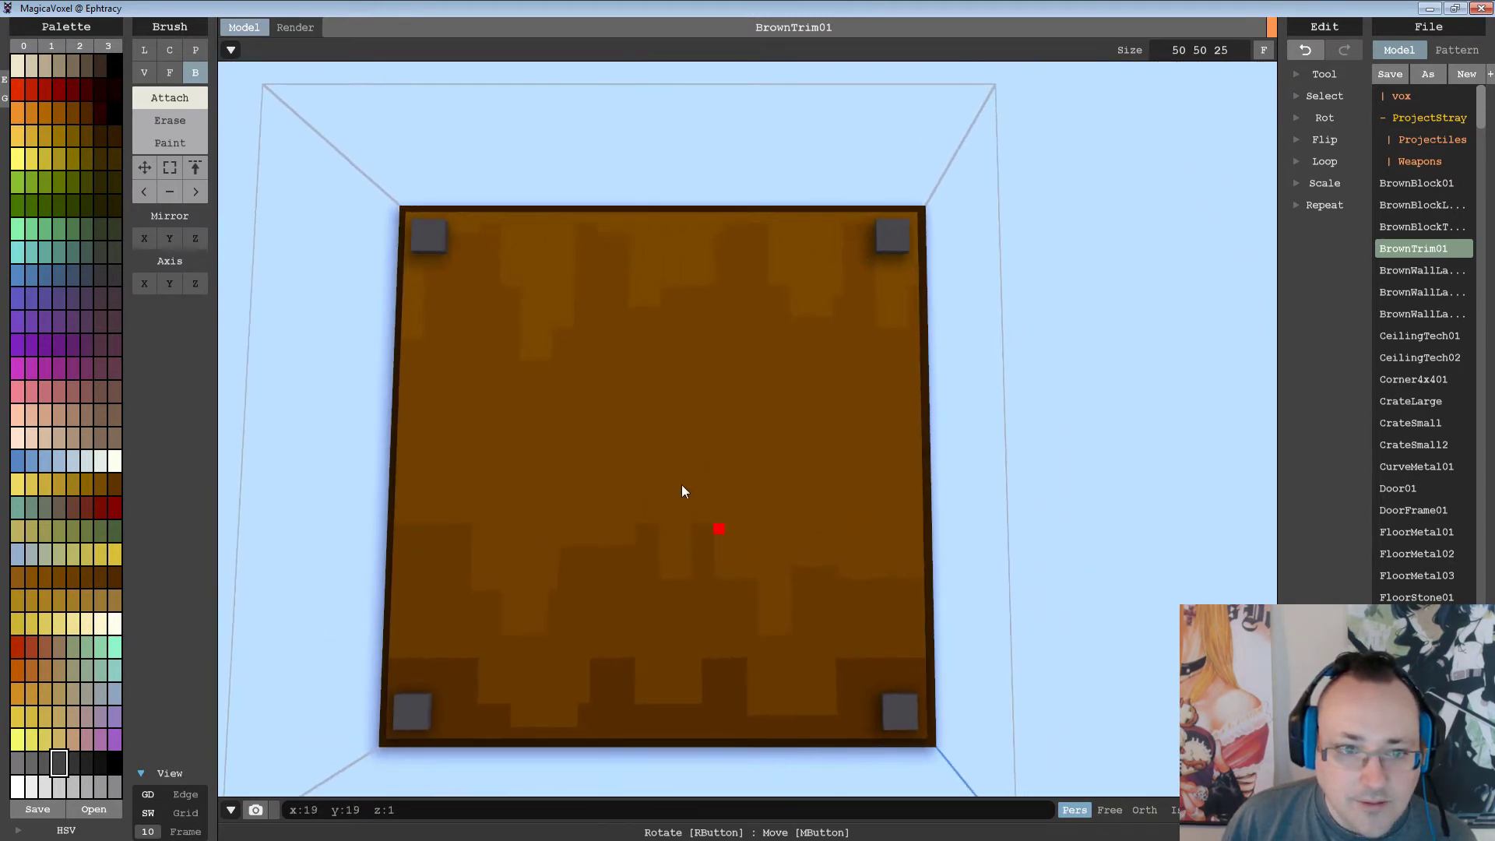
mouse_move(452, 237)
mouse_down()
mouse_move(874, 238)
mouse_move(454, 251)
mouse_up()
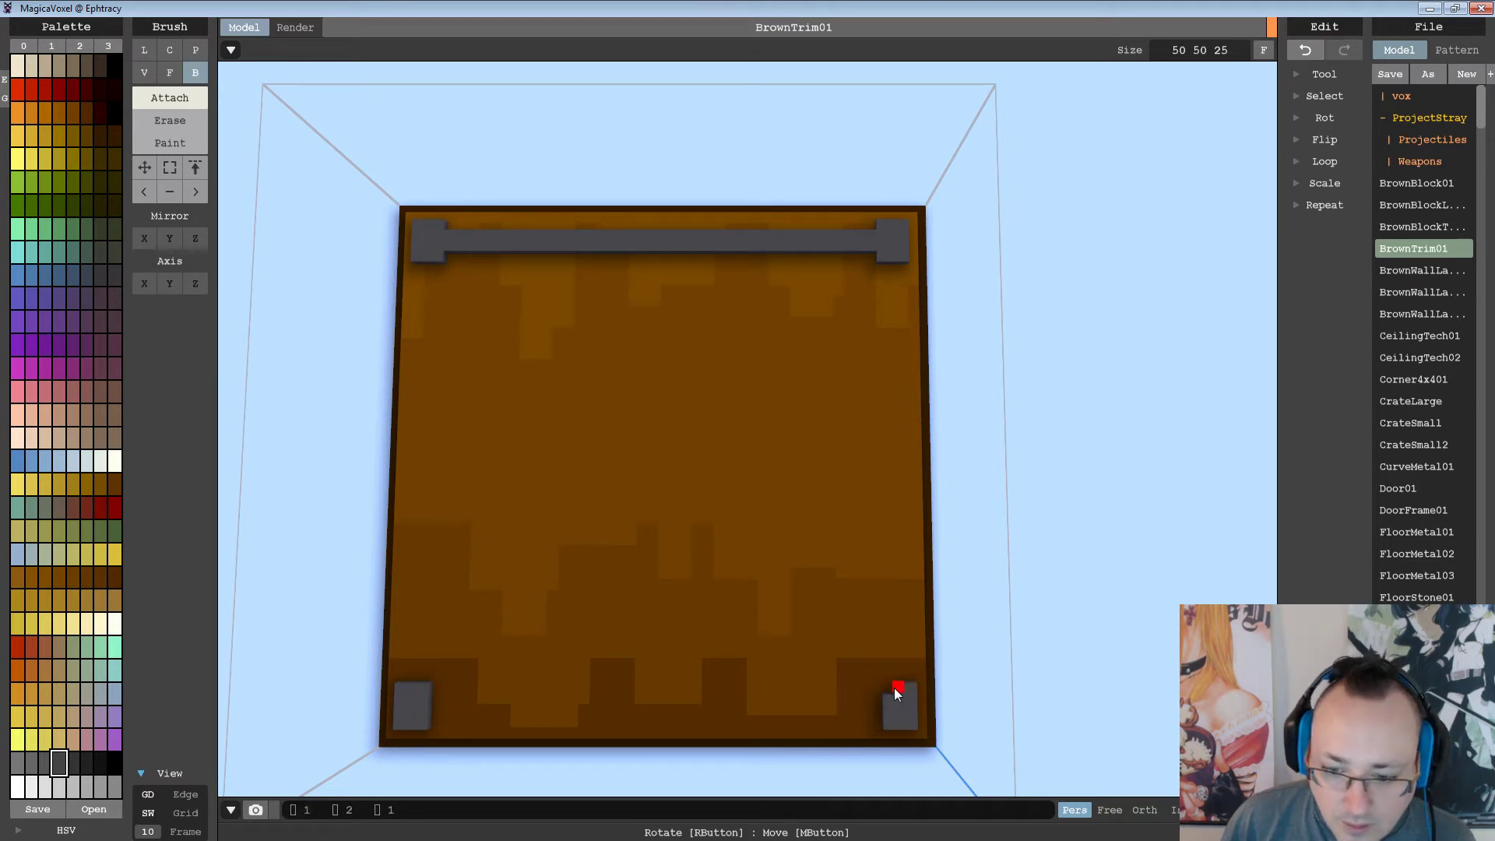
drag(879, 711, 435, 704)
Raise the corner studs by another layer of dark grey voxels so they stand above the bars.
right_drag(565, 659, 584, 547)
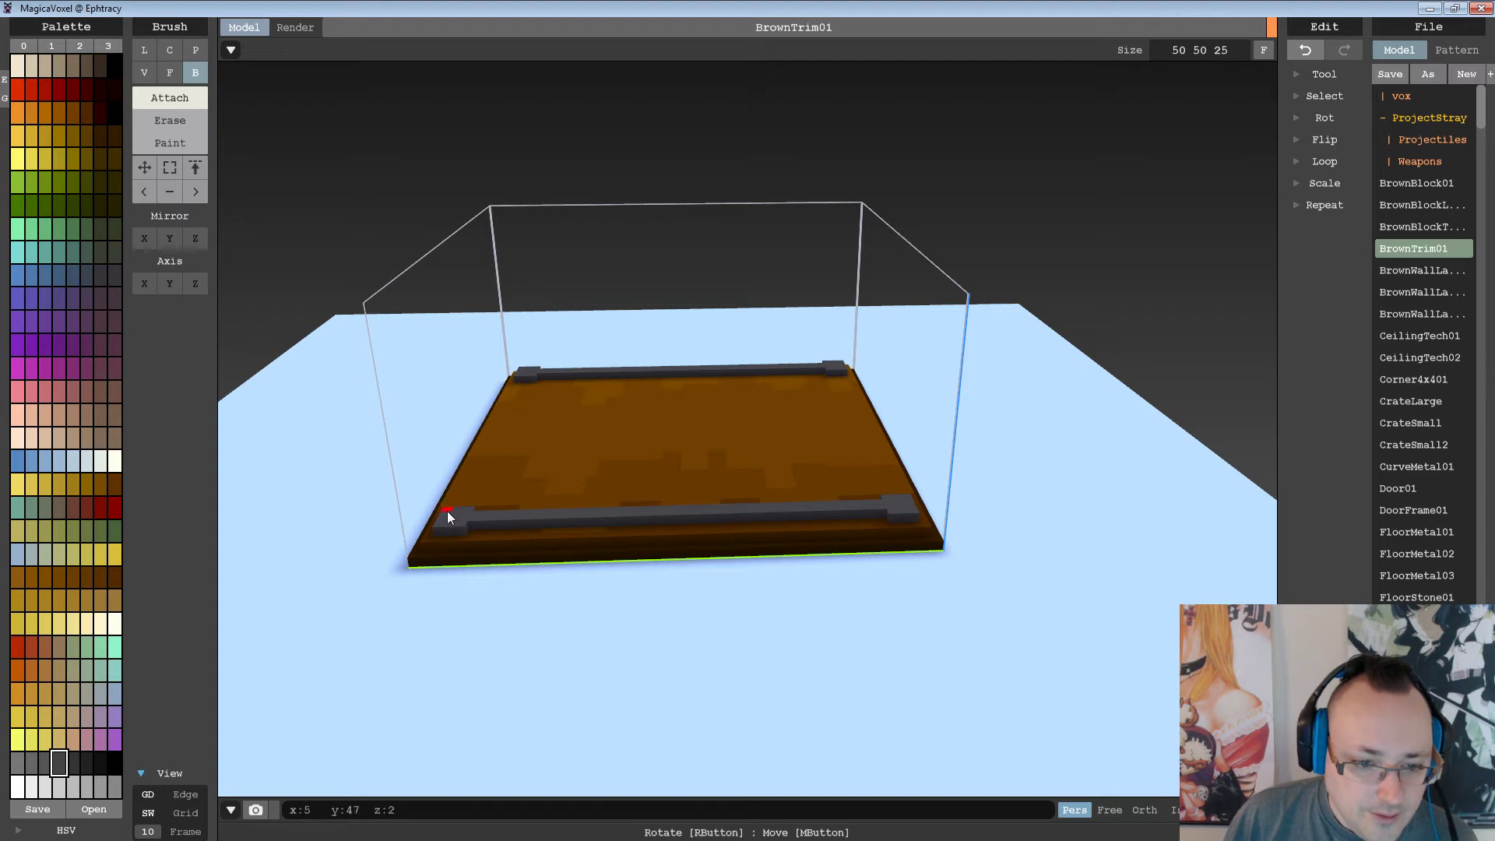
drag(447, 511, 460, 522)
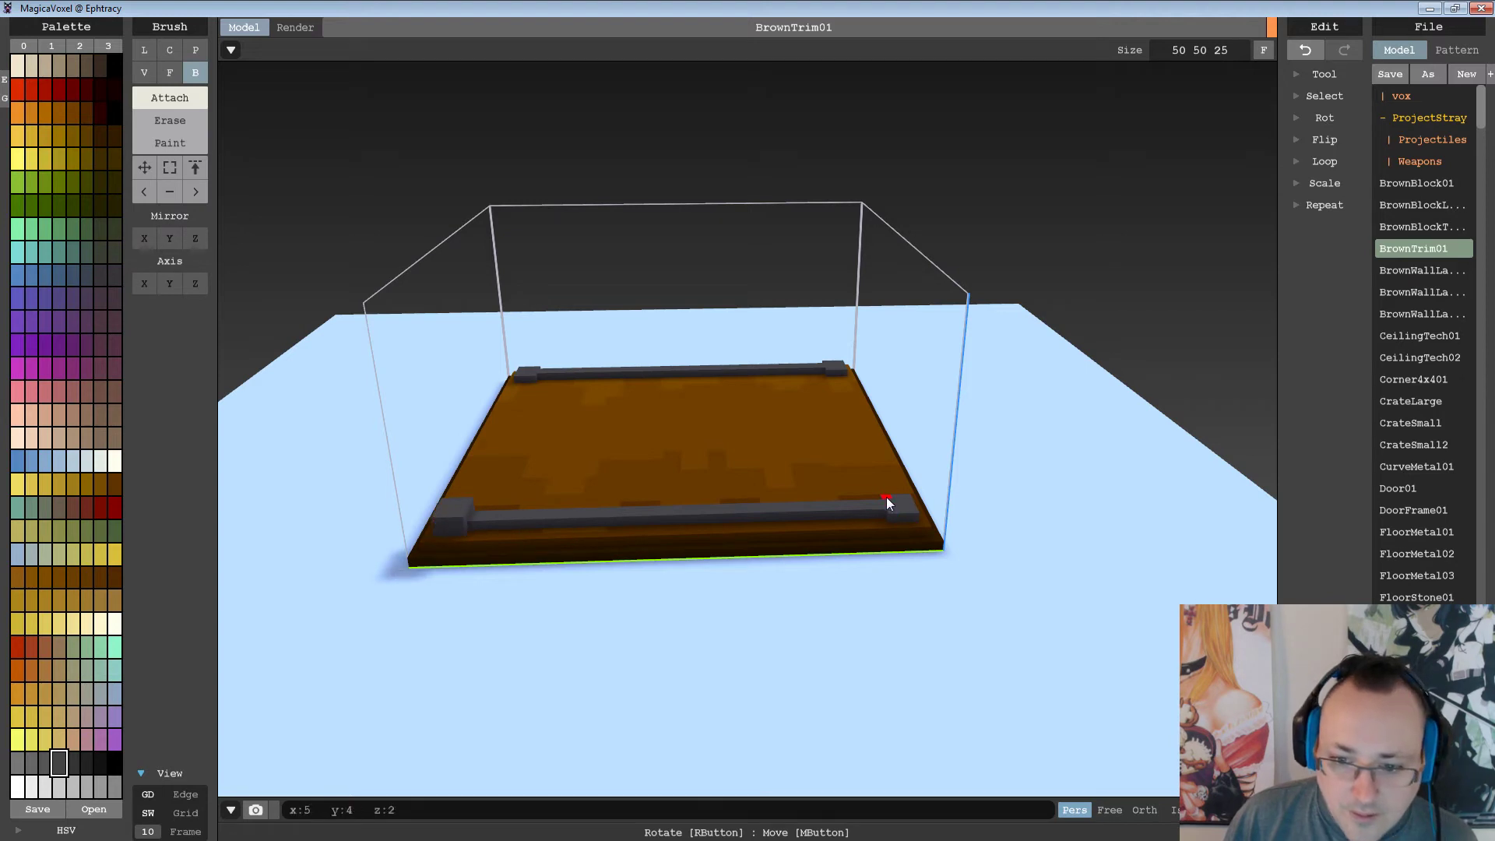
right_drag(910, 508, 561, 363)
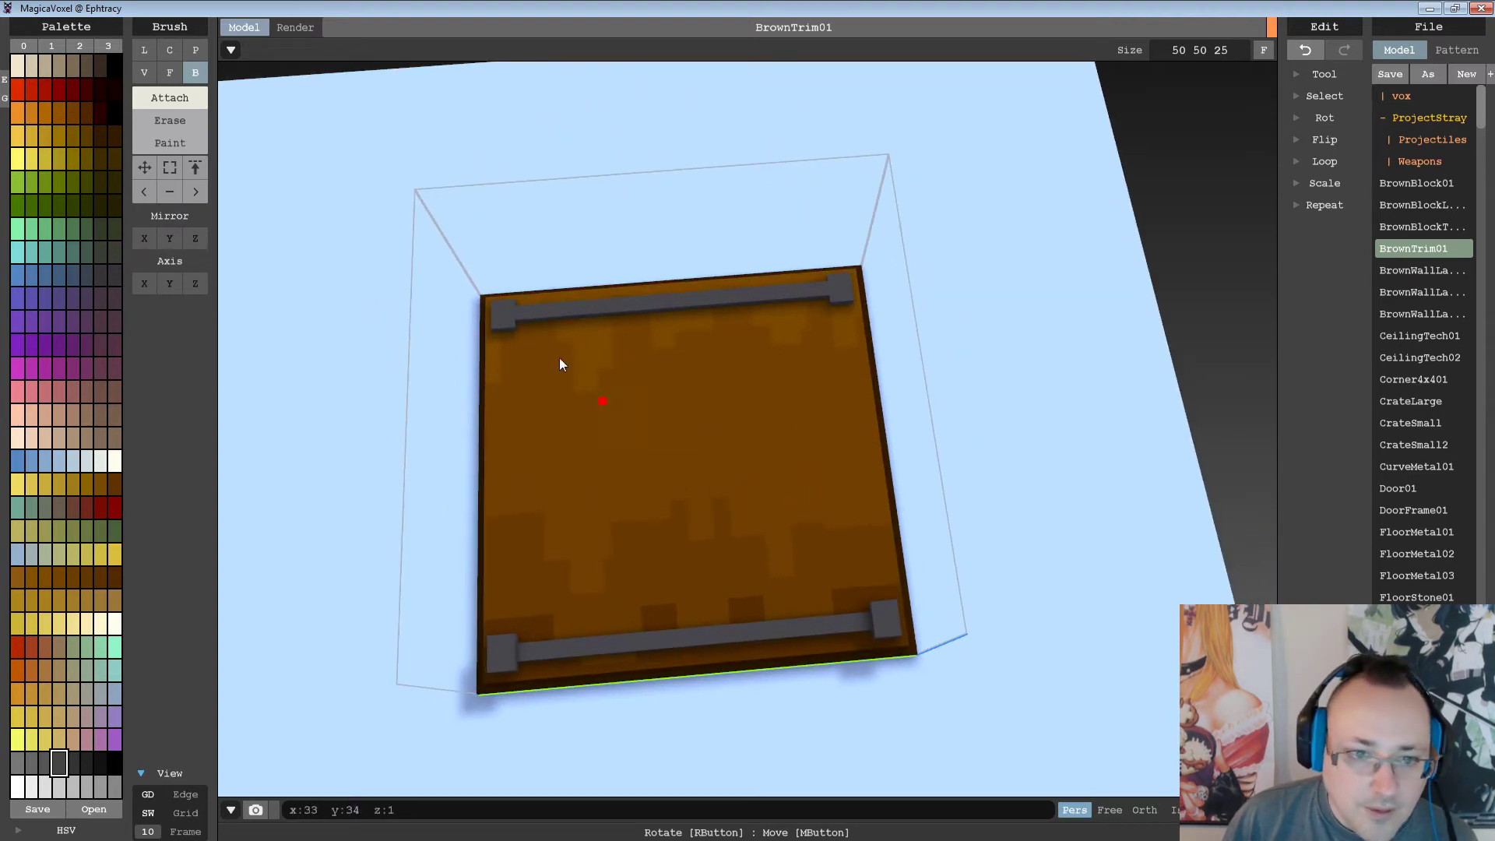
drag(498, 305, 512, 321)
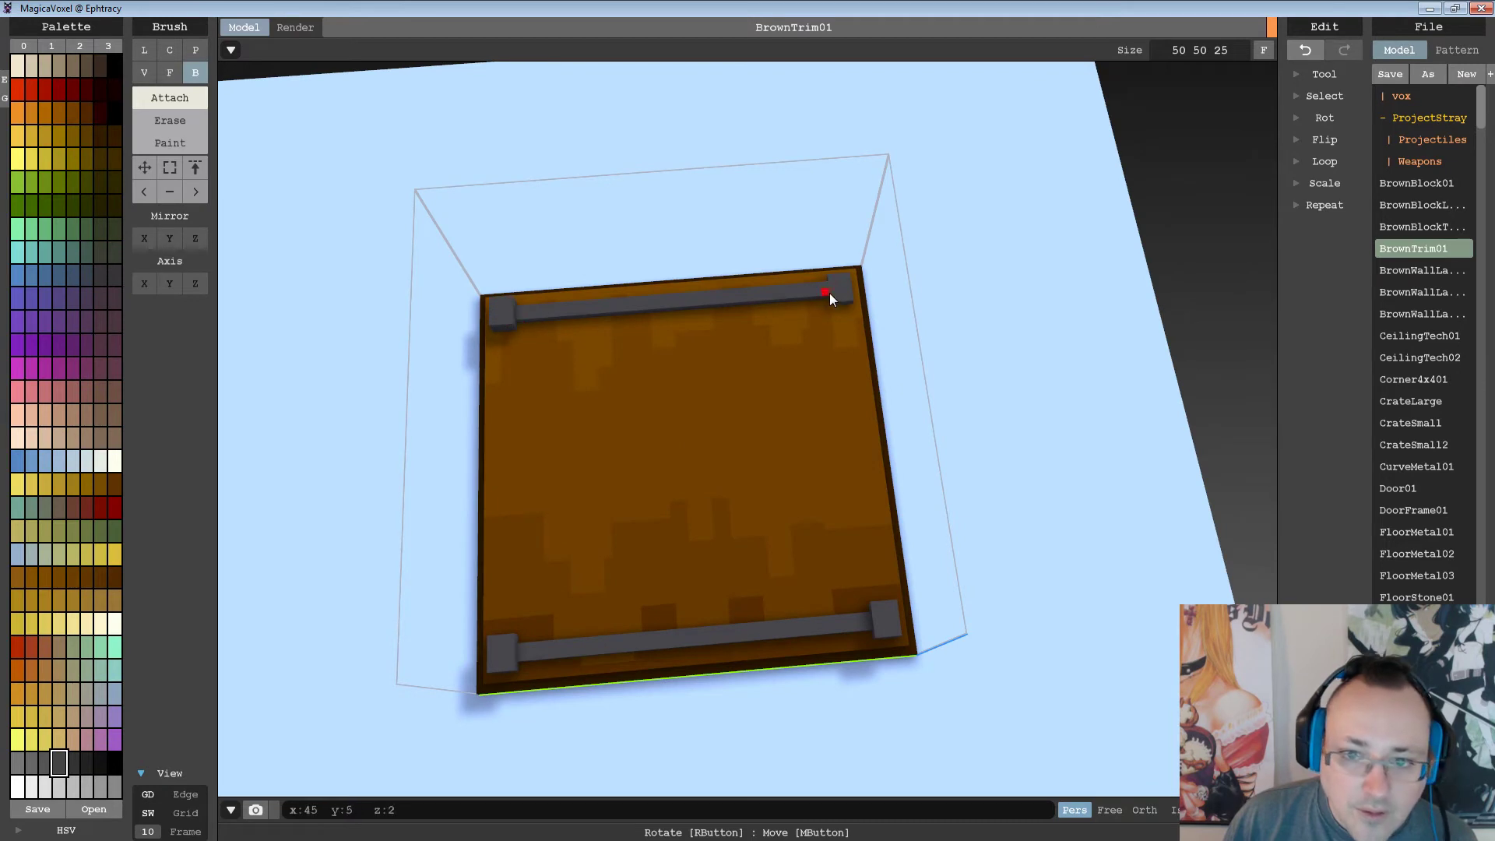
right_drag(844, 305, 701, 407)
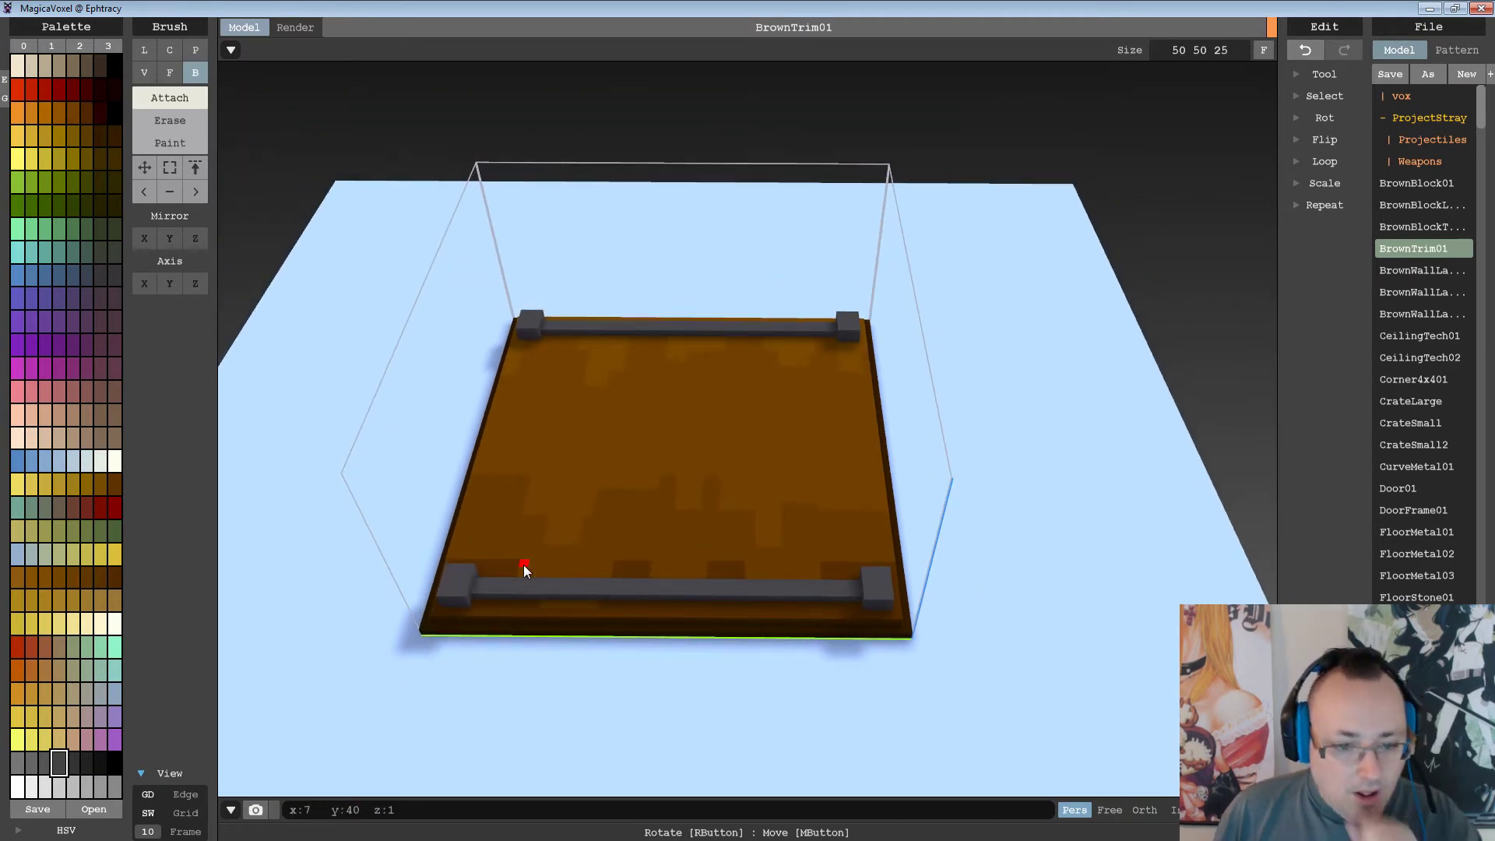
right_drag(684, 494, 724, 559)
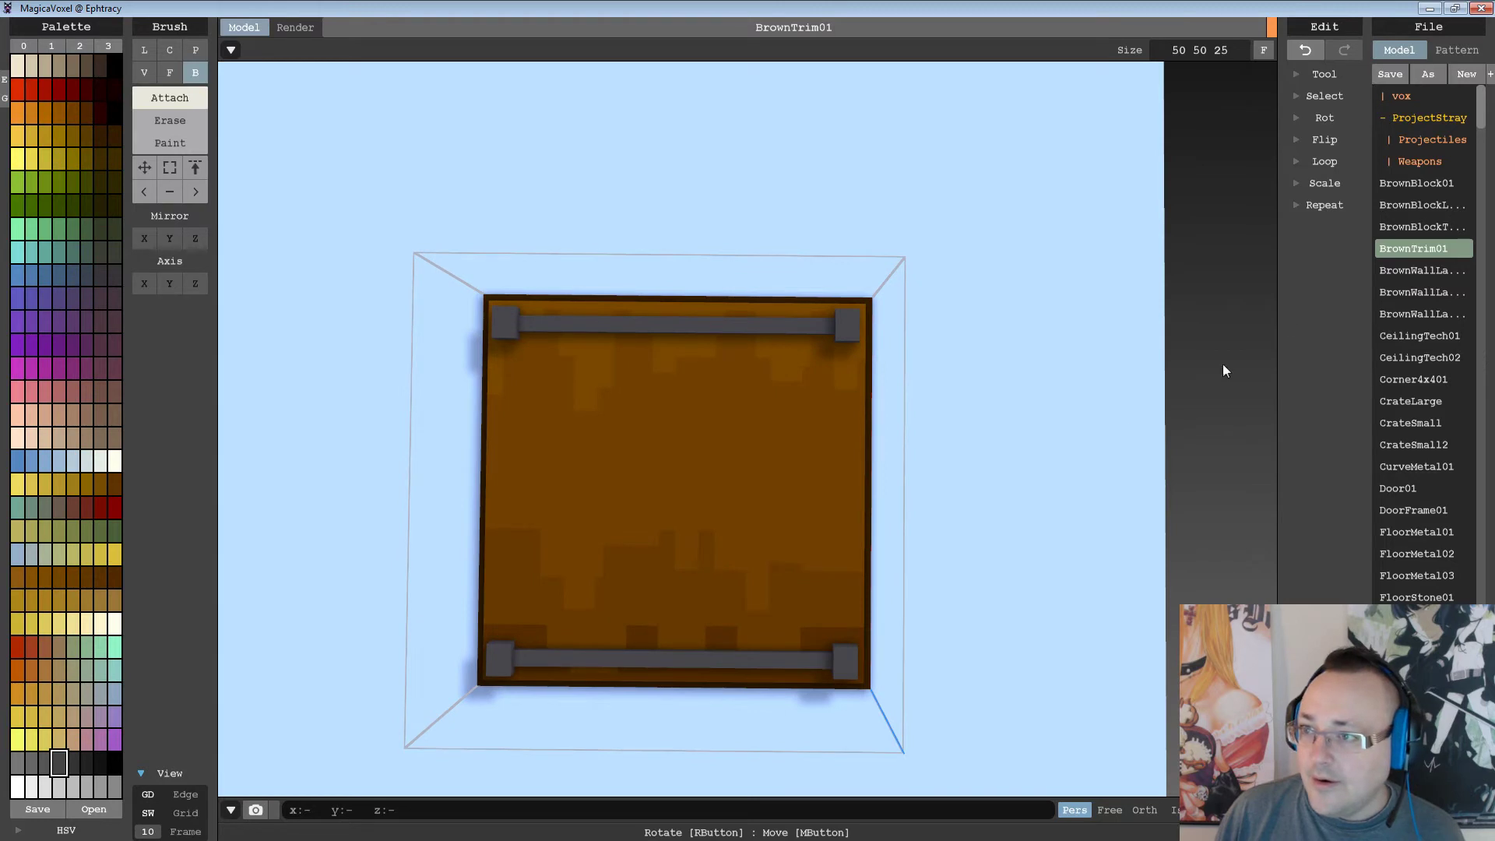
click(1435, 76)
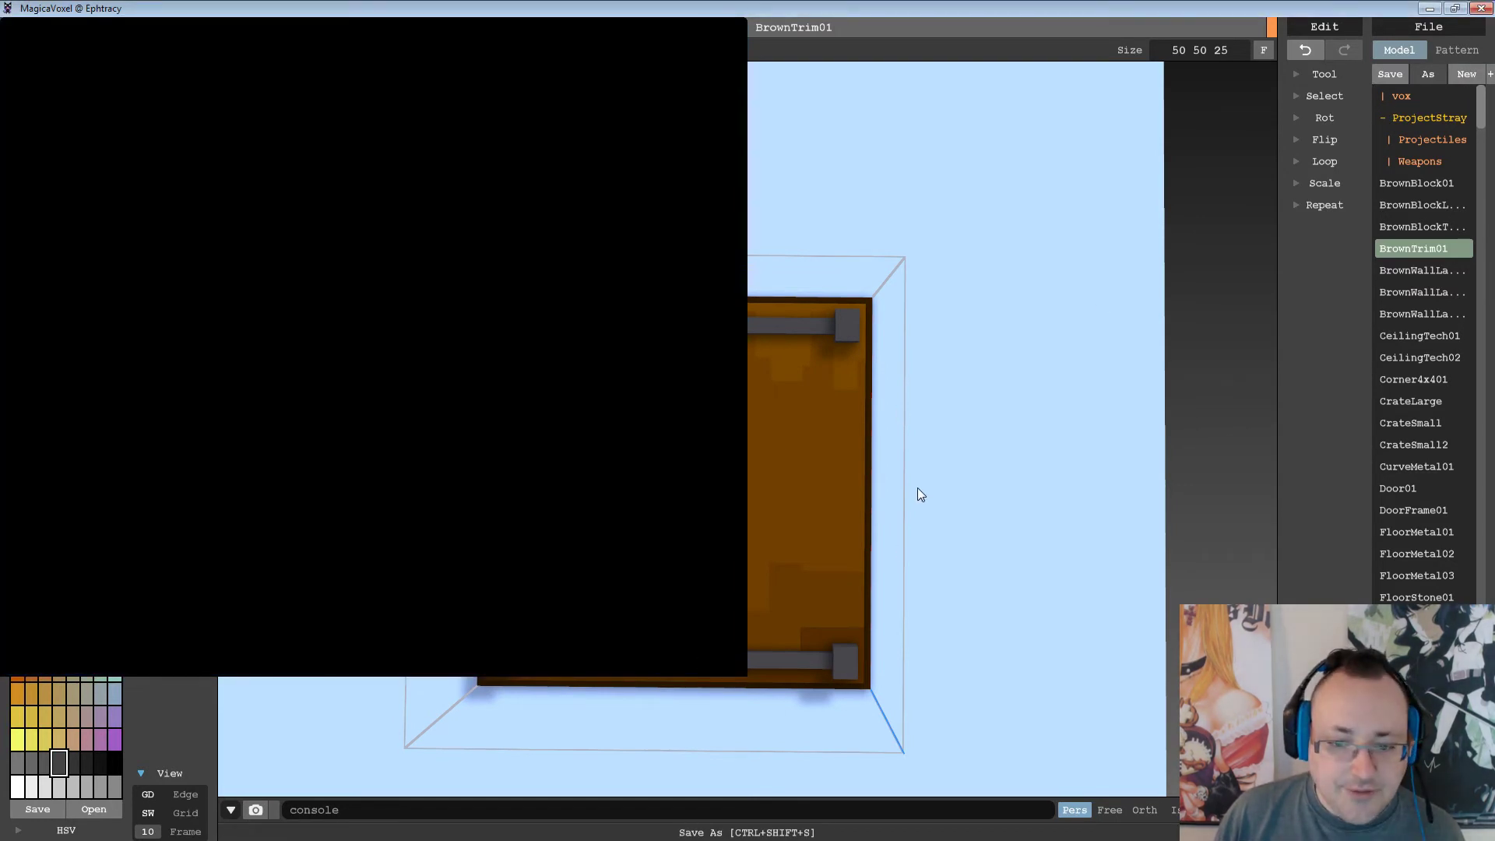
click(729, 25)
double_click(805, 7)
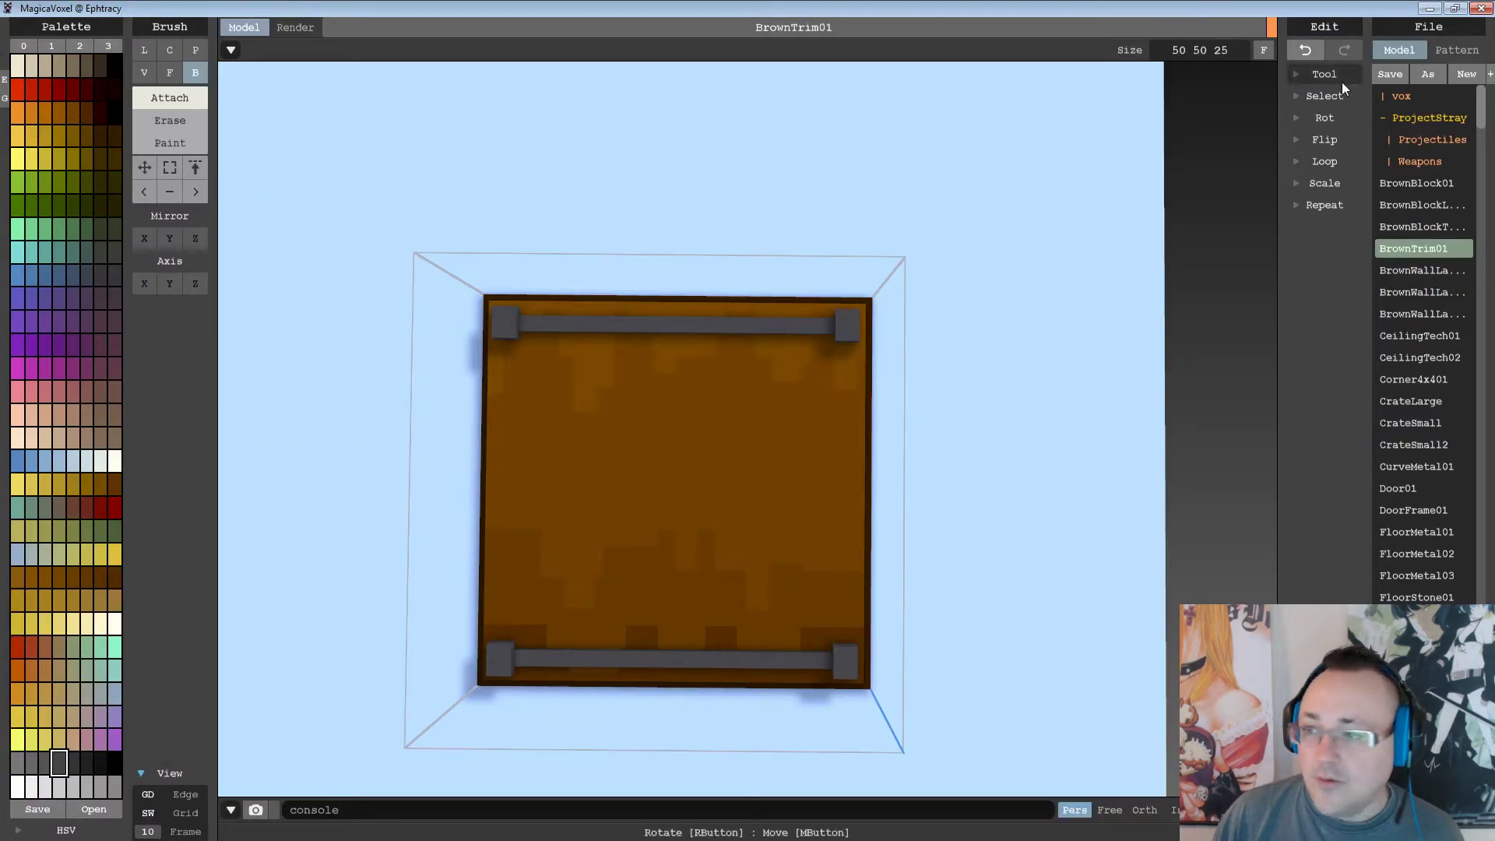
Save the model and export it as an OBJ mesh, overwriting BrownTrim01.obj in the export folder.
click(1391, 75)
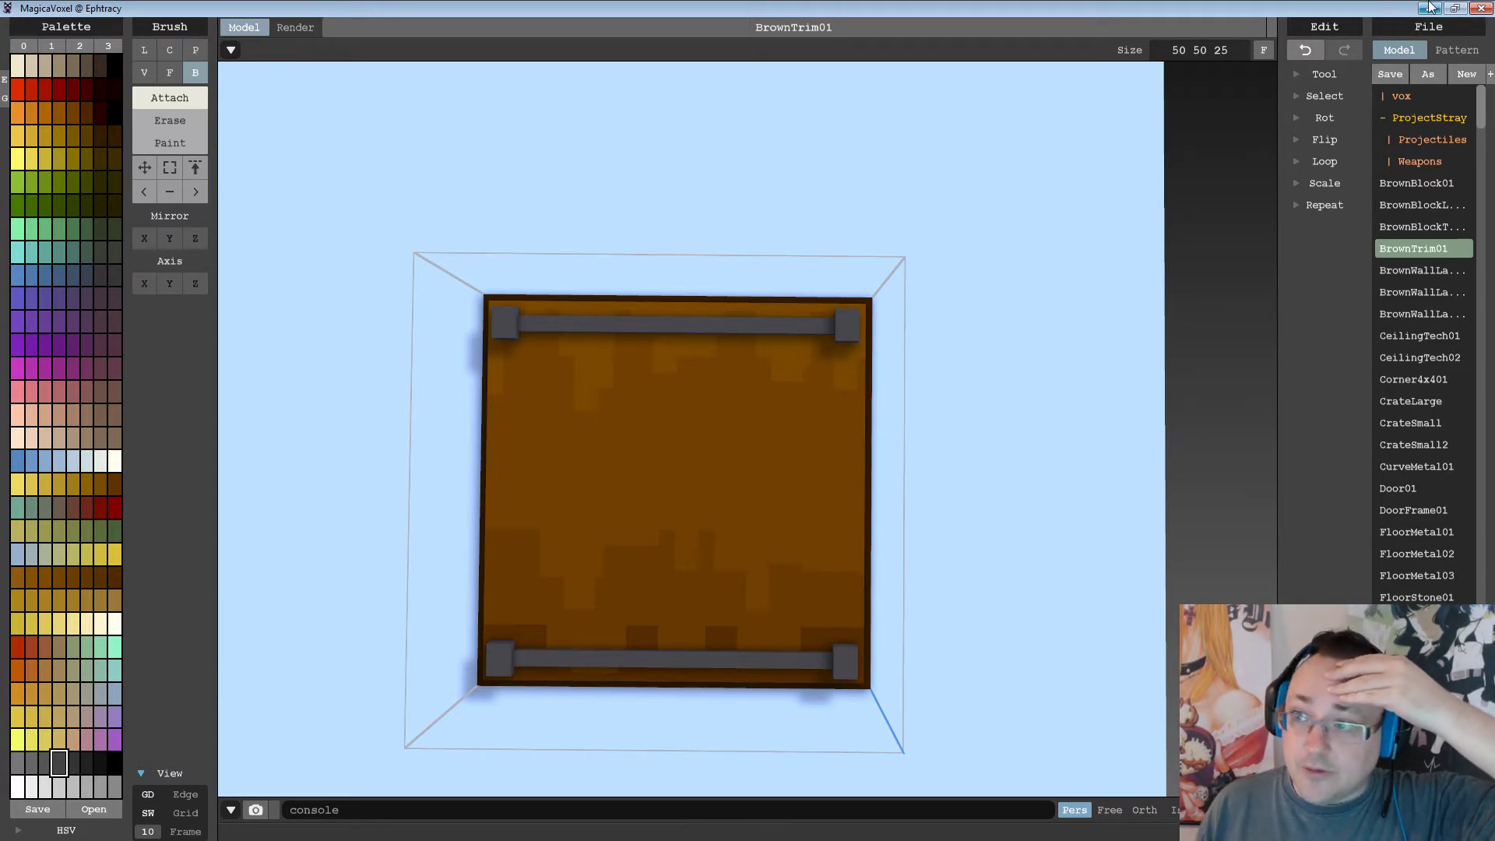
click(1398, 795)
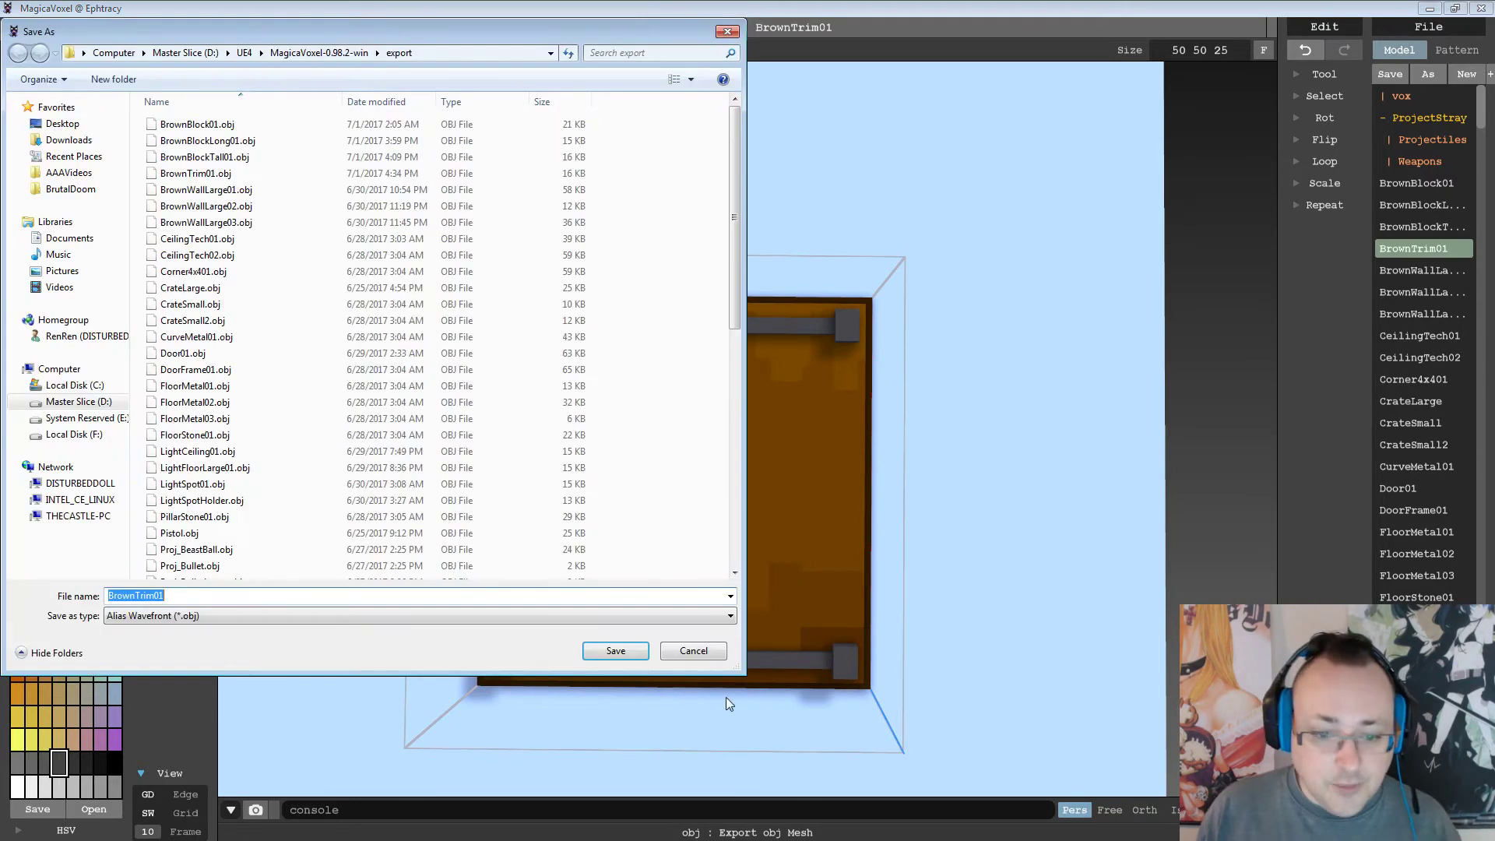
click(626, 651)
click(794, 432)
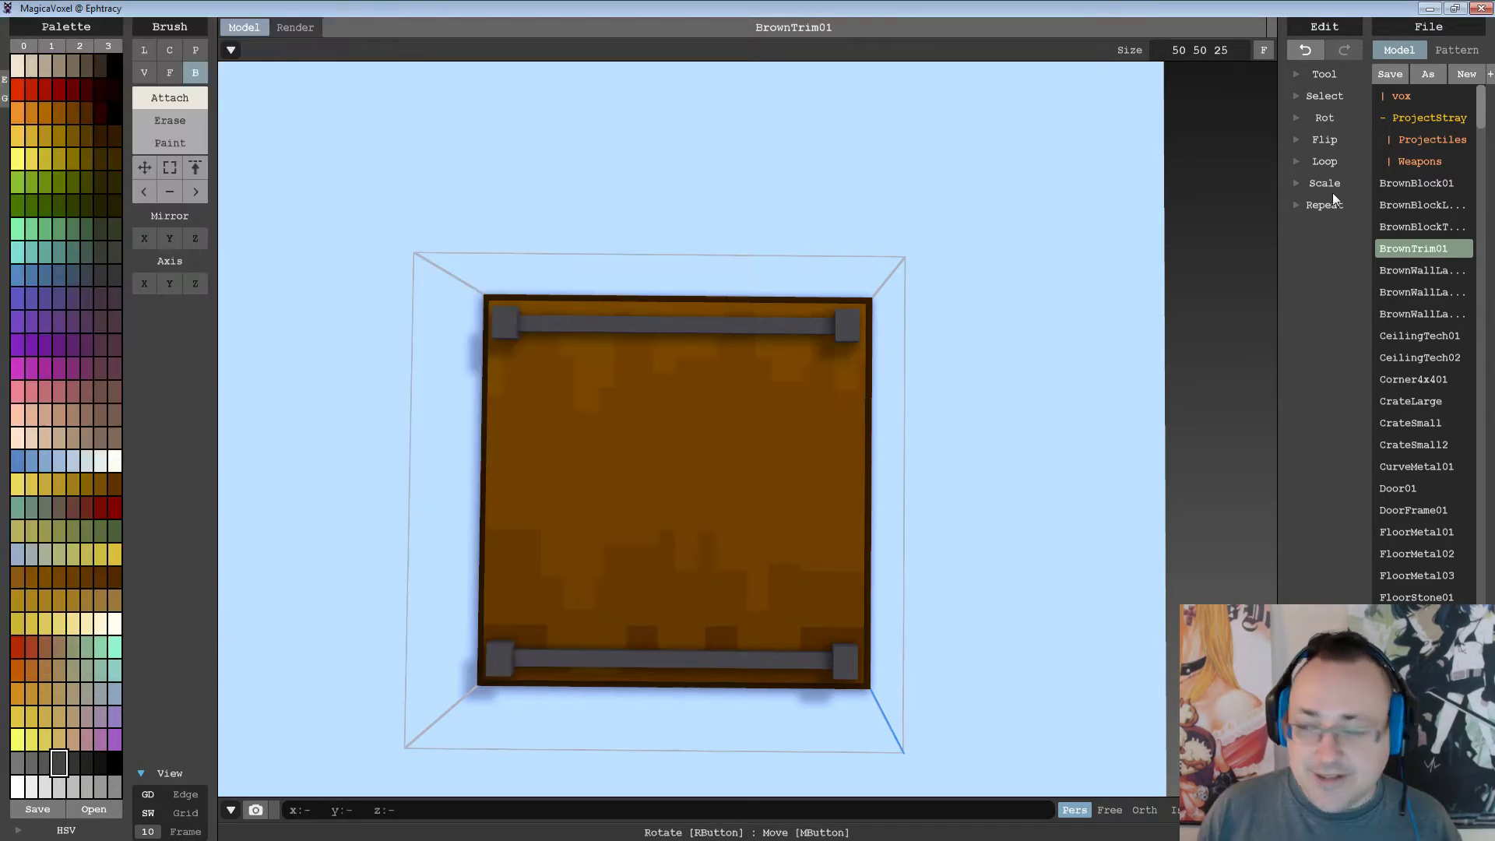
Switch to Blender and delete the old BrownTrim01 object from the scene.
click(1432, 8)
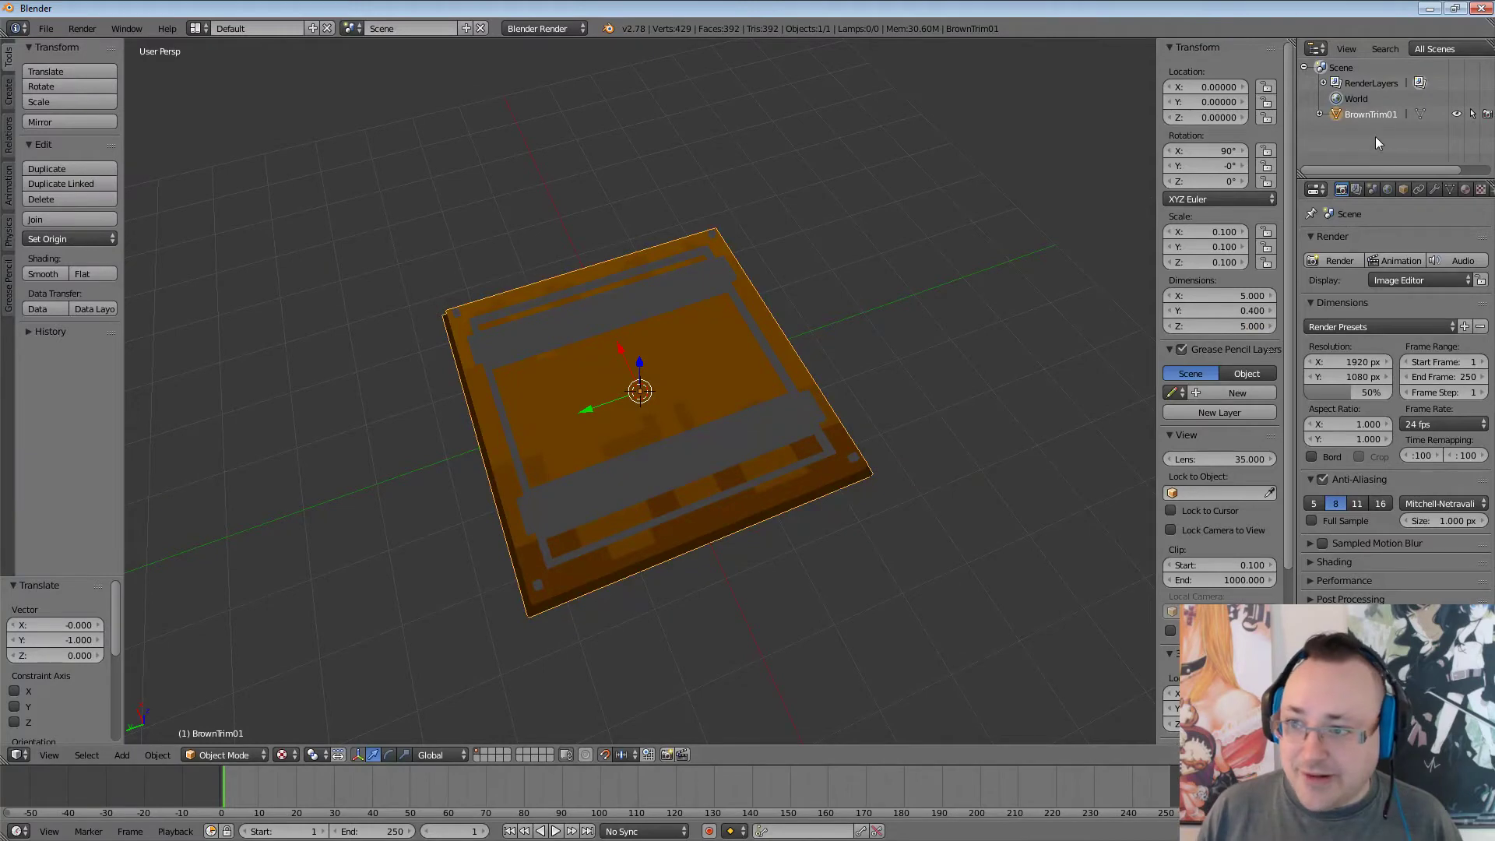
right_click(1379, 116)
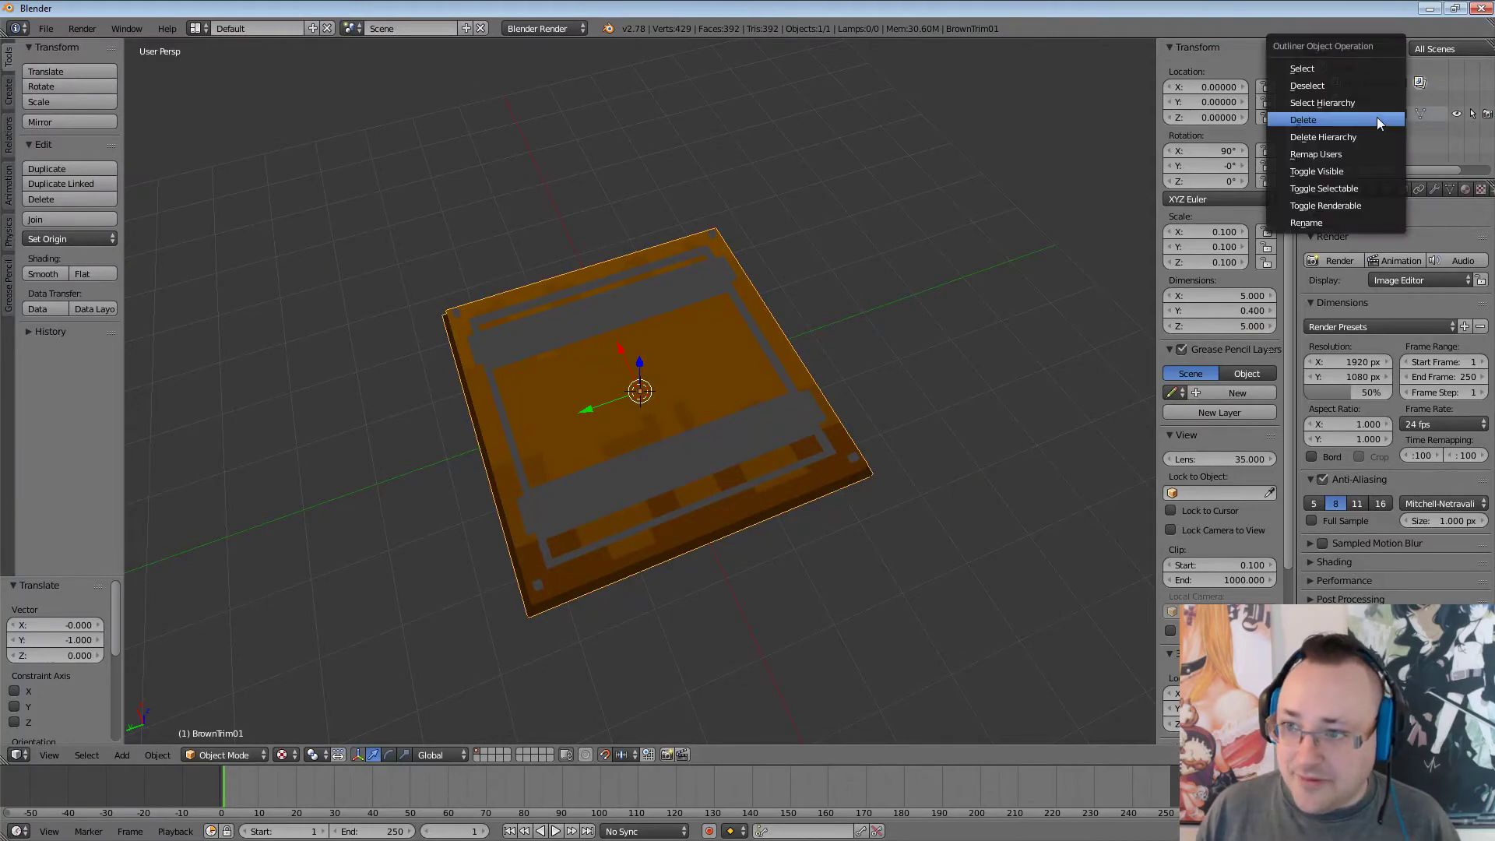
click(1377, 119)
Import the updated BrownTrim01.obj from the MagicaVoxel export folder.
click(46, 28)
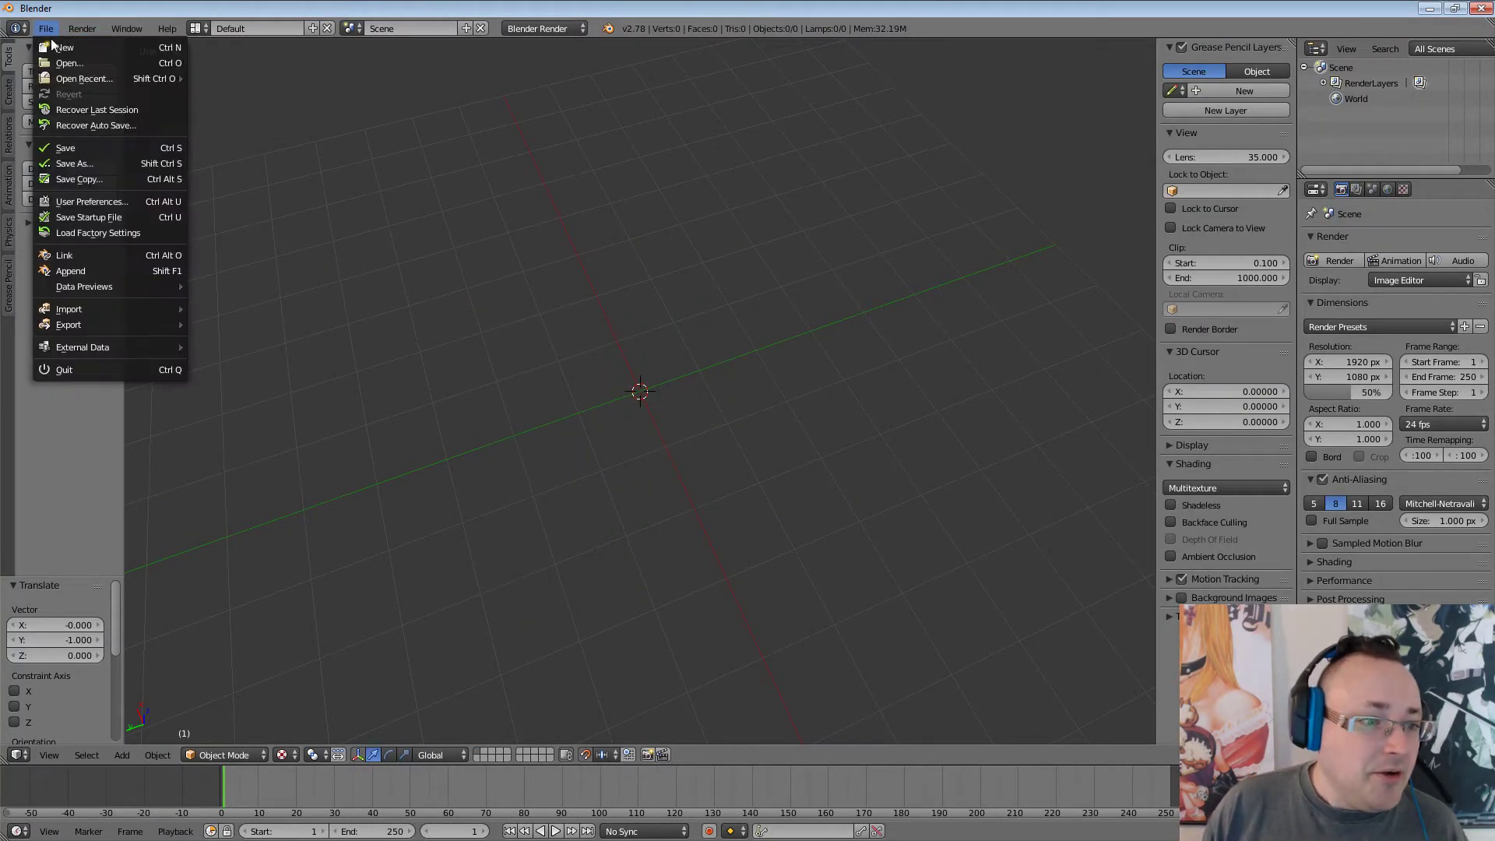
mouse_move(98, 310)
click(291, 398)
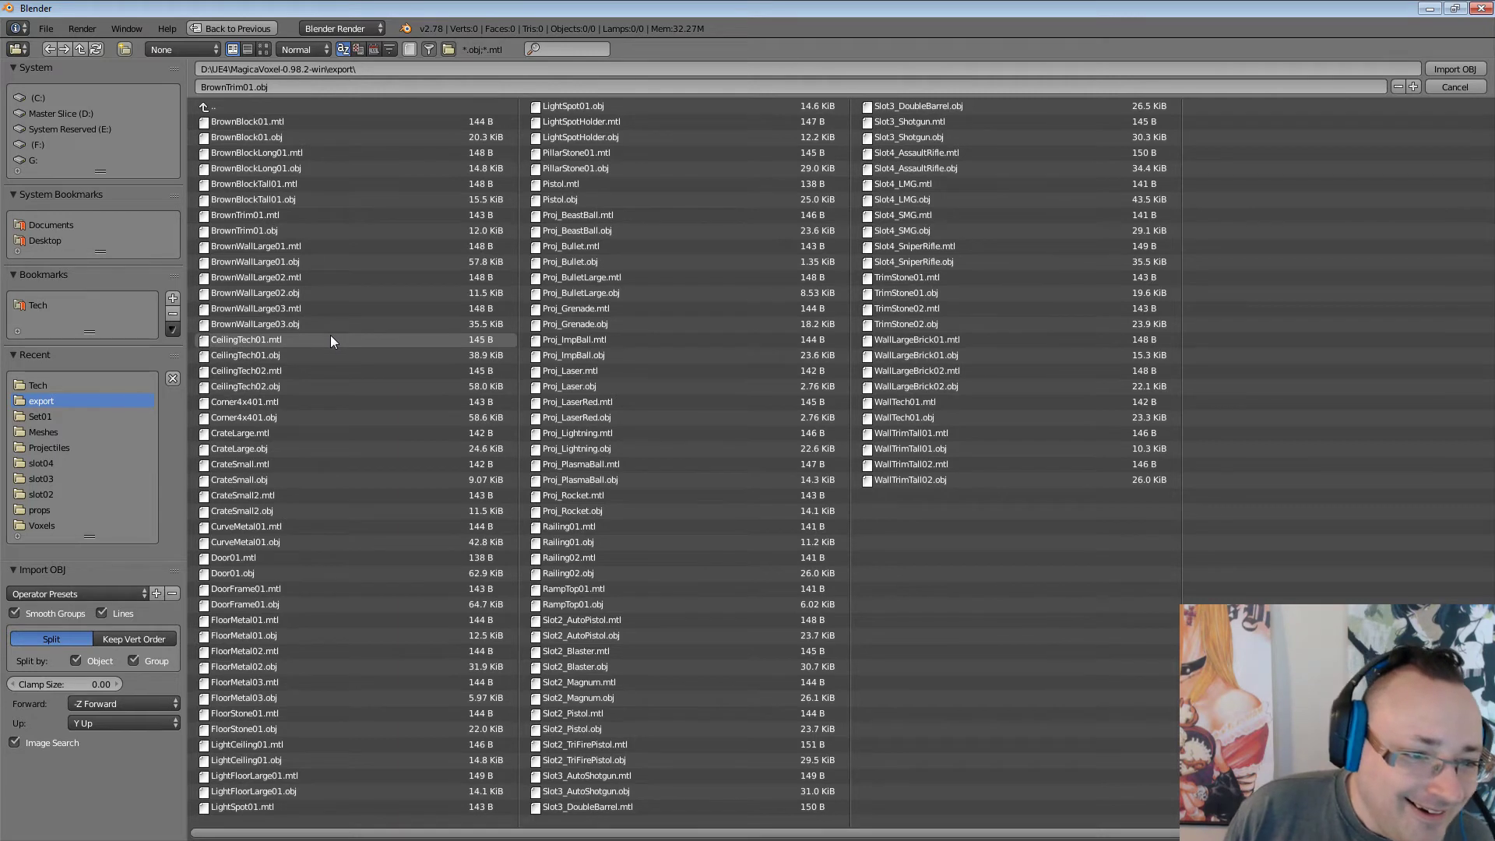
click(302, 231)
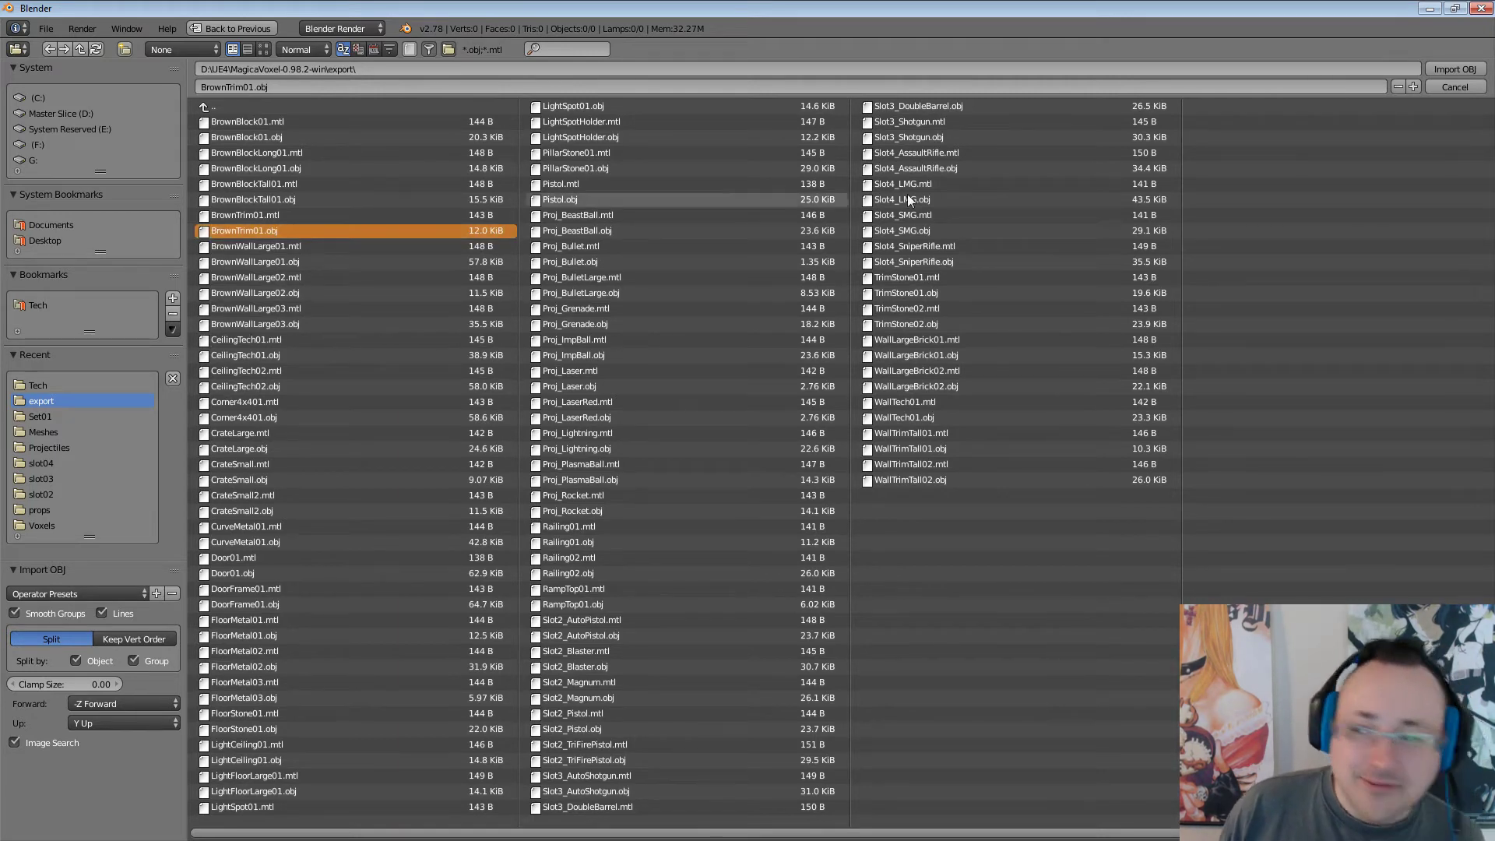
click(1451, 67)
Scale the imported BrownTrim01 object to 0.1 on the X, Y and Z axes.
click(1361, 115)
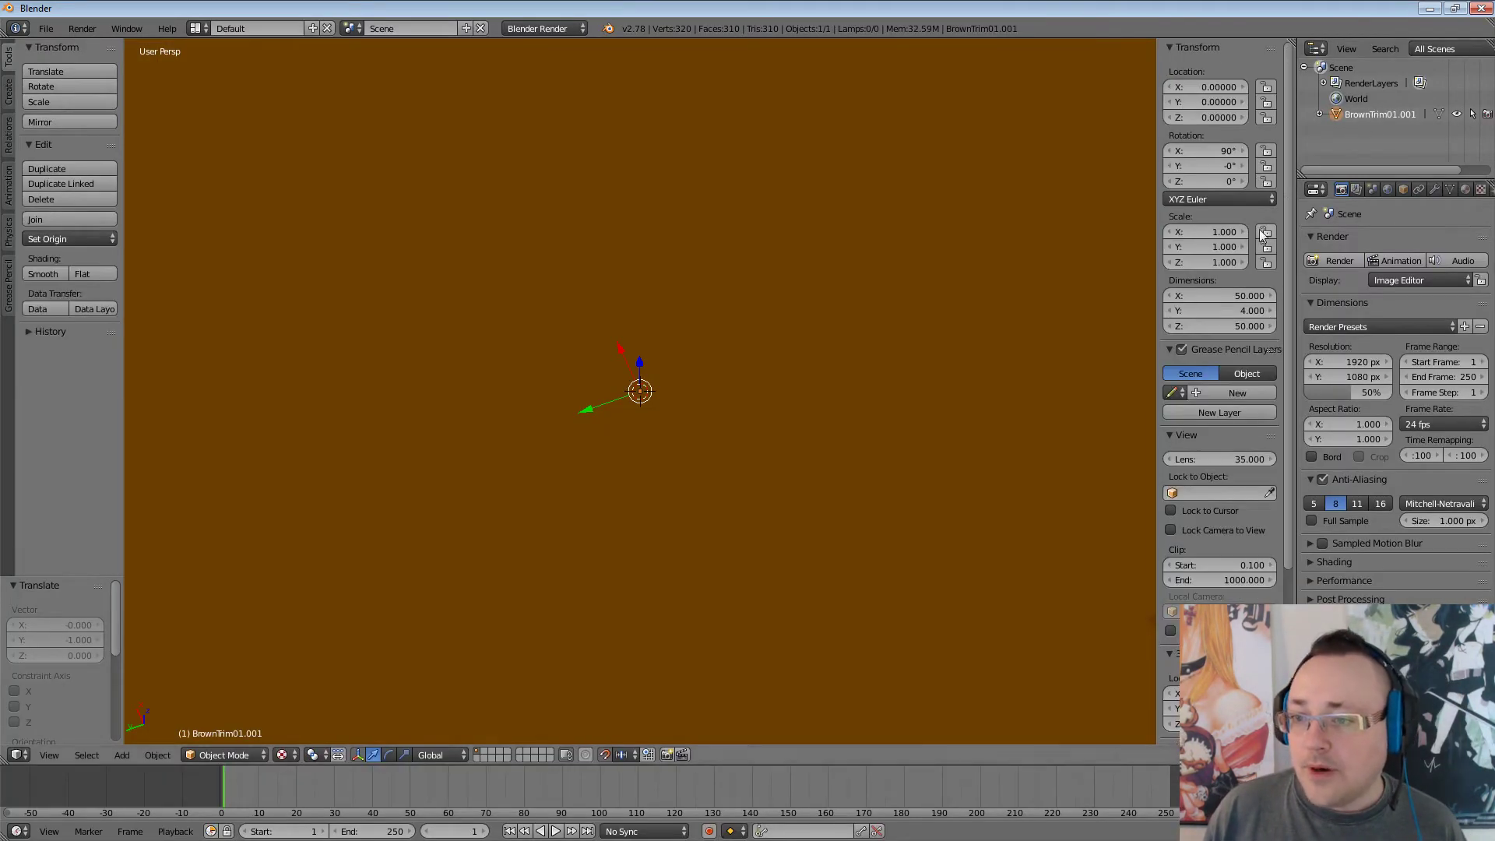
click(1216, 231)
text(0.1)
key(Return)
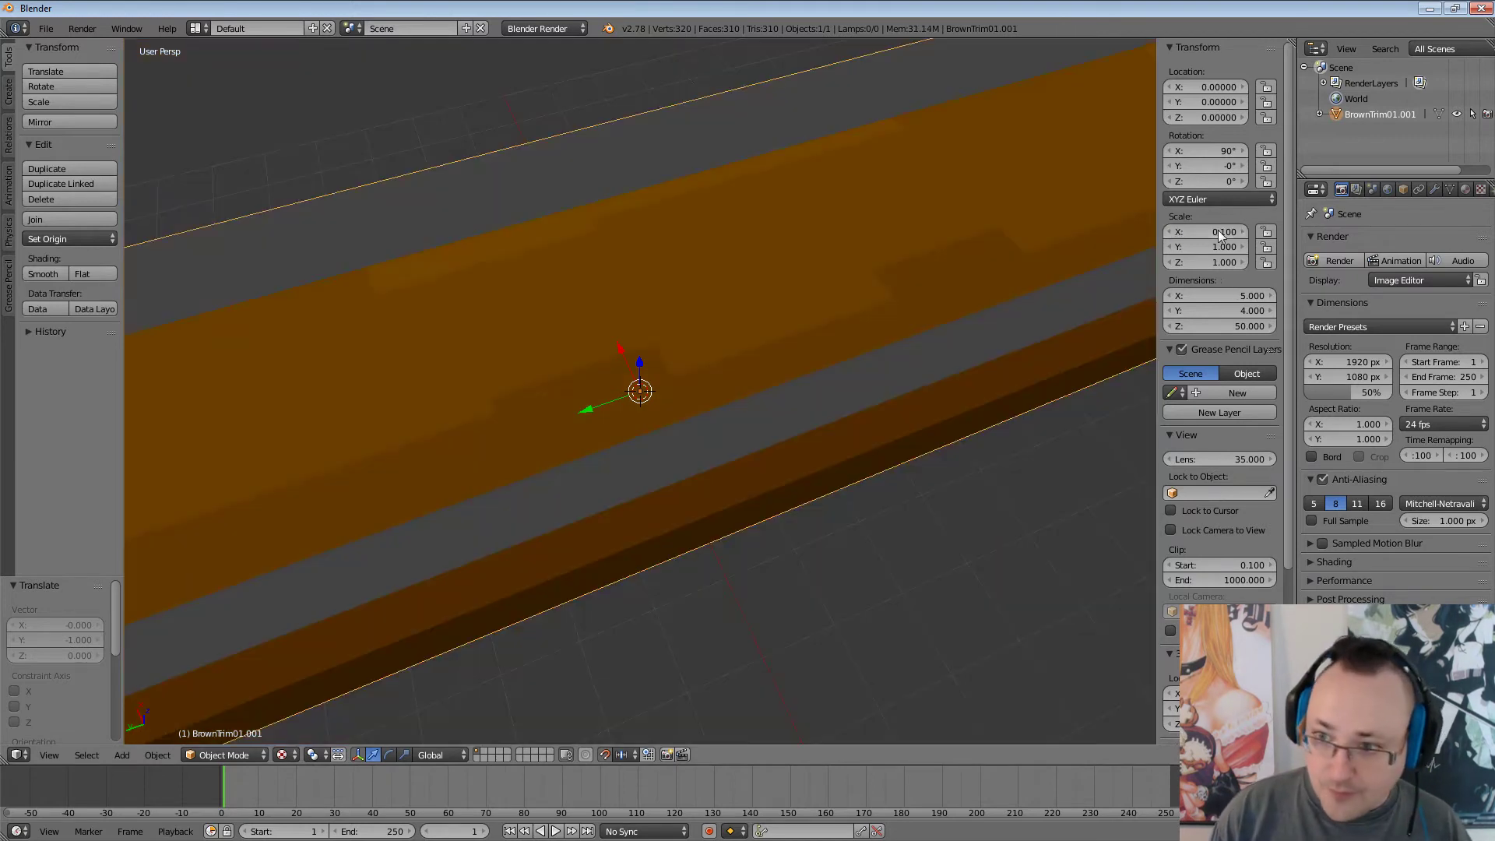
click(1223, 247)
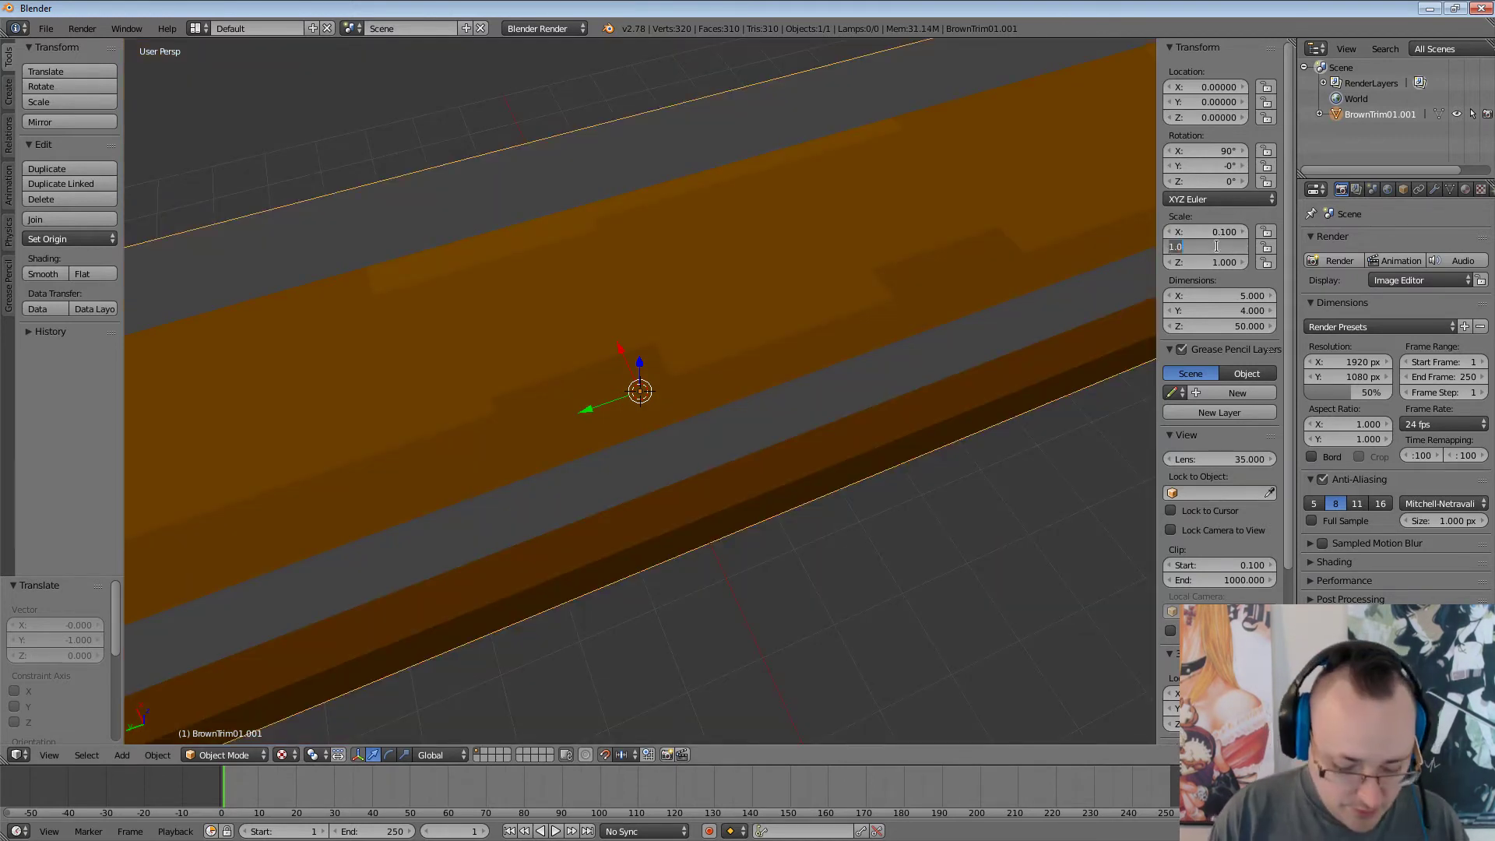
text(.1)
key(Return)
click(1218, 264)
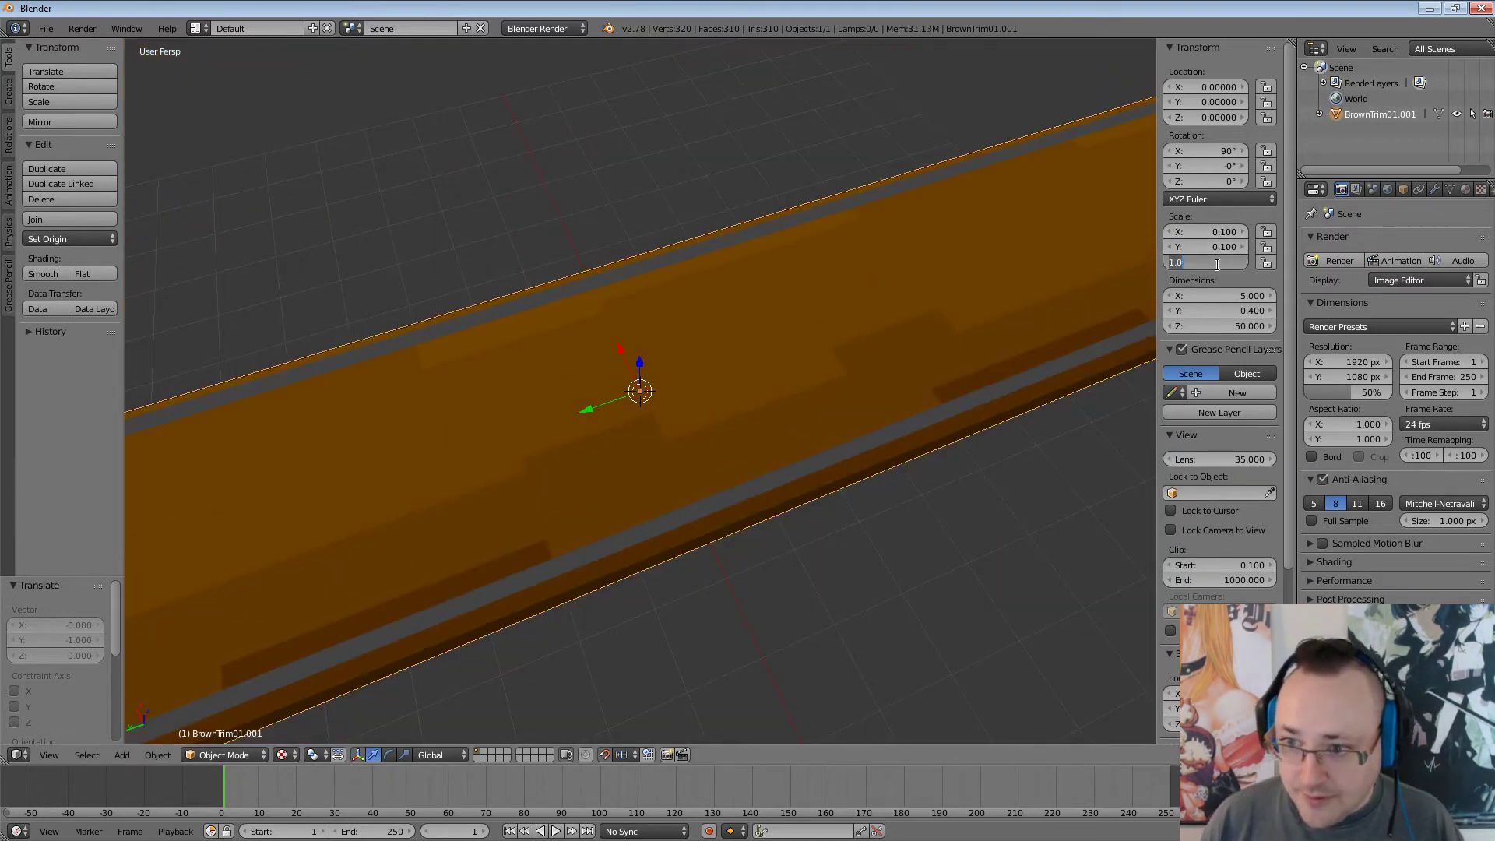
text(.1)
key(Return)
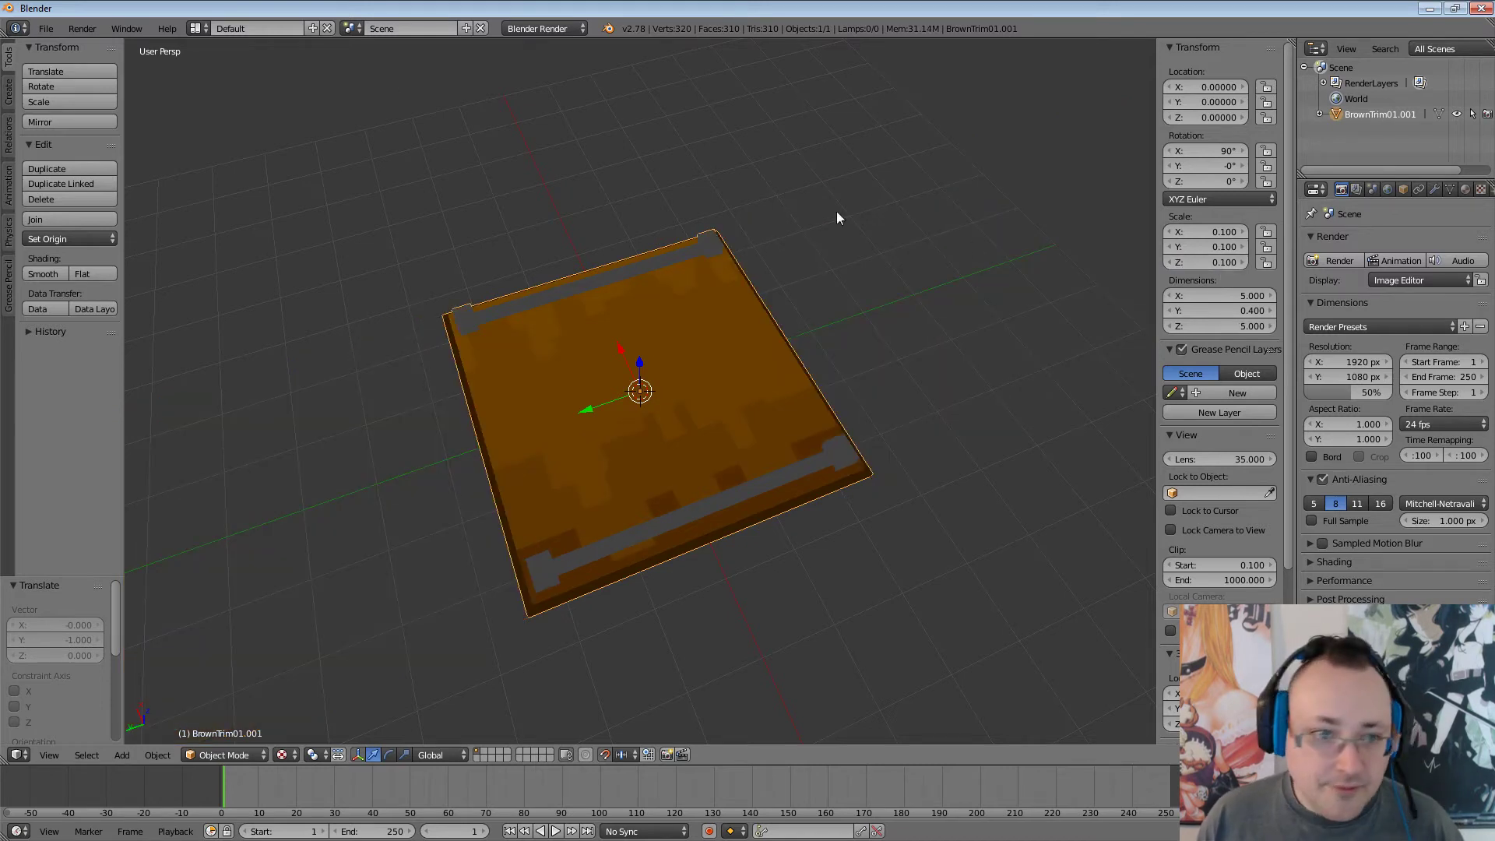
Export the trim as FBX to the project's Tech geometry folder, overwriting BrownTrim01.fbx.
click(46, 28)
mouse_move(75, 324)
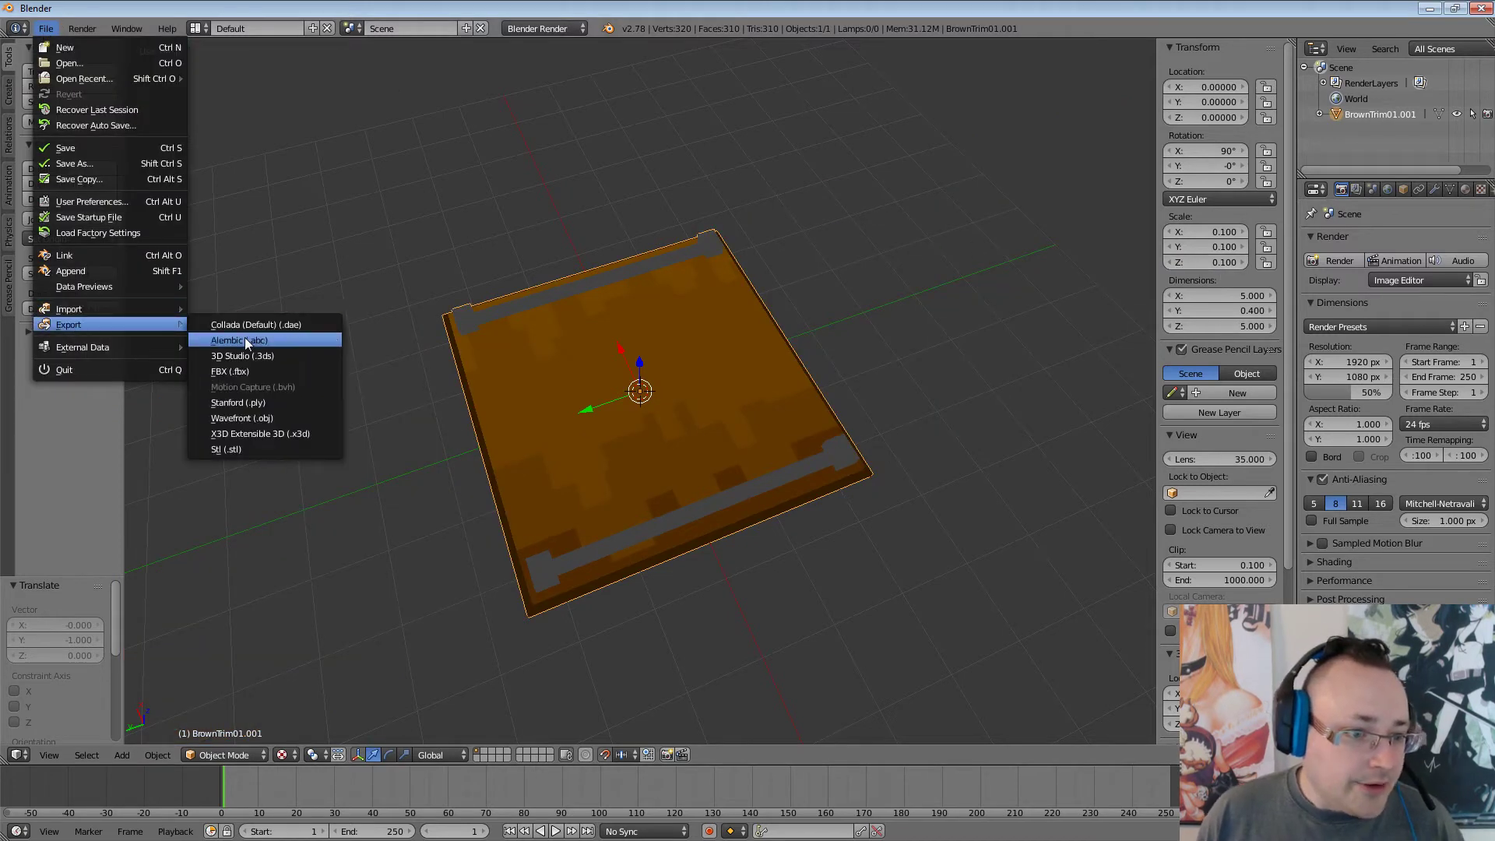
click(264, 376)
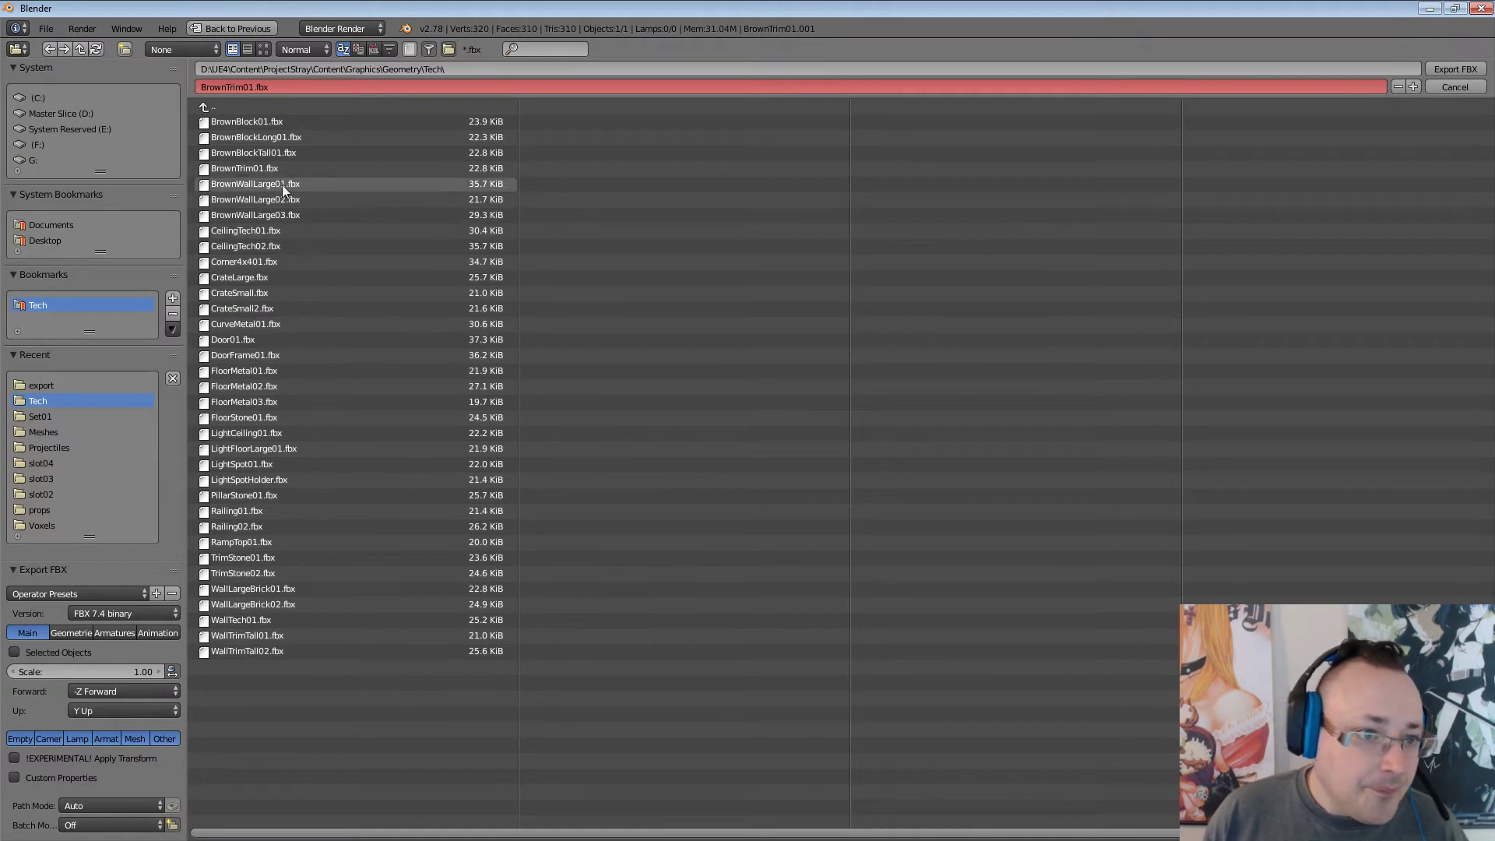
click(1460, 68)
Switch to Unreal Editor and save the current level.
click(1430, 8)
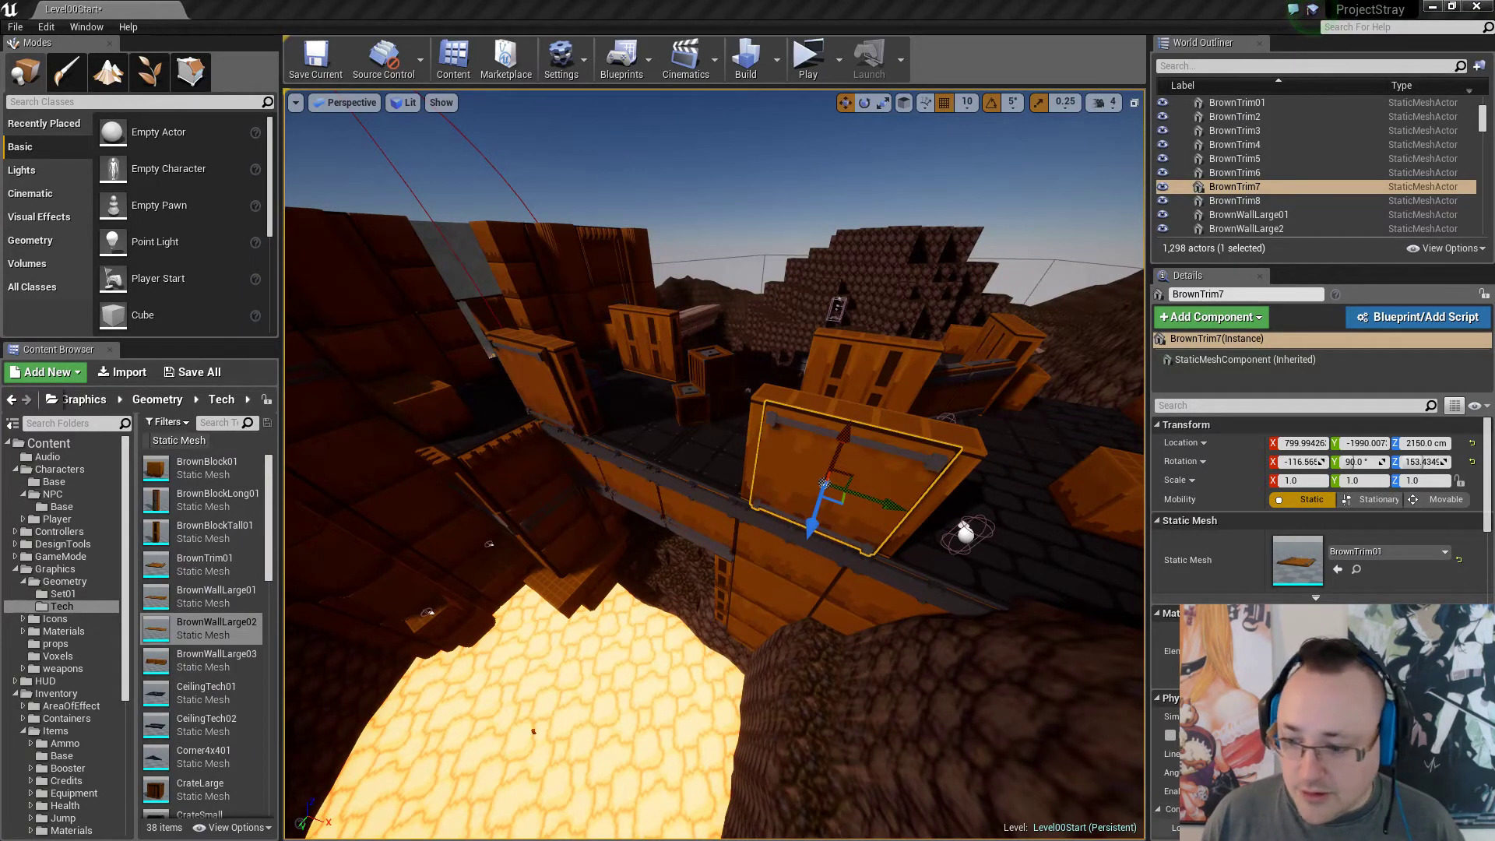
right_drag(803, 585, 764, 569)
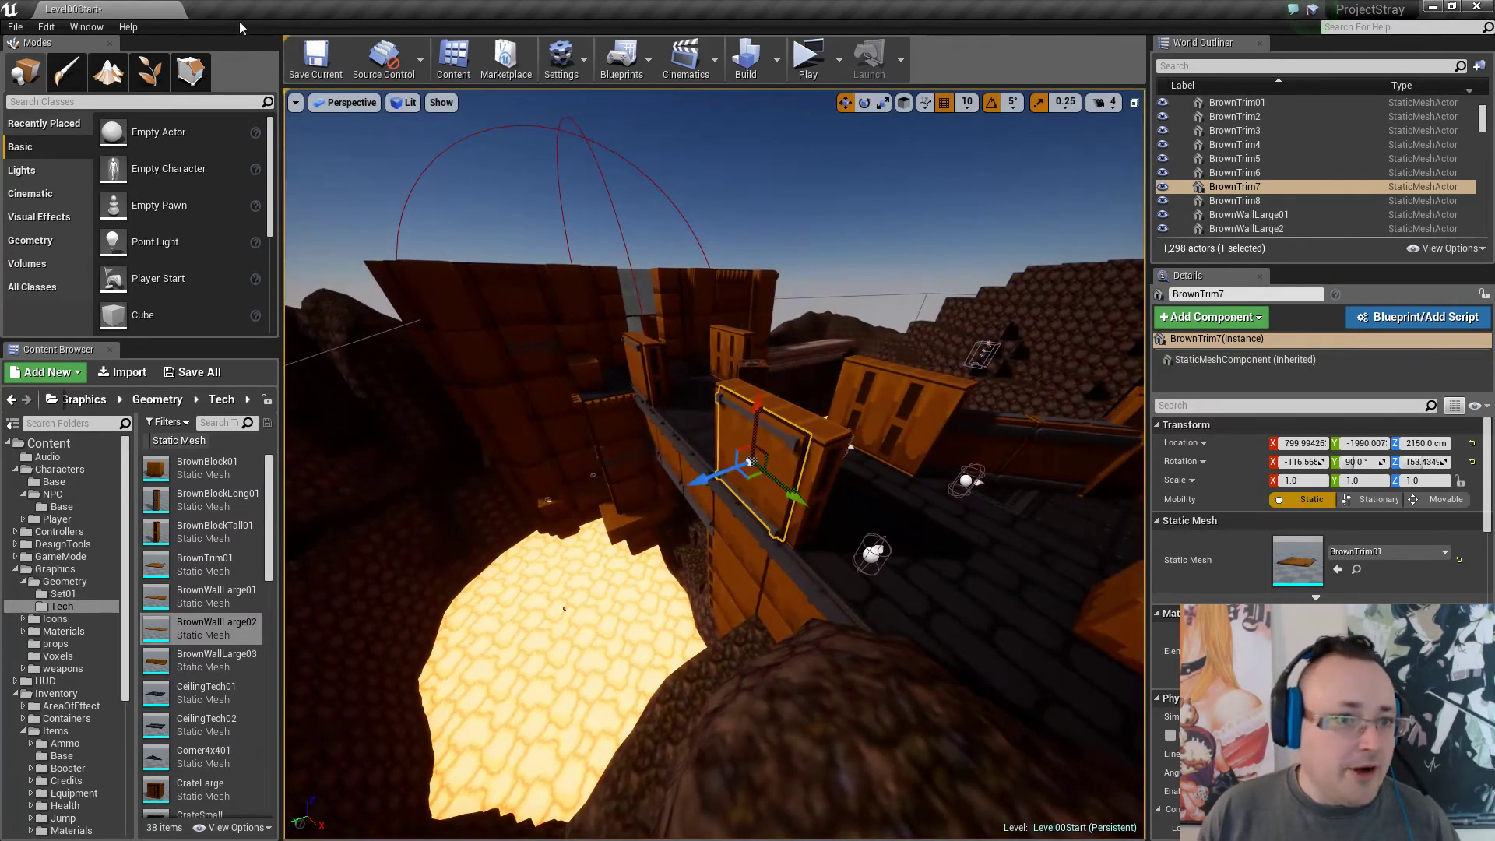
click(306, 61)
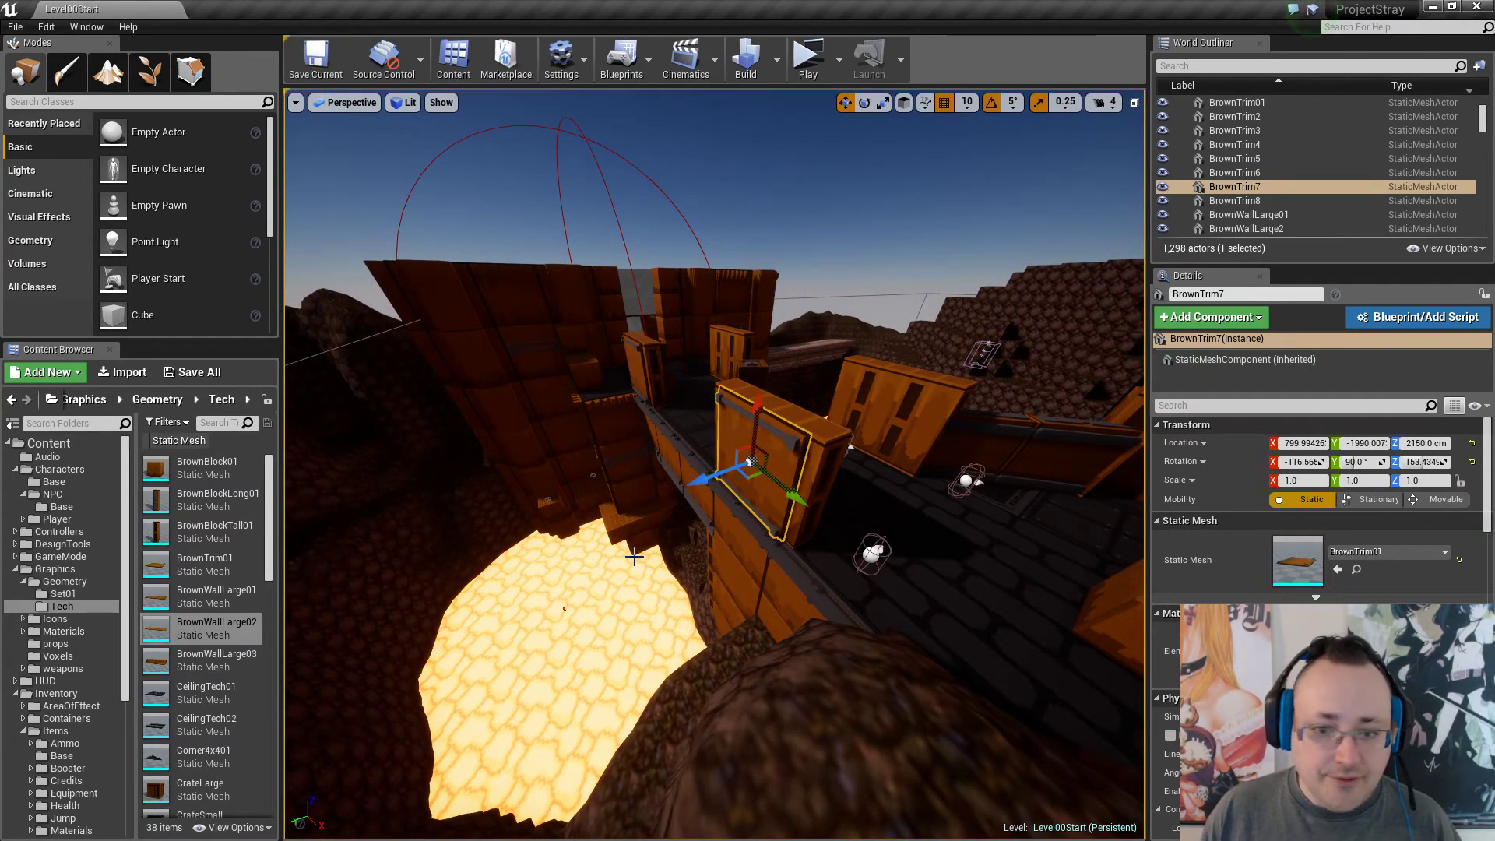
Try a copy of the bridge's dark upper trim strip lower on its side face, and delete the copy.
right_drag(545, 467, 623, 514)
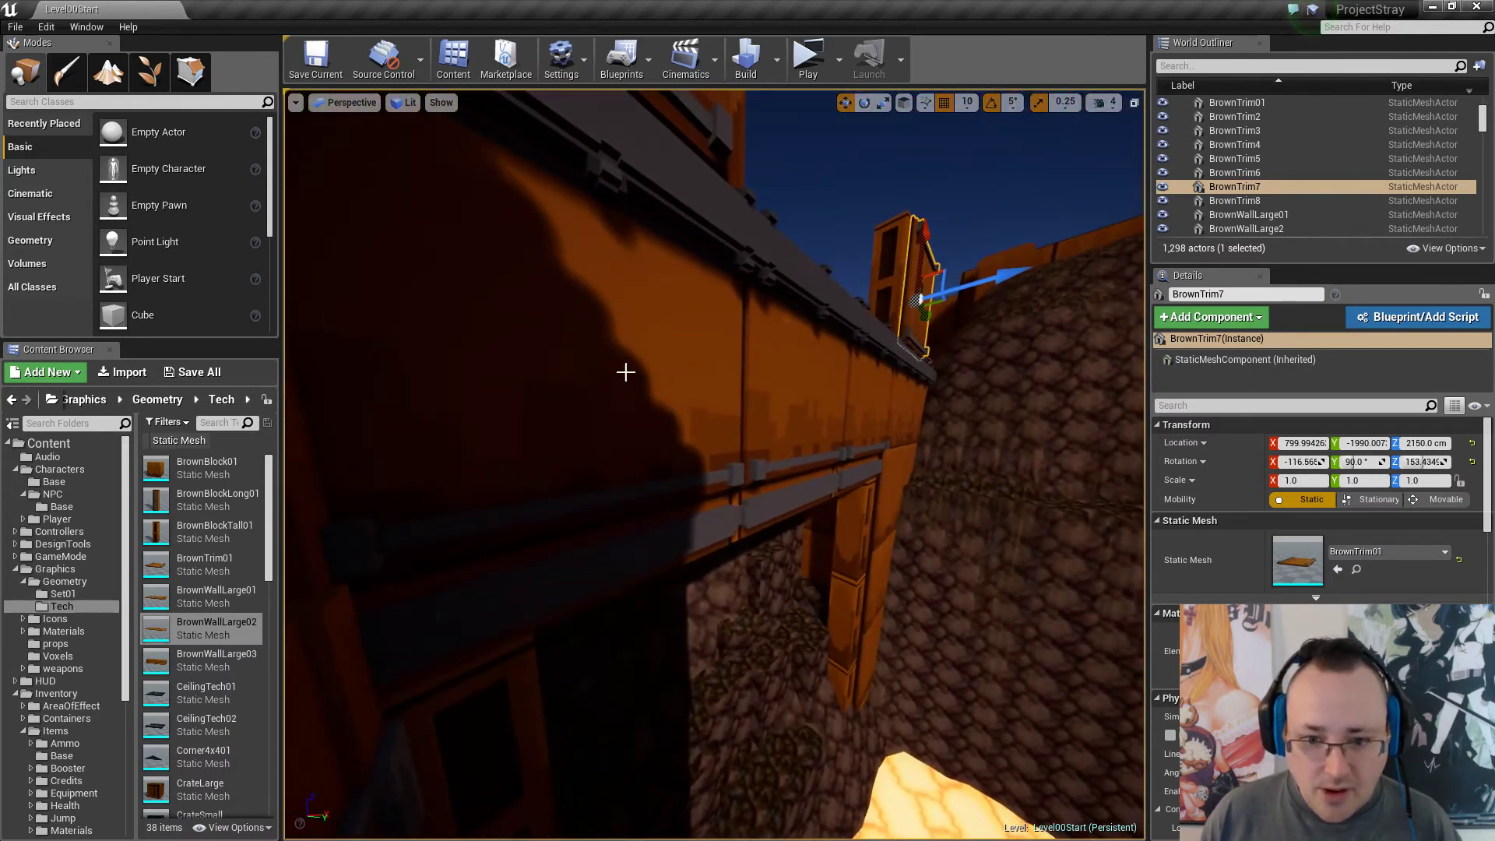
right_drag(702, 369, 583, 350)
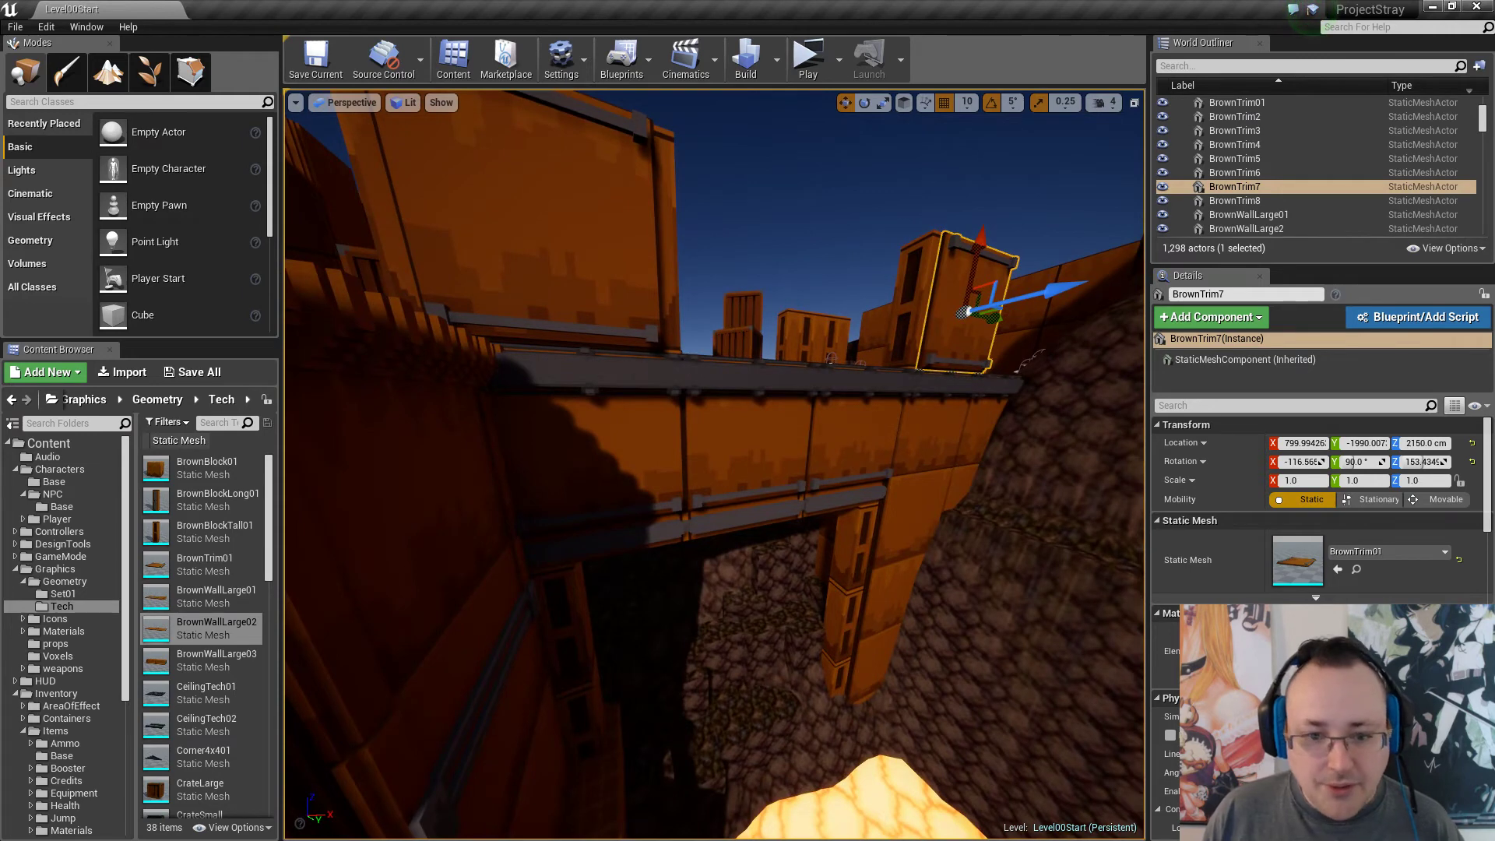
click(588, 325)
alt+drag(579, 312, 580, 397)
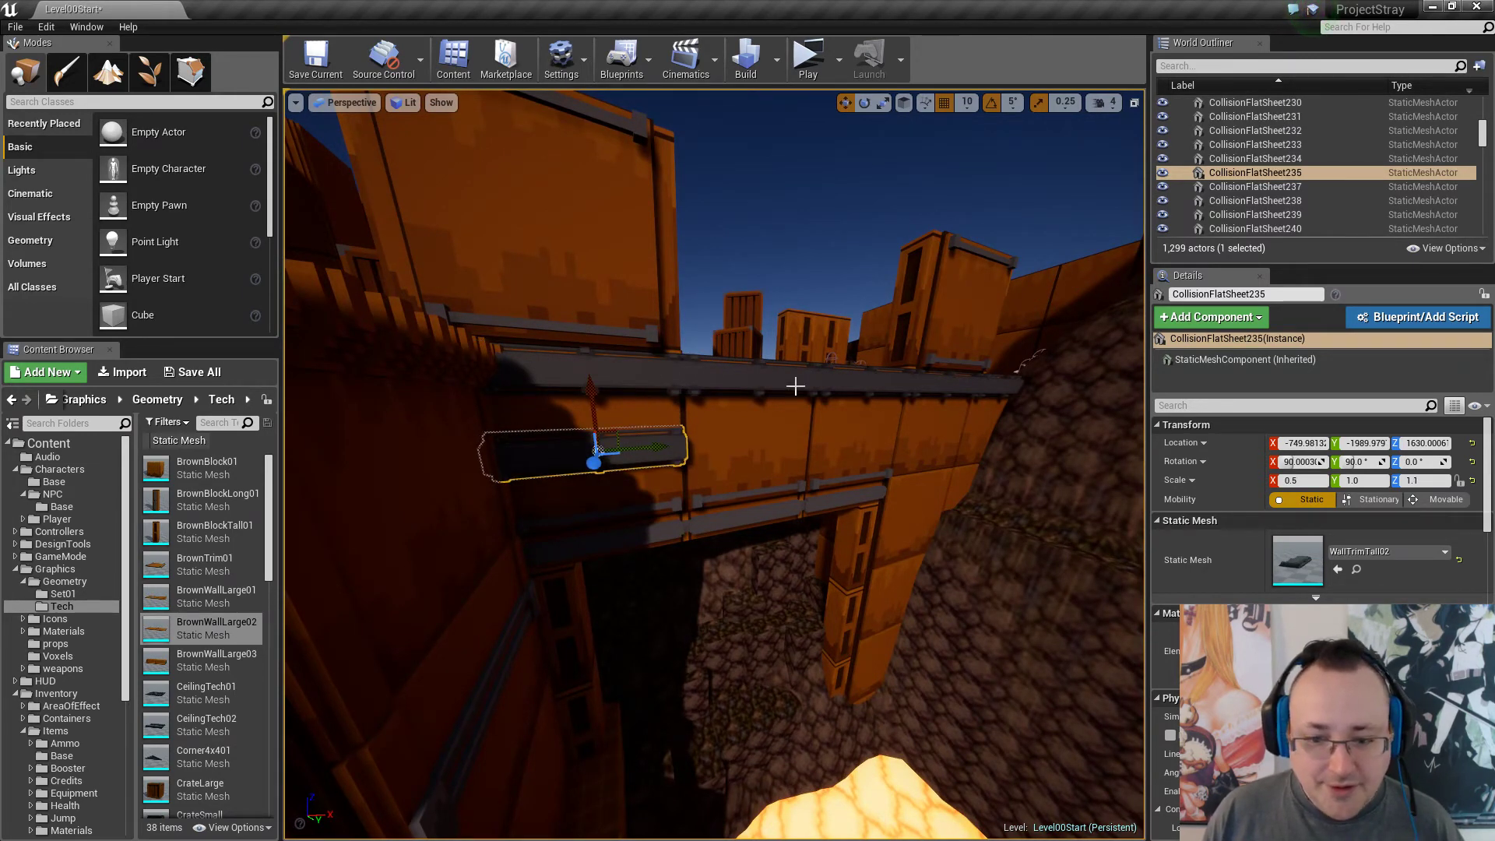
right_drag(795, 386, 778, 427)
key(Delete)
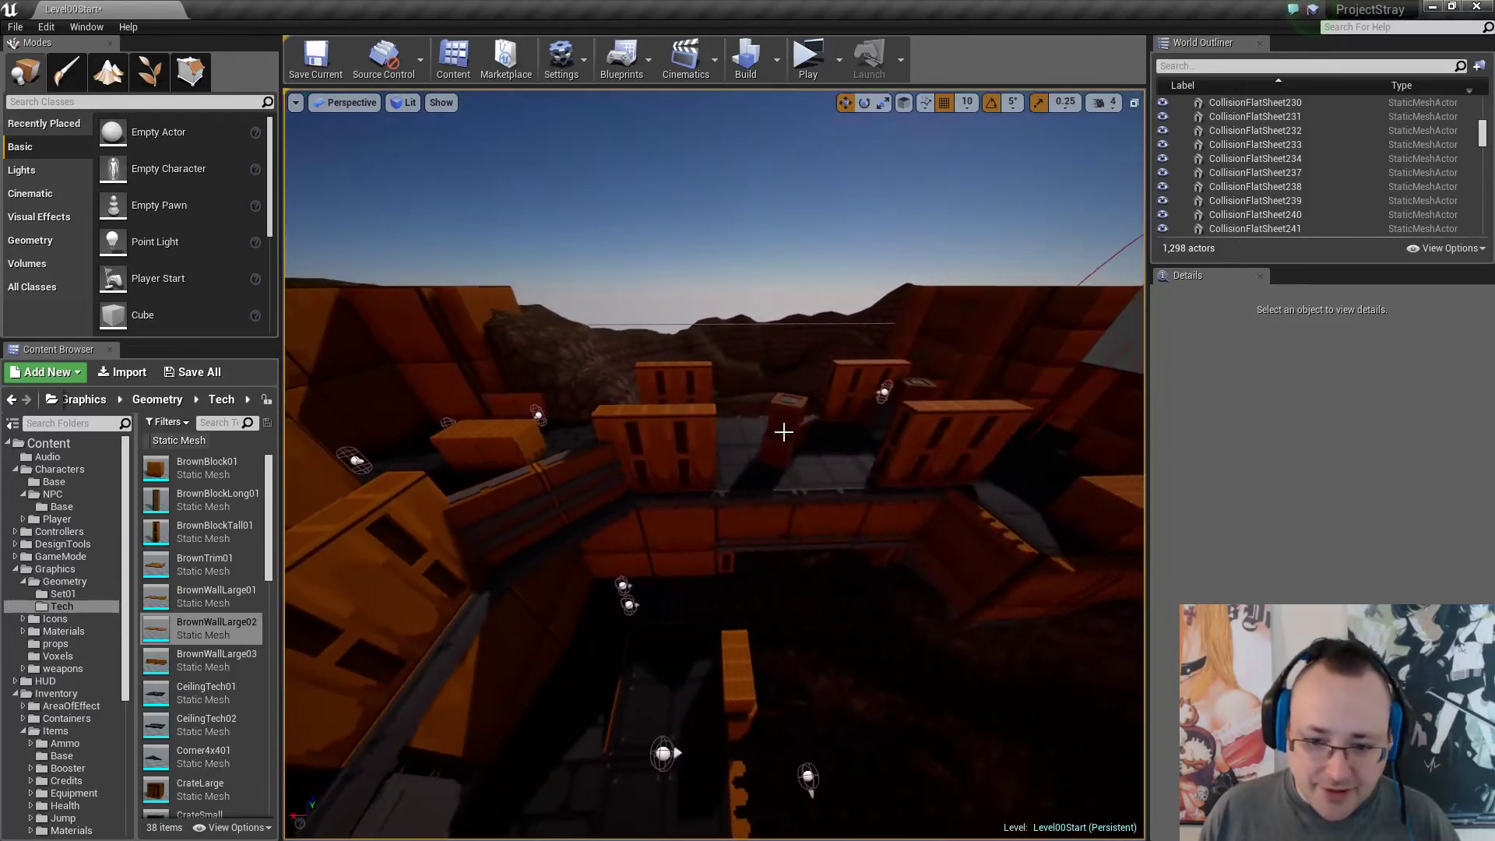
Duplicate the bridge's BrownTrim01 panel and move the copy up onto the inner face of the nearby standing block.
click(768, 492)
right_drag(768, 492, 841, 473)
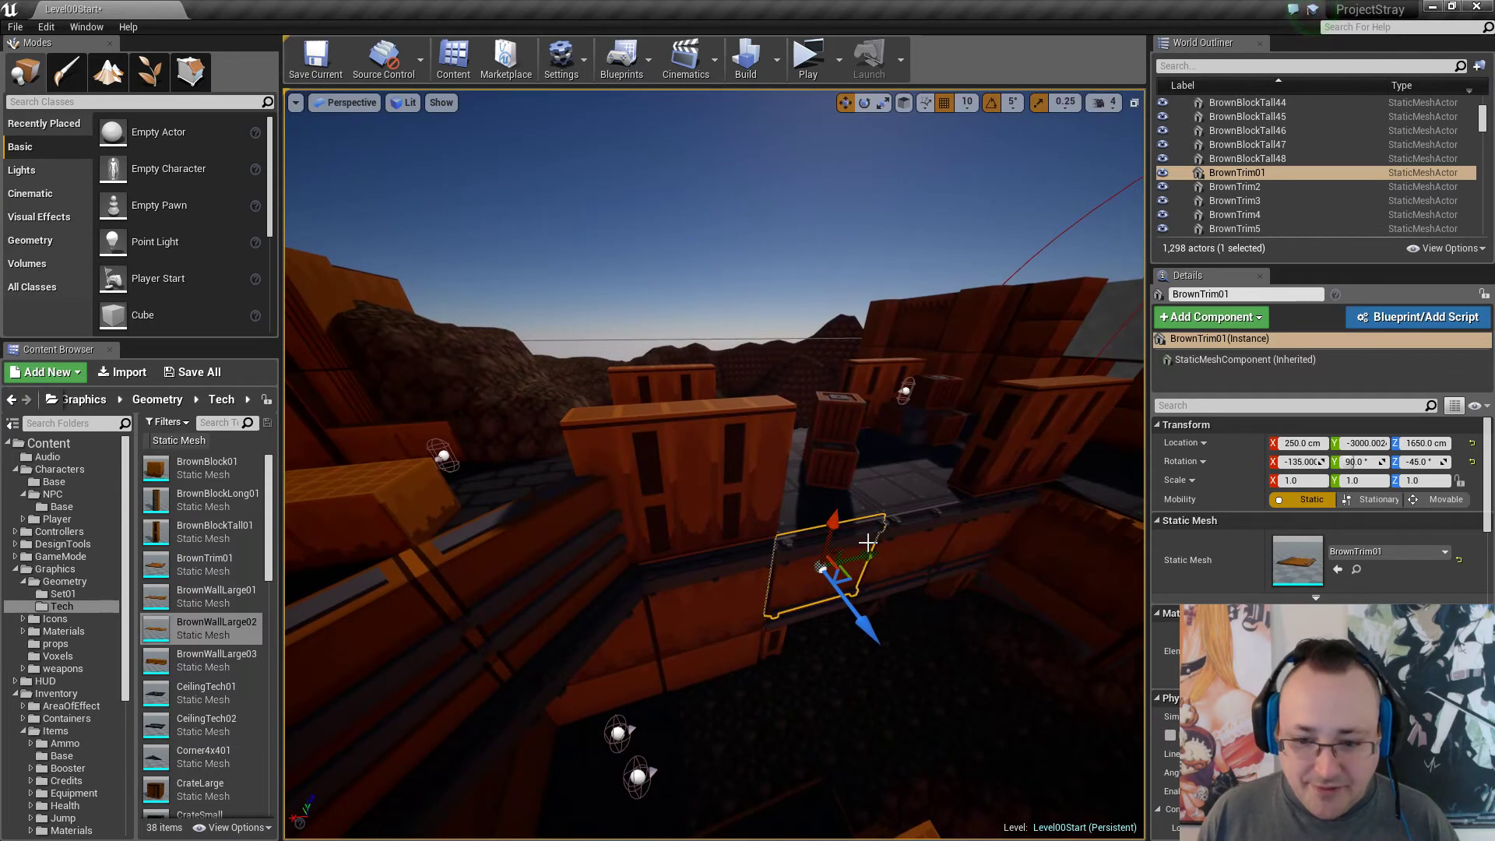
key(e)
key(w)
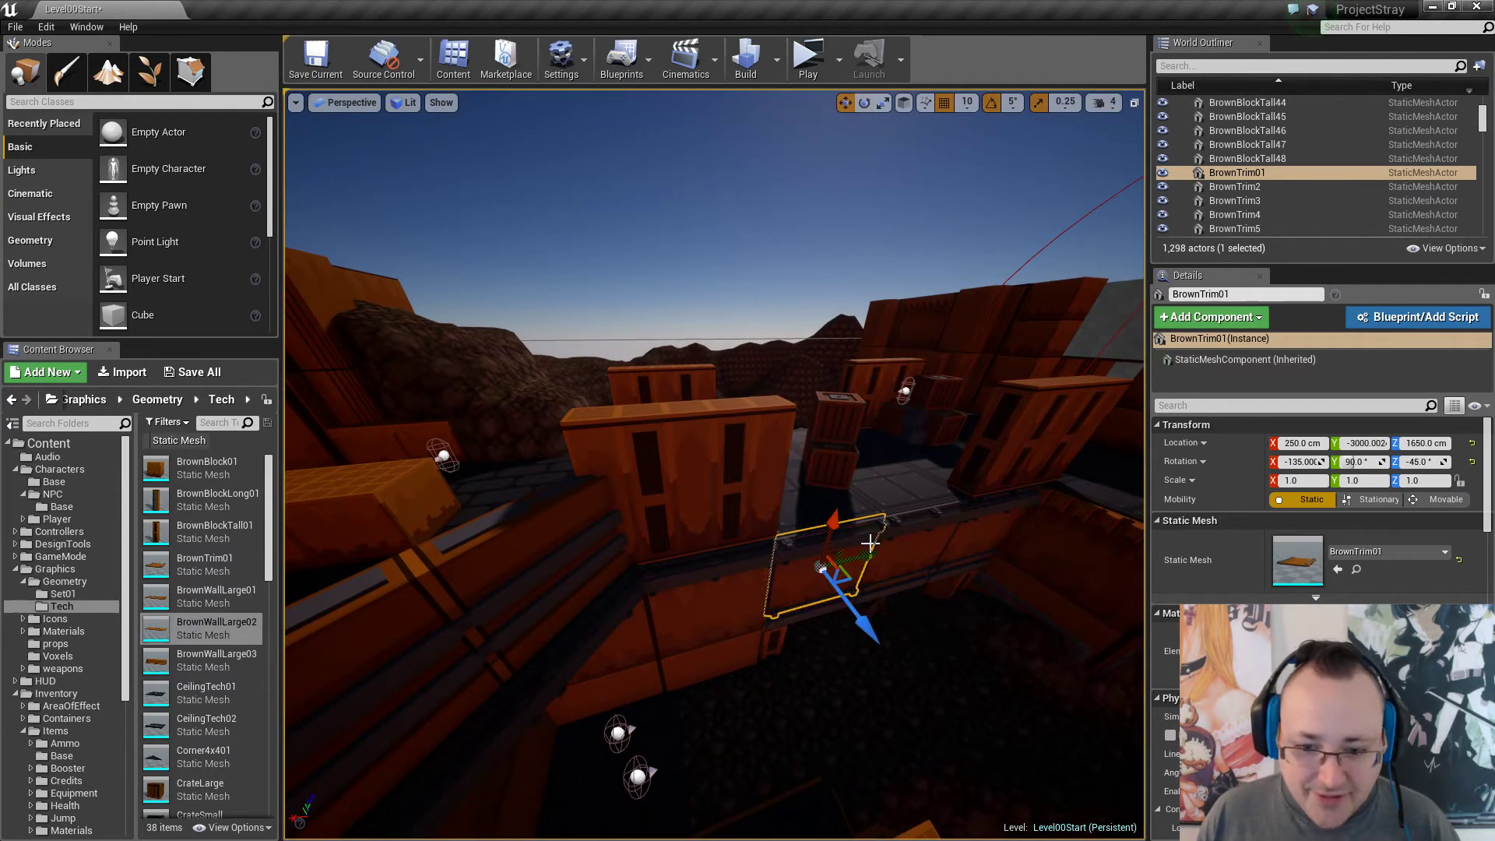
alt+drag(844, 550, 775, 499)
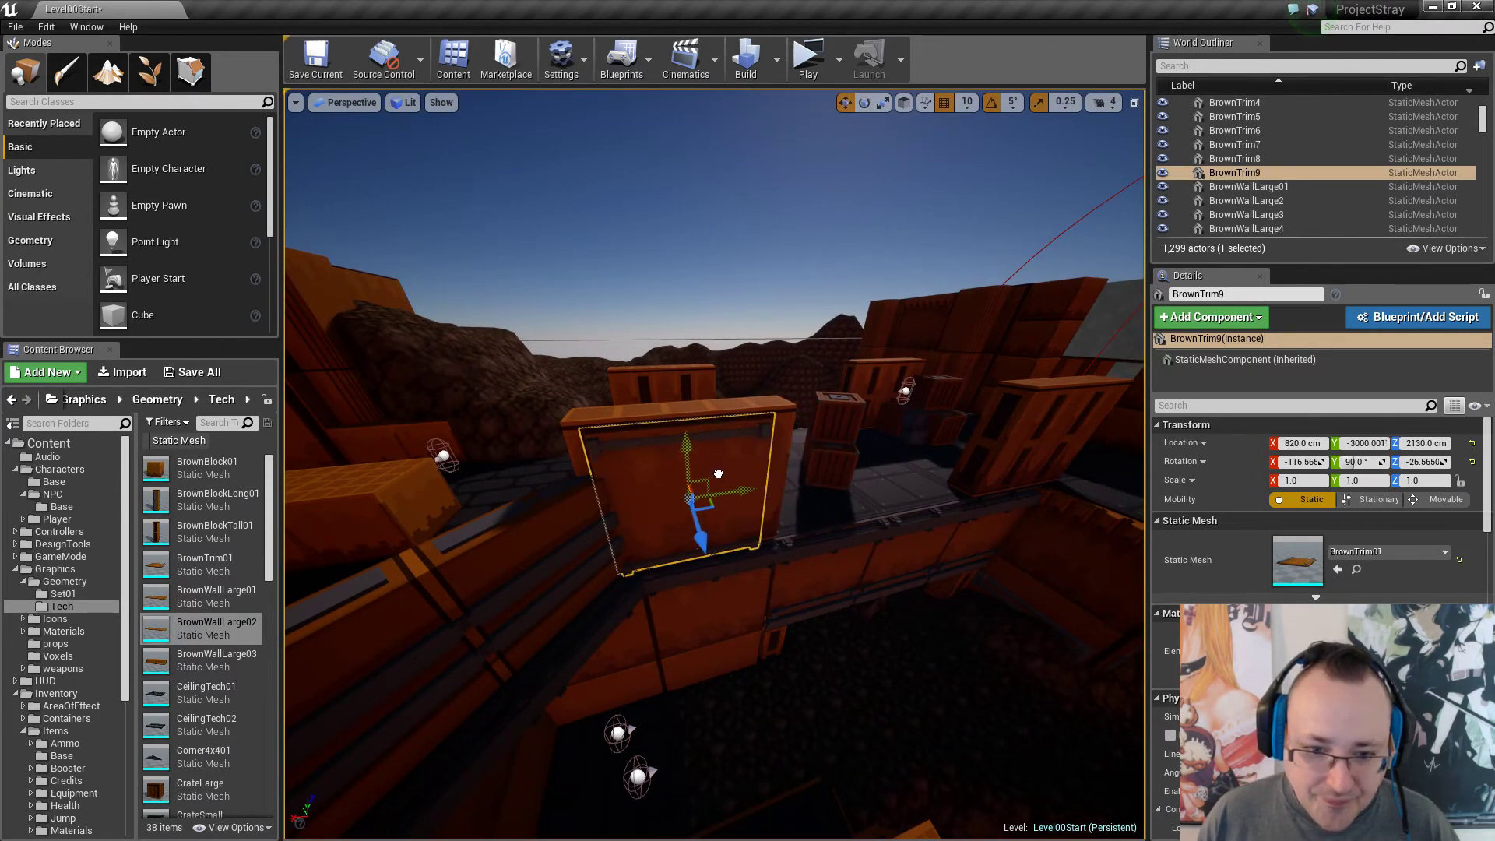
Align the copied trim panel with the block's face at about X 810, Y -3010, Z 2150 cm.
right_drag(721, 467, 787, 474)
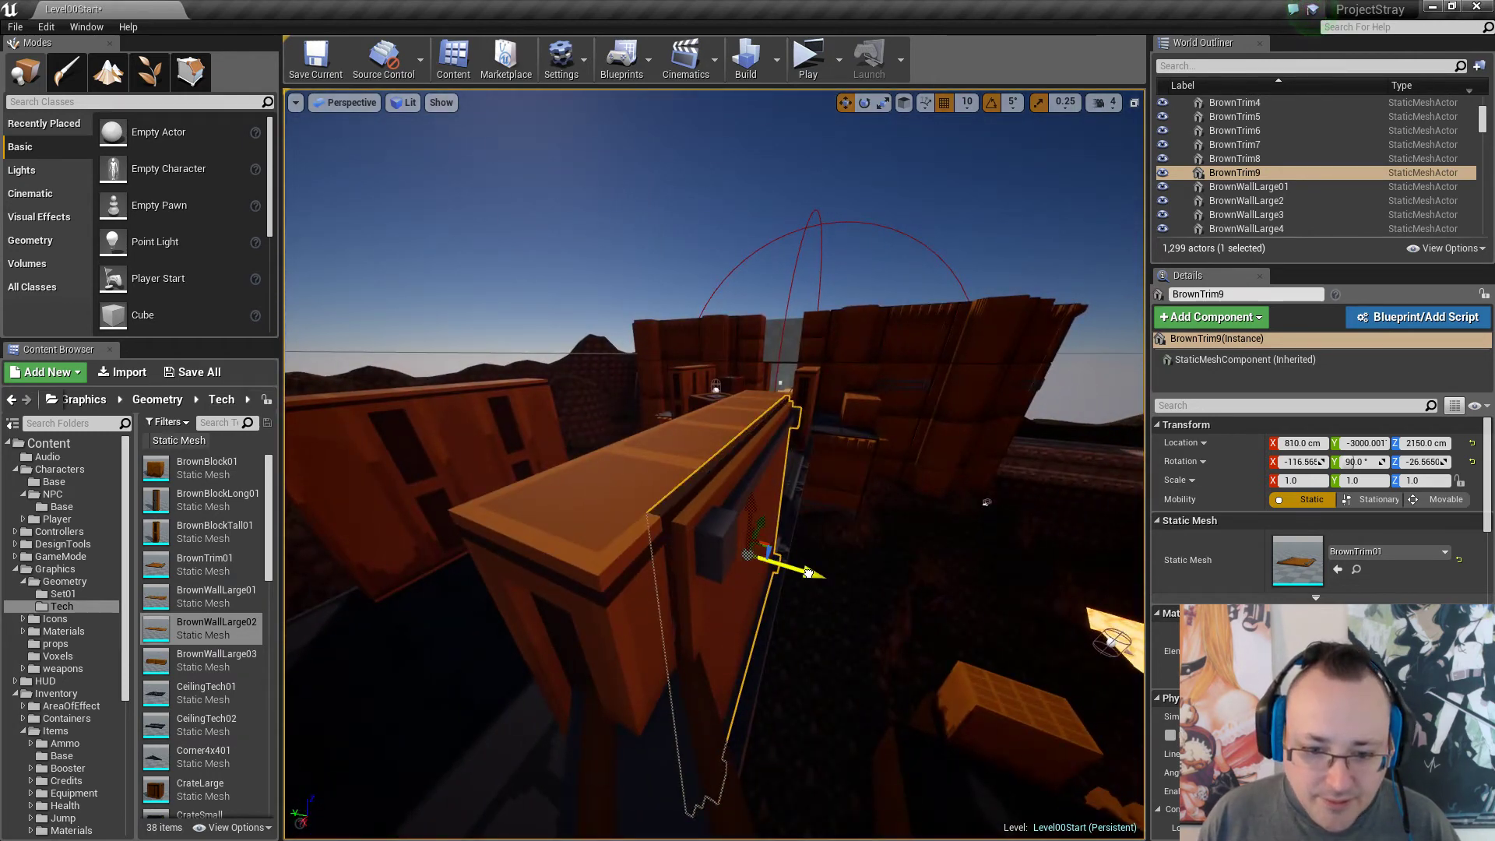
drag(809, 574, 819, 577)
mouse_move(819, 576)
right_down()
mouse_move(592, 578)
mouse_move(819, 571)
right_up()
drag(707, 551, 712, 550)
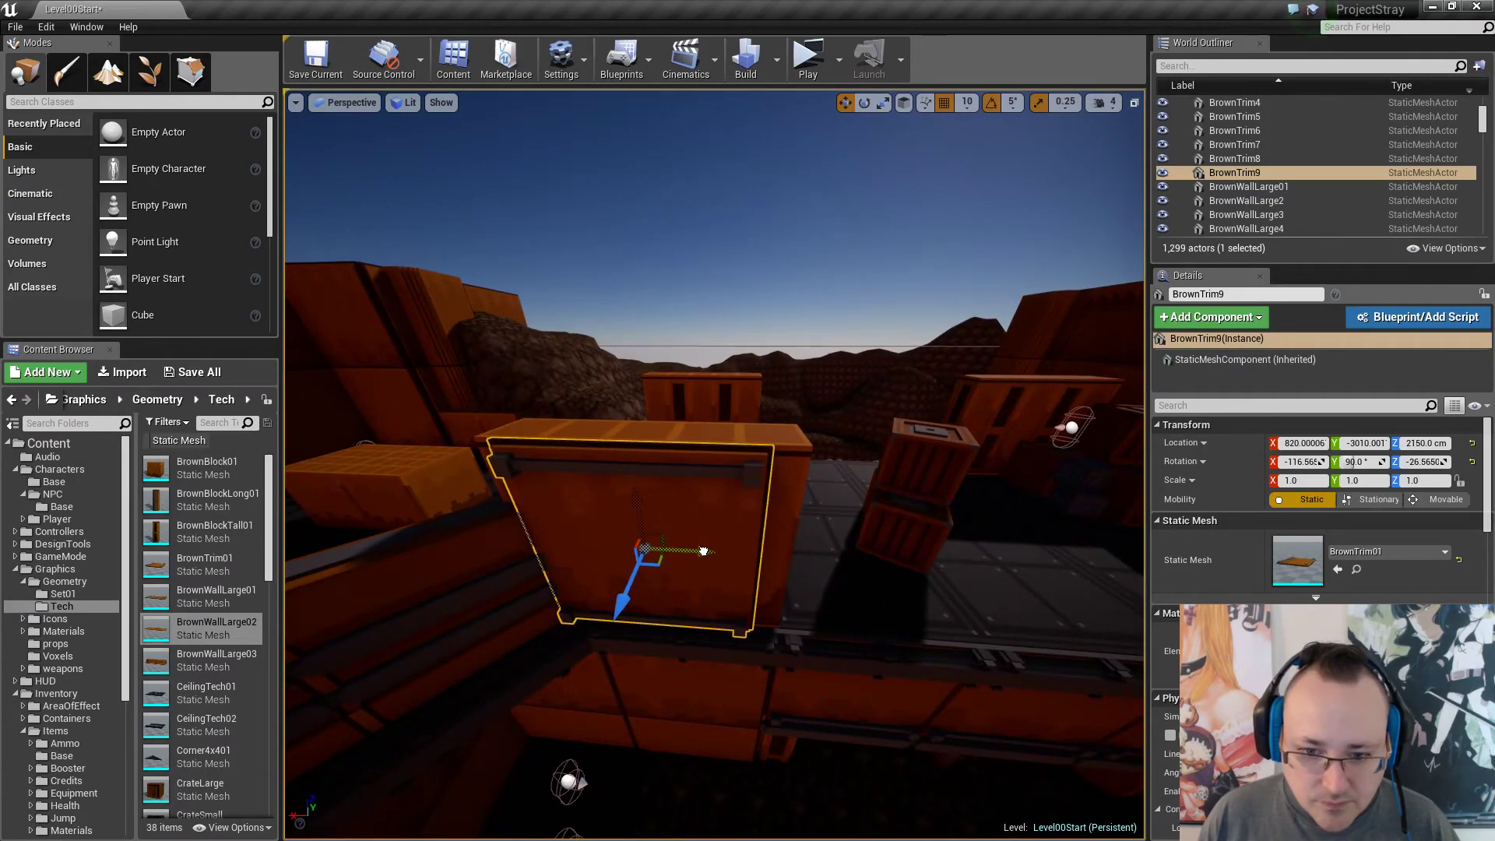
right_drag(712, 551, 834, 538)
key(Escape)
Duplicate the block's trim panel across the bridge onto the matching block at about X -810, Y -3010, Z 2150 cm.
click(583, 507)
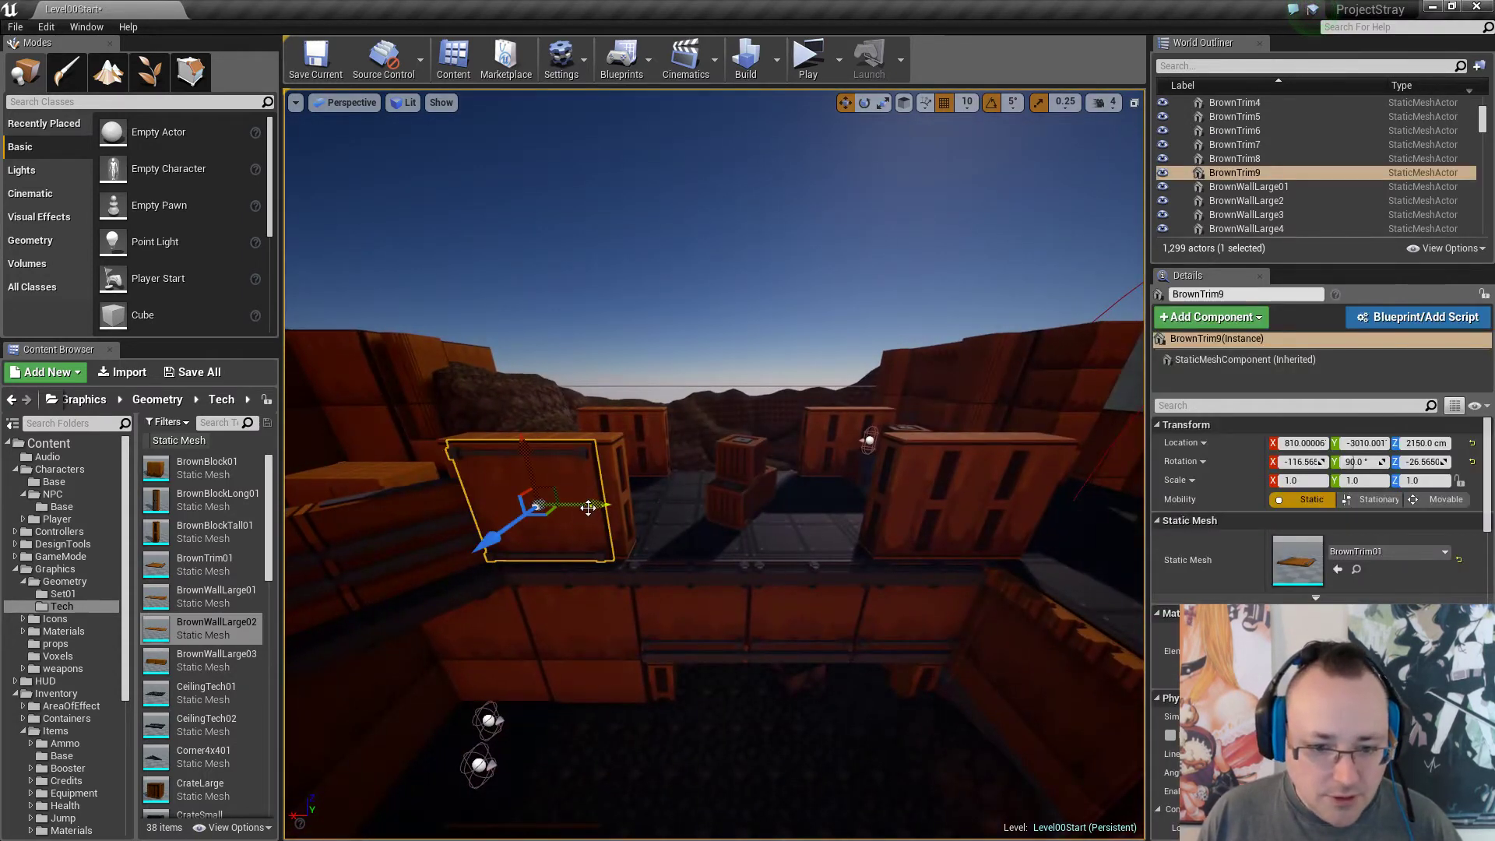
alt+drag(588, 507, 1029, 508)
right_drag(1030, 508, 1100, 482)
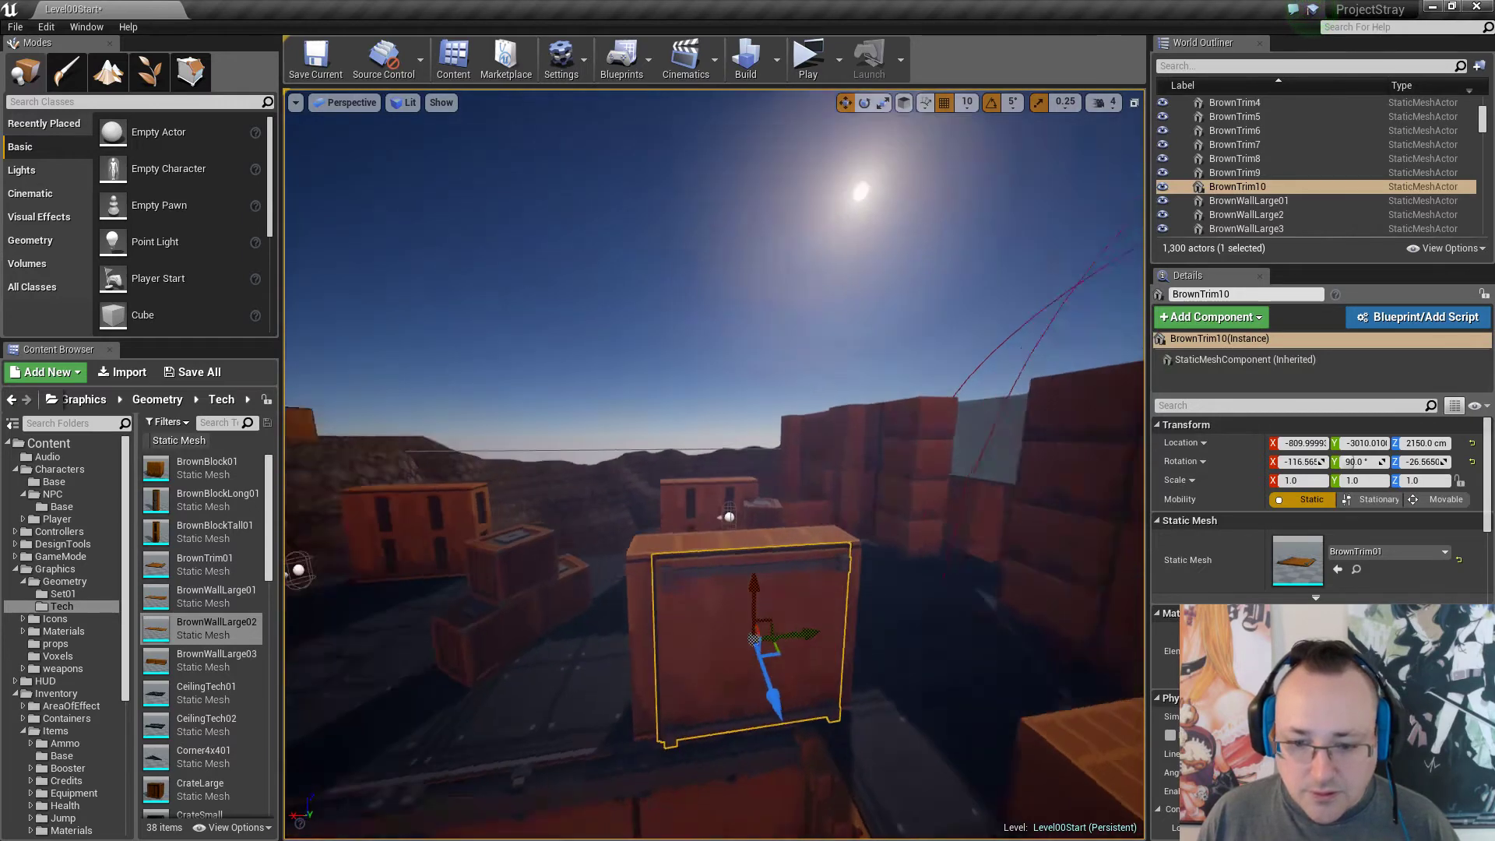
right_drag(829, 576, 829, 624)
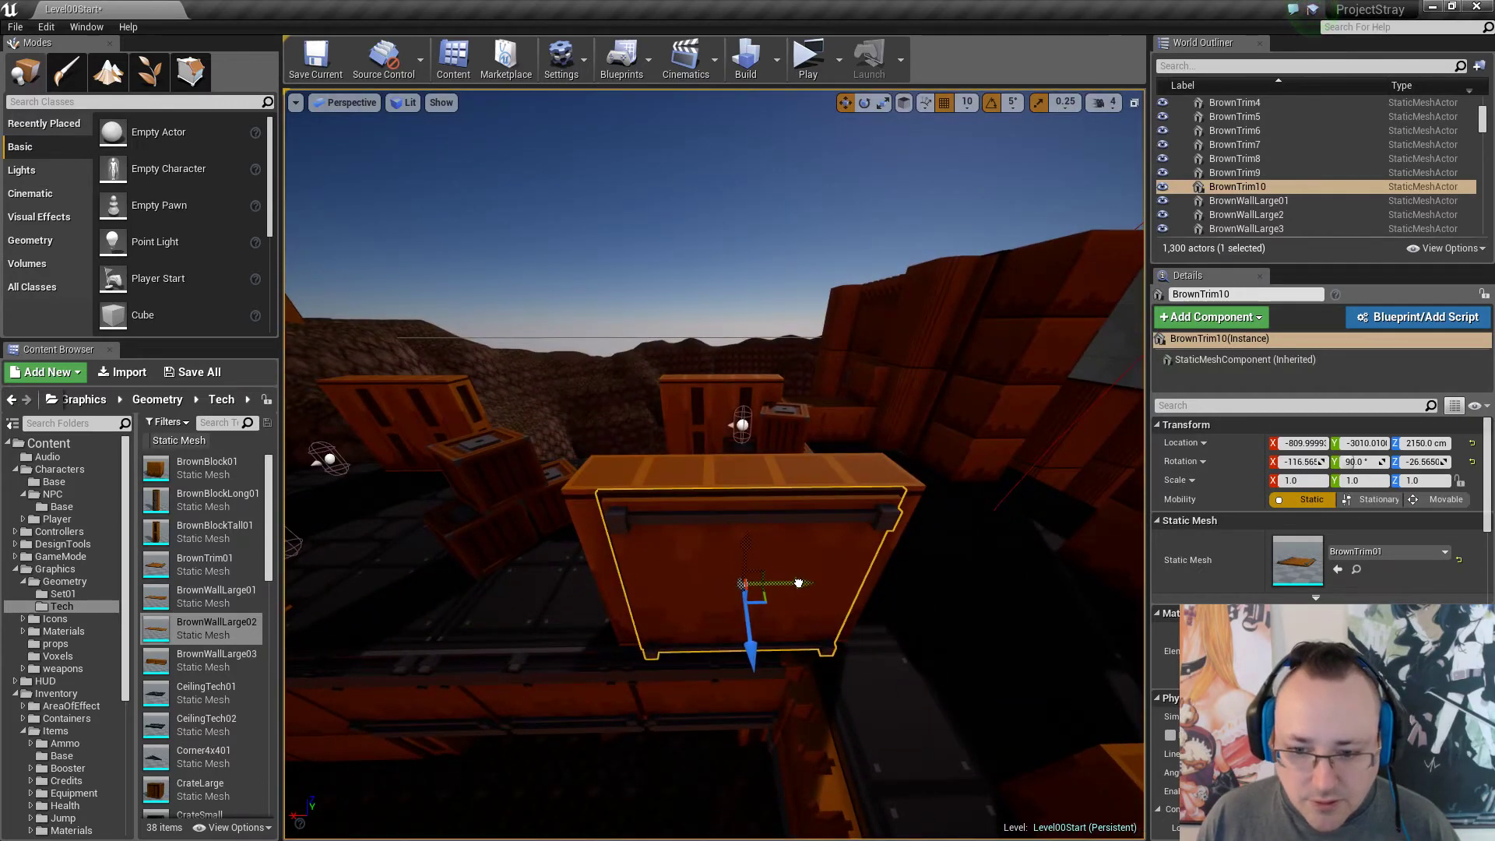
key(Escape)
right_drag(875, 553, 895, 491)
Duplicate the BrownTrim9 panel, rotate the copy 90 degrees, and move it toward the adjacent perpendicular block's face.
click(900, 538)
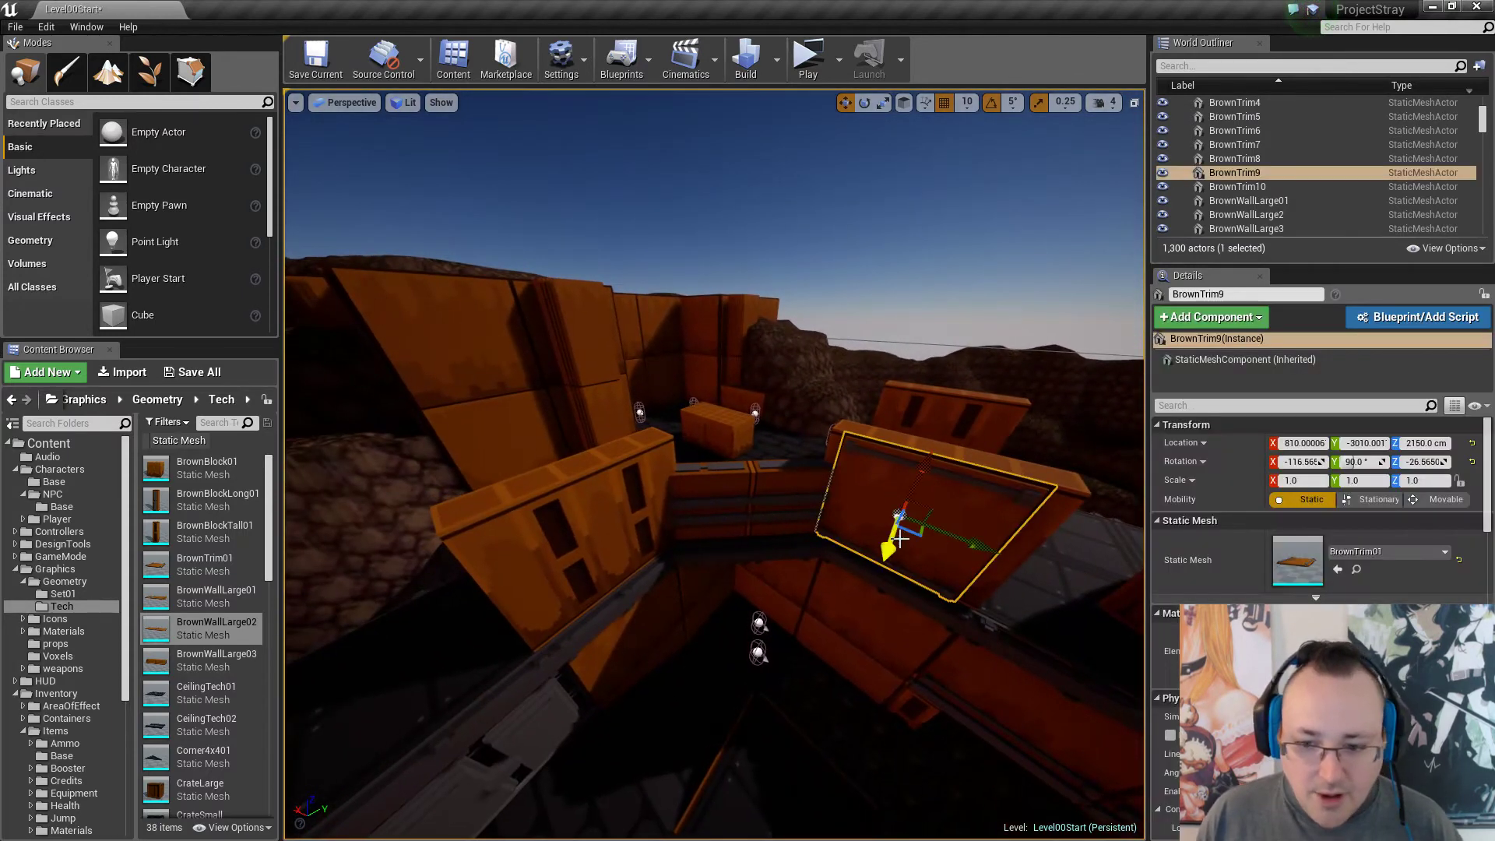
alt+drag(914, 534, 800, 594)
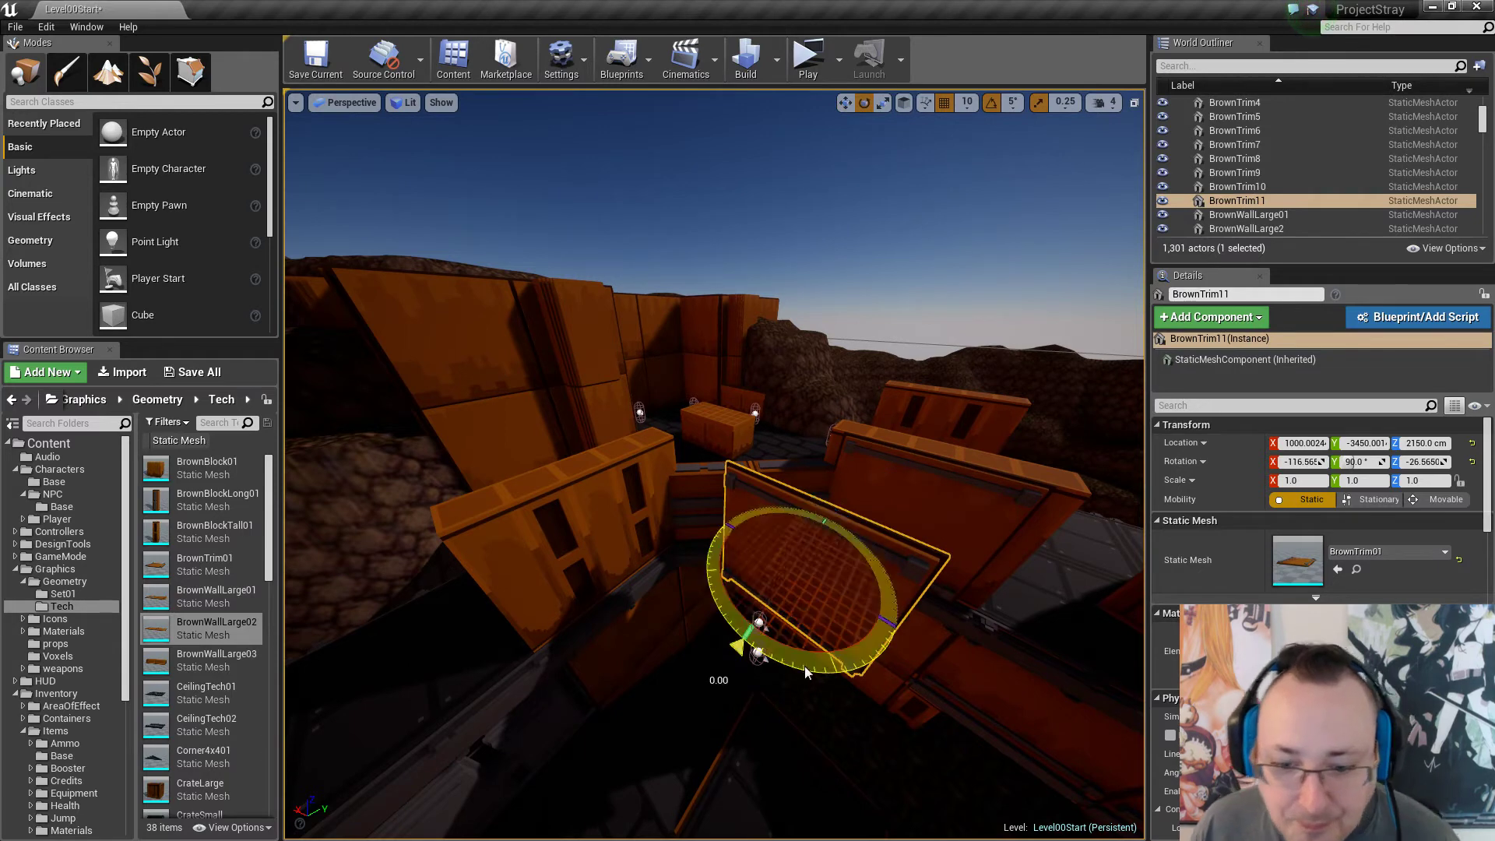
drag(806, 672, 923, 654)
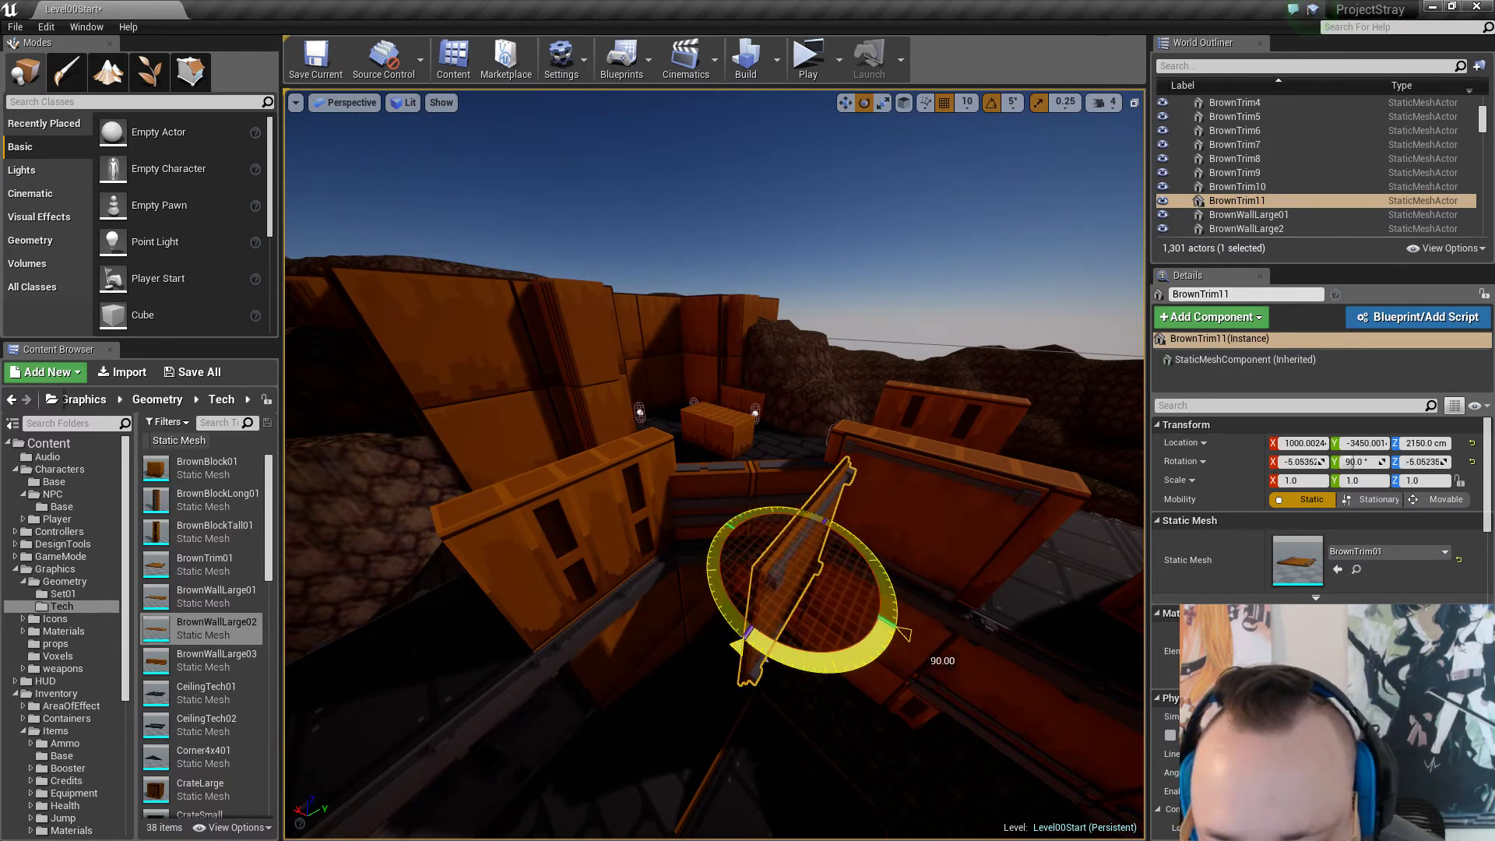
key(w)
drag(849, 611, 709, 574)
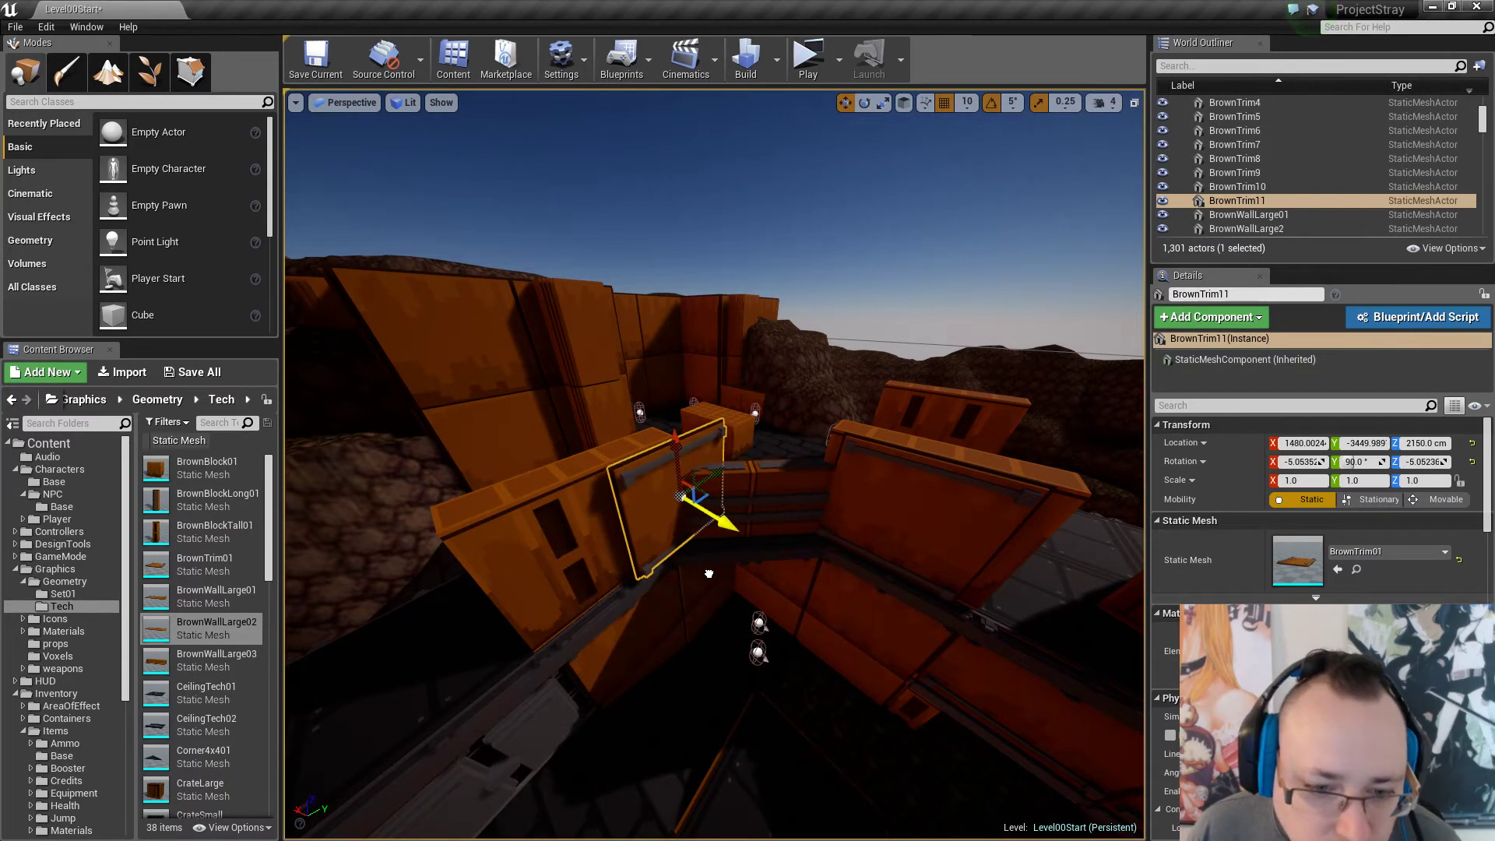
Fit the rotated trim panel centrally against the perpendicular block's face at about X 1500, Y -3710, Z 2150 cm.
key(w)
key(a)
right_drag(713, 597, 822, 580)
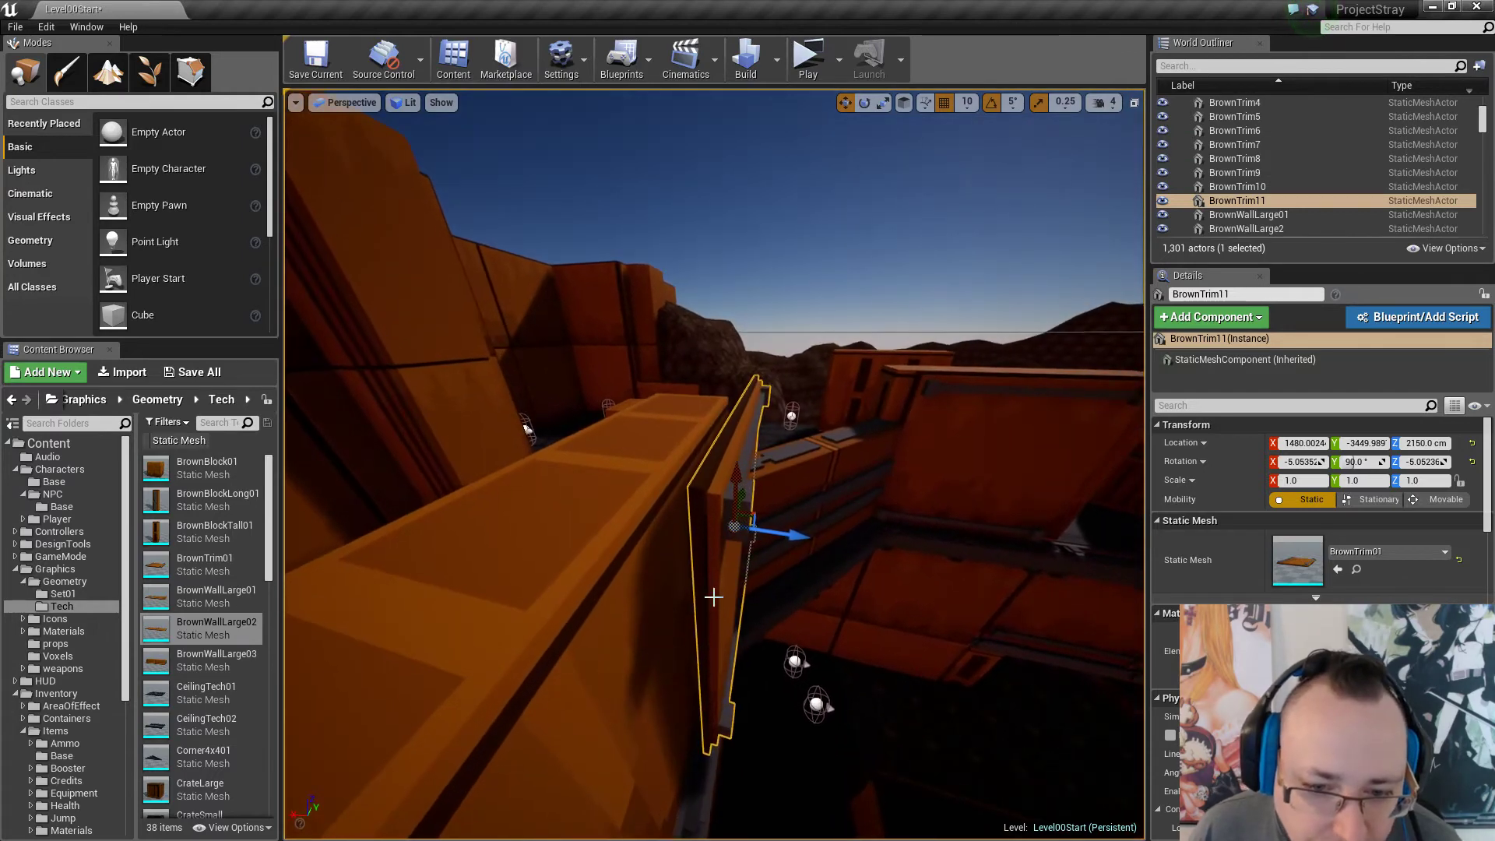
drag(790, 530, 788, 536)
key(d)
right_drag(783, 536, 688, 538)
key(s)
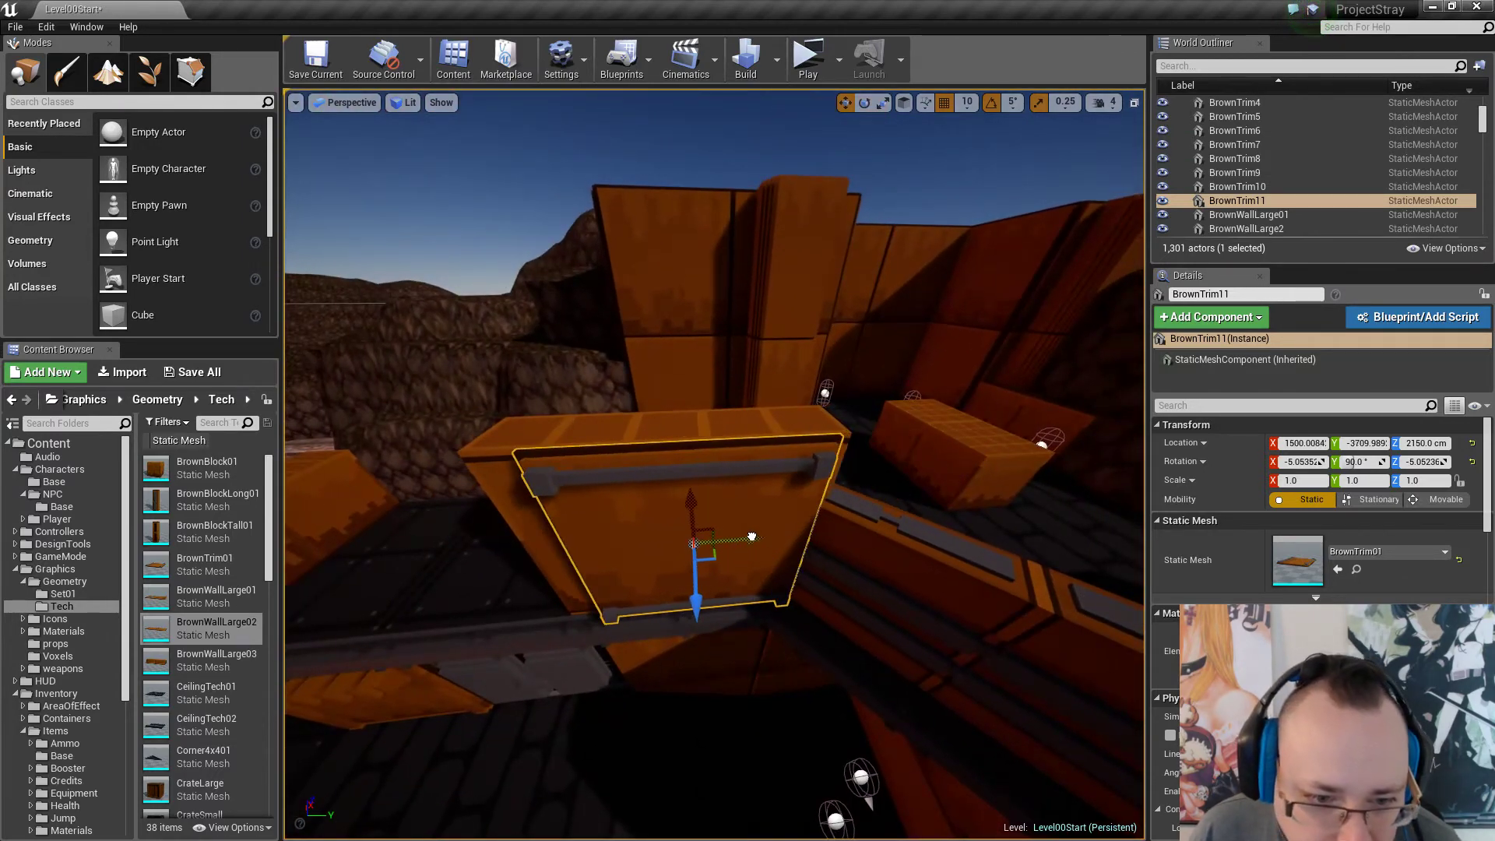
key(a)
right_drag(701, 557, 989, 537)
key(Escape)
Check the trimmed blocks and bridge in the level, and save the current level.
key(s)
key(d)
key(w)
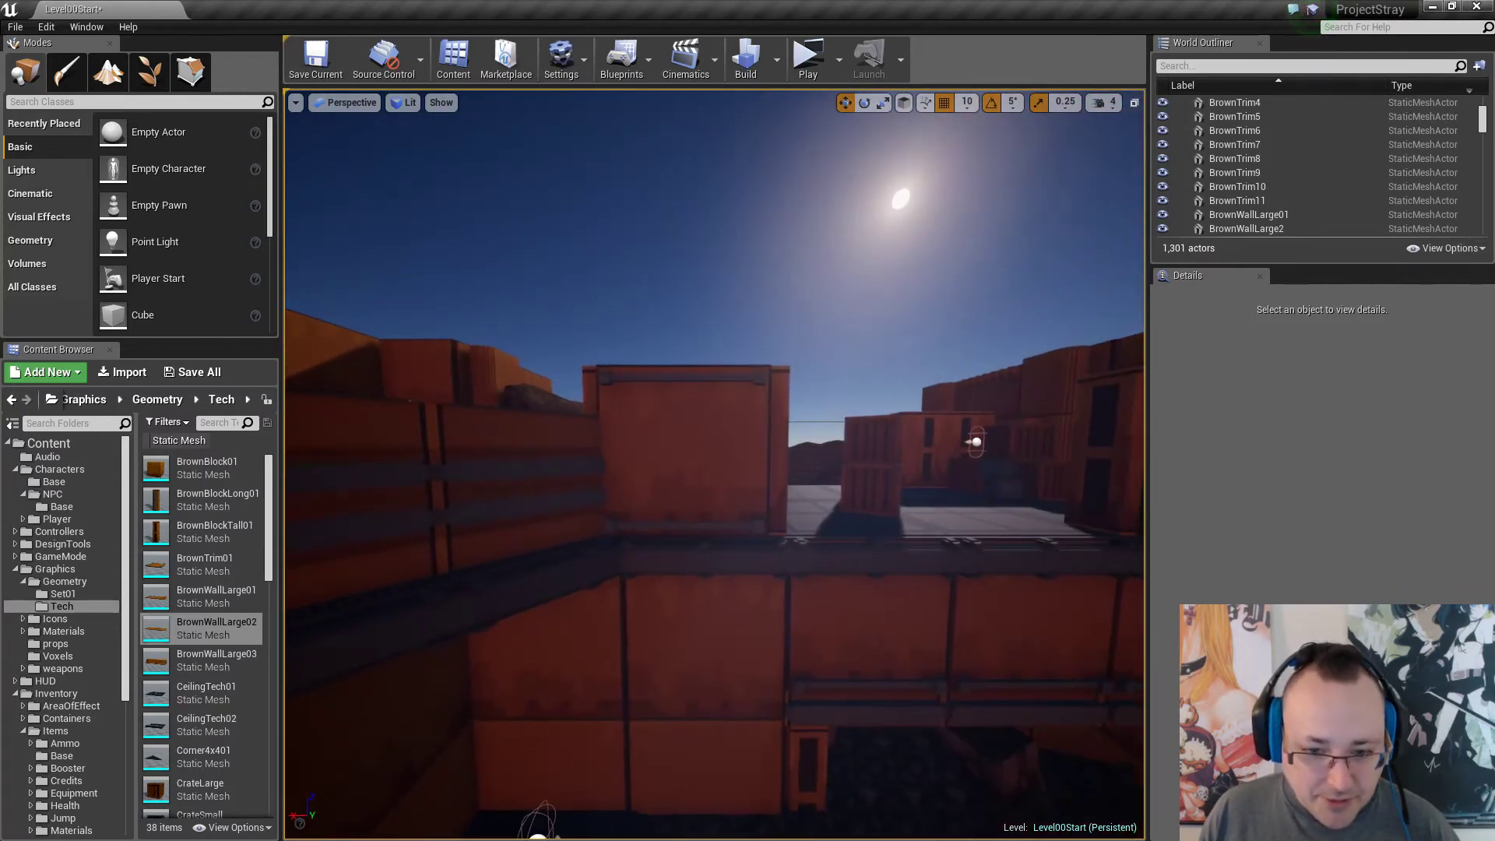
key(w)
right_drag(596, 390, 748, 389)
key(w)
mouse_move(761, 566)
right_down()
mouse_move(744, 566)
mouse_move(760, 567)
right_up()
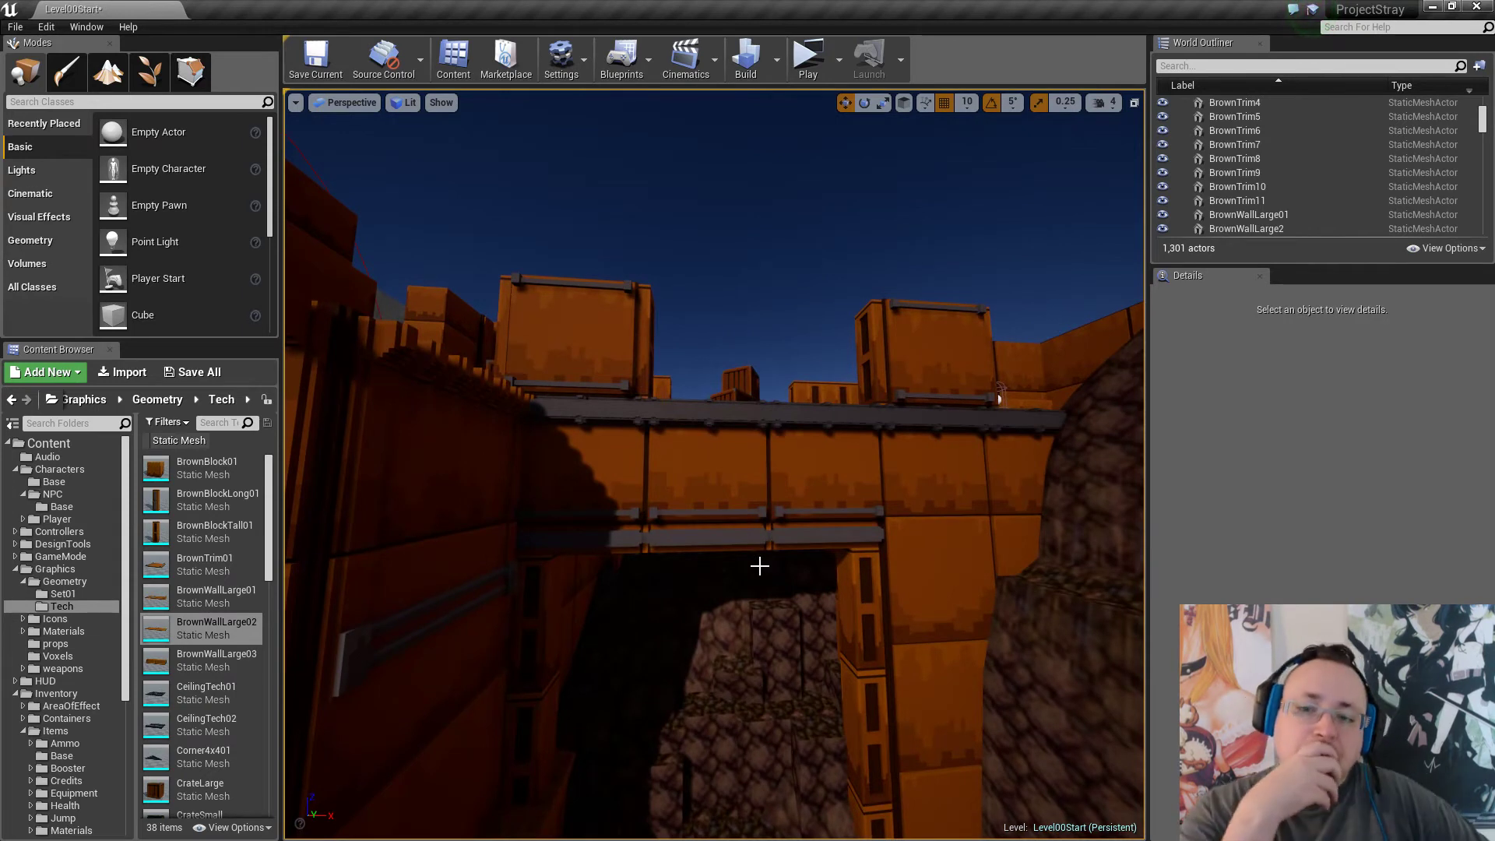
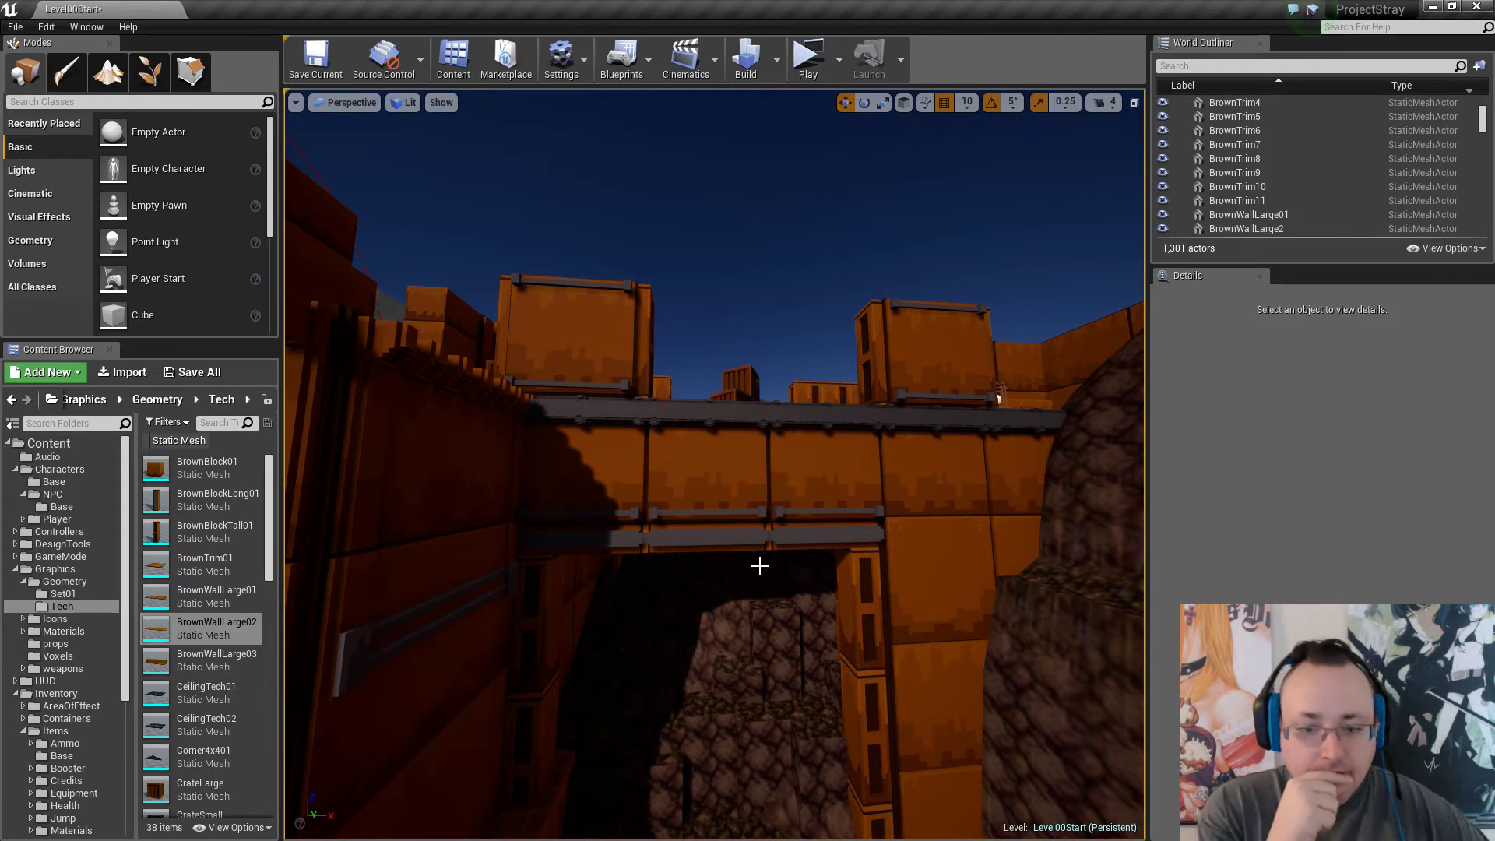
click(315, 55)
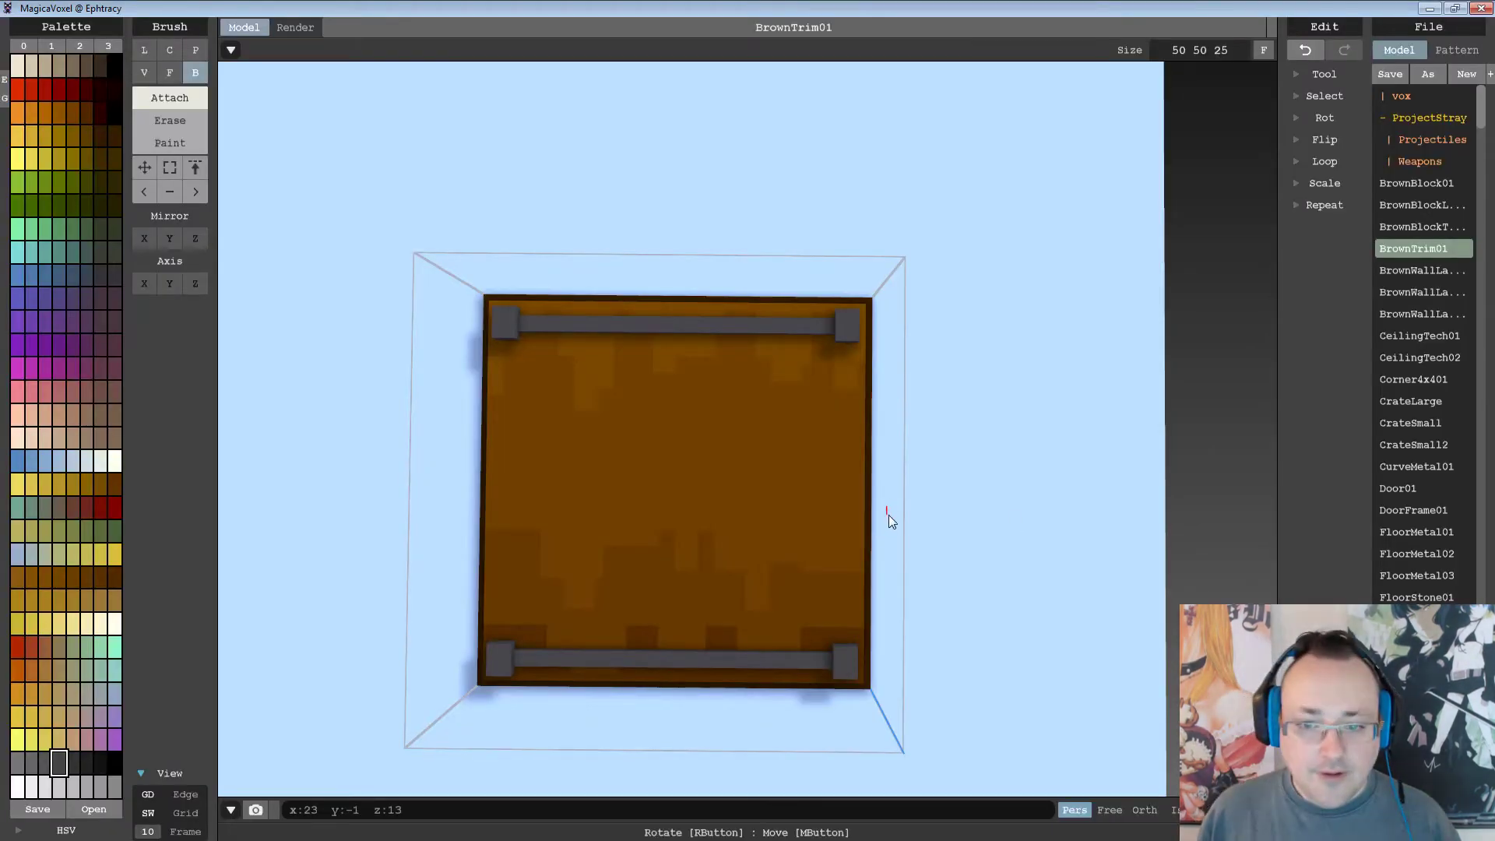
Select the grey bar along one edge of the BrownTrim01 panel and delete it.
right_drag(882, 520, 894, 414)
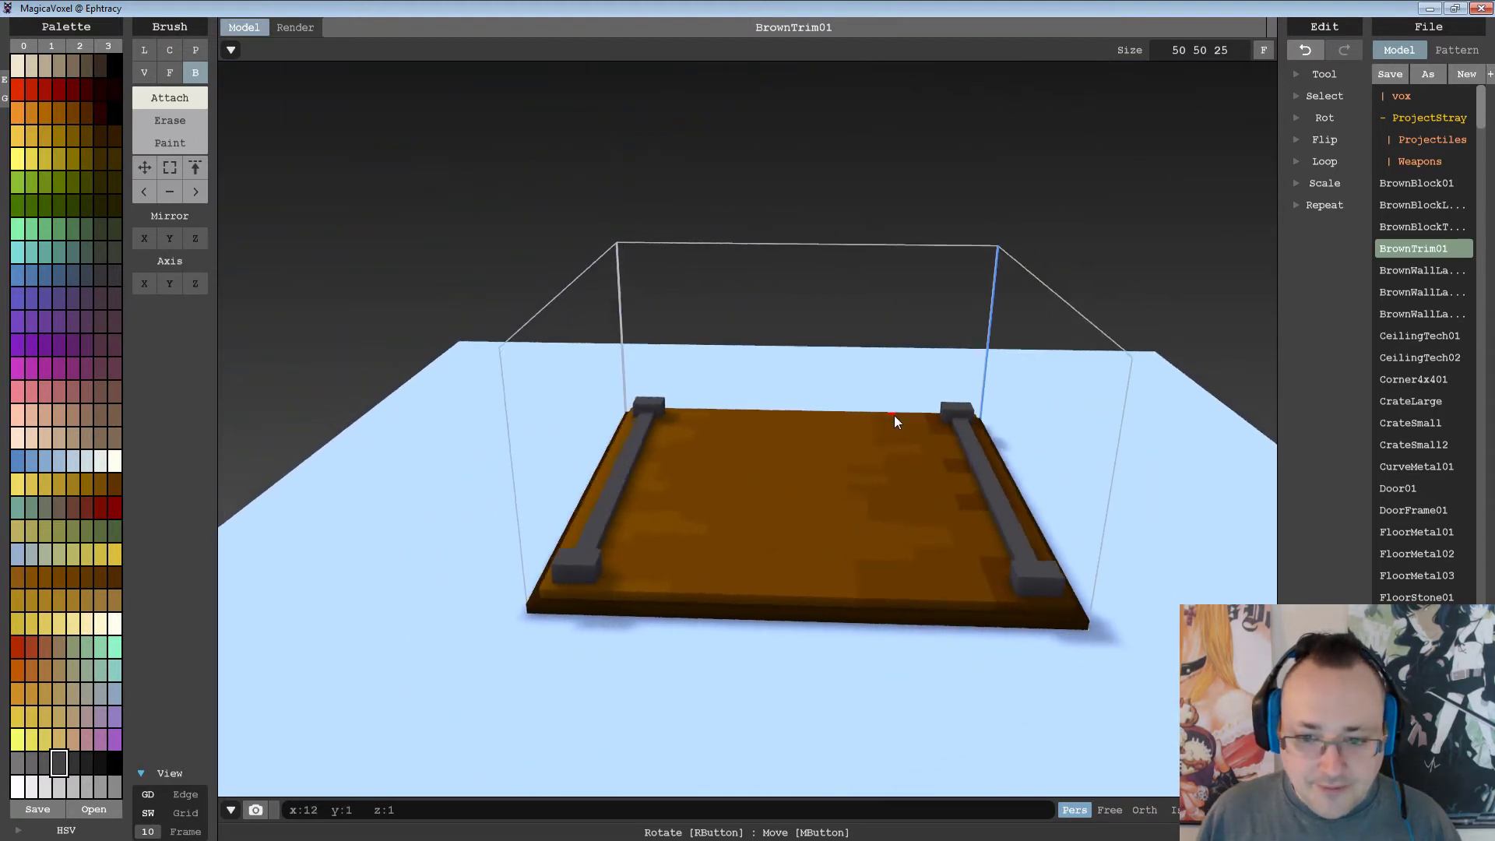
right_drag(899, 490, 795, 360)
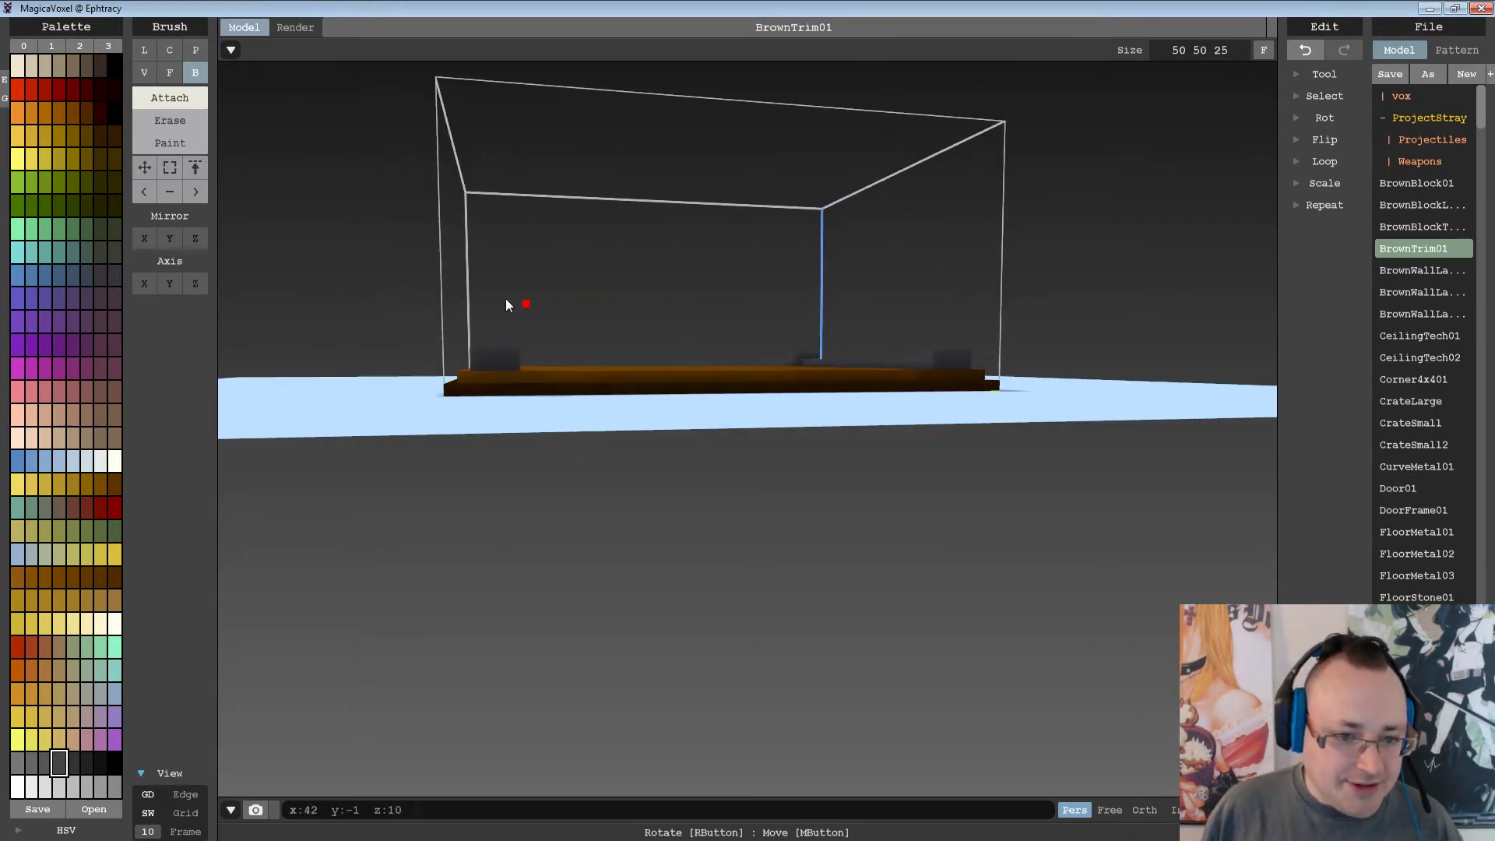
click(165, 169)
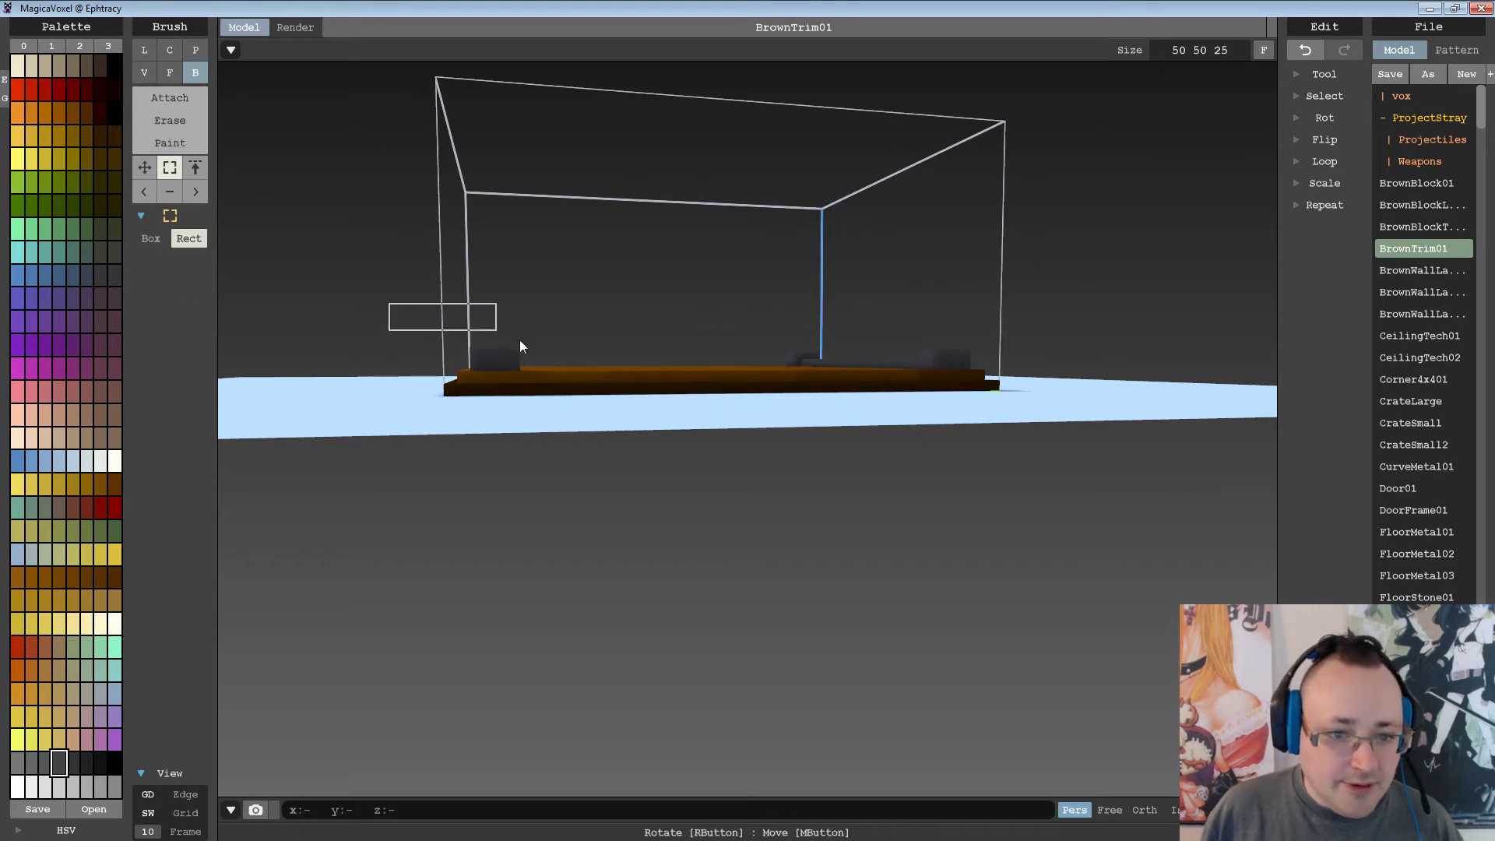
drag(520, 339, 548, 359)
drag(416, 296, 554, 366)
key(Delete)
Delete the remaining grey bar along the panel's opposite edge, leaving a plain brown panel.
middle_drag(615, 321, 405, 339)
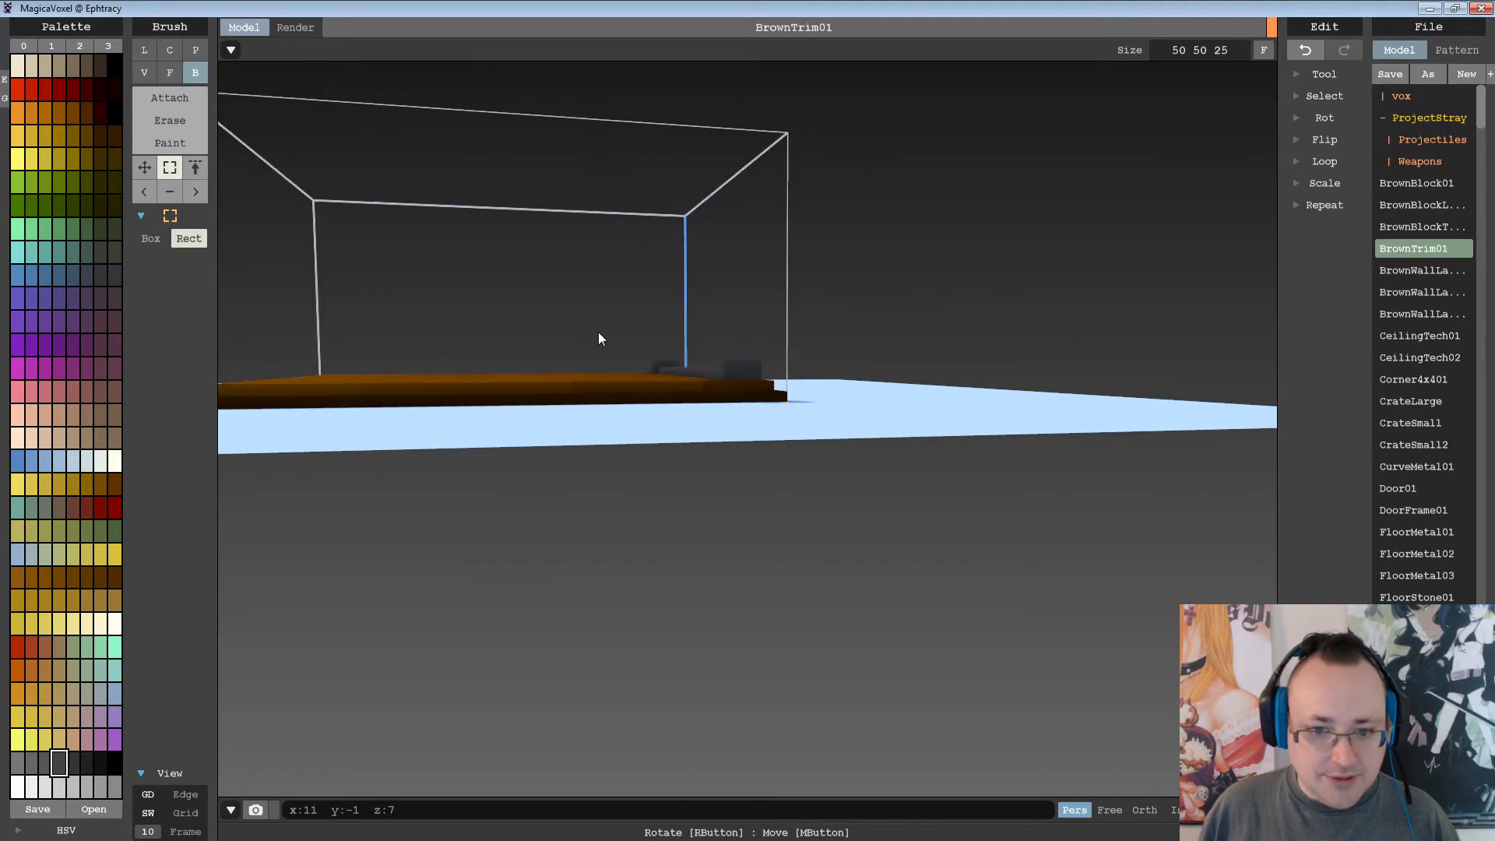
scroll(598, 339, down, 2)
drag(624, 301, 740, 372)
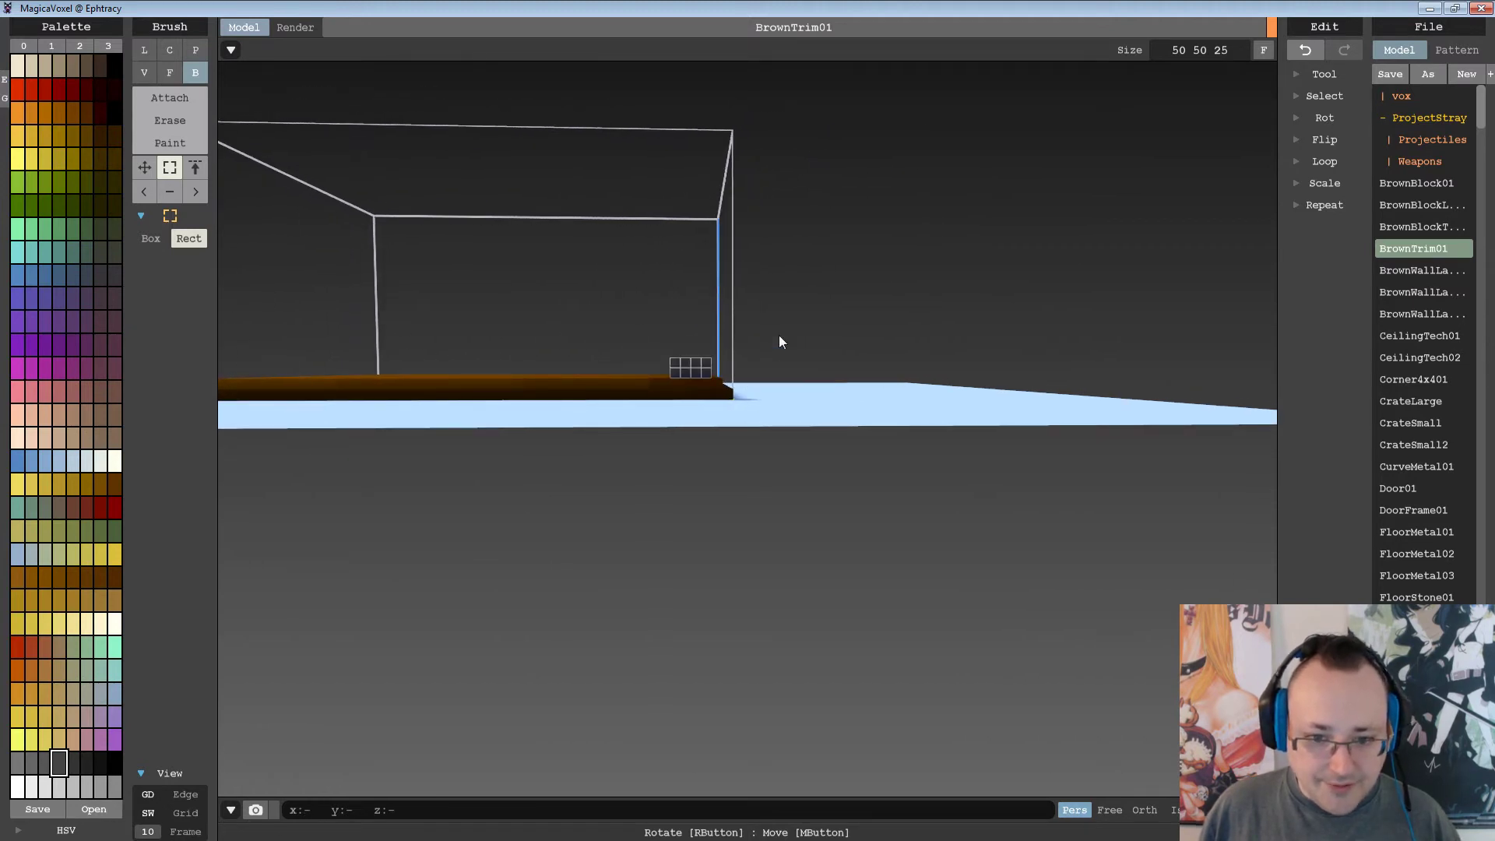
key(Delete)
right_drag(760, 335, 843, 385)
scroll(779, 396, up, 2)
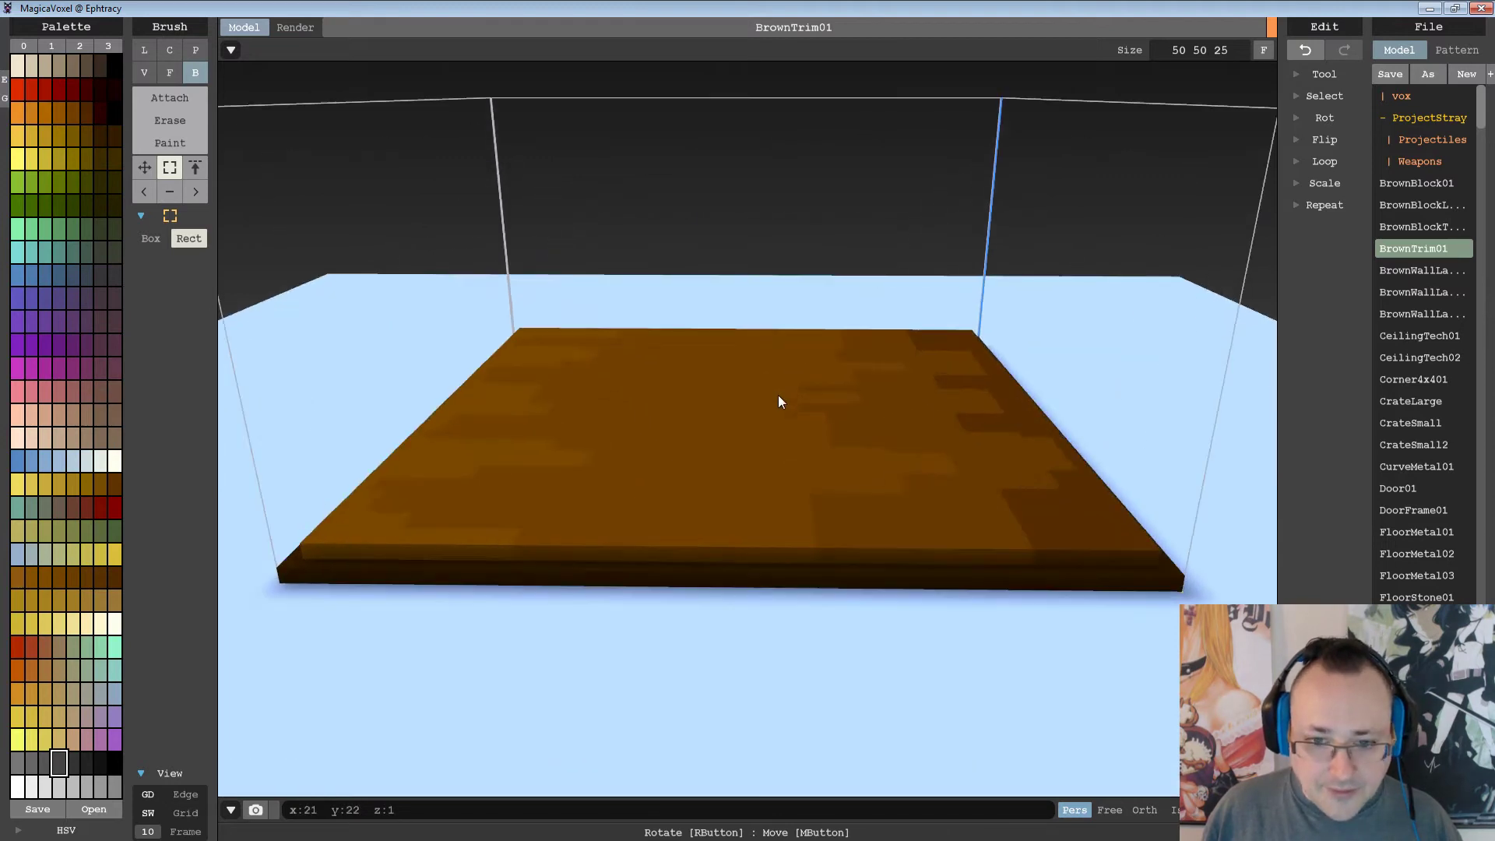
Attach a one-voxel-high strip across the panel's middle in the panel's own brown, 48 voxels long.
click(172, 100)
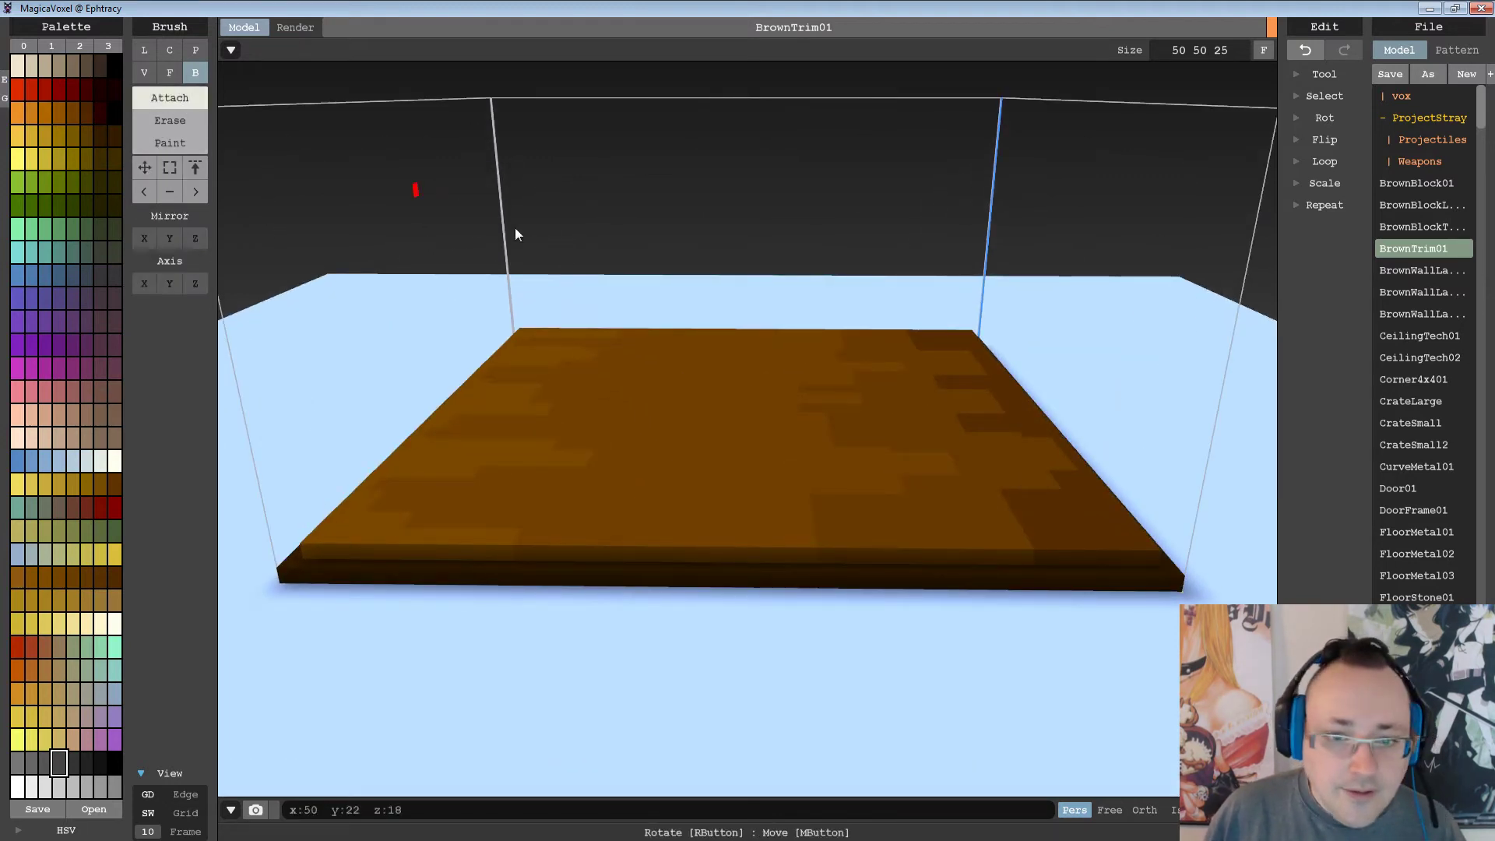
alt+click(687, 329)
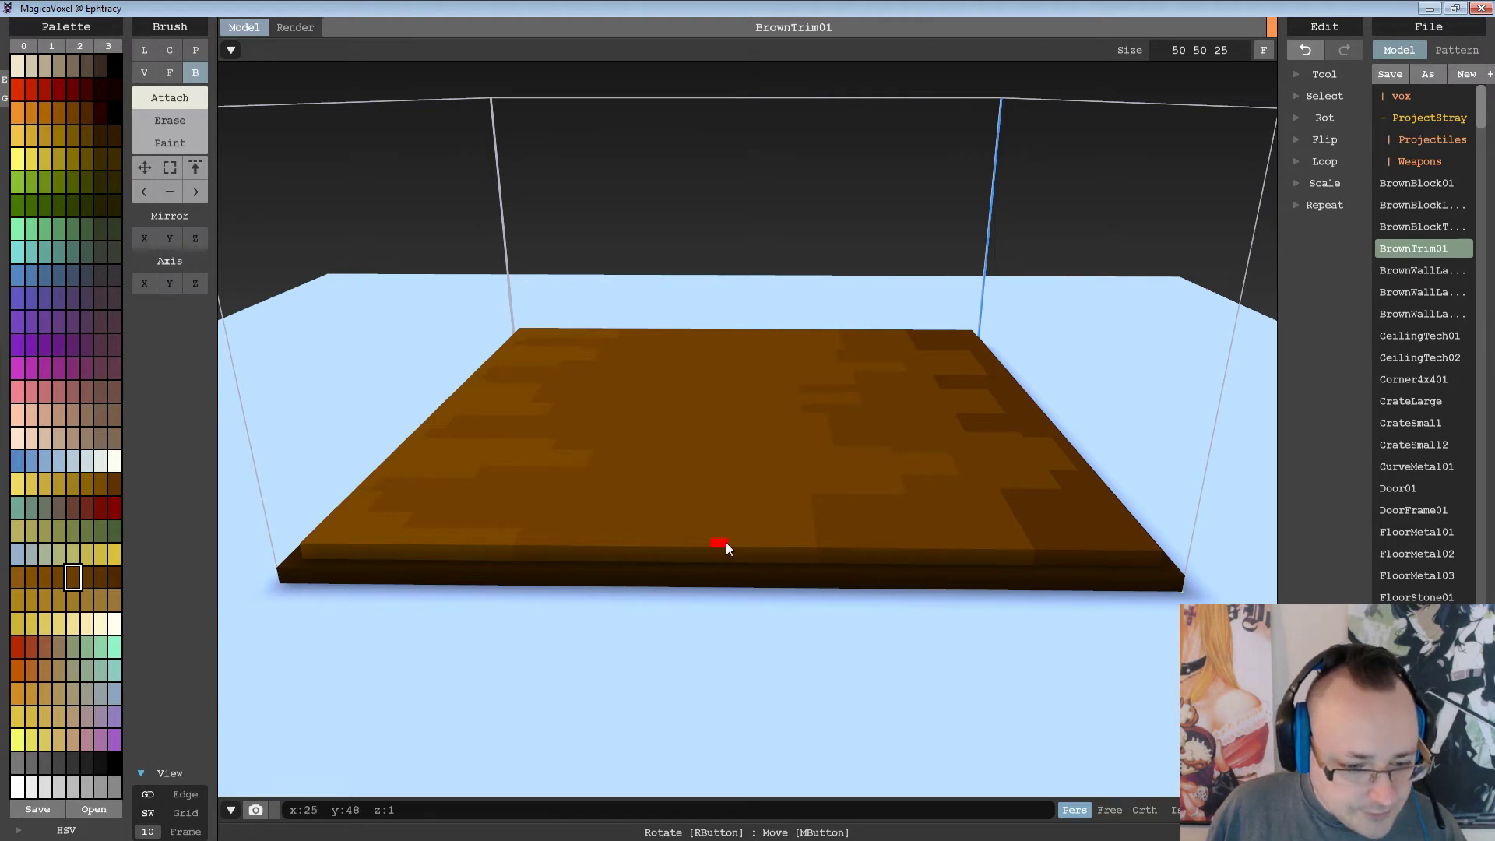
drag(723, 543, 649, 545)
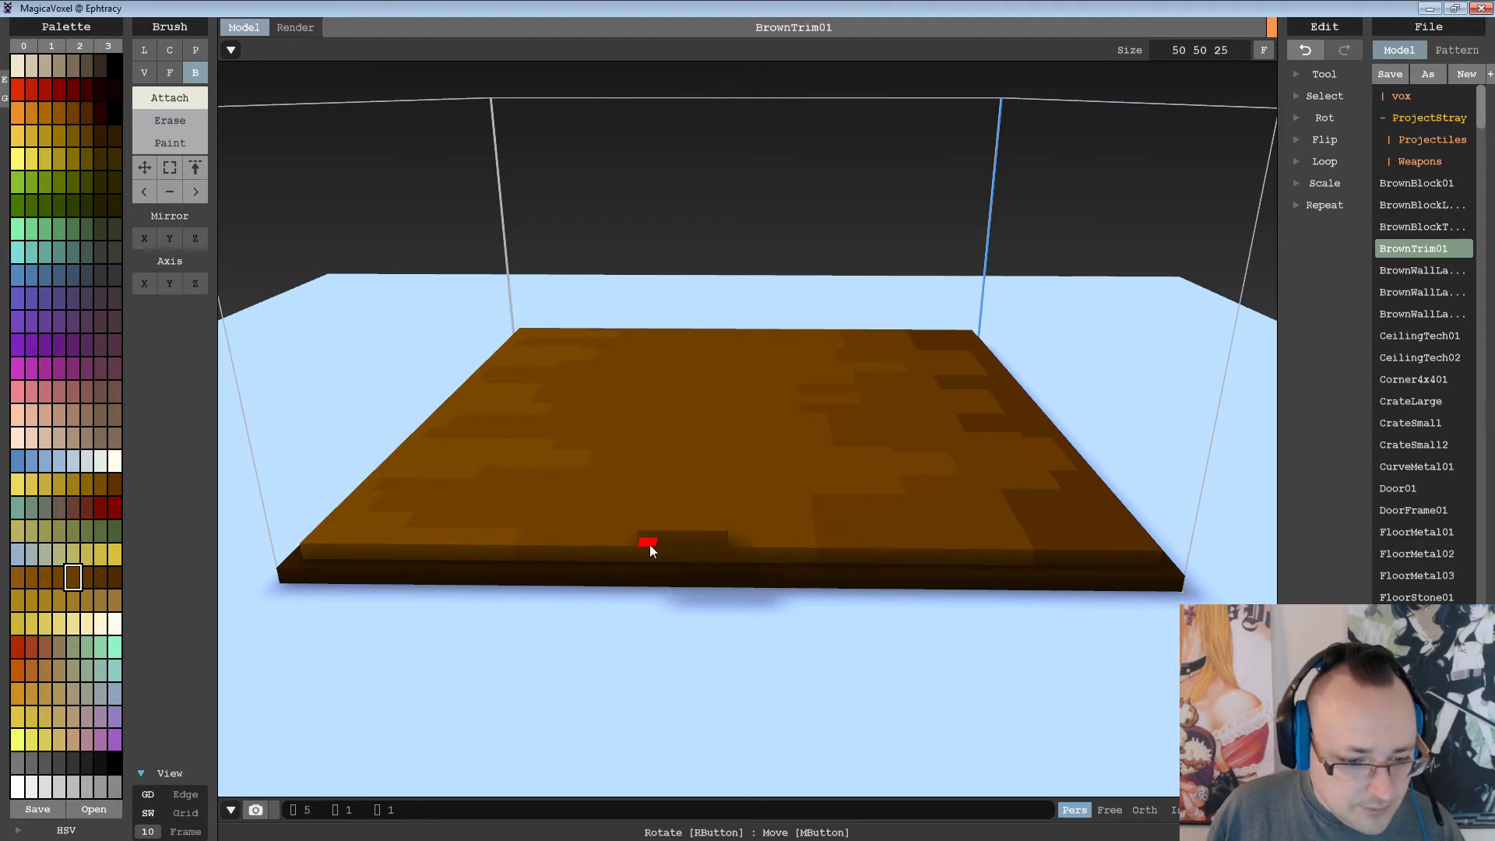
drag(740, 544, 807, 541)
mouse_move(807, 541)
right_down()
mouse_move(595, 574)
mouse_move(537, 561)
mouse_move(634, 511)
mouse_move(592, 474)
right_up()
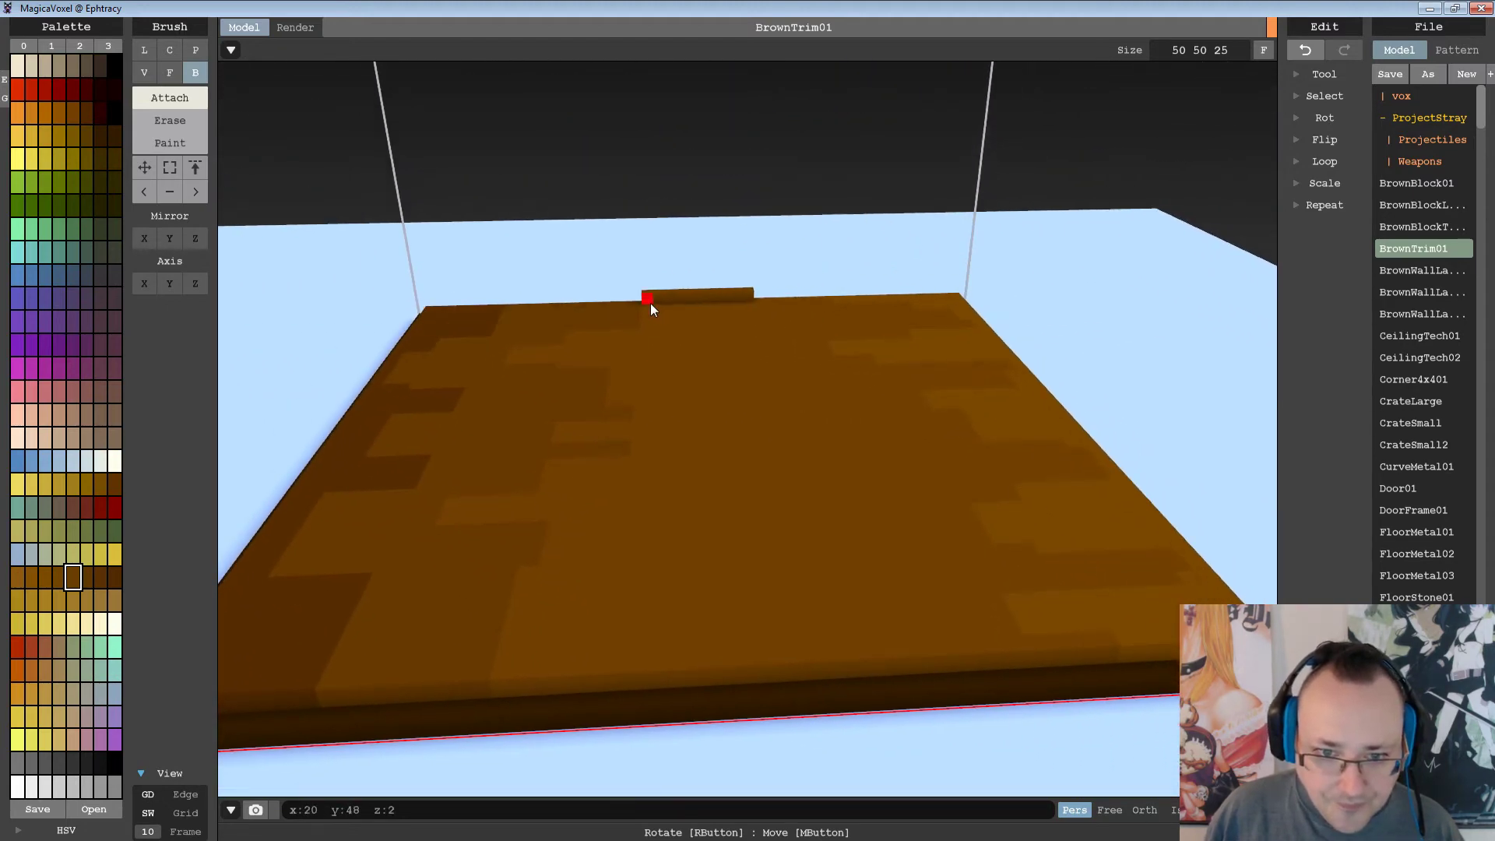
mouse_move(651, 302)
mouse_down()
mouse_move(743, 343)
mouse_move(774, 536)
mouse_move(825, 658)
mouse_up()
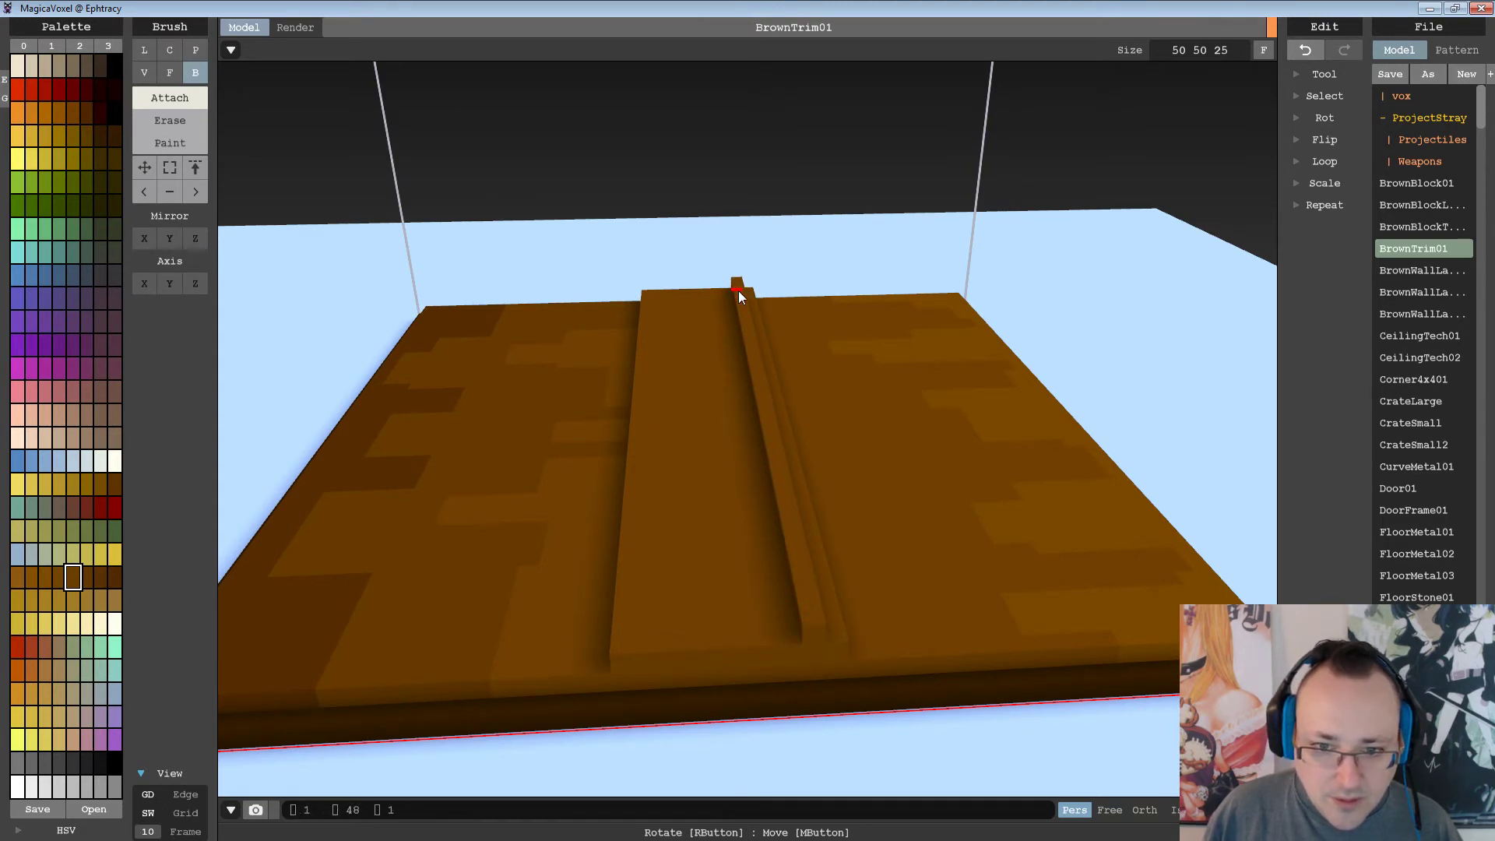
Attach one-voxel-wide rails, 48 voxels long, near the two long edges of the central strip.
drag(638, 642, 658, 293)
right_drag(658, 293, 952, 366)
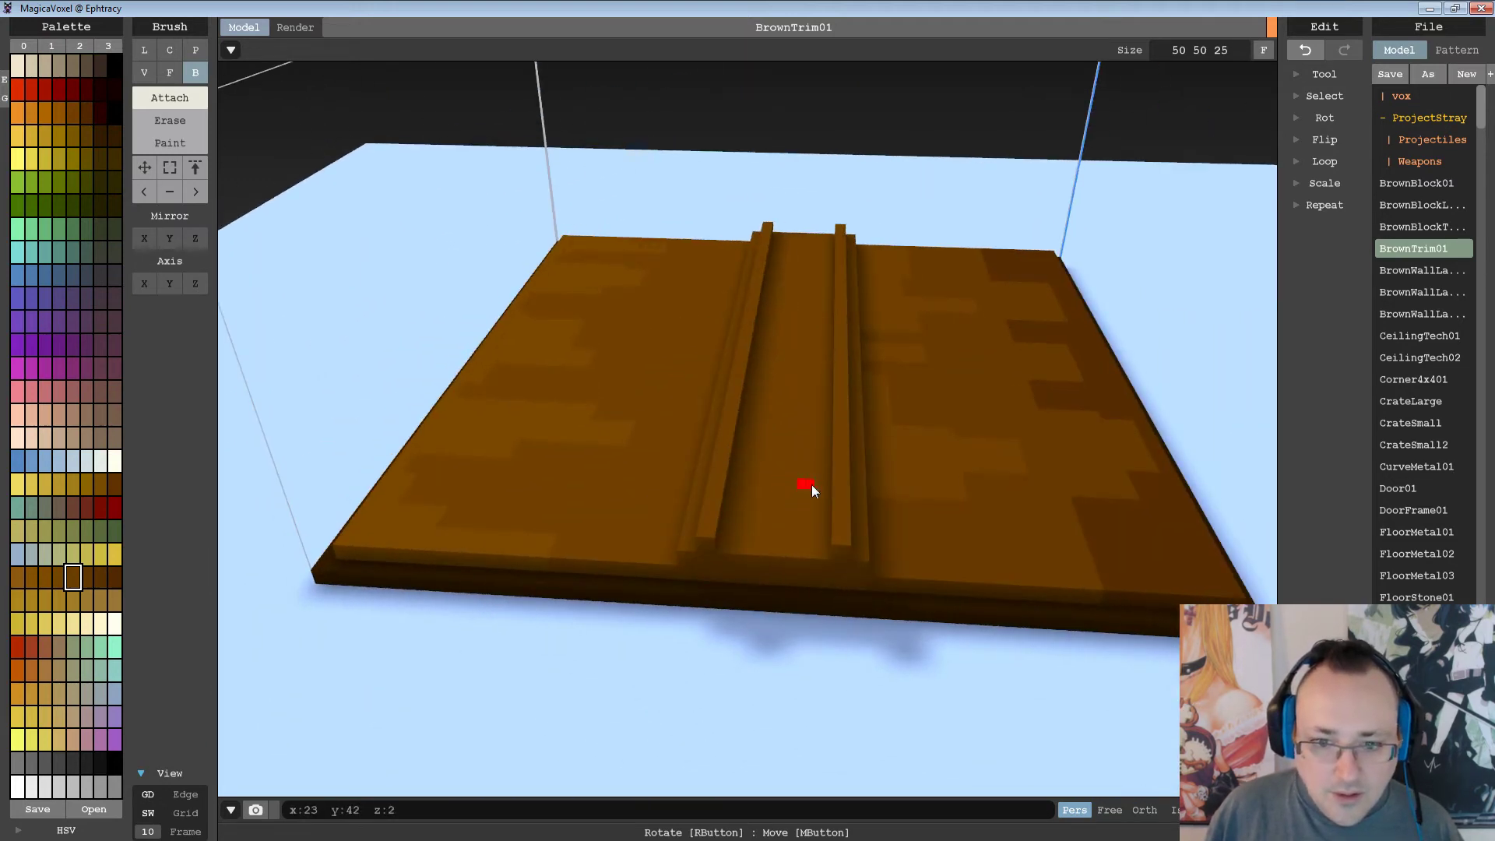
right_drag(811, 484, 763, 497)
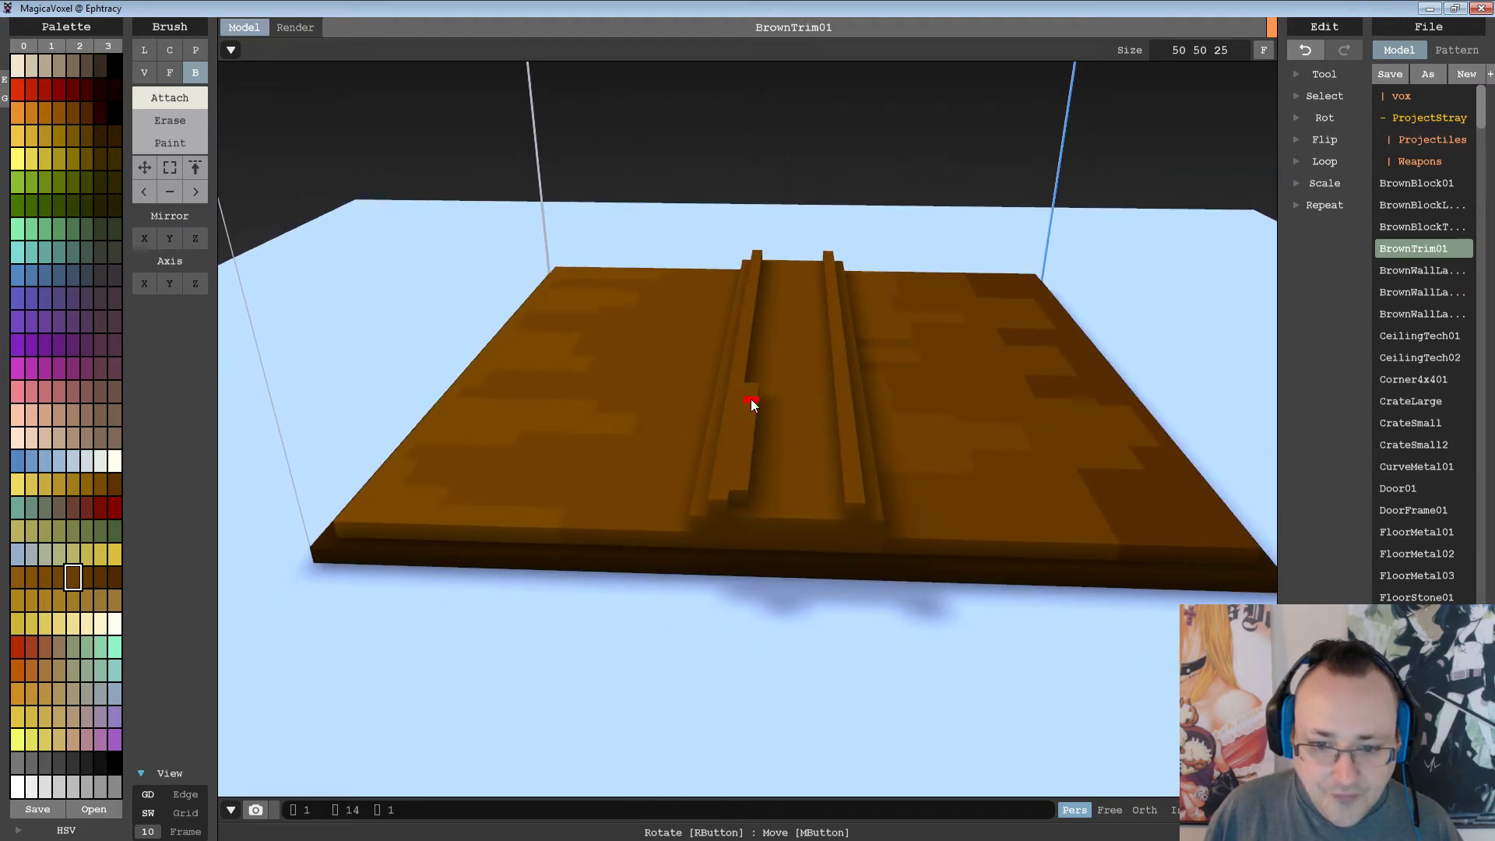
Widen both rails inward by one voxel along their full length and save the BrownTrim01 model.
drag(736, 508, 758, 357)
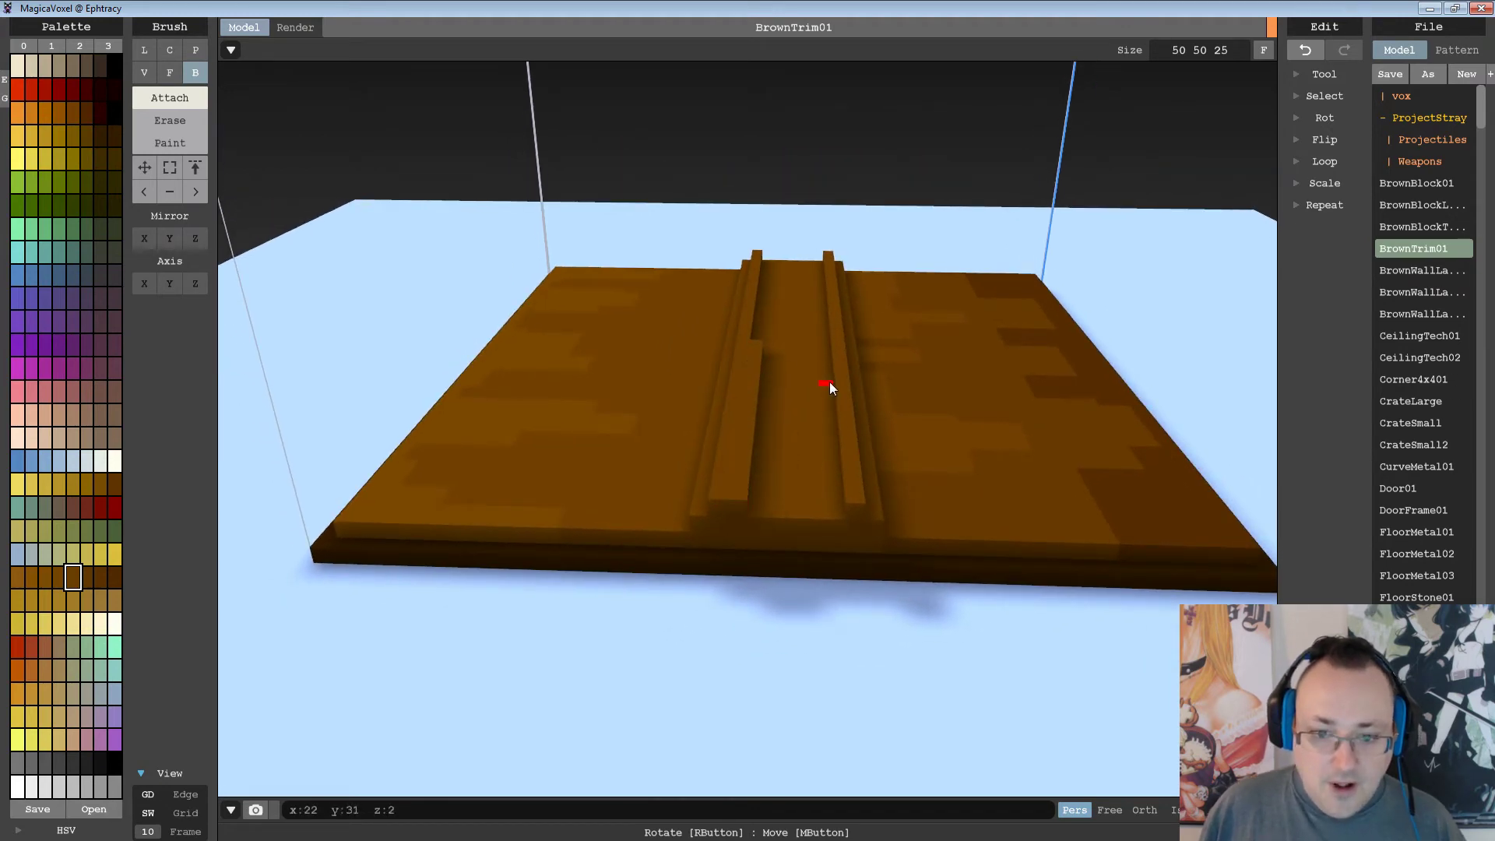
key(ctrl+z)
mouse_move(830, 382)
right_down()
mouse_move(718, 437)
mouse_move(570, 423)
right_up()
drag(474, 385, 1129, 414)
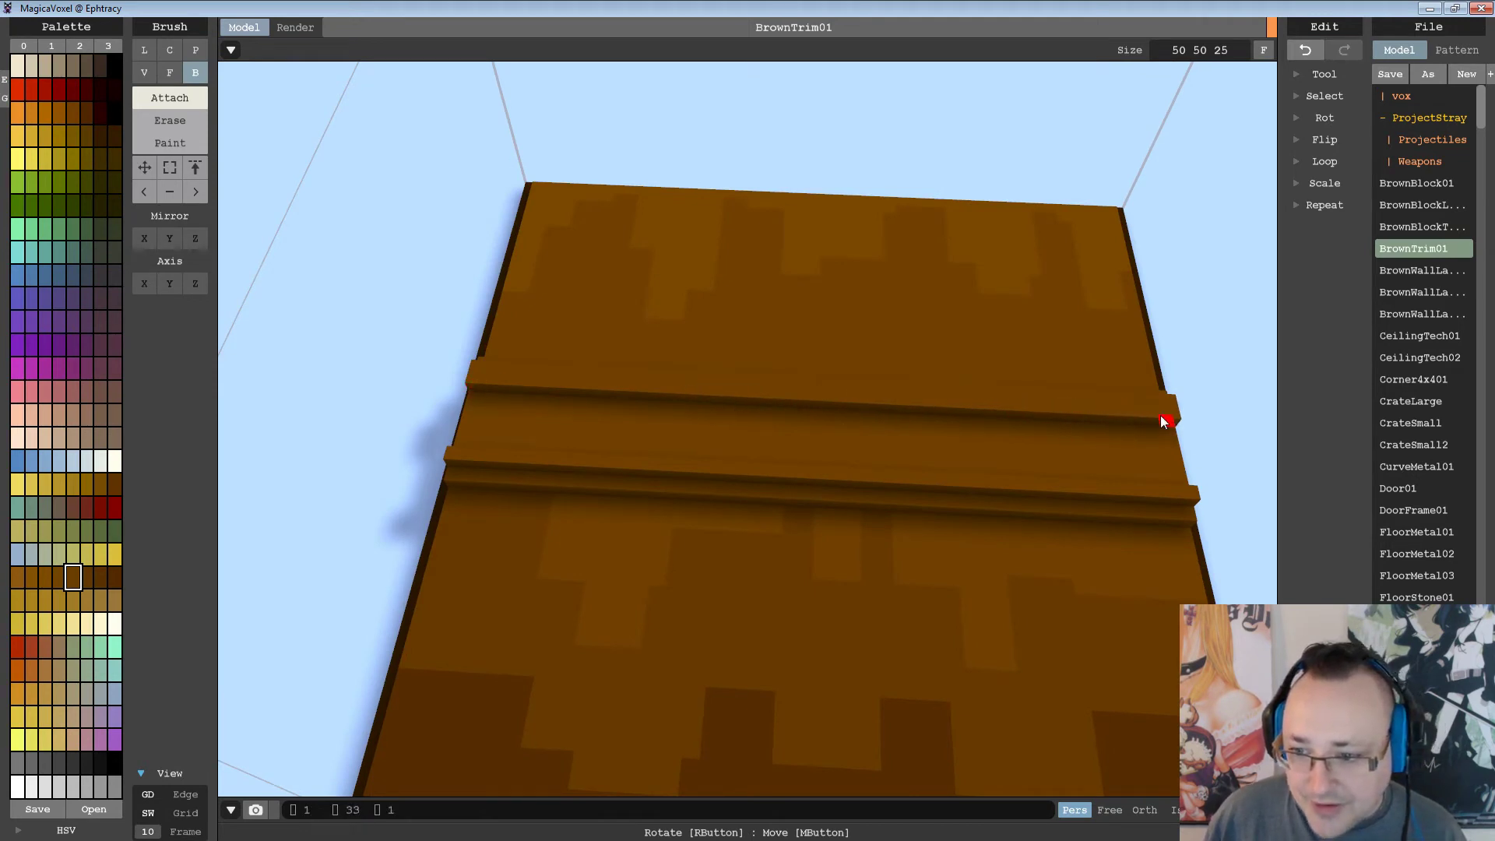
drag(1180, 490, 460, 444)
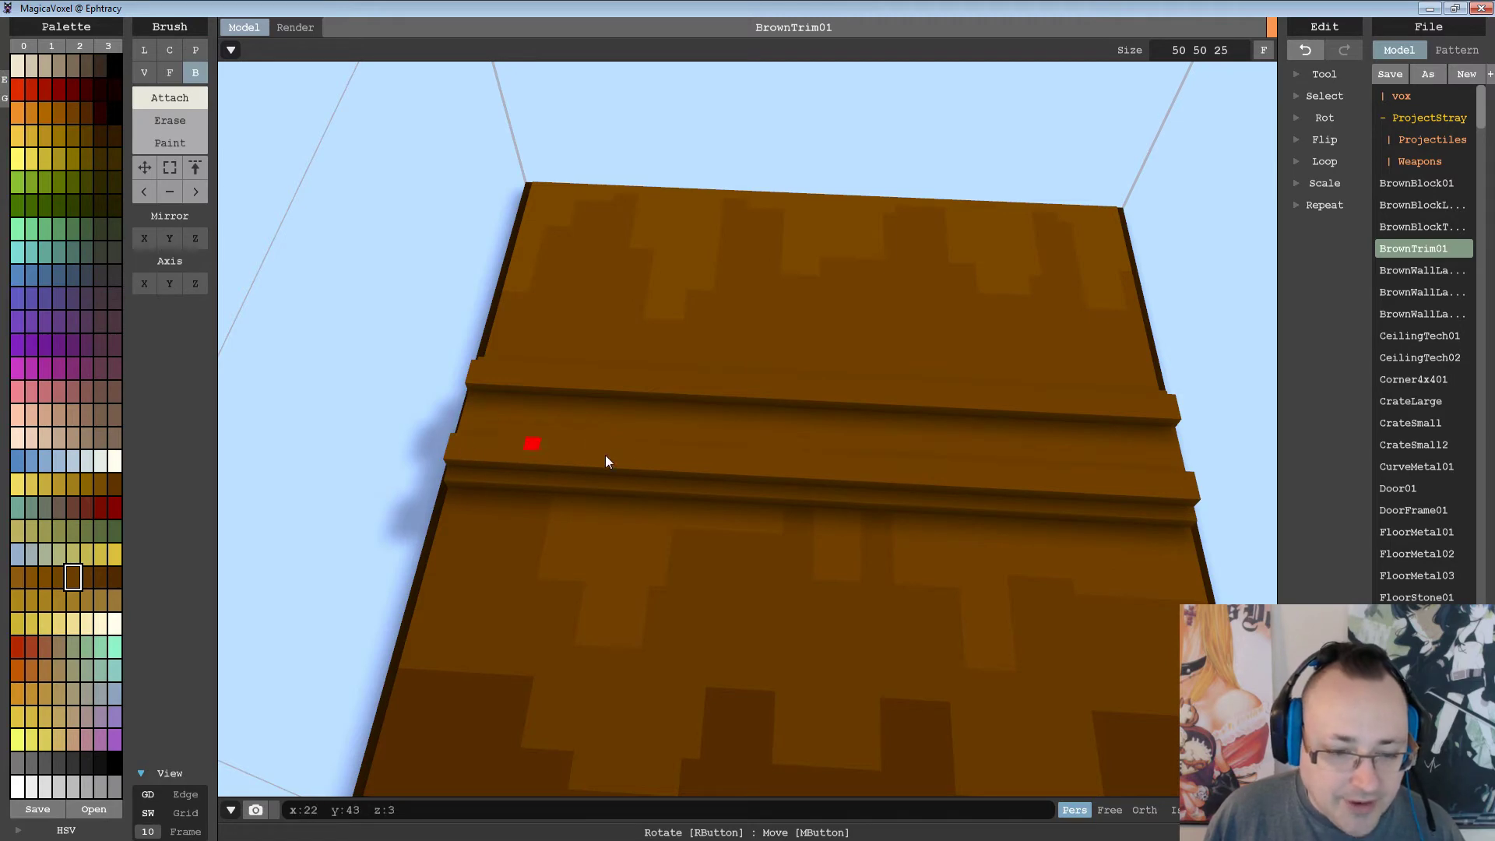
mouse_move(605, 455)
right_down()
mouse_move(811, 415)
mouse_move(800, 396)
mouse_move(730, 435)
right_up()
right_drag(831, 437, 699, 437)
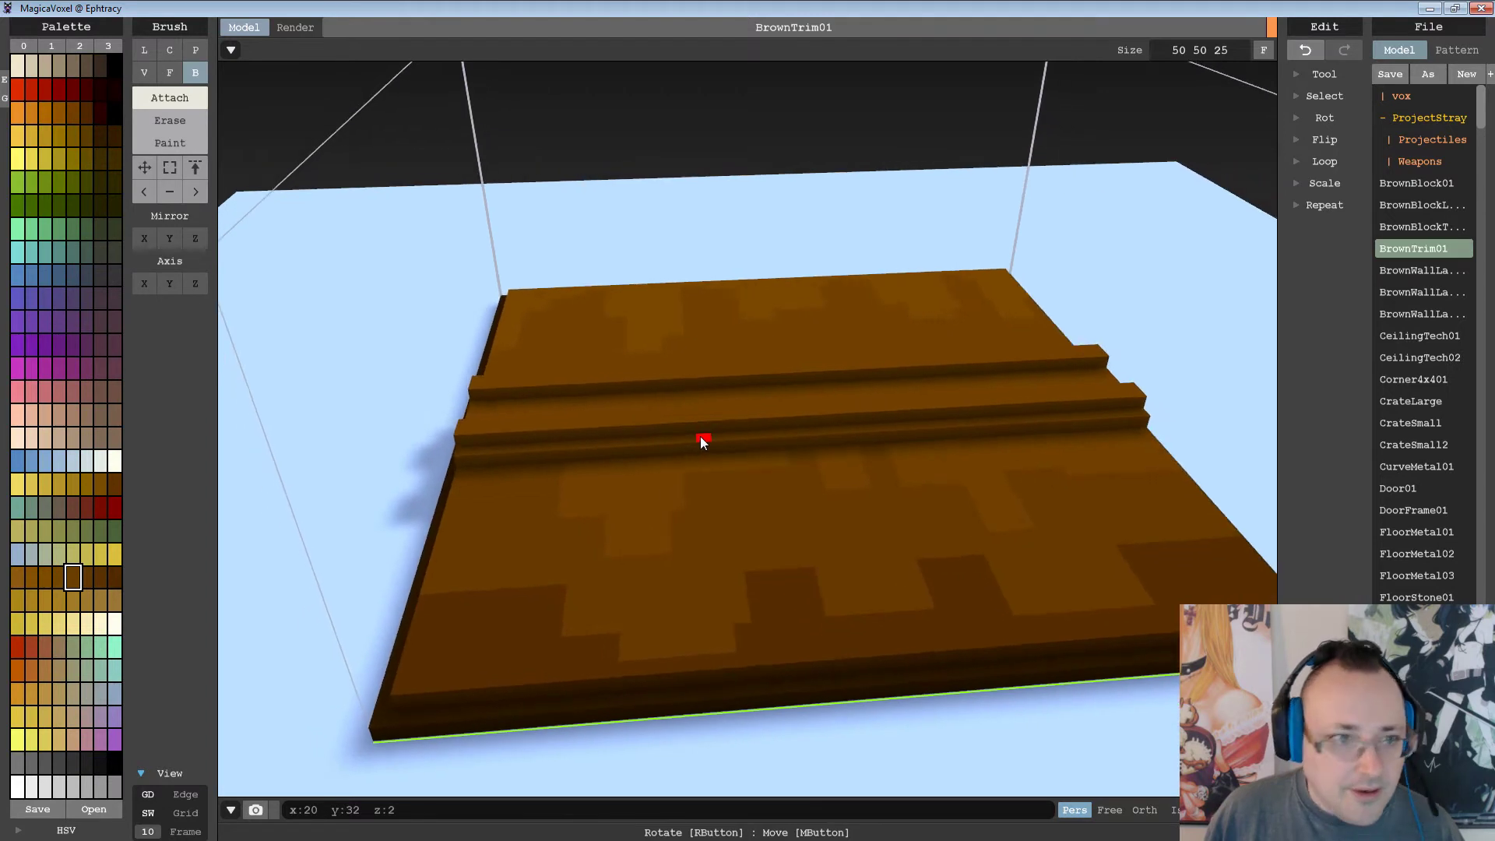
click(1390, 74)
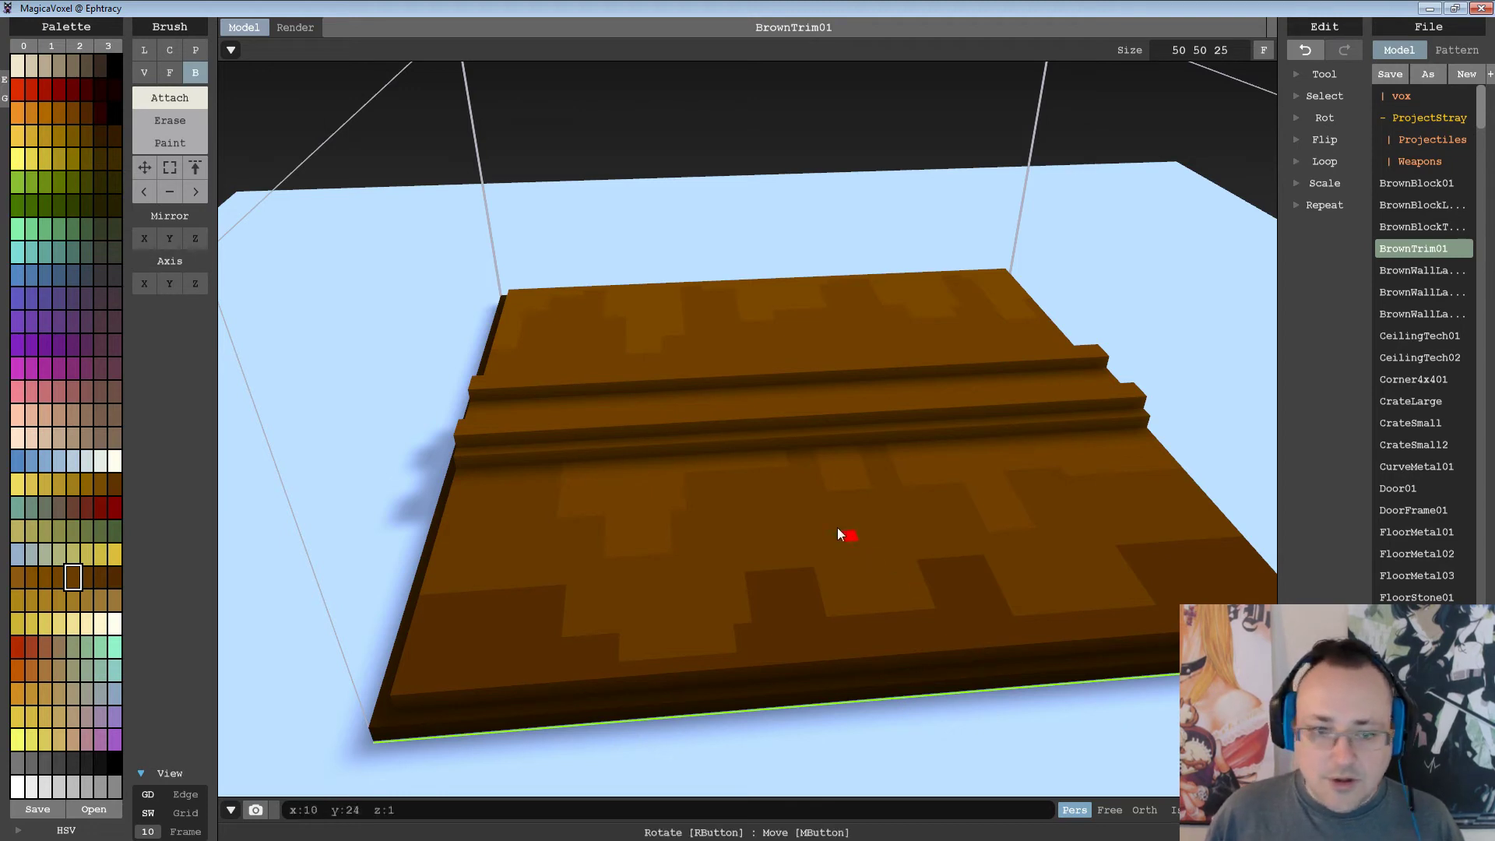
Try attaching evenly spaced dark grey crossbars in the channel between the rails, and undo them.
right_drag(838, 526, 774, 540)
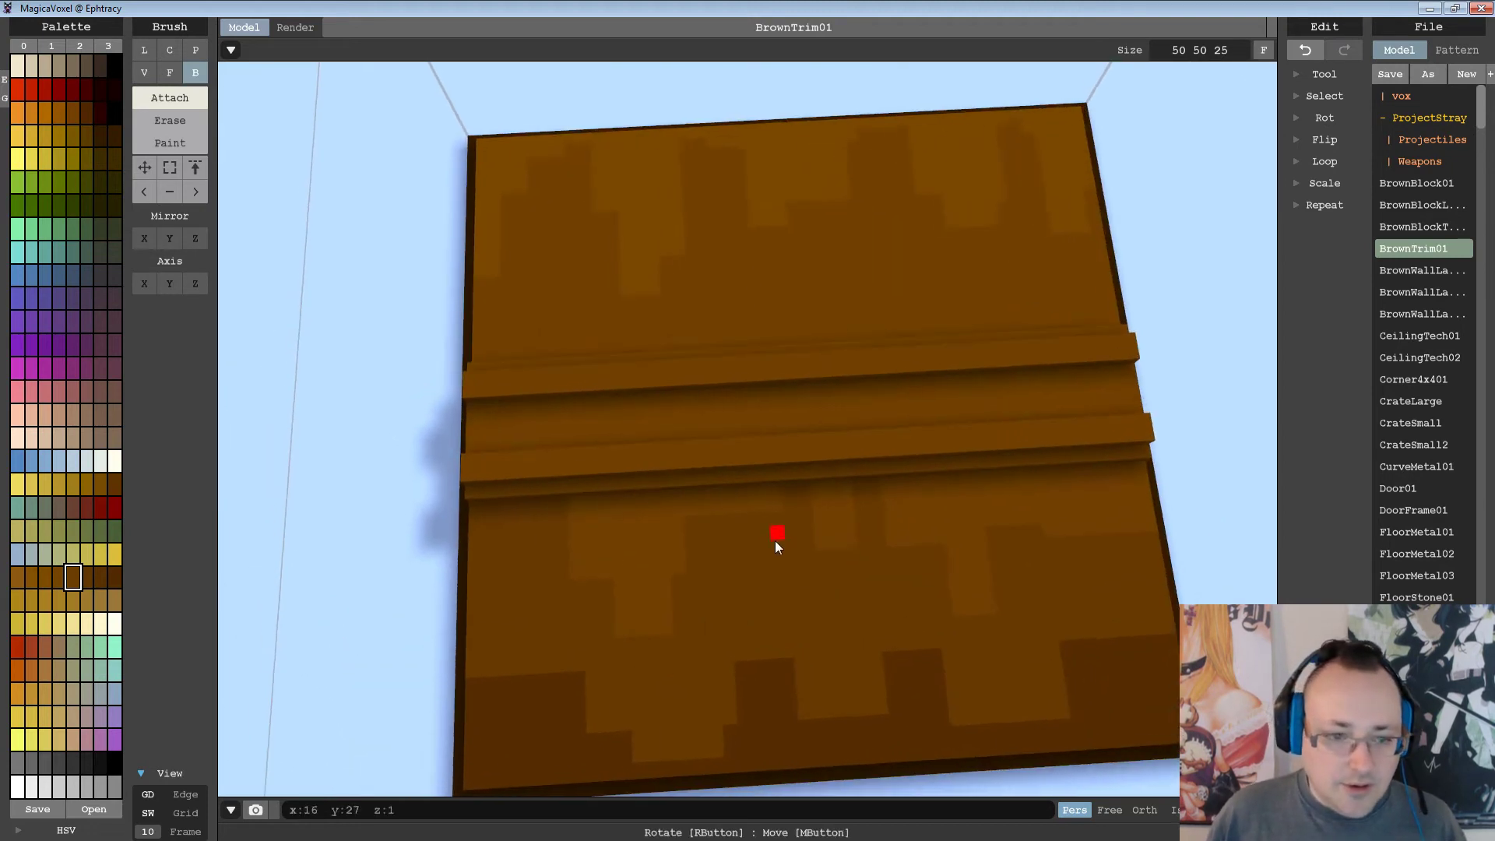
click(72, 763)
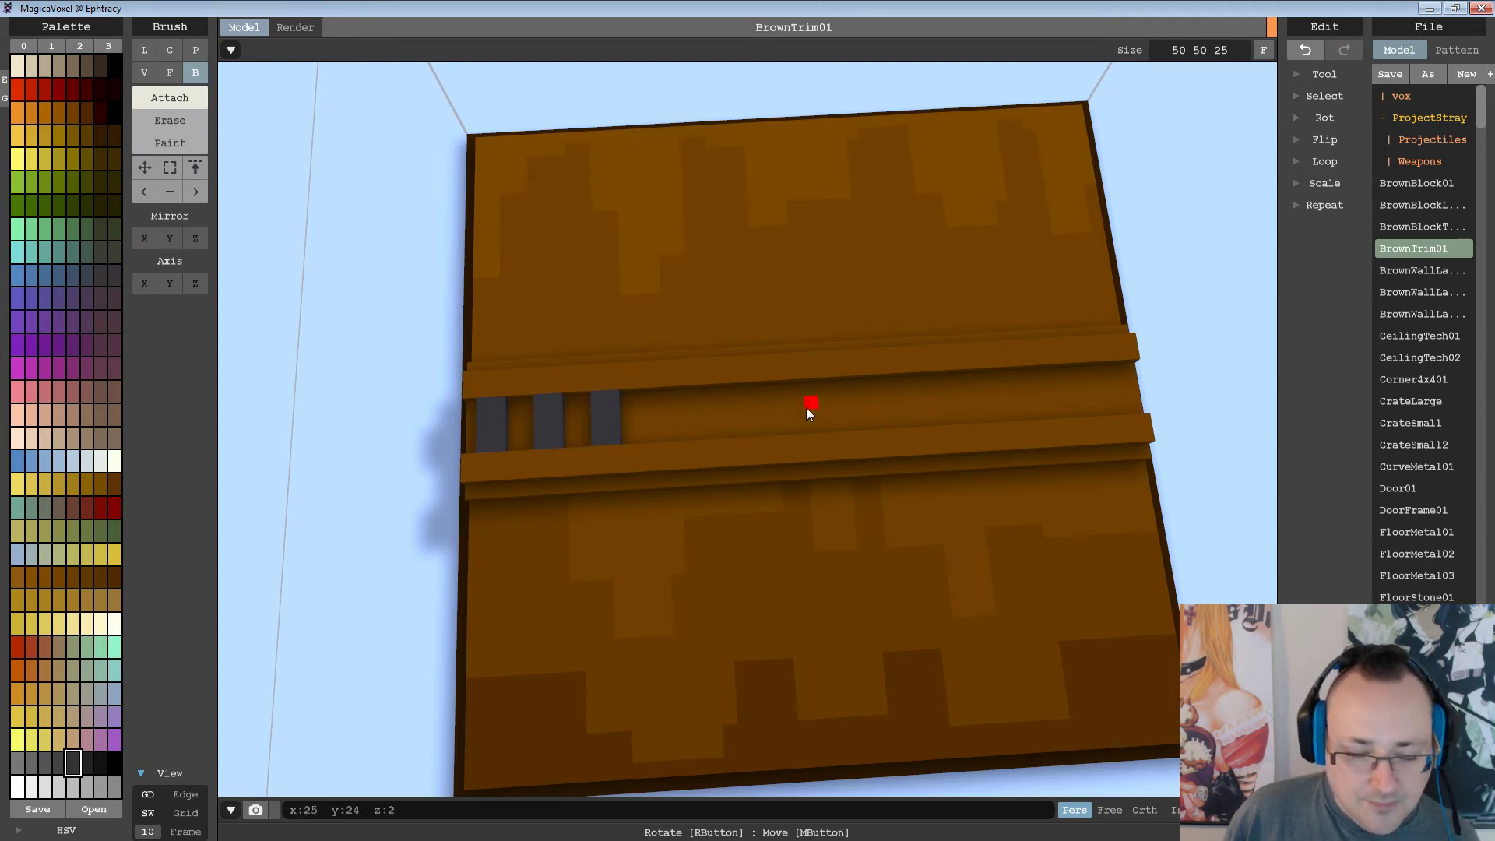
mouse_move(807, 408)
right_down()
mouse_move(650, 333)
mouse_move(807, 360)
mouse_move(798, 433)
right_up()
key(ctrl+z)
key(ctrl+z)
key(ctrl+z)
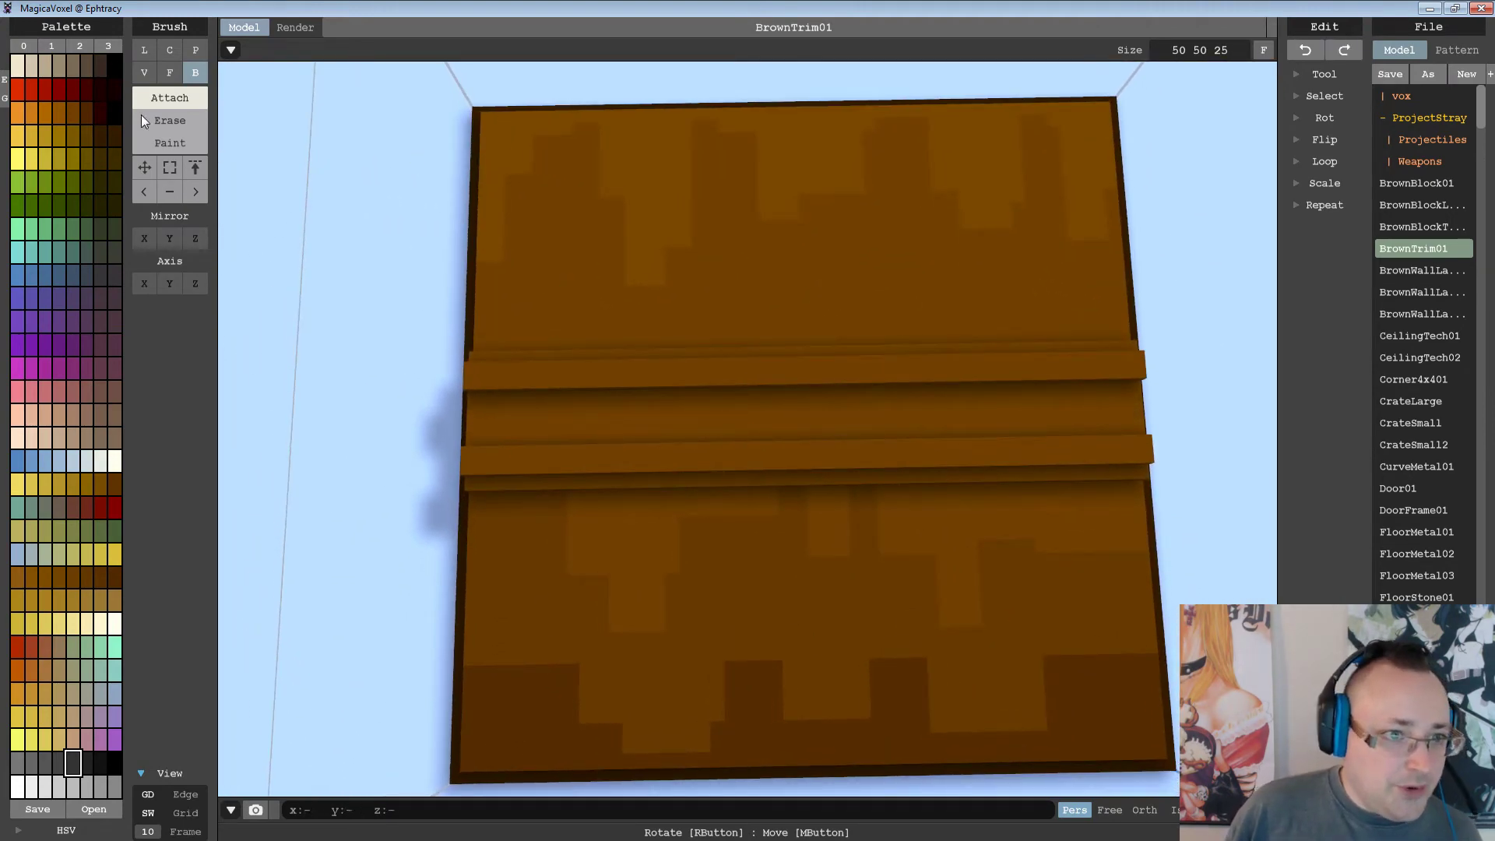
Try painting dark grey lines along both edges of the channel between the rails, and undo them.
click(170, 142)
mouse_move(474, 442)
mouse_down()
mouse_move(1125, 427)
mouse_move(1139, 407)
mouse_up()
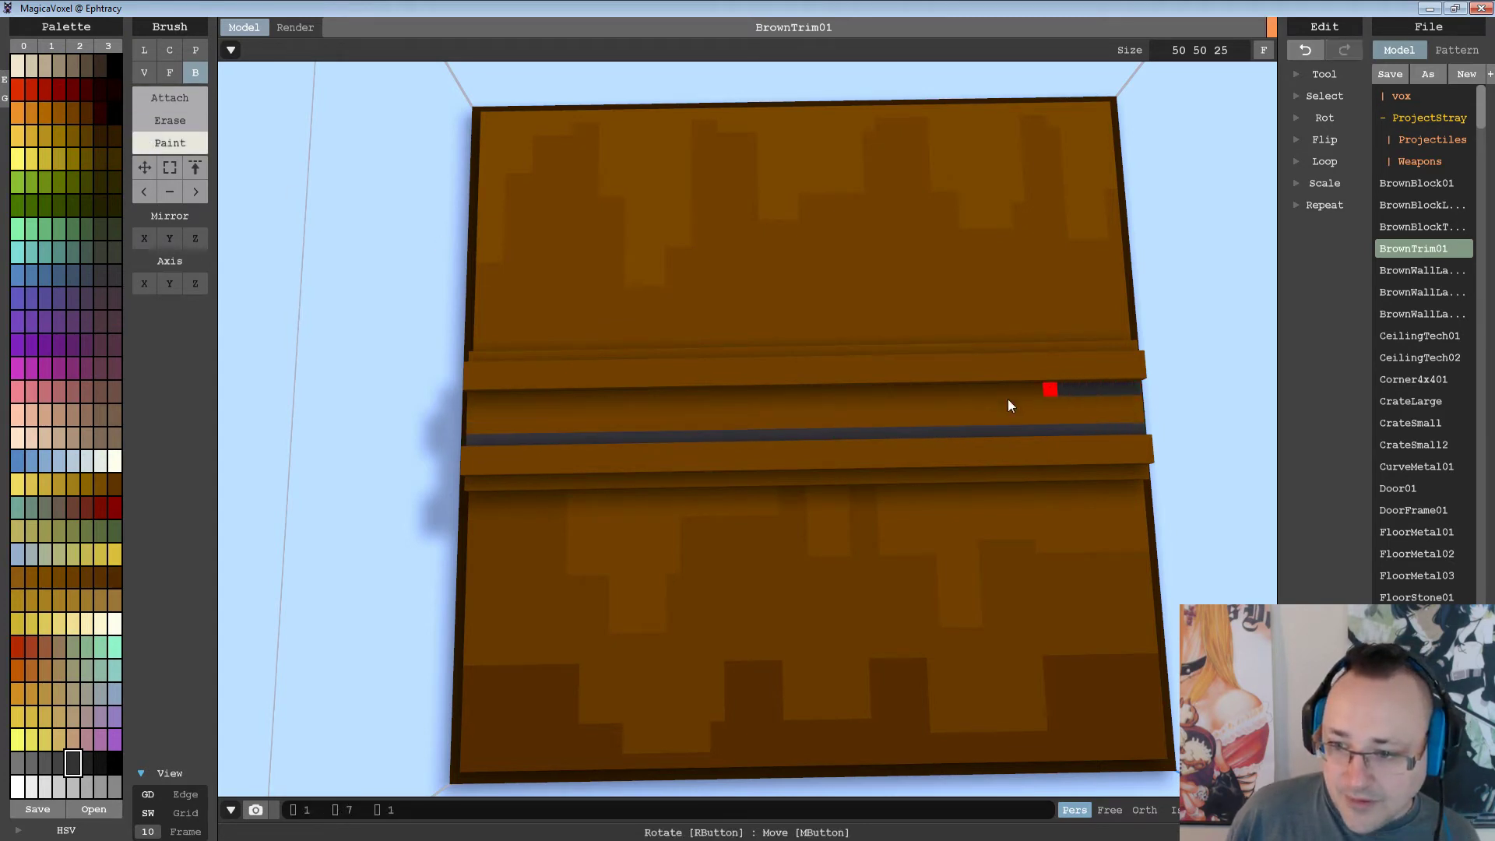
drag(1008, 401, 499, 402)
right_drag(492, 410, 784, 334)
key(ctrl+z)
key(ctrl+z)
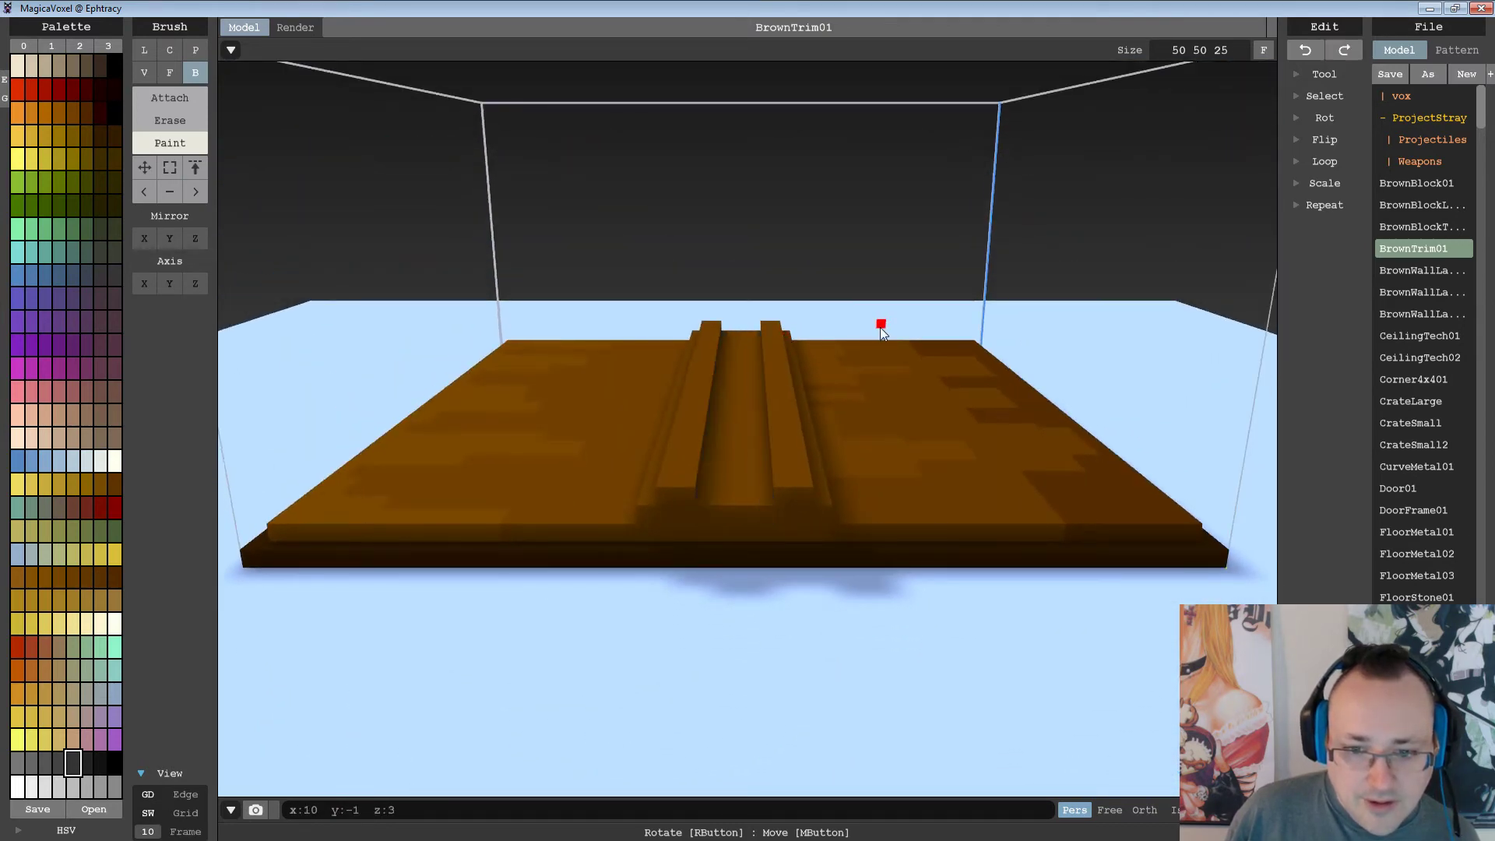
Sample the rails' brown and attach another one-voxel layer on top of both rails along their full length.
mouse_move(880, 327)
right_down()
mouse_move(844, 361)
mouse_move(722, 390)
mouse_move(732, 442)
mouse_move(741, 413)
mouse_move(788, 401)
mouse_move(840, 326)
mouse_move(796, 333)
right_up()
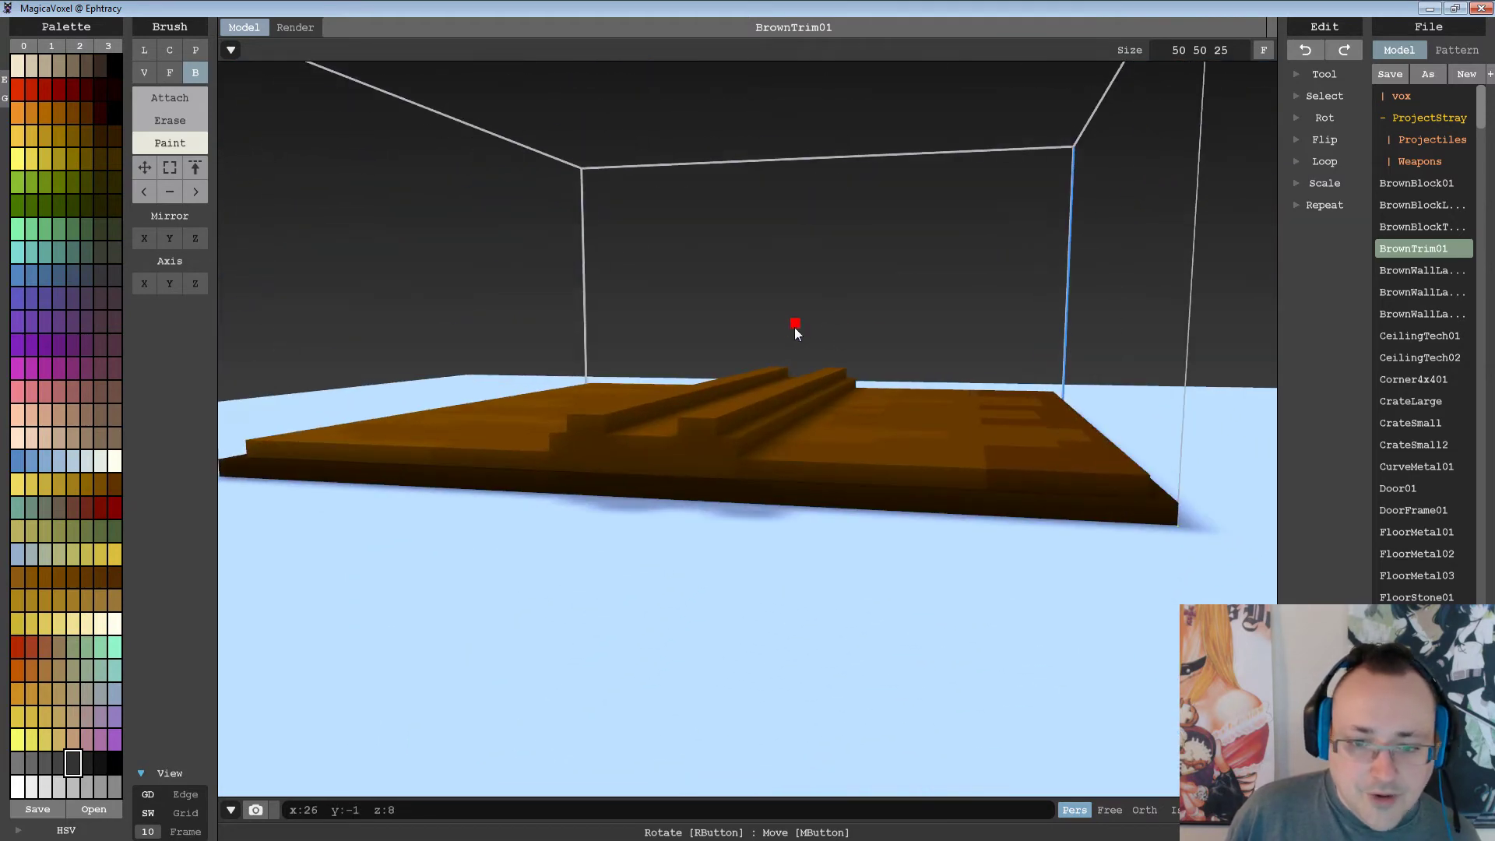
alt+click(715, 427)
right_drag(716, 427, 692, 611)
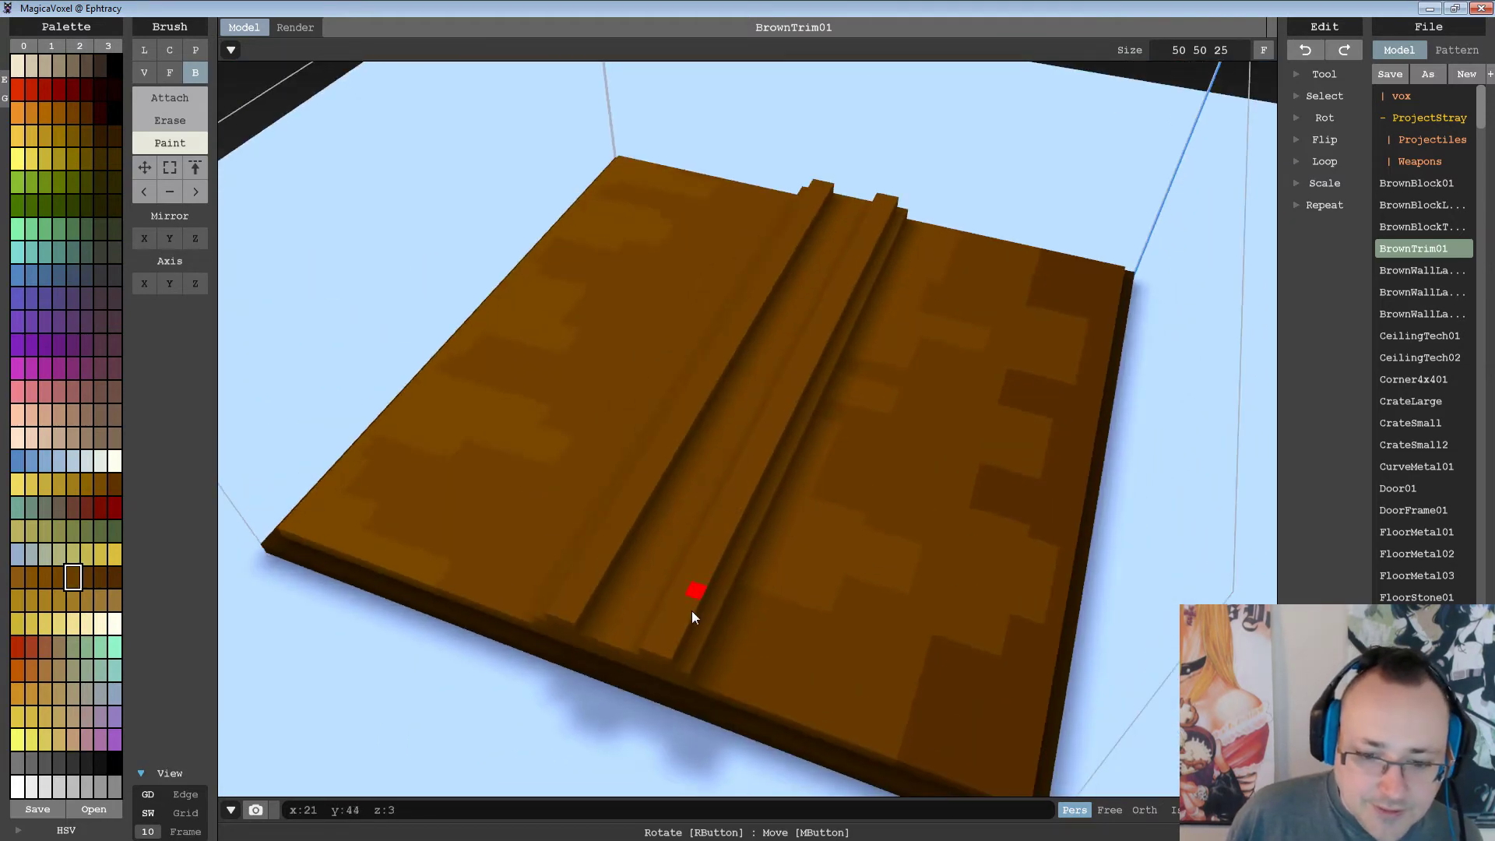
click(810, 441)
click(170, 98)
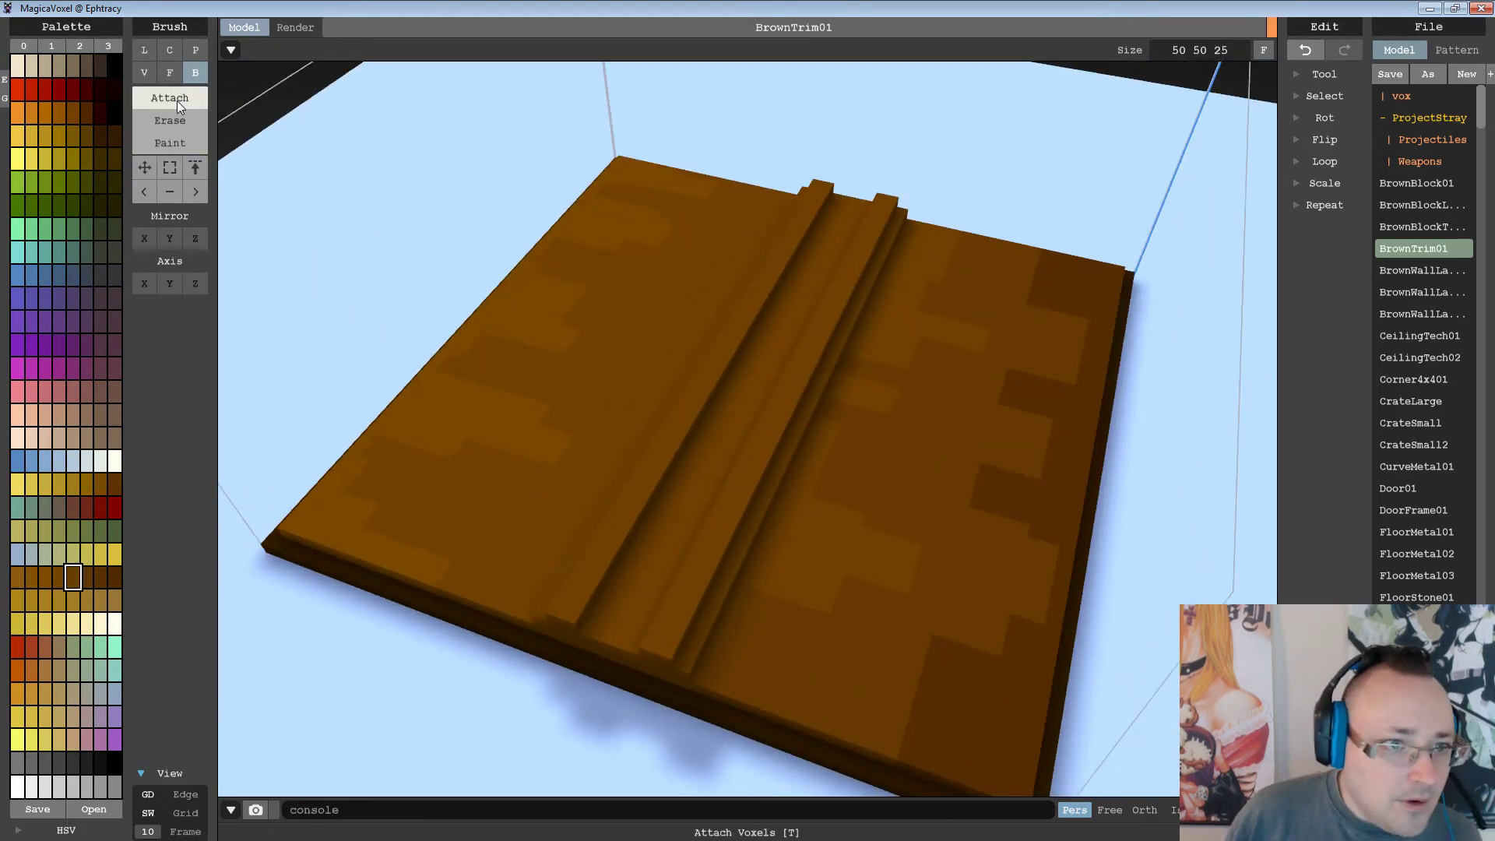
drag(654, 649, 887, 210)
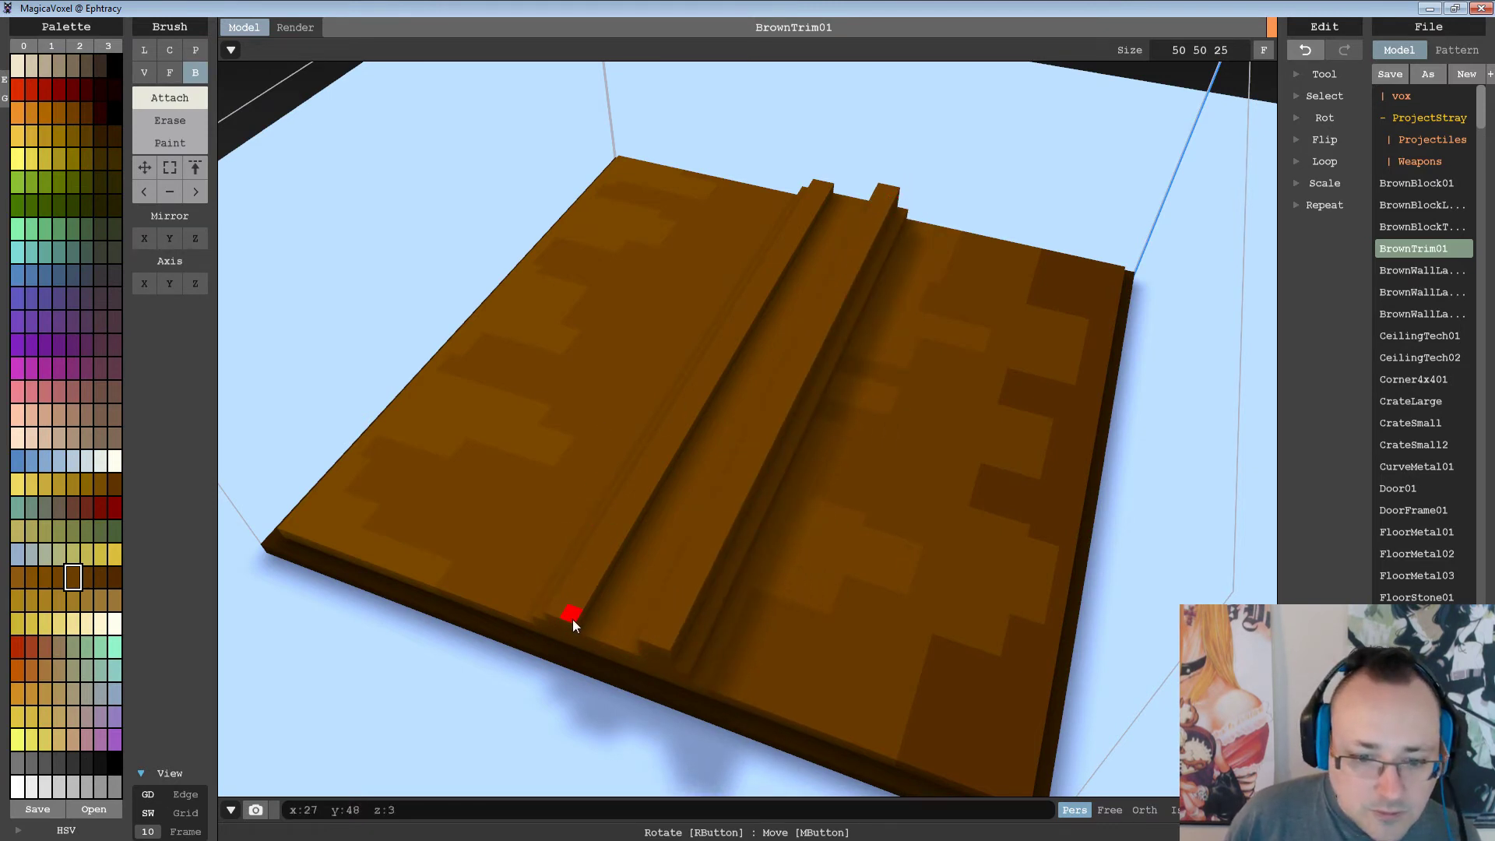
drag(572, 619, 812, 184)
Attach a one-voxel row, 48 voxels long, onto the outer ledge beside each rail.
right_drag(811, 184, 863, 353)
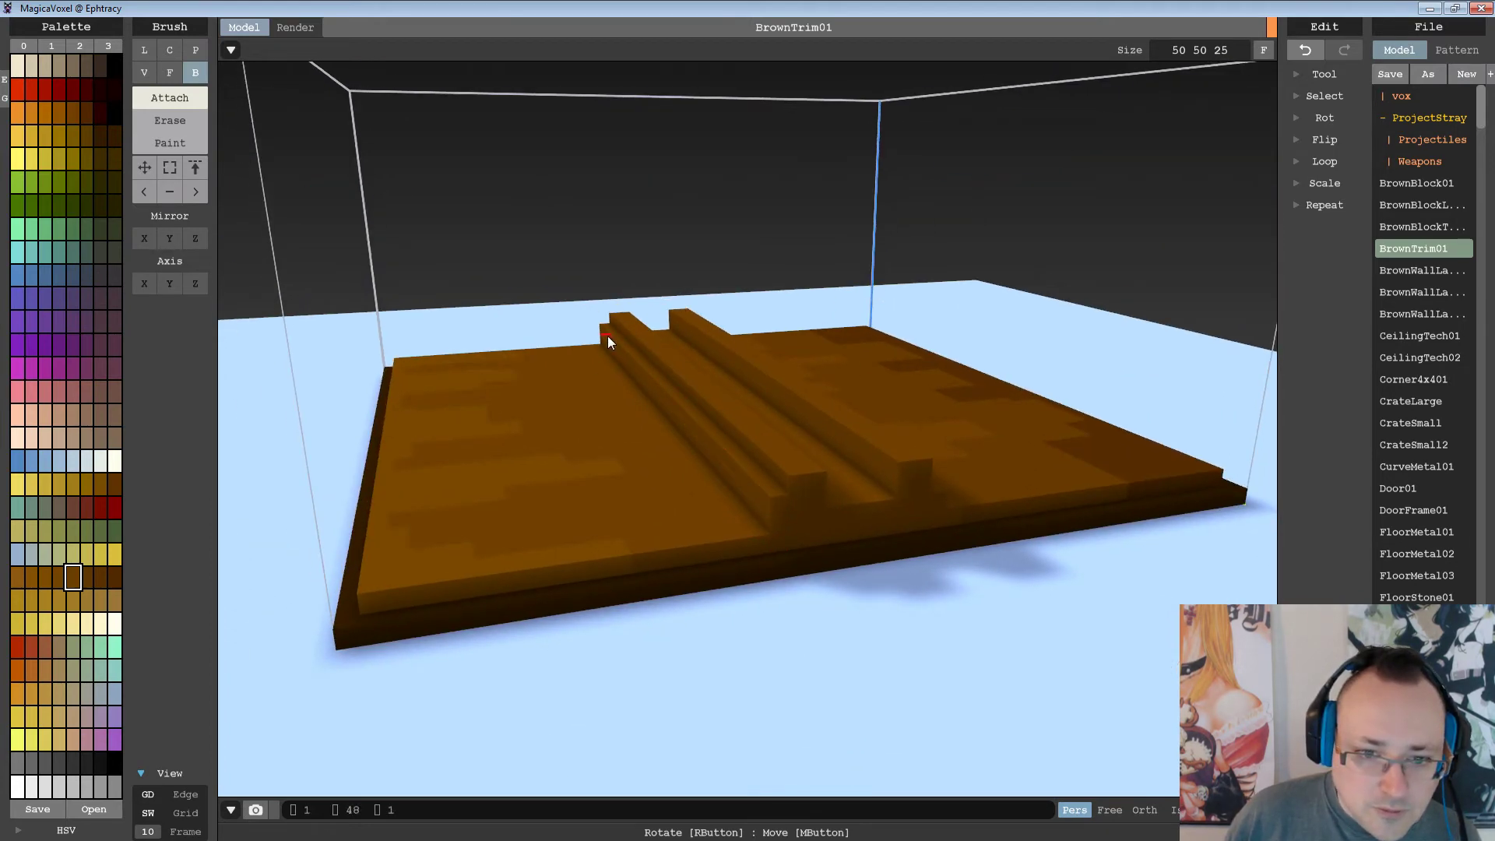
right_drag(608, 336, 894, 363)
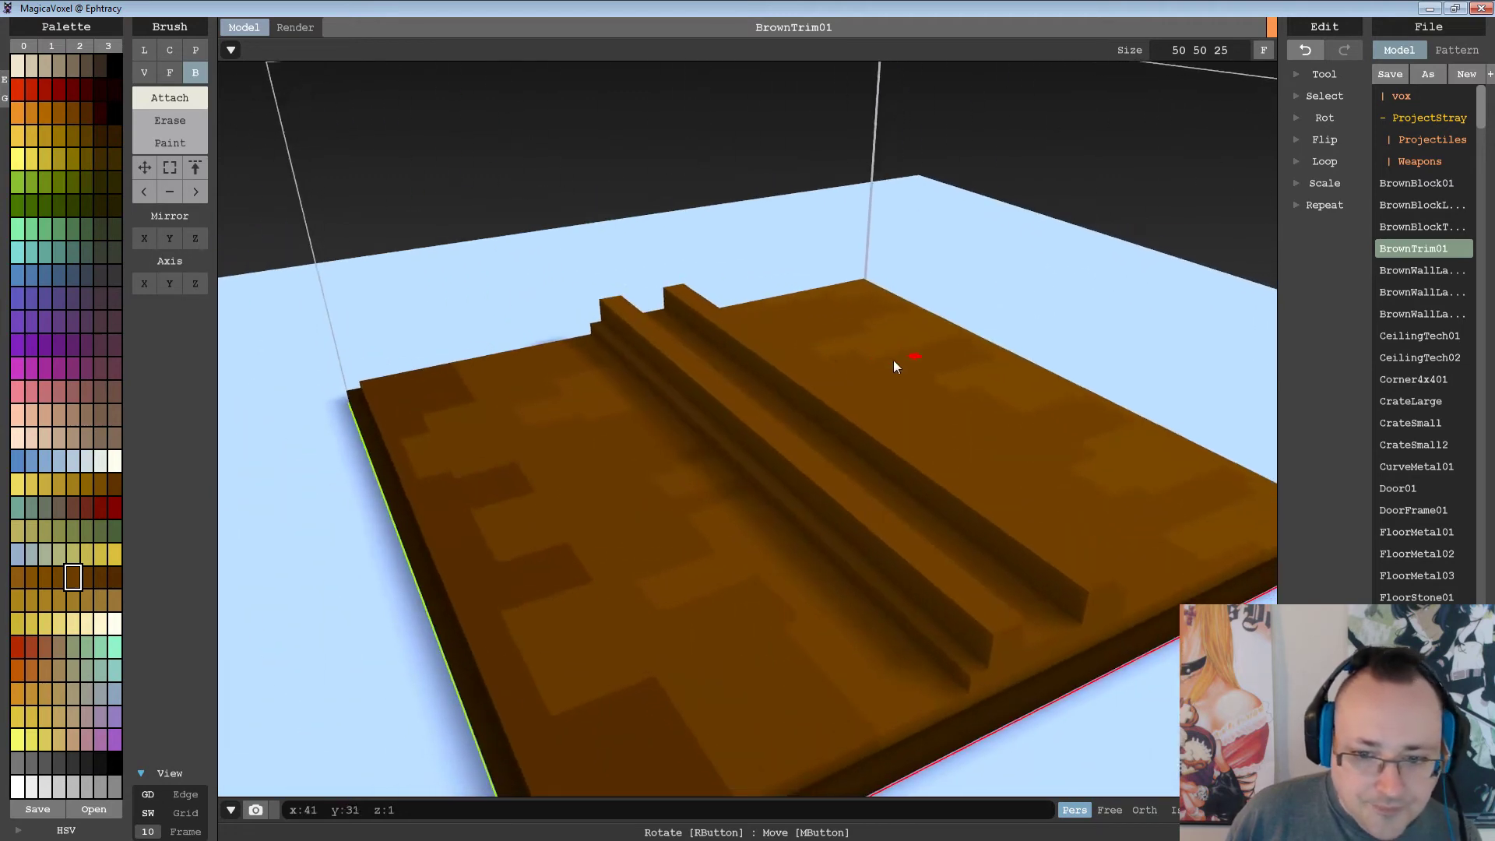
drag(600, 327, 980, 670)
right_drag(979, 670, 804, 726)
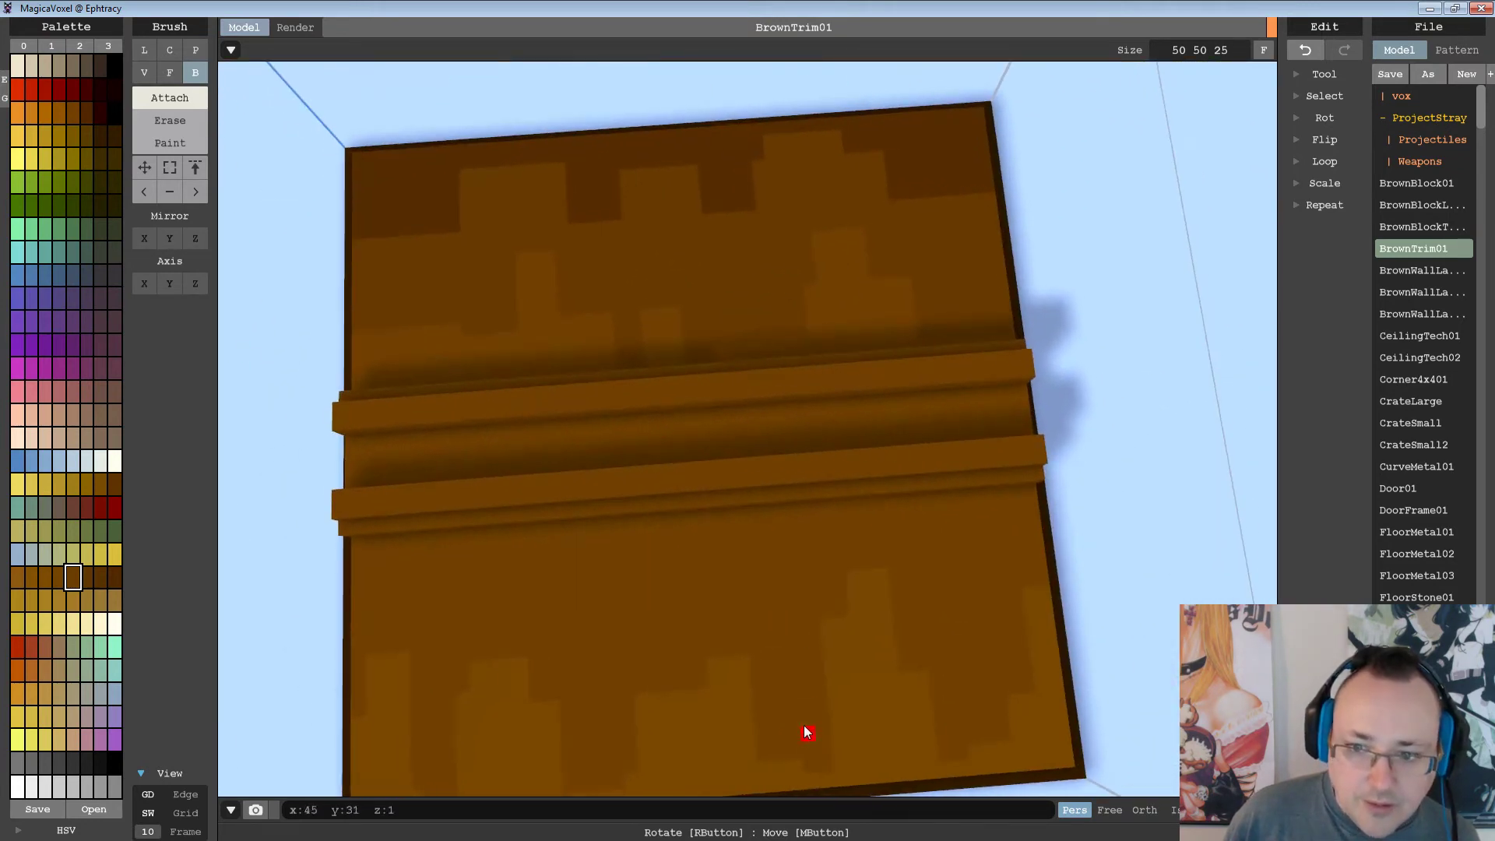
Close both ends of the channel between the rails with brown end pieces.
drag(350, 453, 361, 473)
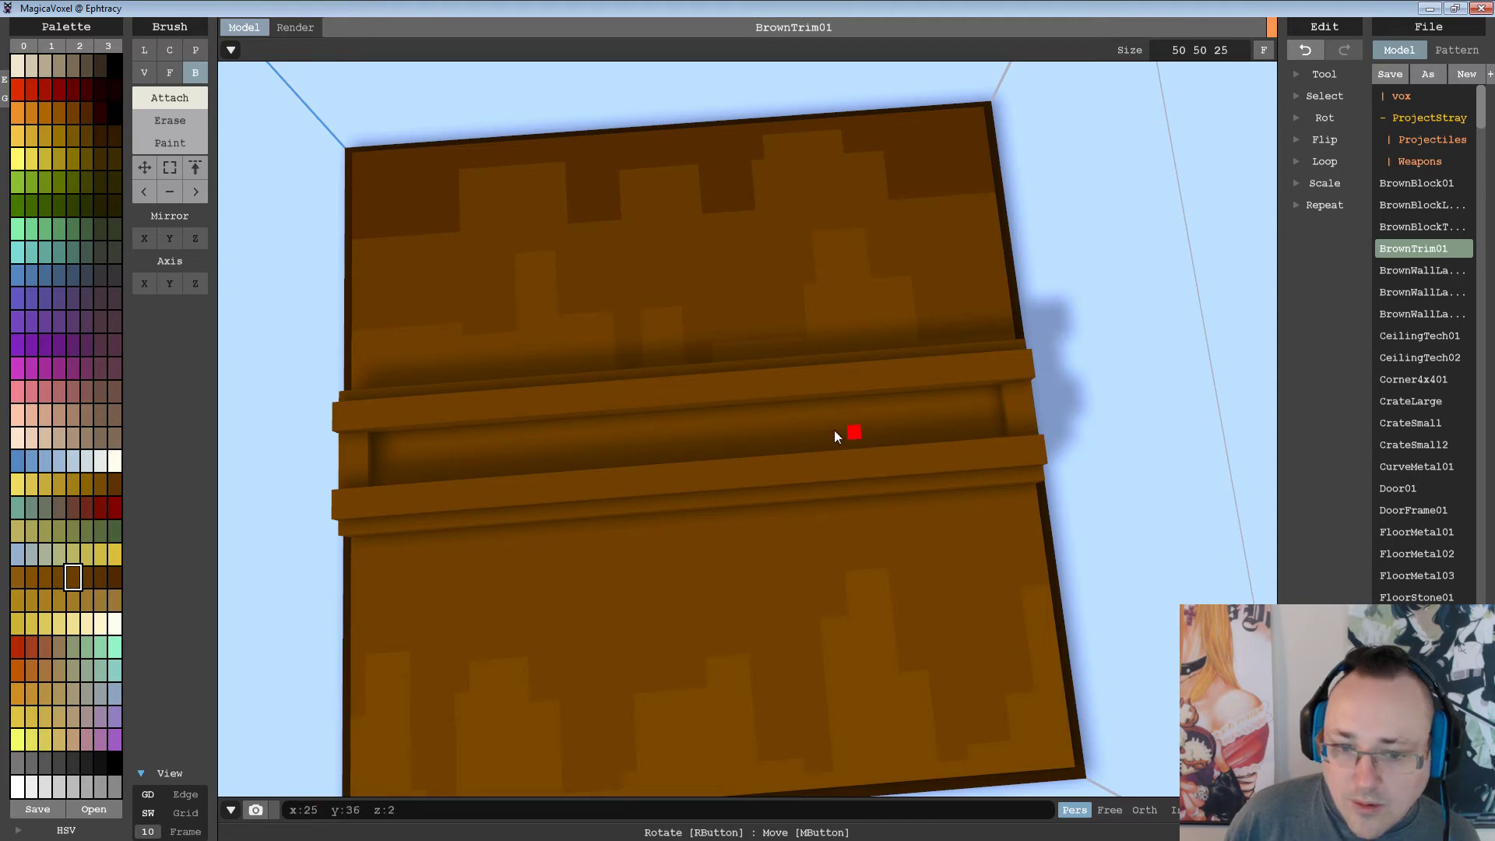
mouse_move(834, 429)
right_down()
mouse_move(802, 410)
mouse_move(811, 392)
mouse_move(937, 371)
mouse_move(848, 450)
mouse_move(844, 435)
right_up()
scroll(811, 393, down, 3)
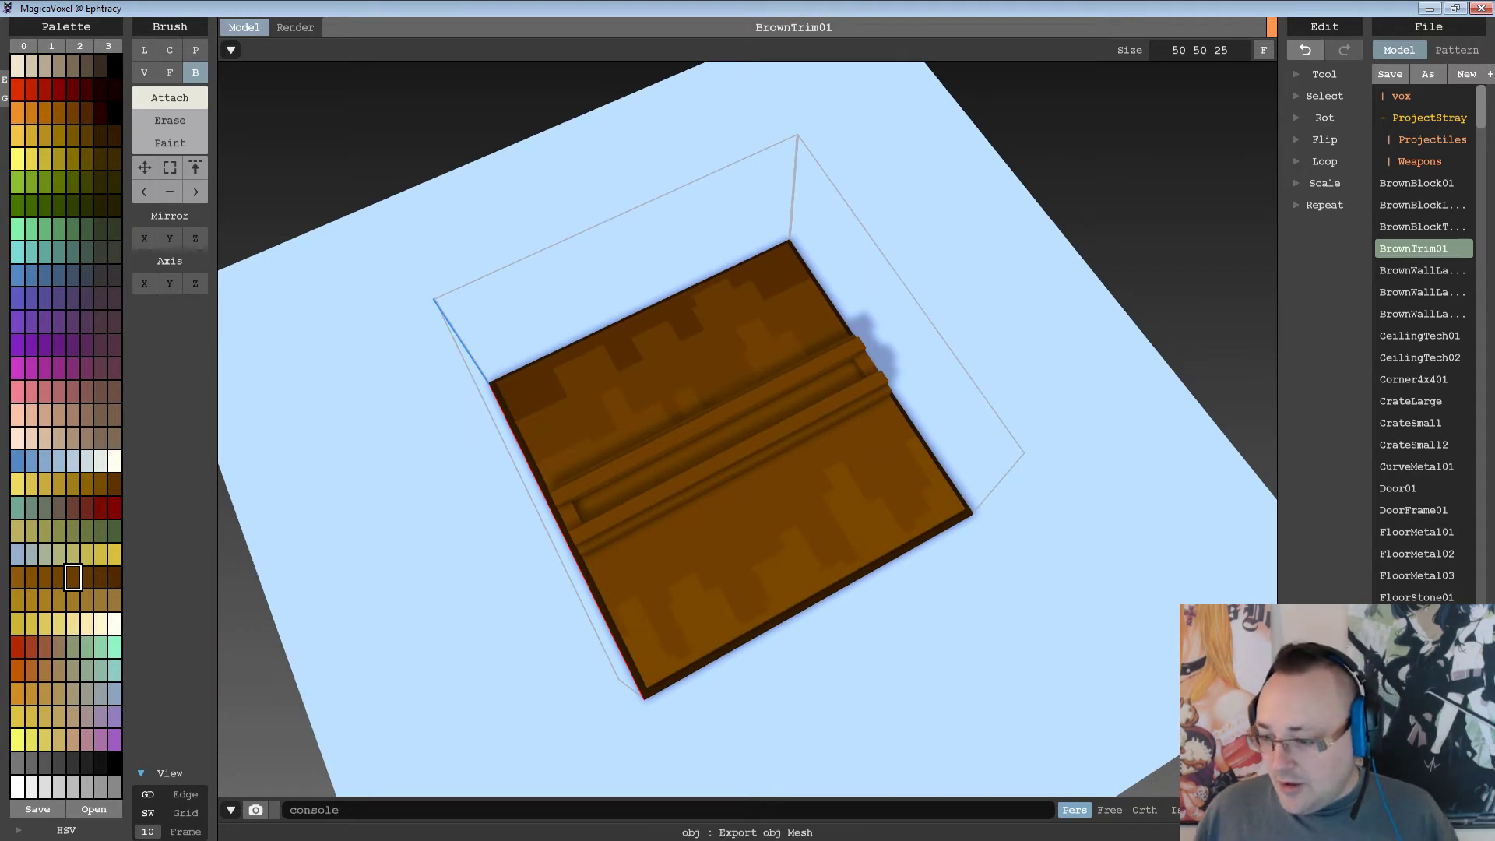
click(1432, 74)
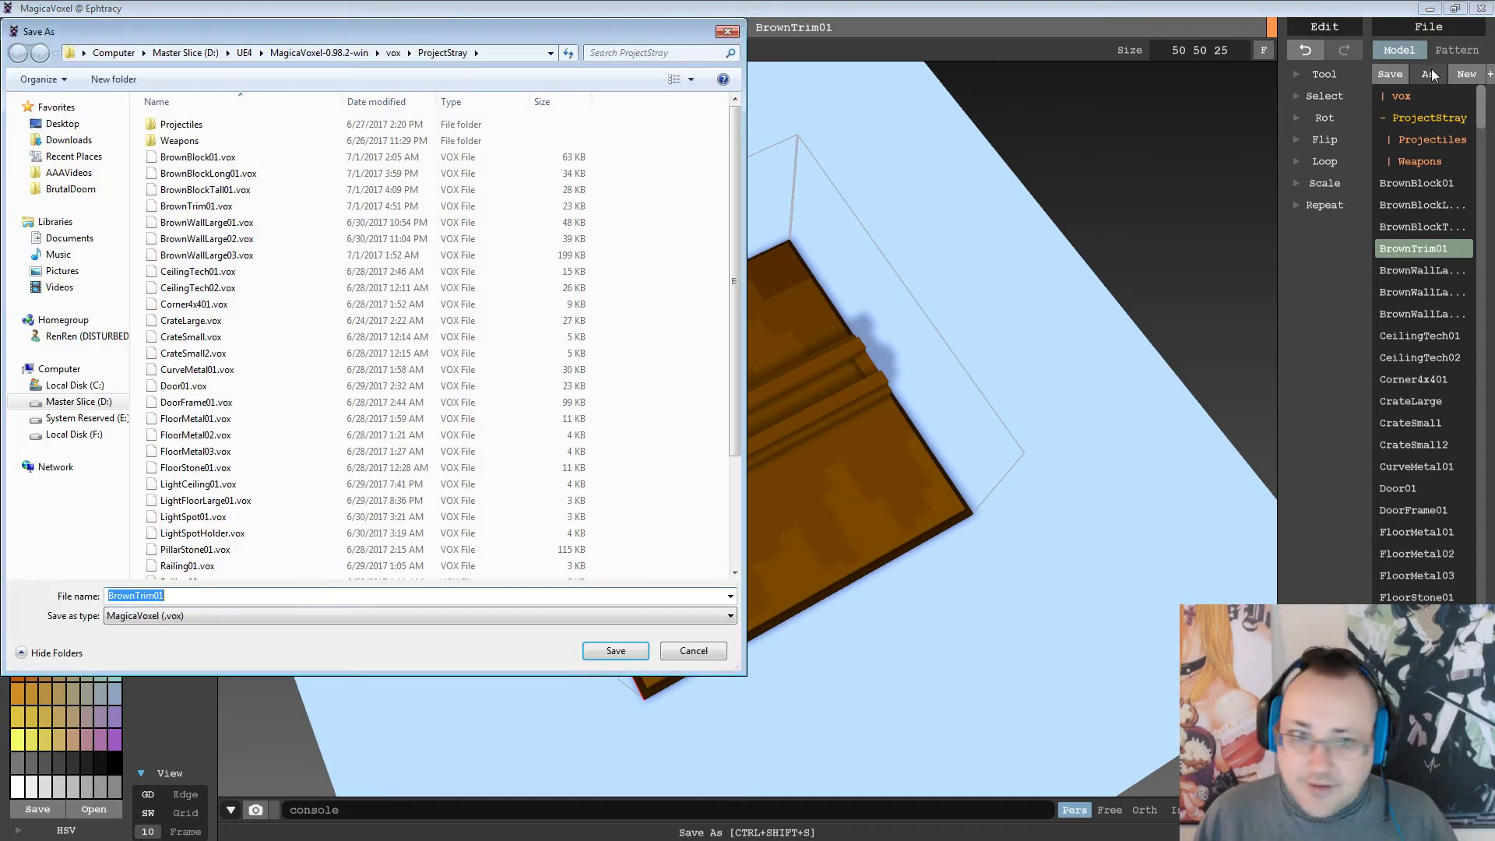
click(692, 653)
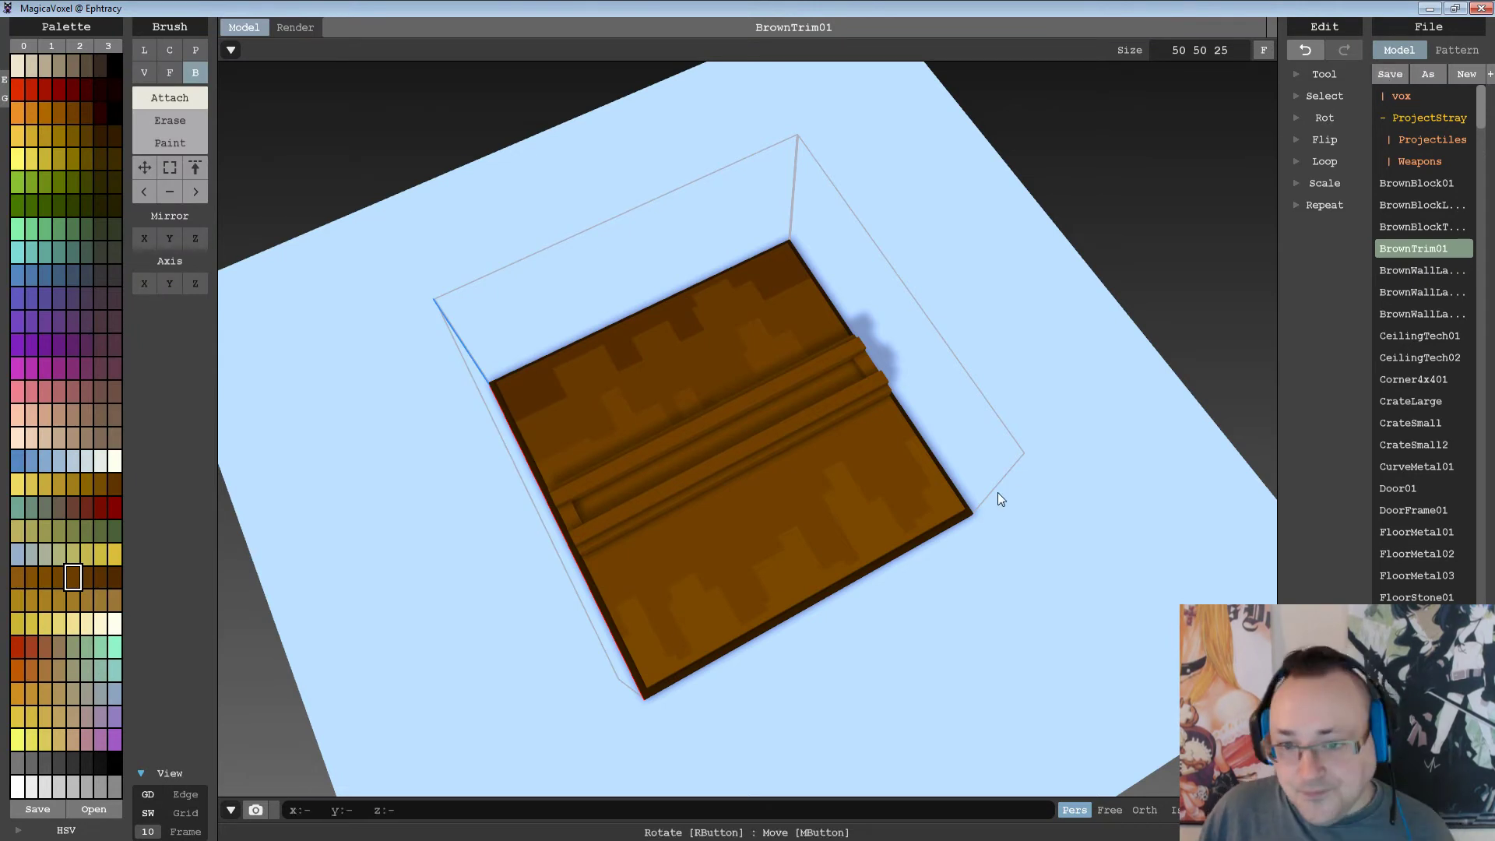
right_drag(998, 492, 635, 353)
right_drag(556, 279, 732, 507)
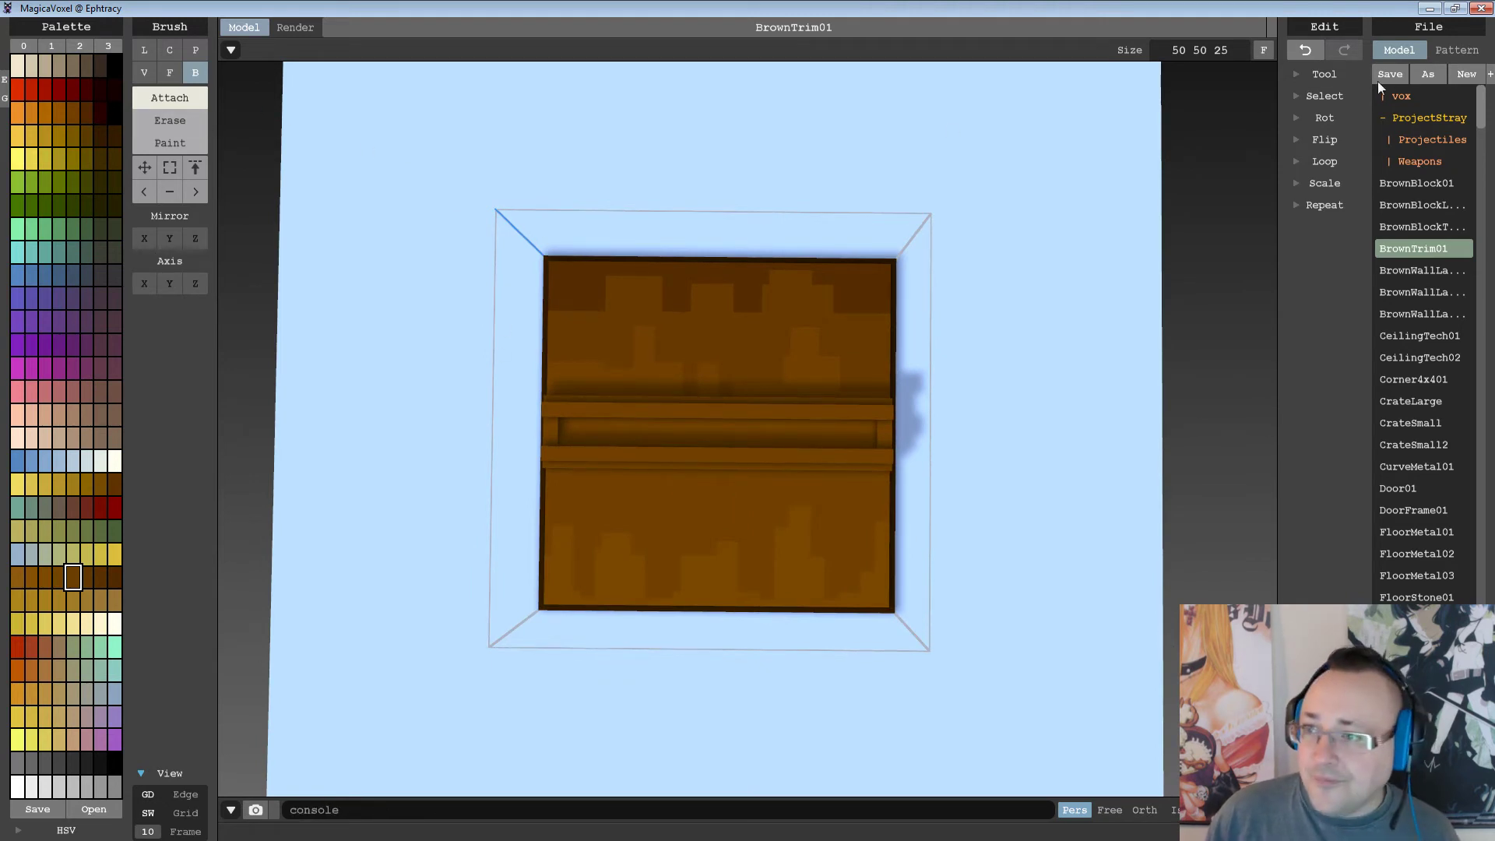
Export the trim as an OBJ mesh, overwriting BrownTrim01.obj in the export folder.
click(1391, 795)
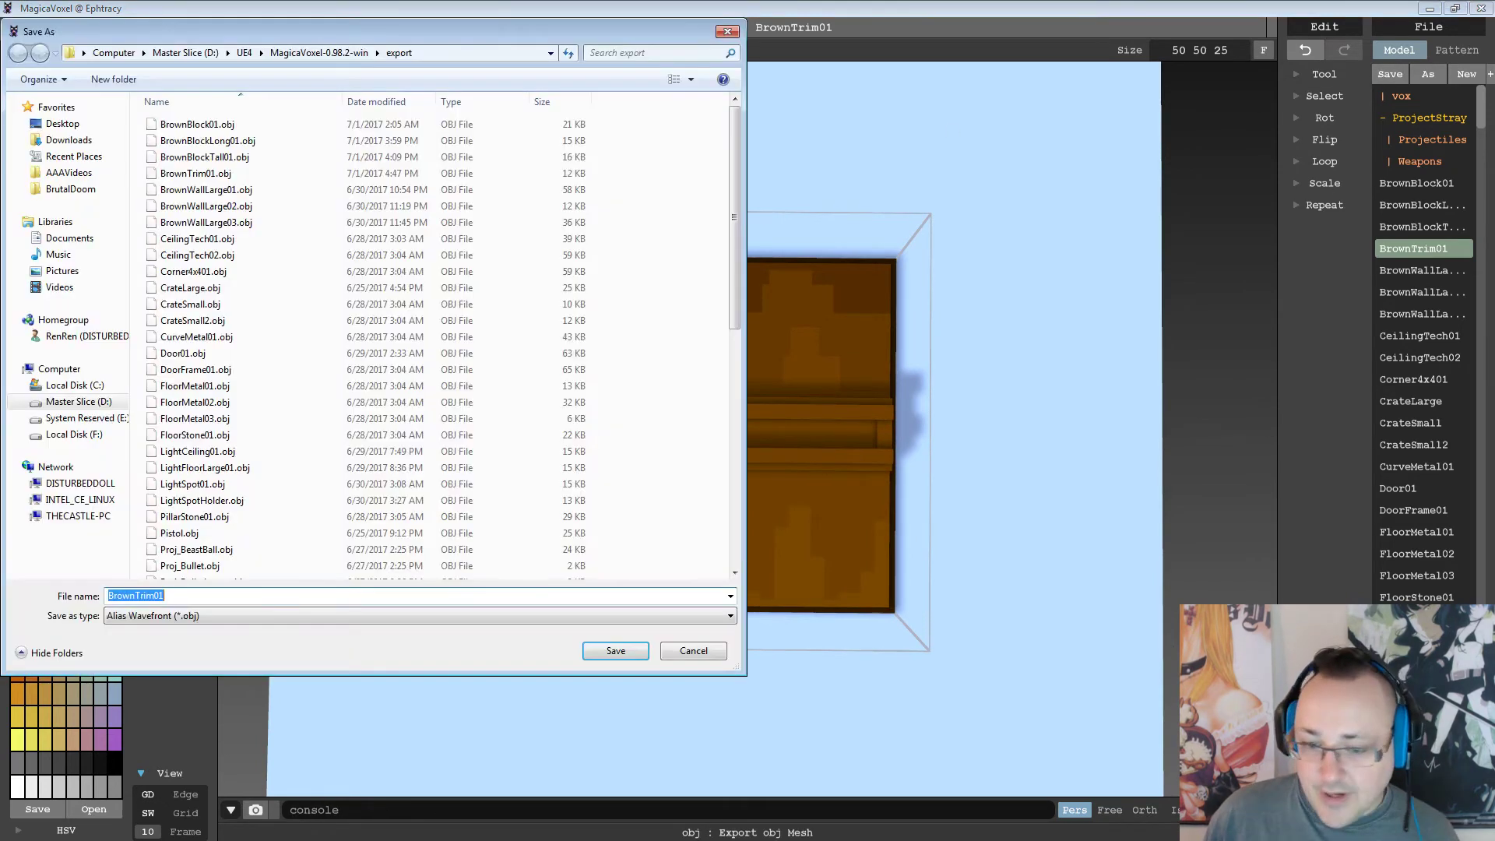
click(616, 654)
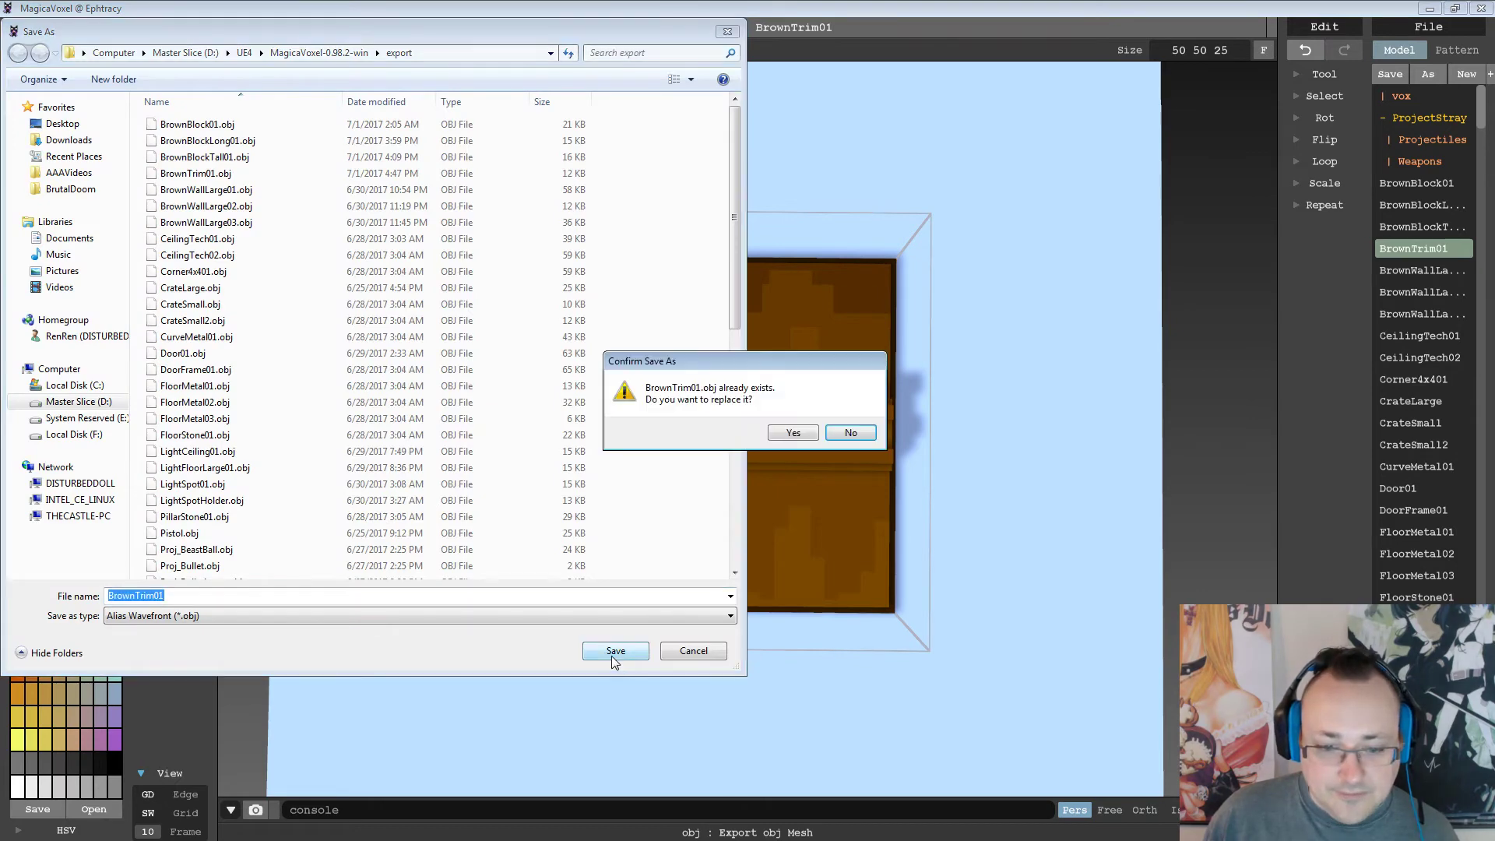
click(796, 433)
Switch to Blender, delete the old trim mesh and import the updated BrownTrim01.obj.
click(1429, 8)
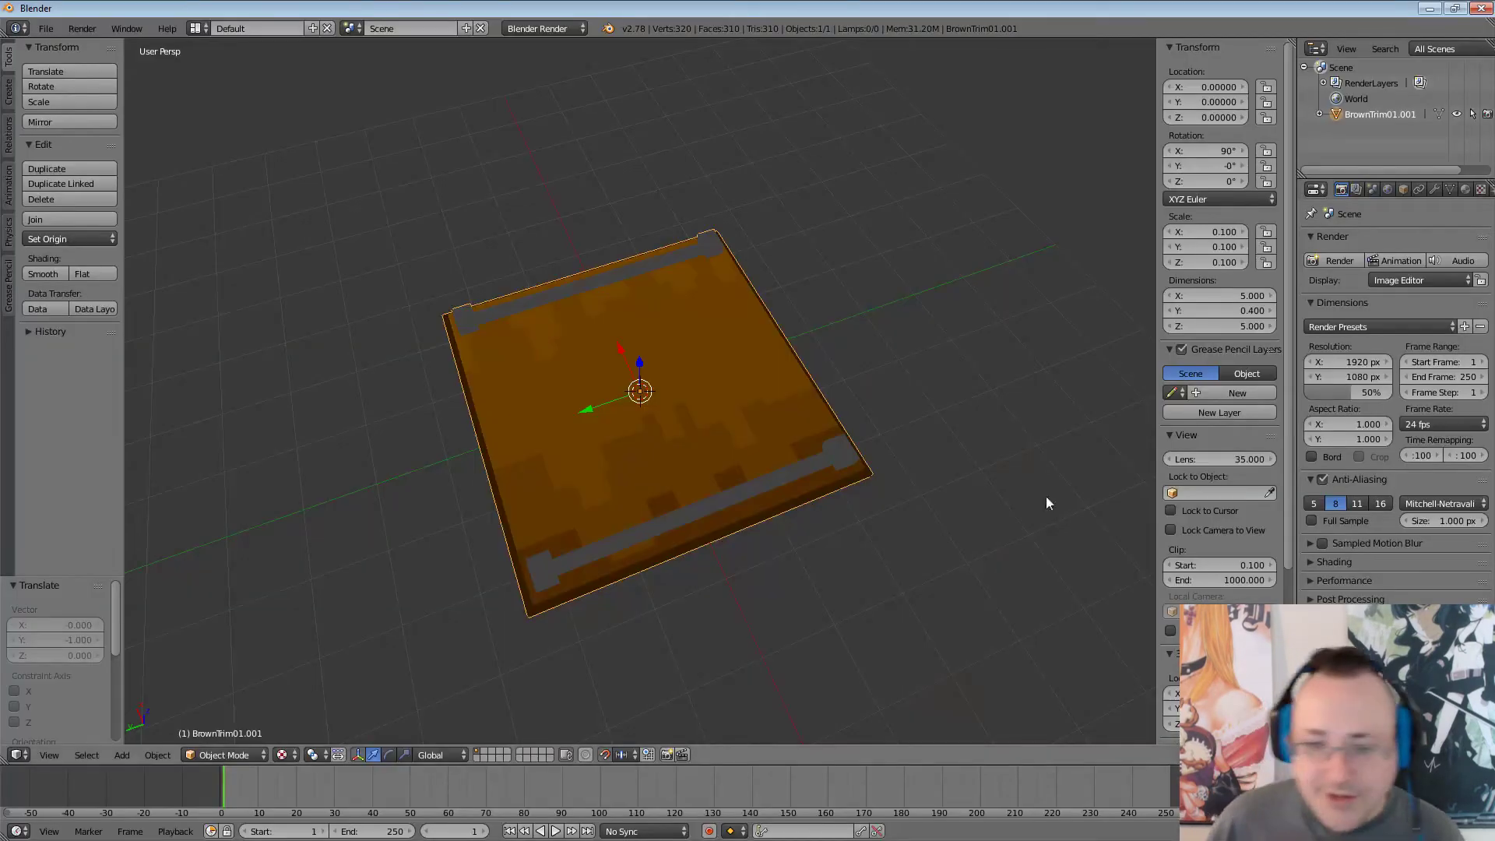
right_click(1369, 116)
click(1334, 115)
click(47, 28)
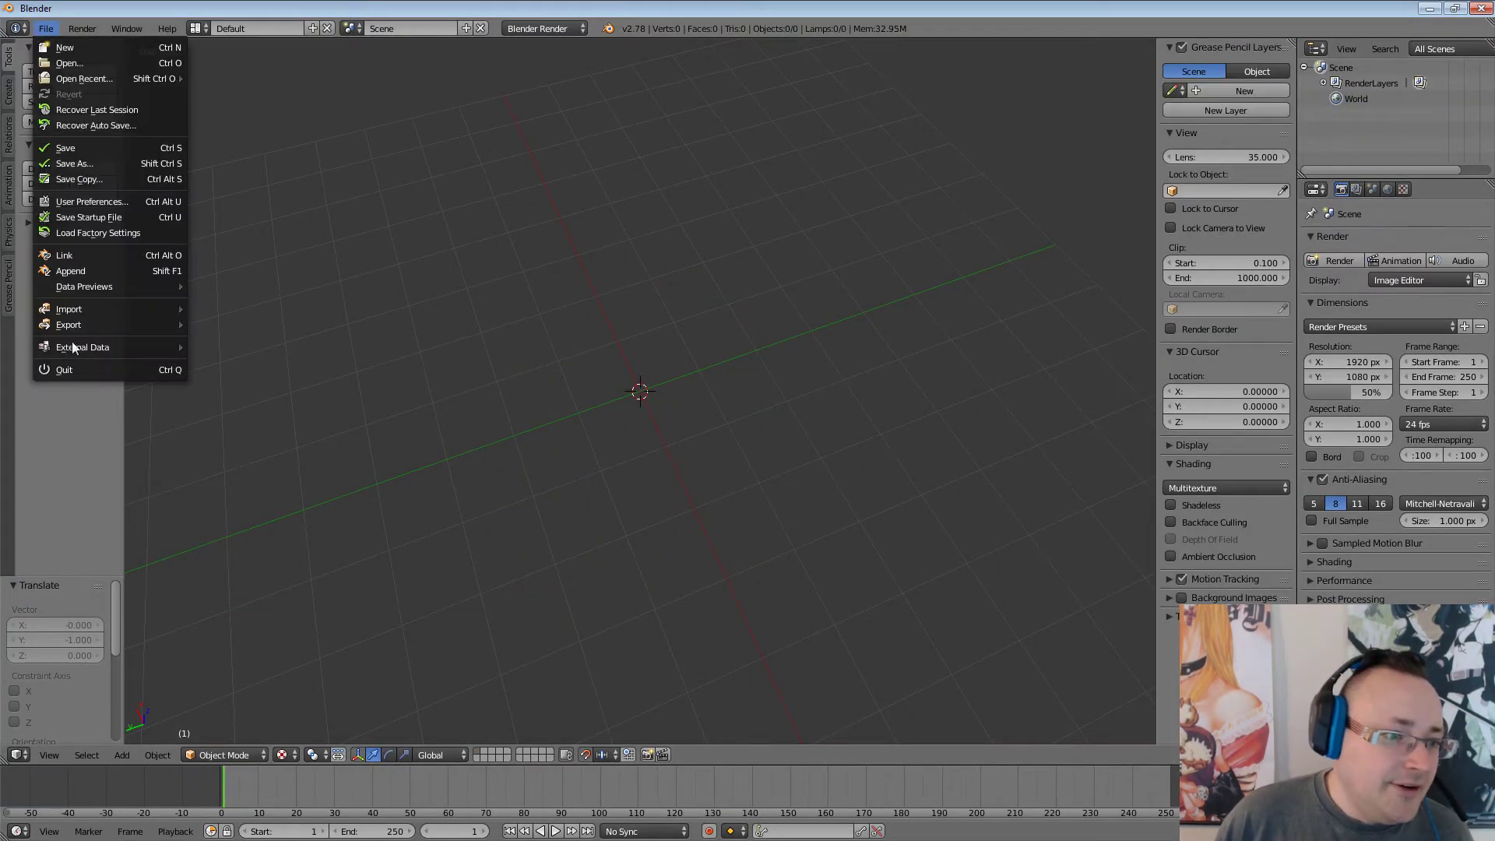
mouse_move(78, 304)
click(257, 402)
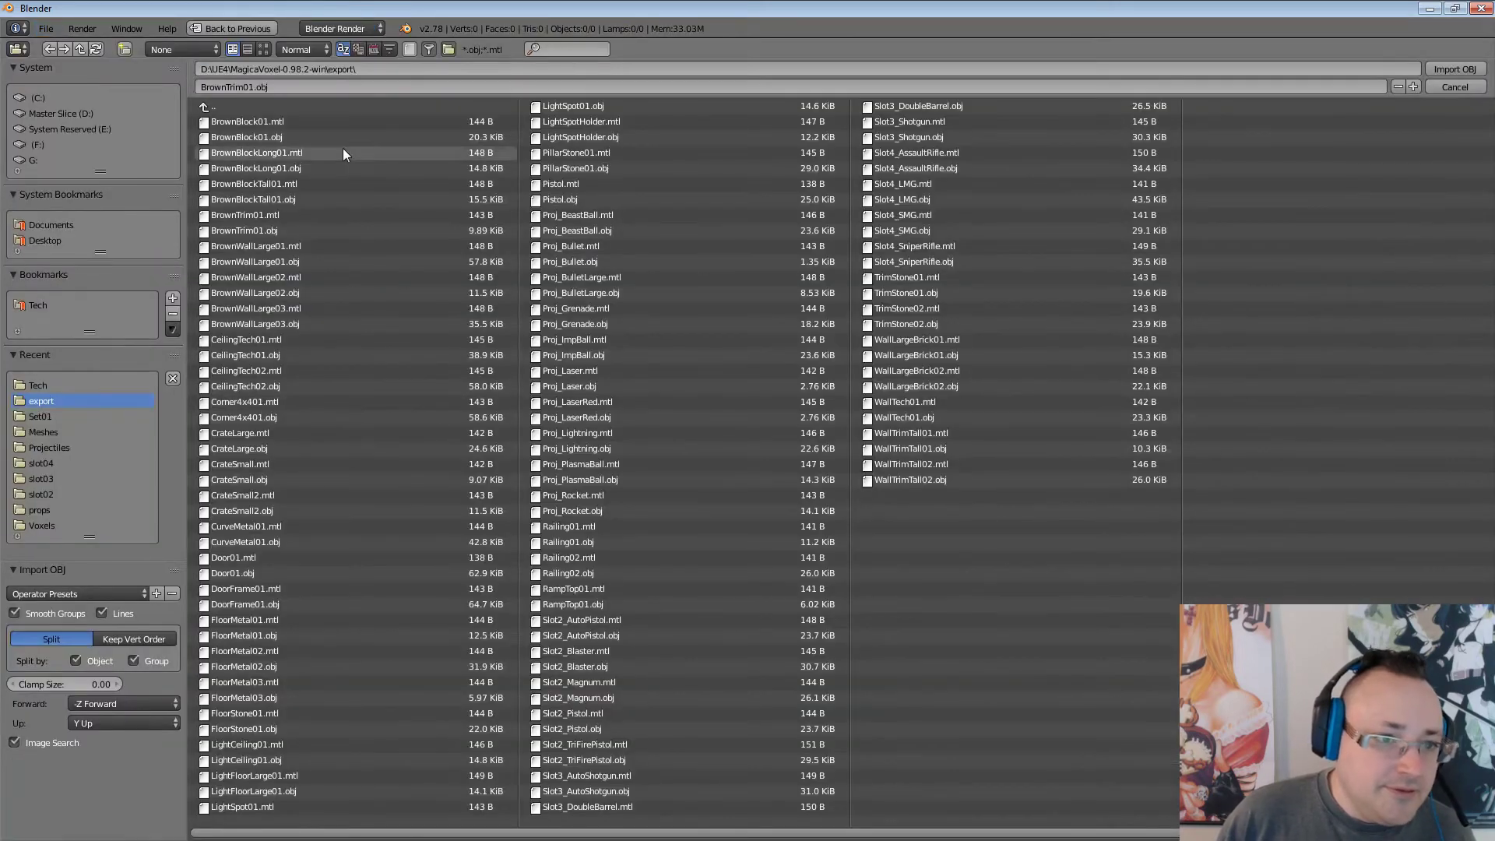
click(290, 230)
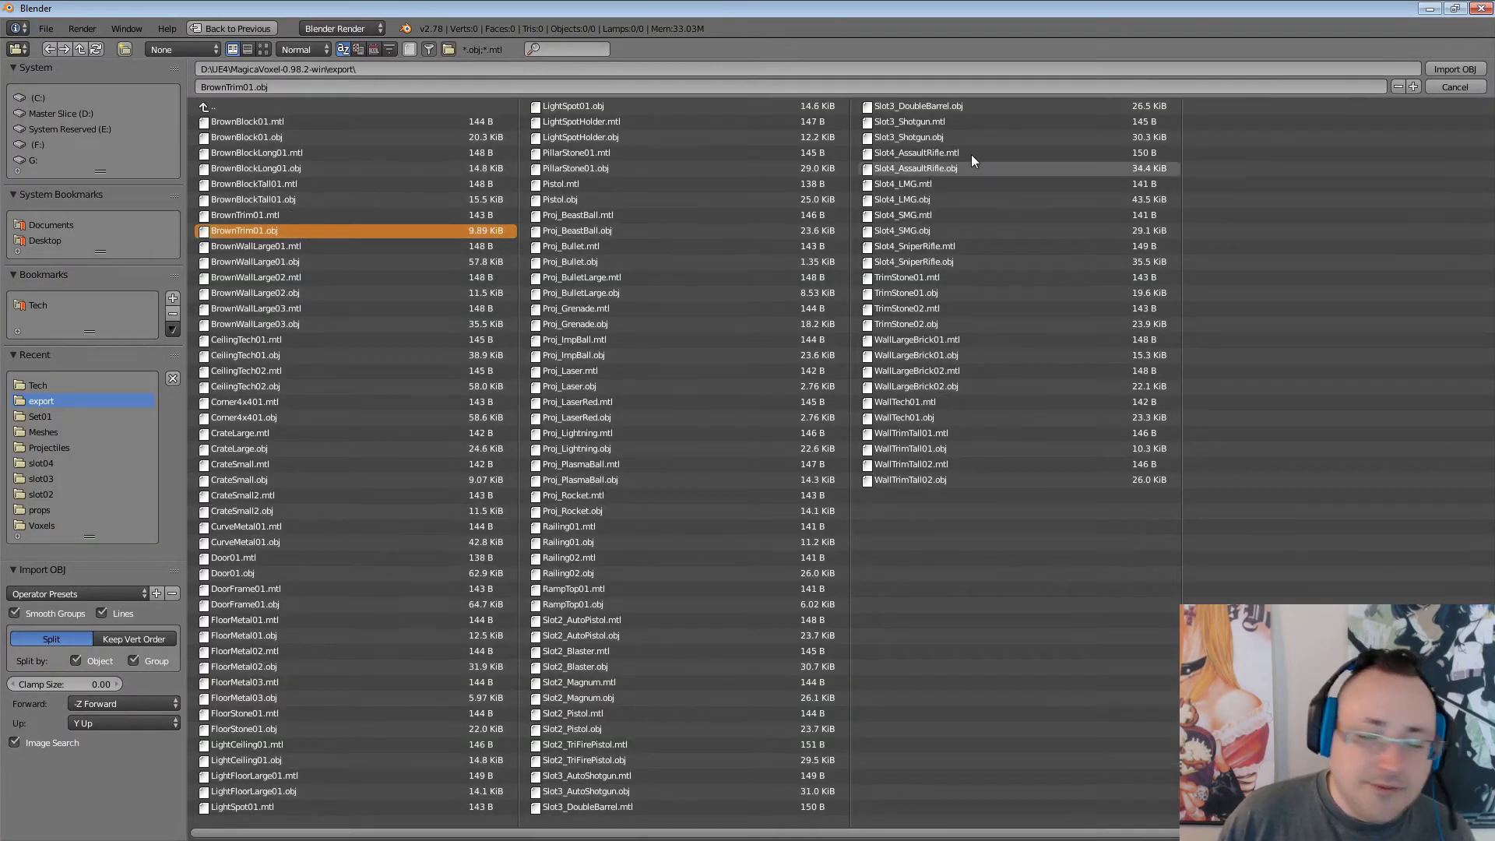
click(1442, 70)
click(46, 29)
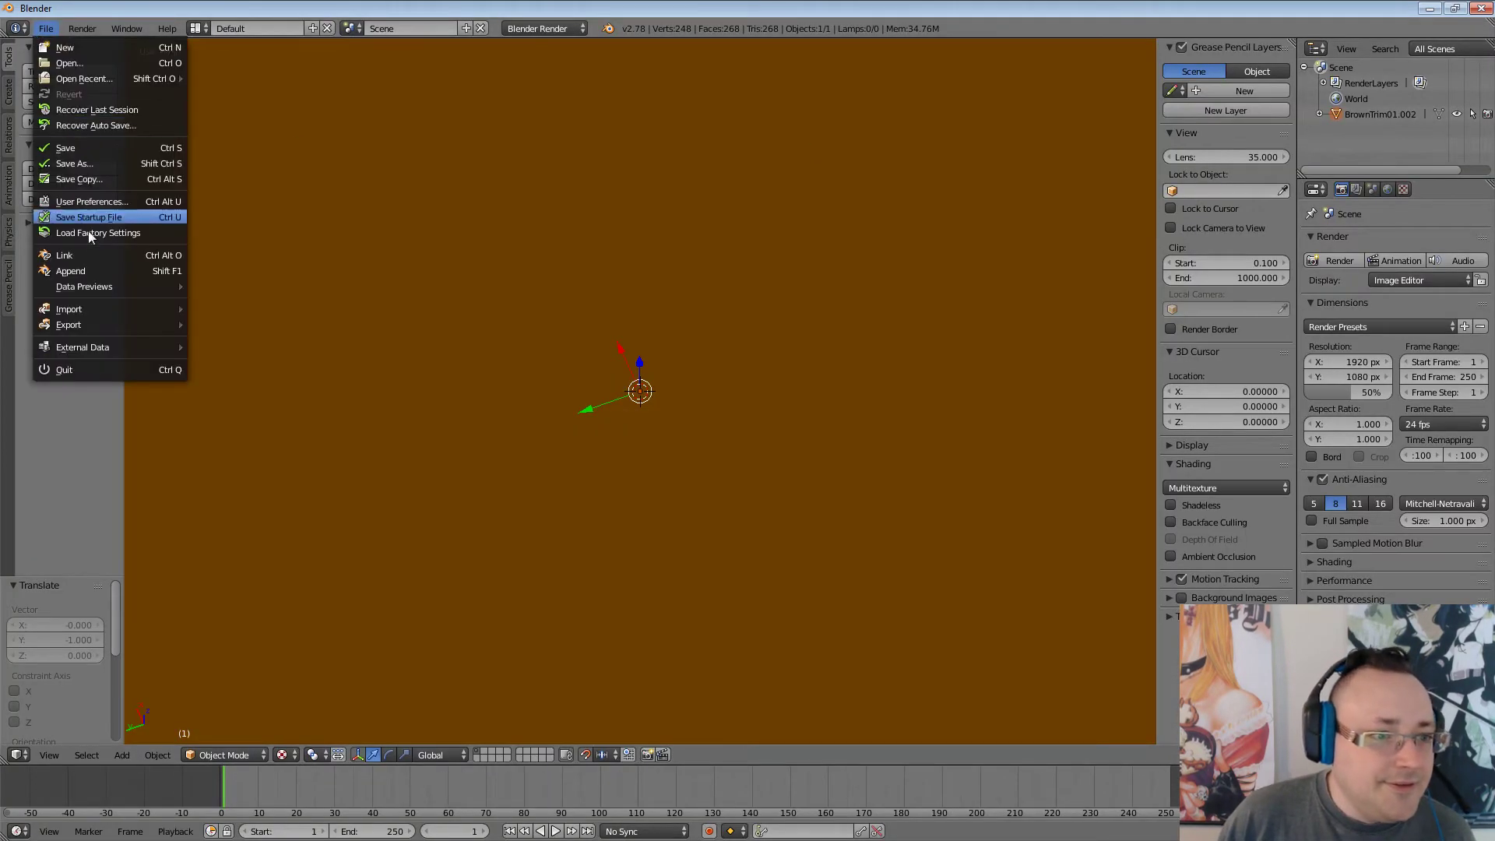
mouse_move(106, 323)
click(287, 369)
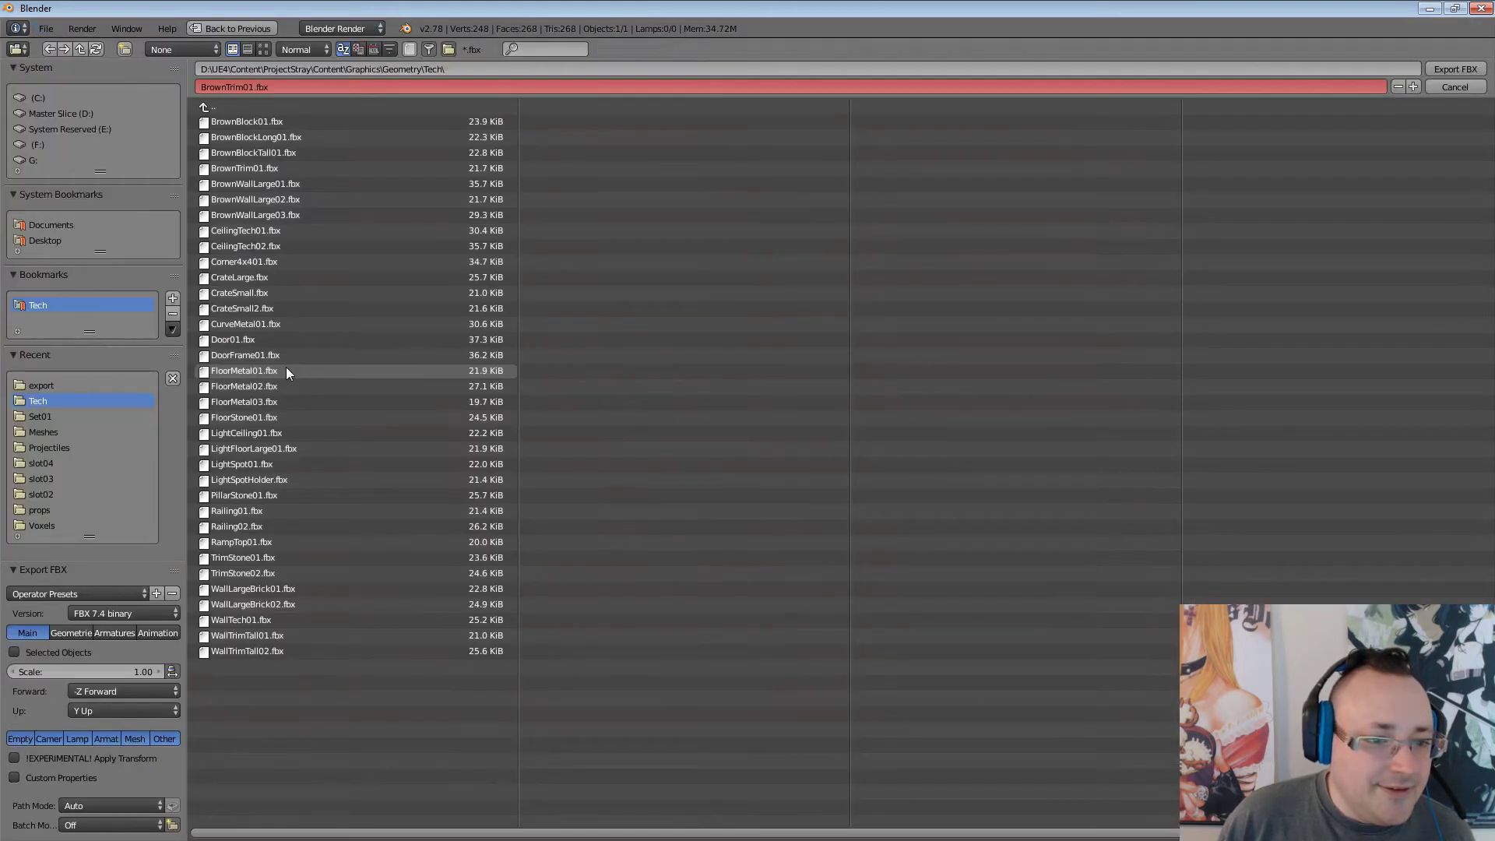
click(1452, 87)
Set the imported trim's scale to 0.1 on the X, Y and Z axes.
click(1368, 110)
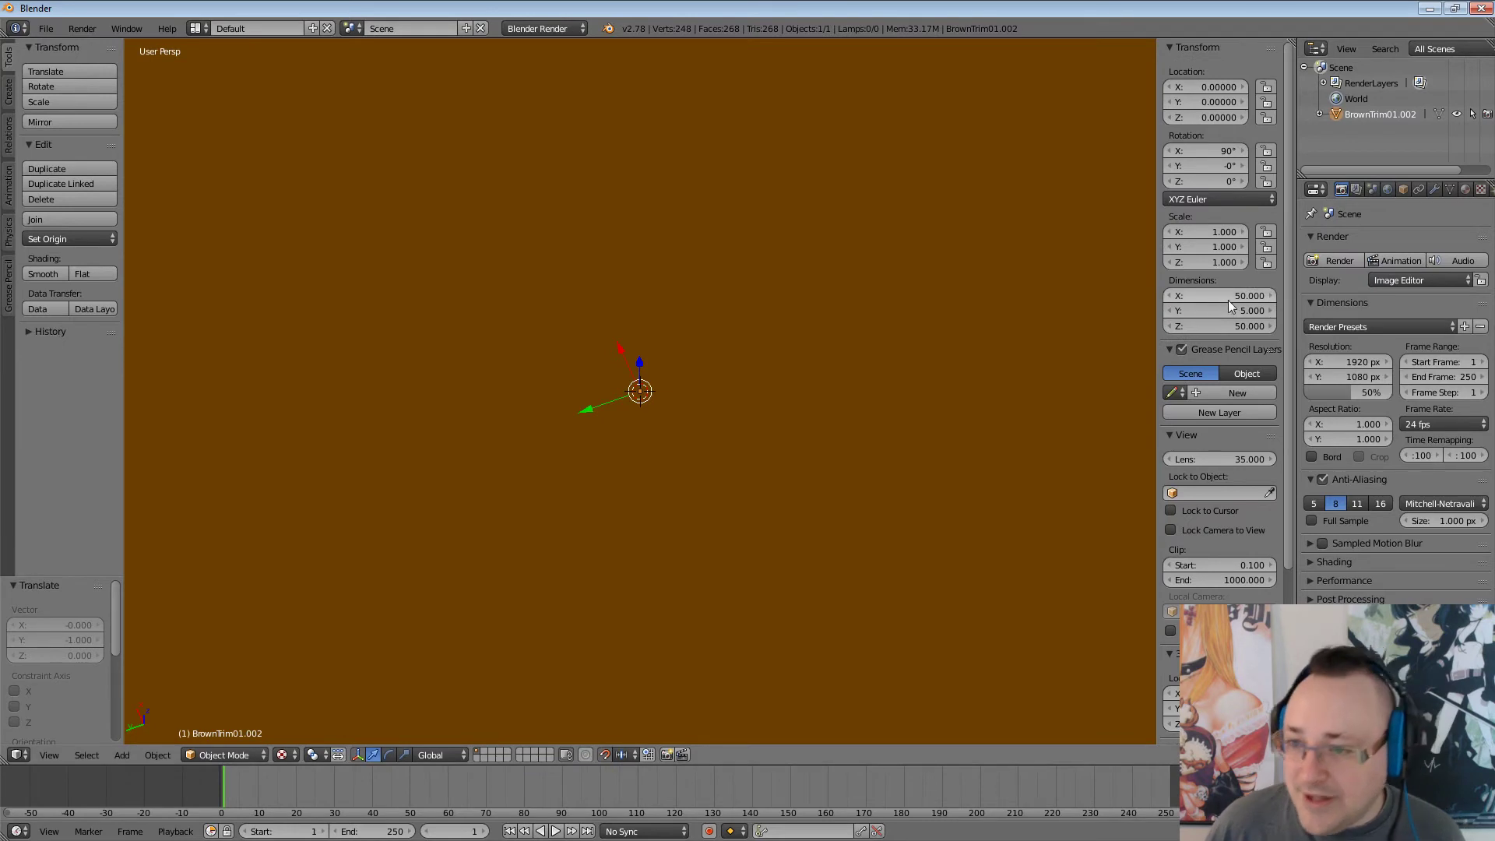
text(0.1)
key(Return)
click(1224, 244)
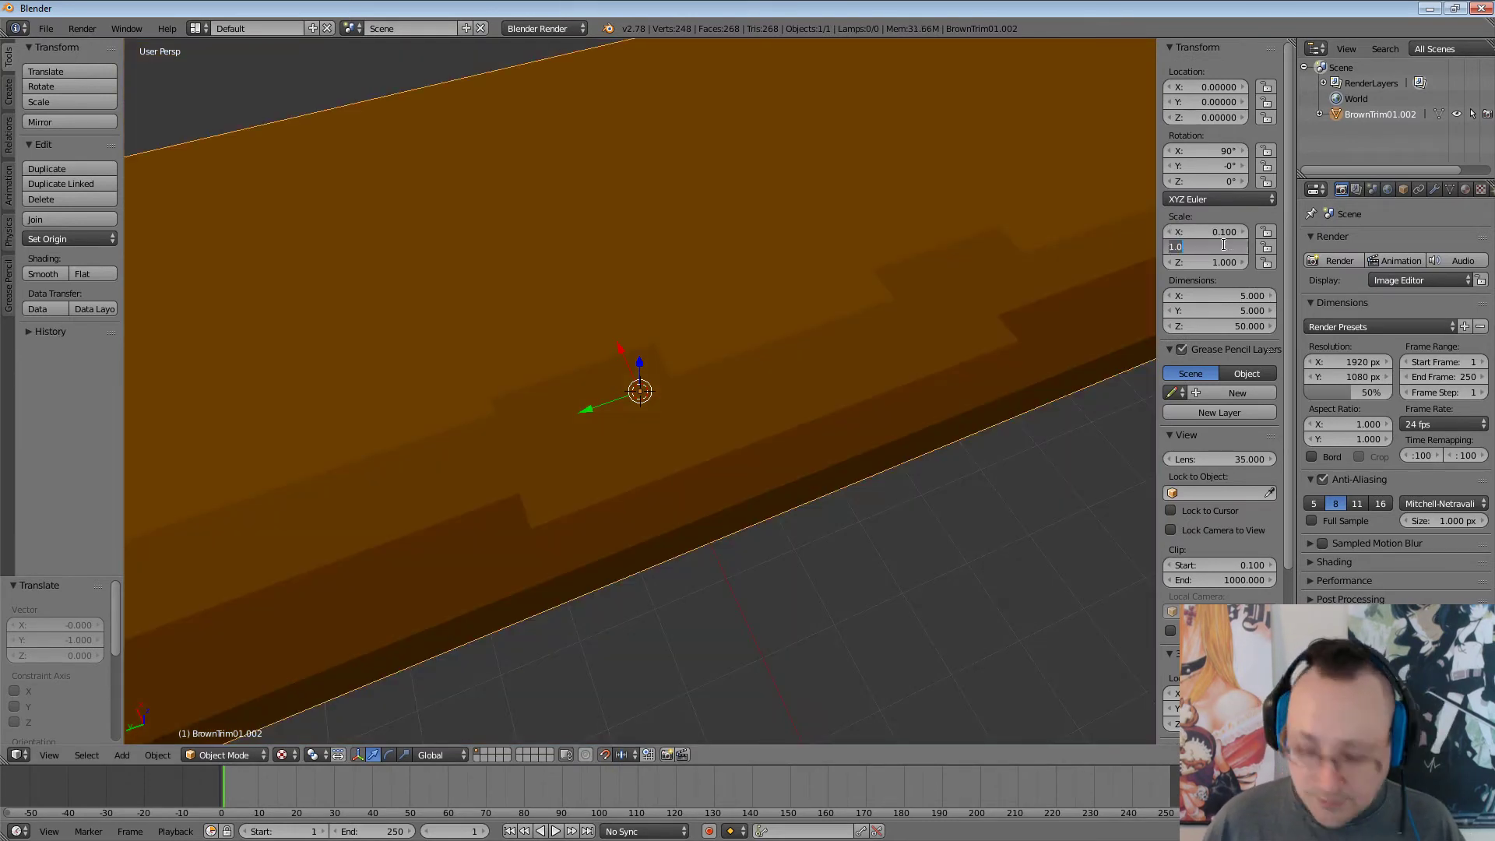
text(.1)
key(Return)
click(1224, 259)
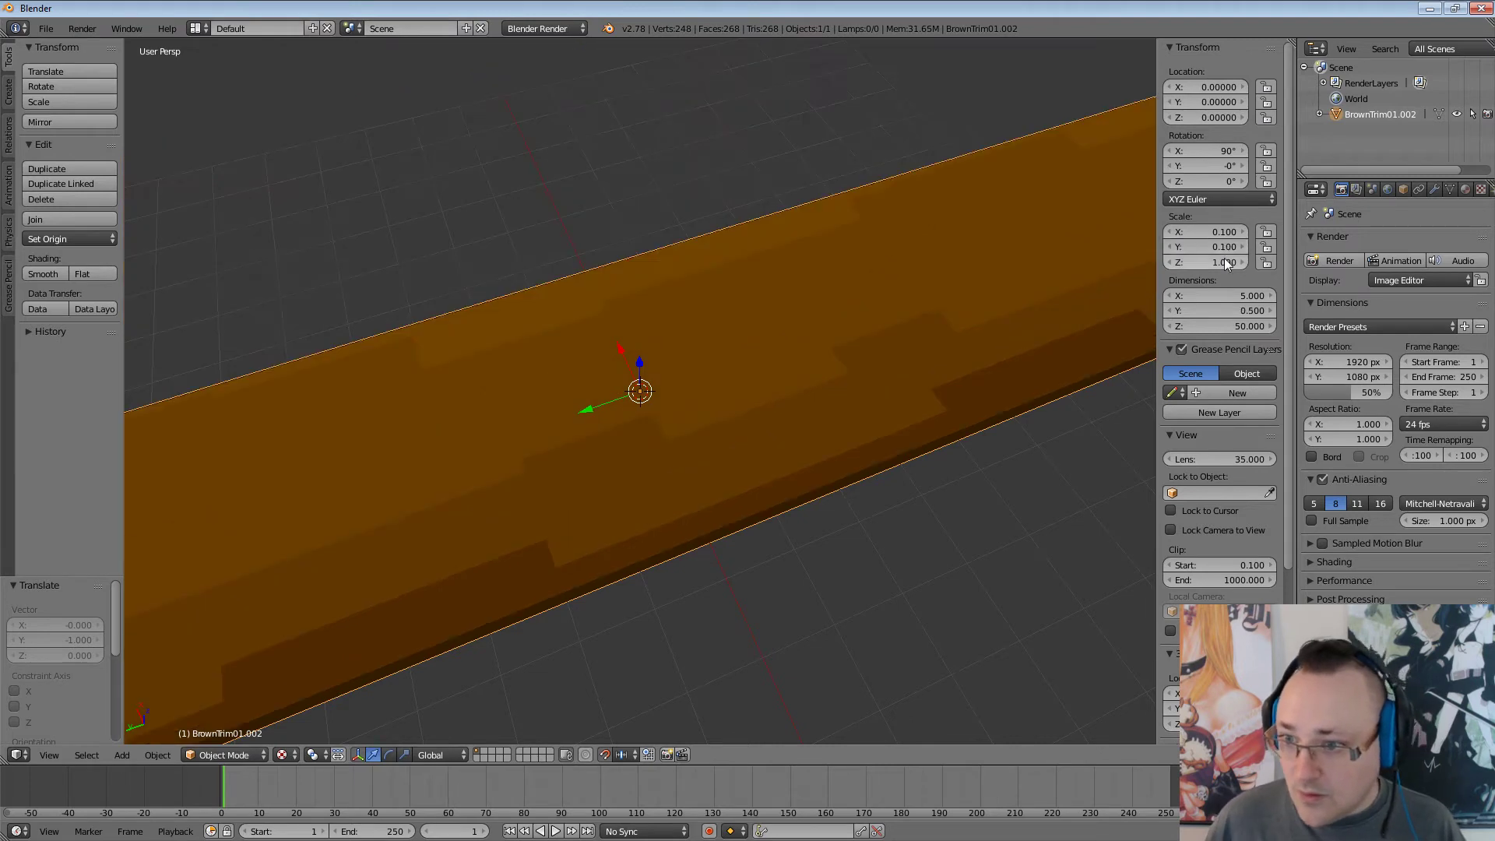
text(.1)
key(Return)
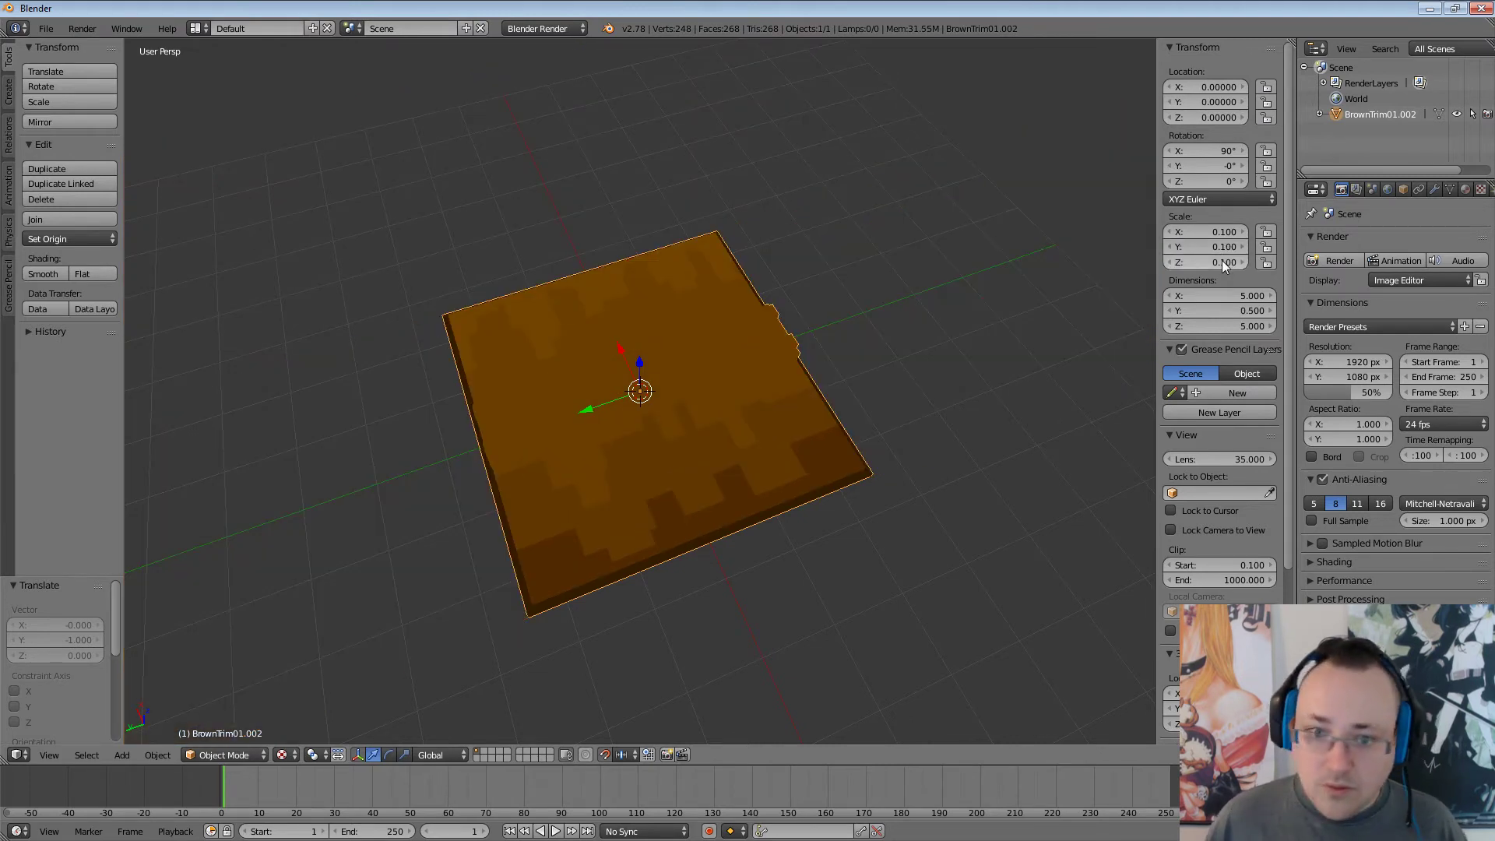
Export the scaled trim as FBX, overwriting BrownTrim01.fbx in the Tech geometry folder.
click(46, 28)
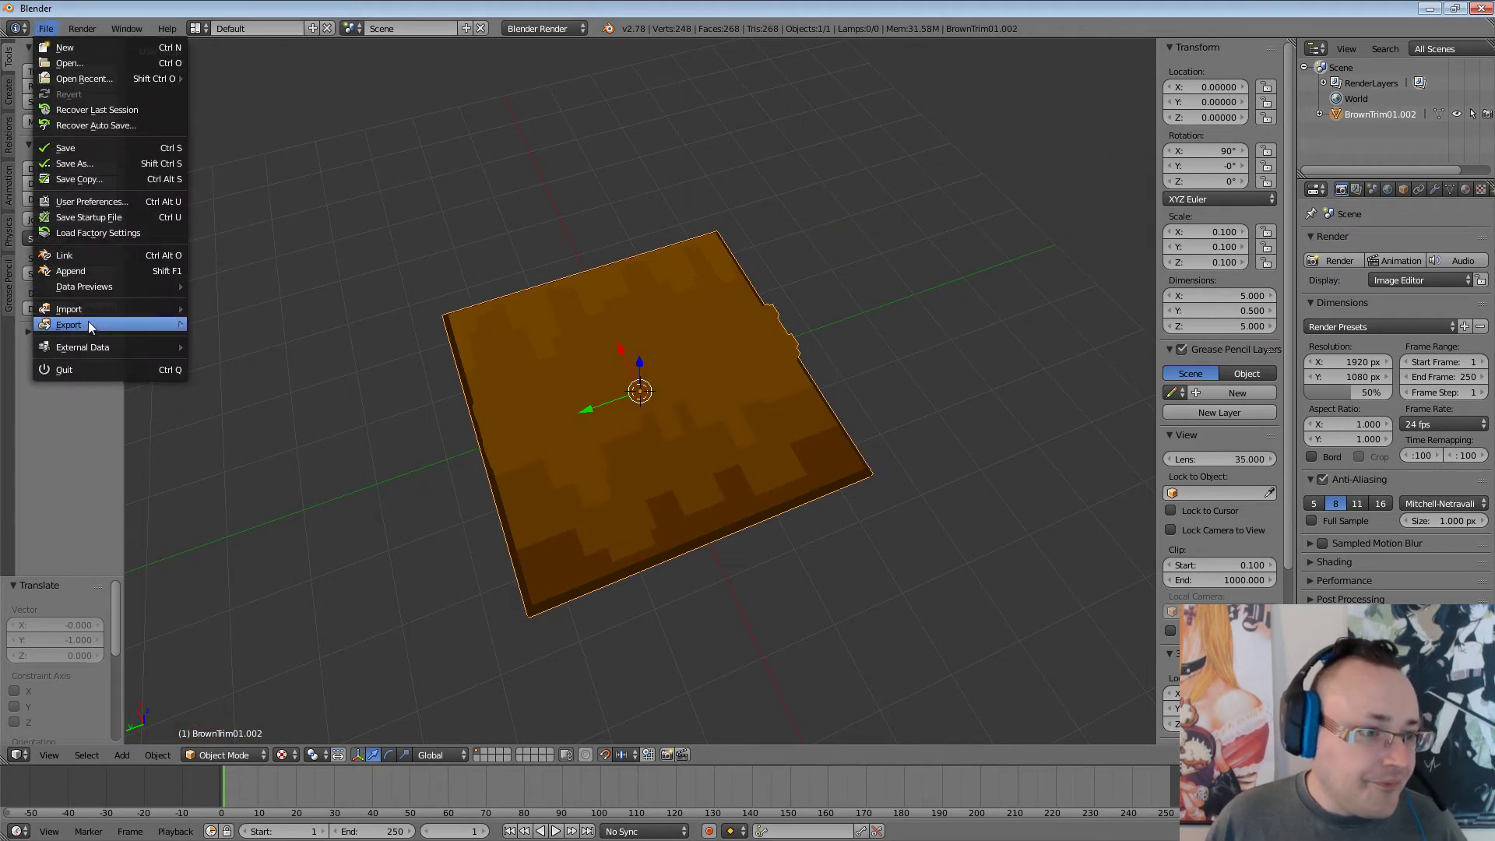
mouse_move(88, 324)
click(251, 370)
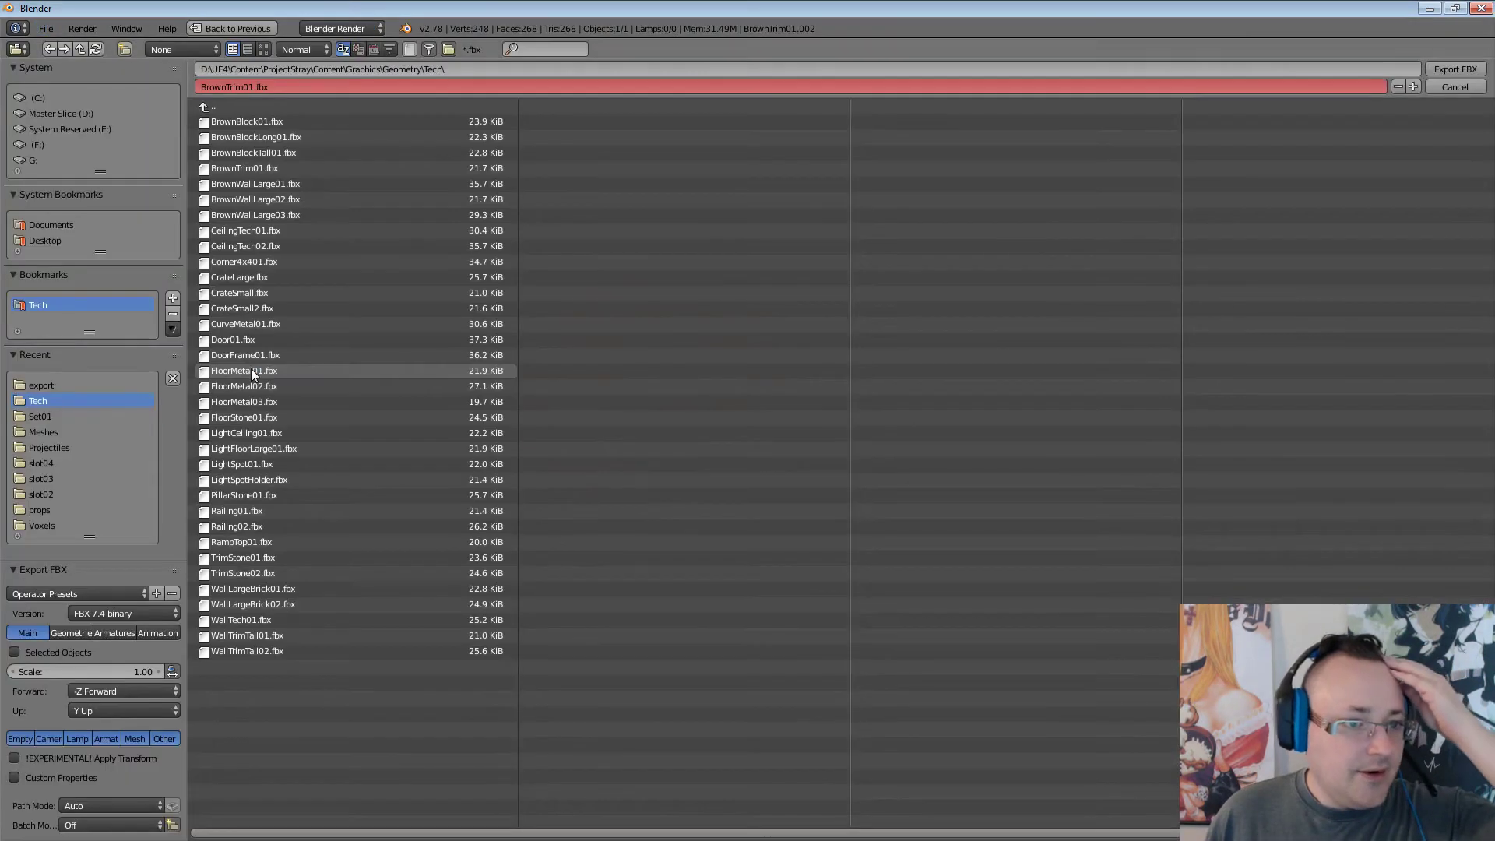
click(295, 170)
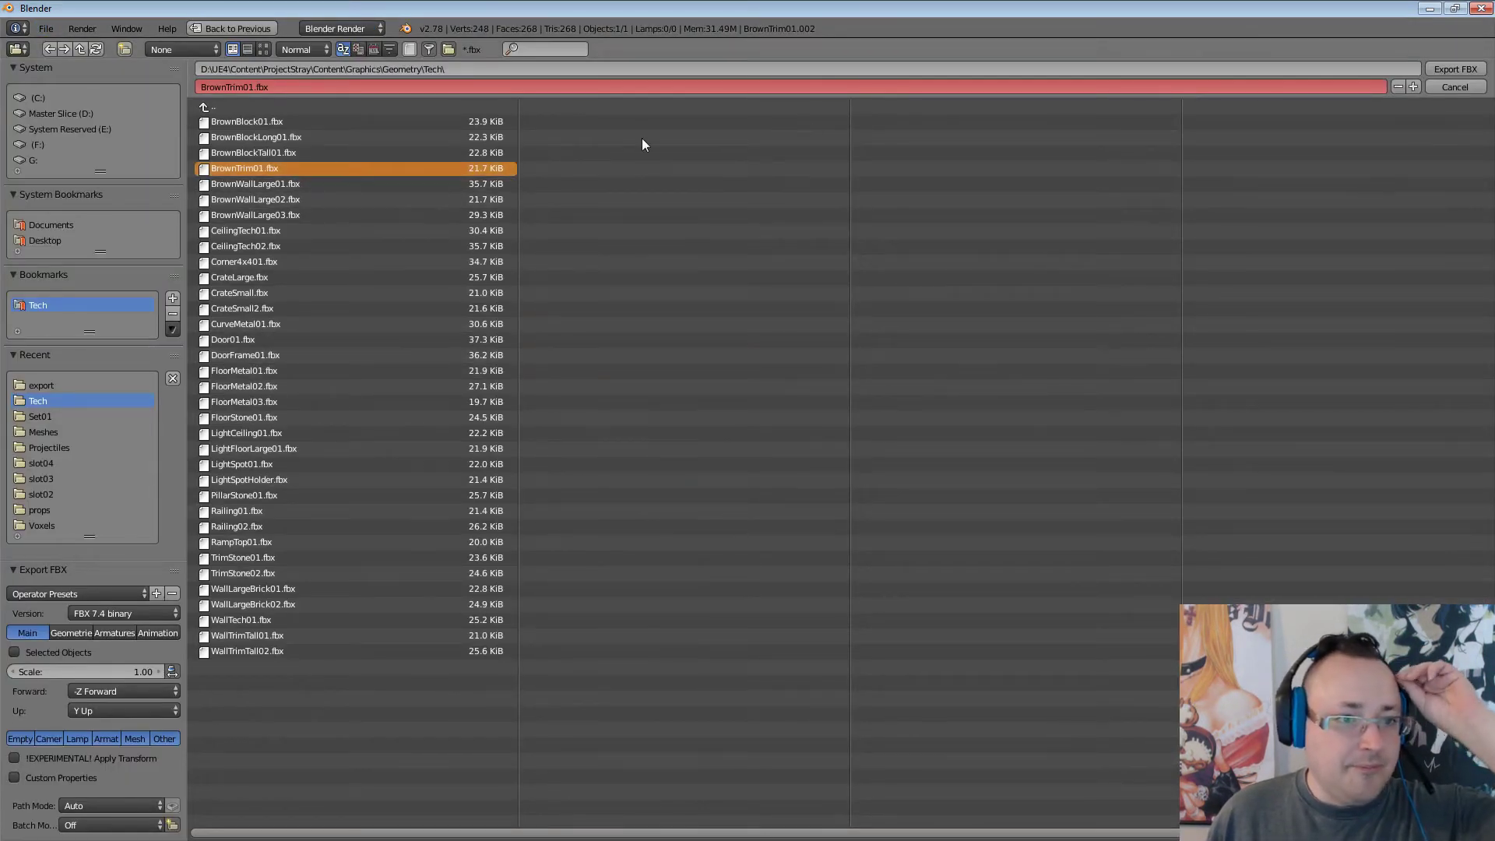
click(1454, 69)
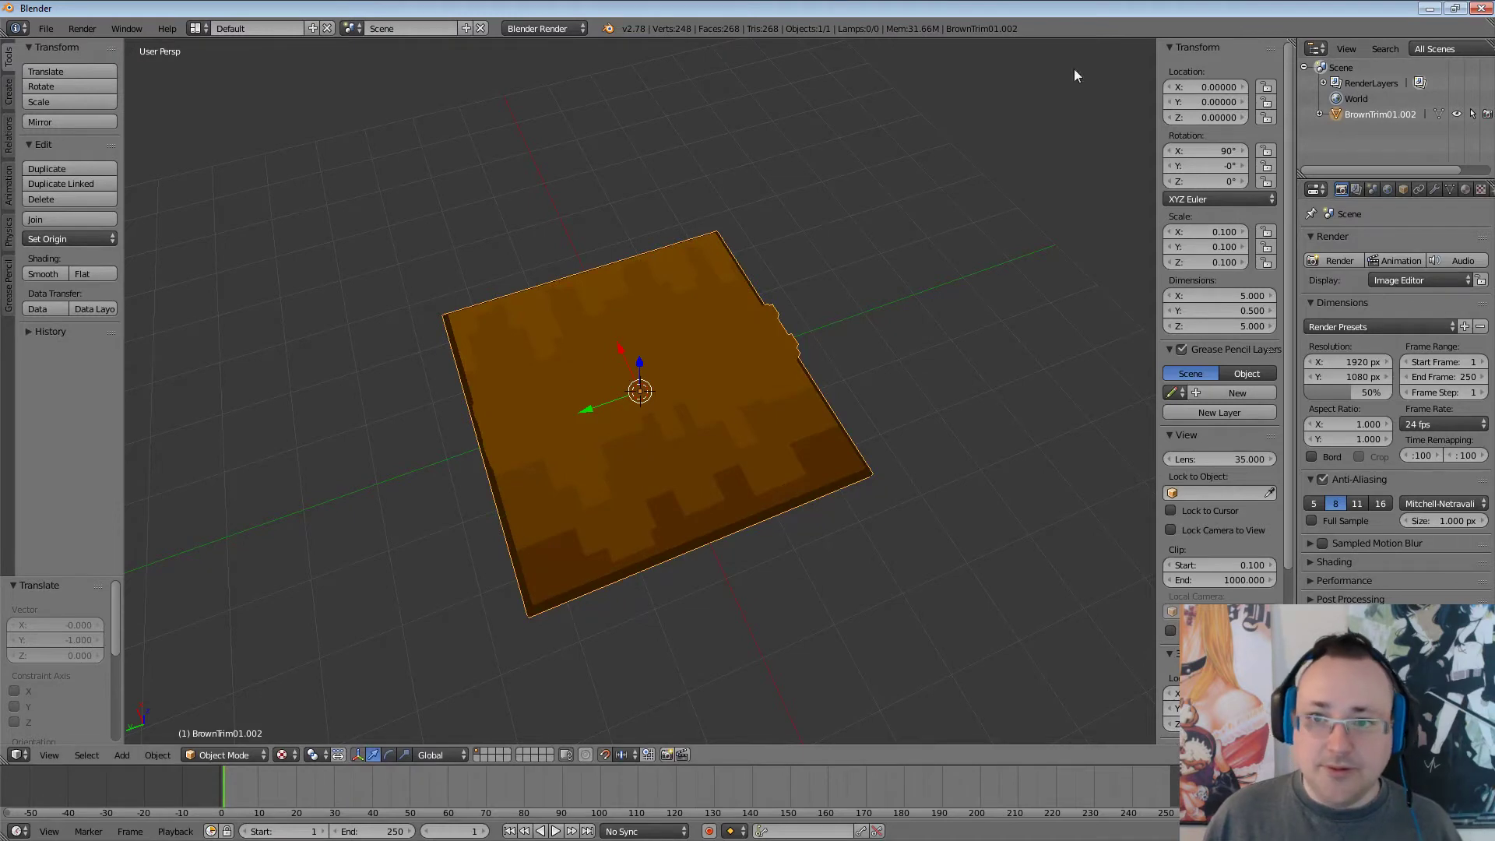
Switch to Unreal Editor and examine the updated trim along the bridge and the walls beside it.
click(1431, 8)
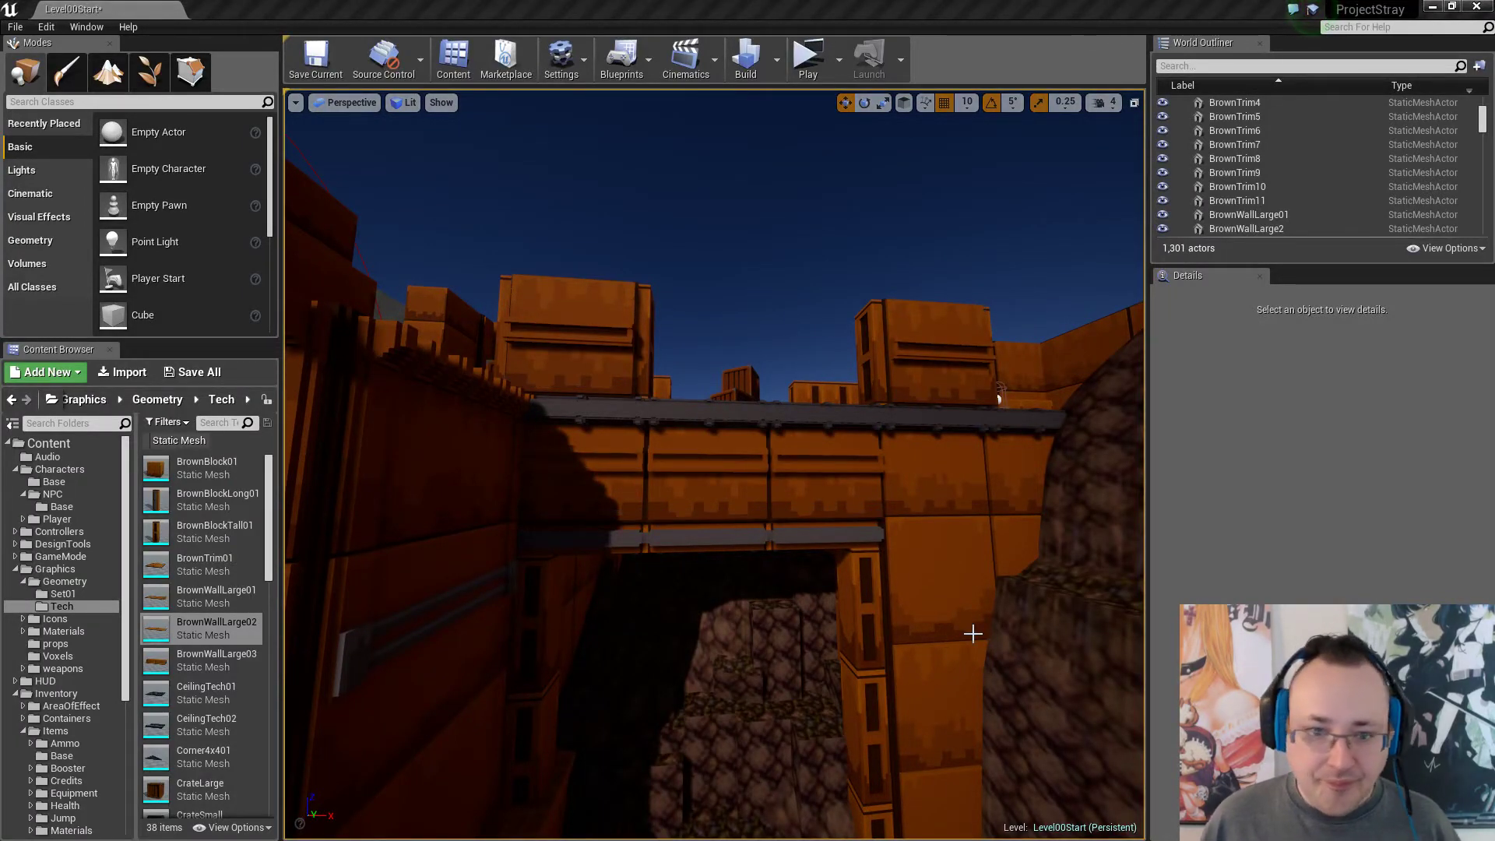
key(s)
mouse_move(951, 620)
right_down()
mouse_move(911, 623)
mouse_move(849, 686)
mouse_move(826, 662)
mouse_move(869, 596)
mouse_move(826, 604)
mouse_move(958, 580)
mouse_move(966, 507)
mouse_move(1114, 577)
mouse_move(767, 601)
mouse_move(938, 604)
right_up()
key(w)
key(a)
key(s)
key(d)
key(a)
right_drag(772, 554, 739, 540)
Delete the two upper BrownWallLarge02 panels between the end of the bridge trim and the rock.
click(758, 536)
ctrl+click(875, 506)
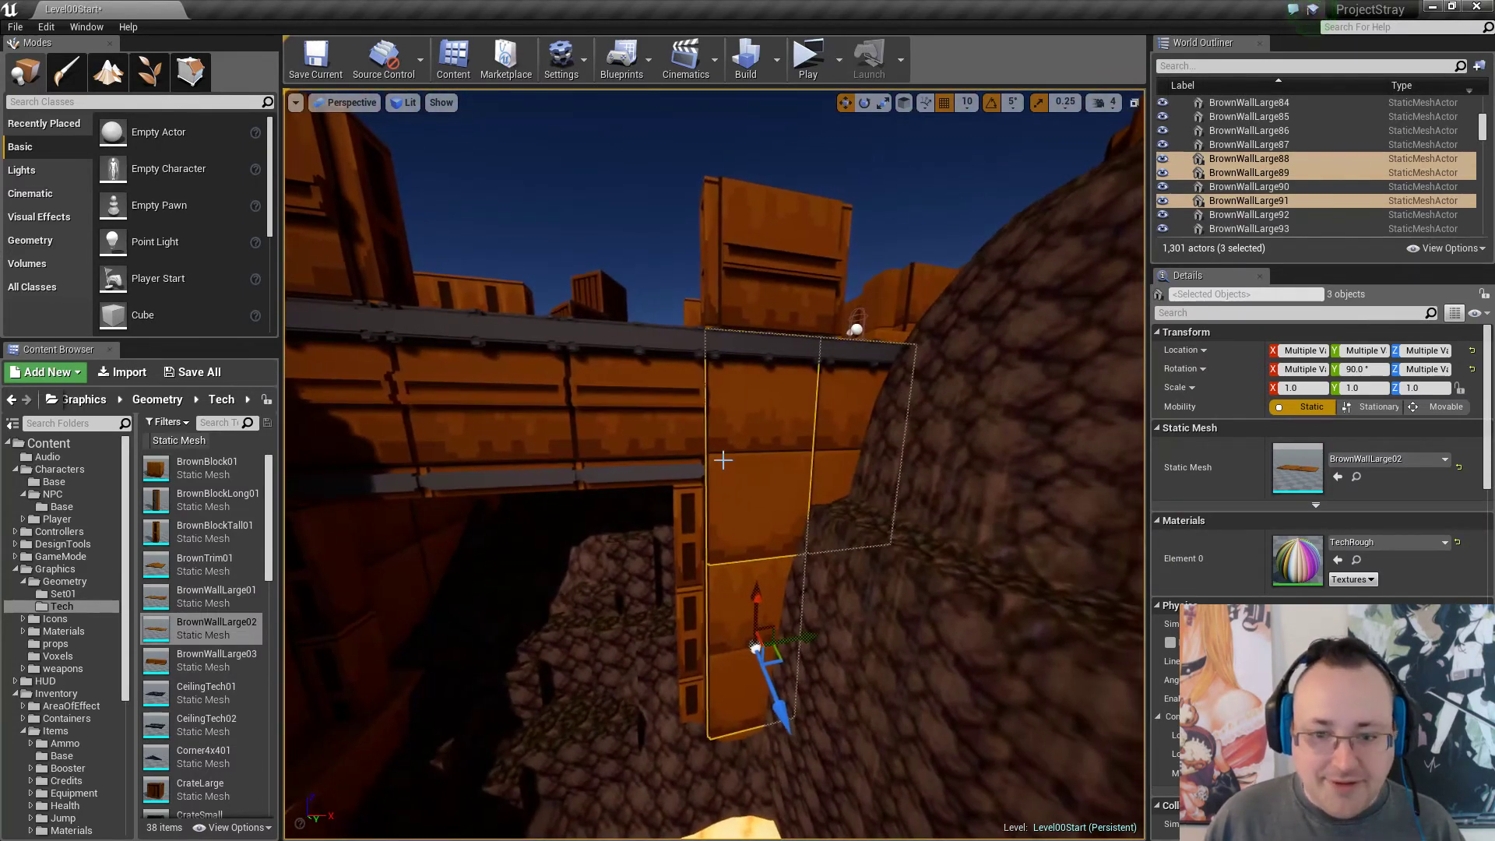
key(Escape)
click(659, 431)
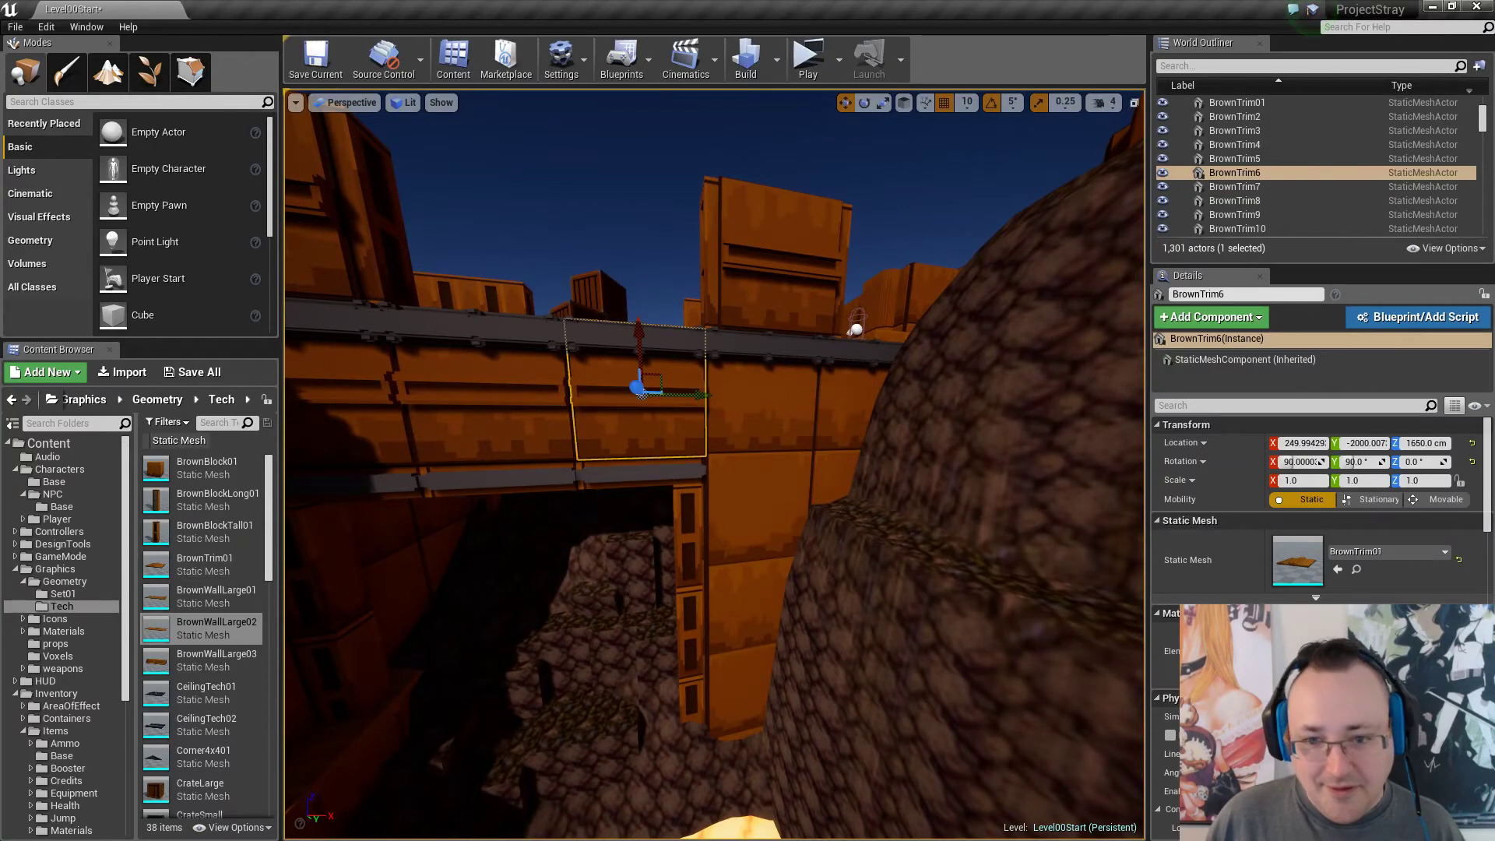
ctrl+click(846, 403)
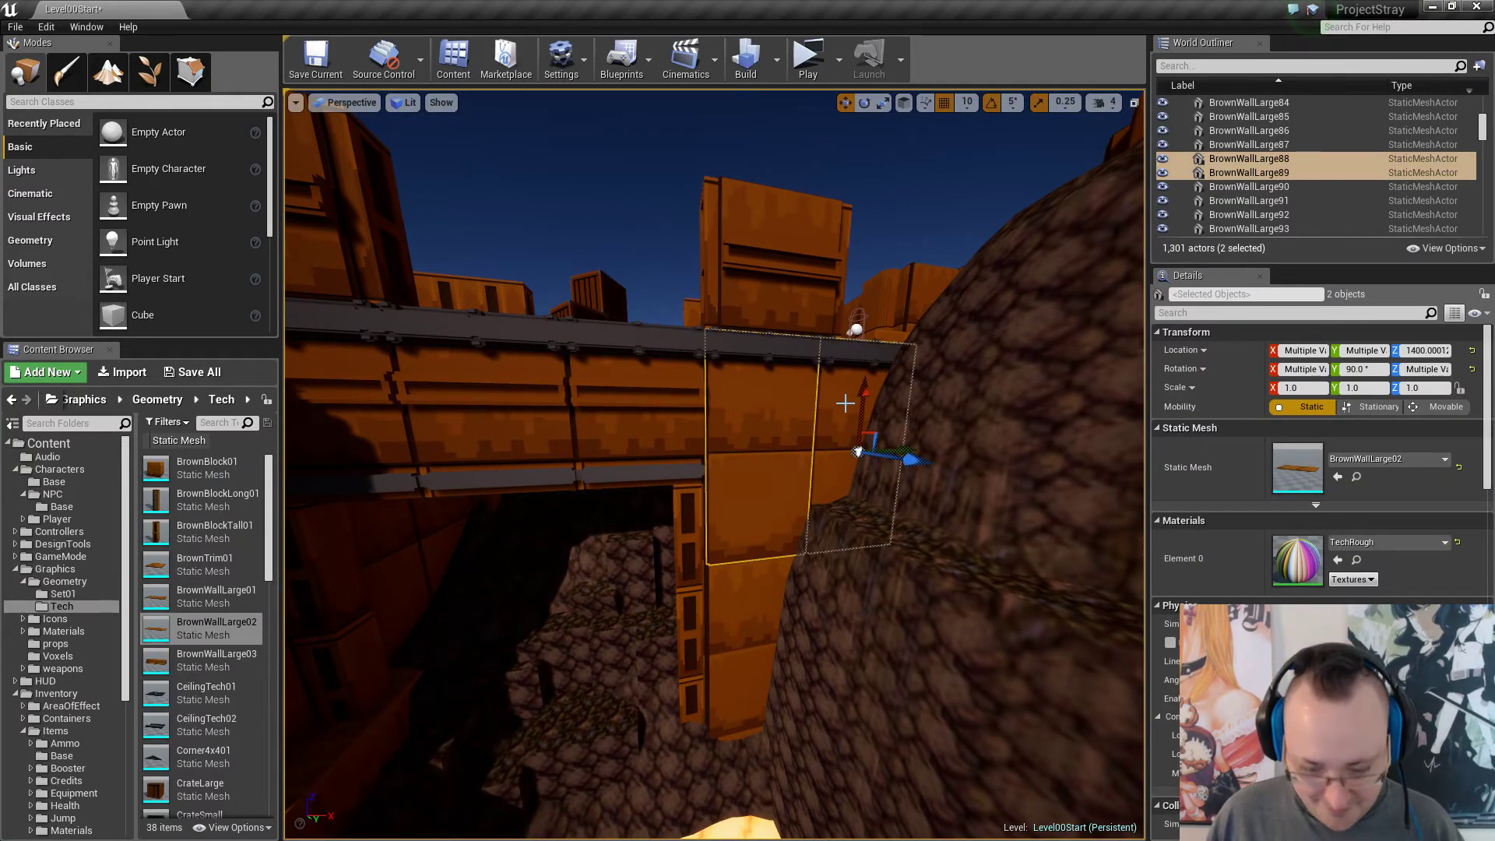
key(Delete)
Set the position snap to 50 and raise the four lower wall panels beside the bridge to the underside of the trim row.
click(732, 730)
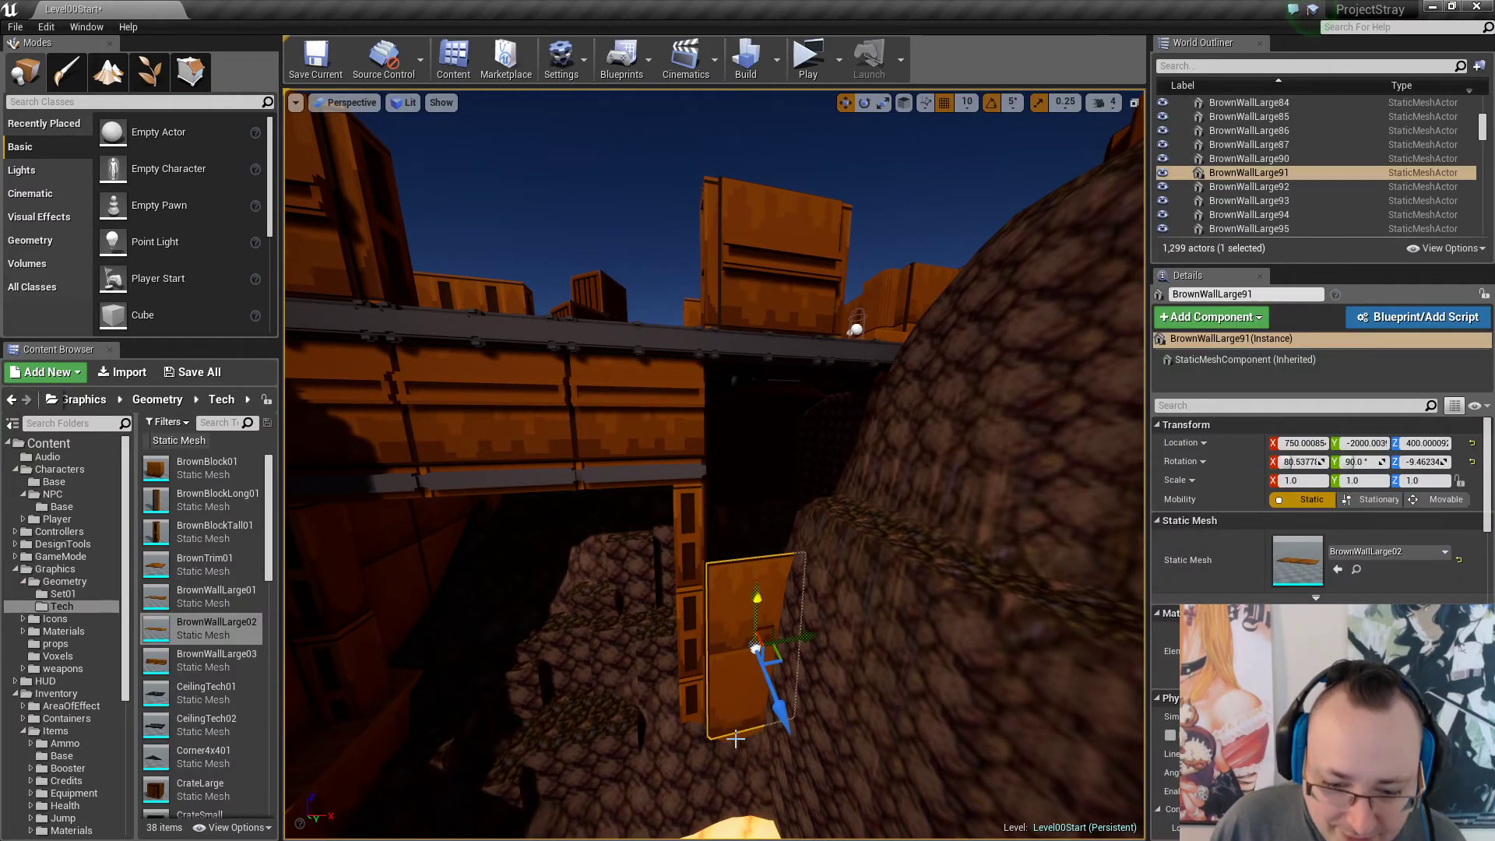
ctrl+click(736, 740)
right_drag(779, 644, 781, 645)
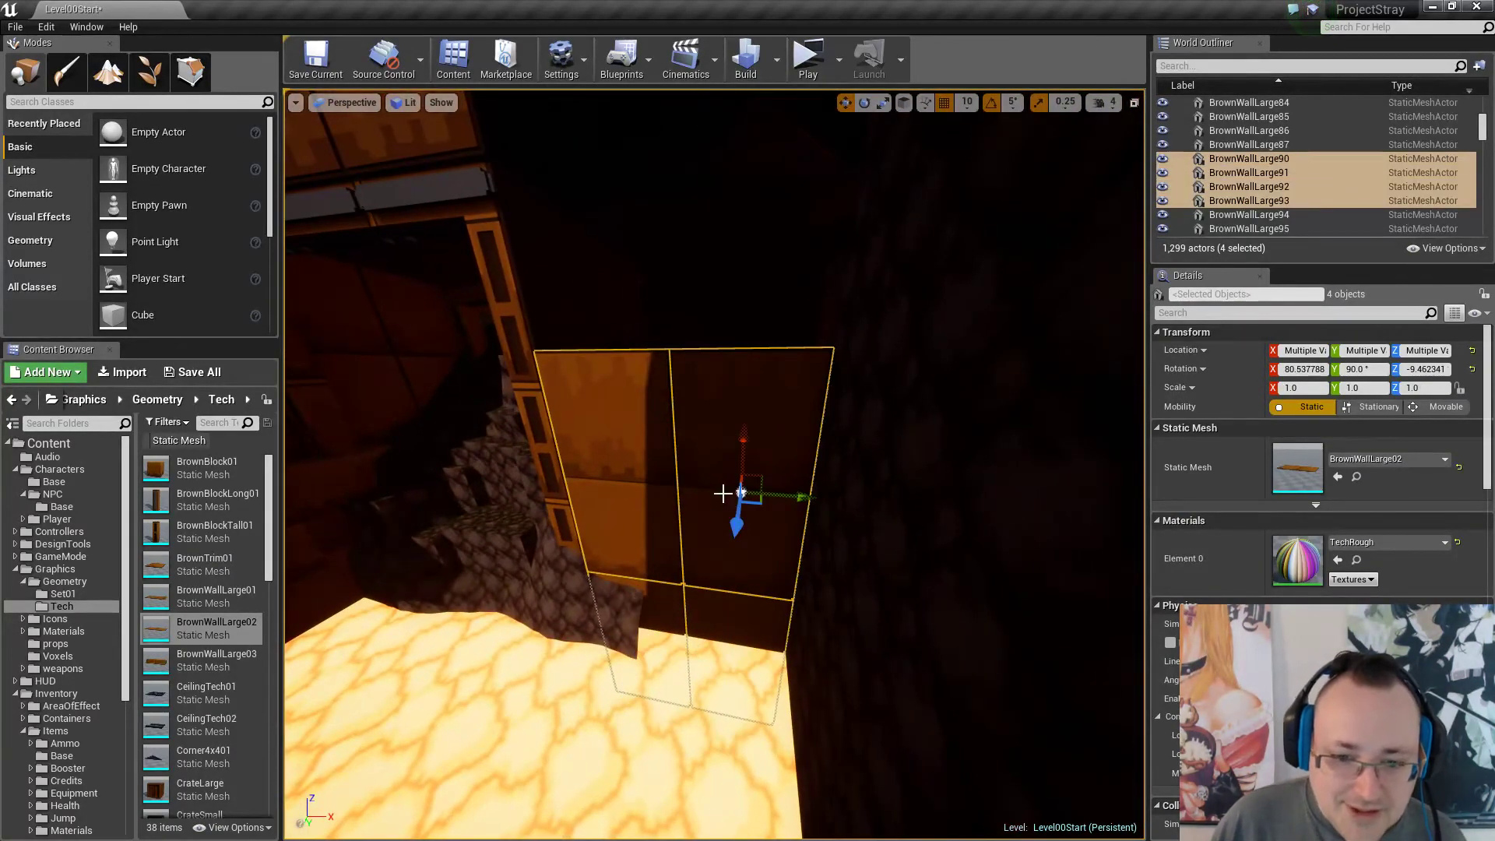
right_drag(773, 461, 752, 436)
drag(756, 426, 750, 377)
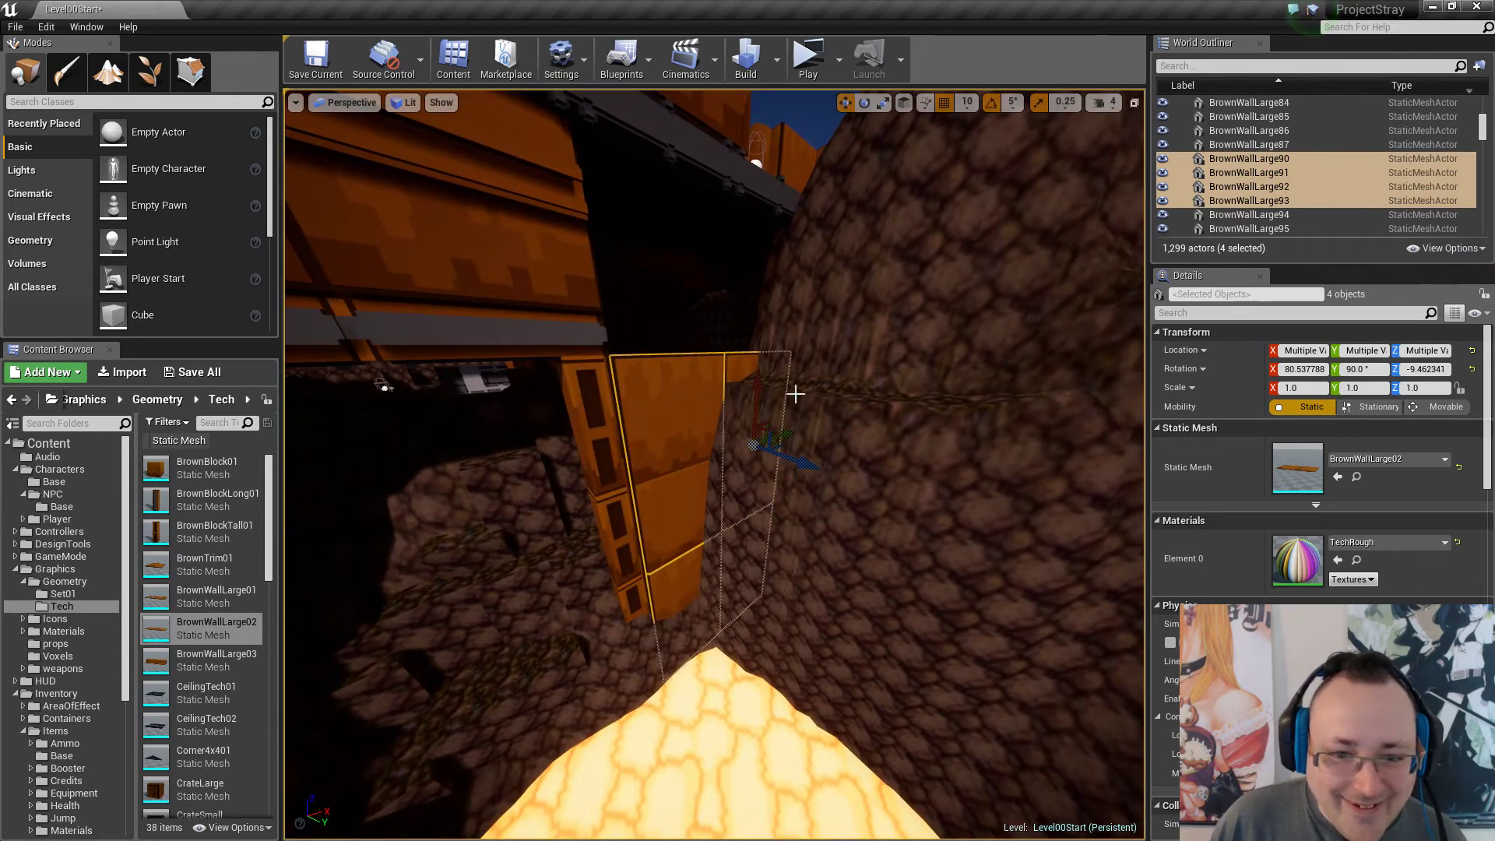
key(ctrl+z)
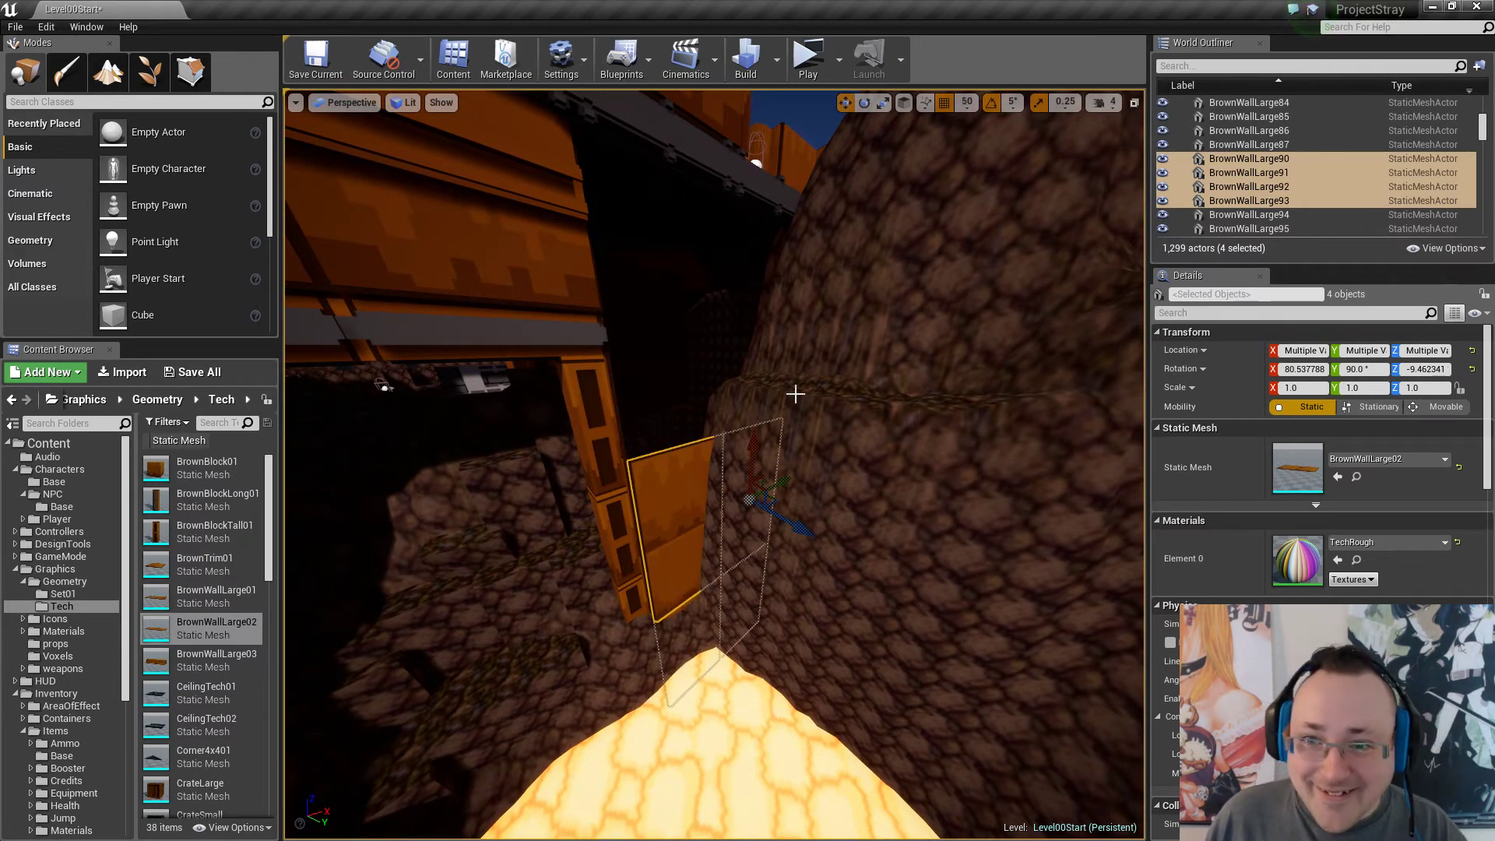
drag(752, 433, 753, 360)
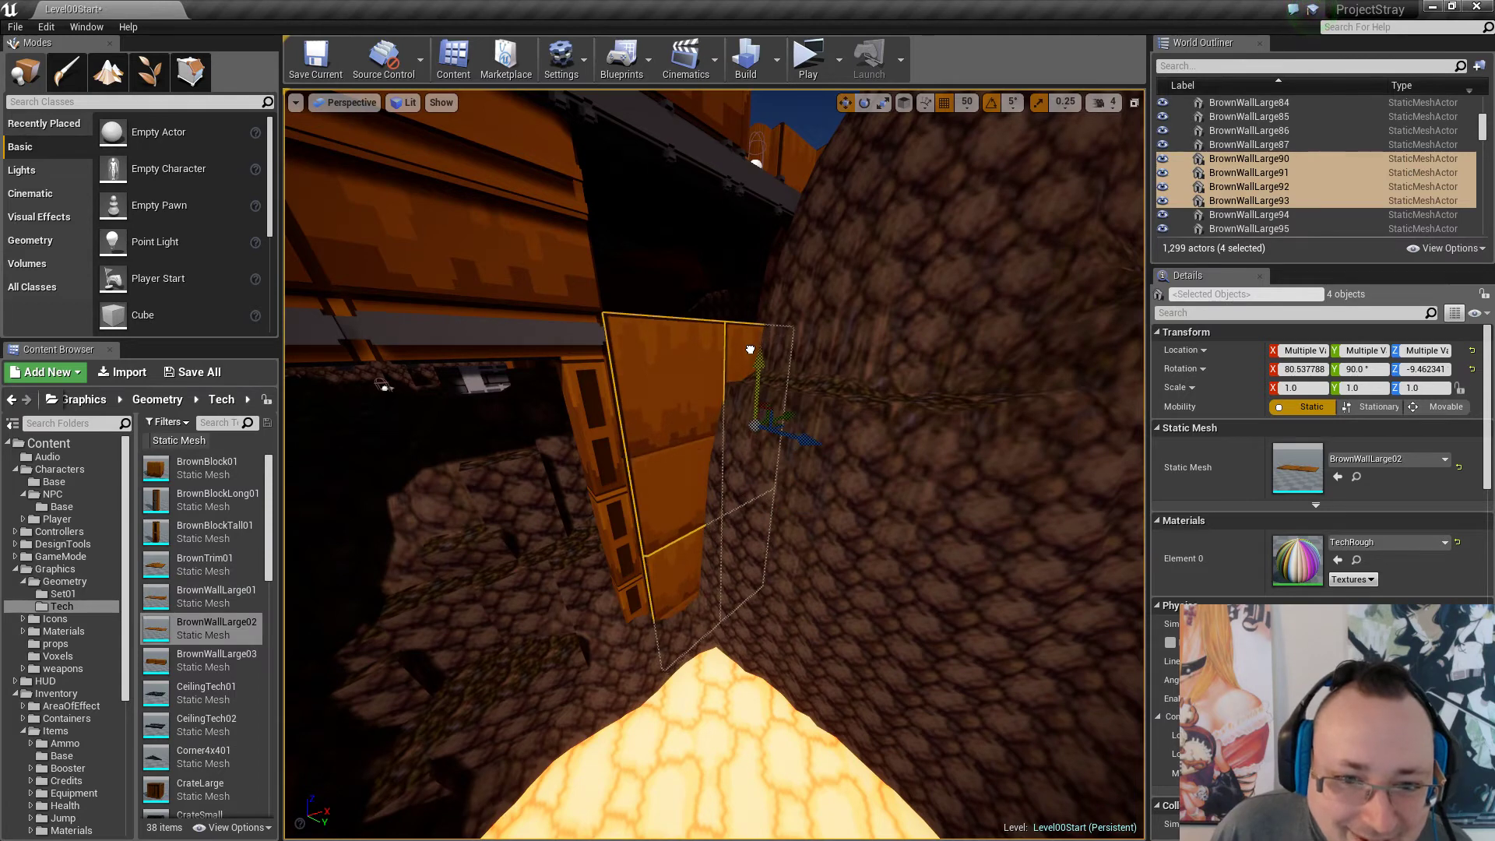
Continue the bridge's trim row over the gap above the raised wall panels with two copies of its end piece.
right_drag(746, 350, 600, 409)
click(674, 444)
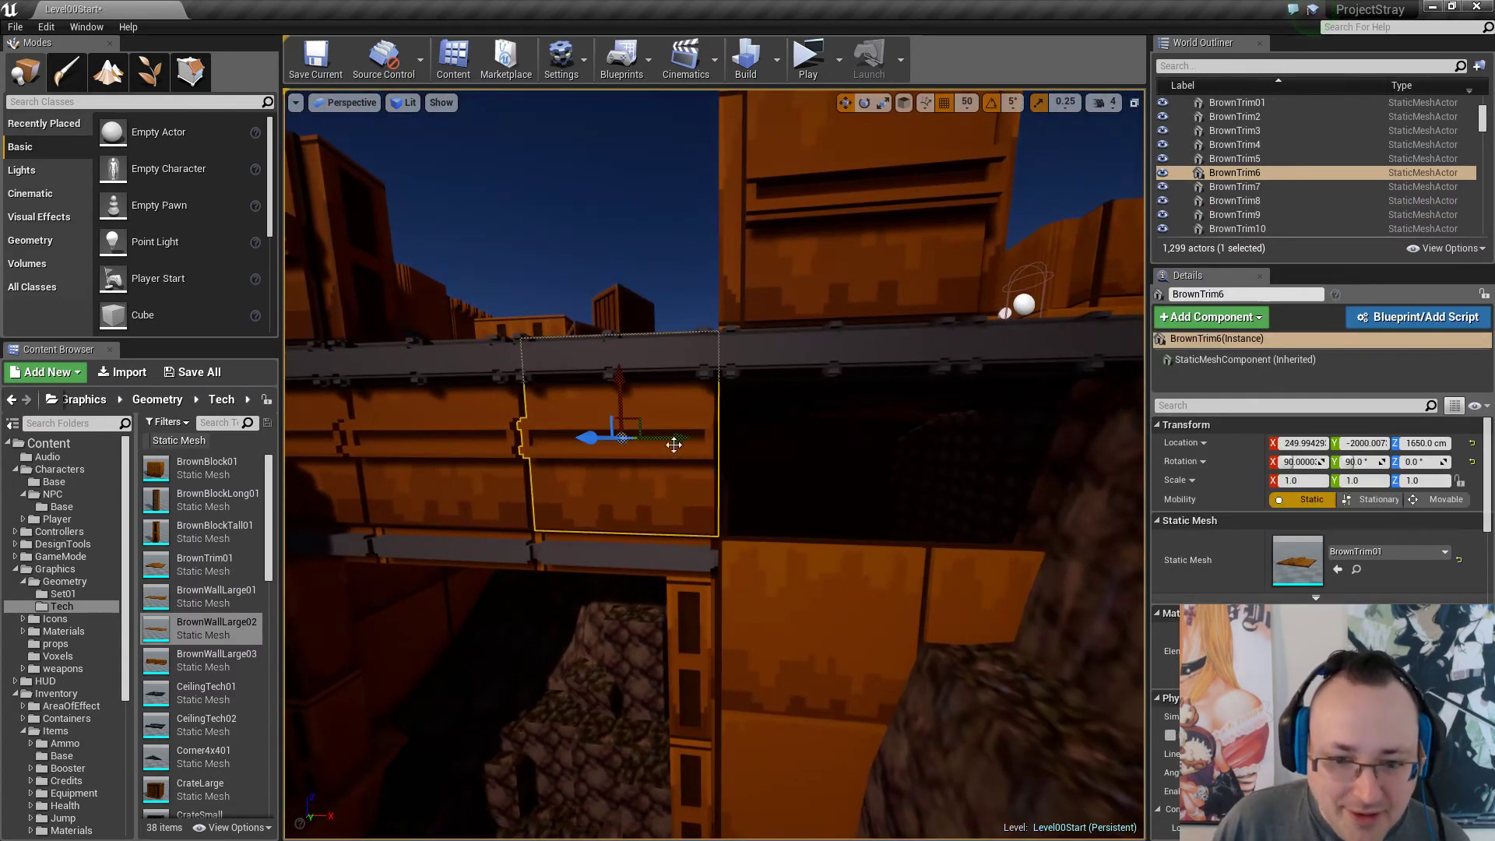
drag(684, 437, 1119, 433)
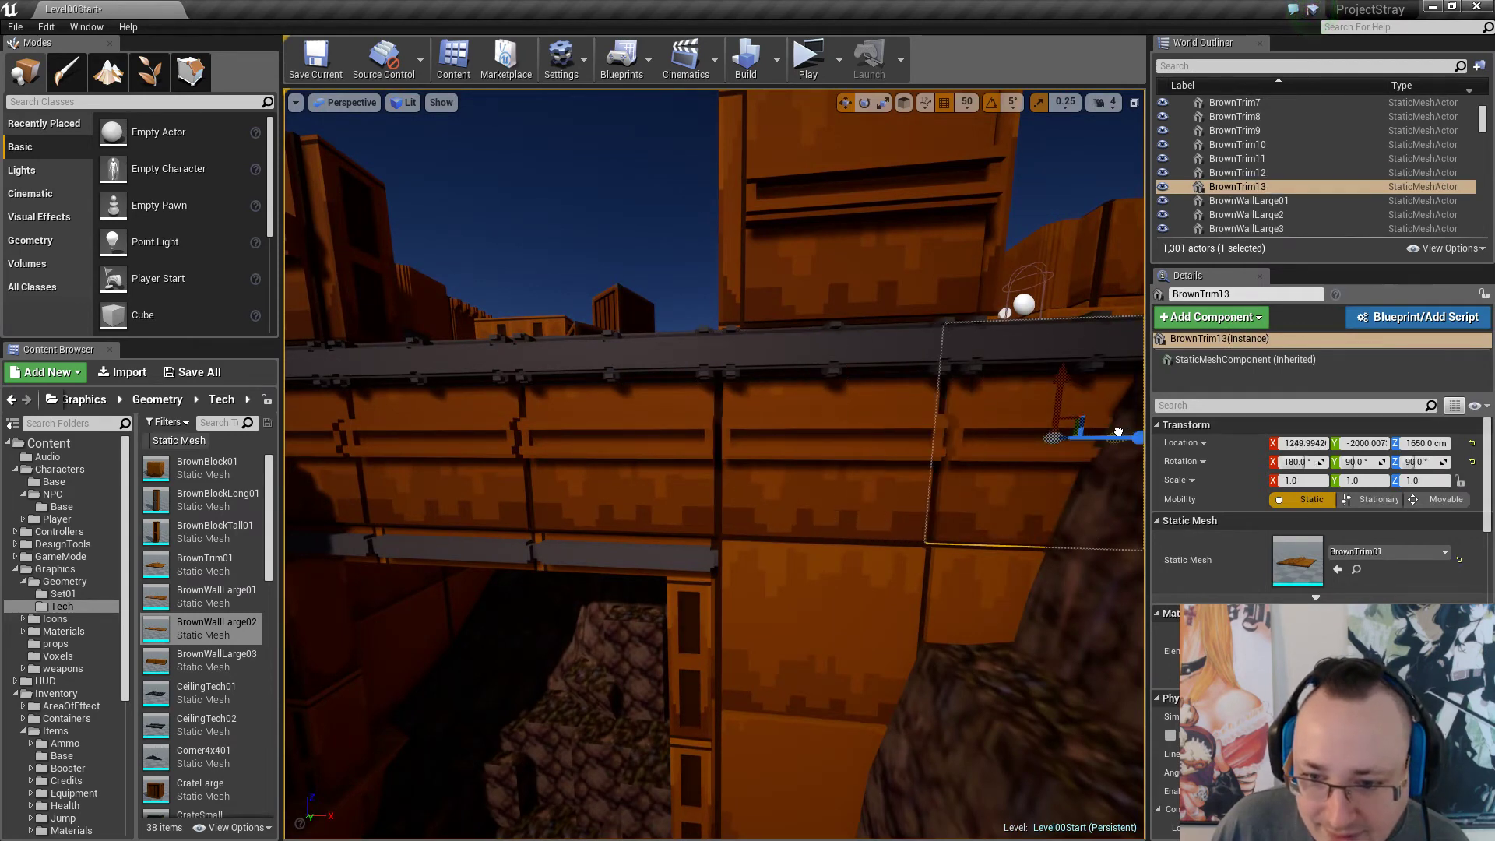
right_drag(821, 491, 553, 476)
key(Escape)
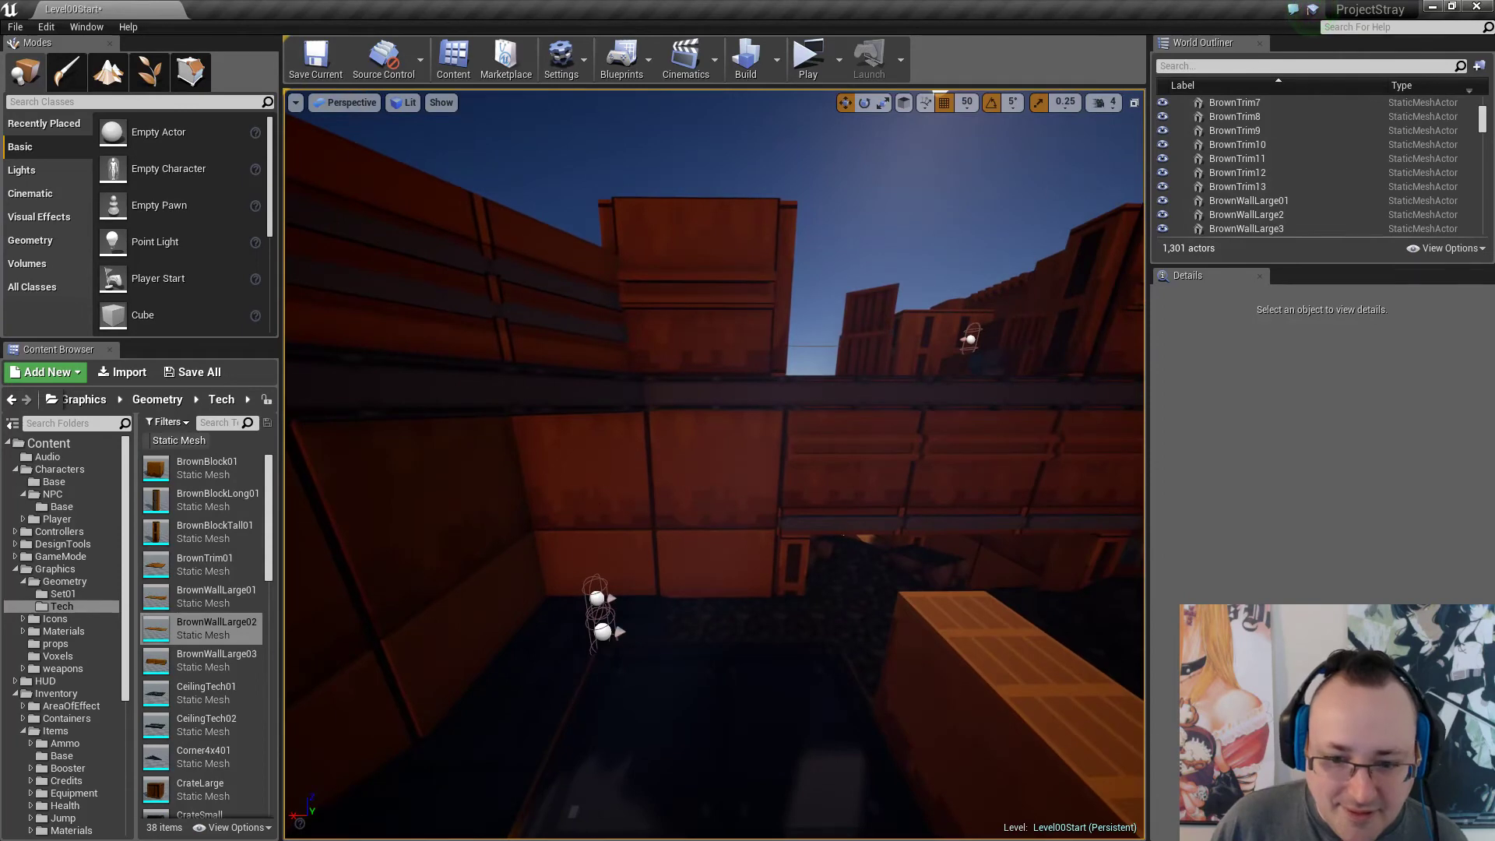
Lower the two upper wall panels on the bridge's opposite side to Z 800 cm and fill their gap with two copies of the adjacent trim.
click(616, 499)
ctrl+click(697, 490)
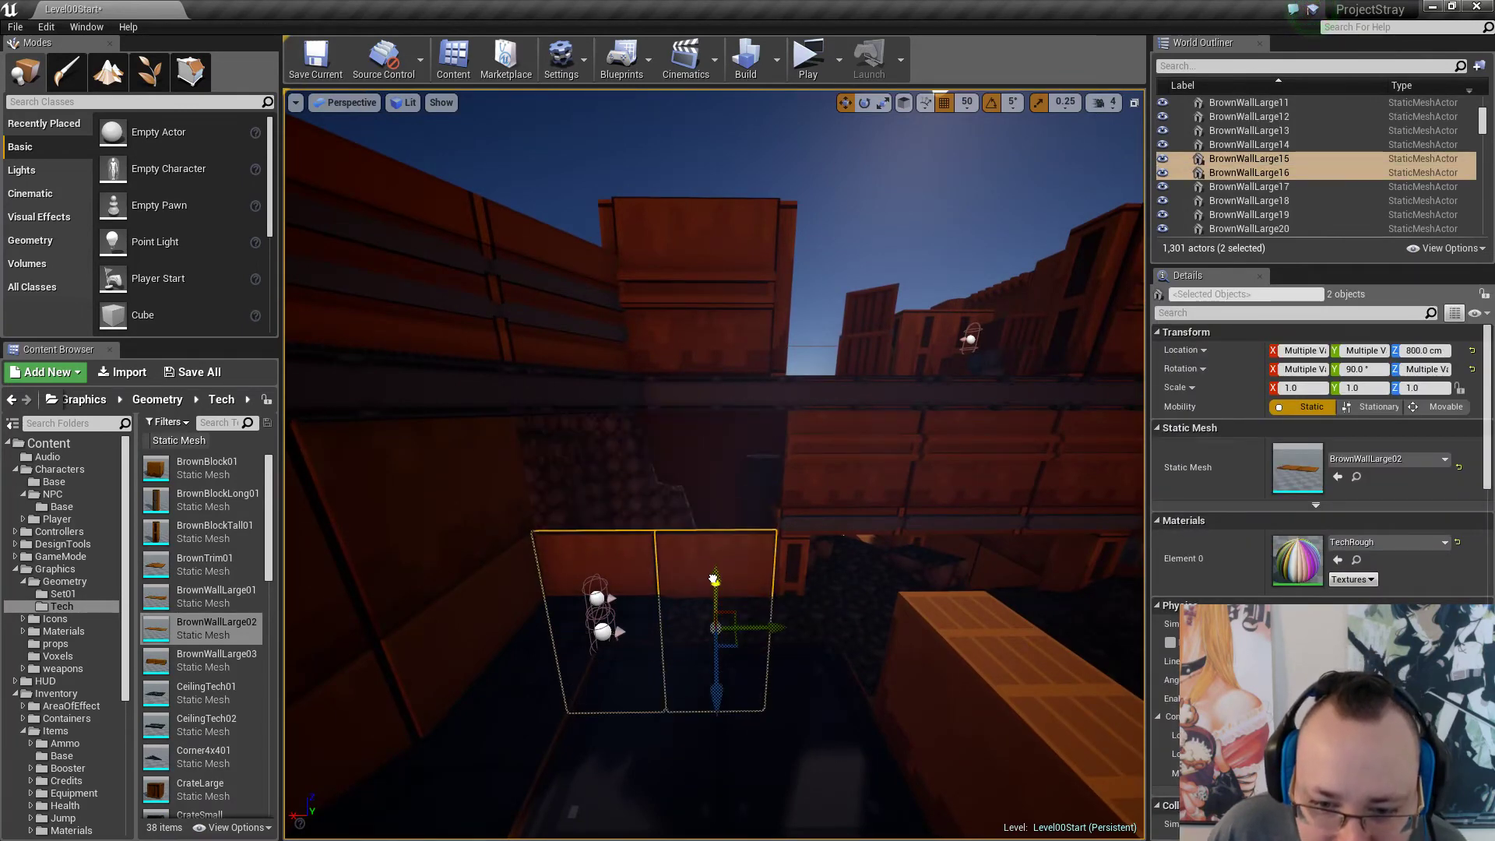
click(833, 478)
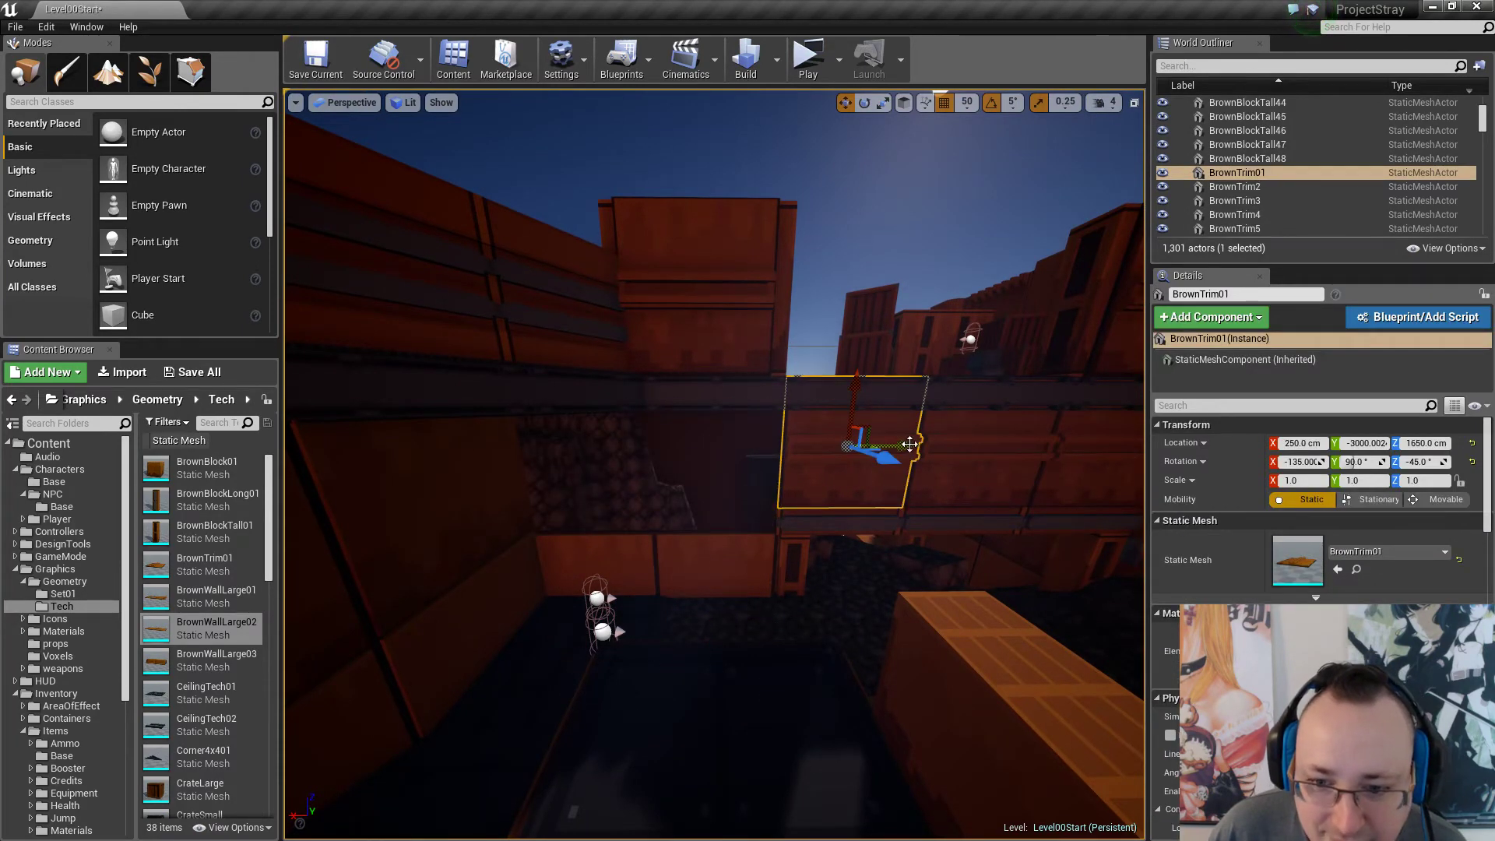
alt+drag(910, 444, 681, 450)
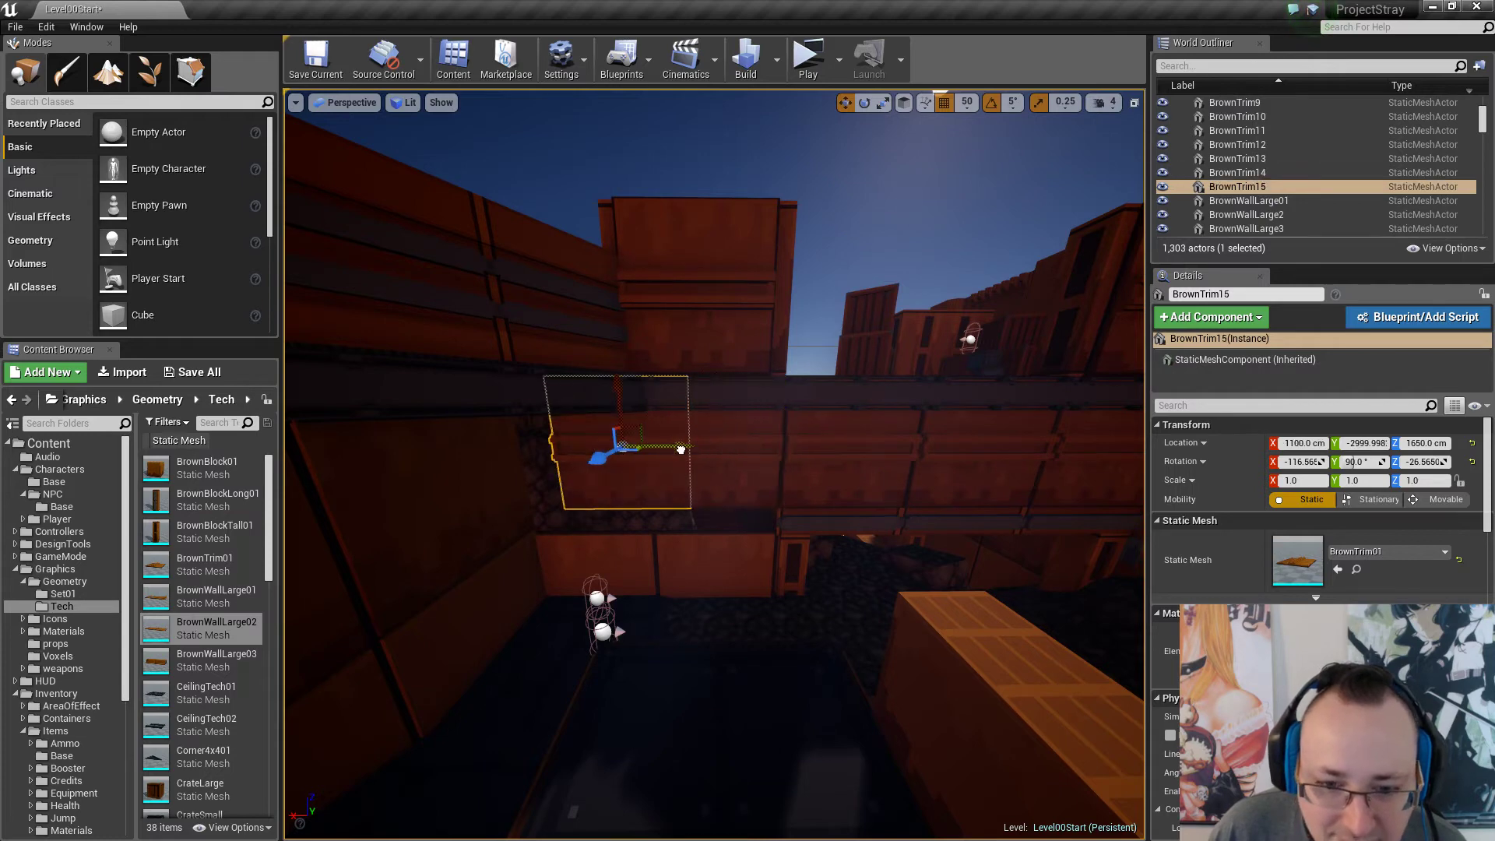
Raise the two lowered wall panels to close the gap beneath the new trim pieces.
click(610, 552)
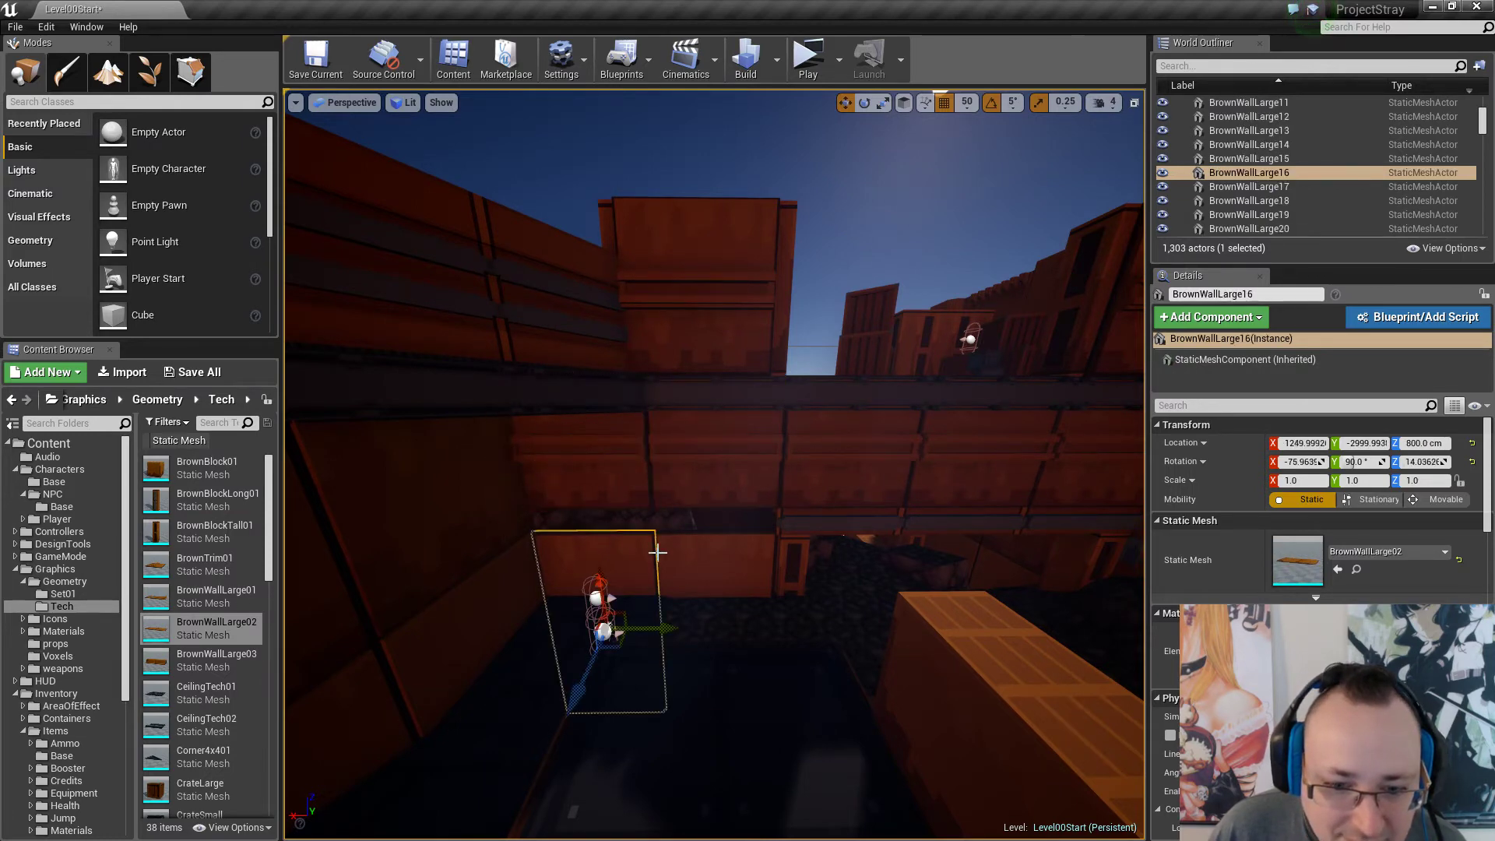
ctrl+click(736, 552)
right_drag(718, 562, 894, 540)
click(895, 532)
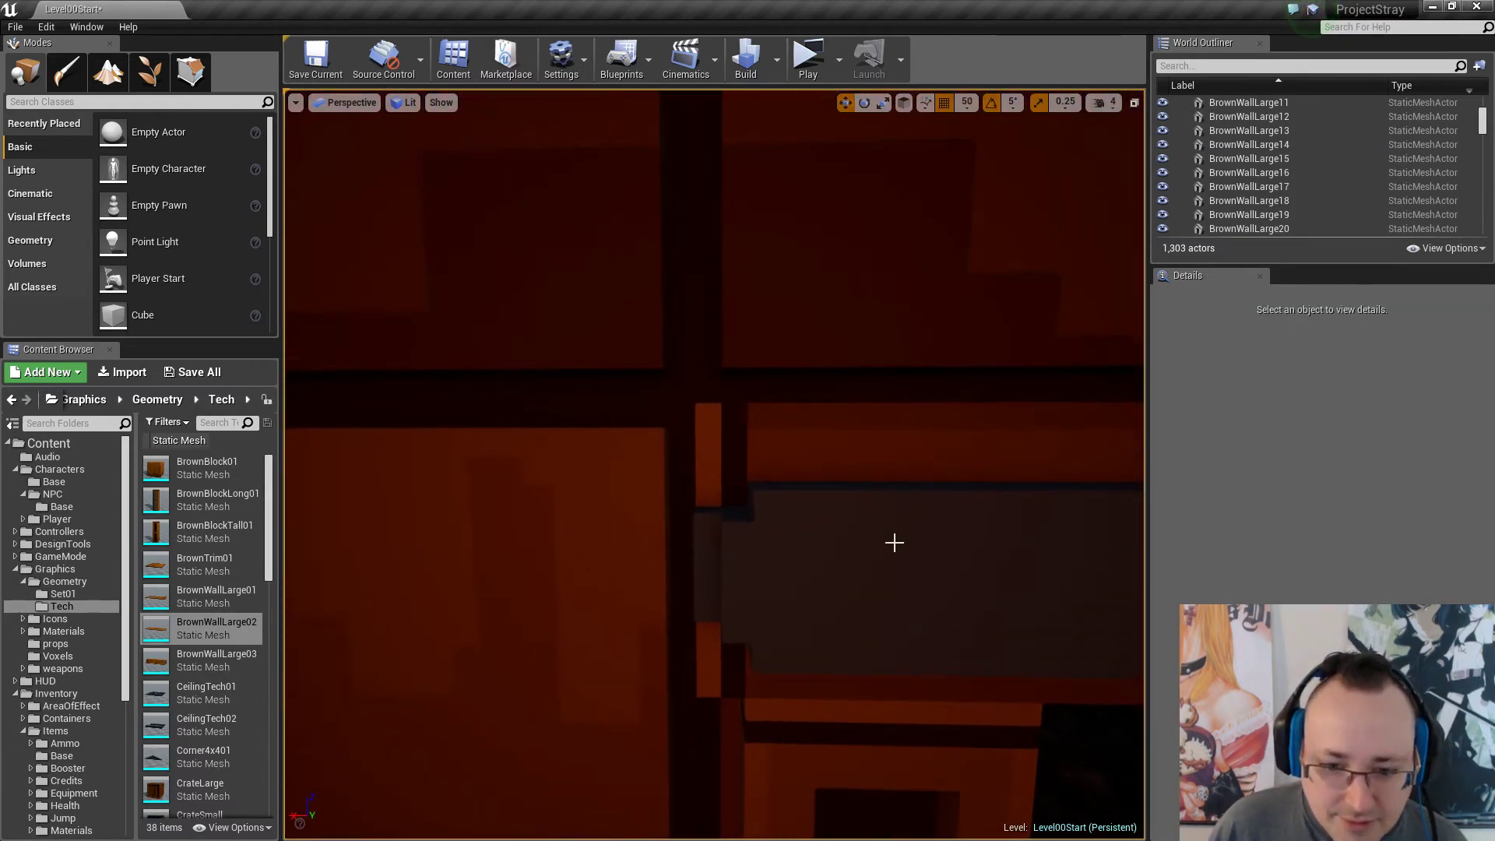
click(739, 533)
right_drag(786, 551, 785, 568)
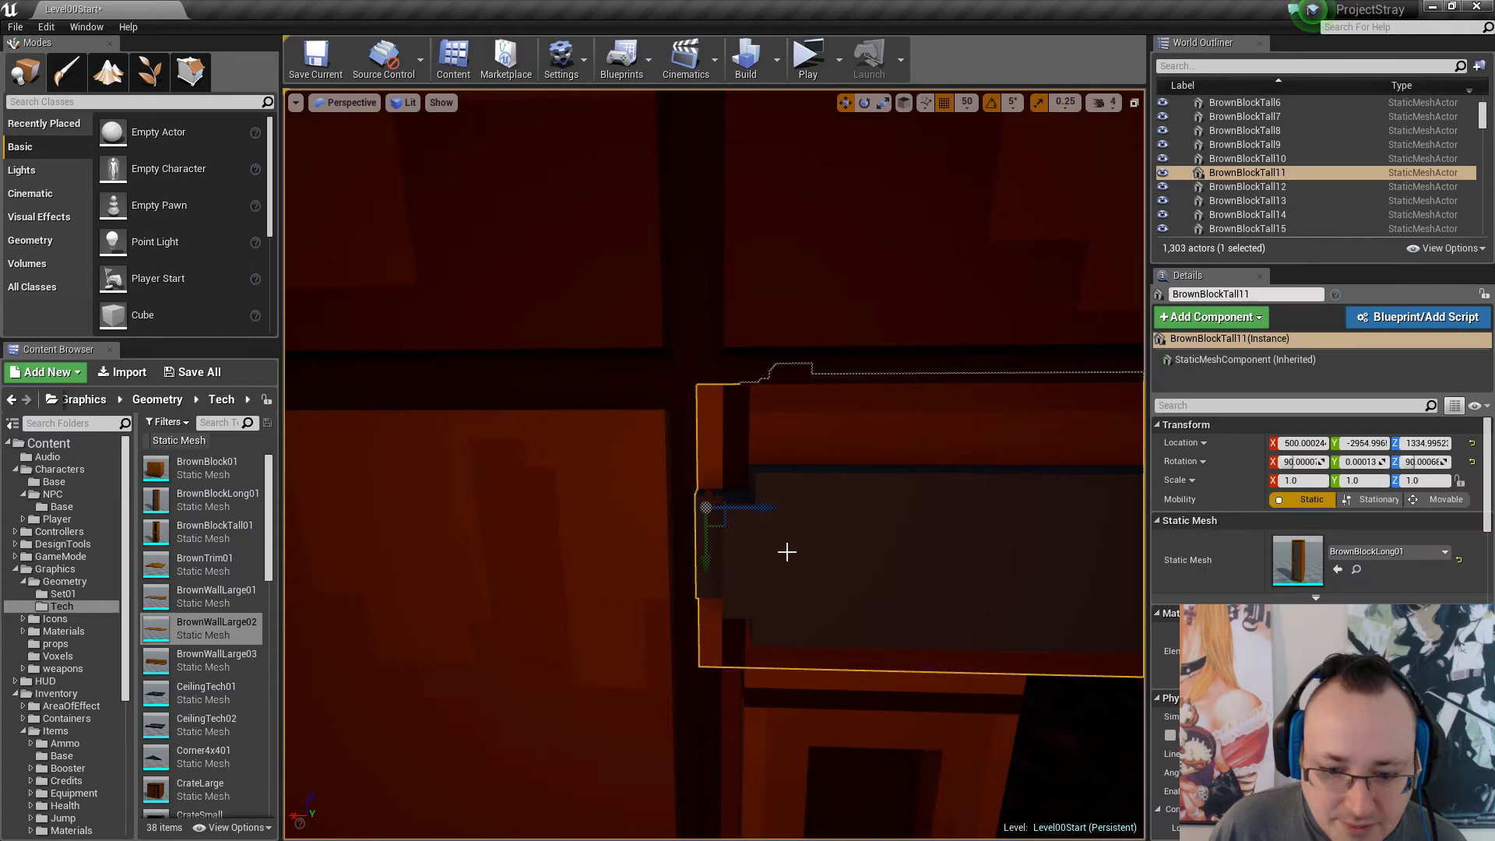
ctrl+click(716, 687)
right_drag(882, 528, 804, 528)
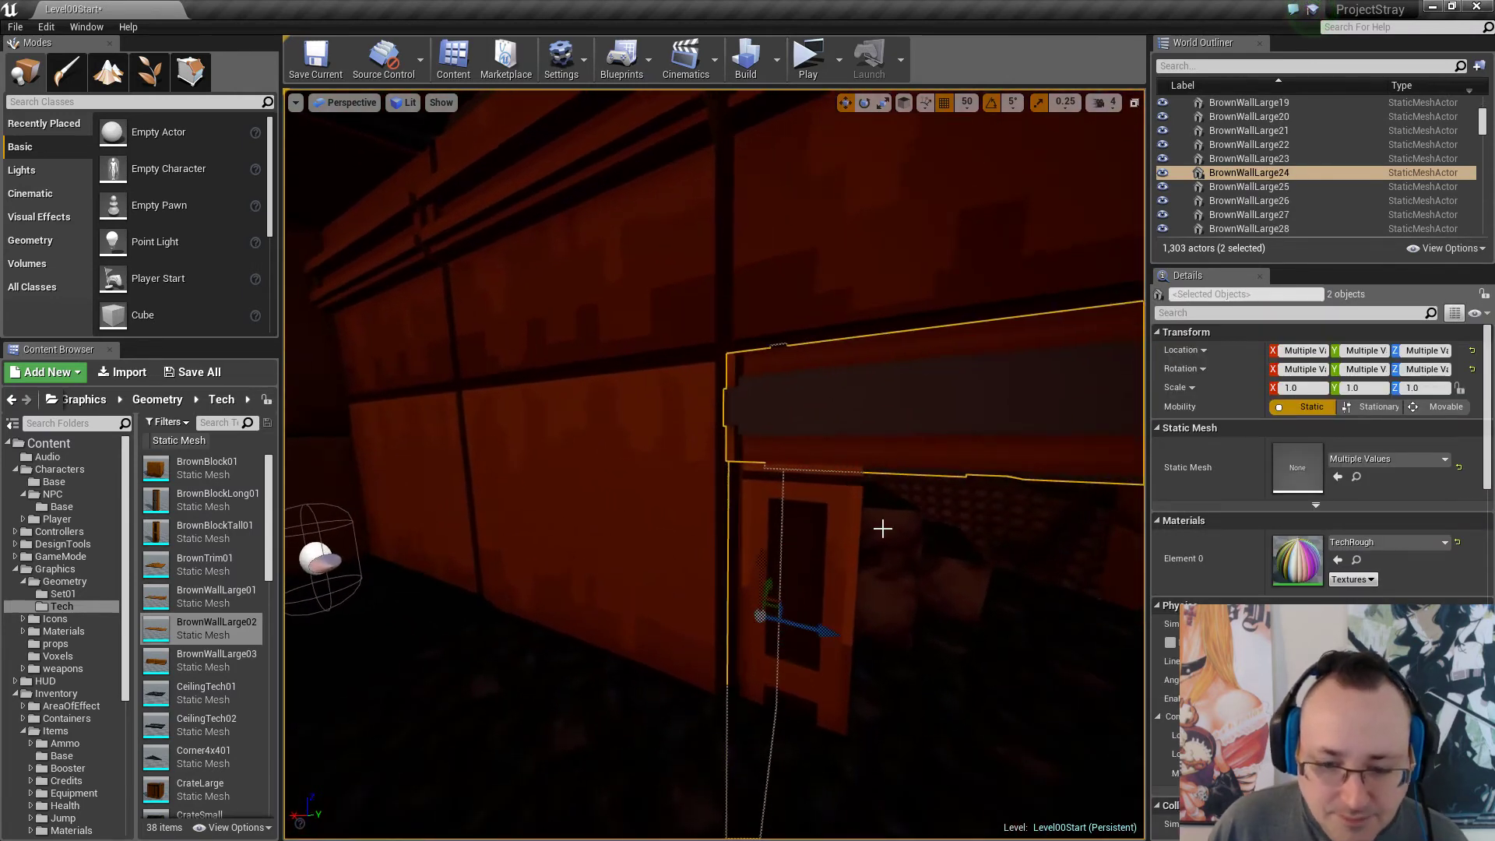
key(Escape)
Set the position snap to 10 and shift the tall block beneath the bridge trim's end to X 435 cm.
right_drag(922, 525, 1001, 578)
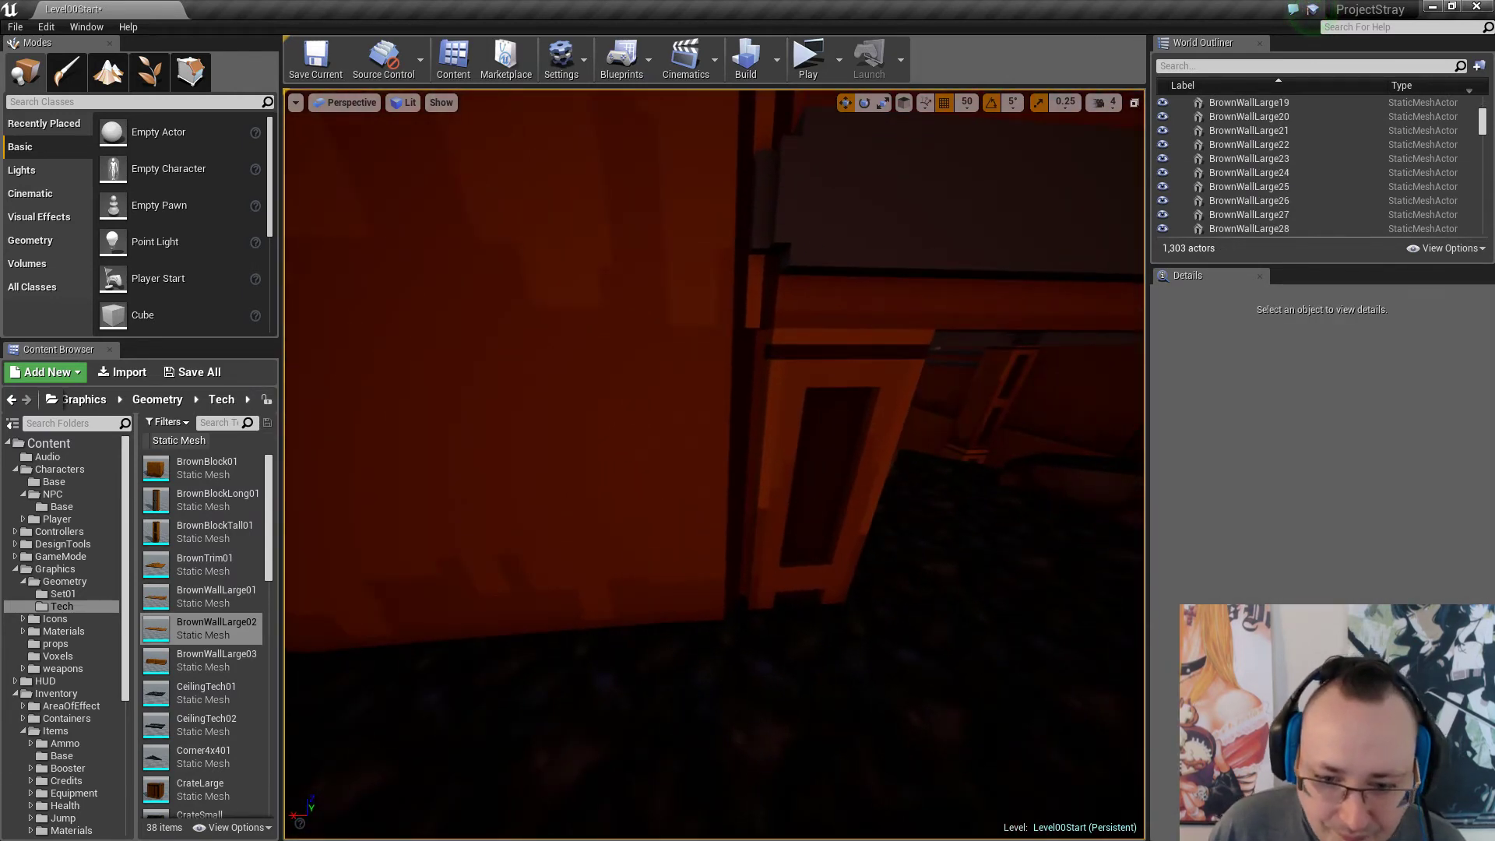
click(843, 498)
right_drag(843, 498, 876, 524)
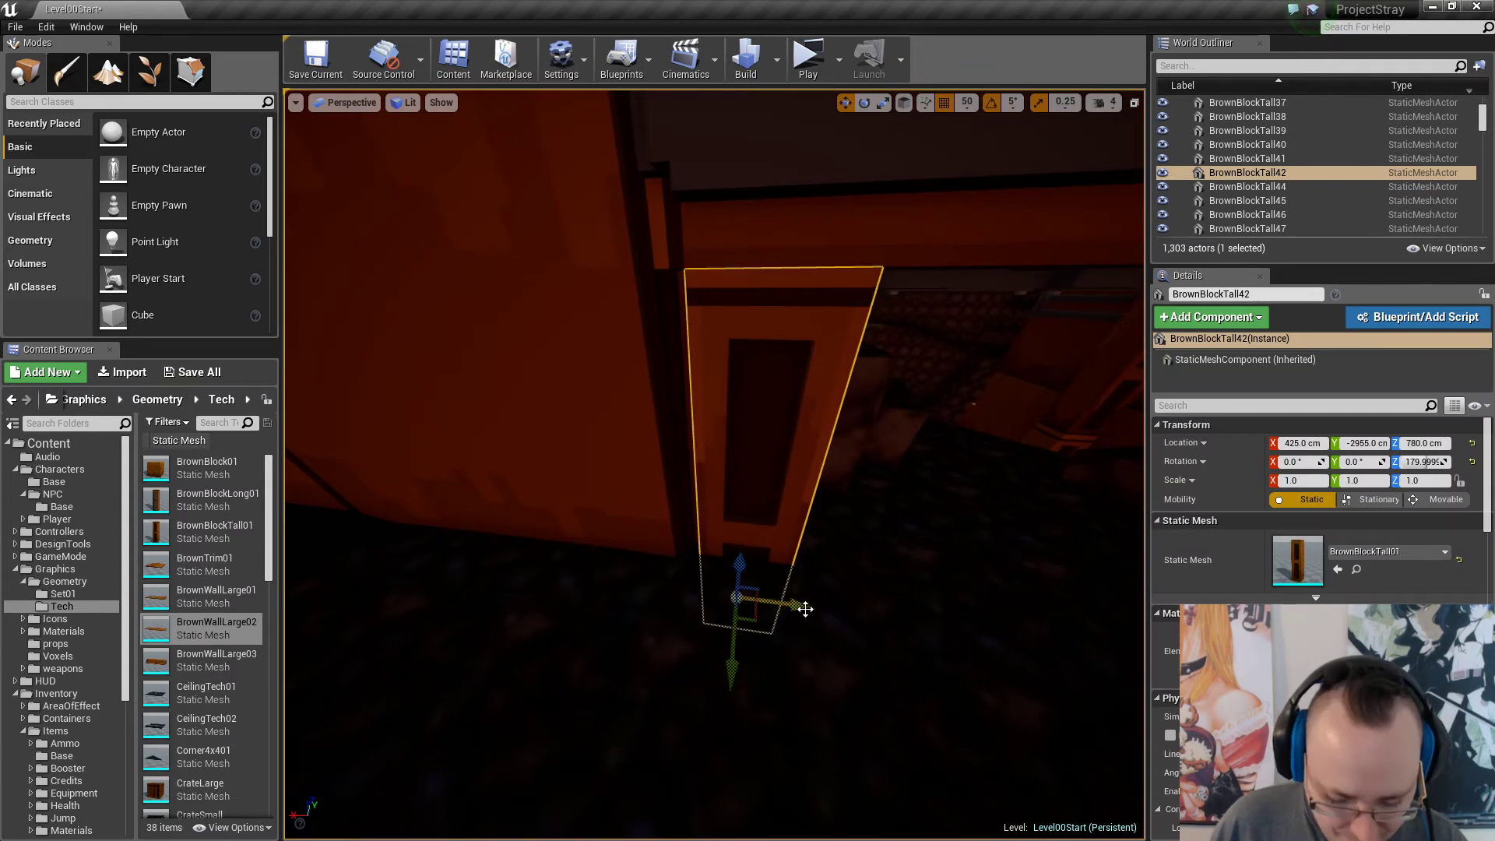
drag(798, 605, 790, 606)
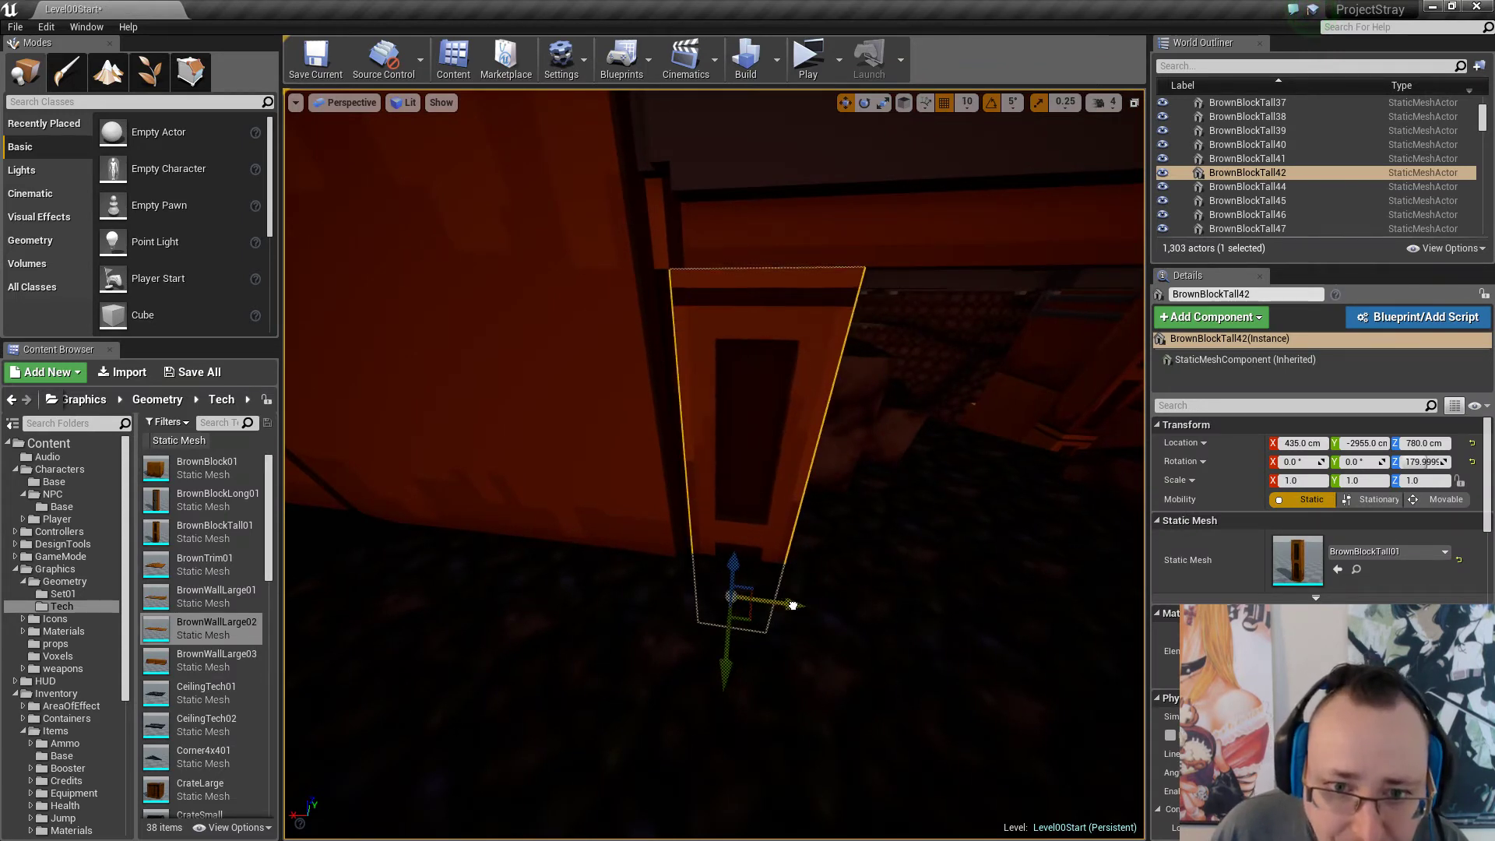
right_drag(790, 605, 445, 611)
key(s)
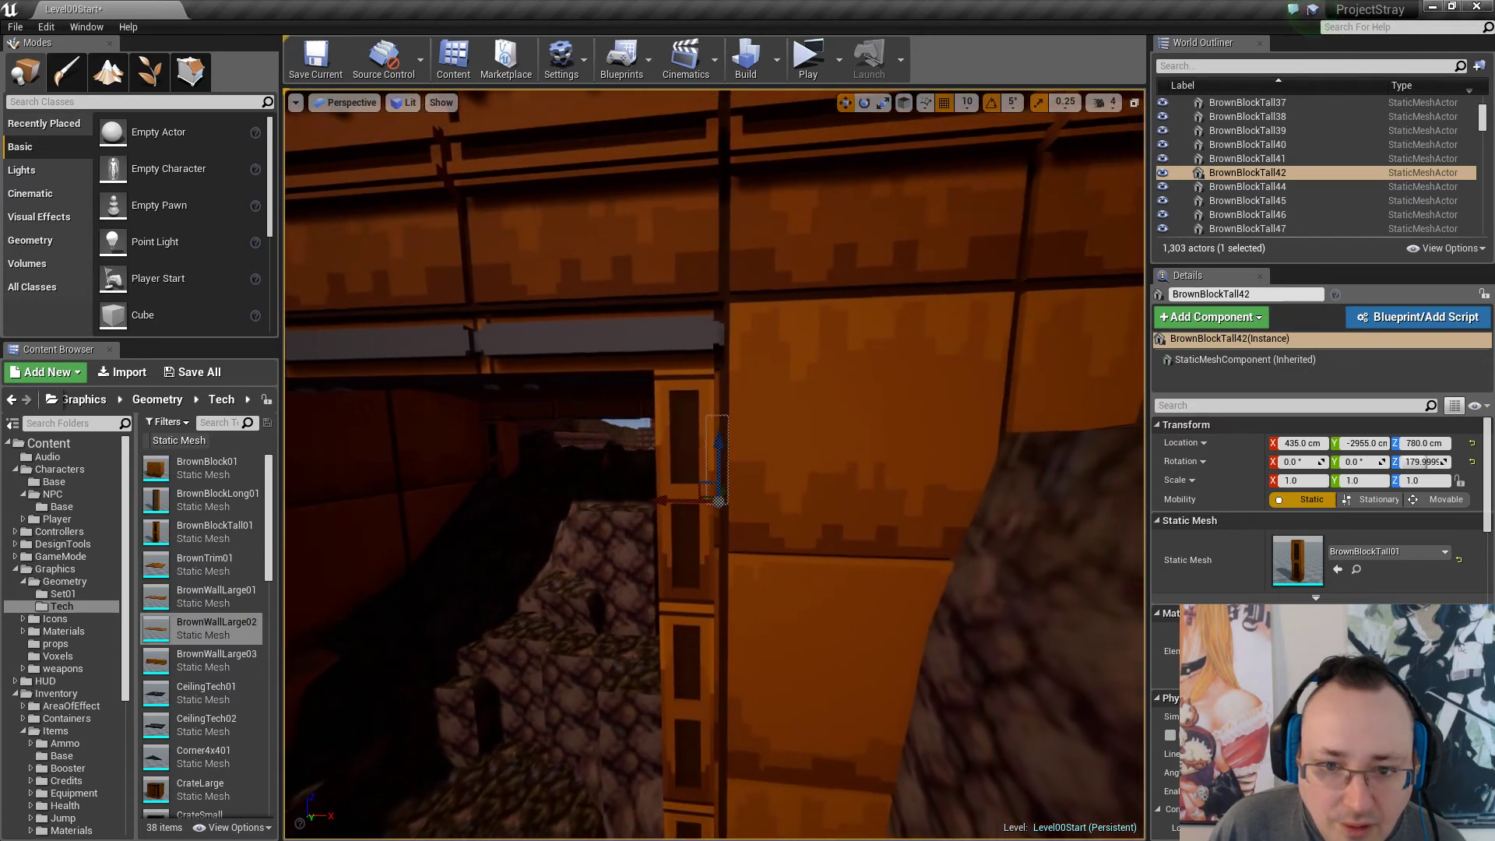
ctrl+click(685, 647)
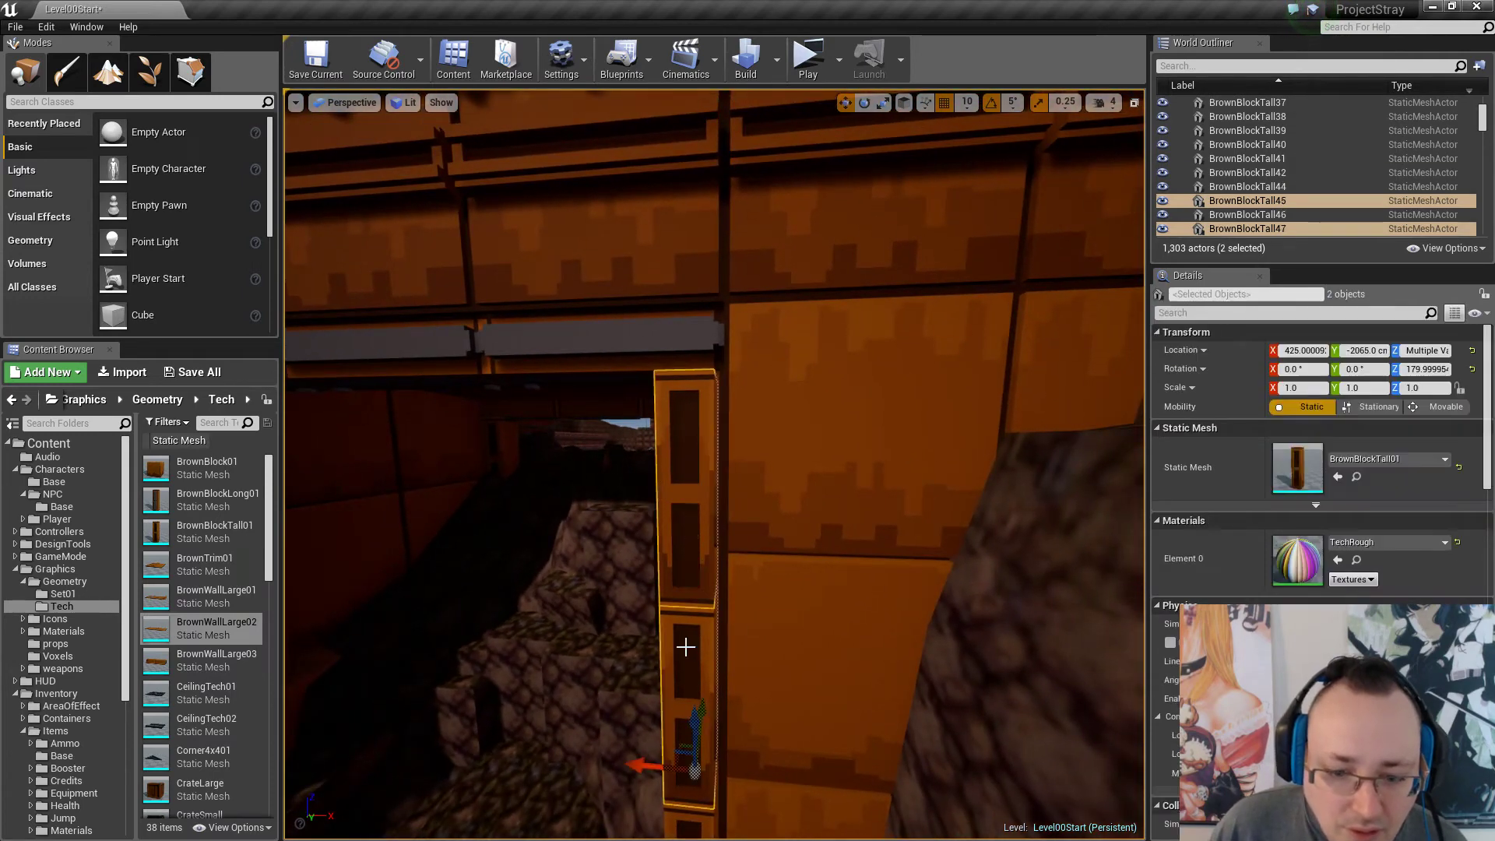
right_drag(678, 805, 680, 828)
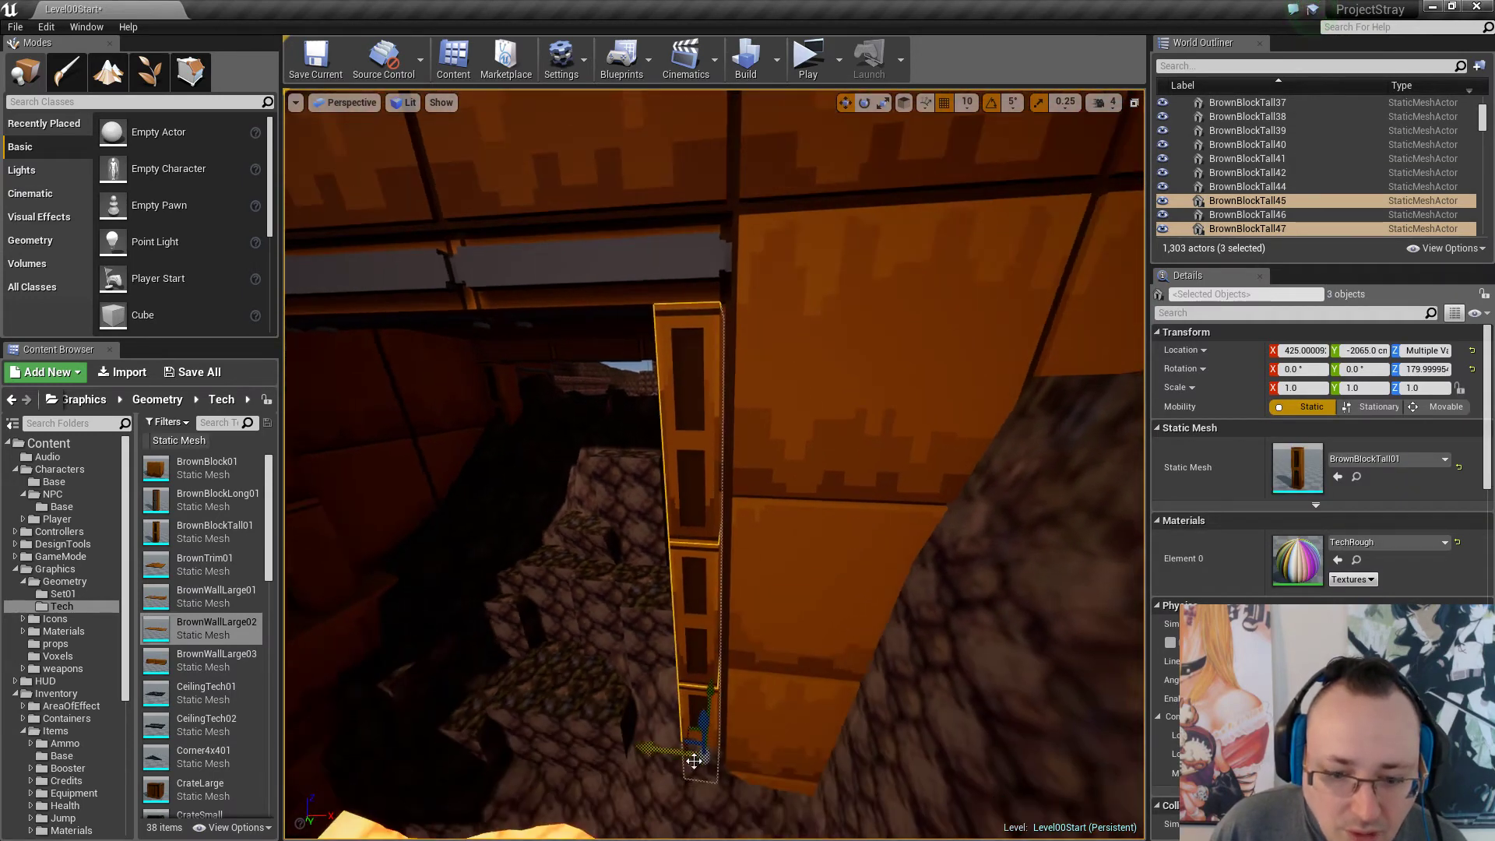
key(Escape)
Replace the mesh of the two collision sheets spanning the top of the passage with BrownTrim01.
right_drag(719, 699, 880, 627)
key(s)
key(w)
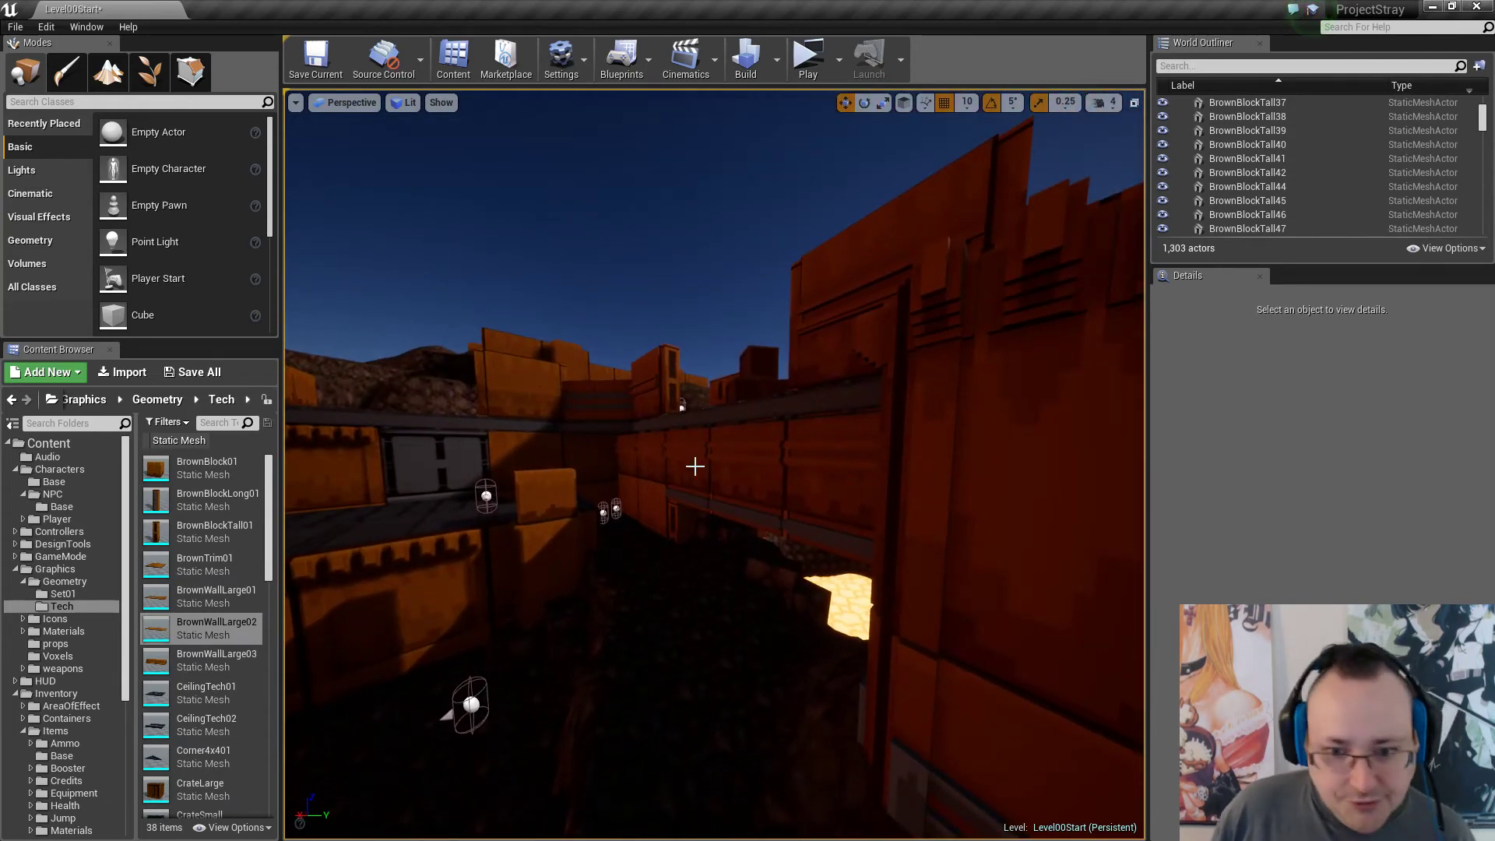
right_drag(722, 481, 684, 502)
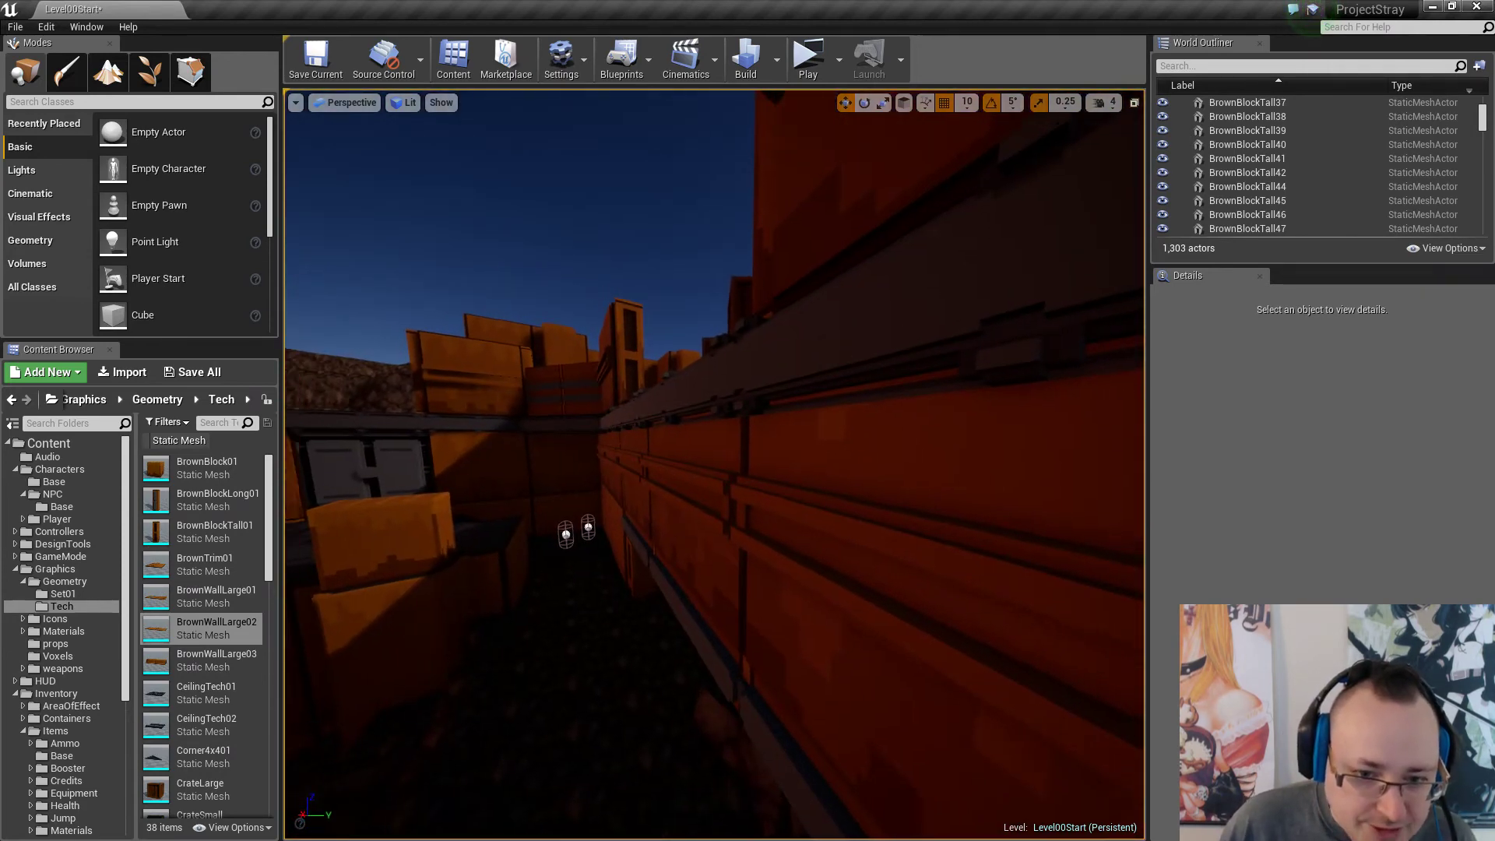
right_drag(684, 503, 620, 484)
click(732, 514)
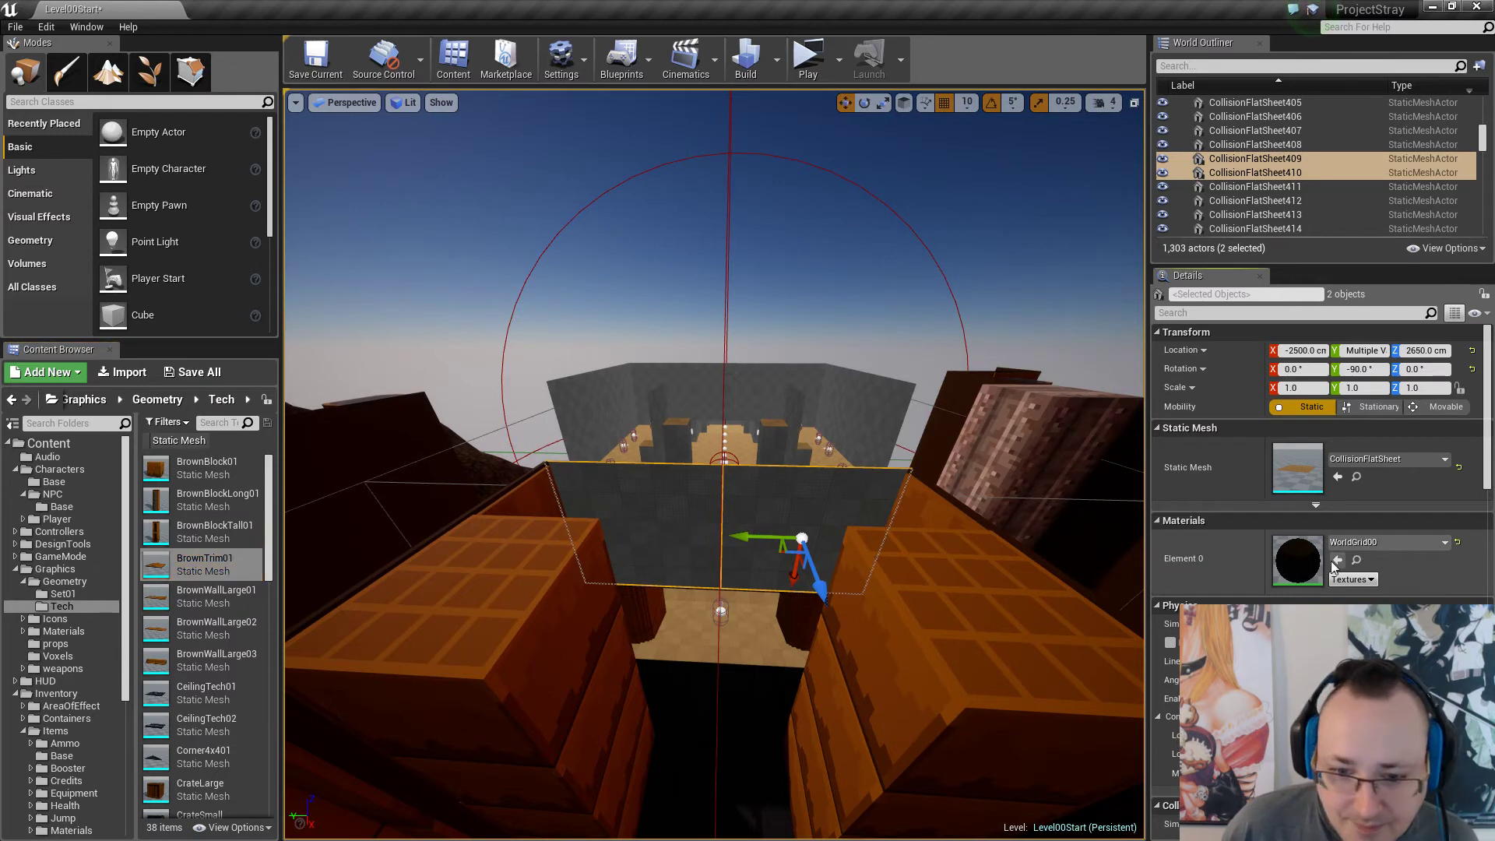
click(1337, 477)
key(Escape)
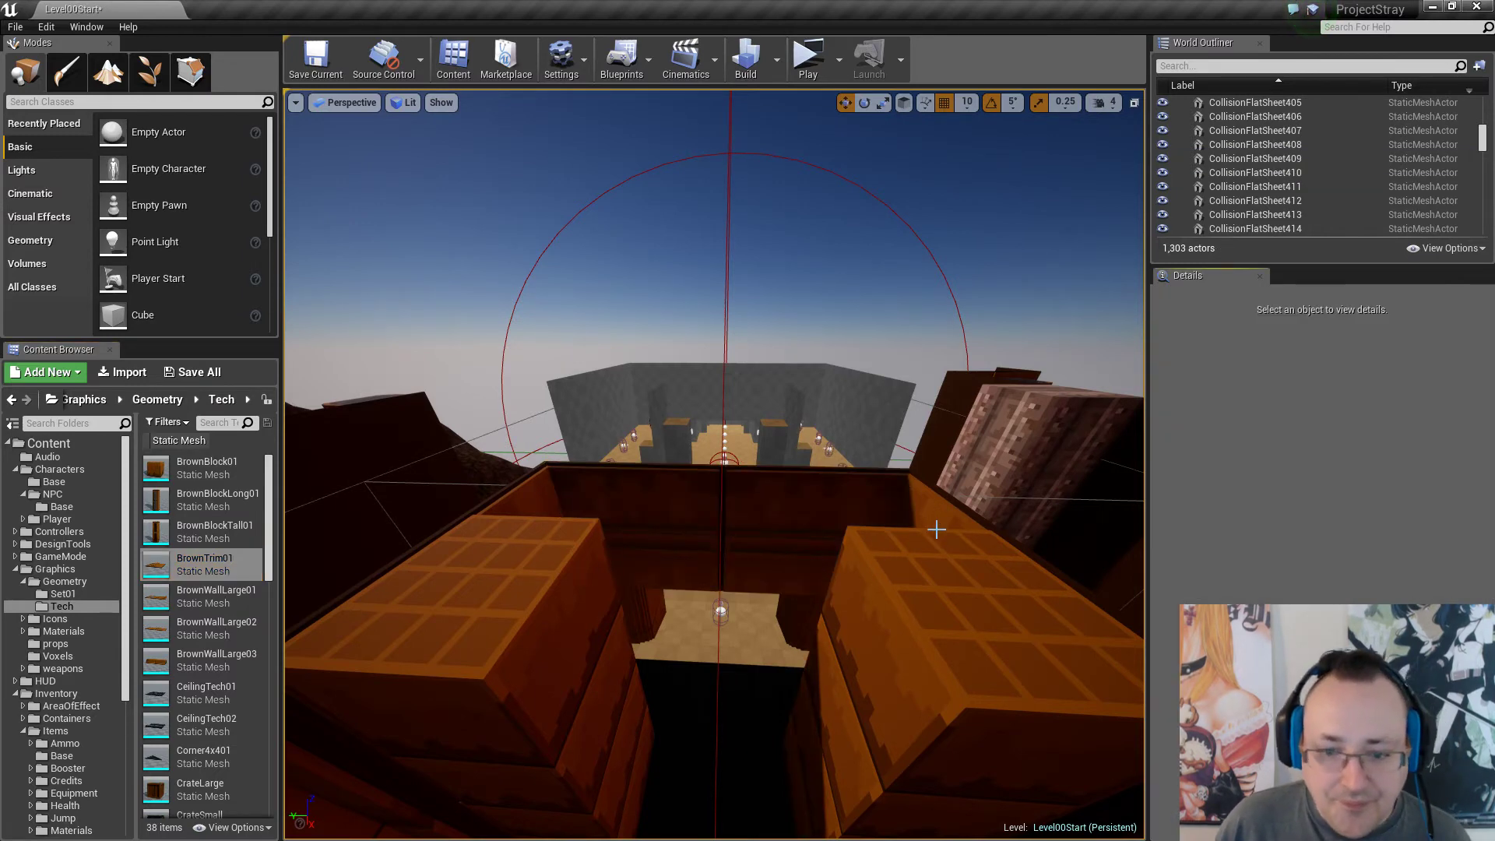
right_drag(938, 531, 788, 592)
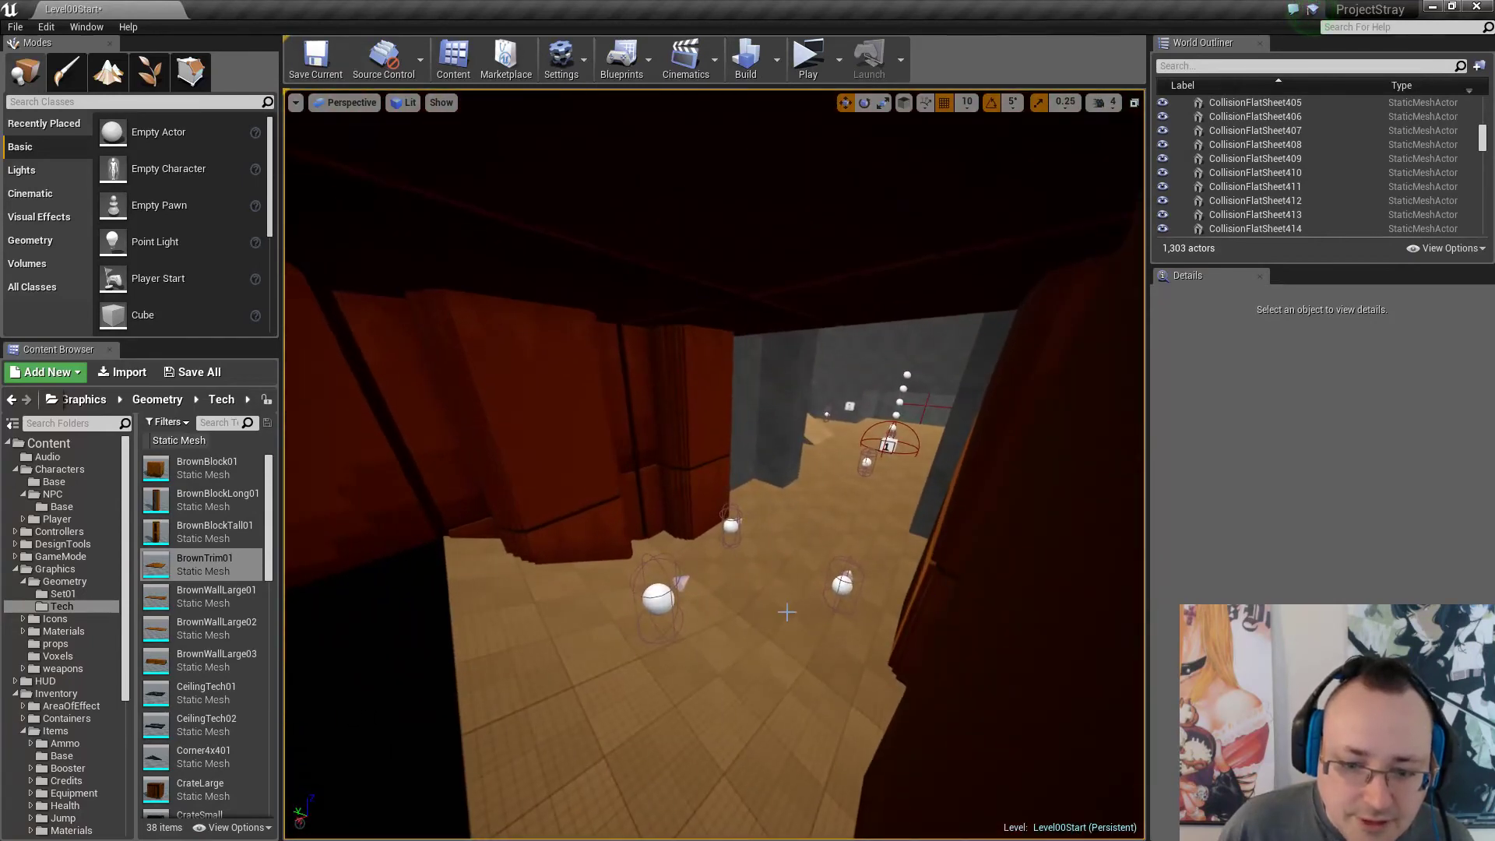
click(789, 609)
ctrl+click(781, 544)
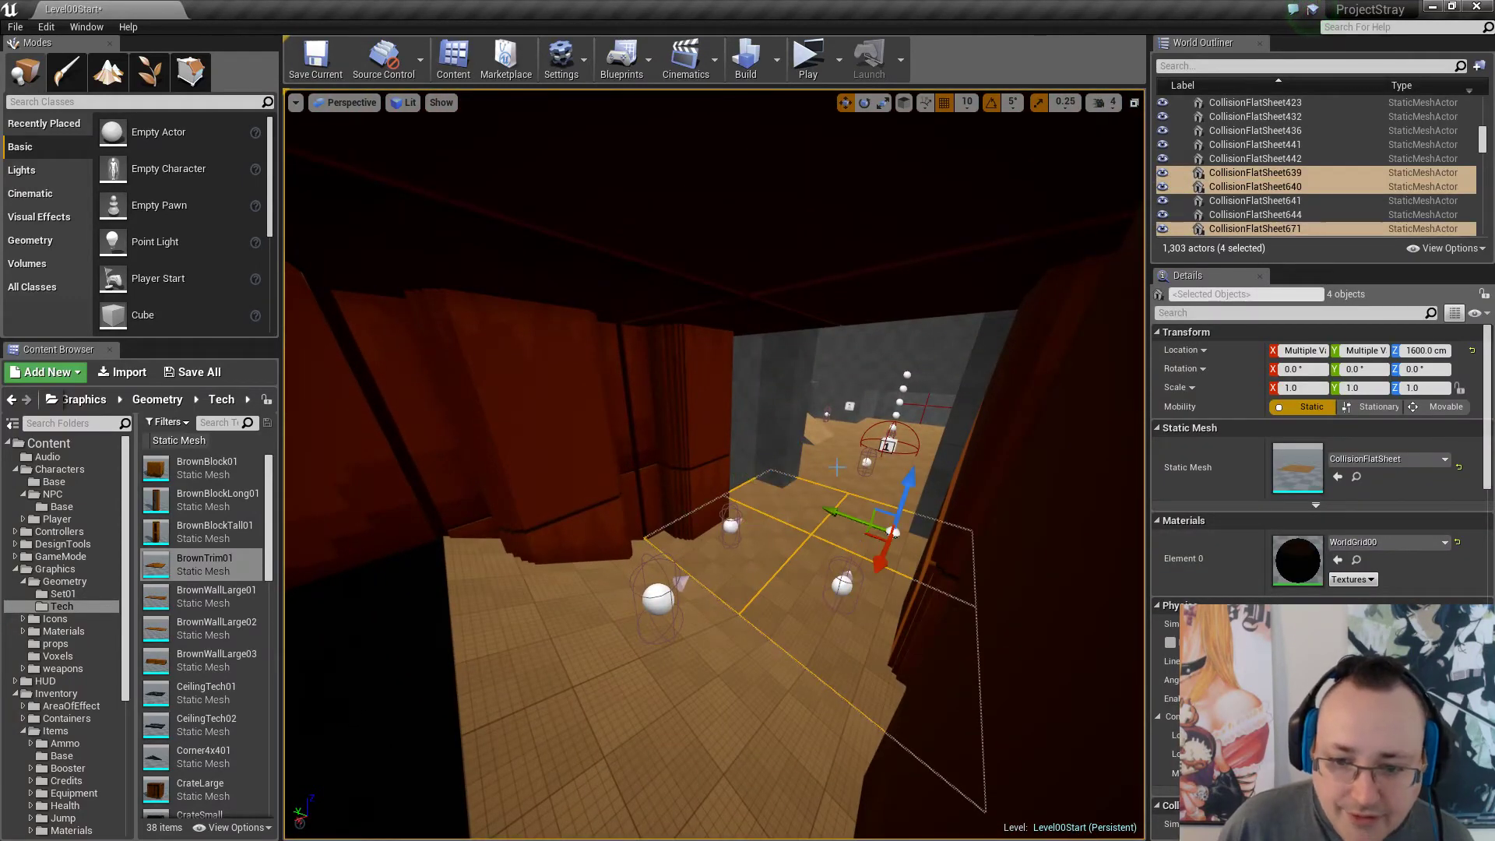
key(Escape)
Copy a large wooden cube from the far roof onto the walls beside the passage, at X -2251.56 and Y -3750.38 cm.
right_drag(837, 468, 861, 566)
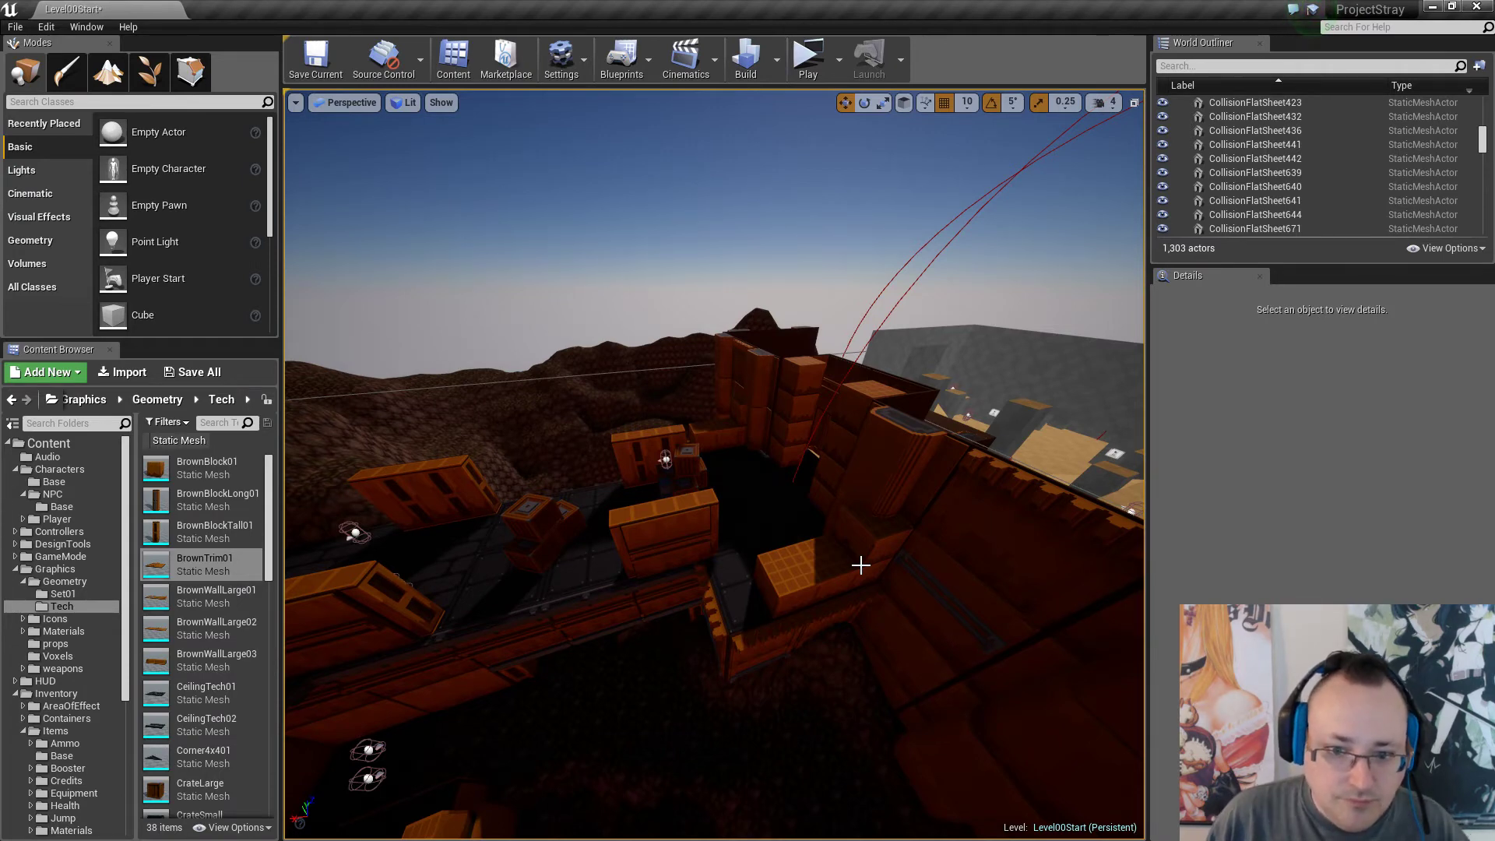
right_drag(854, 560, 824, 551)
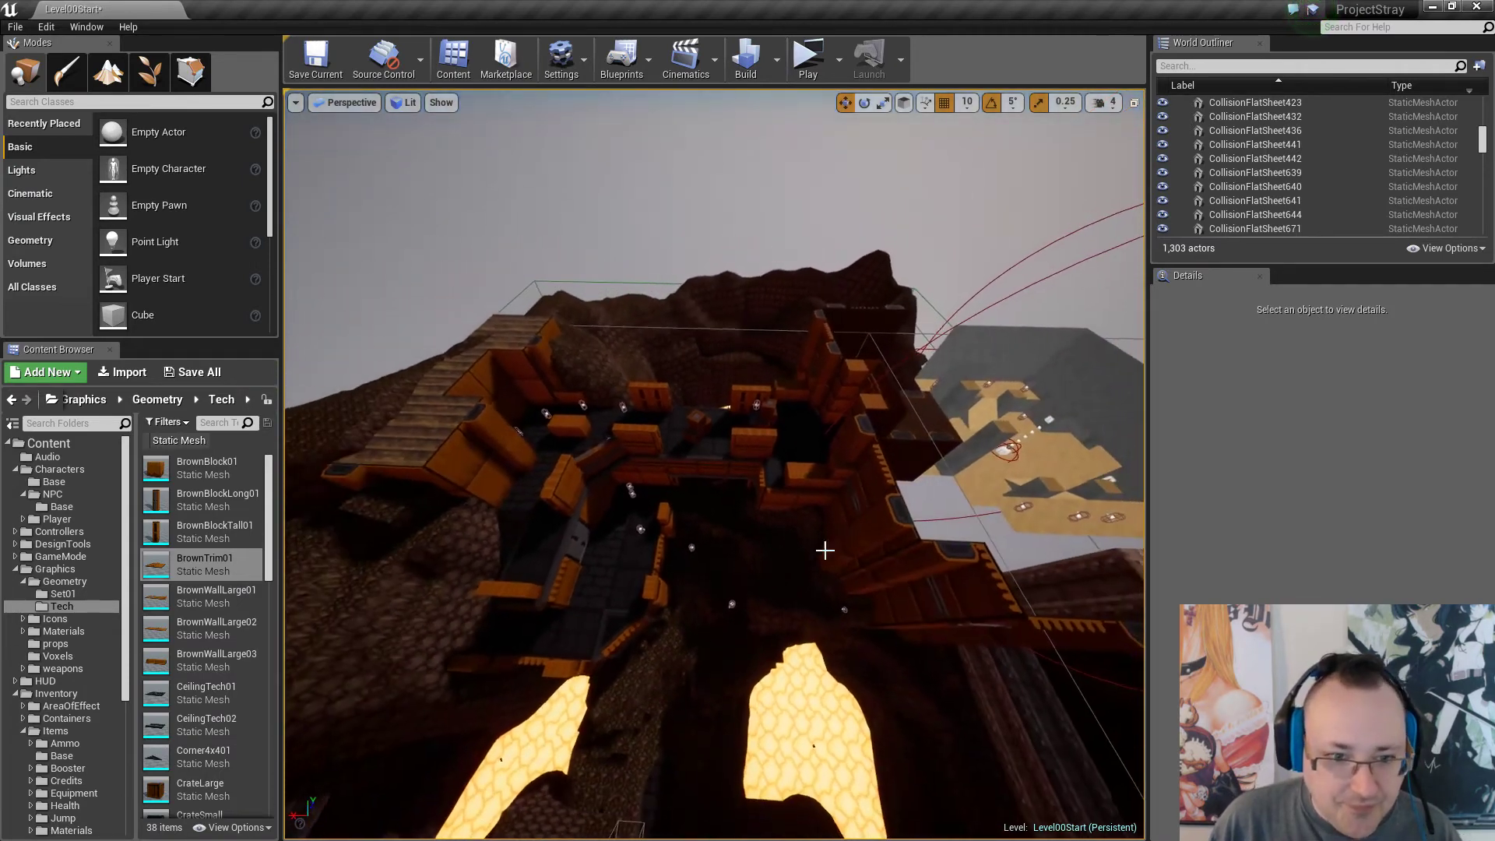
click(464, 458)
alt+drag(382, 460, 840, 465)
right_drag(790, 441, 790, 449)
drag(762, 491, 701, 489)
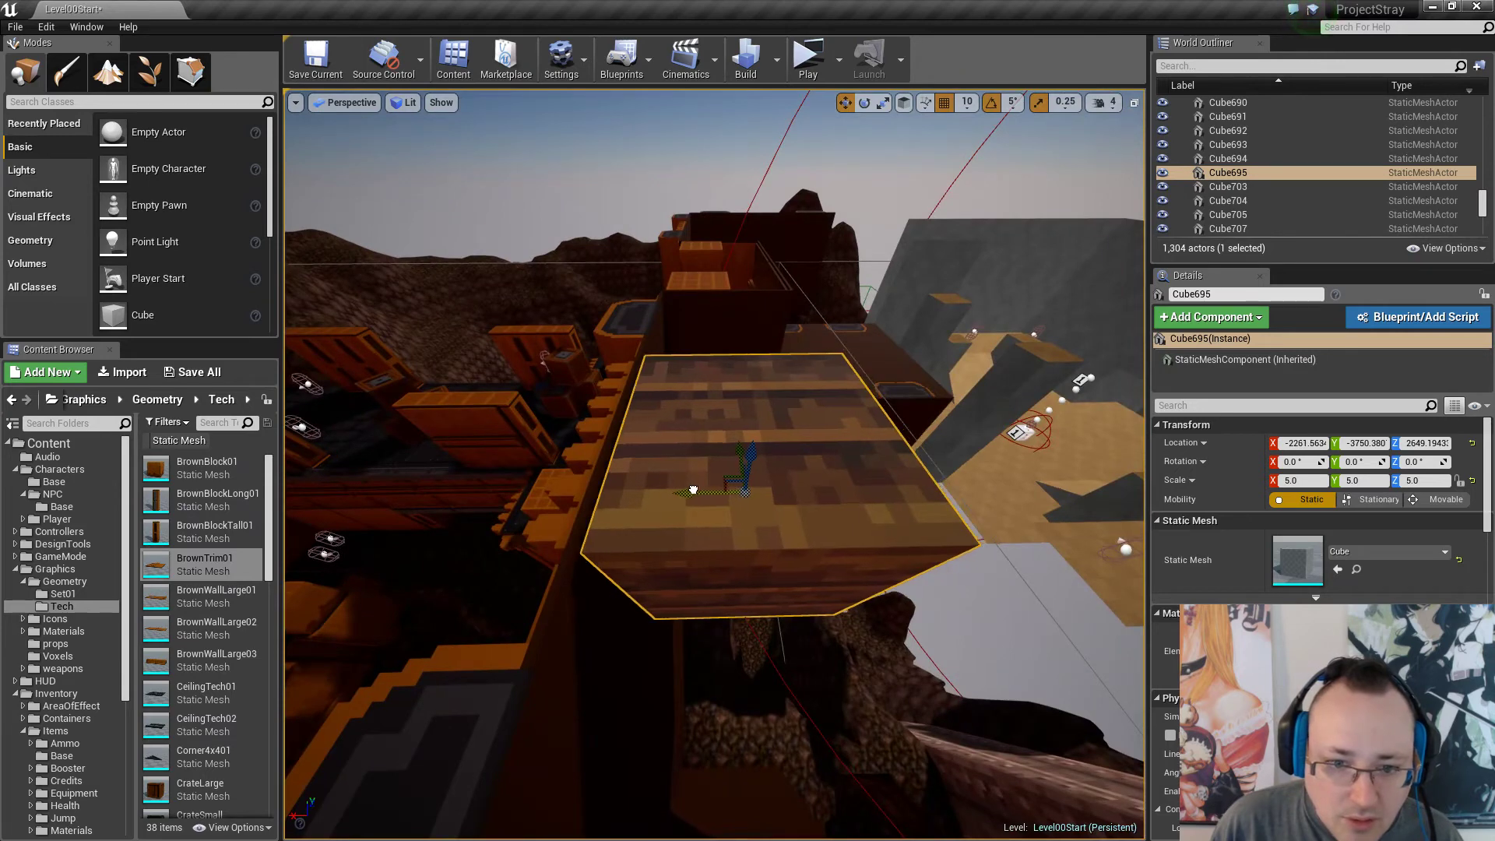
right_drag(746, 503, 746, 503)
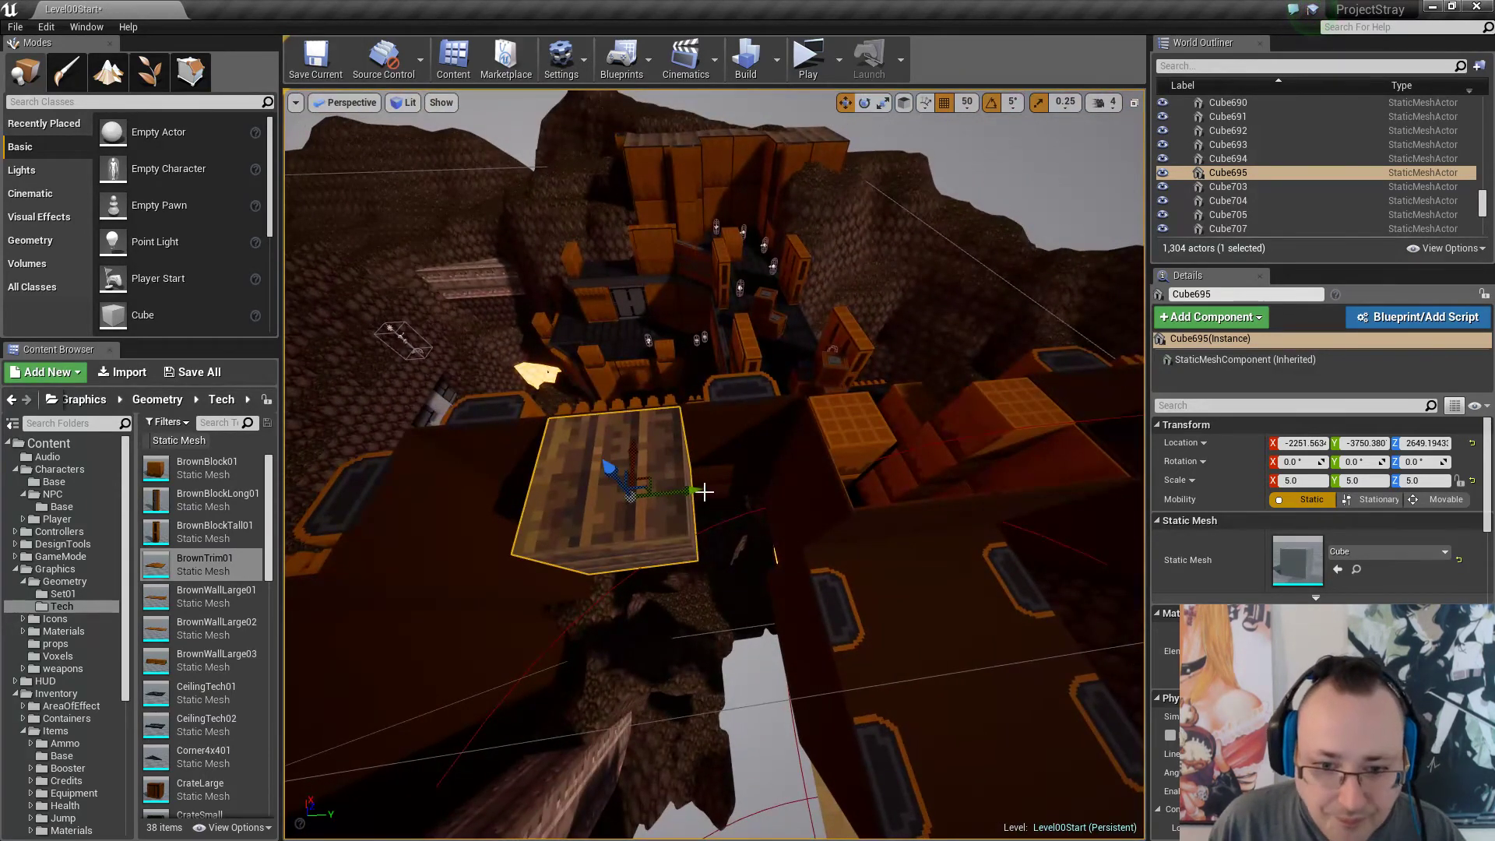
Extend the wooden cube into a row of three with two adjacent copies away from the passage.
alt+drag(688, 489, 549, 503)
right_drag(566, 503, 664, 471)
key(Escape)
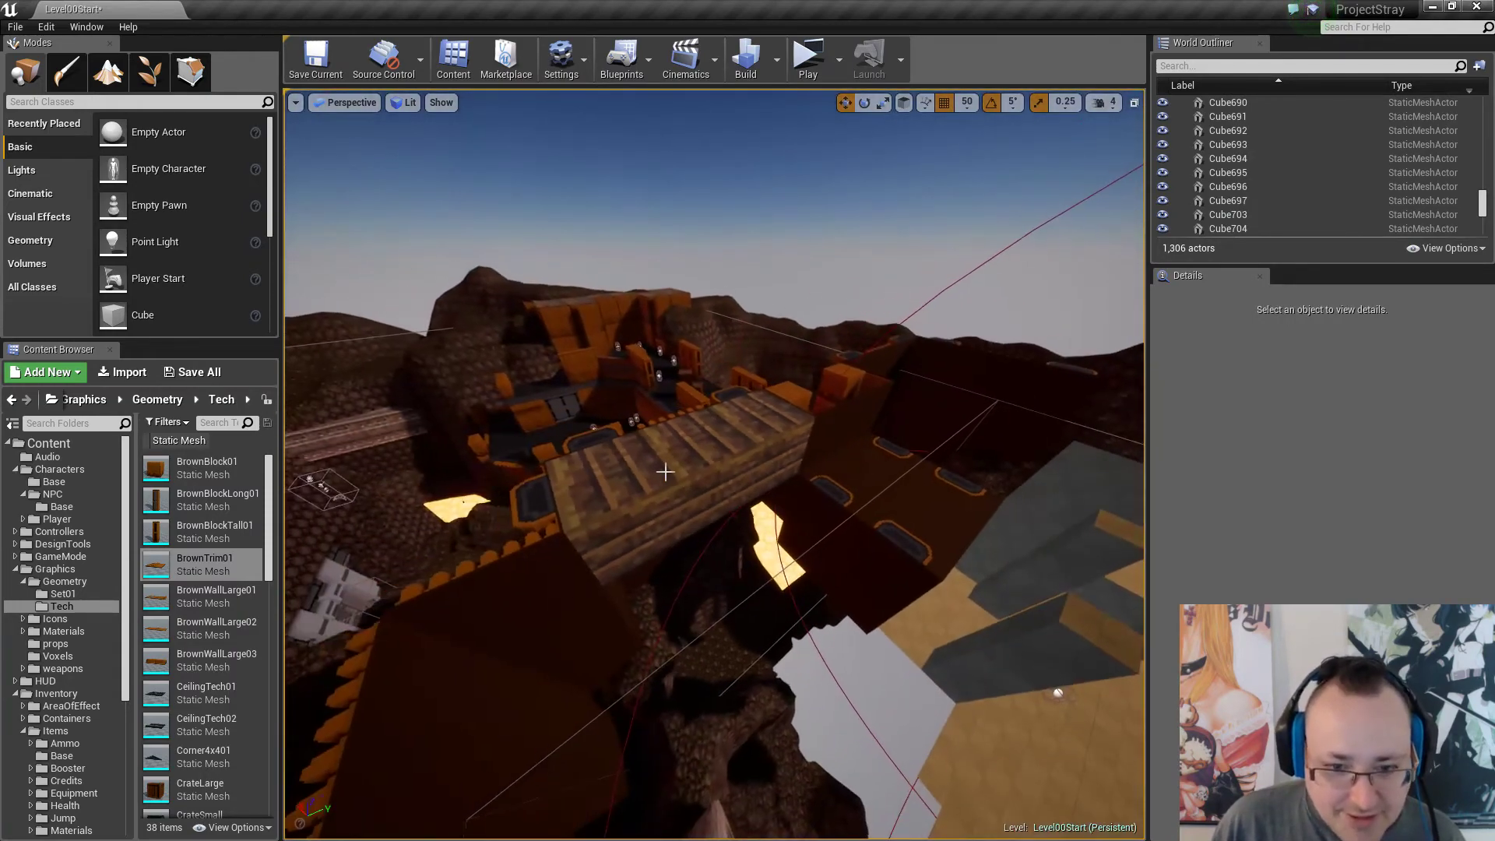
Copy the row of three wooden cubes across to the opposite side of the passage.
click(665, 470)
ctrl+click(757, 419)
right_drag(837, 470, 701, 474)
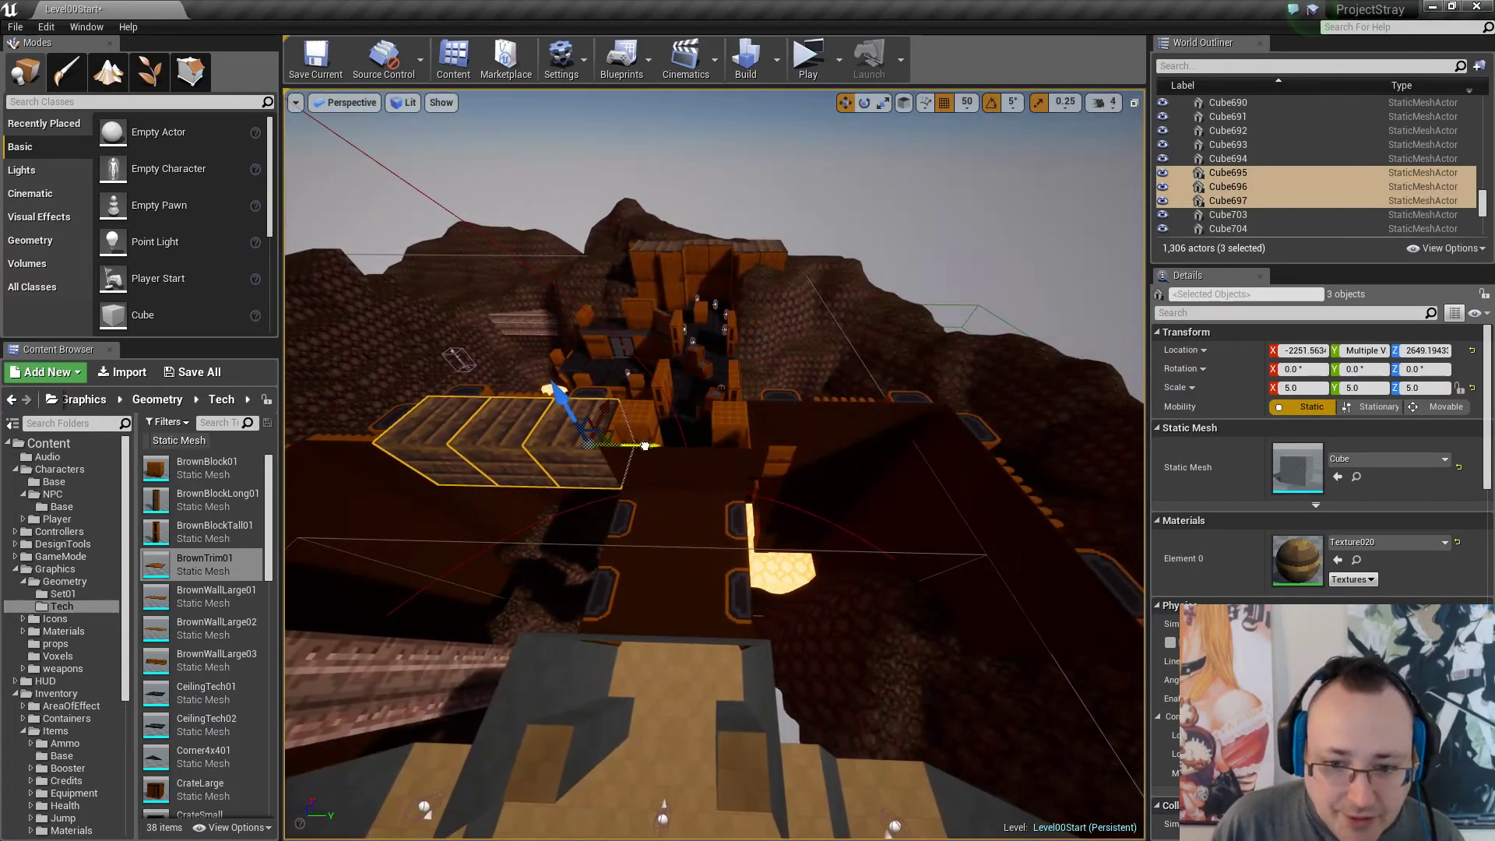
alt+drag(645, 446, 871, 443)
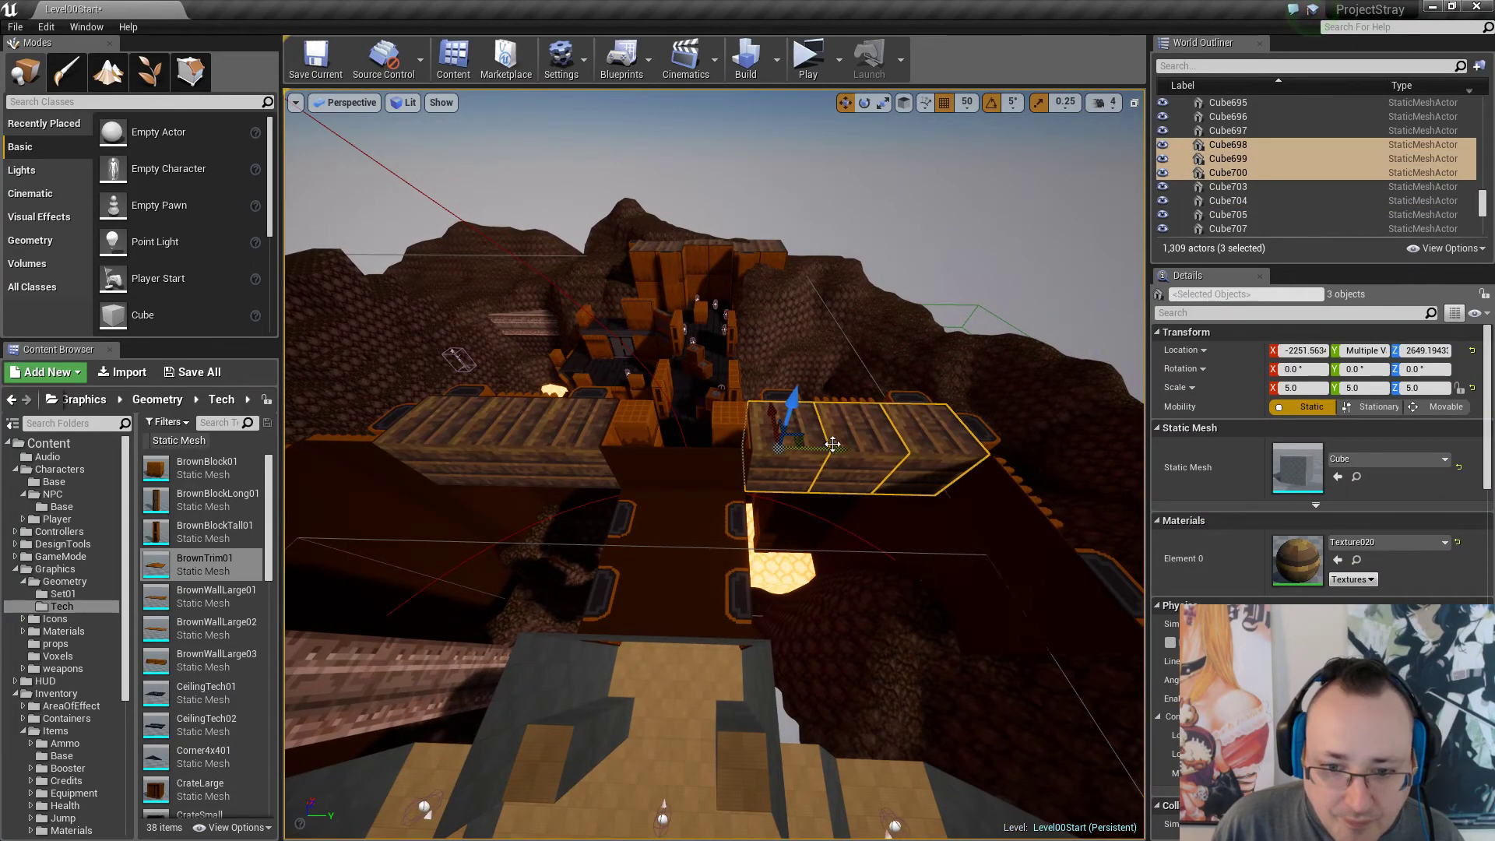
Widen the new wooden roof toward the passage's far opening with two more copies of its three-cube row.
right_drag(865, 491, 793, 542)
click(865, 491)
click(733, 451)
ctrl+click(804, 484)
ctrl+click(864, 492)
alt+drag(917, 565, 797, 568)
alt+drag(779, 421, 707, 426)
key(Escape)
right_drag(751, 521, 760, 522)
click(802, 528)
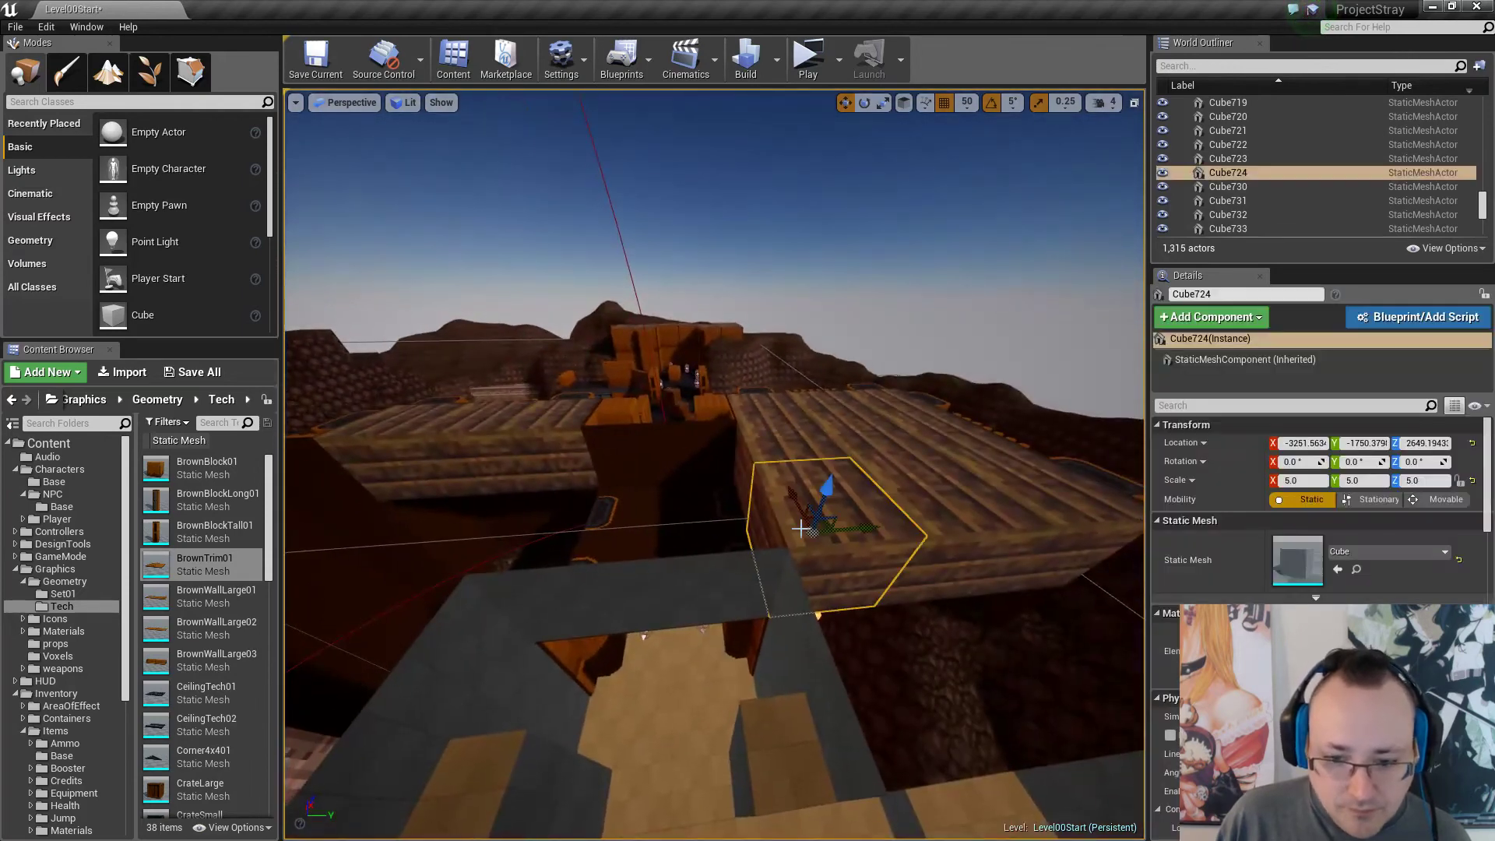
ctrl+click(749, 453)
key(Escape)
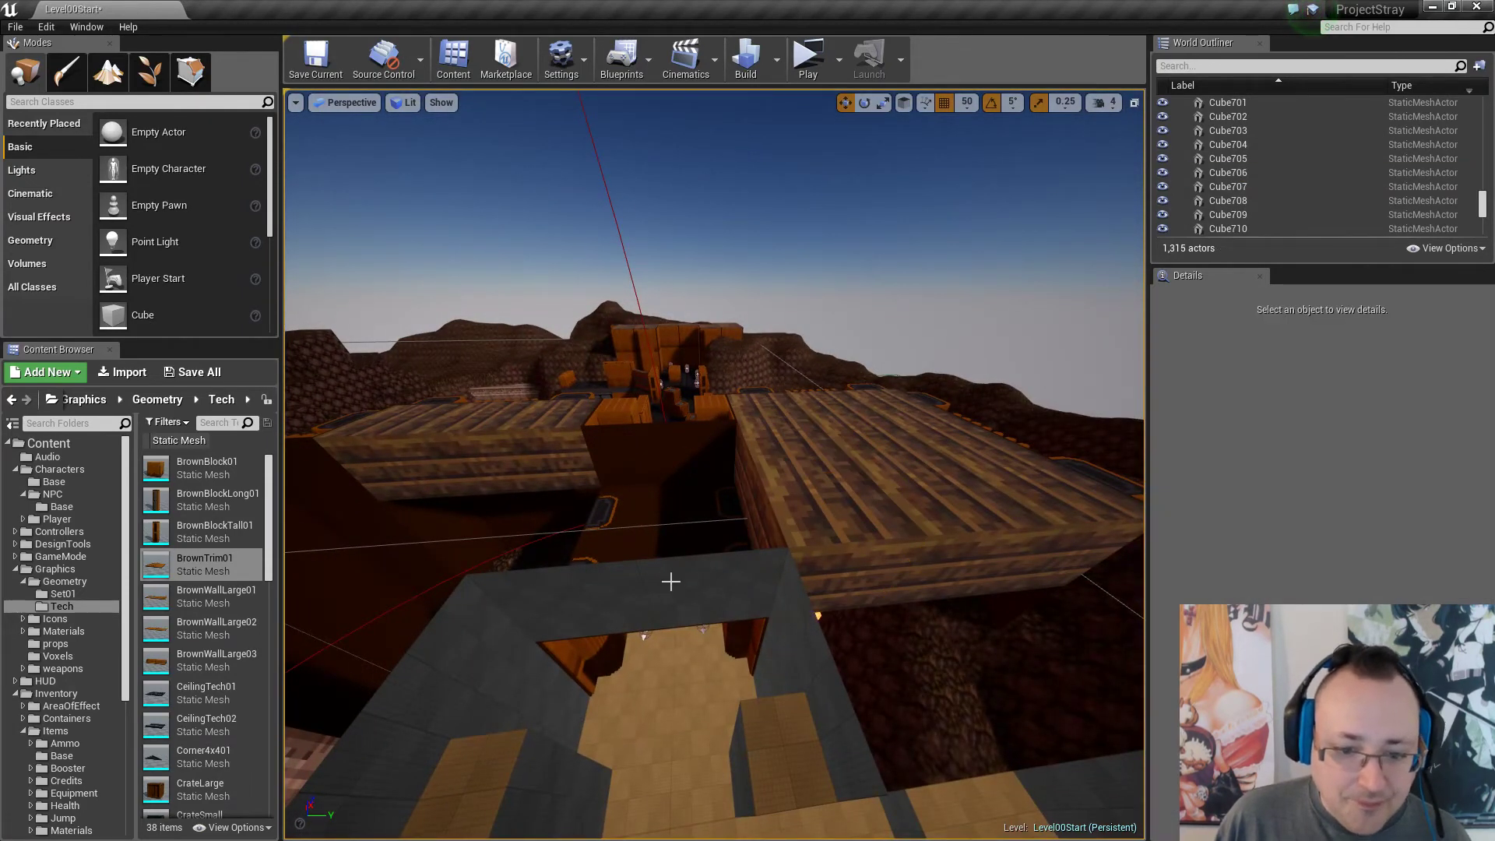
Replace the mesh of the two grey collision sheets above the sand-floored opening with BrownTrim01.
click(671, 581)
ctrl+click(566, 595)
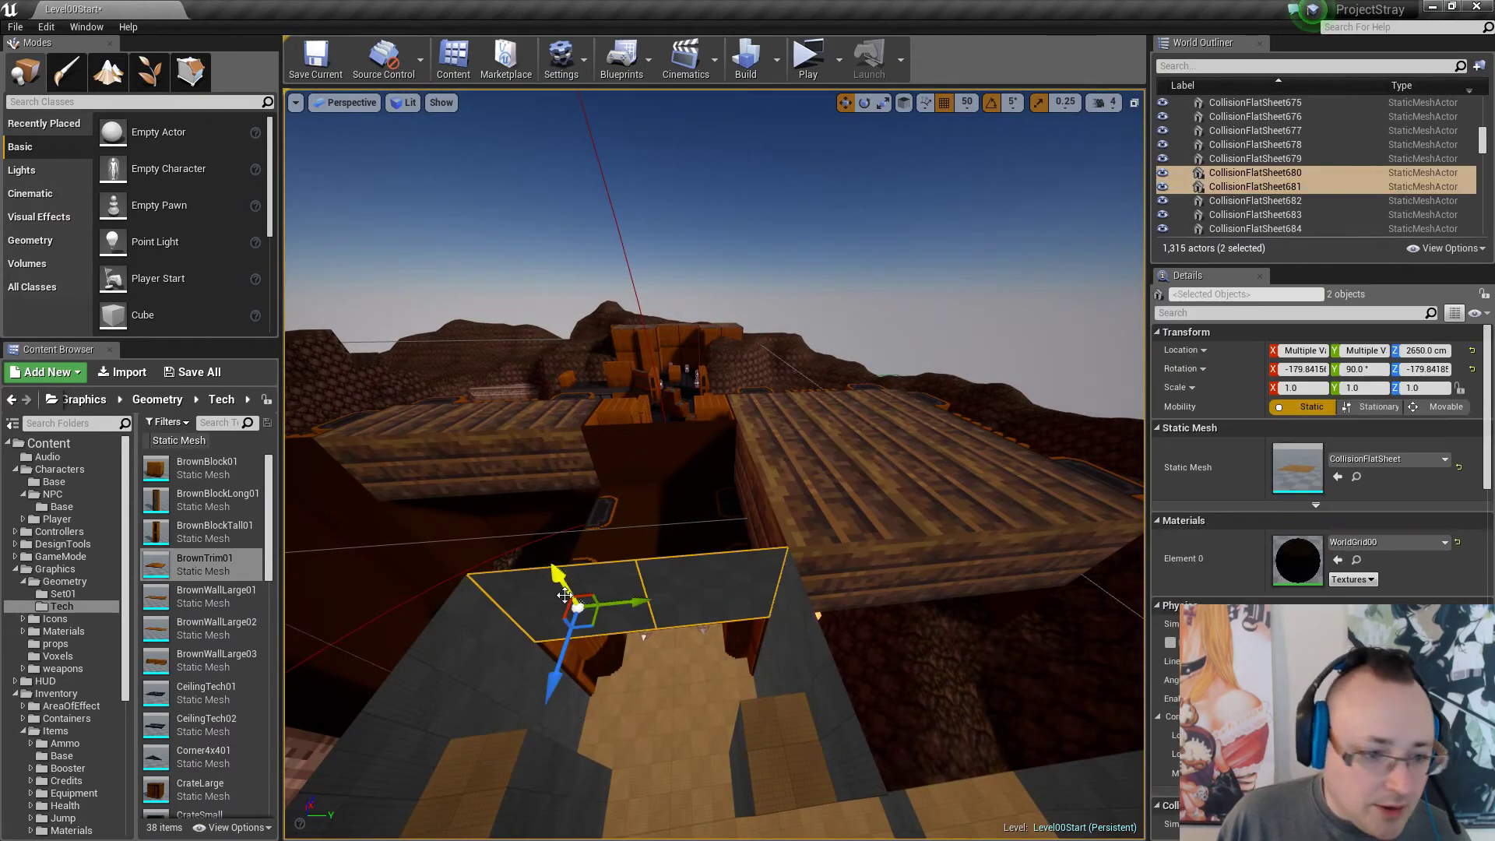
click(1339, 478)
key(Escape)
Cover the passage behind the new trim with two side-by-side copies of the adjacent pair of wooden roof cubes.
click(802, 495)
ctrl+click(810, 458)
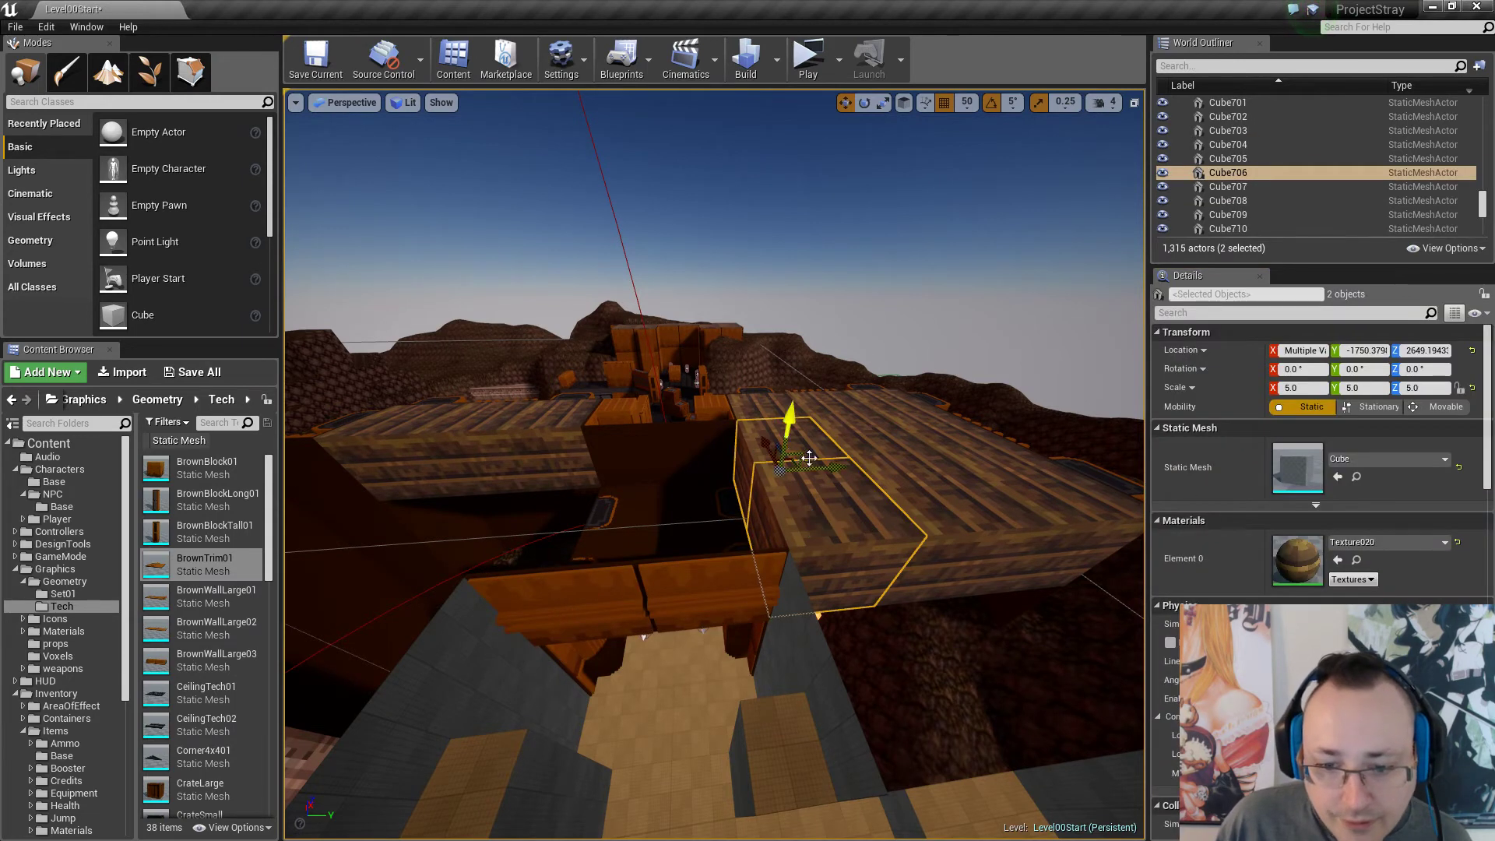
alt+drag(834, 468, 792, 471)
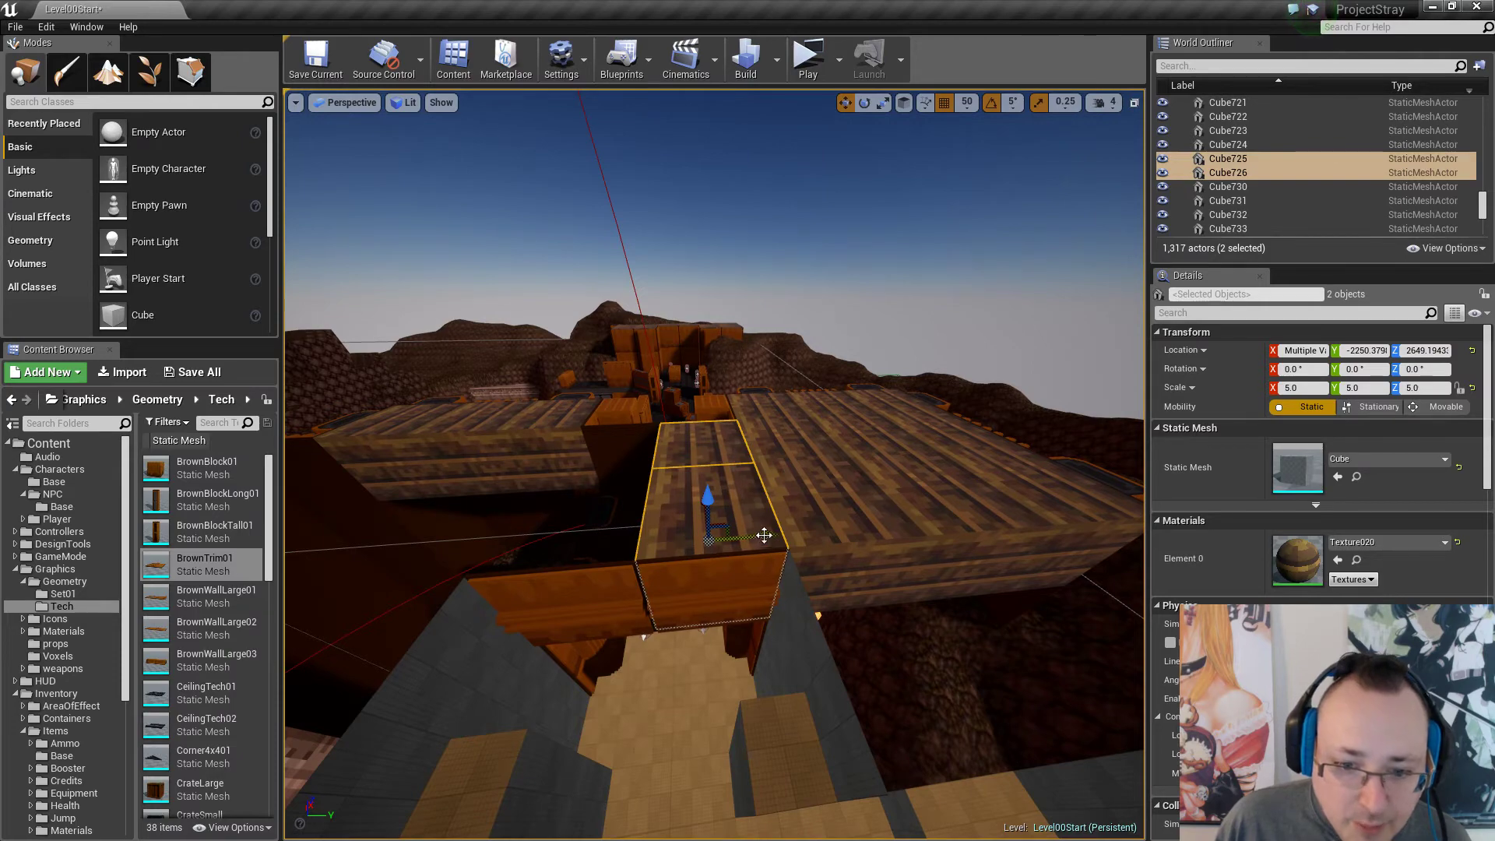
alt+drag(764, 535, 620, 538)
key(Escape)
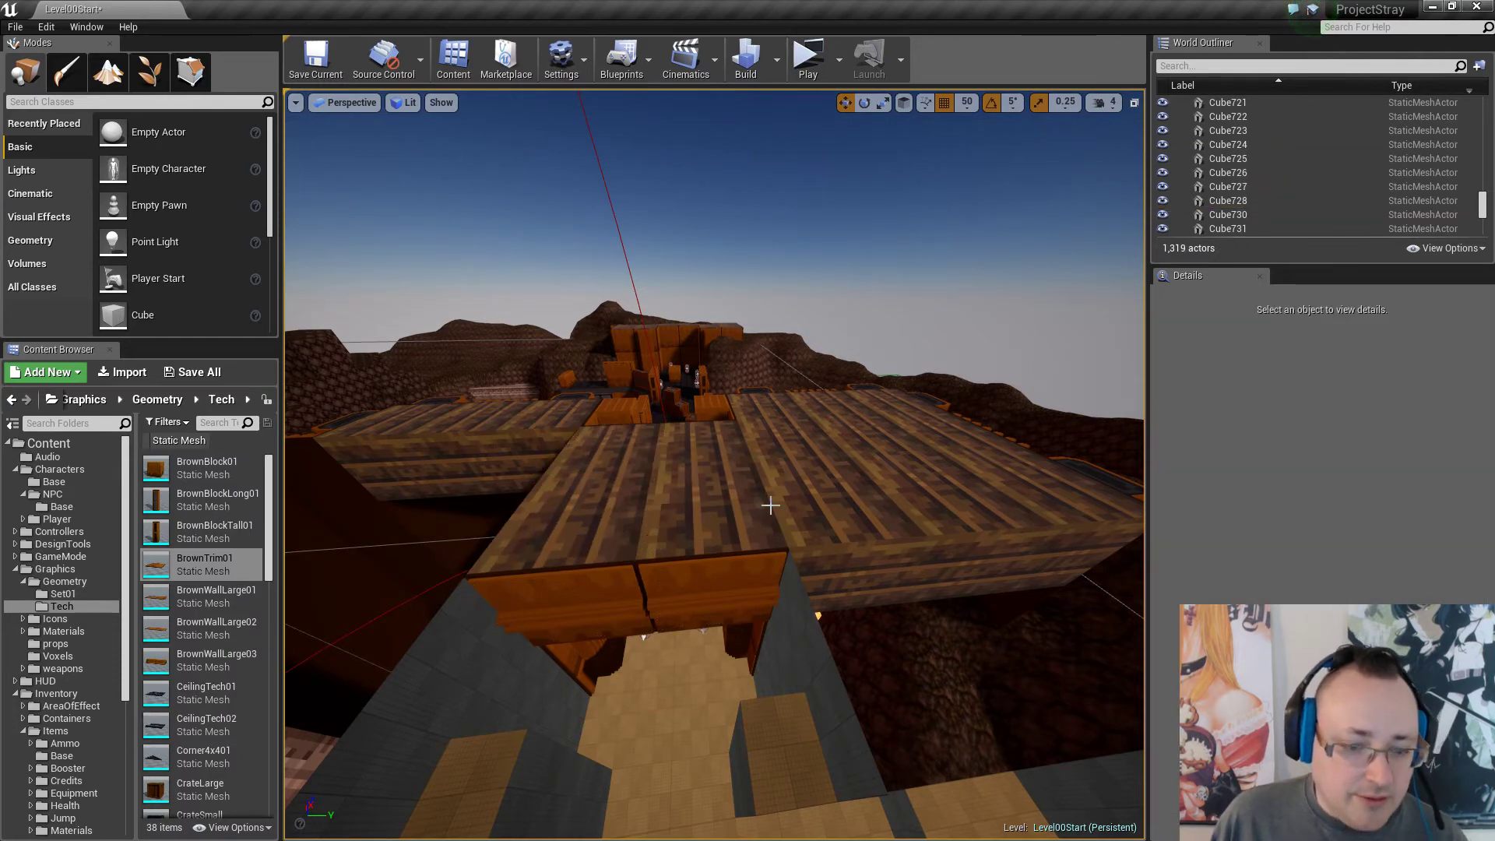
Continue the wooden roof past the passage with three more copies of its end pair of cubes.
right_drag(770, 506, 801, 507)
click(816, 508)
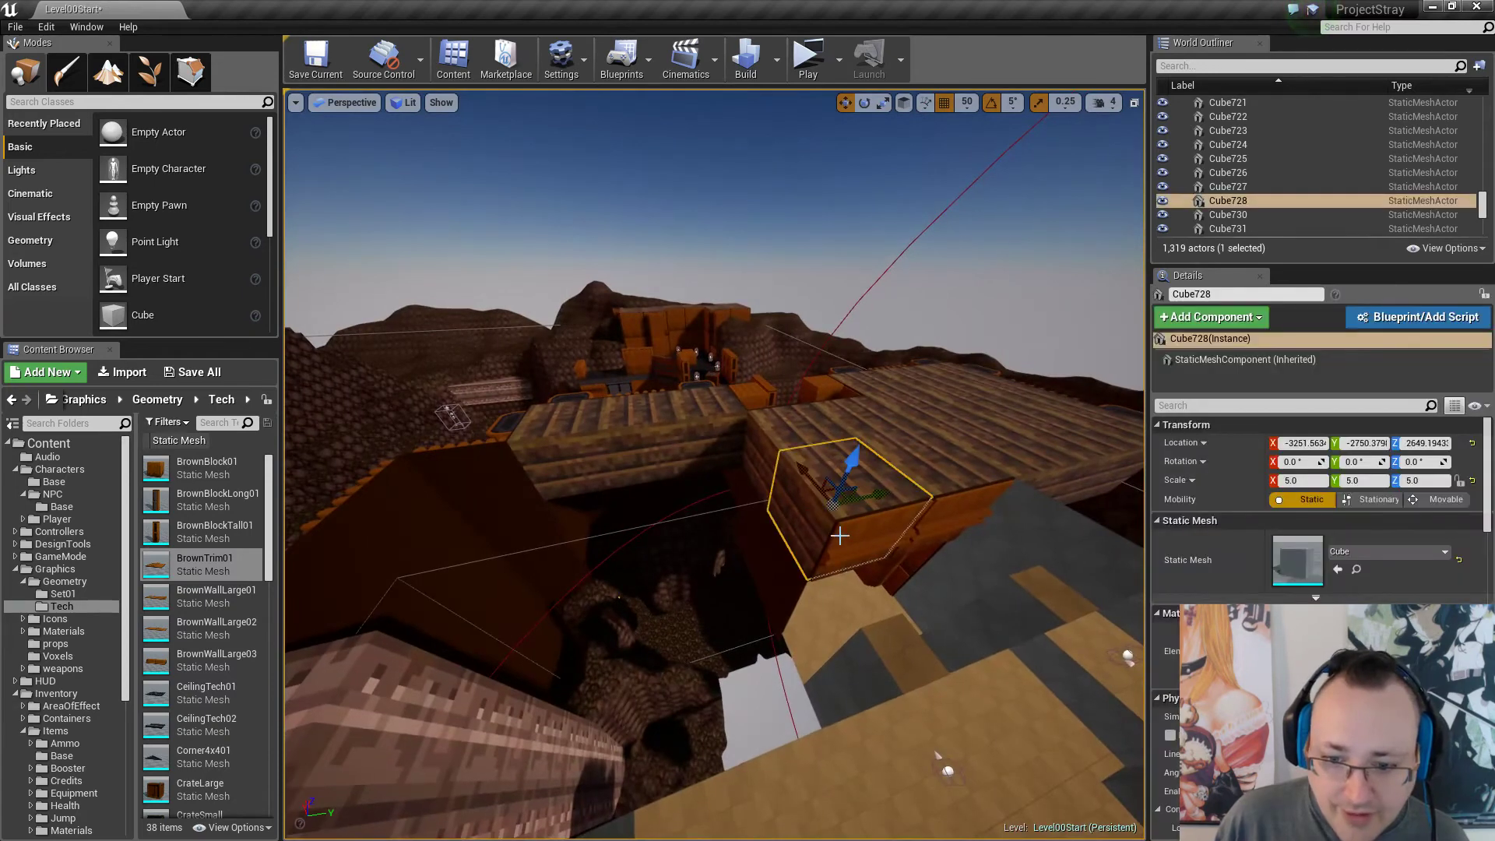
ctrl+click(823, 465)
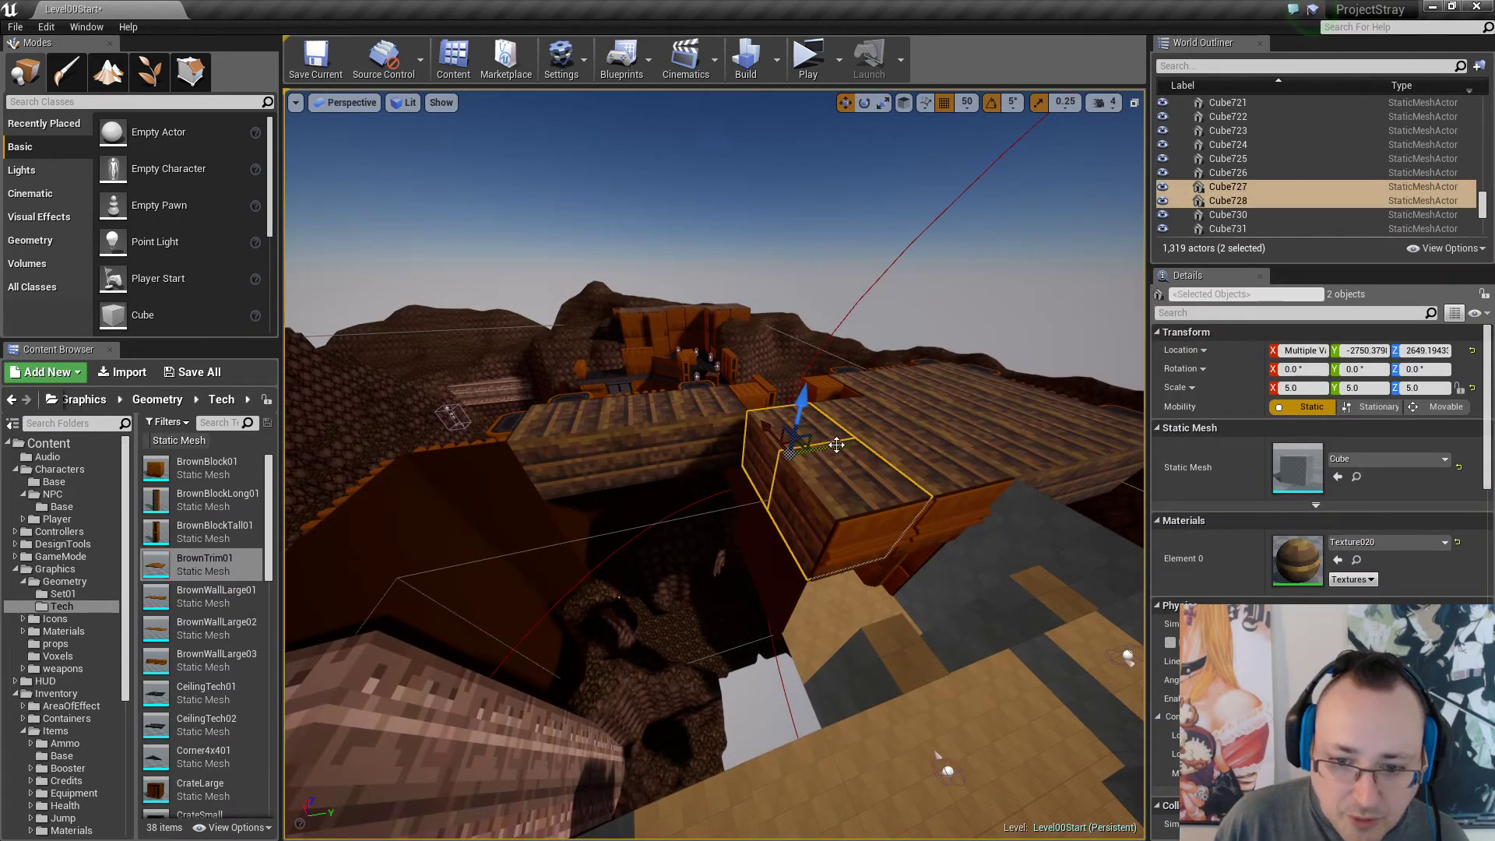
mouse_move(836, 444)
alt+mouse_down()
mouse_move(802, 448)
mouse_move(820, 450)
alt+mouse_up()
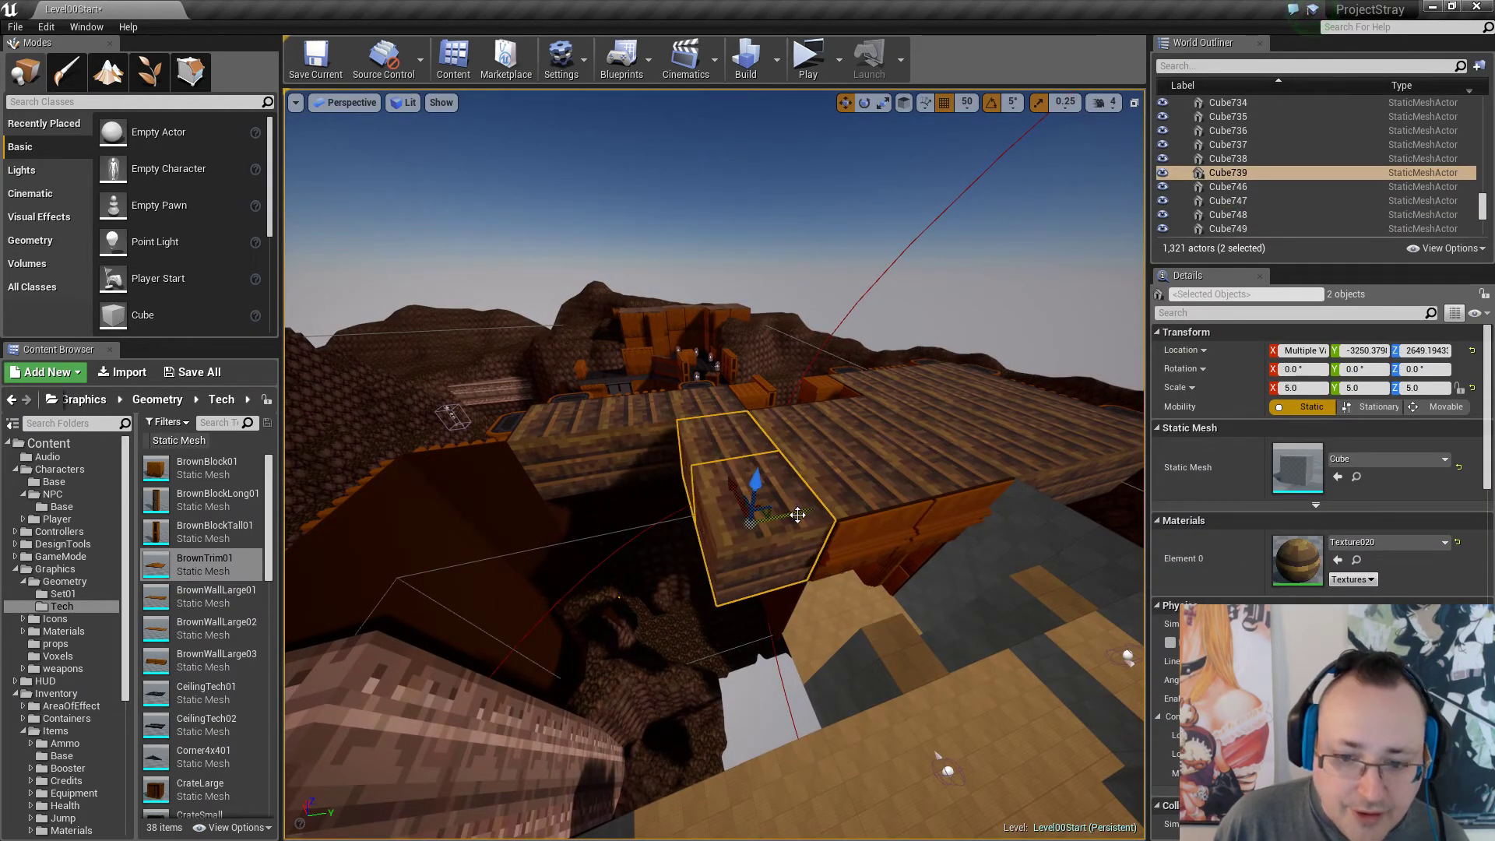
alt+drag(798, 515, 600, 550)
mouse_move(774, 476)
right_down()
mouse_move(740, 498)
mouse_move(773, 476)
right_up()
ctrl+click(773, 476)
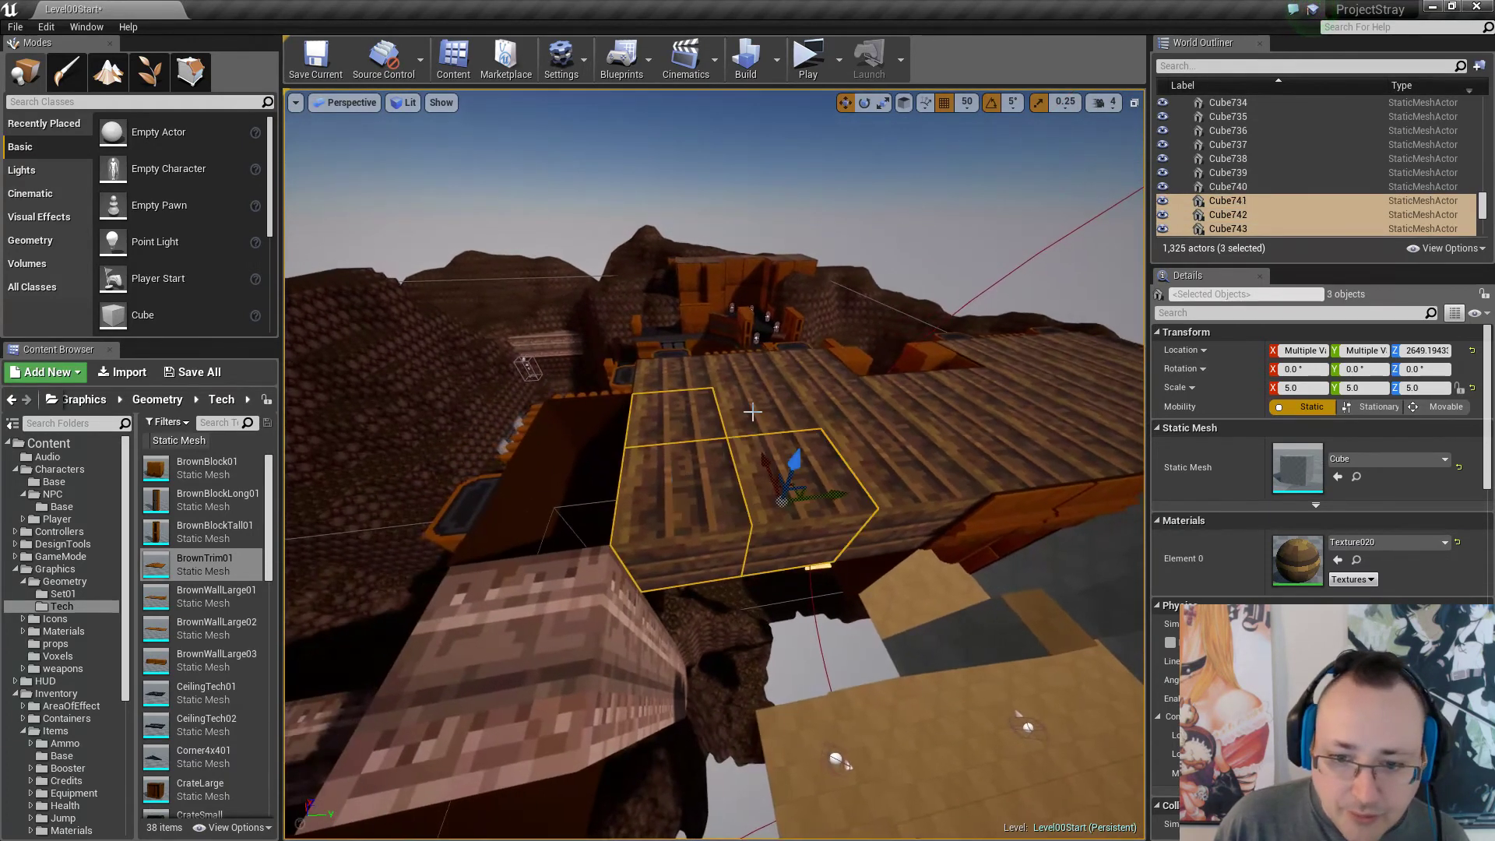
ctrl+click(836, 417)
ctrl+click(865, 469)
right_drag(728, 437, 748, 405)
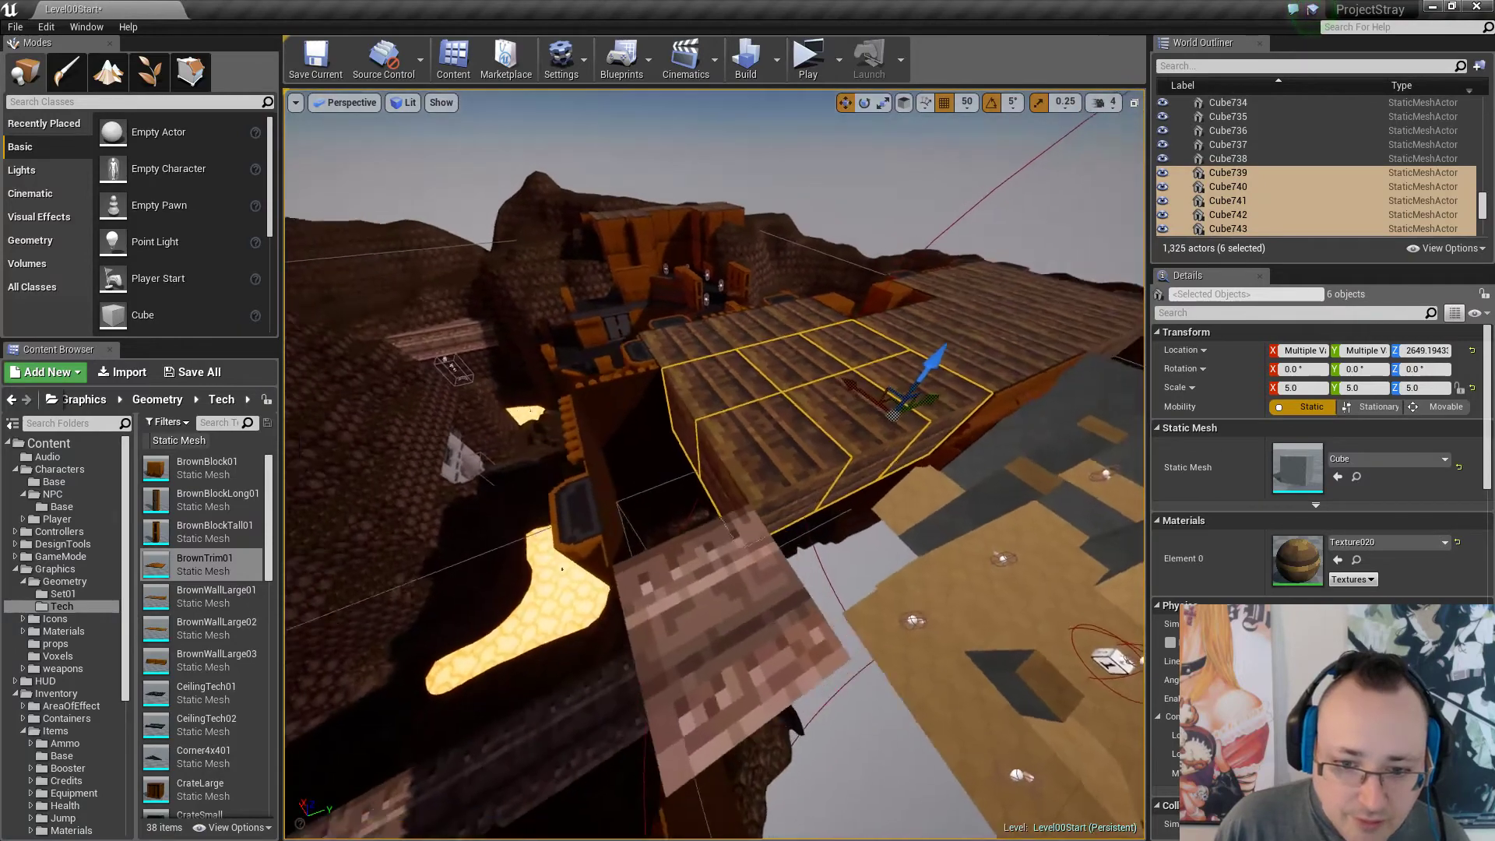
key(Escape)
Extend the wooden roof's outer edge with one more copy of its last two cubes.
click(729, 439)
ctrl+click(701, 388)
alt+drag(773, 406, 697, 421)
key(Escape)
right_drag(761, 431, 462, 354)
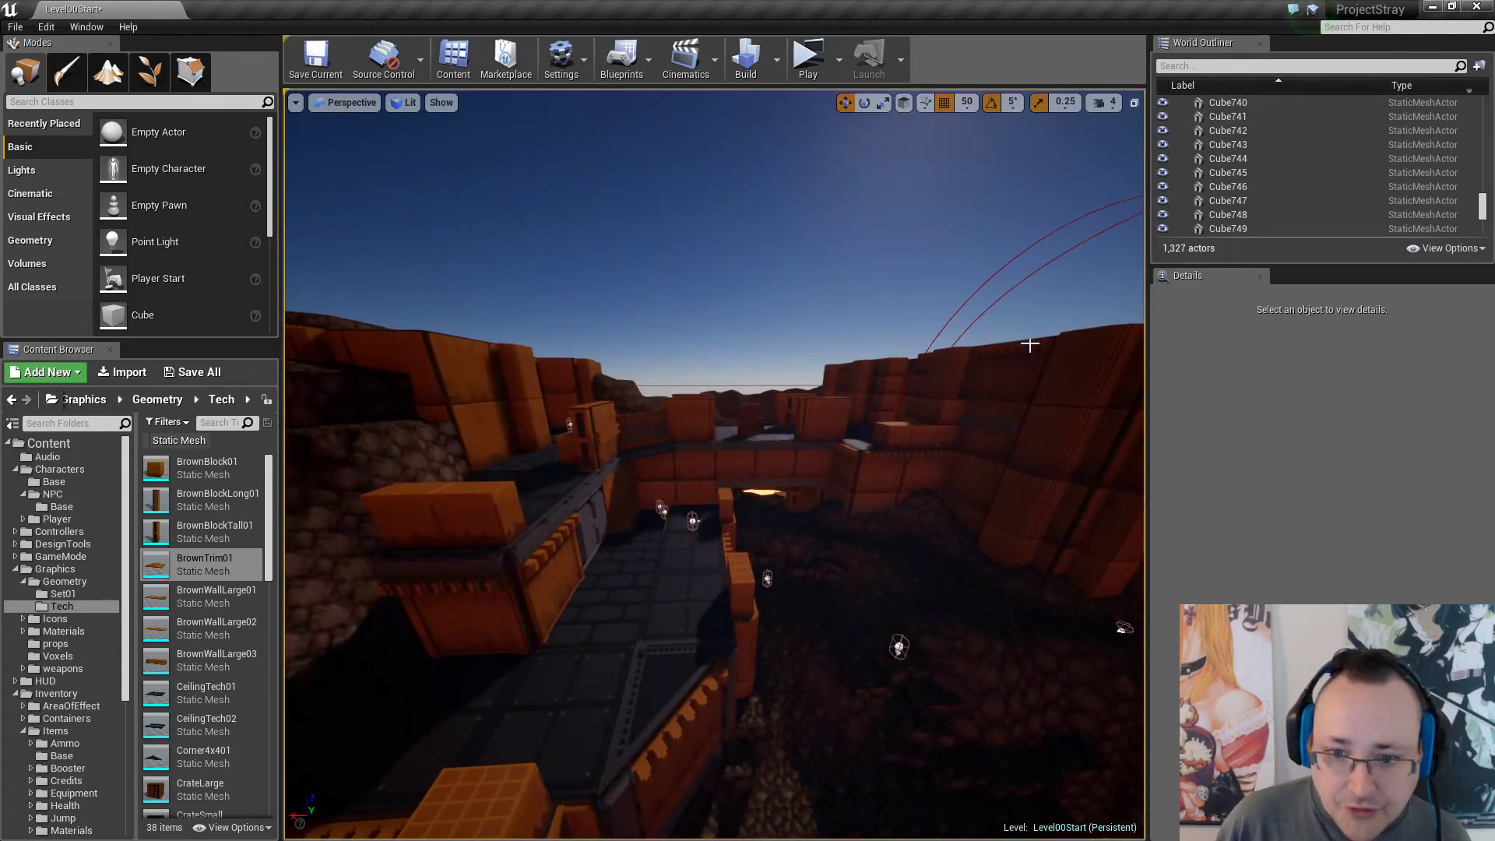
right_drag(1030, 344, 942, 335)
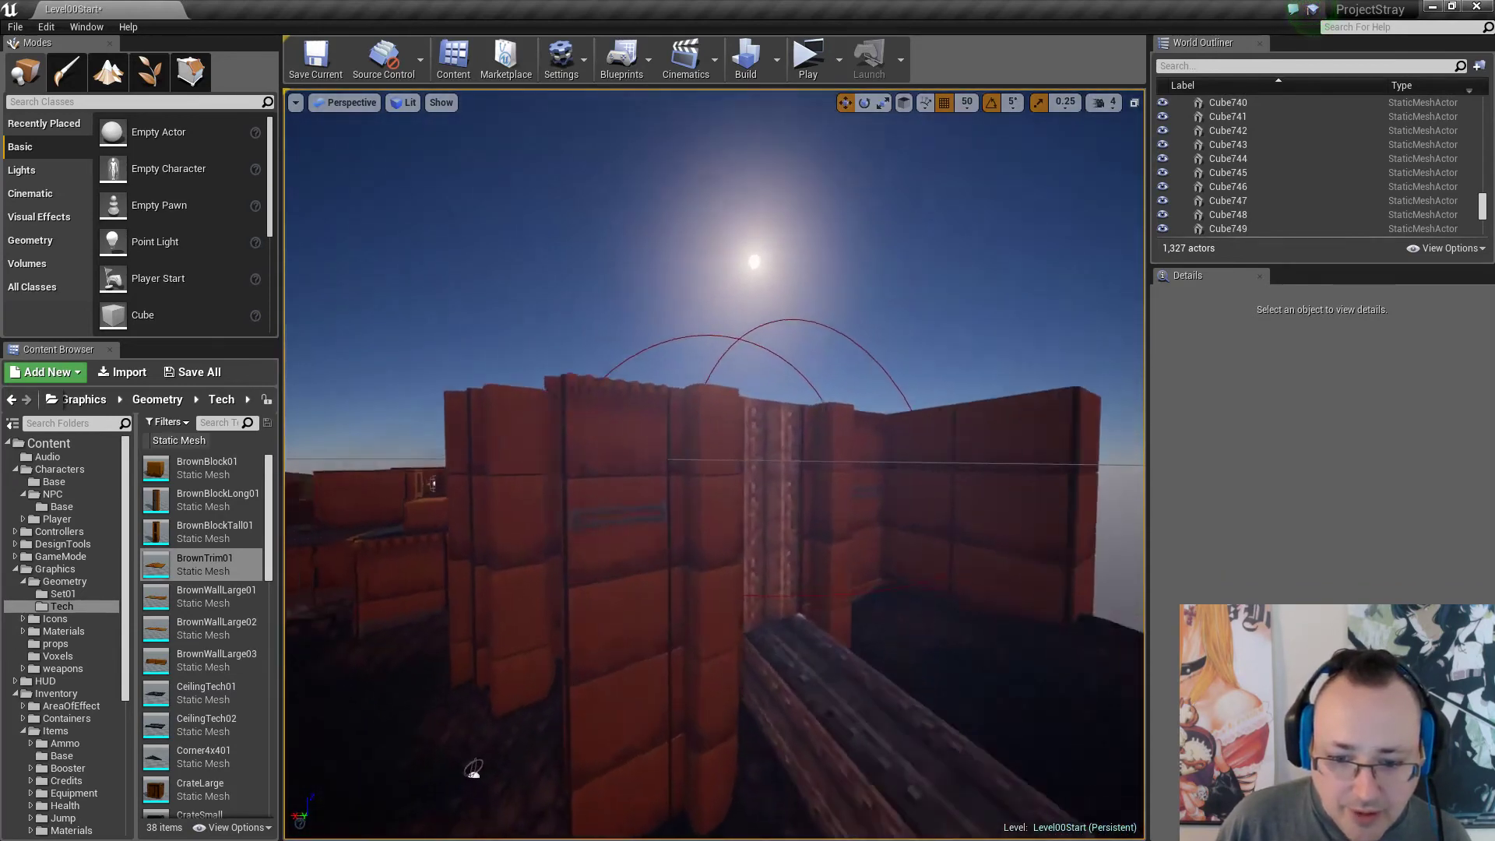
right_drag(633, 355, 555, 388)
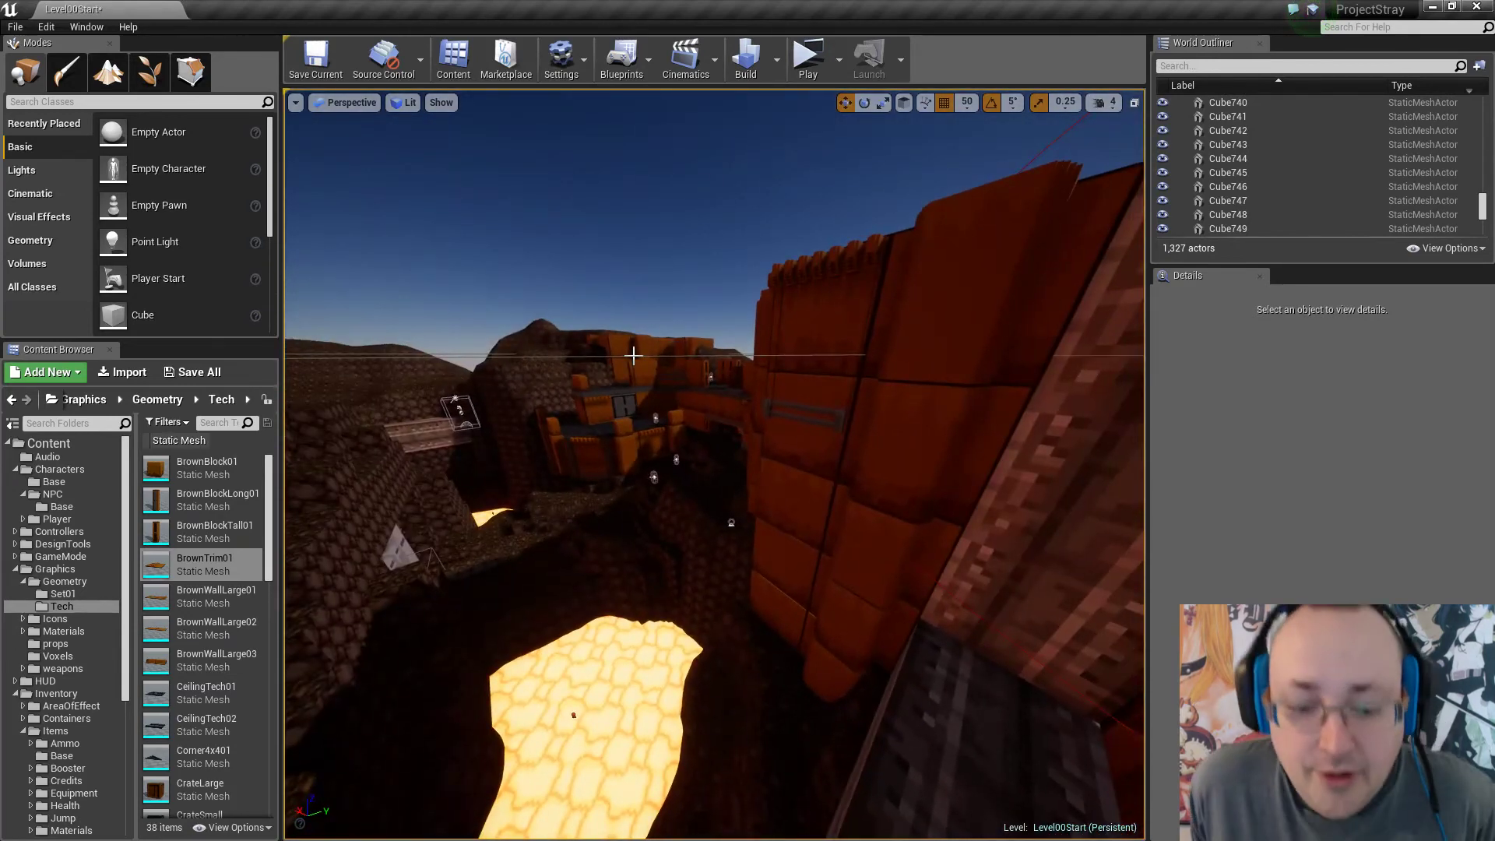
right_drag(676, 321, 760, 461)
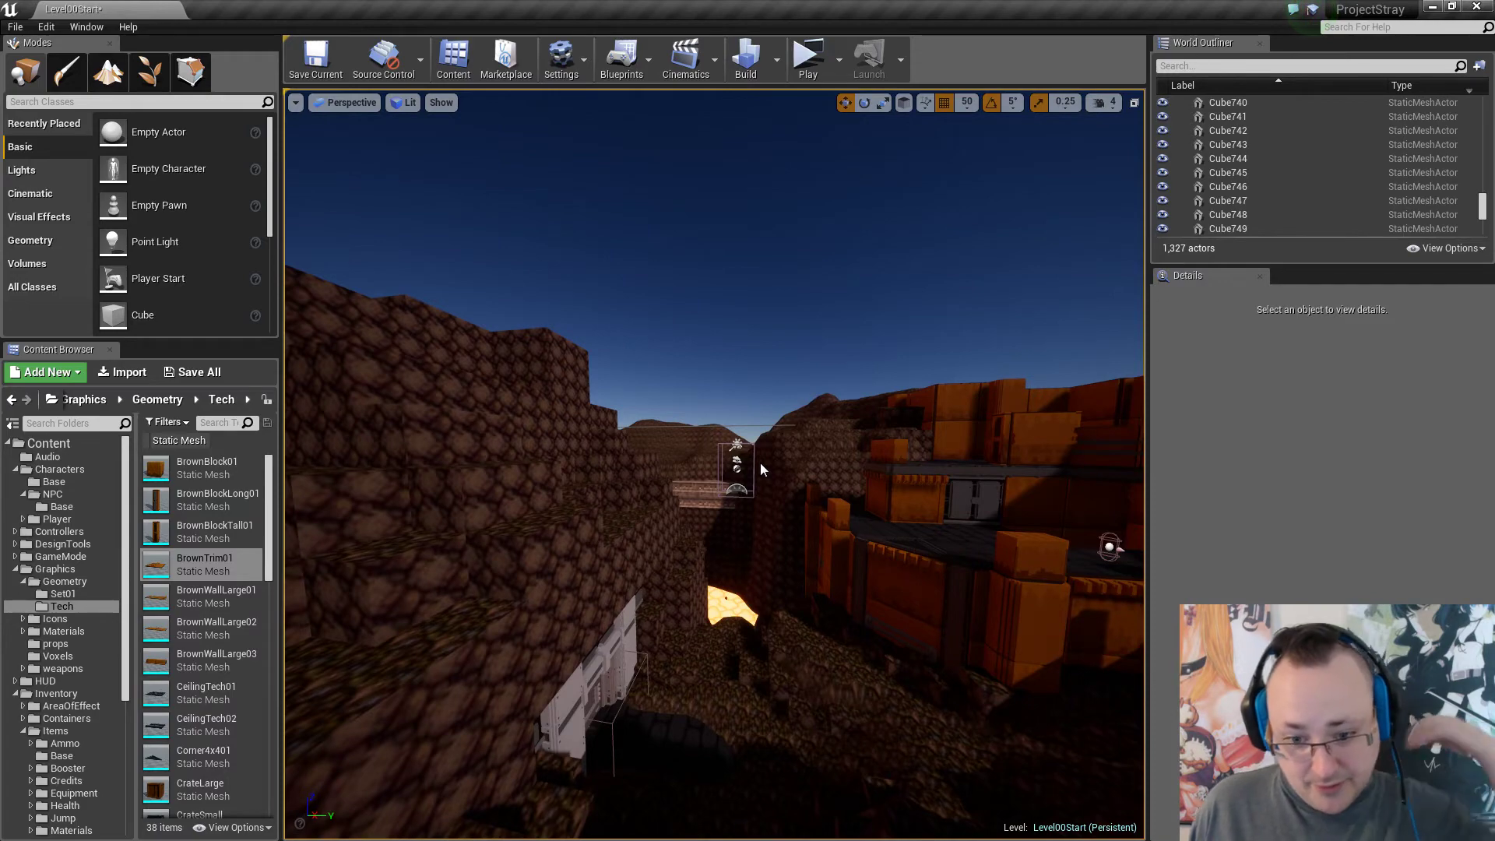
right_drag(760, 463, 750, 435)
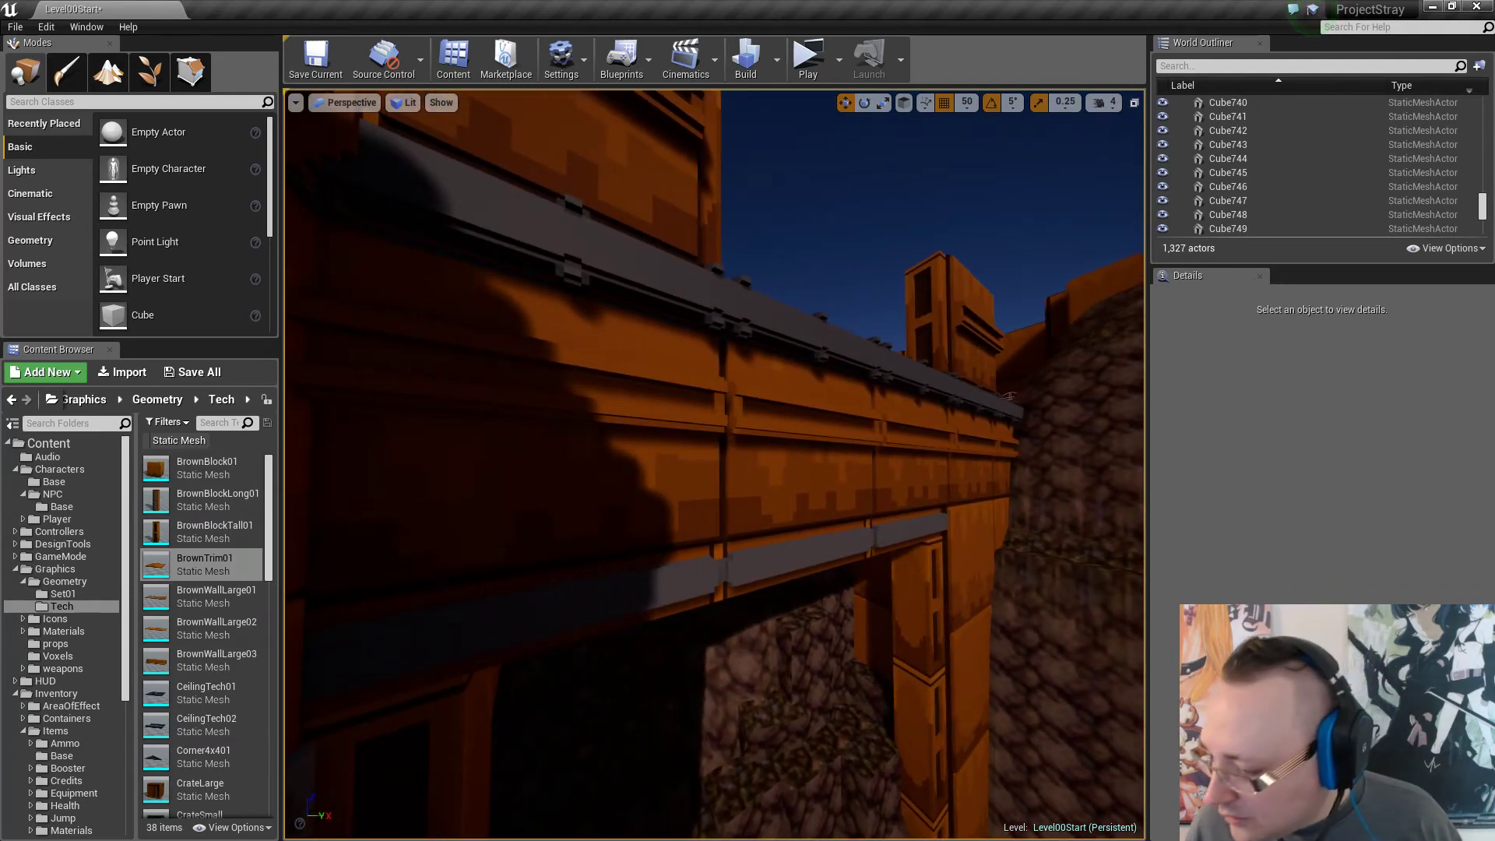
Switch to MagicaVoxel and fill the groove between BrownTrim01's two raised rails with brown voxels to form one solid strip.
key(alt+Tab)
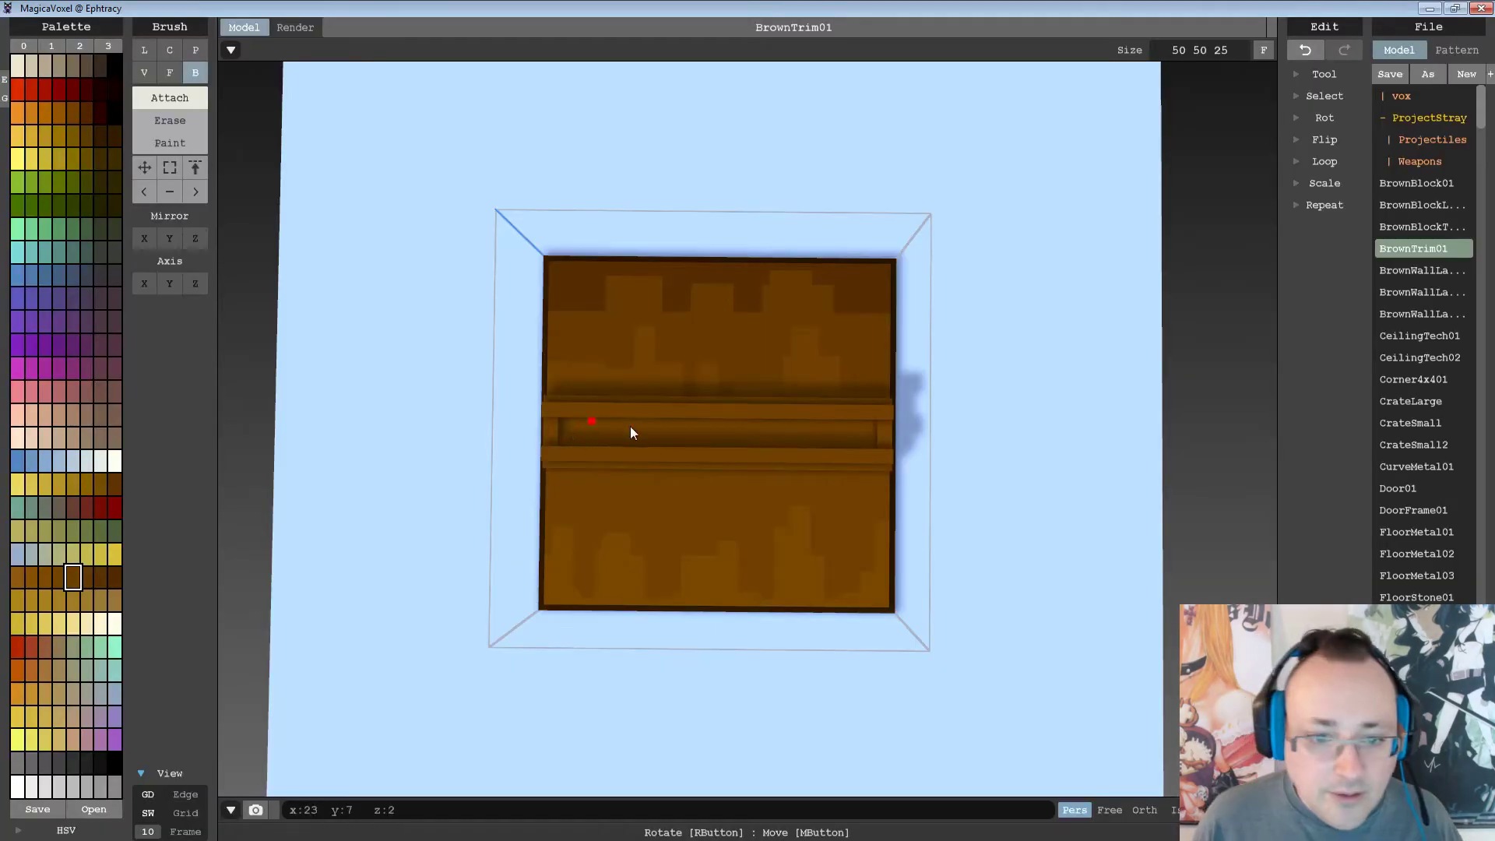
middle_drag(718, 428, 650, 417)
right_drag(650, 418, 816, 356)
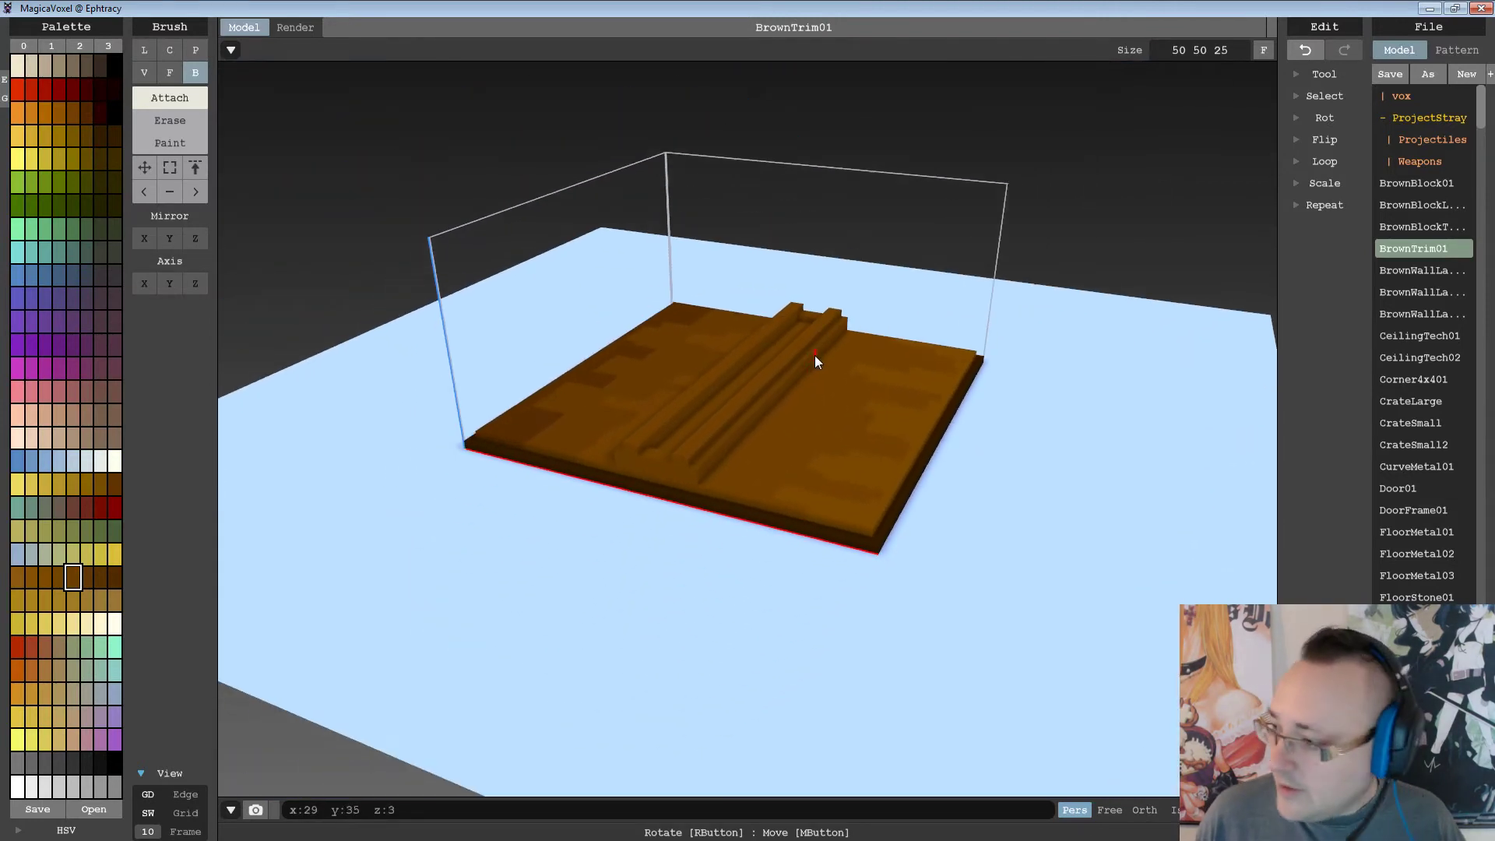
scroll(793, 366, up, 5)
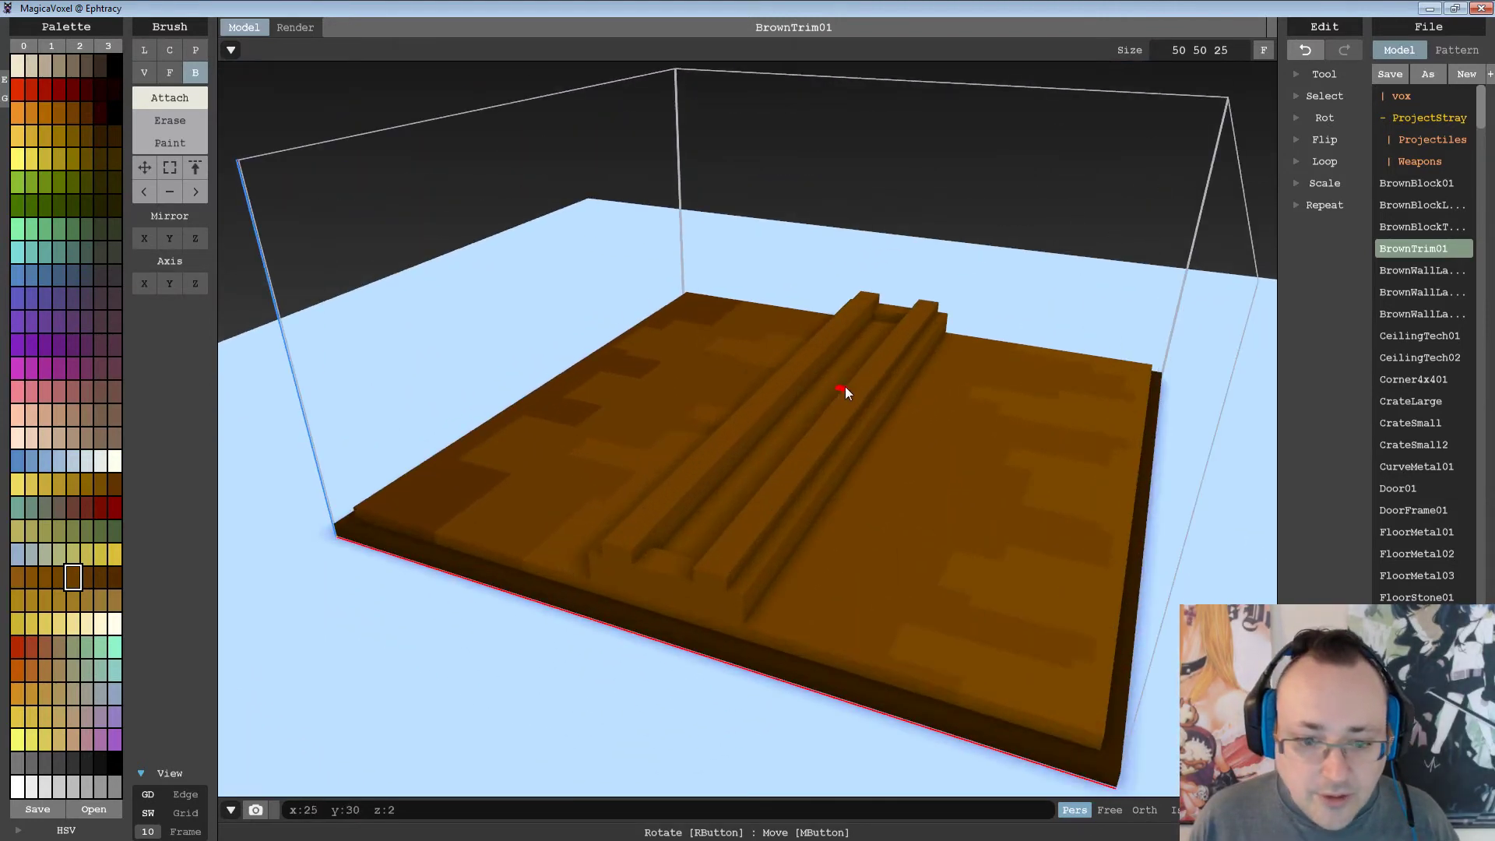
right_drag(844, 386, 863, 372)
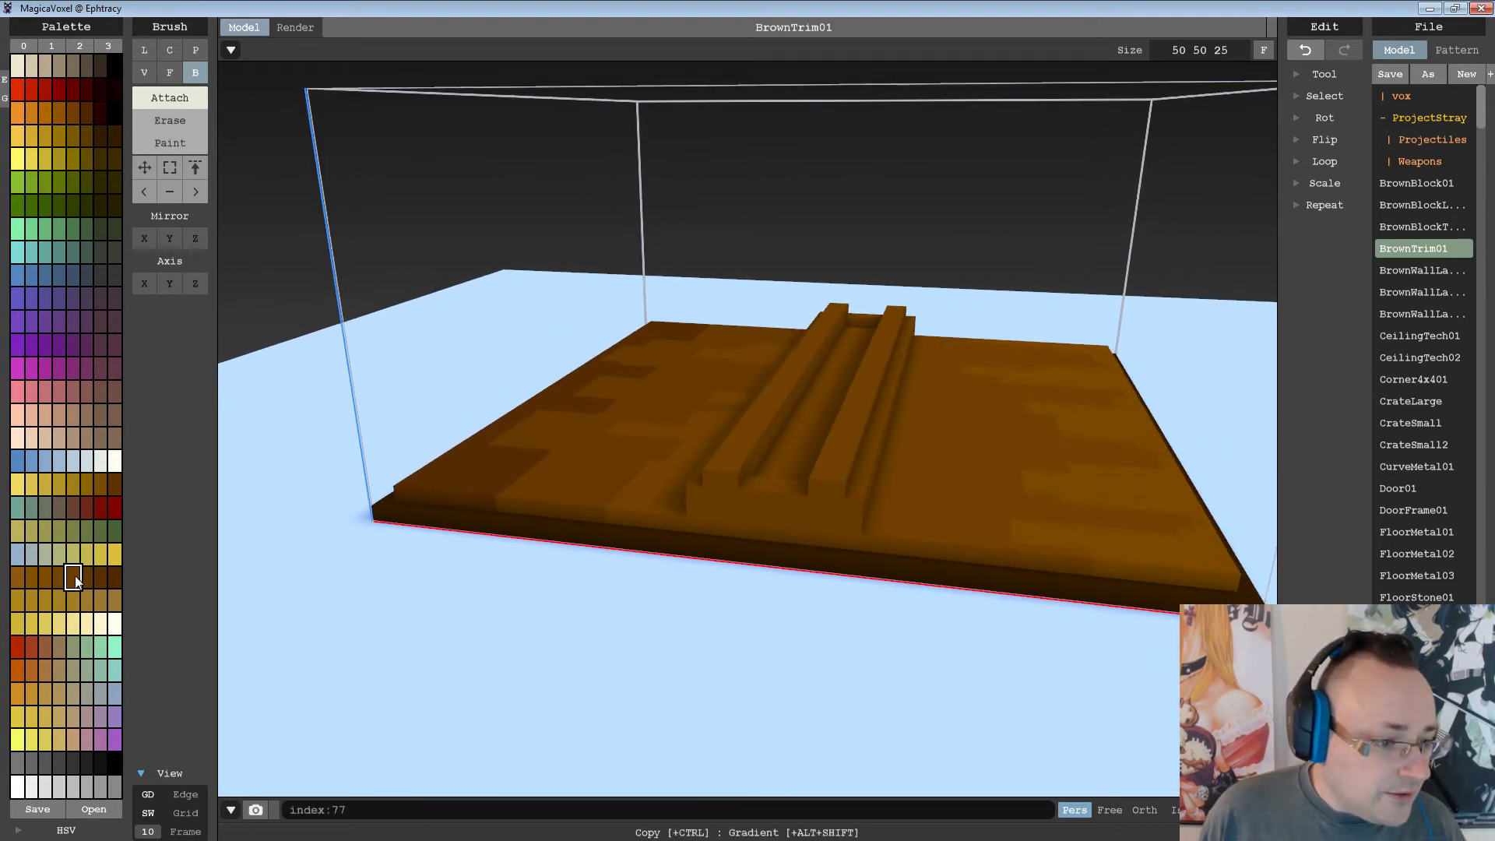
right_drag(946, 390, 614, 540)
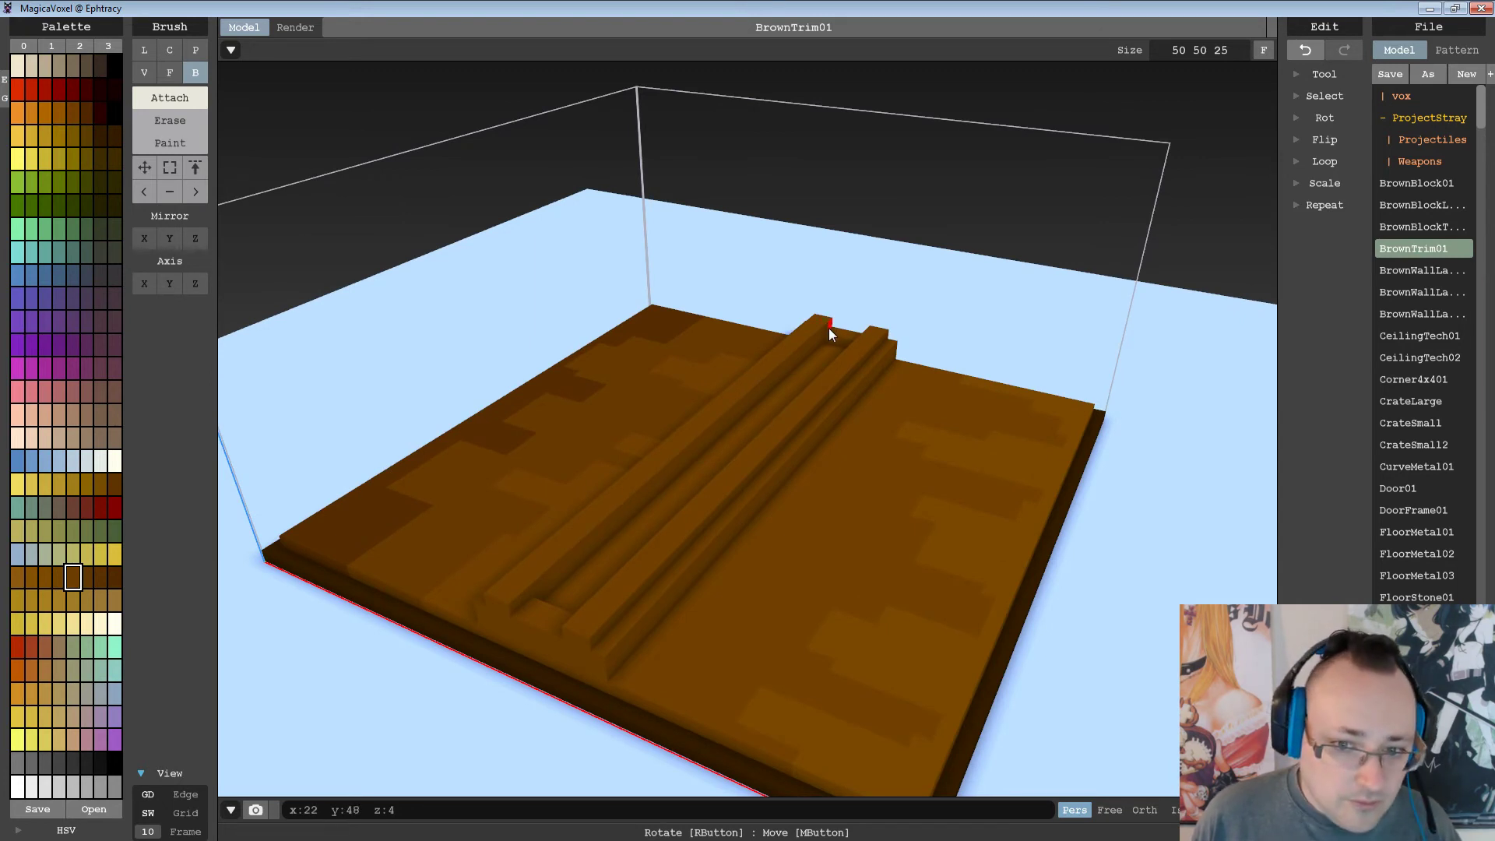
mouse_move(829, 329)
mouse_down()
mouse_move(638, 489)
mouse_move(581, 578)
mouse_move(799, 394)
mouse_move(816, 372)
mouse_move(558, 585)
mouse_up()
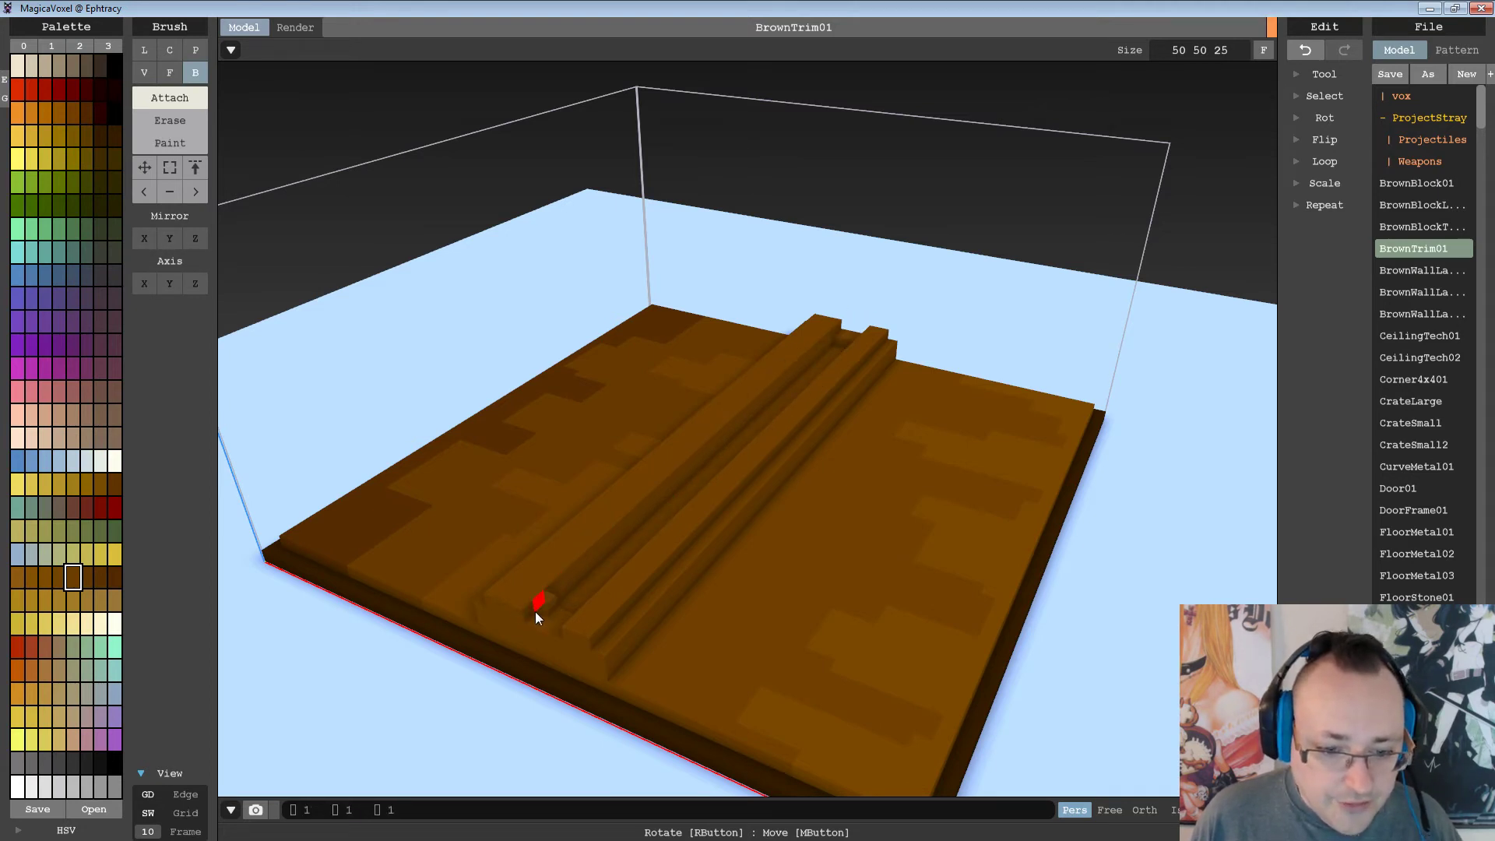
right_drag(600, 589, 536, 642)
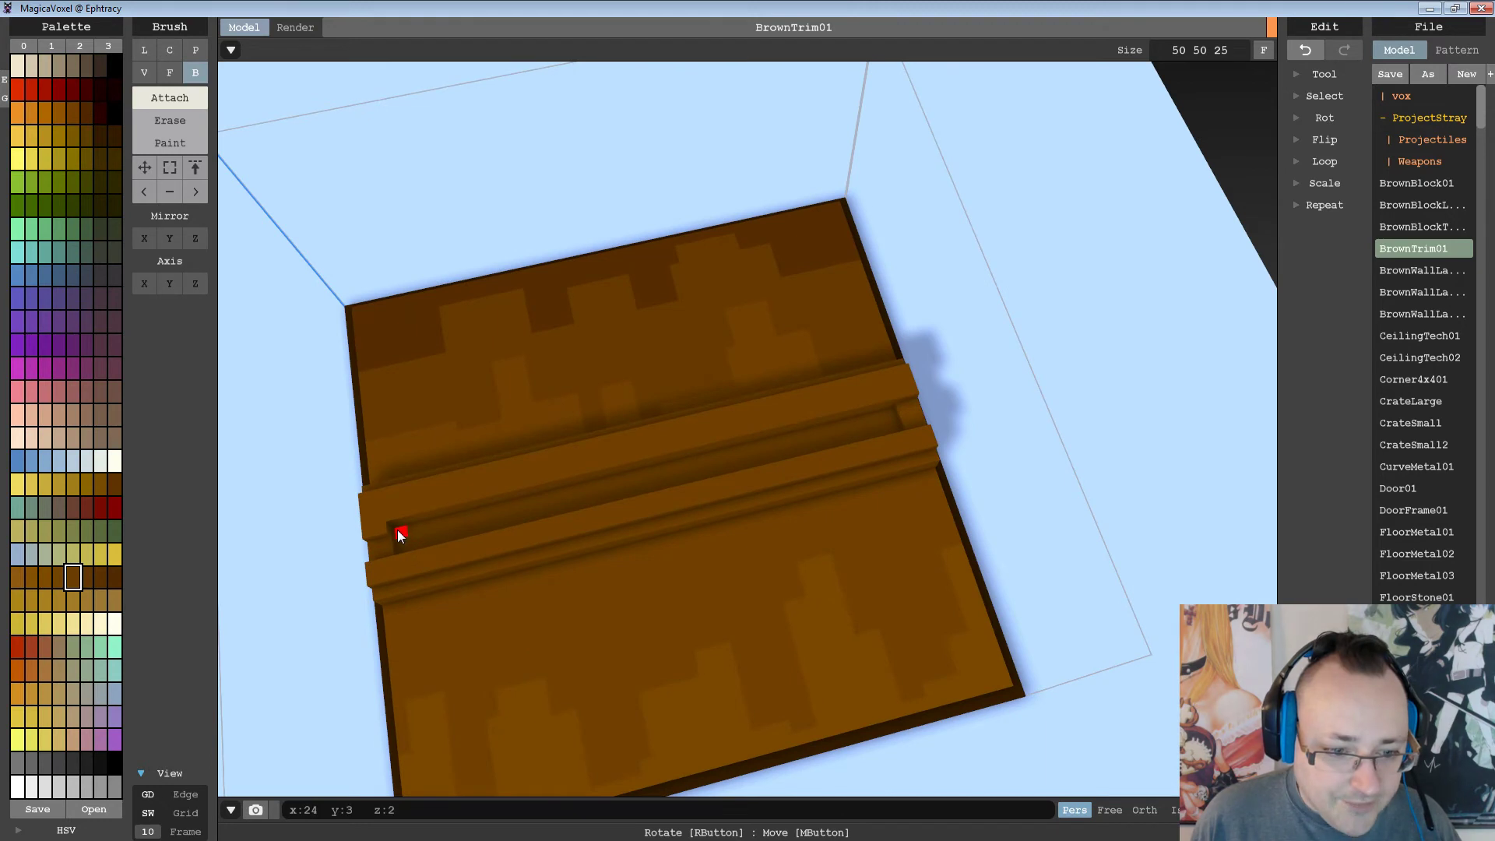
mouse_move(398, 529)
mouse_down()
mouse_move(718, 469)
mouse_move(892, 416)
mouse_move(475, 497)
mouse_move(396, 528)
mouse_move(400, 540)
mouse_move(574, 517)
mouse_move(895, 444)
mouse_move(895, 428)
mouse_move(411, 549)
mouse_move(750, 485)
mouse_move(923, 422)
mouse_up()
mouse_move(923, 422)
right_down()
mouse_move(868, 432)
mouse_move(862, 414)
mouse_move(694, 477)
mouse_move(792, 433)
right_up()
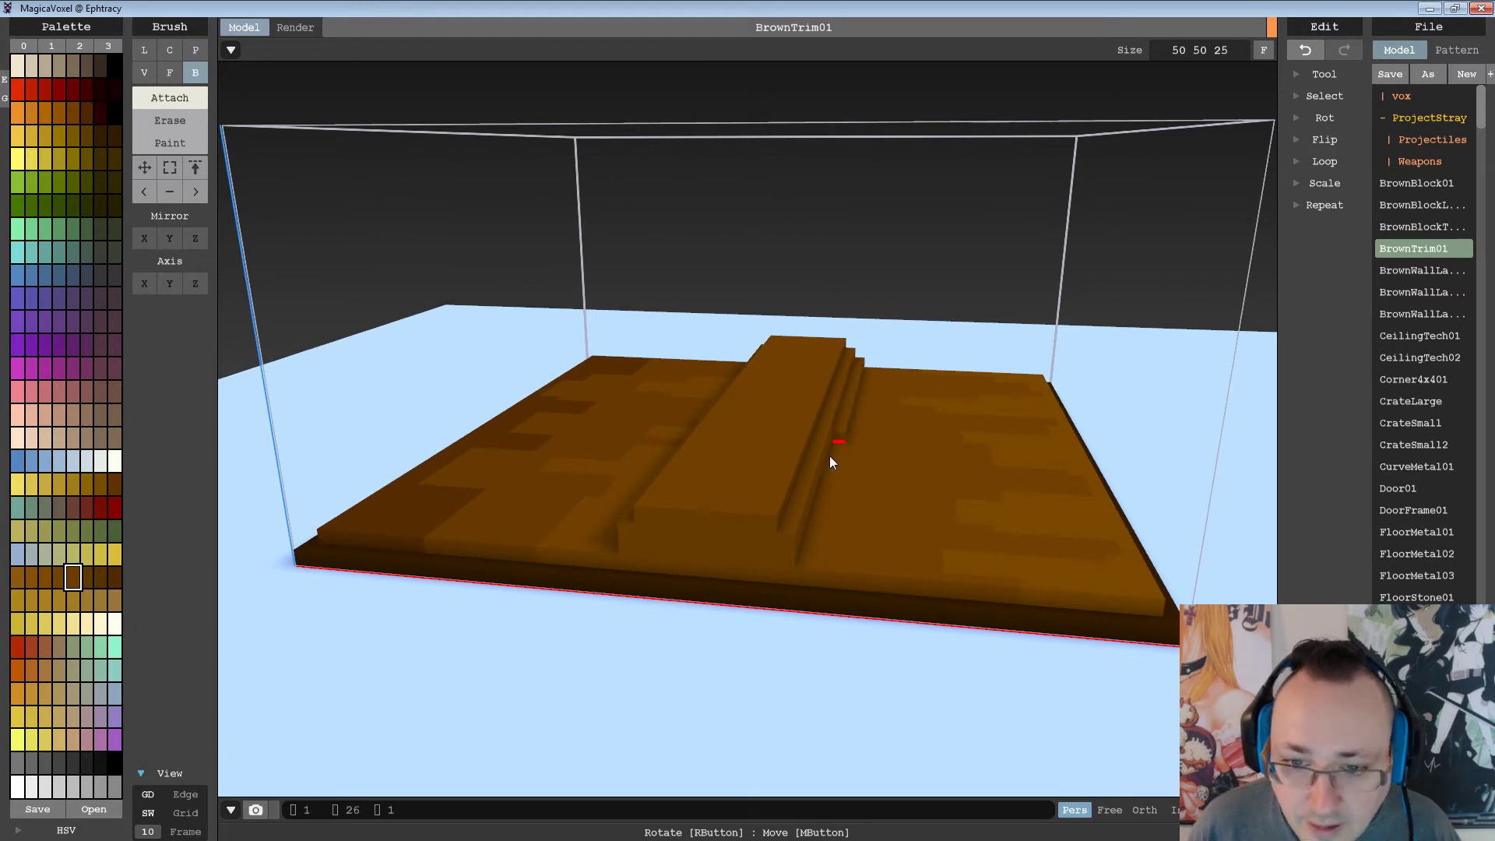
Attach brown voxel rows along the stepped side of the raised strip to widen and even out its profile.
drag(806, 549, 861, 371)
right_drag(861, 371, 742, 419)
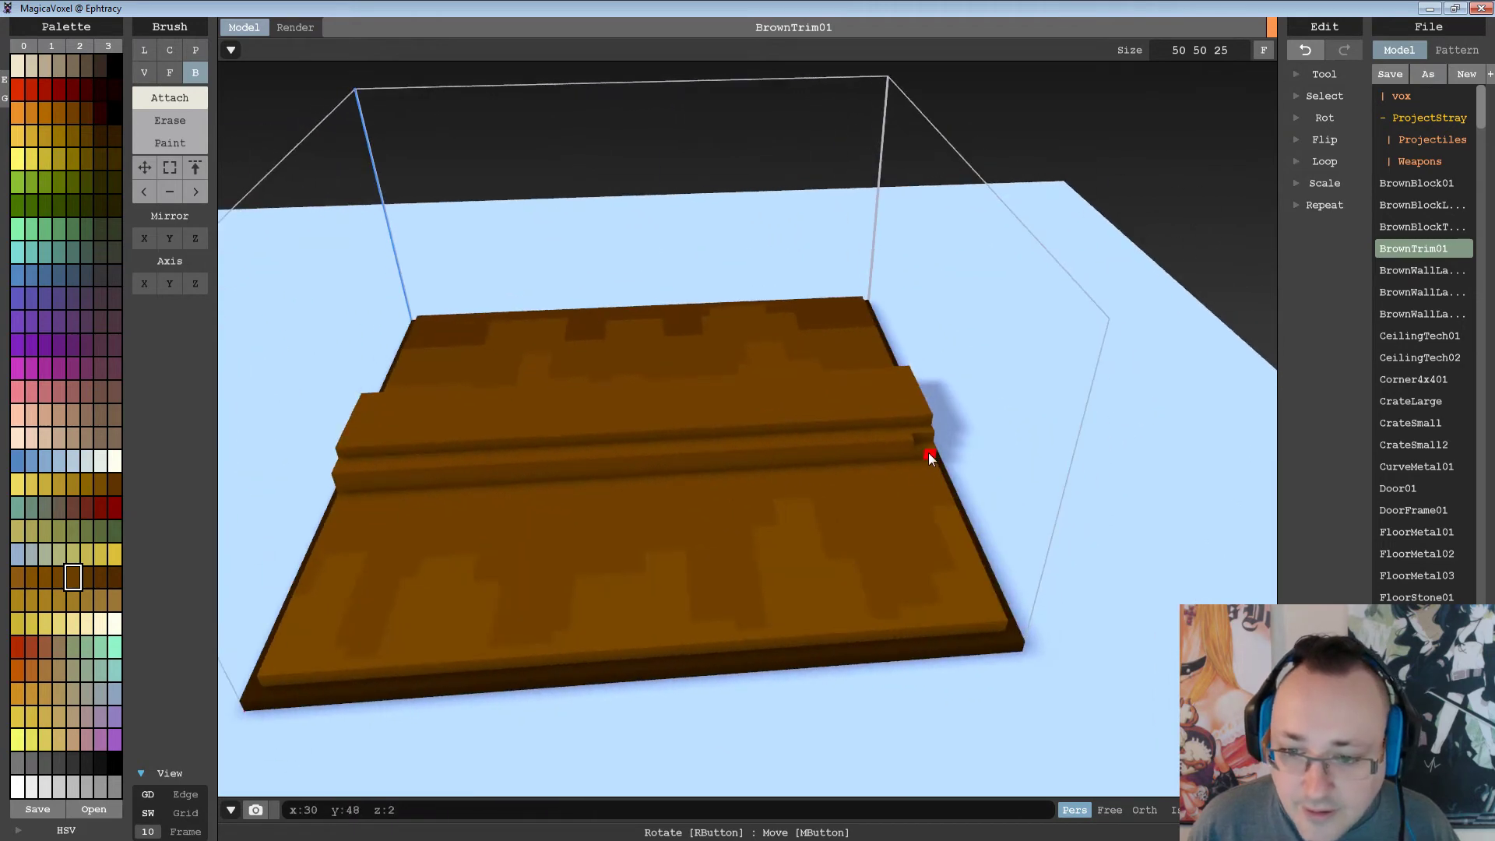
drag(927, 431, 414, 452)
drag(337, 496, 783, 473)
drag(933, 454, 718, 466)
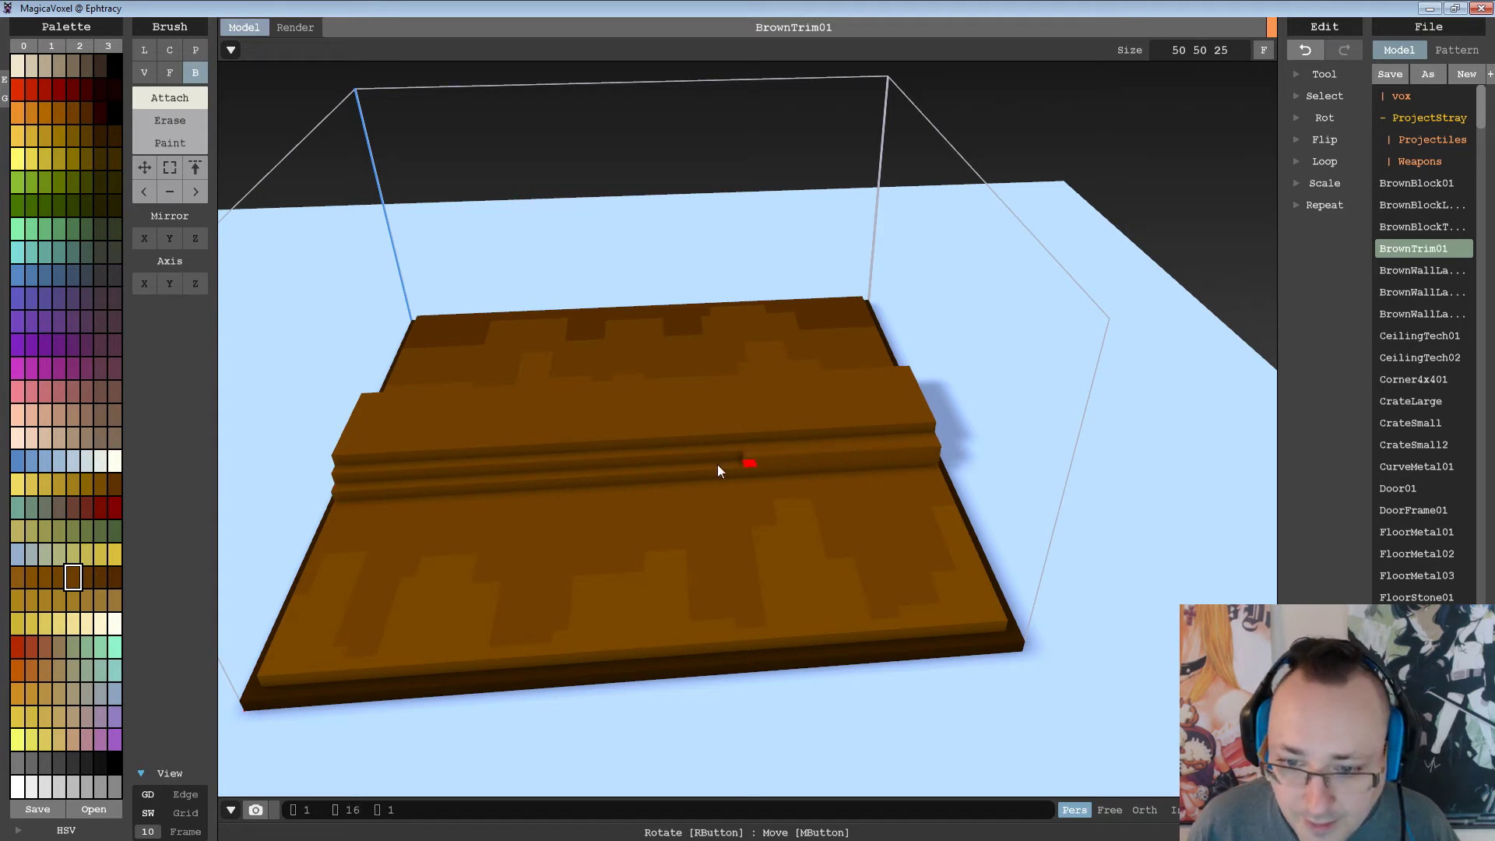
drag(342, 469, 813, 448)
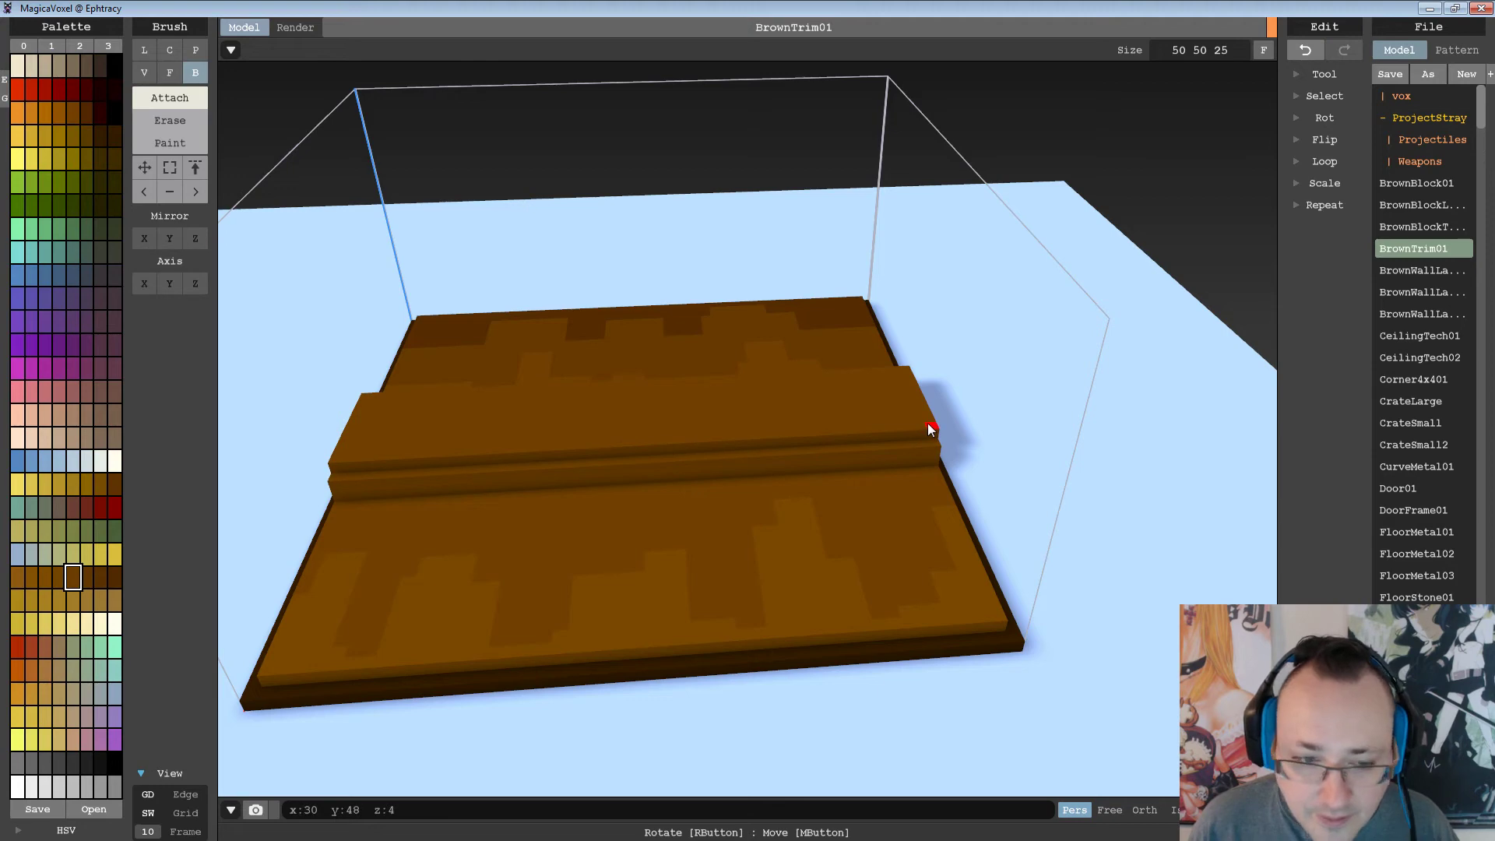
right_drag(928, 423, 1049, 409)
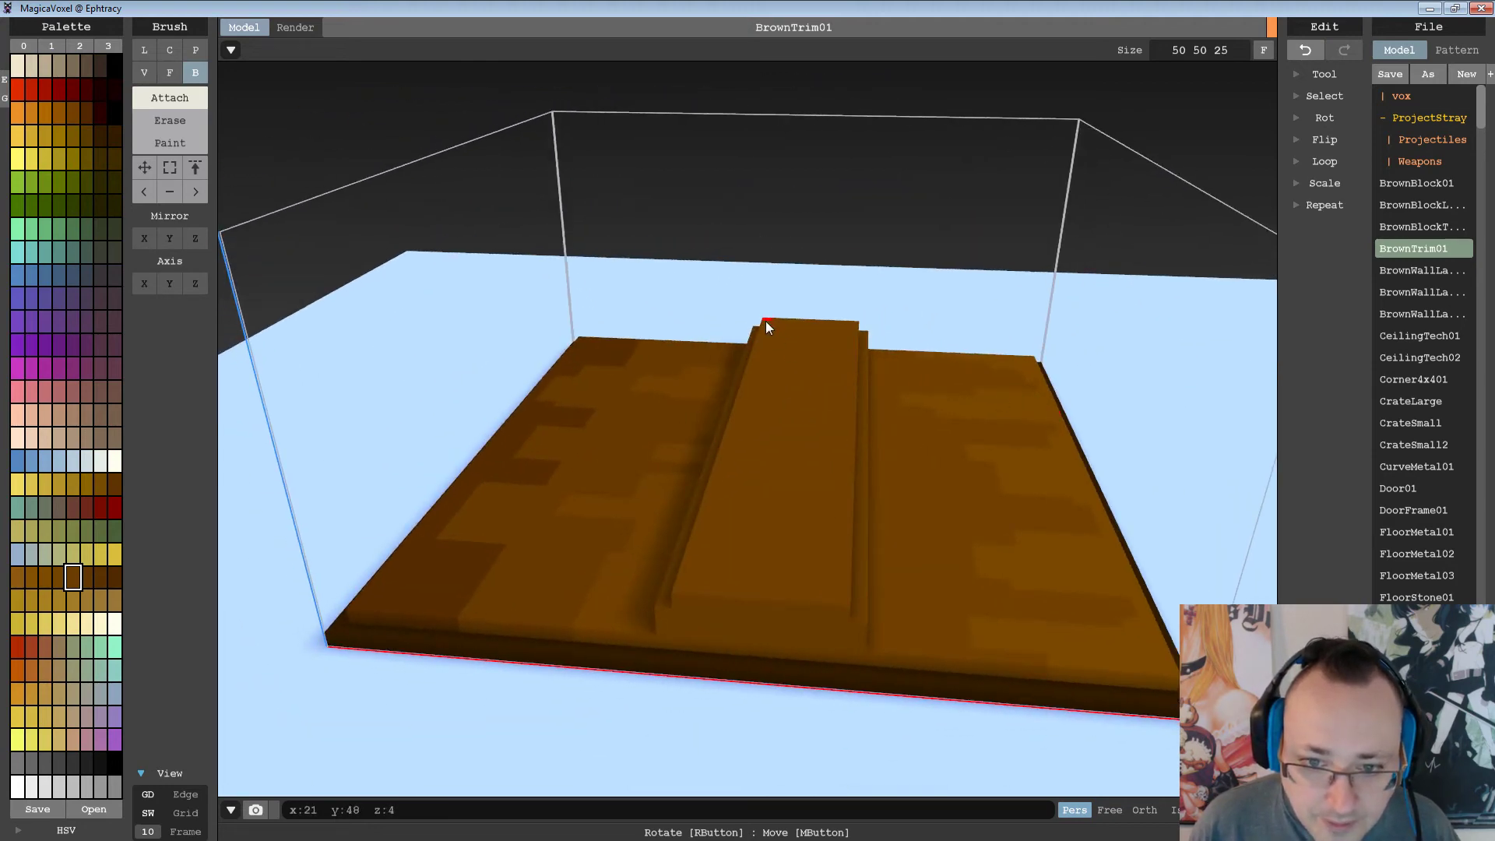
drag(765, 321, 843, 603)
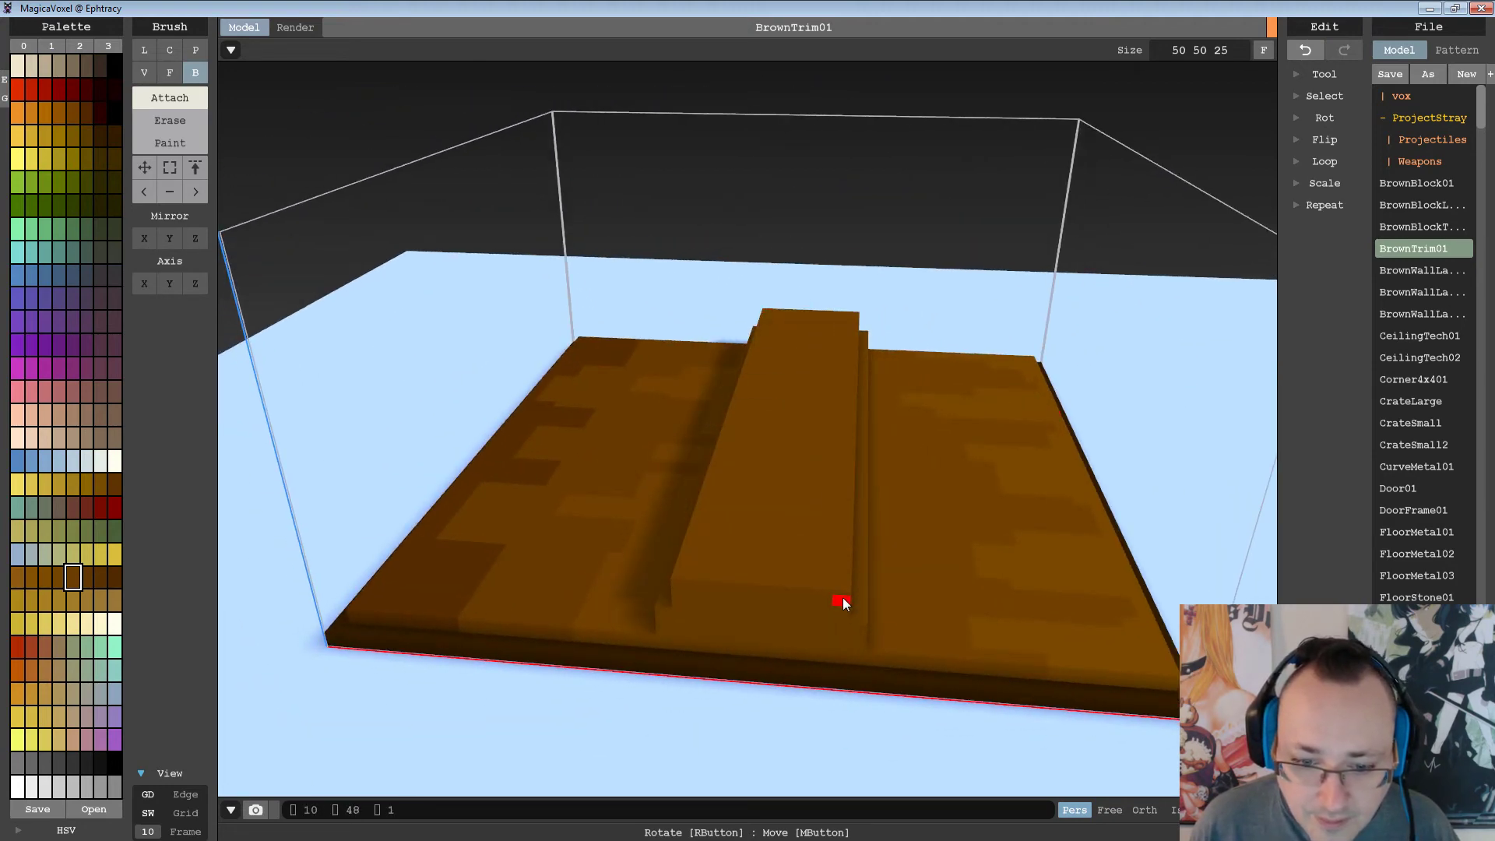
right_drag(933, 551, 739, 528)
key(ctrl+z)
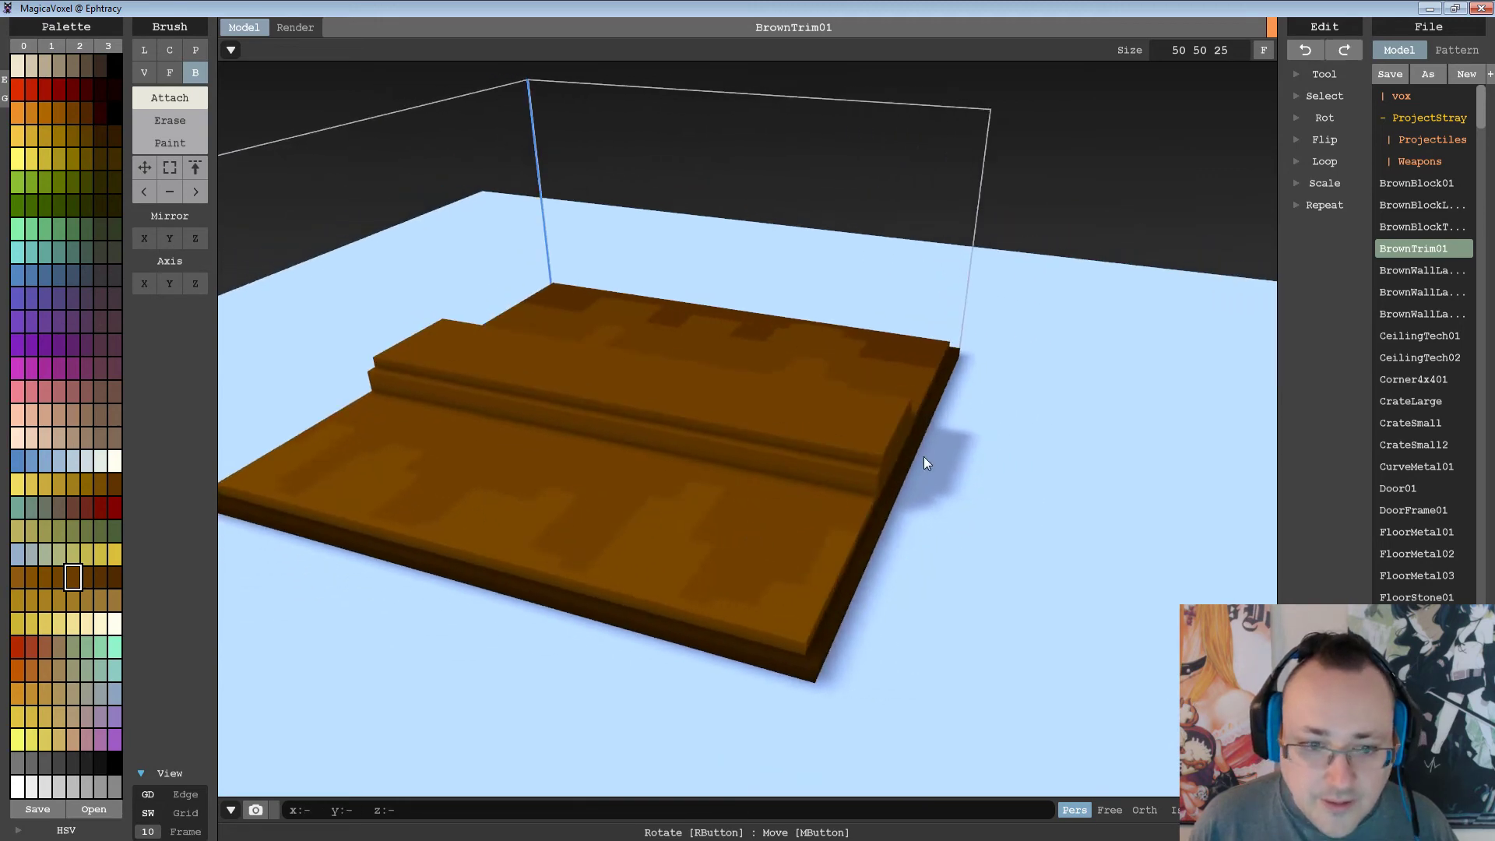
Export the edited model as BrownTrim01.obj to the export folder, replacing the existing file.
right_drag(924, 457, 1069, 446)
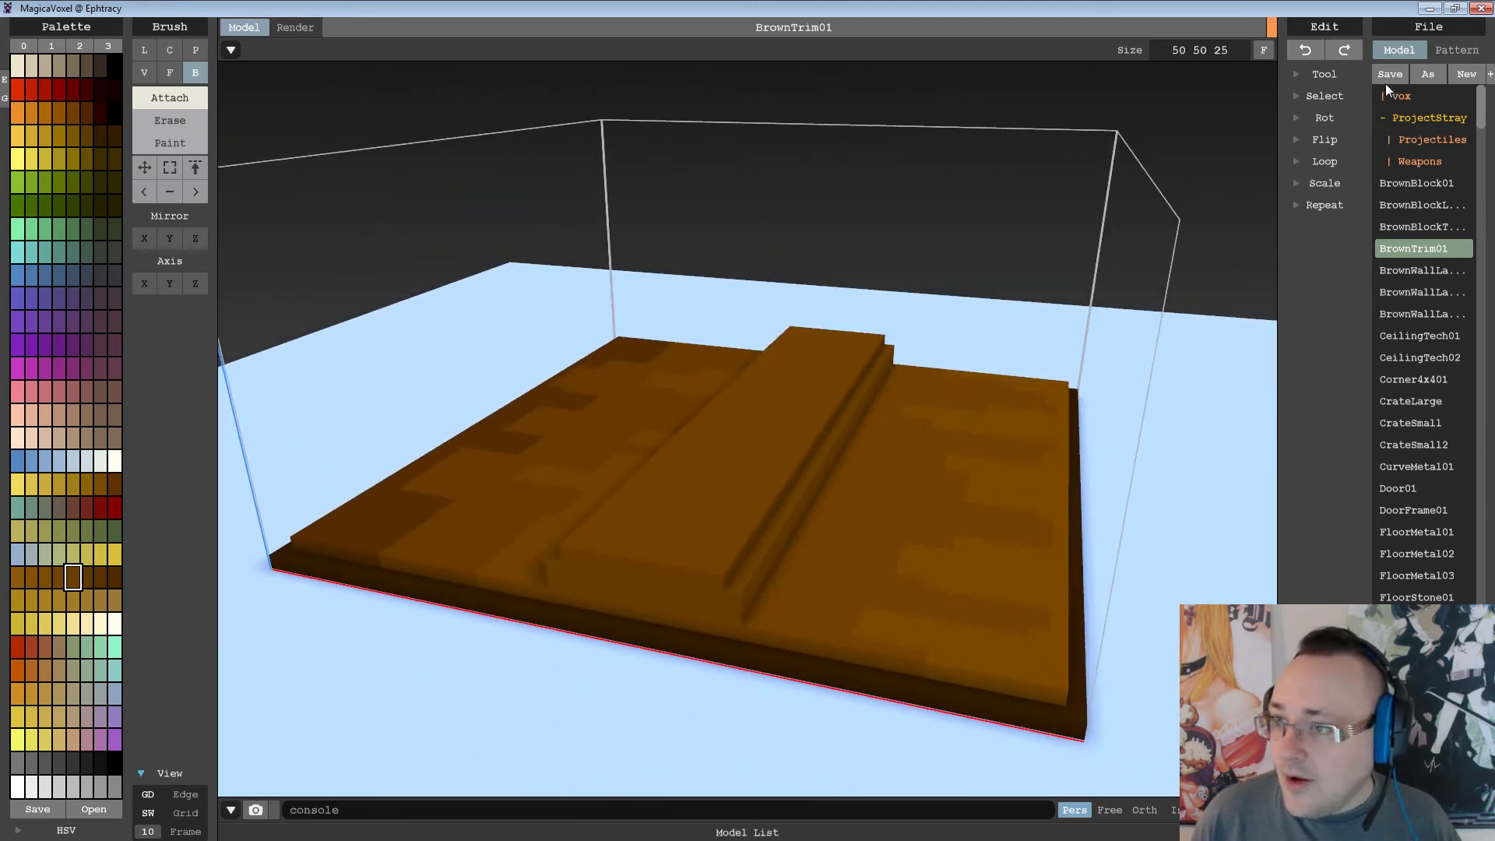
click(1475, 650)
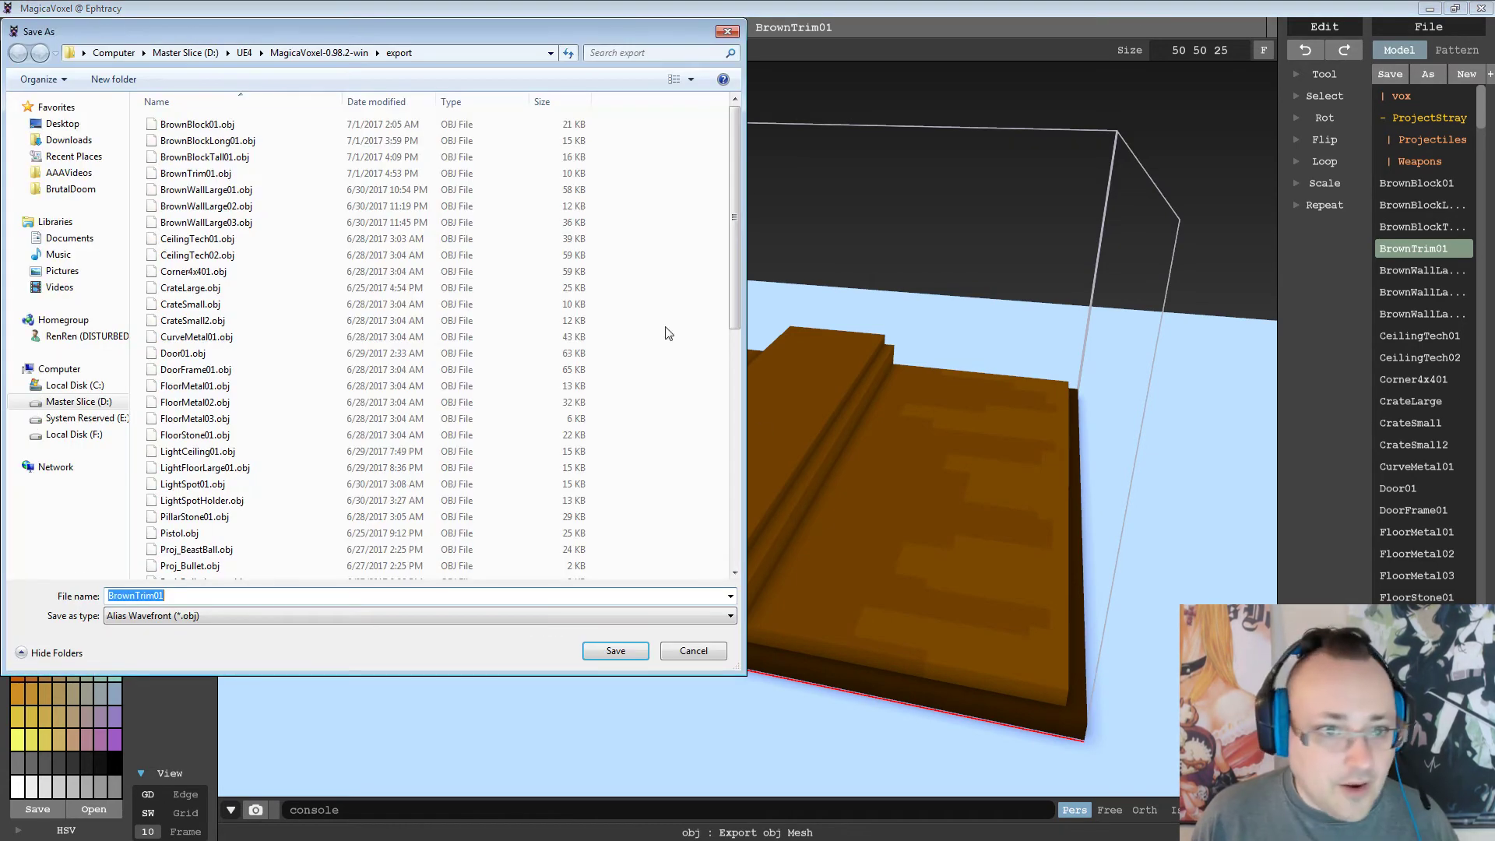
click(613, 652)
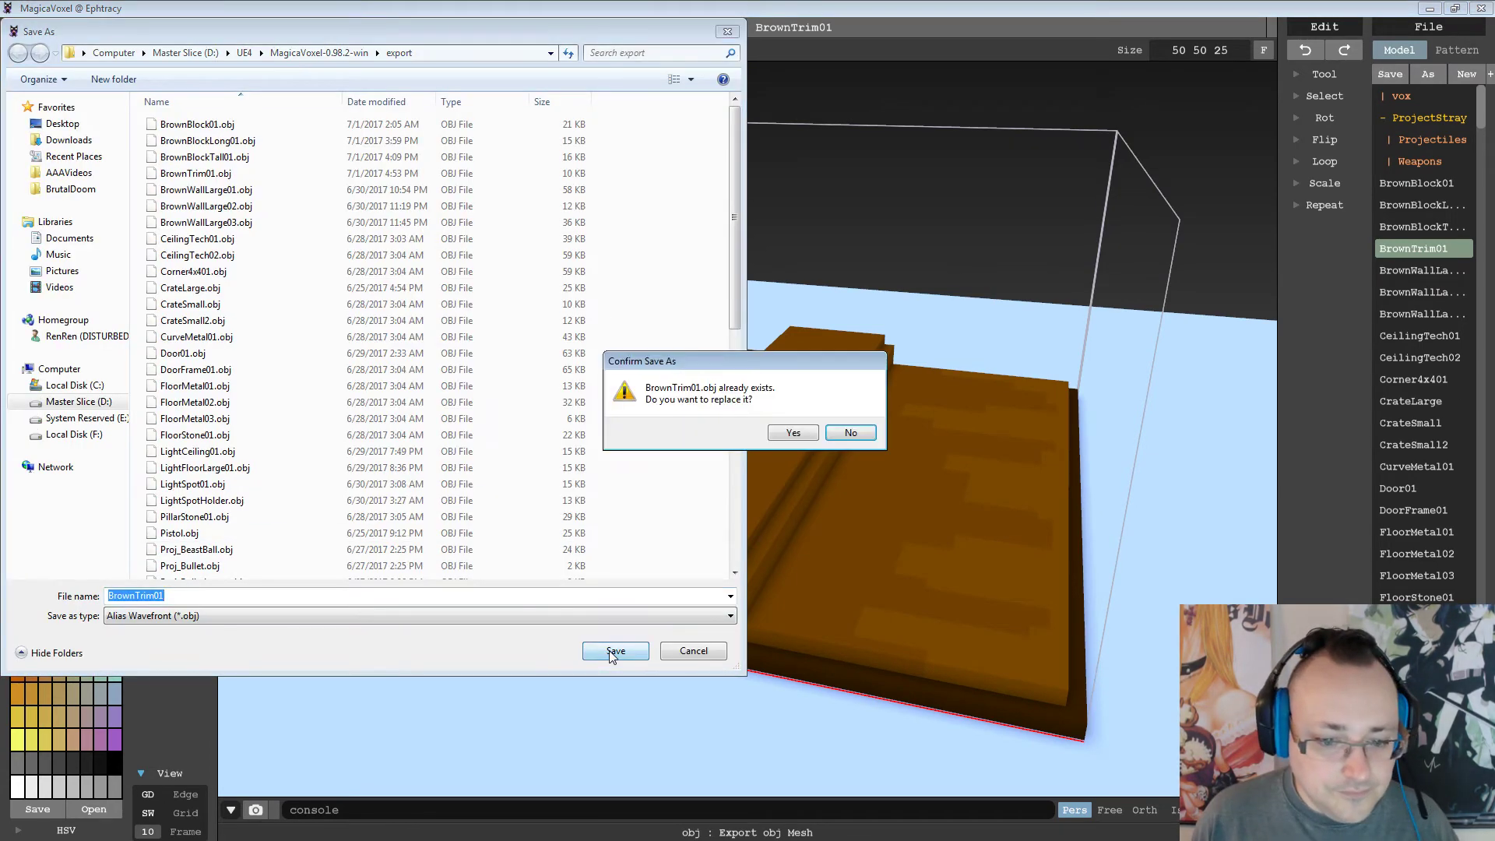
click(793, 435)
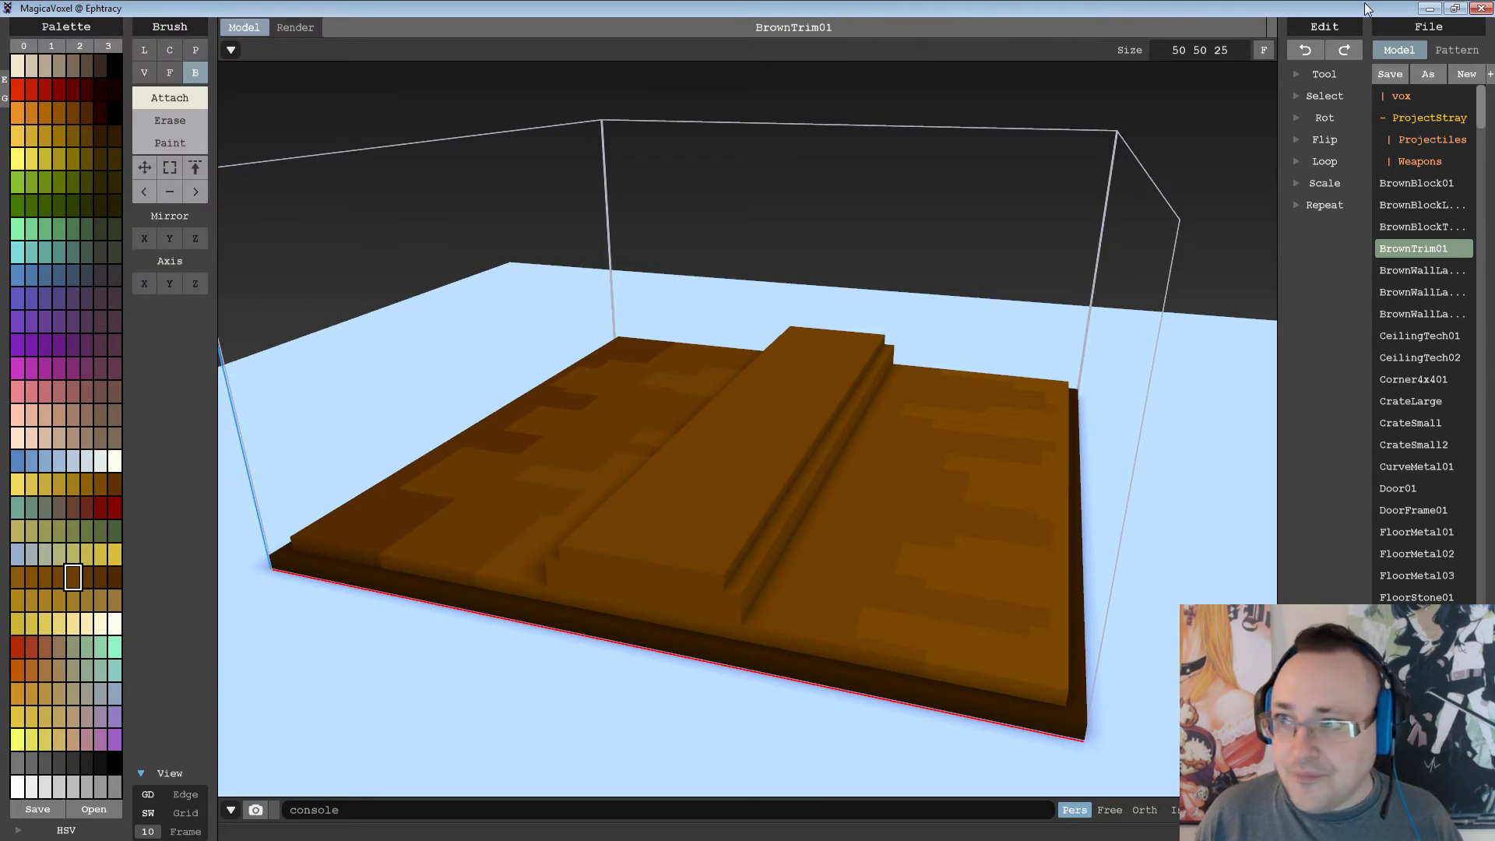
Switch to Blender and delete the old BrownTrim01 mesh from the scene.
click(1424, 6)
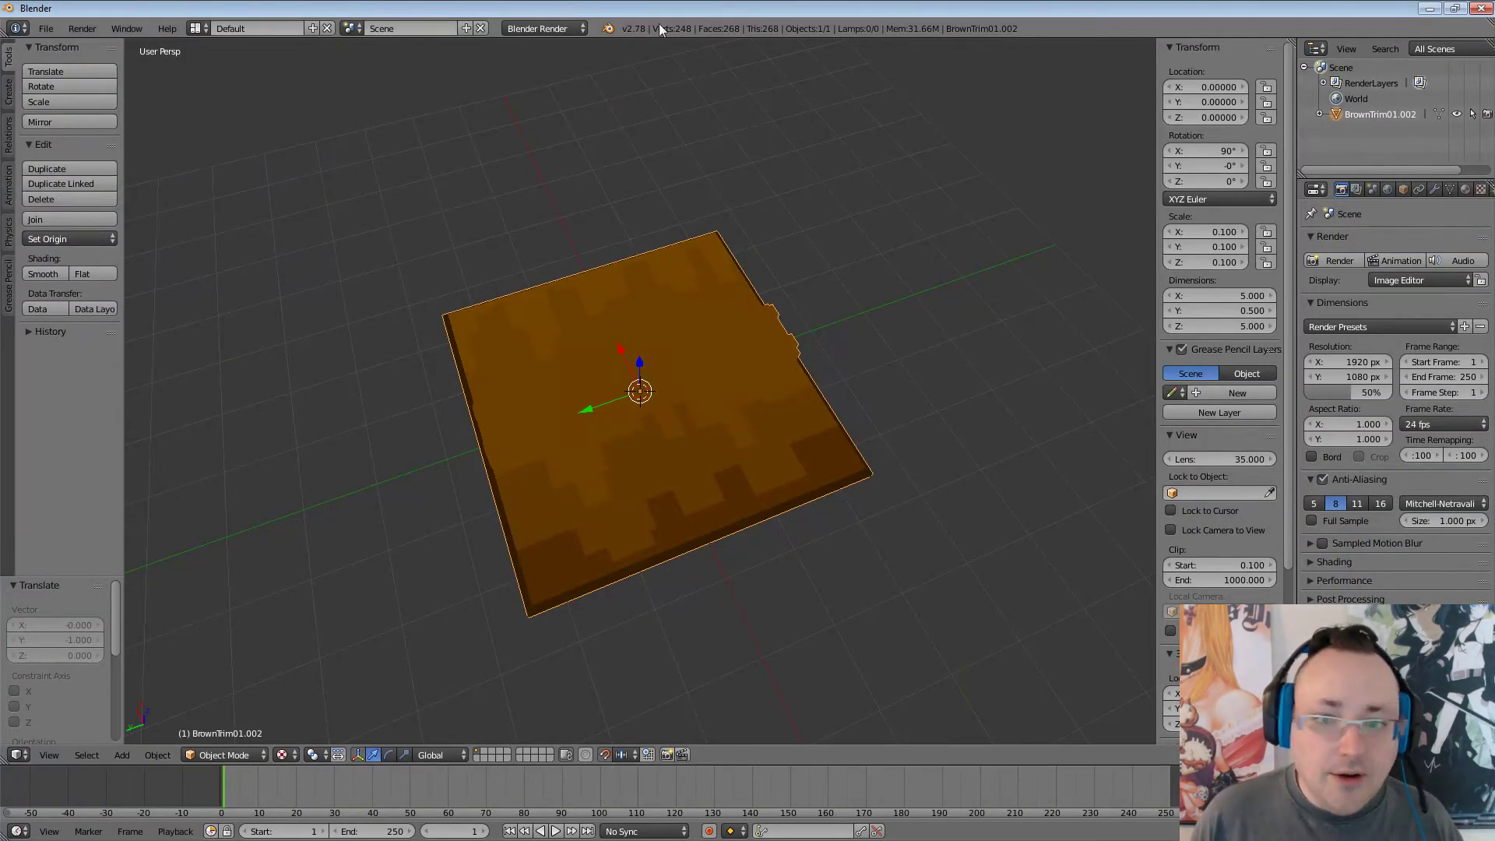
right_click(1381, 112)
click(1378, 112)
Import BrownTrim01.obj from the MagicaVoxel export folder as a Wavefront model.
click(46, 28)
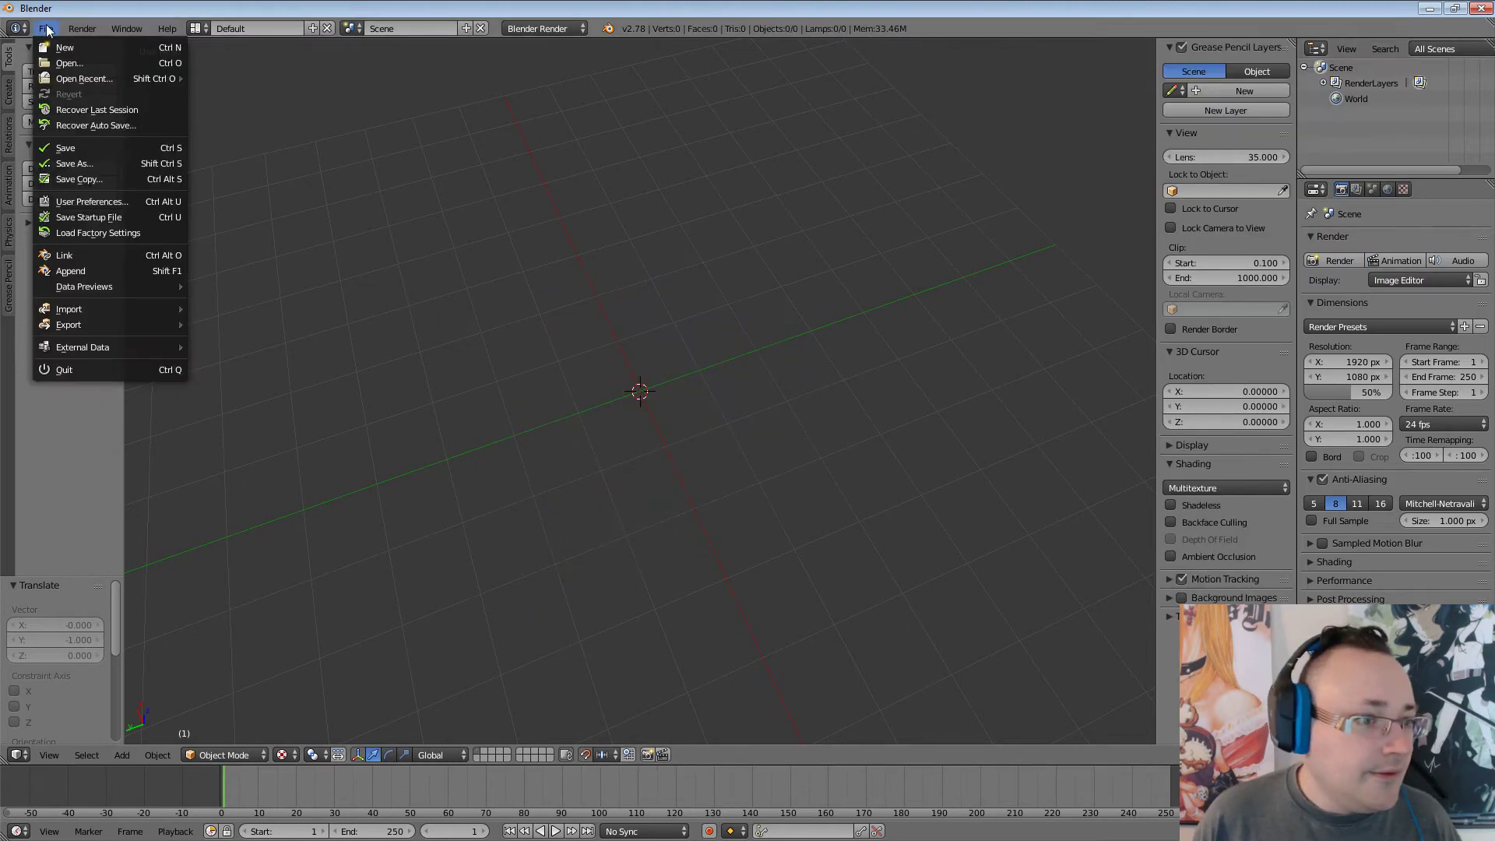
mouse_move(86, 311)
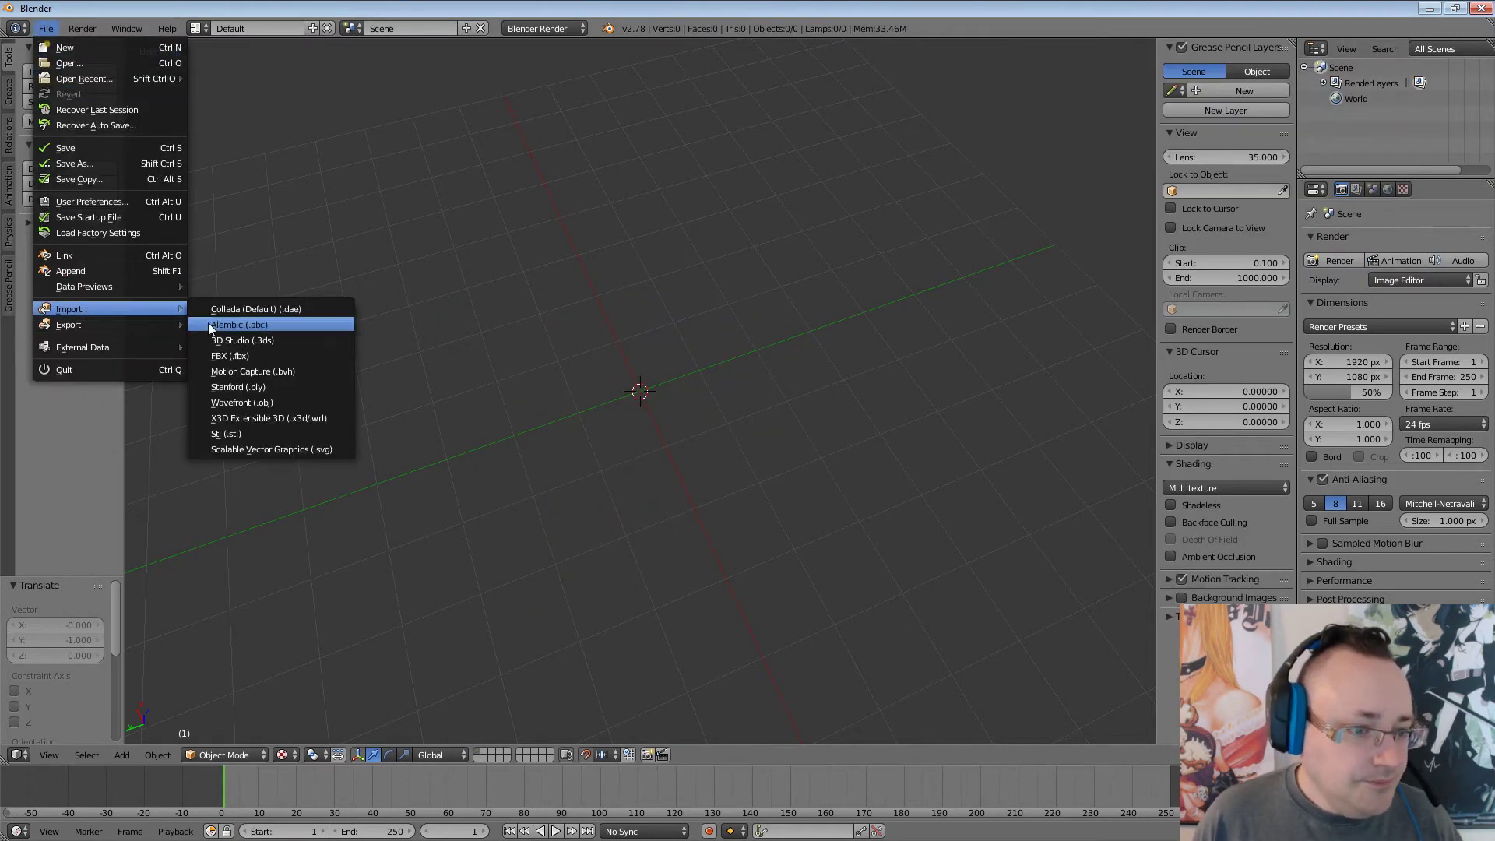
click(288, 403)
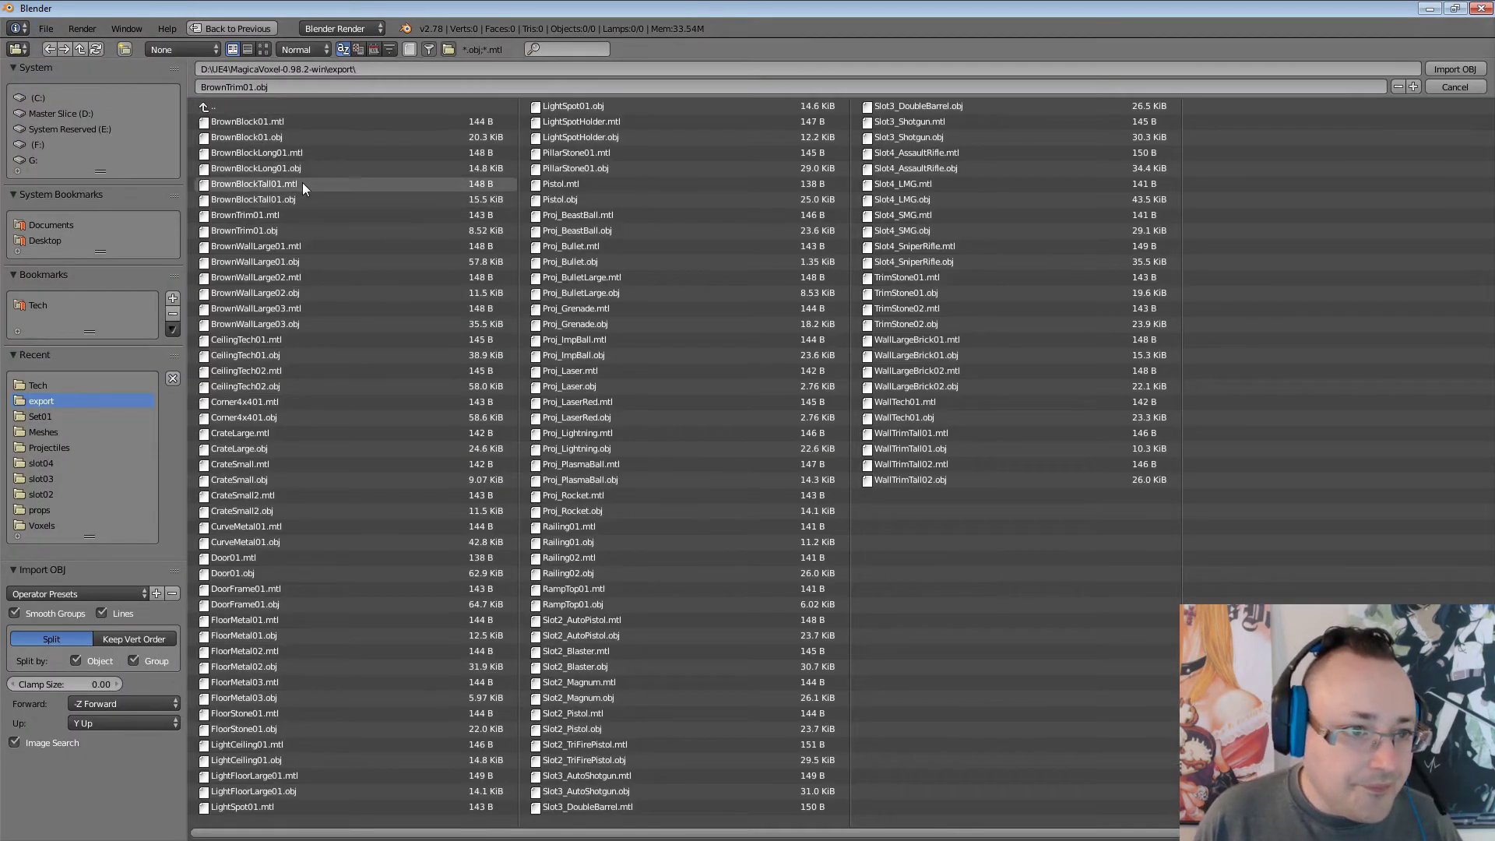
click(288, 231)
click(1455, 68)
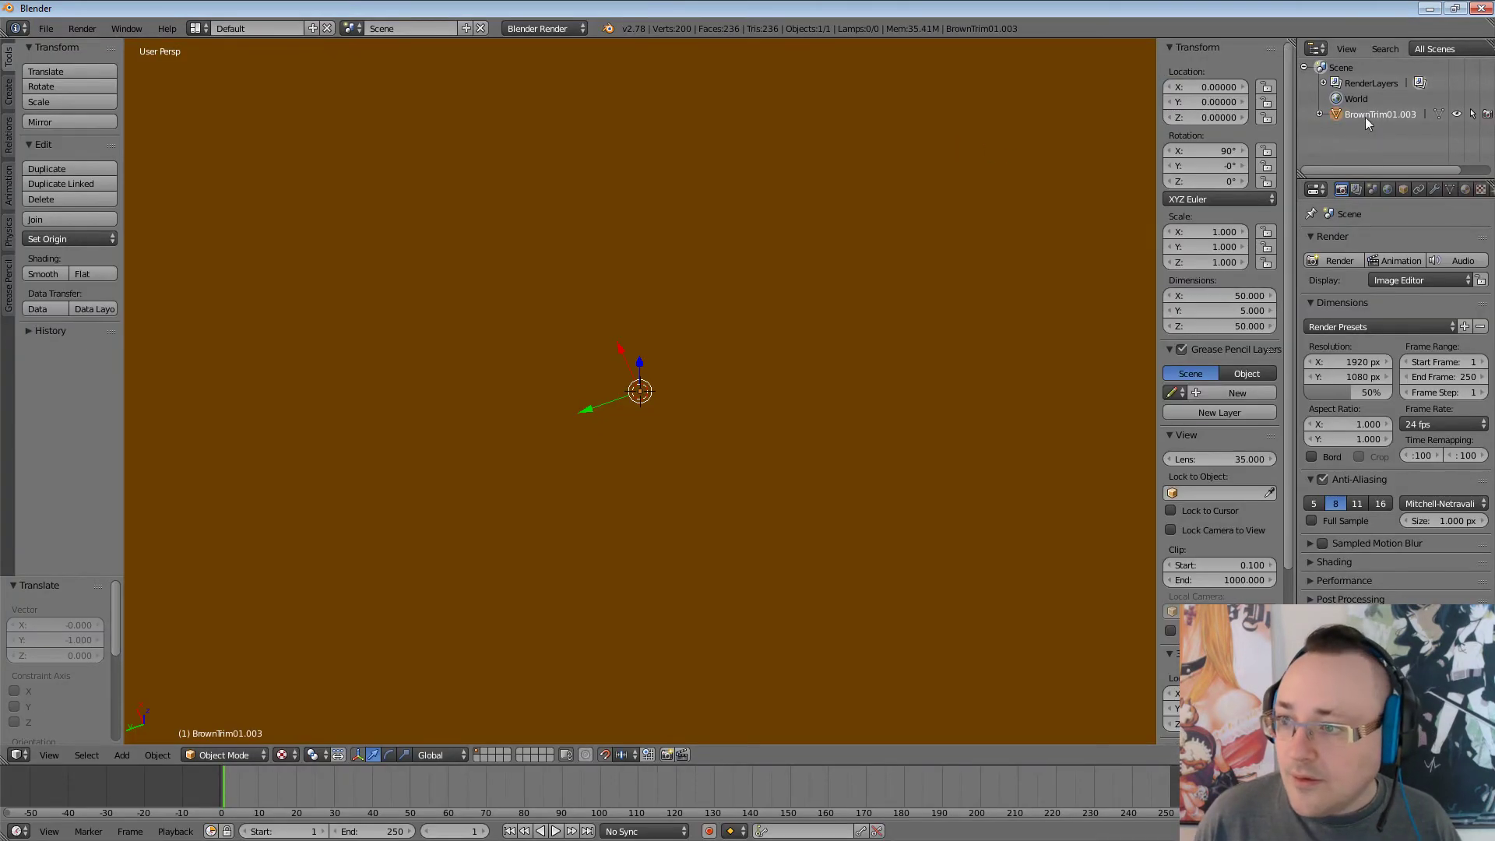
Set the imported trim's X, Y and Z scale to 0.1.
click(1219, 227)
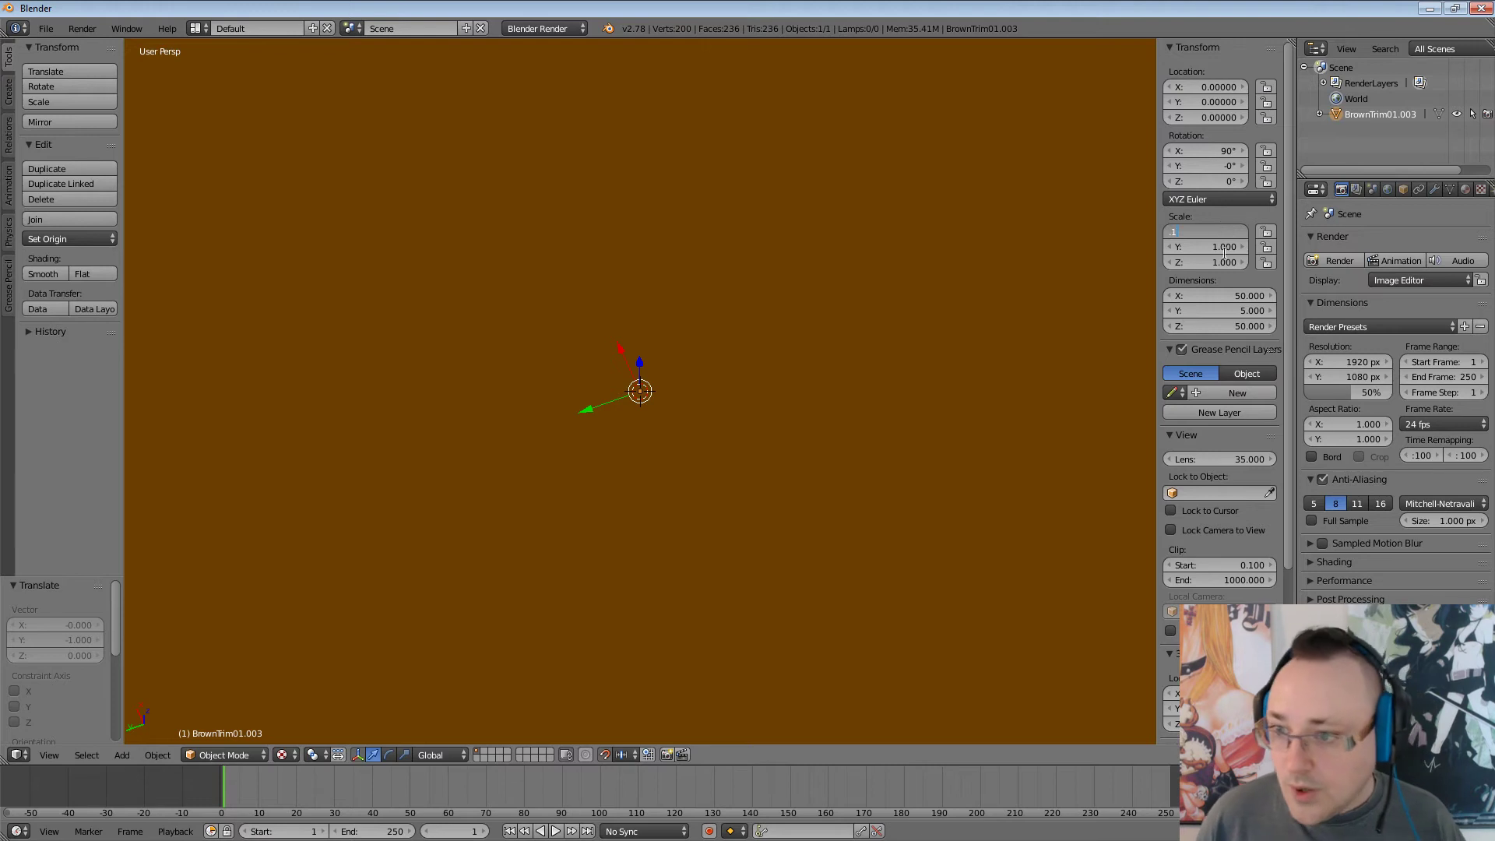
text(.1)
key(Return)
click(1225, 248)
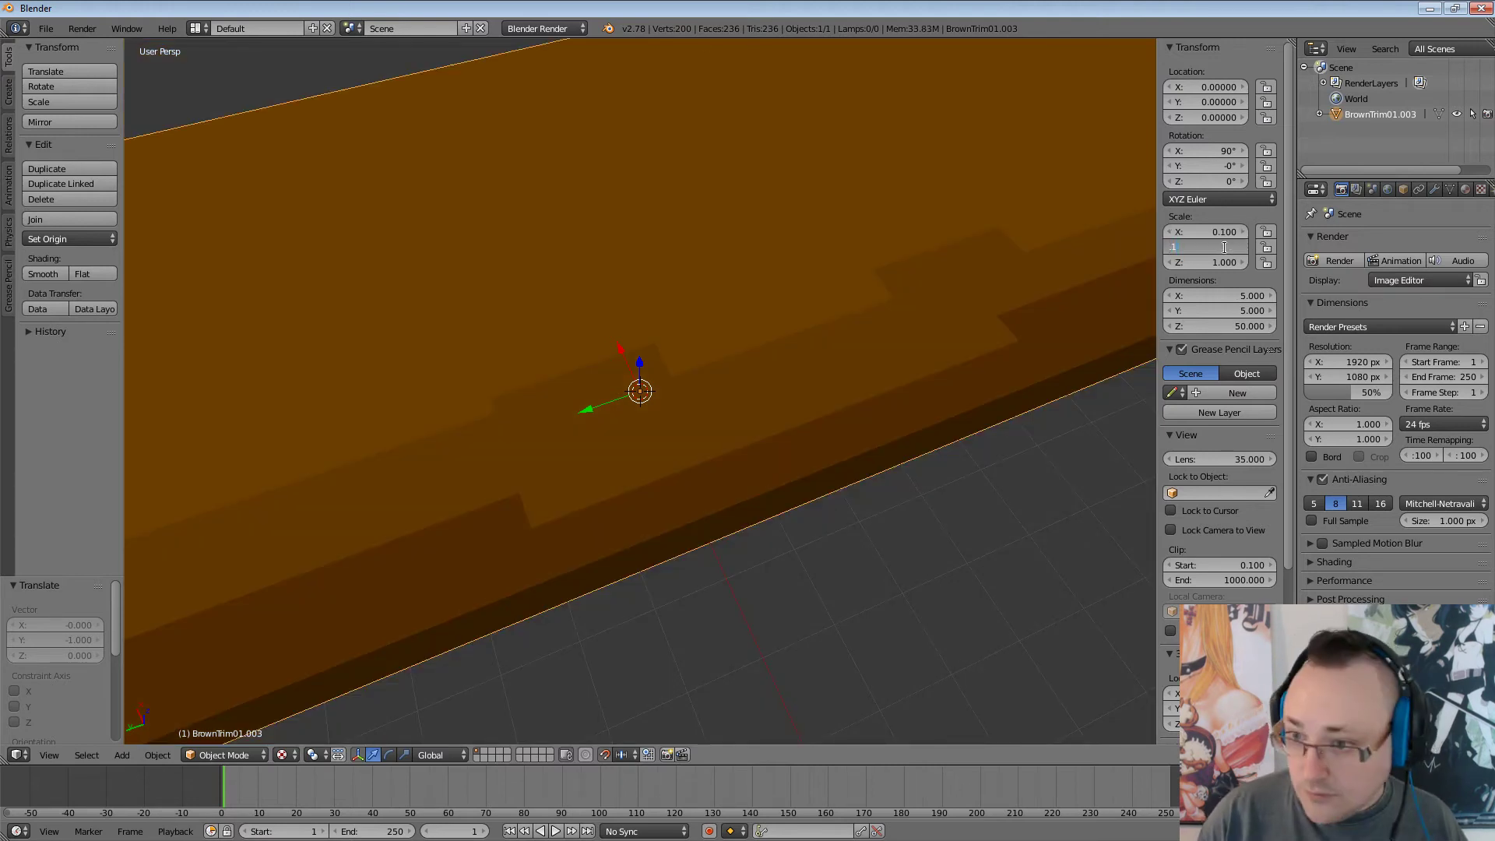
text(.1)
key(Return)
click(1226, 261)
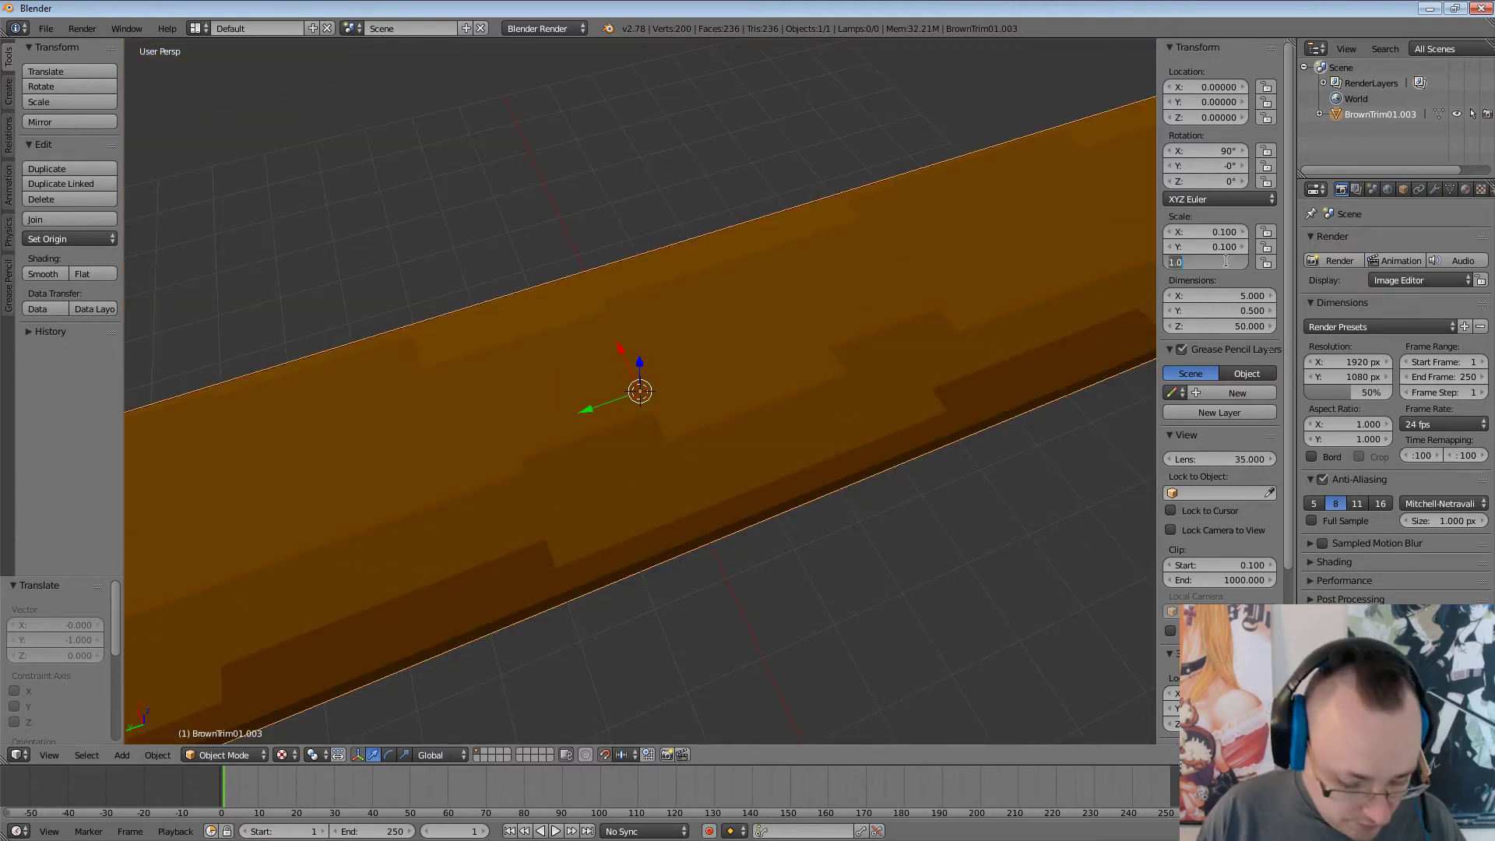
text(.1)
key(Return)
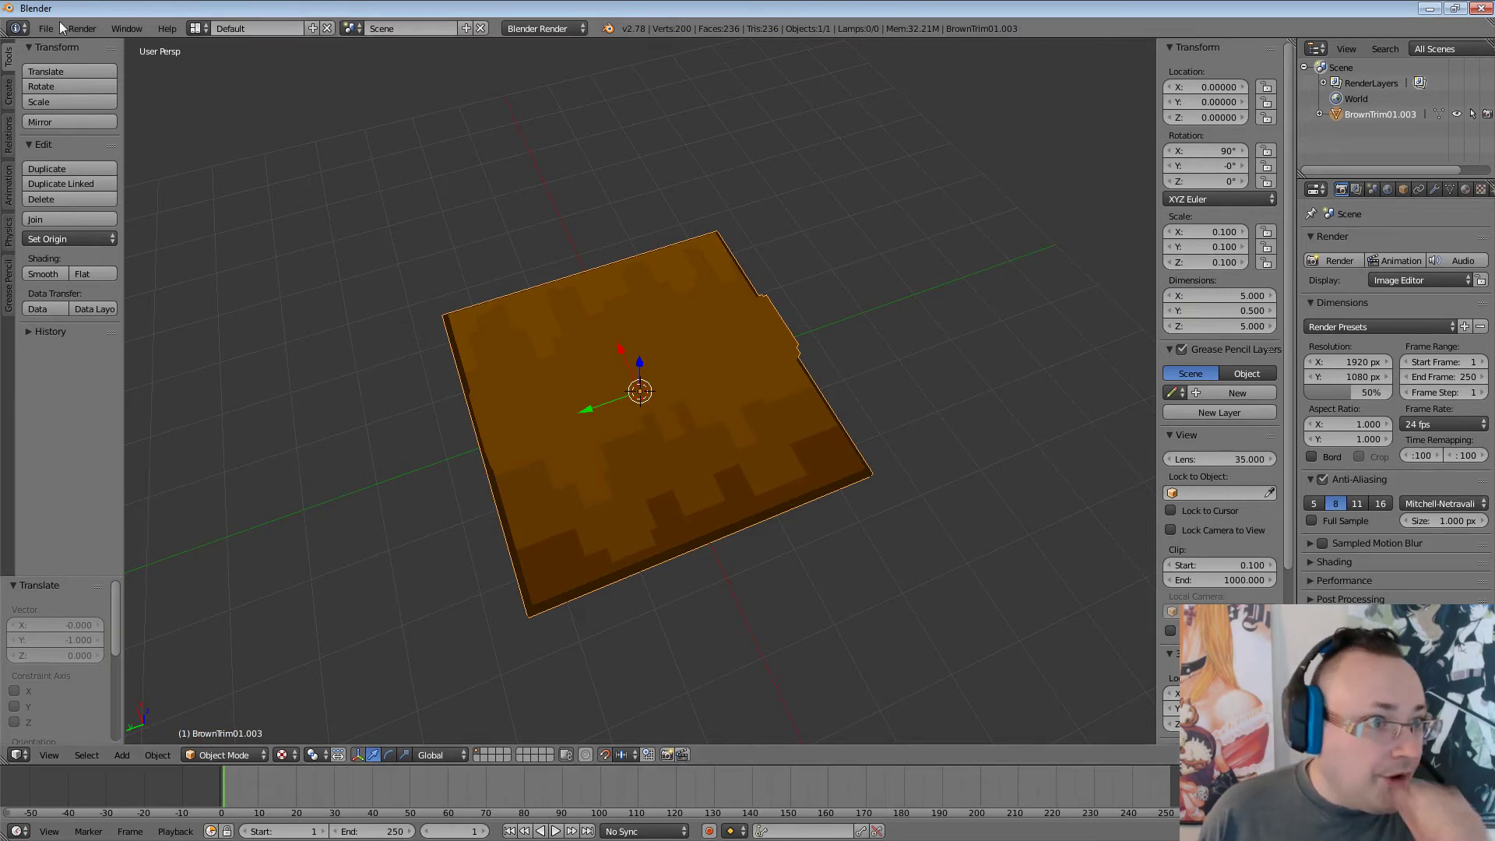
Export the scaled trim as BrownTrim01.fbx to the project's Graphics/Geometry/Tech folder, overwriting the existing file.
click(45, 29)
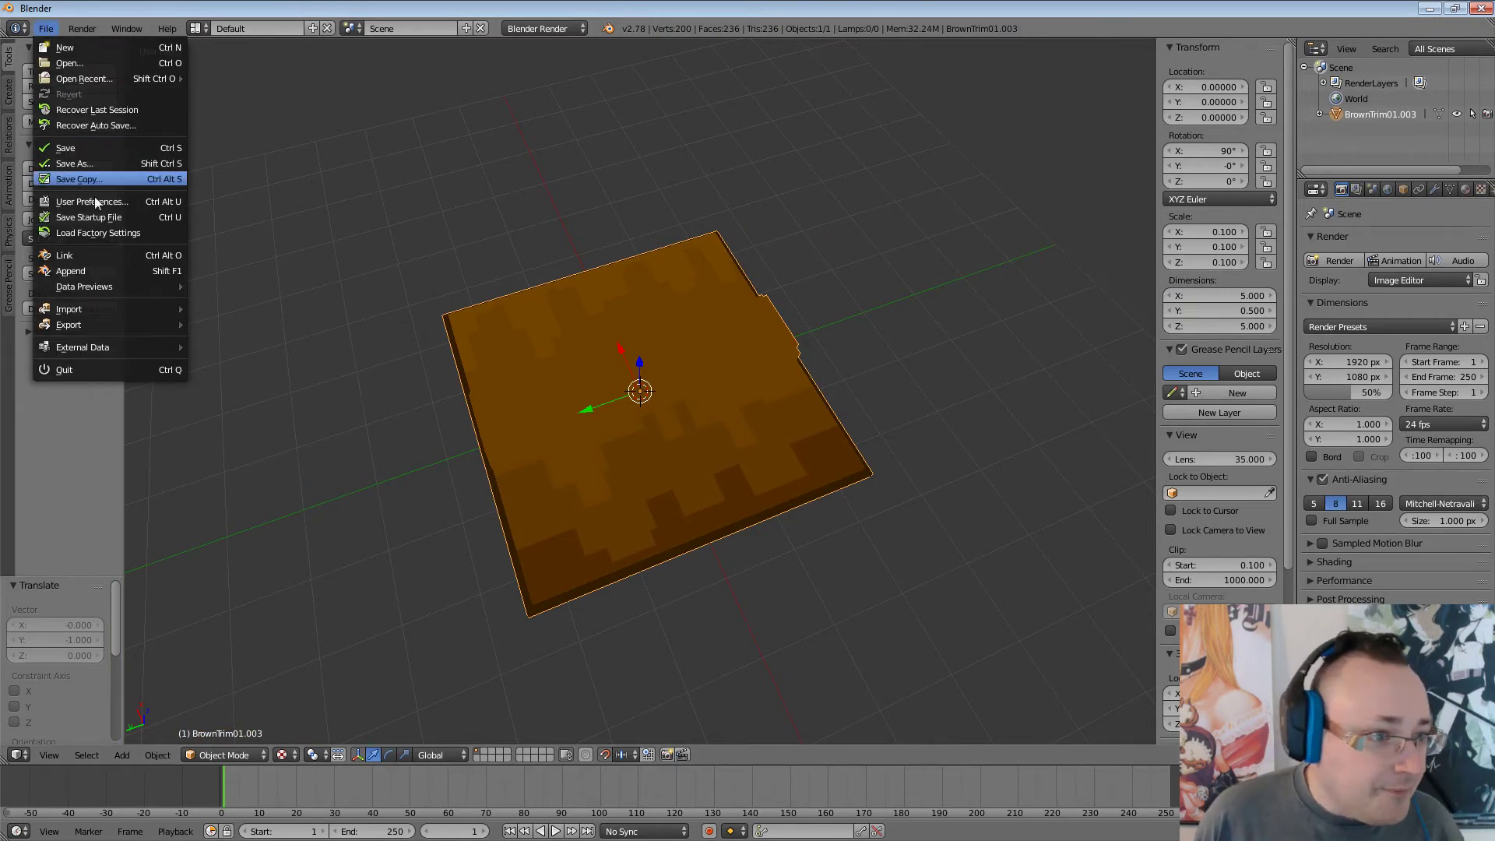
mouse_move(99, 328)
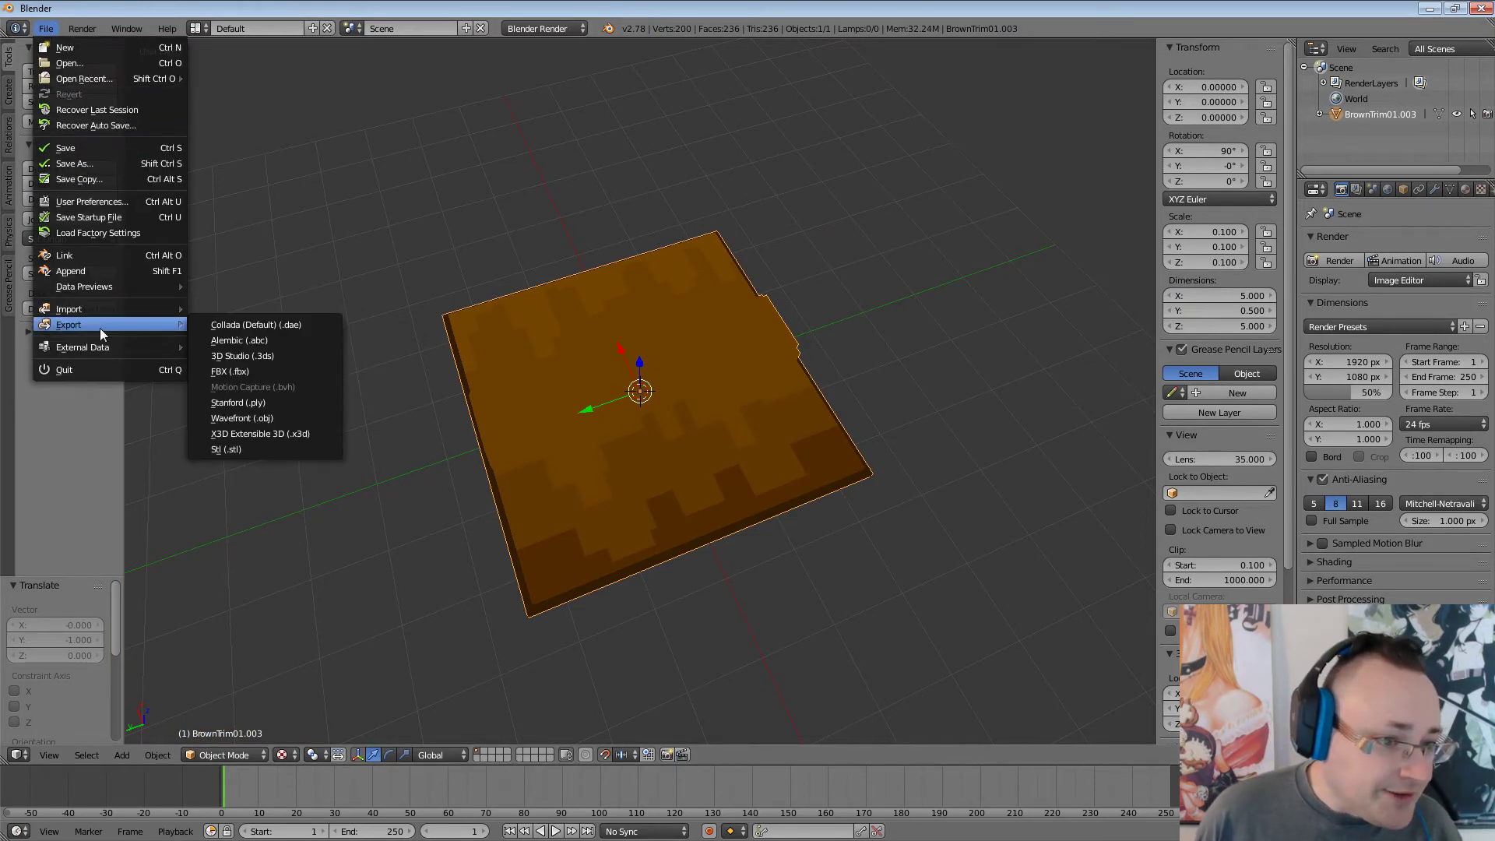
click(250, 371)
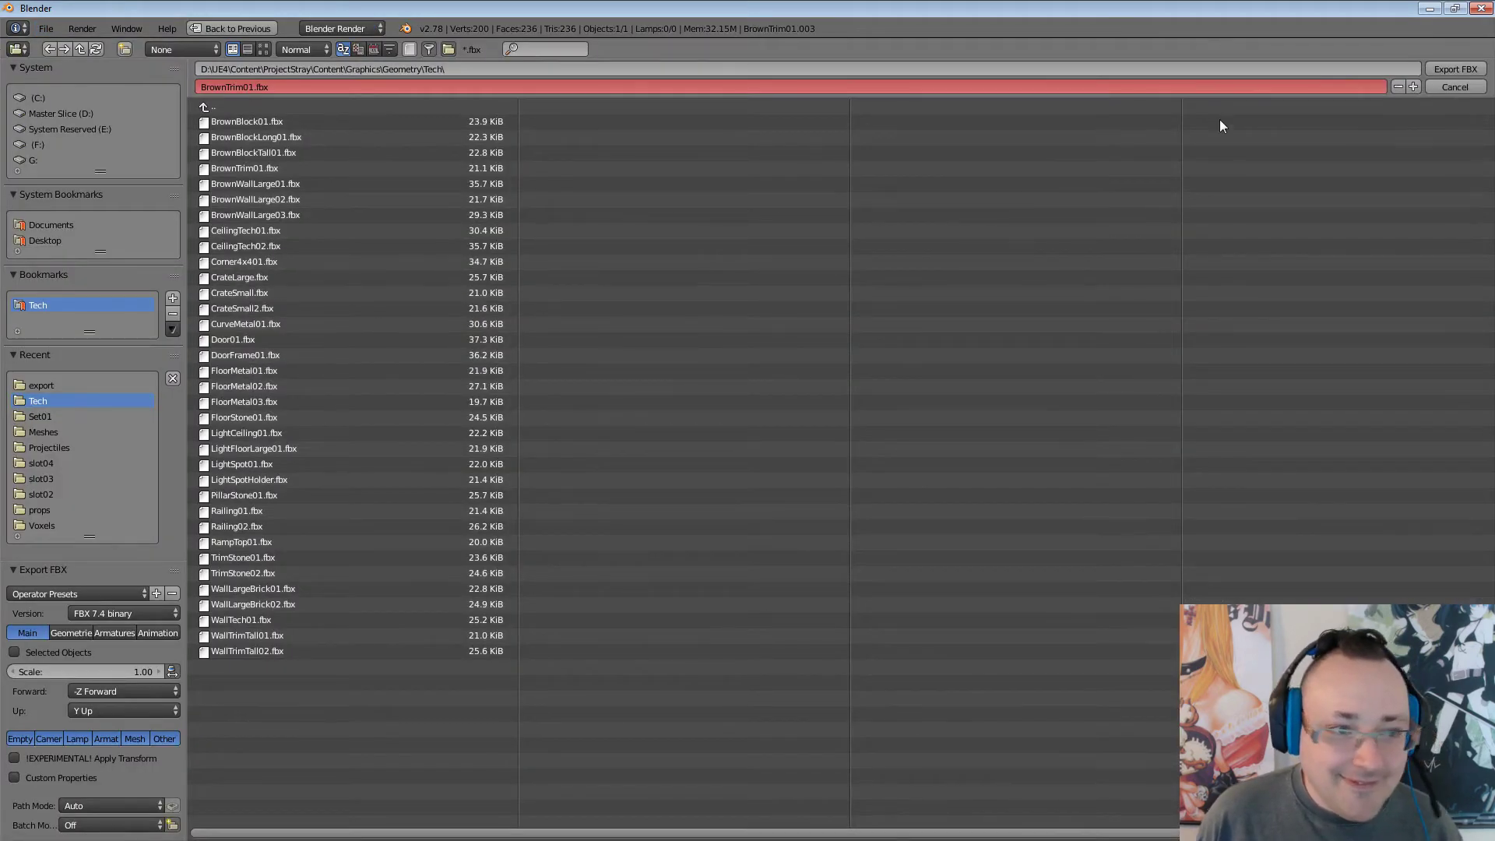
click(1445, 70)
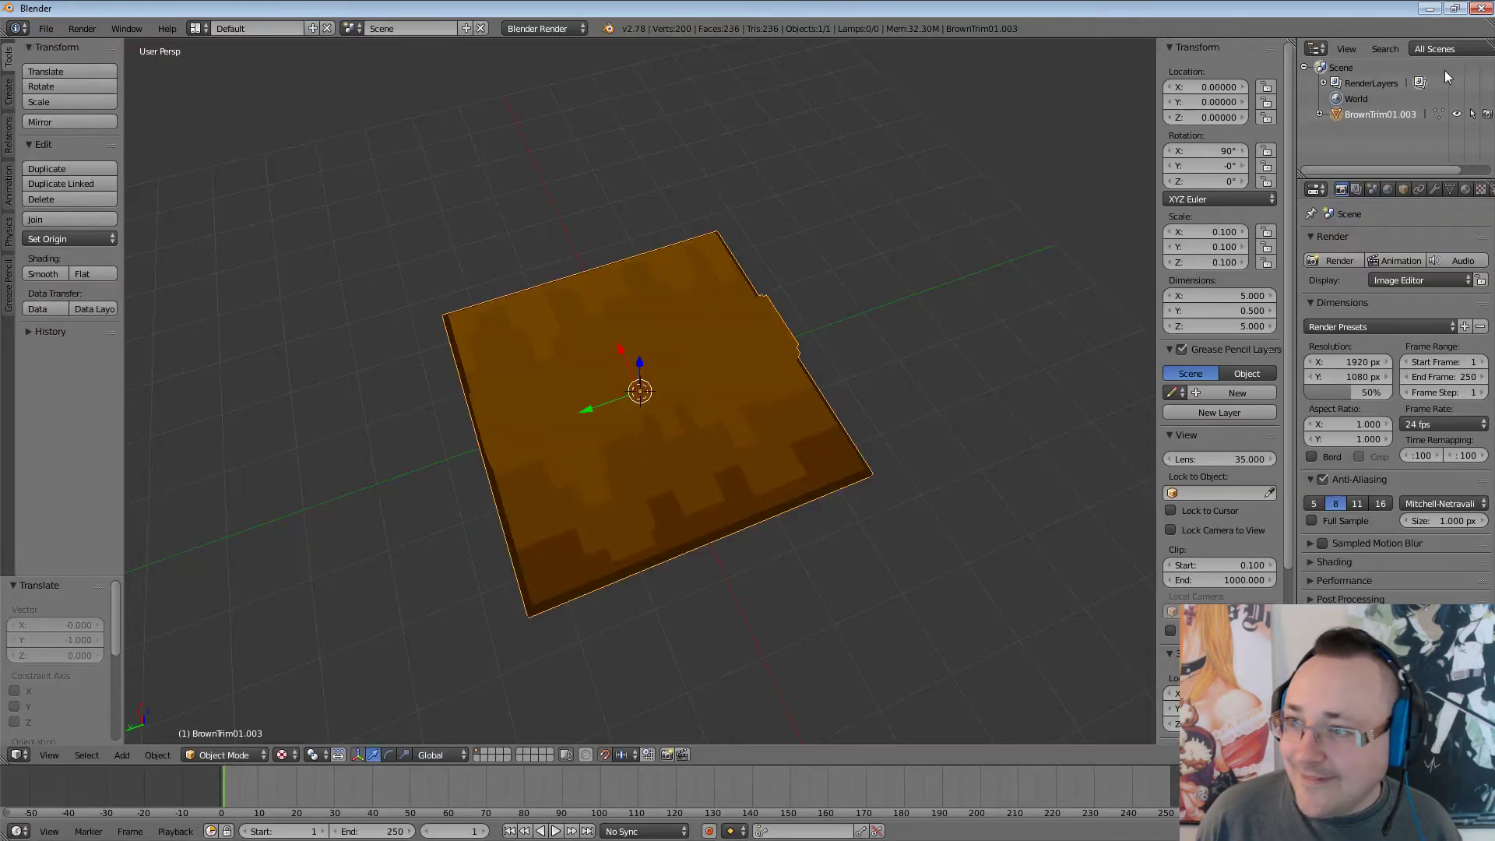
Switch back to the Unreal Editor and examine the trim above the passage opening.
click(1432, 9)
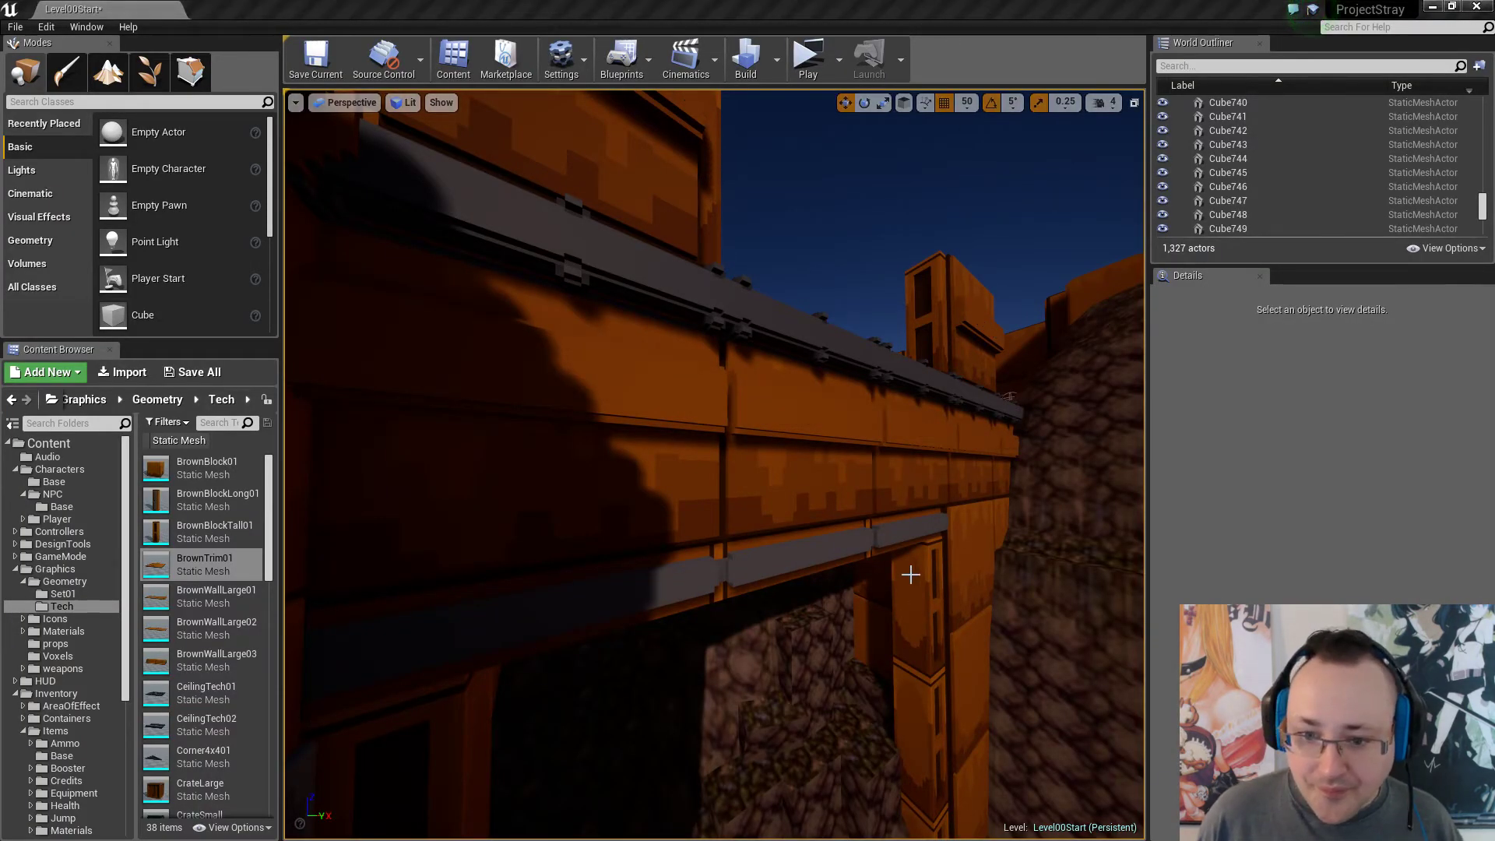
right_drag(911, 575, 894, 520)
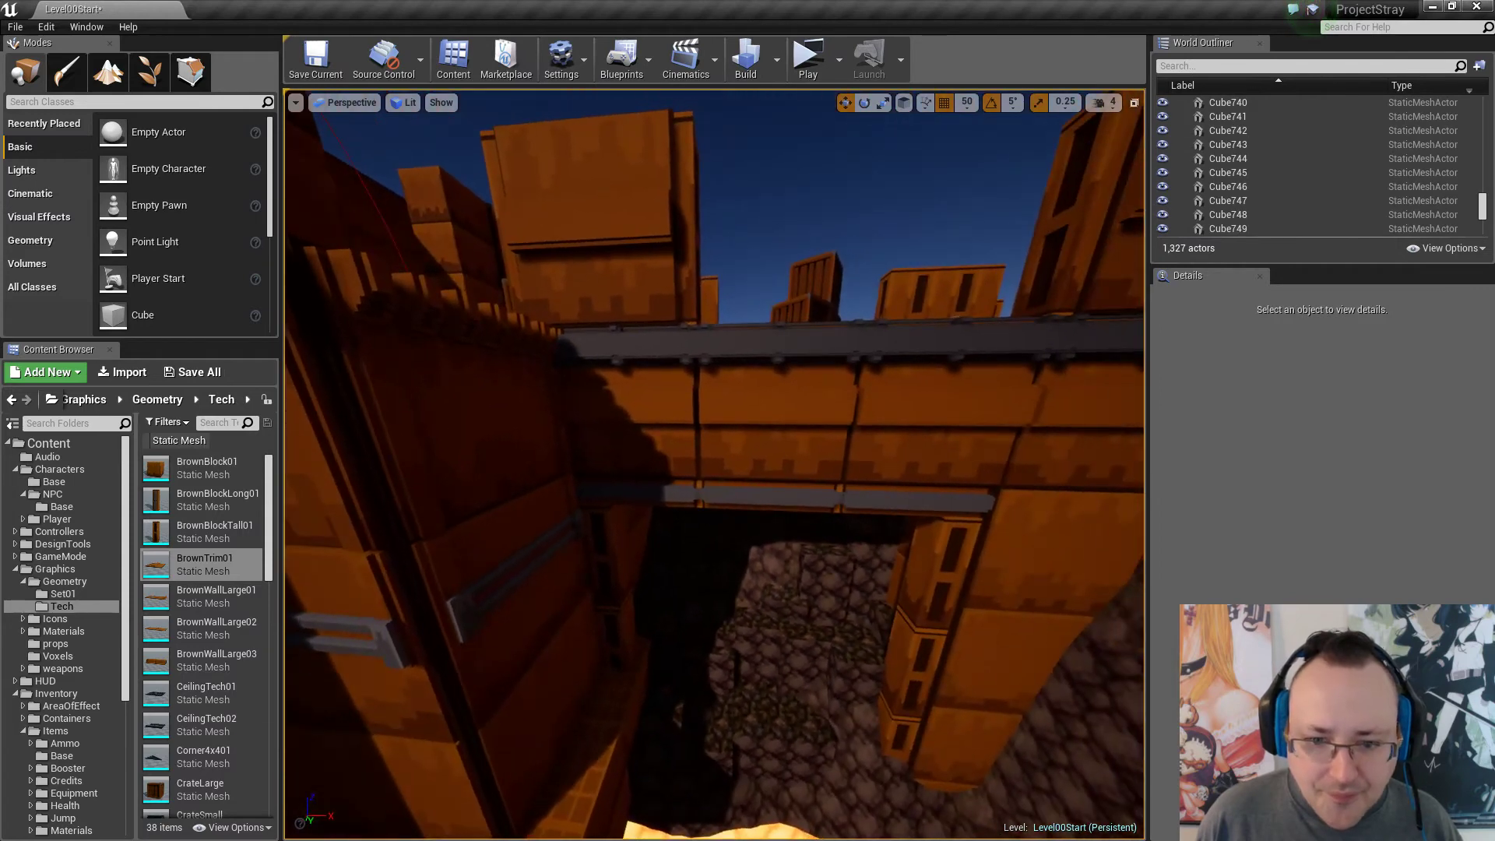
Examine the trim sections along the wall above the passage up close and from farther back.
click(685, 438)
scroll(685, 438, up, 10)
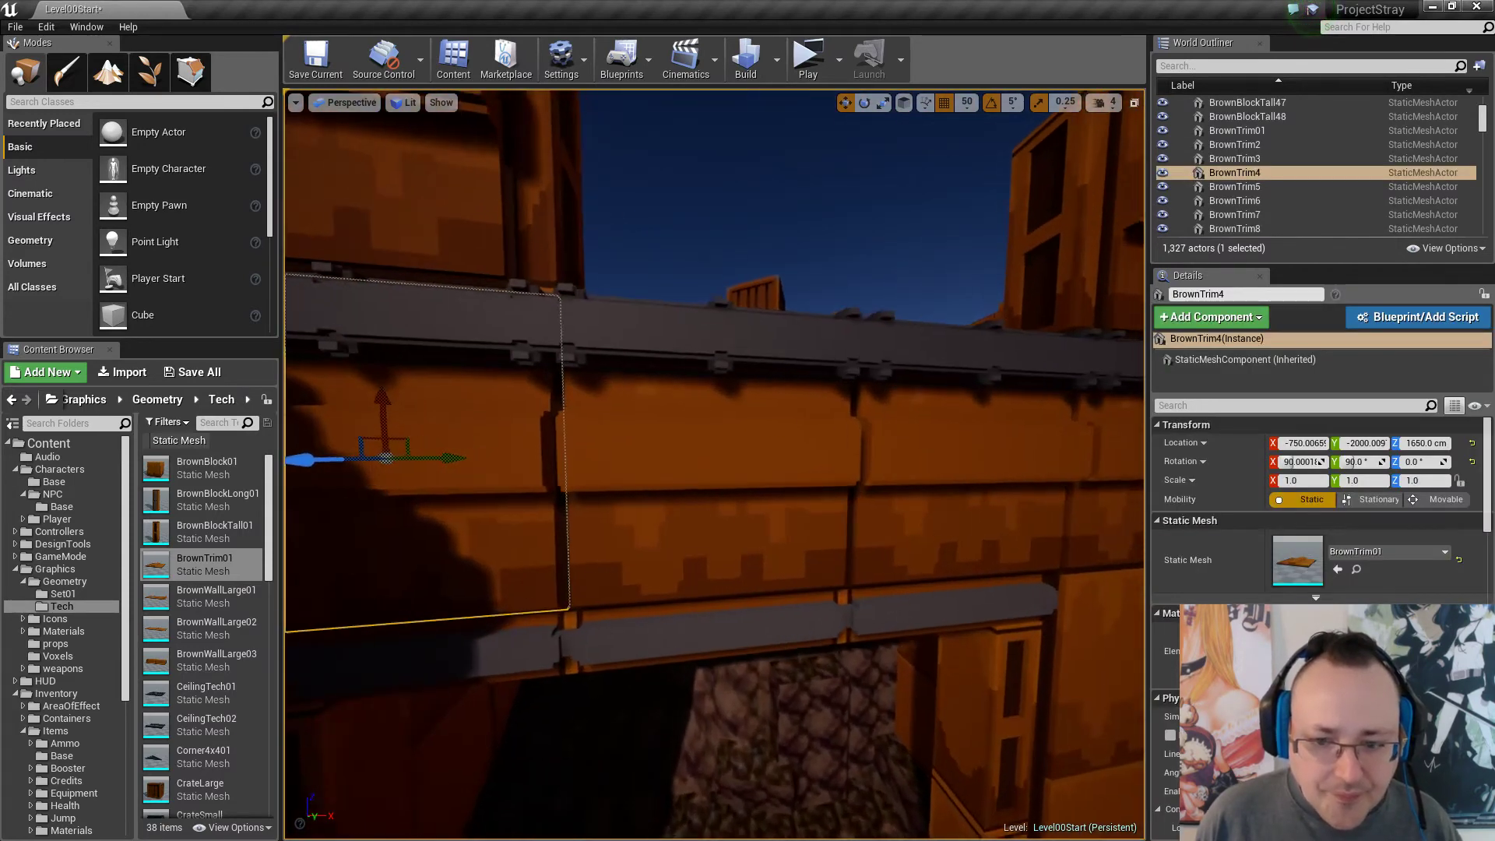
key(Escape)
right_drag(689, 442, 600, 452)
right_drag(749, 496, 595, 505)
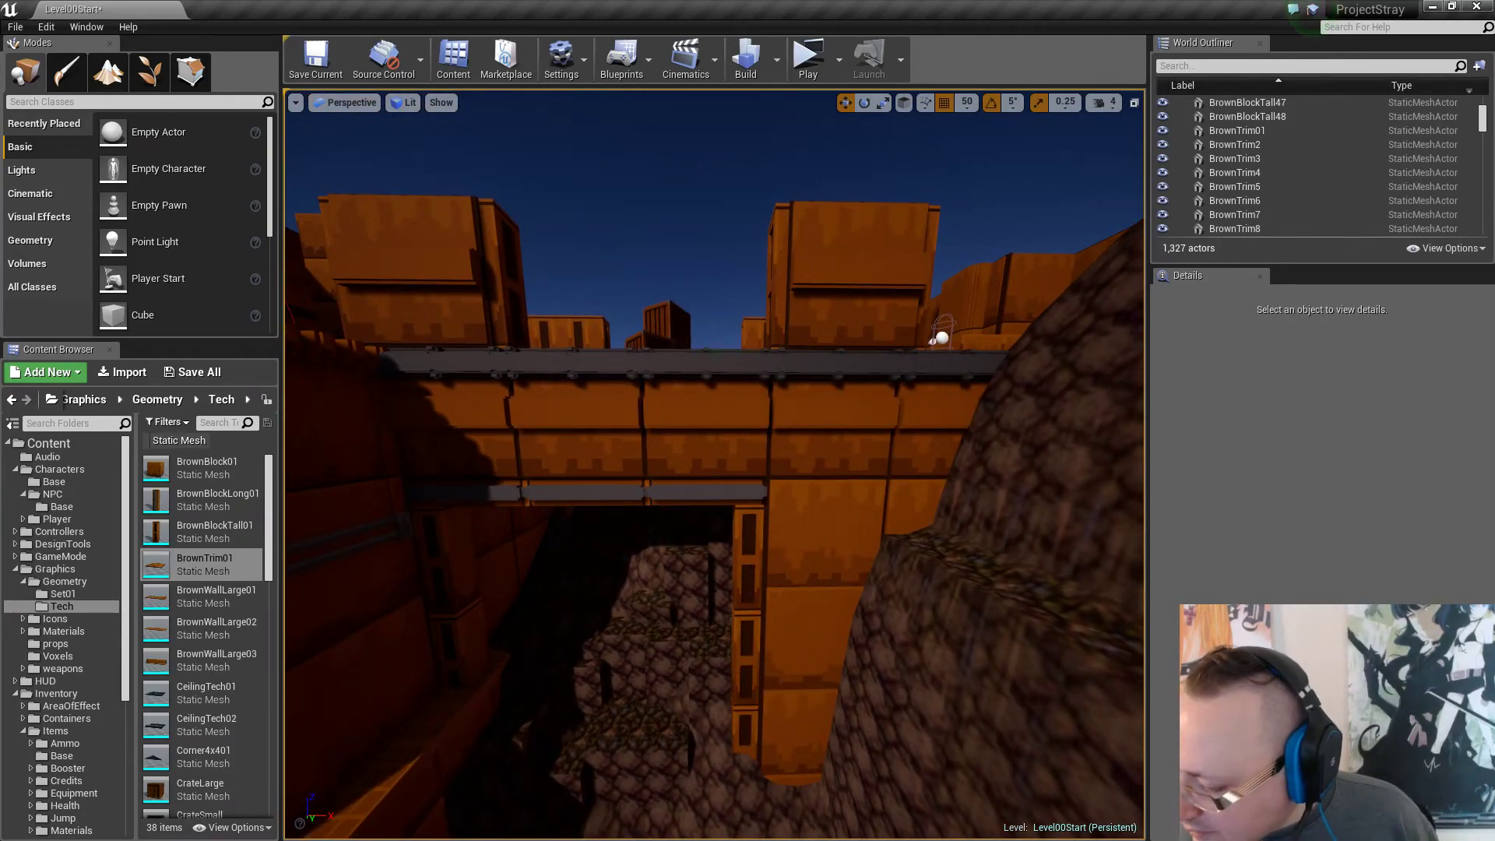
Switch to MagicaVoxel, select only the raised strip across the middle of BrownTrim01 and move it slightly sideways.
key(alt+Tab)
right_drag(769, 549, 1091, 522)
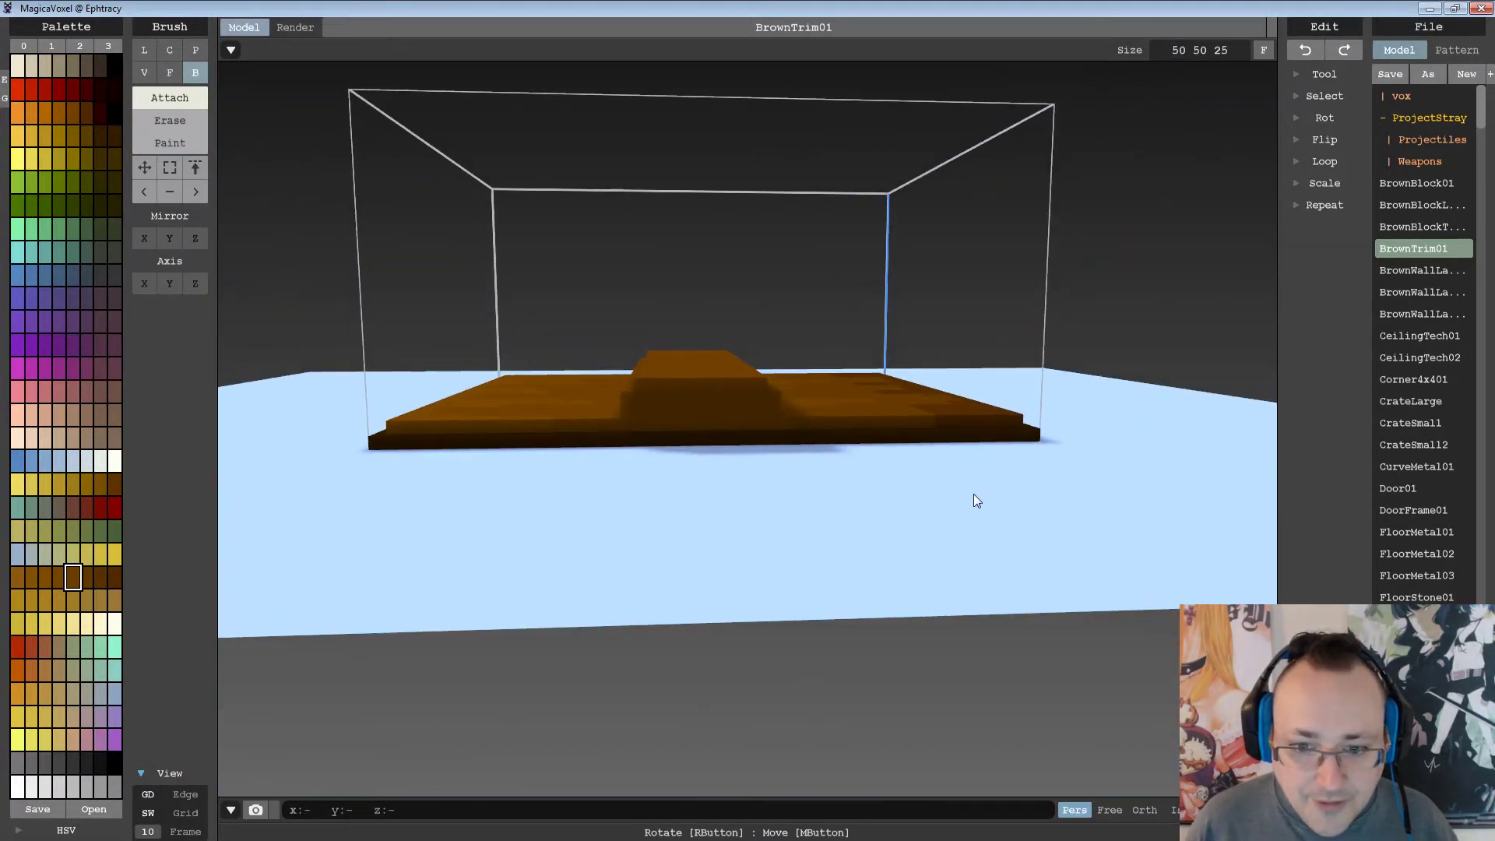
right_drag(974, 493, 973, 492)
right_drag(737, 377, 739, 371)
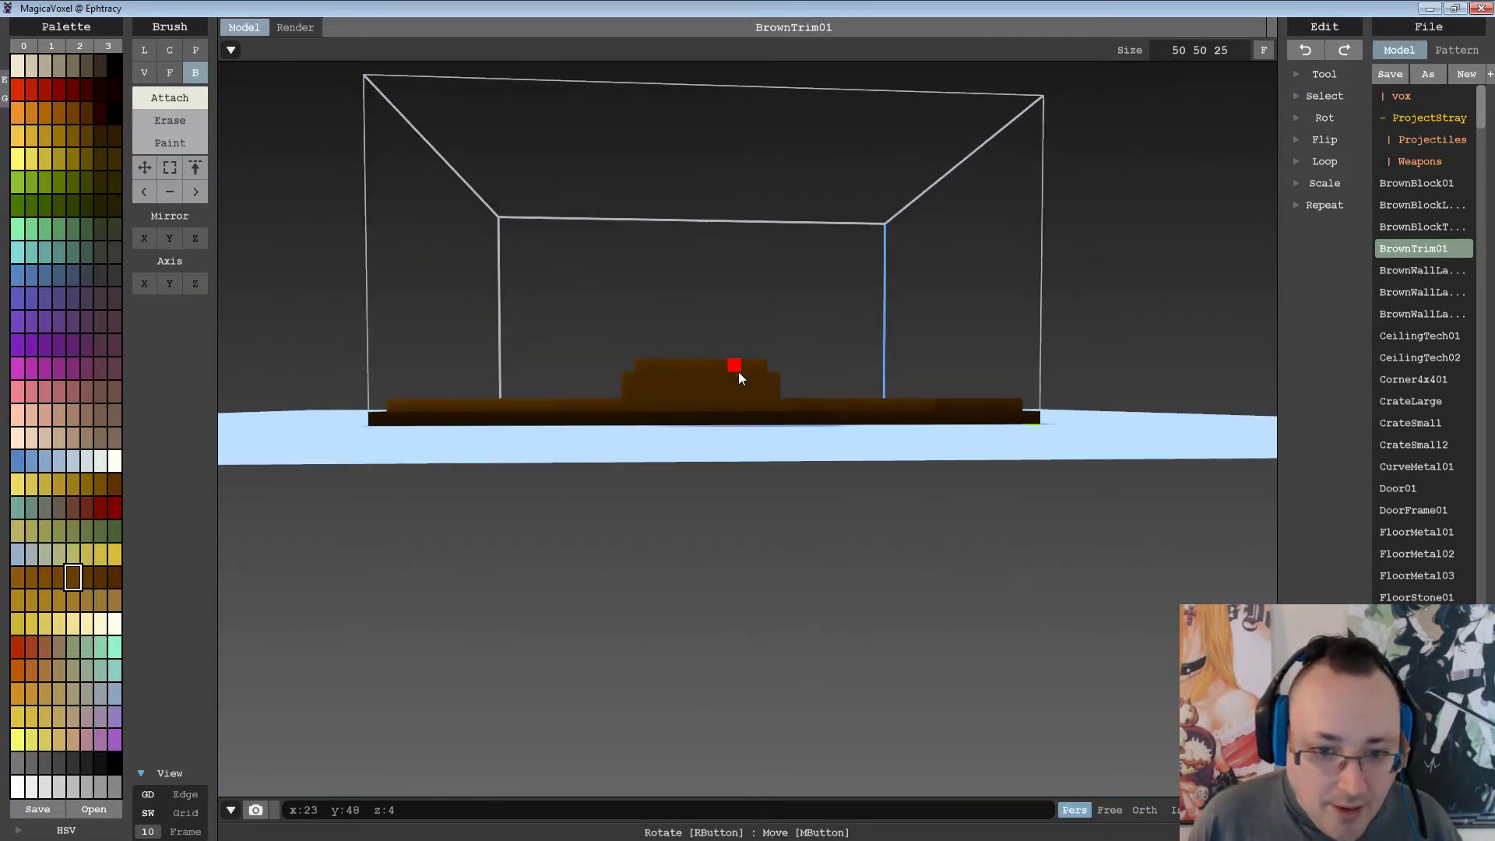
click(170, 167)
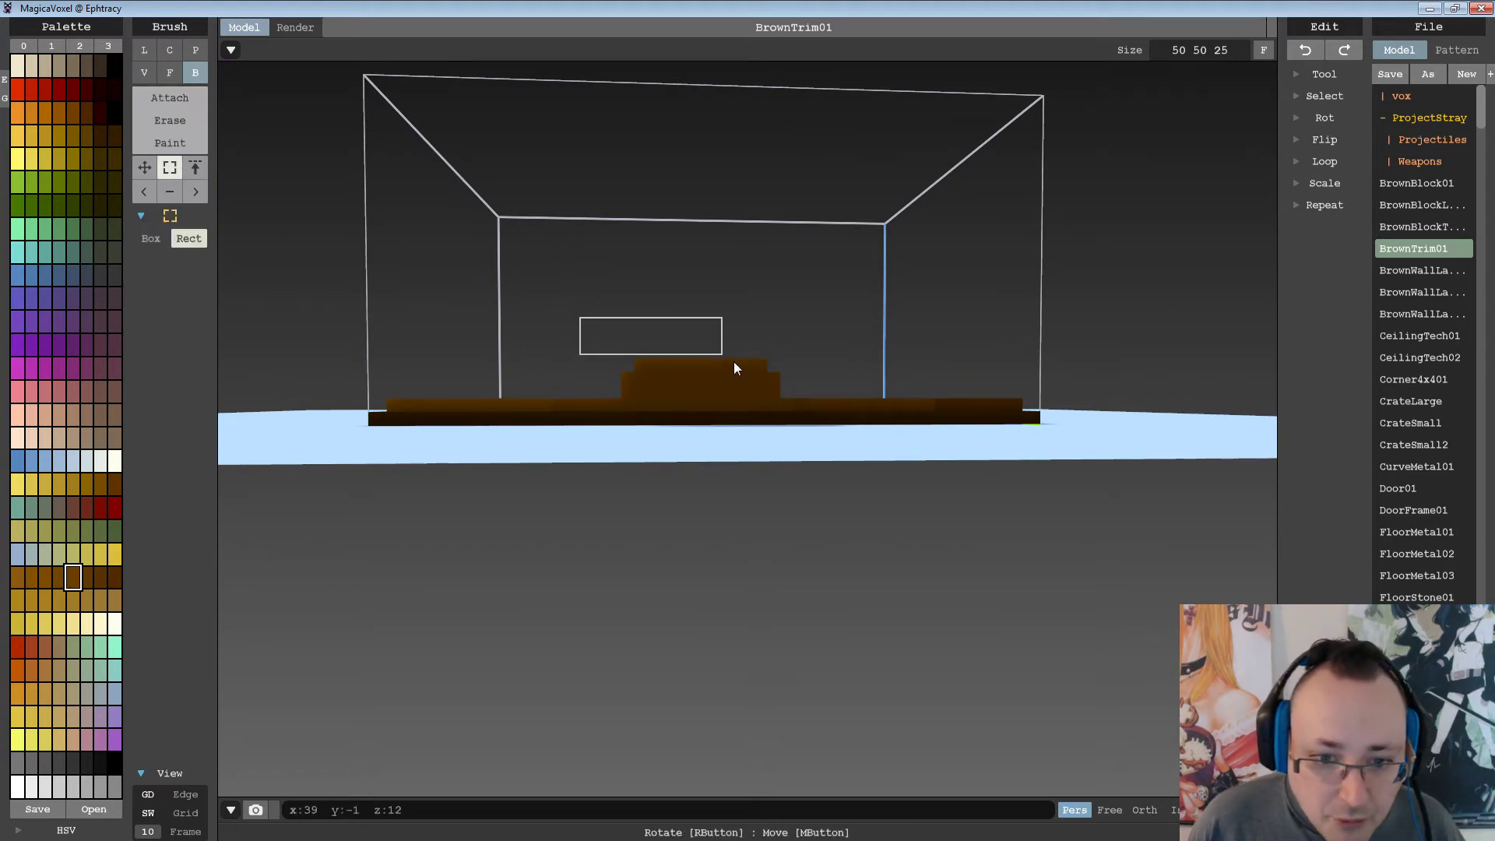
drag(734, 368, 806, 395)
click(146, 169)
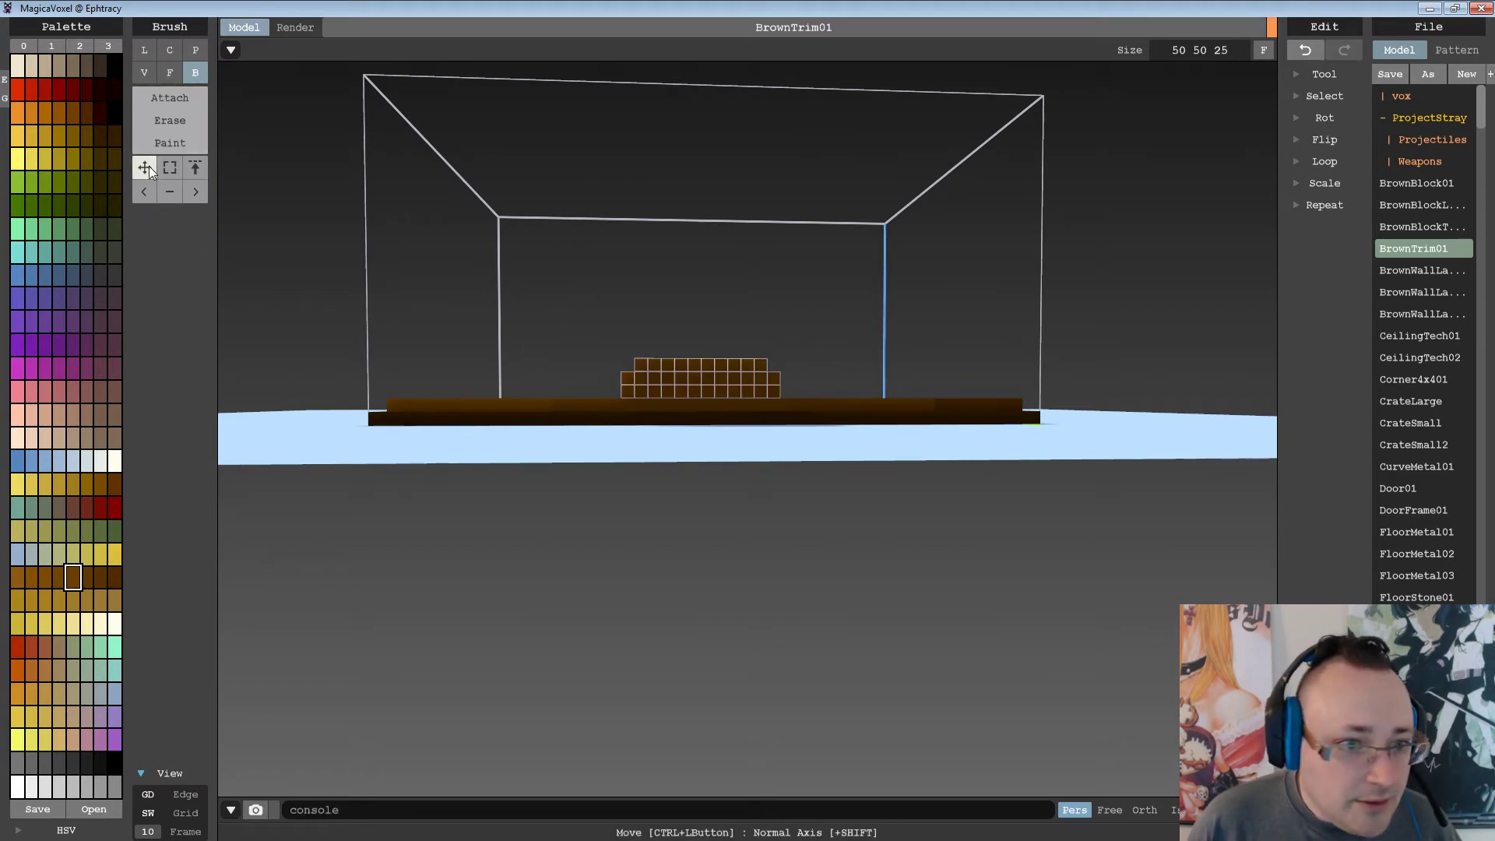
drag(695, 379, 720, 378)
right_drag(703, 307, 674, 386)
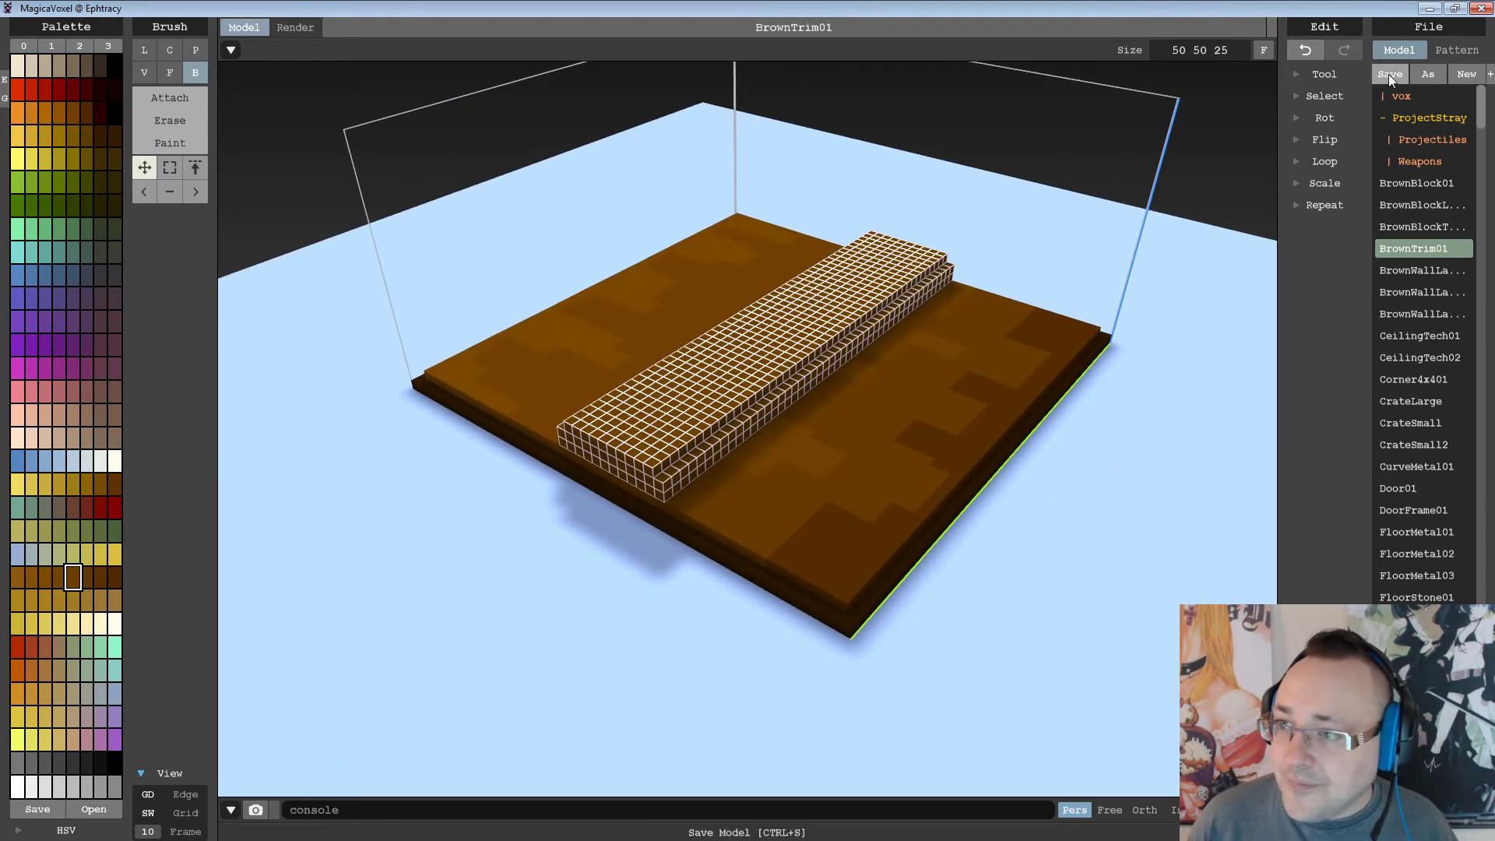
Export the trim as BrownTrim01.obj to the MagicaVoxel export folder, replacing the existing file.
click(1391, 793)
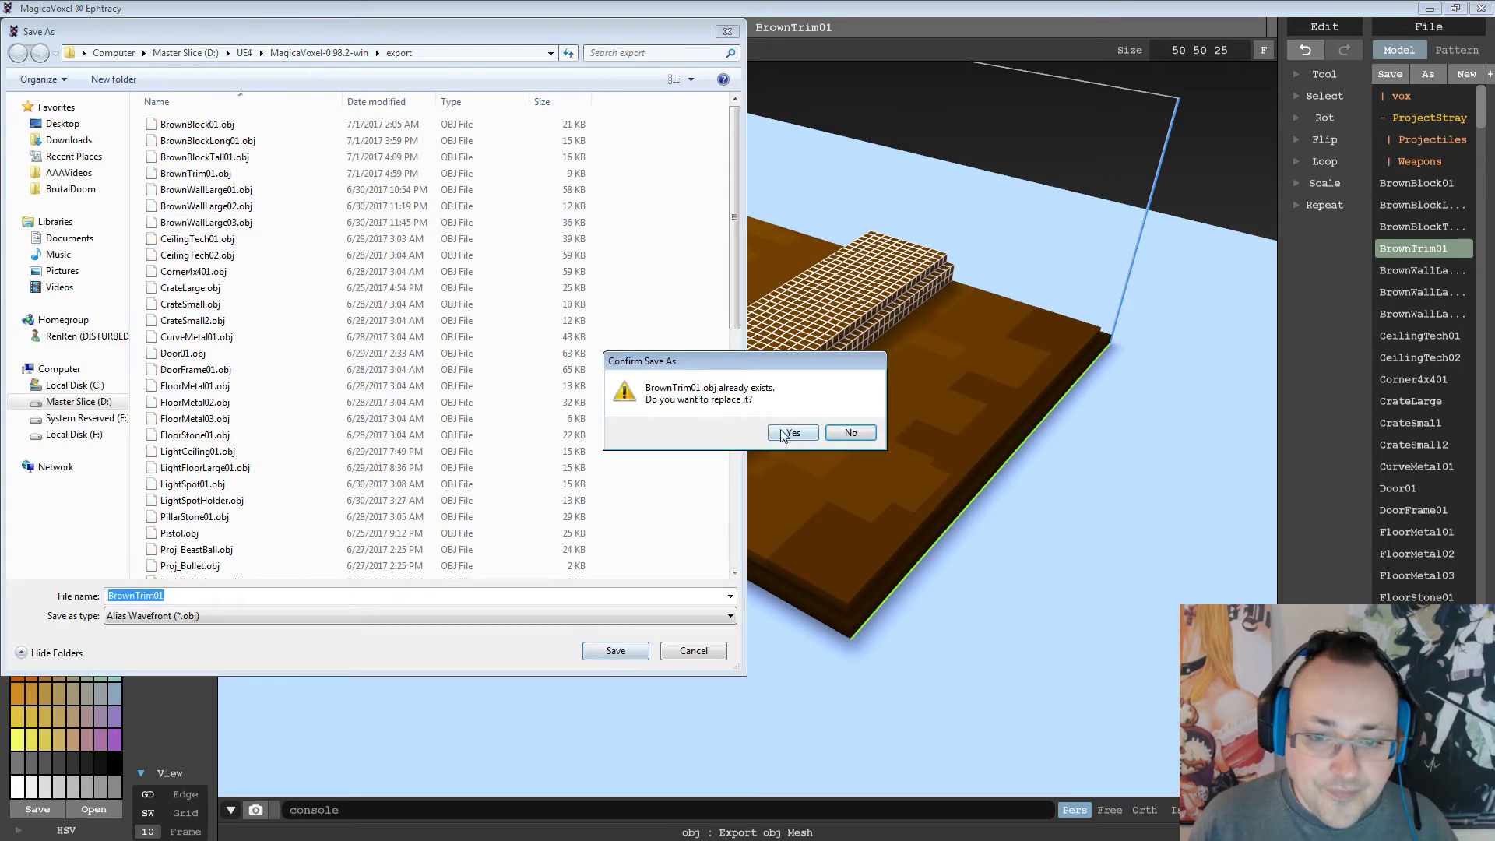
click(788, 433)
right_drag(912, 407, 1350, 6)
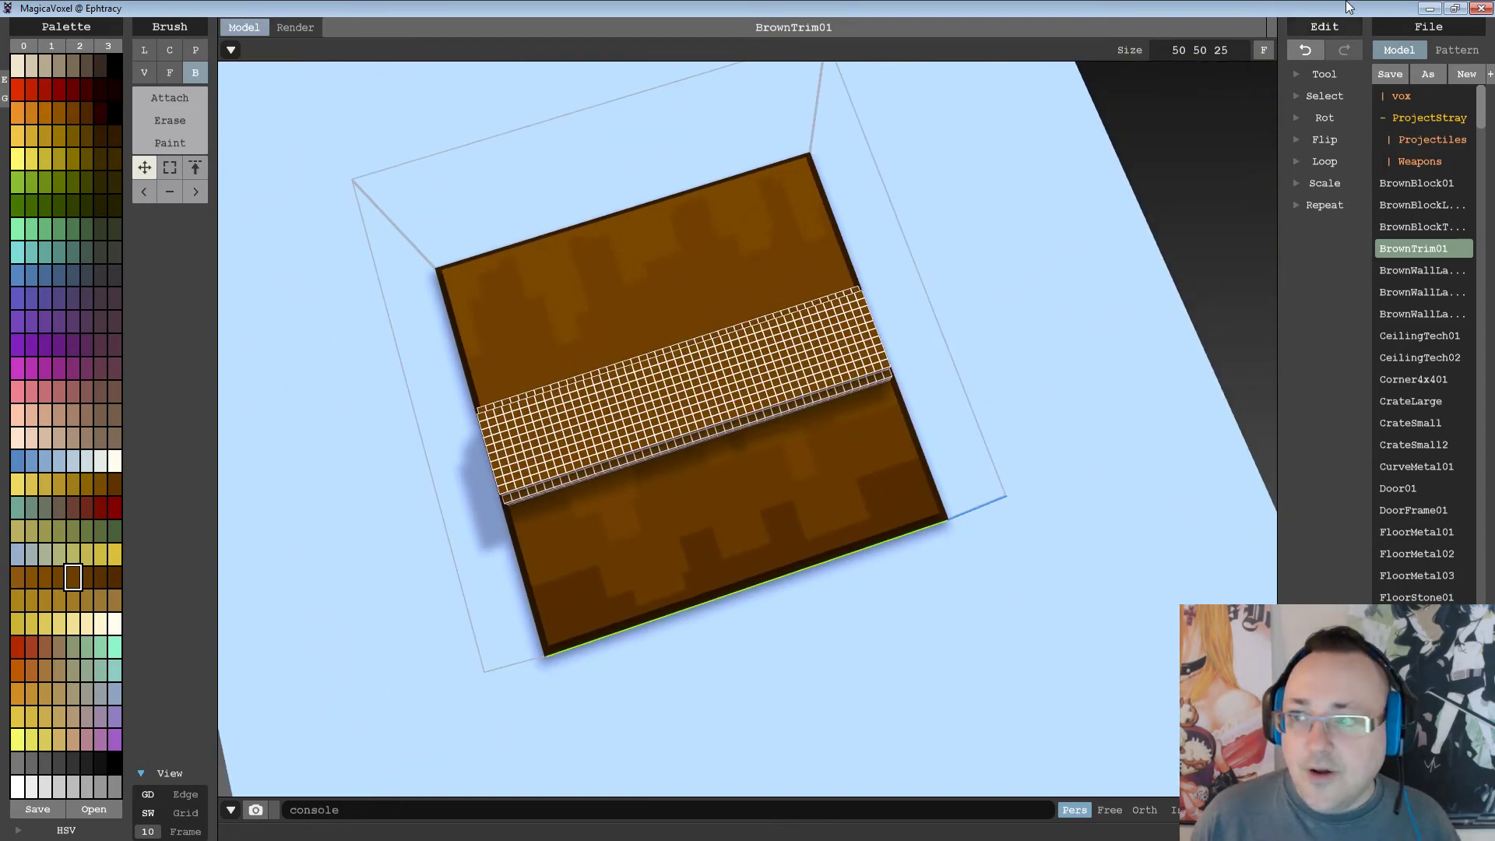
Switch to Blender and delete the previously imported BrownTrim01 object from the scene.
click(1430, 8)
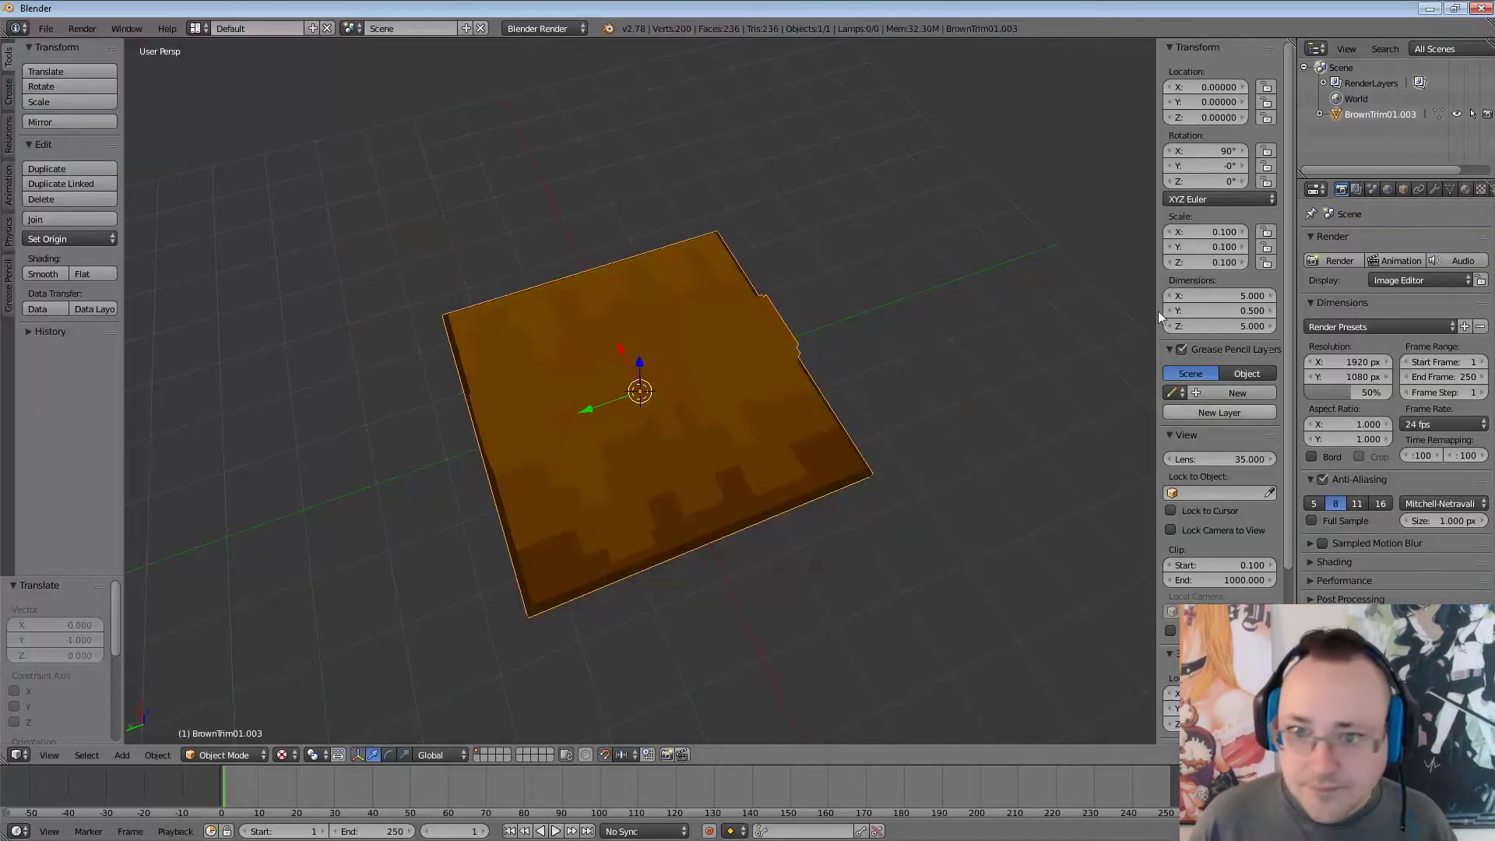
right_click(1360, 115)
click(1355, 114)
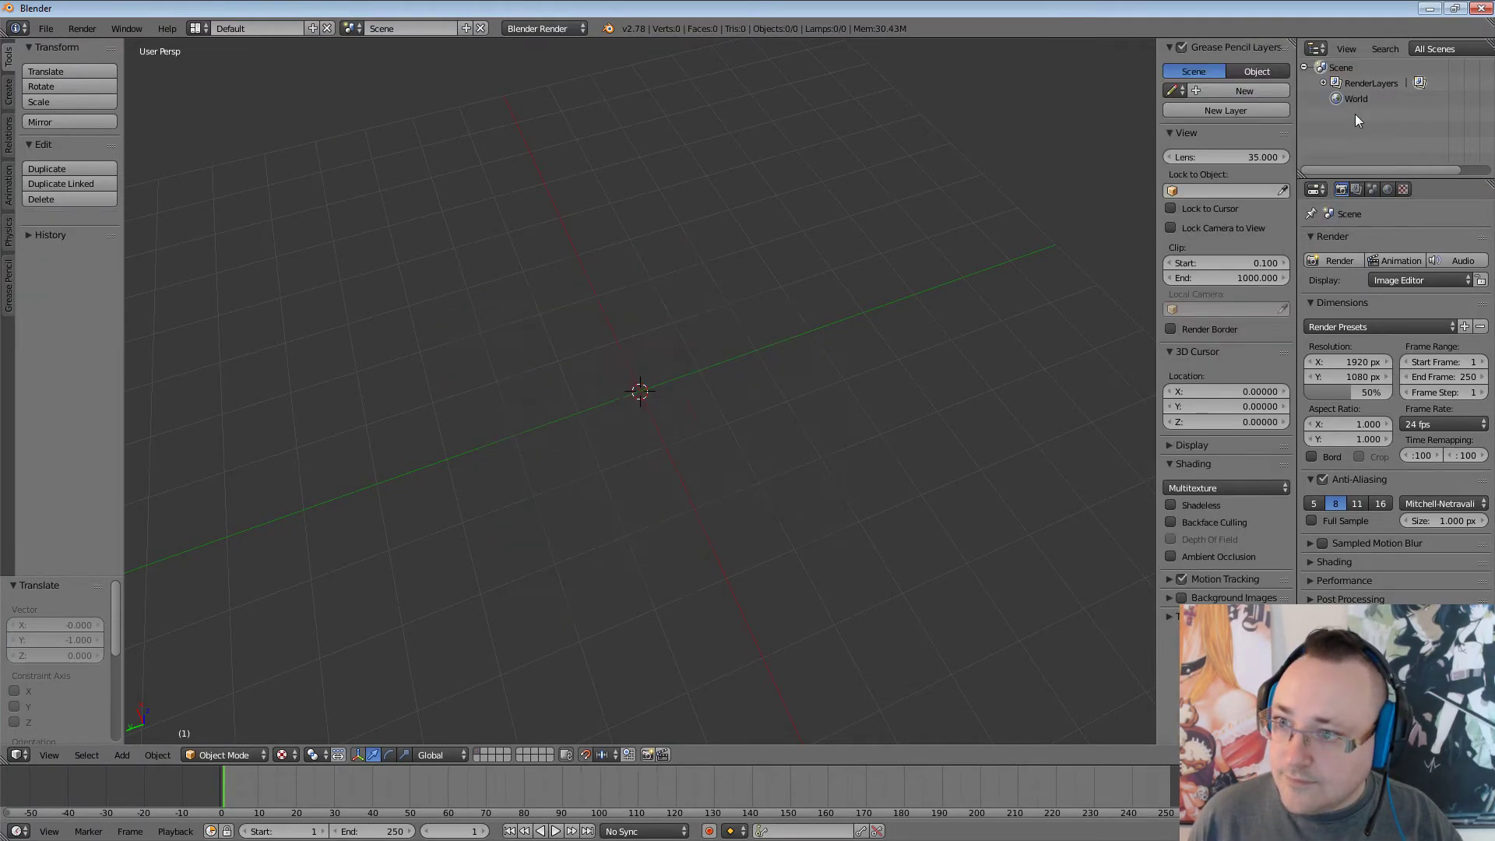
Import BrownTrim01.obj from the MagicaVoxel export folder as a Wavefront model.
click(45, 29)
mouse_move(95, 307)
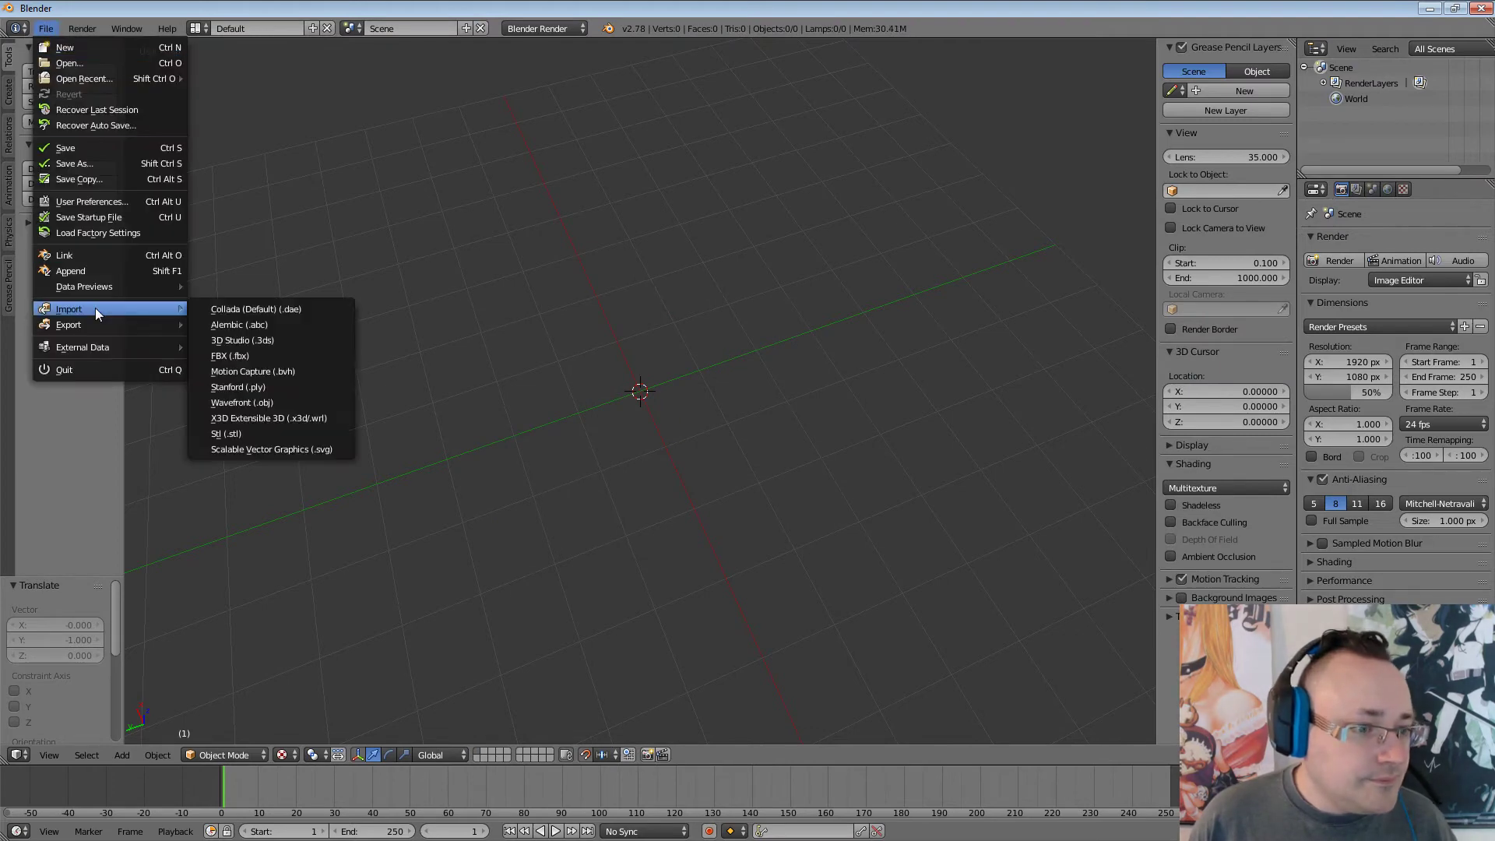
click(270, 401)
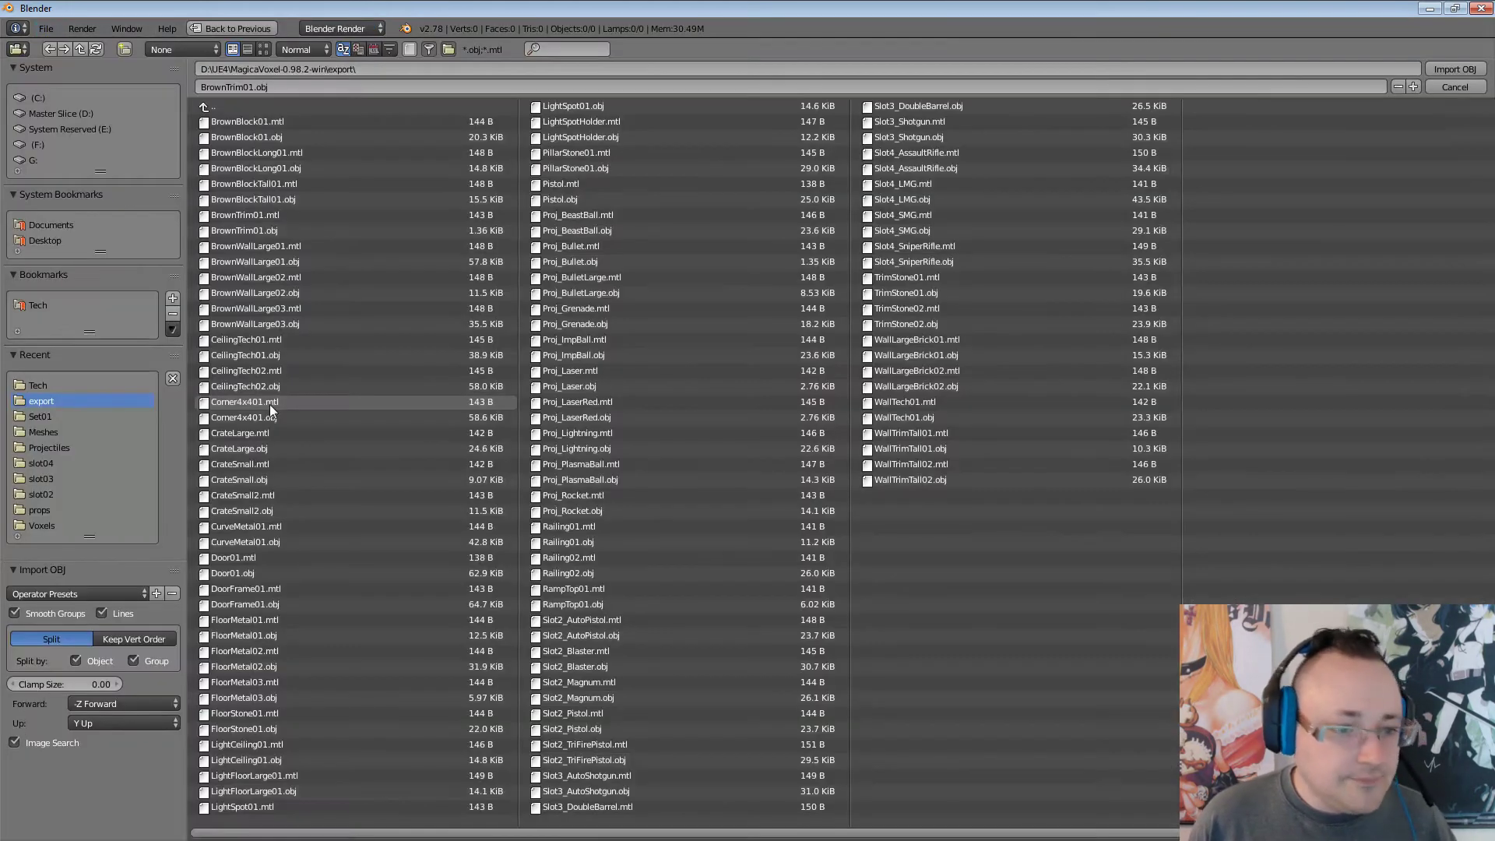
click(290, 231)
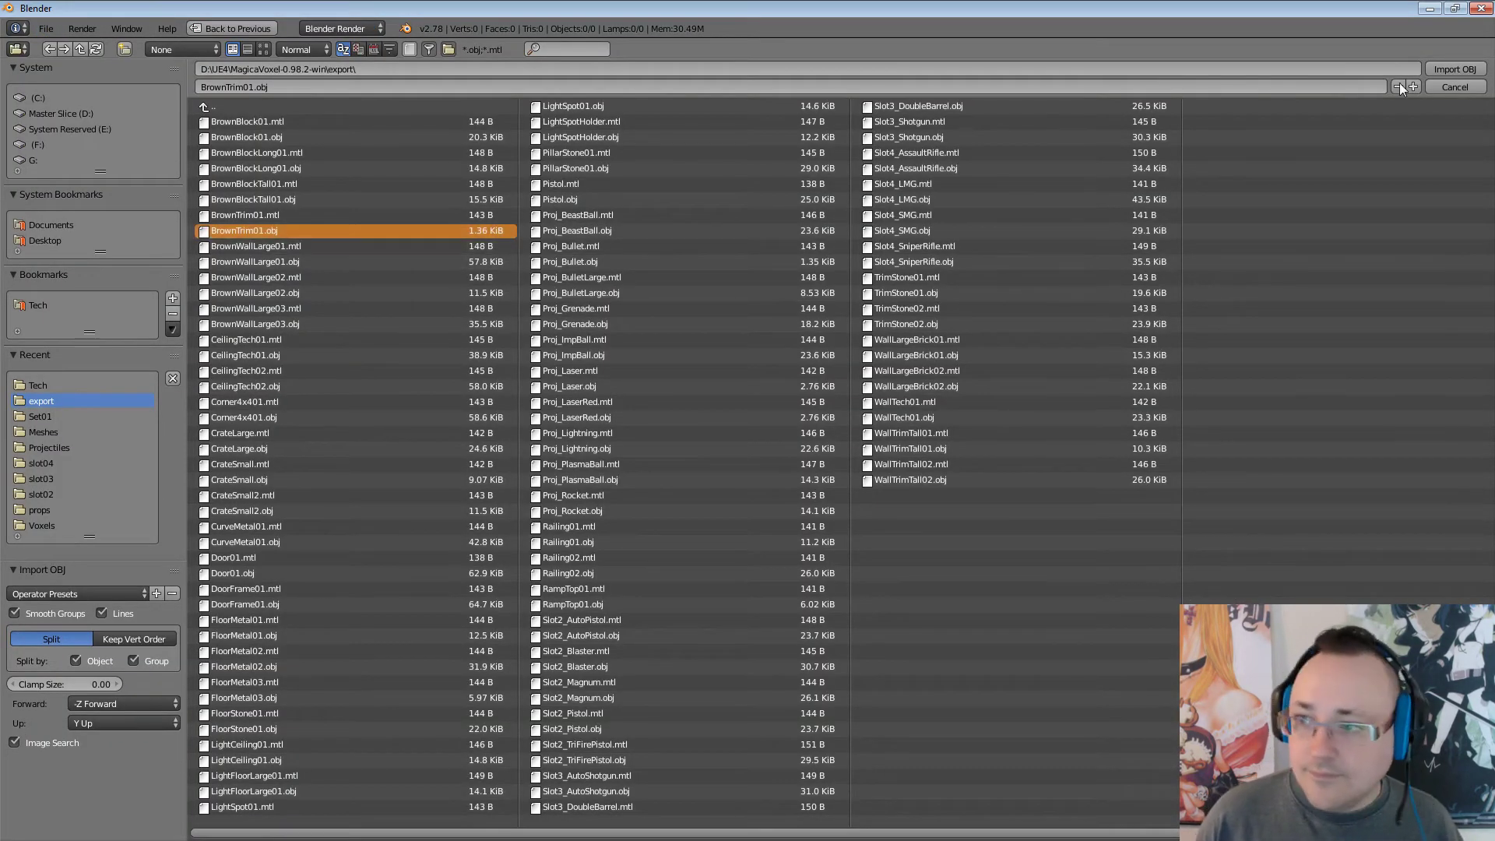
click(1468, 71)
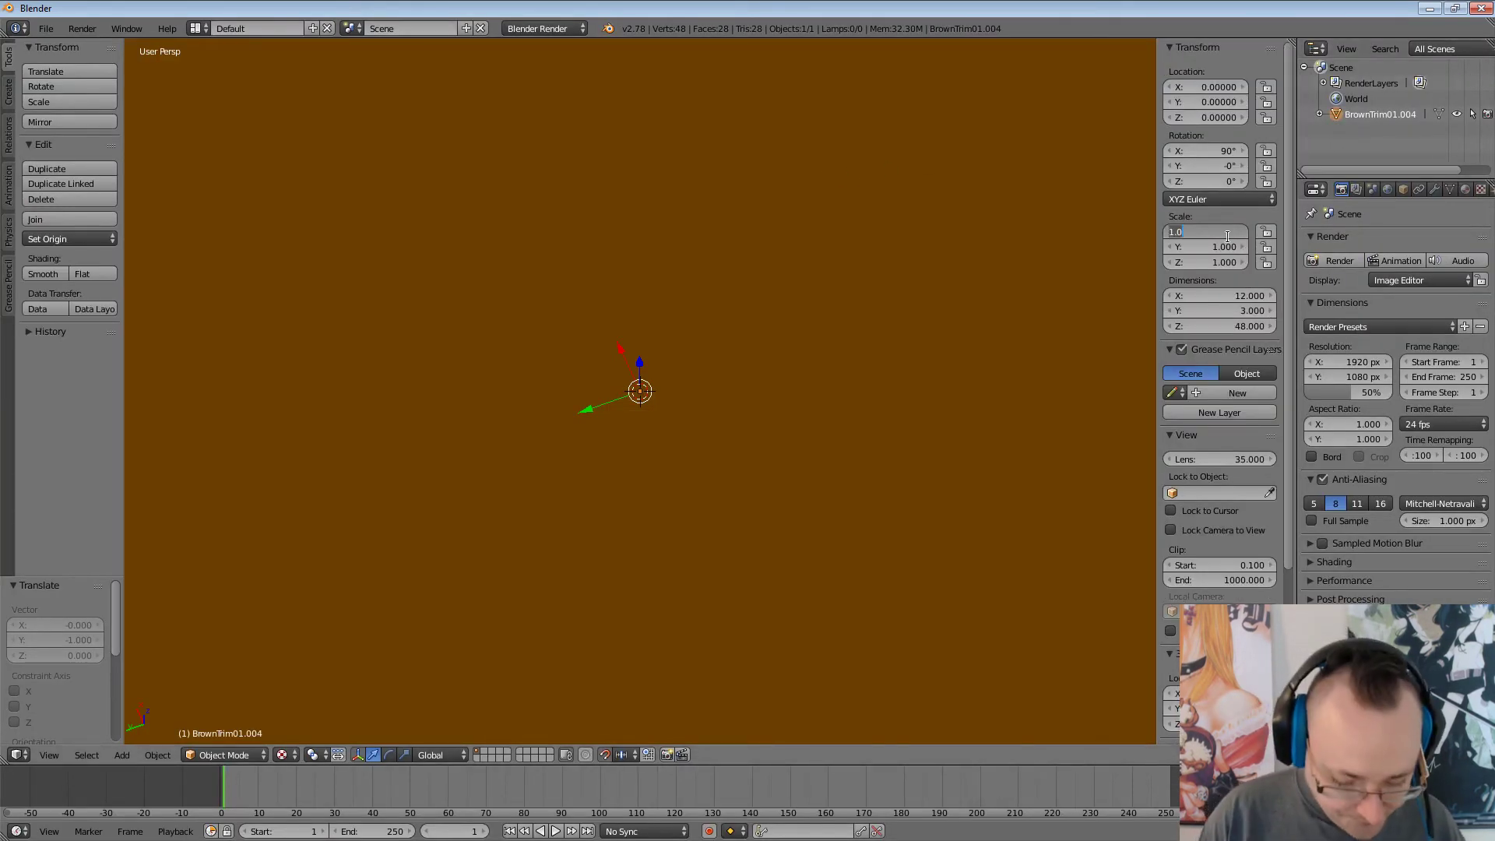
Set the imported strip's X, Y and Z scale to 0.1 and inspect its shape.
text(0.1)
key(Return)
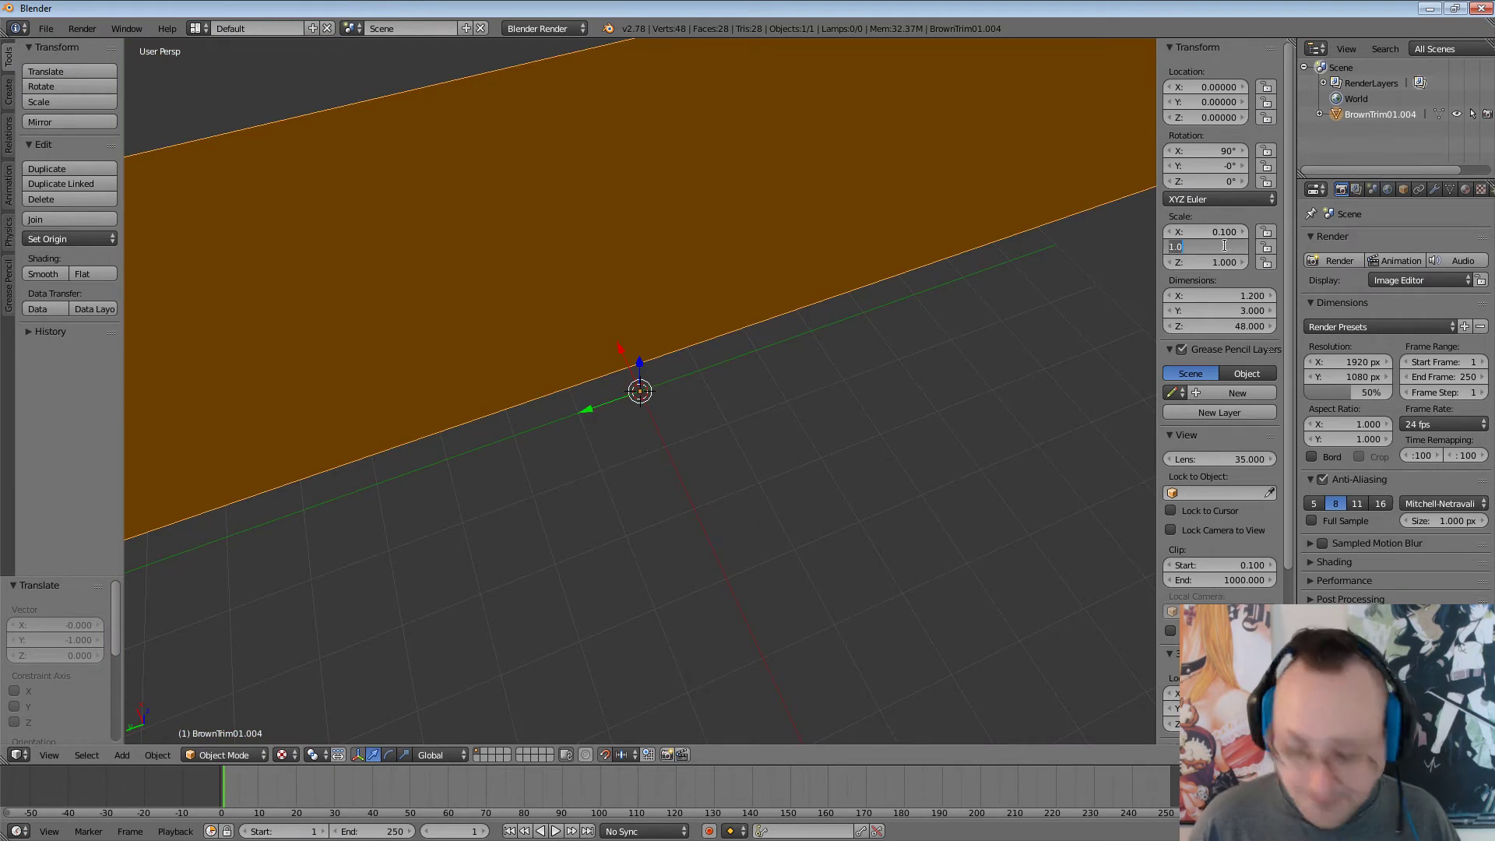
text(0.1)
key(Return)
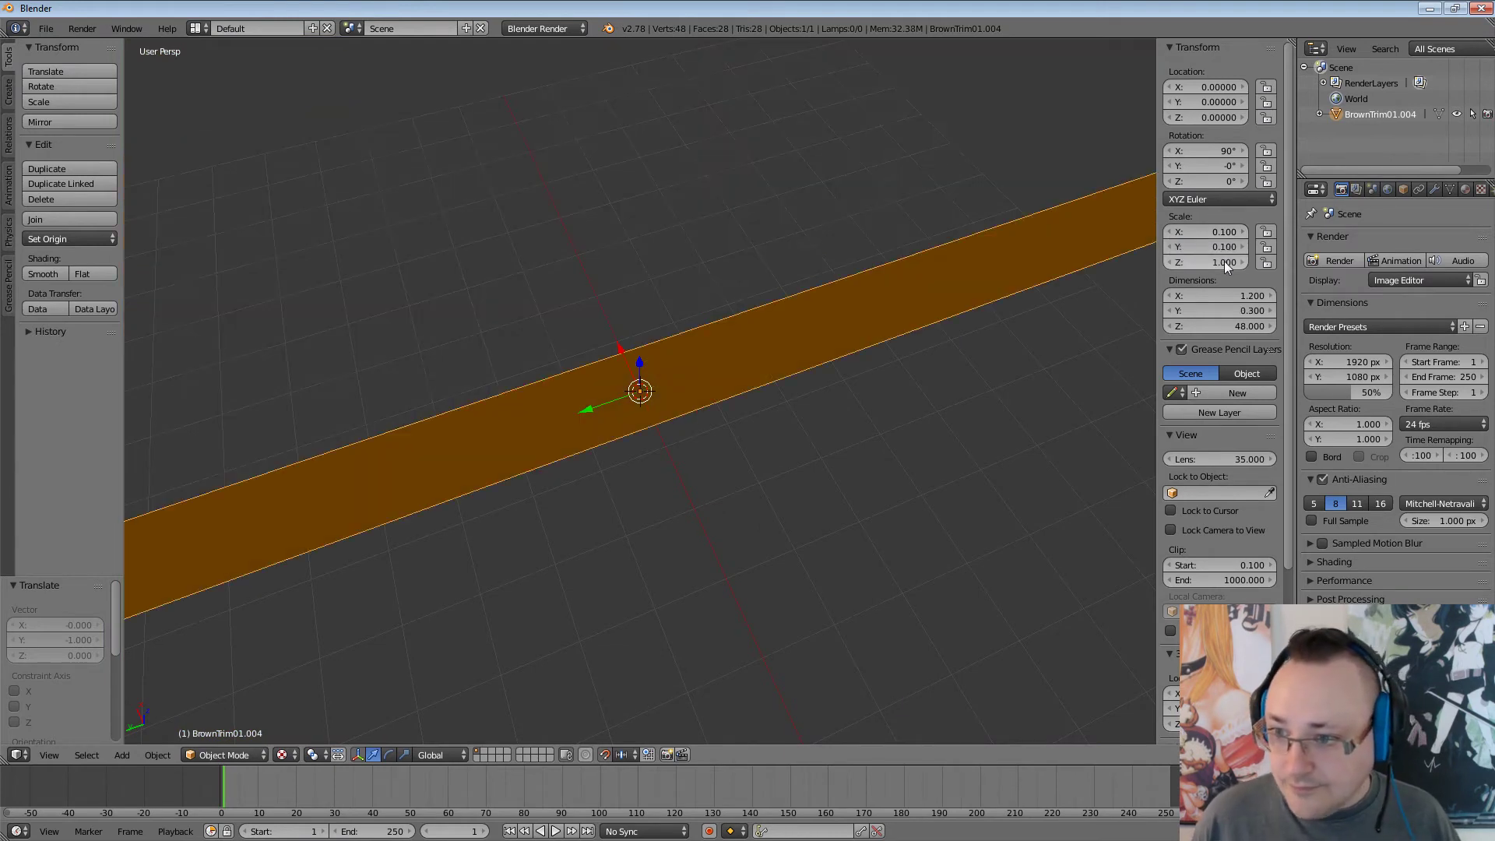
double_click(1225, 261)
text(0.1)
key(Return)
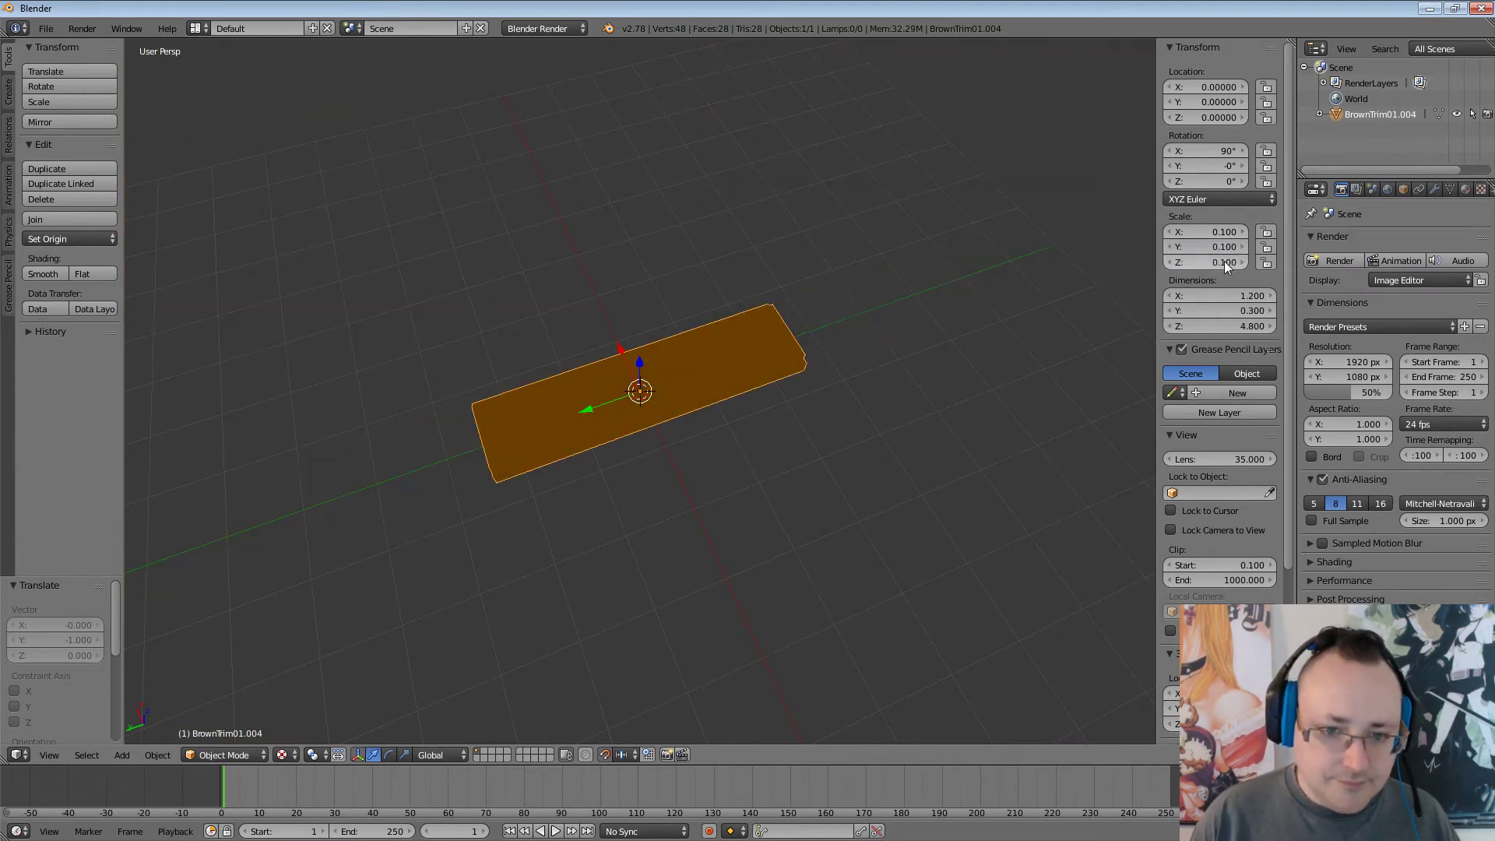
middle_drag(913, 334, 969, 257)
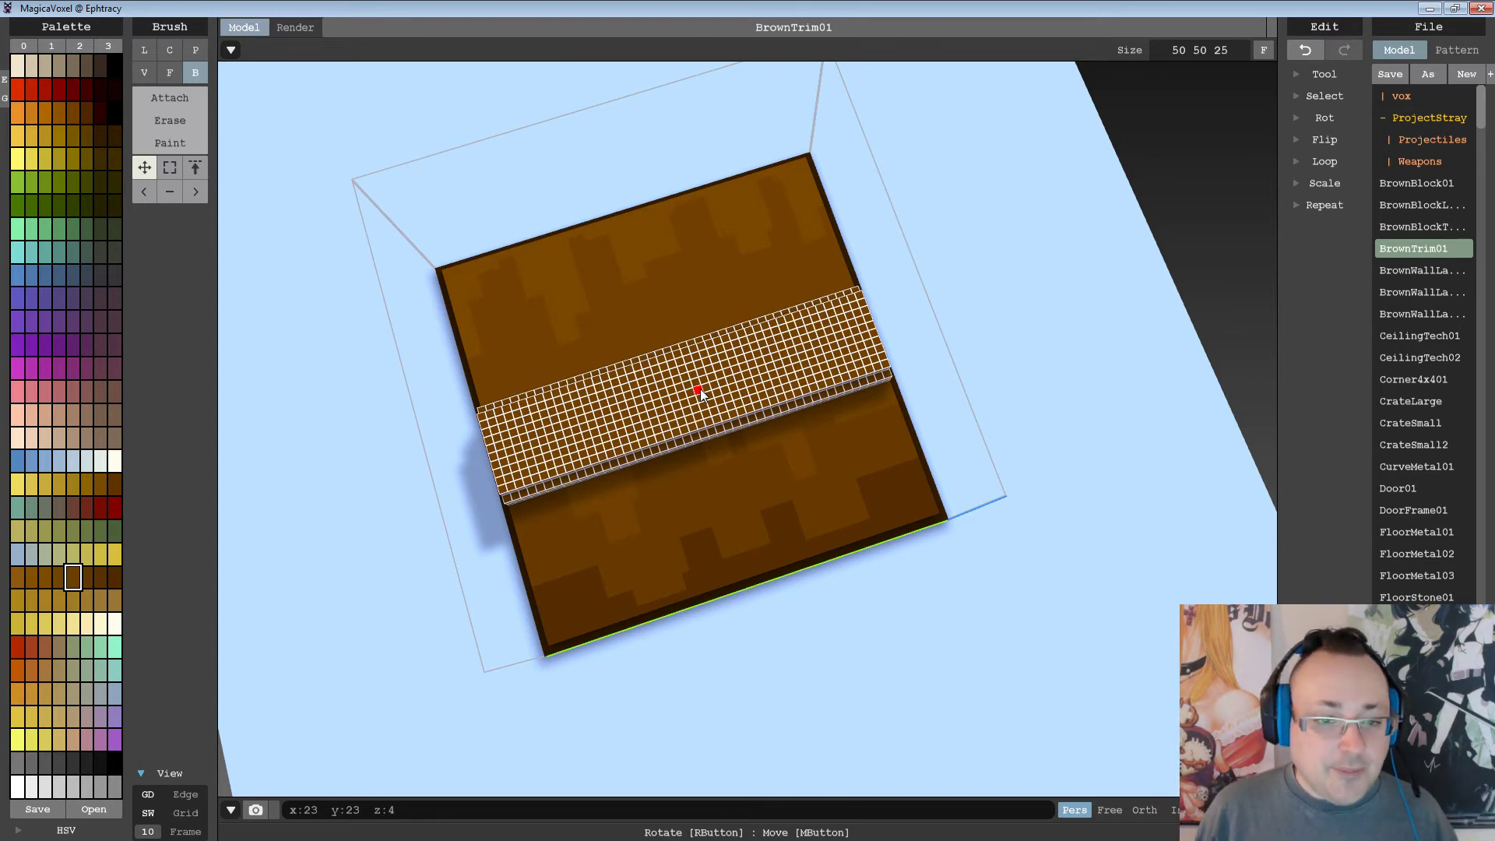
Switch back to MagicaVoxel and clear the voxel selection on BrownTrim01's raised strip.
right_drag(700, 394, 382, 348)
click(166, 169)
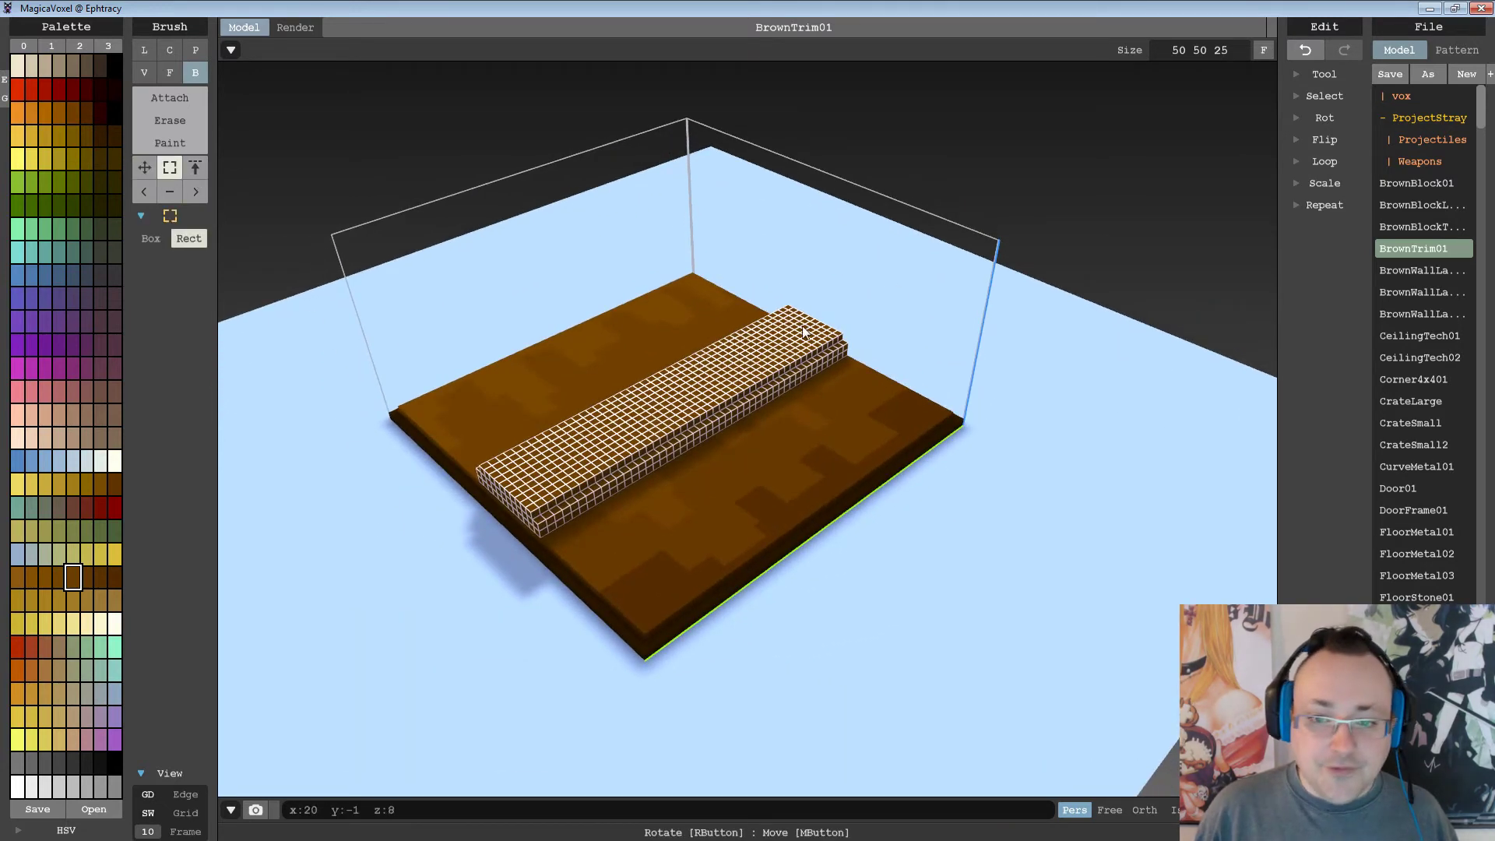
click(836, 316)
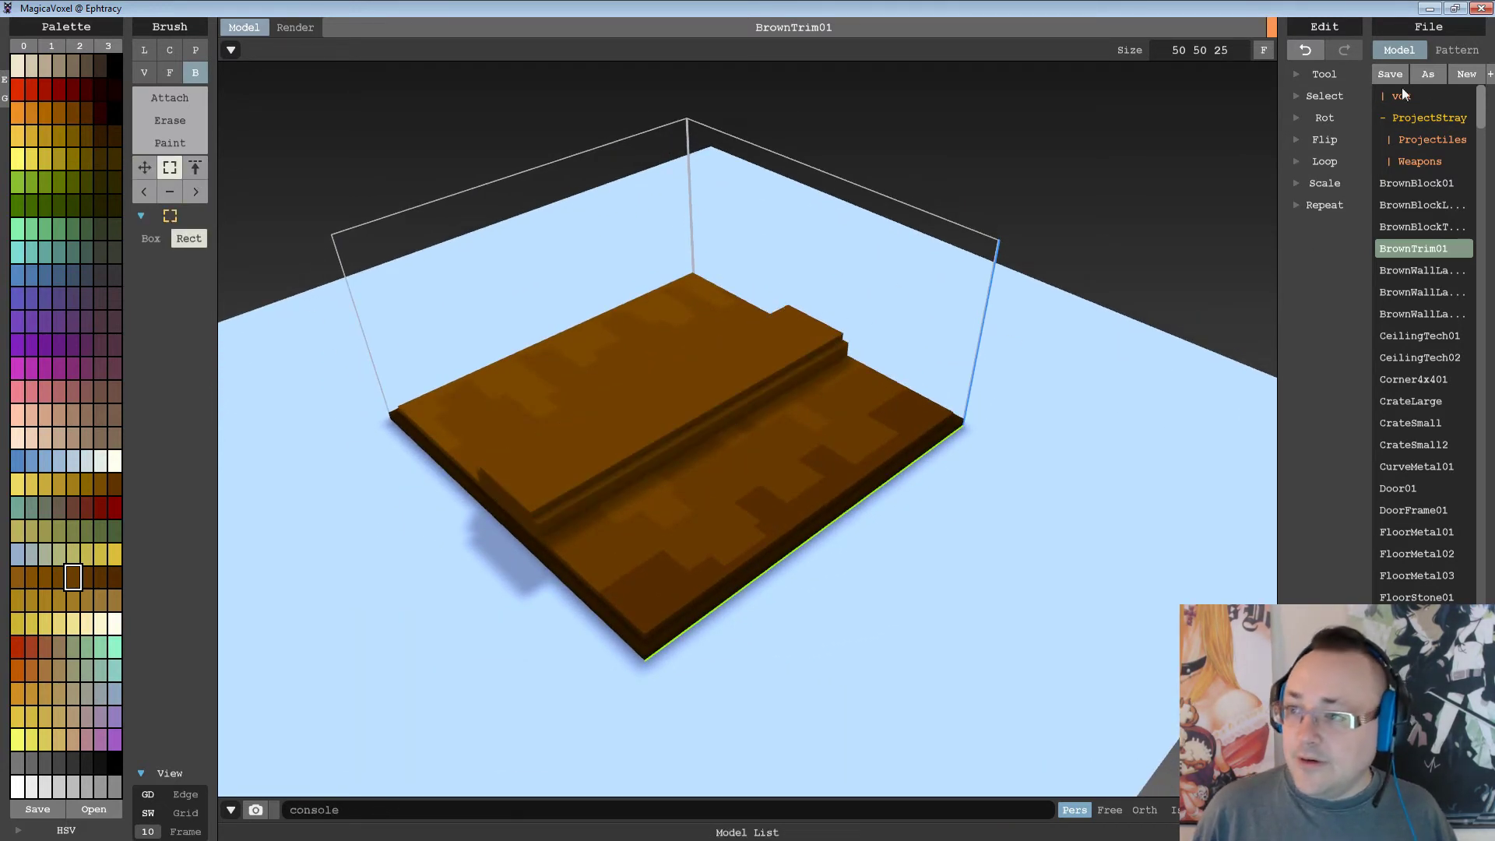
Export the whole trim as BrownTrim01.obj to the MagicaVoxel export folder, replacing the existing file.
click(1391, 810)
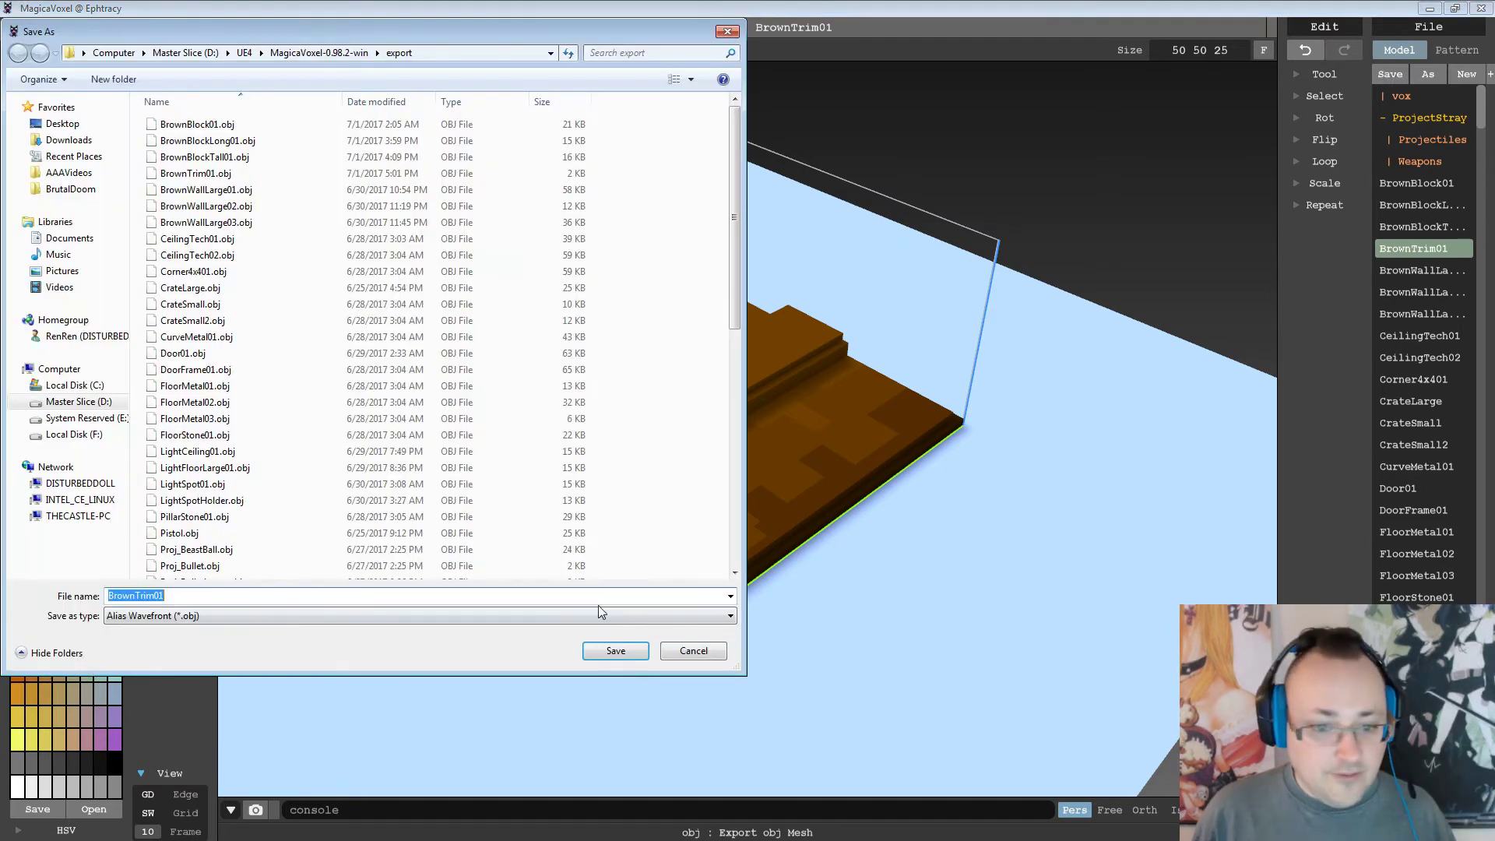
click(609, 653)
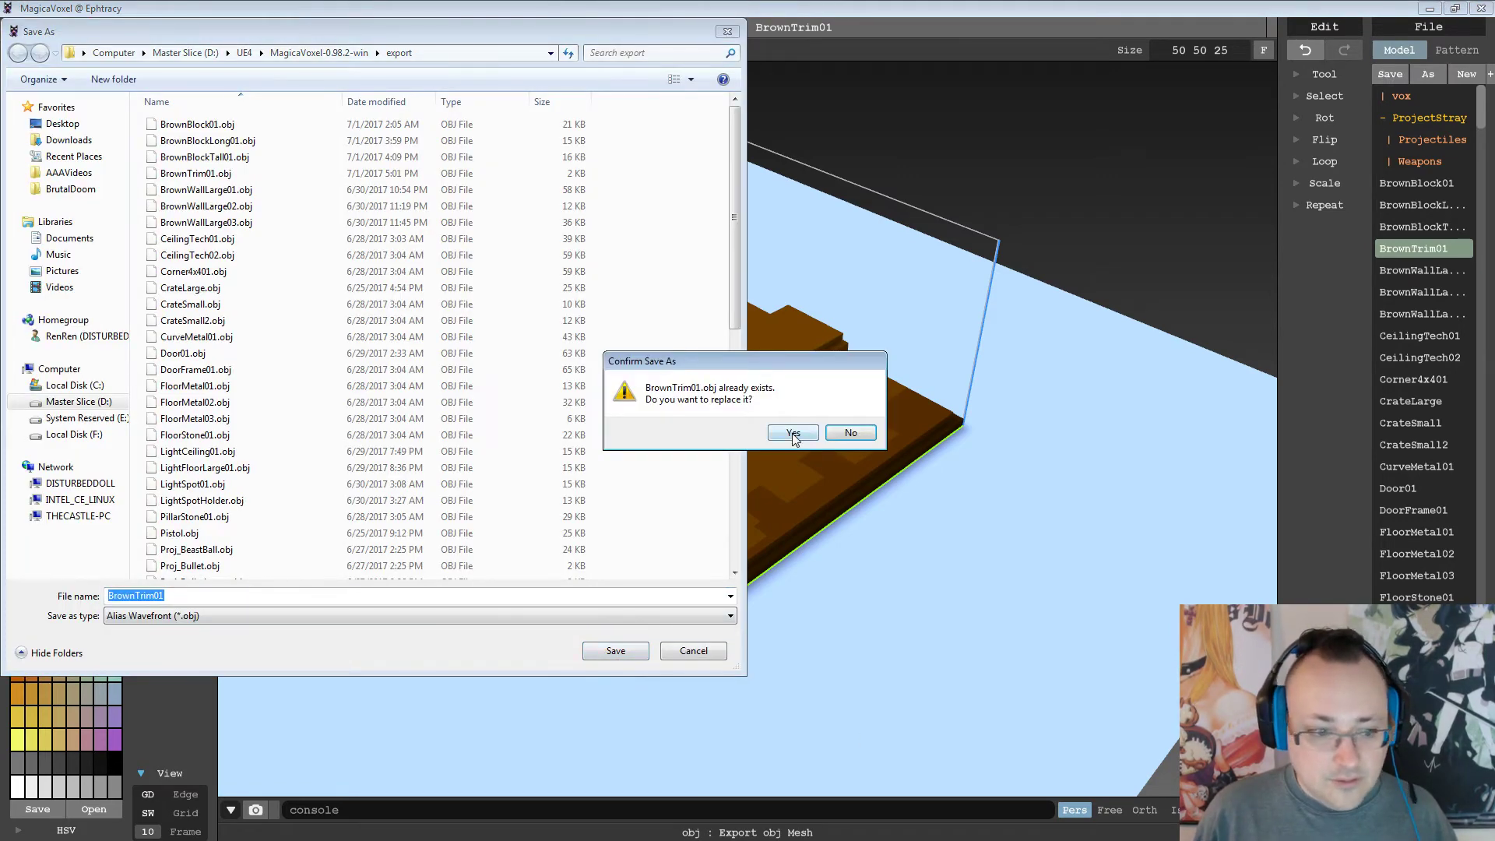
click(792, 433)
Switch to Blender and delete the strip-only BrownTrim01 object from the scene.
click(1431, 8)
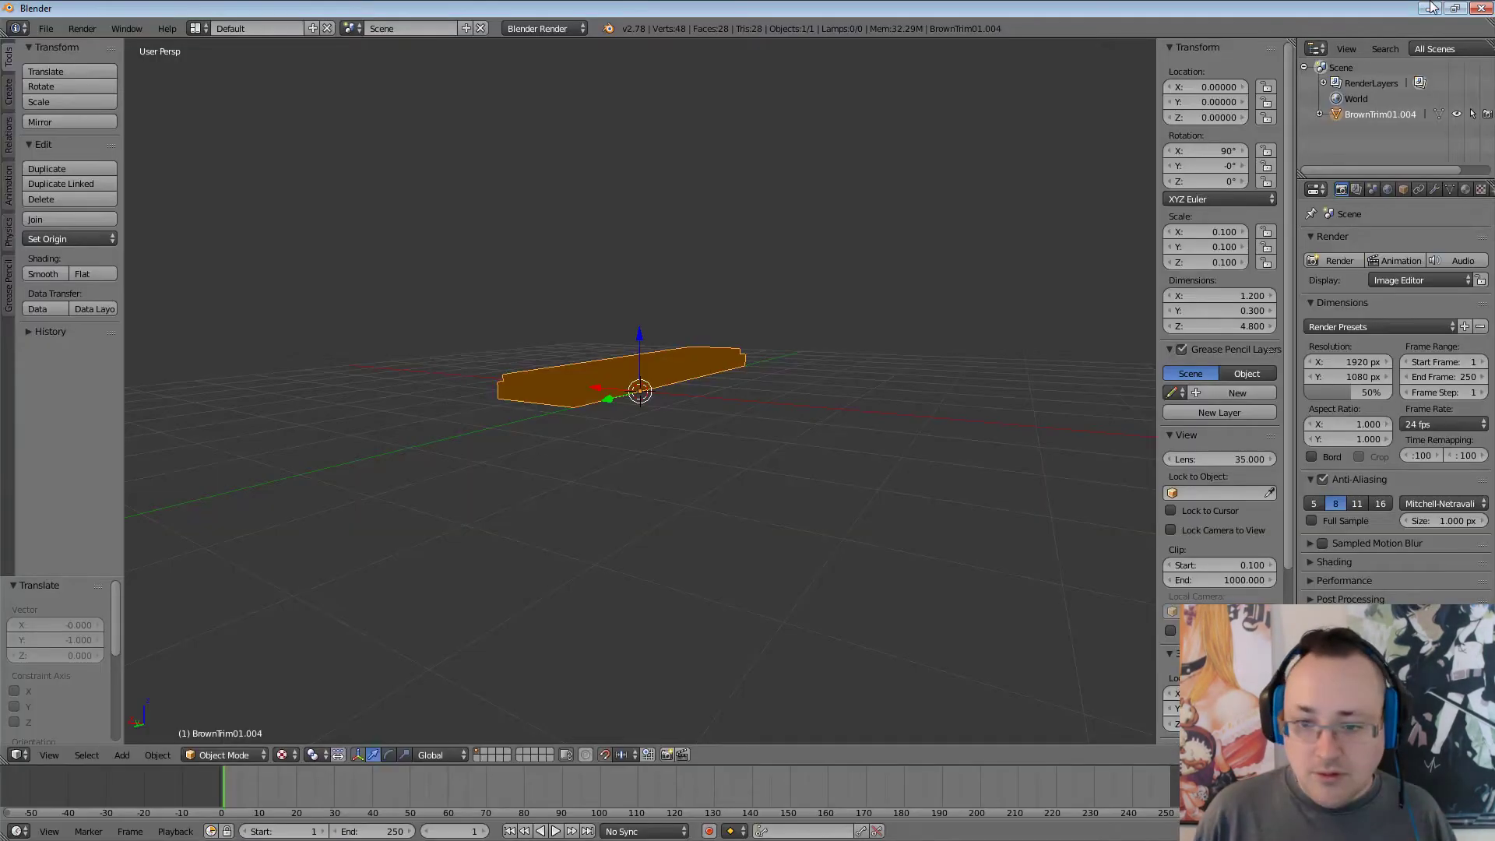
right_click(1375, 114)
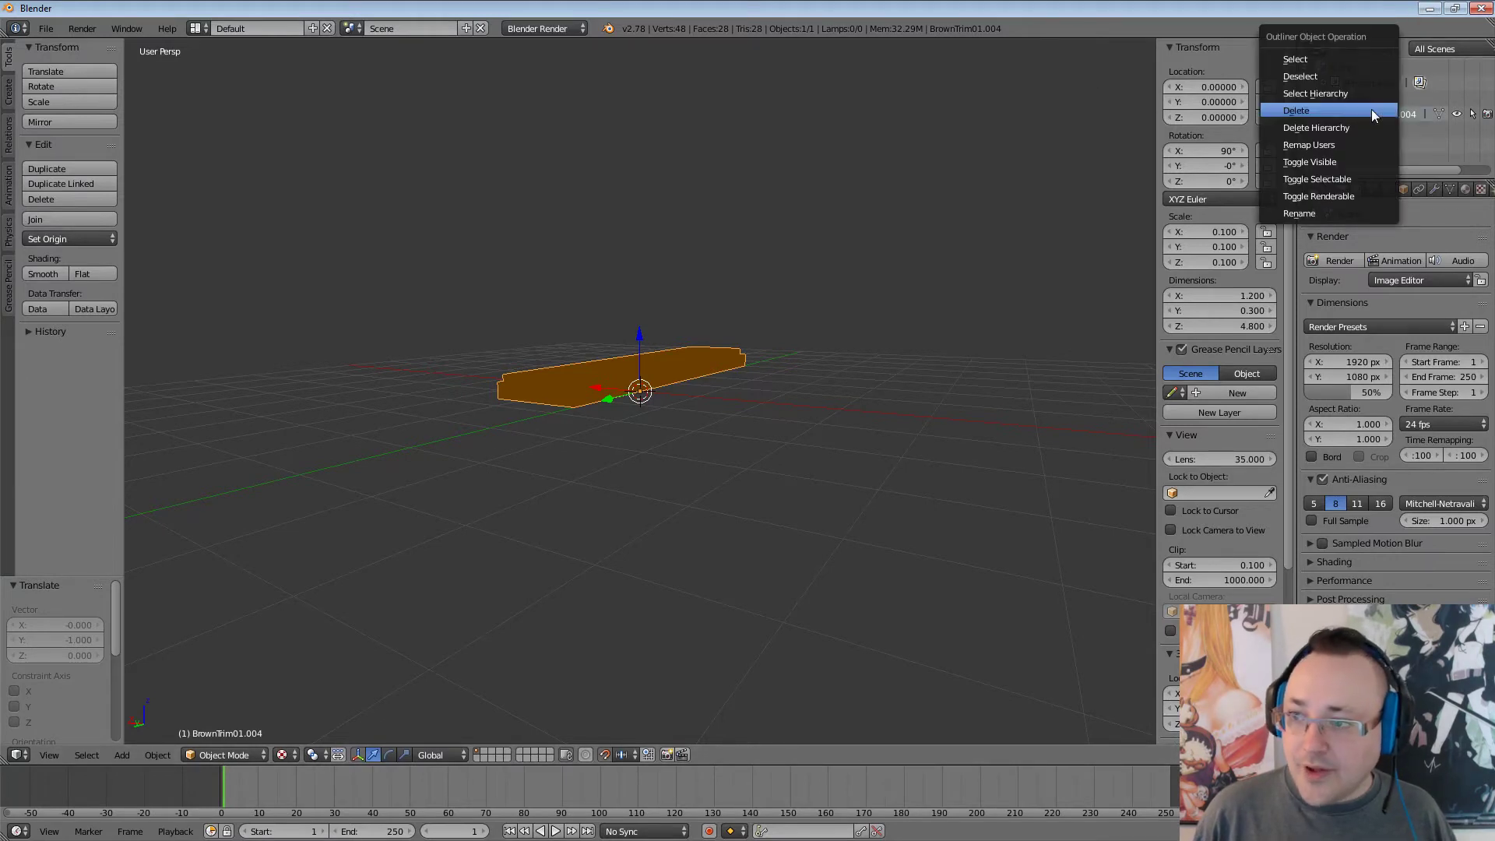
click(1368, 115)
Import the re-exported BrownTrim01.obj from the MagicaVoxel export folder as a Wavefront model.
click(46, 28)
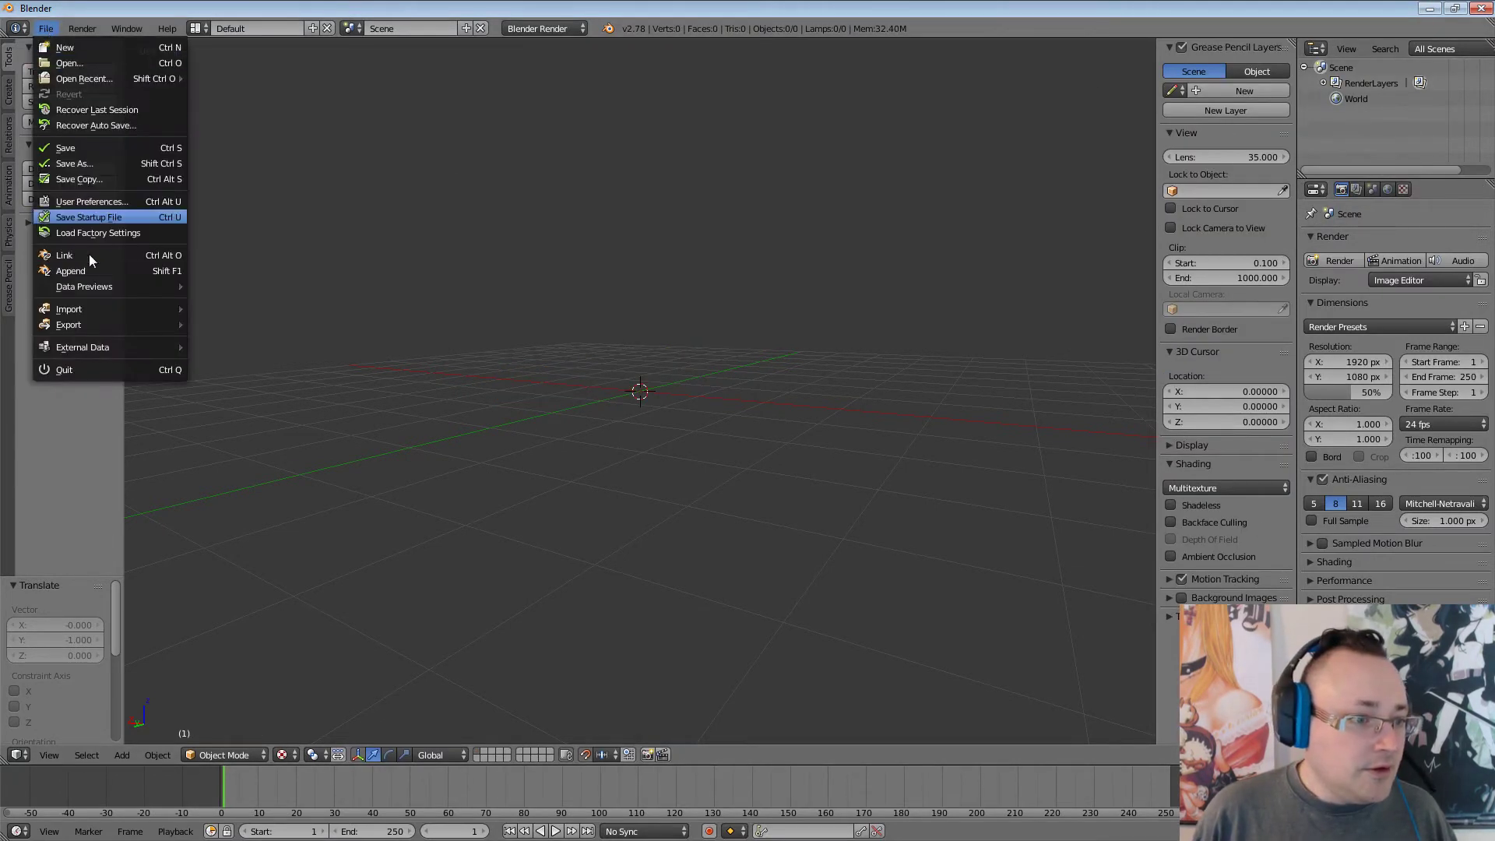
mouse_move(92, 308)
click(283, 402)
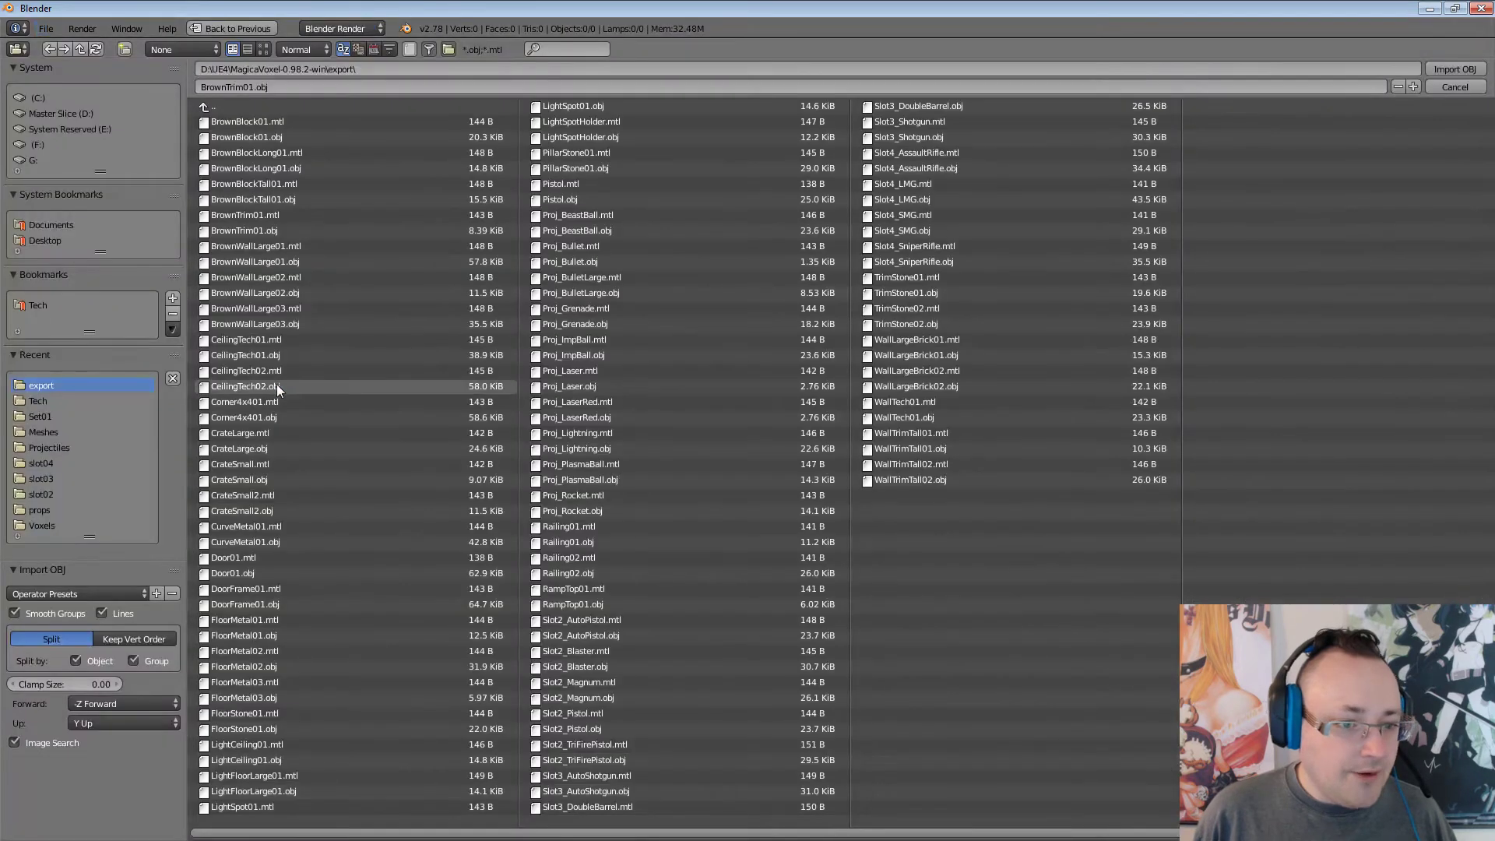
click(301, 230)
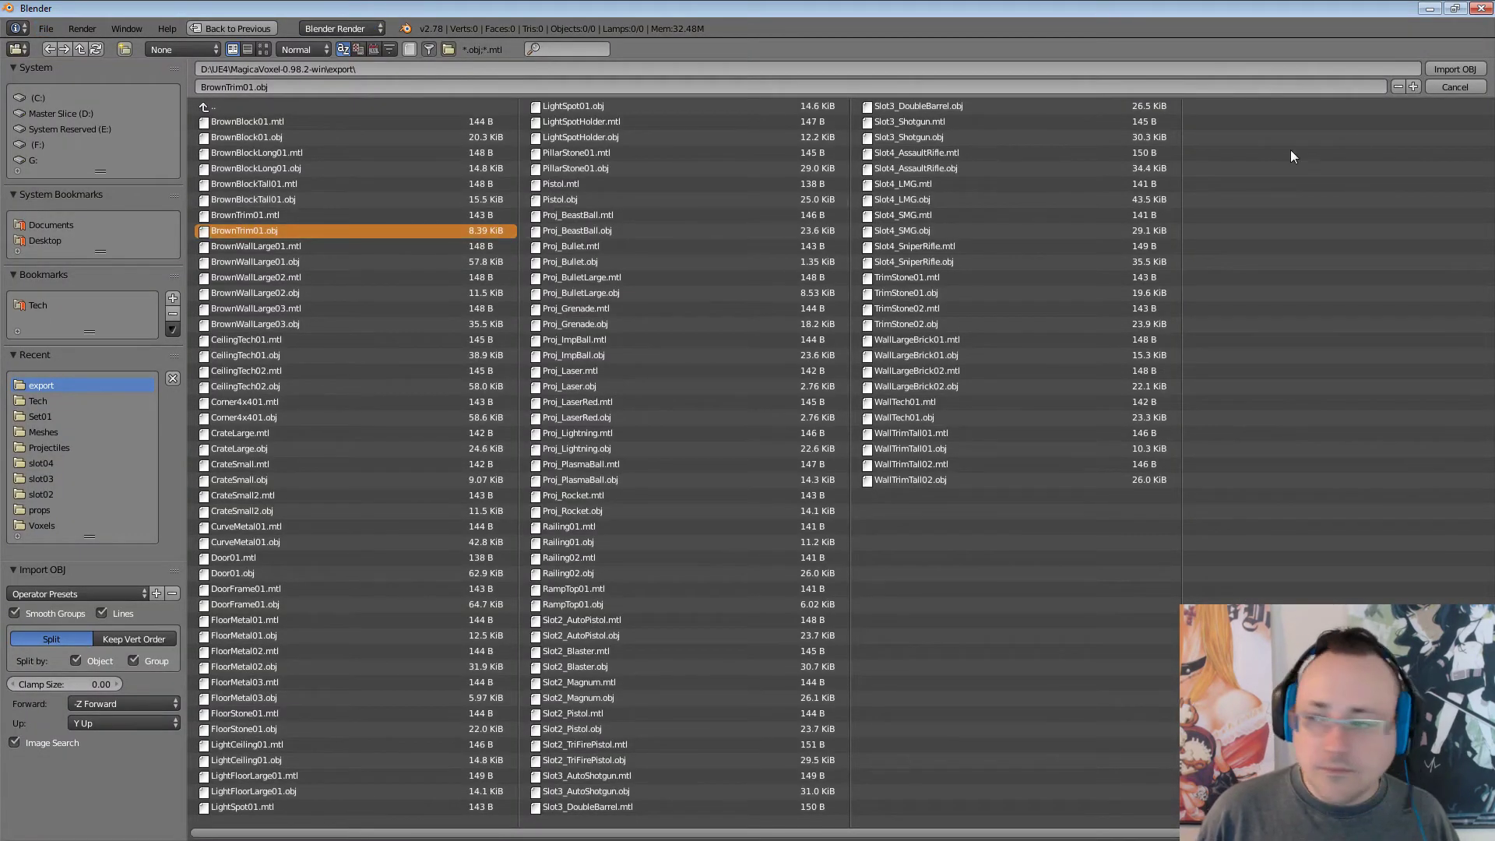
click(1441, 69)
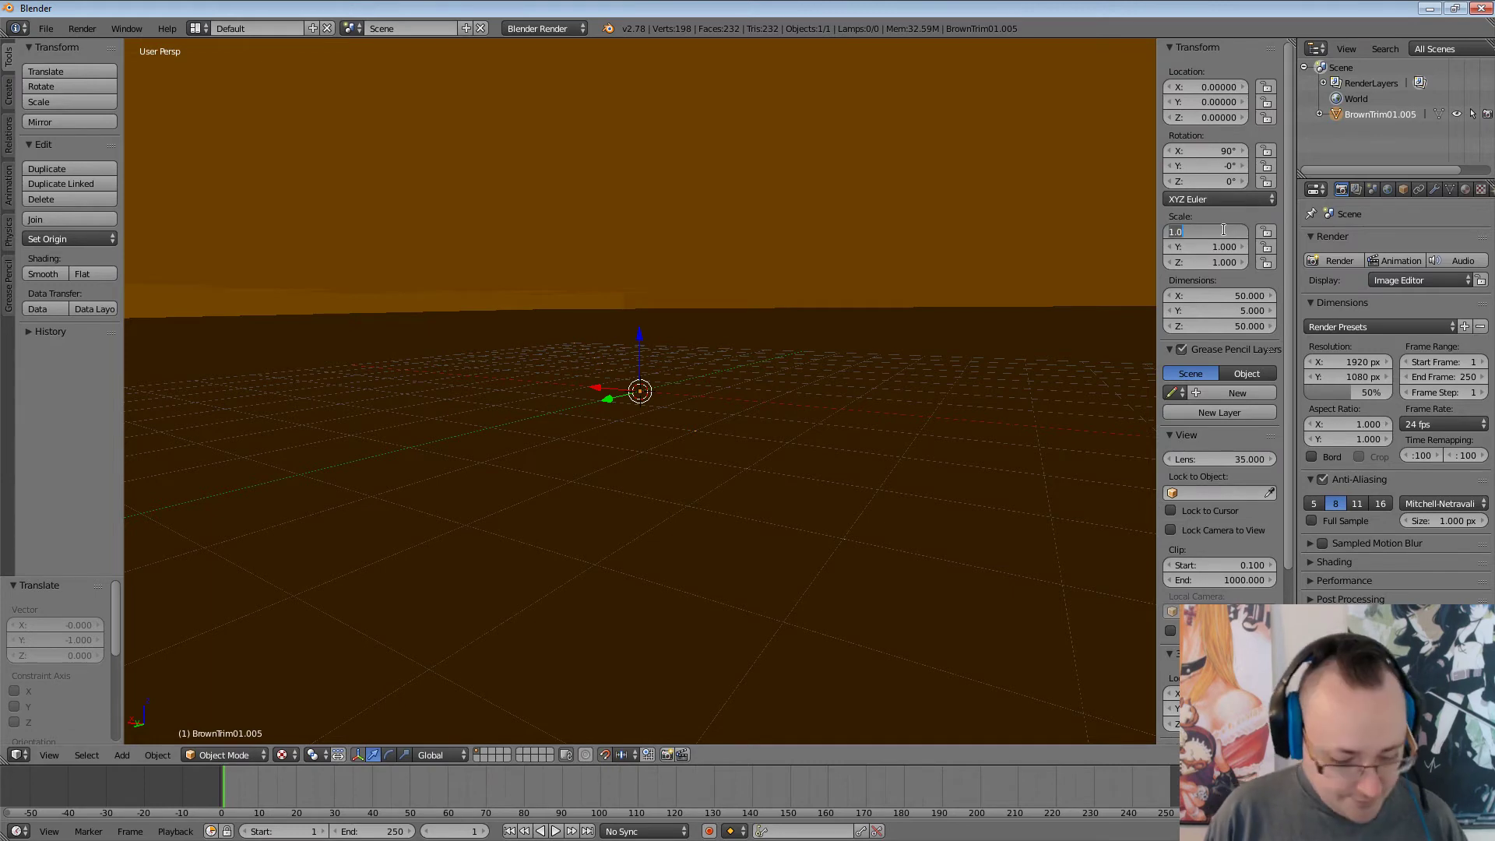
Set the imported trim's X, Y and Z scale to 0.1.
text(.1)
key(Return)
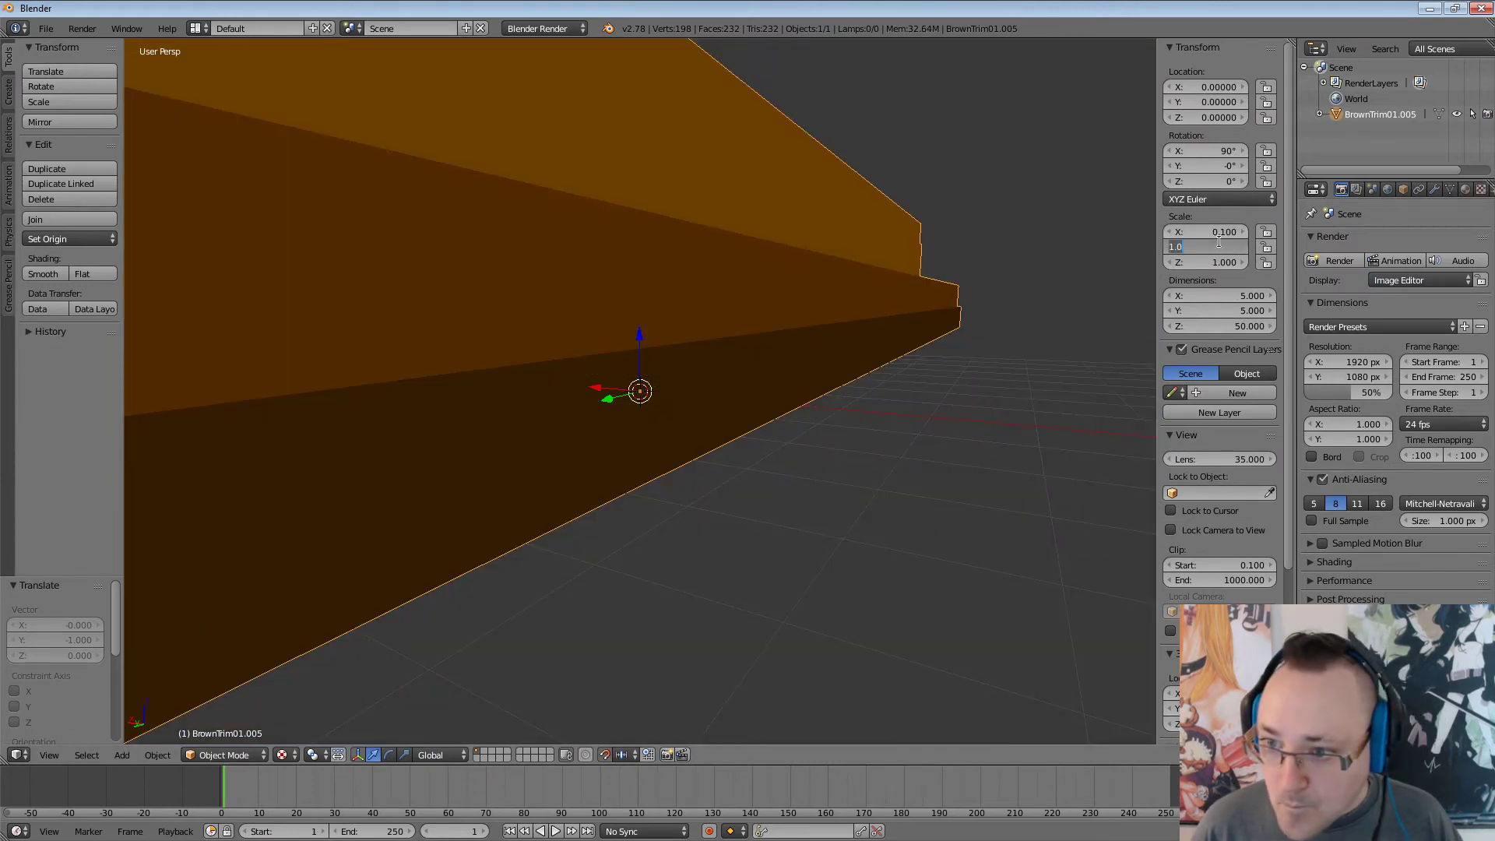
text(.1)
key(Return)
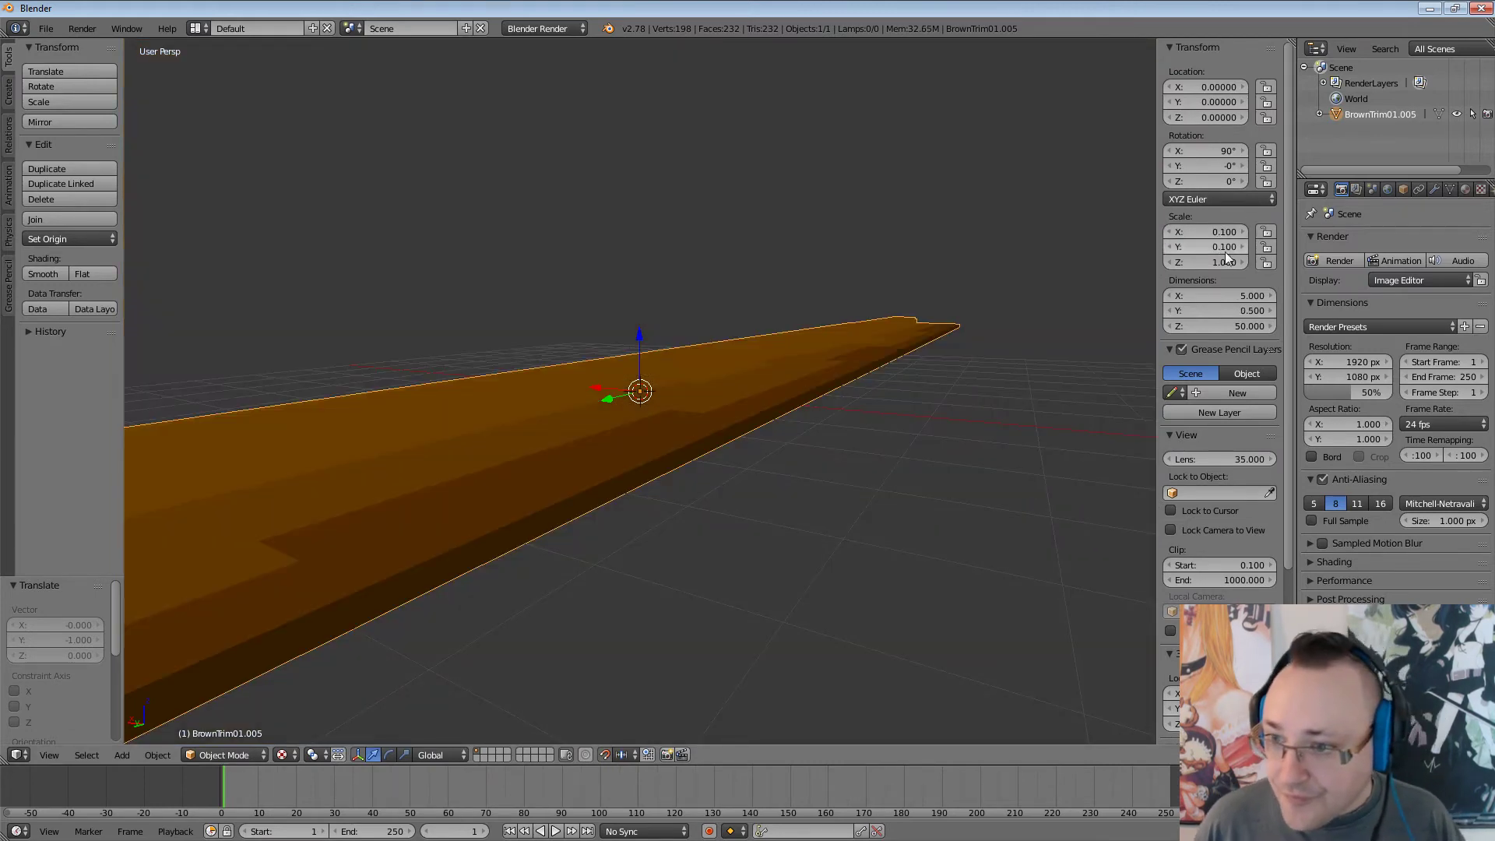
click(1225, 262)
text(.1)
key(Return)
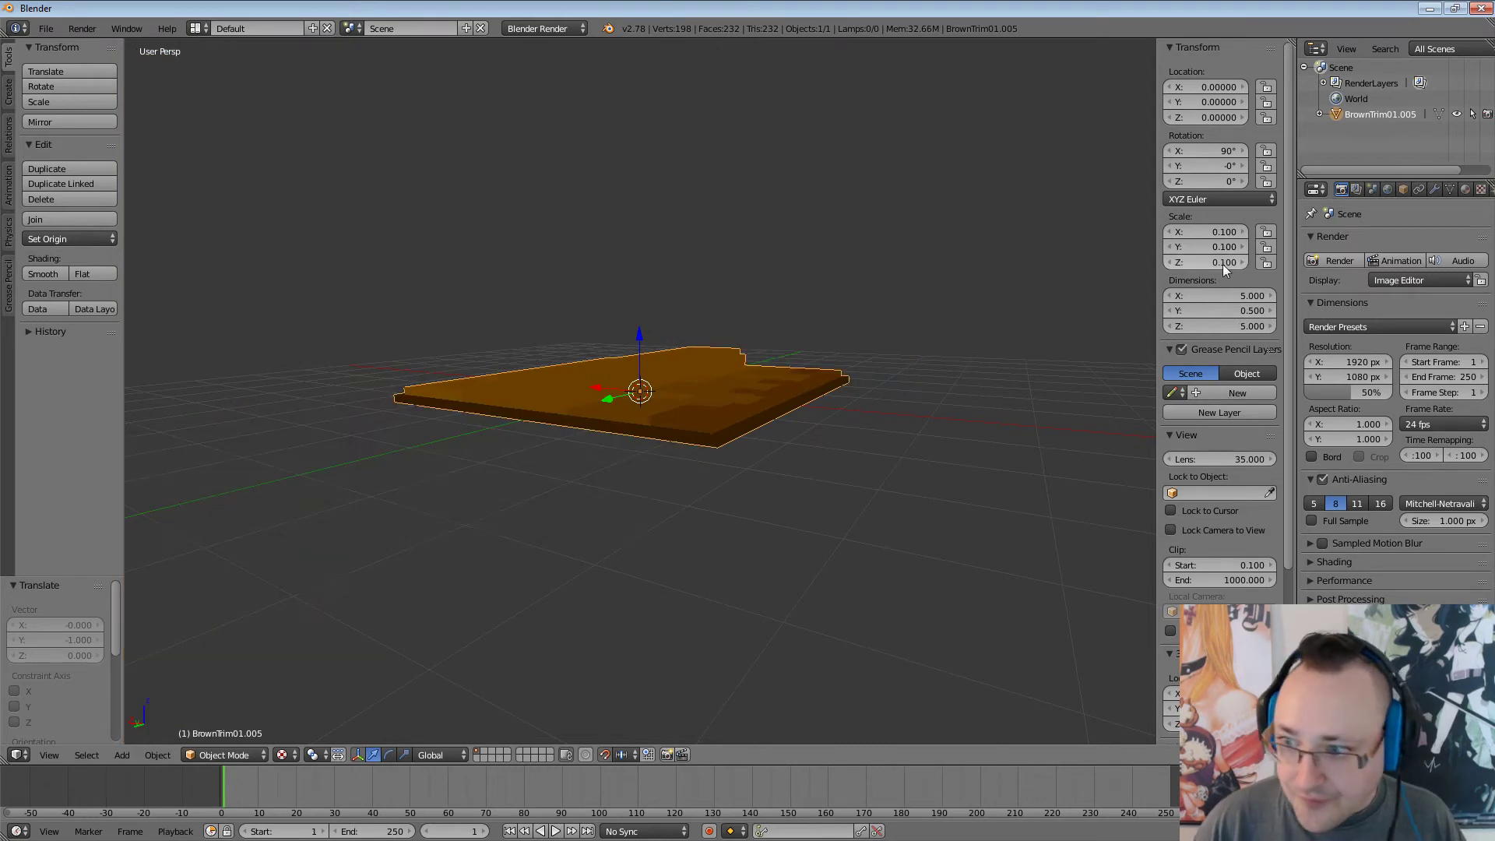
Export the scaled trim as BrownTrim01.fbx to the project's Graphics/Geometry/Tech folder, overwriting the existing file.
click(47, 28)
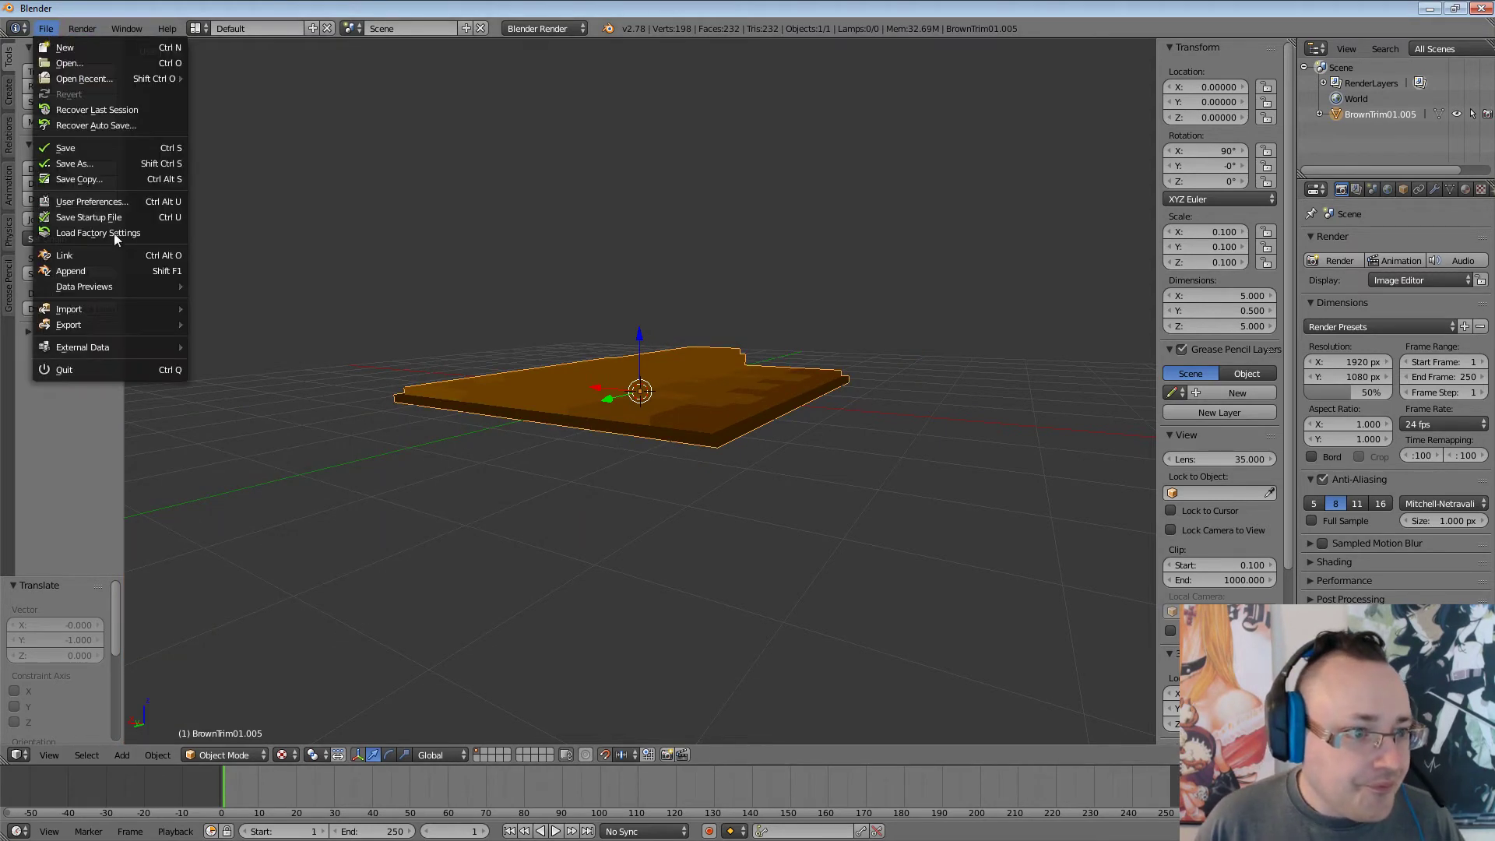
mouse_move(119, 321)
click(231, 371)
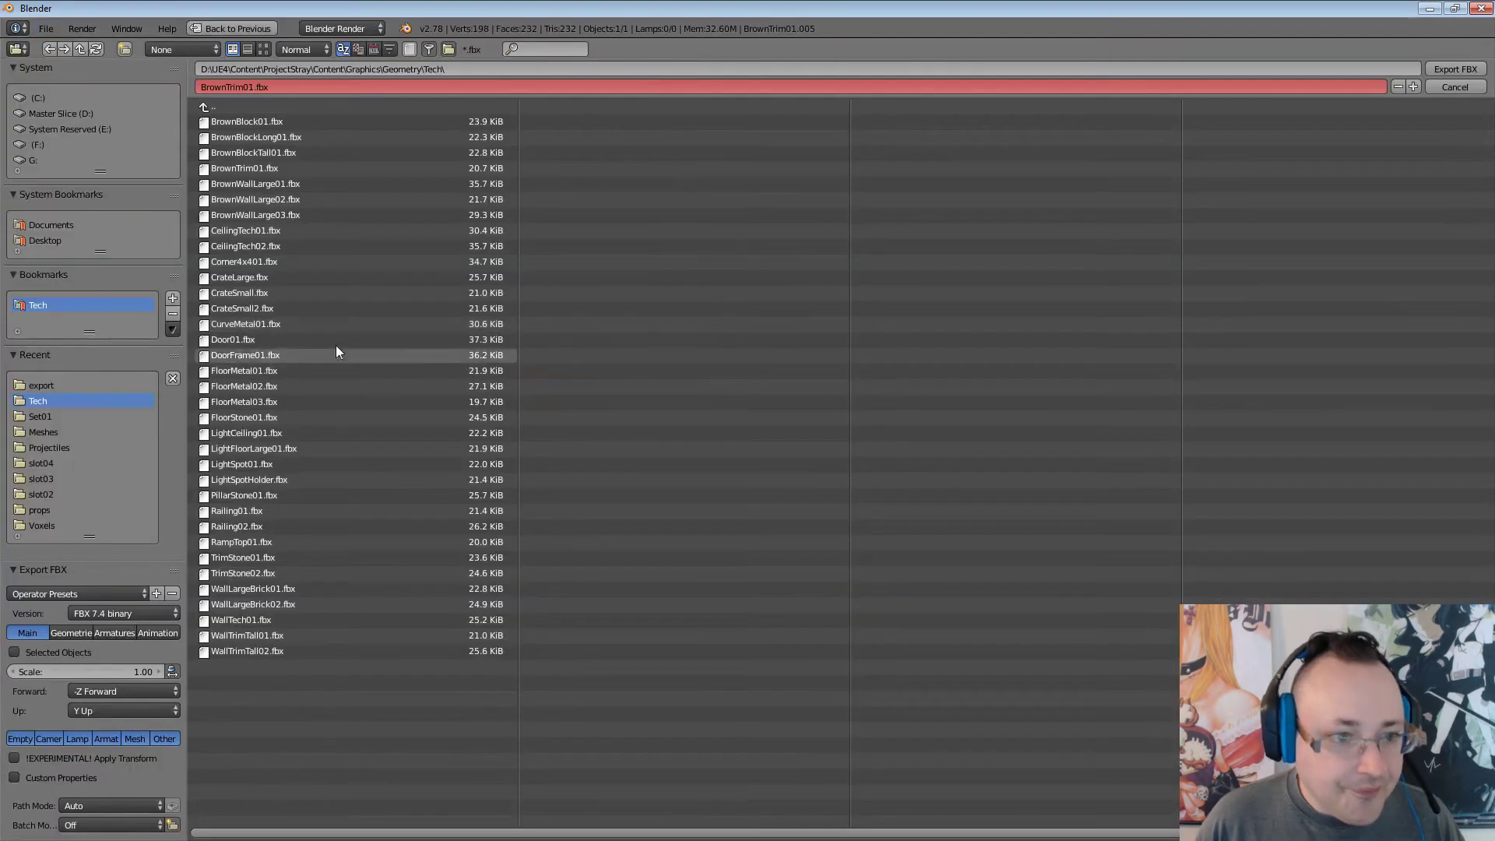
click(1440, 71)
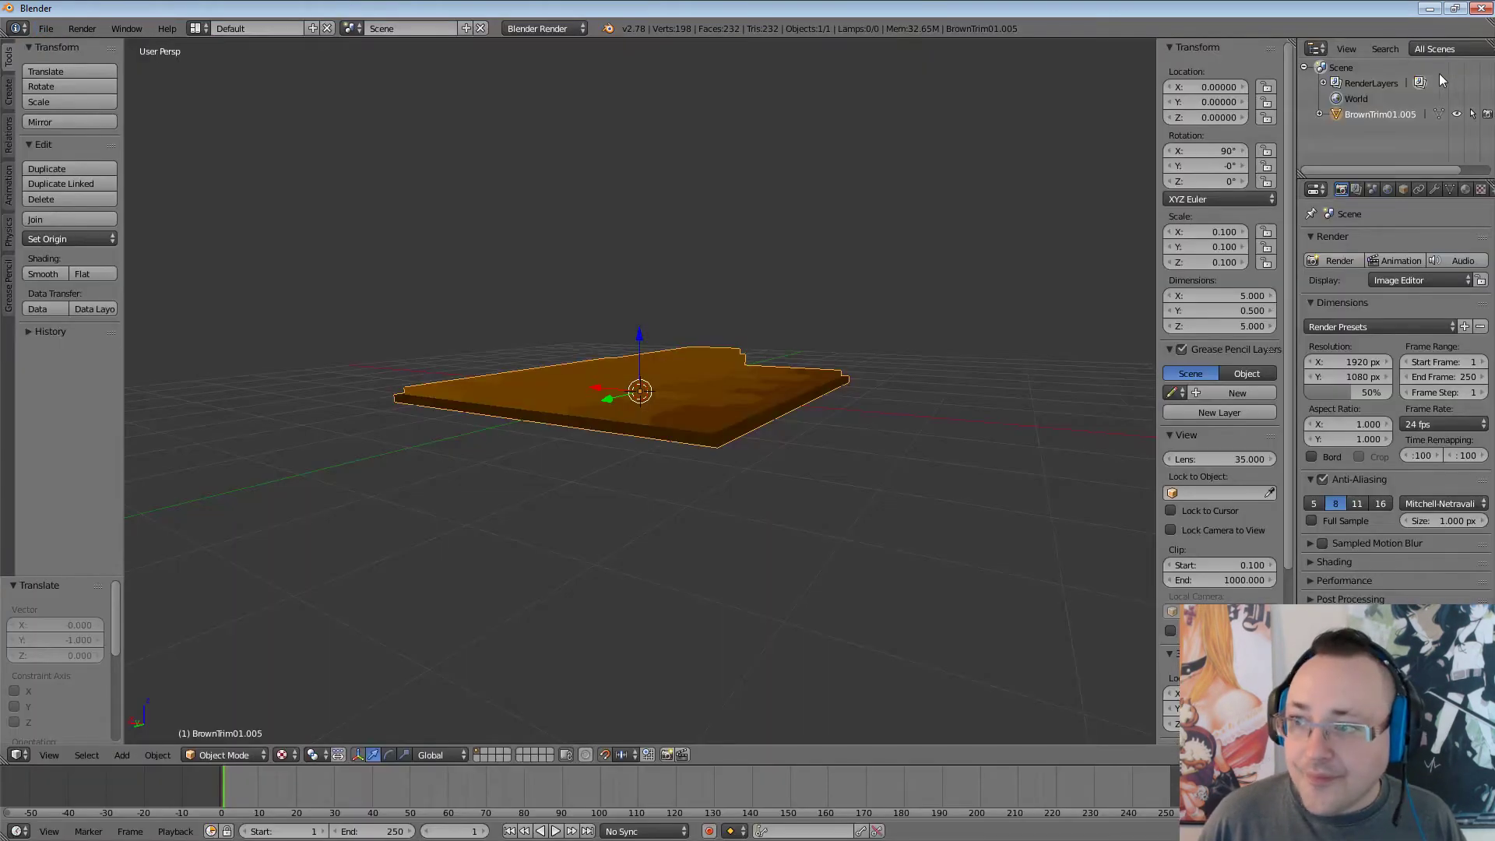
Switch from Blender back to the Unreal Editor and save the current level.
middle_drag(951, 260, 903, 311)
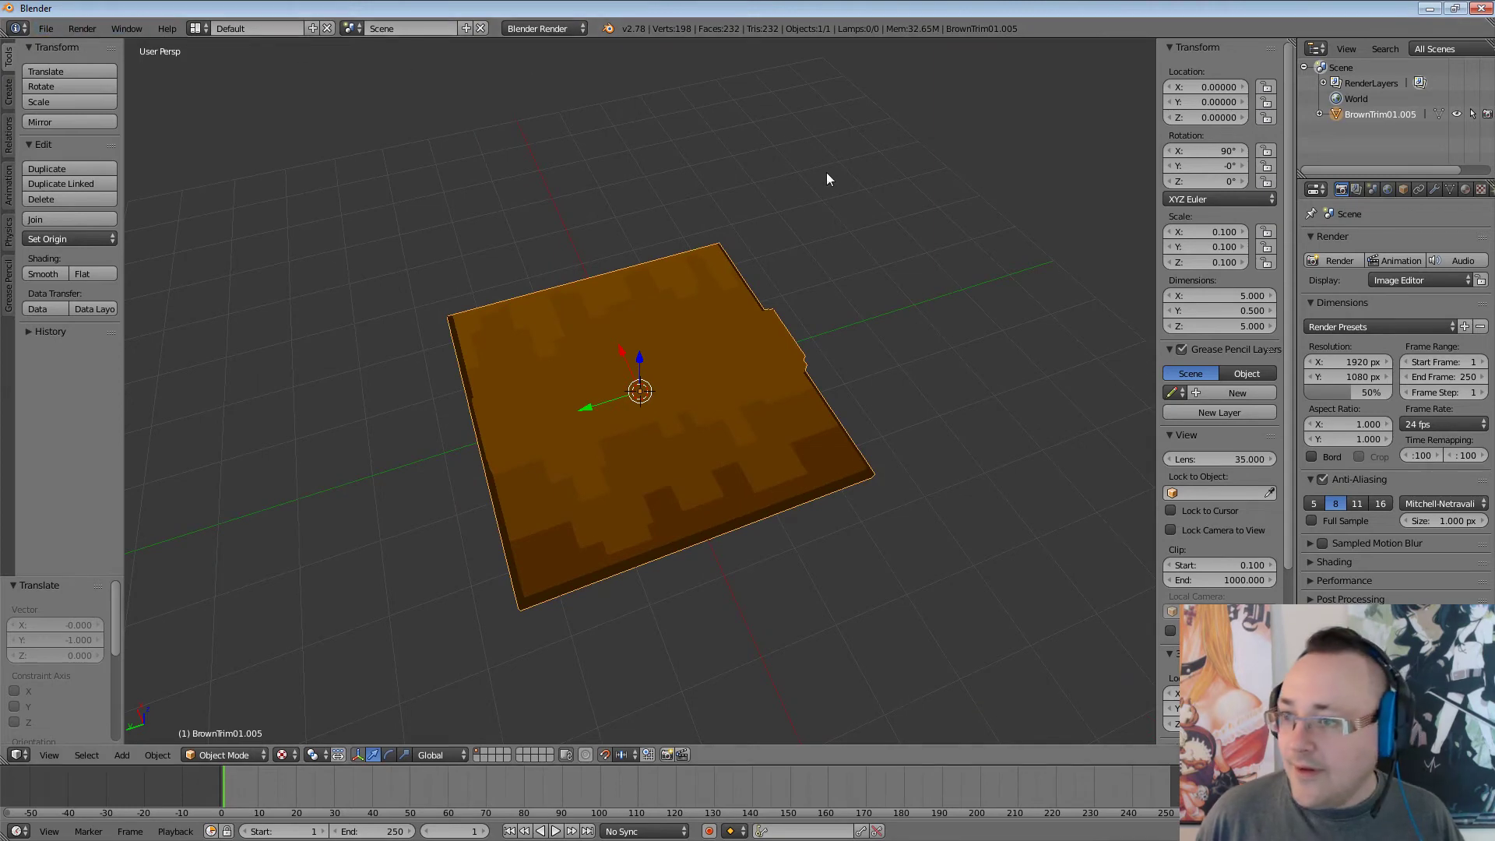
click(1432, 8)
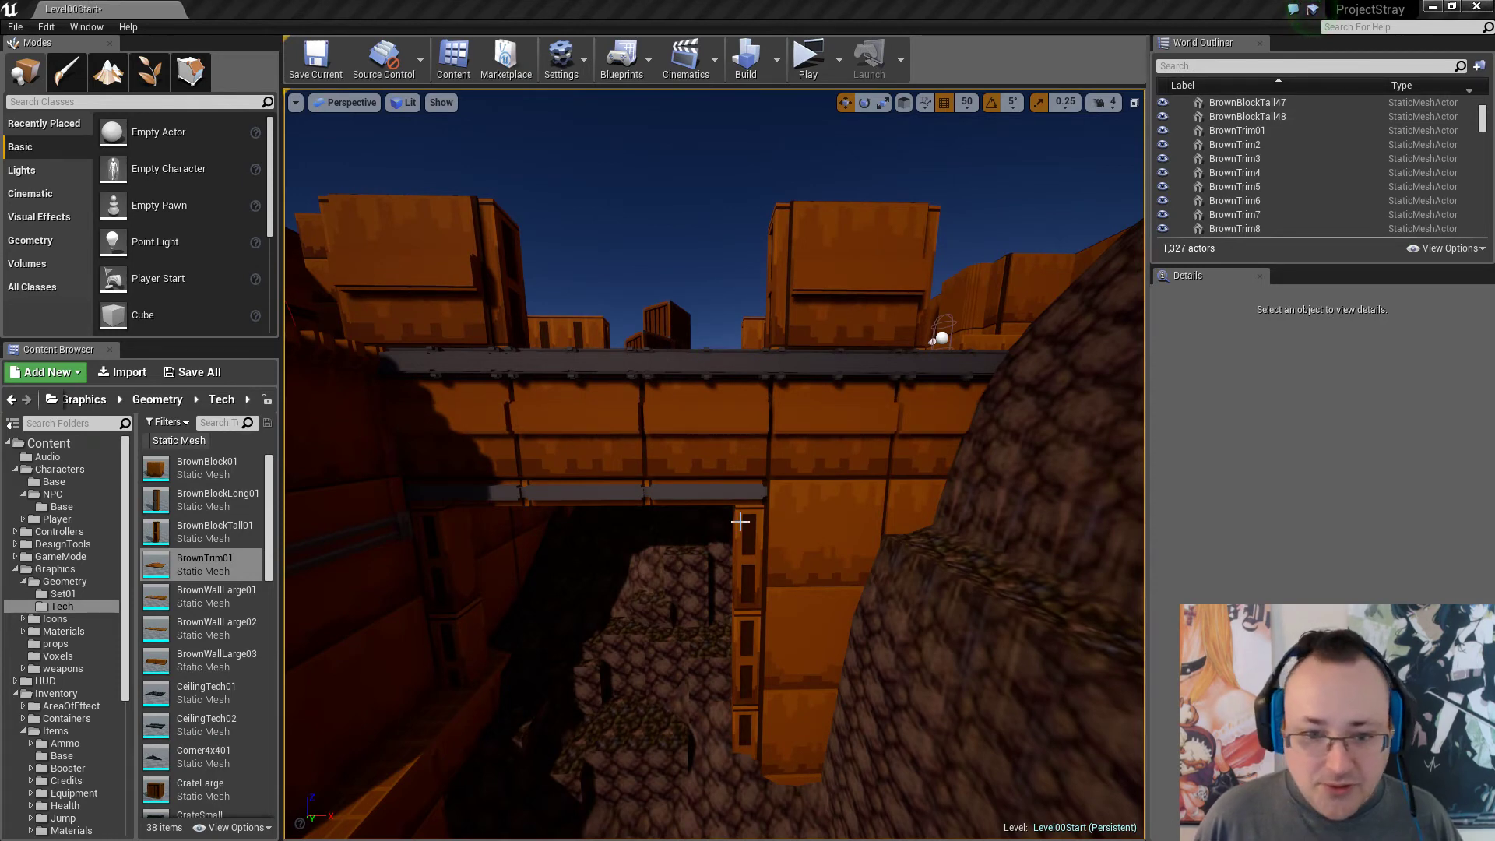
right_drag(736, 517, 808, 390)
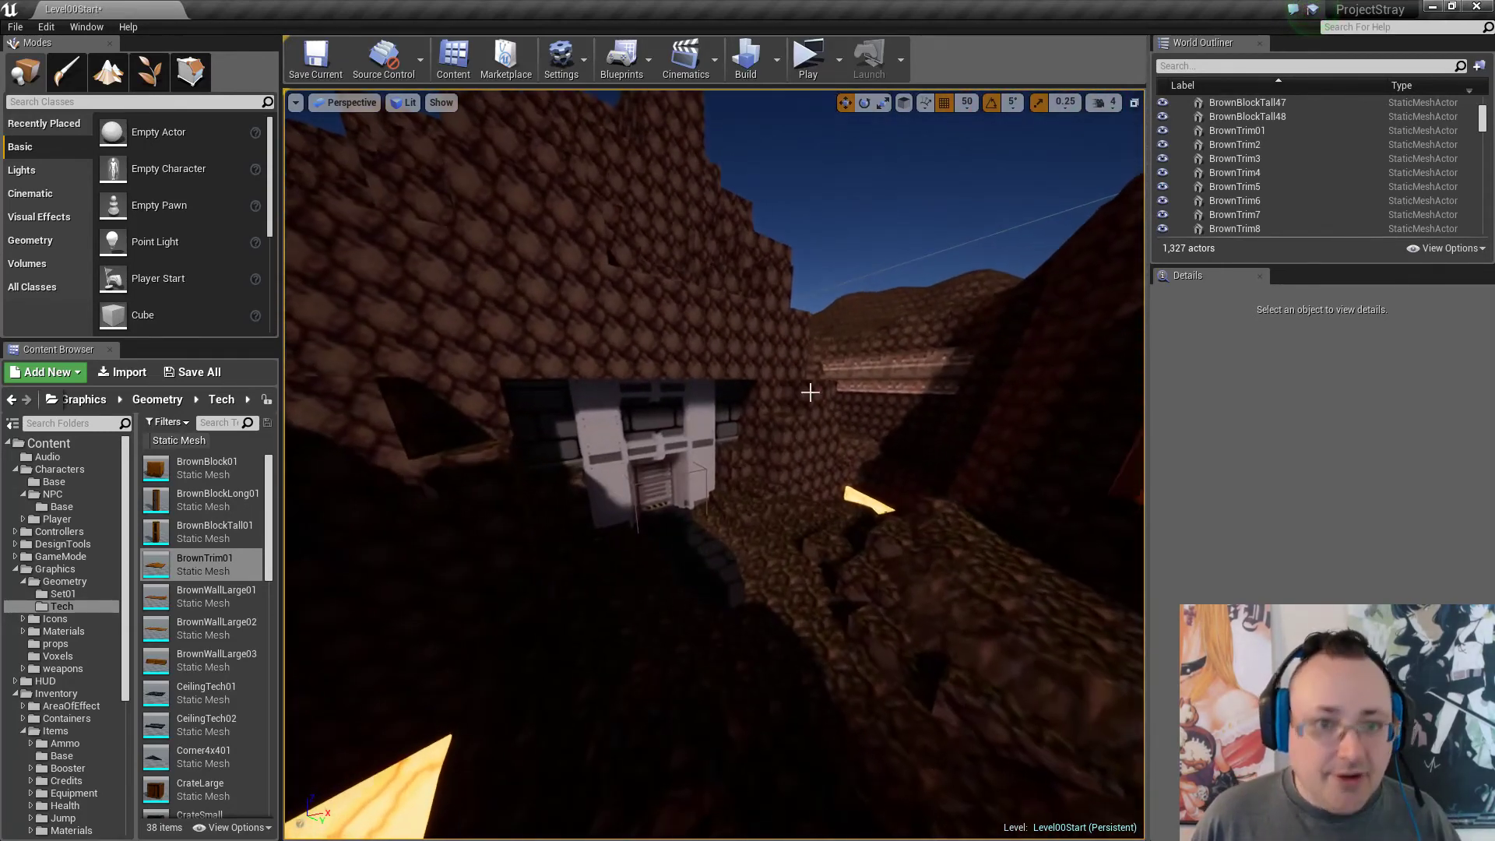
click(316, 61)
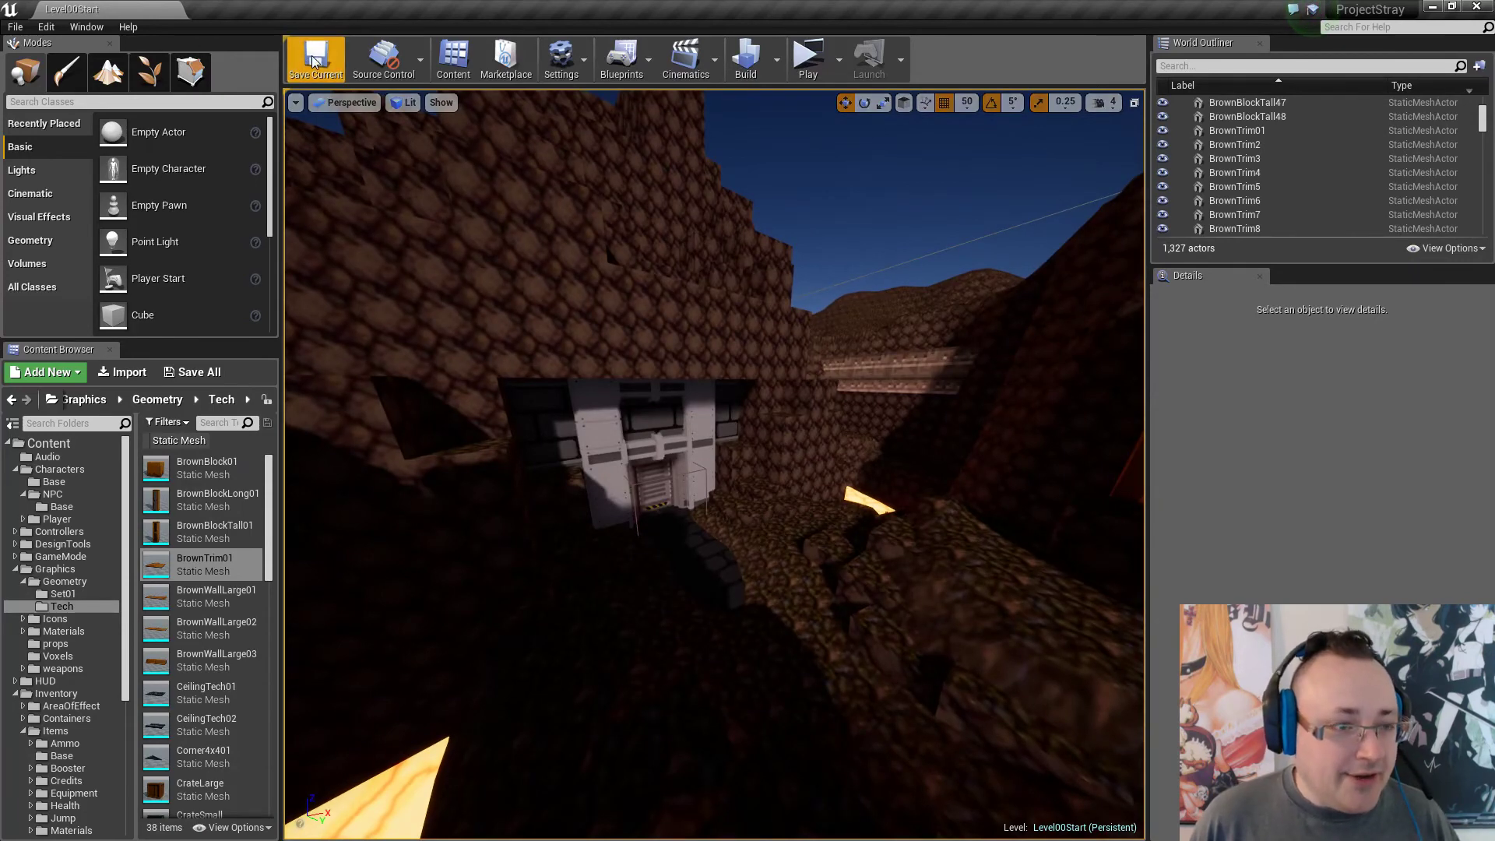
Inspect the canyon, the lava pools, the orange block walls and the trimmed bridge from several viewpoints.
mouse_move(701, 467)
right_down()
mouse_move(1005, 413)
mouse_move(1000, 394)
mouse_move(1032, 379)
mouse_move(696, 441)
right_up()
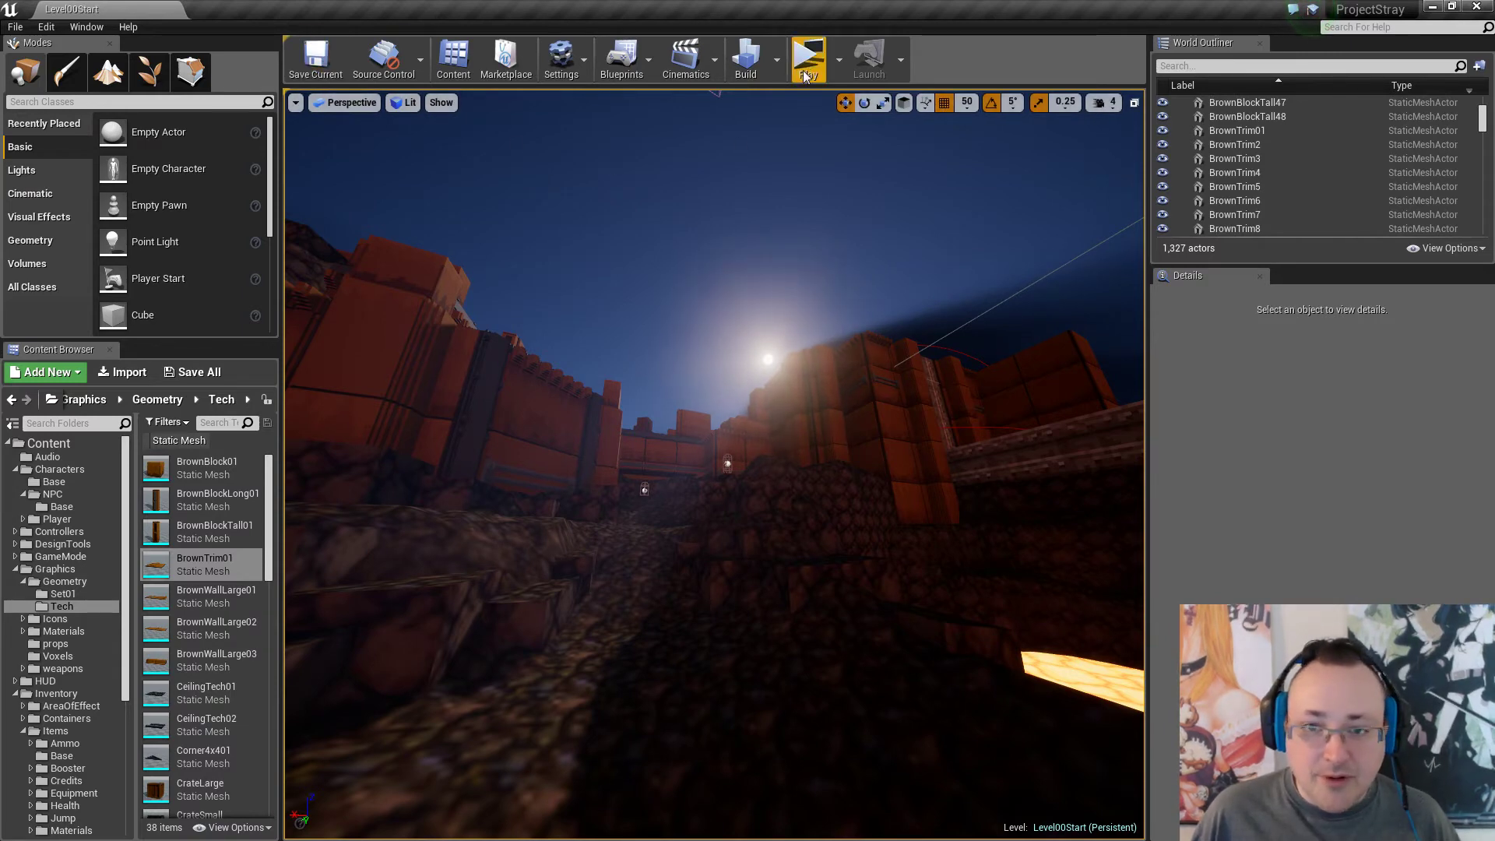
key(w)
right_drag(732, 423, 1226, 650)
key(a)
key(s)
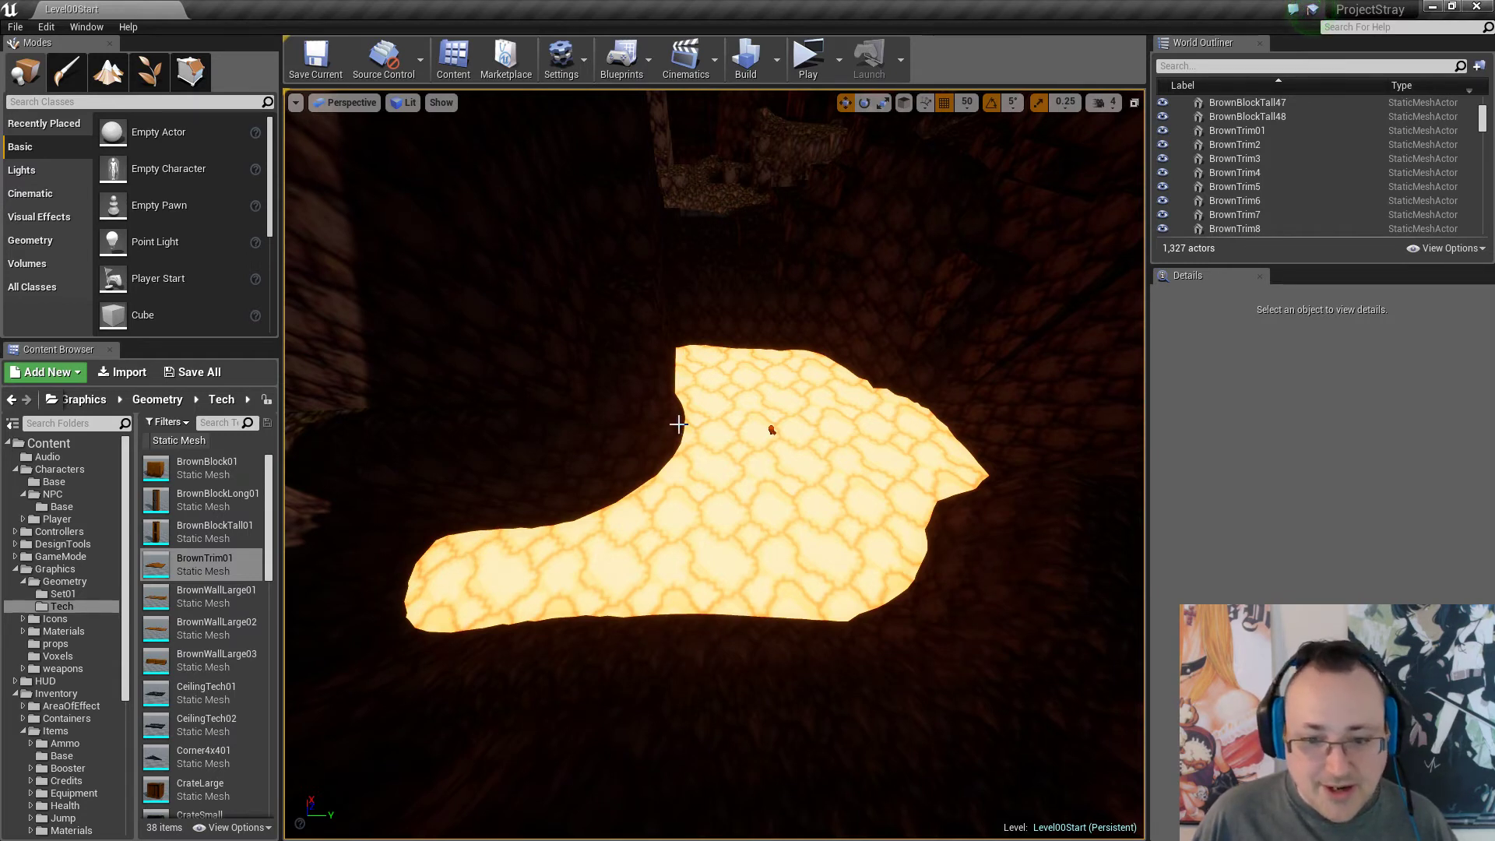
key(d)
right_drag(962, 495, 818, 554)
key(w)
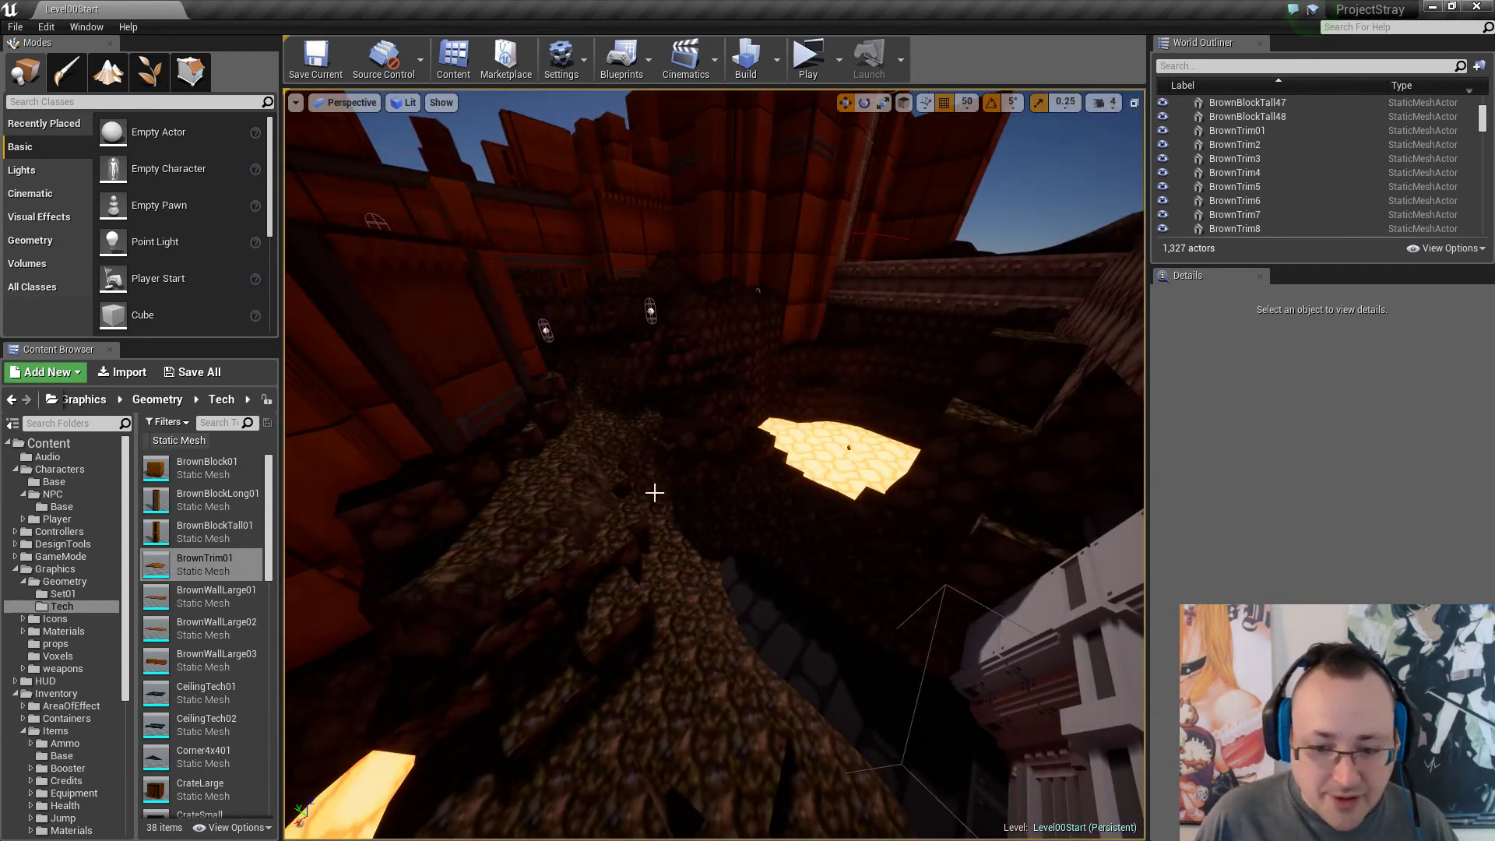
right_drag(655, 493, 663, 444)
key(w)
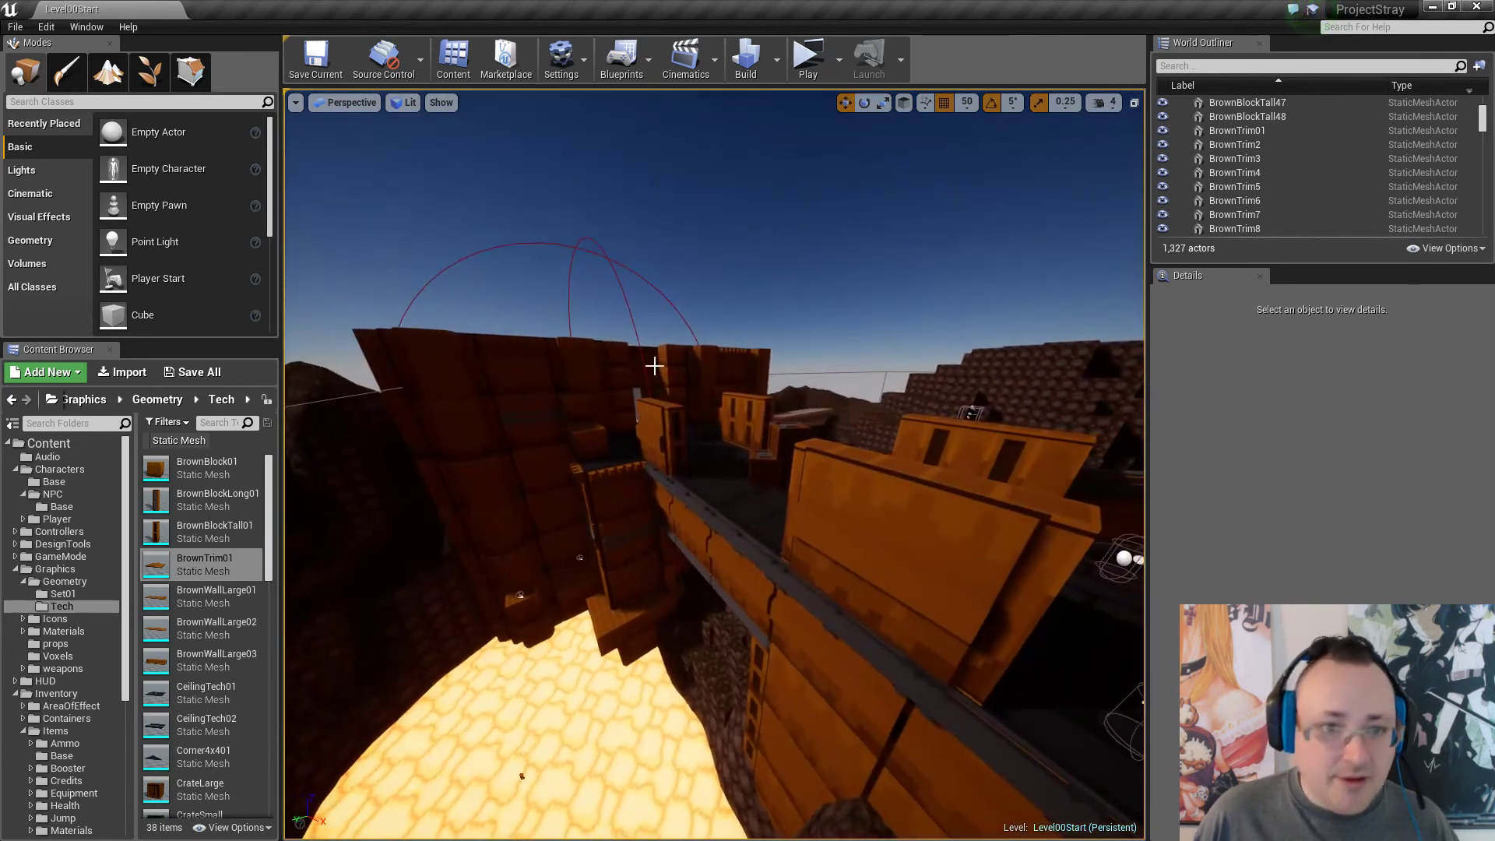
Save the level and launch it as a standalone game preview.
click(315, 68)
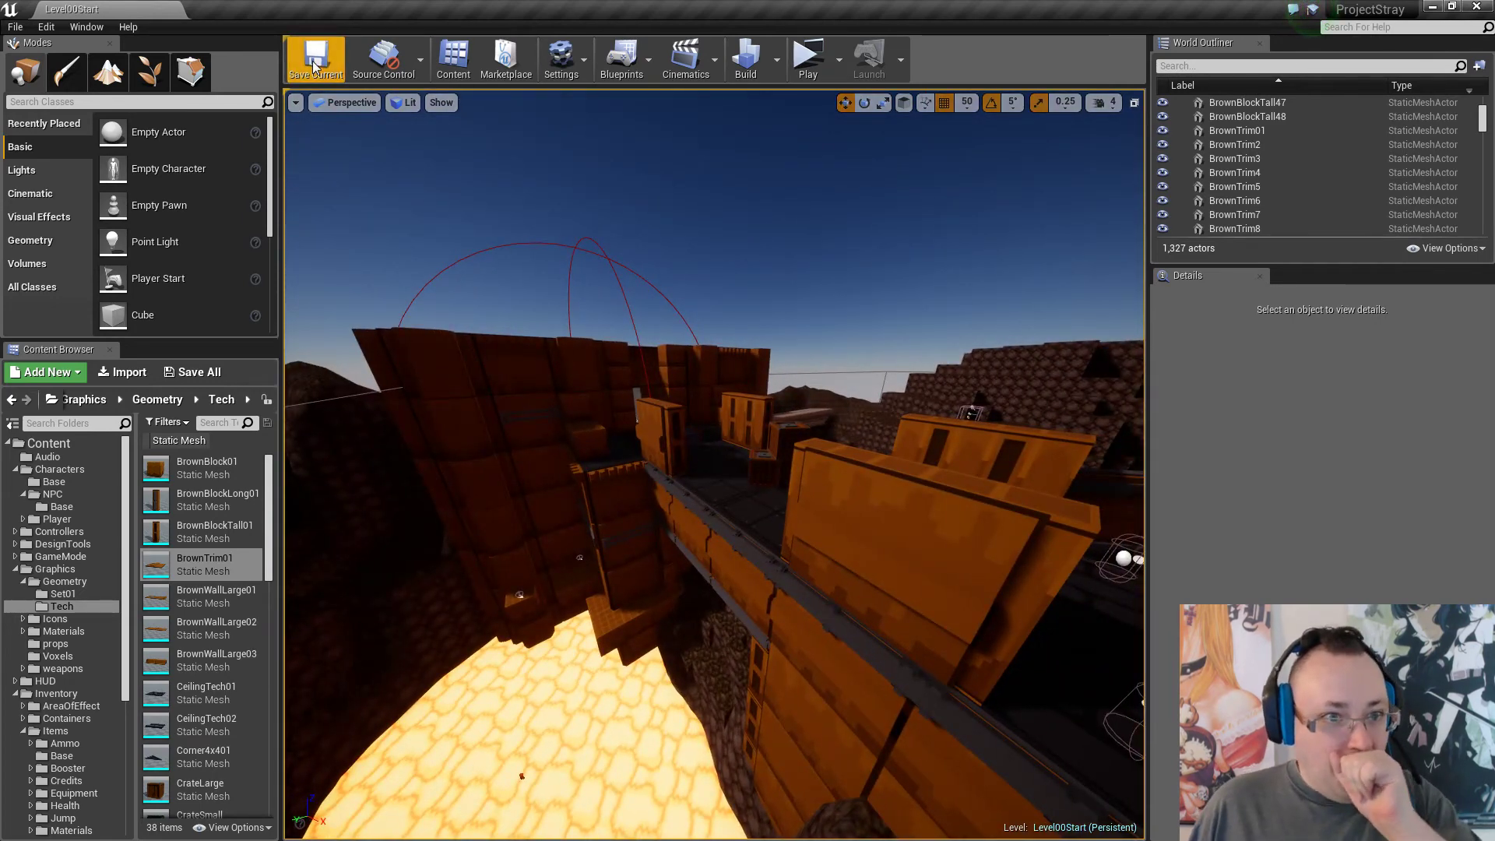
click(809, 56)
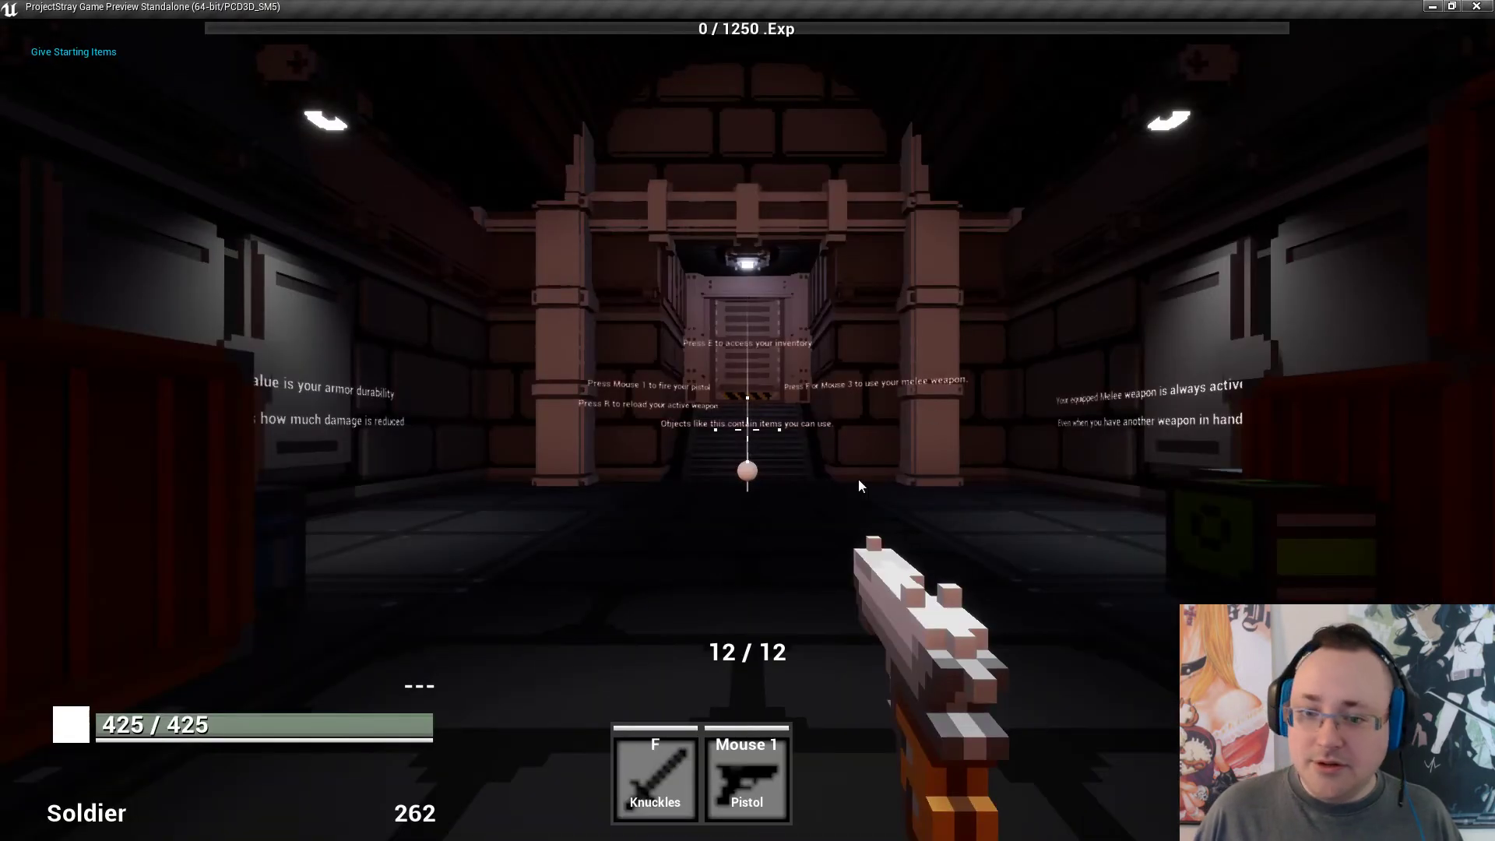
click(859, 479)
Loot everything from the armor case and walk out of the starting building into the canyon.
key(w)
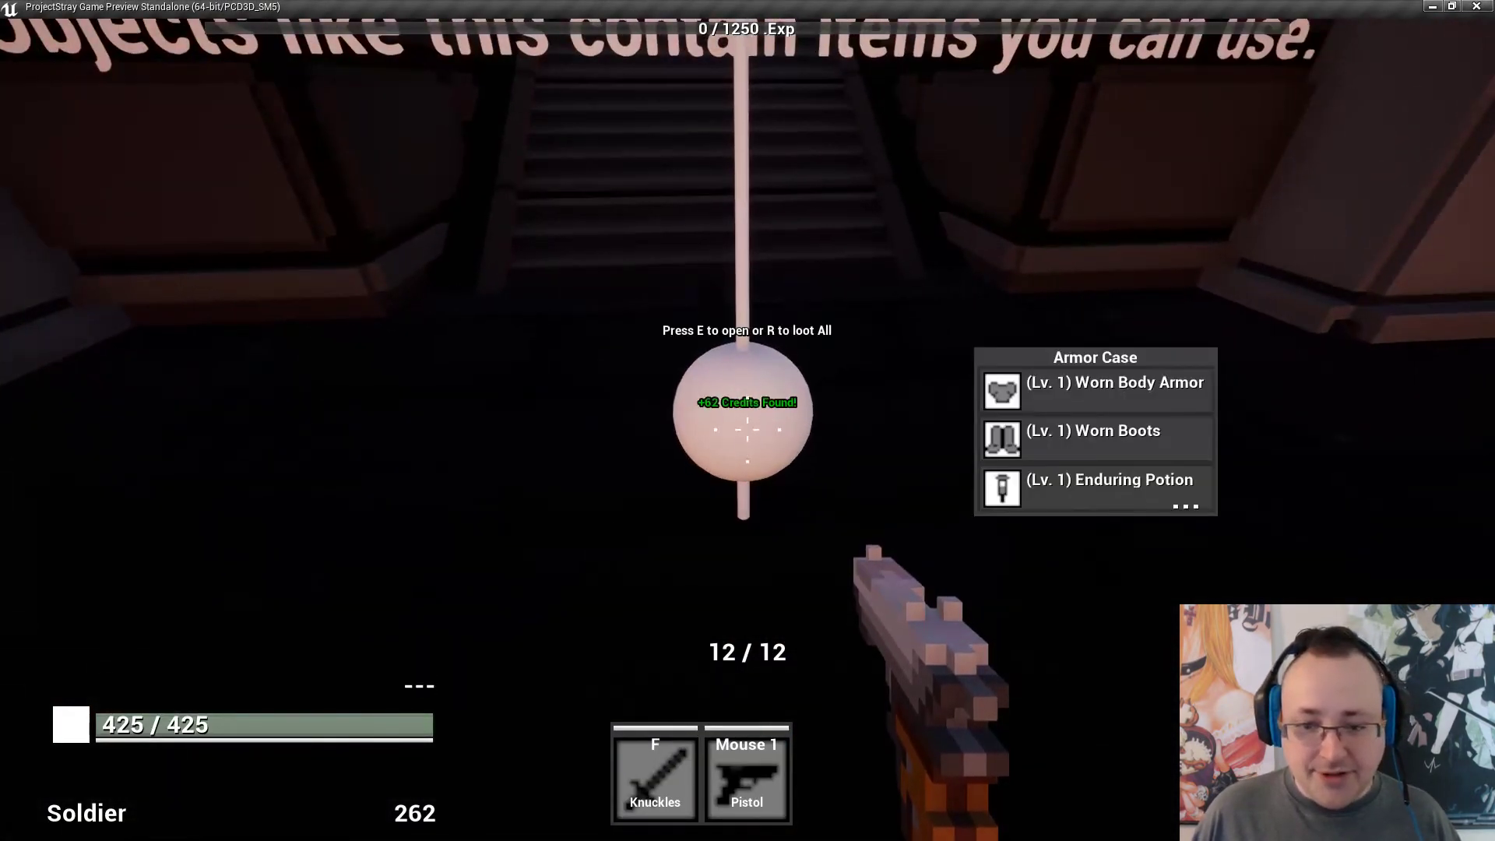
key(r)
key(w)
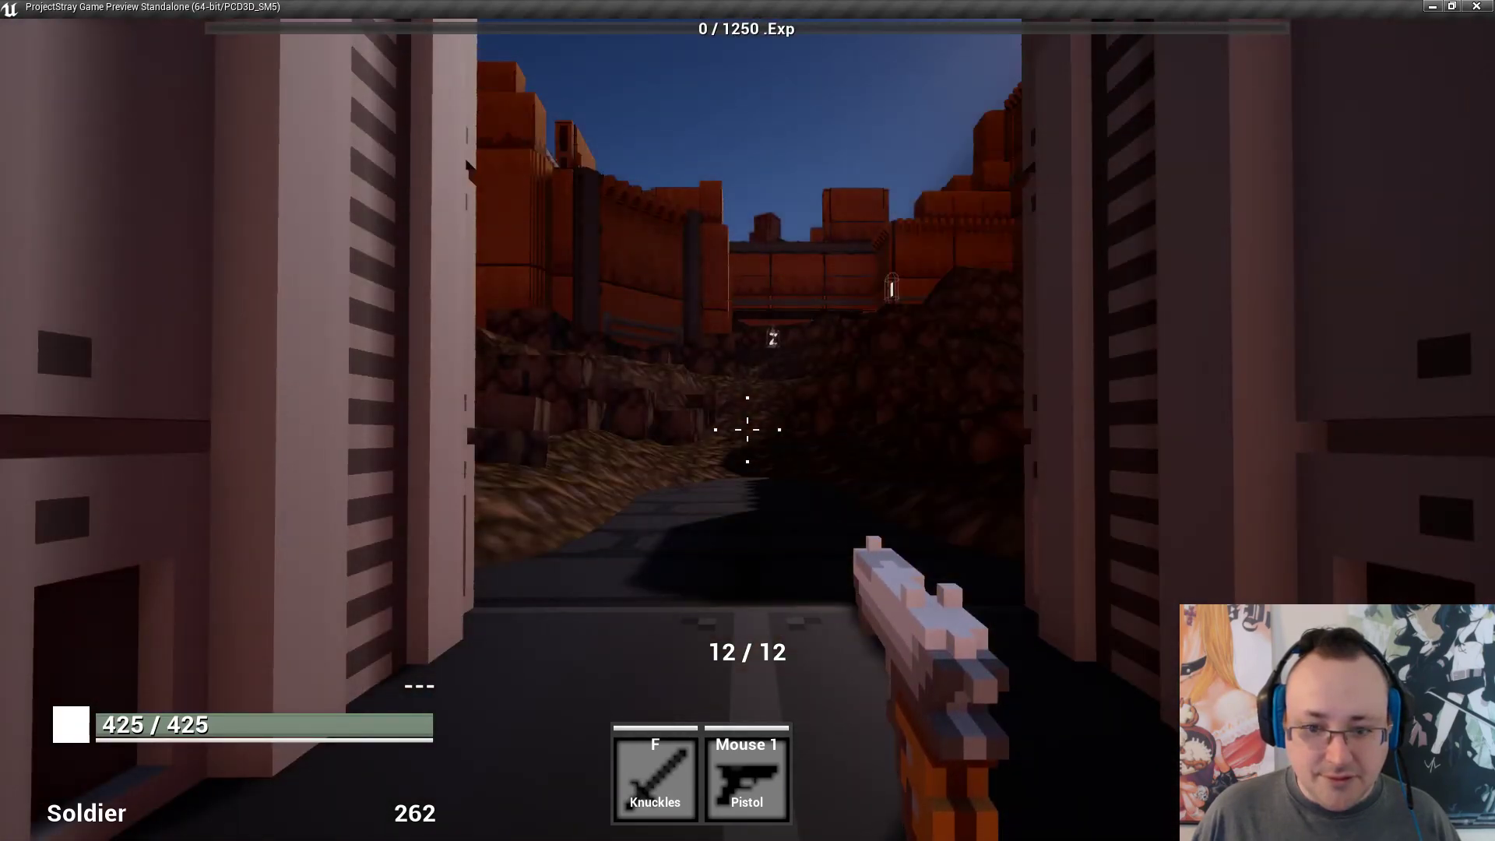
key(w)
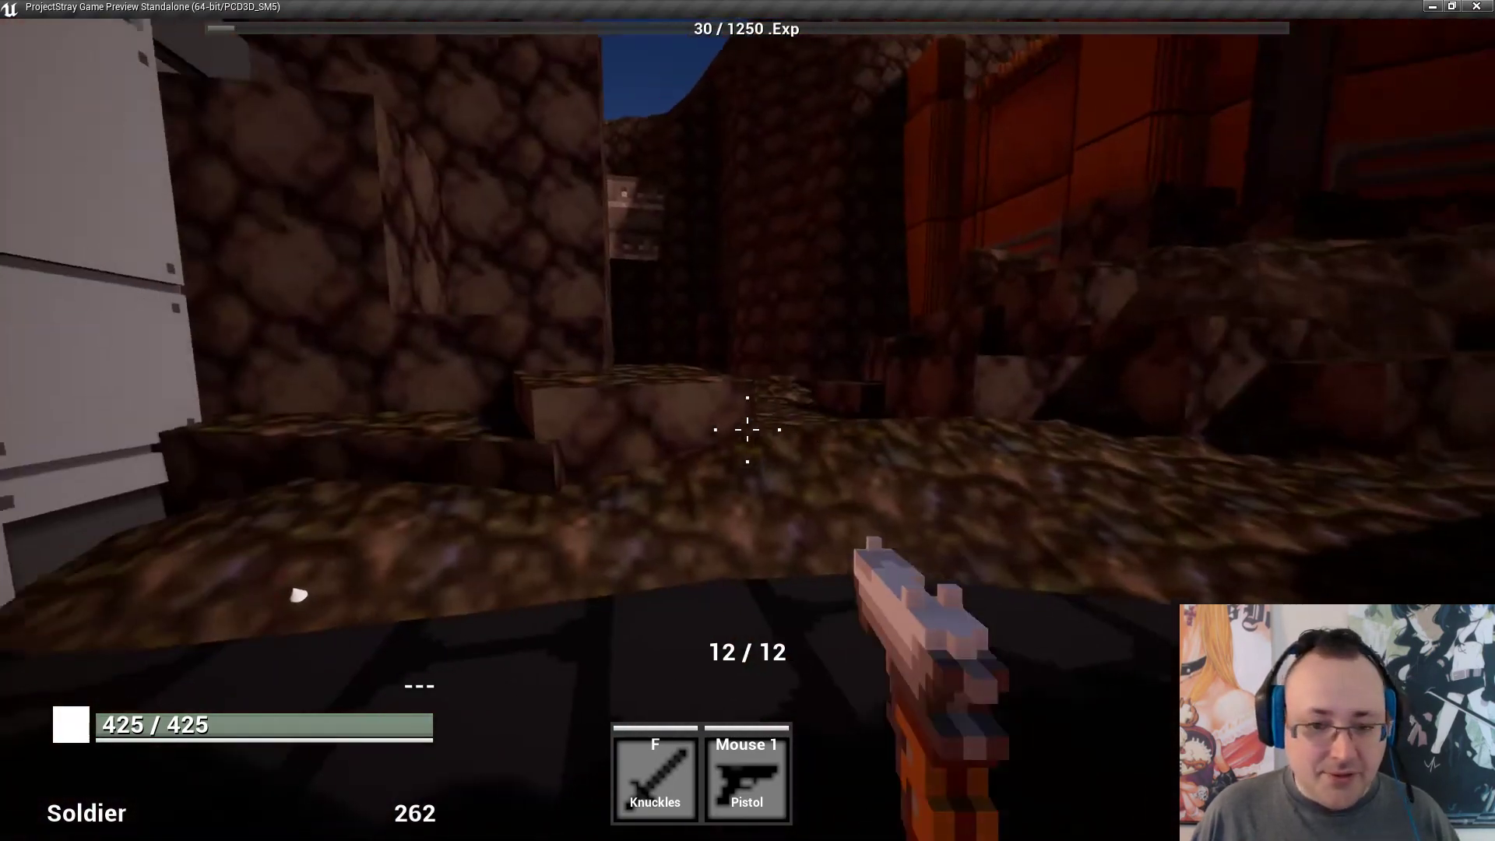
key(w)
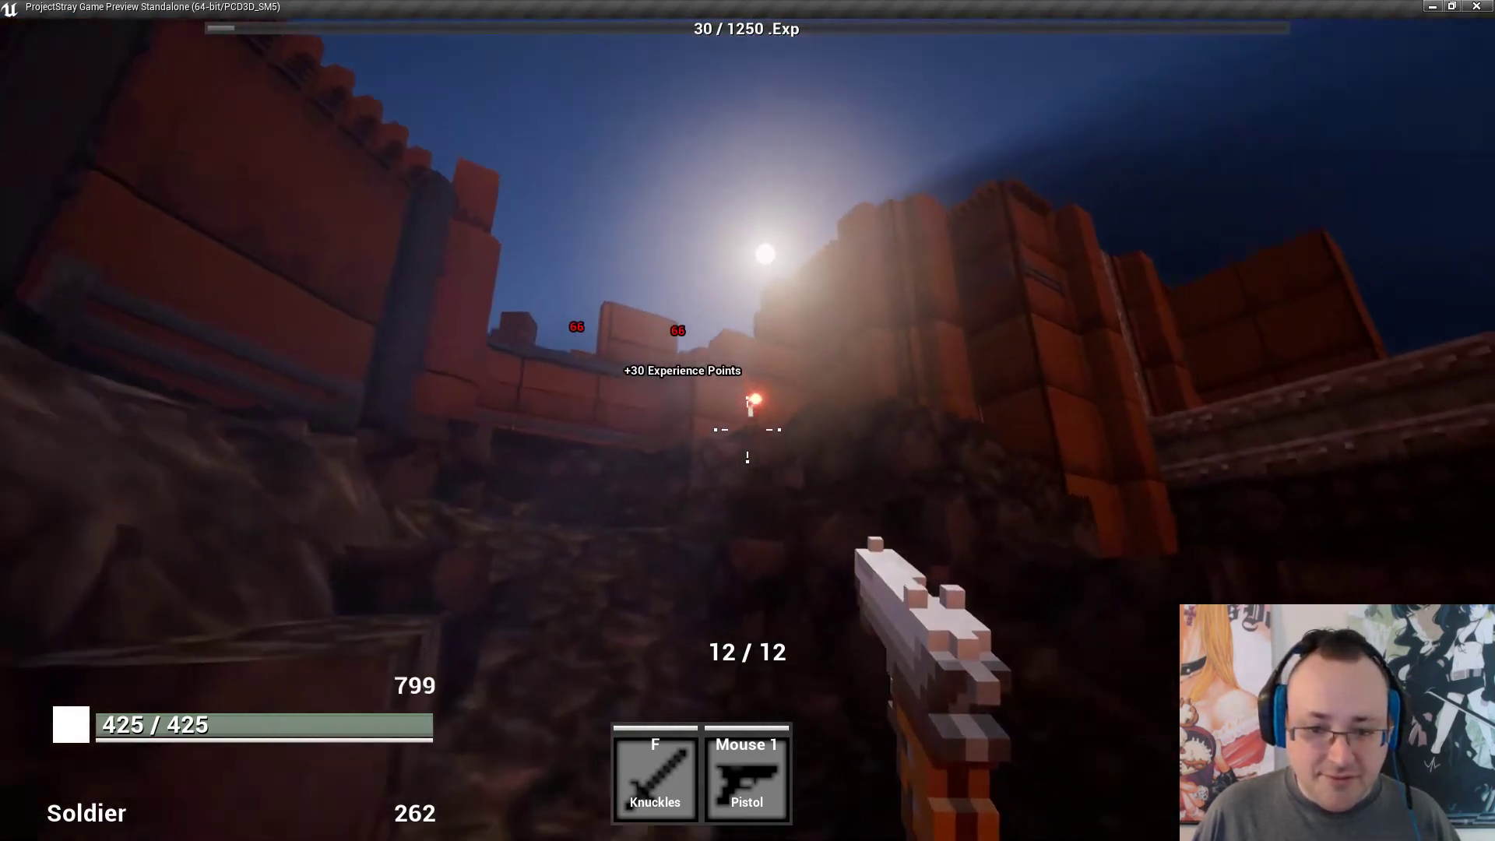
Shoot the Demon Imp on the canyon slope with the pistol.
click(748, 429)
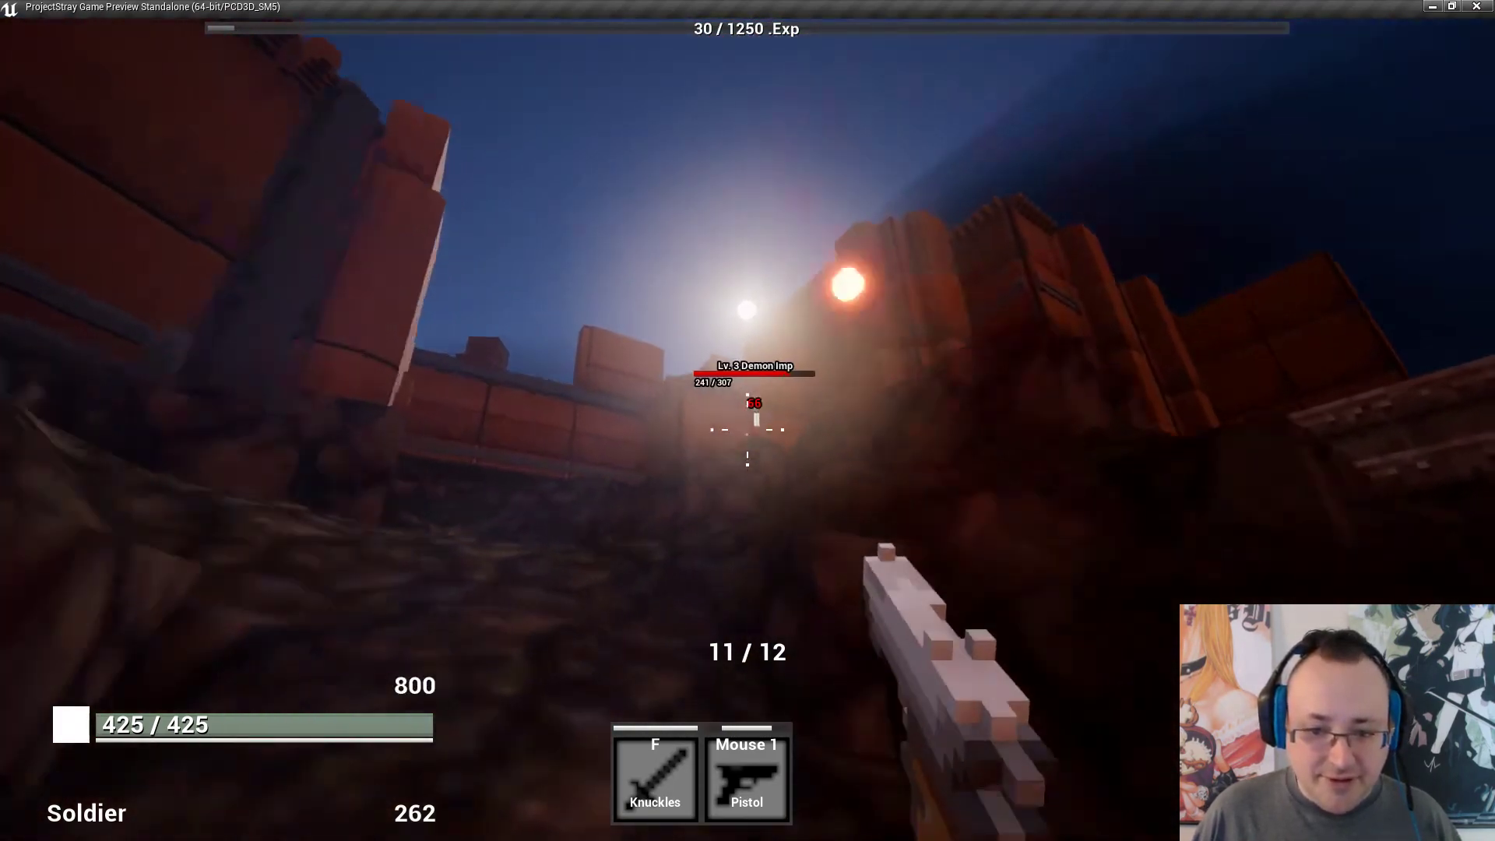
click(748, 428)
click(748, 428)
click(748, 429)
click(748, 429)
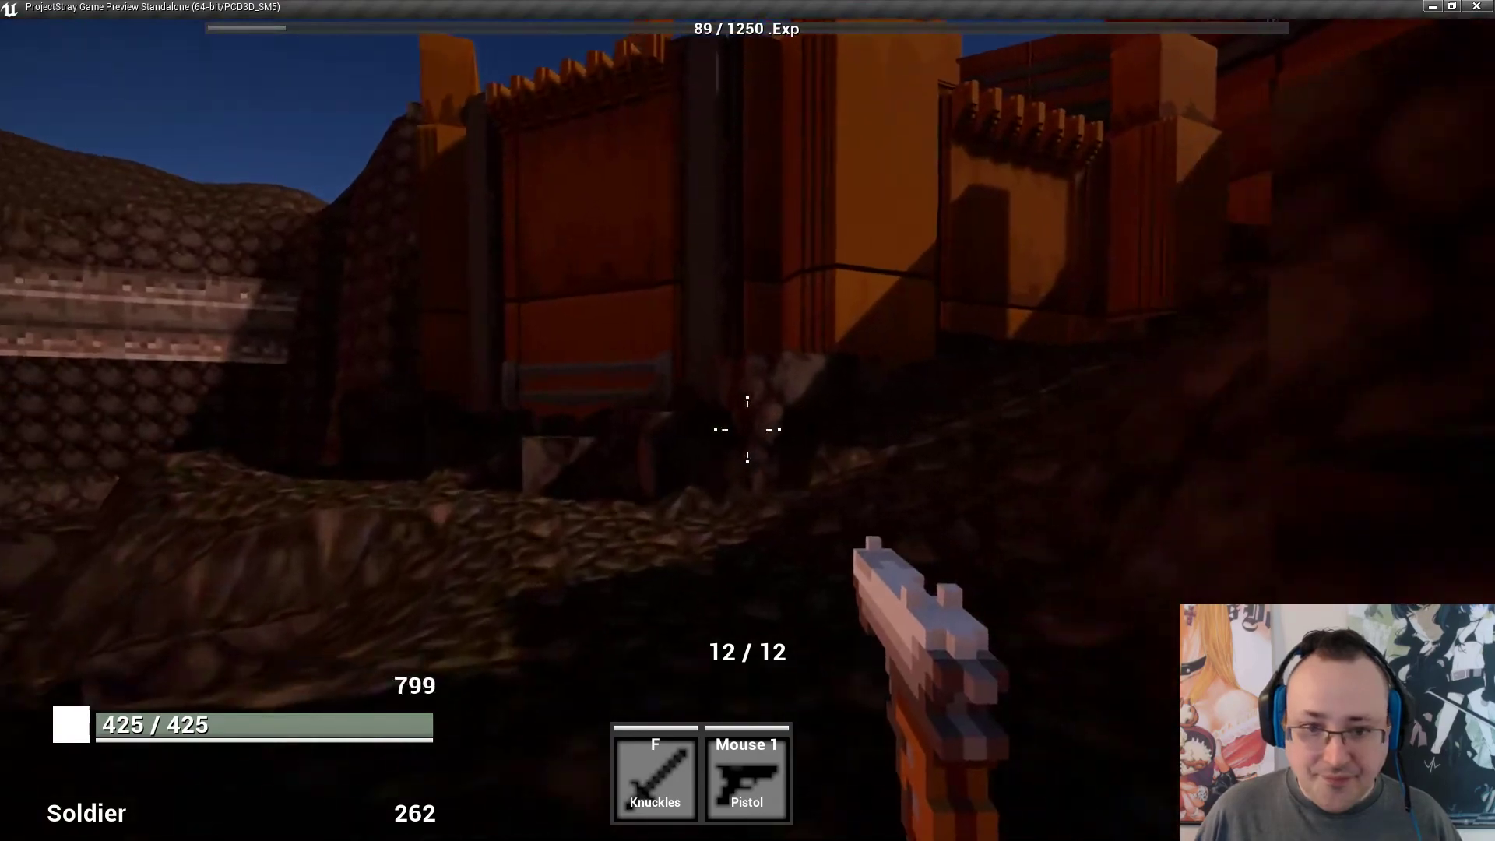
Walk through the canyon along the orange block walls towards the bridge to check them in play.
key(w)
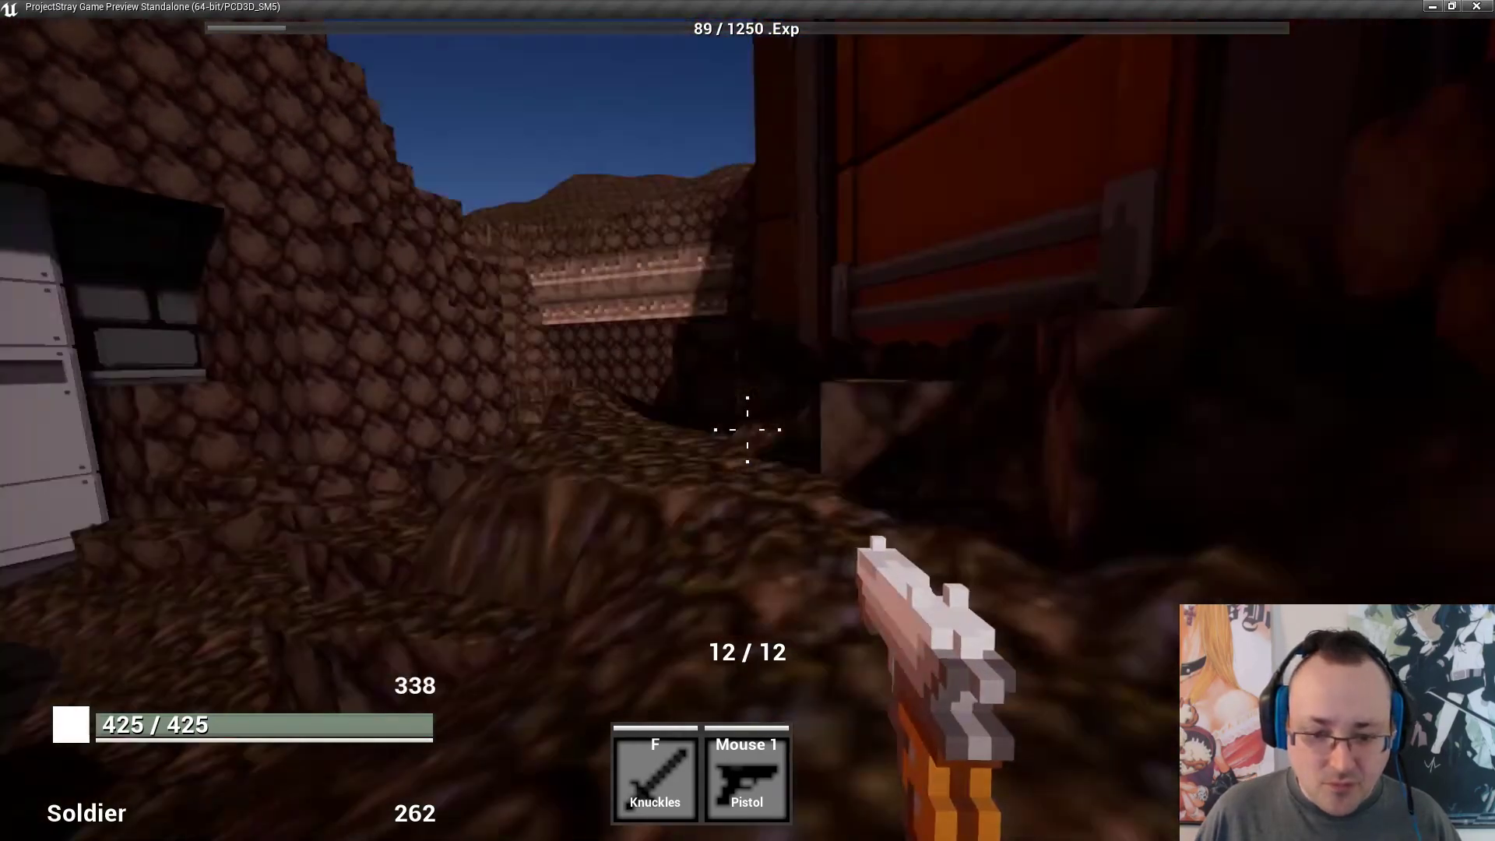
key(w)
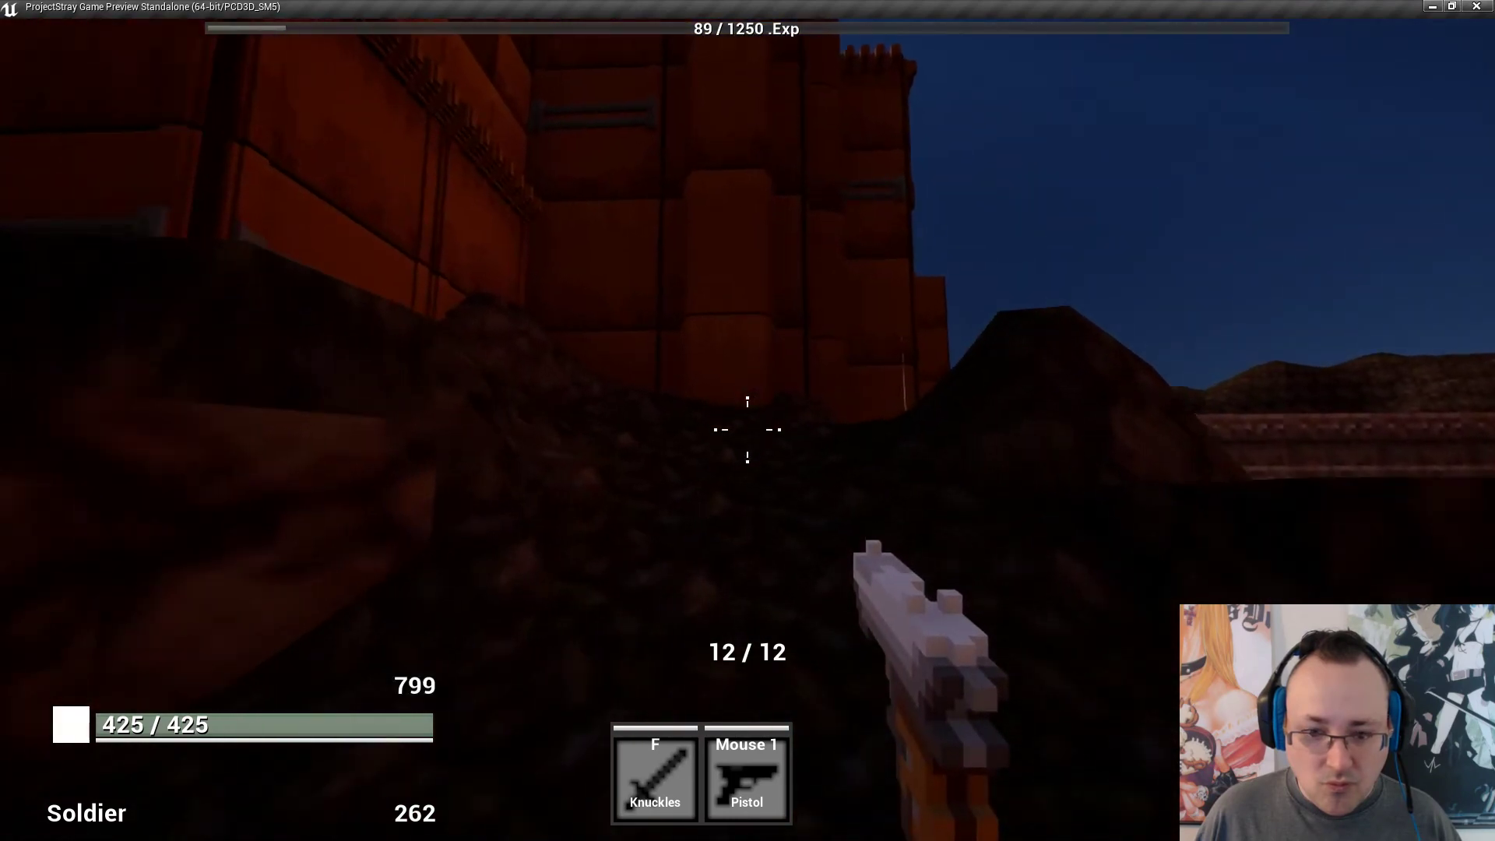
key(w)
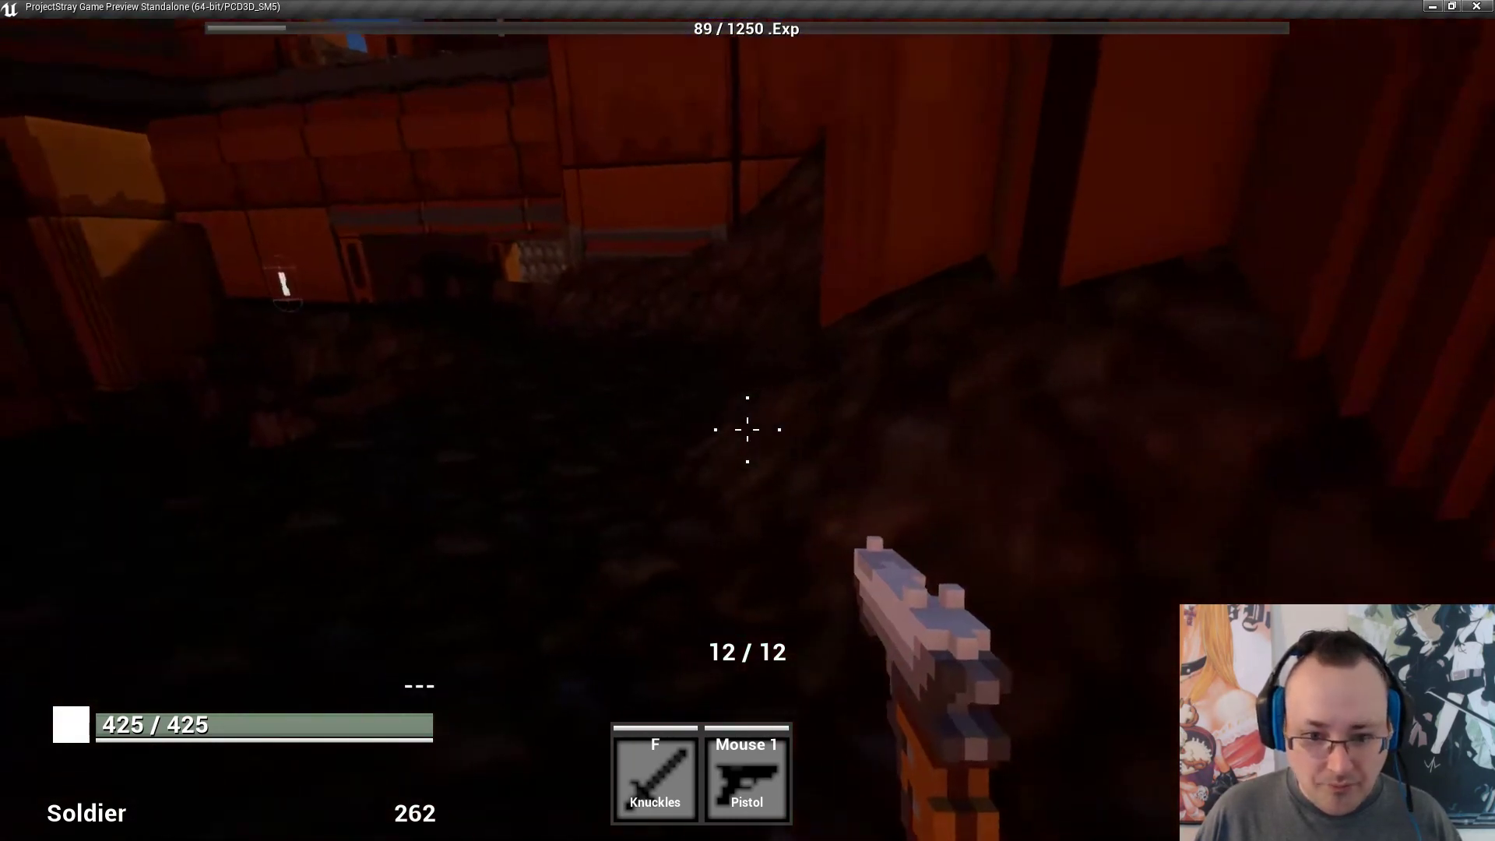
key(w)
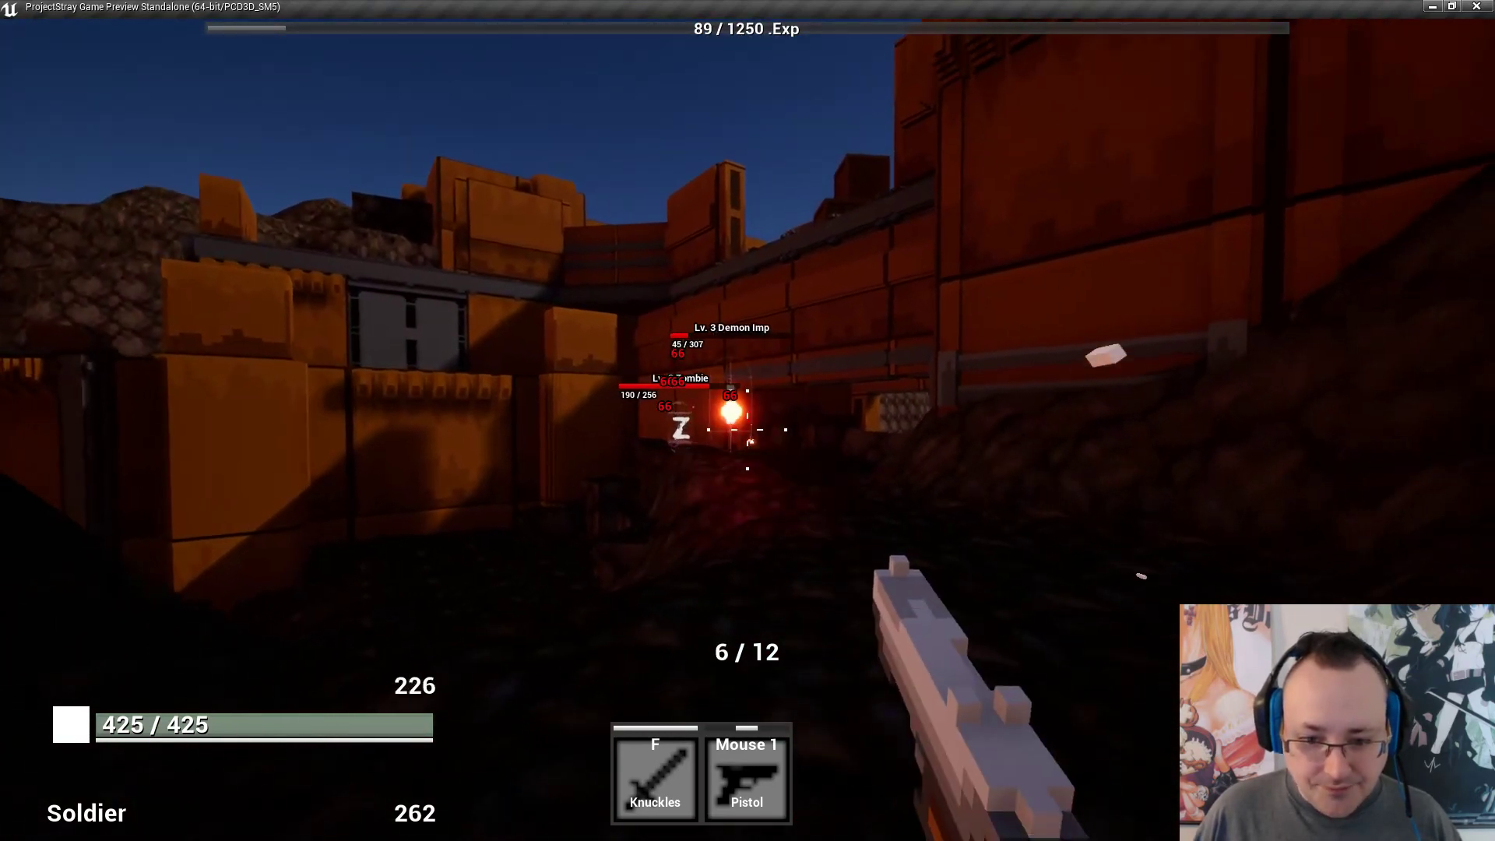
Fight the Demon Imp and the zombies in front of the bridge, reloading the pistol between shots.
click(748, 429)
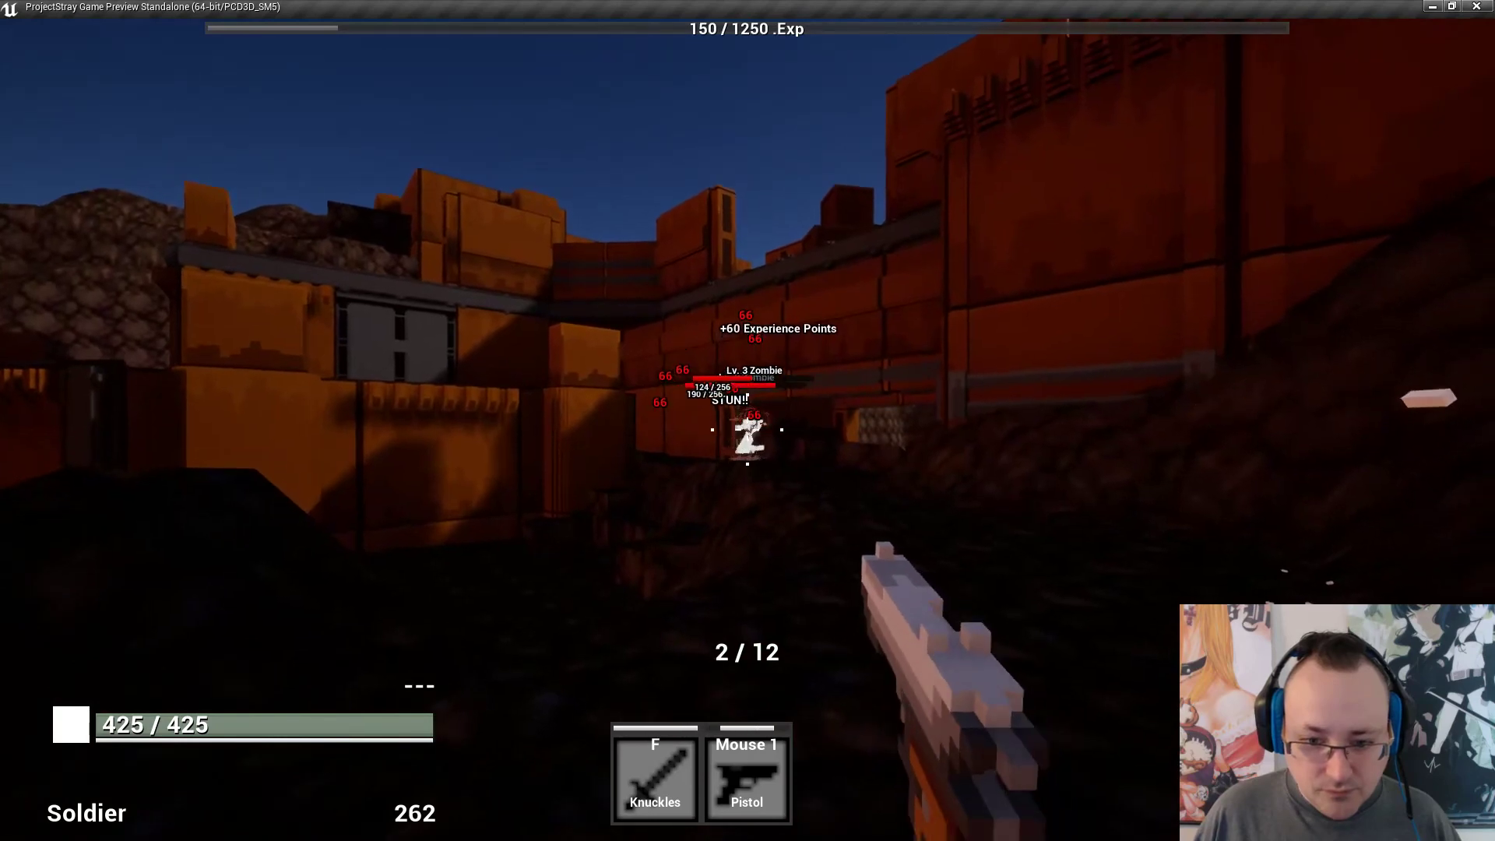
click(748, 429)
key(r)
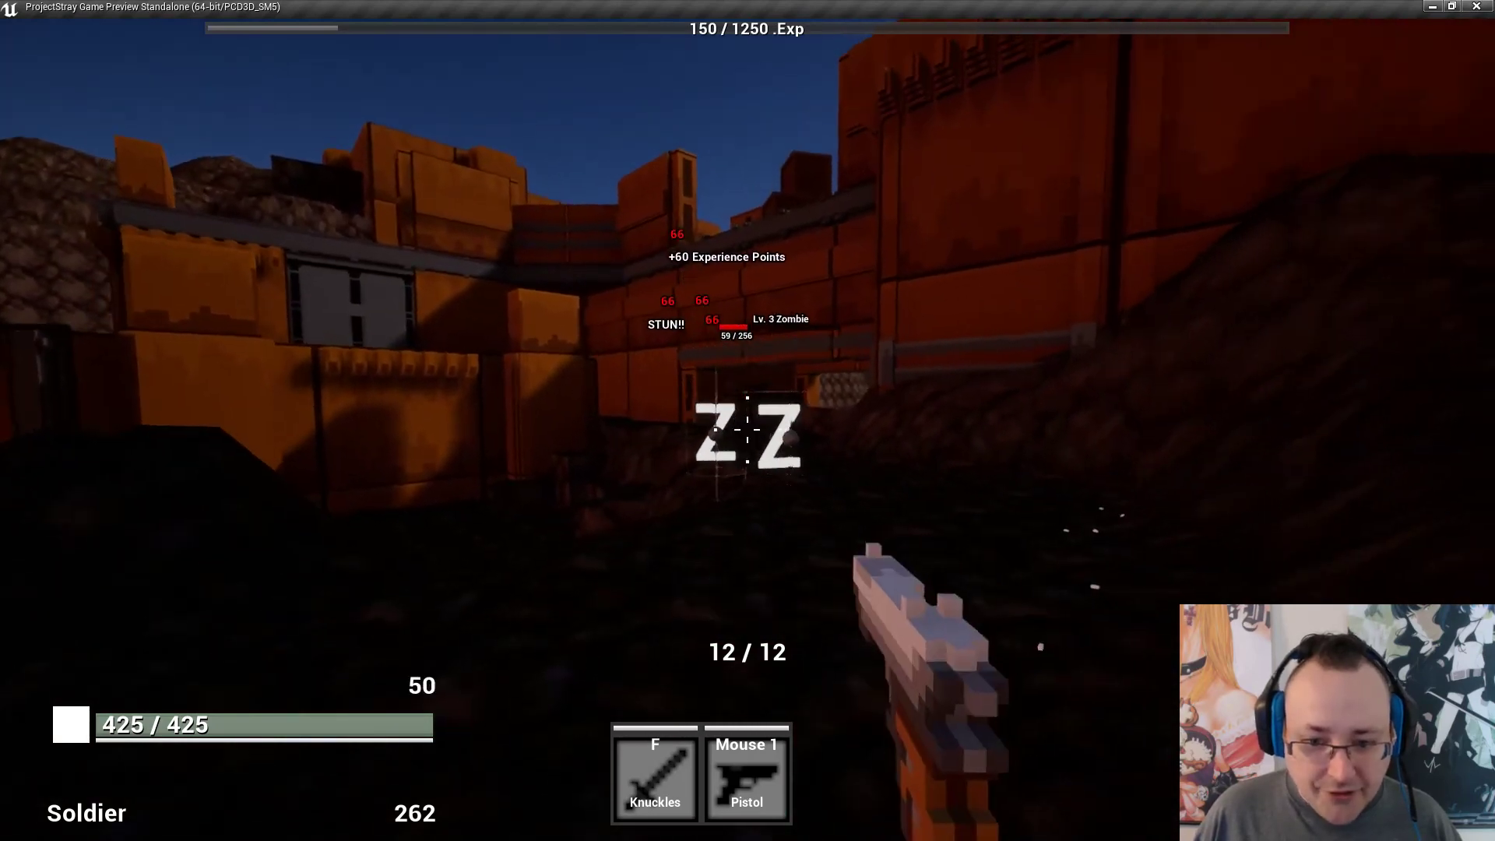
click(748, 428)
click(748, 429)
click(748, 428)
click(748, 428)
click(748, 428)
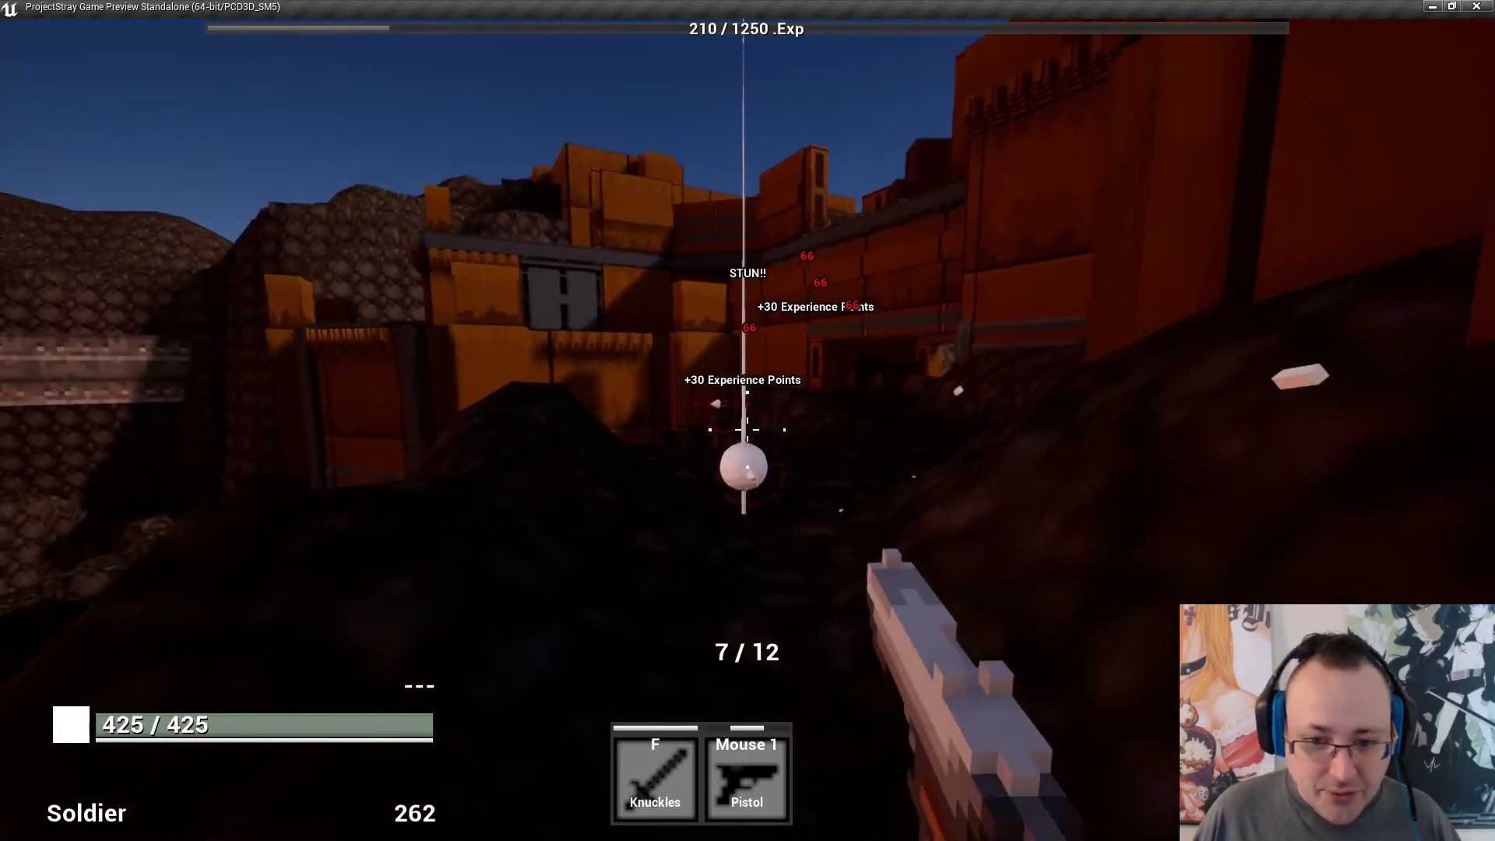
Walk past the loot drop to the bridge opening and down onto the brown ledge beside the lava.
key(w)
key(r)
key(w)
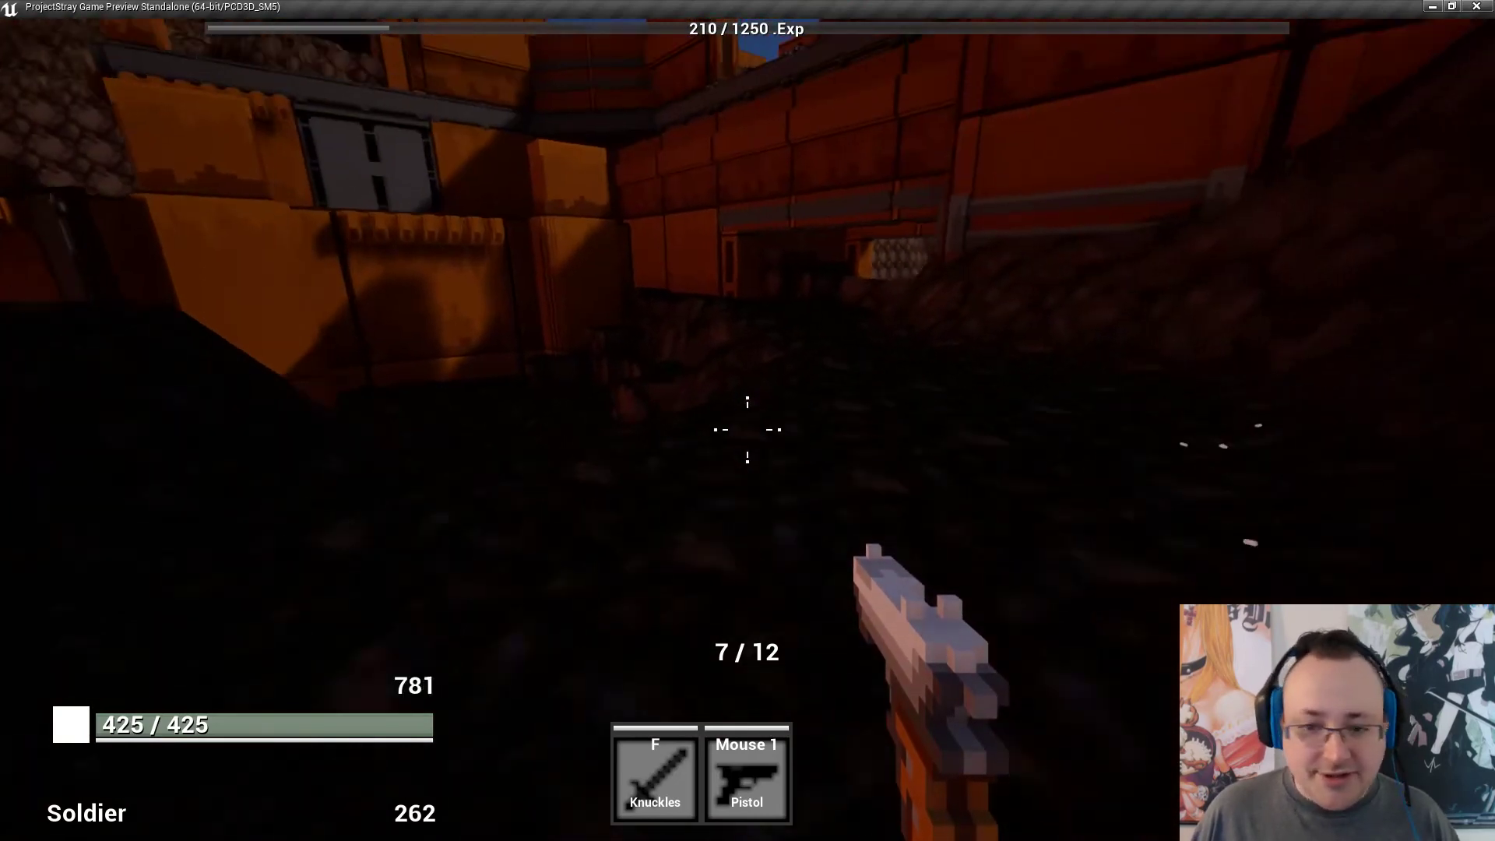
key(w)
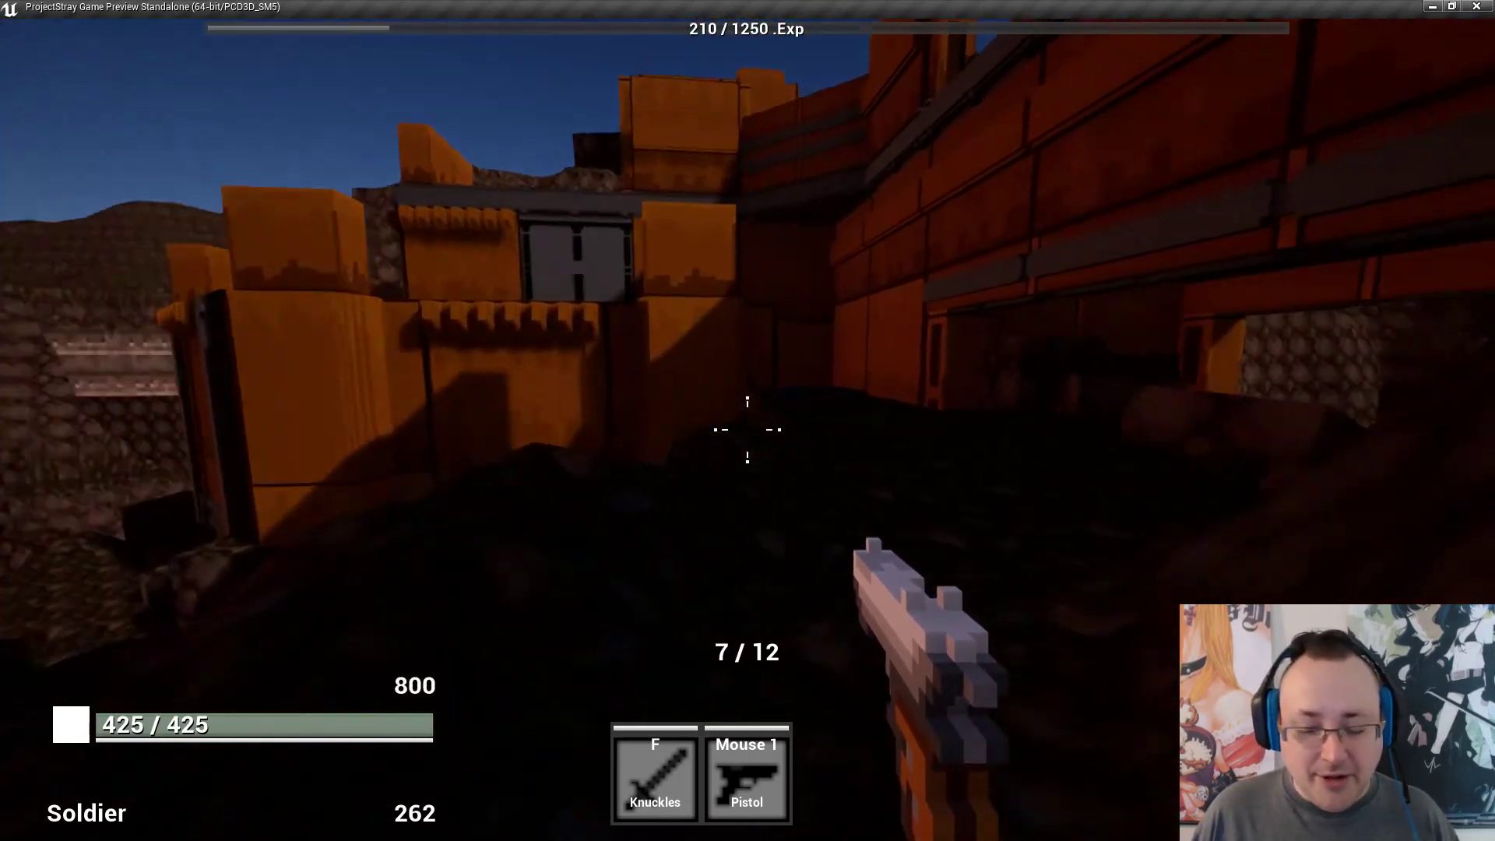
key(w)
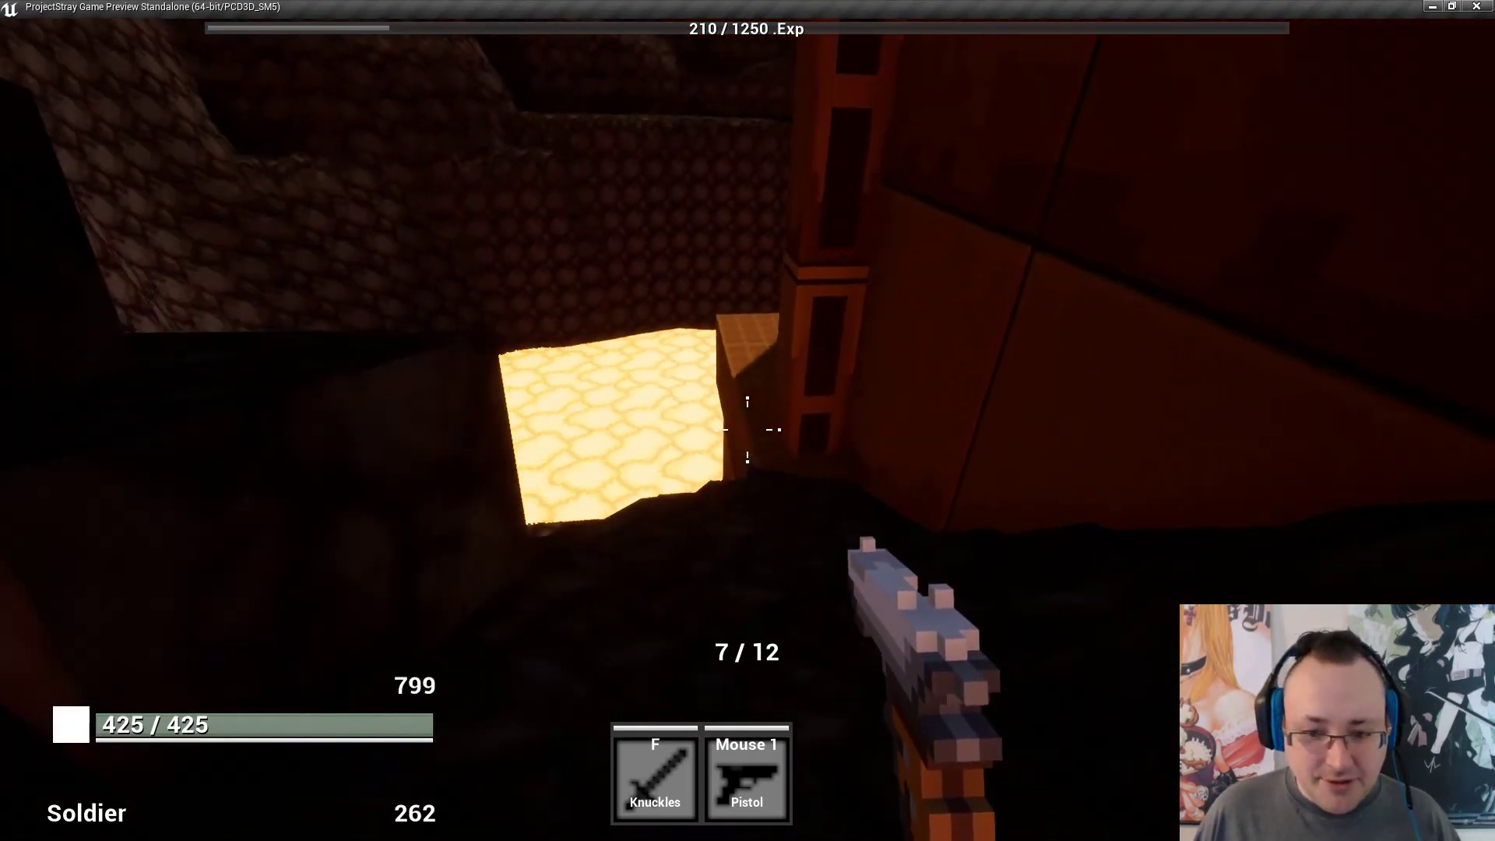
key(w)
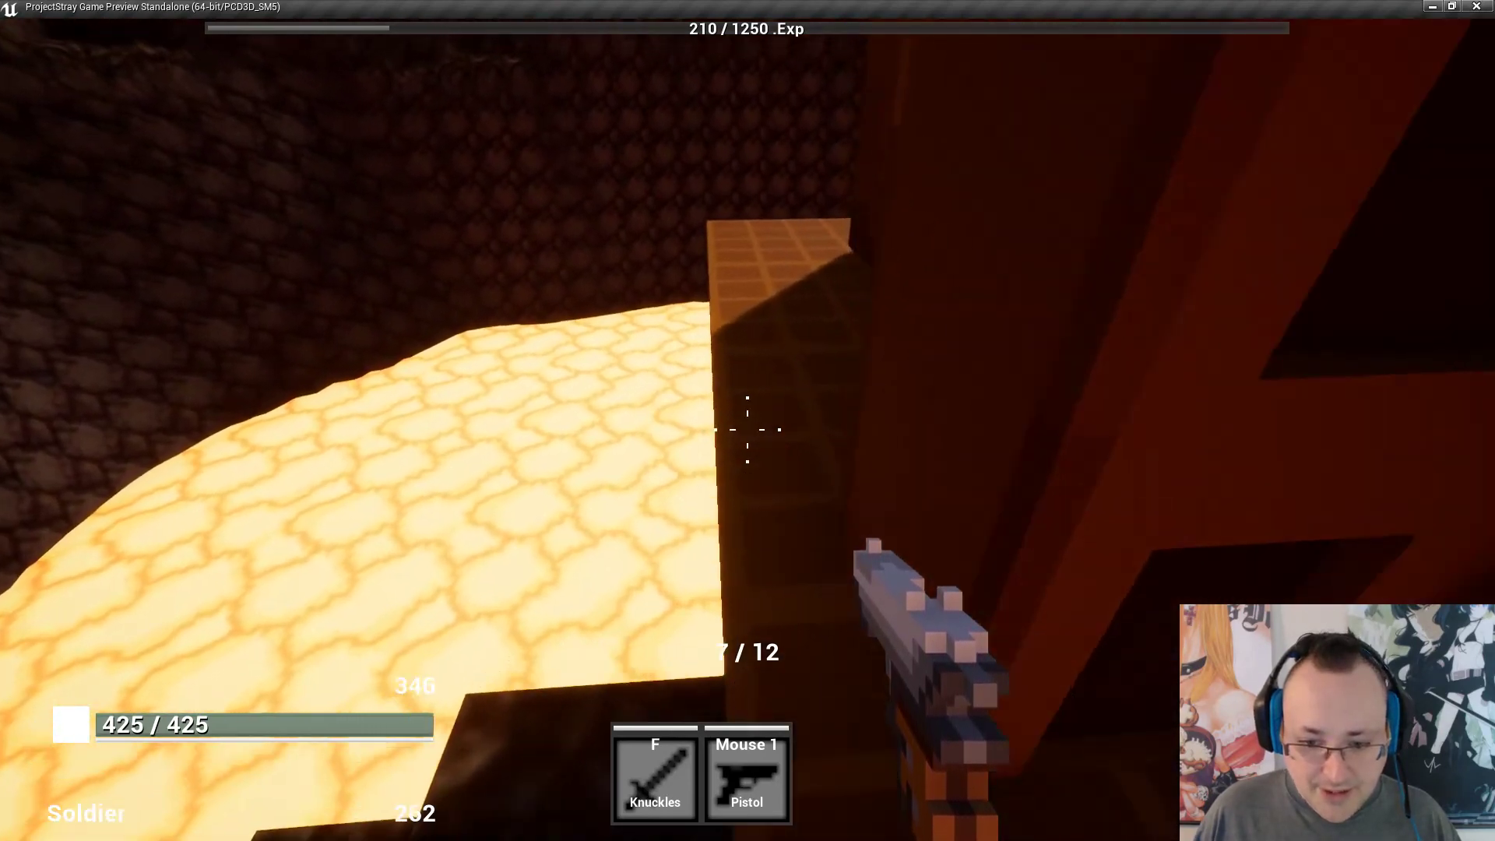
key(w)
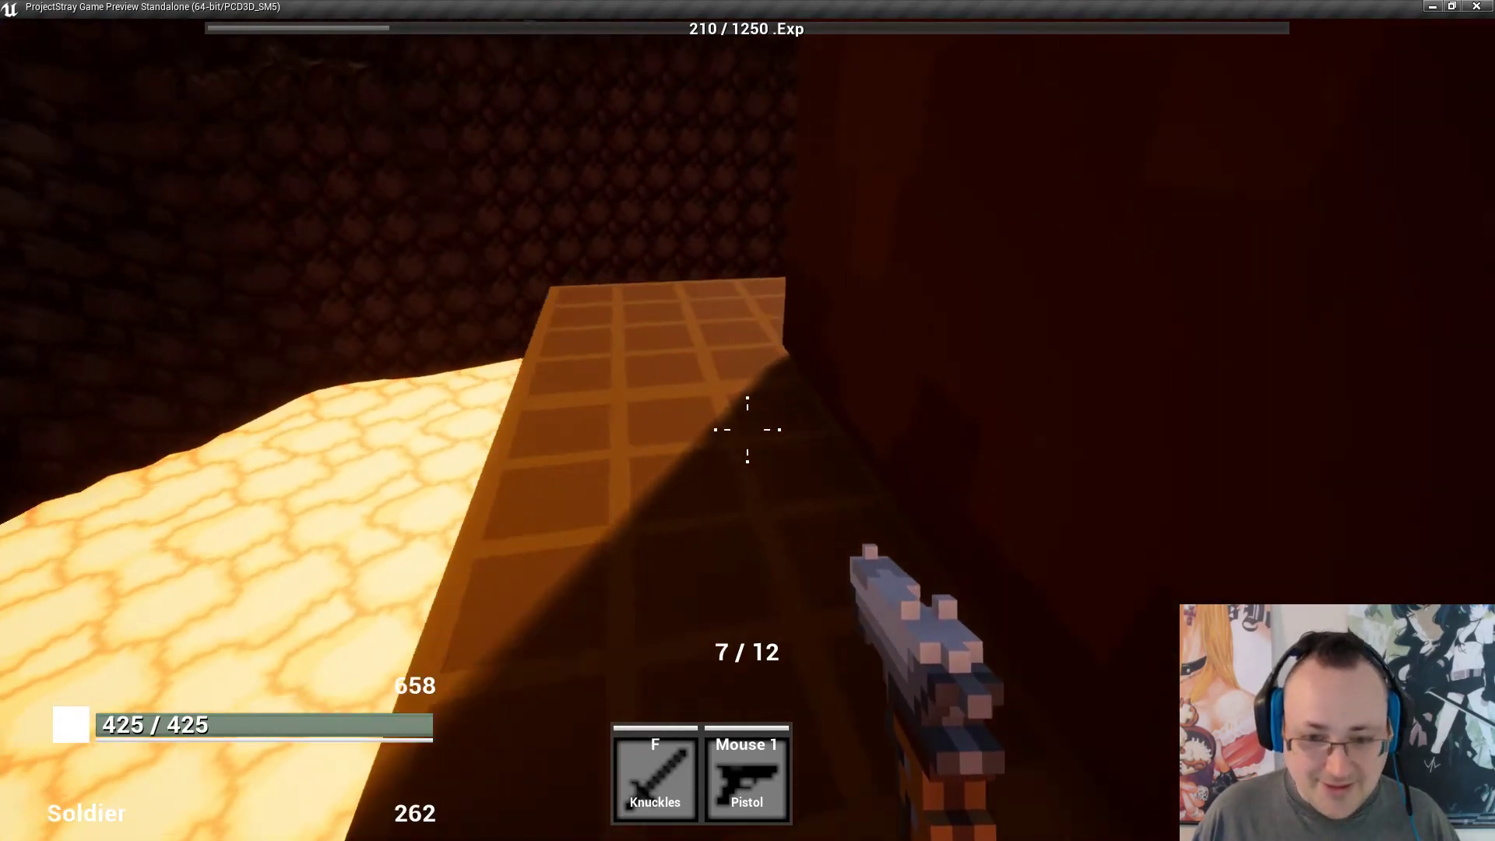
Jump along the brown ledges below the bridge and loot the pickups placed on them.
key(w)
key(space)
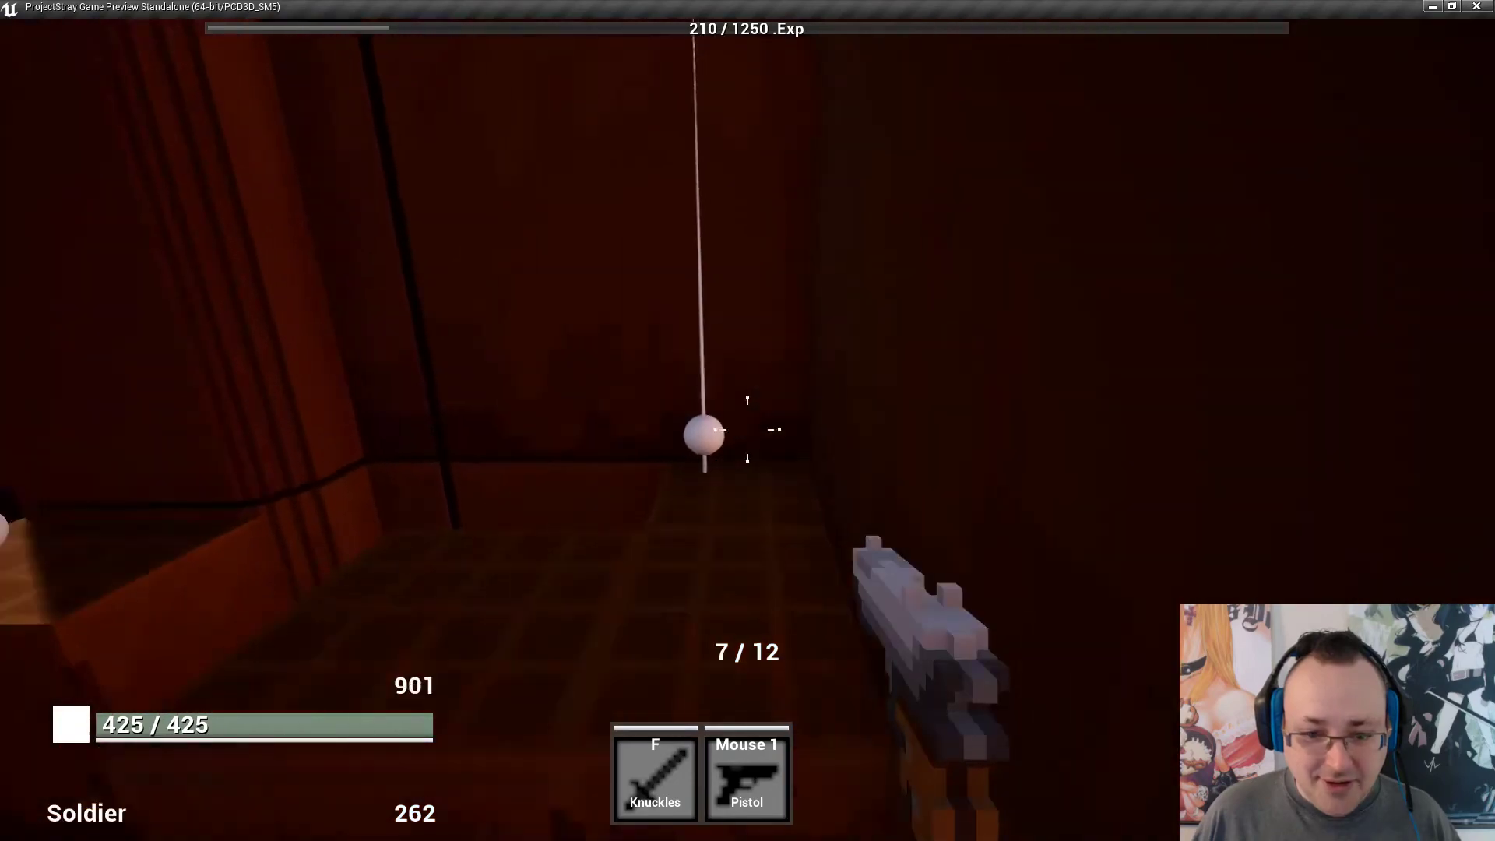
key(w)
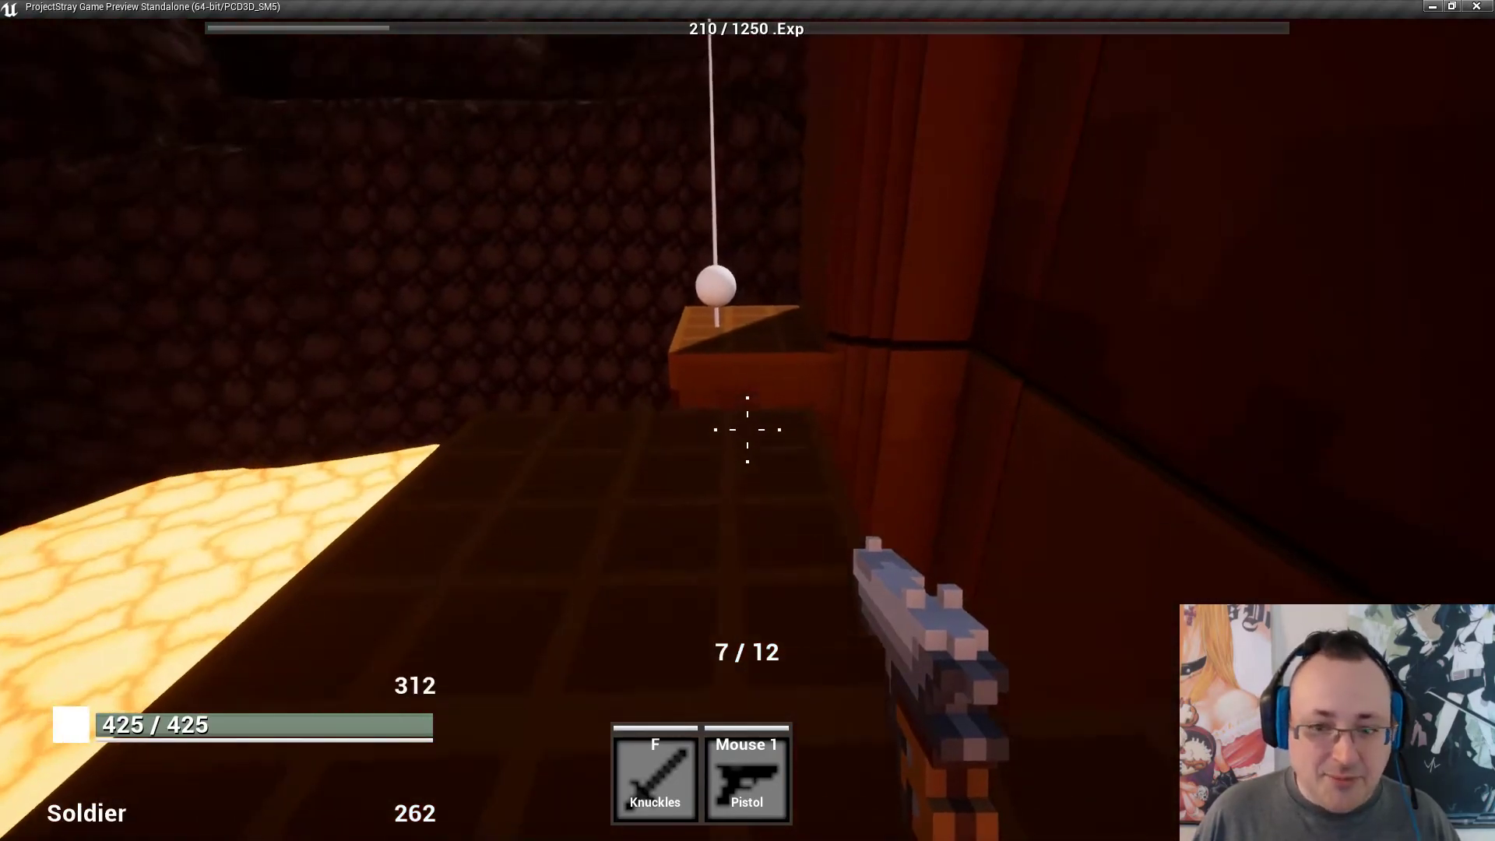
key(space)
key(r)
key(w)
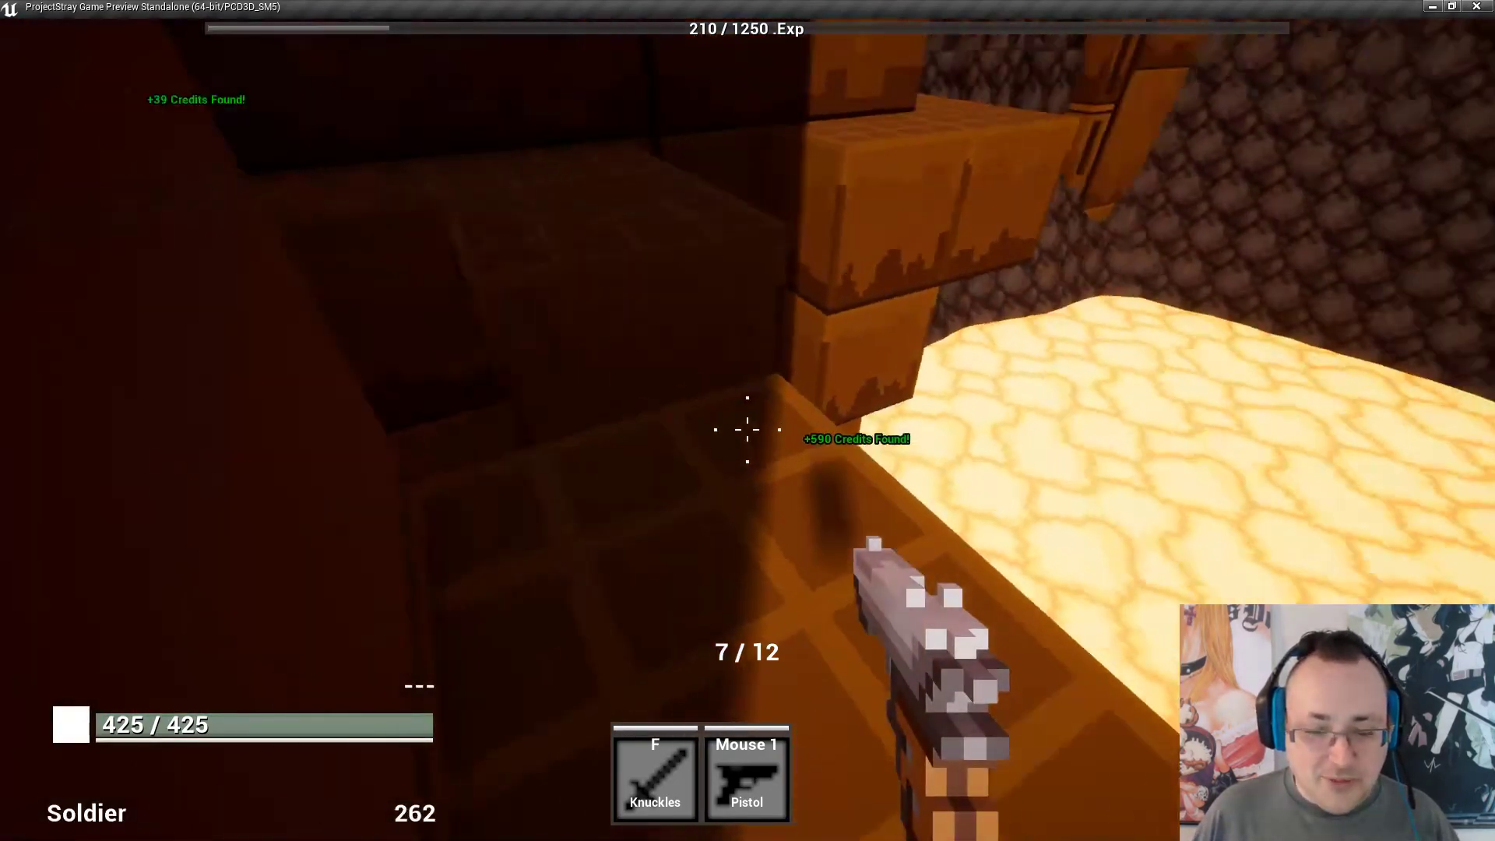
Test the remaining jumps over the lava ledges and climb back up to the canyon in front of the bridge.
key(space)
key(w)
key(space)
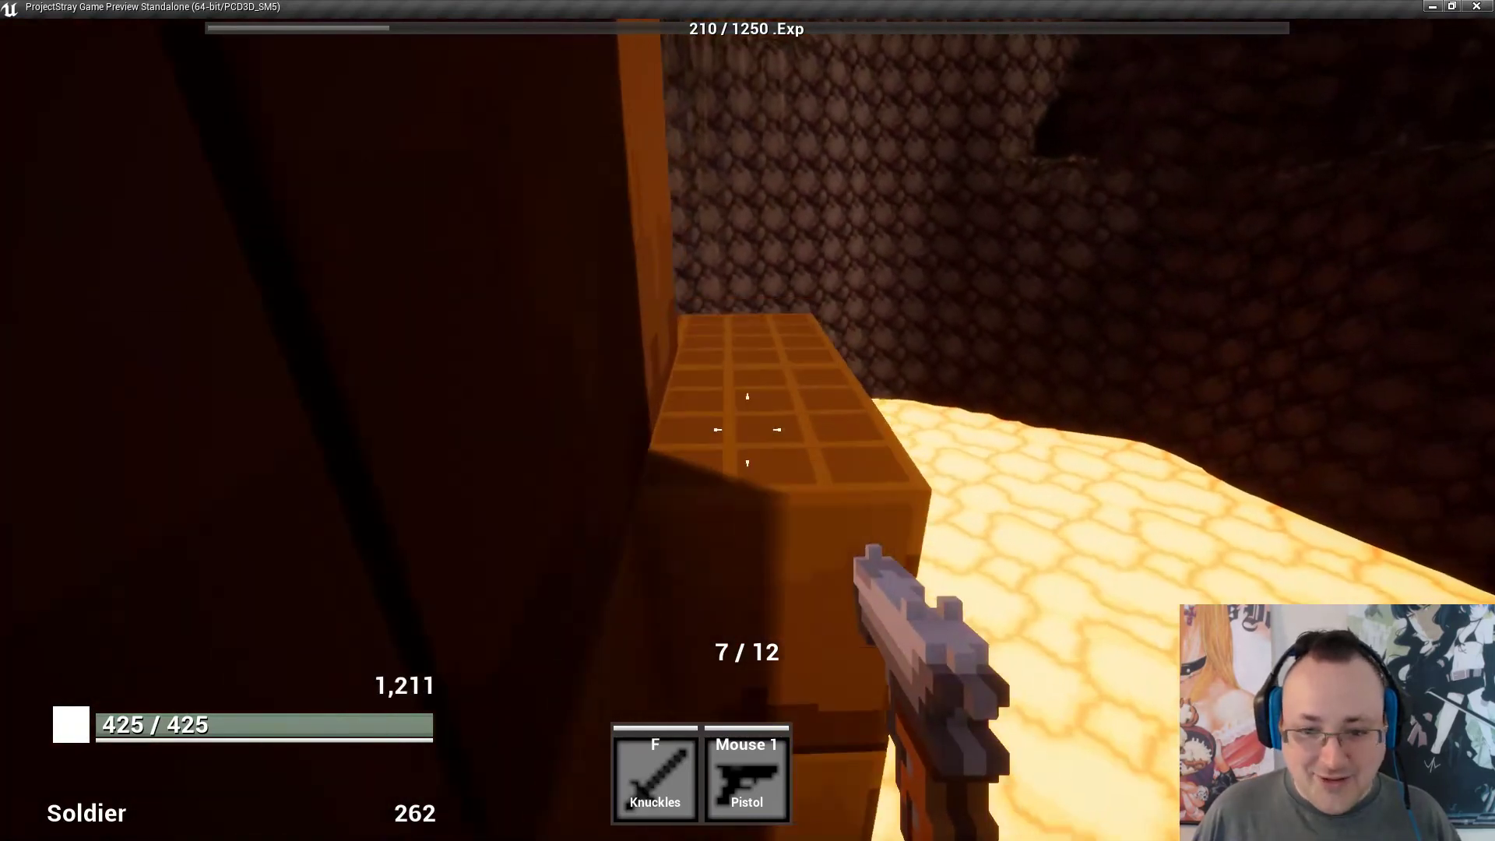
key(w)
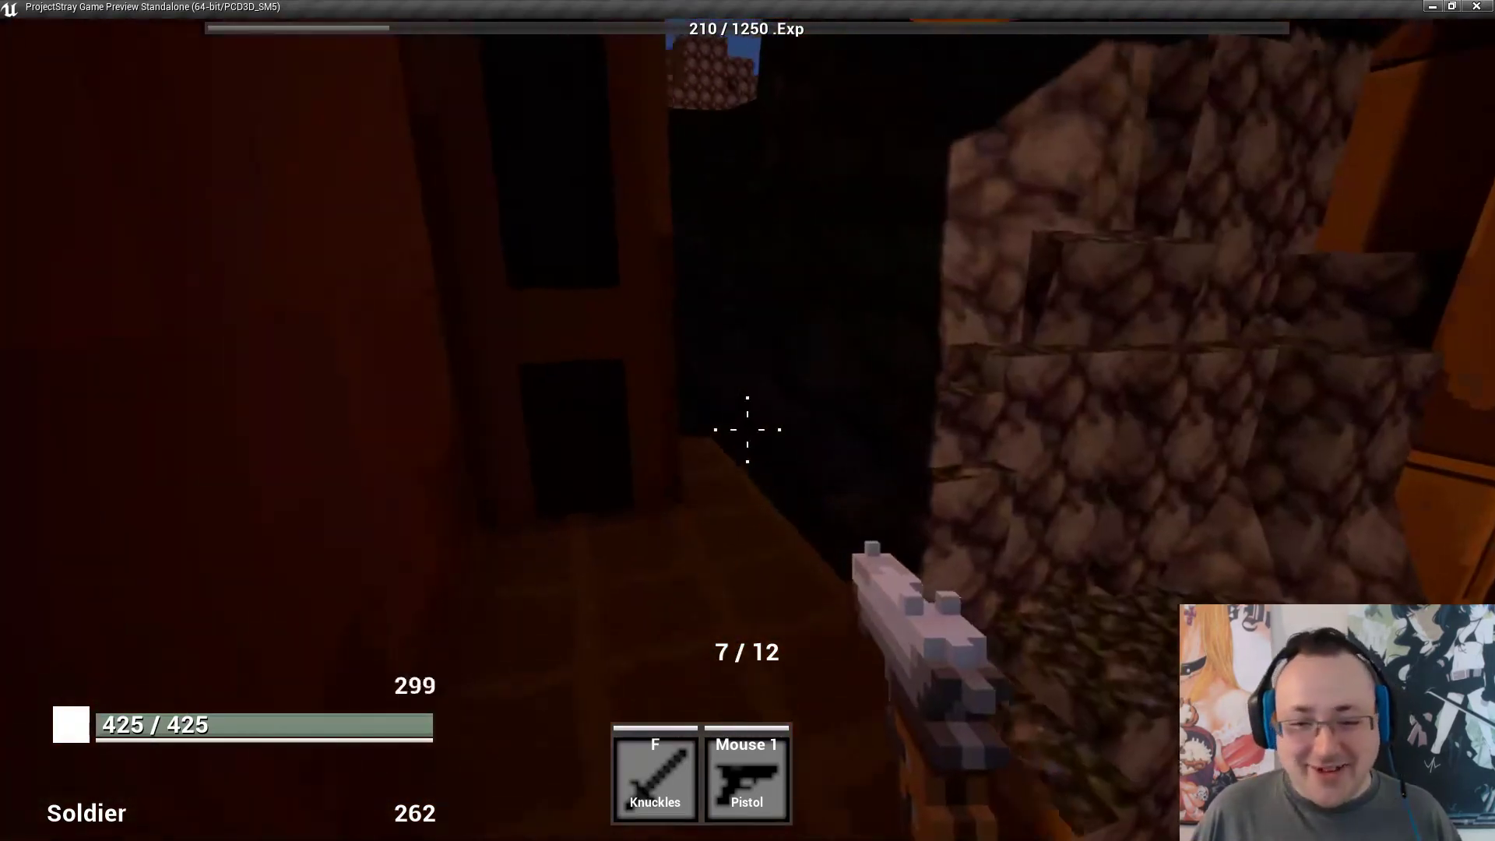
key(w)
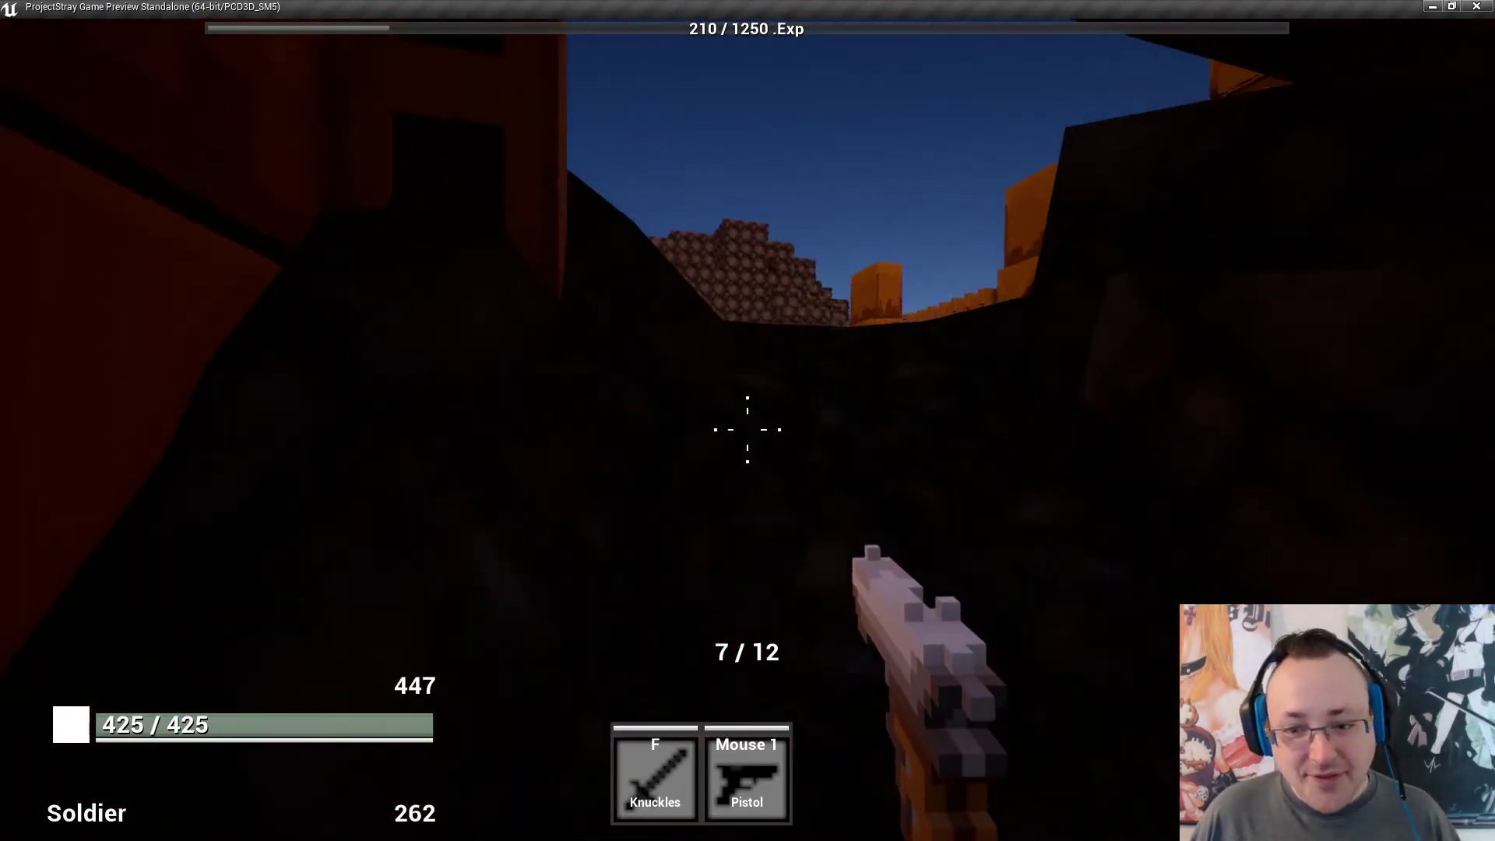
key(w)
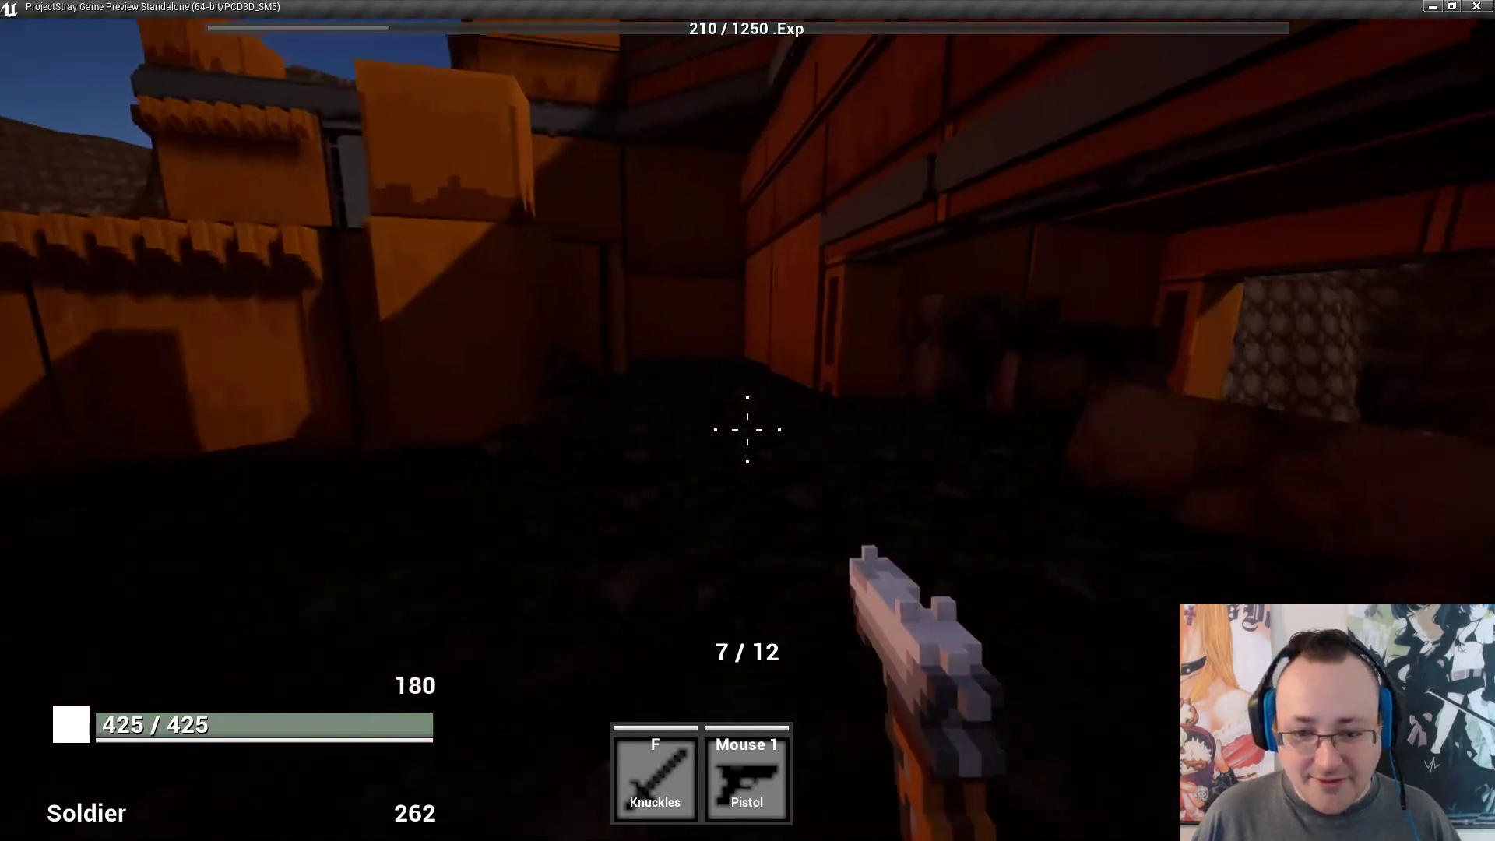
Reload the pistol and walk from the canyon corner up onto the metal walkway, inspecting the surrounding orange walls.
key(r)
key(w)
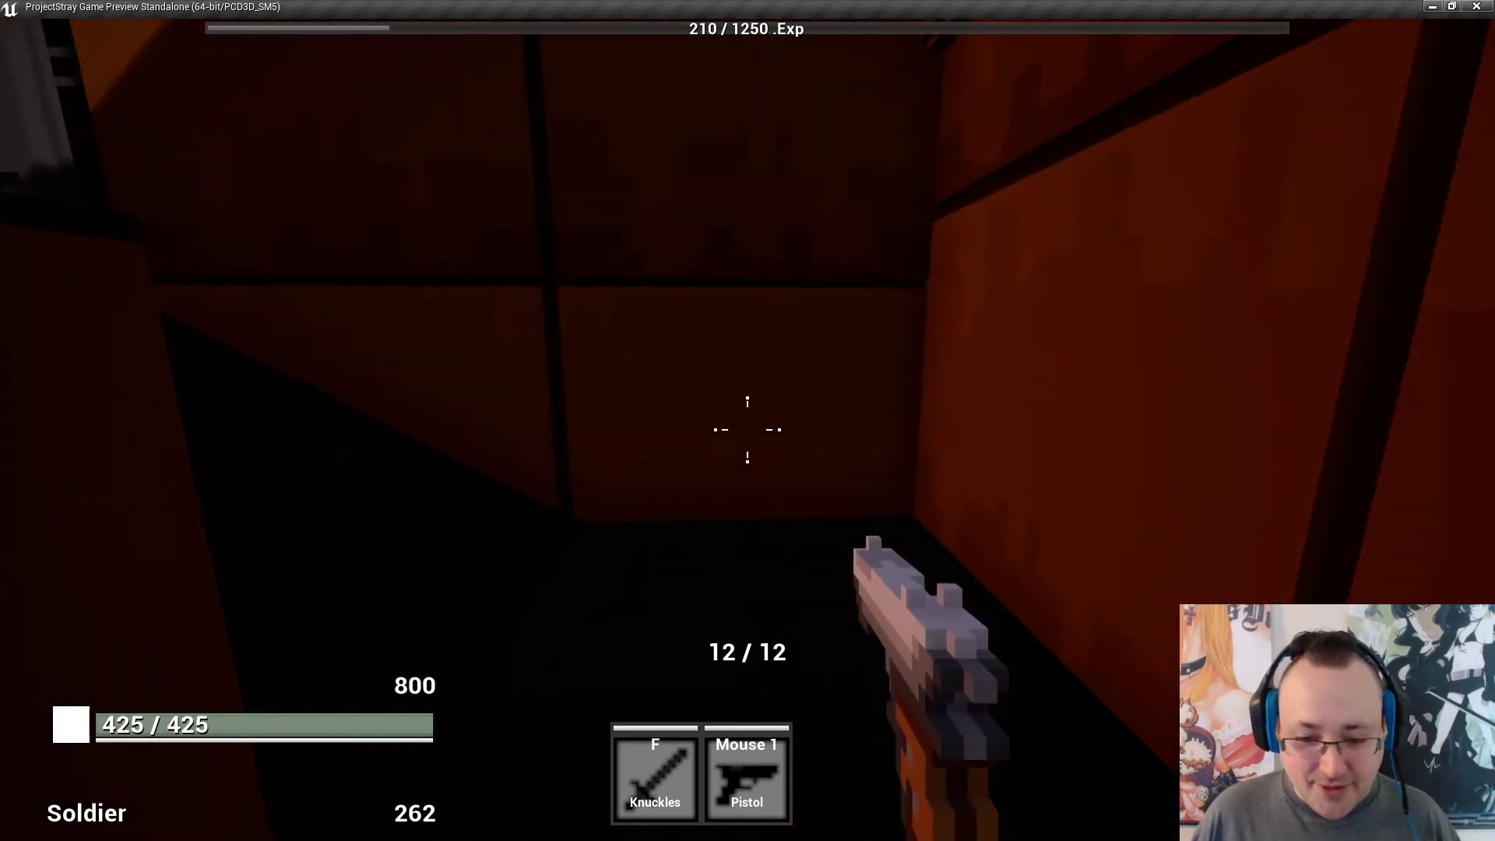
key(w)
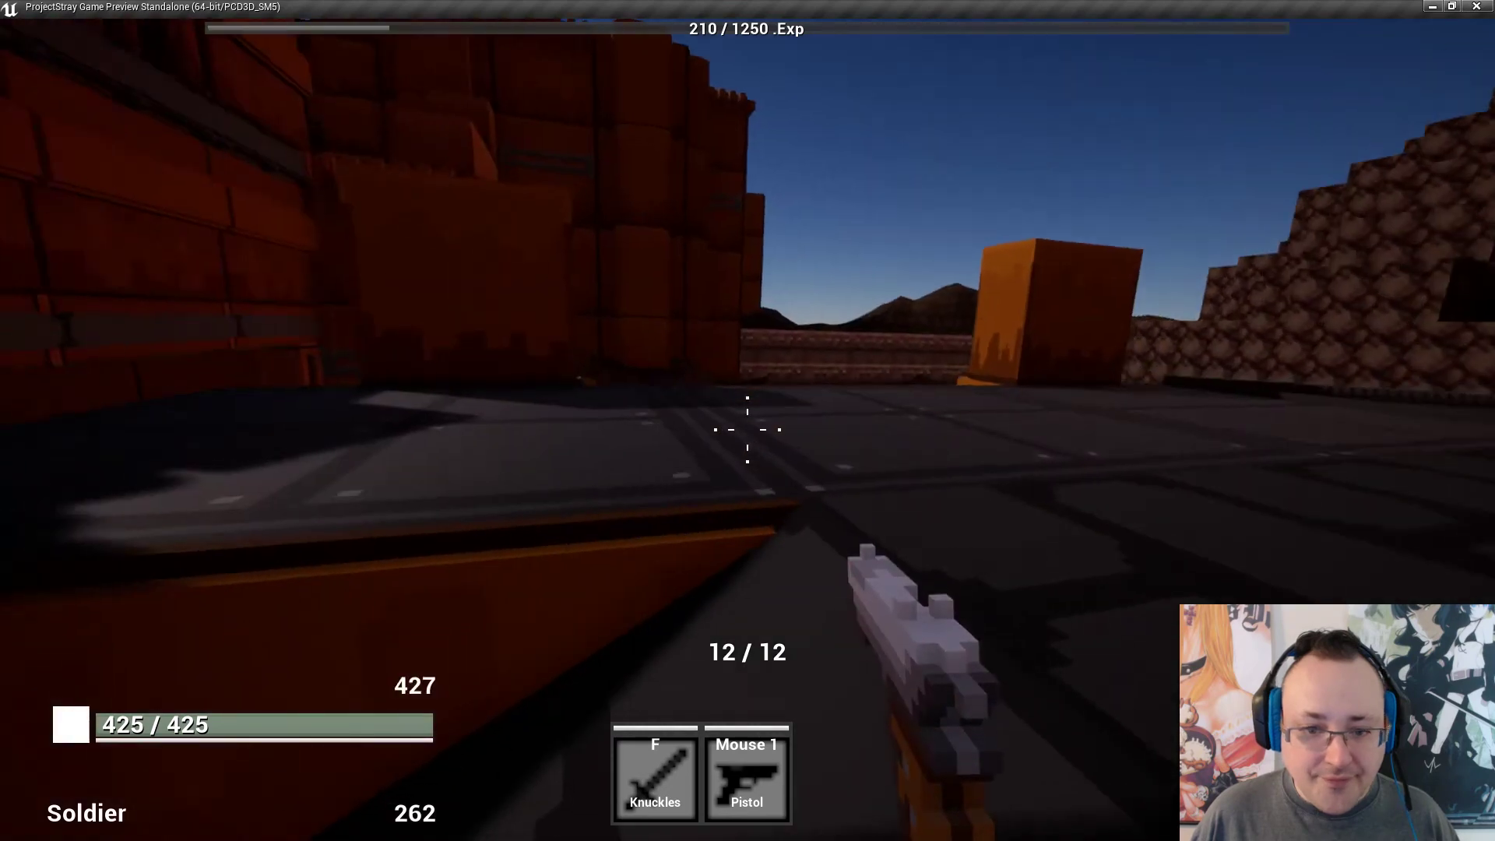
key(w)
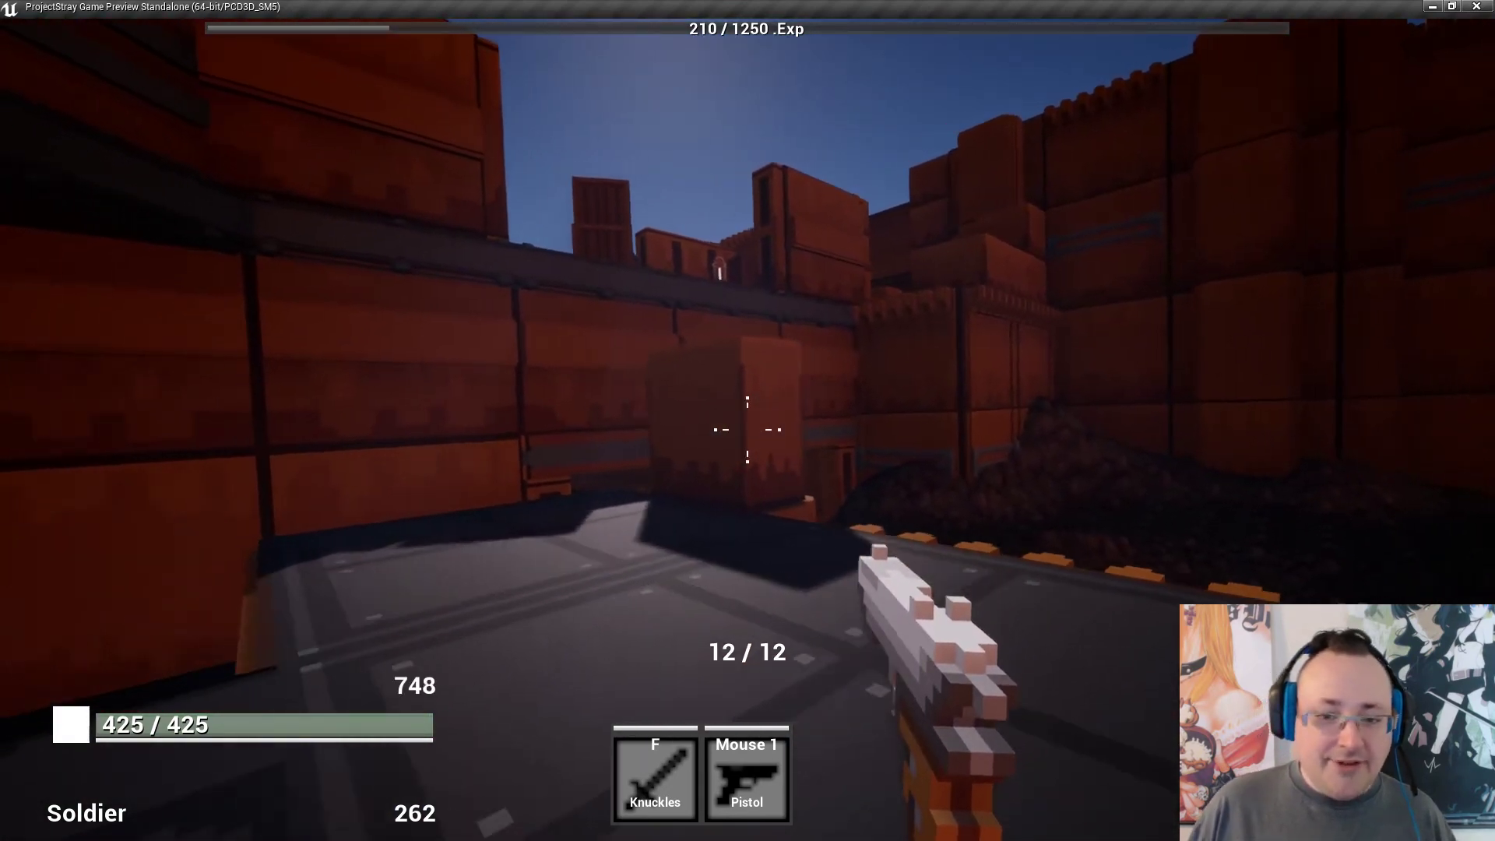
key(w)
key(w)
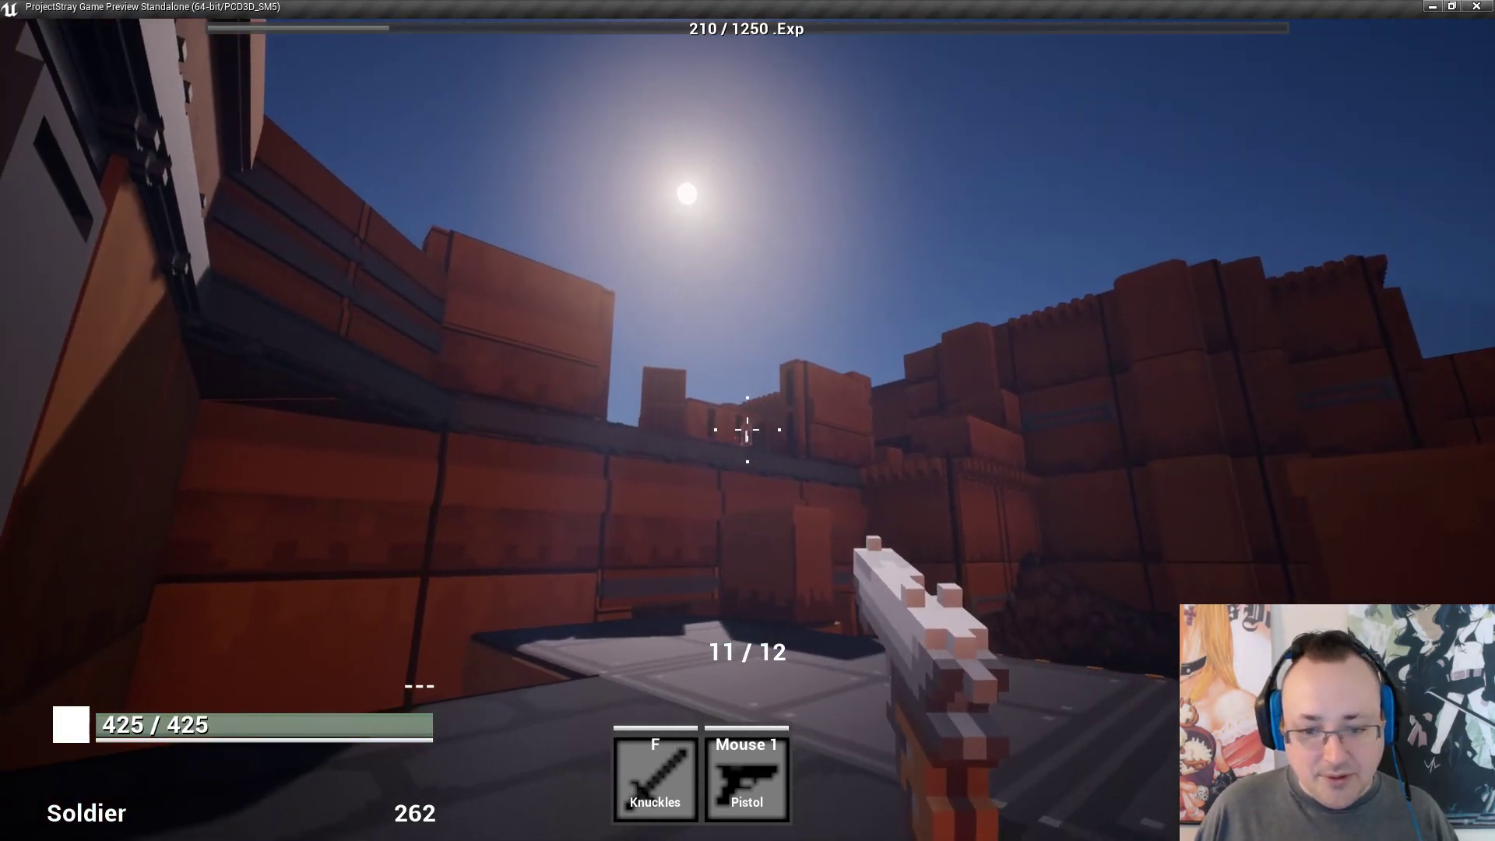
Reload the pistol and climb the dark ramp between the rock face and the orange wall to the upper yard.
key(w)
key(r)
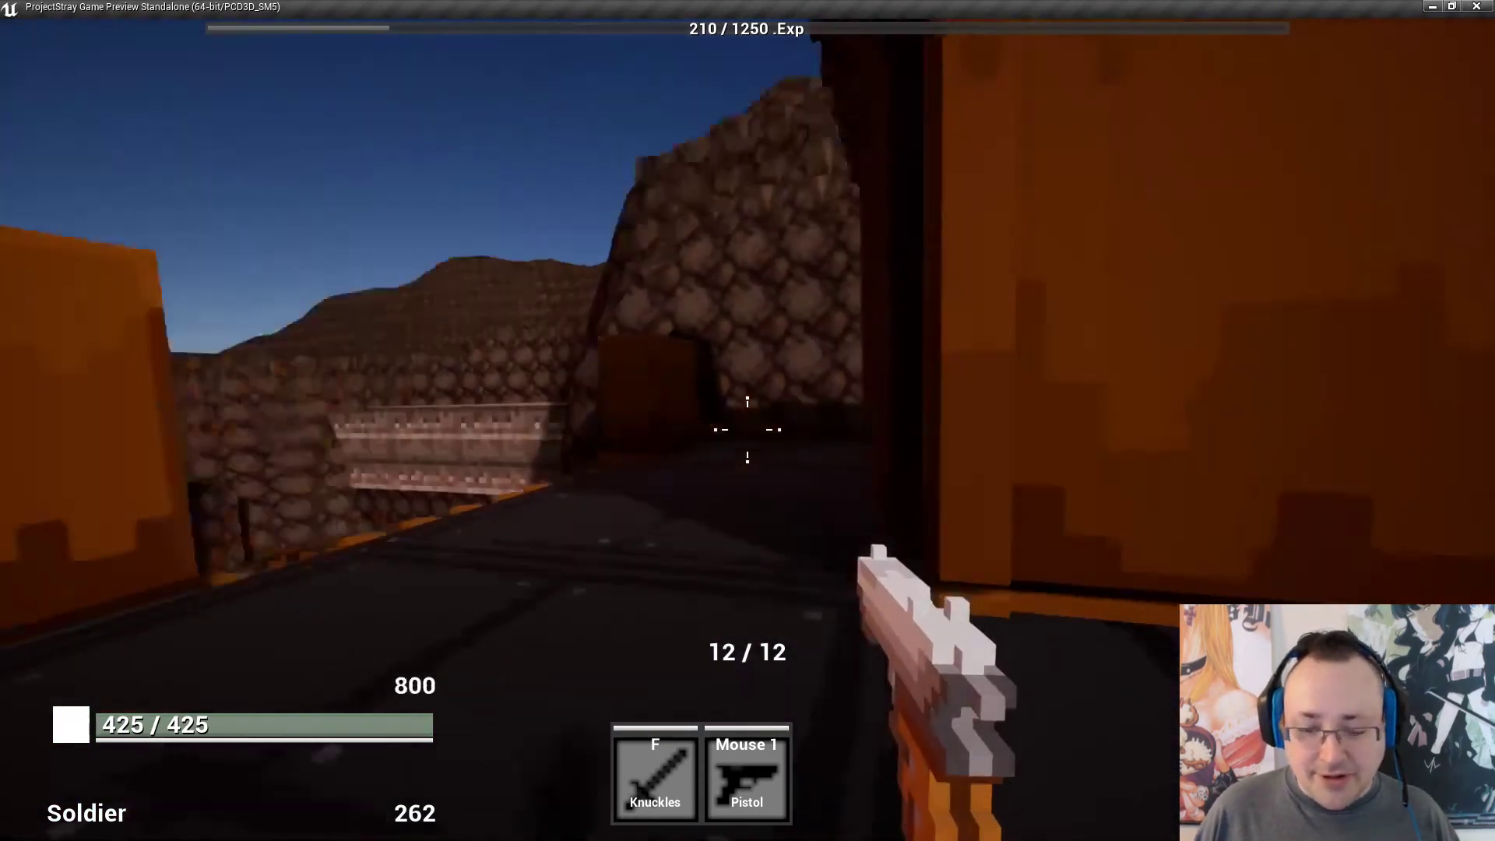
key(w)
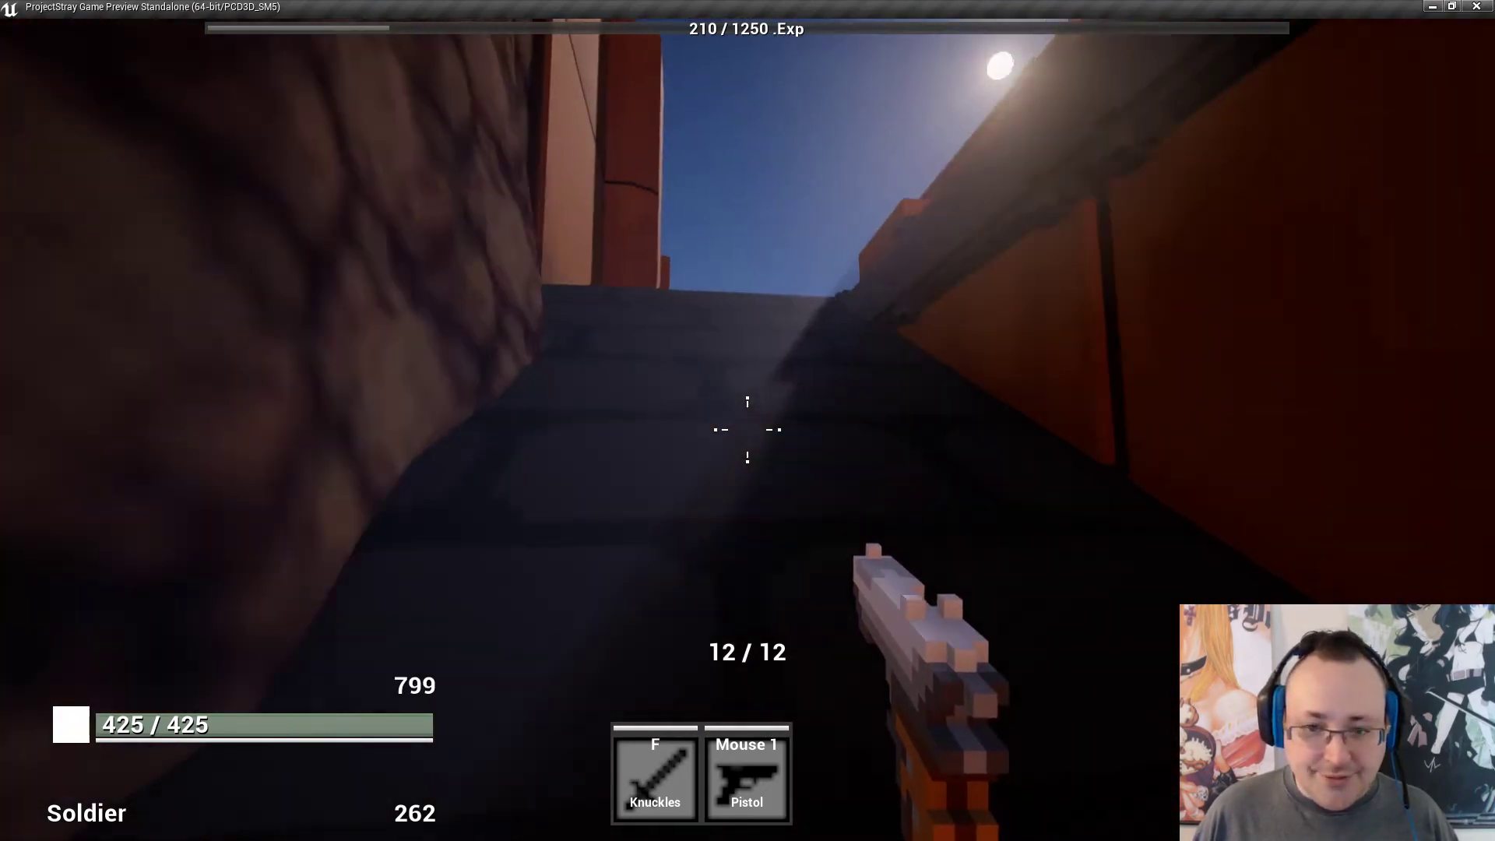
key(w)
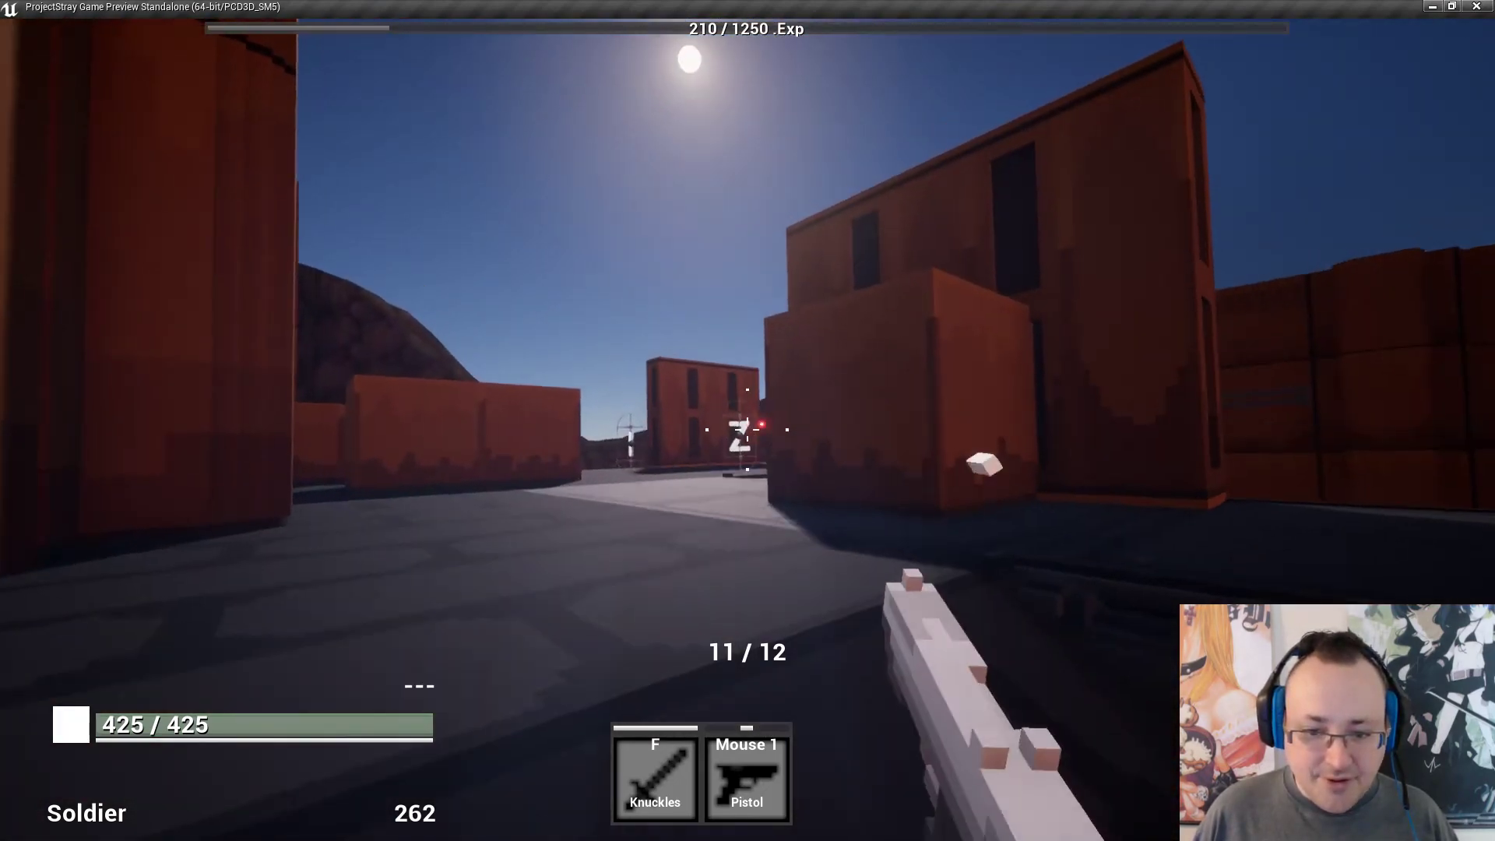
Shoot the zombies in the upper yard from the top of the ramp, reloading the pistol between bursts.
click(747, 429)
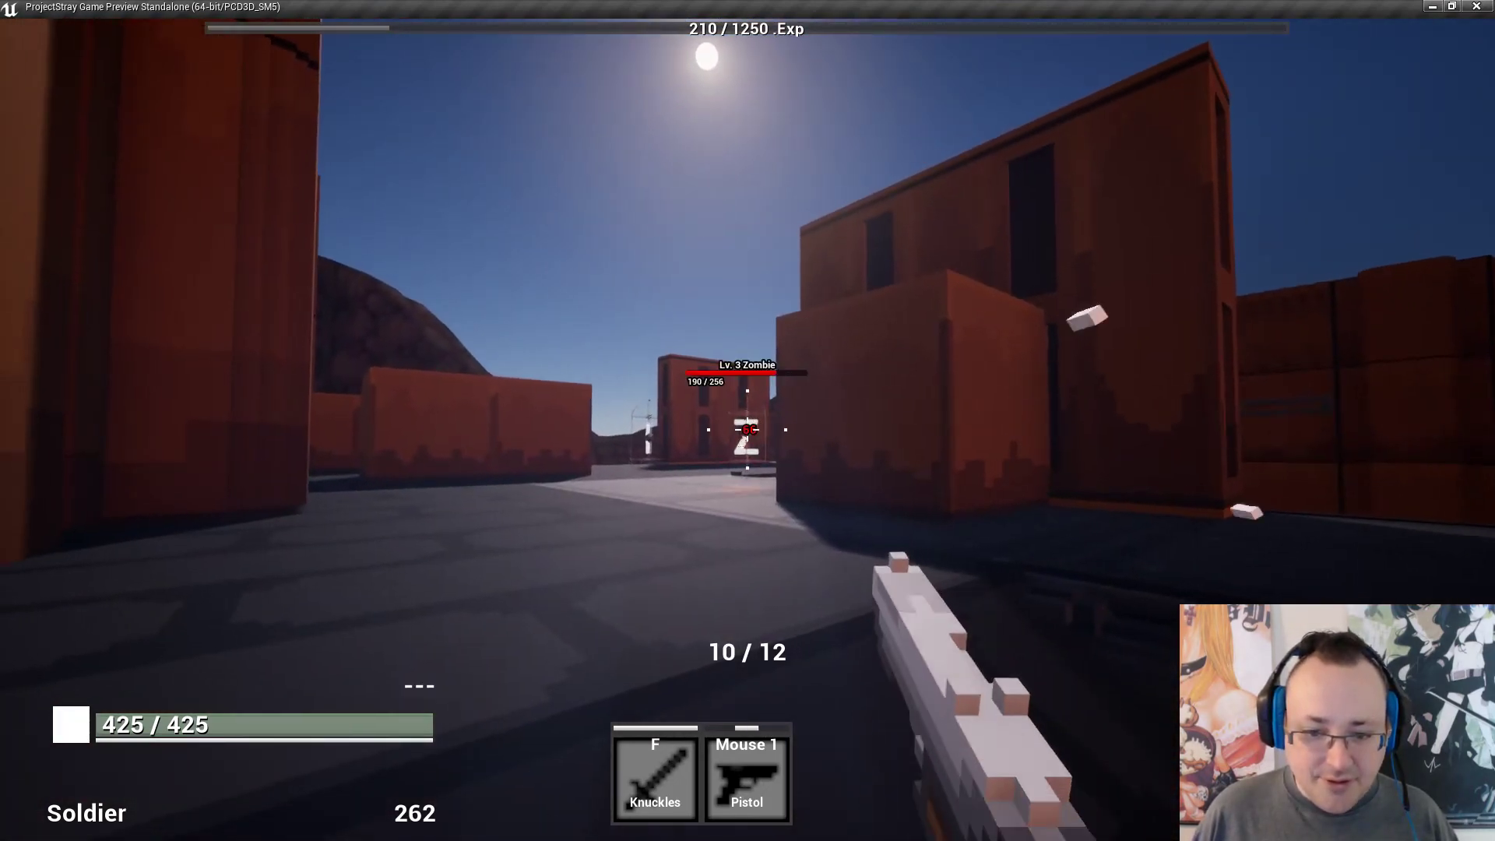
click(747, 429)
click(746, 429)
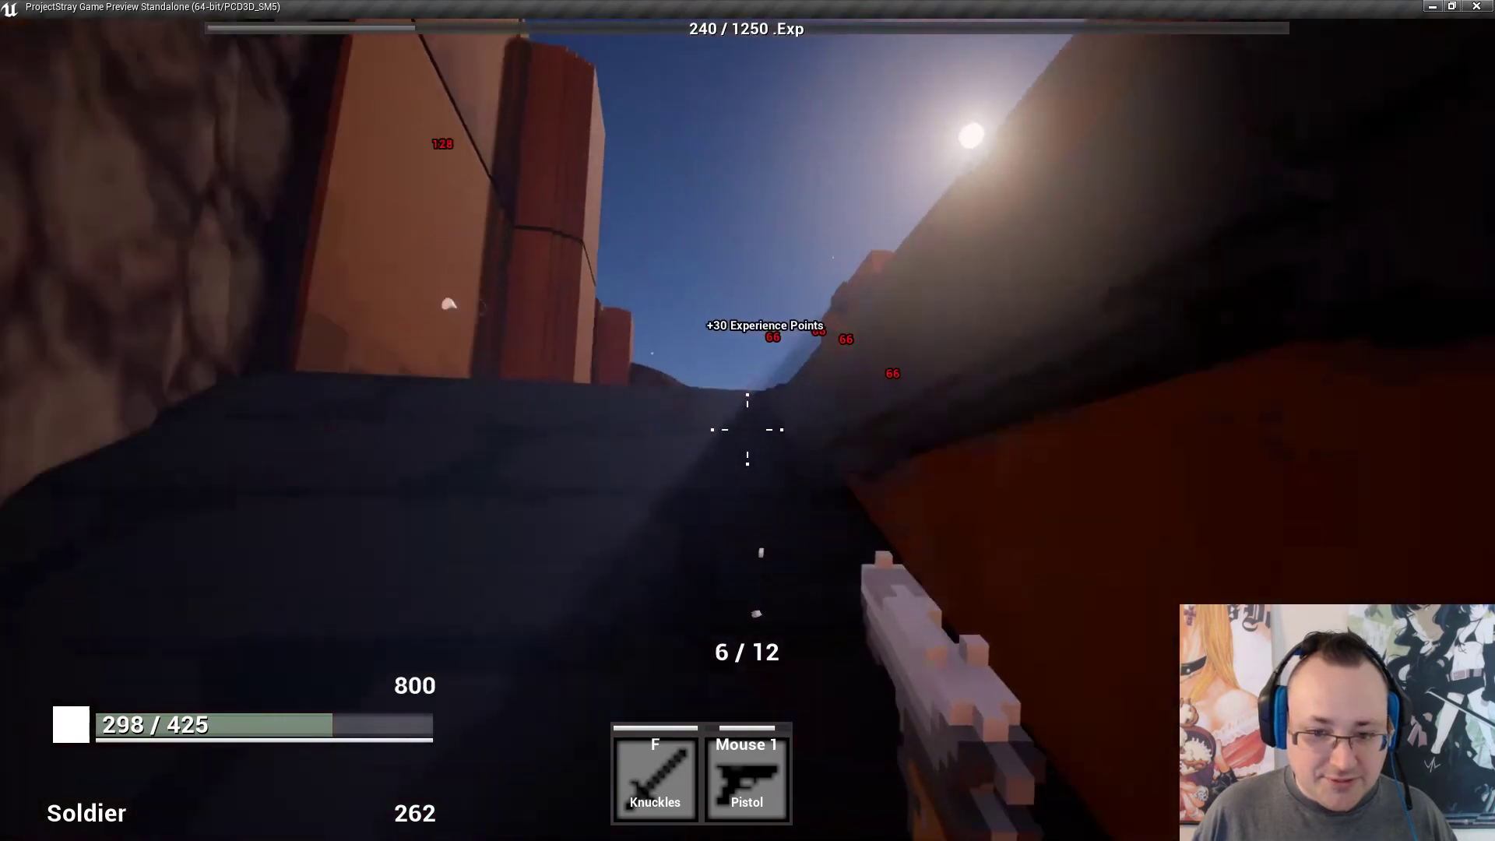
key(r)
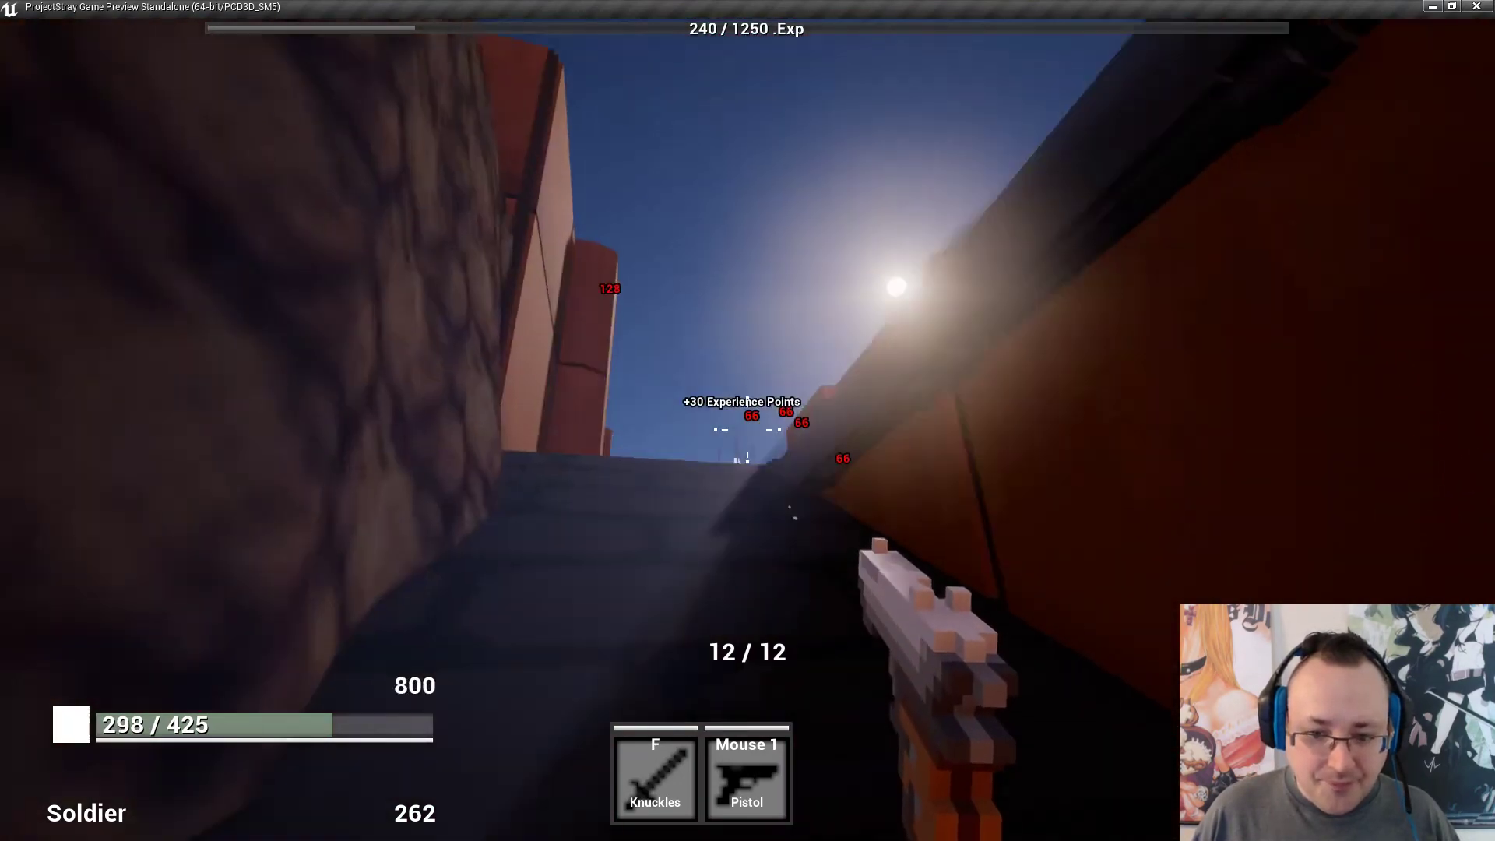
click(747, 429)
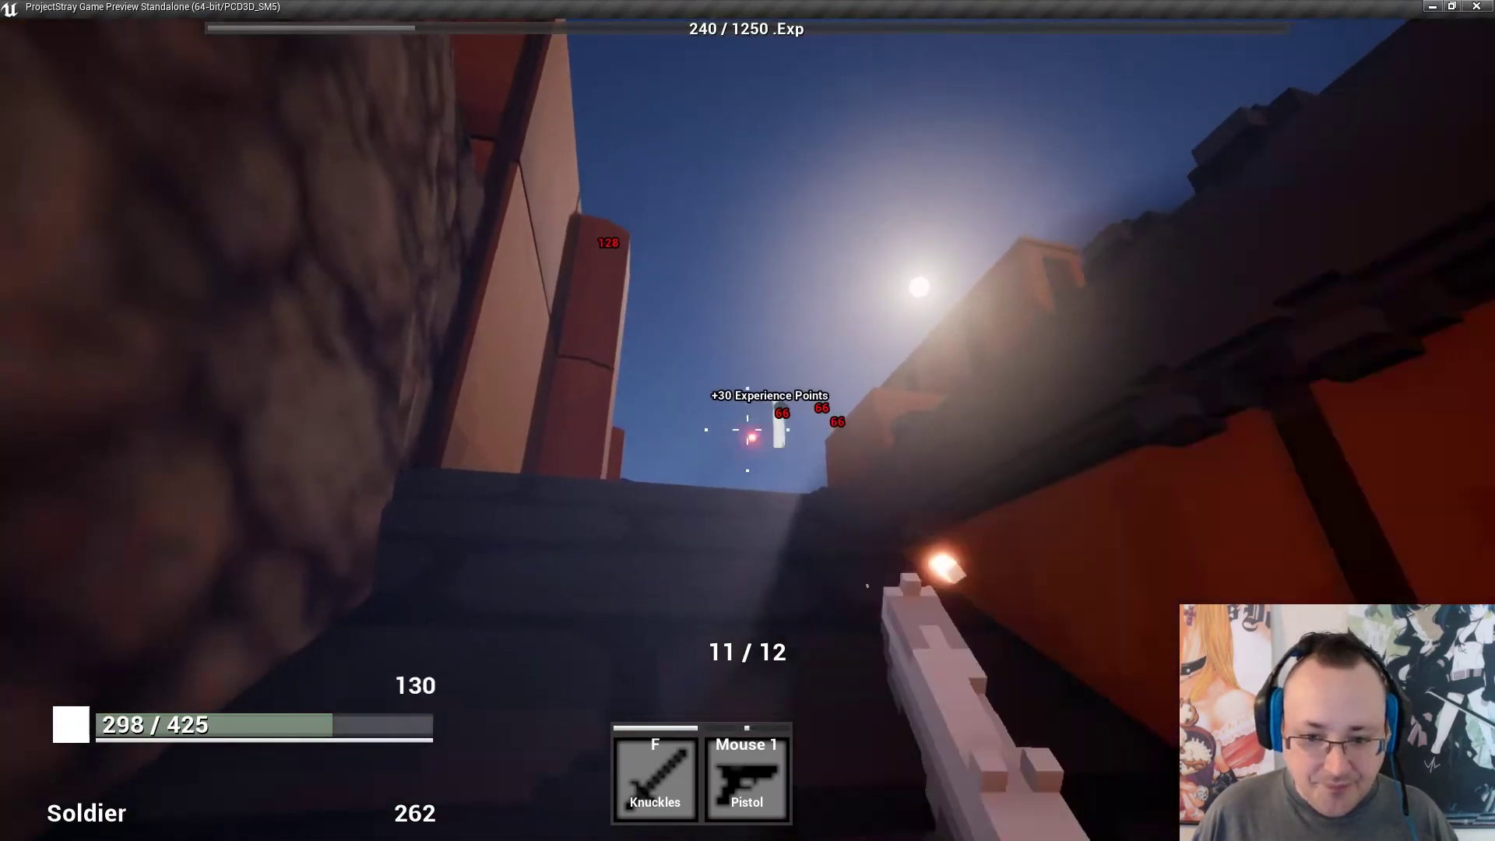
click(747, 429)
click(747, 429)
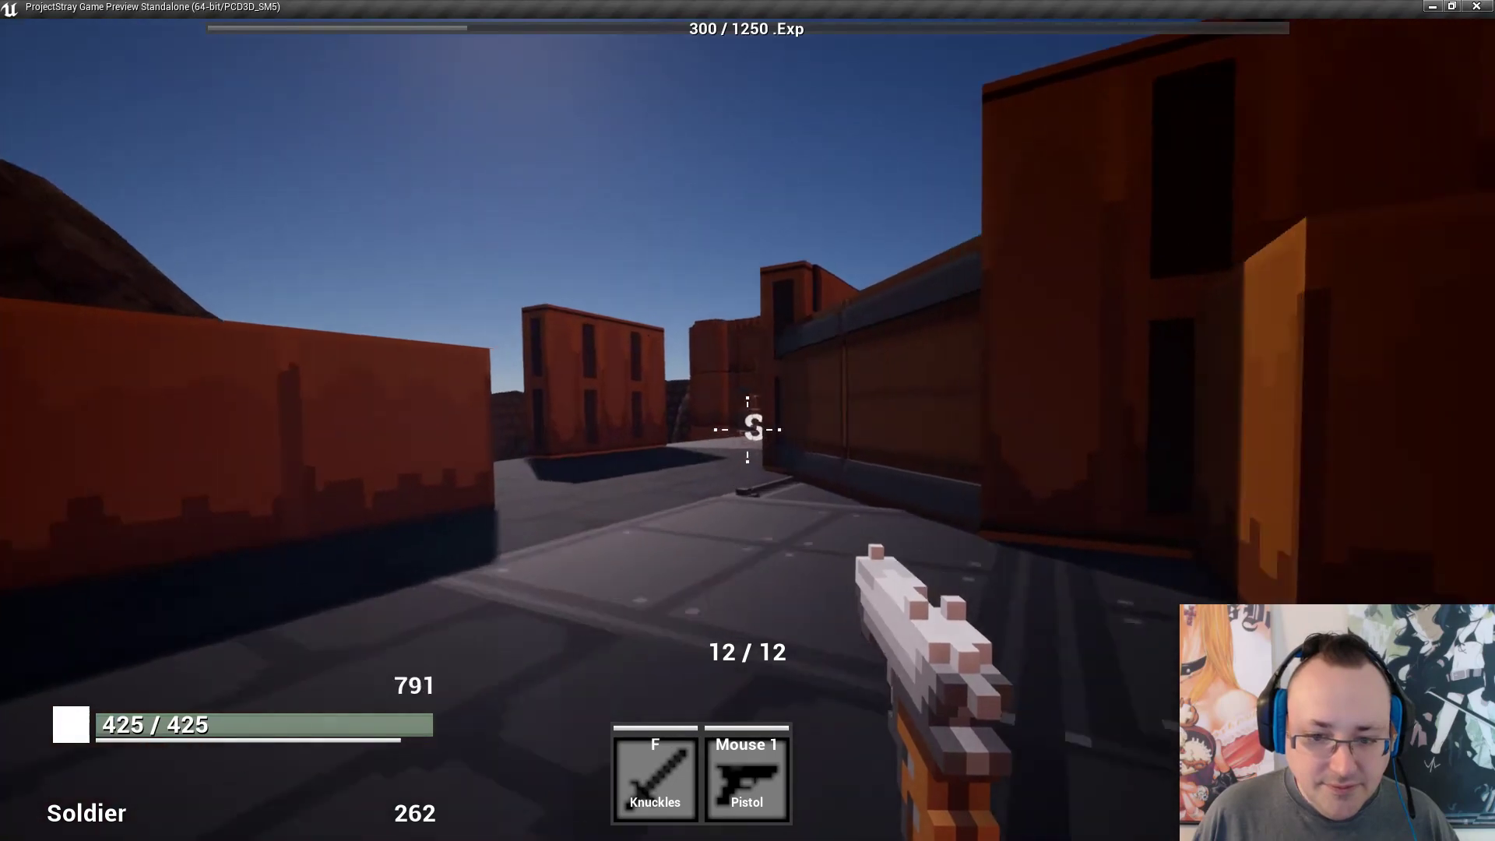
Fire at the Zombie Security enemy beside the long building in the upper yard.
click(747, 430)
click(747, 430)
click(748, 429)
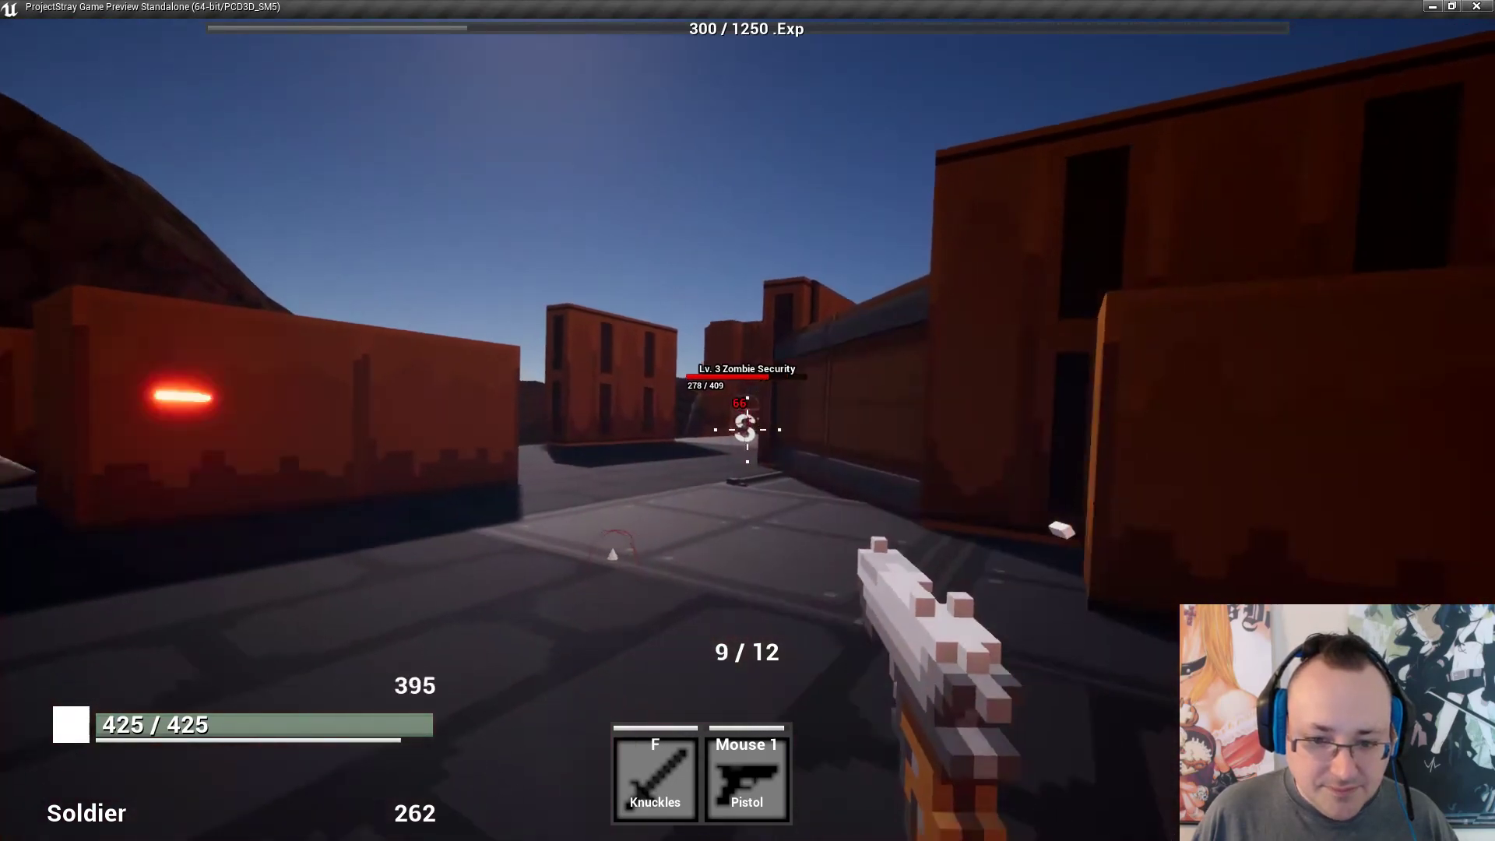
click(748, 429)
click(748, 429)
click(747, 429)
click(748, 429)
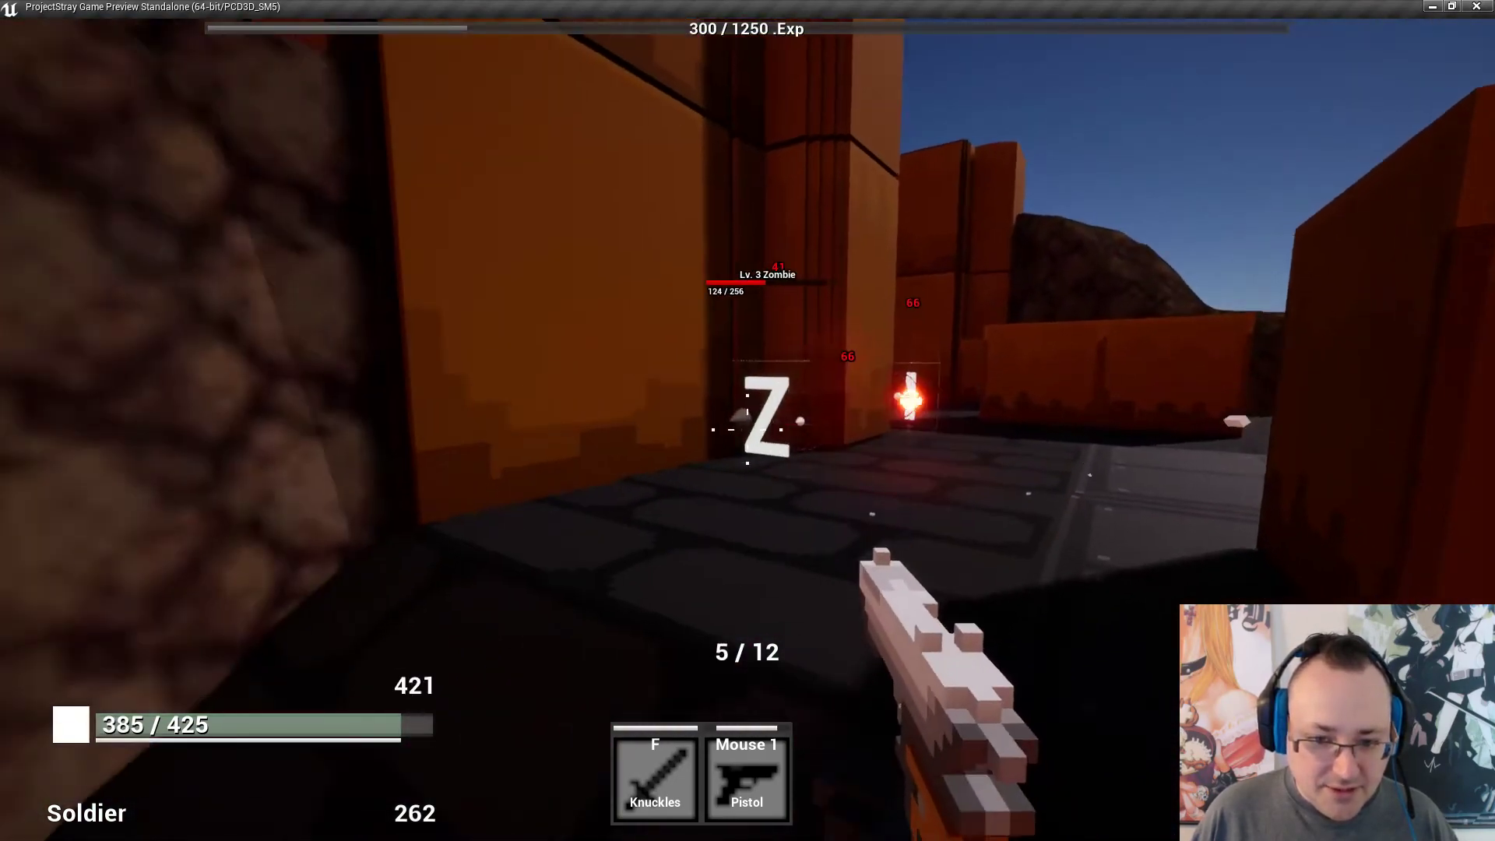
Fight the nearby zombie, the Demon Imp and the Zombie Security enemy from the ramp entrance.
click(747, 429)
click(747, 429)
click(748, 429)
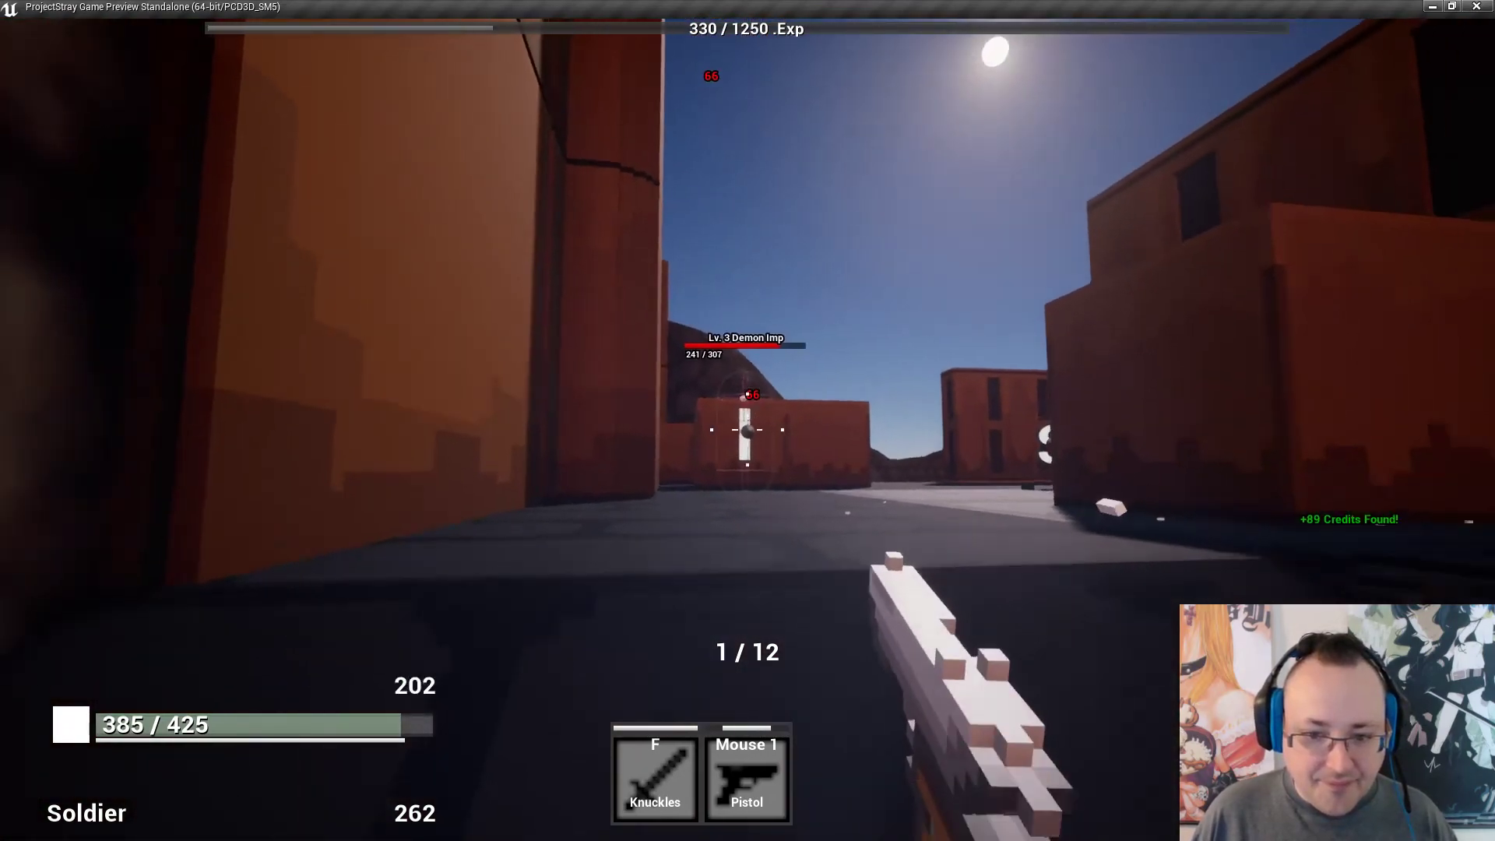
click(747, 429)
click(748, 429)
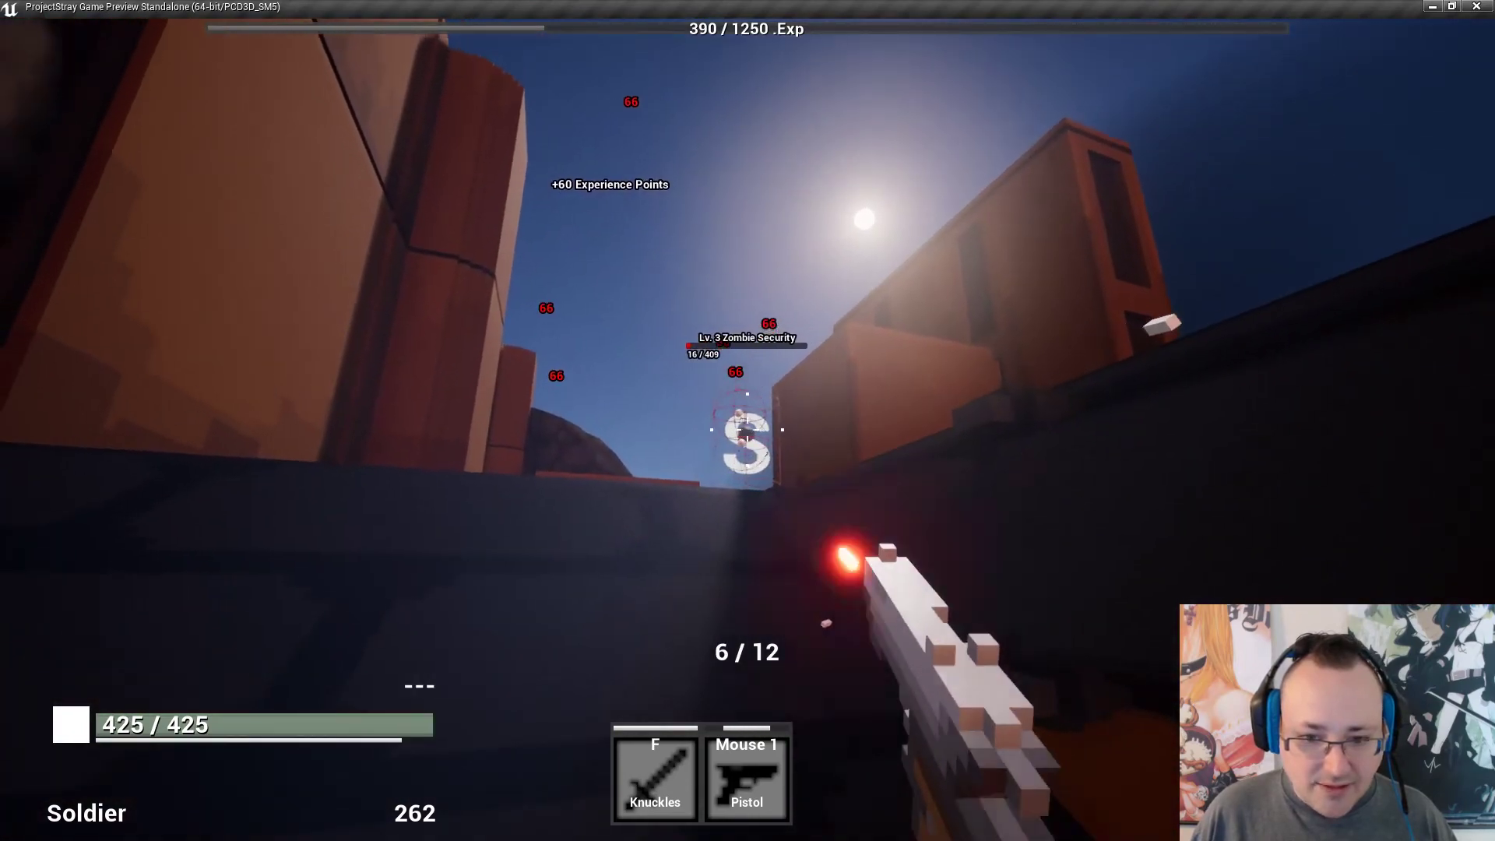
click(748, 429)
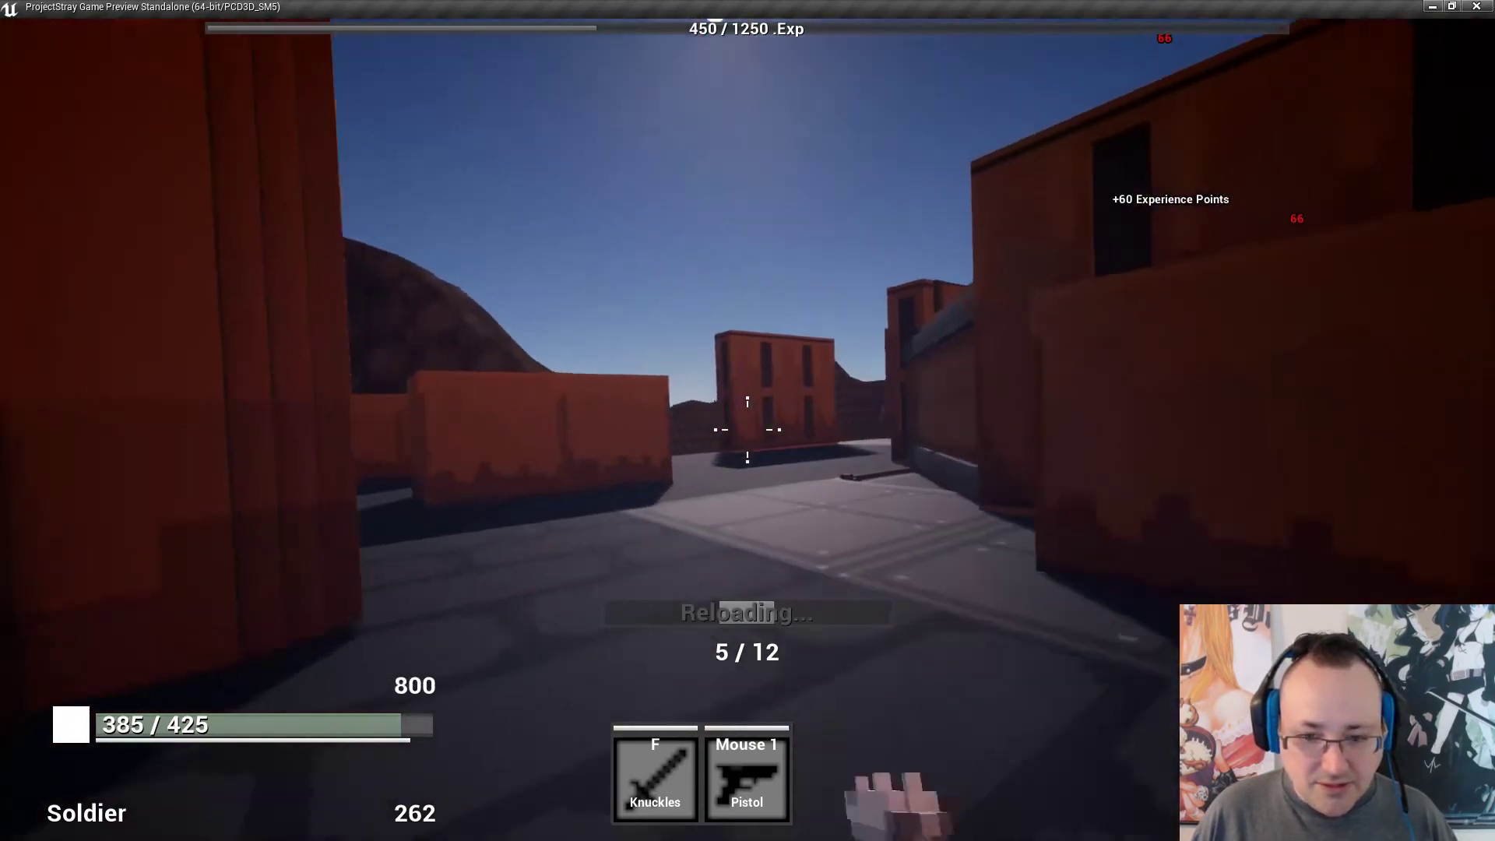
Advance into the yard, shoot the approaching zombie between the orange blocks and reload the pistol.
key(w)
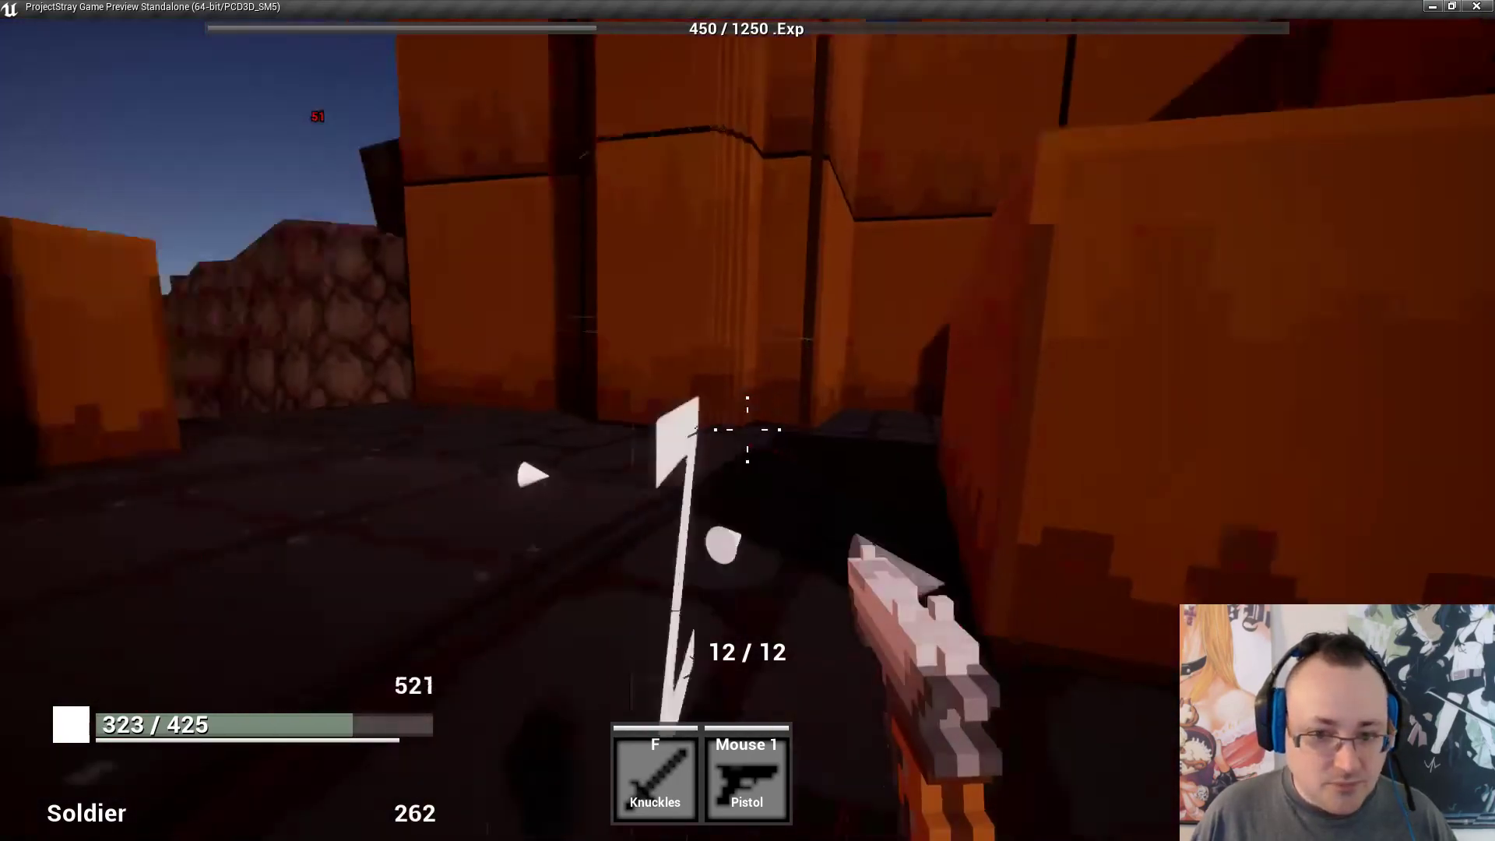
click(748, 429)
click(748, 429)
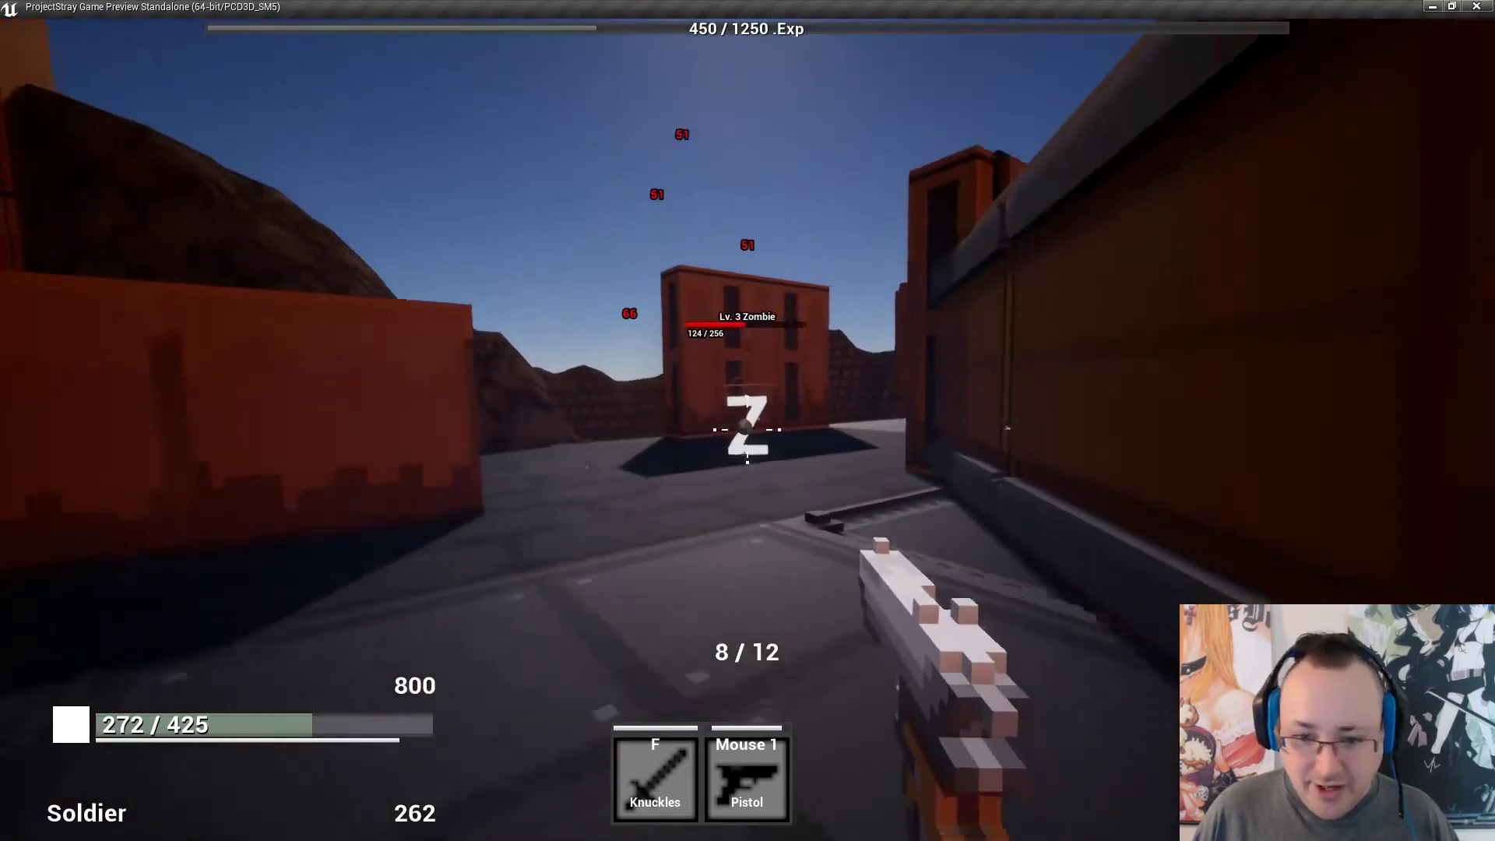
key(r)
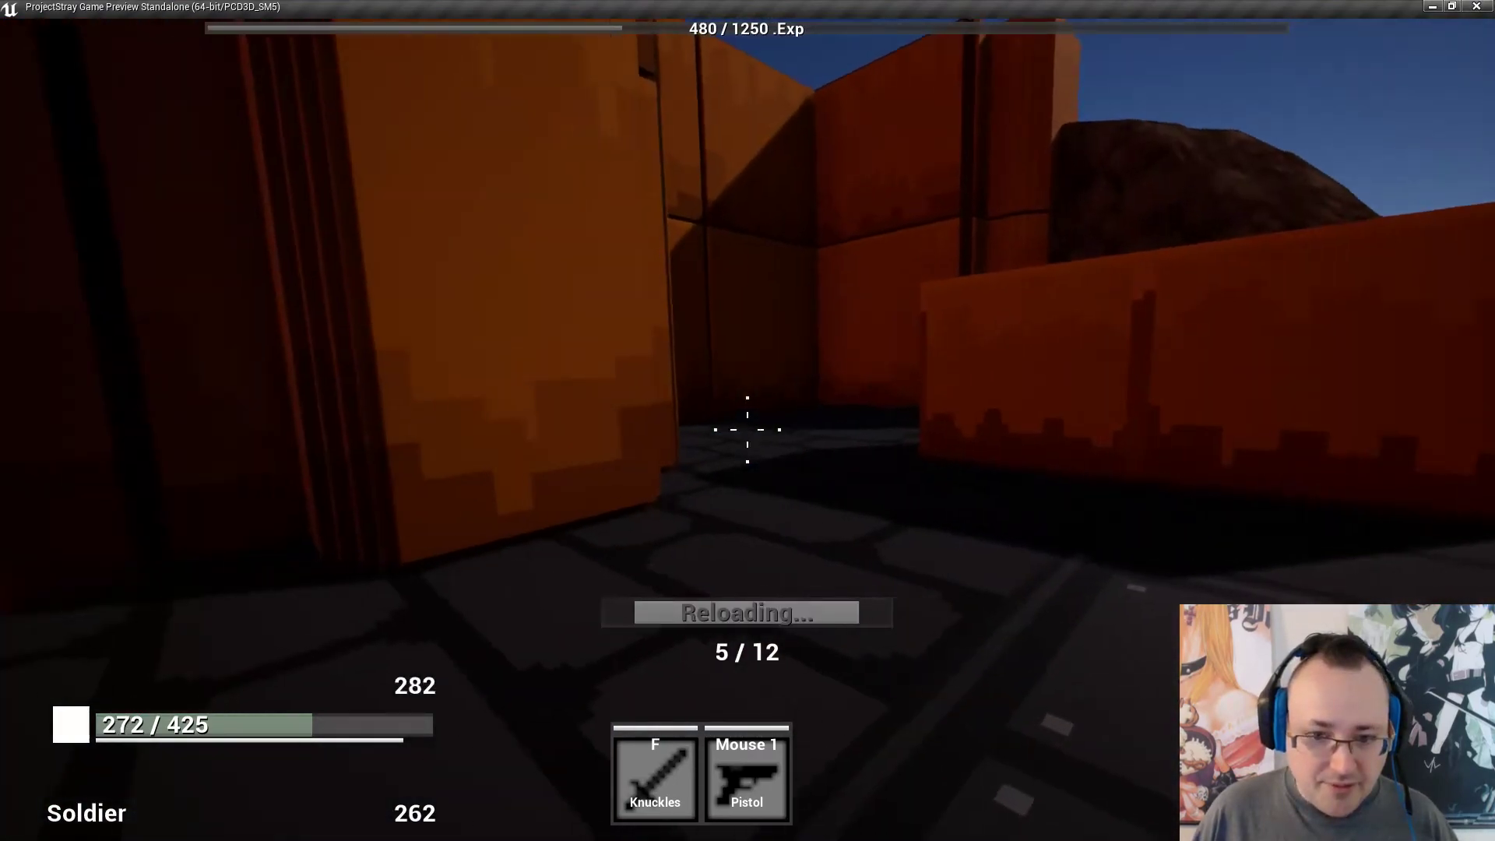
Walk between the windowed buildings, shoot the Demon Imp near the crates and reload at the walkway edge above the lava.
key(w)
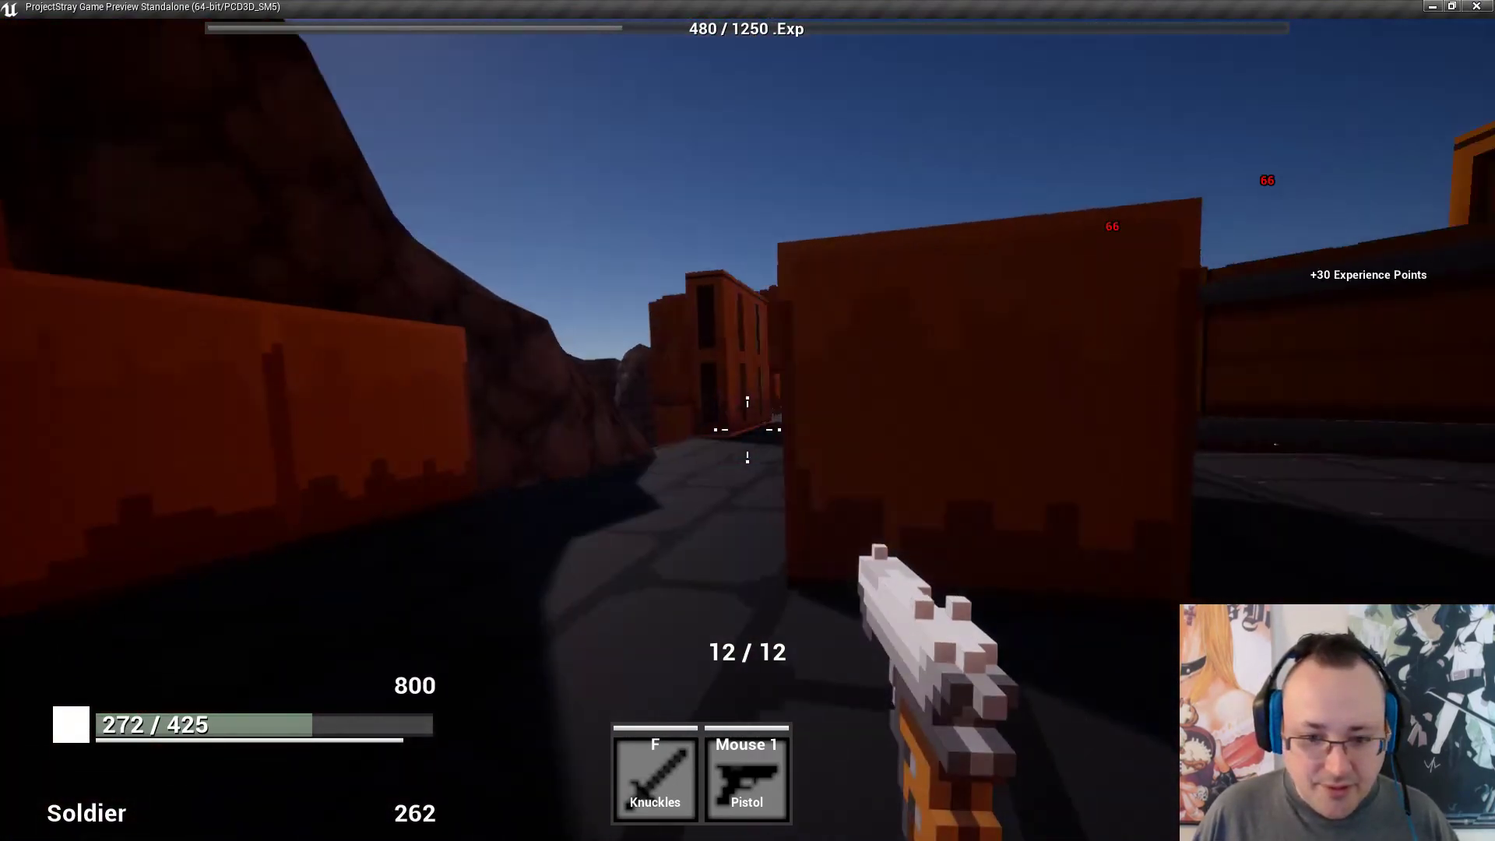
key(w)
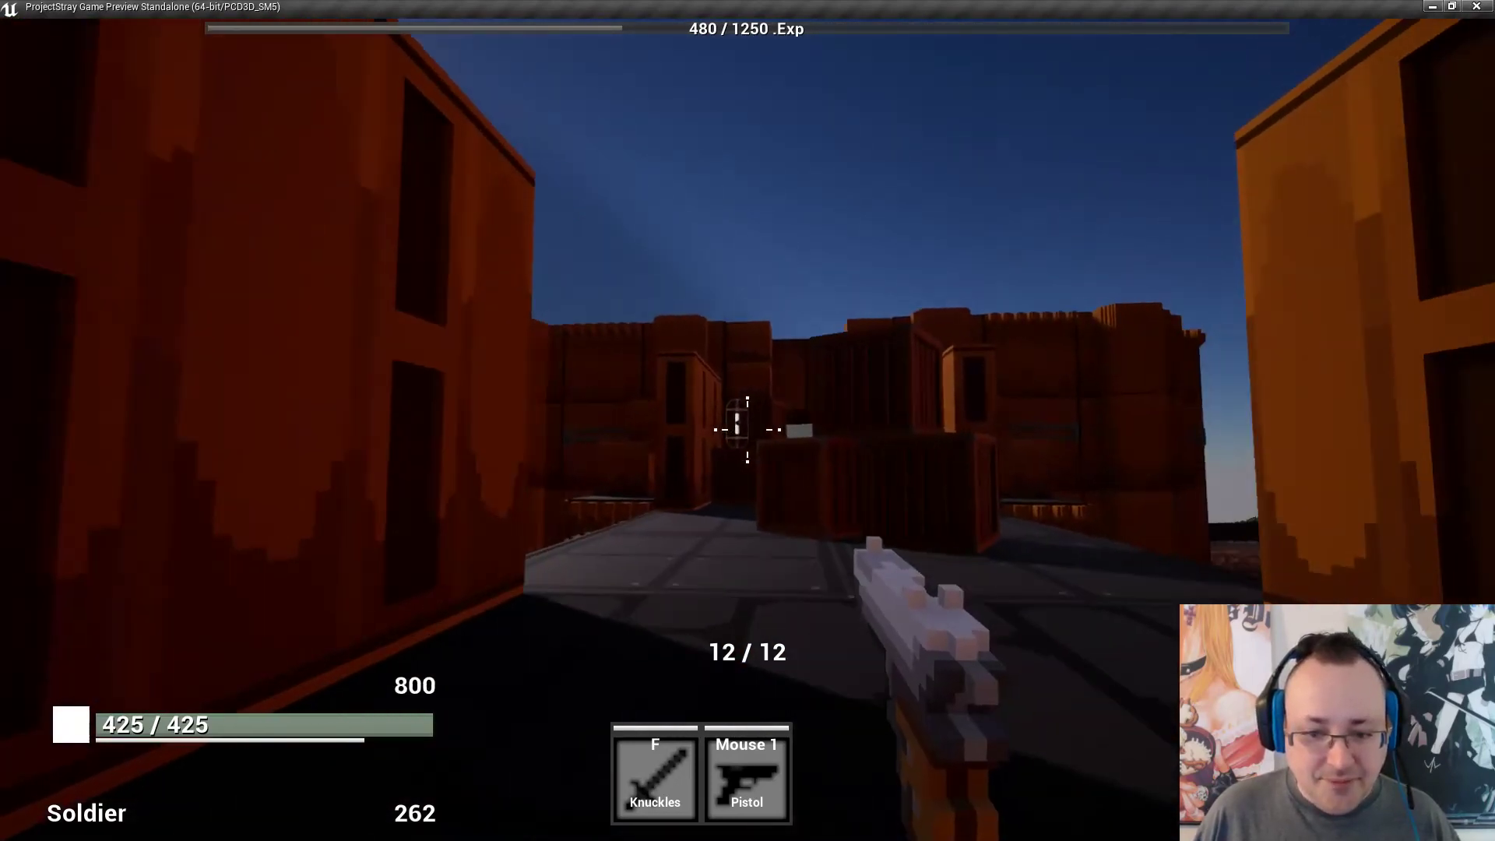
click(748, 430)
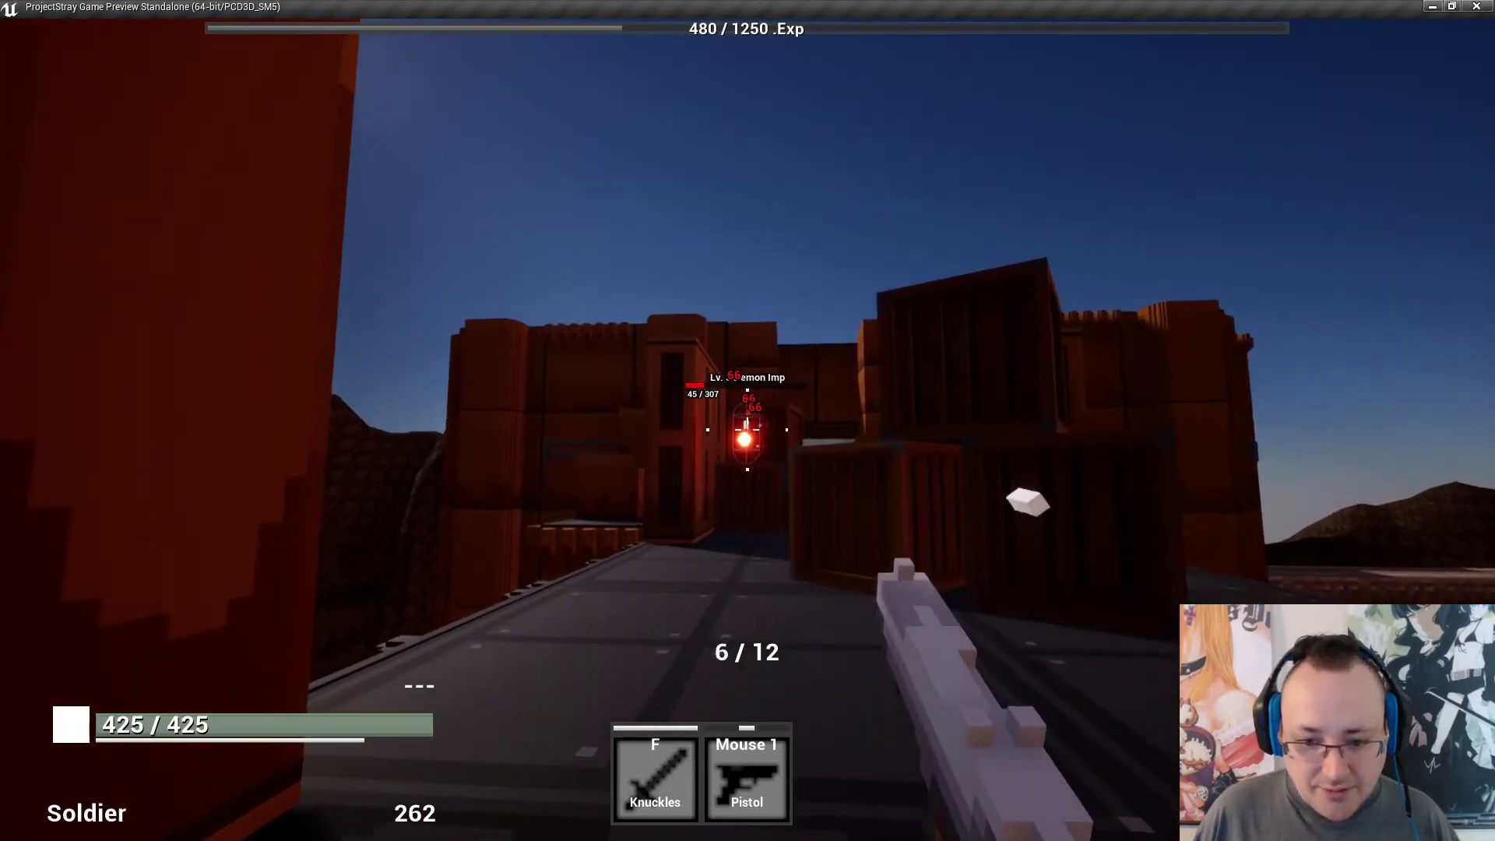
key(w)
key(r)
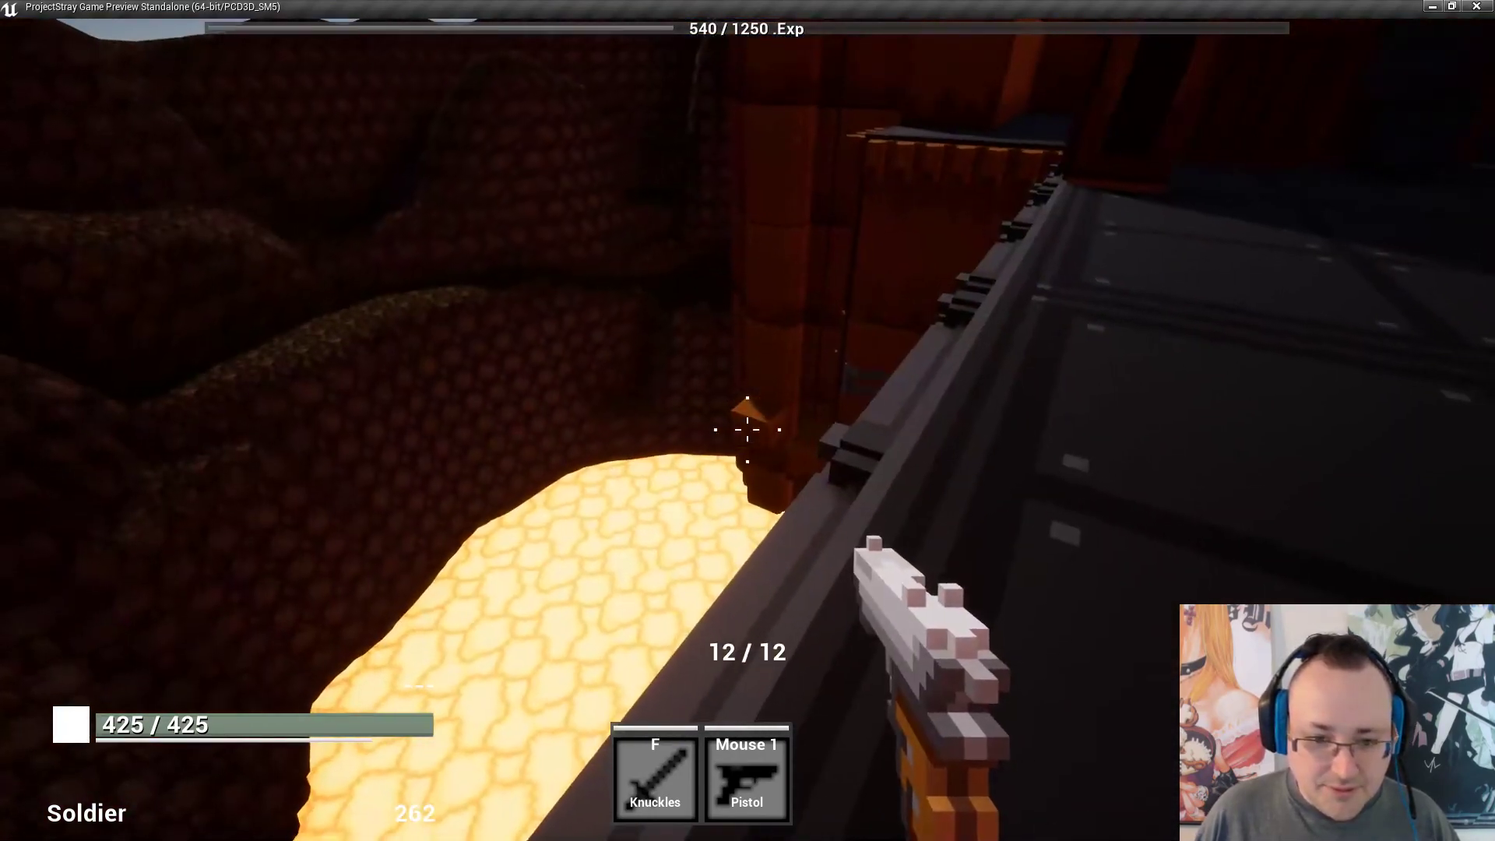
Fire on the Lv. 4 Zombie Minigunner from the covered passage, withdrawing to the platform edge above the lava with a reloaded pistol.
key(w)
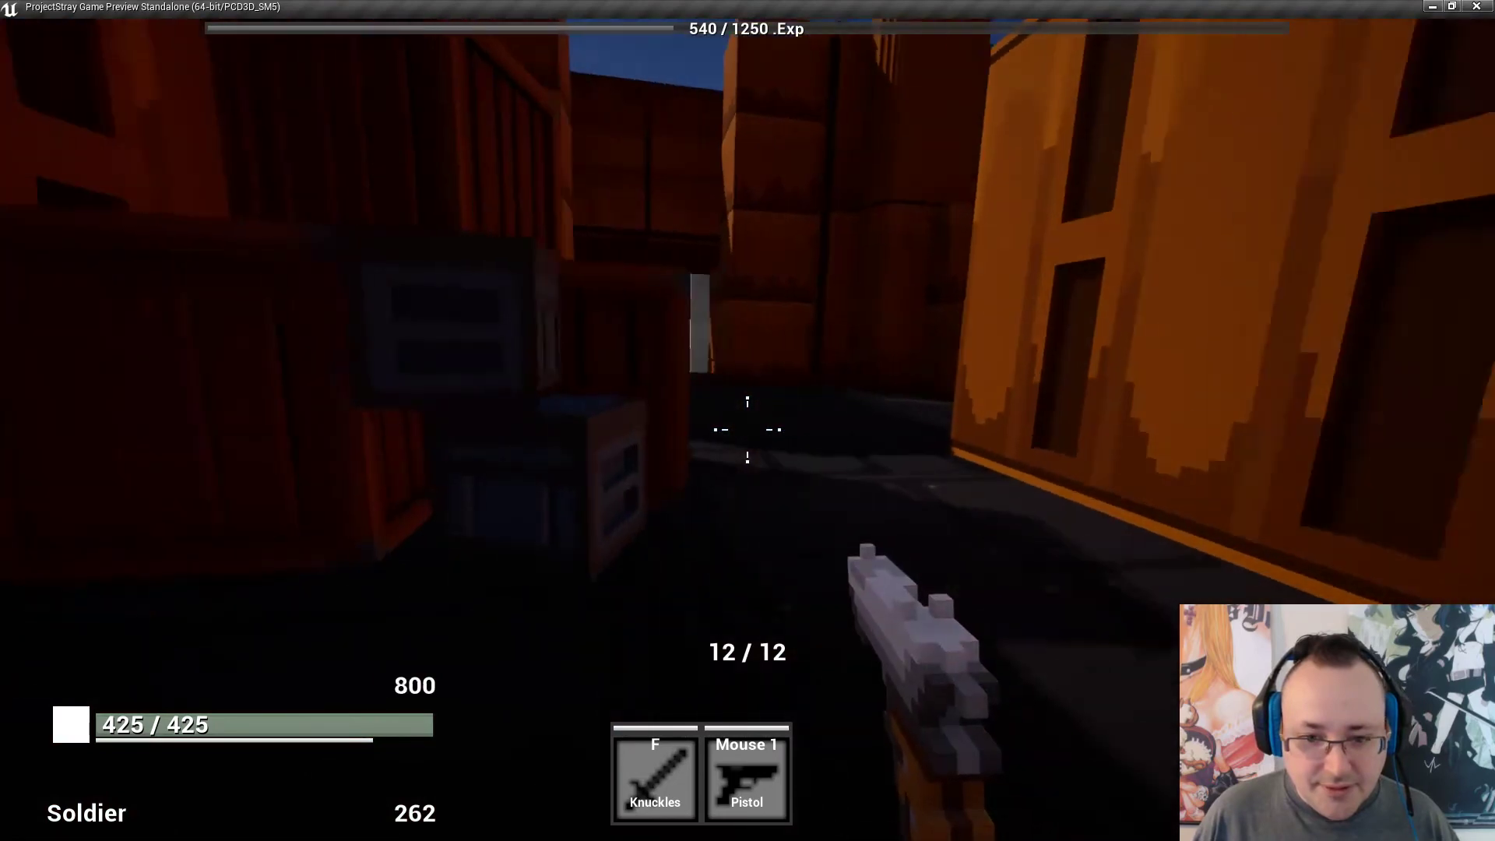
key(w)
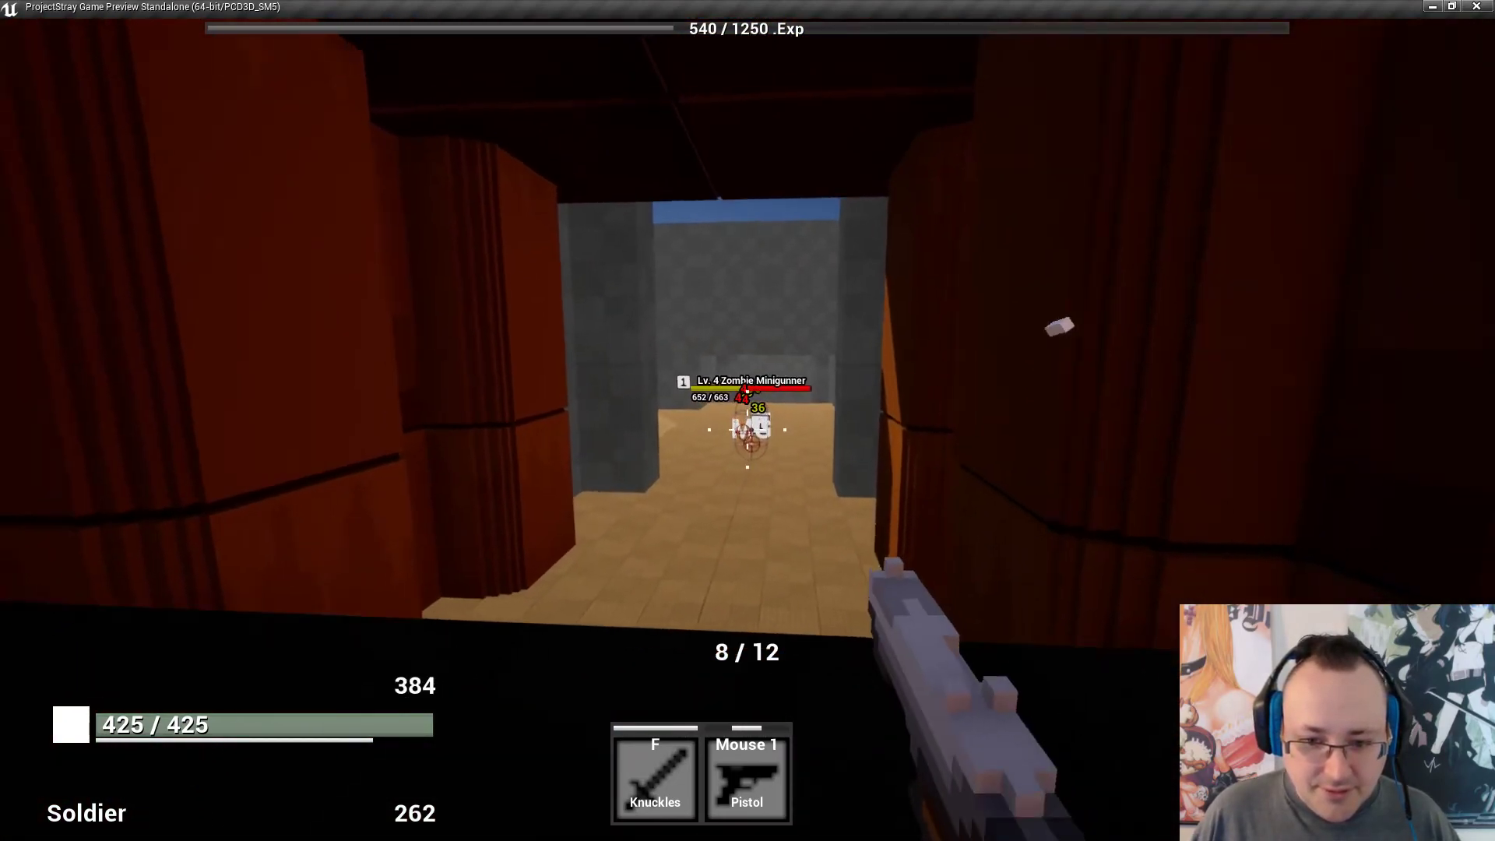
key(r)
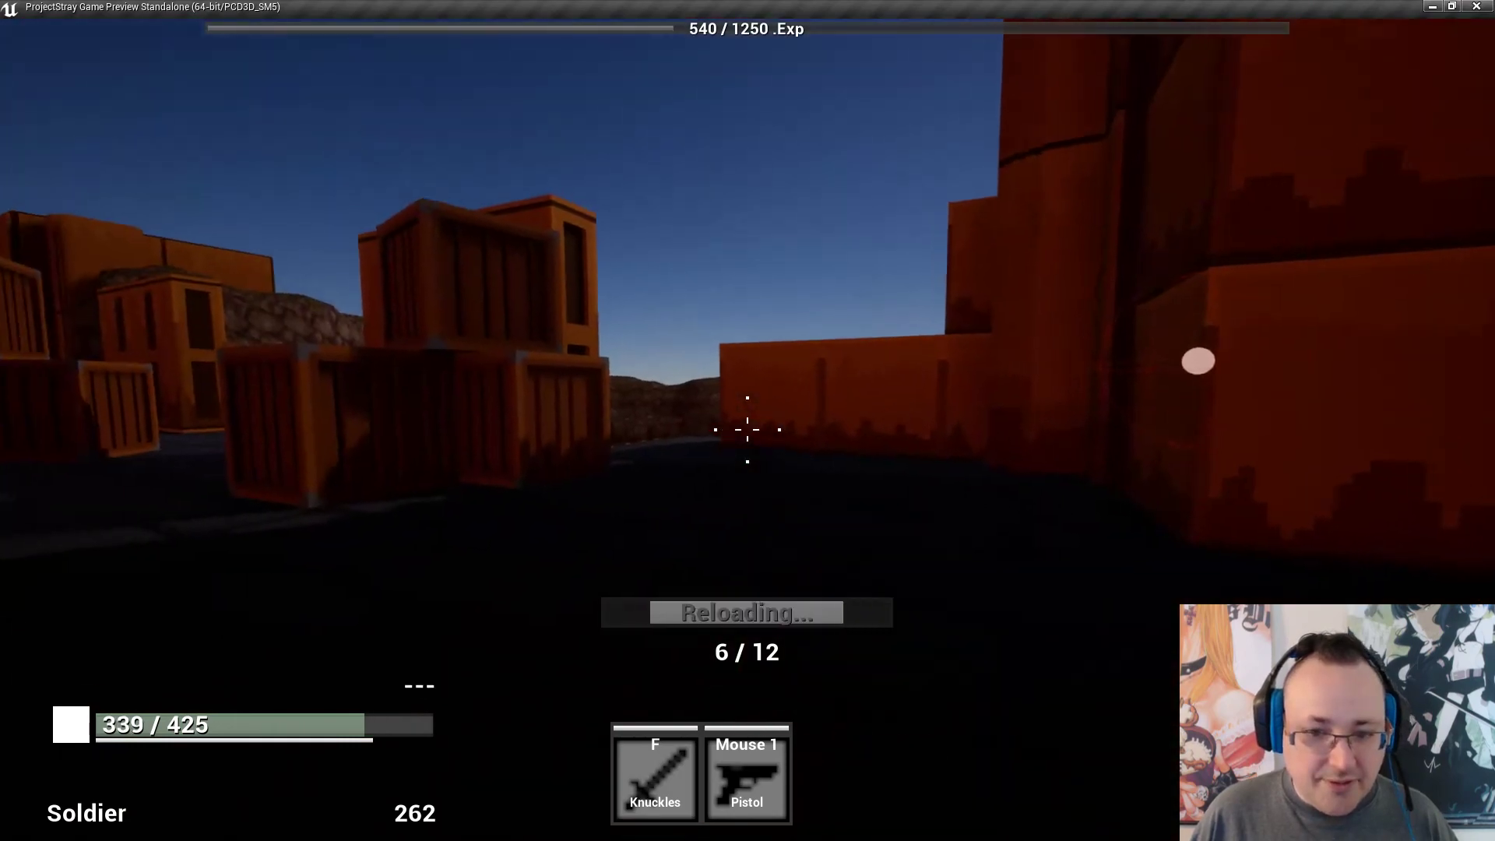
key(w)
key(w)
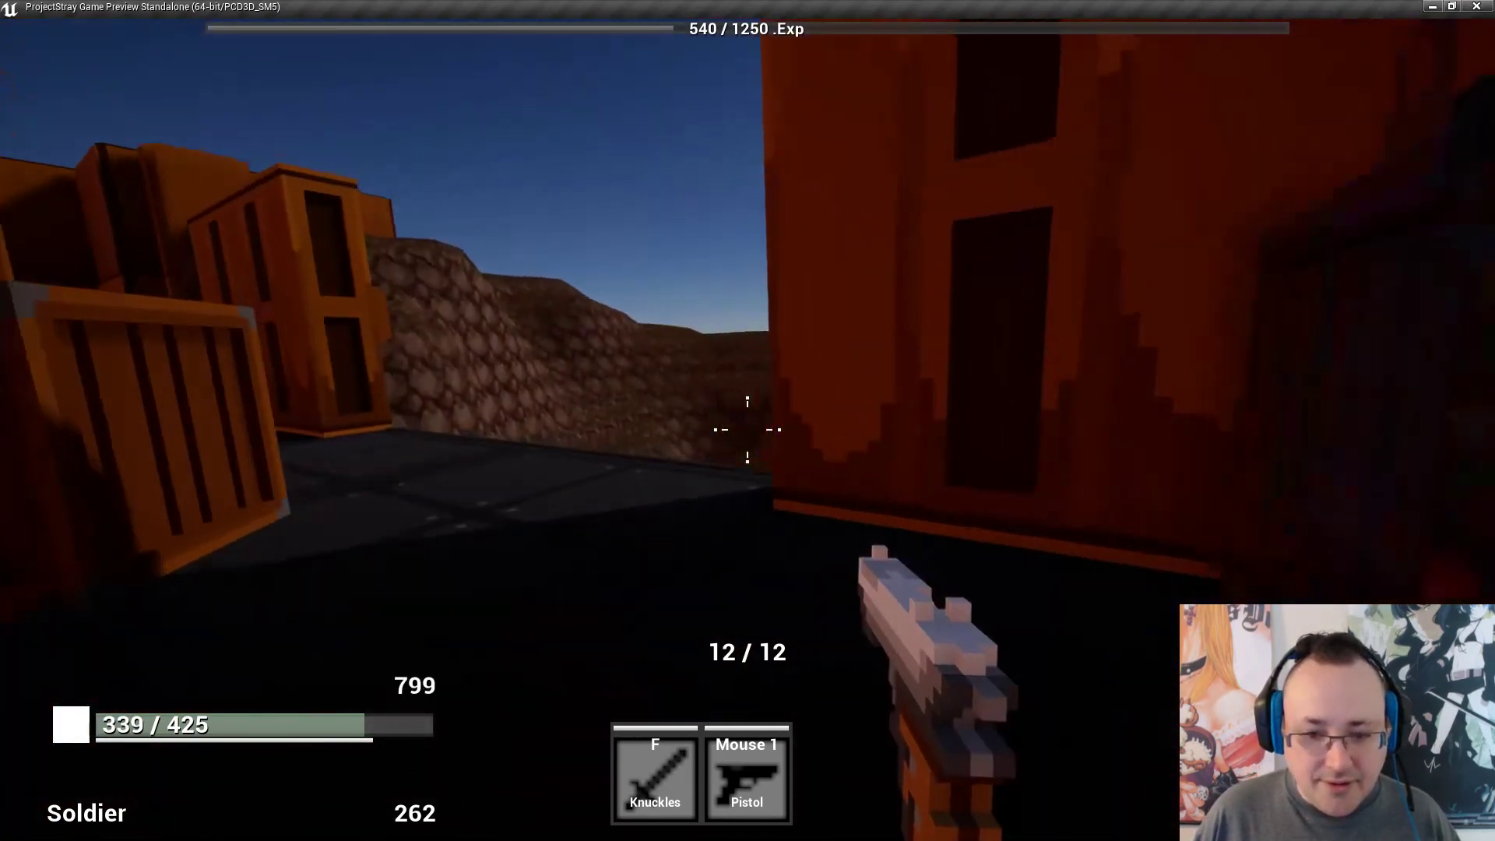
key(w)
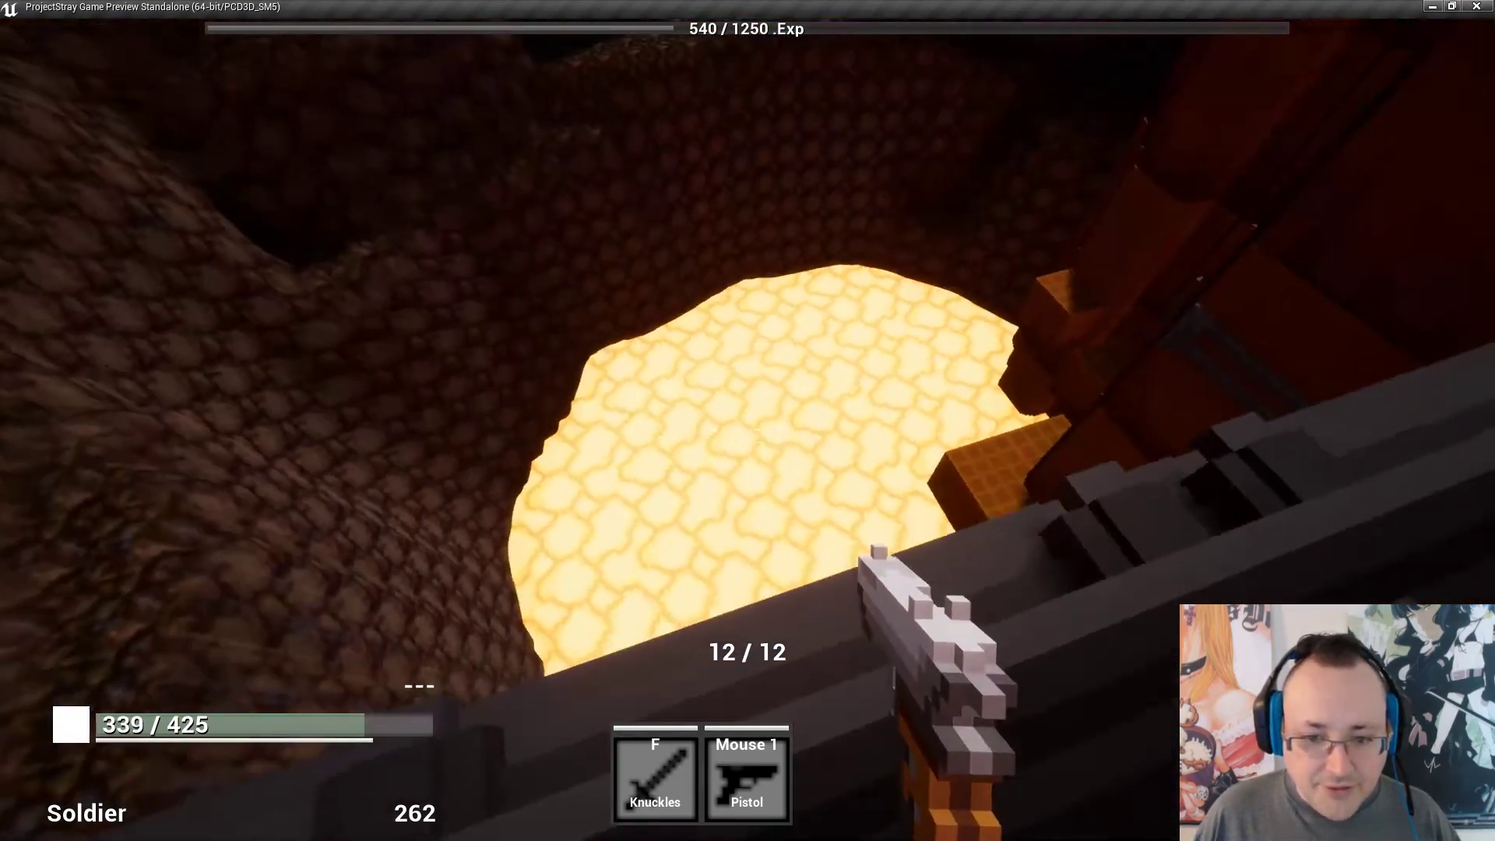
Return past the stacked crates to the covered passage and kill the Lv. 4 Zombie Minigunner with the pistol.
key(w)
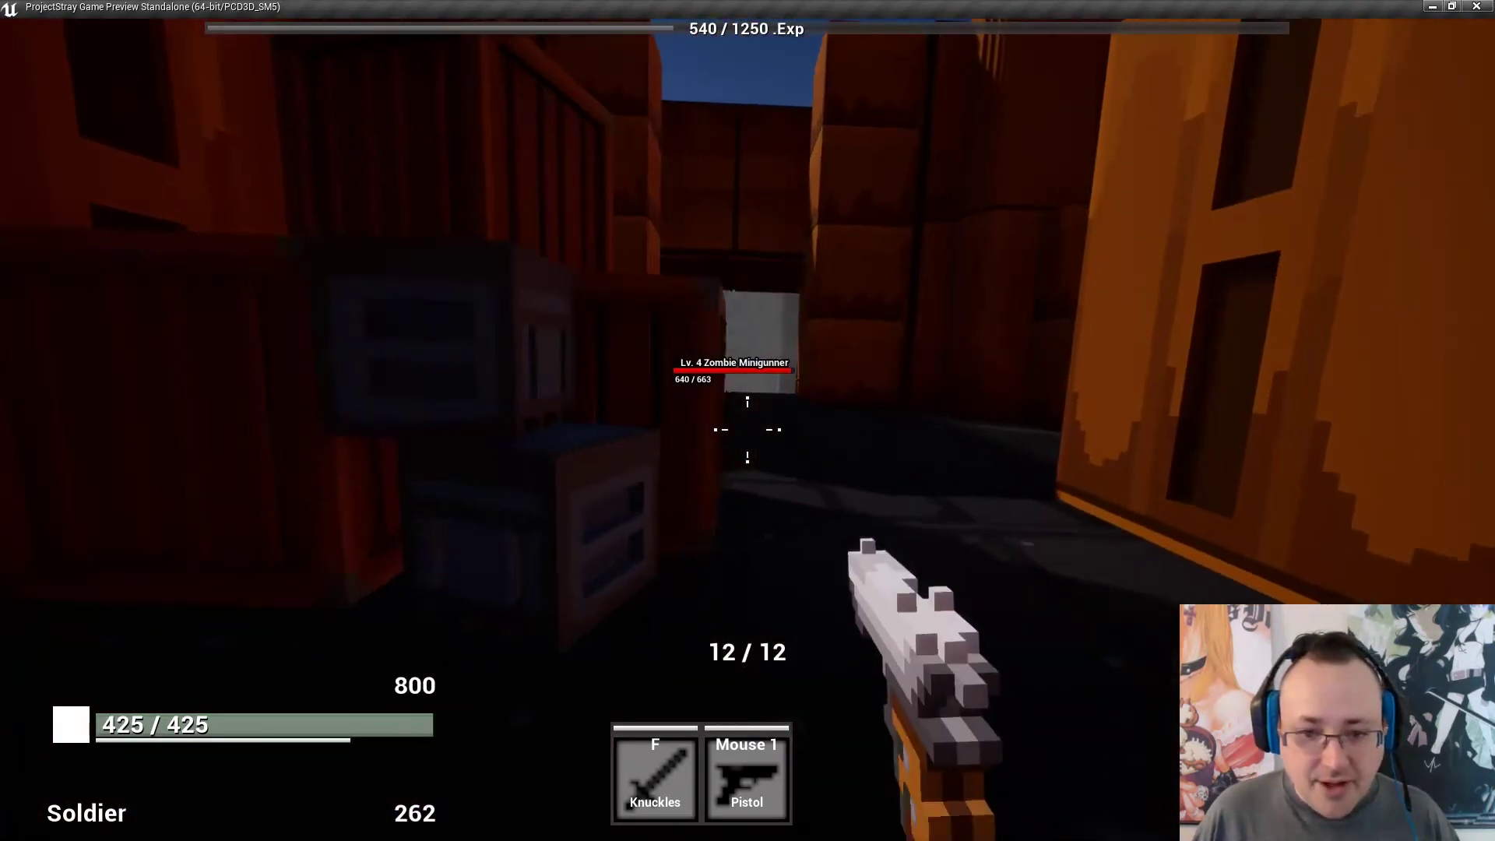
key(w)
key(w)
click(748, 429)
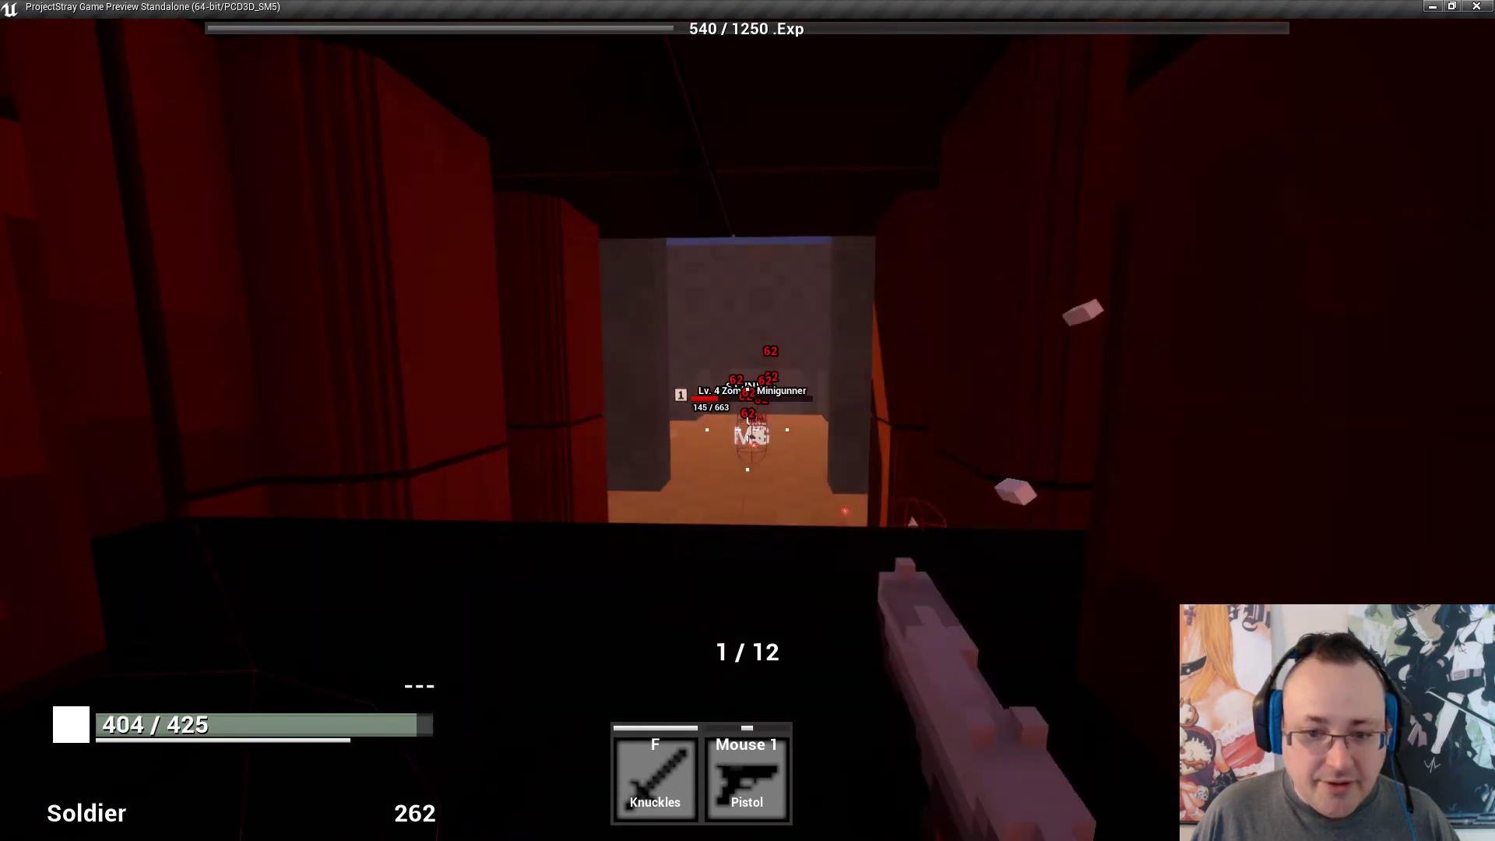
click(747, 429)
click(748, 429)
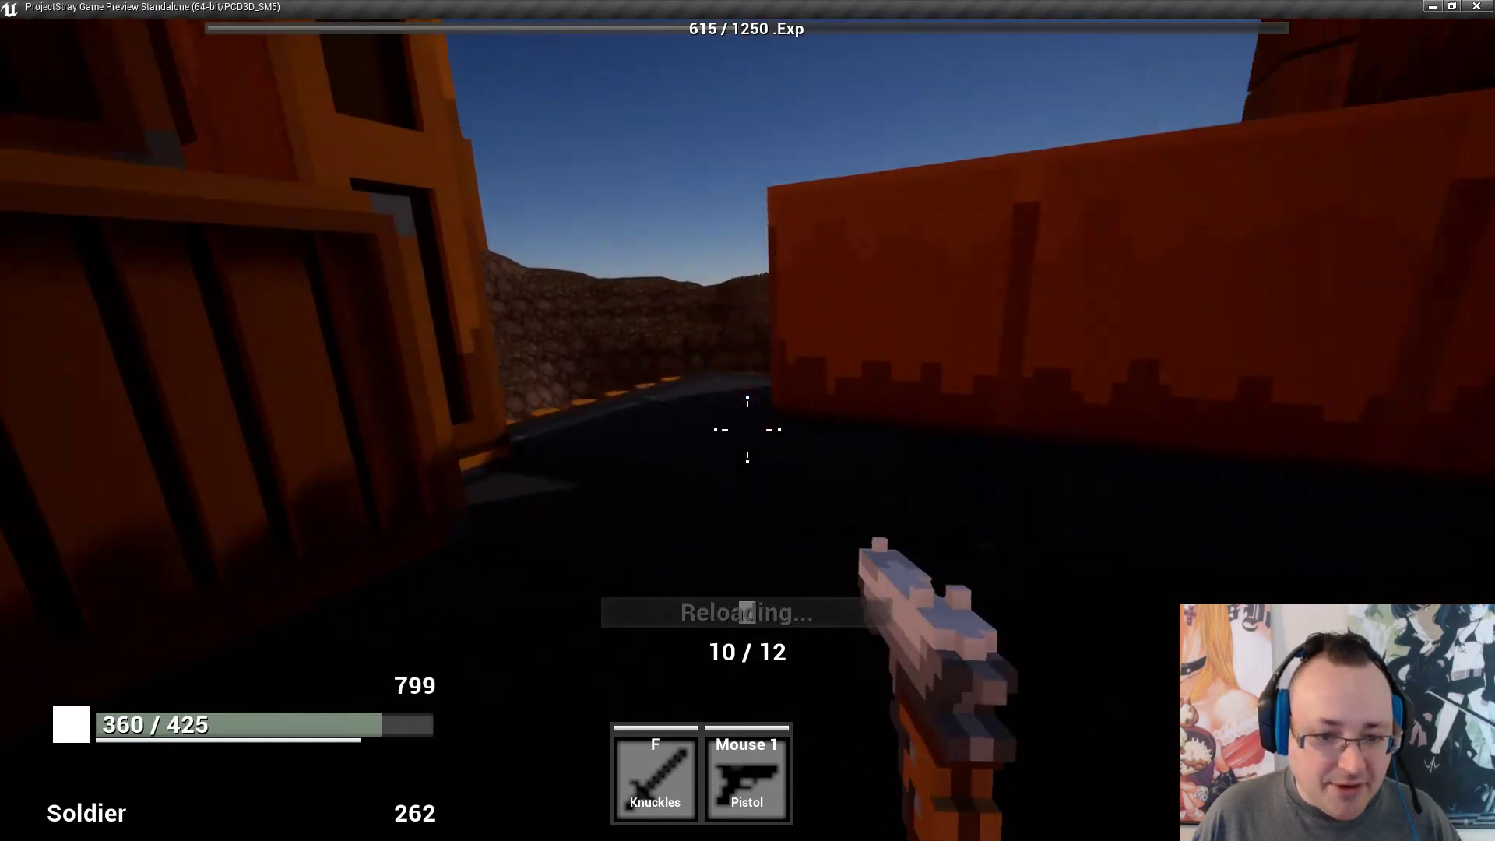
Examine the drop-offs around the platform's edge, including the lava pit and the lower rooftops.
key(w)
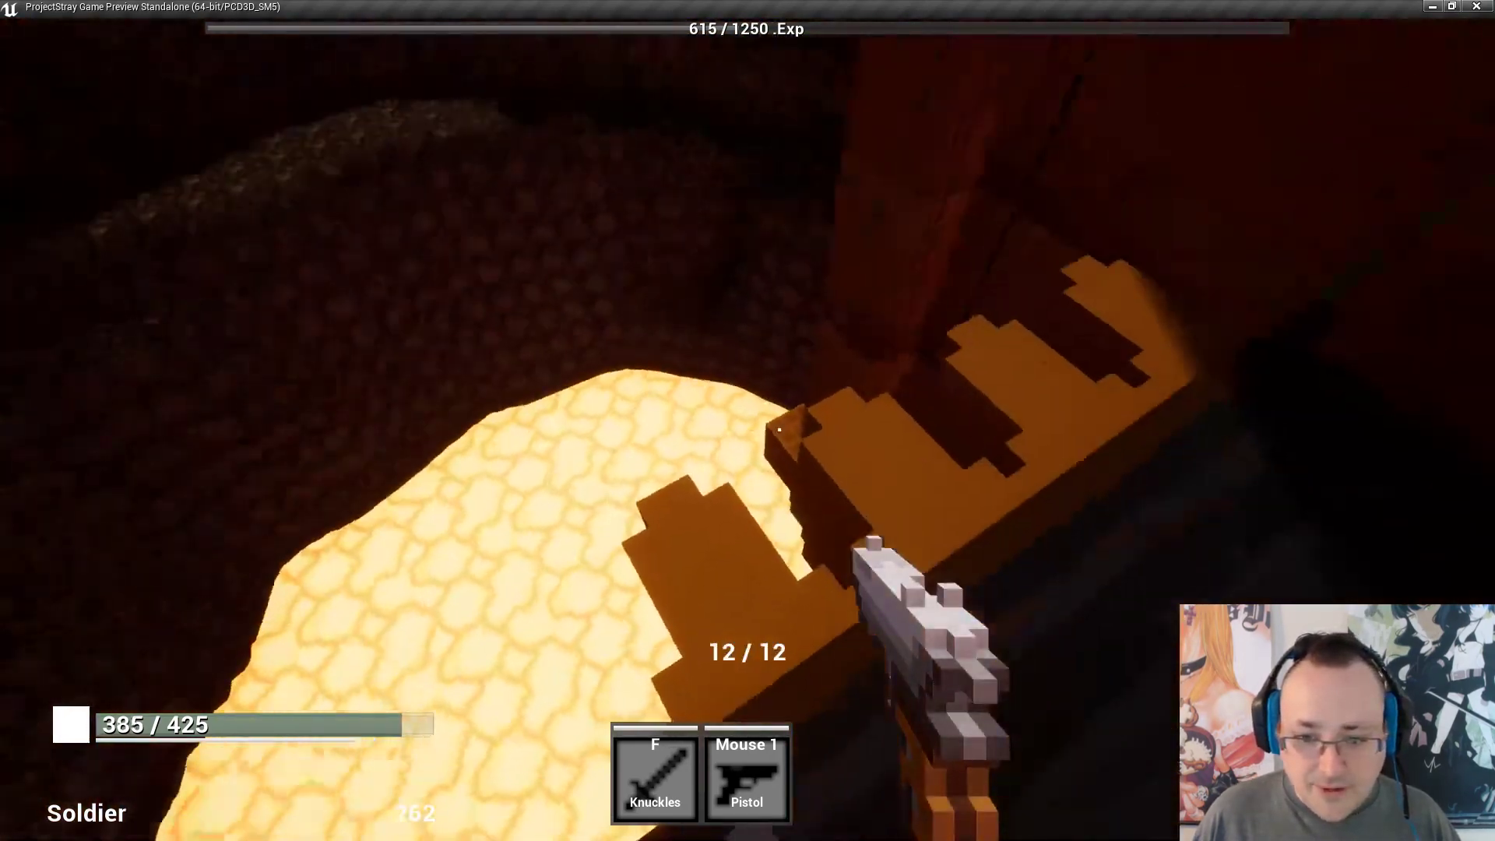
key(w)
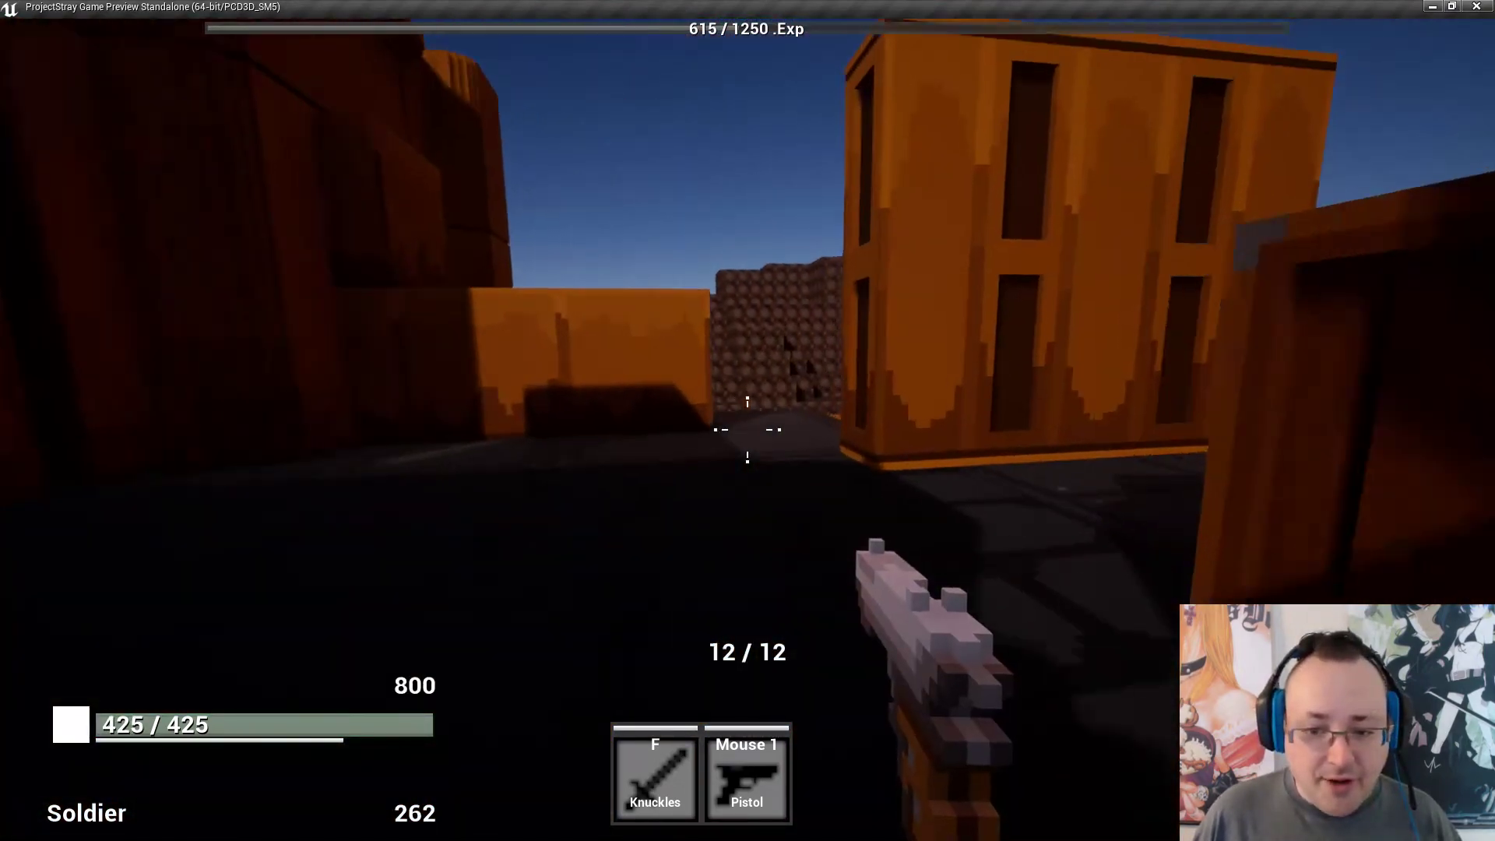
key(w)
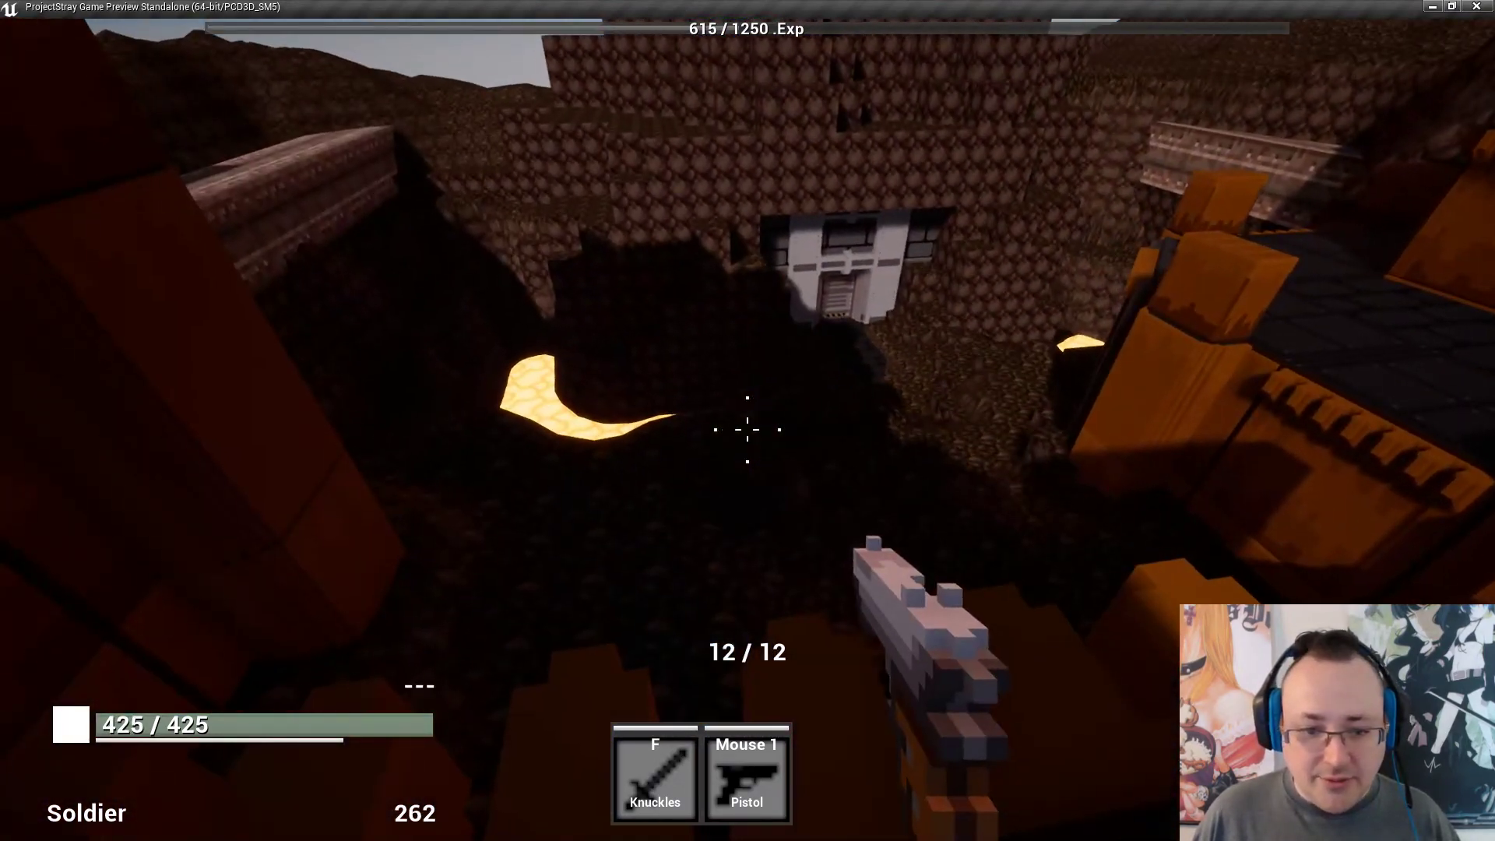
key(d)
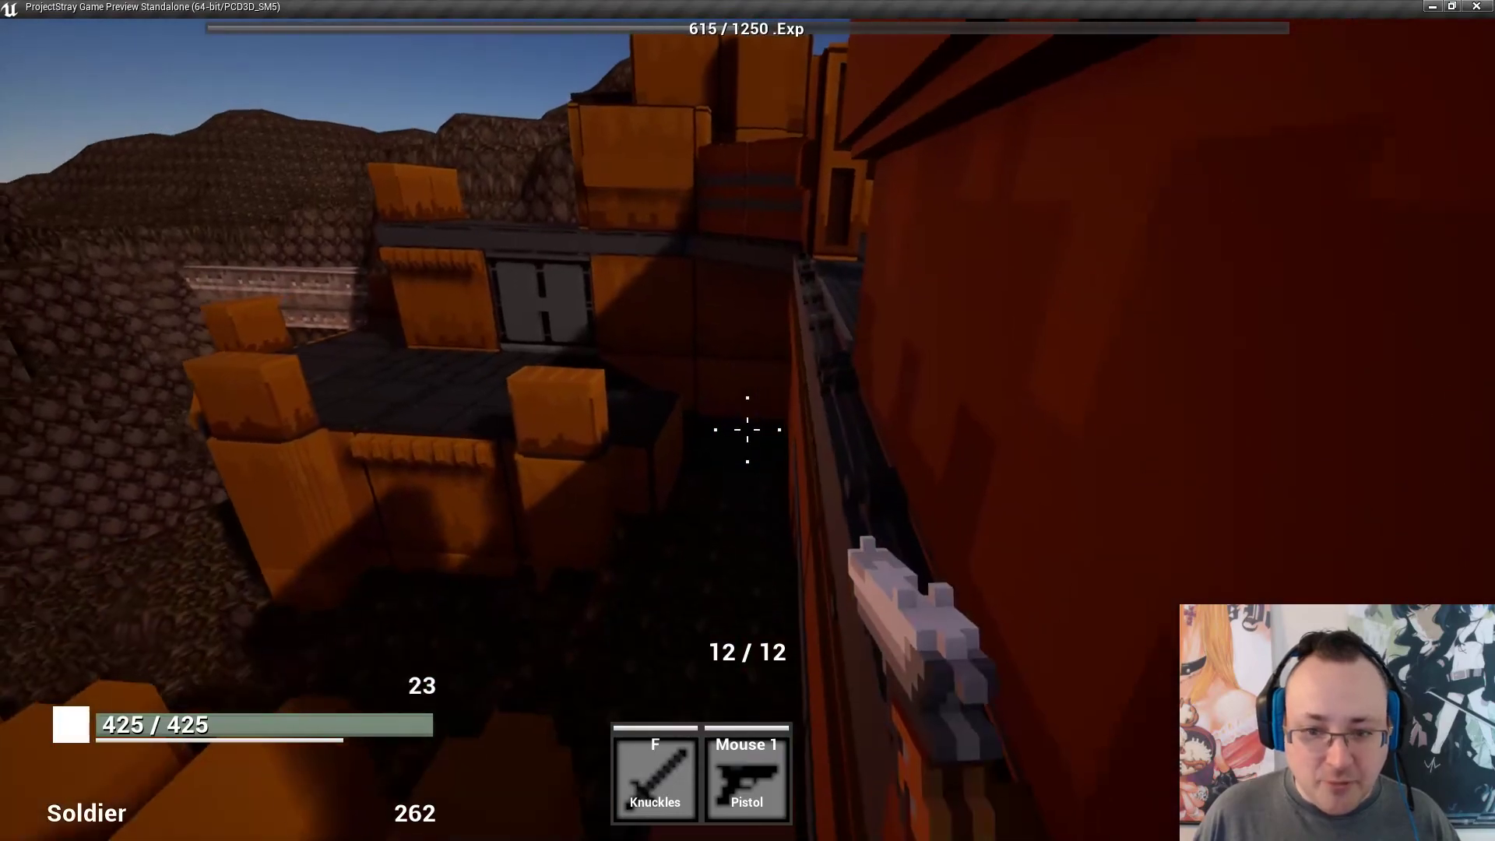
key(s)
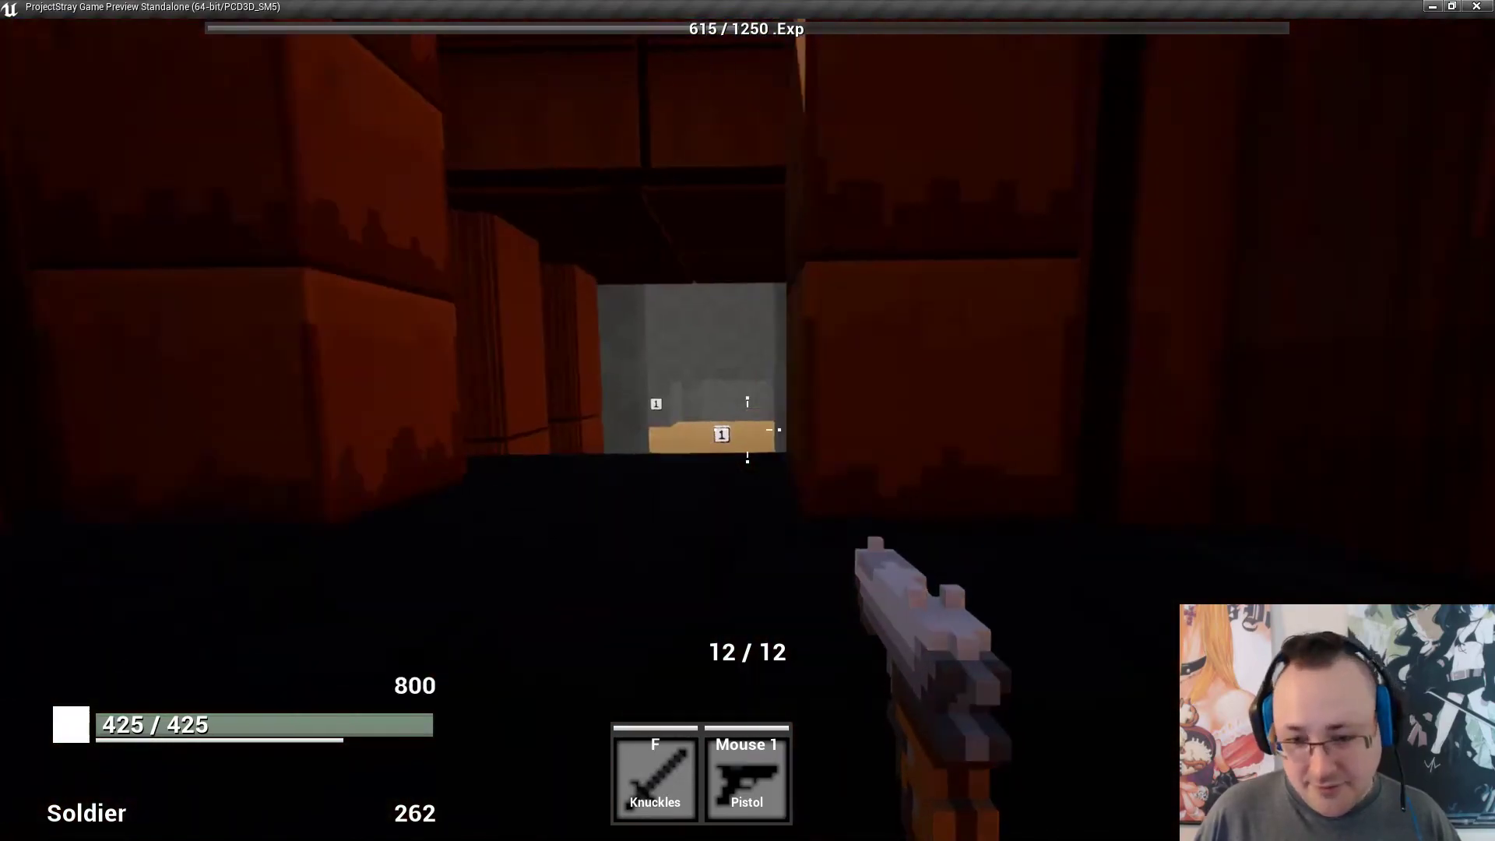
Check the sandy area beyond the covered passage and the route across the container yard to its far end.
key(w)
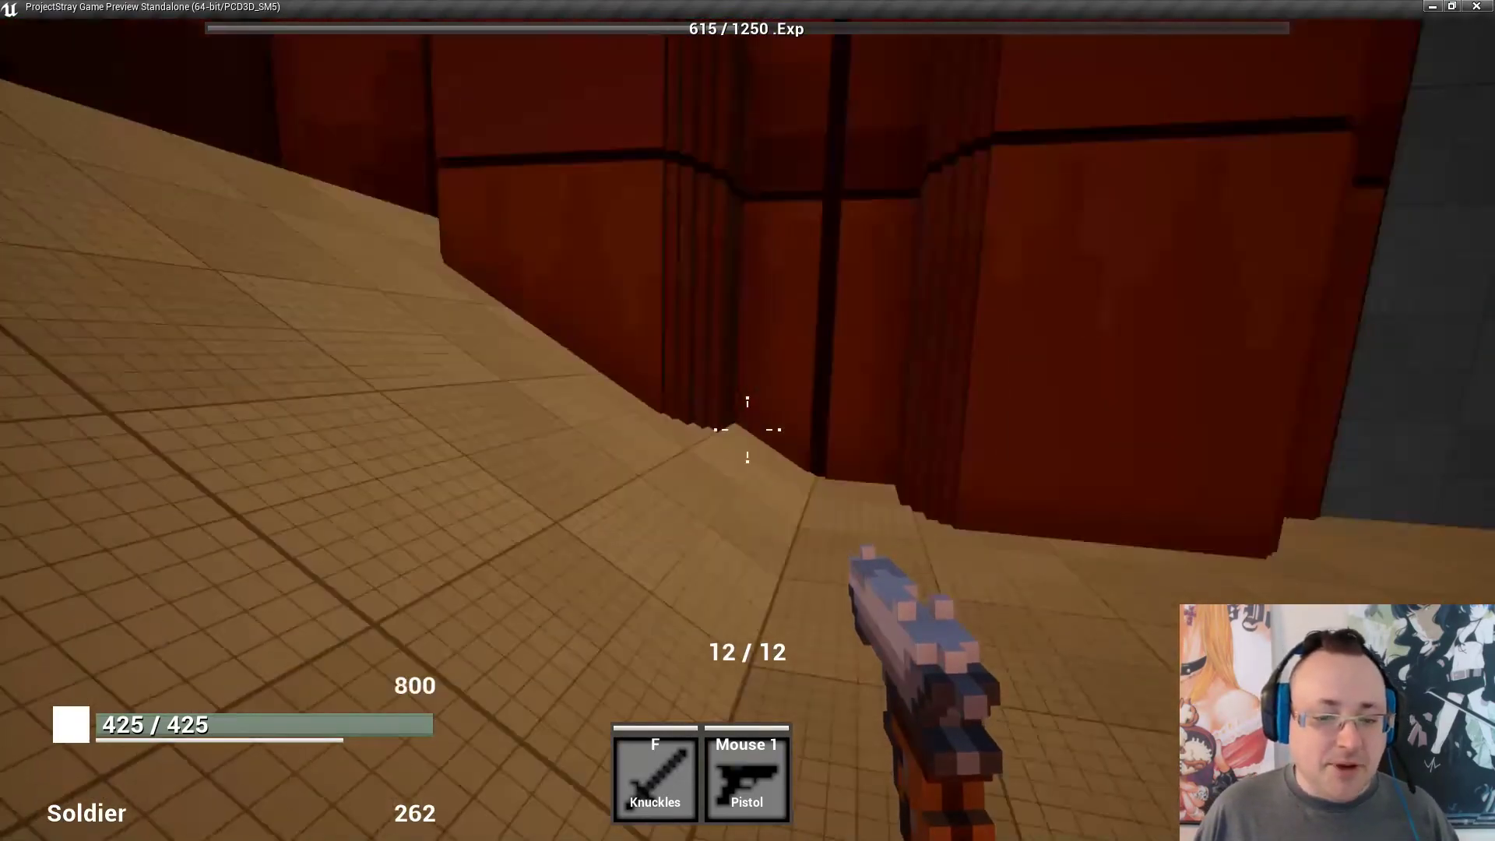
key(w)
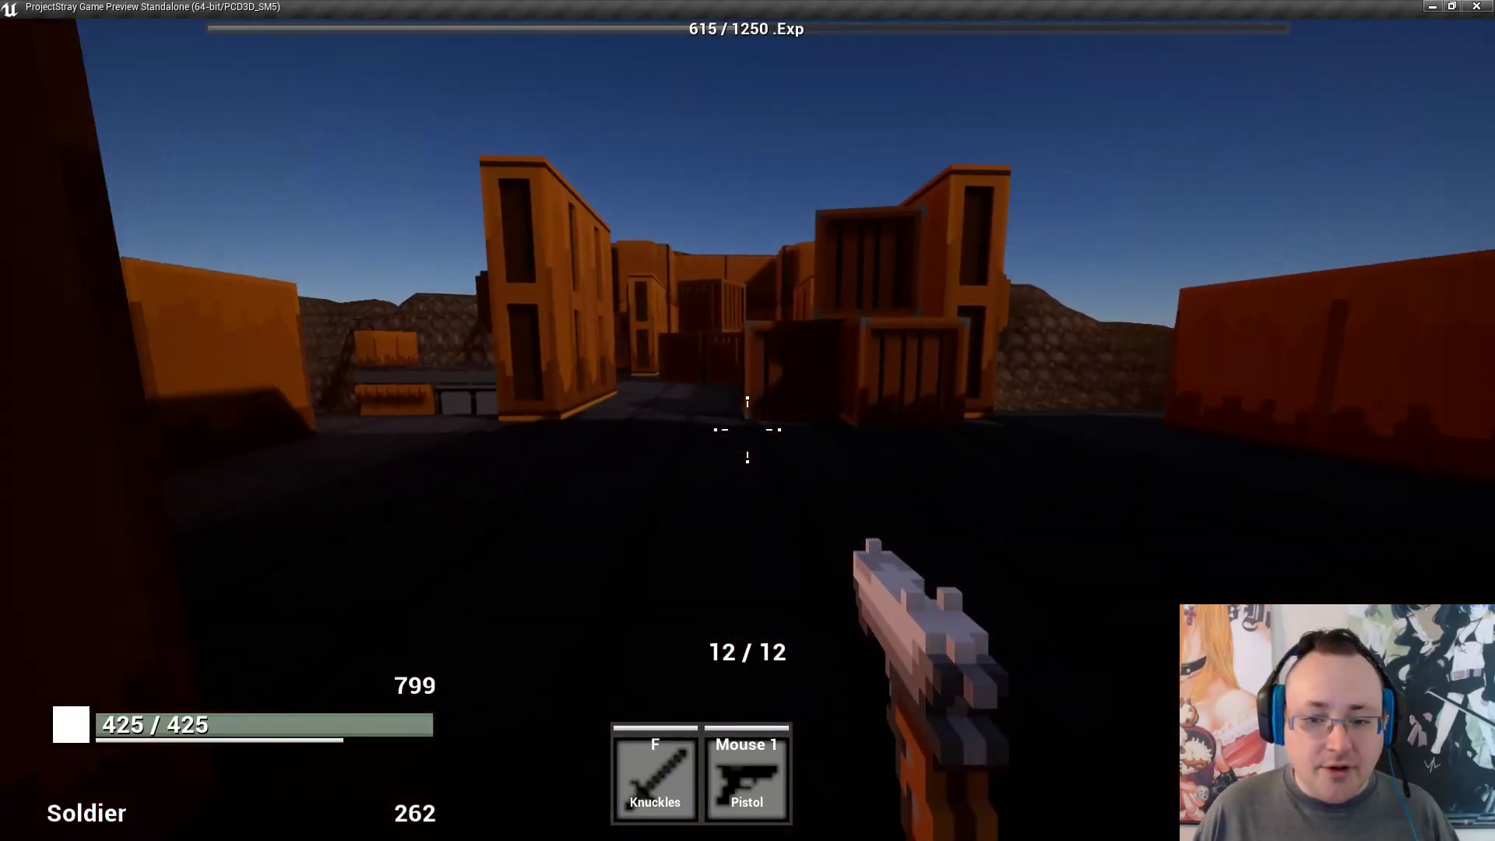
key(w)
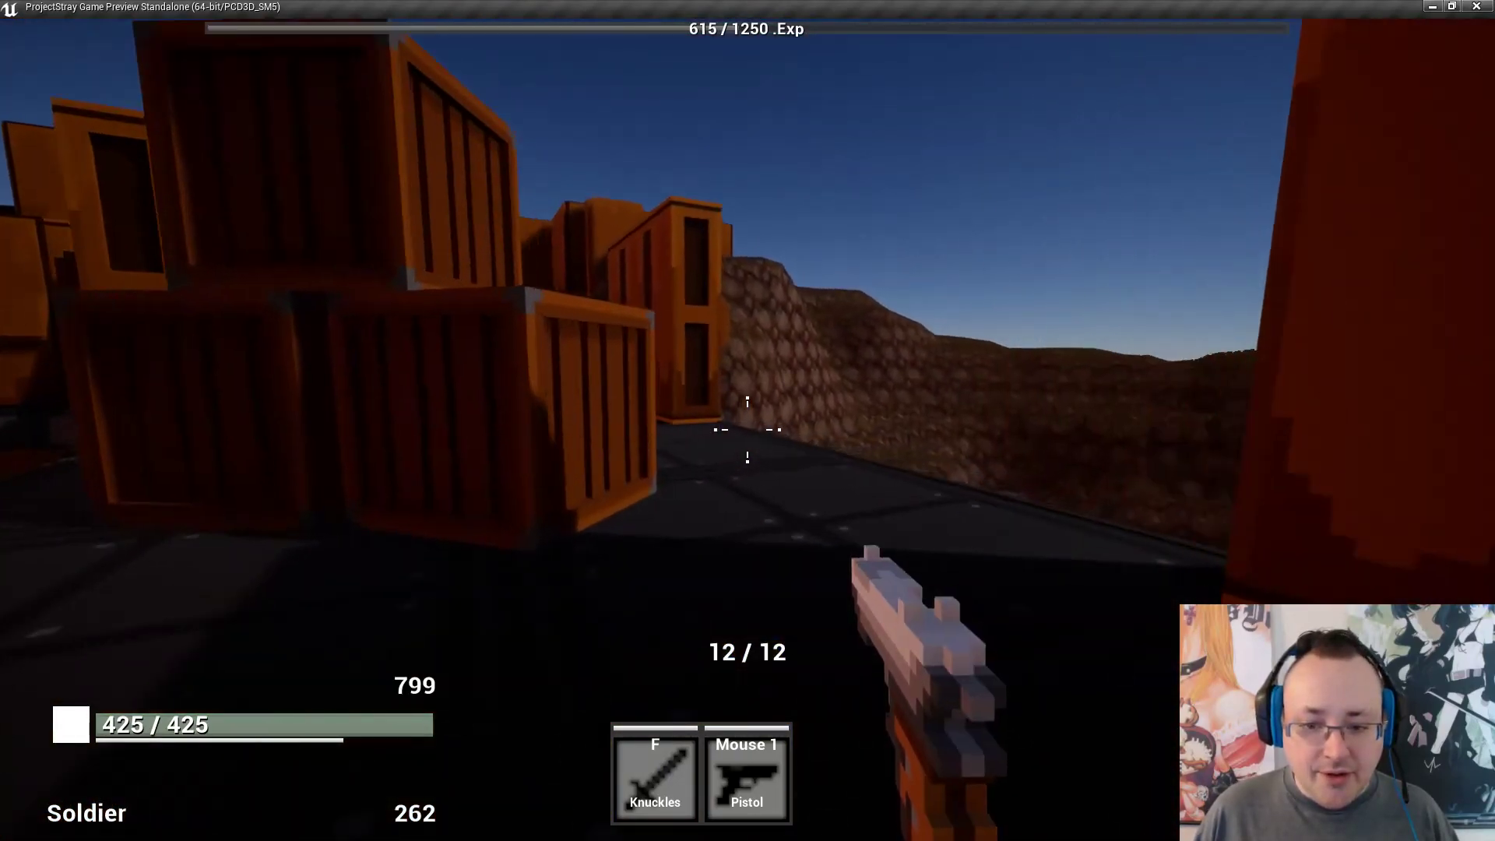
key(w)
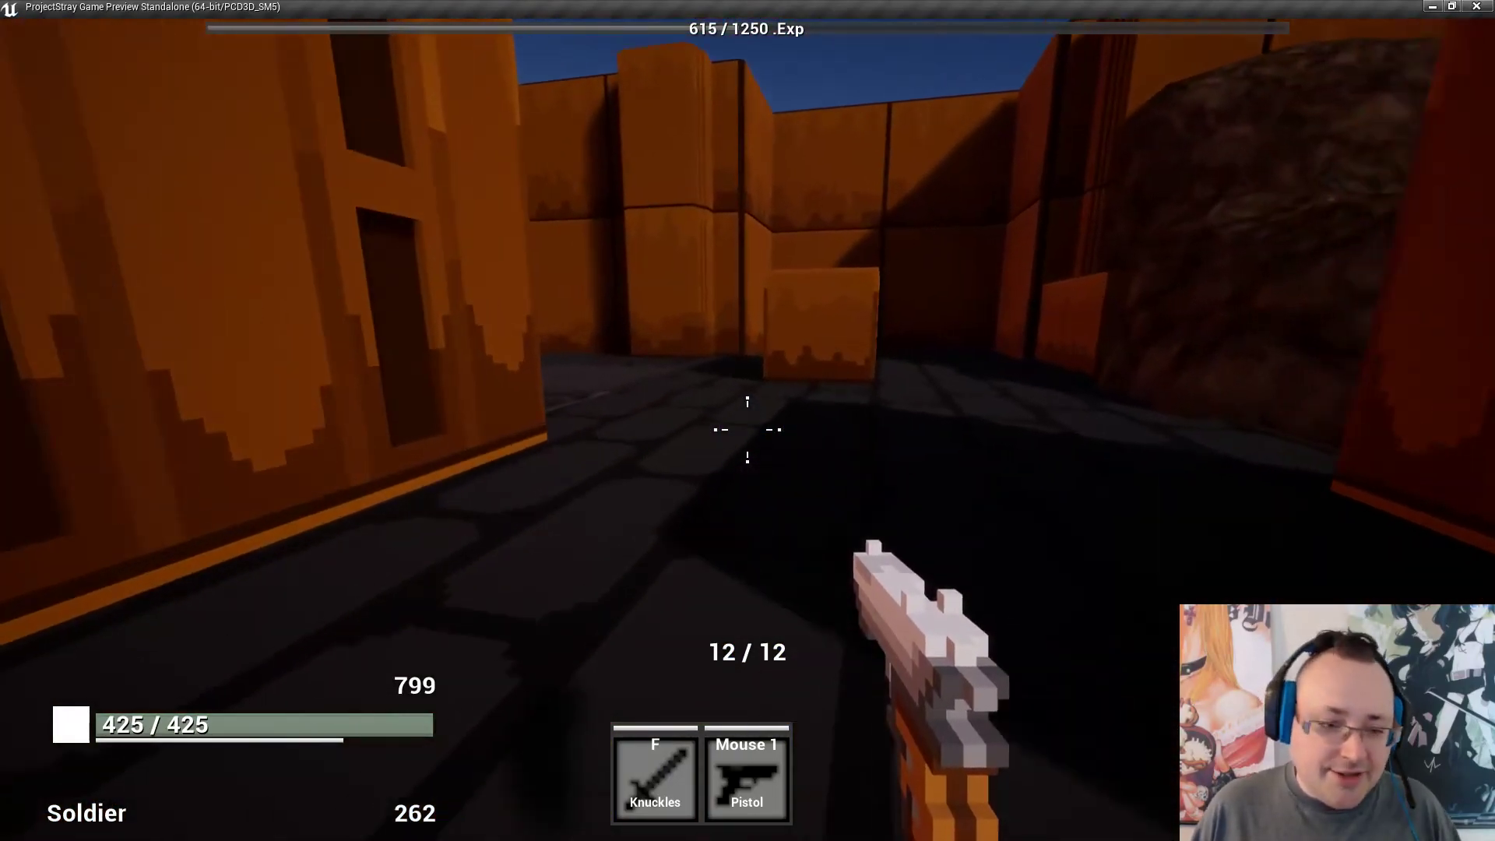
key(s)
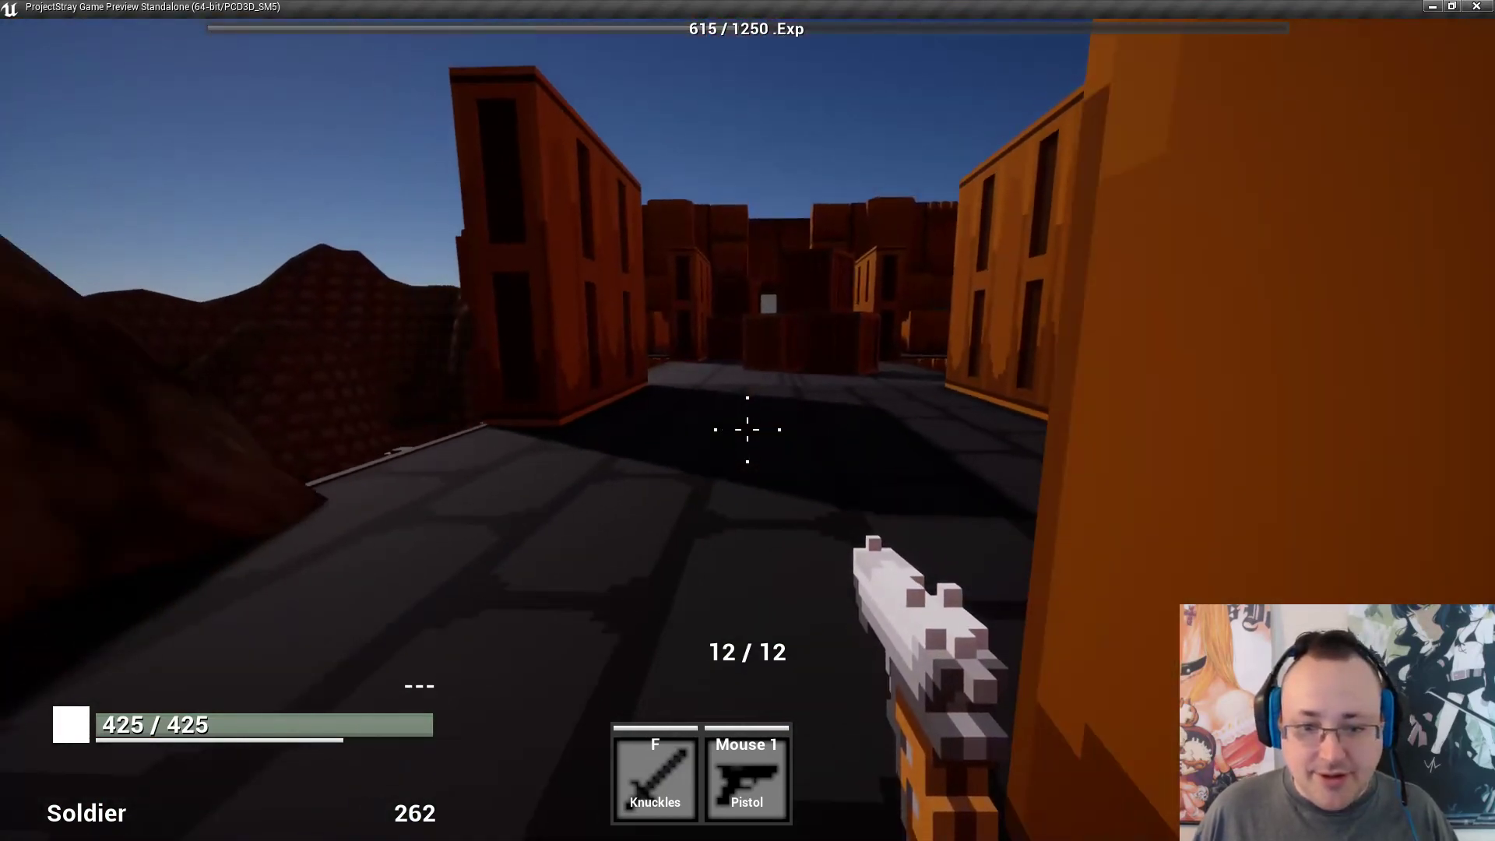
Examine the low barrier between the two tall containers and fire two test shots at it.
key(s)
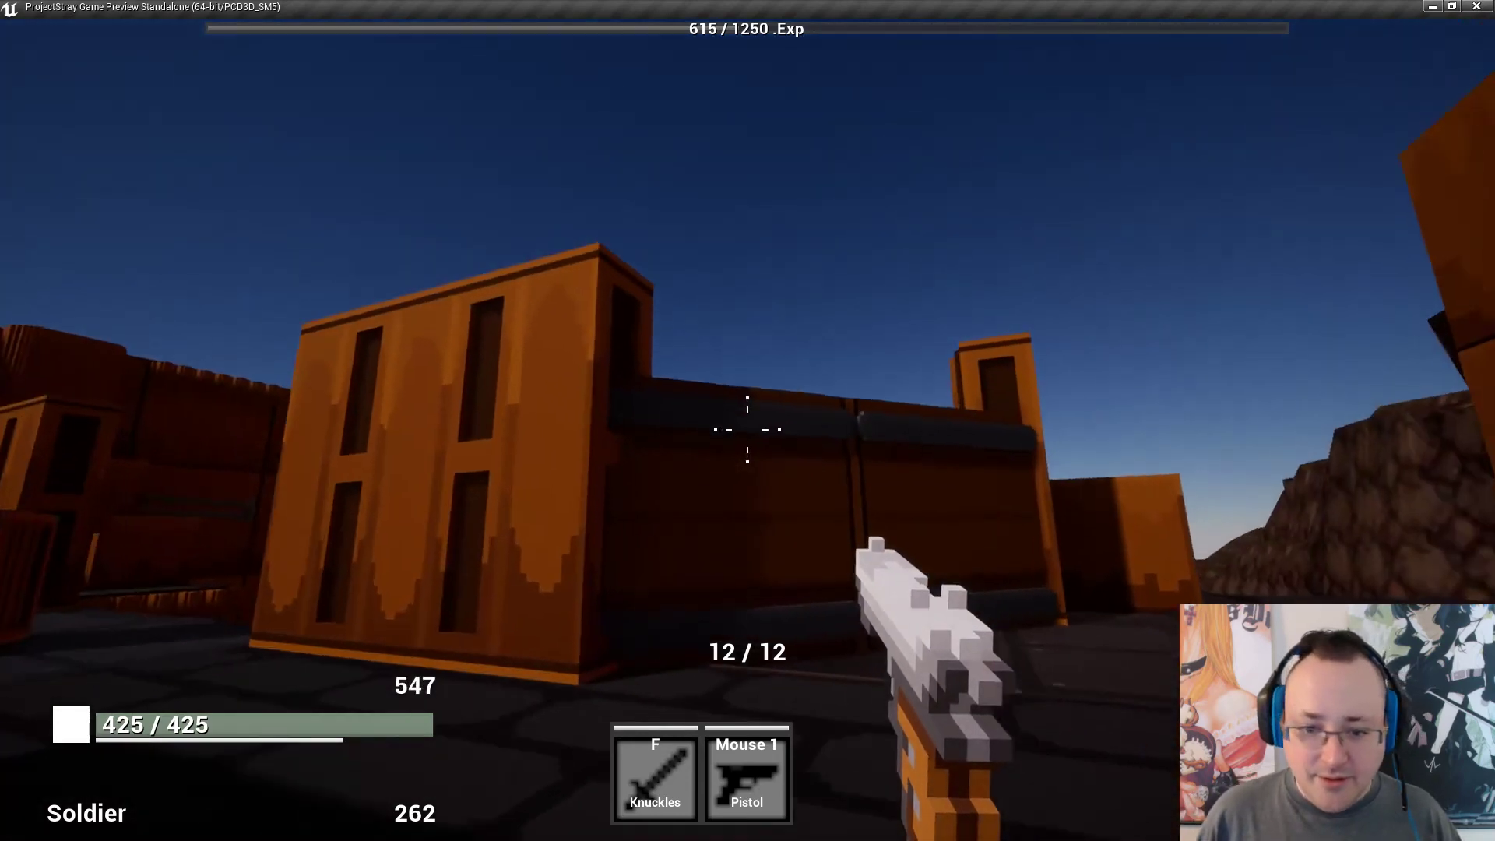
click(748, 429)
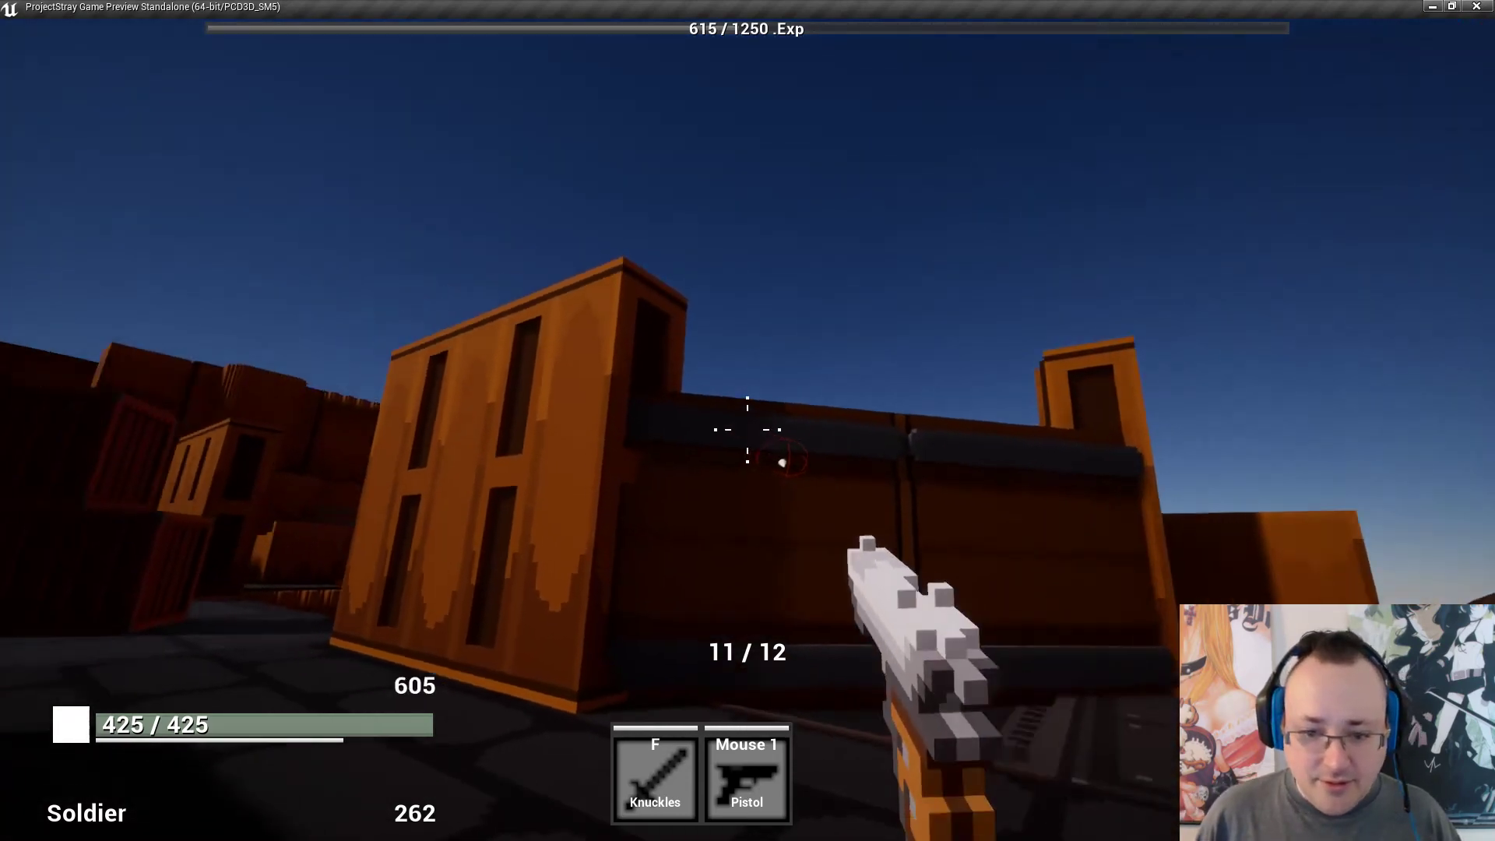
click(748, 430)
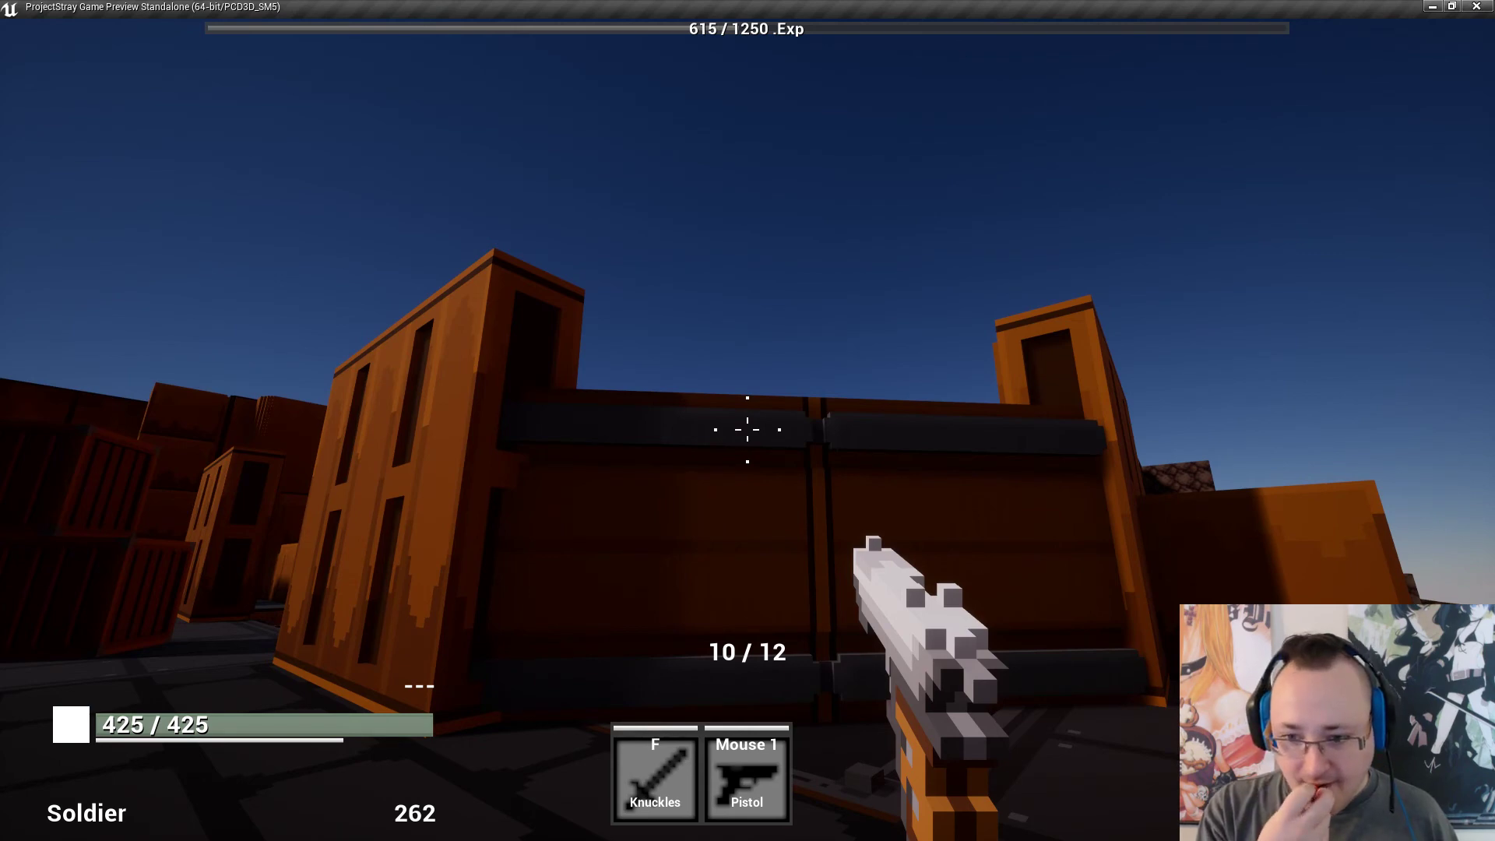
Walk back along the tall containers and stacked crates toward the covered passage, examining the cover along the platform edge.
key(w)
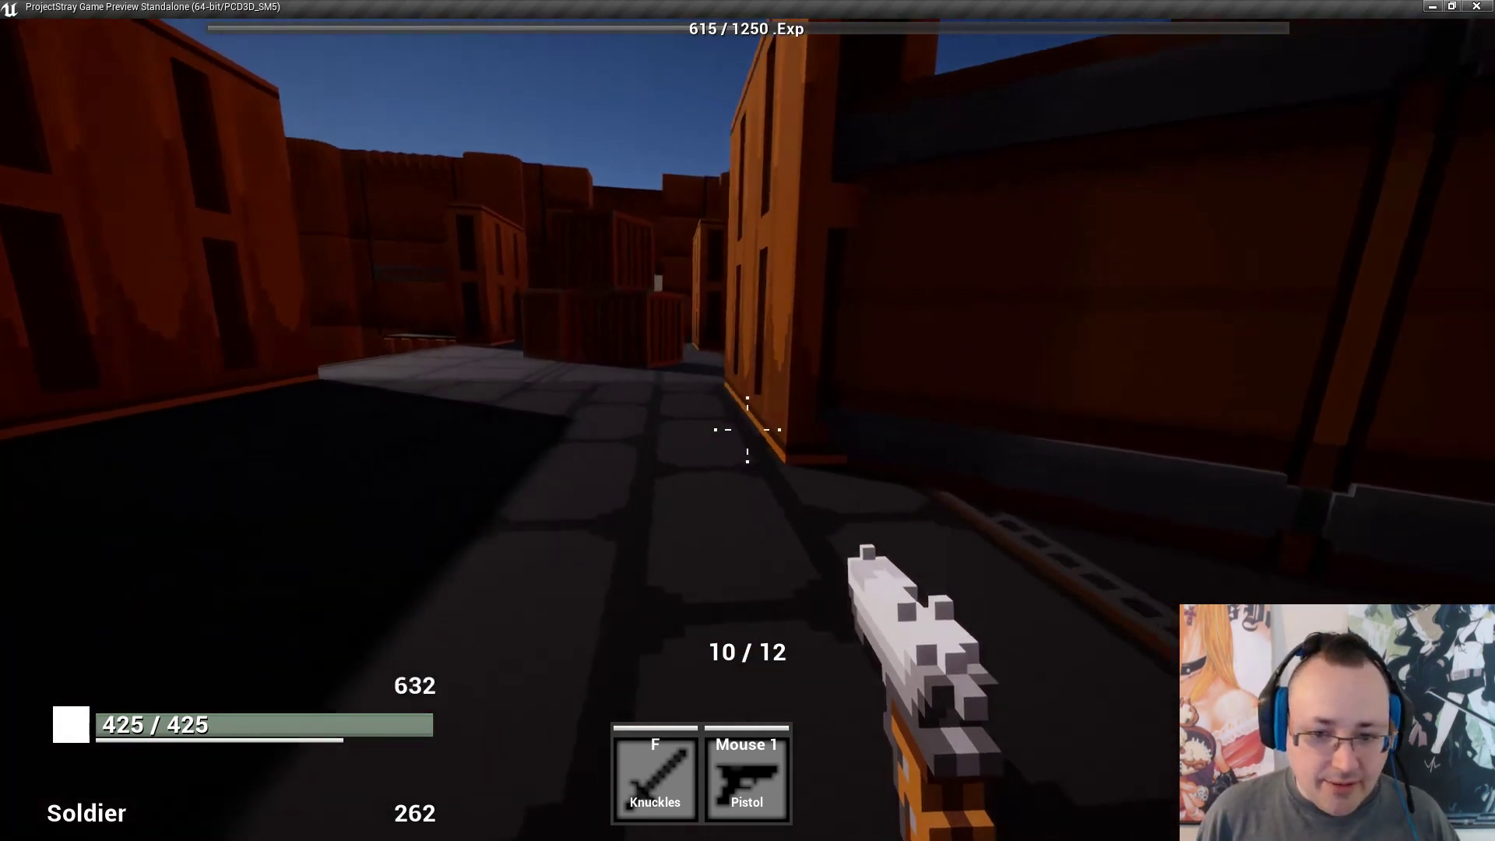
key(w)
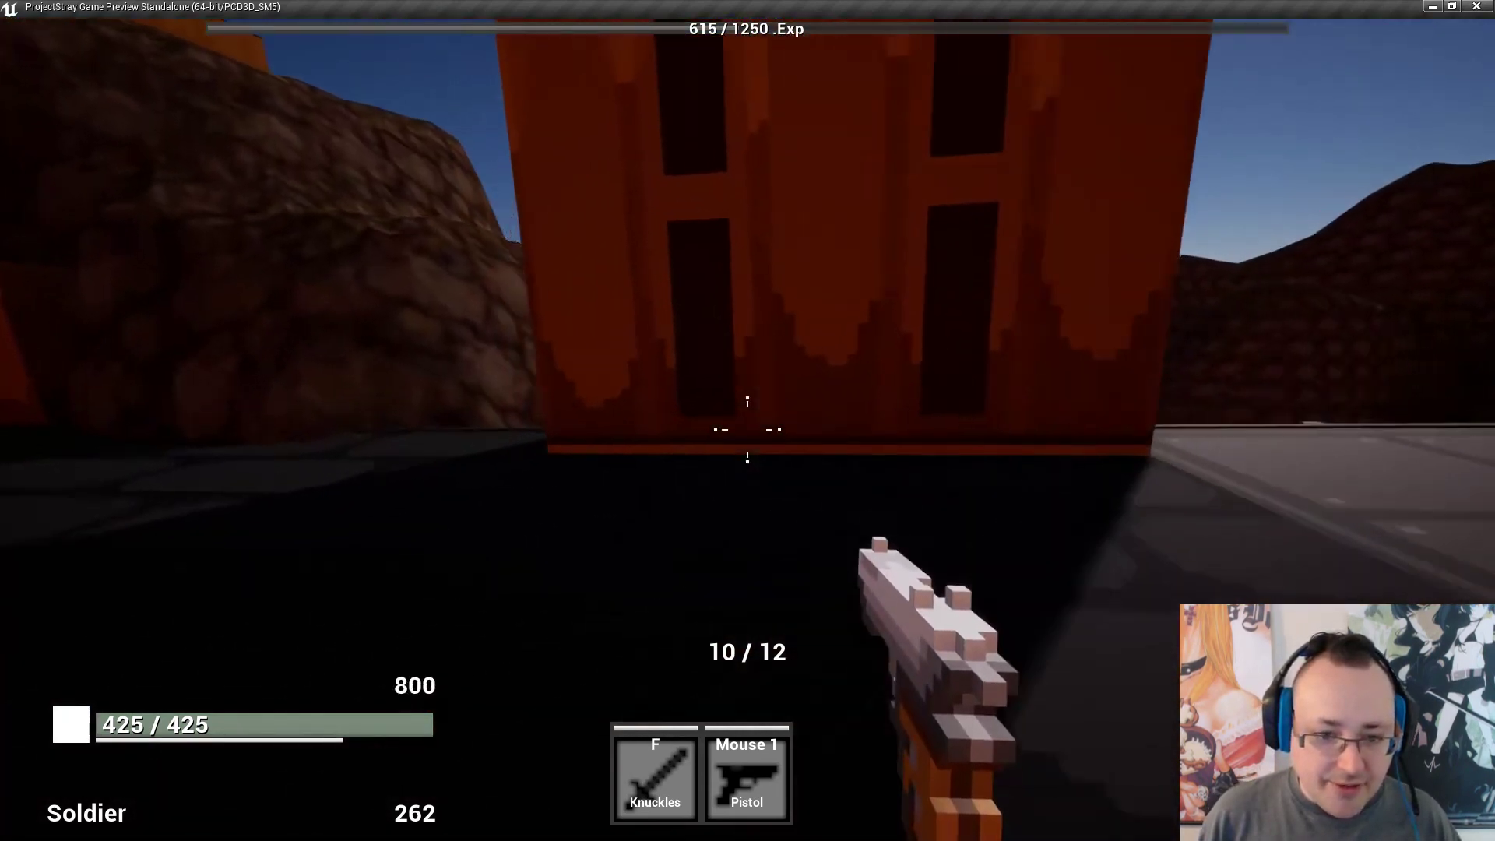
key(w)
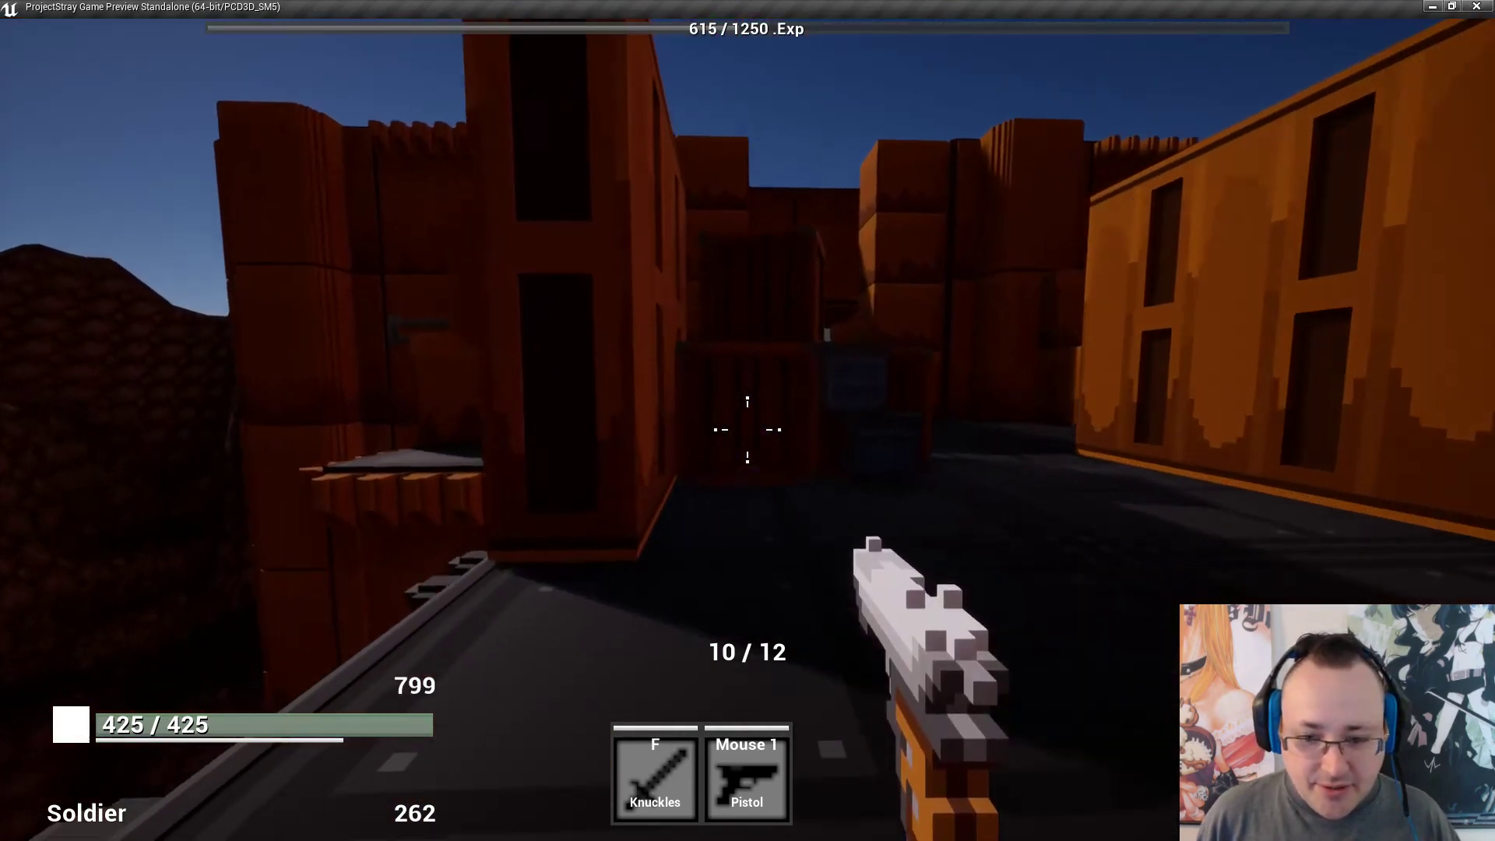
key(w)
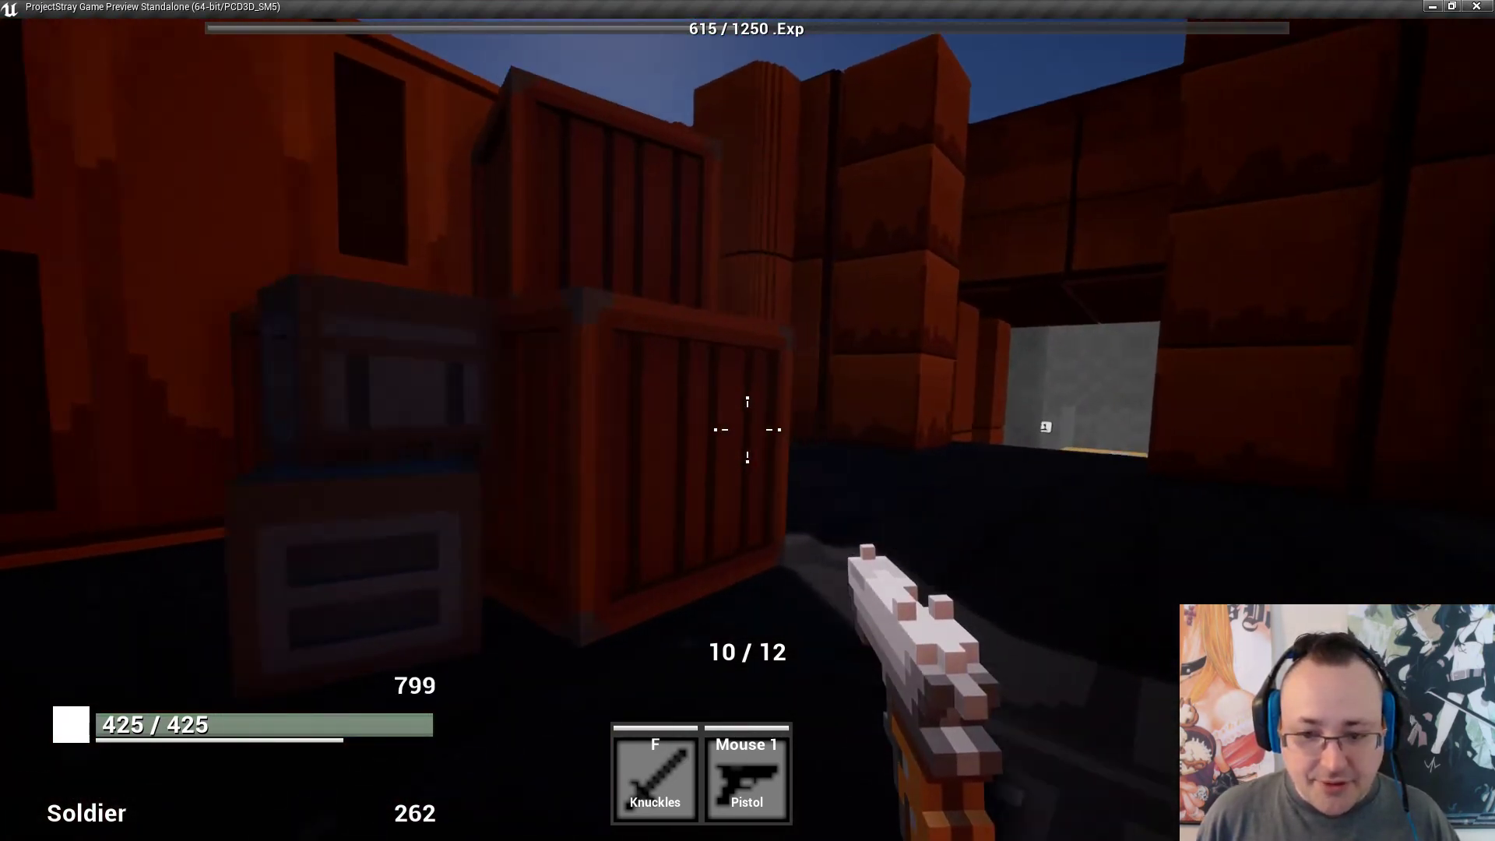
key(w)
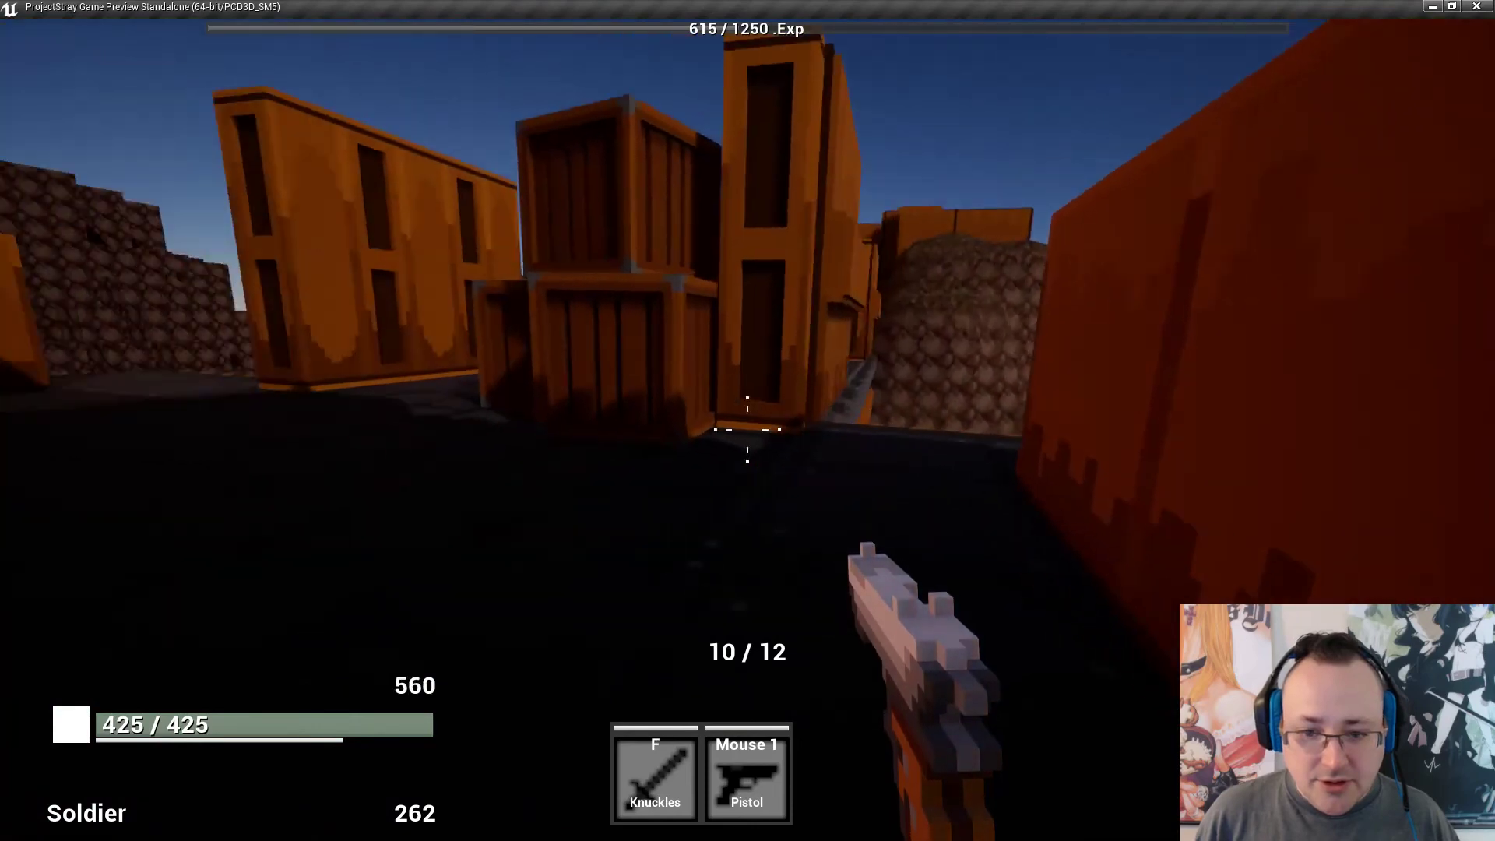
Cross the yard again to its far end and examine the sightlines between the tall containers, crates and covered passage.
key(w)
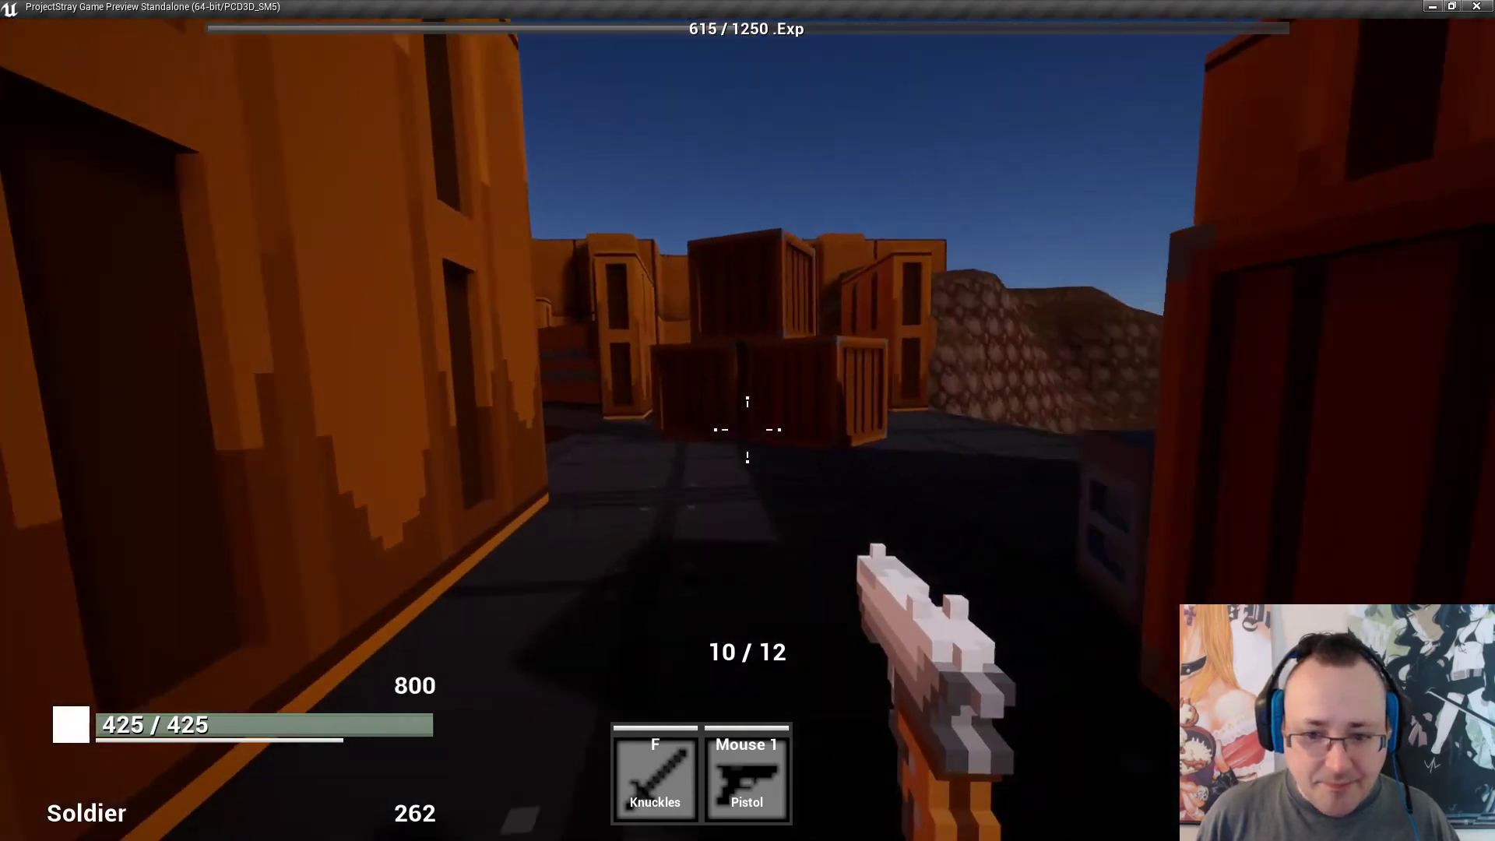
key(w)
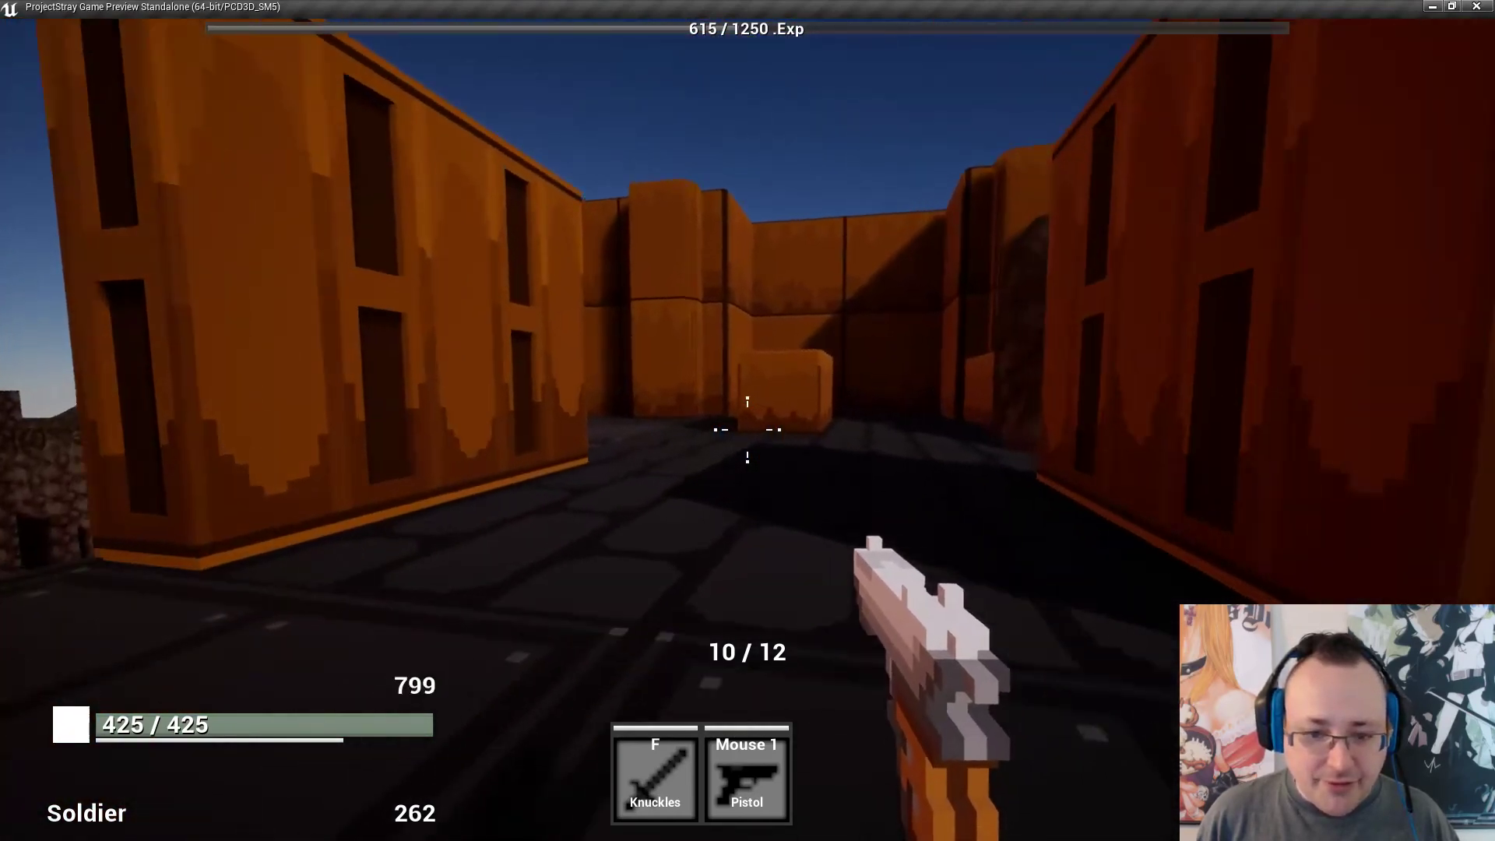
key(w)
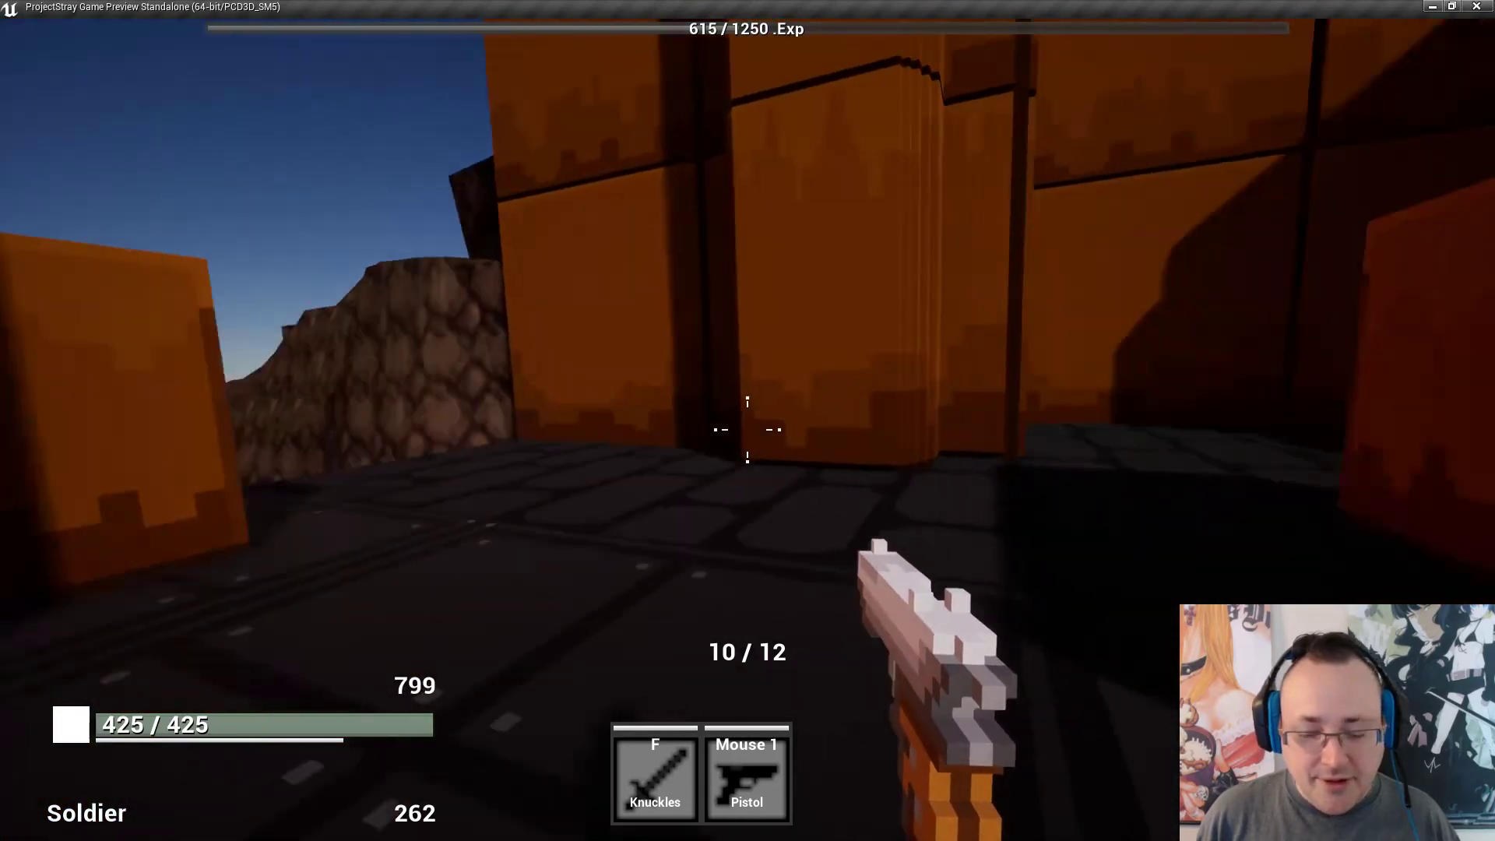
key(w)
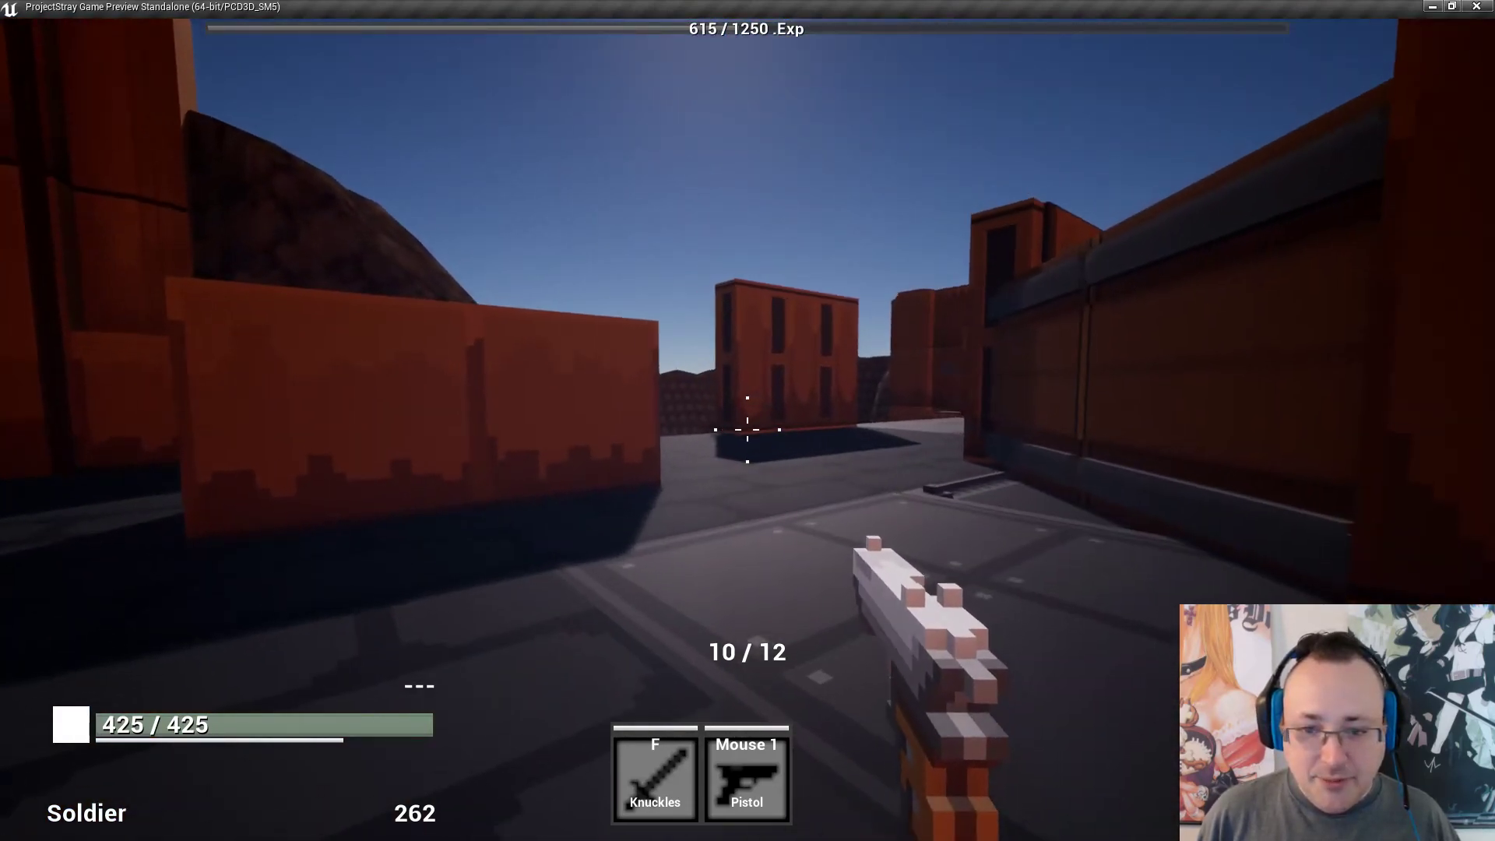
key(w)
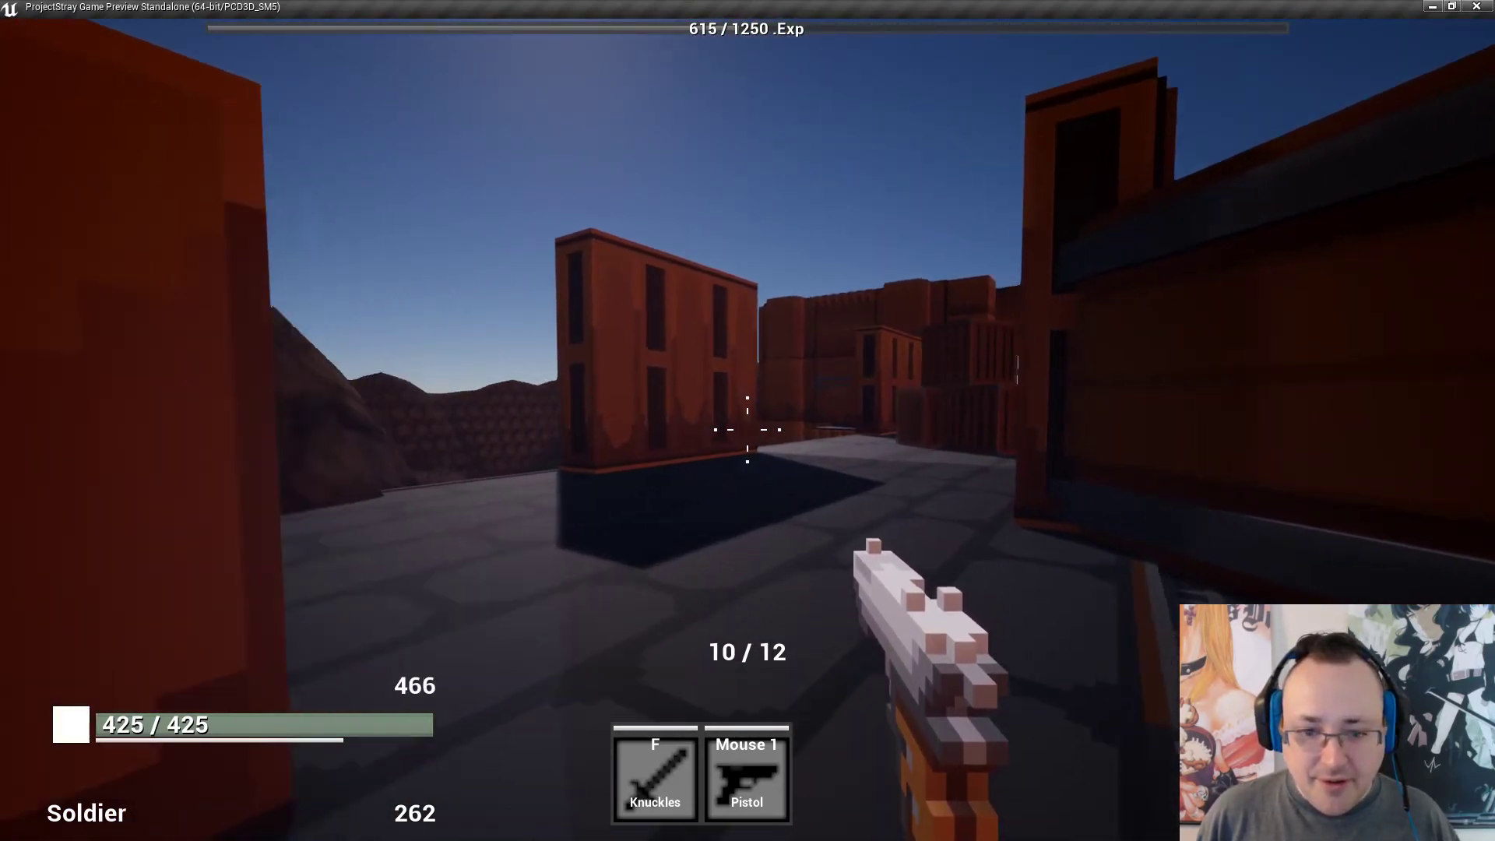
key(s)
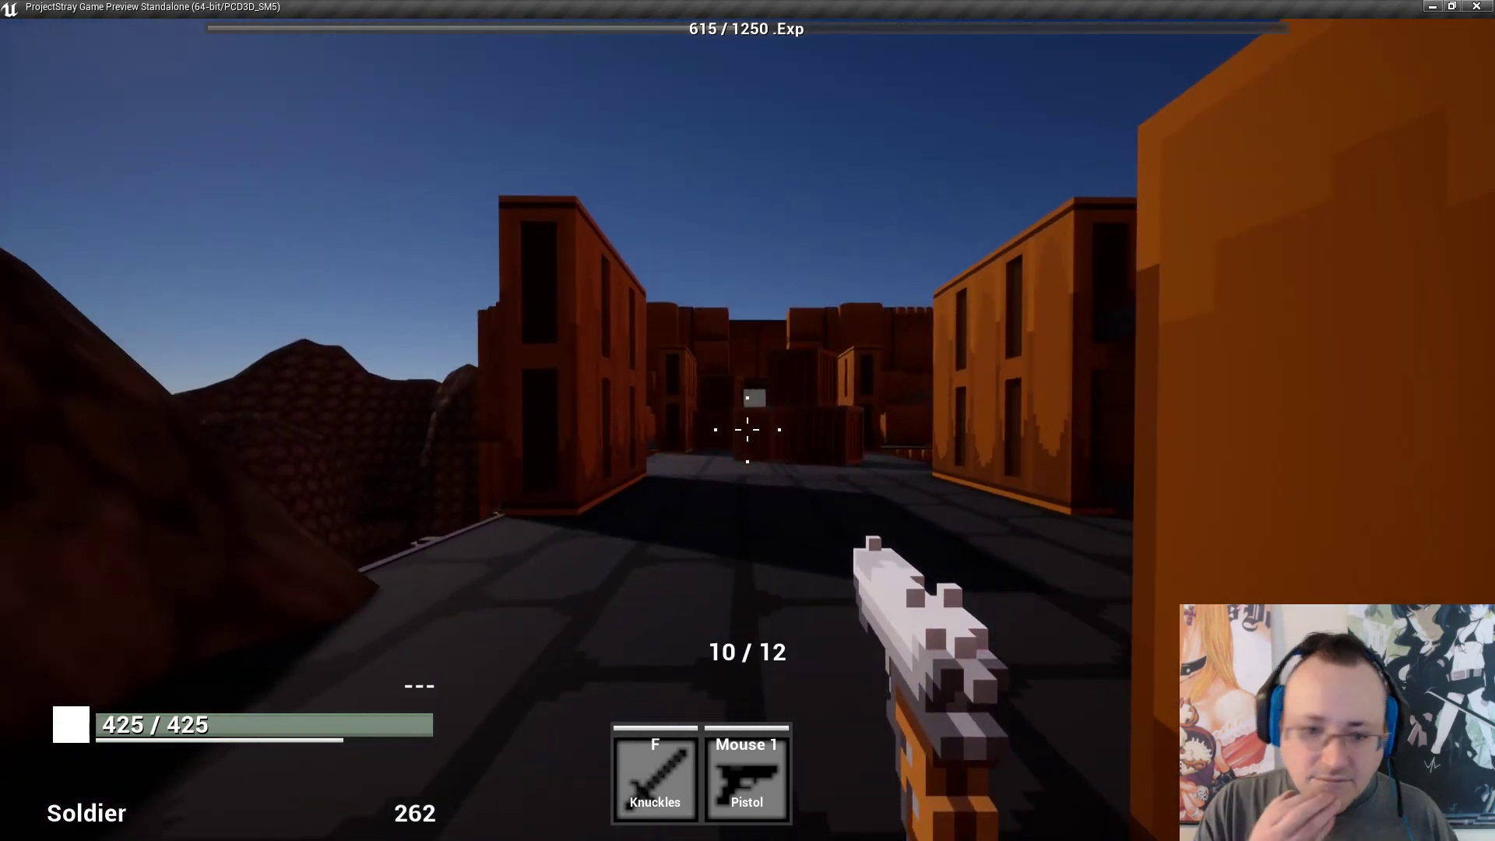
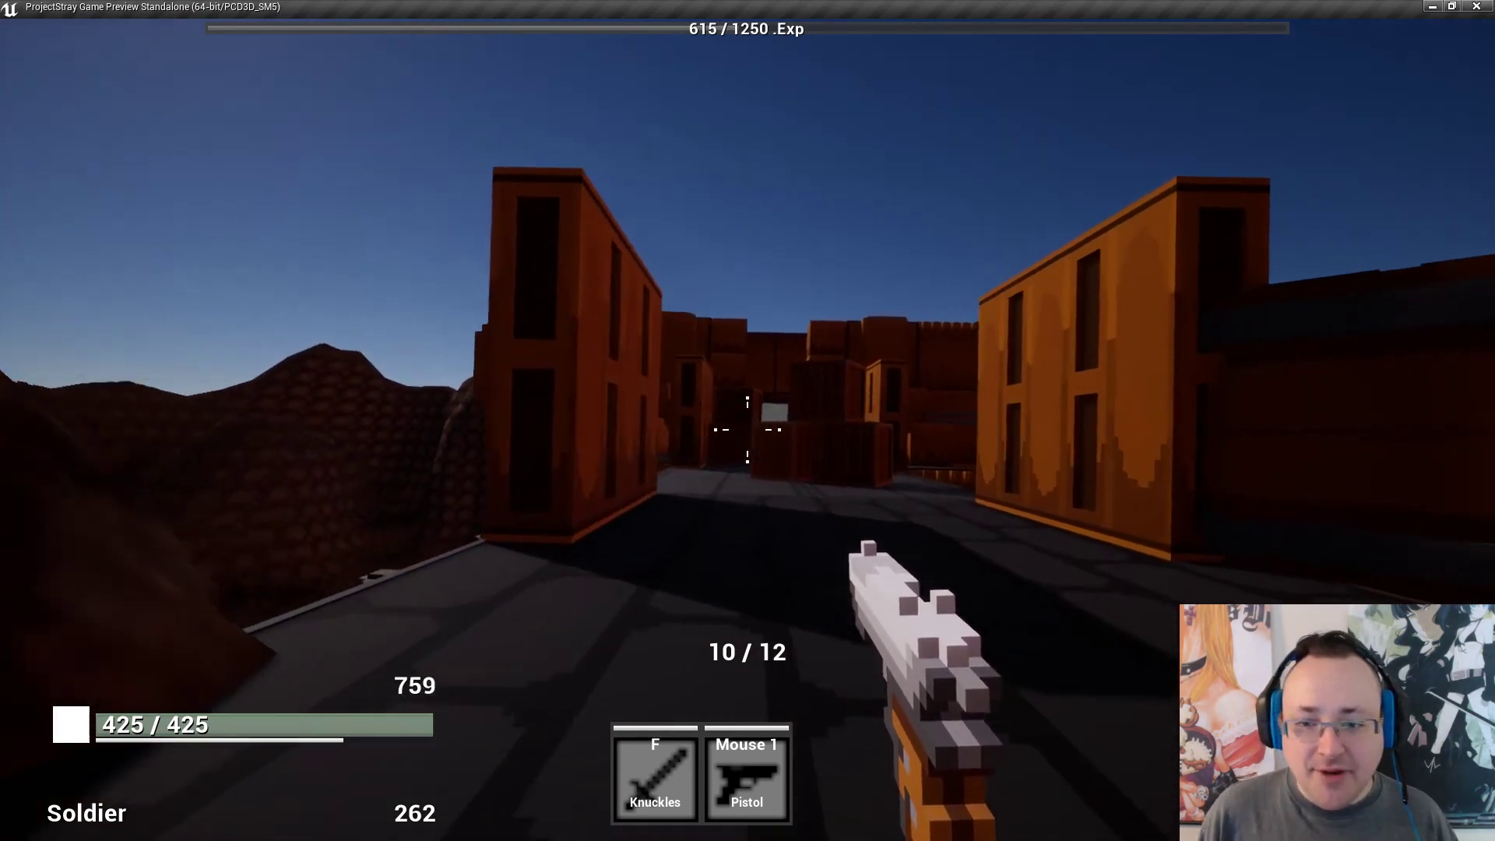
key(w)
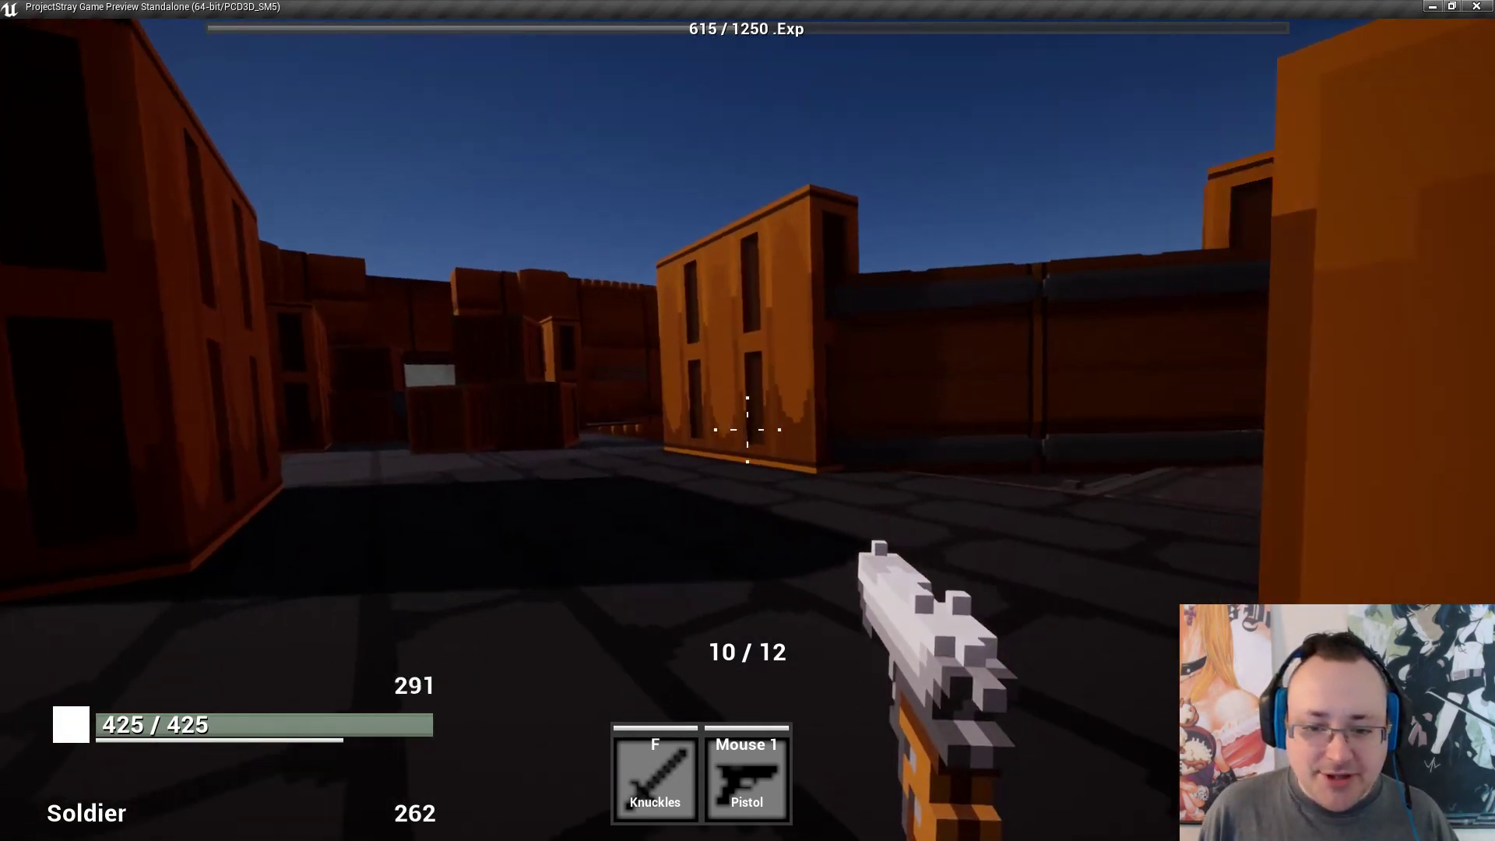
key(w)
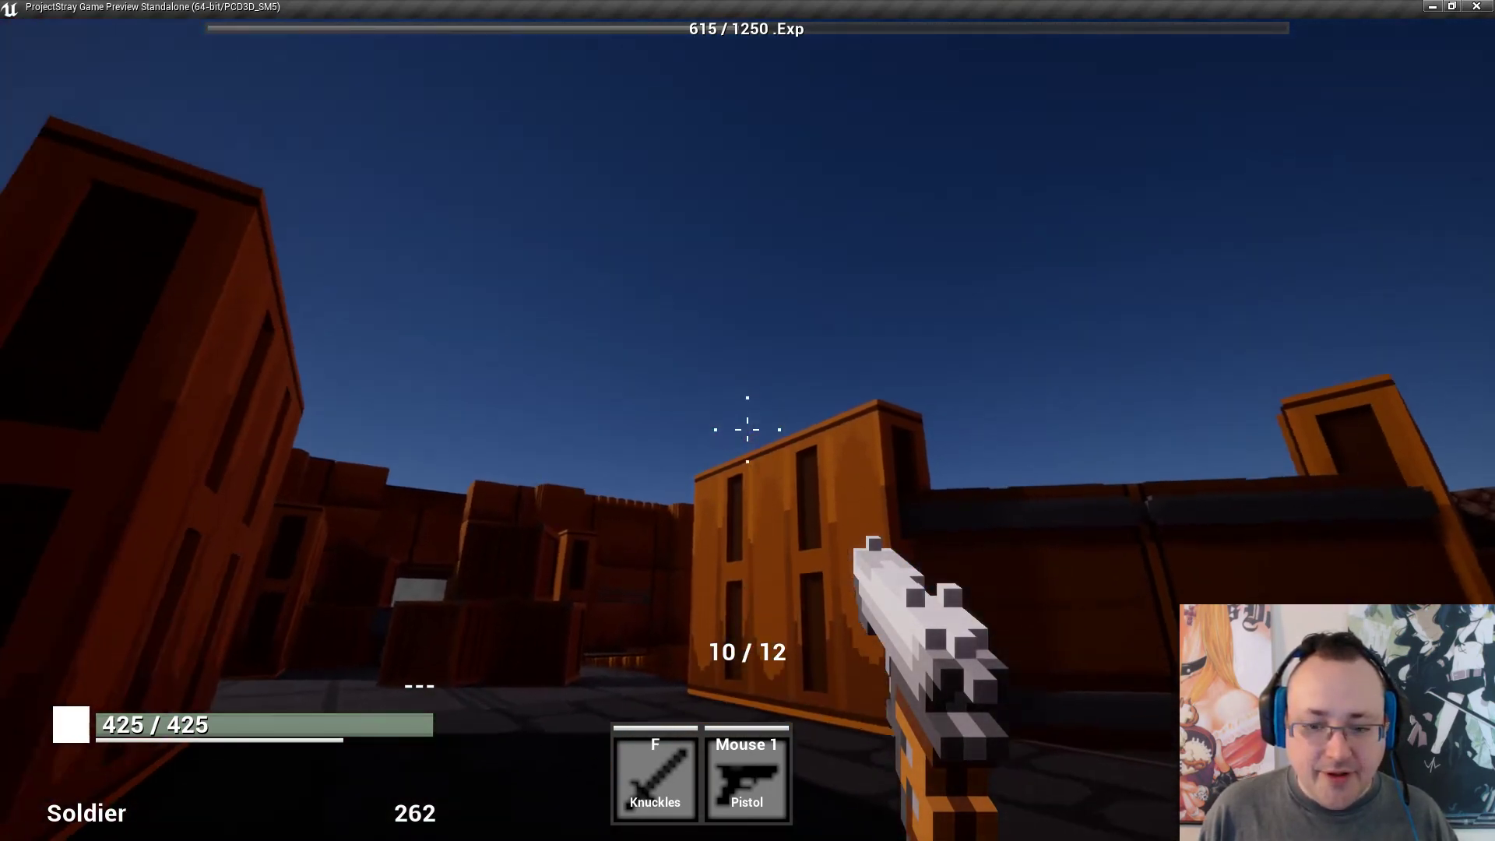
Walk back between the tall containers and across the yard into the walled corner behind the large crate.
key(w)
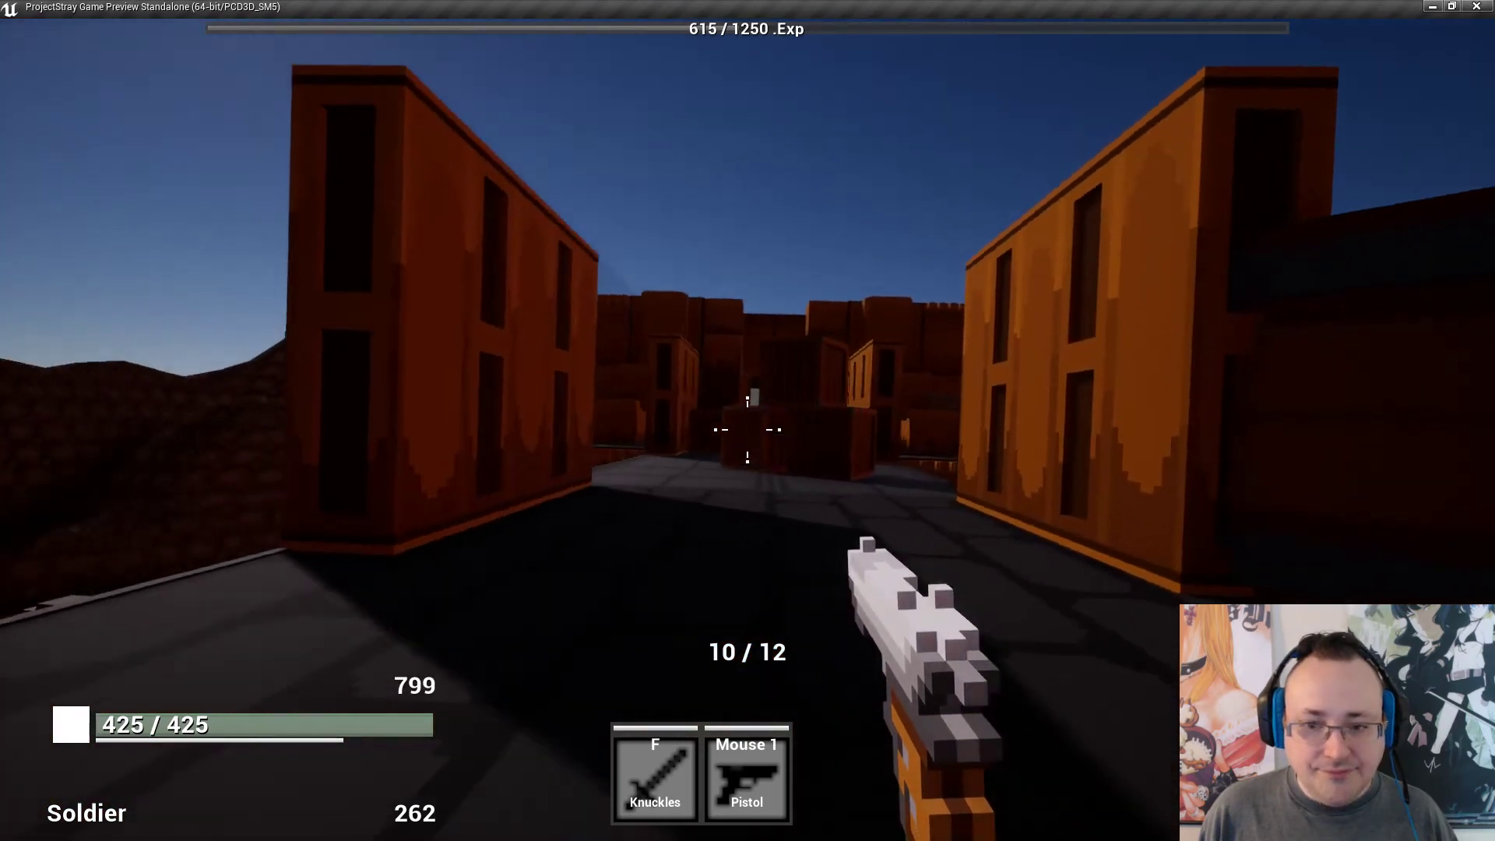
key(s)
key(d)
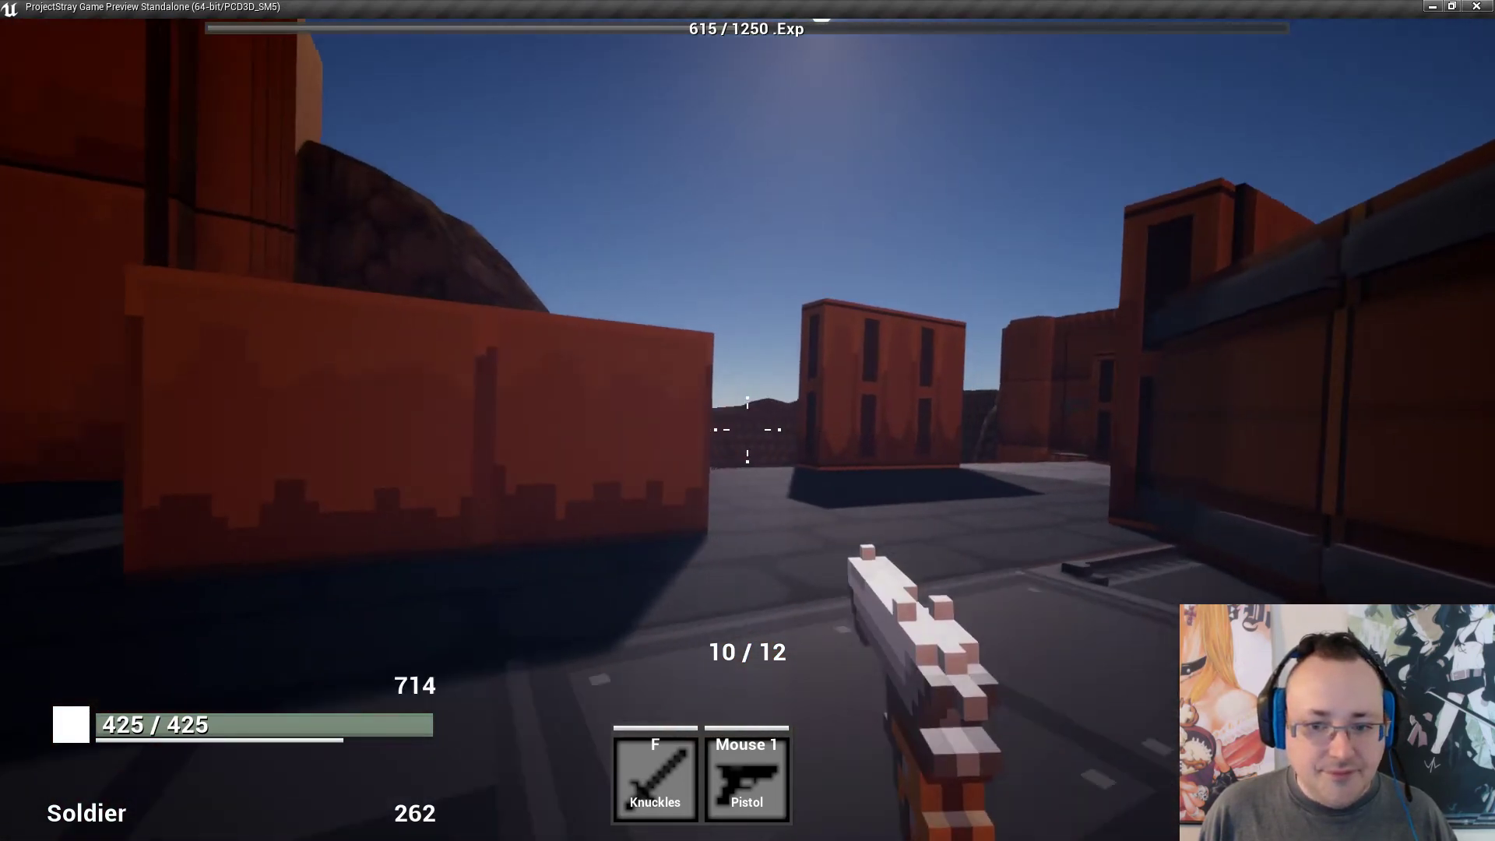
key(w)
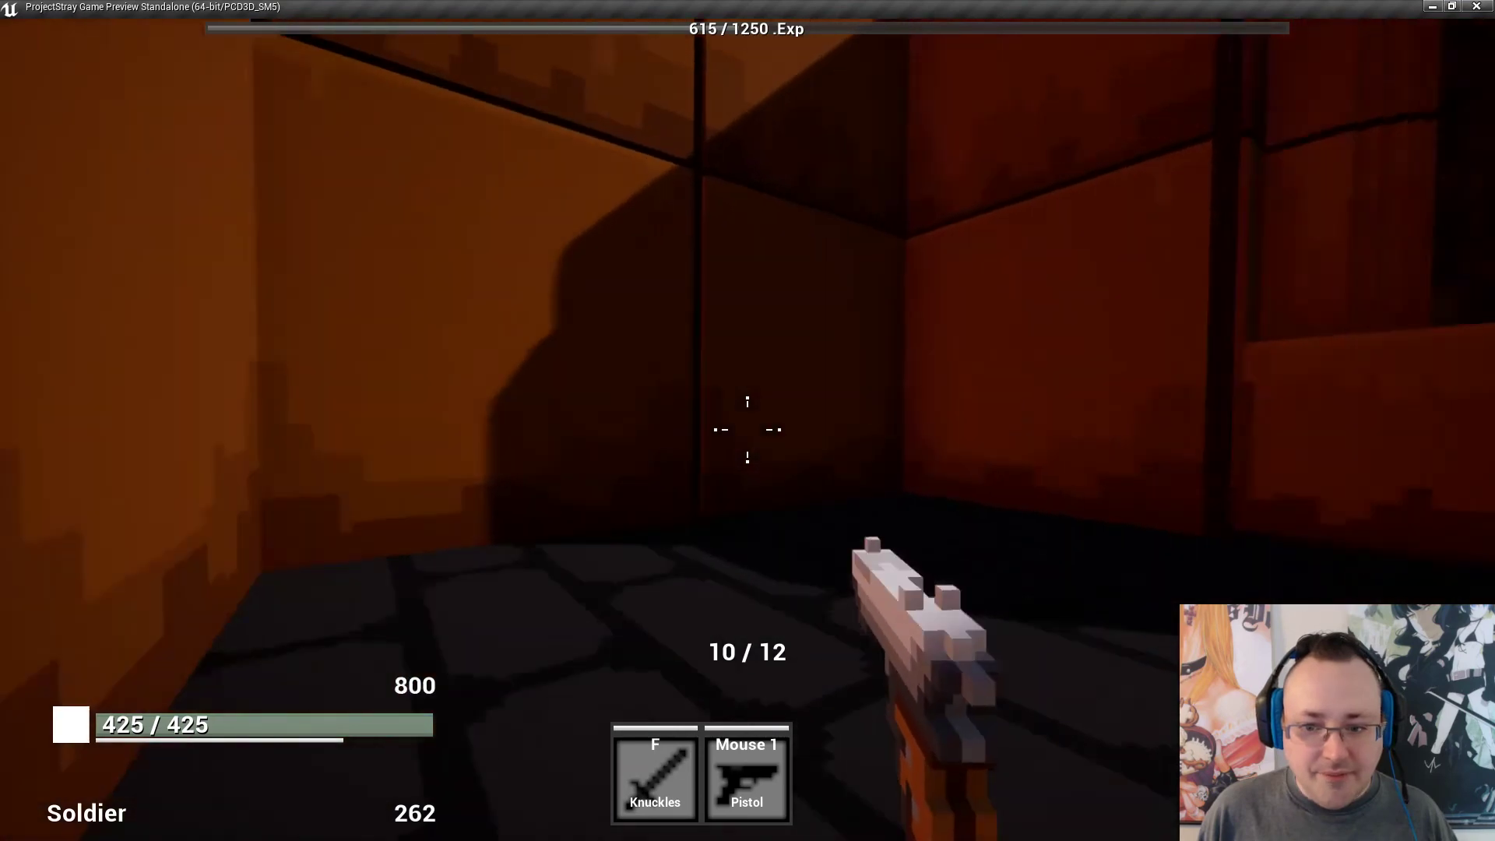
key(s)
key(s)
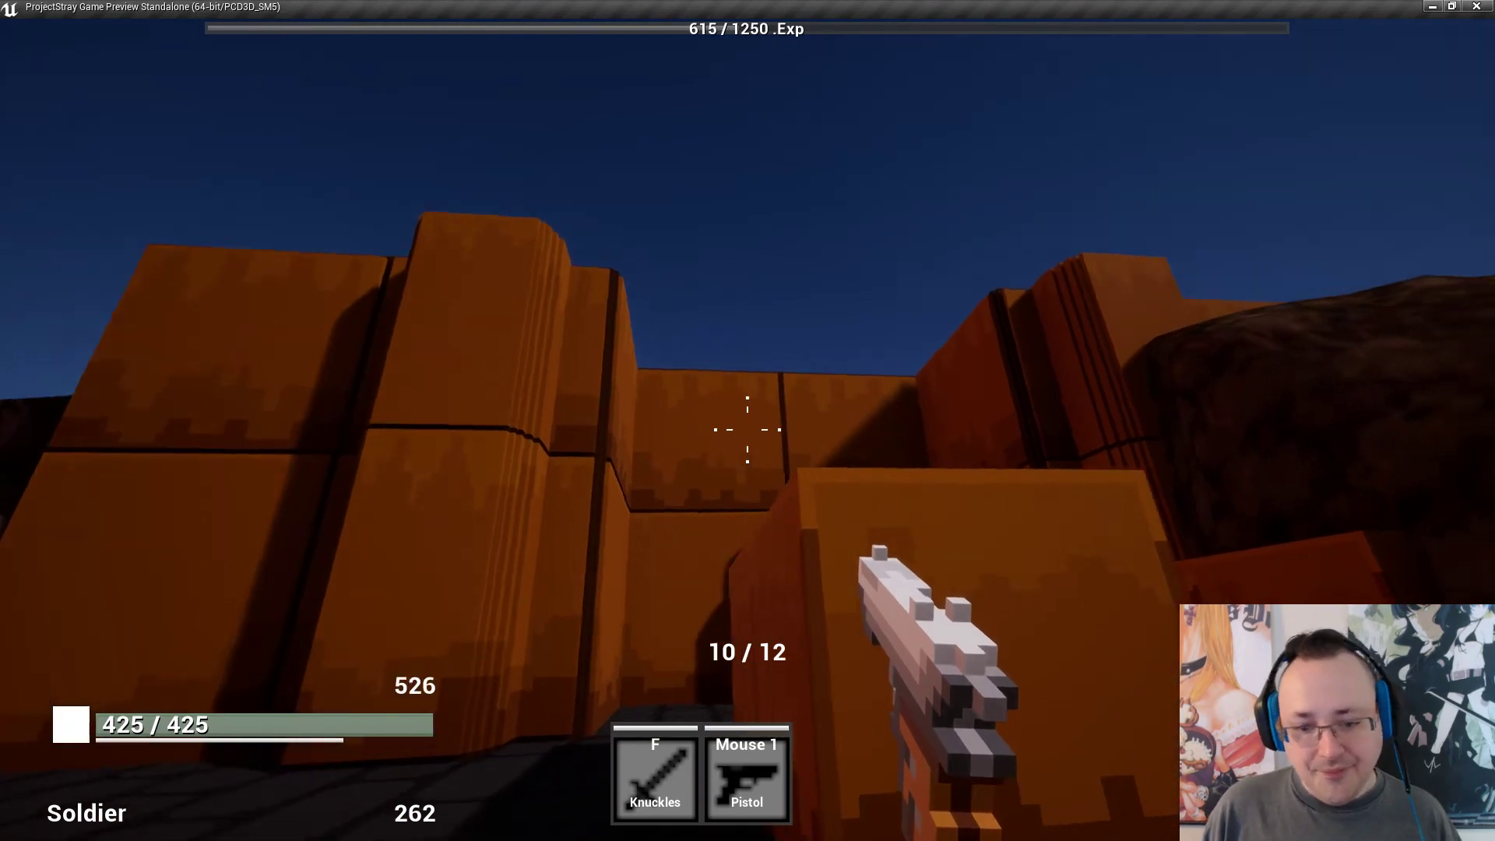
Fire test shots toward the walls around the large crate and examine the space behind it.
key(a)
key(w)
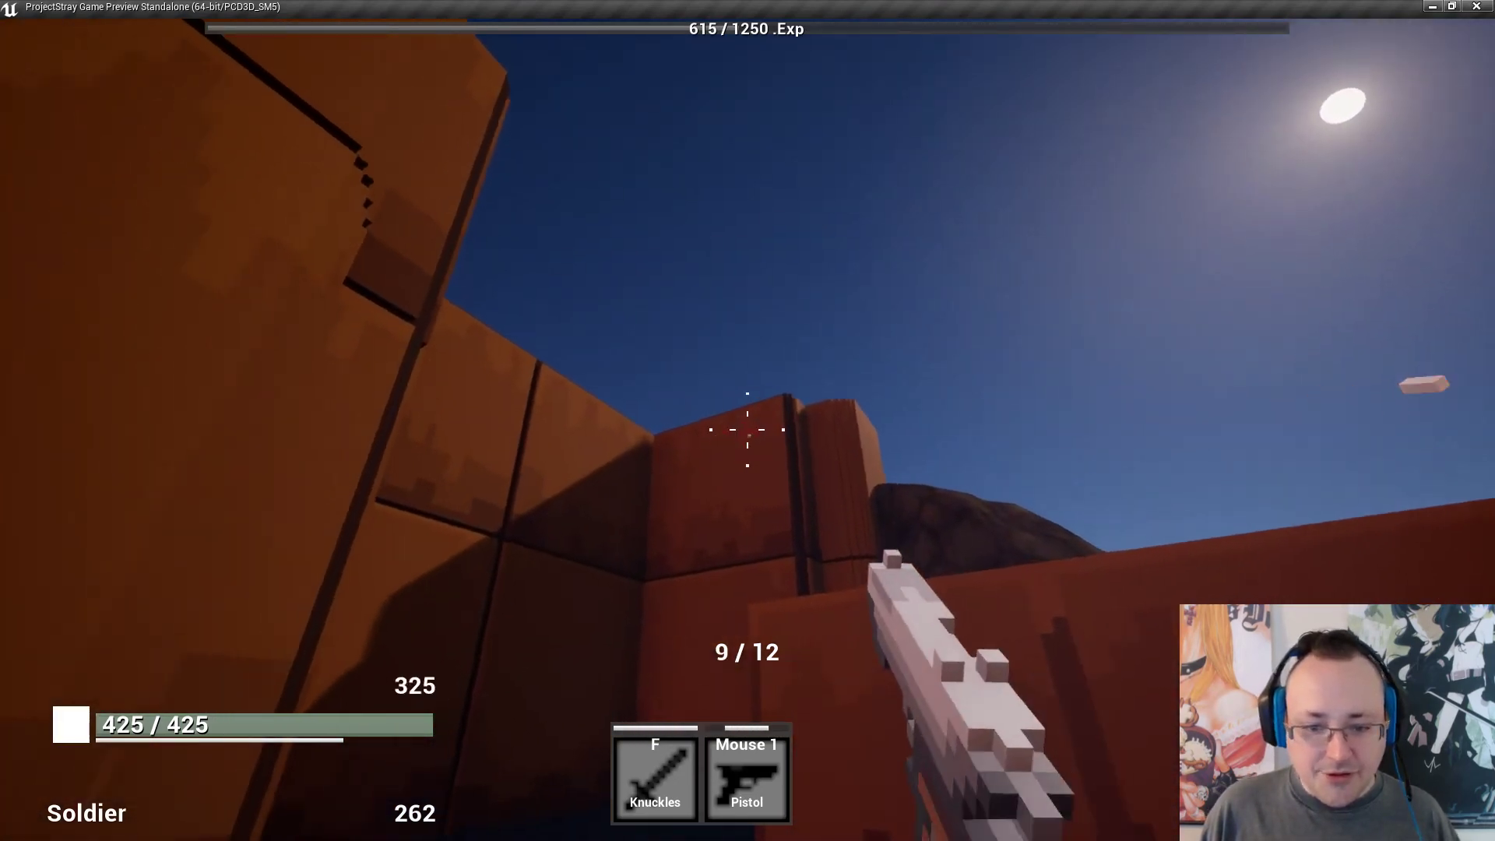
click(748, 430)
key(w)
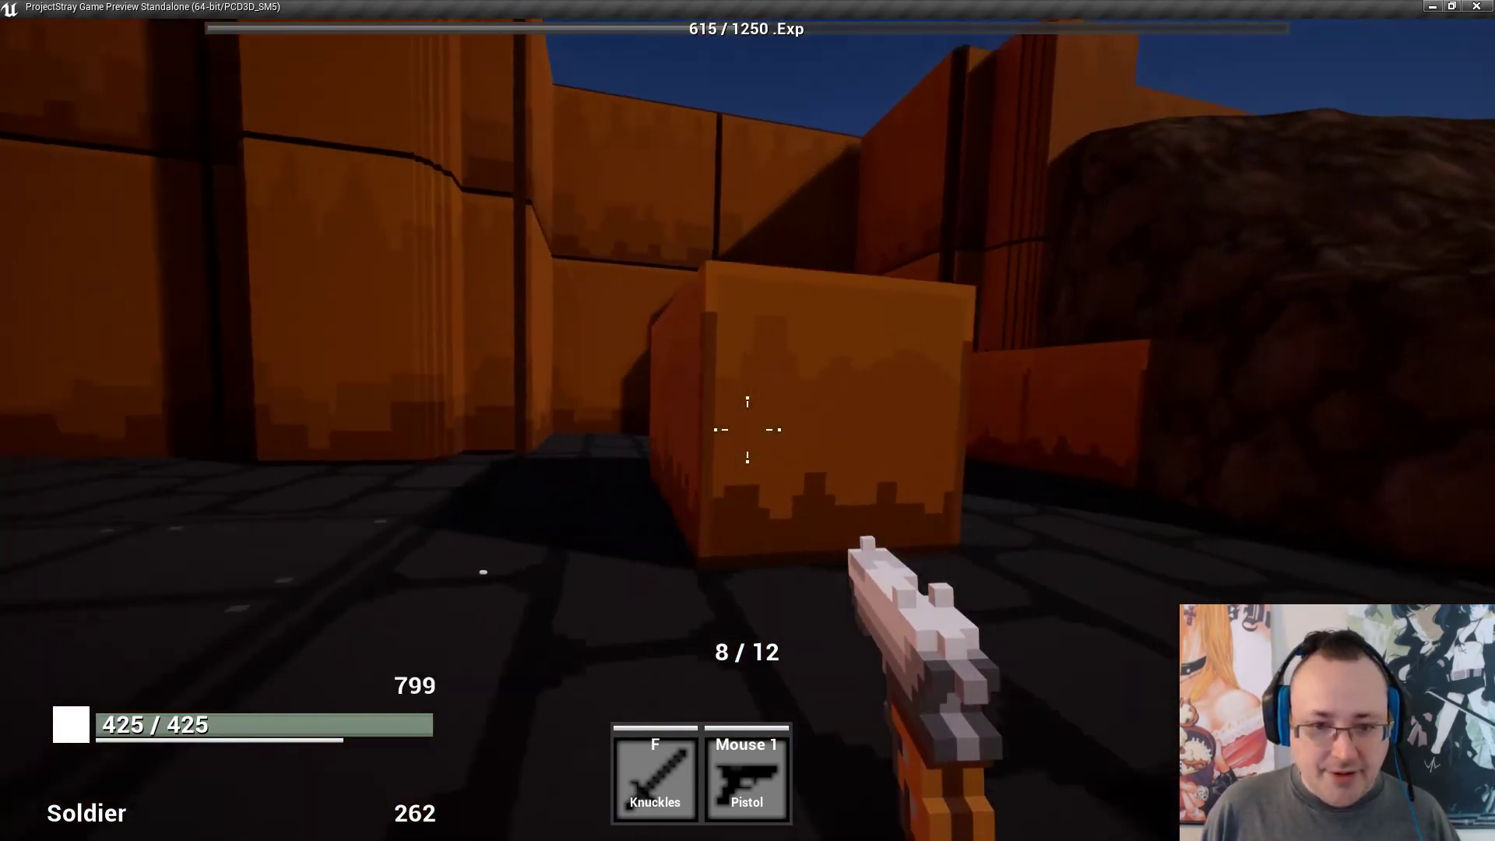
key(d)
key(w)
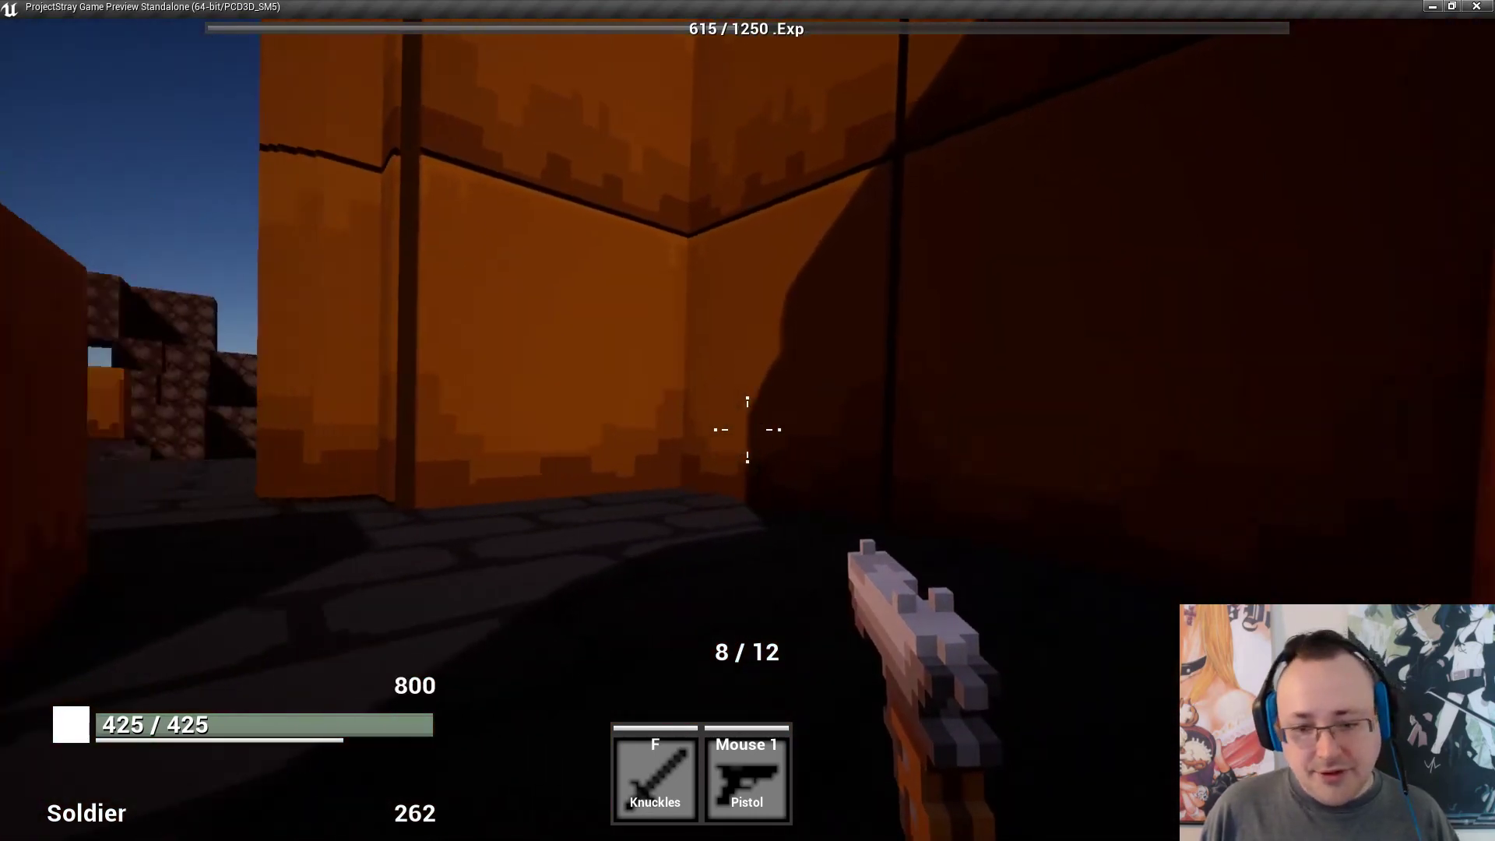
Move around the walled corner and examine the cover and sightlines past the large crate toward the yard.
key(a)
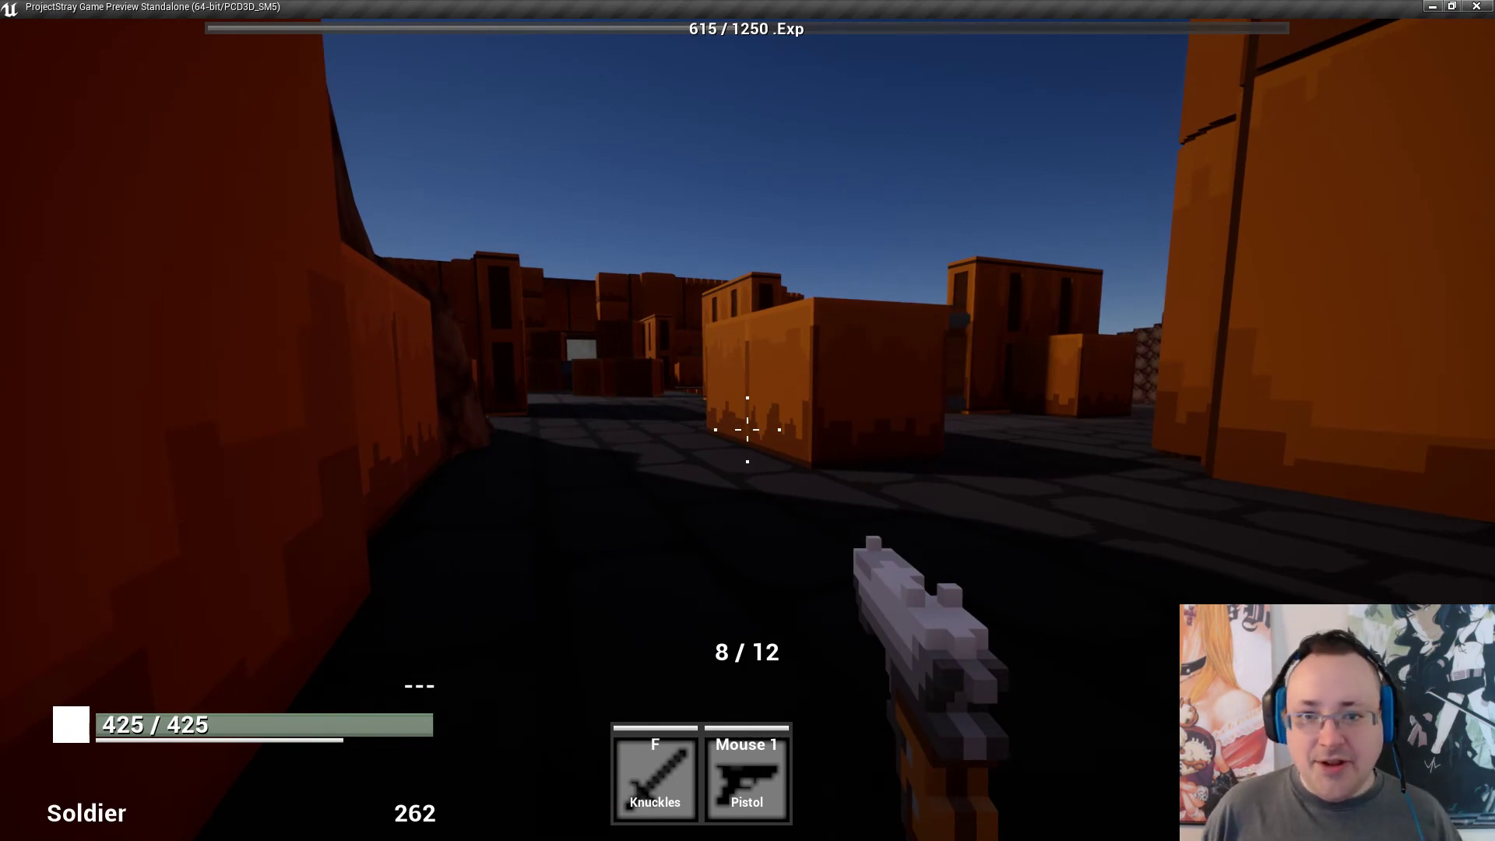
key(w)
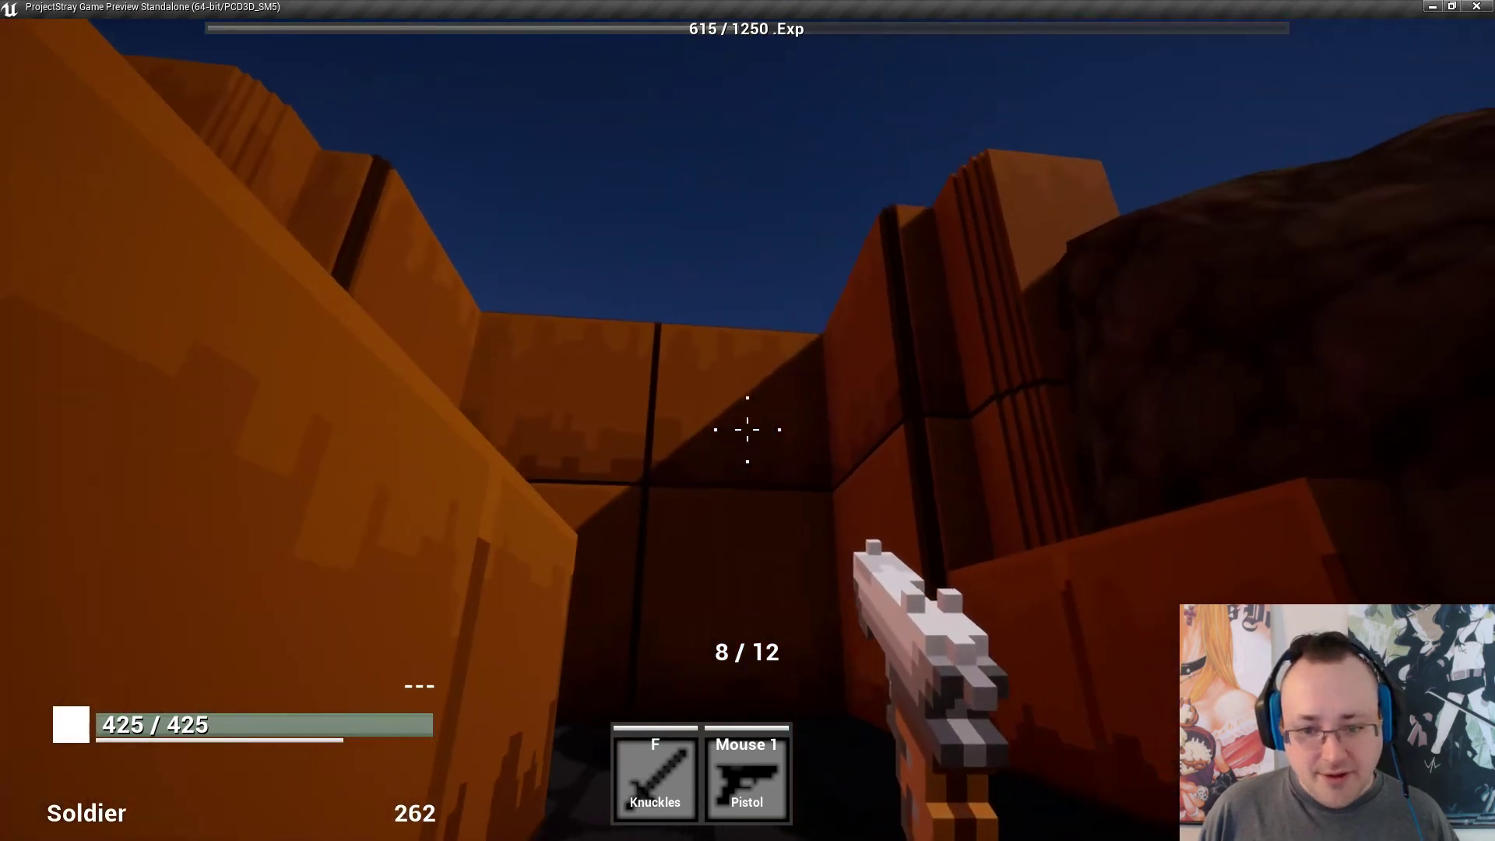
key(w)
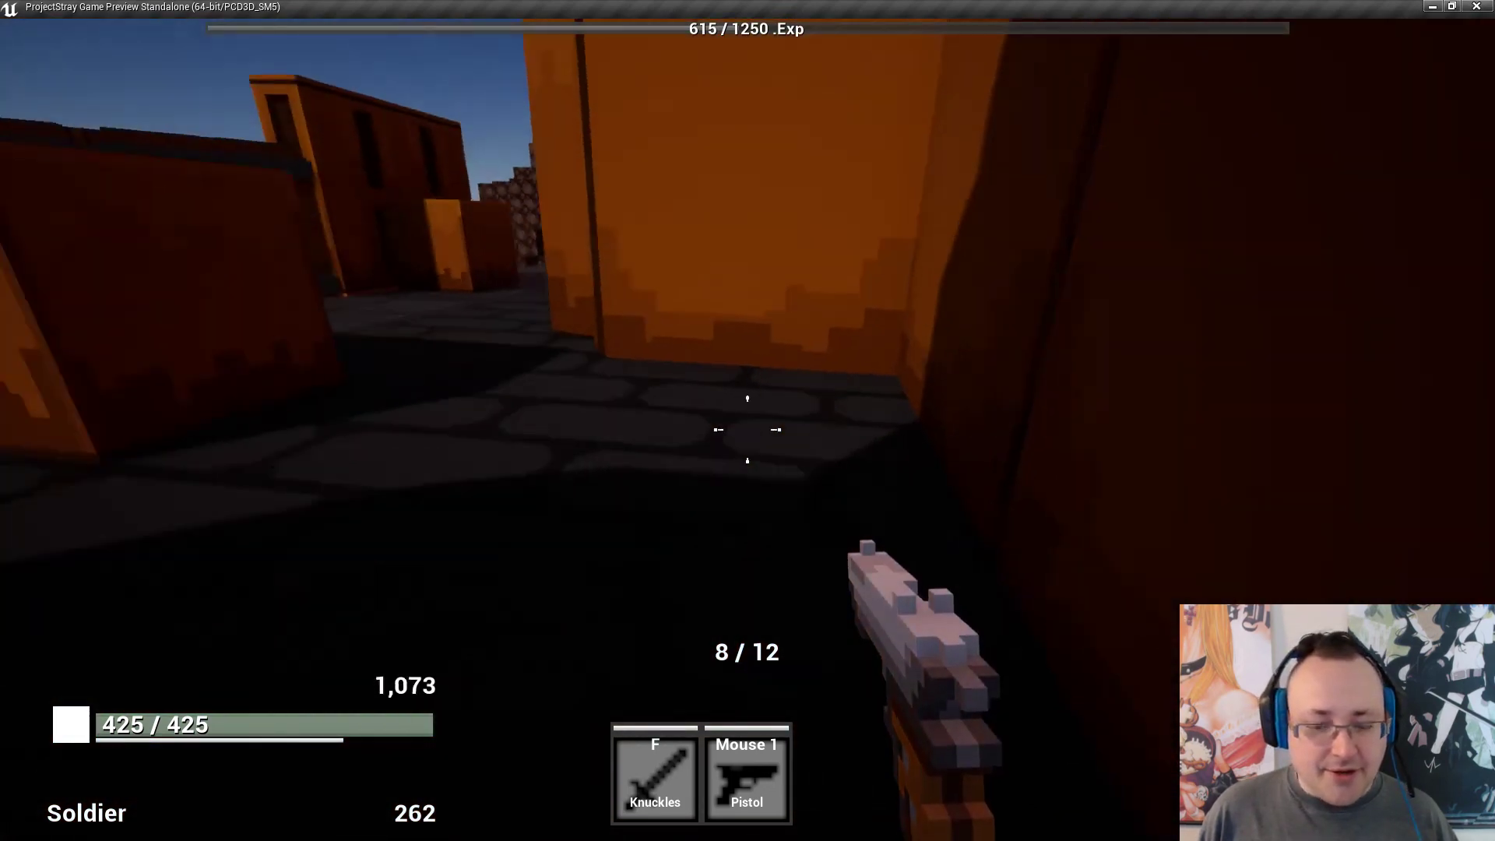
key(d)
key(a)
key(d)
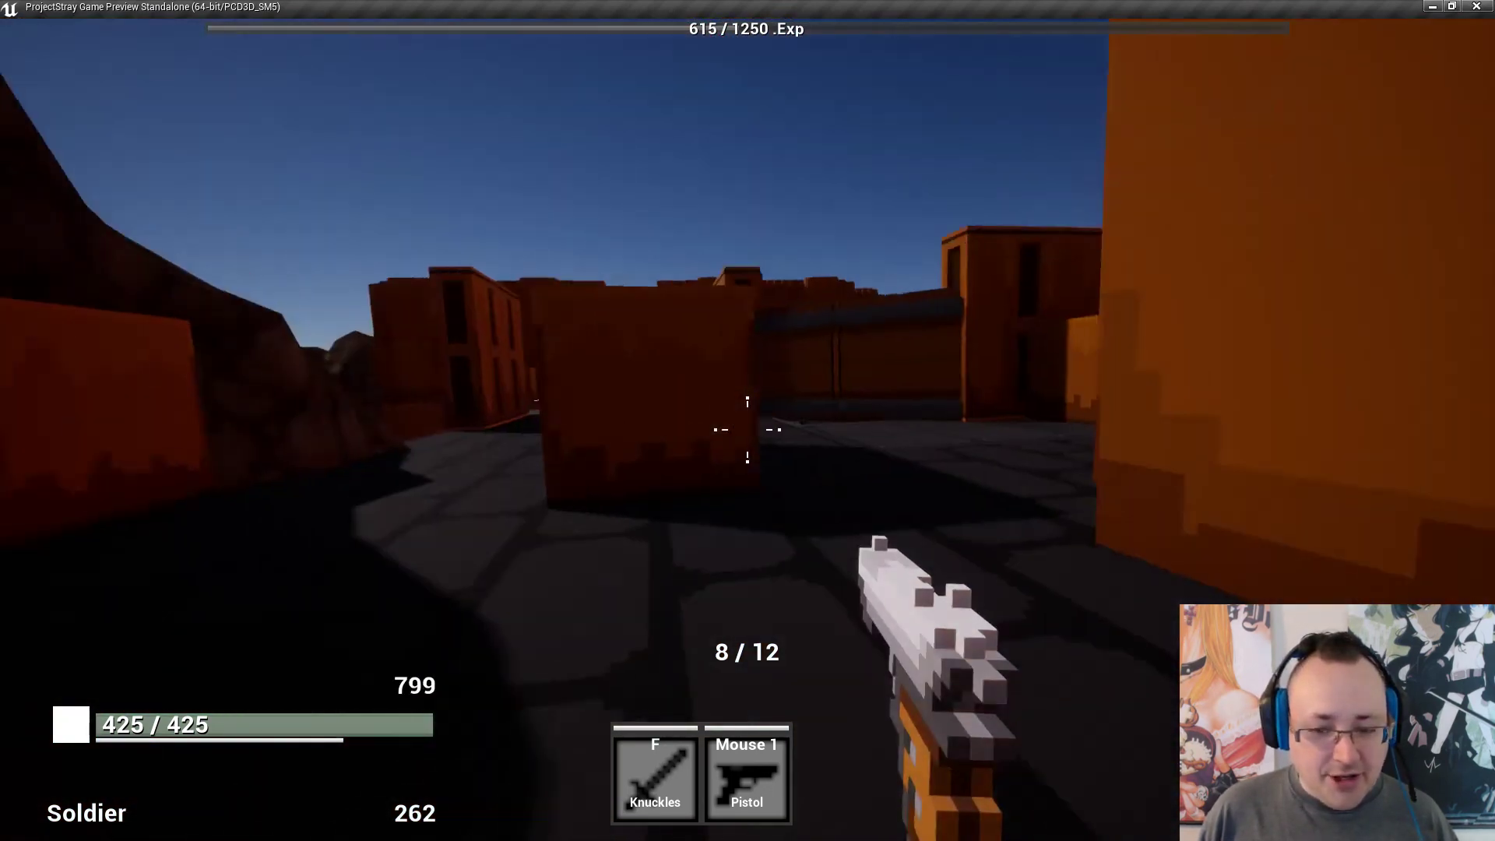
key(a)
key(s)
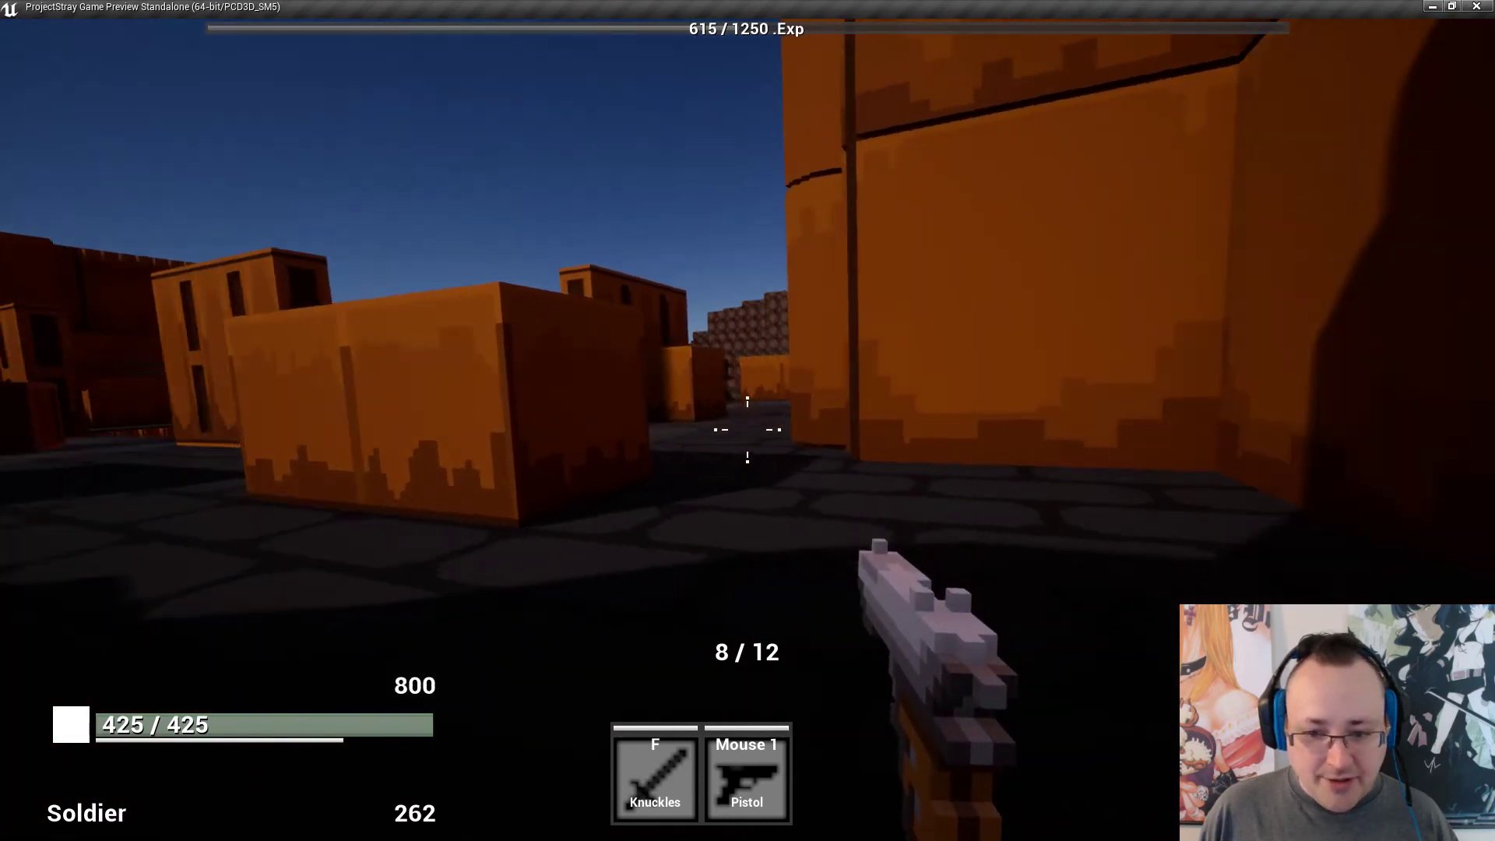
key(d)
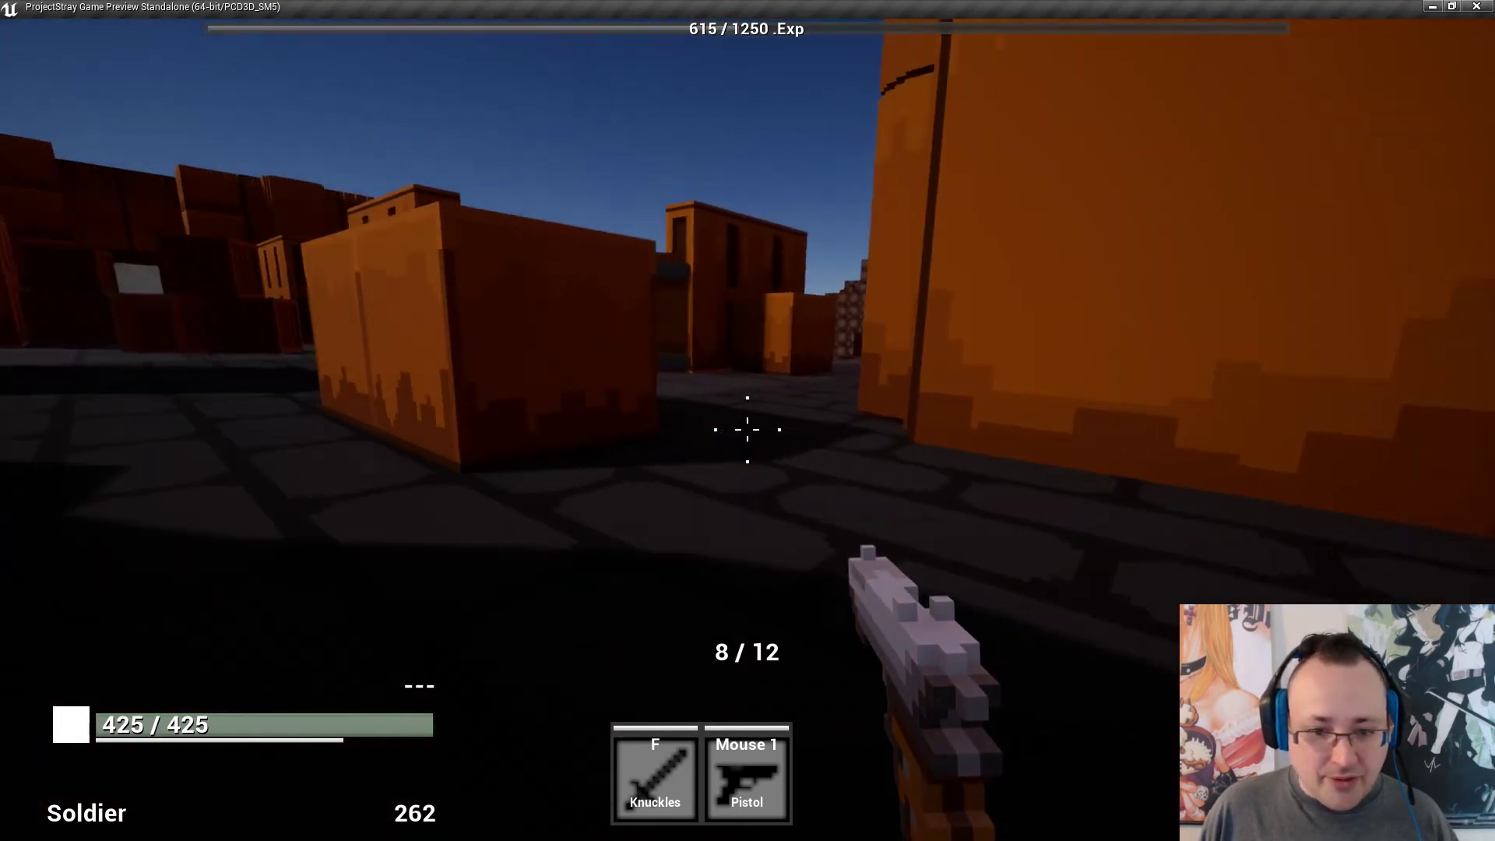
key(a)
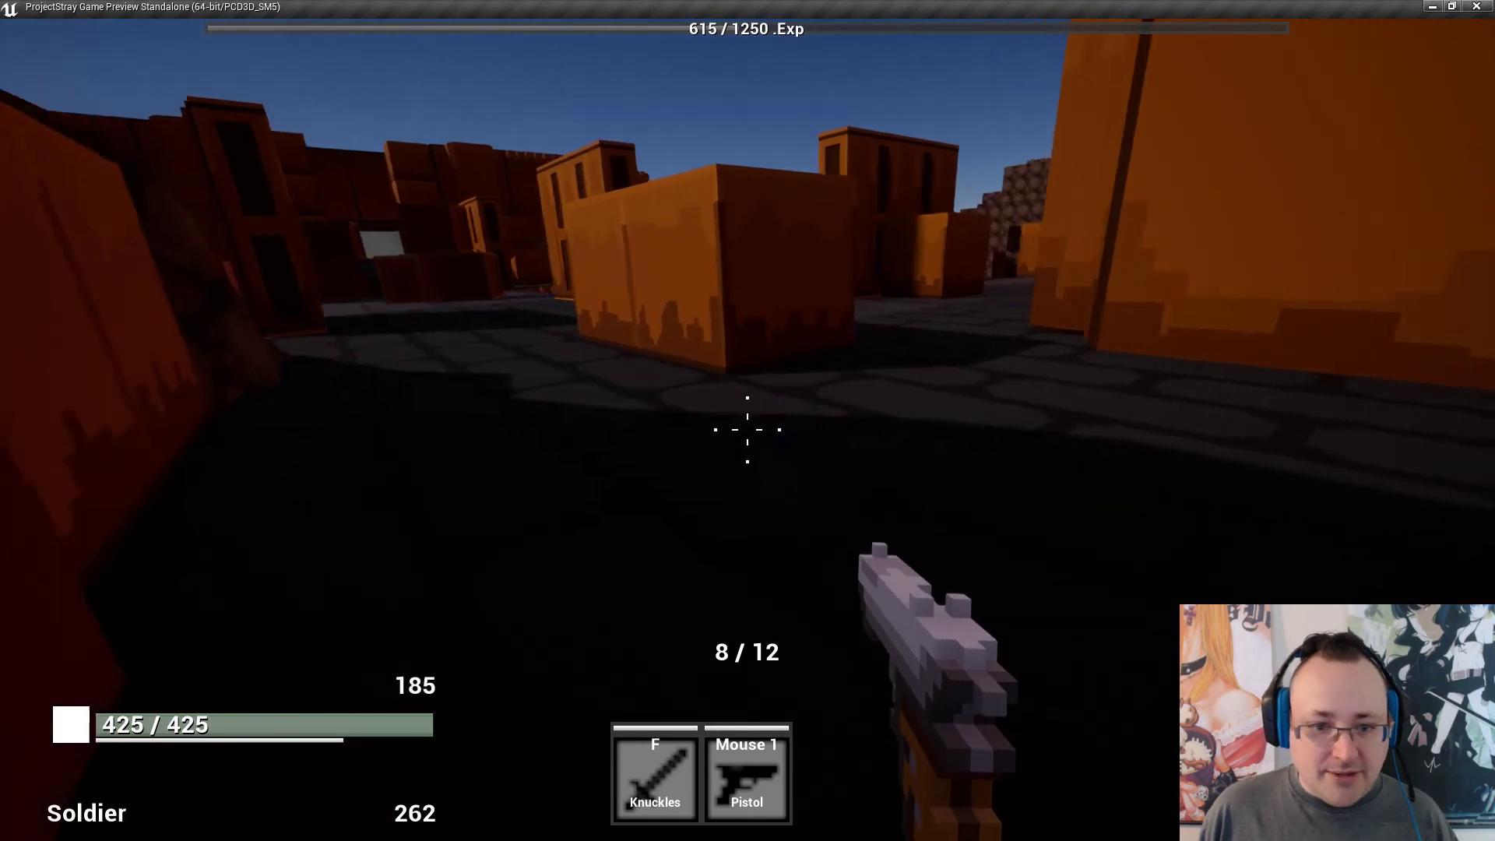
key(w)
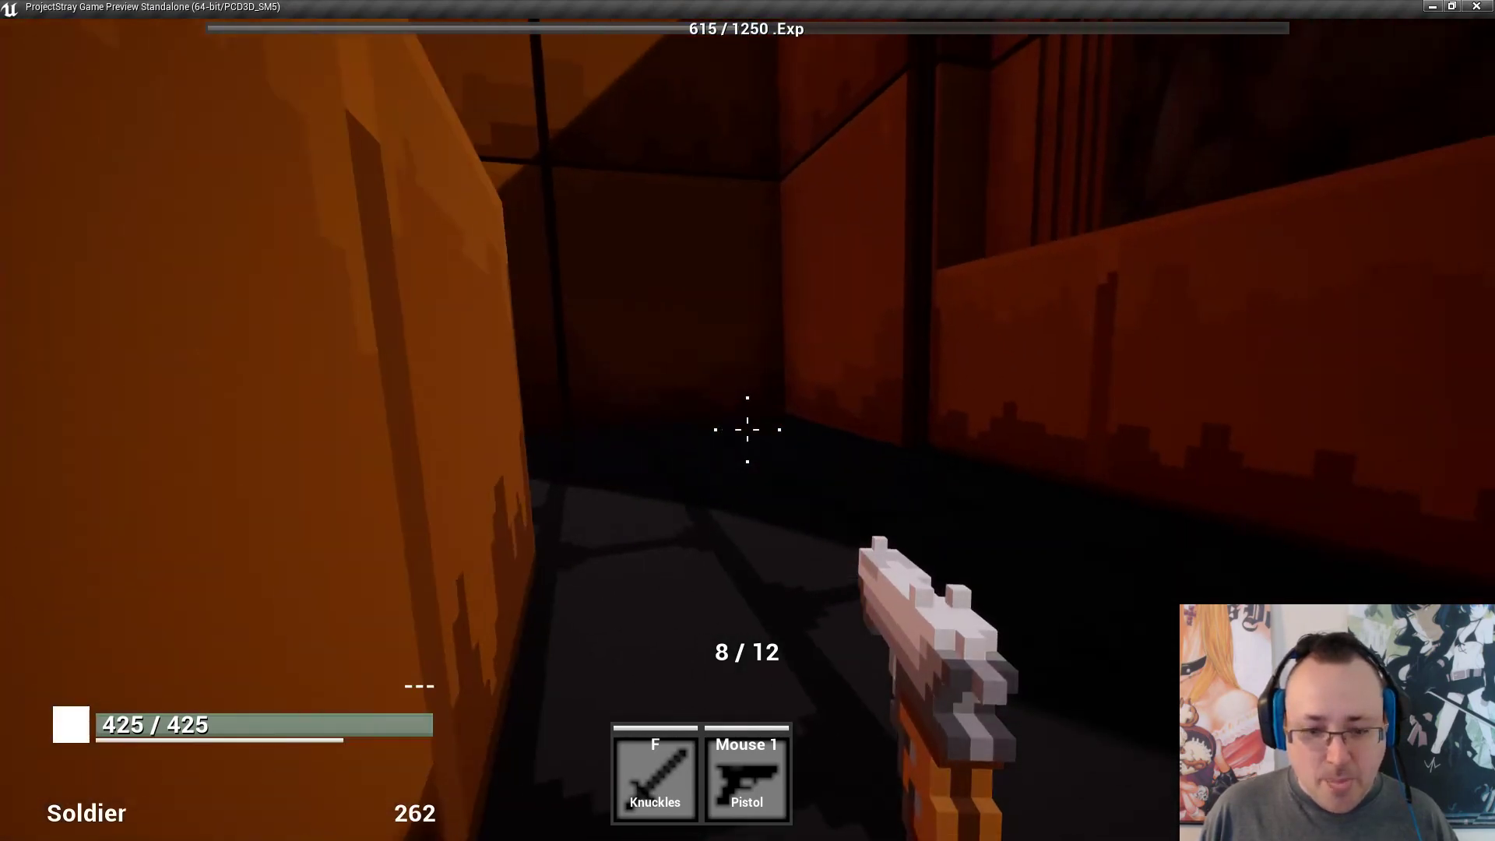
key(d)
key(w)
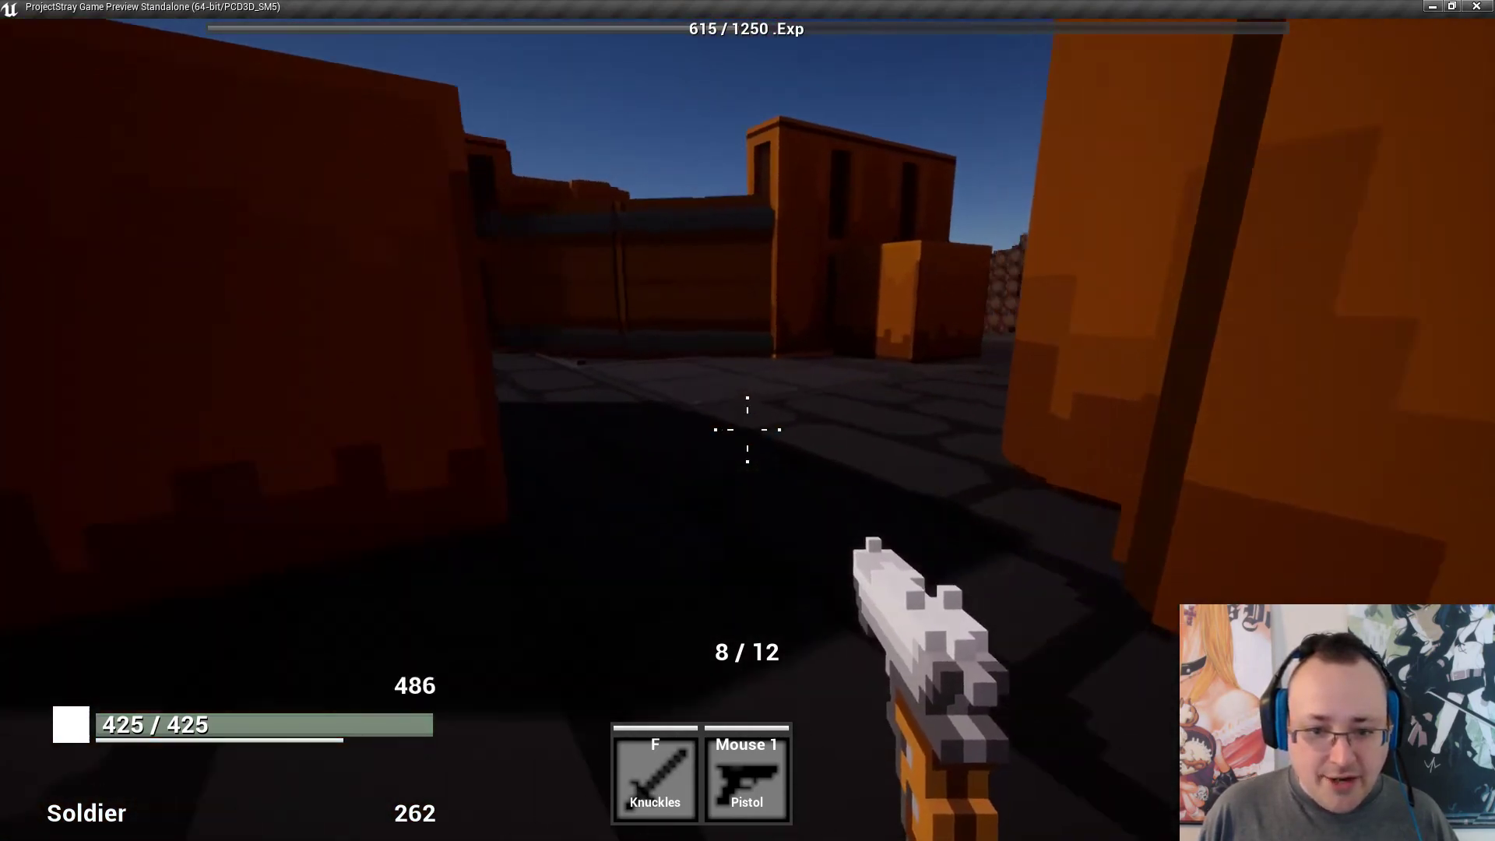
key(s)
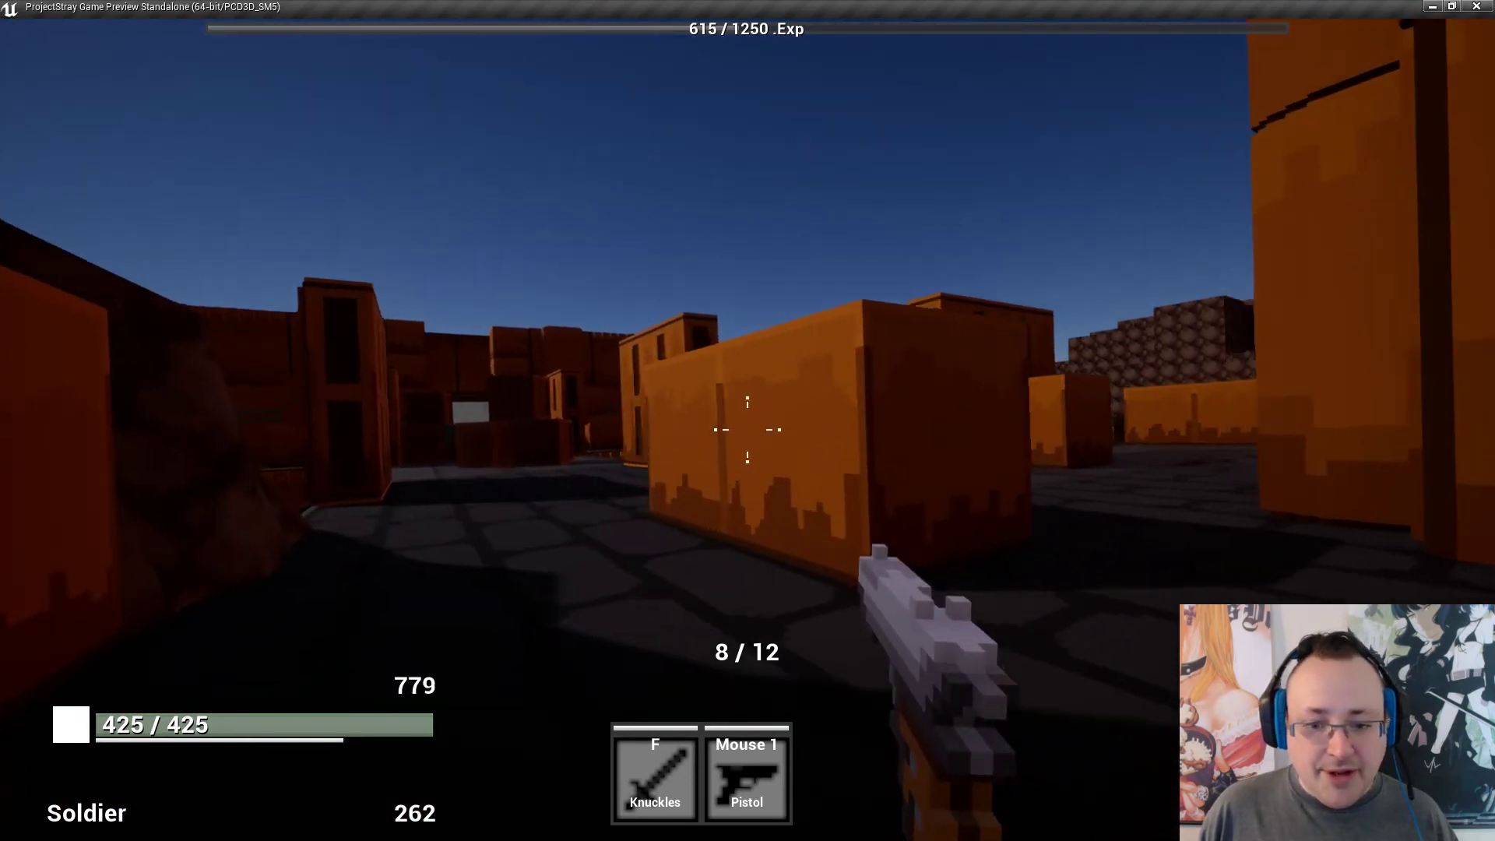
Walk past the covered passage to the small crate and examine the open platform edge and the barrier beyond it.
key(w)
key(a)
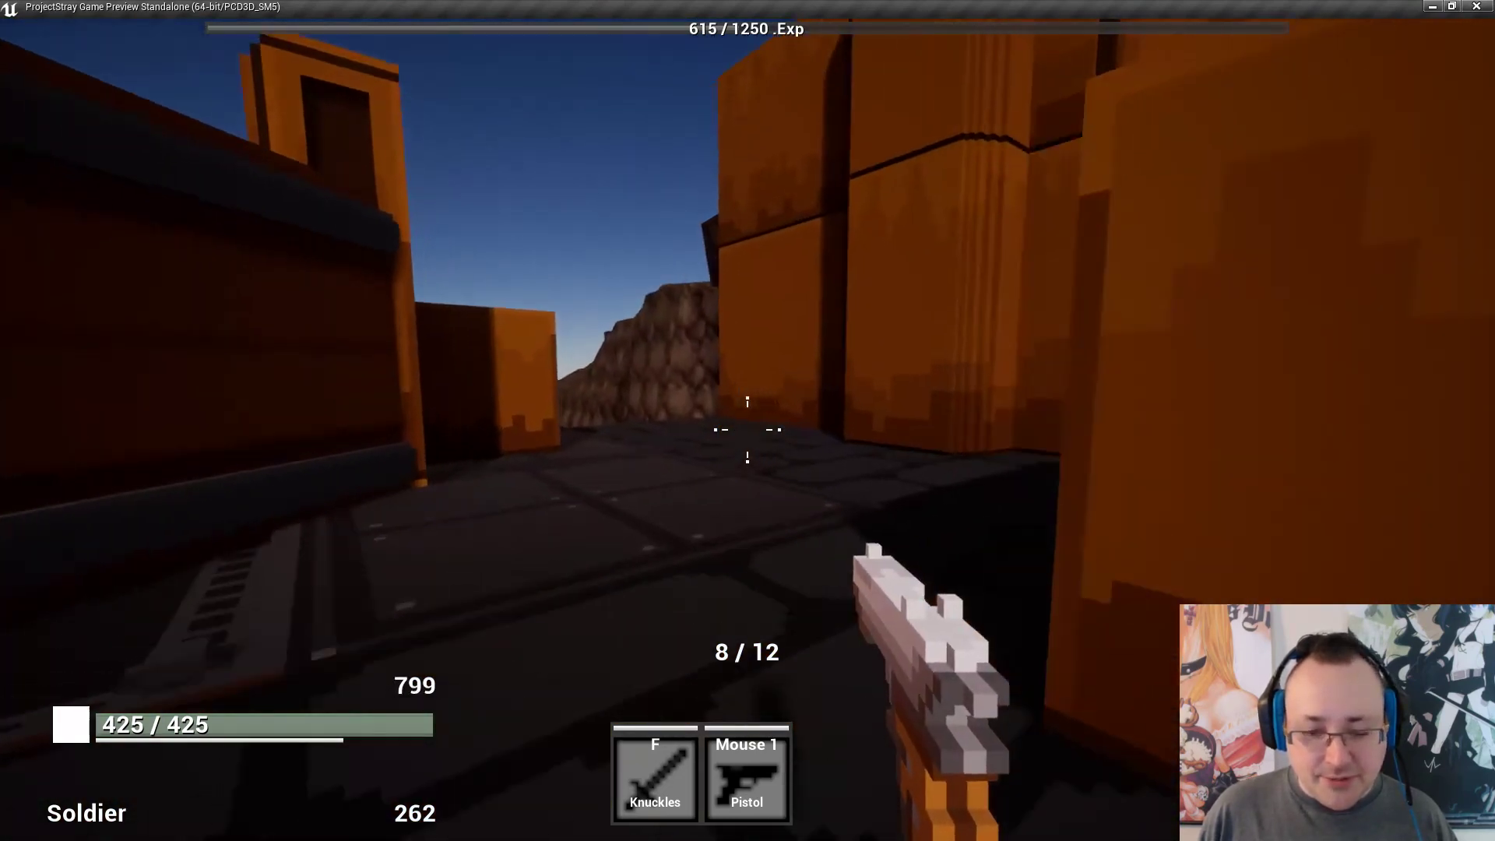
key(w)
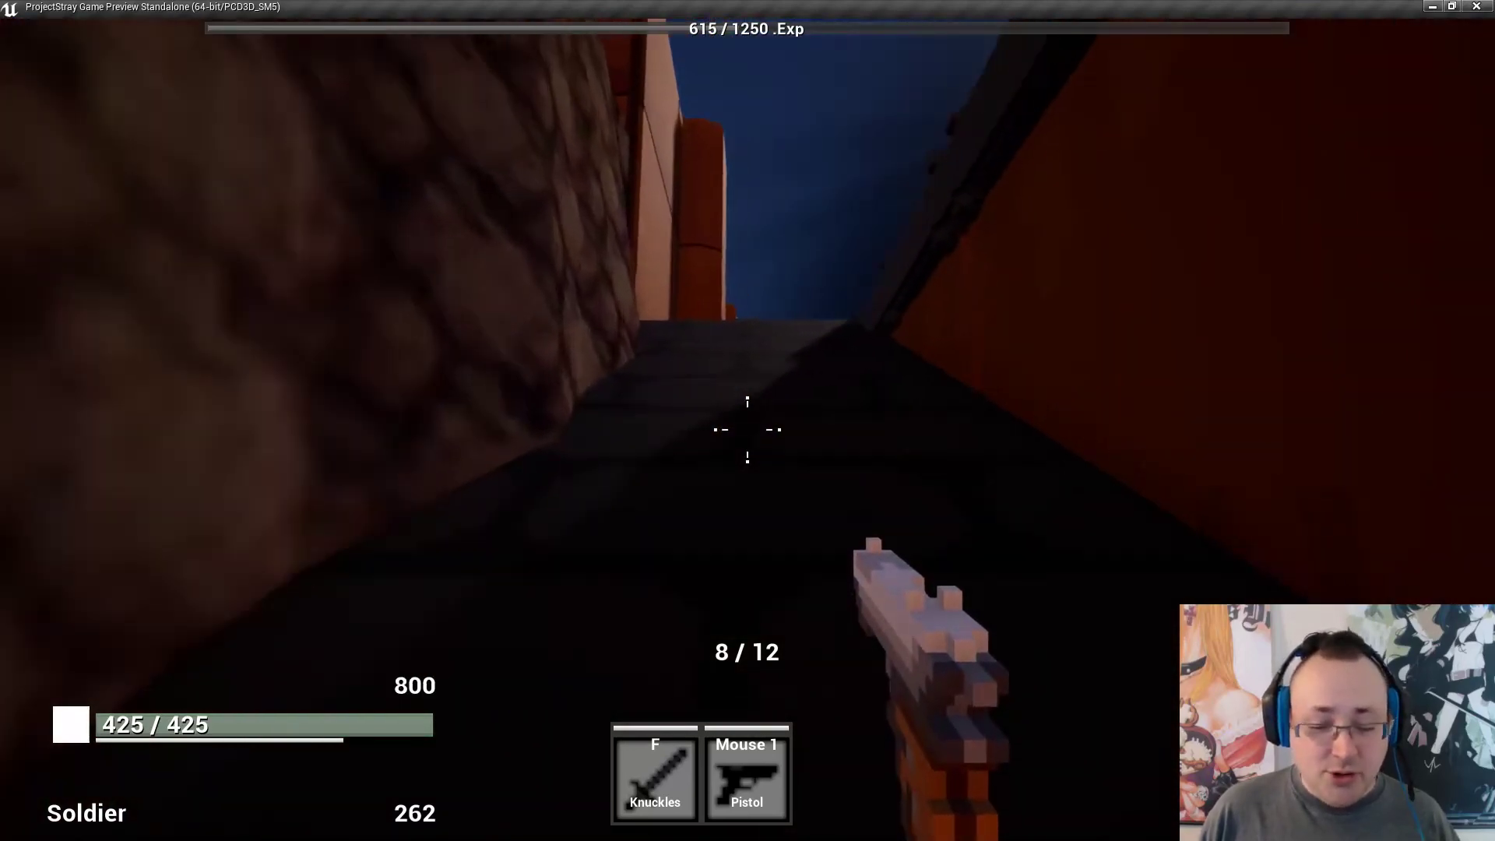
key(w)
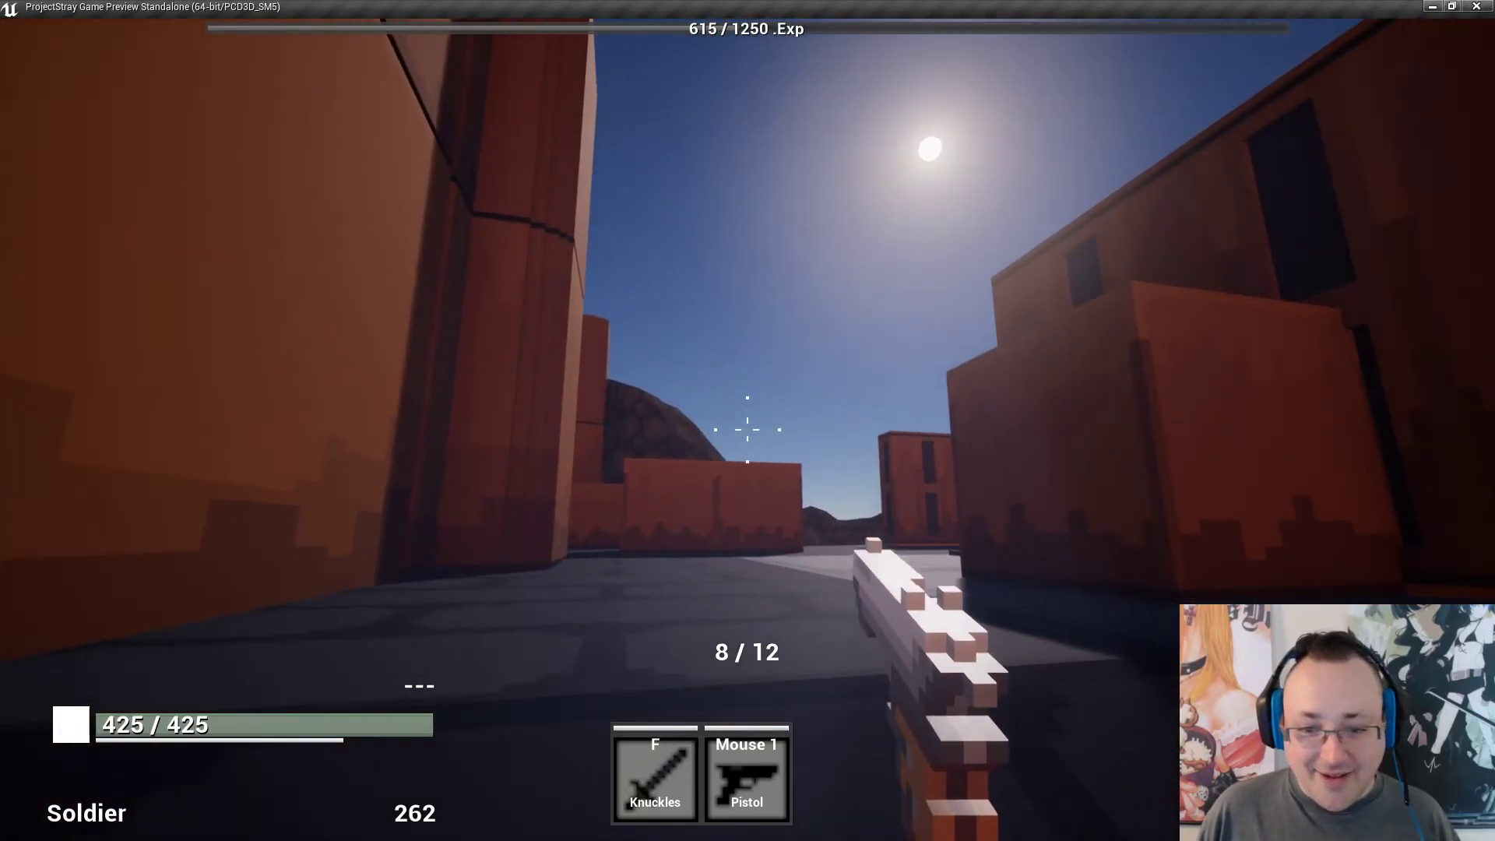
key(a)
key(d)
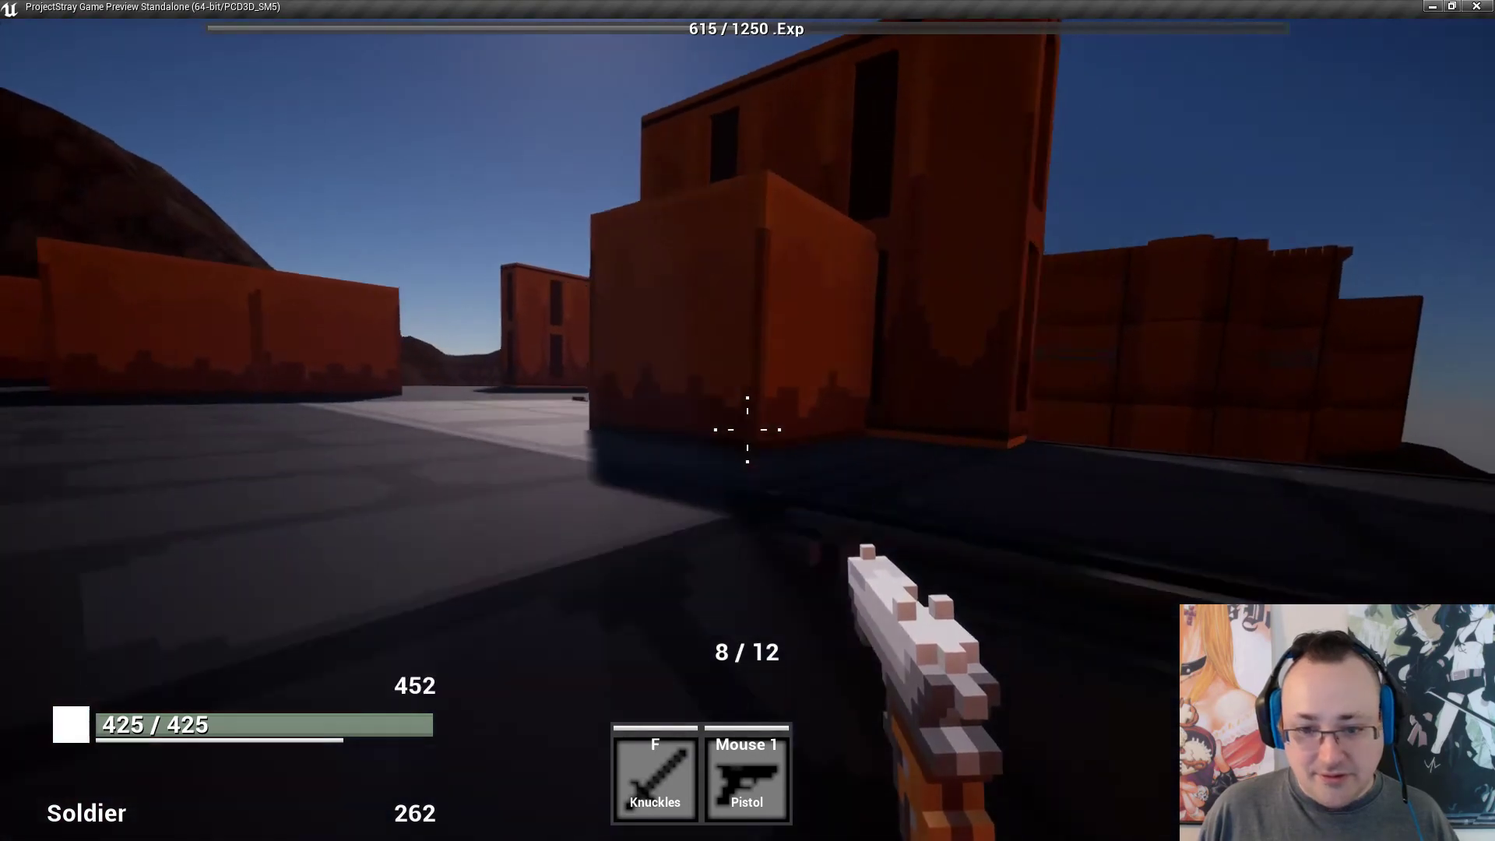
key(w)
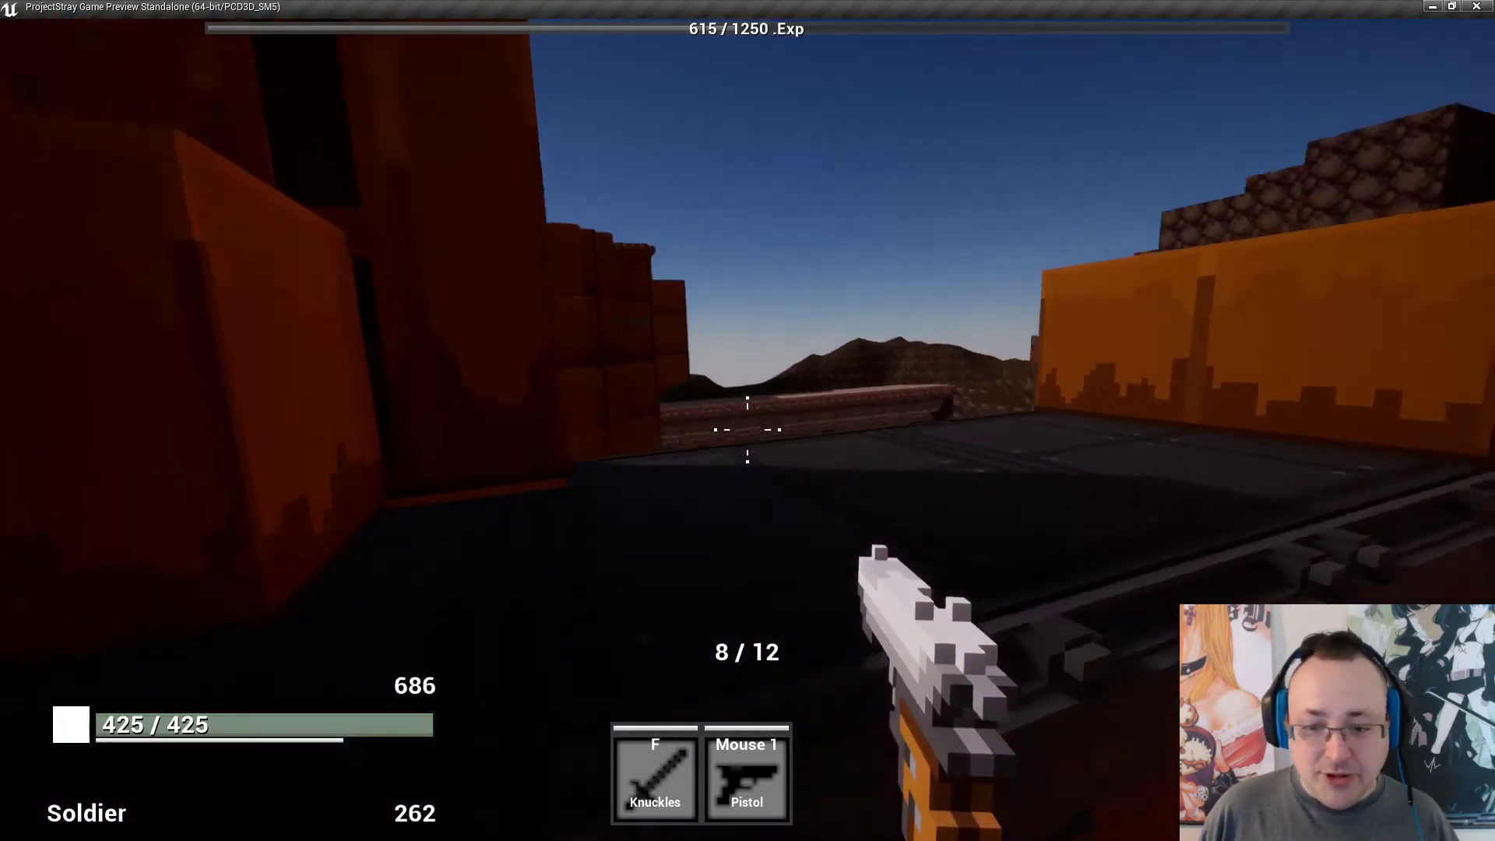
key(w)
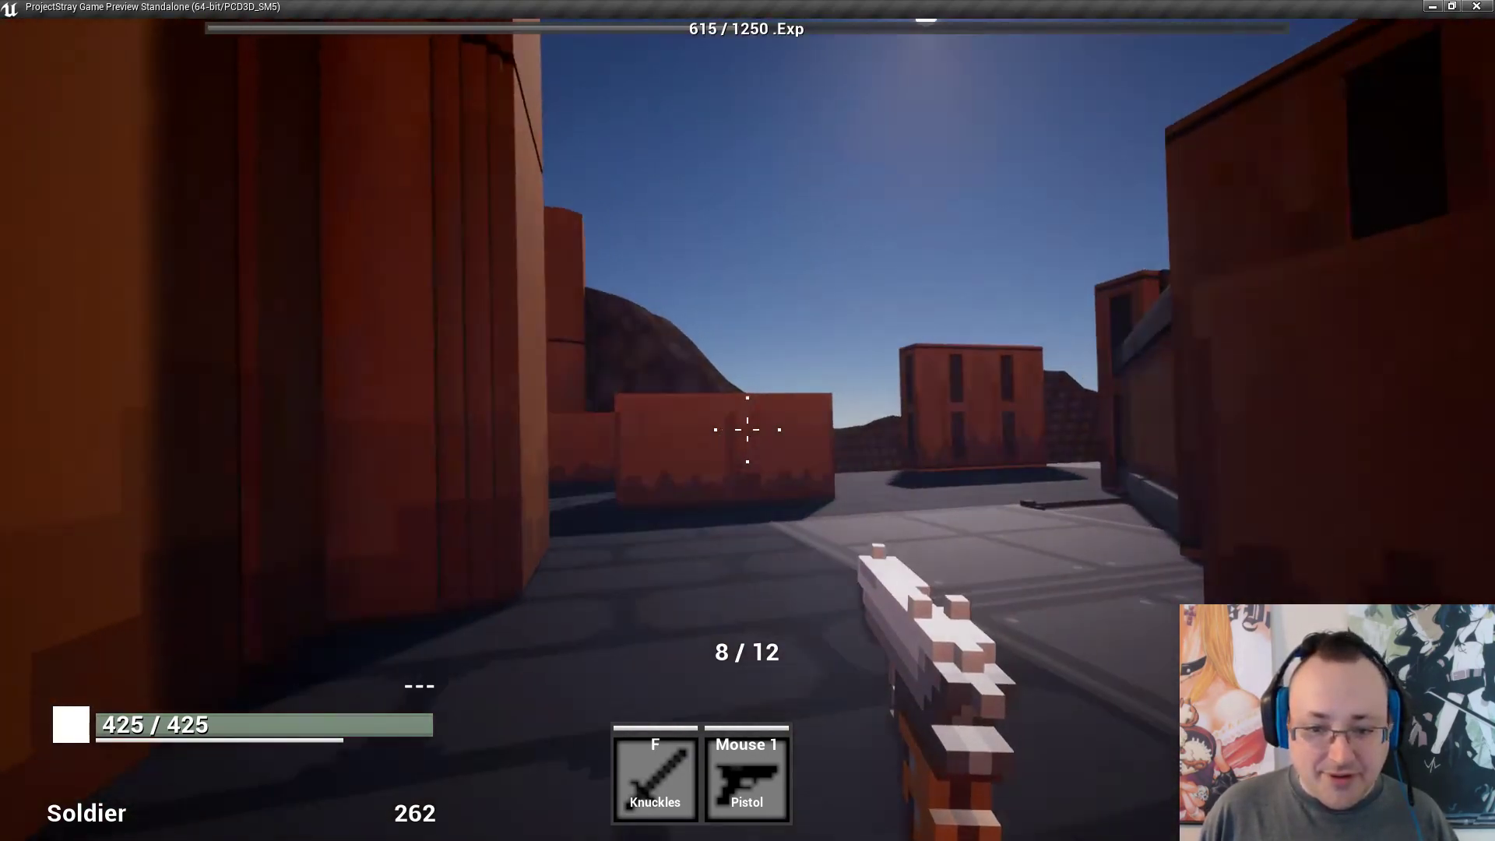
Head back toward the large crate, fire one test shot along the way and reload the pistol.
key(w)
click(748, 429)
key(r)
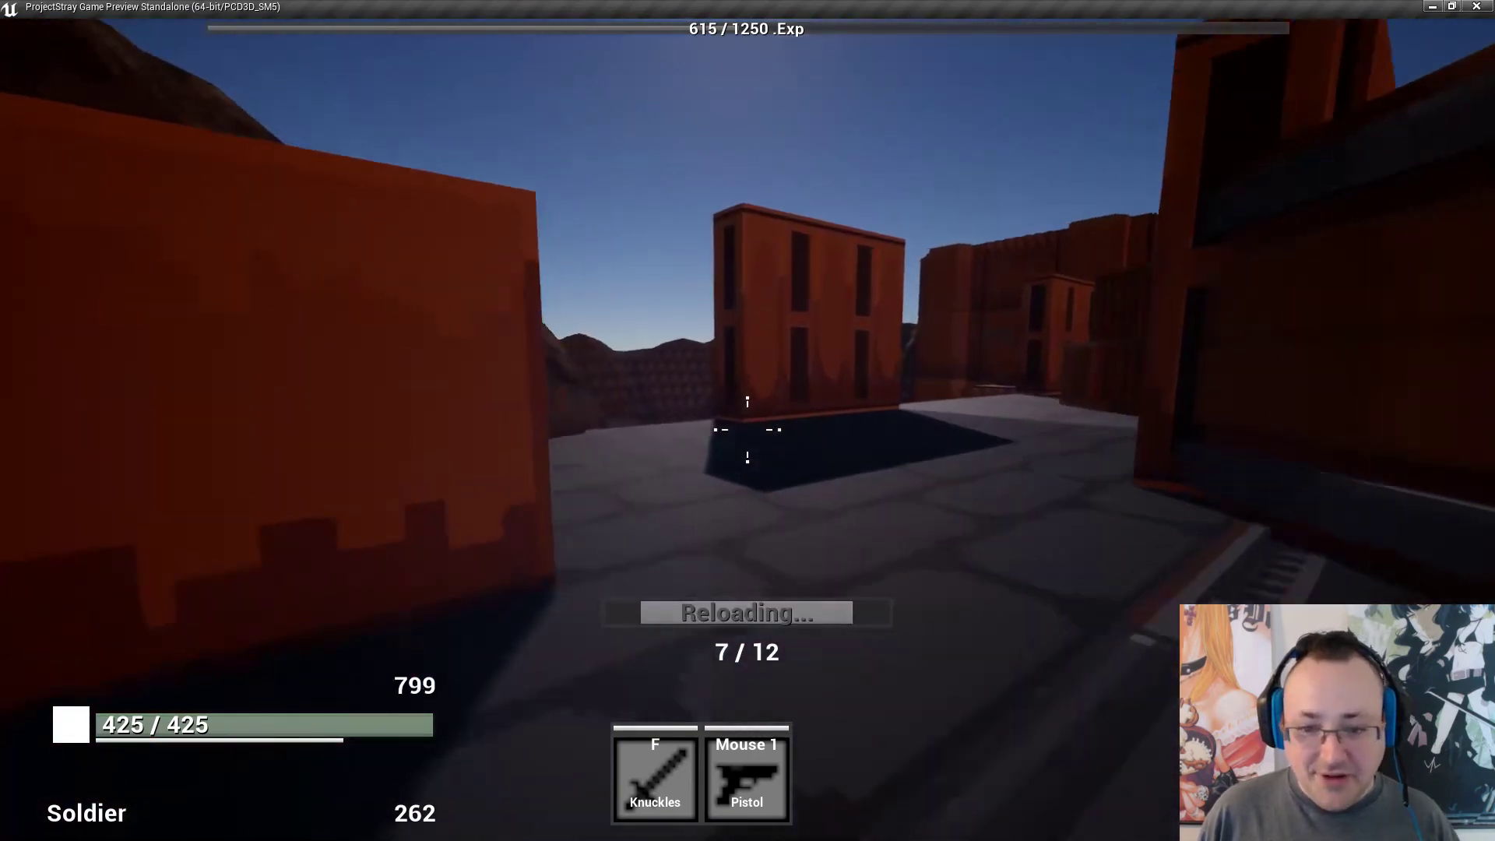
key(w)
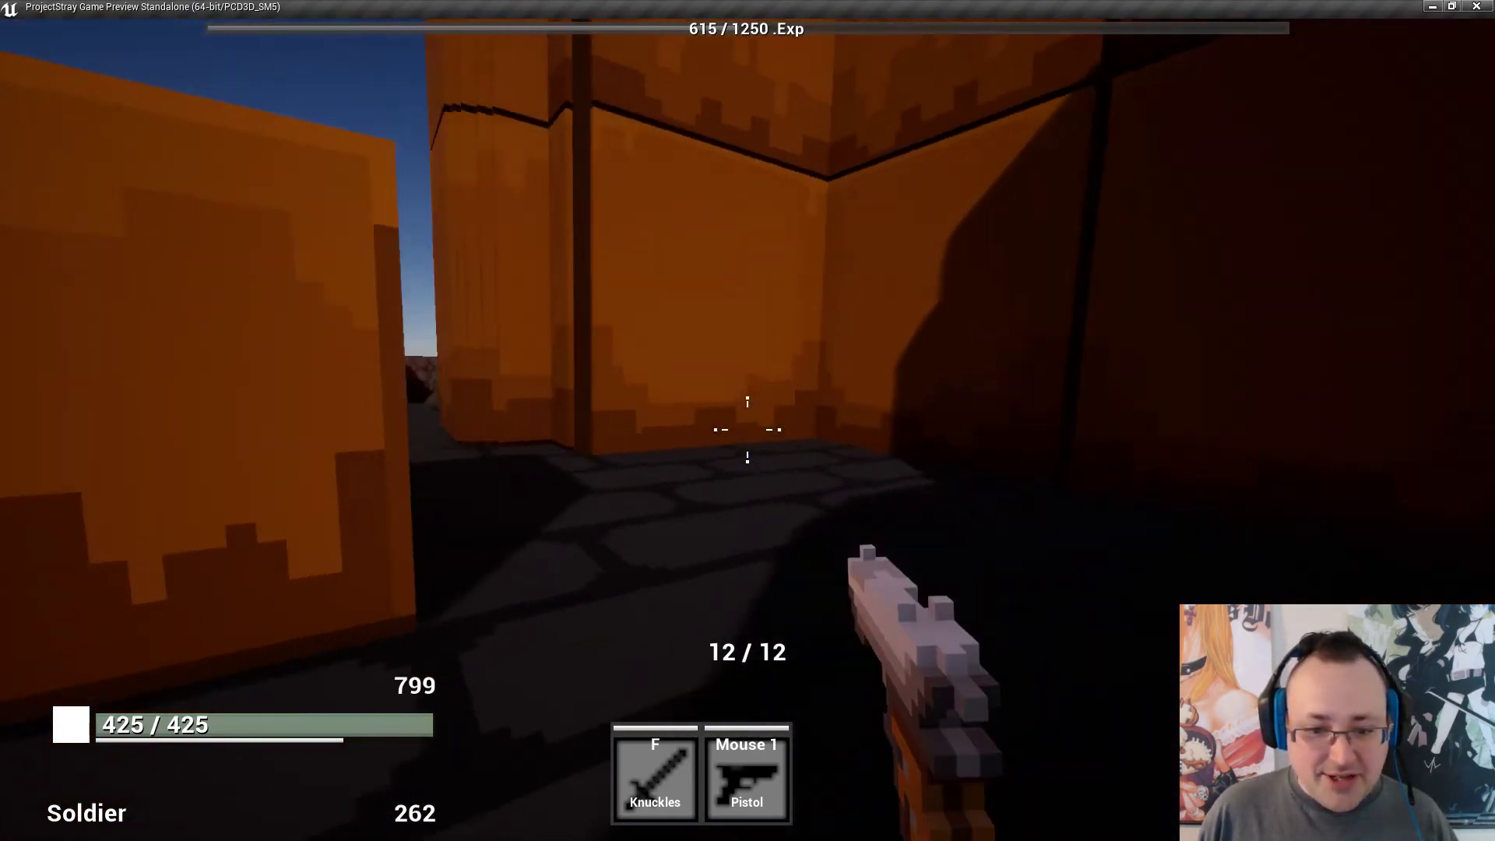
Recheck the walled corner behind the large crate and the route past the covered passage to the far barrier.
key(w)
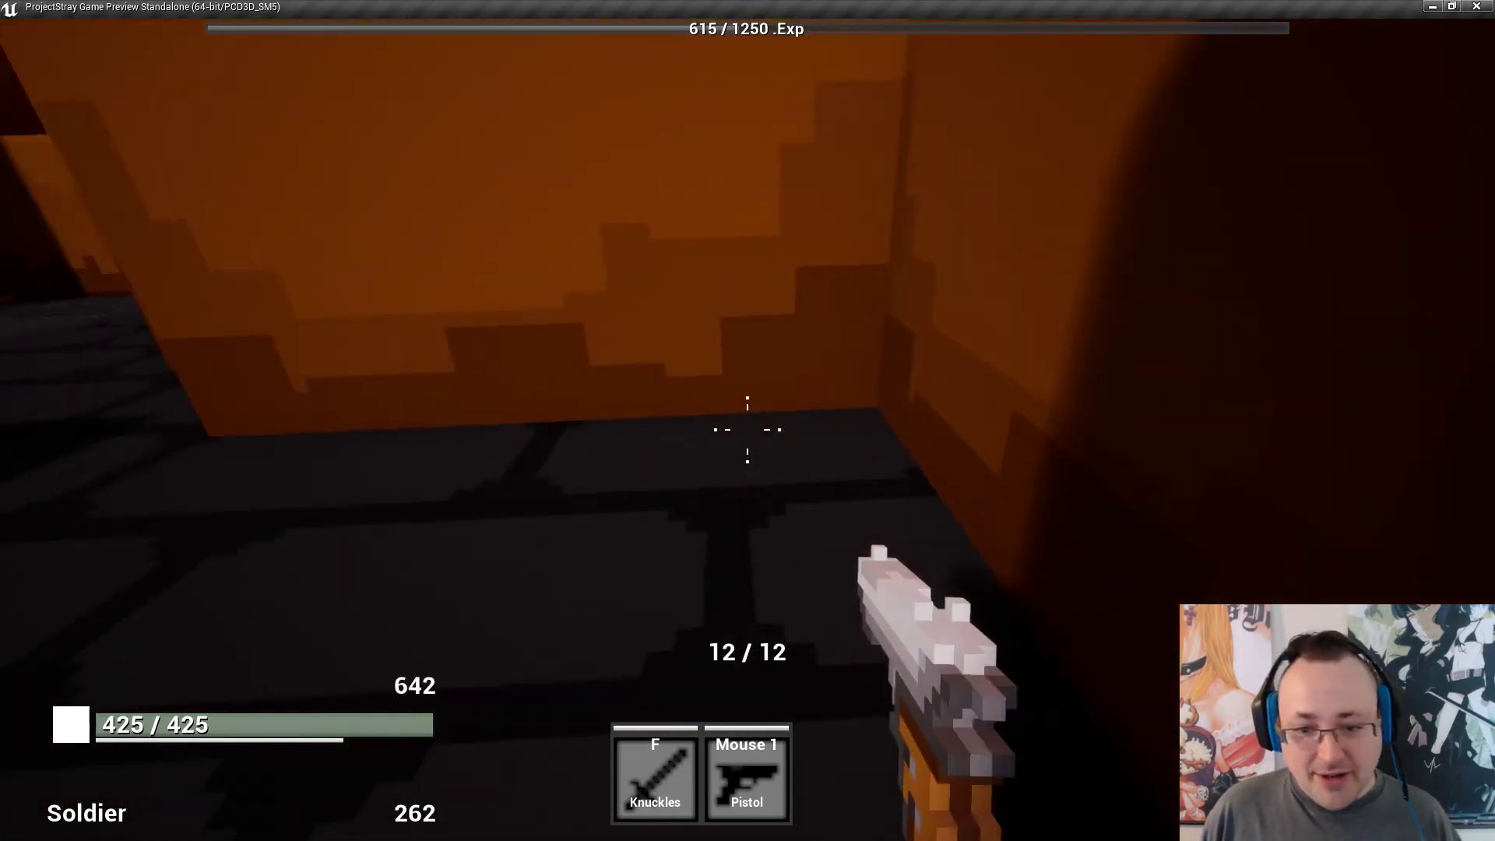
key(w)
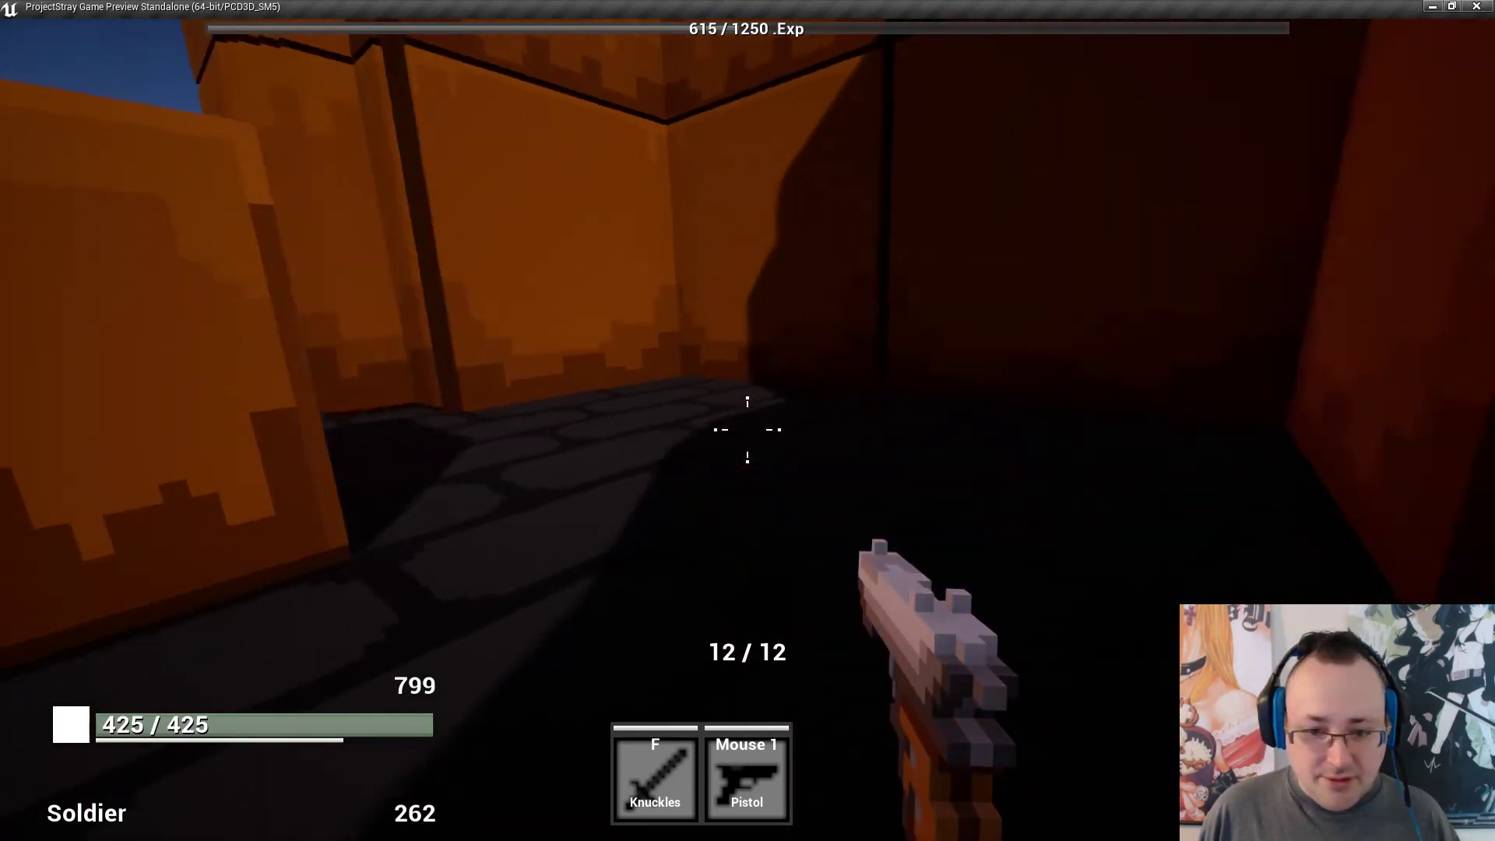
key(w)
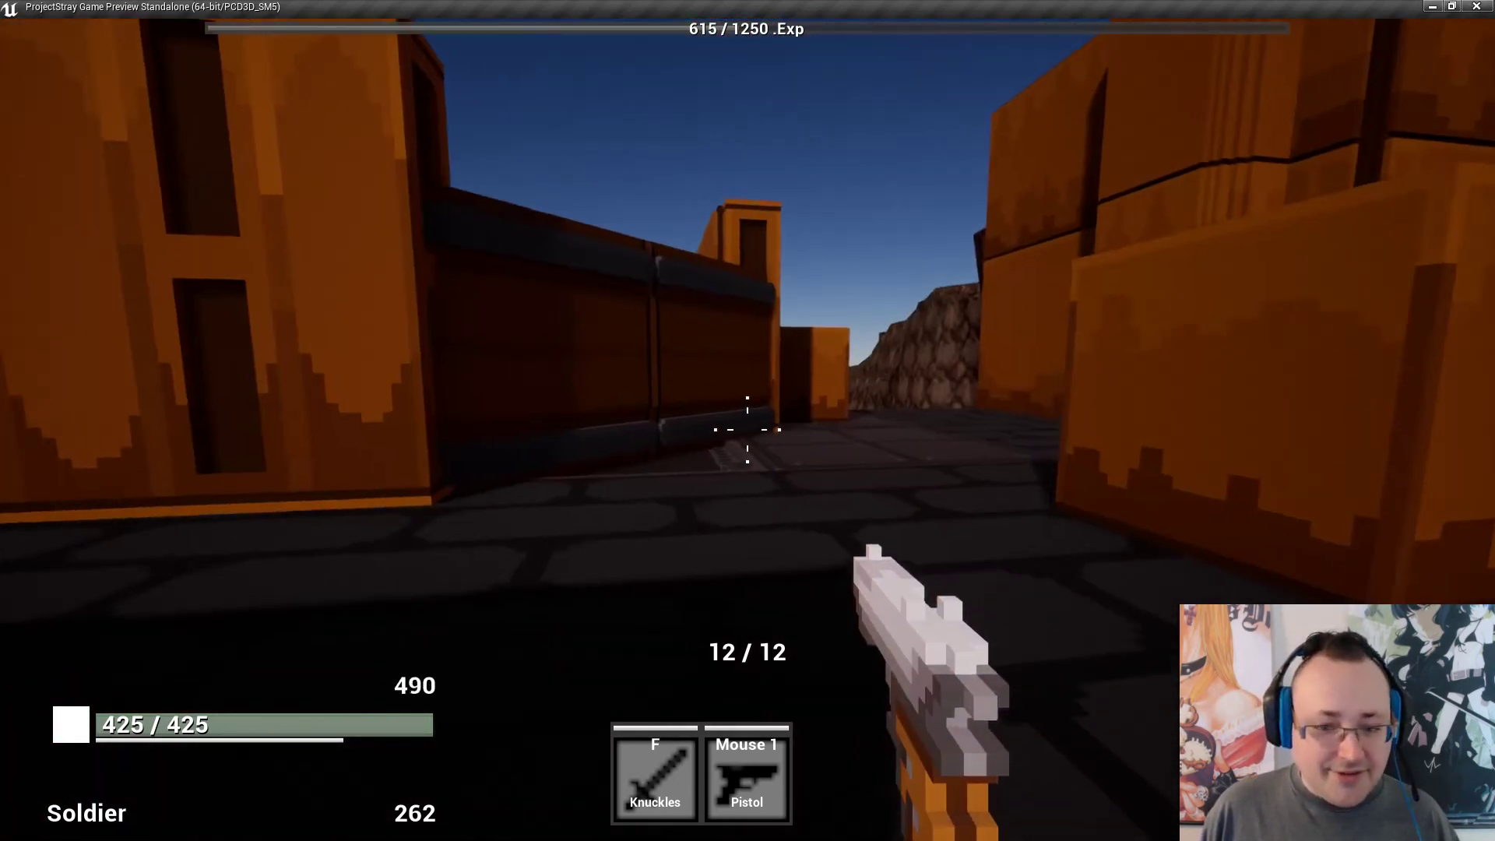
key(w)
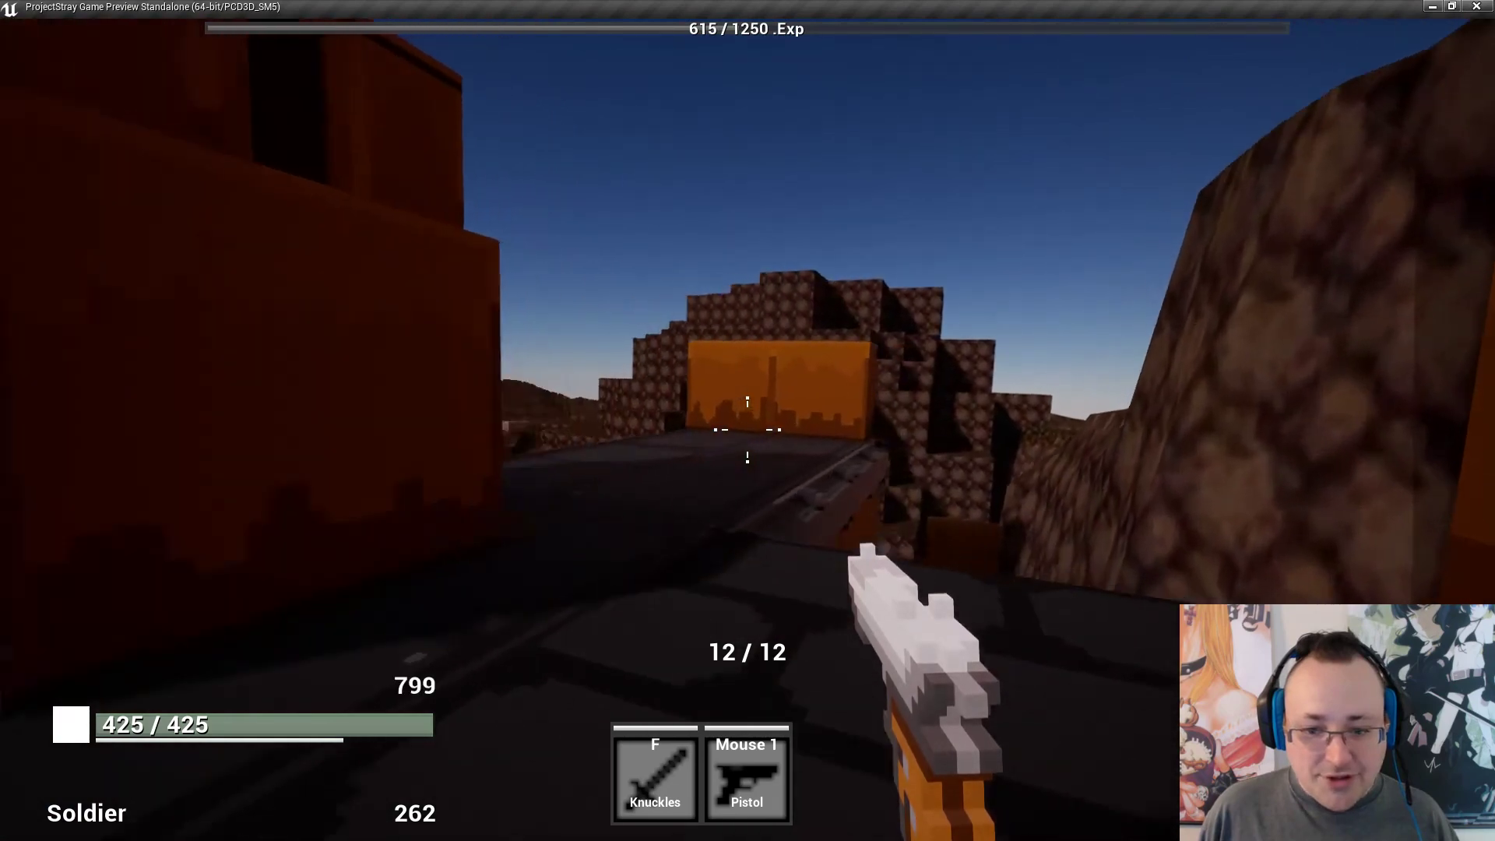
key(w)
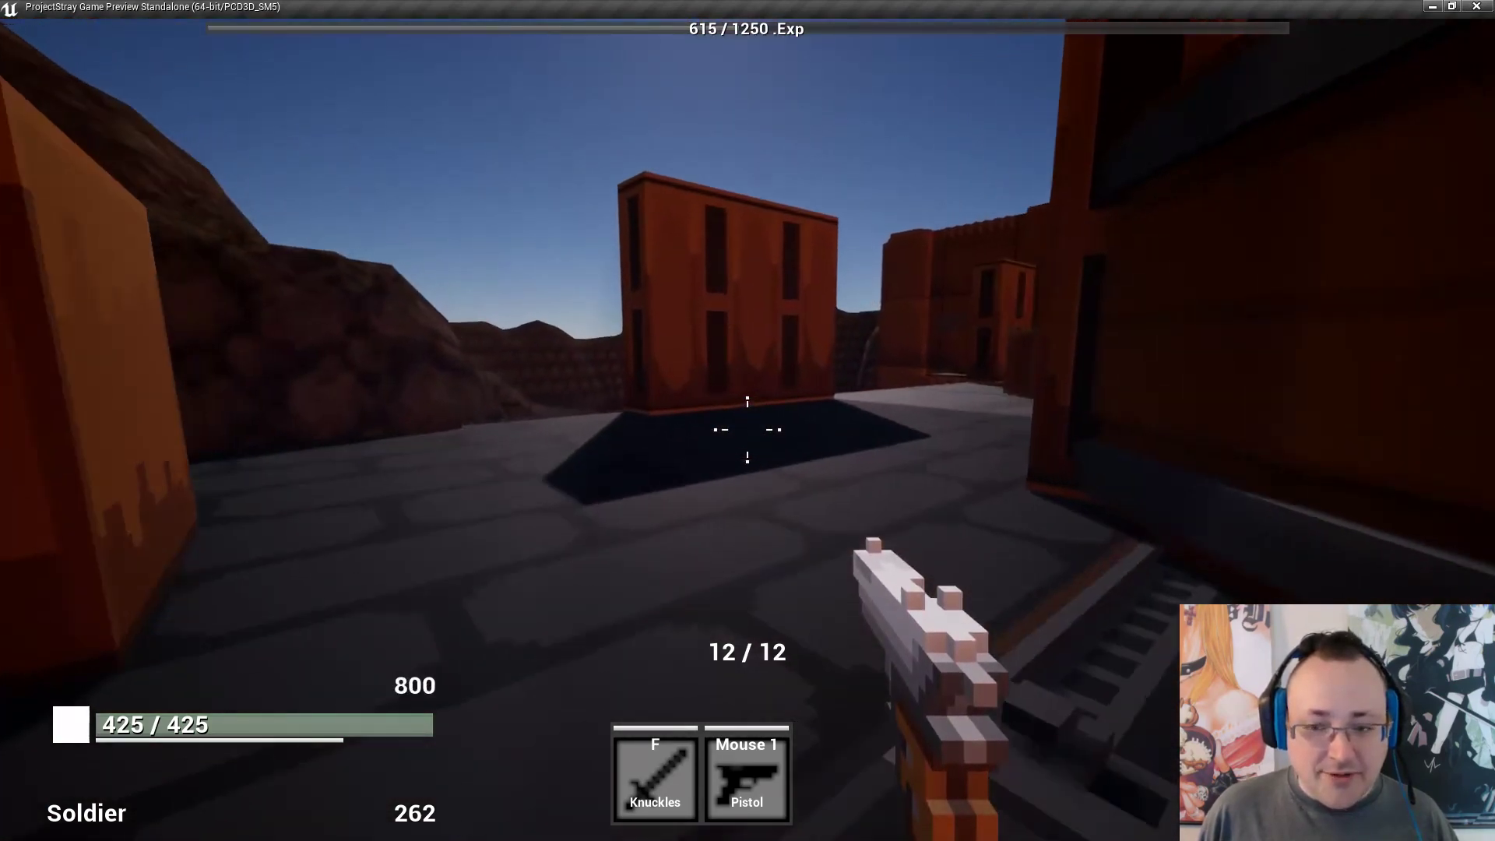
Approach the tall container beside the rocks and examine how it stands at the platform edge.
key(w)
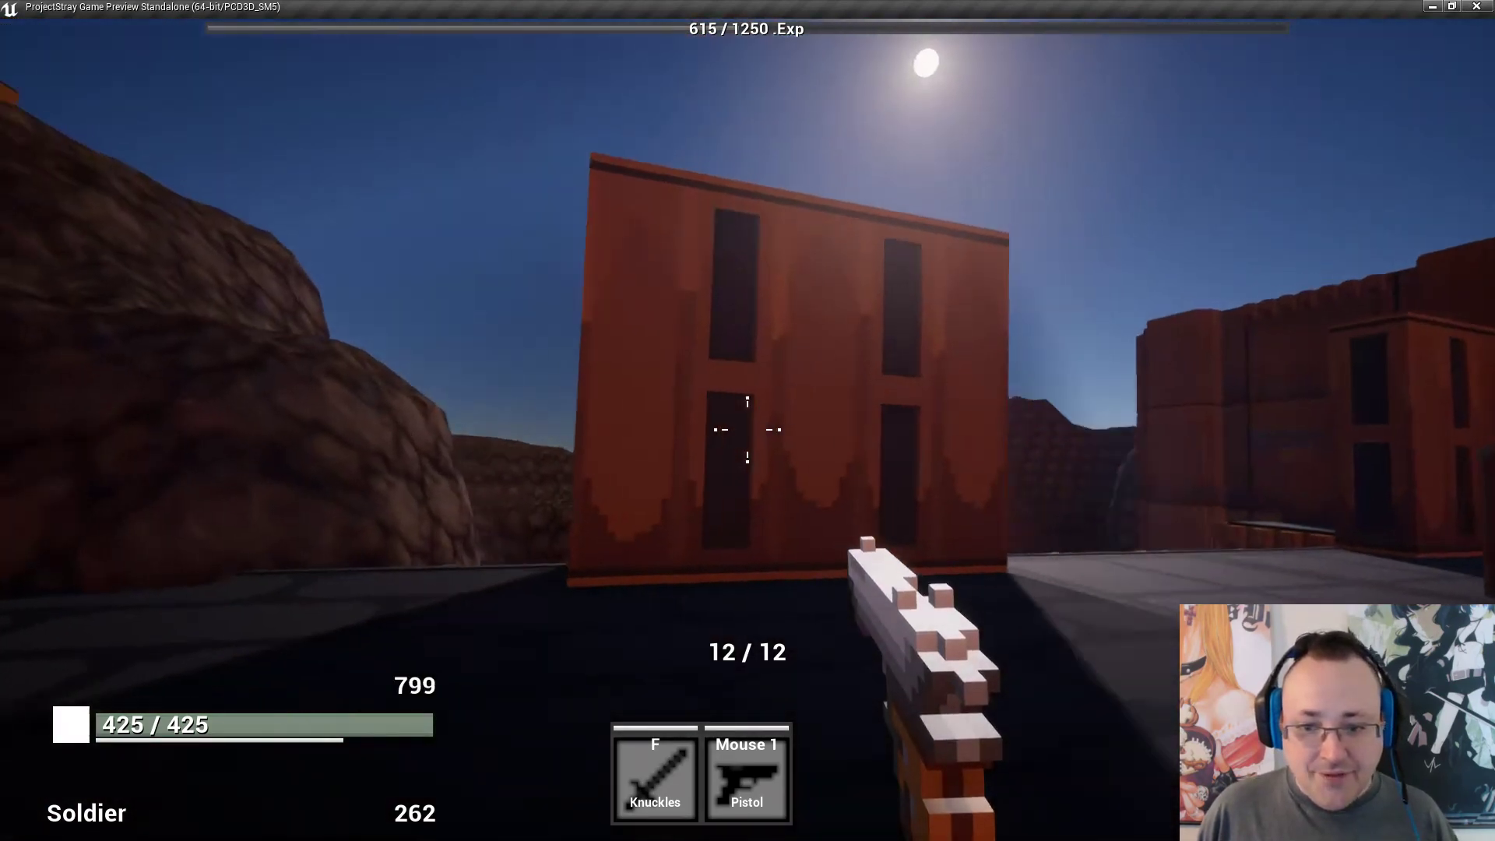
key(s)
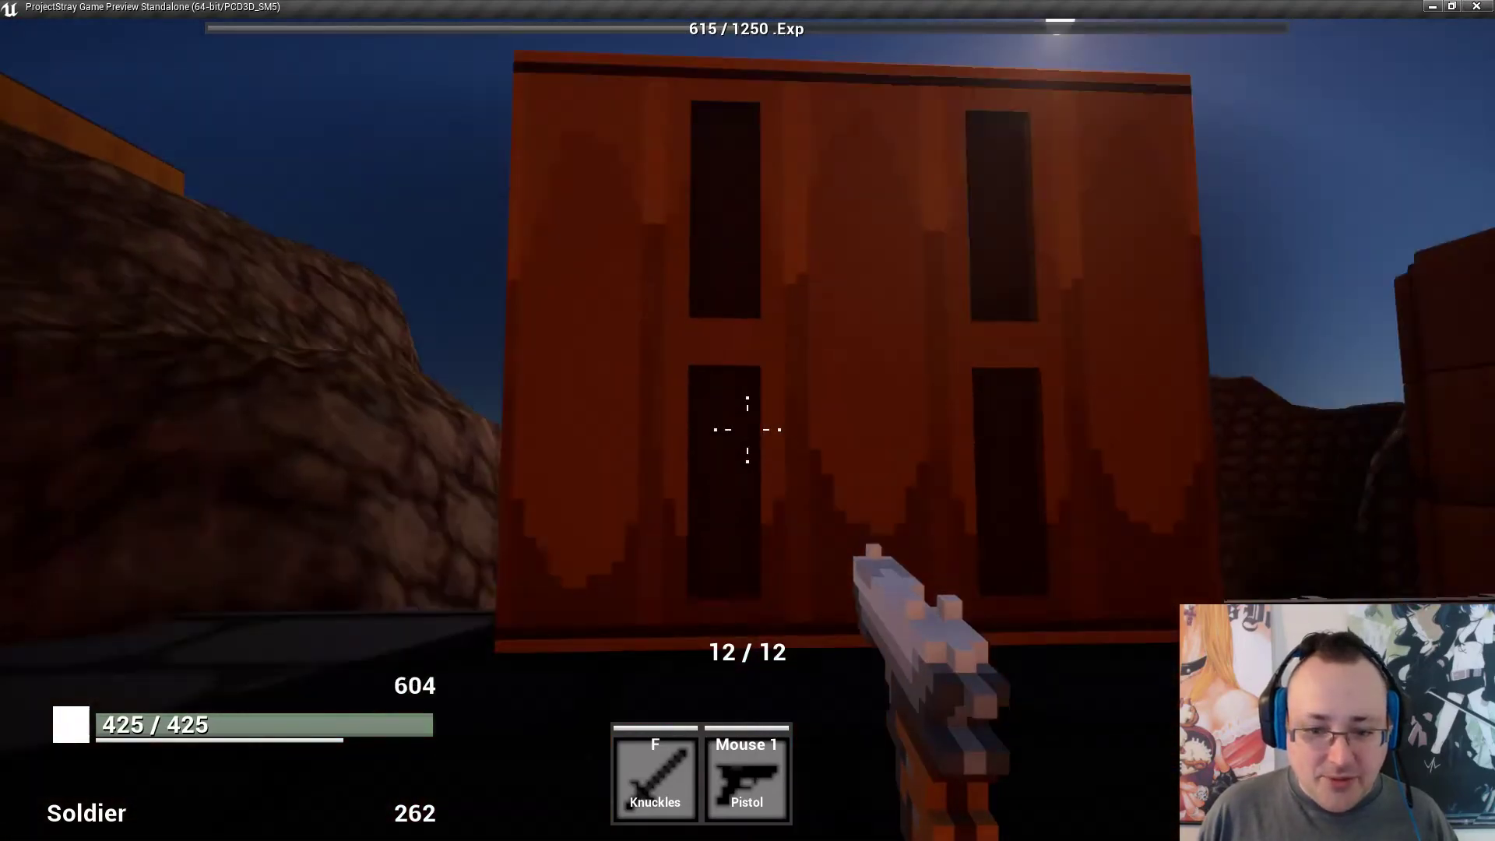
key(a)
key(w)
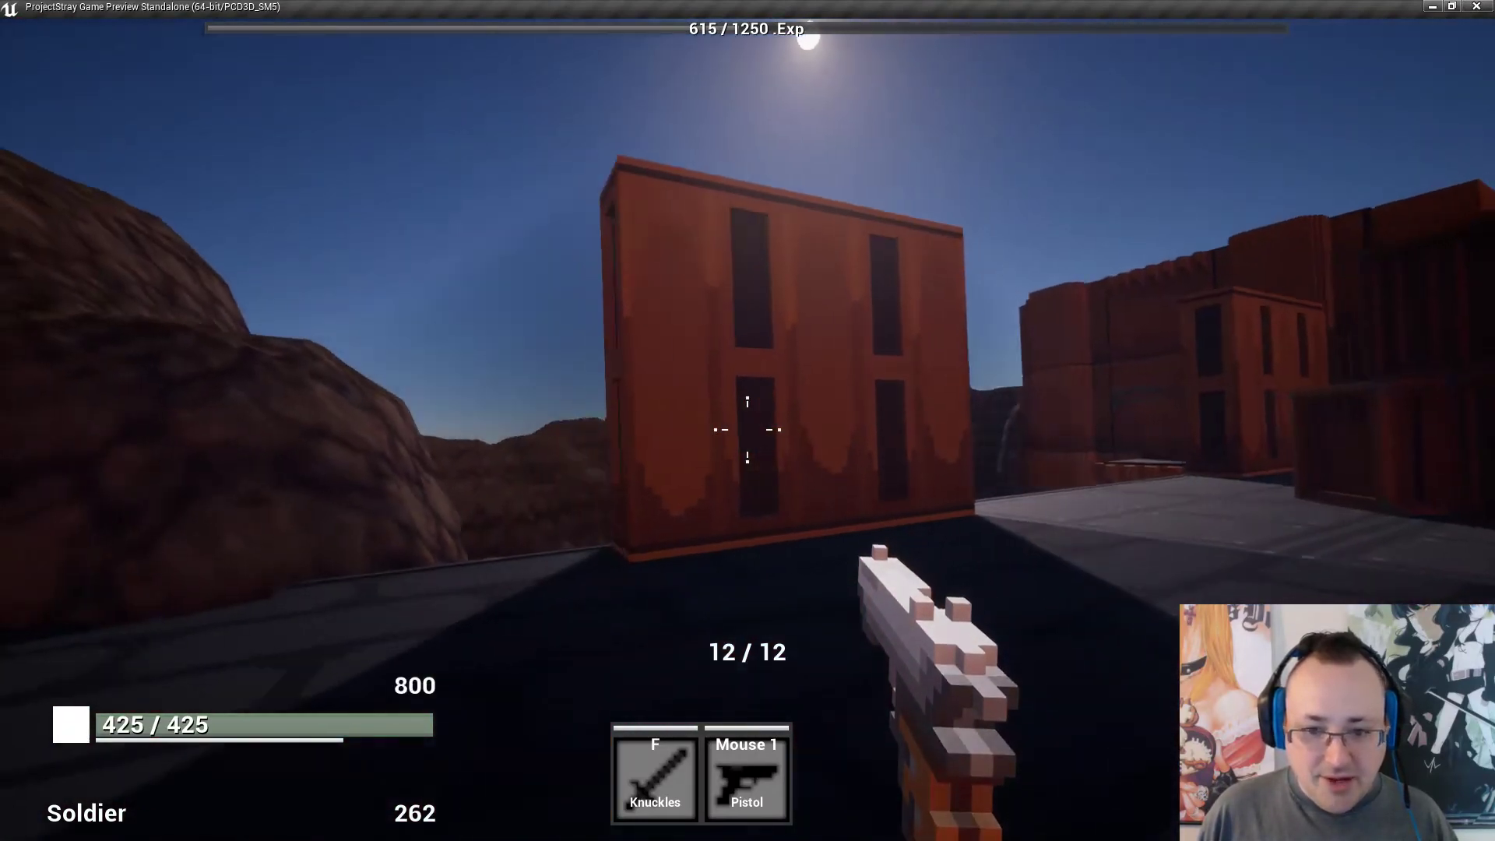
End the playtest and bring the tall container at the platform edge into view in the level editor.
key(Escape)
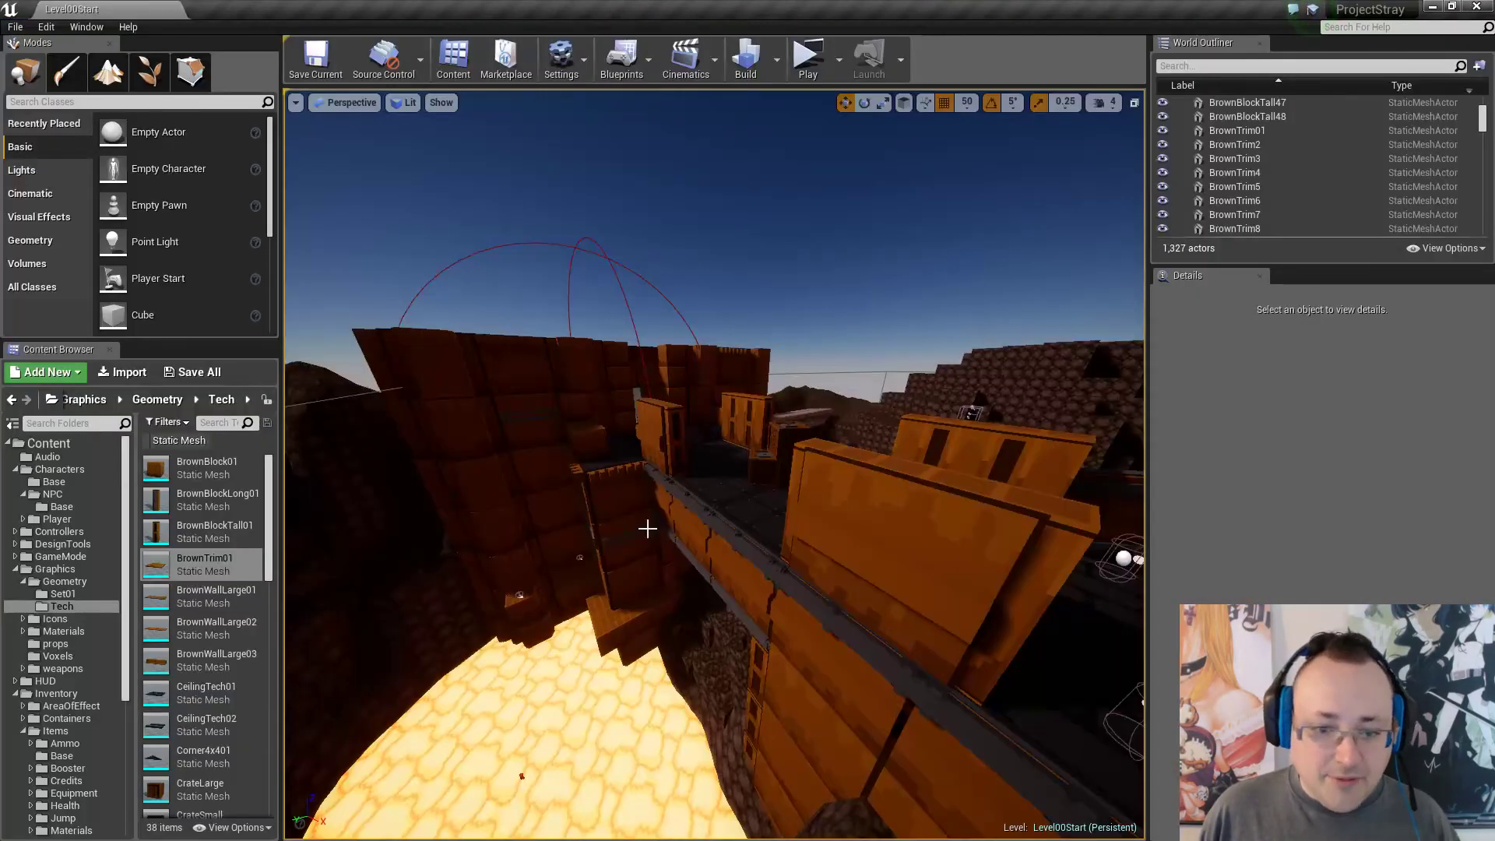
key(w)
right_drag(648, 529, 630, 494)
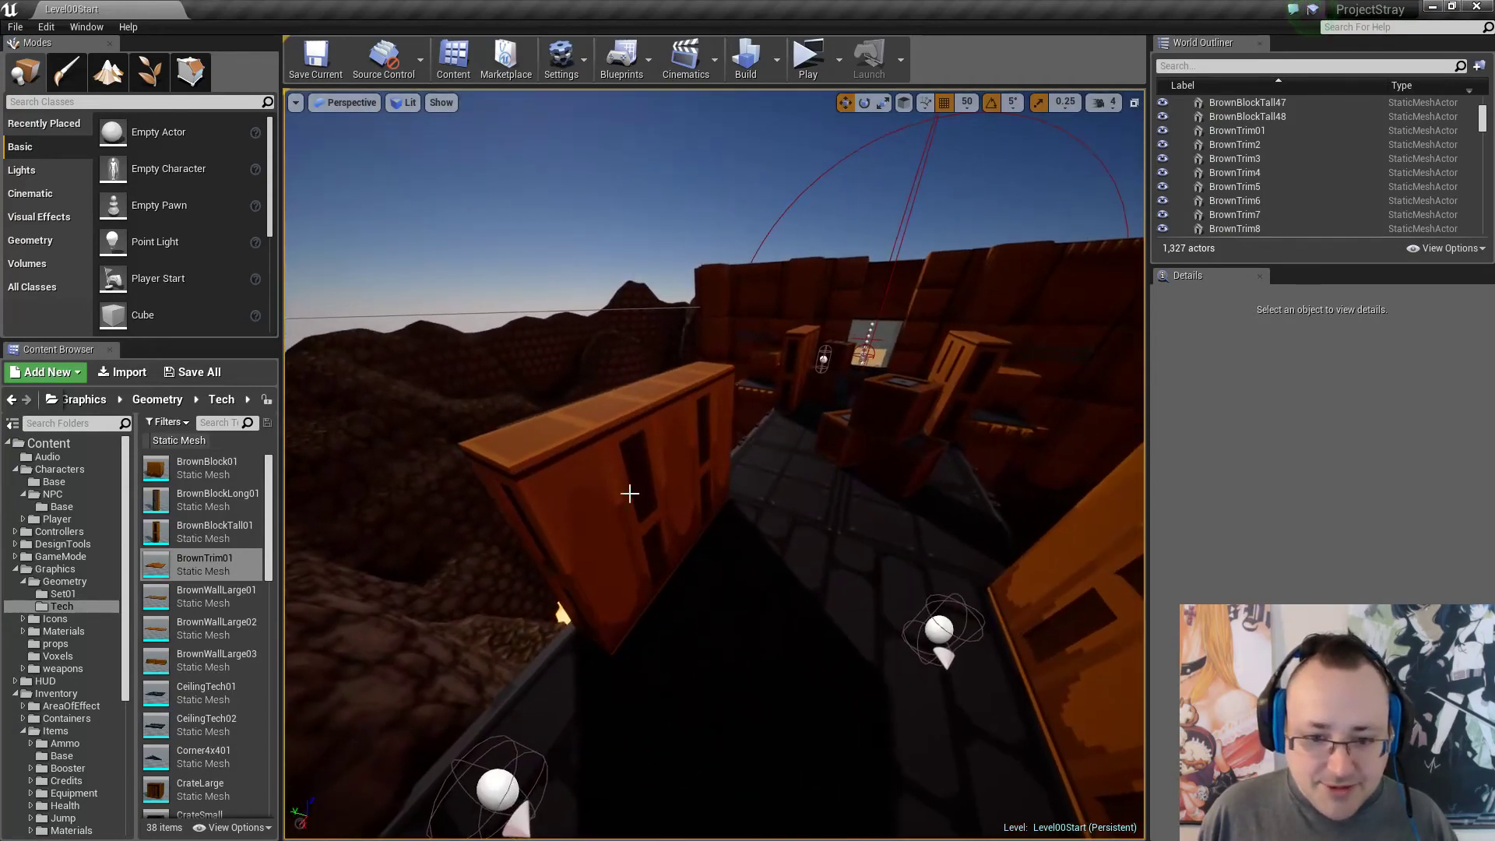
Select the two adjoining brown blocks near the walled corner and reposition them together at Y -2630 cm.
right_drag(673, 426, 818, 488)
click(688, 423)
key(Escape)
key(w)
click(784, 535)
ctrl+click(825, 530)
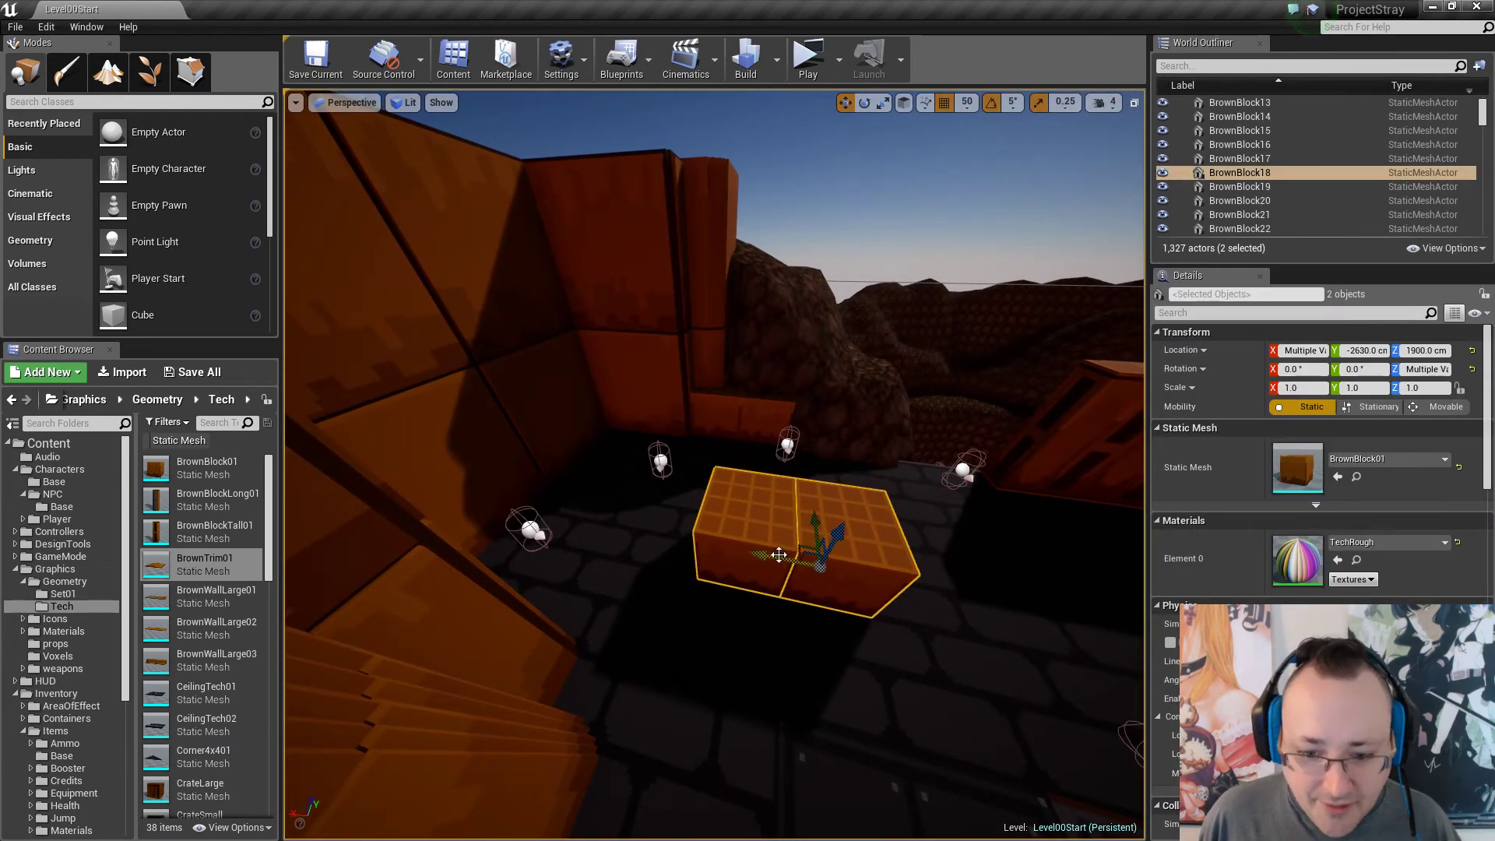
key(d)
right_drag(715, 553, 607, 577)
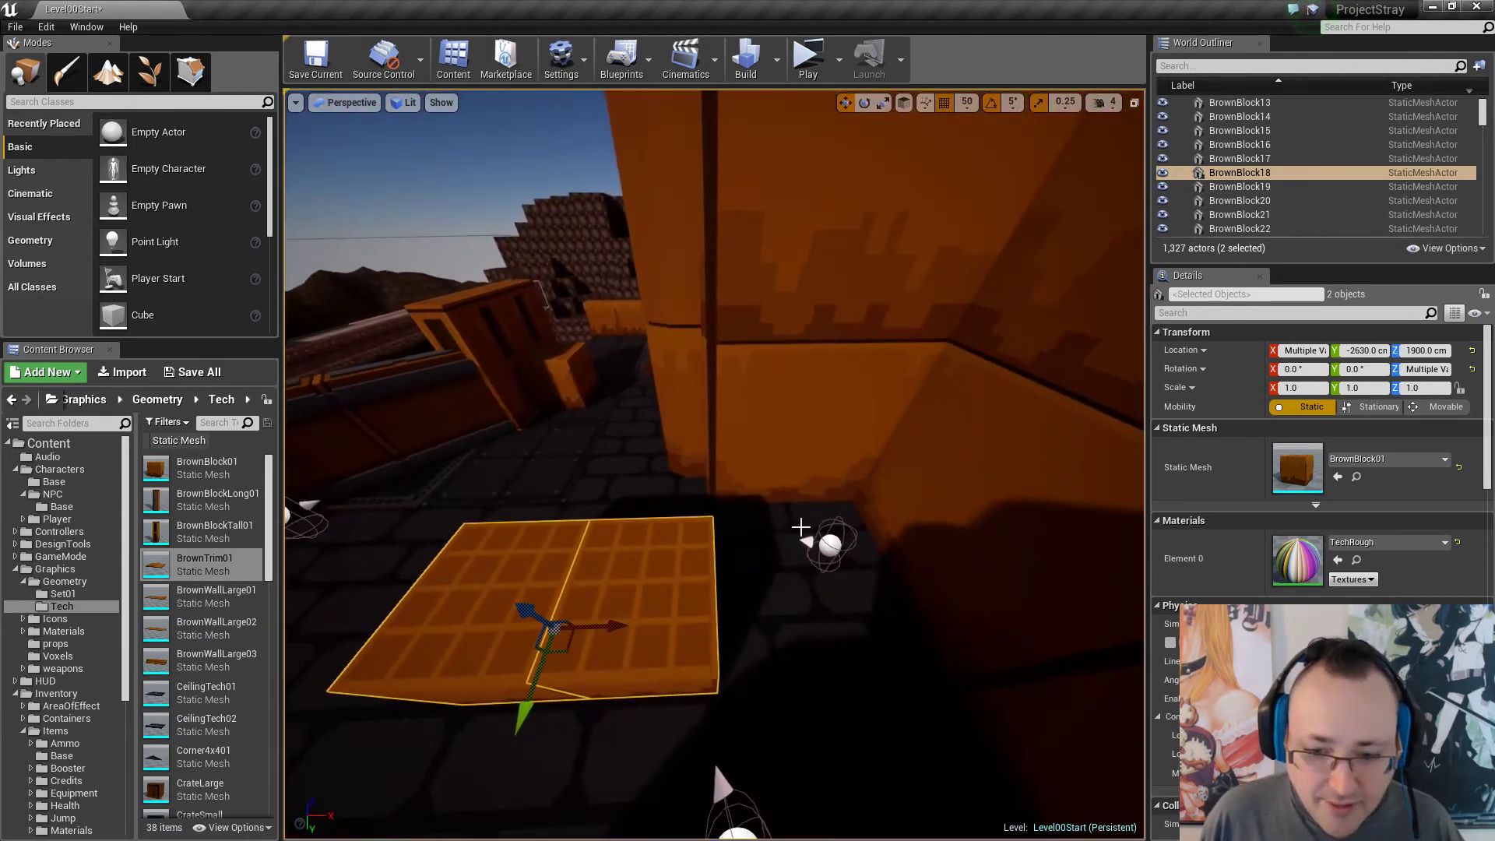
Raise the two stone floor tiles in the walled corner behind the brown blocks to Z 2150 cm.
click(745, 594)
key(a)
right_drag(745, 594, 756, 530)
ctrl+click(786, 502)
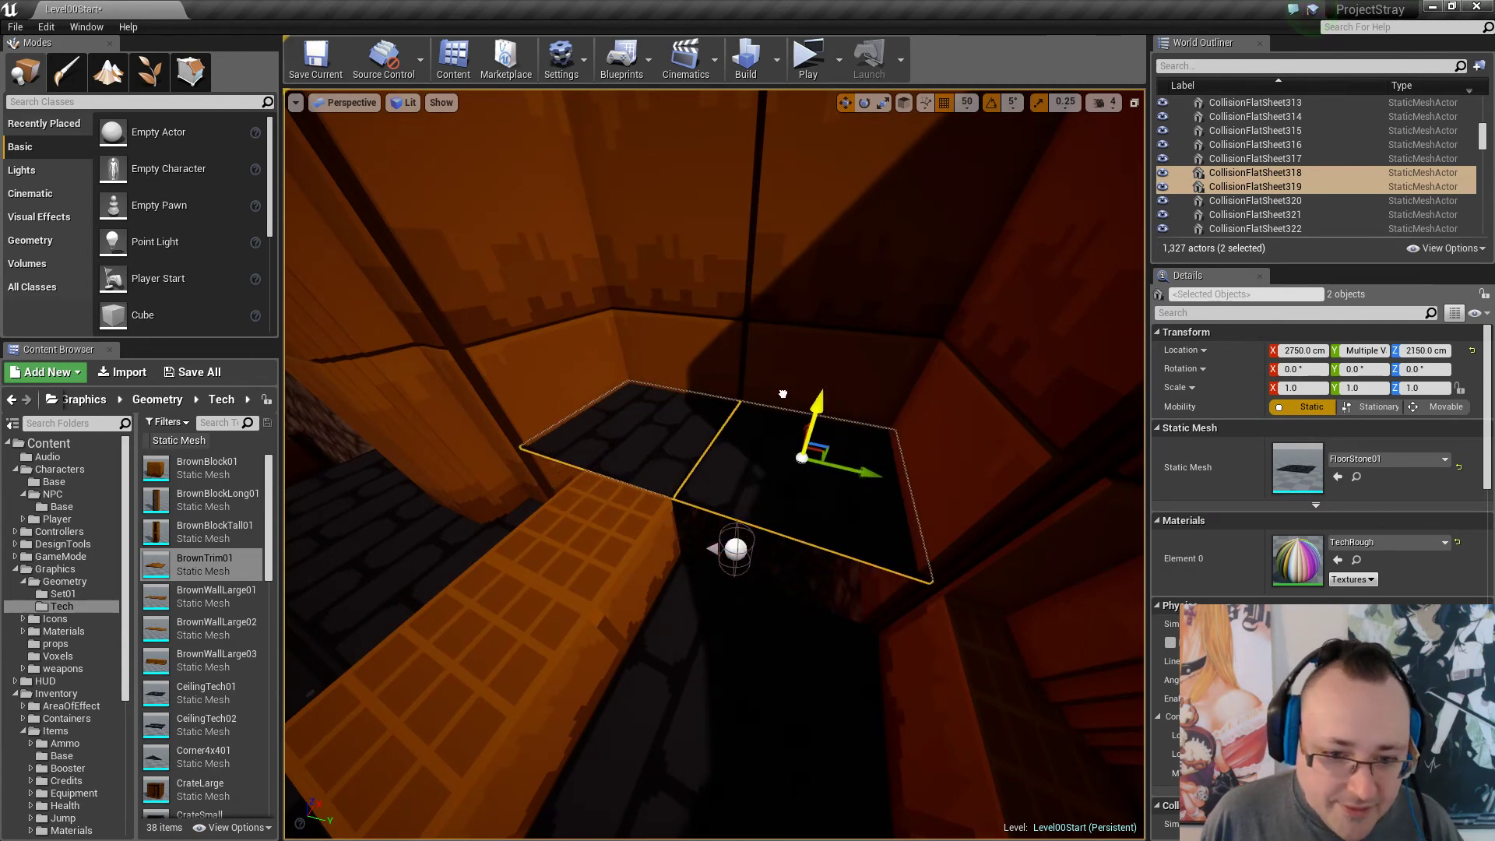
key(s)
right_drag(678, 452, 763, 440)
Duplicate the brown trim panel from the nearby barrier and rotate the copy 90 degrees.
key(Escape)
key(a)
key(s)
mouse_move(714, 554)
right_down()
mouse_move(802, 549)
mouse_move(714, 554)
right_up()
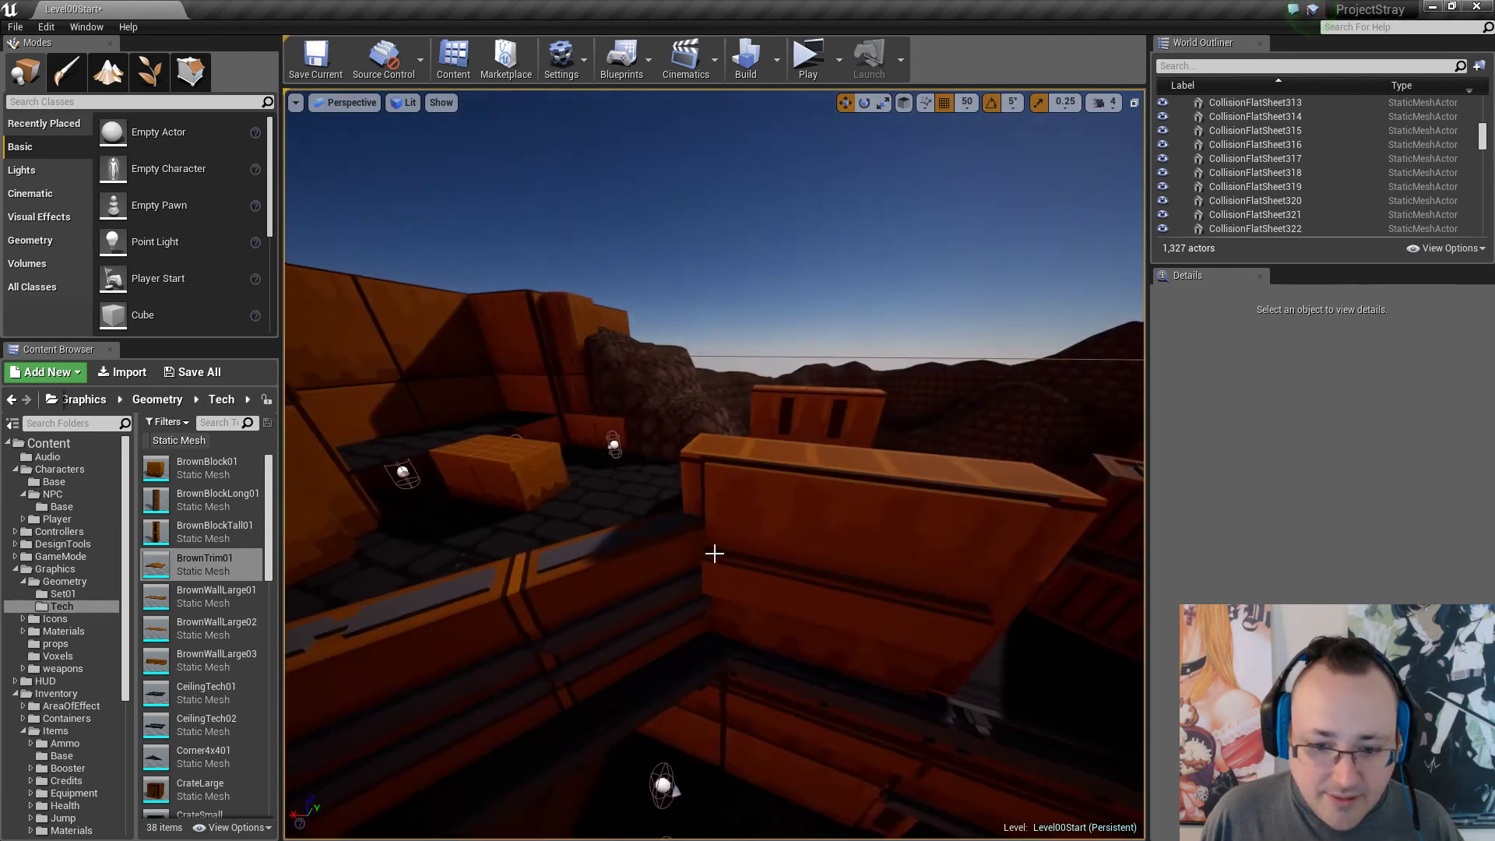
click(788, 535)
drag(638, 557, 550, 548)
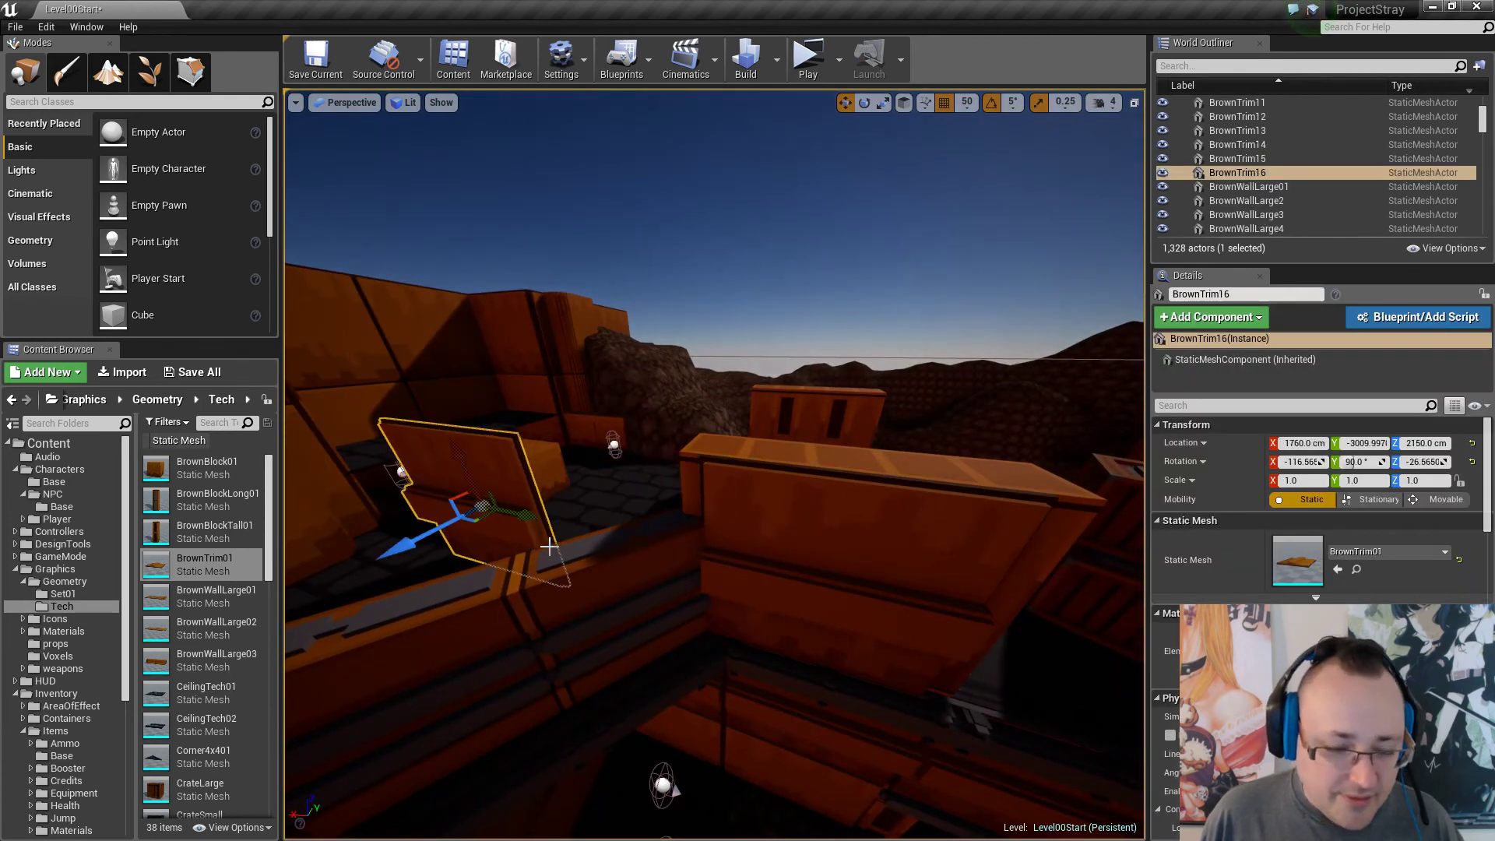
key(w)
mouse_move(550, 548)
right_down()
mouse_move(537, 452)
mouse_move(546, 561)
right_up()
key(e)
drag(732, 675, 711, 724)
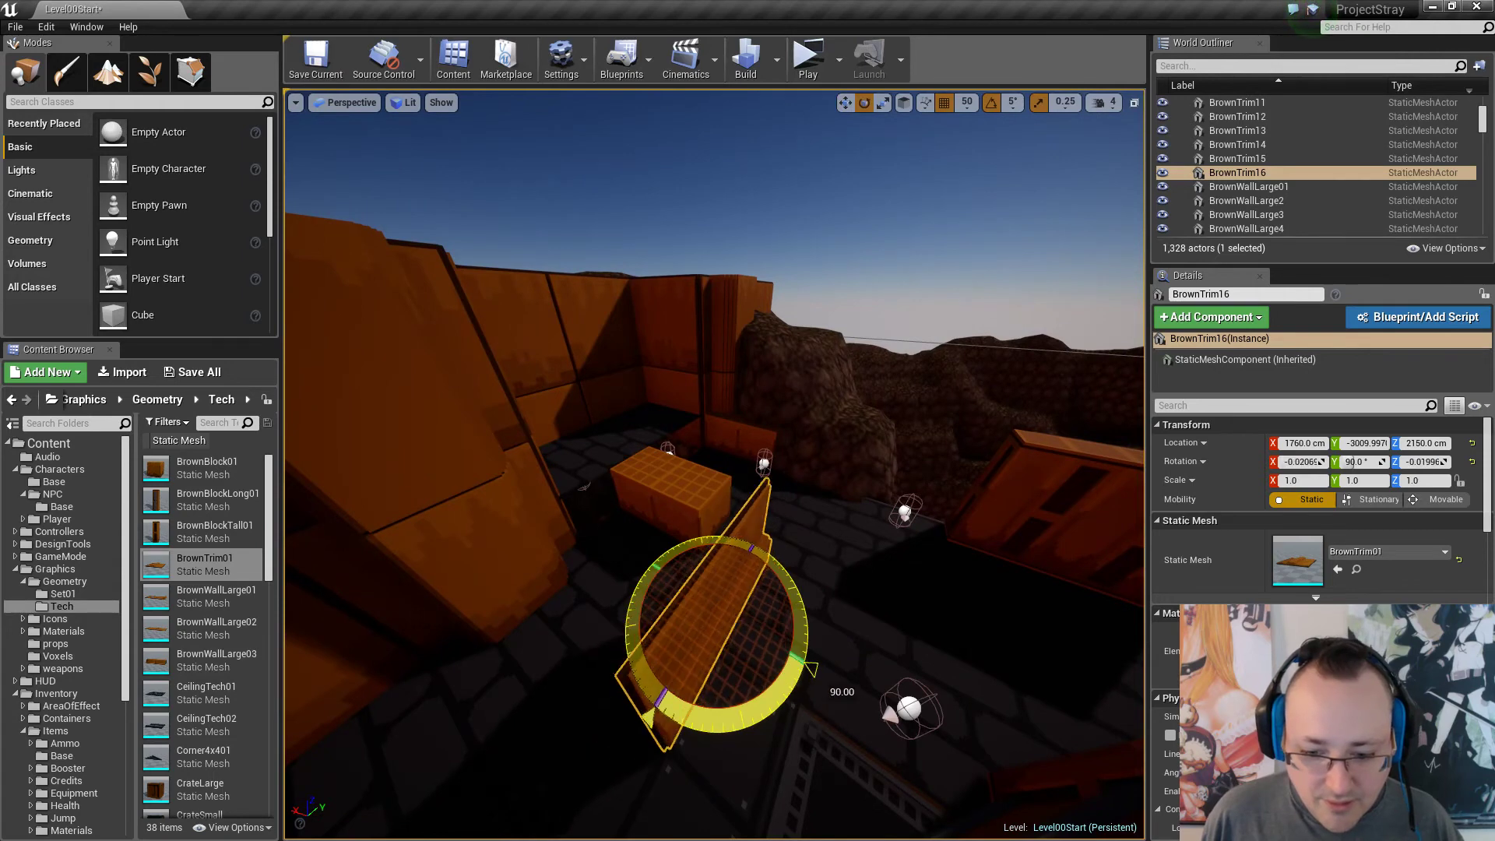
Move the trim copy against the front edge of the raised floor, at about X 2500, Y -2760, Z 1900 cm.
key(d)
right_drag(824, 653, 713, 589)
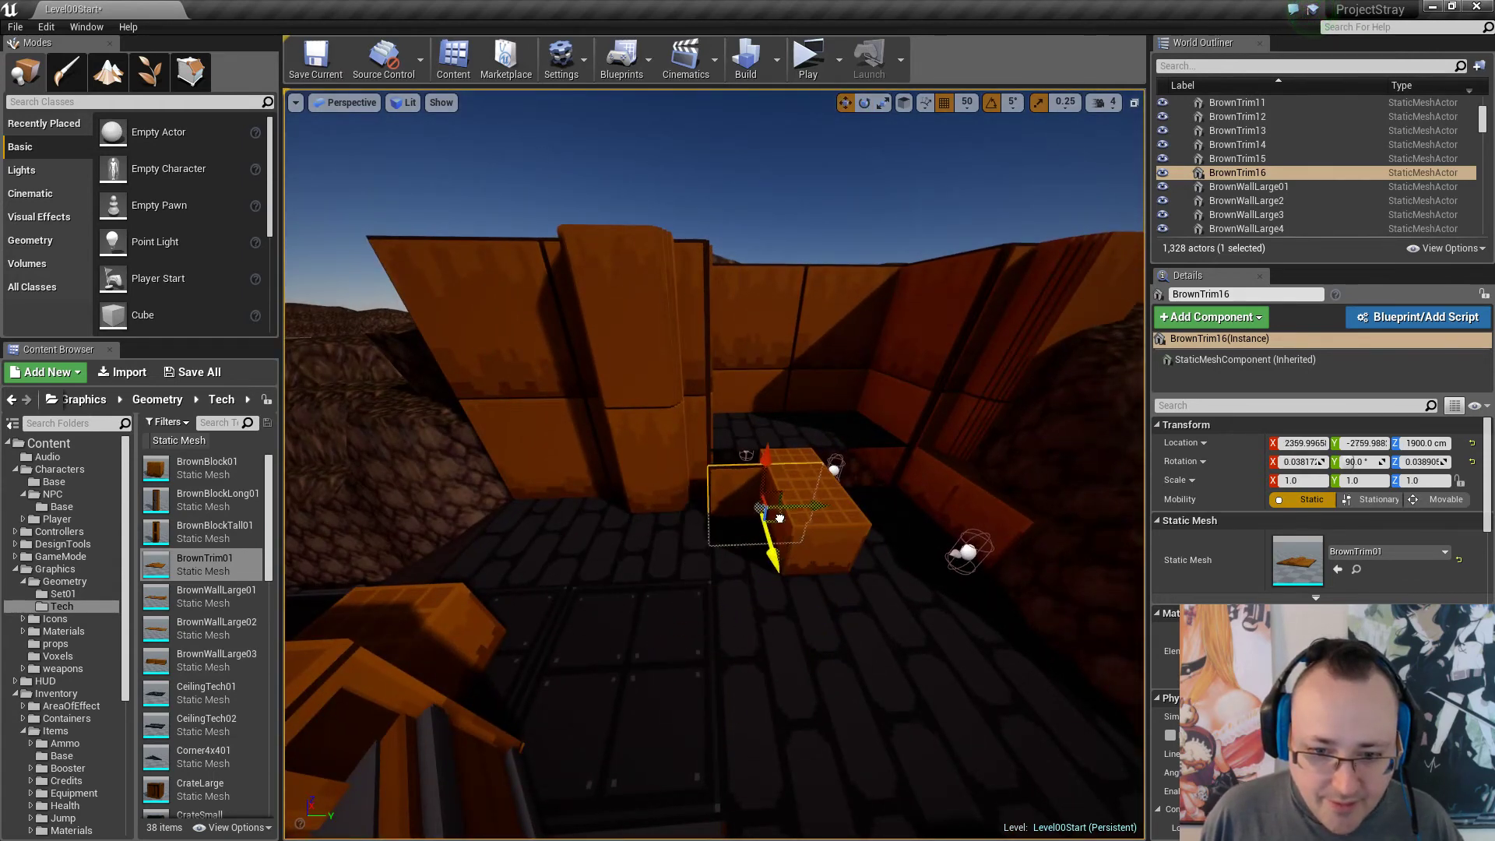
right_drag(779, 506, 642, 486)
key(d)
key(Escape)
click(804, 464)
click(664, 486)
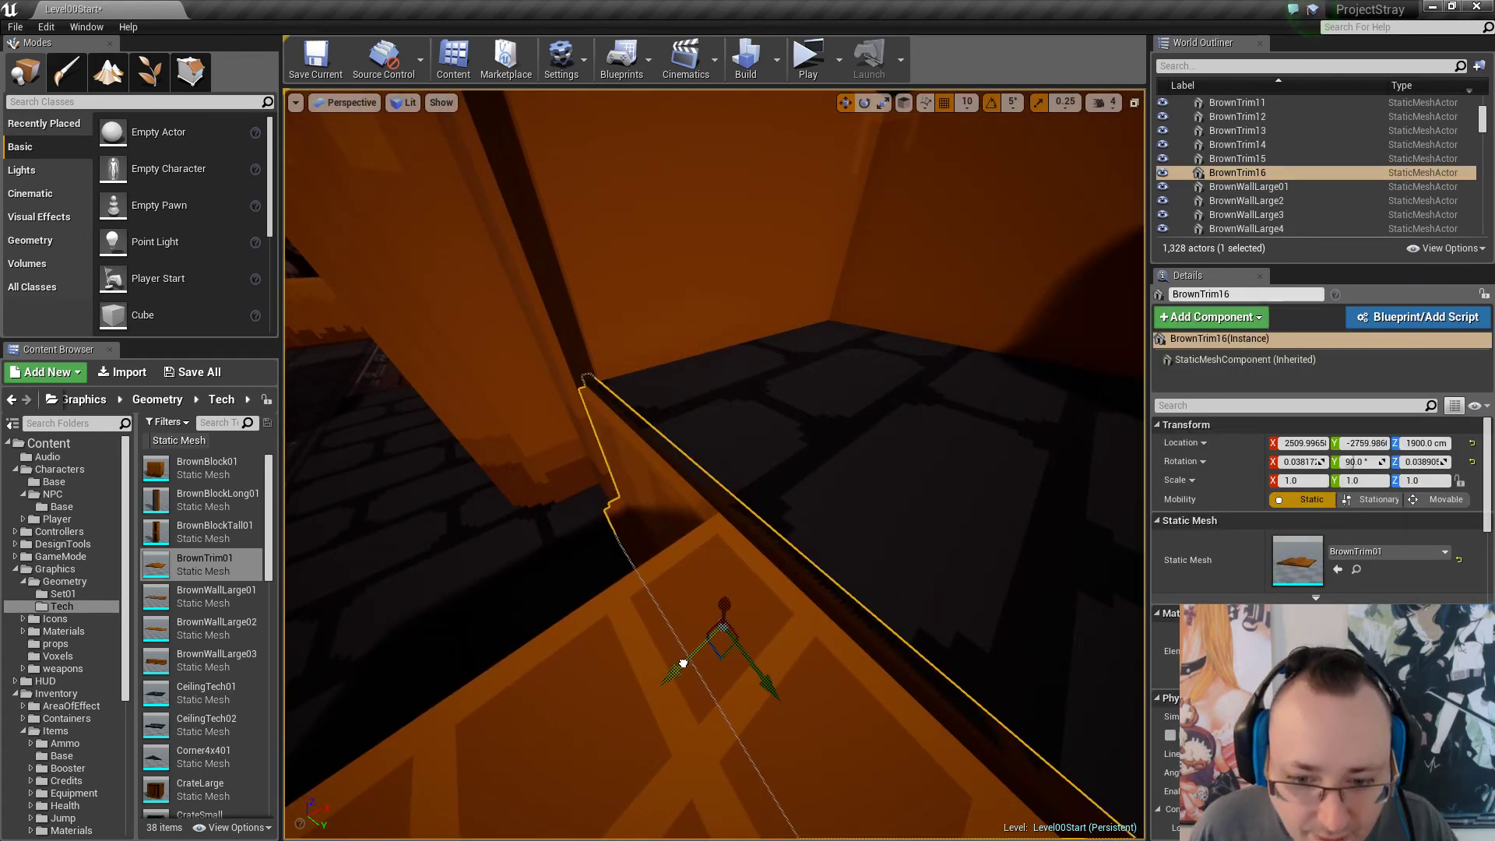
key(Escape)
right_drag(711, 589, 825, 584)
key(a)
click(656, 521)
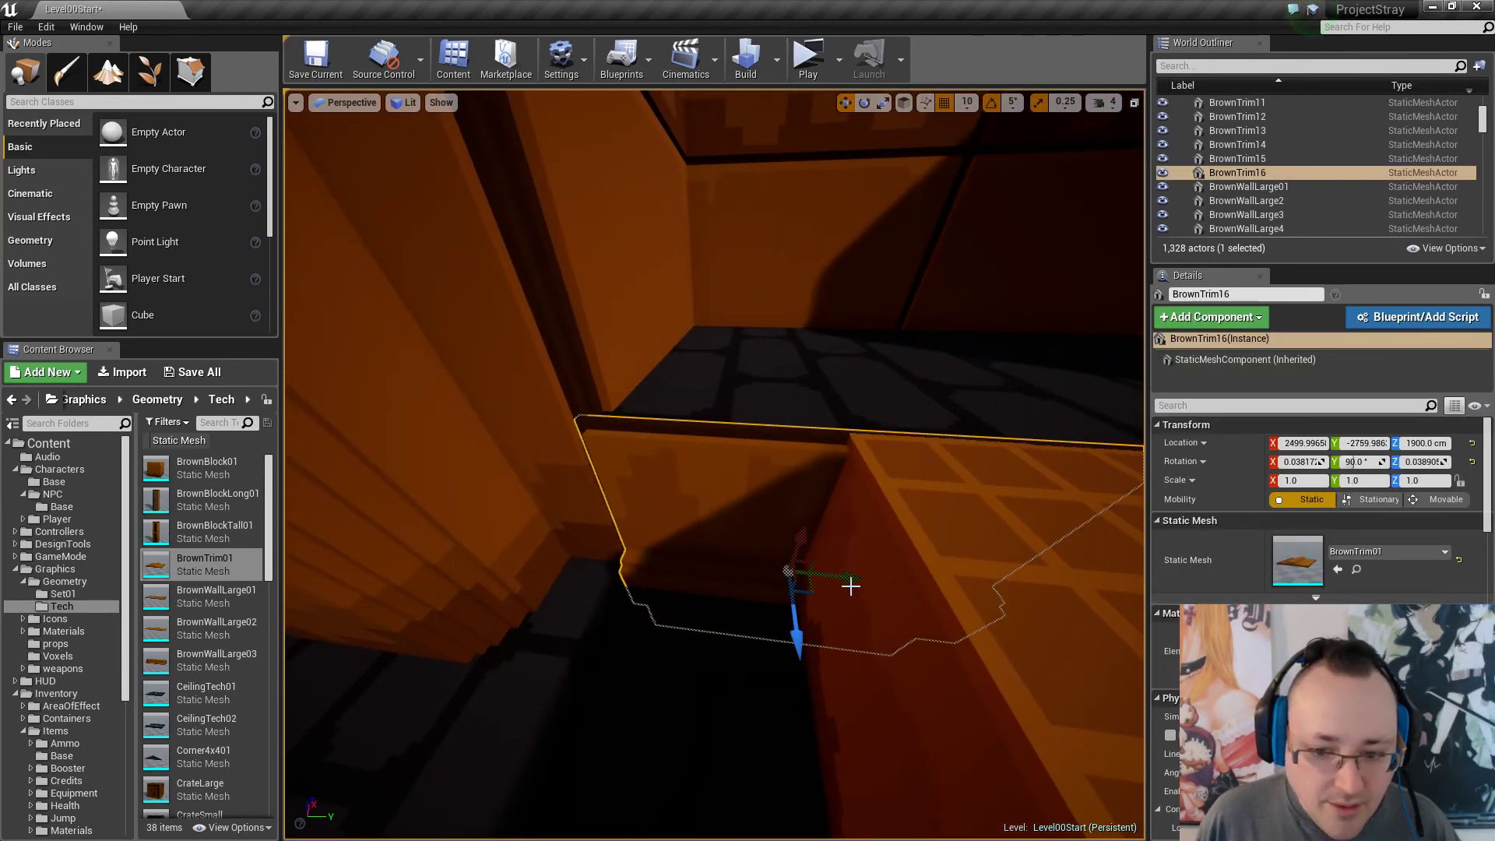
key(Escape)
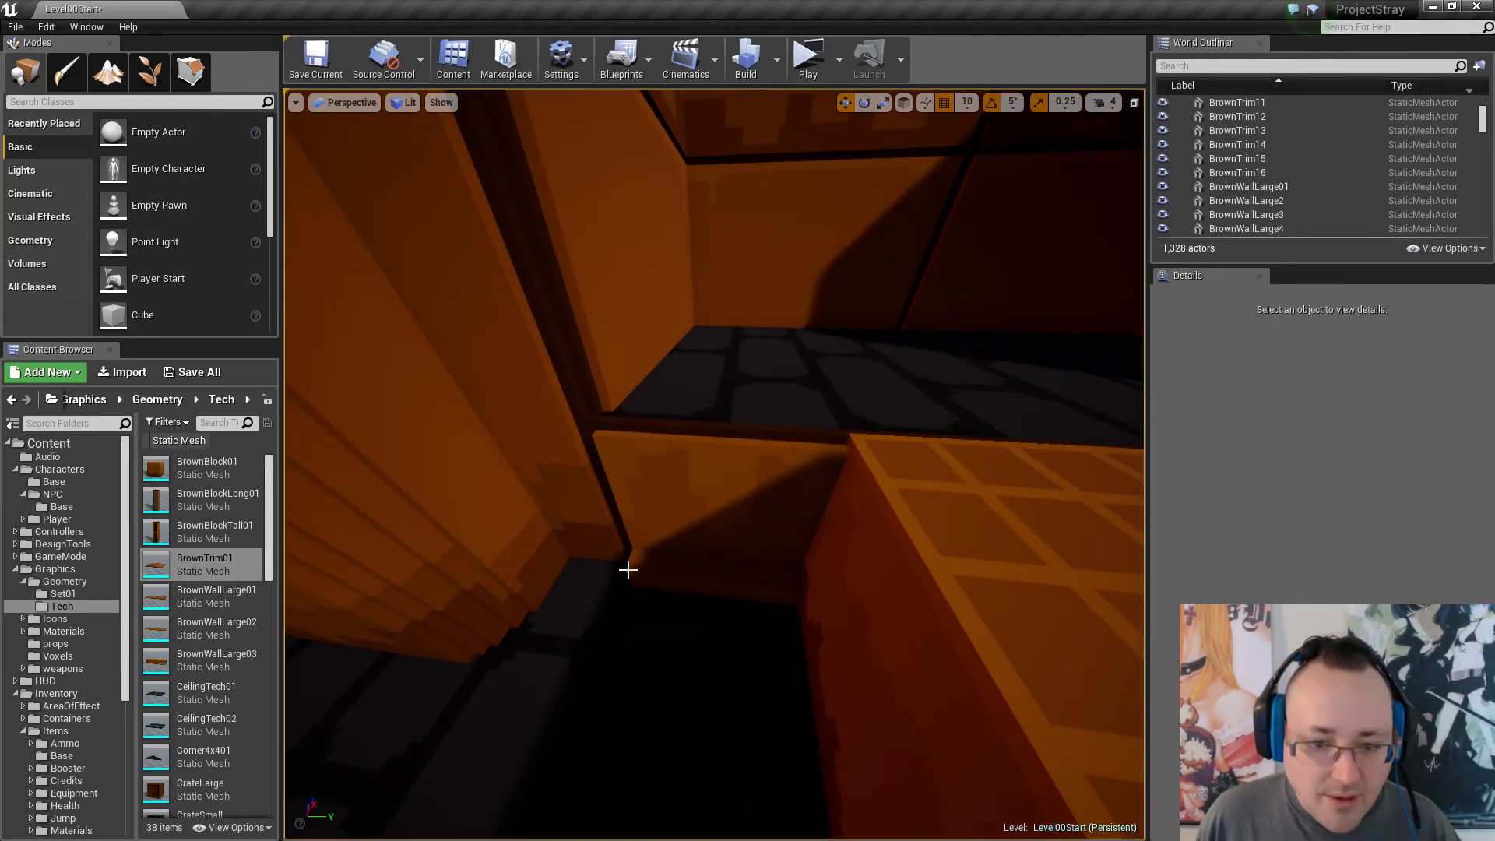
Select both brown blocks in front of the raised floor and nudge them slightly along X away from the new trim.
key(s)
right_drag(628, 568, 374, 498)
right_drag(728, 494, 693, 545)
key(s)
click(726, 489)
ctrl+click(667, 453)
key(w)
right_drag(722, 484, 721, 529)
key(s)
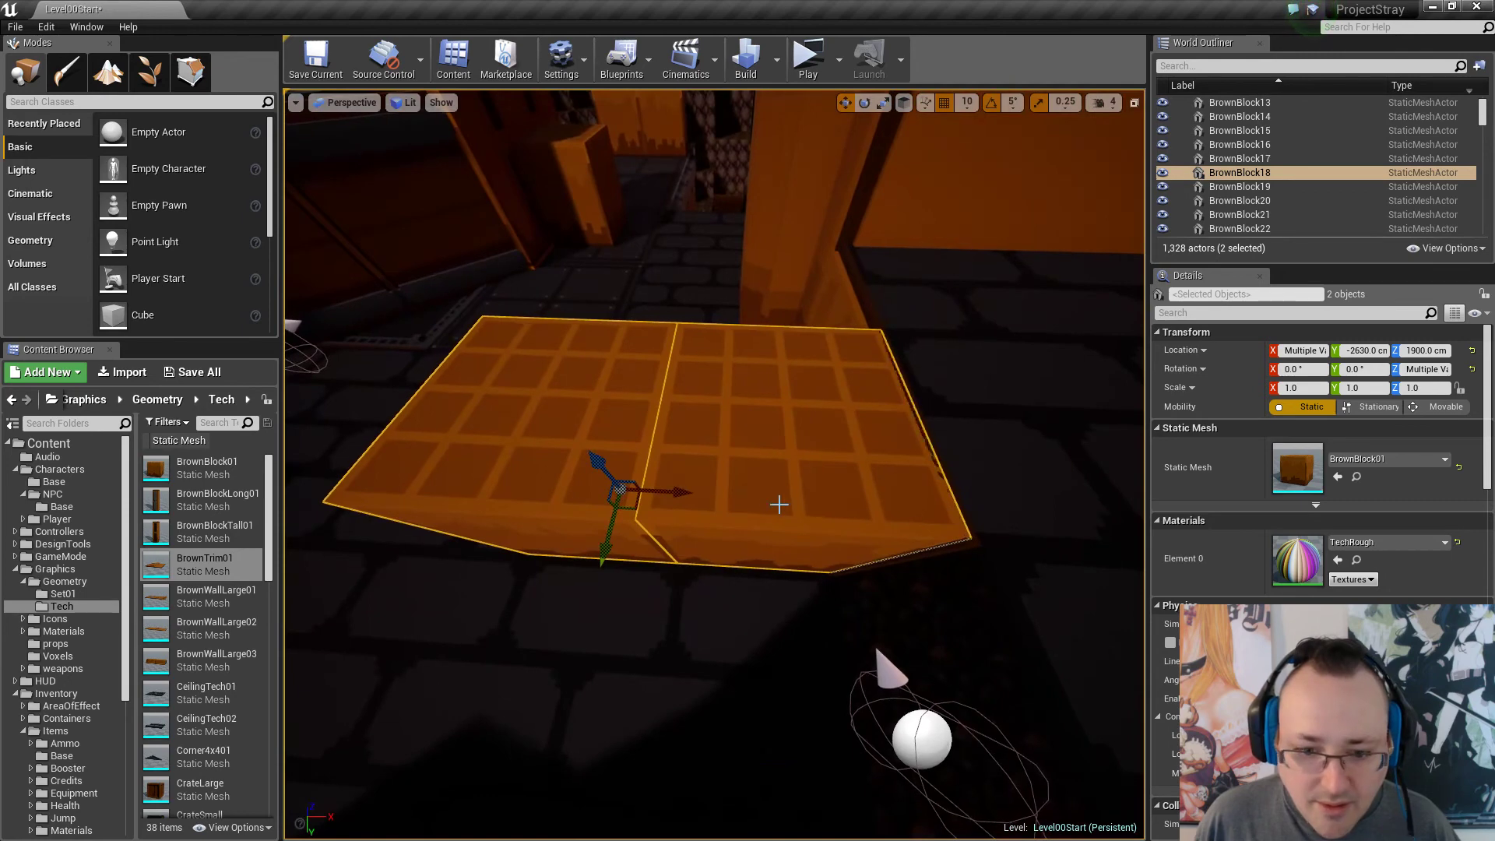
drag(676, 492, 673, 492)
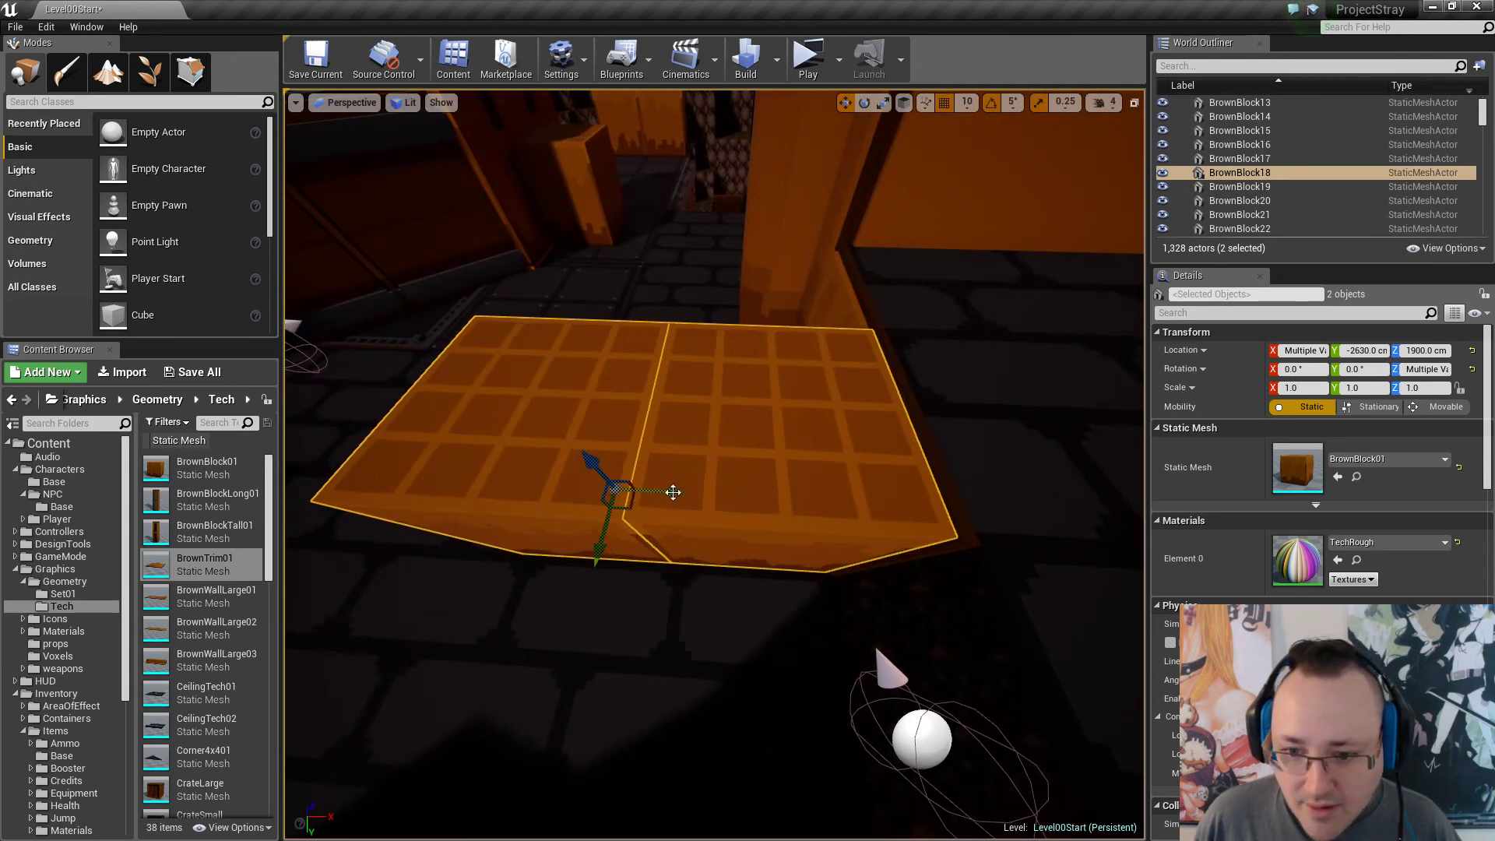
Set position snapping to 5 and align the two brown blocks sideways at Y -2625 cm.
key(d)
right_drag(648, 490, 390, 483)
right_drag(717, 506, 716, 502)
key(w)
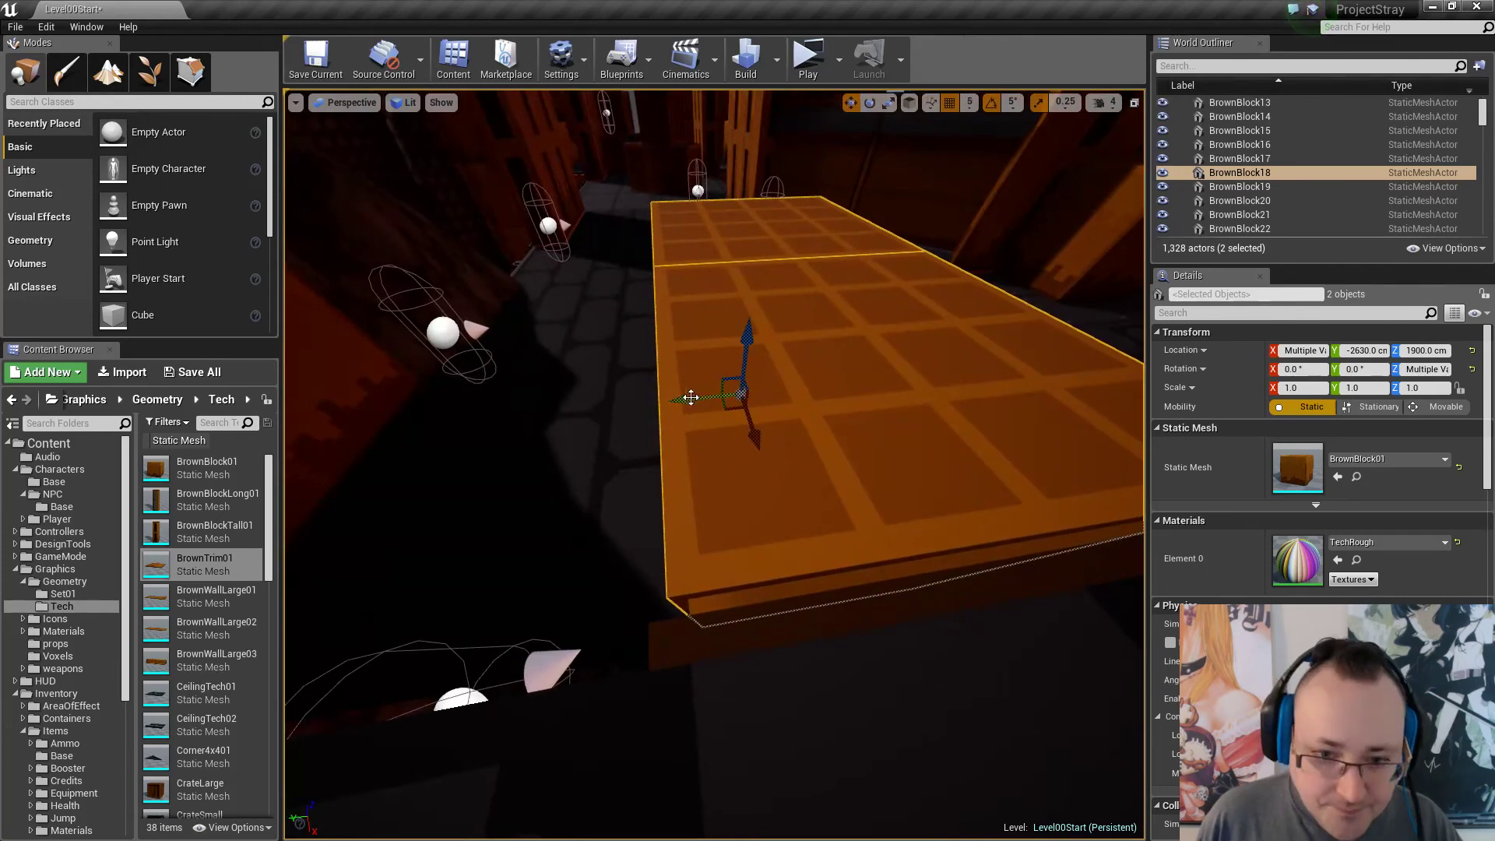
drag(686, 403, 683, 404)
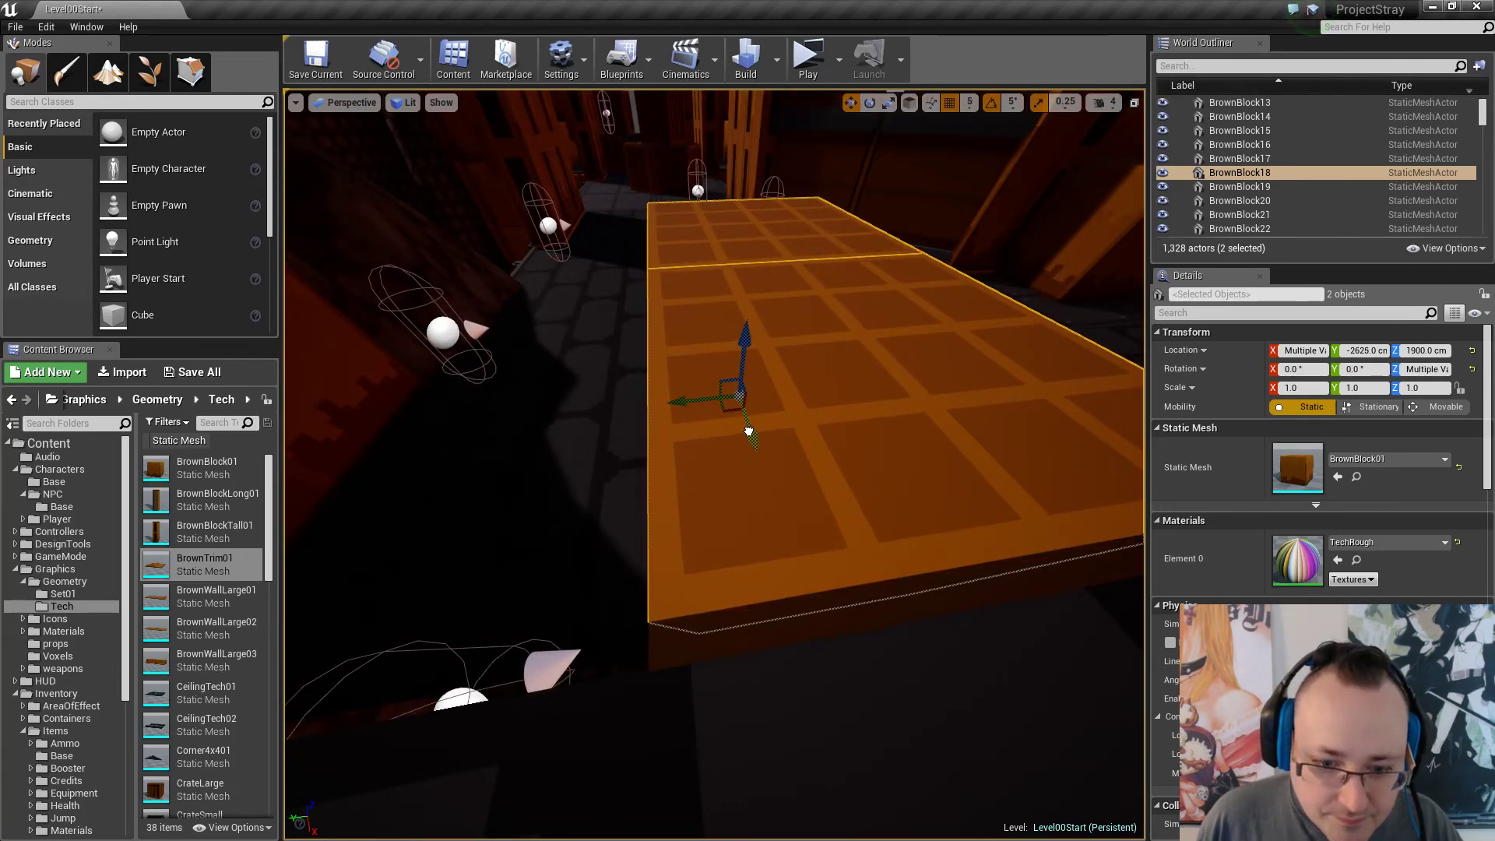
key(Escape)
Select the two enemy spawn points beneath the raised corner floor and lift them together to Z 2305 cm.
key(a)
right_drag(733, 539, 693, 421)
click(833, 504)
ctrl+click(688, 410)
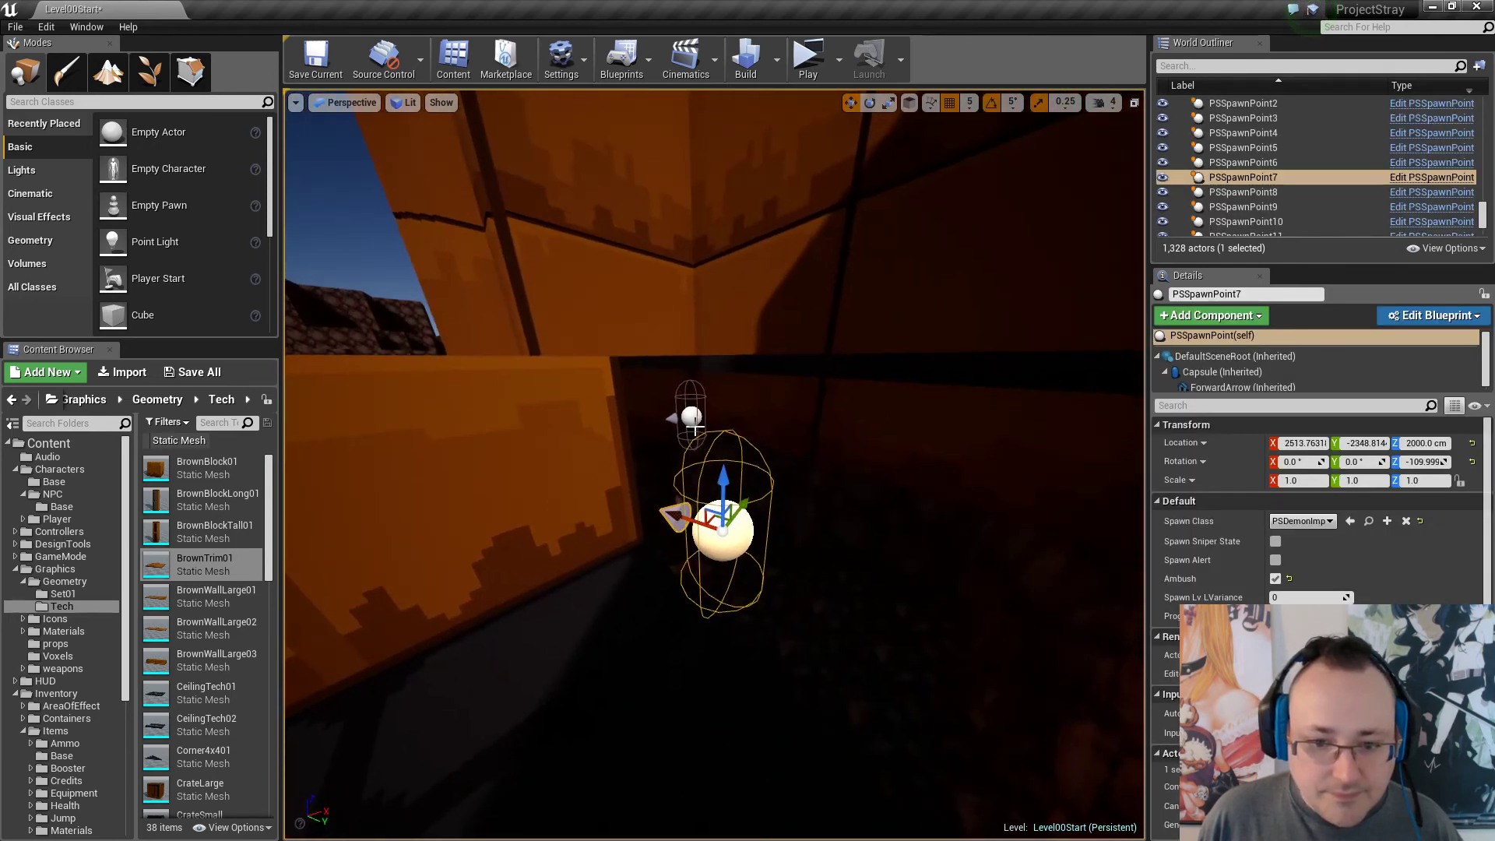
drag(687, 363, 691, 191)
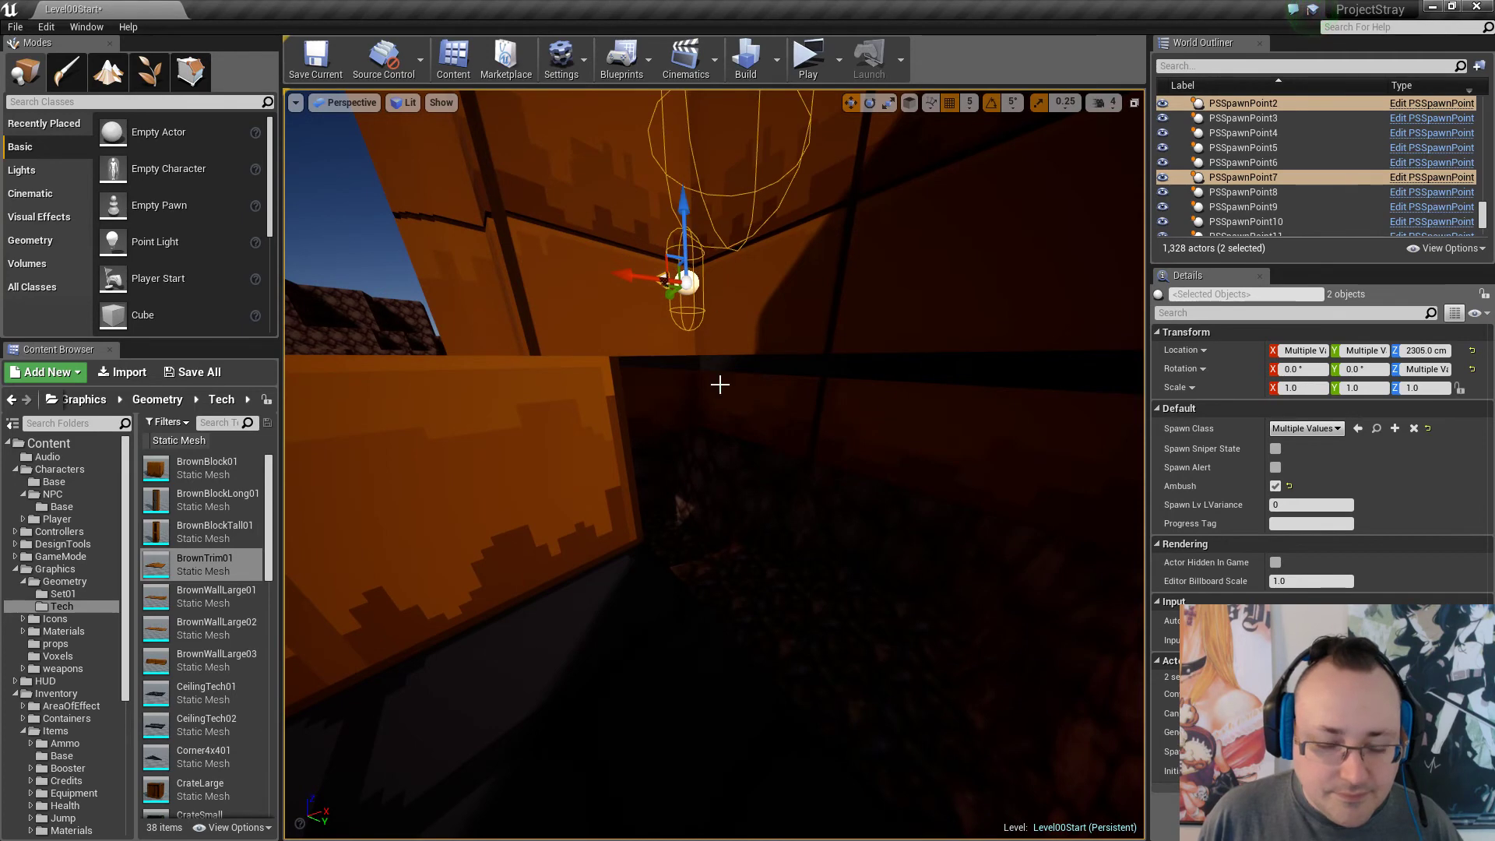
Place both spawn points on the raised floor at Z 2150 cm, the demon imp's at about X 2658, Y -2231 and the zombie's at X 2790, Y -2762.
right_drag(721, 385, 817, 458)
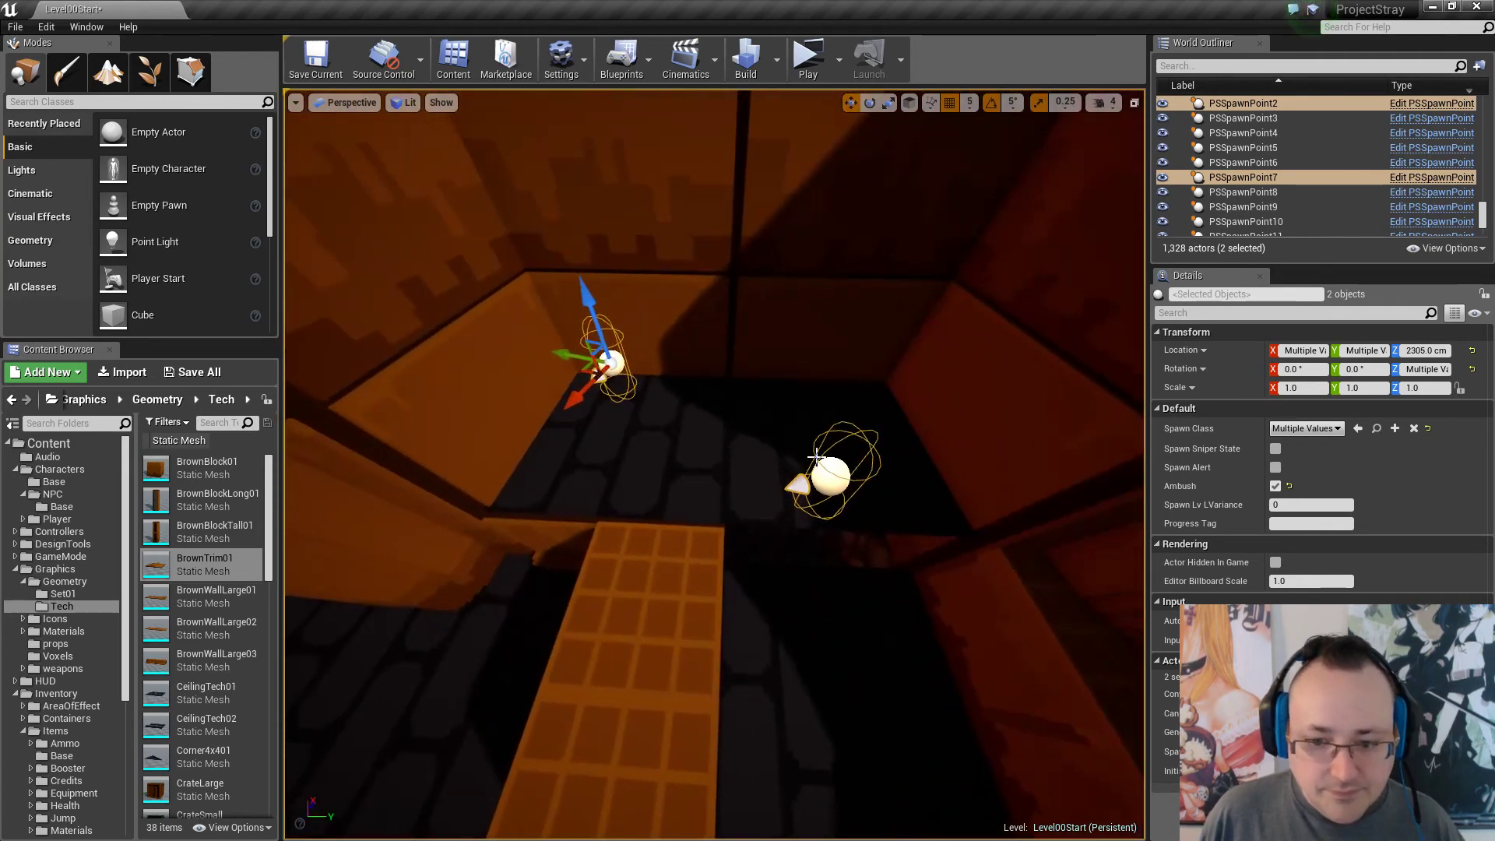
click(822, 476)
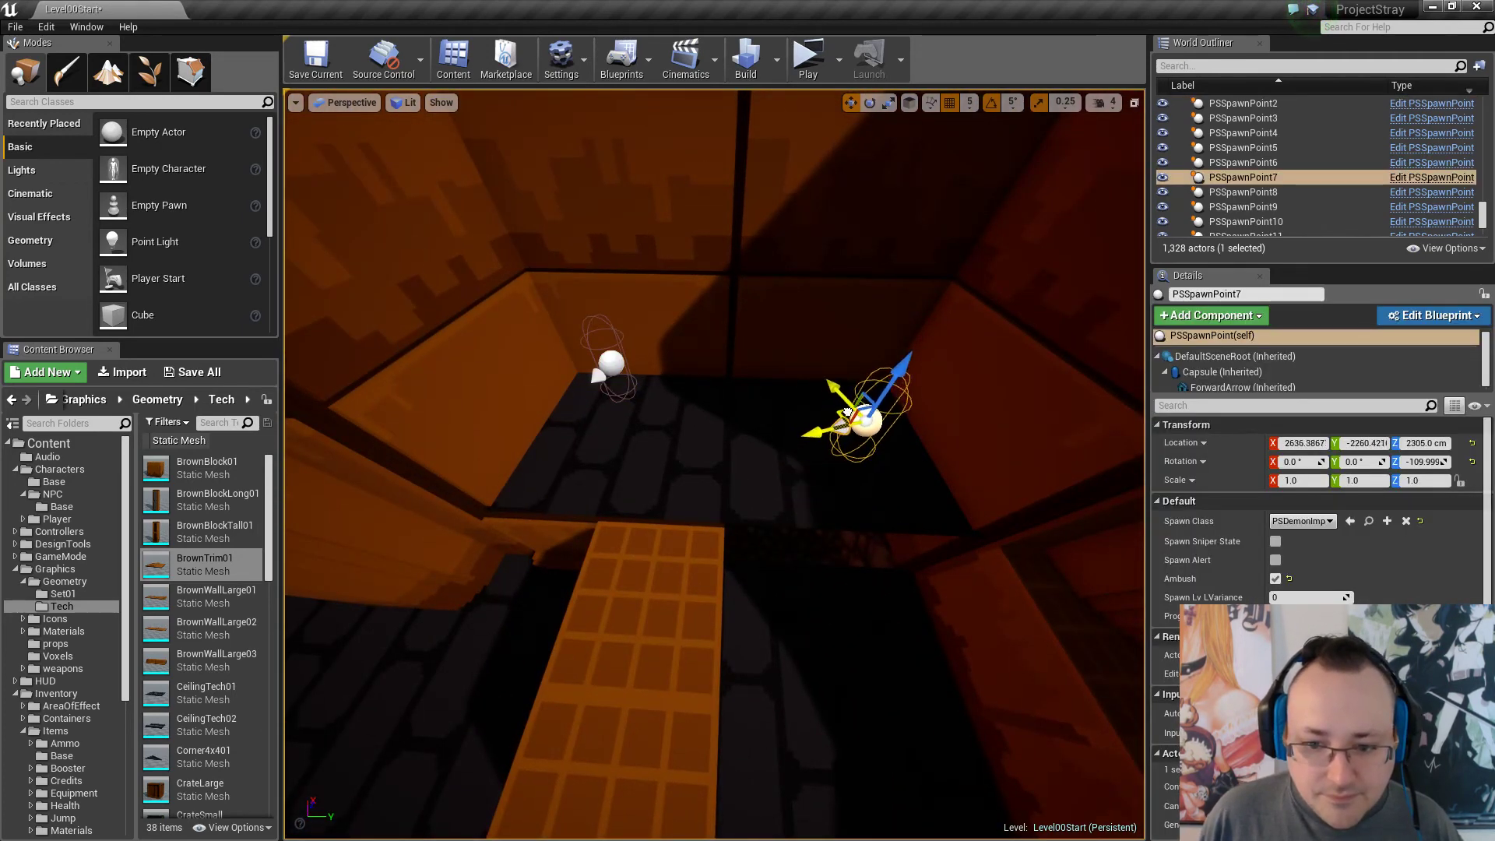
click(613, 374)
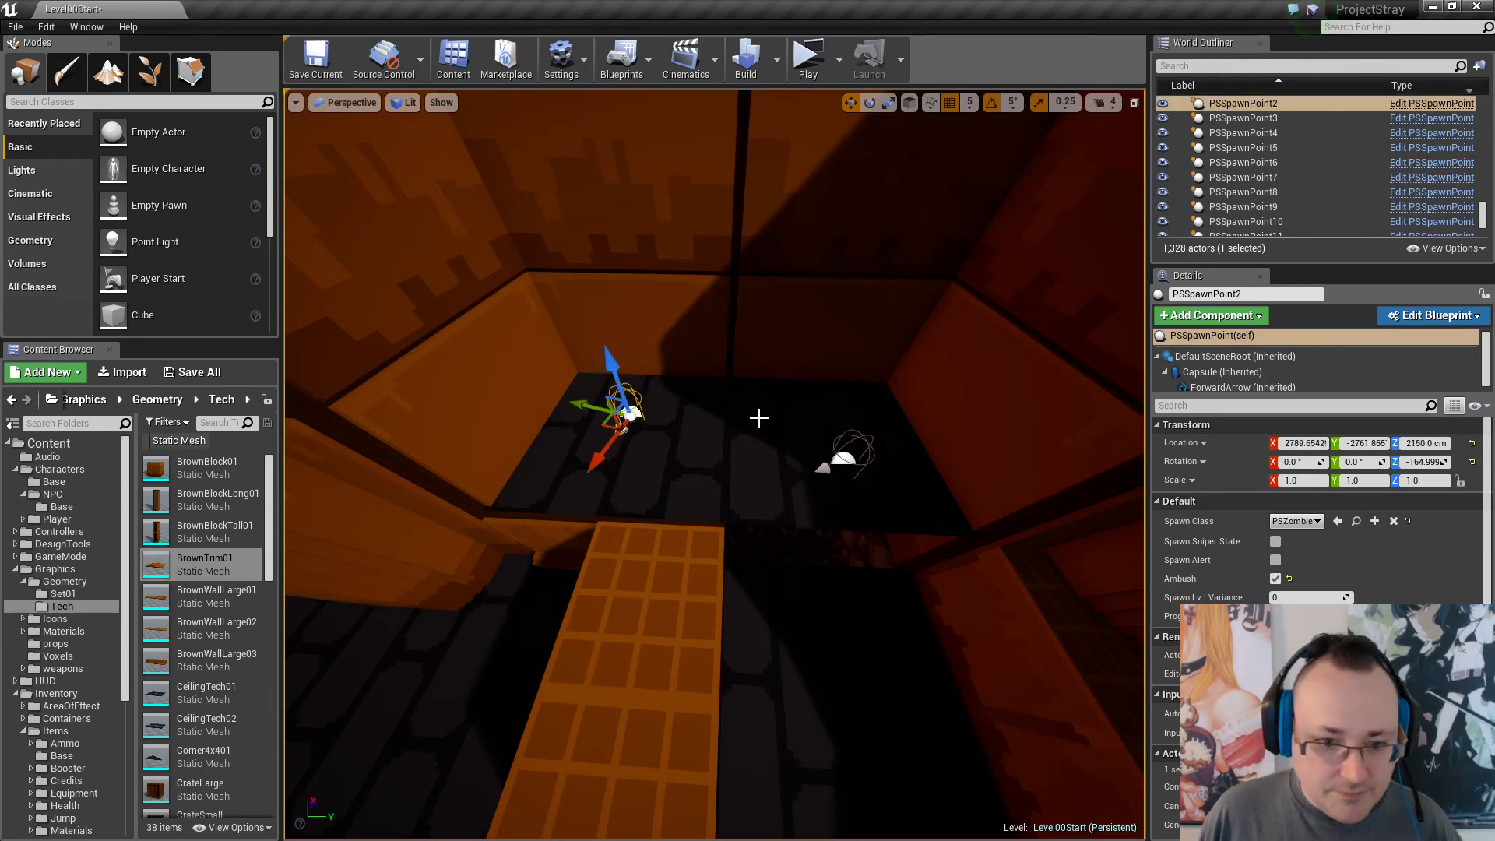
Replace the stone mesh of the two raised corner floor tiles with FloorMetal01, located through an existing metal floor tile.
right_drag(759, 418, 763, 423)
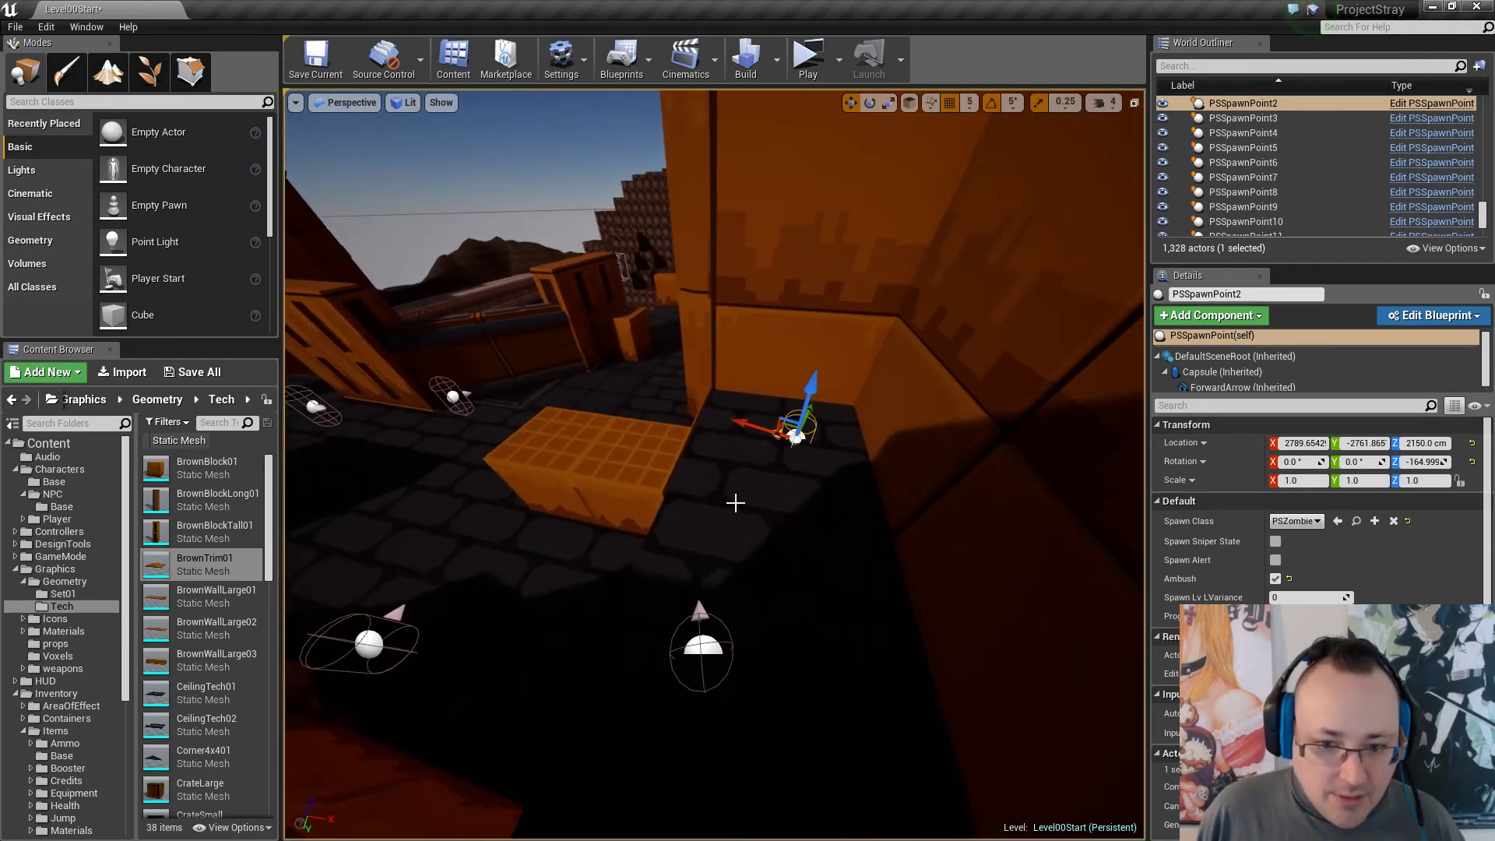
click(734, 515)
ctrl+click(718, 463)
click(622, 414)
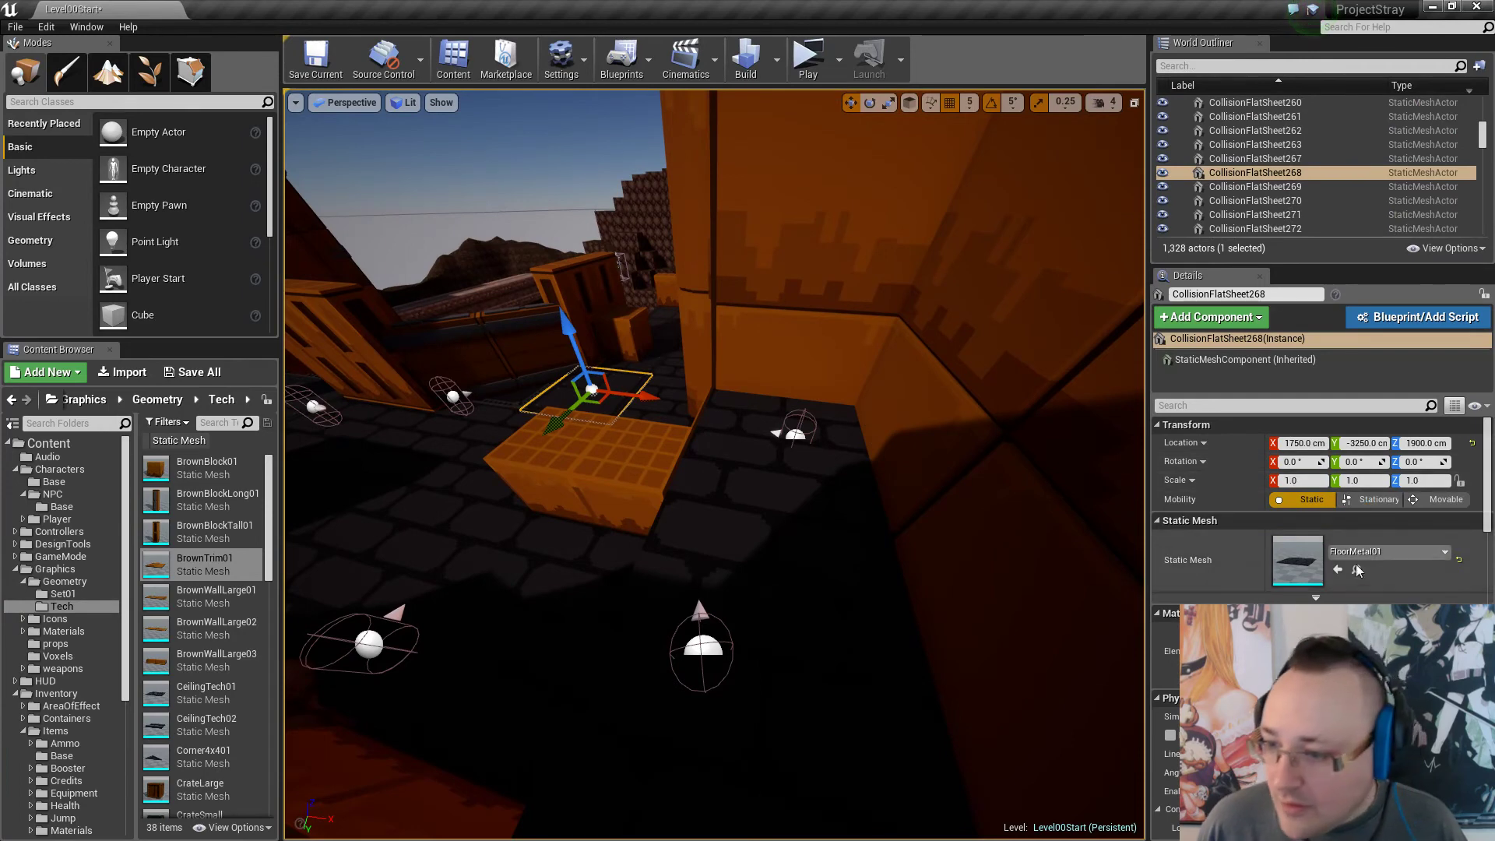
click(1356, 568)
ctrl+click(789, 567)
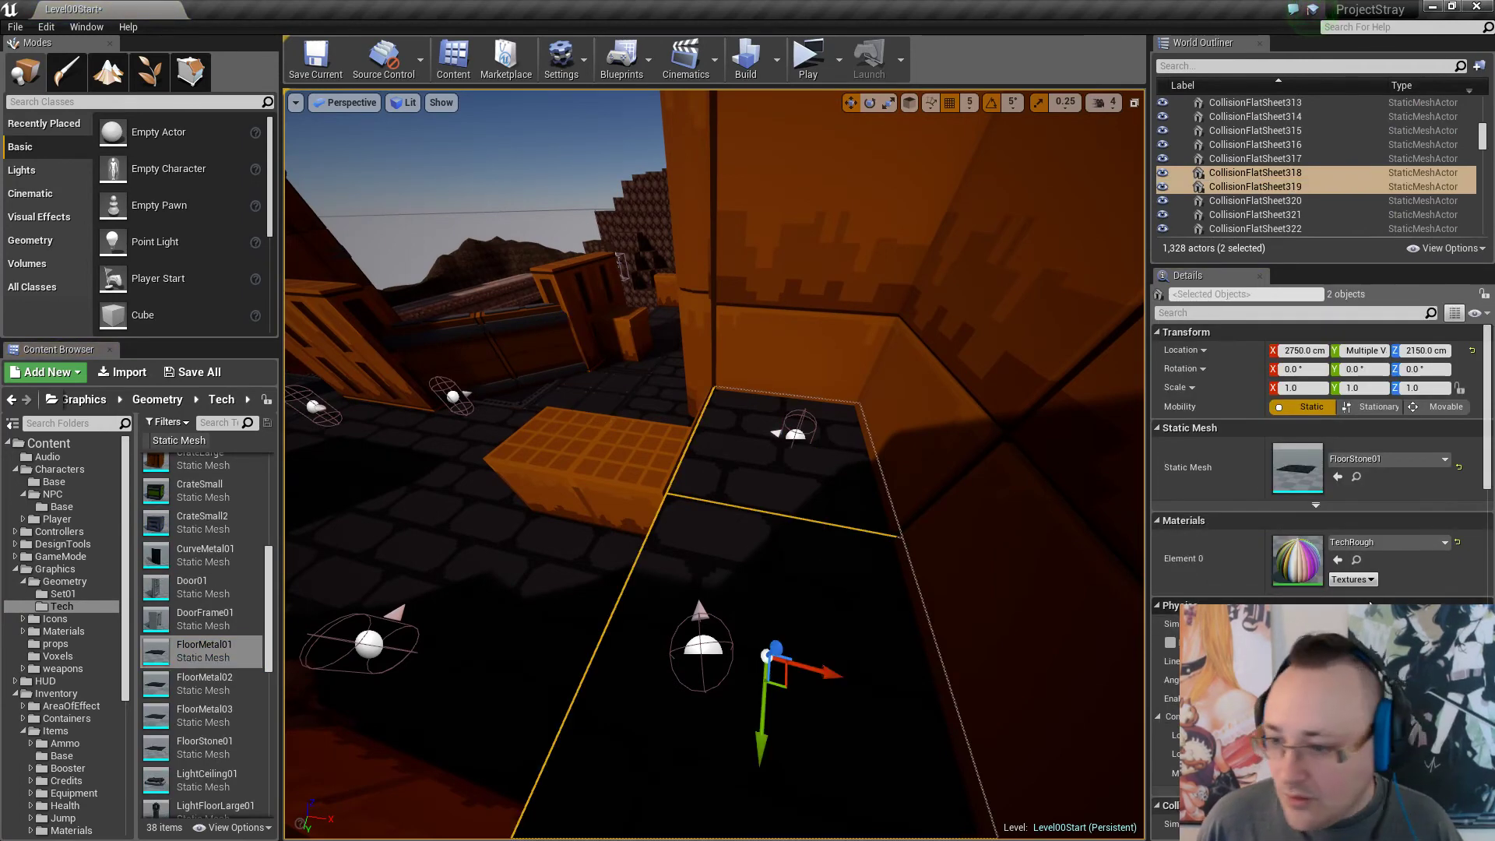
key(Escape)
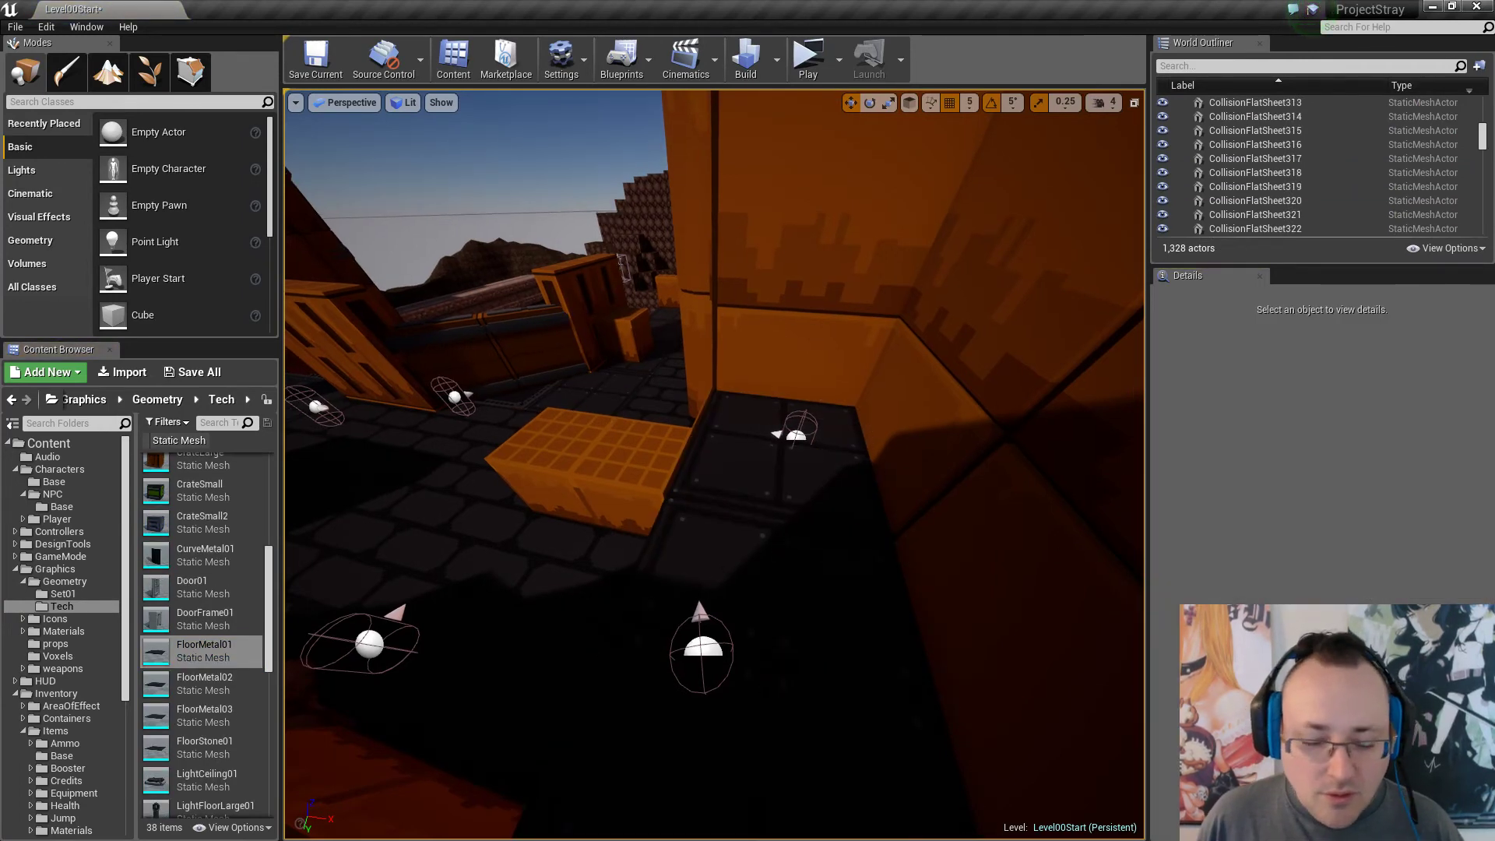
Try deleting the two brown blocks beside the rock wall, and undo the deletion.
right_drag(739, 583, 739, 583)
click(844, 500)
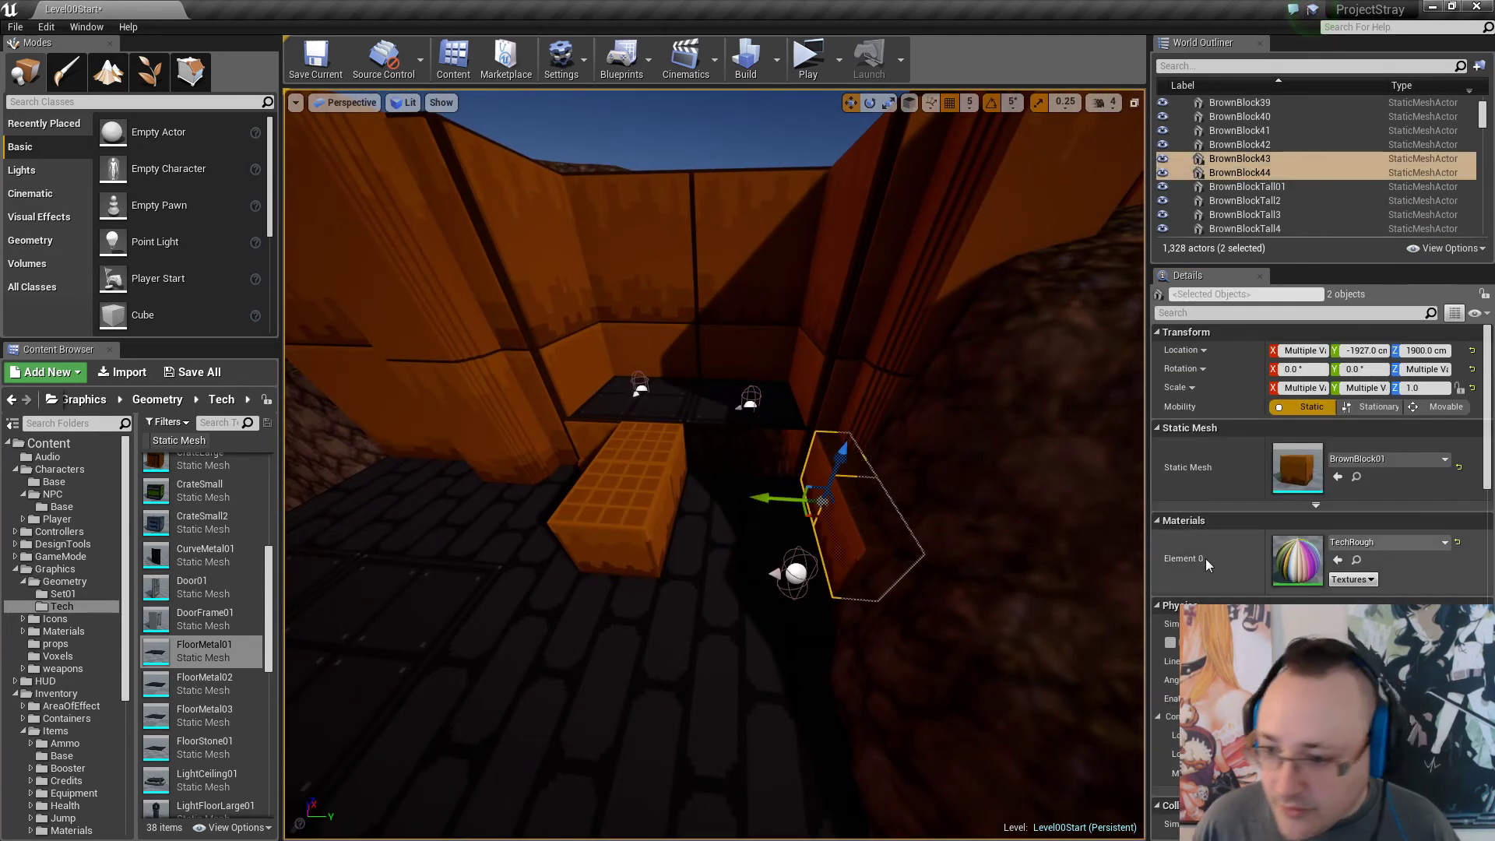
key(Delete)
click(632, 498)
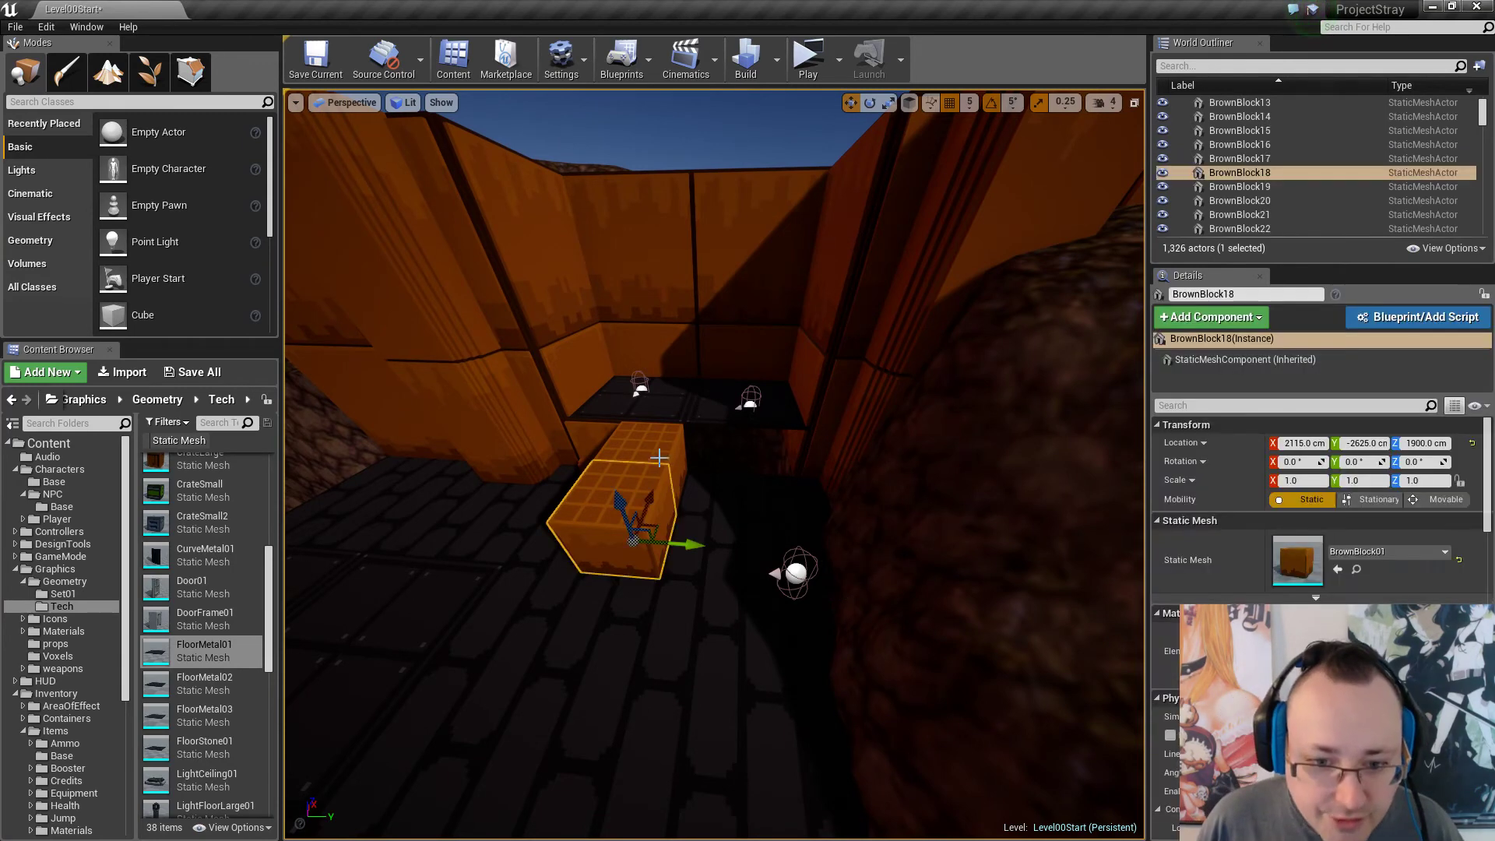
key(ctrl+z)
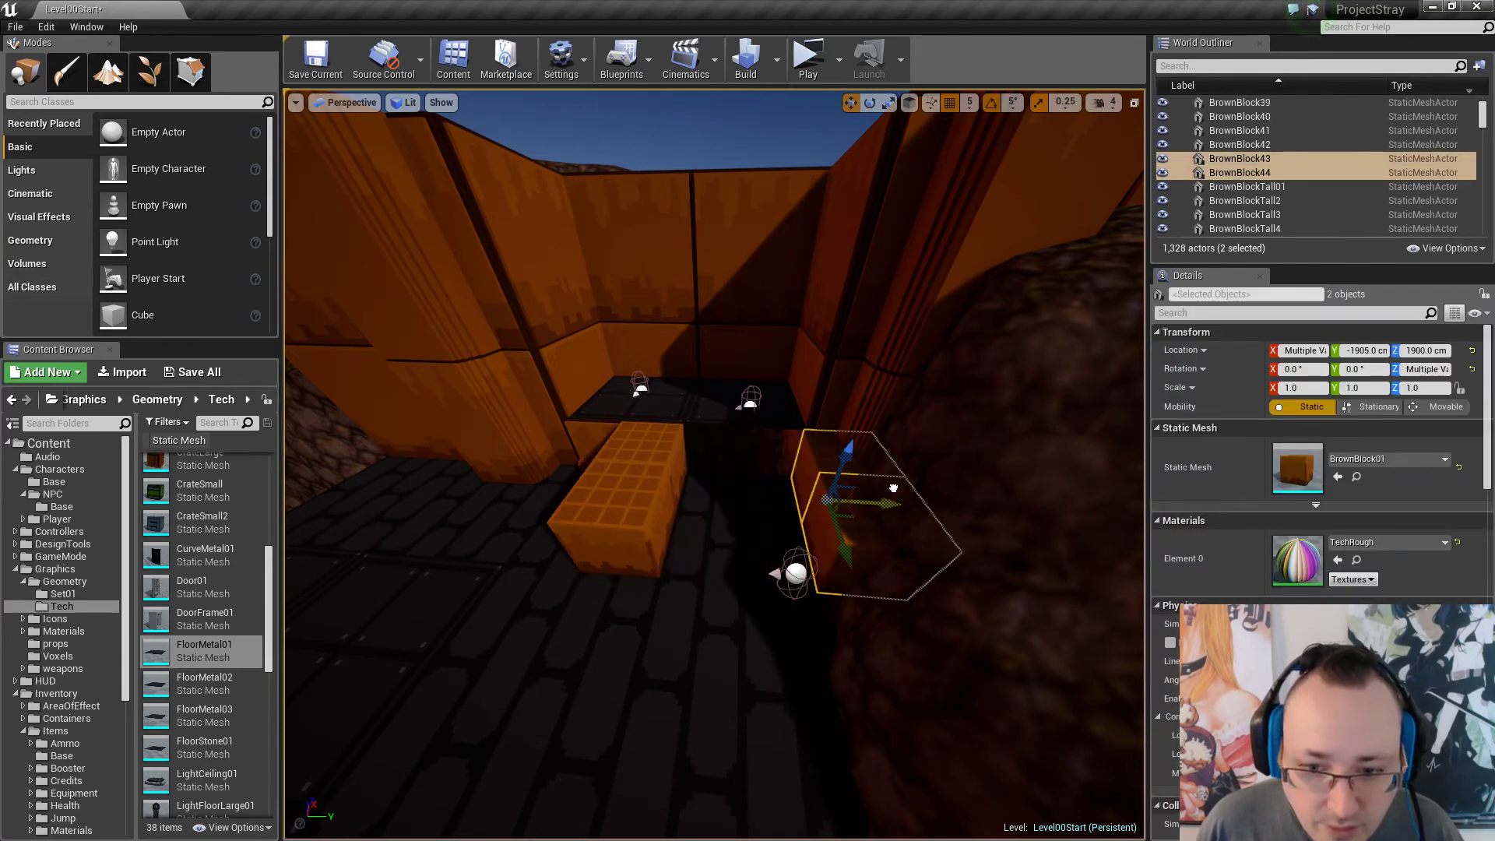
Shift the two brown blocks beside the rock wall further into the rock and fine-tune their position against the corner wall.
right_drag(902, 487, 1012, 417)
right_drag(715, 465, 793, 488)
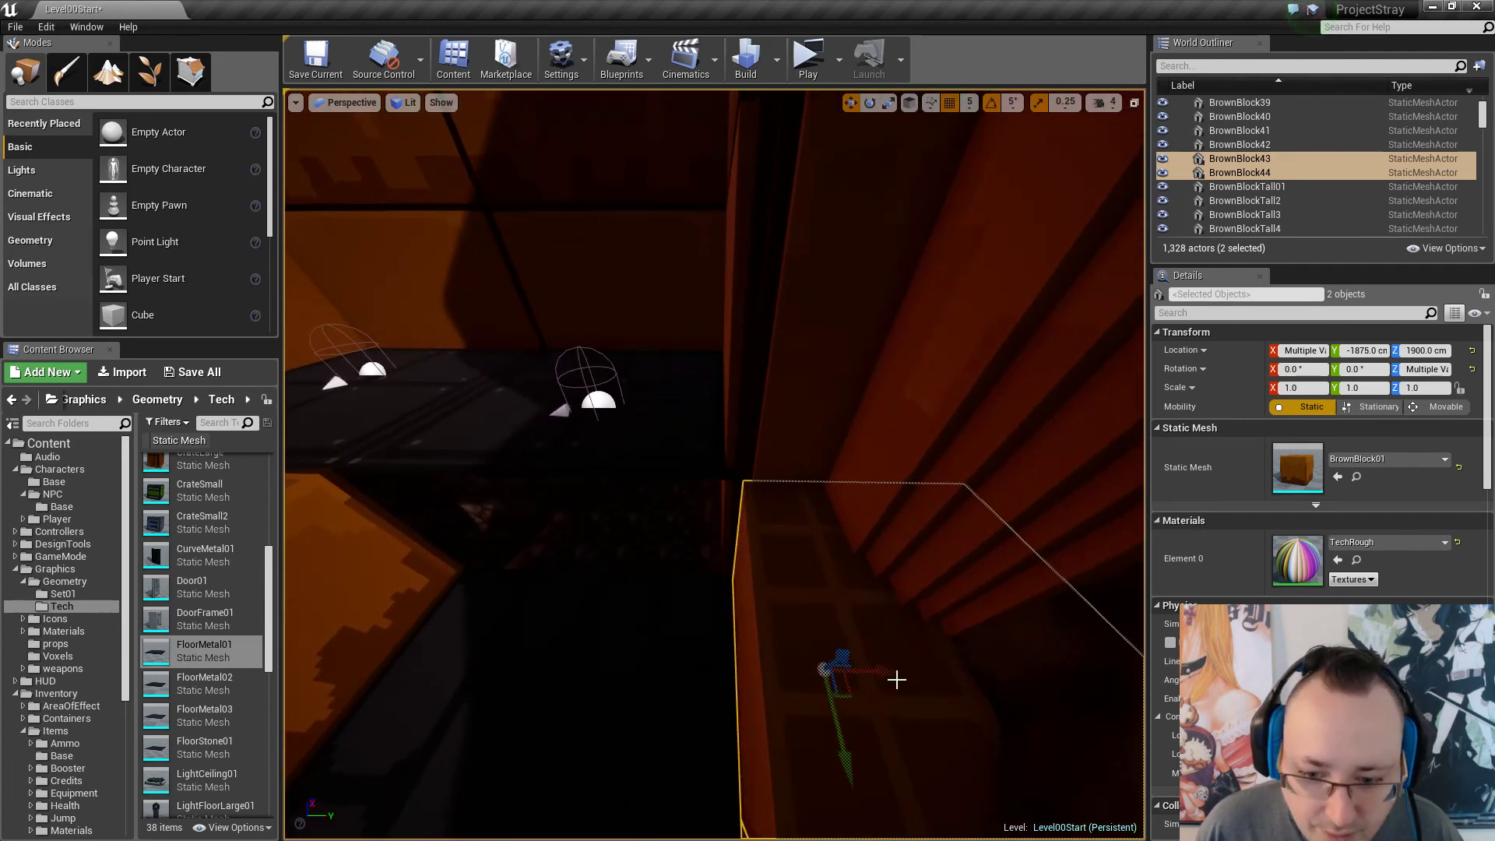
drag(879, 670, 853, 673)
right_drag(748, 577, 818, 545)
key(Escape)
right_drag(748, 577, 884, 499)
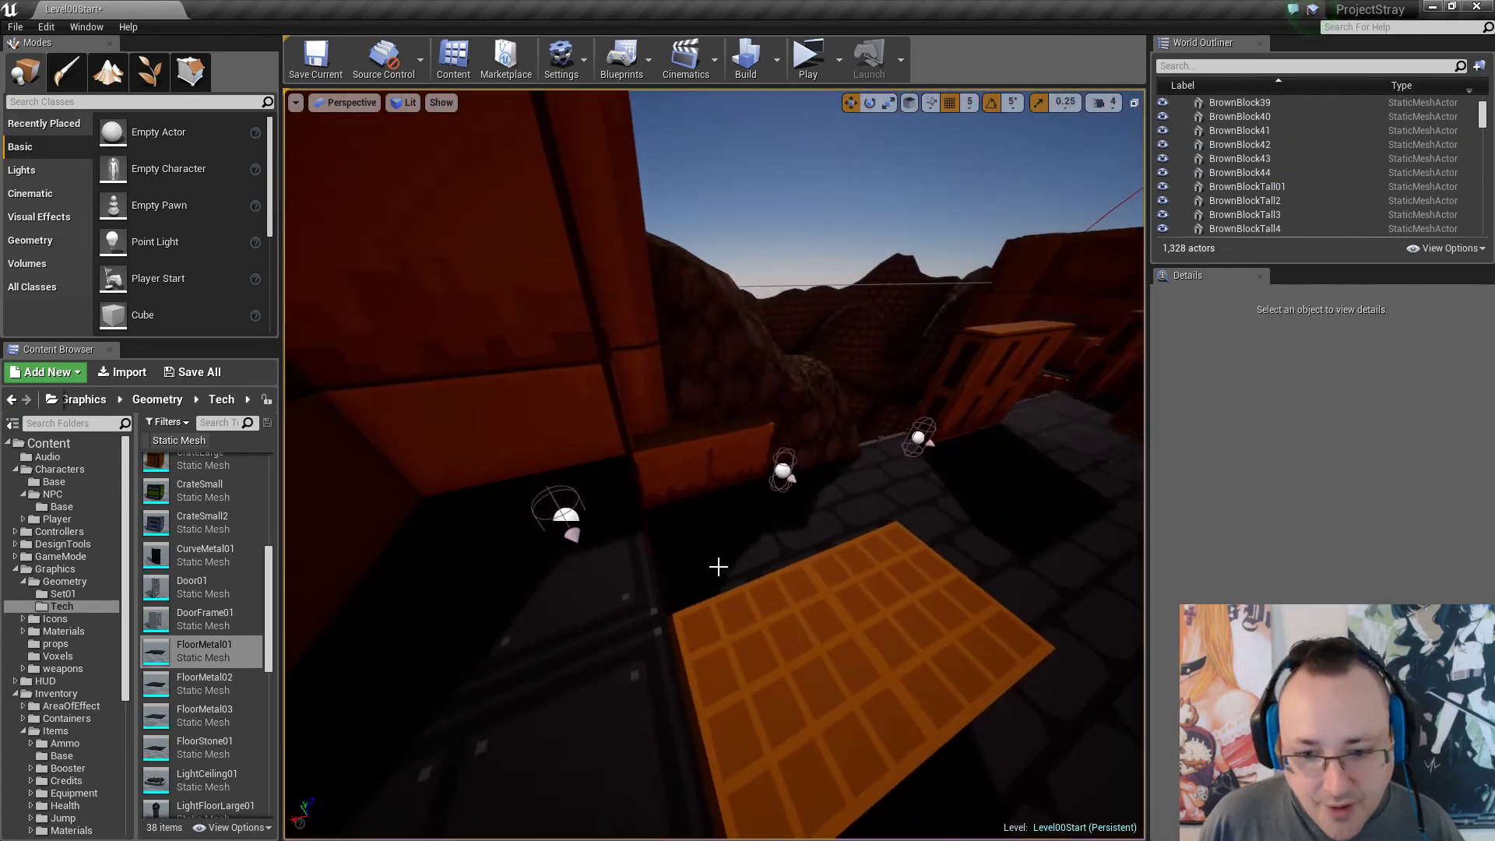
Move the zombie spawn point beside the rock onto the top of the brown blocks, at about X 2172, Y -2610, Z 2150 cm.
click(717, 568)
right_drag(717, 568, 616, 572)
right_drag(898, 574, 841, 574)
key(Escape)
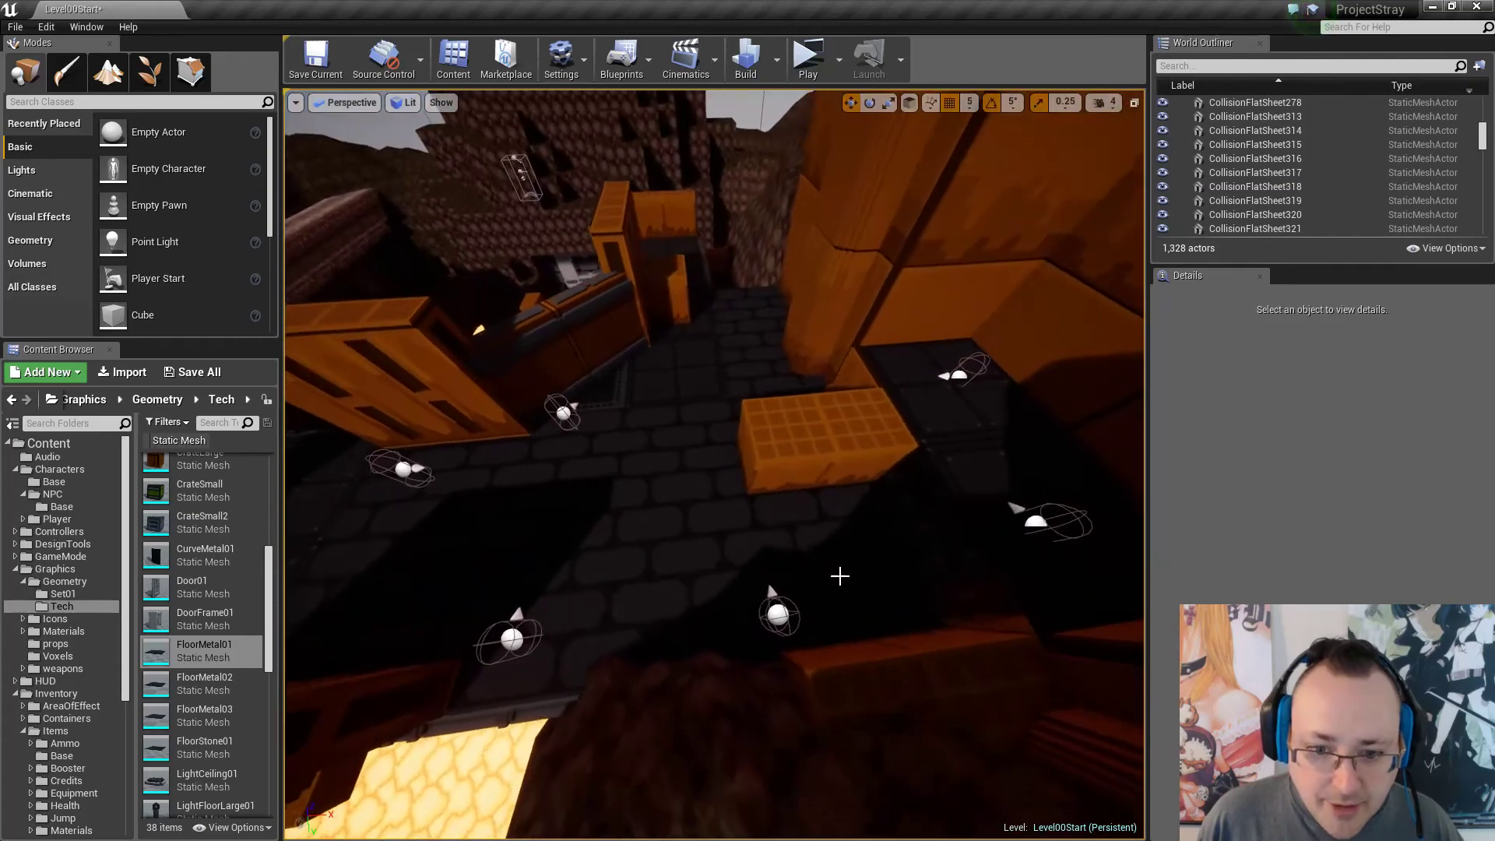
click(802, 614)
drag(793, 596, 735, 580)
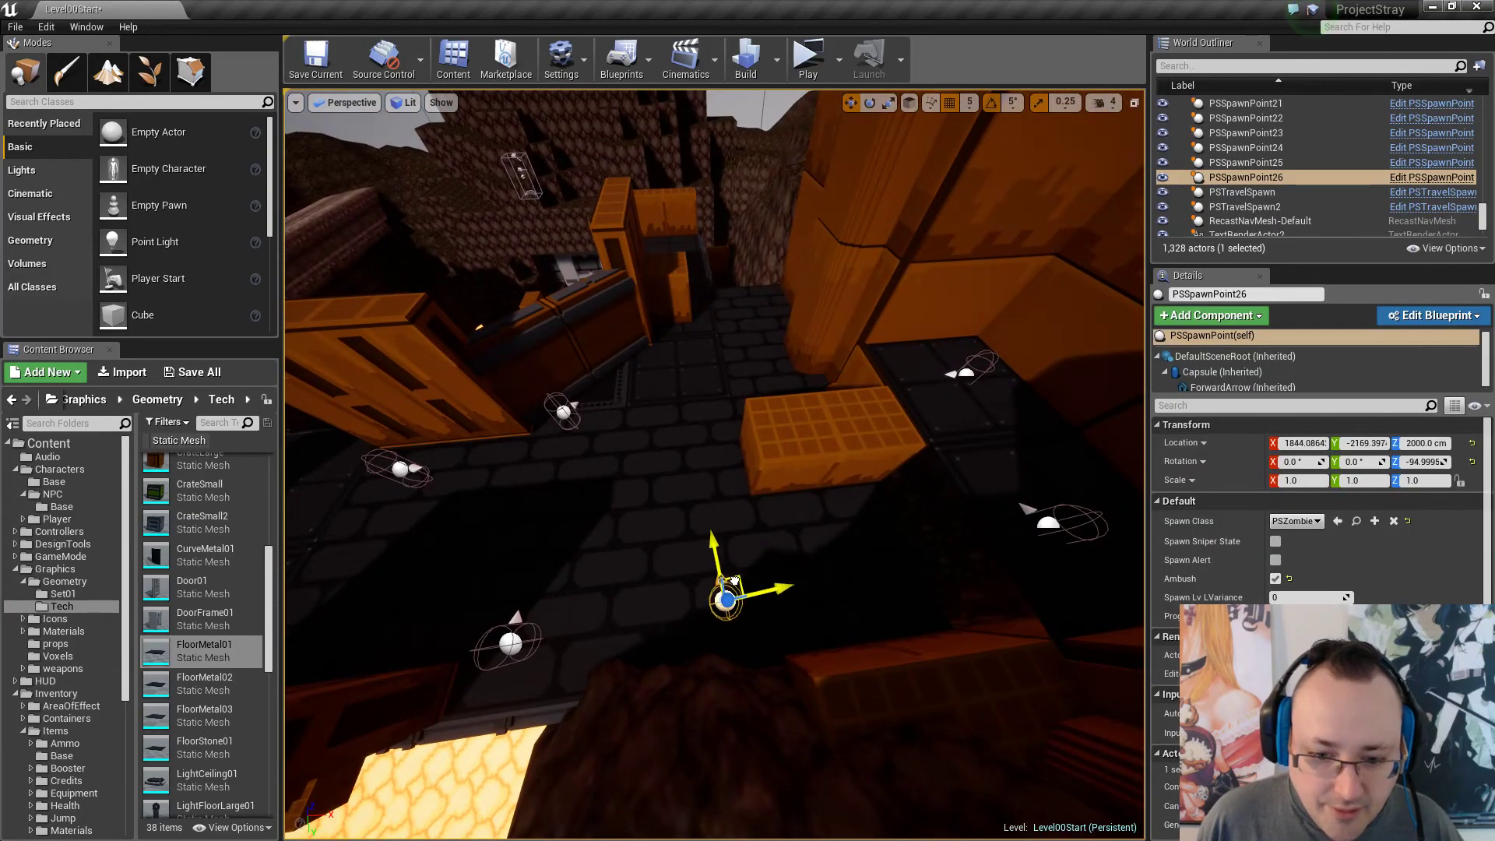
right_drag(736, 564, 798, 597)
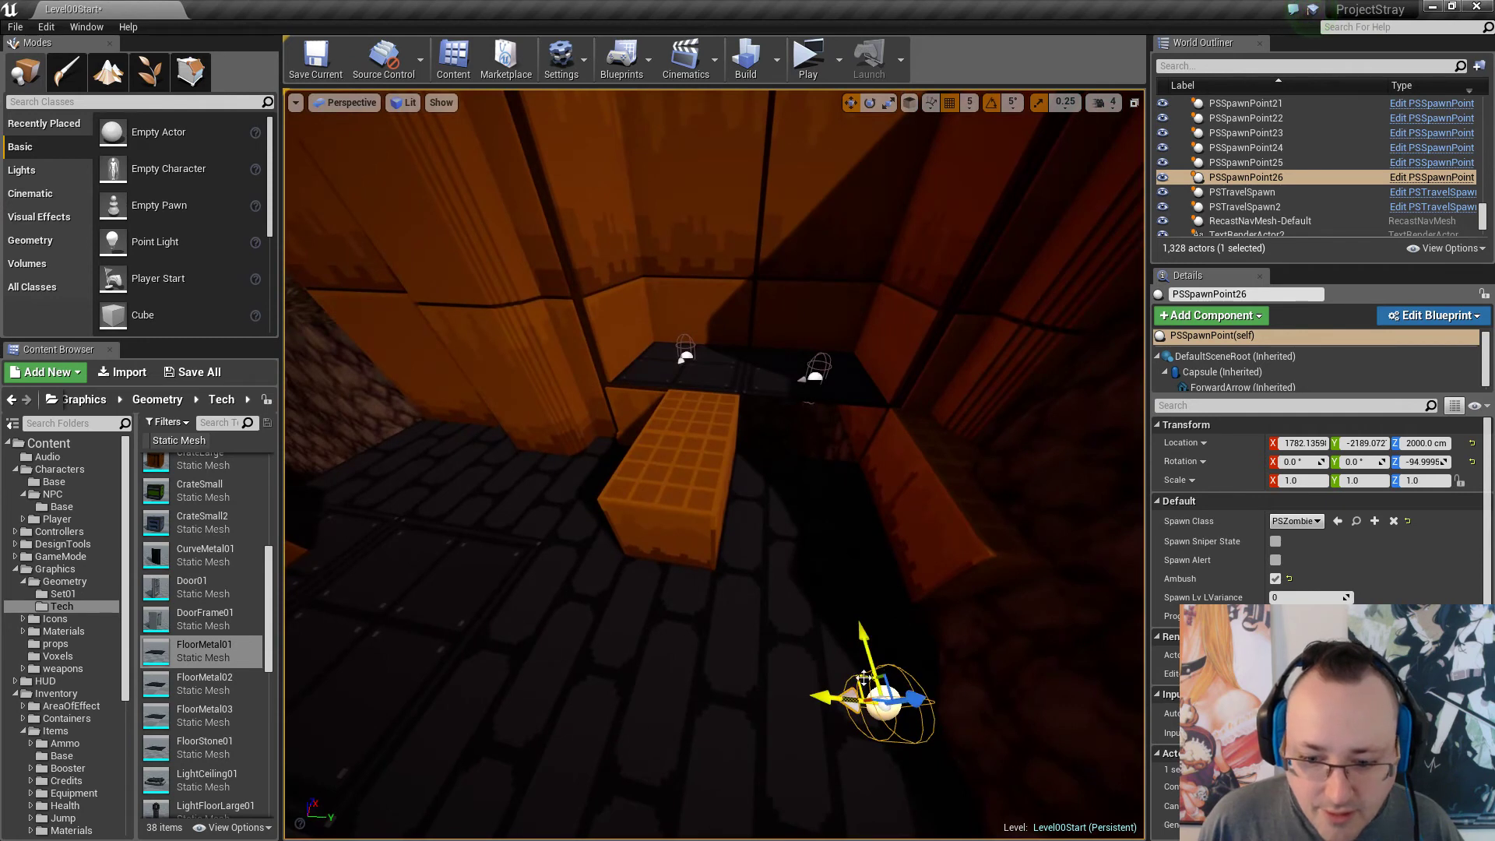
drag(865, 677, 742, 545)
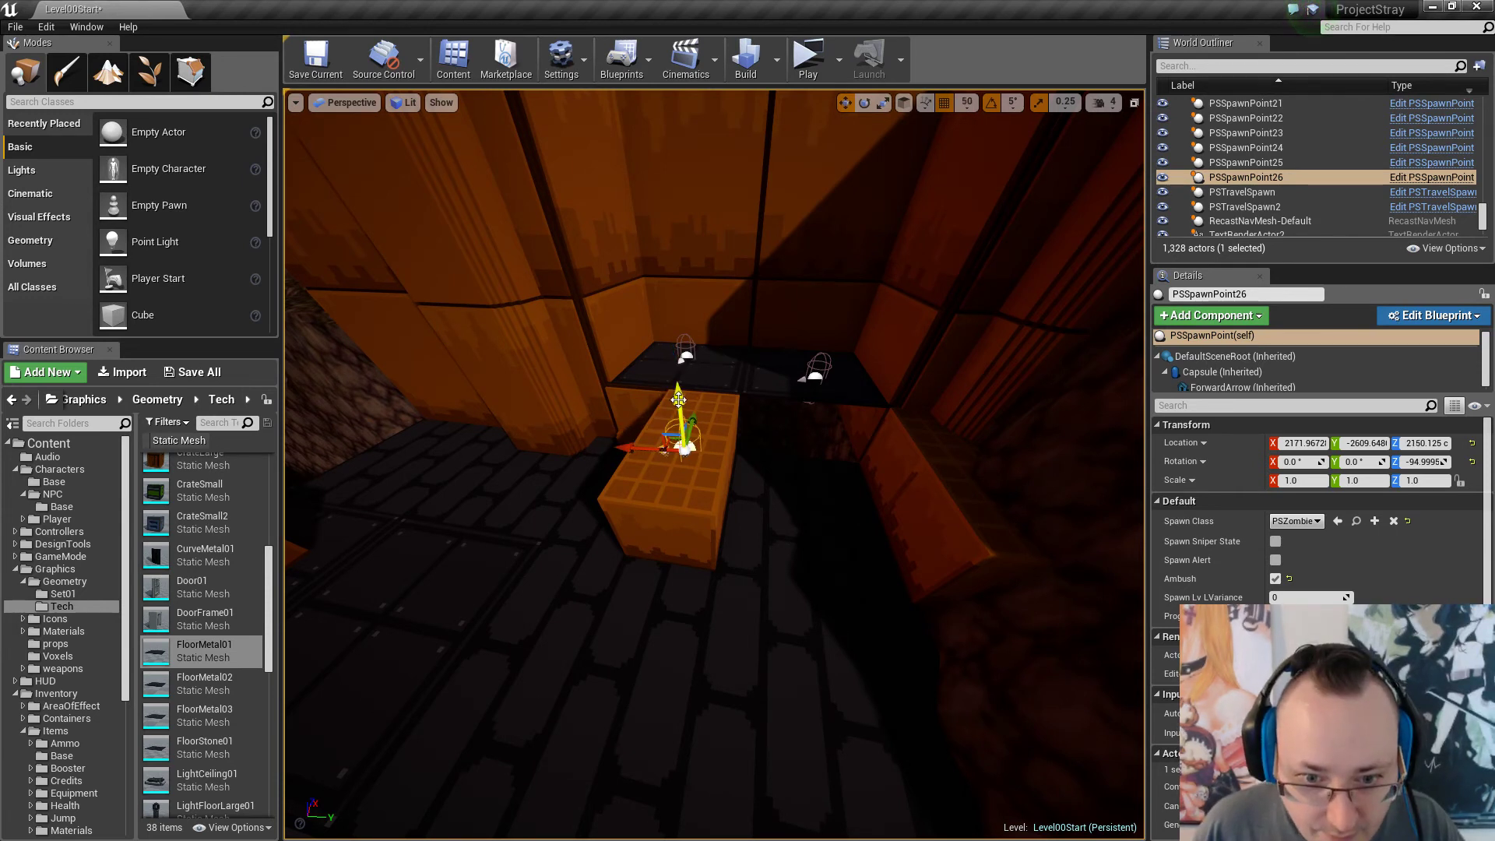
right_drag(764, 394, 825, 400)
key(Escape)
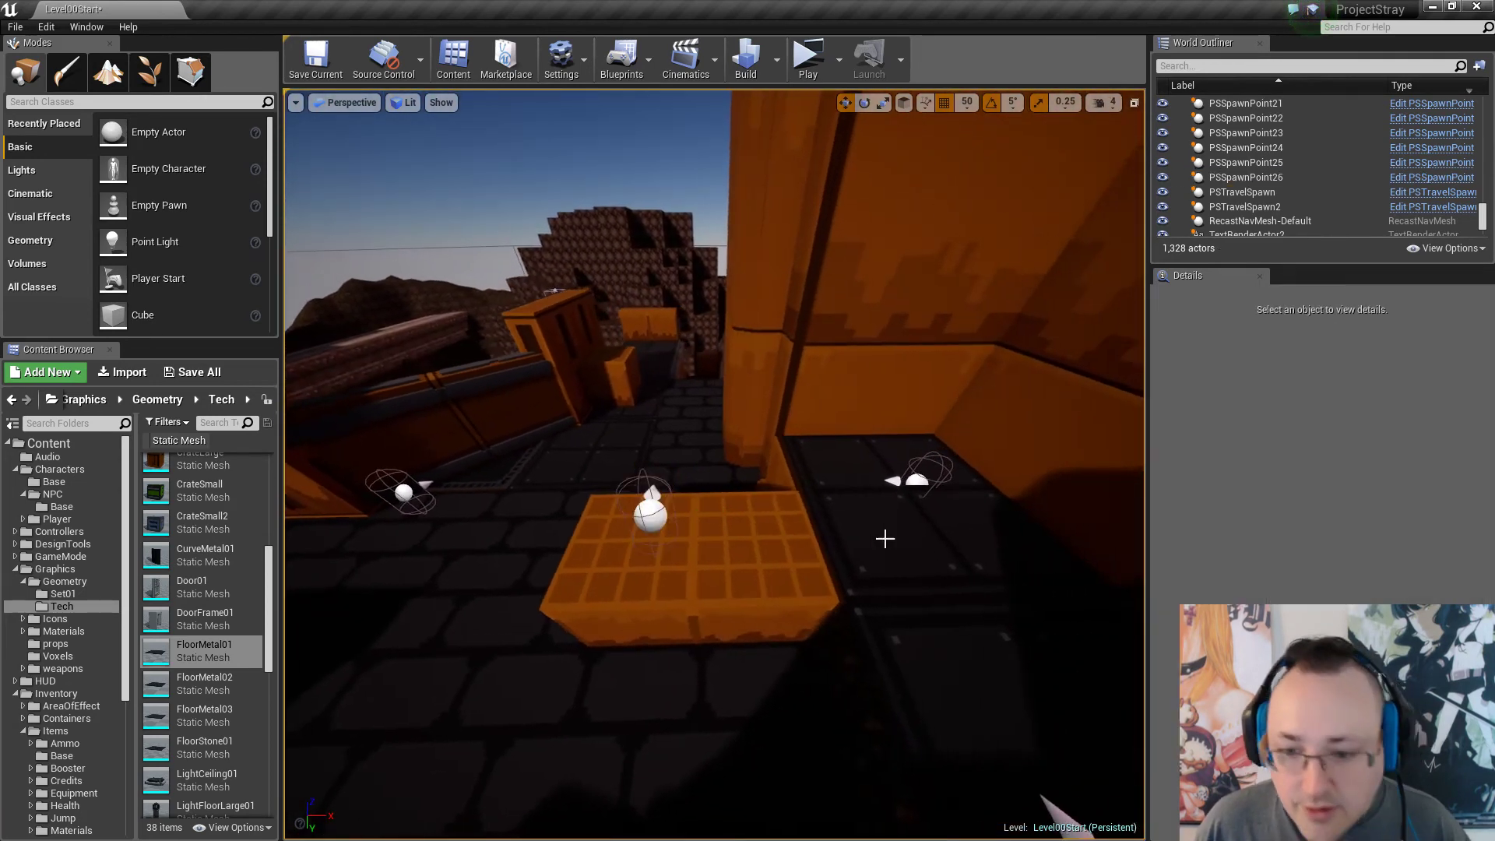
Delete the zombie spawn point standing on the raised metal floor behind the brown blocks.
click(914, 485)
right_drag(798, 557, 720, 585)
key(Delete)
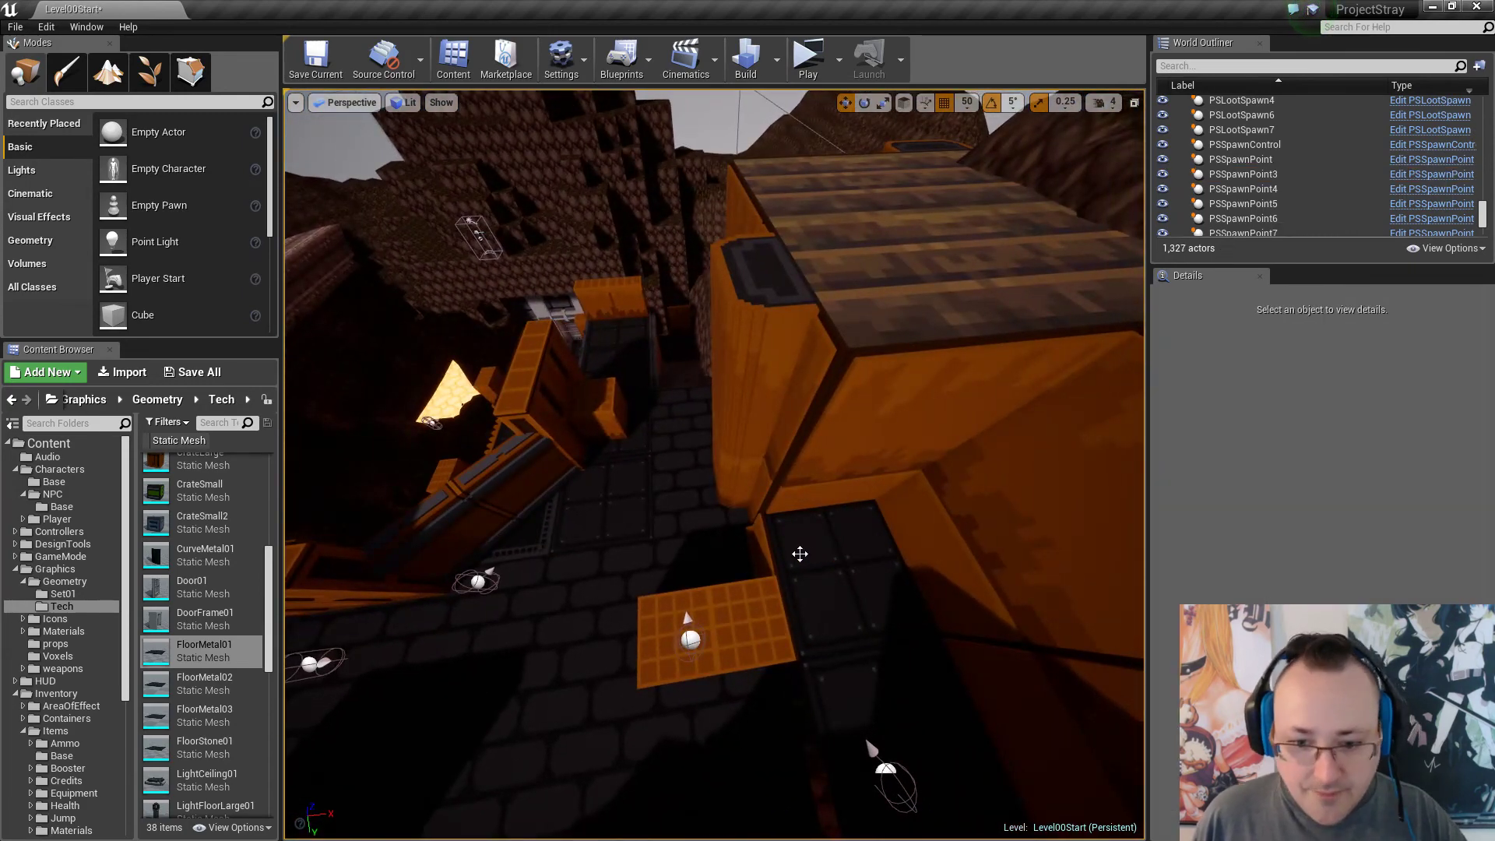
Set the spawn class of the ambush spawn point on the dark metal floor below the orange walls to PSZombieSecurity.
right_drag(801, 545, 744, 562)
click(835, 580)
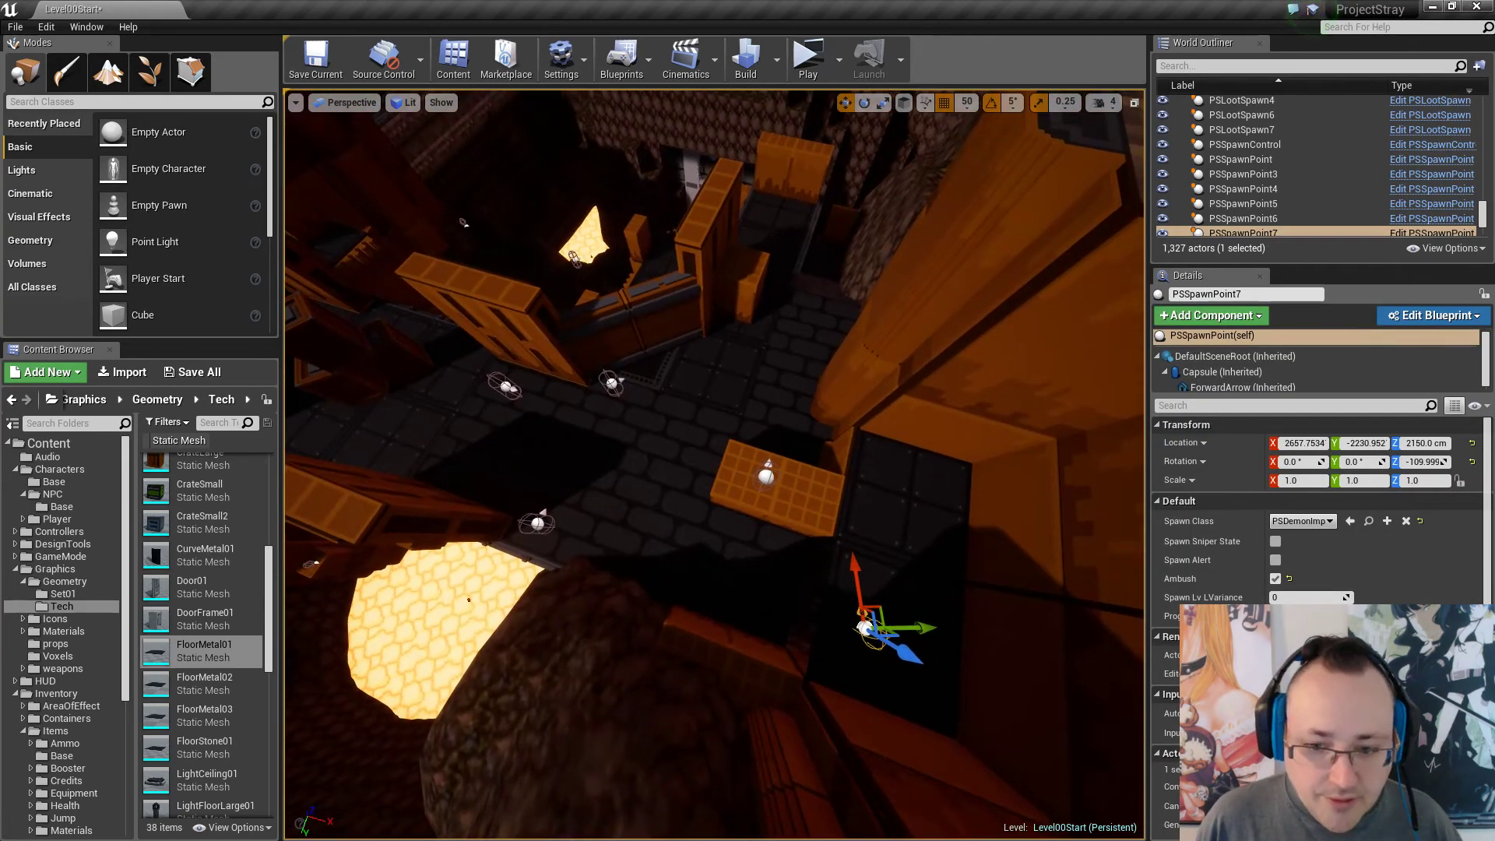
click(1314, 523)
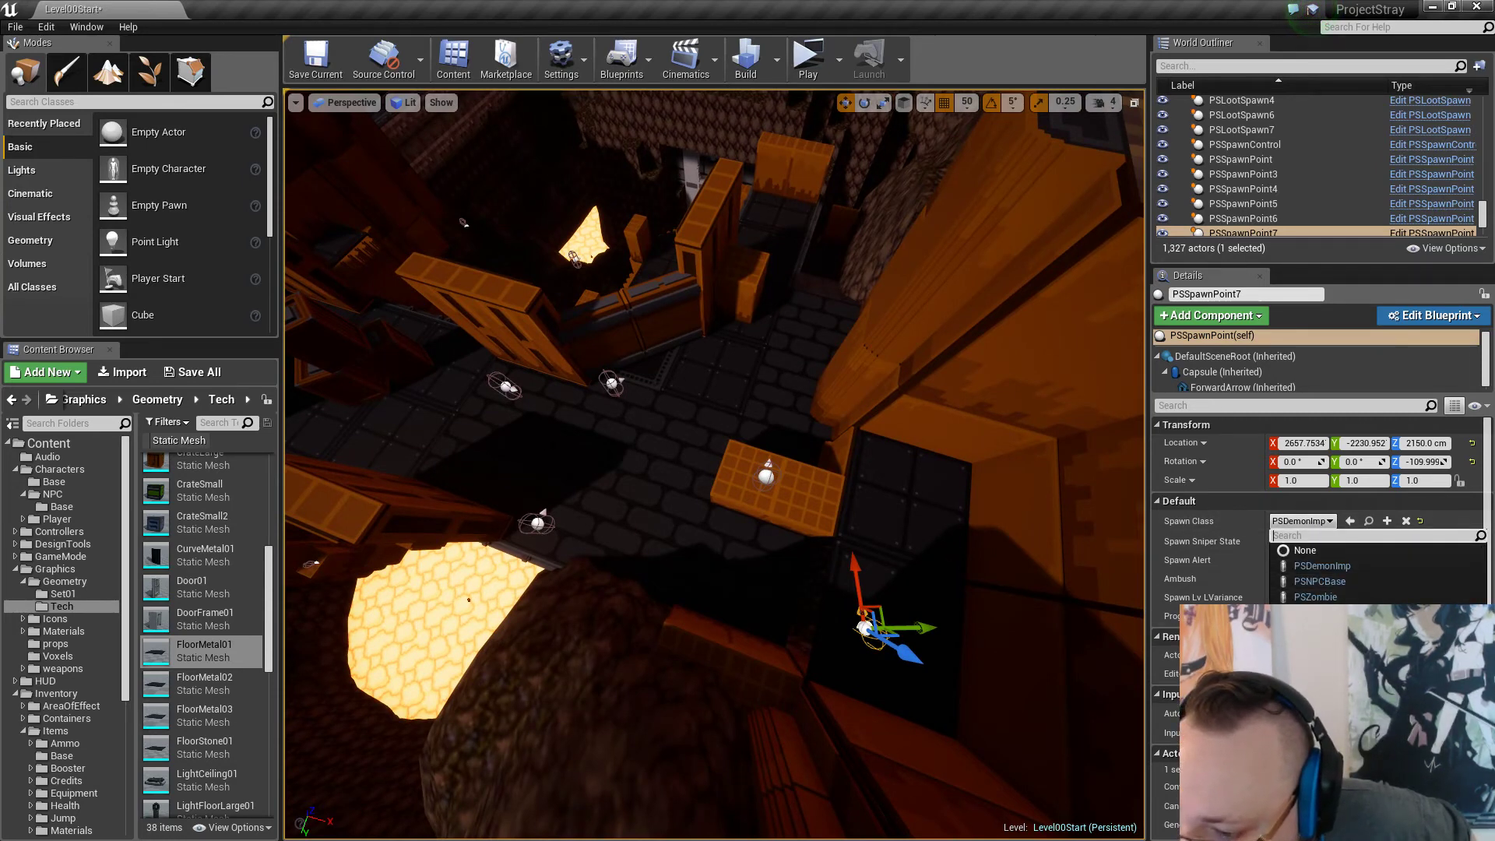
click(1327, 613)
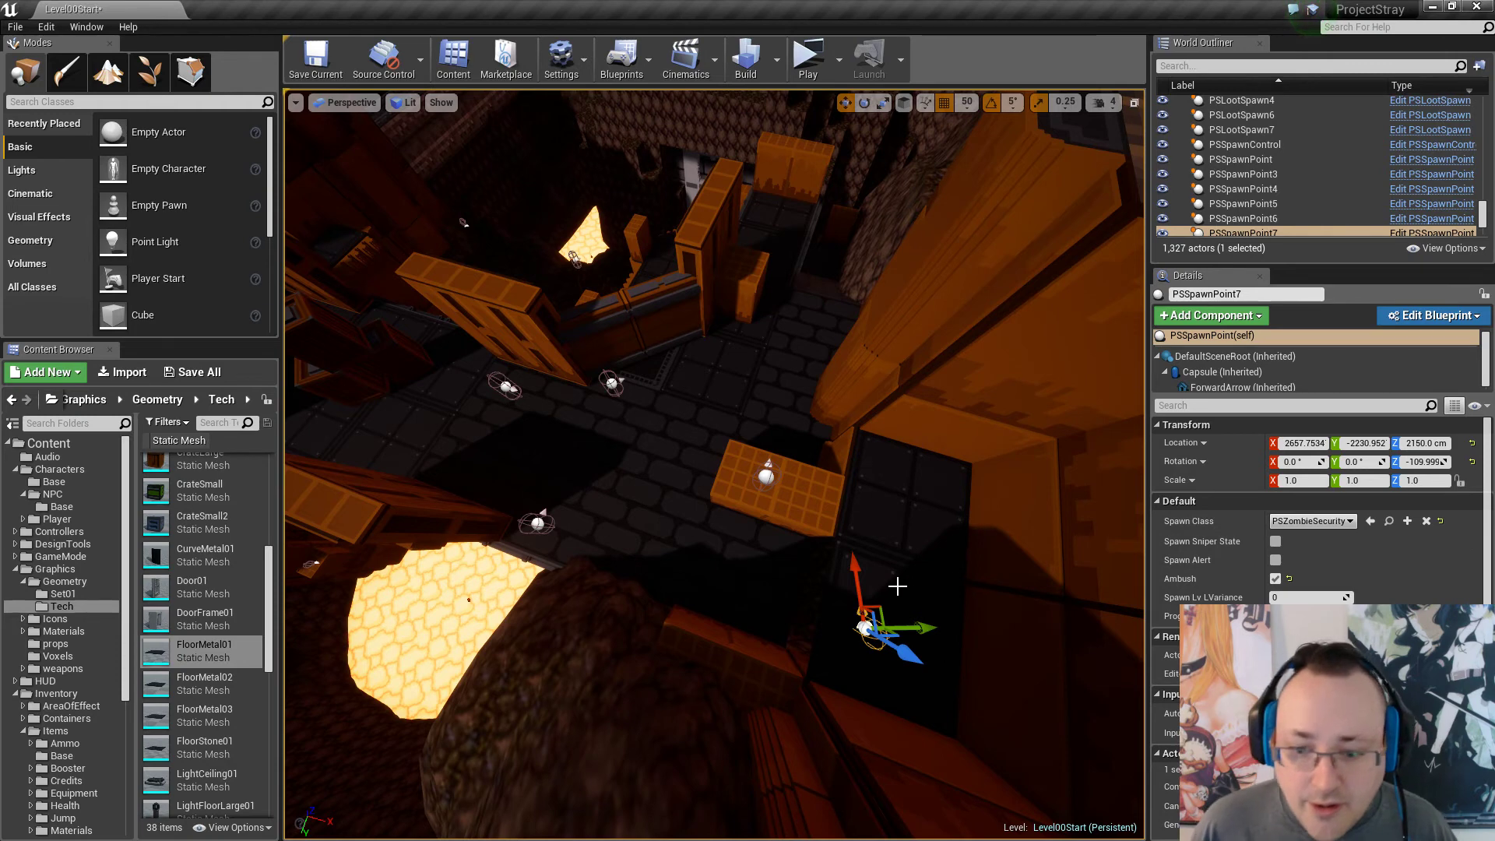
Move the spawn point to the walled corner at about X 2652, Y -2859, Z 2250 cm and turn it to about -175° around Z.
drag(884, 603, 900, 541)
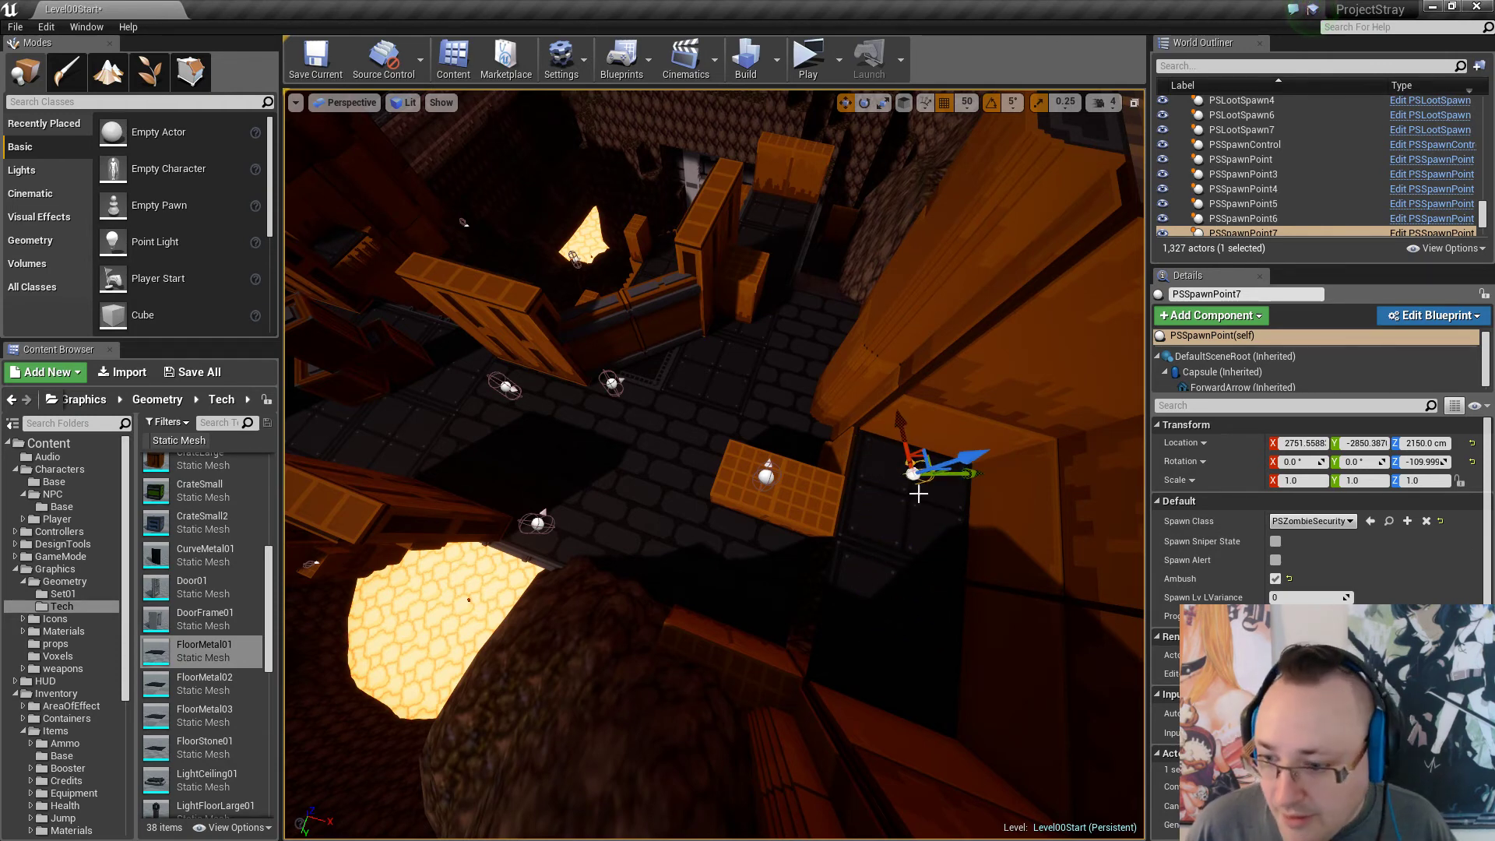
key(w)
right_drag(920, 493, 834, 616)
key(e)
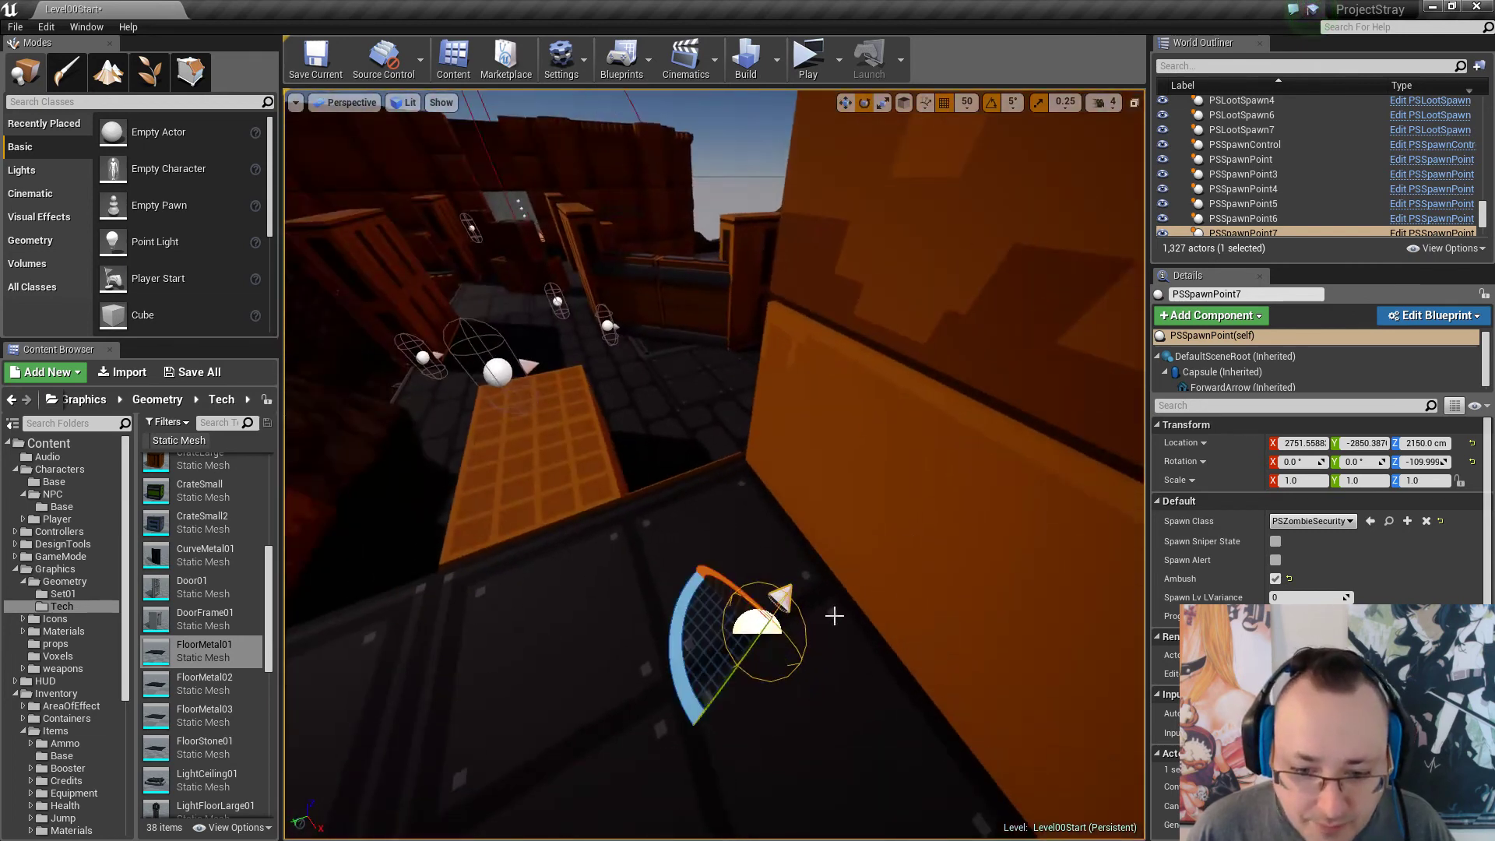
drag(697, 673, 678, 588)
key(w)
right_drag(678, 588, 747, 469)
drag(799, 496, 812, 425)
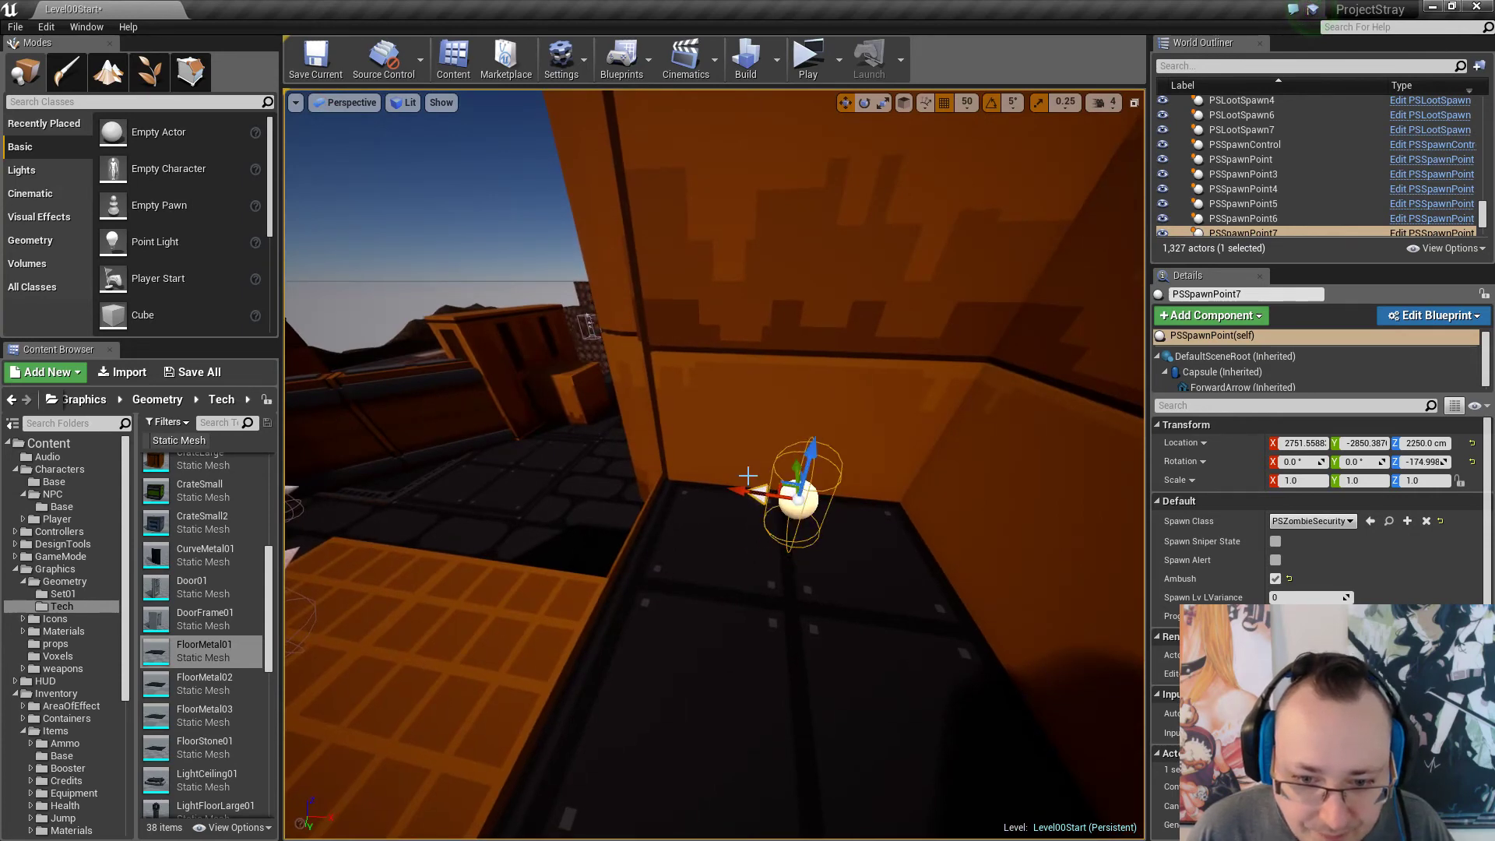
drag(748, 475, 671, 477)
right_drag(678, 479, 756, 444)
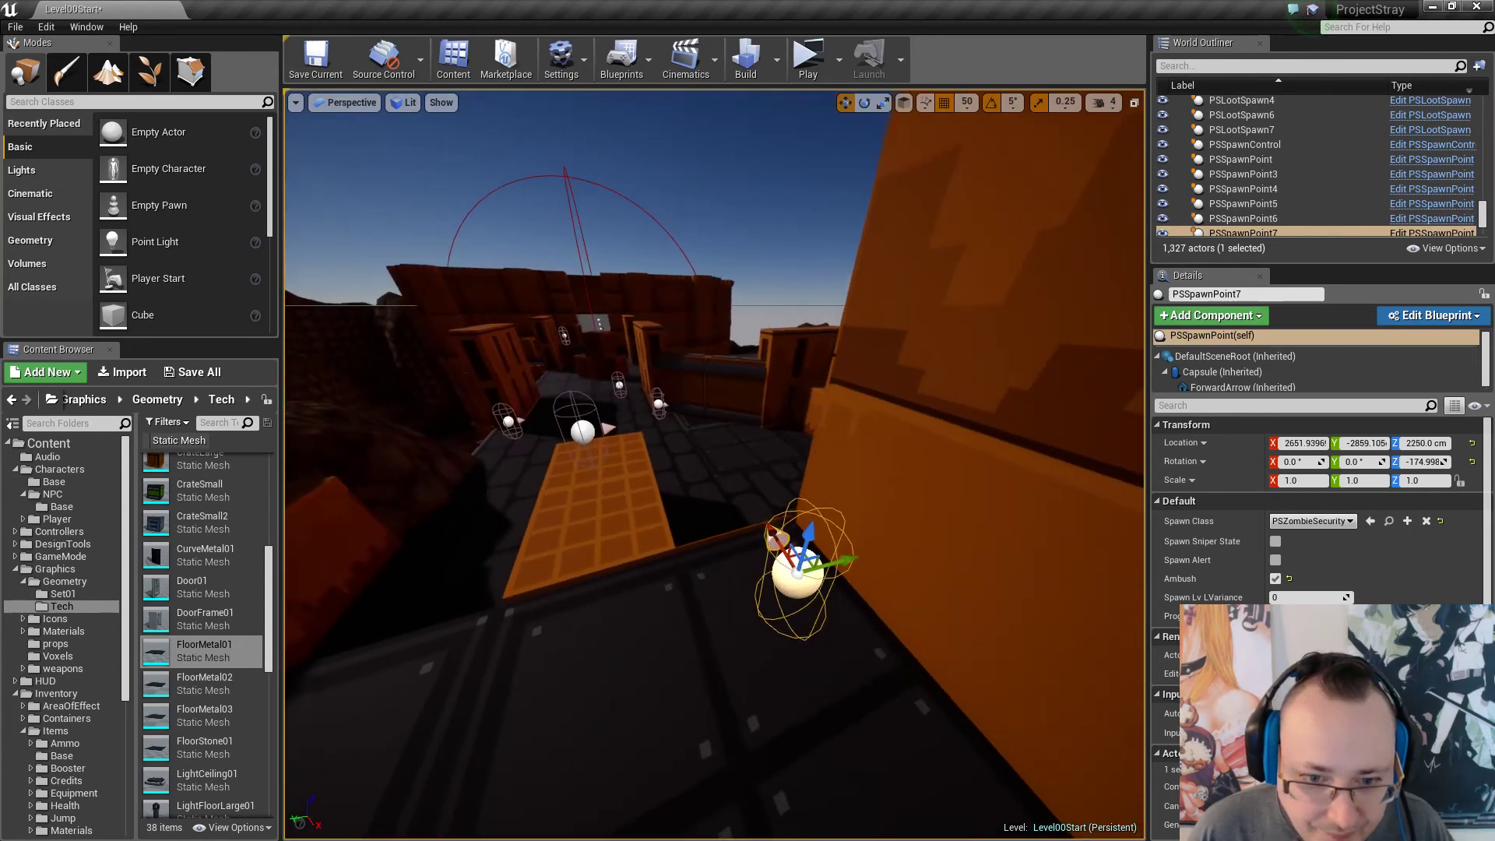
key(Escape)
mouse_move(709, 501)
right_down()
mouse_move(670, 495)
mouse_move(709, 460)
mouse_move(700, 440)
mouse_move(802, 456)
mouse_move(748, 452)
mouse_move(709, 497)
right_up()
click(705, 482)
ctrl+click(657, 474)
ctrl+click(616, 469)
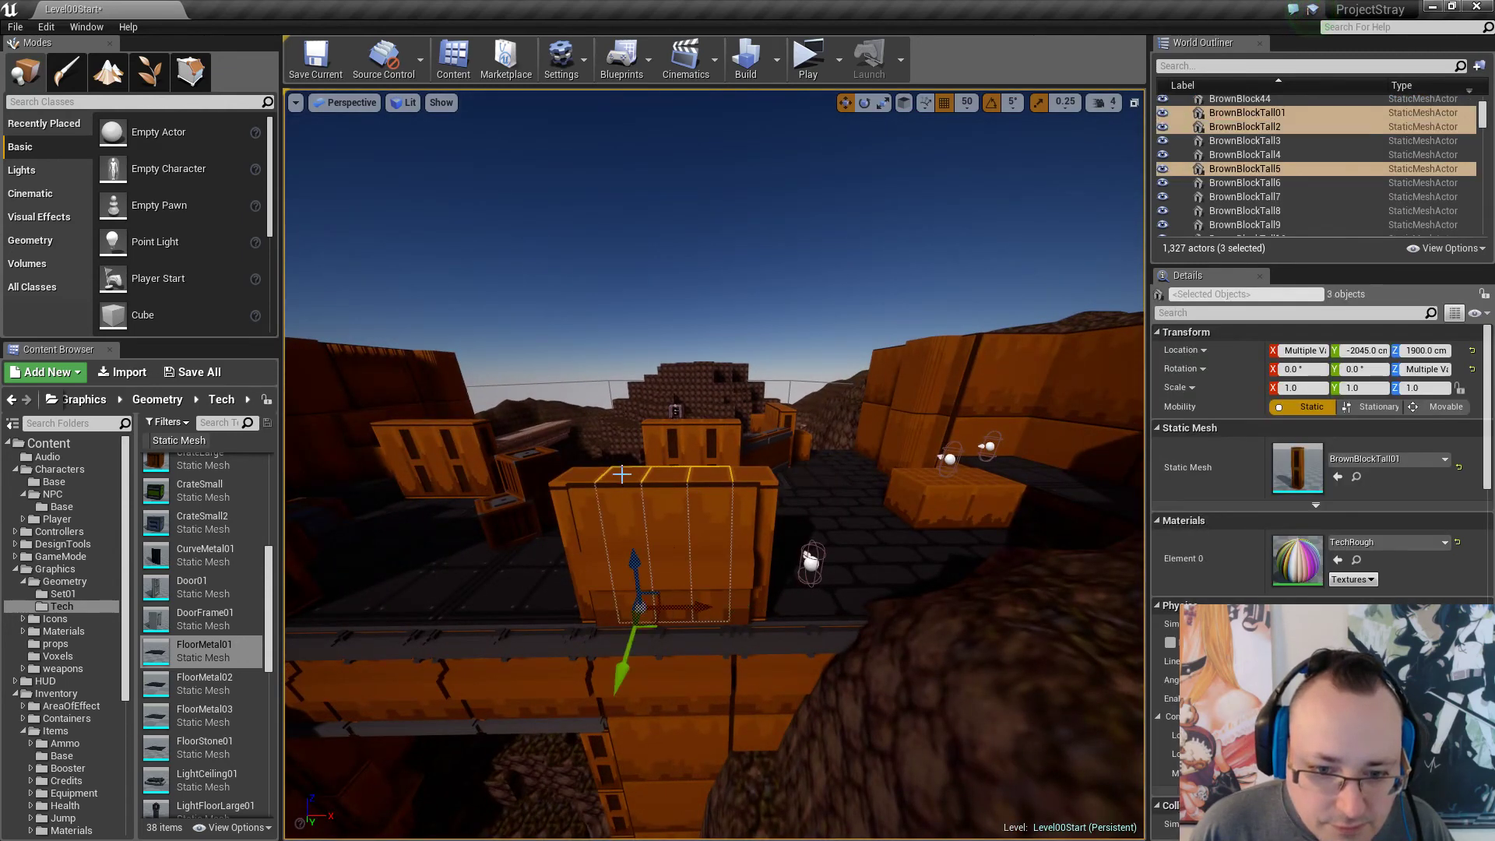
right_drag(615, 469, 1012, 496)
key(Escape)
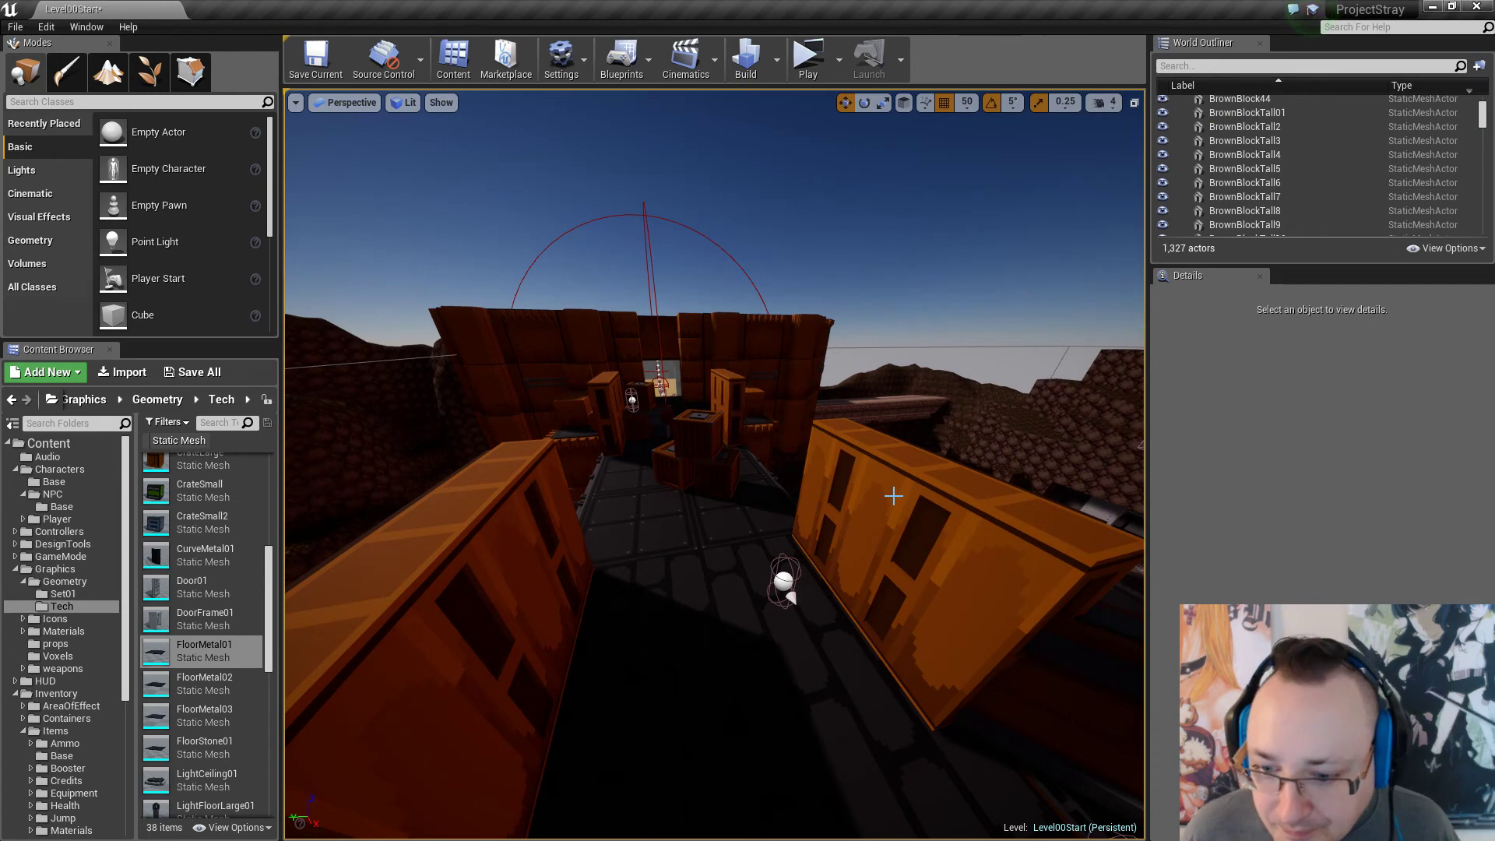
Copy the half-width brown block from the far metal ledge to the front of the tall block wall near the lava.
right_drag(887, 489, 883, 491)
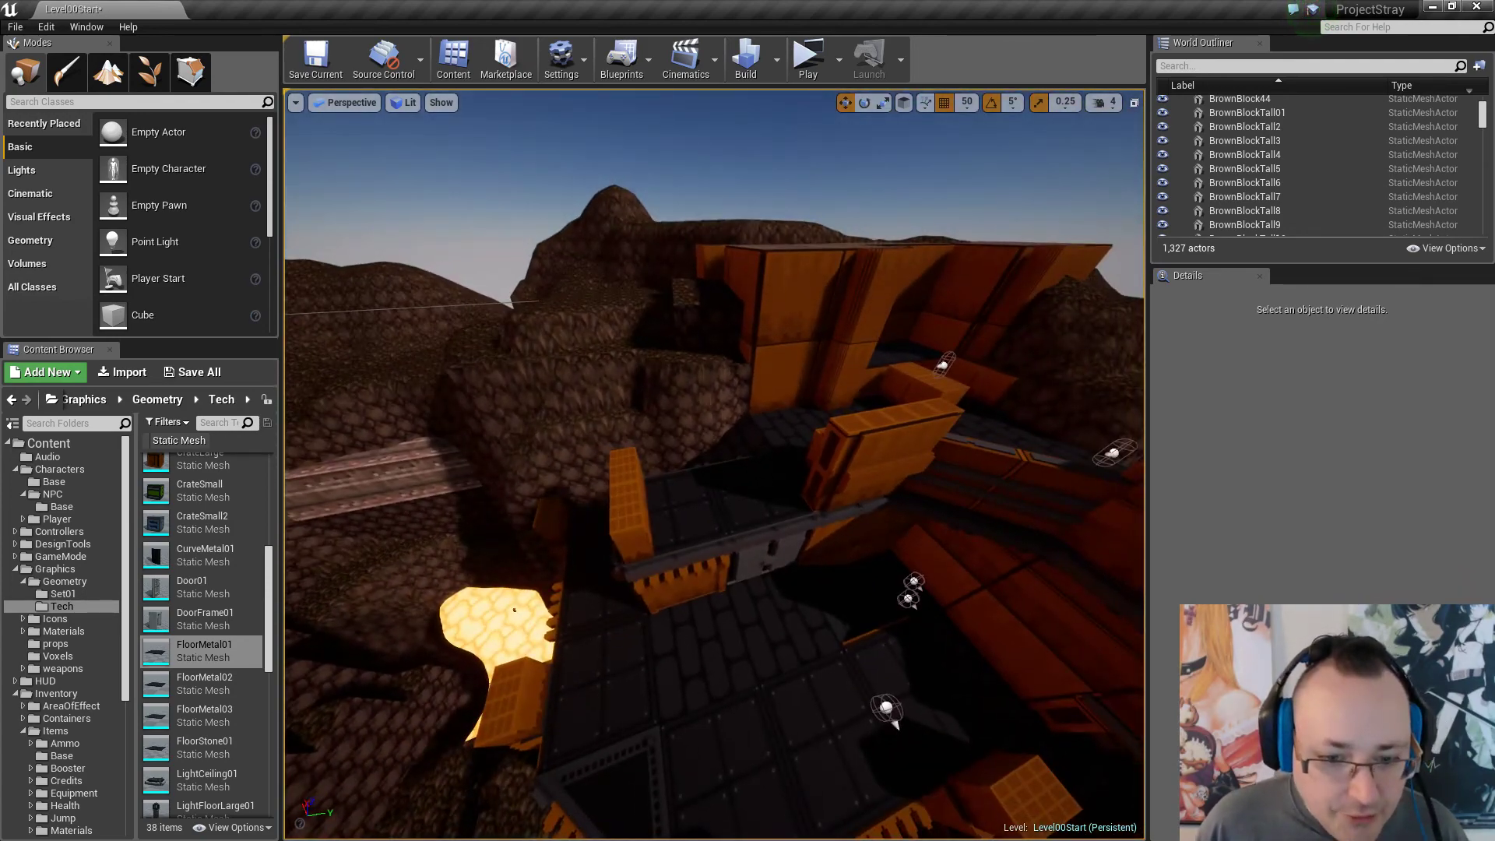
click(640, 494)
right_drag(640, 494, 640, 494)
right_drag(462, 444, 462, 444)
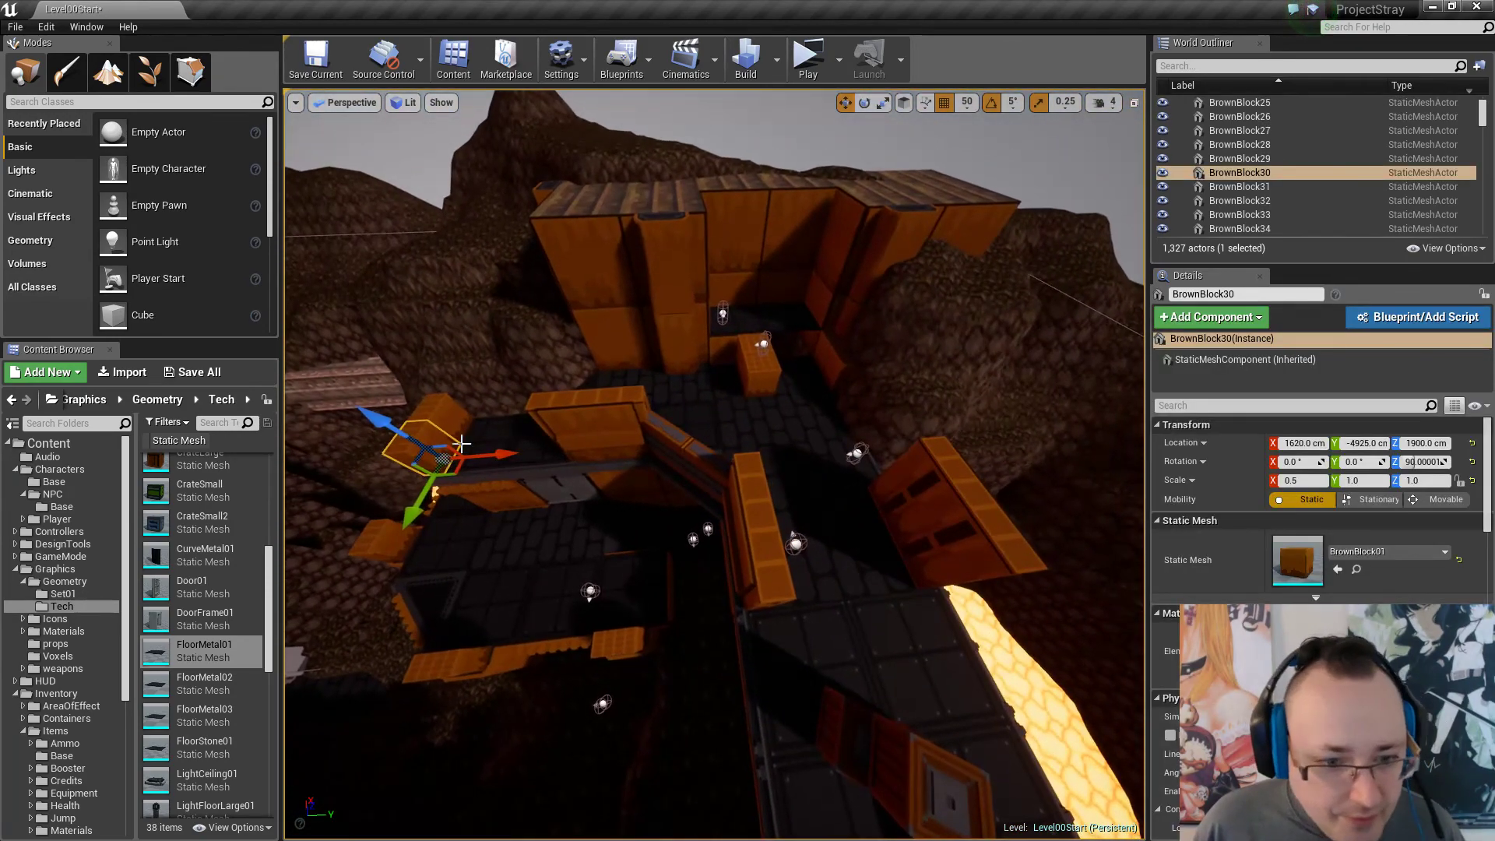
alt+drag(451, 468, 713, 536)
drag(880, 551, 913, 559)
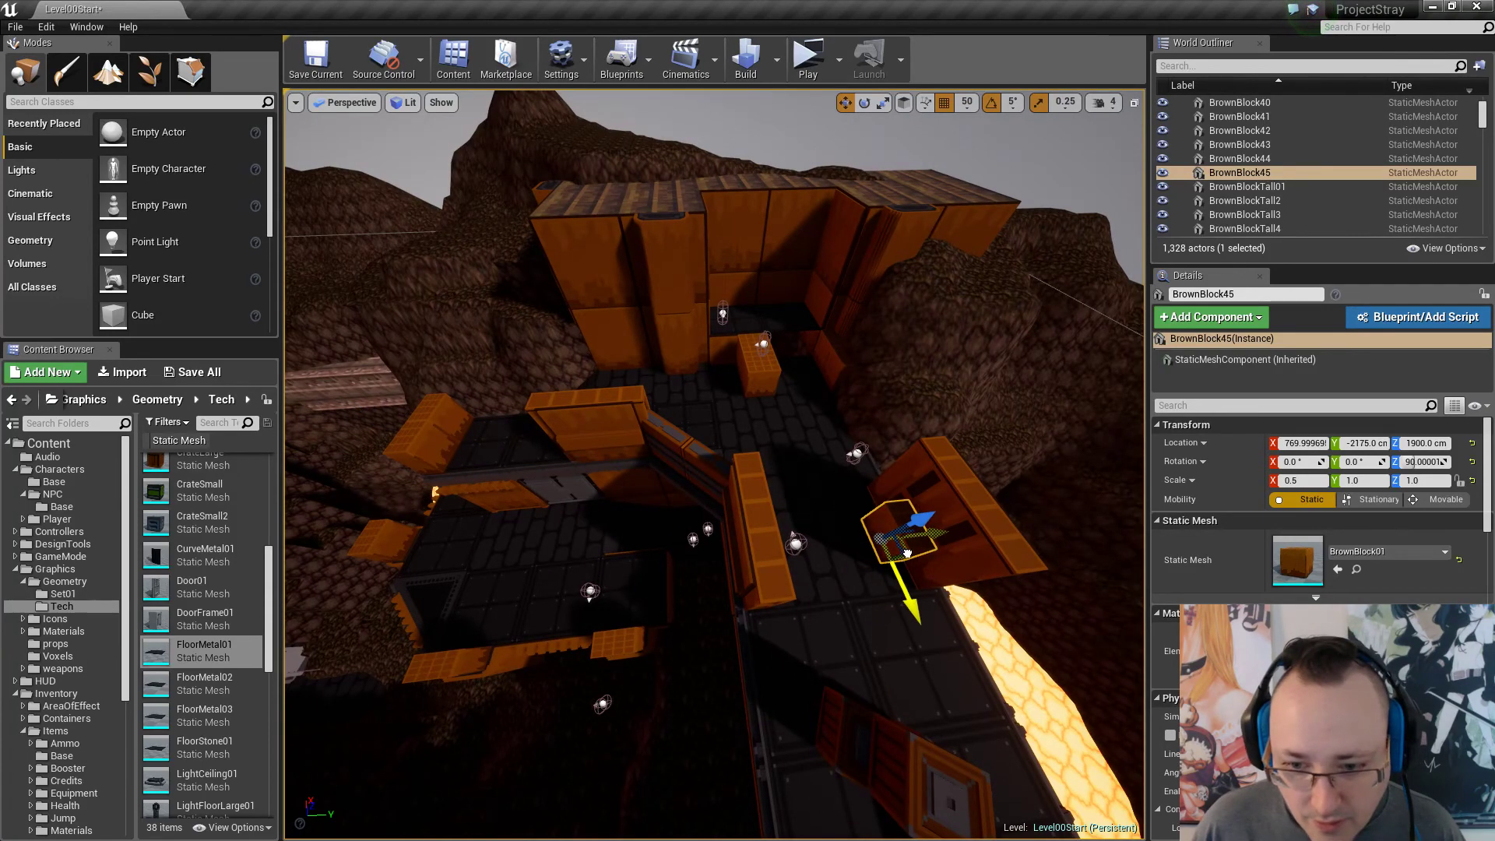
Reduce the grid snap to 10 and fit the copied block against the tall wall at about X 790, Y -2115 cm.
right_drag(913, 559, 913, 559)
right_drag(804, 545, 804, 546)
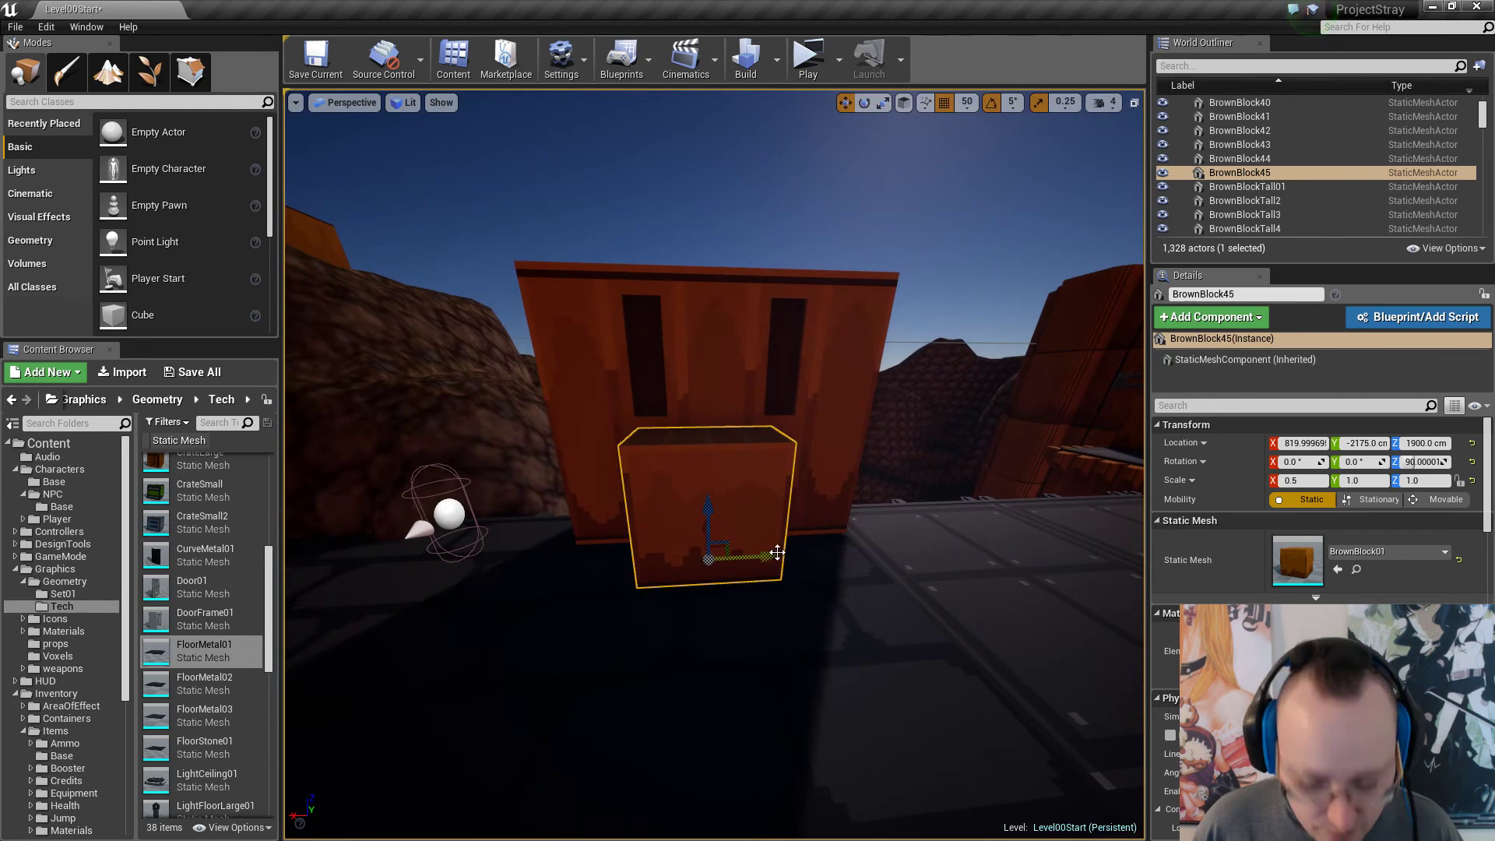
key(bracketleft)
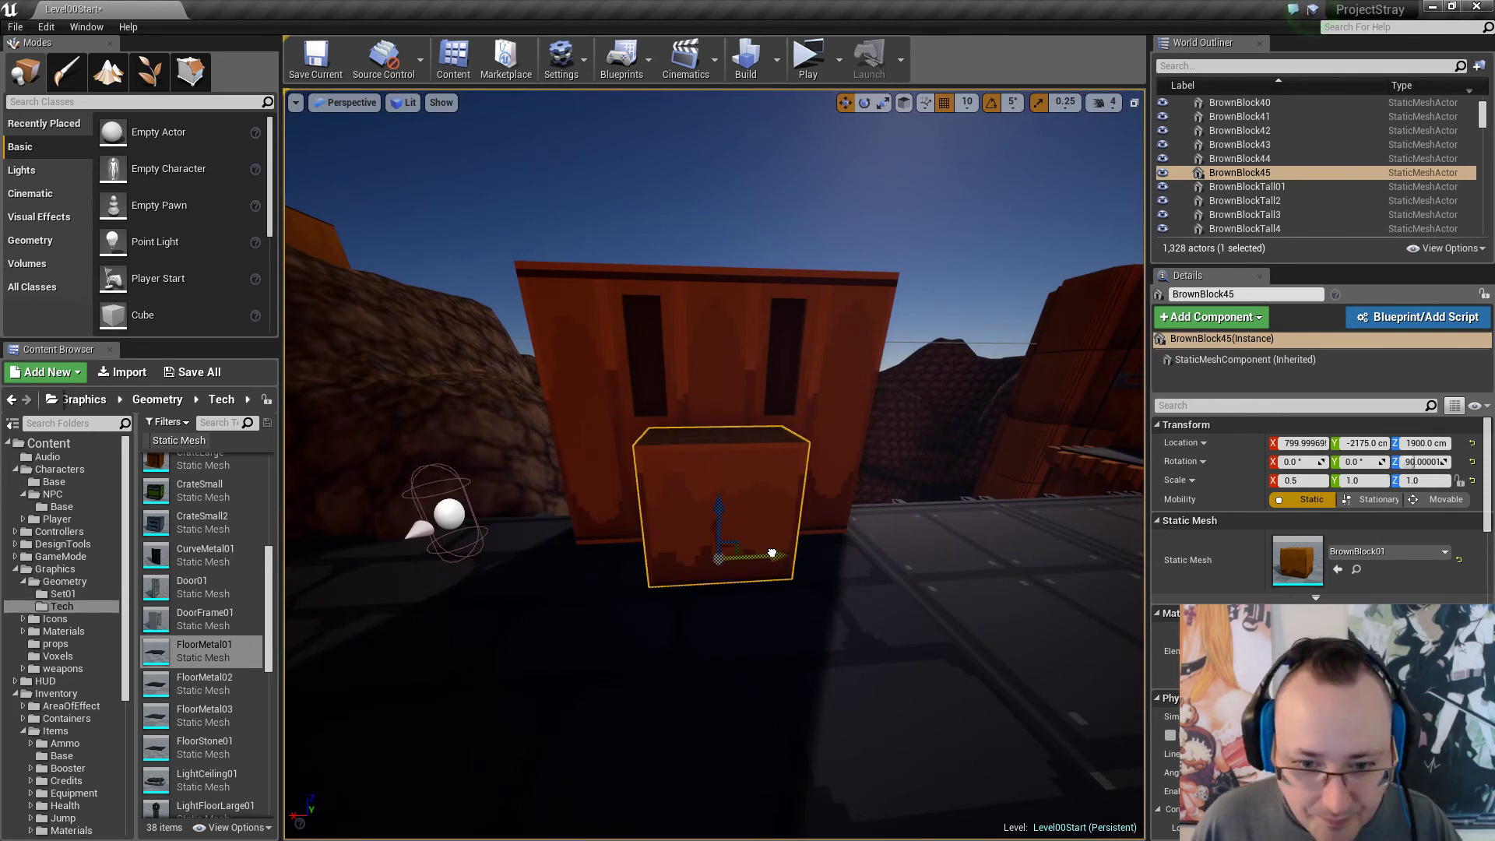
right_drag(776, 552, 756, 531)
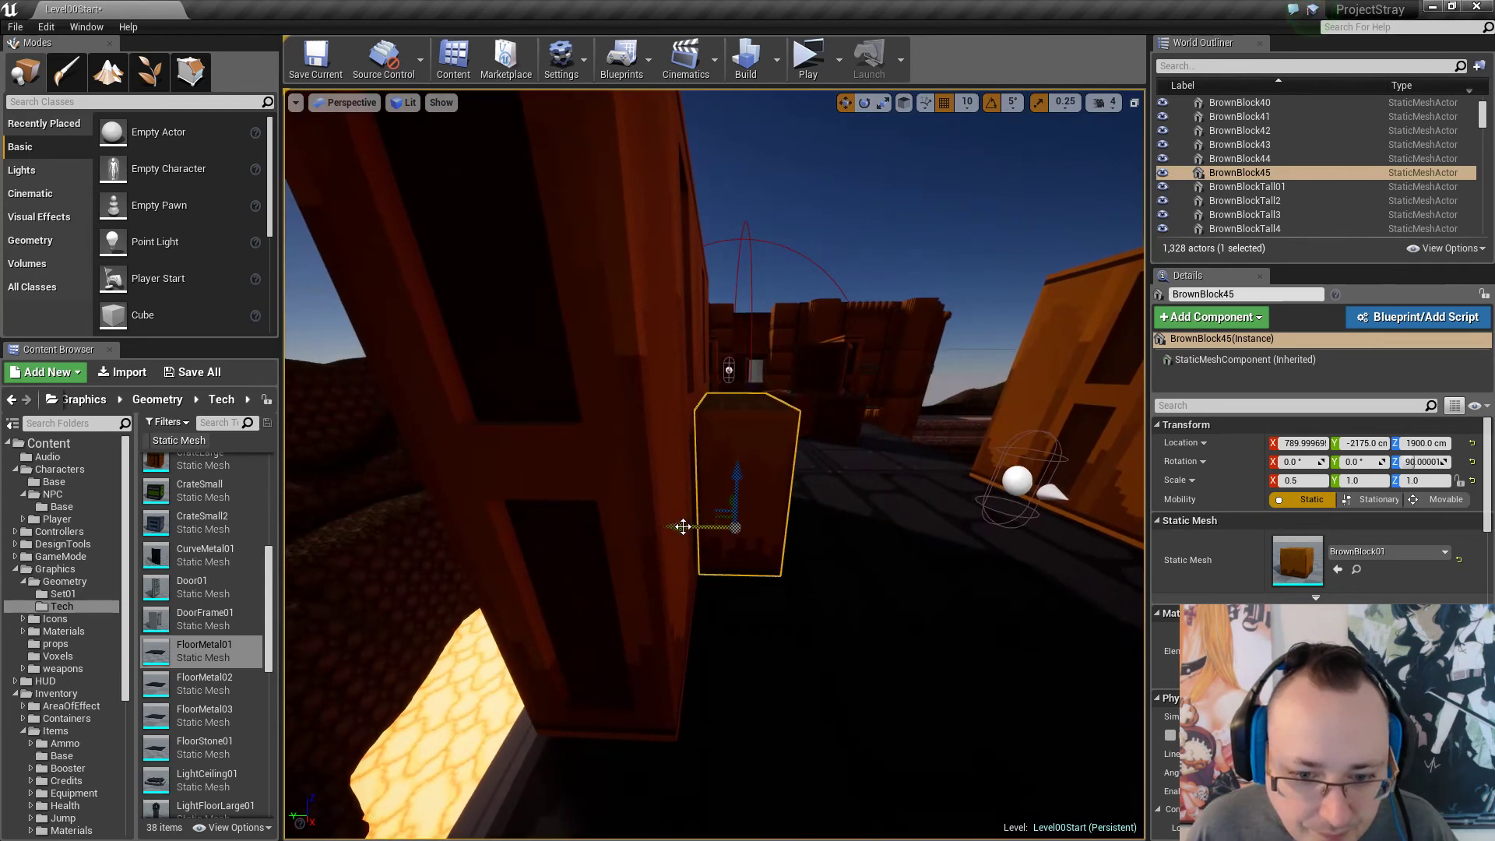
drag(683, 528, 671, 529)
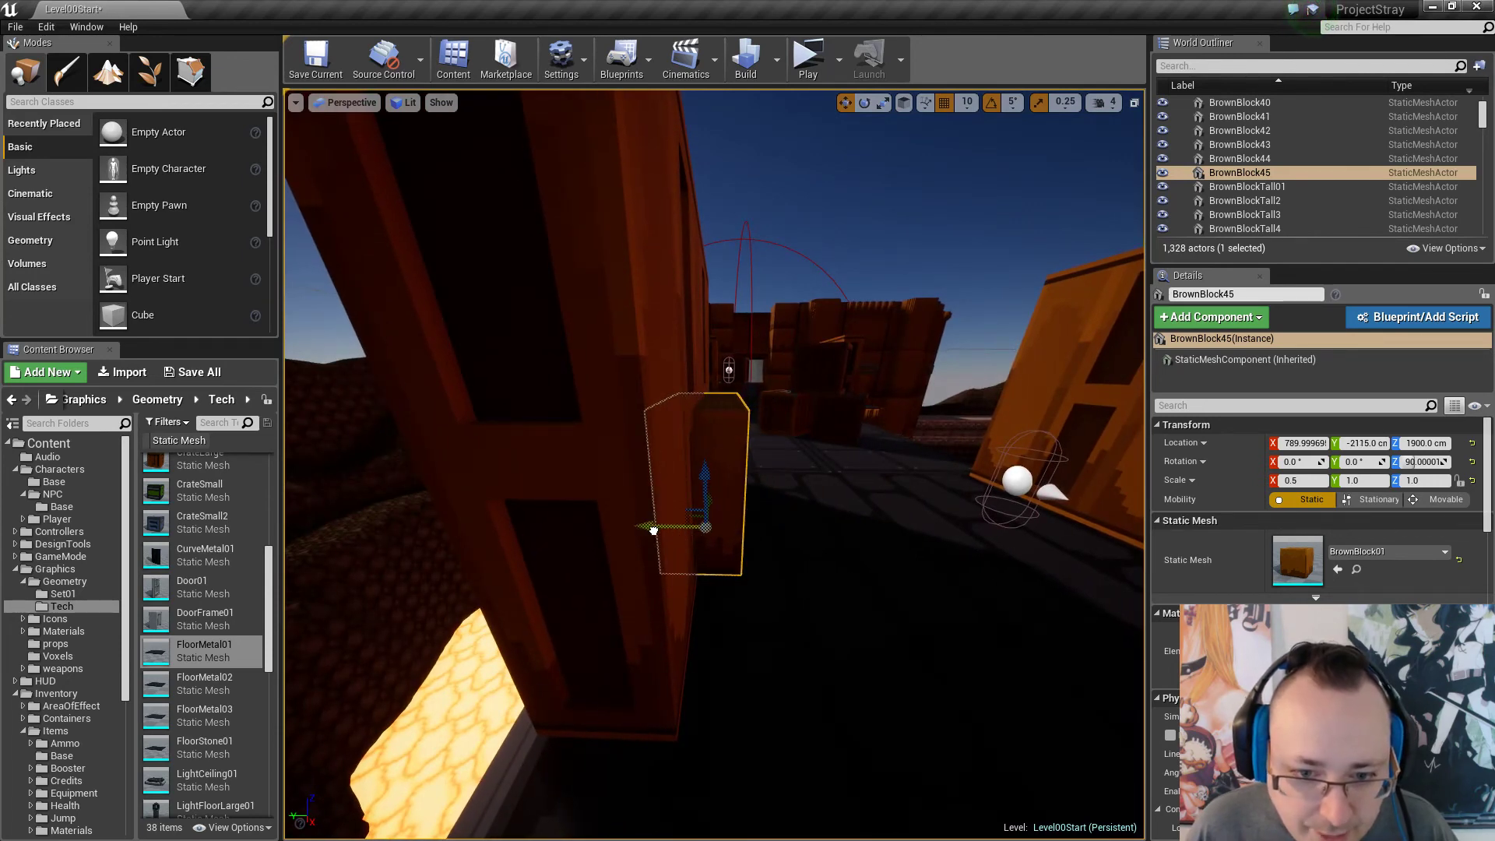
right_drag(653, 531, 646, 526)
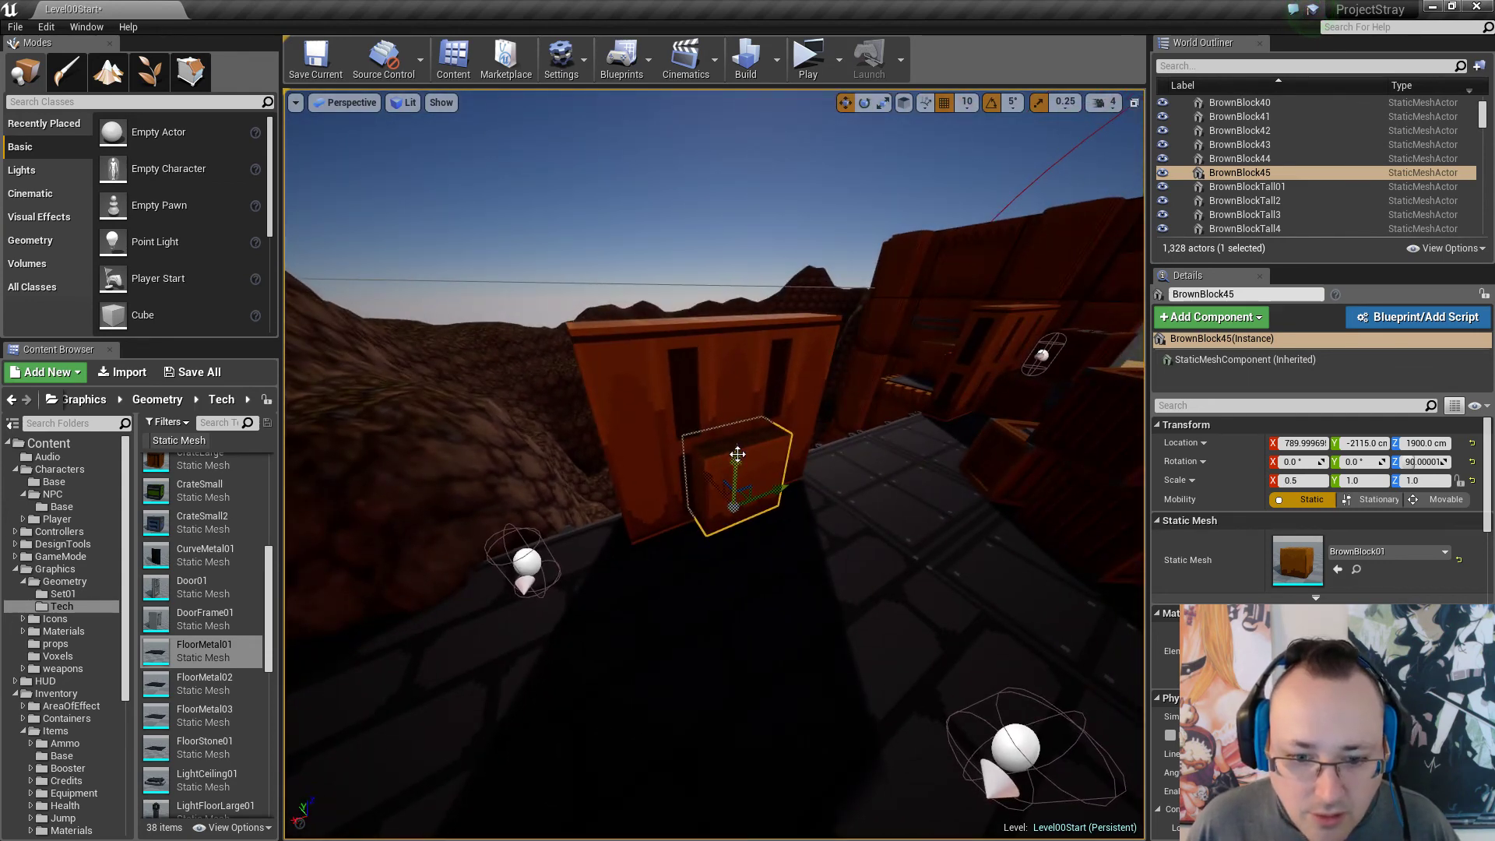
mouse_move(737, 454)
right_down()
mouse_move(781, 445)
mouse_move(734, 434)
right_up()
key(Escape)
Stack a copy of the half-width block directly on top of it at Z 2150 cm.
click(744, 421)
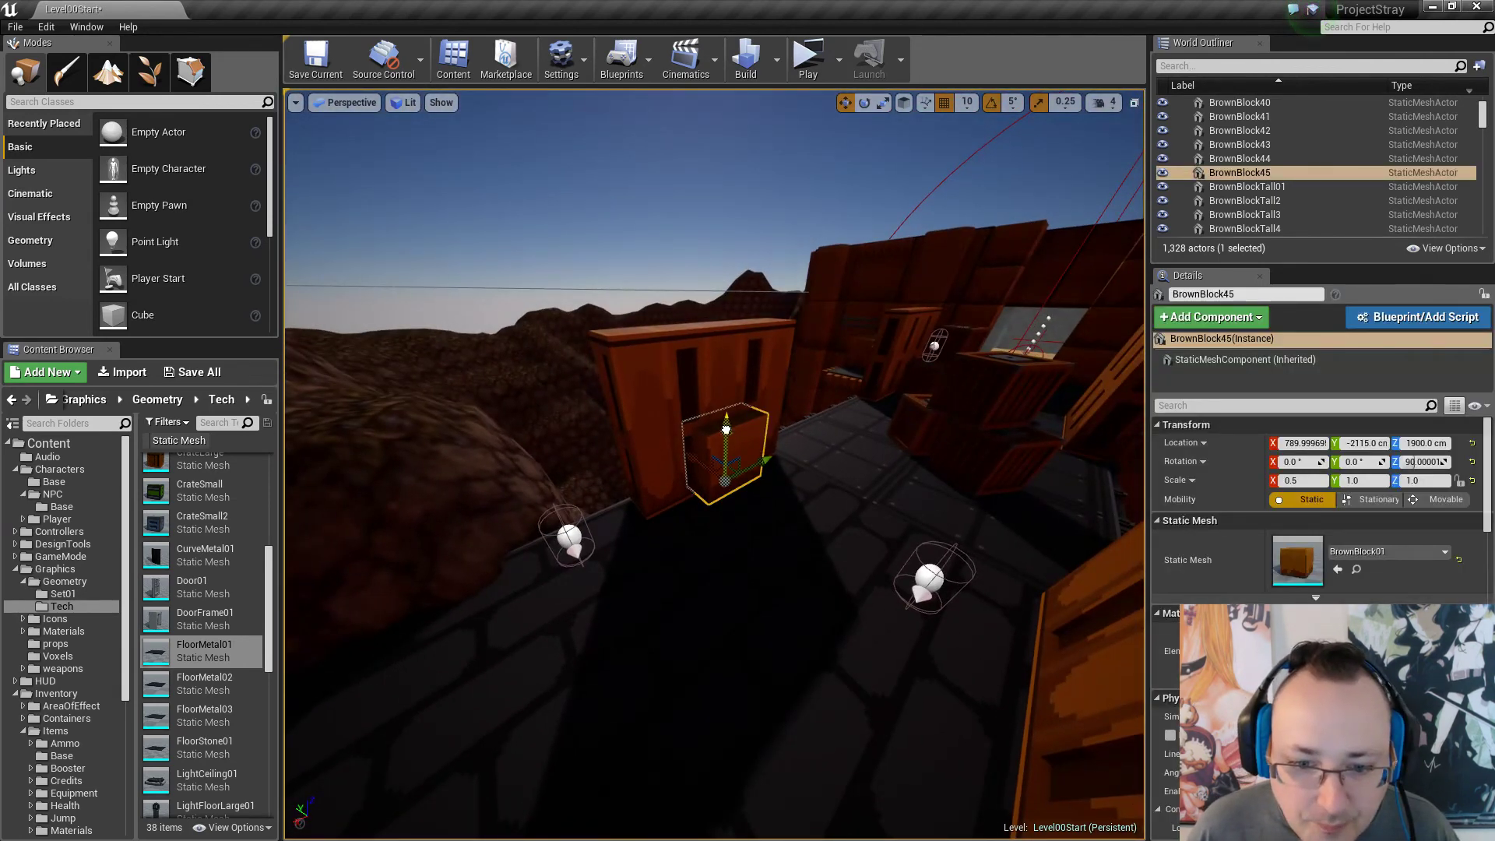
alt+drag(726, 429, 721, 330)
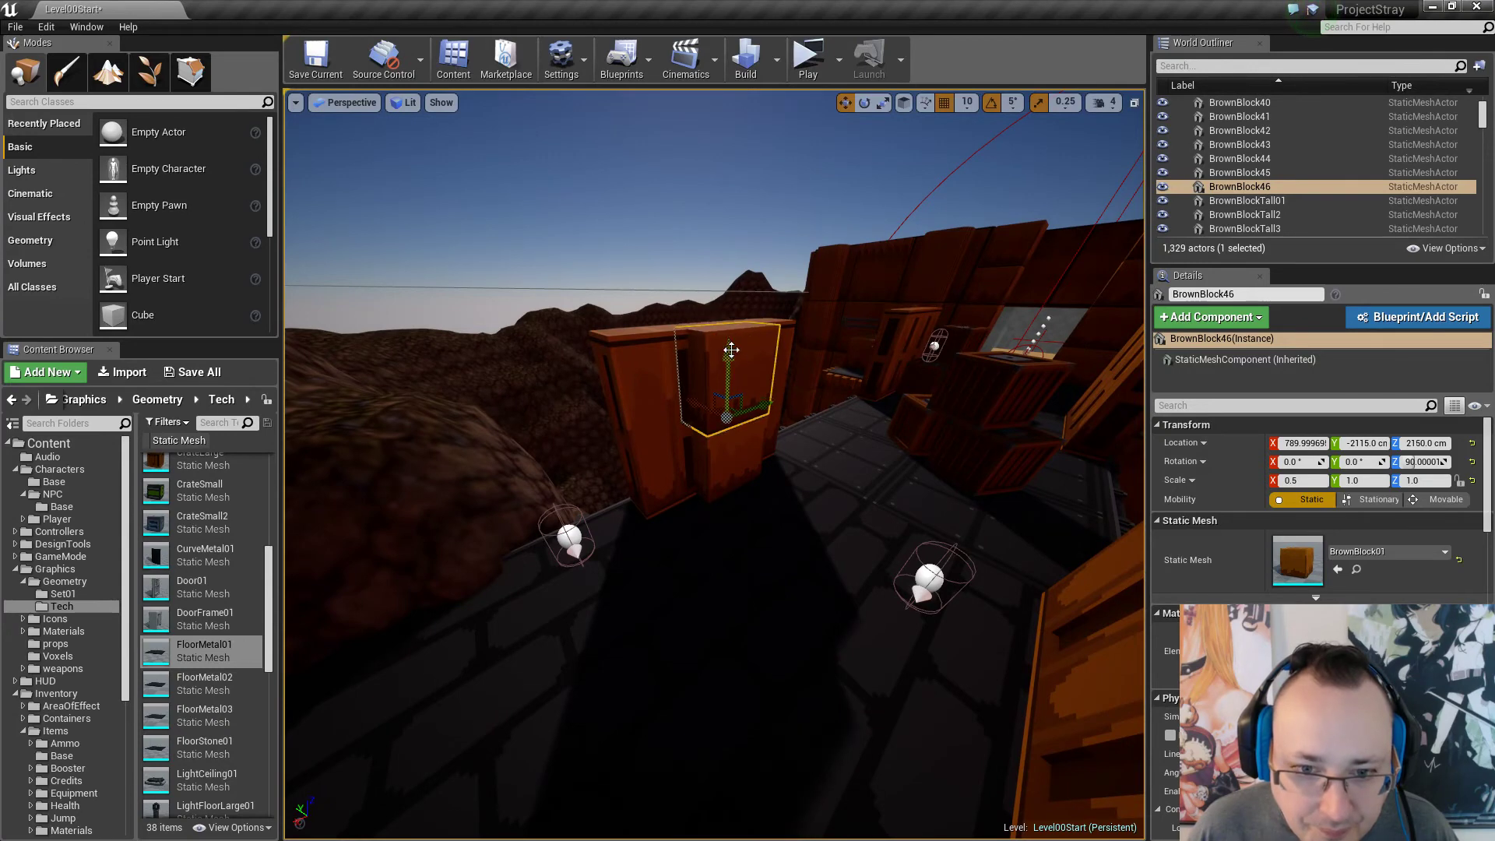
key(Escape)
Centre the zombie security spawn point between the two tall walls at about X 720, Y -2513 cm.
right_drag(768, 367, 768, 367)
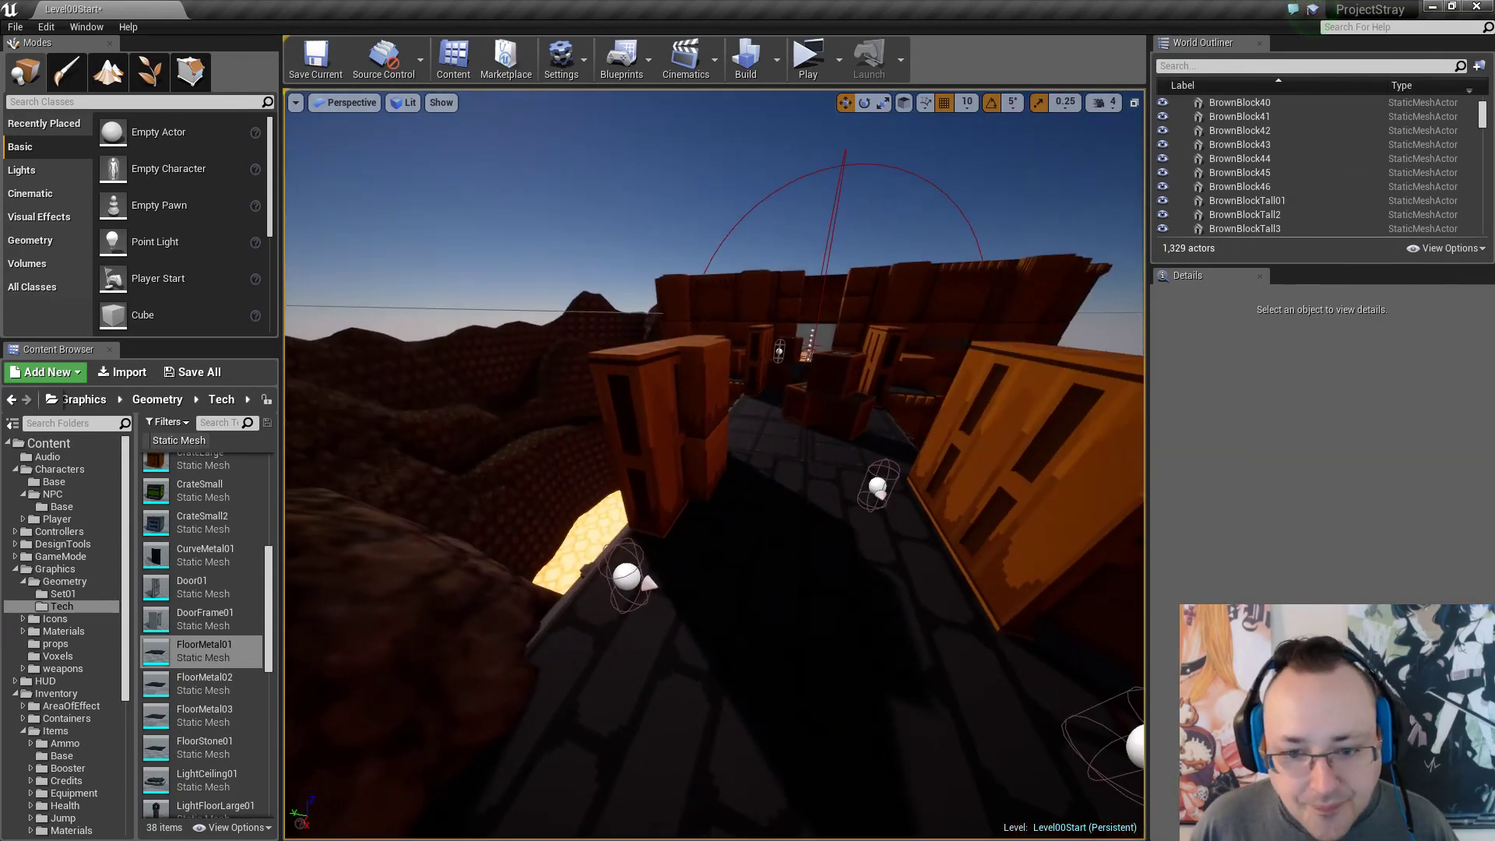
right_drag(800, 511, 801, 511)
click(801, 511)
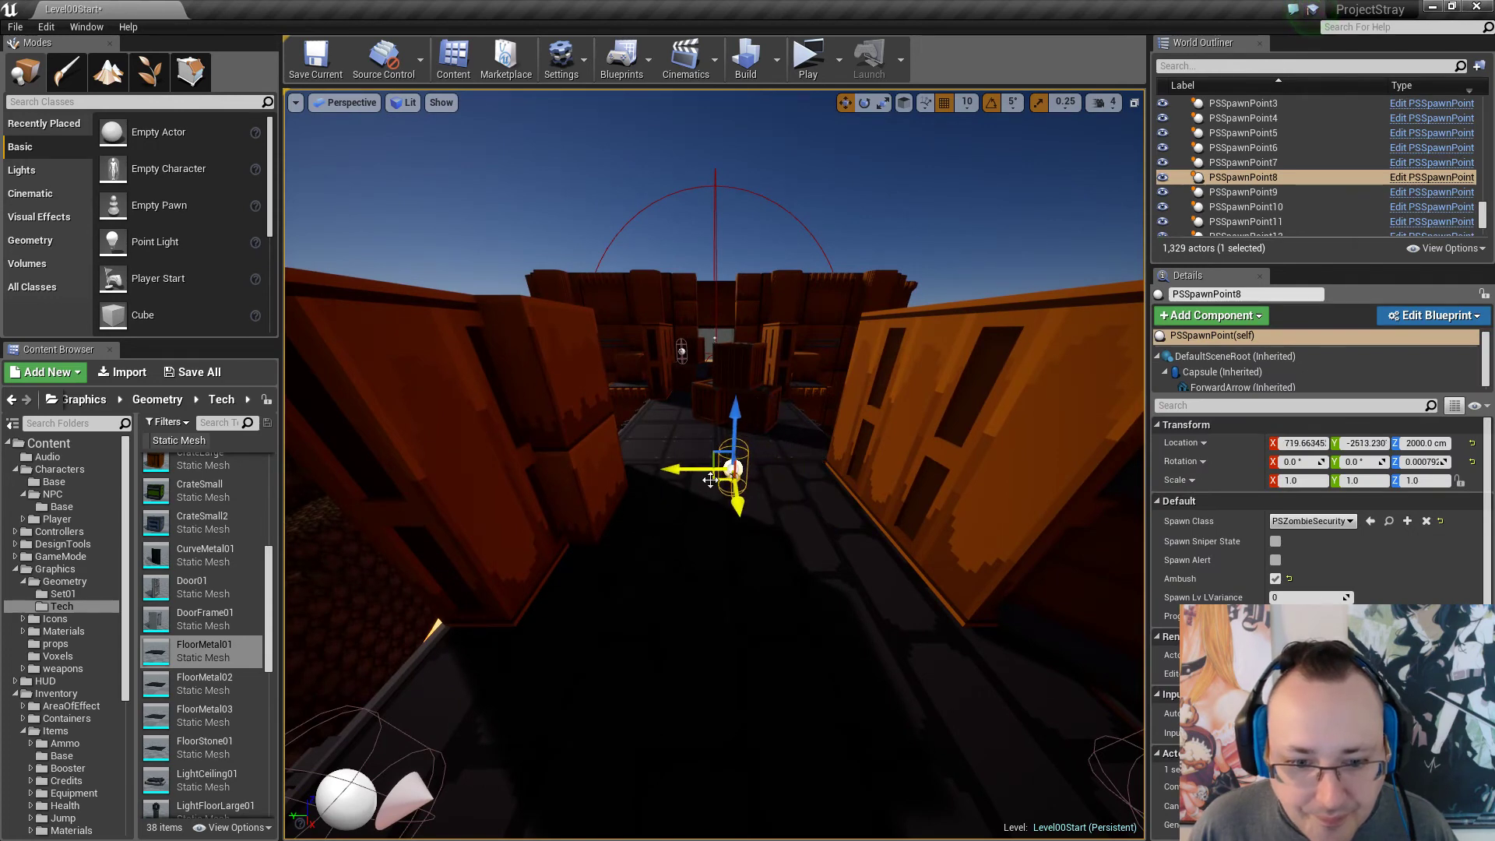
Copy the two stacked half-width blocks against the opposite tall wall at Y -2895 cm.
click(583, 460)
ctrl+click(579, 379)
alt+drag(516, 426, 834, 445)
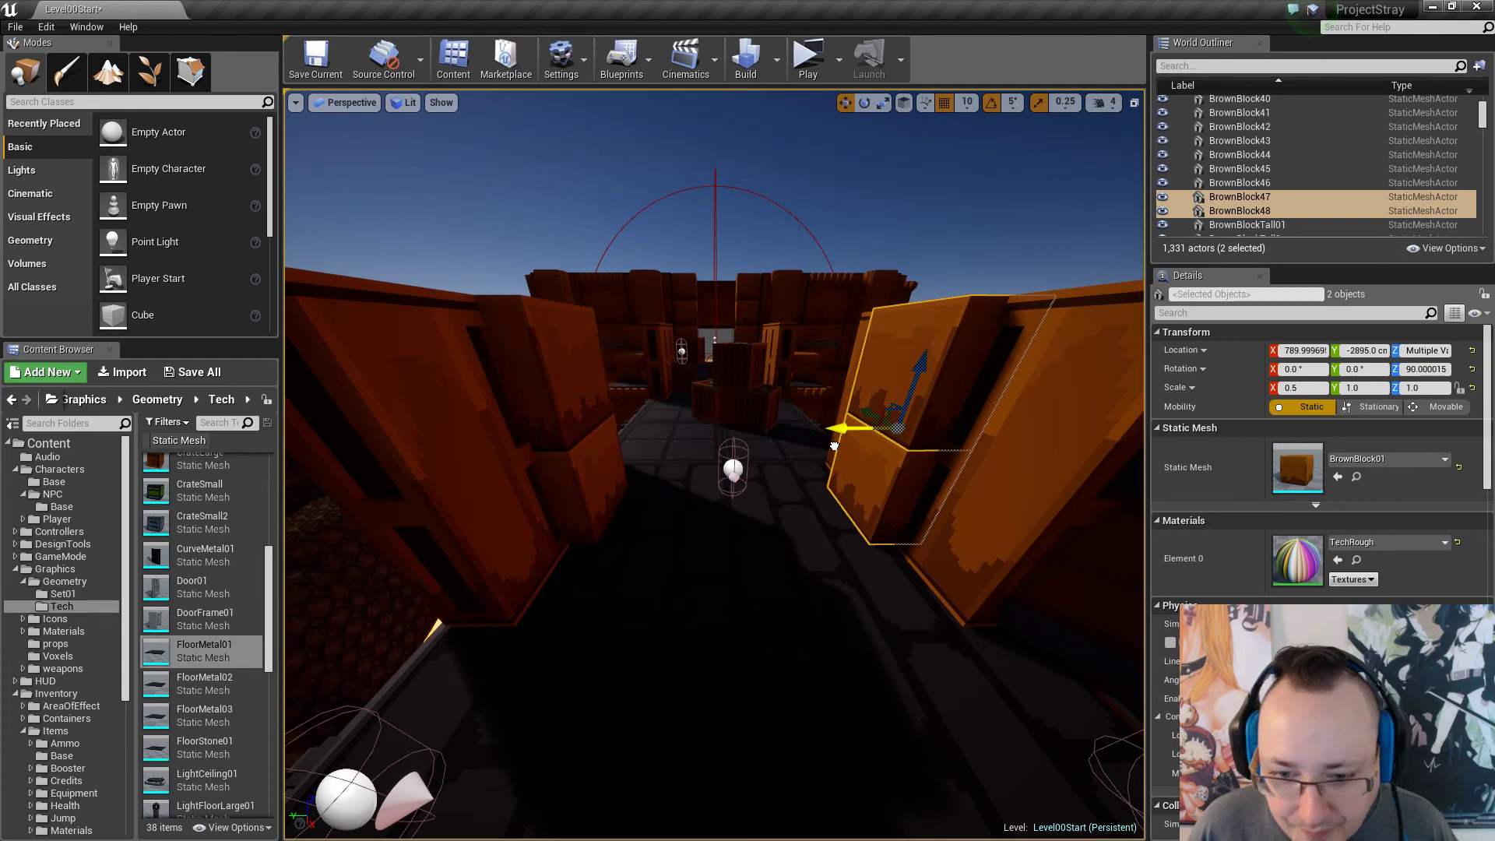
right_drag(835, 446, 834, 446)
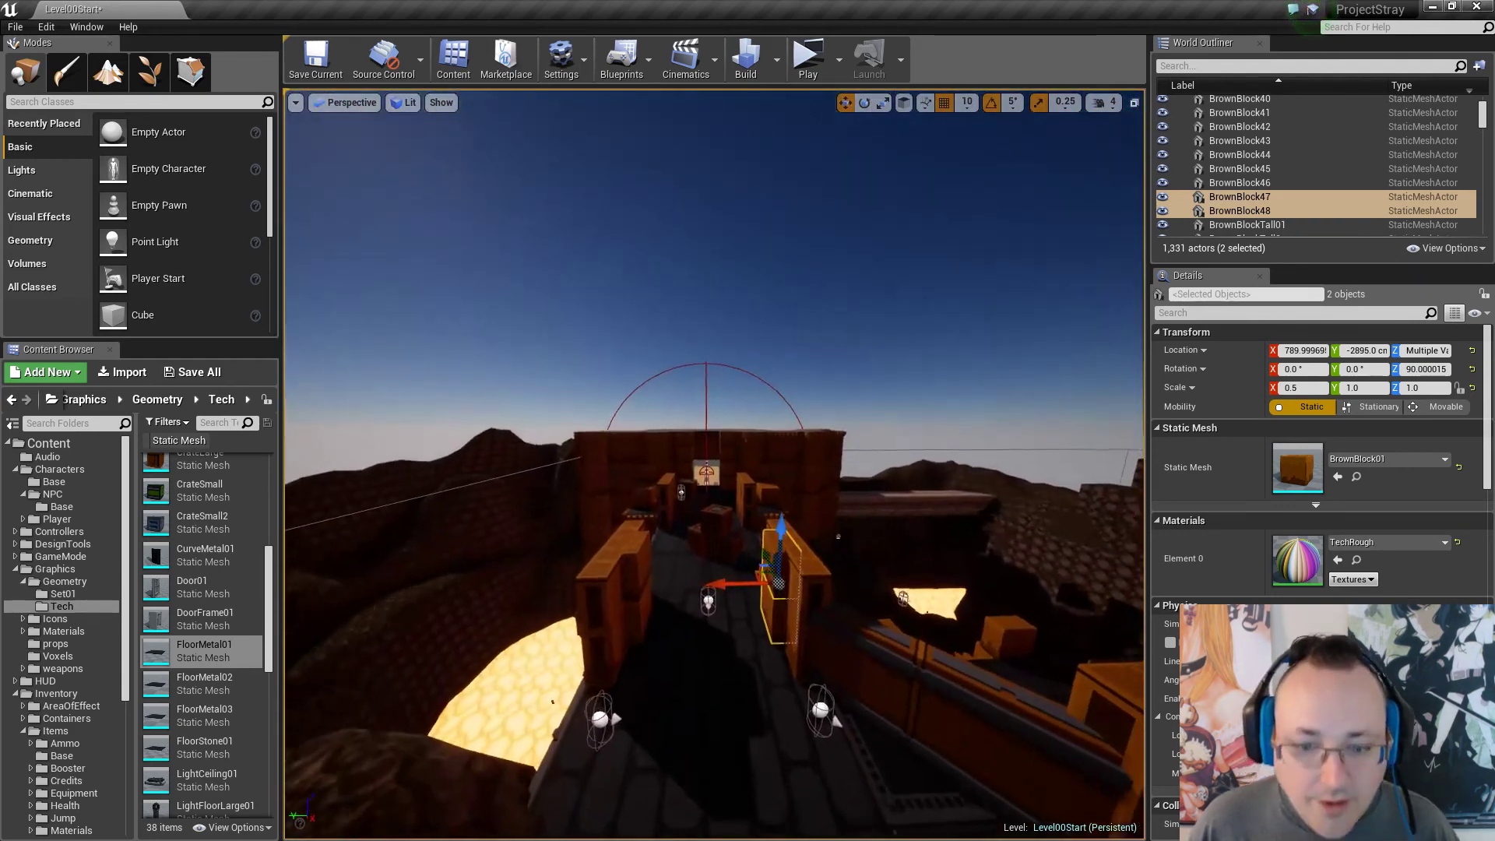
right_drag(772, 489, 772, 489)
key(Escape)
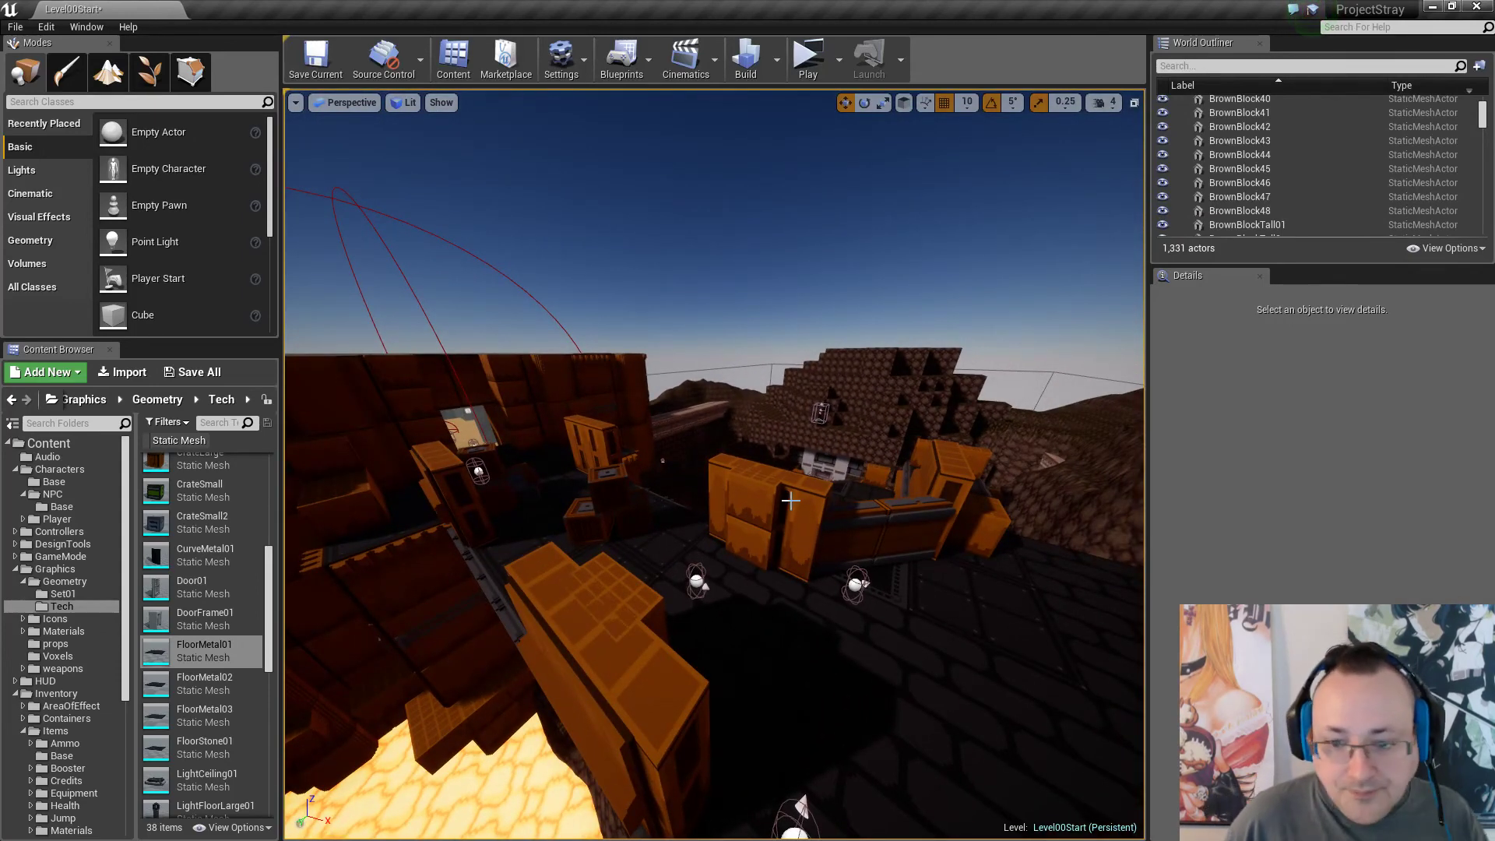
Lay two copied horizontal long blocks end to end along the lava-side edge, at about X 500 and X 310, Y -2055, Z 2345 cm.
right_drag(754, 542, 790, 566)
click(772, 541)
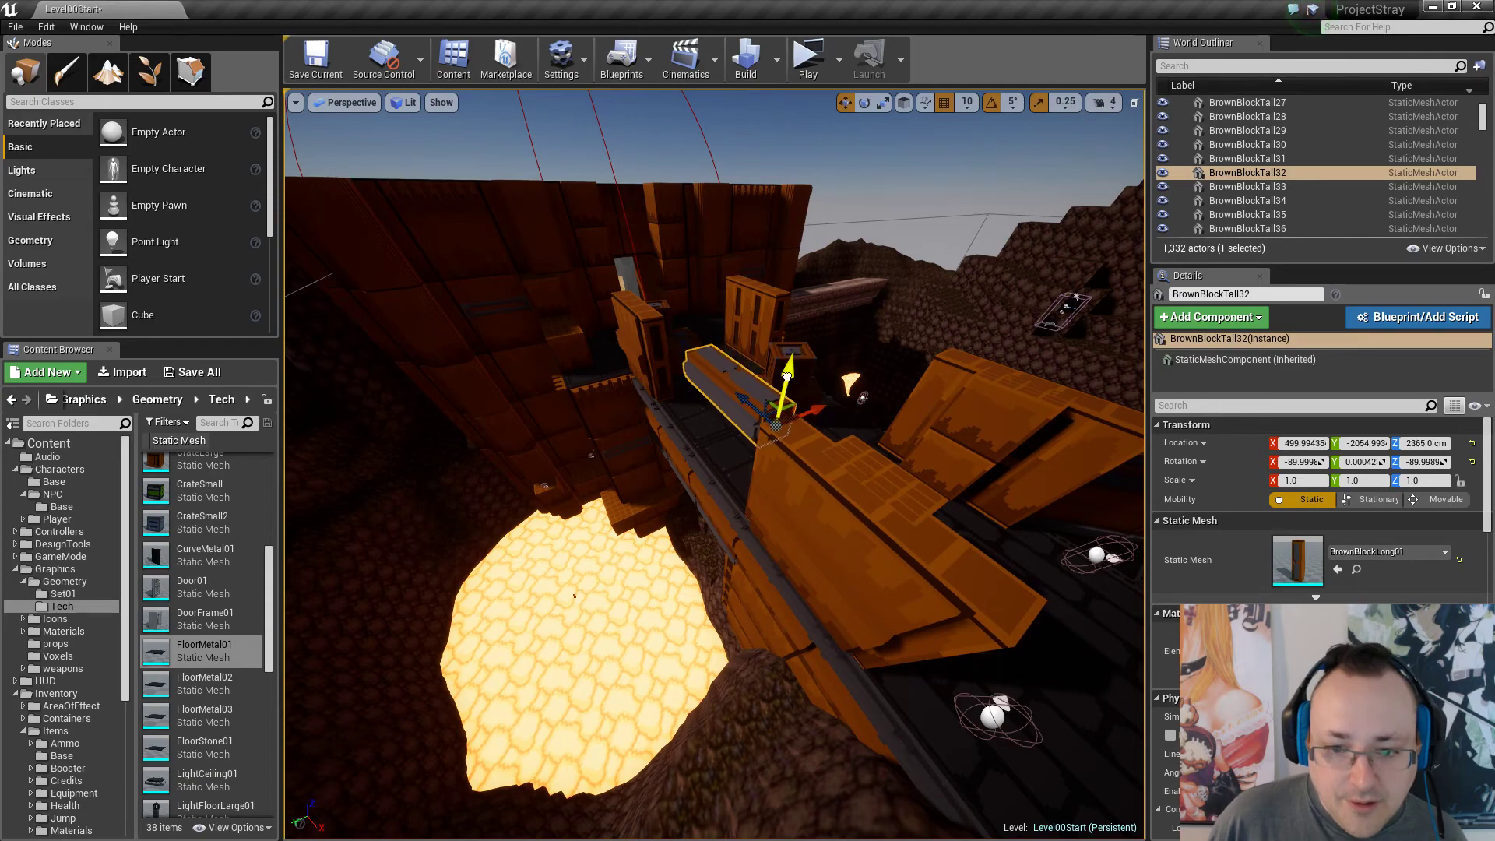
right_drag(789, 383, 790, 383)
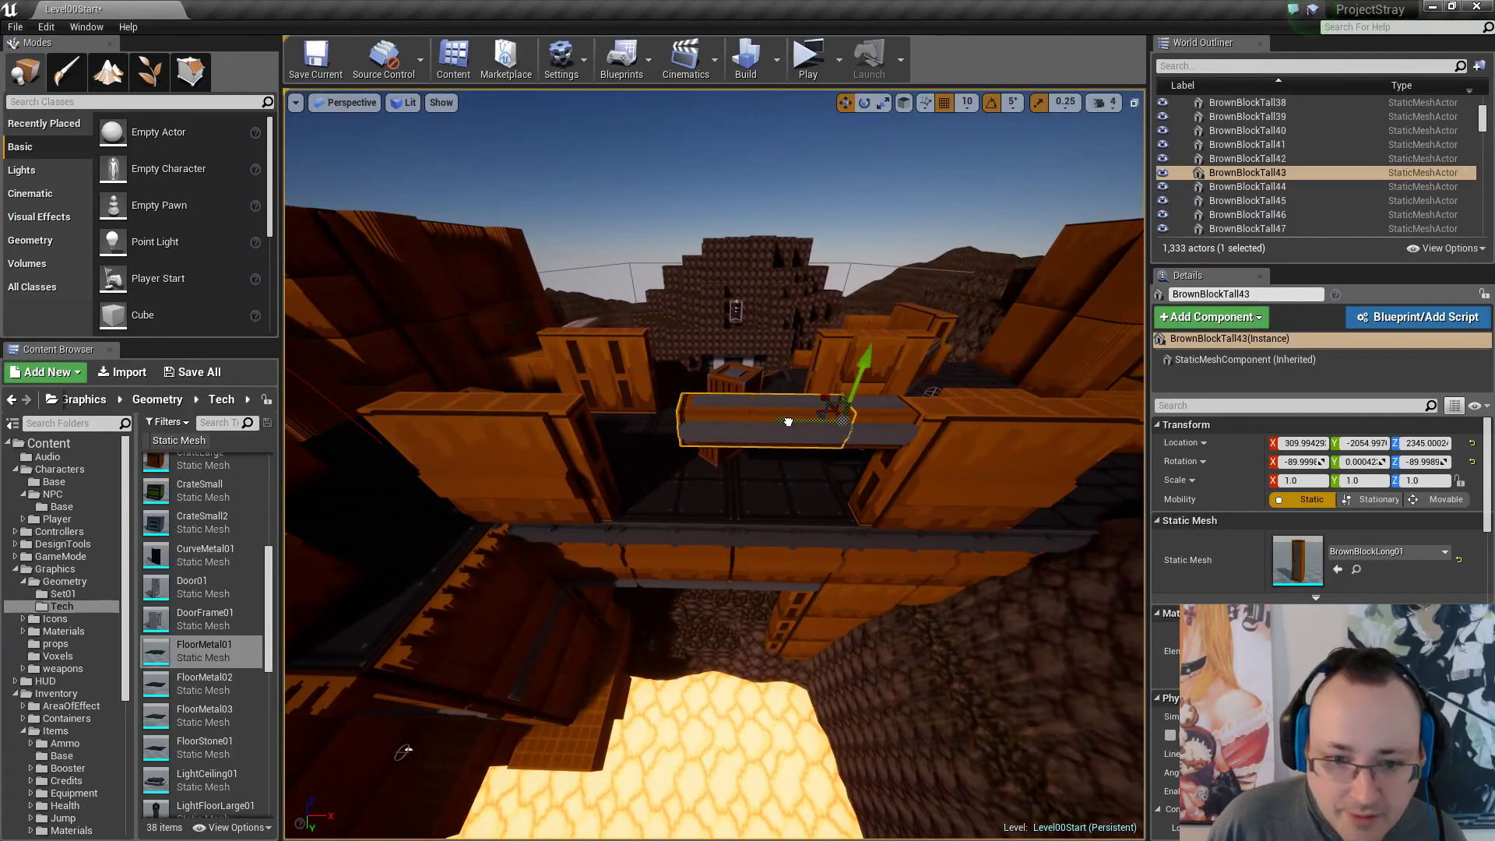
right_drag(690, 426, 652, 437)
key(Escape)
Select both horizontal long blocks and copy them across to the opposite side of the walkway, between the tall walls.
click(694, 433)
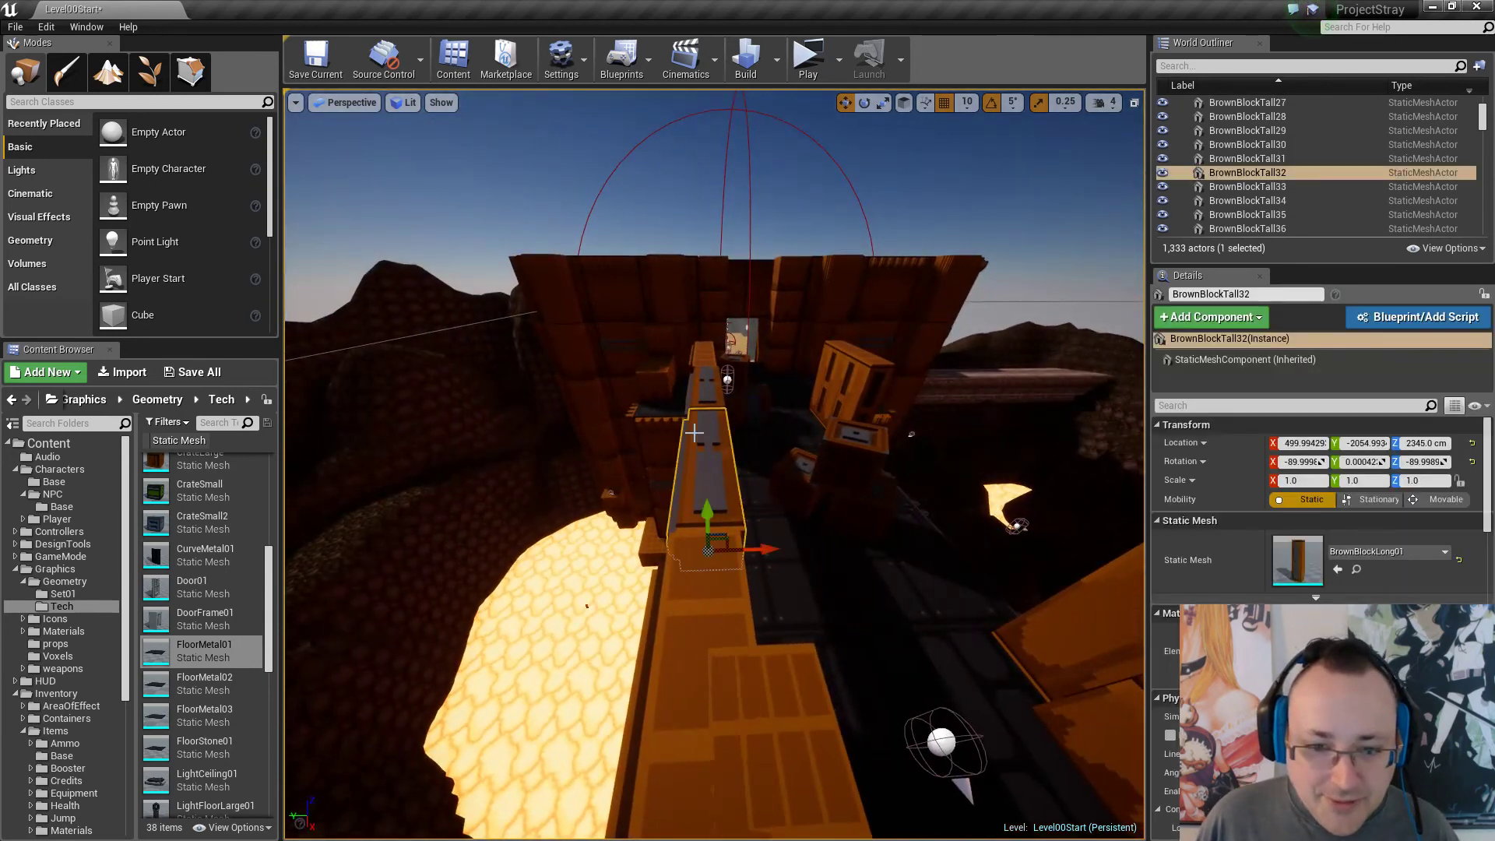
ctrl+click(705, 388)
right_drag(705, 388, 705, 388)
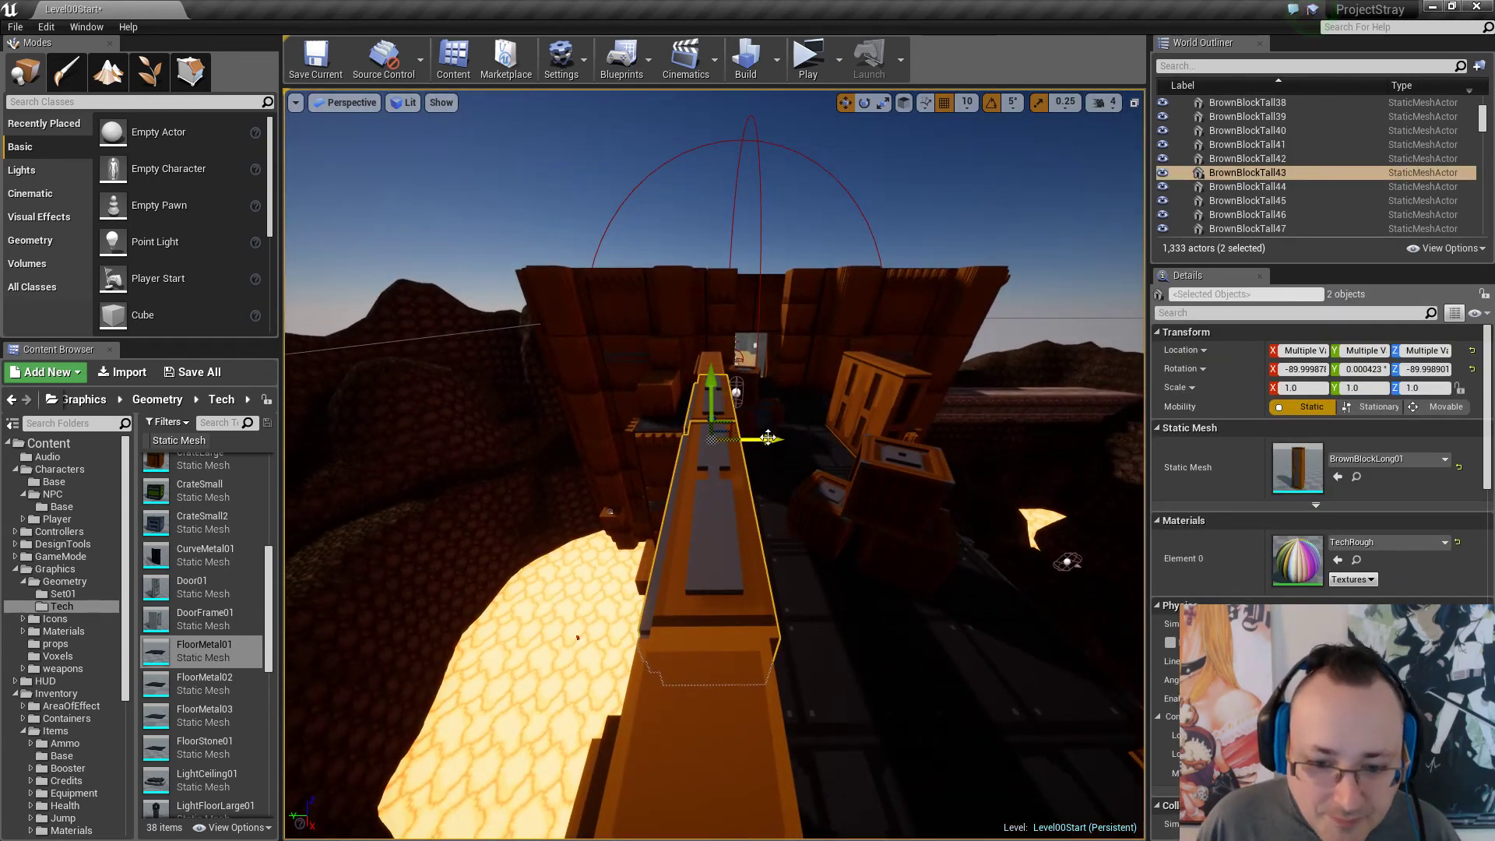
drag(764, 440, 765, 440)
right_drag(803, 466, 804, 466)
key(d)
alt+drag(639, 435, 805, 435)
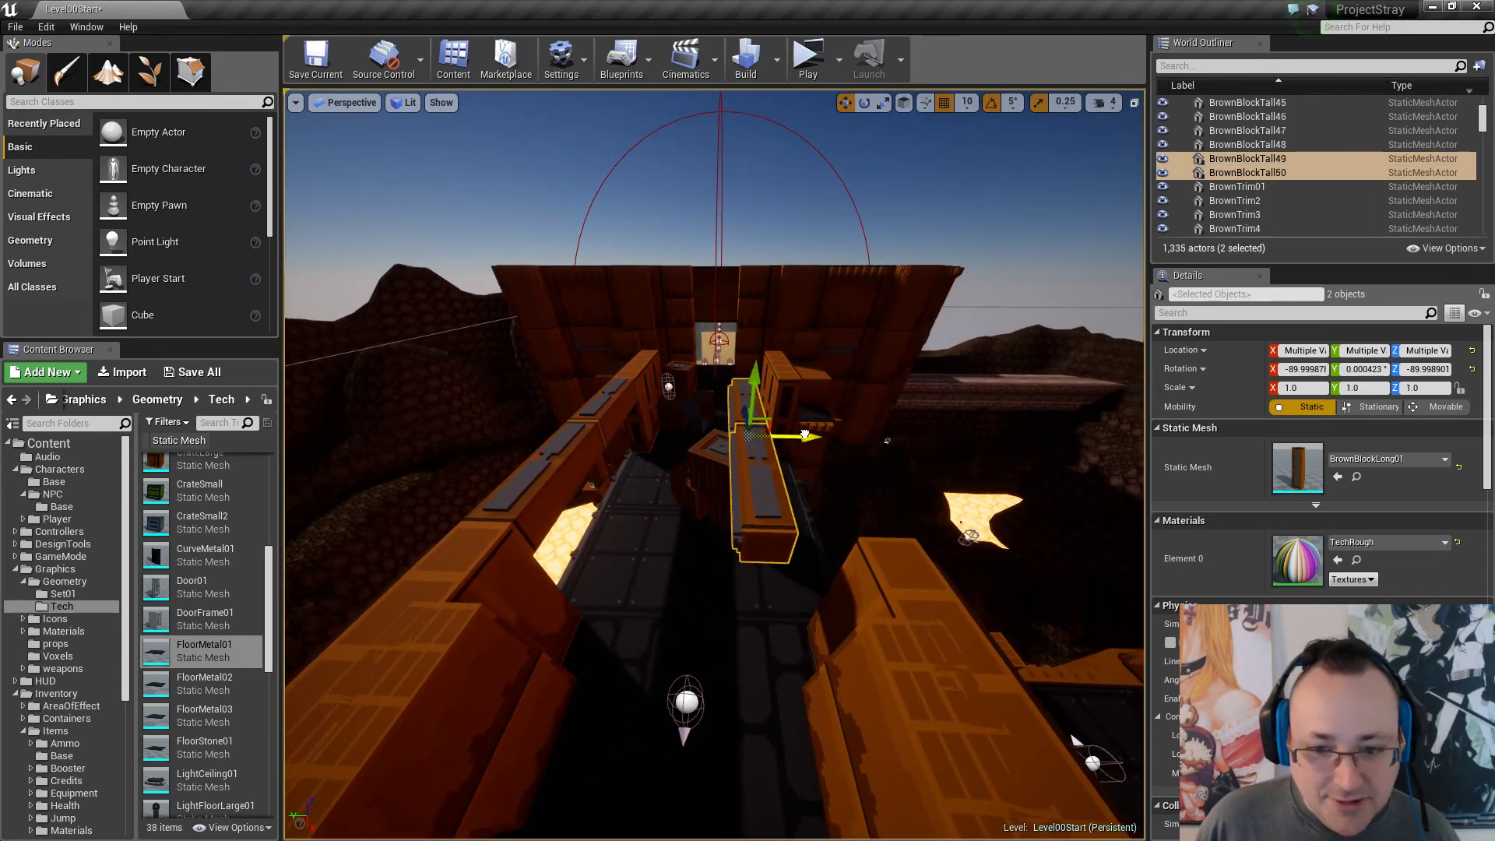
drag(724, 500, 678, 506)
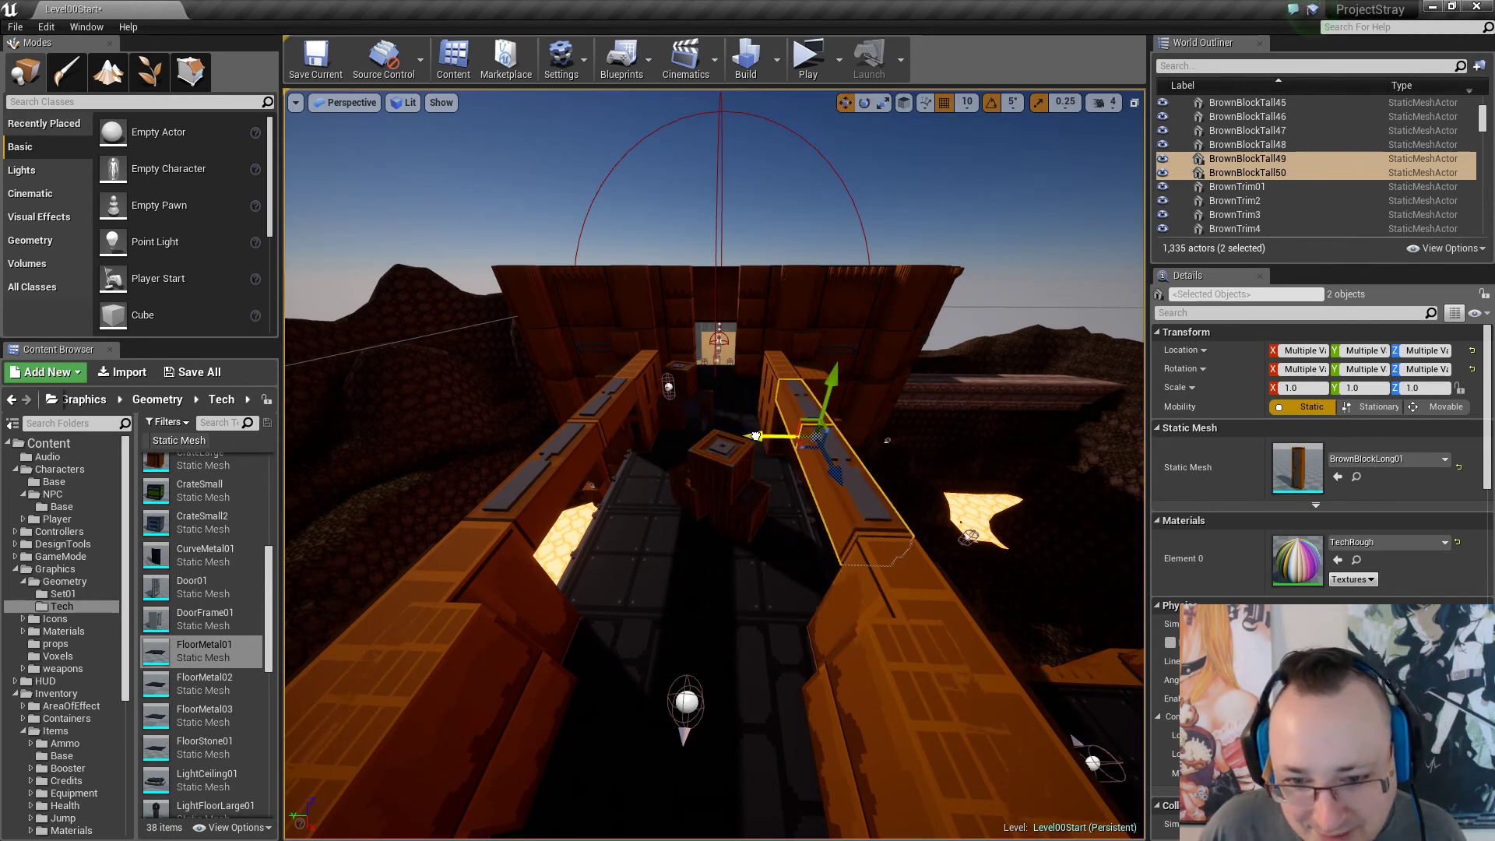
Nudge the two copied long blocks until they line up with the tall walls at both ends.
key(a)
right_drag(683, 474, 683, 473)
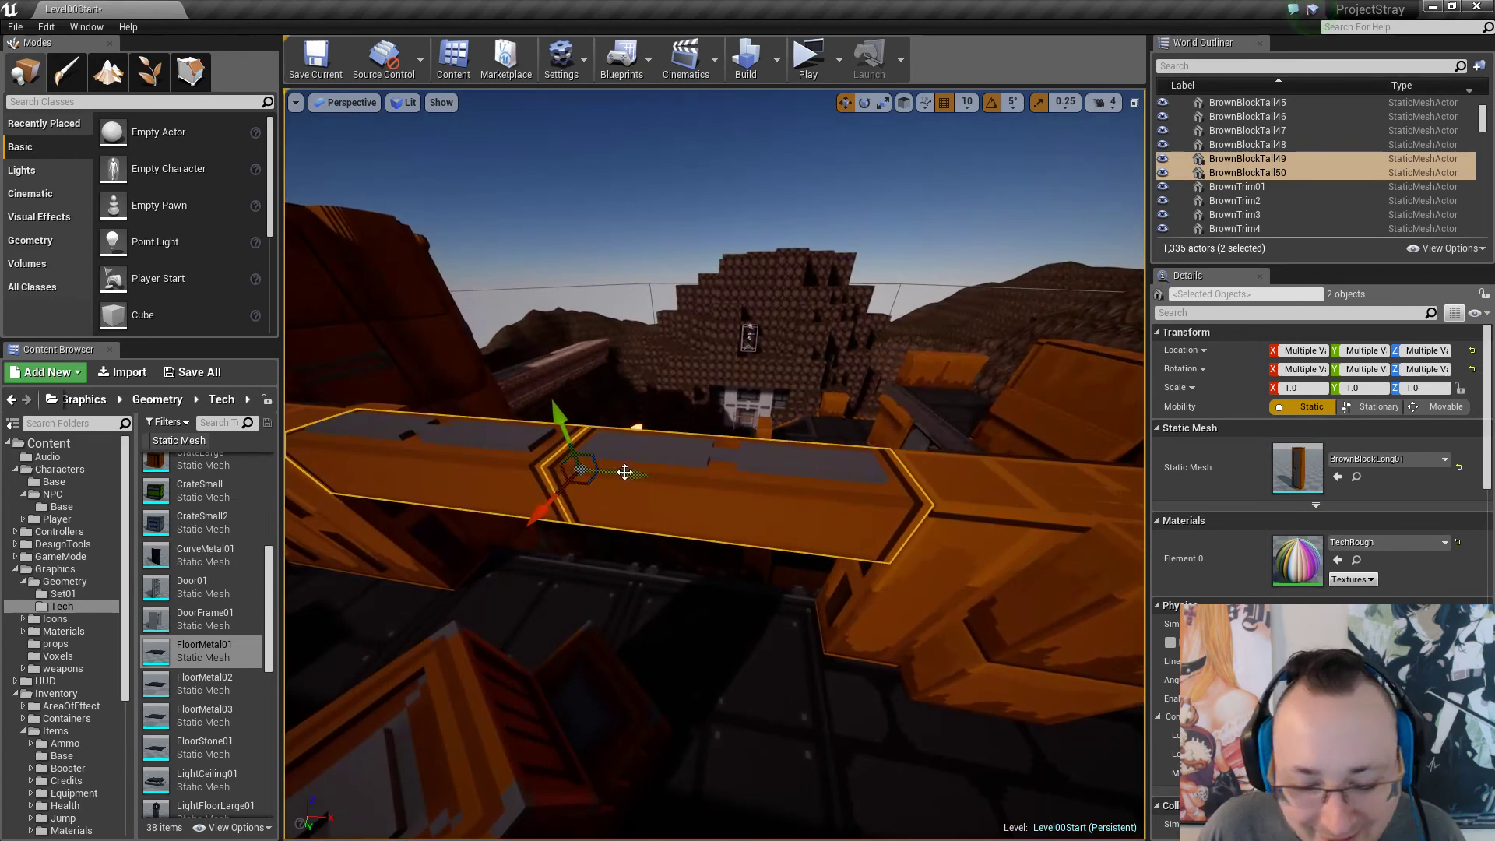
drag(628, 473, 630, 472)
right_drag(630, 471, 698, 444)
key(w)
key(a)
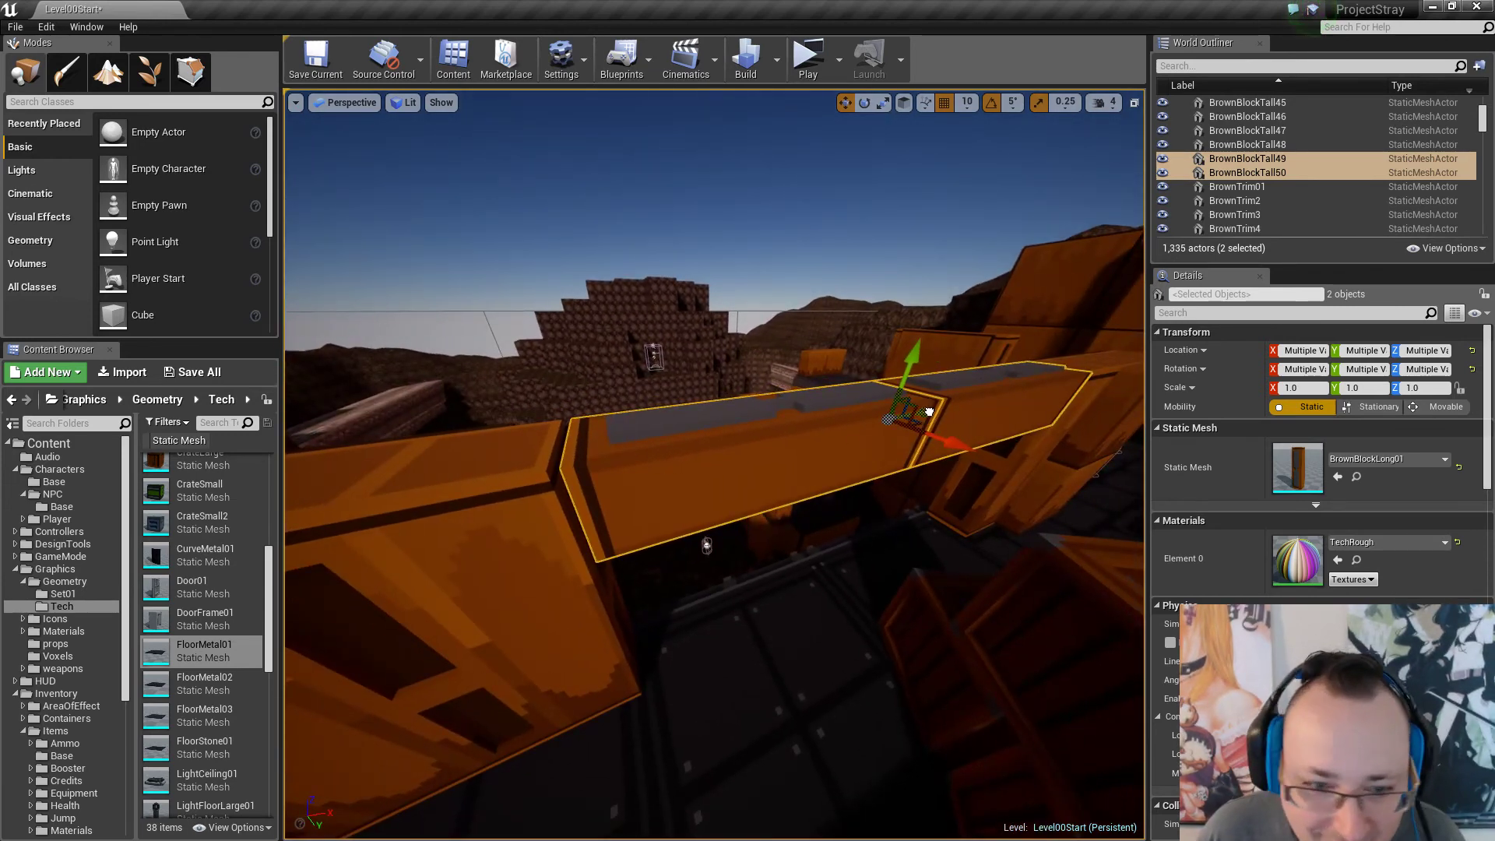
drag(929, 411, 926, 412)
key(Escape)
Copy the upper half-width block one level higher on both sides of the walkway, the opposite one at about Y -2895, Z 2460 cm.
key(s)
right_drag(811, 494, 811, 494)
right_drag(714, 465, 815, 491)
click(851, 491)
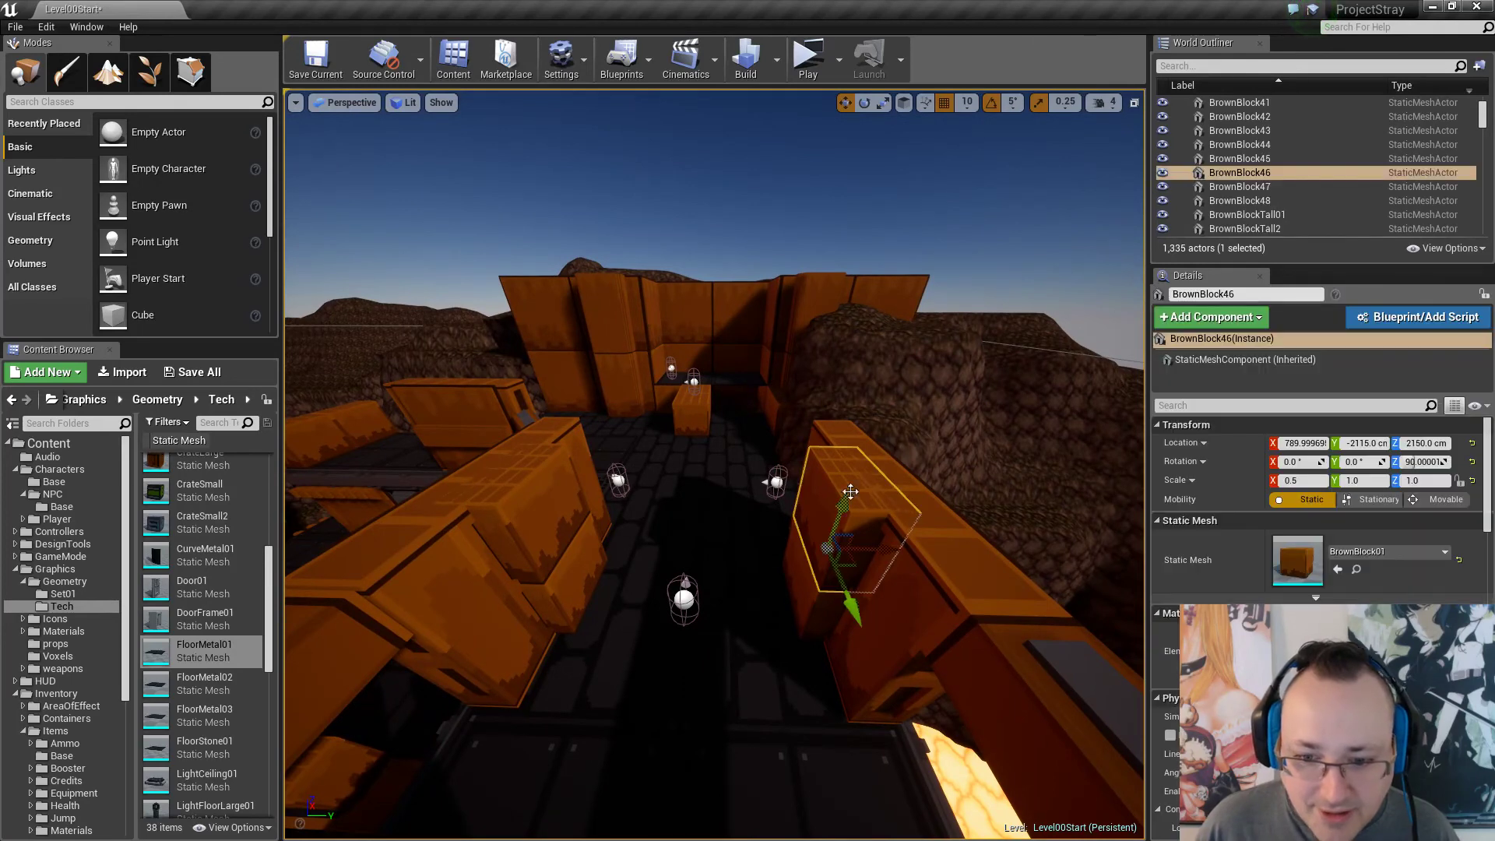
alt+drag(844, 506, 873, 376)
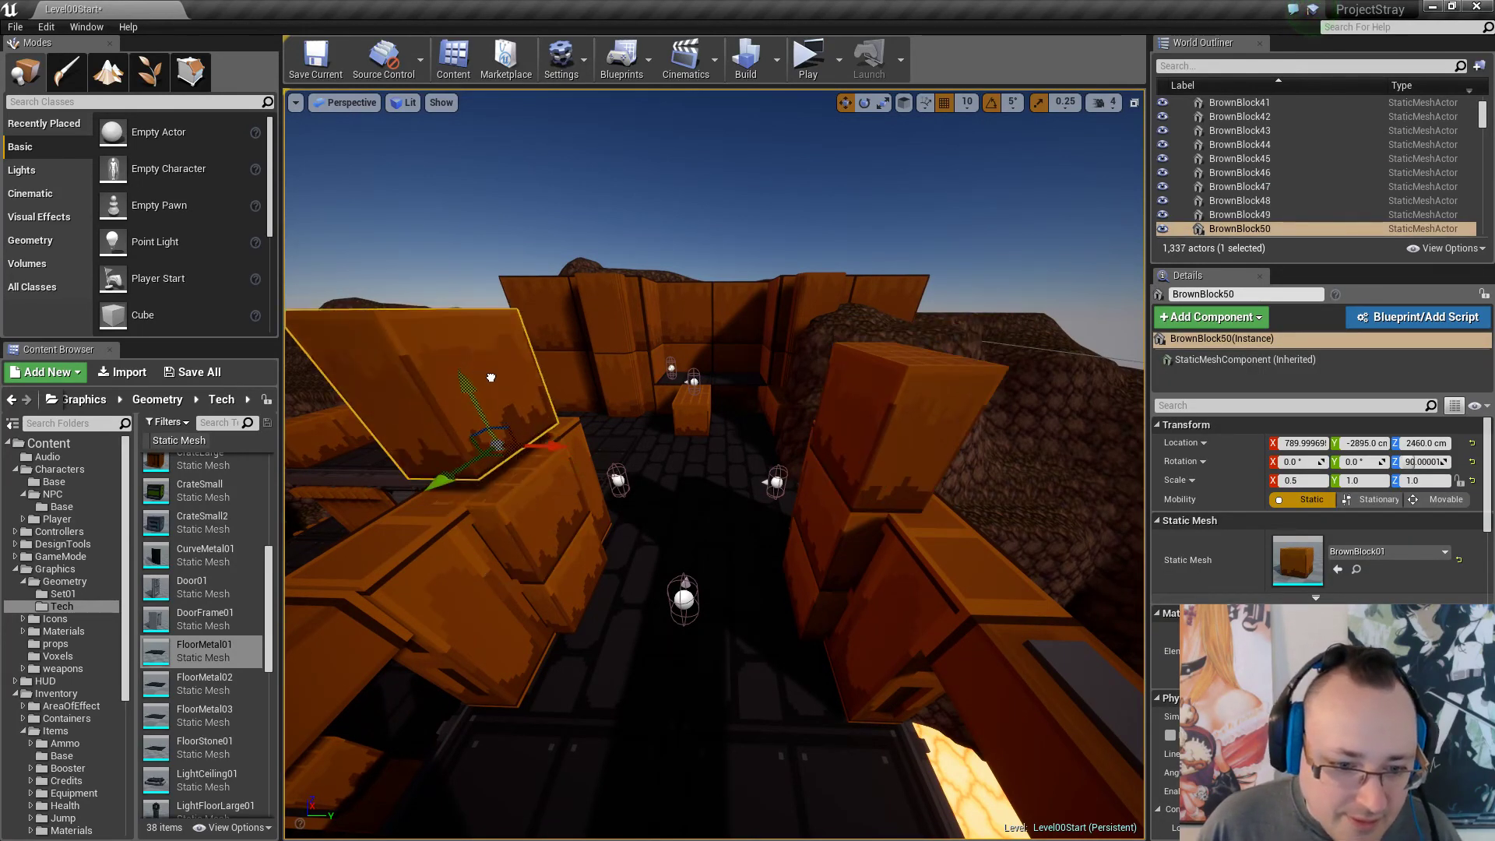
right_drag(731, 483, 444, 485)
key(Escape)
Delete the eight stacked brown blocks that flank both sides of the gateway passage.
key(w)
mouse_move(731, 484)
right_down()
mouse_move(734, 440)
mouse_move(734, 503)
right_up()
click(615, 483)
ctrl+click(627, 351)
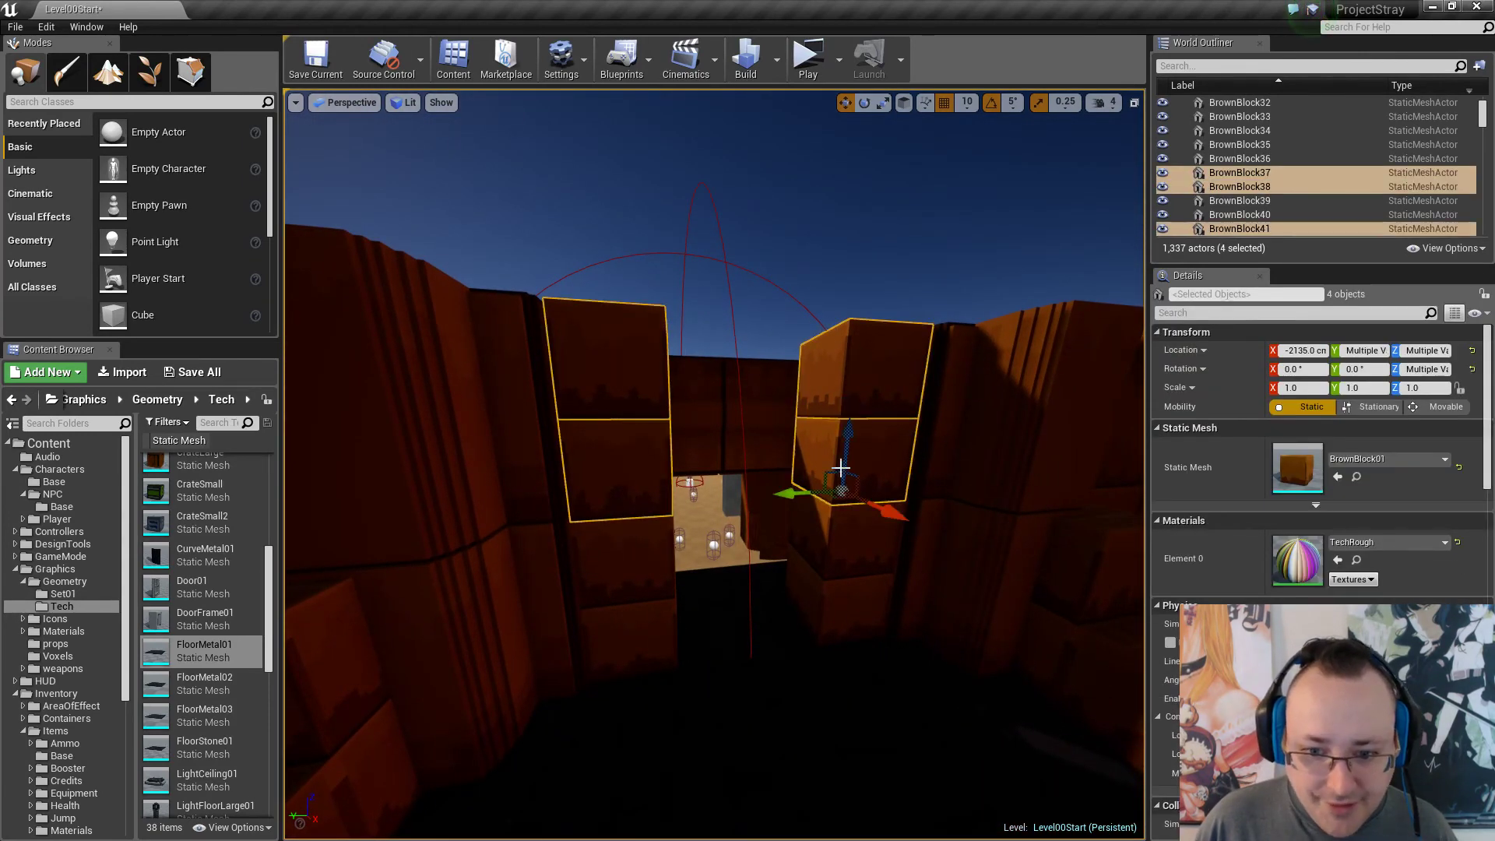
key(Delete)
mouse_move(844, 527)
right_down()
mouse_move(718, 507)
mouse_move(846, 499)
mouse_move(846, 546)
mouse_move(846, 533)
right_up()
key(d)
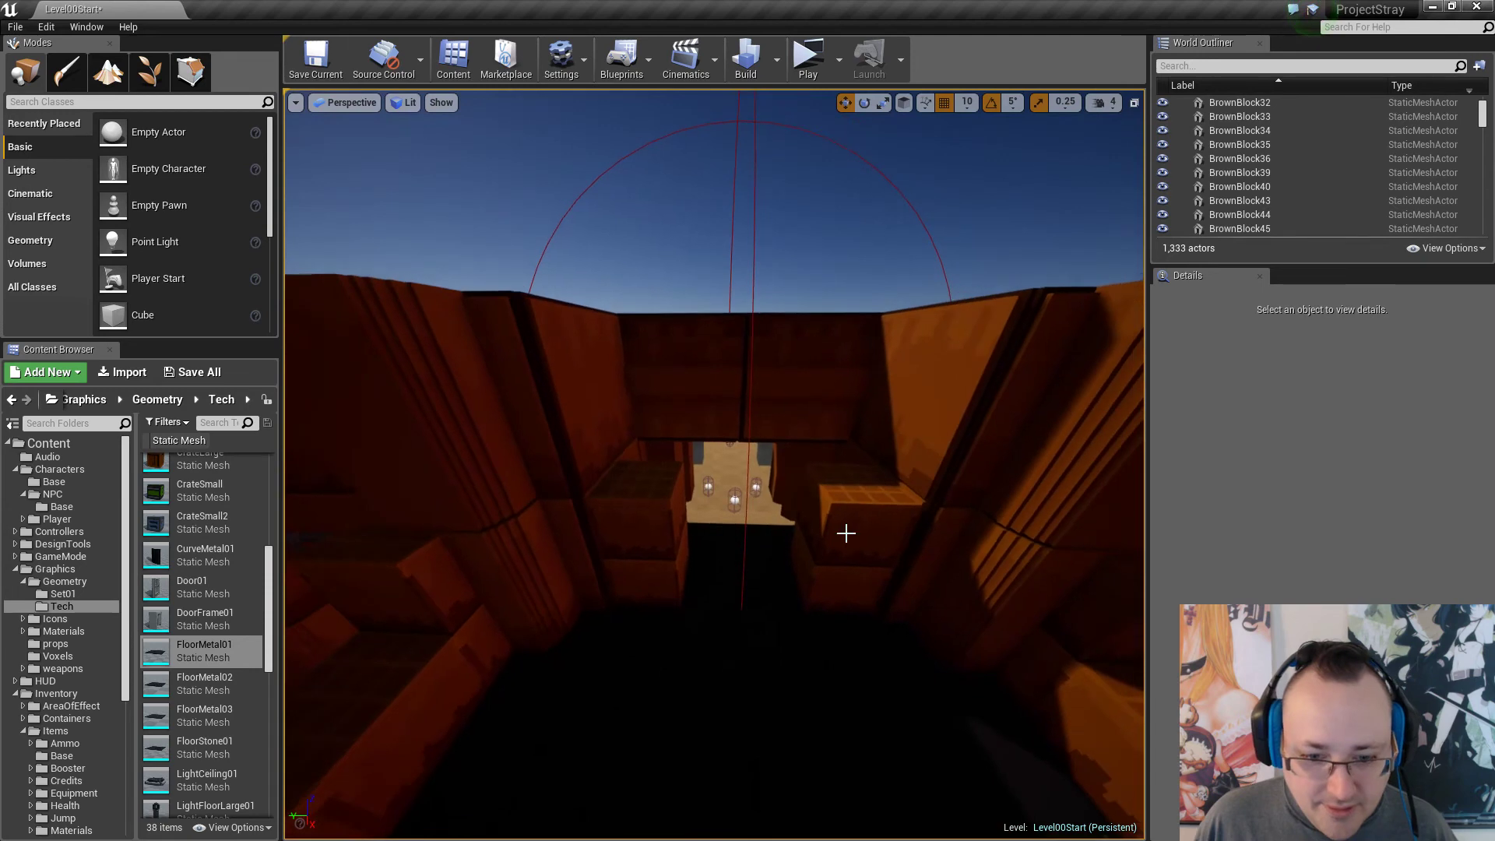
click(648, 564)
right_drag(854, 506, 761, 555)
key(Delete)
Replace the mesh of the two upper angled wall panels beside the gateway with BrownWallLarge03.
click(811, 479)
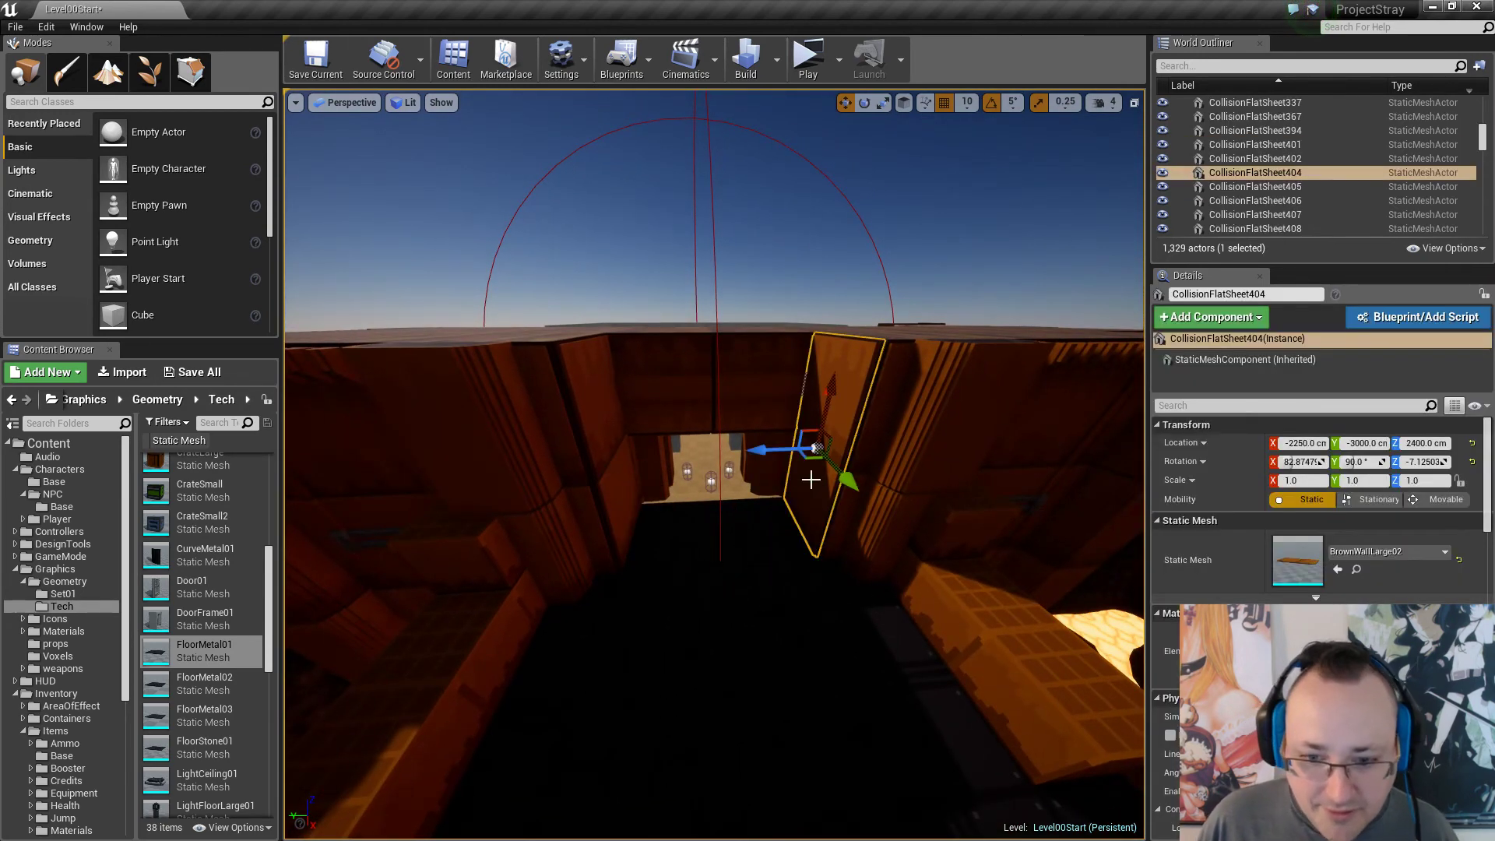
click(827, 464)
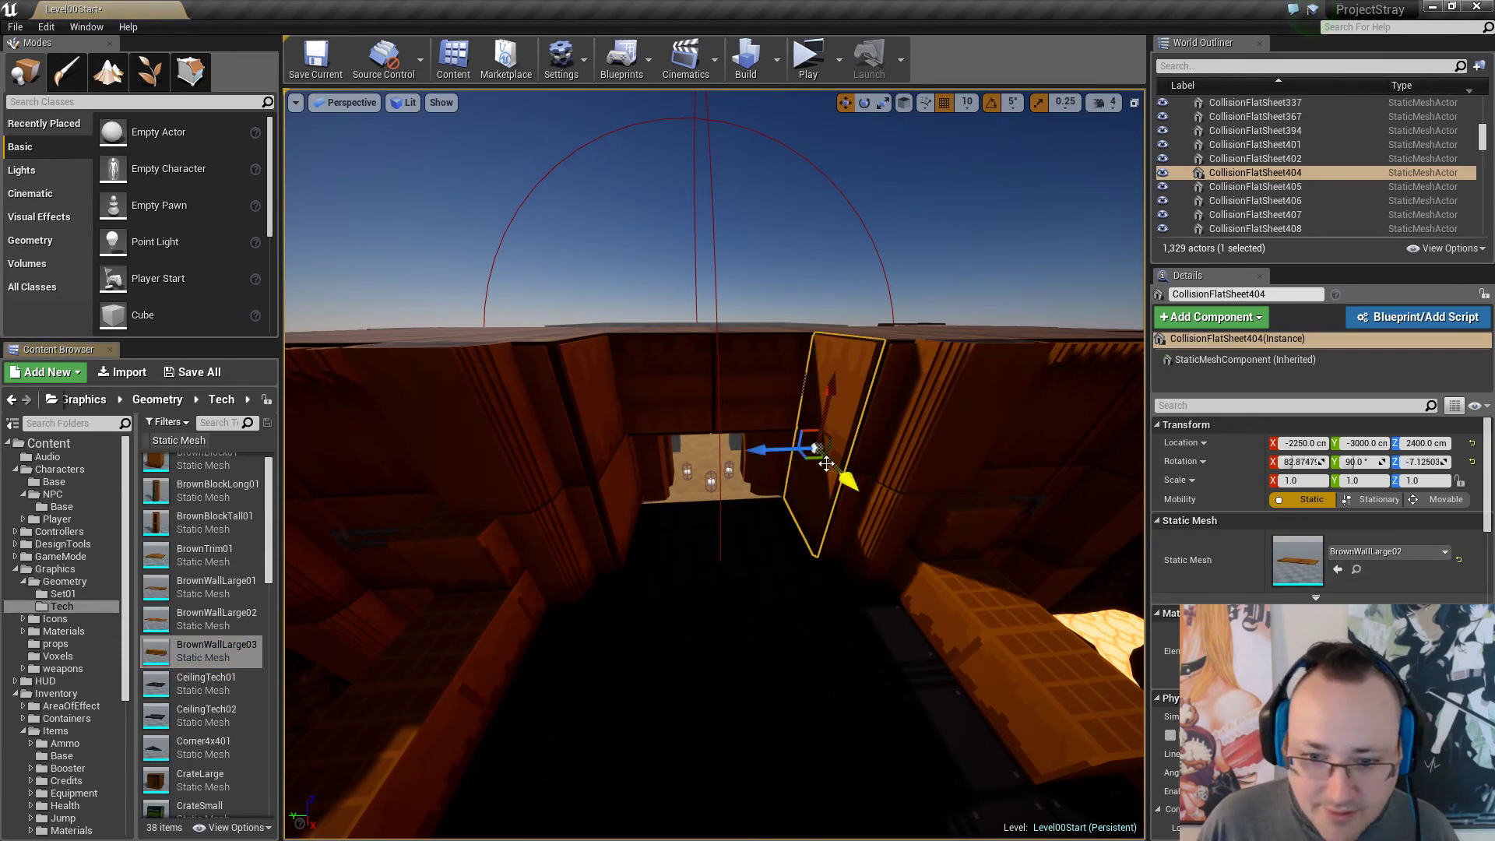
ctrl+click(811, 455)
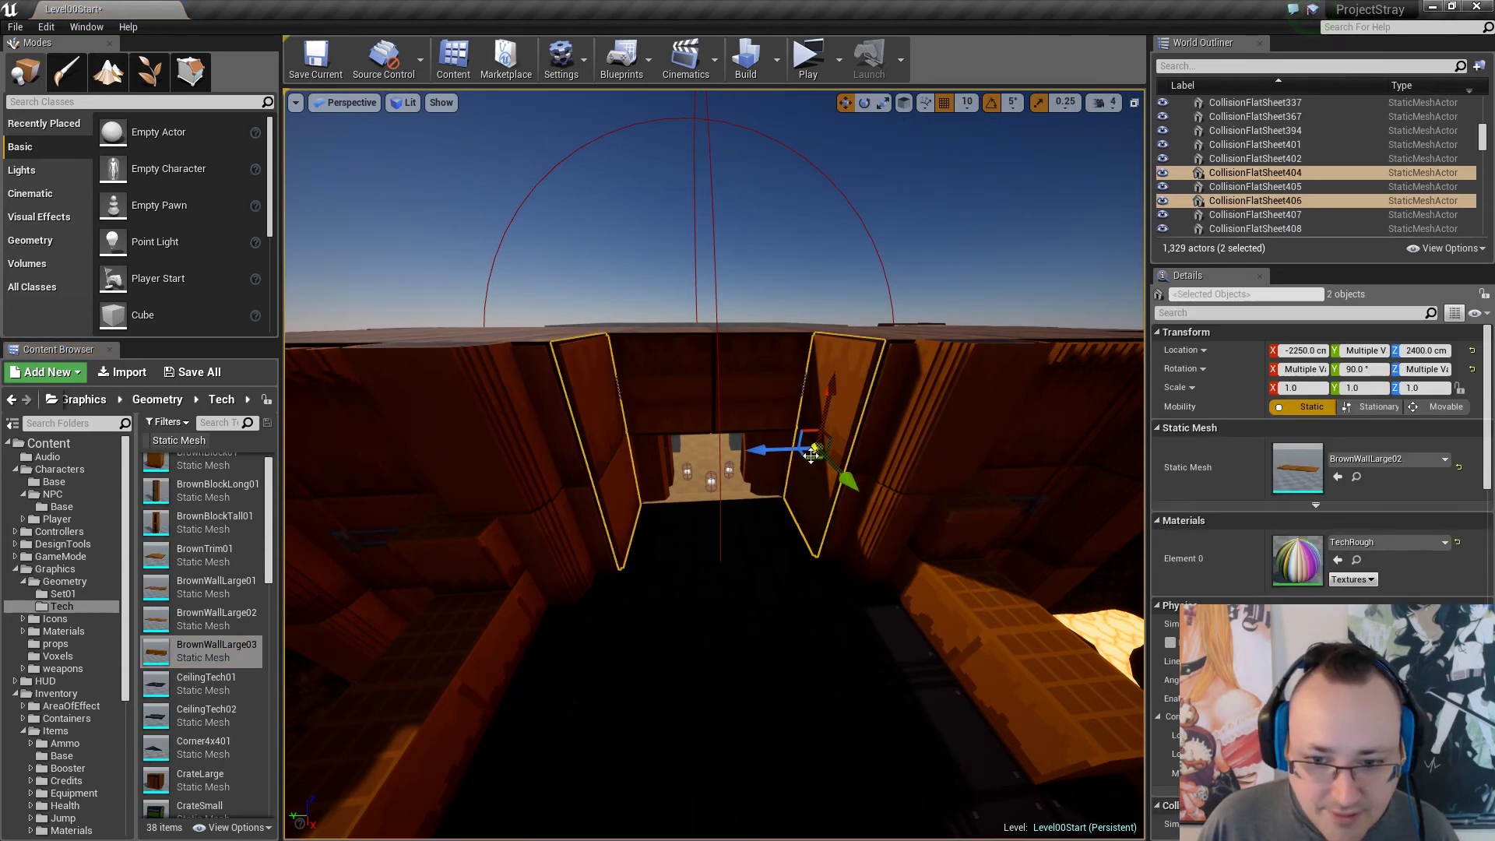
key(Escape)
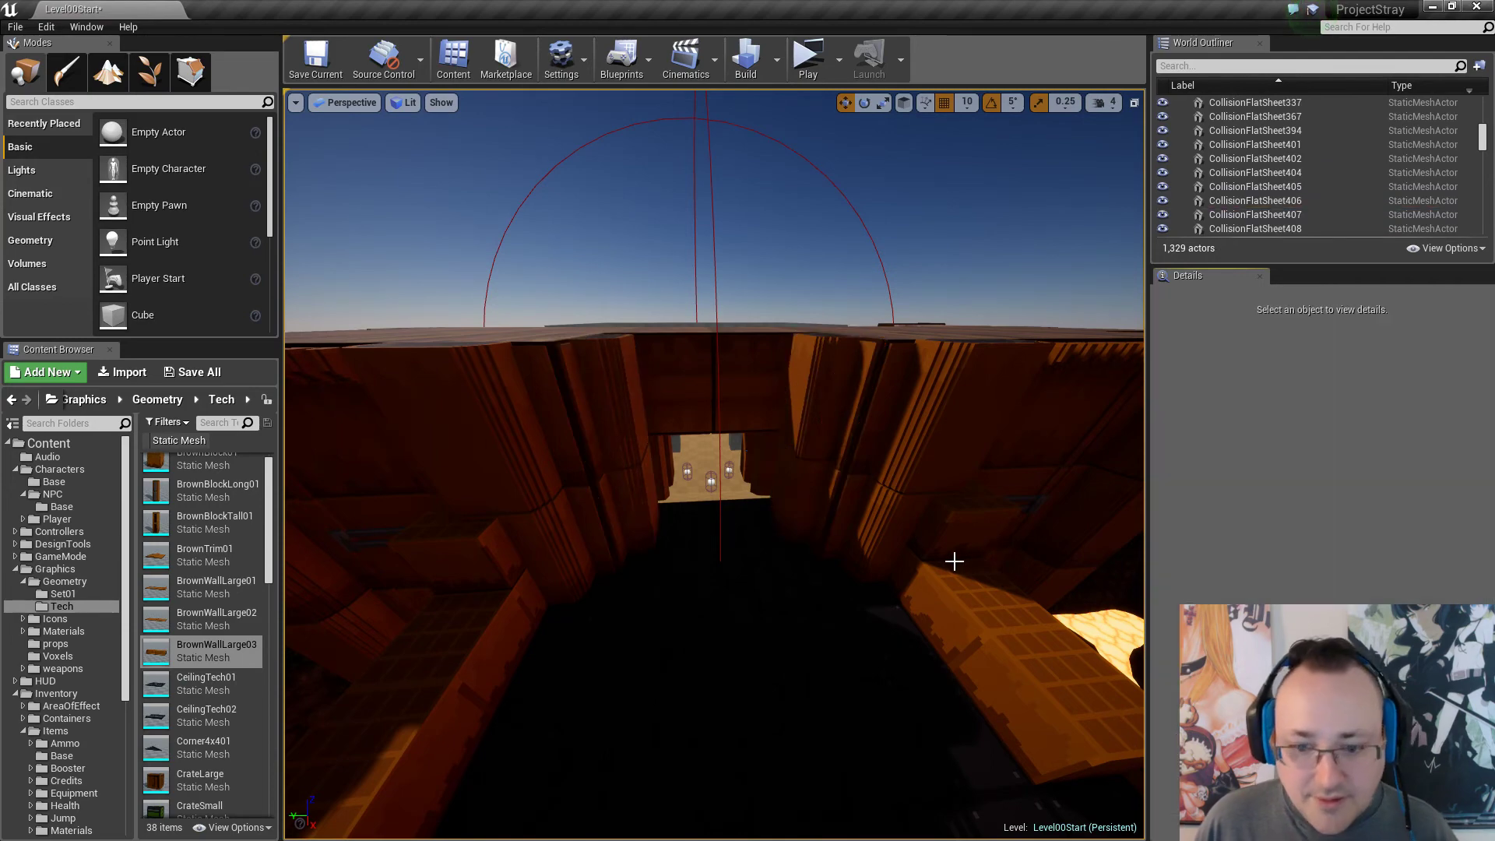
Replace the mesh of the two lower angled wall panels inside the gateway with BrownWallLarge02.
right_drag(955, 561, 728, 452)
click(768, 444)
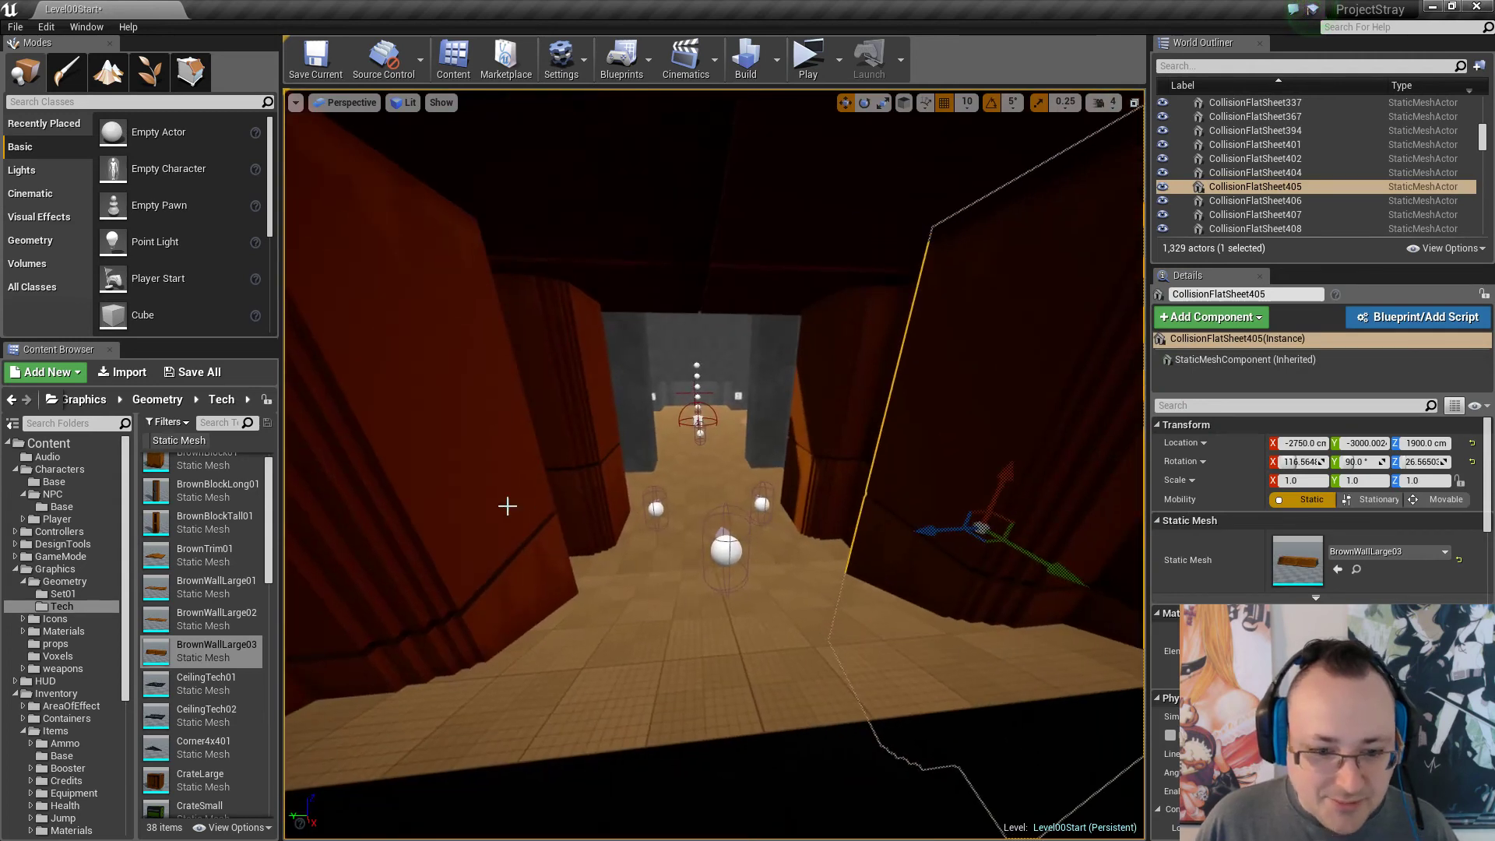
ctrl+click(507, 507)
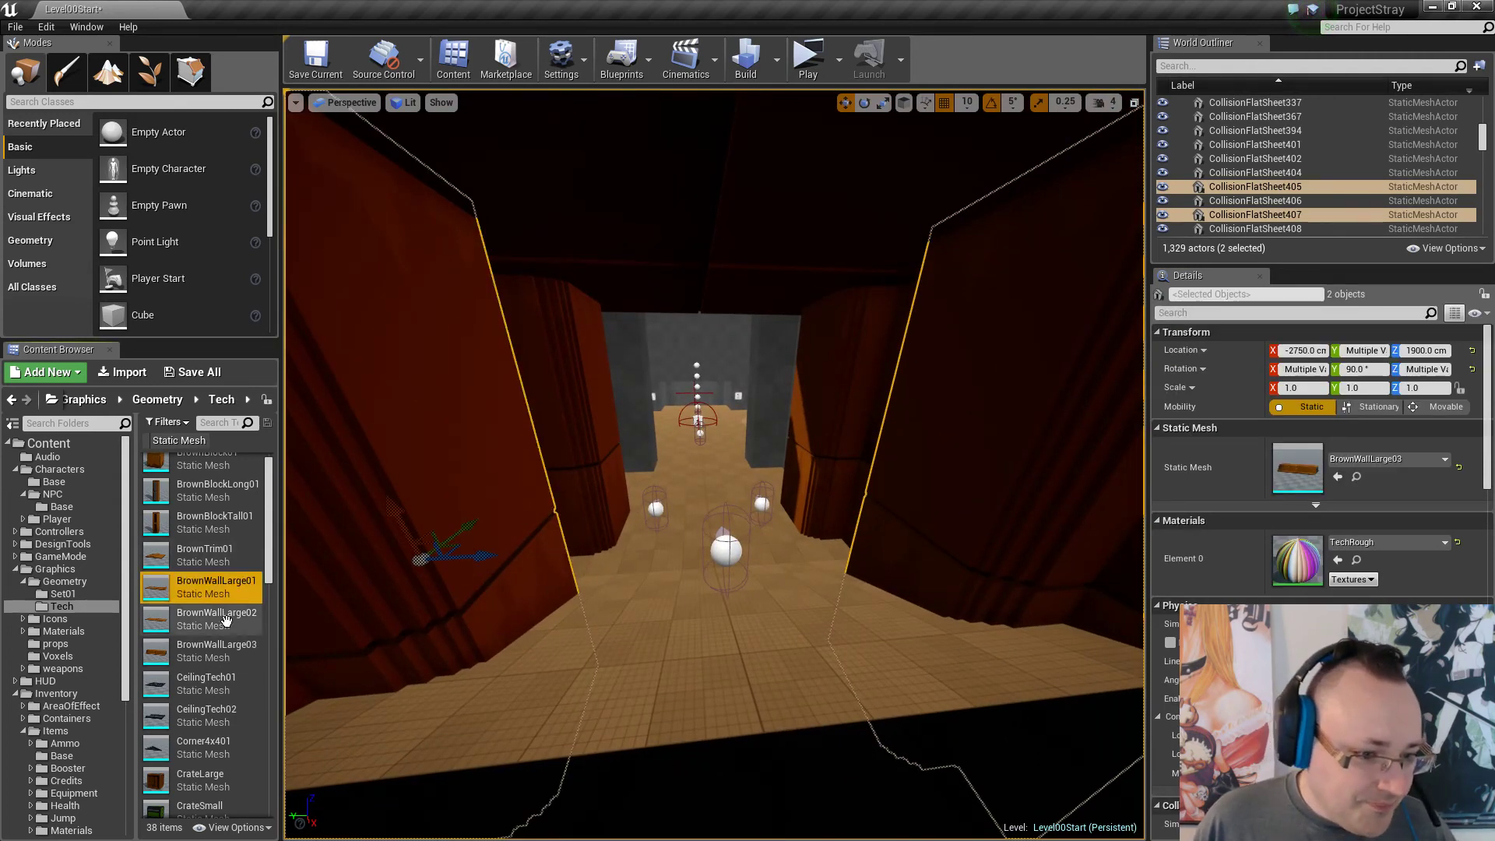
click(1338, 476)
right_drag(894, 544, 836, 575)
key(Escape)
Shift the six-crate stack closer to the gateway wall and move its spawn point to X -1000 cm.
click(758, 590)
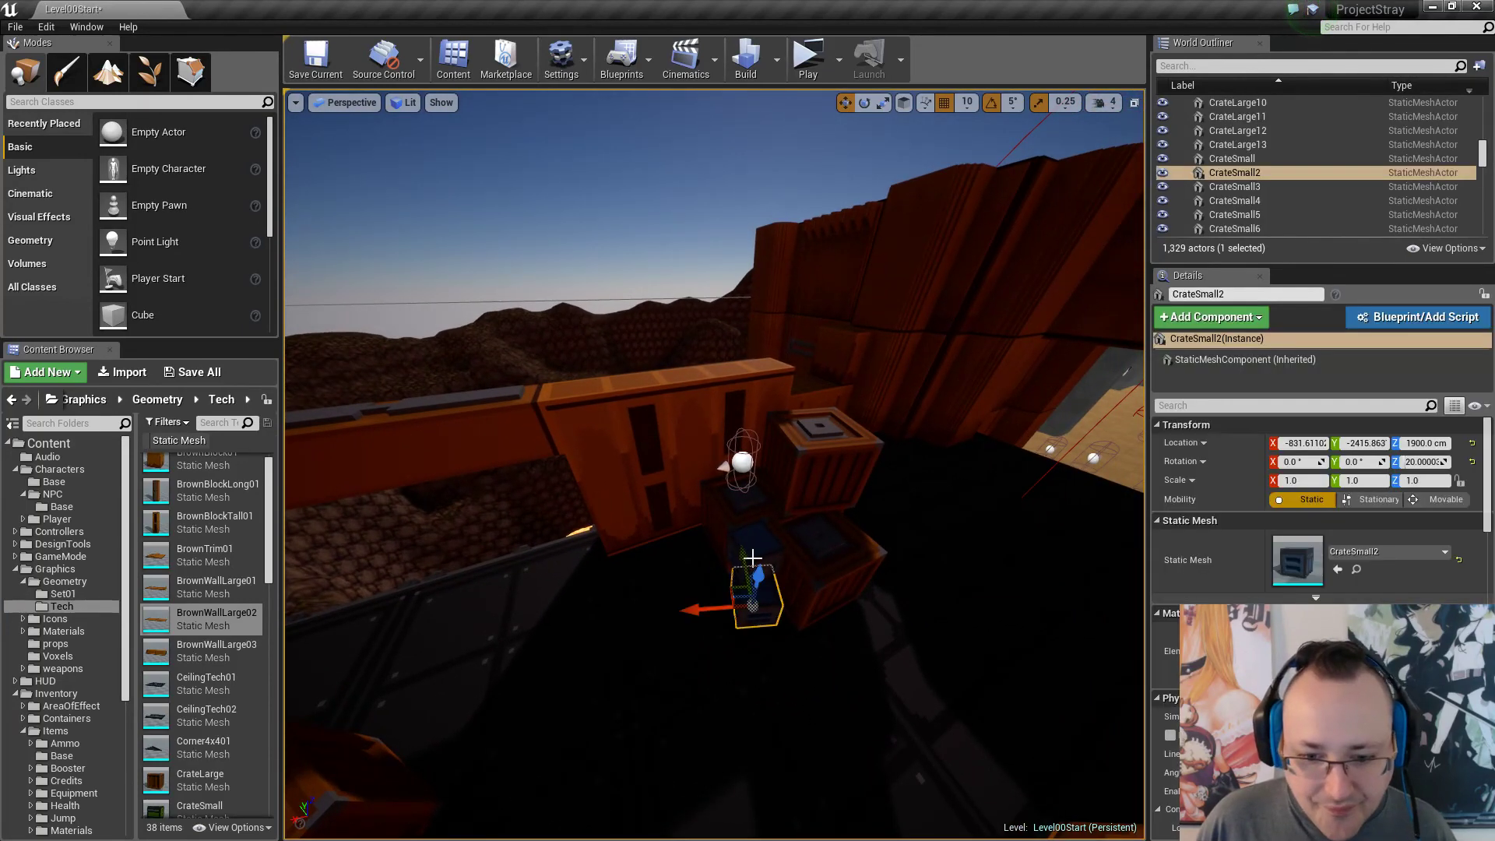
ctrl+click(726, 523)
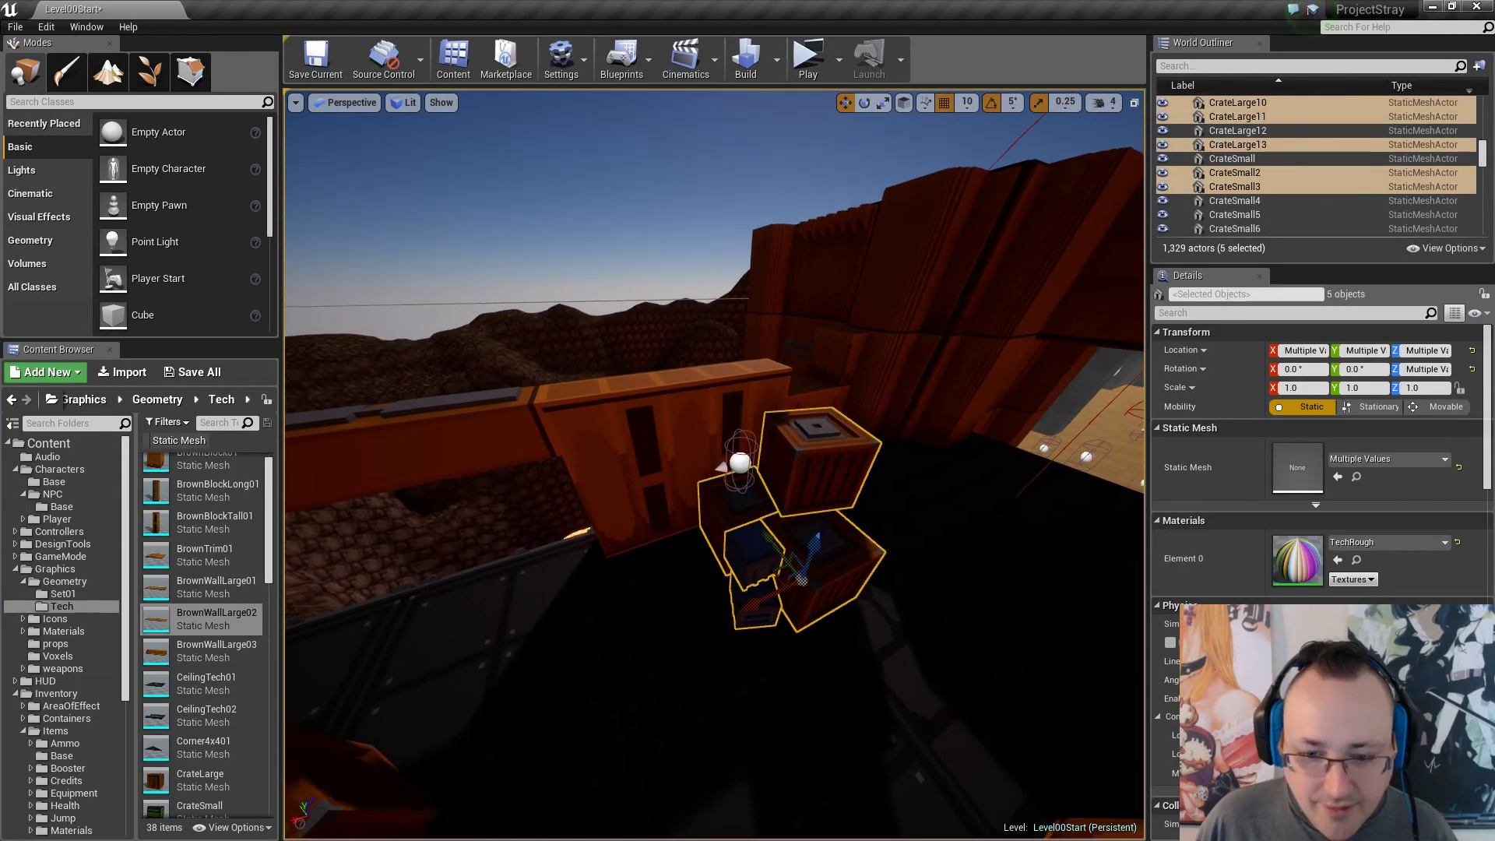
right_drag(810, 498, 716, 471)
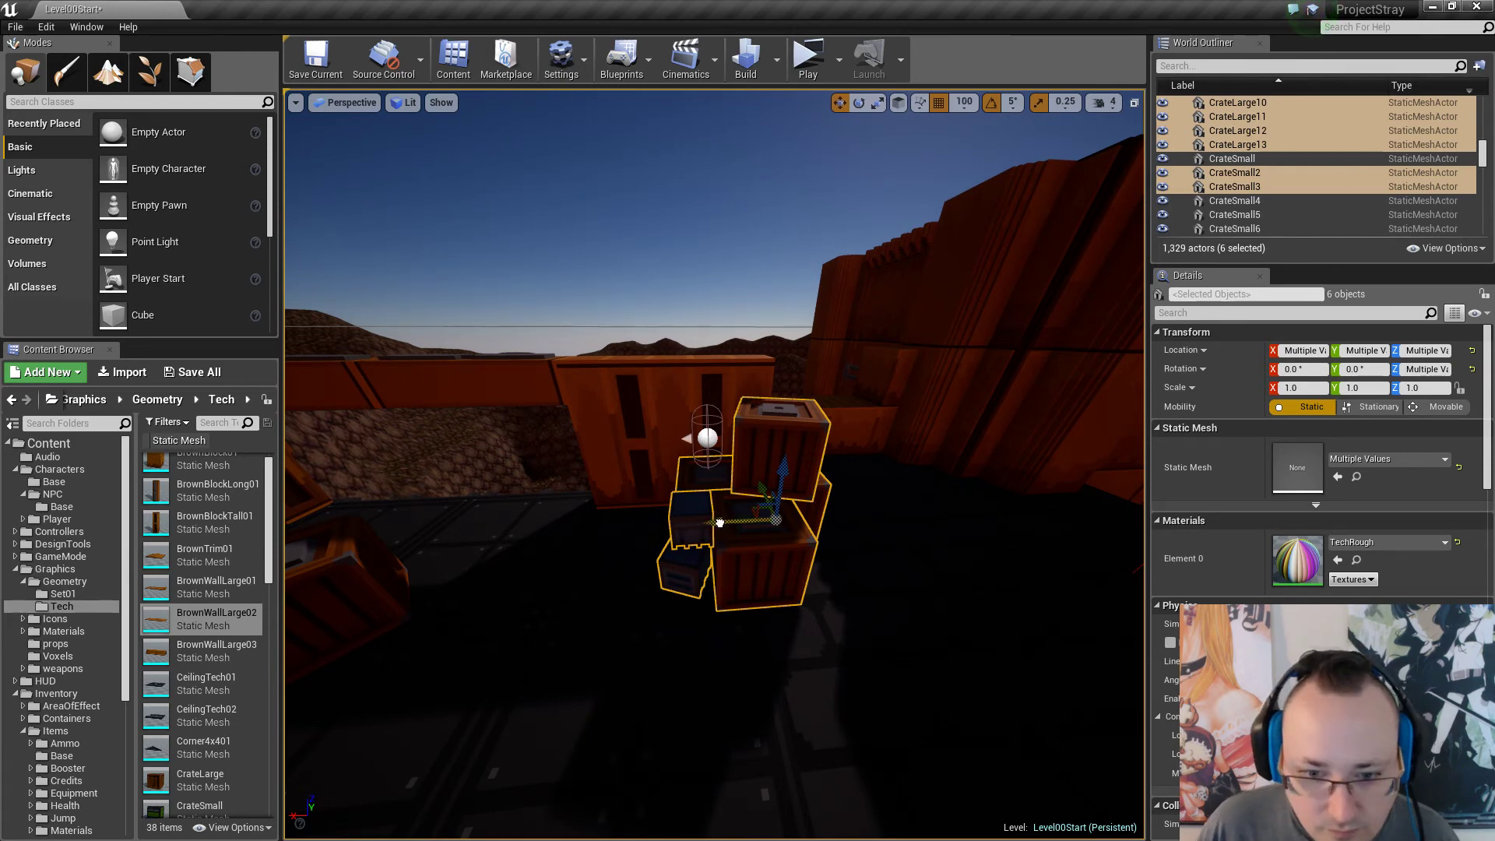
drag(719, 523, 740, 520)
click(708, 439)
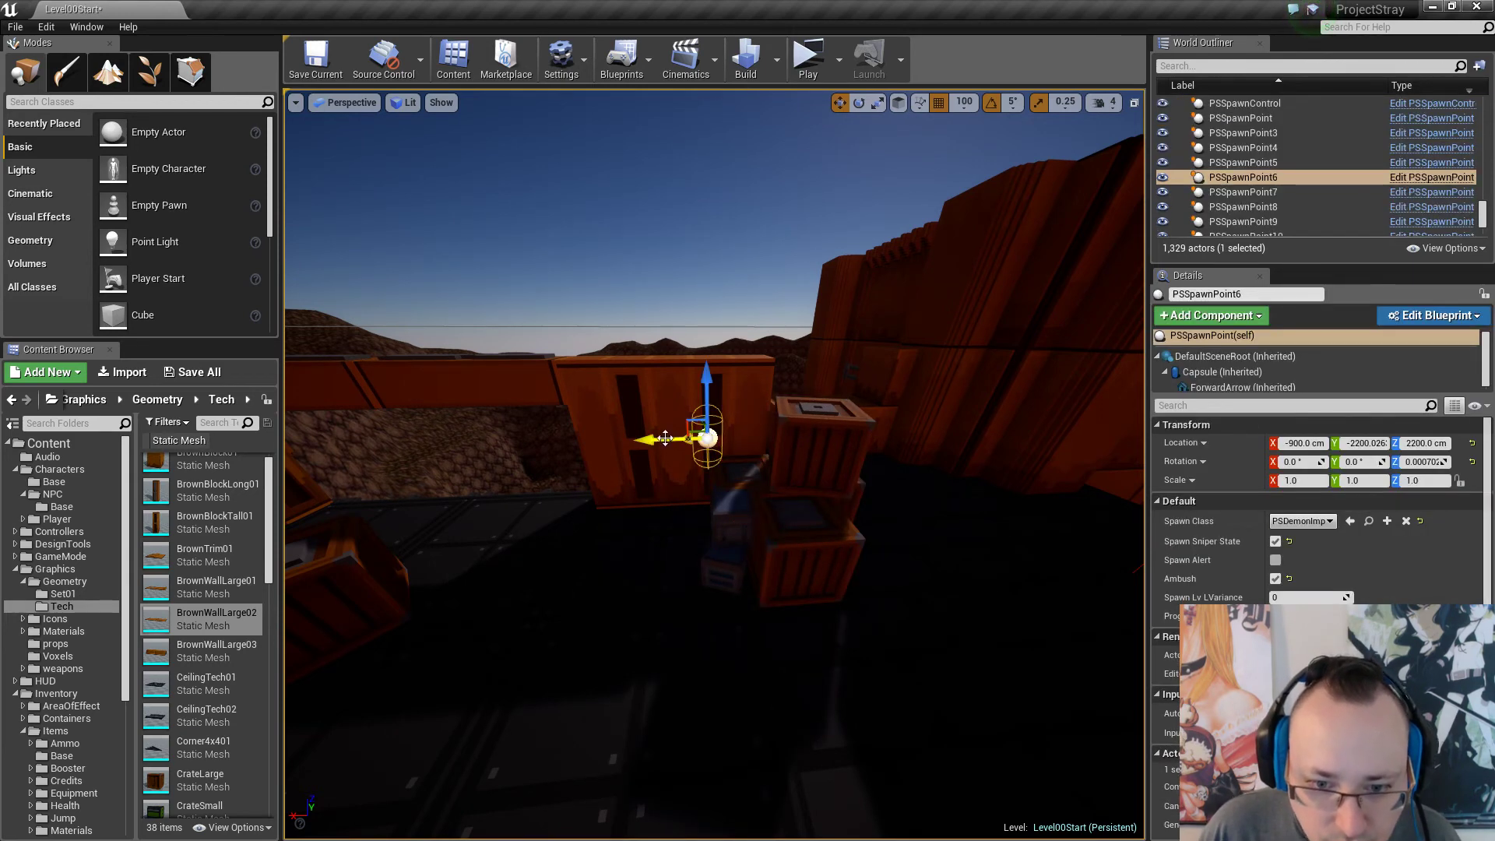
right_drag(703, 470, 962, 456)
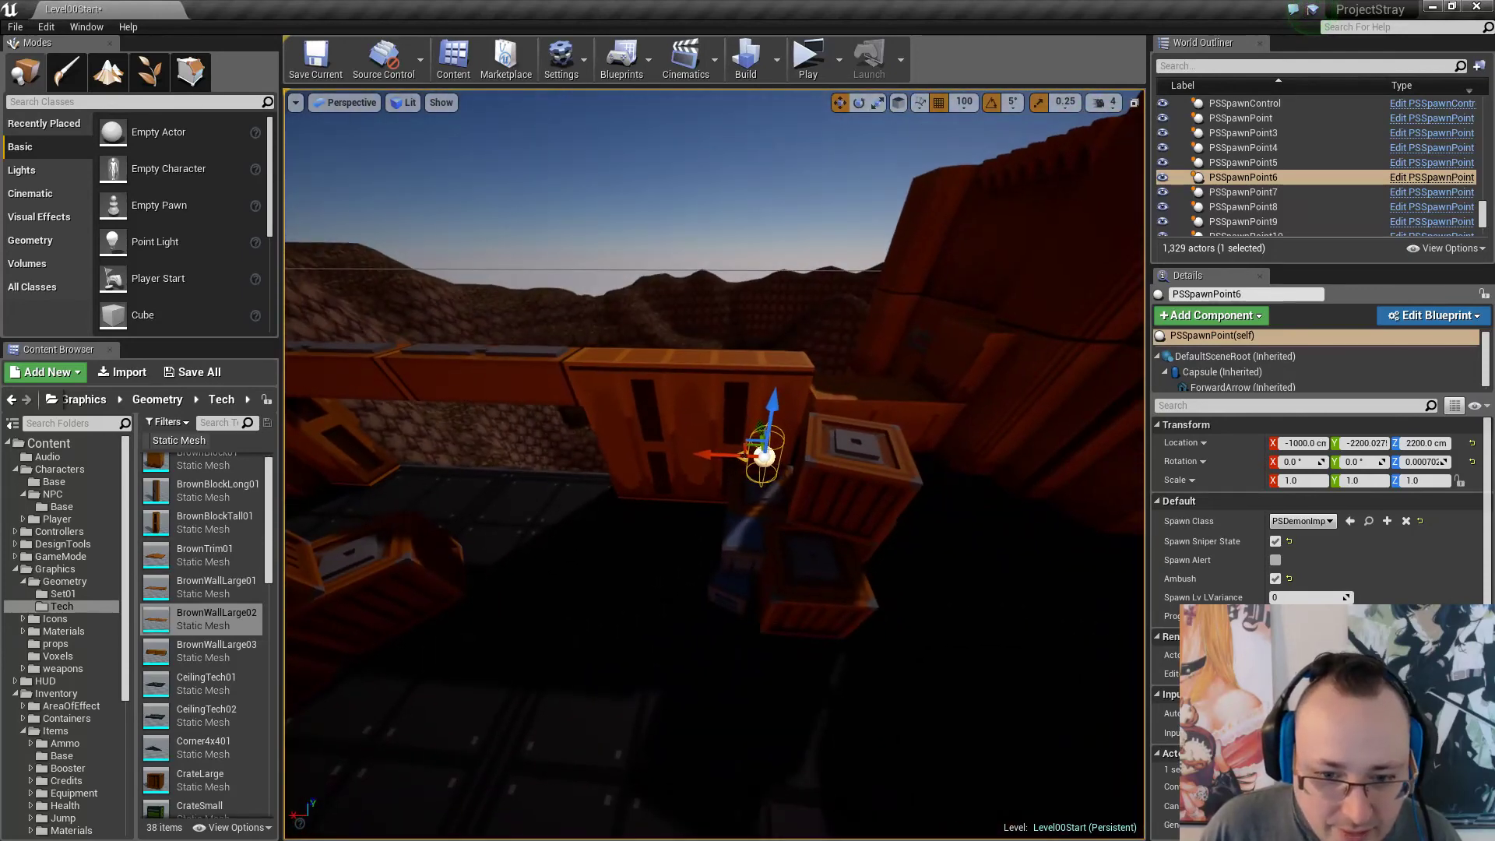
Move the six crates and their spawn point together against the low brown block in the corner, the spawn point at about X -1511, Y -1836 cm.
ctrl+click(744, 508)
right_drag(779, 594, 797, 541)
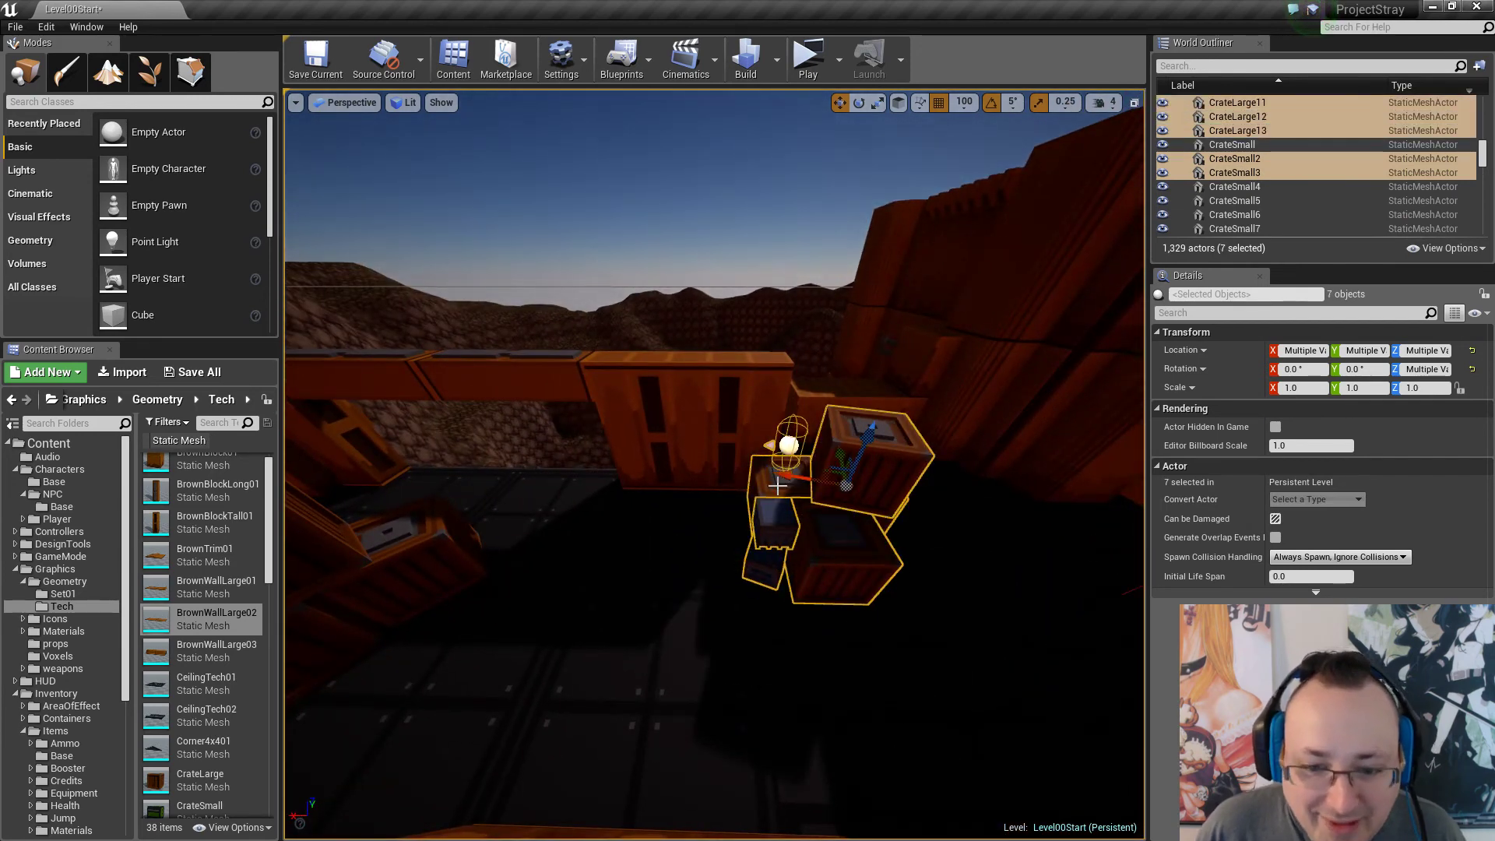
right_drag(777, 485, 915, 442)
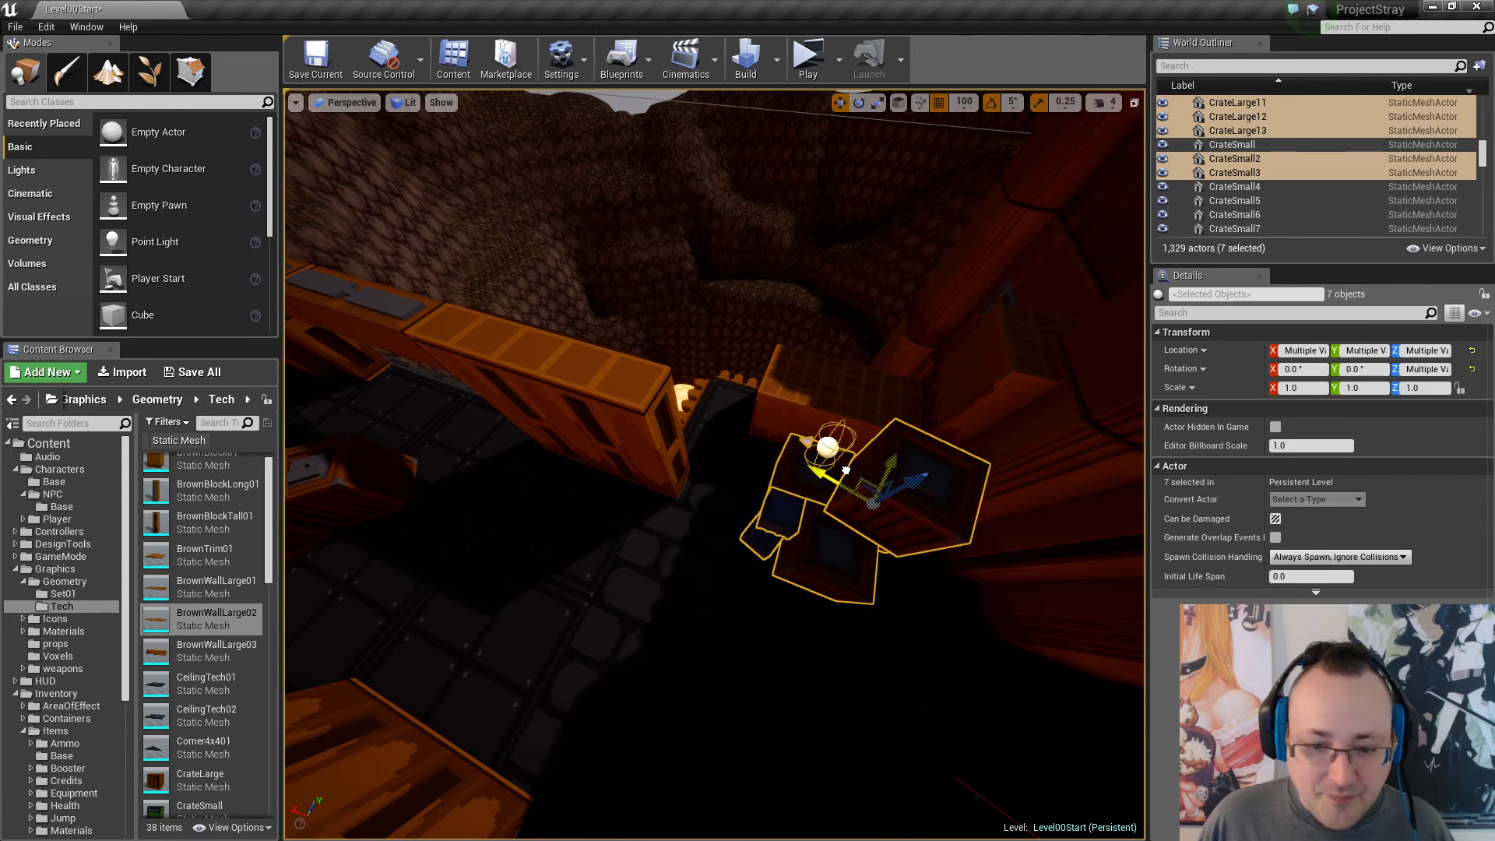
right_drag(861, 459, 896, 461)
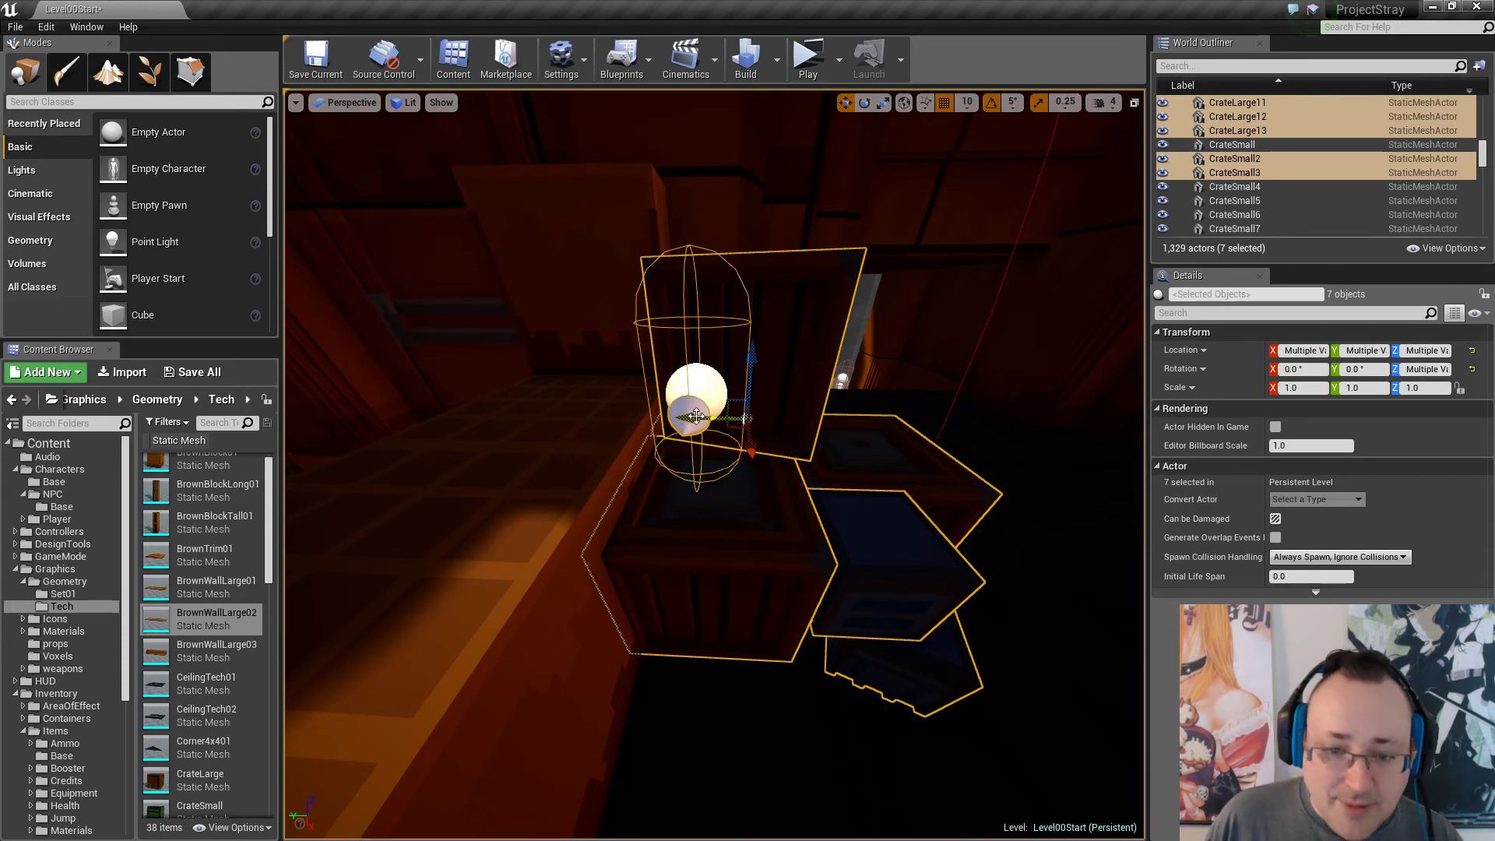
drag(696, 417, 694, 418)
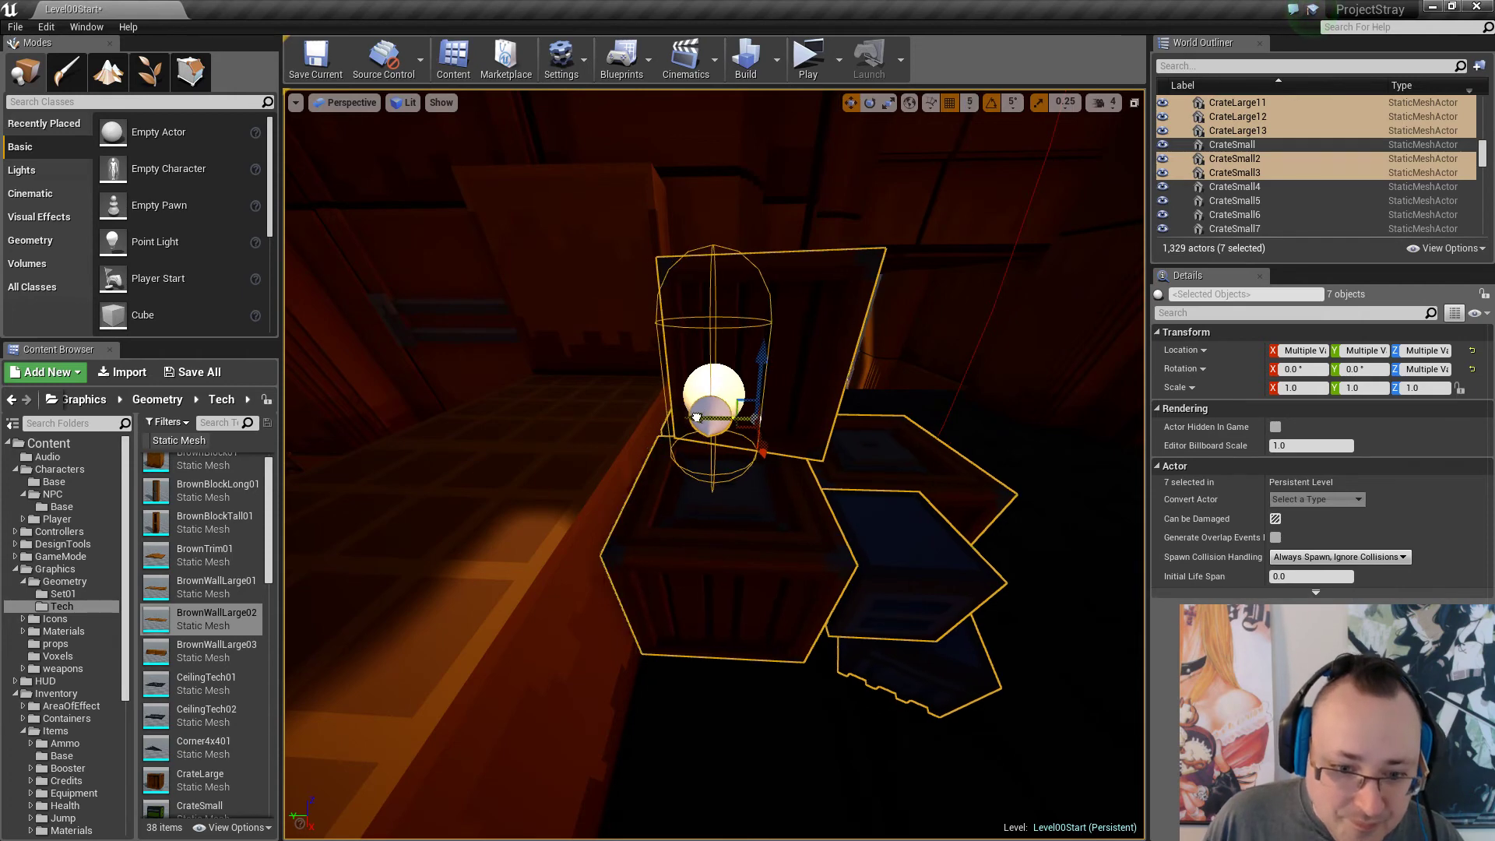
right_drag(698, 419, 429, 417)
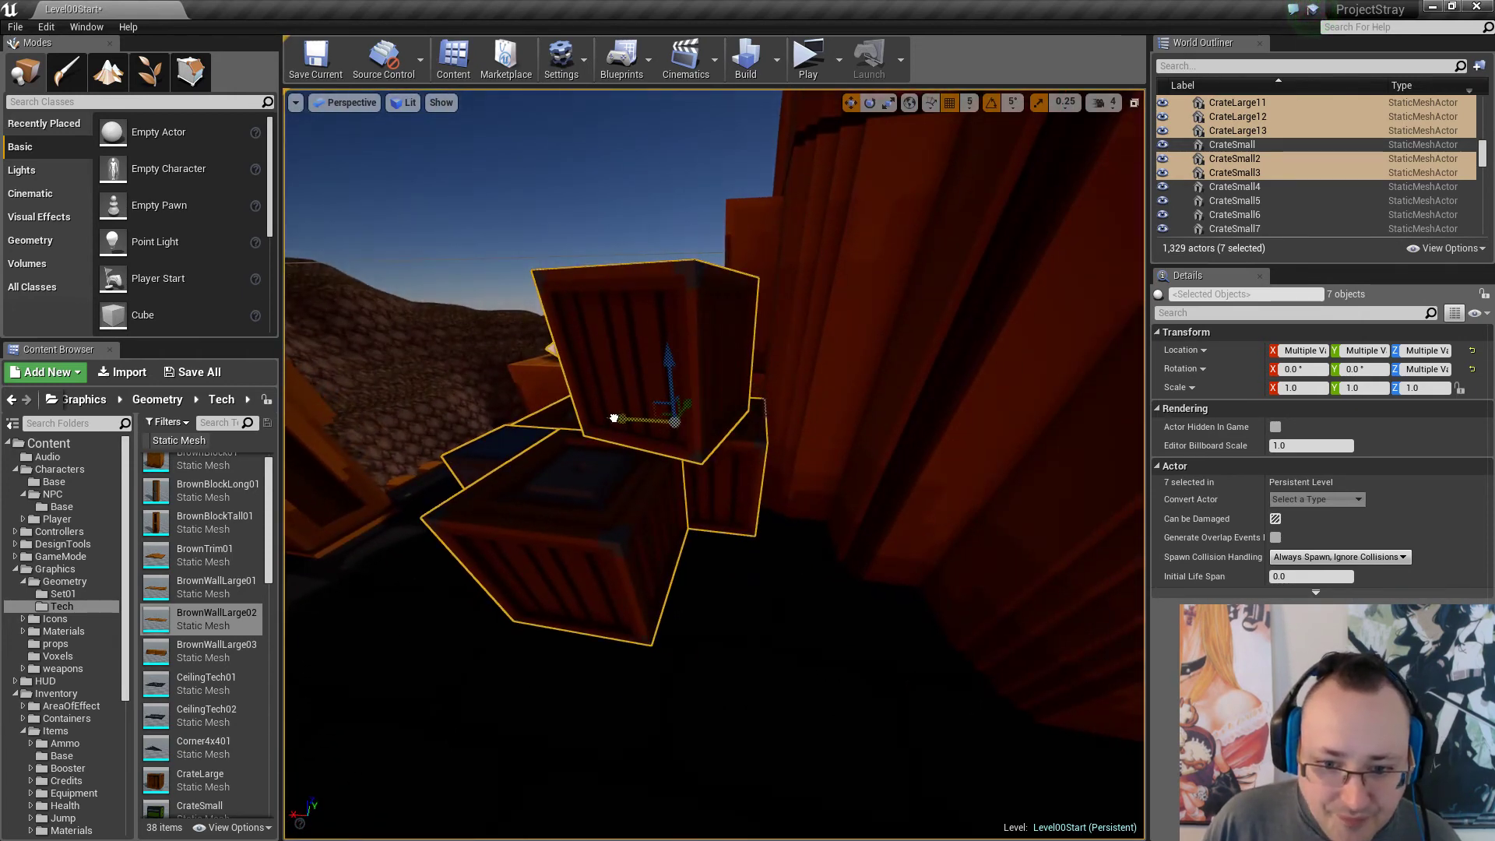
right_drag(612, 419, 686, 432)
key(Escape)
Examine the half-width block pillars, the walkway and the gateway area from several viewpoints.
click(631, 434)
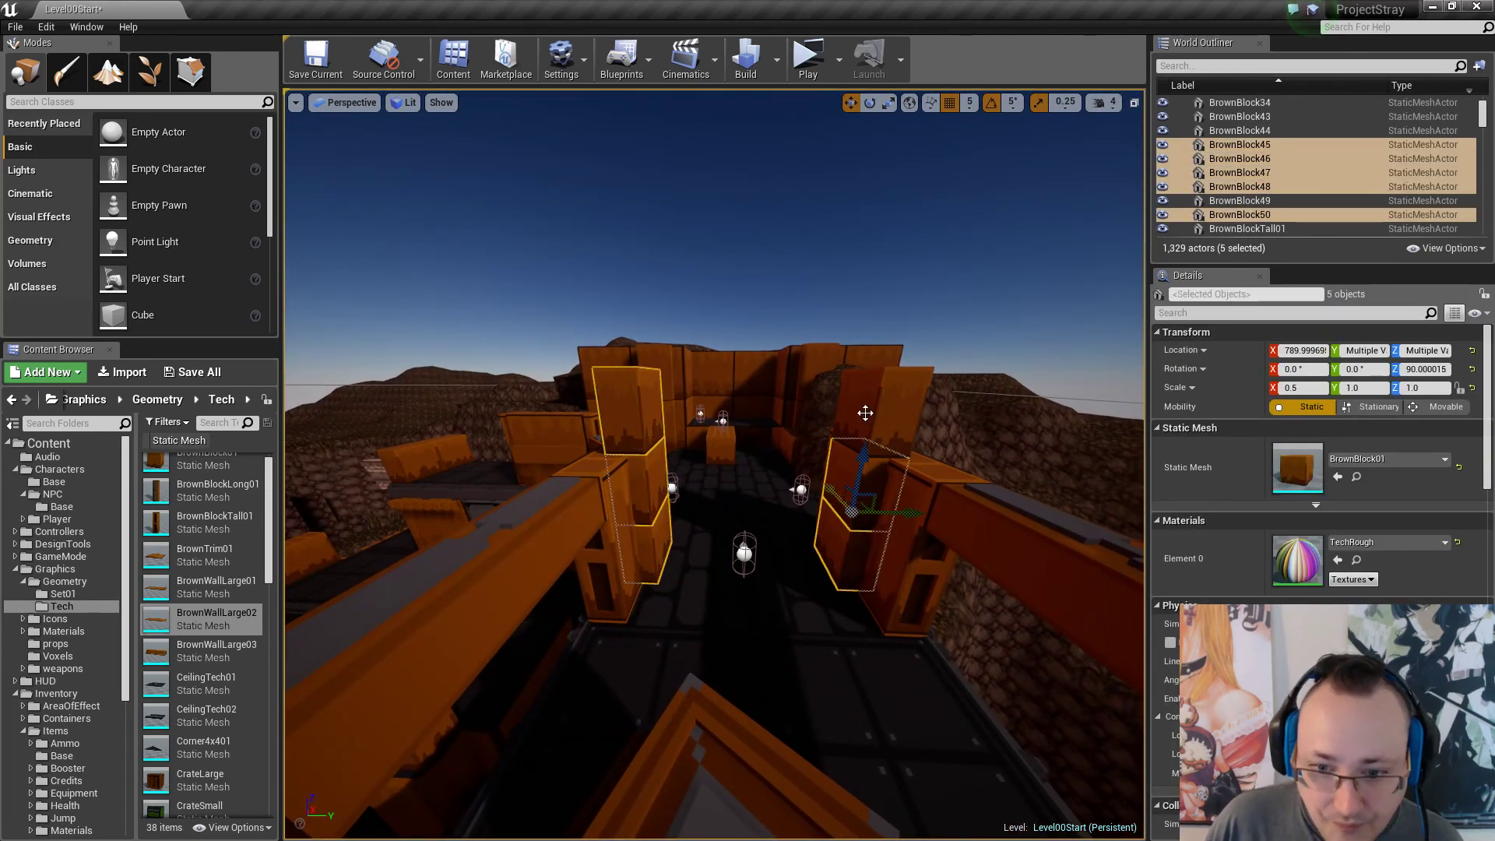
ctrl+click(866, 413)
right_drag(865, 412, 1122, 417)
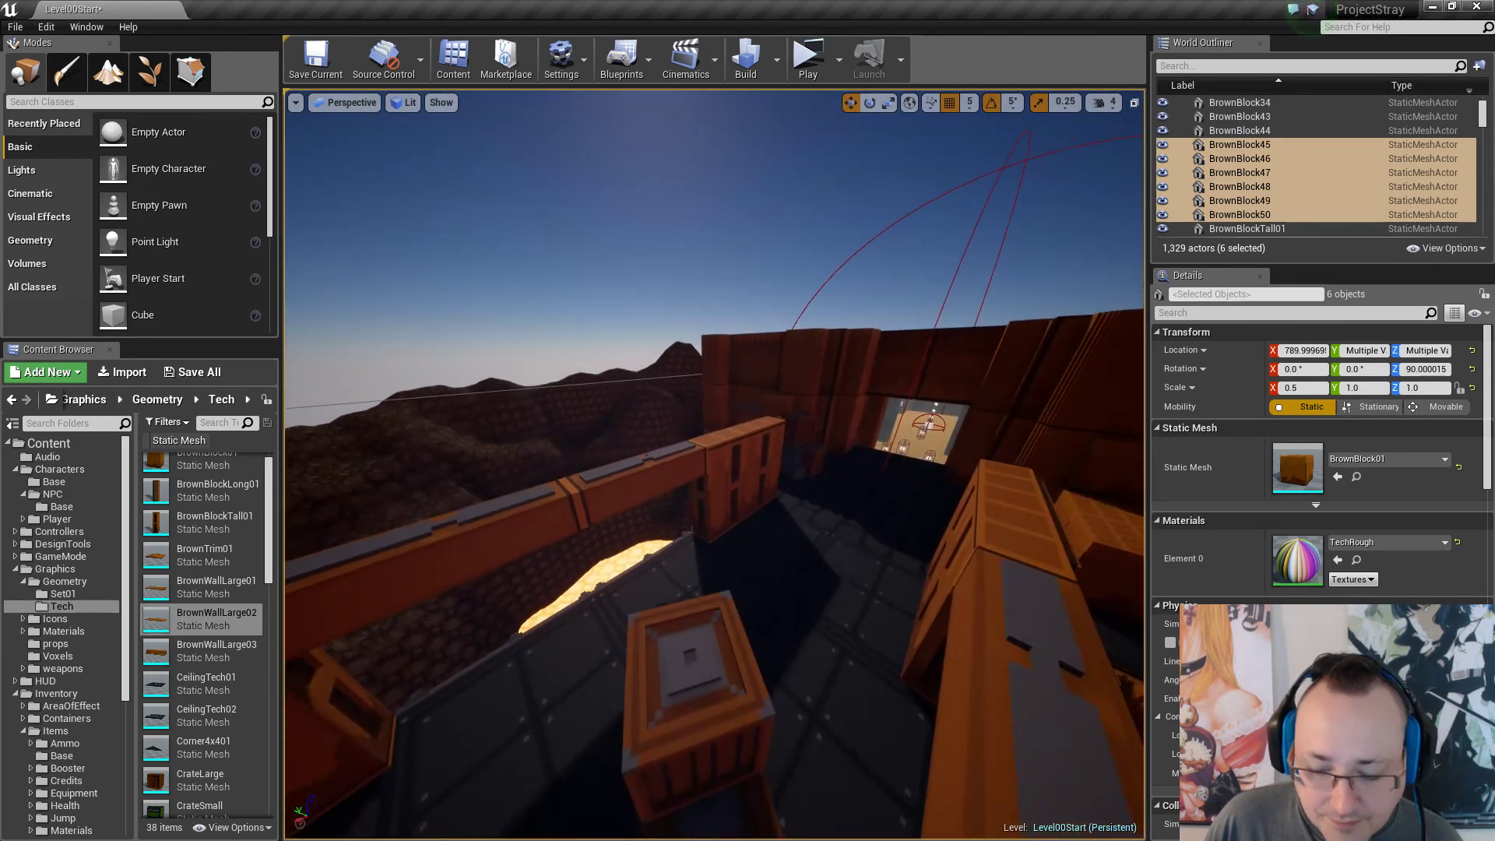
right_drag(705, 420, 731, 487)
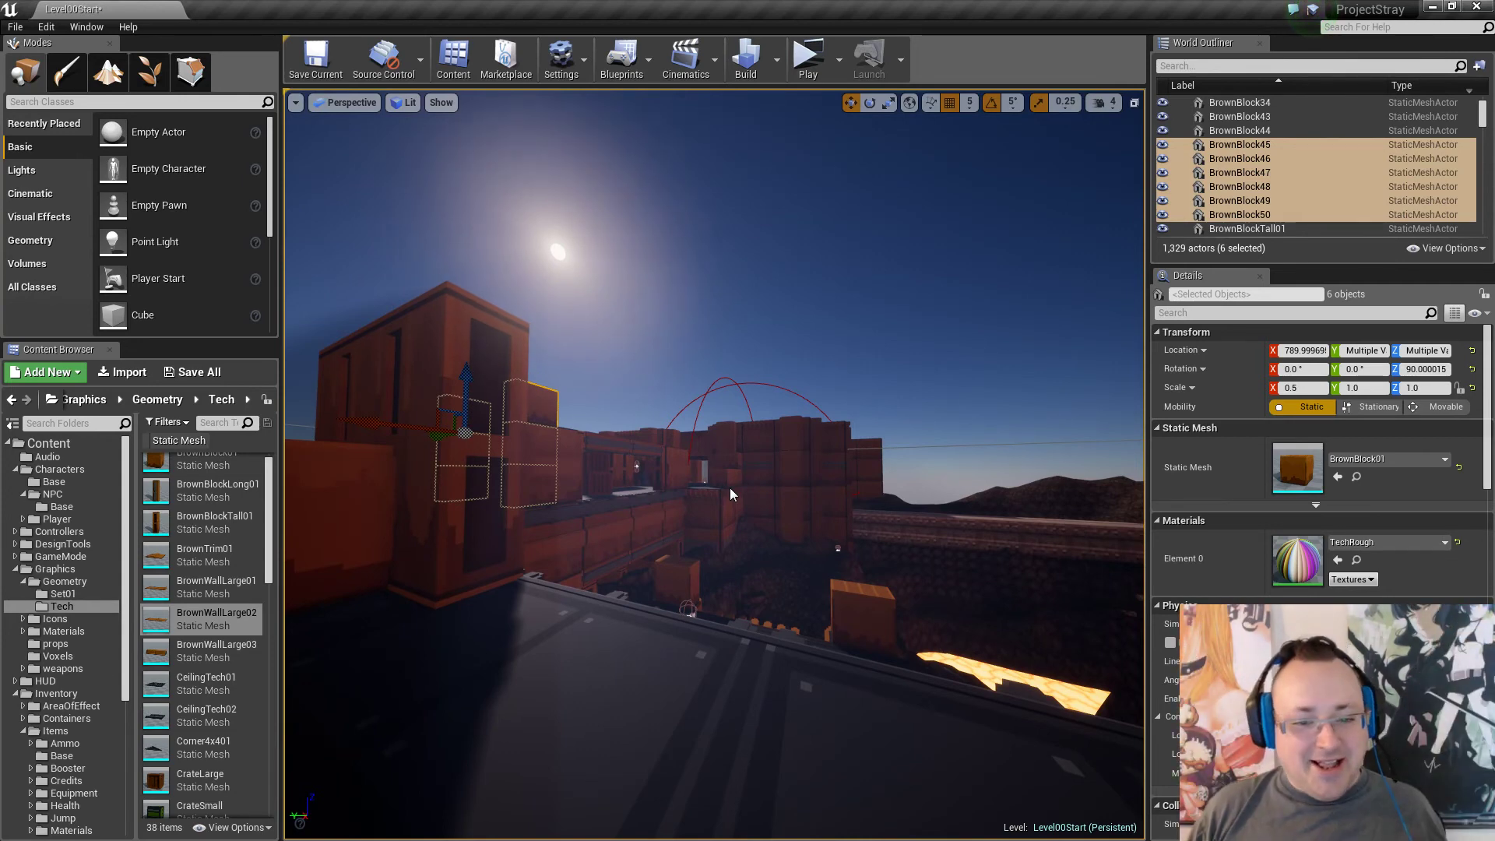
right_drag(730, 488, 741, 522)
right_drag(684, 468, 805, 516)
key(Escape)
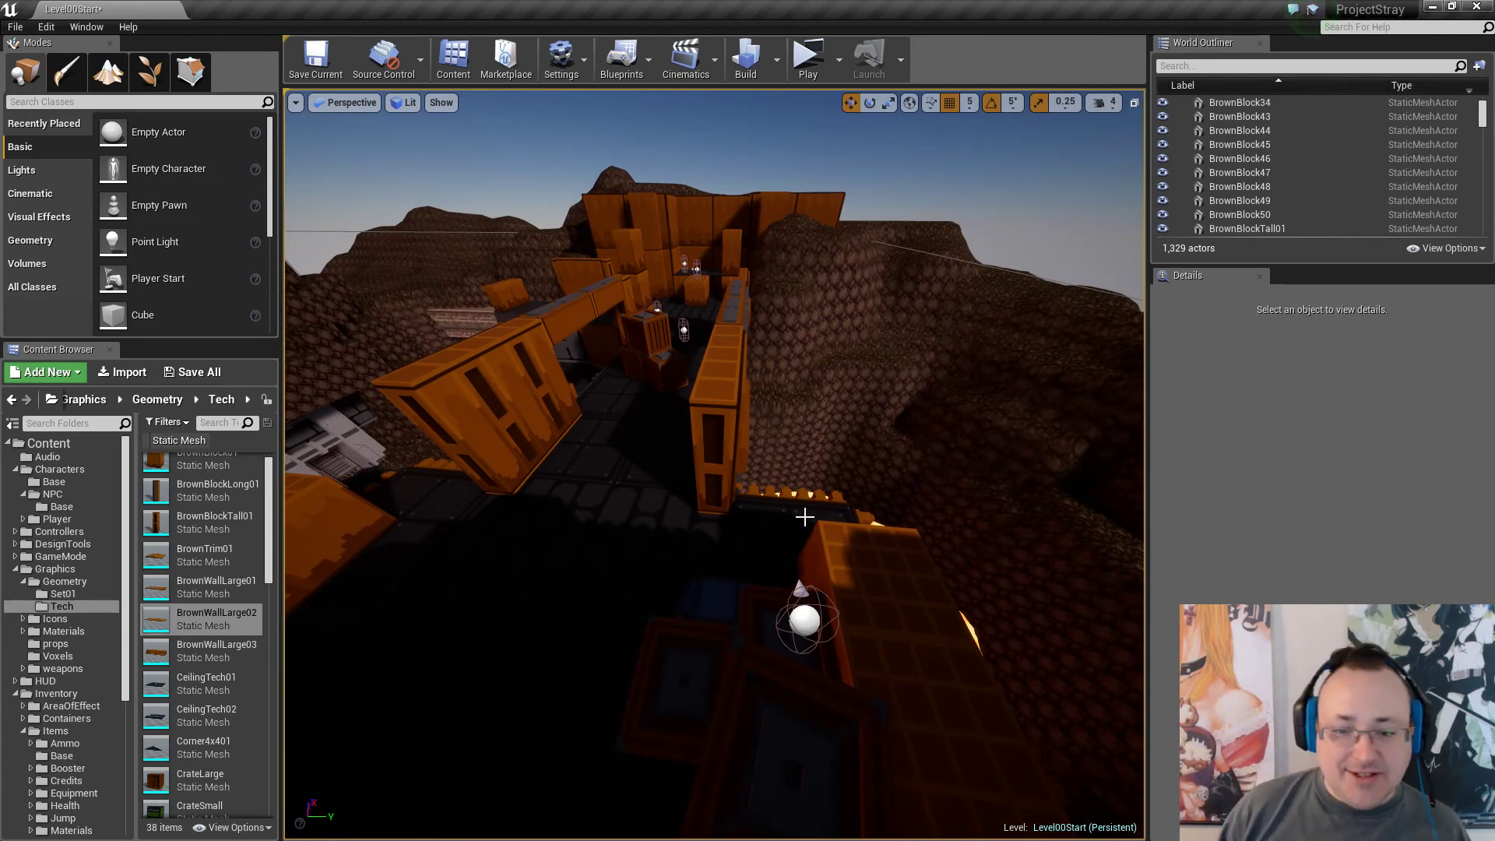
right_drag(807, 517, 810, 520)
right_drag(714, 464, 704, 441)
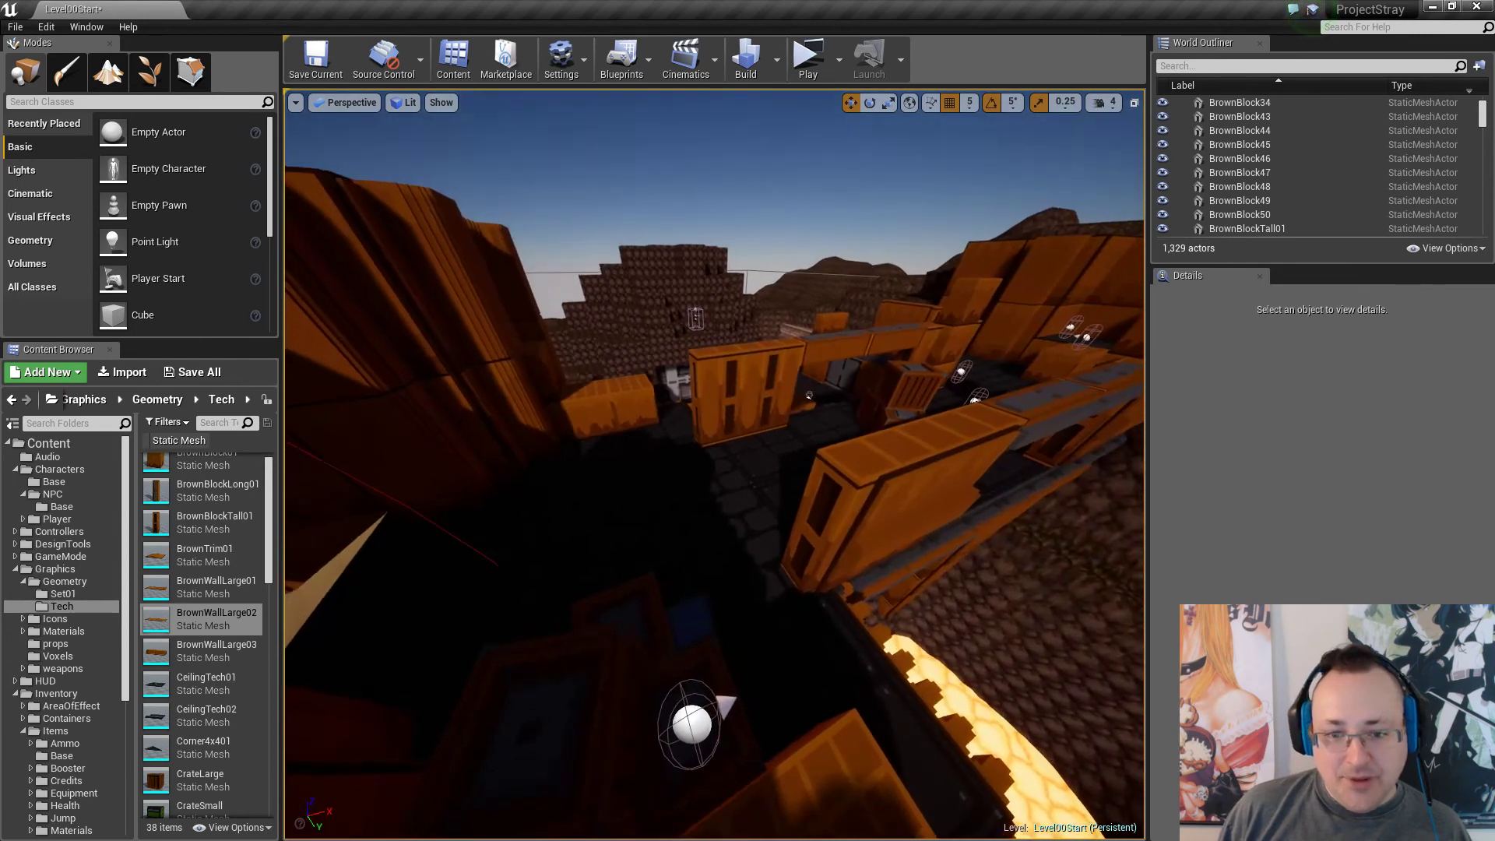
right_drag(660, 588, 445, 586)
Turn on Spawn Alert for the PSDemonImp spawn point at the relocated crate stack.
click(619, 562)
right_drag(848, 526, 848, 525)
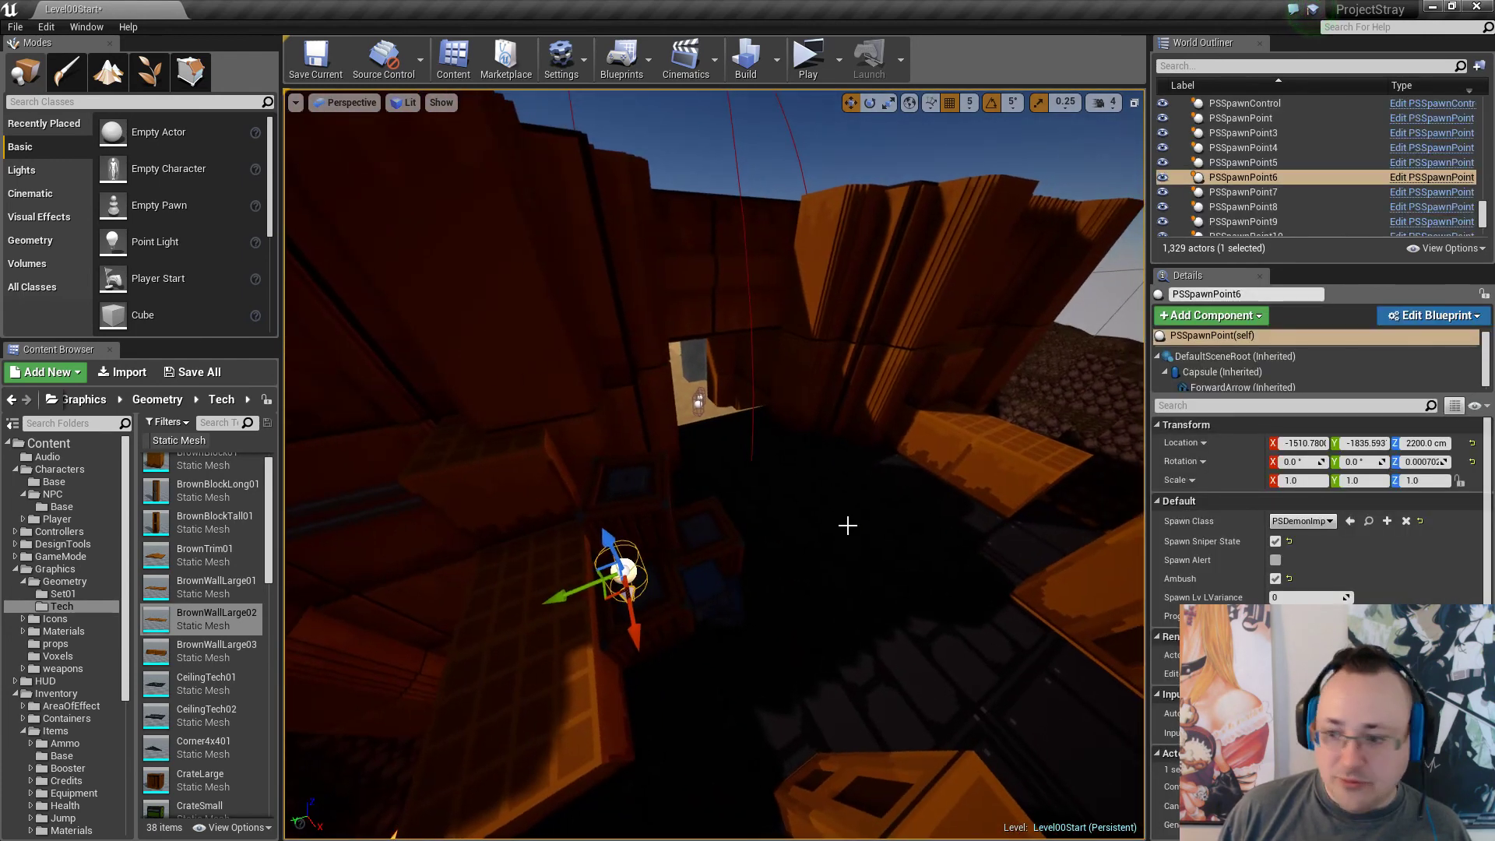
right_drag(904, 577, 1090, 530)
key(Escape)
key(w)
Check the other spawn points along the walkway and in front of the grey double door.
click(684, 549)
key(Escape)
key(w)
mouse_move(966, 576)
right_down()
mouse_move(966, 646)
mouse_move(965, 576)
right_up()
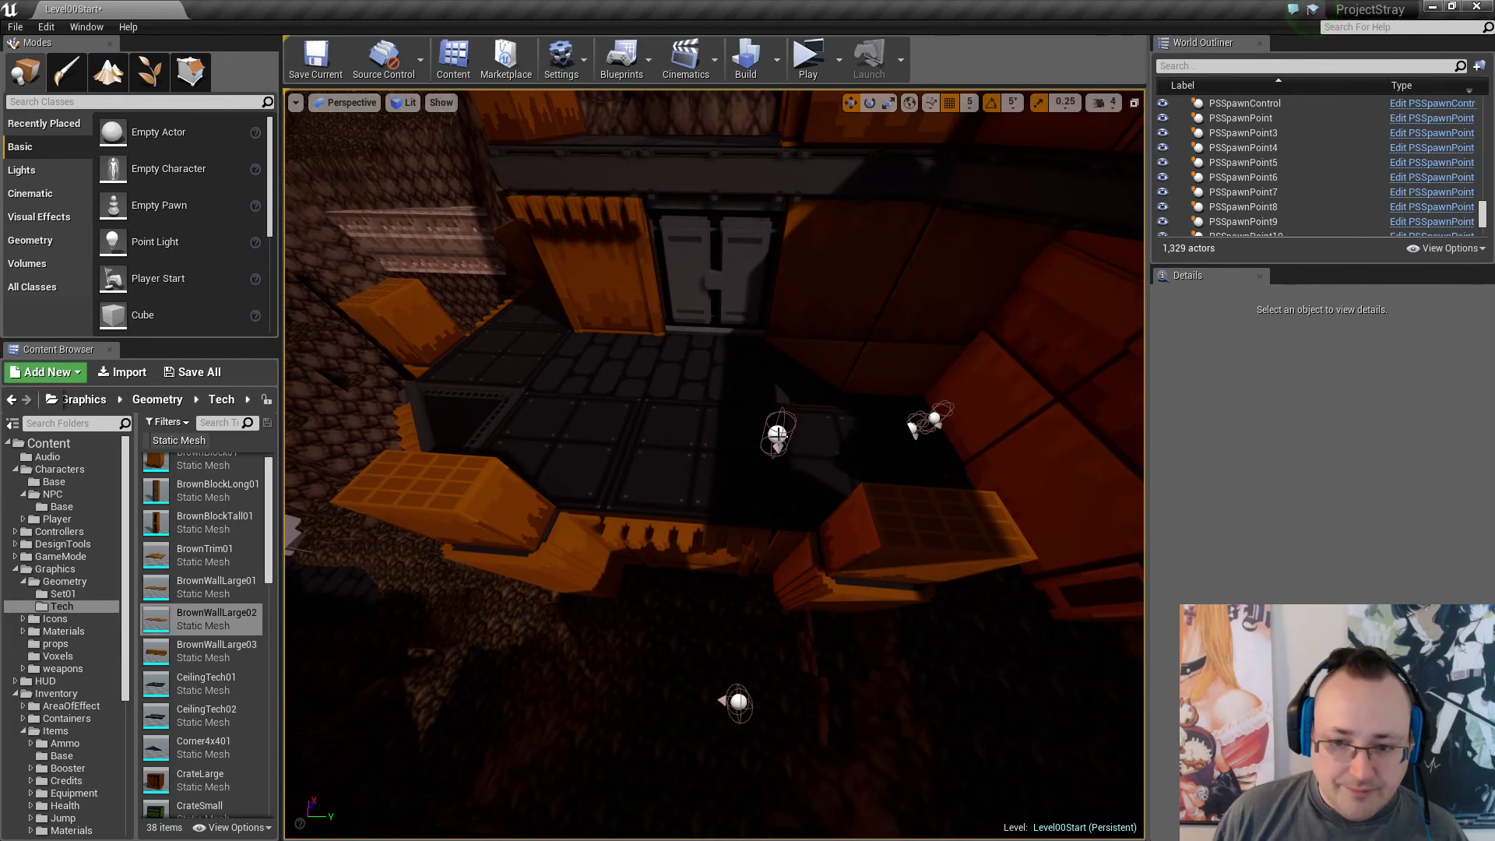
click(779, 435)
right_drag(780, 435, 886, 389)
key(a)
key(s)
right_drag(844, 474, 800, 457)
key(Escape)
key(w)
Turn off Ambush and turn on Spawn Alert and Spawn Sniper State for the PSZombie spawn point by the low block.
click(771, 465)
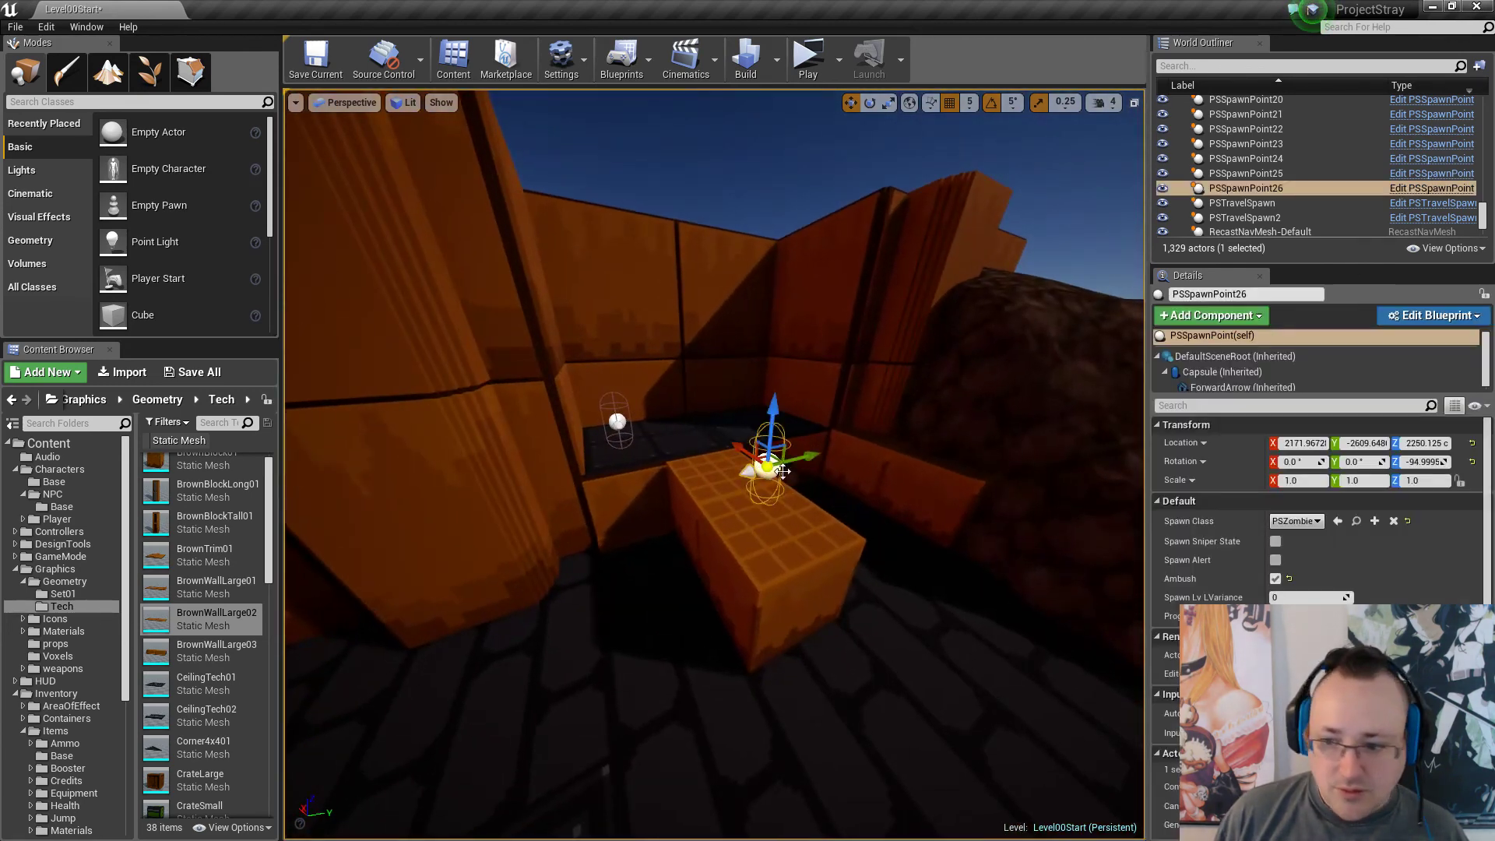
click(1276, 579)
click(1276, 560)
click(1276, 541)
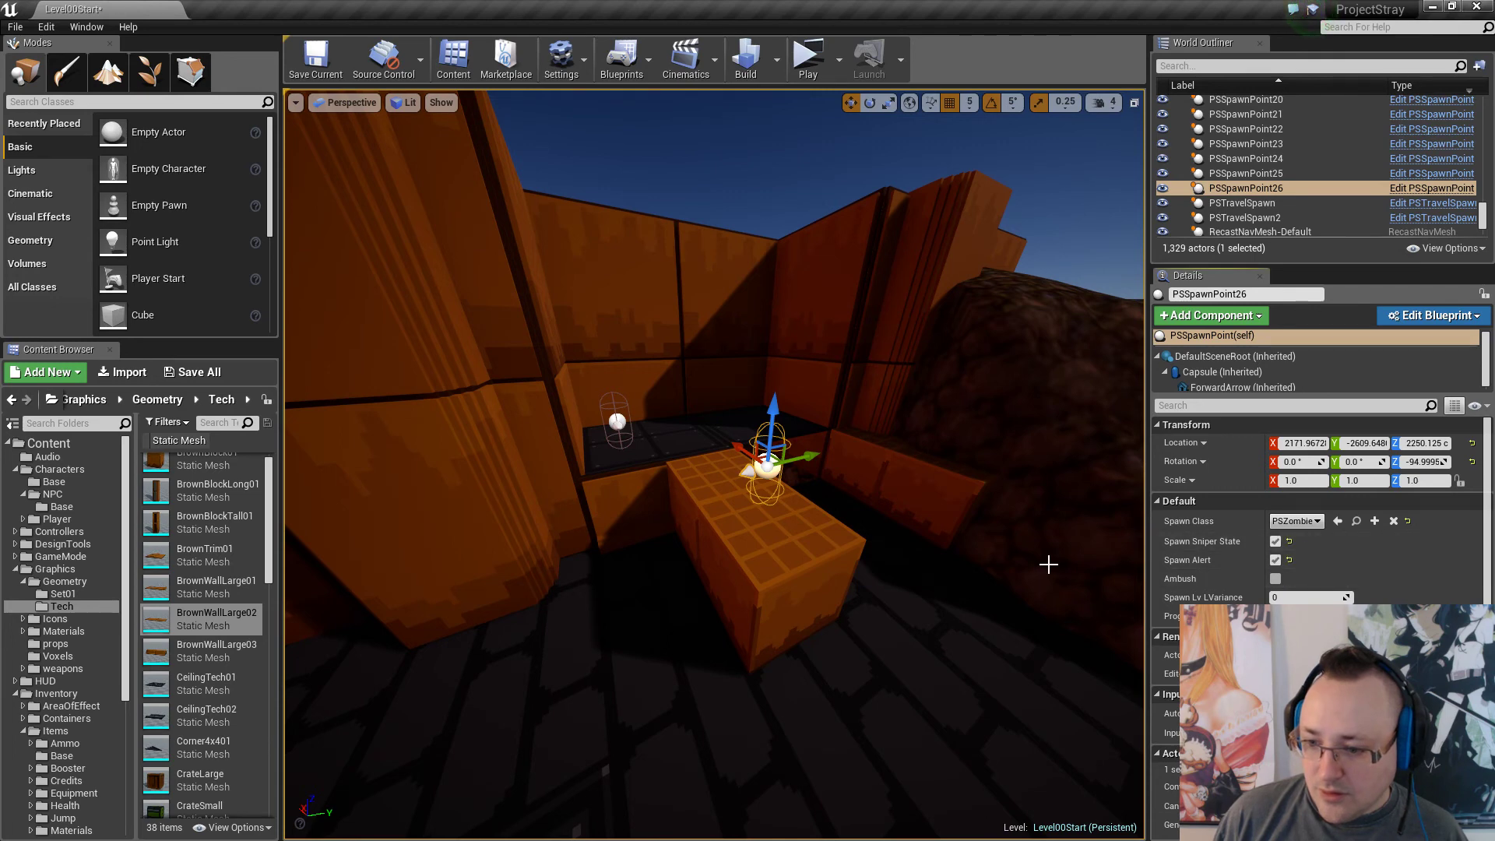
key(Escape)
Move the crate stack's spawn point in front of the gateway, to about X -1926, Y -2366, Z 2000 cm.
key(w)
right_drag(955, 568, 839, 581)
key(w)
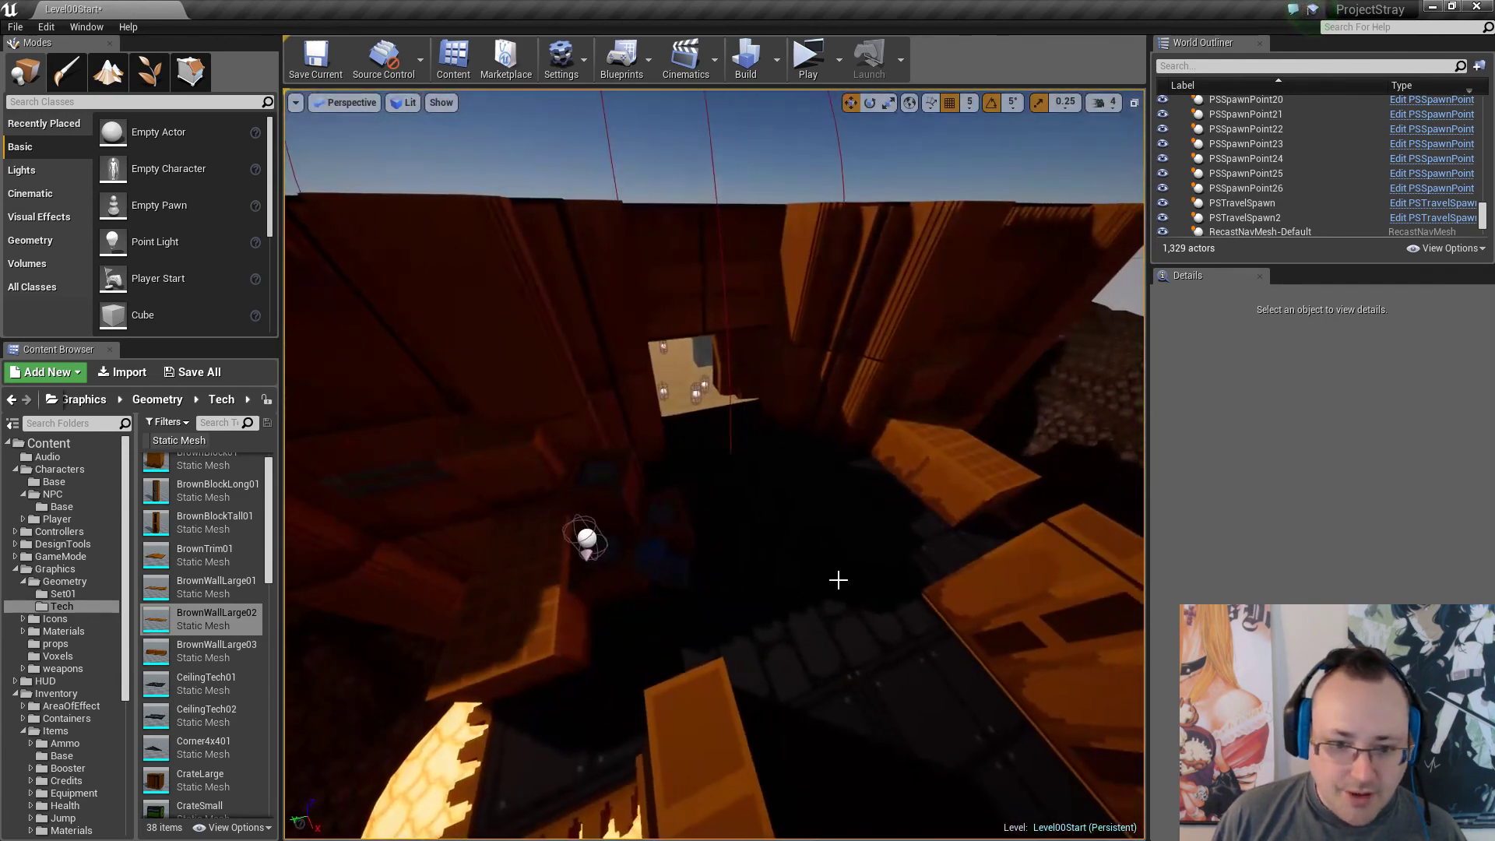
click(585, 537)
drag(583, 550, 705, 435)
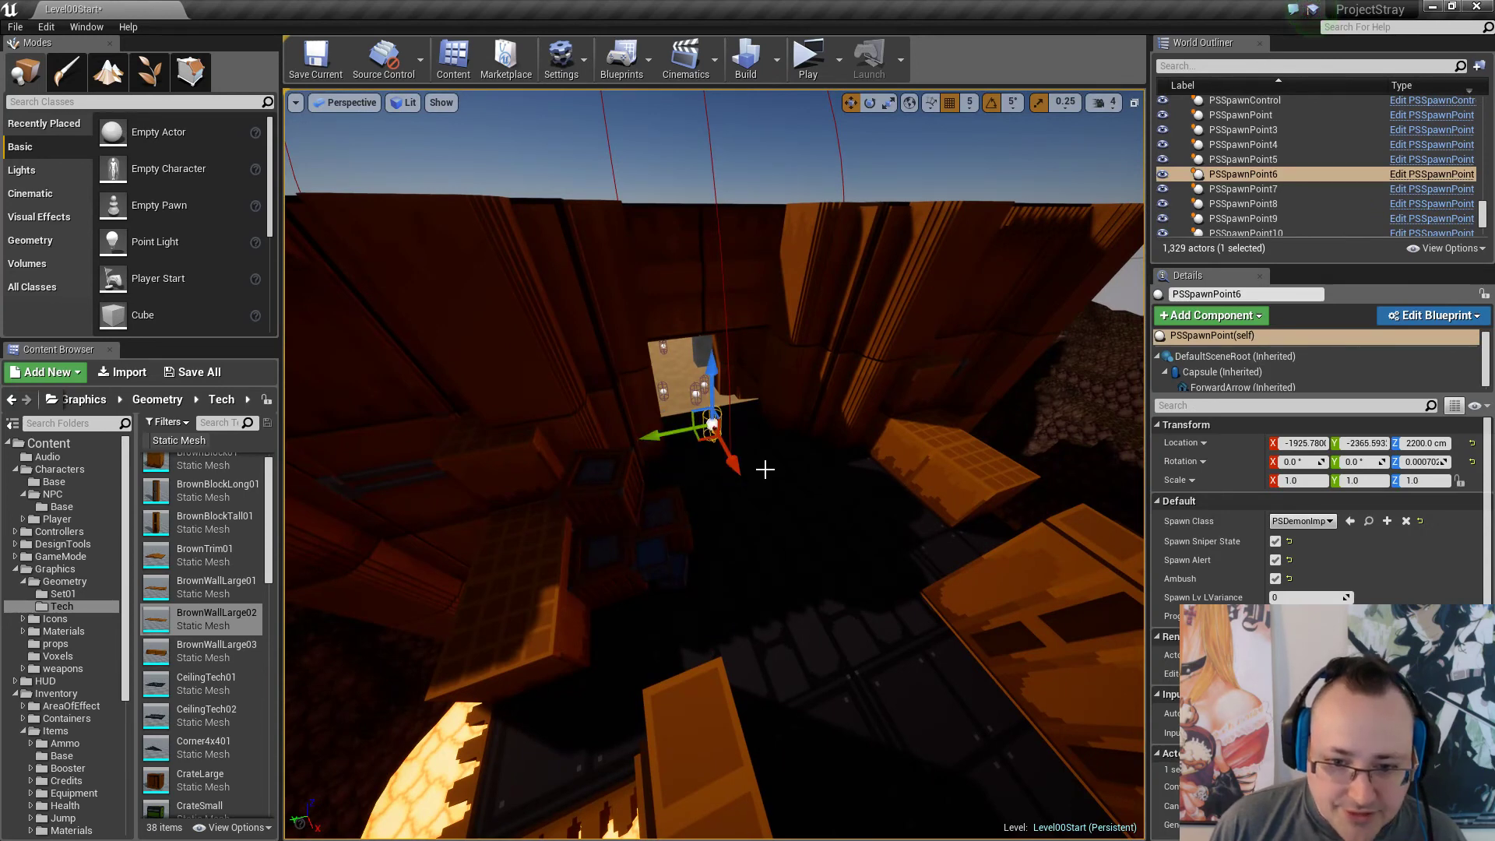
key(f)
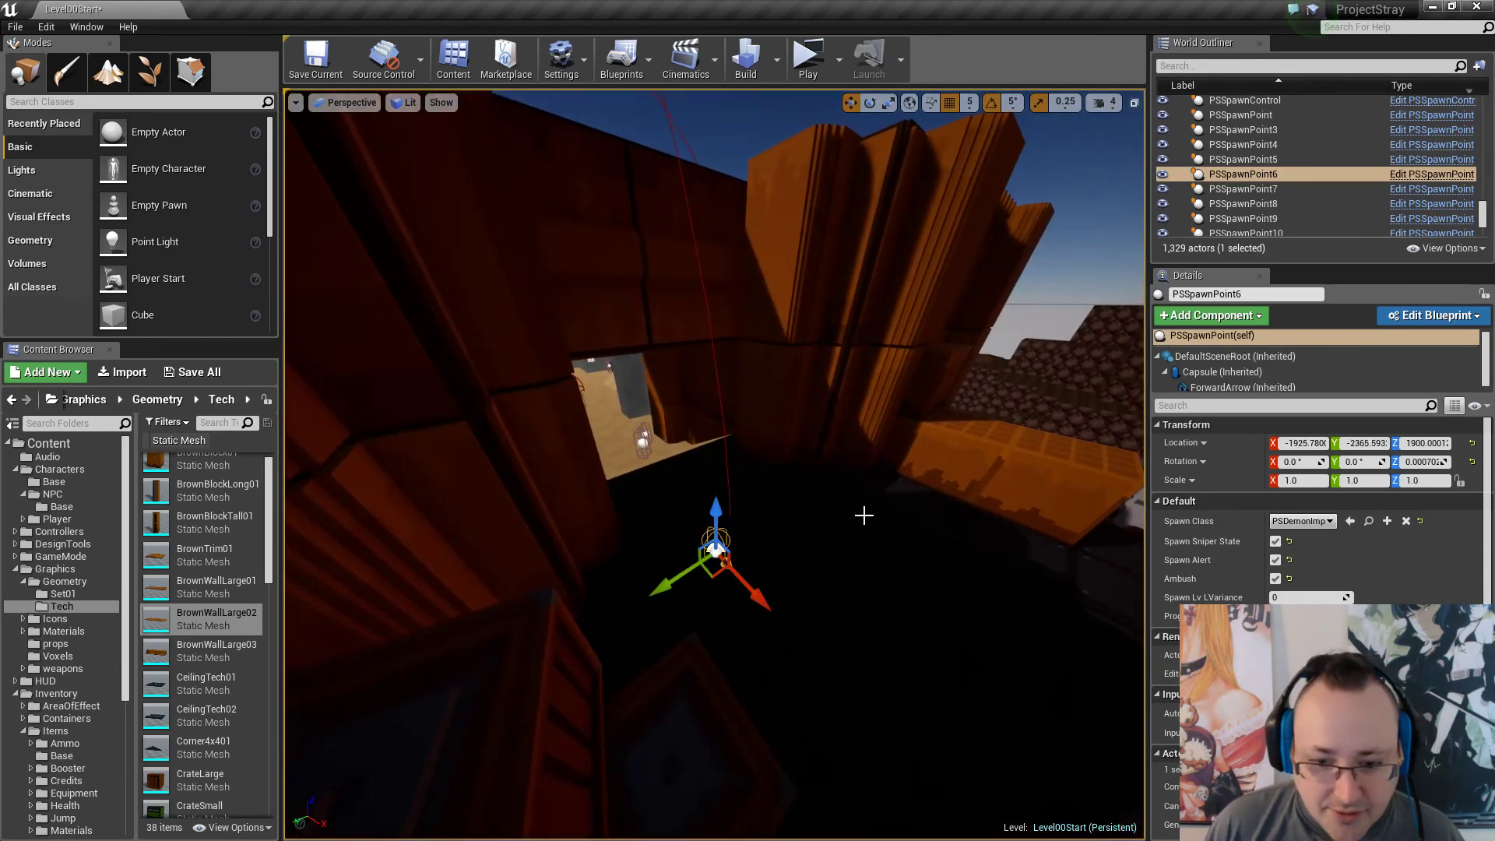
right_drag(864, 516, 858, 525)
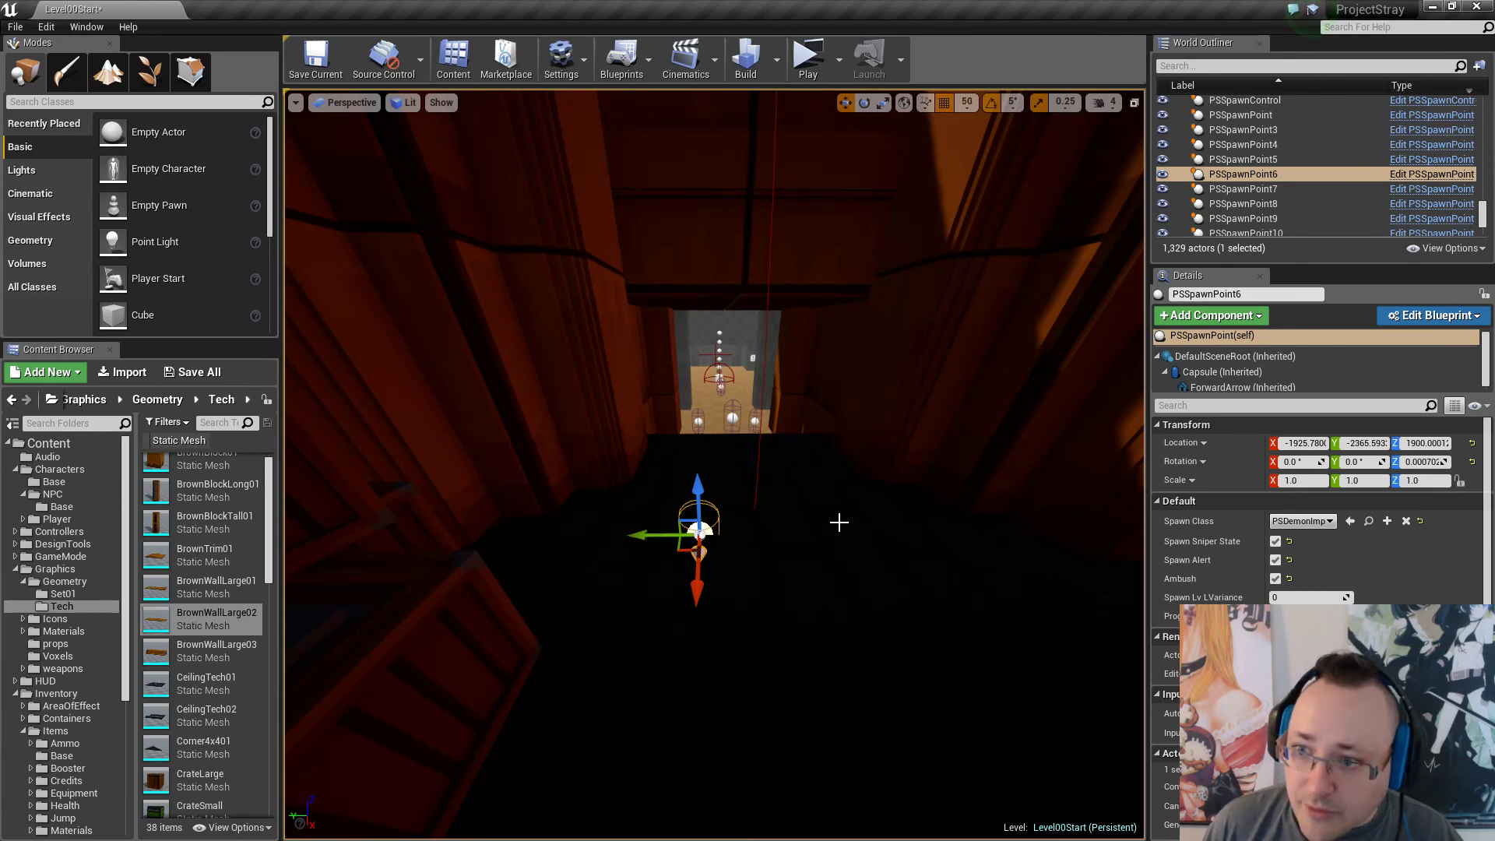
right_drag(807, 520, 808, 519)
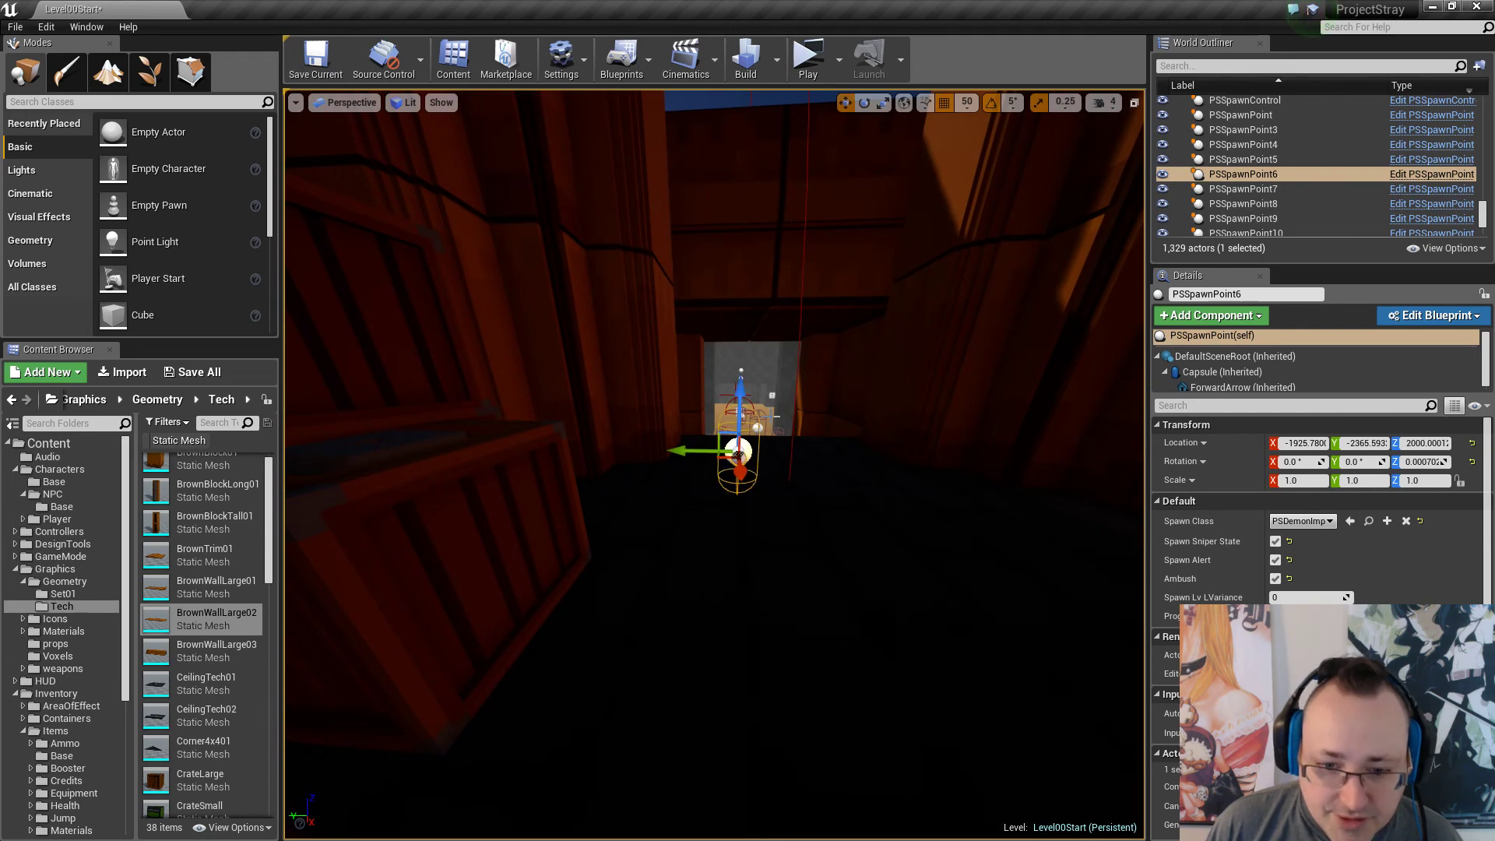
Copy the gateway spawn point sideways across the opening to about Y -2616 cm.
alt+drag(679, 452, 822, 441)
right_drag(802, 464, 825, 457)
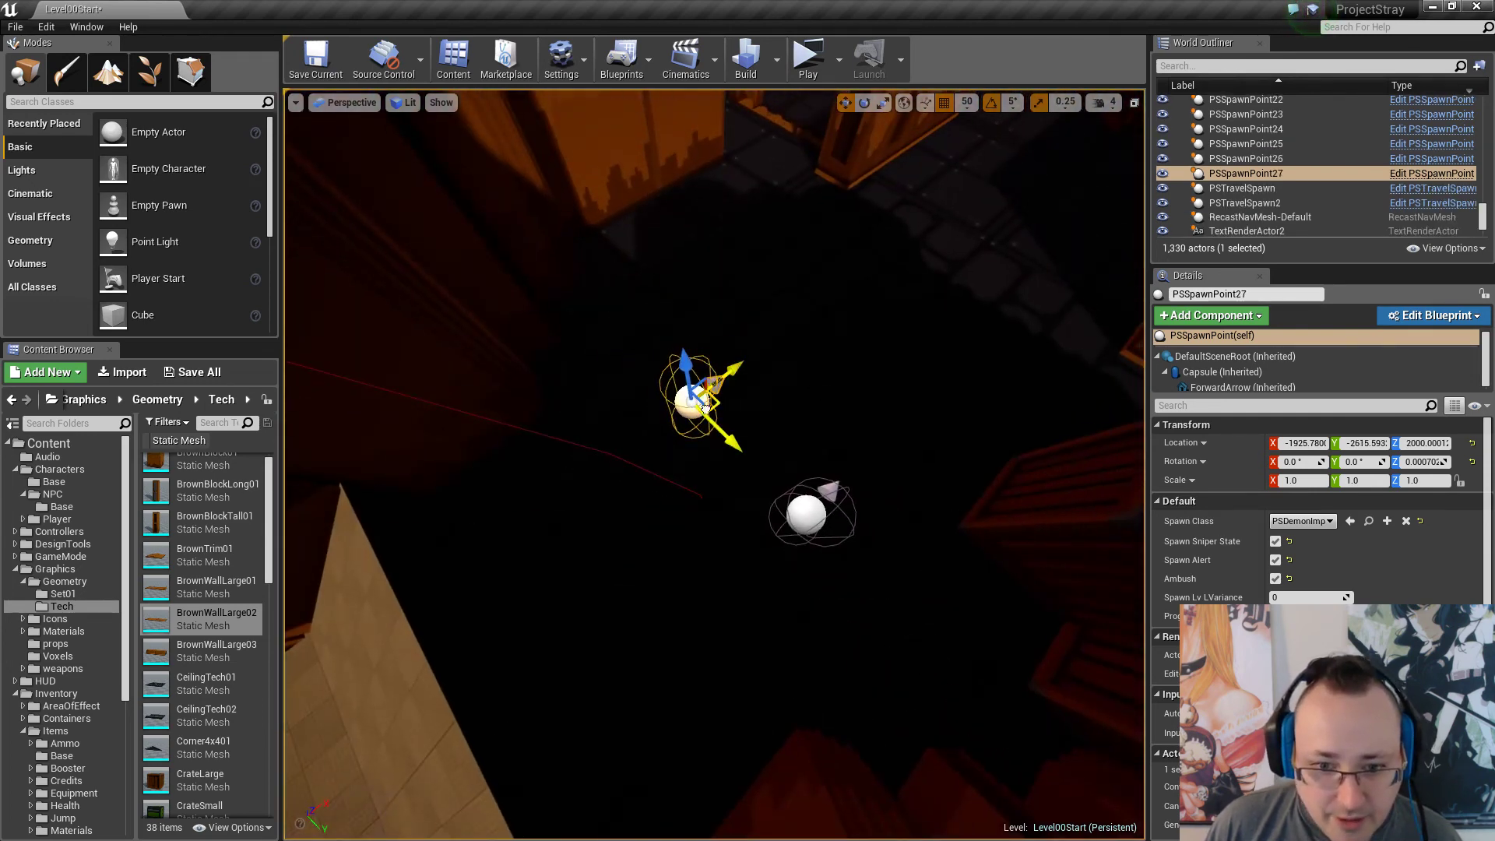
key(Escape)
right_drag(769, 412, 764, 474)
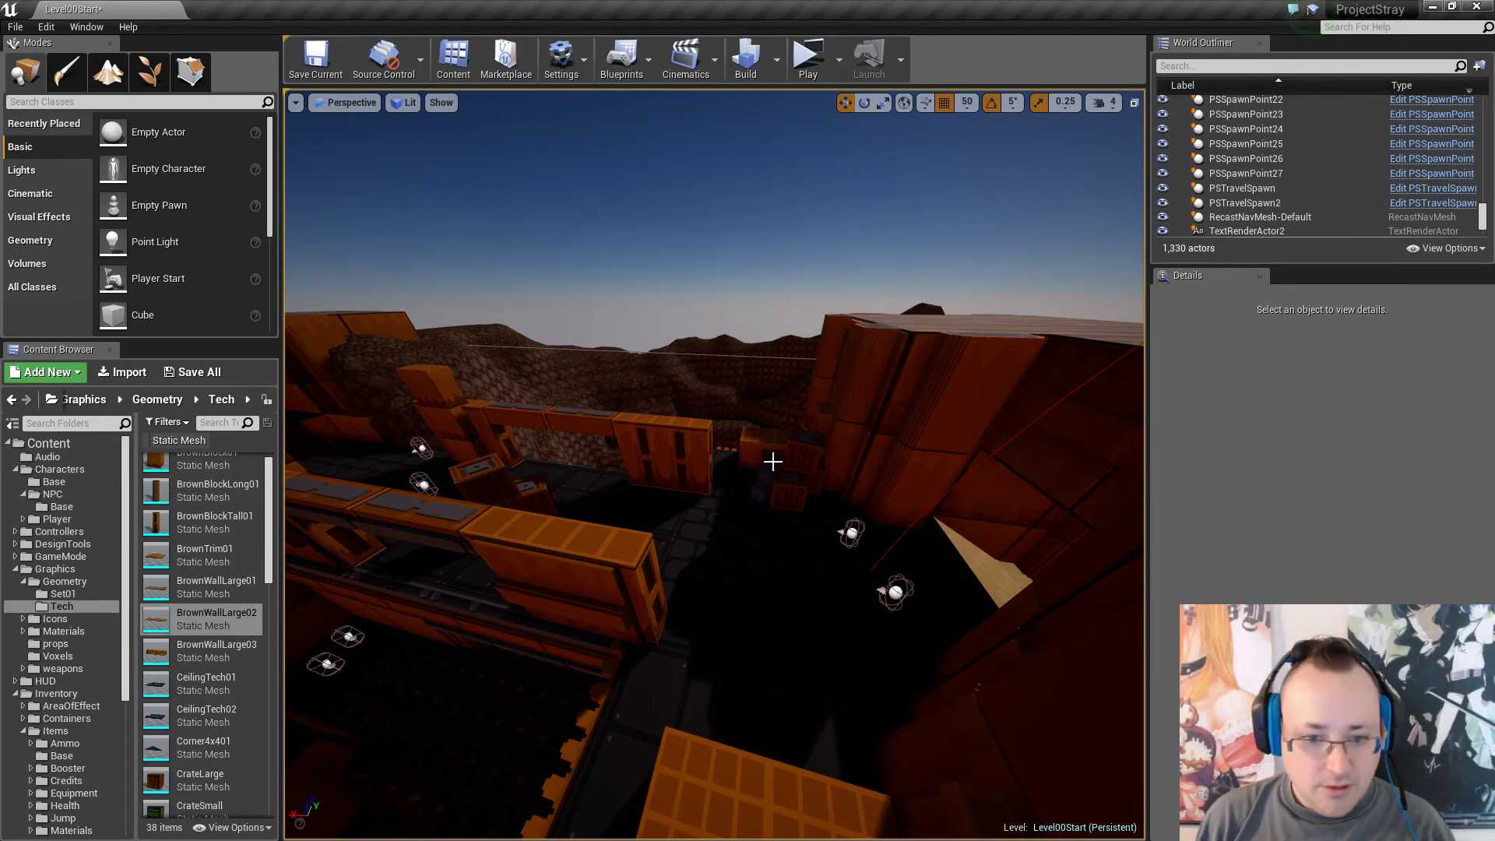
right_drag(773, 462, 658, 561)
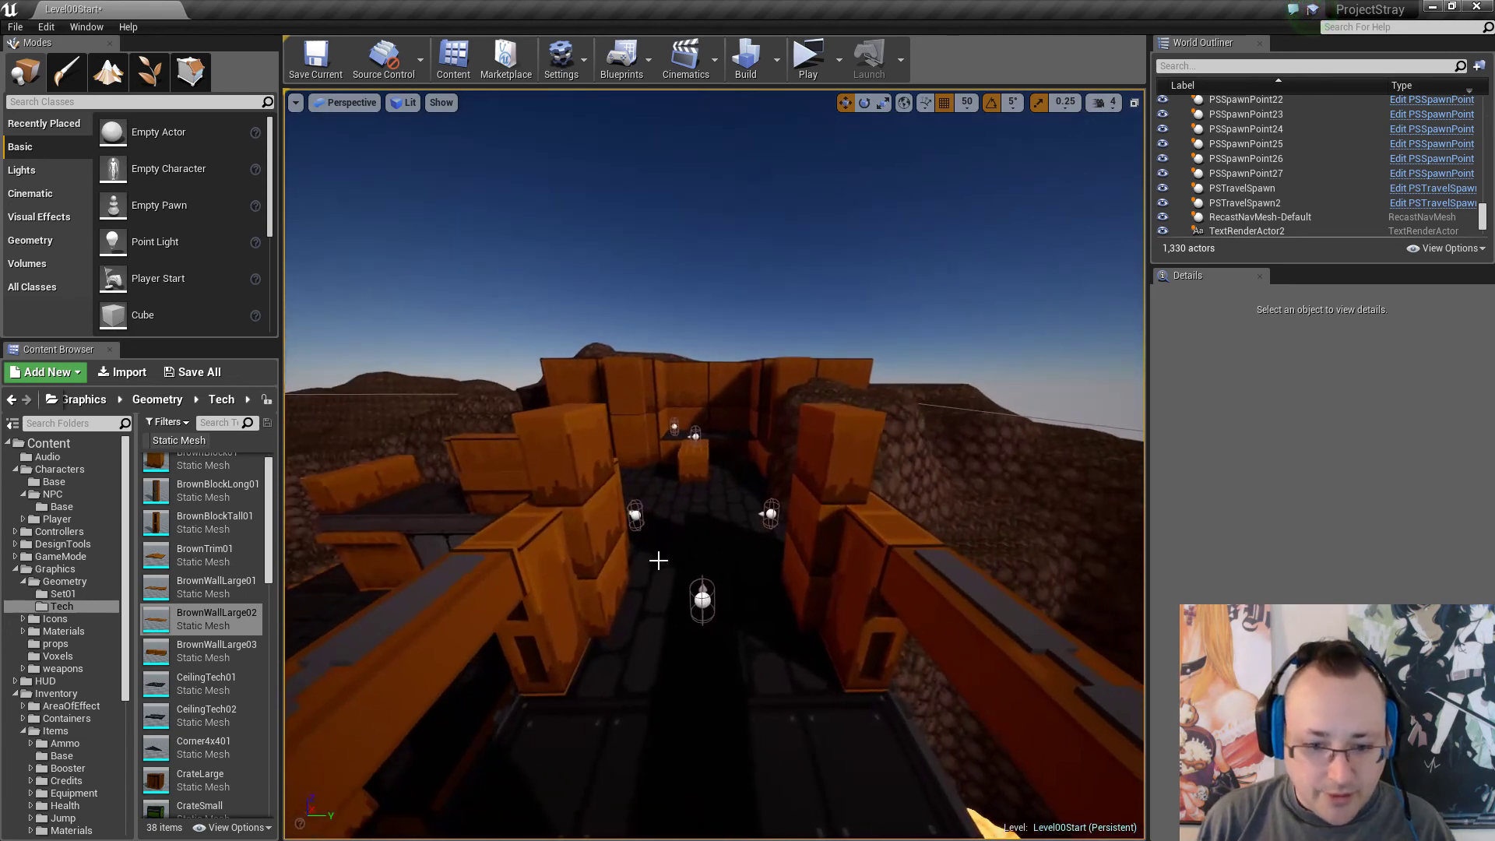
Copy the two three-block stacks on either side of the walkway along it to about X -510 cm.
click(610, 588)
ctrl+click(601, 545)
ctrl+click(586, 467)
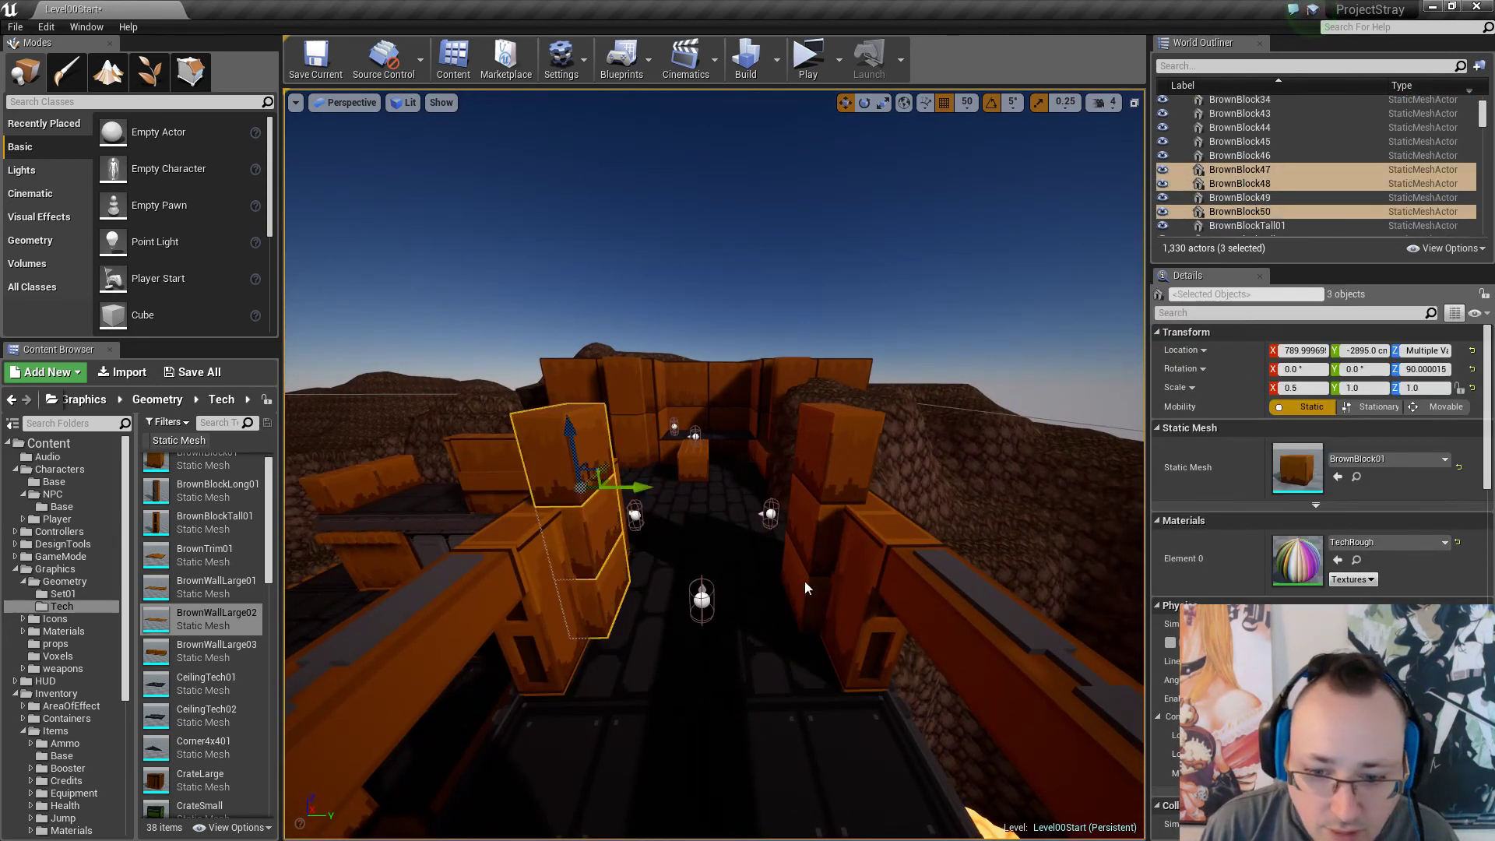
ctrl+click(807, 584)
ctrl+click(816, 531)
ctrl+click(829, 464)
right_drag(829, 464, 989, 499)
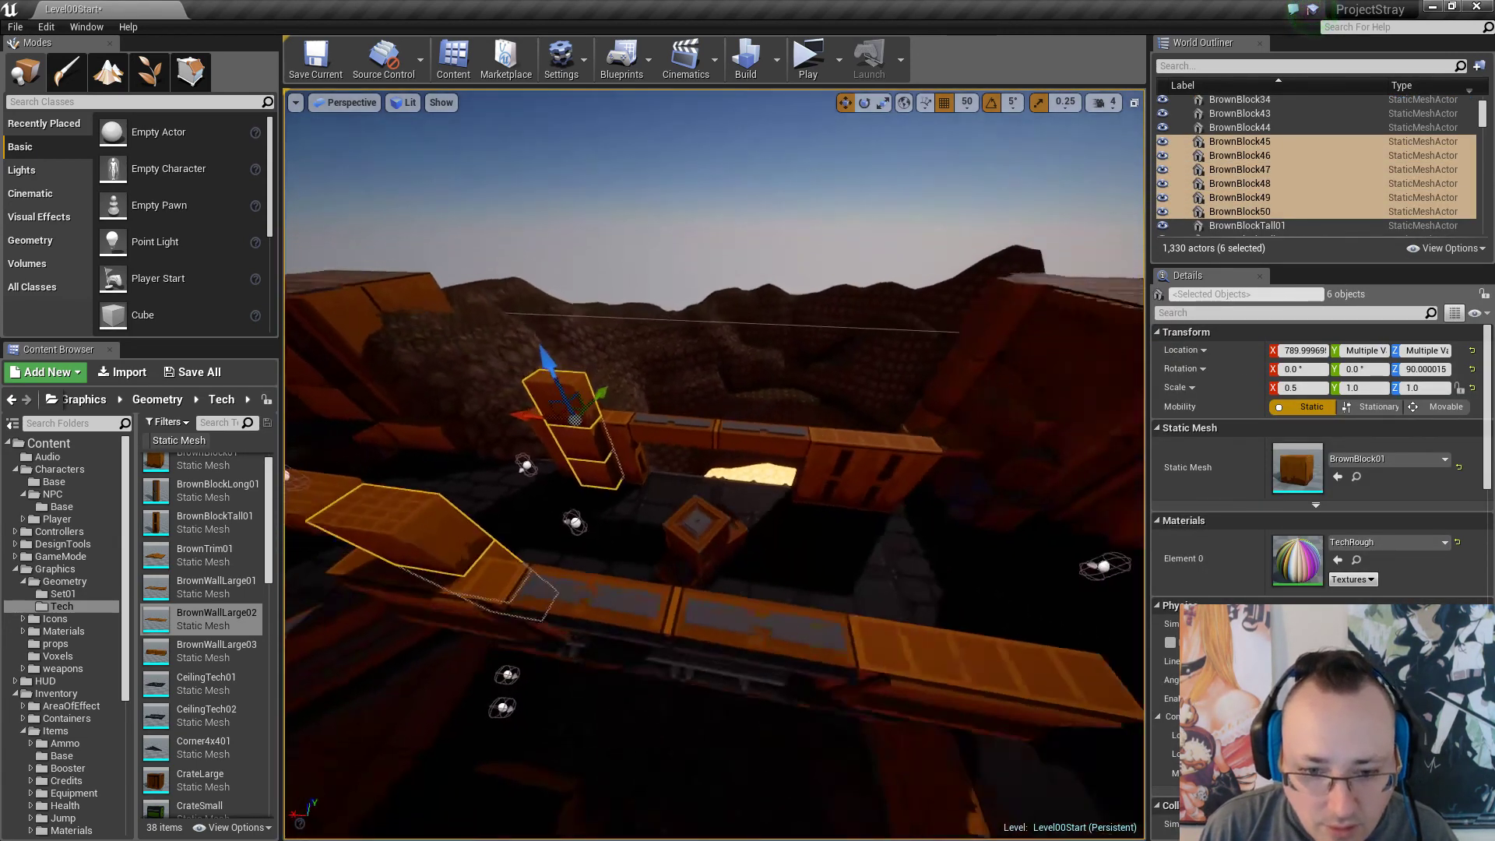
right_drag(880, 562, 939, 550)
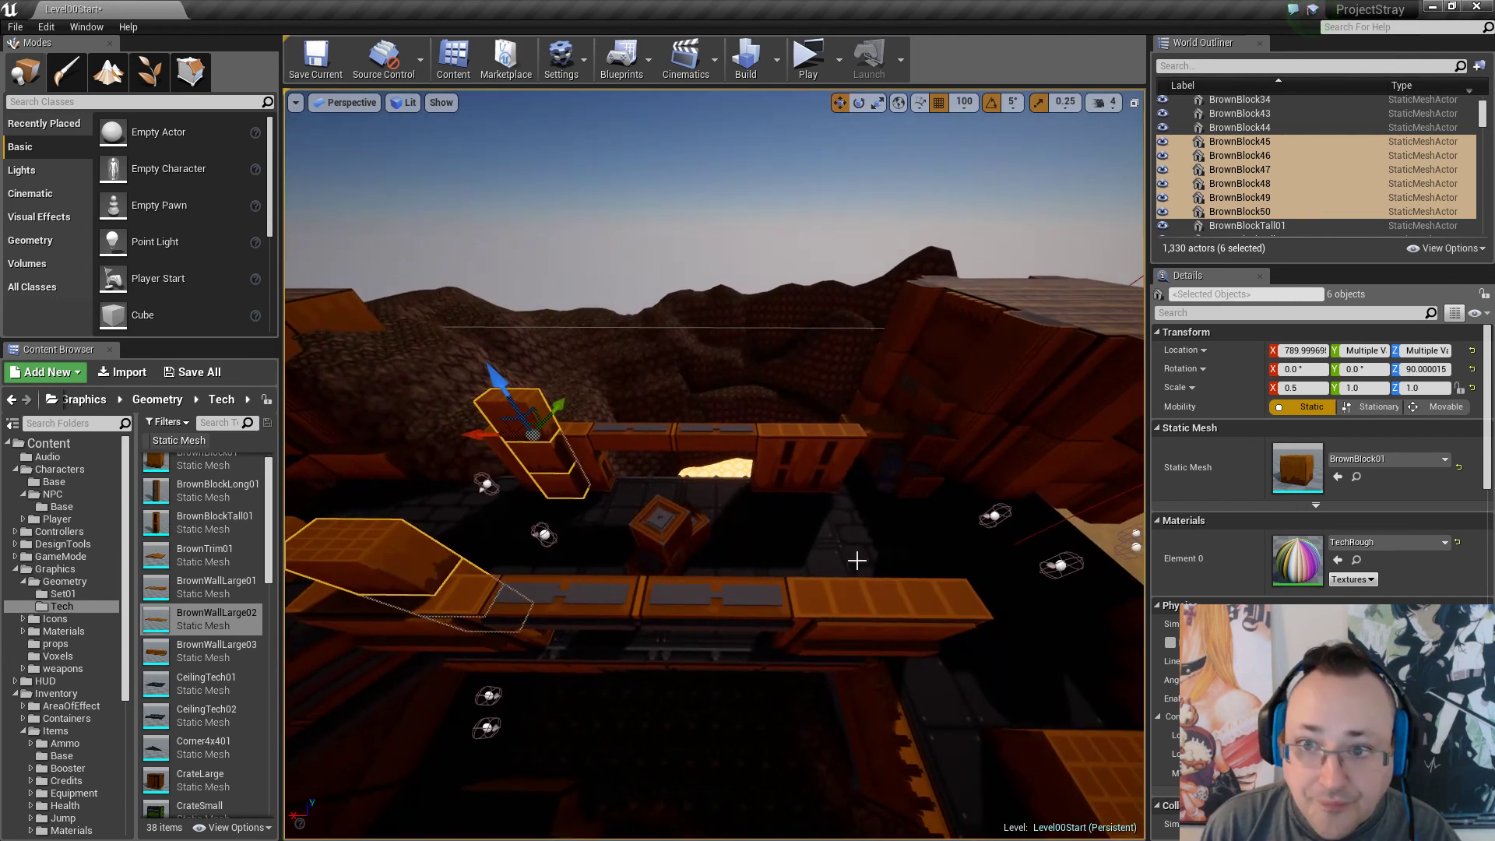
alt+drag(486, 435, 693, 440)
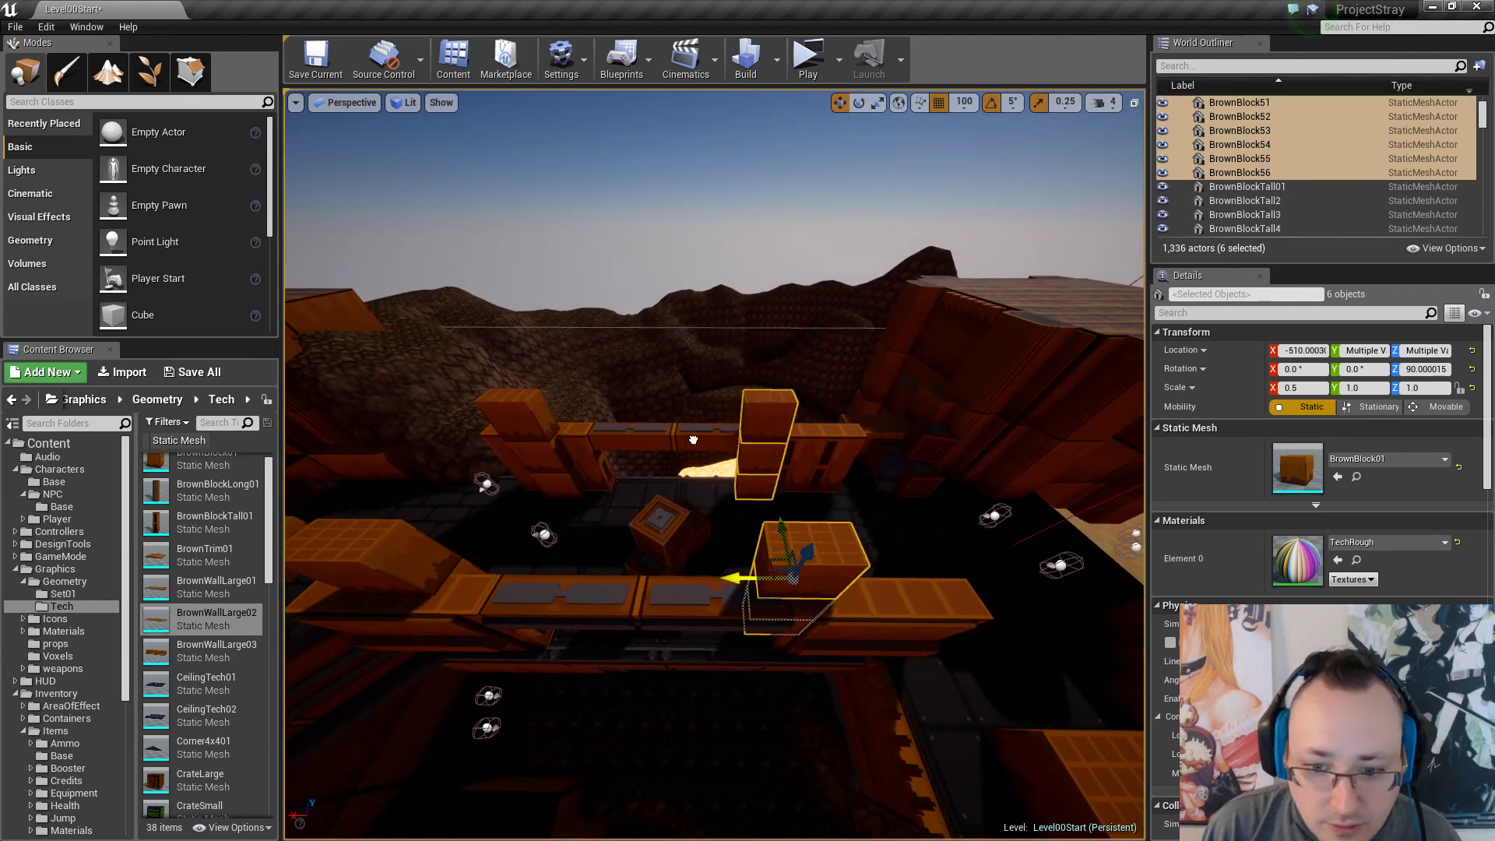
right_drag(838, 529, 748, 471)
key(Escape)
Copy the three ramp pieces from the tutorial stairway up to the height of the container yard.
click(742, 504)
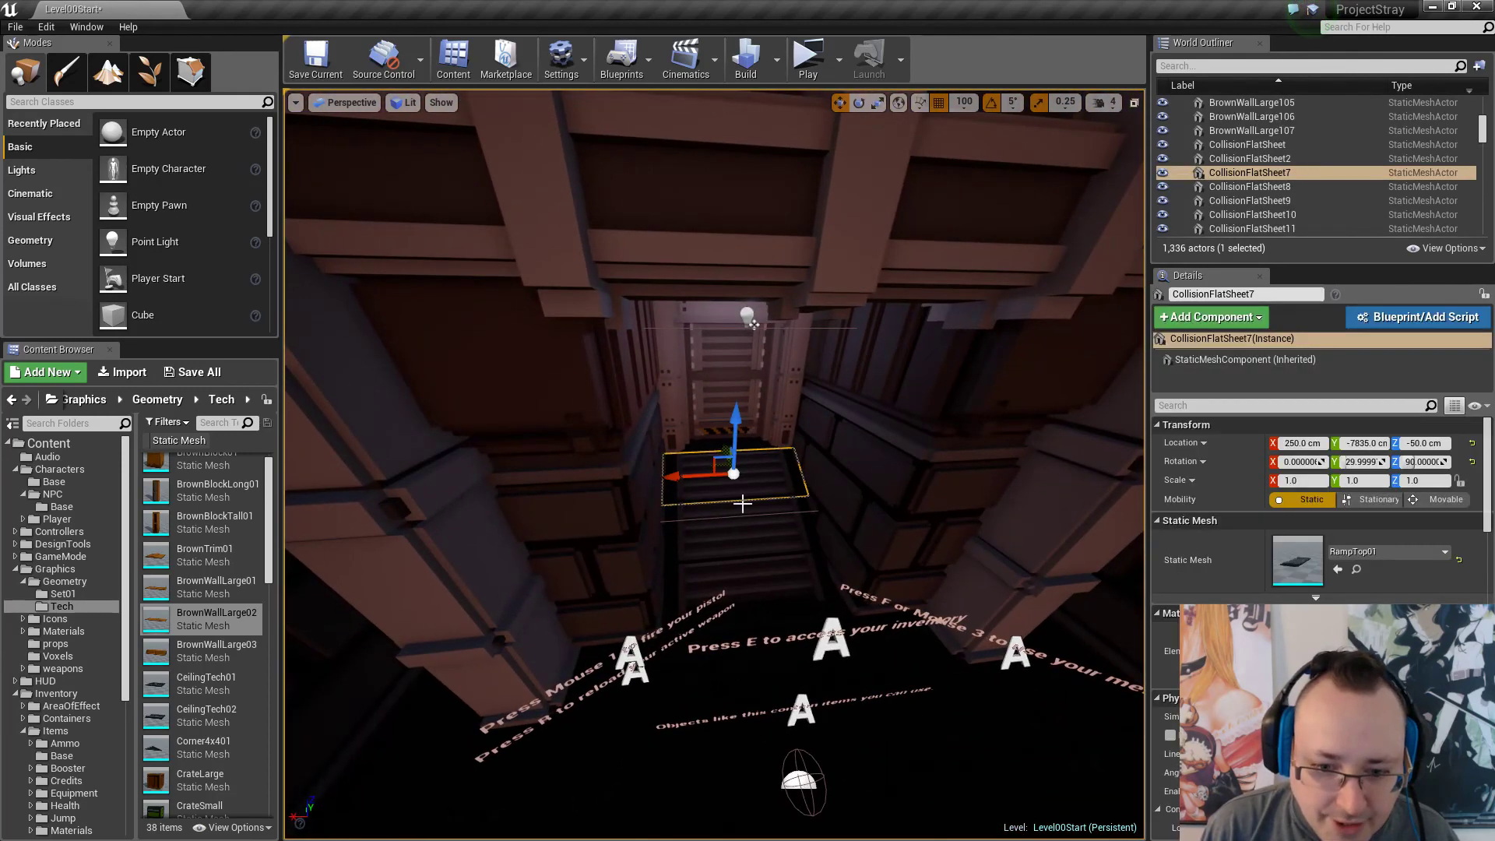
ctrl+click(741, 536)
ctrl+click(746, 575)
right_drag(747, 575, 841, 571)
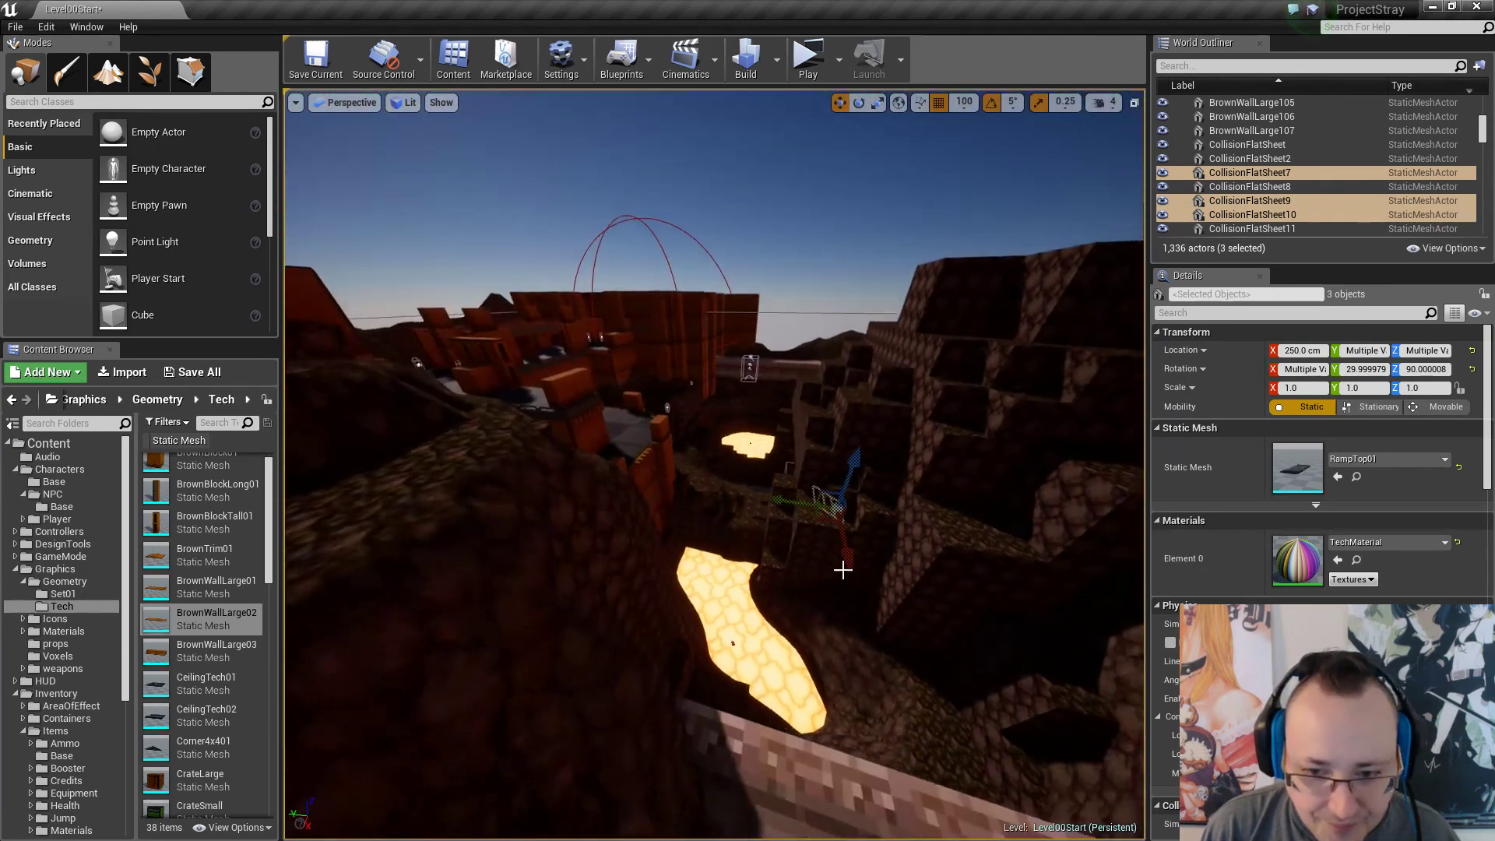
alt+drag(822, 490, 652, 407)
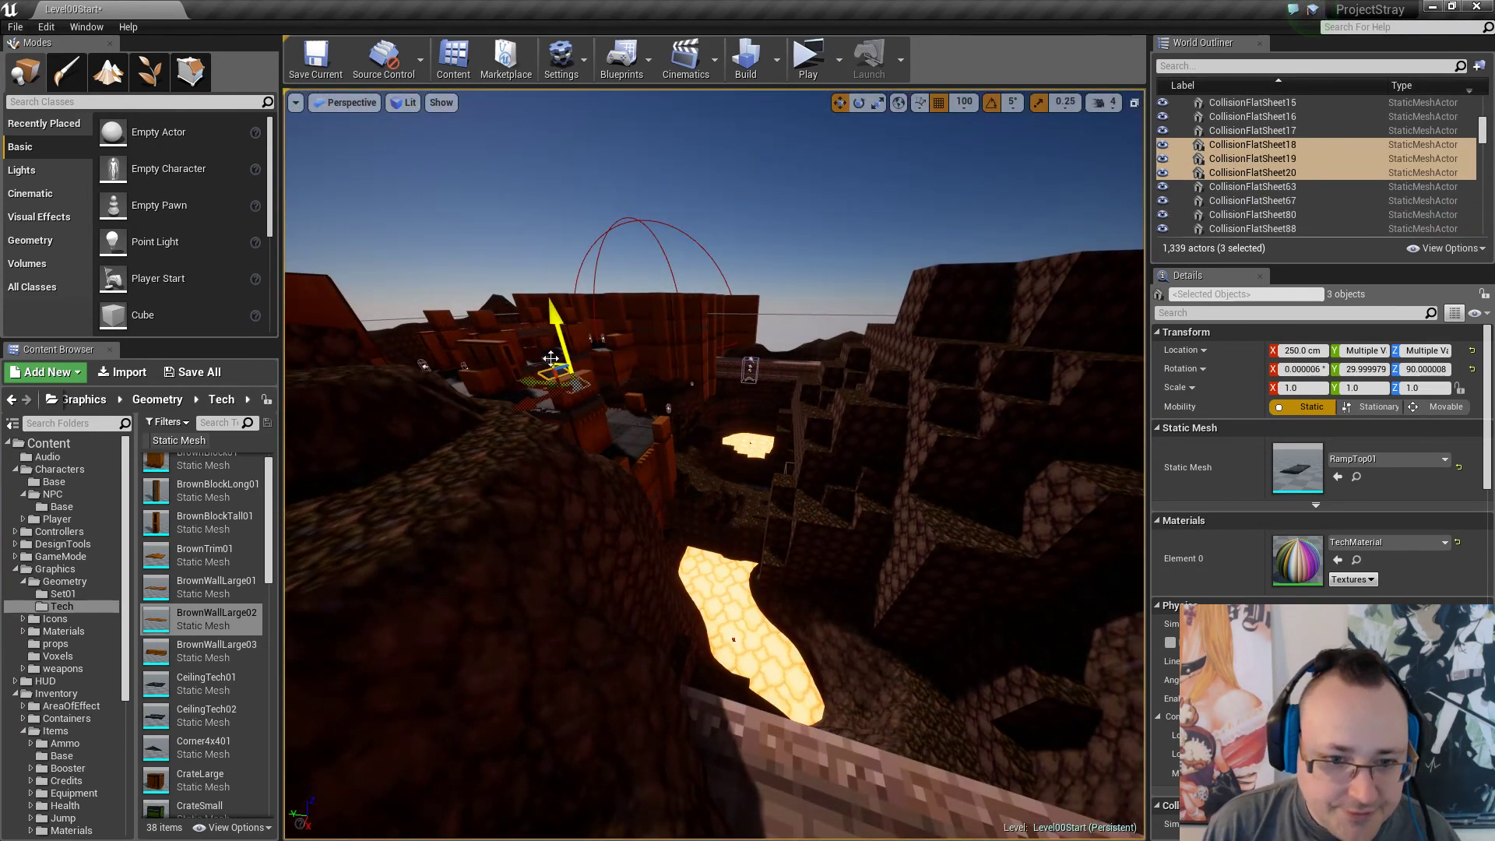
key(w)
right_drag(551, 358, 469, 303)
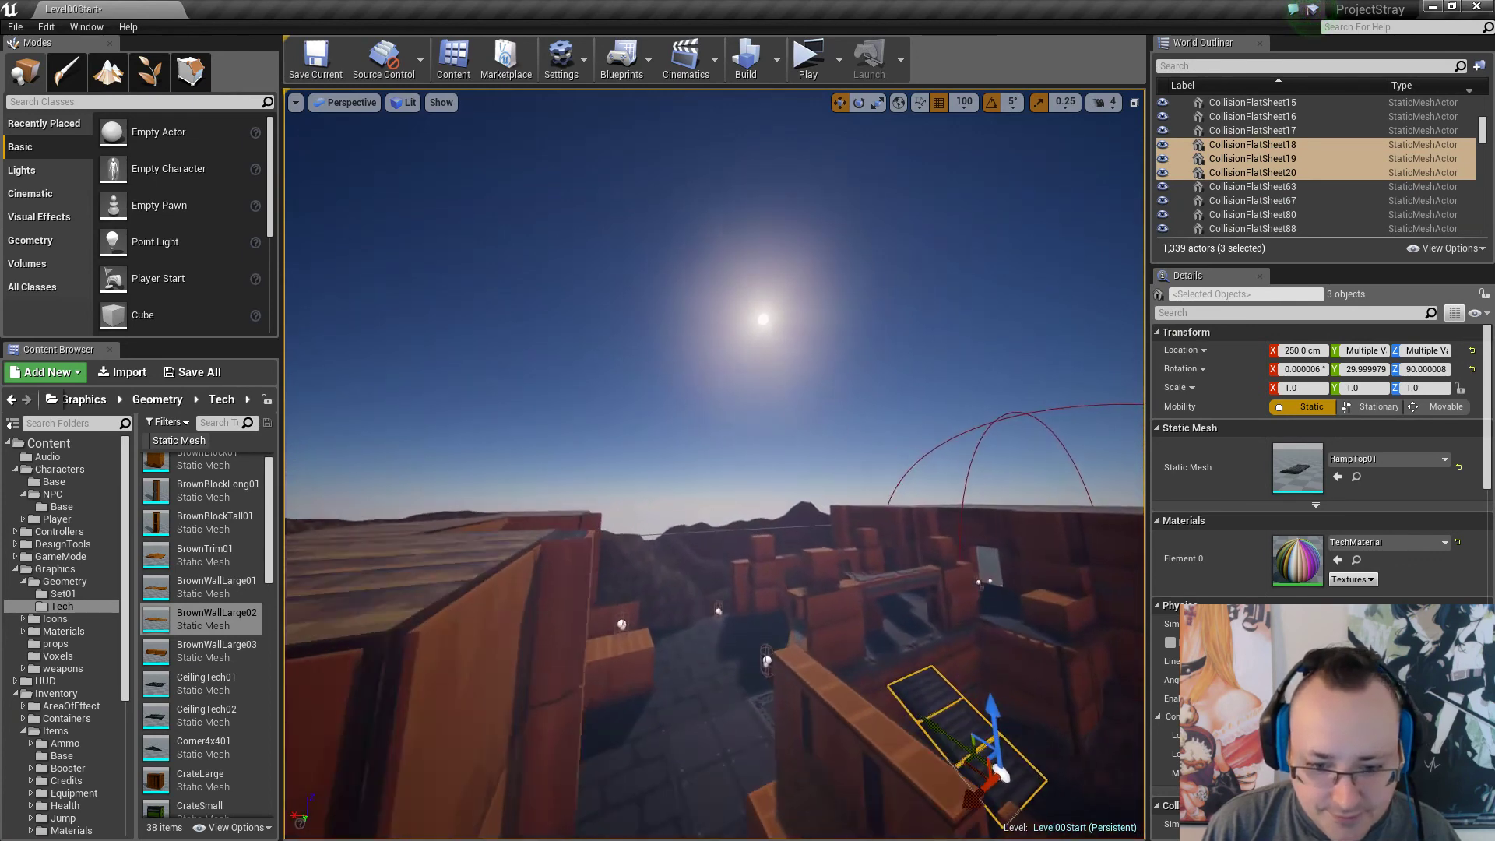
right_drag(628, 412, 629, 413)
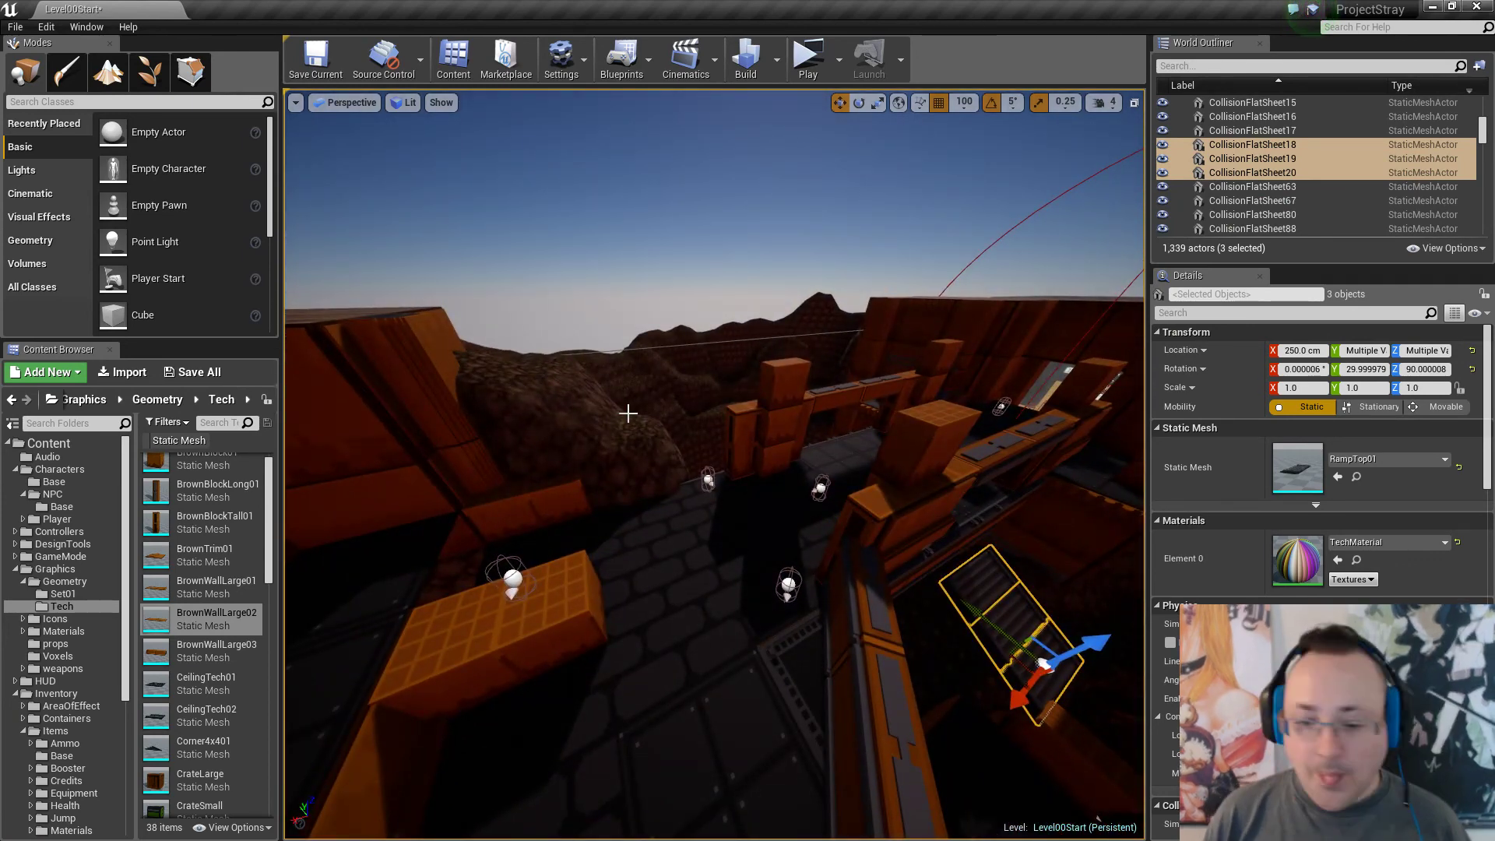
Rotate the copied ramp by -90° and move it beside the low block, leading up to the raised platform.
drag(1025, 629, 864, 542)
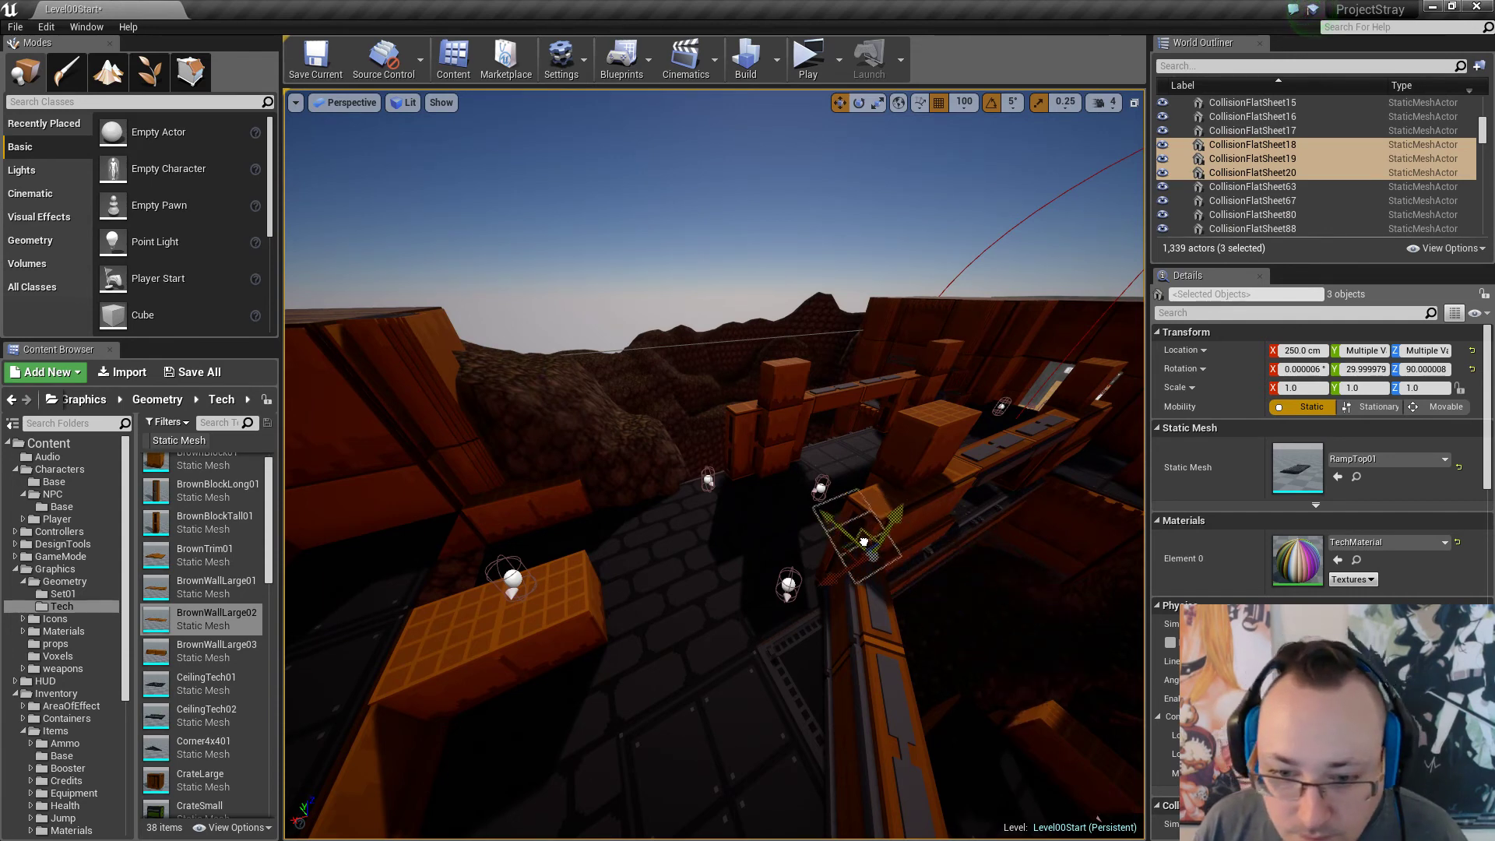
right_drag(861, 494, 787, 538)
key(e)
drag(787, 608, 767, 549)
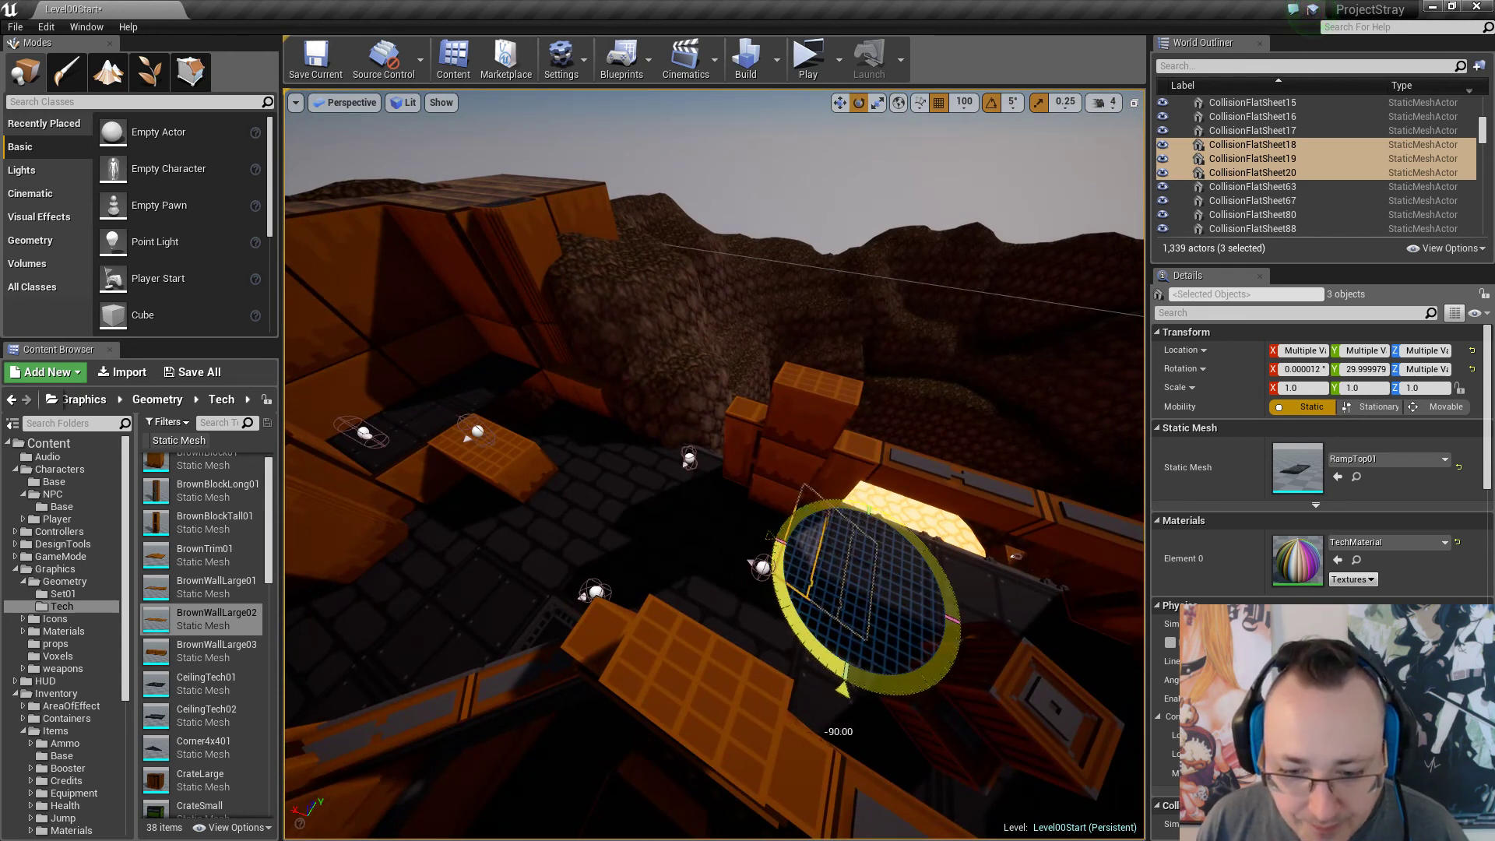
key(w)
drag(779, 577, 512, 491)
right_drag(569, 507, 483, 491)
drag(783, 471, 800, 404)
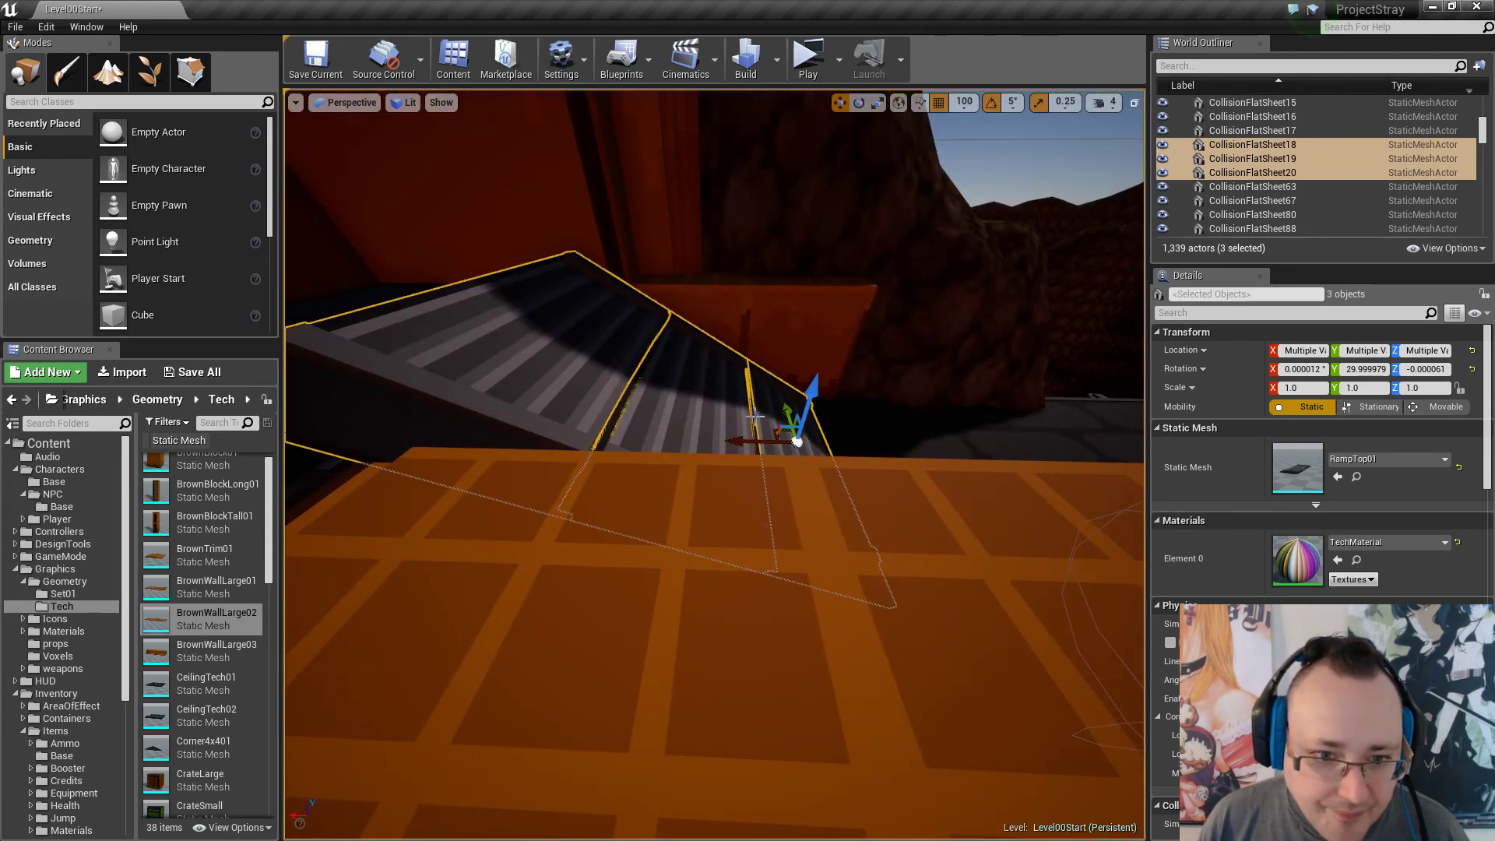
Fine-tune the ramp's height and lengthwise position with 10, 5 and 1 cm snapping so it meets the platform edge.
right_drag(756, 416, 680, 433)
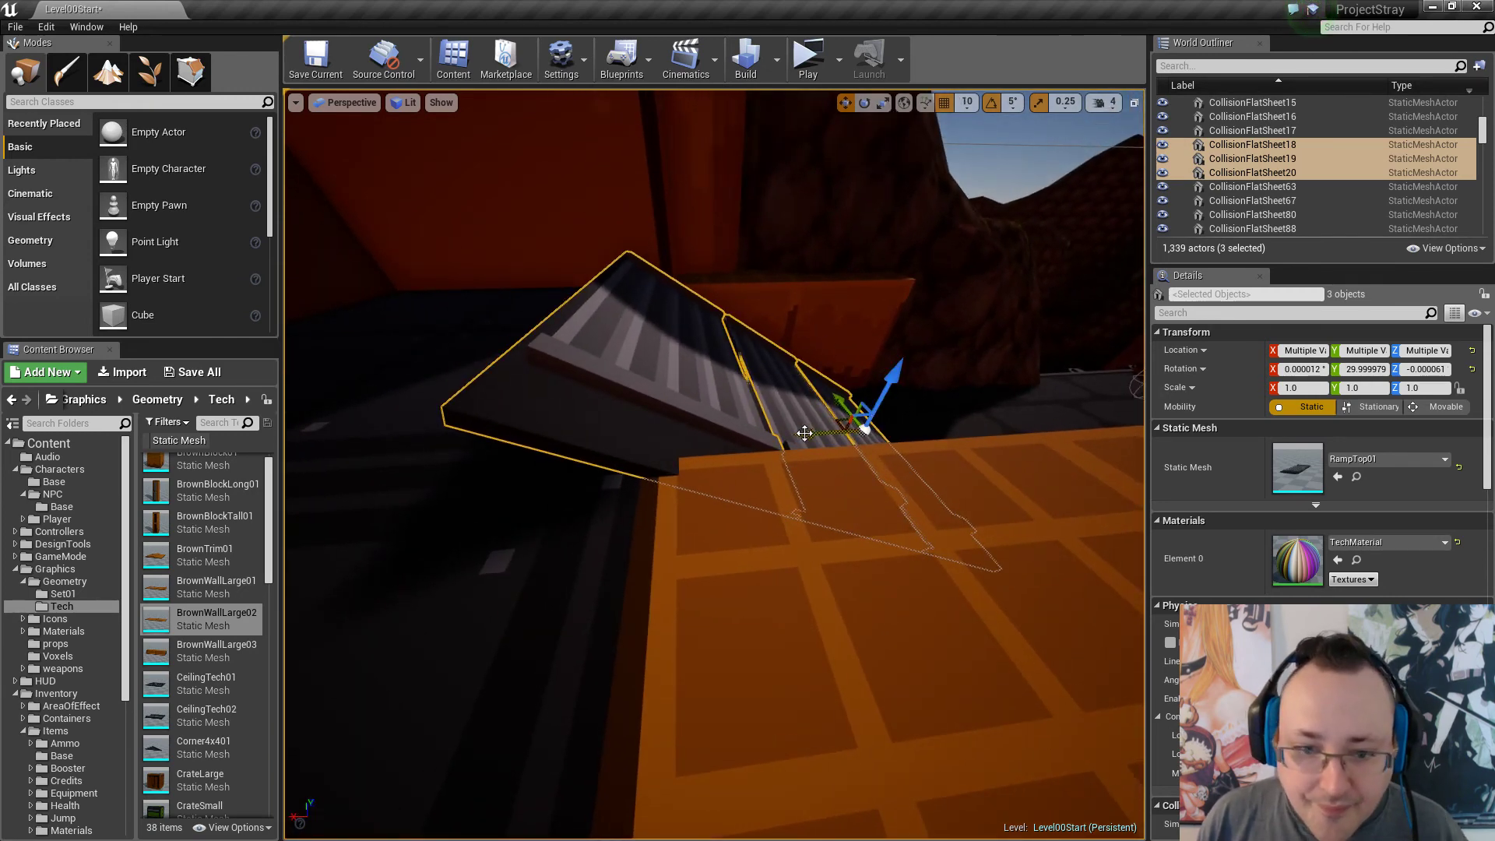
drag(805, 433, 838, 426)
right_drag(840, 425, 848, 387)
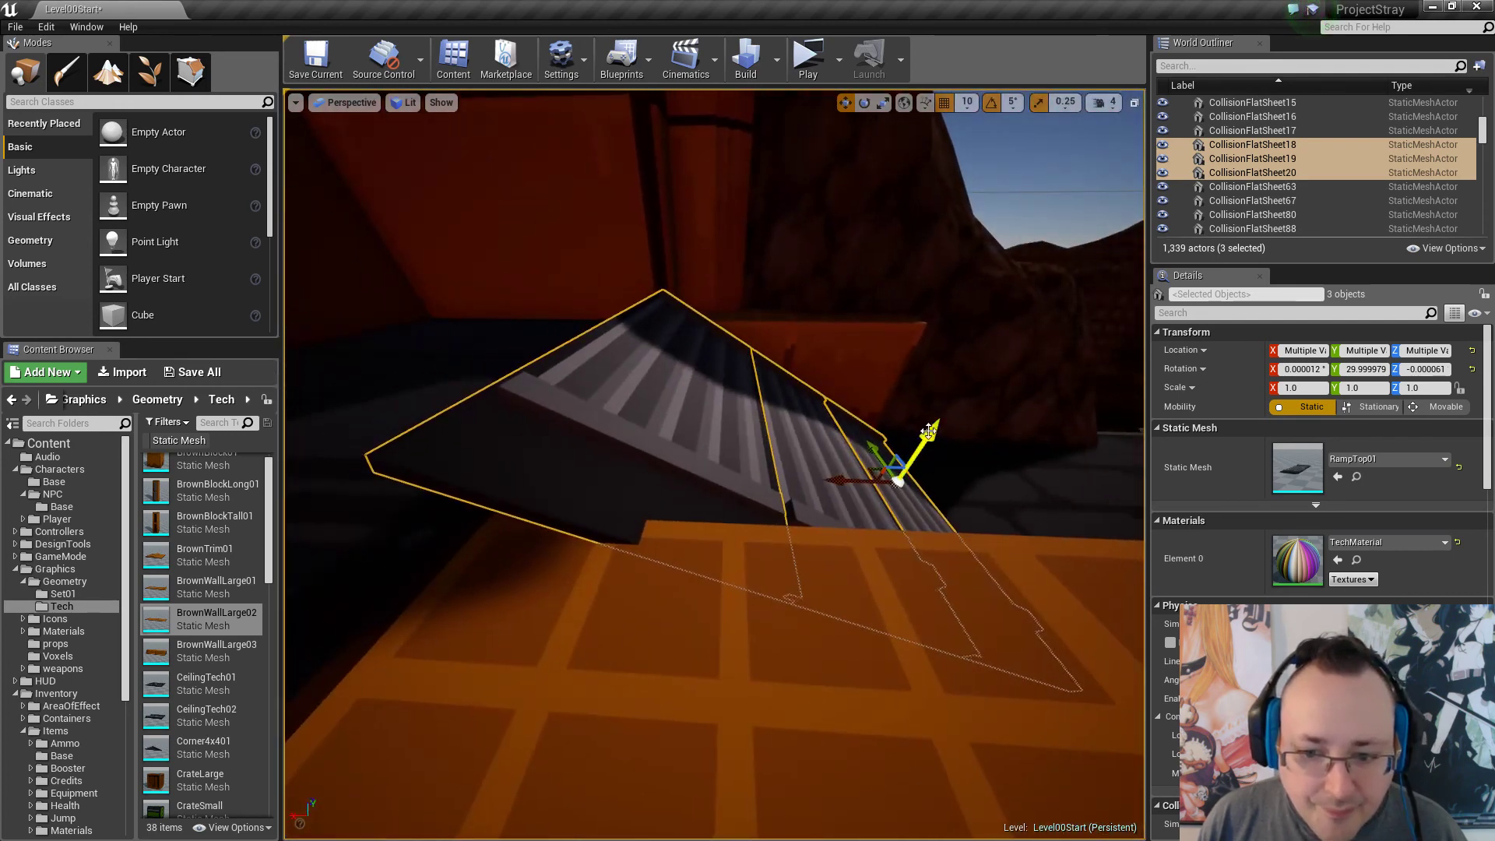
drag(932, 433, 925, 463)
right_drag(815, 416, 802, 409)
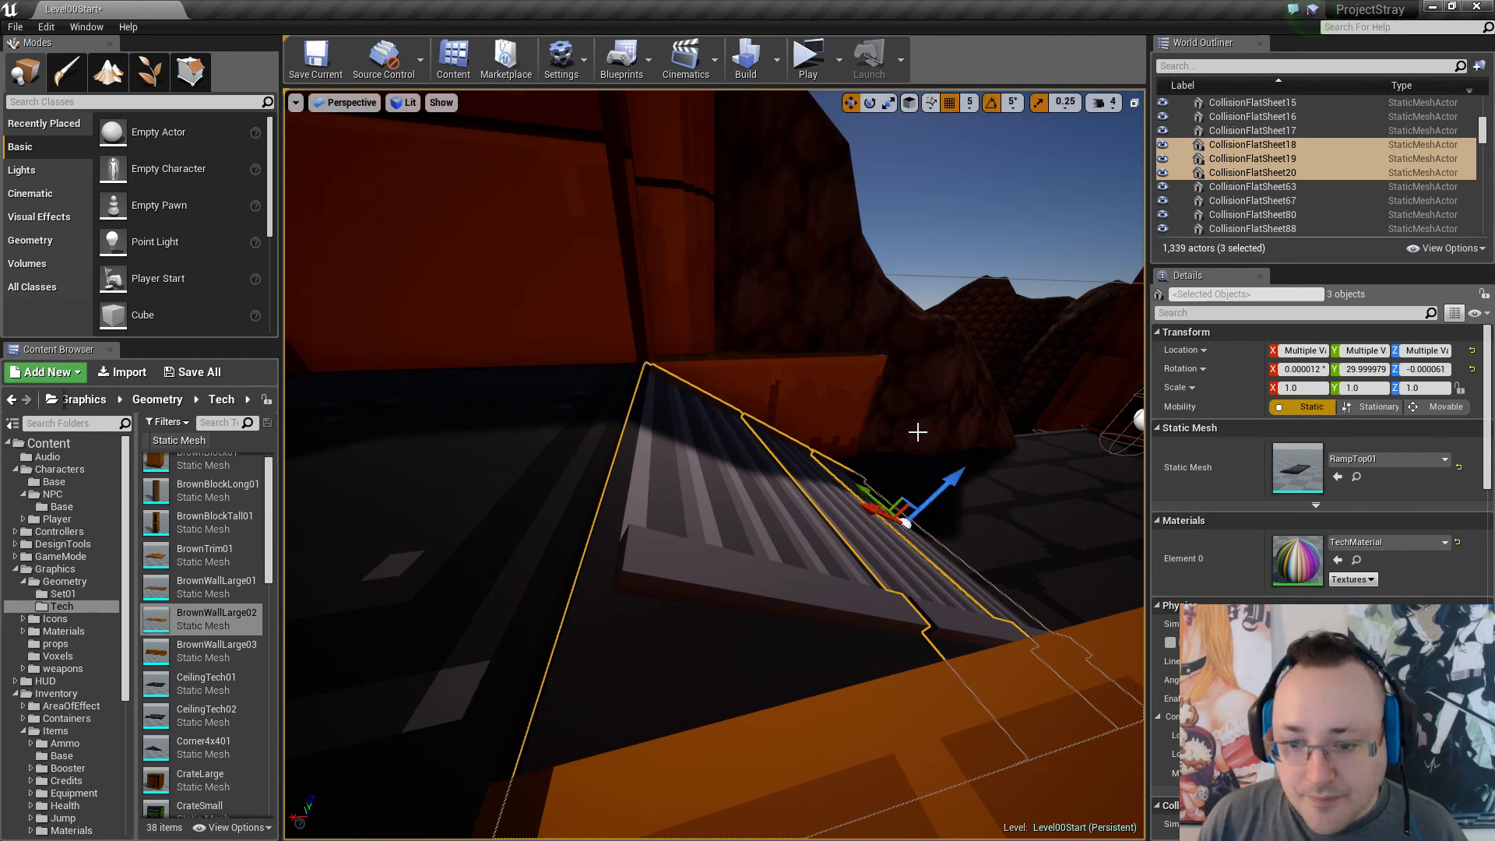
drag(869, 510, 866, 510)
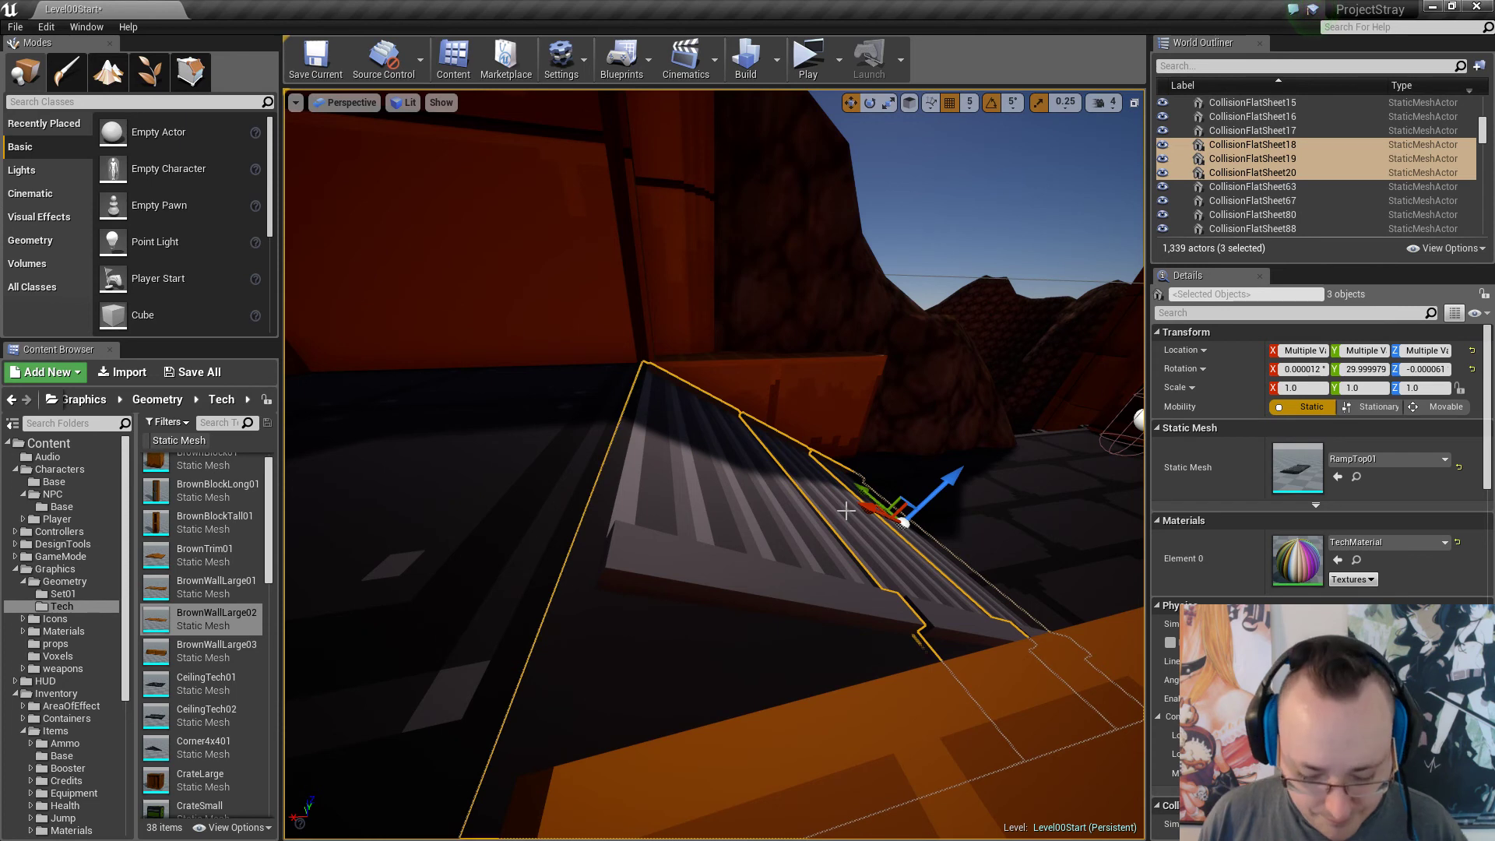
drag(948, 479, 944, 480)
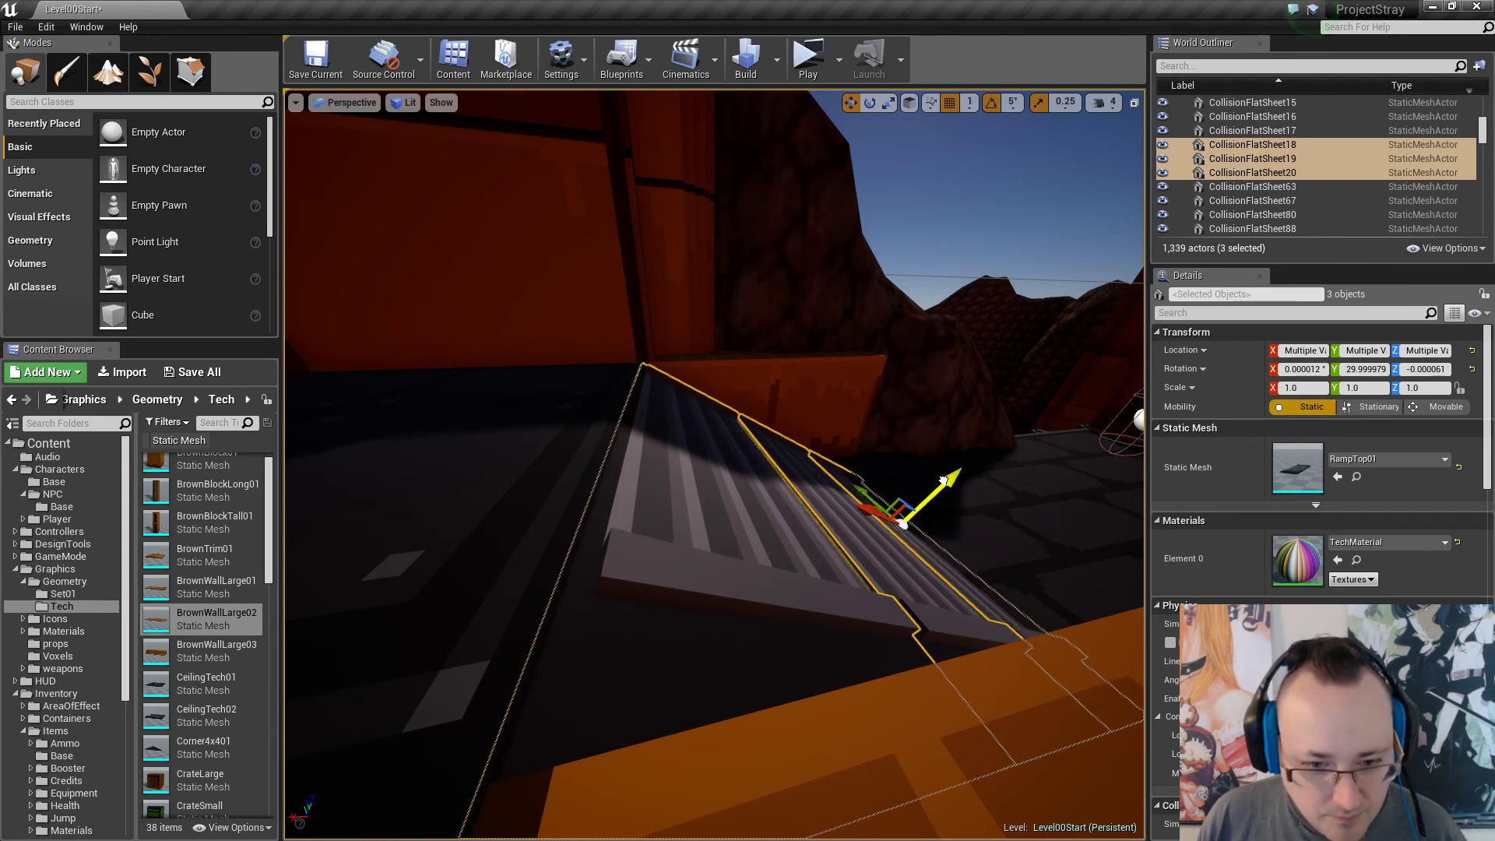
drag(863, 512, 865, 512)
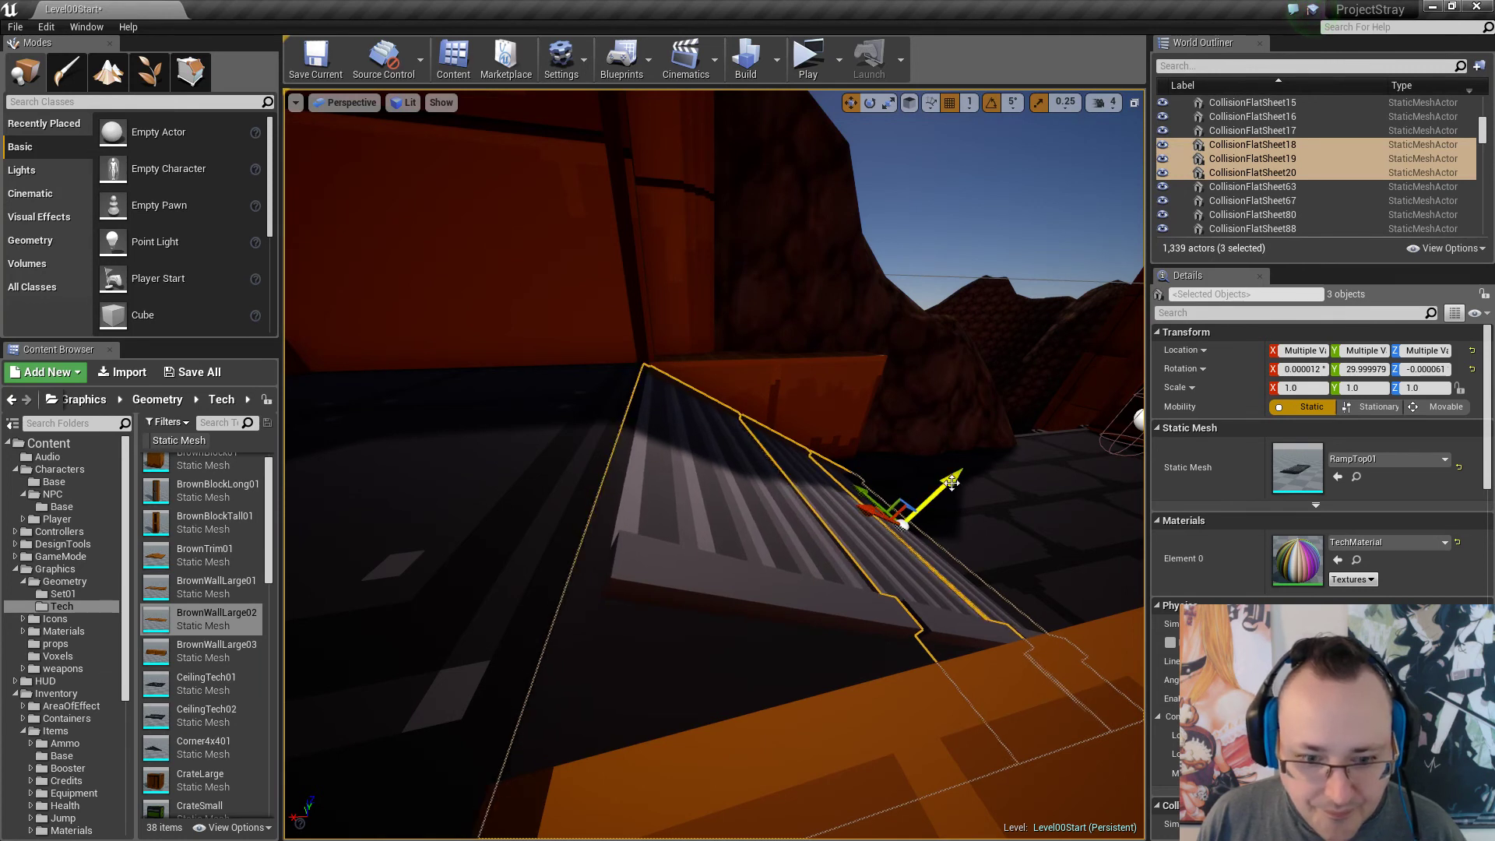
drag(952, 483, 952, 480)
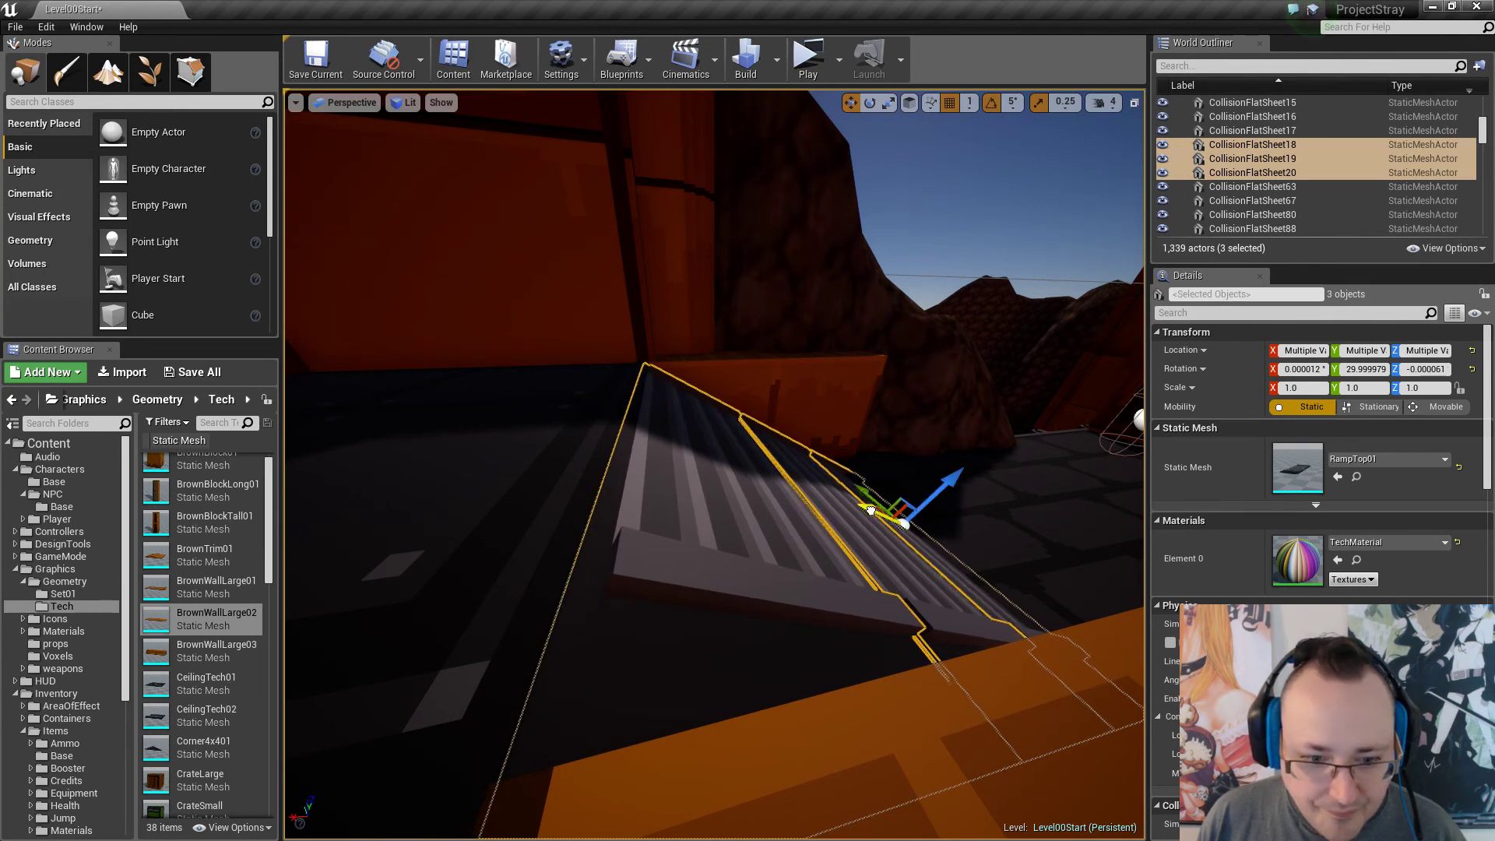
drag(870, 511, 870, 510)
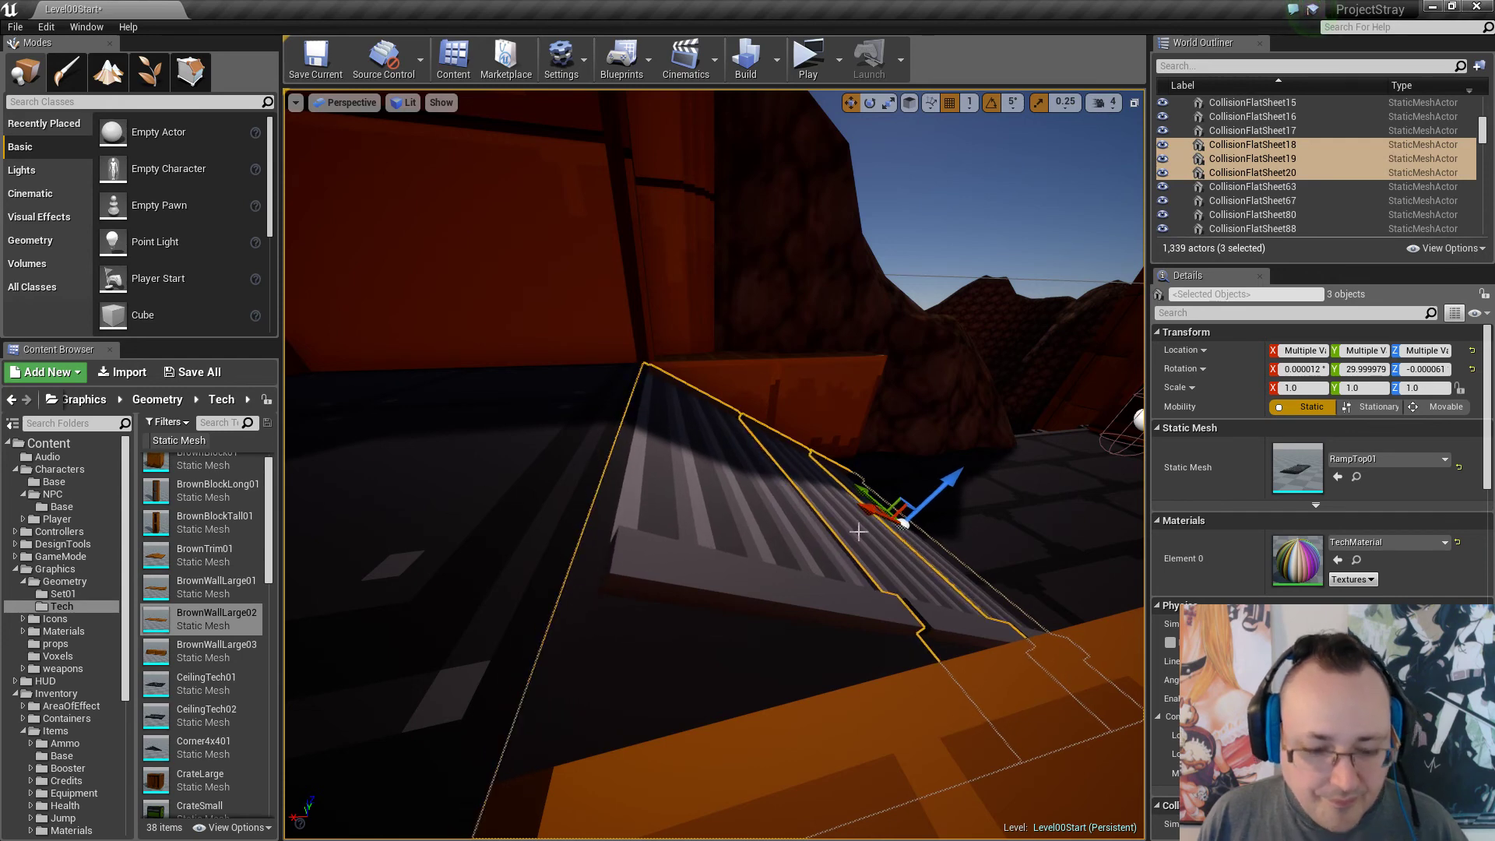
key(Escape)
Reselect all three ramp pieces and shift them sideways along Y to fit the gap between the low block and the wall.
right_drag(858, 532, 822, 549)
key(s)
key(w)
click(735, 624)
ctrl+click(735, 531)
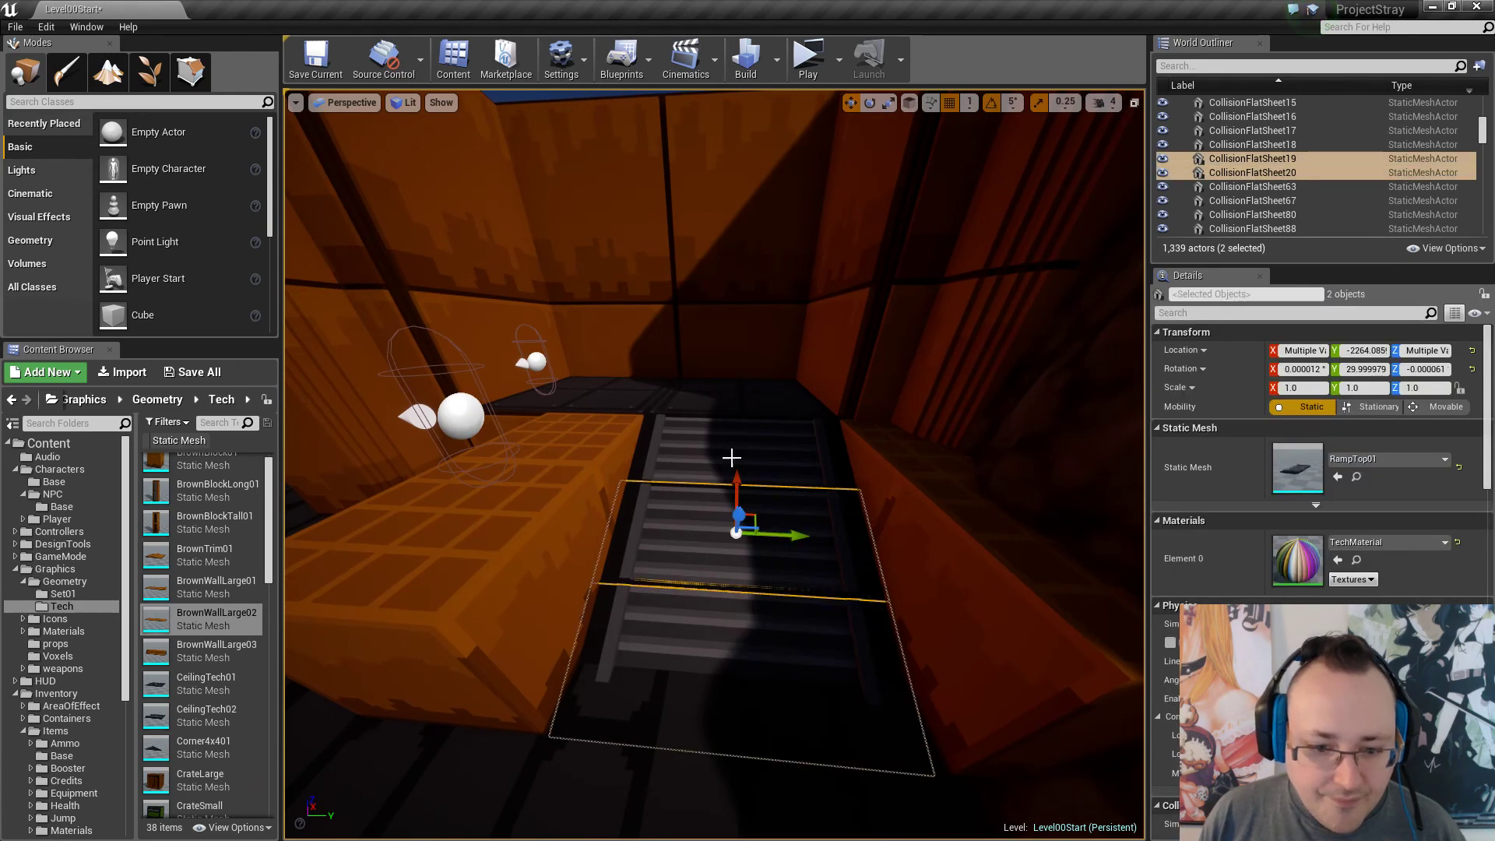
ctrl+click(732, 458)
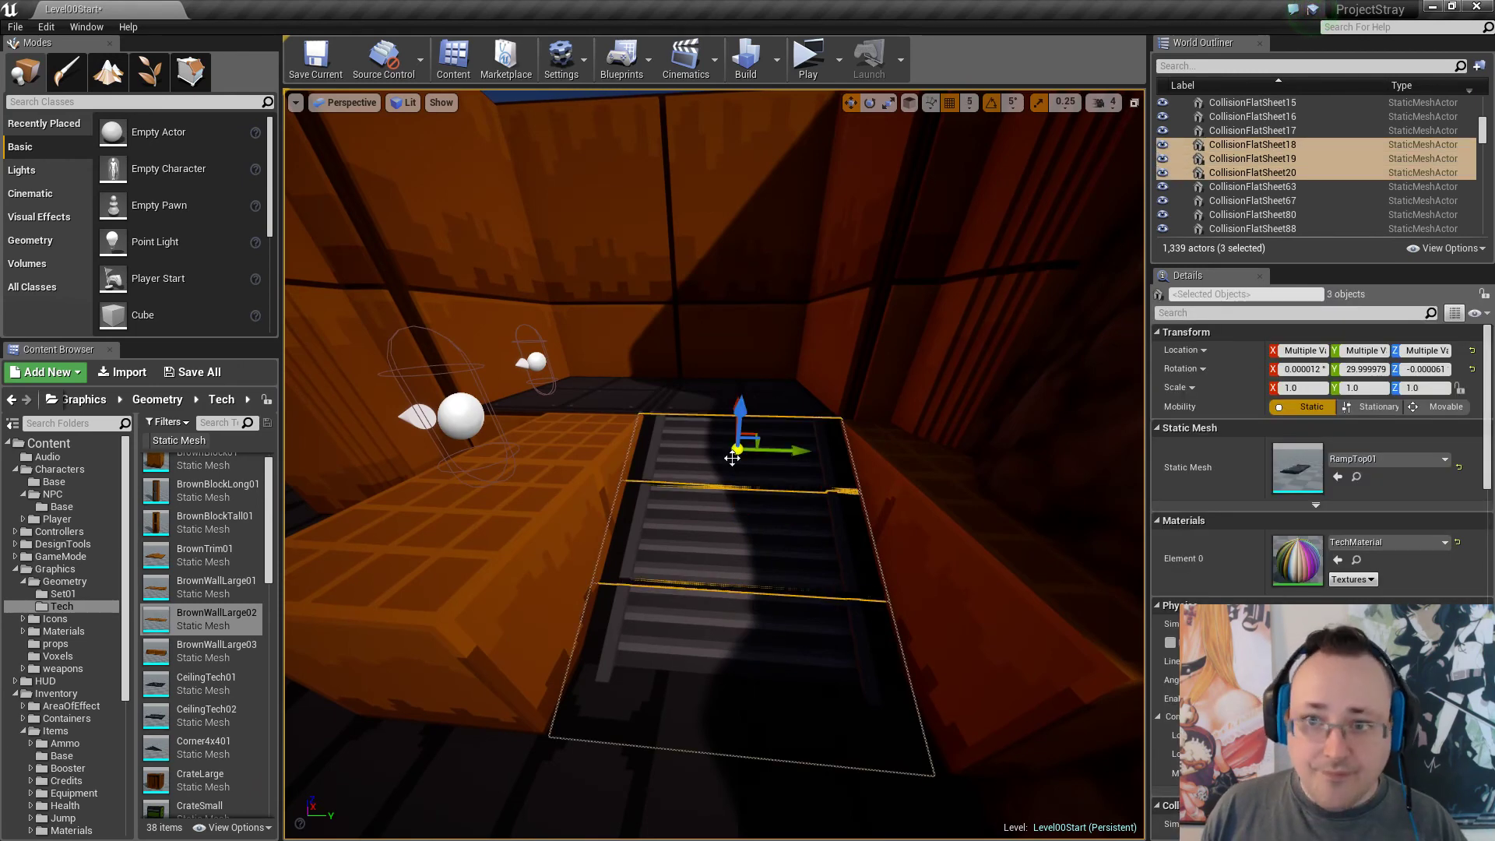
mouse_move(742, 515)
right_down()
mouse_move(802, 553)
mouse_move(748, 525)
right_up()
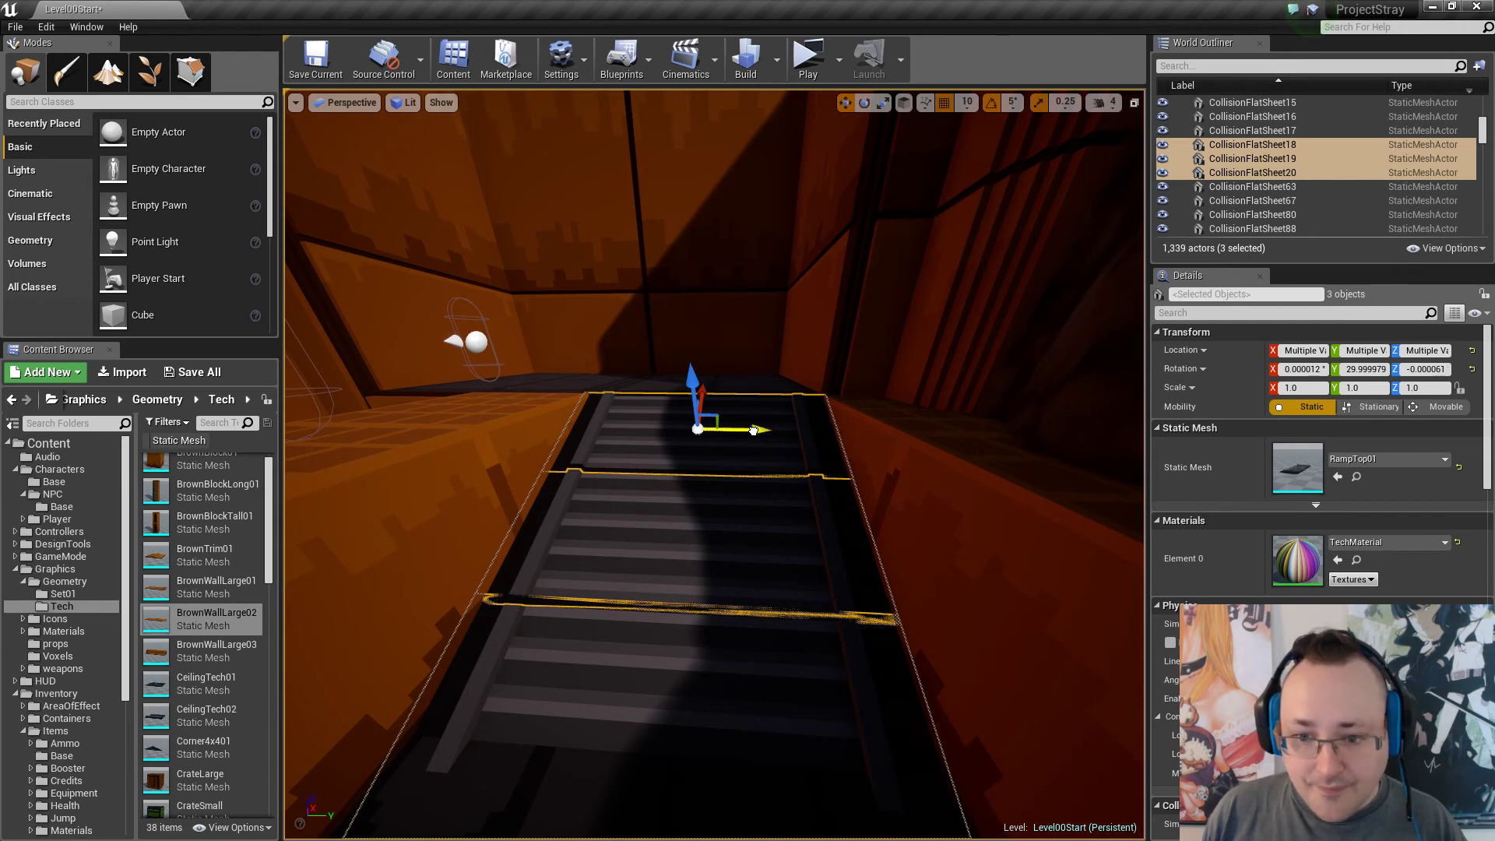
mouse_move(753, 431)
mouse_down()
mouse_move(784, 455)
mouse_move(765, 429)
mouse_up()
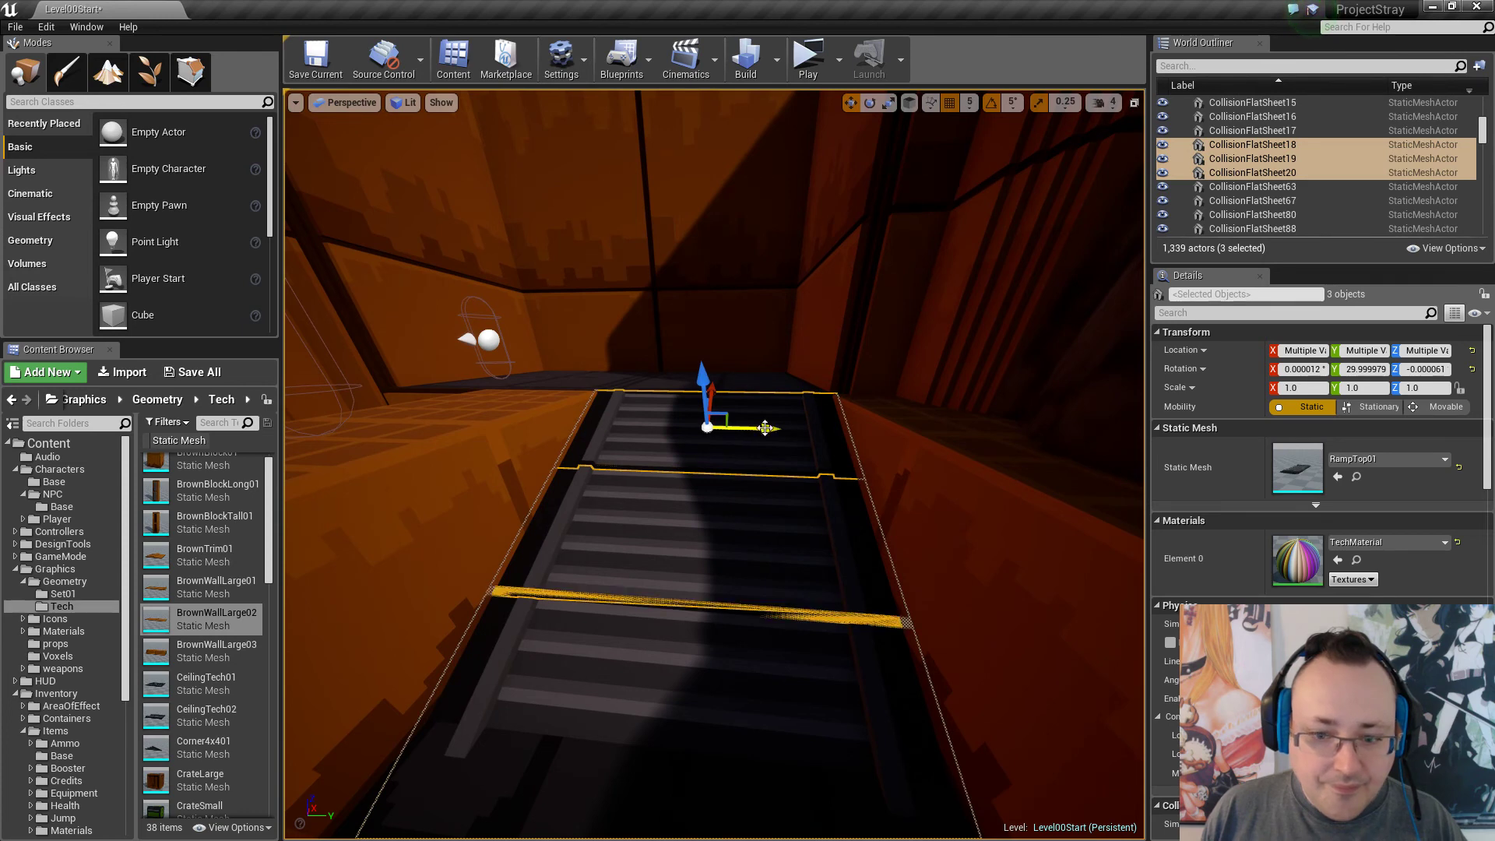
key(Escape)
Copy the loot spawn from the lava pit to the raised platform above the ramp, about X 3035, Y -2965 cm.
right_drag(714, 465, 520, 430)
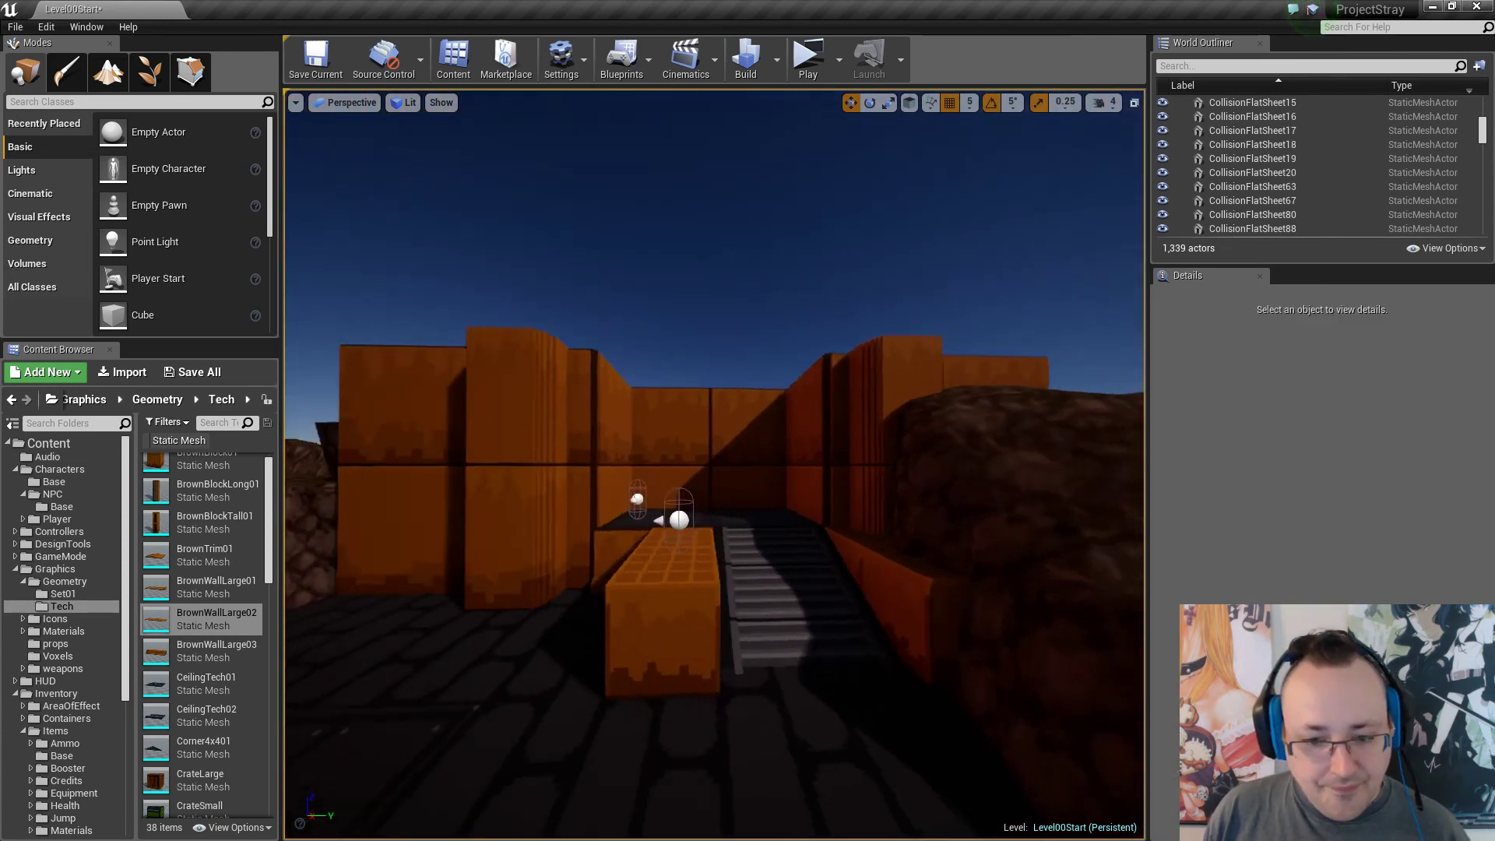
right_drag(714, 465, 590, 534)
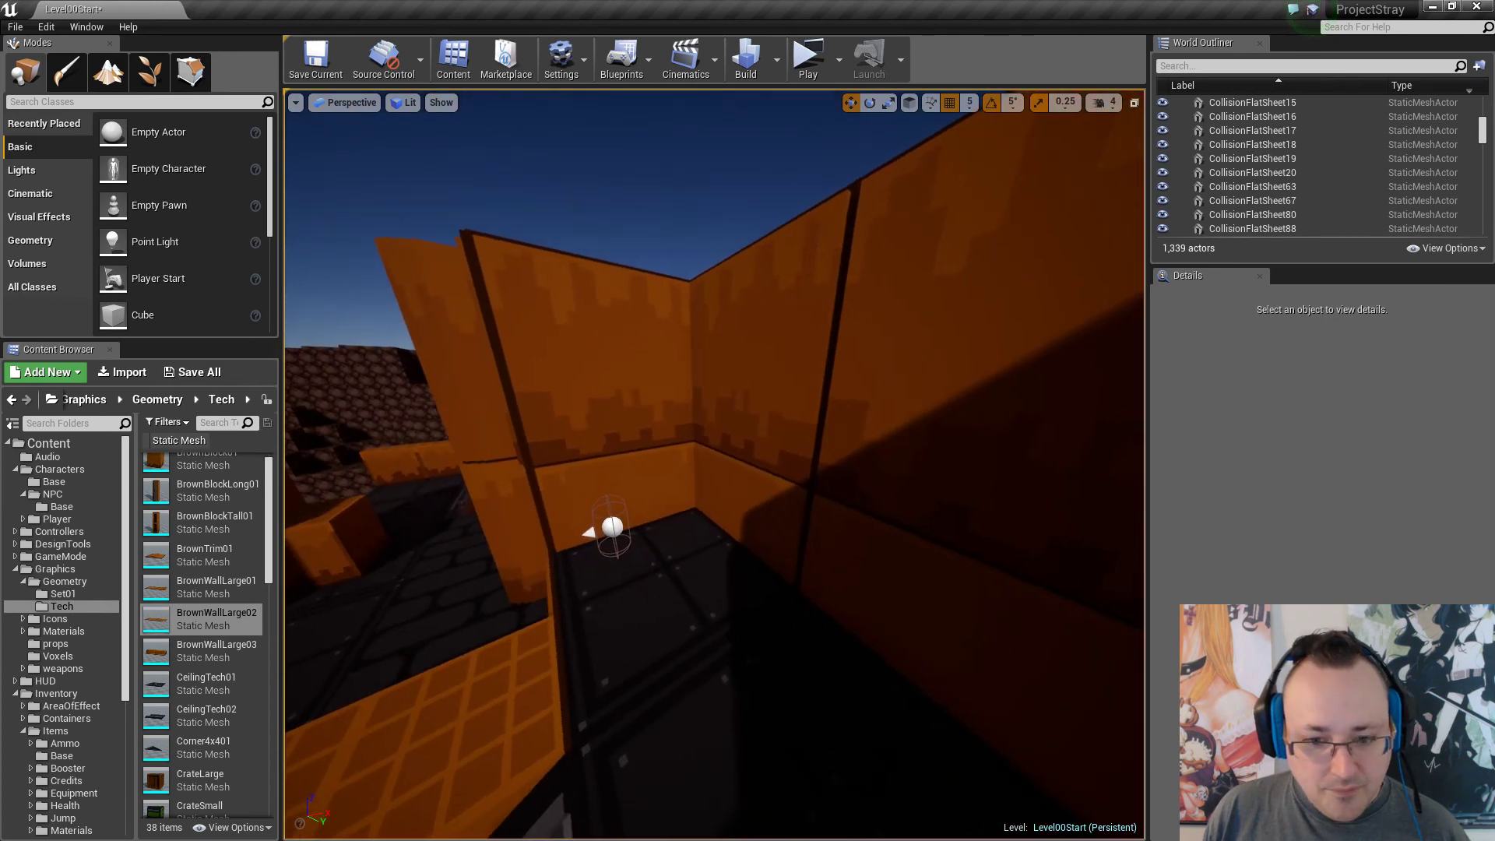
right_drag(714, 465, 645, 500)
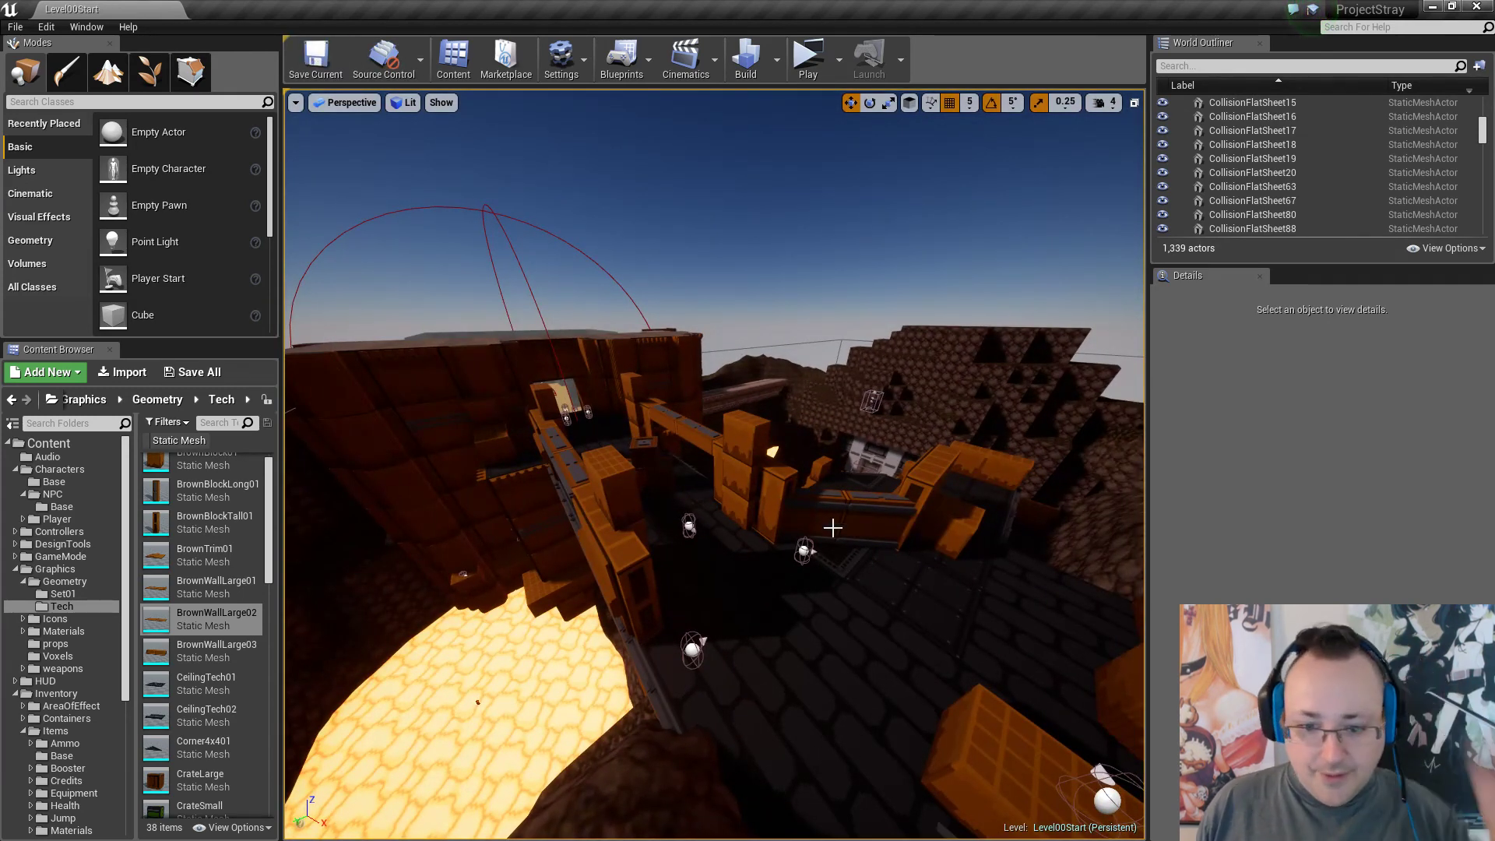
key(w)
right_drag(833, 528, 786, 553)
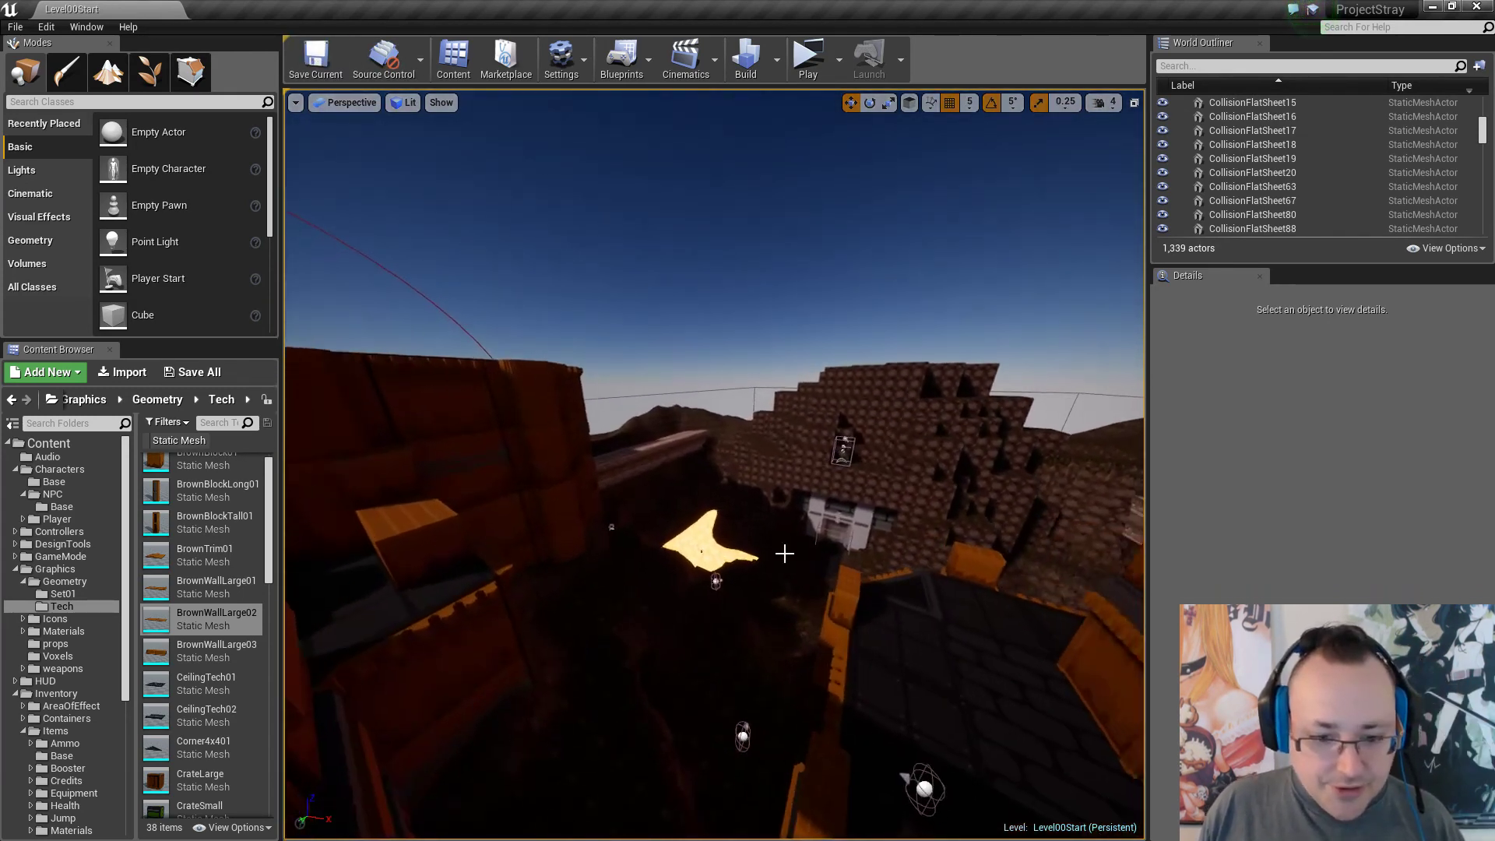
click(613, 531)
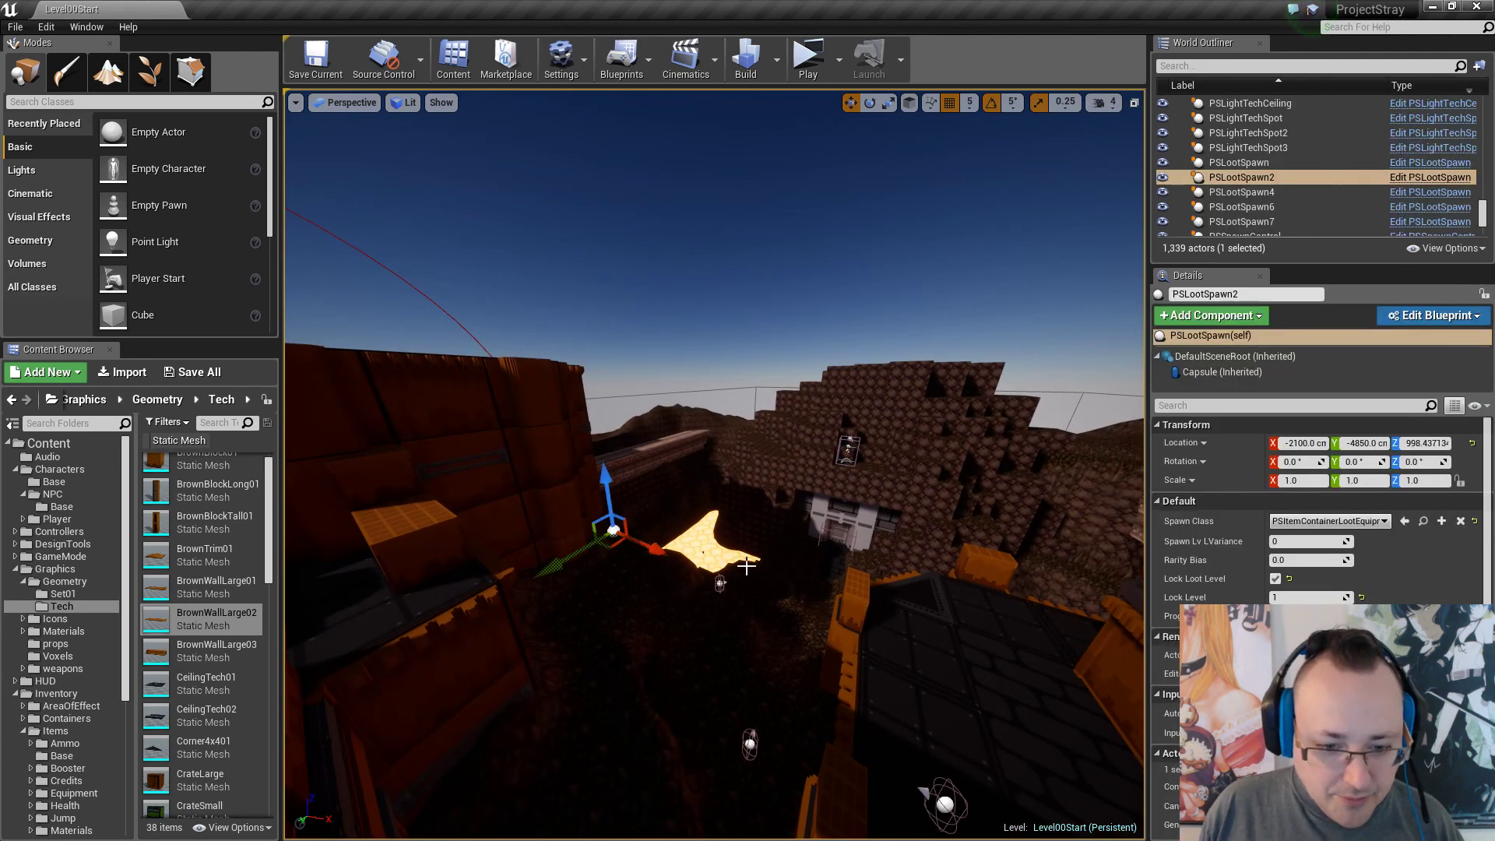
right_drag(614, 531, 557, 569)
key(s)
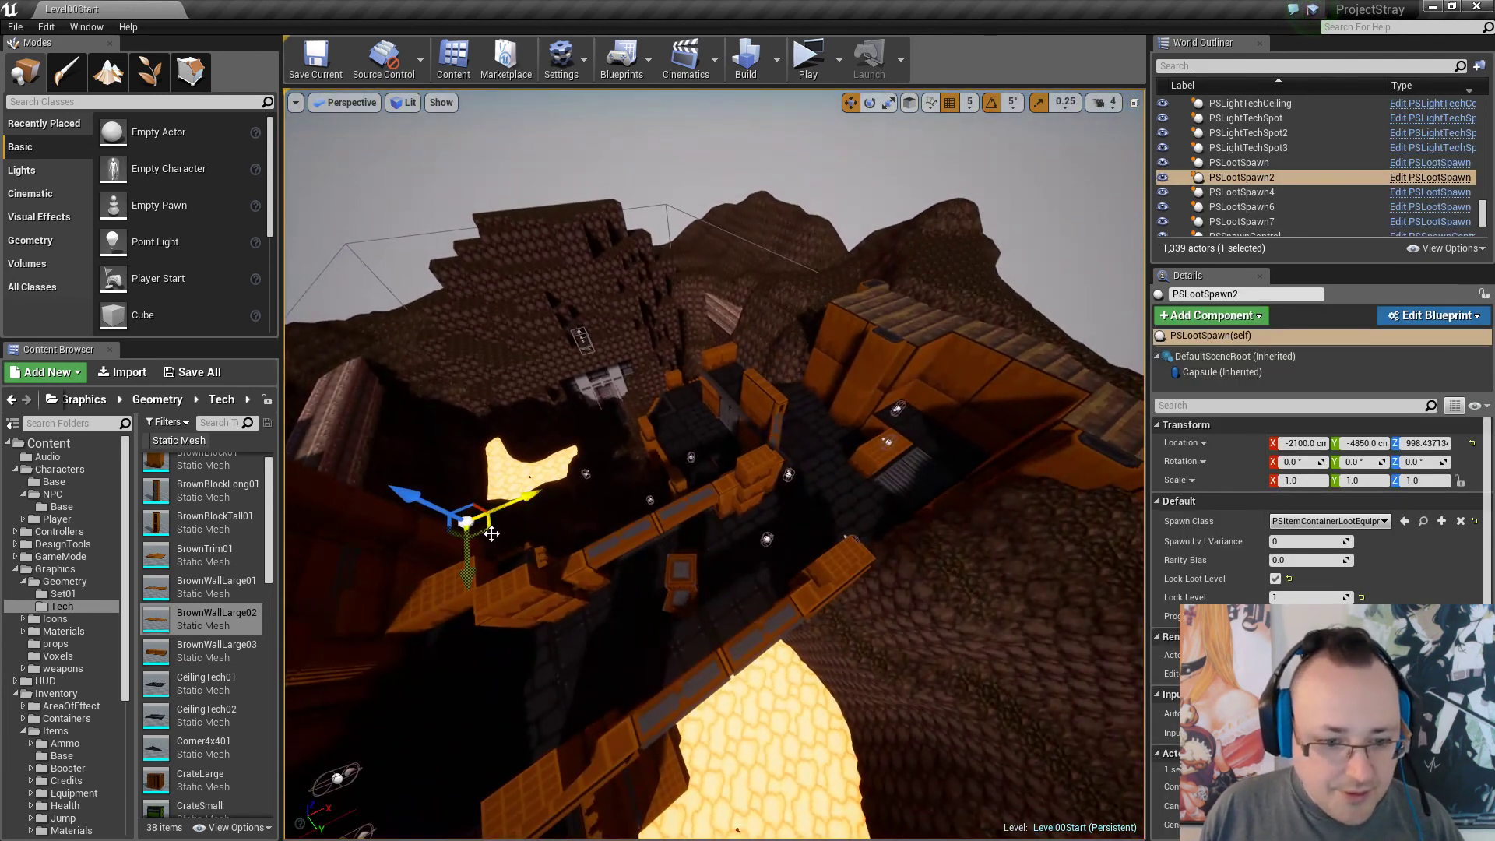
alt+drag(488, 528, 843, 484)
right_drag(871, 470, 756, 524)
key(w)
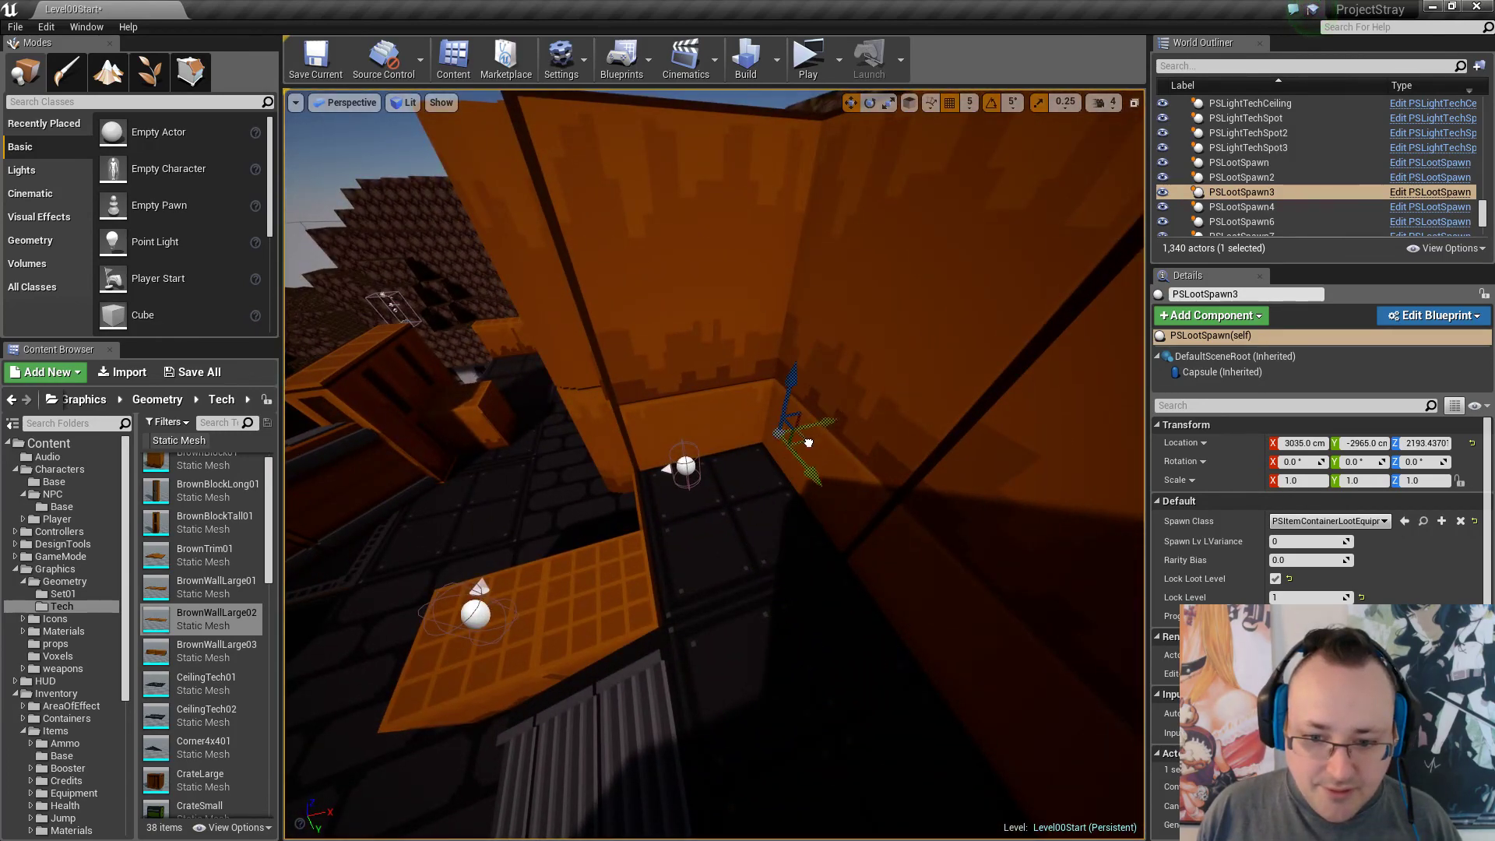
Place the copied loot spawn on the platform floor in the corner, at about X 2845, Y -2885, Z 2150 cm.
drag(784, 524, 789, 520)
right_drag(788, 520, 787, 576)
key(a)
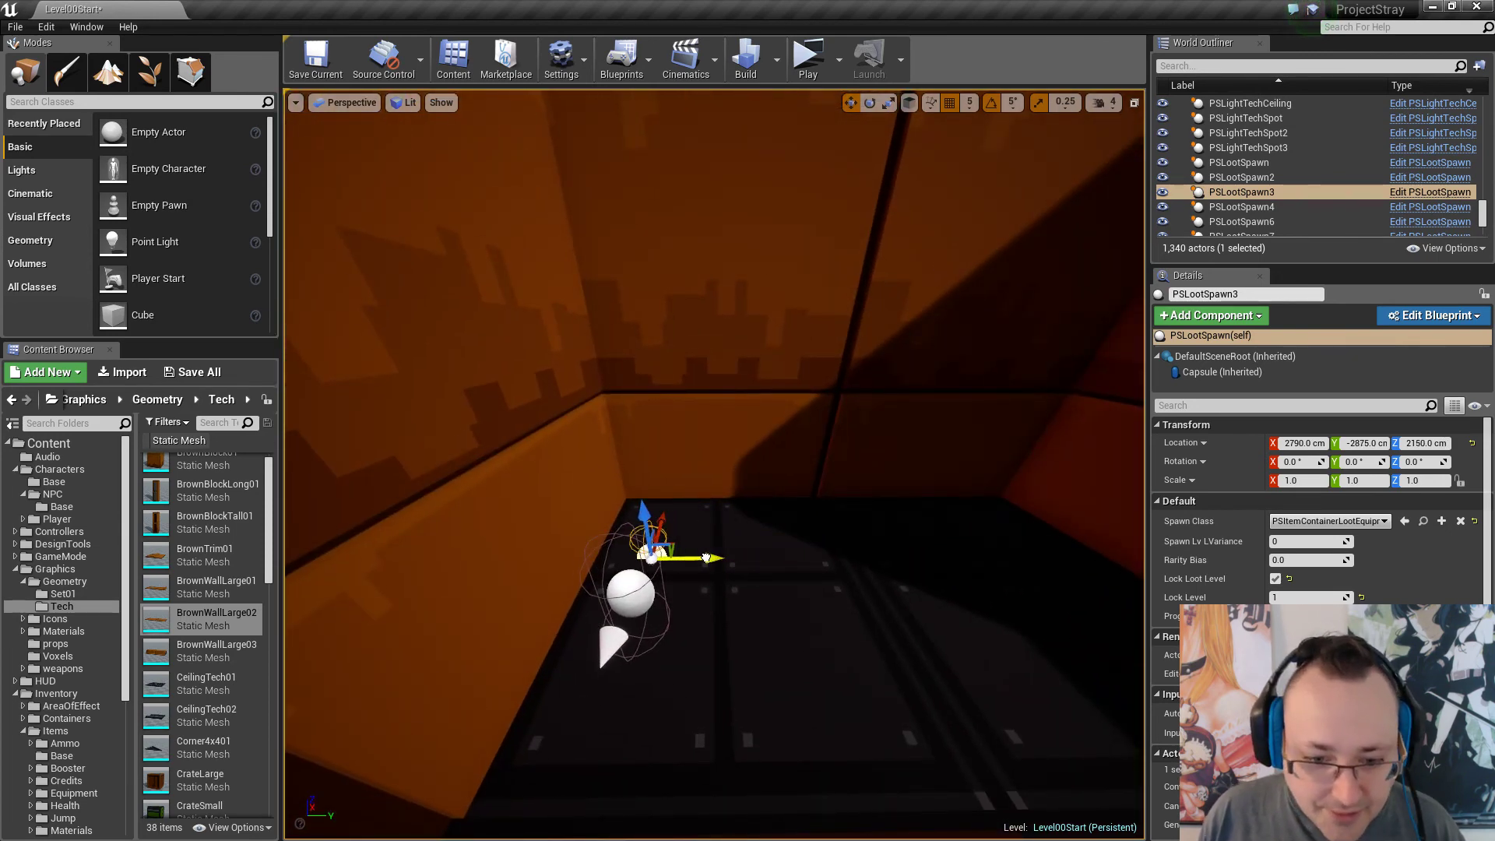
key(d)
mouse_move(694, 578)
right_down()
mouse_move(662, 586)
mouse_move(694, 578)
right_up()
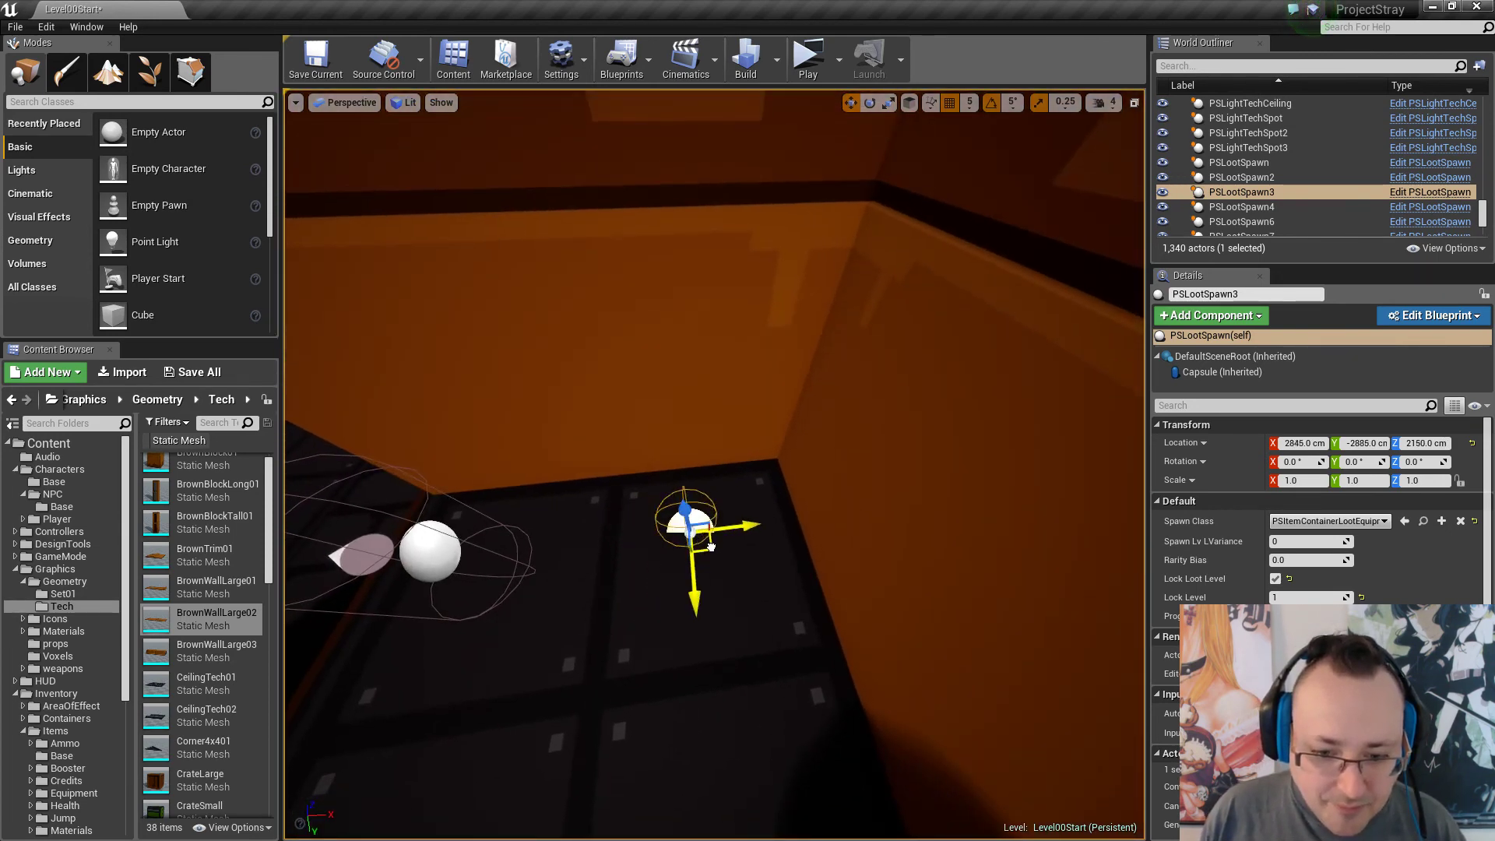
click(810, 588)
right_drag(811, 587, 776, 556)
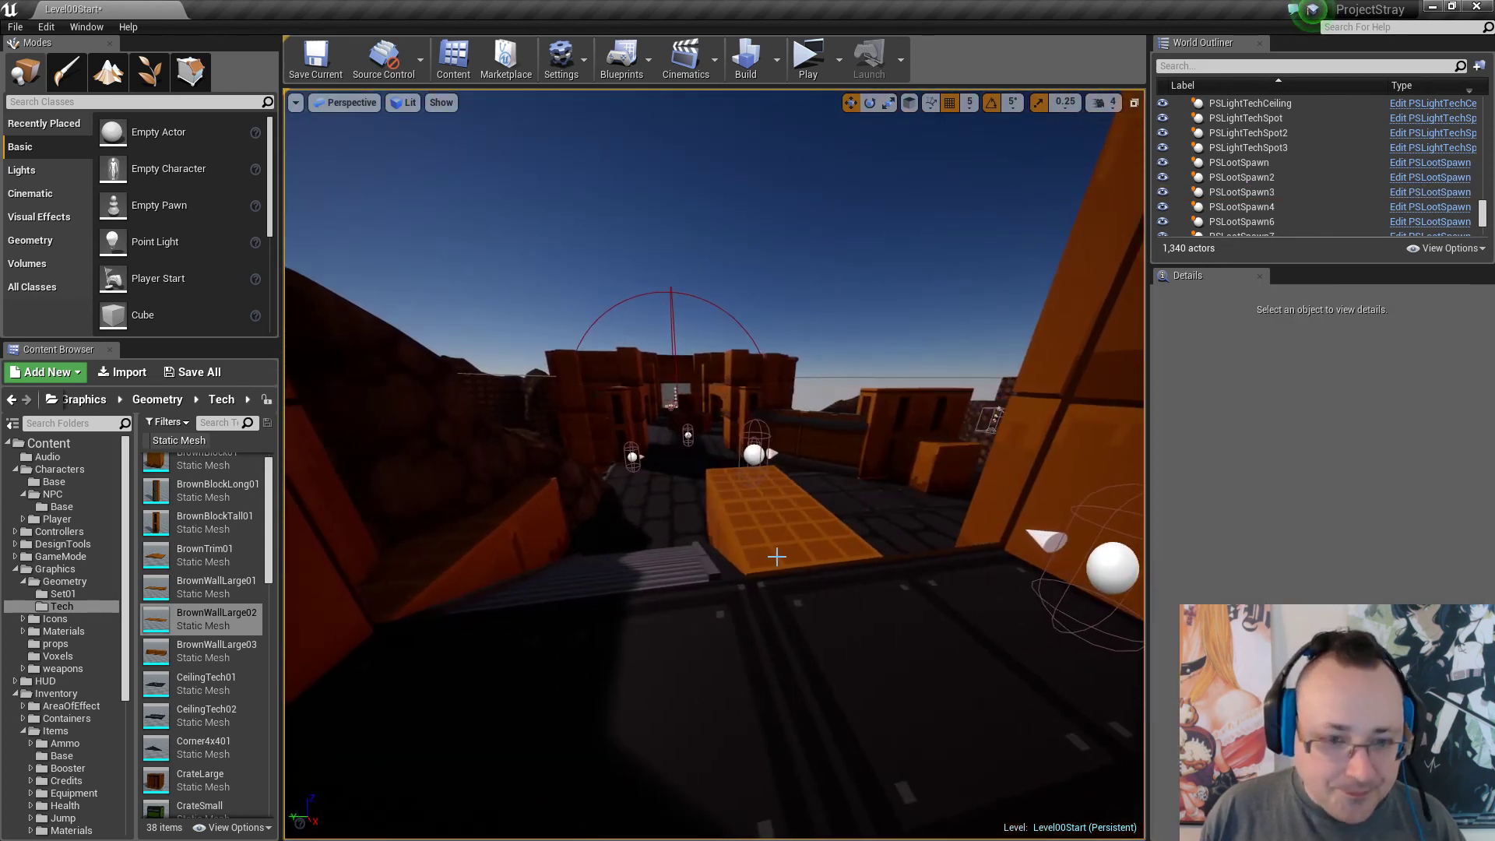
Save the current level and look over the yard and the lava pit.
click(297, 54)
right_drag(434, 200, 308, 210)
key(w)
key(s)
key(w)
mouse_move(595, 317)
right_down()
mouse_move(596, 303)
mouse_move(595, 315)
right_up()
click(317, 61)
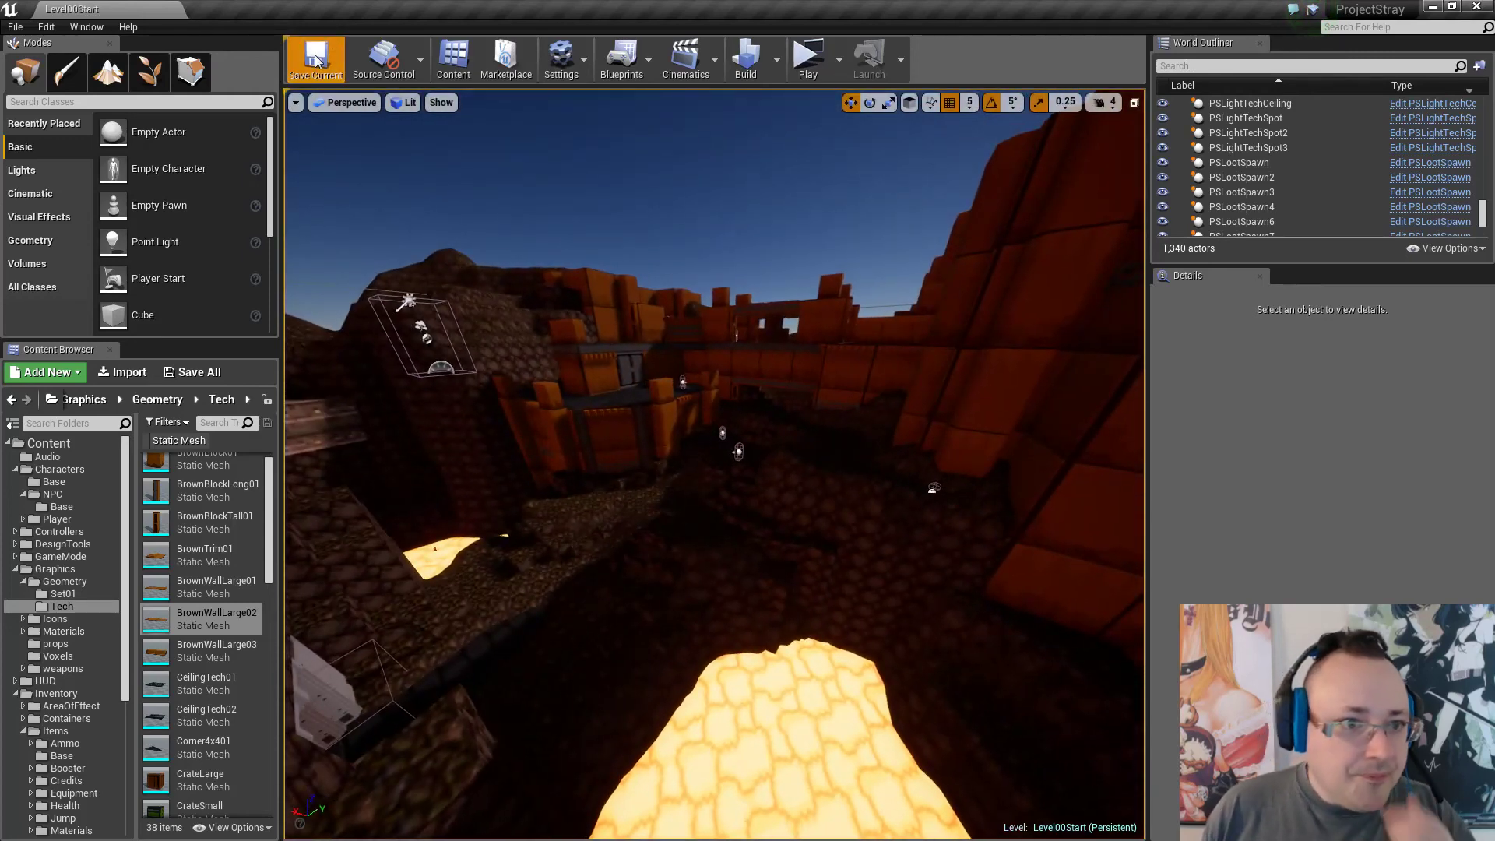
Reposition the PSZombieSecurity spawn point against the wall on the raised platform, at about X 2840, Y -2140, Z 2250 cm.
right_drag(775, 524, 586, 593)
key(w)
key(w)
key(s)
key(w)
key(s)
click(556, 592)
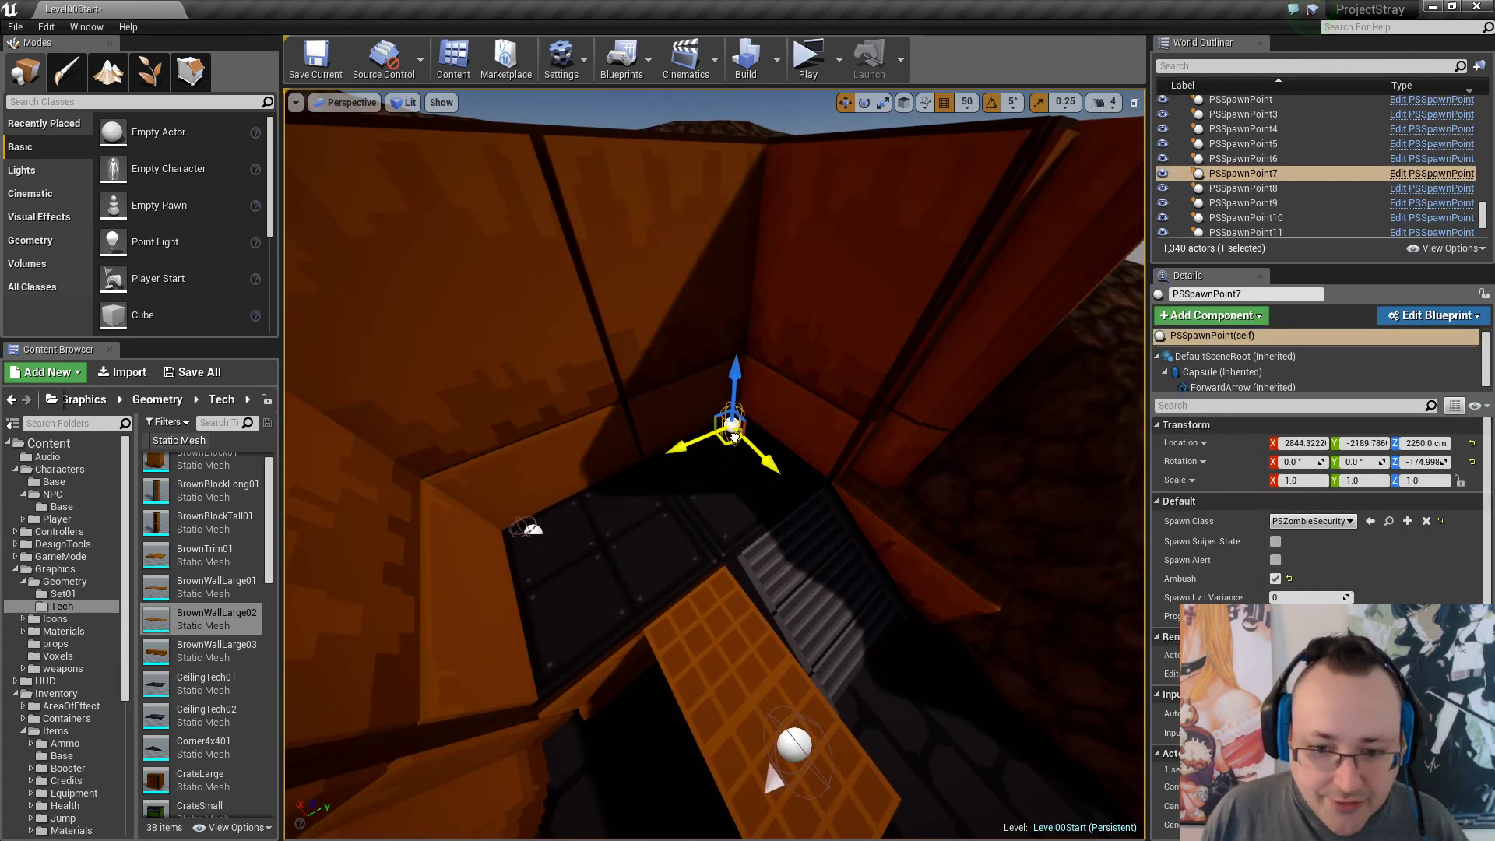
mouse_move(729, 502)
right_down()
mouse_move(787, 475)
mouse_move(857, 498)
mouse_move(729, 502)
right_up()
key(s)
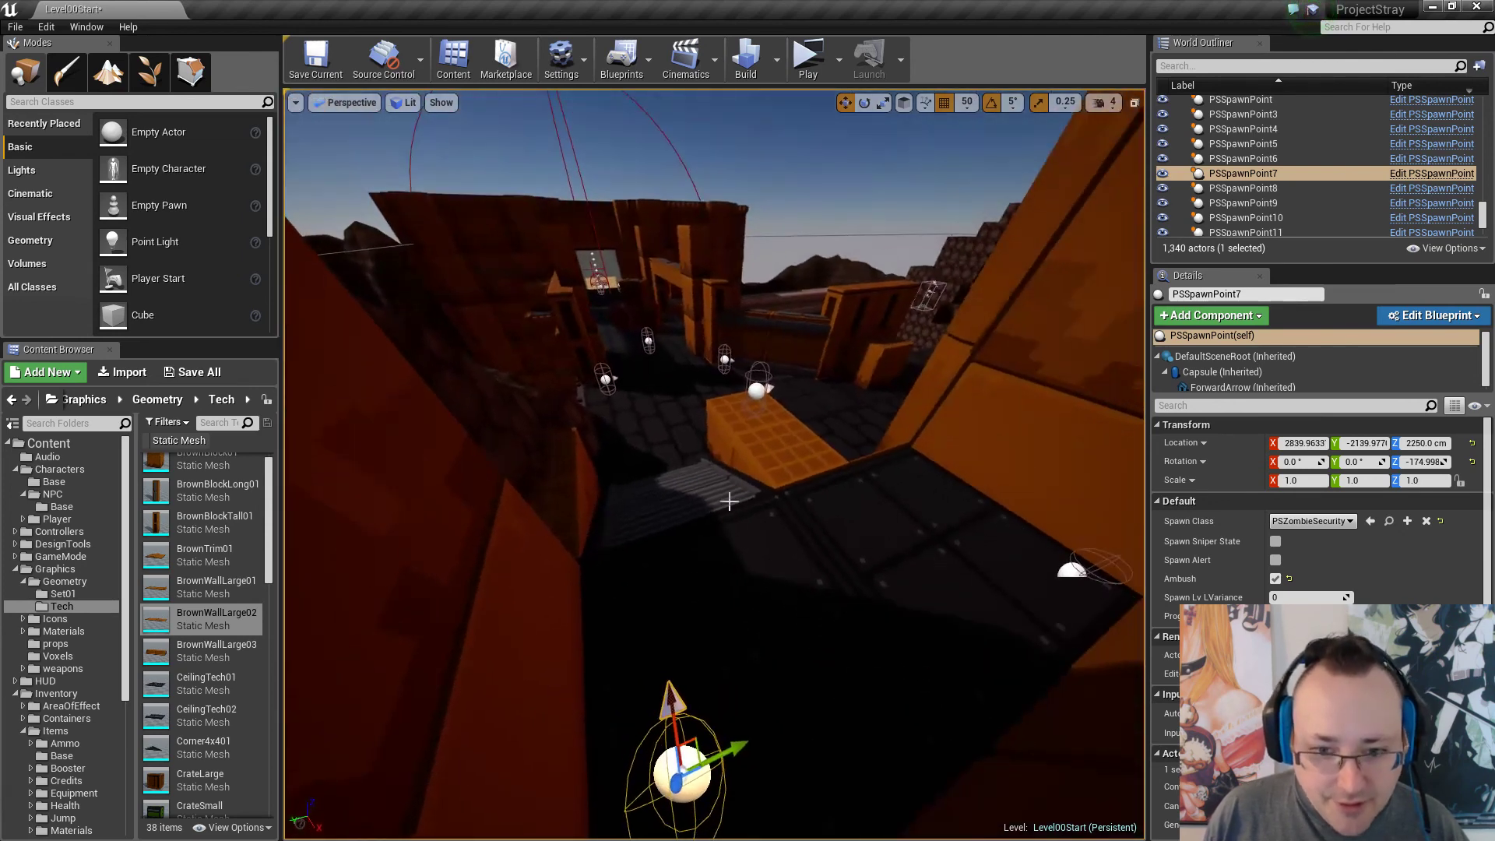
drag(725, 679, 779, 635)
Shift the PSDemonImp spawn point near the crates to about X -1775 cm and turn off Spawn Alert on it and the neighbouring spawn point.
key(w)
key(Escape)
key(w)
right_drag(799, 615, 765, 537)
mouse_move(847, 573)
right_down()
mouse_move(802, 588)
mouse_move(846, 573)
right_up()
click(830, 463)
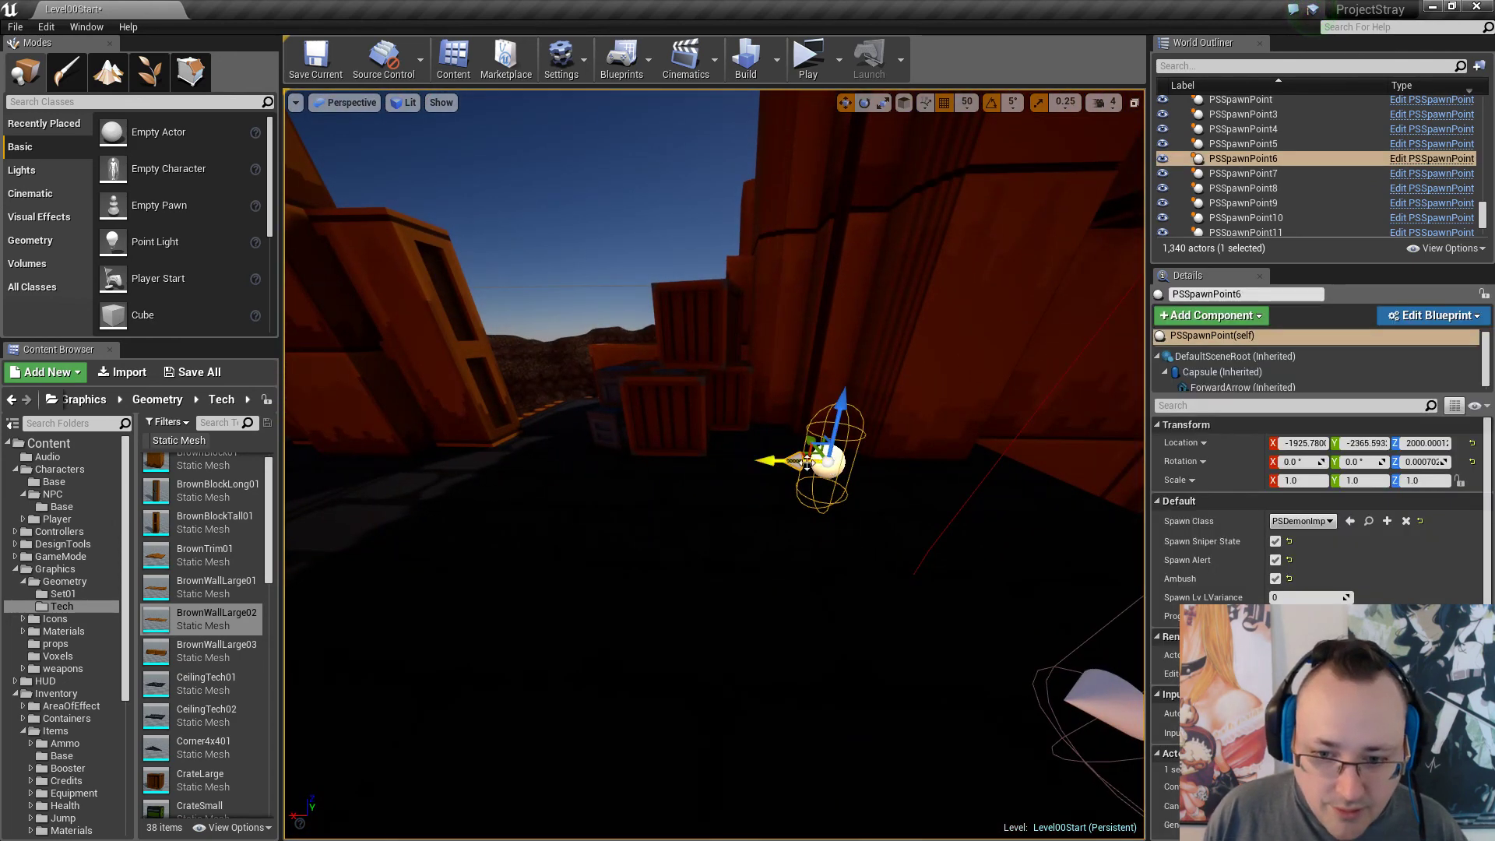
mouse_move(746, 520)
right_down()
mouse_move(623, 541)
mouse_move(577, 530)
mouse_move(746, 520)
right_up()
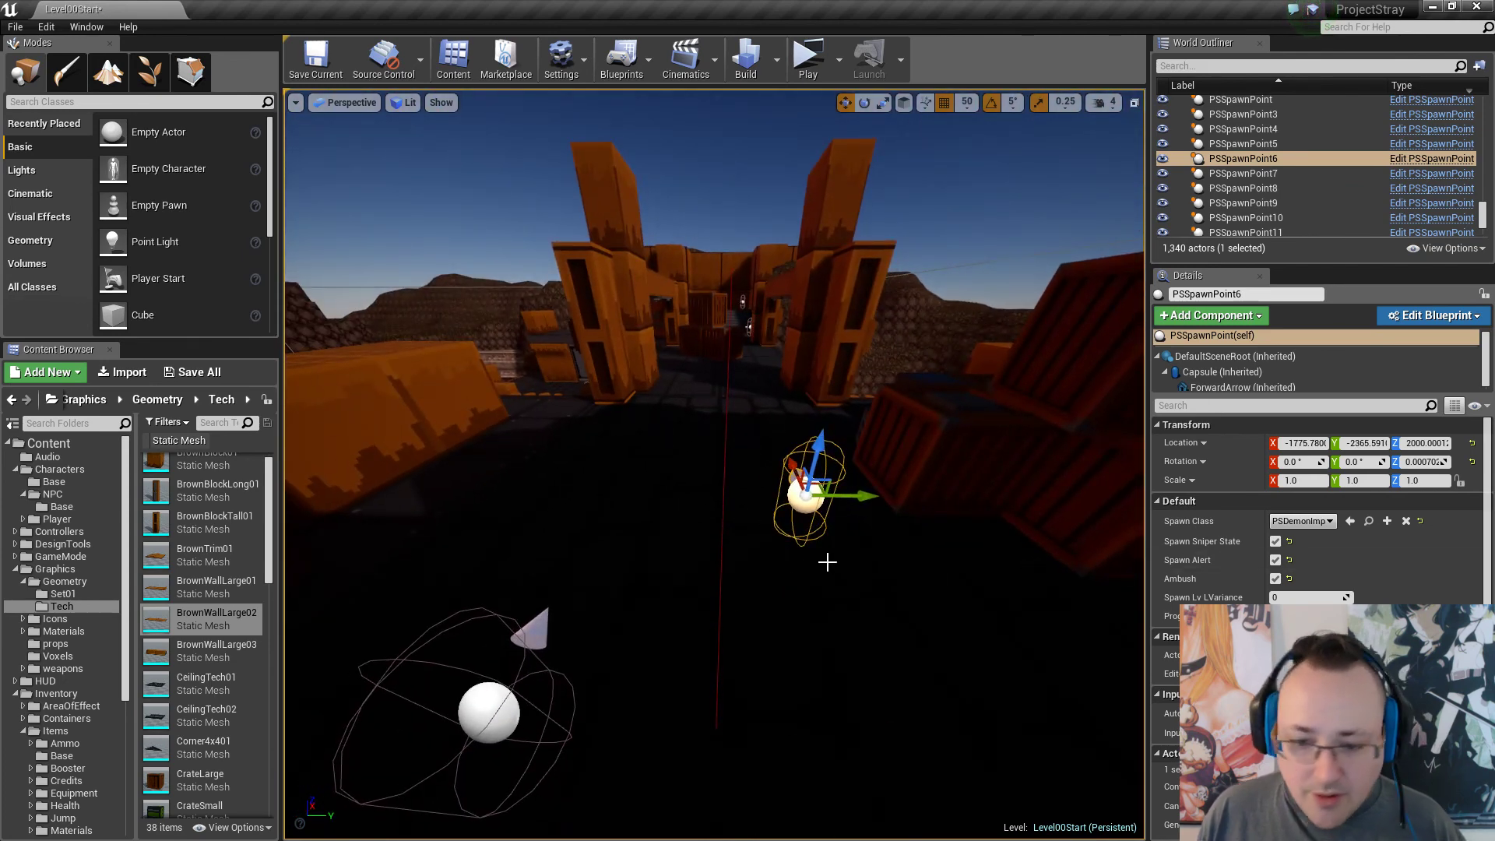
ctrl+click(491, 705)
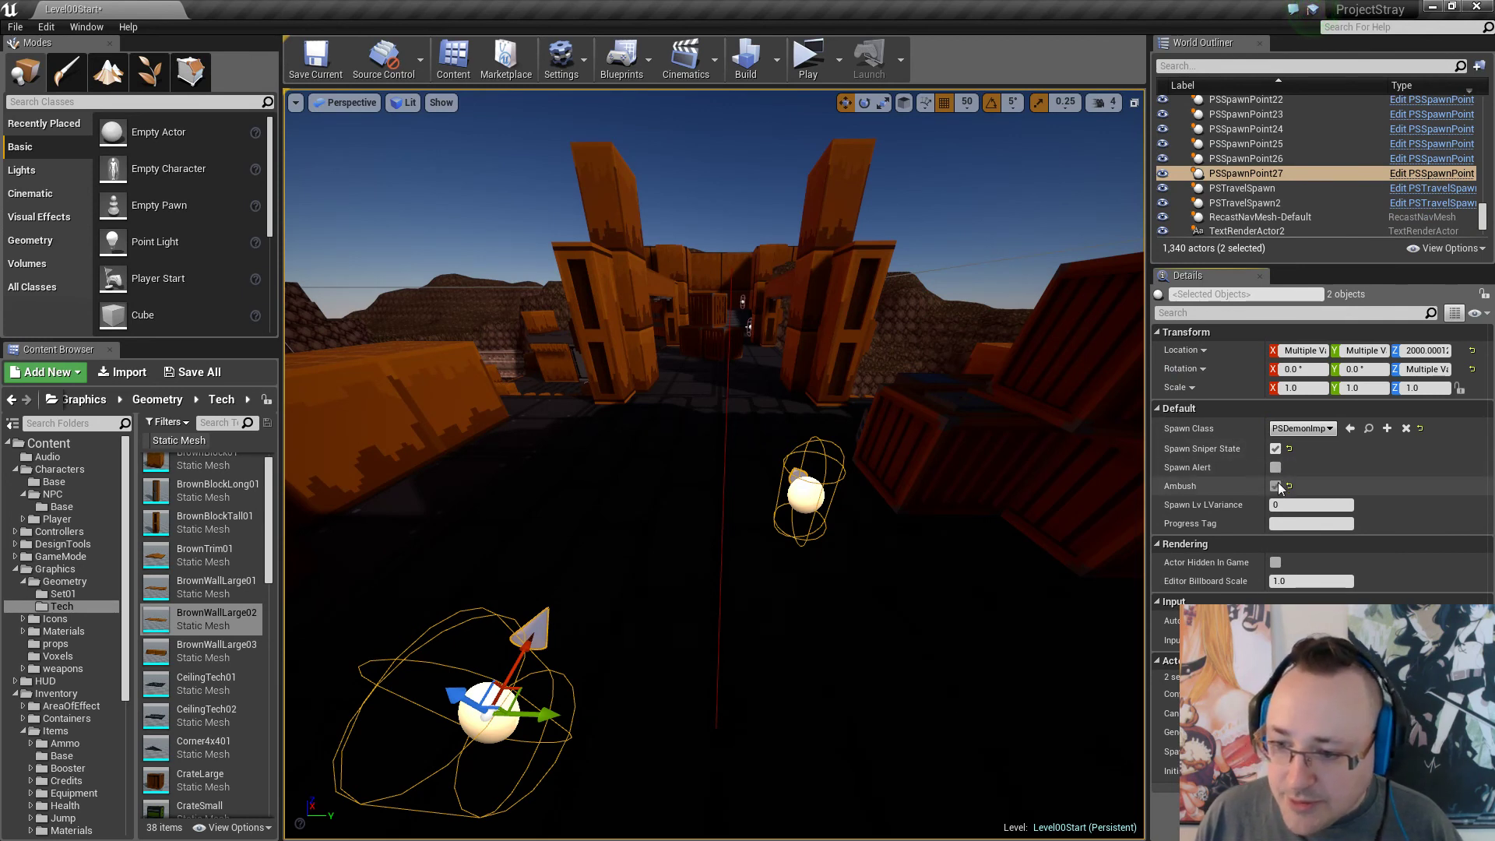
Turn off Ambush for the PSDemonImp spawn point on the walled platform overlooking the canyon, near the grey door.
right_drag(924, 581, 733, 529)
key(Escape)
key(w)
key(w)
key(w)
mouse_move(902, 505)
right_down()
mouse_move(973, 477)
mouse_move(938, 515)
mouse_move(901, 505)
right_up()
click(901, 496)
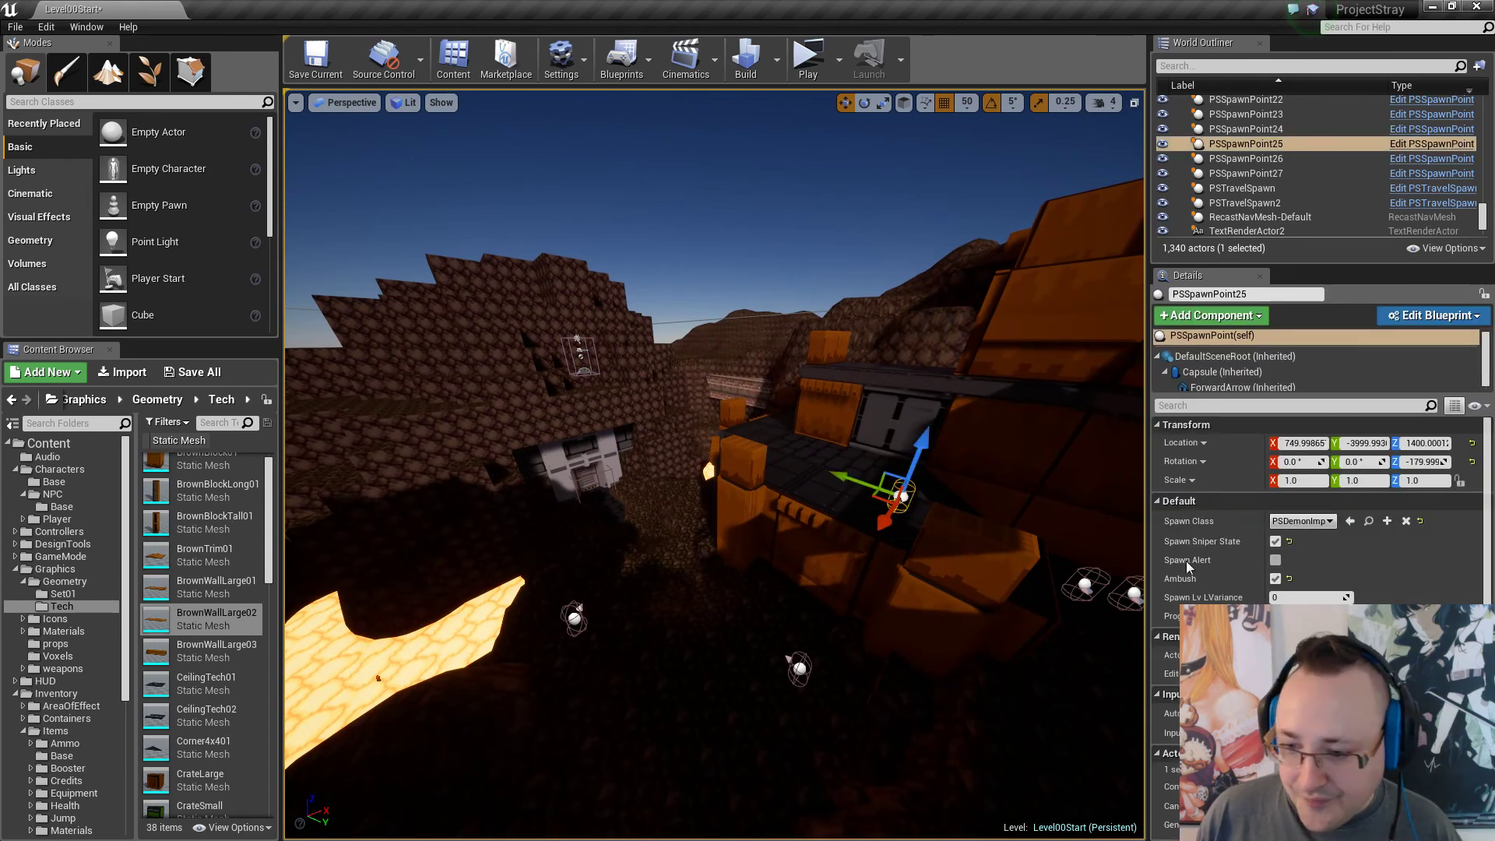
click(1276, 578)
Turn off Ambush for the two adjacent PSZombie spawn points by the canyon wall and save the current level.
right_drag(841, 638, 912, 640)
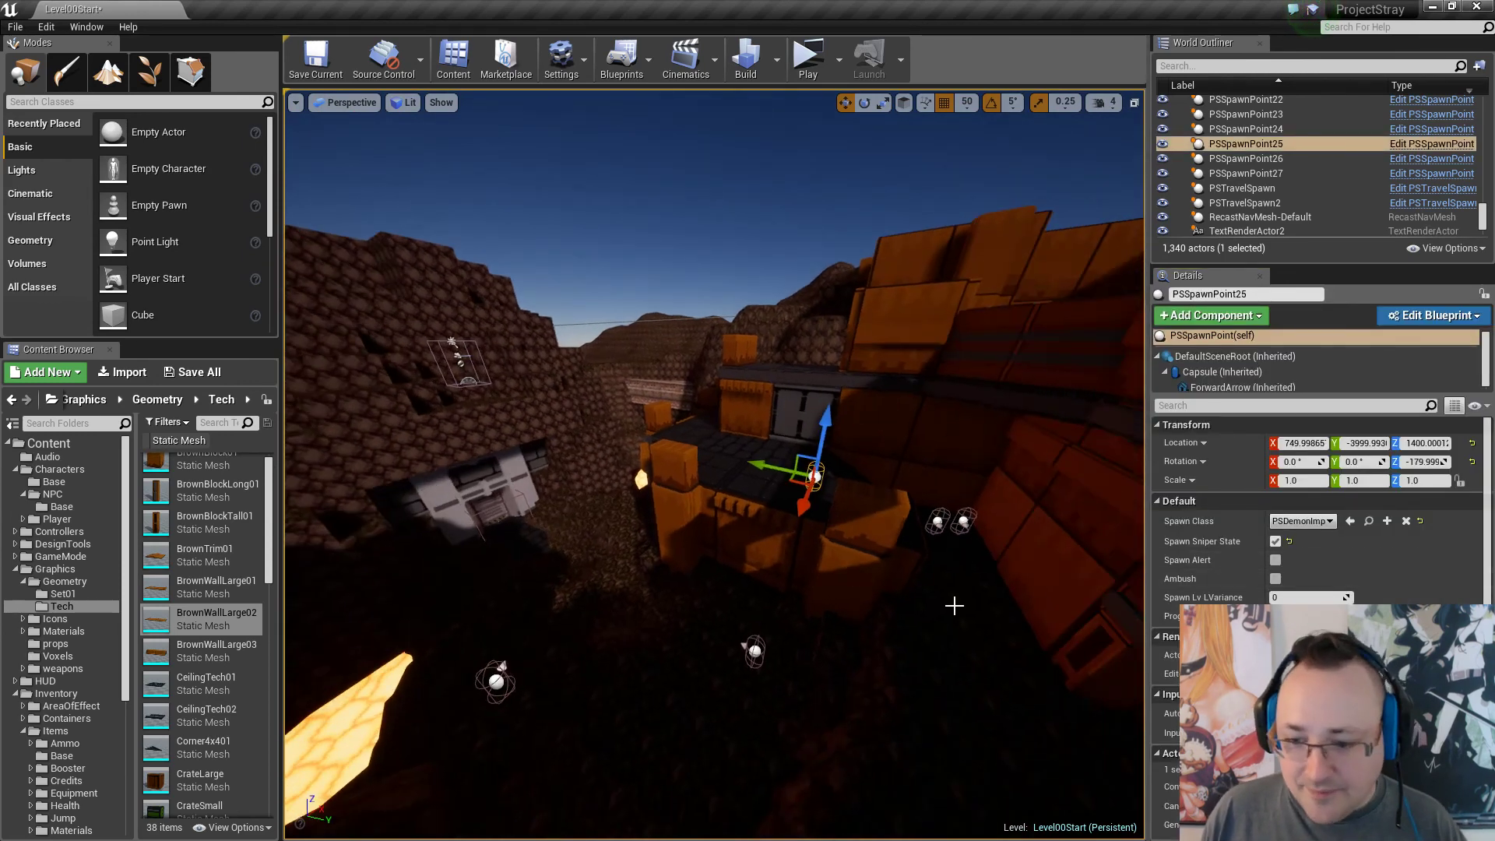
key(Escape)
click(940, 526)
right_drag(940, 526, 949, 526)
right_drag(966, 592, 966, 592)
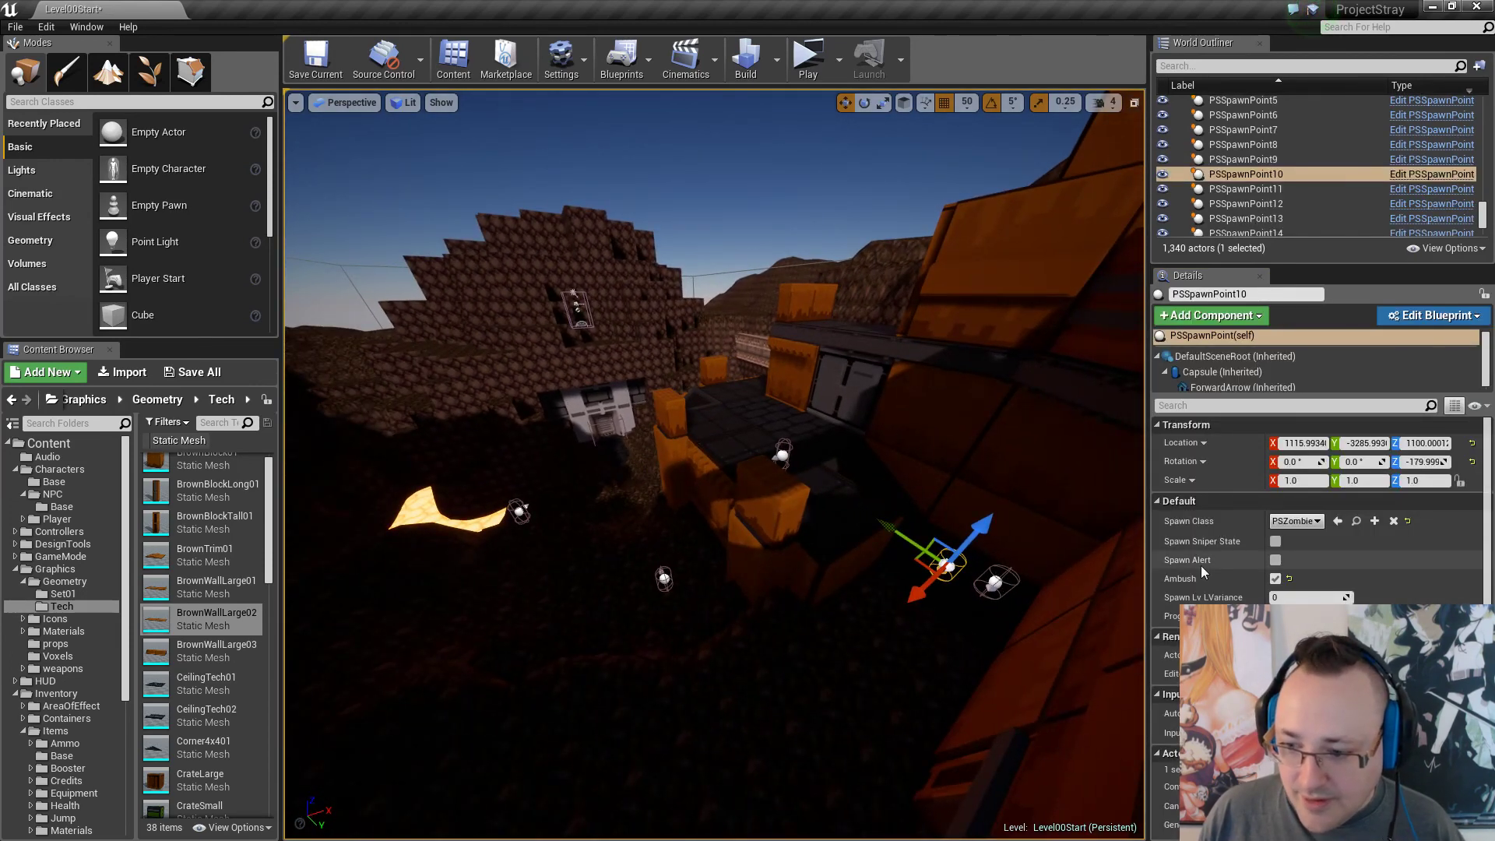
ctrl+click(997, 582)
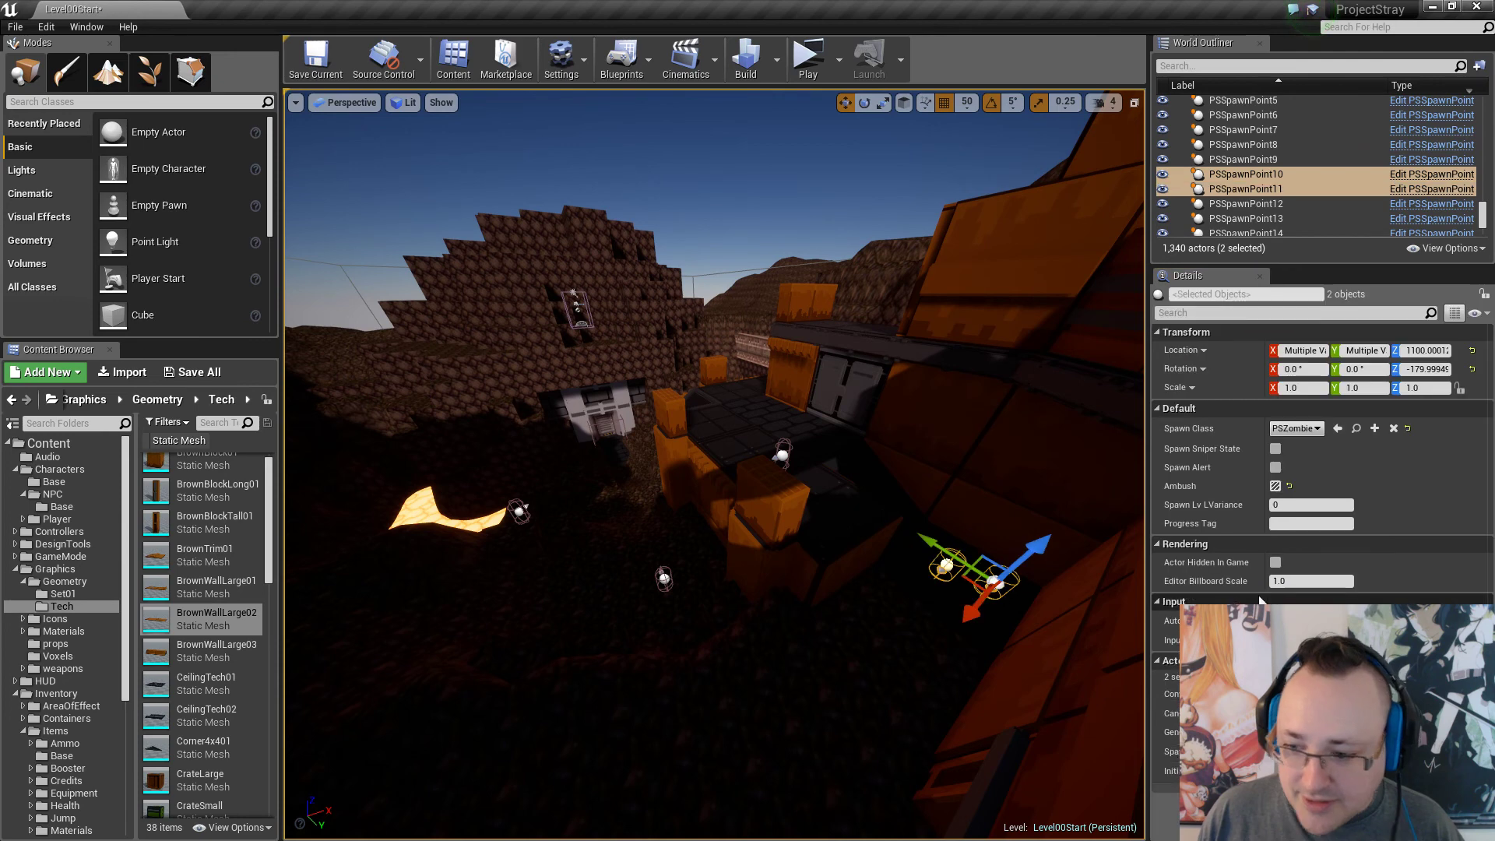
right_drag(859, 609, 875, 609)
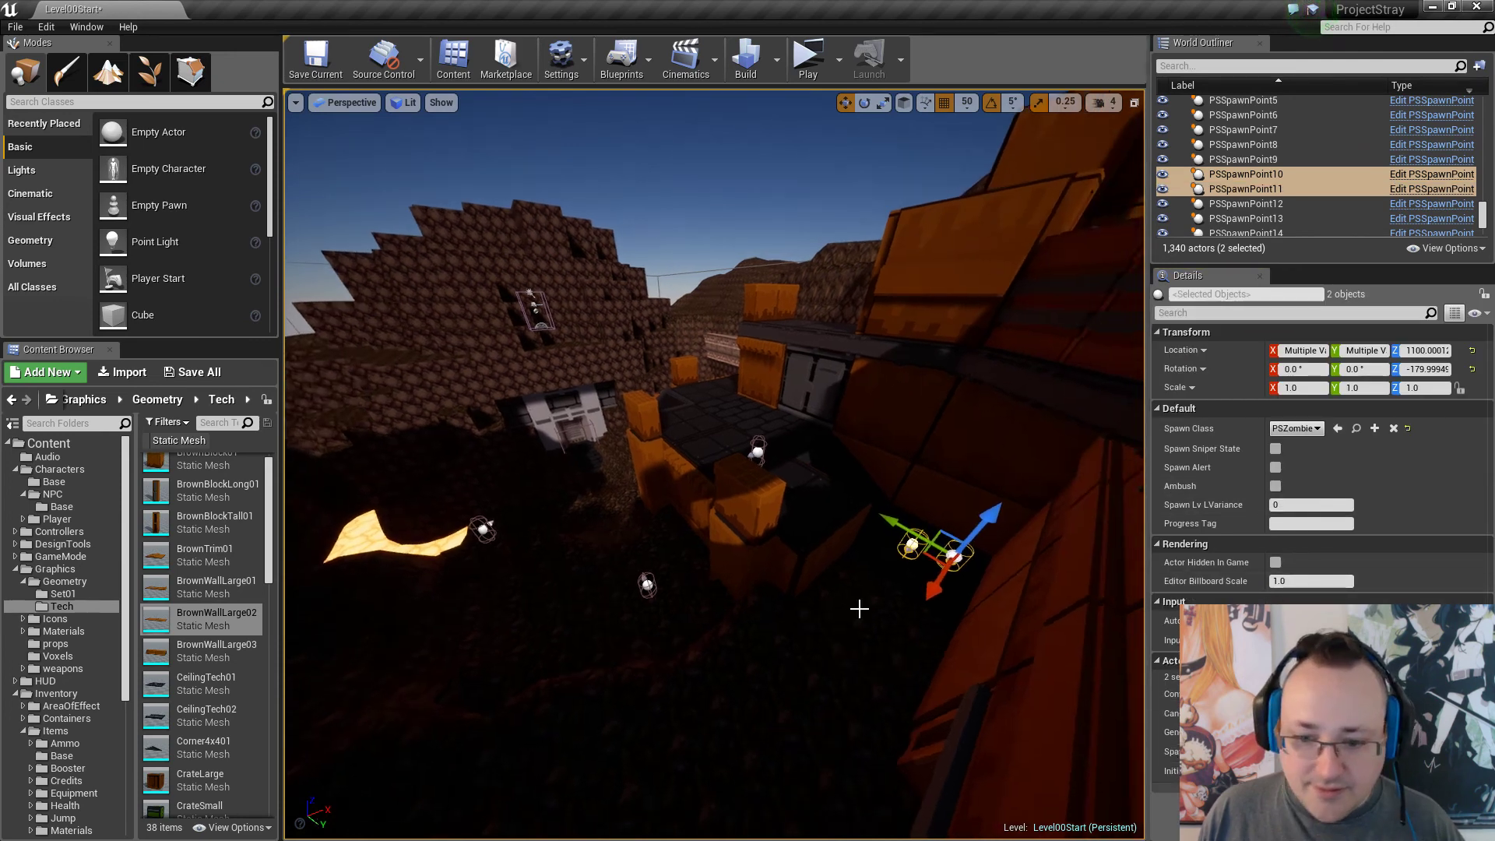
key(Escape)
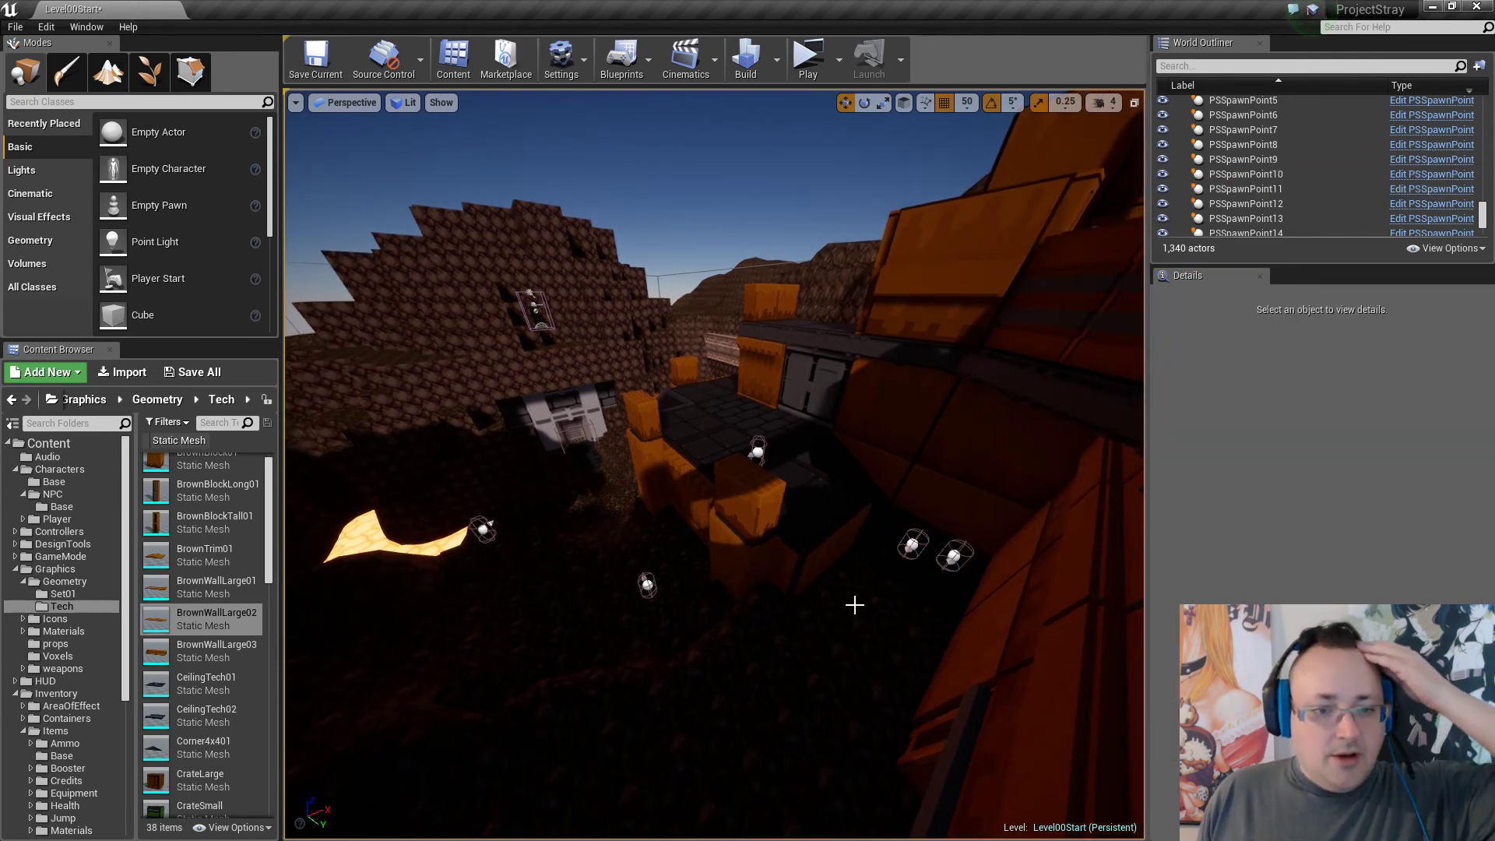
click(316, 66)
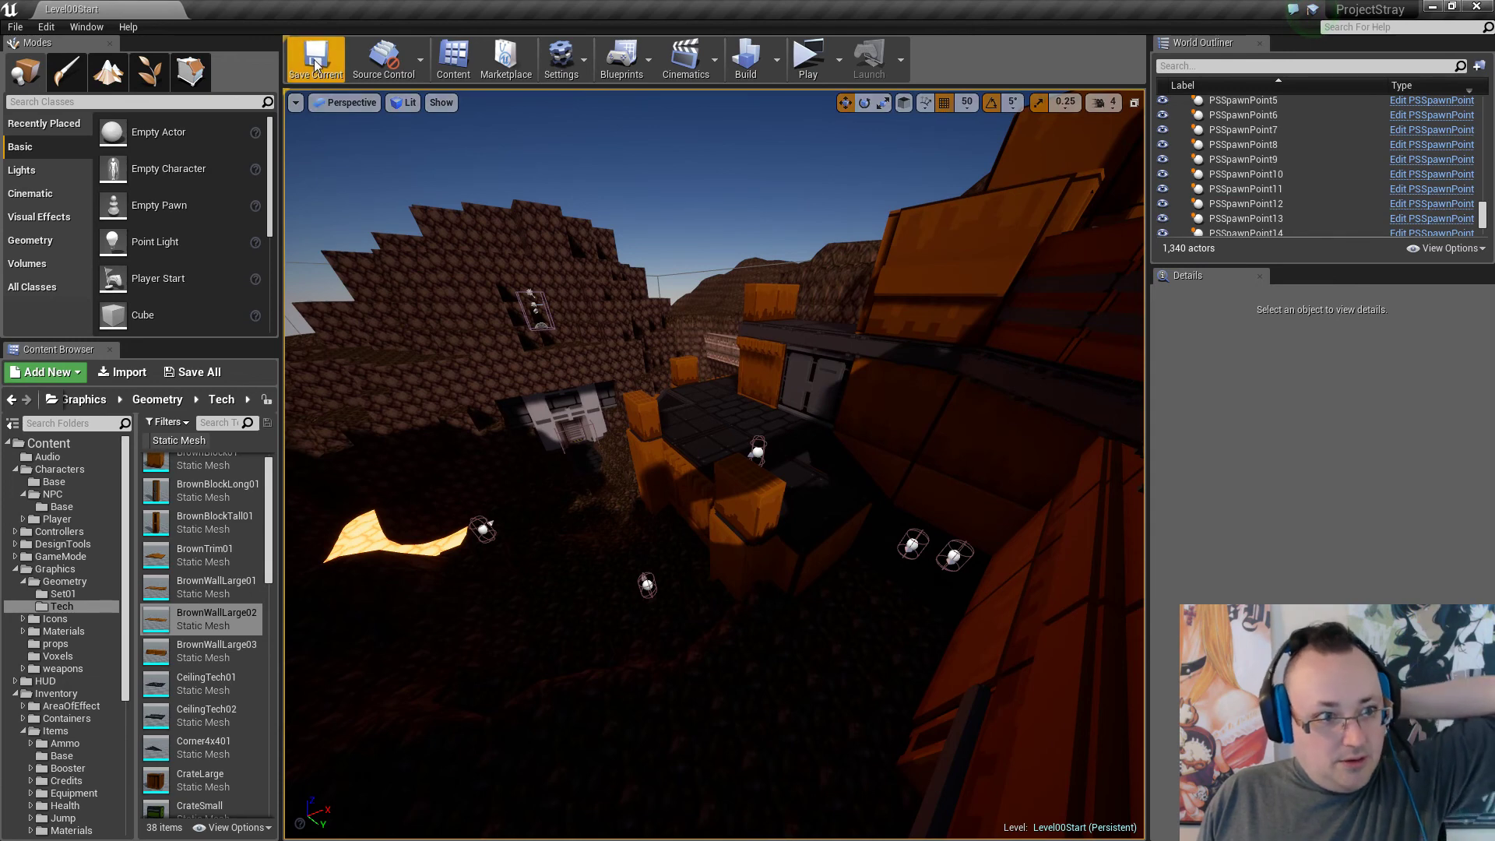
Survey the lava pit and yard, launch the standalone game preview, and walk out through the tunnel into the canyon.
right_drag(865, 564, 748, 581)
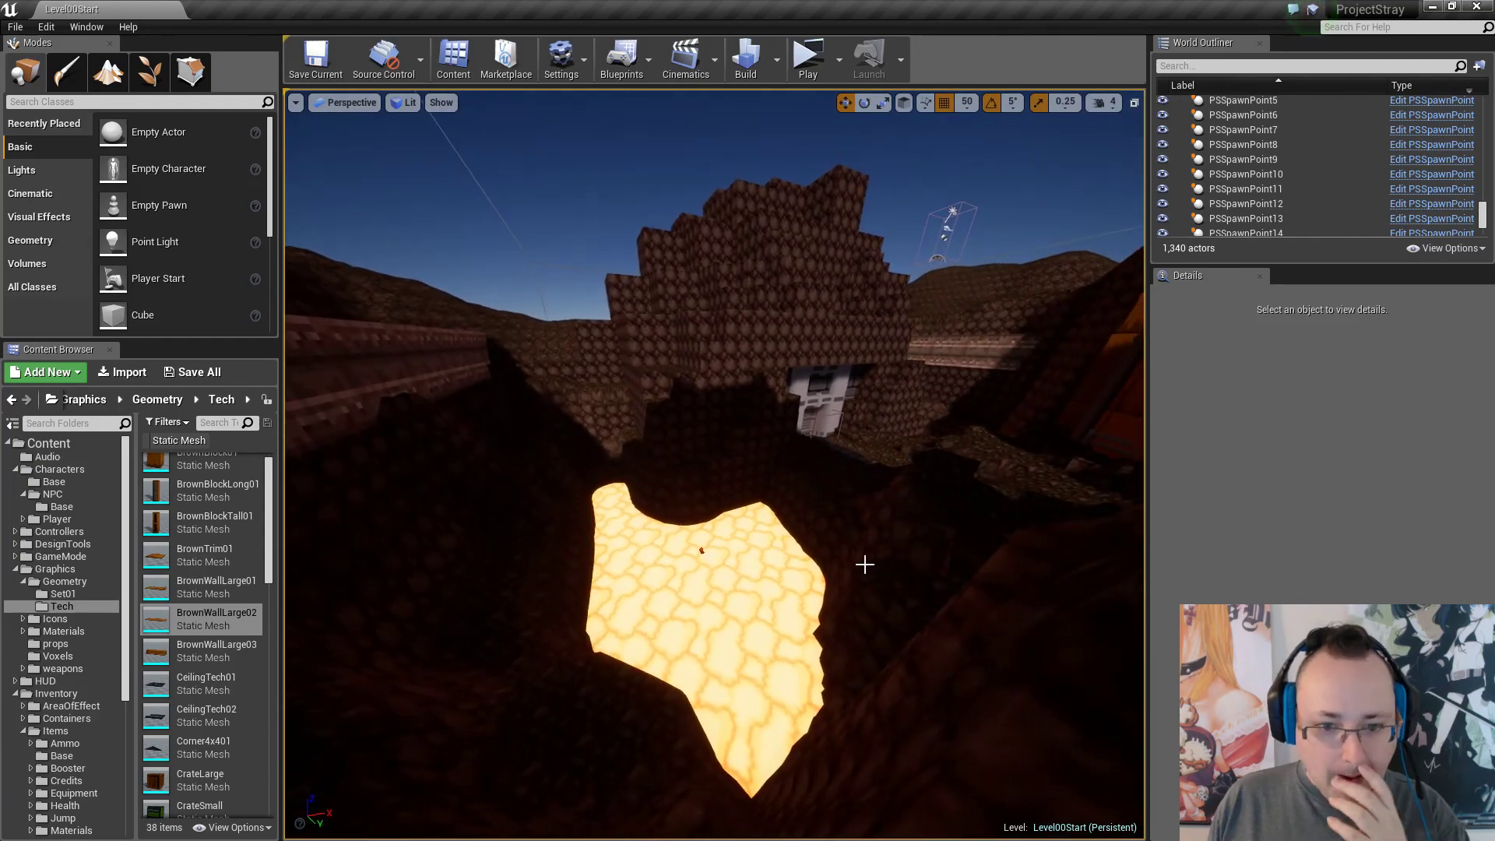
right_drag(867, 564, 742, 532)
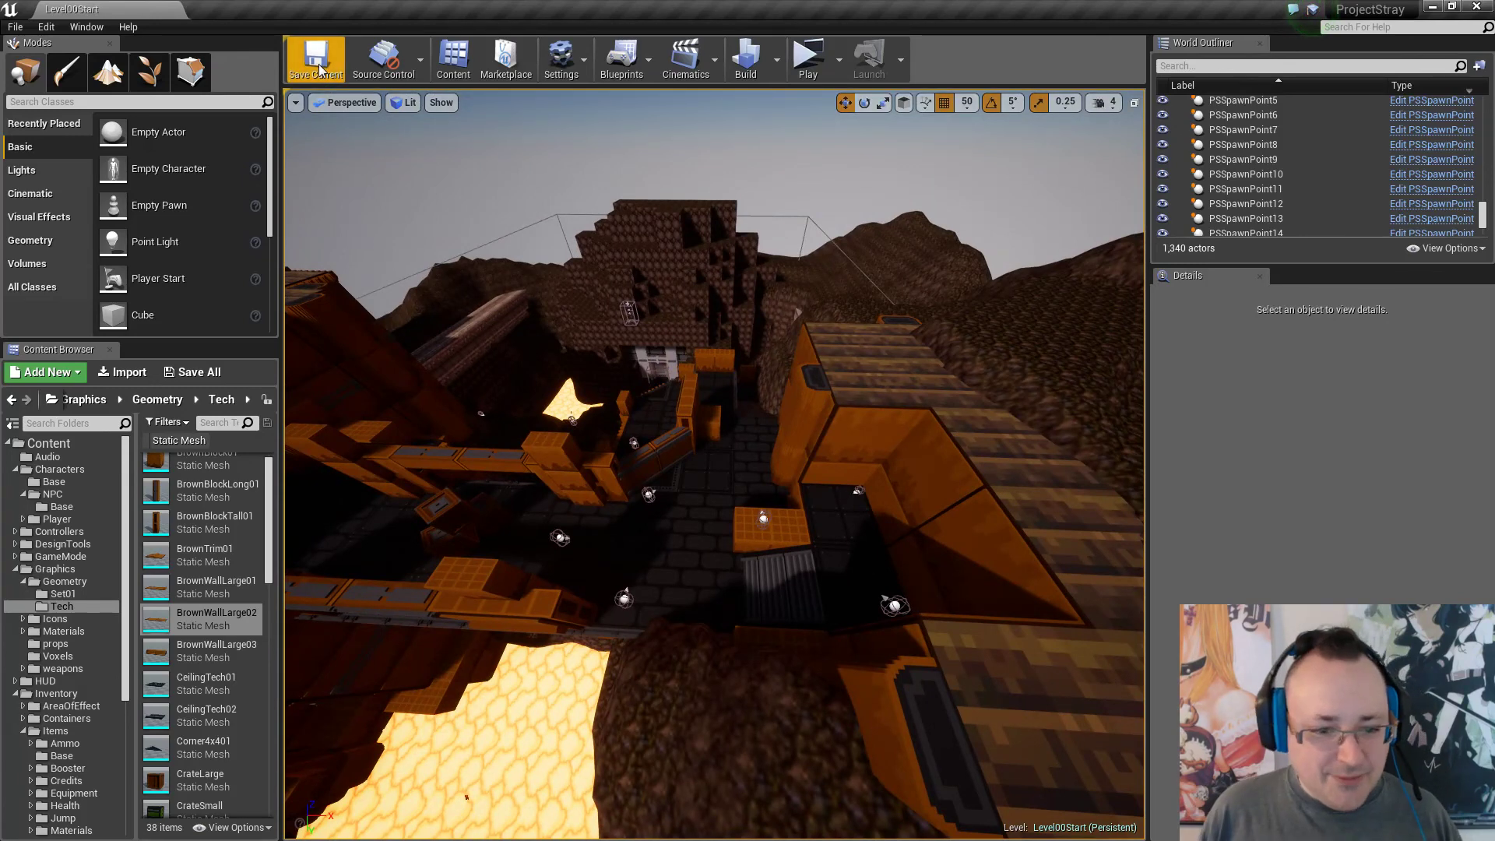
click(802, 66)
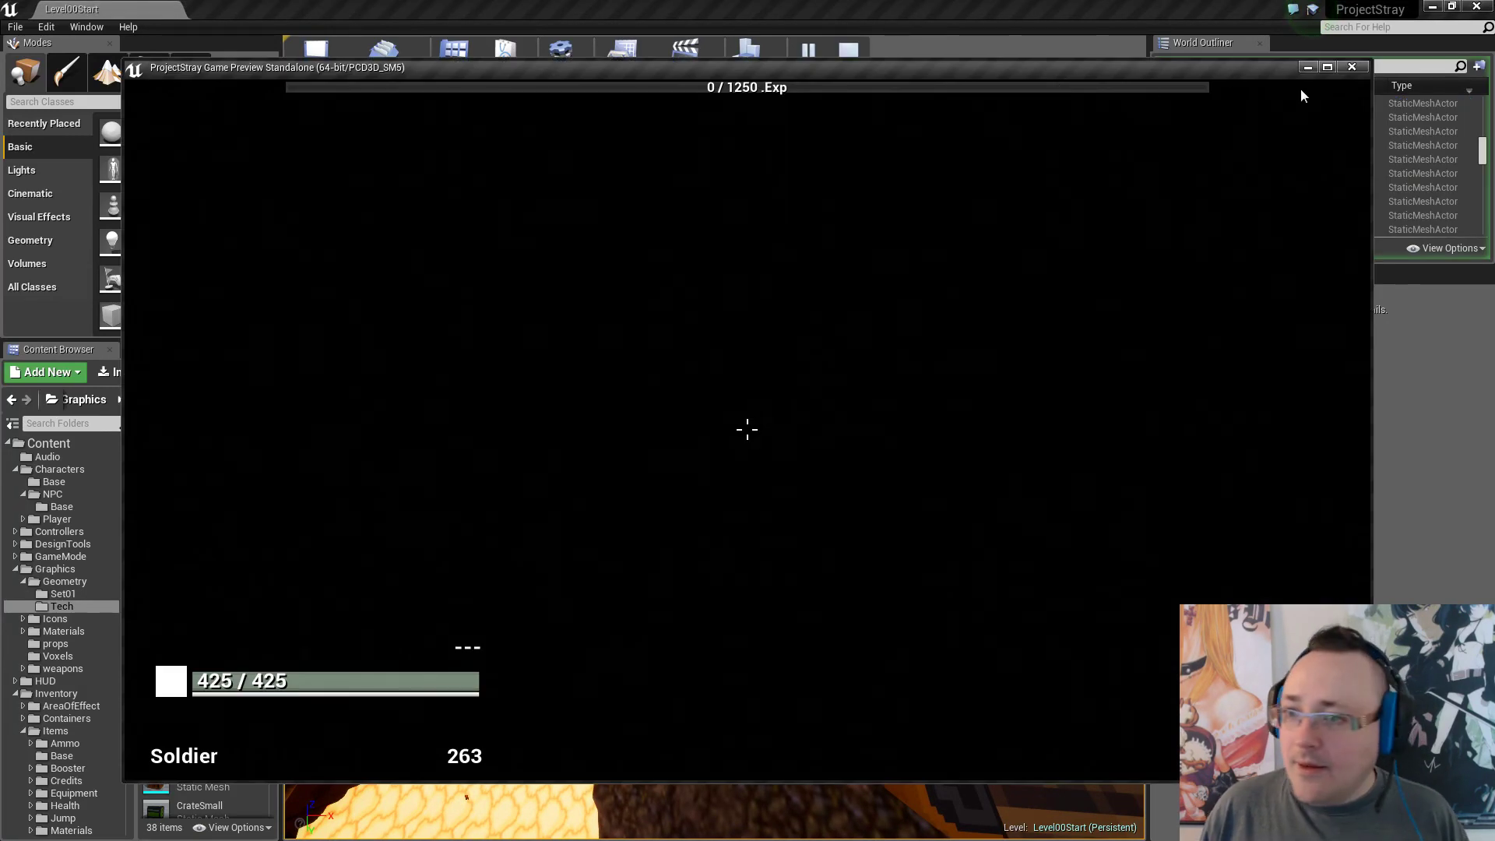
key(w)
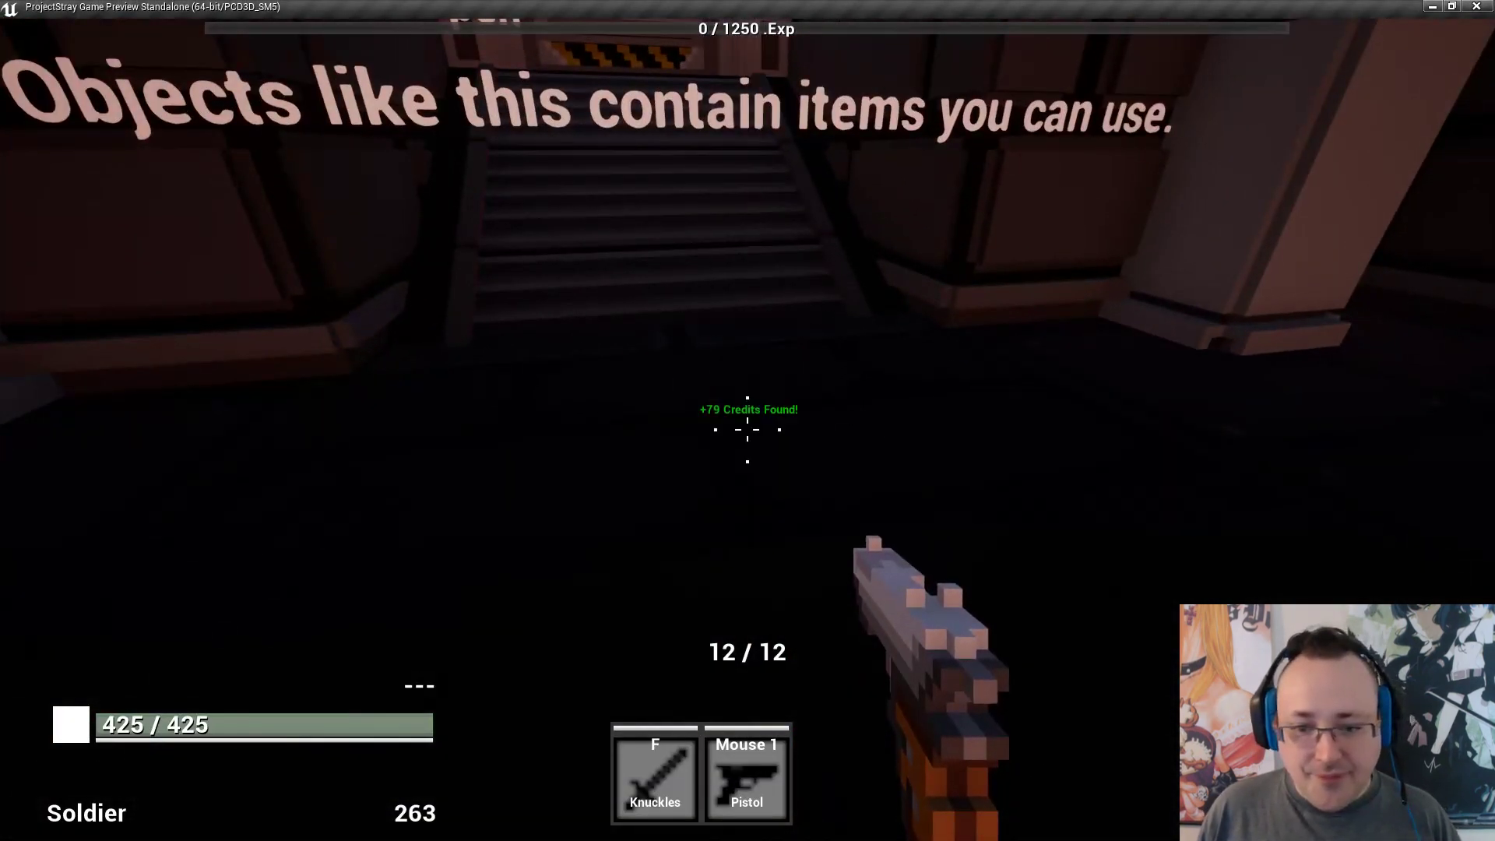
key(w)
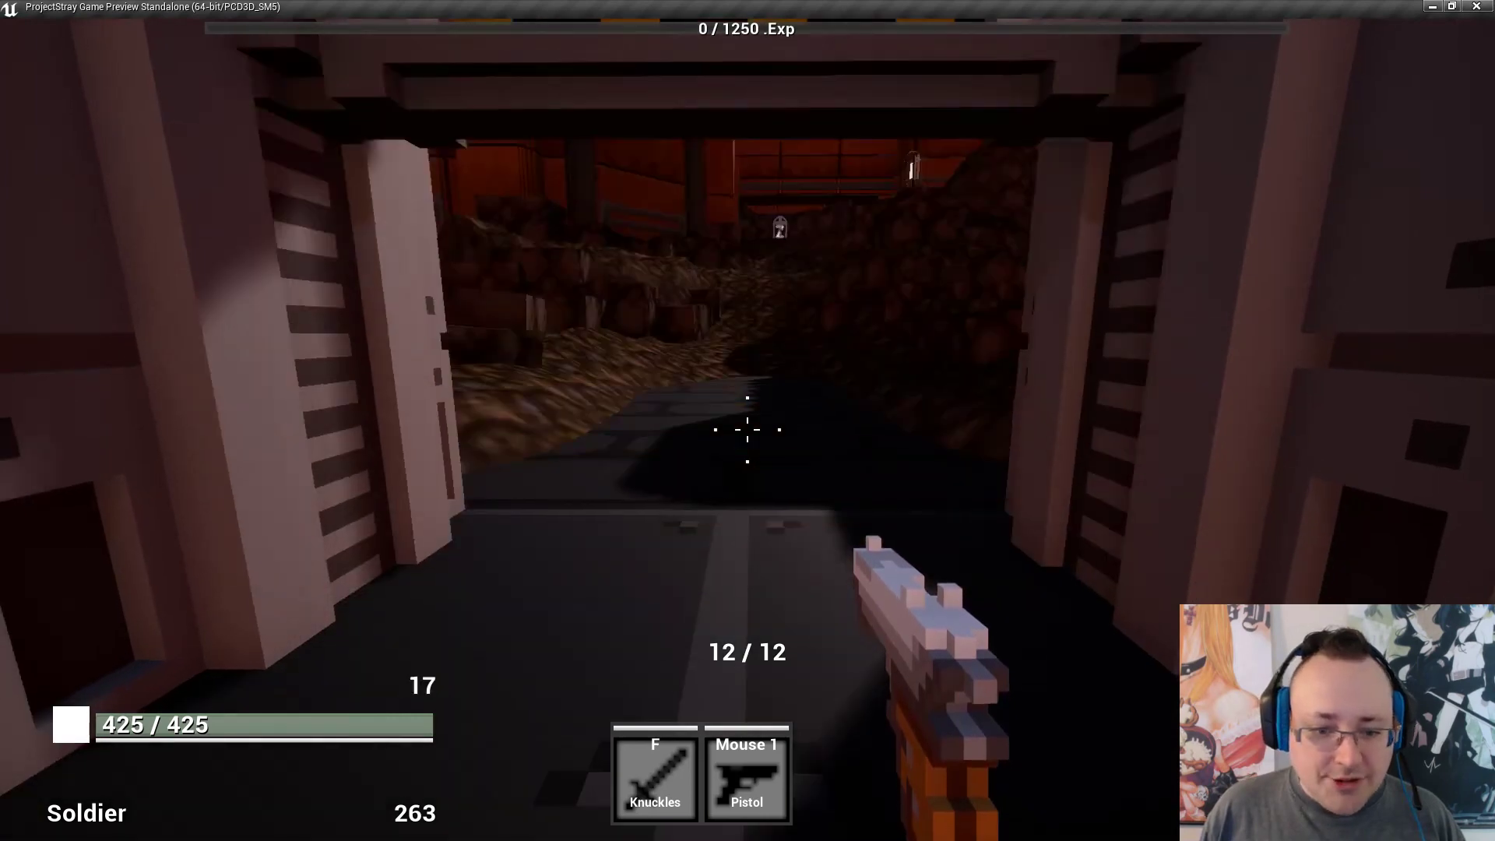
key(w)
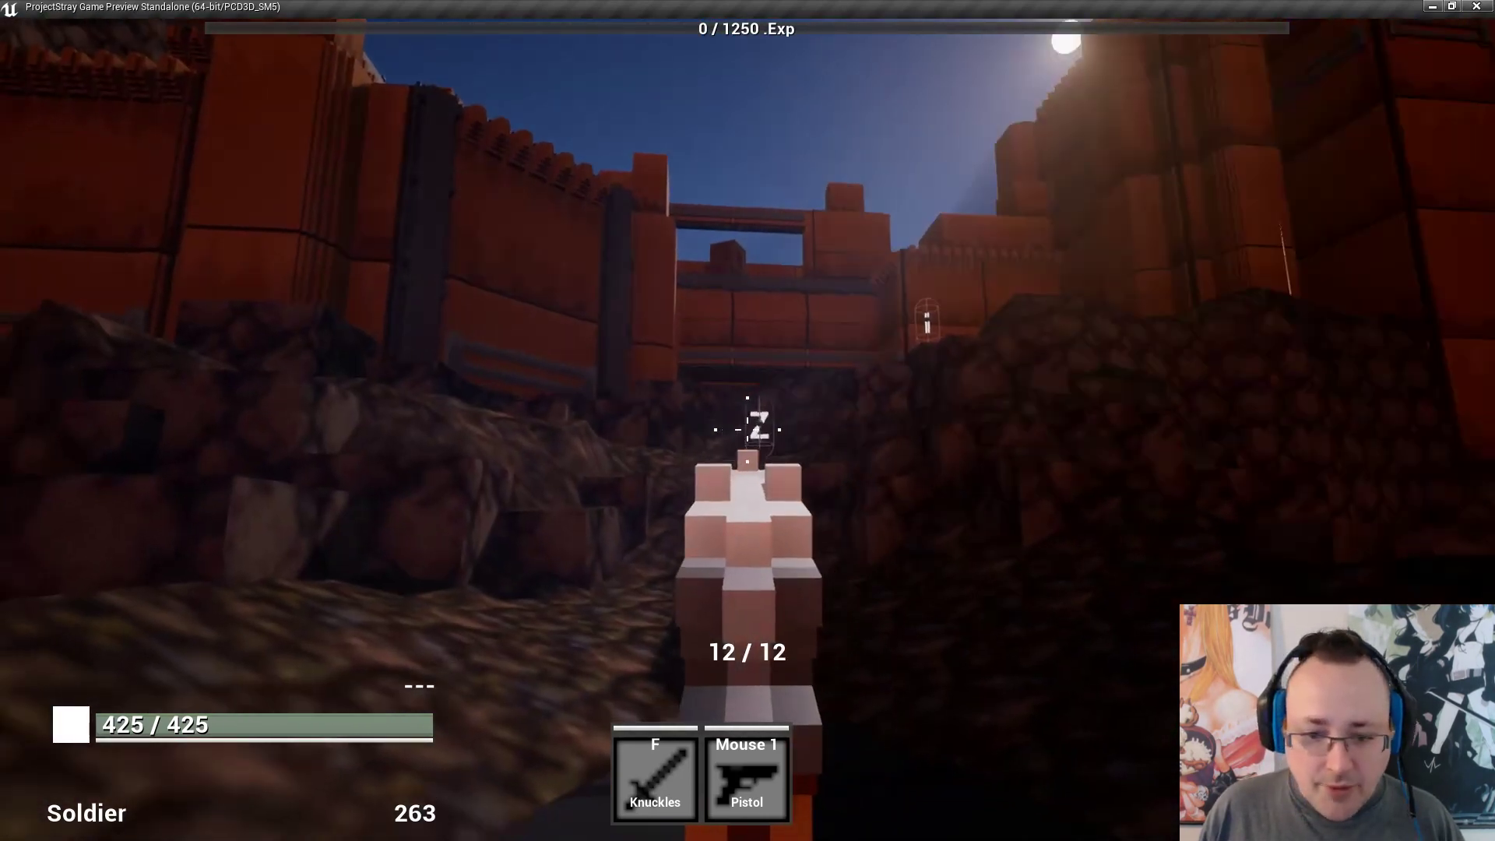
Playtest the first canyon encounter by shooting the approaching zombie with the pistol.
click(747, 430)
click(747, 429)
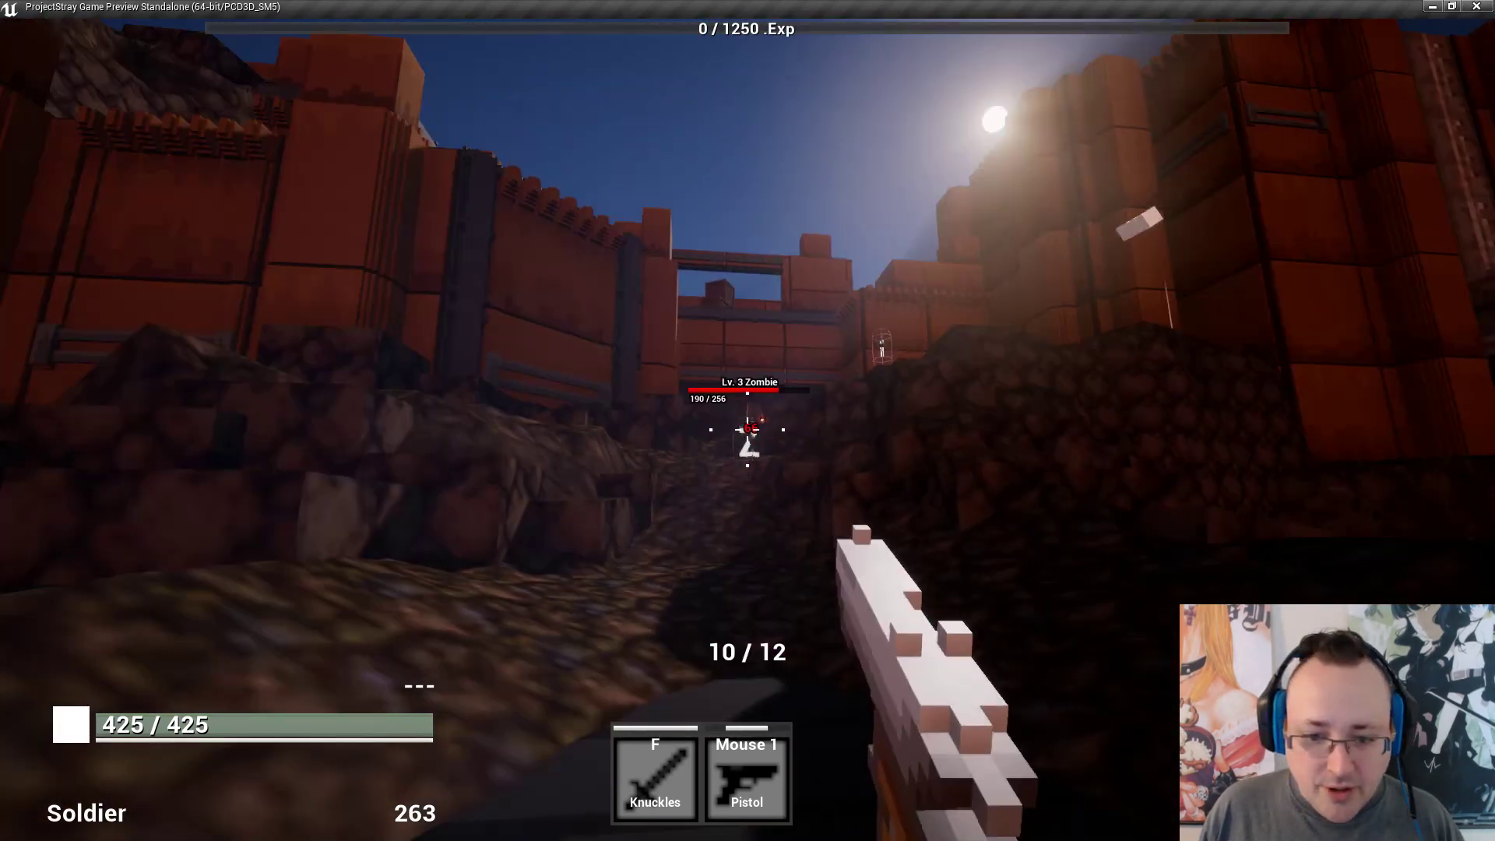
click(747, 429)
click(748, 430)
click(747, 429)
click(747, 430)
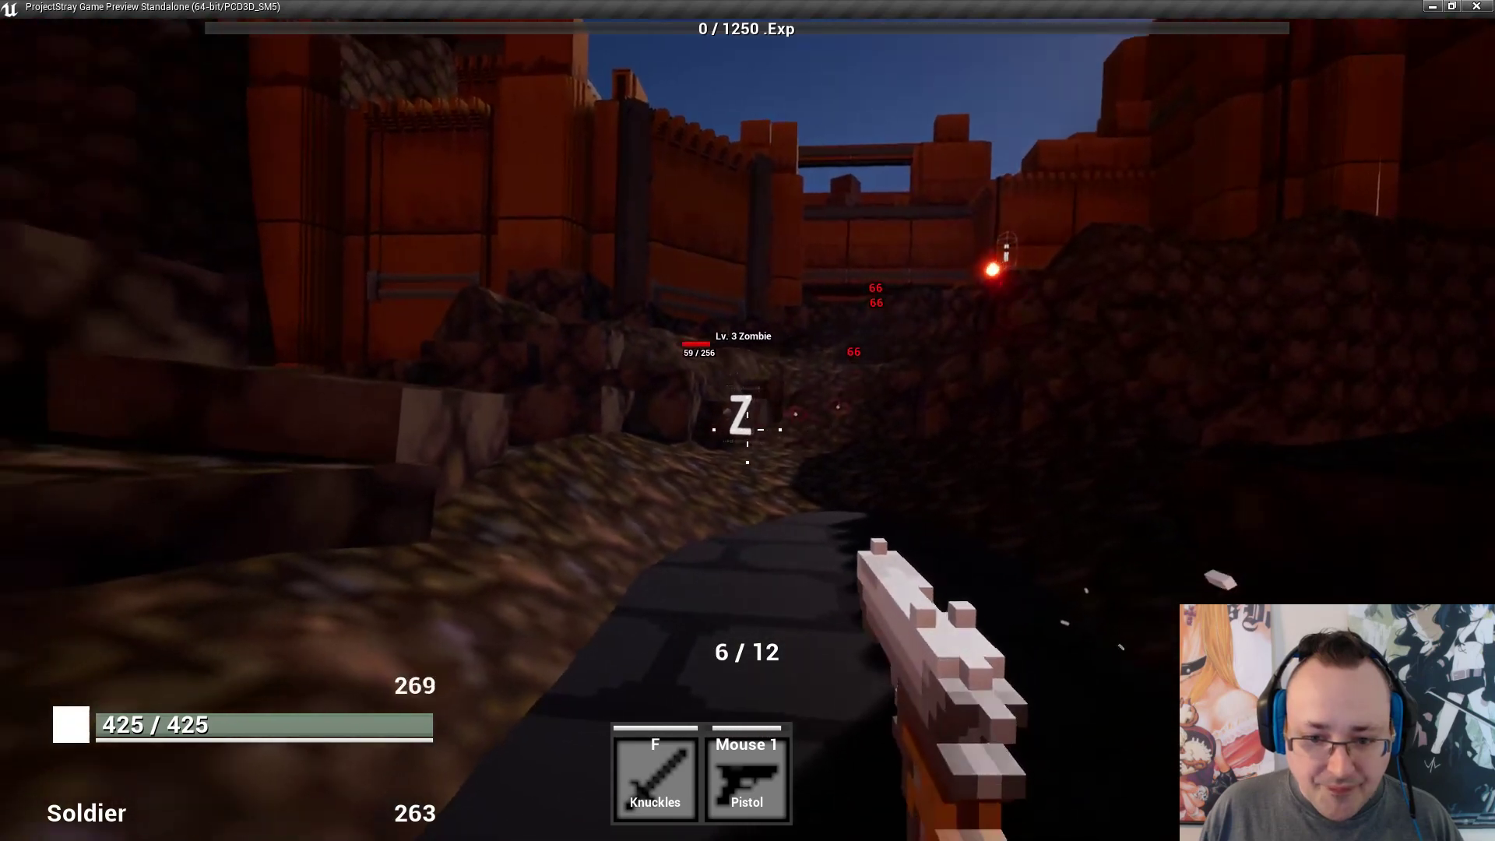
click(748, 429)
click(748, 430)
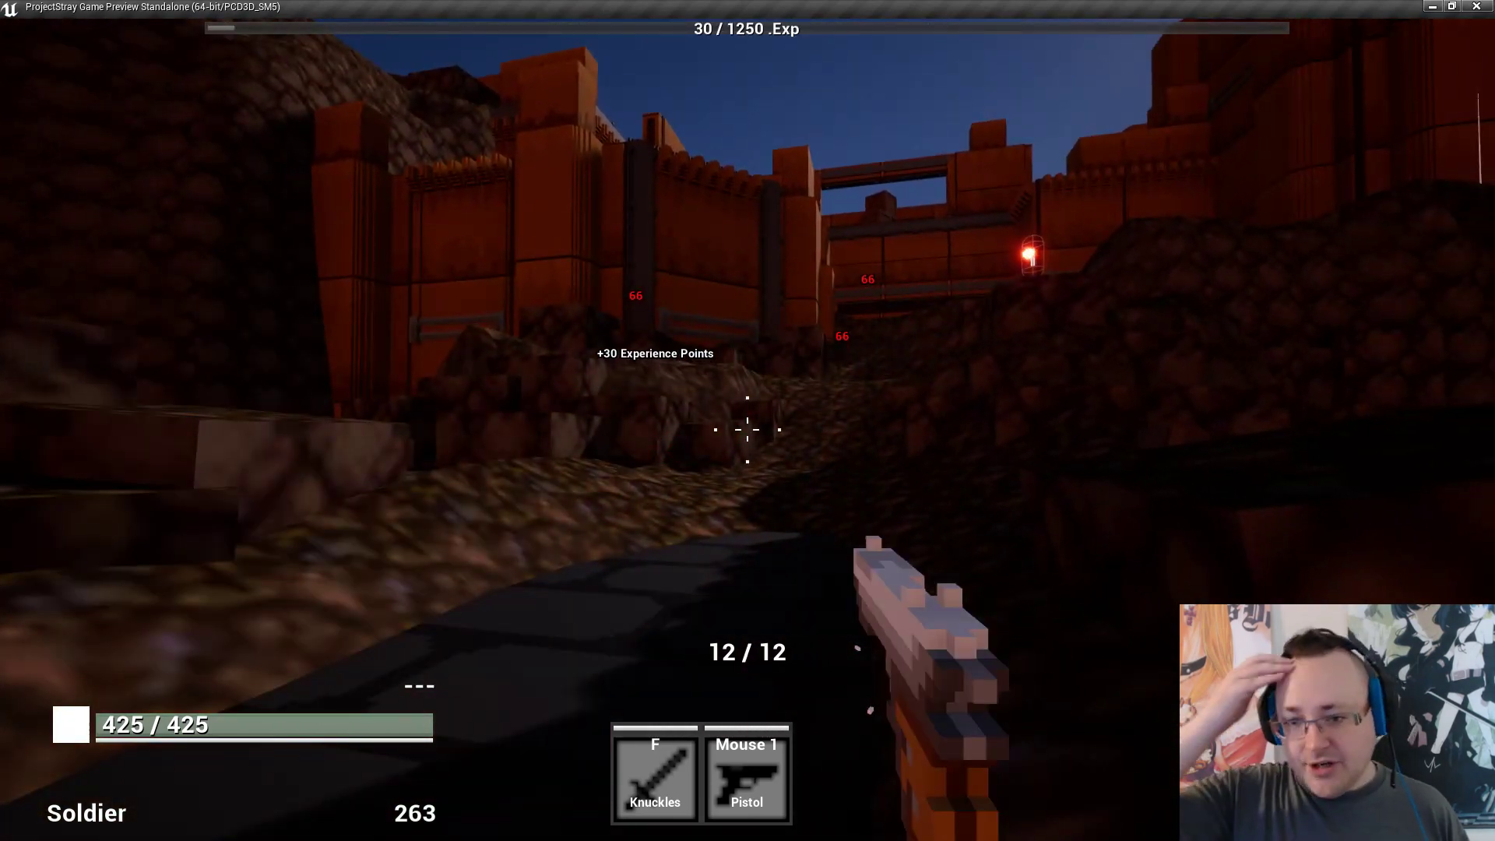
Advance up the canyon, shoot the demon imp sniping from the rocks, and reload the pistol.
key(w)
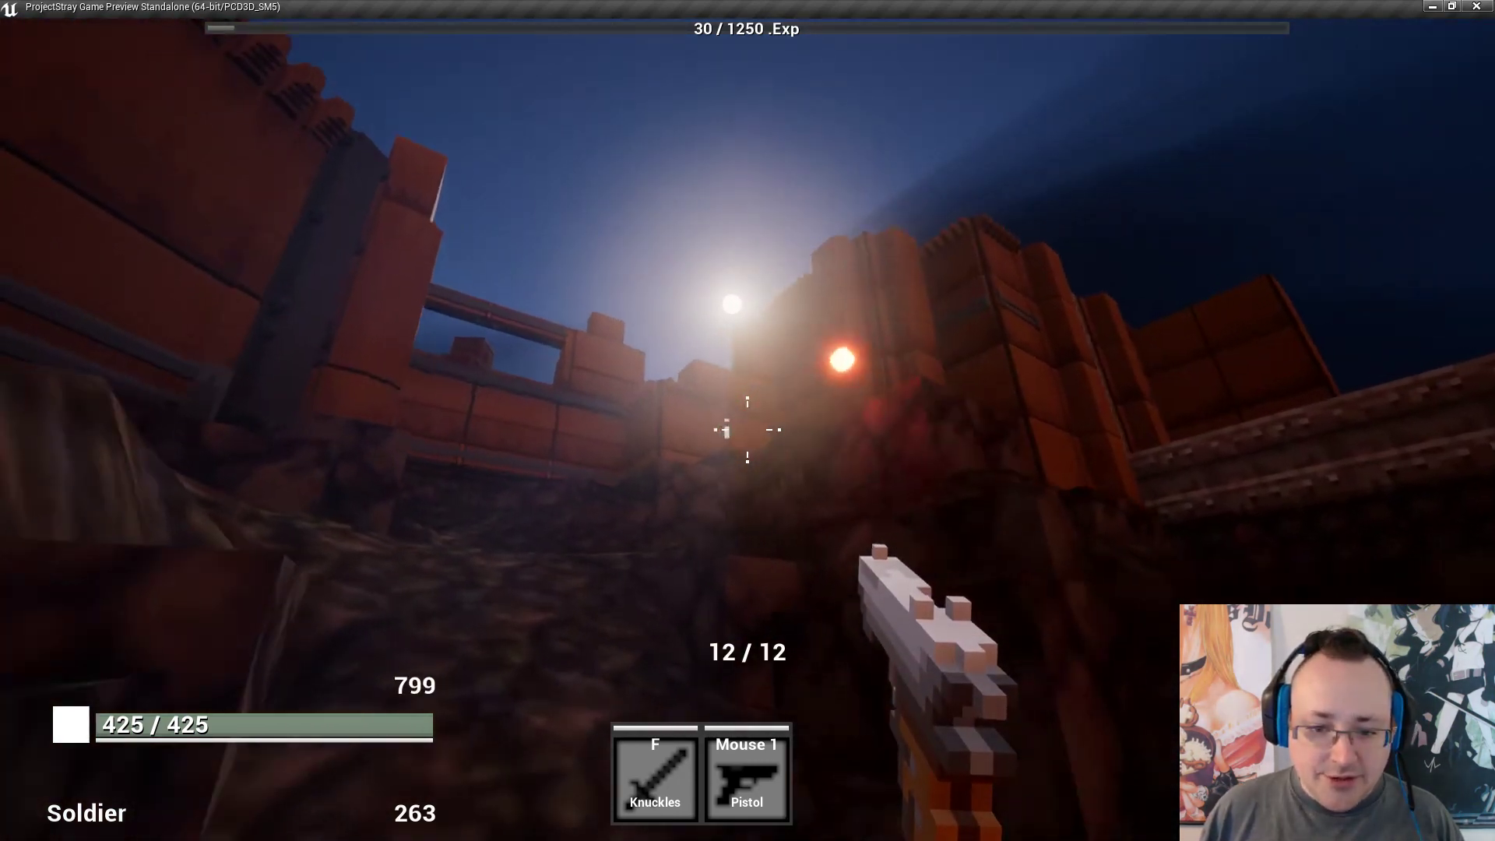
click(747, 429)
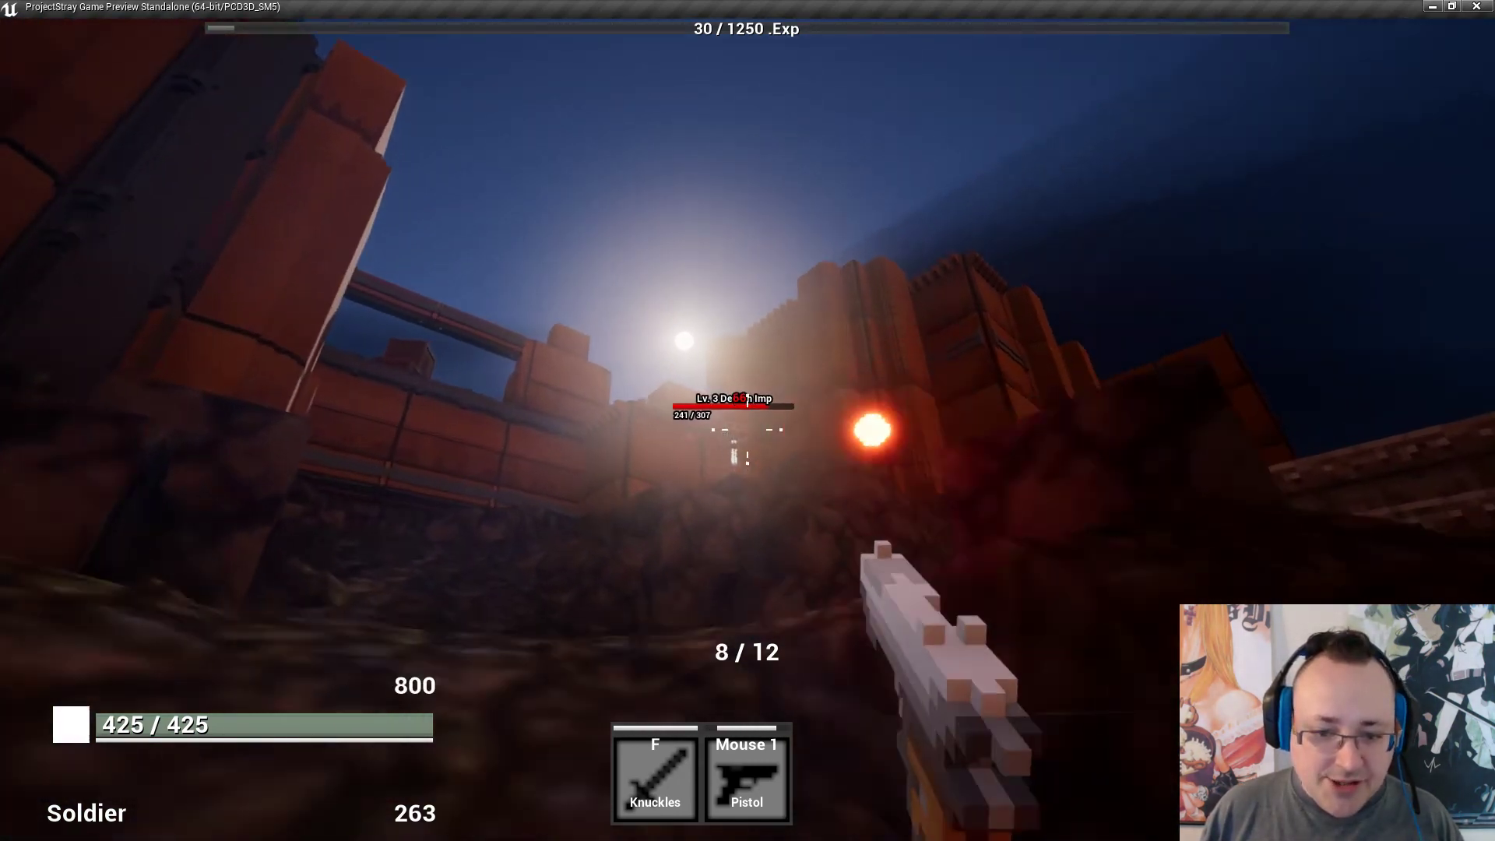
click(747, 429)
click(748, 430)
click(748, 429)
click(748, 430)
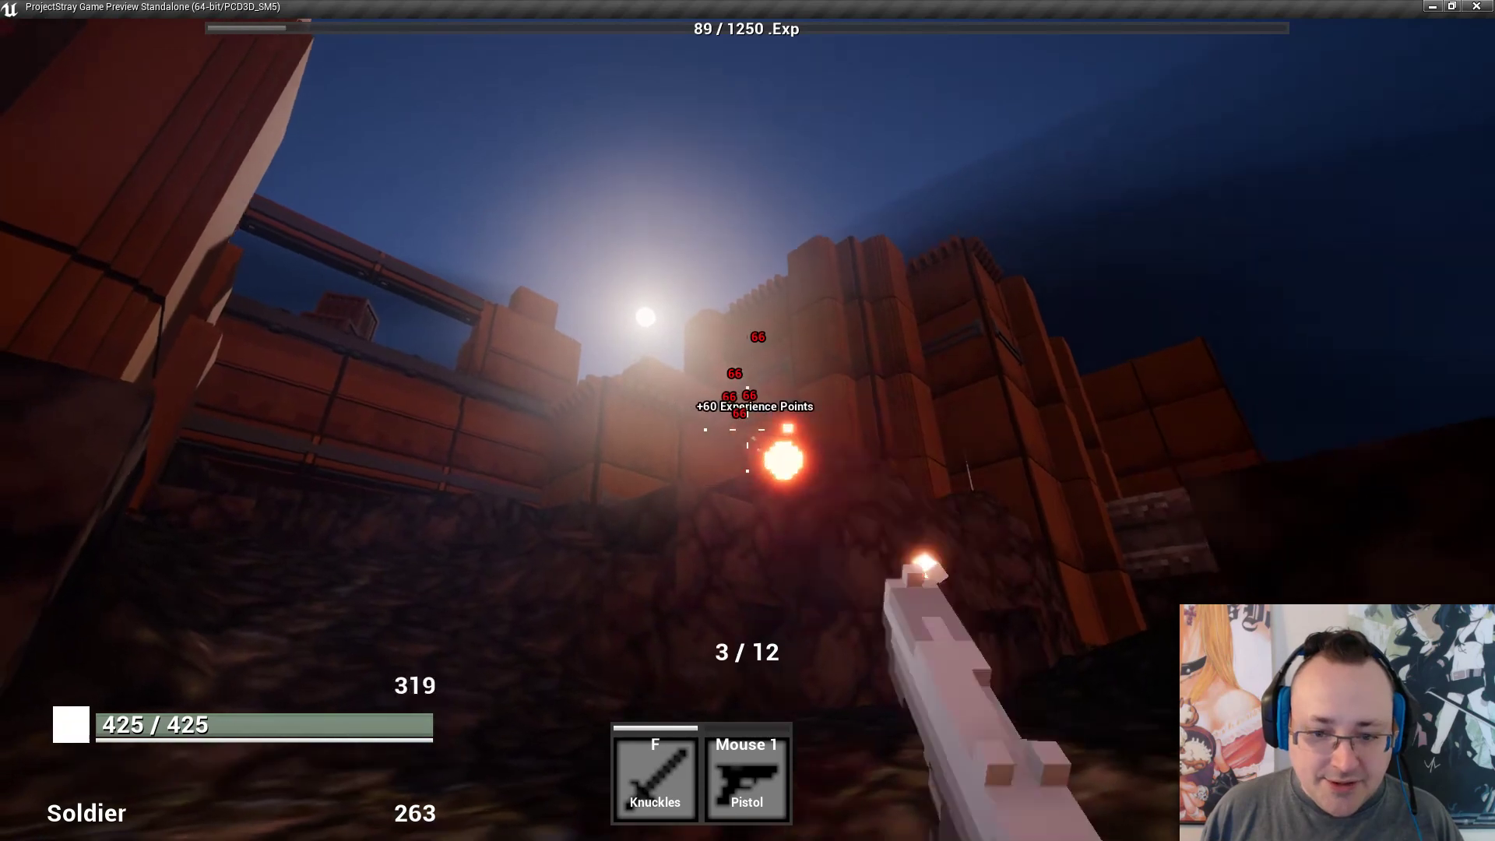
key(r)
Climb the rocky slope, open the Worn Equipment Case, and continue toward the walled platform.
key(w)
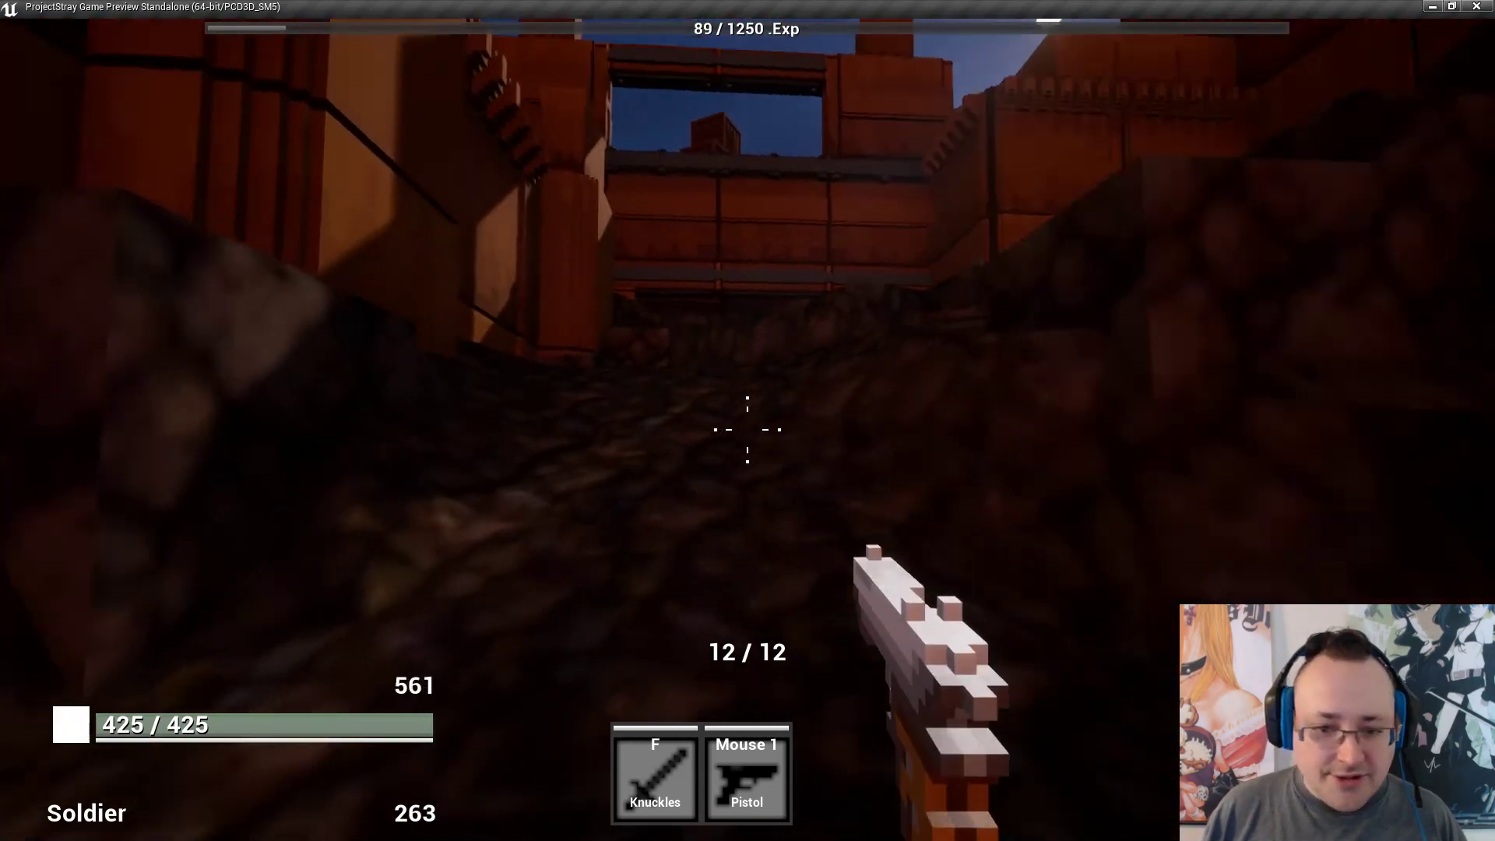
key(w)
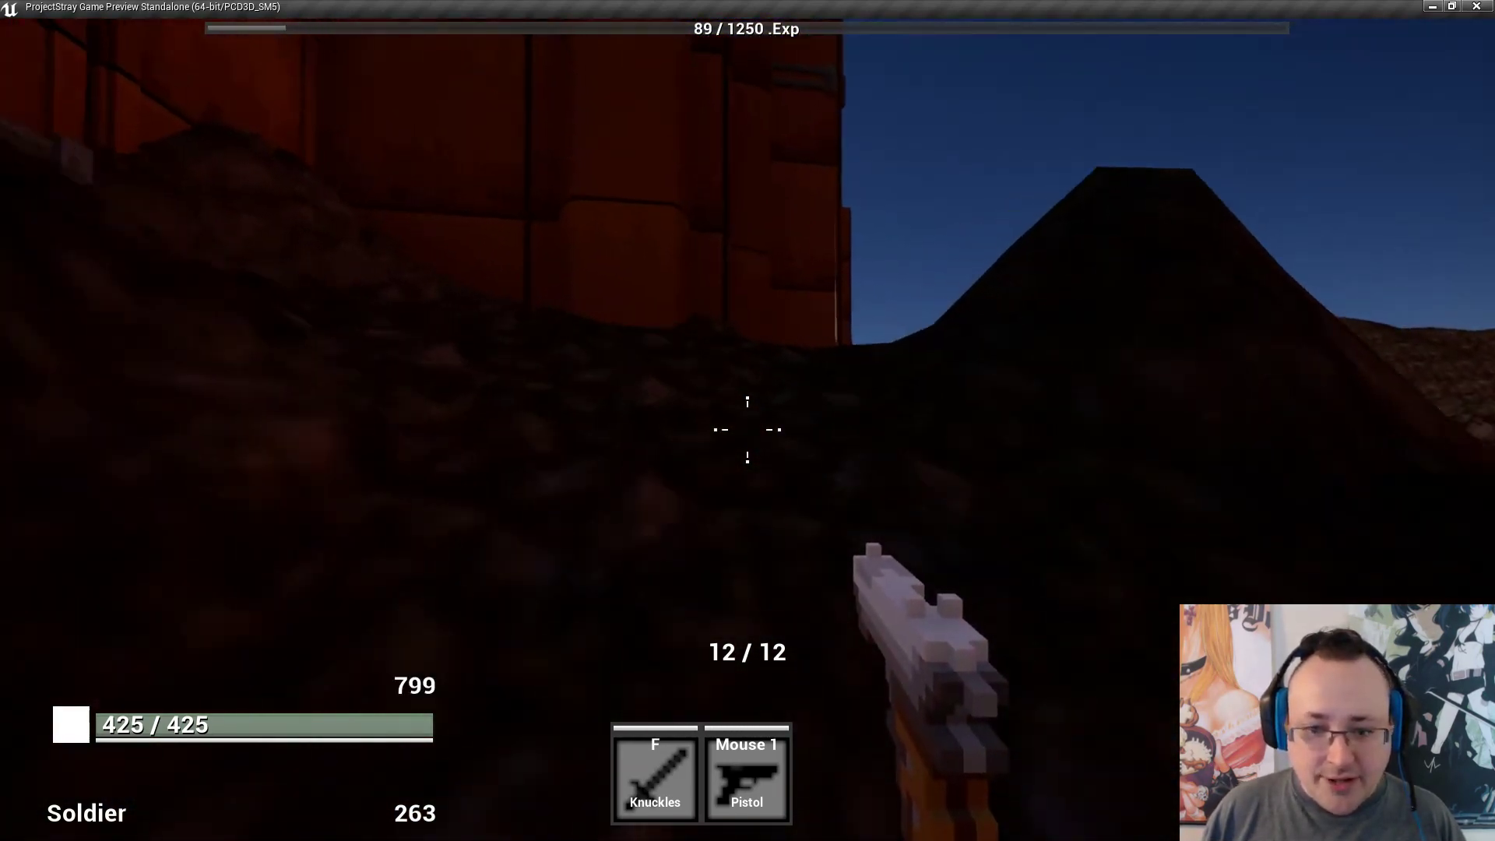
key(w)
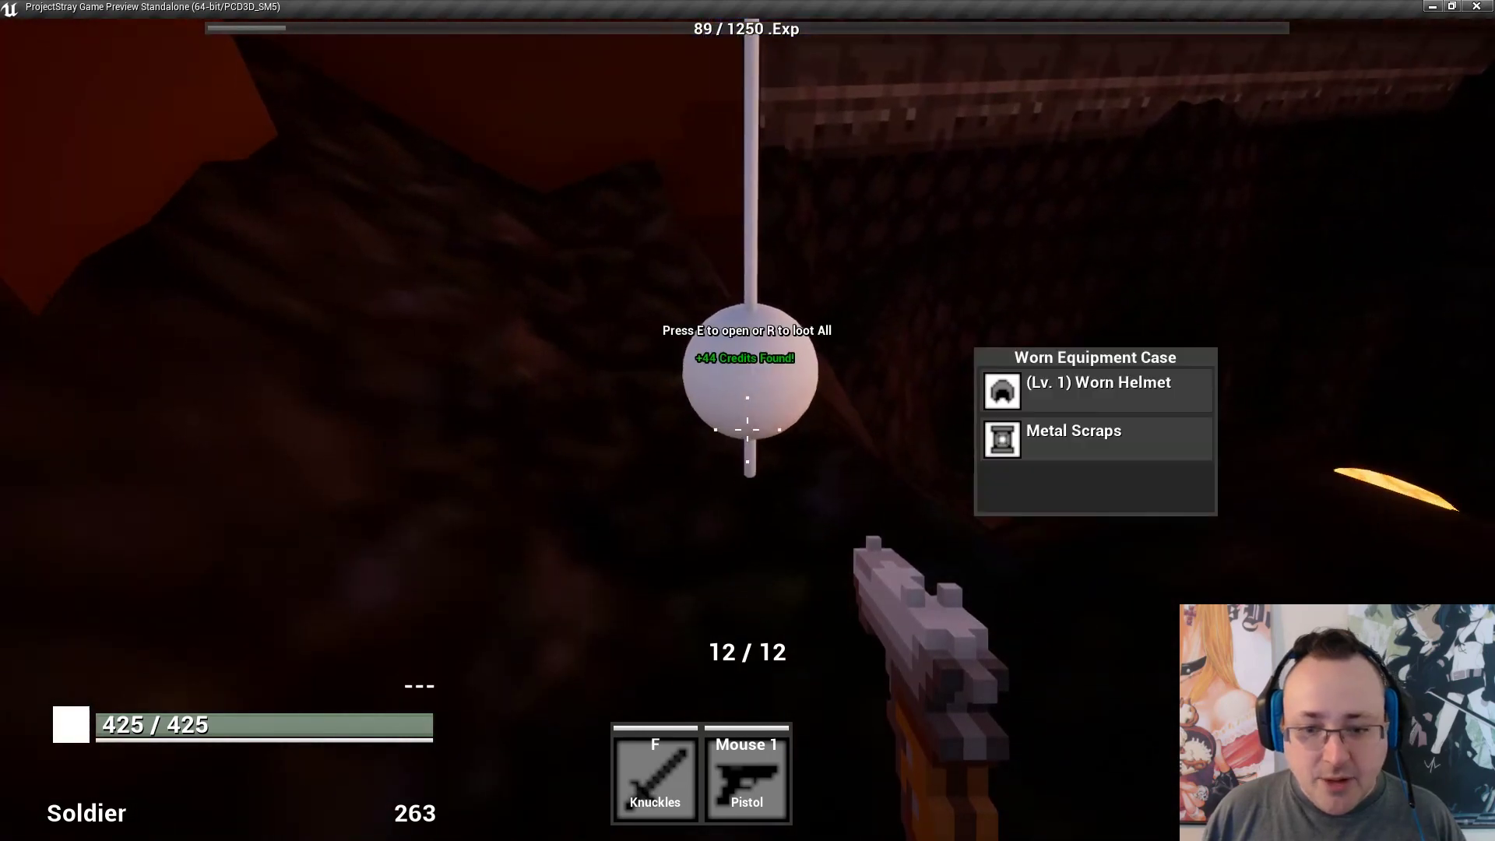
key(e)
key(w)
key(w)
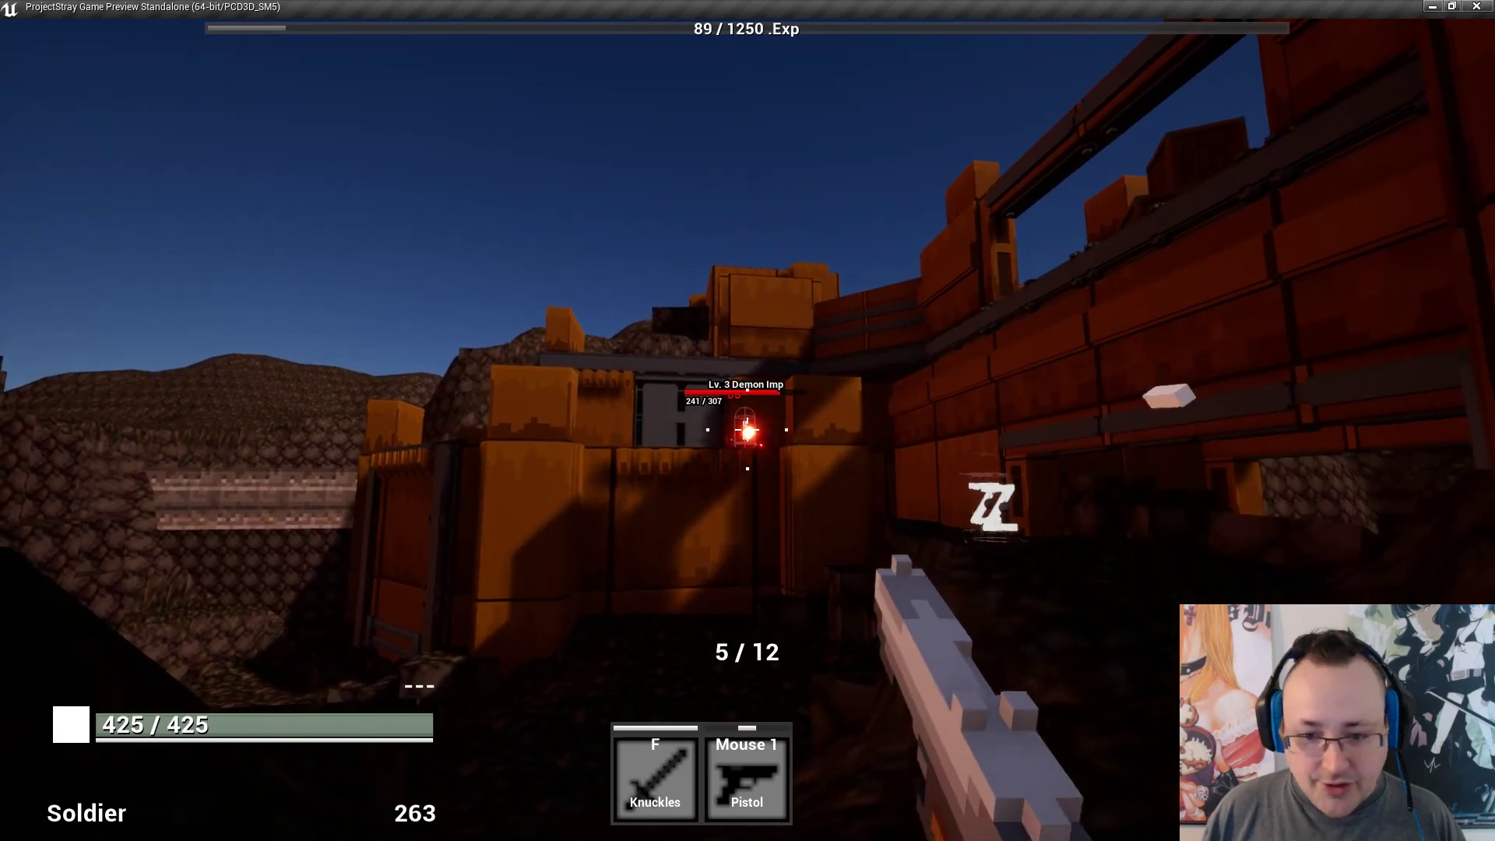
Fire at the demon imp on the walled platform, shoot the zombies closing in, and reload.
click(748, 429)
click(748, 429)
click(748, 430)
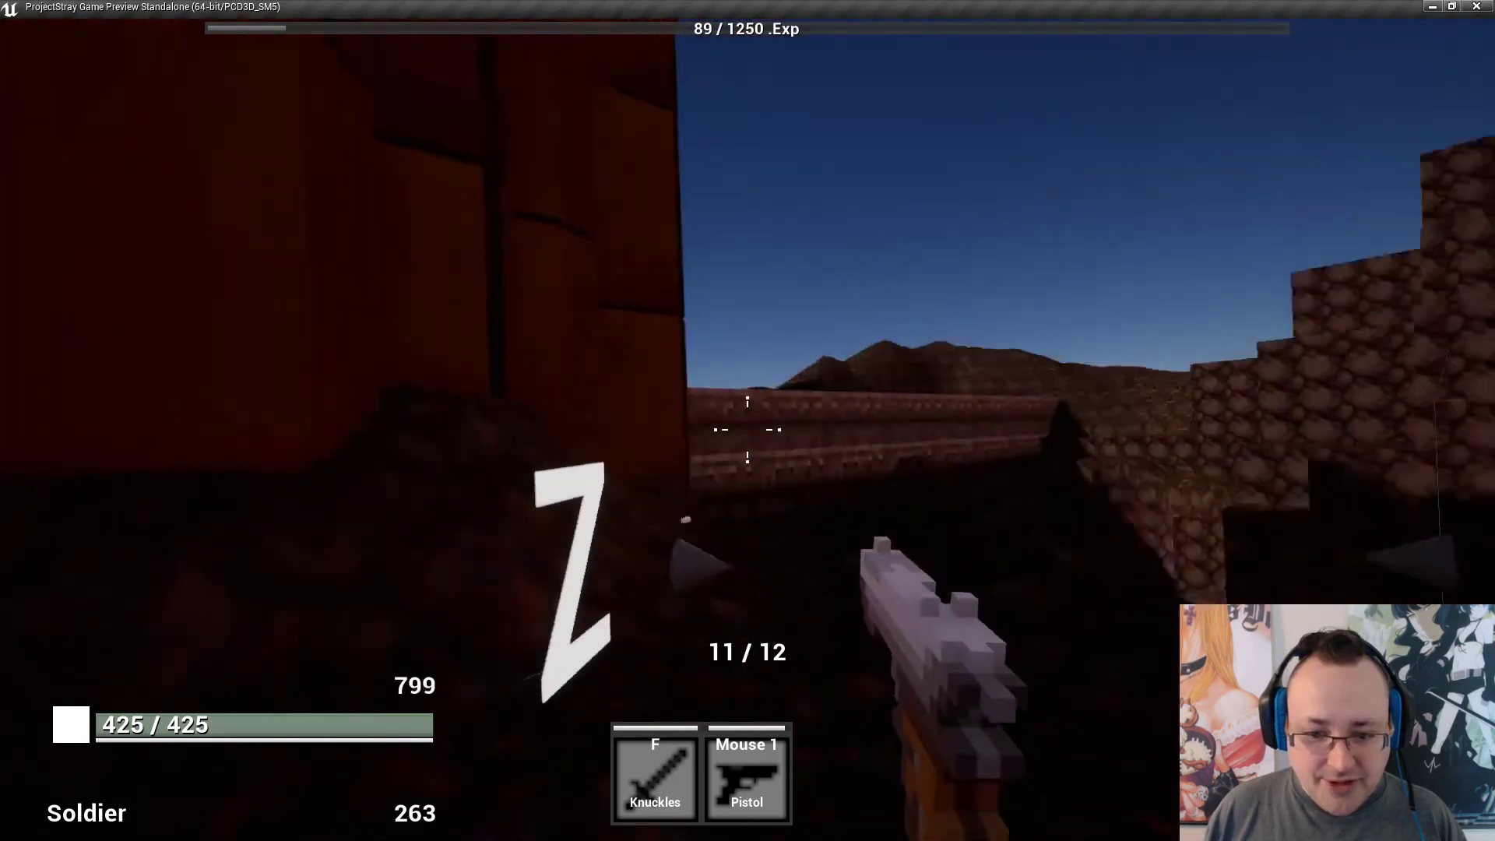
click(748, 429)
click(747, 429)
click(748, 429)
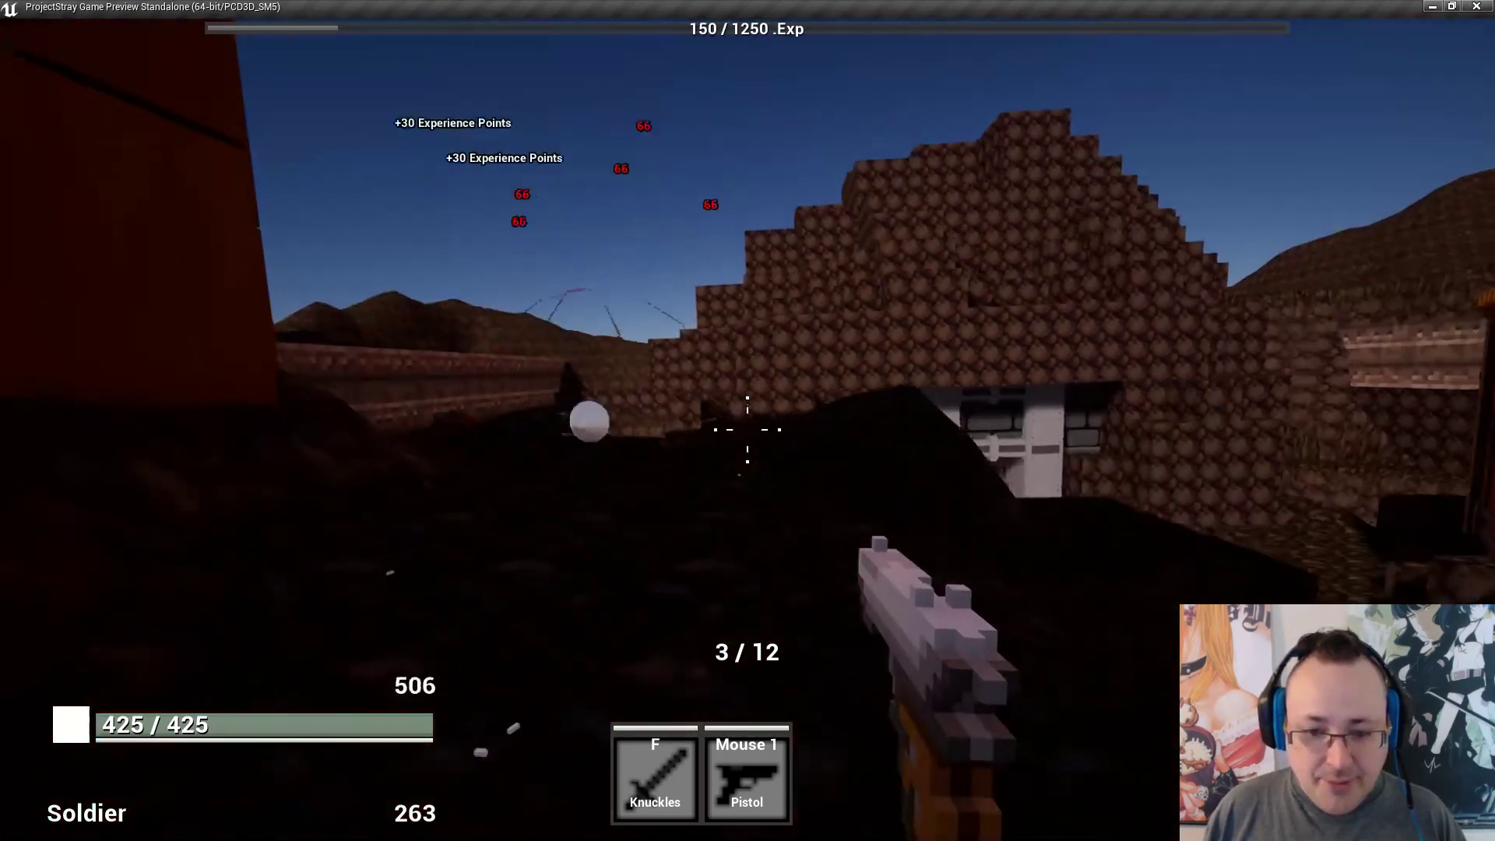
key(r)
Finish off the demon imp sniping from the walled platform and reload the pistol.
click(748, 429)
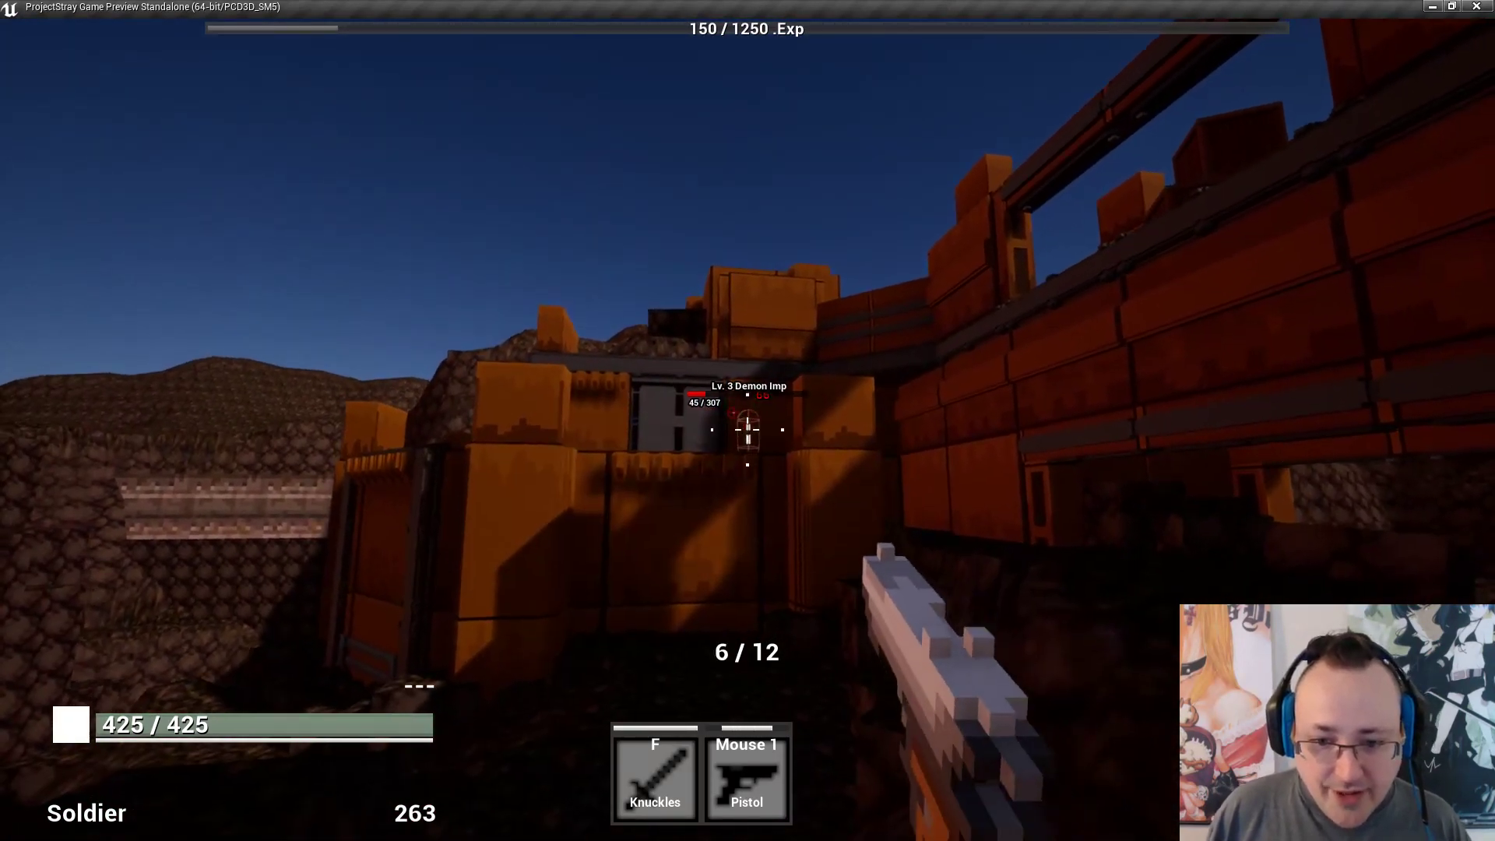
click(748, 429)
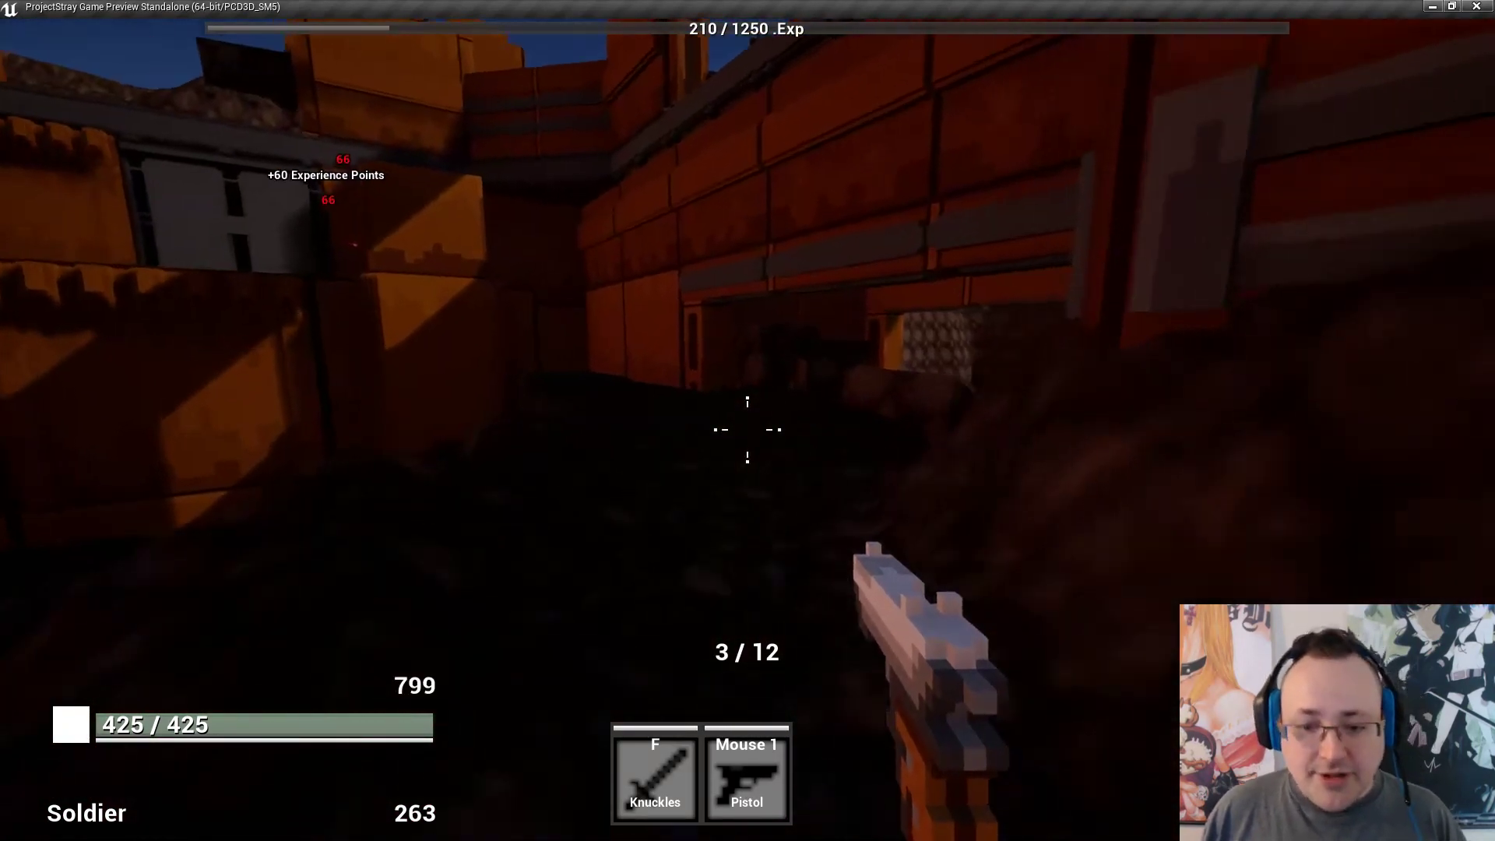
key(r)
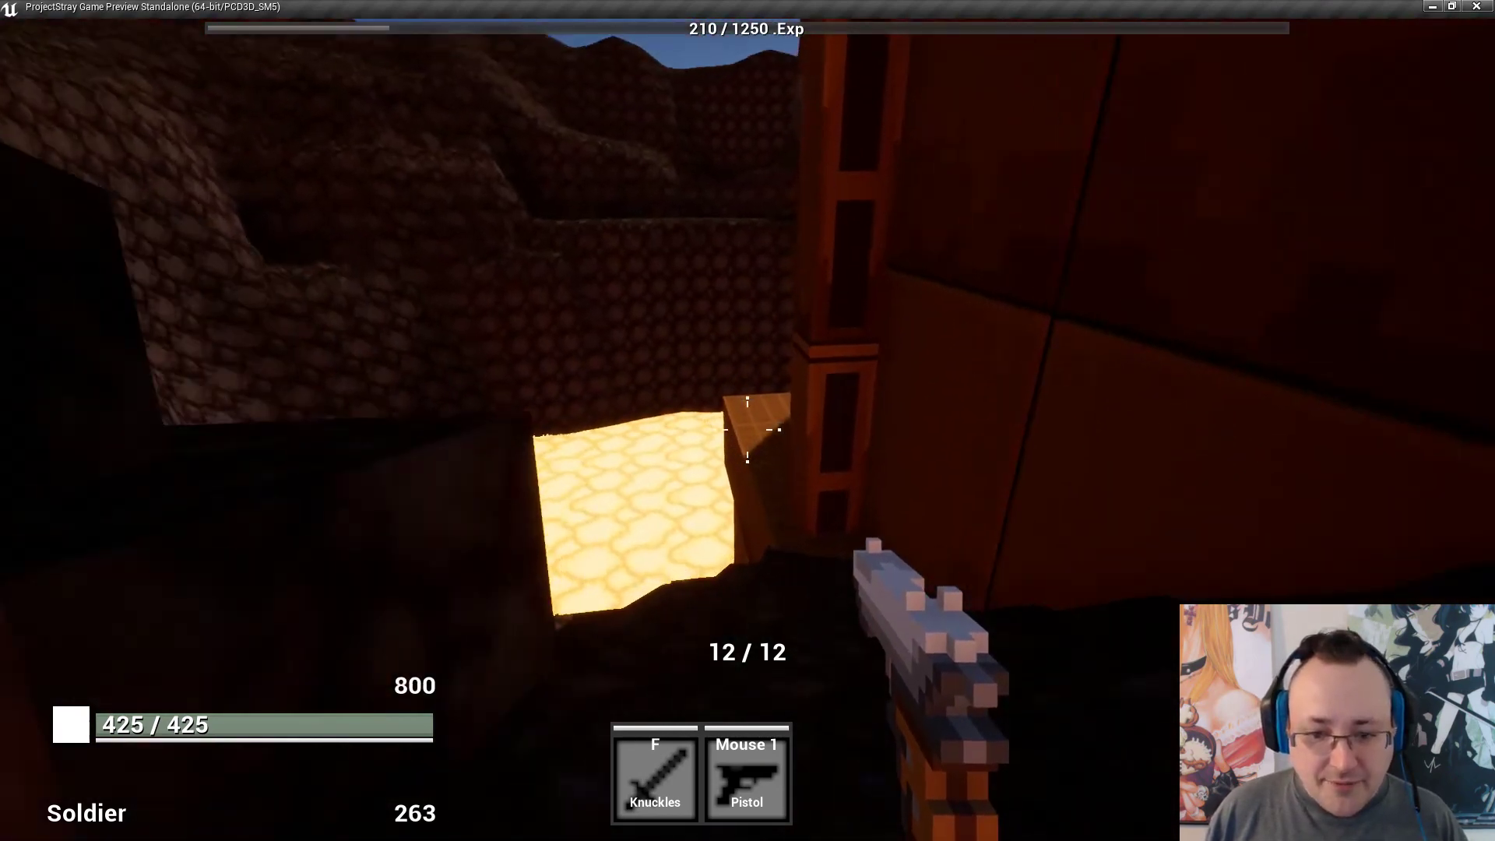
Test the lava pit crossing by jumping onto the tiled orange block that leads to the loot ledges.
key(w)
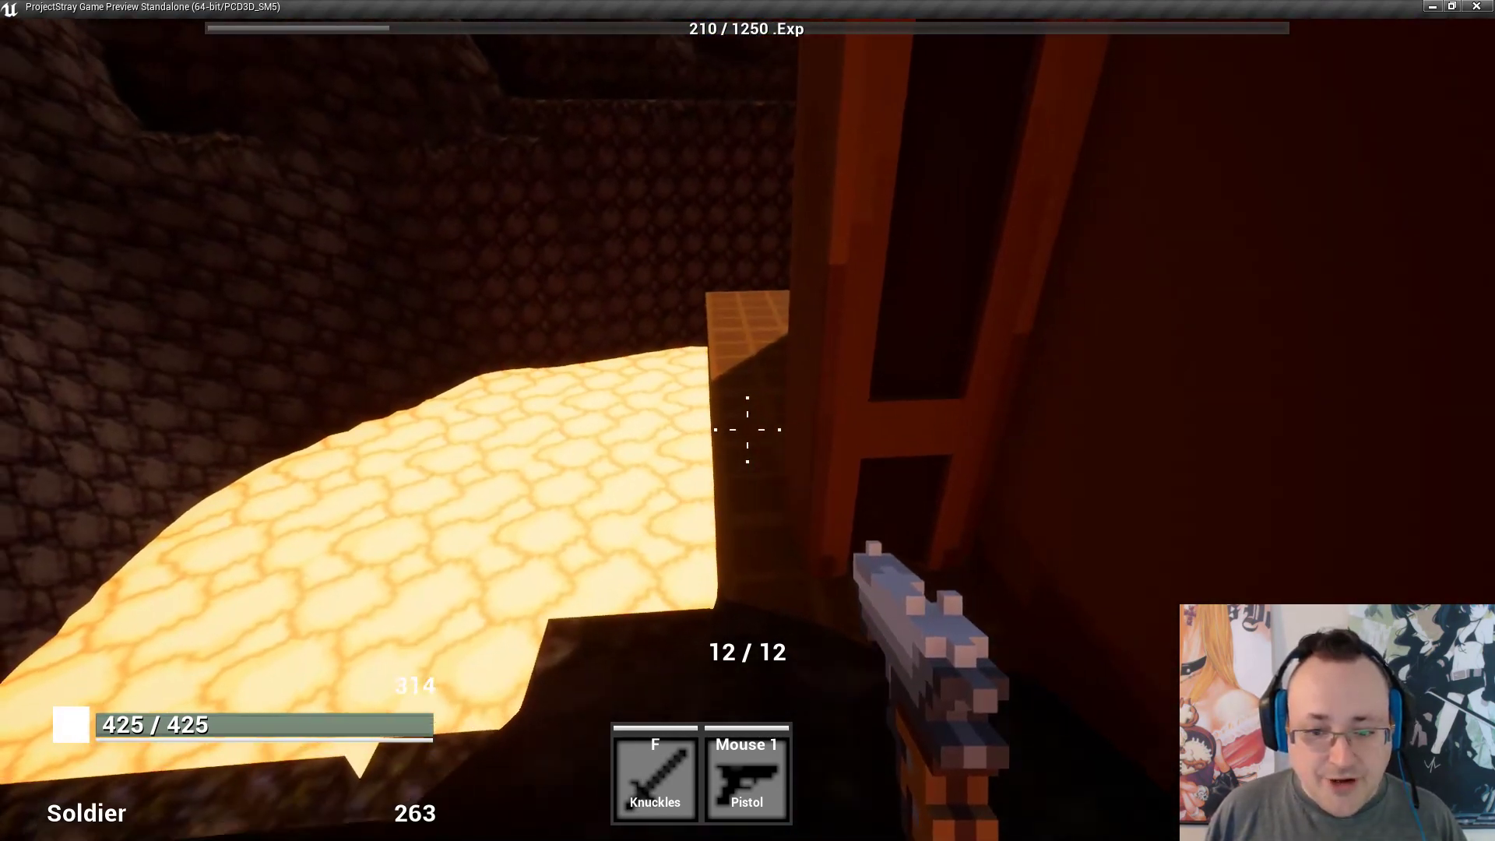
key(w)
key(space)
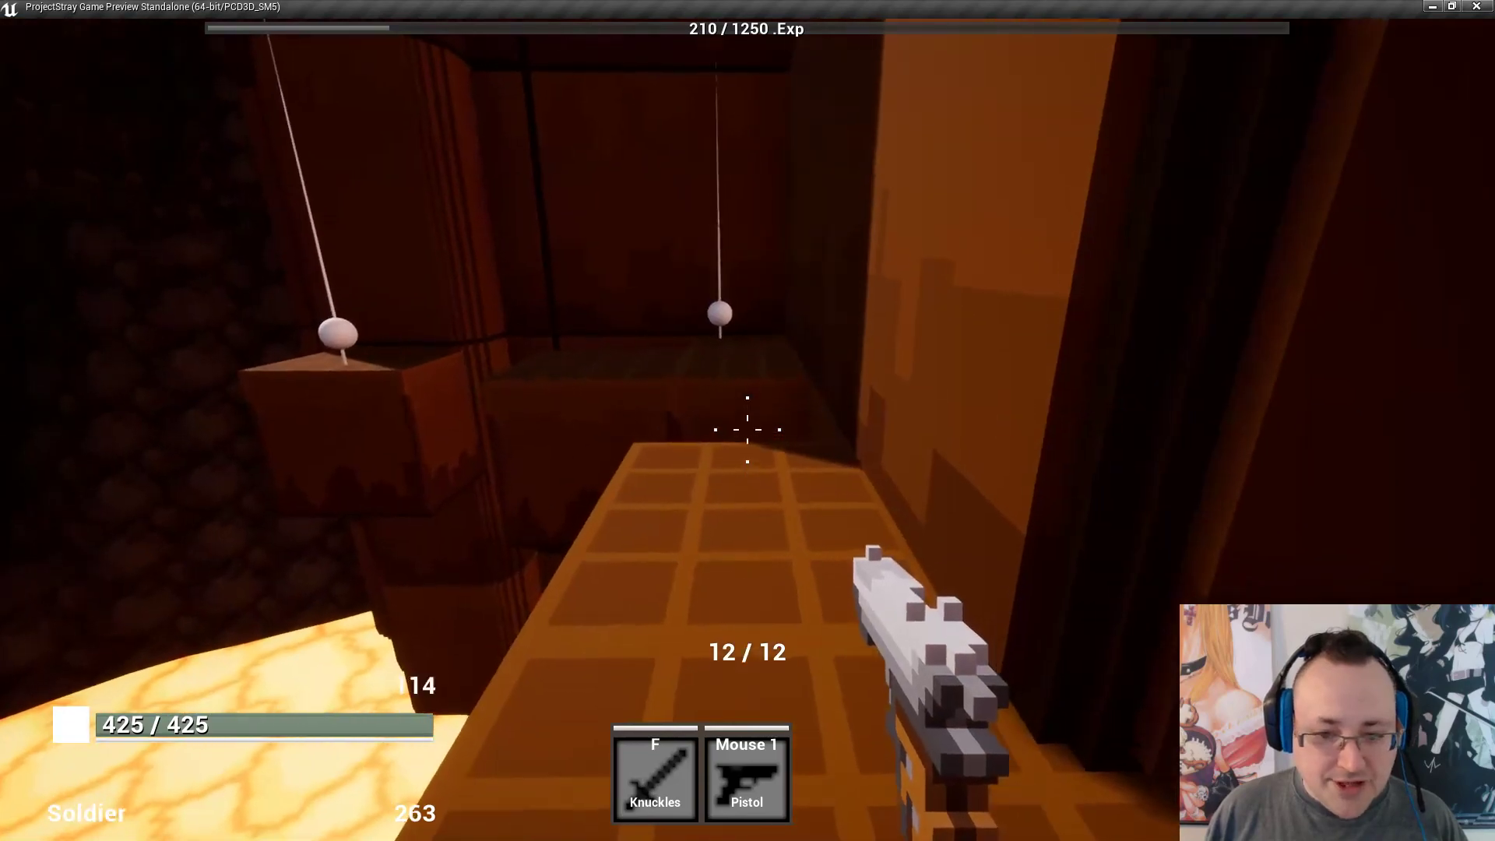
Jump across the ledges above the lava pit and loot the Blueprint Case containing the Trifire Pistol blueprint.
key(w)
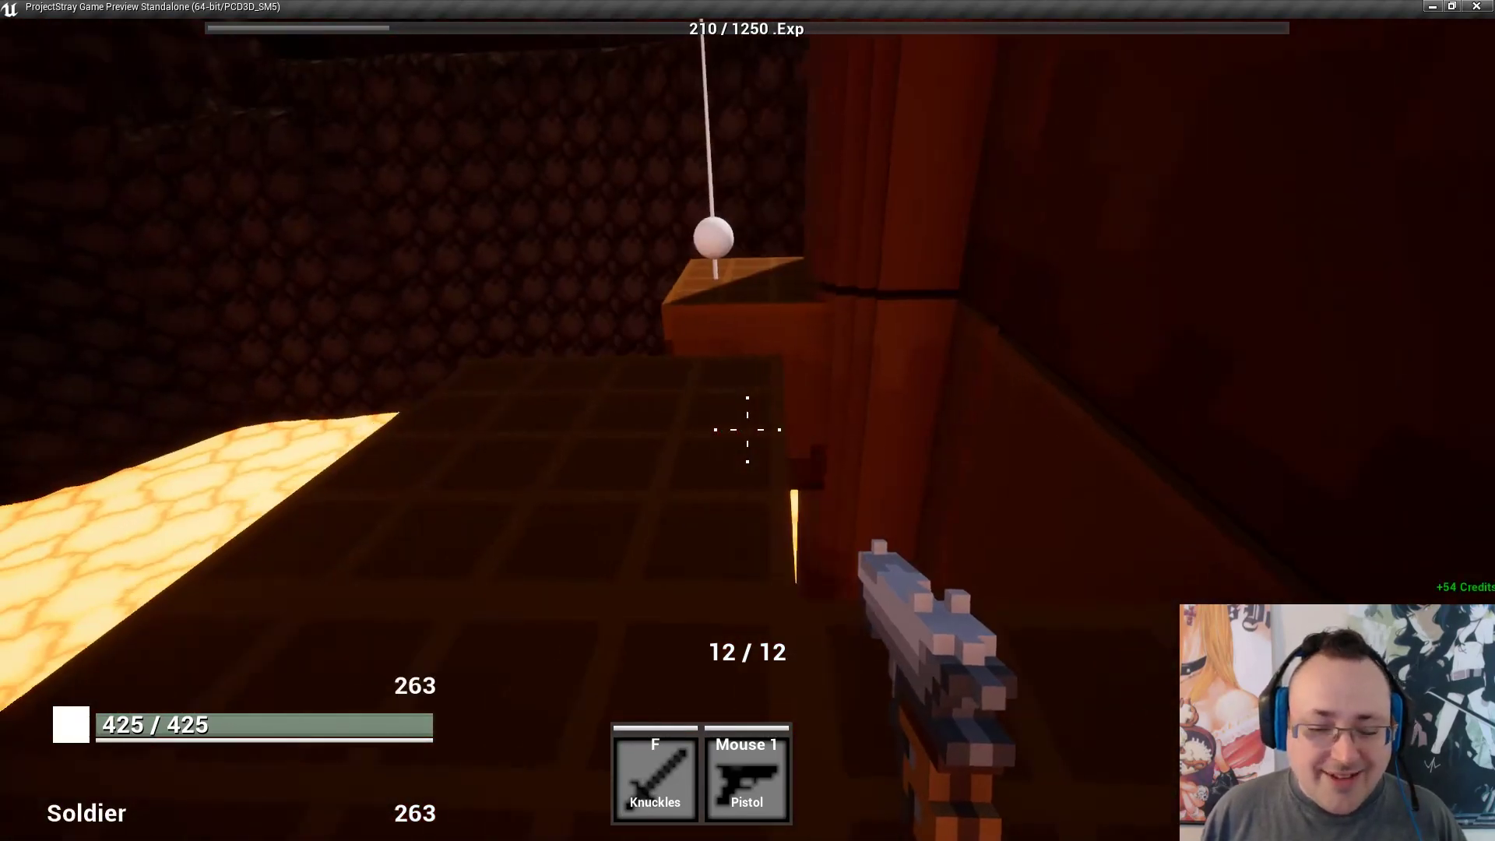
key(space)
key(e)
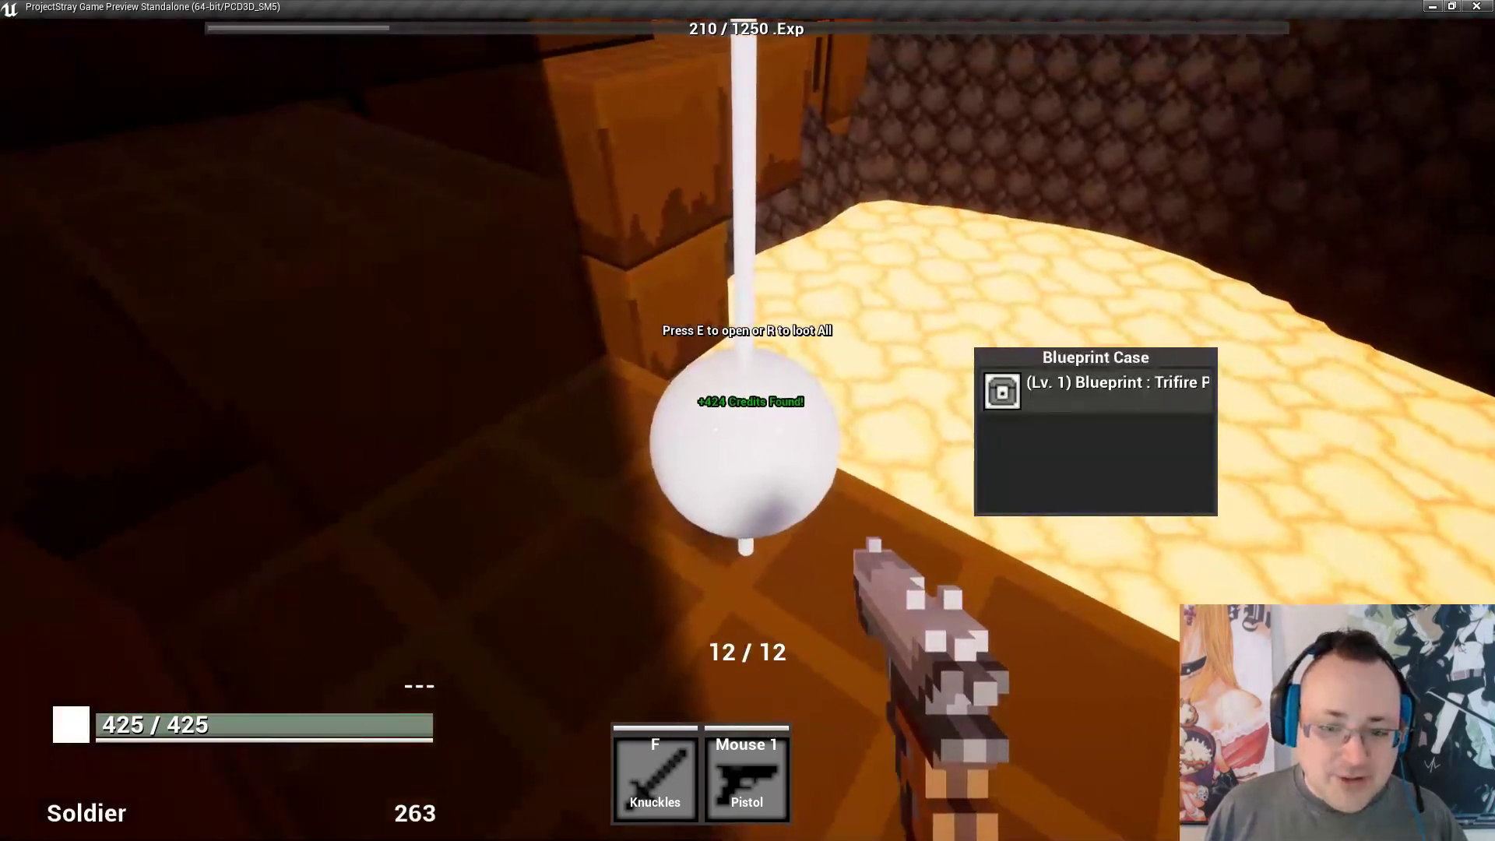
key(w)
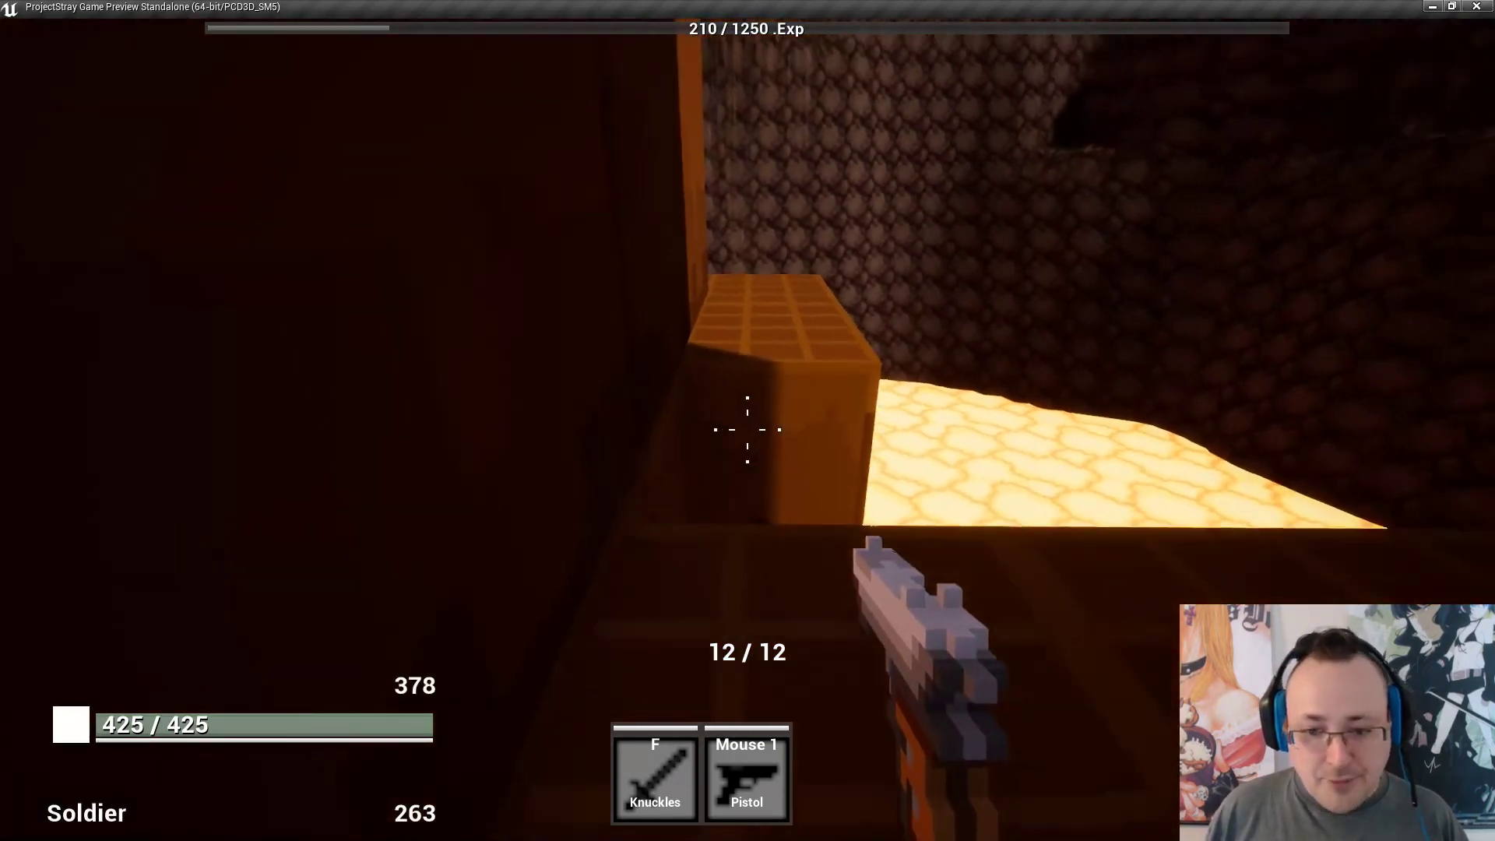
Test the way out of the lava pit by jumping back over the blocks and running up the dark ramp onto the upper deck.
key(w)
key(space)
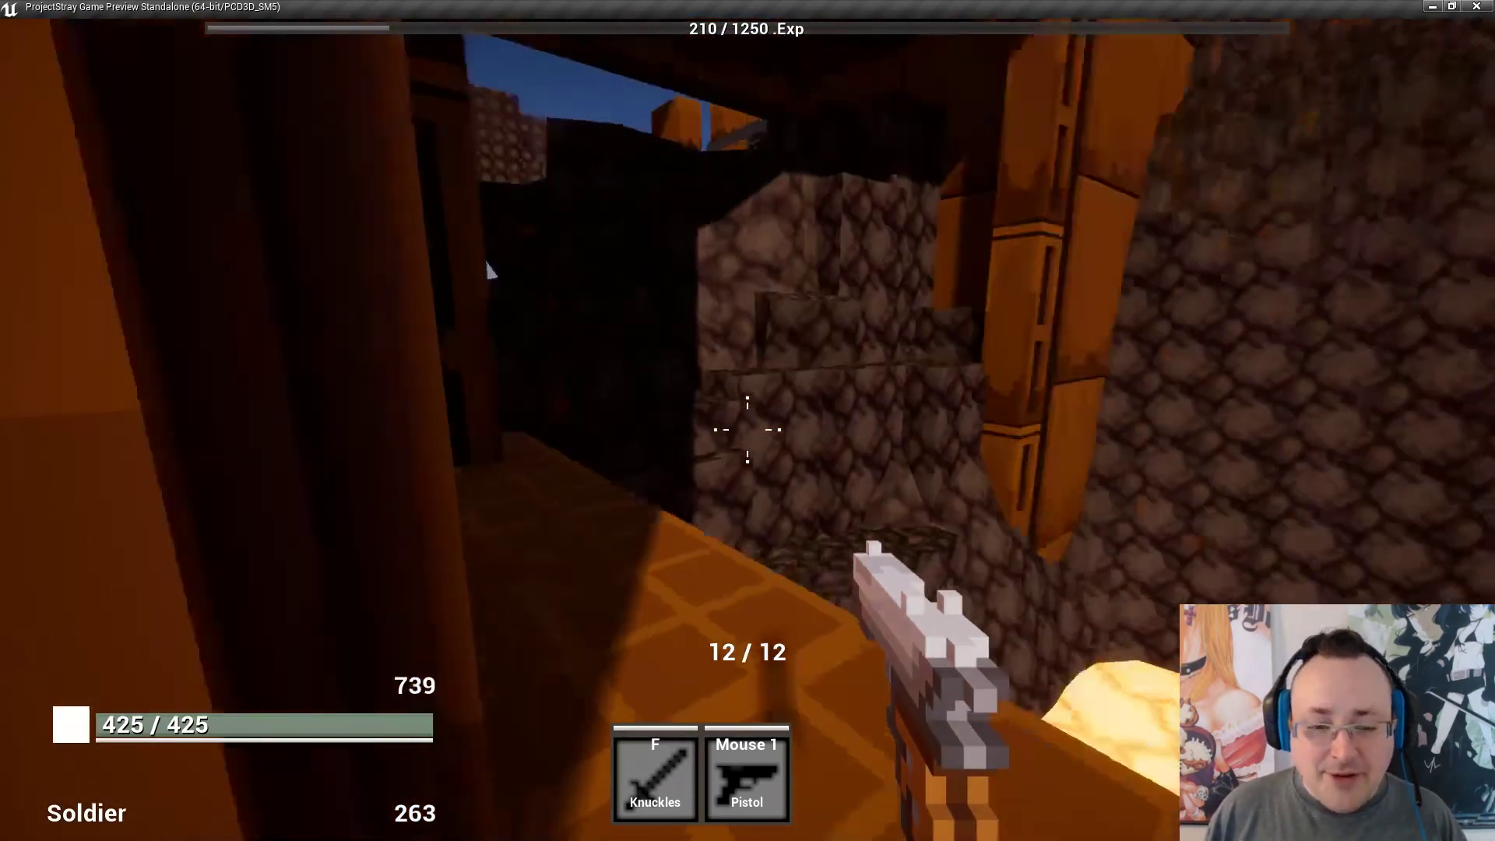
key(w)
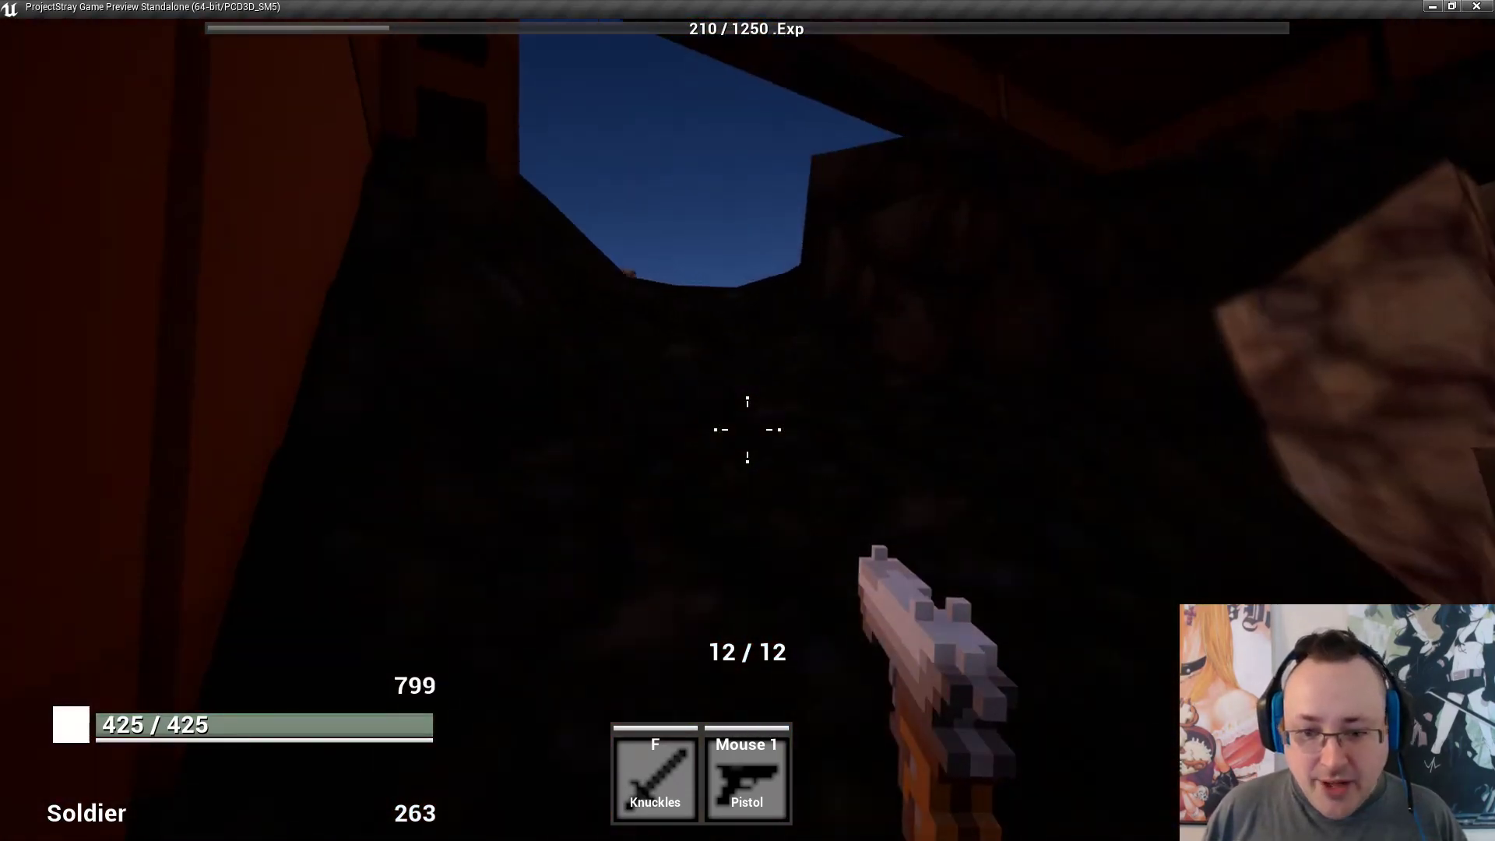
key(w)
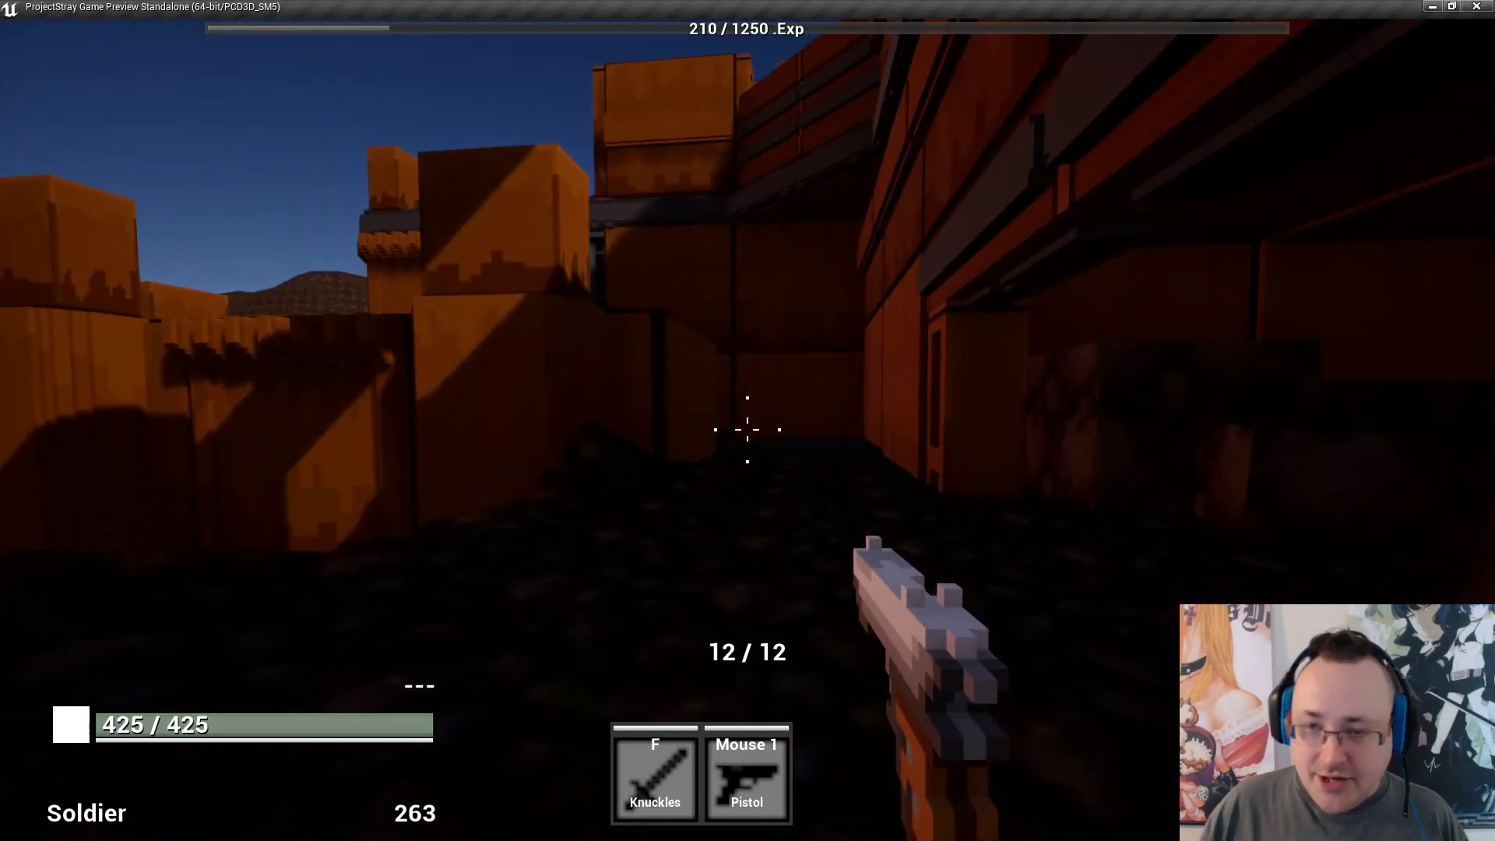
key(w)
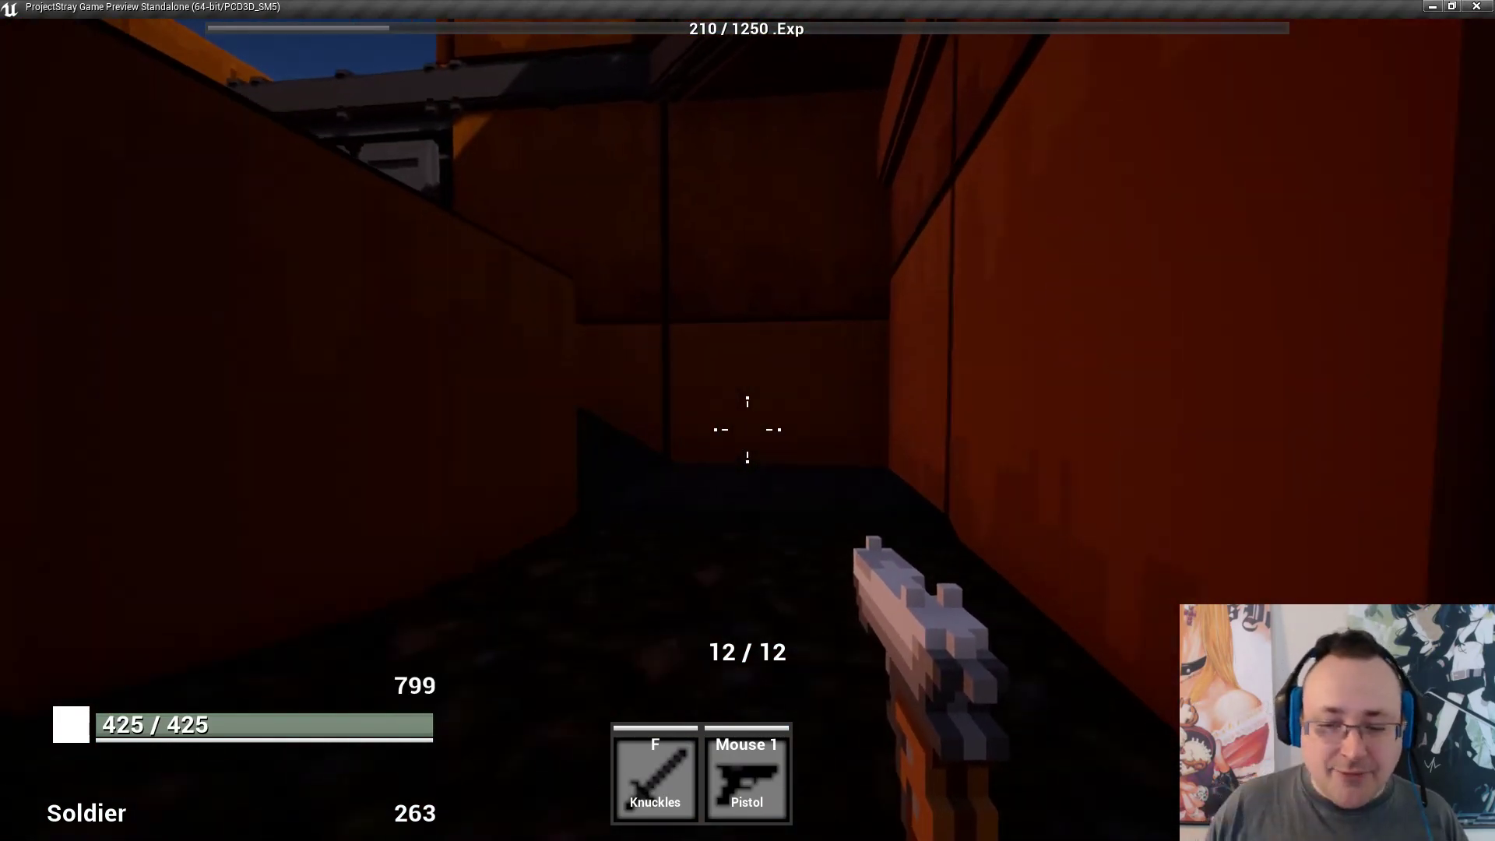
key(w)
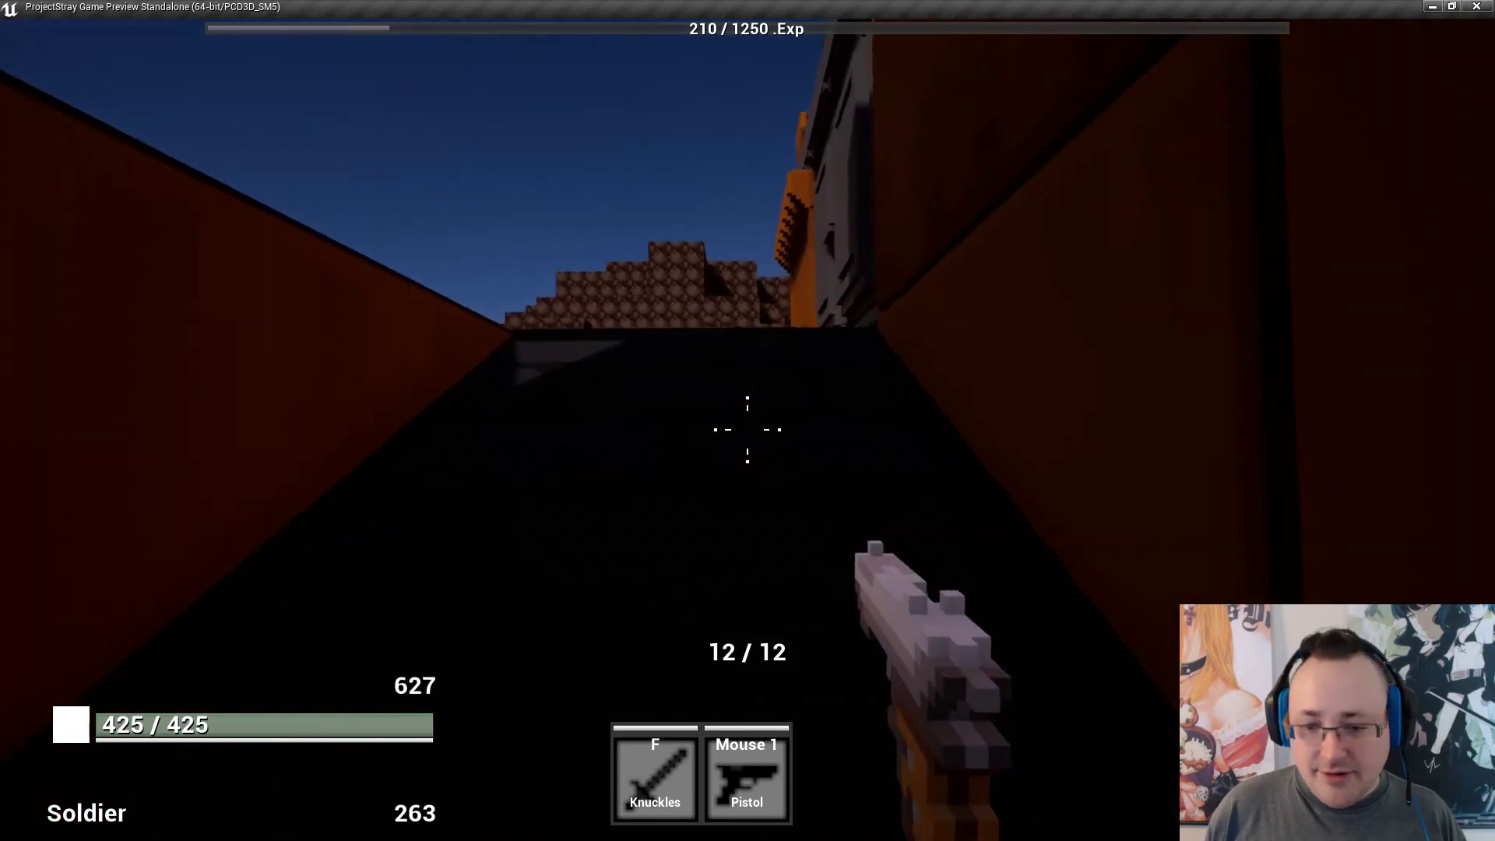
key(w)
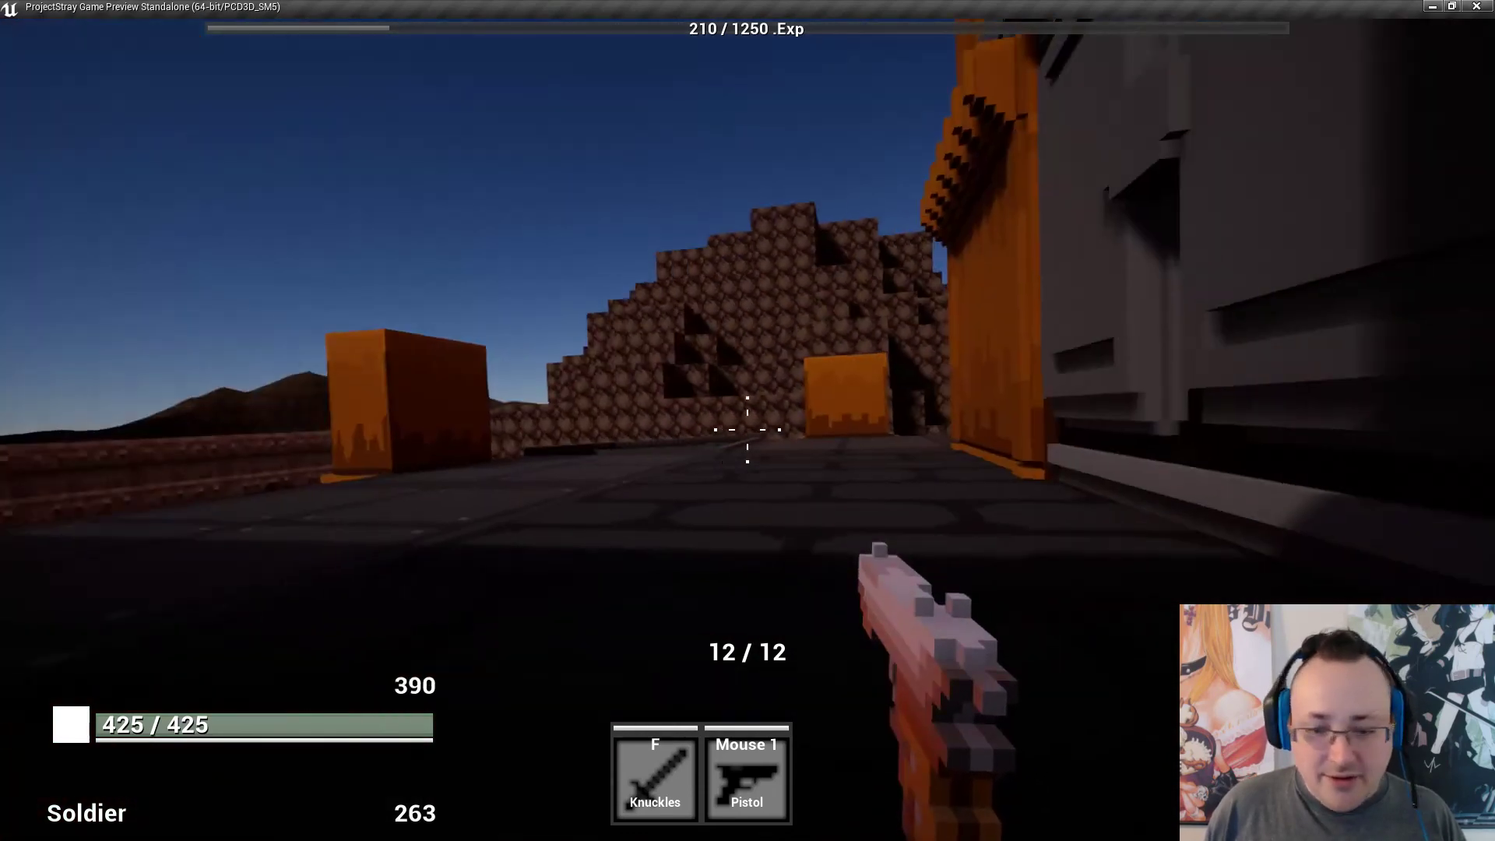
key(w)
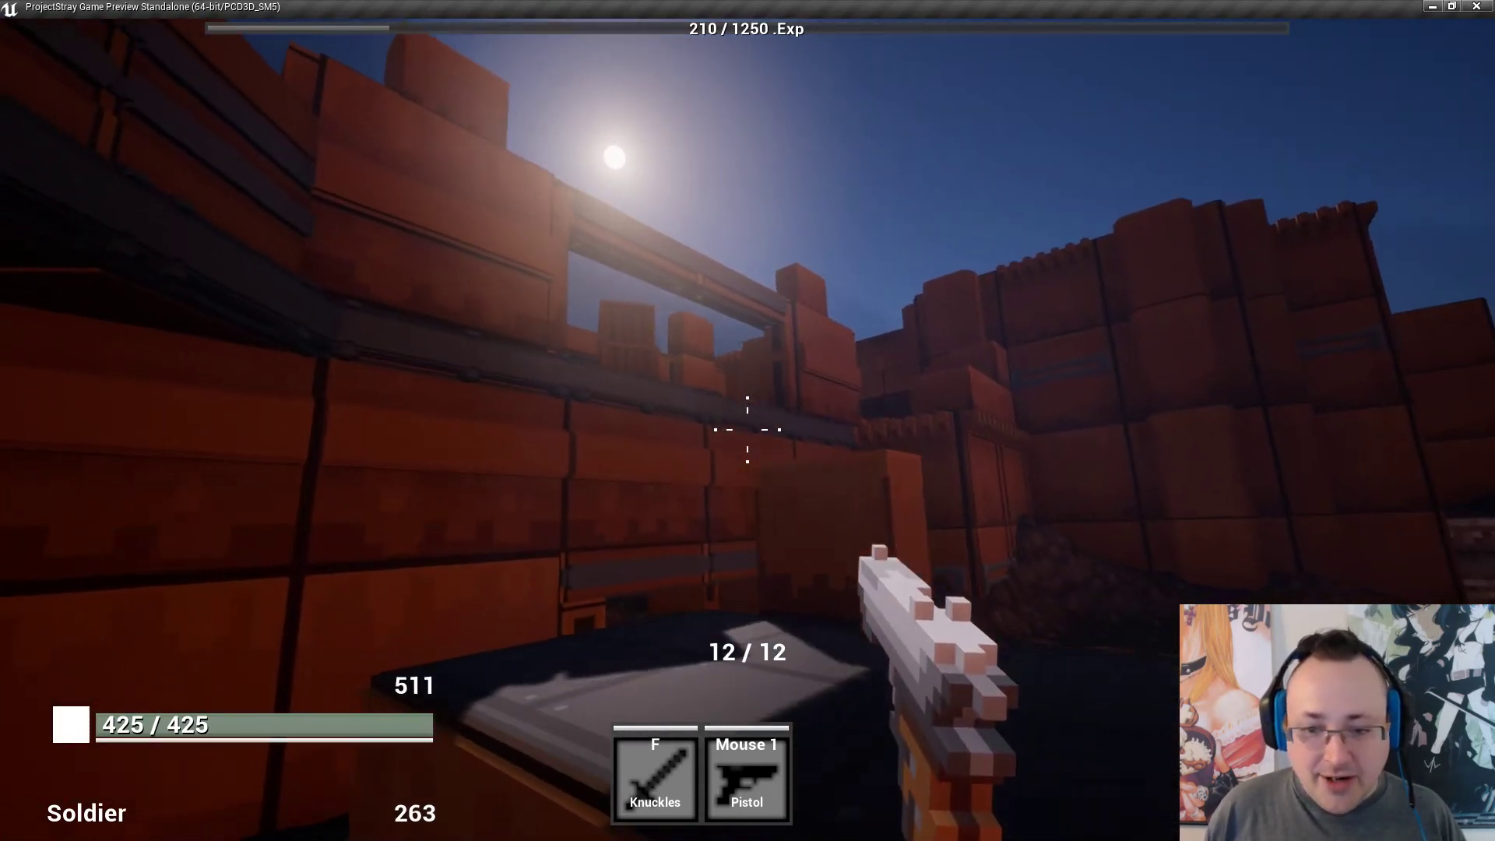
Examine the stacked container walls and cover blocks around the upper deck while moving on to the next enemy area.
key(d)
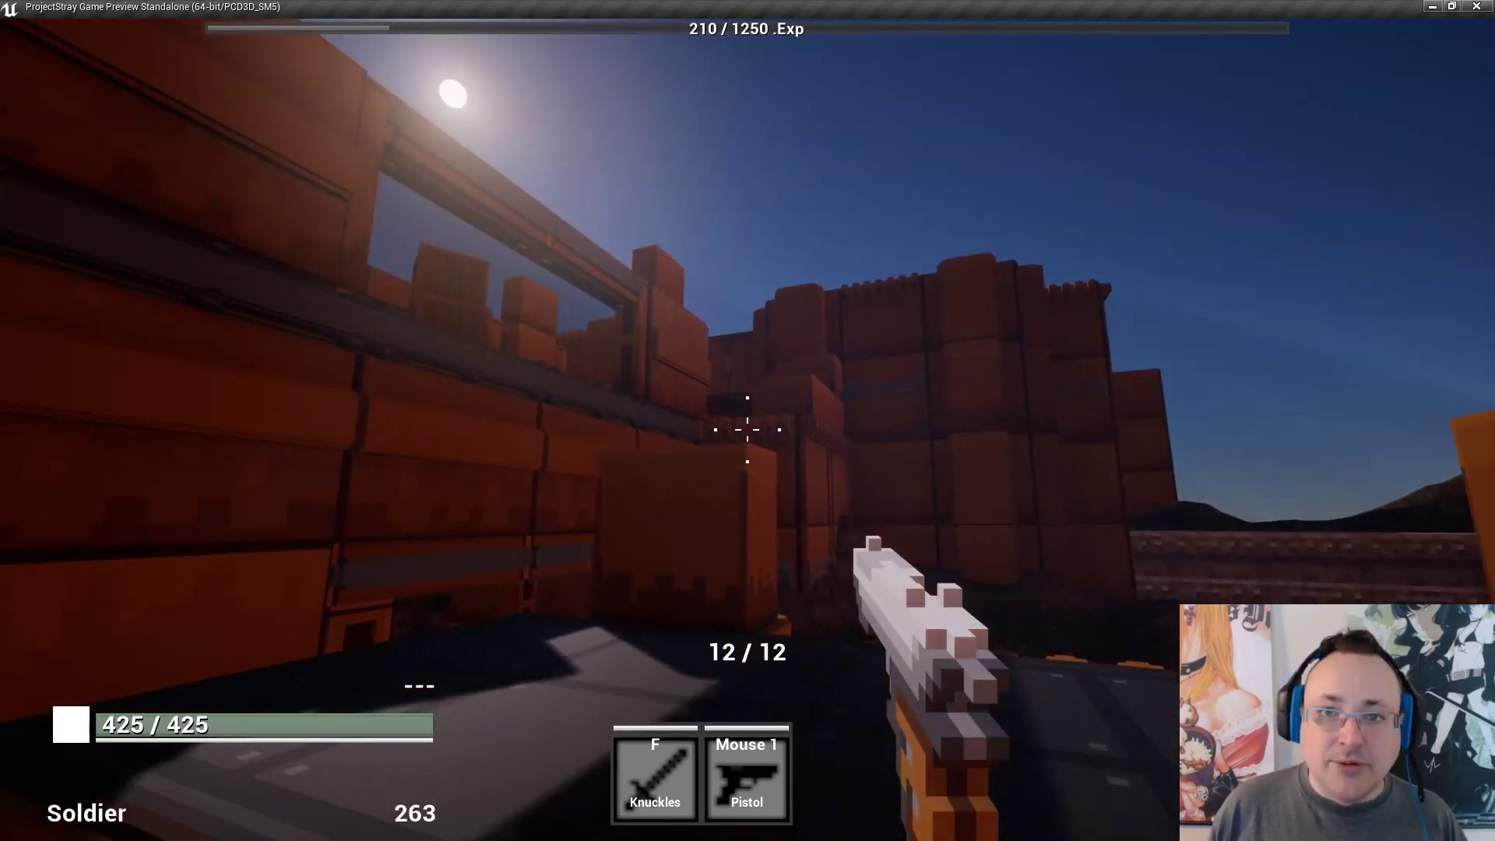
key(d)
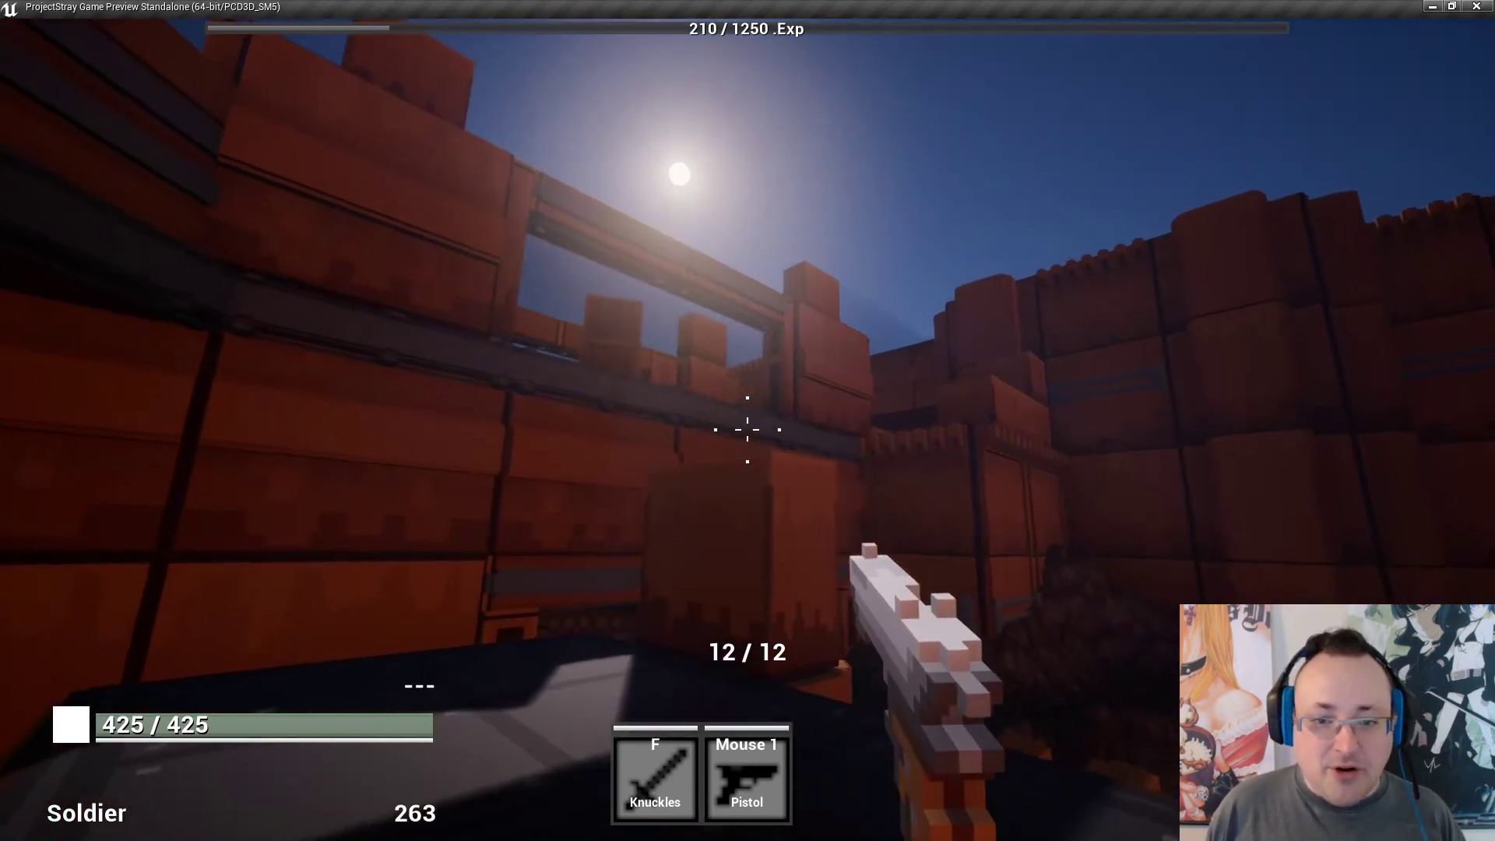
key(w)
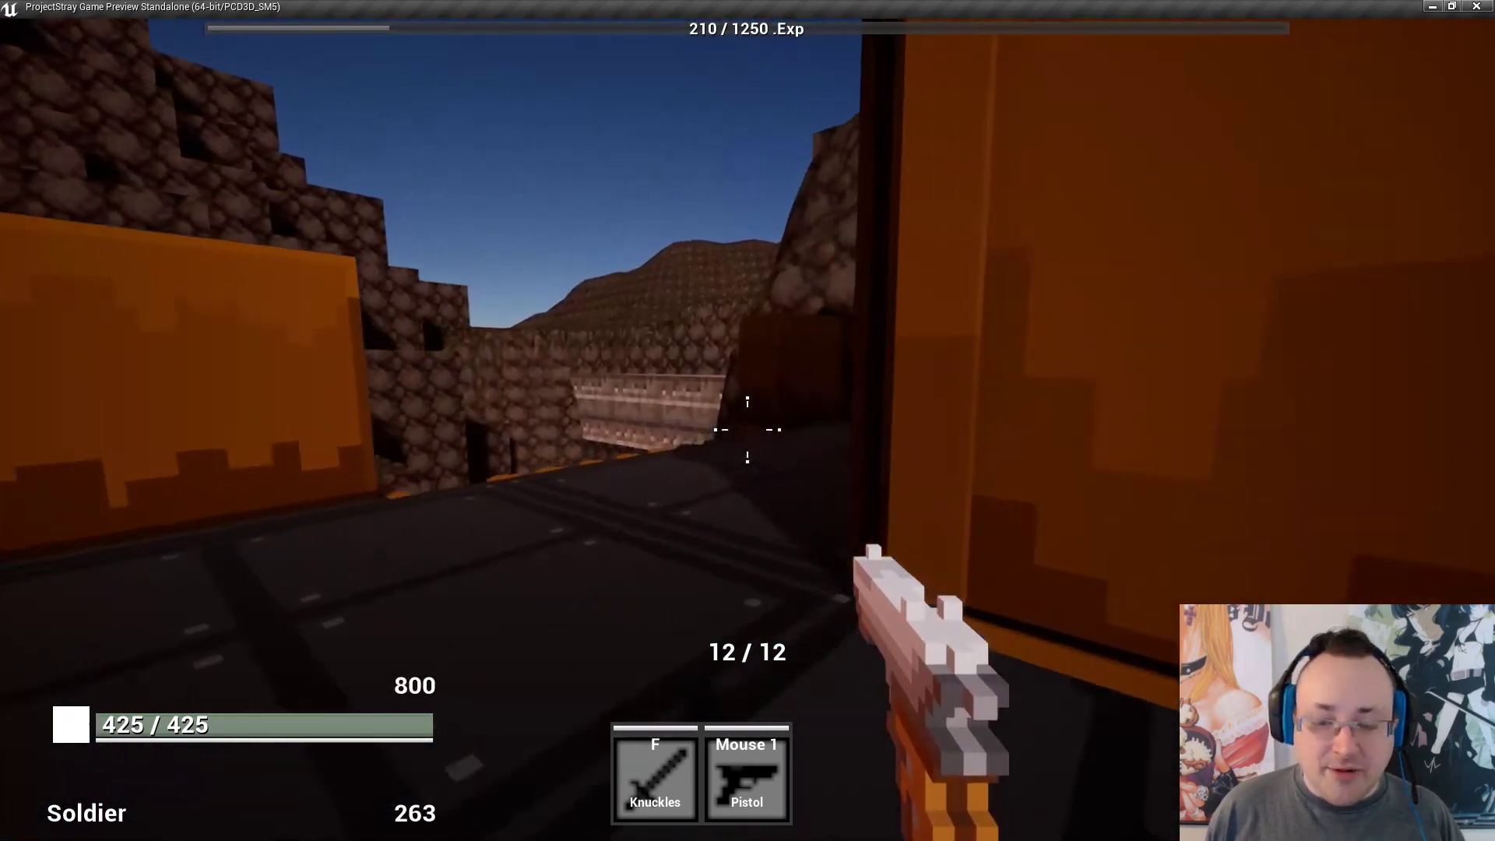
key(w)
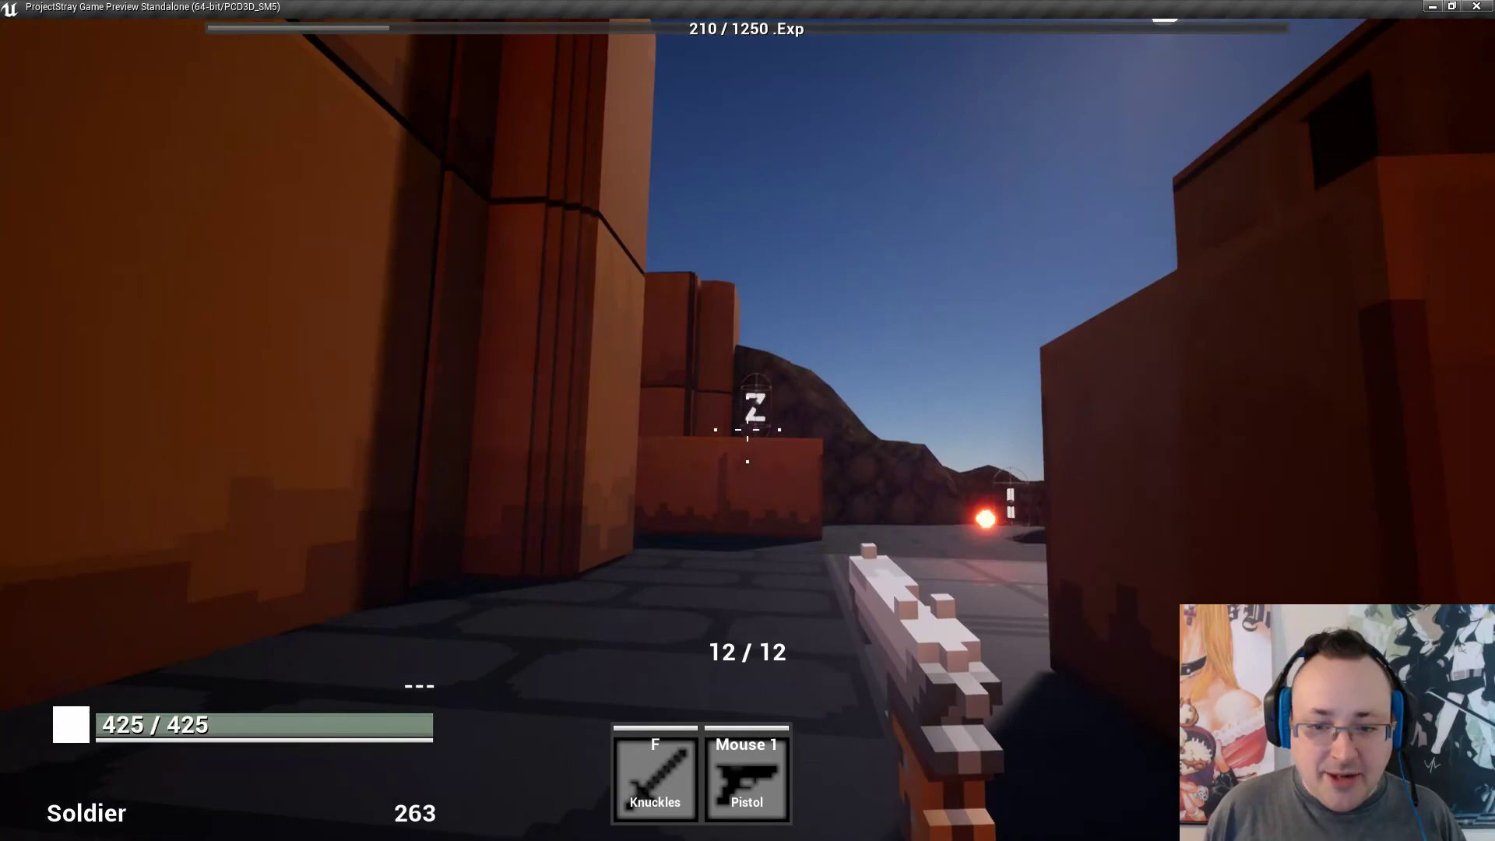
Shoot the zombies approaching over the container blocks while backing down the ramp.
click(748, 429)
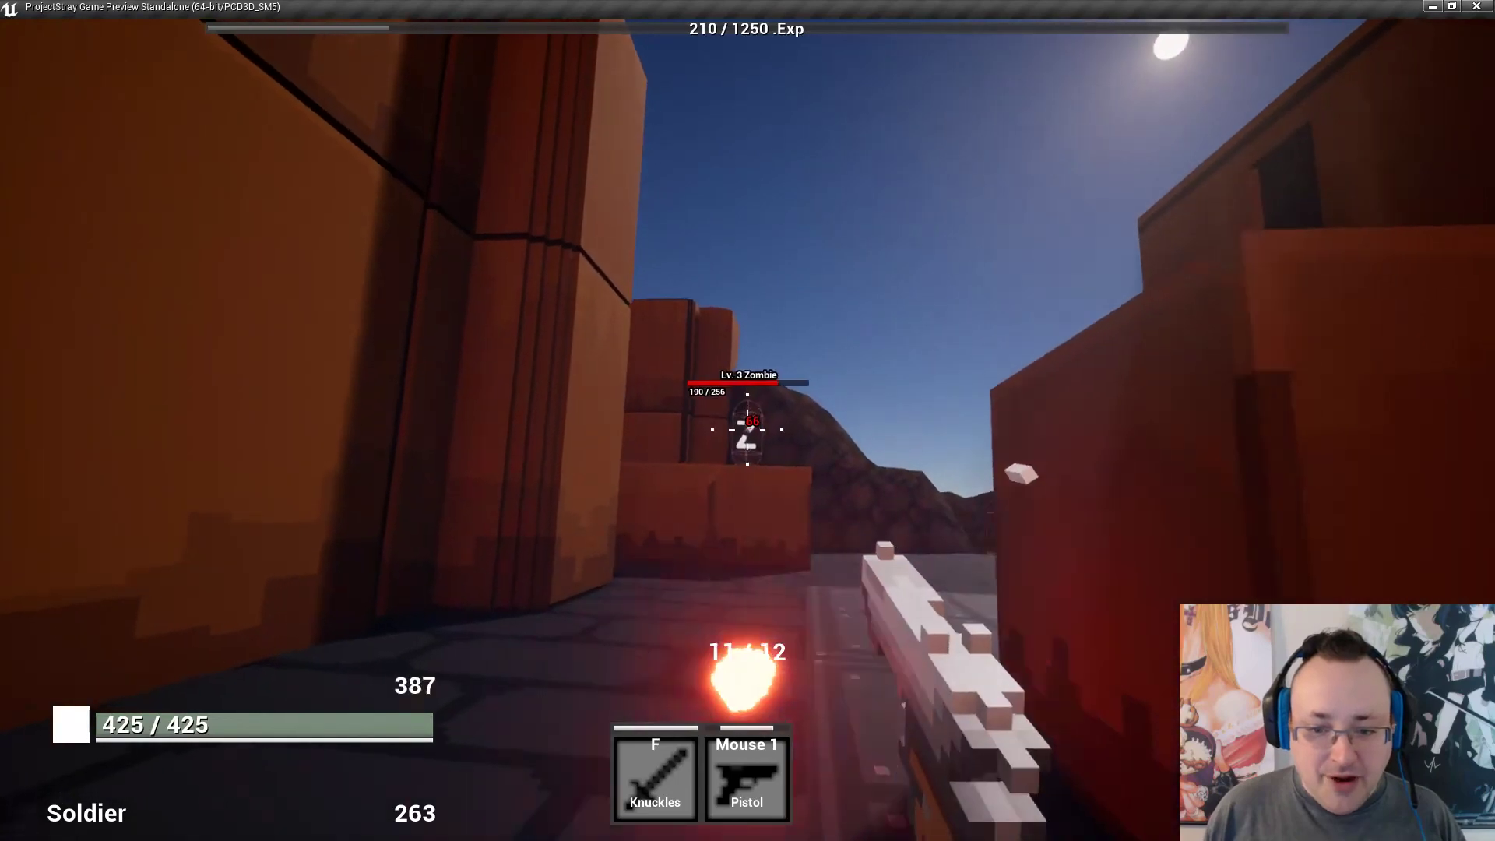
click(748, 429)
click(748, 429)
click(748, 429)
click(748, 429)
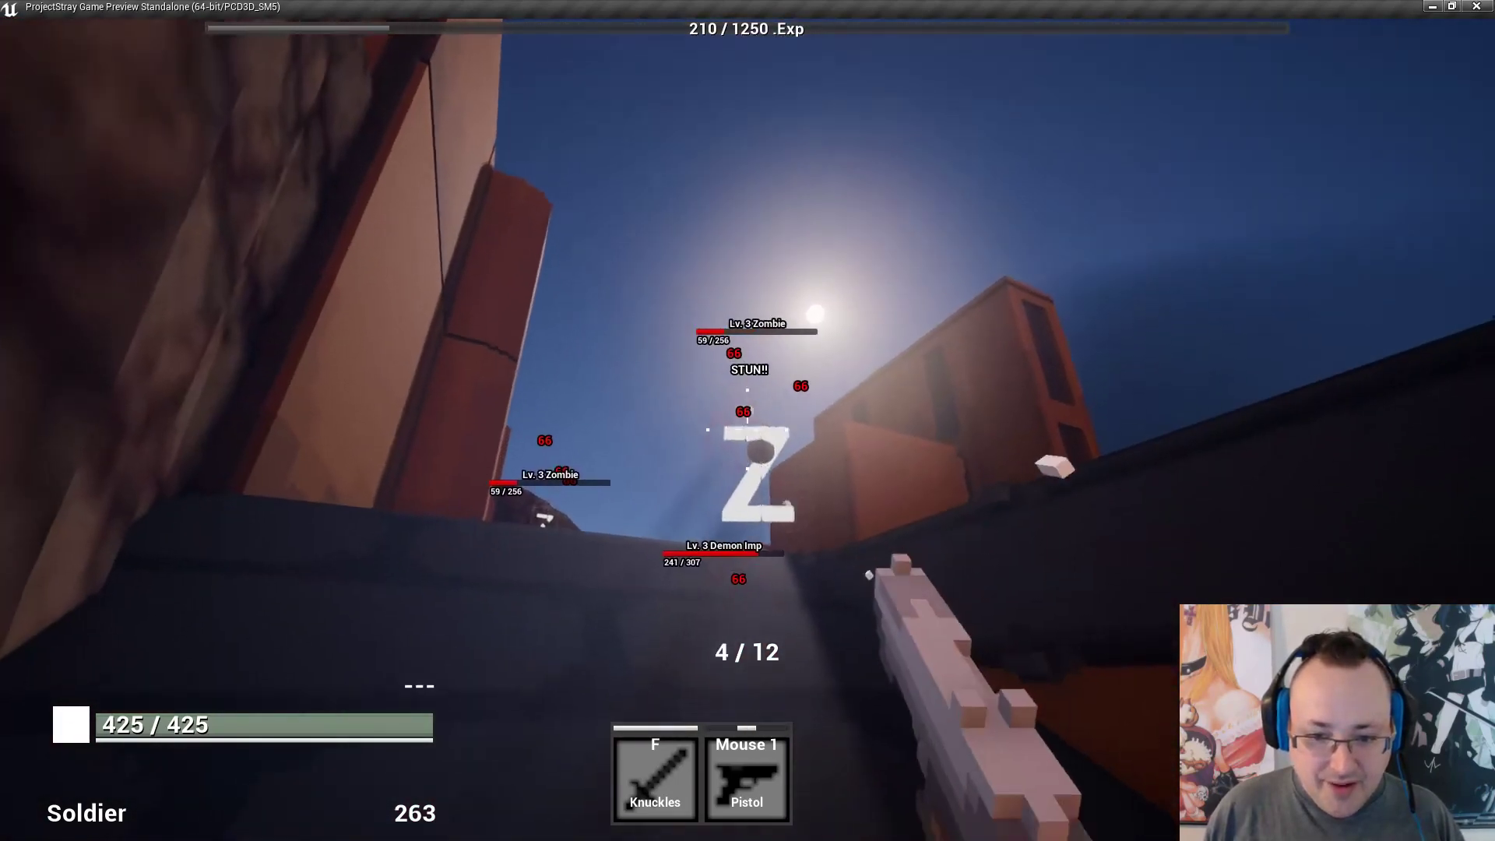
click(748, 429)
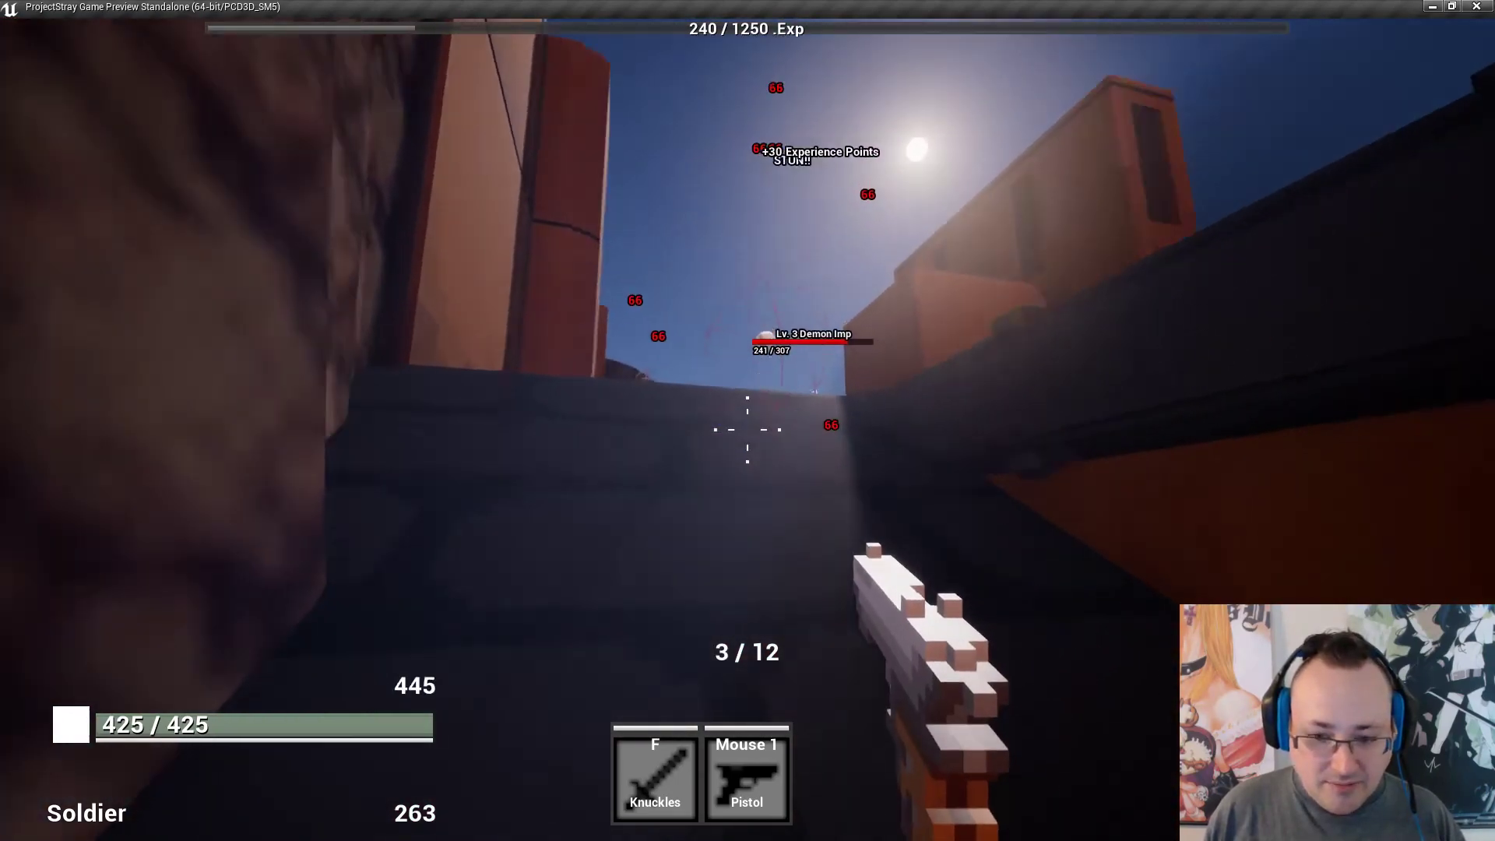
Reload, kill the demon imp at the top of the ramp, and reload the pistol again.
key(r)
click(748, 429)
click(748, 429)
click(748, 430)
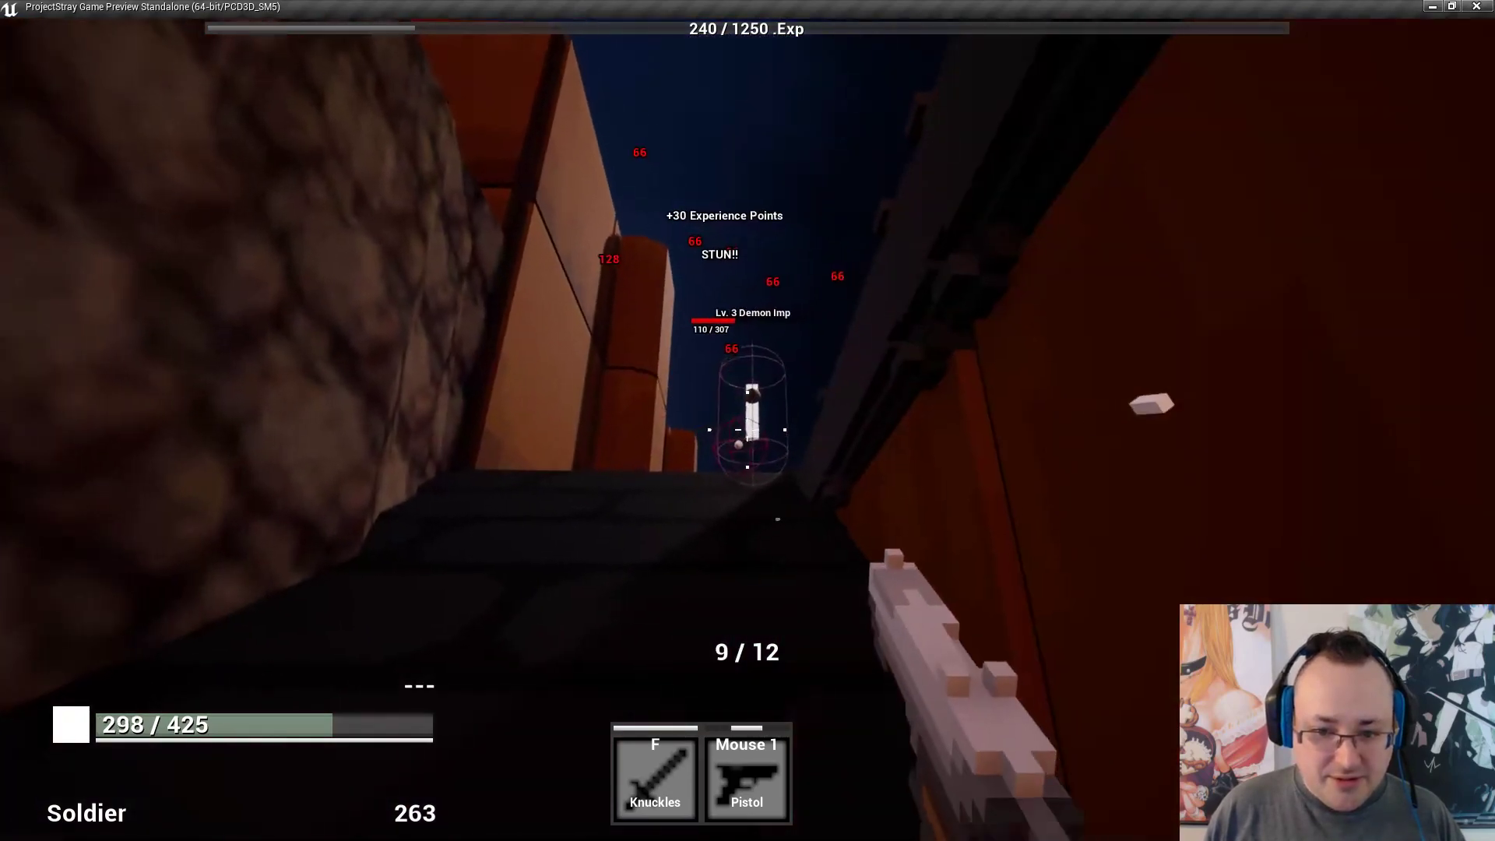
key(r)
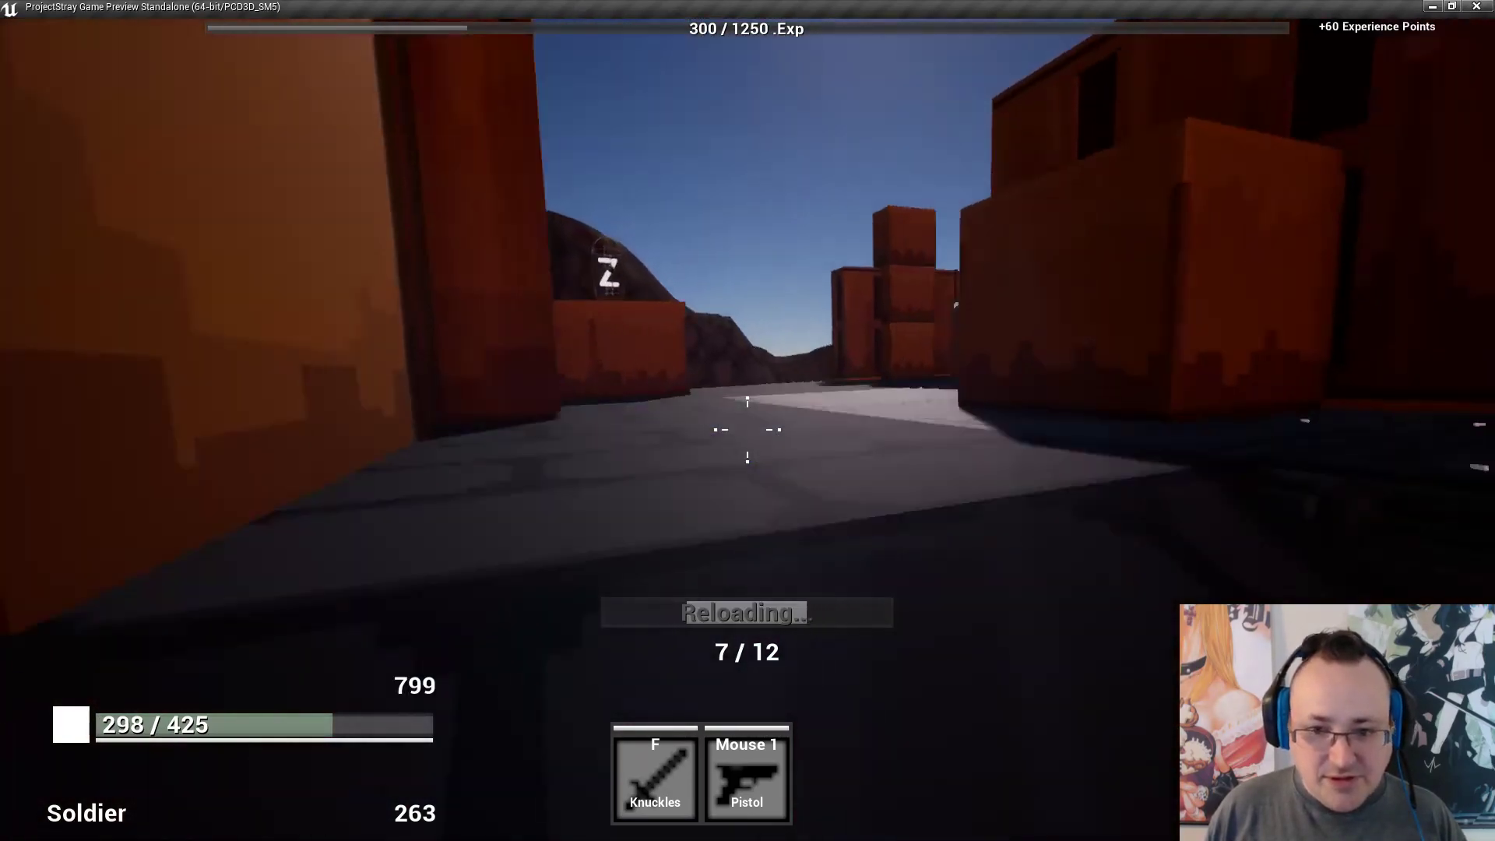
Return to the deck, kill the distant Zombie Security and the zombie by the low containers, and reload.
key(w)
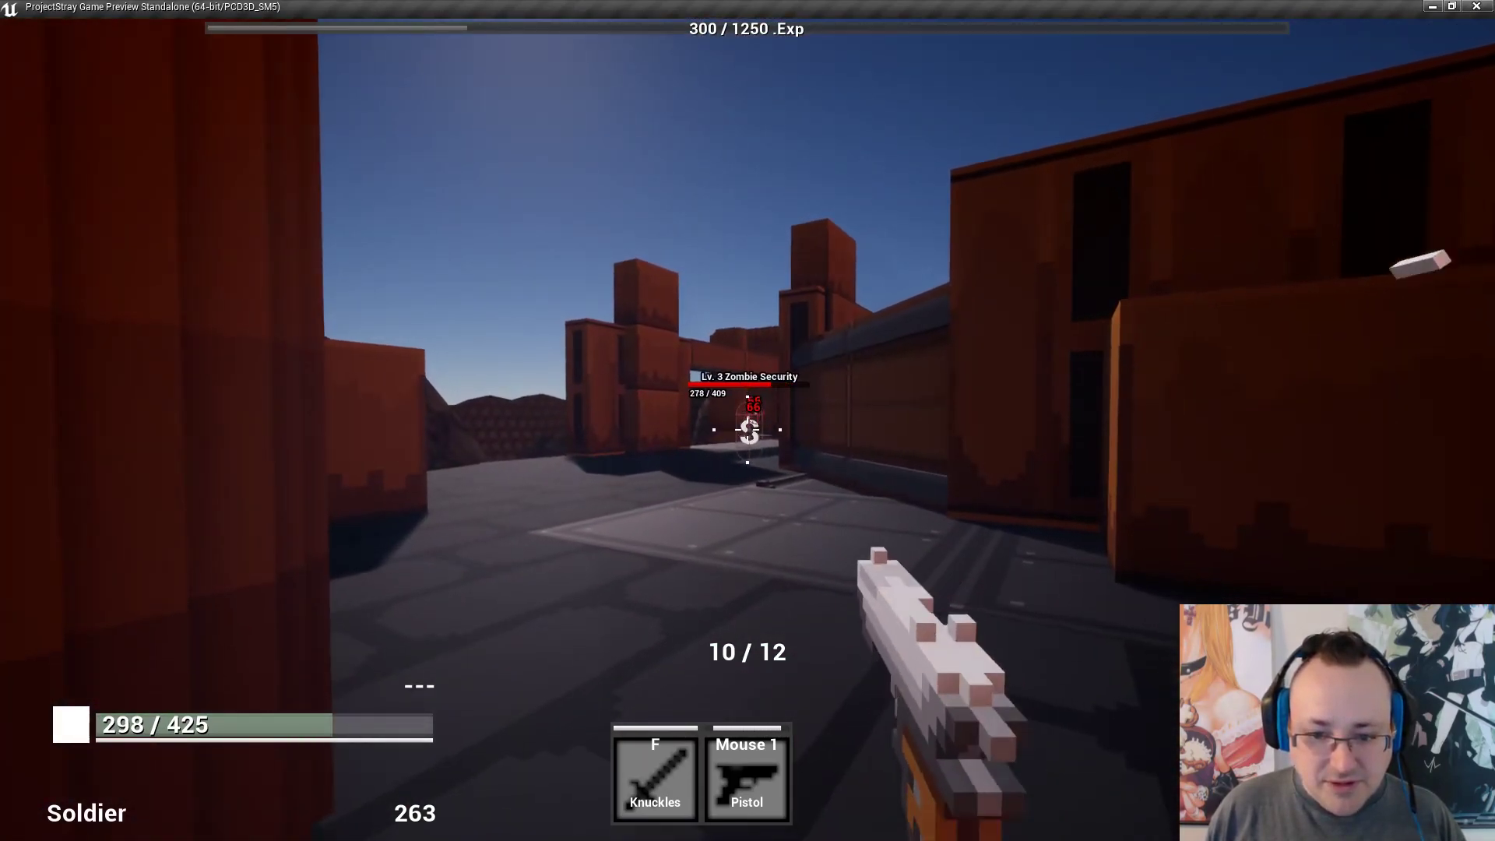
click(748, 429)
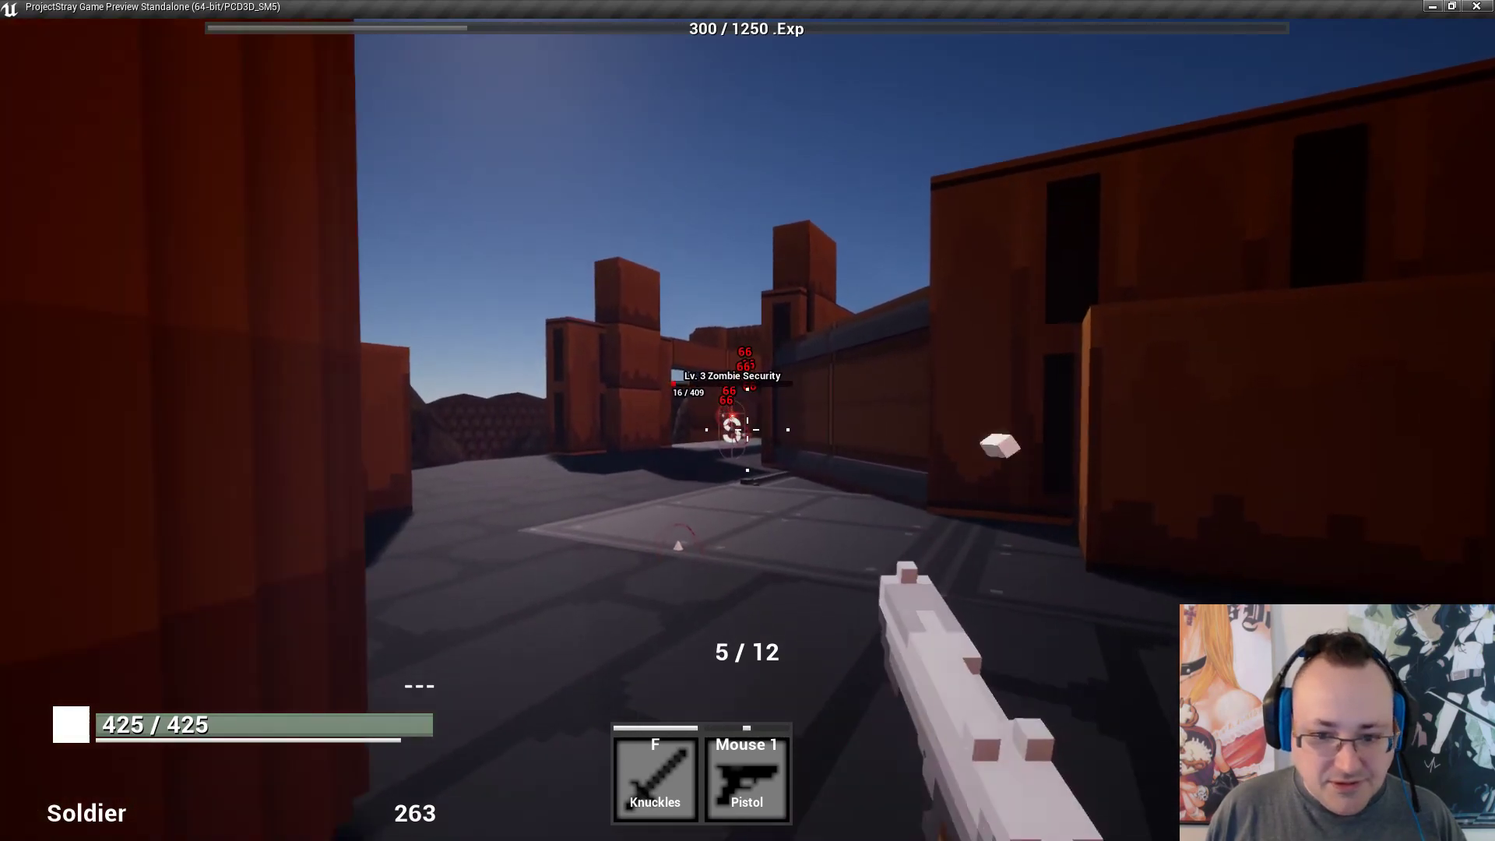
click(747, 429)
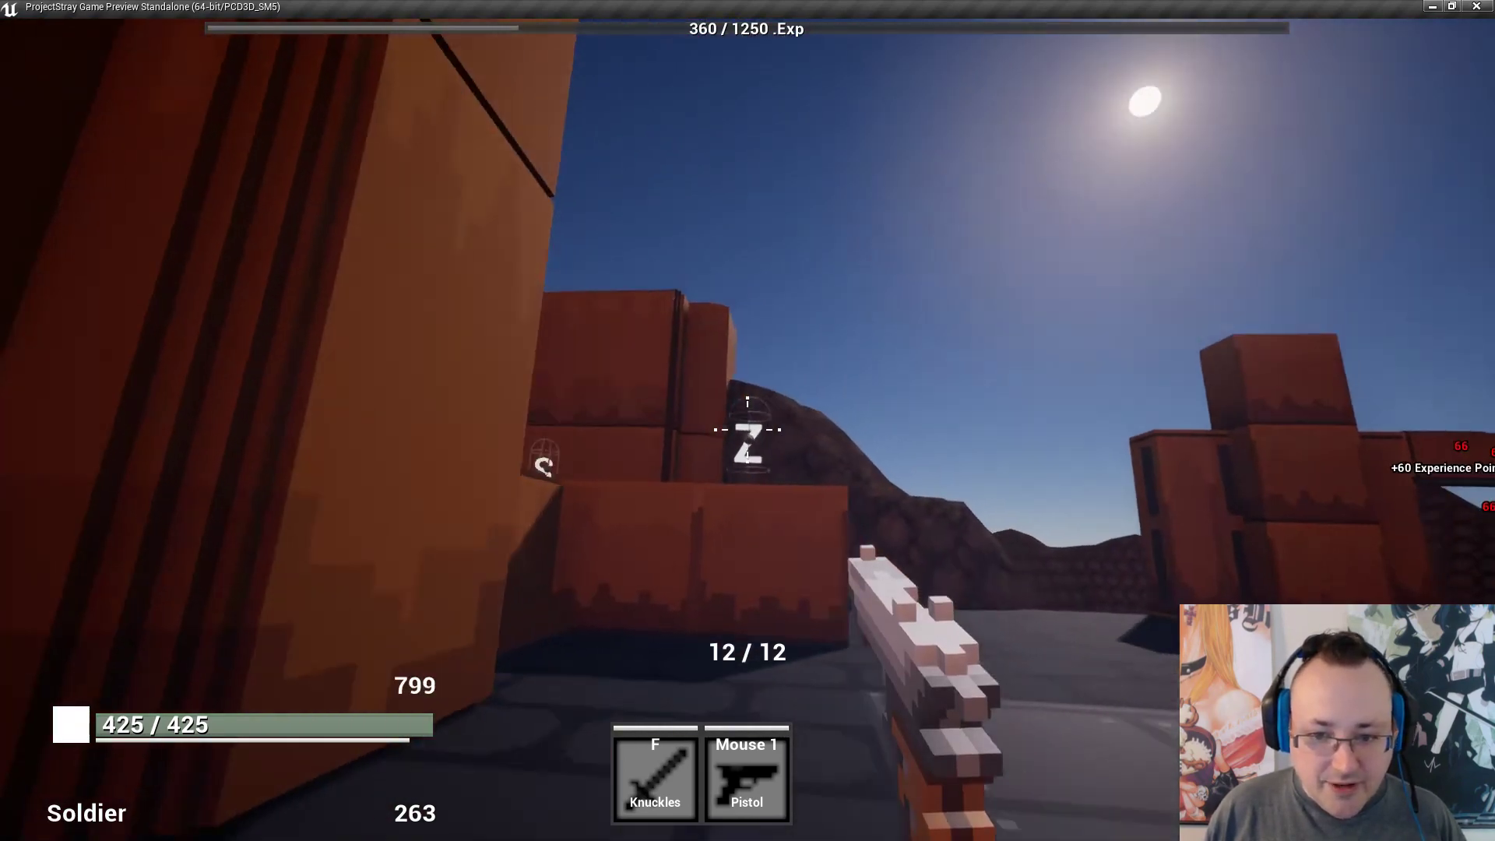
click(748, 429)
click(748, 430)
key(r)
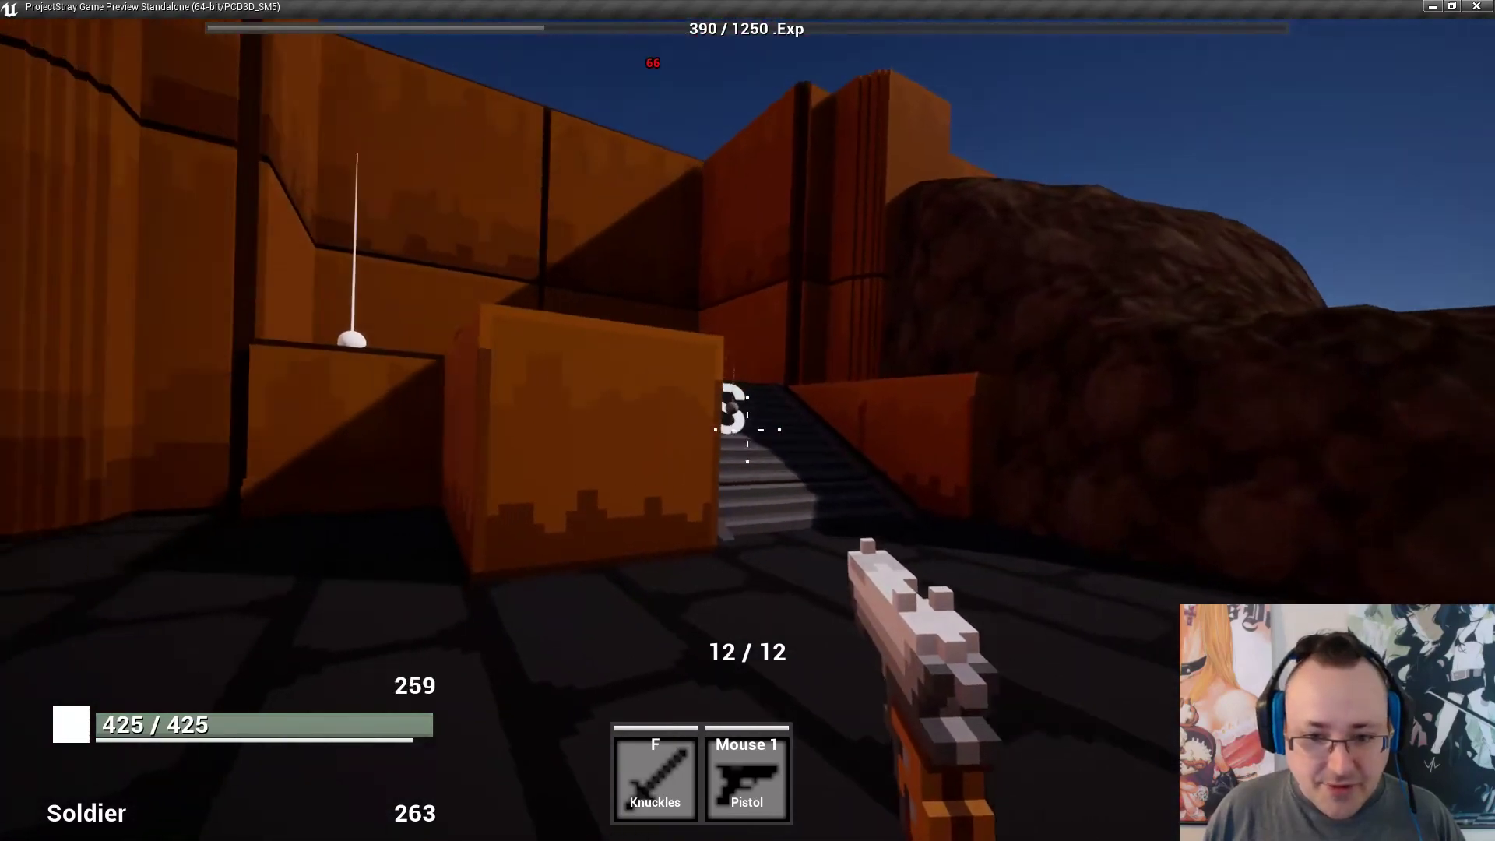
Kill the Zombie Security coming down the corrugated metal ramp behind the orange cover block and reload.
click(748, 429)
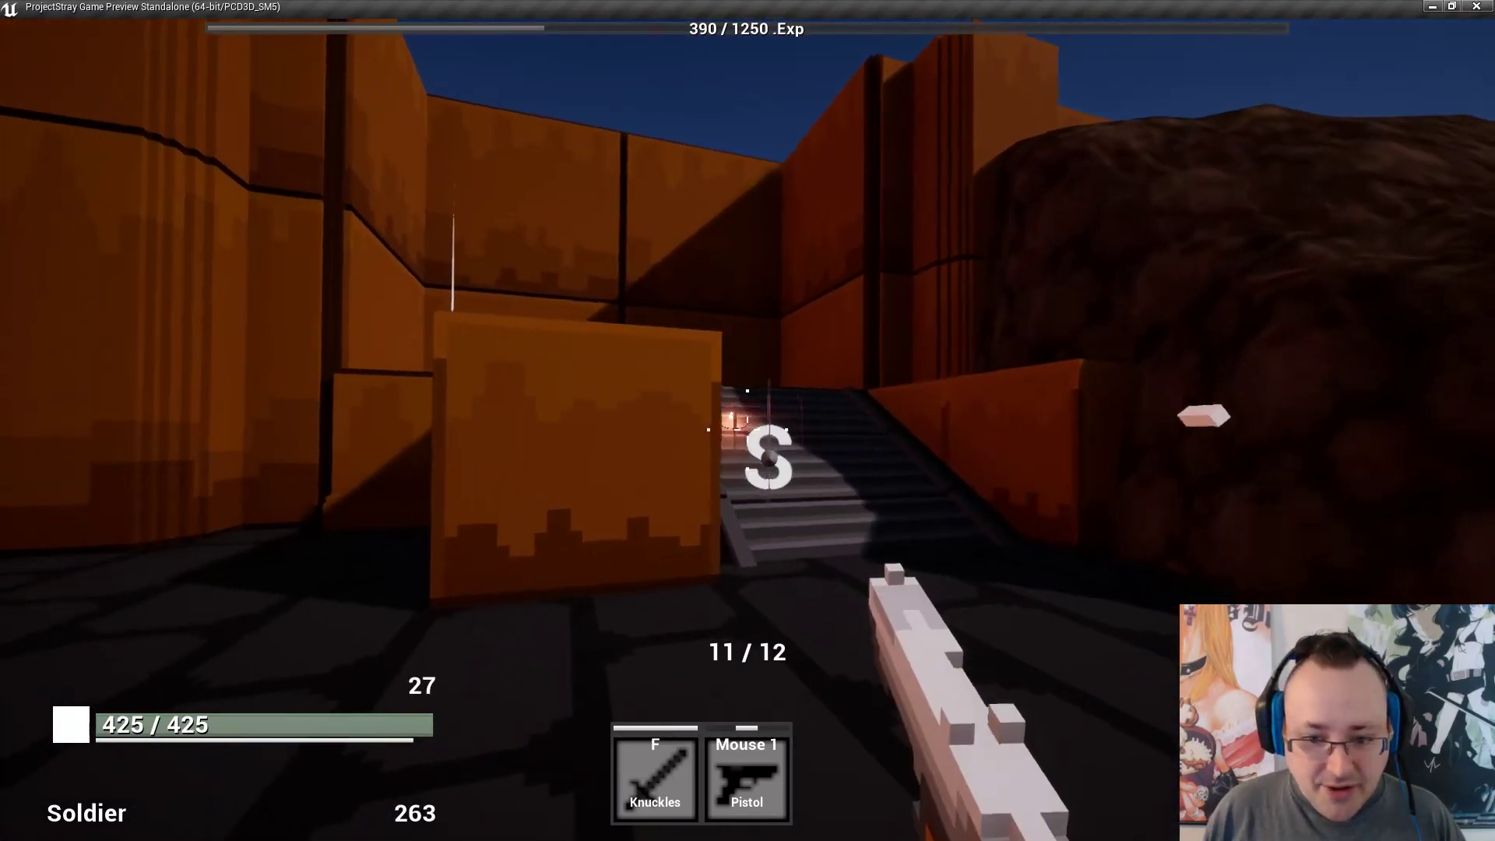
click(748, 429)
click(747, 429)
click(748, 429)
click(748, 429)
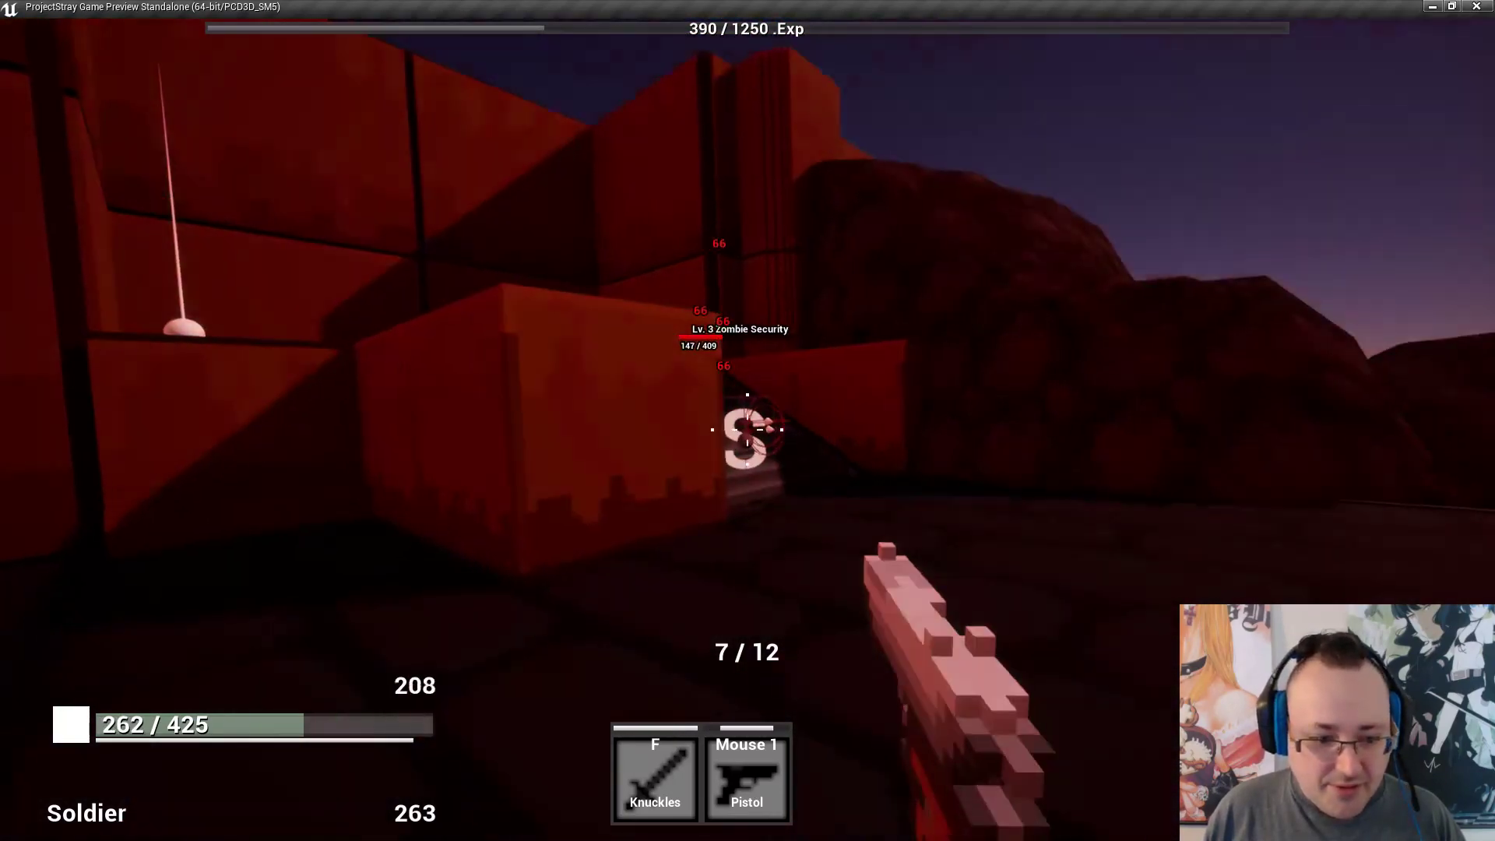
click(748, 430)
click(747, 429)
click(747, 430)
key(r)
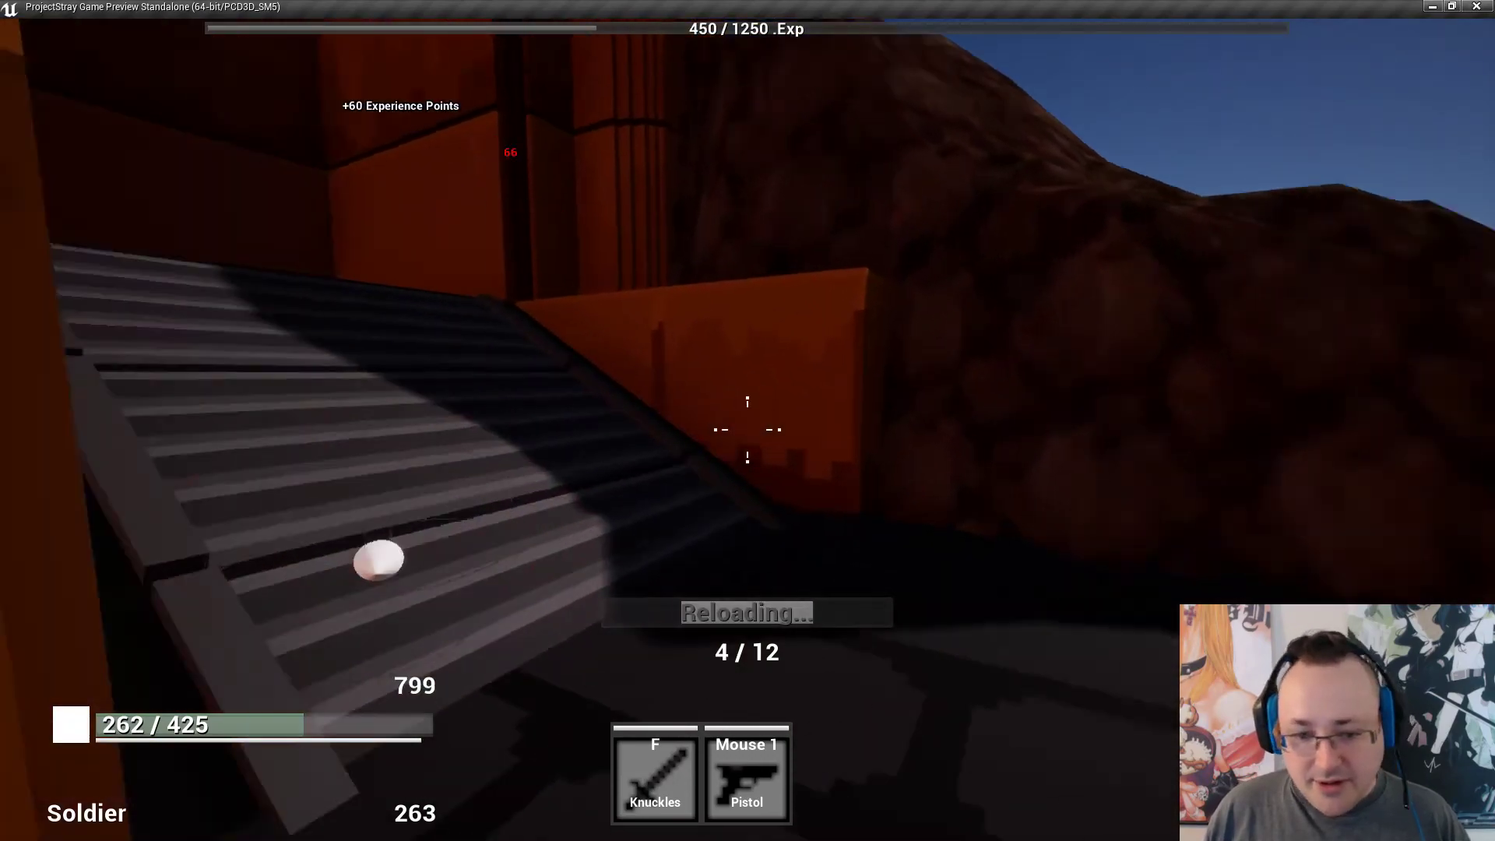
Loot everything from the Worn Equipment Case, and use the Enduring Potion and Mega Health Booster from the inventory.
key(w)
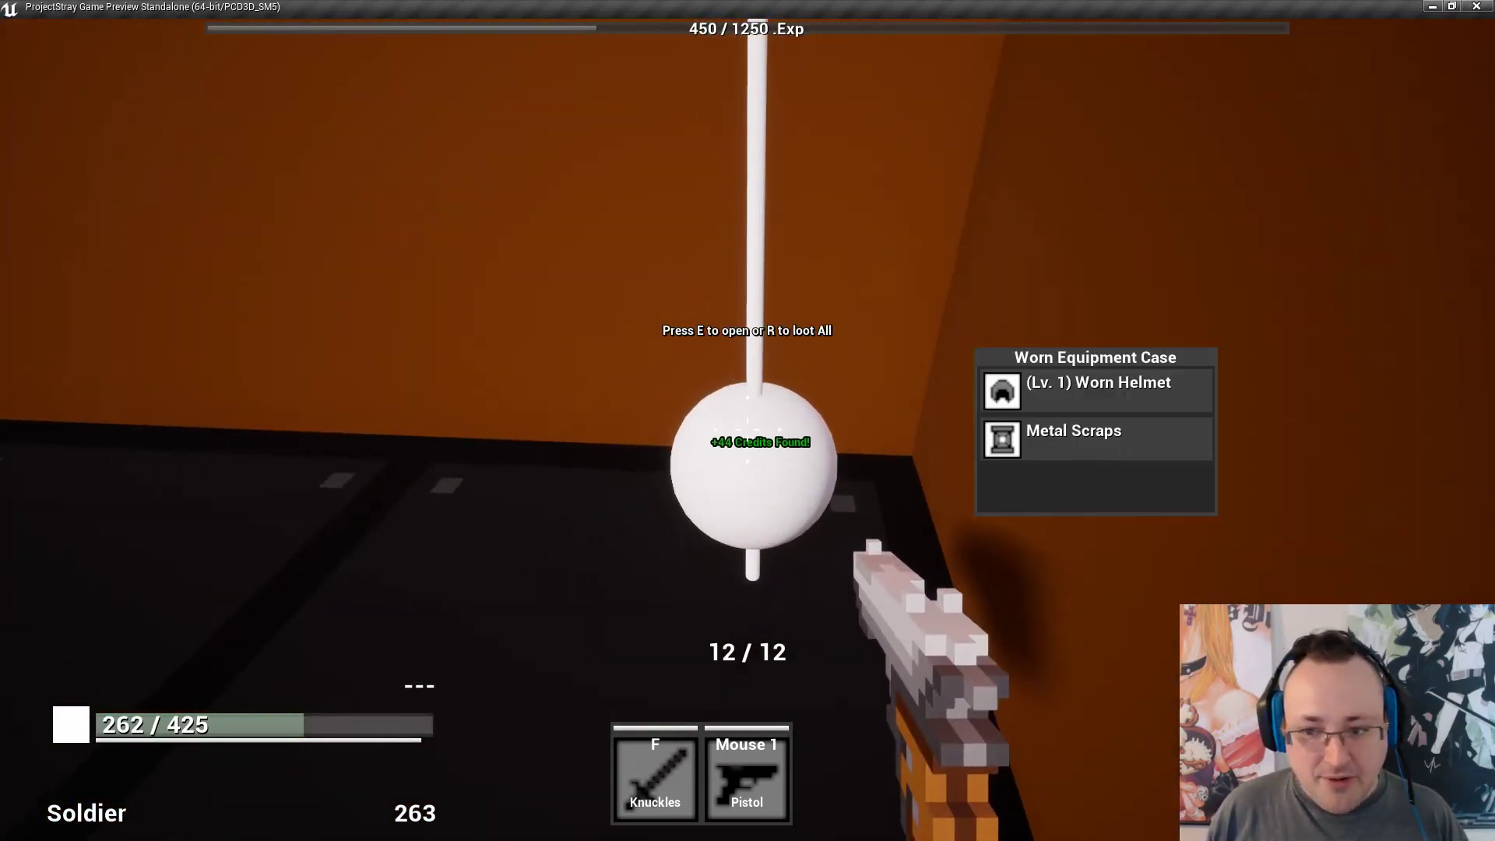
key(r)
key(i)
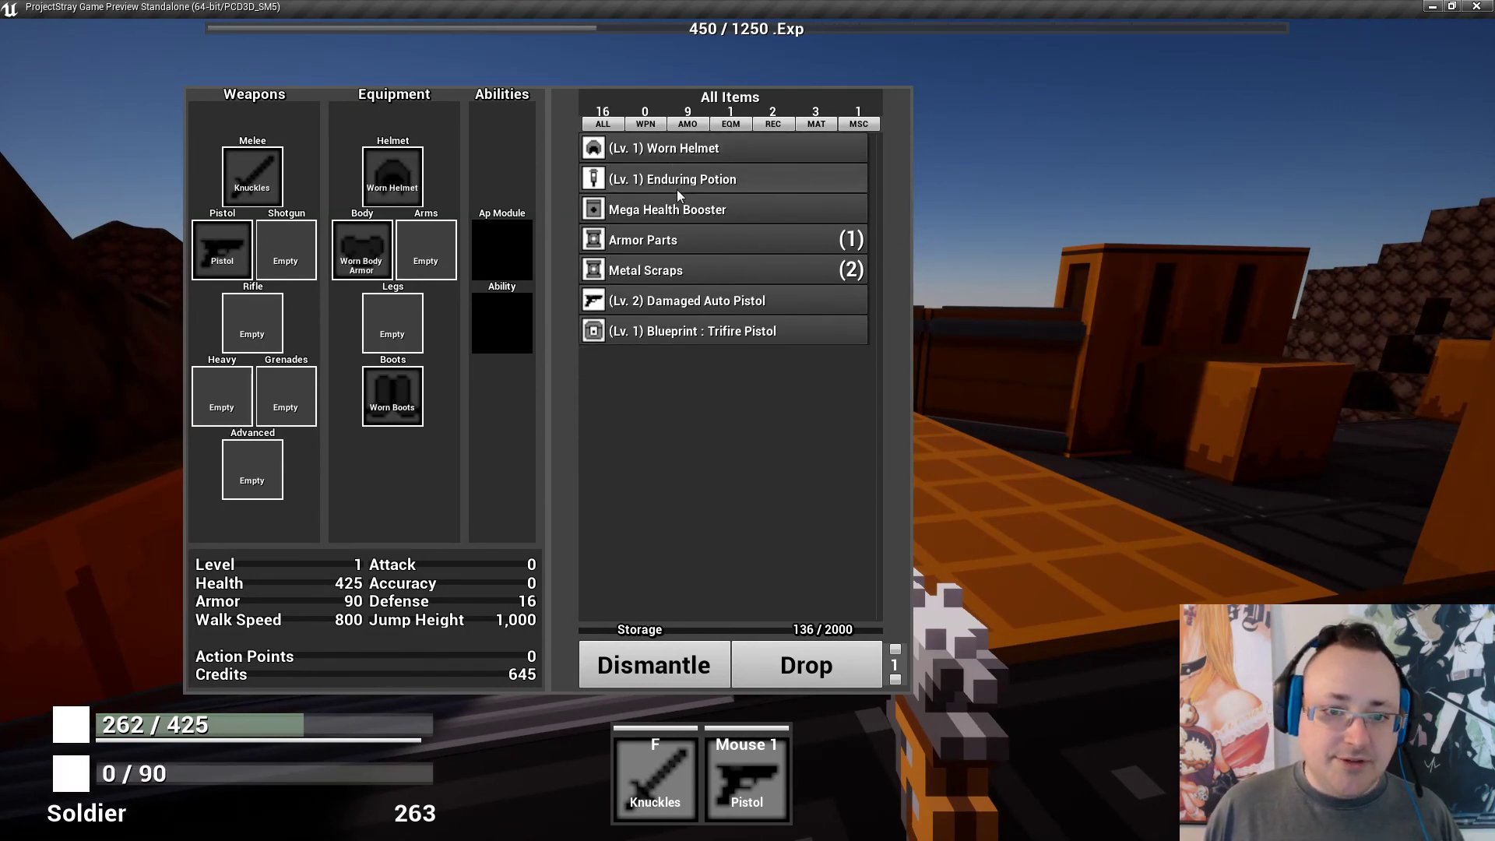
double_click(675, 179)
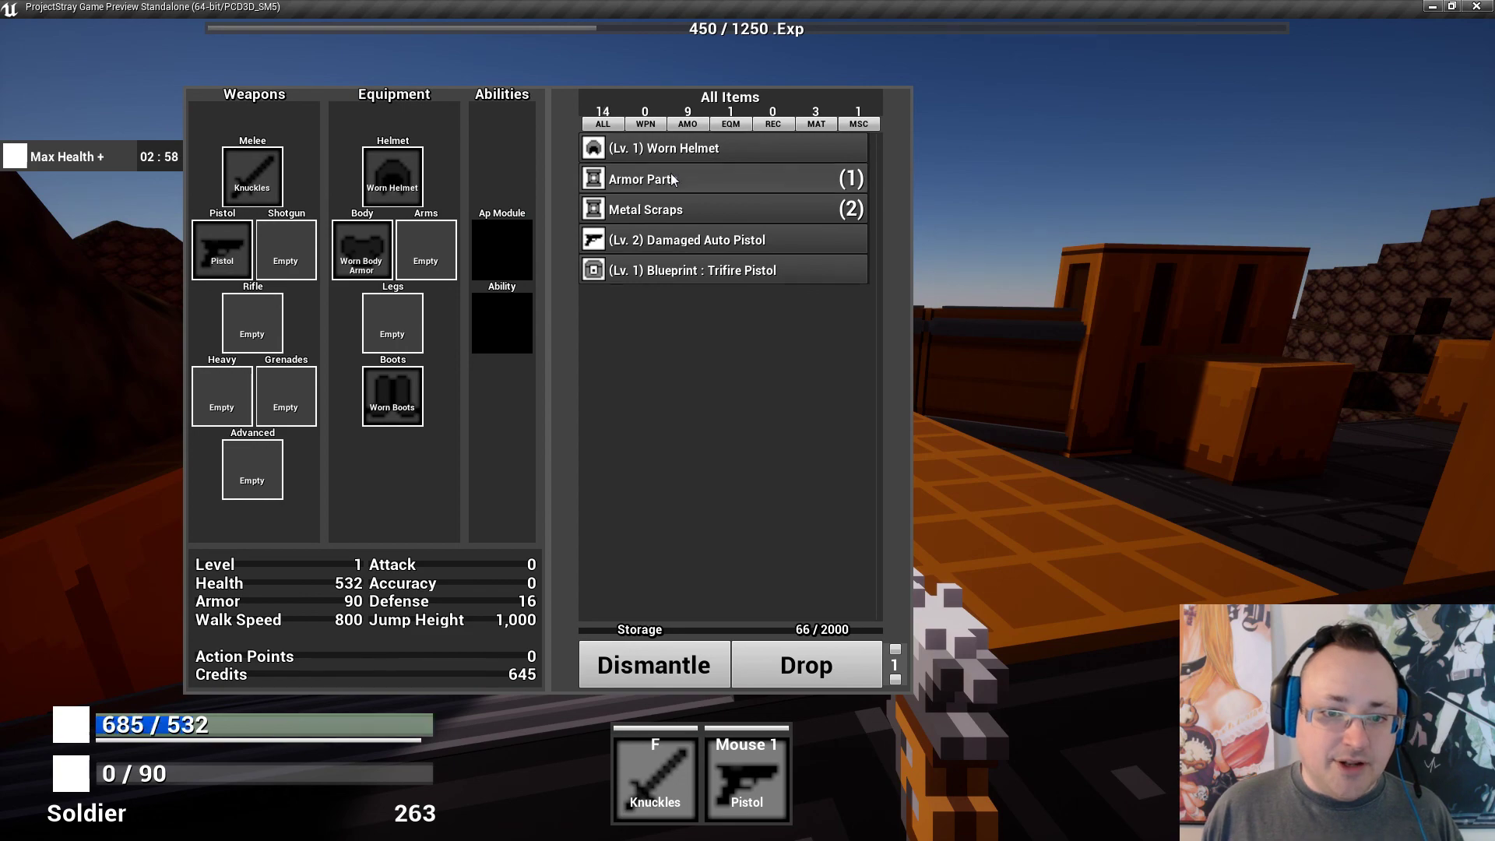
key(i)
Advance along the walkway, open fire on the demon imp at the far gateway, and reload behind the dark crates.
key(w)
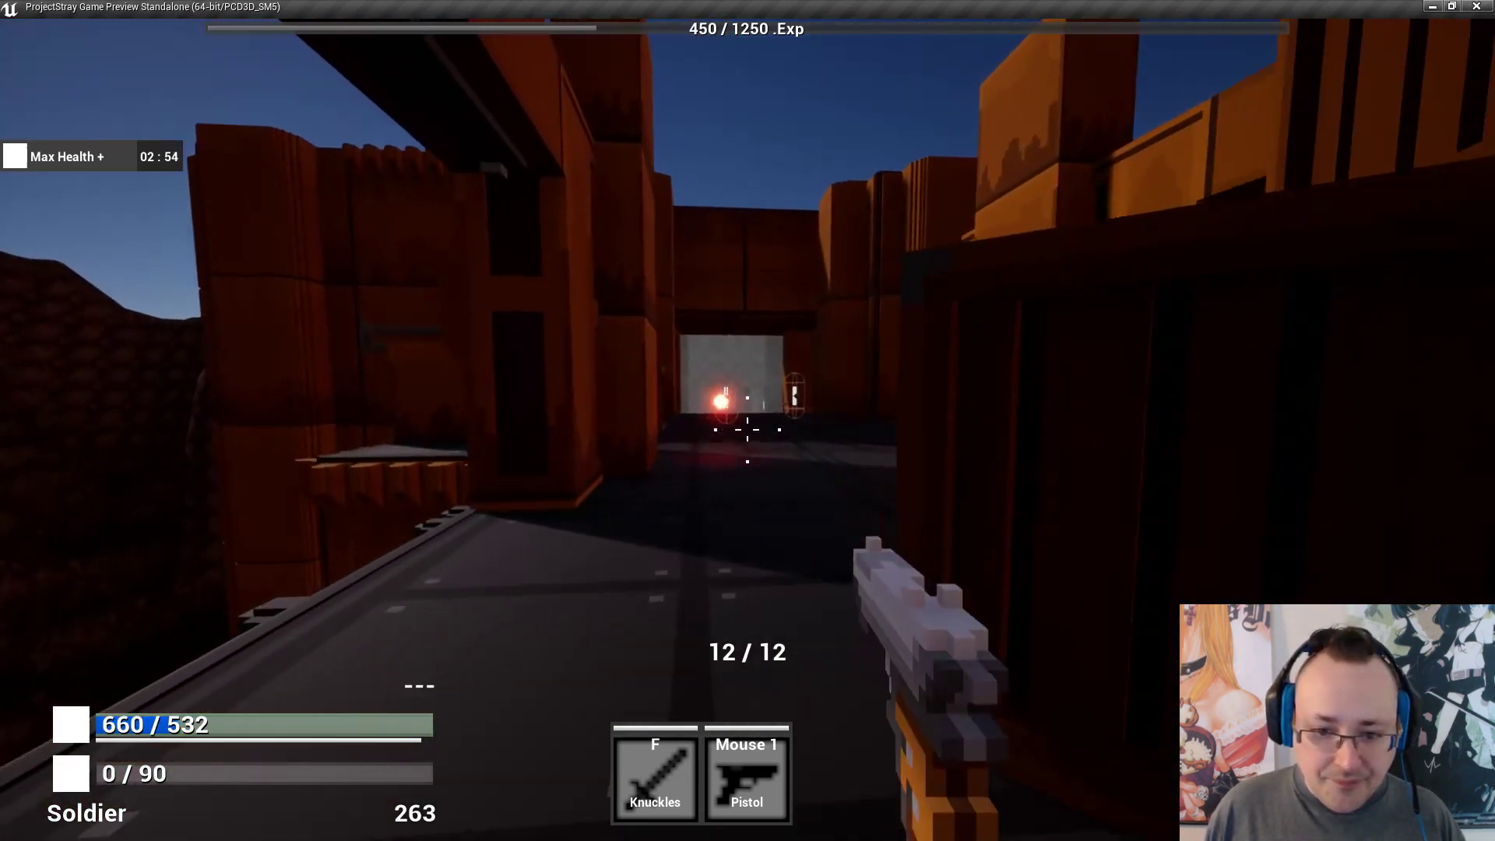
key(d)
key(a)
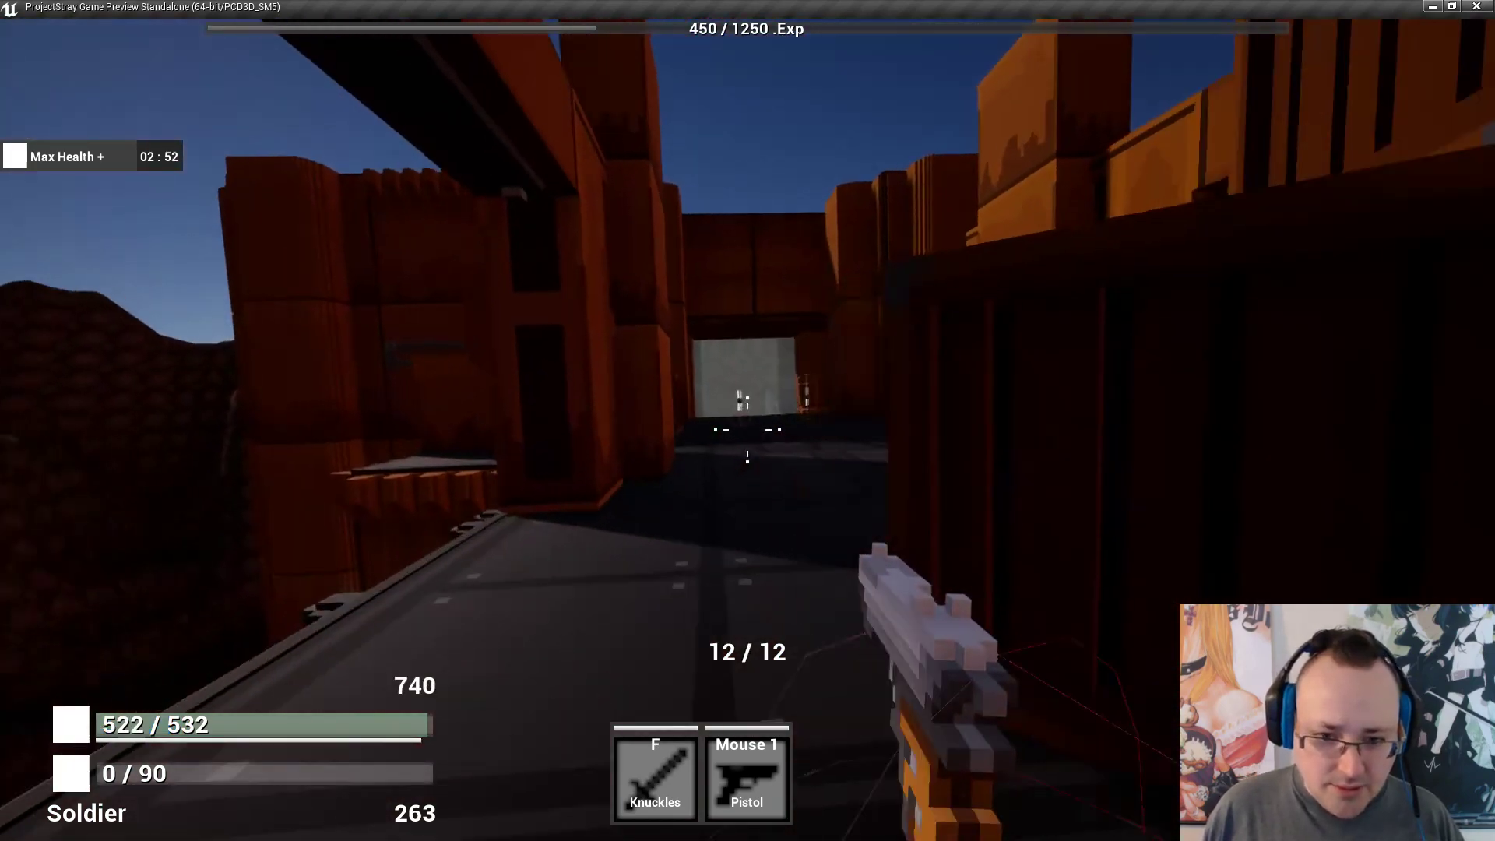
click(747, 429)
click(748, 428)
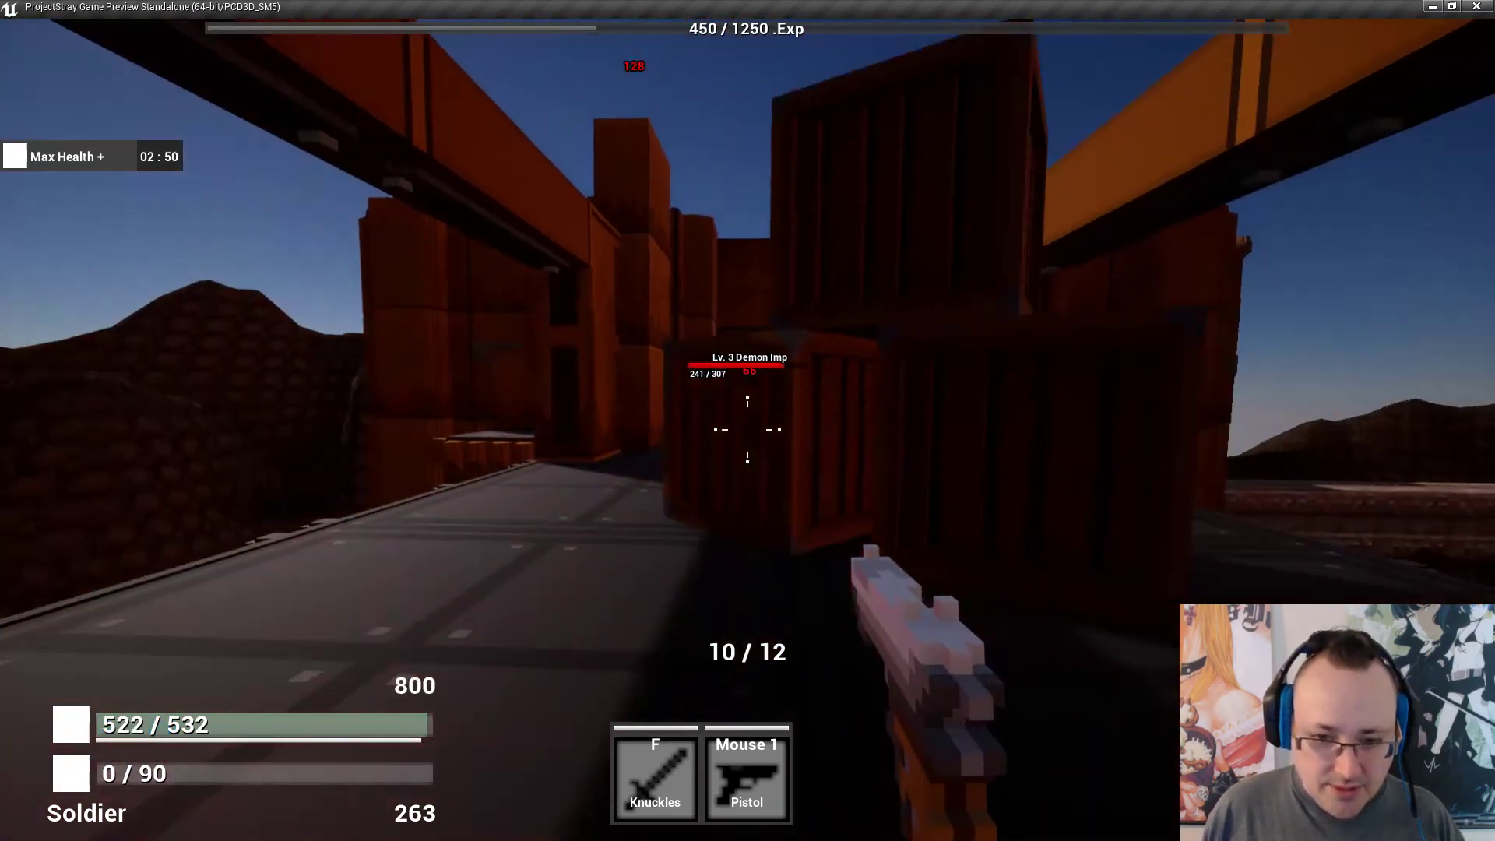
key(r)
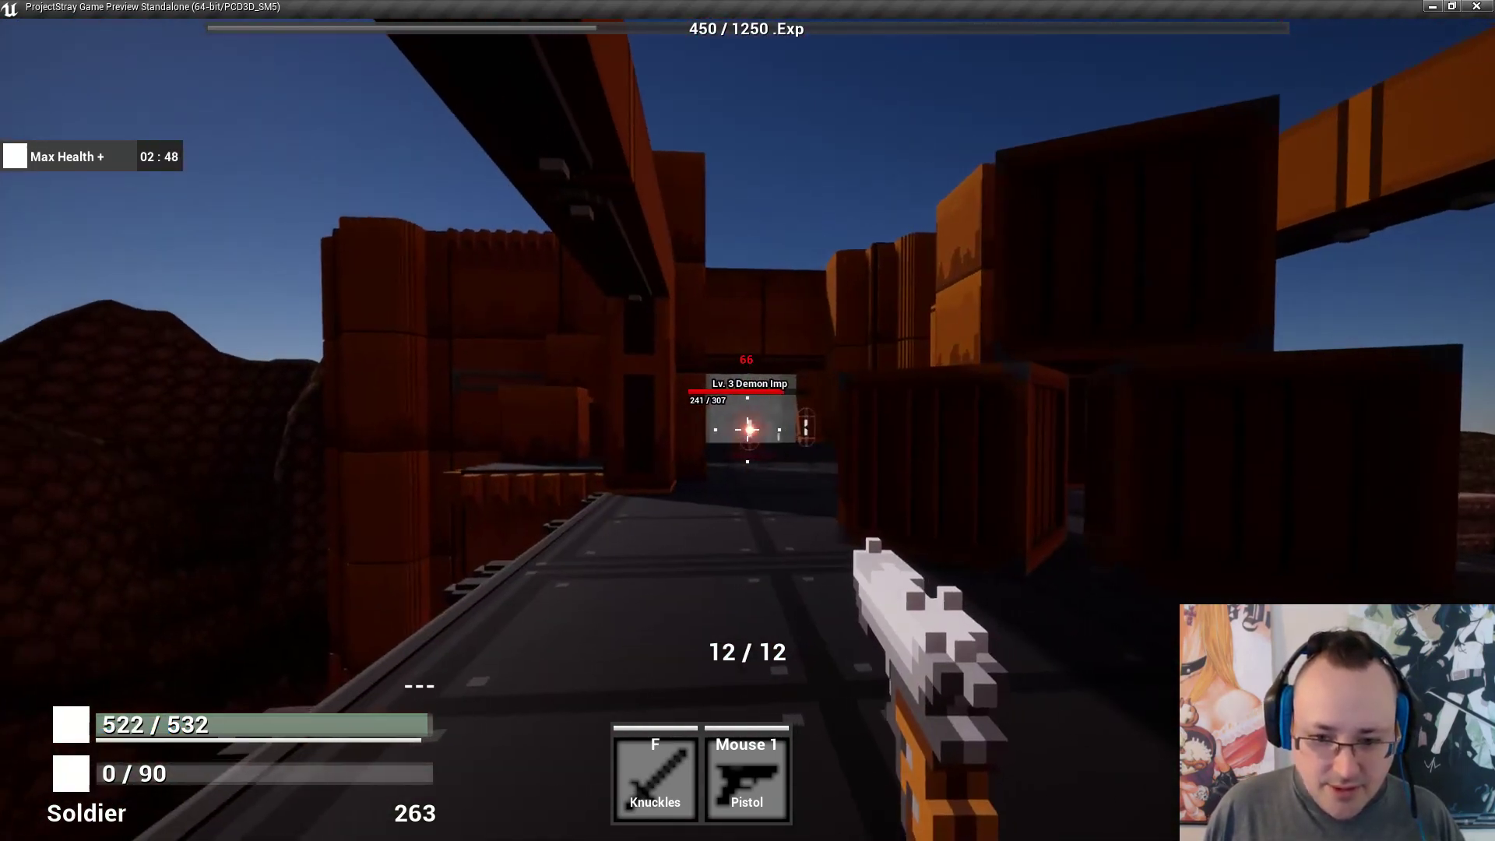
Keep firing on the first demon imp at the far gateway, using the dark crates for cover, and reload.
click(748, 428)
click(747, 428)
click(748, 429)
click(748, 428)
click(748, 429)
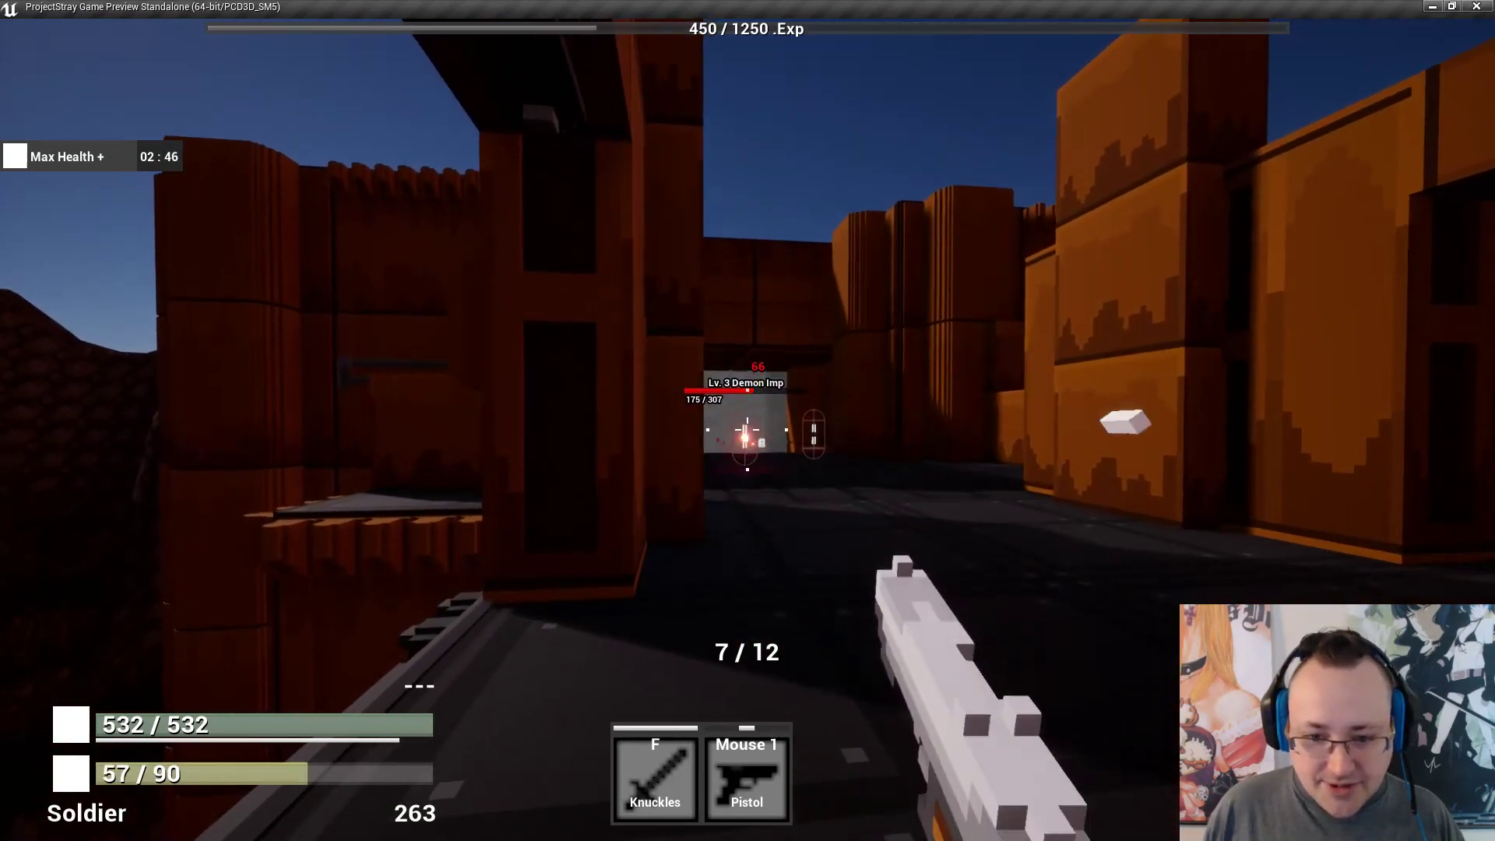
click(748, 428)
click(747, 429)
click(748, 428)
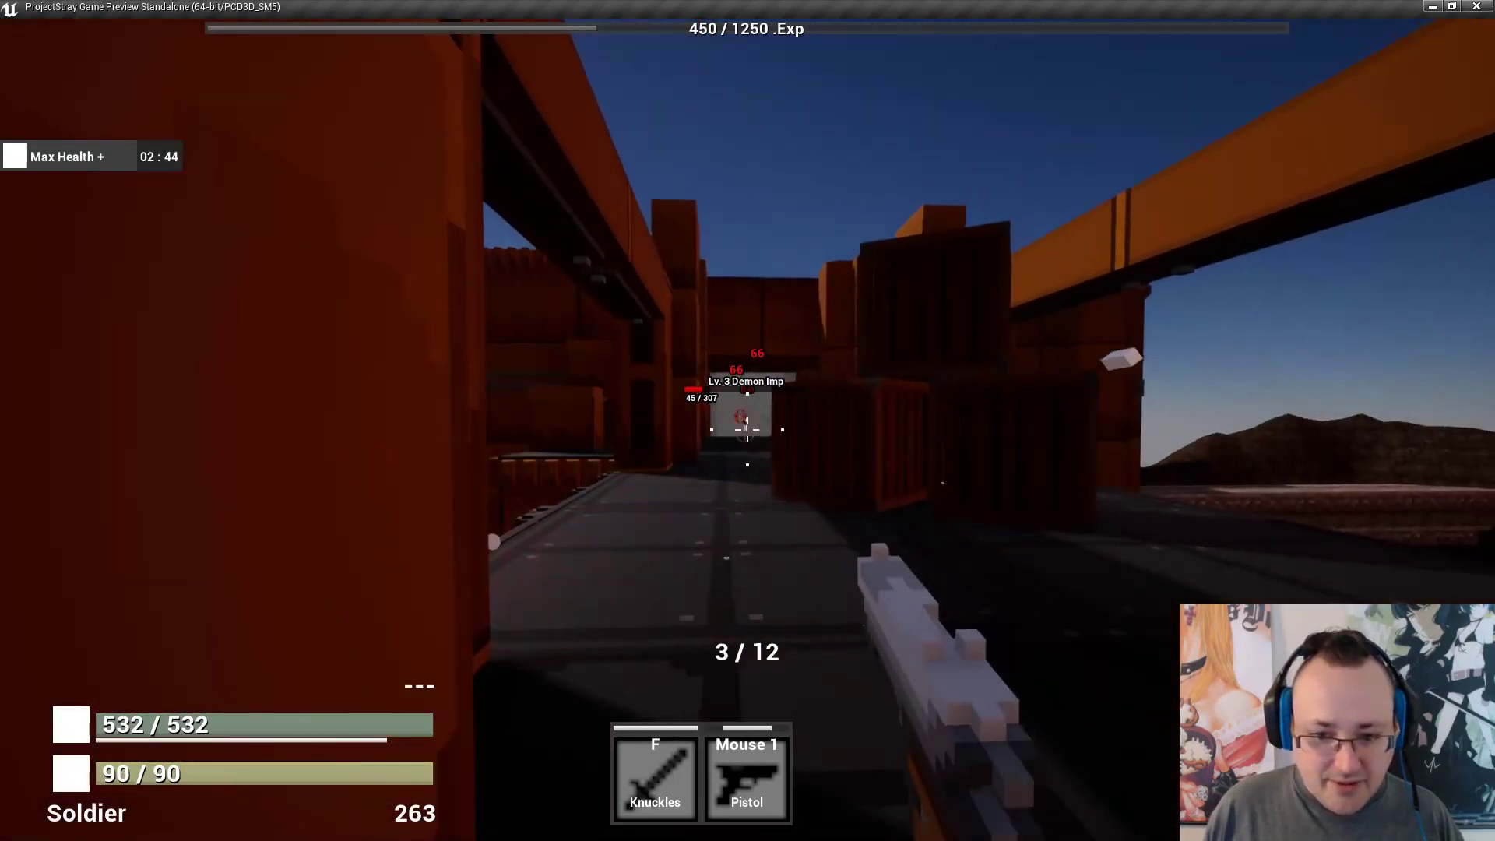
key(r)
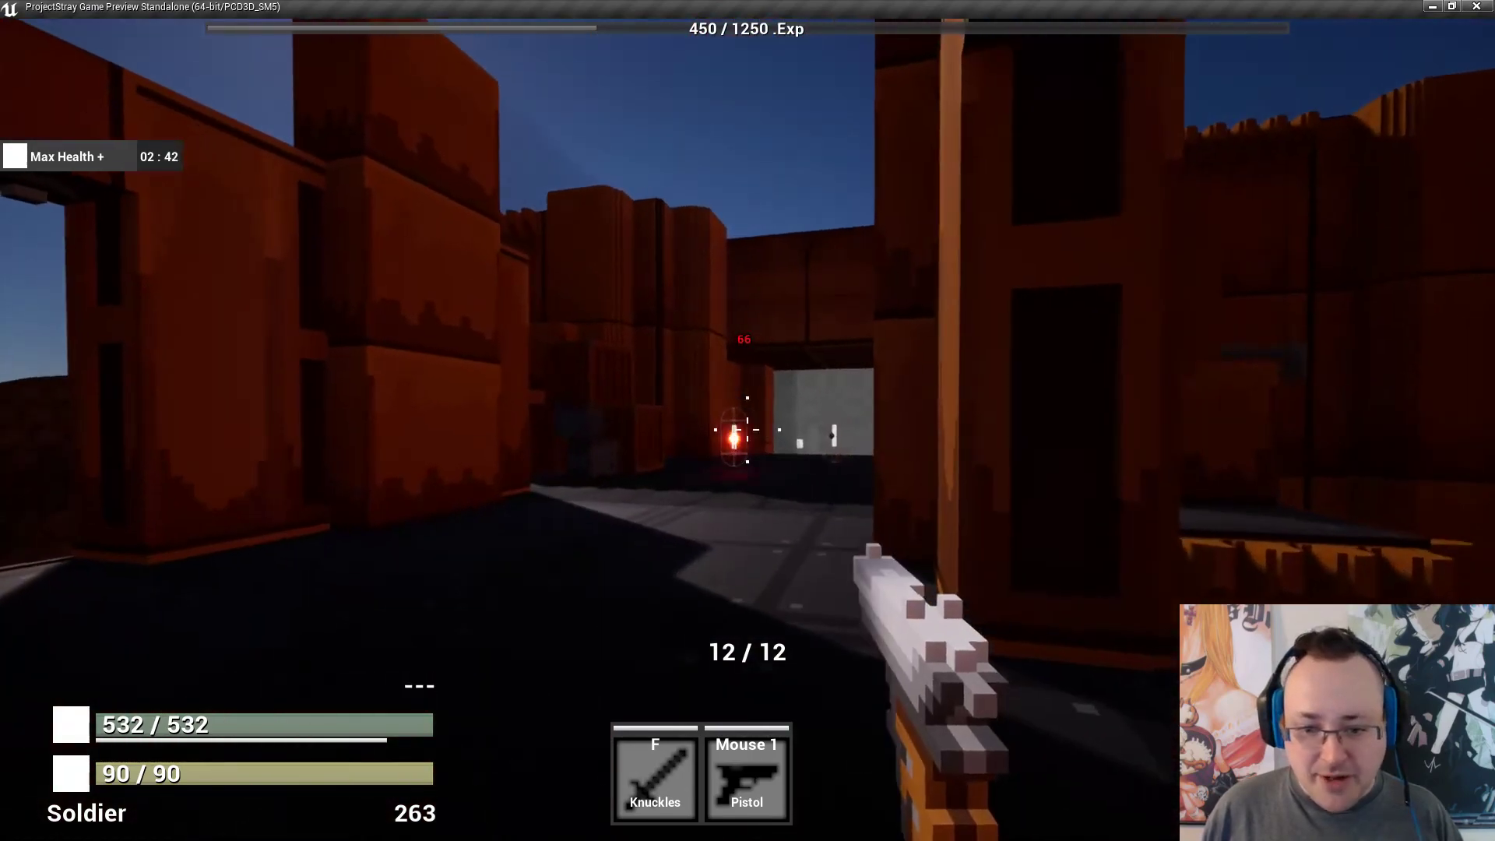
Kill the first demon imp in front of the gateway, wound the second one, and reload.
click(748, 429)
click(748, 429)
click(748, 429)
click(748, 428)
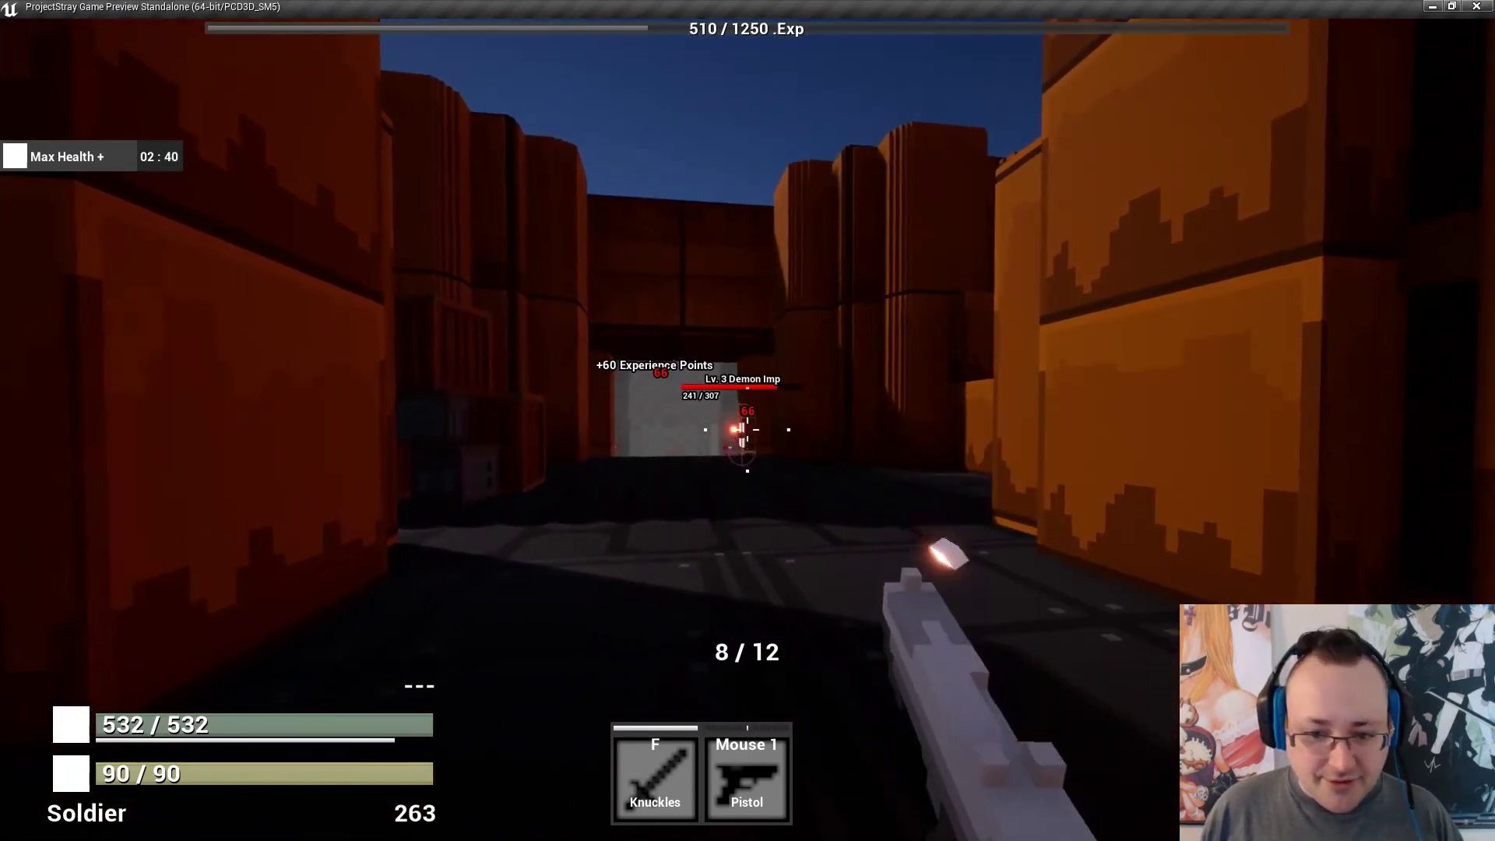
click(747, 429)
click(748, 428)
click(748, 428)
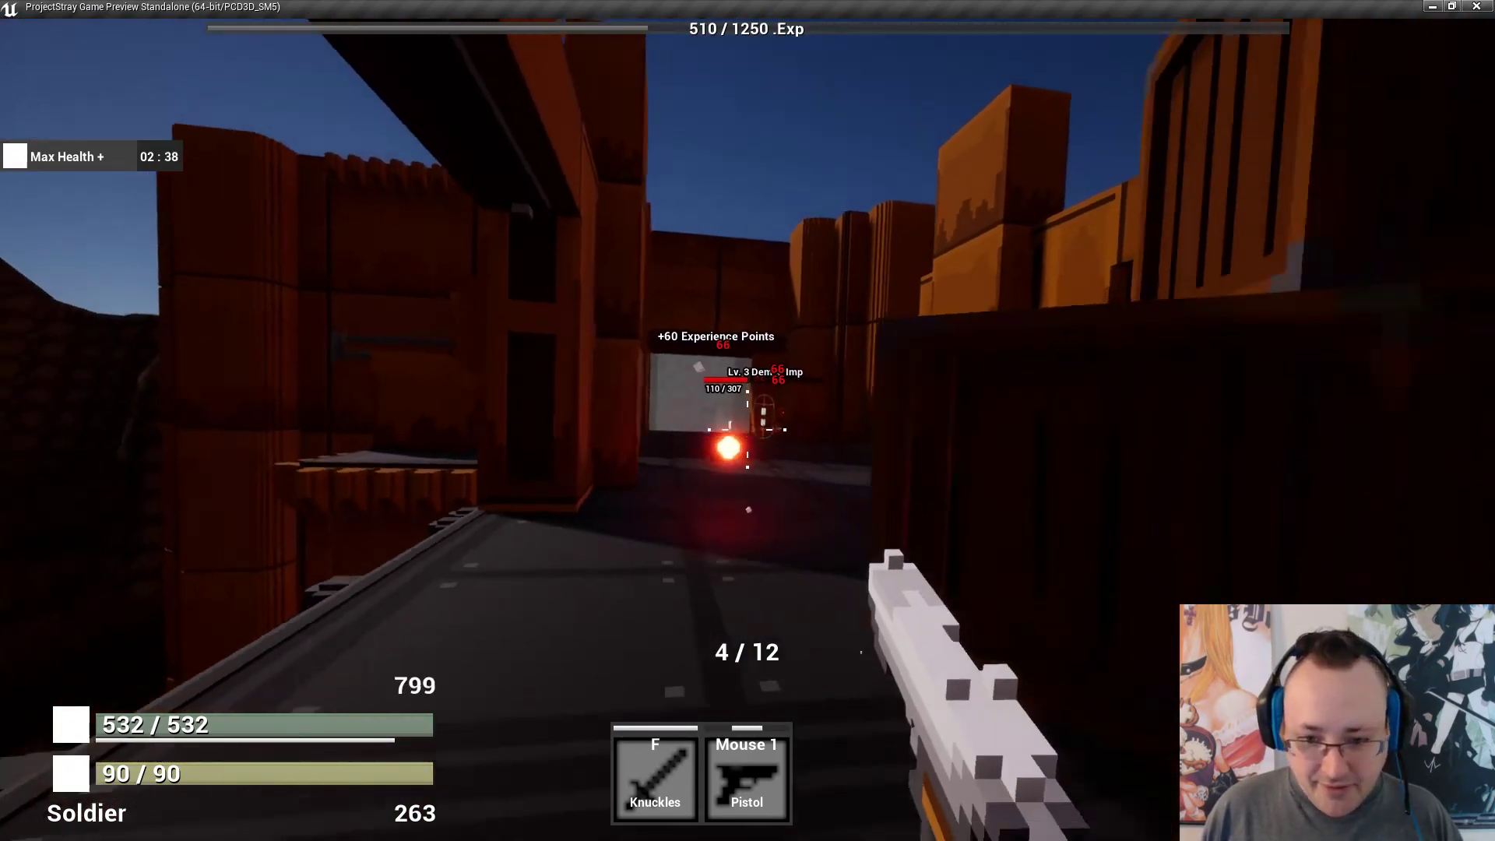
key(r)
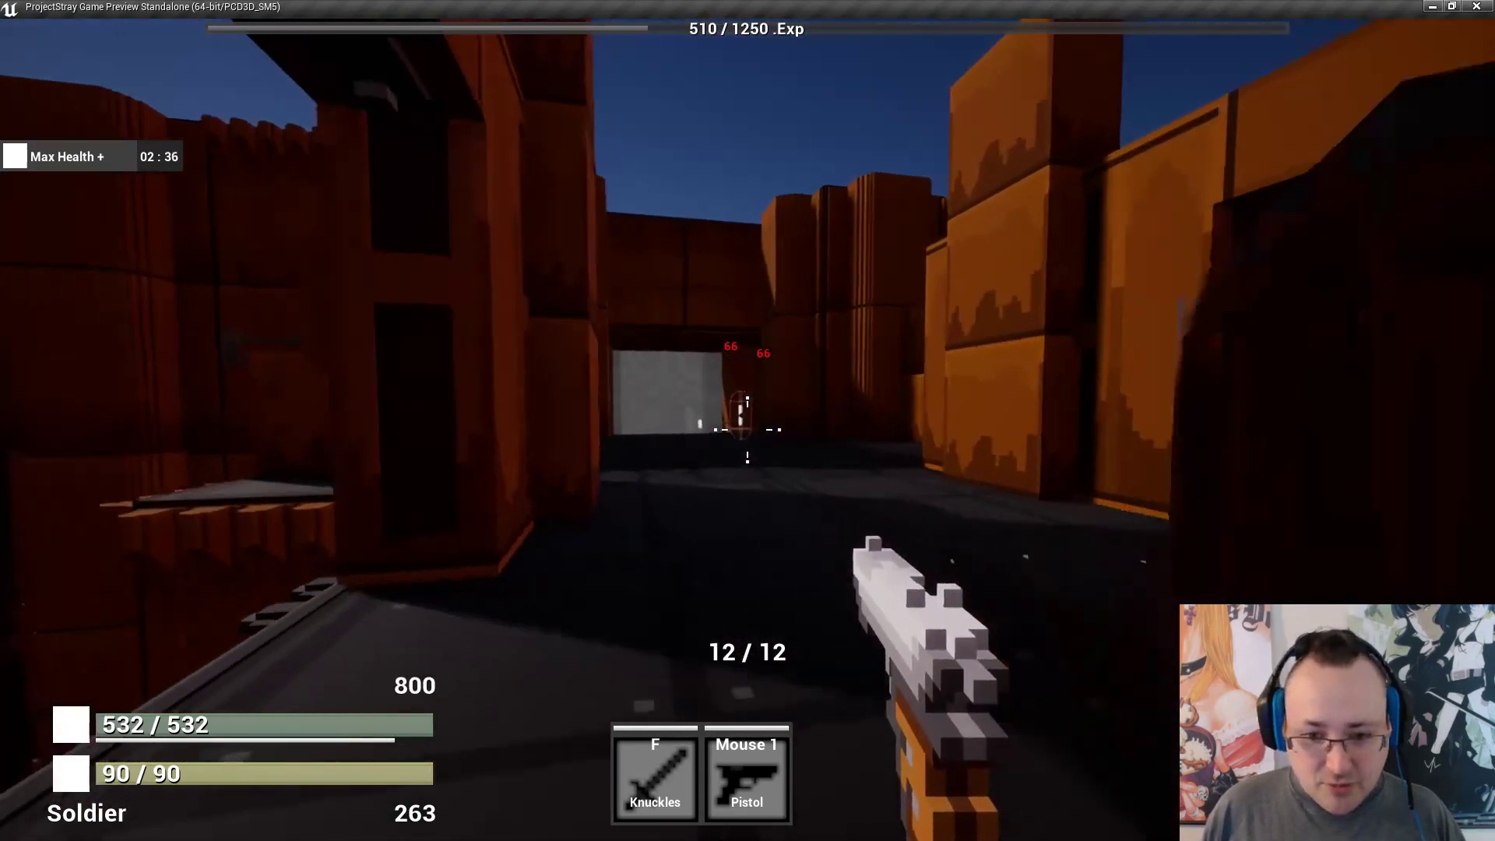
Finish off the second demon imp beside the gateway and reload the pistol.
click(748, 429)
click(747, 428)
click(748, 429)
click(748, 429)
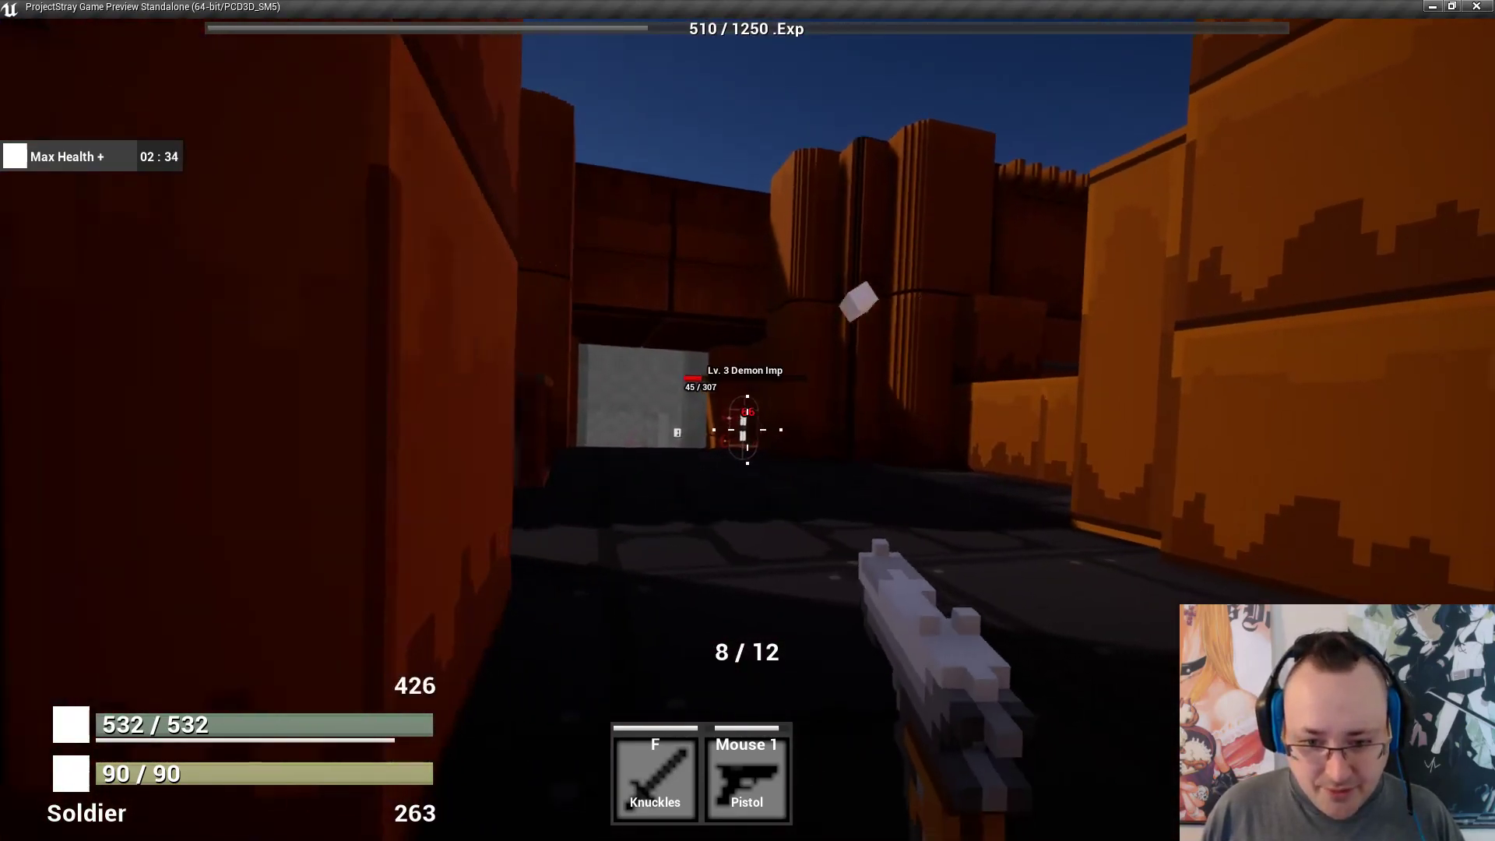
click(748, 428)
click(747, 428)
key(r)
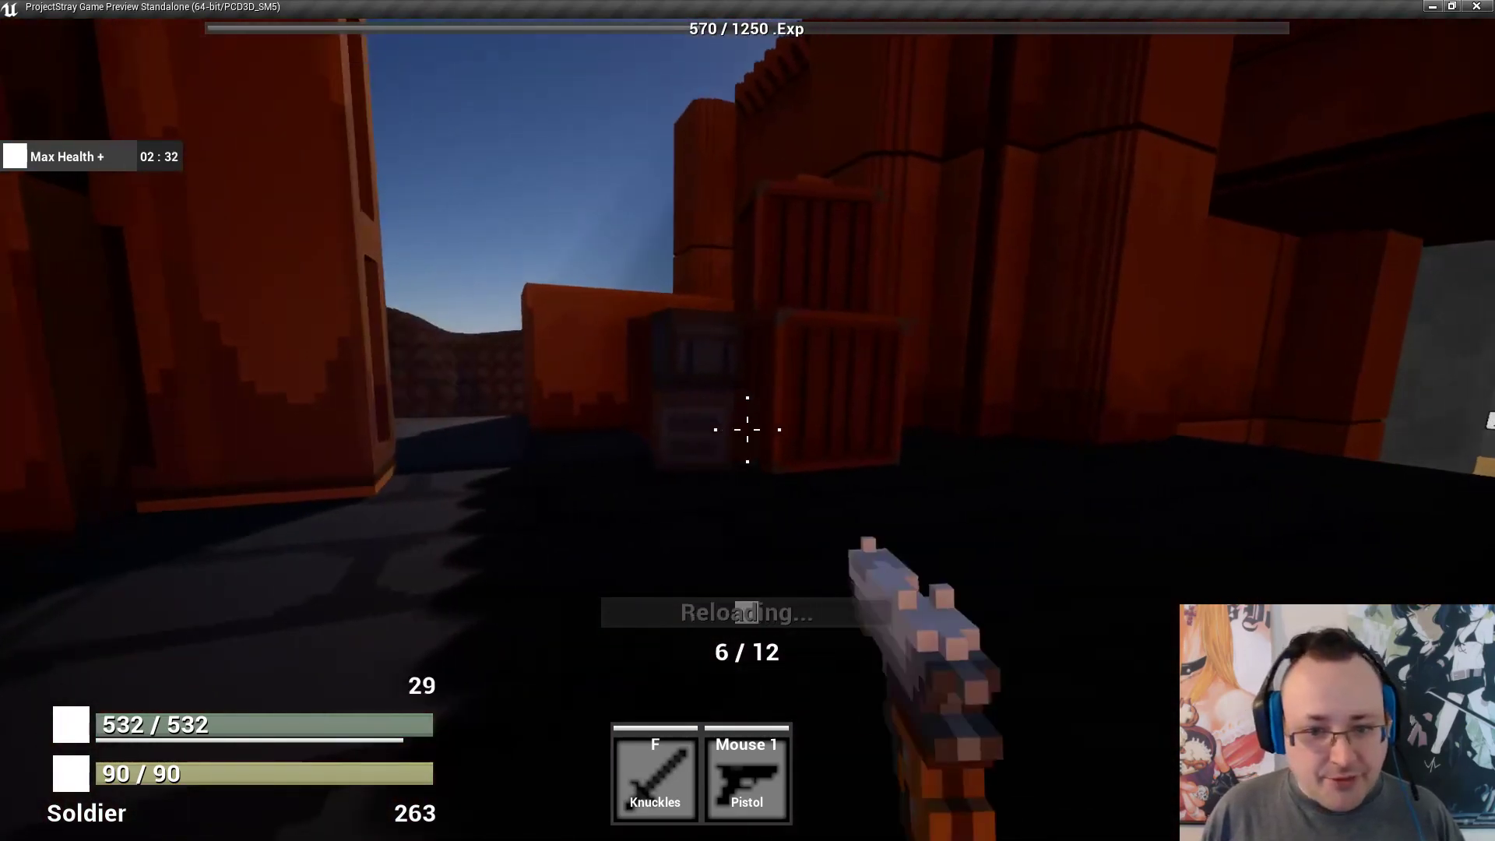
Enter the passage beneath the containers and fire three shots toward the MG marker in the sandy area beyond.
key(w)
key(s)
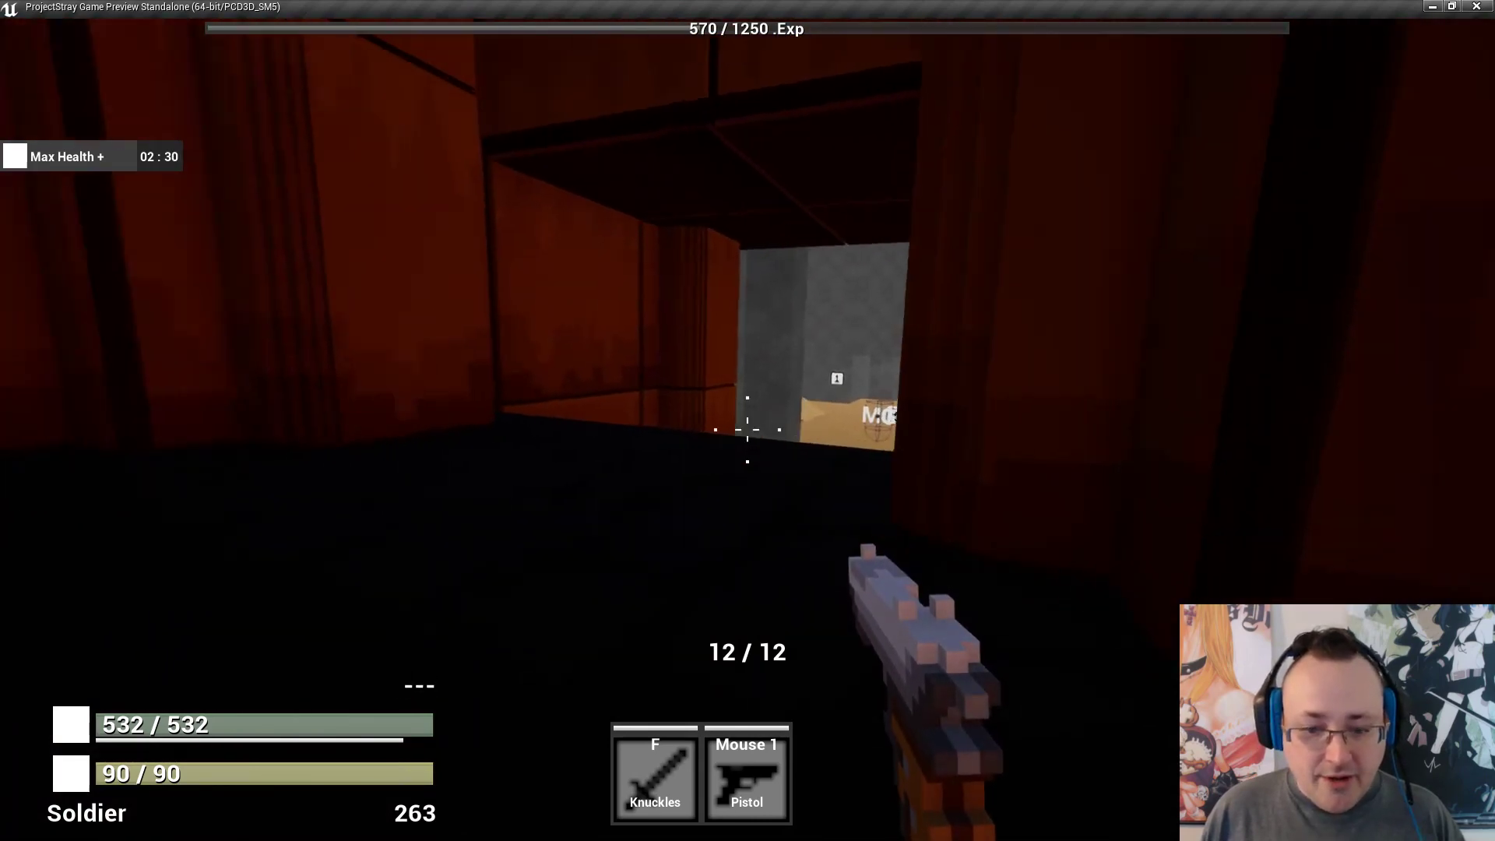
key(w)
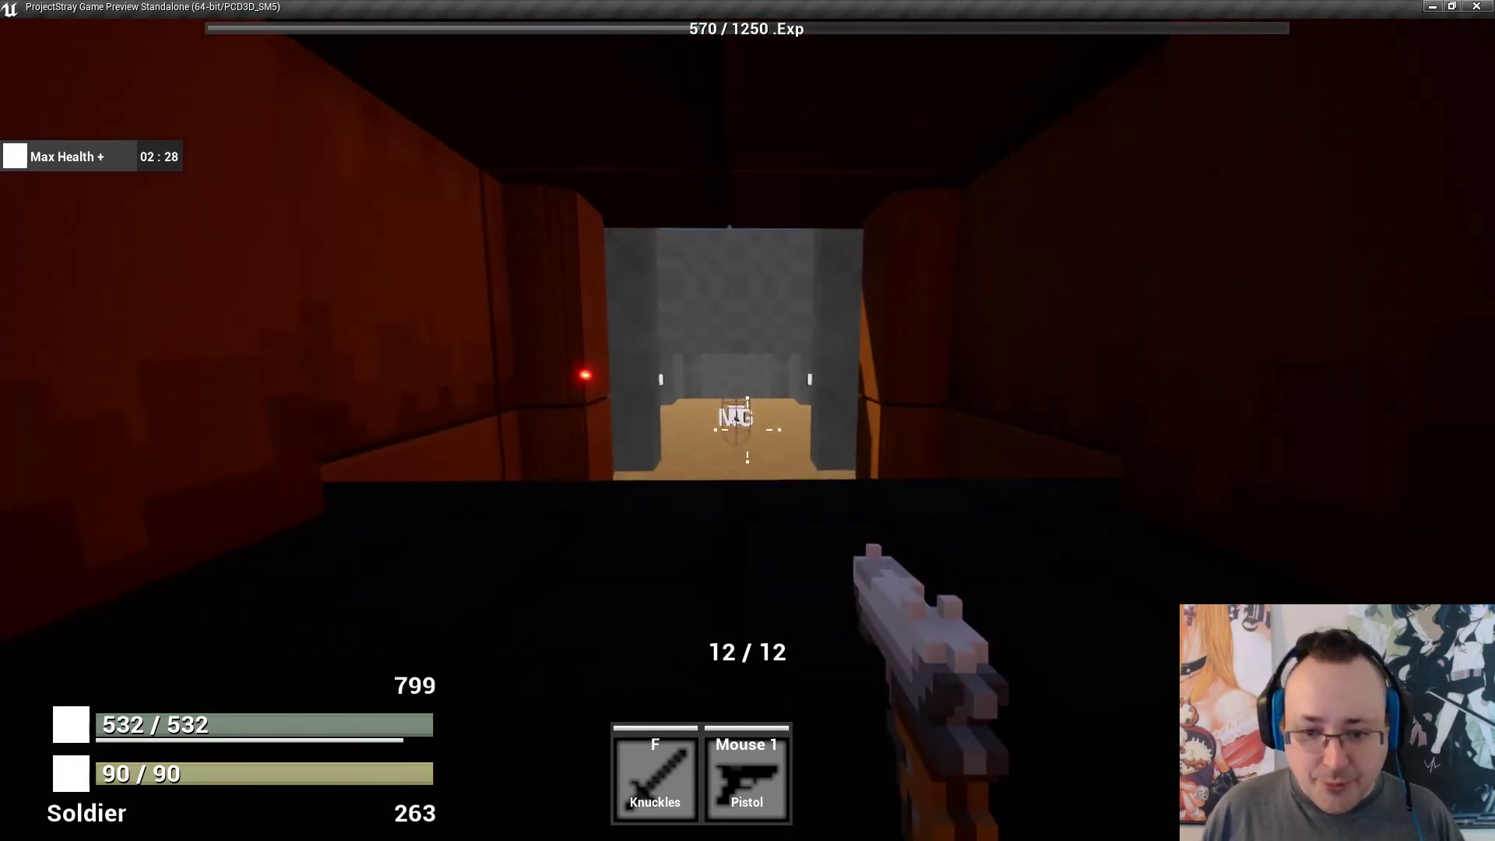
click(748, 429)
click(748, 428)
click(748, 428)
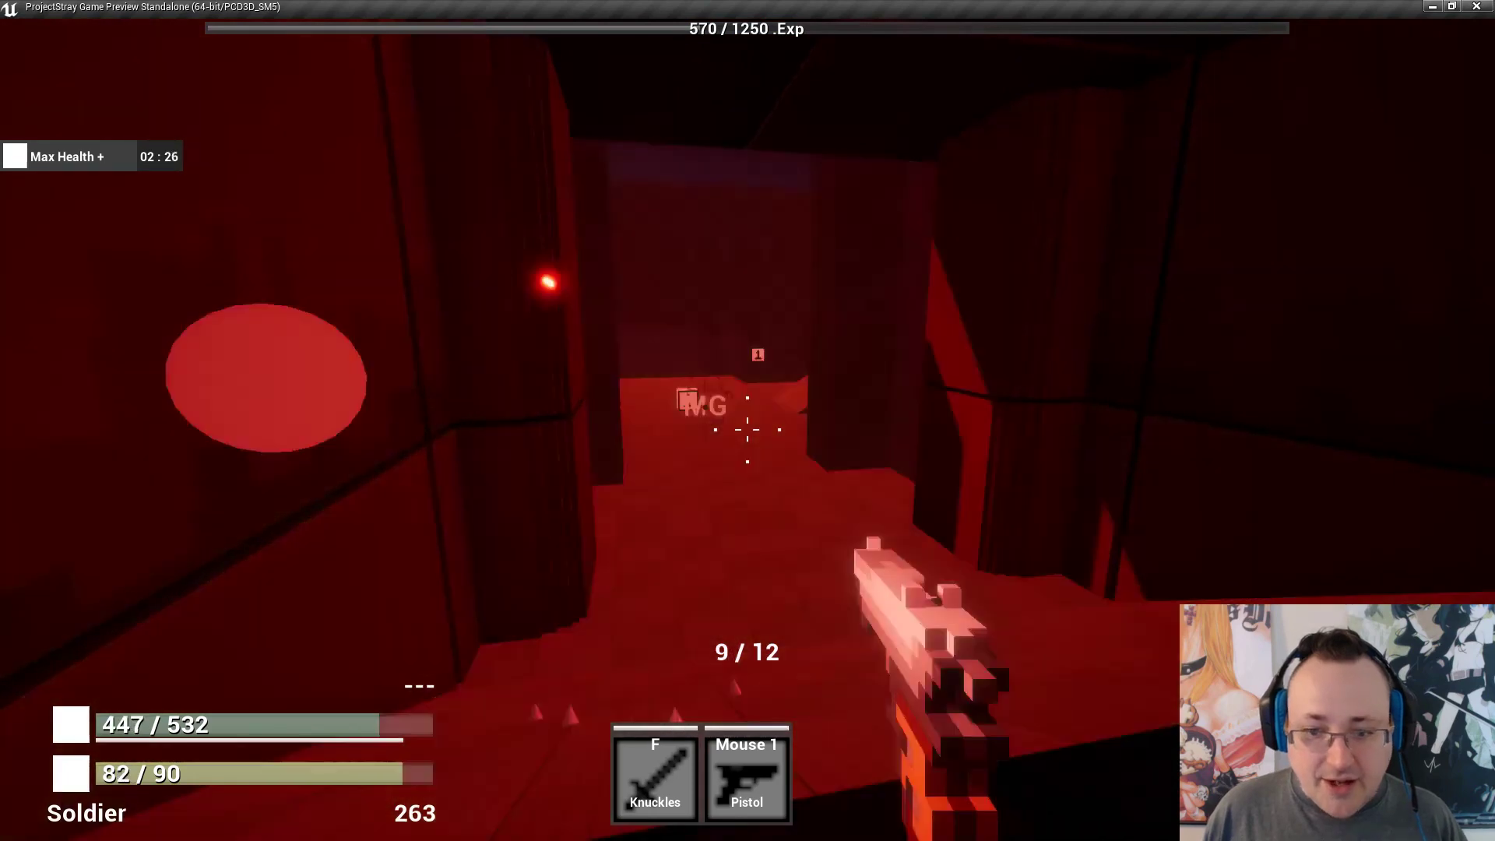
Move back, forward and sideways inside the container passage to test the incoming fire and spikes.
key(s)
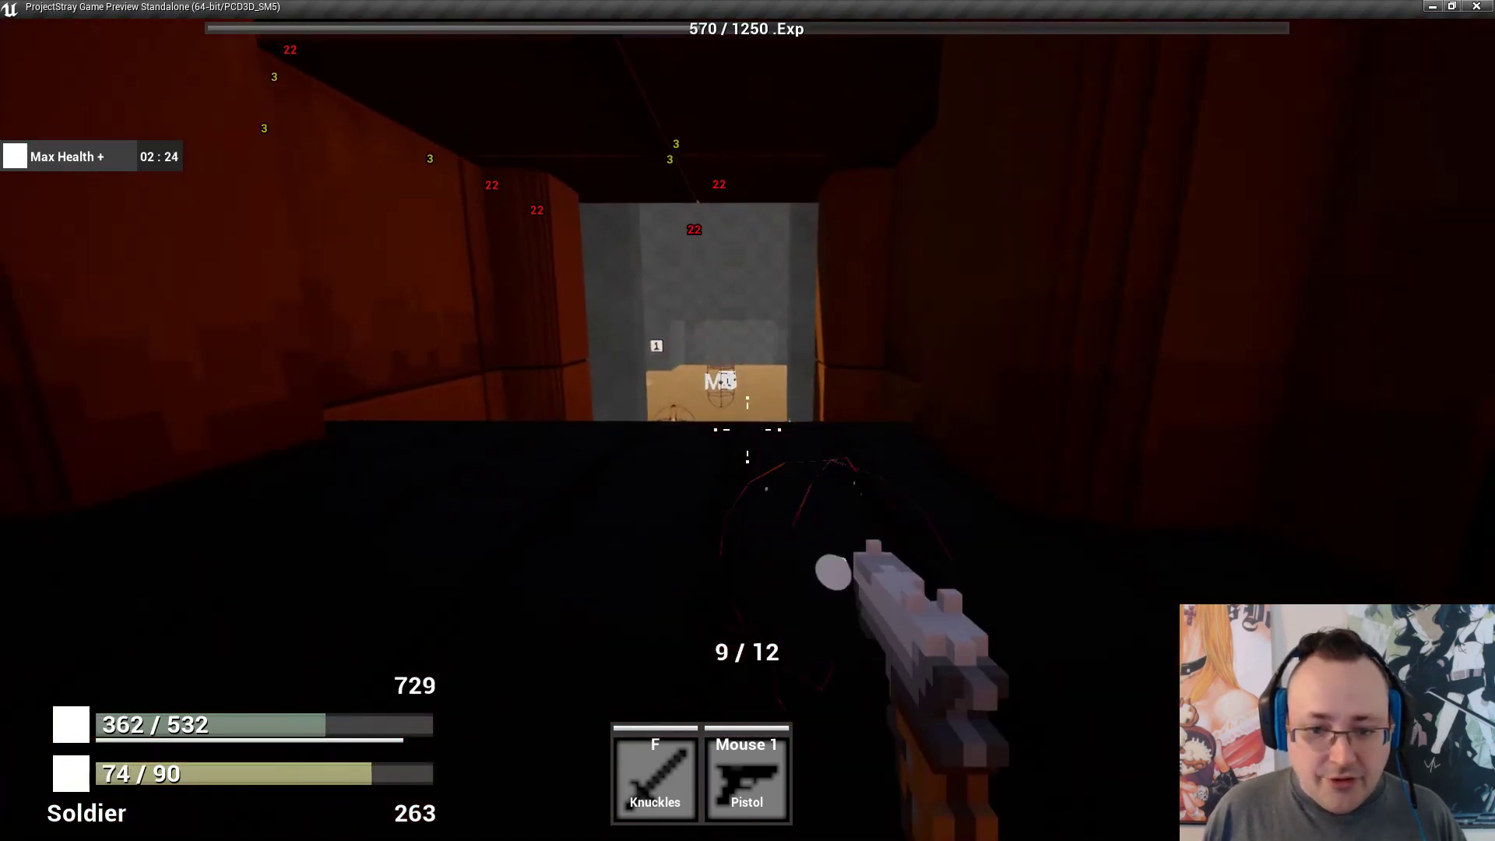
key(a)
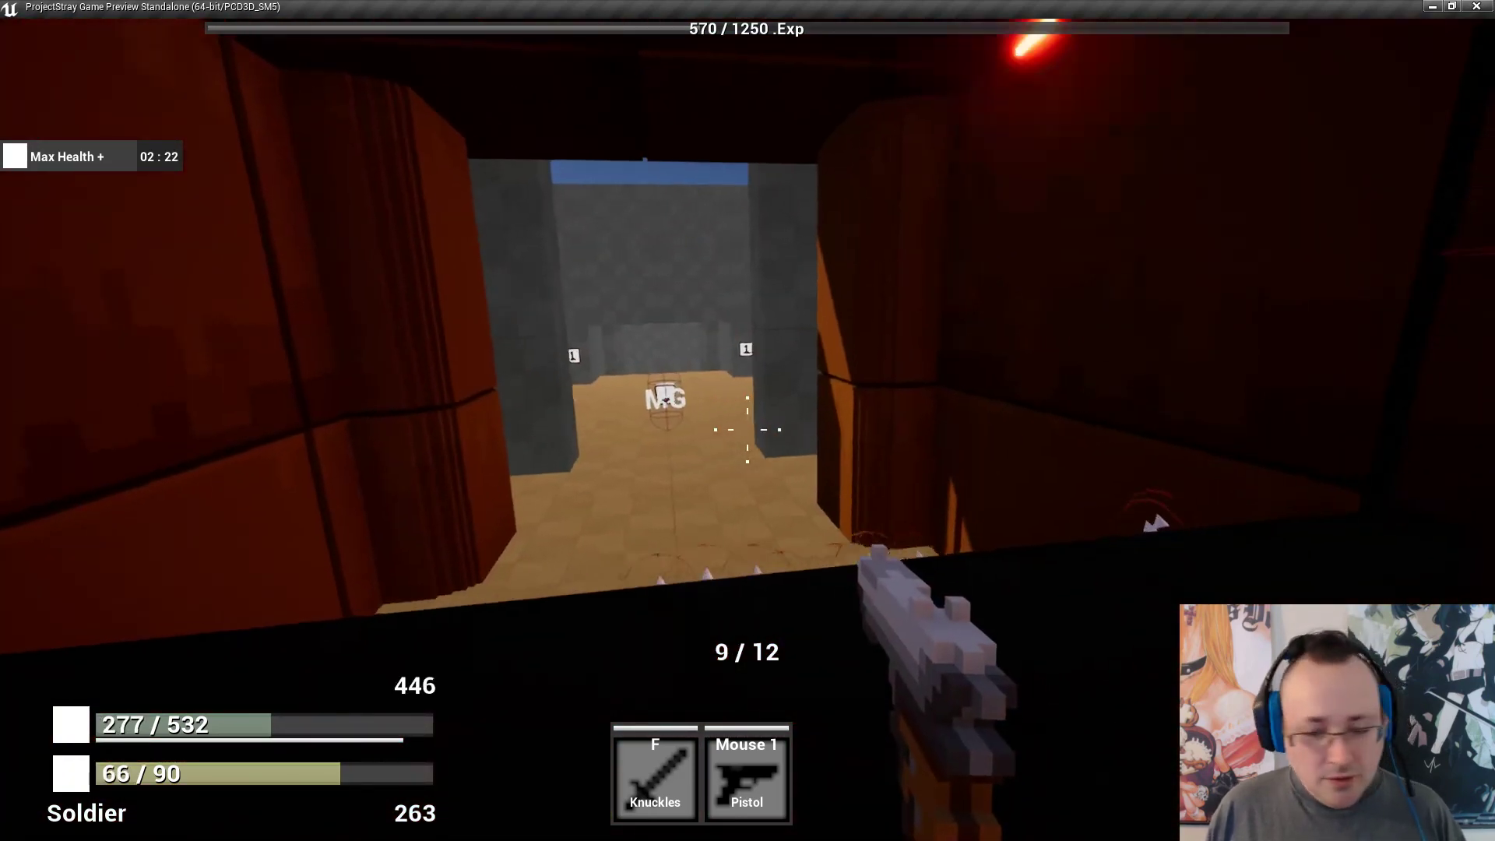
key(s)
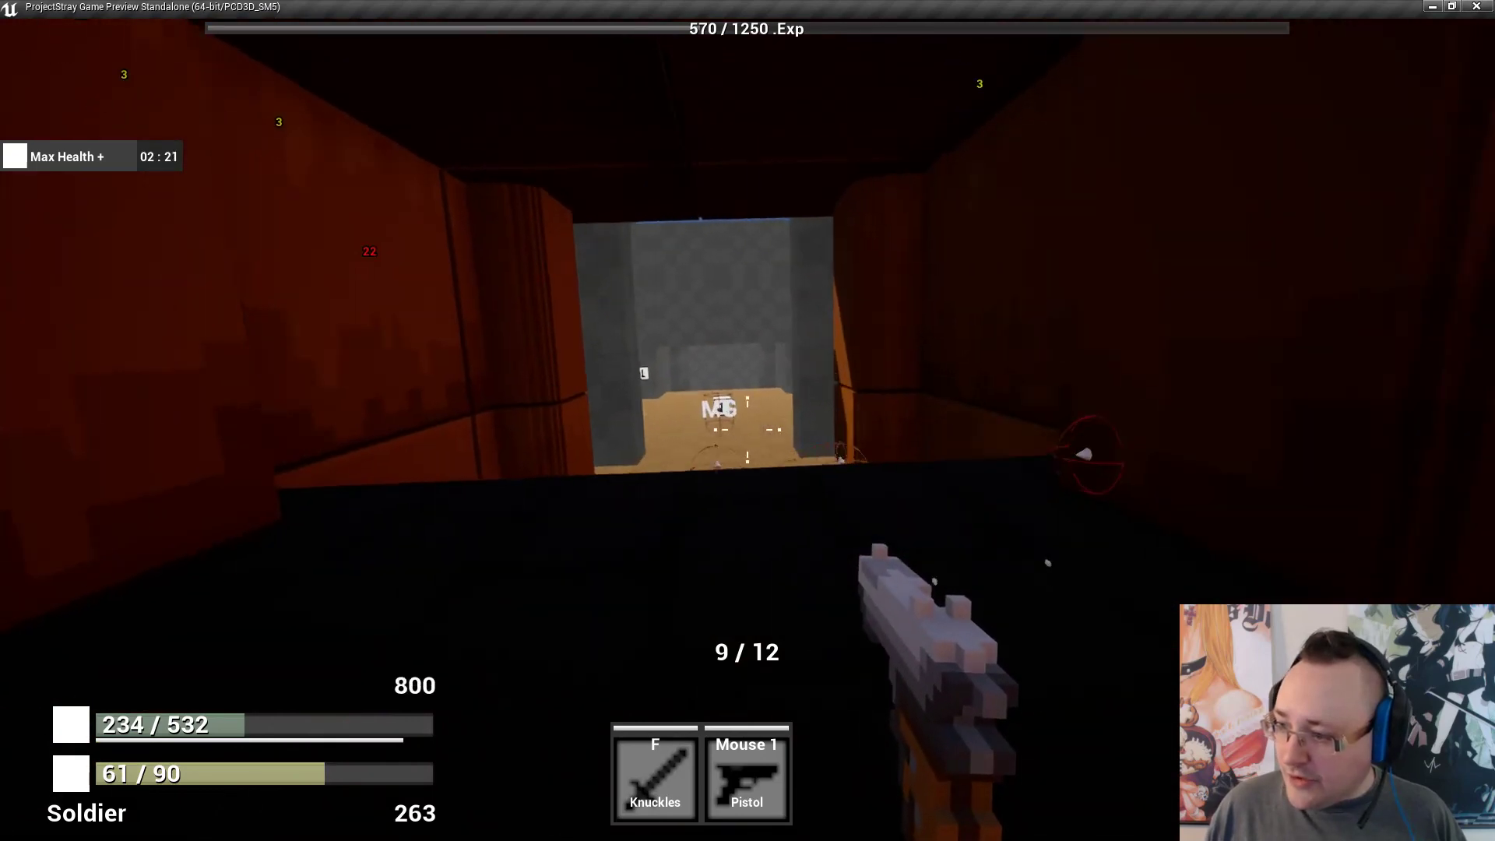
key(w)
key(d)
key(a)
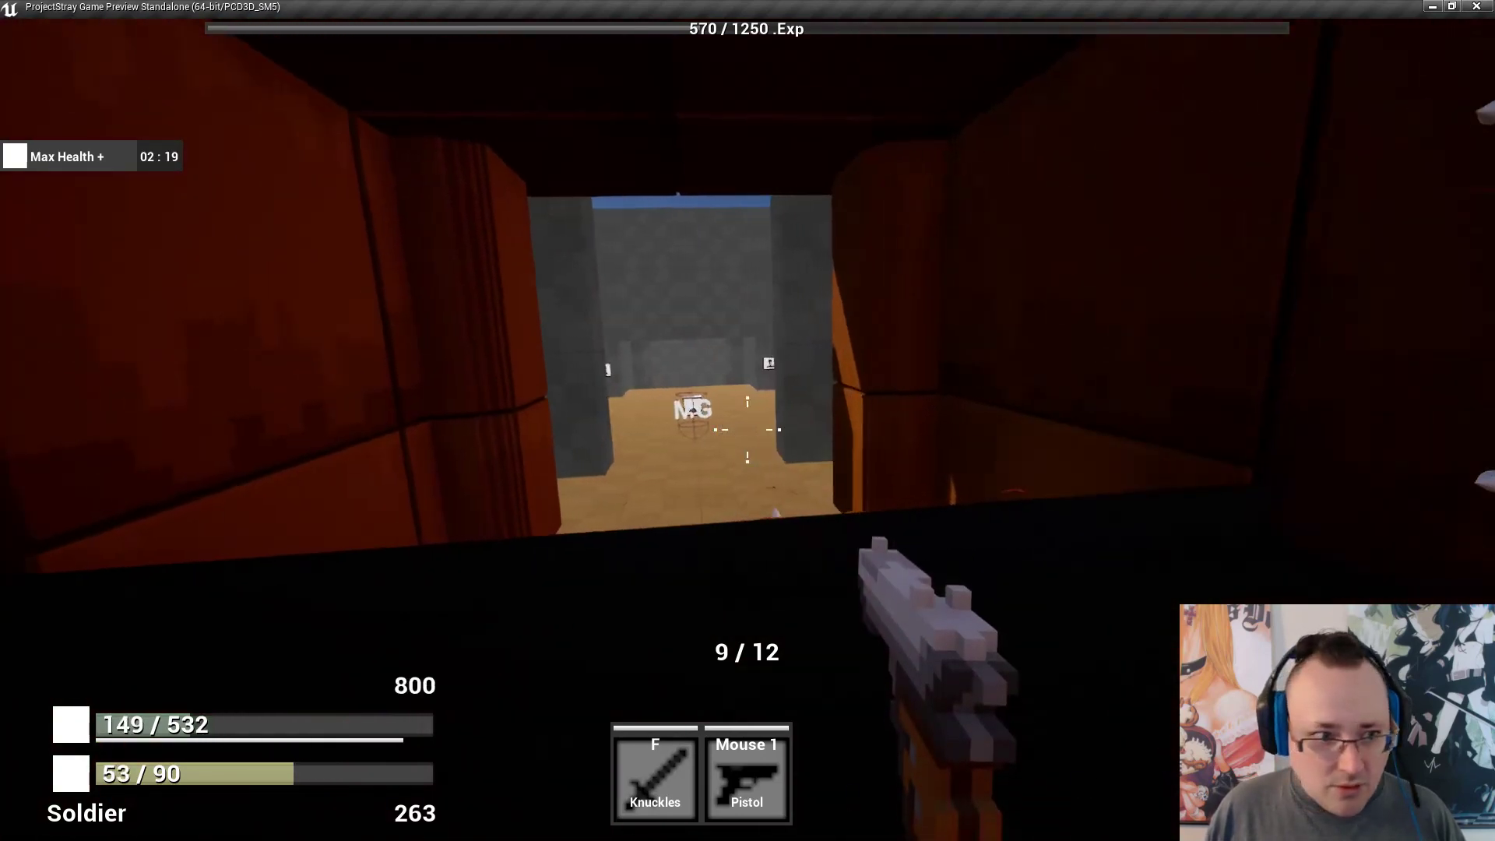
Leave the passage, cross the deck, and walk off its outer edge into the pit.
key(w)
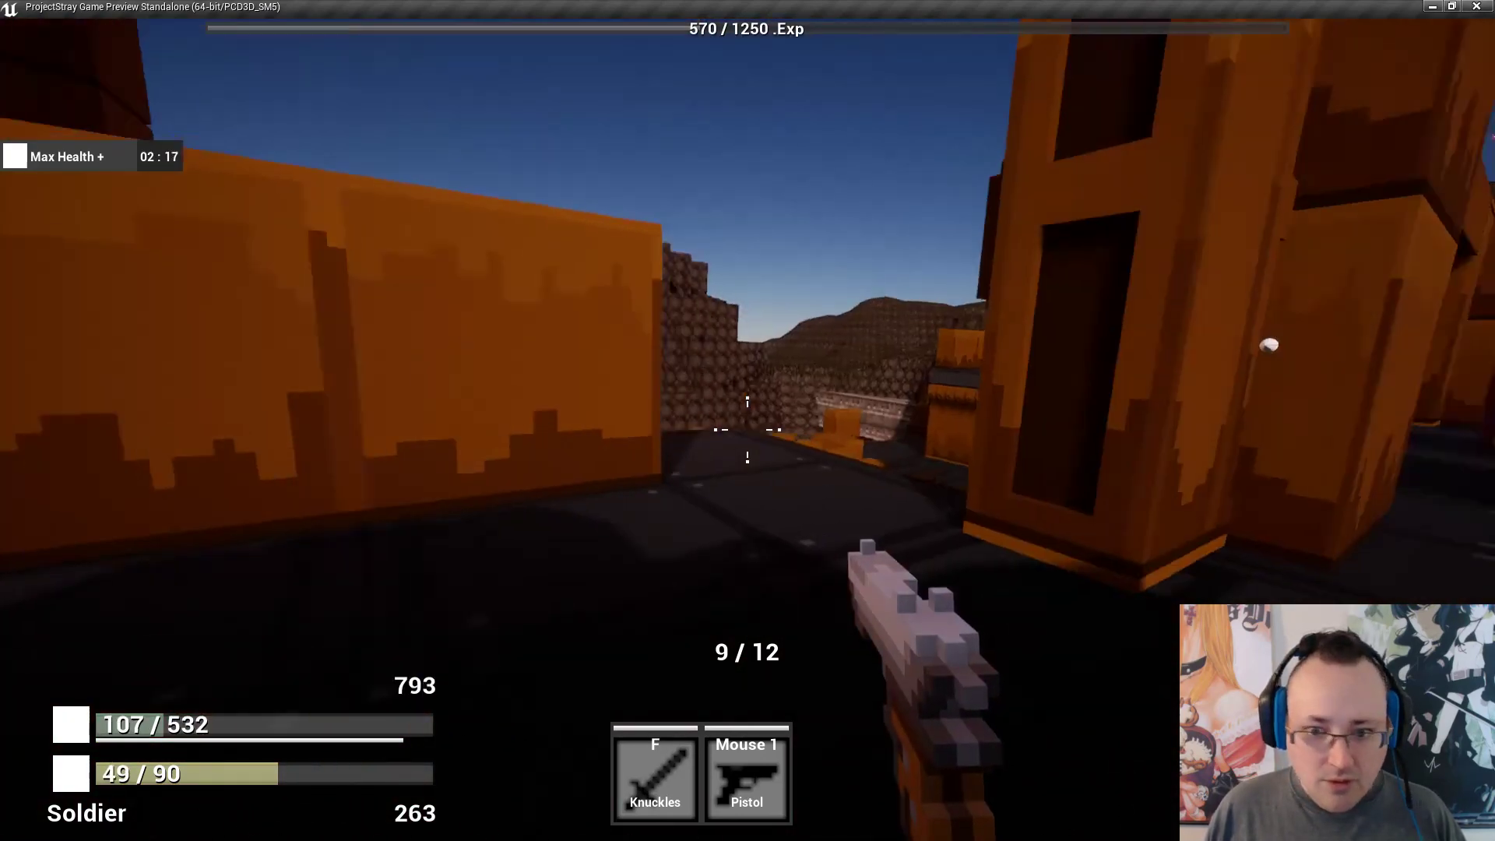
key(w)
key(s)
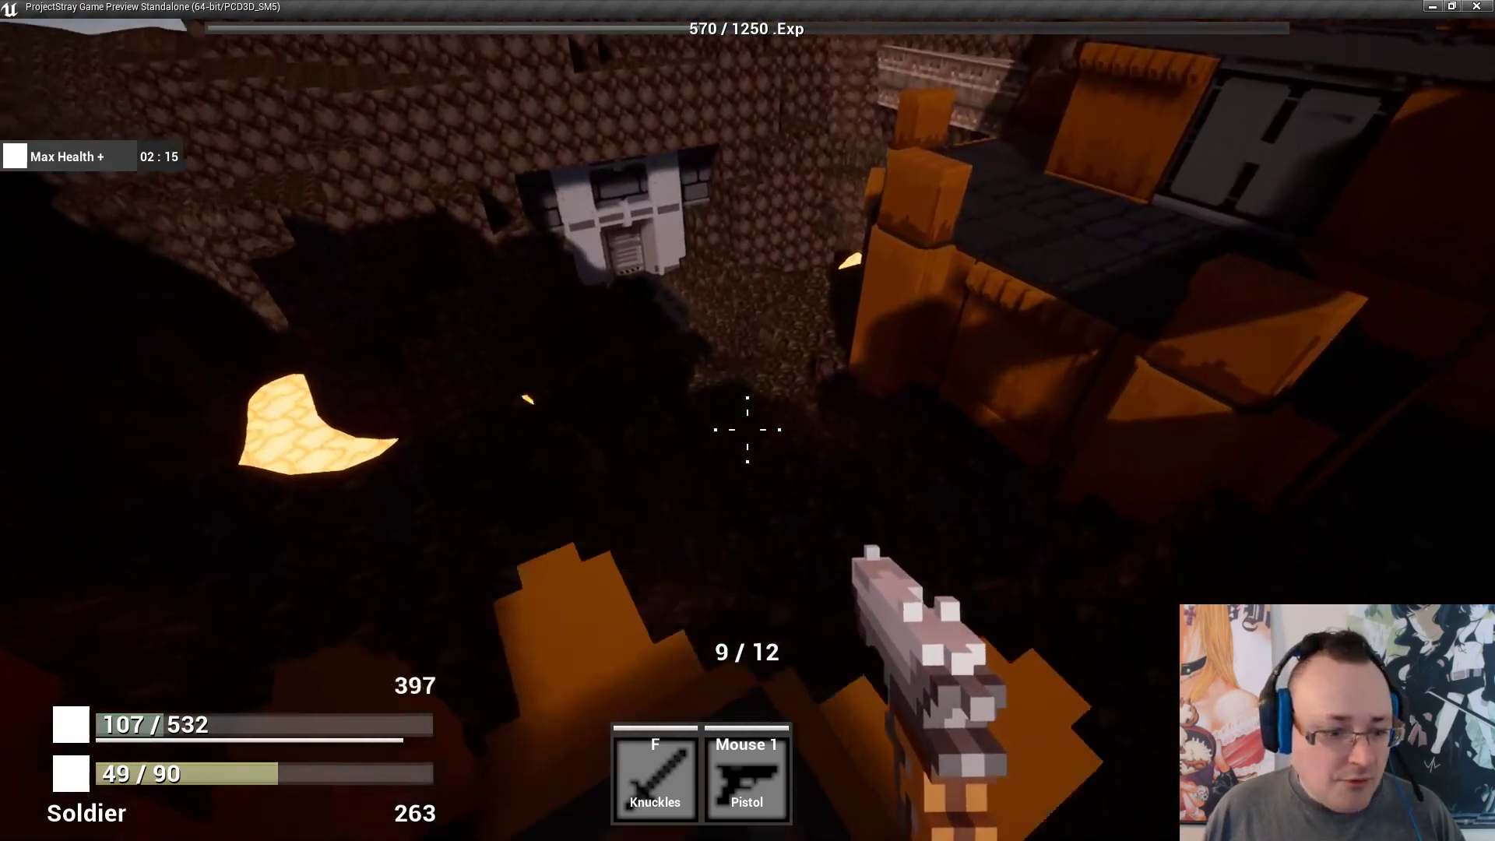
key(w)
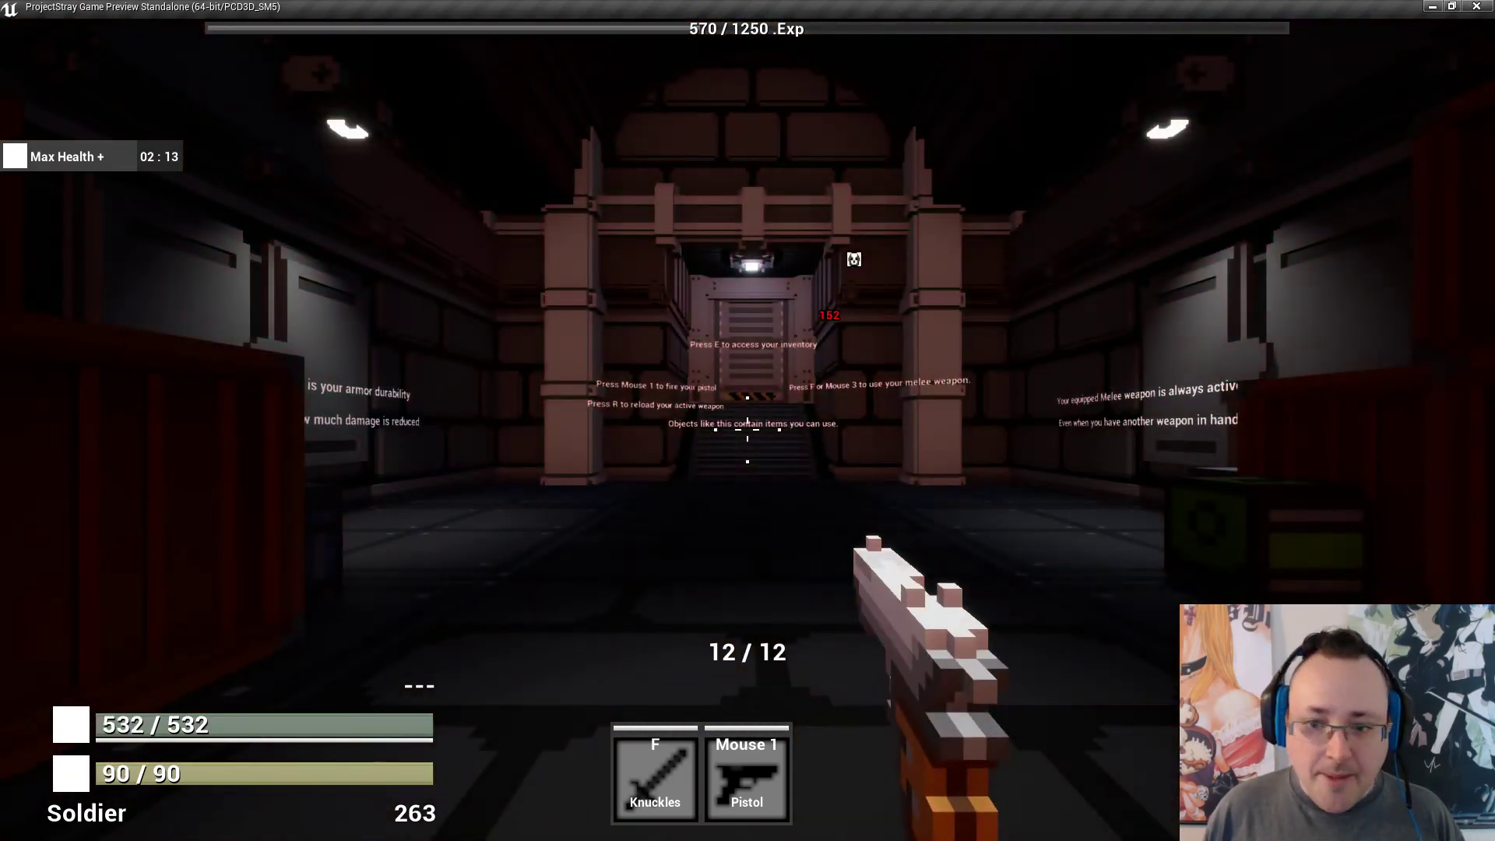
Walk up to the stairs in the start room and end the standalone preview.
key(w)
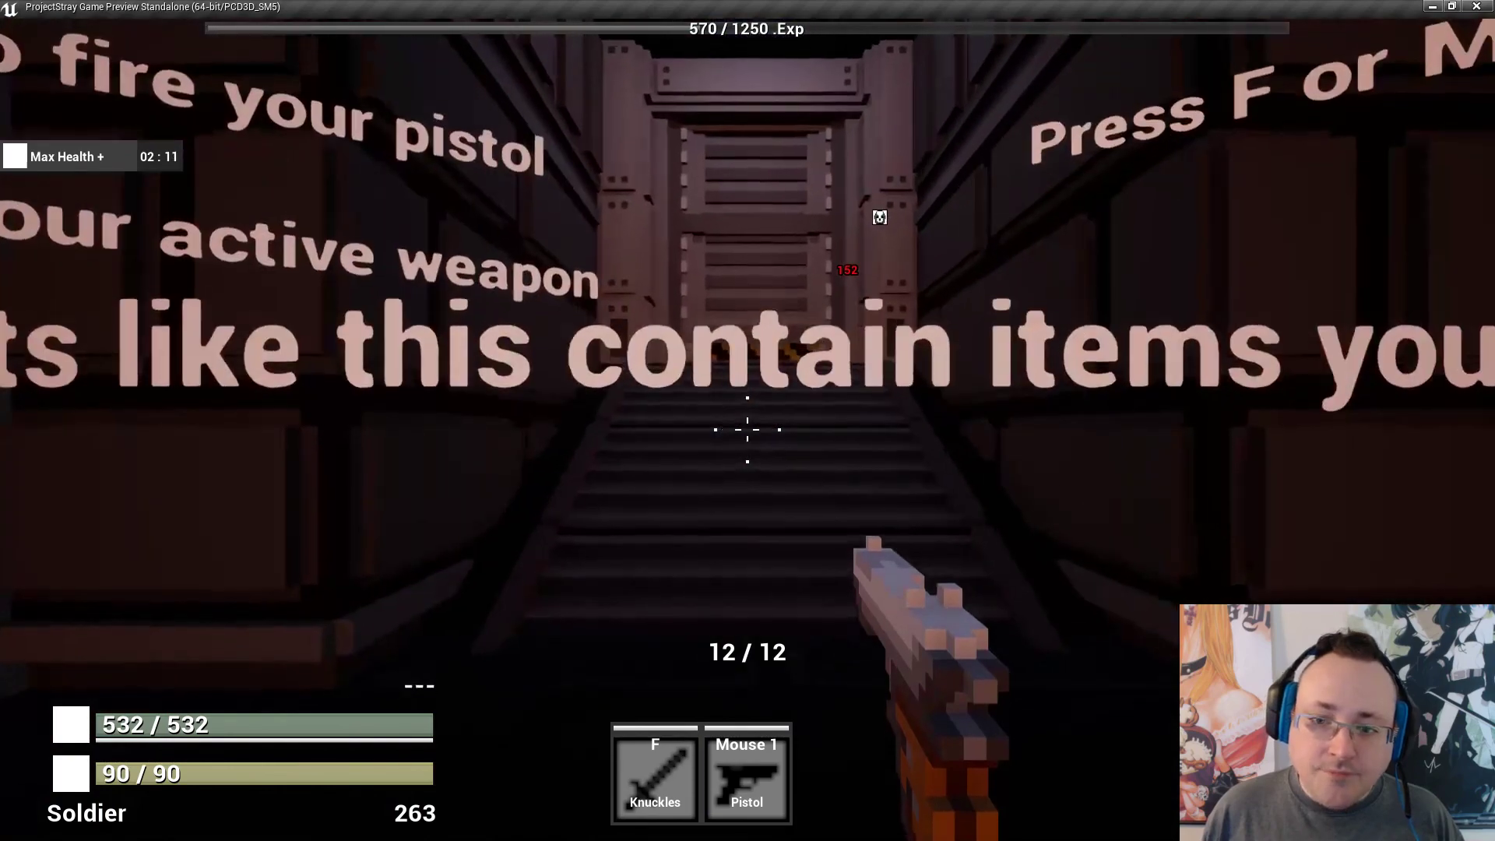
key(w)
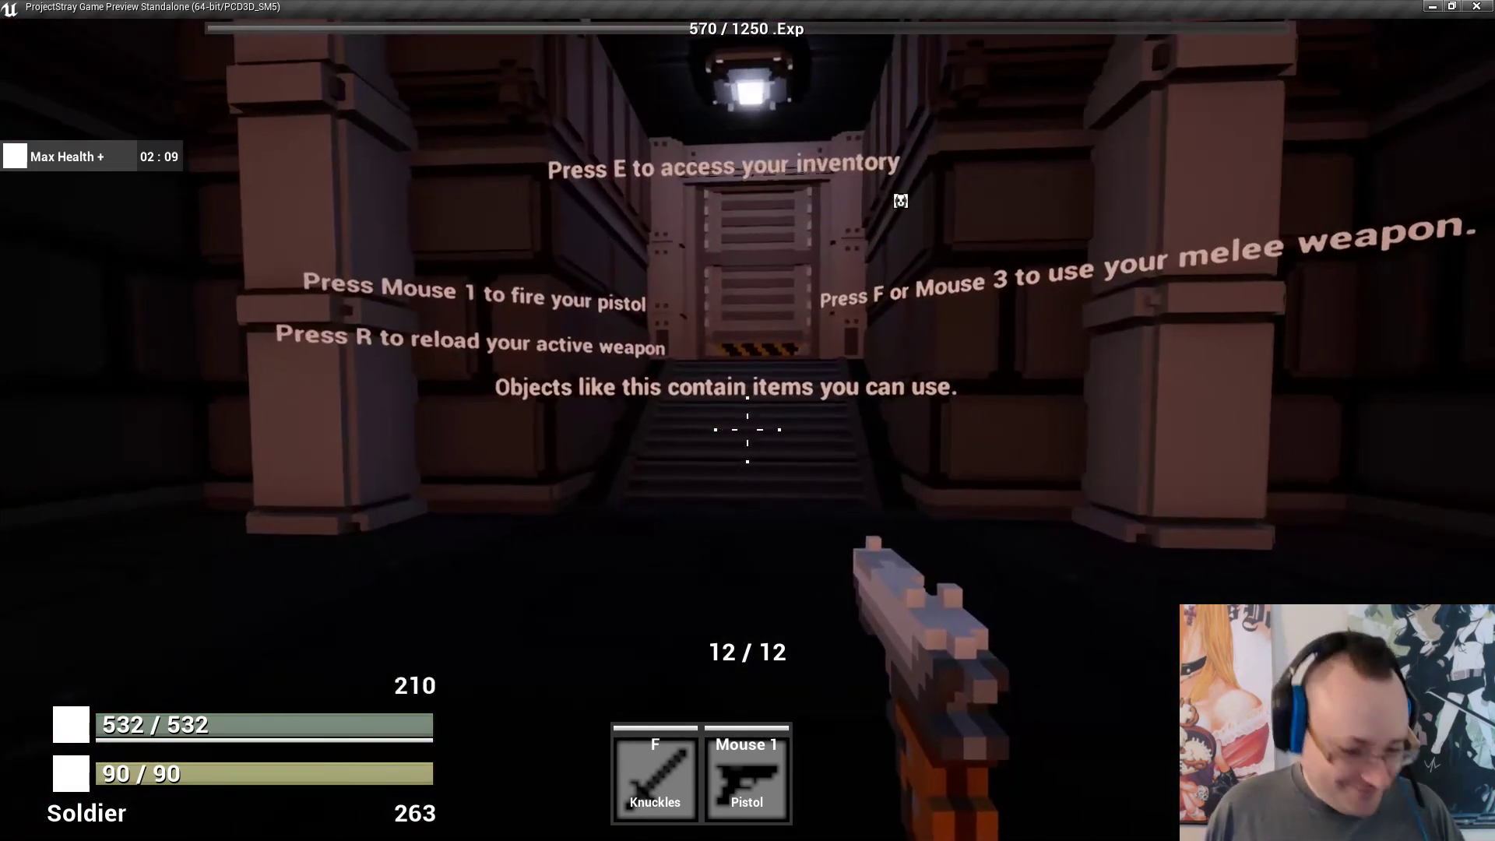
key(w)
key(Escape)
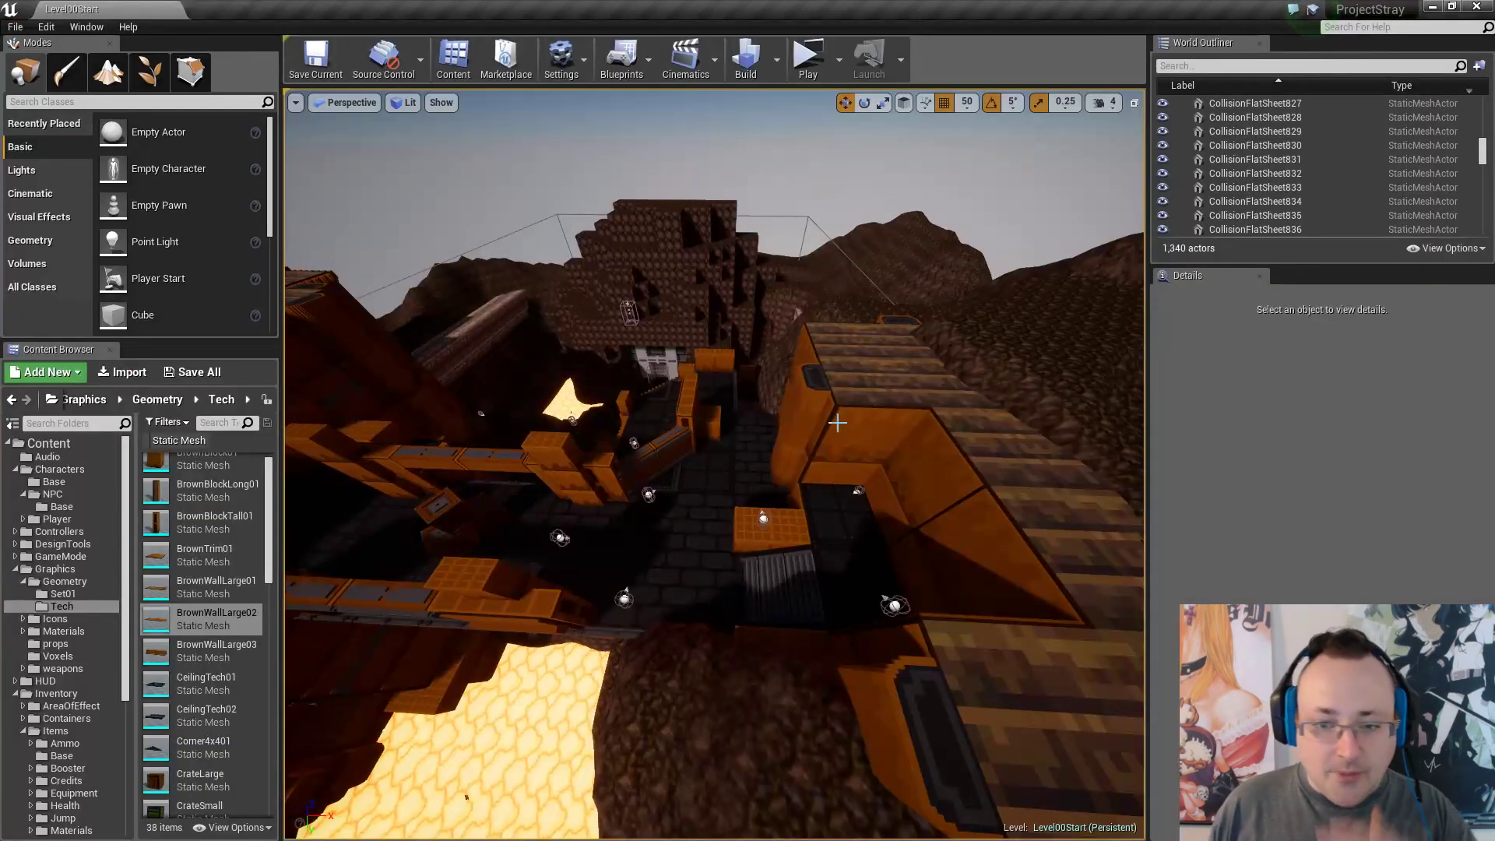
Open the PSNPCController blueprint from the Controllers/NPC folder in a maximized editor window.
click(62, 507)
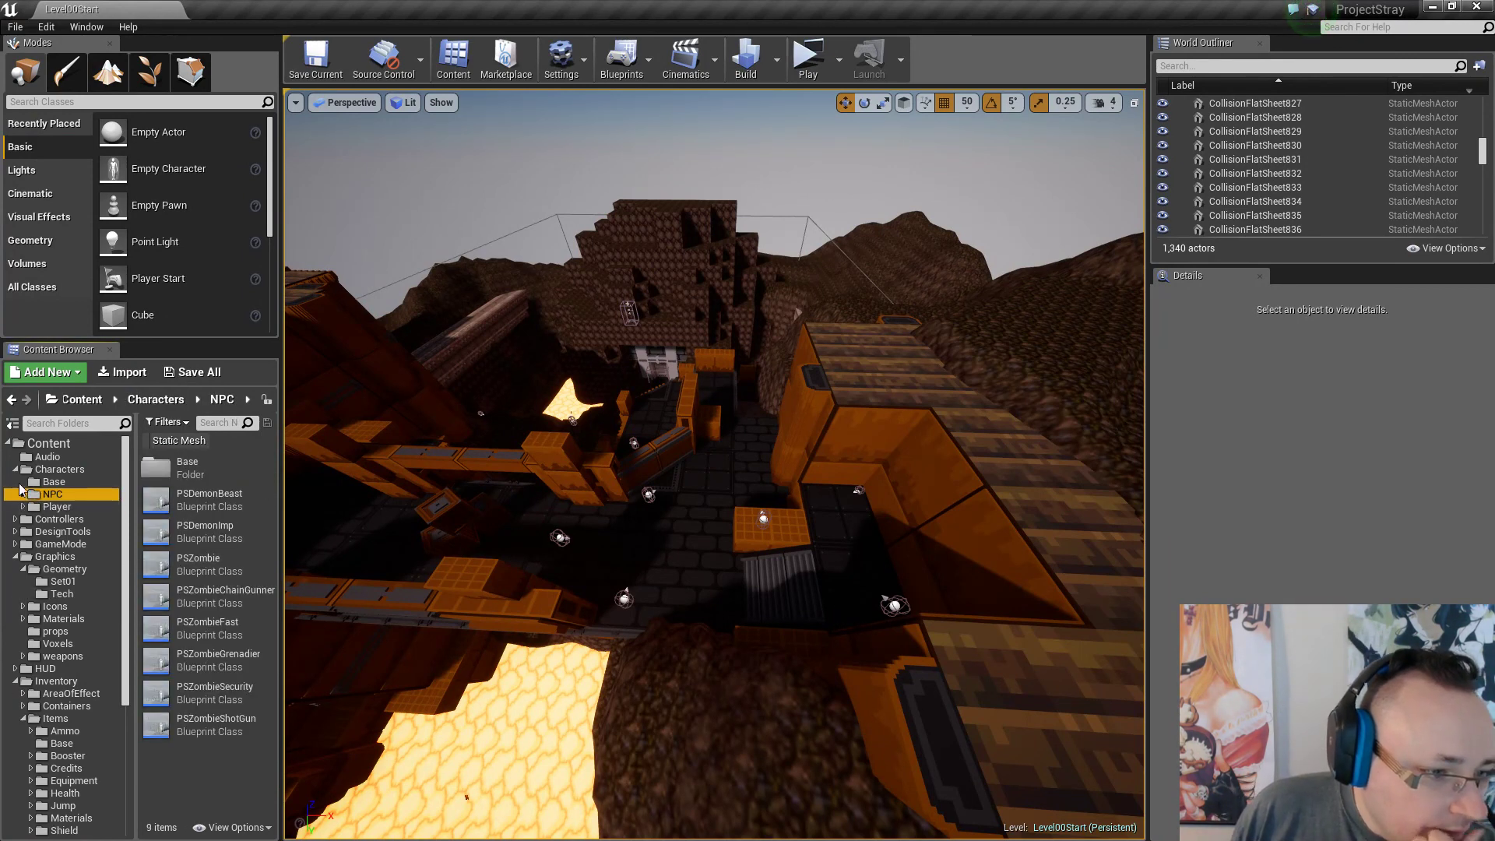
click(17, 471)
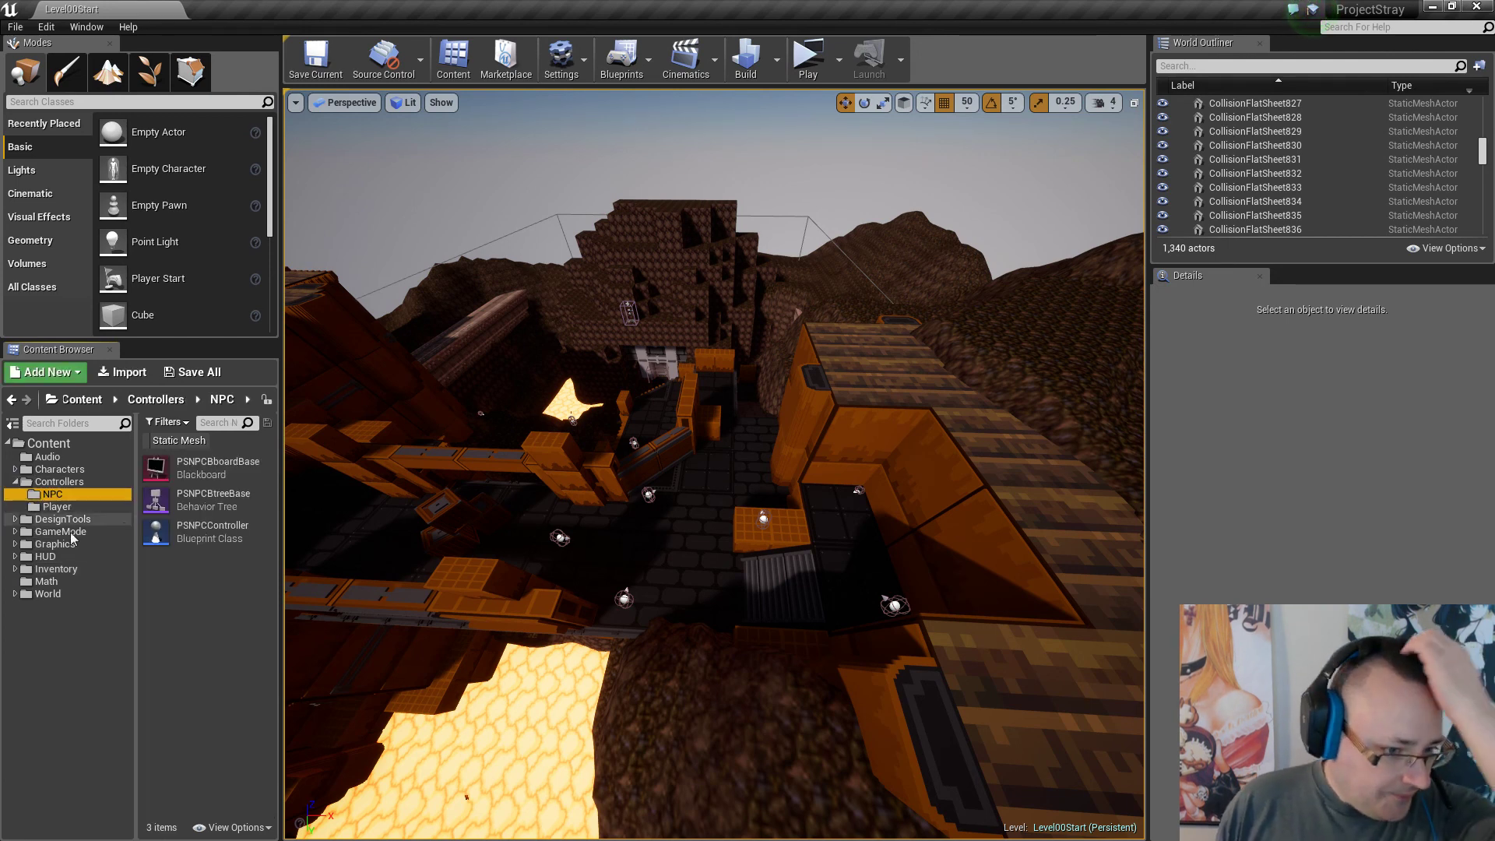
double_click(203, 536)
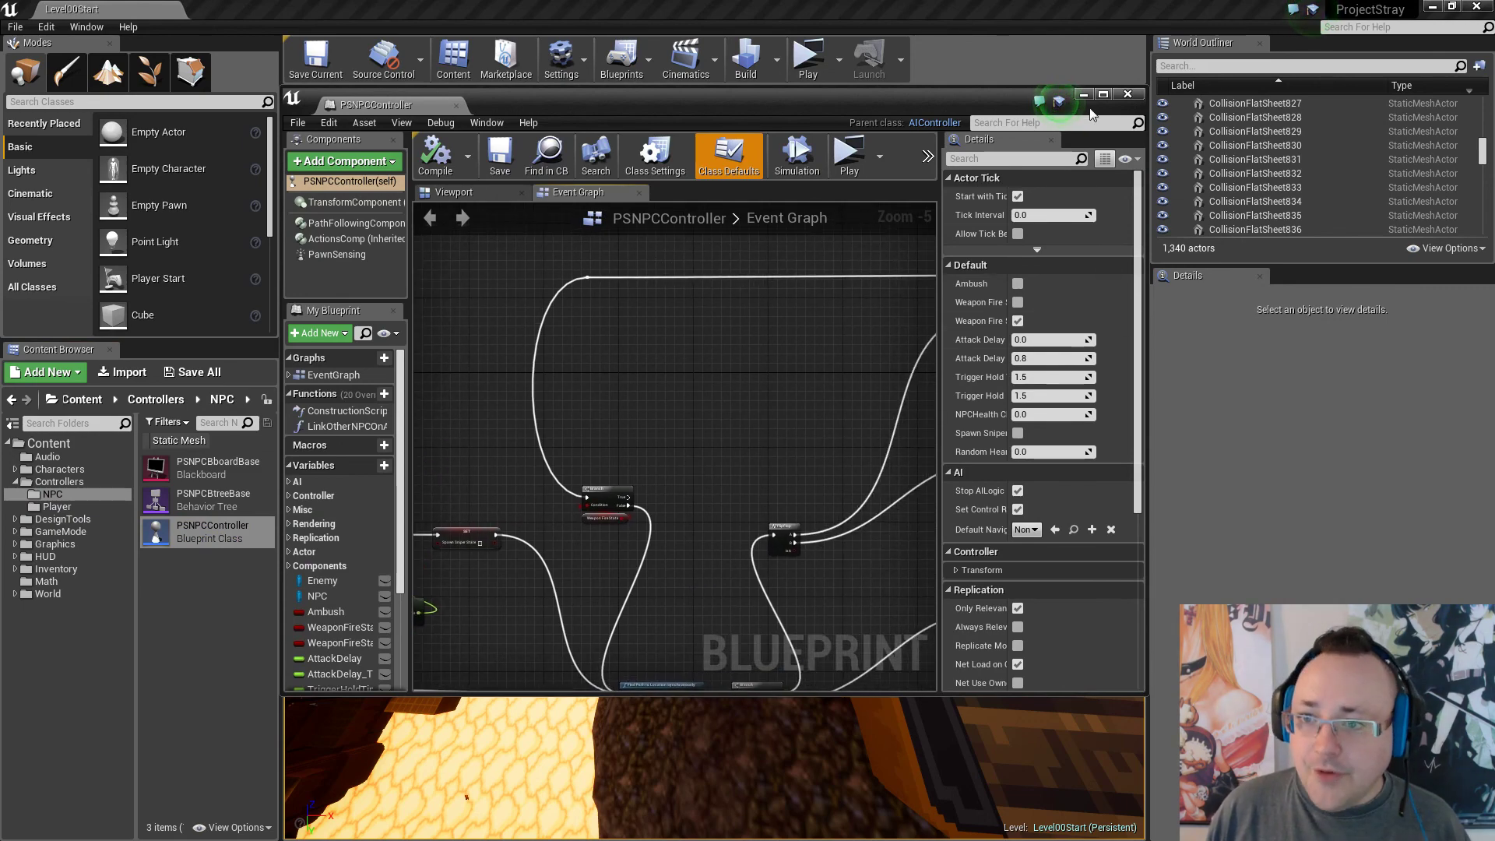
click(1103, 95)
Set the minimum of the Random Float in Range node feeding Random Heart Beat to 0.8, and compile, save and close the blueprint.
right_drag(684, 481, 849, 467)
scroll(606, 418, up, 5)
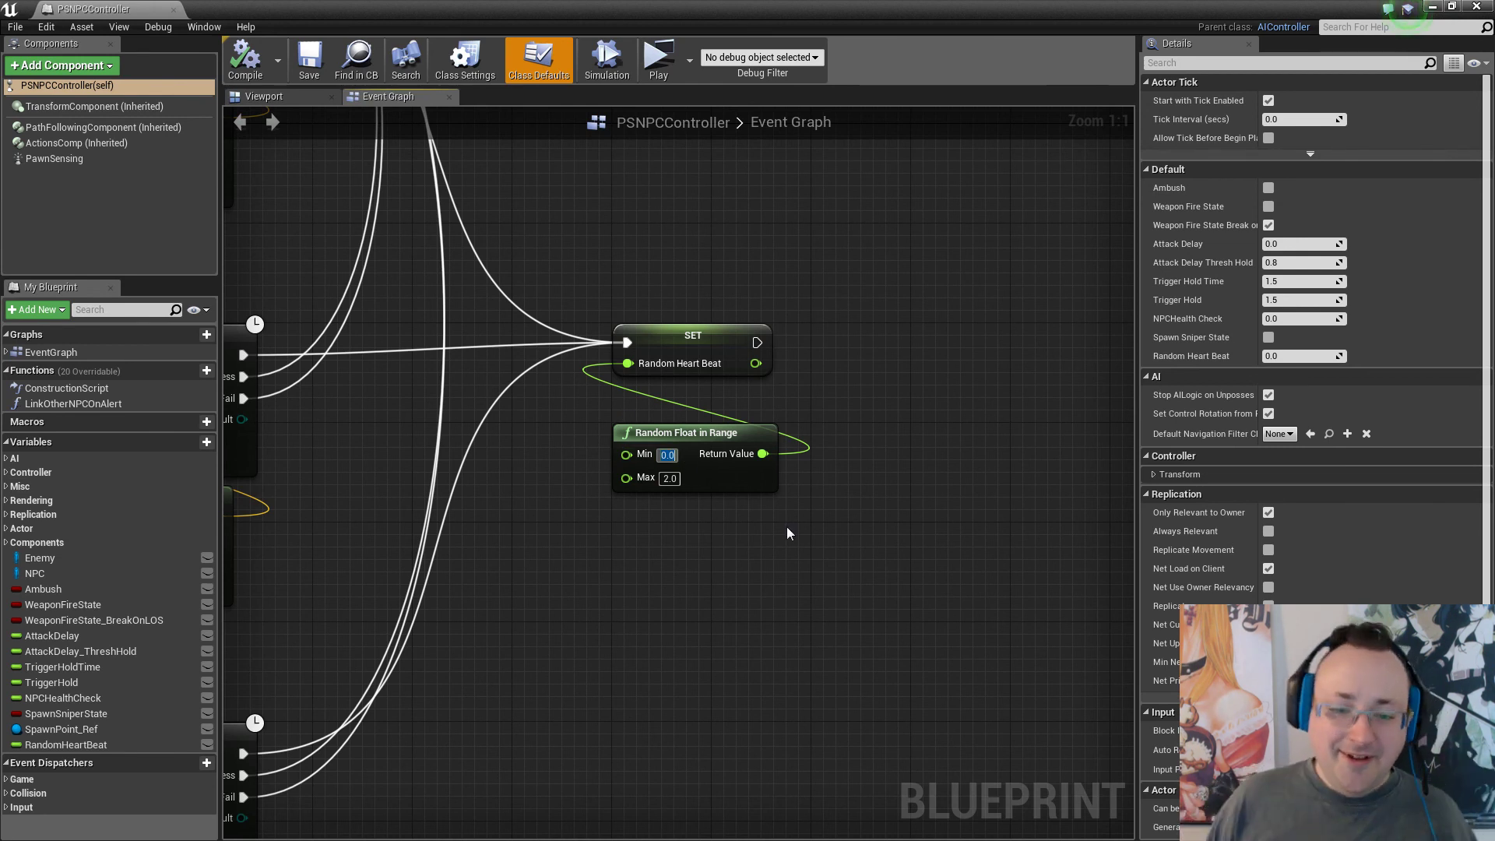
key(Right)
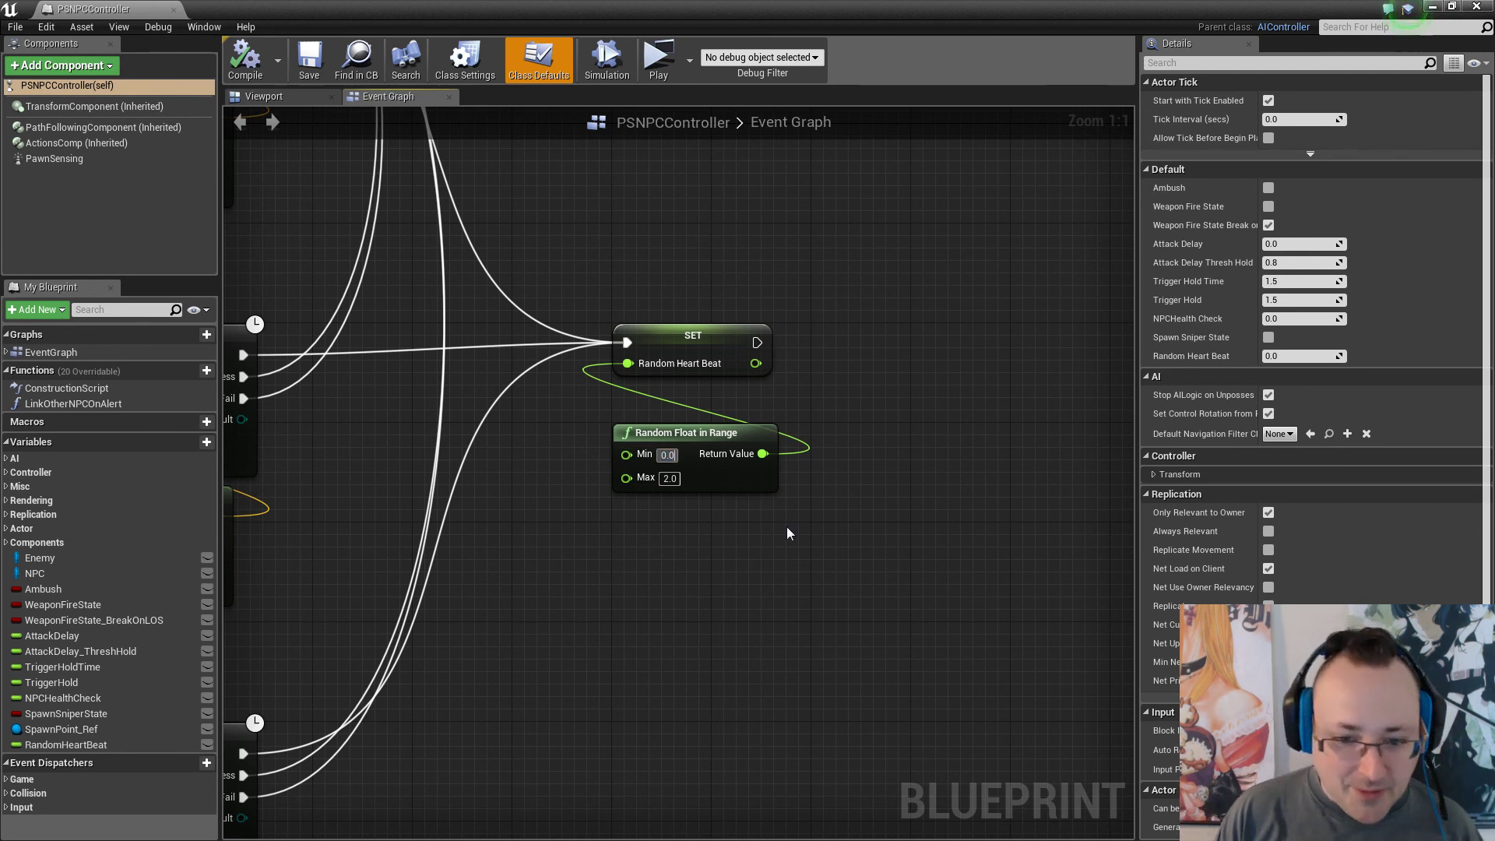
key(BackSpace)
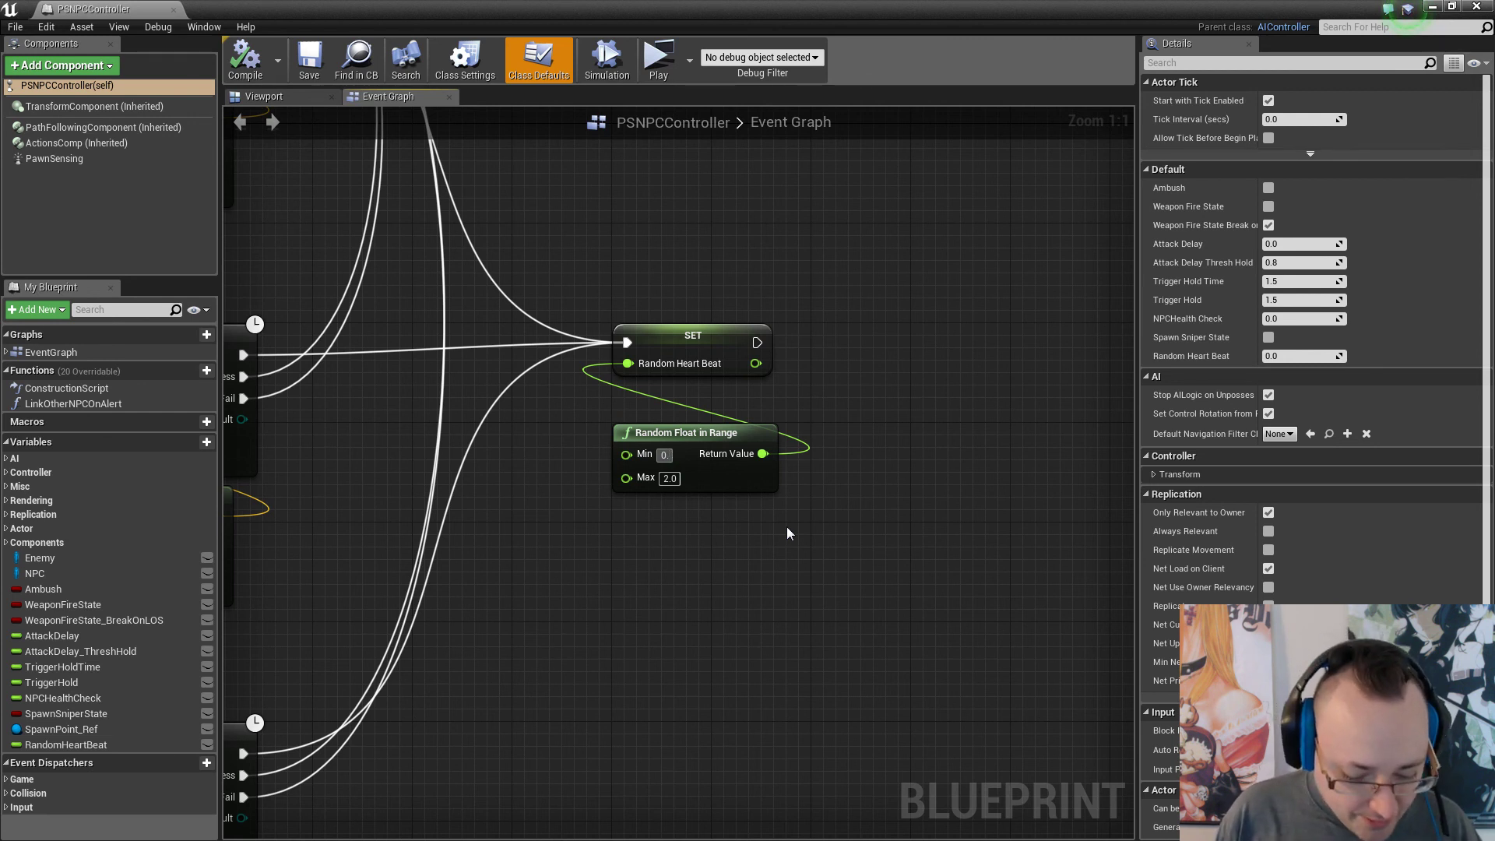
text(8)
key(Return)
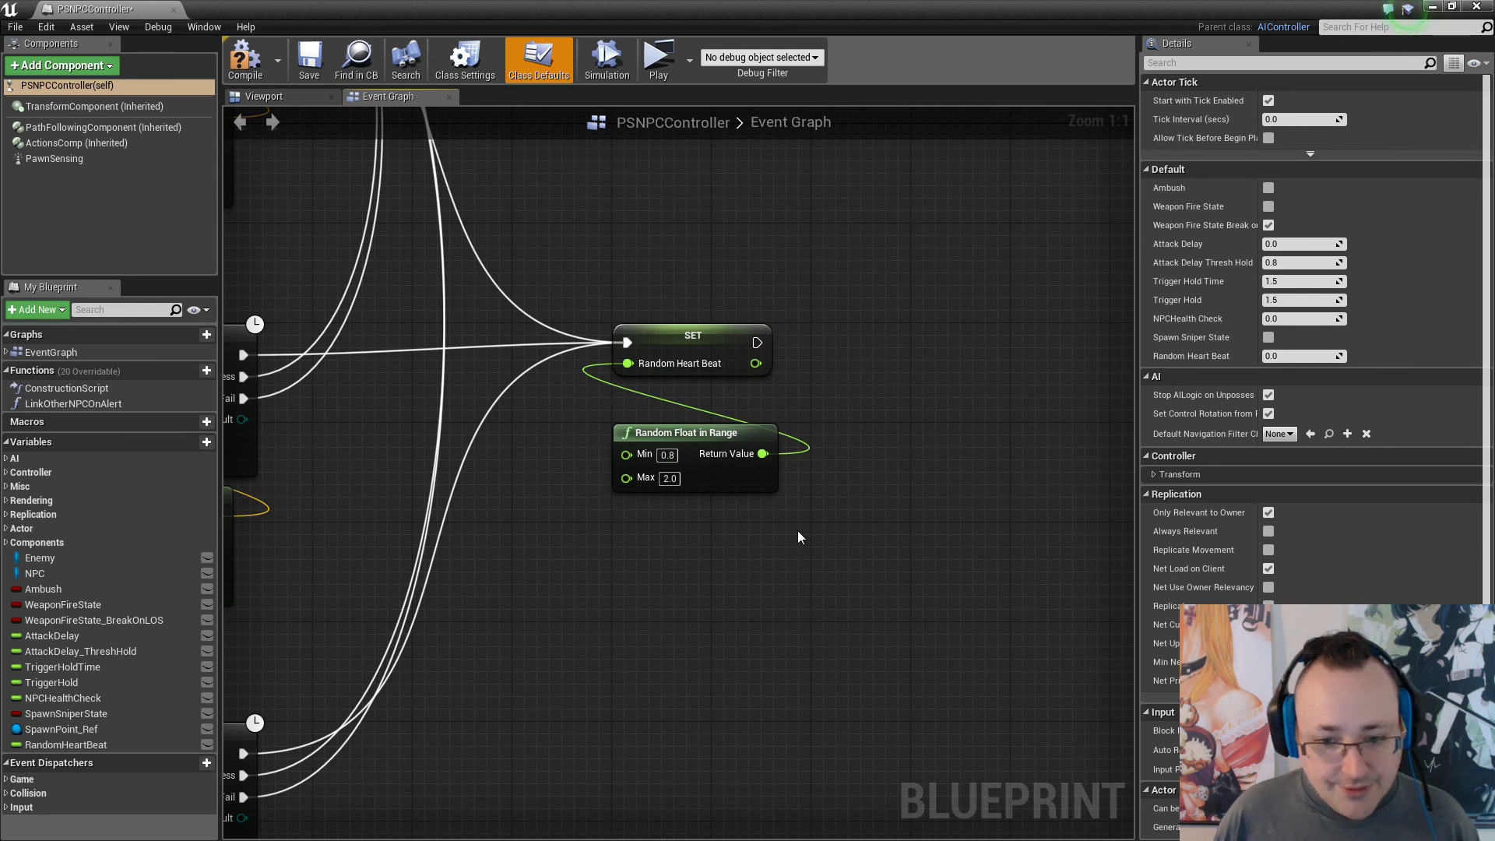
click(248, 62)
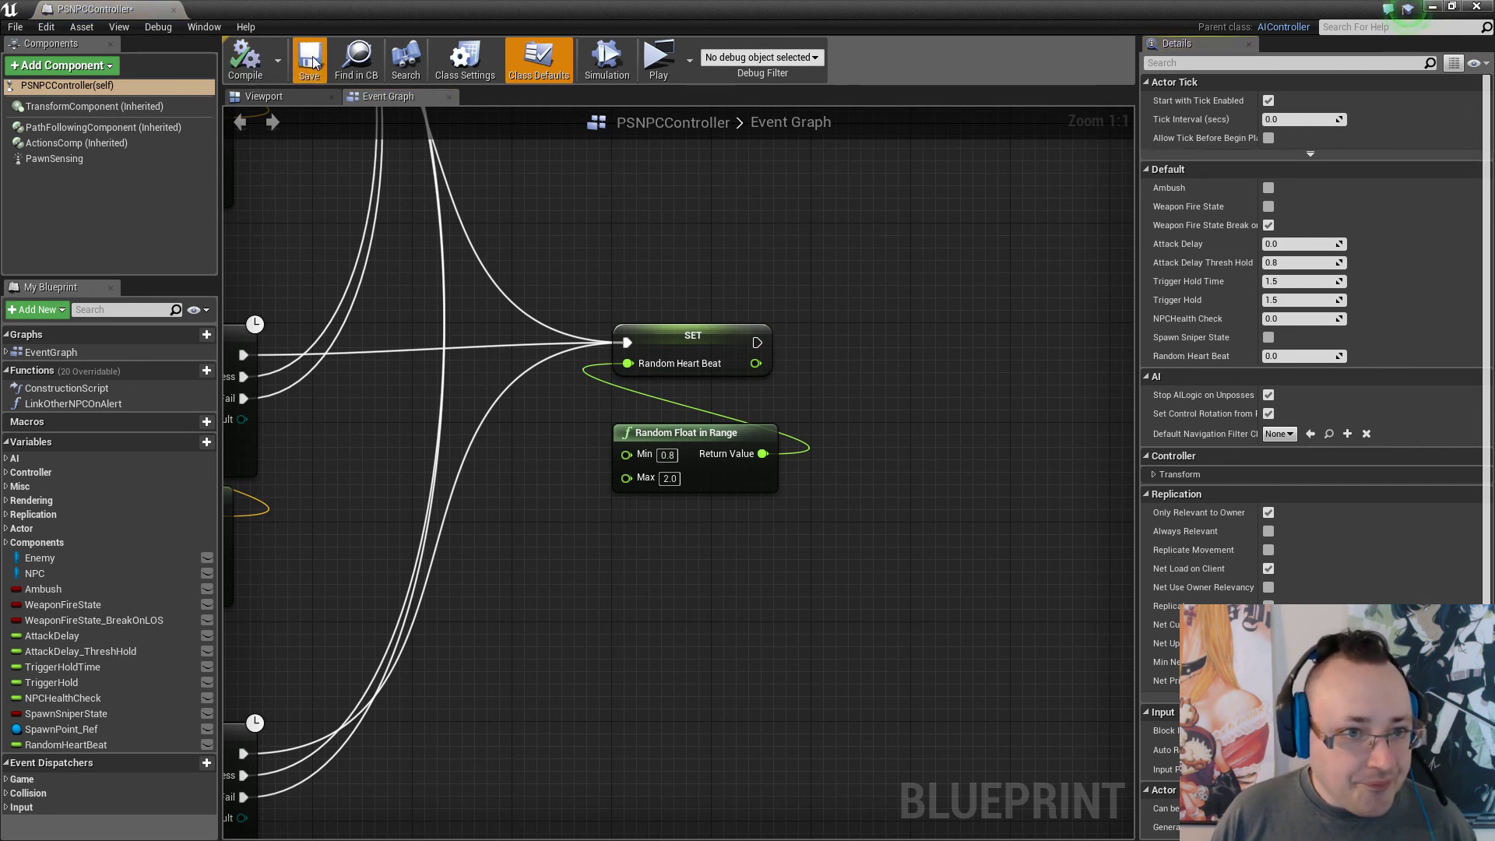
click(1478, 7)
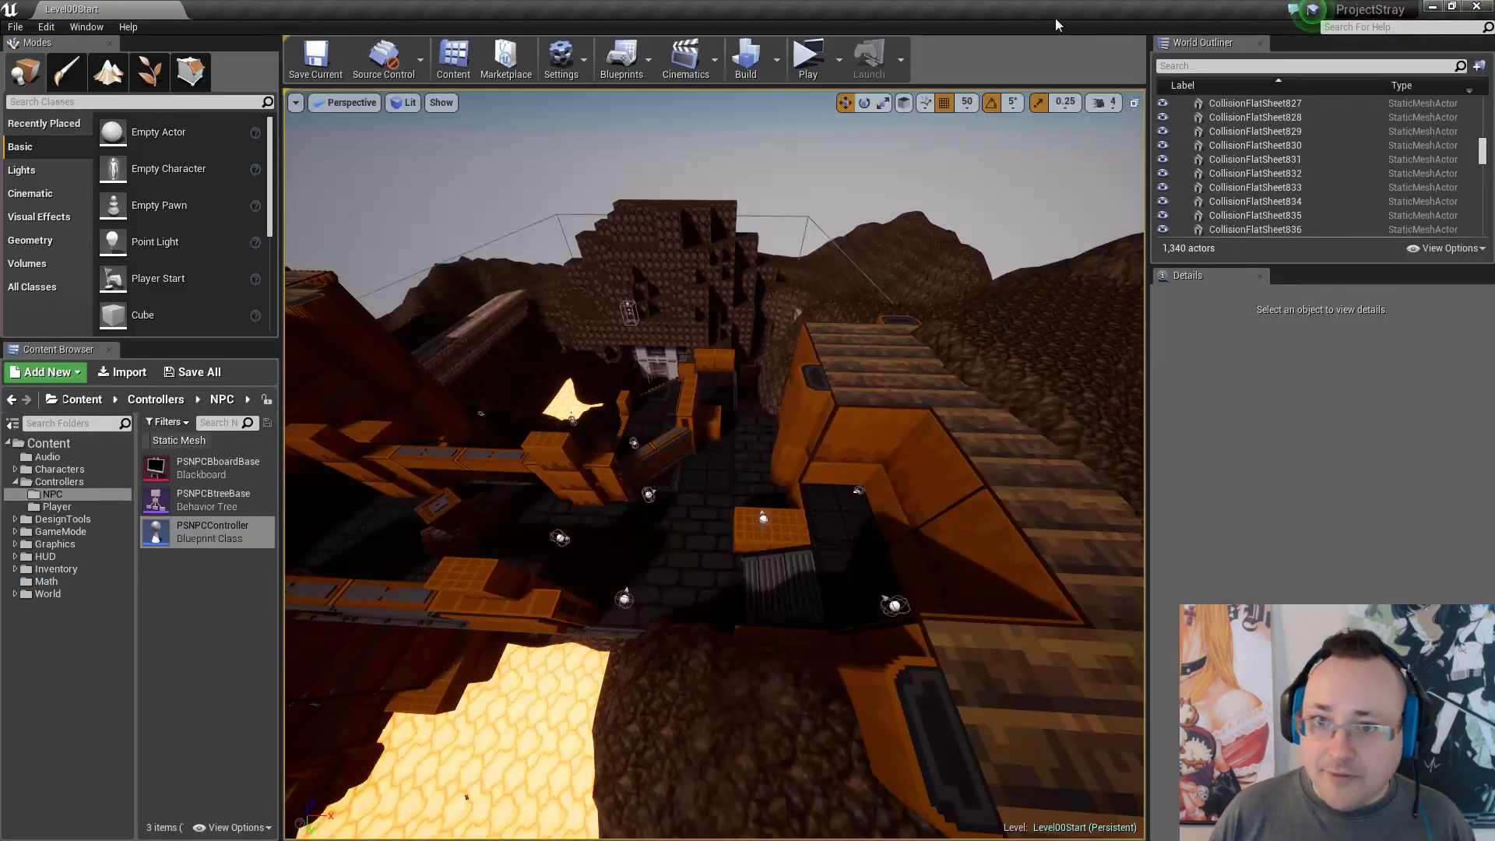
Start a new standalone preview of the level and loot everything from the Armor Case before the stairs.
click(810, 56)
click(1332, 63)
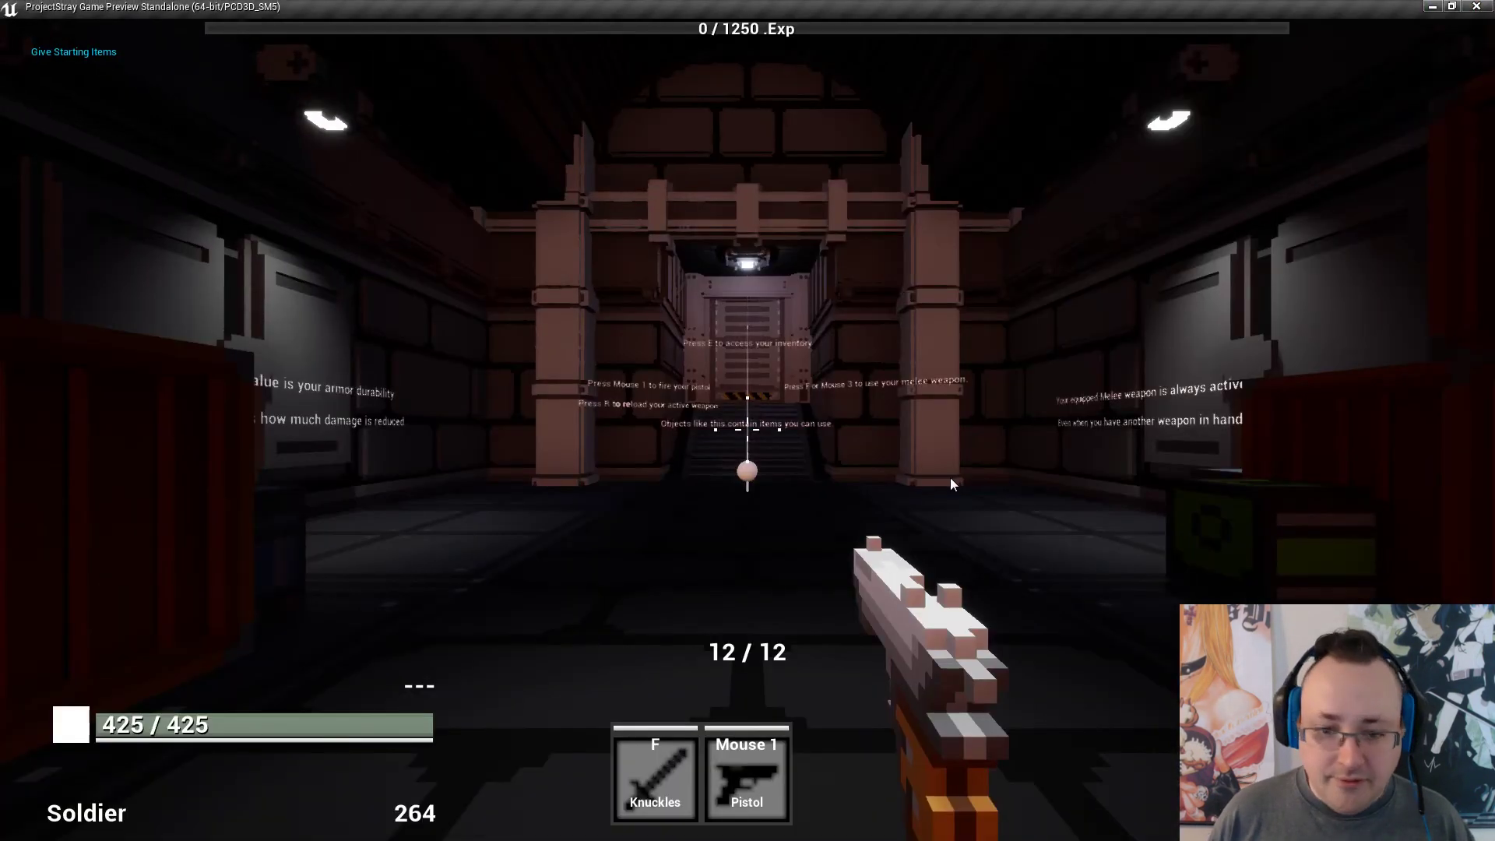
click(950, 478)
key(w)
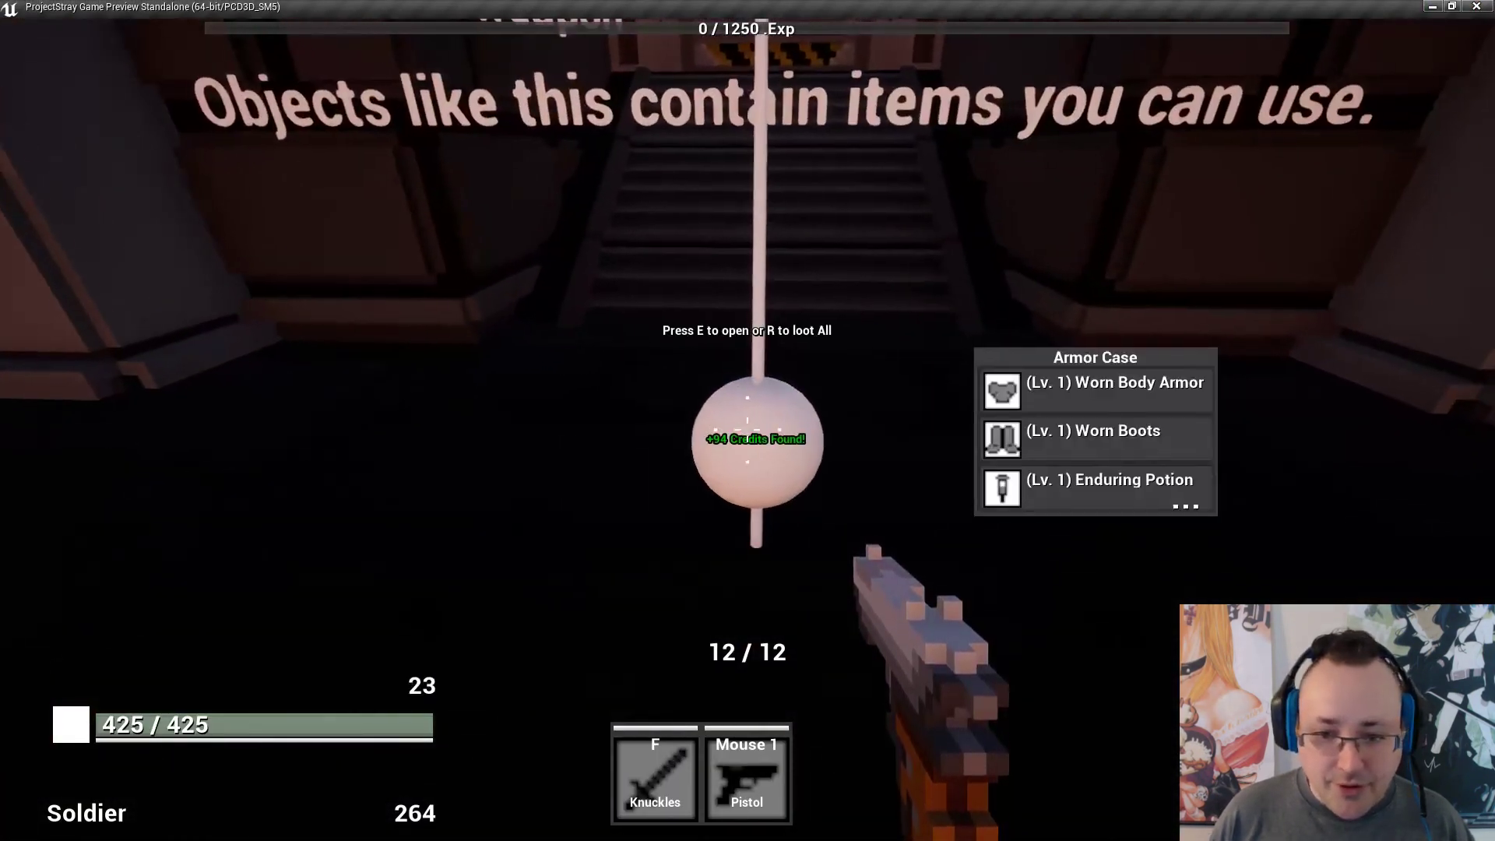
key(r)
Look around the start room, then climb the stairs and go through the door into the outdoor container yard.
key(s)
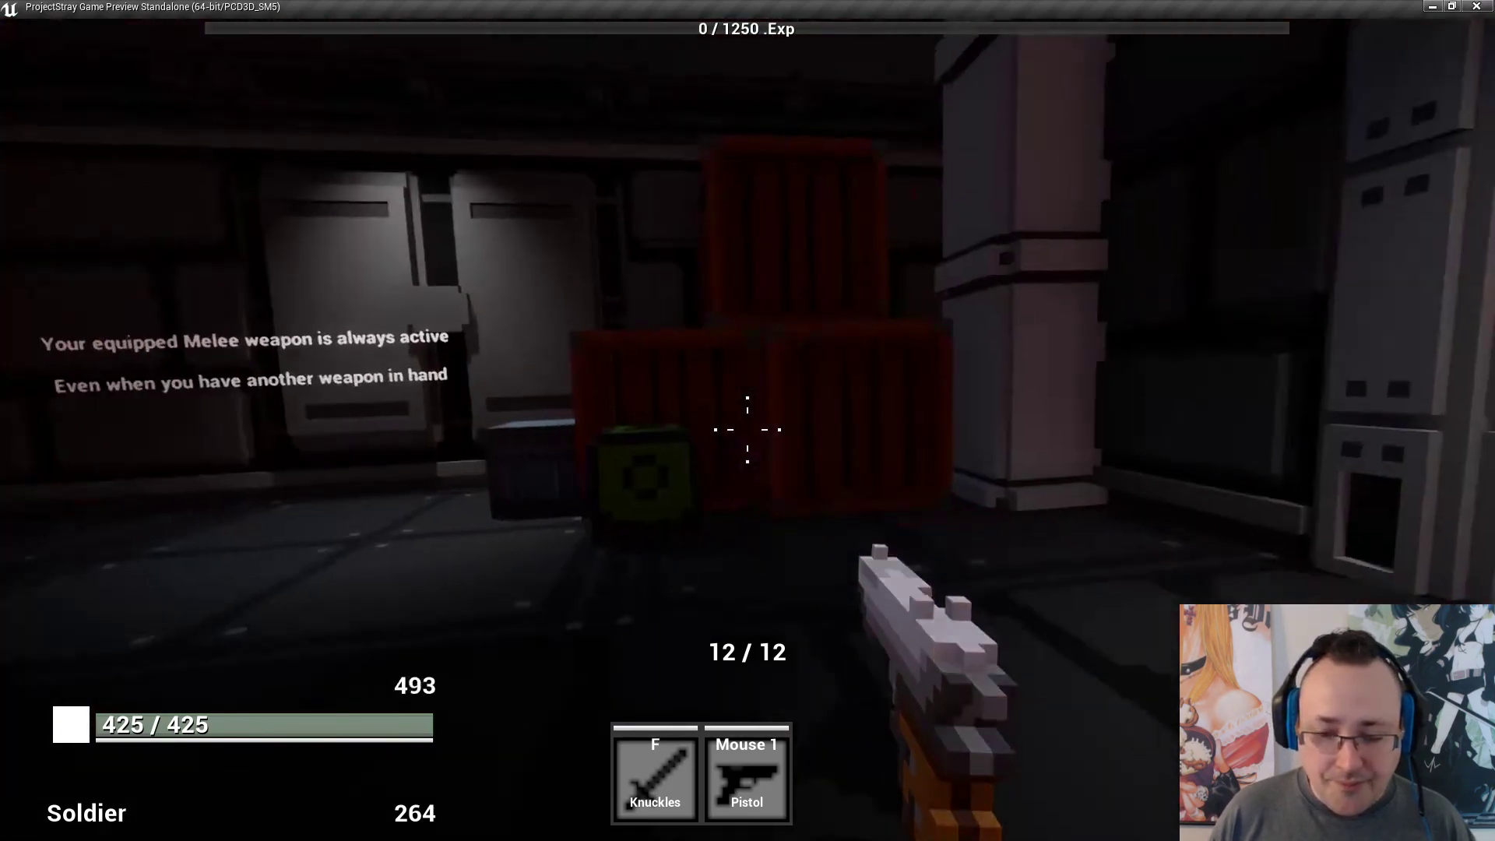
key(w)
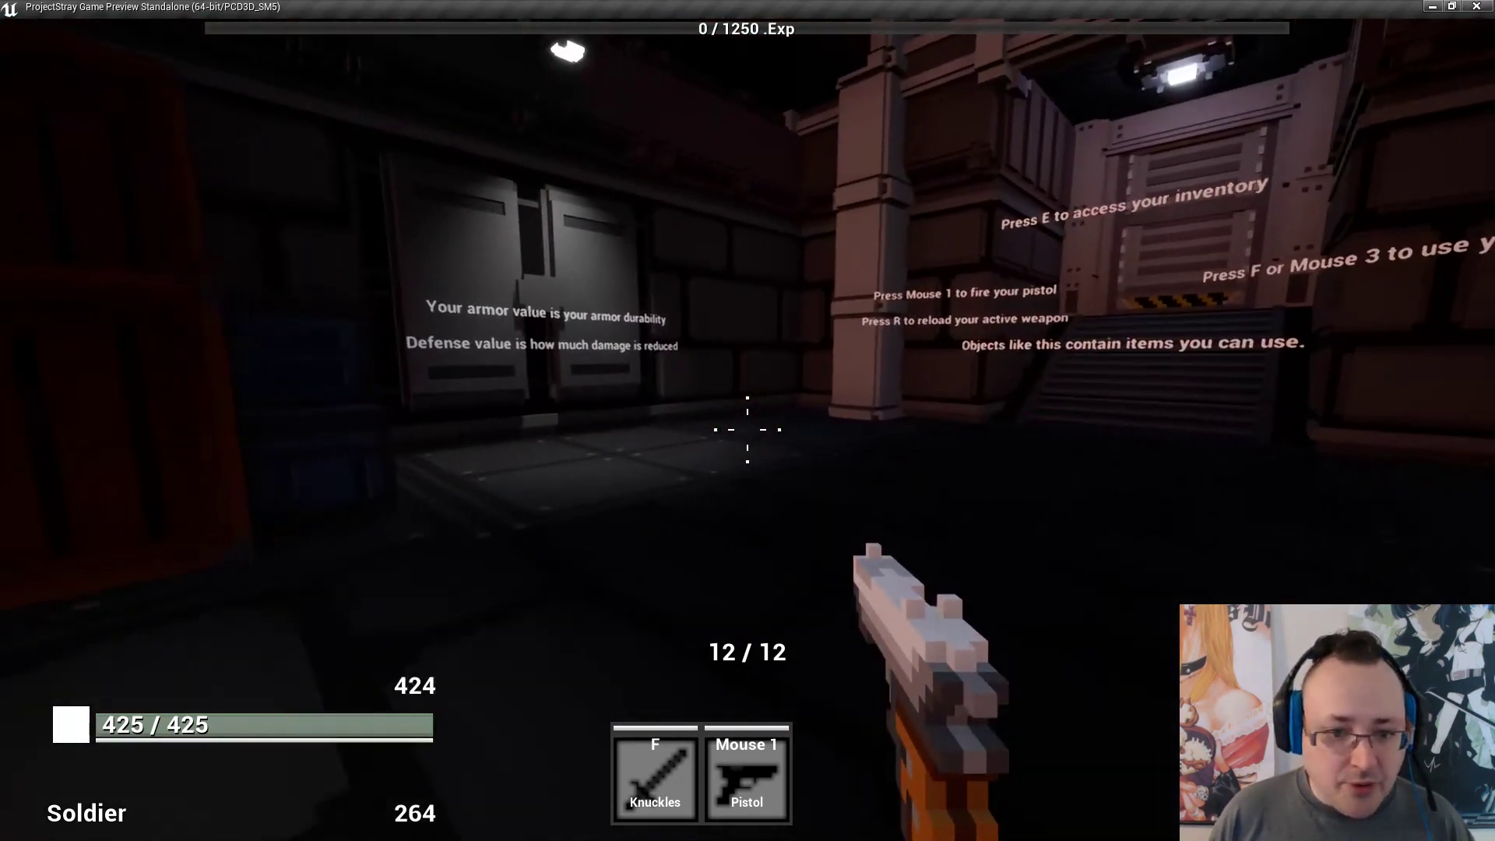
key(w)
key(w)
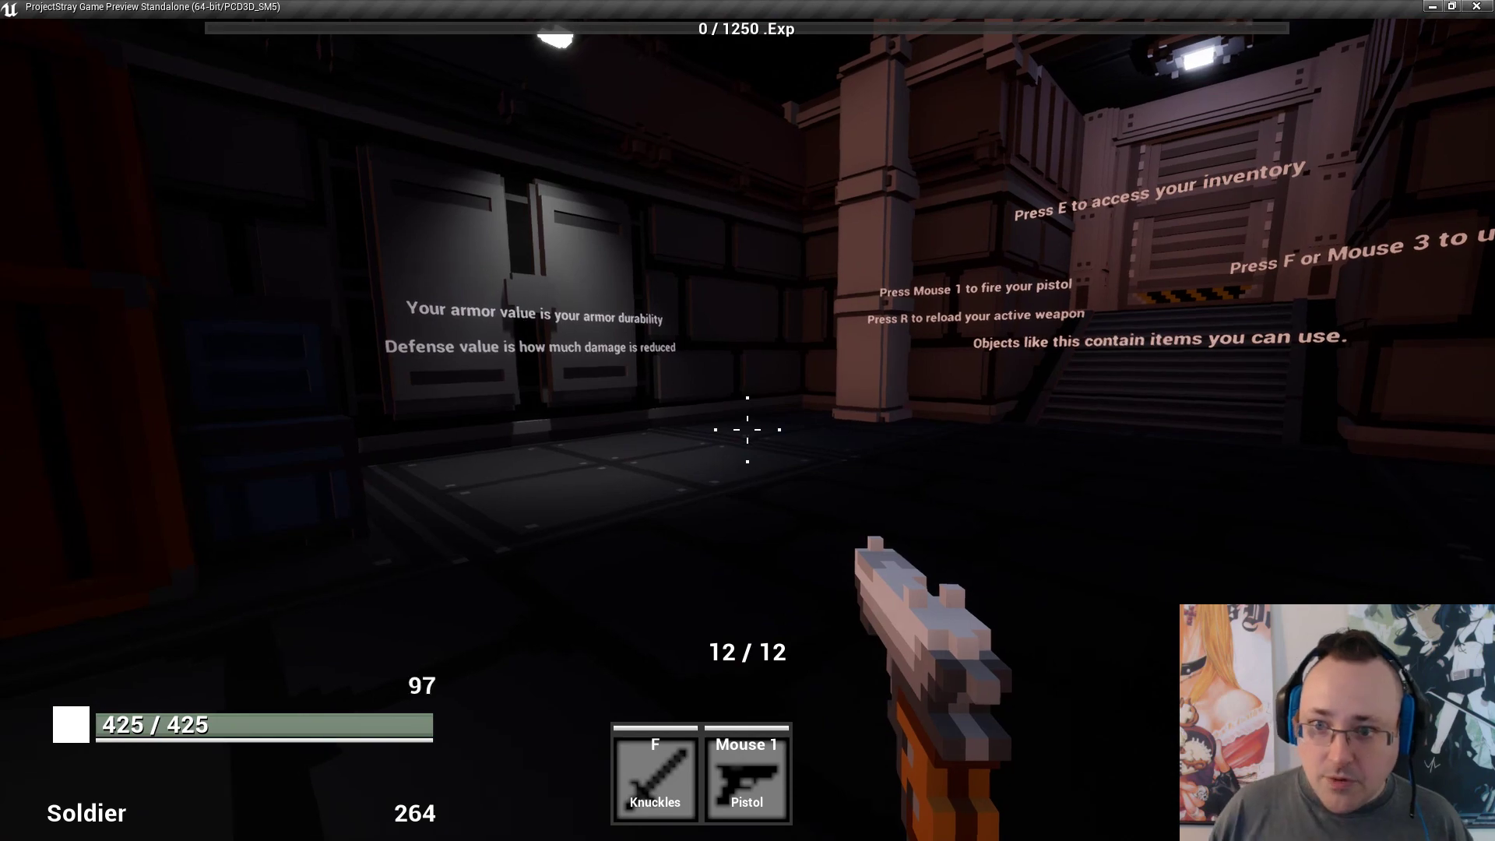
key(w)
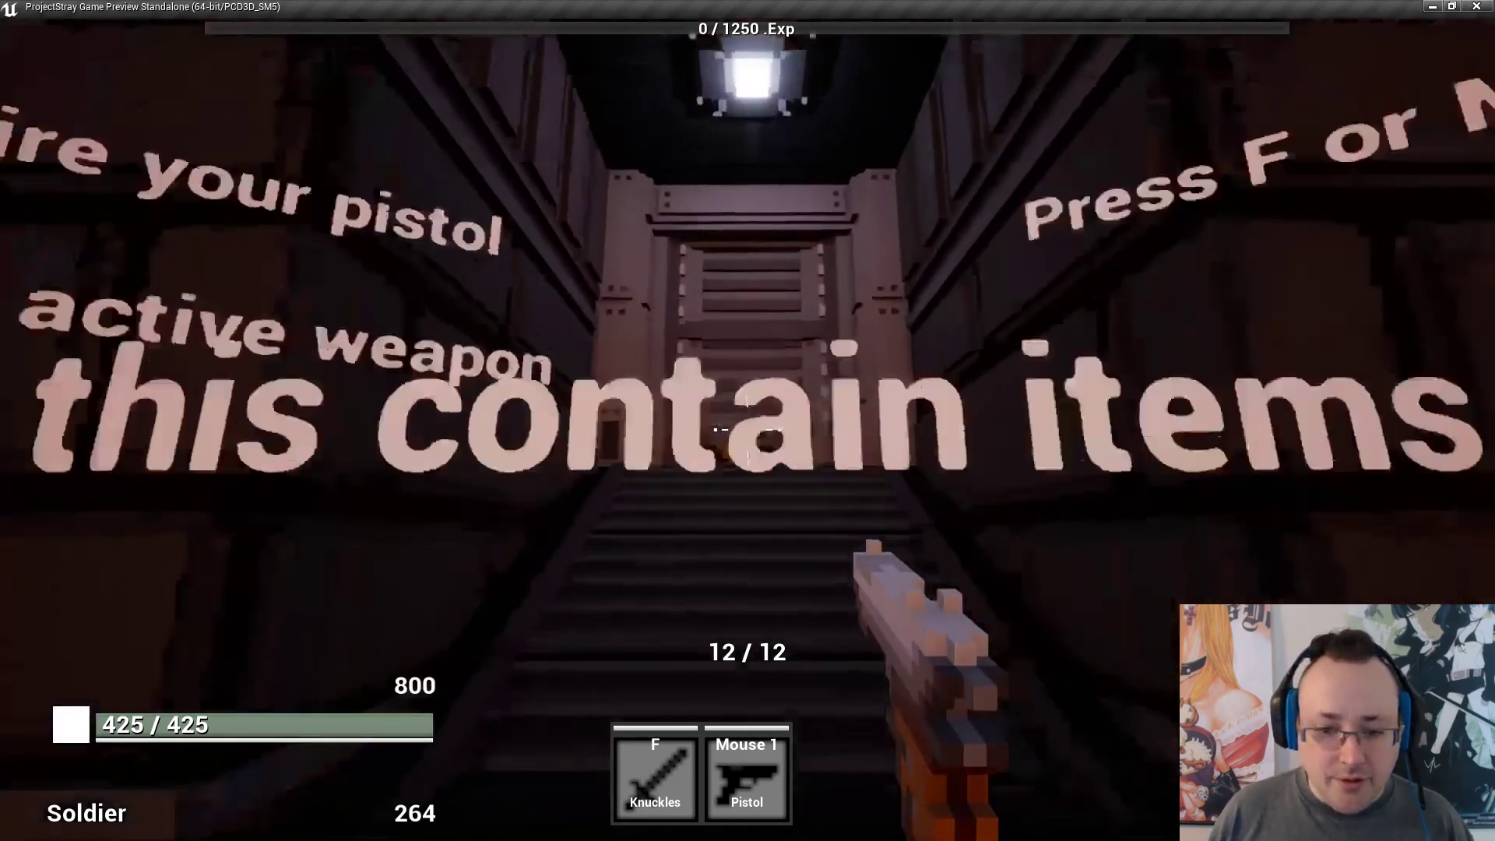
key(w)
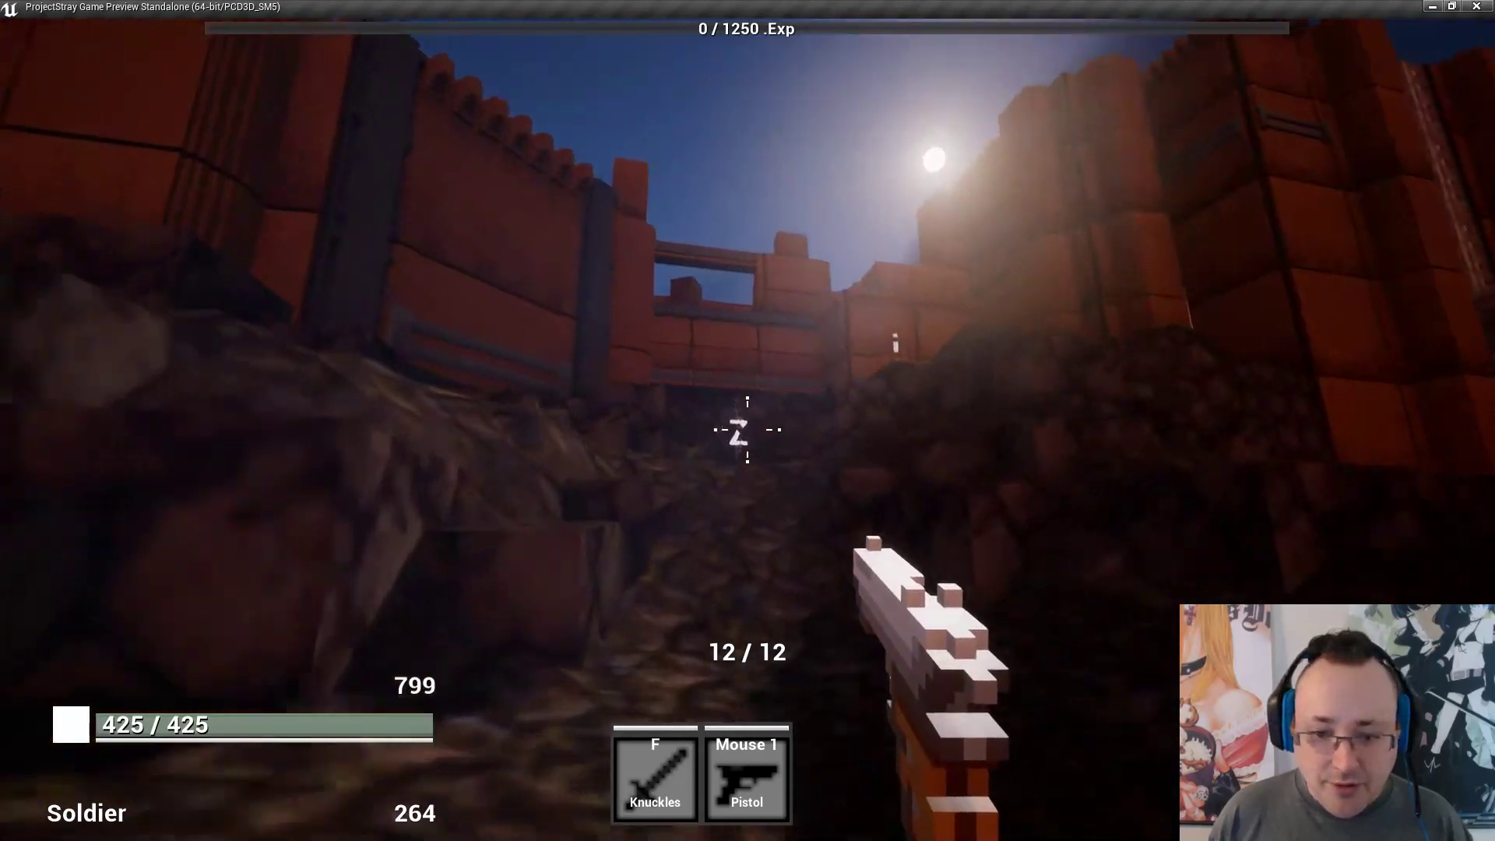
Shoot the Lv. 3 Zombie on the rocky path outside the start room with the pistol and reload.
click(748, 428)
click(748, 429)
click(748, 428)
click(748, 429)
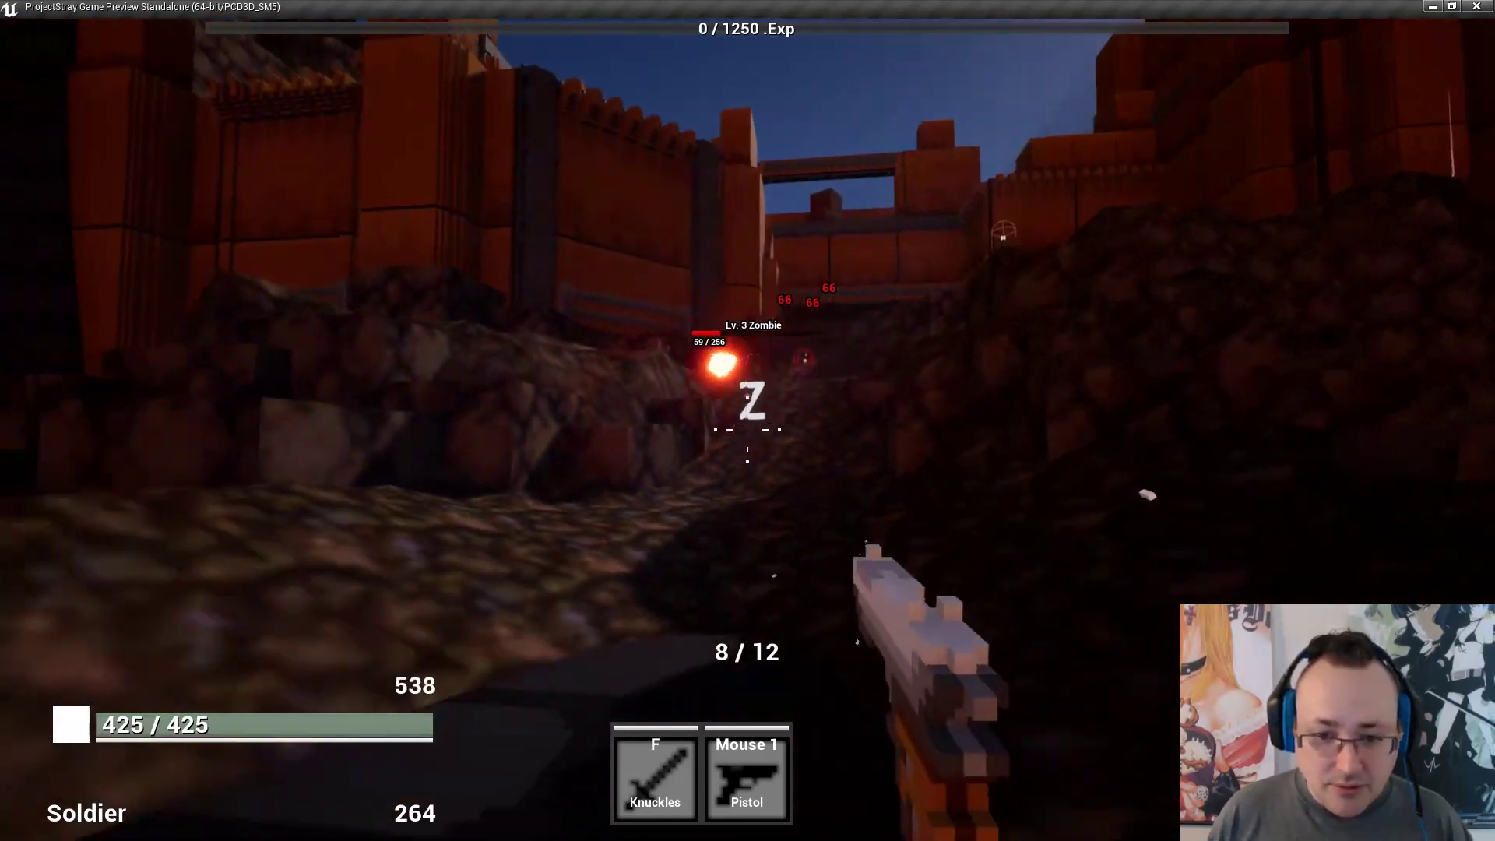
click(748, 428)
click(748, 428)
key(r)
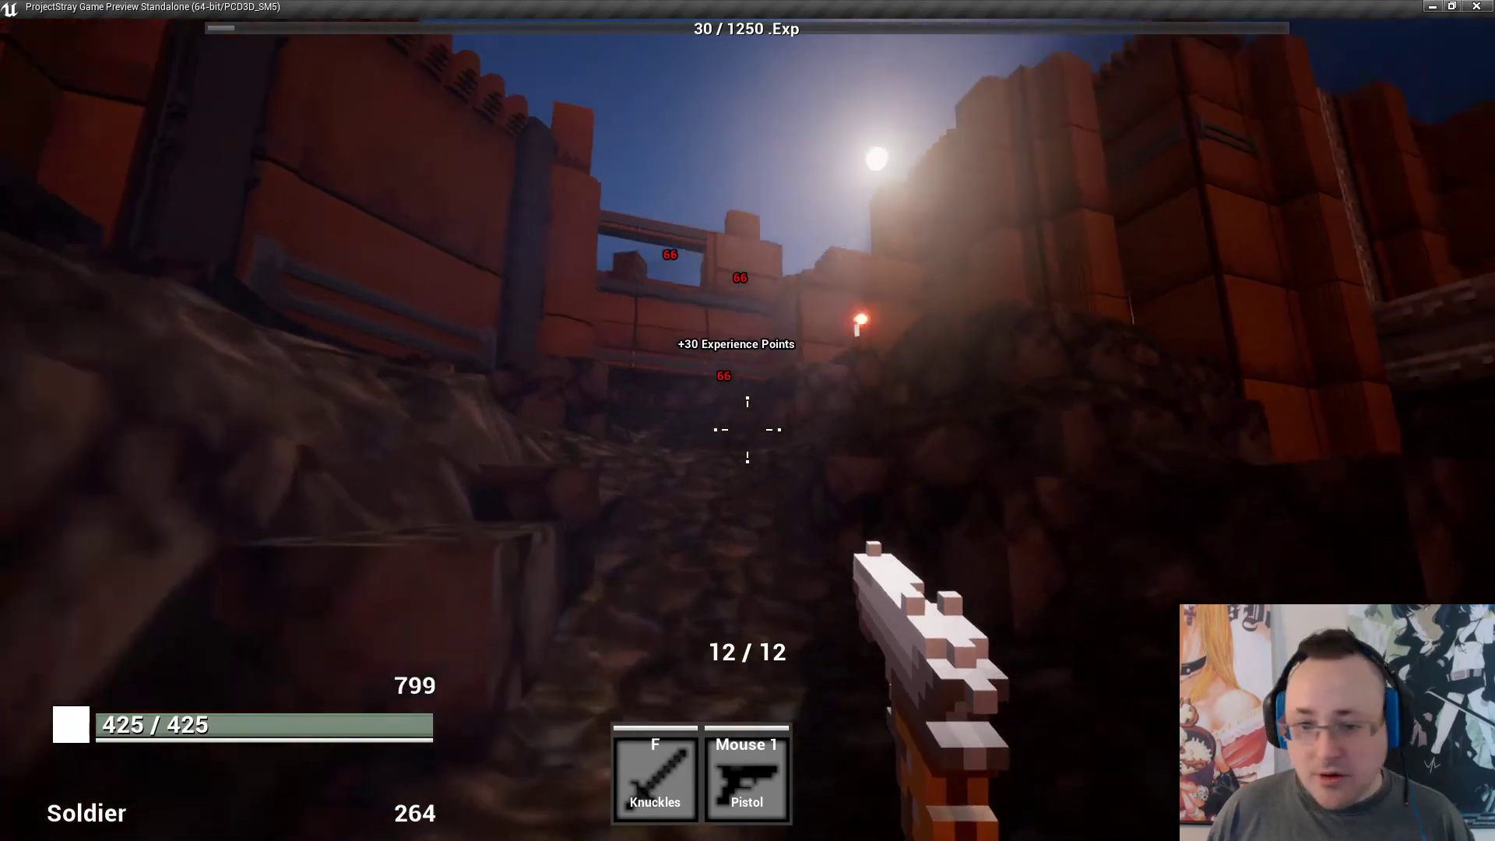
Shoot the Lv. 3 Demon Imp on the rocks beside the path with the pistol and reload.
click(748, 428)
click(747, 428)
click(748, 429)
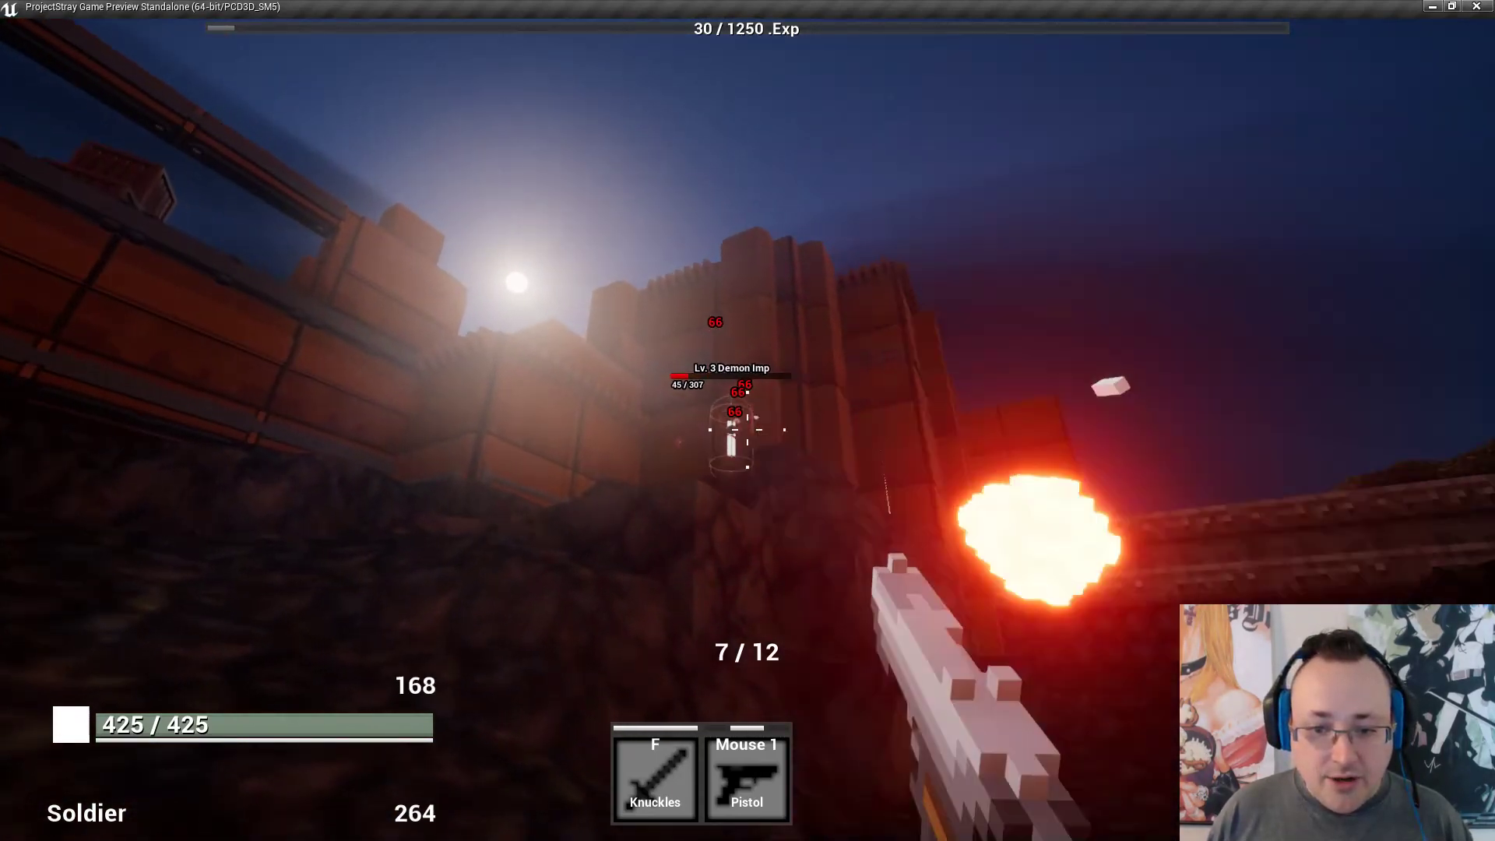
click(747, 428)
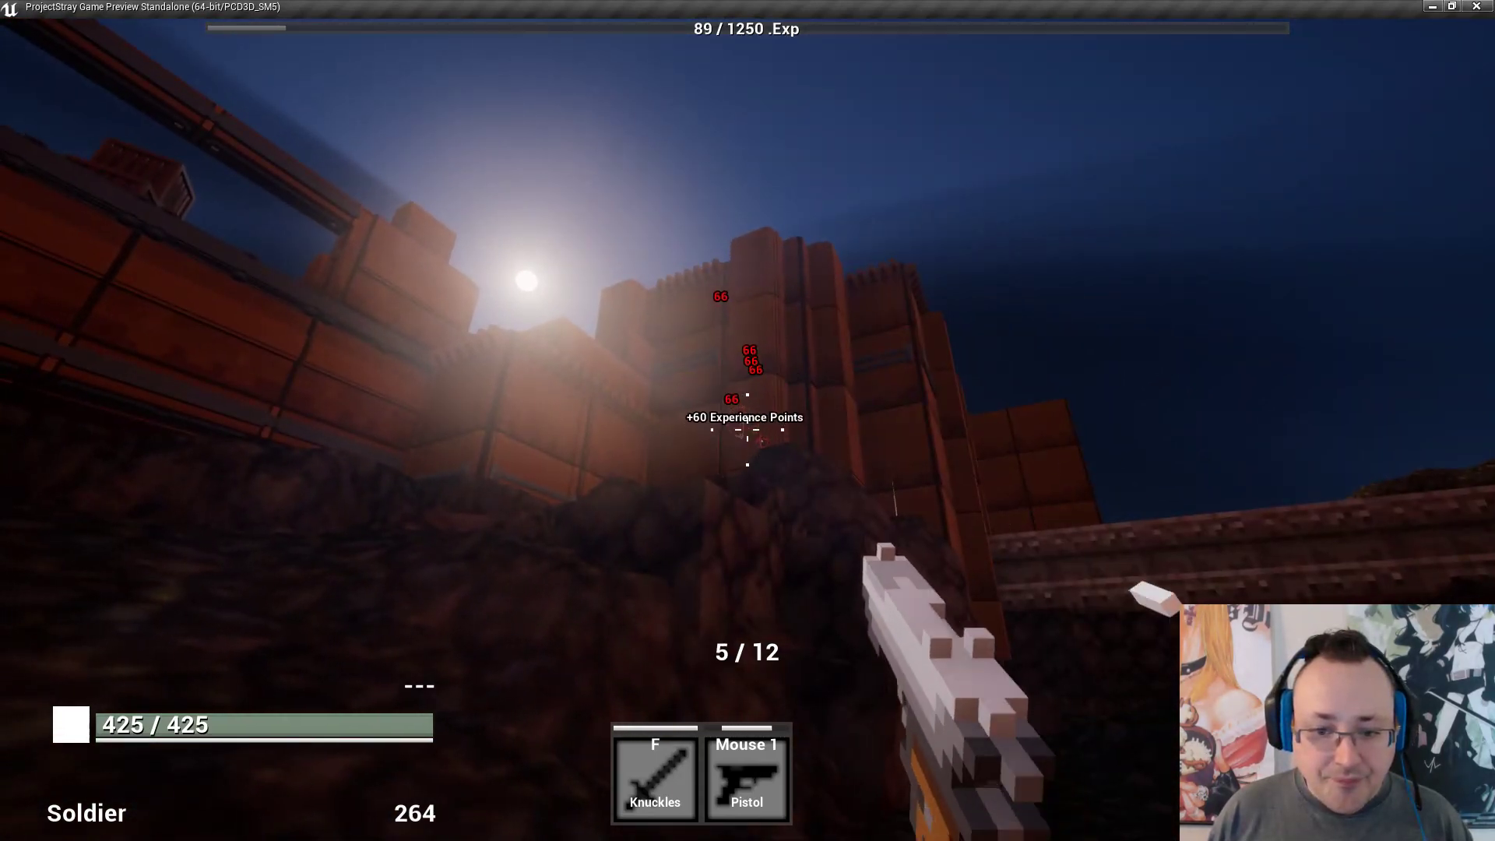
key(r)
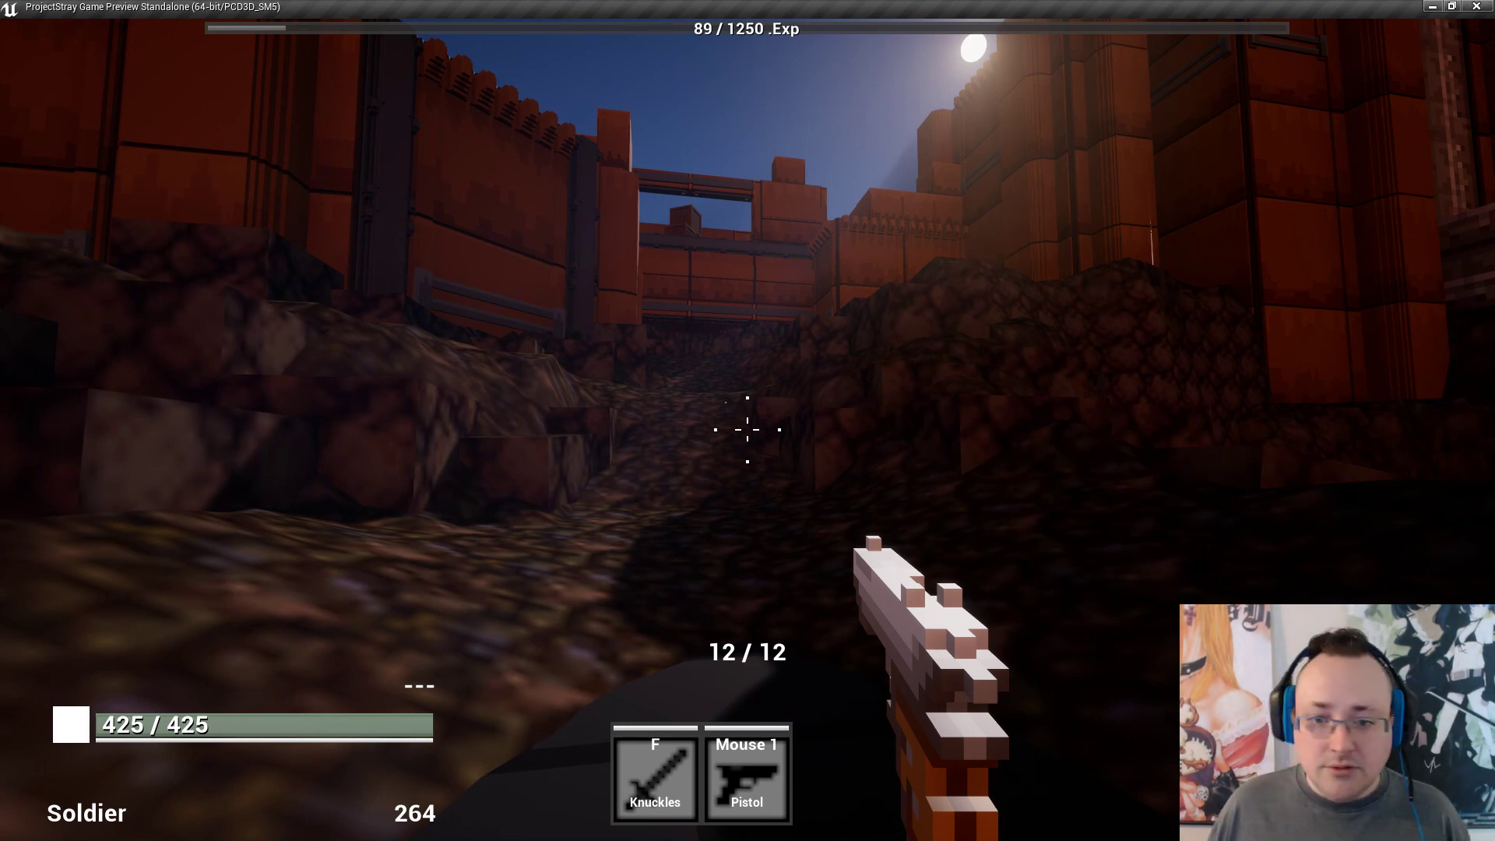
Walk up the rocky path into the yard and face the orange containers along the red container wall.
key(w)
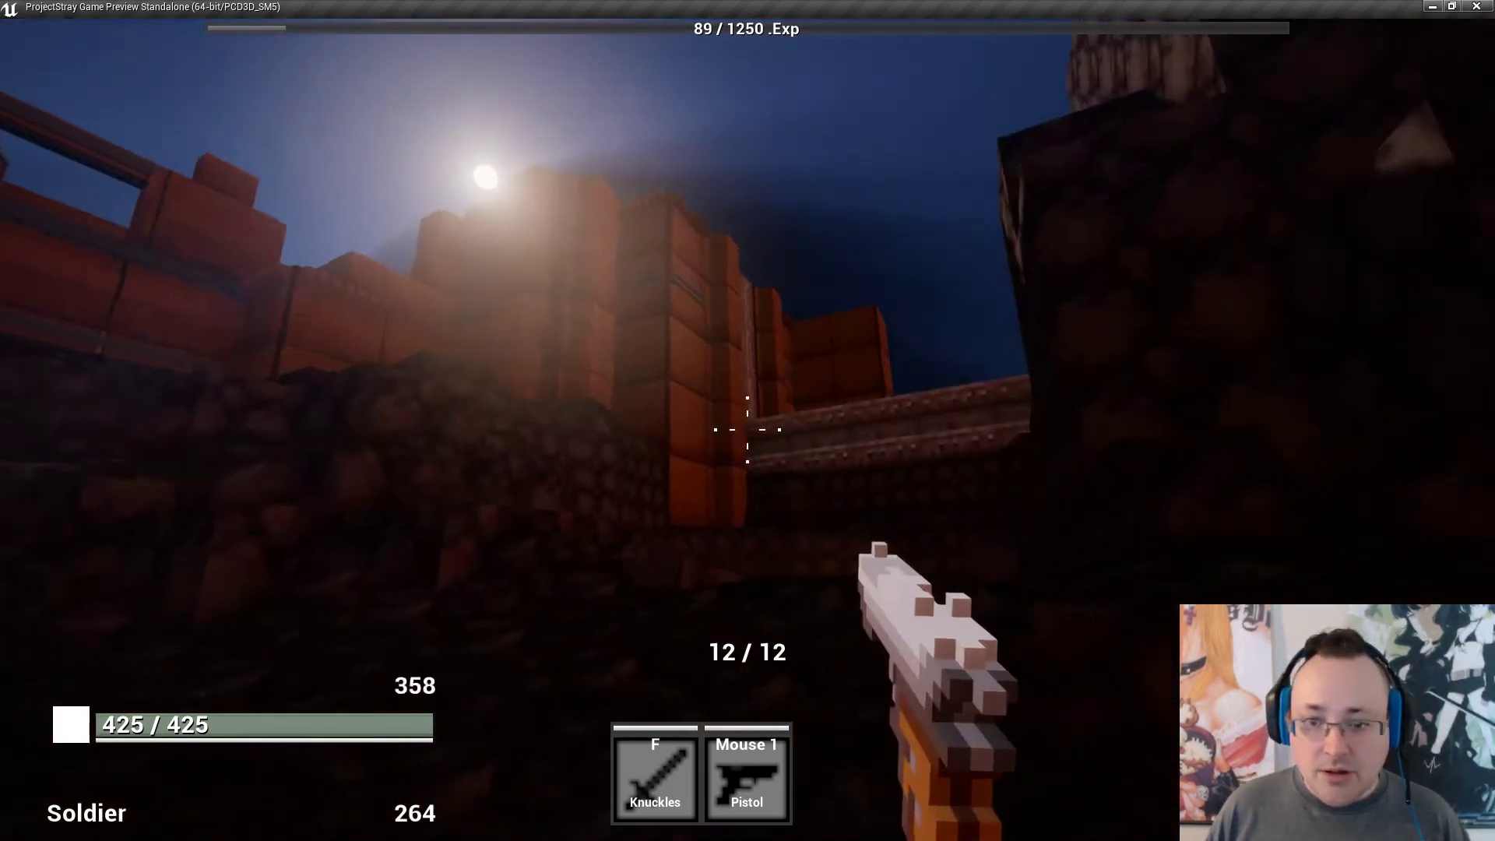
key(w)
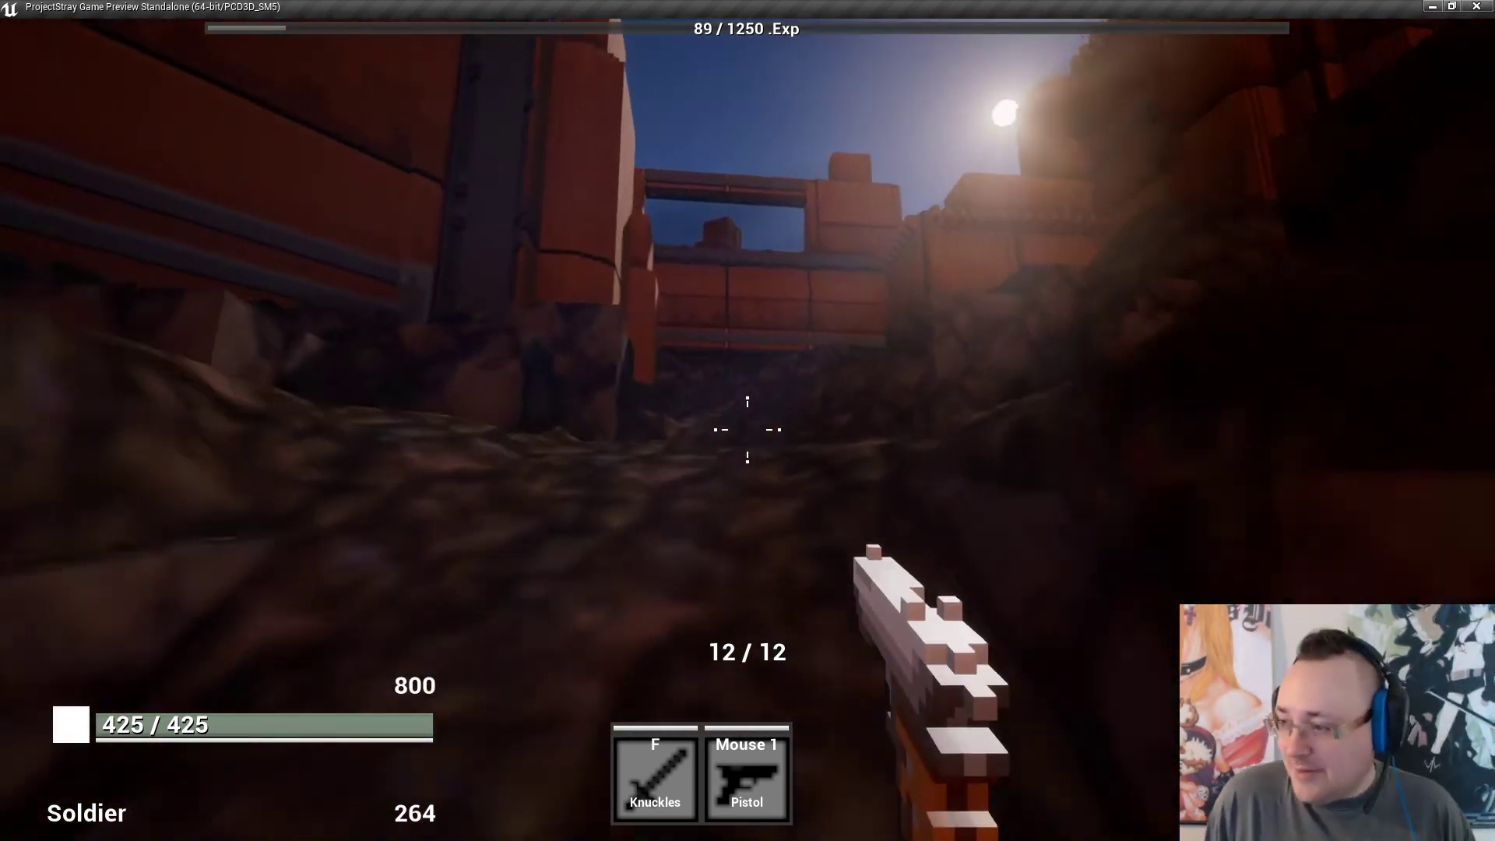
key(w)
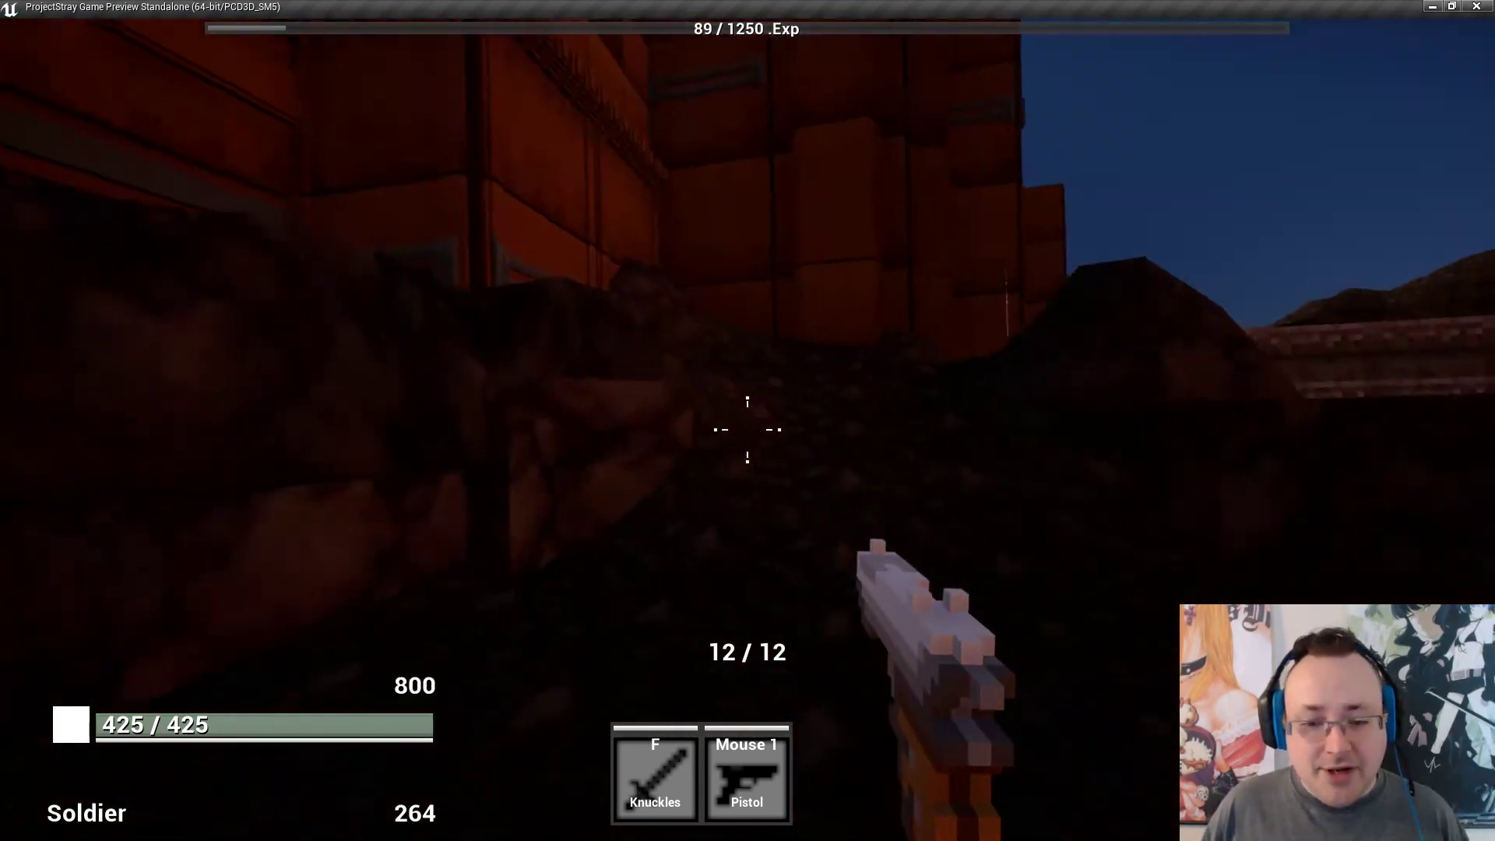
key(s)
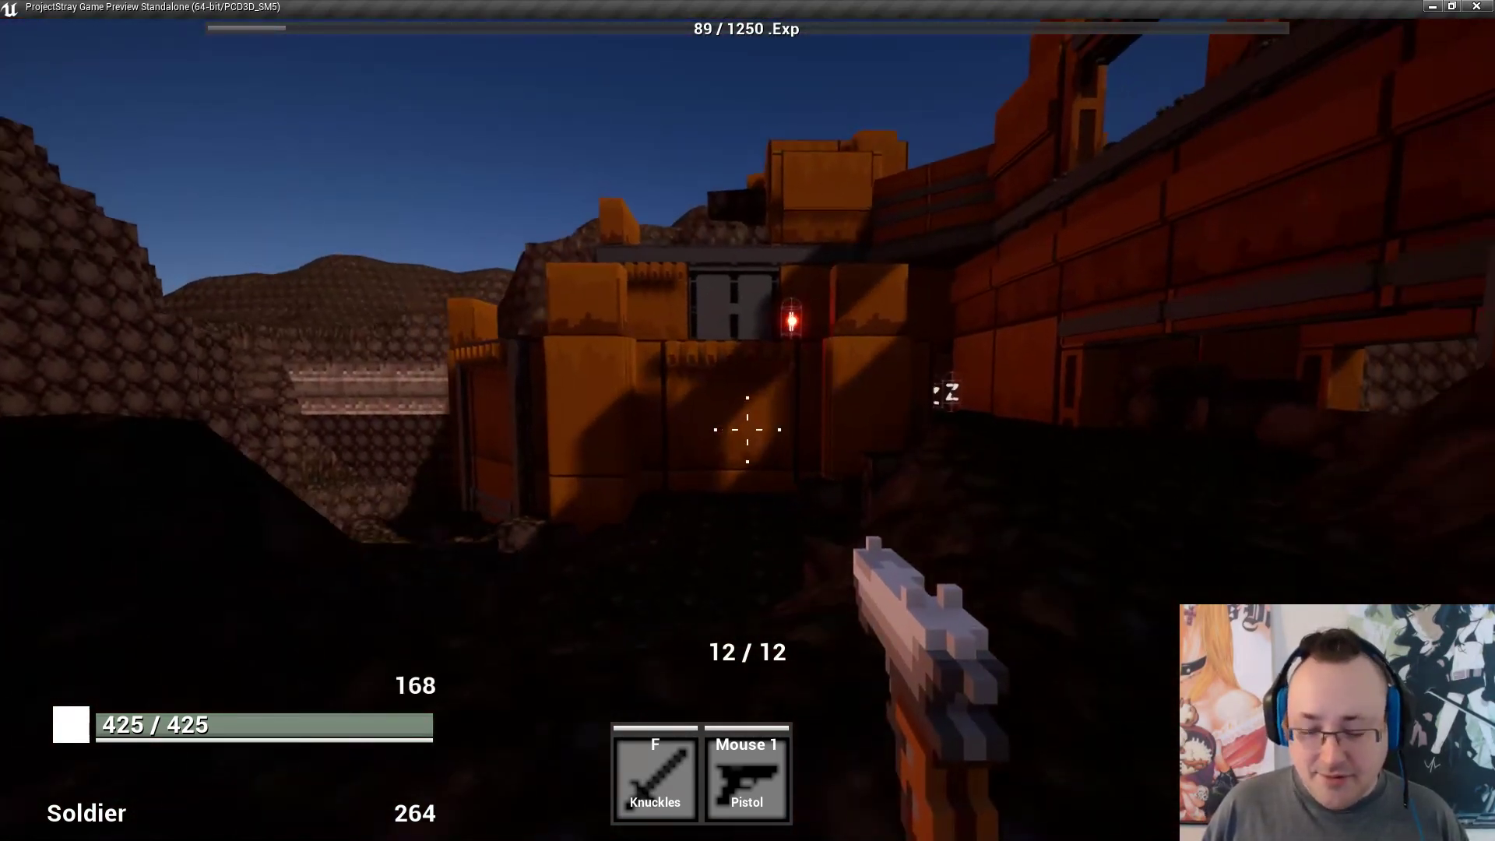
Shoot the Lv. 3 Zombies coming along the red container wall with the pistol and reload.
click(748, 429)
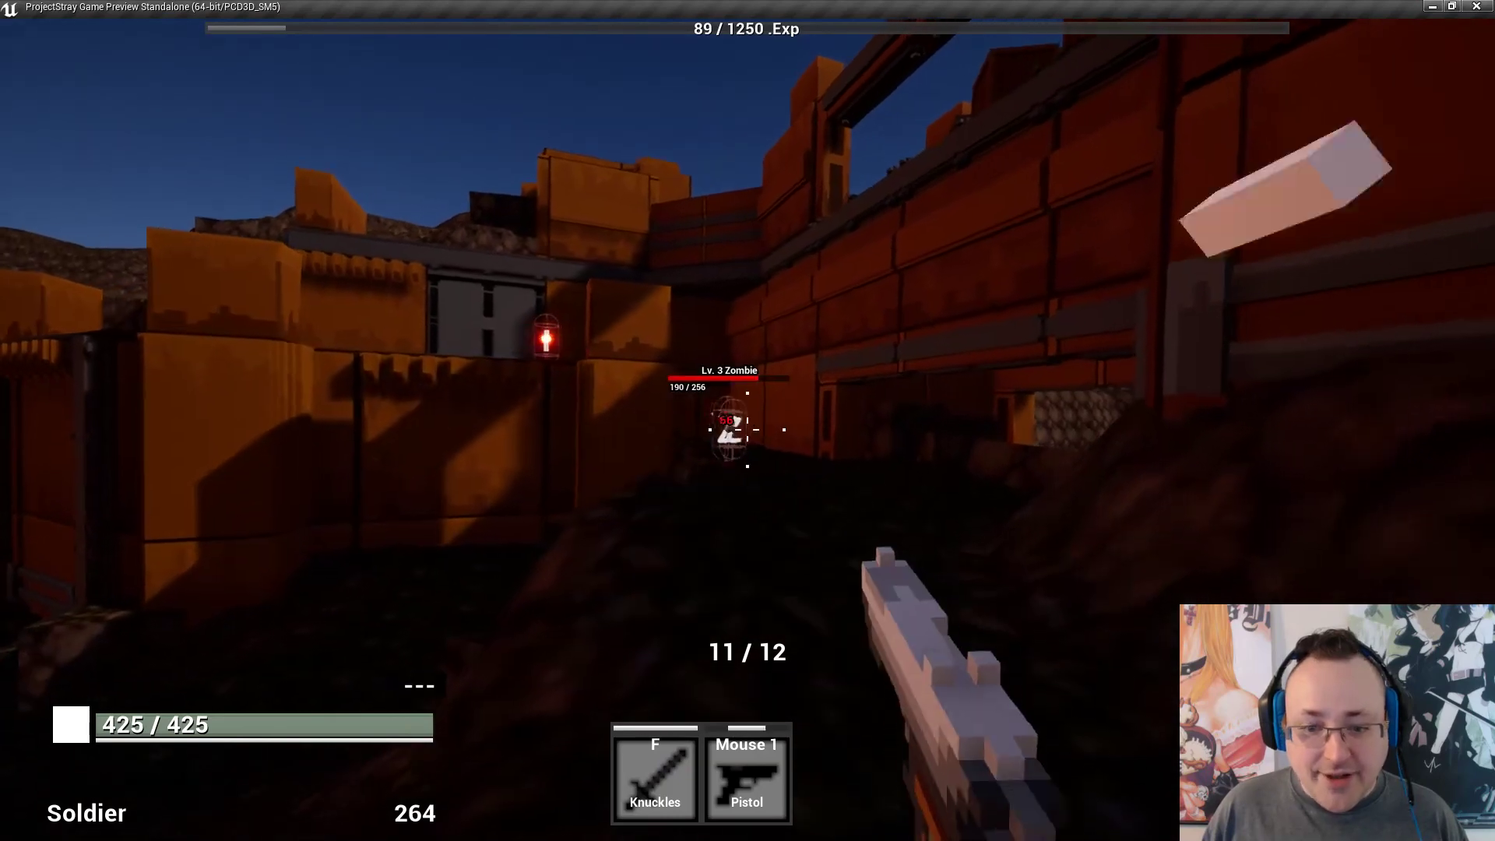
click(748, 429)
click(747, 429)
click(748, 430)
click(748, 429)
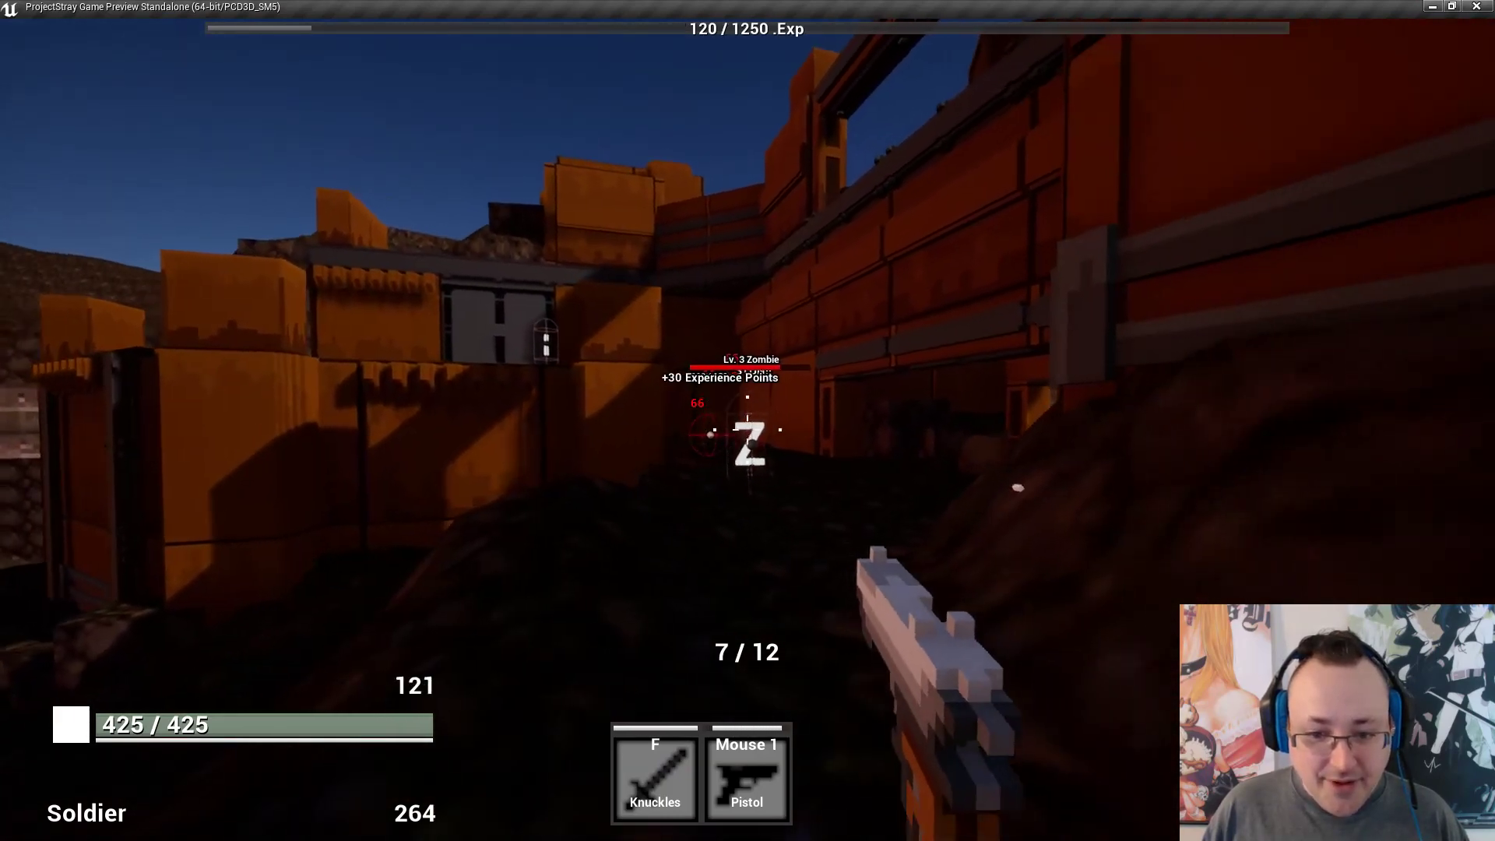
click(747, 429)
click(748, 429)
click(748, 429)
click(747, 430)
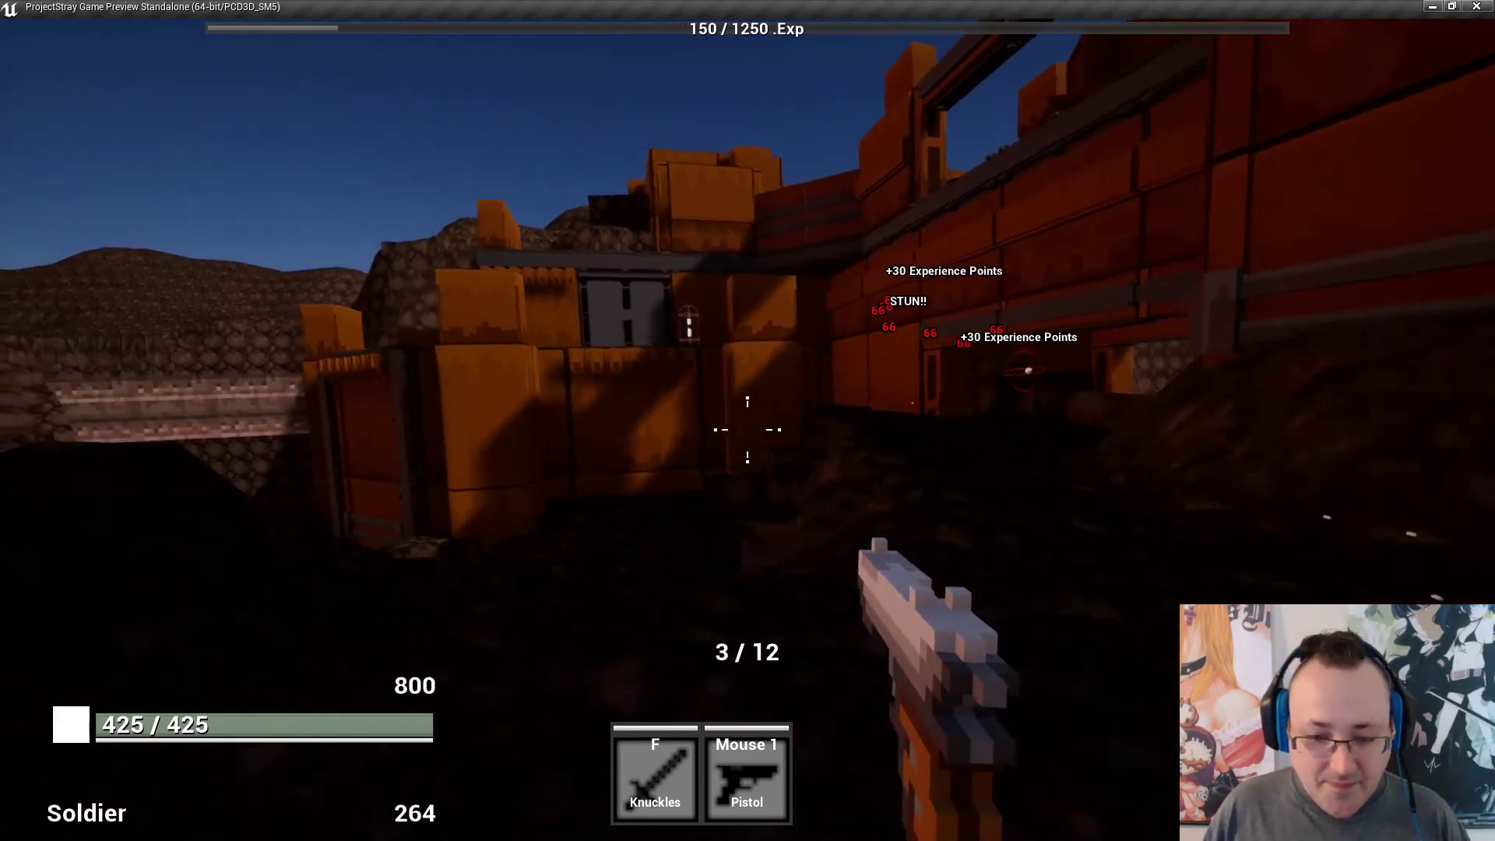
key(r)
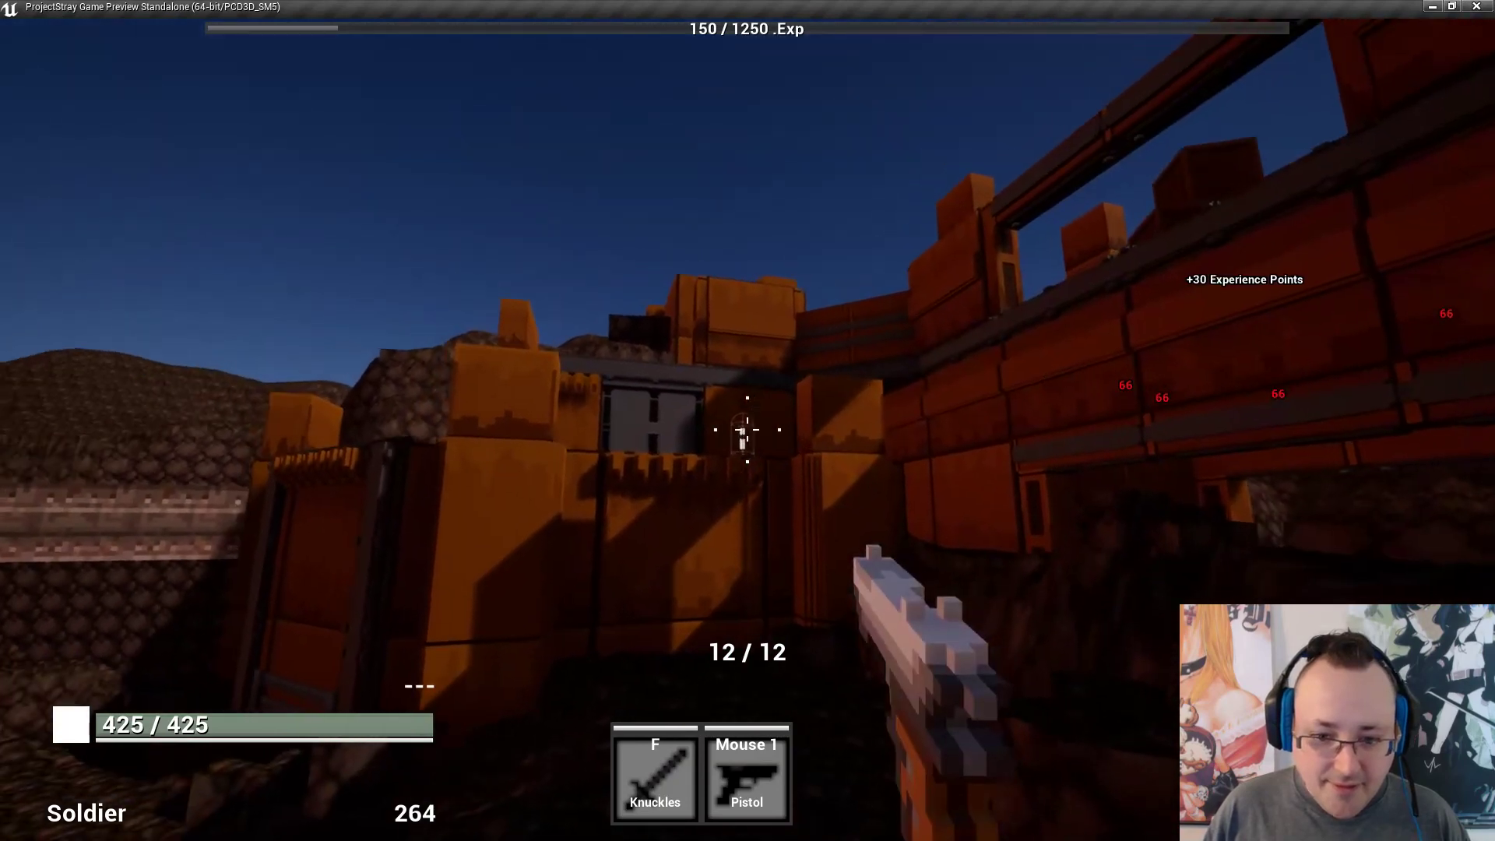
Shoot the Lv. 3 Demon Imp standing on the orange containers with the pistol and reload.
click(748, 429)
click(747, 429)
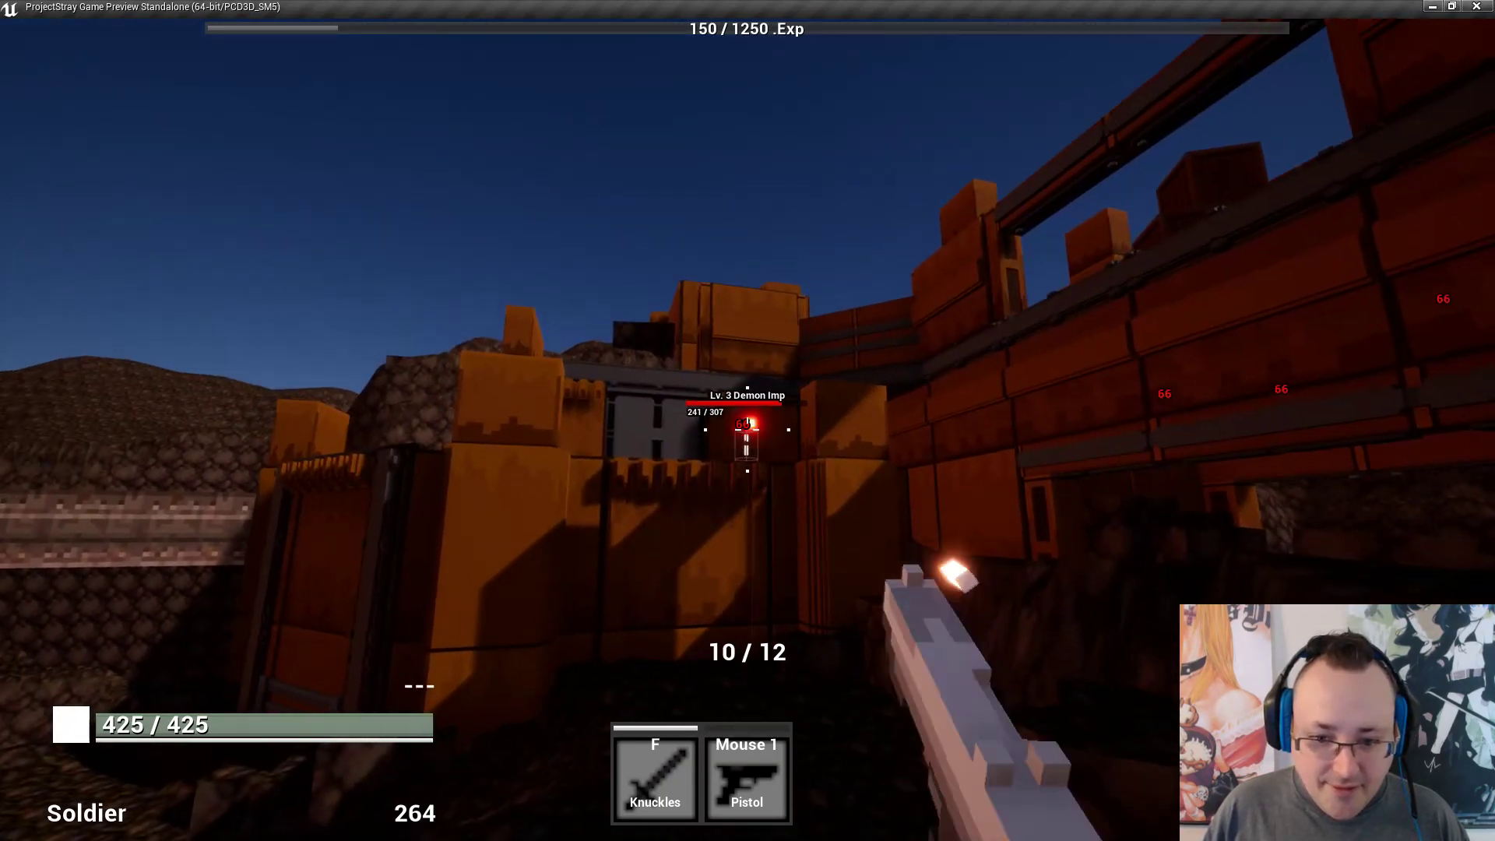
click(747, 429)
click(747, 429)
click(748, 429)
click(748, 429)
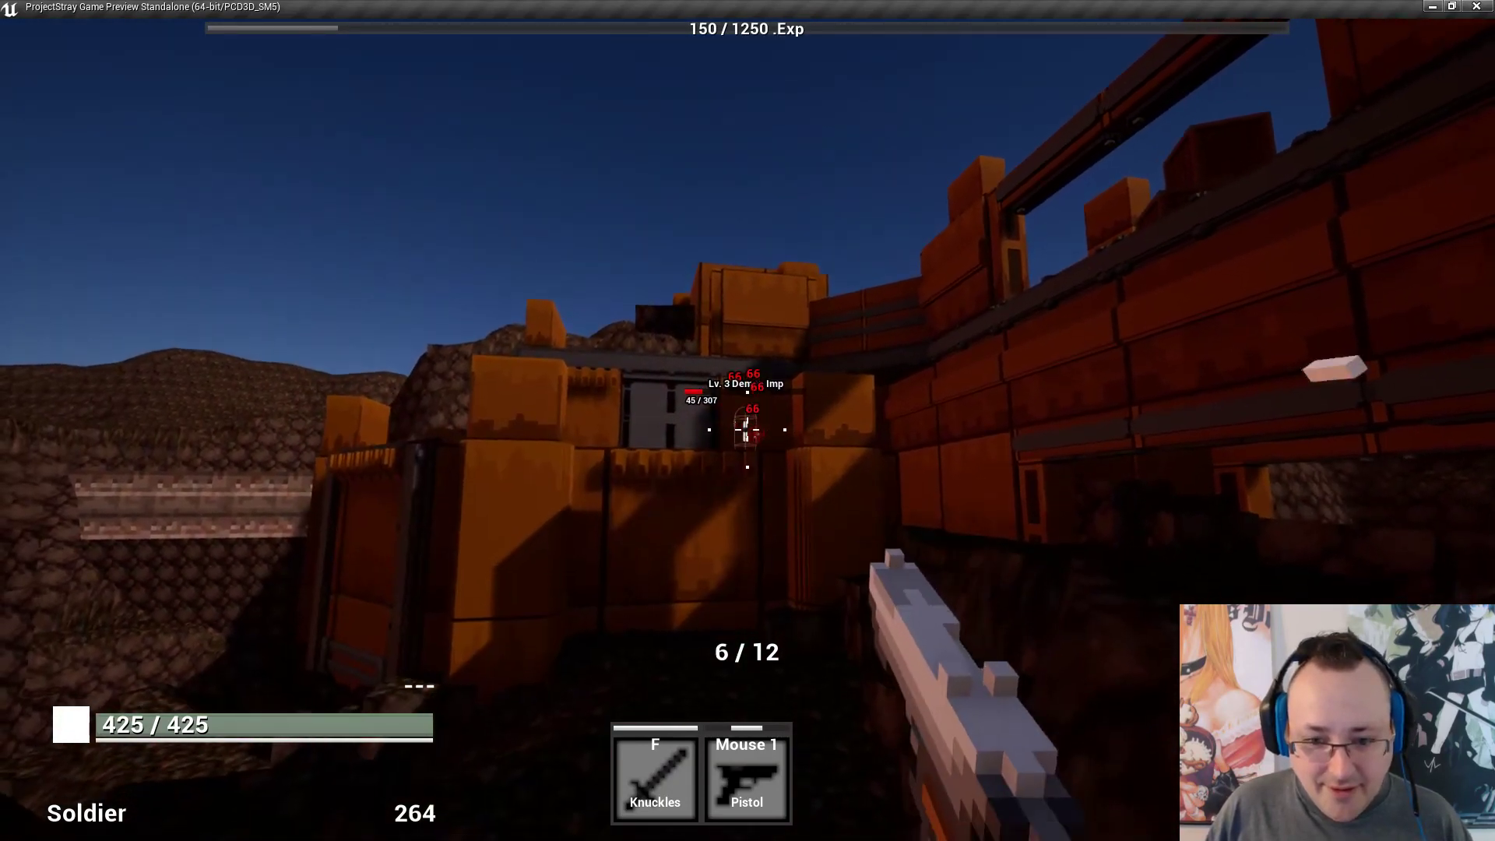
click(748, 429)
key(r)
Open the character's inventory in the preview.
key(Tab)
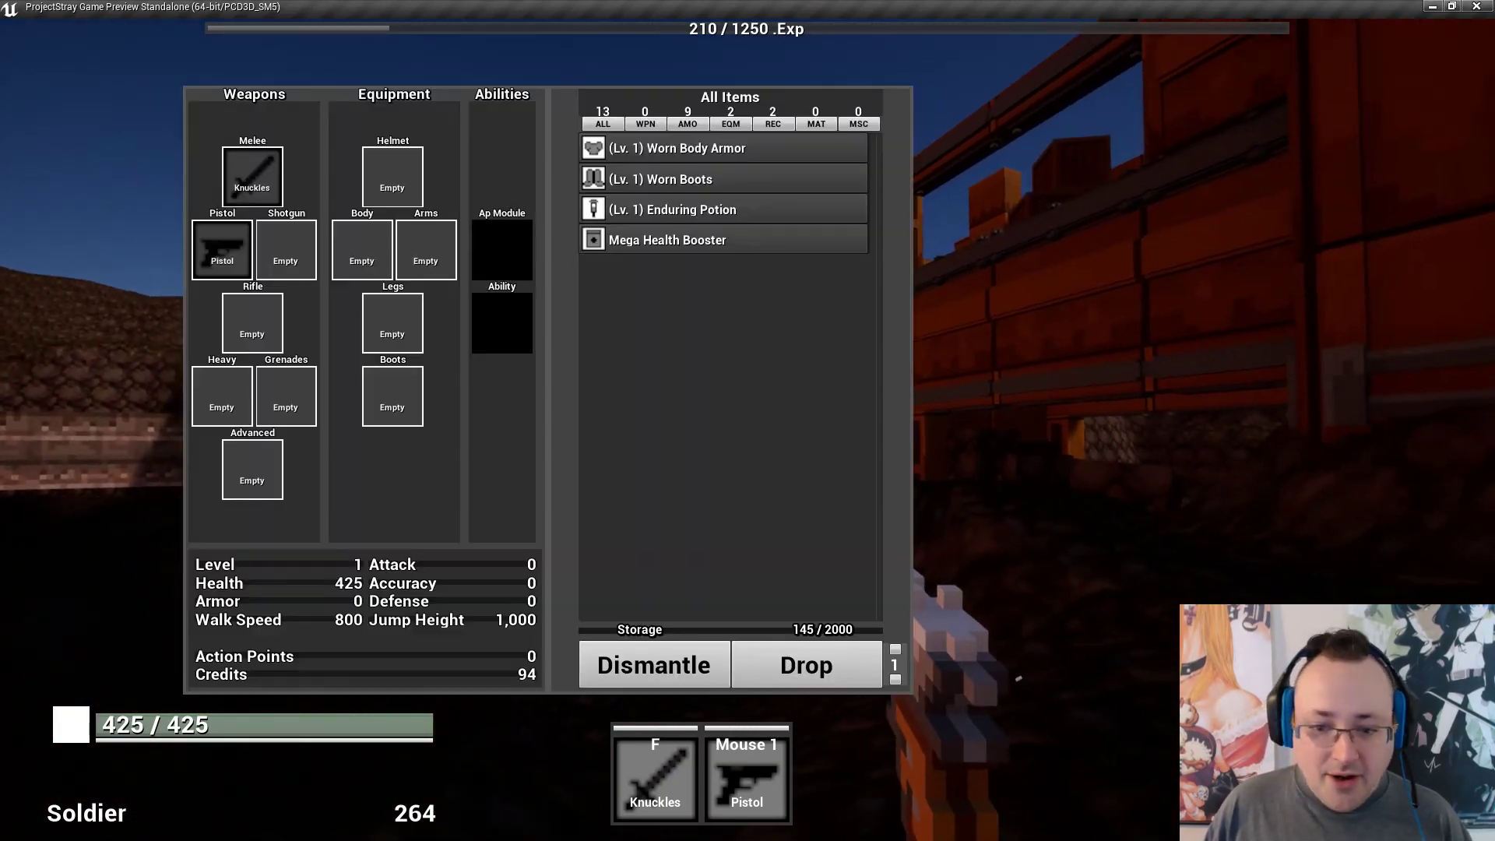